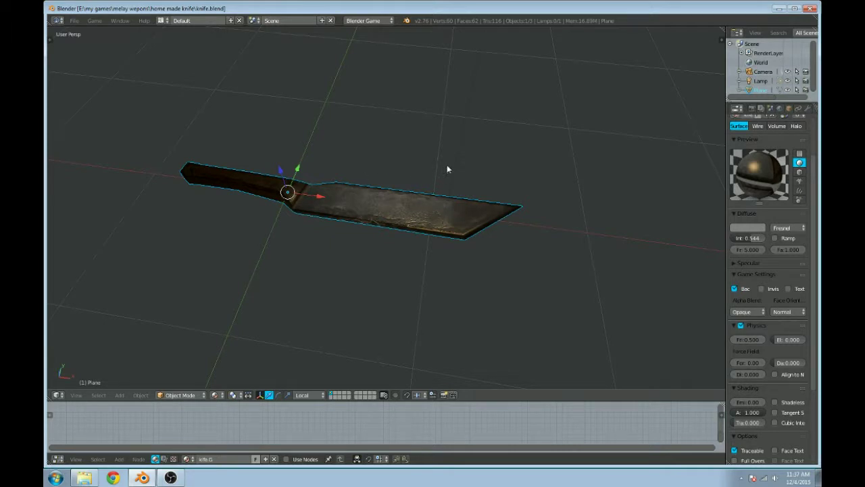
# Step: Rotate the knife freely with trackball rotation and examine its textured blade and handle from several angles
pyautogui.moveTo(433, 196); pyautogui.dragTo(436, 173, button='middle')
pyautogui.moveTo(388, 189); pyautogui.dragTo(421, 188, button='middle')
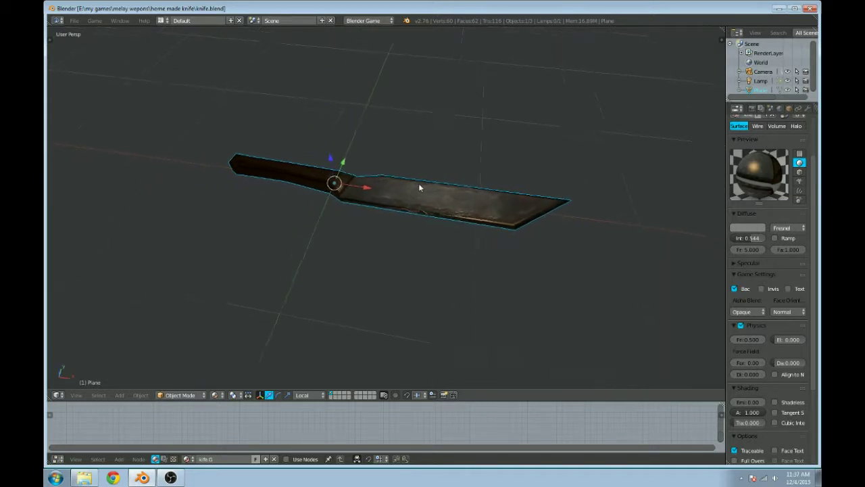
pyautogui.scroll(2, 423, 187)
pyautogui.scroll(1, 455, 194)
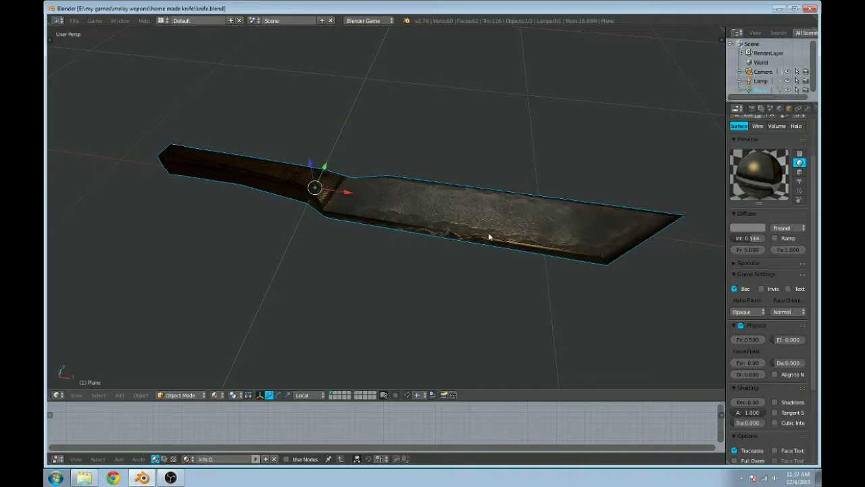
pyautogui.press('r')
pyautogui.press('r')
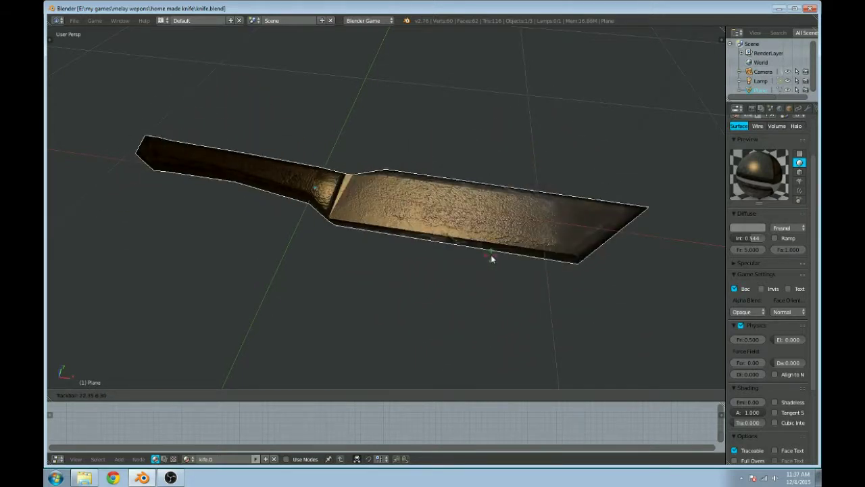
pyautogui.click(491, 257)
pyautogui.moveTo(498, 260); pyautogui.dragTo(622, 250, button='middle')
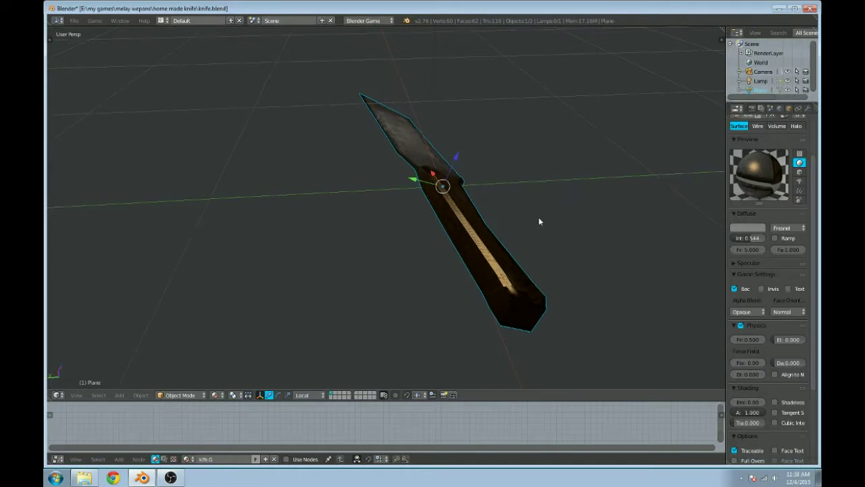
pyautogui.moveTo(545, 212); pyautogui.dragTo(428, 231, button='middle')
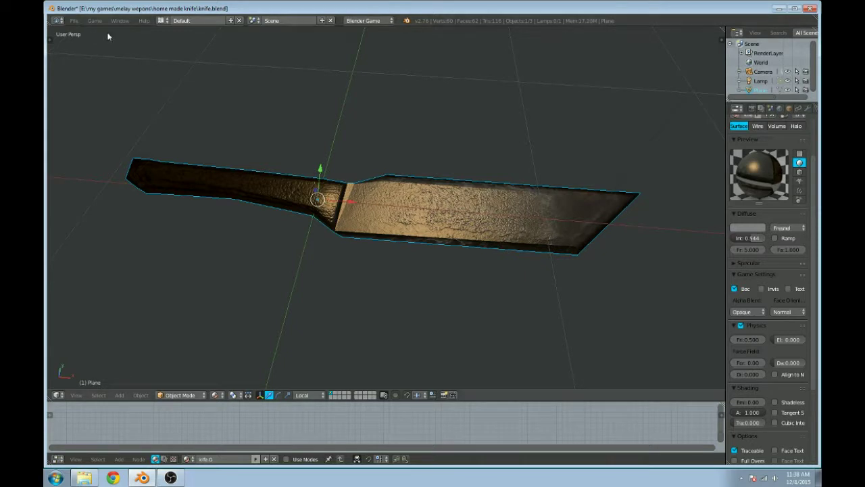
# Step: Open katana.blend from the recent katana folder
pyautogui.click(74, 21)
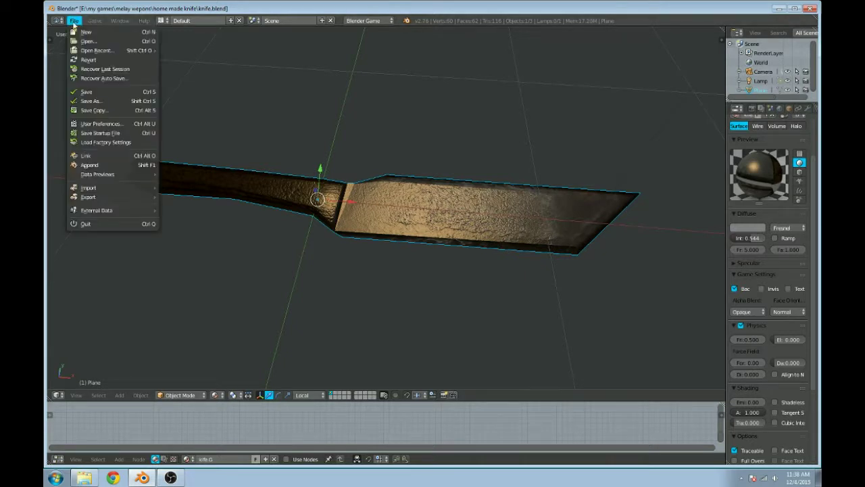
pyautogui.click(88, 42)
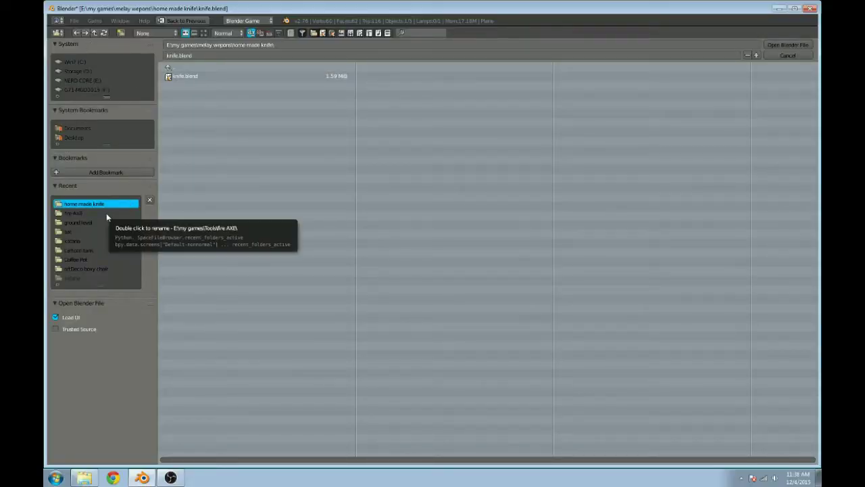
pyautogui.click(75, 240)
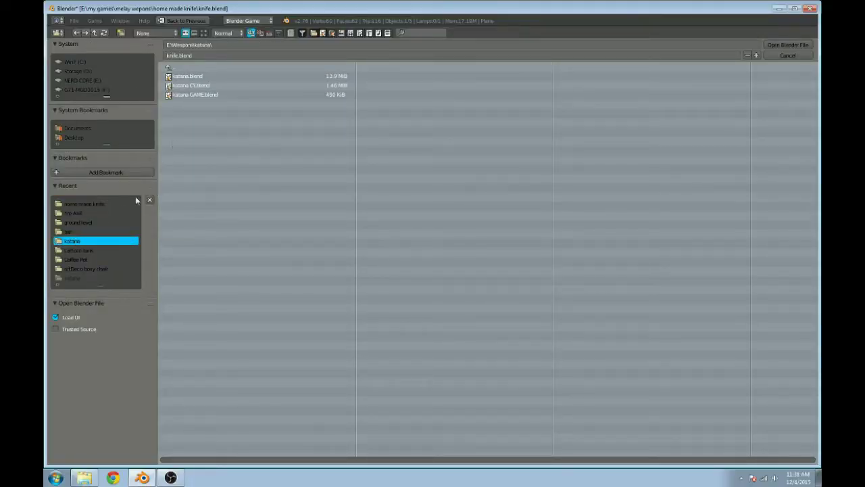
pyautogui.doubleClick(184, 78)
# Step: Examine the high-poly katana up close, selecting the blade and the scabbard one after the other
pyautogui.scroll(2, 402, 202)
pyautogui.moveTo(422, 216); pyautogui.dragTo(348, 208, button='middle')
pyautogui.scroll(2, 364, 210)
pyautogui.moveTo(273, 202); pyautogui.dragTo(368, 223, button='middle')
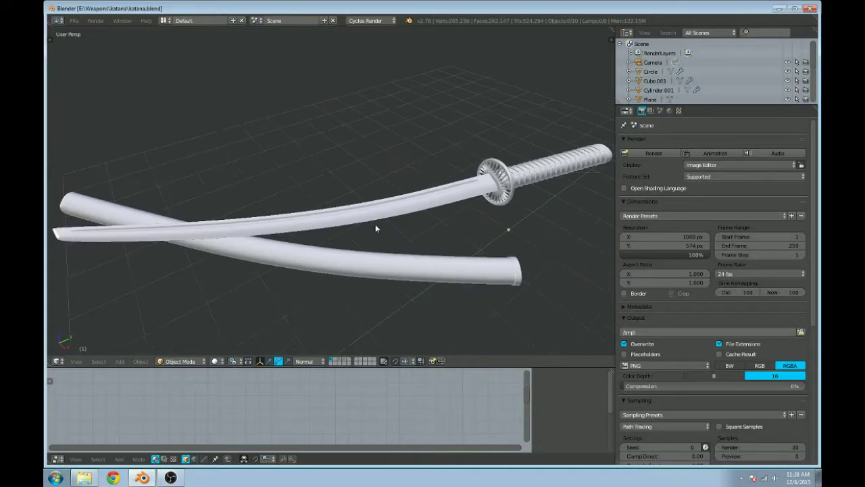
pyautogui.moveTo(432, 206); pyautogui.dragTo(399, 203, button='middle')
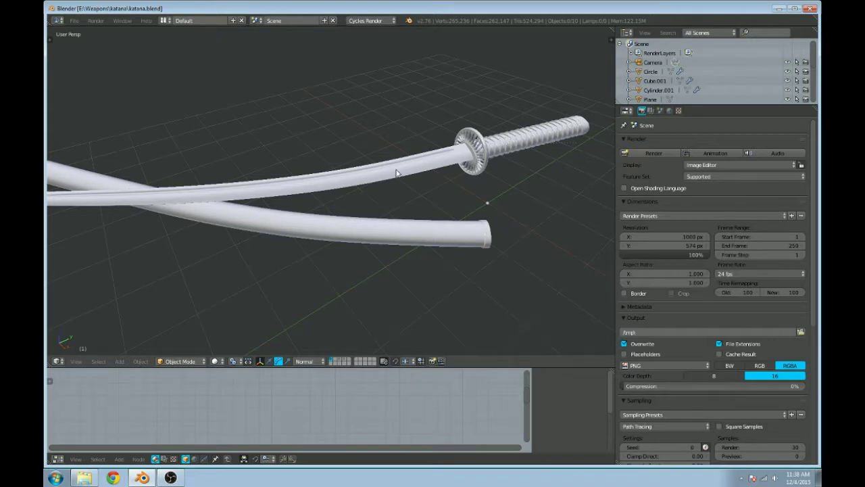
pyautogui.rightClick(394, 170)
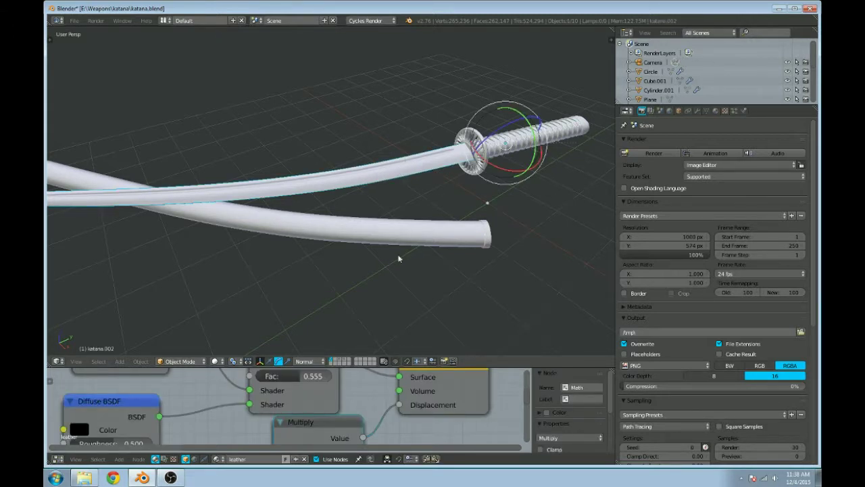
pyautogui.rightClick(379, 244)
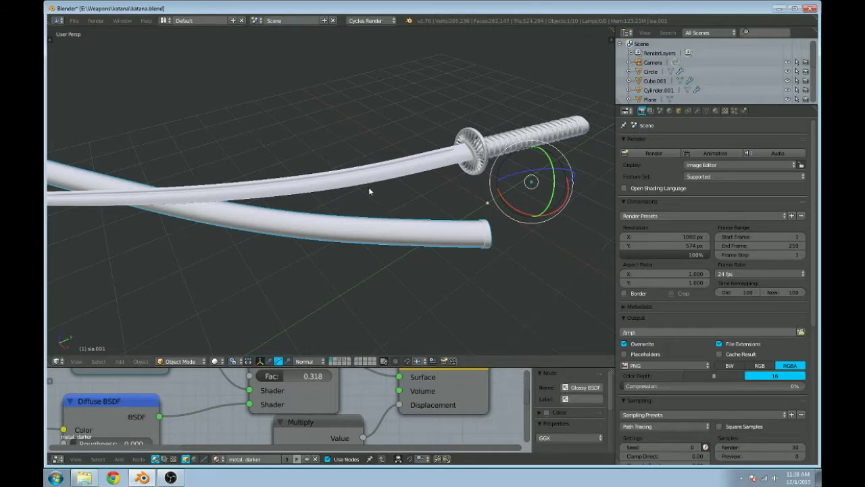
# Step: Preview the katana scene in rendered shading through the camera, and return to solid shading
pyautogui.scroll(-5, 369, 187)
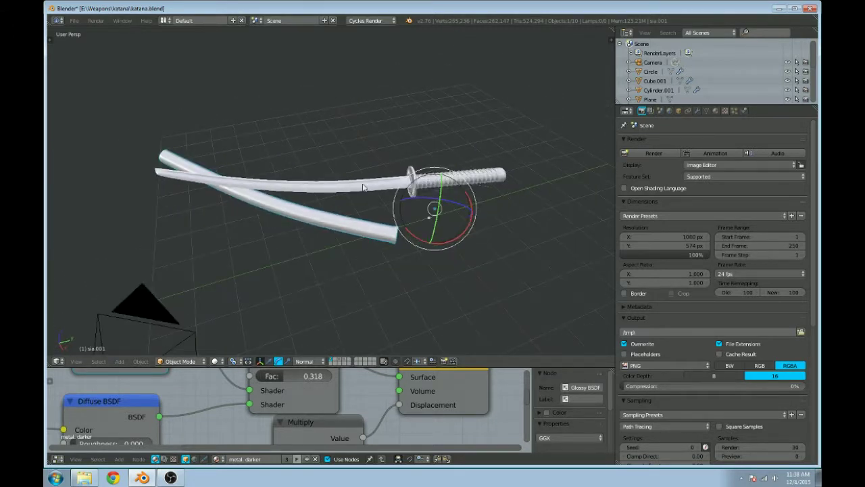
pyautogui.press('KP_0')
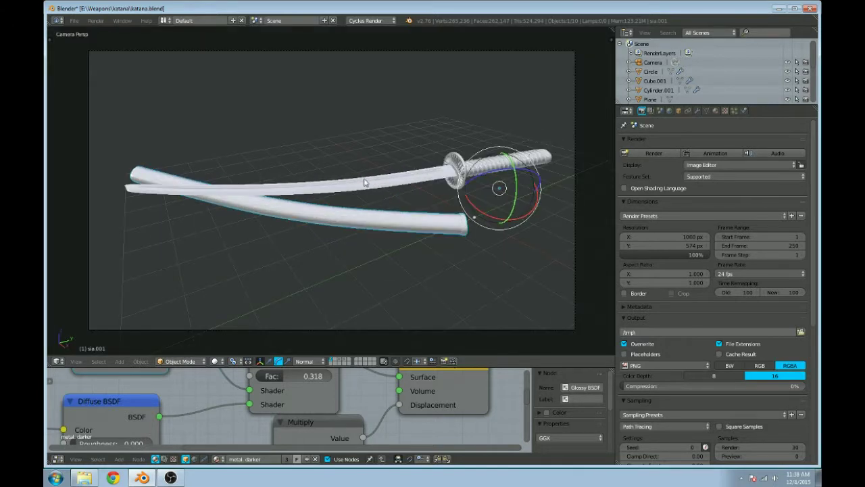
pyautogui.hotkey('shift', 'z')
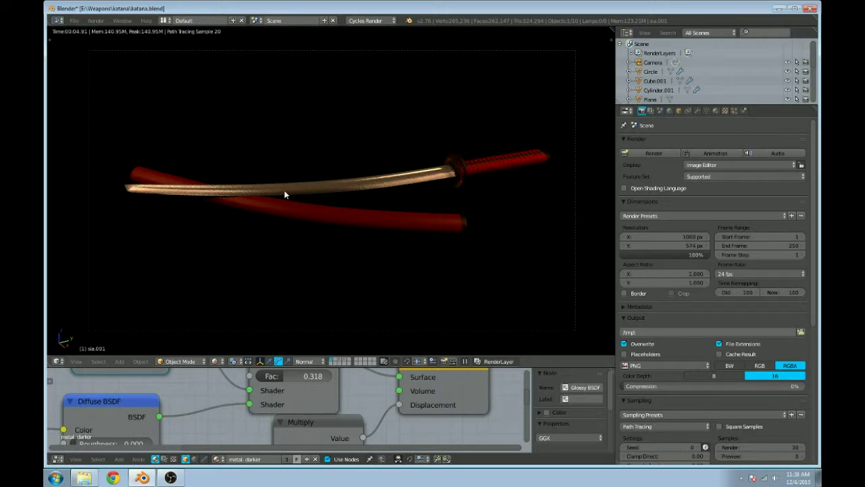
pyautogui.hotkey('shift', 'z')
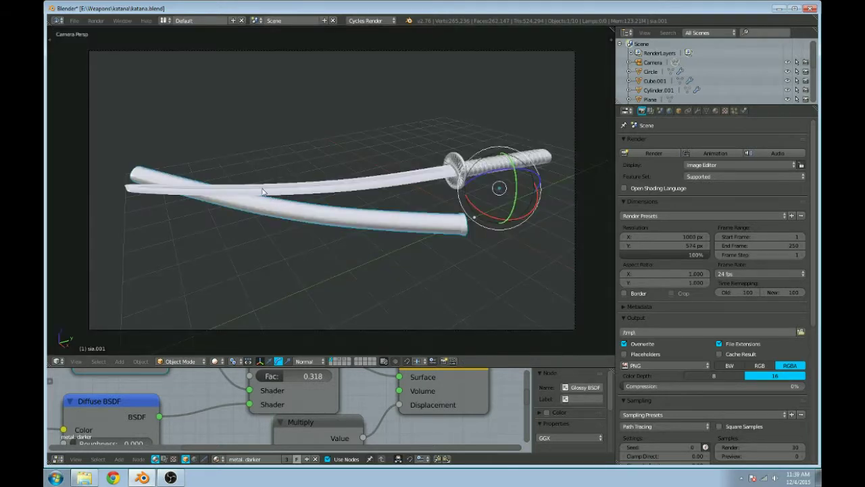
# Step: Open katana GAME.blend from the katana folder
pyautogui.click(74, 20)
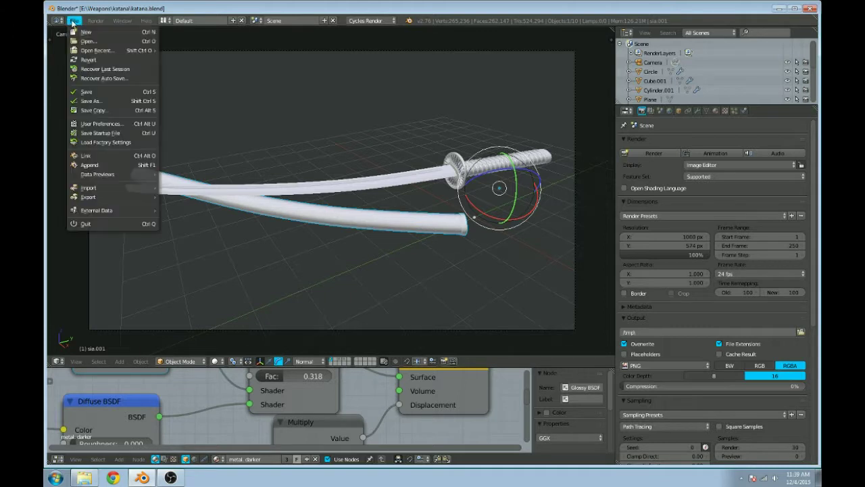
pyautogui.click(102, 42)
pyautogui.click(203, 95)
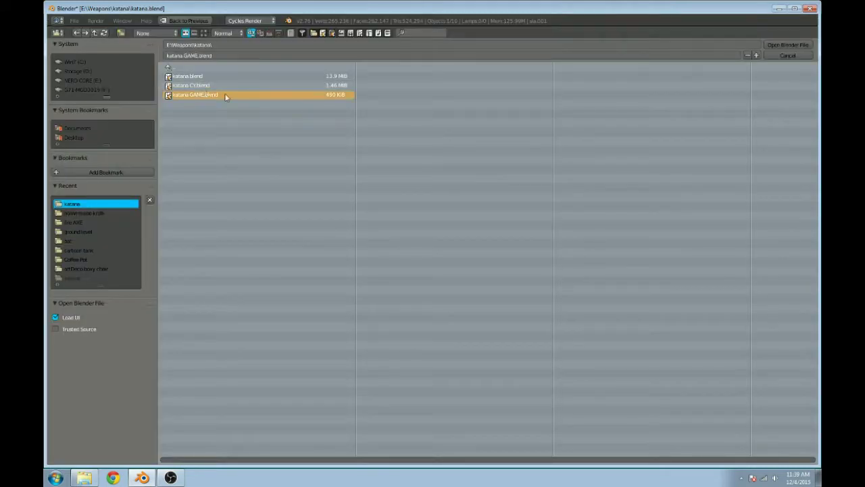
pyautogui.click(789, 45)
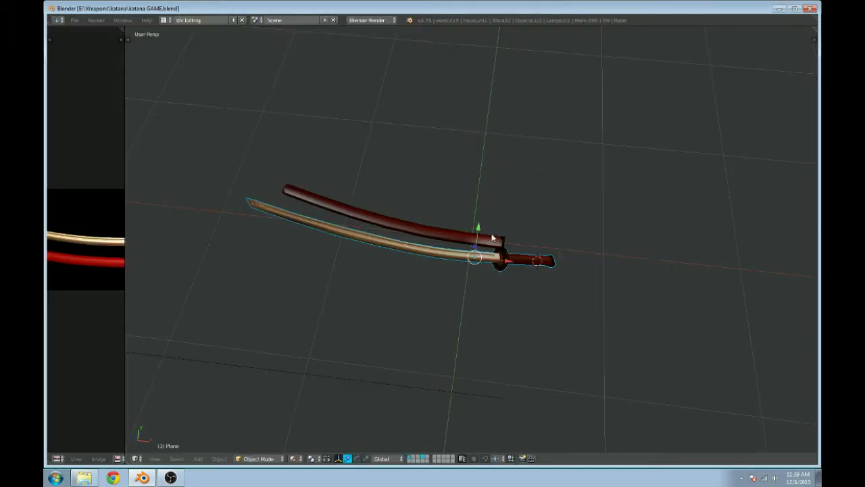
# Step: Examine the game version of the sword and scabbard in the 3D view from different angles
pyautogui.scroll(3, 492, 257)
pyautogui.moveTo(492, 280)
pyautogui.mouseDown(button='middle')
pyautogui.moveTo(507, 286)
pyautogui.moveTo(506, 267)
pyautogui.moveTo(506, 282)
pyautogui.mouseUp(button='middle')
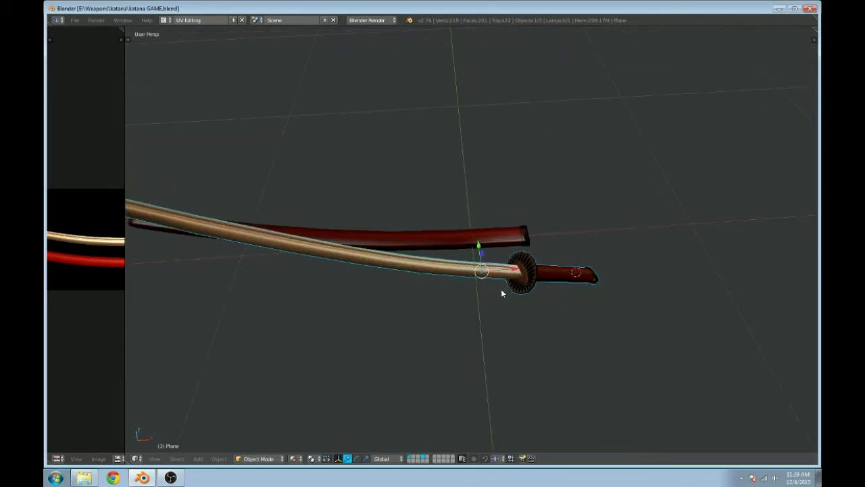
pyautogui.moveTo(419, 294); pyautogui.dragTo(513, 265, button='middle')
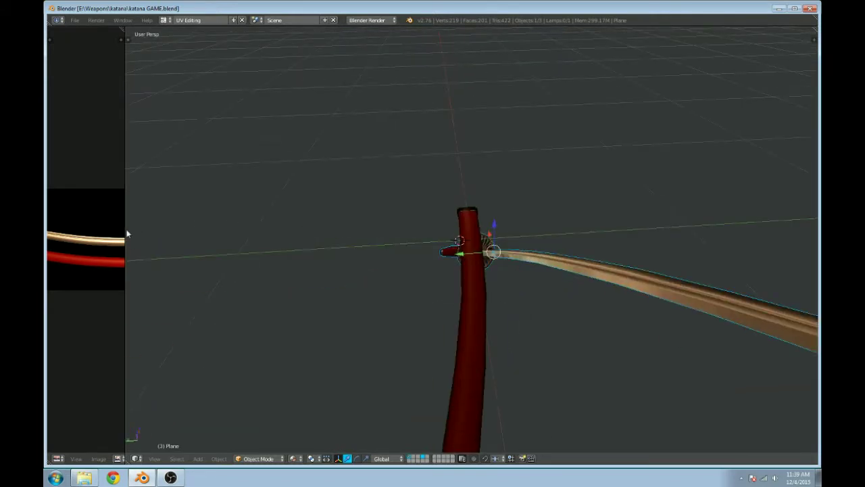
# Step: Widen the image editor and examine the handle wrap and end cap in the katana texture up close
pyautogui.moveTo(126, 232); pyautogui.dragTo(595, 245)
pyautogui.scroll(5, 430, 269)
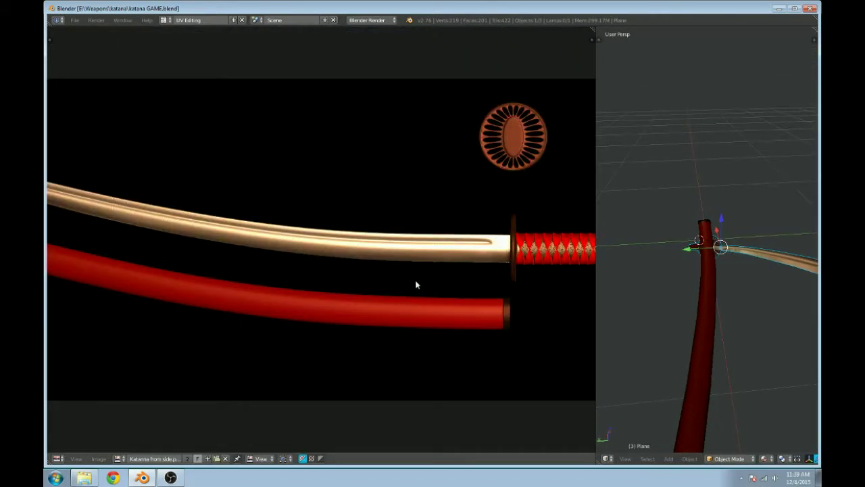
pyautogui.moveTo(415, 284); pyautogui.dragTo(286, 241, button='middle')
pyautogui.scroll(5, 385, 222)
pyautogui.moveTo(508, 226); pyautogui.dragTo(301, 261, button='middle')
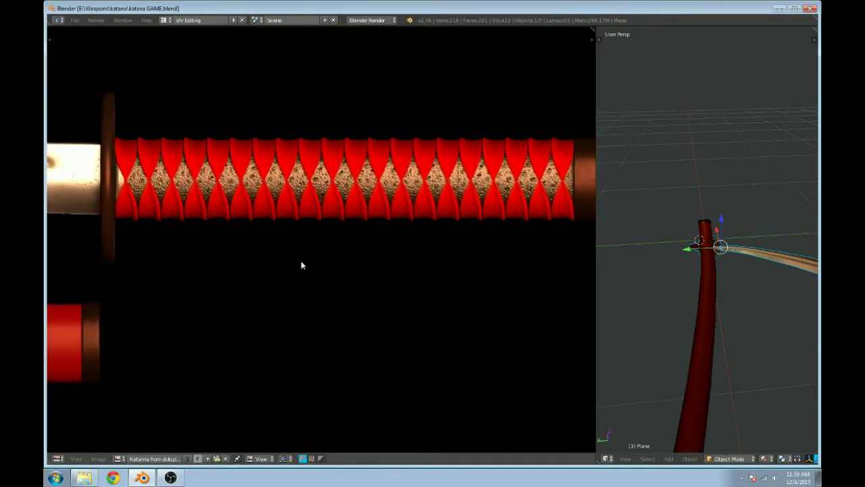
pyautogui.scroll(1, 426, 224)
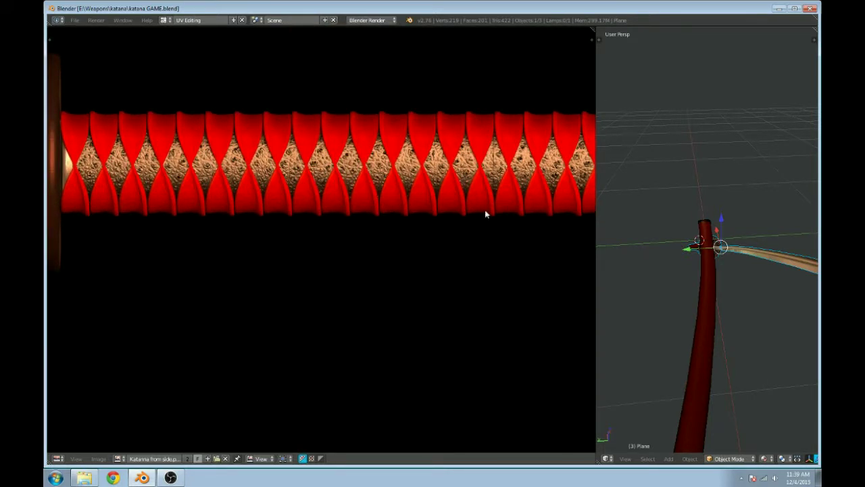
pyautogui.moveTo(482, 209); pyautogui.dragTo(300, 224, button='middle')
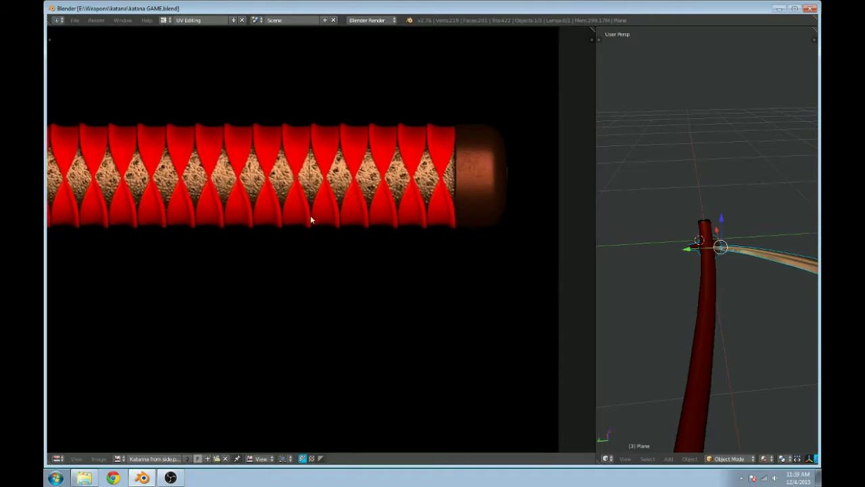
pyautogui.scroll(5, 464, 210)
pyautogui.scroll(-2, 405, 230)
pyautogui.scroll(-1, 412, 216)
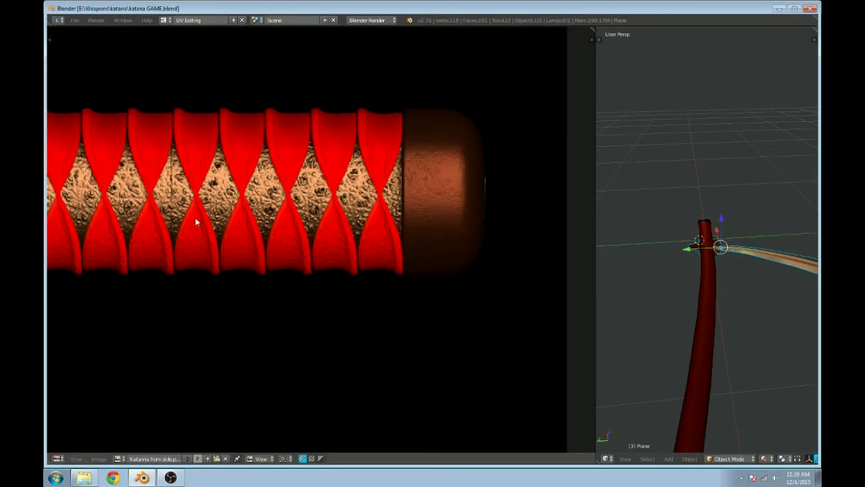
pyautogui.moveTo(218, 194); pyautogui.dragTo(563, 200, button='middle')
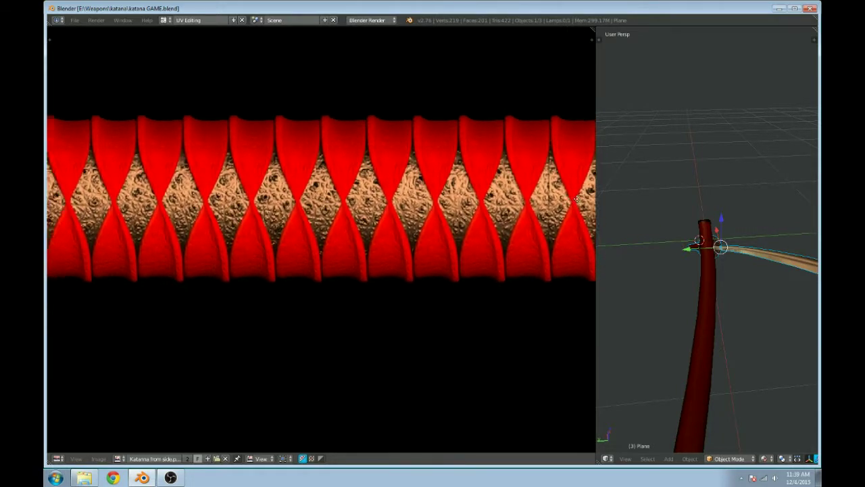
pyautogui.moveTo(309, 205); pyautogui.dragTo(383, 190, button='middle')
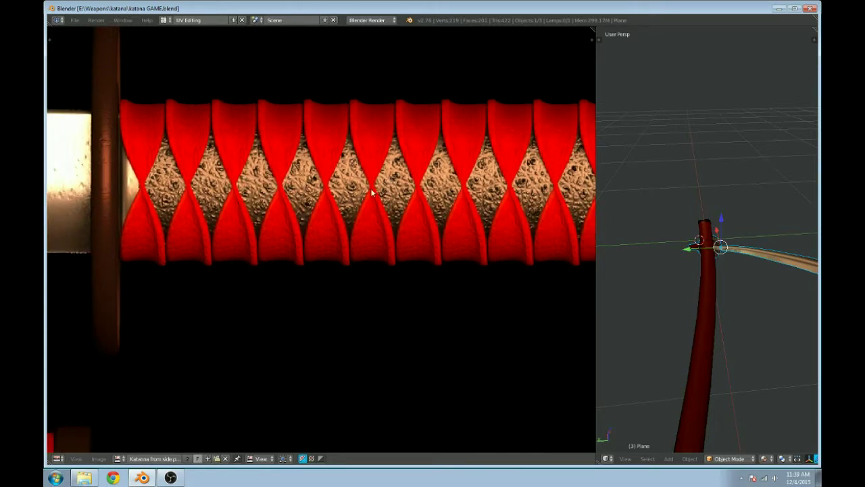
# Step: Examine the blade and scabbard areas of the katana texture along their full length
pyautogui.moveTo(226, 203); pyautogui.dragTo(394, 219, button='middle')
pyautogui.scroll(-1, 331, 223)
pyautogui.moveTo(196, 214); pyautogui.dragTo(414, 205, button='middle')
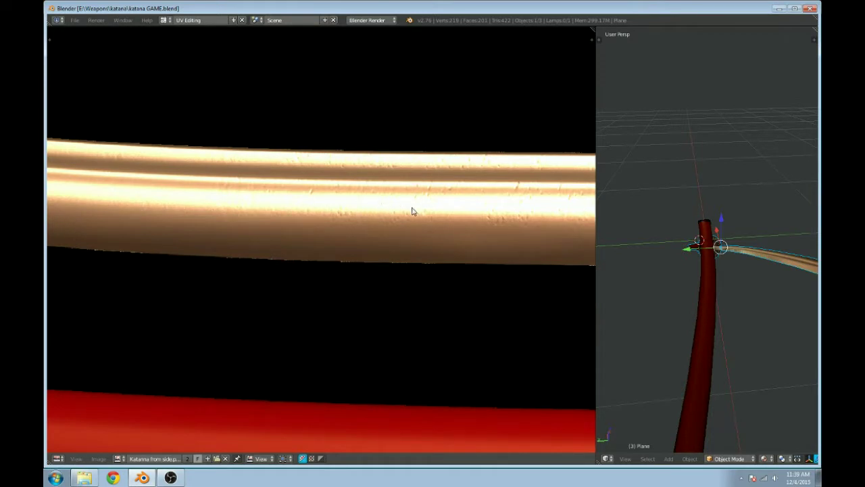
pyautogui.moveTo(135, 203); pyautogui.dragTo(433, 231, button='middle')
pyautogui.scroll(-1, 434, 231)
pyautogui.moveTo(200, 216); pyautogui.dragTo(502, 246, button='middle')
pyautogui.moveTo(262, 221); pyautogui.dragTo(379, 233, button='middle')
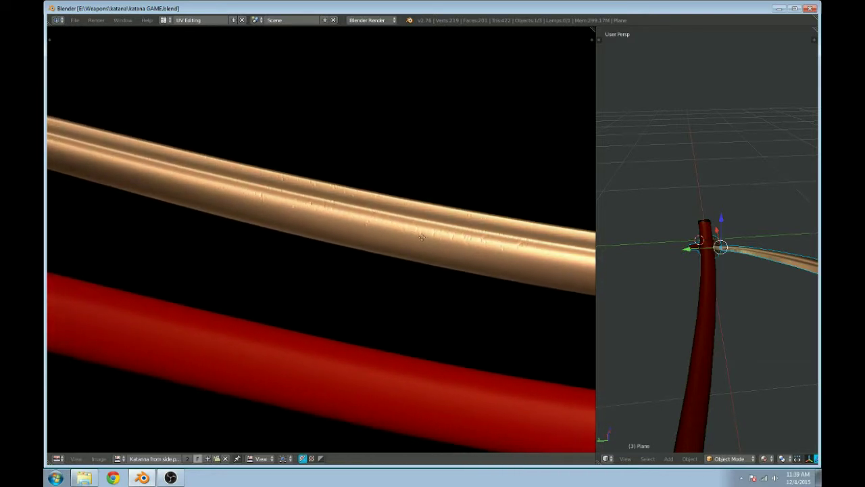
pyautogui.moveTo(264, 214); pyautogui.dragTo(543, 82, button='middle')
pyautogui.scroll(-3, 416, 244)
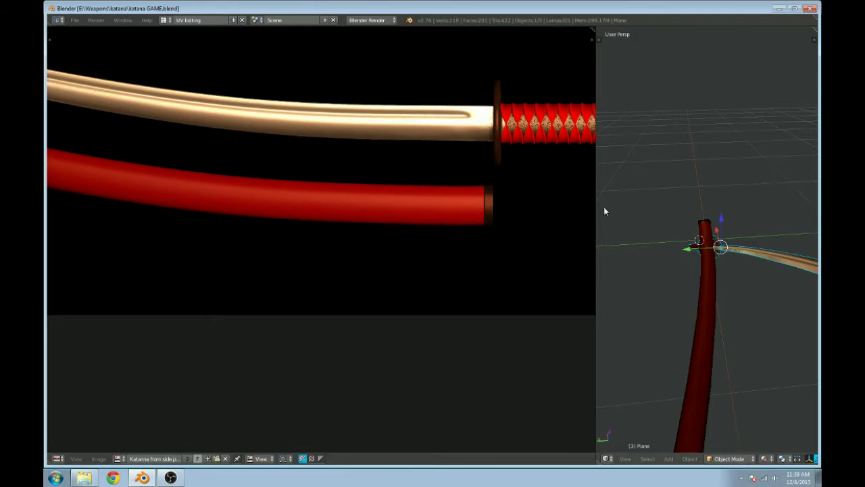
# Step: Enlarge the 3D view and rotate the sword freely with trackball rotation to a new angle beside the scabbard
pyautogui.moveTo(594, 232); pyautogui.dragTo(188, 216)
pyautogui.moveTo(315, 226); pyautogui.dragTo(389, 316, button='middle')
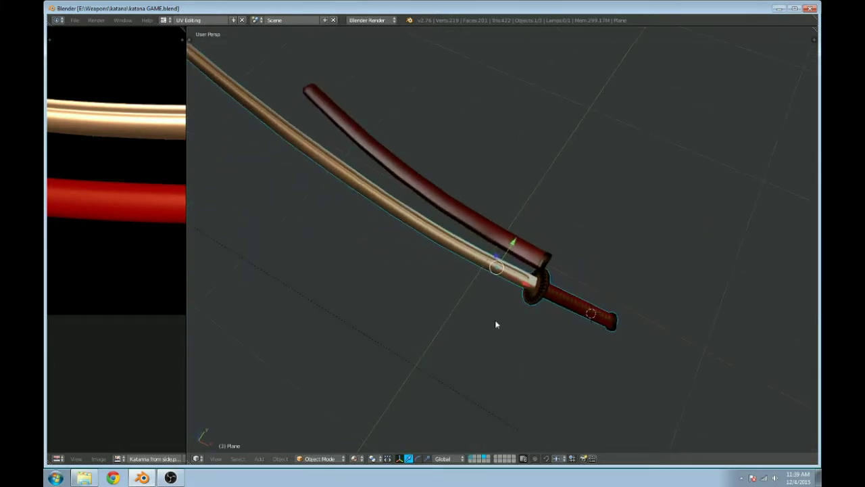
pyautogui.keyDown('shift'); pyautogui.moveTo(497, 326); pyautogui.dragTo(459, 275, button='middle'); pyautogui.keyUp('shift')
pyautogui.moveTo(493, 250); pyautogui.dragTo(486, 292, button='middle')
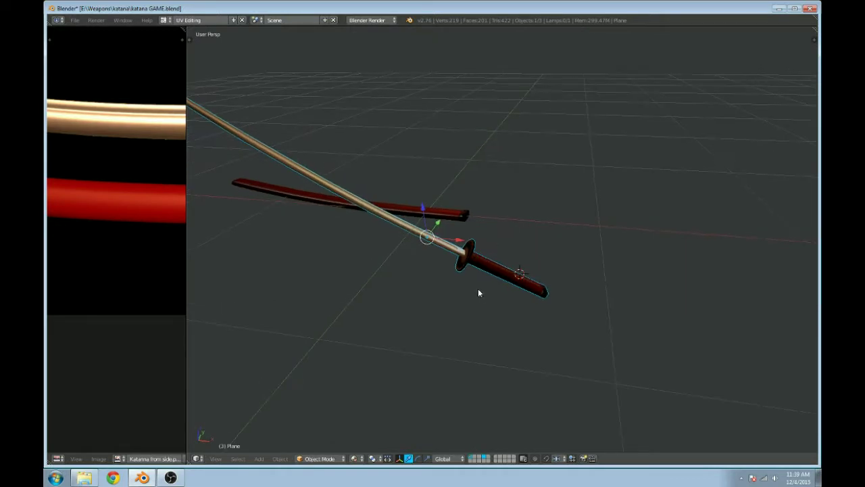
pyautogui.press('r')
pyautogui.press('r')
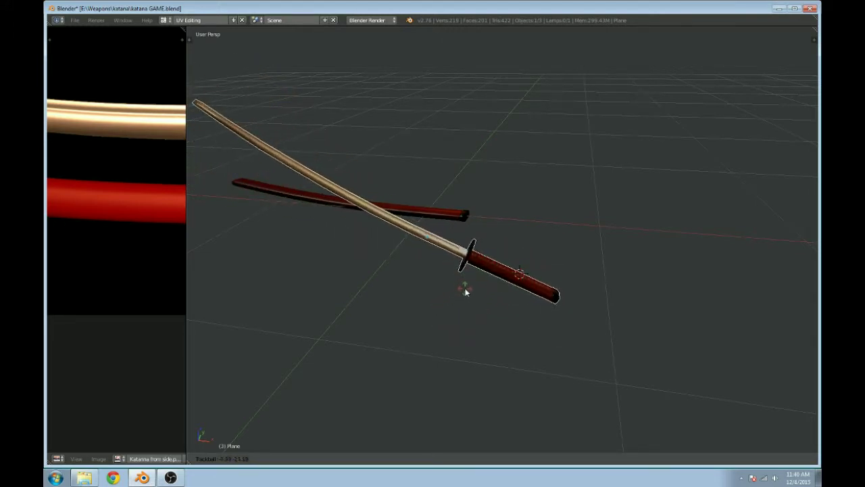
pyautogui.click(469, 302)
pyautogui.moveTo(346, 285); pyautogui.dragTo(272, 109, button='middle')
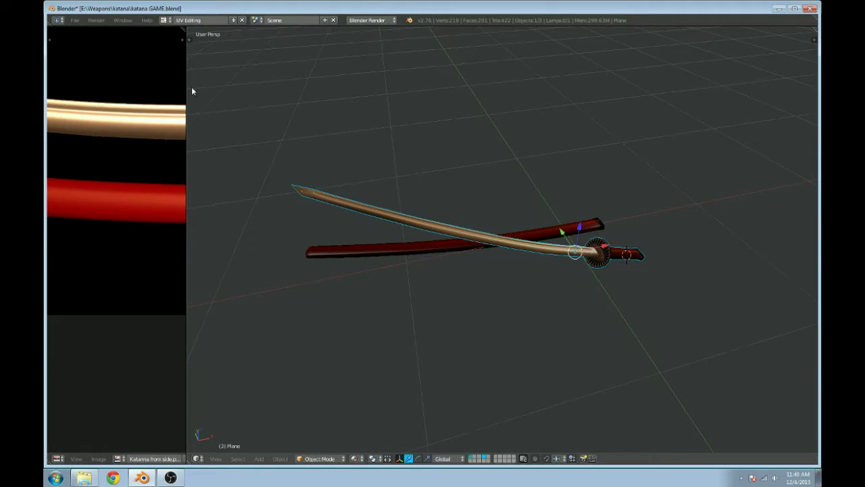
# Step: Start a new file from the startup scene in place of the katana file
pyautogui.click(75, 21)
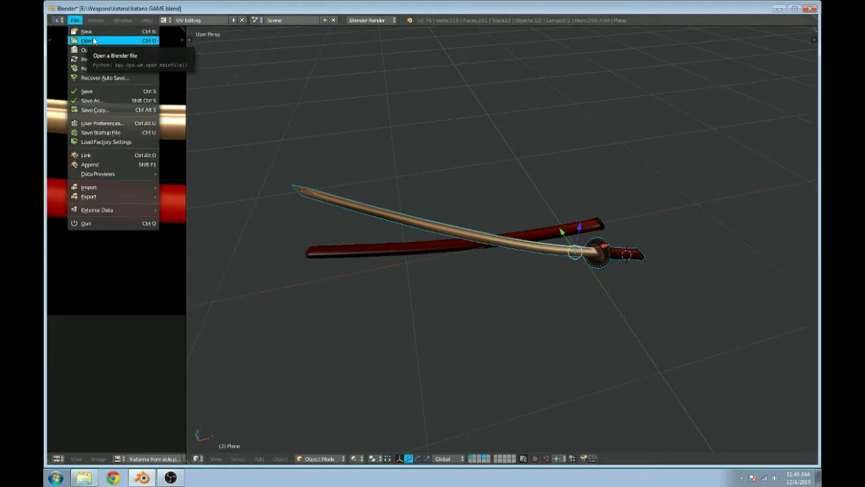
pyautogui.hotkey('ctrl', 'n')
pyautogui.click(95, 40)
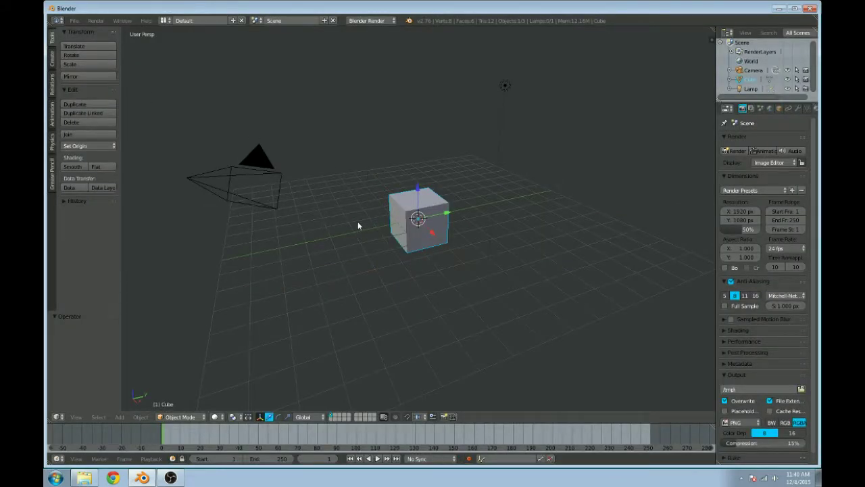
# Step: Select the camera, the lamp and the cube in turn, finishing with the camera selected
pyautogui.rightClick(227, 172)
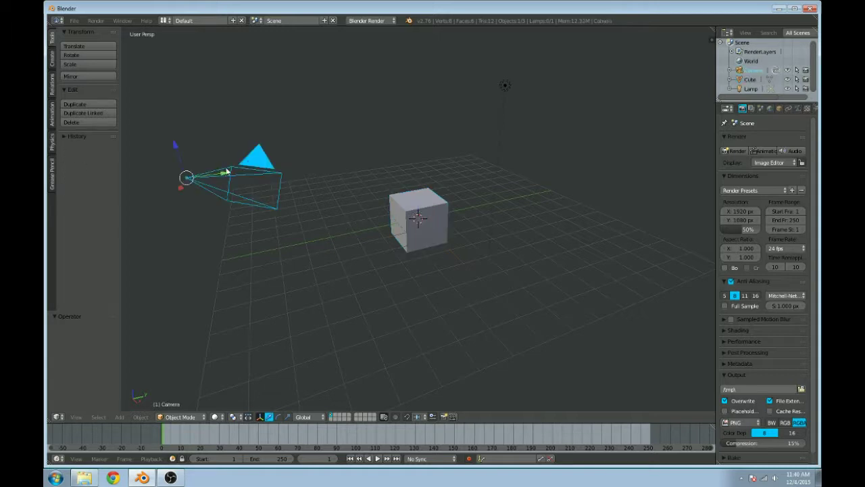
pyautogui.rightClick(496, 90)
pyautogui.rightClick(440, 246)
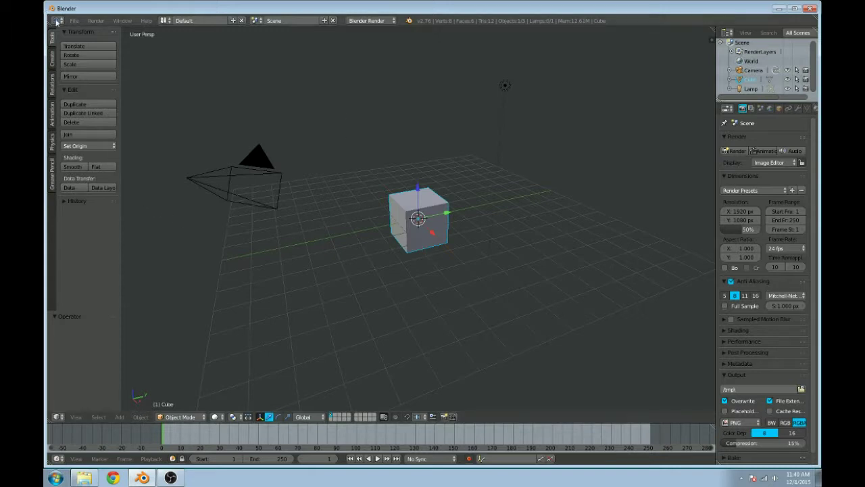
pyautogui.rightClick(289, 166)
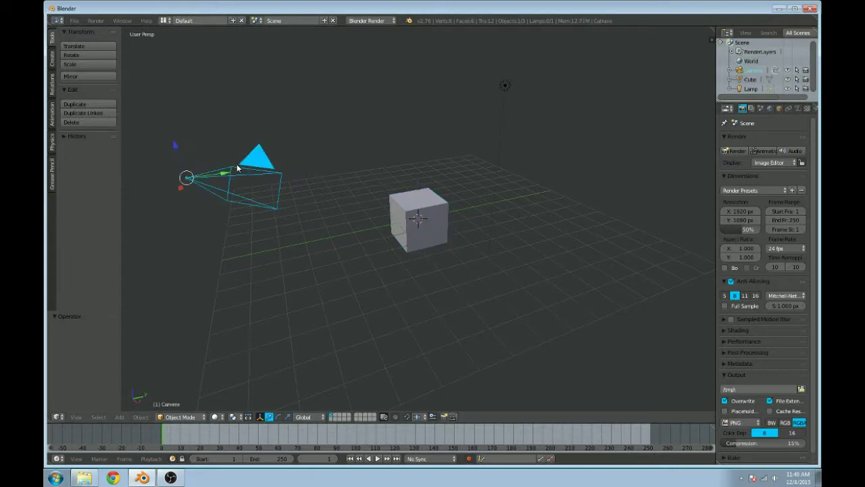
# Step: Open the user preferences, move their window over the middle of the viewport to view the theme settings, and return to the scene
pyautogui.click(74, 20)
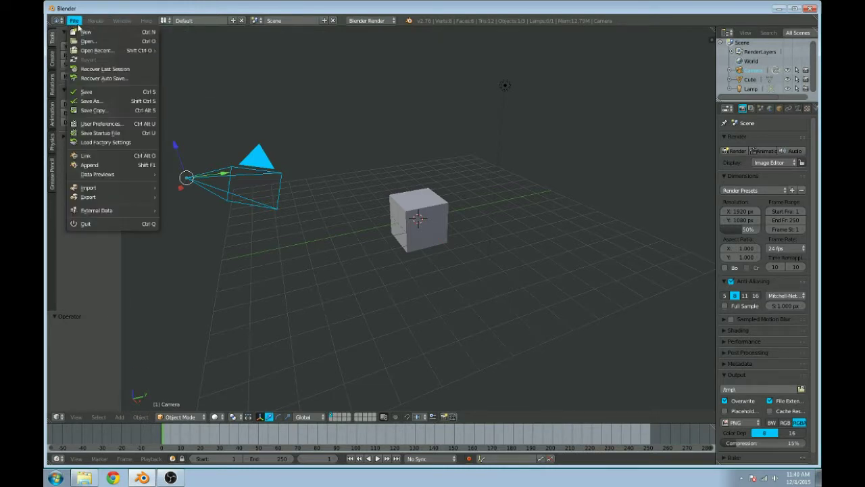
pyautogui.moveTo(88, 19)
pyautogui.click(116, 123)
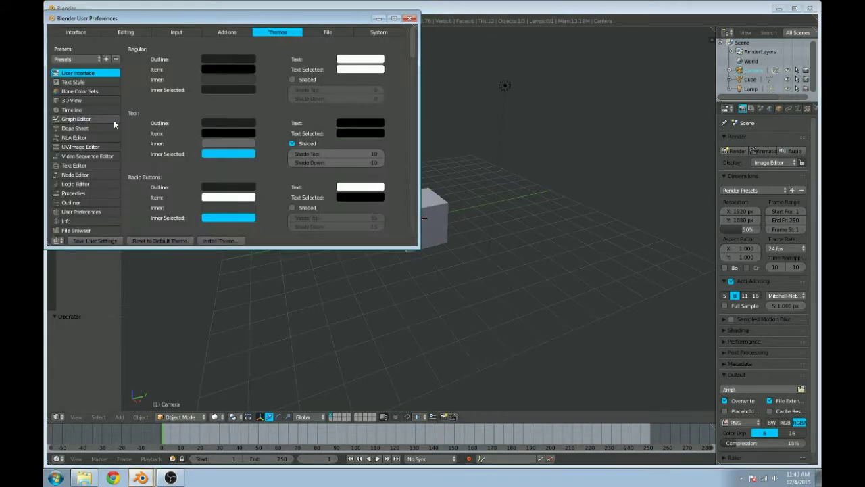
pyautogui.moveTo(203, 20); pyautogui.dragTo(389, 83)
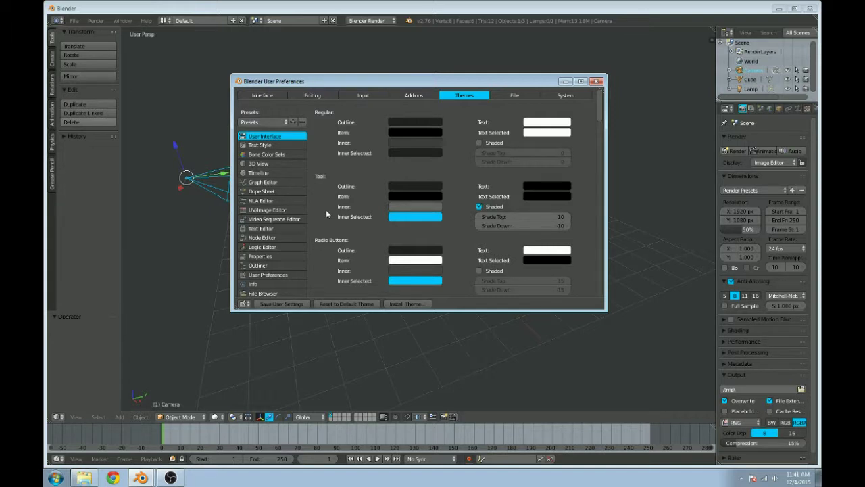
pyautogui.click(197, 121)
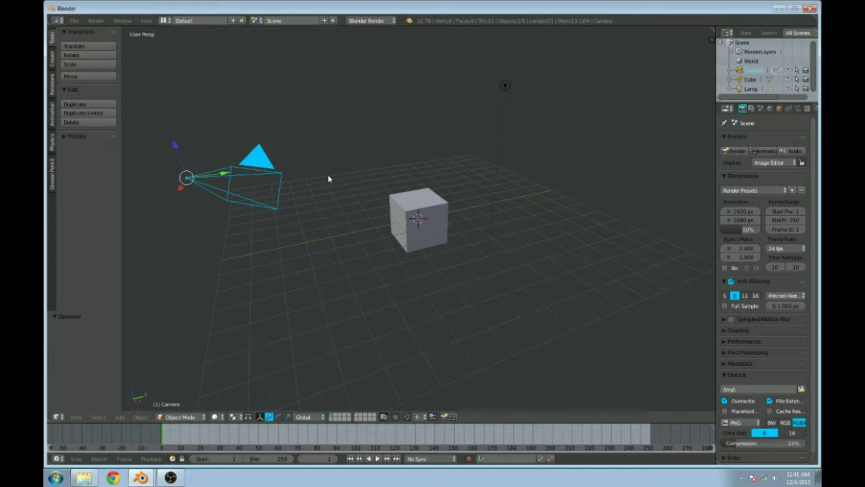
# Step: Delete the default cube from the scene
pyautogui.rightClick(428, 212)
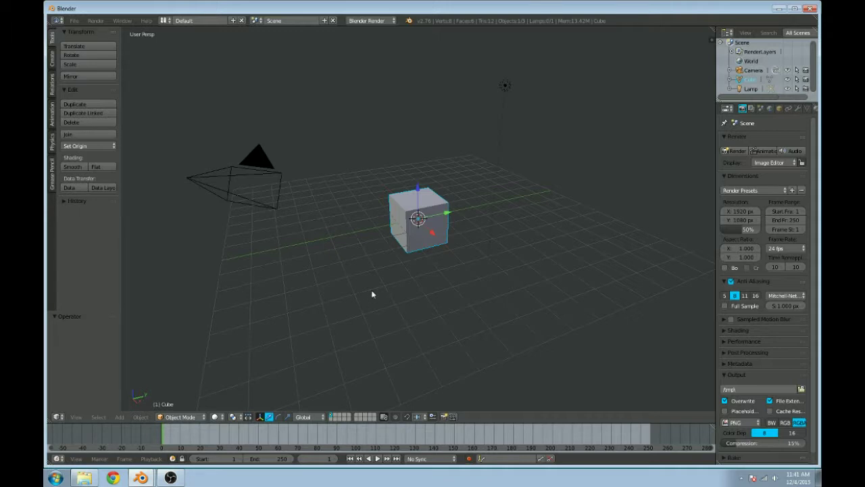
pyautogui.press('x')
pyautogui.click(352, 214)
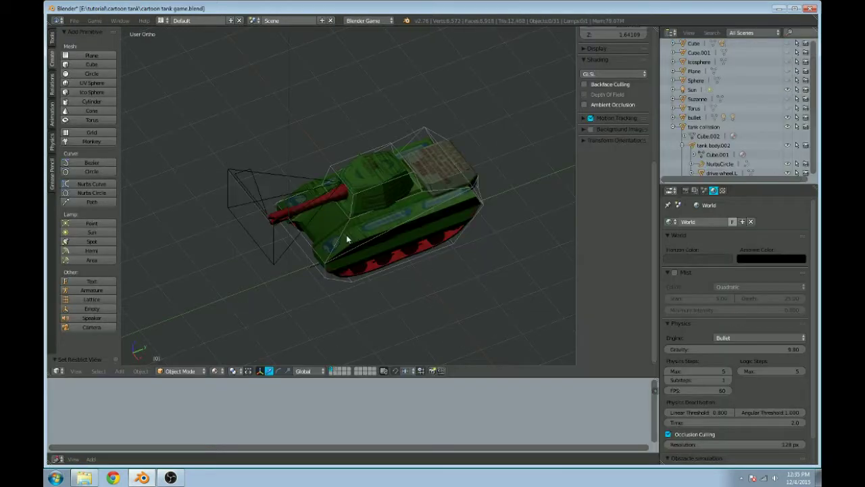
# Step: Examine the cartoon tank from different angles and at close range in the 3D view
pyautogui.moveTo(346, 237); pyautogui.dragTo(373, 180, button='middle')
pyautogui.scroll(4, 446, 215)
pyautogui.moveTo(514, 234); pyautogui.dragTo(367, 247, button='middle')
pyautogui.scroll(-4, 433, 194)
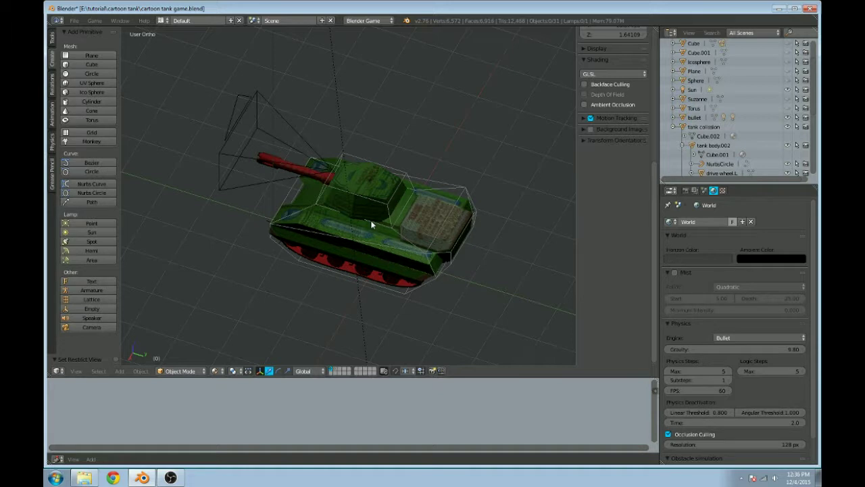
# Step: View the tank in the front, right, left, top, bottom and back orthographic views
pyautogui.press('KP_1')
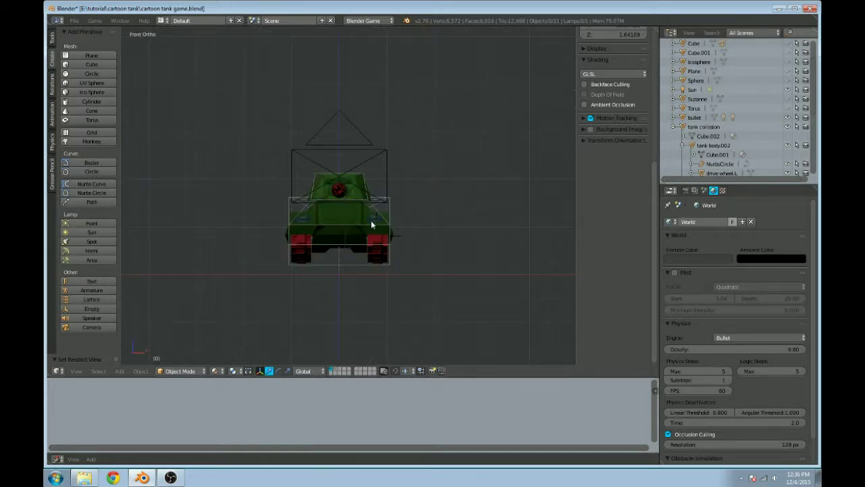
pyautogui.press('KP_3')
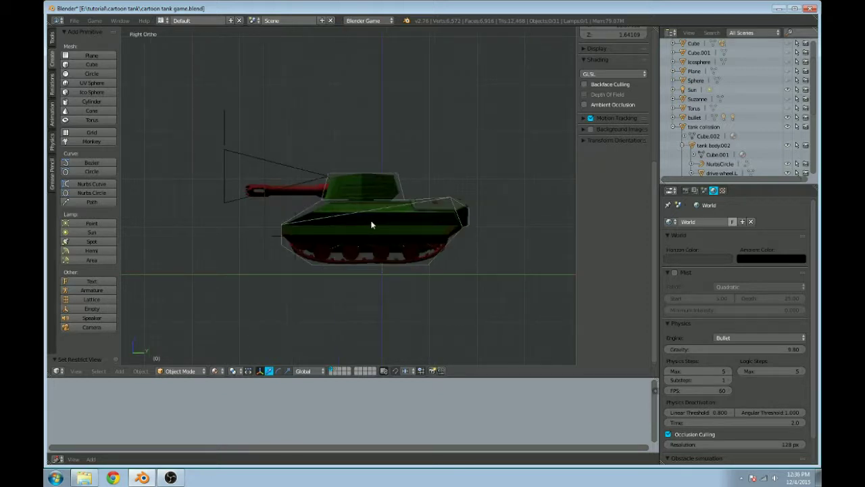
pyautogui.press('ctrl+KP_3')
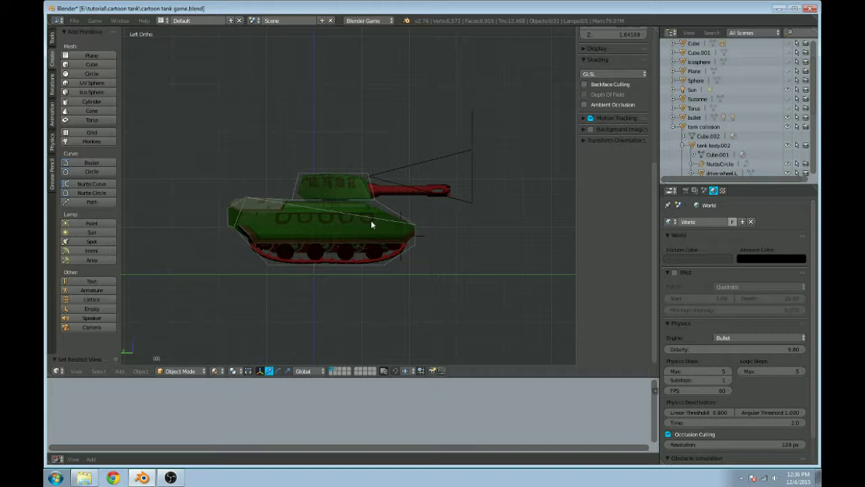
pyautogui.press('KP_7')
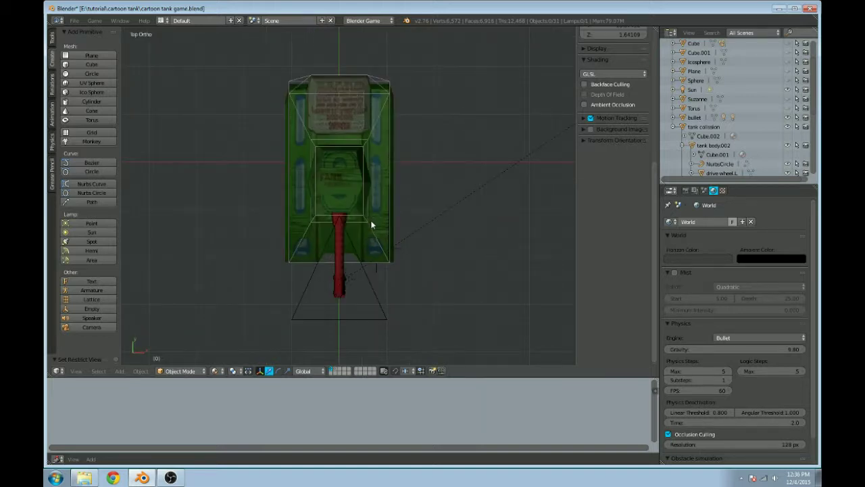
pyautogui.press('ctrl+KP_7')
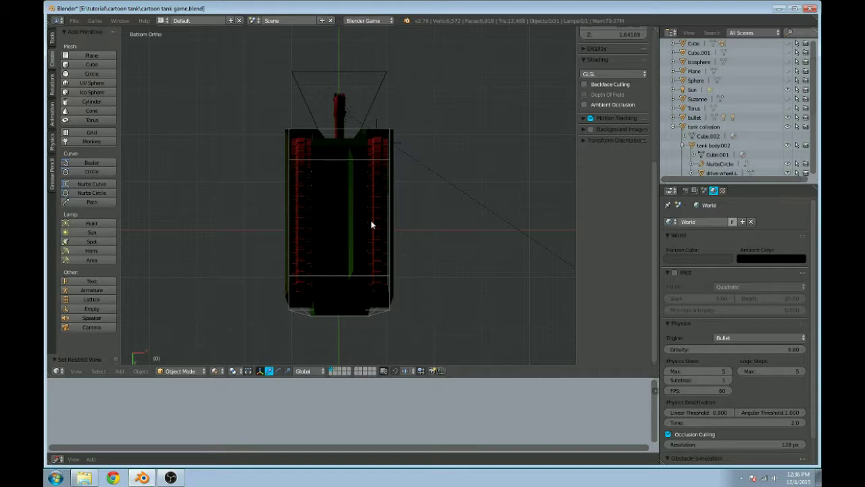
pyautogui.press('ctrl+KP_1')
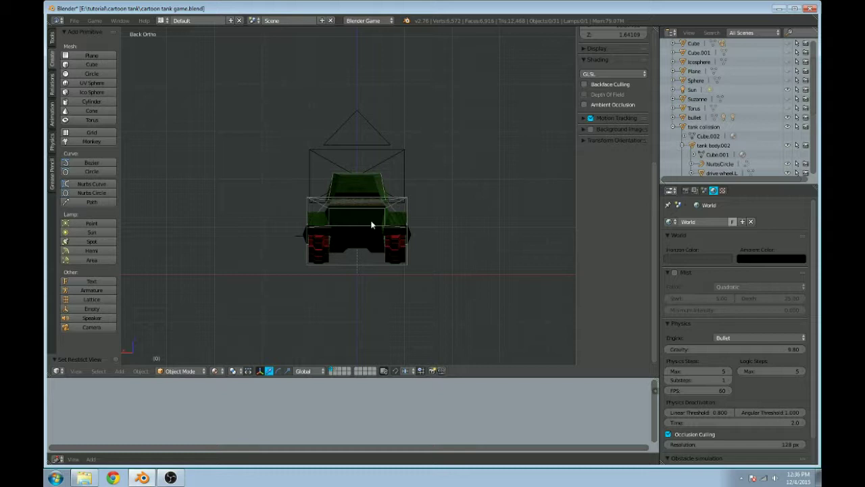
# Step: Alternate between the tank's bottom and front views, ending with the right and top views
pyautogui.press('ctrl+KP_7')
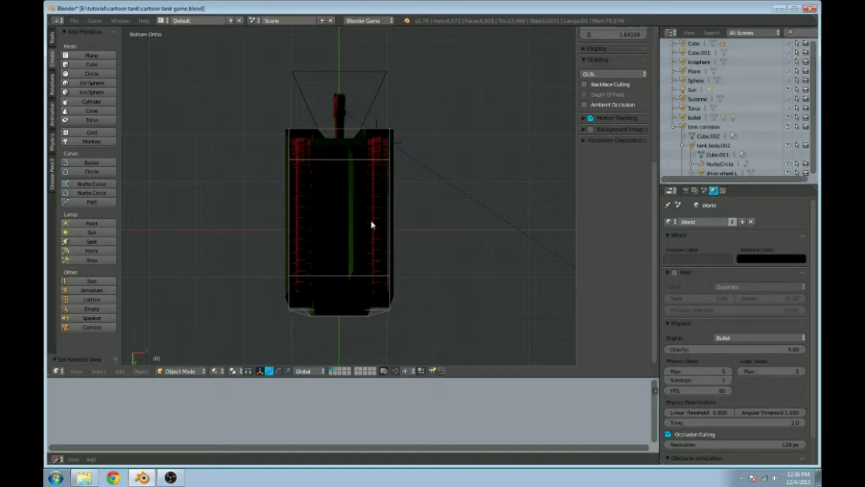
pyautogui.press('KP_1')
pyautogui.press('ctrl+KP_7')
pyautogui.press('KP_1')
pyautogui.press('KP_3')
pyautogui.press('KP_7')
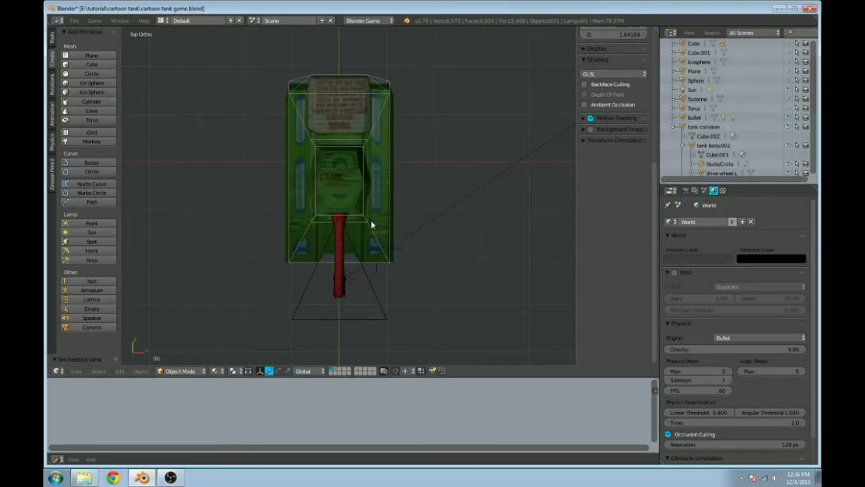
# Step: Compare the tank's opposite orthographic views in pairs, right and left, front and back, top and bottom, returning to the back view
pyautogui.press('KP_3')
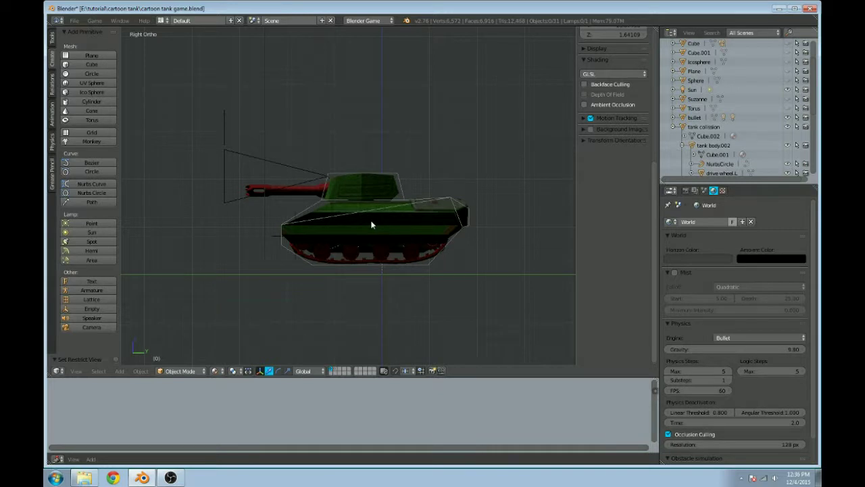
pyautogui.press('ctrl+KP_3')
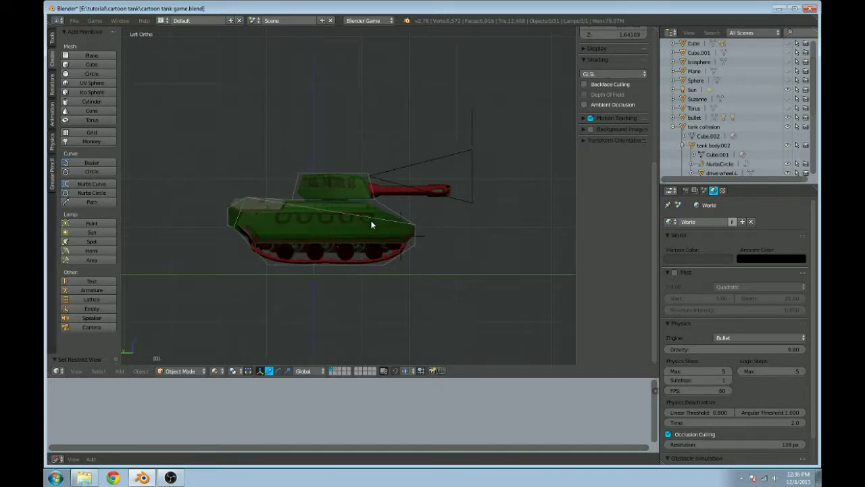
pyautogui.press('KP_1')
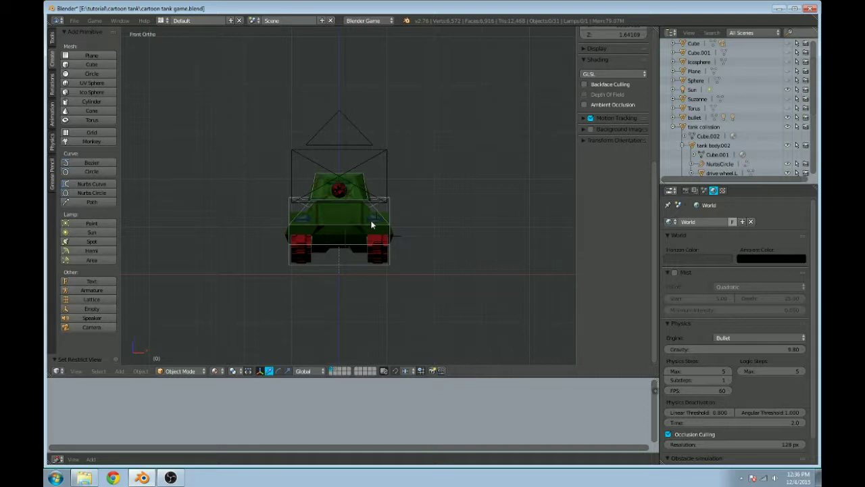
pyautogui.press('ctrl+KP_1')
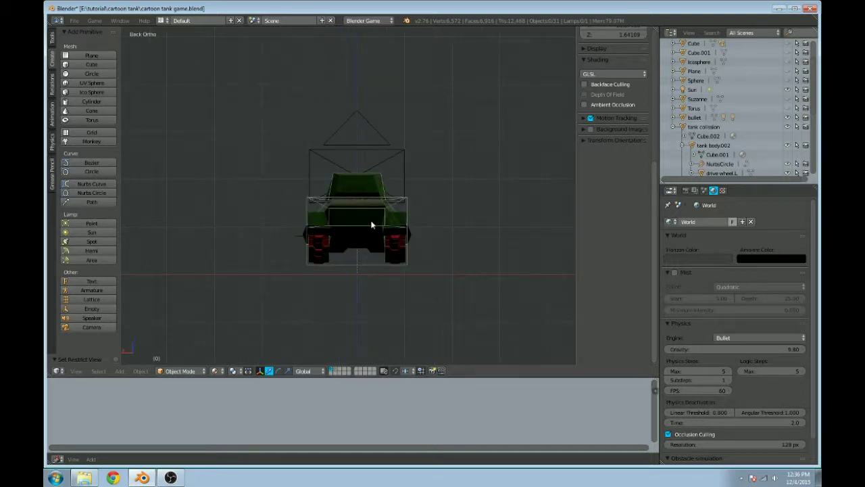
pyautogui.press('KP_7')
pyautogui.press('ctrl+KP_7')
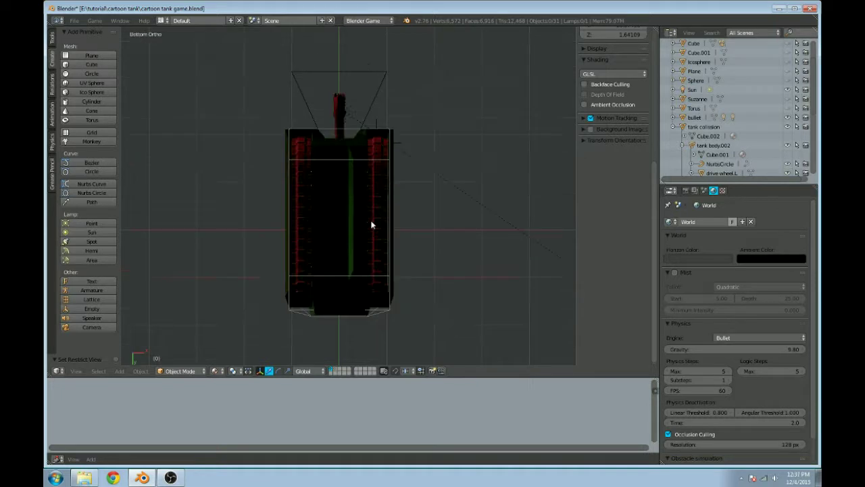
pyautogui.press('ctrl+KP_1')
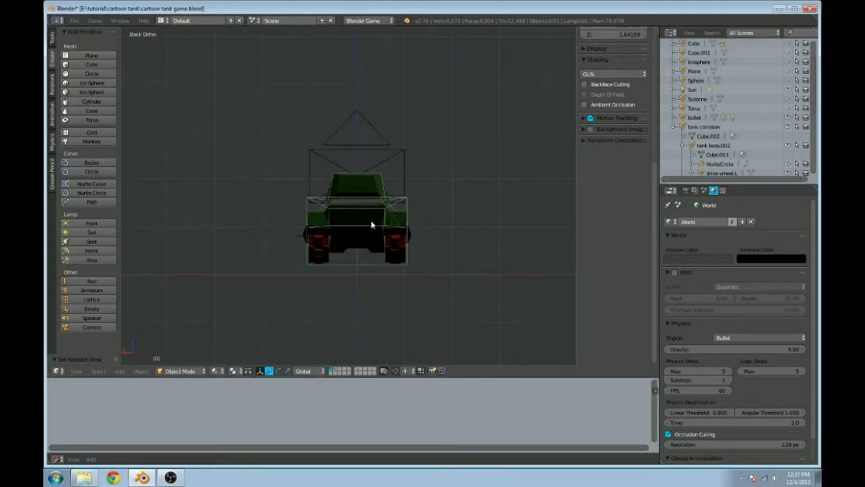
# Step: Examine the tank in the right, top and back views, finishing with the top and bottom views
pyautogui.press('KP_3')
pyautogui.press('KP_7')
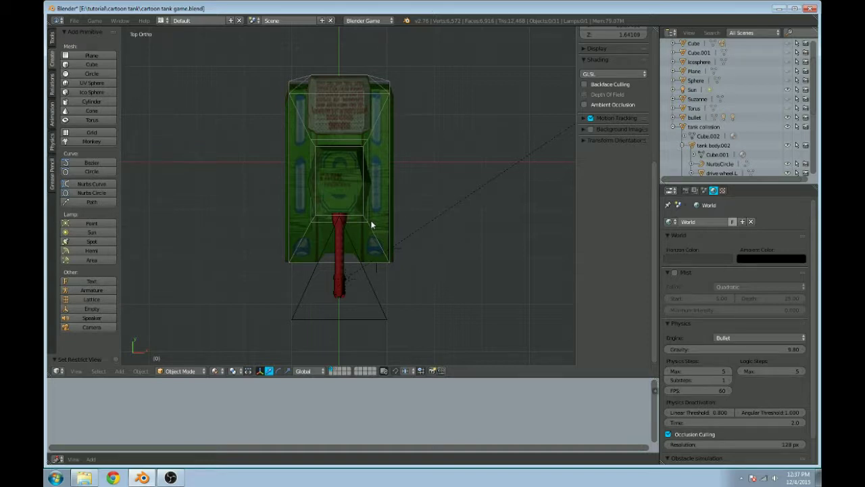
pyautogui.press('ctrl+KP_1')
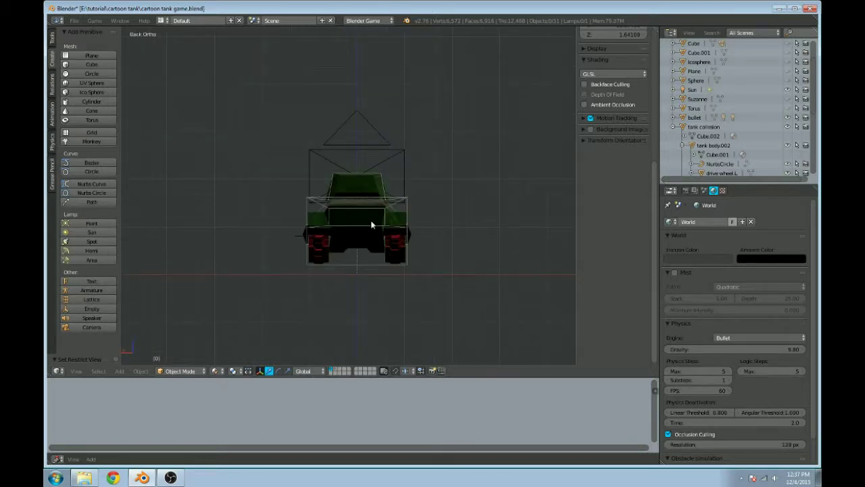
pyautogui.press('KP_7')
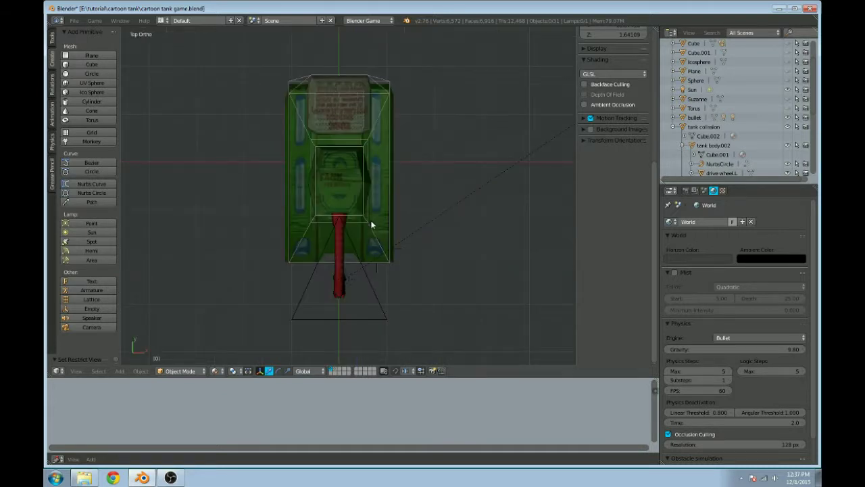
pyautogui.press('ctrl+KP_7')
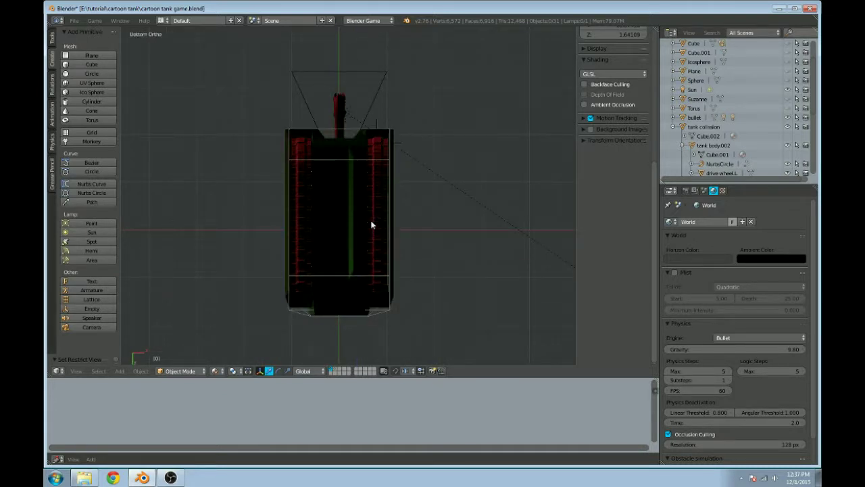
# Step: Orbit sideways in fixed increments from the bottom view to turn the tank's underside diagonally
pyautogui.press('KP_4')
pyautogui.press('KP_4')
pyautogui.press('KP_4')
pyautogui.press('KP_4')
pyautogui.press('KP_4')
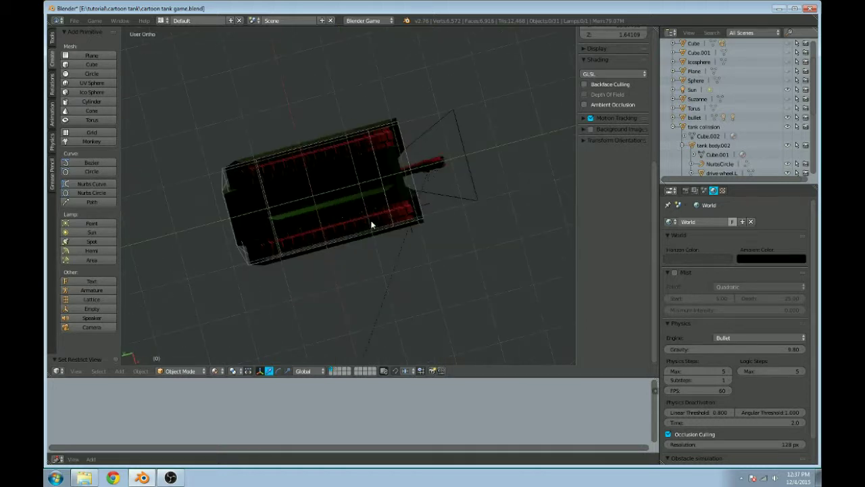
# Step: Orbit vertically in fixed increments from beneath the tank until its front and roof are seen at an angle from above
pyautogui.press('KP_2')
pyautogui.press('KP_2')
pyautogui.press('KP_2')
pyautogui.press('KP_2')
pyautogui.press('KP_2')
pyautogui.press('KP_2')
pyautogui.press('KP_2')
pyautogui.press('KP_2')
pyautogui.press('KP_2')
pyautogui.press('KP_2')
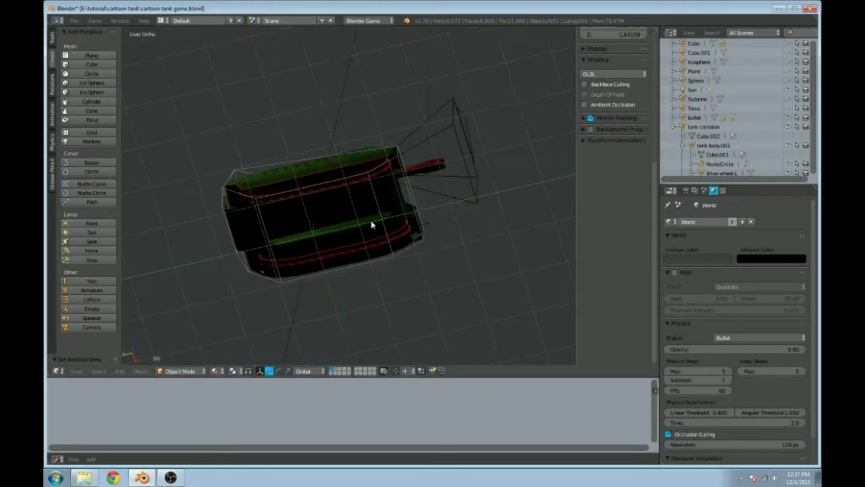
pyautogui.press('KP_2')
pyautogui.press('KP_2')
pyautogui.press('KP_2')
pyautogui.press('KP_2')
pyautogui.press('KP_2')
pyautogui.press('KP_2')
pyautogui.press('KP_2')
pyautogui.press('KP_2')
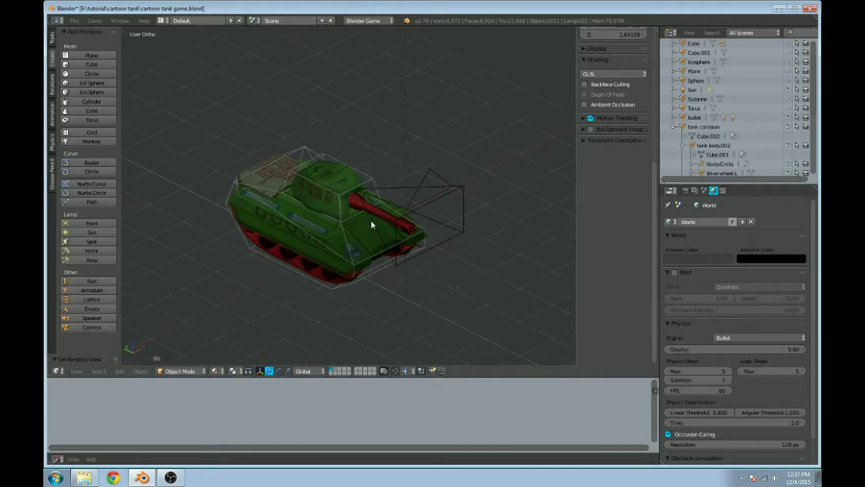
# Step: Orbit in fixed increments vertically and sideways to view the tank from its side and from above its rear
pyautogui.press('KP_2')
pyautogui.press('KP_2')
pyautogui.press('KP_2')
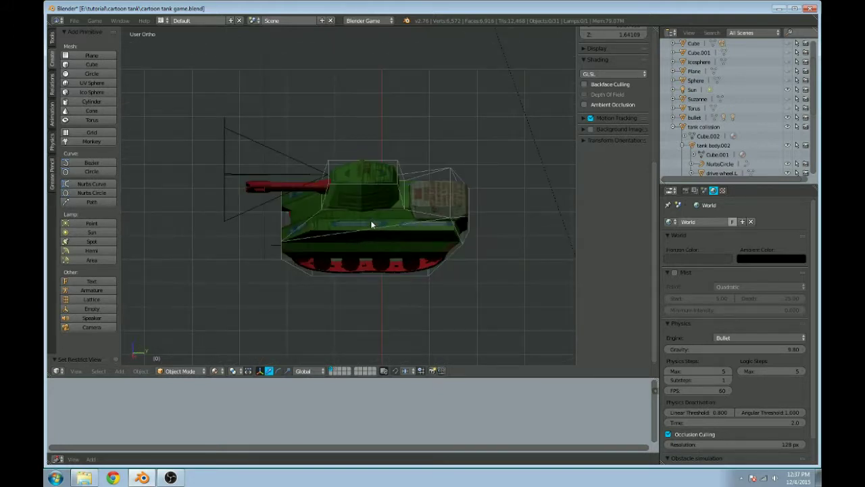
pyautogui.press('KP_8')
pyautogui.press('KP_8')
pyautogui.press('KP_6')
pyautogui.press('KP_6')
pyautogui.press('KP_6')
pyautogui.press('KP_6')
pyautogui.press('KP_6')
pyautogui.press('KP_6')
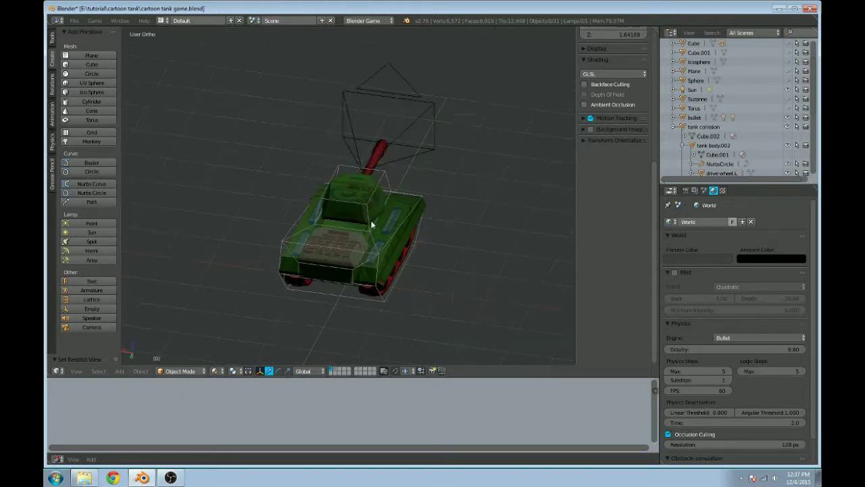
# Step: Orbit around the tank in fixed sideways and vertical increments until it is seen directly from its side
pyautogui.press('KP_6')
pyautogui.press('KP_6')
pyautogui.press('KP_6')
pyautogui.press('KP_6')
pyautogui.press('KP_6')
pyautogui.press('KP_6')
pyautogui.press('KP_2')
pyautogui.press('KP_2')
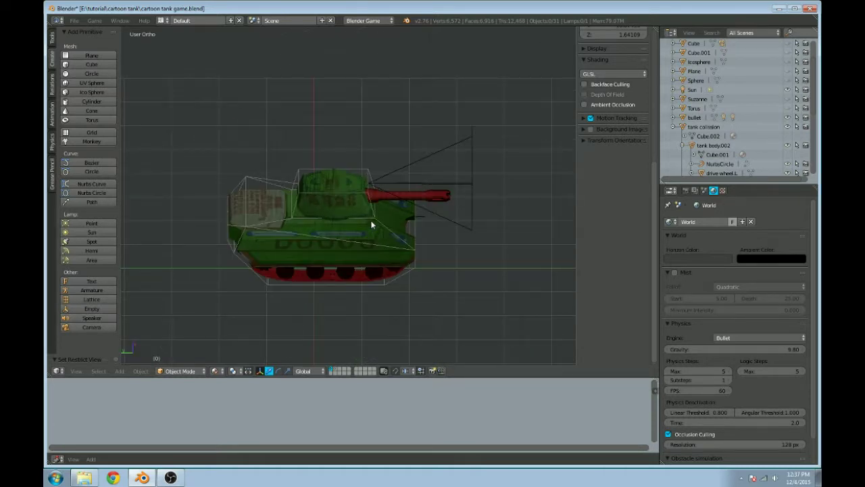
# Step: Orbit freely to the tank's front corner and compare it in orthographic and perspective projection, including from a higher angle
pyautogui.moveTo(376, 187); pyautogui.dragTo(477, 183, button='middle')
pyautogui.moveTo(329, 232); pyautogui.dragTo(385, 245, button='middle')
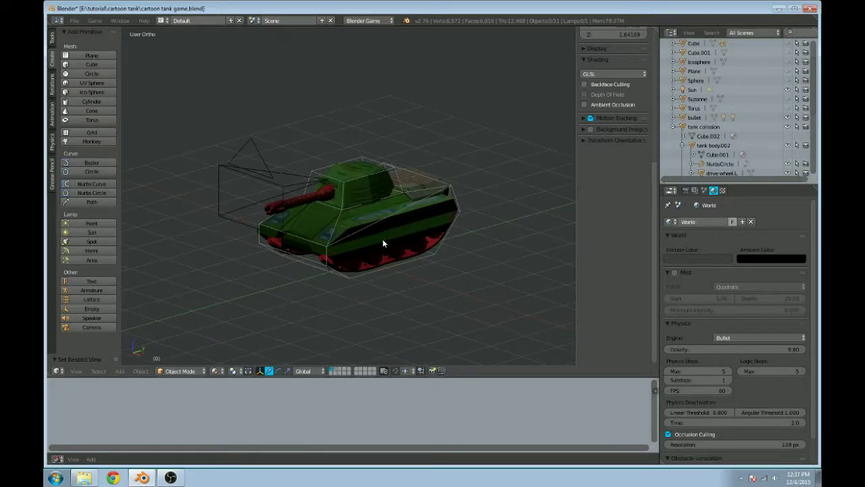
pyautogui.press('KP_5')
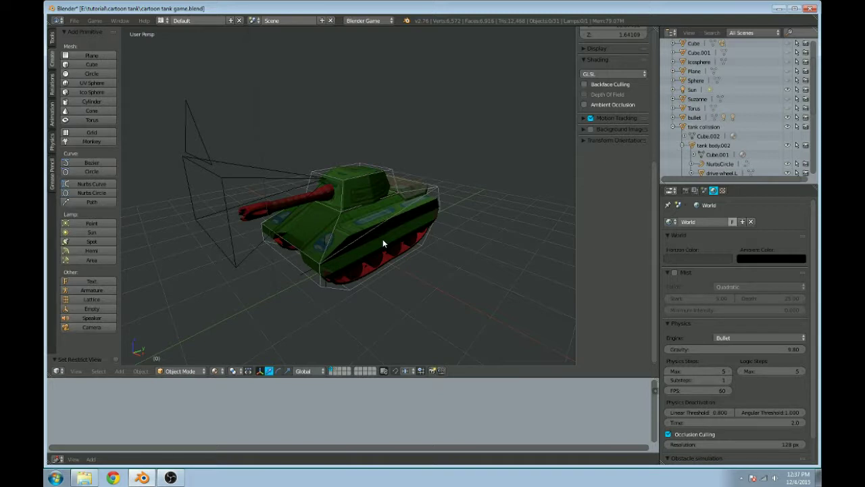
pyautogui.press('KP_5')
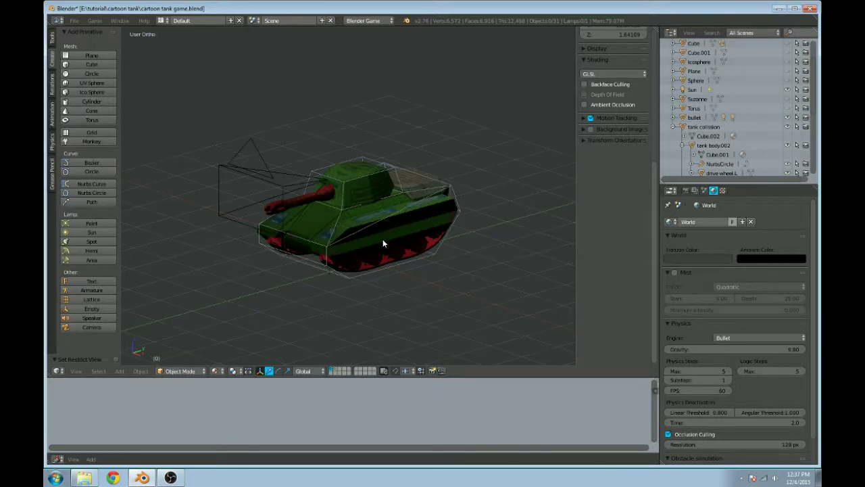
pyautogui.press('KP_2')
pyautogui.press('KP_2')
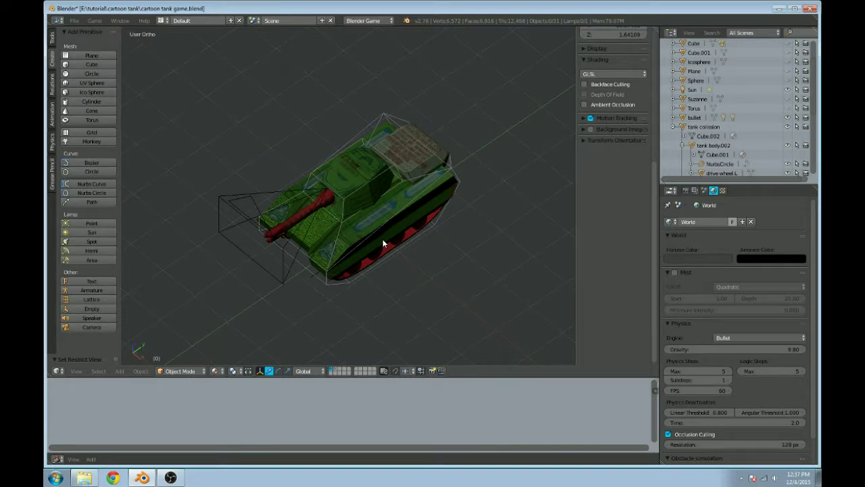
pyautogui.press('KP_5')
pyautogui.press('KP_8')
pyautogui.press('KP_8')
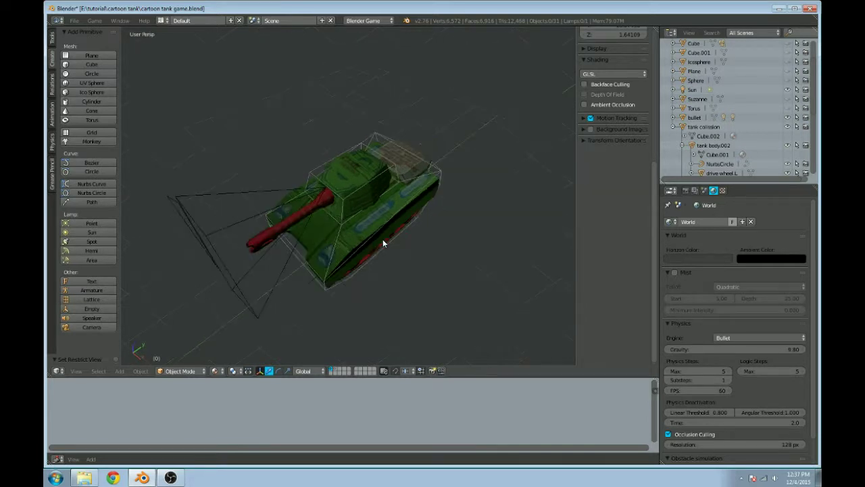
# Step: Examine the tank's side, tracks and turret at close range in perspective projection from a low angle
pyautogui.moveTo(324, 237); pyautogui.dragTo(267, 169, button='middle')
pyautogui.scroll(3, 352, 176)
pyautogui.scroll(-2, 410, 156)
pyautogui.scroll(-1, 436, 184)
pyautogui.scroll(1, 437, 185)
pyautogui.scroll(2, 436, 185)
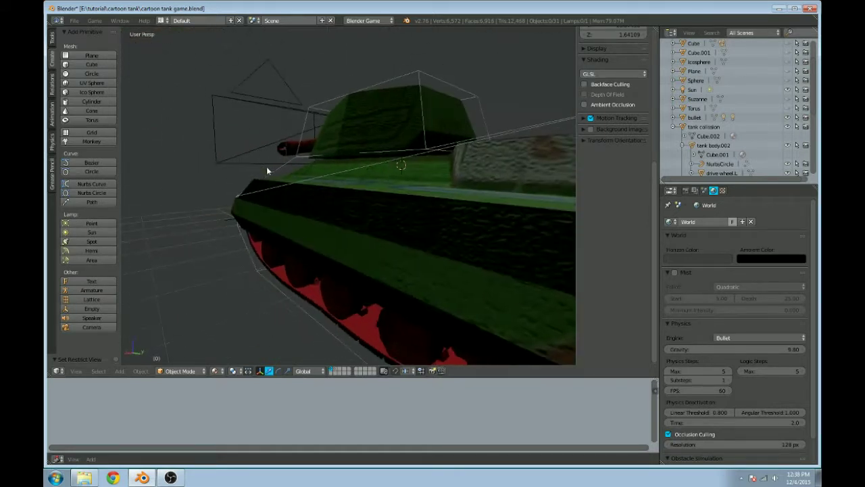
pyautogui.scroll(-3, 278, 157)
pyautogui.scroll(4, 284, 154)
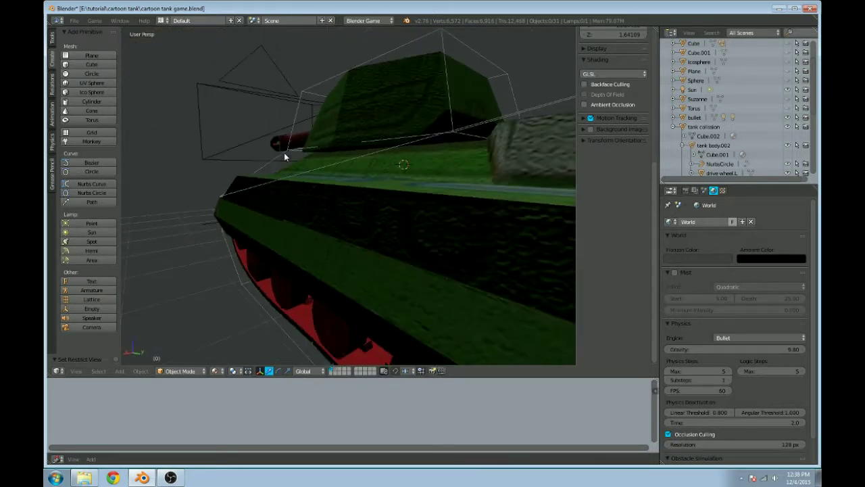
pyautogui.scroll(1, 284, 157)
# Step: Switch to orthographic projection and examine the tank from its side, rear and above, finishing in the top view
pyautogui.press('KP_5')
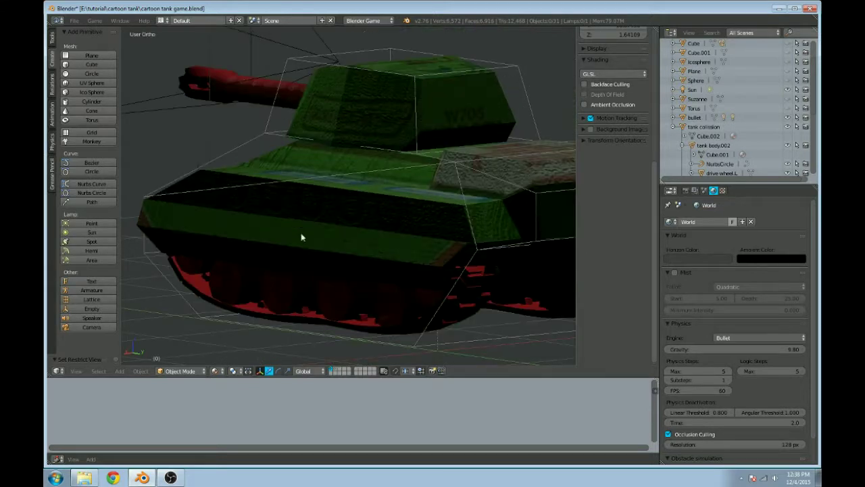
pyautogui.moveTo(385, 240); pyautogui.dragTo(259, 165, button='middle')
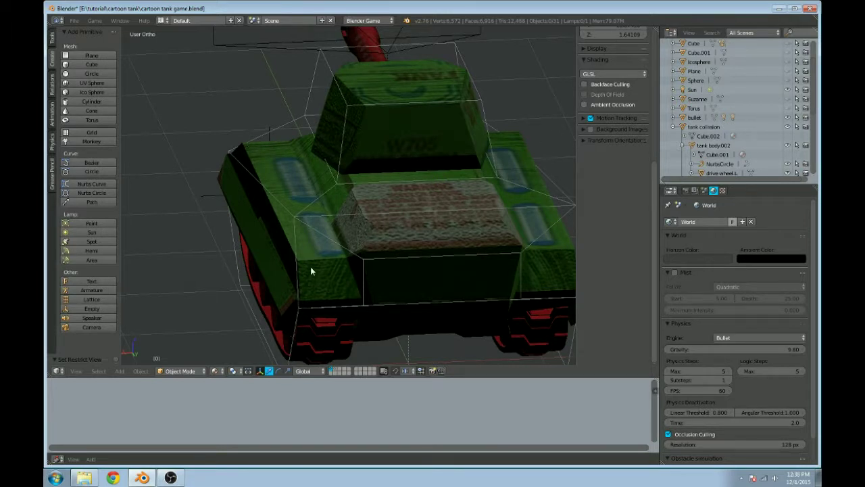
pyautogui.scroll(-3, 450, 174)
pyautogui.moveTo(338, 187); pyautogui.dragTo(410, 247, button='middle')
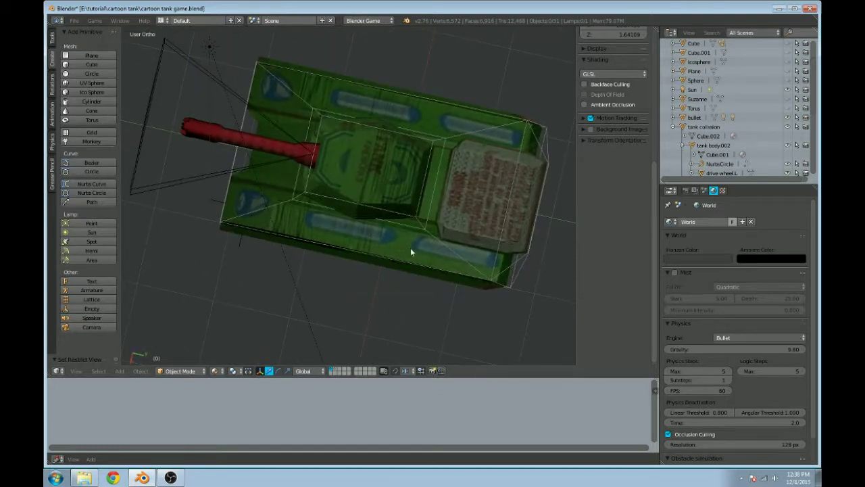
pyautogui.press('KP_7')
pyautogui.scroll(-2, 407, 248)
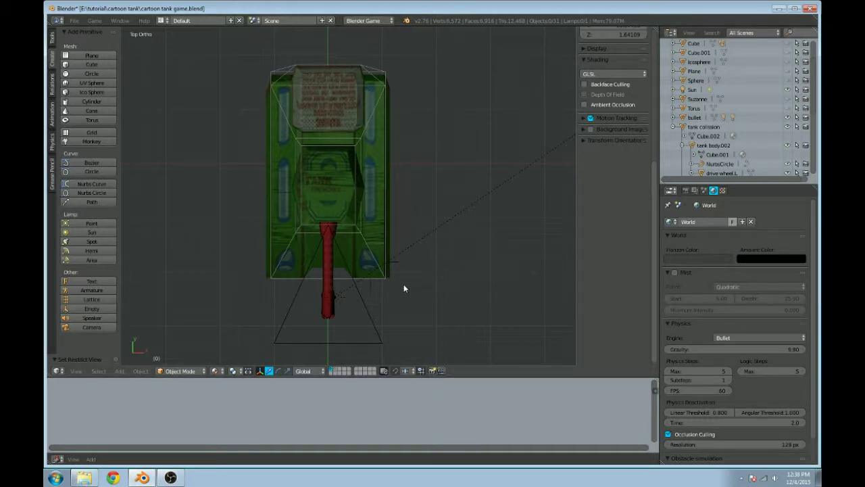
# Step: Orbit out of the top view to the tank's front, switch back to perspective projection and inspect it near and far
pyautogui.moveTo(451, 302); pyautogui.dragTo(446, 250, button='middle')
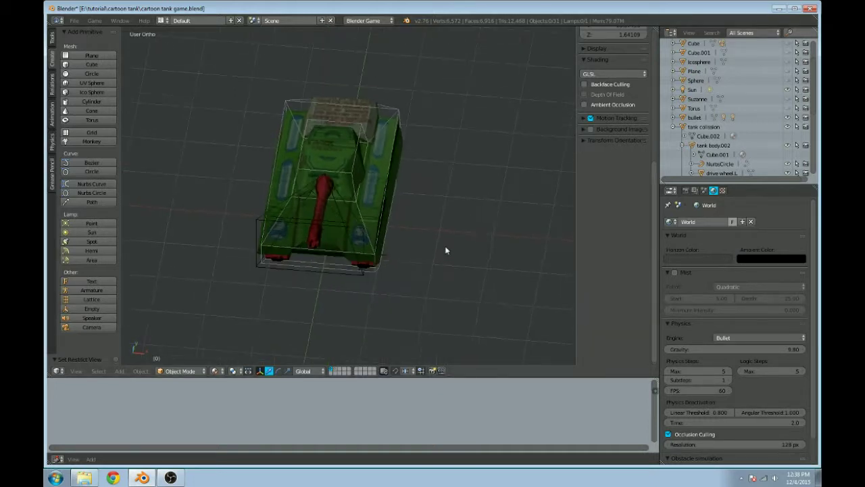
pyautogui.press('KP_5')
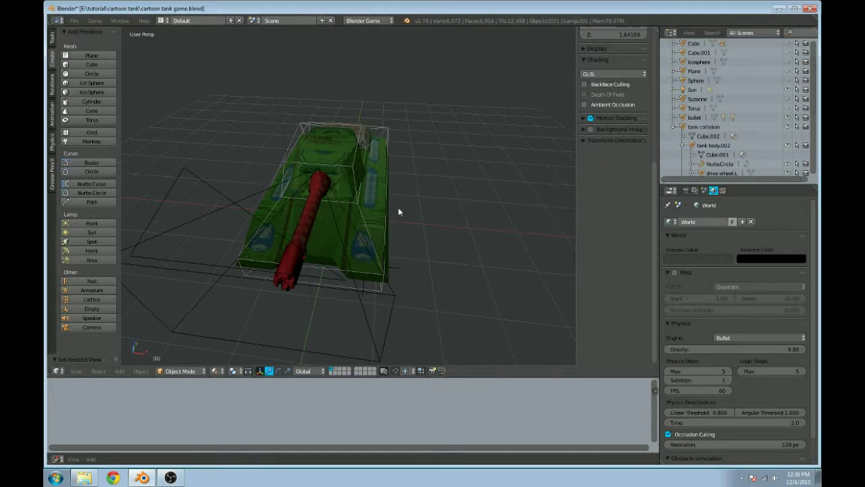
pyautogui.moveTo(442, 261); pyautogui.dragTo(433, 255, button='middle')
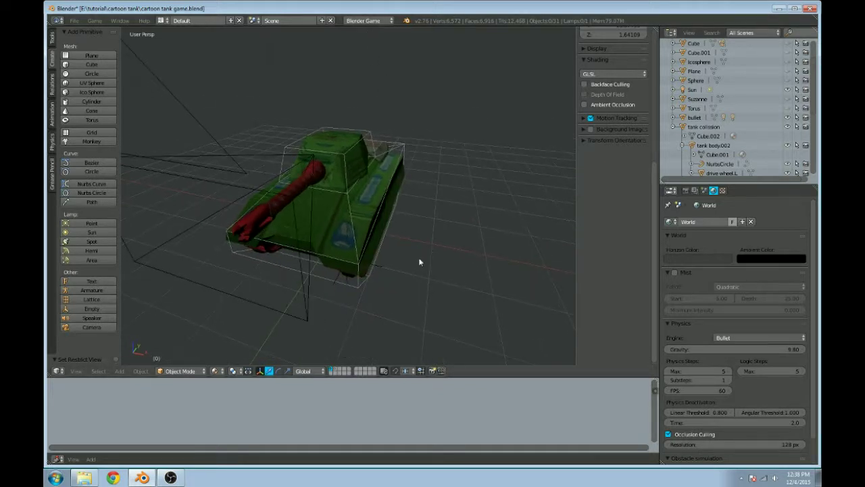
pyautogui.scroll(3, 419, 261)
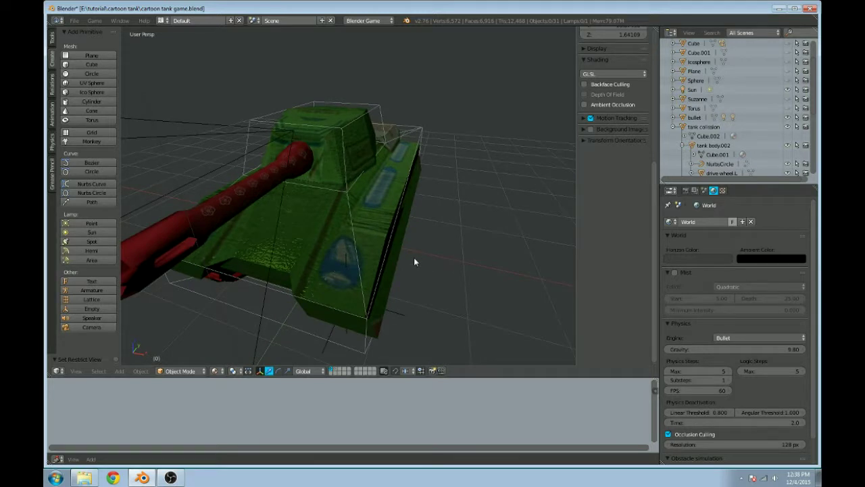
pyautogui.scroll(-2, 414, 260)
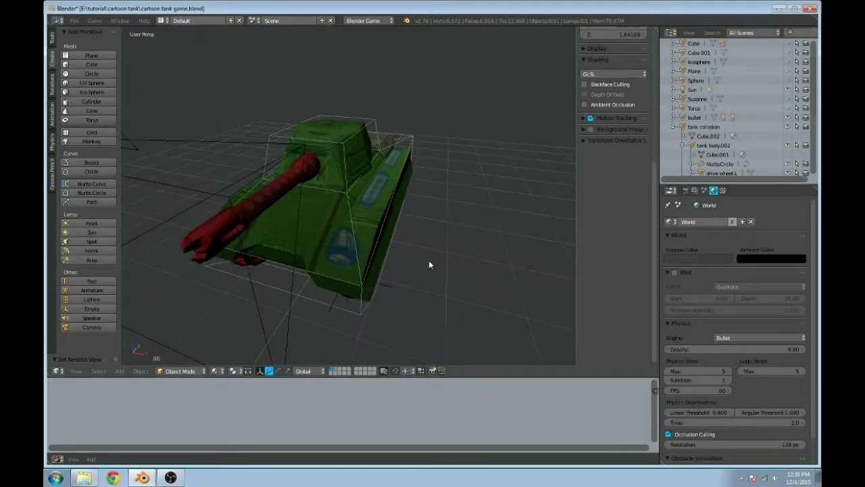
pyautogui.moveTo(415, 276); pyautogui.dragTo(498, 241, button='middle')
pyautogui.scroll(-2, 444, 238)
pyautogui.moveTo(378, 248); pyautogui.dragTo(434, 246, button='middle')
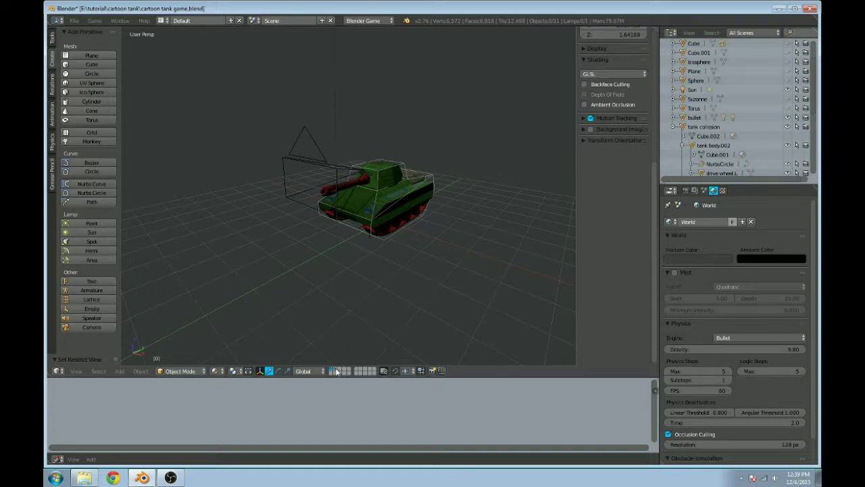
# Step: Show layer 2 to inspect the bullet, and return to layer 1 with the tank
pyautogui.scroll(-1, 396, 255)
pyautogui.scroll(1, 397, 255)
pyautogui.press('2')
pyautogui.scroll(4, 401, 224)
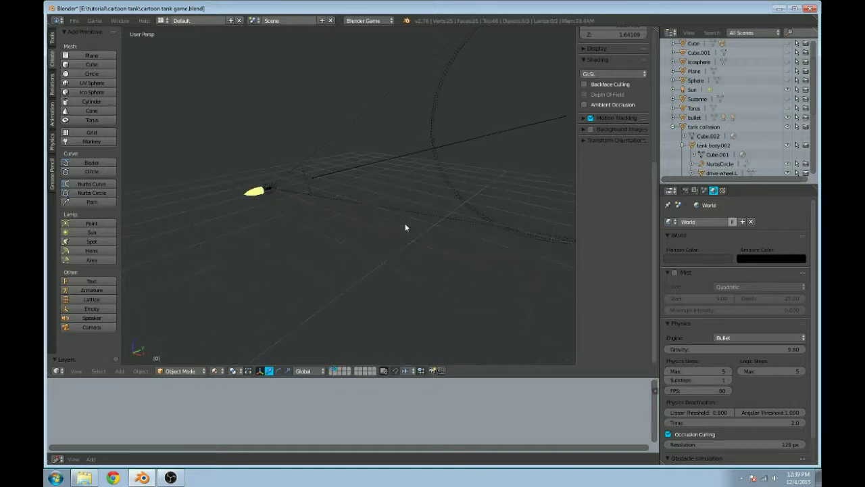
pyautogui.scroll(-2, 207, 221)
pyautogui.moveTo(209, 224); pyautogui.dragTo(226, 214, button='middle')
pyautogui.press('1')
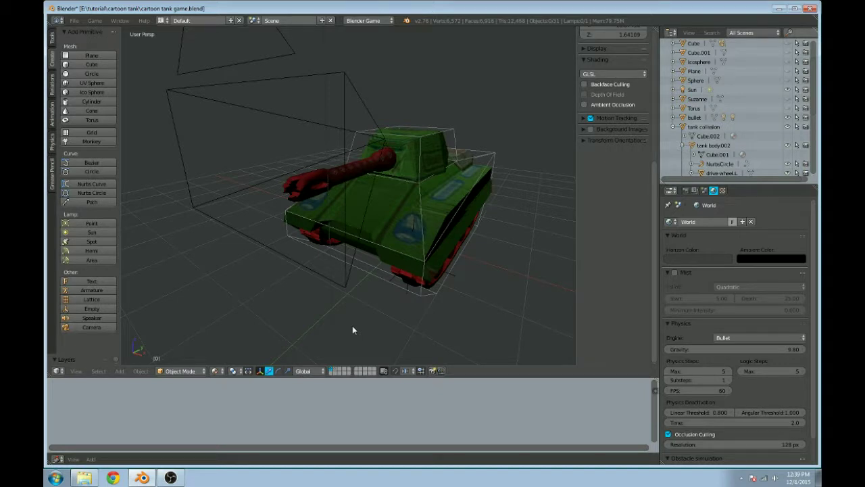
# Step: Unhide all hidden objects in the scene
pyautogui.hotkey('alt', 'h')
pyautogui.moveTo(352, 330); pyautogui.dragTo(563, 230, button='middle')
pyautogui.scroll(-8, 501, 218)
pyautogui.moveTo(451, 210); pyautogui.dragTo(400, 235, button='middle')
pyautogui.scroll(3, 395, 230)
# Step: Move the cube in front of the monkey head to layer 3
pyautogui.rightClick(390, 227)
pyautogui.moveTo(340, 160); pyautogui.dragTo(375, 172, button='middle')
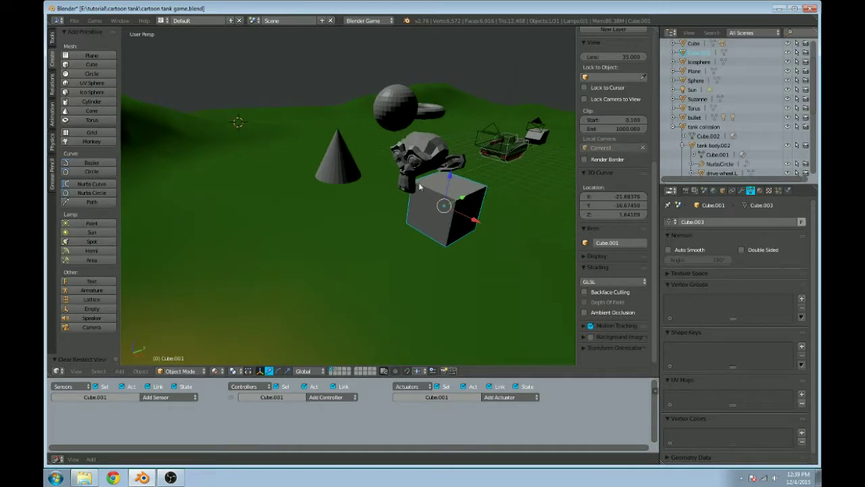
pyautogui.press('m')
pyautogui.click(506, 200)
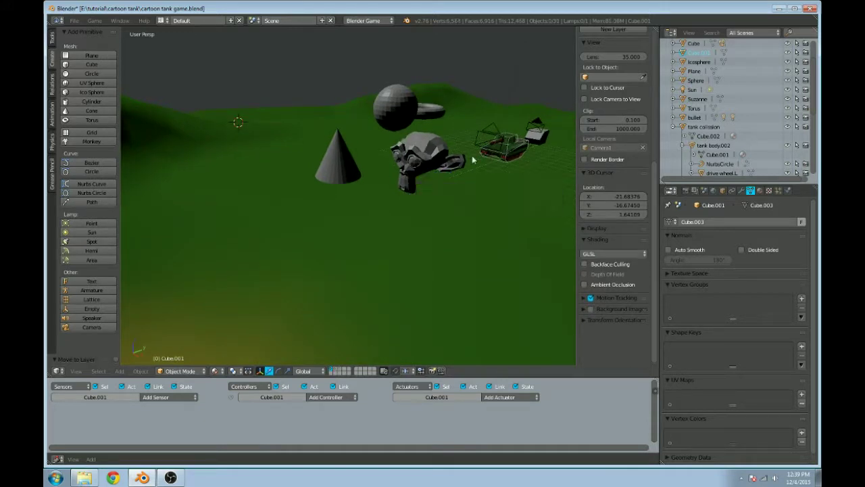
# Step: Move the monkey head and the UV sphere off layer 1 onto other layers
pyautogui.rightClick(438, 156)
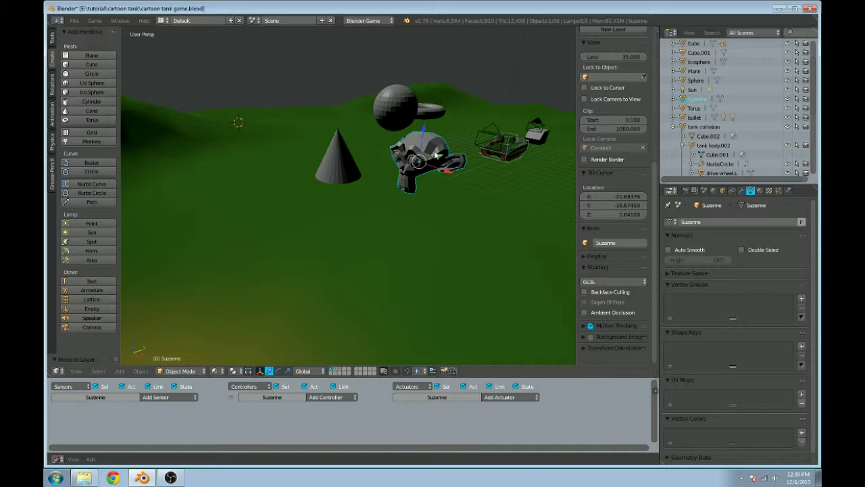
pyautogui.press('m')
pyautogui.click(525, 167)
pyautogui.rightClick(396, 106)
pyautogui.press('m')
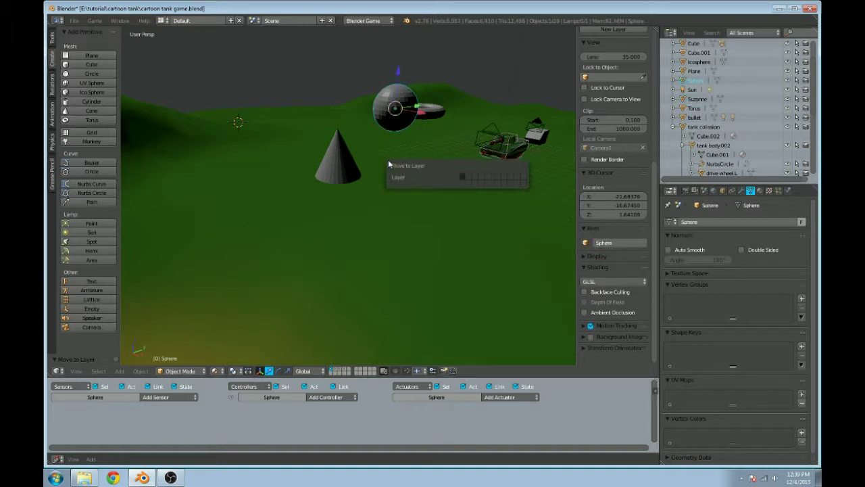
pyautogui.press('2')
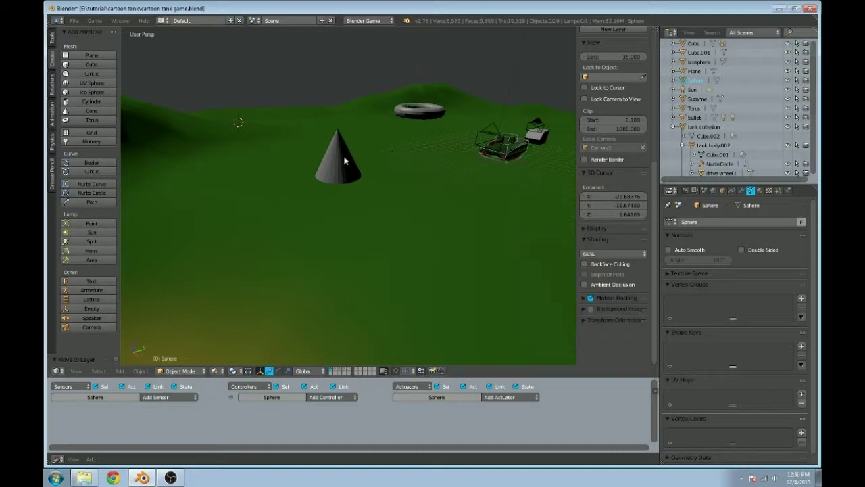
# Step: Move the cone to layer 6
pyautogui.rightClick(345, 160)
pyautogui.press('m')
pyautogui.press('6')
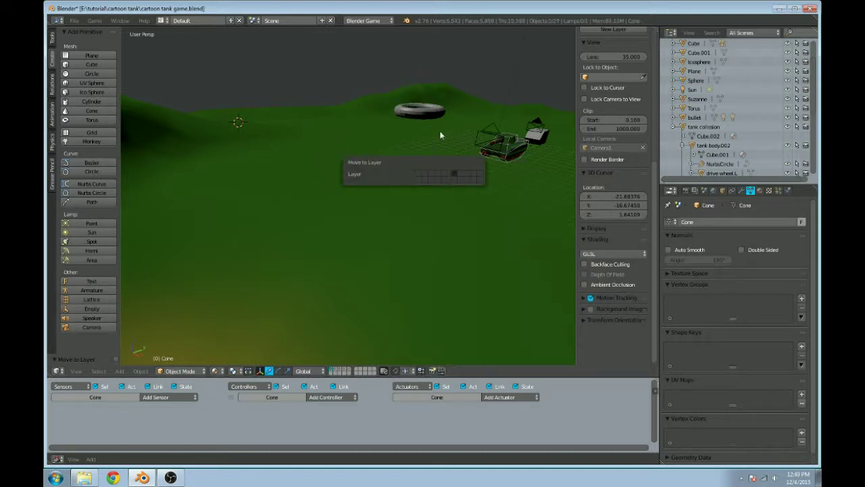
pyautogui.rightClick(437, 131)
pyautogui.scroll(-3, 436, 128)
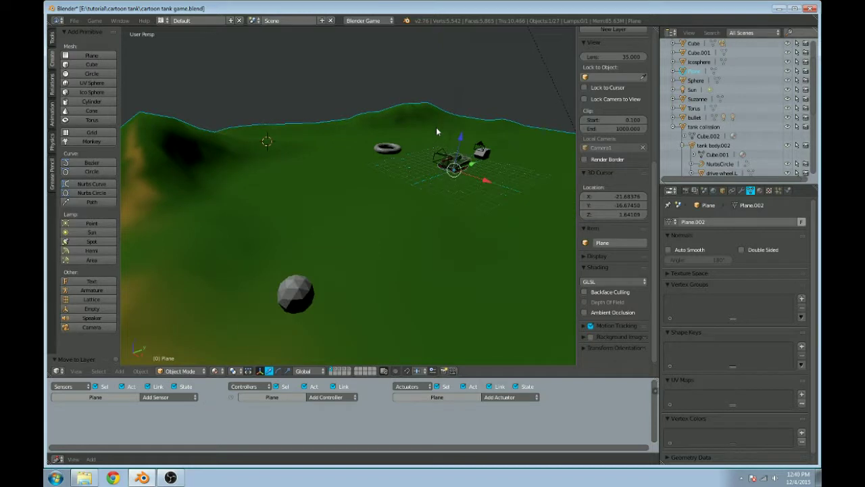
# Step: Show the layers one at a time to check the objects moved onto them, finishing on layer 1
pyautogui.press('6')
pyautogui.press('7')
pyautogui.press('8')
pyautogui.press('9')
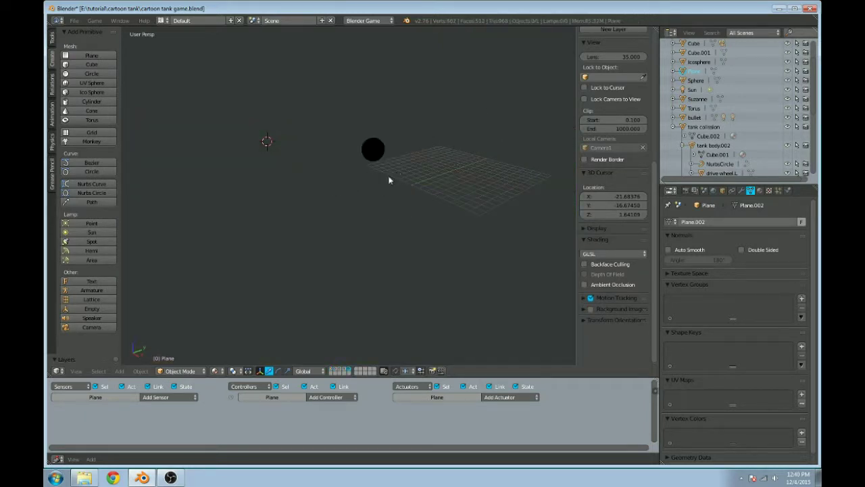
pyautogui.press('0')
pyautogui.press('1')
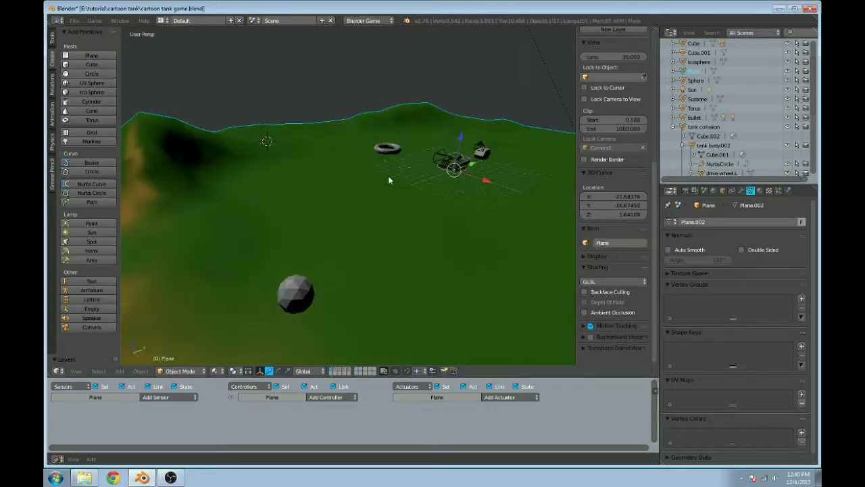
pyautogui.press('2')
pyautogui.press('3')
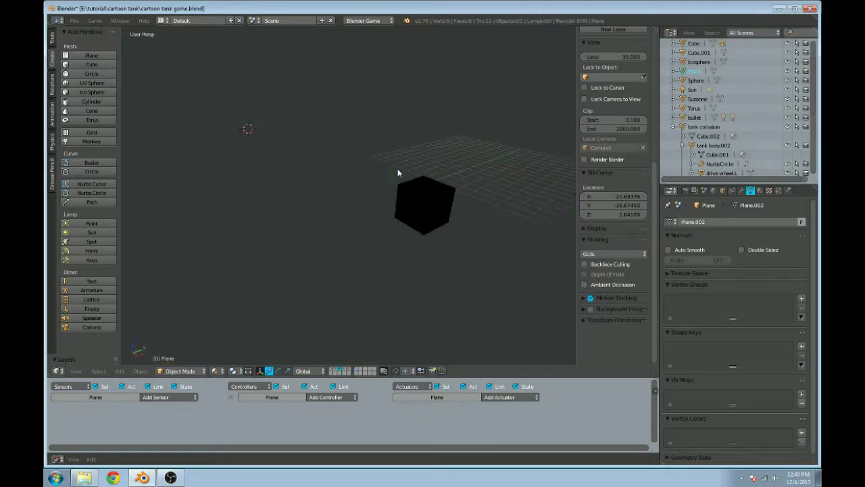
pyautogui.press('2')
pyautogui.press('1')
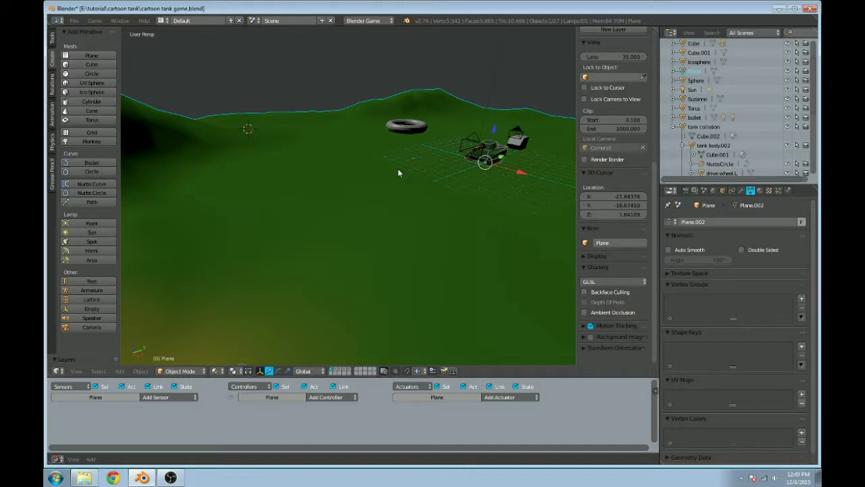
# Step: Show all layers together and examine the terrain, the tank and the primitive objects
pyautogui.hotkey('shift', '2')
pyautogui.hotkey('shift', '3')
pyautogui.moveTo(484, 183); pyautogui.dragTo(358, 237, button='middle')
pyautogui.scroll(-5, 376, 209)
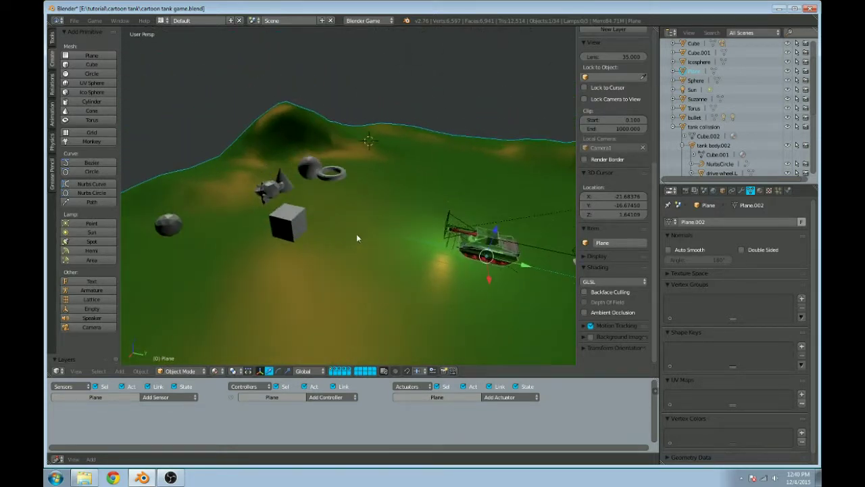
pyautogui.moveTo(426, 193); pyautogui.dragTo(376, 247, button='middle')
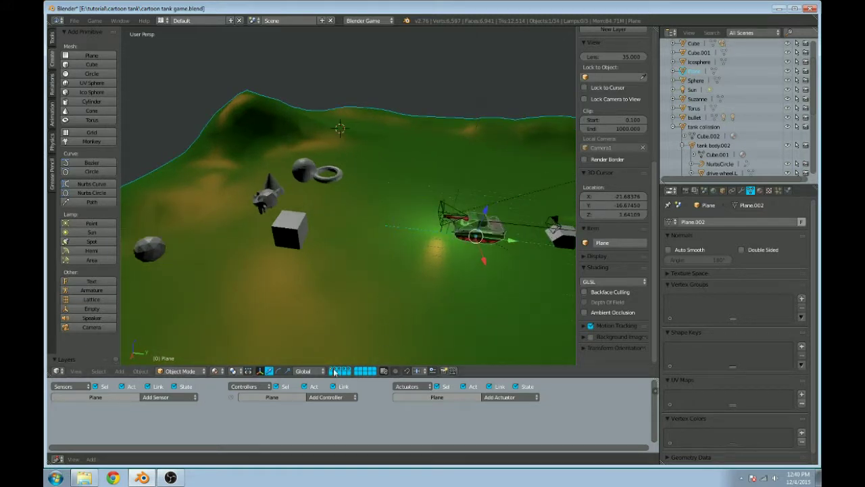
# Step: Show only layer 2 and move its cone to layer 1
pyautogui.press('2')
pyautogui.rightClick(271, 185)
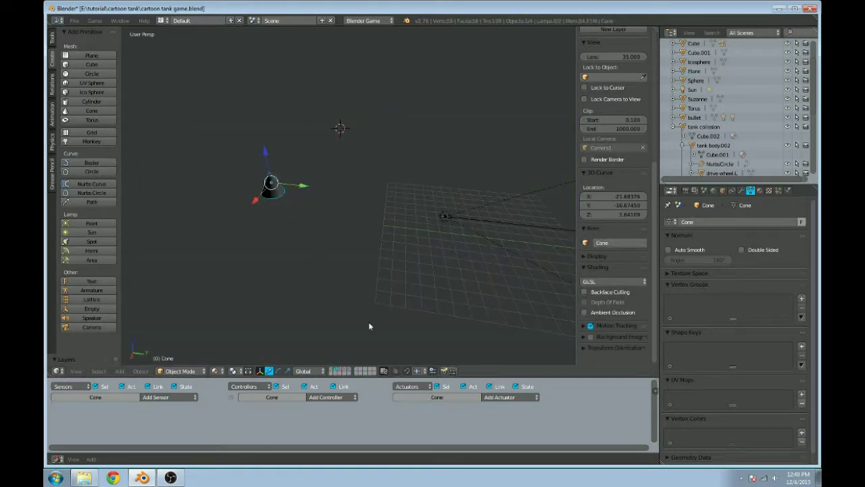
pyautogui.press('m')
pyautogui.press('1')
pyautogui.scroll(-4, 348, 282)
pyautogui.moveTo(347, 282); pyautogui.dragTo(395, 274, button='middle')
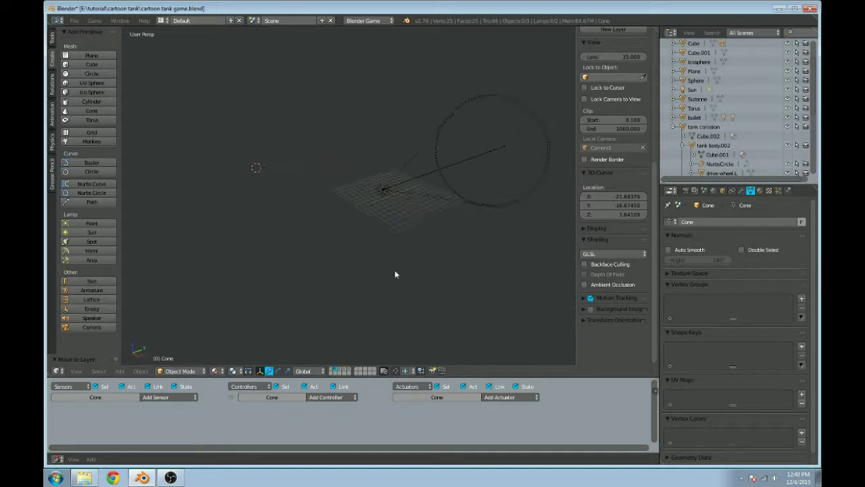
# Step: Show only layer 1 and place the 3D cursor above the hills behind the torus
pyautogui.press('1')
pyautogui.scroll(3, 392, 240)
pyautogui.moveTo(324, 218); pyautogui.dragTo(396, 206, button='middle')
pyautogui.scroll(2, 369, 229)
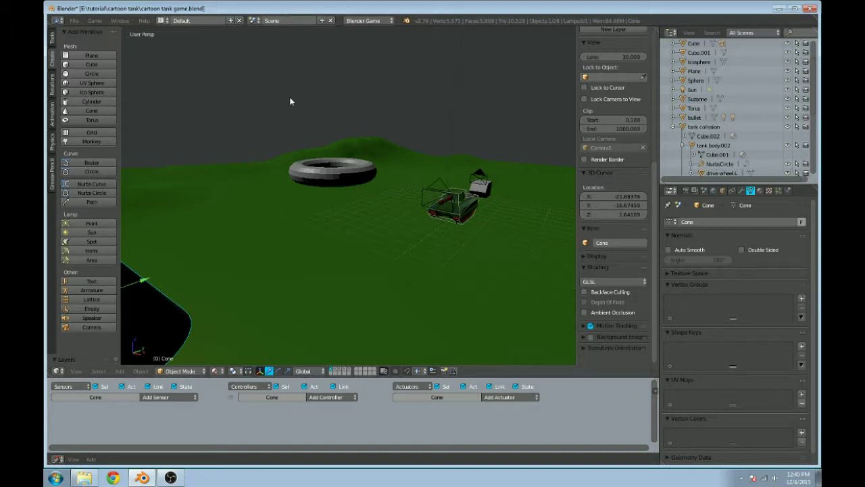
pyautogui.click(292, 125)
# Step: Review the Input settings in the user preferences, including the mouse selection option, and close the preferences
pyautogui.hotkey('alt', 'Tab')
pyautogui.click(328, 28)
pyautogui.click(73, 20)
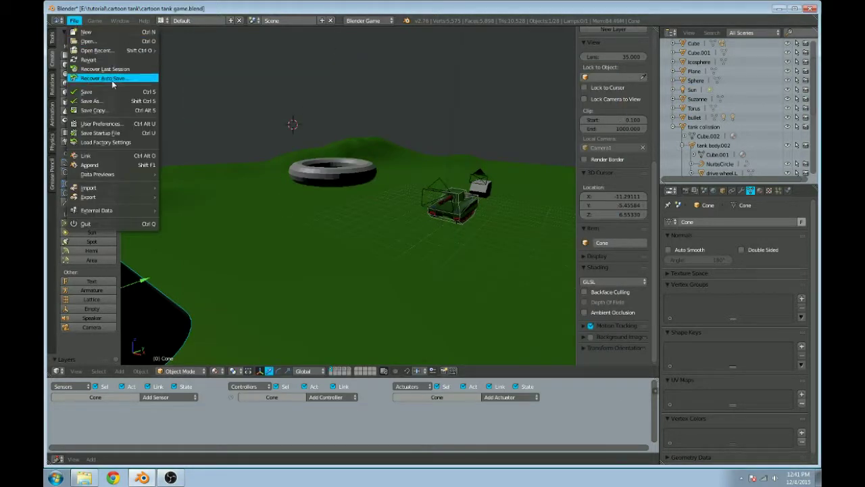
pyautogui.click(102, 123)
pyautogui.click(177, 38)
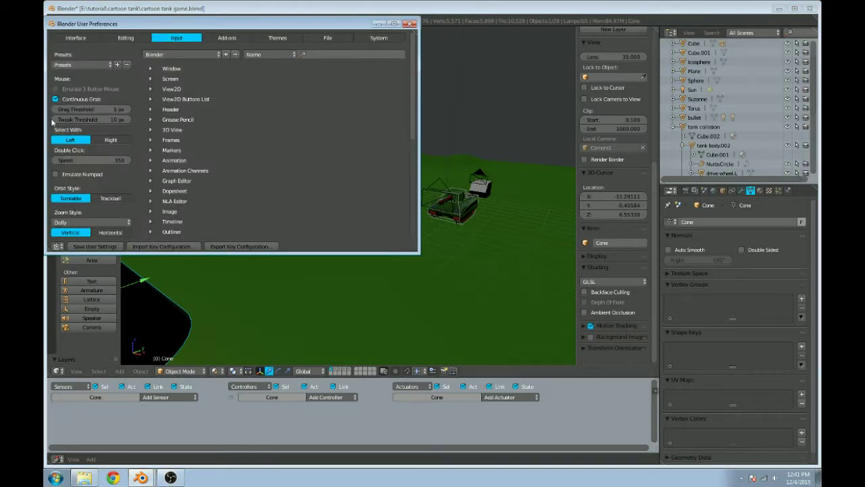
pyautogui.click(409, 24)
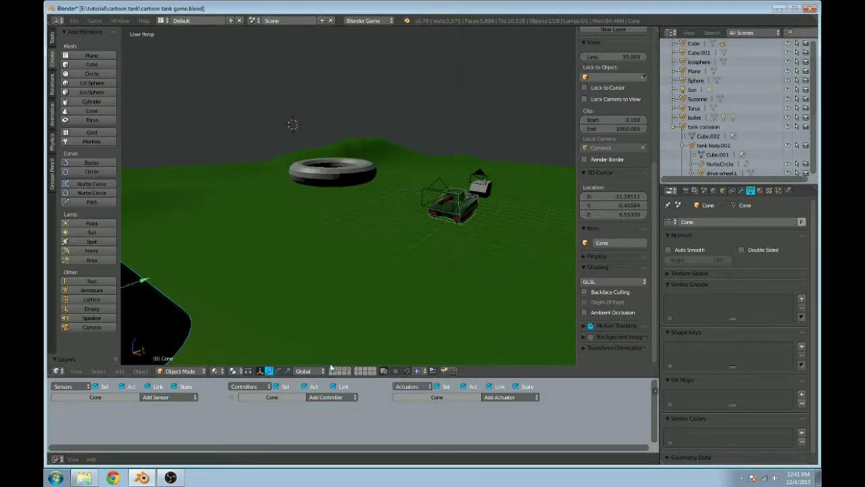
# Step: From the right view, show other layers one at a time, finishing on layer 1, and examine the terrain, tank and primitives
pyautogui.press('KP_3')
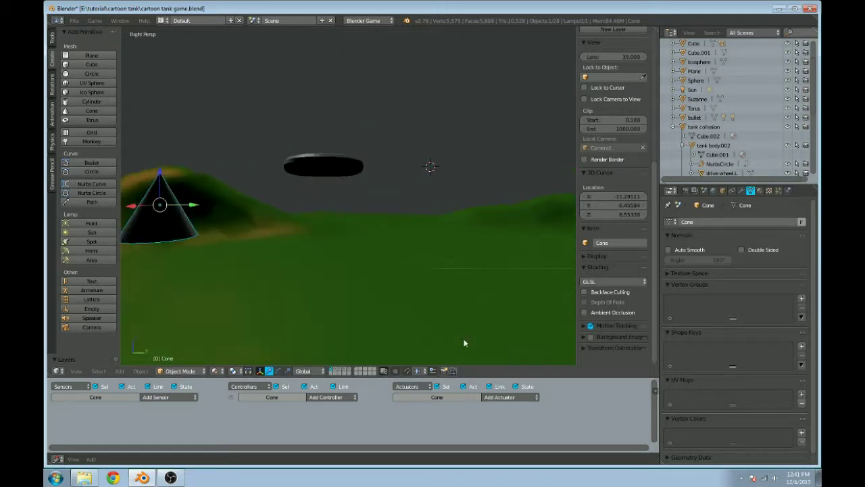
pyautogui.click(336, 370)
pyautogui.click(341, 371)
pyautogui.click(346, 371)
pyautogui.click(351, 370)
pyautogui.click(346, 371)
pyautogui.click(335, 370)
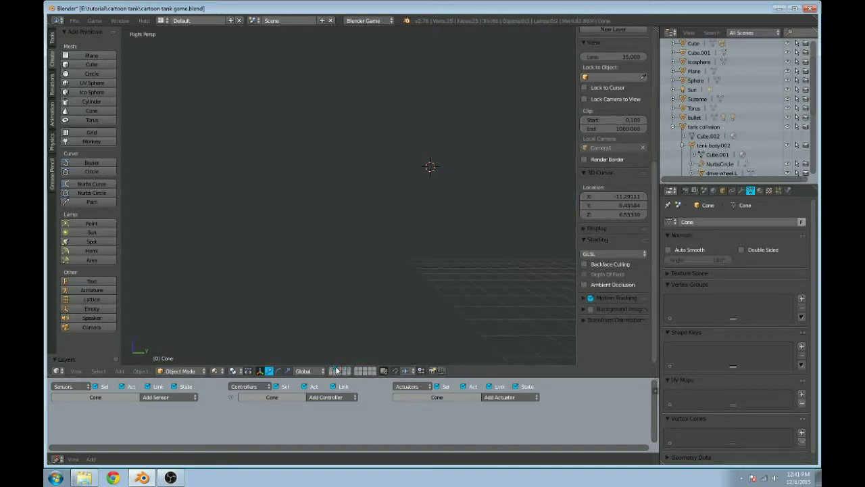
pyautogui.click(333, 371)
pyautogui.moveTo(303, 264); pyautogui.dragTo(373, 302, button='middle')
pyautogui.scroll(-3, 450, 187)
pyautogui.moveTo(411, 162); pyautogui.dragTo(342, 201, button='middle')
pyautogui.moveTo(309, 242); pyautogui.dragTo(342, 135, button='middle')
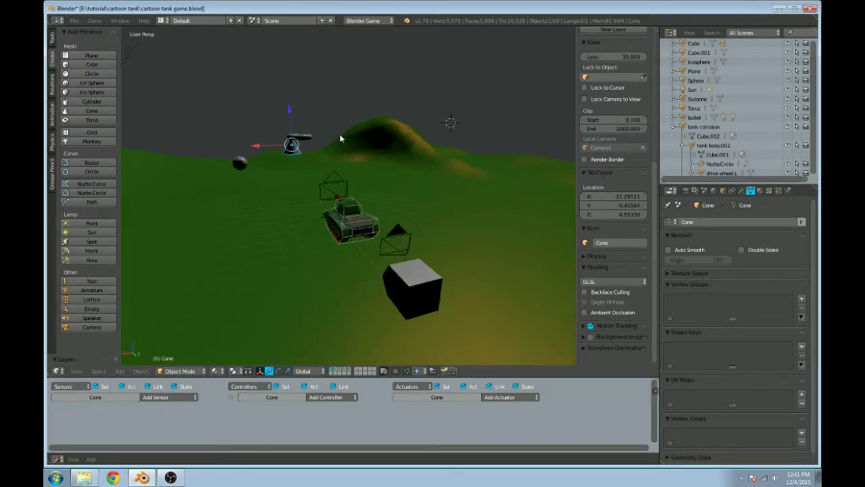
pyautogui.moveTo(268, 209); pyautogui.dragTo(429, 216, button='middle')
pyautogui.scroll(-2, 429, 217)
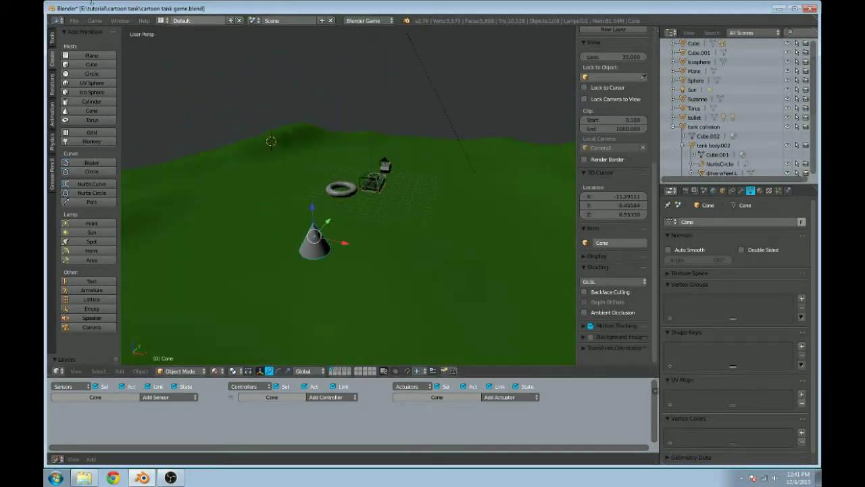
# Step: Start a new file by reloading the startup scene
pyautogui.click(75, 21)
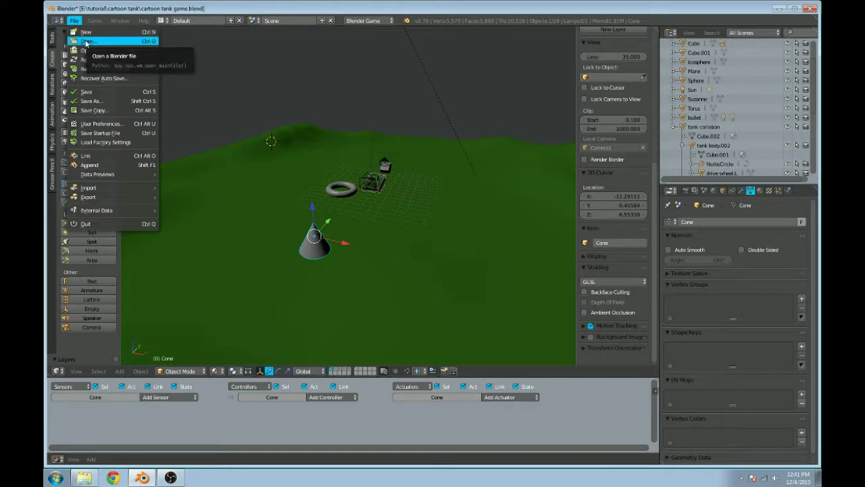
pyautogui.click(100, 32)
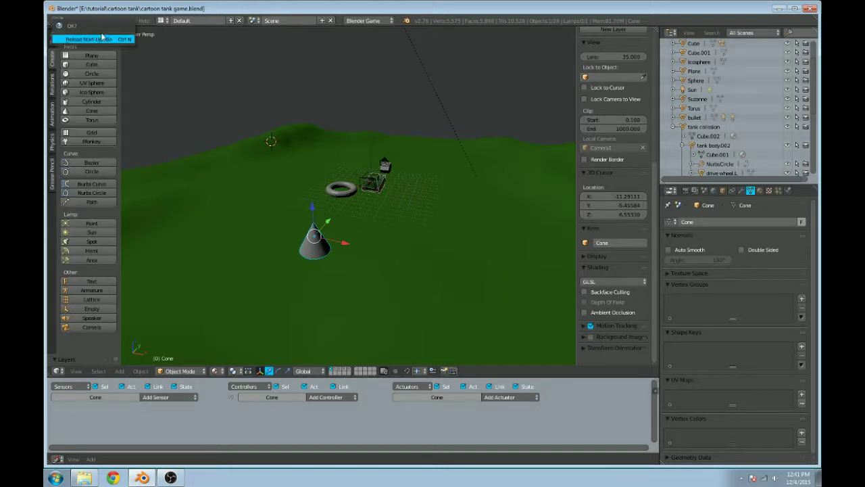
pyautogui.click(101, 38)
# Step: Scale the default cube to about 0.56 along X and about 0.379 along Z to form a long box
pyautogui.scroll(3, 379, 205)
pyautogui.moveTo(378, 205); pyautogui.dragTo(436, 215, button='middle')
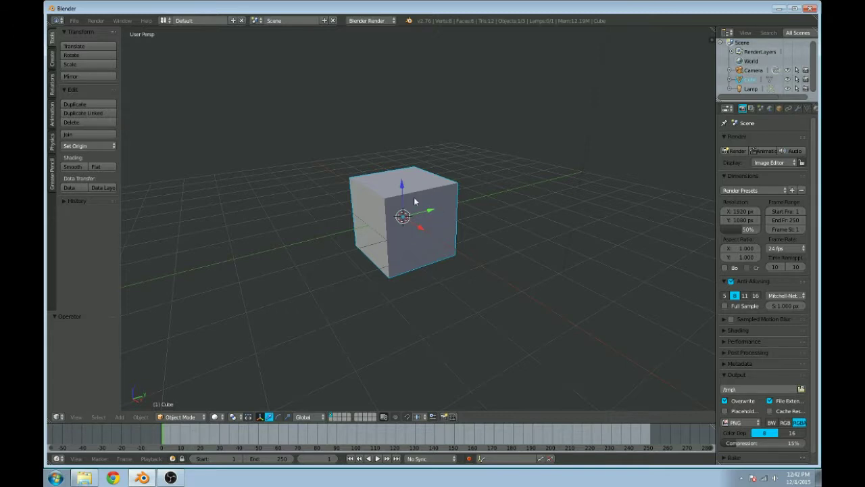
pyautogui.scroll(1, 422, 248)
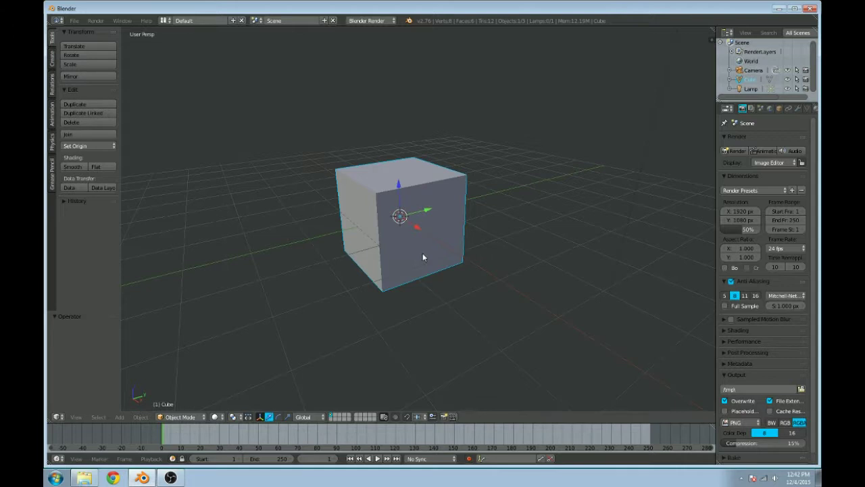
pyautogui.moveTo(368, 210); pyautogui.dragTo(414, 289, button='middle')
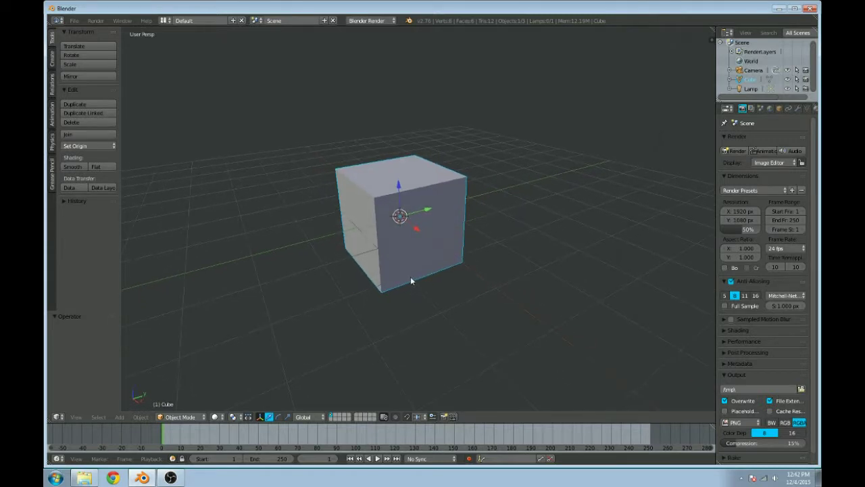
pyautogui.scroll(2, 410, 280)
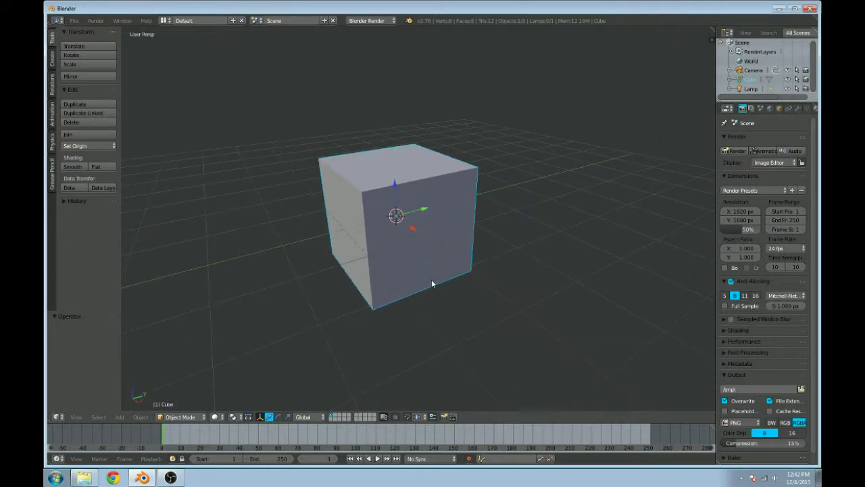
pyautogui.moveTo(431, 279); pyautogui.dragTo(446, 283, button='middle')
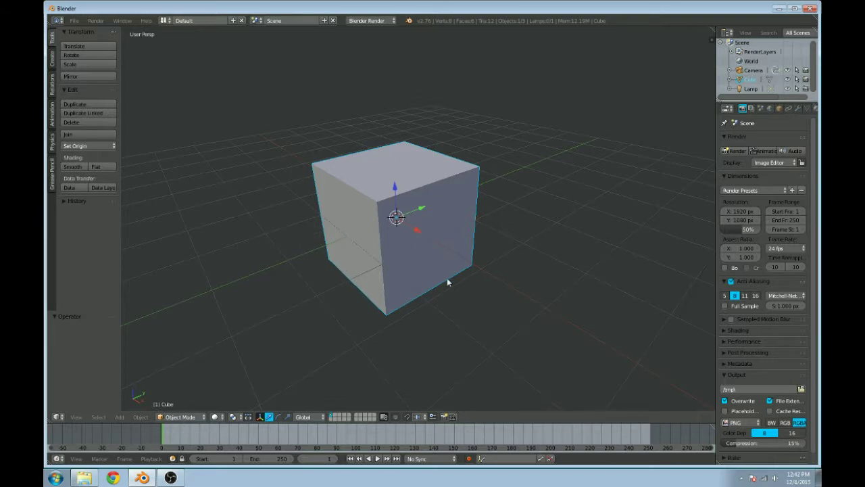
pyautogui.press('s')
pyautogui.press('x')
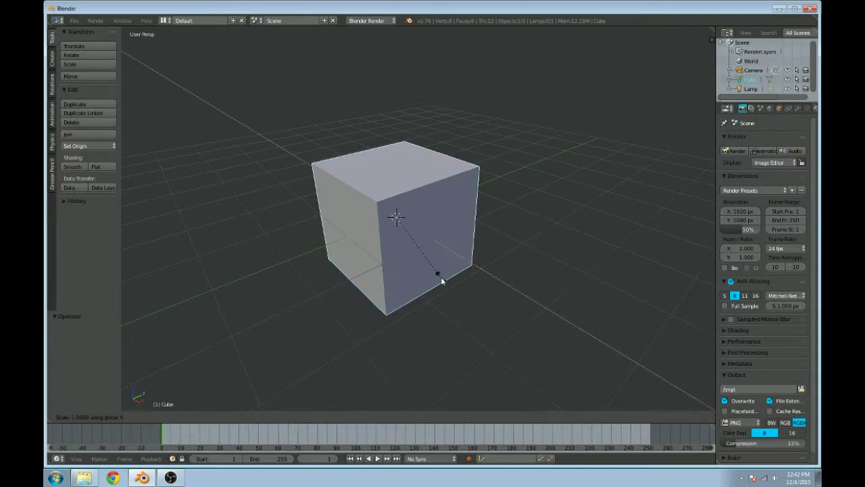
pyautogui.click(402, 262)
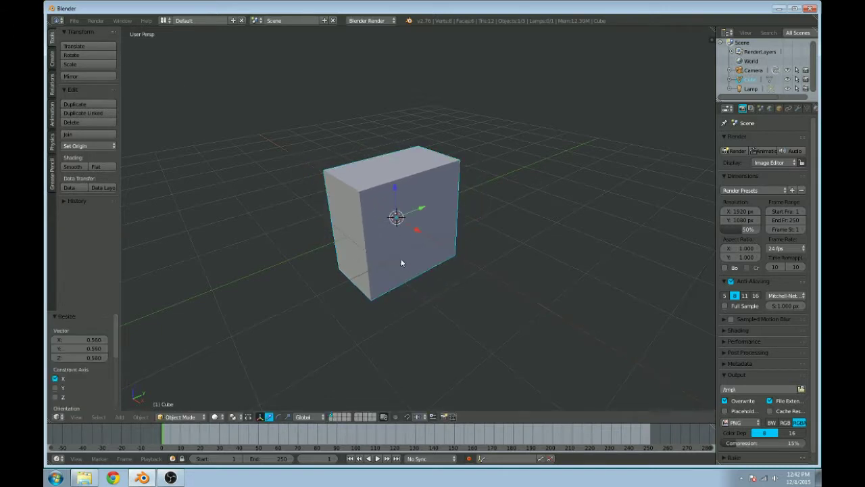
pyautogui.press('s')
pyautogui.press('z')
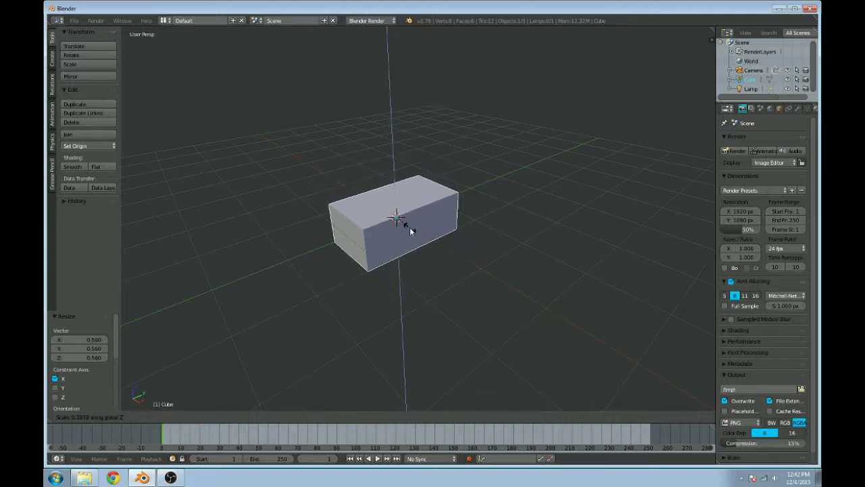
pyautogui.click(406, 233)
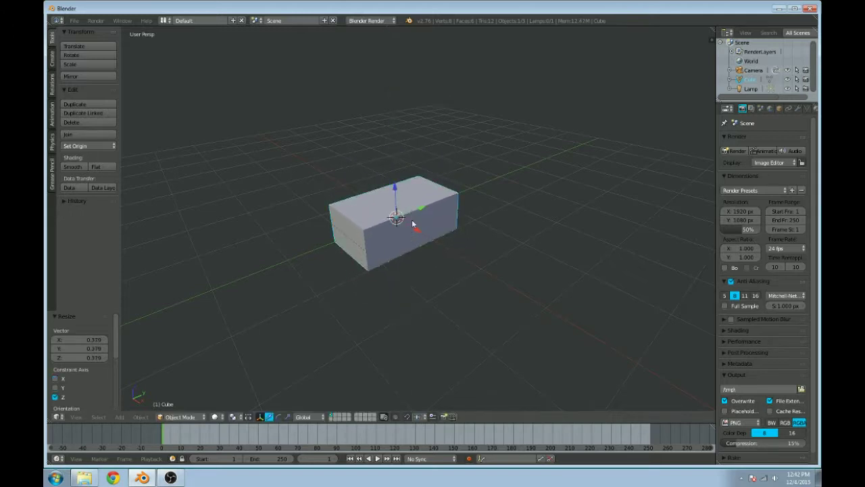
# Step: Try moving the box up about 0.479 along Z in Object Mode and undo the move
pyautogui.moveTo(427, 248); pyautogui.dragTo(432, 232, button='middle')
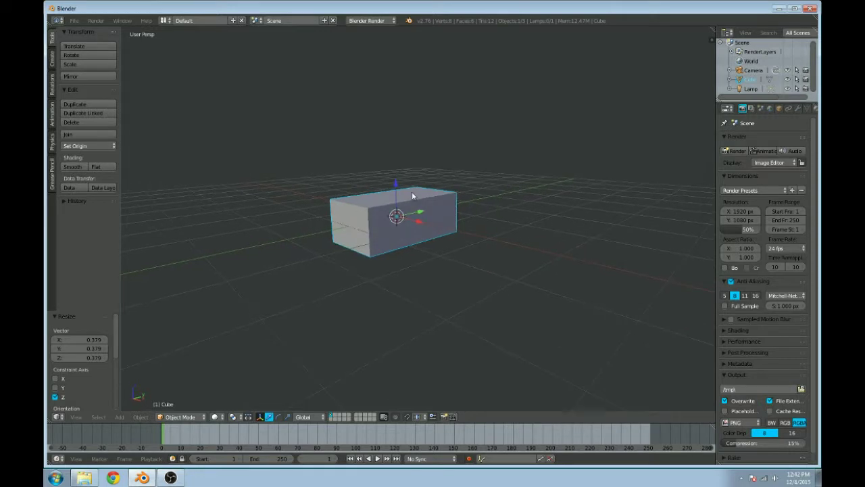
pyautogui.moveTo(396, 190); pyautogui.dragTo(406, 171)
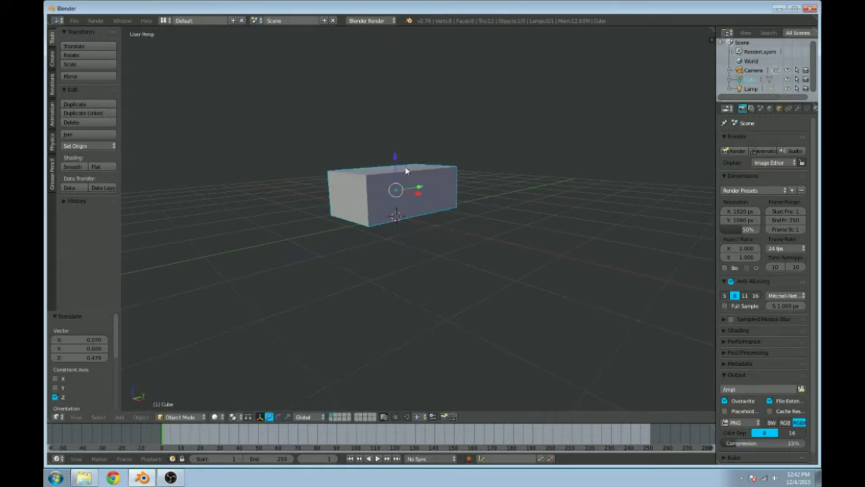
pyautogui.hotkey('ctrl', 'z')
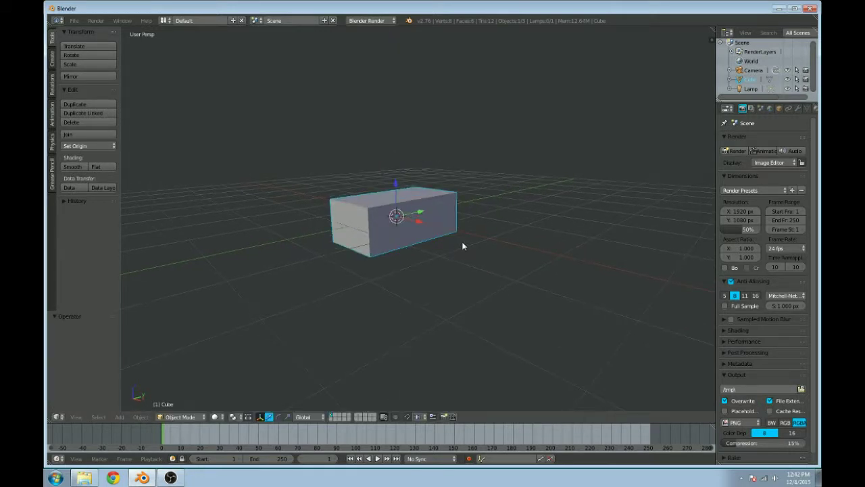
# Step: In the right orthographic view, move the box's whole mesh up 0.3792 along Z in Edit Mode, and return to Object Mode
pyautogui.press('1')
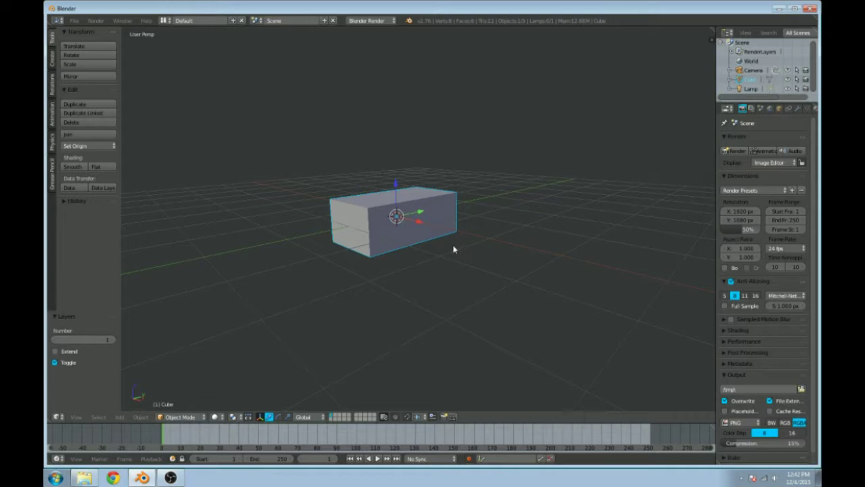
pyautogui.press('KP_3')
pyautogui.press('KP_5')
pyautogui.scroll(4, 453, 250)
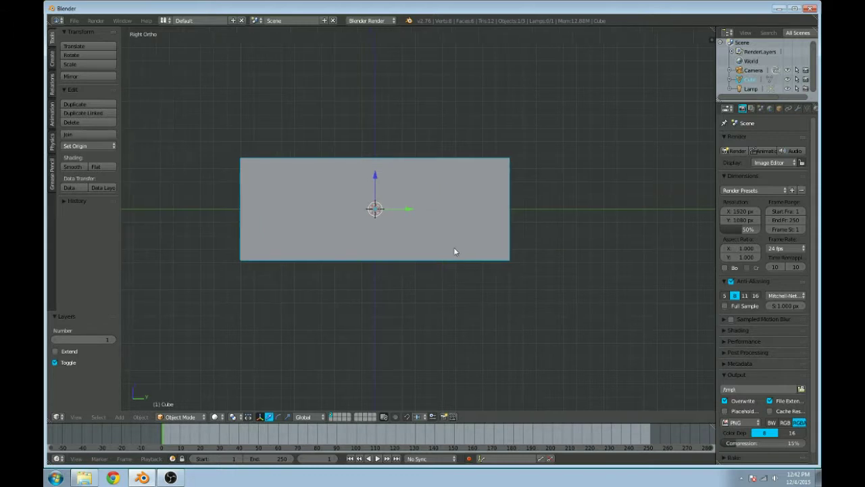
pyautogui.keyDown('shift'); pyautogui.moveTo(454, 249); pyautogui.dragTo(479, 252, button='middle'); pyautogui.keyUp('shift')
pyautogui.press('Tab')
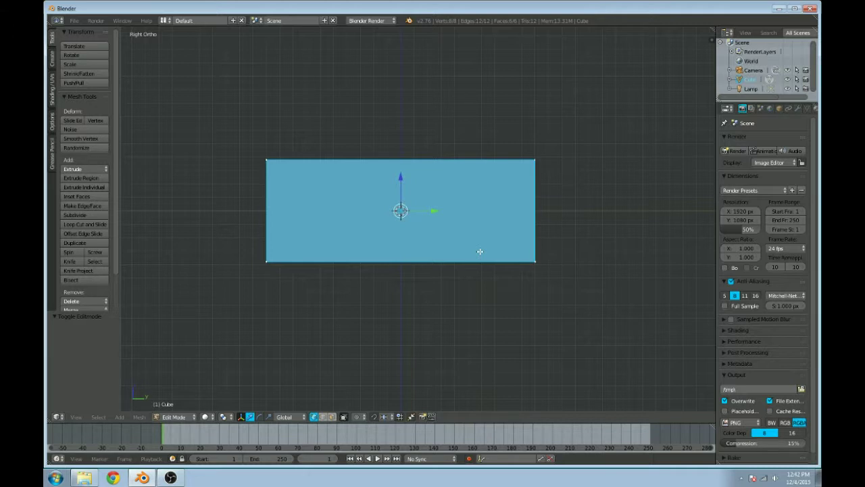
pyautogui.press('g')
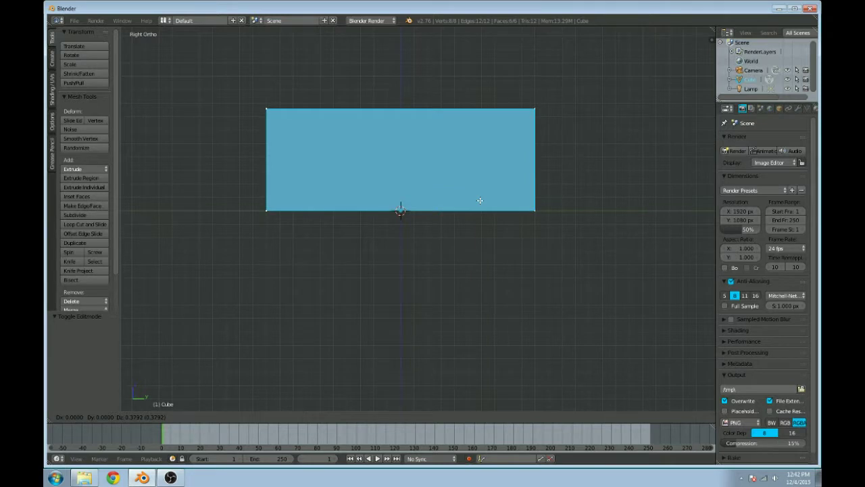
pyautogui.click(480, 200)
pyautogui.moveTo(341, 137); pyautogui.dragTo(332, 175, button='middle')
pyautogui.scroll(3, 337, 173)
pyautogui.scroll(-2, 340, 178)
pyautogui.press('Tab')
# Step: Examine where the box's underside sits relative to its origin point and the ground grid
pyautogui.moveTo(386, 216)
pyautogui.mouseDown(button='middle')
pyautogui.moveTo(403, 192)
pyautogui.moveTo(388, 217)
pyautogui.mouseUp(button='middle')
pyautogui.scroll(5, 388, 216)
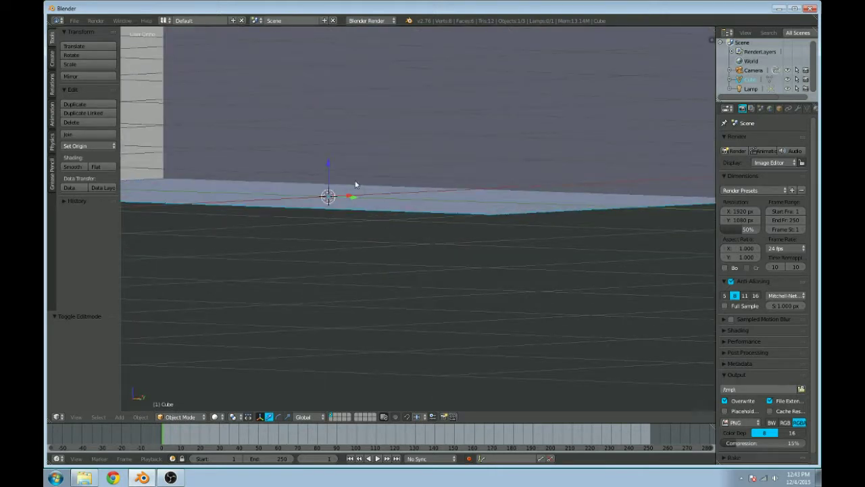
pyautogui.scroll(-4, 372, 186)
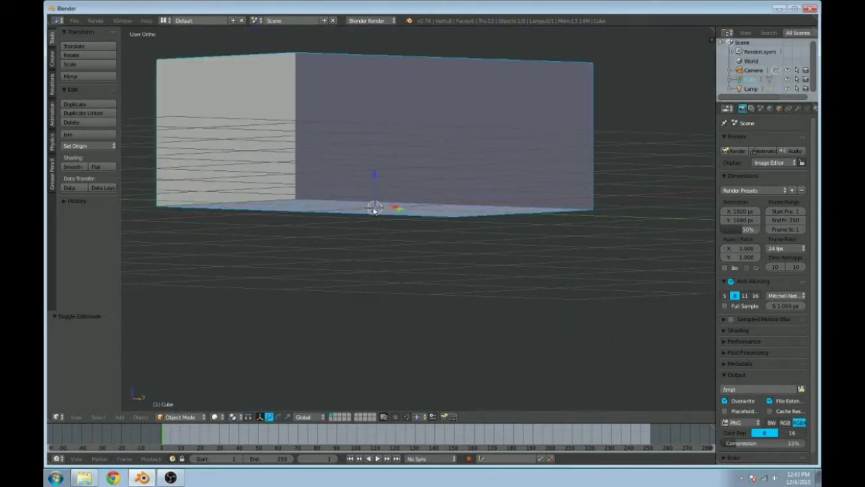
pyautogui.moveTo(375, 212); pyautogui.dragTo(373, 236, button='middle')
pyautogui.scroll(-3, 336, 225)
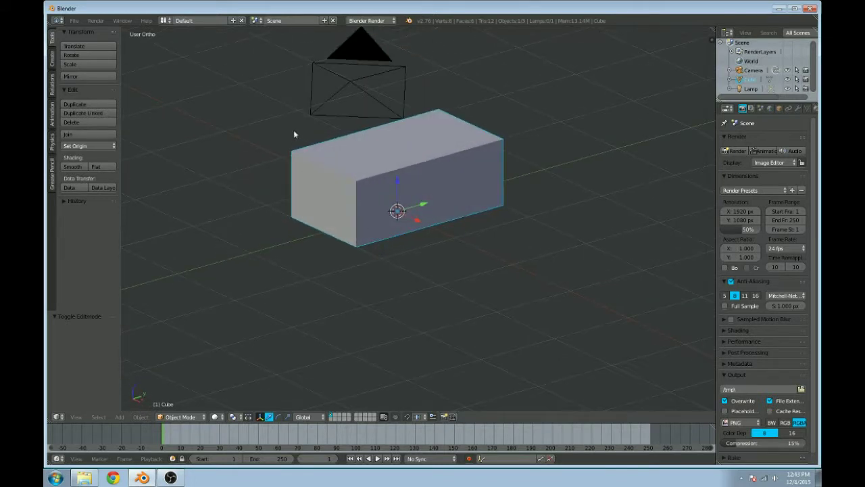
pyautogui.scroll(-2, 424, 187)
pyautogui.scroll(3, 453, 230)
pyautogui.scroll(-1, 453, 230)
pyautogui.scroll(1, 451, 234)
# Step: Switch the box to Edit Mode and frame it close up in the orthographic view
pyautogui.press('Tab')
pyautogui.press('Tab')
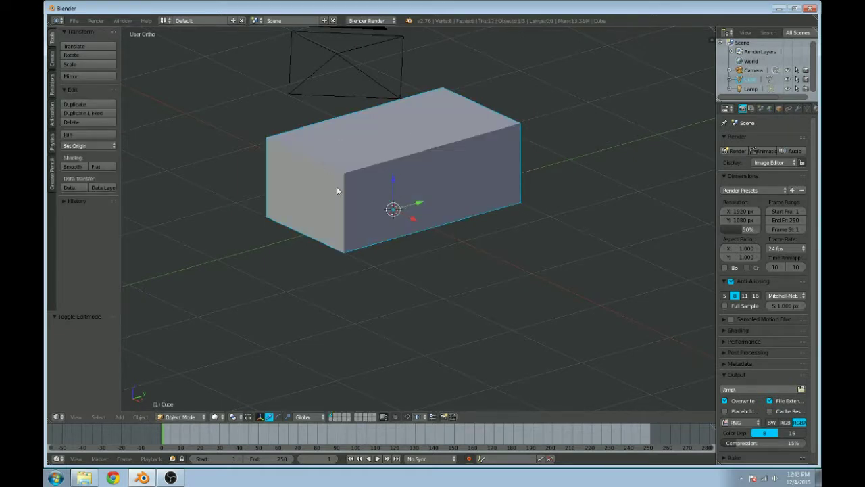
pyautogui.press('Tab')
pyautogui.keyDown('shift'); pyautogui.moveTo(343, 185); pyautogui.dragTo(442, 216, button='middle'); pyautogui.keyUp('shift')
pyautogui.scroll(2, 407, 204)
pyautogui.scroll(1, 407, 204)
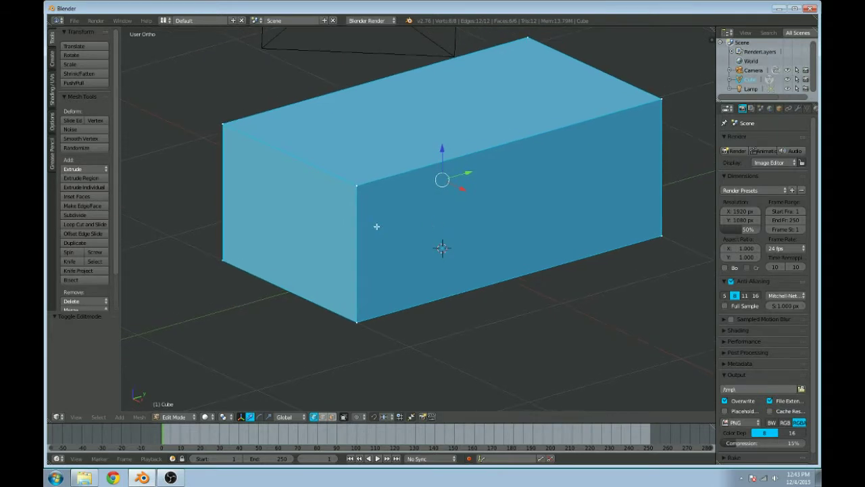
# Step: Preview a horizontal loop cut around the box, cancel it, and toggle between Object Mode and Edit Mode
pyautogui.hotkey('ctrl', 'r')
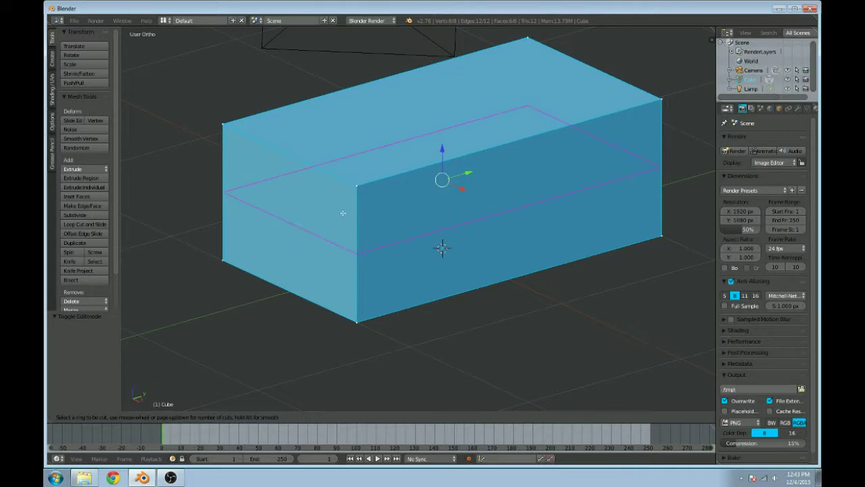
pyautogui.press('Escape')
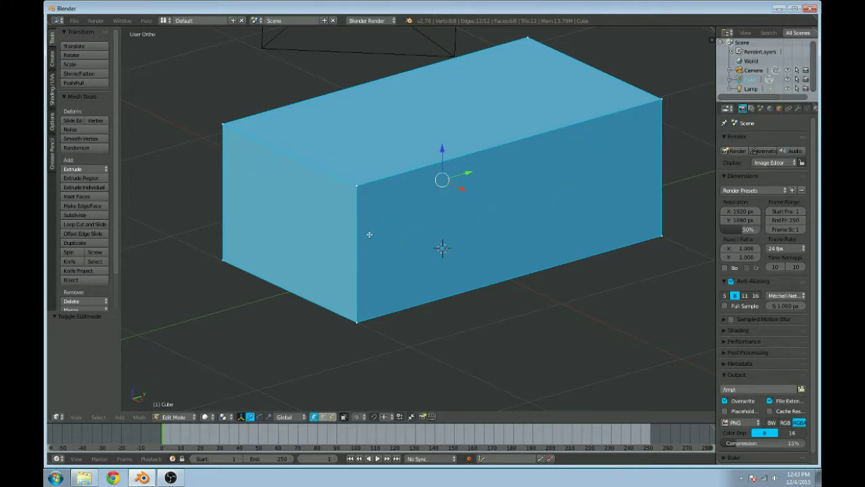
pyautogui.press('Tab')
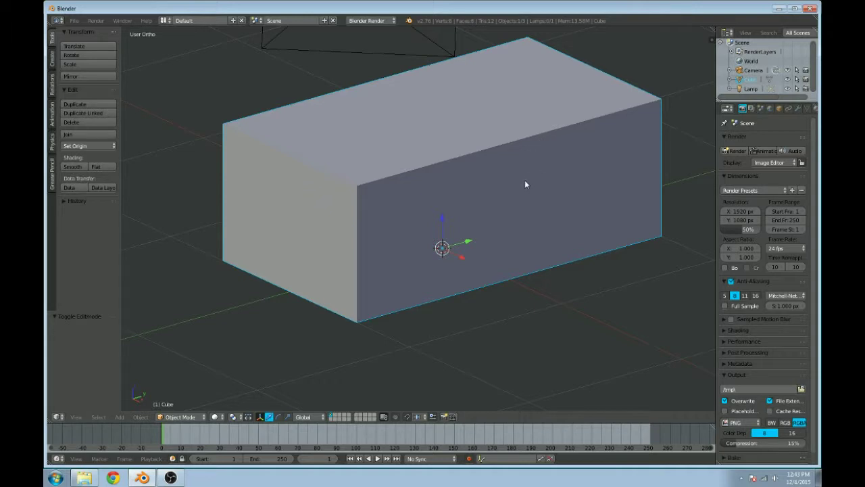
pyautogui.press('Tab')
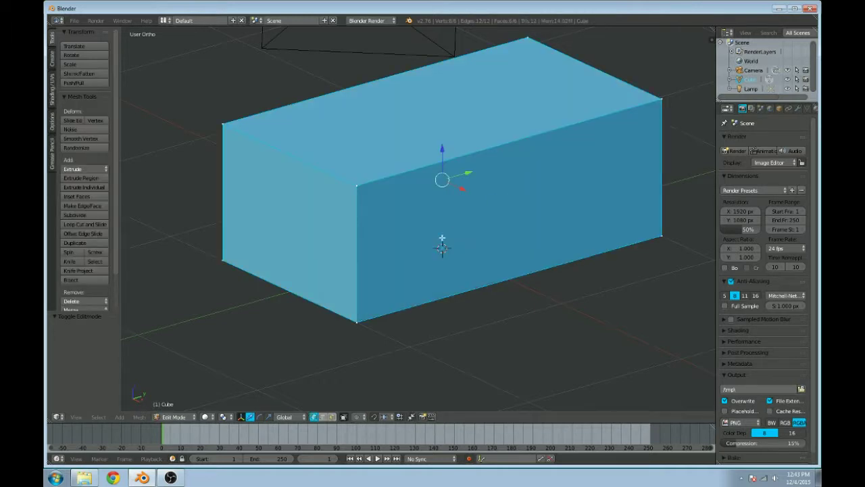
# Step: Add a horizontal loop cut around the box, slide it towards the top, and bevel it by 0.034 into a narrow band
pyautogui.hotkey('ctrl', 'r')
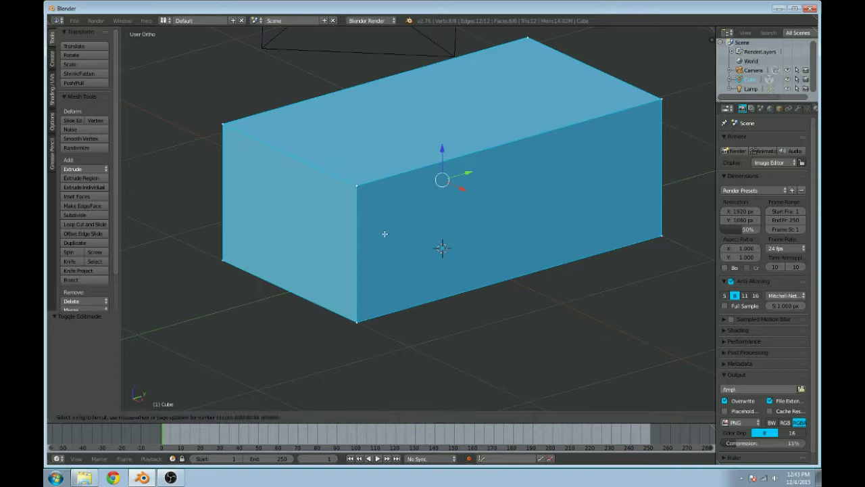
pyautogui.click(371, 229)
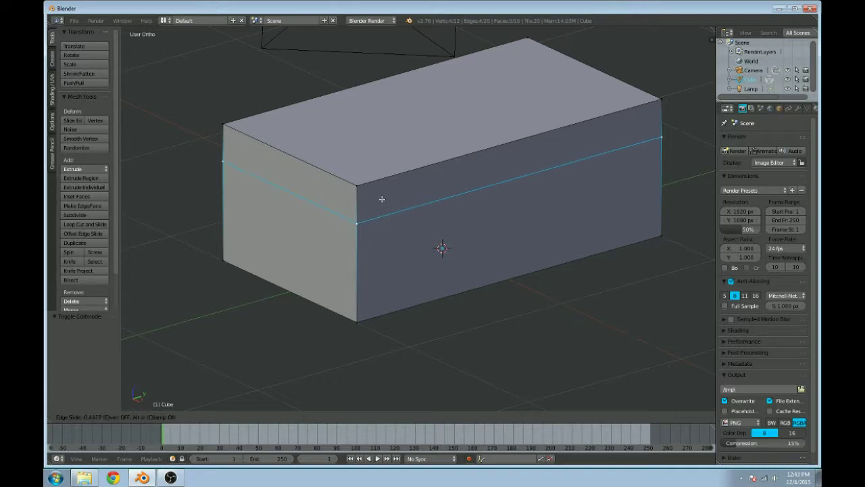
pyautogui.click(381, 199)
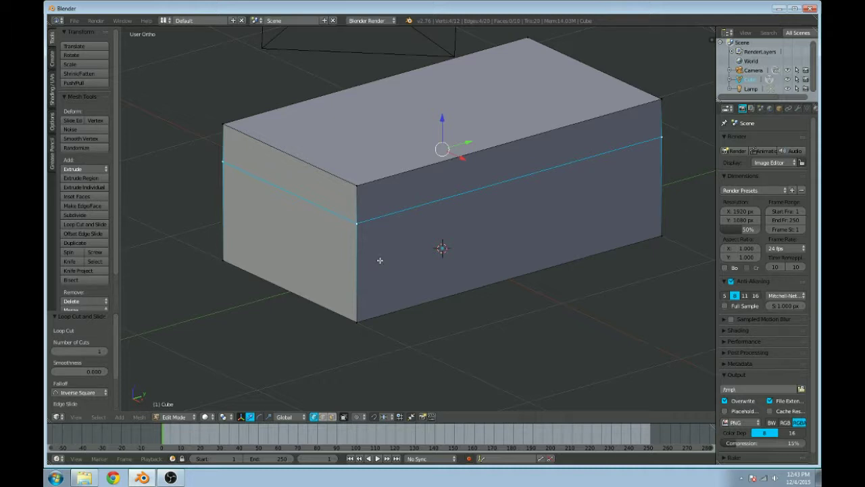
pyautogui.hotkey('ctrl', 'b')
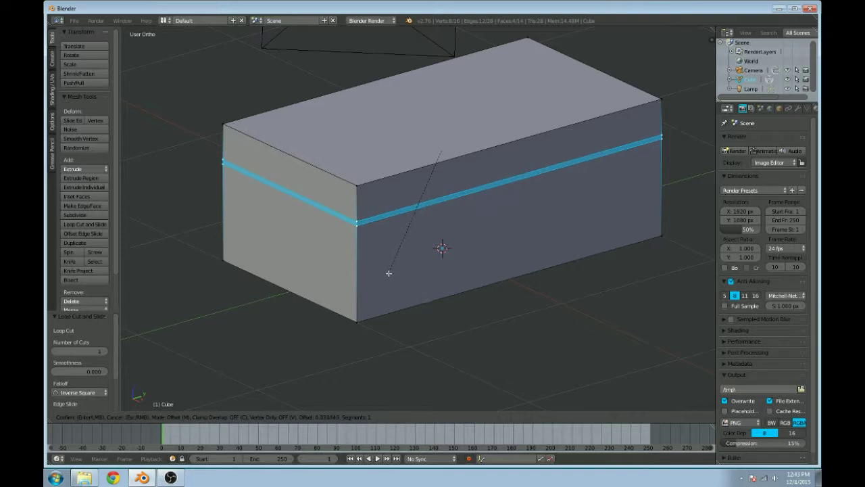
pyautogui.click(388, 273)
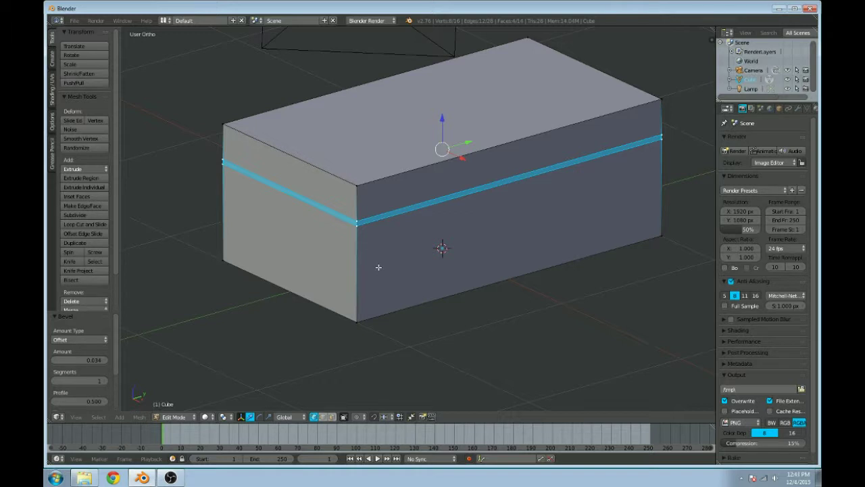
# Step: Switch to face selection and select the narrow band's face on one side of the box's near corner, followed by the adjacent one
pyautogui.rightClick(356, 221)
pyautogui.scroll(3, 369, 254)
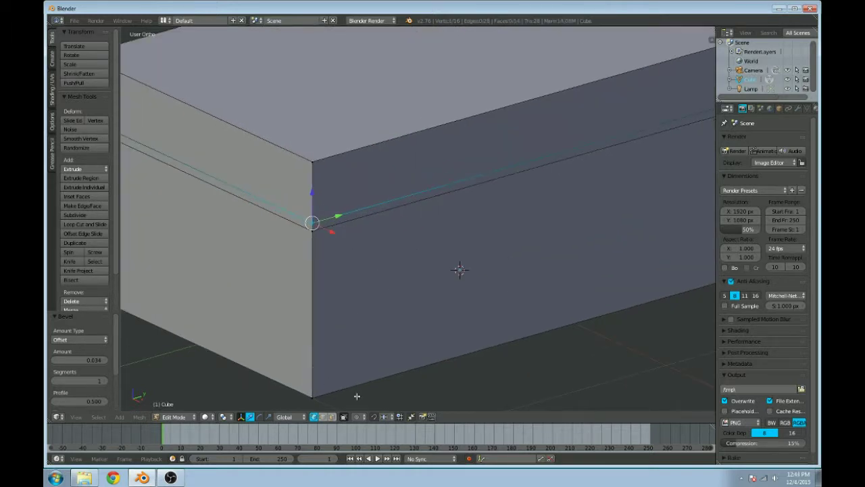
pyautogui.press('a')
pyautogui.click(331, 416)
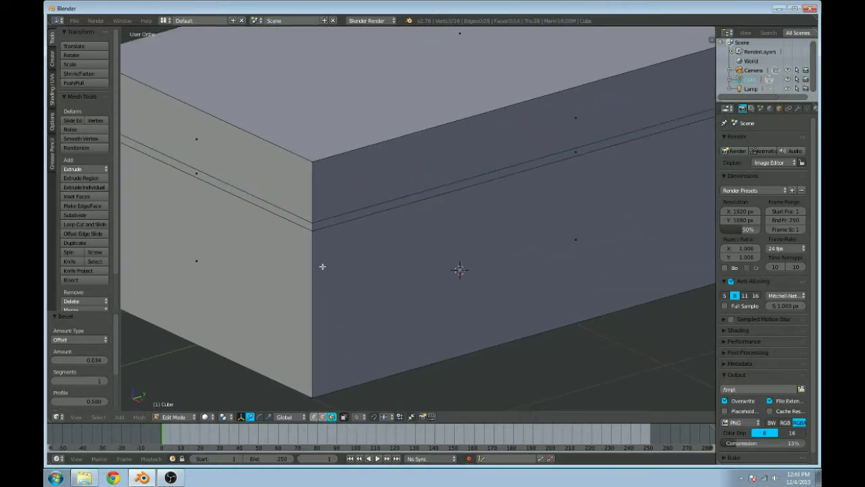
pyautogui.rightClick(311, 230)
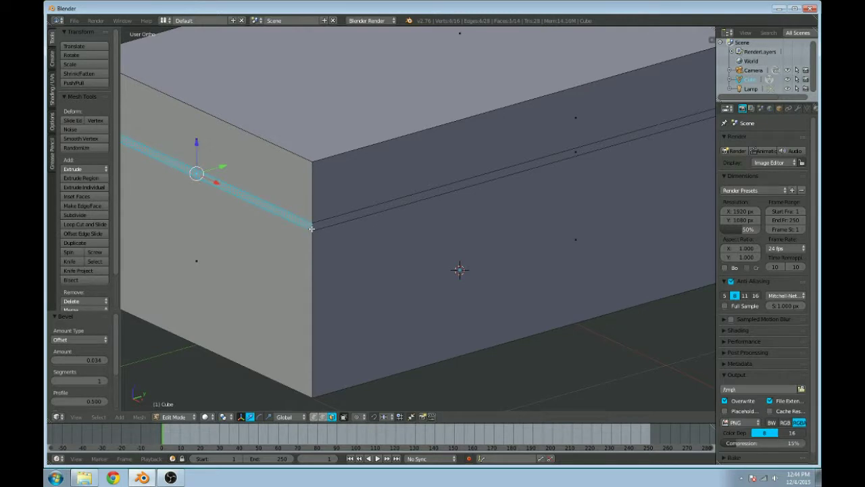
pyautogui.moveTo(311, 229); pyautogui.dragTo(381, 237, button='middle')
pyautogui.rightClick(363, 229)
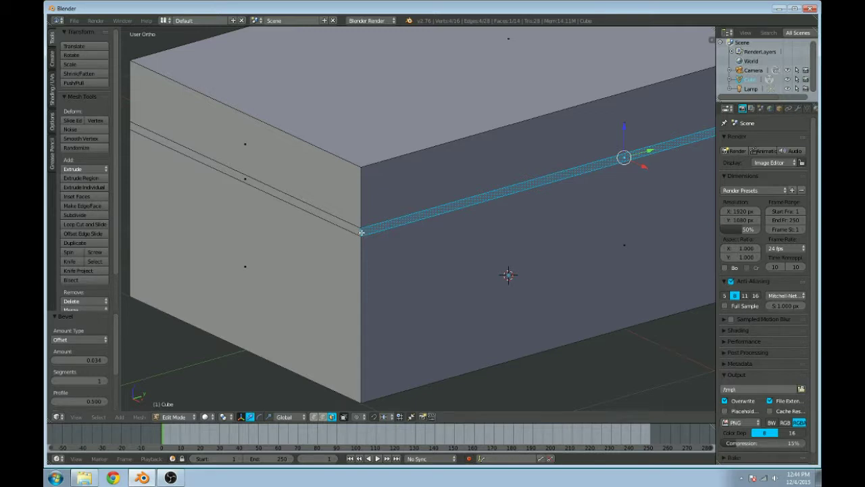
# Step: Clear the selection and try selecting the linked faces of the box
pyautogui.press('a')
pyautogui.press('l')
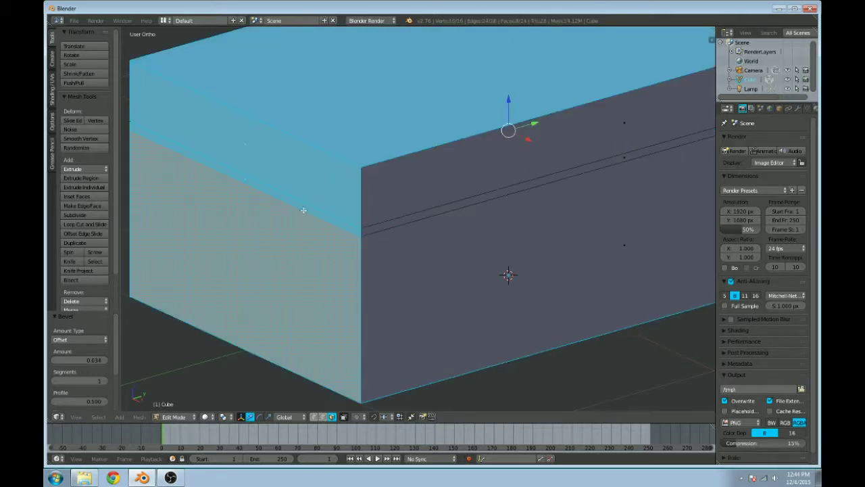
pyautogui.scroll(4, 287, 200)
pyautogui.scroll(-4, 325, 200)
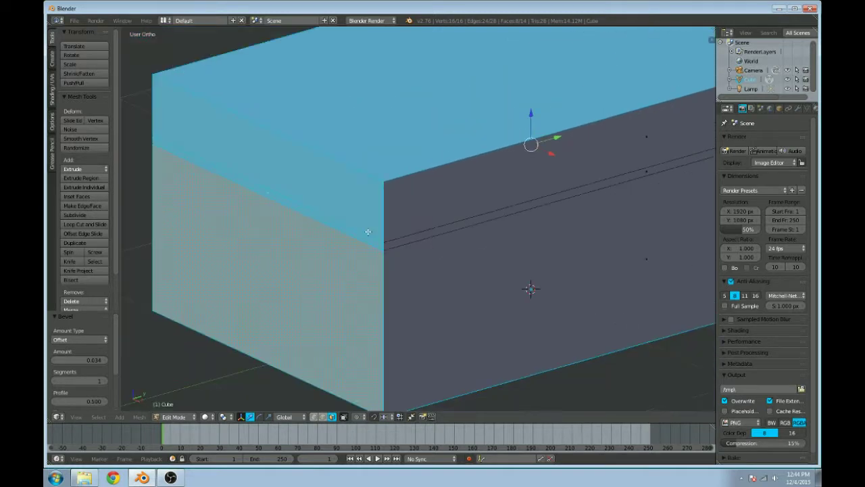
# Step: Switch to vertex selection, clear the selection, and pick single vertices along the box's near vertical corner
pyautogui.click(314, 416)
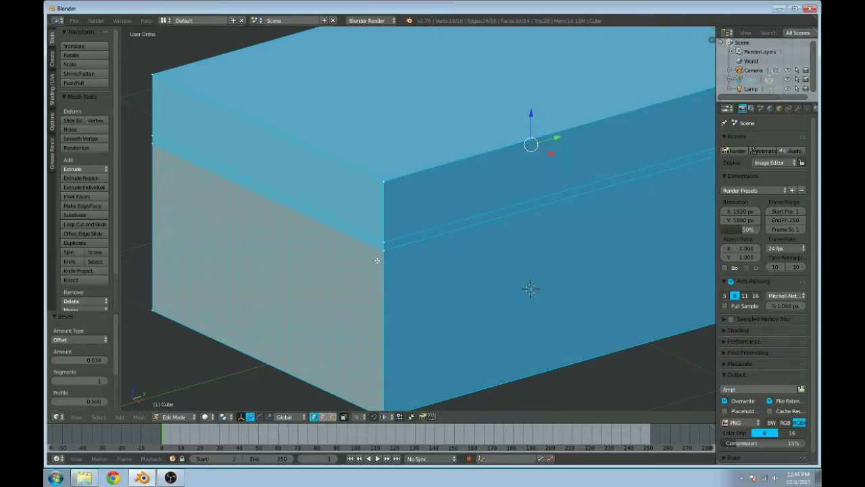
pyautogui.press('a')
pyautogui.rightClick(385, 202)
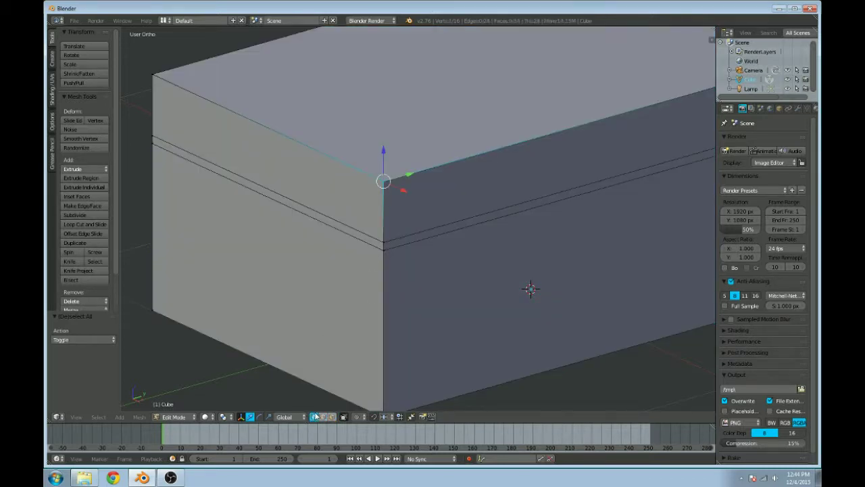
pyautogui.press('g')
pyautogui.press('z')
pyautogui.click(383, 244)
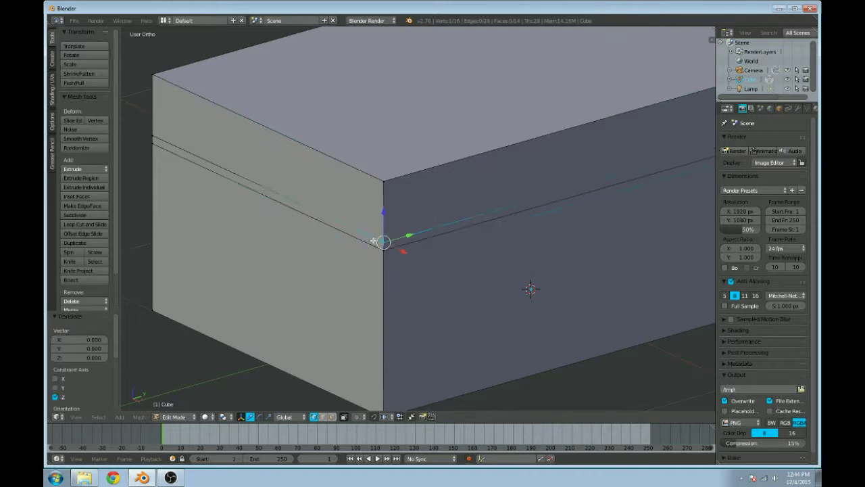
# Step: Switch to edge selection and select the near corner's upper vertical edge together with the adjoining long top edge
pyautogui.click(323, 416)
pyautogui.rightClick(385, 198)
pyautogui.keyDown('shift'); pyautogui.rightClick(405, 174); pyautogui.keyUp('shift')
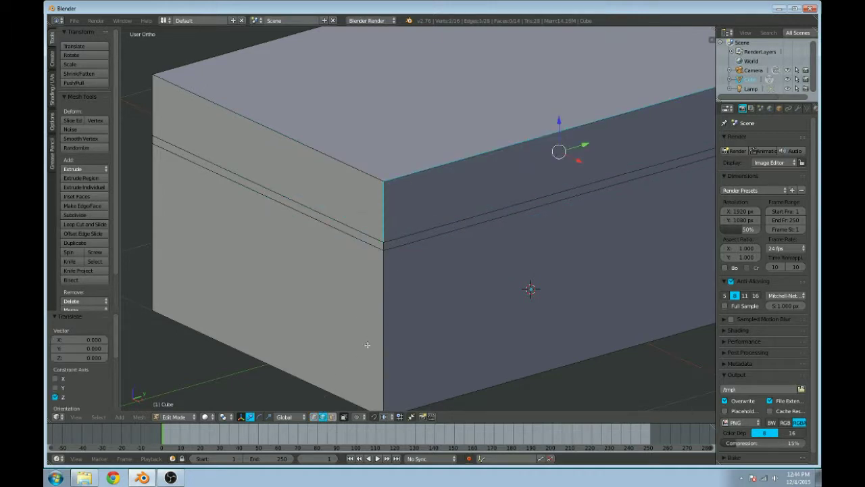
# Step: Return to face selection and select the end face above the band, followed by the box's top face
pyautogui.click(331, 416)
pyautogui.rightClick(355, 205)
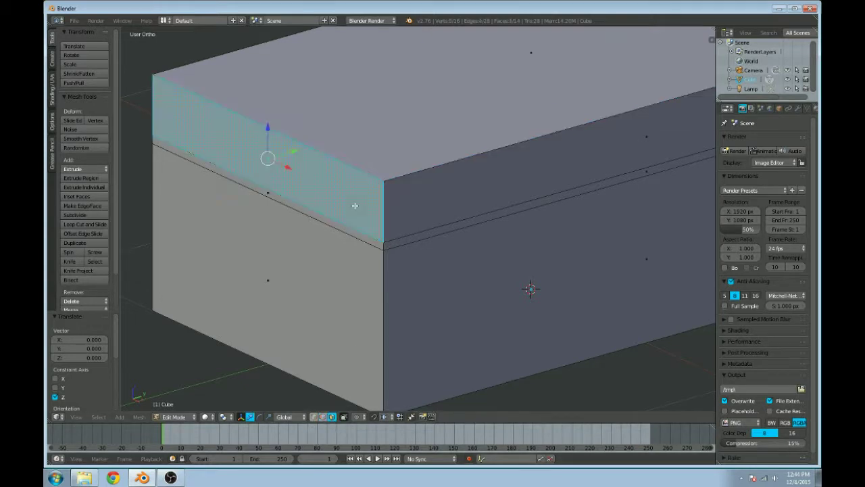
pyautogui.rightClick(347, 116)
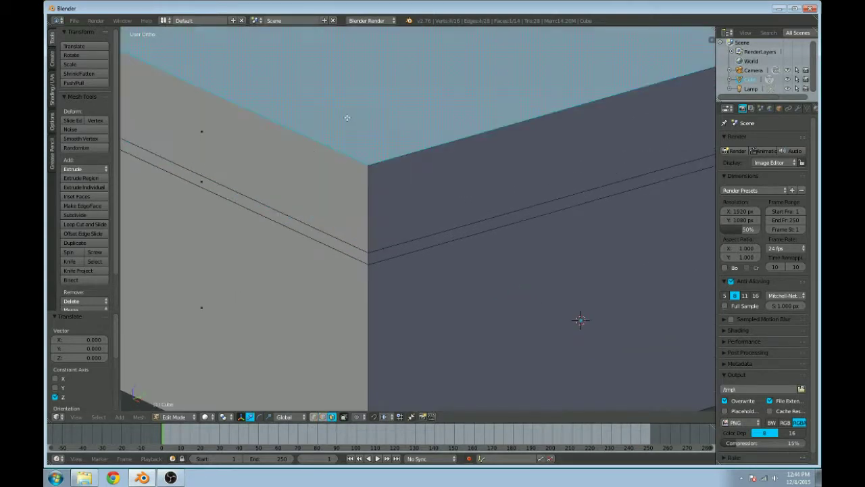
# Step: Select the narrow band's face on the short end of the box, beside the near corner
pyautogui.scroll(-3, 406, 226)
pyautogui.scroll(5, 408, 218)
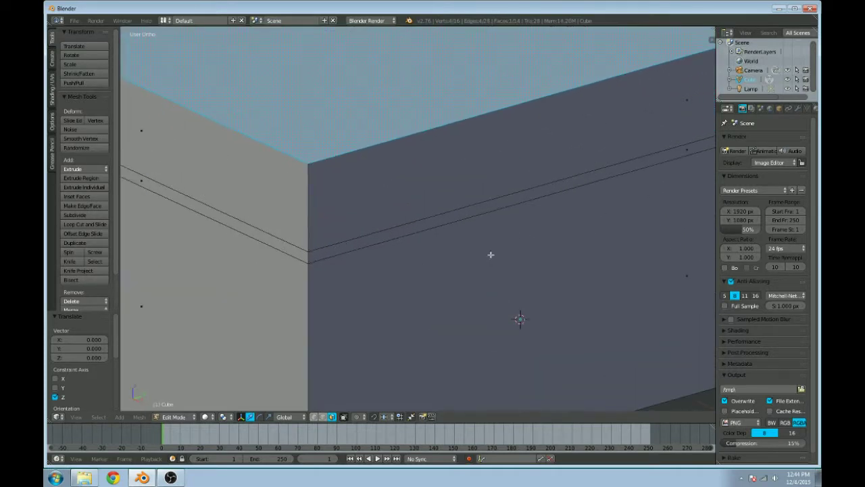
pyautogui.scroll(-3, 386, 245)
pyautogui.scroll(3, 328, 252)
pyautogui.keyDown('shift'); pyautogui.moveTo(328, 251); pyautogui.dragTo(391, 243, button='middle'); pyautogui.keyUp('shift')
pyautogui.rightClick(391, 244)
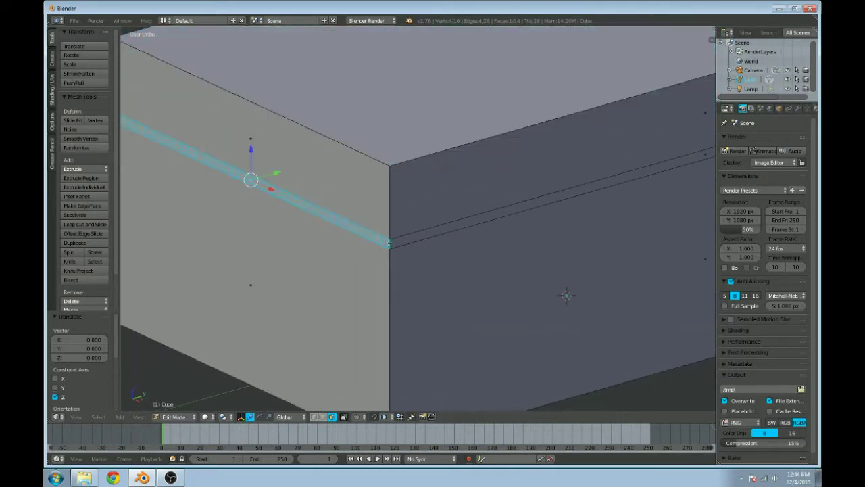
pyautogui.scroll(6, 392, 244)
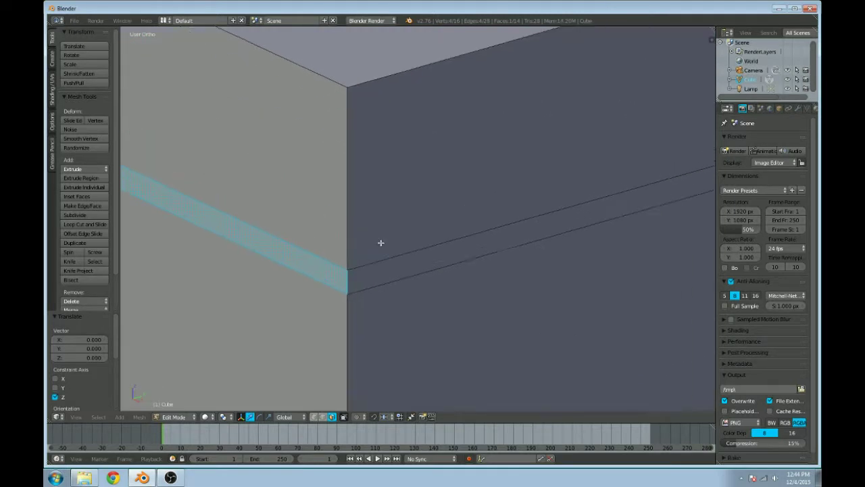
pyautogui.scroll(1, 411, 189)
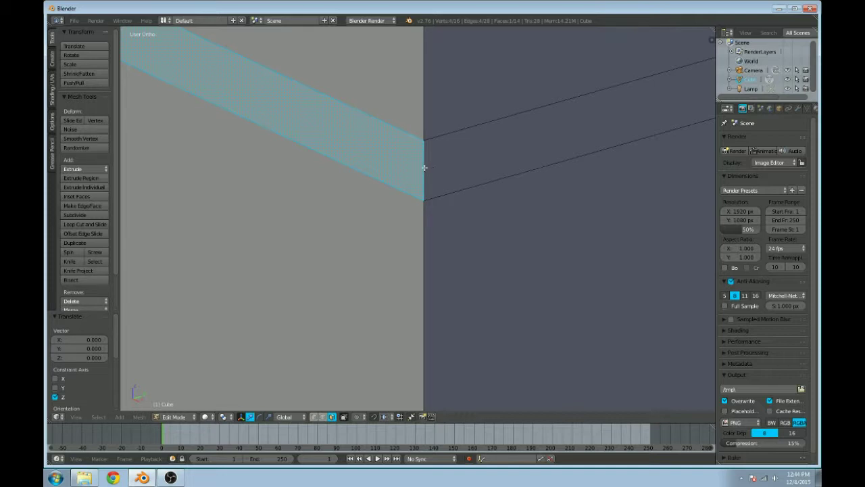
# Step: Clear the selection and try to loop-select the narrow band's faces from its short corner edge
pyautogui.press('a')
pyautogui.keyDown('alt'); pyautogui.rightClick(423, 165); pyautogui.keyUp('alt')
pyautogui.scroll(-6, 429, 177)
pyautogui.moveTo(424, 191); pyautogui.dragTo(473, 226, button='middle')
pyautogui.scroll(5, 528, 197)
pyautogui.moveTo(528, 197); pyautogui.dragTo(442, 223, button='middle')
pyautogui.click(366, 214)
pyautogui.click(366, 223)
pyautogui.click(376, 187)
pyautogui.click(451, 194)
pyautogui.click(464, 211)
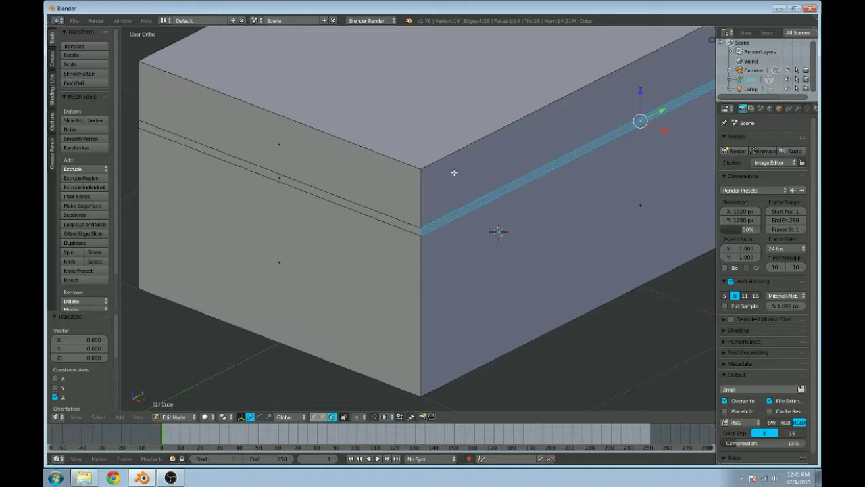
# Step: Clear the selection and select the complete face loop of the narrow band around the box
pyautogui.rightClick(419, 231)
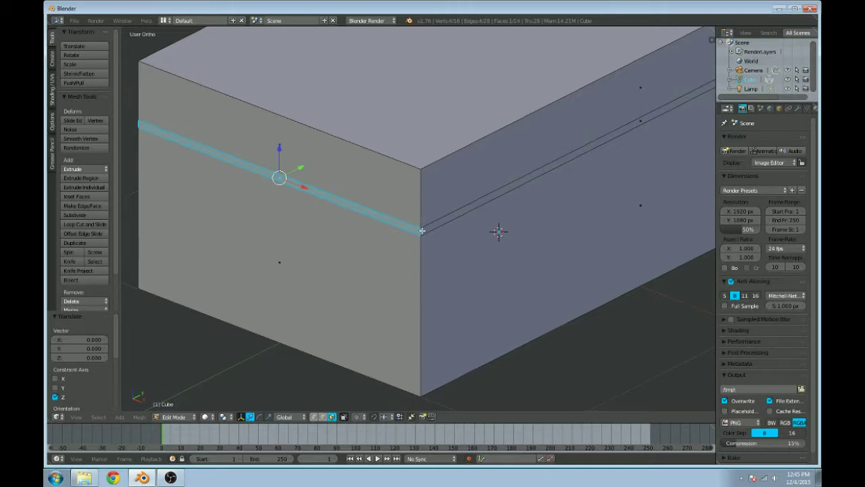
pyautogui.press('a')
pyautogui.keyDown('alt'); pyautogui.rightClick(420, 231); pyautogui.keyUp('alt')
pyautogui.scroll(-5, 446, 256)
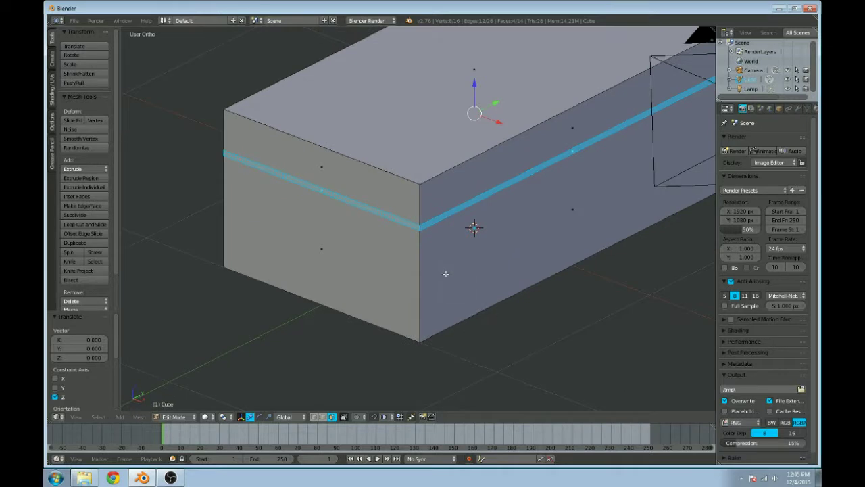
pyautogui.keyDown('shift'); pyautogui.moveTo(454, 281); pyautogui.dragTo(413, 260, button='middle'); pyautogui.keyUp('shift')
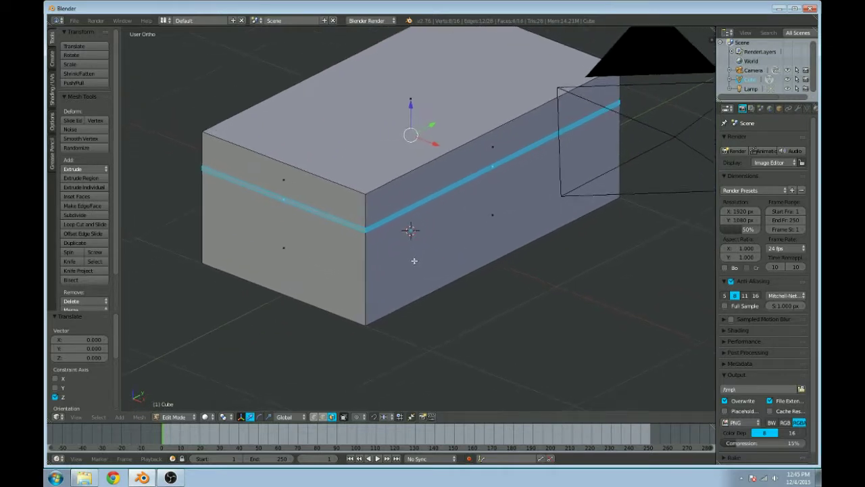
# Step: Extrude the band's face loop in place and scale it inward to 0.969 to form a groove
pyautogui.press('e')
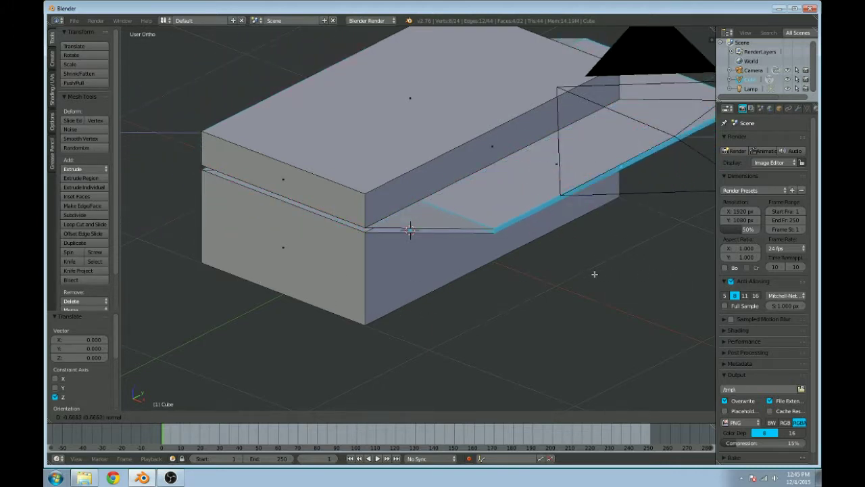
pyautogui.rightClick(498, 270)
pyautogui.scroll(4, 477, 289)
pyautogui.keyDown('shift'); pyautogui.moveTo(325, 284); pyautogui.dragTo(423, 263, button='middle'); pyautogui.keyUp('shift')
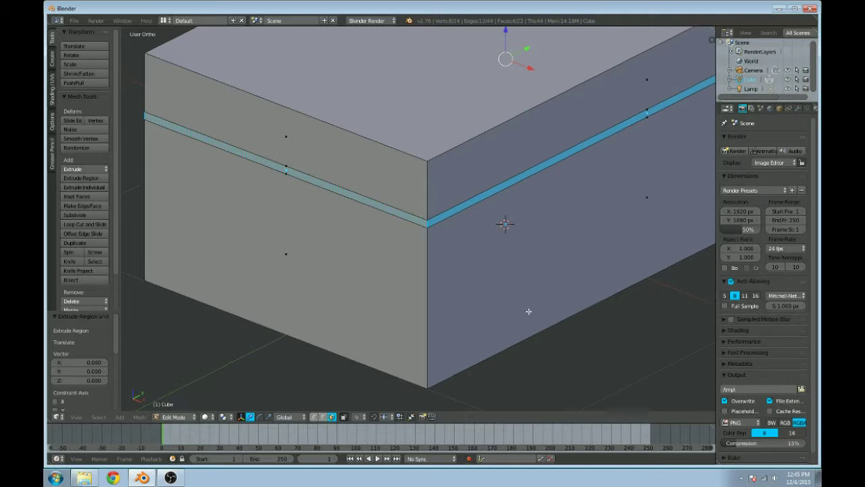
pyautogui.press('s')
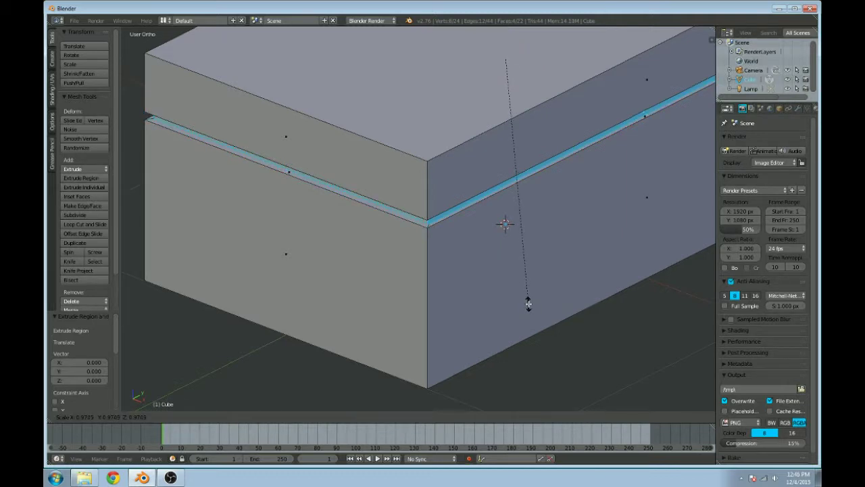
pyautogui.click(528, 302)
# Step: In the front orthographic view, scale the groove's inner face loop inward to 0.672
pyautogui.scroll(-2, 527, 300)
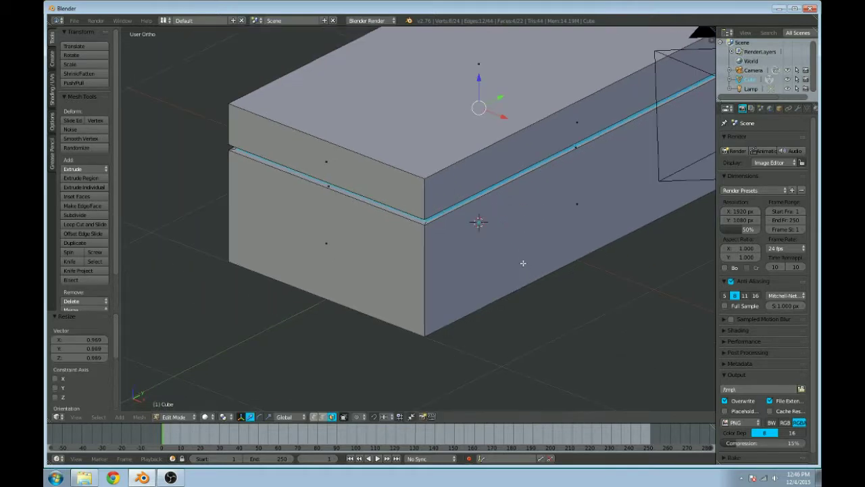
pyautogui.moveTo(529, 279)
pyautogui.mouseDown(button='middle')
pyautogui.moveTo(516, 255)
pyautogui.moveTo(511, 262)
pyautogui.moveTo(546, 313)
pyautogui.moveTo(530, 295)
pyautogui.mouseUp(button='middle')
pyautogui.scroll(5, 511, 254)
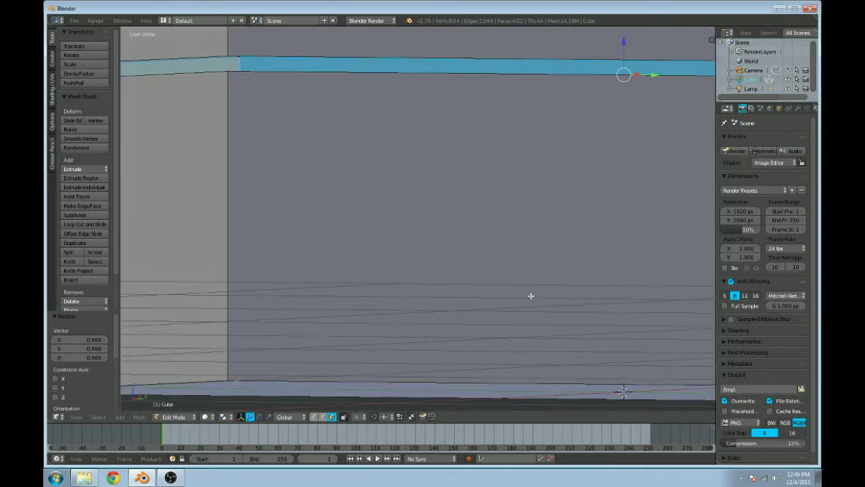
pyautogui.press('KP_1')
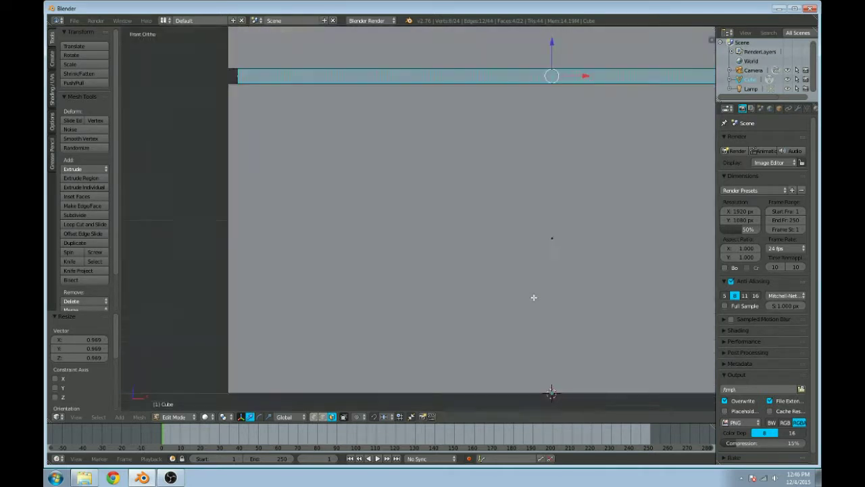
pyautogui.scroll(3, 533, 298)
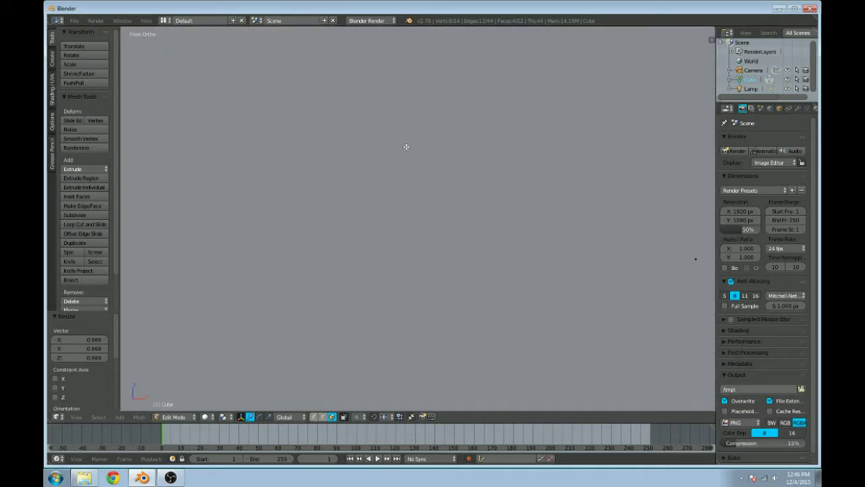
pyautogui.scroll(-2, 436, 250)
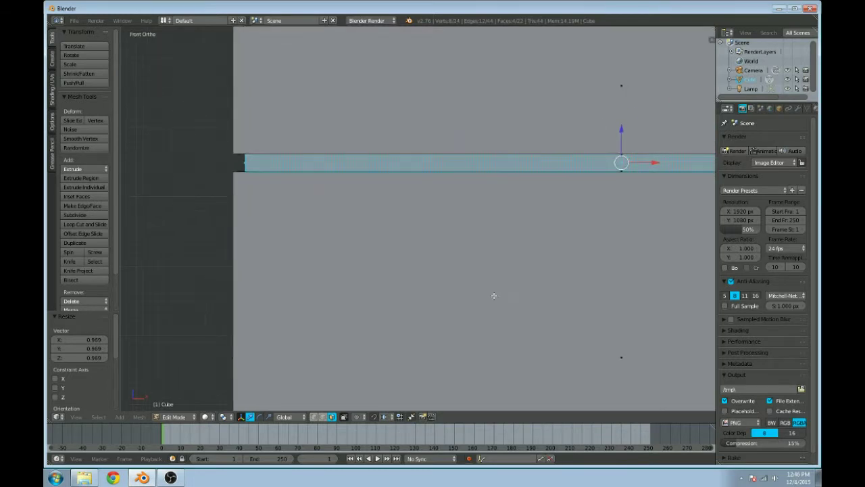
pyautogui.press('s')
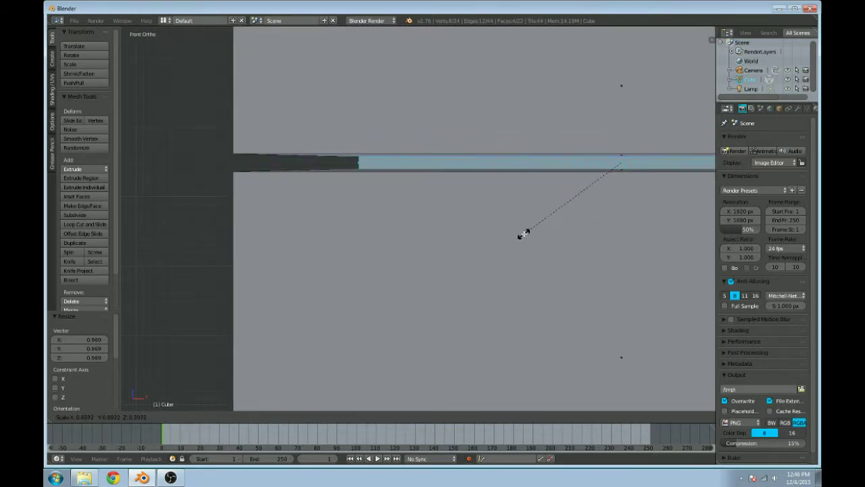
pyautogui.click(530, 210)
pyautogui.scroll(2, 353, 171)
pyautogui.keyDown('shift'); pyautogui.scroll(-1, 347, 151); pyautogui.keyUp('shift')
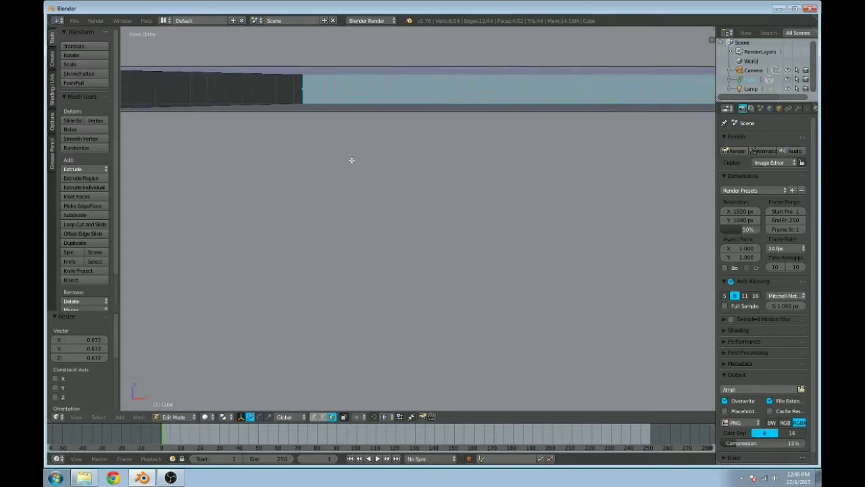
# Step: Undo the inward scaling of the groove's inner face loop
pyautogui.keyDown('shift'); pyautogui.scroll(3, 351, 160); pyautogui.keyUp('shift')
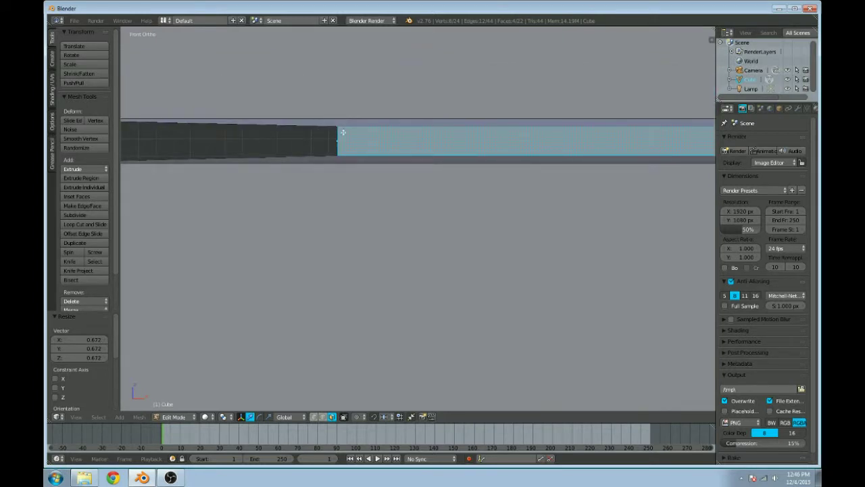
pyautogui.scroll(-5, 473, 179)
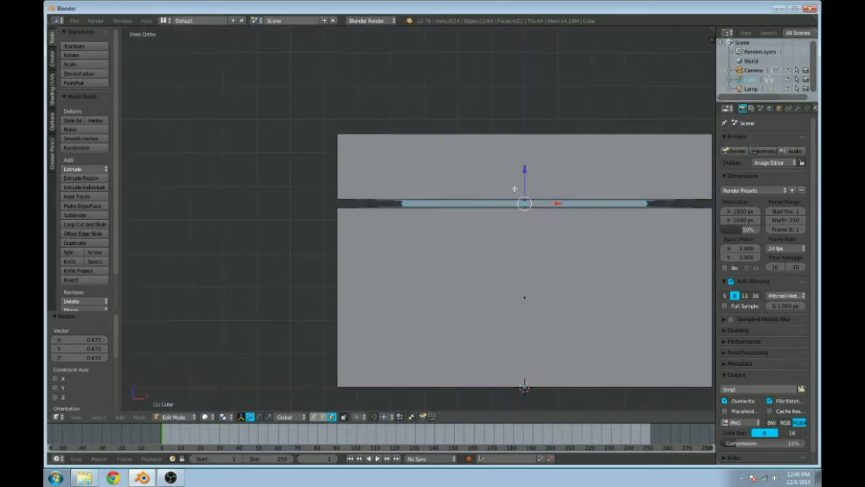
pyautogui.press('s')
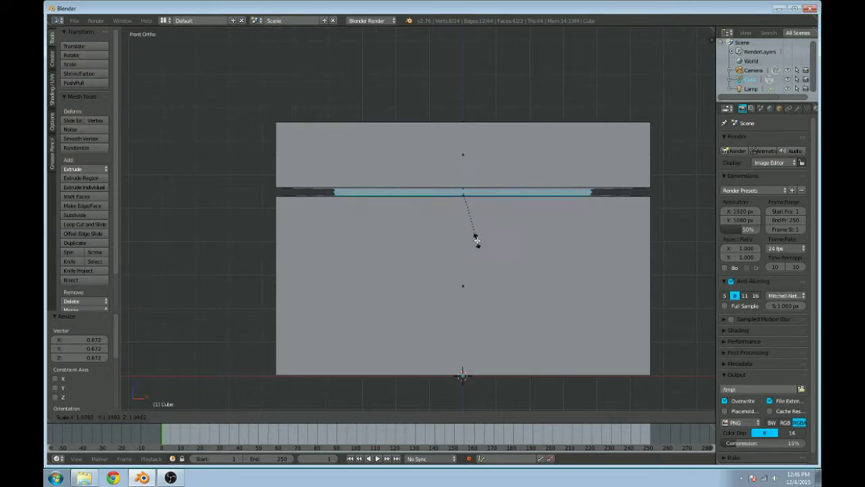
pyautogui.click(477, 250)
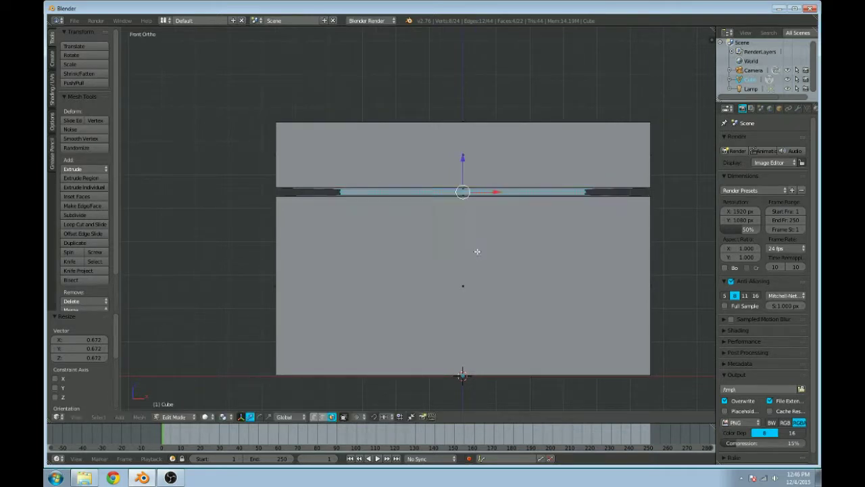
pyautogui.hotkey('ctrl', 'z')
pyautogui.scroll(2, 474, 249)
pyautogui.moveTo(362, 232); pyautogui.dragTo(391, 250, button='middle')
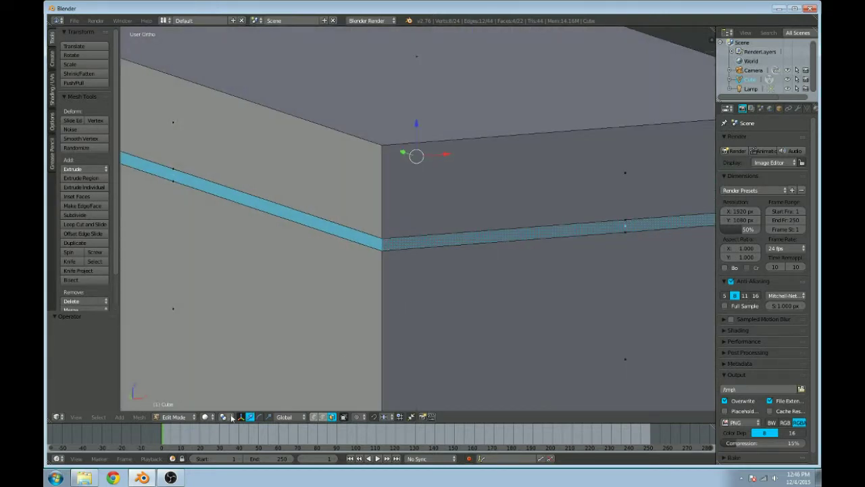
pyautogui.scroll(-4, 381, 204)
pyautogui.moveTo(368, 242); pyautogui.dragTo(355, 249, button='middle')
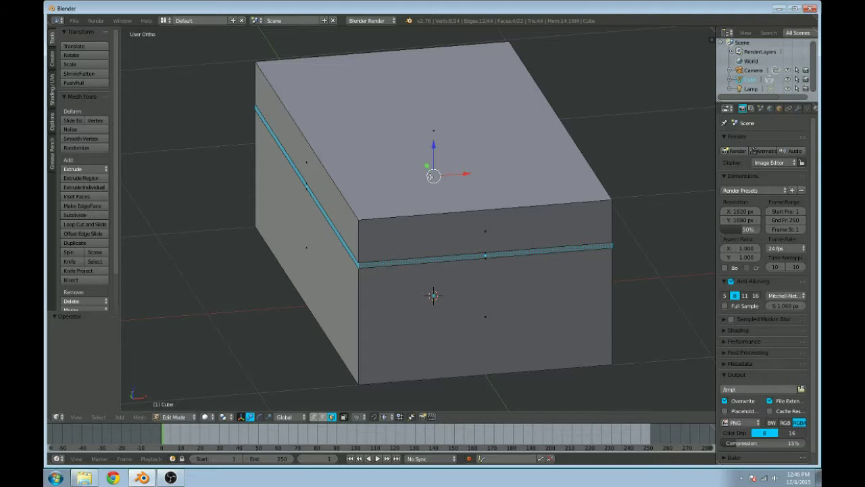
# Step: Set the pivot point to Active Element and try scaling the box's top face
pyautogui.click(223, 416)
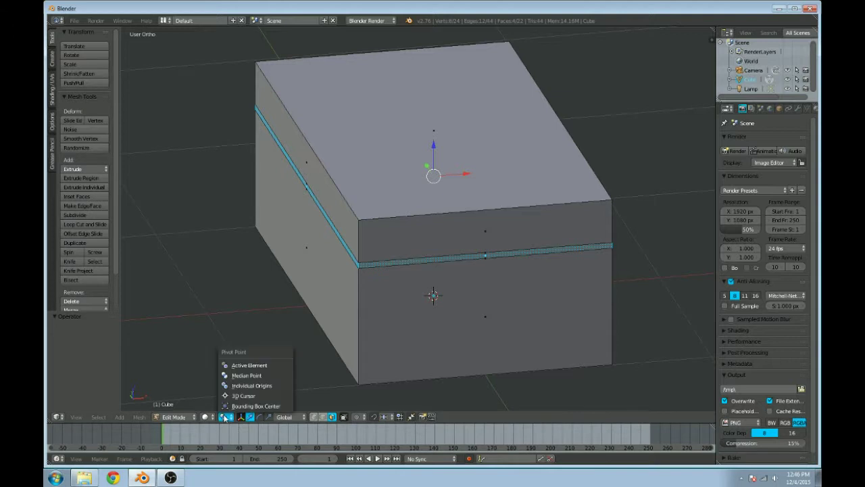
pyautogui.click(251, 365)
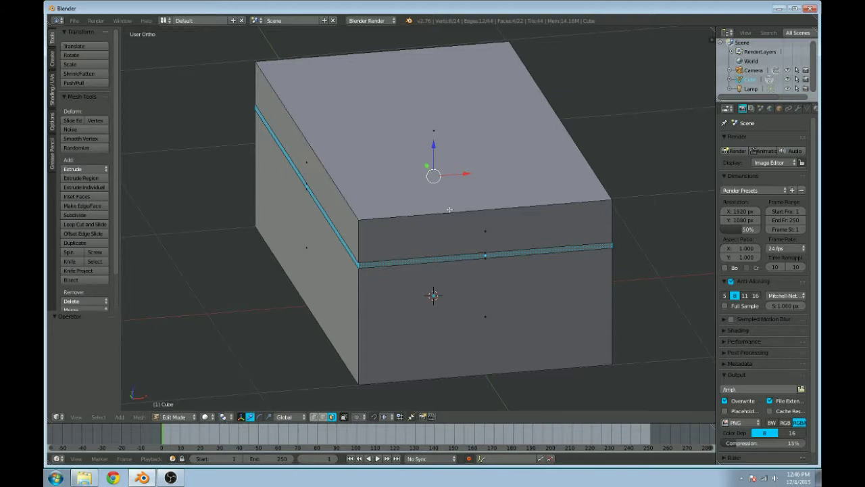
pyautogui.rightClick(461, 169)
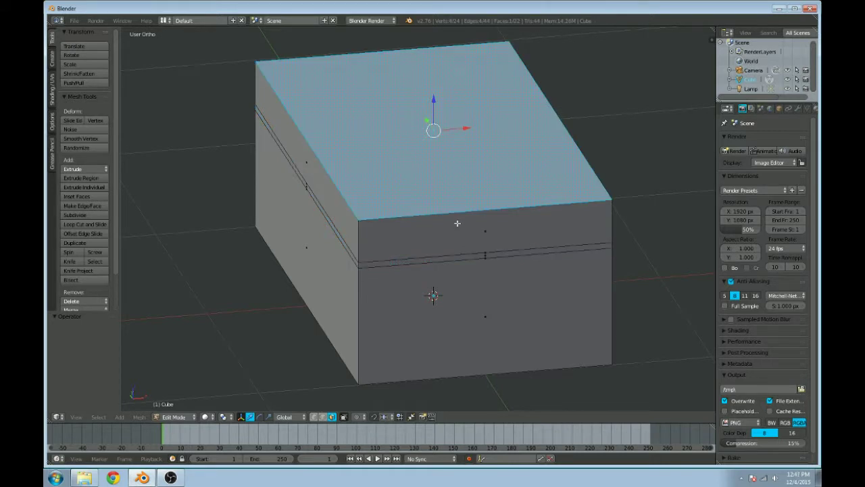
pyautogui.press('s')
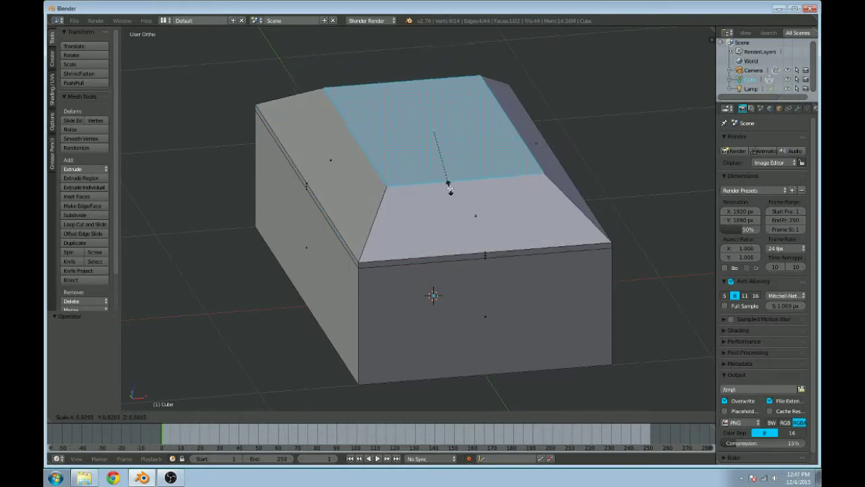
pyautogui.rightClick(459, 203)
# Step: Select the complete face loop of the narrow band around the box and set the pivot point to Individual Origins
pyautogui.scroll(3, 410, 291)
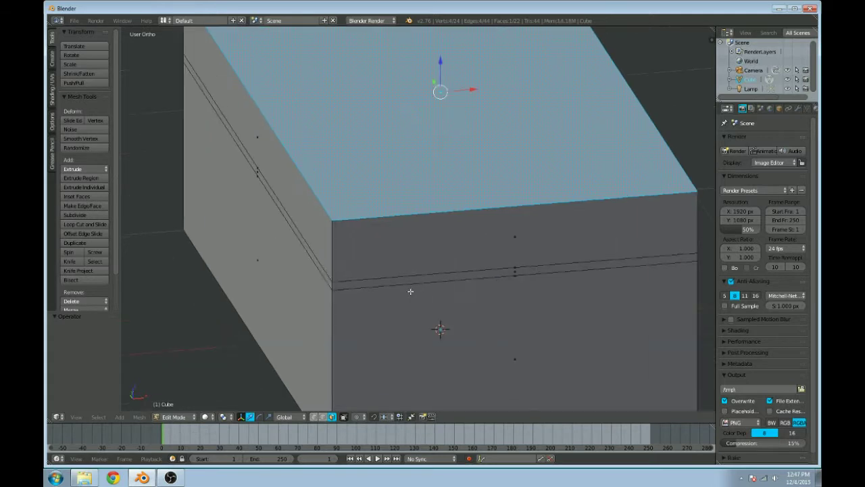
pyautogui.scroll(2, 372, 261)
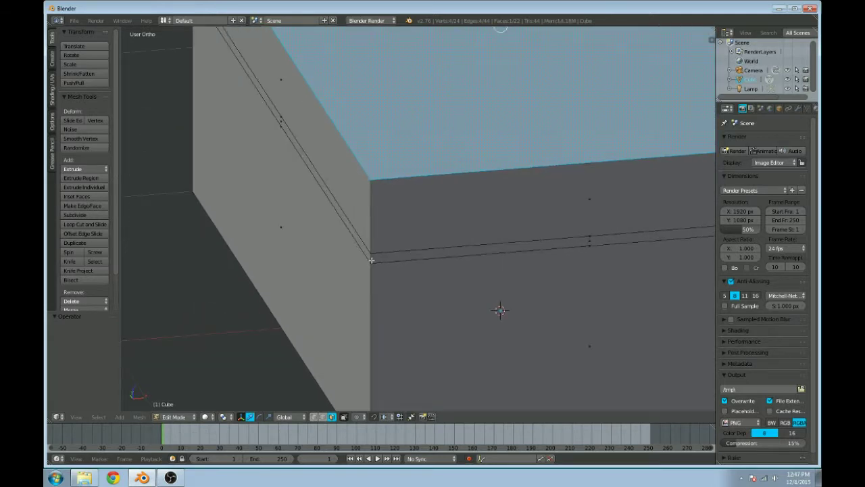
pyautogui.keyDown('alt'); pyautogui.keyDown('shift'); pyautogui.rightClick(371, 258); pyautogui.keyUp('shift'); pyautogui.keyUp('alt')
pyautogui.rightClick(371, 258)
pyautogui.keyDown('shift'); pyautogui.rightClick(371, 258); pyautogui.keyUp('shift')
pyautogui.keyDown('alt'); pyautogui.rightClick(371, 257); pyautogui.keyUp('alt')
pyautogui.click(227, 417)
pyautogui.click(243, 385)
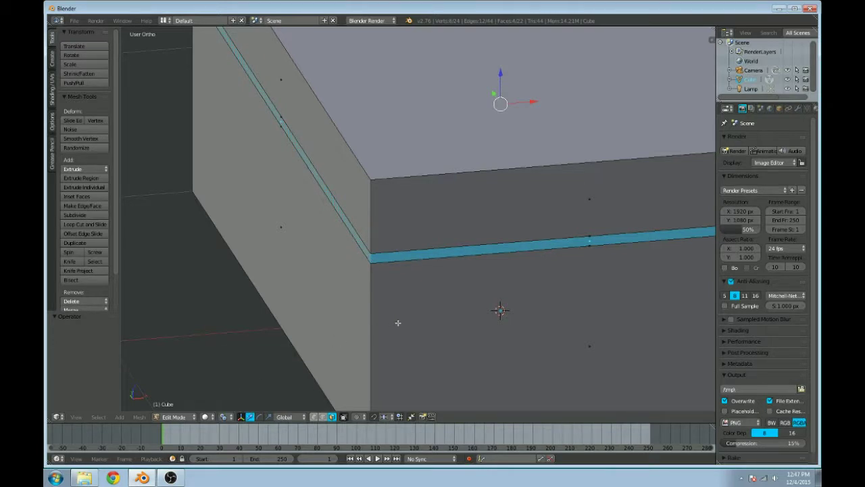
# Step: Scale the band's face loop inward to 0.952 to recess it as a groove
pyautogui.scroll(-2, 398, 323)
pyautogui.press('s')
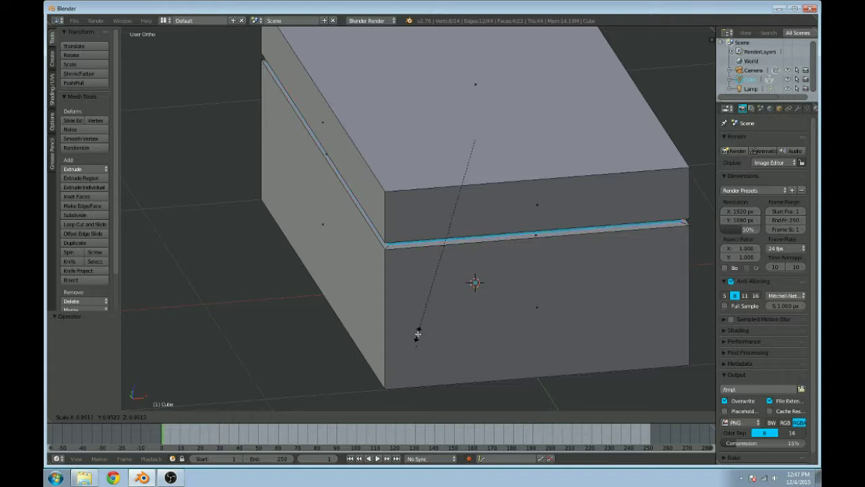
pyautogui.click(416, 337)
# Step: In the right orthographic view, scale the groove's inner face loop outward to 1.030
pyautogui.press('KP_3')
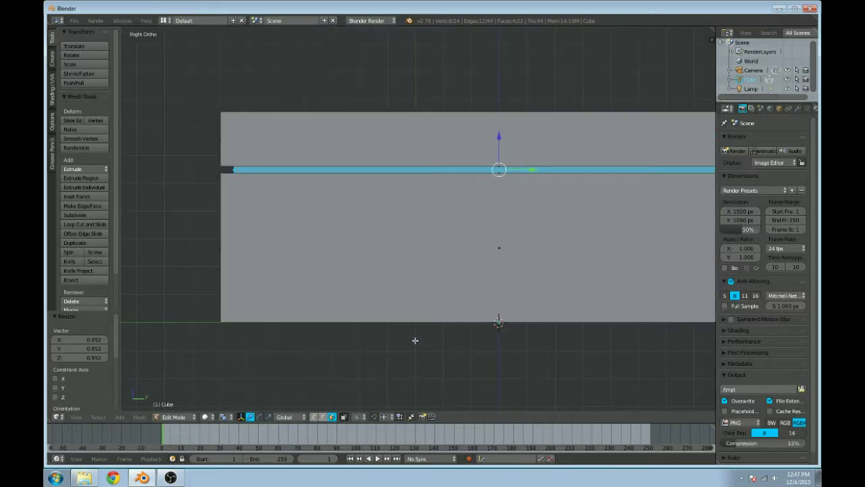
pyautogui.scroll(2, 415, 342)
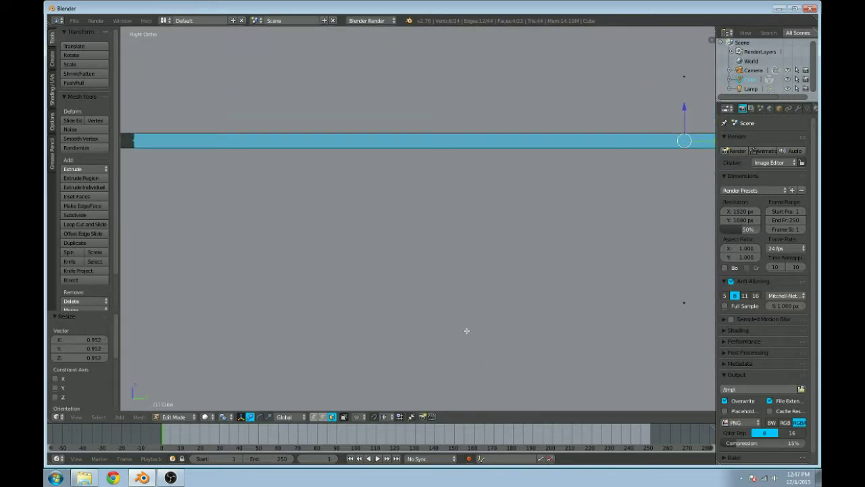
pyautogui.press('s')
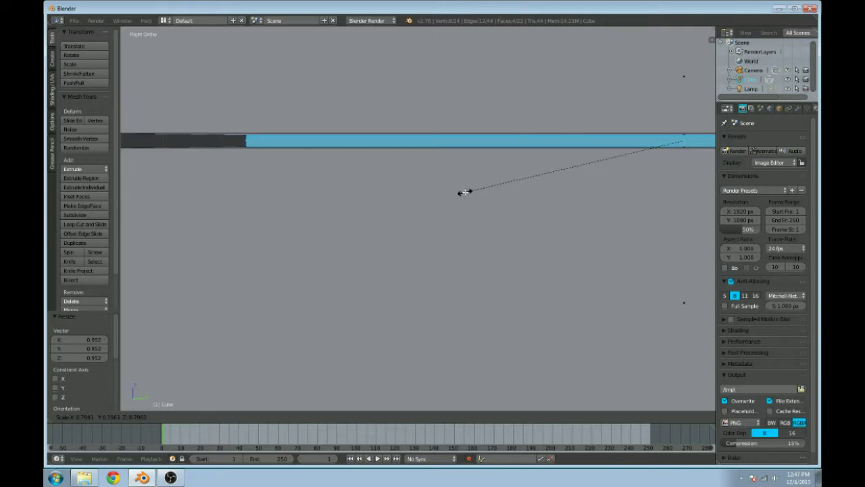
pyautogui.click(423, 218)
pyautogui.scroll(-1, 451, 234)
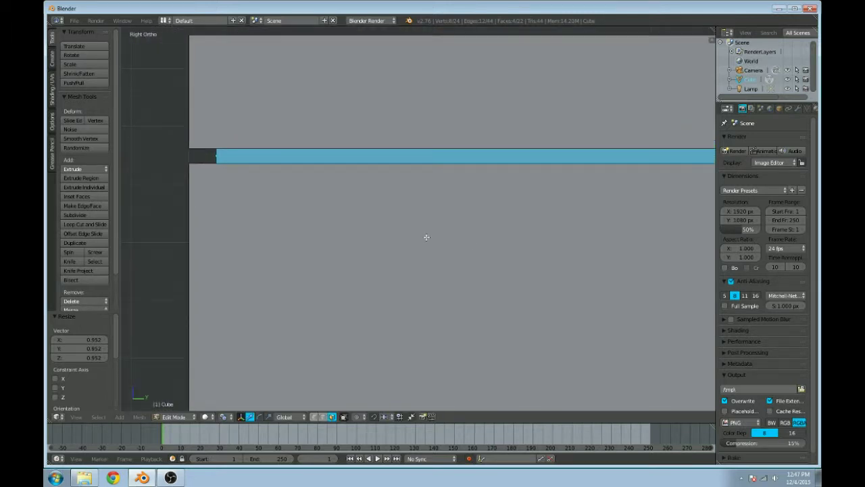
pyautogui.press('s')
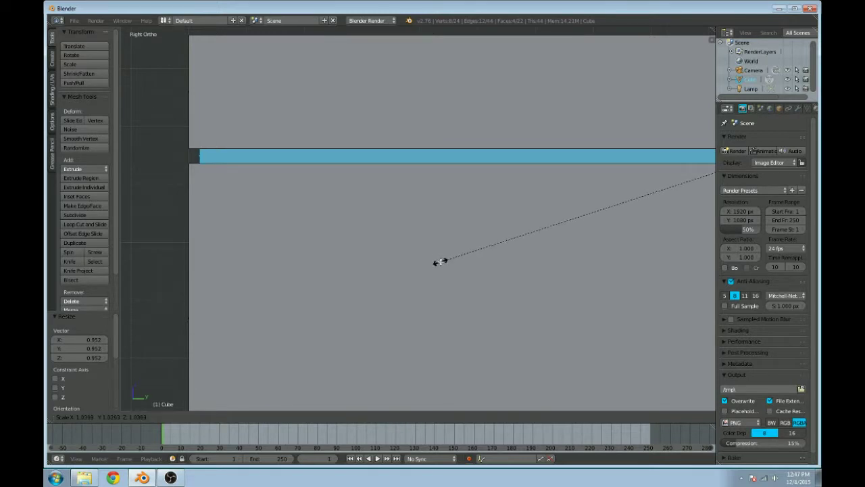
pyautogui.click(440, 261)
pyautogui.moveTo(440, 260); pyautogui.dragTo(380, 276, button='middle')
pyautogui.scroll(-1, 381, 276)
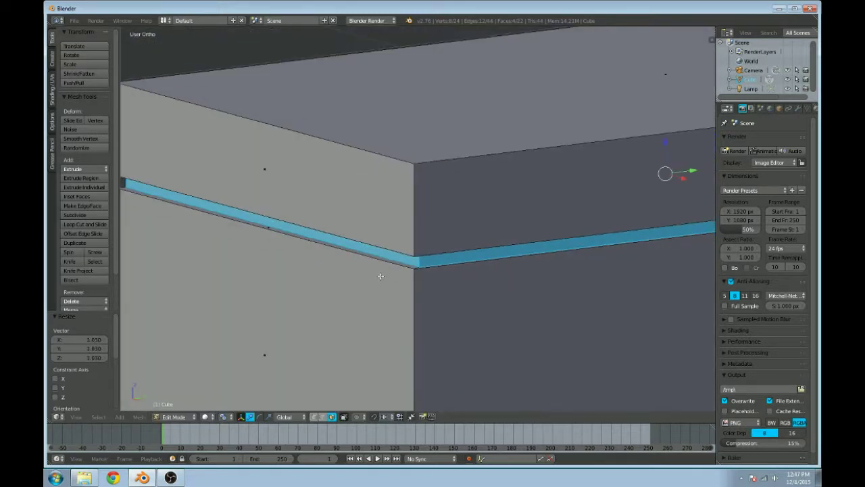
# Step: Examine the recessed groove at the box's corner in both Object Mode and Edit Mode
pyautogui.press('KP_5')
pyautogui.press('KP_5')
pyautogui.scroll(-3, 381, 275)
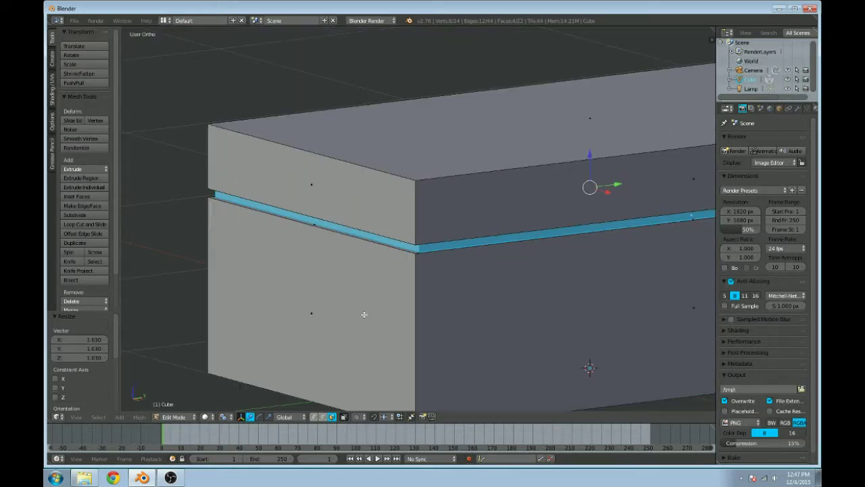
pyautogui.press('Tab')
pyautogui.press('Tab')
pyautogui.scroll(3, 436, 304)
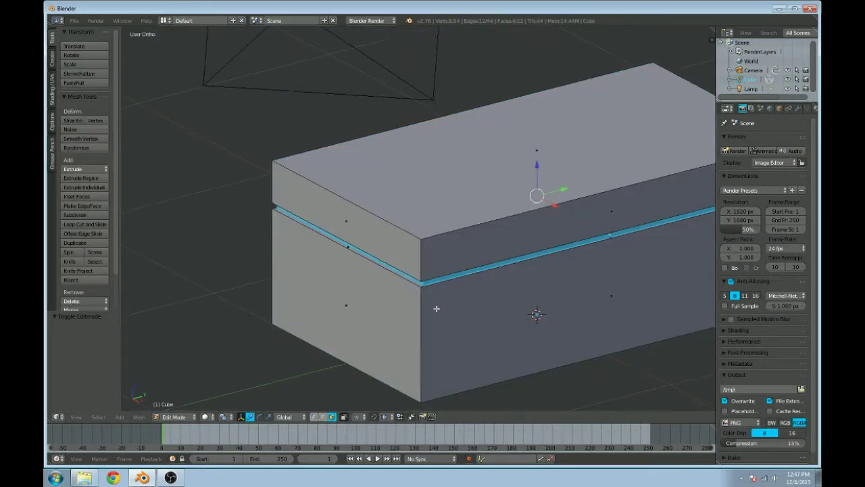
pyautogui.scroll(-2, 454, 301)
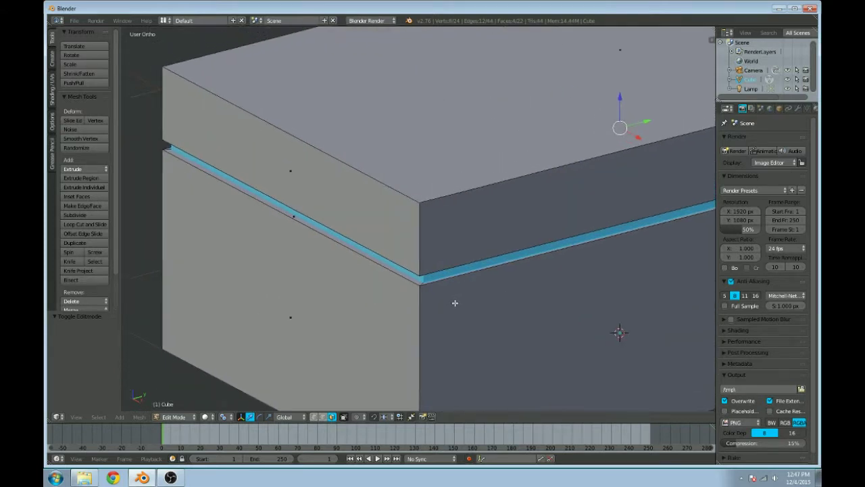
pyautogui.scroll(2, 474, 280)
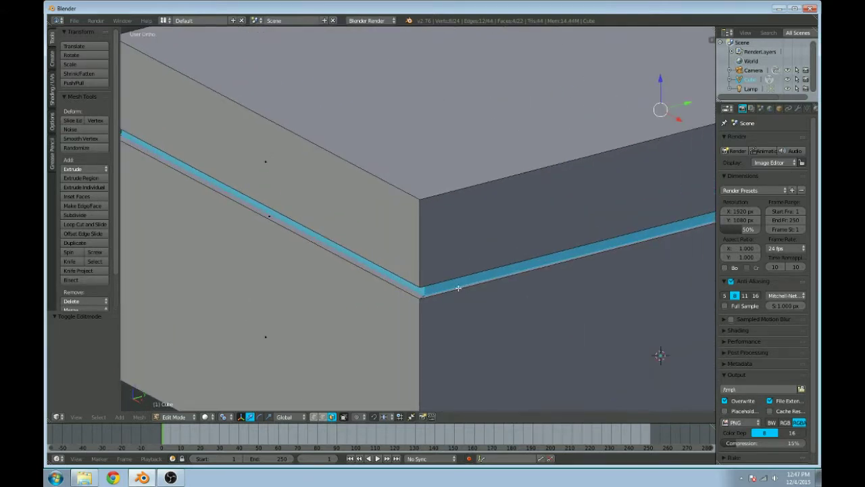
pyautogui.press('Tab')
pyautogui.press('Tab')
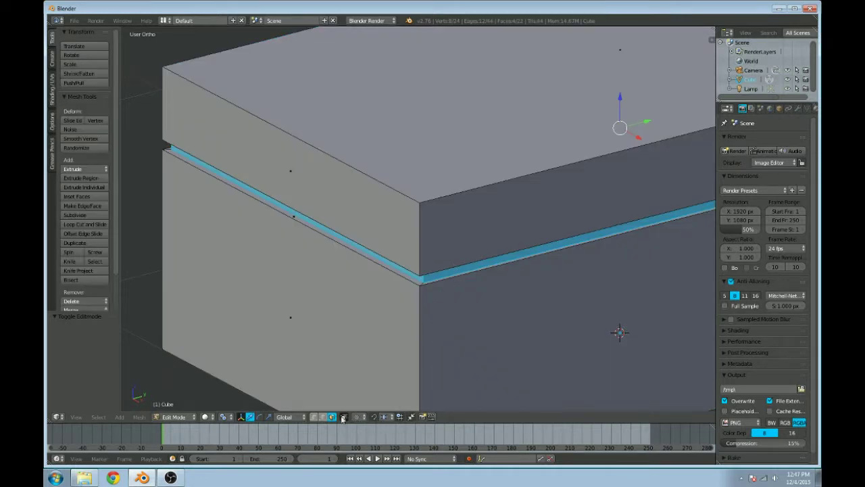
pyautogui.scroll(1, 426, 290)
pyautogui.keyDown('shift'); pyautogui.moveTo(462, 290); pyautogui.dragTo(422, 285, button='middle'); pyautogui.keyUp('shift')
pyautogui.scroll(-3, 425, 286)
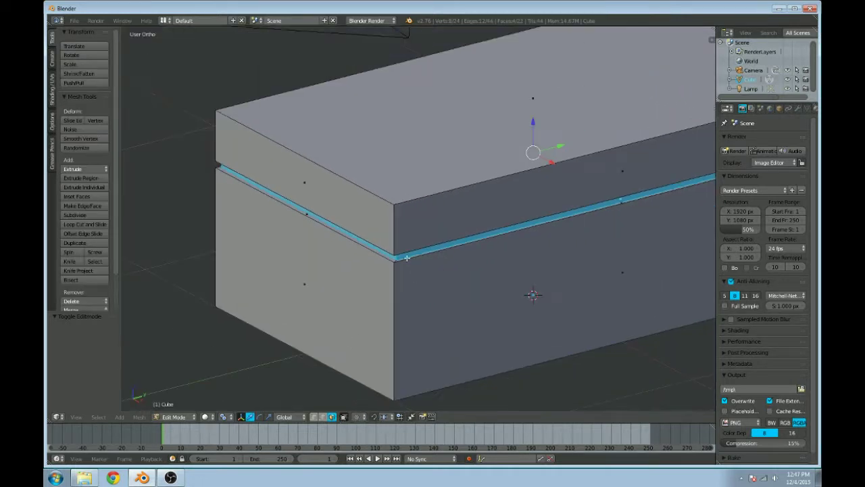
# Step: Set the pivot point to Median Point and select the box's top face
pyautogui.rightClick(400, 240)
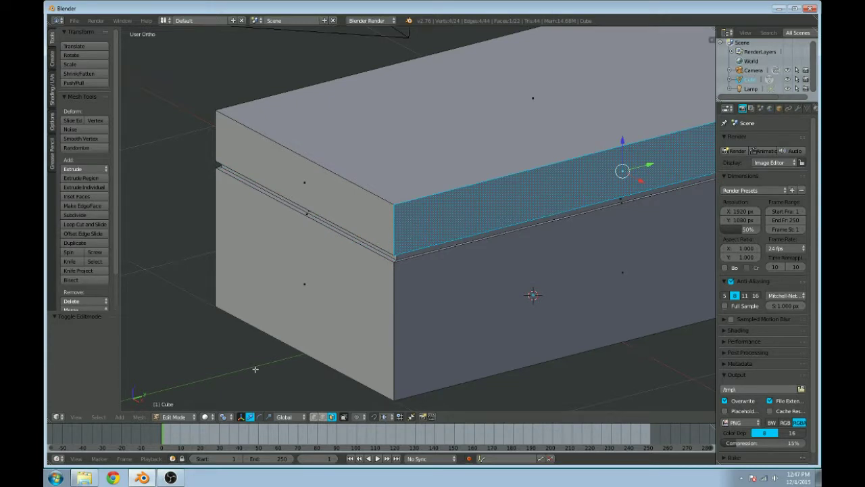
pyautogui.click(227, 419)
pyautogui.click(238, 376)
pyautogui.scroll(-2, 379, 237)
pyautogui.scroll(1, 381, 238)
pyautogui.scroll(1, 379, 238)
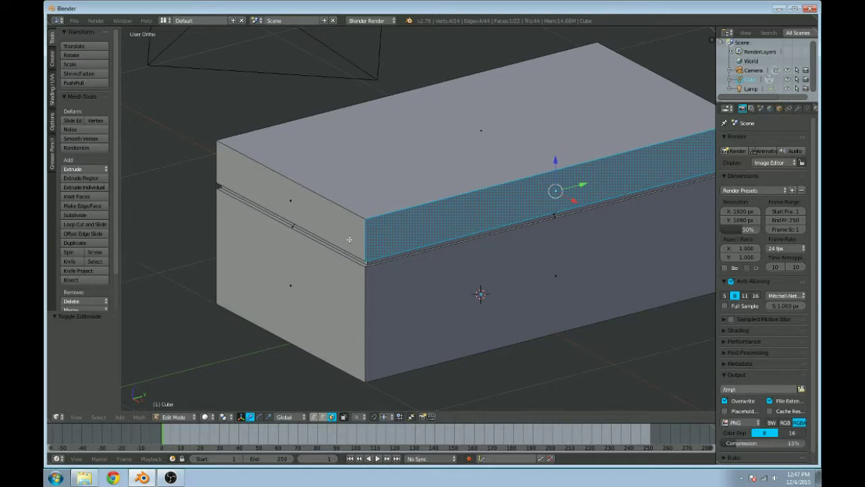
pyautogui.rightClick(346, 191)
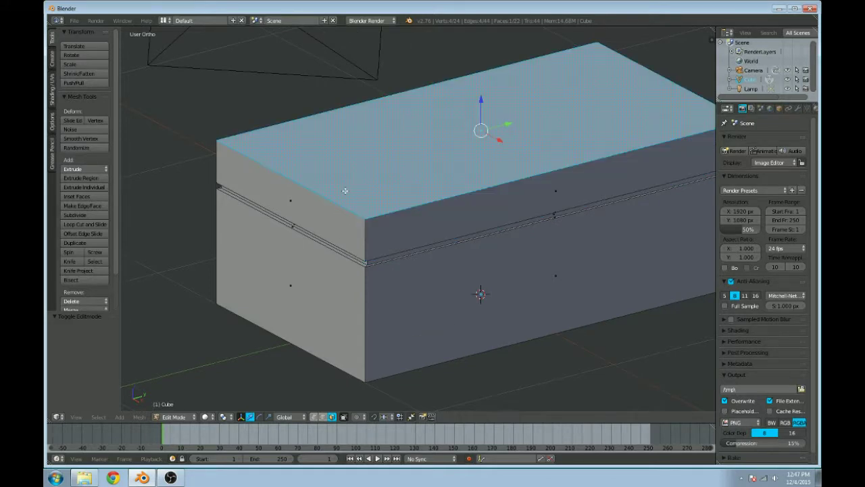
# Step: Add four evenly spaced loop cuts running lengthwise around the box, without sliding them
pyautogui.hotkey('ctrl', 'r')
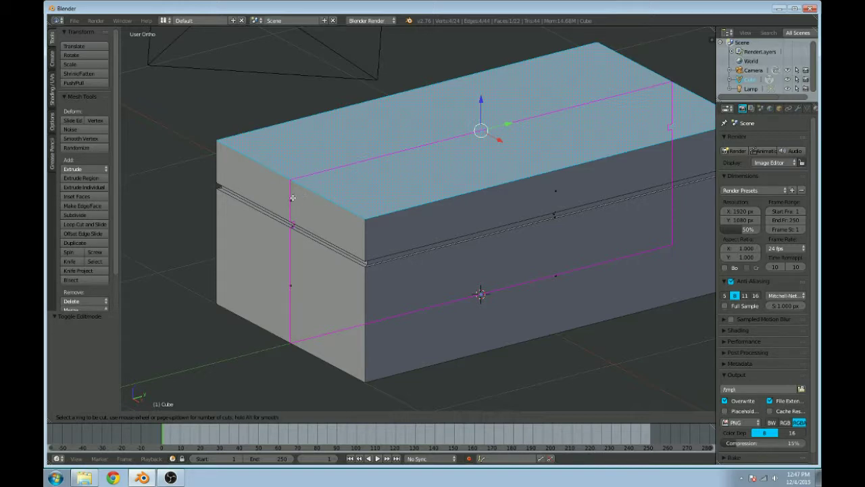
pyautogui.scroll(1, 290, 190)
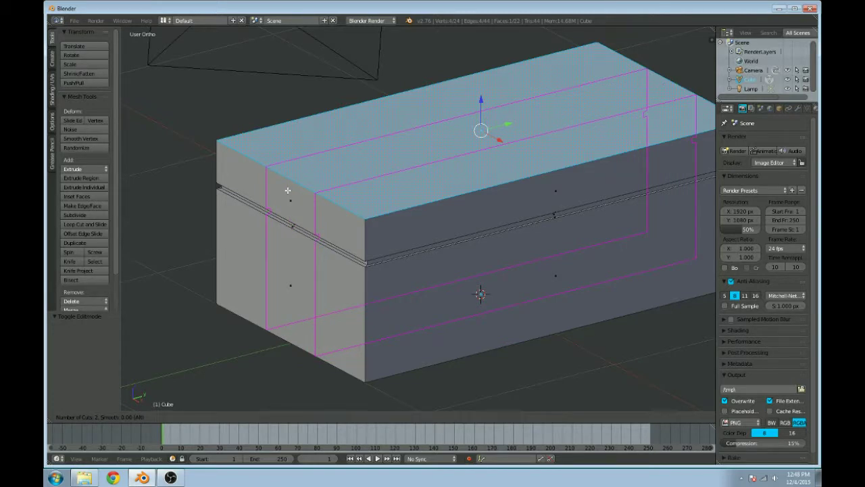
pyautogui.scroll(-1, 289, 189)
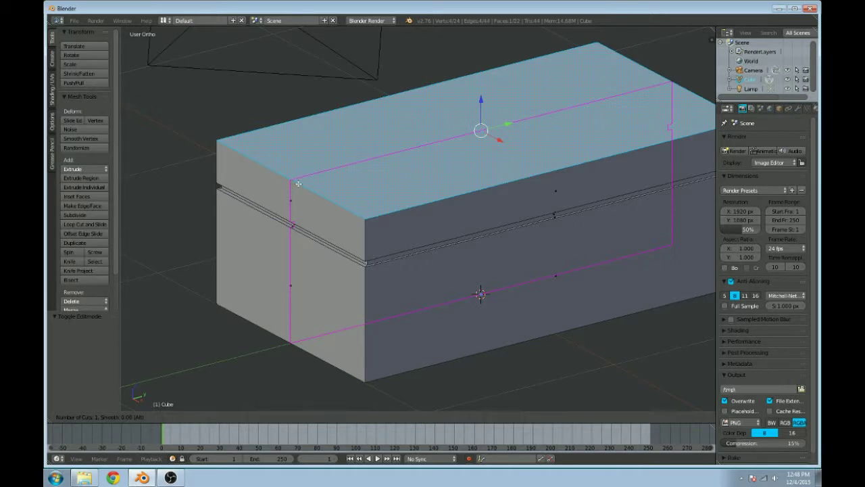
pyautogui.scroll(1, 299, 184)
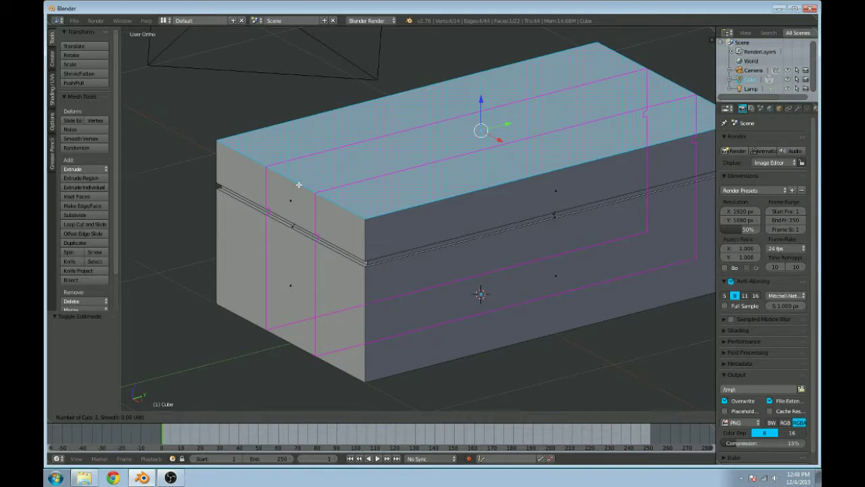
pyautogui.scroll(1, 299, 185)
pyautogui.scroll(1, 299, 184)
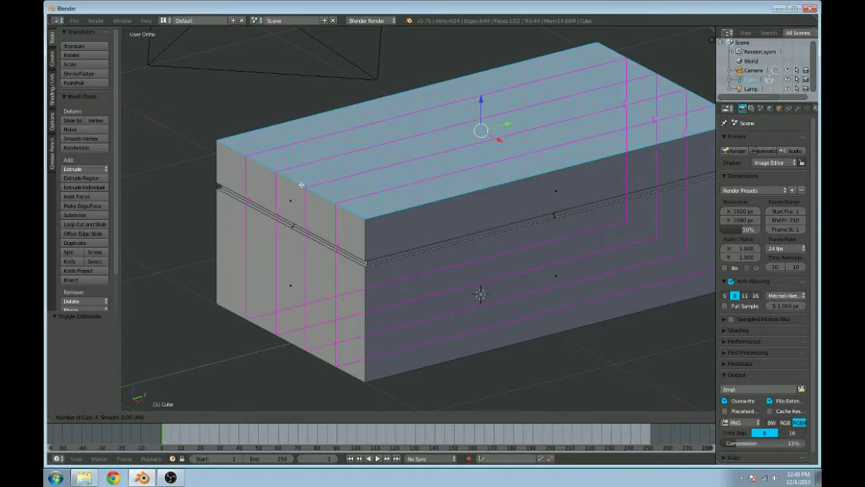
pyautogui.click(300, 185)
pyautogui.rightClick(300, 185)
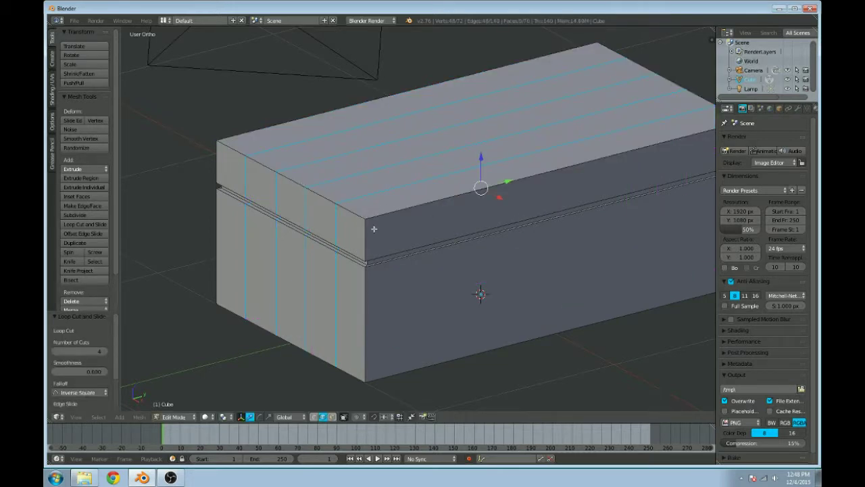
# Step: Try to delete the two middle lengthwise edge loops on the box
pyautogui.rightClick(327, 179)
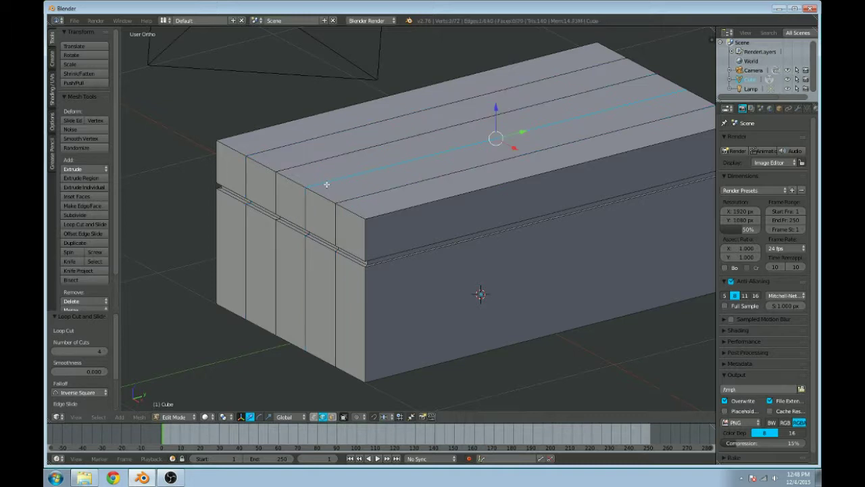
pyautogui.keyDown('alt'); pyautogui.rightClick(327, 184); pyautogui.keyUp('alt')
pyautogui.keyDown('alt'); pyautogui.keyDown('shift'); pyautogui.rightClick(295, 167); pyautogui.keyUp('shift'); pyautogui.keyUp('alt')
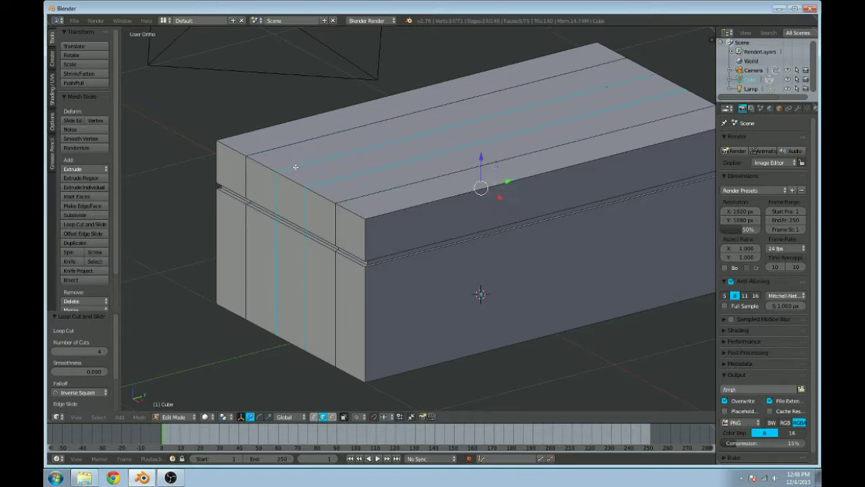
pyautogui.press('x')
# Step: Undo the edge loop deletion and the four lengthwise loop cuts, returning to the uncut top face
pyautogui.hotkey('ctrl', 'z')
pyautogui.hotkey('ctrl', 'z')
pyautogui.hotkey('ctrl', 'z')
pyautogui.hotkey('ctrl', 'z')
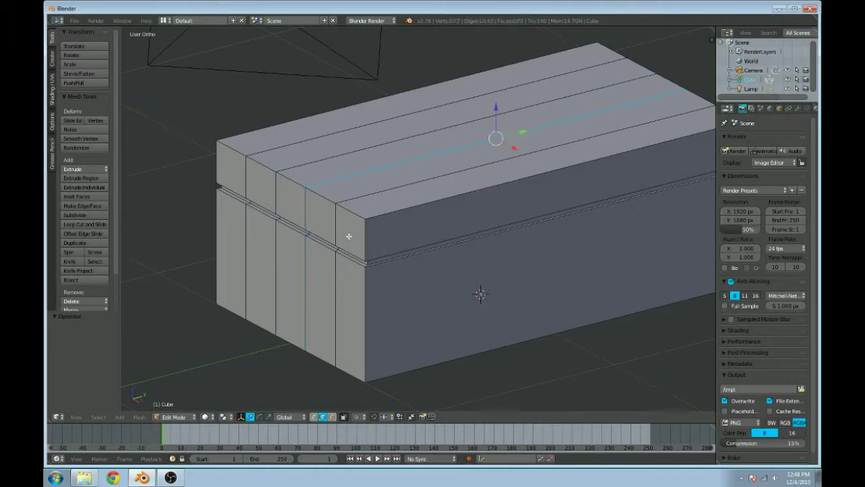
pyautogui.hotkey('ctrl', 'z')
# Step: Add one horizontal loop cut around the box, midway between the groove and the top edge
pyautogui.scroll(-2, 370, 190)
pyautogui.keyDown('shift'); pyautogui.moveTo(407, 182); pyautogui.dragTo(385, 185, button='middle'); pyautogui.keyUp('shift')
pyautogui.scroll(2, 371, 219)
pyautogui.keyDown('shift'); pyautogui.moveTo(369, 223); pyautogui.dragTo(411, 210, button='middle'); pyautogui.keyUp('shift')
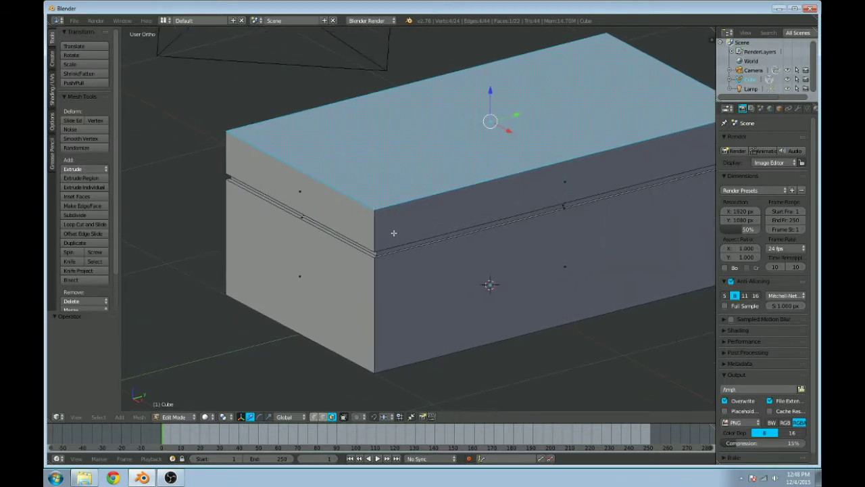
pyautogui.hotkey('ctrl', 'r')
pyautogui.click(381, 223)
pyautogui.click(396, 214)
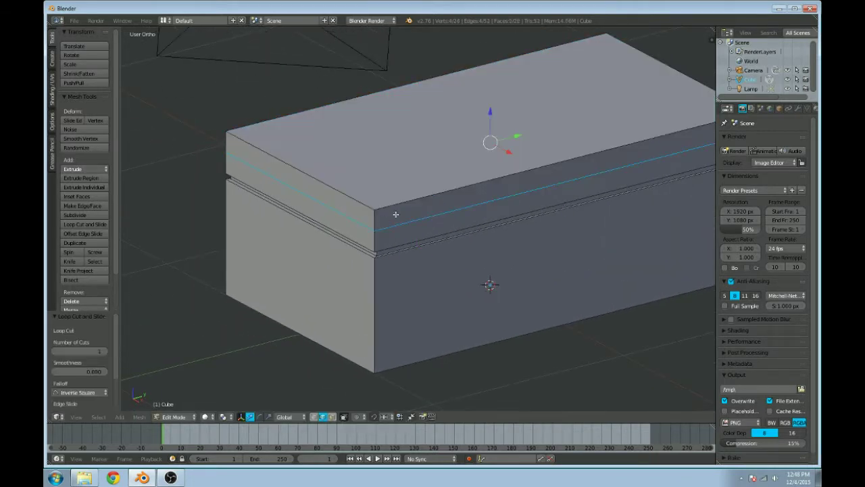
# Step: Add one horizontal loop cut around the lower body and slide it down close to the bottom edge
pyautogui.hotkey('ctrl', 'r')
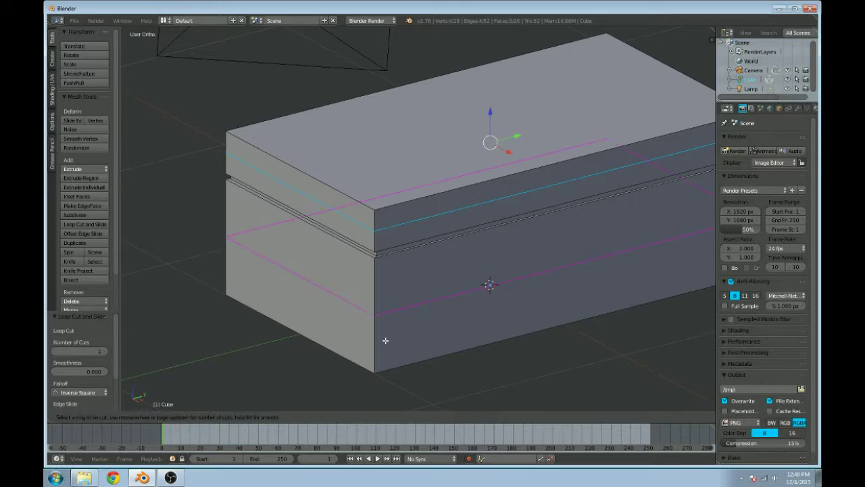
pyautogui.click(386, 340)
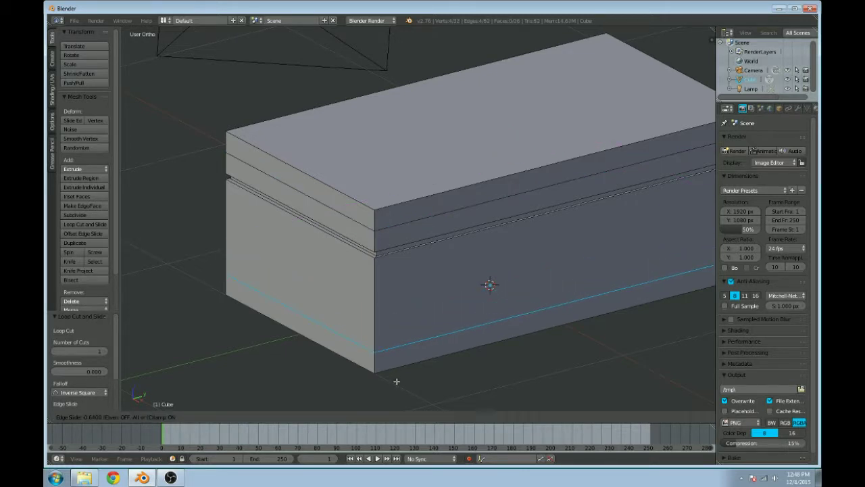
pyautogui.click(396, 381)
# Step: In face select mode, select the box's top and bottom faces and scale them inward to 0.926
pyautogui.click(331, 416)
pyautogui.rightClick(372, 201)
pyautogui.moveTo(489, 346)
pyautogui.mouseDown(button='middle')
pyautogui.moveTo(489, 295)
pyautogui.moveTo(486, 337)
pyautogui.moveTo(495, 348)
pyautogui.mouseUp(button='middle')
pyautogui.keyDown('shift'); pyautogui.rightClick(489, 295); pyautogui.keyUp('shift')
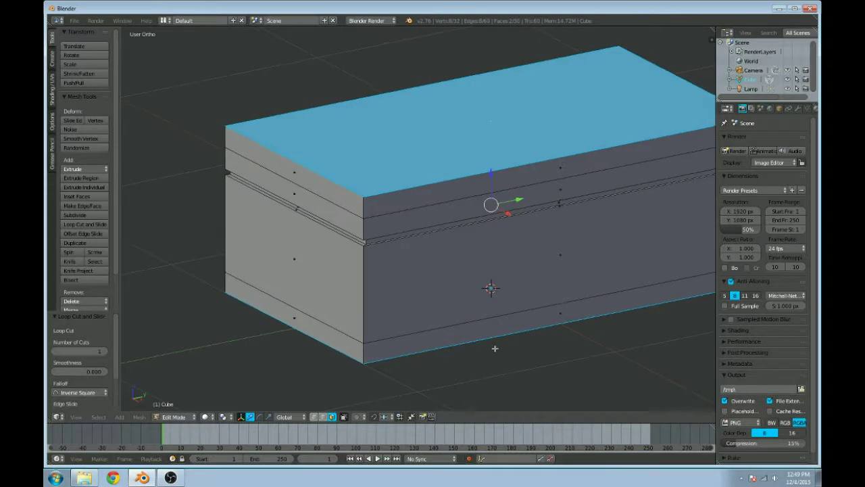
pyautogui.press('s')
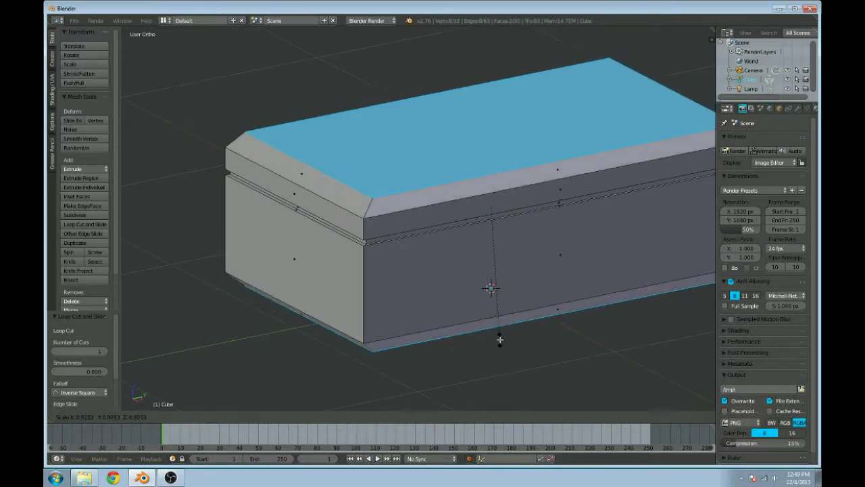
pyautogui.click(500, 337)
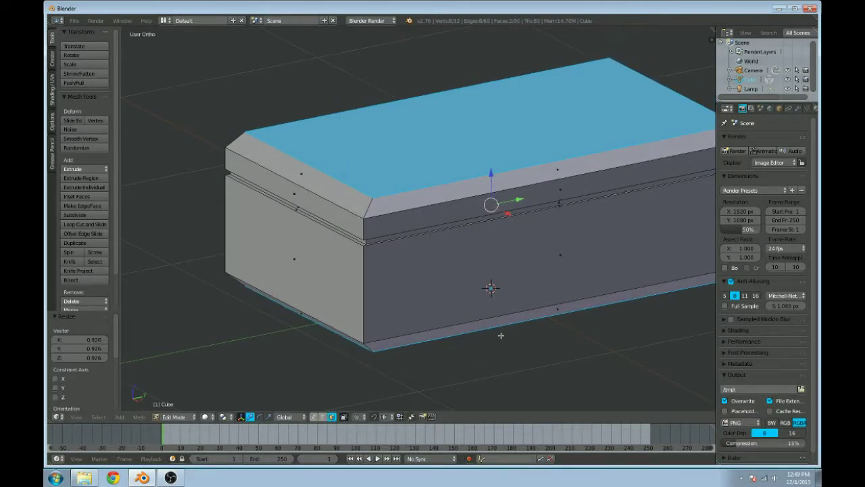
# Step: Scale the top and bottom faces apart along the Z axis to 1.185
pyautogui.click(491, 180)
pyautogui.moveTo(492, 184); pyautogui.dragTo(491, 157)
pyautogui.moveTo(505, 269); pyautogui.dragTo(507, 226, button='middle')
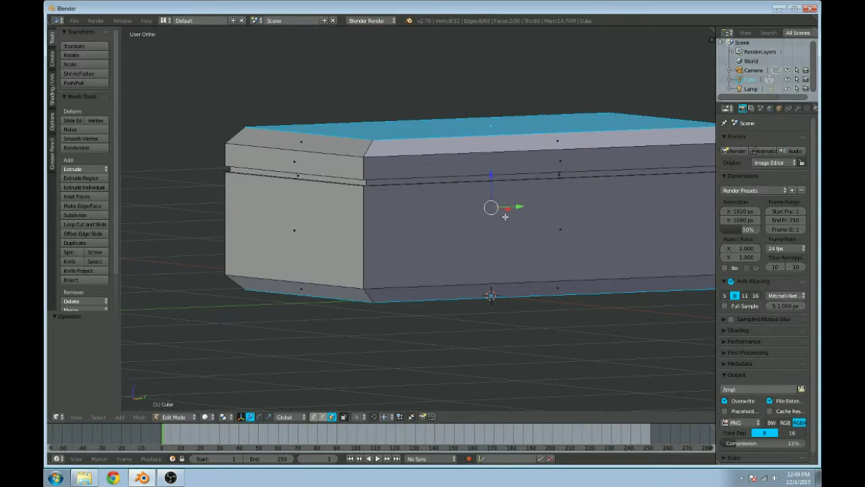
pyautogui.press('s')
pyautogui.press('z')
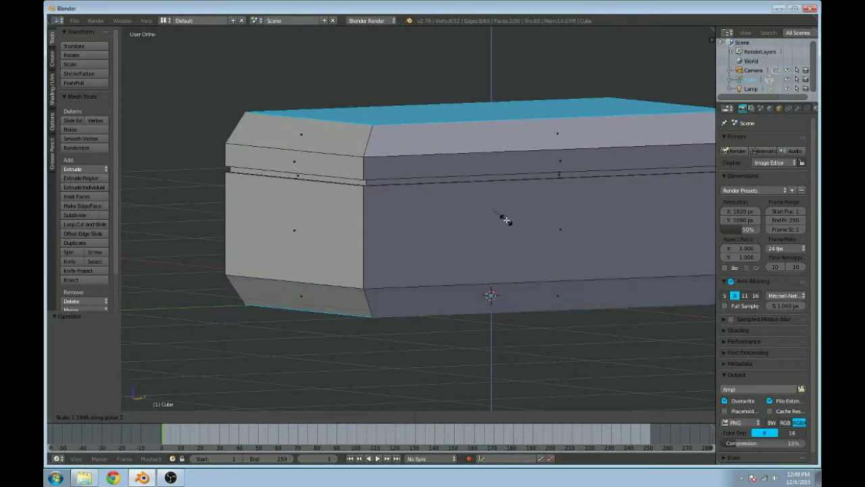
pyautogui.click(506, 220)
pyautogui.moveTo(506, 218); pyautogui.dragTo(428, 264, button='middle')
pyautogui.scroll(-2, 504, 243)
pyautogui.scroll(2, 428, 263)
pyautogui.scroll(-2, 427, 263)
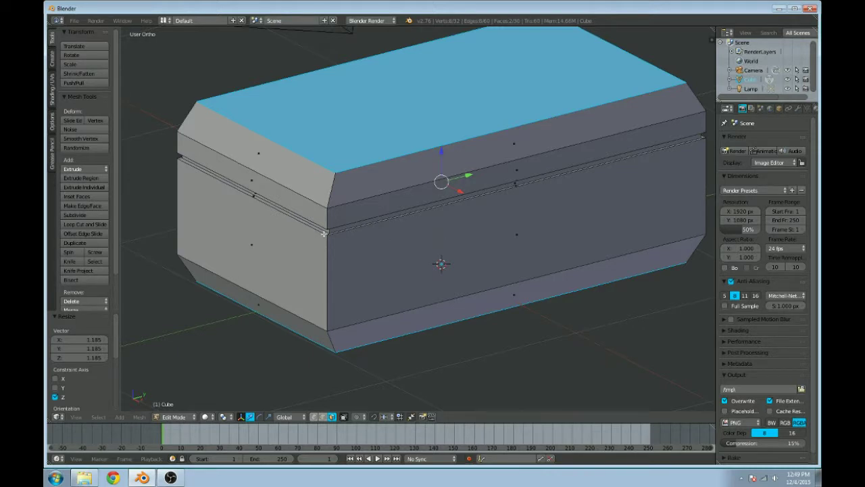
# Step: Add three evenly spaced loop cuts running across the box's width, without sliding them
pyautogui.hotkey('ctrl', 'r')
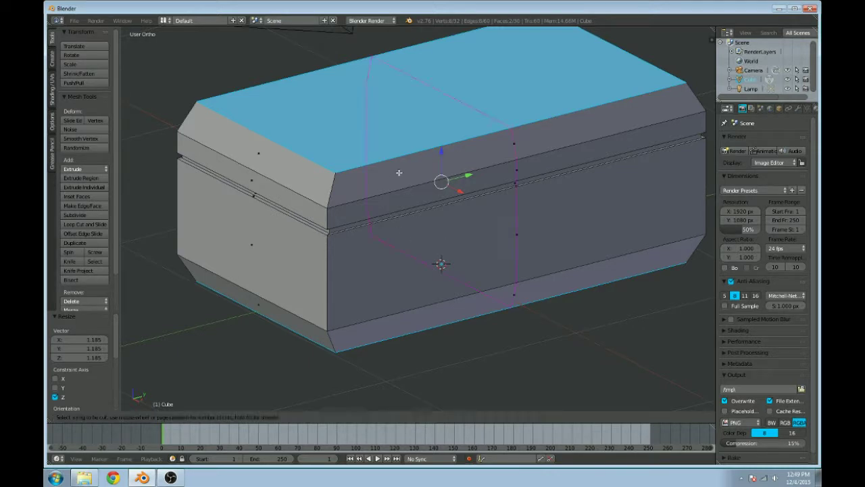
pyautogui.scroll(1, 455, 159)
pyautogui.scroll(1, 451, 160)
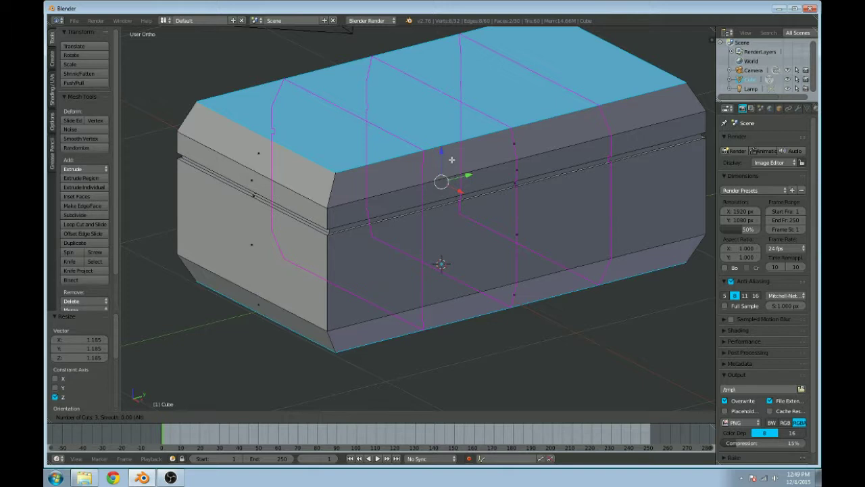
pyautogui.click(452, 159)
pyautogui.rightClick(452, 160)
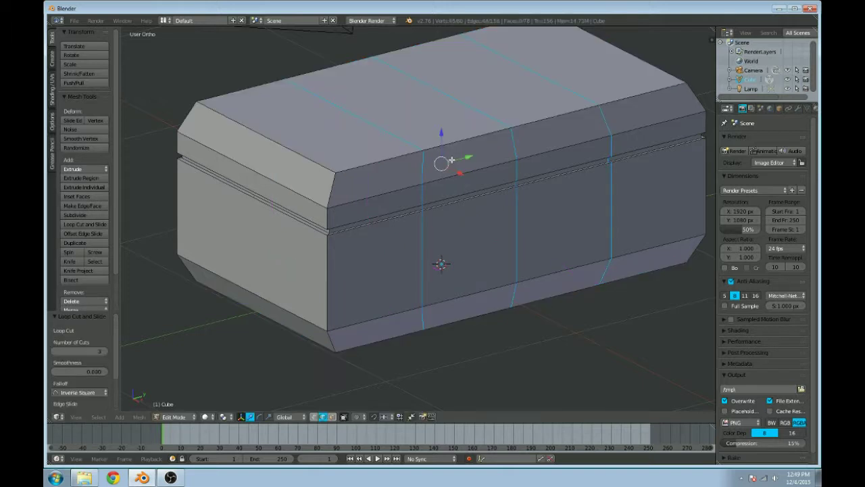
# Step: Add three evenly spaced loop cuts running lengthwise around the box, without sliding them
pyautogui.moveTo(447, 242); pyautogui.dragTo(372, 187, button='middle')
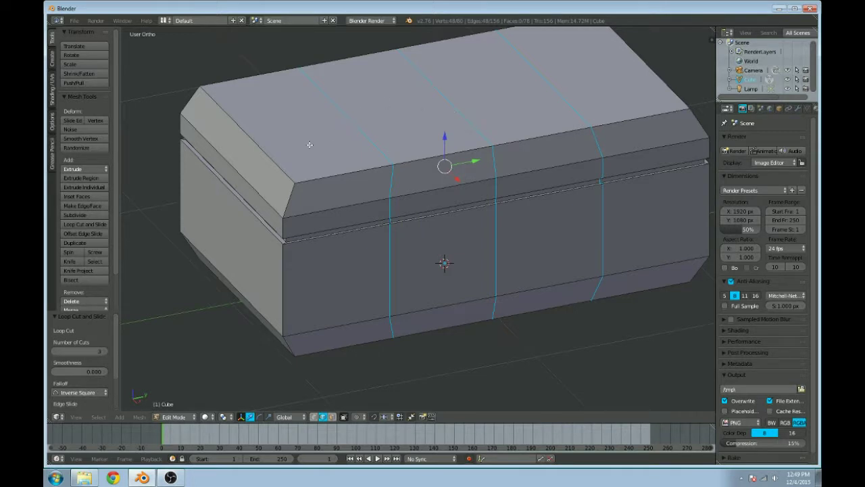
pyautogui.hotkey('ctrl', 'r')
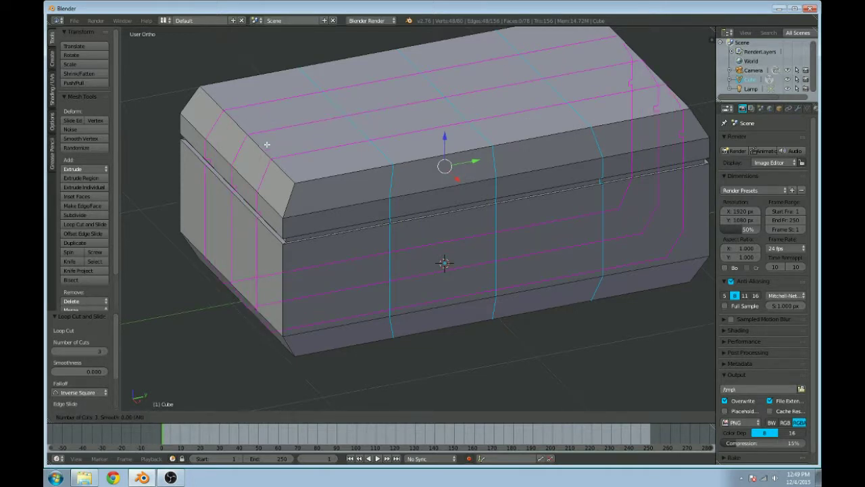
pyautogui.click(267, 144)
pyautogui.rightClick(267, 144)
# Step: Select the middle lengthwise and middle crosswise edge loops and remove them with Dissolve Edges
pyautogui.rightClick(297, 131)
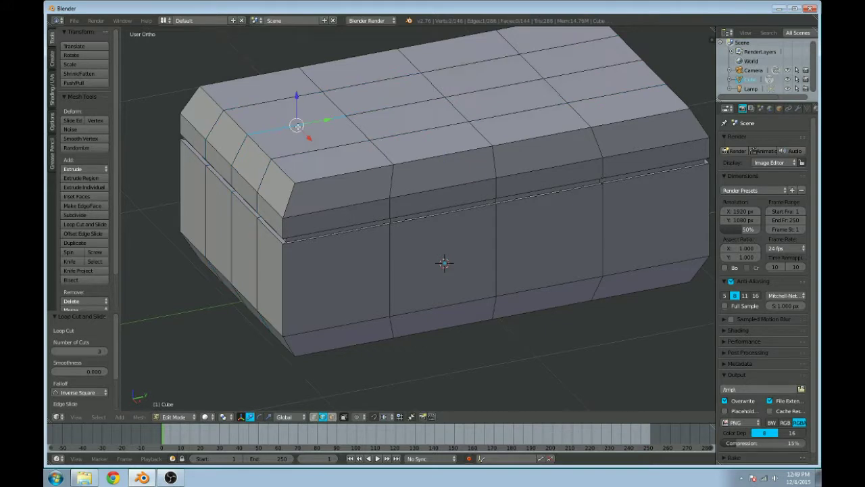
pyautogui.press('space')
pyautogui.press('Escape')
pyautogui.press('a')
pyautogui.keyDown('alt'); pyautogui.rightClick(269, 131); pyautogui.keyUp('alt')
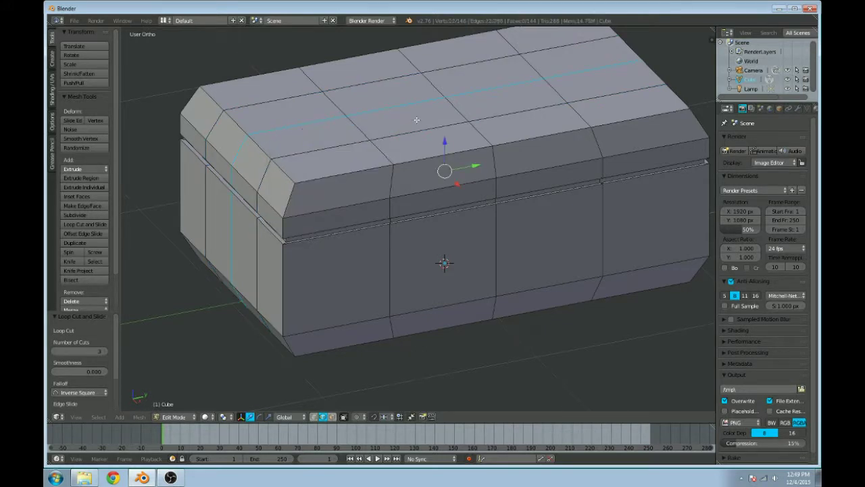
pyautogui.keyDown('alt'); pyautogui.keyDown('shift'); pyautogui.rightClick(466, 111); pyautogui.keyUp('shift'); pyautogui.keyUp('alt')
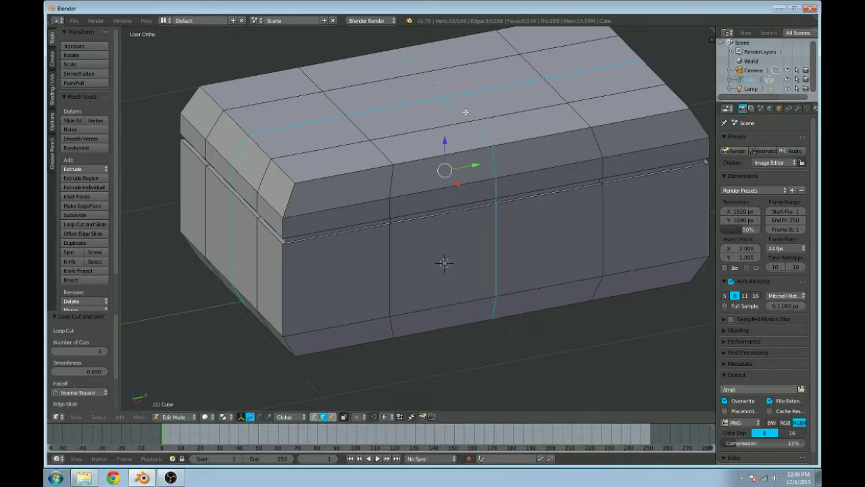
pyautogui.press('x')
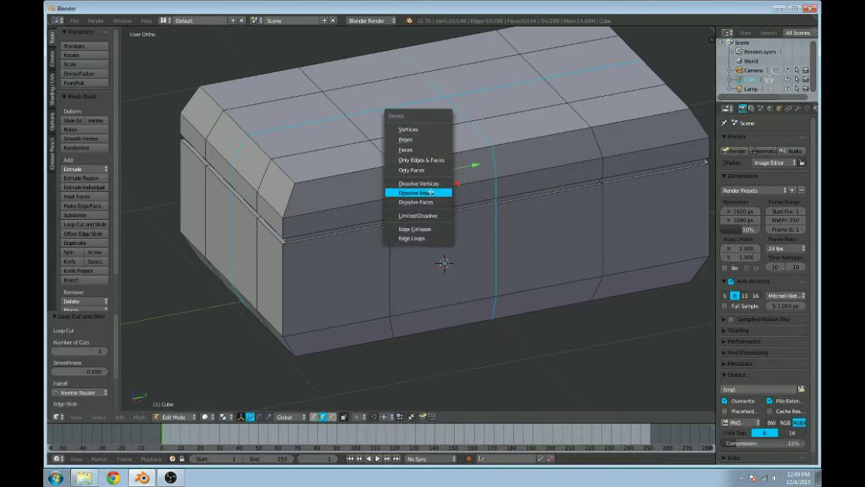
pyautogui.click(430, 194)
# Step: Select the two remaining crosswise edge loops around the box
pyautogui.moveTo(411, 180); pyautogui.dragTo(425, 194, button='middle')
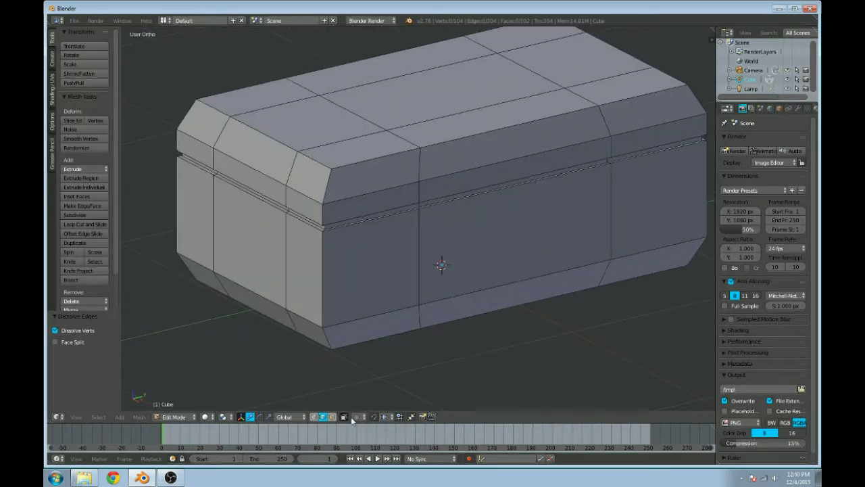
pyautogui.rightClick(422, 224)
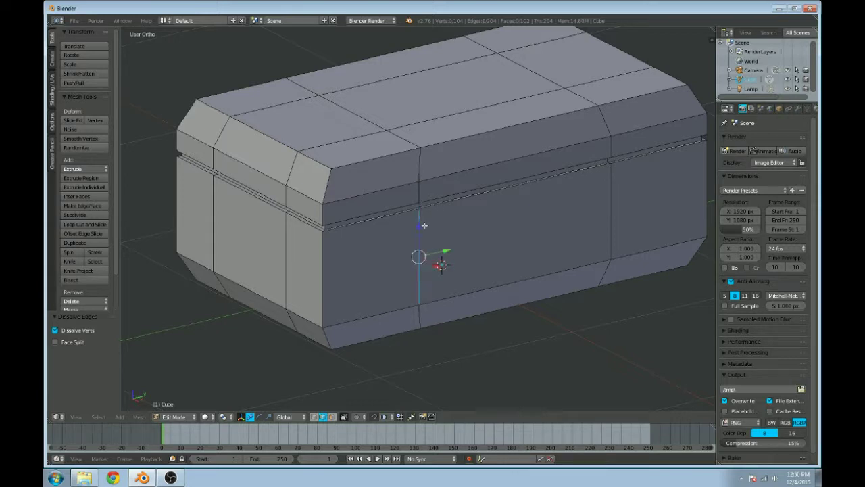
pyautogui.keyDown('alt'); pyautogui.rightClick(418, 287); pyautogui.keyUp('alt')
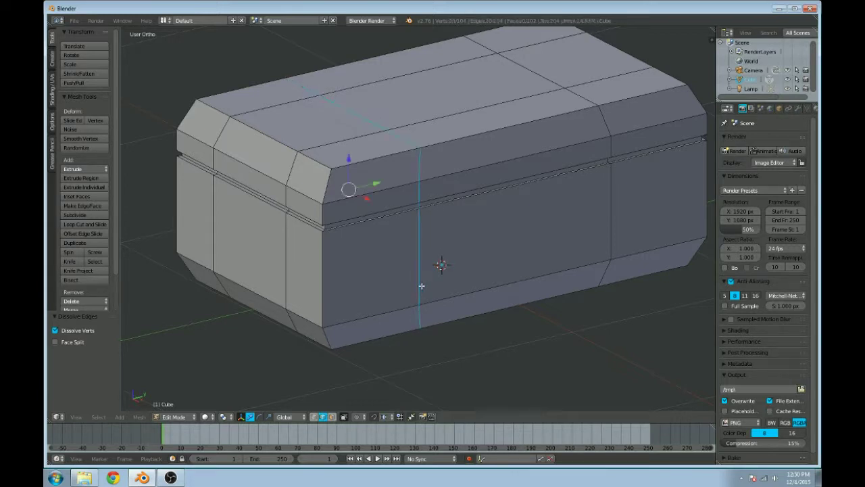
pyautogui.keyDown('alt'); pyautogui.keyDown('shift'); pyautogui.rightClick(613, 248); pyautogui.keyUp('shift'); pyautogui.keyUp('alt')
pyautogui.moveTo(616, 248); pyautogui.dragTo(578, 240, button='middle')
pyautogui.scroll(-1, 439, 242)
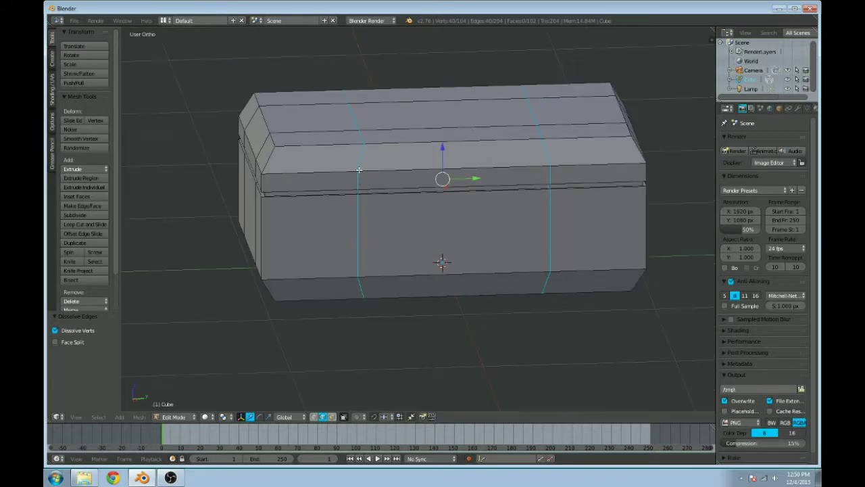
# Step: Set the pivot point to Individual Origins and show the box in wireframe in the right orthographic view
pyautogui.press('1')
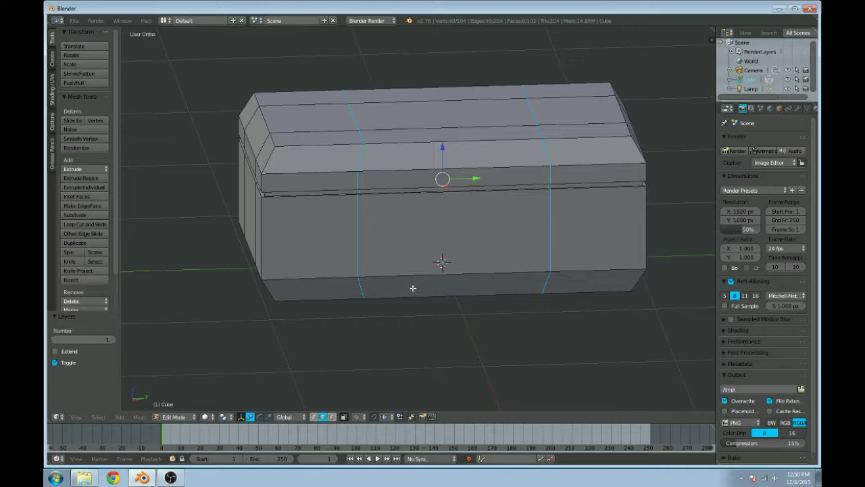
pyautogui.press('KP_1')
pyautogui.press('KP_3')
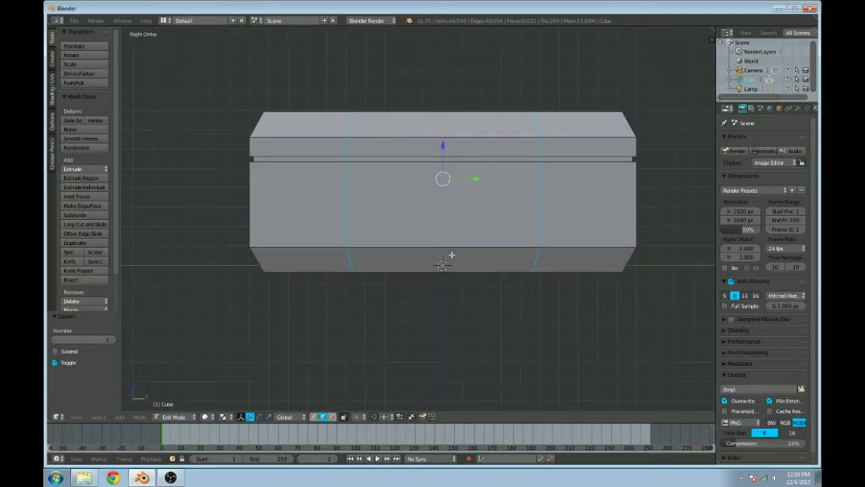
pyautogui.scroll(1, 464, 206)
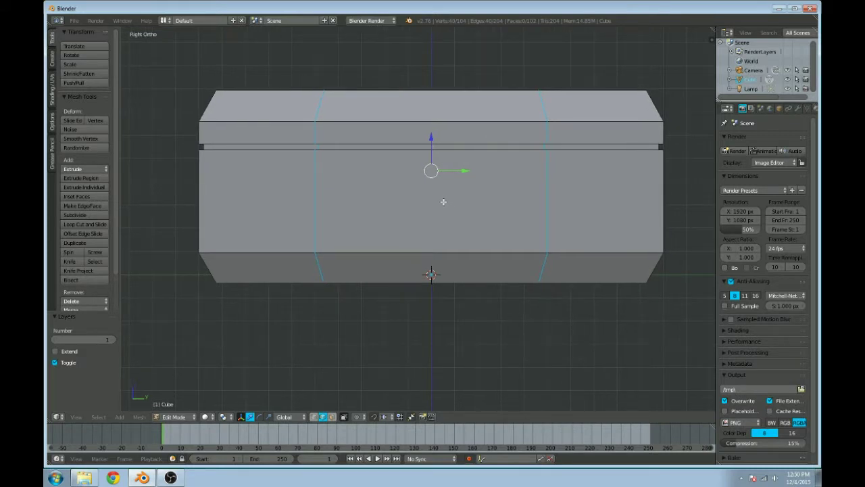
pyautogui.press('KP_1')
pyautogui.press('KP_3')
pyautogui.click(226, 419)
pyautogui.click(228, 379)
pyautogui.press('z')
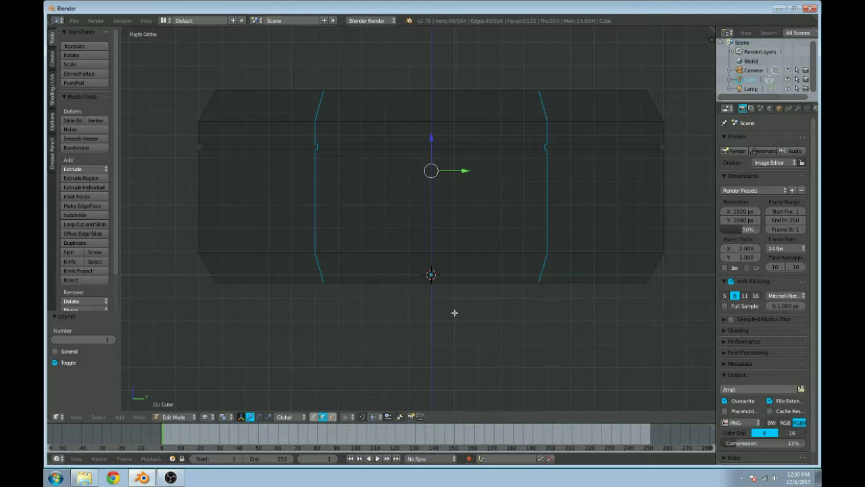
# Step: Flatten each of the two selected crosswise edge loops by scaling along the Y axis to 0.111
pyautogui.press('s')
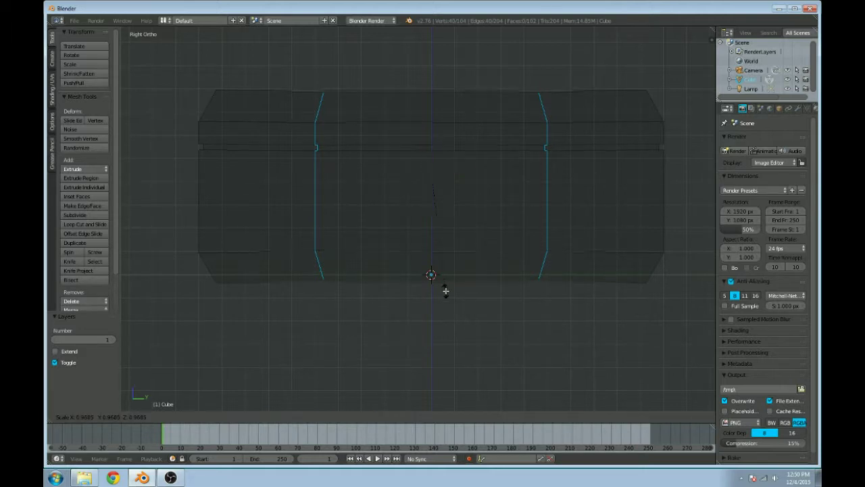
pyautogui.rightClick(432, 290)
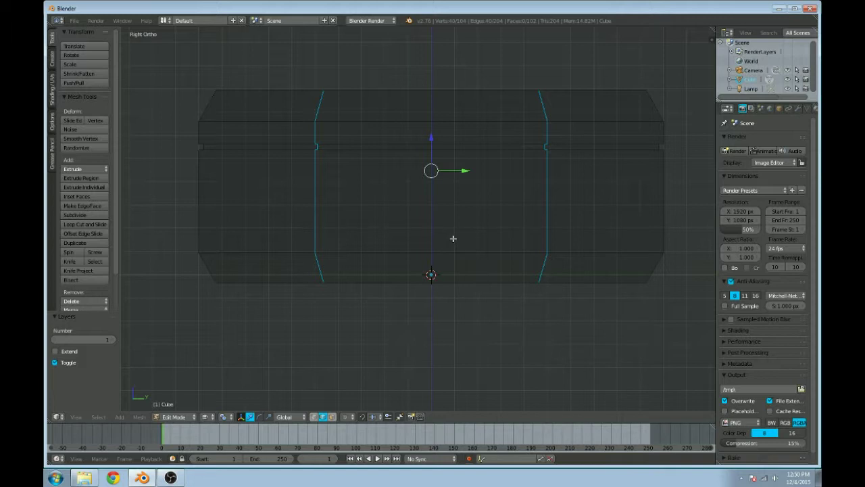
pyautogui.press('s')
pyautogui.press('y')
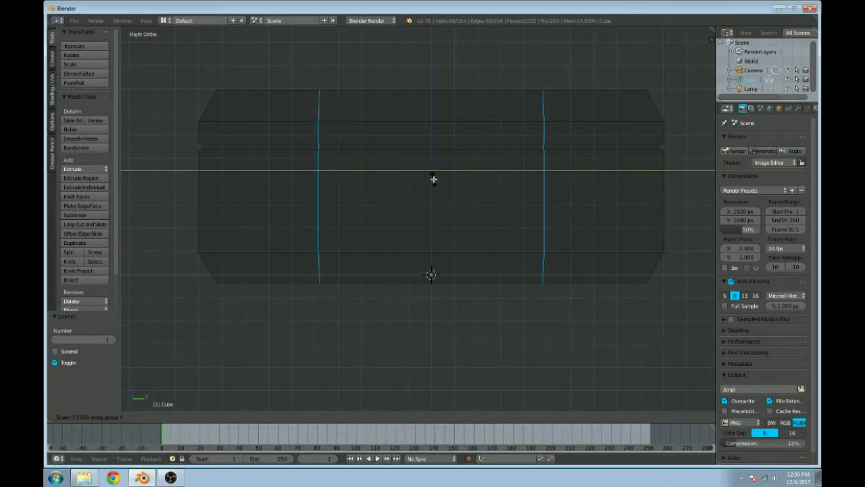
pyautogui.click(433, 181)
# Step: Flatten the two selected crosswise edge loops further by scaling them along the Y axis to 0.1
pyautogui.scroll(4, 435, 203)
pyautogui.scroll(-2, 436, 217)
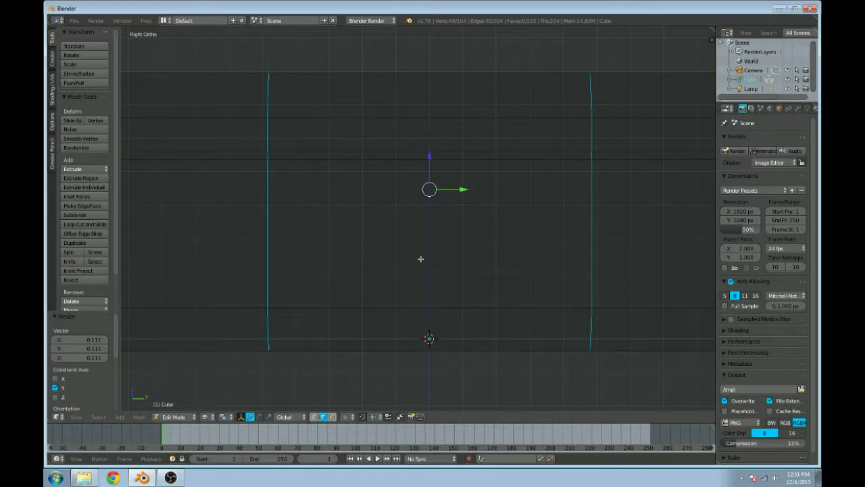
pyautogui.press('s')
pyautogui.press('y')
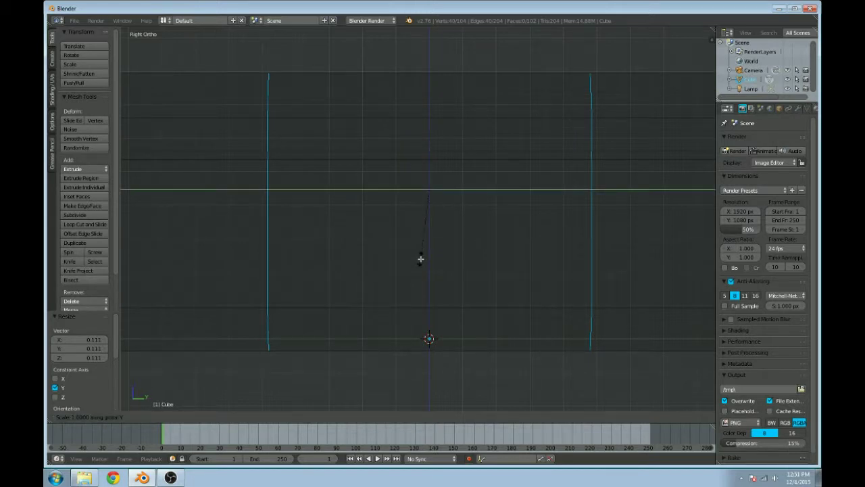
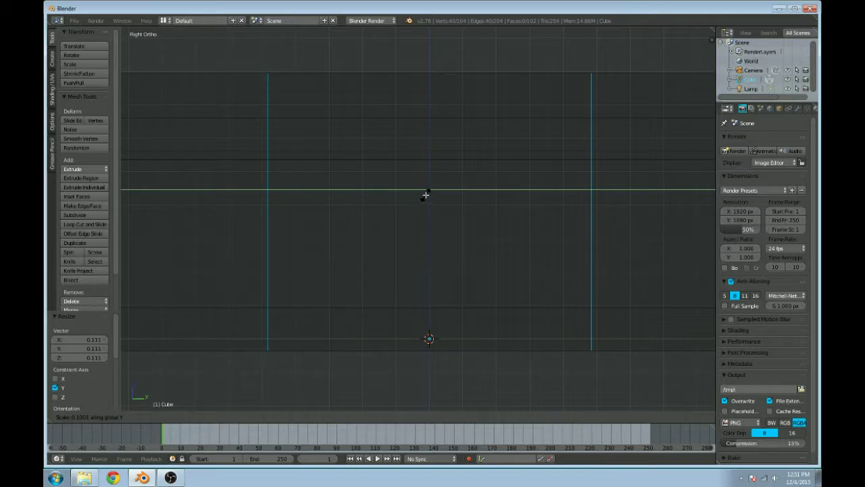
pyautogui.click(425, 195)
pyautogui.scroll(-2, 425, 195)
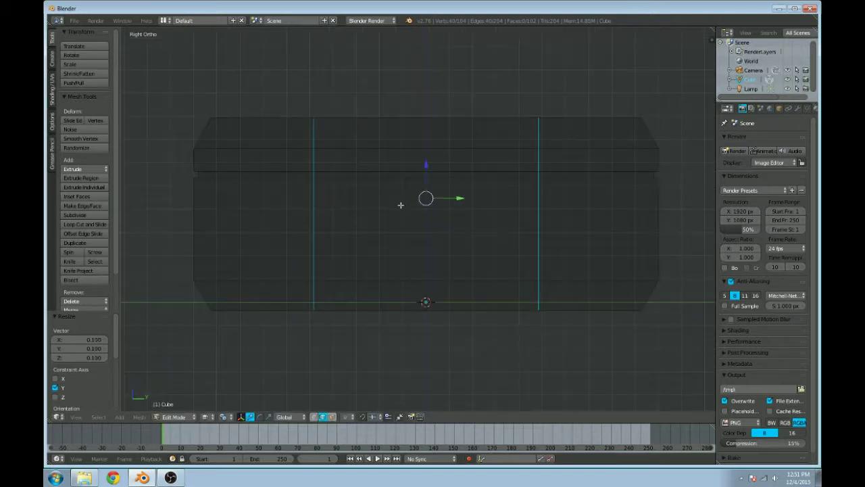
# Step: Clear the selection and select the two lengthwise edge loops running around the box
pyautogui.moveTo(367, 191); pyautogui.dragTo(415, 217, button='middle')
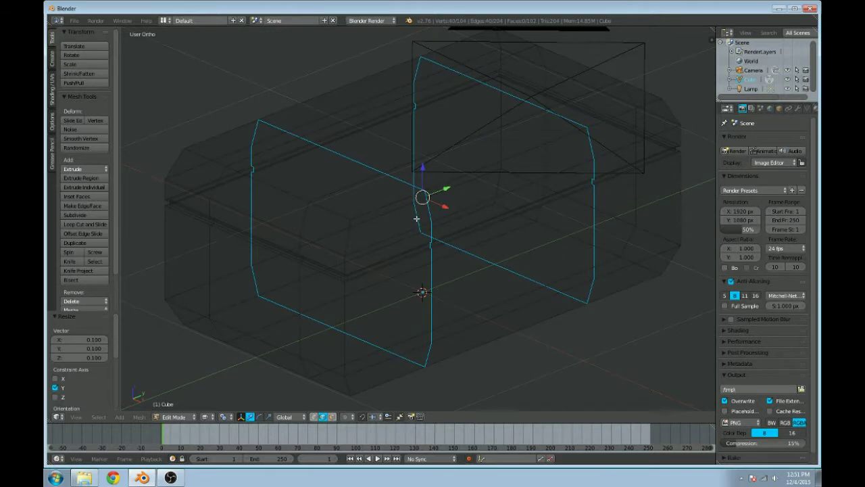
pyautogui.moveTo(396, 275); pyautogui.dragTo(454, 249, button='middle')
pyautogui.press('a')
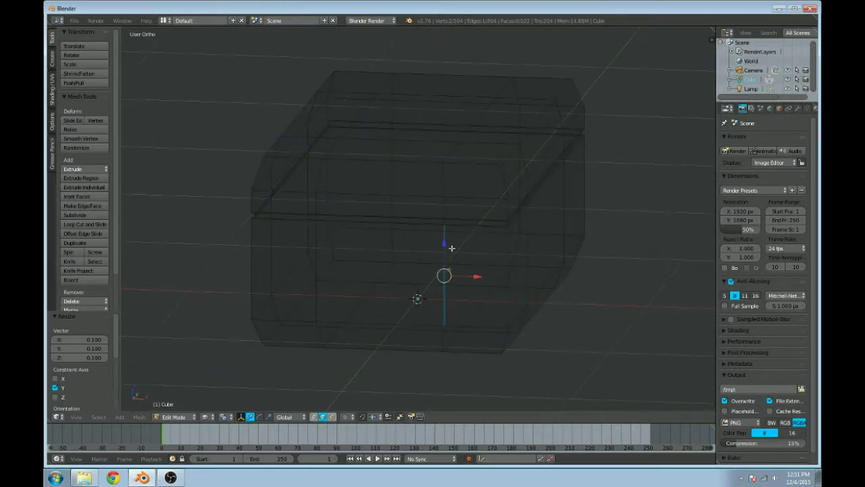
pyautogui.keyDown('alt'); pyautogui.rightClick(442, 184); pyautogui.keyUp('alt')
pyautogui.keyDown('alt'); pyautogui.keyDown('shift'); pyautogui.rightClick(311, 187); pyautogui.keyUp('shift'); pyautogui.keyUp('alt')
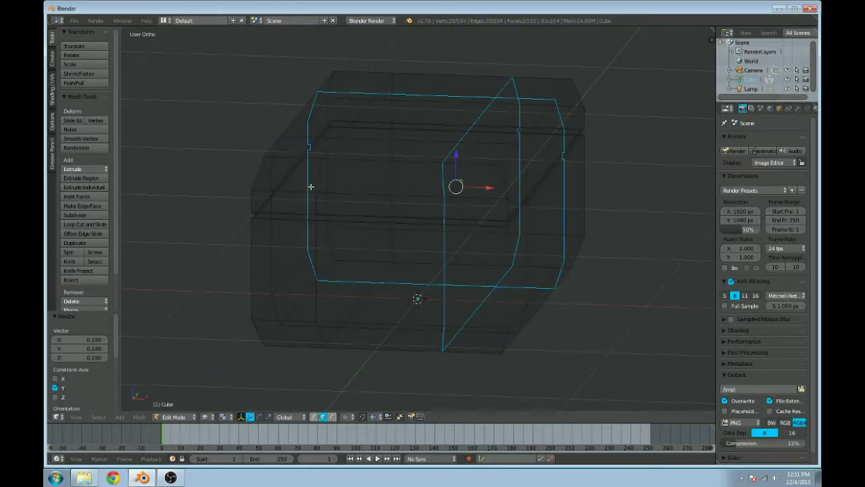
pyautogui.keyDown('alt'); pyautogui.keyDown('shift'); pyautogui.rightClick(316, 186); pyautogui.keyUp('shift'); pyautogui.keyUp('alt')
pyautogui.keyDown('alt'); pyautogui.keyDown('shift'); pyautogui.rightClick(321, 186); pyautogui.keyUp('shift'); pyautogui.keyUp('alt')
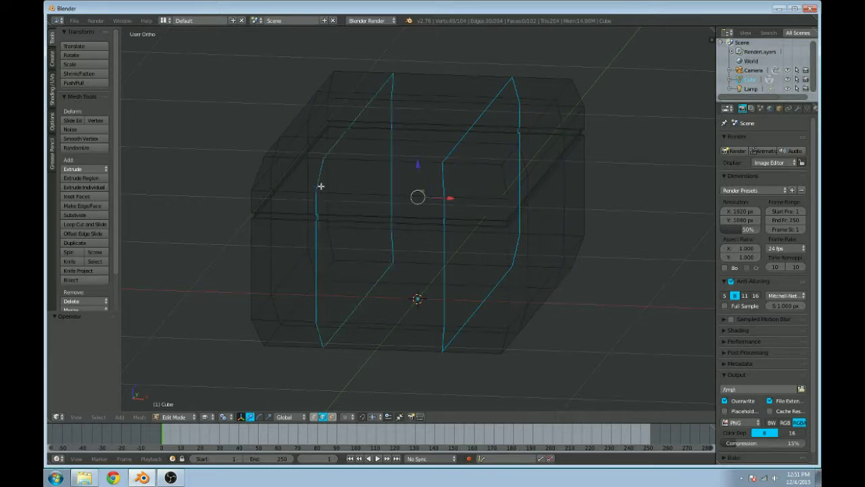
# Step: In the front orthographic view, flatten both lengthwise edge loops by scaling along the X axis to 0.018 and again to 0.577
pyautogui.press('KP_1')
pyautogui.scroll(1, 382, 212)
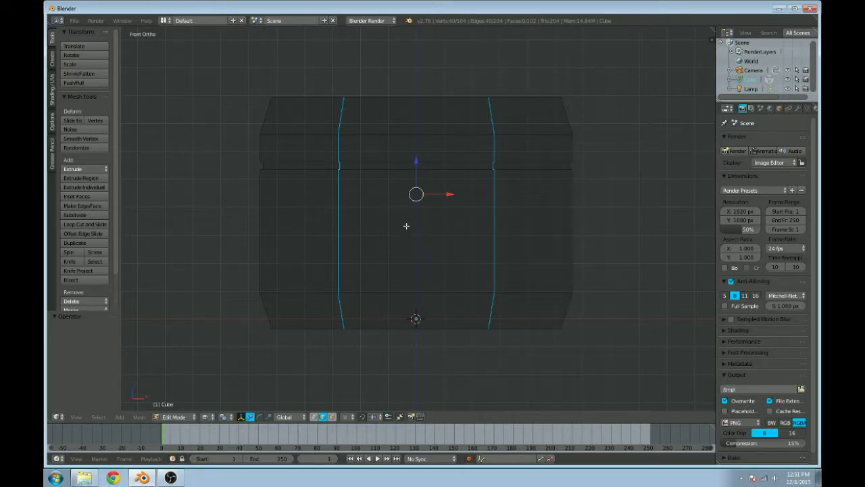
pyautogui.press('s')
pyautogui.press('x')
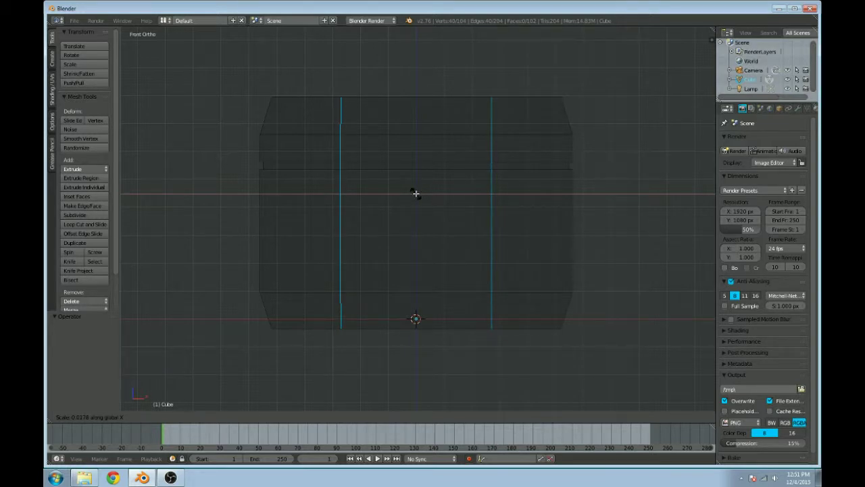
pyautogui.click(415, 194)
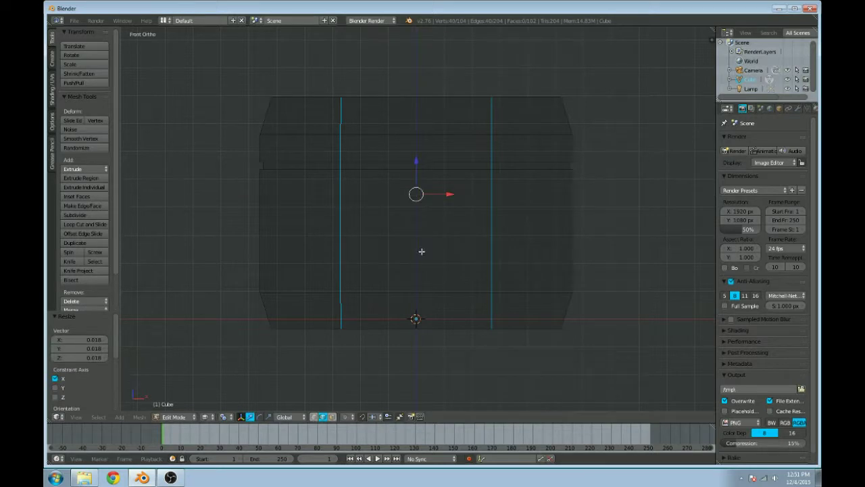
pyautogui.press('s')
pyautogui.press('x')
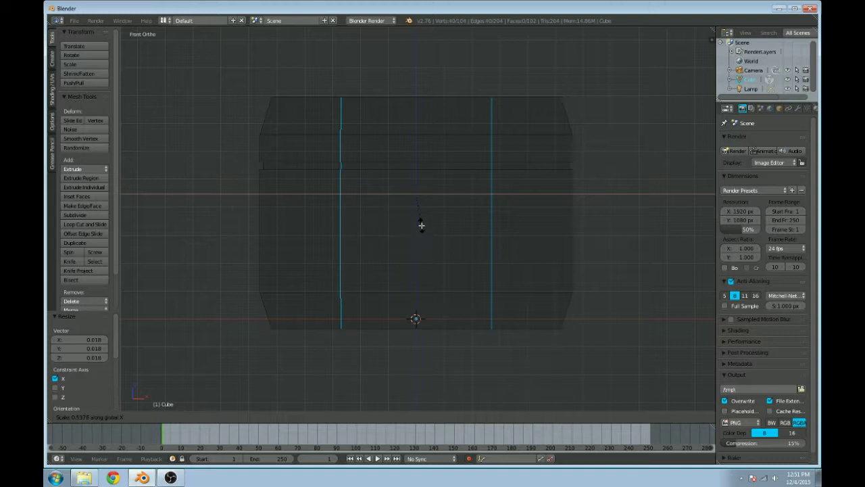
pyautogui.click(421, 226)
# Step: Select only the lengthwise edge loop on the negative X side and straighten it by scaling along the X axis to 0.598
pyautogui.rightClick(340, 213)
pyautogui.keyDown('alt'); pyautogui.rightClick(340, 268); pyautogui.keyUp('alt')
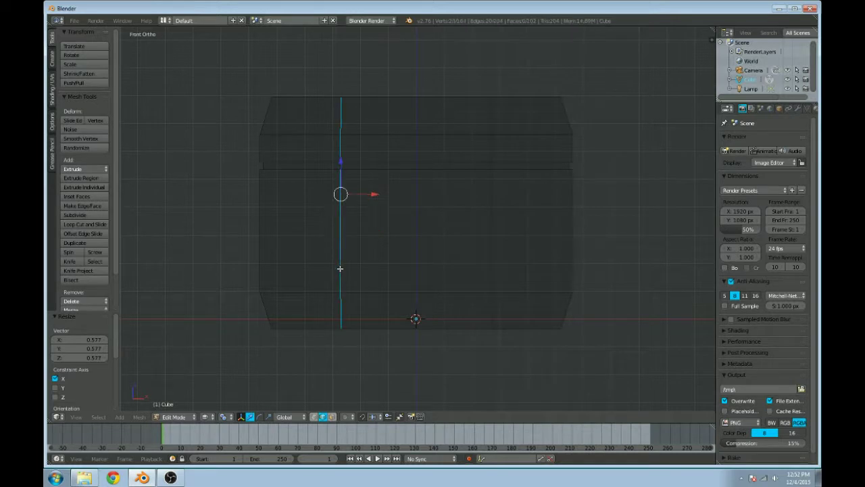
pyautogui.press('s')
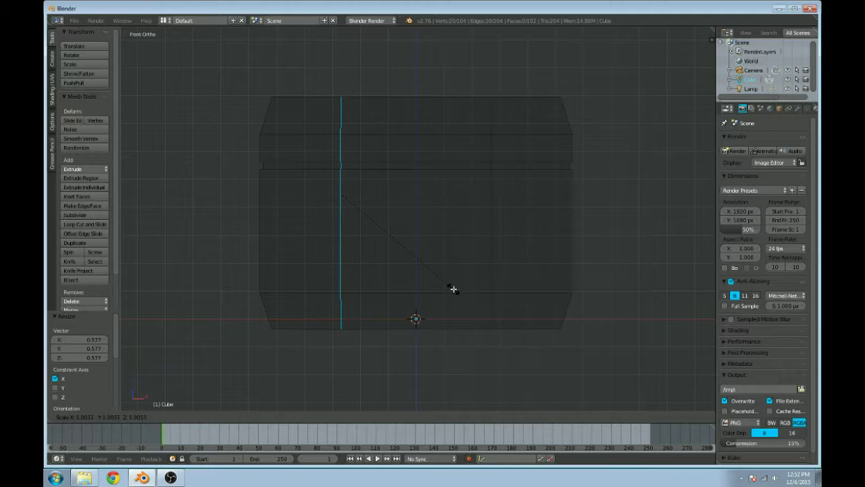
pyautogui.rightClick(447, 295)
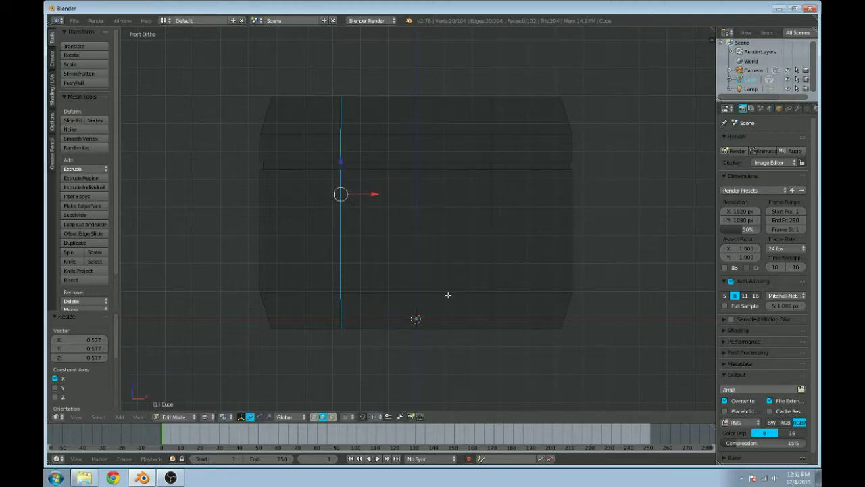
pyautogui.press('s')
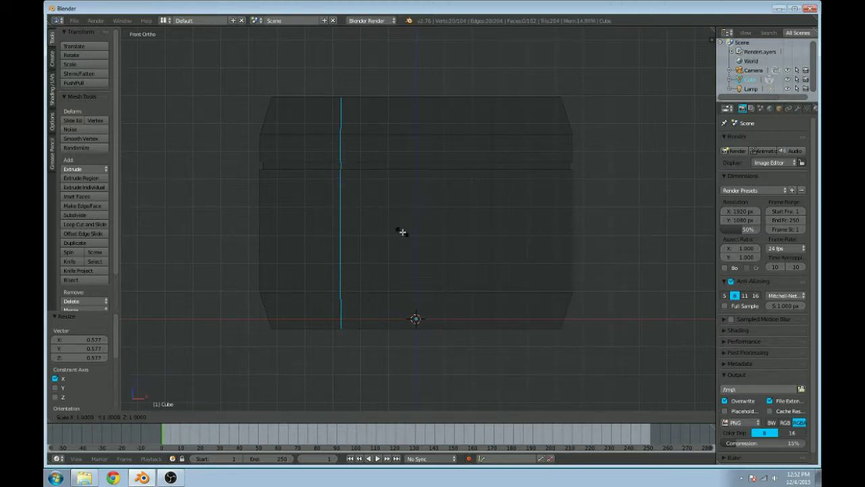
pyautogui.rightClick(402, 232)
pyautogui.press('s')
pyautogui.press('x')
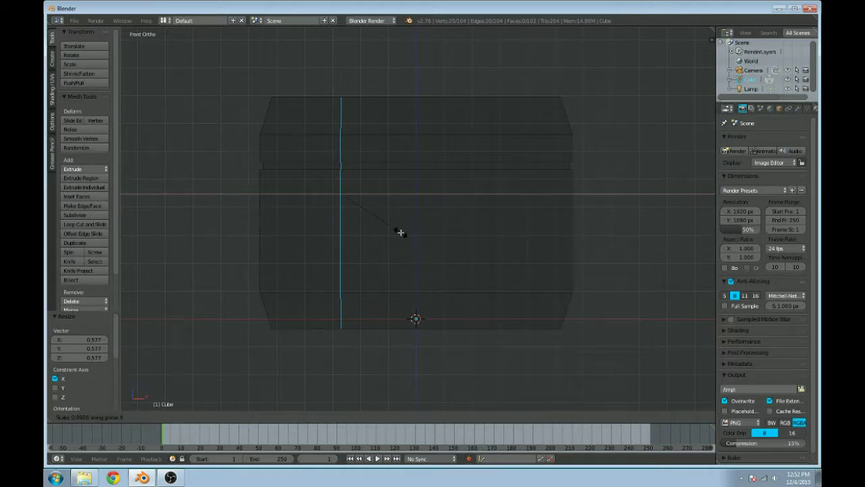
pyautogui.click(360, 233)
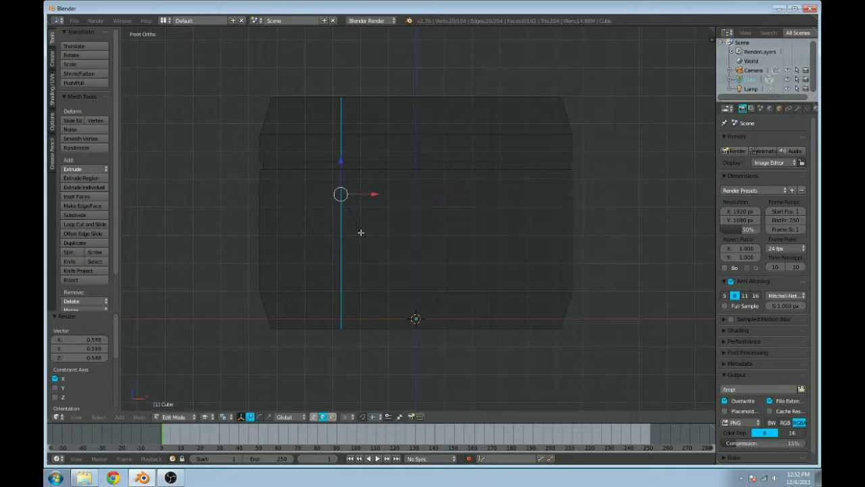
# Step: Return to solid shading and select all four edge loops, two crosswise and two lengthwise
pyautogui.press('z')
pyautogui.moveTo(484, 195)
pyautogui.mouseDown(button='middle')
pyautogui.moveTo(429, 222)
pyautogui.moveTo(439, 204)
pyautogui.mouseUp(button='middle')
pyautogui.moveTo(489, 157); pyautogui.dragTo(512, 185, button='middle')
pyautogui.scroll(-1, 416, 236)
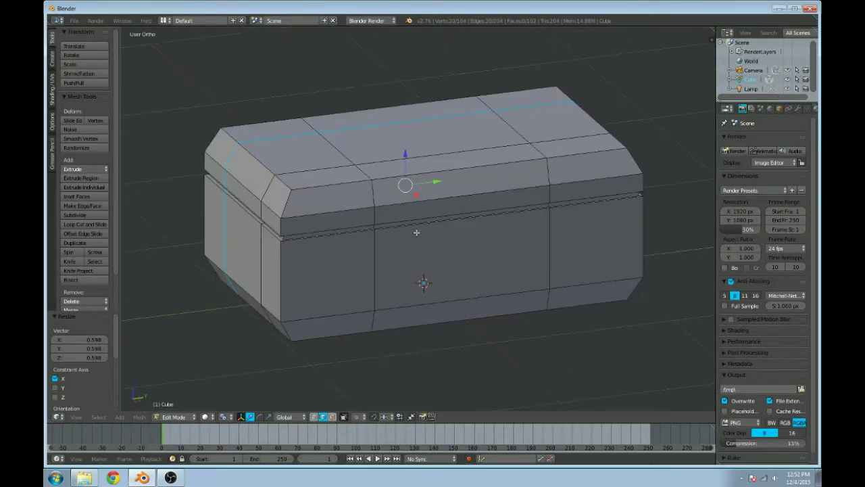
pyautogui.scroll(4, 423, 236)
pyautogui.moveTo(428, 236); pyautogui.dragTo(433, 232, button='middle')
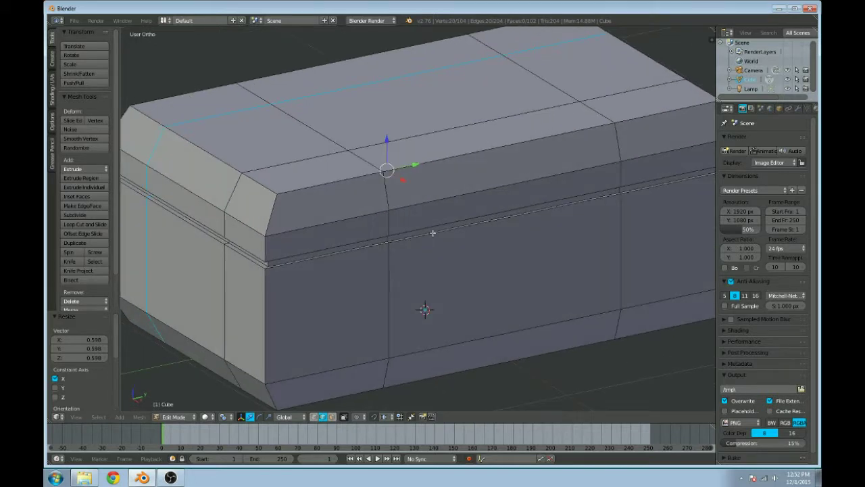
pyautogui.rightClick(393, 263)
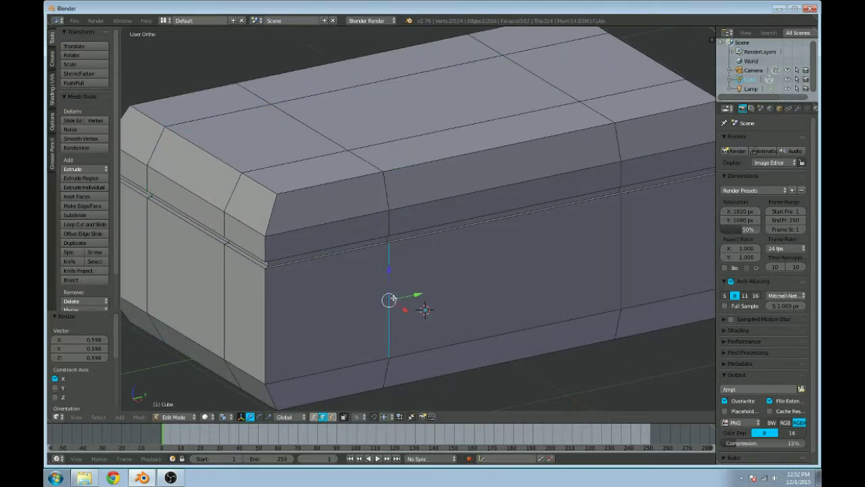
pyautogui.keyDown('alt'); pyautogui.rightClick(388, 349); pyautogui.keyUp('alt')
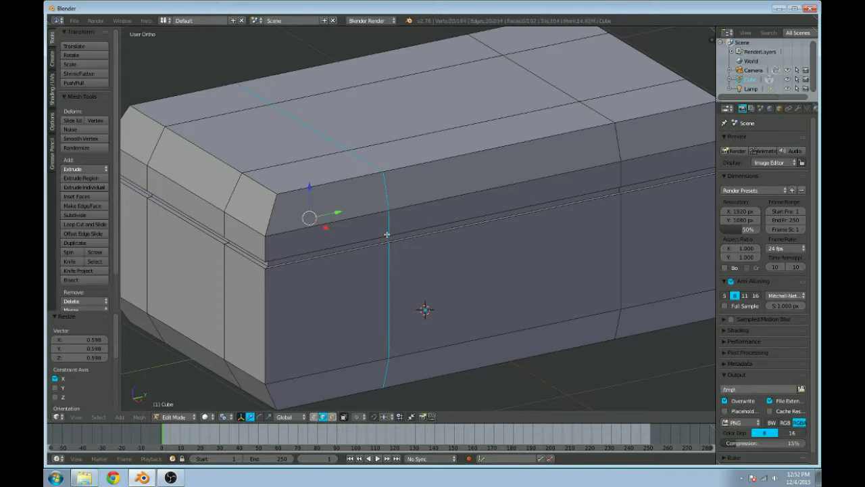
pyautogui.keyDown('alt'); pyautogui.keyDown('shift'); pyautogui.rightClick(226, 204); pyautogui.keyUp('shift'); pyautogui.keyUp('alt')
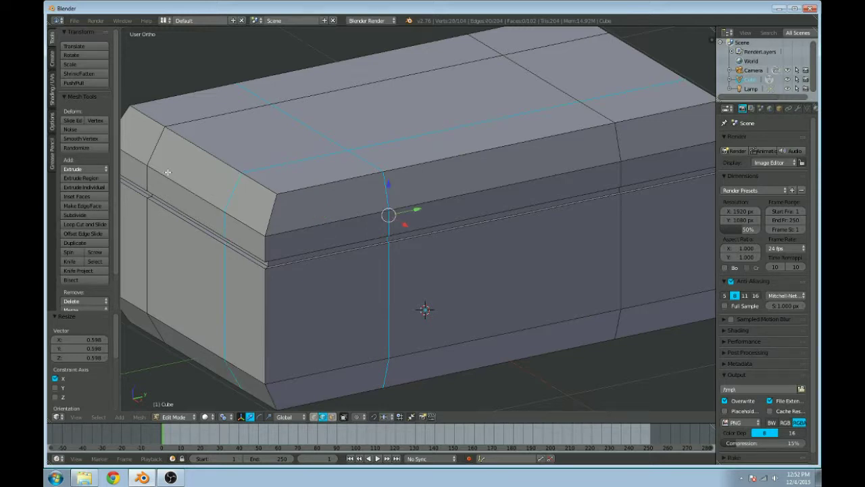
pyautogui.keyDown('alt'); pyautogui.keyDown('shift'); pyautogui.rightClick(143, 160); pyautogui.keyUp('shift'); pyautogui.keyUp('alt')
pyautogui.keyDown('alt'); pyautogui.keyDown('shift'); pyautogui.rightClick(613, 148); pyautogui.keyUp('shift'); pyautogui.keyUp('alt')
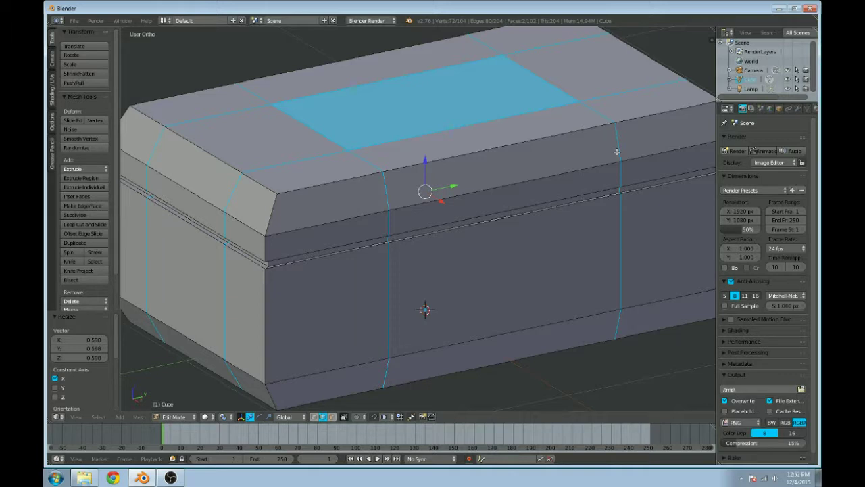
pyautogui.keyDown('alt'); pyautogui.keyDown('shift'); pyautogui.rightClick(616, 151); pyautogui.keyUp('shift'); pyautogui.keyUp('alt')
pyautogui.keyDown('alt'); pyautogui.keyDown('shift'); pyautogui.rightClick(622, 157); pyautogui.keyUp('shift'); pyautogui.keyUp('alt')
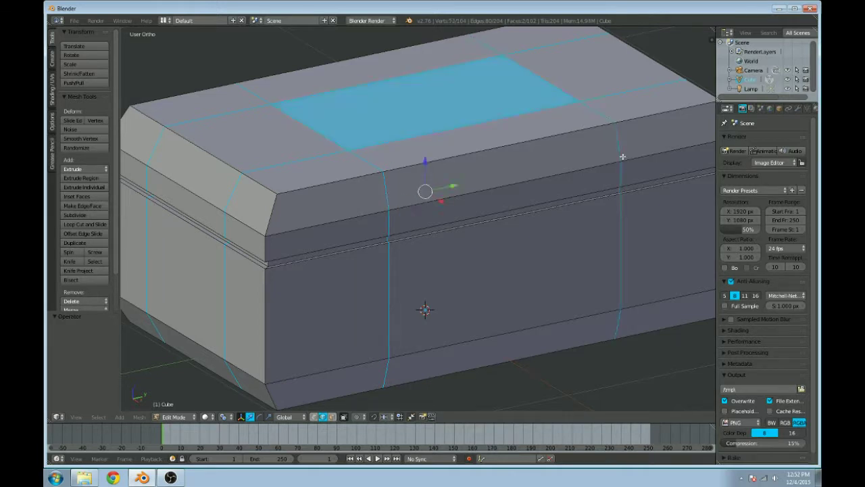
# Step: Bevel the four selected edge loops into narrow strips with an offset of about 0.029 and one segment
pyautogui.scroll(-4, 584, 212)
pyautogui.moveTo(584, 212)
pyautogui.mouseDown(button='middle')
pyautogui.moveTo(583, 150)
pyautogui.moveTo(583, 228)
pyautogui.moveTo(579, 218)
pyautogui.mouseUp(button='middle')
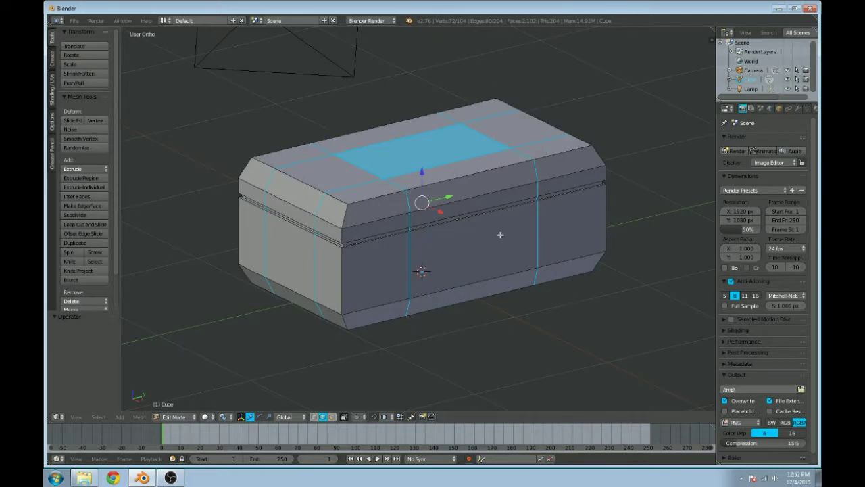
pyautogui.hotkey('ctrl', 'b')
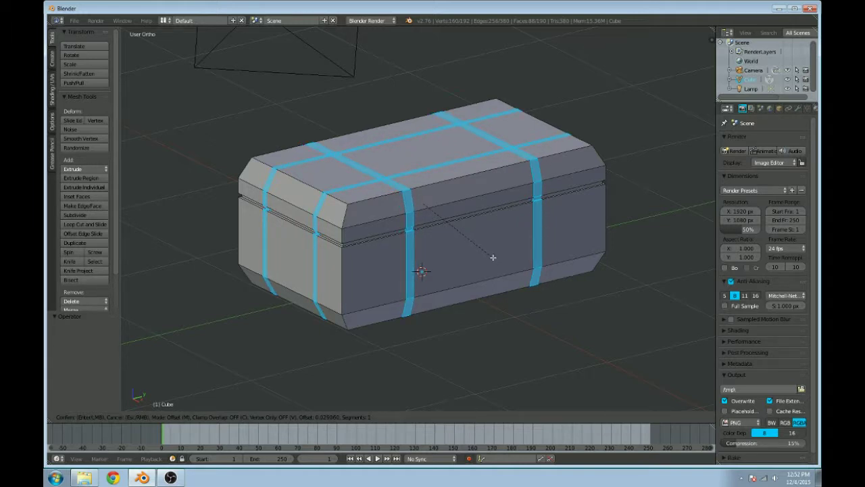
pyautogui.click(493, 257)
pyautogui.moveTo(492, 257)
pyautogui.mouseDown(button='middle')
pyautogui.moveTo(498, 195)
pyautogui.moveTo(497, 259)
pyautogui.moveTo(479, 257)
pyautogui.moveTo(492, 263)
pyautogui.moveTo(477, 266)
pyautogui.moveTo(479, 252)
pyautogui.mouseUp(button='middle')
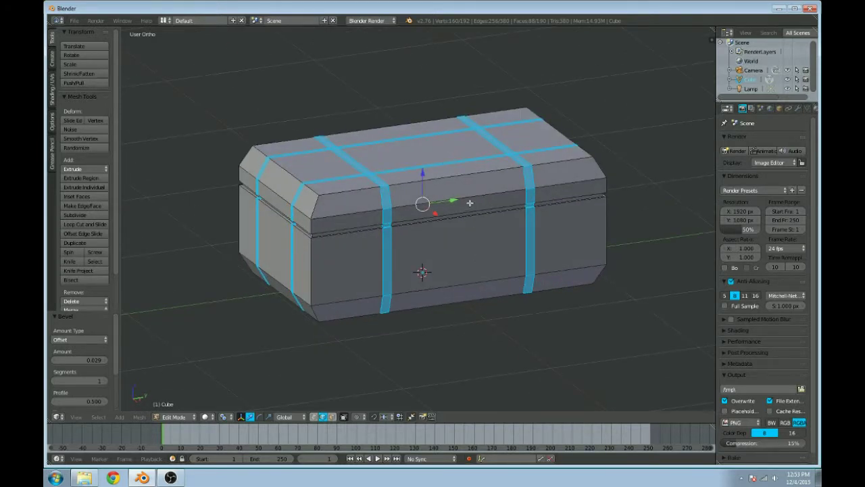
pyautogui.moveTo(471, 200); pyautogui.dragTo(475, 207, button='middle')
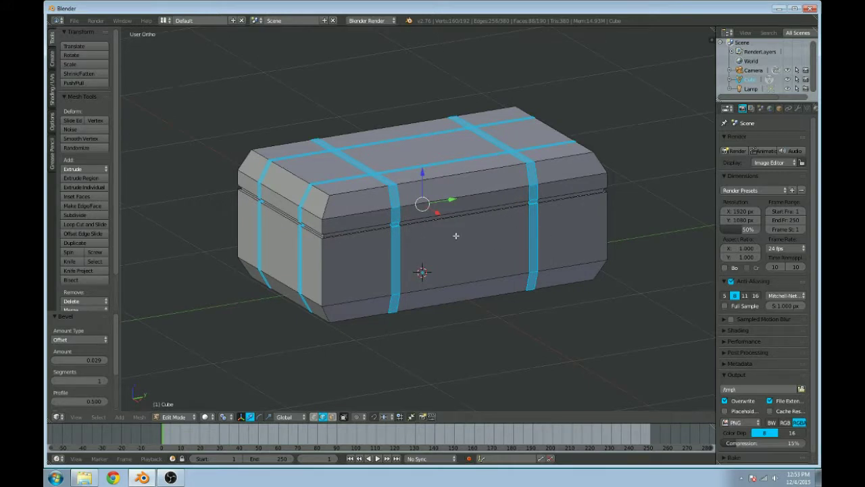
# Step: Switch to face selection and deselect the two strip faces inside the groove on the near long side of the box
pyautogui.scroll(3, 458, 228)
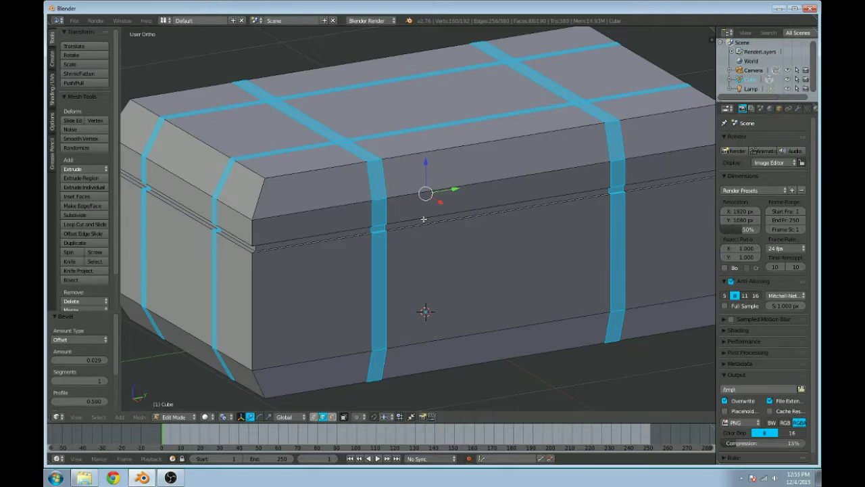
pyautogui.scroll(2, 380, 210)
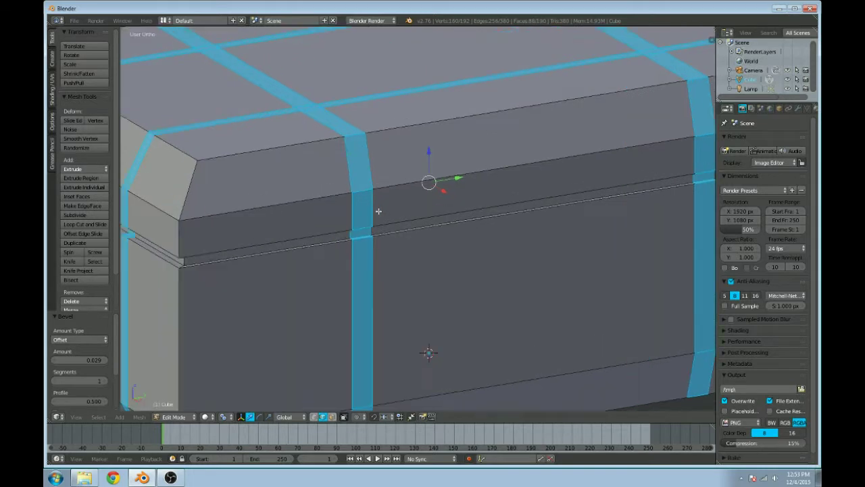
pyautogui.scroll(-2, 372, 208)
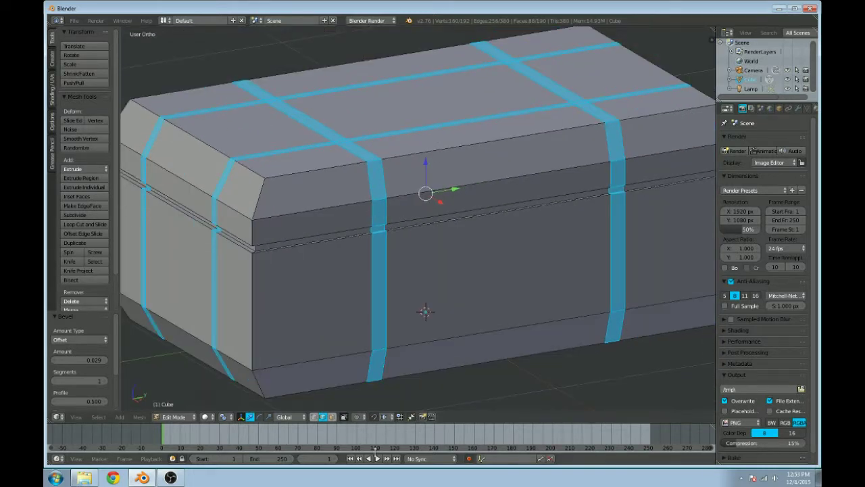
pyautogui.click(332, 416)
pyautogui.scroll(3, 372, 283)
pyautogui.keyDown('shift'); pyautogui.moveTo(372, 282); pyautogui.dragTo(469, 302, button='middle'); pyautogui.keyUp('shift')
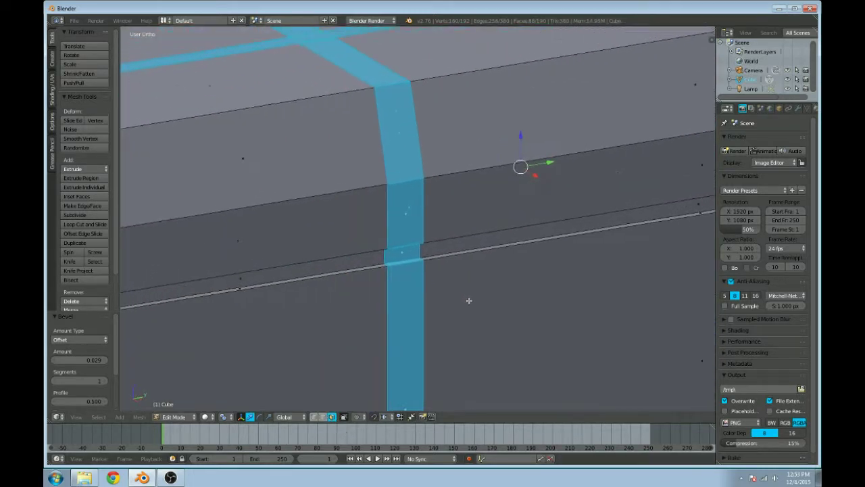
pyautogui.keyDown('shift'); pyautogui.rightClick(406, 253); pyautogui.keyUp('shift')
pyautogui.keyDown('shift'); pyautogui.moveTo(534, 241); pyautogui.dragTo(363, 254, button='middle'); pyautogui.keyUp('shift')
pyautogui.keyDown('shift'); pyautogui.rightClick(427, 225); pyautogui.keyUp('shift')
# Step: Deselect the strip faces inside the groove on the short end of the box facing negative Y
pyautogui.scroll(-3, 289, 268)
pyautogui.scroll(-3, 289, 268)
pyautogui.scroll(4, 362, 255)
pyautogui.scroll(1, 363, 255)
pyautogui.keyDown('shift'); pyautogui.rightClick(360, 278); pyautogui.keyUp('shift')
pyautogui.keyDown('shift'); pyautogui.moveTo(278, 280); pyautogui.dragTo(488, 246, button='middle'); pyautogui.keyUp('shift')
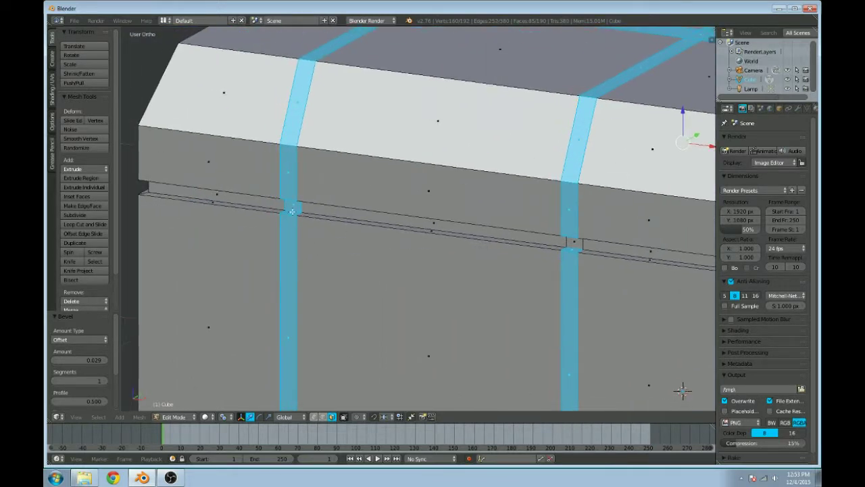
pyautogui.moveTo(254, 235); pyautogui.dragTo(351, 241, button='middle')
pyautogui.keyDown('shift'); pyautogui.rightClick(458, 156); pyautogui.keyUp('shift')
# Step: Deselect the remaining selected strip face inside the groove on the long side facing negative X
pyautogui.scroll(-3, 403, 252)
pyautogui.moveTo(403, 253); pyautogui.dragTo(366, 218, button='middle')
pyautogui.scroll(2, 366, 218)
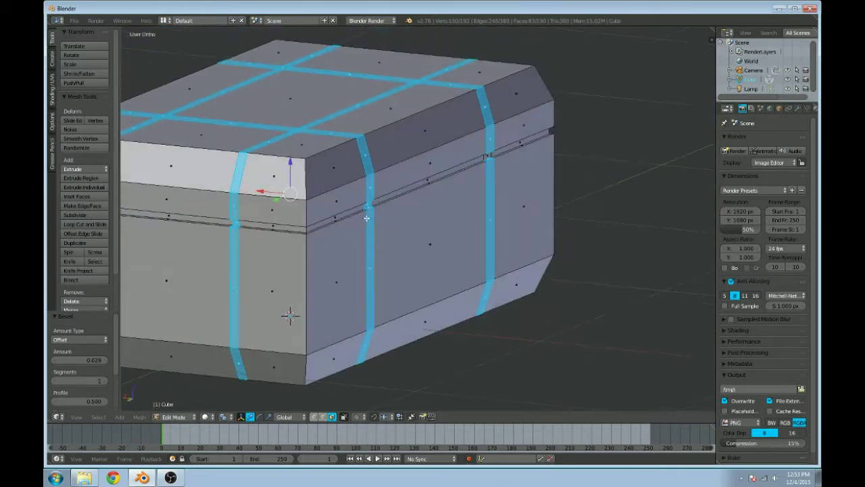
pyautogui.scroll(3, 375, 203)
pyautogui.keyDown('shift'); pyautogui.rightClick(362, 194); pyautogui.keyUp('shift')
pyautogui.scroll(-3, 363, 195)
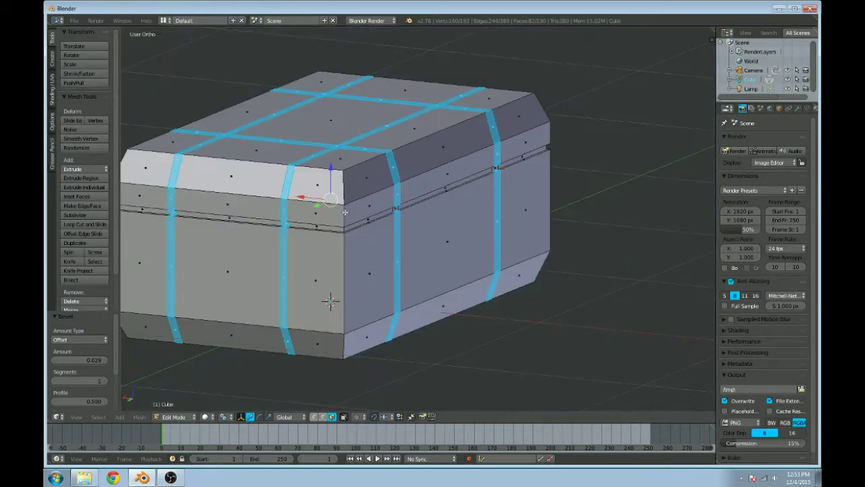
# Step: Extrude the selected strip faces in place without offsetting the new faces
pyautogui.scroll(-2, 345, 212)
pyautogui.moveTo(340, 233); pyautogui.dragTo(452, 234, button='middle')
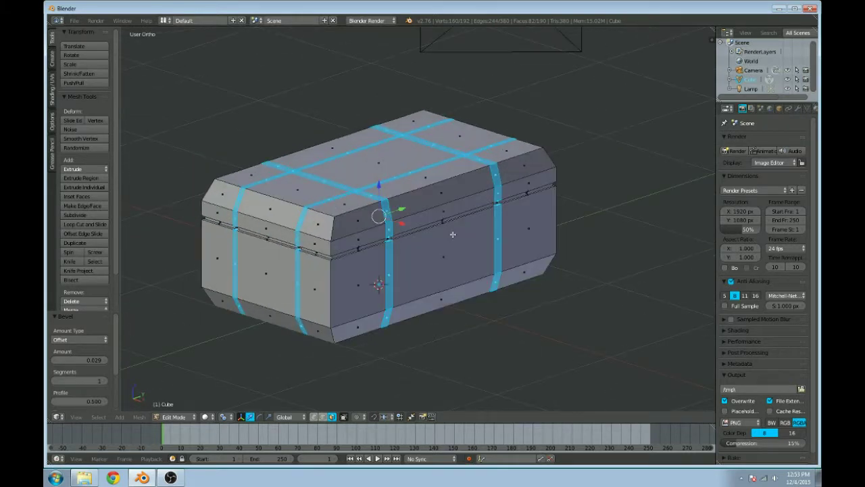
pyautogui.press('e')
pyautogui.rightClick(453, 273)
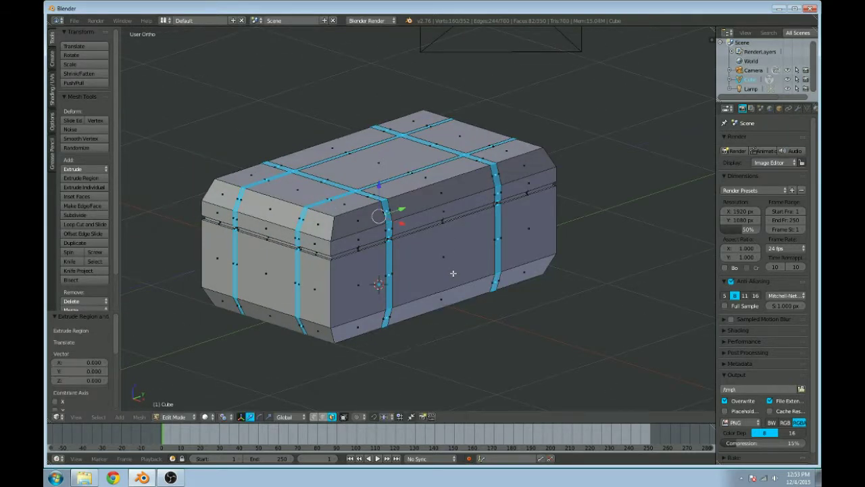
# Step: Try raising the extruded strips by scaling them 1.135 along the Z axis and 1.080 along the X axis
pyautogui.press('s')
pyautogui.press('z')
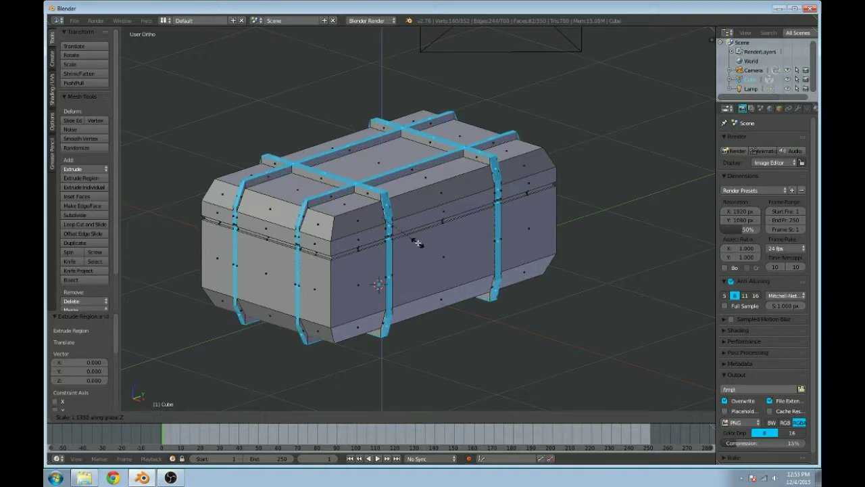
pyautogui.click(417, 243)
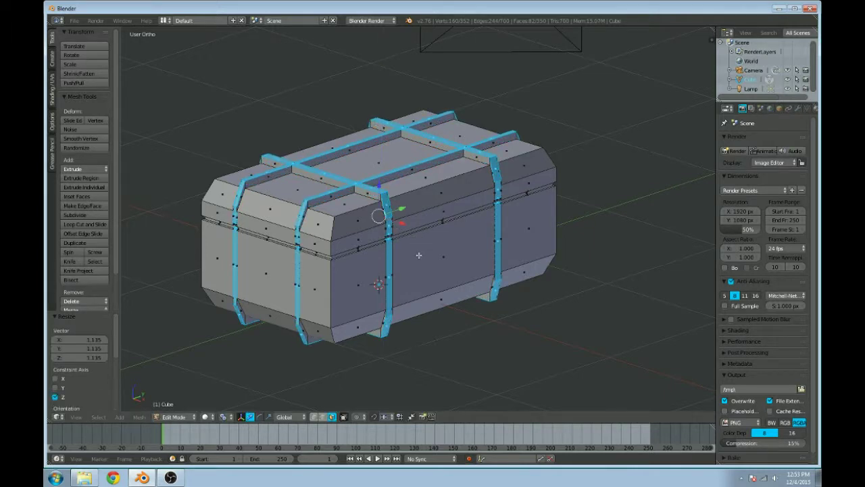
pyautogui.press('s')
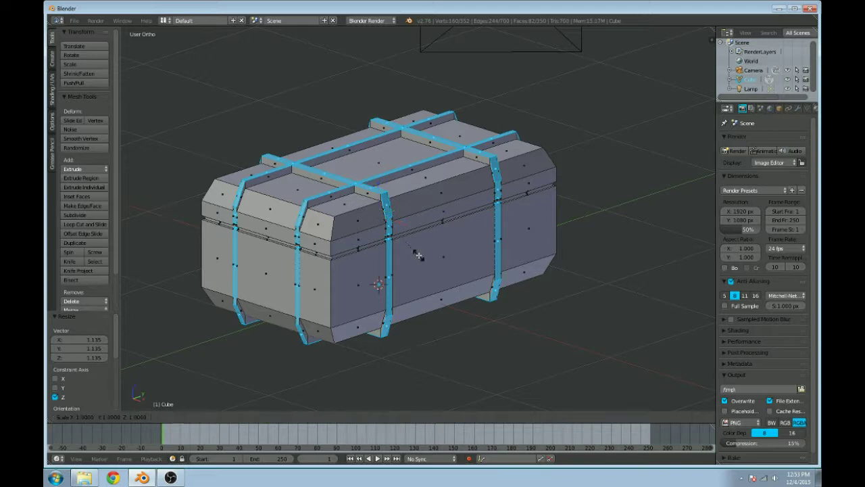
pyautogui.press('x')
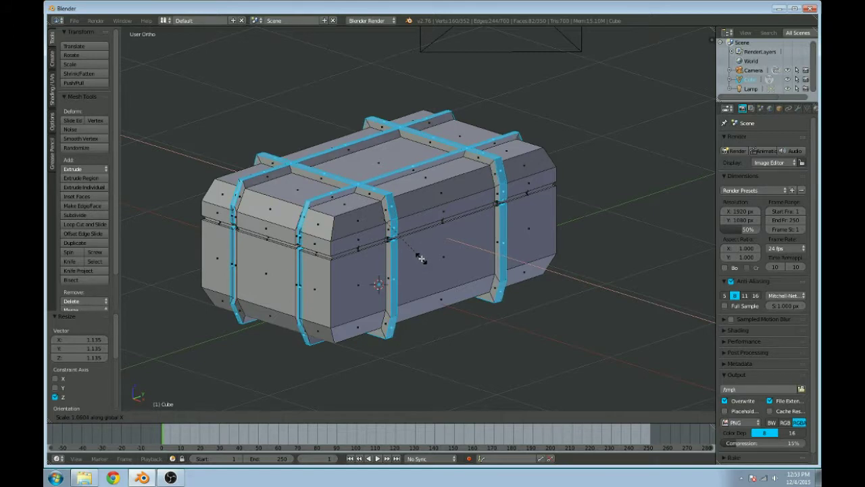
pyautogui.click(421, 258)
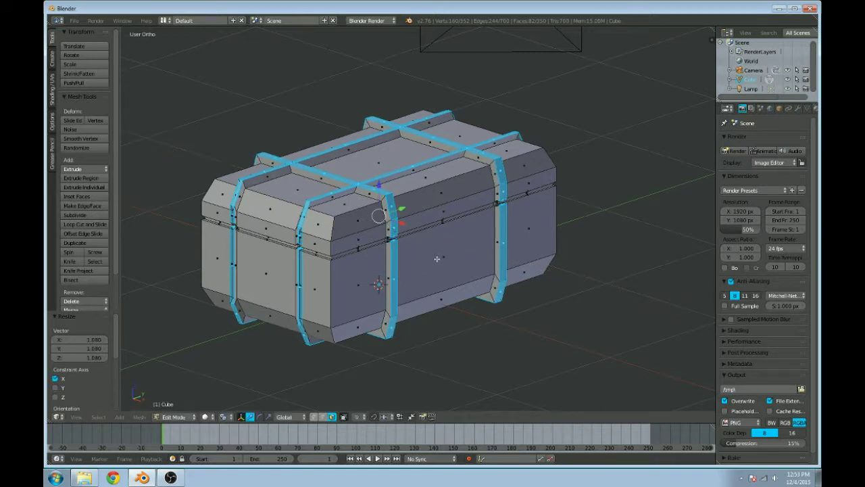
# Step: Try scaling the extruded strips 1.079 along the Y axis, and undo all three strip scalings
pyautogui.press('s')
pyautogui.press('y')
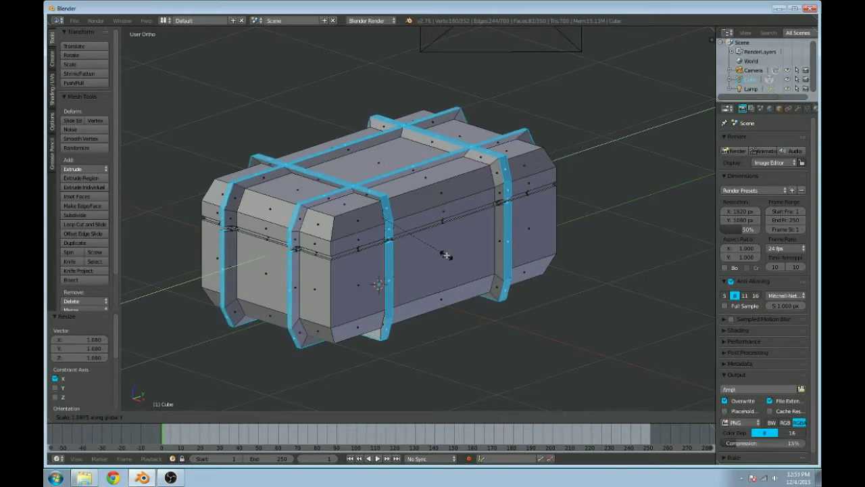
pyautogui.click(444, 257)
pyautogui.moveTo(442, 256); pyautogui.dragTo(405, 241, button='middle')
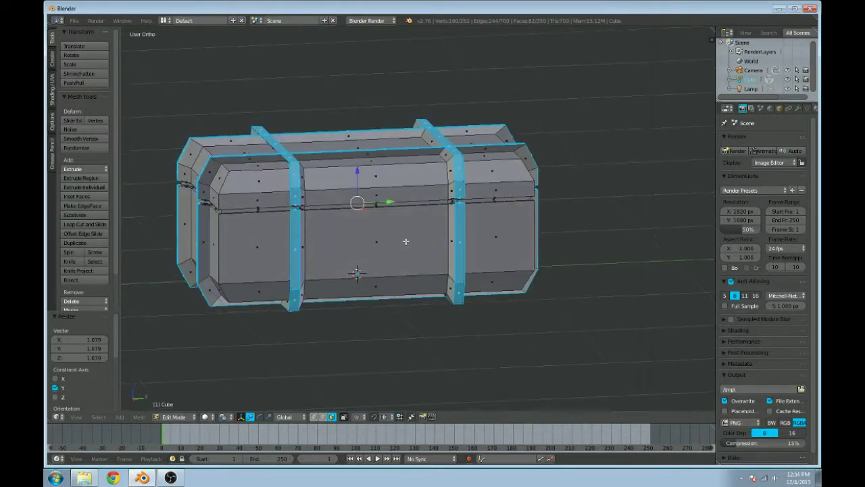
pyautogui.moveTo(302, 228); pyautogui.dragTo(335, 184, button='middle')
pyautogui.moveTo(418, 134); pyautogui.dragTo(482, 207, button='middle')
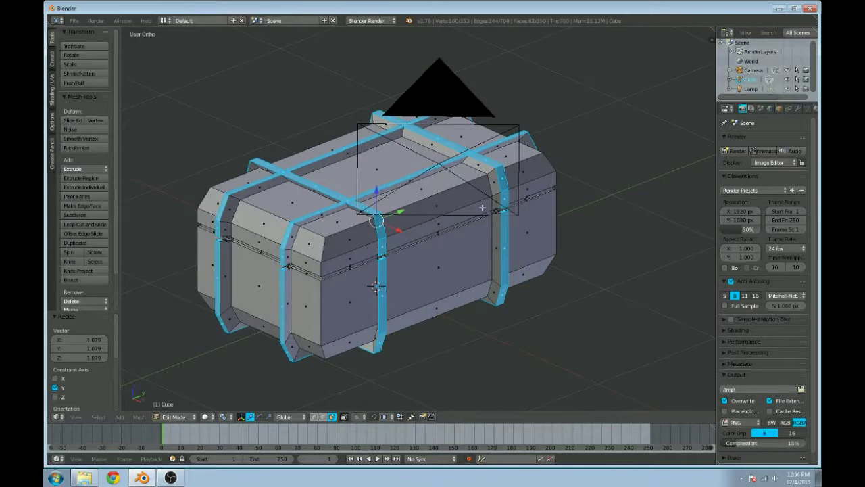
pyautogui.hotkey('ctrl', 'z')
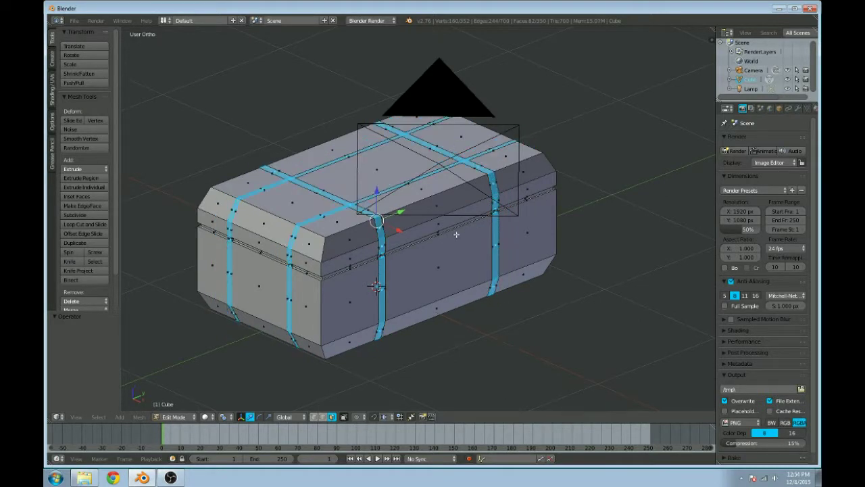
# Step: Set the transform pivot point to Individual Origins
pyautogui.scroll(2, 308, 210)
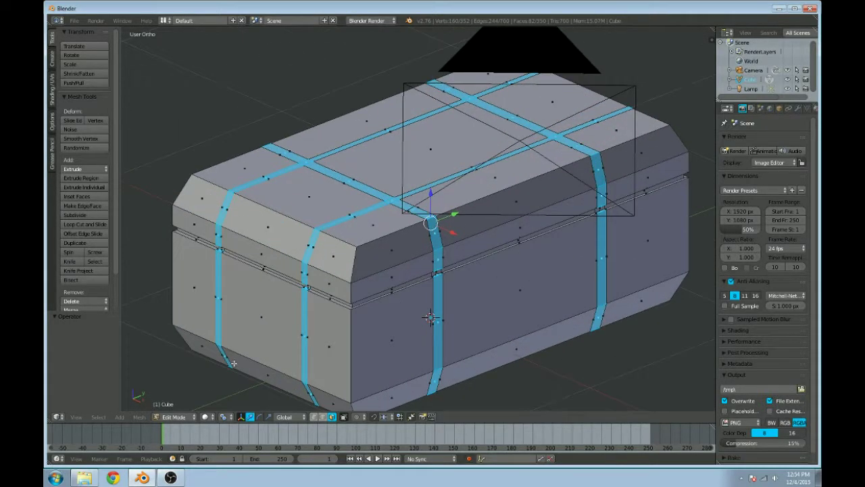
pyautogui.click(224, 416)
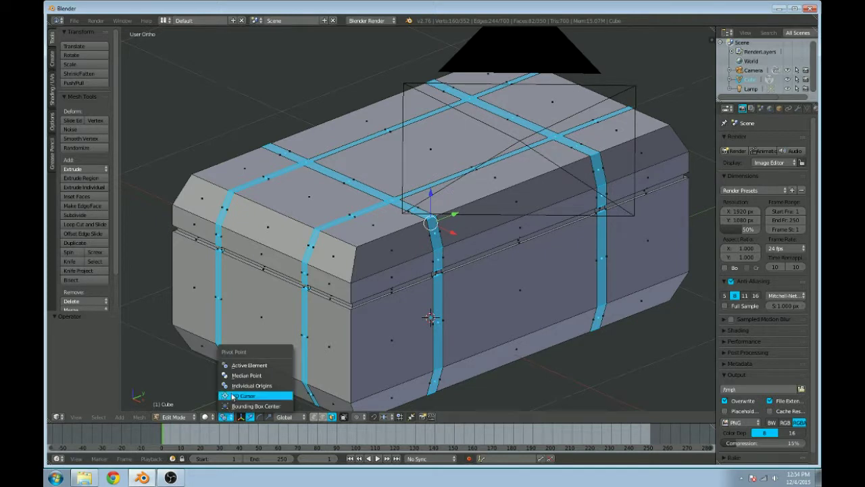
pyautogui.click(230, 385)
pyautogui.scroll(-2, 457, 298)
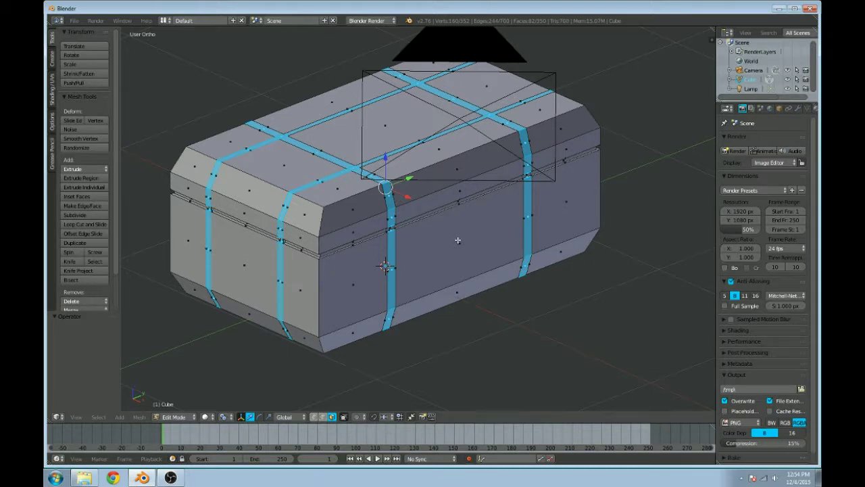
# Step: Try scaling the strips 1.119 along the Z axis and outward along the X axis, checking the right and front orthographic views
pyautogui.press('s')
pyautogui.press('z')
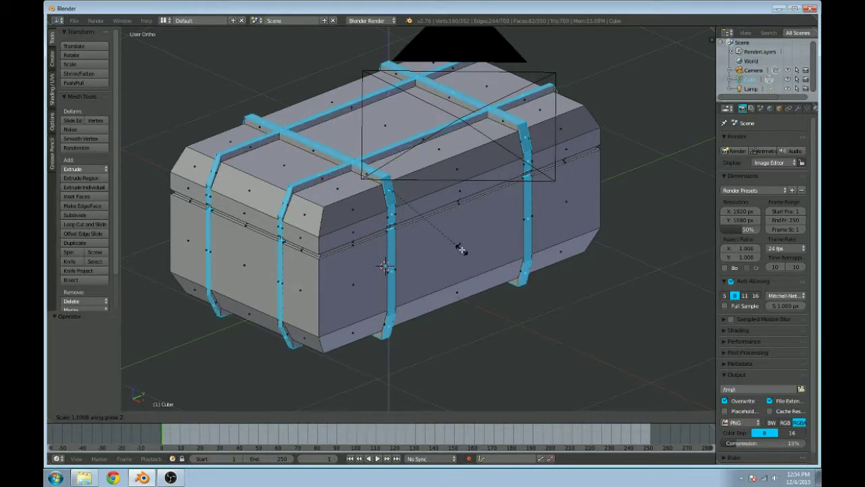
pyautogui.click(461, 251)
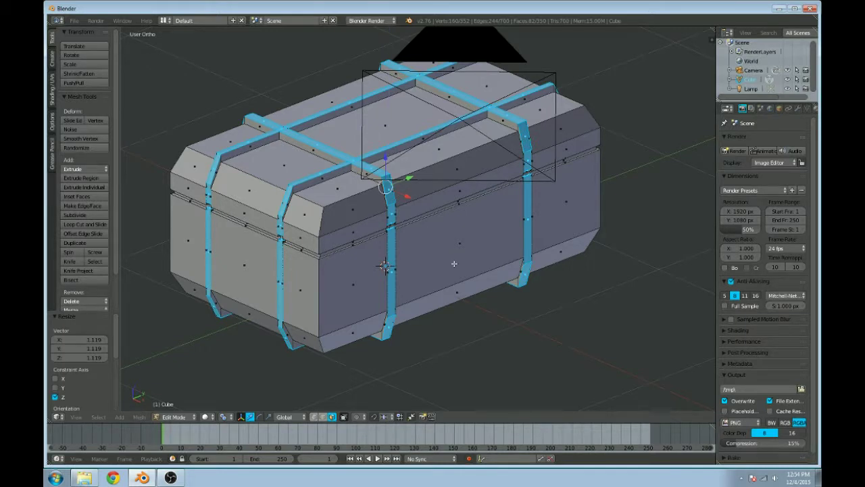
pyautogui.press('s')
pyautogui.press('x')
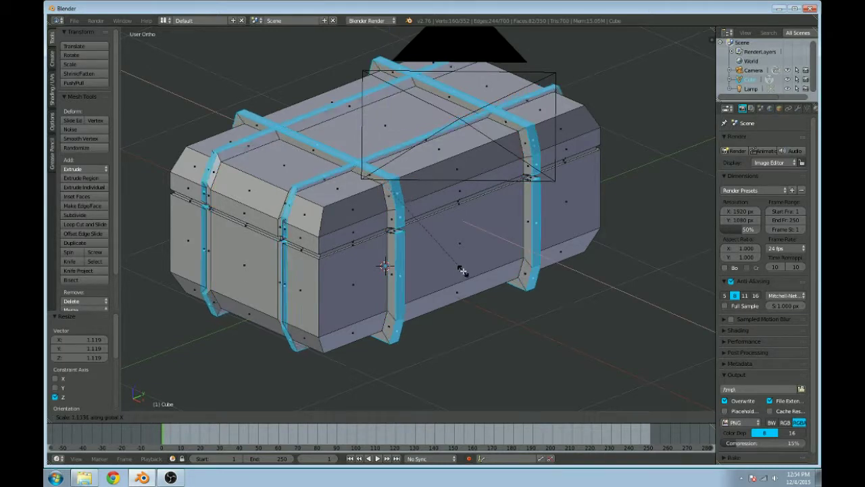
pyautogui.click(462, 270)
pyautogui.press('1')
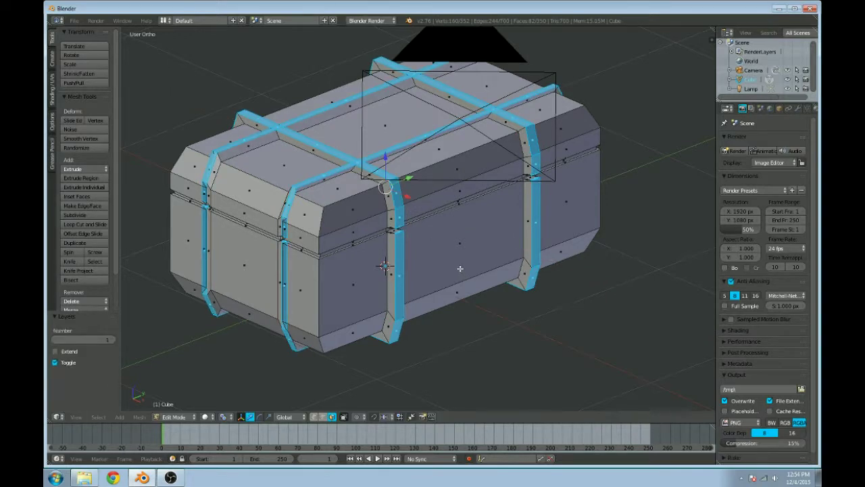
pyautogui.press('KP_3')
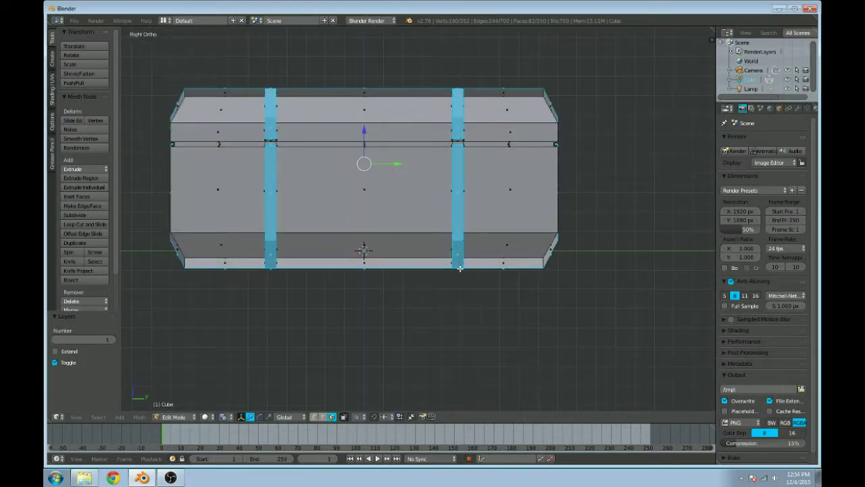
pyautogui.press('KP_1')
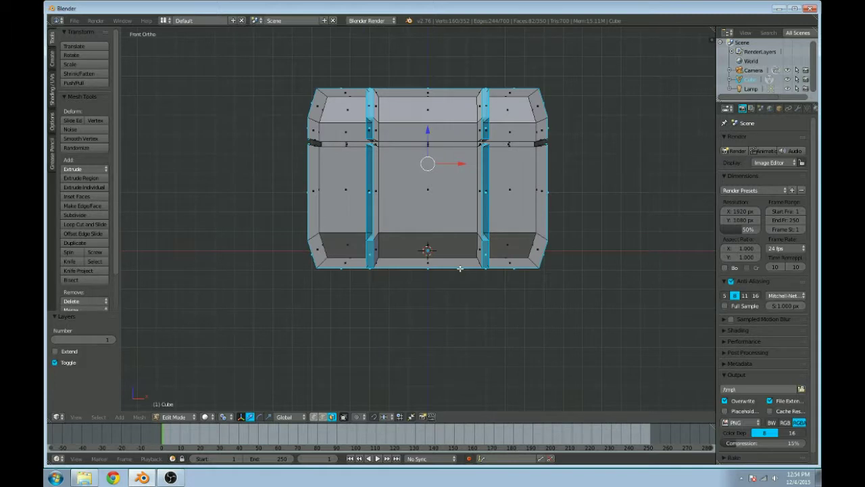
pyautogui.moveTo(502, 196); pyautogui.dragTo(476, 221, button='middle')
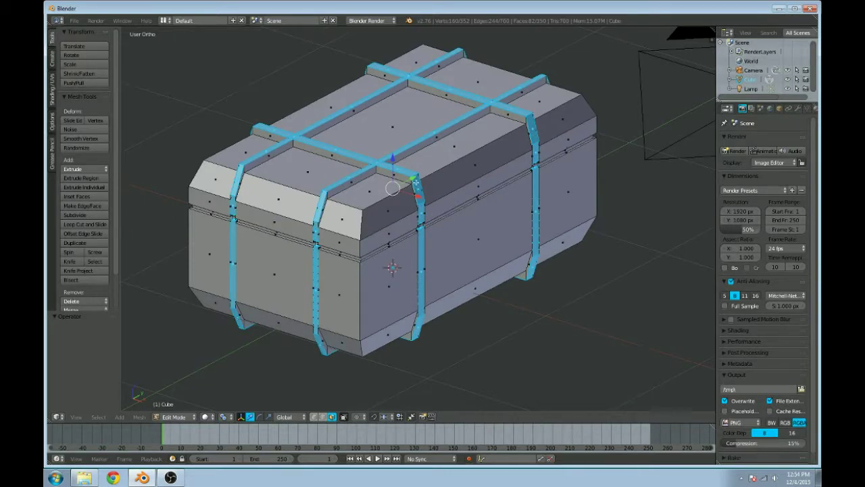
# Step: Try scaling only the two crosswise strip face loops outward along the X axis
pyautogui.click(416, 175)
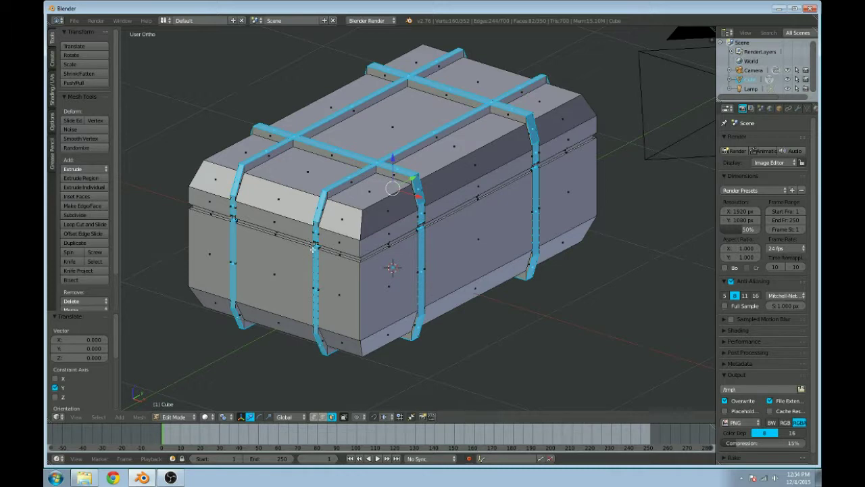
pyautogui.press('a')
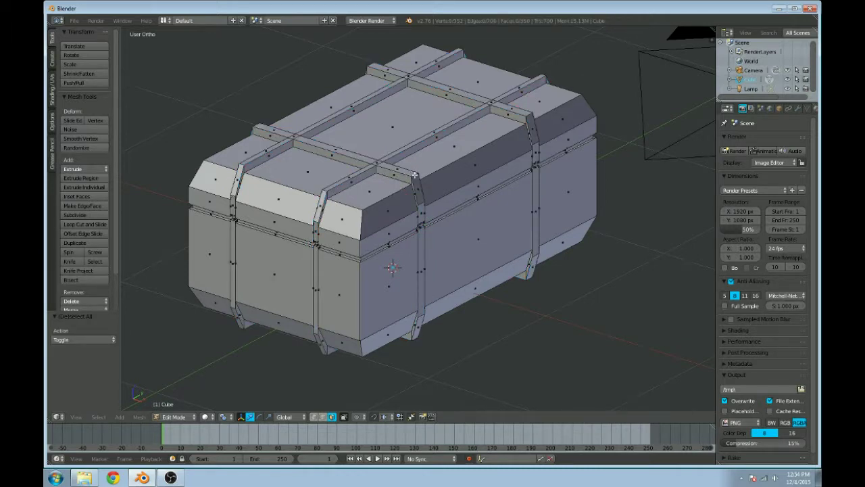
pyautogui.keyDown('alt'); pyautogui.rightClick(417, 175); pyautogui.keyUp('alt')
pyautogui.keyDown('alt'); pyautogui.keyDown('shift'); pyautogui.rightClick(525, 113); pyautogui.keyUp('shift'); pyautogui.keyUp('alt')
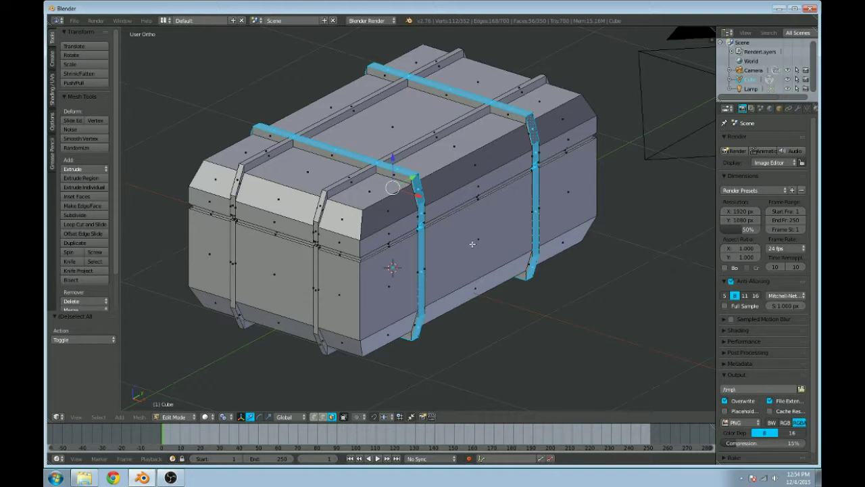
pyautogui.press('s')
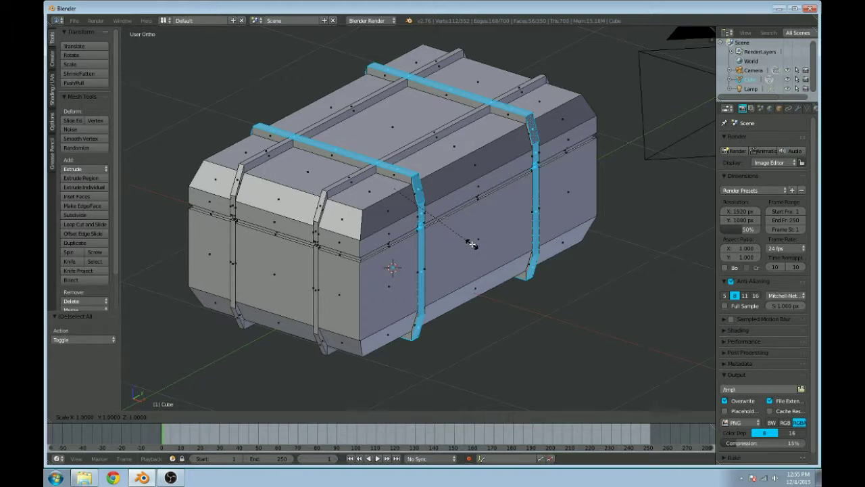
pyautogui.press('x')
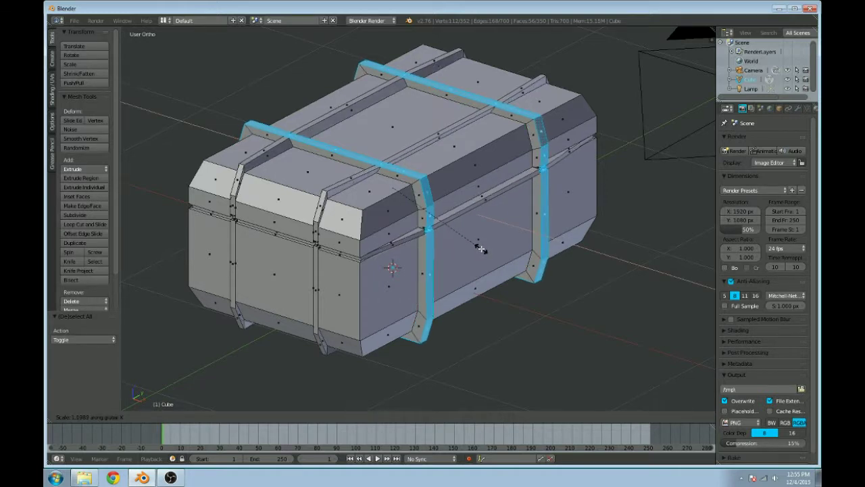
pyautogui.click(479, 247)
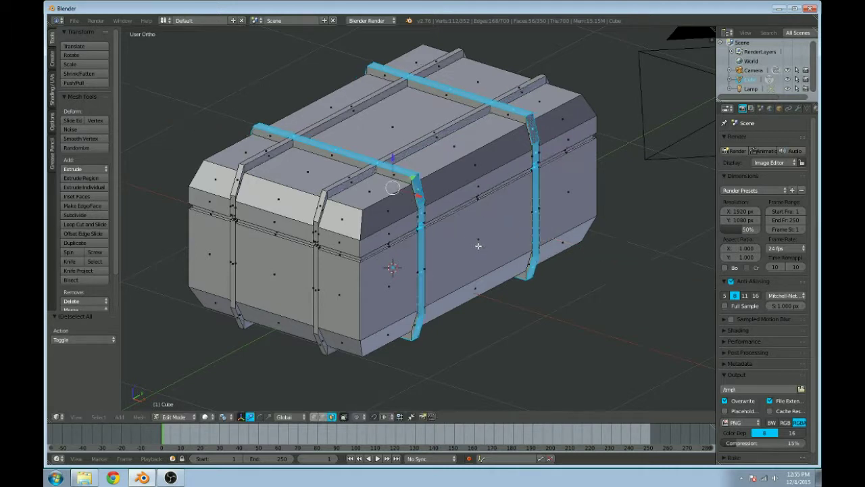
# Step: Try to deselect the strip faces inside the groove on the near long side
pyautogui.scroll(4, 480, 261)
pyautogui.scroll(5, 473, 264)
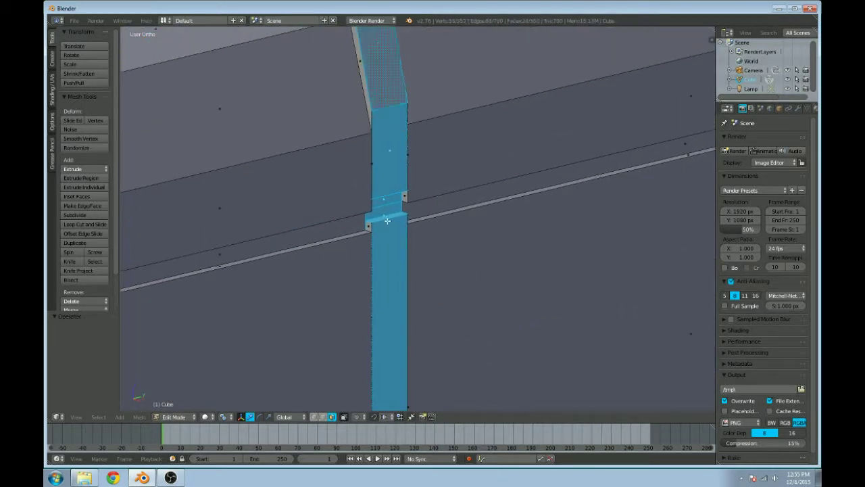
pyautogui.rightClick(387, 215)
pyautogui.keyDown('shift'); pyautogui.rightClick(390, 211); pyautogui.keyUp('shift')
pyautogui.scroll(-3, 392, 214)
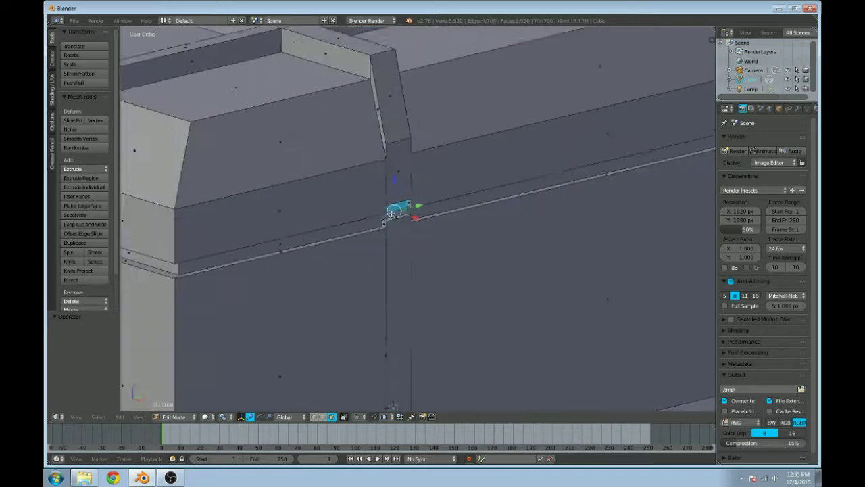
# Step: Undo the recent selection changes and the Z-axis scaling of the extruded strips
pyautogui.hotkey('ctrl', 'z')
pyautogui.hotkey('ctrl', 'z')
pyautogui.hotkey('ctrl', 'z')
pyautogui.hotkey('ctrl', 'shift', 'z')
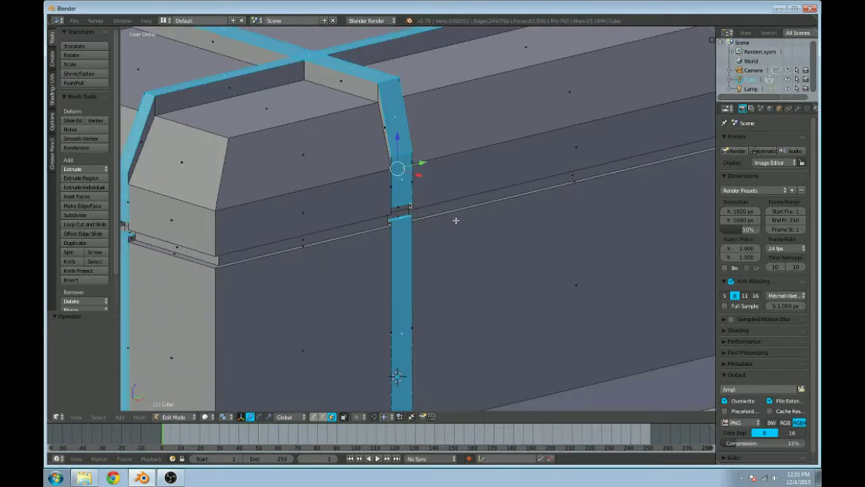
pyautogui.scroll(-3, 450, 220)
pyautogui.scroll(5, 449, 215)
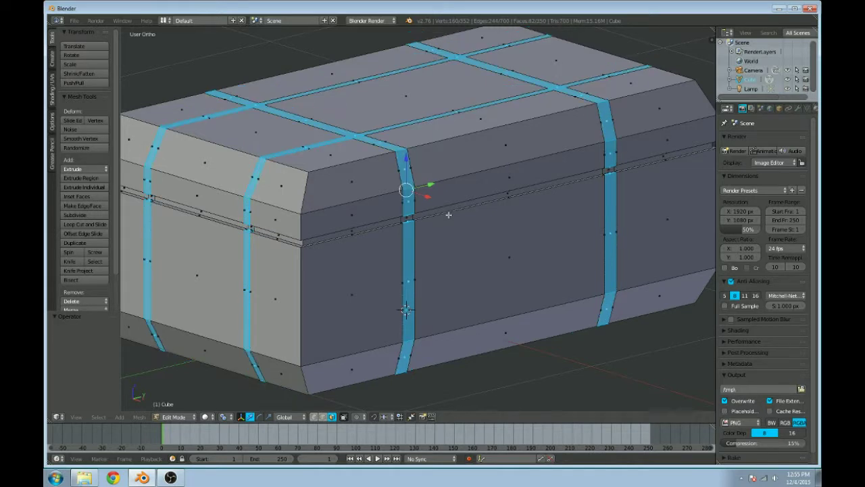
pyautogui.scroll(2, 390, 218)
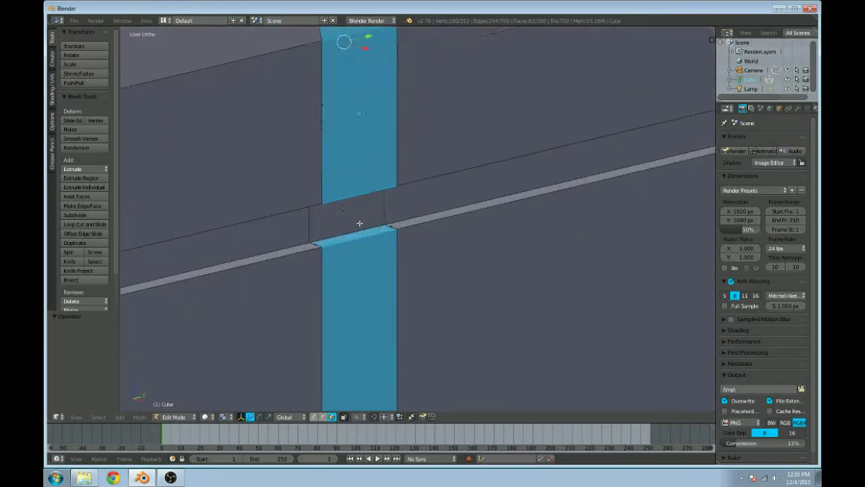
pyautogui.rightClick(358, 225)
pyautogui.press('e')
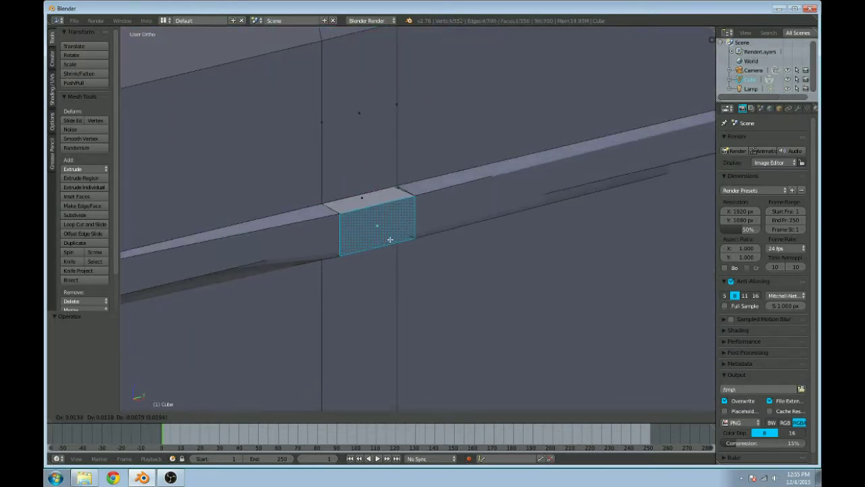
pyautogui.click(390, 239)
pyautogui.moveTo(384, 252); pyautogui.dragTo(403, 208, button='middle')
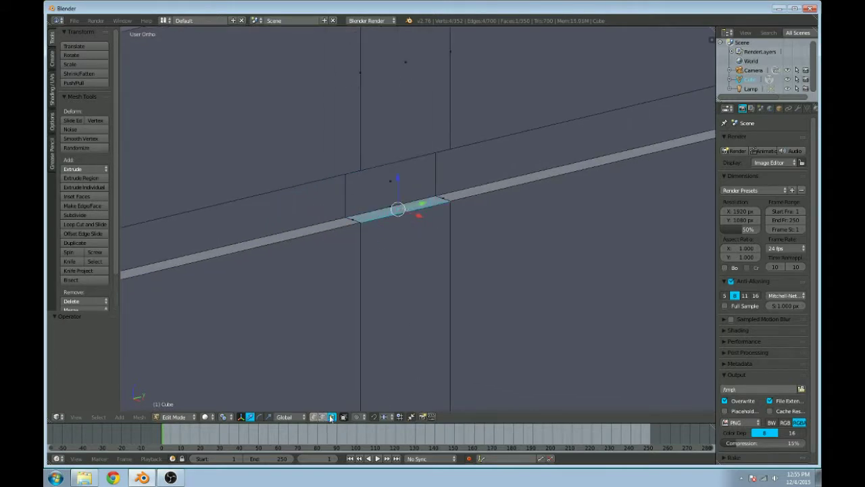
pyautogui.press('a')
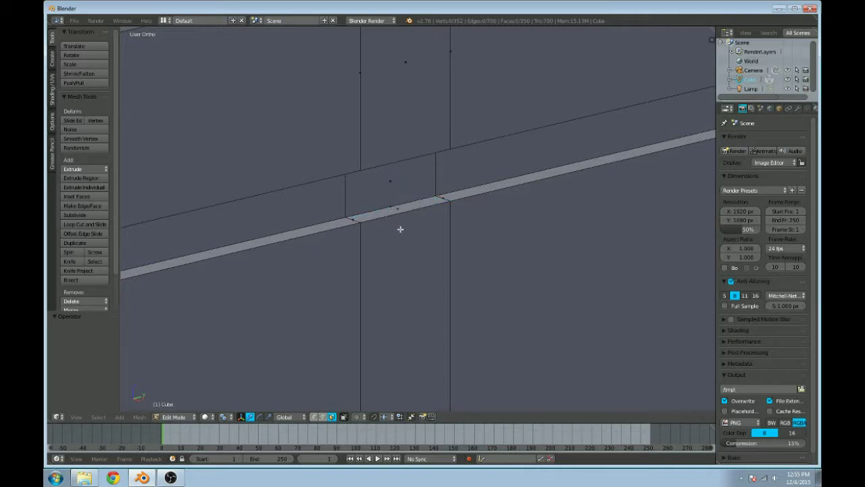
# Step: Try selecting the first crosswise strip's face loop and deselecting its faces inside the groove on the near long side
pyautogui.keyDown('alt'); pyautogui.rightClick(394, 215); pyautogui.keyUp('alt')
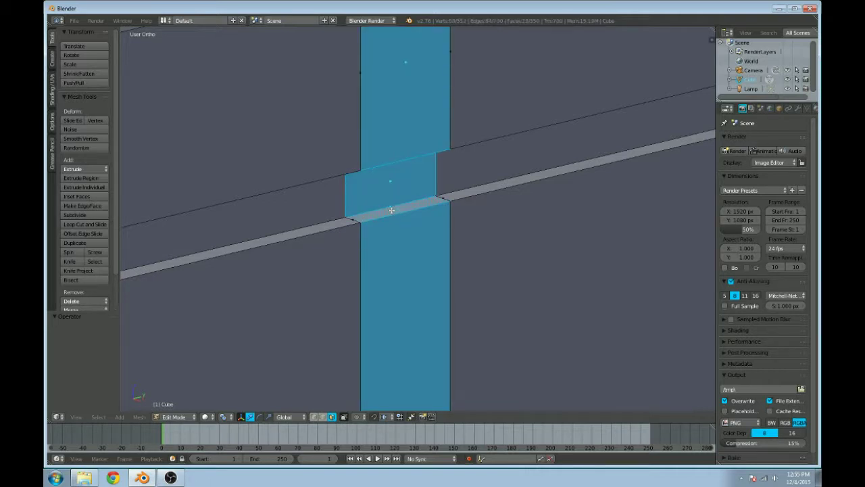
pyautogui.keyDown('shift'); pyautogui.rightClick(386, 188); pyautogui.keyUp('shift')
pyautogui.moveTo(385, 187); pyautogui.dragTo(543, 357, button='middle')
pyautogui.keyDown('shift'); pyautogui.rightClick(415, 110); pyautogui.keyUp('shift')
pyautogui.keyDown('shift'); pyautogui.rightClick(414, 111); pyautogui.keyUp('shift')
pyautogui.scroll(4, 415, 115)
pyautogui.keyDown('shift'); pyautogui.moveTo(415, 120); pyautogui.dragTo(437, 260, button='middle'); pyautogui.keyUp('shift')
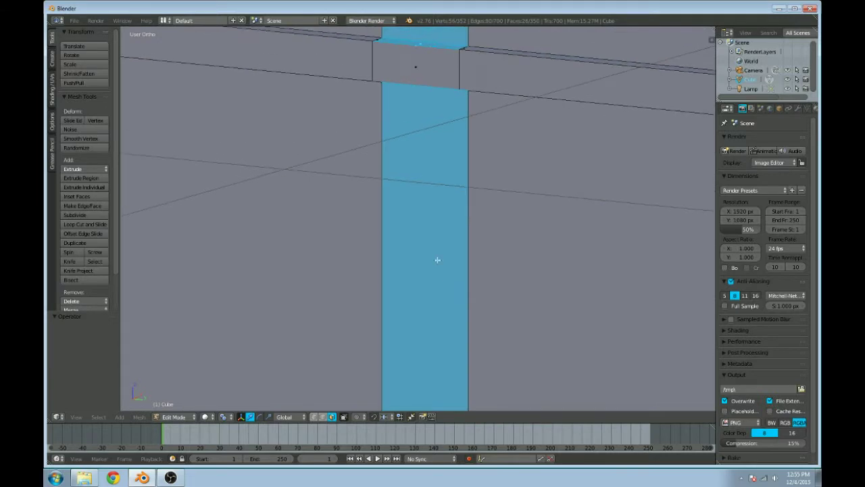
pyautogui.scroll(-6, 557, 143)
pyautogui.scroll(8, 444, 174)
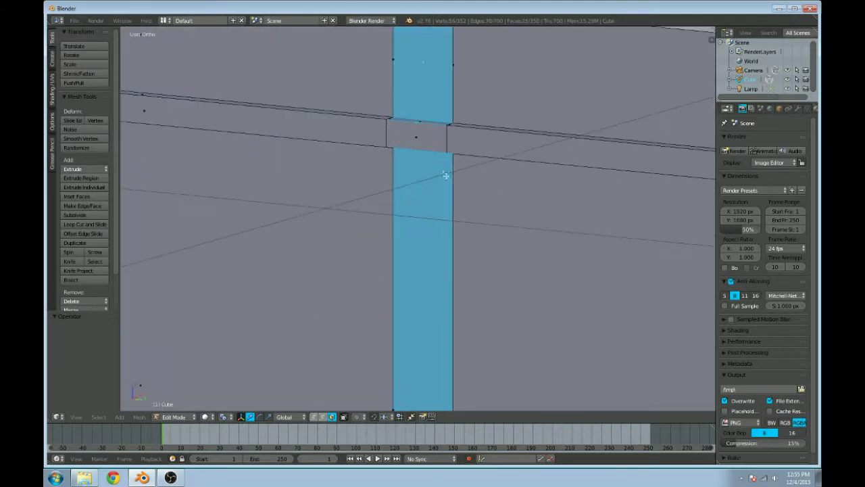
pyautogui.keyDown('shift'); pyautogui.moveTo(449, 146); pyautogui.dragTo(469, 284, button='middle'); pyautogui.keyUp('shift')
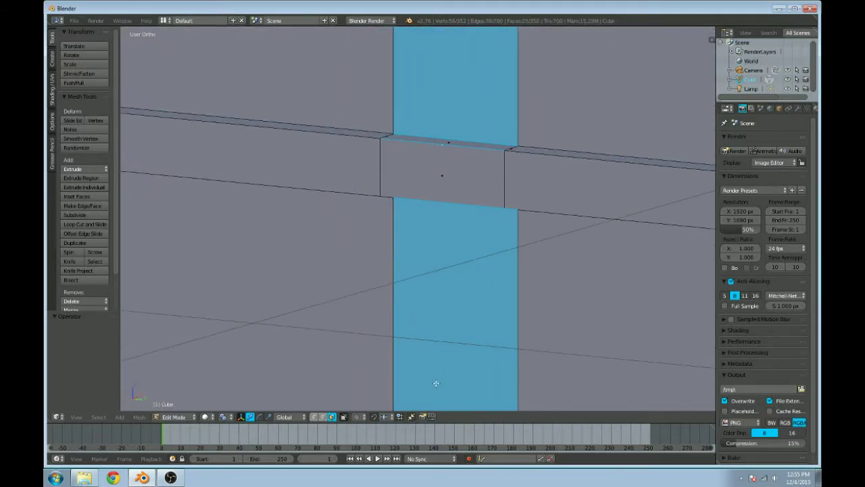
# Step: Reselect the first crosswise strip's face loop in face select mode and deselect its inner face in the groove
pyautogui.click(314, 416)
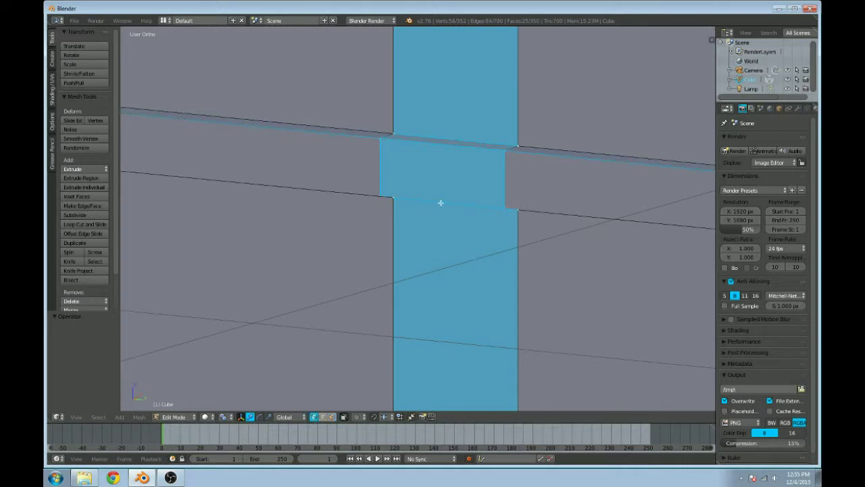
pyautogui.click(332, 417)
pyautogui.click(444, 187)
pyautogui.click(450, 216)
pyautogui.press('a')
pyautogui.keyDown('alt'); pyautogui.click(449, 208); pyautogui.keyUp('alt')
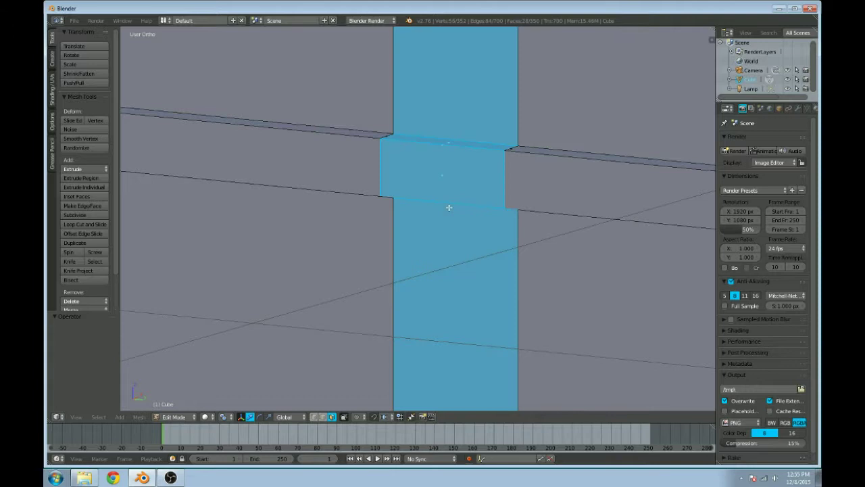
pyautogui.keyDown('shift'); pyautogui.click(436, 169); pyautogui.keyUp('shift')
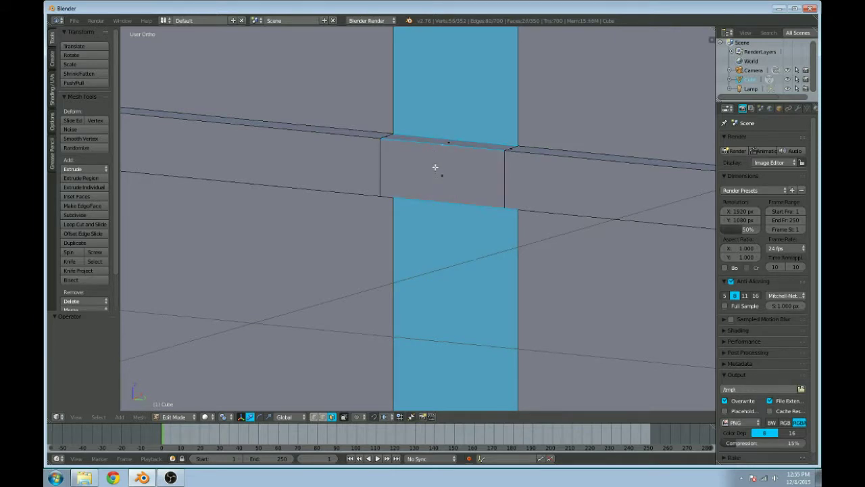
# Step: Deselect the first crosswise strip's groove-wall faces on the near long side, using wireframe shading
pyautogui.scroll(4, 434, 141)
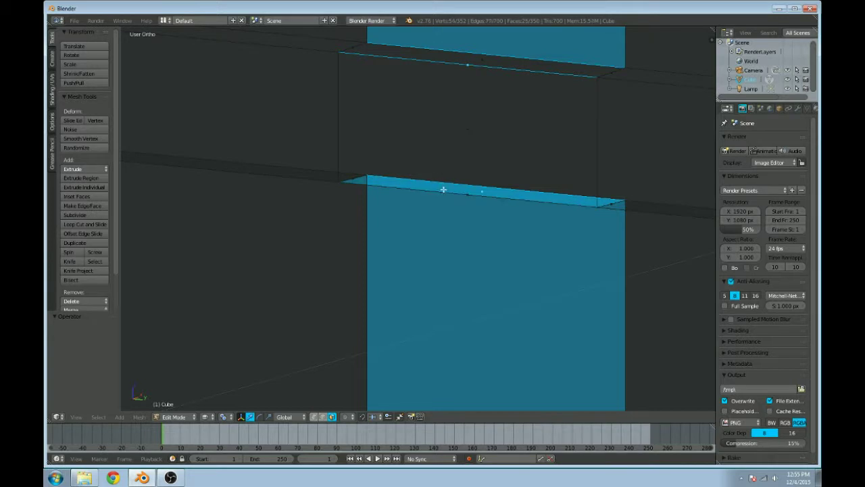
pyautogui.moveTo(448, 187); pyautogui.dragTo(405, 232, button='middle')
pyautogui.scroll(2, 425, 255)
pyautogui.keyDown('shift'); pyautogui.rightClick(408, 238); pyautogui.keyUp('shift')
pyautogui.scroll(4, 406, 233)
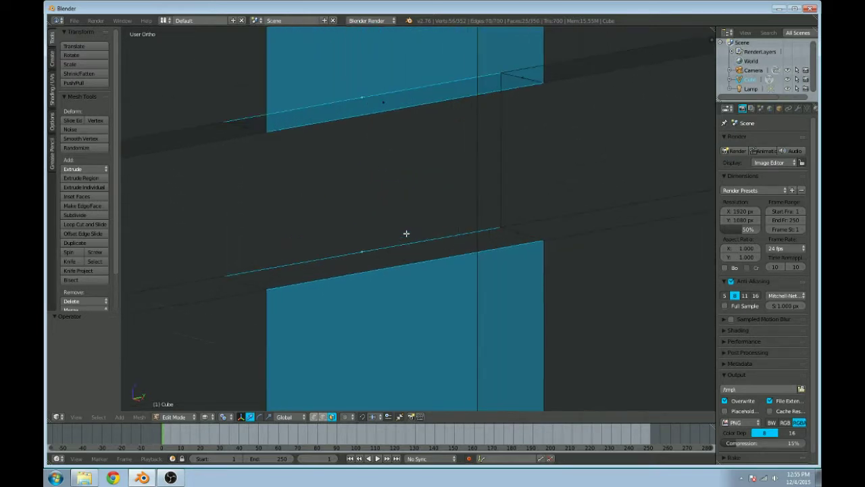
pyautogui.scroll(-4, 416, 228)
pyautogui.scroll(-4, 417, 228)
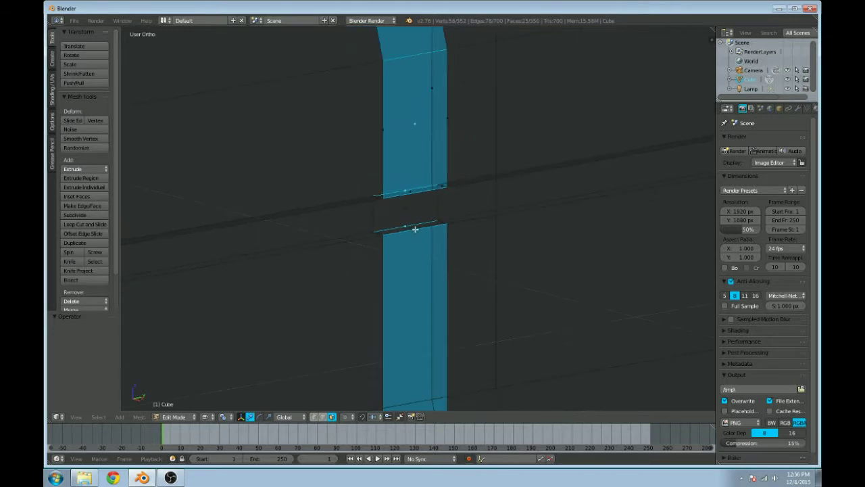
pyautogui.scroll(4, 419, 263)
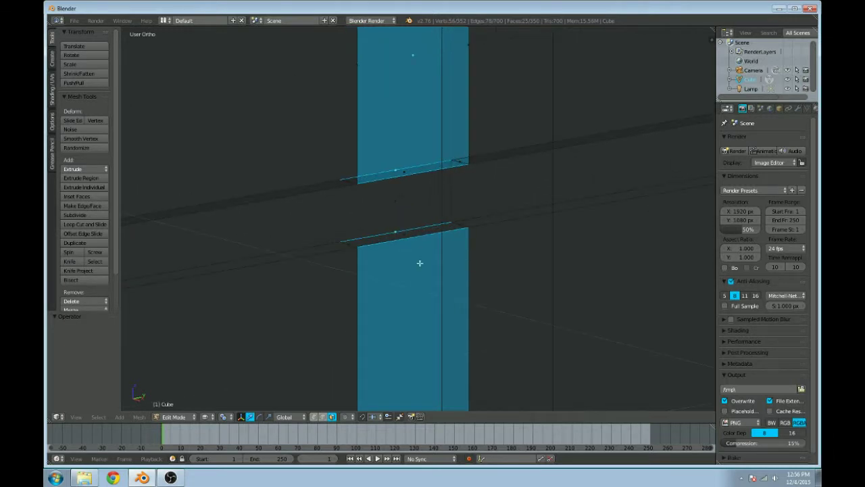
# Step: Add the second crosswise strip's full face loop to the selection
pyautogui.scroll(-4, 385, 271)
pyautogui.scroll(-5, 539, 207)
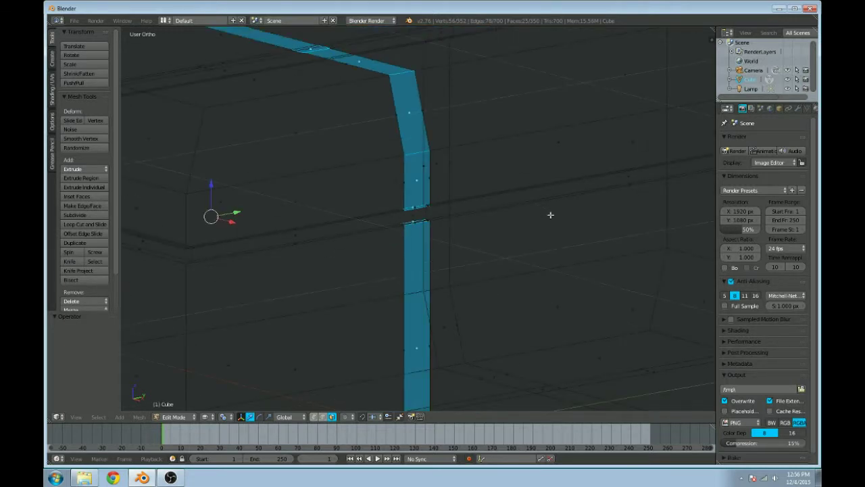
pyautogui.keyDown('shift'); pyautogui.moveTo(550, 214); pyautogui.dragTo(267, 251, button='middle'); pyautogui.keyUp('shift')
pyautogui.scroll(6, 223, 257)
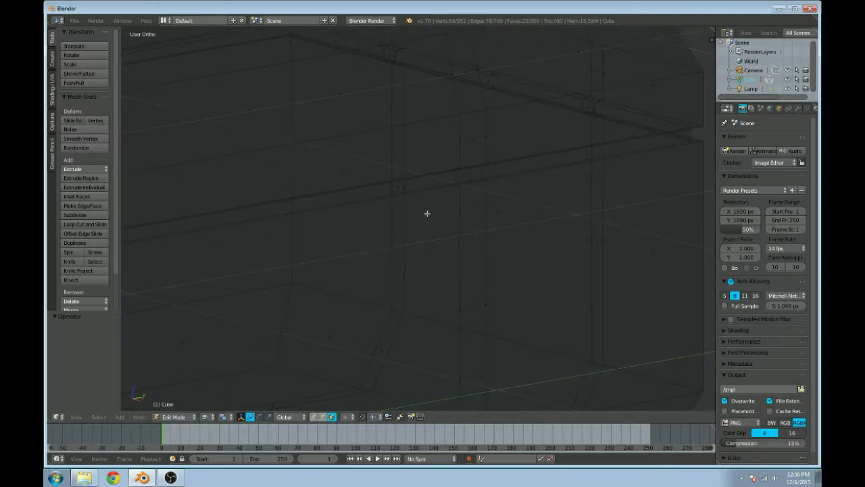
pyautogui.keyDown('alt'); pyautogui.keyDown('shift'); pyautogui.click(469, 165); pyautogui.keyUp('shift'); pyautogui.keyUp('alt')
pyautogui.scroll(1, 484, 185)
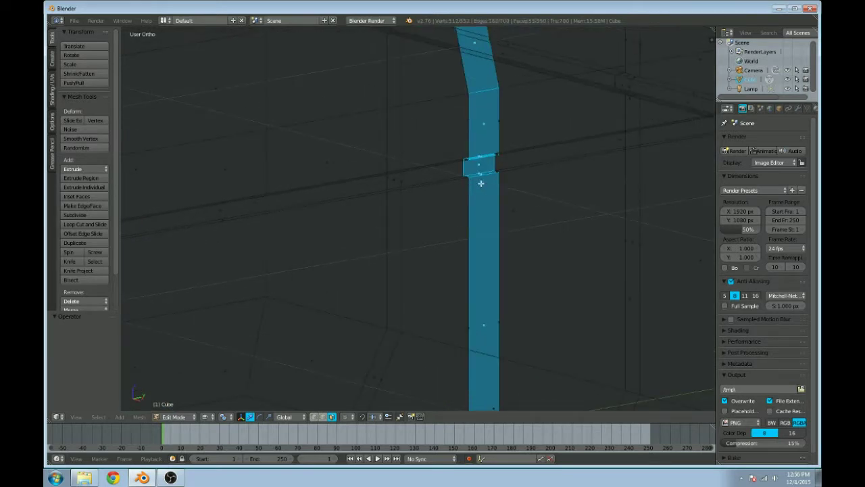
# Step: Deselect the second crosswise strip's faces inside the groove on the near long side
pyautogui.scroll(4, 527, 177)
pyautogui.keyDown('shift'); pyautogui.moveTo(535, 175); pyautogui.dragTo(410, 222, button='middle'); pyautogui.keyUp('shift')
pyautogui.scroll(4, 405, 225)
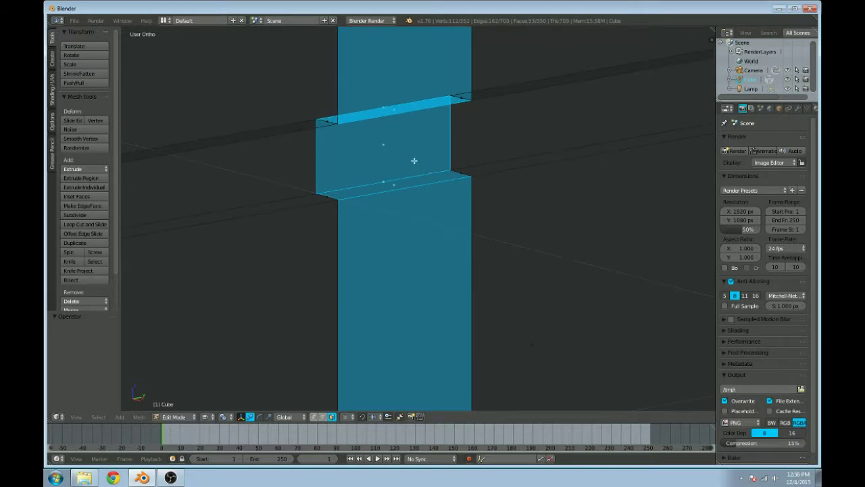
pyautogui.keyDown('shift'); pyautogui.rightClick(396, 142); pyautogui.keyUp('shift')
pyautogui.keyDown('shift'); pyautogui.rightClick(392, 178); pyautogui.keyUp('shift')
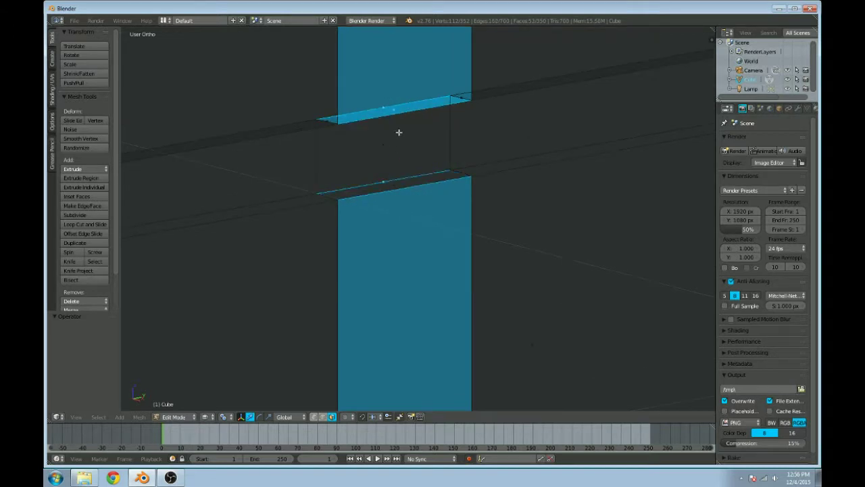
pyautogui.scroll(-6, 407, 126)
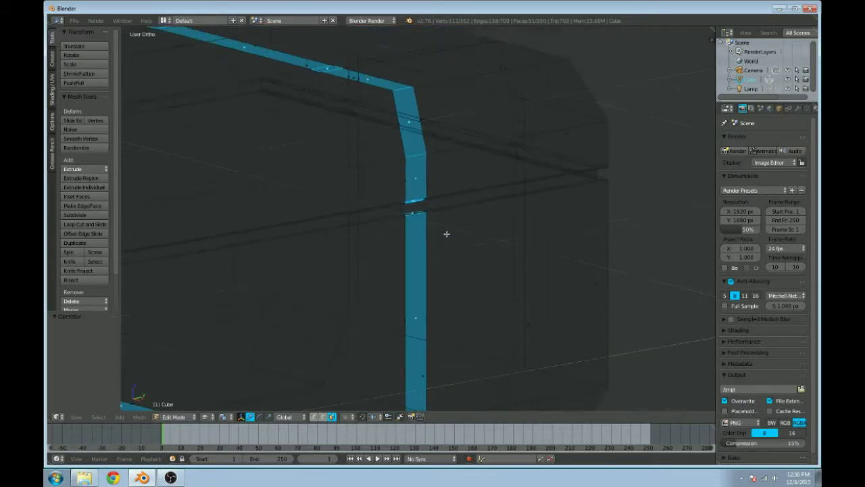
pyautogui.scroll(5, 446, 226)
pyautogui.keyDown('shift'); pyautogui.rightClick(407, 136); pyautogui.keyUp('shift')
pyautogui.keyDown('shift'); pyautogui.rightClick(412, 137); pyautogui.keyUp('shift')
# Step: Deselect the leftover groove-wall faces of the crosswise strips on the near long side
pyautogui.moveTo(411, 135); pyautogui.dragTo(444, 150, button='middle')
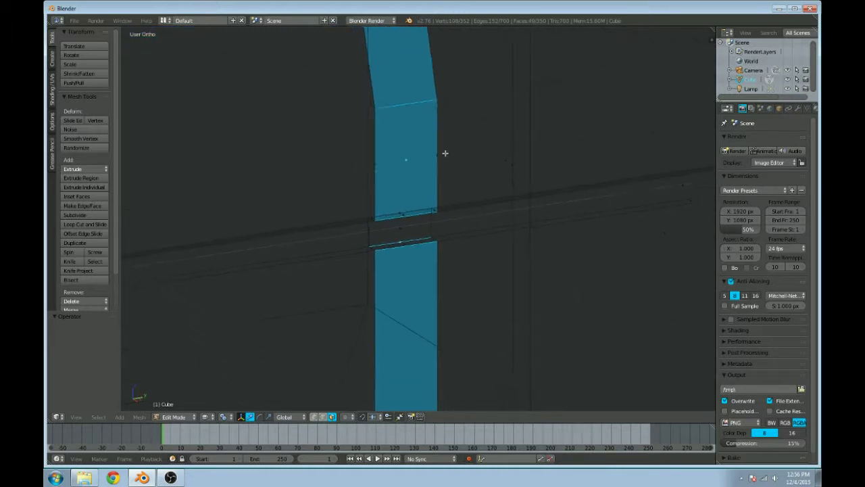
pyautogui.scroll(3, 415, 240)
pyautogui.moveTo(415, 239); pyautogui.dragTo(450, 216, button='middle')
pyautogui.keyDown('shift'); pyautogui.rightClick(421, 196); pyautogui.keyUp('shift')
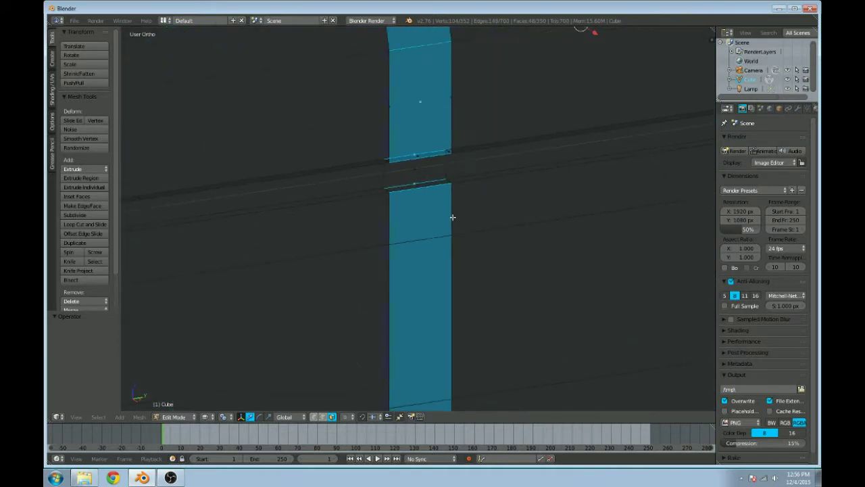
pyautogui.scroll(3, 415, 176)
pyautogui.moveTo(415, 175); pyautogui.dragTo(412, 183, button='middle')
pyautogui.keyDown('shift'); pyautogui.rightClick(417, 192); pyautogui.keyUp('shift')
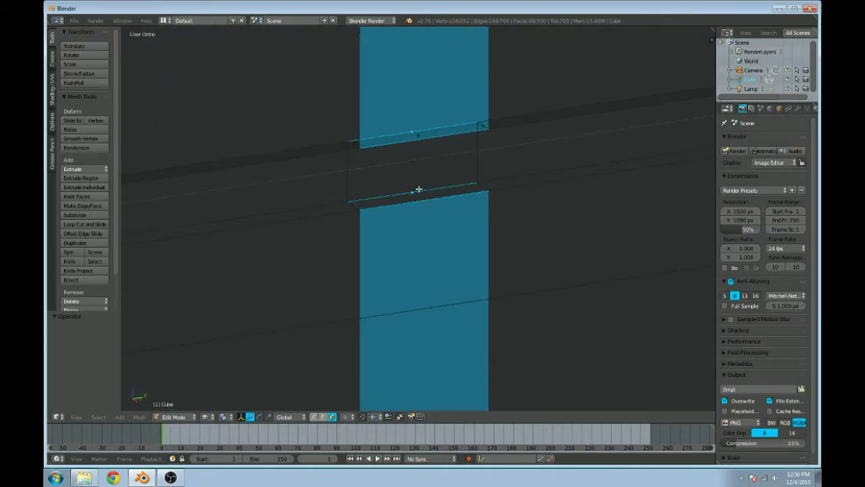
pyautogui.keyDown('shift'); pyautogui.rightClick(399, 191); pyautogui.keyUp('shift')
pyautogui.moveTo(399, 191); pyautogui.dragTo(433, 227, button='middle')
pyautogui.keyDown('shift'); pyautogui.rightClick(443, 181); pyautogui.keyUp('shift')
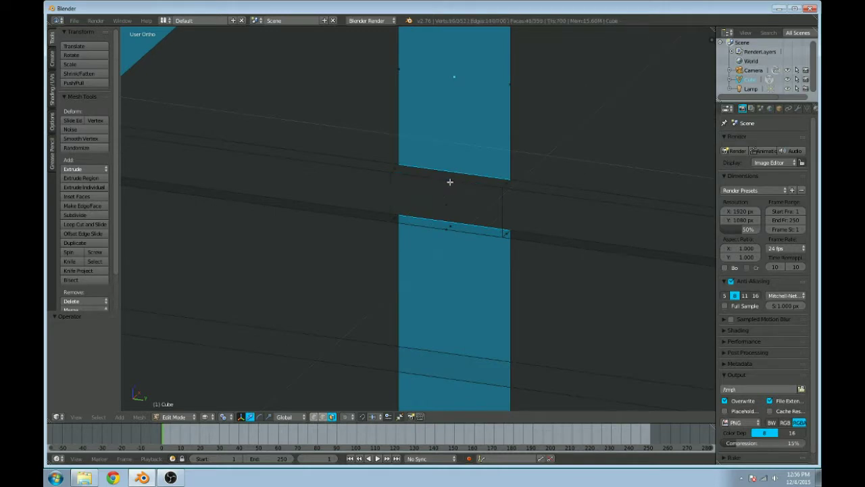
# Step: Deselect one crosswise strip's faces inside the groove on the opposite long side of the box
pyautogui.scroll(-5, 453, 180)
pyautogui.moveTo(384, 217); pyautogui.dragTo(425, 160, button='middle')
pyautogui.scroll(4, 498, 205)
pyautogui.moveTo(437, 71); pyautogui.dragTo(406, 134, button='middle')
pyautogui.scroll(3, 423, 93)
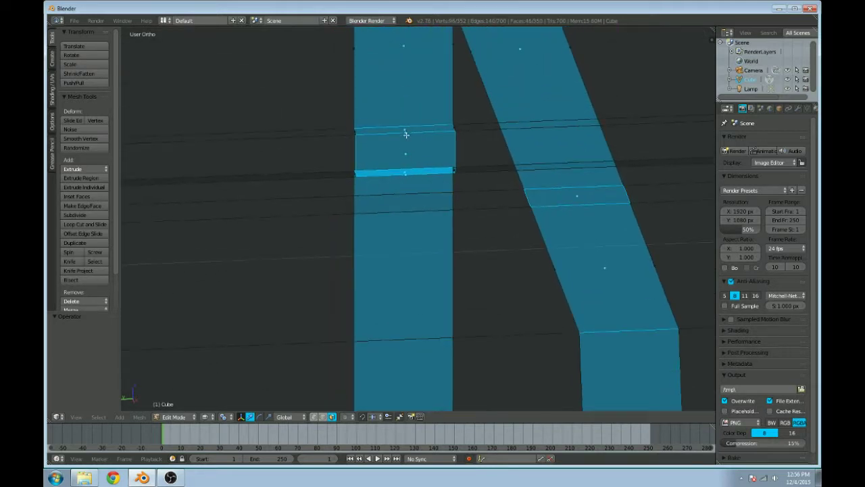
pyautogui.keyDown('shift'); pyautogui.rightClick(405, 131); pyautogui.keyUp('shift')
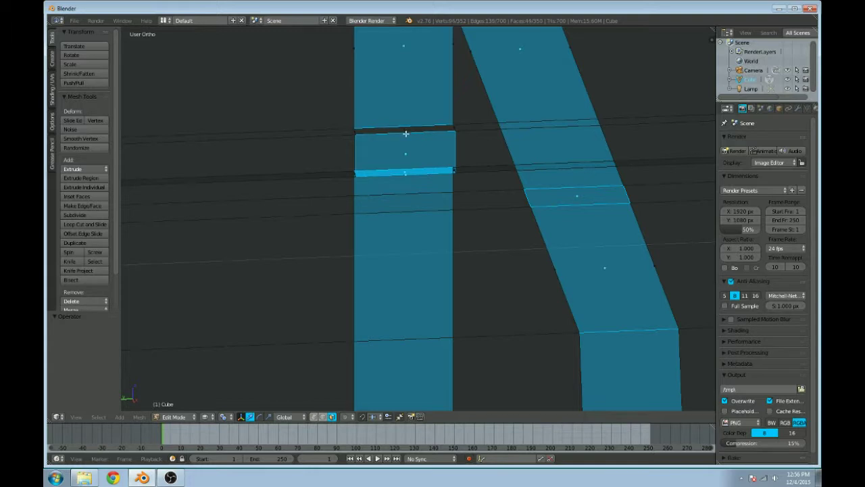
pyautogui.keyDown('shift'); pyautogui.rightClick(402, 146); pyautogui.keyUp('shift')
pyautogui.moveTo(405, 157); pyautogui.dragTo(457, 418, button='middle')
pyautogui.moveTo(383, 347); pyautogui.dragTo(410, 237, button='middle')
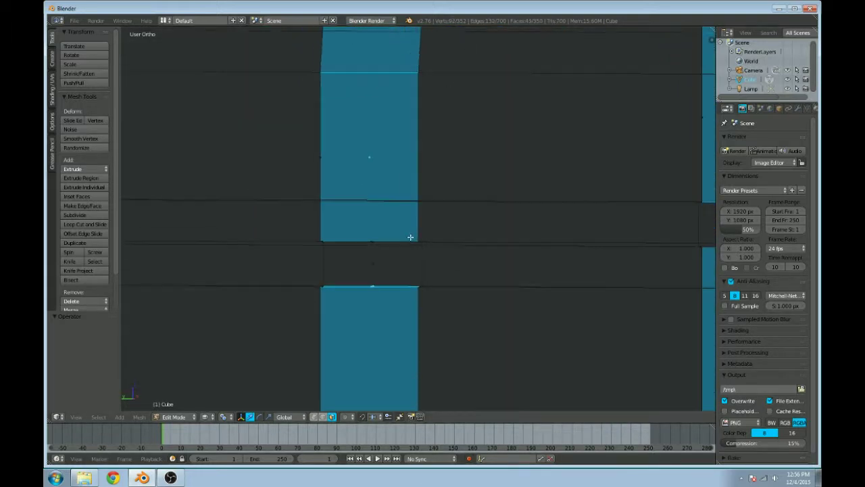
# Step: Deselect the other crosswise strip's inner face and lower groove-wall faces on the opposite long side
pyautogui.moveTo(395, 281); pyautogui.dragTo(442, 263, button='middle')
pyautogui.rightClick(369, 274)
pyautogui.keyDown('shift'); pyautogui.rightClick(370, 273); pyautogui.keyUp('shift')
pyautogui.scroll(8, 411, 261)
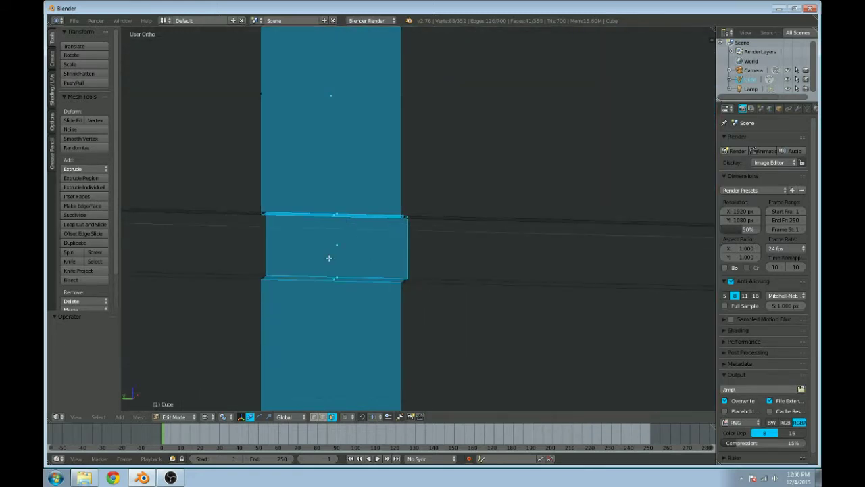
pyautogui.keyDown('shift'); pyautogui.rightClick(333, 253); pyautogui.keyUp('shift')
pyautogui.keyDown('shift'); pyautogui.rightClick(336, 275); pyautogui.keyUp('shift')
pyautogui.keyDown('shift'); pyautogui.rightClick(336, 276); pyautogui.keyUp('shift')
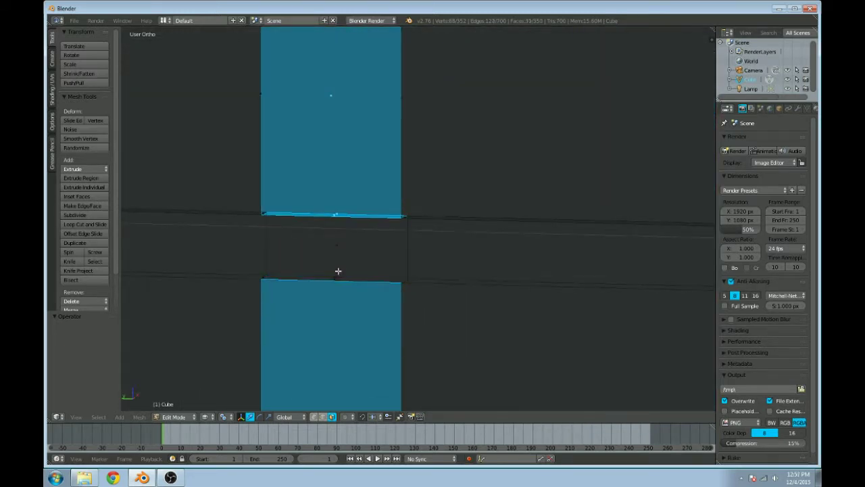
# Step: Deselect the remaining groove-wall faces of the crosswise strips on the opposite long side
pyautogui.scroll(-4, 345, 266)
pyautogui.moveTo(352, 259); pyautogui.dragTo(428, 277, button='middle')
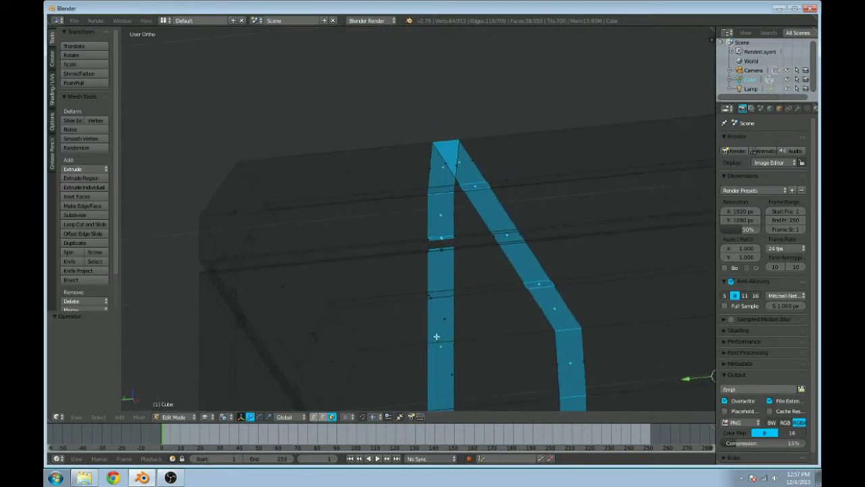
pyautogui.scroll(4, 428, 276)
pyautogui.keyDown('shift'); pyautogui.rightClick(410, 230); pyautogui.keyUp('shift')
pyautogui.keyDown('shift'); pyautogui.rightClick(409, 229); pyautogui.keyUp('shift')
pyautogui.keyDown('shift'); pyautogui.rightClick(410, 229); pyautogui.keyUp('shift')
pyautogui.keyDown('shift'); pyautogui.rightClick(409, 229); pyautogui.keyUp('shift')
pyautogui.scroll(-6, 409, 233)
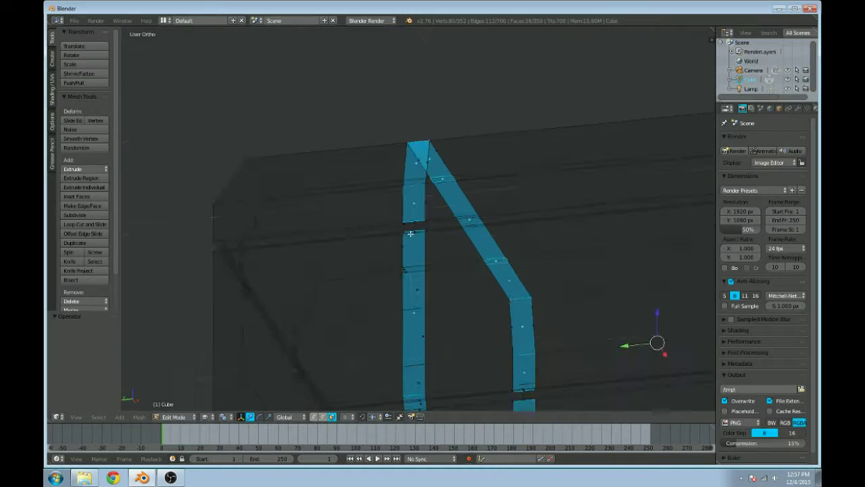
# Step: Return to solid shading and add both lengthwise strip face loops to the selection
pyautogui.press('z')
pyautogui.moveTo(472, 236); pyautogui.dragTo(544, 241, button='middle')
pyautogui.keyDown('shift'); pyautogui.moveTo(405, 286); pyautogui.dragTo(455, 269, button='middle'); pyautogui.keyUp('shift')
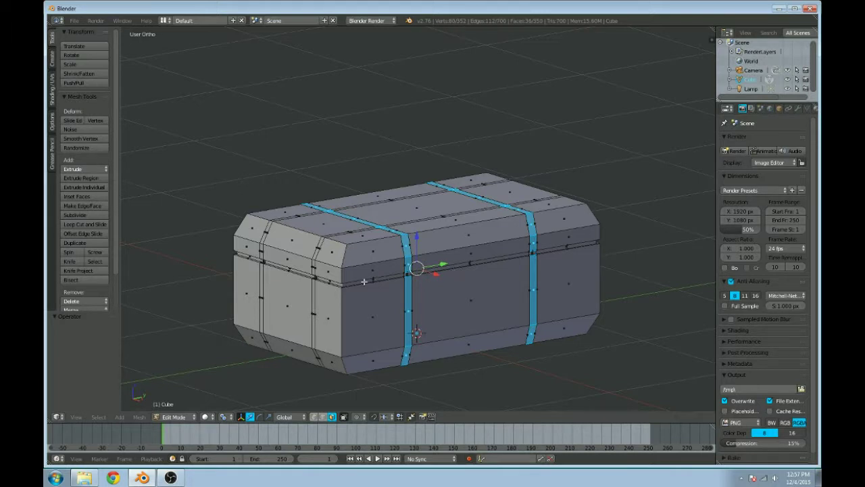
pyautogui.moveTo(327, 280); pyautogui.dragTo(365, 297, button='middle')
pyautogui.scroll(4, 365, 297)
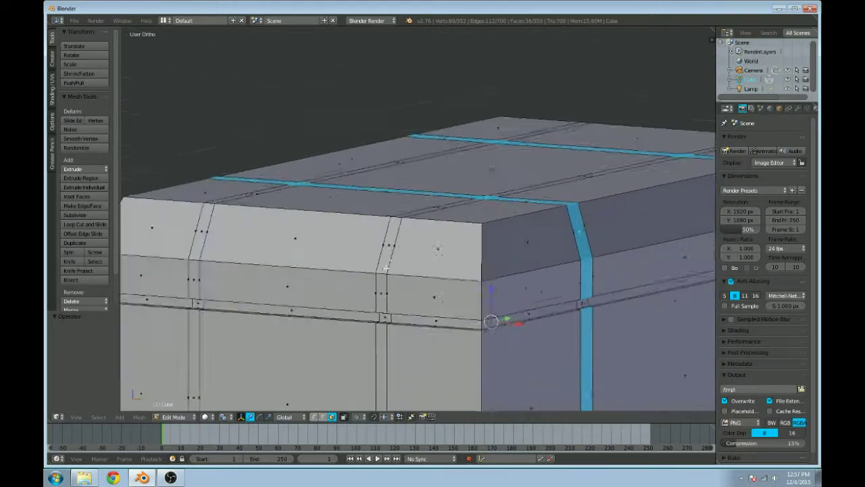
pyautogui.keyDown('alt'); pyautogui.keyDown('shift'); pyautogui.click(376, 285); pyautogui.keyUp('shift'); pyautogui.keyUp('alt')
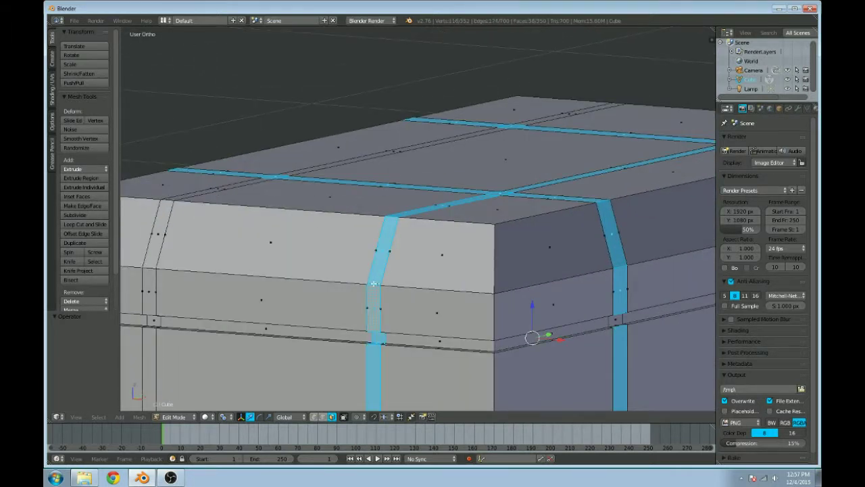
pyautogui.keyDown('alt'); pyautogui.keyDown('shift'); pyautogui.click(149, 267); pyautogui.keyUp('shift'); pyautogui.keyUp('alt')
pyautogui.scroll(3, 393, 326)
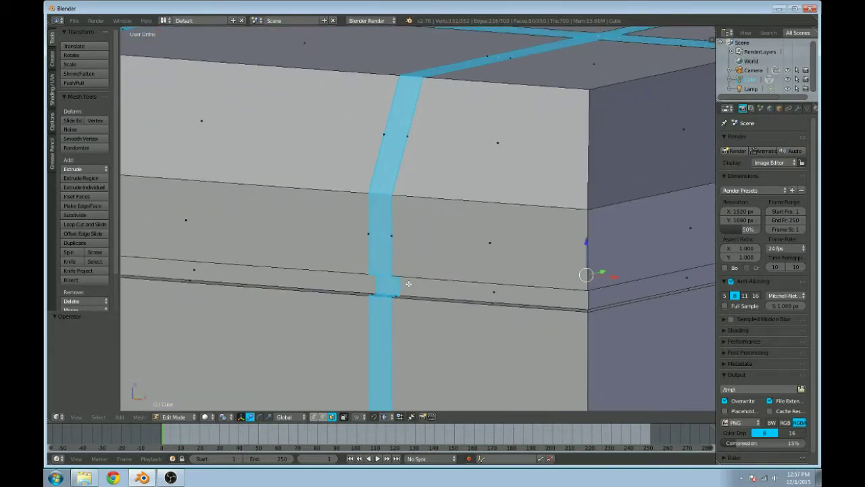
# Step: Deselect the inner groove face and upper groove-wall faces of one crosswise strip on the long side of the box
pyautogui.keyDown('shift'); pyautogui.moveTo(408, 283); pyautogui.dragTo(418, 251, button='middle'); pyautogui.keyUp('shift')
pyautogui.keyDown('shift'); pyautogui.rightClick(398, 254); pyautogui.keyUp('shift')
pyautogui.scroll(1, 396, 255)
pyautogui.scroll(-2, 397, 256)
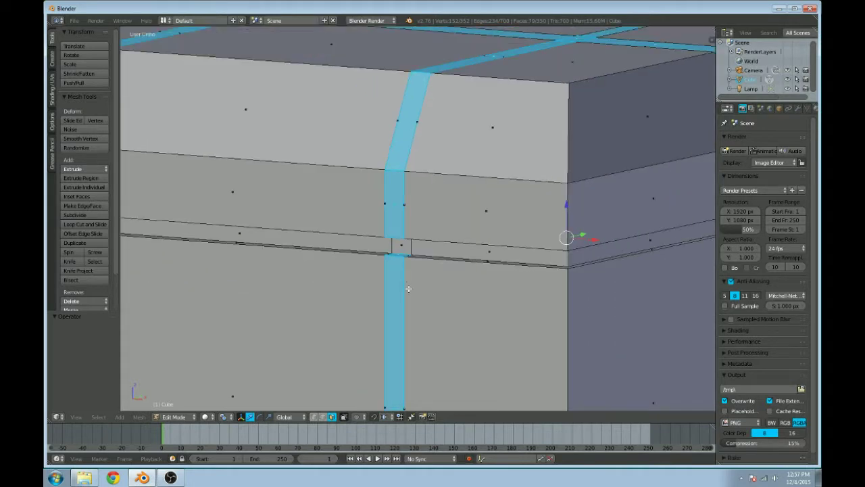
pyautogui.scroll(-5, 408, 289)
pyautogui.moveTo(419, 286); pyautogui.dragTo(457, 359, button='middle')
pyautogui.scroll(6, 440, 238)
pyautogui.scroll(-2, 440, 237)
pyautogui.scroll(4, 442, 225)
pyautogui.keyDown('shift'); pyautogui.rightClick(426, 116); pyautogui.keyUp('shift')
pyautogui.keyDown('shift'); pyautogui.rightClick(426, 115); pyautogui.keyUp('shift')
pyautogui.keyDown('shift'); pyautogui.rightClick(426, 110); pyautogui.keyUp('shift')
pyautogui.keyDown('shift'); pyautogui.rightClick(426, 114); pyautogui.keyUp('shift')
pyautogui.keyDown('shift'); pyautogui.rightClick(430, 121); pyautogui.keyUp('shift')
pyautogui.press('z')
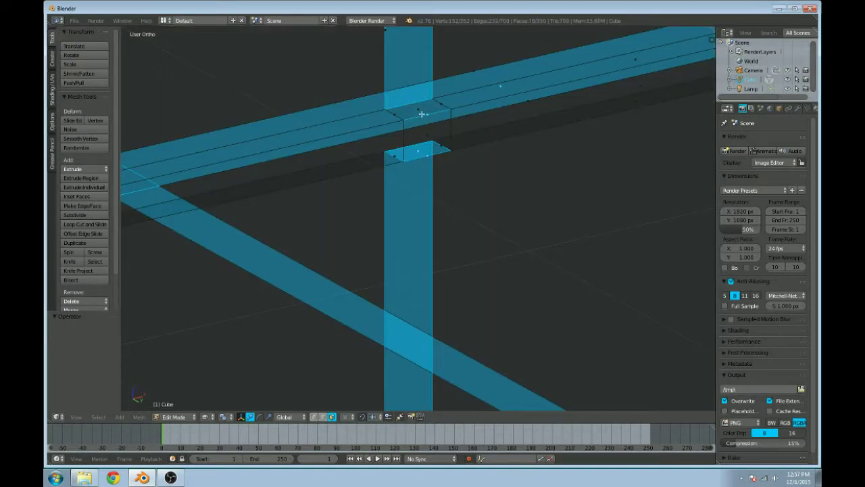
pyautogui.moveTo(424, 117); pyautogui.dragTo(425, 120, button='middle')
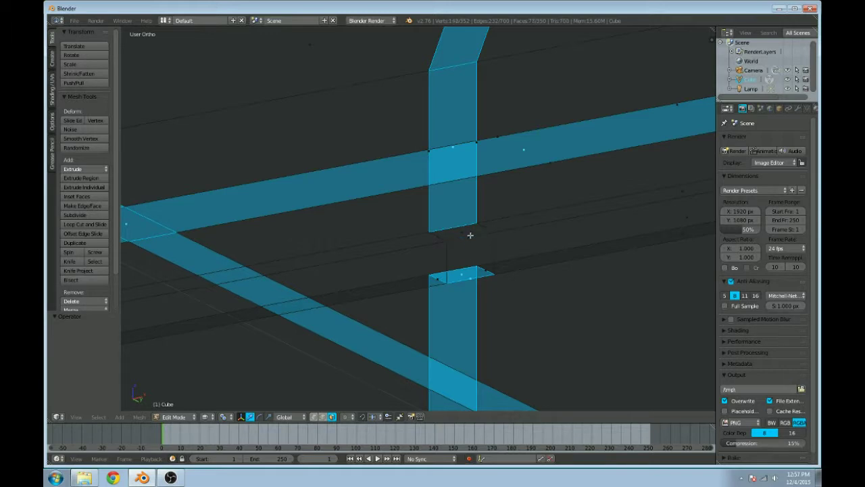
# Step: Deselect the same crosswise strip's remaining lower groove-wall faces
pyautogui.scroll(-6, 469, 233)
pyautogui.moveTo(483, 283); pyautogui.dragTo(355, 378, button='middle')
pyautogui.scroll(6, 423, 331)
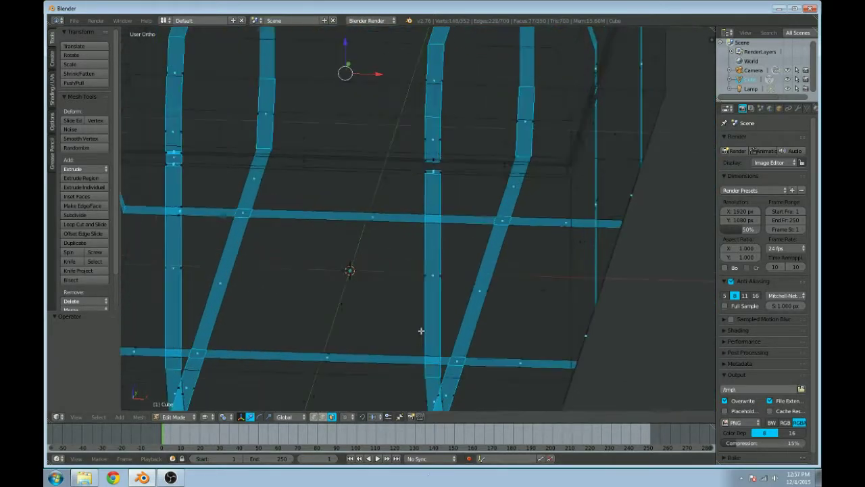
pyautogui.scroll(5, 366, 239)
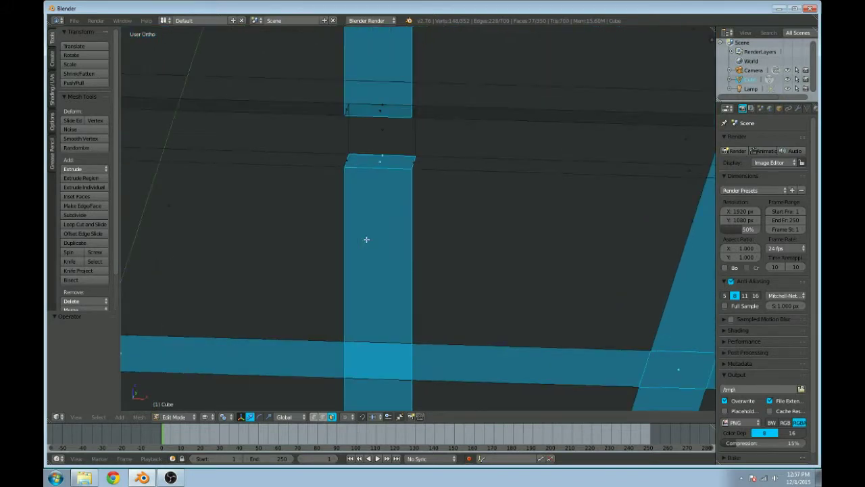
pyautogui.keyDown('shift'); pyautogui.rightClick(371, 165); pyautogui.keyUp('shift')
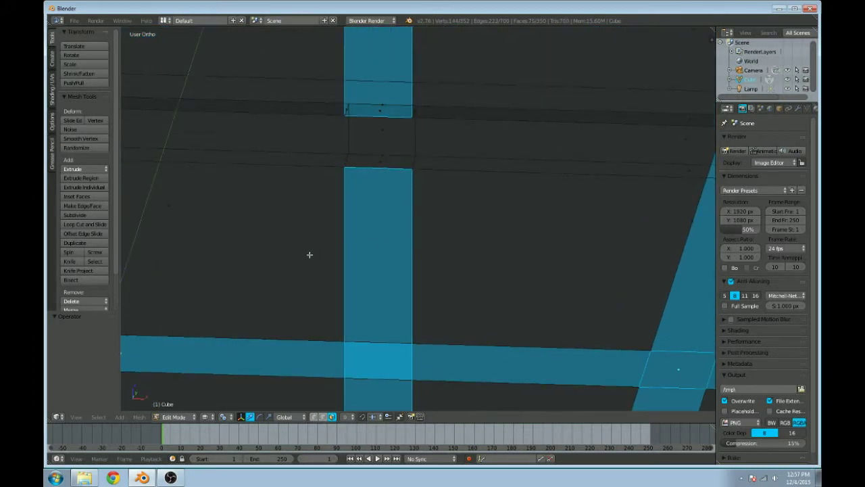
# Step: Deselect the neighbouring crosswise strip's inner groove face and lower groove-wall faces on the same long side
pyautogui.keyDown('shift'); pyautogui.moveTo(310, 254); pyautogui.dragTo(536, 340, button='middle'); pyautogui.keyUp('shift')
pyautogui.scroll(-3, 324, 302)
pyautogui.keyDown('shift'); pyautogui.moveTo(324, 301); pyautogui.dragTo(502, 311, button='middle'); pyautogui.keyUp('shift')
pyautogui.scroll(-2, 412, 291)
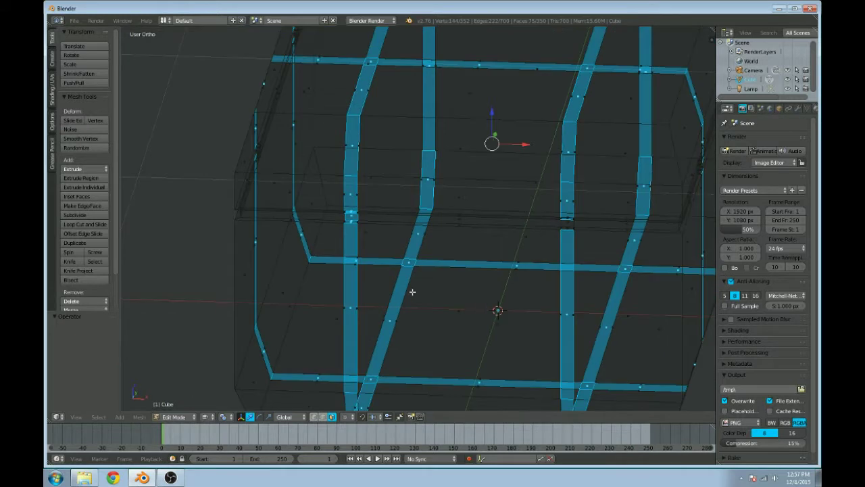
pyautogui.scroll(6, 412, 292)
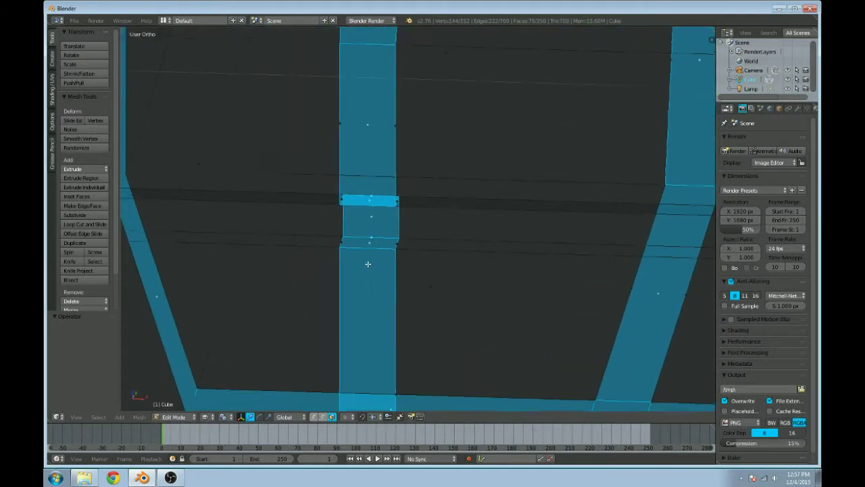
pyautogui.keyDown('shift'); pyautogui.moveTo(368, 264); pyautogui.dragTo(382, 269, button='middle'); pyautogui.keyUp('shift')
pyautogui.keyDown('shift'); pyautogui.rightClick(383, 246); pyautogui.keyUp('shift')
pyautogui.keyDown('shift'); pyautogui.rightClick(388, 229); pyautogui.keyUp('shift')
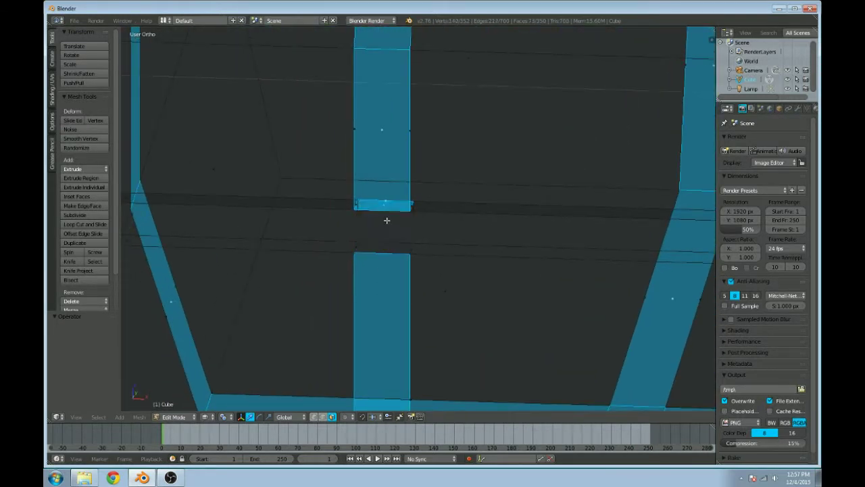
# Step: Deselect the neighbouring crosswise strip's last upper groove-wall faces and check the strip selection around the whole box
pyautogui.scroll(-8, 400, 235)
pyautogui.moveTo(419, 245)
pyautogui.mouseDown(button='middle')
pyautogui.moveTo(394, 191)
pyautogui.moveTo(409, 250)
pyautogui.mouseUp(button='middle')
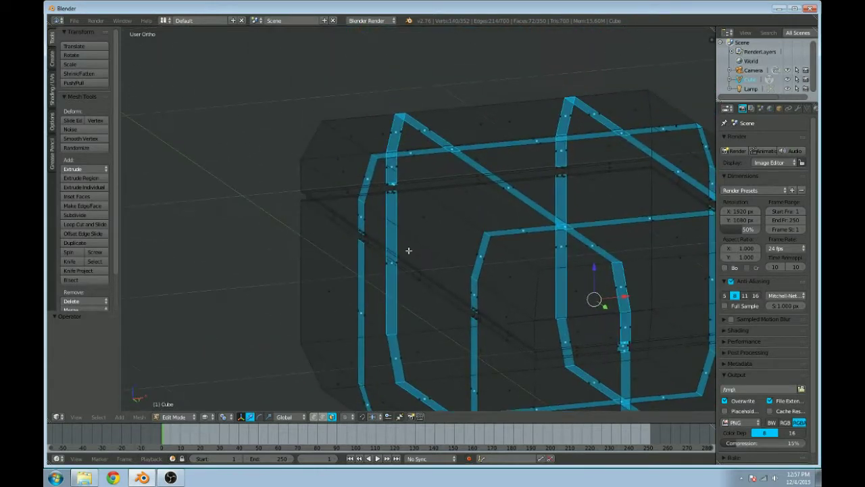
pyautogui.scroll(5, 408, 250)
pyautogui.keyDown('shift'); pyautogui.rightClick(343, 113); pyautogui.keyUp('shift')
pyautogui.keyDown('shift'); pyautogui.rightClick(344, 115); pyautogui.keyUp('shift')
pyautogui.keyDown('shift'); pyautogui.rightClick(346, 115); pyautogui.keyUp('shift')
pyautogui.scroll(-6, 351, 121)
pyautogui.moveTo(406, 152); pyautogui.dragTo(412, 207, button='middle')
pyautogui.moveTo(469, 229); pyautogui.dragTo(463, 217, button='middle')
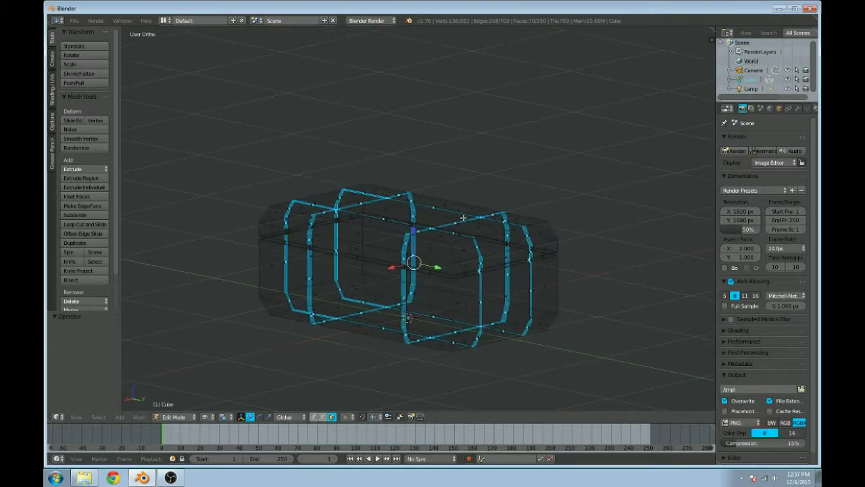
# Step: Return to solid shading, check the box in Object Mode, and clear the face selection back in Edit Mode
pyautogui.press('z')
pyautogui.press('Tab')
pyautogui.moveTo(329, 216); pyautogui.dragTo(427, 233, button='middle')
pyautogui.press('Tab')
pyautogui.press('a')
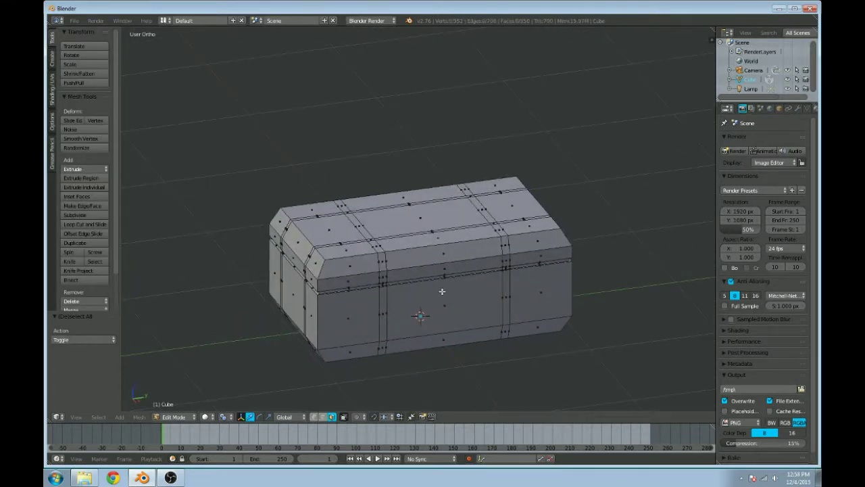
# Step: Add one centred crosswise loop cut around the box, midway between the two crosswise strips
pyautogui.hotkey('ctrl', 'r')
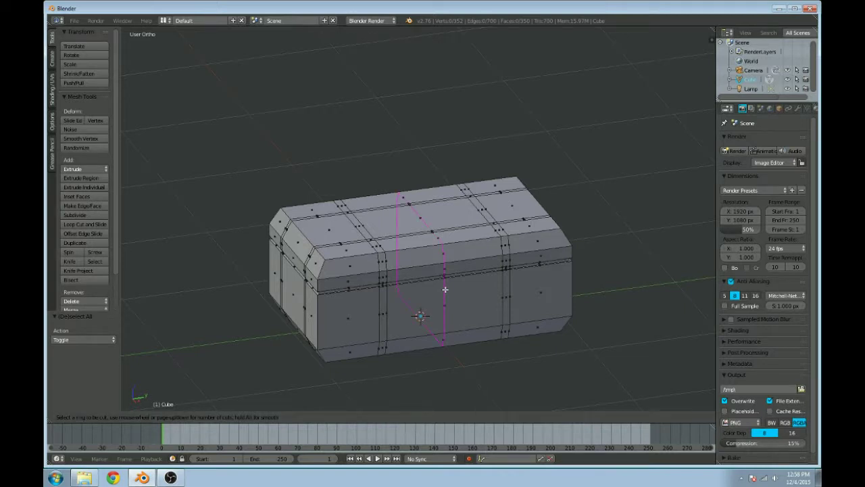
pyautogui.click(446, 288)
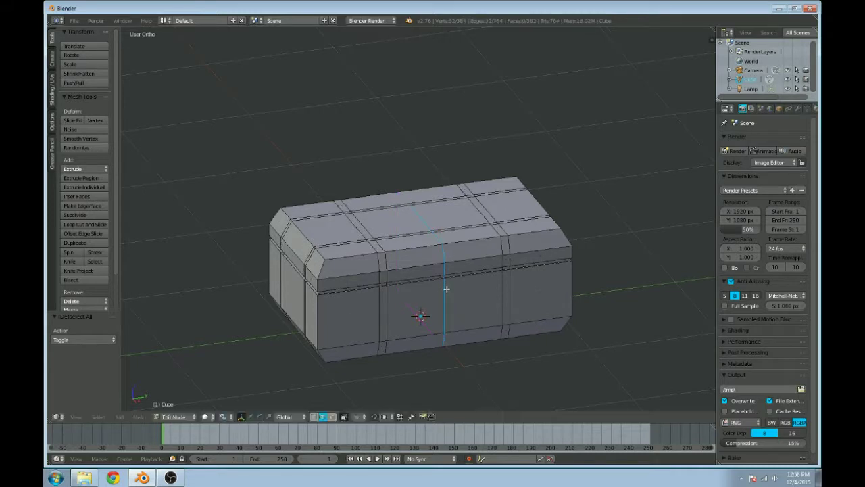
pyautogui.rightClick(446, 289)
pyautogui.moveTo(458, 317); pyautogui.dragTo(401, 209, button='middle')
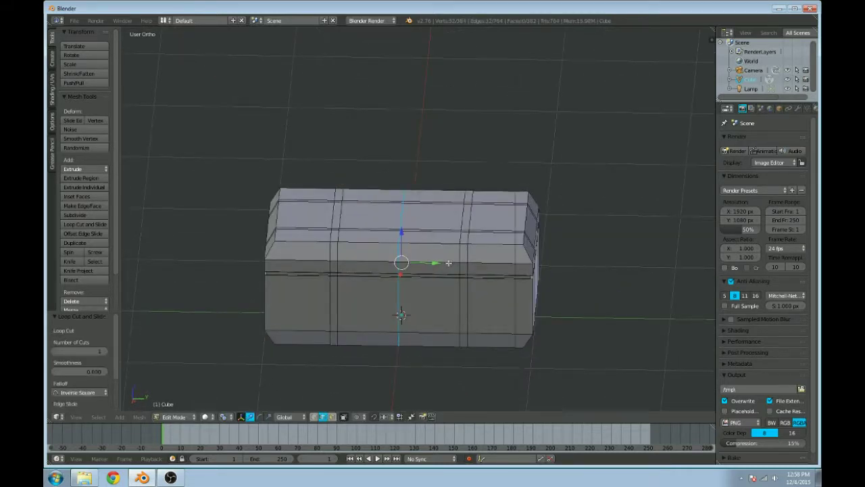
# Step: Delete all vertices of the box's positive-Y half beyond the centre loop and display the object's modifier settings
pyautogui.press('z')
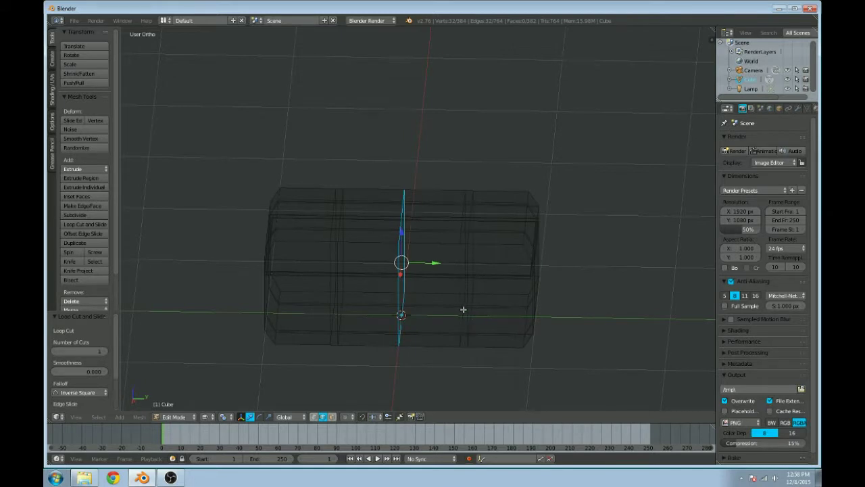
pyautogui.press('a')
pyautogui.press('b')
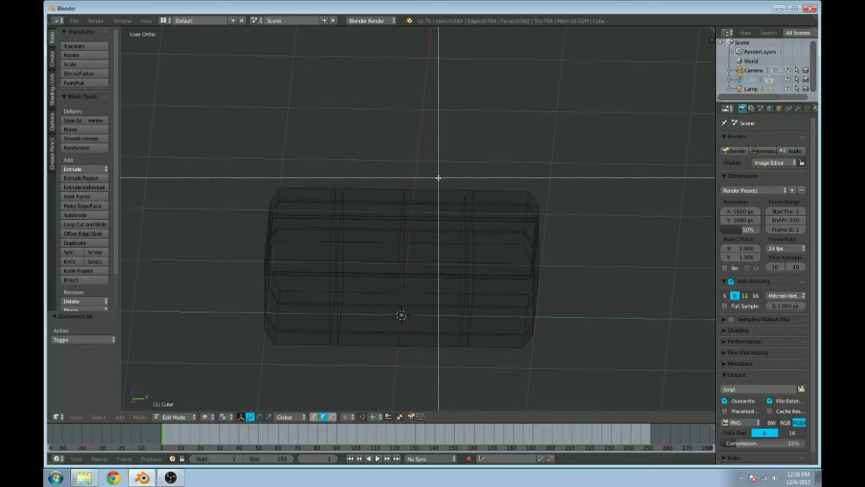
pyautogui.press('Escape')
pyautogui.click(314, 417)
pyautogui.press('b')
pyautogui.moveTo(444, 169); pyautogui.dragTo(565, 369)
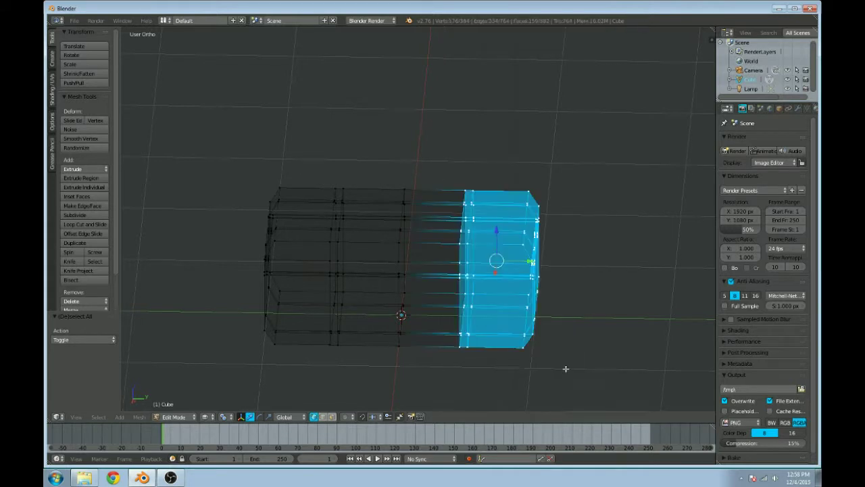
pyautogui.press('x')
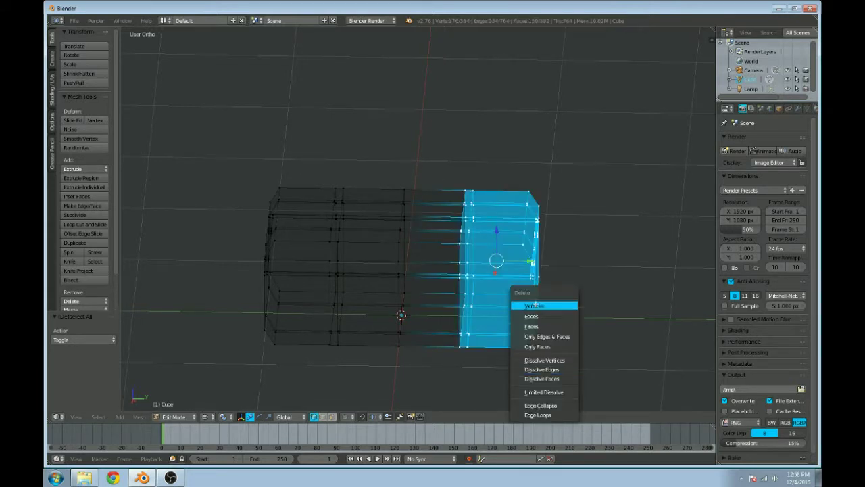
pyautogui.click(535, 303)
pyautogui.moveTo(371, 279)
pyautogui.mouseDown(button='middle')
pyautogui.moveTo(409, 283)
pyautogui.moveTo(511, 261)
pyautogui.mouseUp(button='middle')
pyautogui.press('z')
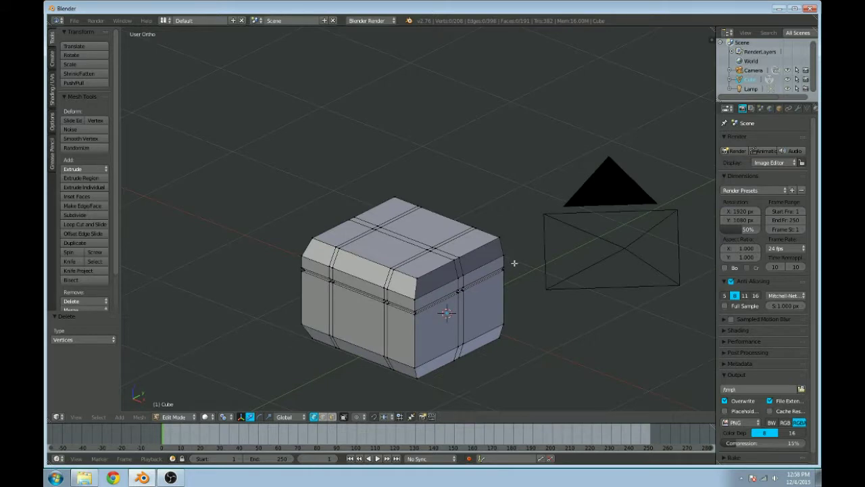
pyautogui.click(798, 109)
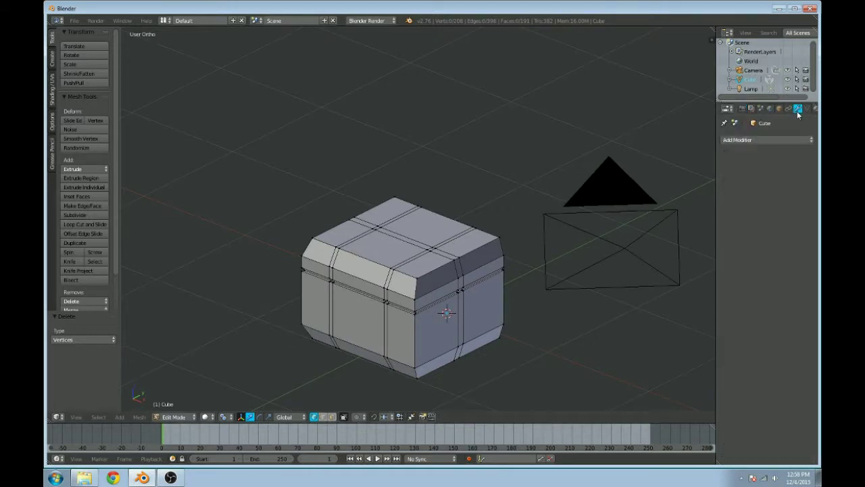
pyautogui.moveTo(342, 280); pyautogui.dragTo(363, 278, button='middle')
pyautogui.press('x')
pyautogui.moveTo(499, 203); pyautogui.dragTo(483, 190, button='right')
pyautogui.hotkey('ctrl', 'z')
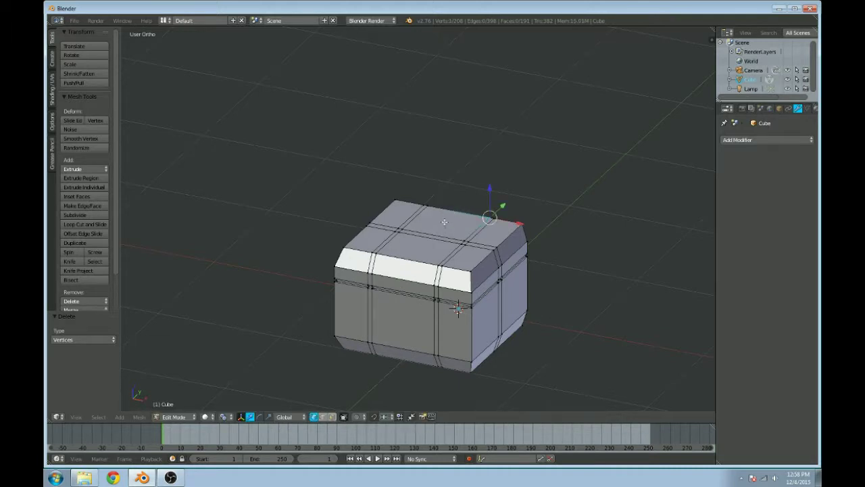
# Step: Add one centred lengthwise loop cut around the remaining half box, midway between the two lengthwise strips
pyautogui.hotkey('ctrl', 'r')
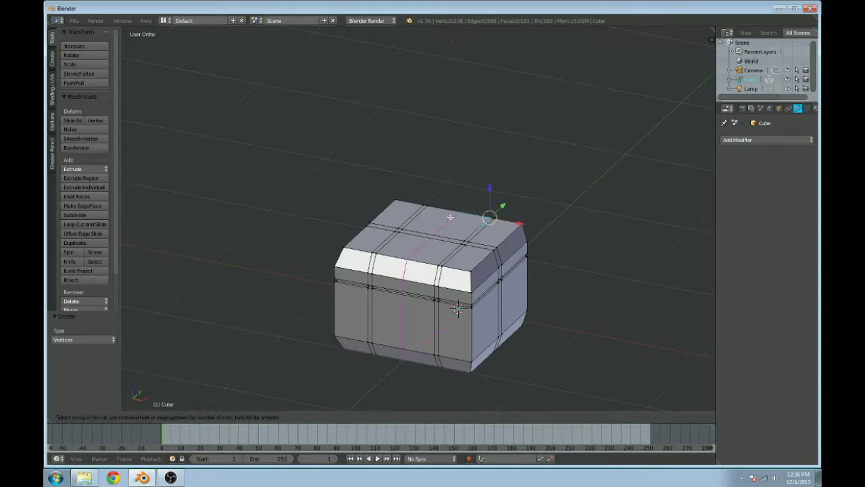
pyautogui.click(447, 218)
pyautogui.rightClick(406, 304)
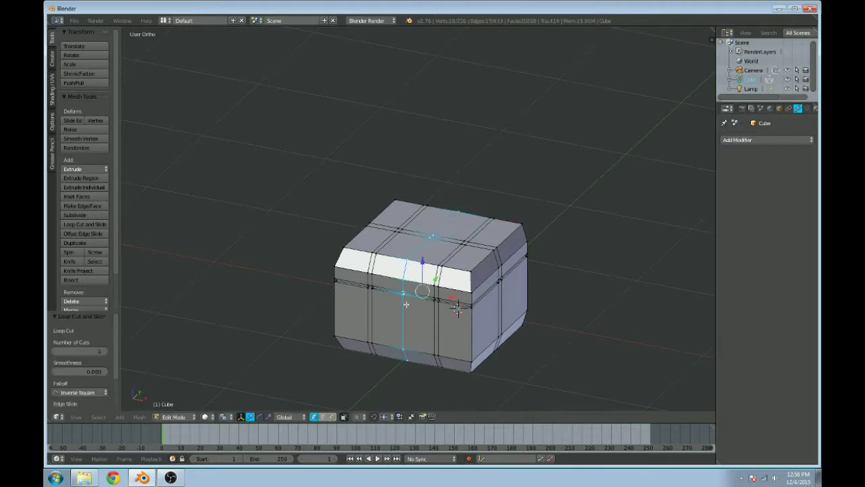
pyautogui.moveTo(399, 314); pyautogui.dragTo(422, 305, button='middle')
# Step: Delete all vertices of the negative-X half beyond the new loop, leaving a quarter of the box in solid shading
pyautogui.press('z')
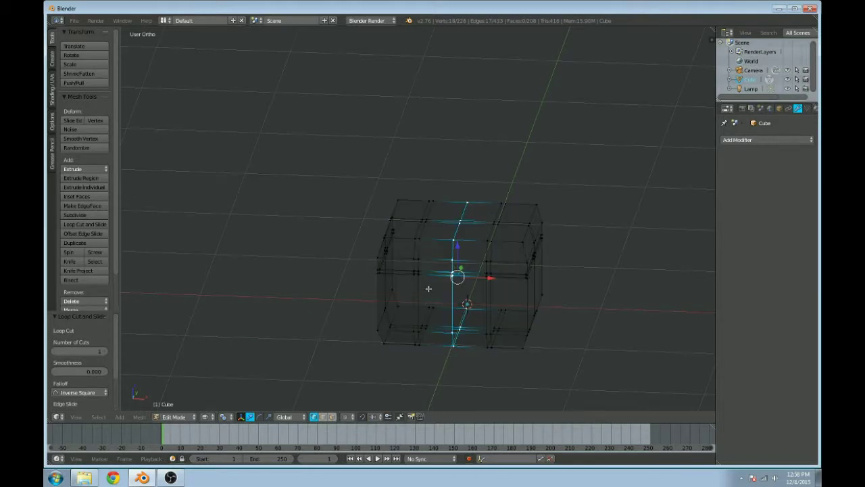
pyautogui.moveTo(339, 229); pyautogui.dragTo(384, 231, button='middle')
pyautogui.press('a')
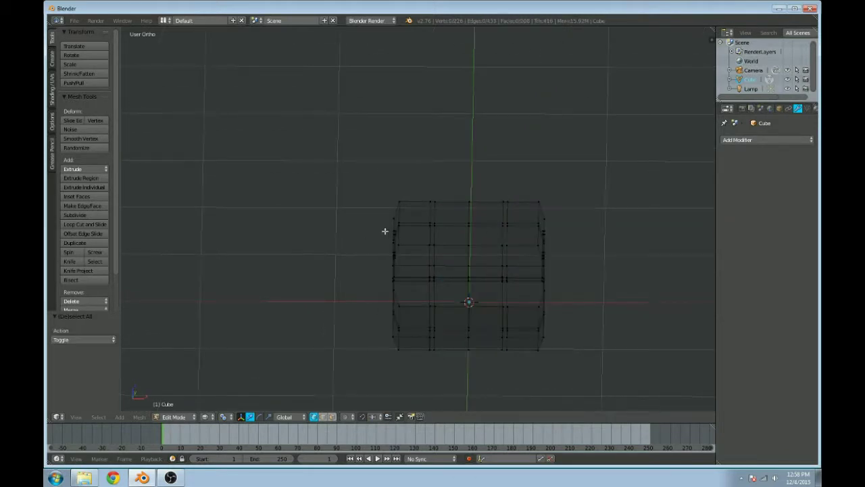
pyautogui.press('b')
pyautogui.moveTo(378, 167); pyautogui.dragTo(453, 352)
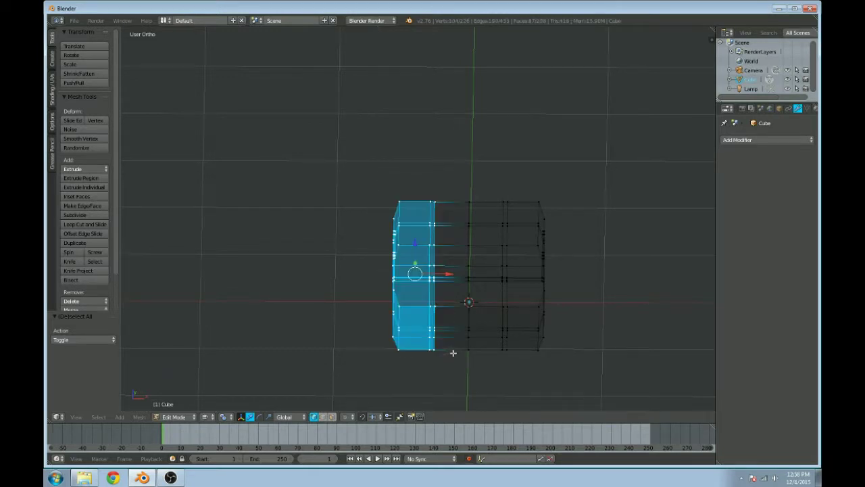
pyautogui.press('x')
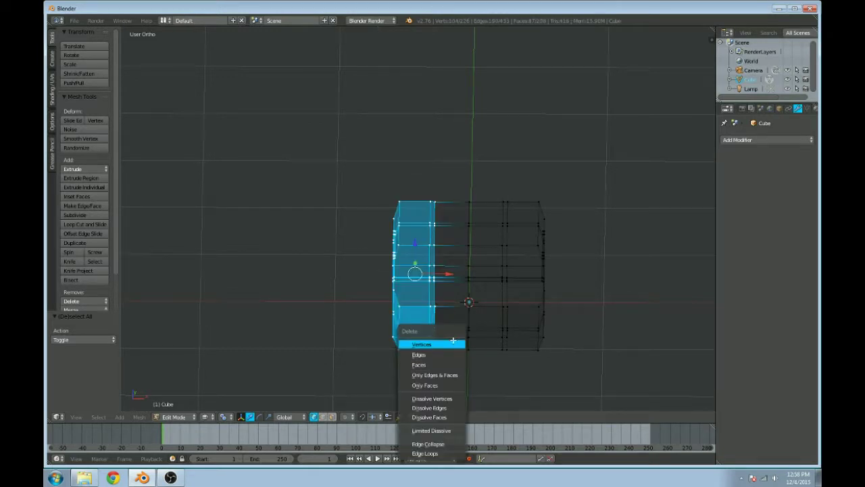
pyautogui.click(453, 344)
pyautogui.press('z')
pyautogui.moveTo(556, 250); pyautogui.dragTo(496, 248, button='middle')
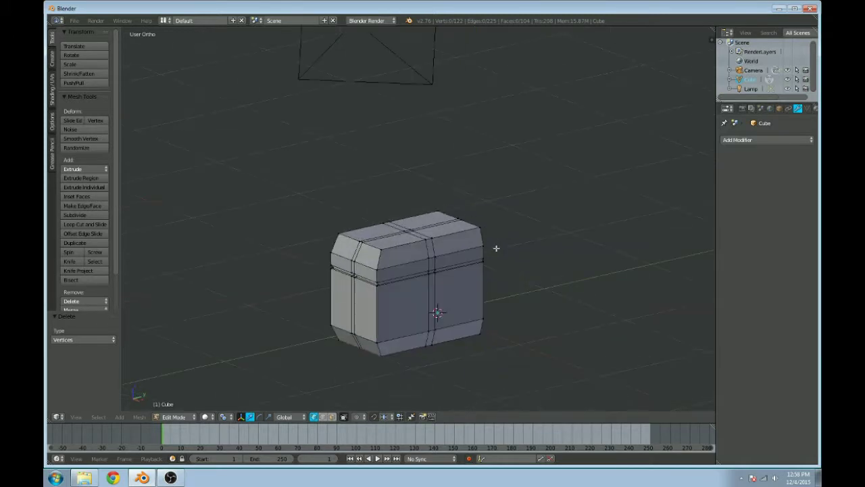
# Step: Add a Mirror modifier to the quarter box with both the X and Y axes enabled
pyautogui.click(794, 140)
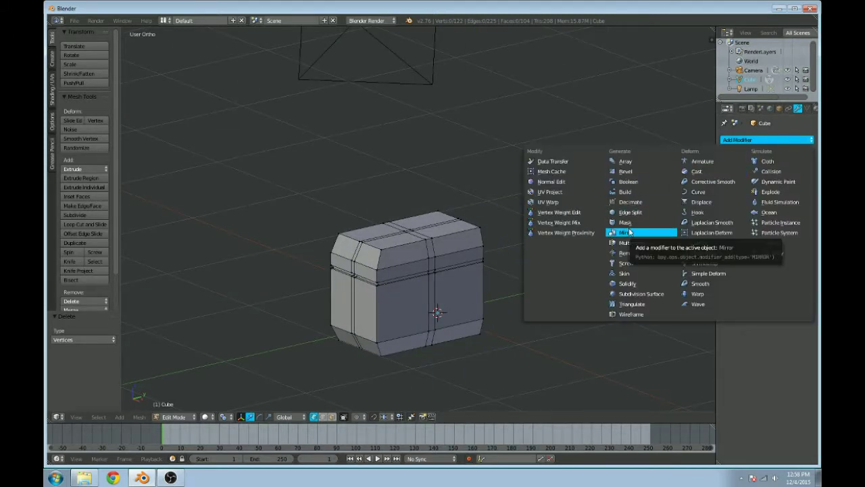
pyautogui.click(627, 233)
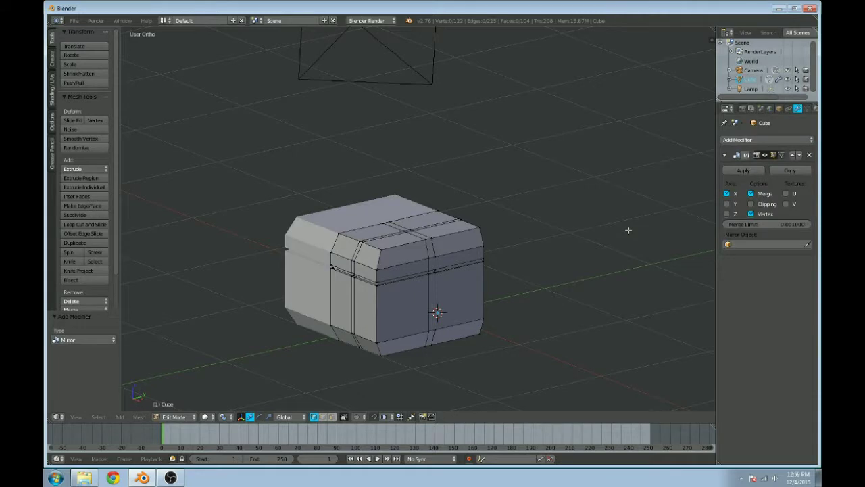
pyautogui.click(727, 203)
pyautogui.moveTo(583, 240)
pyautogui.mouseDown(button='middle')
pyautogui.moveTo(578, 253)
pyautogui.moveTo(583, 242)
pyautogui.mouseUp(button='middle')
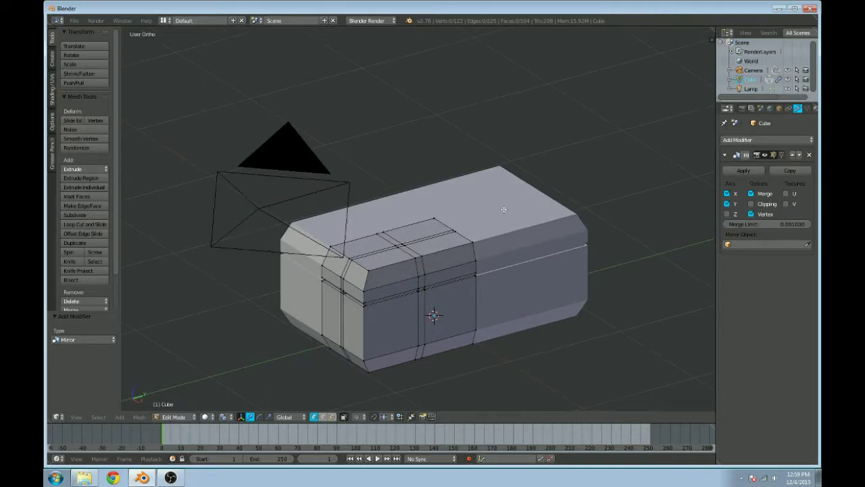
# Step: Select the vertex where the crosswise strip meets the lid's upper long edge
pyautogui.moveTo(510, 250); pyautogui.dragTo(512, 237, button='middle')
pyautogui.rightClick(415, 242)
pyautogui.scroll(5, 417, 241)
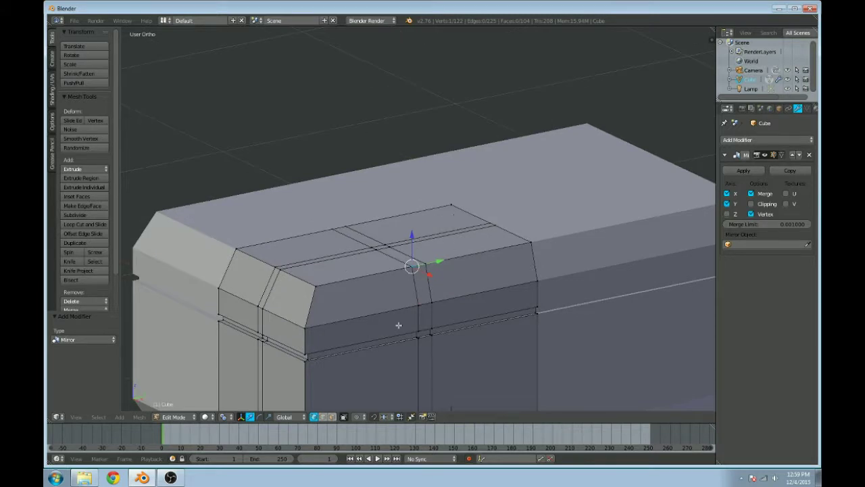
# Step: Switch to face selection and try moving the narrow strip face on top of the lid along Z
pyautogui.click(331, 416)
pyautogui.rightClick(393, 253)
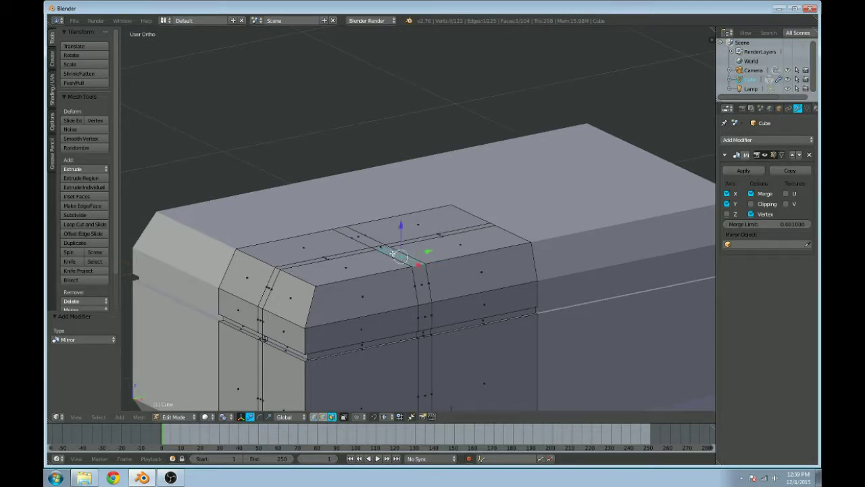
pyautogui.press('g')
pyautogui.press('z')
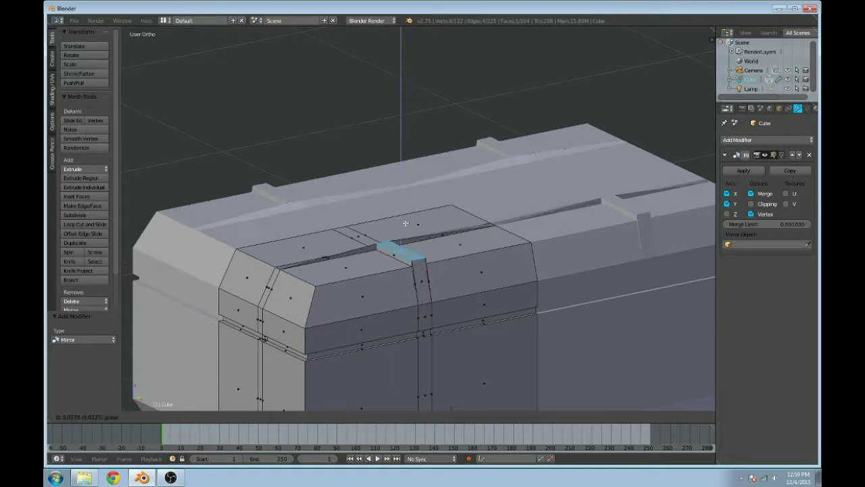
pyautogui.rightClick(401, 216)
pyautogui.moveTo(401, 216)
pyautogui.mouseDown(button='middle')
pyautogui.moveTo(396, 227)
pyautogui.moveTo(402, 214)
pyautogui.mouseUp(button='middle')
pyautogui.scroll(4, 398, 236)
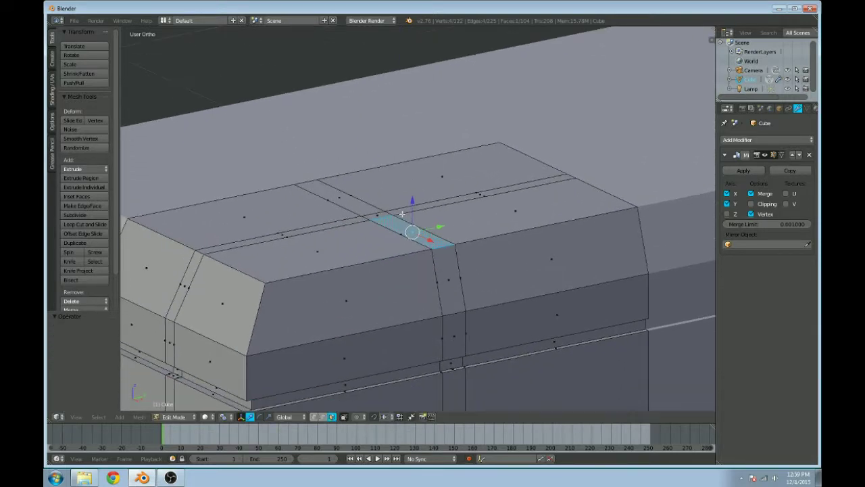
# Step: Select the crossing strip faces on the lid's top together with the strip faces running down the lid's side
pyautogui.rightClick(384, 216)
pyautogui.press('a')
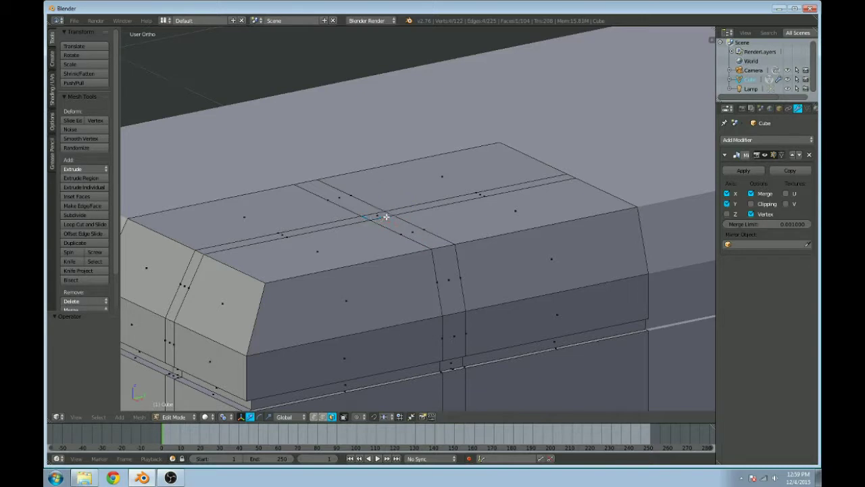
pyautogui.rightClick(401, 225)
pyautogui.keyDown('shift'); pyautogui.rightClick(446, 274); pyautogui.keyUp('shift')
pyautogui.keyDown('shift'); pyautogui.rightClick(452, 326); pyautogui.keyUp('shift')
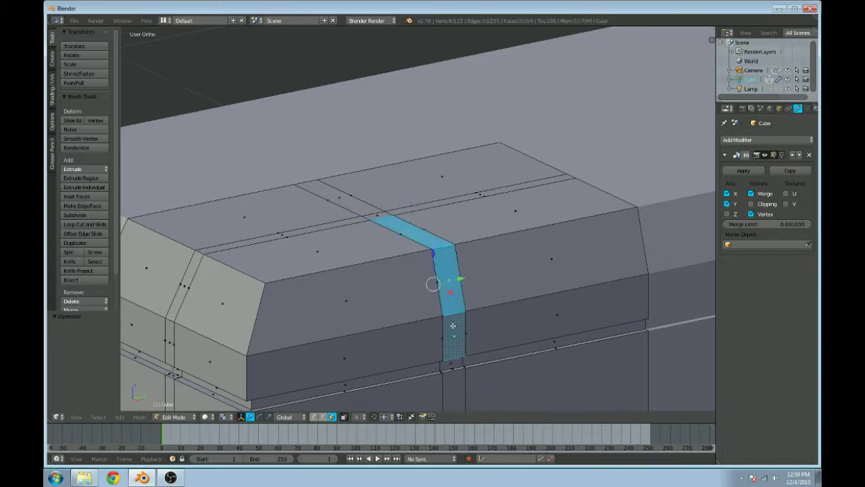
pyautogui.keyDown('shift'); pyautogui.rightClick(378, 215); pyautogui.keyUp('shift')
pyautogui.keyDown('alt'); pyautogui.keyDown('shift'); pyautogui.rightClick(411, 210); pyautogui.keyUp('shift'); pyautogui.keyUp('alt')
pyautogui.keyDown('shift'); pyautogui.rightClick(366, 206); pyautogui.keyUp('shift')
pyautogui.keyDown('alt'); pyautogui.keyDown('shift'); pyautogui.rightClick(339, 221); pyautogui.keyUp('shift'); pyautogui.keyUp('alt')
# Step: Add the remaining lid strip faces and the vertical strip faces on both sides of the body to the selection
pyautogui.moveTo(299, 247); pyautogui.dragTo(300, 265, button='middle')
pyautogui.keyDown('shift'); pyautogui.rightClick(407, 241); pyautogui.keyUp('shift')
pyautogui.keyDown('shift'); pyautogui.rightClick(407, 275); pyautogui.keyUp('shift')
pyautogui.keyDown('shift'); pyautogui.moveTo(414, 315); pyautogui.dragTo(353, 206, button='middle'); pyautogui.keyUp('shift')
pyautogui.keyDown('shift'); pyautogui.rightClick(351, 249); pyautogui.keyUp('shift')
pyautogui.keyDown('shift'); pyautogui.moveTo(377, 242); pyautogui.dragTo(274, 213, button='middle'); pyautogui.keyUp('shift')
pyautogui.keyDown('shift'); pyautogui.rightClick(498, 257); pyautogui.keyUp('shift')
pyautogui.scroll(-4, 497, 257)
pyautogui.moveTo(498, 256); pyautogui.dragTo(304, 169, button='middle')
pyautogui.scroll(5, 232, 127)
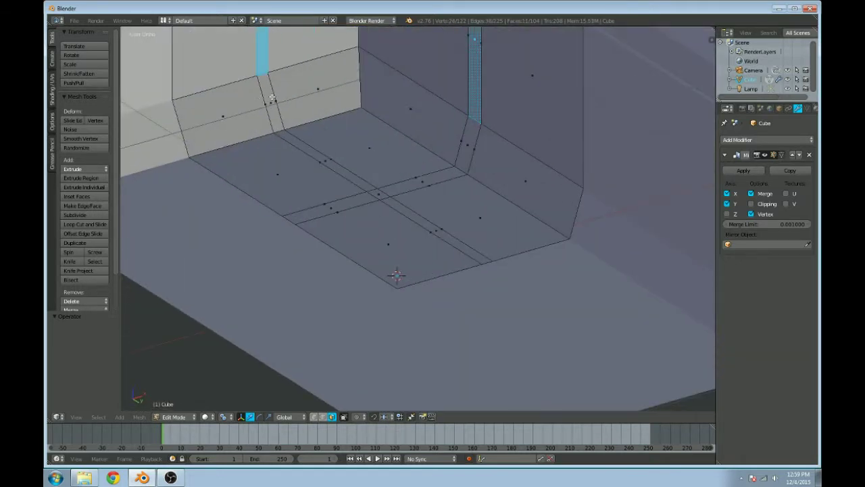
# Step: Add the strip faces on the lower chamfers and the crossing strips on the underside to the selection
pyautogui.keyDown('shift'); pyautogui.rightClick(272, 98); pyautogui.keyUp('shift')
pyautogui.keyDown('shift'); pyautogui.rightClick(464, 157); pyautogui.keyUp('shift')
pyautogui.keyDown('shift'); pyautogui.rightClick(425, 178); pyautogui.keyUp('shift')
pyautogui.keyDown('shift'); pyautogui.rightClick(372, 190); pyautogui.keyUp('shift')
pyautogui.keyDown('shift'); pyautogui.rightClick(363, 182); pyautogui.keyUp('shift')
pyautogui.keyDown('shift'); pyautogui.rightClick(358, 196); pyautogui.keyUp('shift')
pyautogui.keyDown('shift'); pyautogui.rightClick(405, 204); pyautogui.keyUp('shift')
pyautogui.scroll(-5, 415, 199)
pyautogui.moveTo(415, 199); pyautogui.dragTo(444, 208, button='middle')
pyautogui.scroll(3, 444, 208)
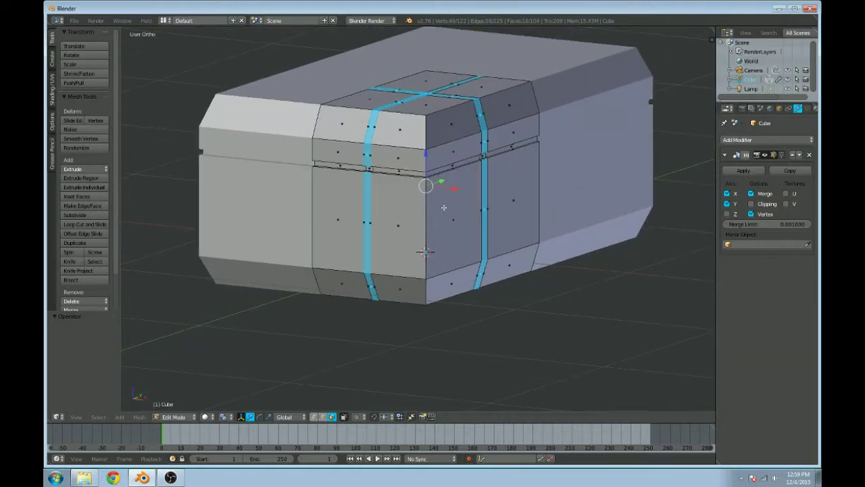
# Step: Try scaling the selected strip faces along Z with the scale manipulator
pyautogui.keyDown('shift'); pyautogui.moveTo(406, 307); pyautogui.dragTo(395, 324, button='middle'); pyautogui.keyUp('shift')
pyautogui.click(269, 417)
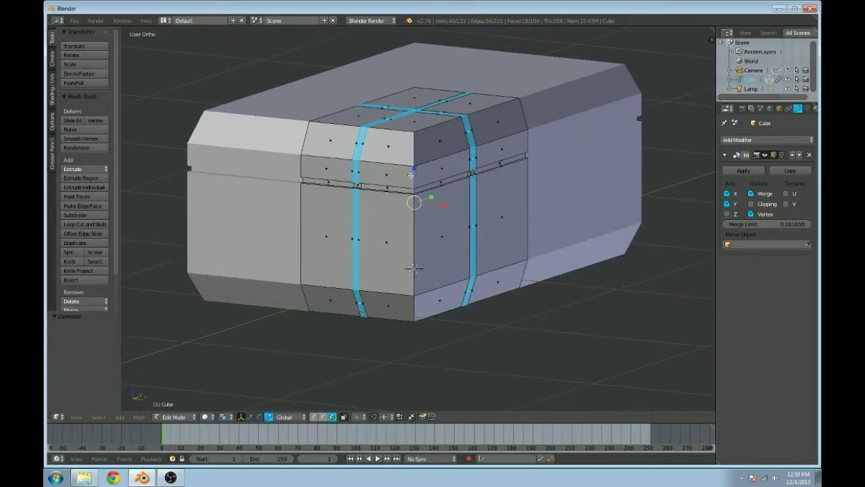
pyautogui.moveTo(415, 170)
pyautogui.mouseDown()
pyautogui.moveTo(411, 154)
pyautogui.moveTo(405, 184)
pyautogui.mouseUp()
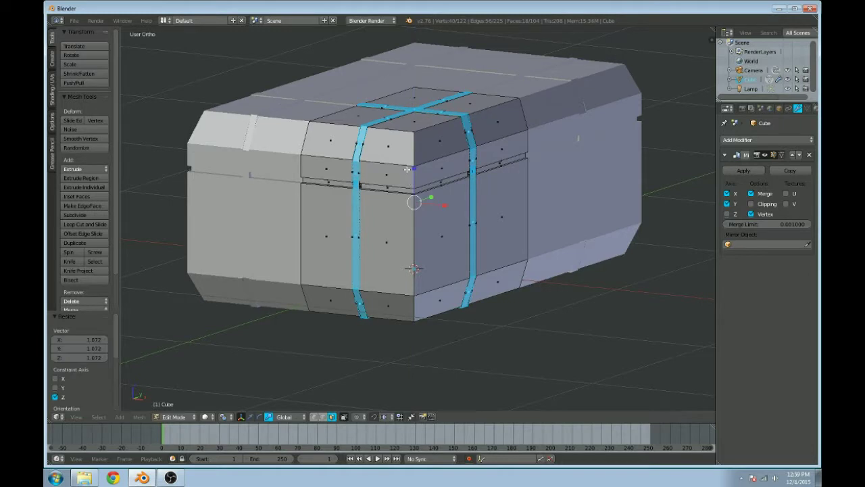
# Step: Set the pivot point to Median Point, try scaling the selected strips by 1.1 along Z, and undo the scaling
pyautogui.click(225, 416)
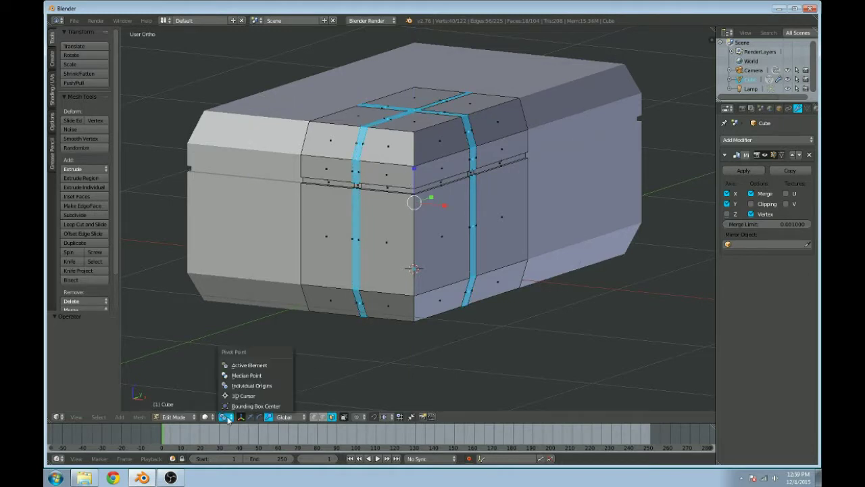
pyautogui.click(250, 375)
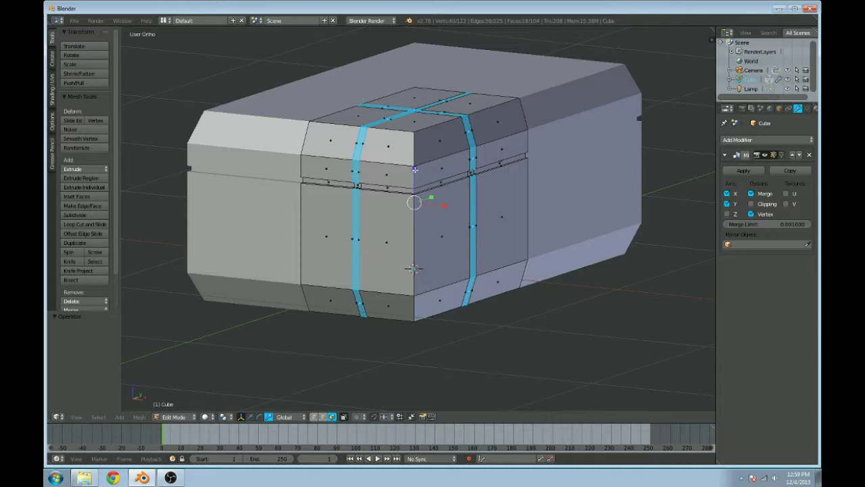
pyautogui.press('s')
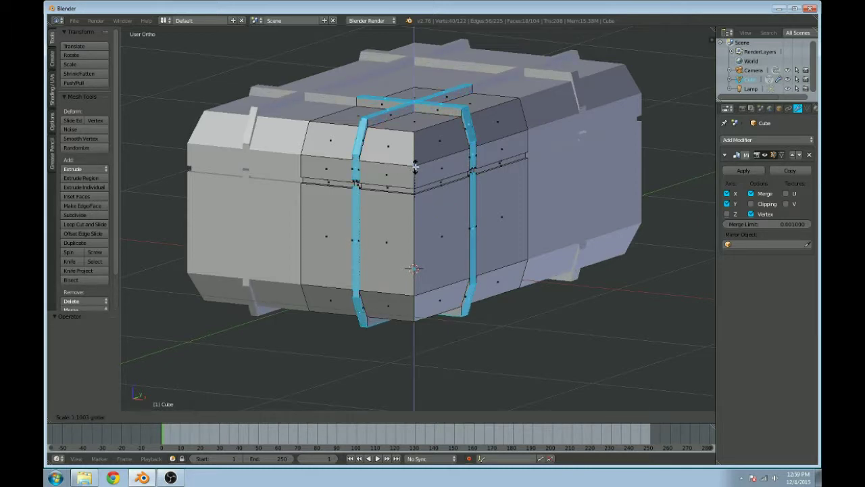
pyautogui.click(415, 166)
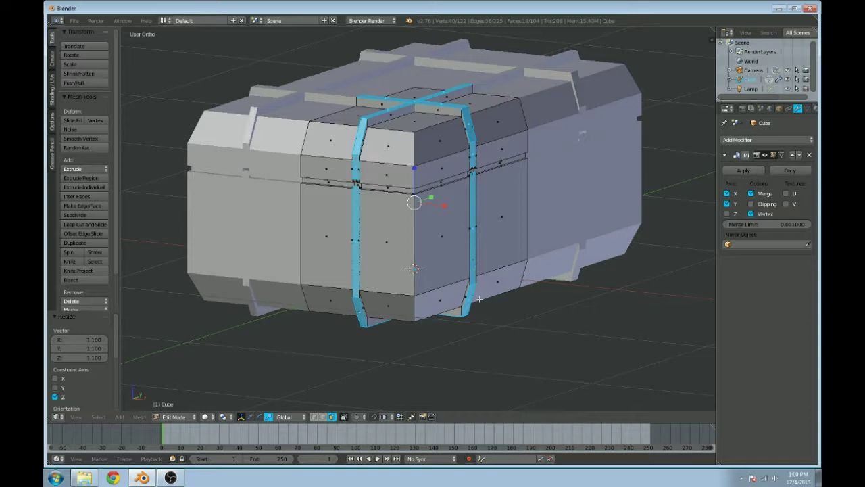
pyautogui.moveTo(391, 297); pyautogui.dragTo(367, 291, button='middle')
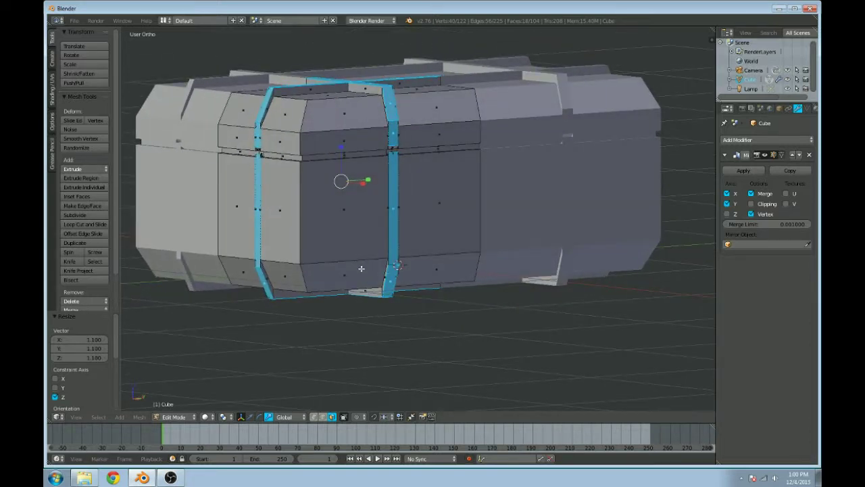
pyautogui.hotkey('ctrl', 'z')
pyautogui.scroll(2, 364, 256)
pyautogui.keyDown('shift'); pyautogui.moveTo(328, 166); pyautogui.dragTo(452, 292, button='middle'); pyautogui.keyUp('shift')
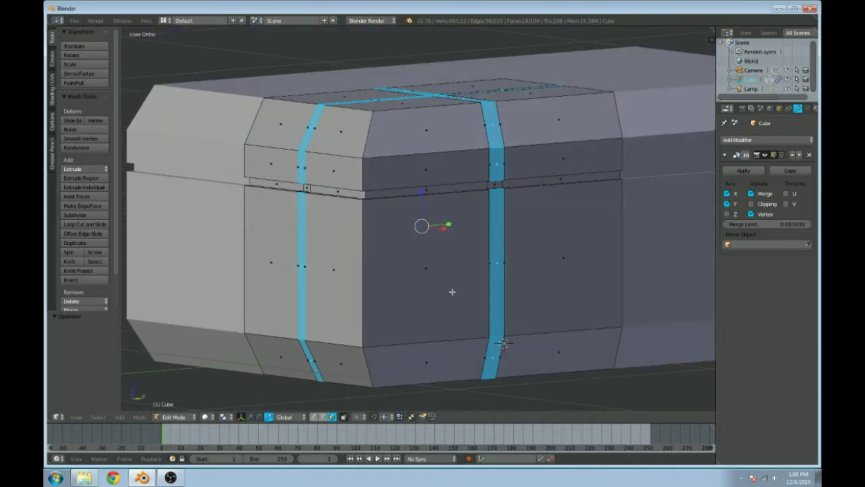
pyautogui.press('s')
pyautogui.press('z')
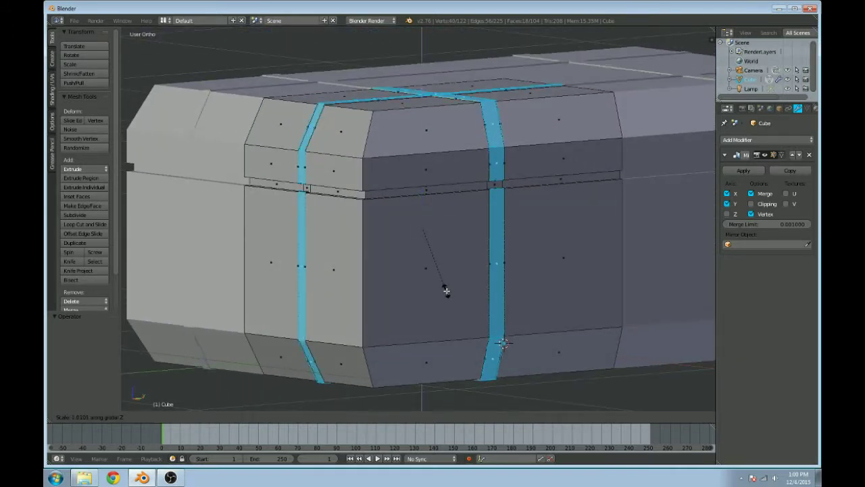
pyautogui.rightClick(450, 296)
pyautogui.keyDown('shift'); pyautogui.moveTo(446, 284); pyautogui.dragTo(463, 251, button='middle'); pyautogui.keyUp('shift')
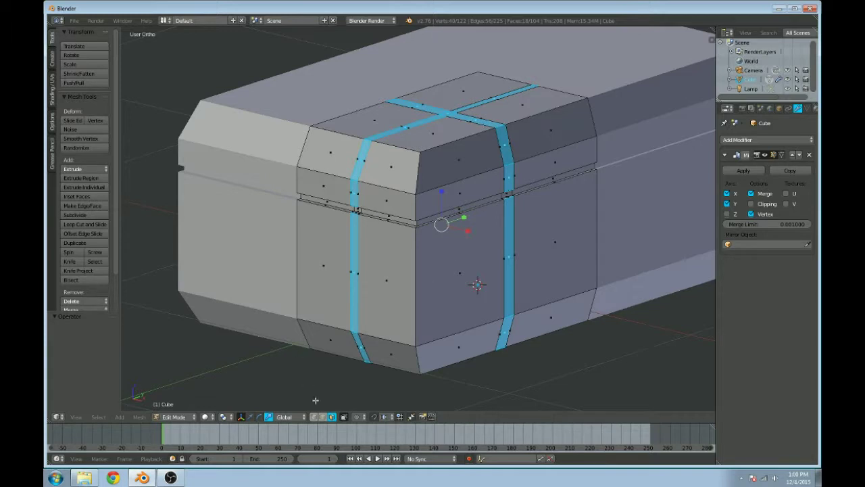
# Step: Try reselecting only the strip faces over one side of the lid, and undo back to the full strip selection
pyautogui.click(250, 416)
pyautogui.rightClick(505, 169)
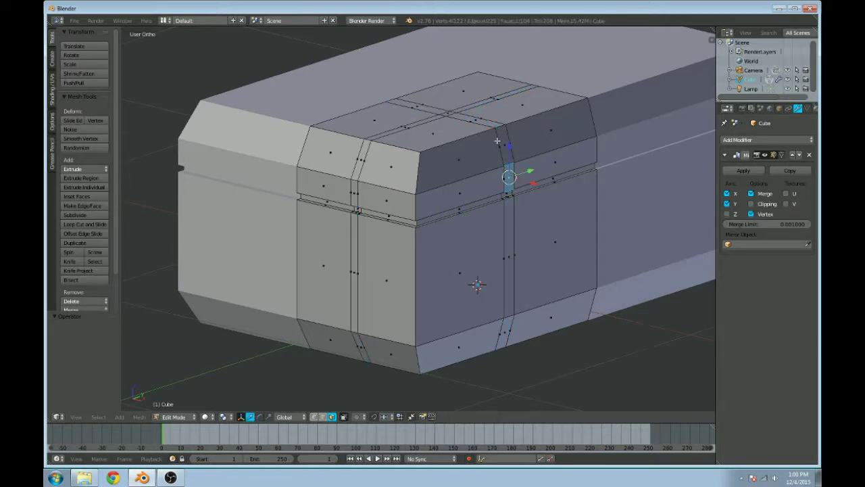
pyautogui.keyDown('shift'); pyautogui.rightClick(506, 141); pyautogui.keyUp('shift')
pyautogui.keyDown('shift'); pyautogui.rightClick(445, 112); pyautogui.keyUp('shift')
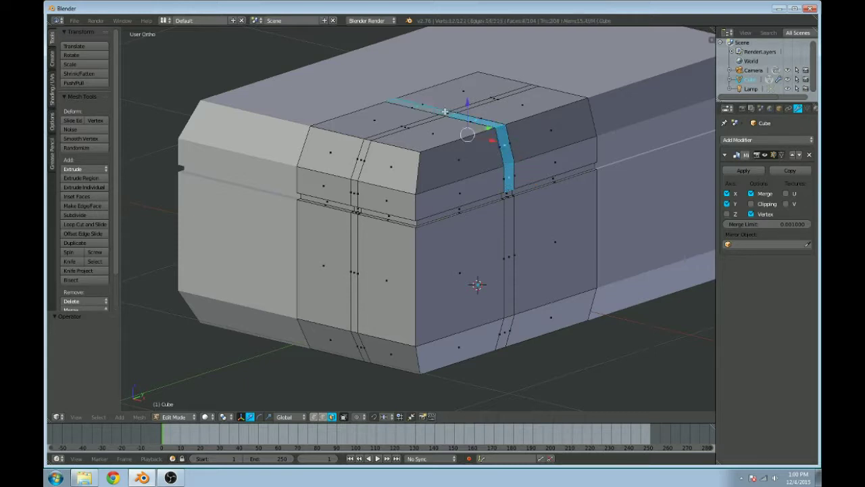
pyautogui.hotkey('ctrl', 'z')
pyautogui.hotkey('ctrl', 'z')
pyautogui.hotkey('ctrl', 'z')
pyautogui.hotkey('ctrl', 'z')
pyautogui.hotkey('ctrl', 'z')
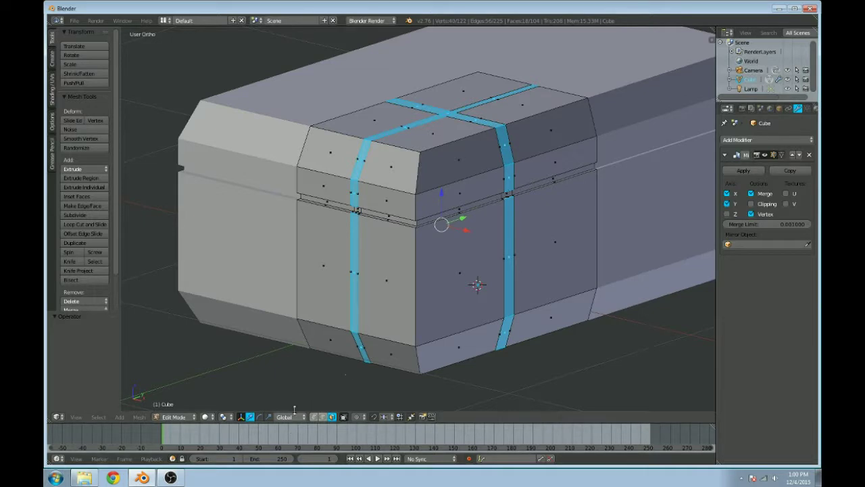
# Step: Switch the manipulator to scale mode for the selected strip faces
pyautogui.click(268, 416)
pyautogui.moveTo(396, 301); pyautogui.dragTo(395, 258, button='middle')
pyautogui.moveTo(421, 208); pyautogui.dragTo(455, 266, button='middle')
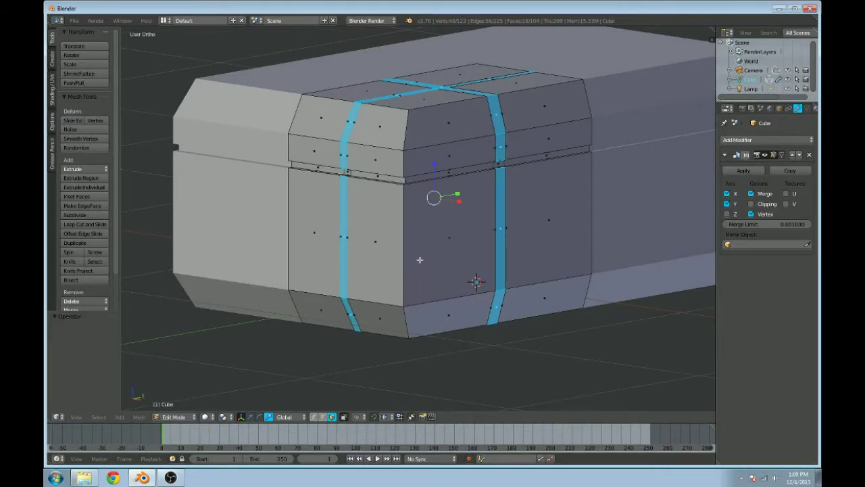
pyautogui.click(434, 165)
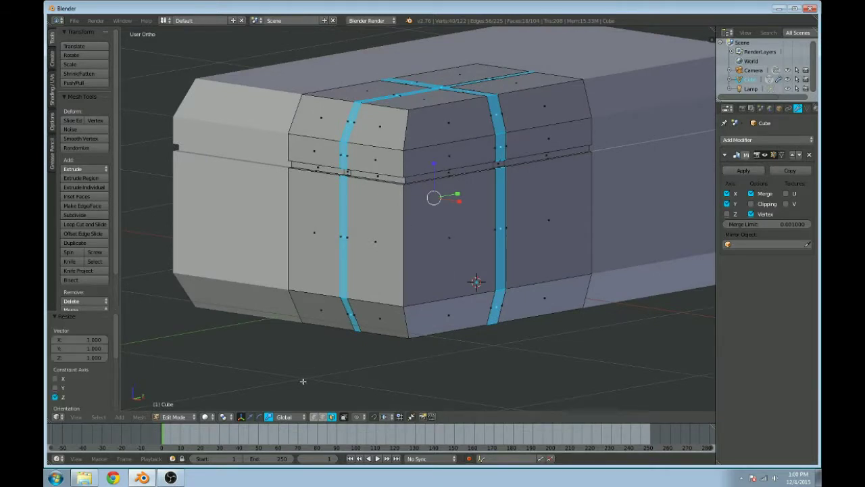
# Step: Set the pivot point to Individual Origins, try scaling the strips along Z, and undo the scaling
pyautogui.click(224, 416)
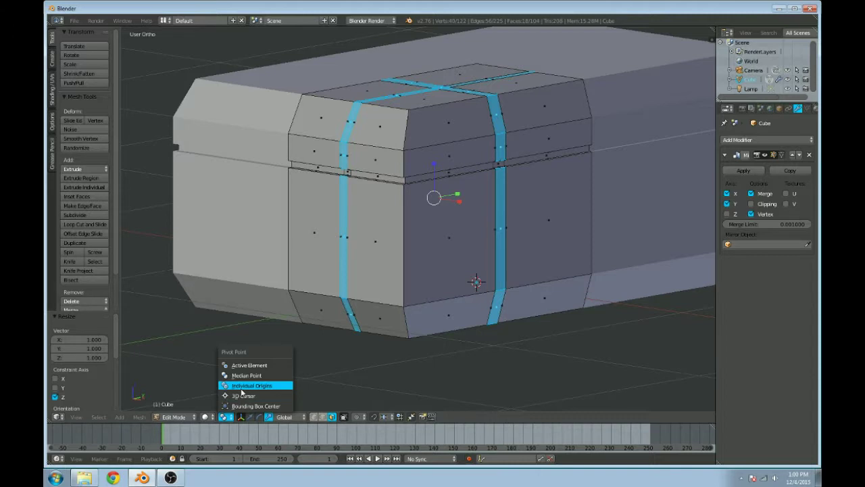
pyautogui.click(238, 396)
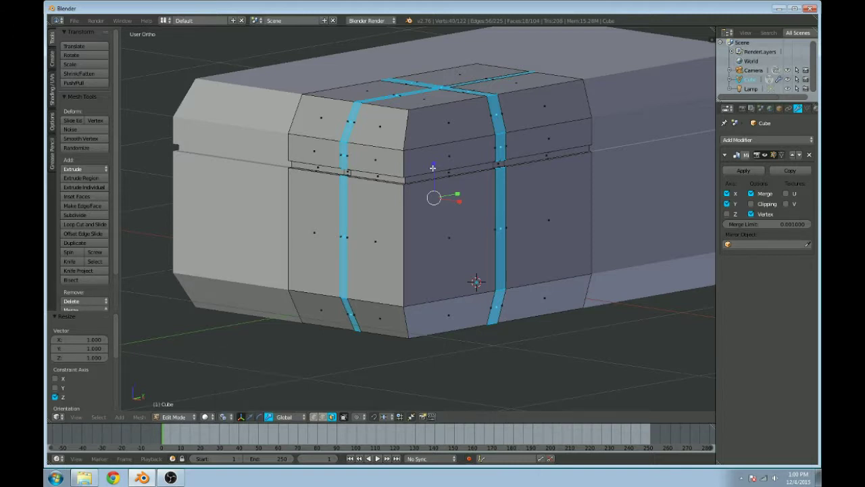
pyautogui.press('s')
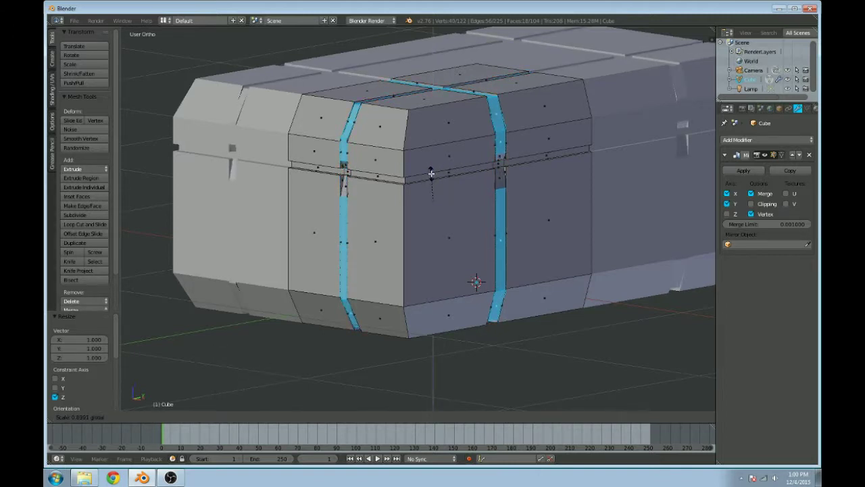
pyautogui.click(431, 173)
pyautogui.hotkey('ctrl', 'z')
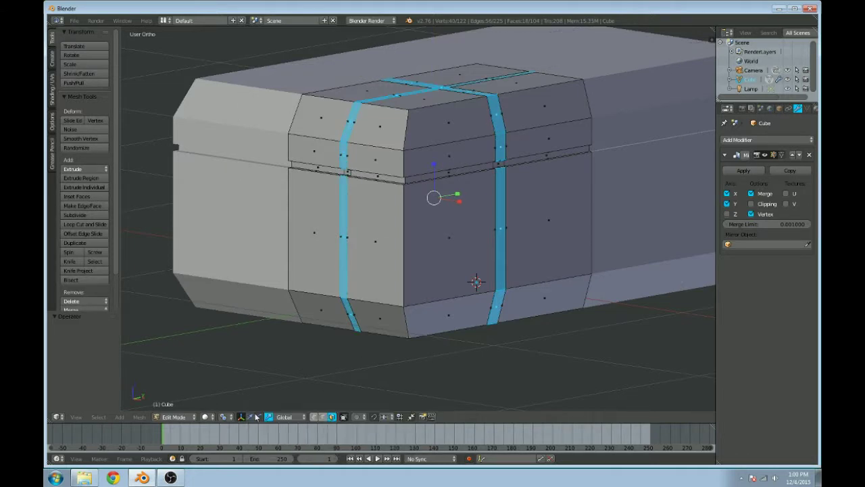
# Step: Return the pivot point to Median Point and try scaling all the selected strips along Z
pyautogui.click(278, 417)
pyautogui.press('s')
pyautogui.press('z')
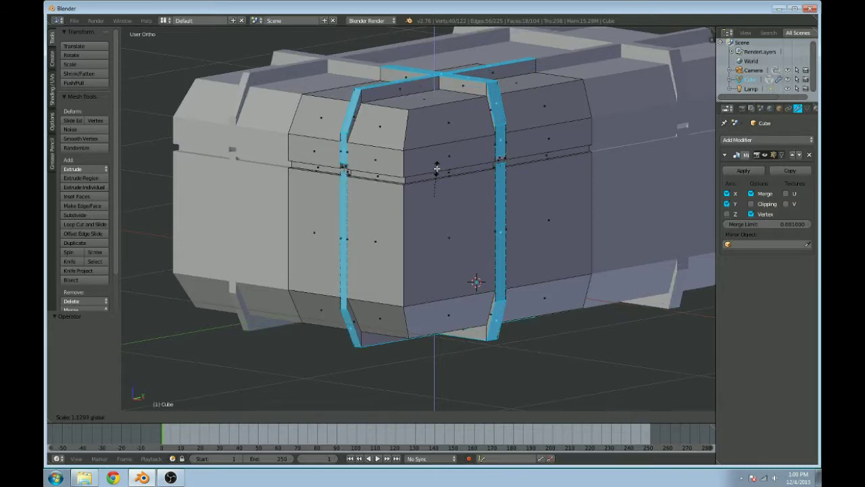
pyautogui.press('Escape')
# Step: Deselect the vertical strip faces on both sides and scale the remaining strip faces by about 1.103 along Z
pyautogui.keyDown('shift'); pyautogui.rightClick(348, 163); pyautogui.keyUp('shift')
pyautogui.keyDown('shift'); pyautogui.rightClick(358, 161); pyautogui.keyUp('shift')
pyautogui.keyDown('shift'); pyautogui.rightClick(343, 157); pyautogui.keyUp('shift')
pyautogui.keyDown('shift'); pyautogui.rightClick(501, 149); pyautogui.keyUp('shift')
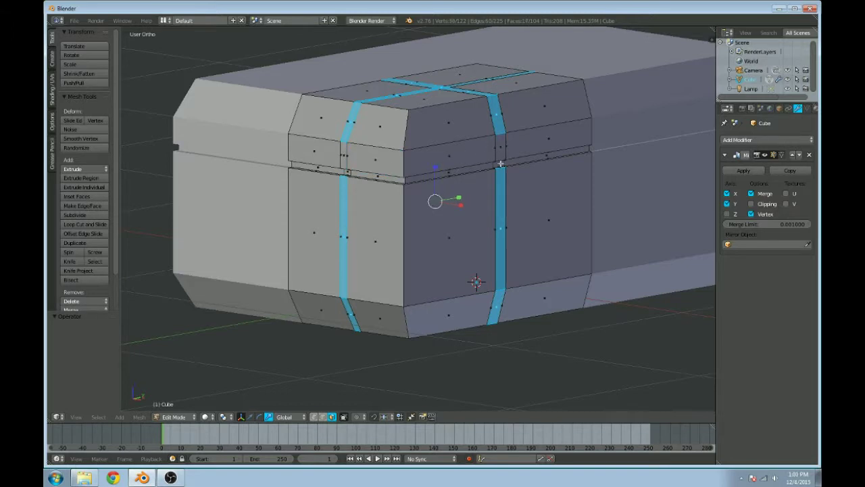
pyautogui.keyDown('shift'); pyautogui.rightClick(501, 206); pyautogui.keyUp('shift')
pyautogui.keyDown('shift'); pyautogui.rightClick(344, 228); pyautogui.keyUp('shift')
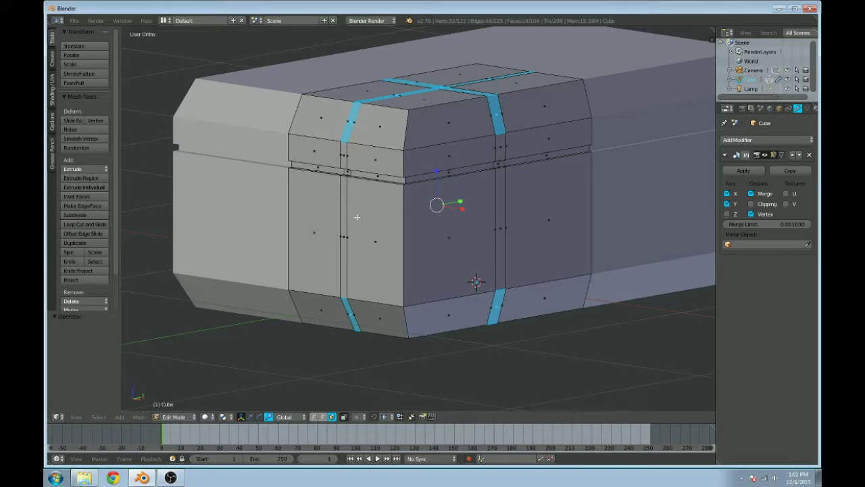
pyautogui.press('s')
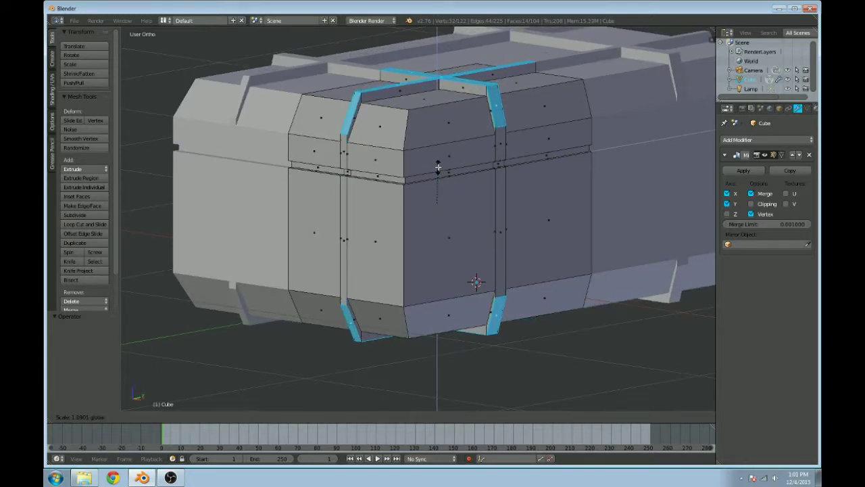
pyautogui.click(437, 166)
# Step: Select the body, lid and chamfer strip faces on the X-facing side and move them outward about 0.04 along X
pyautogui.moveTo(439, 169); pyautogui.dragTo(475, 189, button='middle')
pyautogui.rightClick(544, 221)
pyautogui.keyDown('shift'); pyautogui.rightClick(549, 179); pyautogui.keyUp('shift')
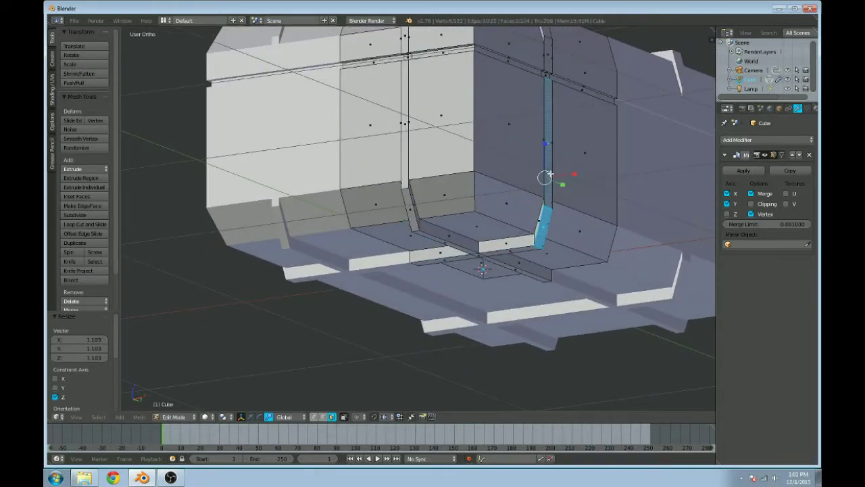
pyautogui.moveTo(535, 115); pyautogui.dragTo(489, 131, button='middle')
pyautogui.keyDown('shift'); pyautogui.rightClick(494, 118); pyautogui.keyUp('shift')
pyautogui.keyDown('shift'); pyautogui.rightClick(487, 91); pyautogui.keyUp('shift')
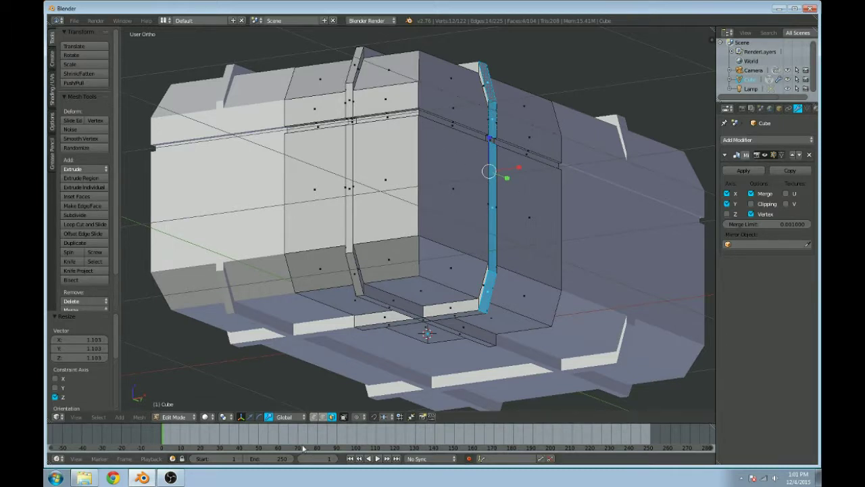
pyautogui.click(251, 417)
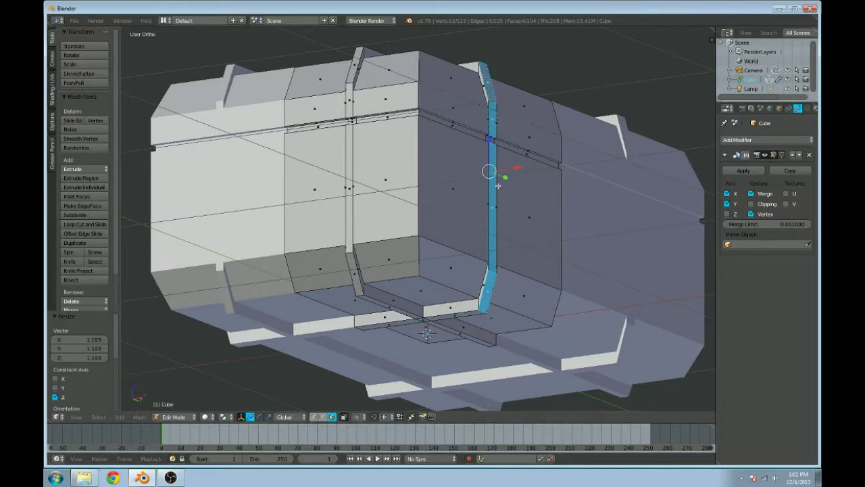
pyautogui.moveTo(518, 167); pyautogui.dragTo(528, 167)
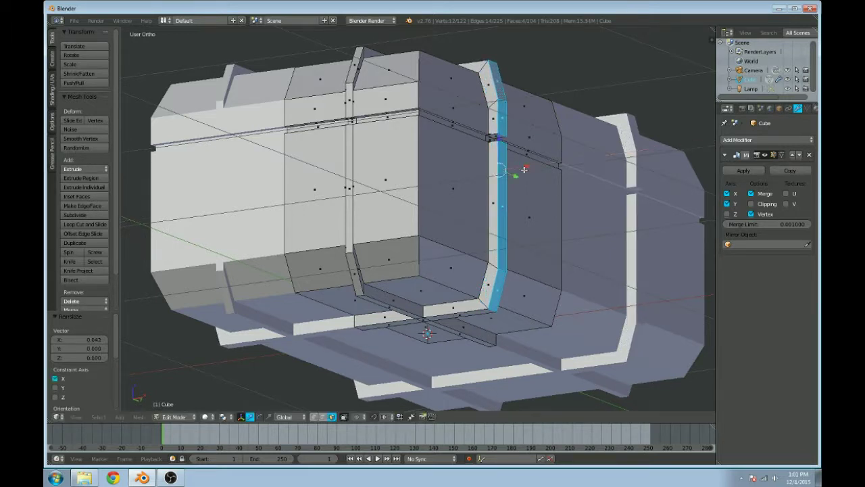
# Step: Select the vertical lid and body strip faces on the Y-facing side and move them slightly outward along Y
pyautogui.click(351, 100)
pyautogui.keyDown('shift'); pyautogui.click(346, 144); pyautogui.keyUp('shift')
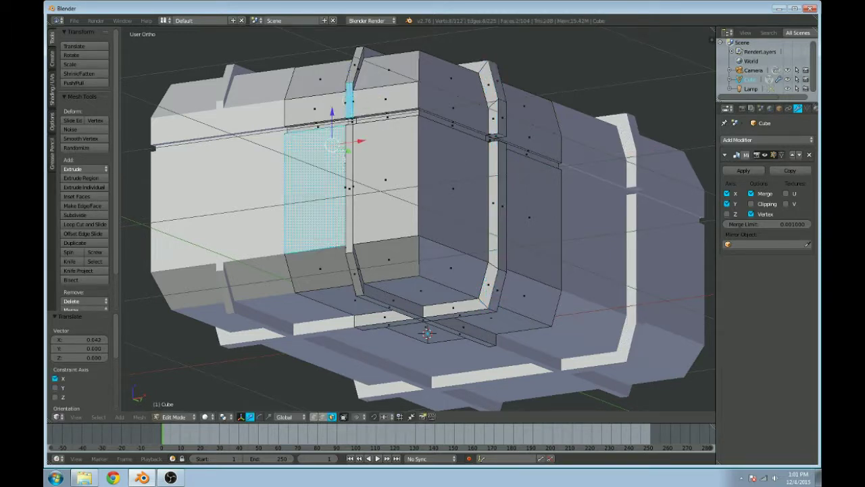
pyautogui.click(350, 169)
pyautogui.moveTo(360, 149); pyautogui.dragTo(359, 150)
pyautogui.moveTo(367, 135); pyautogui.dragTo(473, 220, button='middle')
pyautogui.scroll(-2, 395, 215)
pyautogui.press('Tab')
pyautogui.press('Tab')
pyautogui.scroll(5, 473, 220)
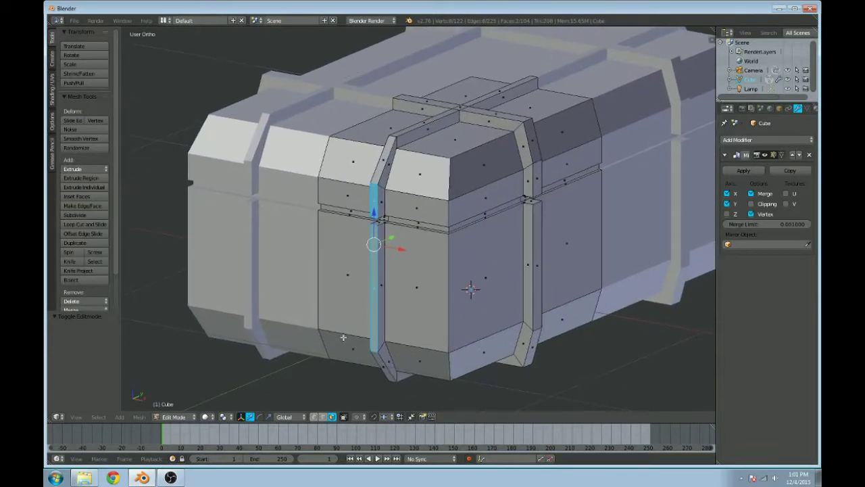
# Step: Select the top face of the Y-facing body strip at the lid groove and nudge it slightly
pyautogui.scroll(5, 389, 288)
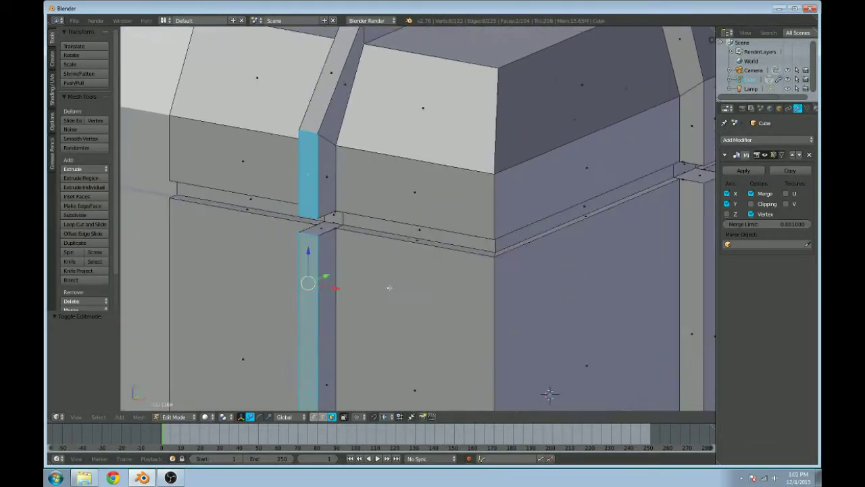
pyautogui.scroll(5, 388, 288)
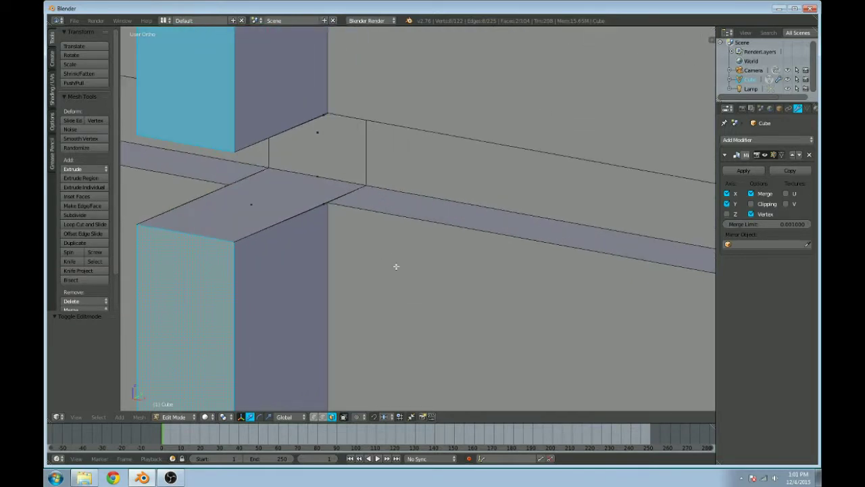
pyautogui.rightClick(333, 194)
pyautogui.rightClick(344, 122)
pyautogui.scroll(-5, 345, 177)
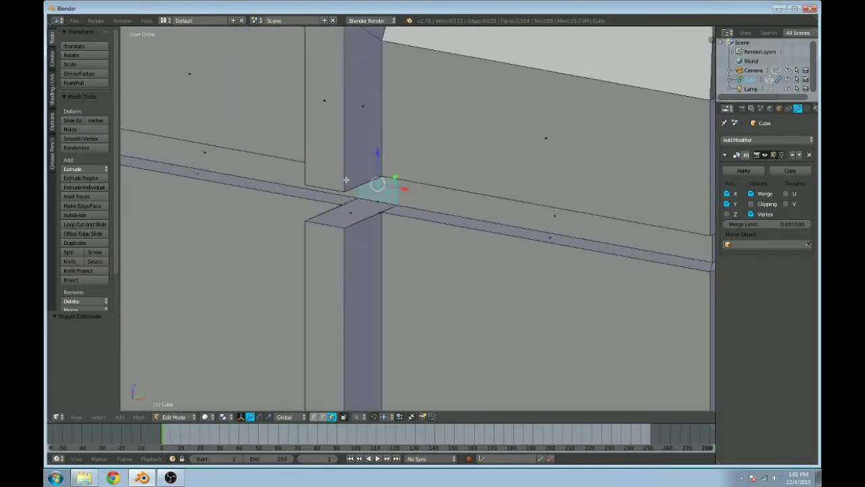
pyautogui.moveTo(394, 285); pyautogui.dragTo(350, 112, button='middle')
pyautogui.scroll(2, 394, 279)
pyautogui.rightClick(337, 301)
pyautogui.keyDown('shift'); pyautogui.moveTo(336, 300); pyautogui.dragTo(339, 236, button='middle'); pyautogui.keyUp('shift')
pyautogui.scroll(3, 339, 236)
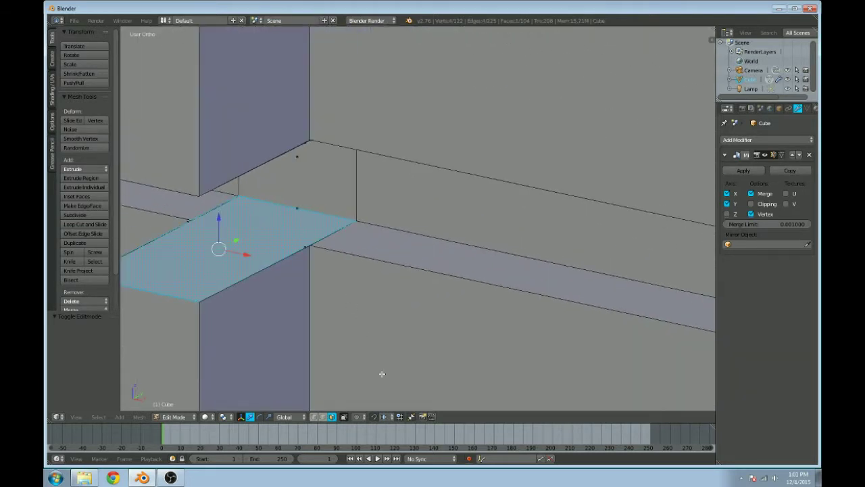
pyautogui.scroll(3, 293, 293)
pyautogui.keyDown('shift'); pyautogui.moveTo(293, 293); pyautogui.dragTo(438, 275, button='middle'); pyautogui.keyUp('shift')
pyautogui.scroll(-3, 325, 240)
pyautogui.moveTo(306, 218); pyautogui.dragTo(318, 205)
pyautogui.scroll(-3, 428, 218)
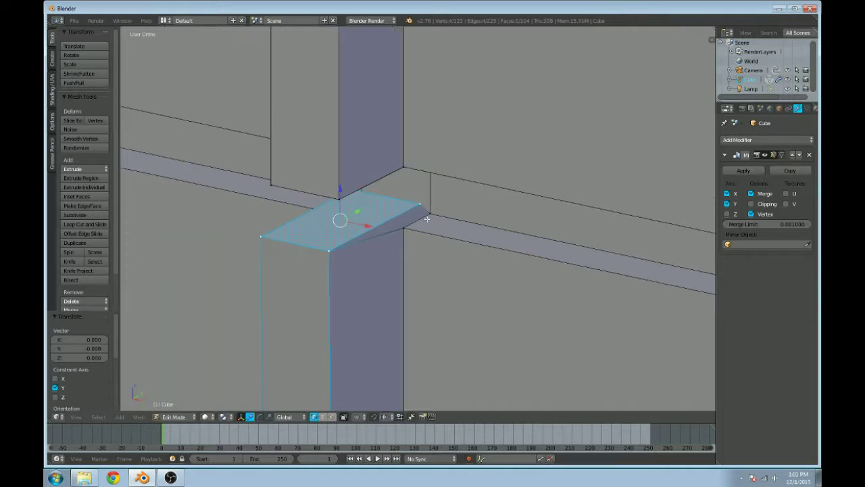
pyautogui.keyDown('shift'); pyautogui.moveTo(427, 219); pyautogui.dragTo(498, 215, button='middle'); pyautogui.keyUp('shift')
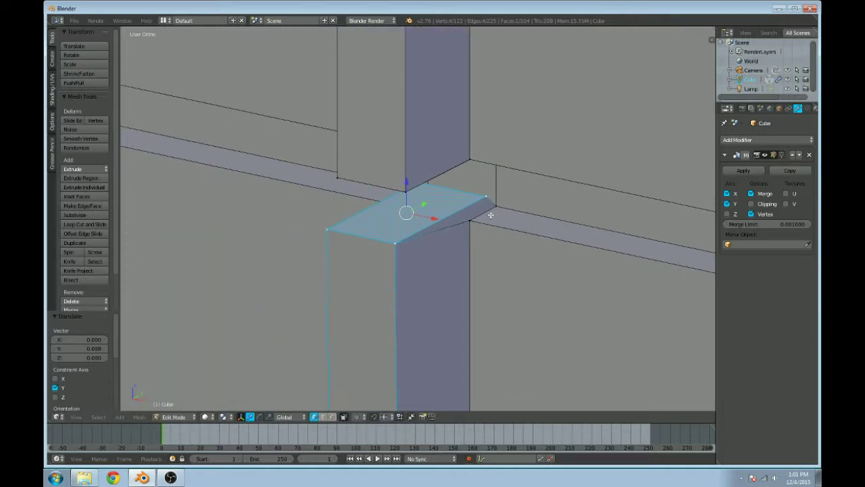
# Step: Undo the last two mesh operations and return to Object Mode
pyautogui.scroll(-5, 477, 214)
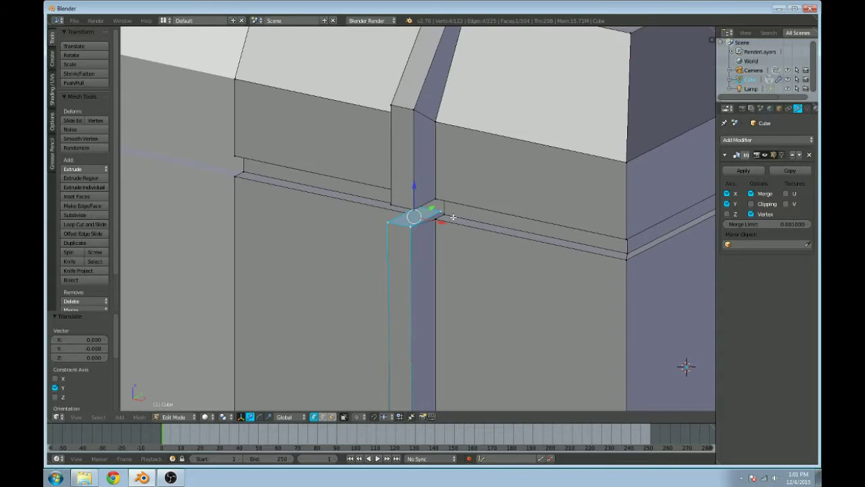
pyautogui.scroll(-2, 452, 217)
pyautogui.press('KP_5')
pyautogui.moveTo(453, 217); pyautogui.dragTo(452, 251, button='middle')
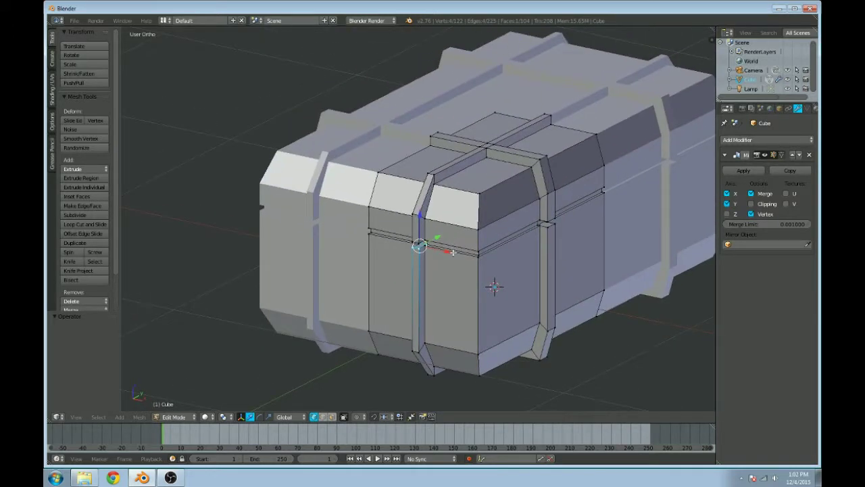
pyautogui.press('a')
pyautogui.scroll(-4, 304, 164)
pyautogui.hotkey('shift', 'a')
pyautogui.press('Escape')
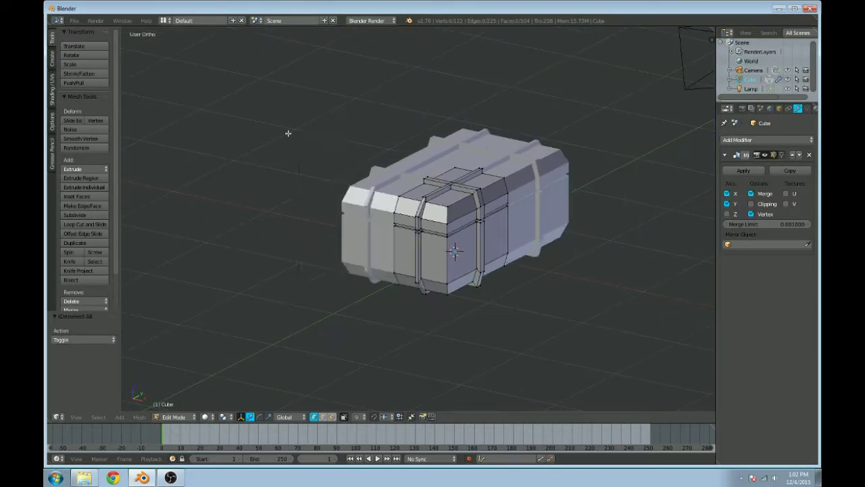
pyautogui.hotkey('ctrl', 'z')
pyautogui.hotkey('ctrl', 'z')
pyautogui.press('Tab')
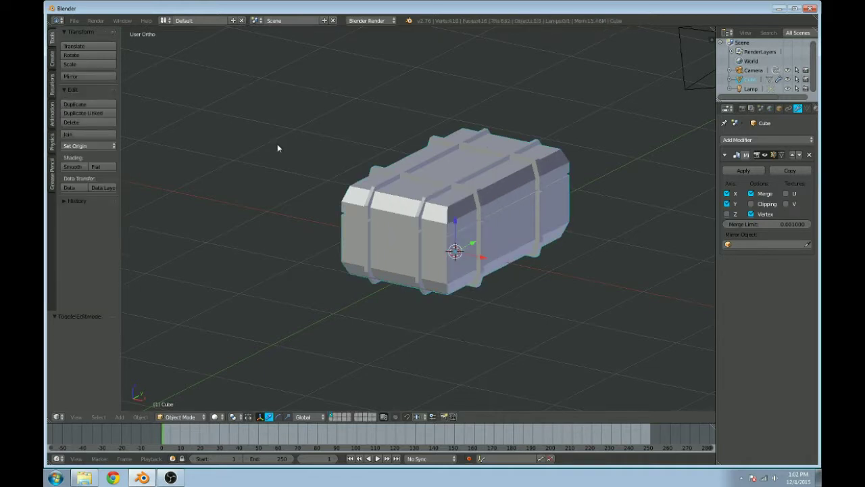
pyautogui.press('space')
pyautogui.write('add')
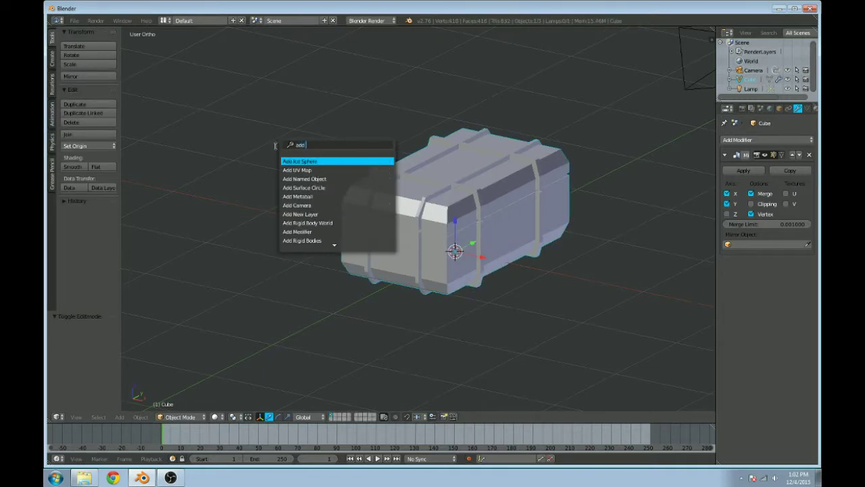
pyautogui.press('Escape')
# Step: Deselect the crate and add an ico sphere through the operator search for "add"
pyautogui.press('a')
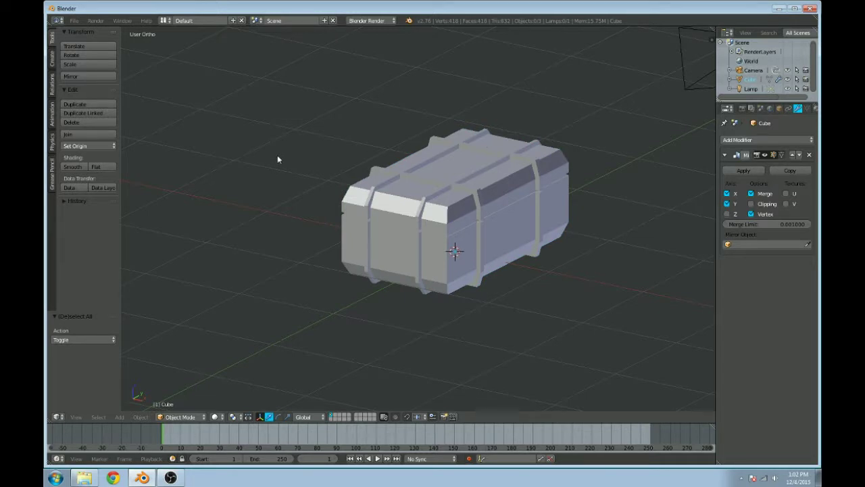
pyautogui.press('space')
pyautogui.write('sh')
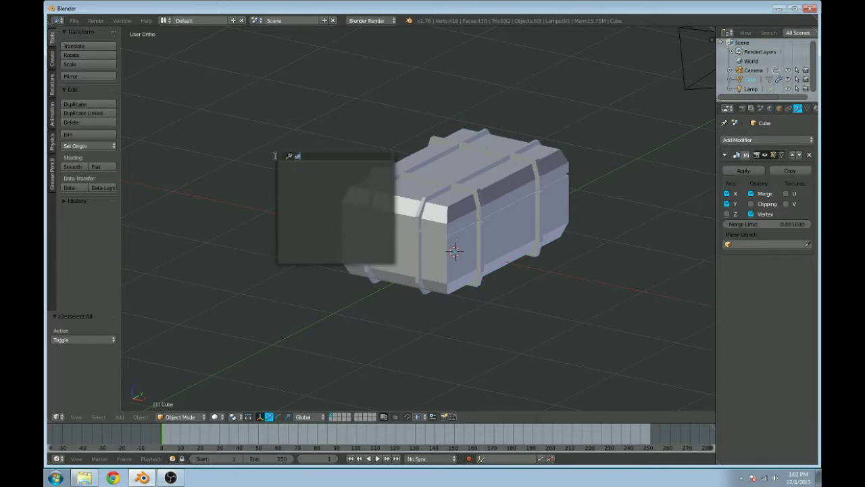
pyautogui.press('BackSpace')
pyautogui.write('add')
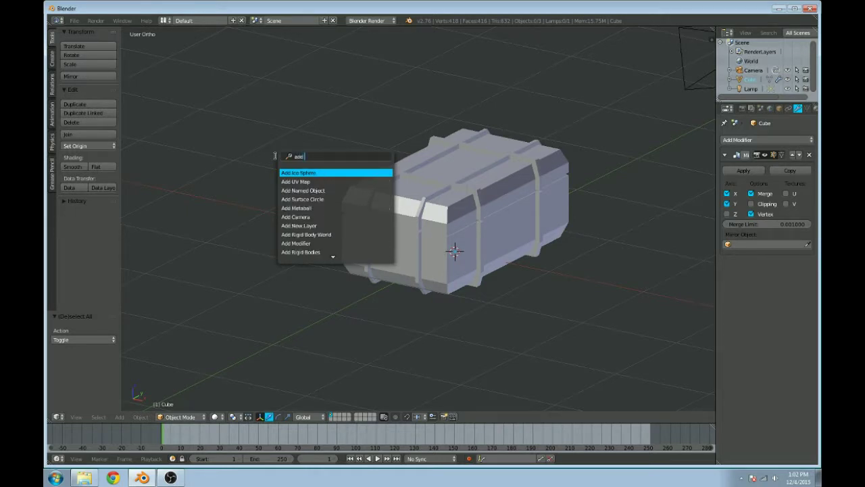
pyautogui.press('Return')
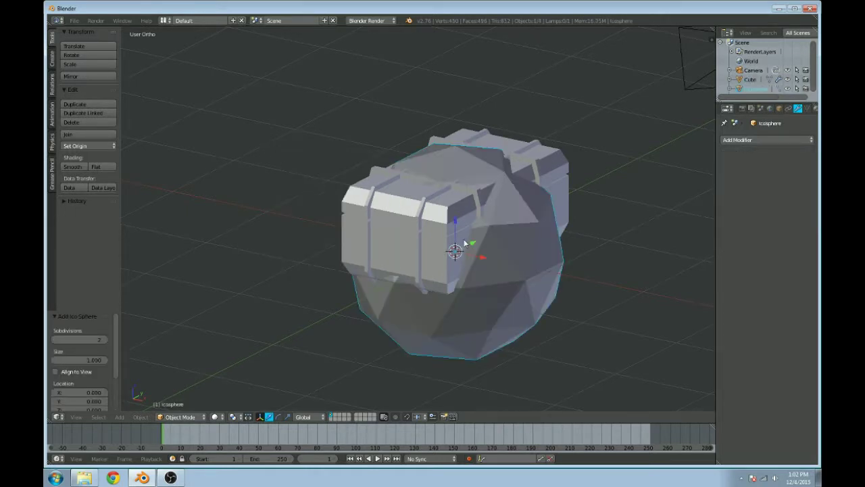
# Step: Move the ico sphere clear of the crate and scale it down slightly
pyautogui.press('g')
pyautogui.click(210, 188)
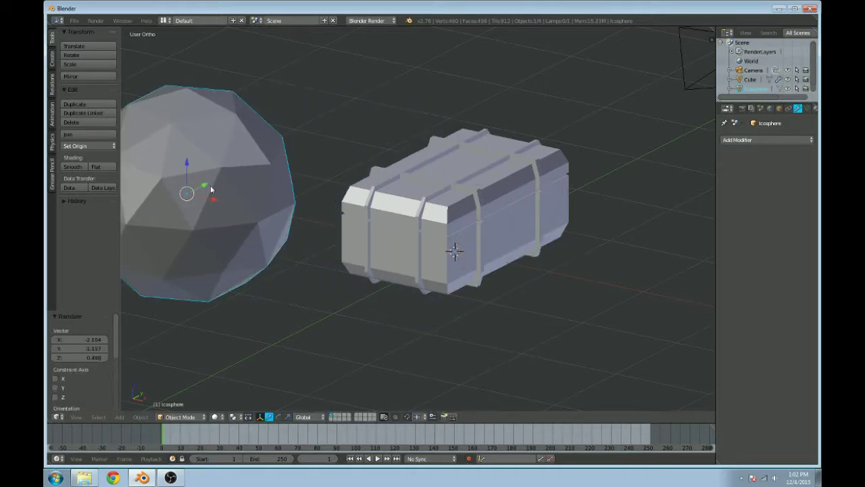
pyautogui.keyDown('shift'); pyautogui.moveTo(230, 177); pyautogui.dragTo(410, 177, button='middle'); pyautogui.keyUp('shift')
pyautogui.press('s')
pyautogui.click(420, 236)
# Step: In Edit Mode, select four adjacent triangles on the sphere's upper side and extrude them outward as one region, about 0.85 up in Z
pyautogui.press('Tab')
pyautogui.moveTo(412, 228); pyautogui.dragTo(344, 239, button='middle')
pyautogui.scroll(2, 334, 205)
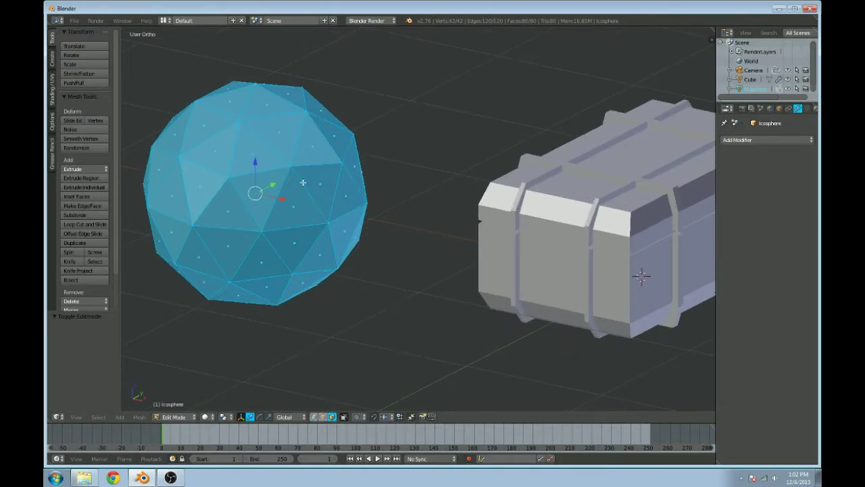
pyautogui.rightClick(303, 183)
pyautogui.click(315, 161)
pyautogui.rightClick(305, 153)
pyautogui.rightClick(279, 135)
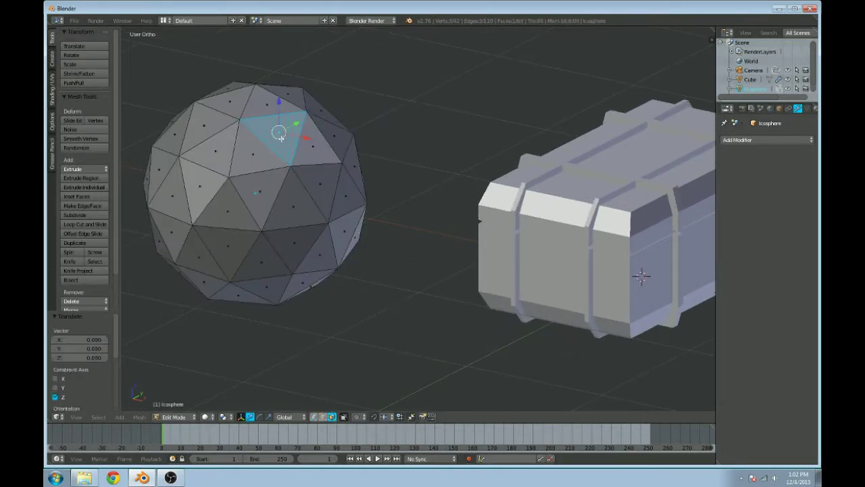
pyautogui.keyDown('shift'); pyautogui.rightClick(267, 102); pyautogui.keyUp('shift')
pyautogui.keyDown('shift'); pyautogui.rightClick(253, 146); pyautogui.keyUp('shift')
pyautogui.keyDown('shift'); pyautogui.rightClick(305, 148); pyautogui.keyUp('shift')
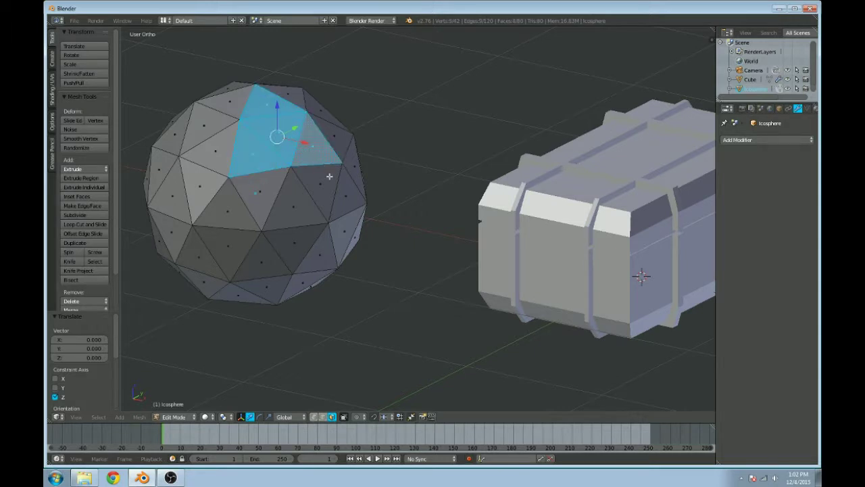
pyautogui.press('e')
pyautogui.click(377, 131)
pyautogui.moveTo(376, 132); pyautogui.dragTo(461, 251, button='middle')
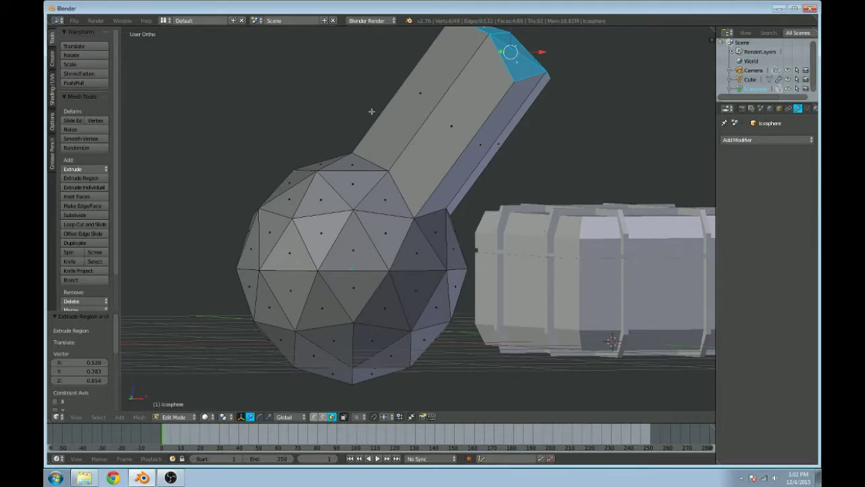
# Step: Select three sphere triangles that meet at one vertex and extrude them outward together, about 0.98 up in Z
pyautogui.moveTo(390, 224); pyautogui.dragTo(382, 231, button='middle')
pyautogui.rightClick(307, 223)
pyautogui.keyDown('shift'); pyautogui.rightClick(369, 254); pyautogui.keyUp('shift')
pyautogui.keyDown('shift'); pyautogui.rightClick(344, 274); pyautogui.keyUp('shift')
pyautogui.keyDown('shift'); pyautogui.rightClick(346, 203); pyautogui.keyUp('shift')
pyautogui.keyDown('shift'); pyautogui.rightClick(379, 253); pyautogui.keyUp('shift')
pyautogui.keyDown('shift'); pyautogui.rightClick(355, 197); pyautogui.keyUp('shift')
pyautogui.keyDown('shift'); pyautogui.rightClick(379, 232); pyautogui.keyUp('shift')
pyautogui.scroll(-2, 371, 268)
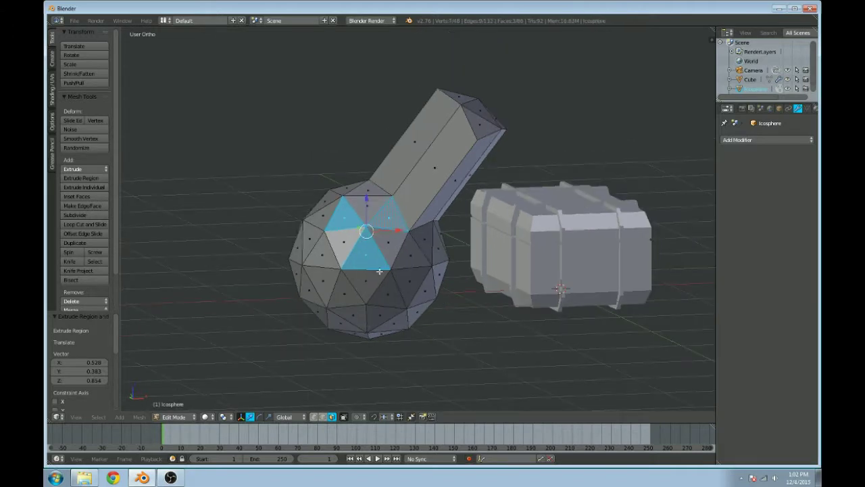
pyautogui.press('e')
pyautogui.click(390, 184)
# Step: Select a large patch of triangles on the sphere's opposite side and extrude them as individual faces by about 1.65
pyautogui.moveTo(423, 233); pyautogui.dragTo(424, 195, button='middle')
pyautogui.scroll(2, 368, 224)
pyautogui.rightClick(424, 195)
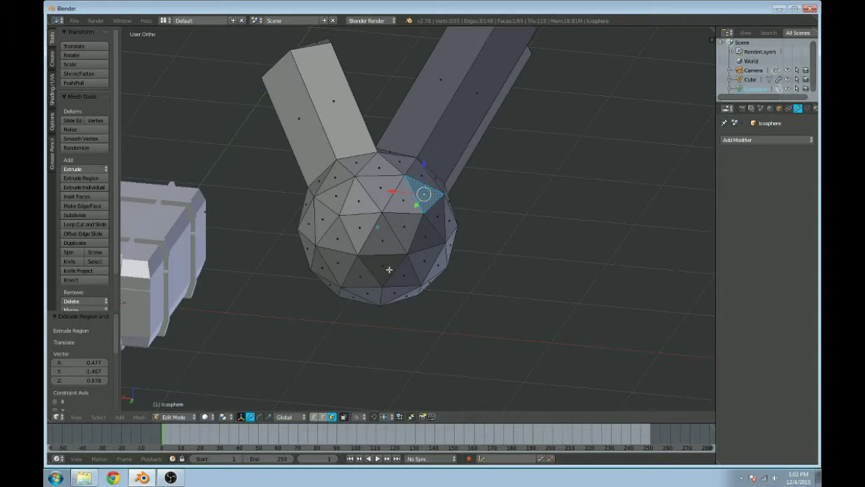
pyautogui.moveTo(388, 270); pyautogui.dragTo(389, 250, button='middle')
pyautogui.moveTo(369, 185)
pyautogui.mouseDown()
pyautogui.moveTo(398, 172)
pyautogui.moveTo(415, 194)
pyautogui.moveTo(421, 237)
pyautogui.moveTo(377, 237)
pyautogui.moveTo(334, 199)
pyautogui.moveTo(345, 181)
pyautogui.mouseUp()
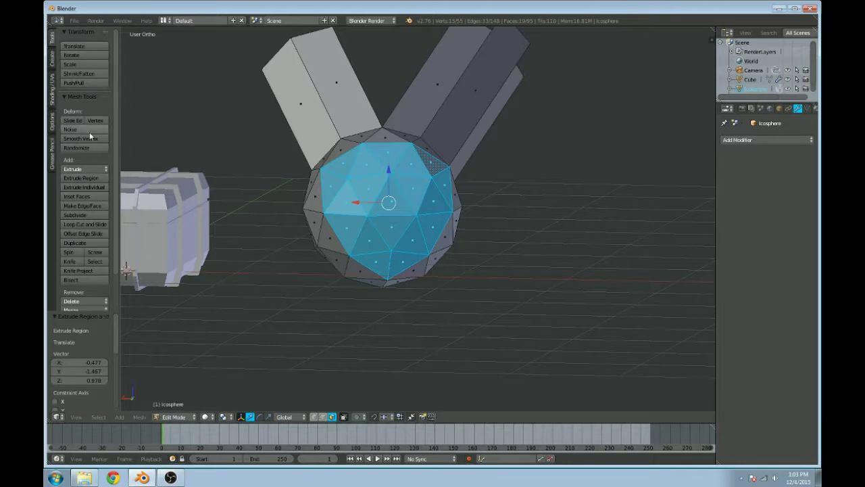
pyautogui.scroll(-2, 97, 253)
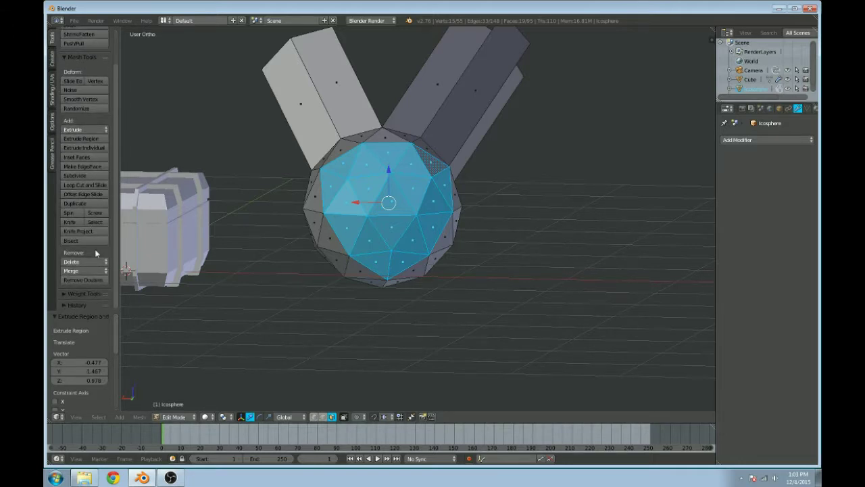
pyautogui.click(77, 146)
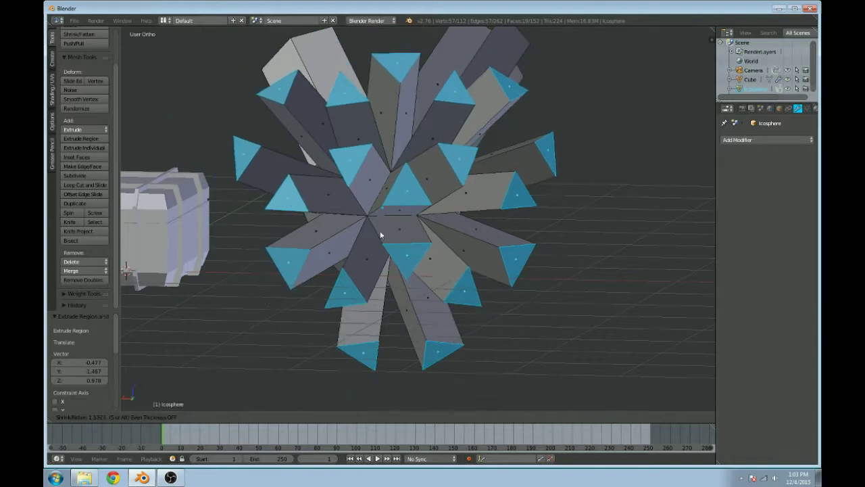
pyautogui.click(434, 235)
# Step: Try scaling the end faces of the individually extruded spikes all together
pyautogui.moveTo(434, 235); pyautogui.dragTo(238, 248, button='middle')
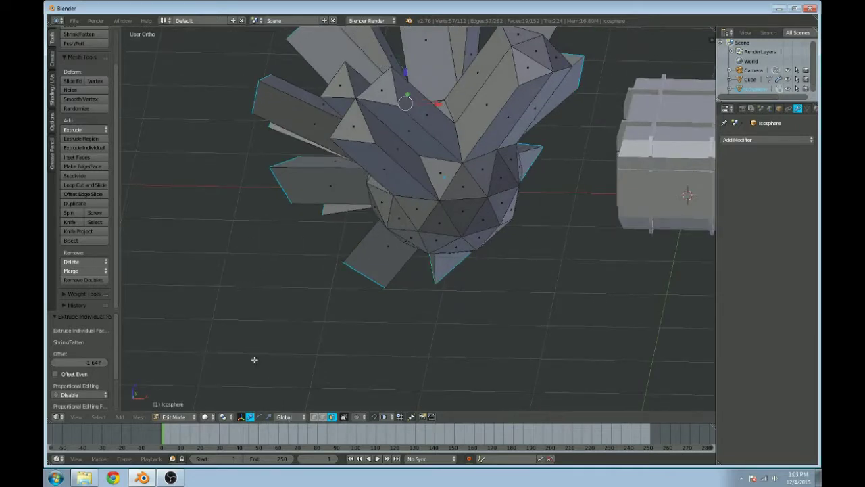
pyautogui.moveTo(209, 288); pyautogui.dragTo(361, 298, button='middle')
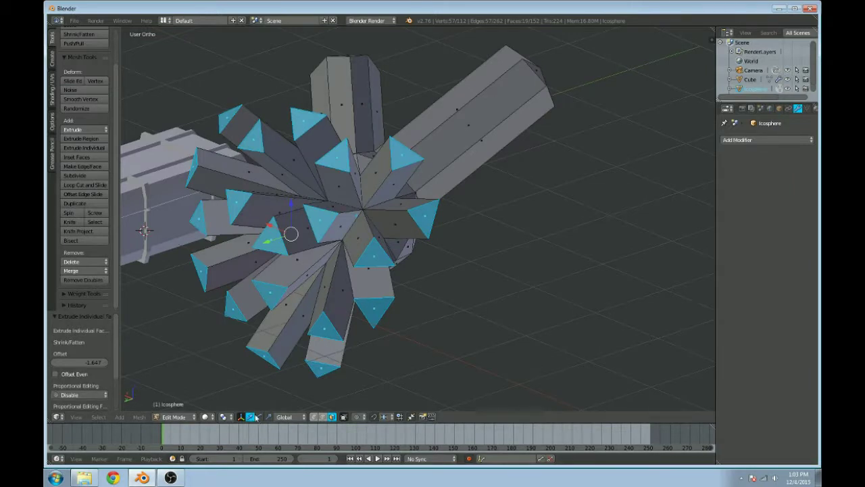
pyautogui.moveTo(318, 351); pyautogui.dragTo(490, 325, button='middle')
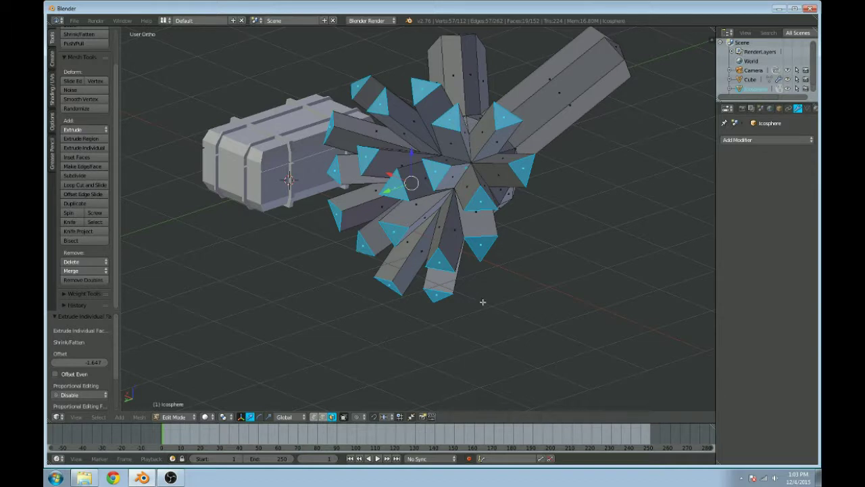
pyautogui.press('s')
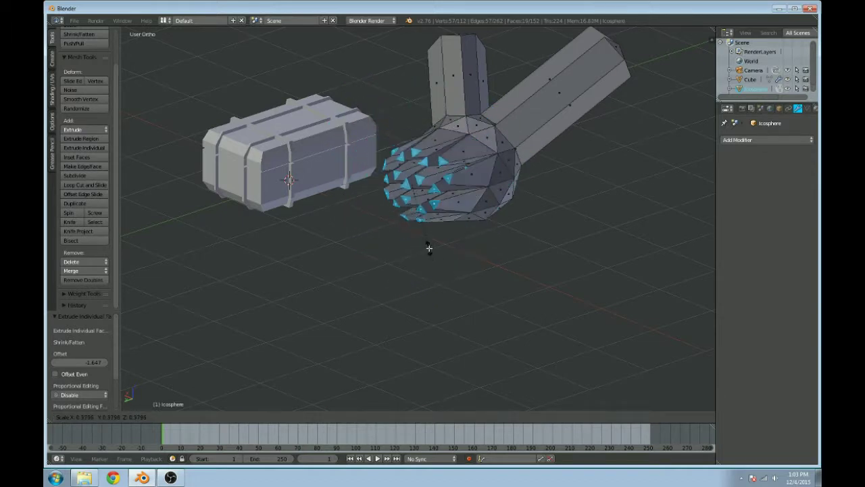
pyautogui.click(454, 369)
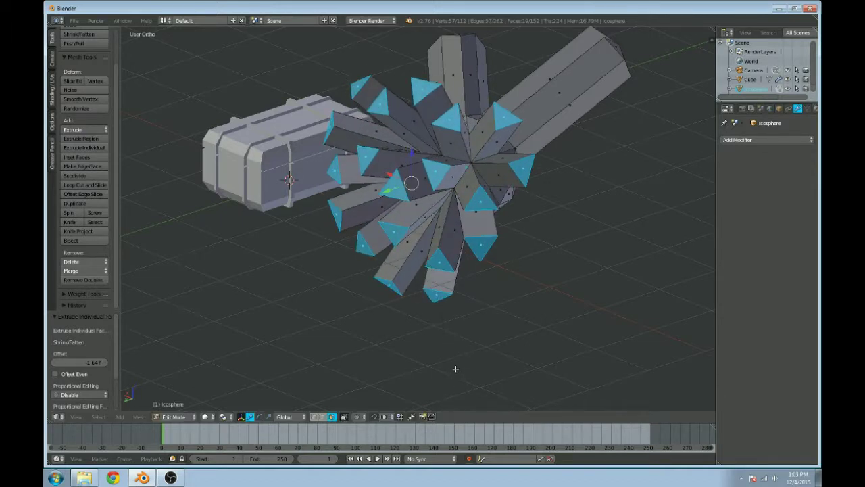
# Step: Set the pivot point to Median Point and scale all the spike end faces together to about 0.26
pyautogui.press('Tab')
pyautogui.press('Tab')
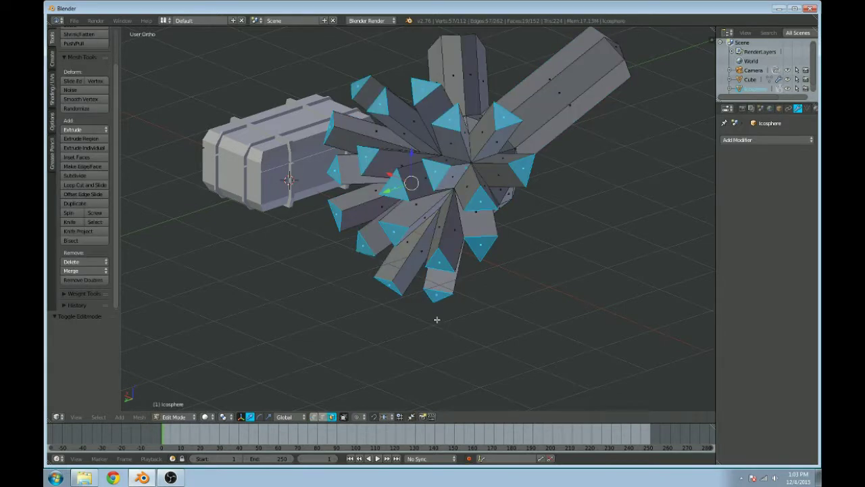
pyautogui.click(226, 417)
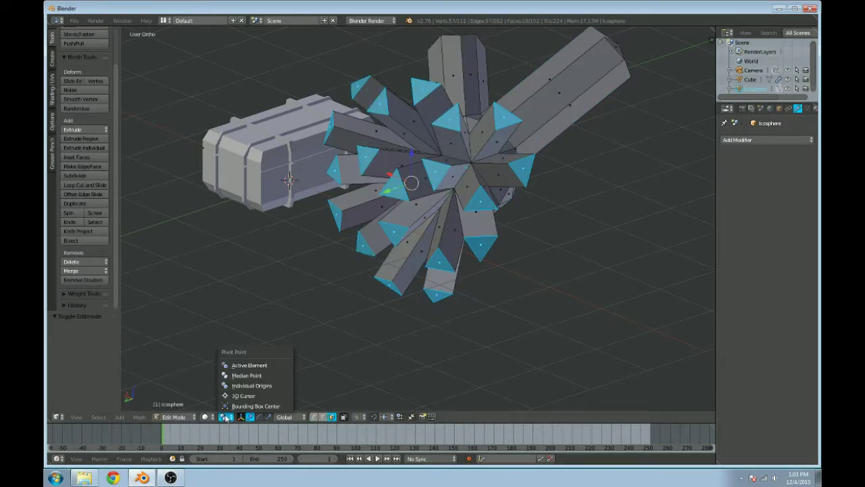
pyautogui.click(238, 376)
pyautogui.press('s')
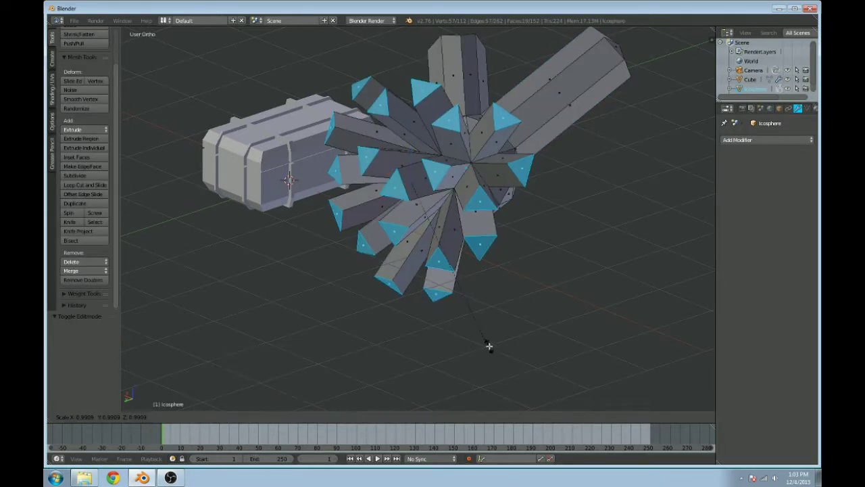
pyautogui.click(419, 230)
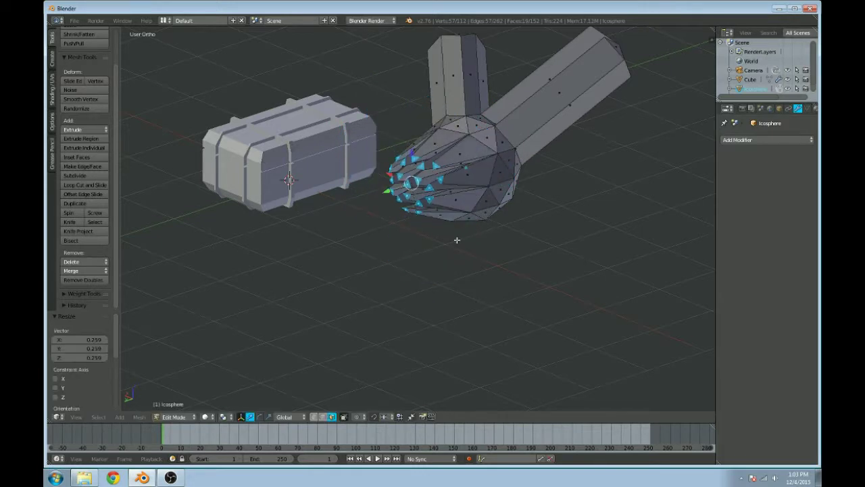
# Step: Move the spike end faces about 0.92 along Y and scale them up together by about 1.34 and 2.18
pyautogui.moveTo(456, 239); pyautogui.dragTo(435, 252, button='middle')
pyautogui.moveTo(355, 213); pyautogui.dragTo(299, 230)
pyautogui.moveTo(365, 265); pyautogui.dragTo(404, 274, button='middle')
pyautogui.press('s')
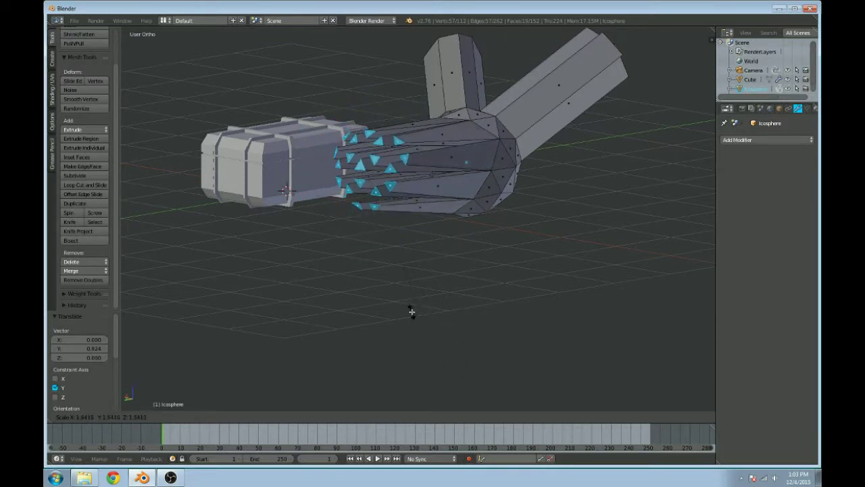
pyautogui.click(408, 310)
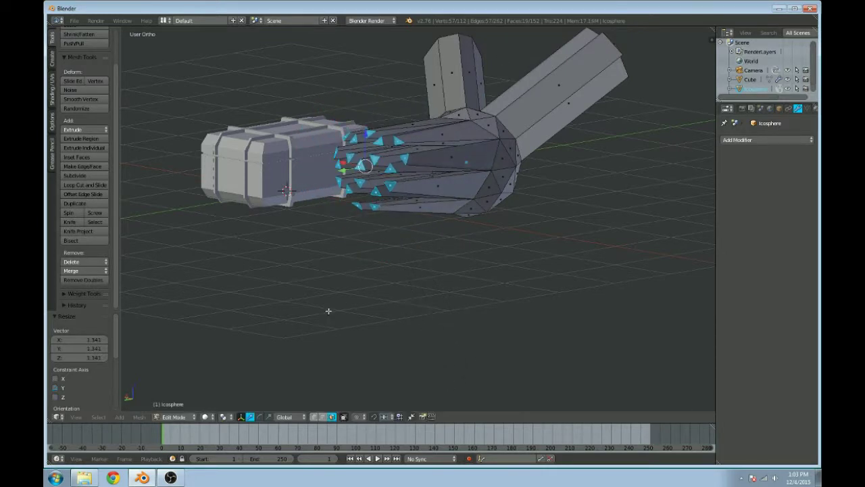
pyautogui.press('s')
pyautogui.click(433, 48)
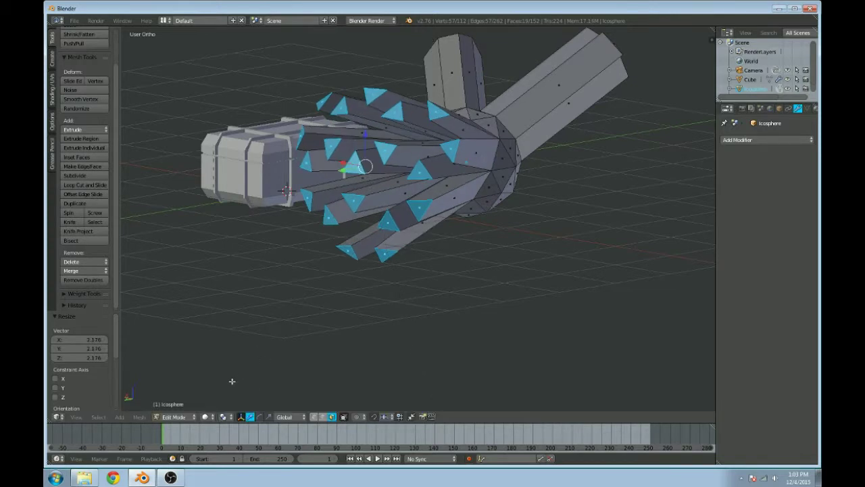
# Step: Set the pivot point to Individual Origins and scale each spike end face nearly to a point, by about 0.18 and 0.61
pyautogui.click(225, 419)
pyautogui.click(234, 395)
pyautogui.press('s')
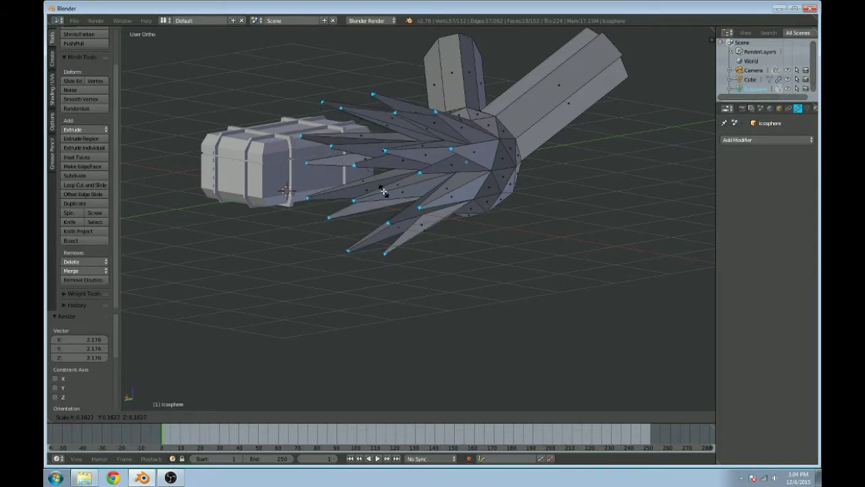
pyautogui.click(378, 183)
pyautogui.press('s')
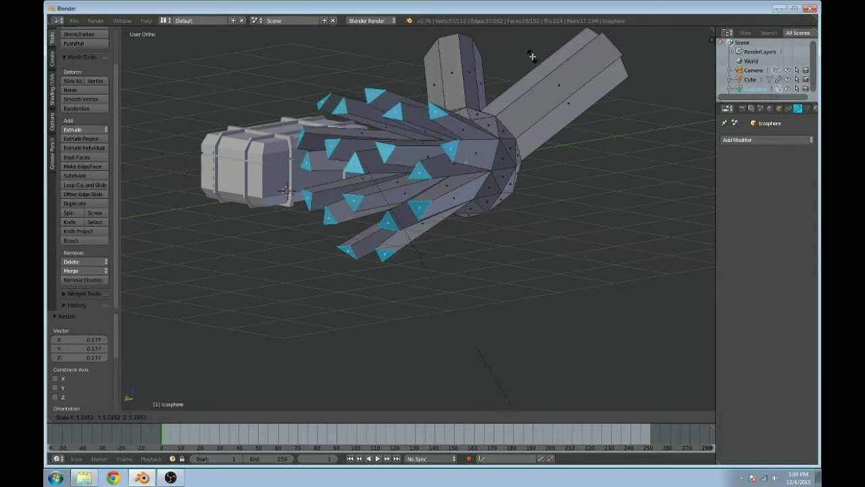
pyautogui.click(344, 194)
# Step: Try merging all the shrunken spike end faces at their center
pyautogui.moveTo(344, 194); pyautogui.dragTo(434, 209, button='middle')
pyautogui.scroll(3, 433, 209)
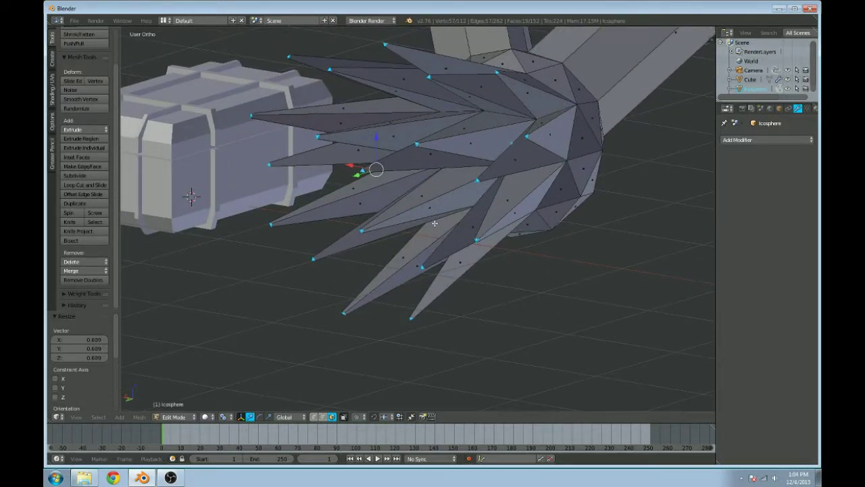
pyautogui.hotkey('alt', 'm')
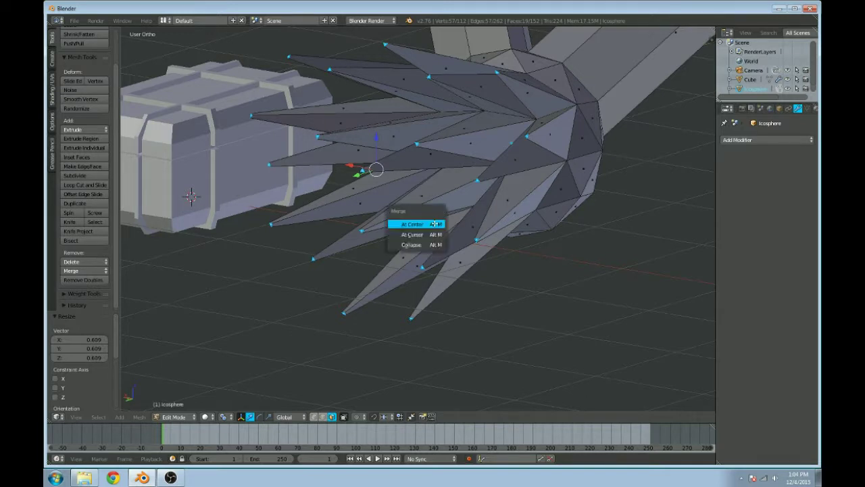
pyautogui.click(435, 224)
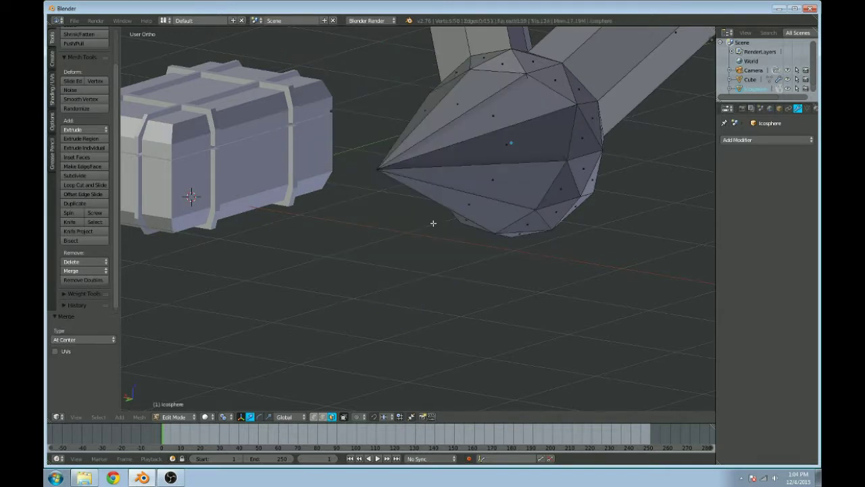
pyautogui.moveTo(433, 222); pyautogui.dragTo(438, 214, button='middle')
pyautogui.hotkey('ctrl', 'z')
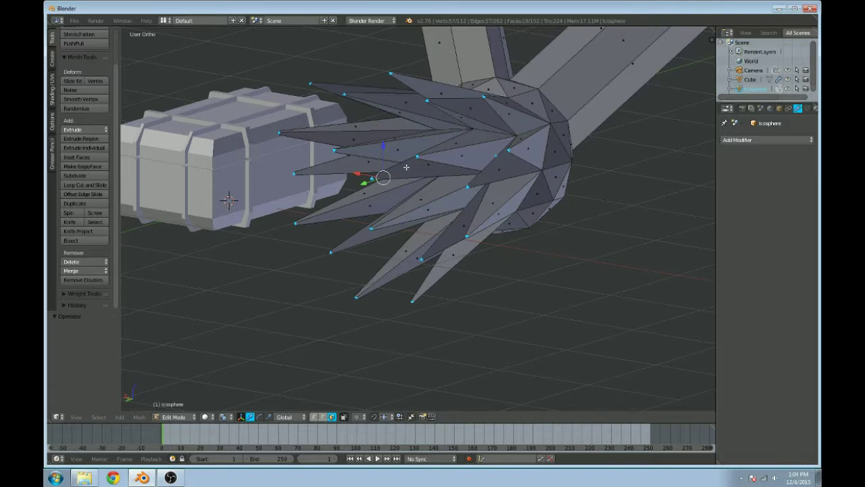
# Step: Collapse the edges of the selected end faces with Edge Collapse so each spike ends in a single vertex
pyautogui.scroll(4, 435, 204)
pyautogui.moveTo(435, 204); pyautogui.dragTo(454, 201, button='middle')
pyautogui.press('x')
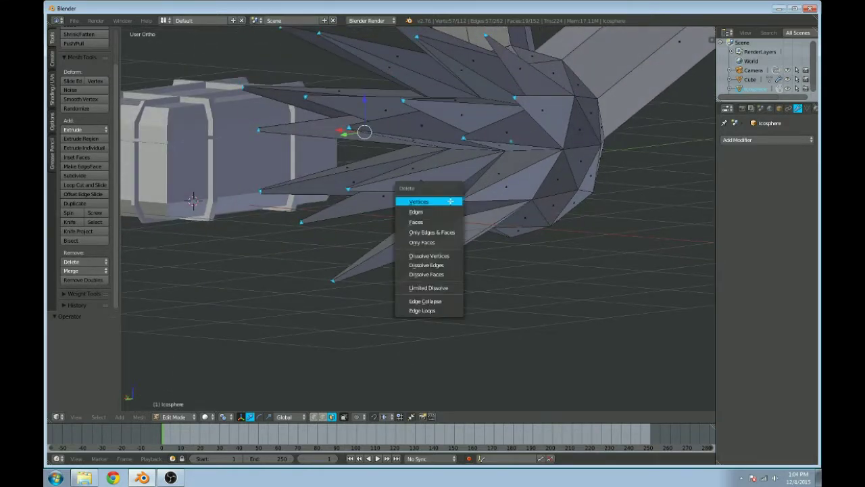
pyautogui.click(452, 301)
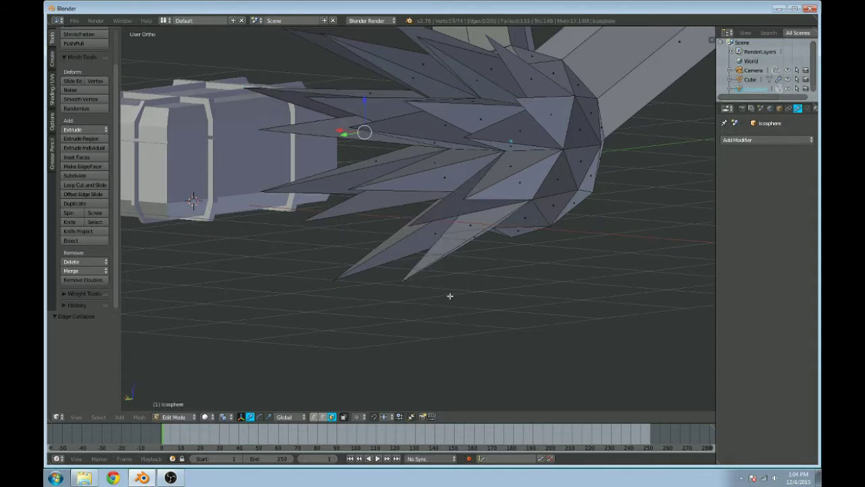
pyautogui.moveTo(531, 144); pyautogui.dragTo(419, 174, button='middle')
pyautogui.scroll(-5, 419, 174)
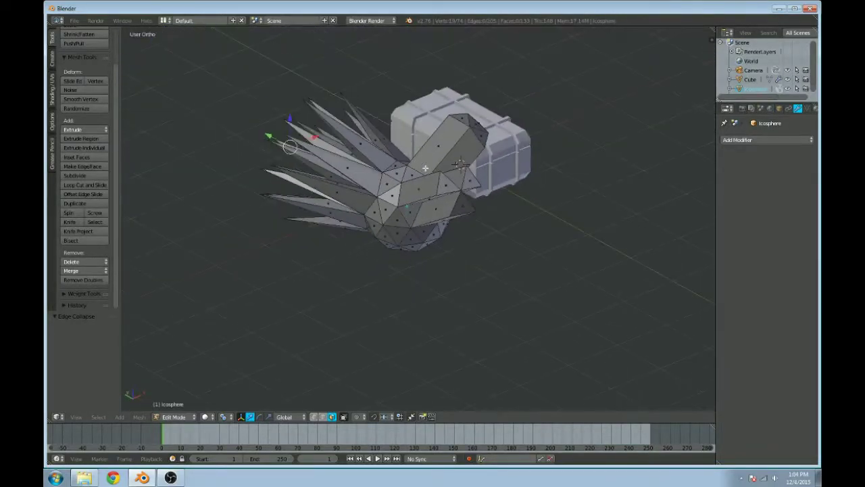
pyautogui.moveTo(452, 205); pyautogui.dragTo(371, 222, button='middle')
pyautogui.click(223, 416)
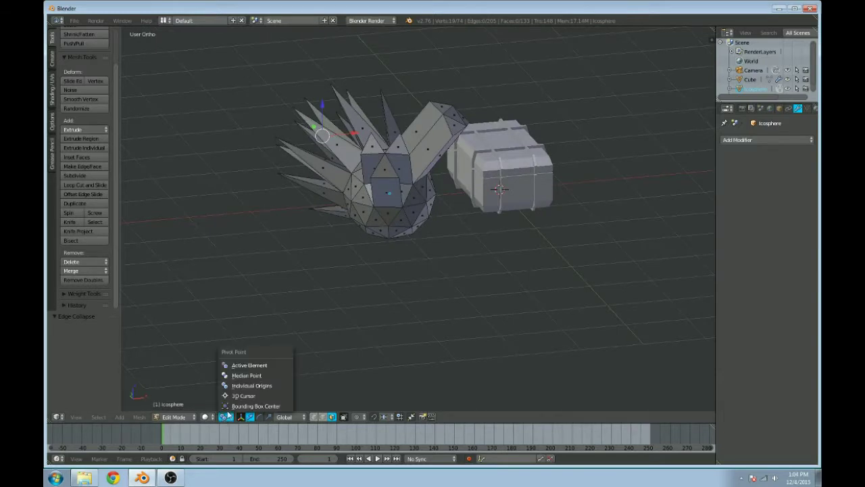
pyautogui.click(255, 376)
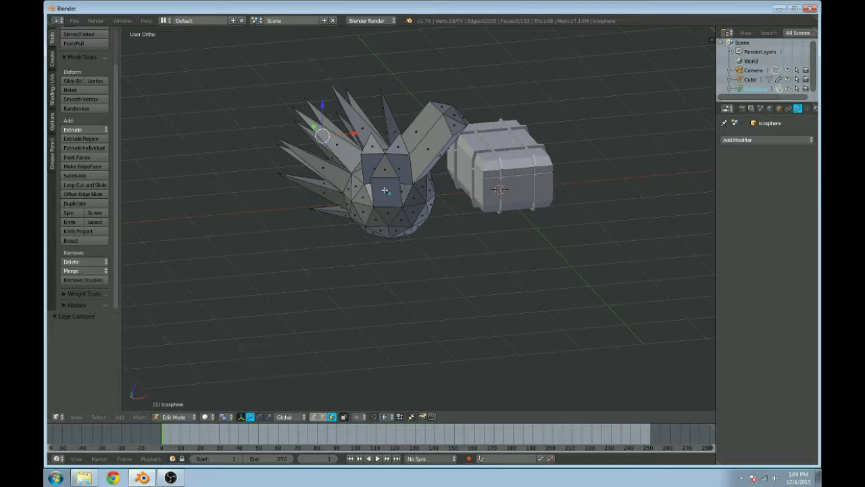
# Step: Select three separate triangles on the sphere's lower side and try scaling them together with the Median Point pivot
pyautogui.moveTo(362, 198)
pyautogui.mouseDown(button='middle')
pyautogui.moveTo(341, 200)
pyautogui.moveTo(388, 203)
pyautogui.moveTo(368, 201)
pyautogui.mouseUp(button='middle')
pyautogui.scroll(3, 369, 202)
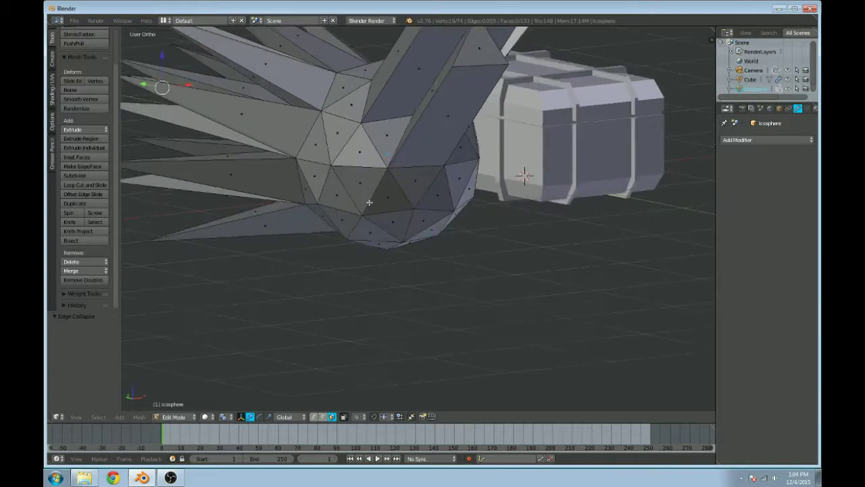
pyautogui.scroll(-3, 373, 188)
pyautogui.rightClick(403, 213)
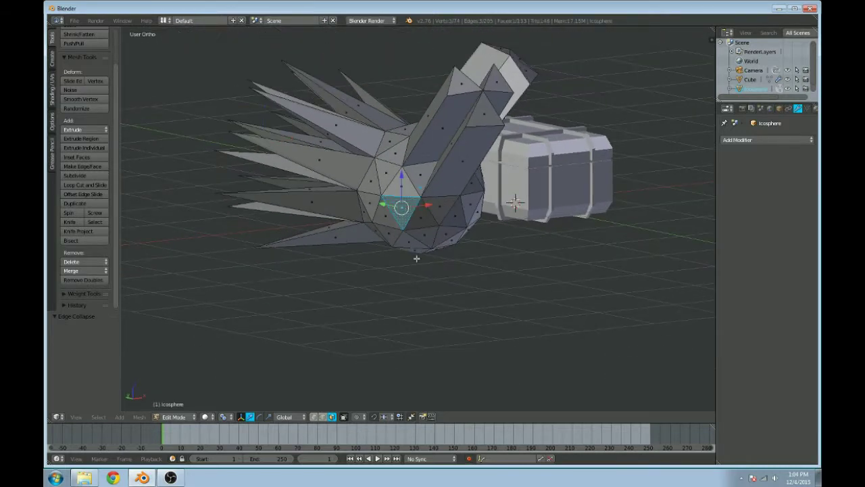
pyautogui.moveTo(408, 292); pyautogui.dragTo(428, 203, button='middle')
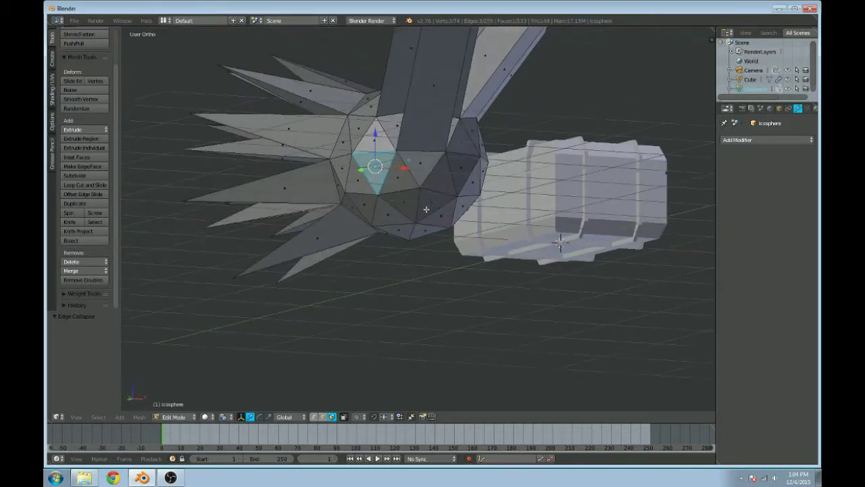
pyautogui.keyDown('shift'); pyautogui.rightClick(429, 202); pyautogui.keyUp('shift')
pyautogui.keyDown('shift'); pyautogui.rightClick(459, 166); pyautogui.keyUp('shift')
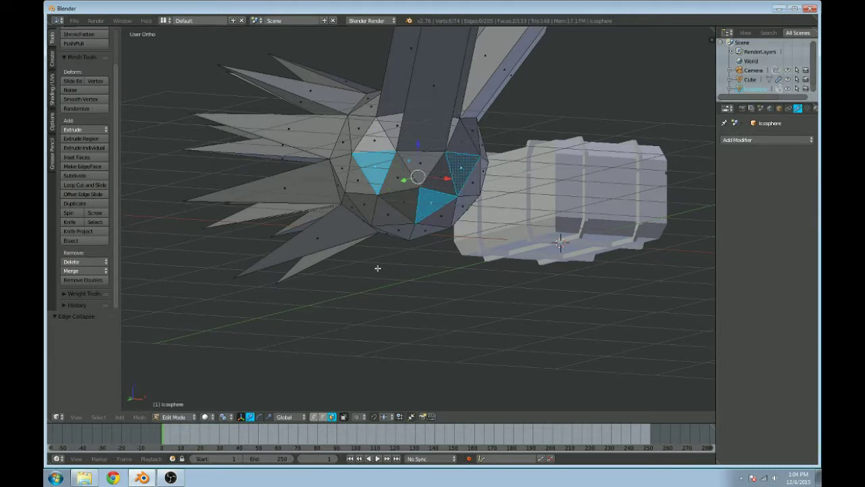
pyautogui.click(242, 415)
pyautogui.click(260, 372)
pyautogui.keyDown('shift'); pyautogui.moveTo(390, 242); pyautogui.dragTo(396, 250, button='middle'); pyautogui.keyUp('shift')
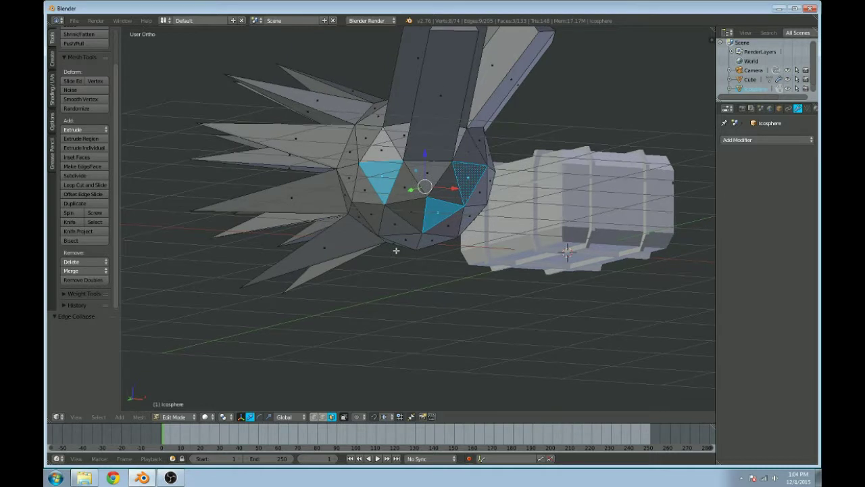
pyautogui.press('s')
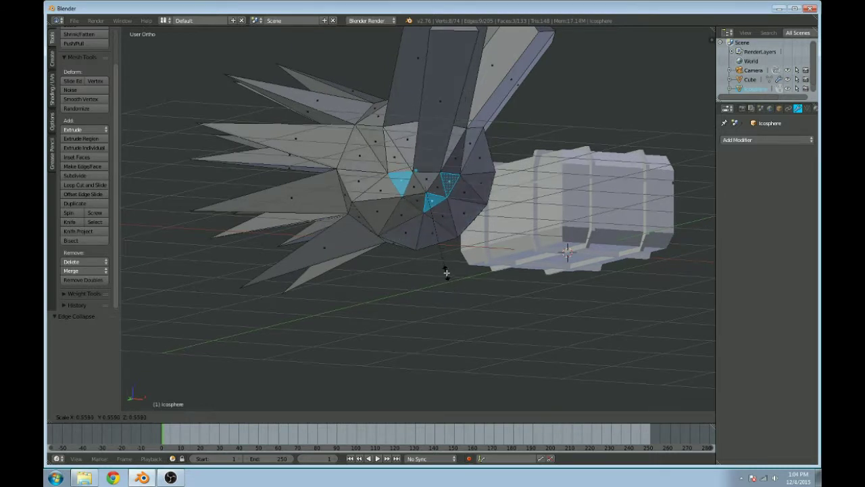
pyautogui.rightClick(422, 254)
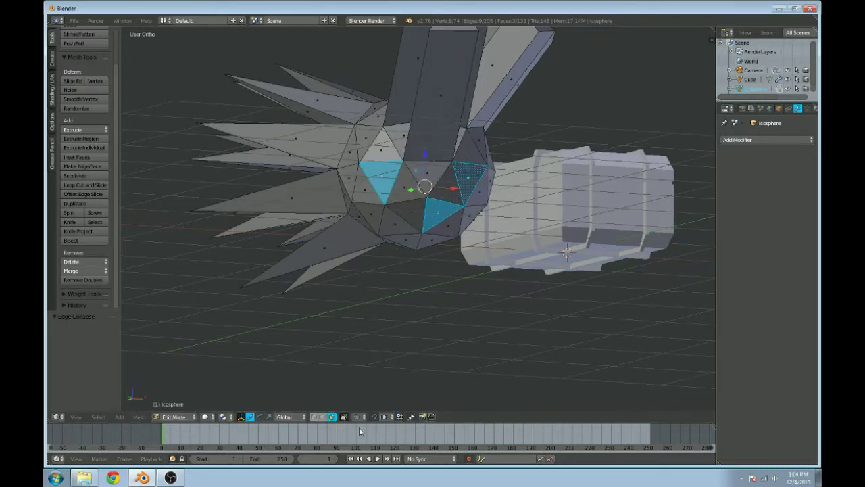
# Step: Set the pivot point to Individual Origins and try scaling the three triangles, each about its own center
pyautogui.click(225, 416)
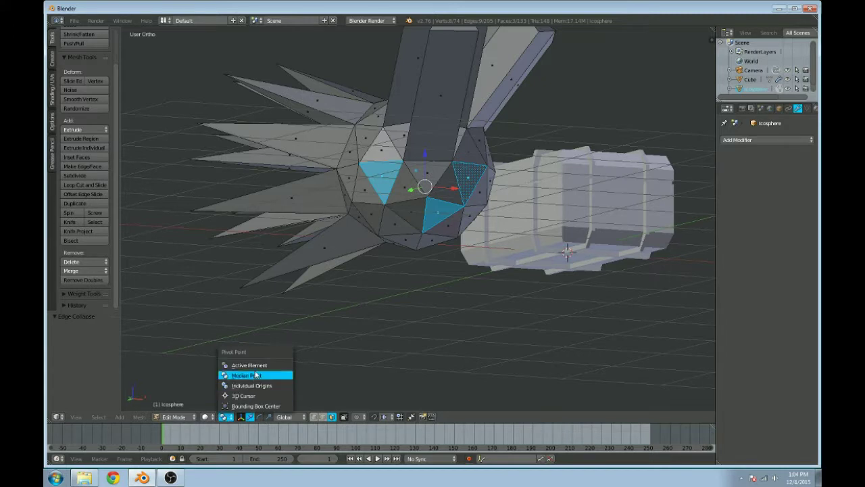
pyautogui.click(259, 385)
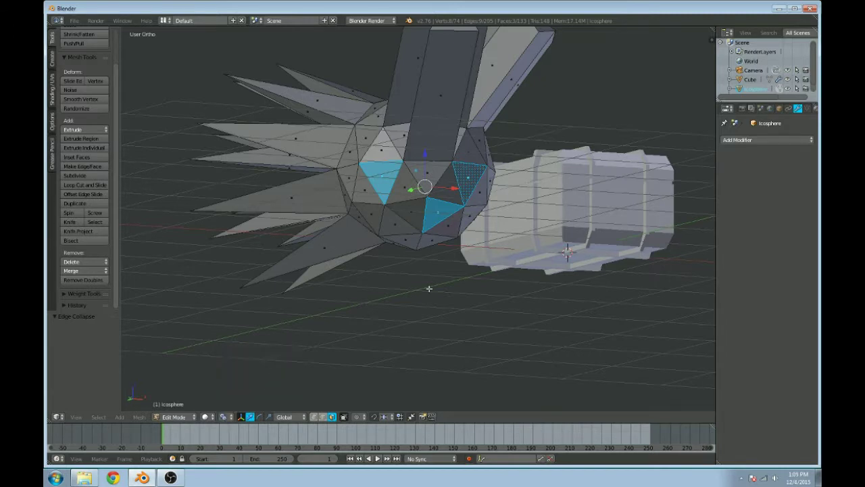
pyautogui.press('s')
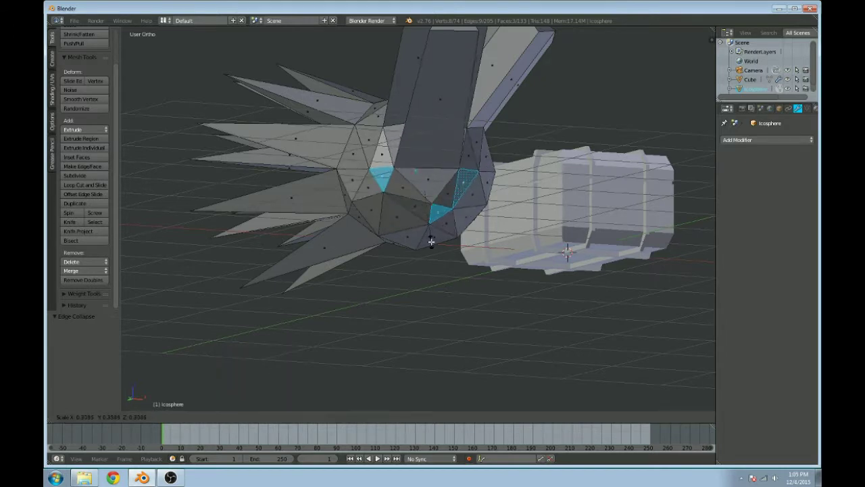
pyautogui.click(449, 225)
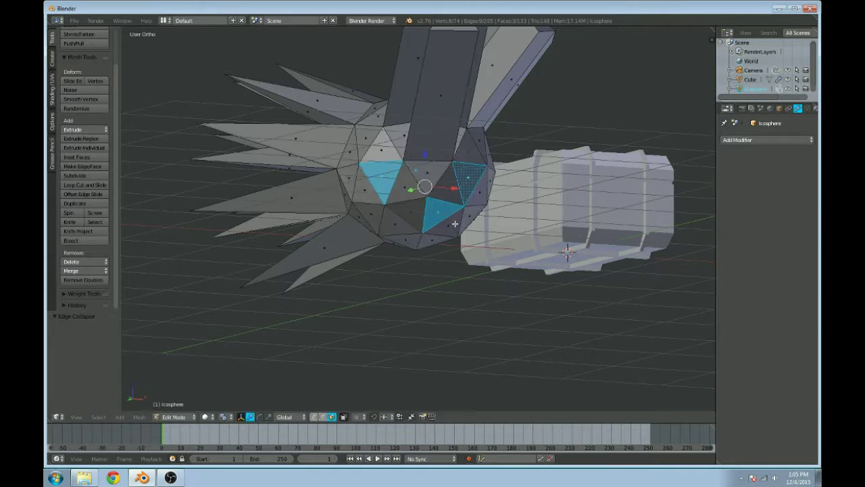
# Step: Set the pivot point to Active Element and try scaling the three triangles toward the active one
pyautogui.scroll(-3, 454, 223)
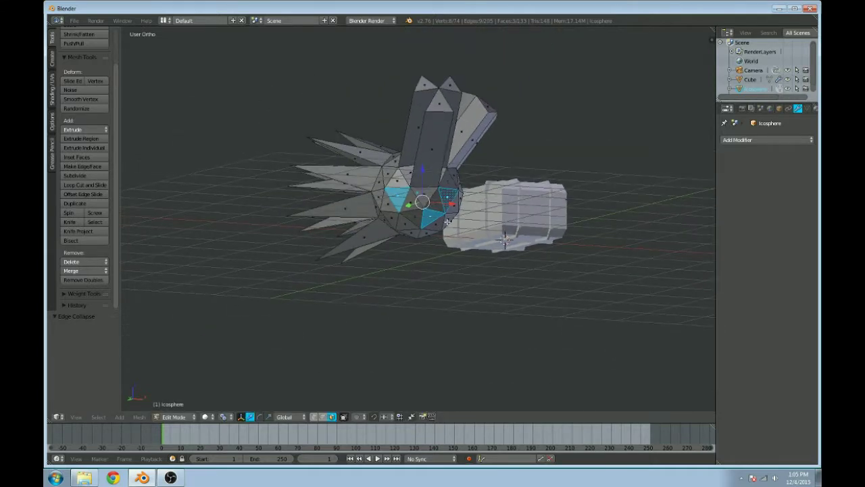
pyautogui.click(223, 416)
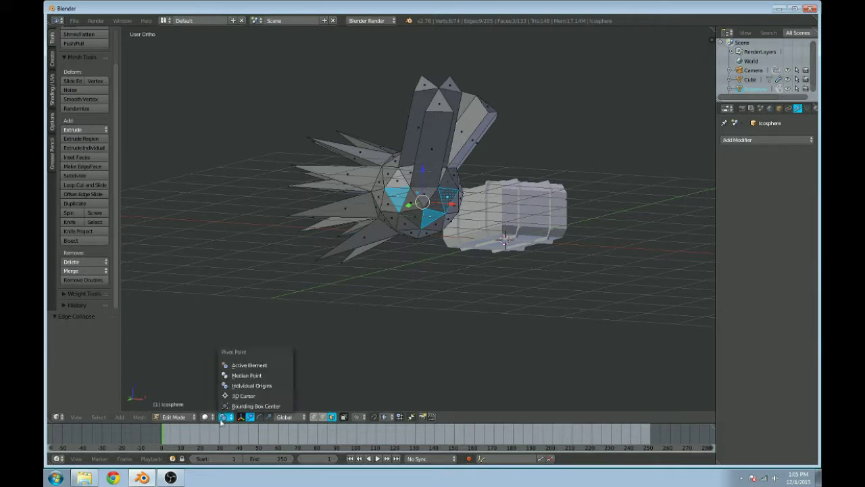
pyautogui.click(230, 365)
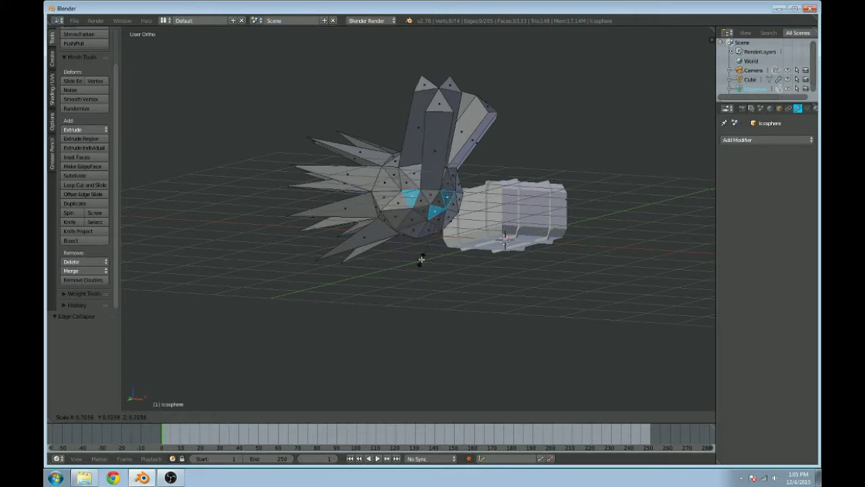
# Step: Select five triangles across the sphere's lower side and try scaling them together toward the active one
pyautogui.scroll(4, 419, 245)
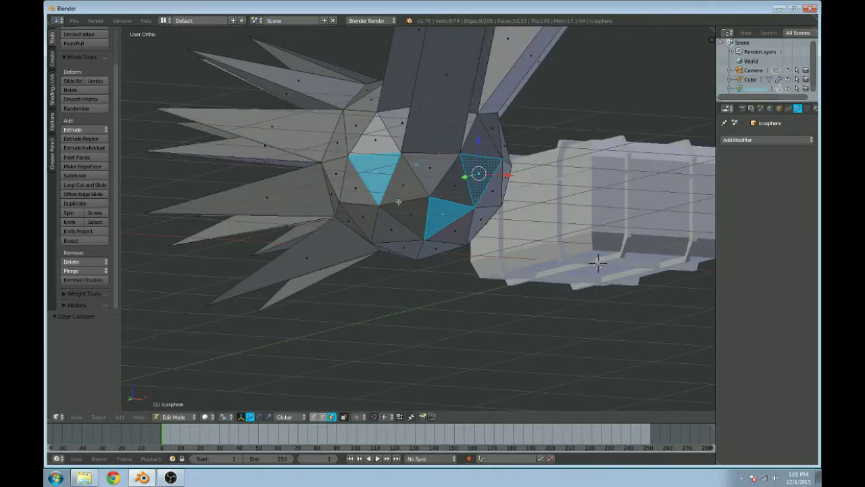
pyautogui.rightClick(355, 188)
pyautogui.keyDown('shift'); pyautogui.rightClick(441, 219); pyautogui.keyUp('shift')
pyautogui.keyDown('shift'); pyautogui.rightClick(466, 193); pyautogui.keyUp('shift')
pyautogui.keyDown('shift'); pyautogui.rightClick(488, 147); pyautogui.keyUp('shift')
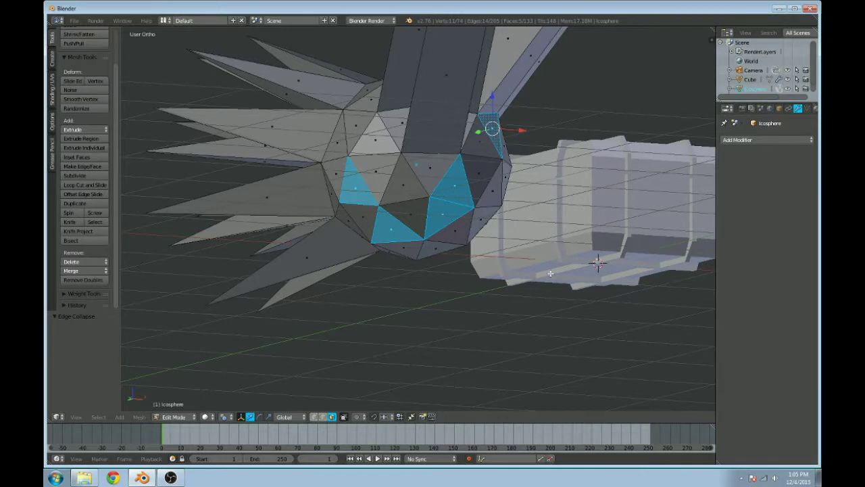
pyautogui.press('s')
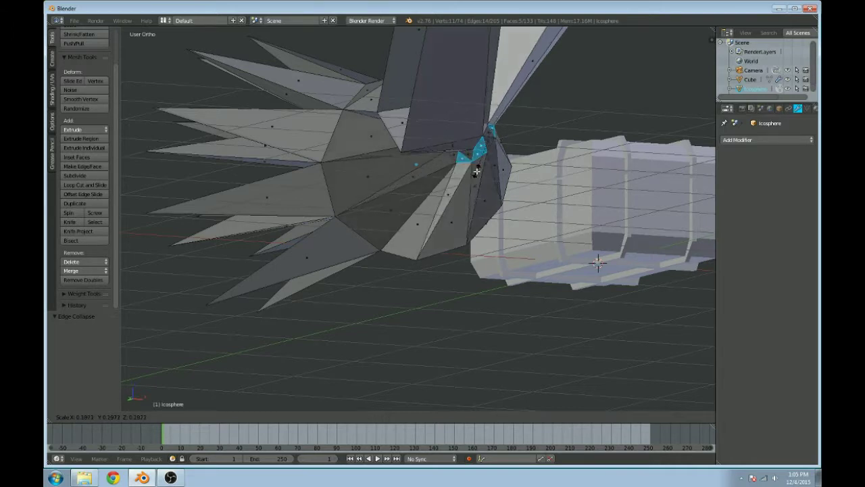
pyautogui.click(474, 257)
# Step: Move the five selected triangles about 0.09 along X and about 0.125 along Z
pyautogui.moveTo(505, 129); pyautogui.dragTo(515, 148)
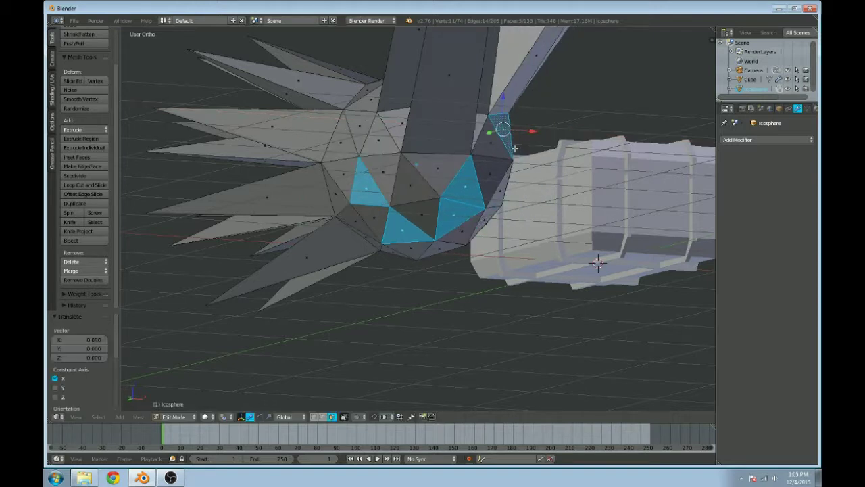
pyautogui.moveTo(504, 104); pyautogui.dragTo(498, 98)
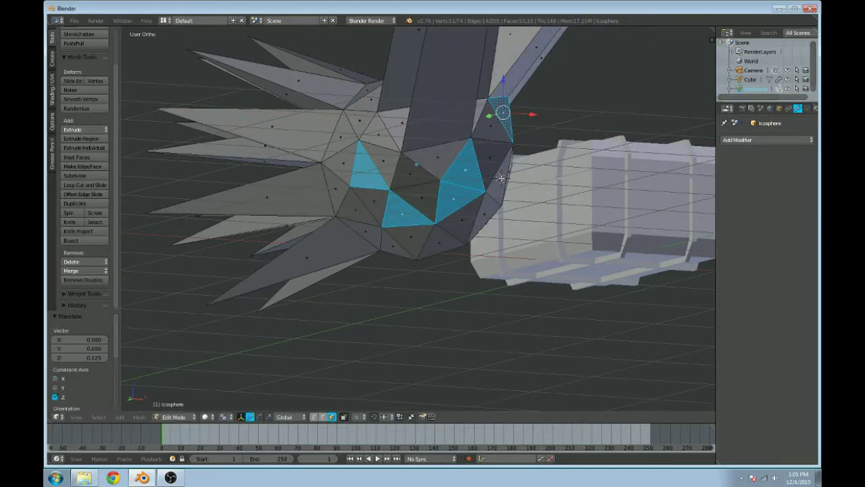
pyautogui.rightClick(486, 205)
# Step: Set the pivot point to 3D Cursor, place the cursor near one lower triangle's corner and scale that triangle to about 0.564
pyautogui.click(206, 416)
pyautogui.click(227, 417)
pyautogui.click(250, 405)
pyautogui.click(408, 196)
pyautogui.rightClick(428, 200)
pyautogui.moveTo(437, 192); pyautogui.dragTo(440, 201)
pyautogui.press('s')
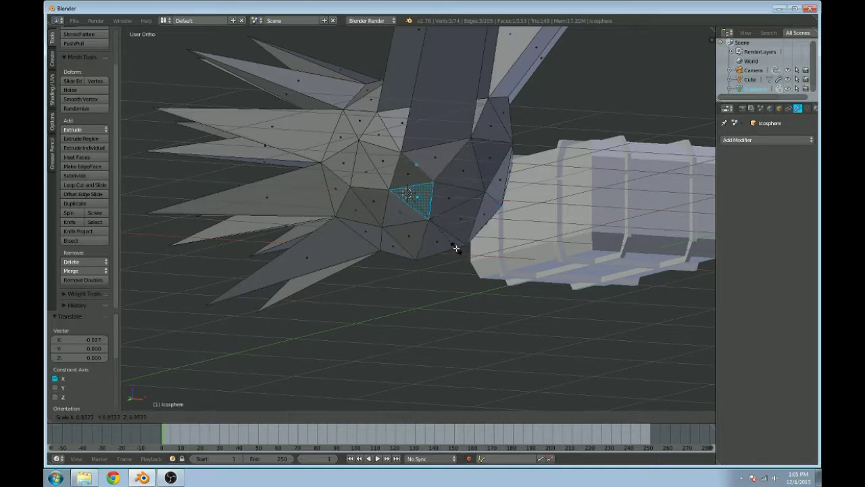
pyautogui.click(433, 234)
# Step: Place the 3D cursor farther away from the selected triangle and try scaling the triangle toward it
pyautogui.scroll(3, 403, 208)
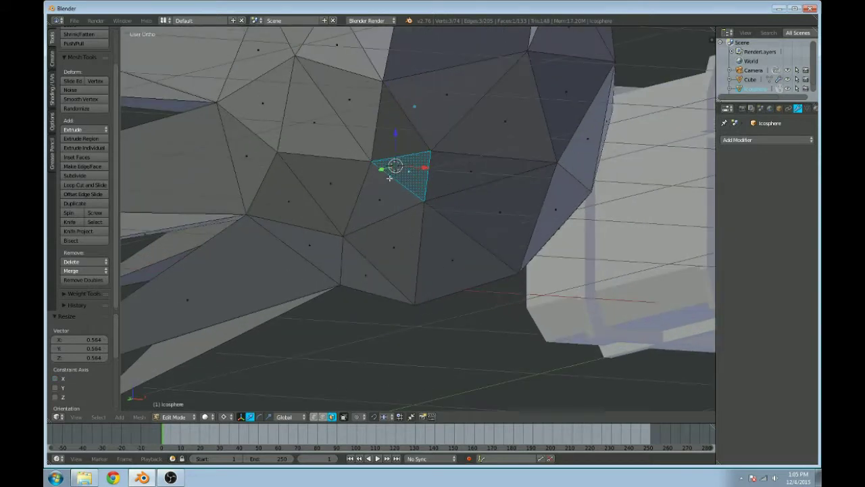
pyautogui.click(358, 140)
pyautogui.click(346, 80)
pyautogui.press('g')
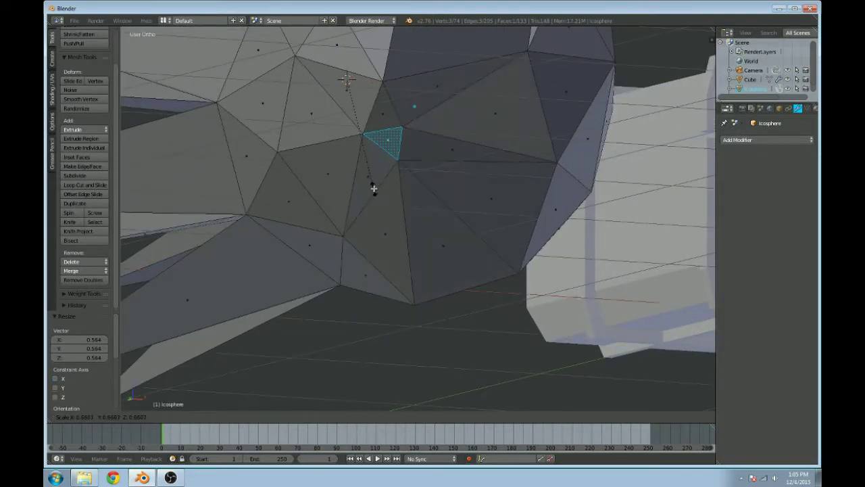
pyautogui.rightClick(302, 116)
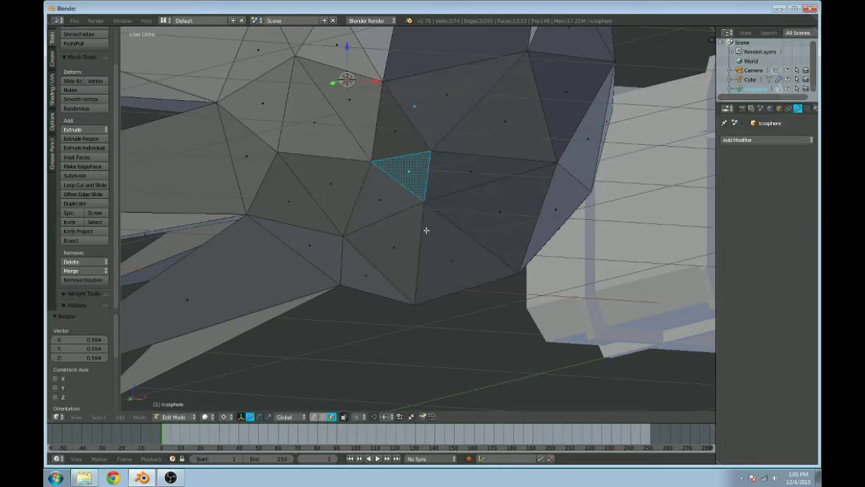
# Step: Return to Object Mode and delete the spiked ico sphere
pyautogui.scroll(-8, 426, 230)
pyautogui.moveTo(425, 230); pyautogui.dragTo(444, 287, button='middle')
pyautogui.press('Tab')
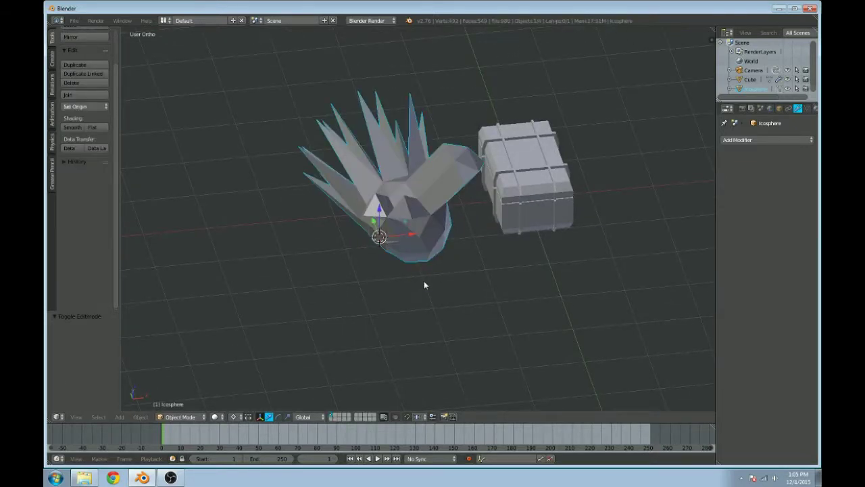
pyautogui.press('x')
pyautogui.click(424, 281)
# Step: Select the crate and enter Edit Mode with its lid seam in close view
pyautogui.rightClick(523, 177)
pyautogui.moveTo(522, 186); pyautogui.dragTo(458, 181, button='middle')
pyautogui.keyDown('shift'); pyautogui.moveTo(503, 205); pyautogui.dragTo(362, 161, button='middle'); pyautogui.keyUp('shift')
pyautogui.scroll(1, 363, 161)
pyautogui.scroll(6, 362, 161)
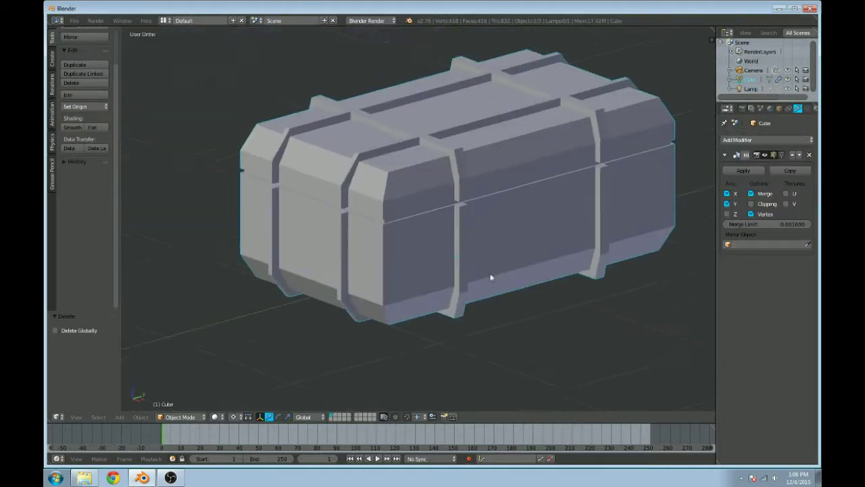
pyautogui.press('Tab')
pyautogui.scroll(4, 430, 225)
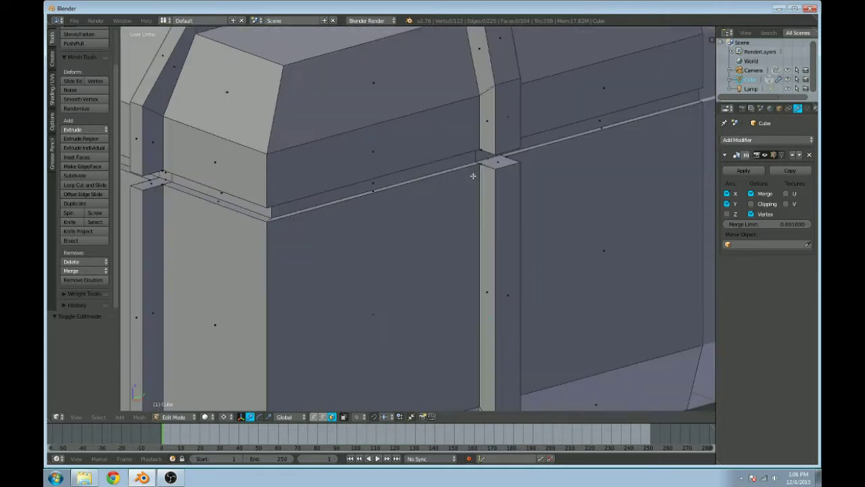
# Step: Select the small groove face where the seam passes behind the vertical band and set the pivot point to Median Point
pyautogui.rightClick(508, 143)
pyautogui.keyDown('shift'); pyautogui.moveTo(508, 143); pyautogui.dragTo(448, 169, button='middle'); pyautogui.keyUp('shift')
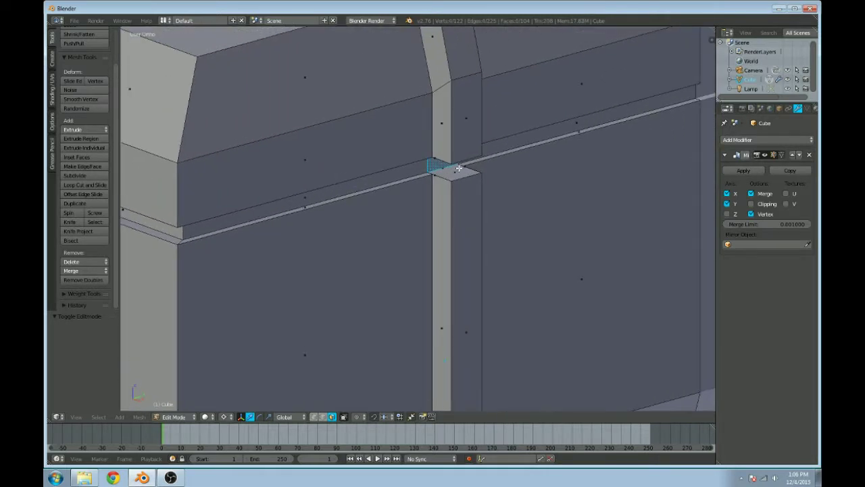
pyautogui.scroll(2, 459, 167)
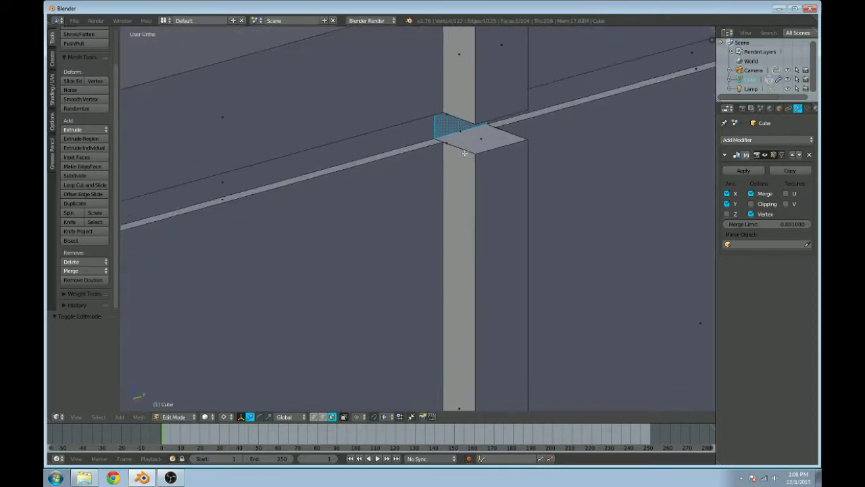
pyautogui.click(224, 417)
pyautogui.click(226, 375)
# Step: Try moving the small groove face about 0.21 outward along X, and undo the move
pyautogui.moveTo(465, 117); pyautogui.dragTo(418, 110)
pyautogui.moveTo(419, 110); pyautogui.dragTo(496, 259, button='middle')
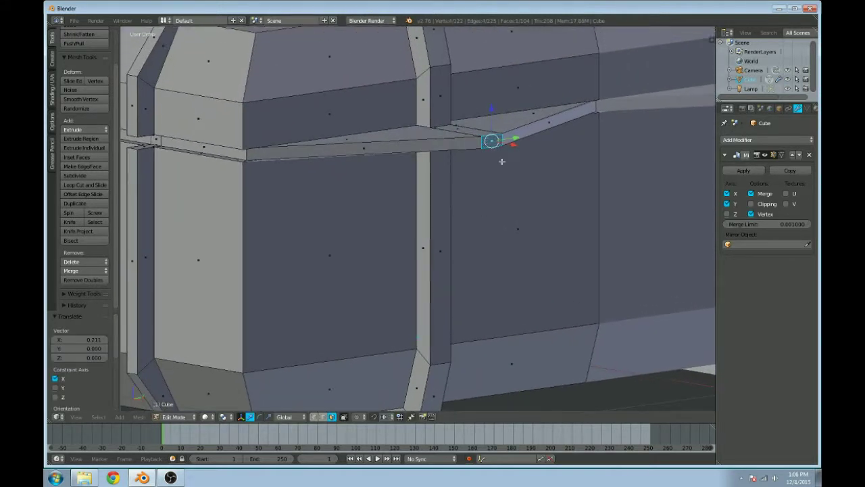
pyautogui.moveTo(514, 145); pyautogui.dragTo(438, 175)
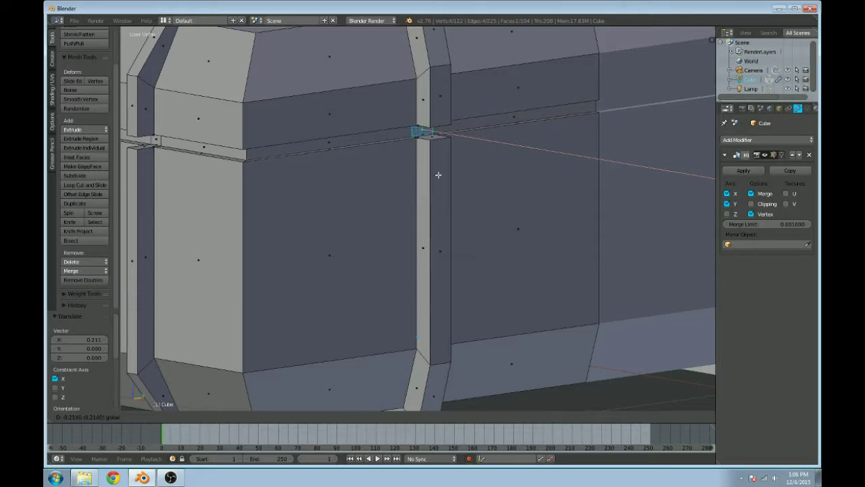
pyautogui.click(438, 175)
pyautogui.hotkey('ctrl', 'z')
pyautogui.moveTo(445, 164); pyautogui.dragTo(498, 189, button='middle')
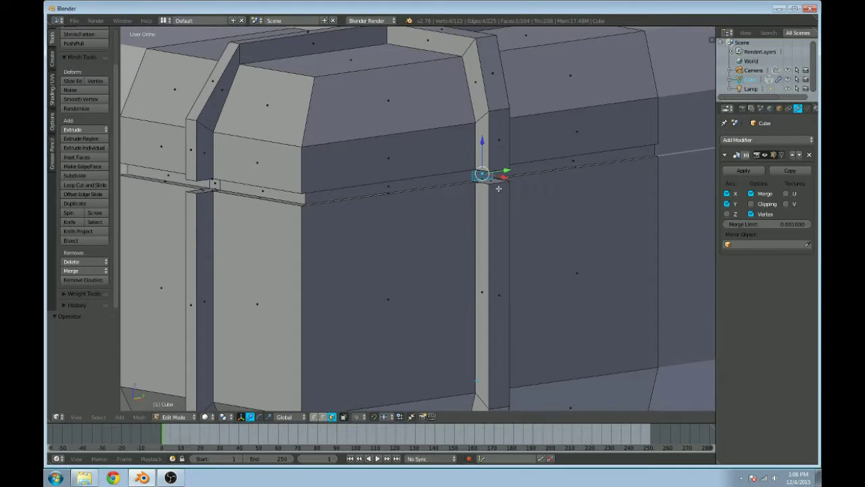
# Step: Select the loop of inner faces running around the crate's lid seam and delete those faces
pyautogui.scroll(3, 498, 188)
pyautogui.rightClick(504, 140)
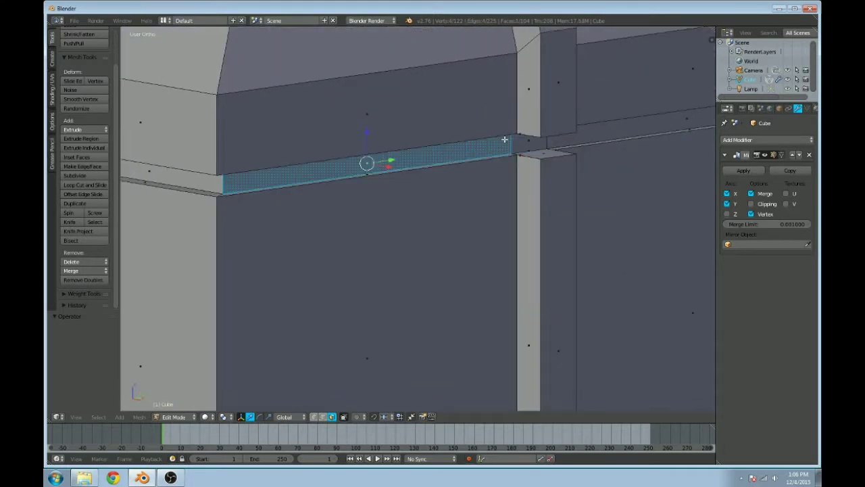
pyautogui.keyDown('alt'); pyautogui.rightClick(512, 141); pyautogui.keyUp('alt')
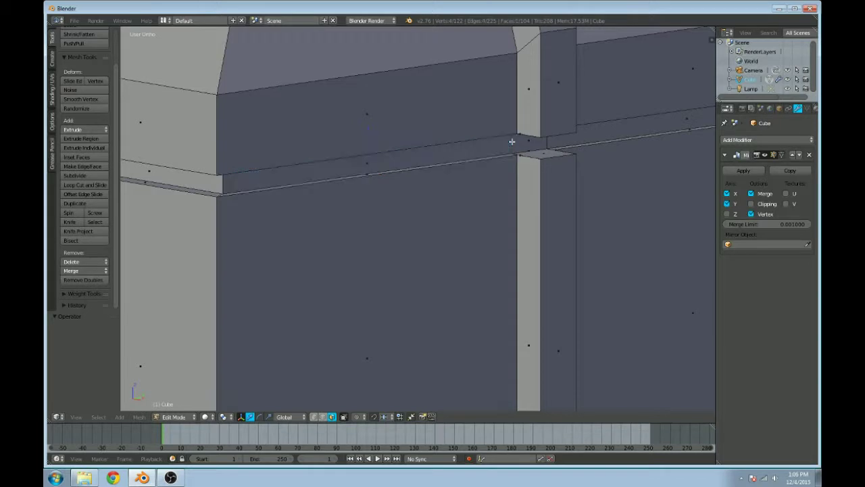
pyautogui.scroll(-2, 536, 133)
pyautogui.moveTo(536, 133)
pyautogui.mouseDown(button='middle')
pyautogui.moveTo(527, 138)
pyautogui.moveTo(541, 134)
pyautogui.mouseUp(button='middle')
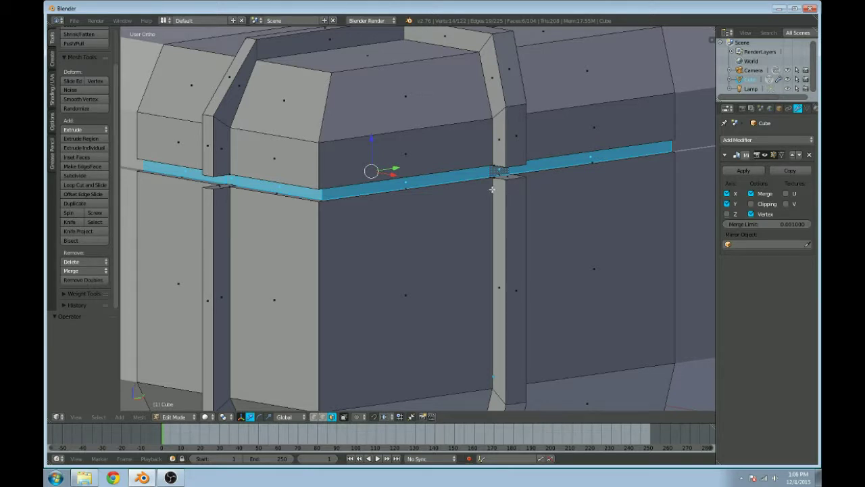
pyautogui.press('x')
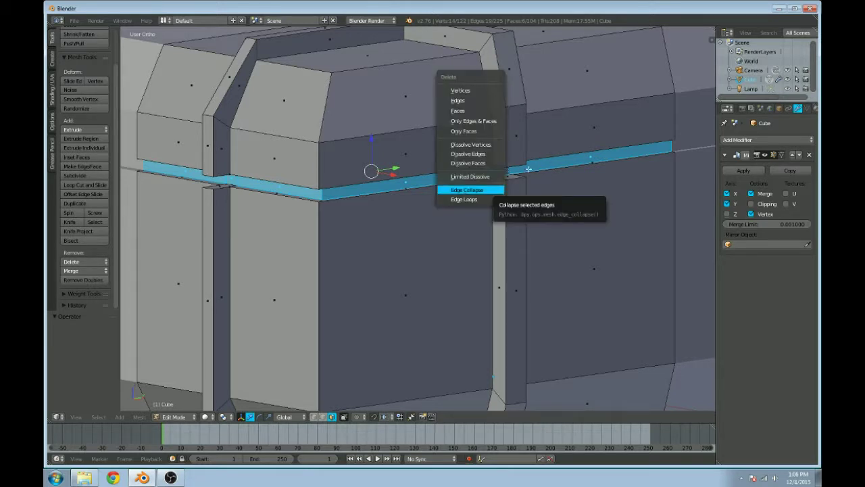
pyautogui.press('Escape')
pyautogui.press('x')
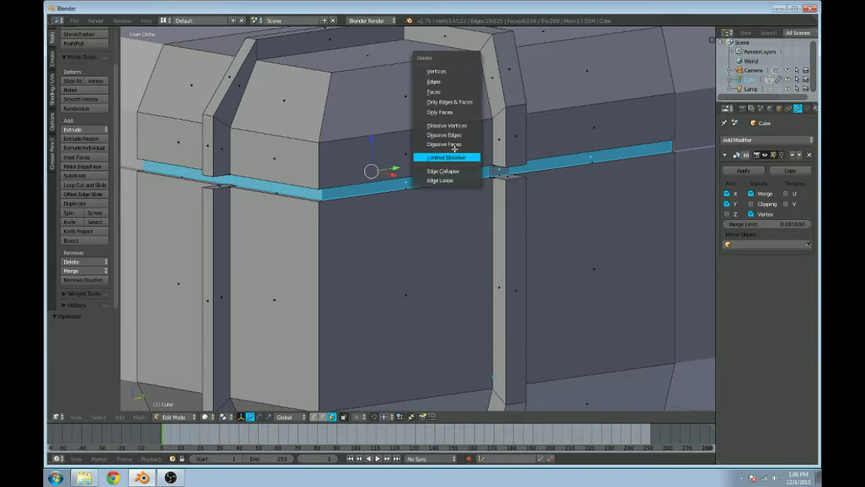
pyautogui.click(444, 95)
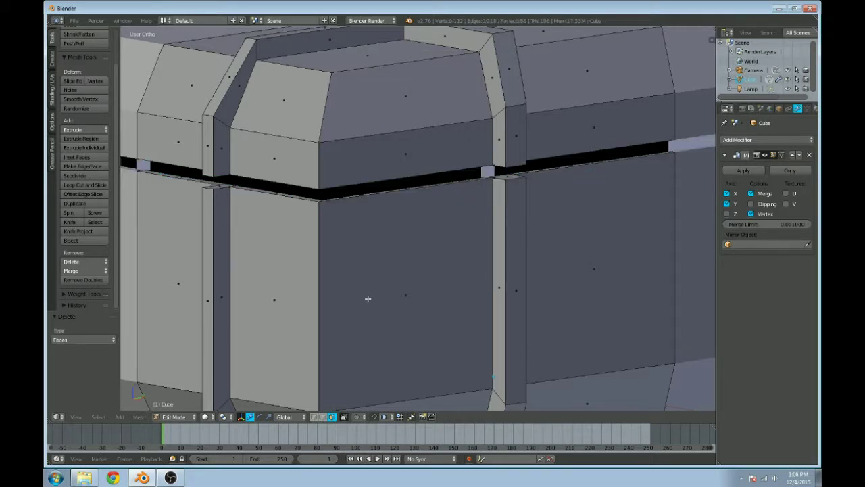
# Step: Switch to edge selection, select an edge along the open seam on the crate's long side, and change the view to perspective
pyautogui.click(322, 416)
pyautogui.scroll(4, 385, 249)
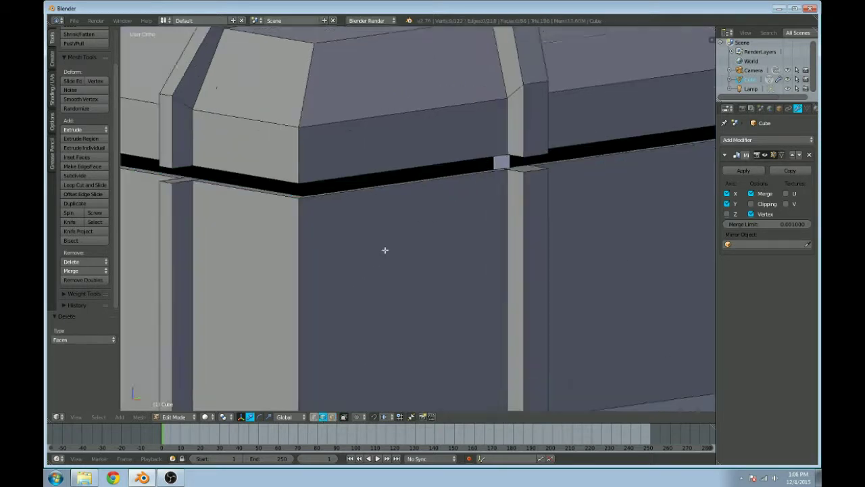
pyautogui.scroll(1, 510, 232)
pyautogui.keyDown('shift'); pyautogui.moveTo(646, 212); pyautogui.dragTo(494, 232, button='middle'); pyautogui.keyUp('shift')
pyautogui.scroll(4, 494, 232)
pyautogui.keyDown('shift'); pyautogui.moveTo(689, 189); pyautogui.dragTo(480, 245, button='middle'); pyautogui.keyUp('shift')
pyautogui.rightClick(447, 199)
pyautogui.scroll(-3, 483, 202)
pyautogui.moveTo(482, 203); pyautogui.dragTo(454, 226, button='middle')
pyautogui.scroll(3, 491, 183)
pyautogui.press('KP_5')
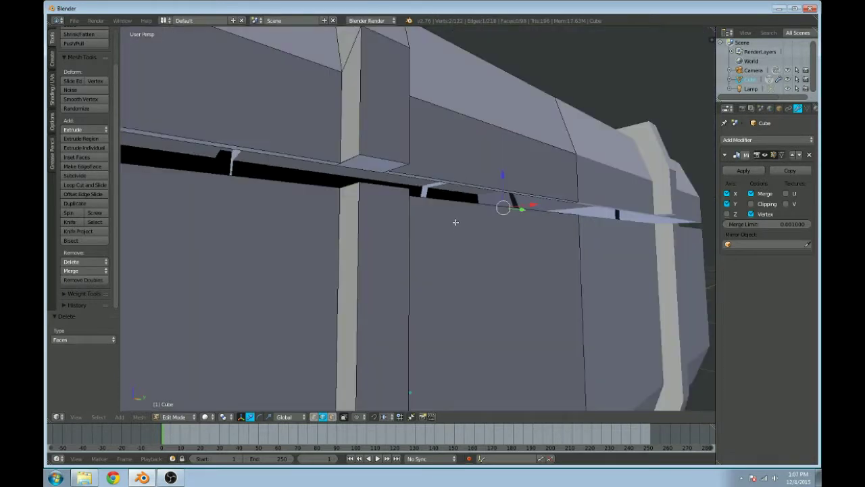
# Step: Select the upper and lower inner edges of the open seam section from inside the crate and fill a face between them
pyautogui.scroll(2, 456, 222)
pyautogui.scroll(5, 455, 221)
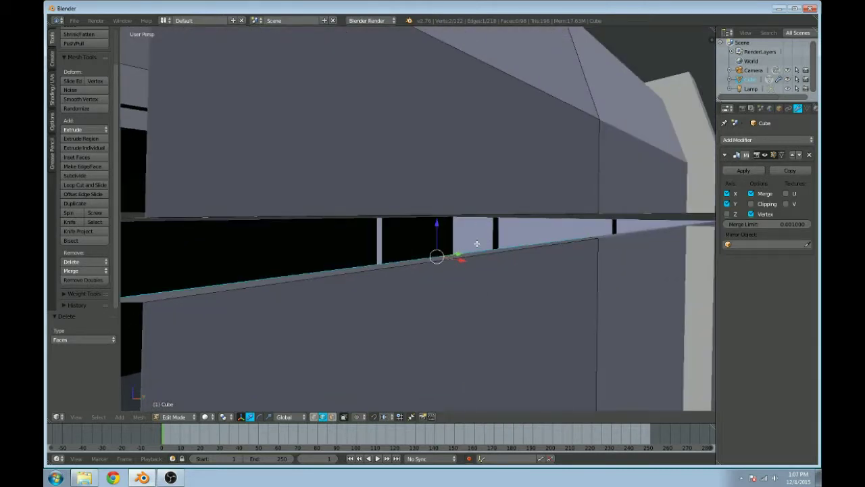
pyautogui.moveTo(475, 246); pyautogui.dragTo(429, 227, button='middle')
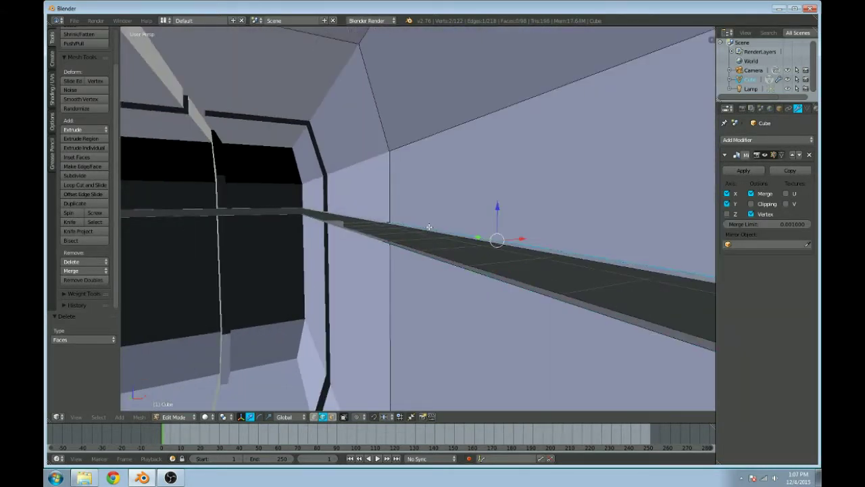
pyautogui.keyDown('shift'); pyautogui.rightClick(429, 233); pyautogui.keyUp('shift')
pyautogui.keyDown('shift'); pyautogui.rightClick(423, 259); pyautogui.keyUp('shift')
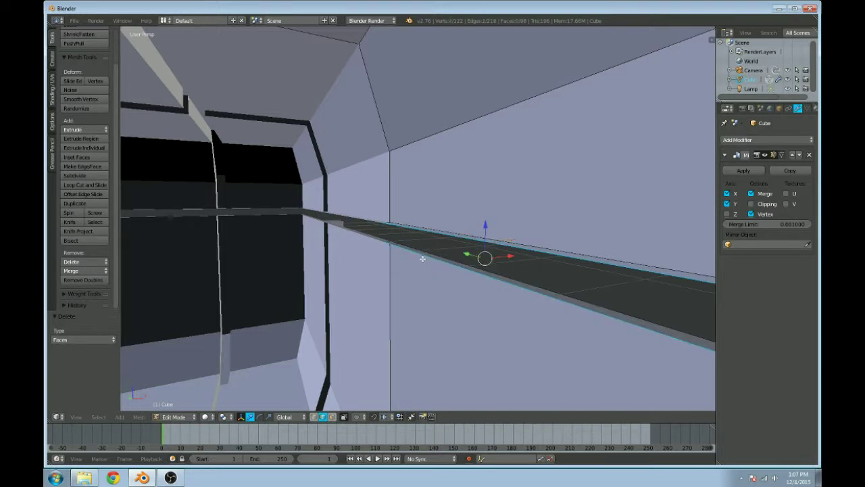
pyautogui.moveTo(423, 259); pyautogui.dragTo(407, 241, button='middle')
pyautogui.press('f')
# Step: Fill the short seam section behind the vertical band with a face between its upper and lower edges
pyautogui.scroll(-2, 407, 242)
pyautogui.moveTo(436, 266); pyautogui.dragTo(506, 297, button='middle')
pyautogui.rightClick(508, 314)
pyautogui.keyDown('shift'); pyautogui.rightClick(509, 319); pyautogui.keyUp('shift')
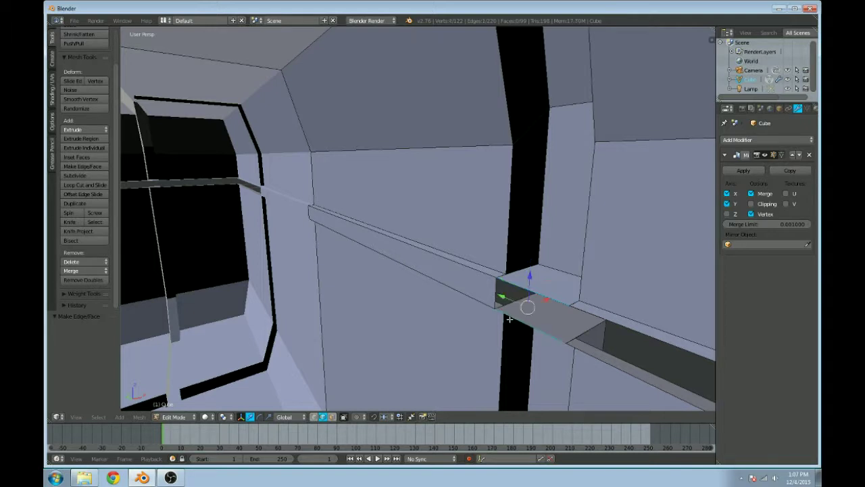
pyautogui.press('f')
# Step: Try filling the long seam section beyond the vertical band, and undo the attempt
pyautogui.moveTo(558, 326); pyautogui.dragTo(546, 321, button='middle')
pyautogui.rightClick(543, 315)
pyautogui.hotkey('ctrl', 'x')
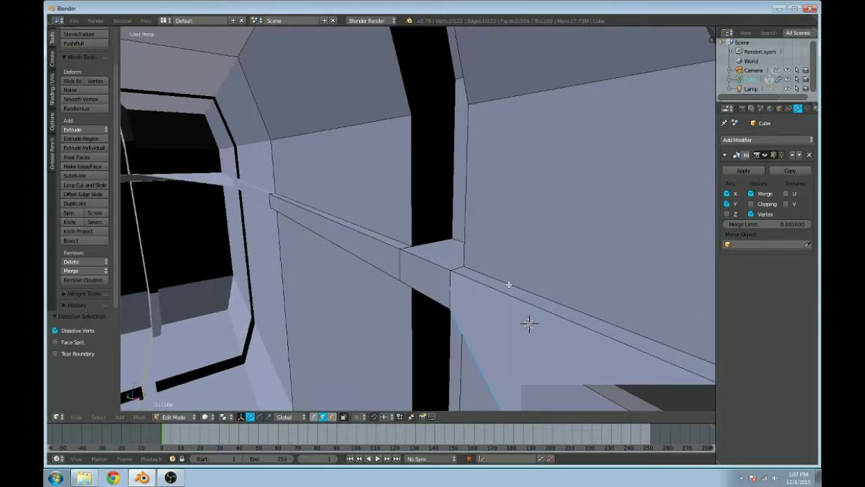
pyautogui.rightClick(502, 273)
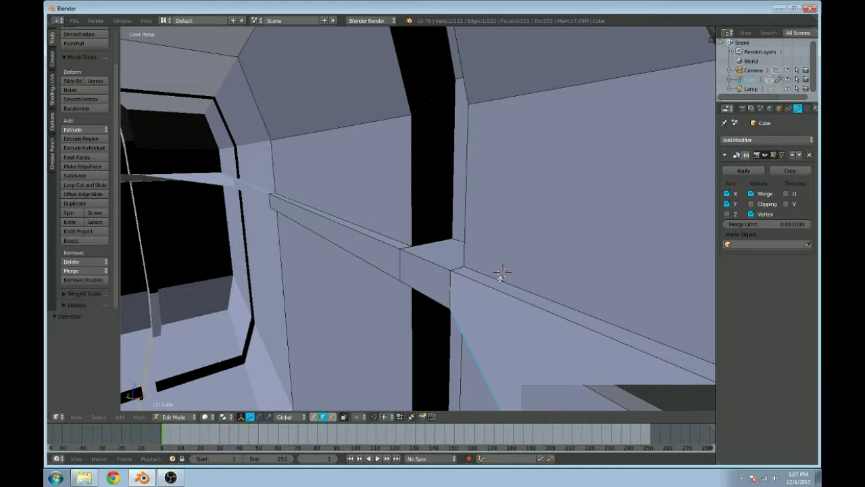
pyautogui.hotkey('ctrl', 'z')
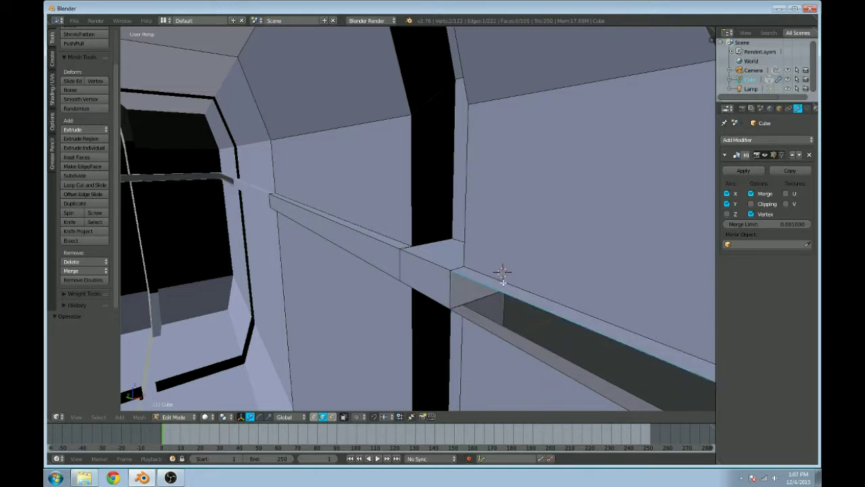
# Step: Select the upper and lower edges of the long seam section beyond the band and fill a face between them
pyautogui.moveTo(503, 282); pyautogui.dragTo(502, 273, button='middle')
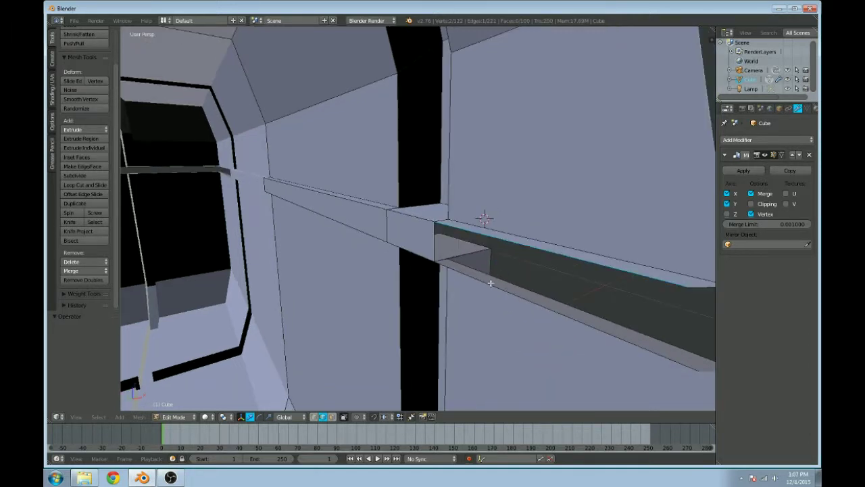
pyautogui.keyDown('shift'); pyautogui.rightClick(475, 283); pyautogui.keyUp('shift')
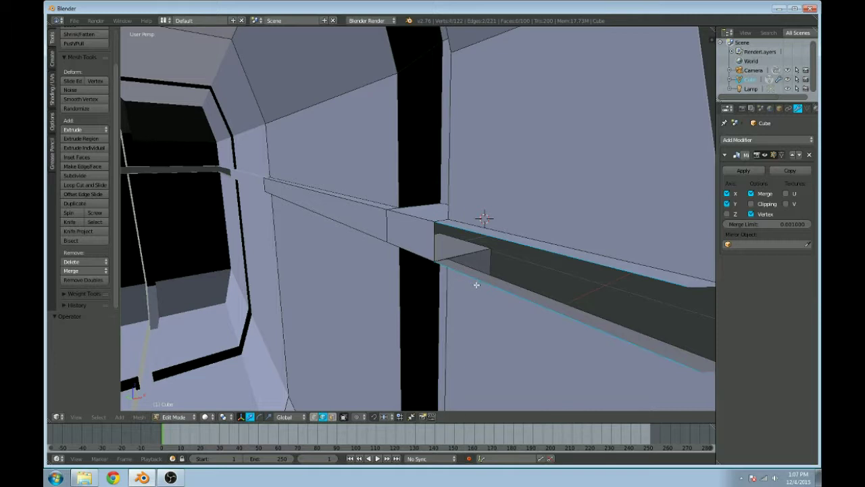
pyautogui.press('f')
pyautogui.scroll(-5, 475, 284)
pyautogui.moveTo(475, 283)
pyautogui.mouseDown(button='middle')
pyautogui.moveTo(532, 280)
pyautogui.moveTo(459, 286)
pyautogui.mouseUp(button='middle')
pyautogui.scroll(5, 459, 284)
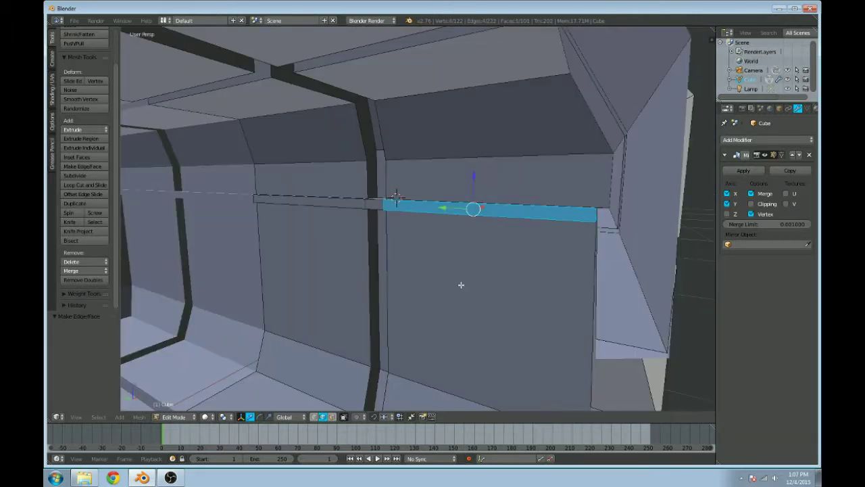
# Step: Save the file as HARD SHELL CASE in the root folder of the NERD CORE (E:) drive
pyautogui.hotkey('ctrl', 's')
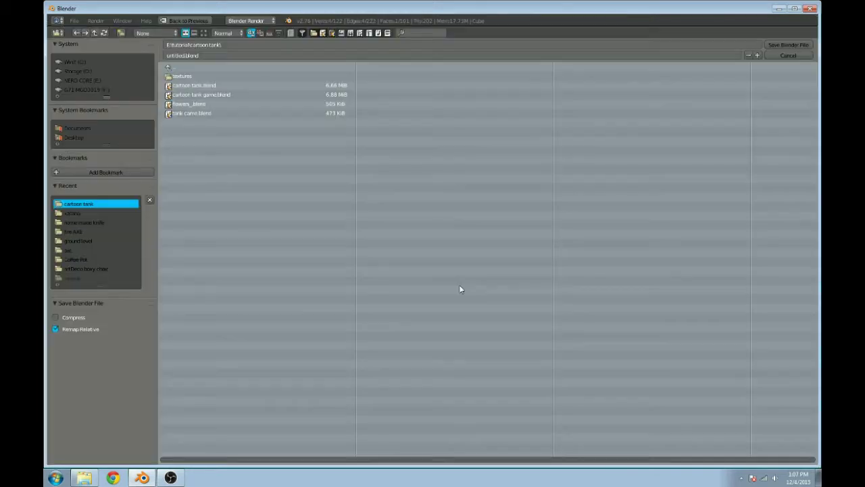
pyautogui.click(174, 67)
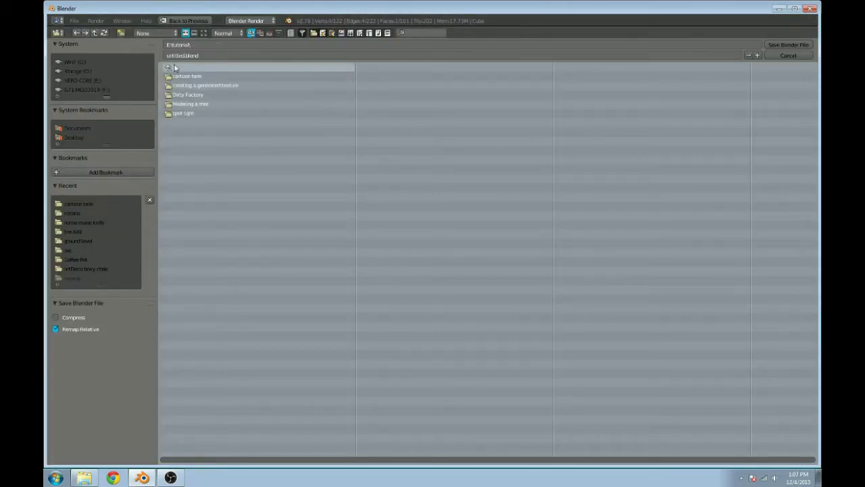
pyautogui.click(124, 81)
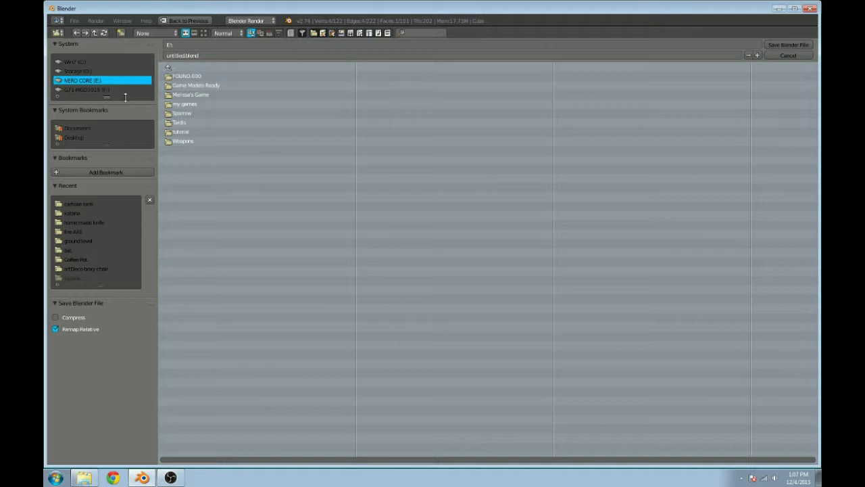
pyautogui.click(200, 55)
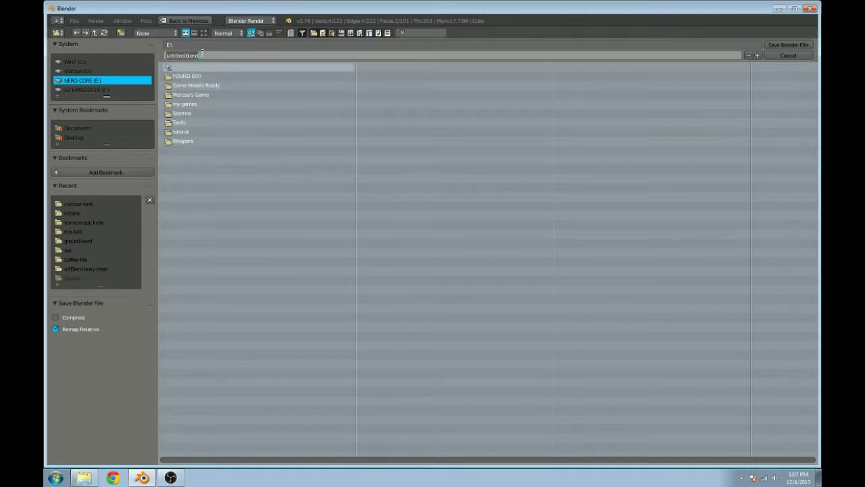
pyautogui.write('it')
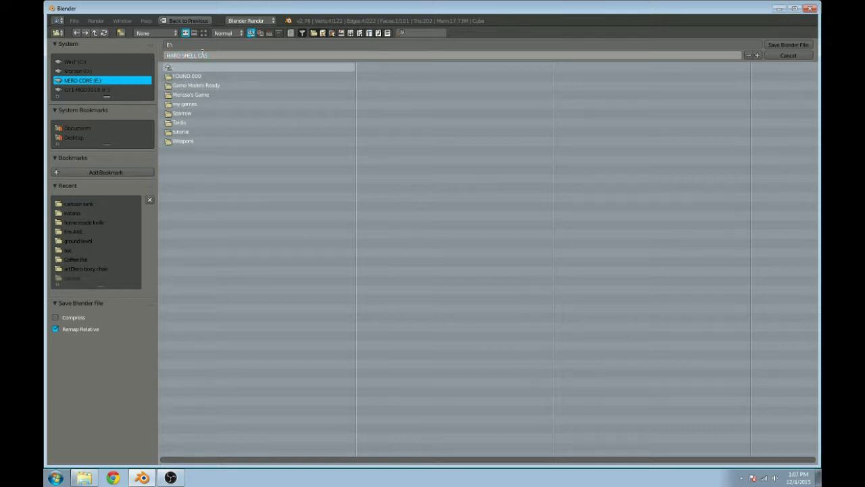
pyautogui.click(783, 52)
pyautogui.click(784, 48)
# Step: Select the upper and lower inner seam edges between the crate corner and the vertical band on the adjacent wall, and fill a face between them
pyautogui.moveTo(375, 206); pyautogui.dragTo(421, 266, button='middle')
pyautogui.rightClick(440, 227)
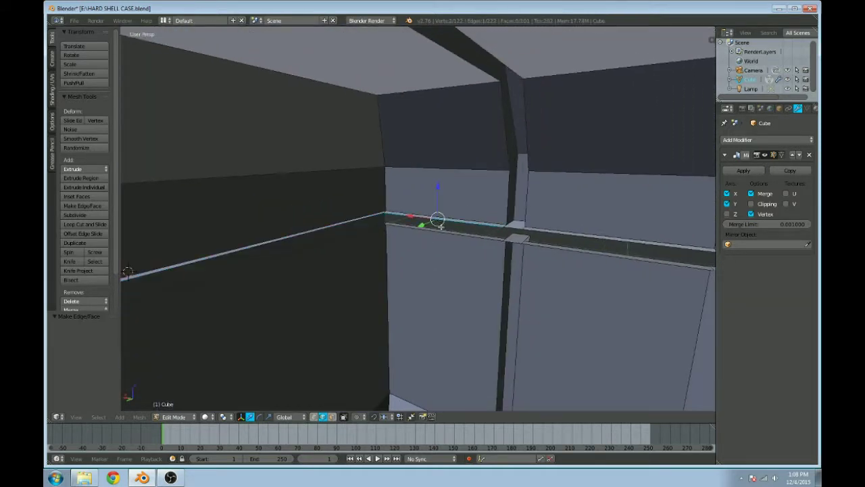
pyautogui.keyDown('shift'); pyautogui.rightClick(441, 231); pyautogui.keyUp('shift')
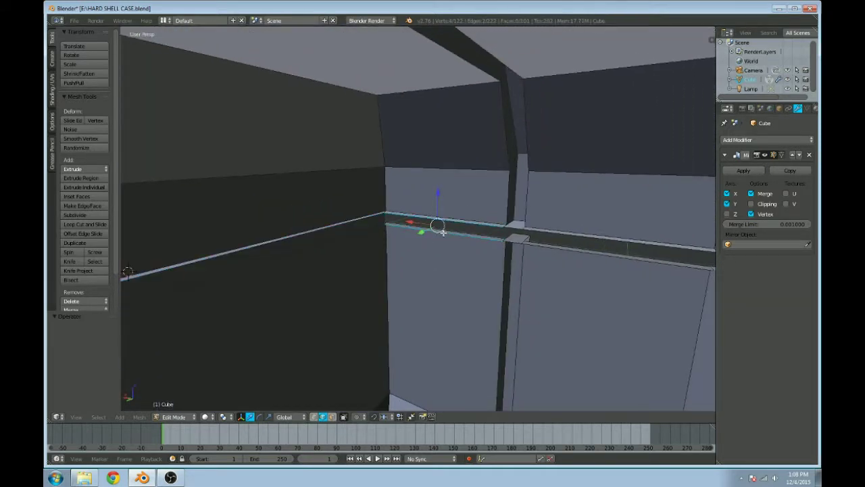
pyautogui.hotkey('ctrl', 'e')
pyautogui.press('f')
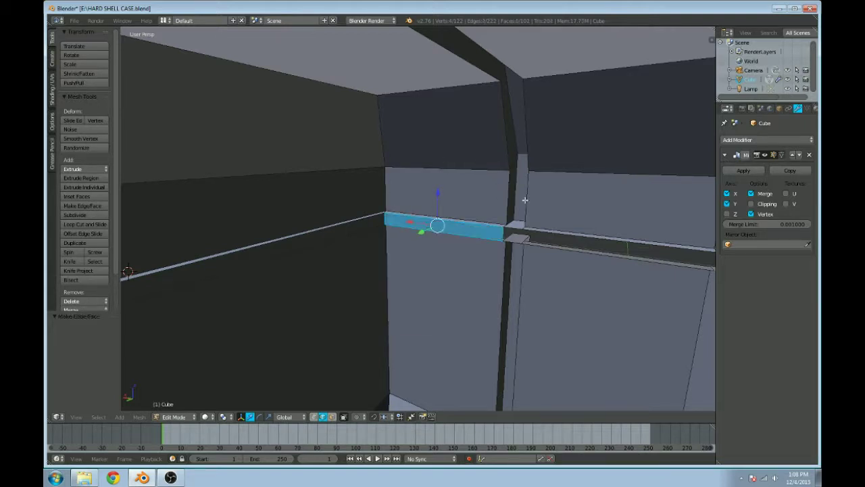
# Step: Fill the short seam section behind that wall's vertical band and the long seam section beyond it with faces
pyautogui.moveTo(529, 230); pyautogui.dragTo(401, 221, button='middle')
pyautogui.rightClick(401, 221)
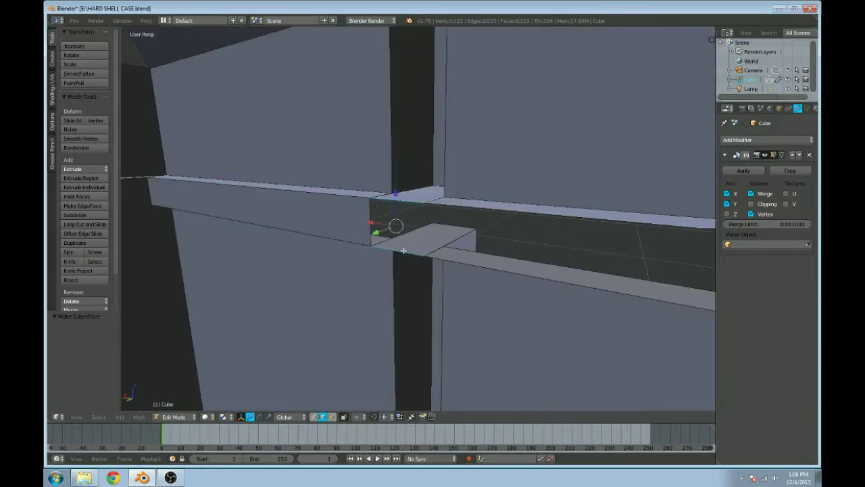
pyautogui.press('f')
pyautogui.rightClick(505, 214)
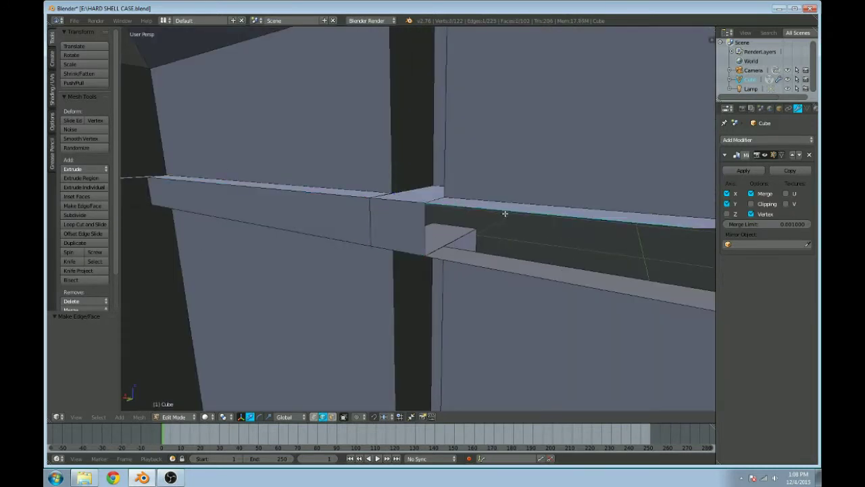
pyautogui.keyDown('shift'); pyautogui.rightClick(485, 268); pyautogui.keyUp('shift')
pyautogui.press('f')
# Step: Examine the whole crate from outside in Object Mode, and inspect the closed lid seam up close in Edit Mode
pyautogui.scroll(-3, 481, 264)
pyautogui.moveTo(481, 264); pyautogui.dragTo(527, 229, button='middle')
pyautogui.scroll(-5, 471, 251)
pyautogui.press('Tab')
pyautogui.moveTo(599, 230); pyautogui.dragTo(473, 276, button='middle')
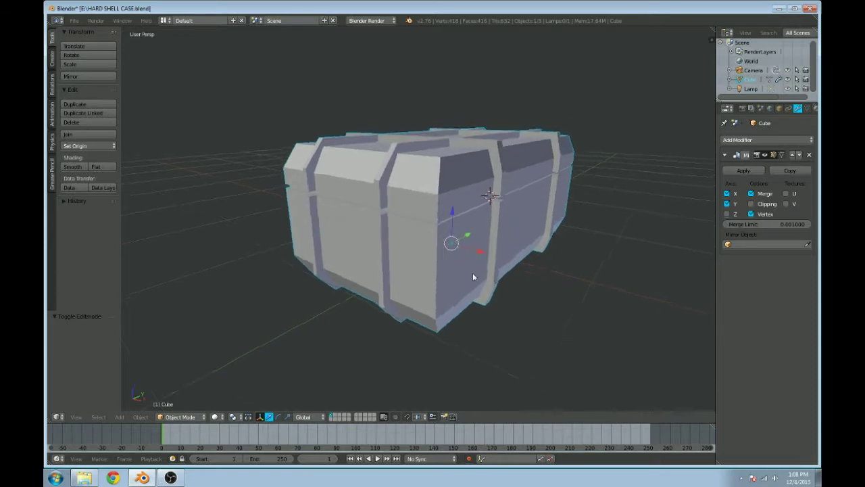
pyautogui.scroll(3, 473, 276)
pyautogui.press('Tab')
pyautogui.scroll(4, 464, 251)
pyautogui.scroll(3, 475, 228)
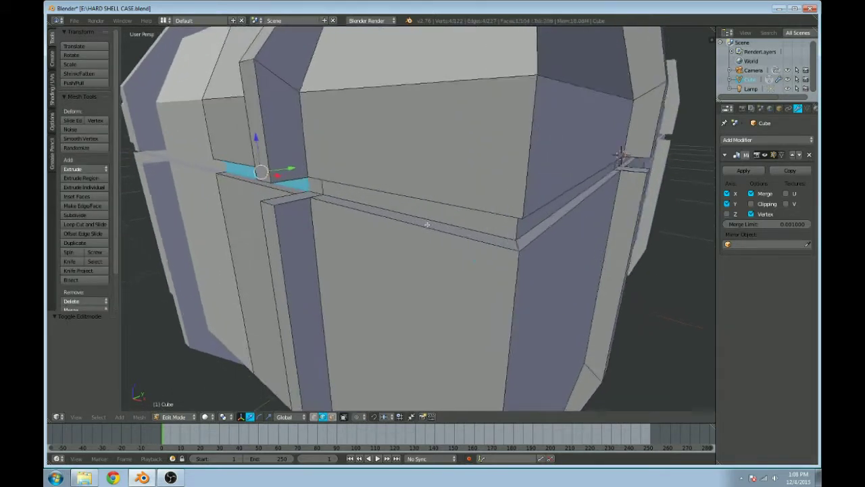
pyautogui.moveTo(427, 222); pyautogui.dragTo(666, 220, button='middle')
pyautogui.scroll(4, 399, 235)
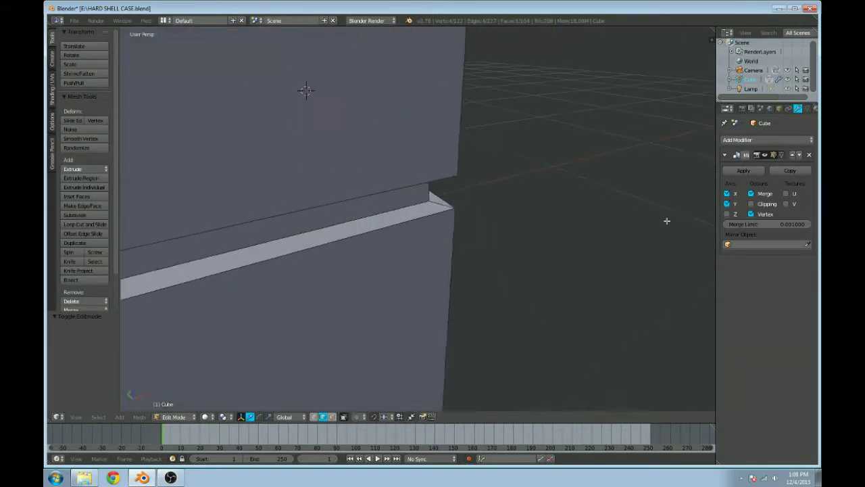
# Step: Select the short lower seam edge behind the vertical band from outside the crate
pyautogui.scroll(-4, 378, 230)
pyautogui.keyDown('shift'); pyautogui.moveTo(378, 230); pyautogui.dragTo(400, 214, button='middle'); pyautogui.keyUp('shift')
pyautogui.scroll(1, 502, 188)
pyautogui.rightClick(351, 241)
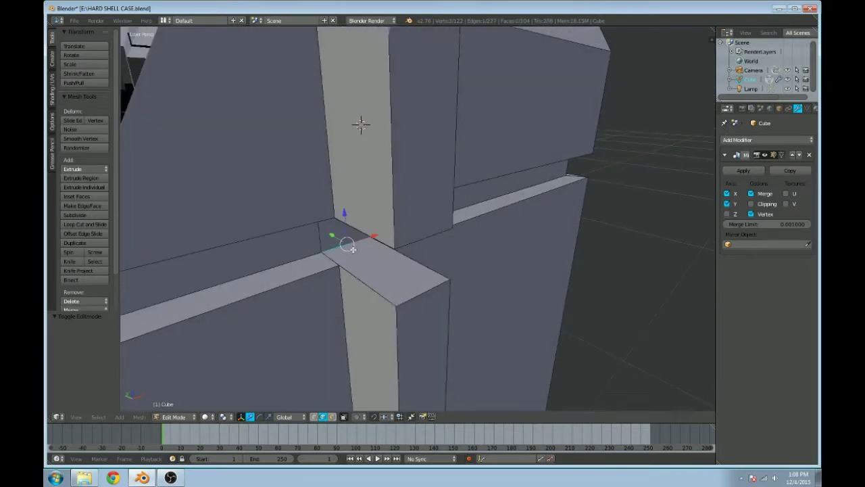
pyautogui.press('s')
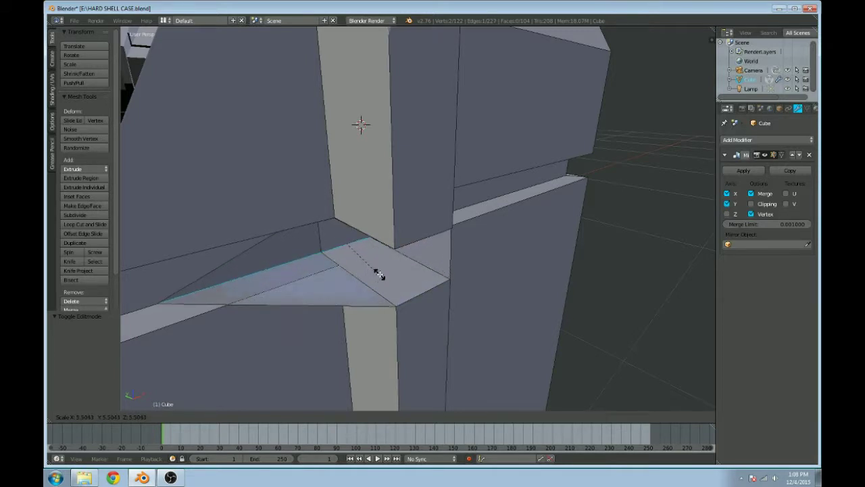
pyautogui.moveTo(356, 244); pyautogui.dragTo(415, 237, button='middle')
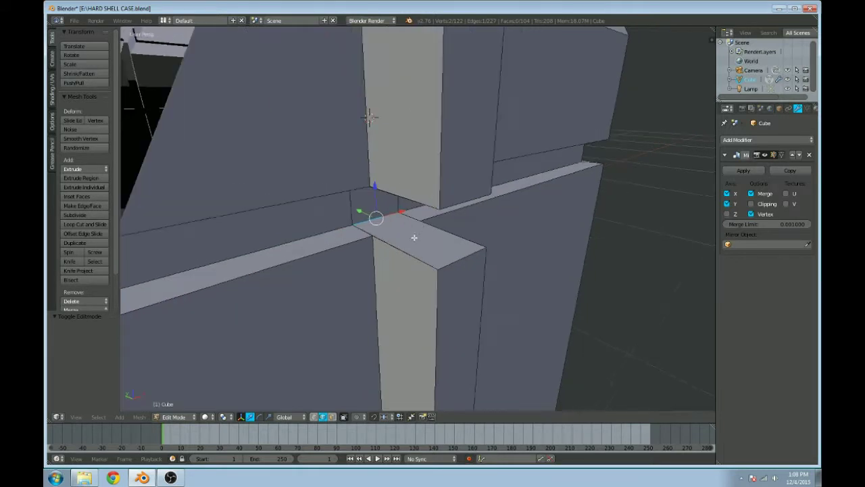
pyautogui.press('s')
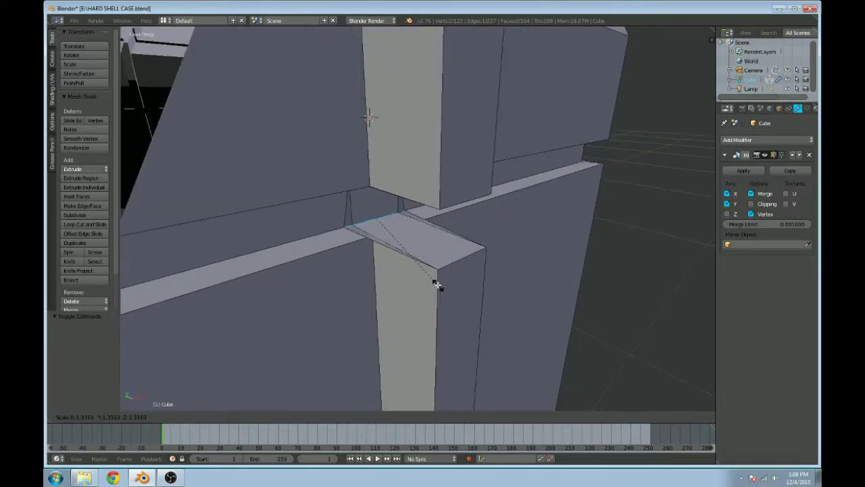
pyautogui.rightClick(388, 218)
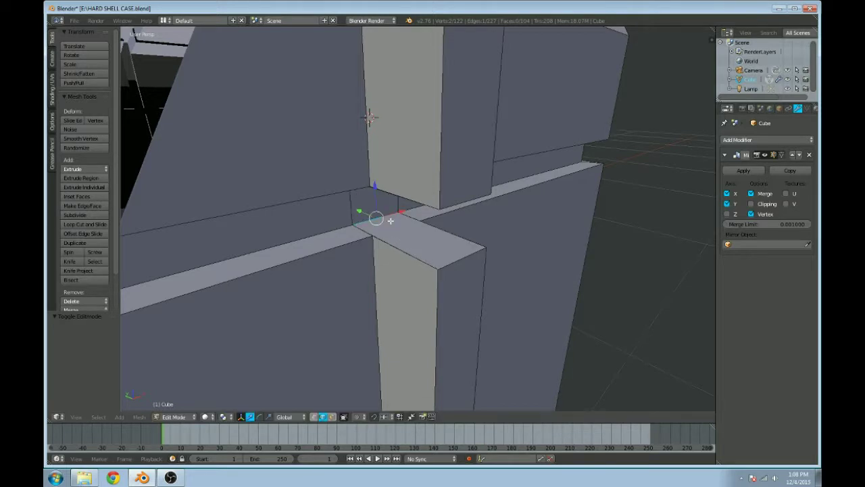
# Step: In orthographic view, collapse the short lower seam edge behind the band and the remaining edge segment beside the merged point
pyautogui.moveTo(390, 220); pyautogui.dragTo(434, 219, button='middle')
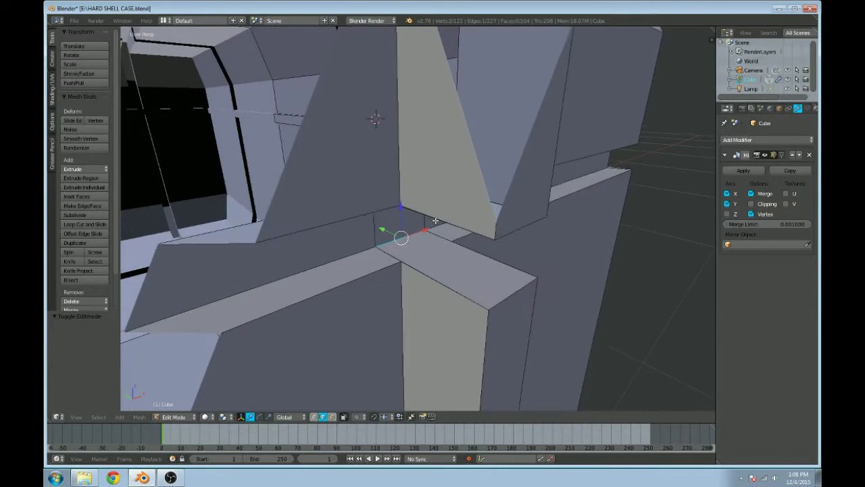
pyautogui.press('KP_5')
pyautogui.scroll(4, 435, 221)
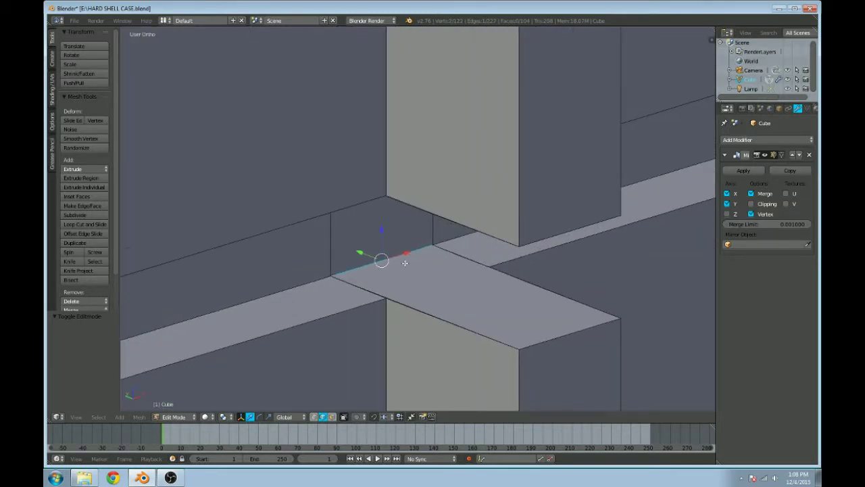
pyautogui.keyDown('shift'); pyautogui.moveTo(431, 203); pyautogui.dragTo(420, 214, button='middle'); pyautogui.keyUp('shift')
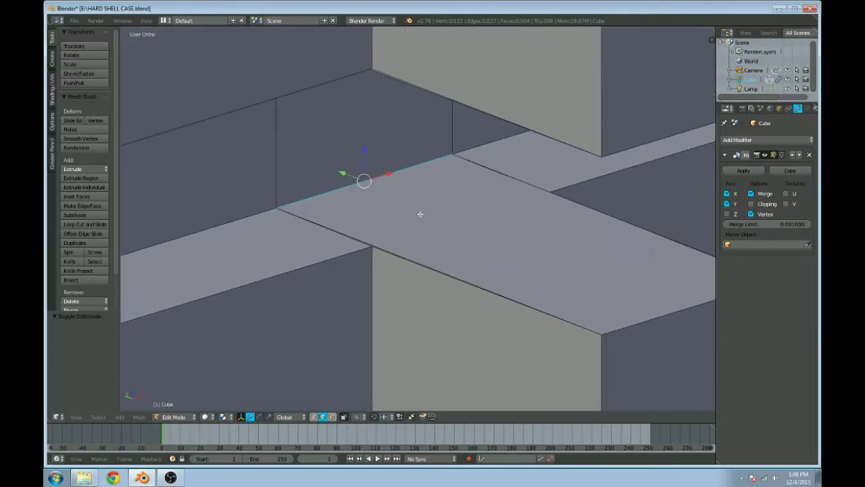
pyautogui.press('x')
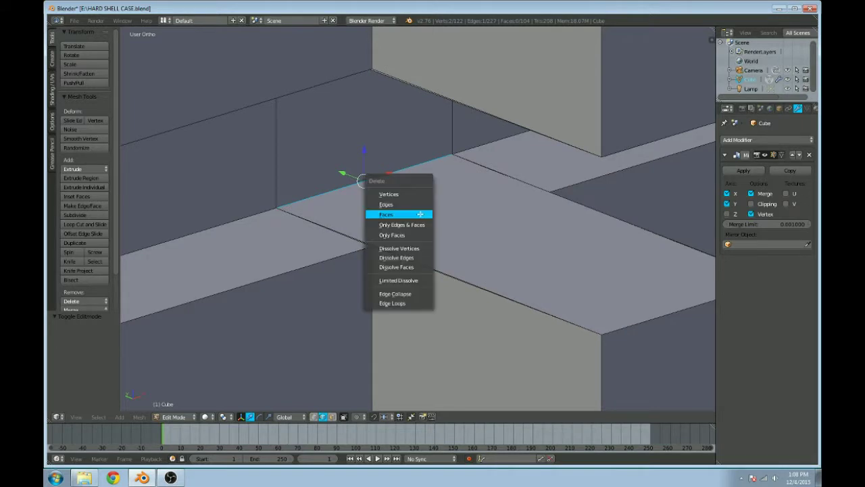
pyautogui.click(419, 291)
pyautogui.rightClick(349, 194)
pyautogui.press('x')
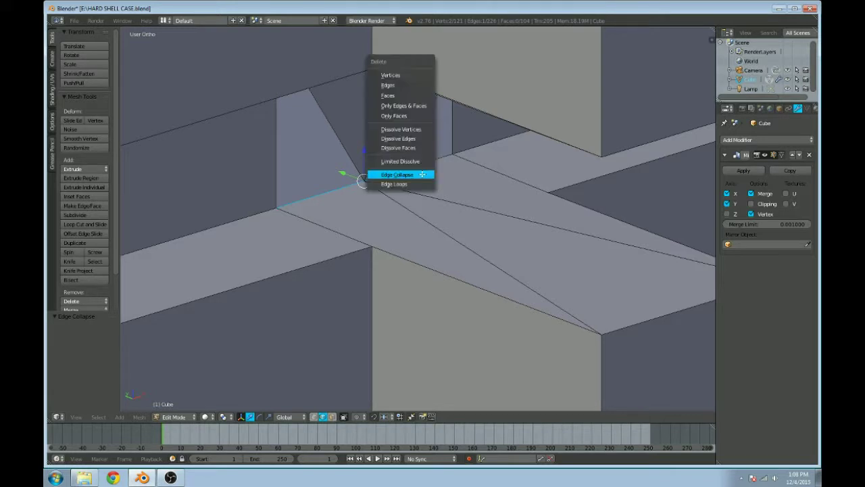
pyautogui.click(423, 174)
# Step: Collapse the two matching edge segments on the upper side of the seam behind the same band
pyautogui.moveTo(423, 174); pyautogui.dragTo(485, 234, button='middle')
pyautogui.rightClick(485, 234)
pyautogui.press('x')
pyautogui.click(484, 254)
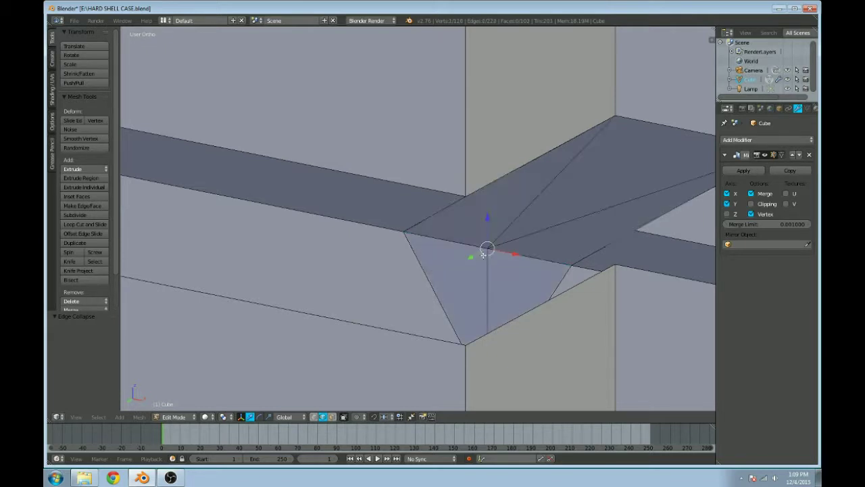
pyautogui.rightClick(518, 253)
pyautogui.press('x')
pyautogui.click(530, 260)
# Step: Dissolve the leftover diagonal edges on the underside of the upper band section and on the top of the lower one
pyautogui.moveTo(531, 260); pyautogui.dragTo(525, 255, button='middle')
pyautogui.moveTo(498, 222)
pyautogui.mouseDown(button='middle')
pyautogui.moveTo(490, 232)
pyautogui.moveTo(436, 213)
pyautogui.moveTo(512, 226)
pyautogui.moveTo(476, 225)
pyautogui.moveTo(504, 215)
pyautogui.mouseUp(button='middle')
pyautogui.keyDown('shift'); pyautogui.rightClick(491, 161); pyautogui.keyUp('shift')
pyautogui.keyDown('shift'); pyautogui.rightClick(466, 183); pyautogui.keyUp('shift')
pyautogui.press('x')
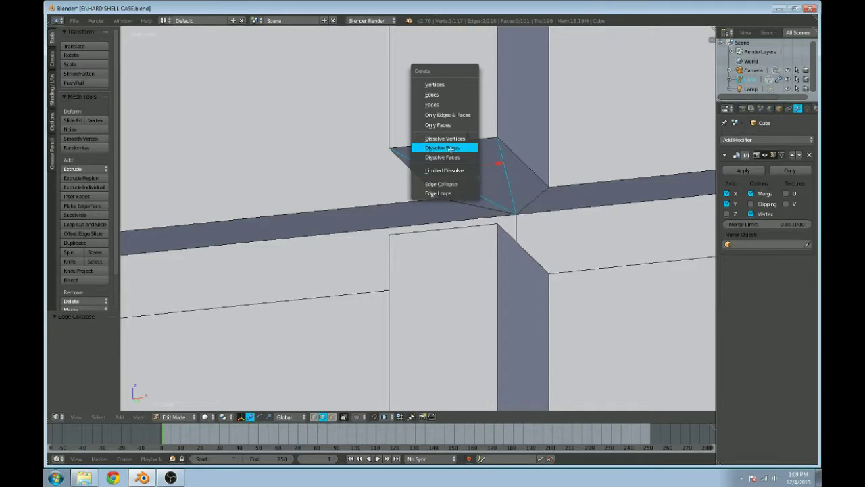
pyautogui.click(451, 148)
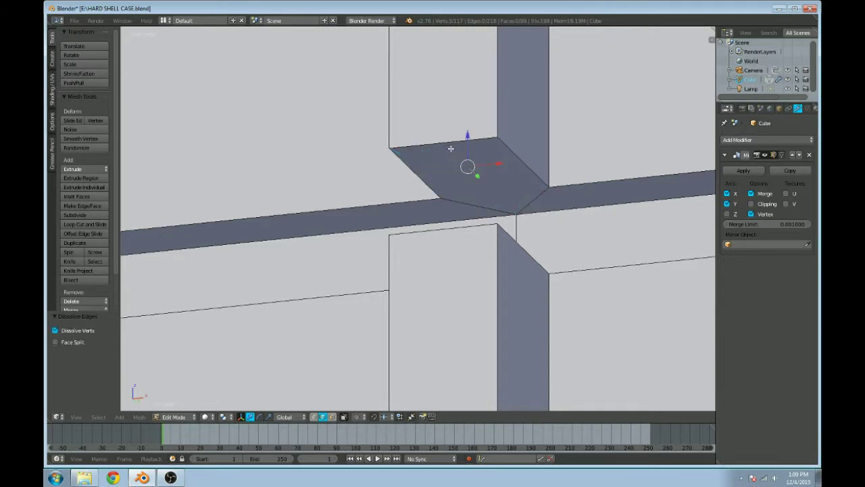
pyautogui.moveTo(461, 176); pyautogui.dragTo(504, 250, button='middle')
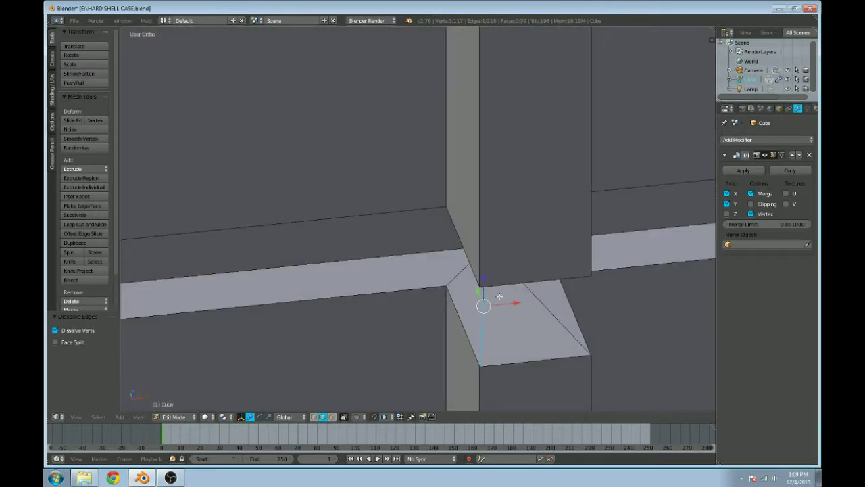
pyautogui.moveTo(559, 279); pyautogui.dragTo(347, 233, button='middle')
pyautogui.press('x')
pyautogui.click(531, 289)
# Step: Collapse the short upper and lower seam edges behind the vertical band on the adjacent wall
pyautogui.scroll(4, 503, 231)
pyautogui.moveTo(503, 231); pyautogui.dragTo(359, 241, button='middle')
pyautogui.rightClick(396, 232)
pyautogui.scroll(3, 396, 232)
pyautogui.rightClick(388, 205)
pyautogui.keyDown('shift'); pyautogui.rightClick(386, 248); pyautogui.keyUp('shift')
pyautogui.press('x')
pyautogui.click(400, 288)
# Step: Try dissolving the diagonal edges on the top face of the adjacent wall's lower band section
pyautogui.rightClick(414, 228)
pyautogui.keyDown('shift'); pyautogui.rightClick(333, 236); pyautogui.keyUp('shift')
pyautogui.rightClick(351, 246)
pyautogui.rightClick(404, 235)
pyautogui.rightClick(347, 245)
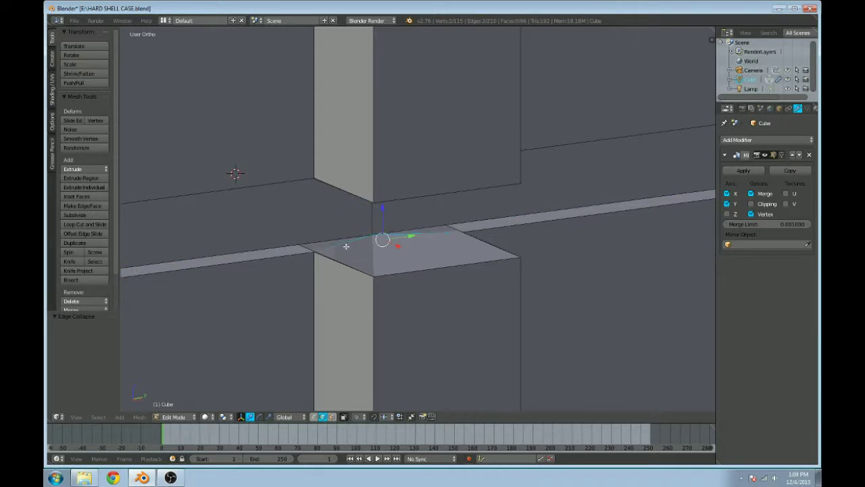
pyautogui.press('x')
pyautogui.click(341, 212)
pyautogui.moveTo(393, 229); pyautogui.dragTo(364, 243, button='middle')
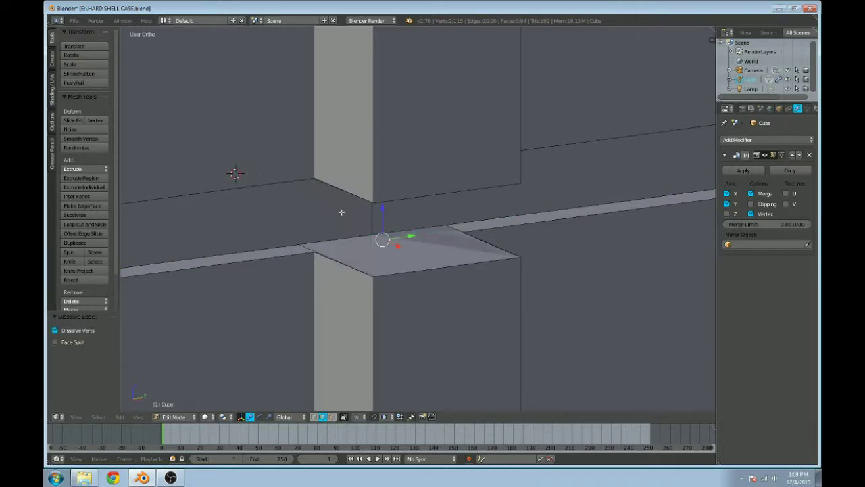
# Step: Undo the dissolve of the diagonal edges on the lower band section
pyautogui.rightClick(479, 223)
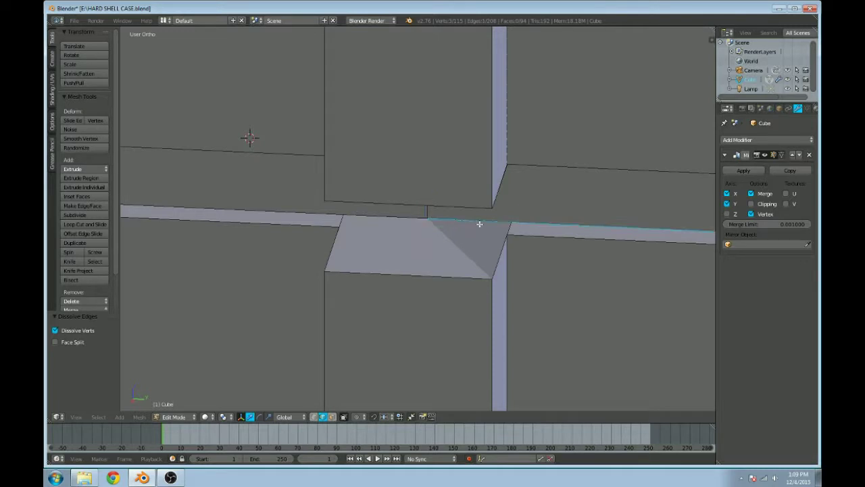
pyautogui.hotkey('ctrl', 'z')
pyautogui.hotkey('ctrl', 'z')
pyautogui.hotkey('ctrl', 'z')
pyautogui.hotkey('ctrl', 'z')
pyautogui.hotkey('ctrl', 'z')
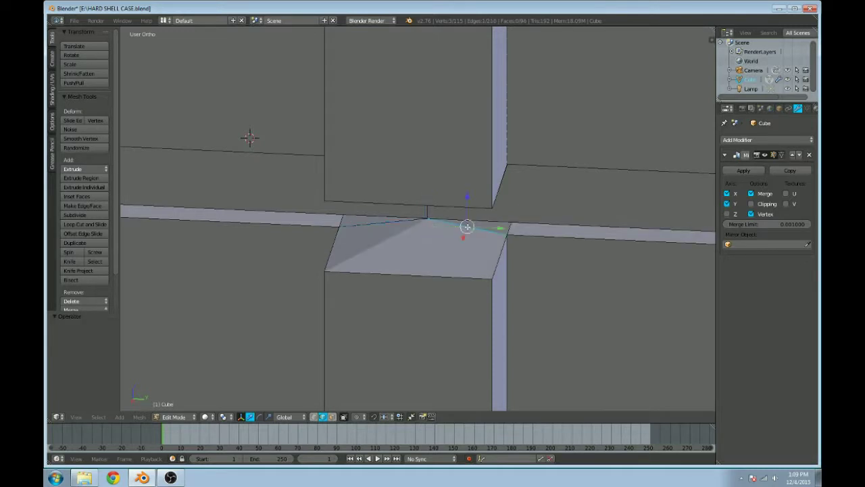
# Step: In wireframe with vertex selection, move the upper seam vertex beside this band about -0.016 along Y, towards the merged point
pyautogui.moveTo(461, 228)
pyautogui.mouseDown(button='middle')
pyautogui.moveTo(453, 228)
pyautogui.moveTo(487, 205)
pyautogui.moveTo(487, 193)
pyautogui.moveTo(411, 203)
pyautogui.moveTo(423, 193)
pyautogui.moveTo(372, 193)
pyautogui.moveTo(413, 191)
pyautogui.mouseUp(button='middle')
pyautogui.rightClick(516, 189)
pyautogui.press('z')
pyautogui.rightClick(506, 199)
pyautogui.rightClick(516, 191)
pyautogui.rightClick(525, 190)
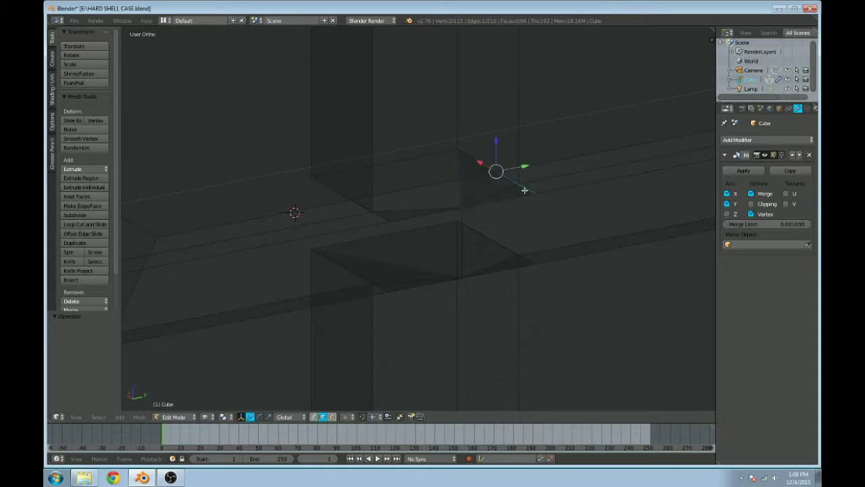
pyautogui.click(313, 417)
pyautogui.rightClick(517, 187)
pyautogui.rightClick(532, 194)
pyautogui.press('g')
pyautogui.press('y')
pyautogui.click(510, 201)
# Step: Shift the same vertex about 0.006 along Y and add the neighbouring merged seam vertex to the selection
pyautogui.press('z')
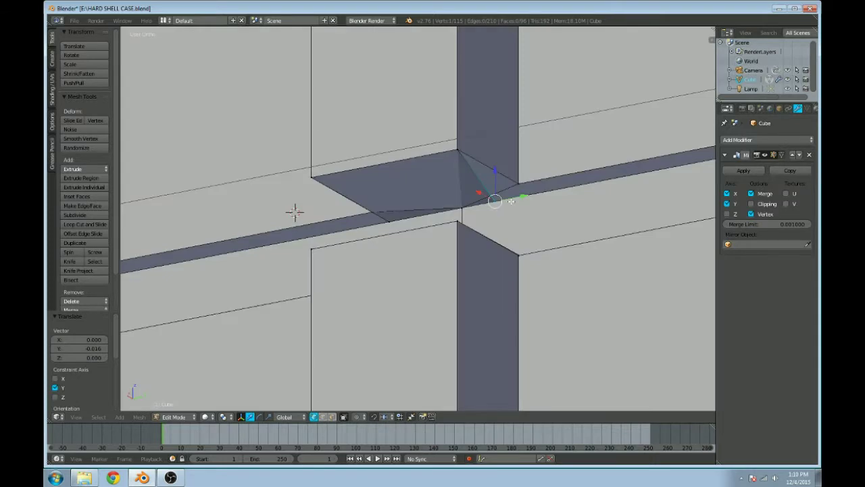
pyautogui.press('z')
pyautogui.press('g')
pyautogui.press('y')
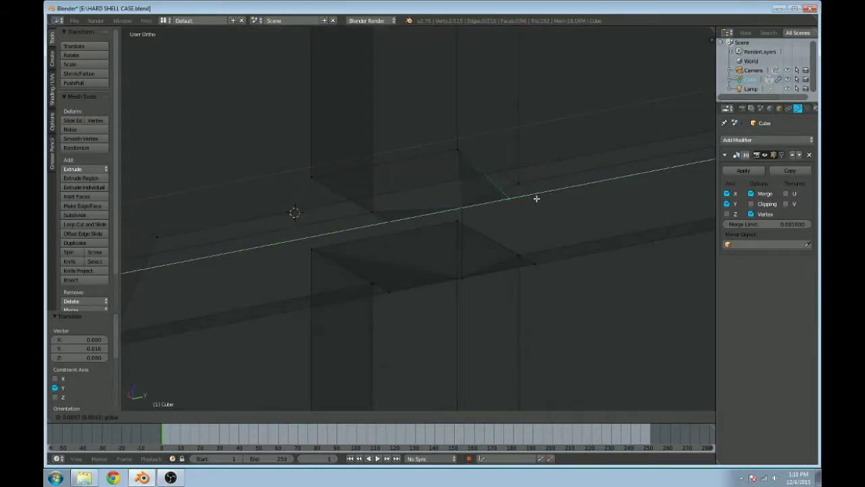
pyautogui.click(534, 198)
pyautogui.keyDown('shift'); pyautogui.rightClick(466, 210); pyautogui.keyUp('shift')
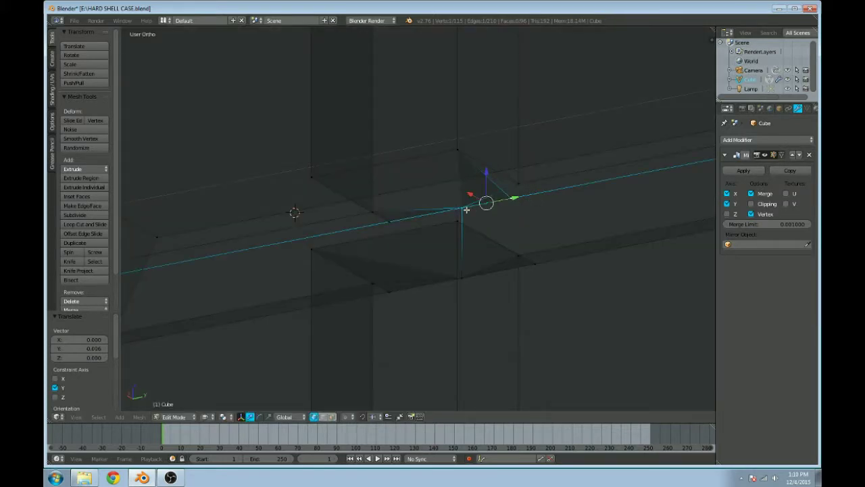
# Step: Merge the selected upper seam vertex beside the band into the last-selected neighbouring vertex
pyautogui.hotkey('alt', 'm')
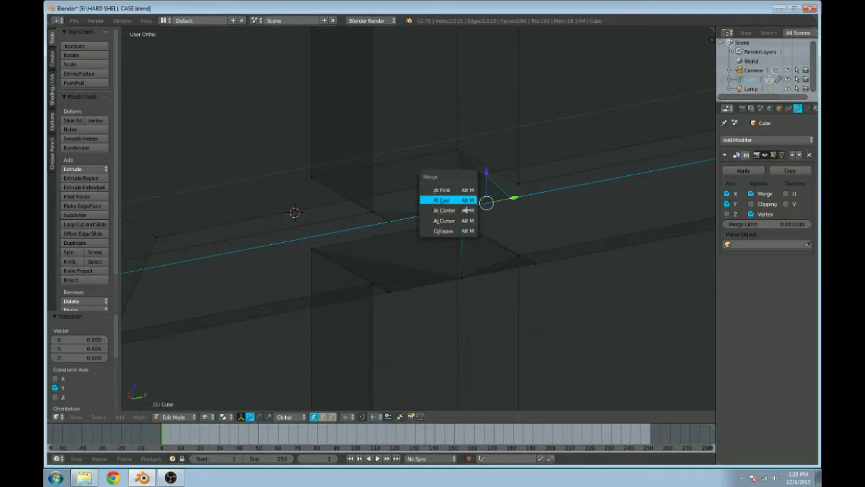
pyautogui.click(465, 202)
pyautogui.press('z')
pyautogui.moveTo(294, 211); pyautogui.dragTo(232, 169, button='middle')
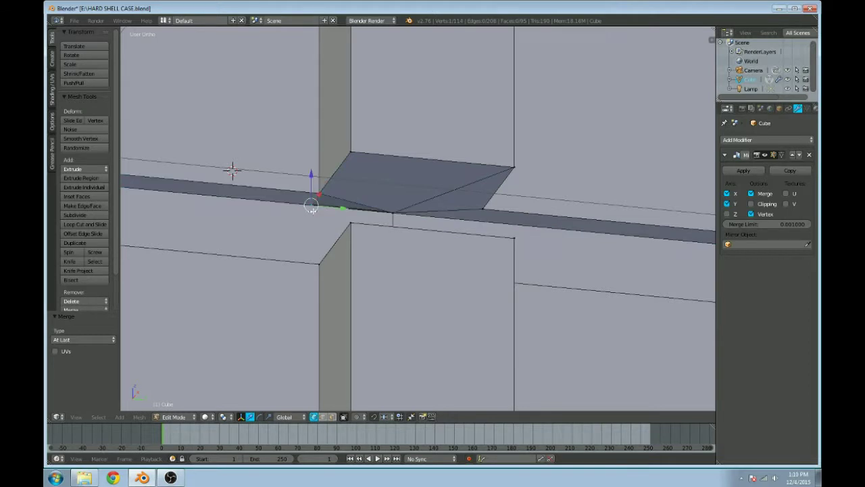
# Step: Merge the upper seam vertex on the band's opposite side into the central vertex behind the band, using At Last
pyautogui.press('z')
pyautogui.keyDown('shift'); pyautogui.rightClick(392, 215); pyautogui.keyUp('shift')
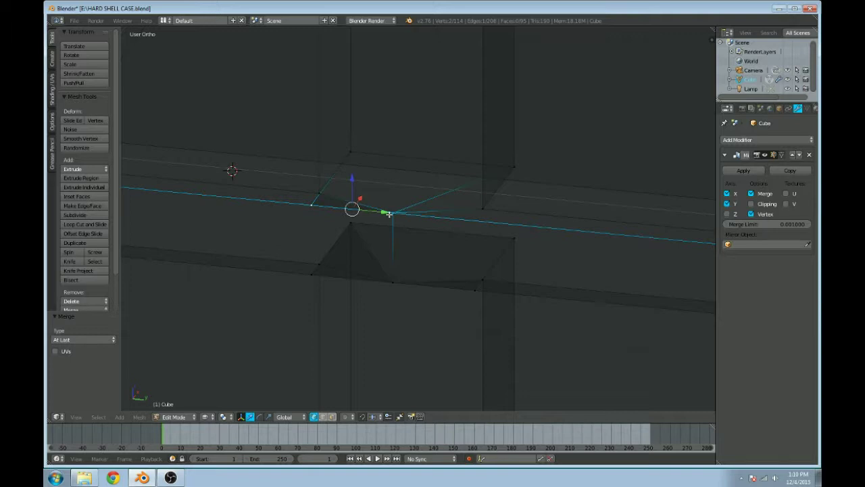
pyautogui.hotkey('alt', 'm')
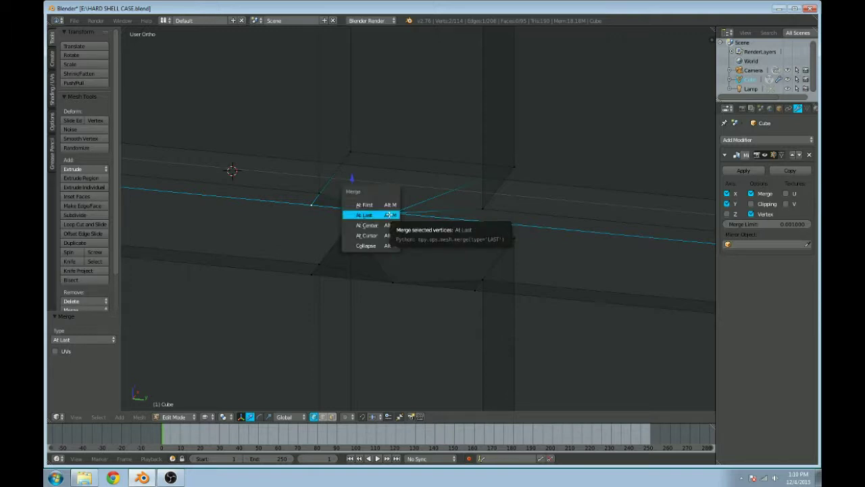
pyautogui.click(389, 215)
pyautogui.press('z')
pyautogui.moveTo(392, 209); pyautogui.dragTo(407, 254, button='middle')
# Step: Merge the lower seam vertex on one side of the band into the lower central vertex, using At Last
pyautogui.rightClick(297, 245)
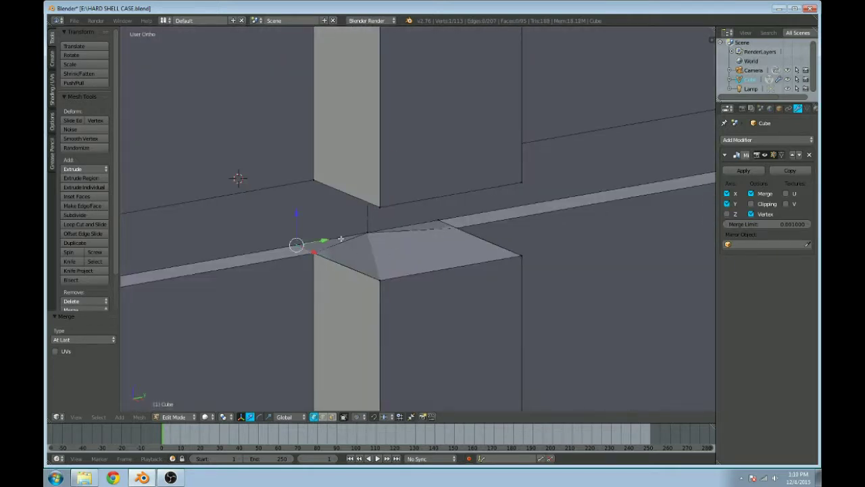
pyautogui.press('z')
pyautogui.keyDown('shift'); pyautogui.rightClick(369, 230); pyautogui.keyUp('shift')
pyautogui.hotkey('alt', 'm')
pyautogui.click(374, 227)
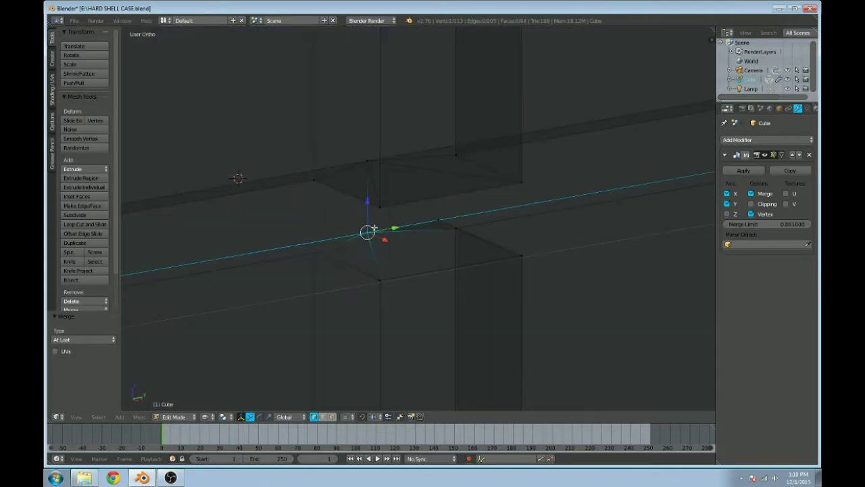
# Step: Merge the remaining lower seam vertex on the band's other side into the lower central vertex, using At Last
pyautogui.rightClick(439, 220)
pyautogui.keyDown('shift'); pyautogui.rightClick(372, 233); pyautogui.keyUp('shift')
pyautogui.hotkey('alt', 'm')
pyautogui.click(371, 232)
pyautogui.press('z')
pyautogui.moveTo(366, 232)
pyautogui.mouseDown(button='middle')
pyautogui.moveTo(338, 212)
pyautogui.moveTo(344, 193)
pyautogui.moveTo(439, 169)
pyautogui.moveTo(419, 183)
pyautogui.mouseUp(button='middle')
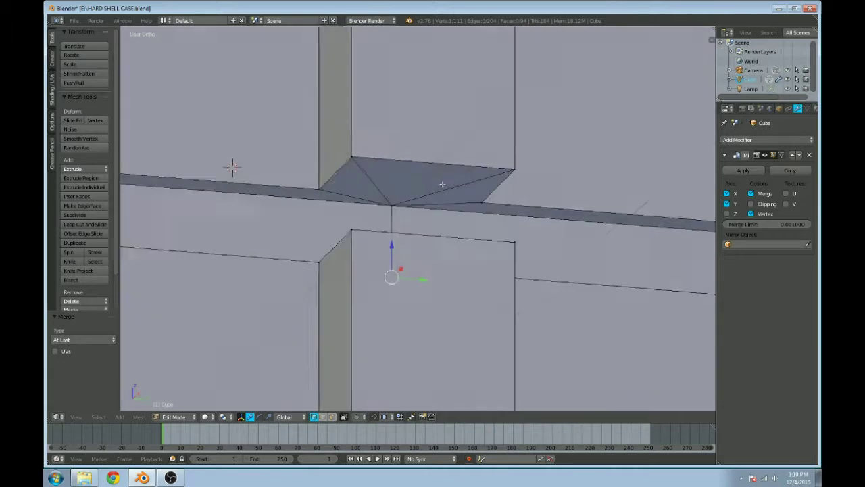
# Step: Dissolve the diagonal edges on the facing end faces of the band's upper and lower sections at the seam
pyautogui.click(323, 416)
pyautogui.click(366, 194)
pyautogui.keyDown('shift'); pyautogui.click(433, 185); pyautogui.keyUp('shift')
pyautogui.moveTo(421, 241); pyautogui.dragTo(427, 284, button='middle')
pyautogui.keyDown('shift'); pyautogui.click(399, 251); pyautogui.keyUp('shift')
pyautogui.keyDown('shift'); pyautogui.click(436, 245); pyautogui.keyUp('shift')
pyautogui.press('x')
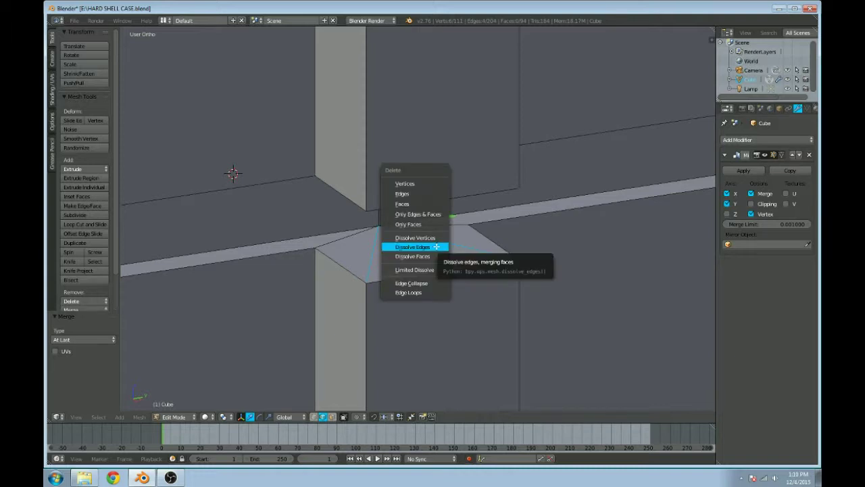
pyautogui.click(436, 245)
# Step: Inspect the whole mirrored crate in Object Mode, and return to Edit Mode near the lid seam
pyautogui.scroll(-4, 436, 242)
pyautogui.scroll(-7, 436, 243)
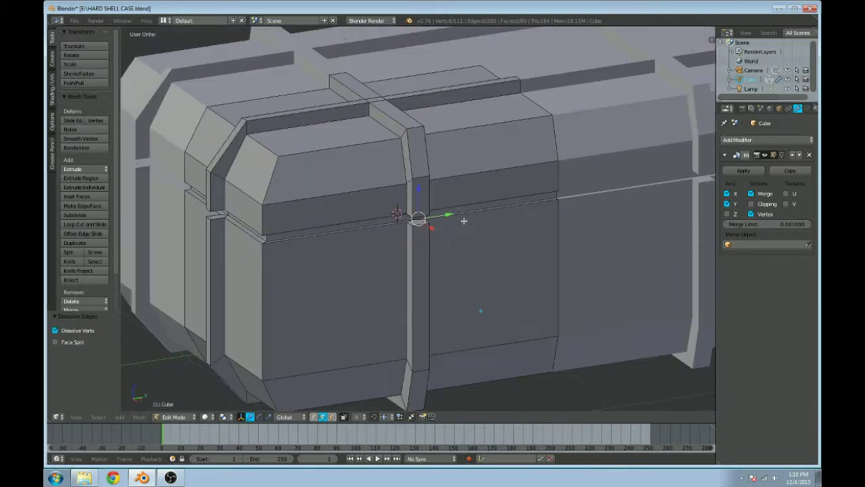
pyautogui.press('Tab')
pyautogui.moveTo(464, 219); pyautogui.dragTo(442, 228, button='middle')
pyautogui.scroll(2, 446, 229)
pyautogui.scroll(-2, 442, 228)
pyautogui.keyDown('shift'); pyautogui.moveTo(504, 221); pyautogui.dragTo(459, 221, button='middle'); pyautogui.keyUp('shift')
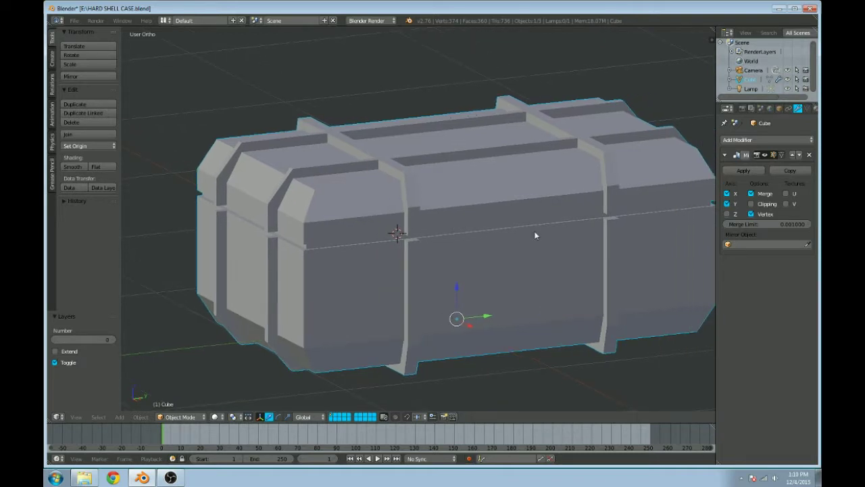
pyautogui.moveTo(527, 218); pyautogui.dragTo(397, 226, button='middle')
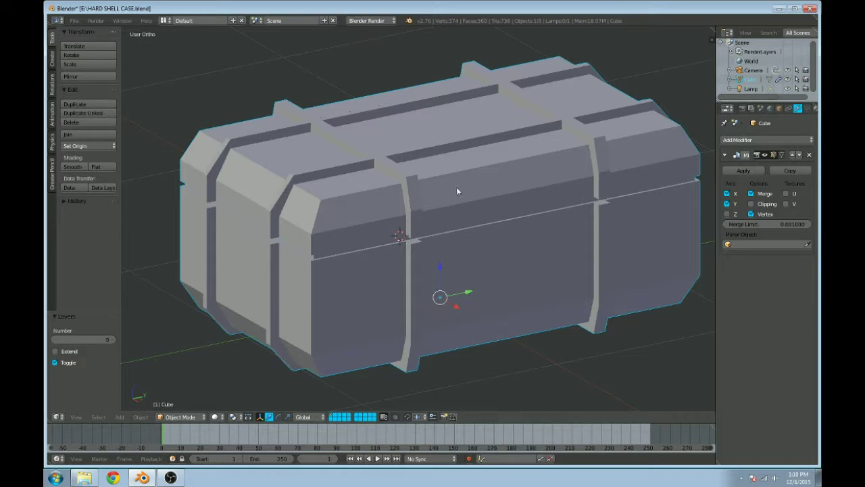
pyautogui.press('Tab')
pyautogui.press('Tab')
pyautogui.keyDown('shift'); pyautogui.moveTo(511, 217); pyautogui.dragTo(465, 313, button='middle'); pyautogui.keyUp('shift')
pyautogui.press('Tab')
pyautogui.scroll(1, 495, 233)
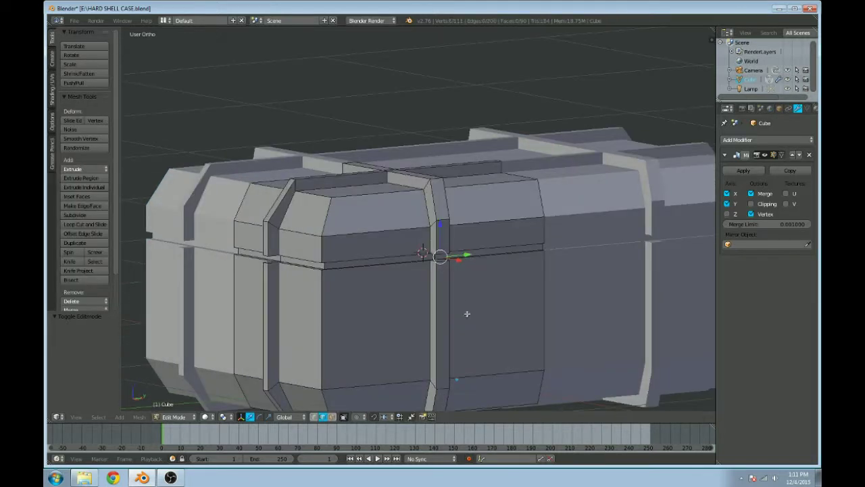
# Step: Select the ring of inner wall faces running along the lid seam
pyautogui.click(323, 419)
pyautogui.scroll(5, 390, 347)
pyautogui.rightClick(483, 236)
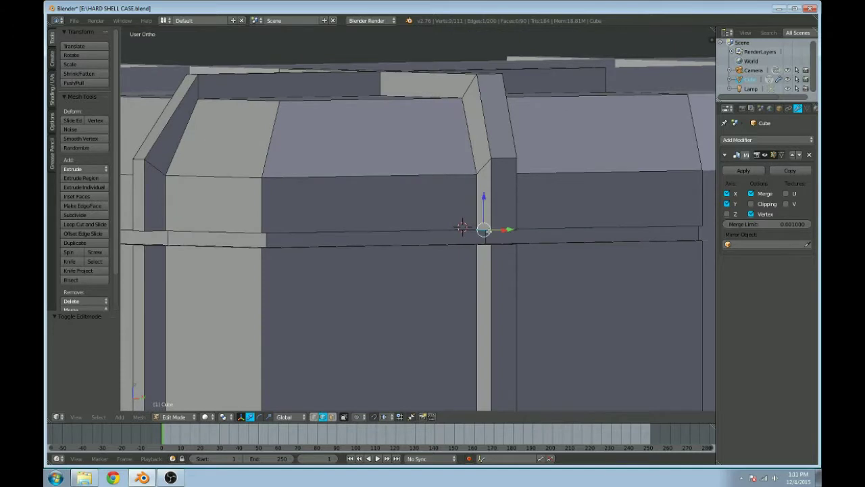
pyautogui.click(334, 416)
pyautogui.press('alt')
pyautogui.keyDown('alt'); pyautogui.rightClick(482, 234); pyautogui.keyUp('alt')
pyautogui.scroll(-3, 496, 248)
pyautogui.moveTo(496, 249); pyautogui.dragTo(472, 244, button='middle')
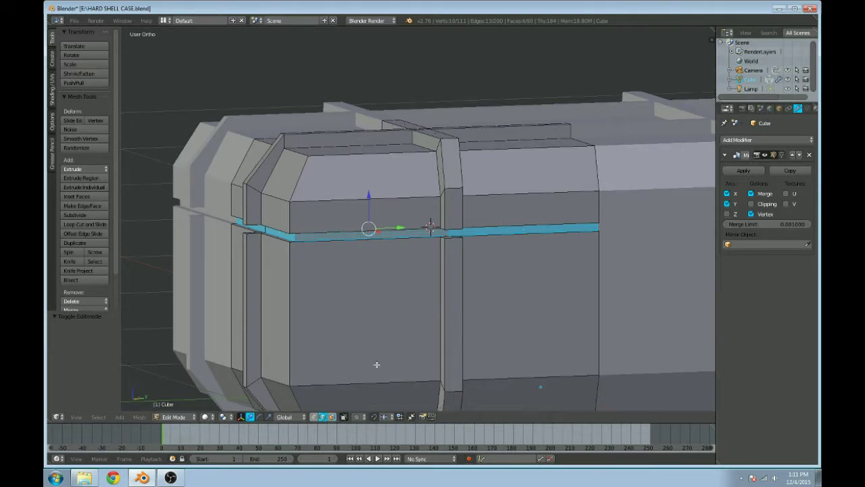
# Step: Deselect the long upper and lower seam edges on both sides of the side band, keeping the short vertical edges
pyautogui.scroll(4, 457, 300)
pyautogui.scroll(2, 482, 260)
pyautogui.keyDown('shift'); pyautogui.moveTo(498, 284); pyautogui.dragTo(476, 254, button='middle'); pyautogui.keyUp('shift')
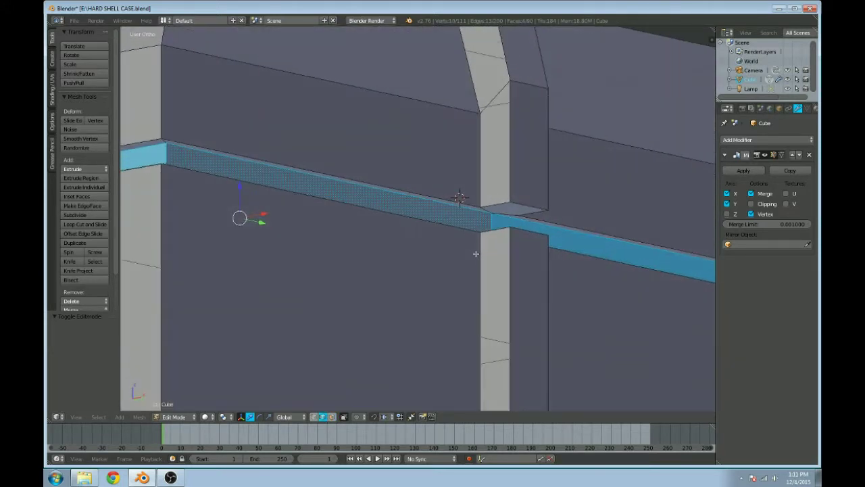
pyautogui.keyDown('shift'); pyautogui.rightClick(431, 197); pyautogui.keyUp('shift')
pyautogui.keyDown('shift'); pyautogui.rightClick(529, 219); pyautogui.keyUp('shift')
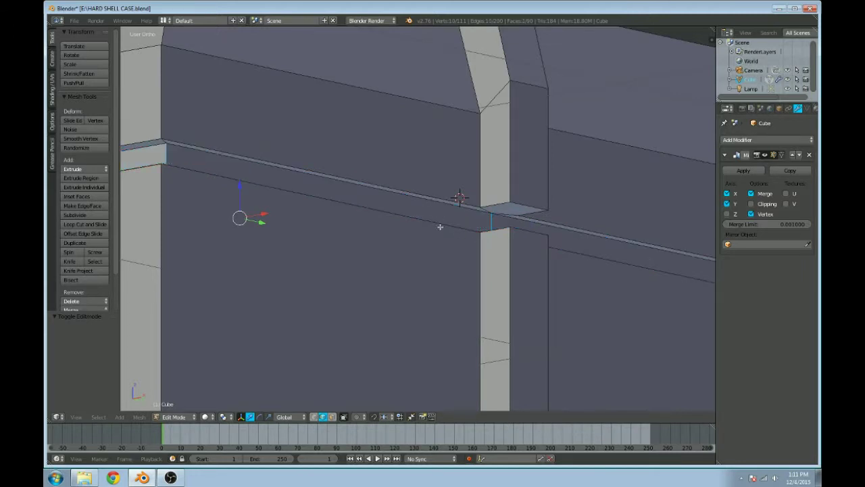
pyautogui.moveTo(440, 227); pyautogui.dragTo(442, 253, button='middle')
pyautogui.keyDown('shift'); pyautogui.rightClick(441, 271); pyautogui.keyUp('shift')
pyautogui.keyDown('shift'); pyautogui.rightClick(536, 249); pyautogui.keyUp('shift')
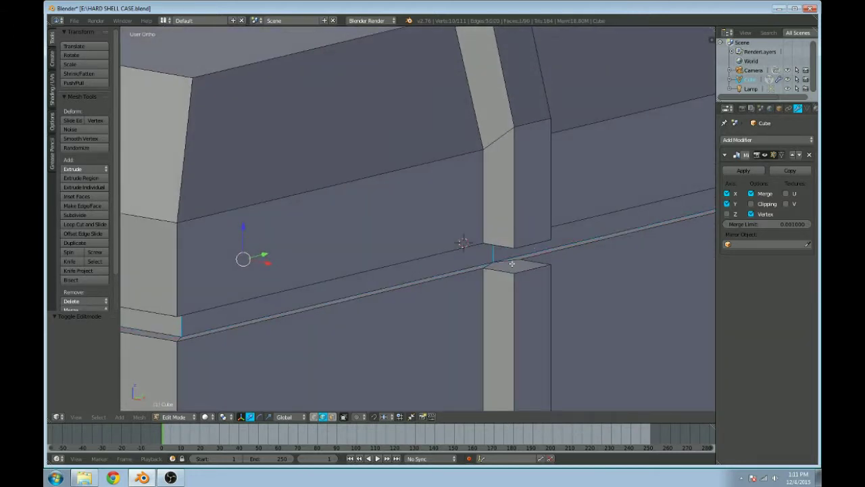
# Step: Reduce the seam selection around the corner to its vertical edges, include the one behind the end band, and try Edge Collapse
pyautogui.moveTo(440, 297); pyautogui.dragTo(423, 270, button='middle')
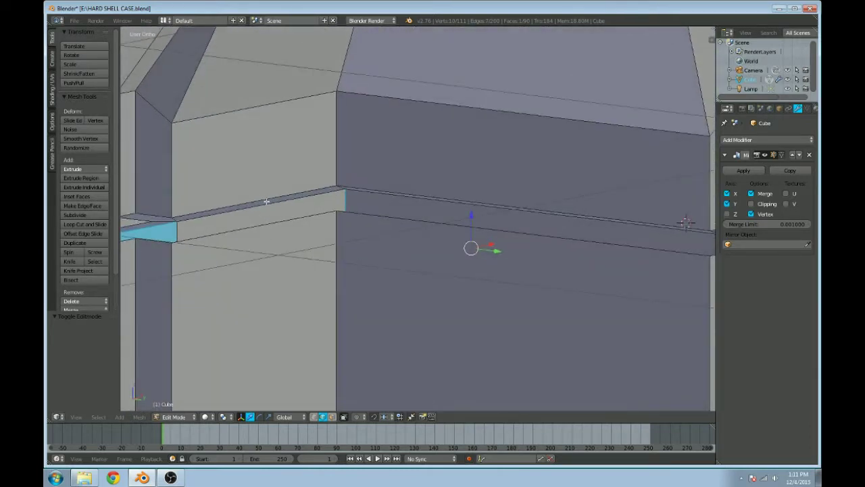
pyautogui.moveTo(216, 235); pyautogui.dragTo(310, 292, button='middle')
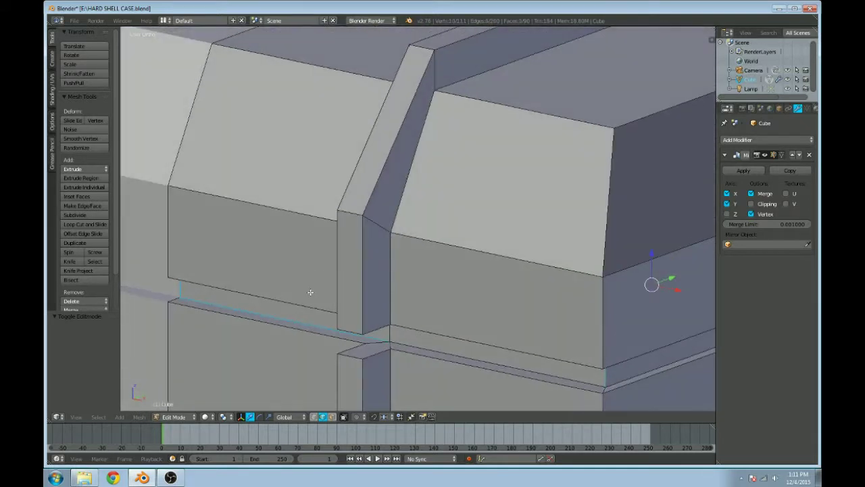
pyautogui.moveTo(350, 322); pyautogui.dragTo(513, 289, button='middle')
pyautogui.keyDown('shift'); pyautogui.rightClick(322, 247); pyautogui.keyUp('shift')
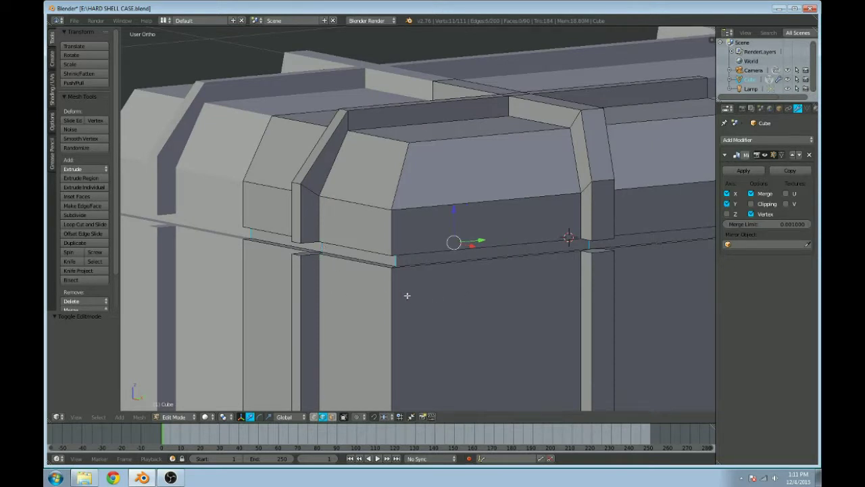
pyautogui.press('x')
pyautogui.click(463, 329)
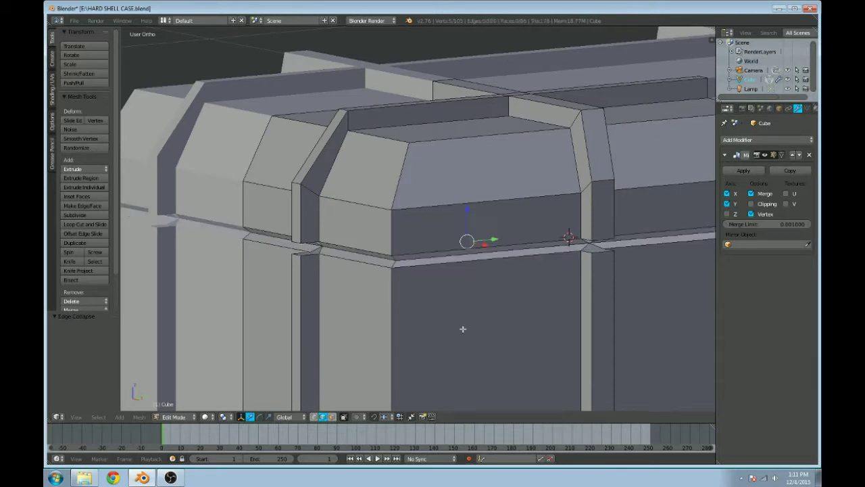
# Step: Check the crate in Object Mode, undo the edge collapse, and return to Edit Mode
pyautogui.press('Tab')
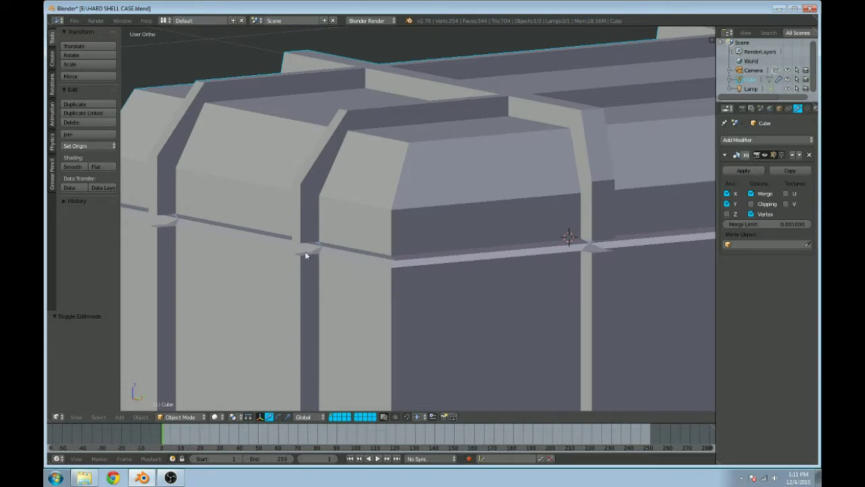
pyautogui.moveTo(496, 278); pyautogui.dragTo(522, 283, button='middle')
pyautogui.hotkey('ctrl', 'z')
pyautogui.press('Tab')
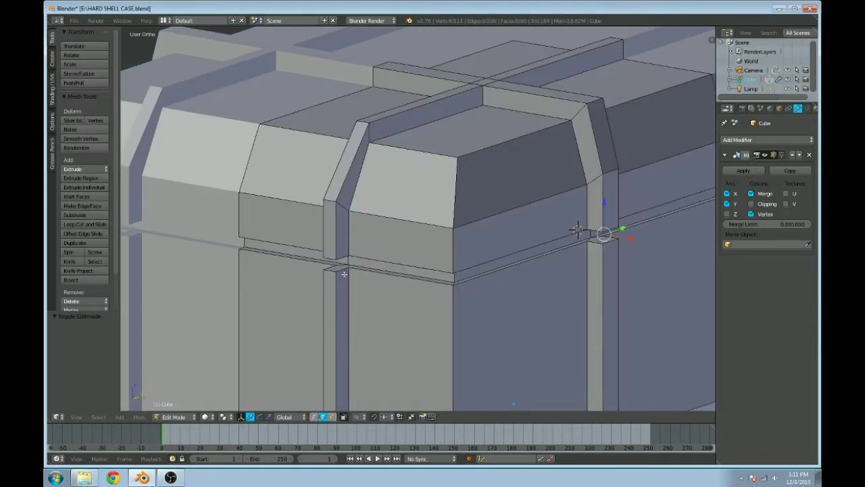
# Step: Examine the seam geometry behind the end and side bands in solid and wireframe shading
pyautogui.scroll(3, 343, 274)
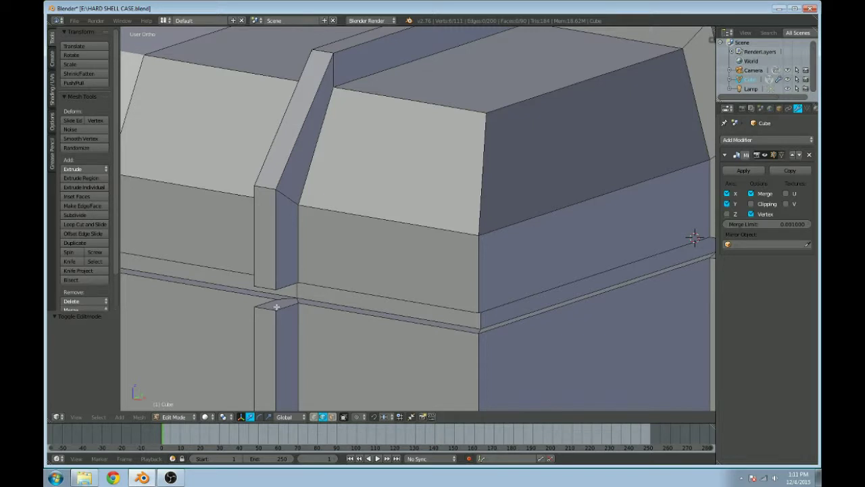
pyautogui.press('z')
pyautogui.press('z')
pyautogui.scroll(-5, 514, 290)
pyautogui.moveTo(513, 289); pyautogui.dragTo(600, 285, button='middle')
pyautogui.scroll(5, 506, 286)
pyautogui.scroll(4, 601, 285)
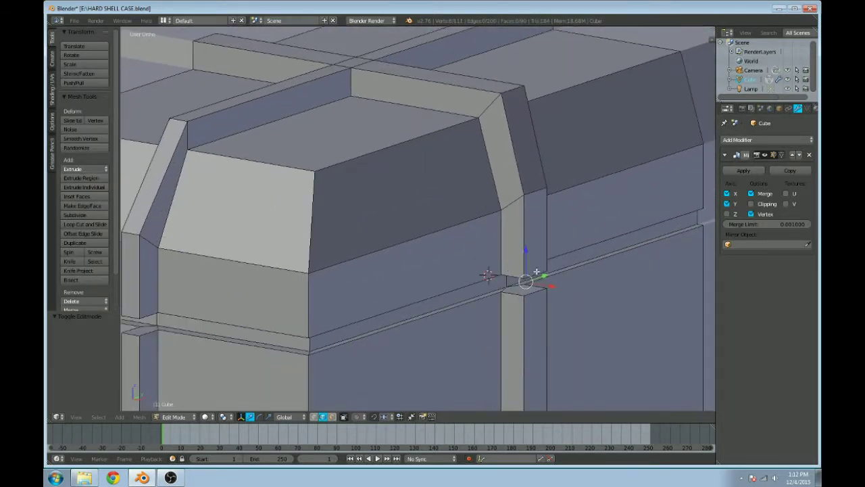
pyautogui.moveTo(519, 220); pyautogui.dragTo(485, 202, button='middle')
pyautogui.scroll(3, 497, 252)
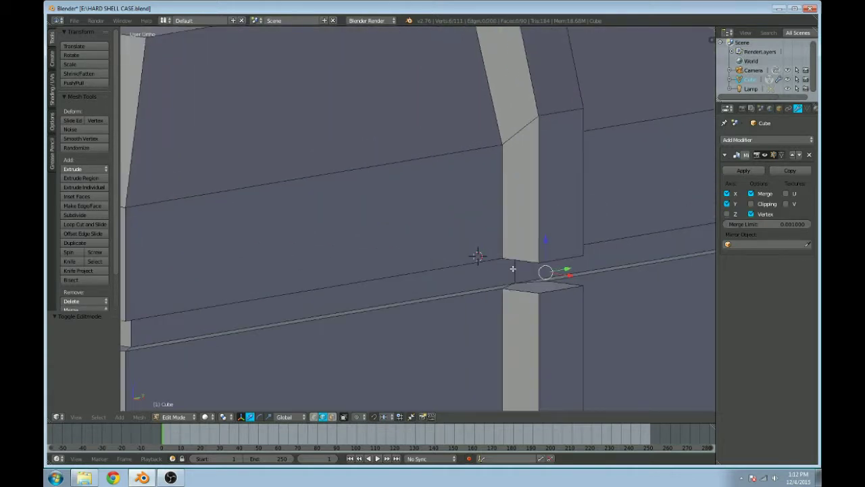
# Step: Select the vertical inner seam edges behind the side band and at the mirror boundary of the long wall
pyautogui.scroll(-4, 507, 276)
pyautogui.scroll(2, 500, 270)
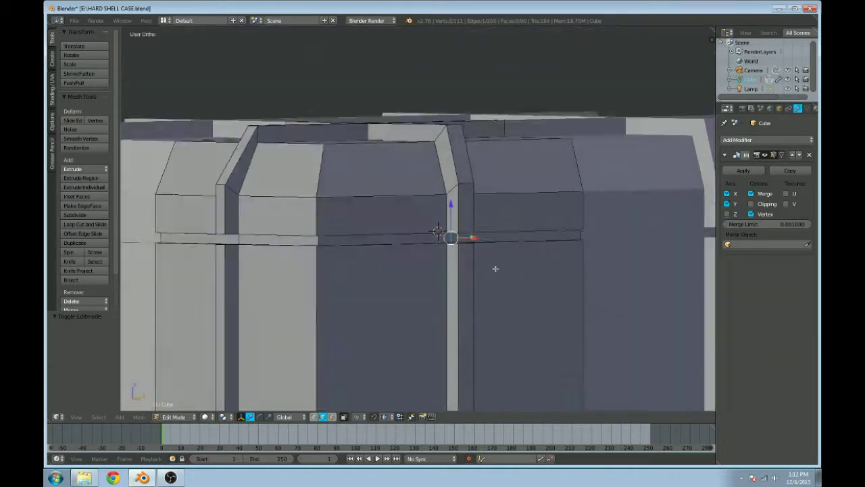
pyautogui.moveTo(495, 268); pyautogui.dragTo(494, 250, button='middle')
pyautogui.scroll(3, 494, 250)
pyautogui.moveTo(695, 299); pyautogui.dragTo(537, 252, button='middle')
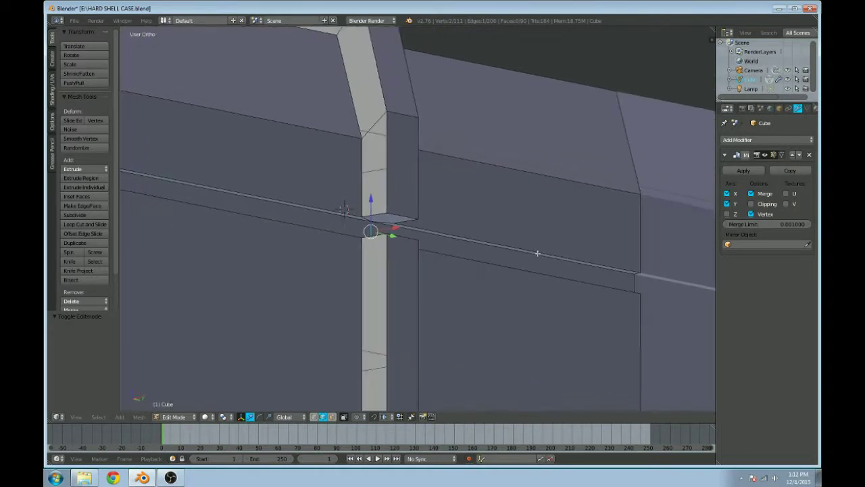
pyautogui.keyDown('shift'); pyautogui.rightClick(620, 278); pyautogui.keyUp('shift')
pyautogui.moveTo(620, 279); pyautogui.dragTo(523, 268, button='middle')
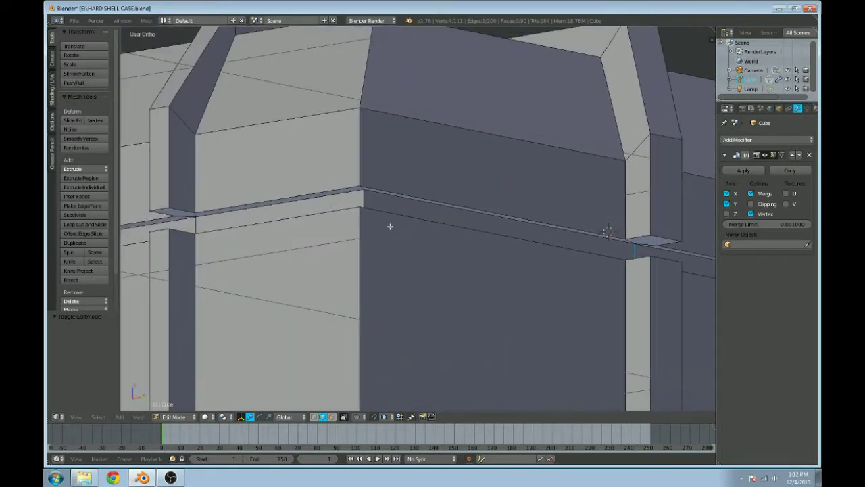
# Step: Add the vertical seam edges at the crate corner, behind the end band and at the end wall's mirror boundary
pyautogui.rightClick(365, 198)
pyautogui.moveTo(363, 197); pyautogui.dragTo(399, 236, button='middle')
pyautogui.keyDown('shift'); pyautogui.rightClick(399, 234); pyautogui.keyUp('shift')
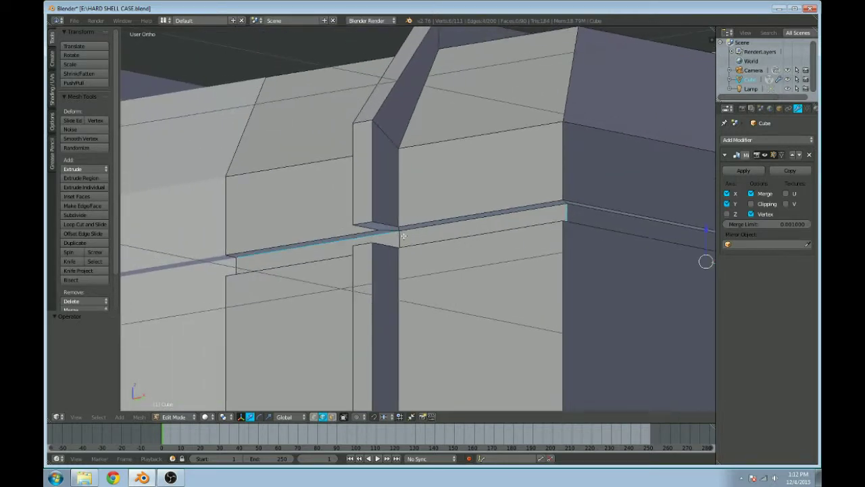
pyautogui.keyDown('shift'); pyautogui.rightClick(241, 266); pyautogui.keyUp('shift')
# Step: Try collapsing the selected vertical seam edges, and undo the attempt
pyautogui.press('x')
pyautogui.click(238, 266)
pyautogui.moveTo(431, 255); pyautogui.dragTo(396, 257, button='middle')
pyautogui.hotkey('ctrl', 'z')
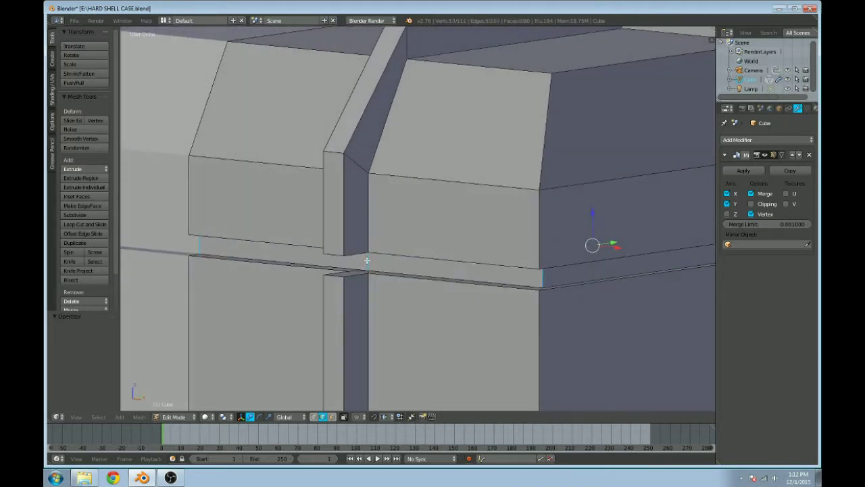
# Step: Collapse the selected vertical inner seam edges with Edge Collapse
pyautogui.scroll(2, 365, 271)
pyautogui.press('z')
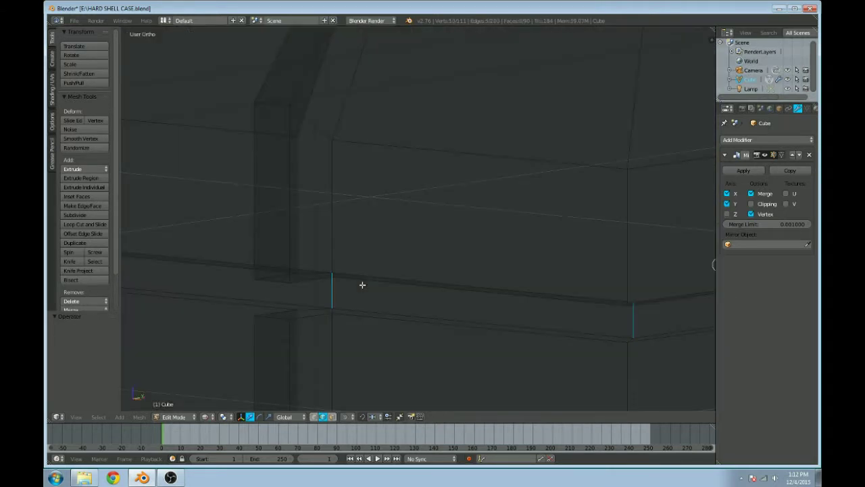
pyautogui.press('z')
pyautogui.moveTo(337, 290); pyautogui.dragTo(403, 271, button='middle')
pyautogui.press('x')
pyautogui.click(403, 271)
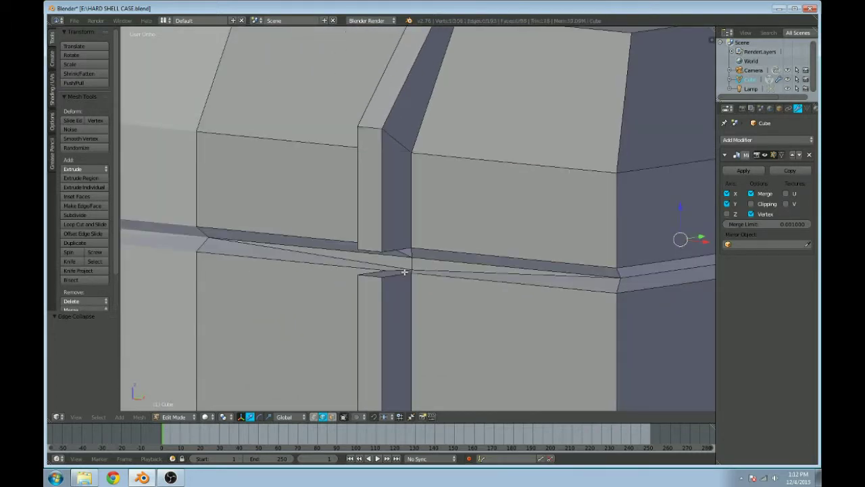
# Step: Merge the two inner seam vertices behind the end wall's band with the At Last option
pyautogui.scroll(2, 432, 277)
pyautogui.moveTo(433, 277)
pyautogui.mouseDown(button='middle')
pyautogui.moveTo(449, 279)
pyautogui.moveTo(440, 277)
pyautogui.mouseUp(button='middle')
pyautogui.rightClick(439, 288)
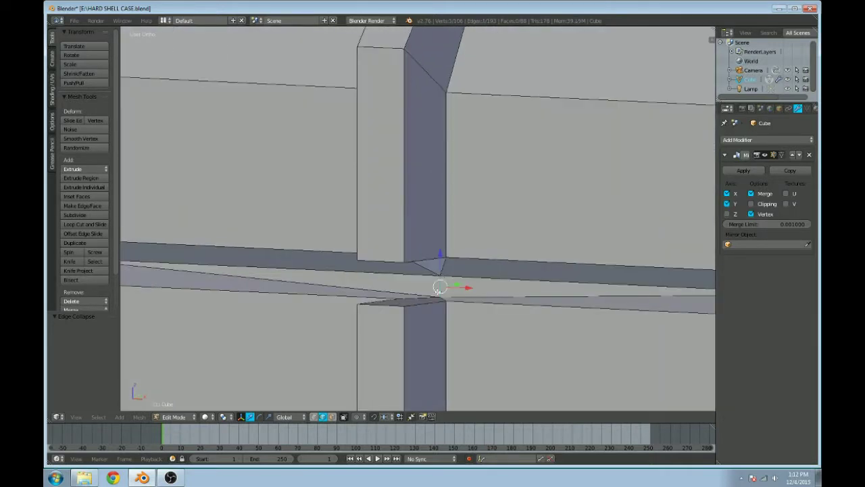
pyautogui.click(313, 416)
pyautogui.scroll(-3, 451, 319)
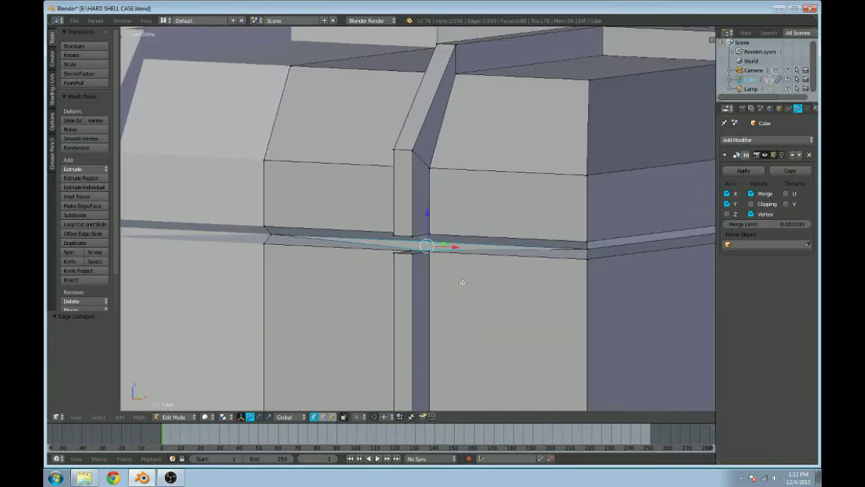
pyautogui.moveTo(462, 282); pyautogui.dragTo(484, 282, button='middle')
pyautogui.scroll(6, 483, 278)
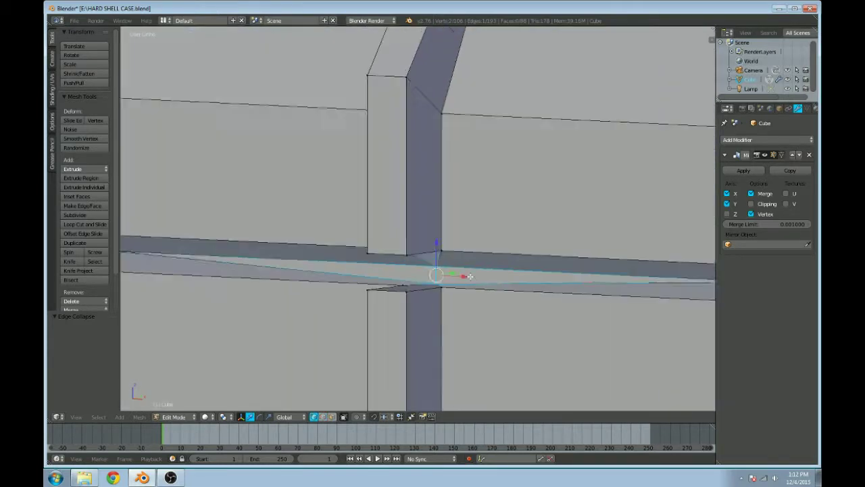
pyautogui.click(449, 322)
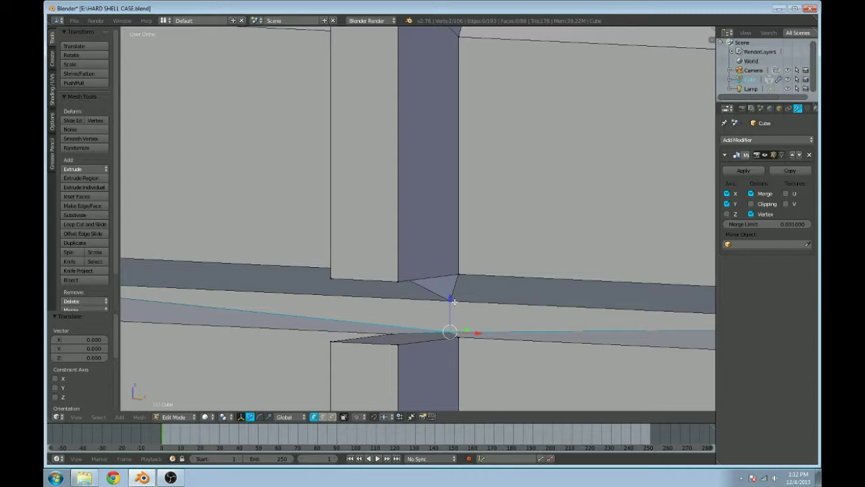
pyautogui.hotkey('alt', 'm')
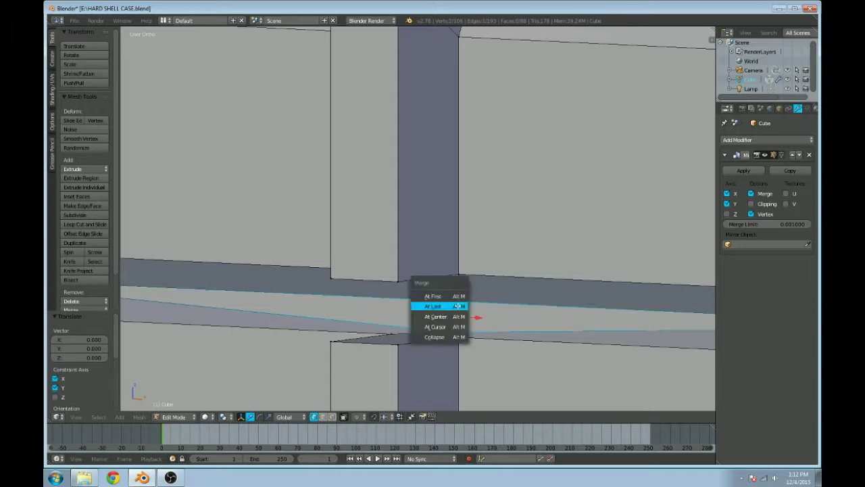
pyautogui.click(456, 305)
pyautogui.moveTo(457, 305); pyautogui.dragTo(406, 286, button='middle')
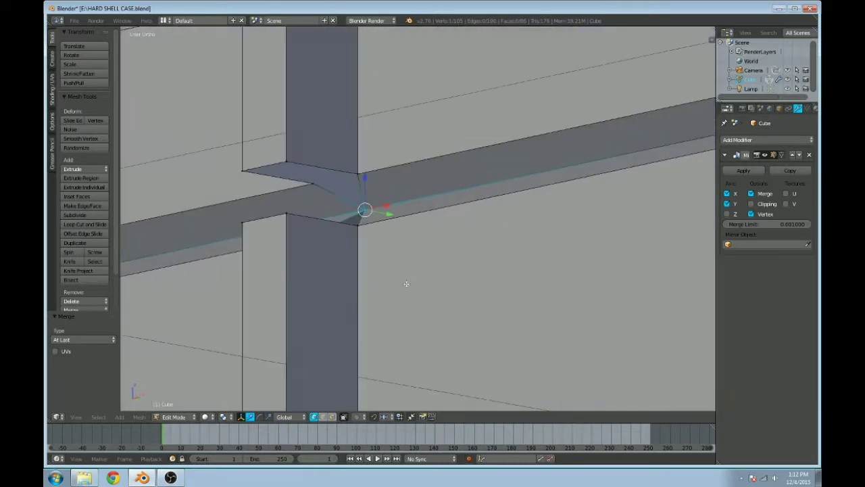
pyautogui.press('Tab')
pyautogui.press('Tab')
# Step: Knife-cut the lower groove face at the long wall's band, from the wall corner vertex to the groove vertex beside the band
pyautogui.scroll(3, 378, 173)
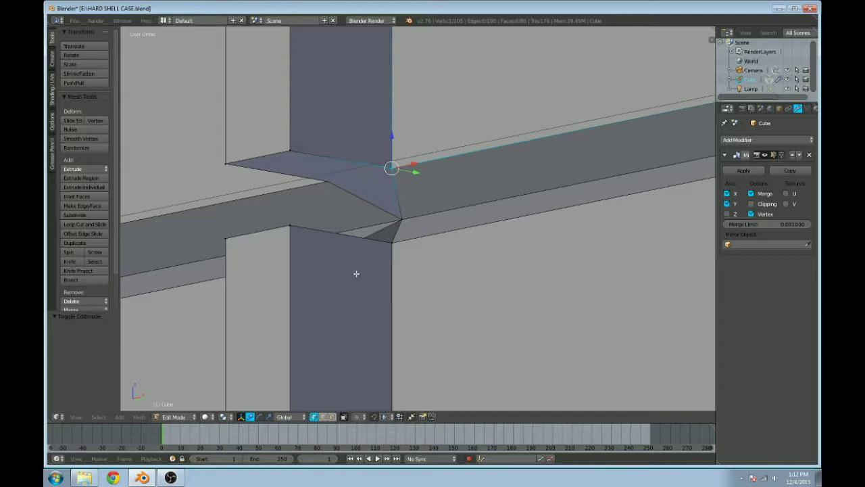
pyautogui.moveTo(349, 329); pyautogui.dragTo(461, 273, button='middle')
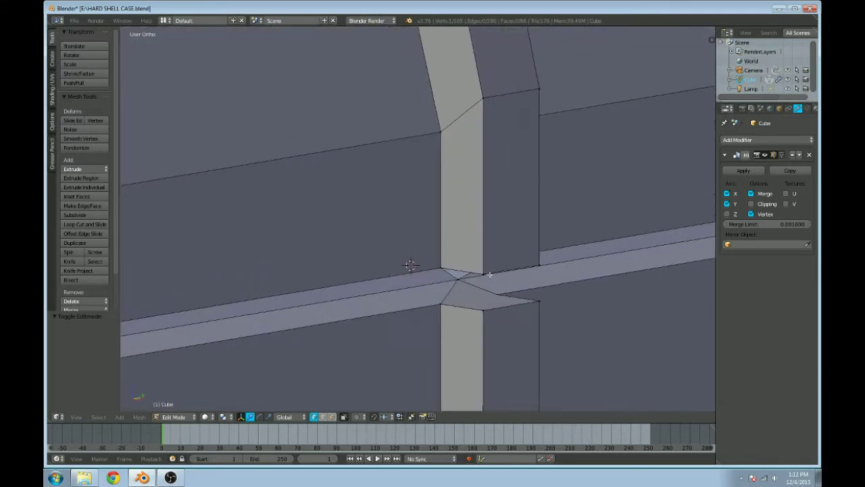
pyautogui.moveTo(502, 303); pyautogui.dragTo(448, 251, button='middle')
pyautogui.press('Tab')
pyautogui.press('Tab')
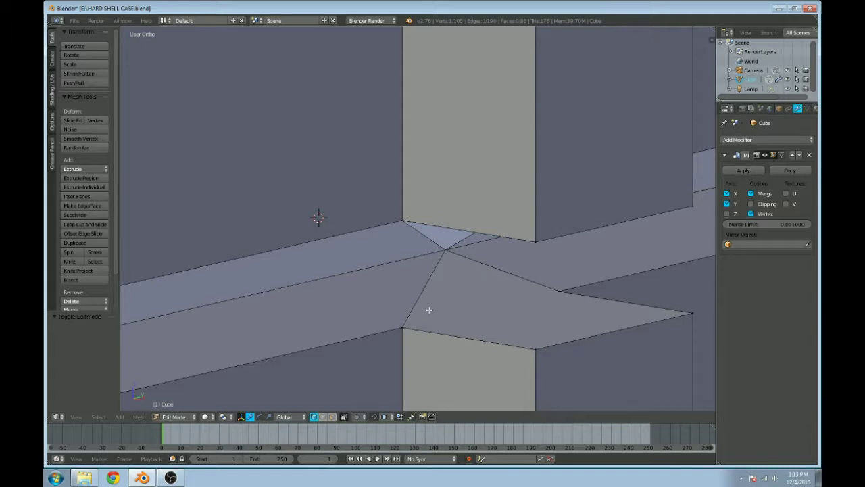
pyautogui.rightClick(403, 326)
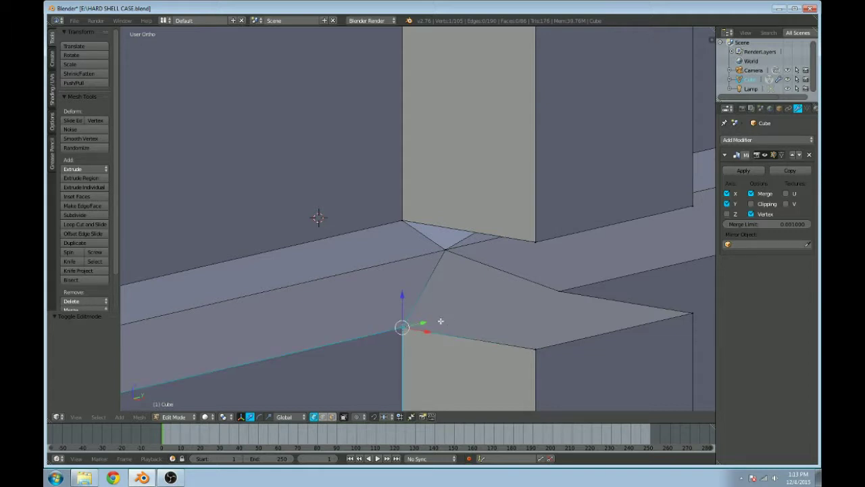
pyautogui.press('k')
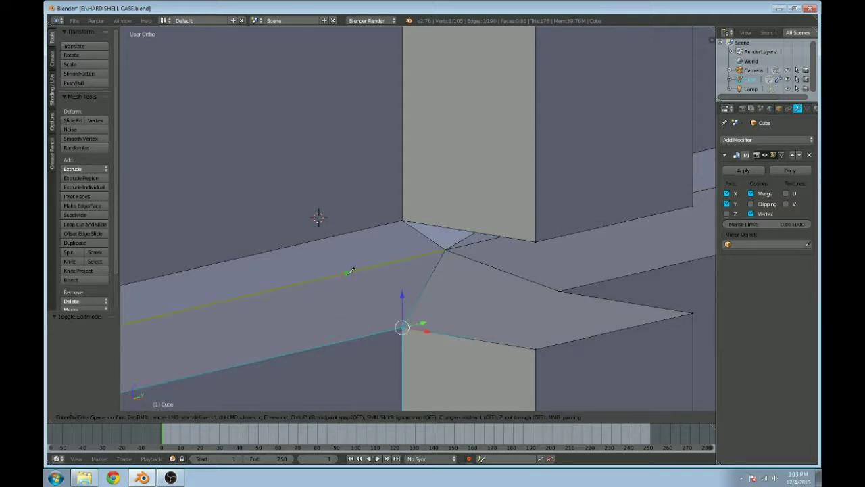
pyautogui.click(404, 326)
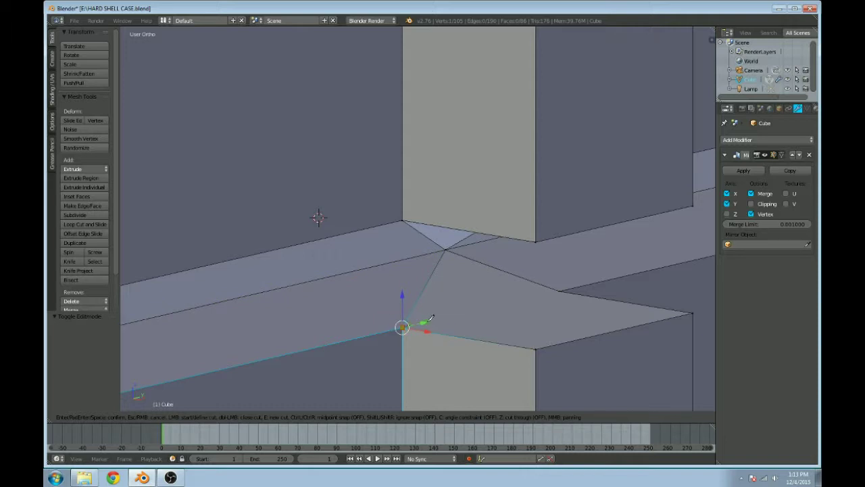
pyautogui.click(560, 291)
pyautogui.press('Return')
# Step: Knife-cut the upper groove face at the long wall's band, from the wall corner vertex to the groove vertex beside the band
pyautogui.moveTo(558, 291)
pyautogui.mouseDown(button='middle')
pyautogui.moveTo(539, 303)
pyautogui.moveTo(527, 258)
pyautogui.moveTo(534, 249)
pyautogui.moveTo(549, 266)
pyautogui.mouseUp(button='middle')
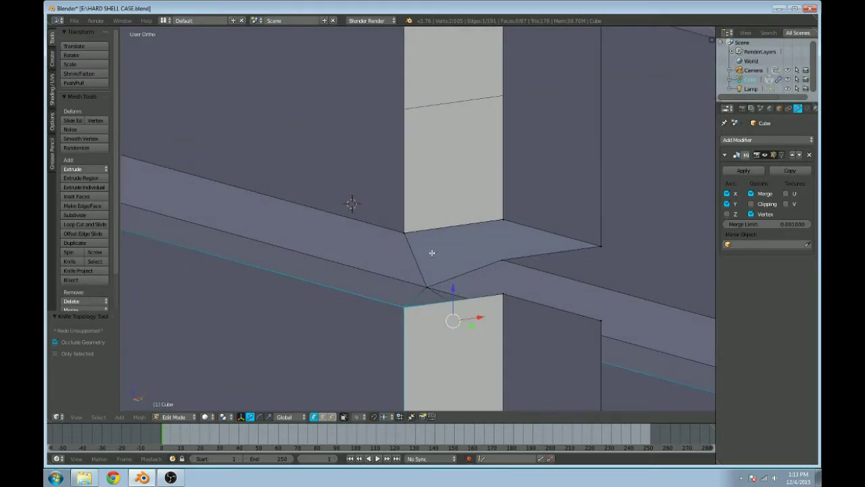
pyautogui.press('k')
pyautogui.click(408, 231)
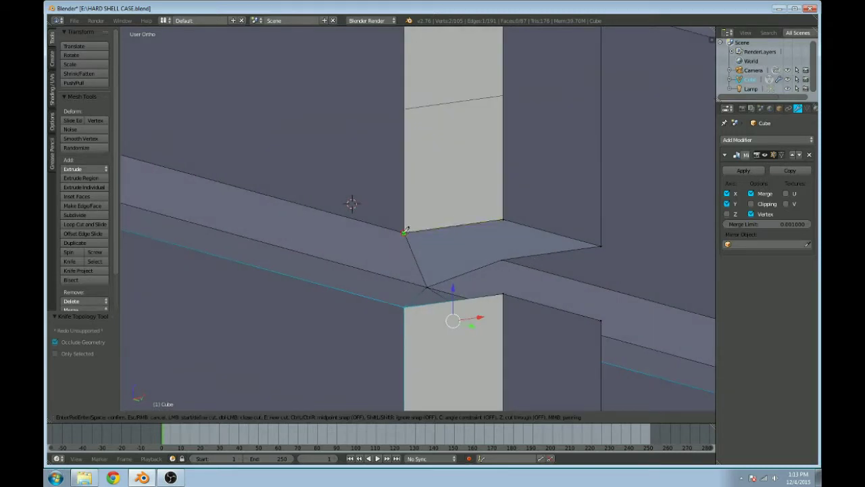
pyautogui.click(505, 255)
pyautogui.press('Return')
# Step: Knife-cut the upper groove face at the end wall's band, joining the vertices on both sides of the band
pyautogui.moveTo(496, 254); pyautogui.dragTo(411, 251, button='middle')
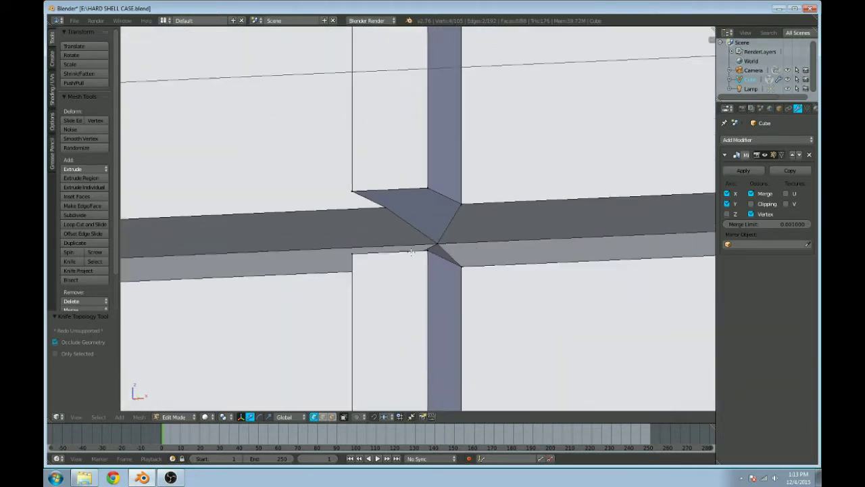
pyautogui.press('k')
pyautogui.click(386, 206)
pyautogui.click(464, 201)
pyautogui.press('Return')
# Step: Knife-cut the lower groove face at the end wall's band, joining the vertices on both sides of the band
pyautogui.moveTo(464, 201); pyautogui.dragTo(396, 290, button='middle')
pyautogui.press('k')
pyautogui.click(379, 304)
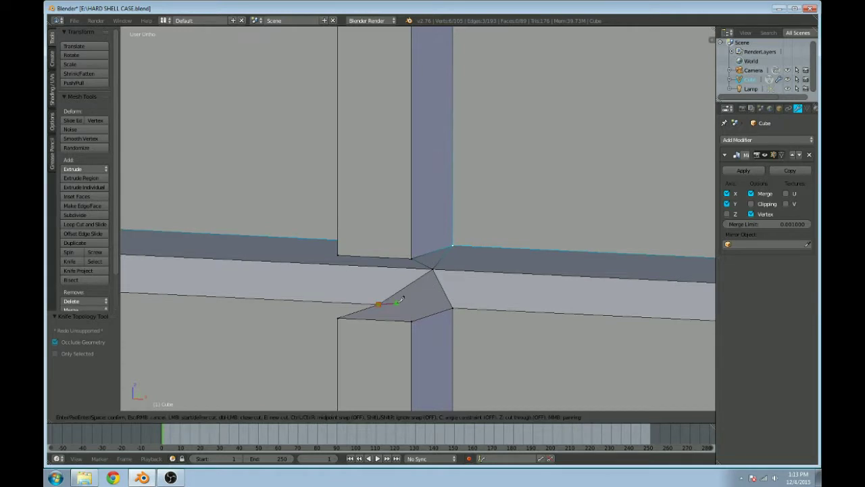
pyautogui.click(454, 306)
pyautogui.press('Return')
# Step: Examine the seam groove around the bands up close and the whole crate from several sides
pyautogui.moveTo(456, 304); pyautogui.dragTo(455, 295, button='middle')
pyautogui.press('Tab')
pyautogui.press('Tab')
pyautogui.moveTo(473, 241); pyautogui.dragTo(473, 210, button='middle')
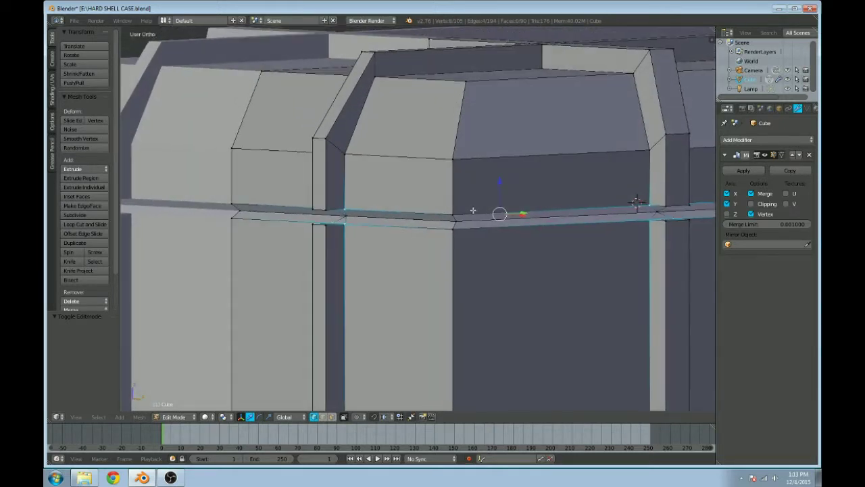
pyautogui.scroll(8, 473, 210)
pyautogui.moveTo(520, 227); pyautogui.dragTo(414, 200, button='middle')
pyautogui.scroll(-6, 514, 215)
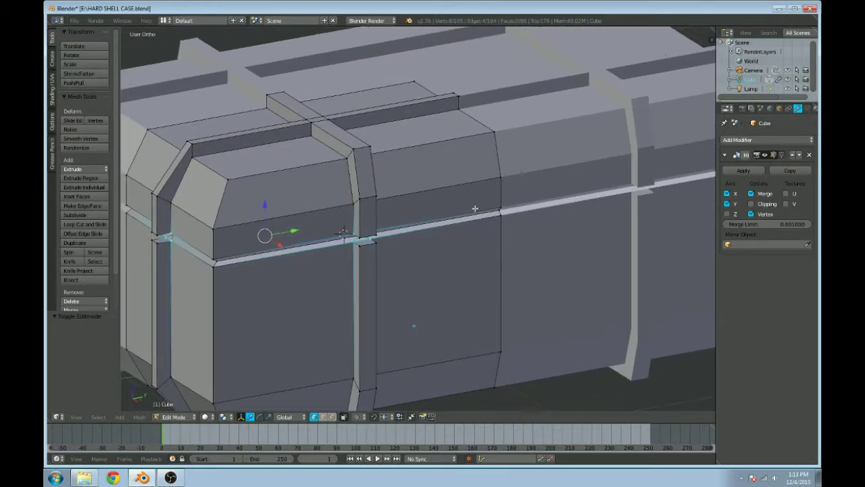
pyautogui.scroll(-3, 458, 211)
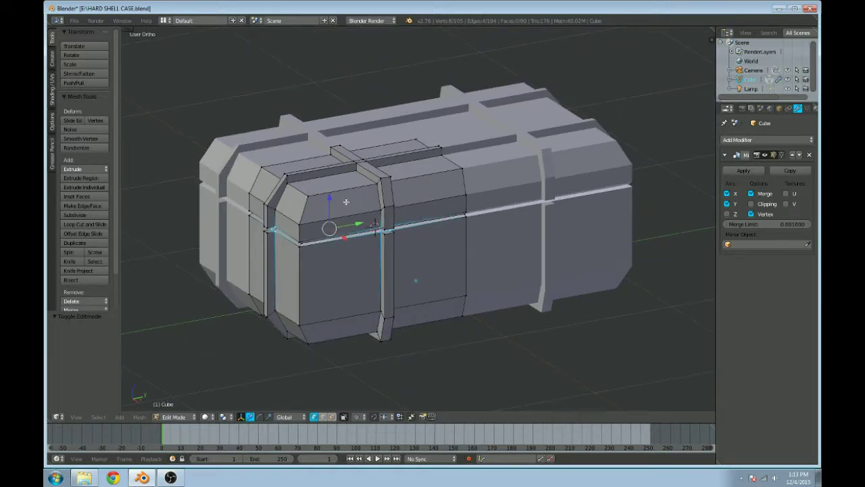
pyautogui.moveTo(237, 153); pyautogui.dragTo(305, 210, button='middle')
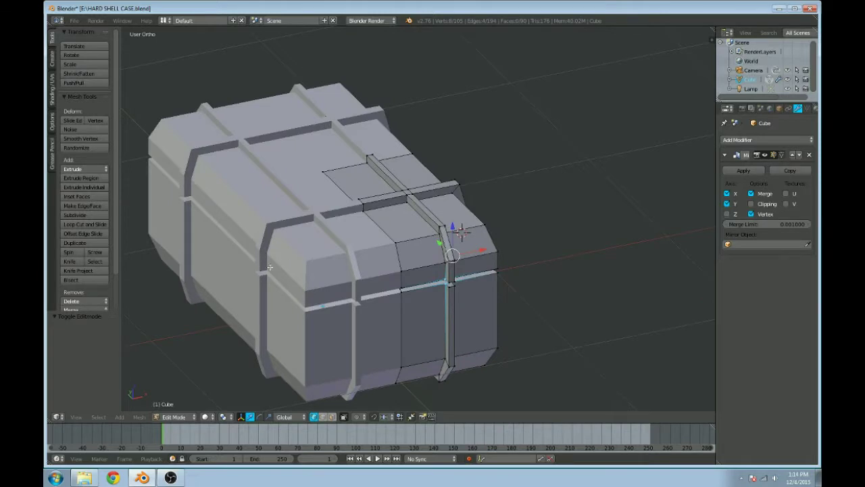
pyautogui.moveTo(469, 231); pyautogui.dragTo(396, 250, button='middle')
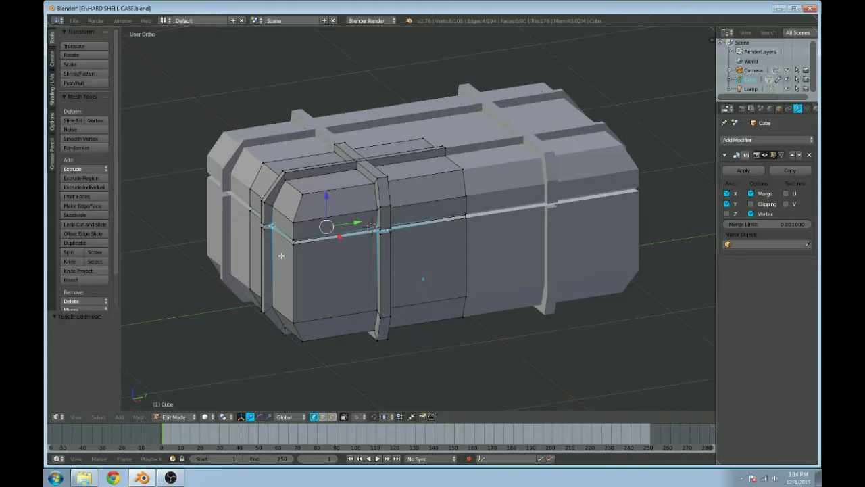
pyautogui.moveTo(280, 257); pyautogui.dragTo(440, 239, button='middle')
# Step: Add a centred vertical loop cut between the end wall's middle and its band, and a centred horizontal loop cut around the lid's vertical wall
pyautogui.scroll(4, 433, 236)
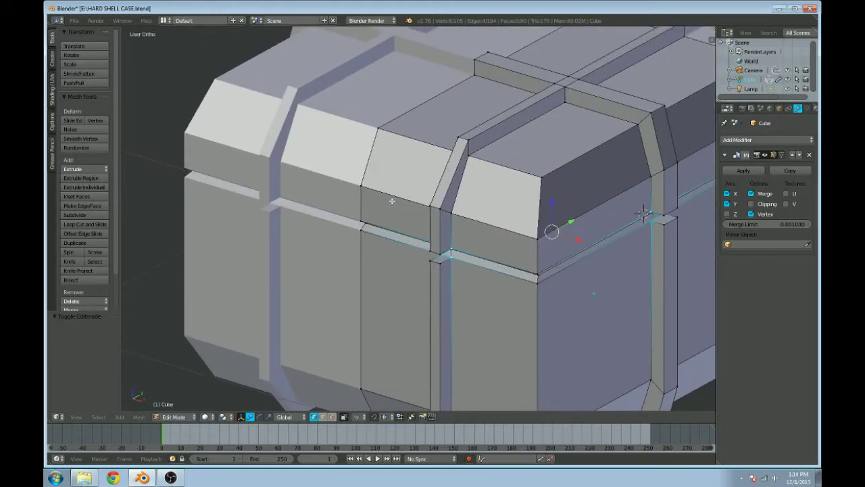
pyautogui.hotkey('ctrl', 'r')
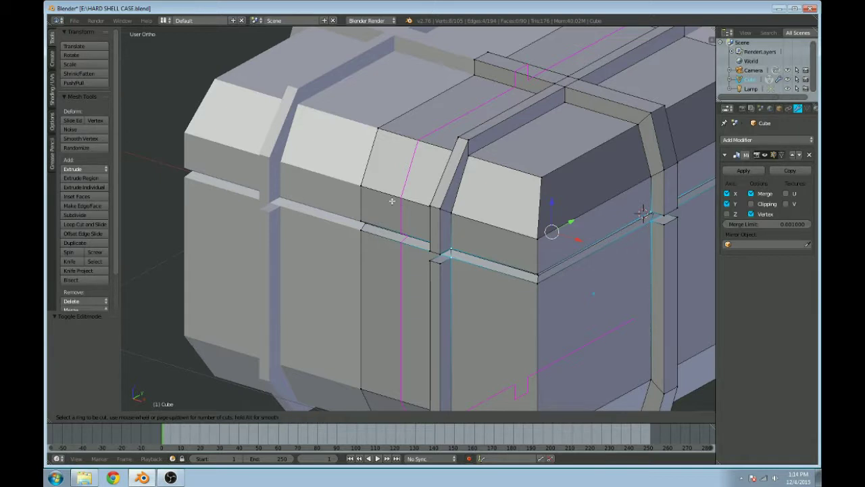
pyautogui.click(391, 201)
pyautogui.rightClick(392, 200)
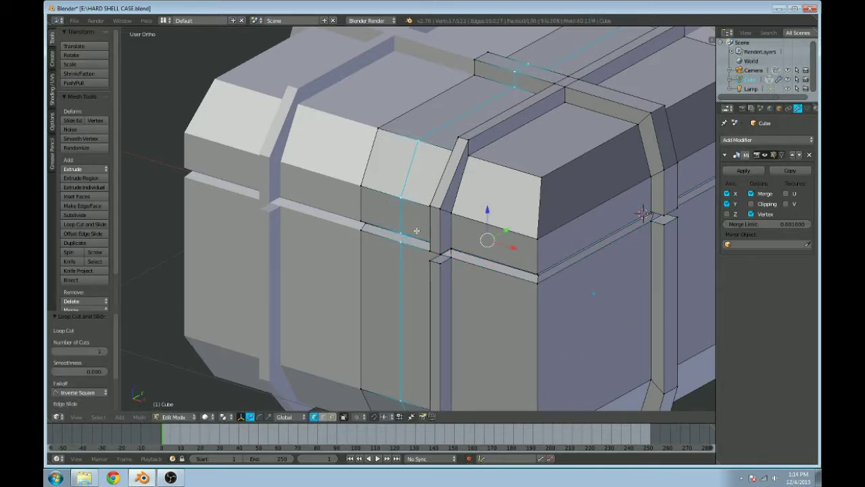
pyautogui.moveTo(417, 230); pyautogui.dragTo(409, 230, button='middle')
pyautogui.hotkey('ctrl', 'r')
pyautogui.click(530, 250)
pyautogui.rightClick(530, 251)
# Step: Extrude the lower lid face beside the end wall's mirror boundary outward by about 0.049 to form a latch block
pyautogui.click(332, 416)
pyautogui.rightClick(376, 221)
pyautogui.moveTo(394, 257); pyautogui.dragTo(408, 245, button='middle')
pyautogui.scroll(2, 413, 239)
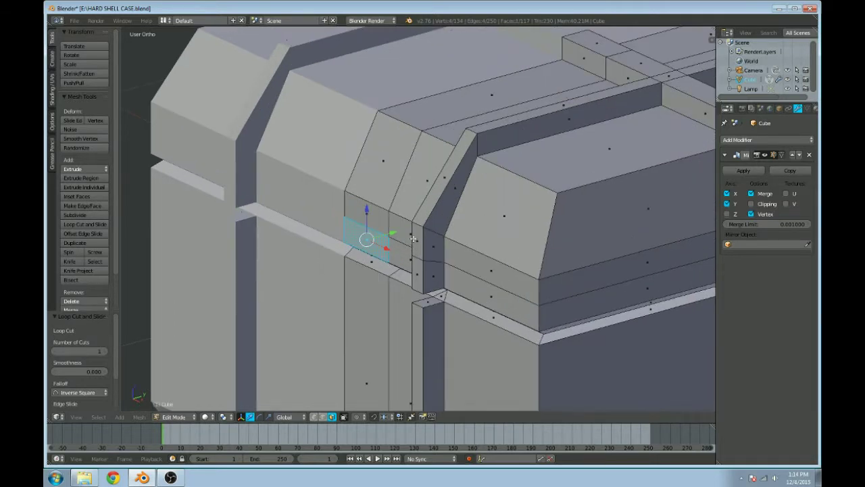
pyautogui.press('e')
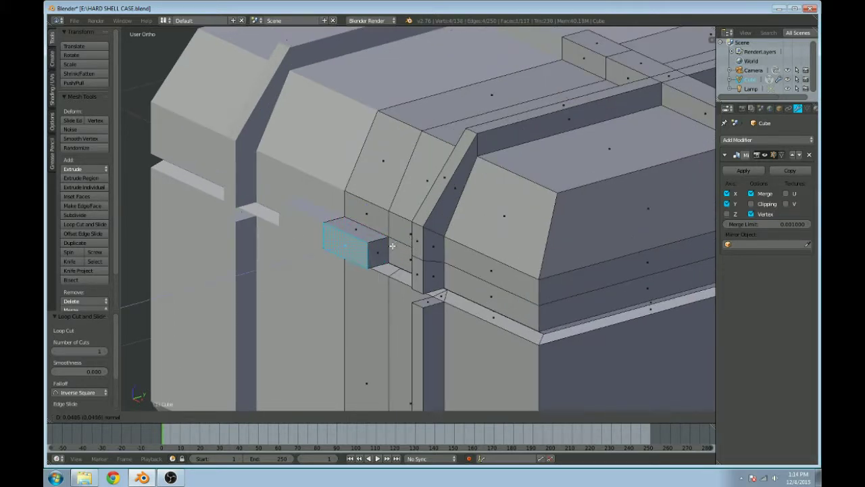
pyautogui.click(392, 245)
pyautogui.moveTo(392, 246); pyautogui.dragTo(413, 264, button='middle')
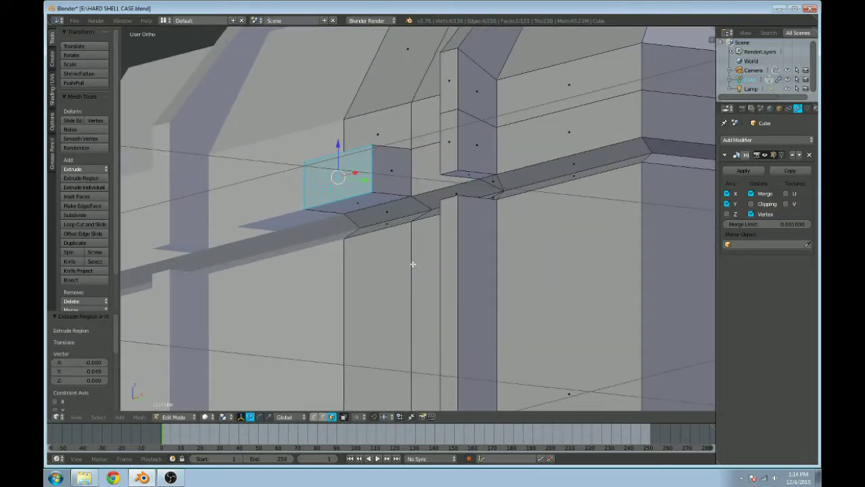
# Step: Extrude the latch block's bottom face downward by about 0.079, past the seam
pyautogui.rightClick(362, 211)
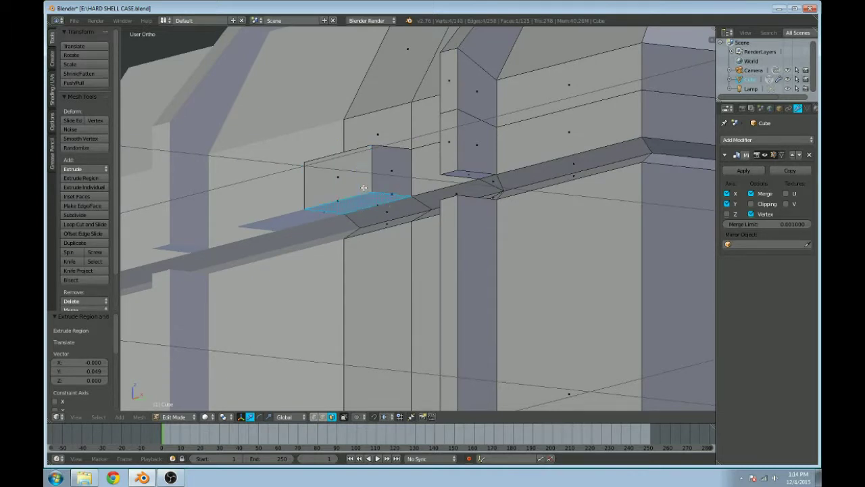
pyautogui.press('e')
pyautogui.click(382, 284)
pyautogui.moveTo(383, 284); pyautogui.dragTo(425, 272, button='middle')
pyautogui.scroll(-1, 425, 273)
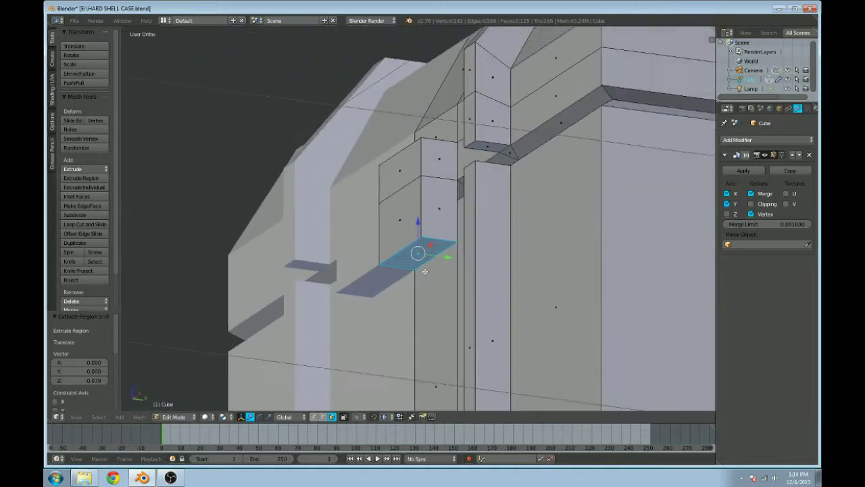
# Step: Taper the latch by scaling its bottom face along Y to about 0.744
pyautogui.scroll(2, 425, 273)
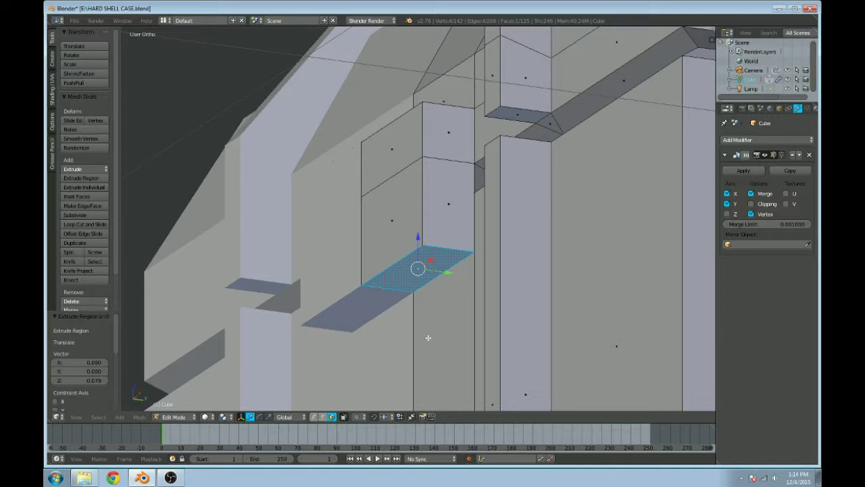
pyautogui.press('s')
pyautogui.press('y')
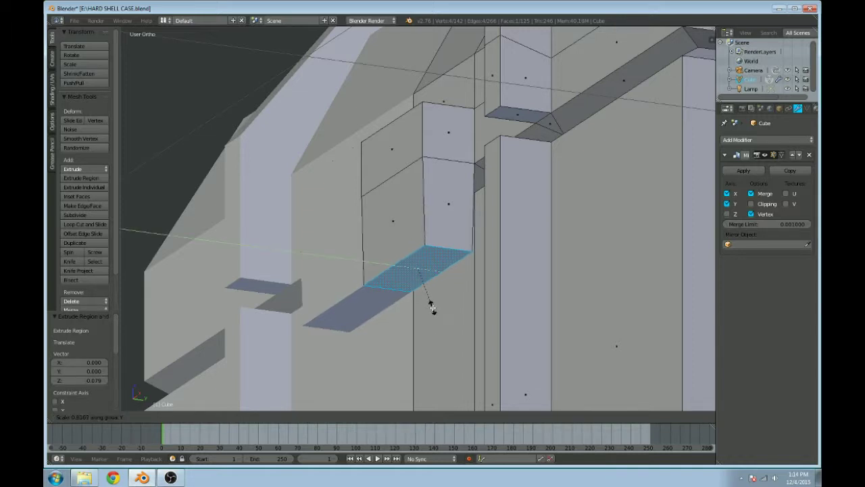
pyautogui.click(417, 302)
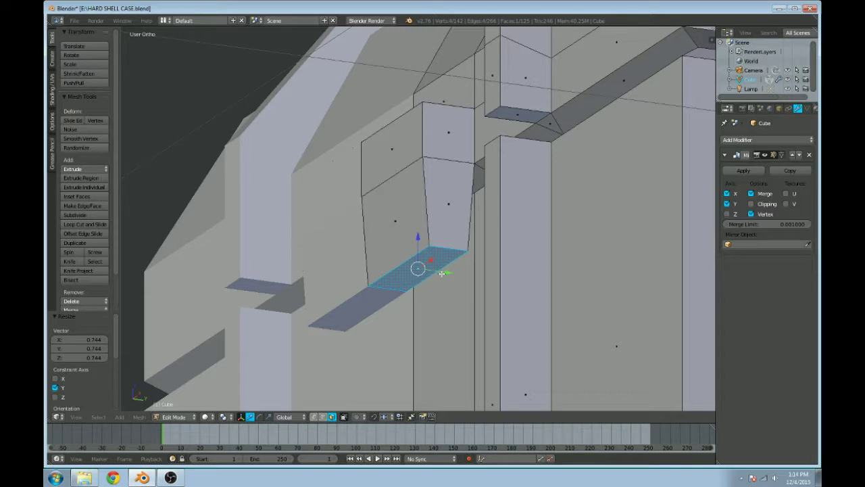
# Step: Move the latch's bottom face about 0.004 along Y toward the case wall, working in wireframe from the right view
pyautogui.scroll(-5, 441, 273)
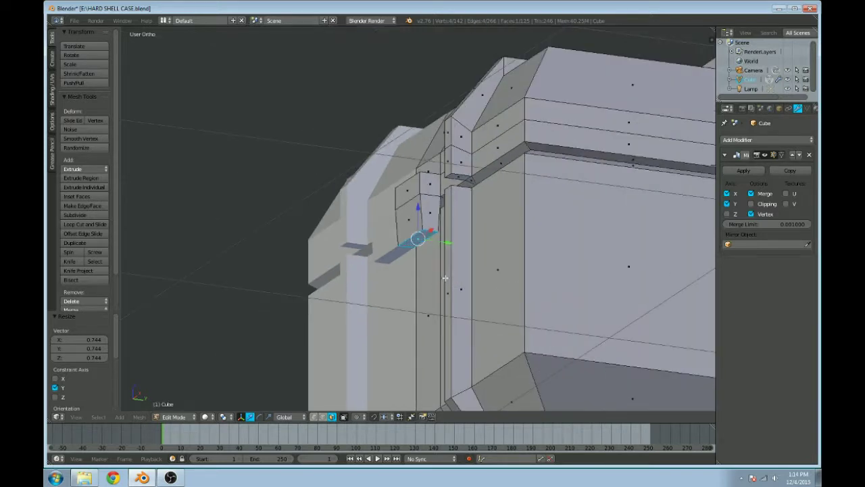
pyautogui.press('KP_3')
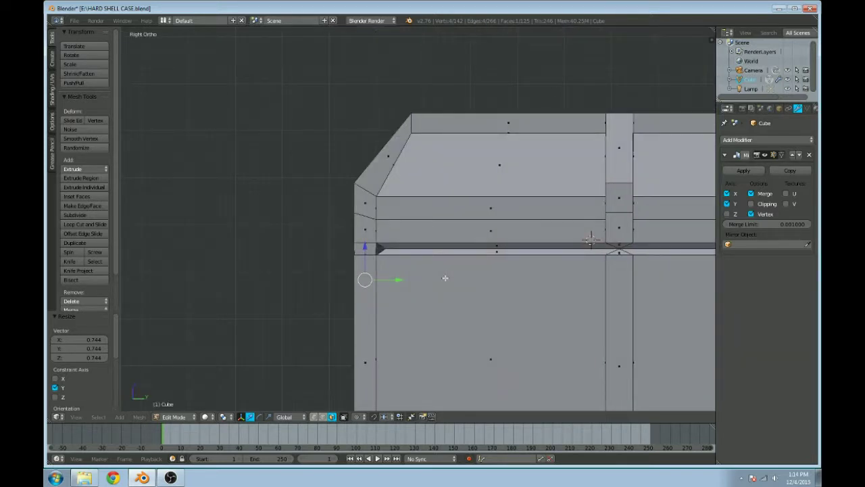
pyautogui.press('z')
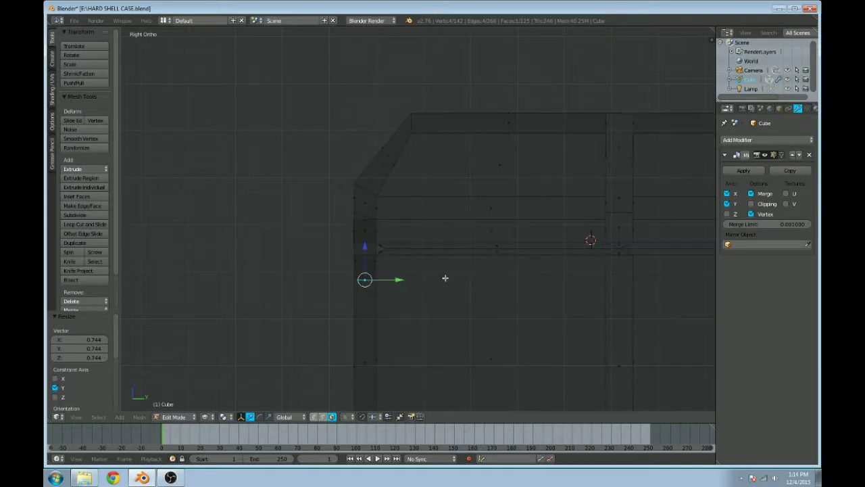
pyautogui.press('KP_Decimal')
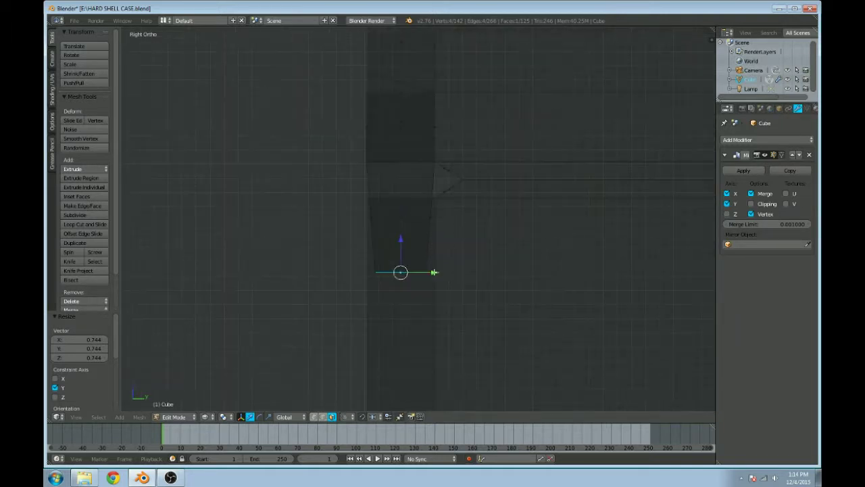
pyautogui.press('g')
pyautogui.press('y')
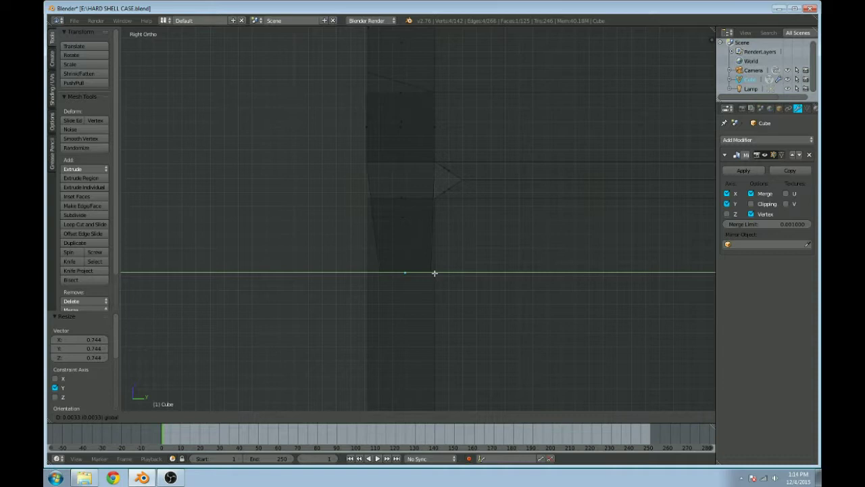
pyautogui.click(436, 273)
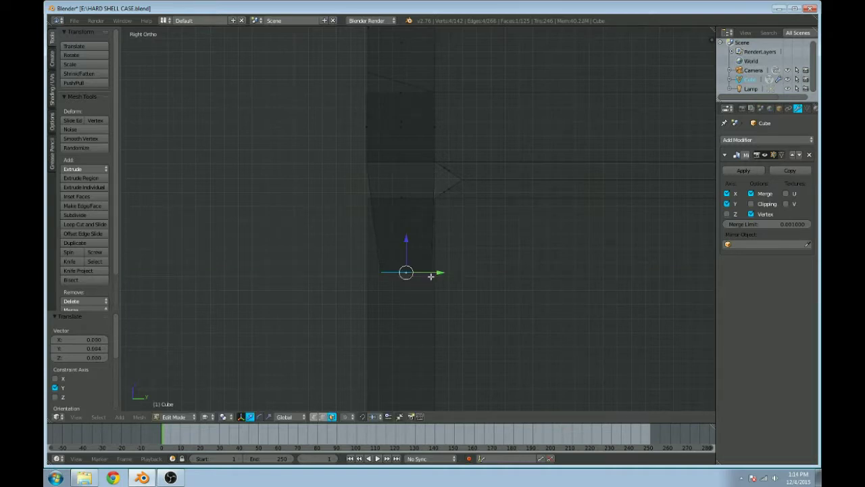
# Step: Slope the latch's upper front by moving its top outer edge about 0.012 along Y toward the wall
pyautogui.moveTo(430, 276); pyautogui.dragTo(359, 224, button='middle')
pyautogui.rightClick(416, 198)
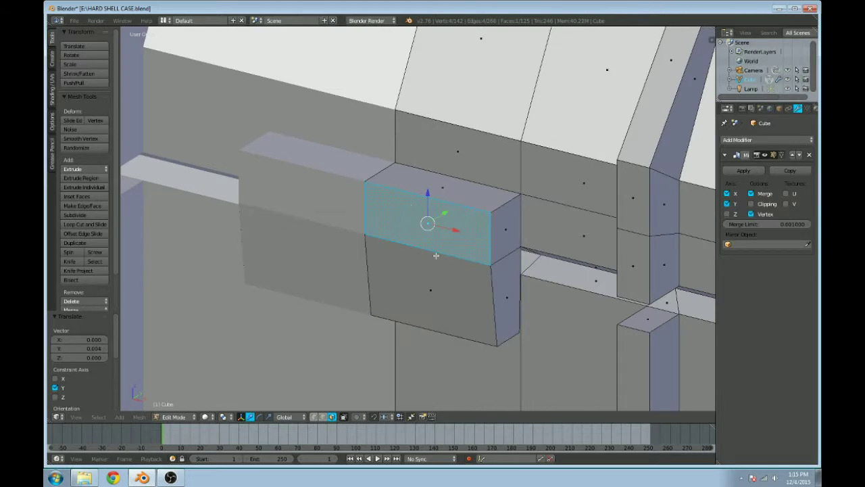
pyautogui.click(323, 417)
pyautogui.rightClick(439, 201)
pyautogui.press('g')
pyautogui.press('y')
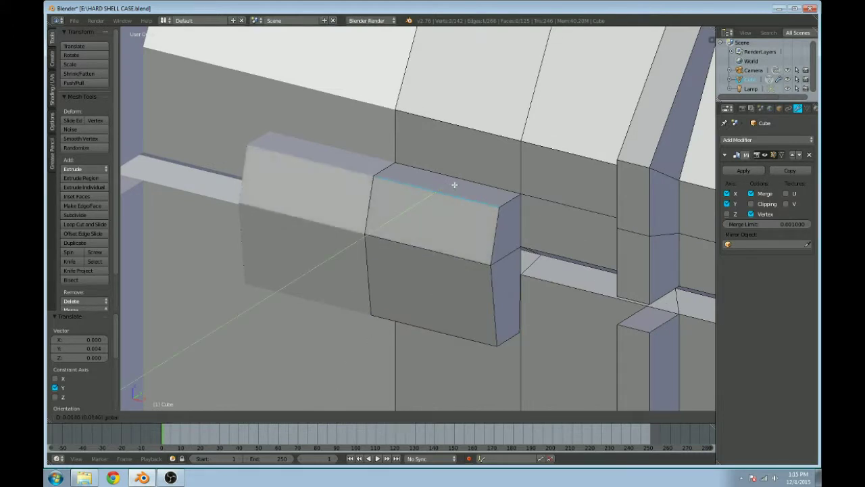
pyautogui.click(453, 186)
# Step: Examine the reshaped latch close up and against the whole mirrored crate in Object Mode
pyautogui.scroll(-3, 459, 186)
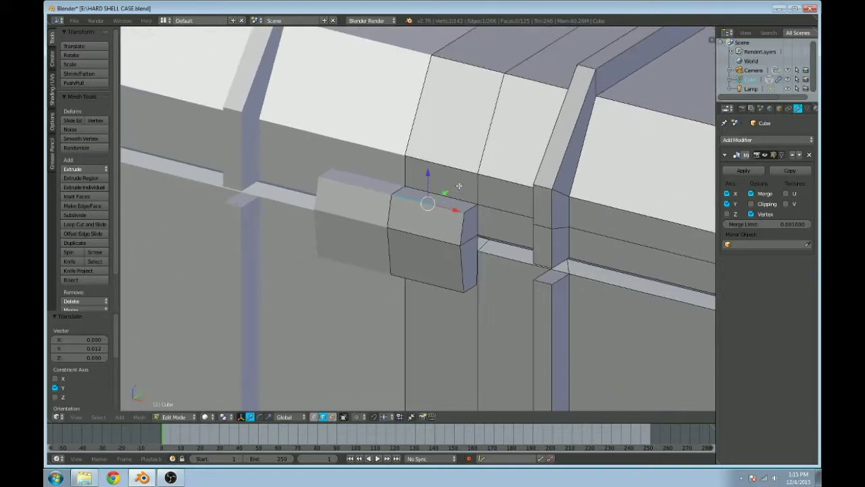
pyautogui.press('KP_5')
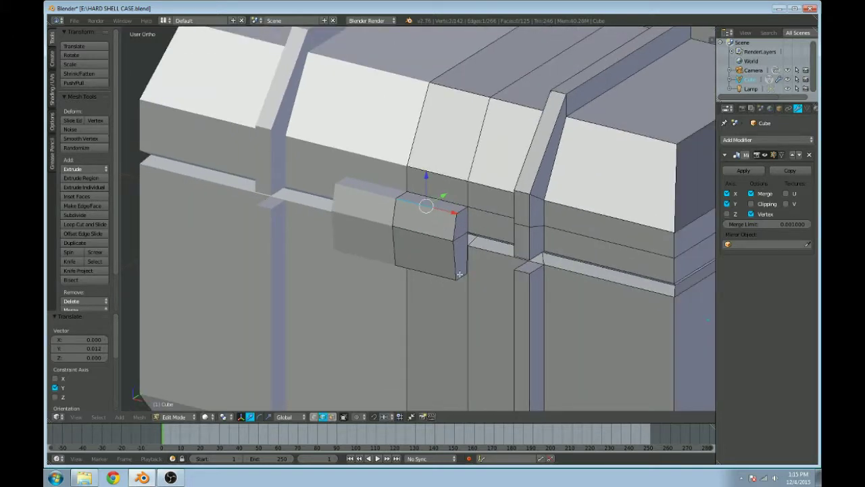
pyautogui.moveTo(460, 274); pyautogui.dragTo(460, 248, button='middle')
pyautogui.scroll(7, 462, 244)
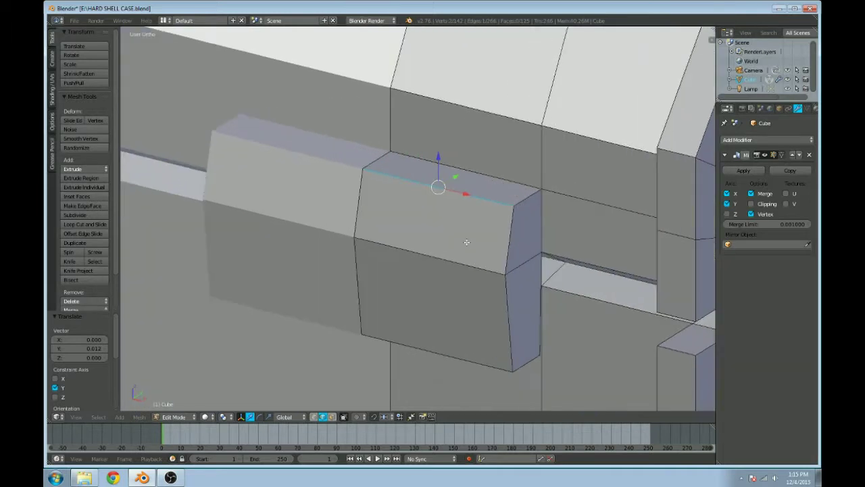
pyautogui.scroll(-6, 465, 240)
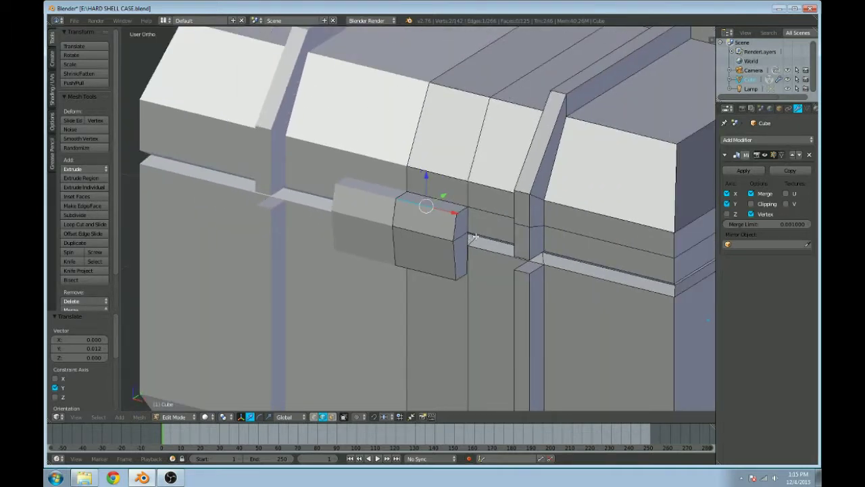
pyautogui.scroll(-5, 475, 237)
pyautogui.press('Tab')
pyautogui.moveTo(532, 218)
pyautogui.mouseDown(button='middle')
pyautogui.moveTo(493, 214)
pyautogui.moveTo(533, 209)
pyautogui.mouseUp(button='middle')
pyautogui.scroll(-5, 493, 215)
pyautogui.moveTo(596, 207); pyautogui.dragTo(569, 220, button='middle')
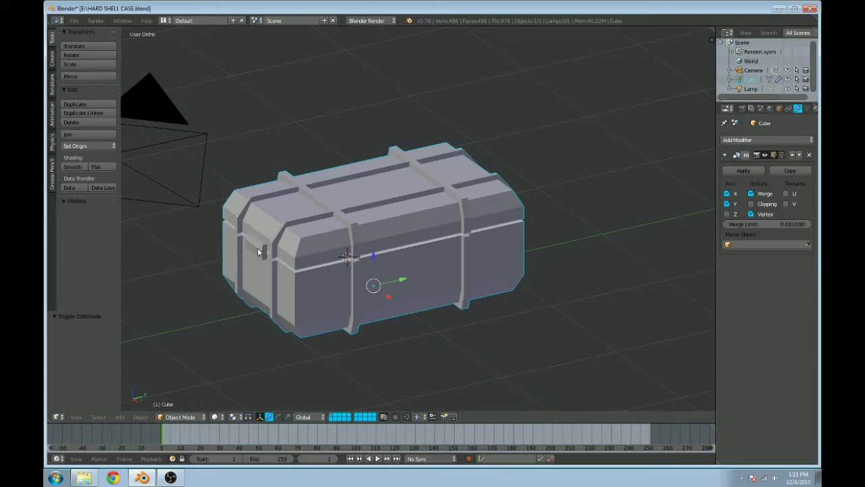
pyautogui.scroll(5, 266, 249)
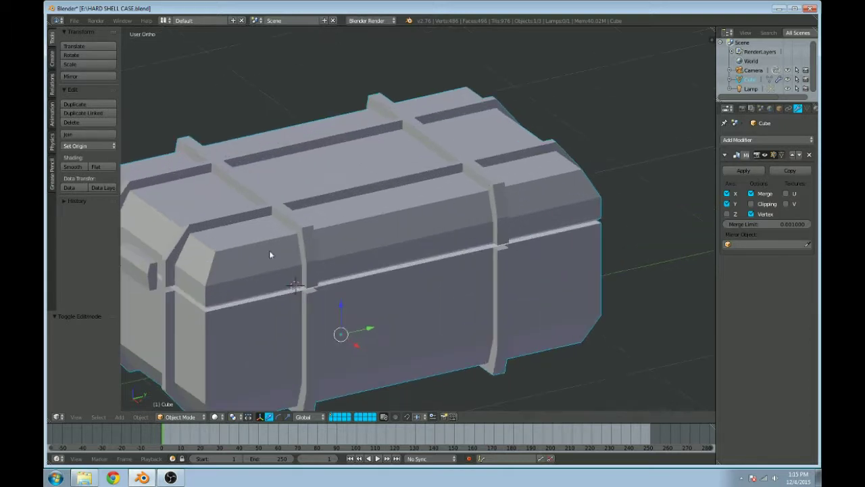
pyautogui.keyDown('shift'); pyautogui.moveTo(315, 248); pyautogui.dragTo(573, 205, button='middle'); pyautogui.keyUp('shift')
pyautogui.scroll(2, 473, 214)
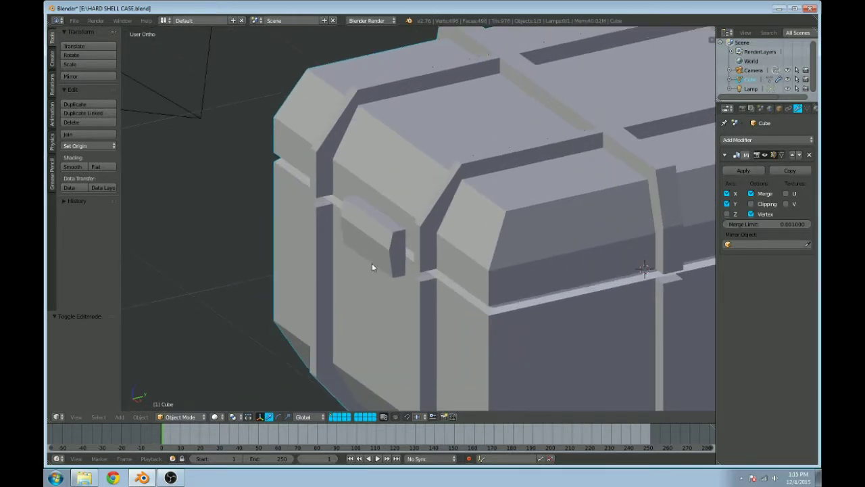
pyautogui.scroll(4, 385, 255)
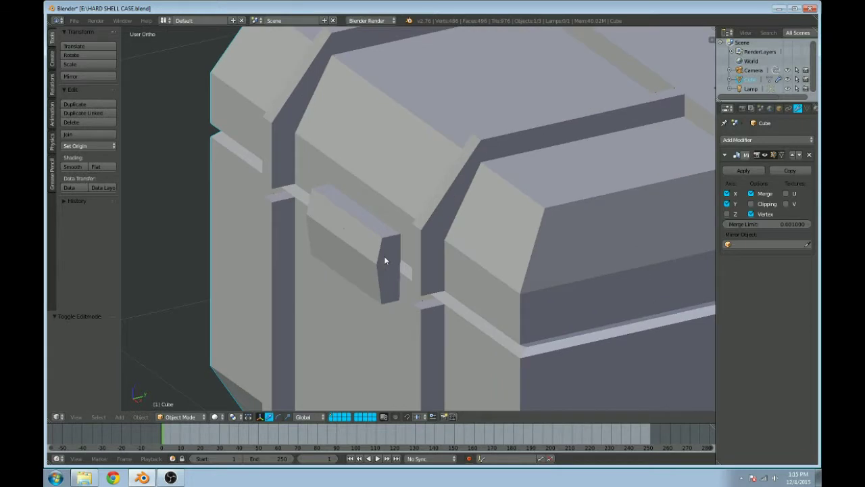
# Step: Add a horizontal loop cut around the lower case body and slide it up to about 0.739, behind the latch
pyautogui.press('Tab')
pyautogui.scroll(-1, 384, 255)
pyautogui.scroll(5, 381, 258)
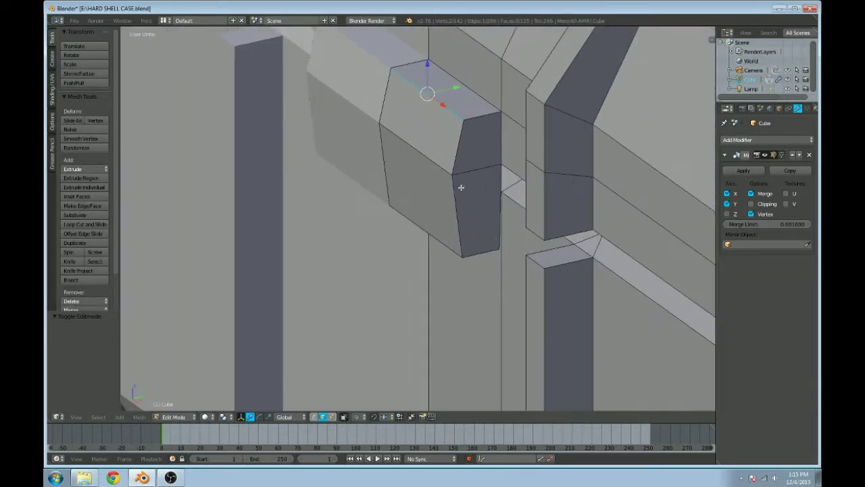
pyautogui.keyDown('shift'); pyautogui.moveTo(500, 241); pyautogui.dragTo(440, 218, button='middle'); pyautogui.keyUp('shift')
pyautogui.press('z')
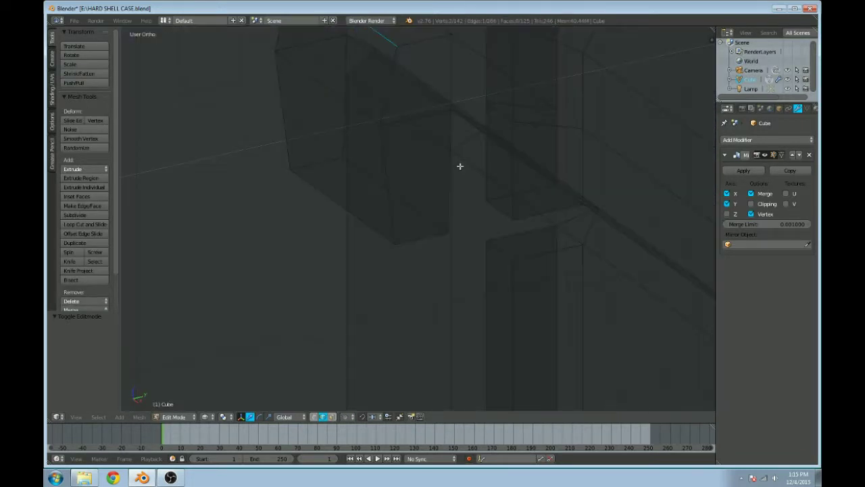
pyautogui.scroll(-2, 455, 164)
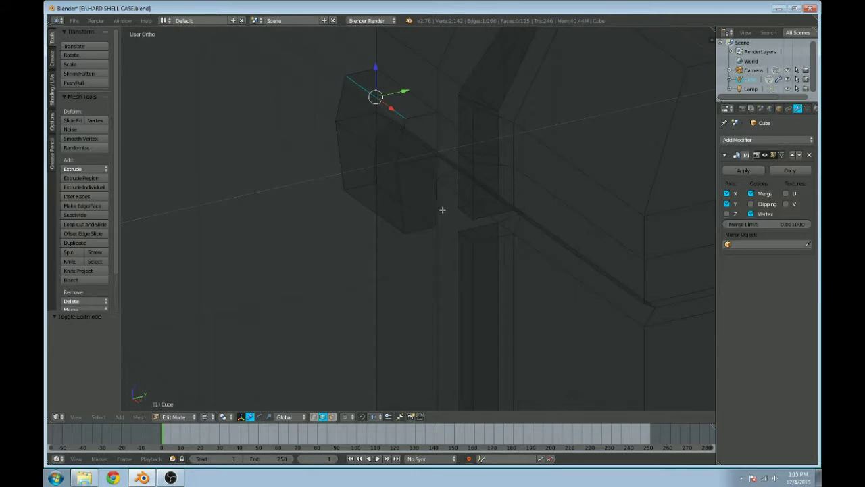
pyautogui.press('g')
pyautogui.press('g')
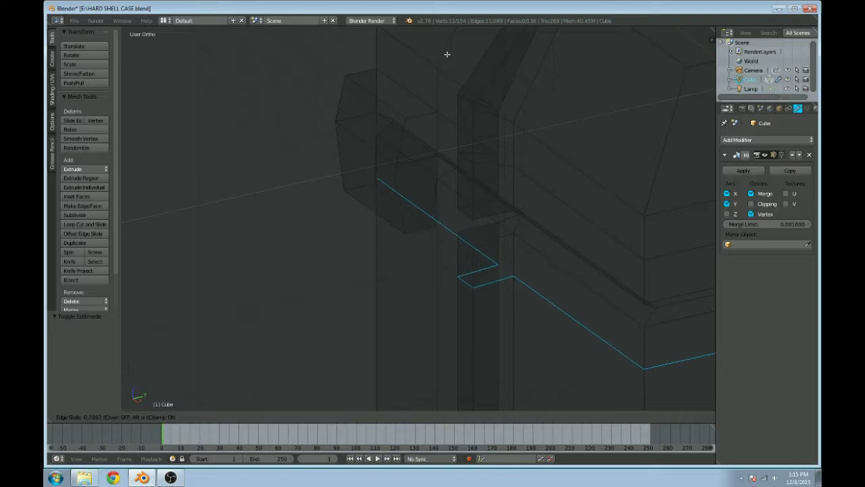
pyautogui.click(447, 54)
pyautogui.scroll(2, 436, 169)
pyautogui.press('z')
pyautogui.press('z')
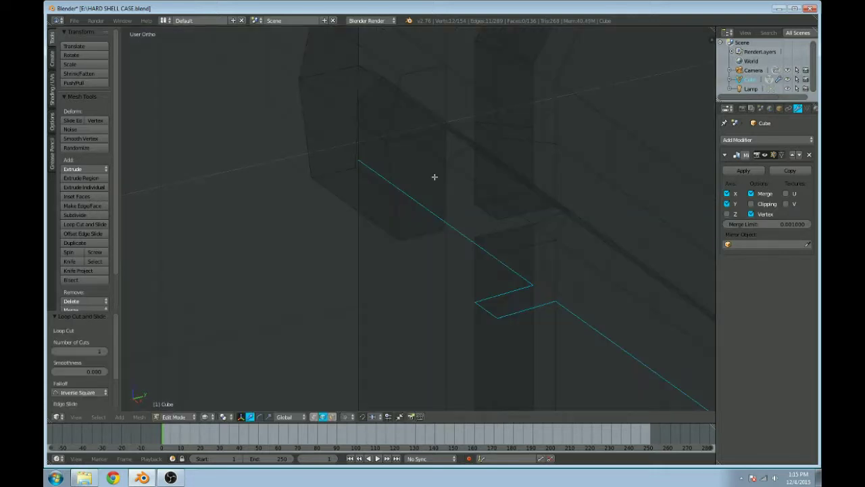
# Step: Try moving the vertical edge loop beside the latch along X by about -0.017 to narrow the wall face behind it
pyautogui.click(331, 416)
pyautogui.rightClick(401, 207)
pyautogui.rightClick(408, 163)
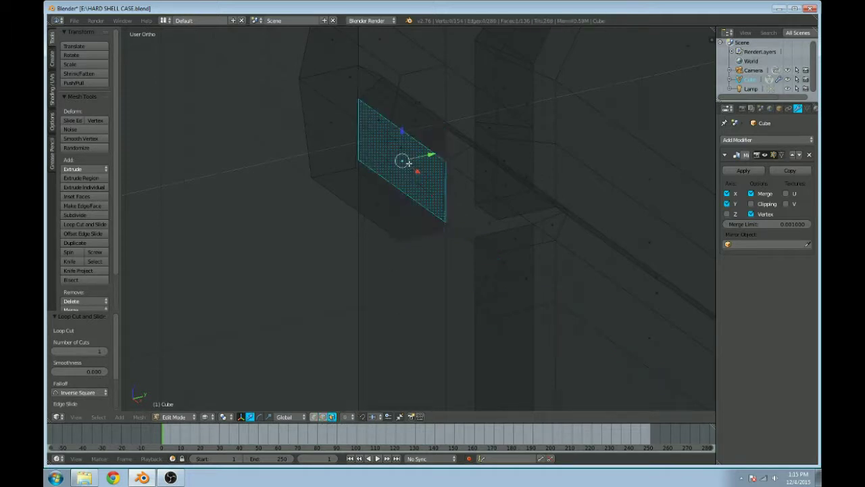
pyautogui.scroll(2, 408, 163)
pyautogui.scroll(1, 430, 180)
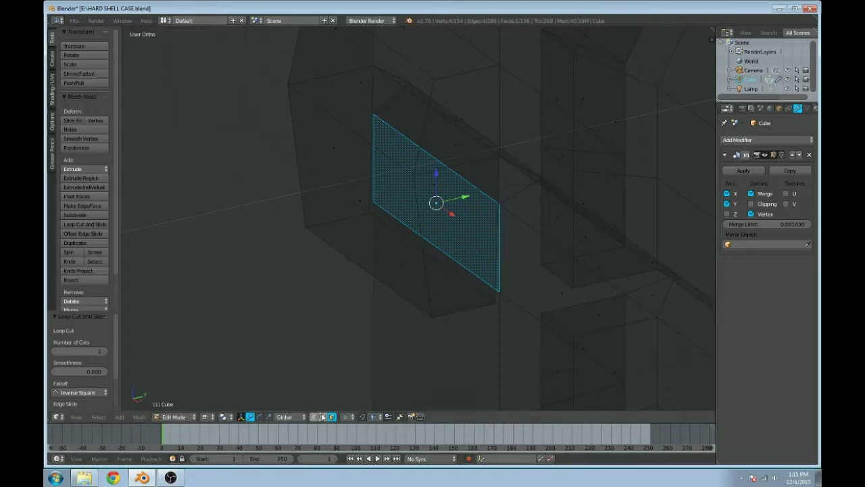
pyautogui.rightClick(510, 277)
pyautogui.keyDown('alt'); pyautogui.rightClick(502, 300); pyautogui.keyUp('alt')
pyautogui.moveTo(496, 280); pyautogui.dragTo(448, 269, button='middle')
pyautogui.moveTo(538, 327); pyautogui.dragTo(534, 324)
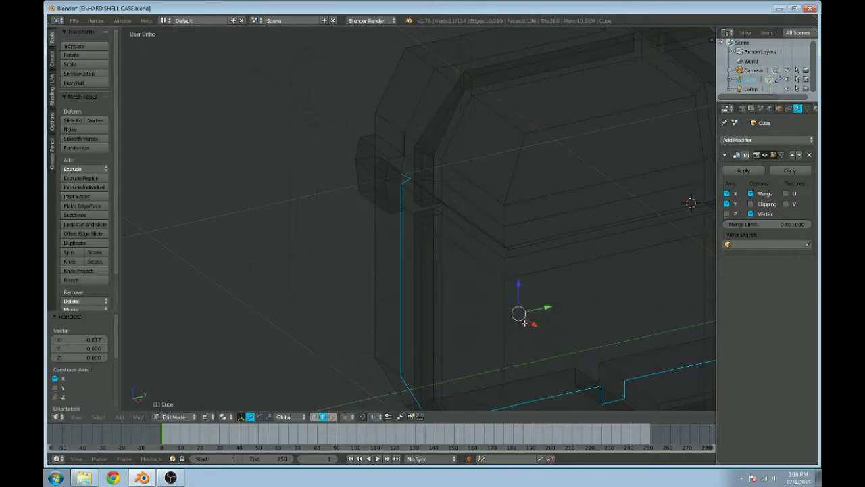
# Step: Try adding an edge at the seam groove to the selected vertical loop, and undo the selection changes
pyautogui.scroll(3, 475, 315)
pyautogui.scroll(2, 463, 289)
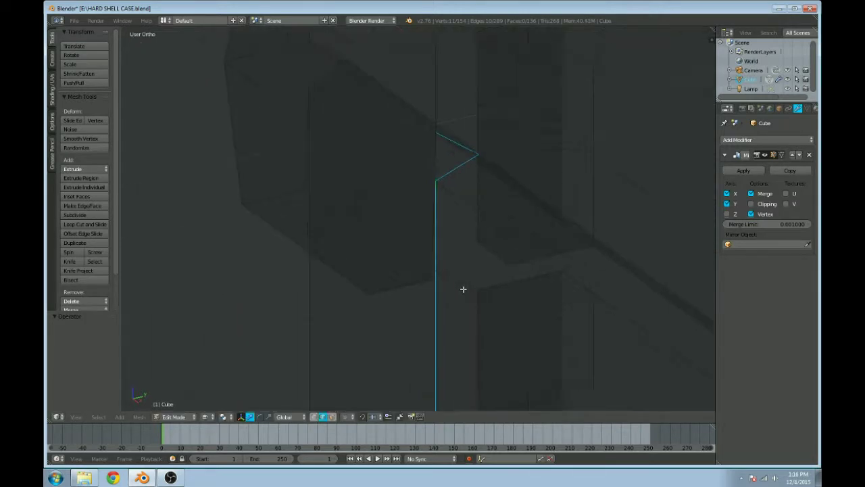
pyautogui.press('z')
pyautogui.hotkey('shift', 'z')
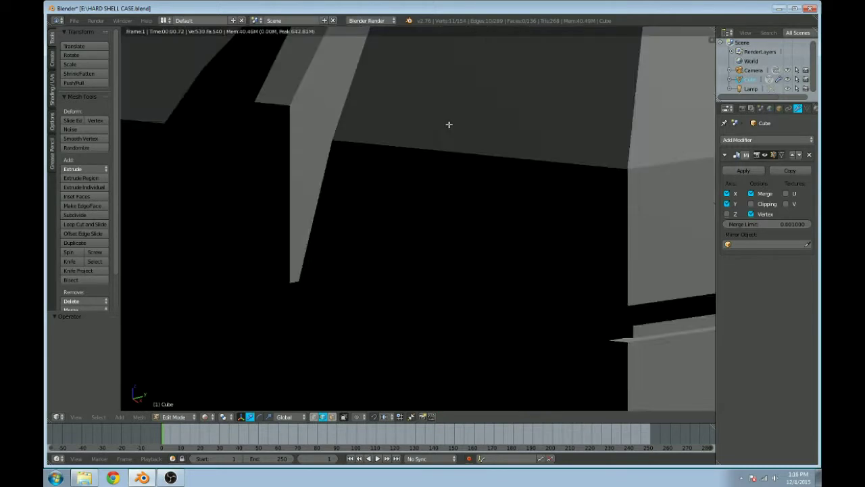
pyautogui.hotkey('shift', 'z')
pyautogui.press('z')
pyautogui.keyDown('ctrl'); pyautogui.click(454, 116); pyautogui.keyUp('ctrl')
pyautogui.keyDown('shift'); pyautogui.rightClick(457, 121); pyautogui.keyUp('shift')
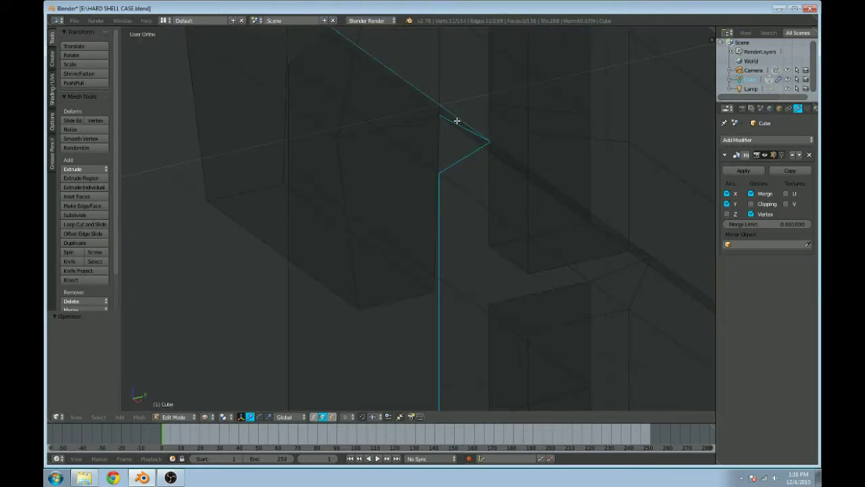
pyautogui.hotkey('ctrl', 'z')
pyautogui.hotkey('ctrl', 'z')
# Step: Move the vertical edge run below the seam groove, beside the latch, along X by about -0.014
pyautogui.scroll(-5, 489, 198)
pyautogui.scroll(-4, 490, 200)
pyautogui.moveTo(545, 312); pyautogui.dragTo(541, 308)
pyautogui.scroll(4, 471, 292)
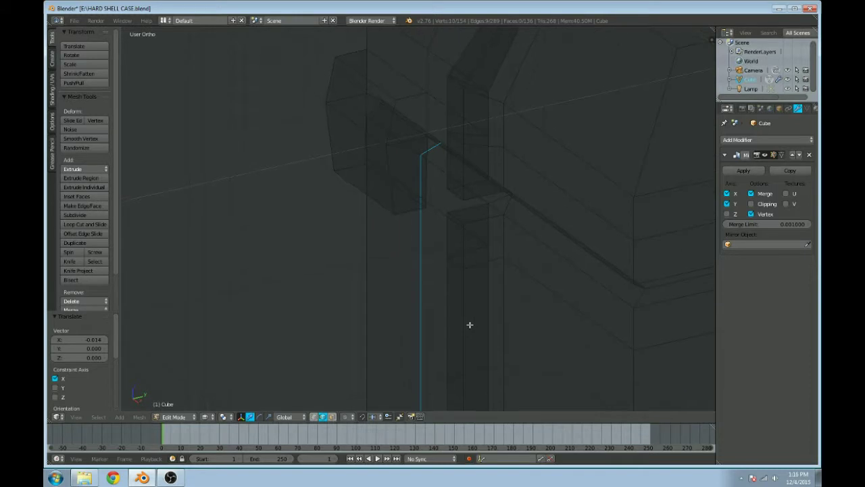
# Step: Extrude the lower wall face behind the latch outward by about 0.014, and show the case solid in Object Mode
pyautogui.click(332, 416)
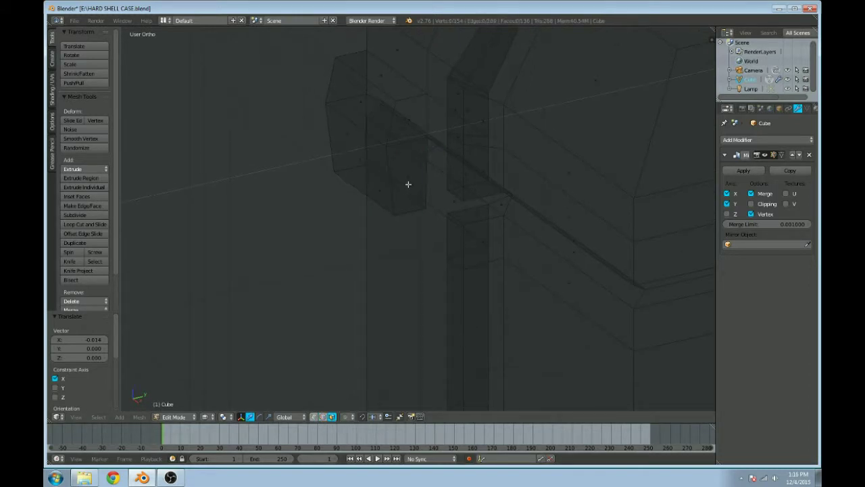
pyautogui.moveTo(408, 183); pyautogui.dragTo(407, 178, button='right')
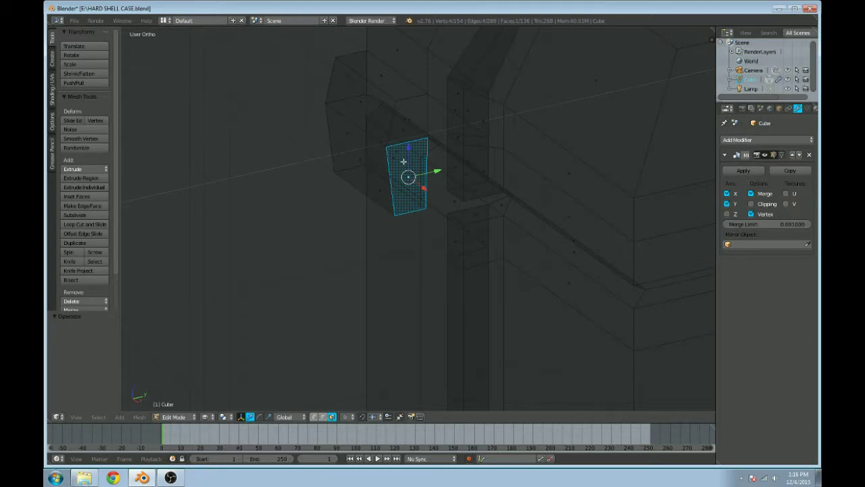
pyautogui.rightClick(403, 161)
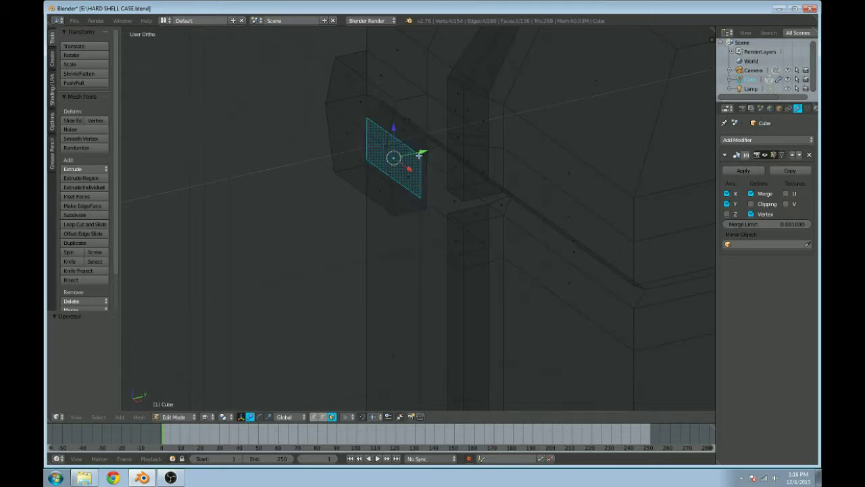
pyautogui.press('e')
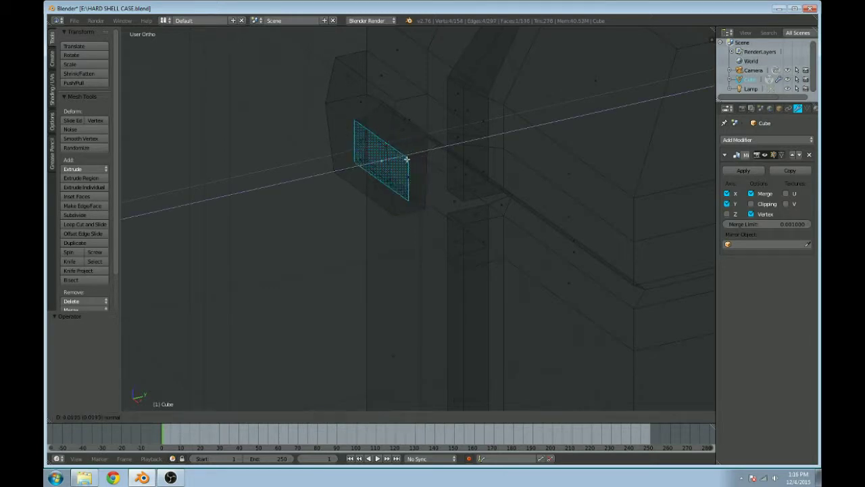
pyautogui.click(408, 164)
pyautogui.scroll(-5, 422, 179)
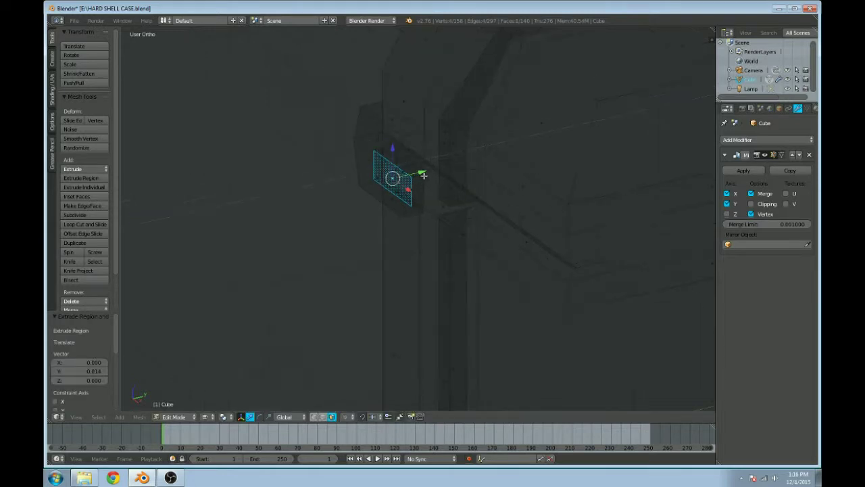
pyautogui.press('Tab')
pyautogui.press('Tab')
pyautogui.press('Tab')
pyautogui.scroll(4, 432, 167)
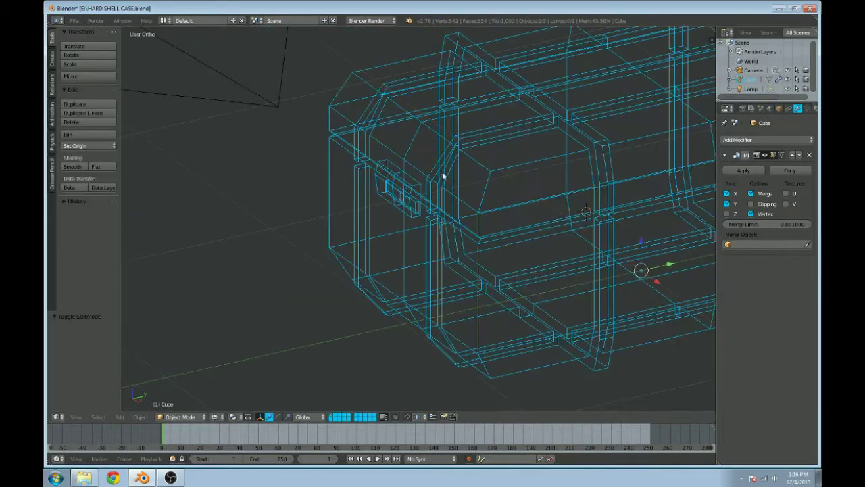
pyautogui.press('z')
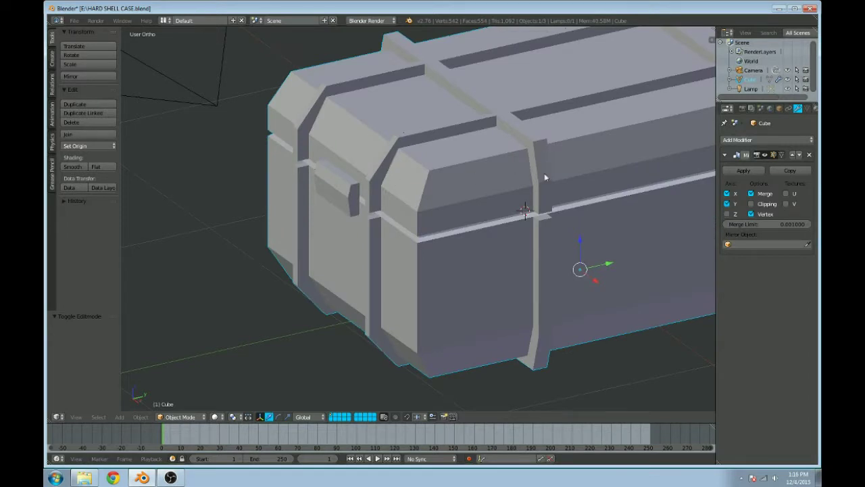
# Step: Apply the Mirror modifier to the case in Object Mode
pyautogui.scroll(-2, 560, 200)
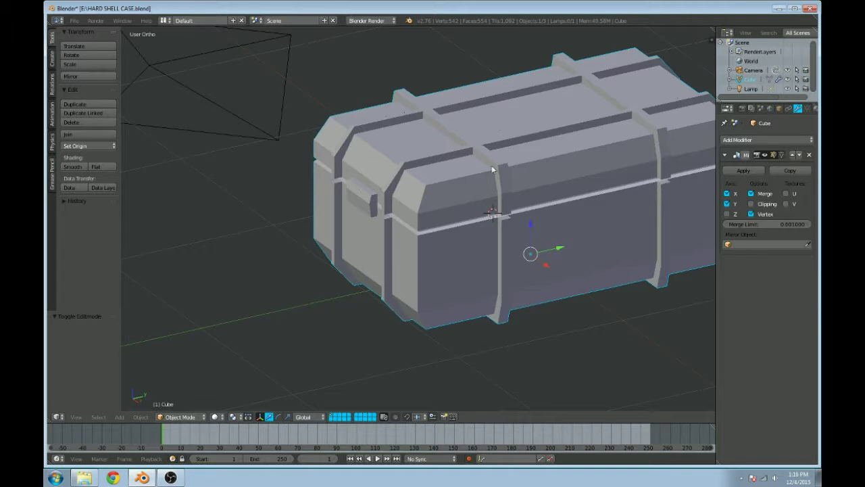
pyautogui.moveTo(508, 231); pyautogui.dragTo(444, 237, button='middle')
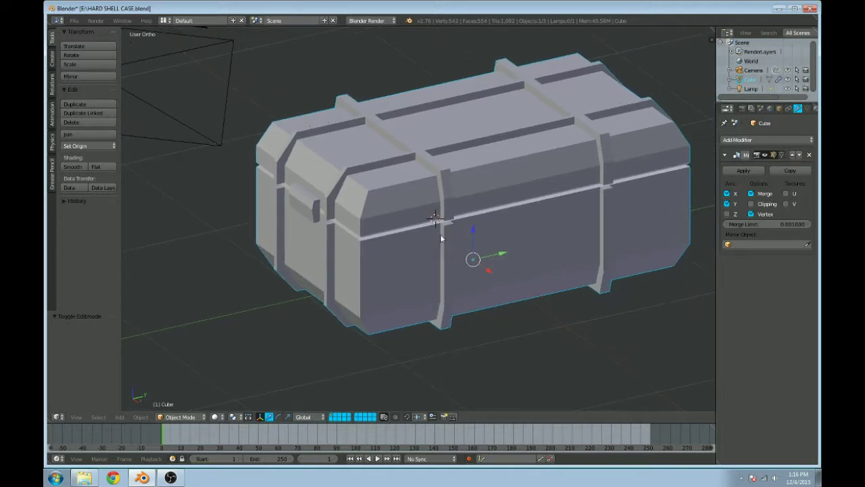
pyautogui.press('Tab')
pyautogui.press('Tab')
pyautogui.press('Tab')
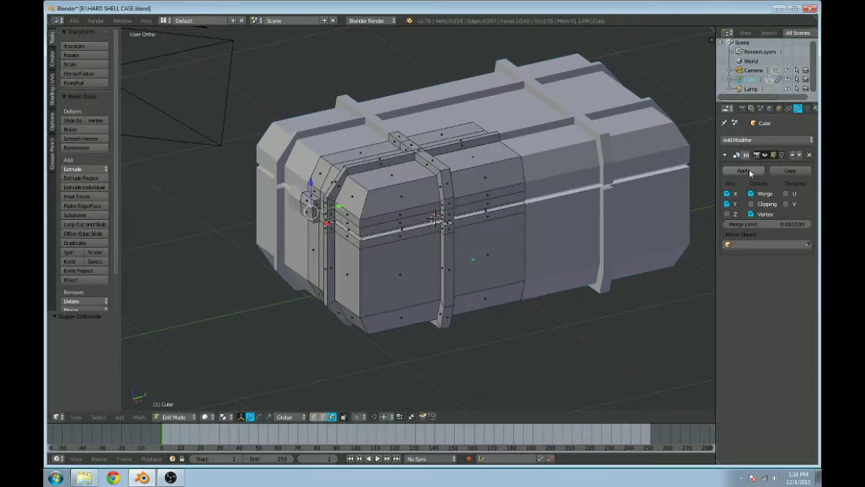
pyautogui.press('Tab')
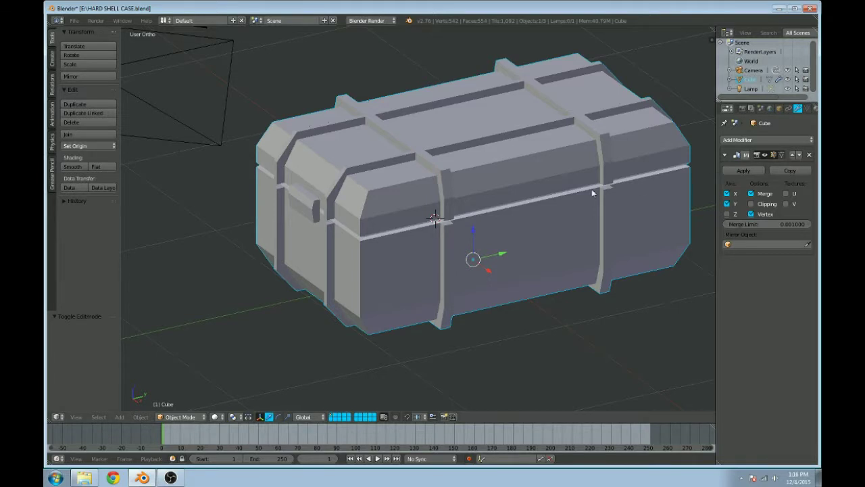
pyautogui.press('Tab')
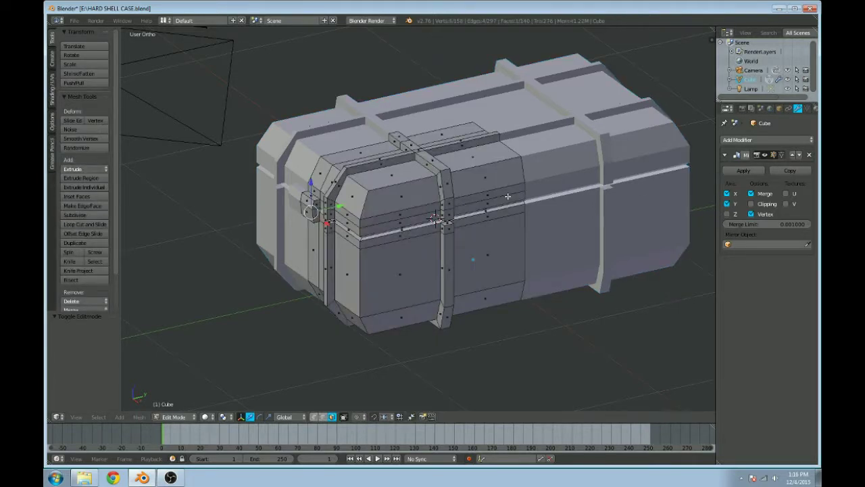
pyautogui.click(743, 170)
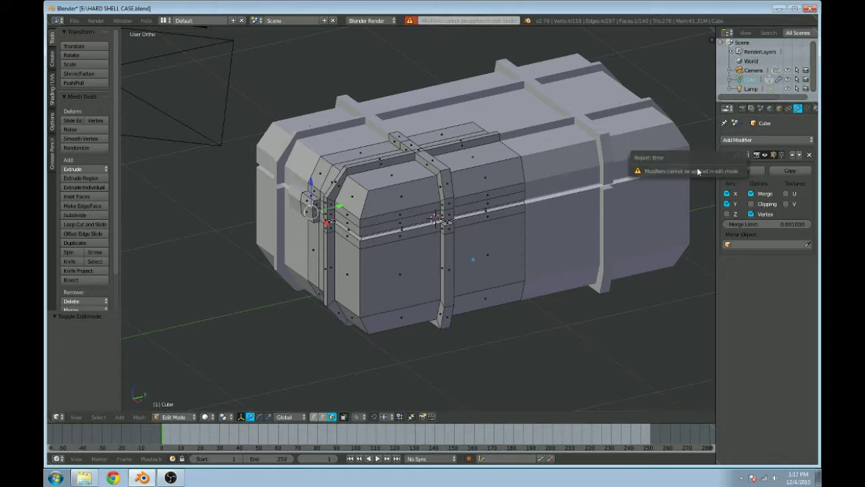
pyautogui.press('Tab')
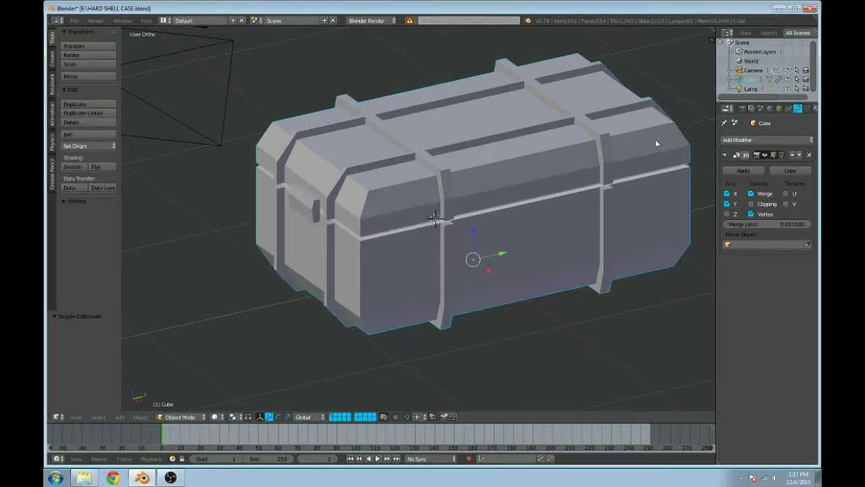
pyautogui.click(743, 170)
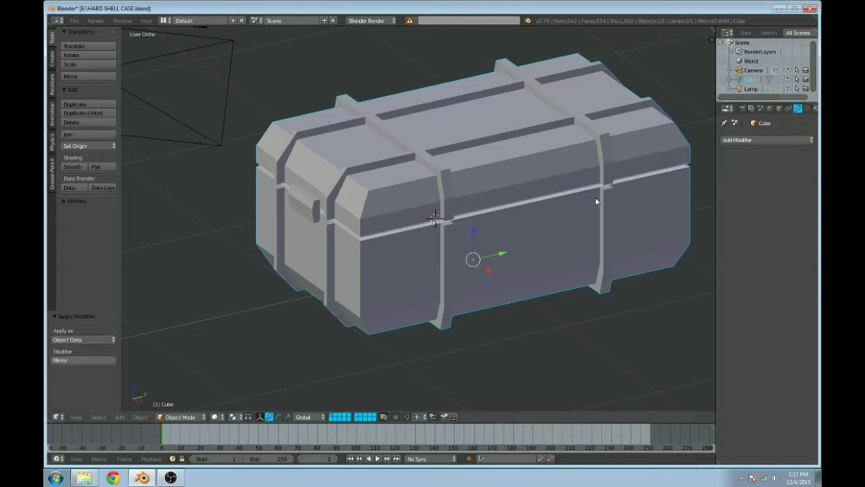
# Step: Examine the case's full mesh in Edit Mode and compare it with its solid appearance in Object Mode
pyautogui.scroll(2, 502, 192)
pyautogui.press('Tab')
pyautogui.scroll(-2, 502, 196)
pyautogui.scroll(-1, 502, 196)
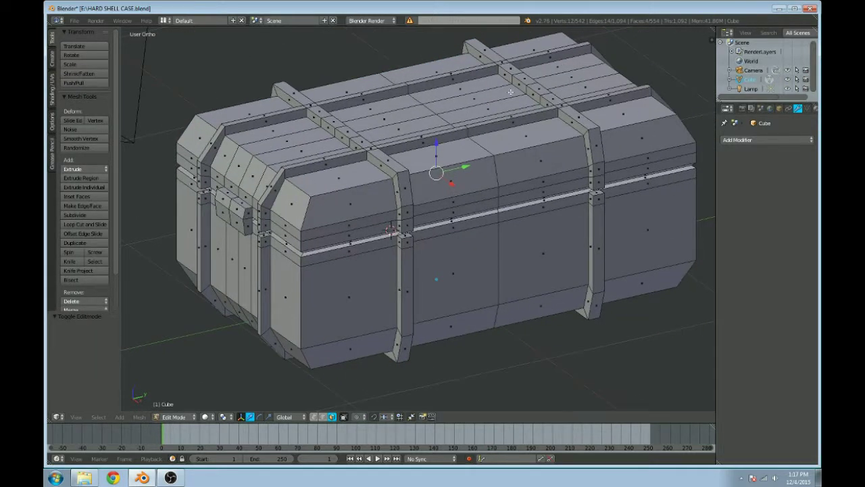
pyautogui.press('Tab')
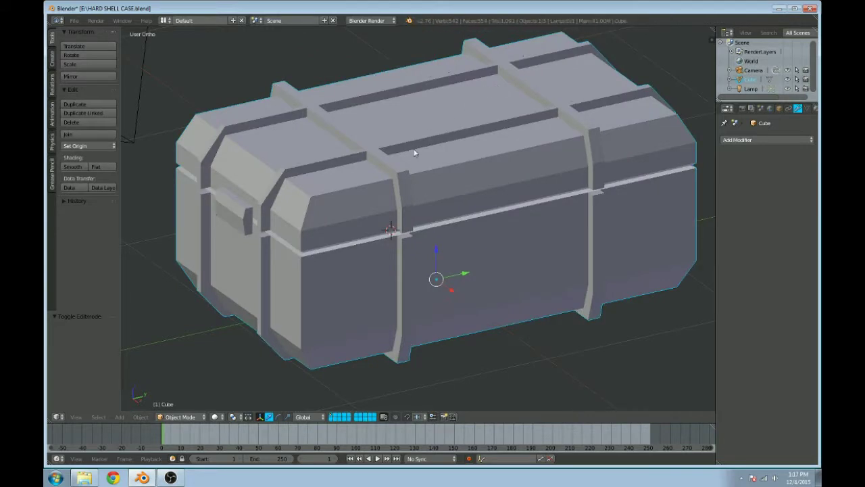
pyautogui.press('Tab')
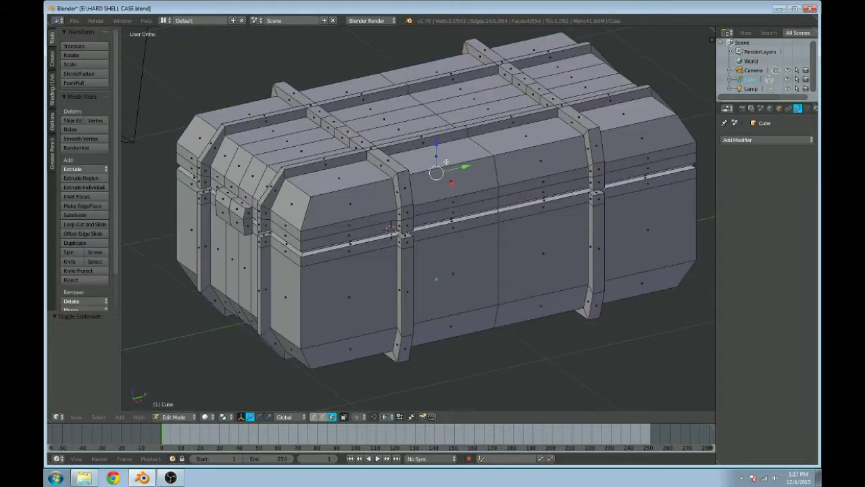
# Step: Select the lengthwise centre edge loops running over the lid and down the end wall, using edge selection
pyautogui.click(315, 417)
pyautogui.click(322, 417)
pyautogui.rightClick(490, 158)
pyautogui.rightClick(489, 147)
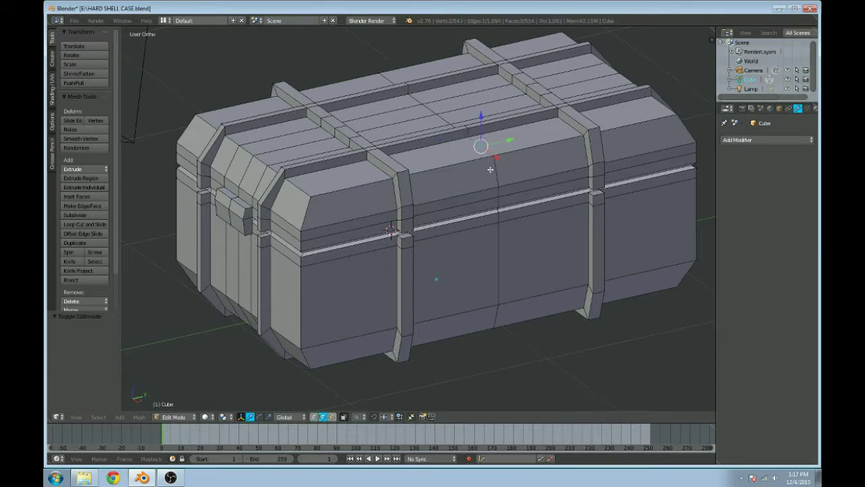
pyautogui.moveTo(390, 185); pyautogui.dragTo(414, 175, button='middle')
pyautogui.rightClick(304, 152)
pyautogui.keyDown('alt'); pyautogui.rightClick(272, 178); pyautogui.keyUp('alt')
pyautogui.rightClick(273, 177)
pyautogui.keyDown('alt'); pyautogui.rightClick(273, 177); pyautogui.keyUp('alt')
pyautogui.keyDown('shift'); pyautogui.moveTo(271, 223); pyautogui.dragTo(335, 180, button='middle'); pyautogui.keyUp('shift')
pyautogui.scroll(1, 333, 186)
pyautogui.keyDown('alt'); pyautogui.keyDown('shift'); pyautogui.rightClick(310, 283); pyautogui.keyUp('shift'); pyautogui.keyUp('alt')
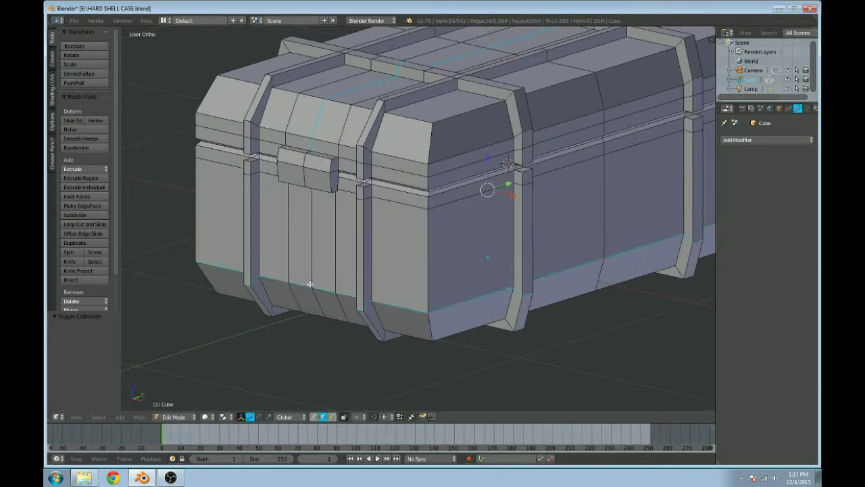
pyautogui.keyDown('alt'); pyautogui.keyDown('shift'); pyautogui.rightClick(308, 274); pyautogui.keyUp('shift'); pyautogui.keyUp('alt')
pyautogui.keyDown('alt'); pyautogui.keyDown('shift'); pyautogui.rightClick(313, 277); pyautogui.keyUp('shift'); pyautogui.keyUp('alt')
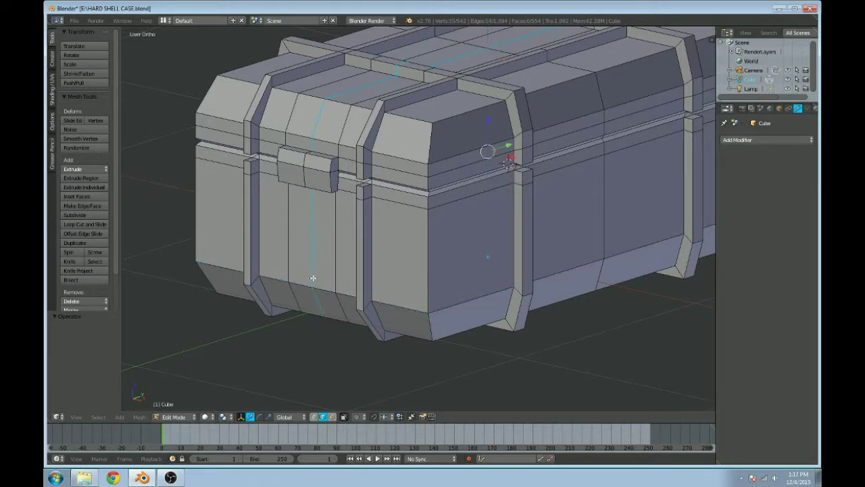
# Step: Add the latch's missing centre edge to the selected loops and dissolve the selected edges
pyautogui.moveTo(318, 257); pyautogui.dragTo(448, 183, button='middle')
pyautogui.scroll(4, 339, 239)
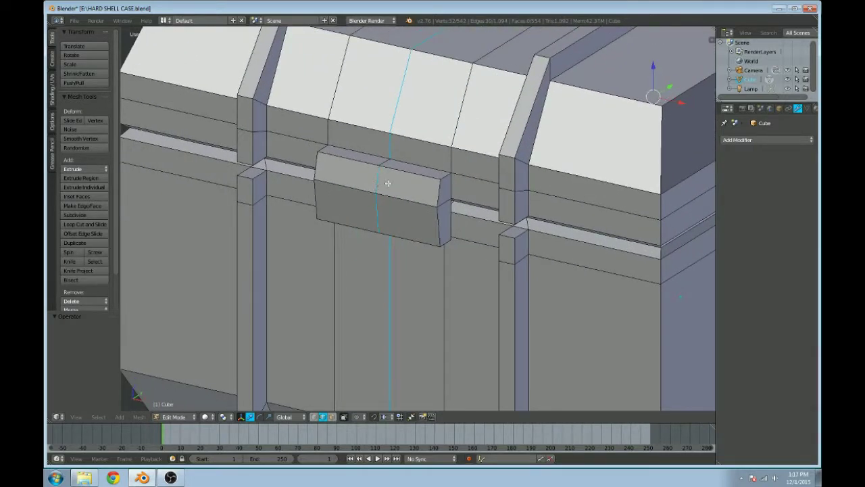
pyautogui.moveTo(388, 183); pyautogui.dragTo(371, 177, button='middle')
pyautogui.scroll(-2, 367, 168)
pyautogui.press('z')
pyautogui.scroll(6, 378, 172)
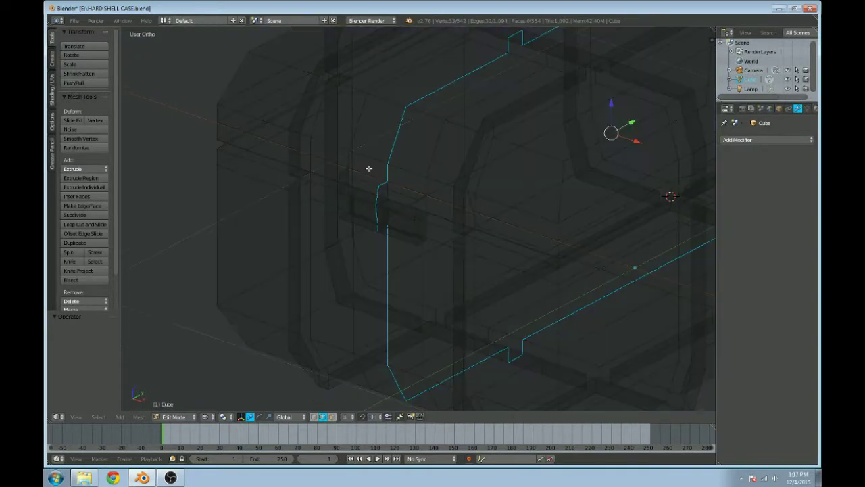
pyautogui.scroll(3, 402, 178)
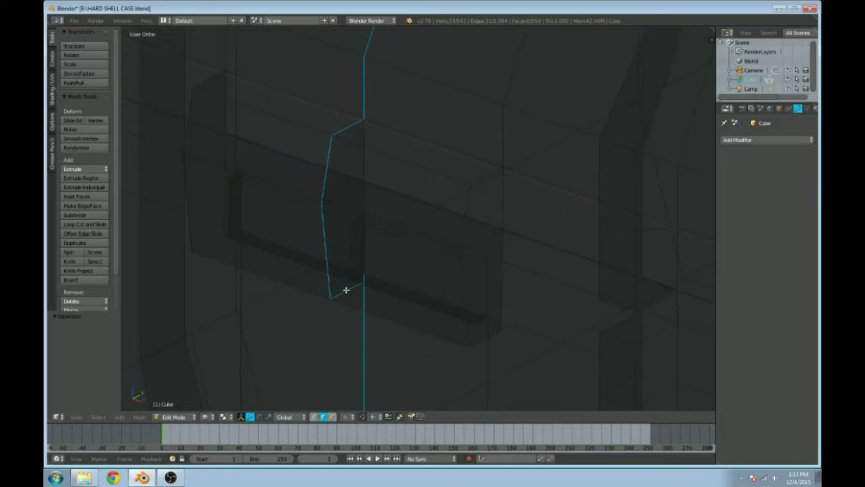
pyautogui.scroll(-2, 344, 268)
pyautogui.press('z')
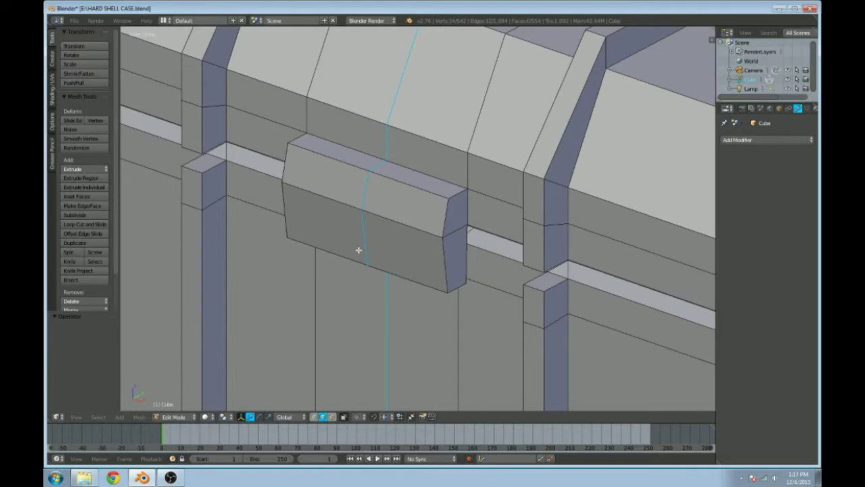
pyautogui.scroll(-1, 358, 250)
pyautogui.press('x')
pyautogui.click(356, 215)
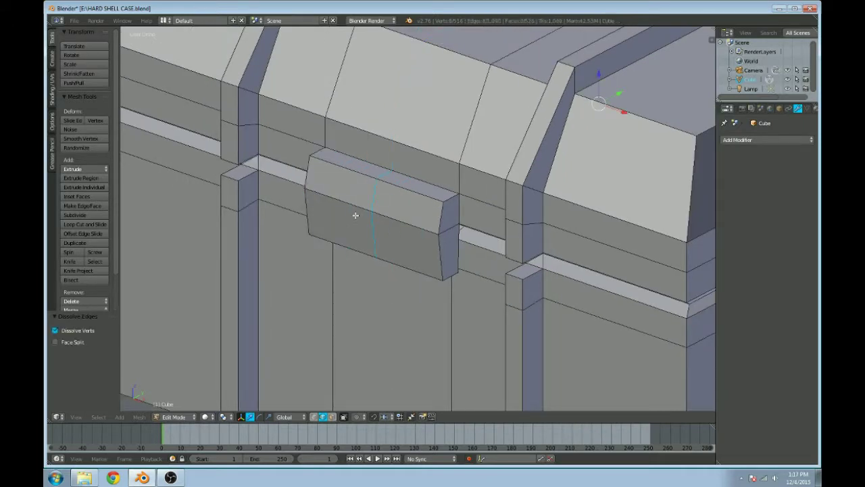
# Step: Try to dissolve the remaining centre edges on the front and upper faces of the end-wall latch
pyautogui.scroll(-6, 356, 215)
pyautogui.moveTo(401, 206); pyautogui.dragTo(488, 204, button='middle')
pyautogui.scroll(3, 477, 202)
pyautogui.rightClick(466, 203)
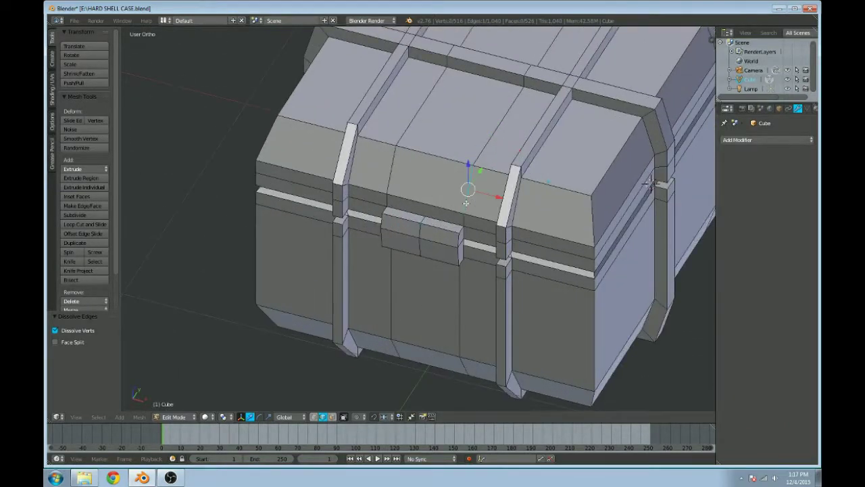
pyautogui.scroll(5, 466, 203)
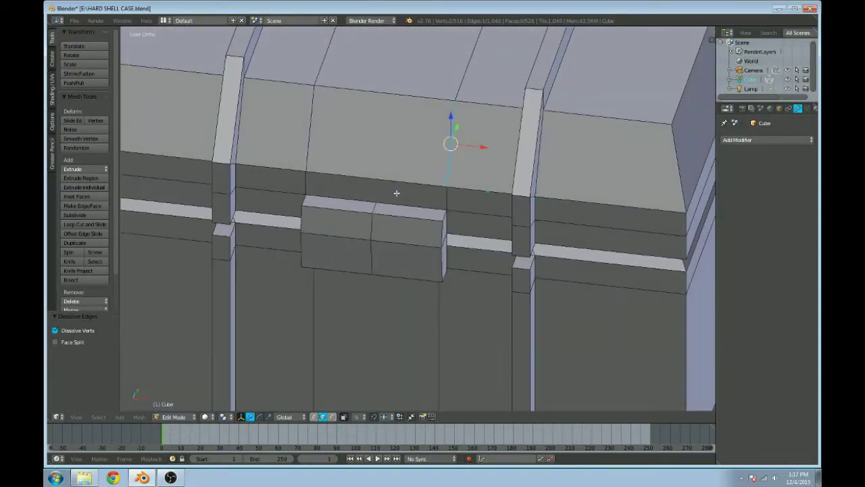
pyautogui.scroll(3, 395, 193)
pyautogui.moveTo(396, 193); pyautogui.dragTo(434, 177, button='middle')
pyautogui.rightClick(401, 201)
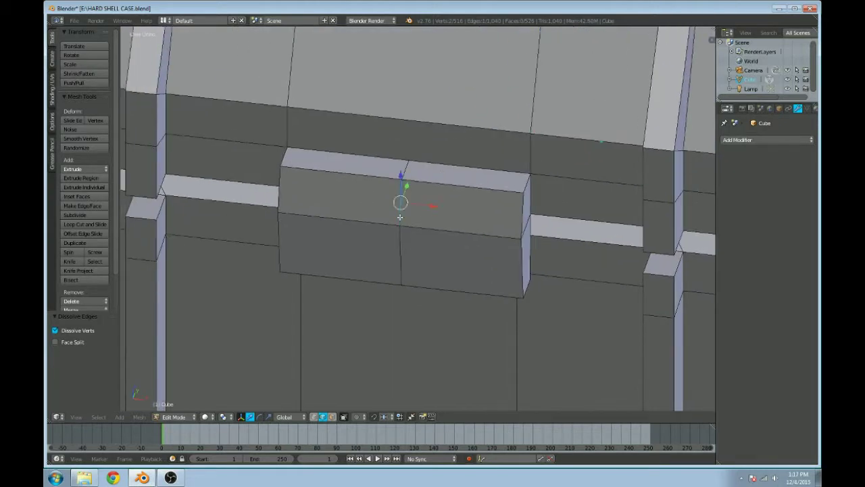
pyautogui.press('x')
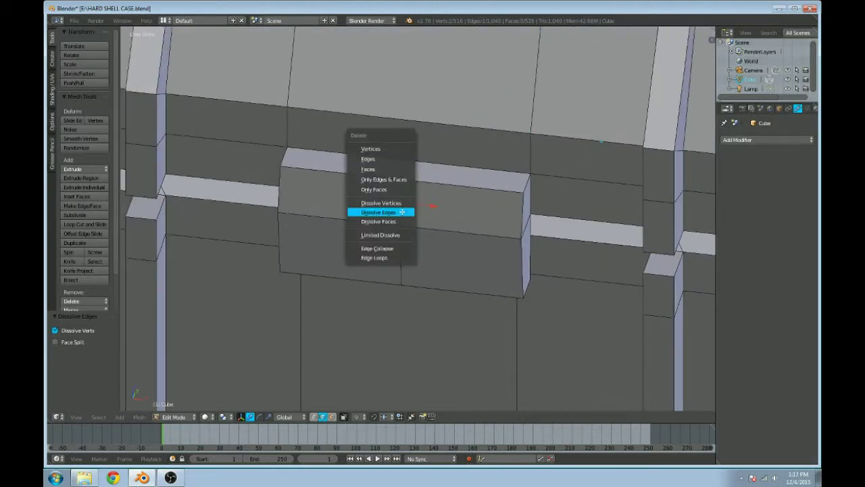
pyautogui.click(402, 211)
pyautogui.press('x')
pyautogui.click(402, 175)
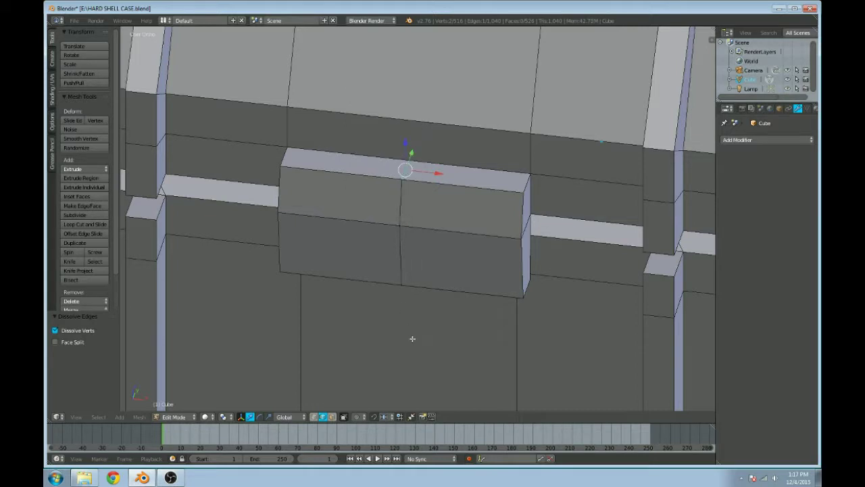
pyautogui.rightClick(393, 228)
pyautogui.rightClick(401, 247)
pyautogui.click(404, 249)
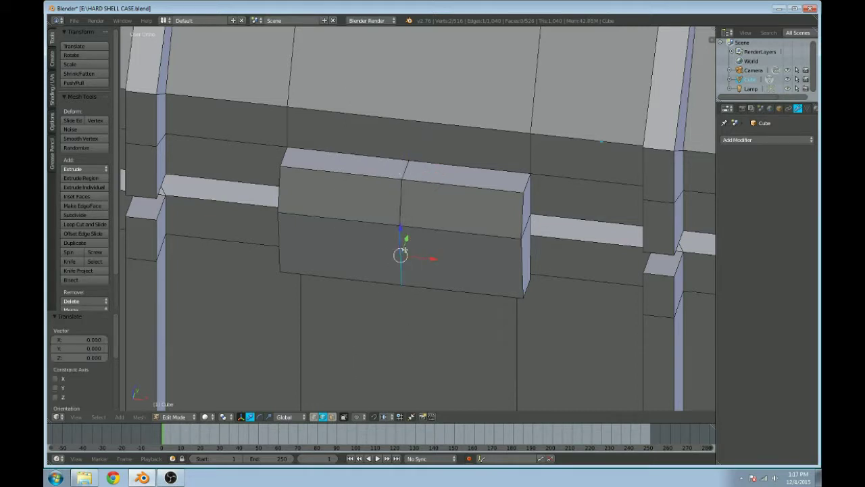
# Step: Try to merge the centre vertex on the latch's lower front edge with At Last
pyautogui.click(315, 417)
pyautogui.scroll(4, 376, 305)
pyautogui.keyDown('shift'); pyautogui.moveTo(376, 306); pyautogui.dragTo(402, 240, button='middle'); pyautogui.keyUp('shift')
pyautogui.rightClick(404, 292)
pyautogui.press('z')
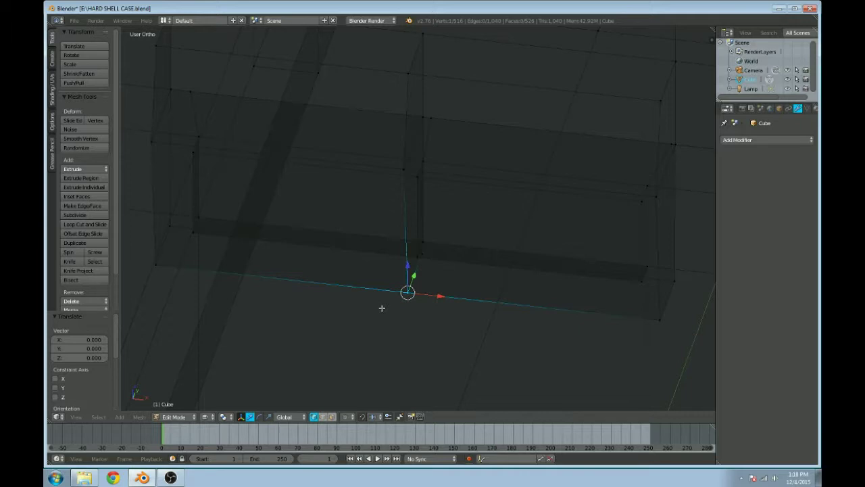
pyautogui.hotkey('alt', 'm')
pyautogui.click(382, 307)
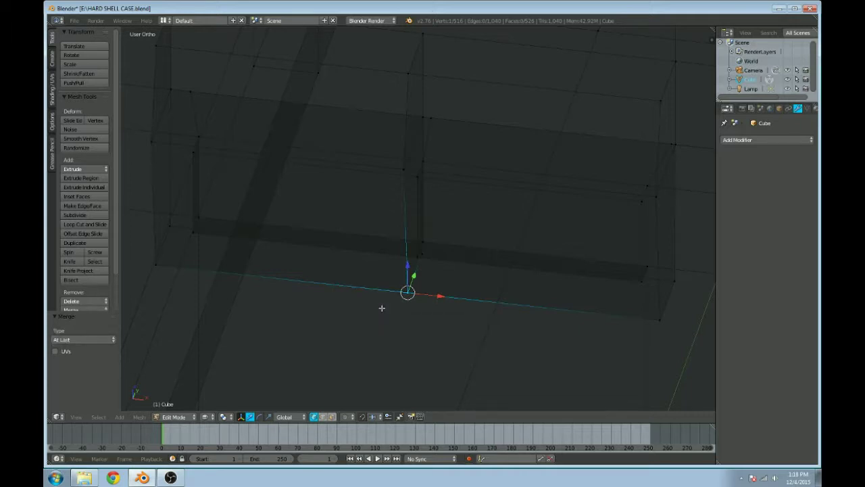
pyautogui.rightClick(397, 176)
pyautogui.scroll(4, 396, 173)
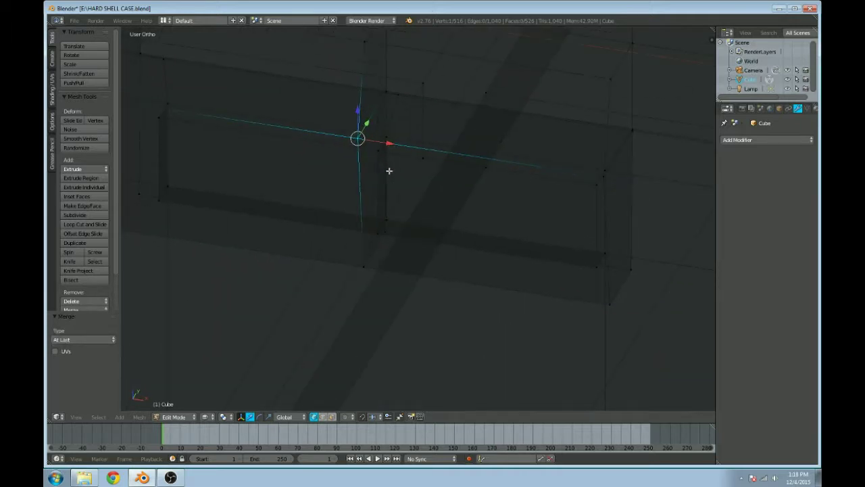
pyautogui.press('z')
pyautogui.scroll(2, 450, 162)
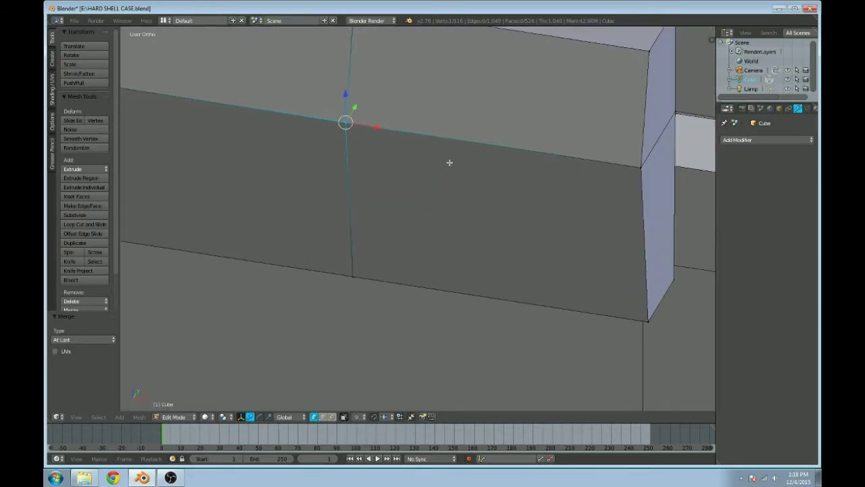
# Step: Delete the two divider faces at the latch's centre from inside the case, using perspective view and face selection
pyautogui.scroll(-3, 473, 151)
pyautogui.moveTo(473, 150); pyautogui.dragTo(469, 205, button='middle')
pyautogui.press('KP_5')
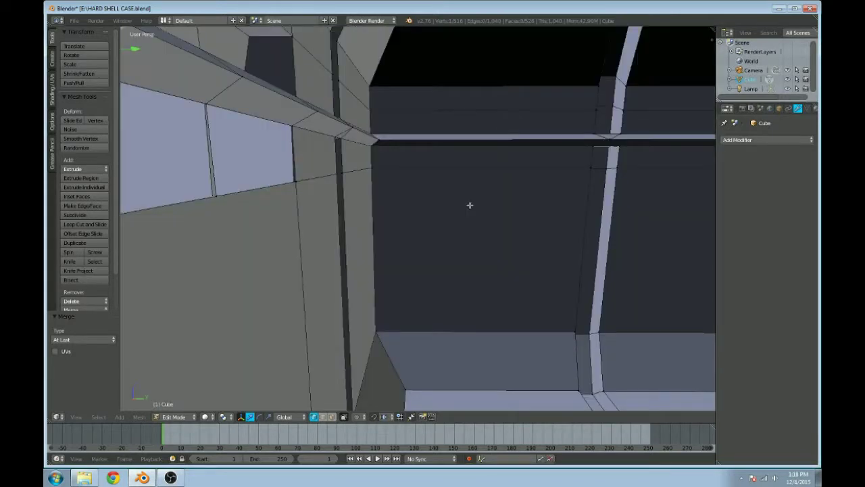
pyautogui.moveTo(464, 162); pyautogui.dragTo(517, 310, button='middle')
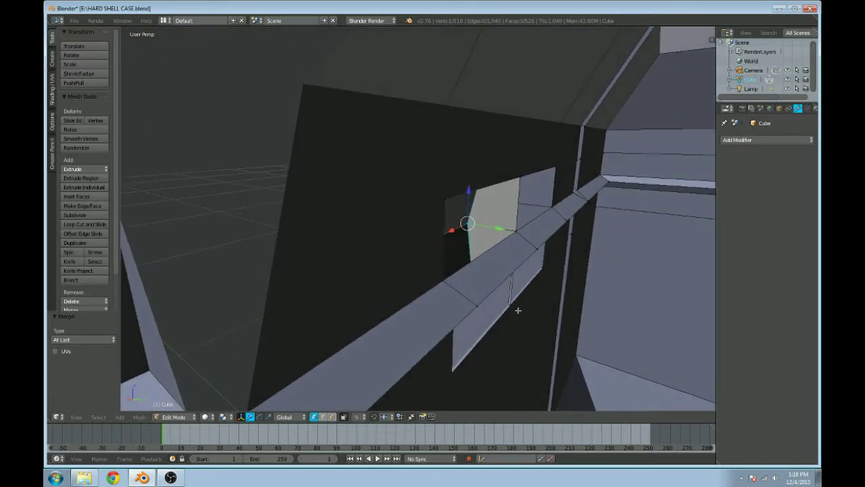
pyautogui.click(331, 417)
pyautogui.moveTo(585, 251); pyautogui.dragTo(377, 202, button='middle')
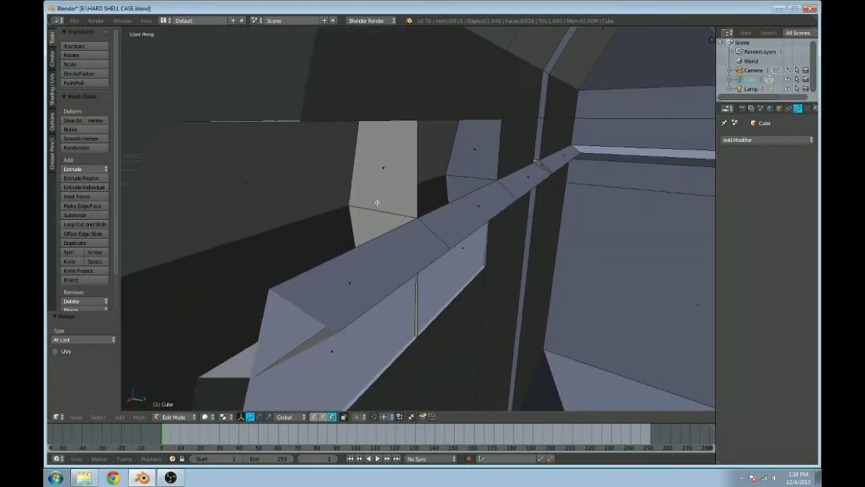
pyautogui.keyDown('shift'); pyautogui.rightClick(383, 218); pyautogui.keyUp('shift')
pyautogui.moveTo(446, 209); pyautogui.dragTo(415, 199, button='middle')
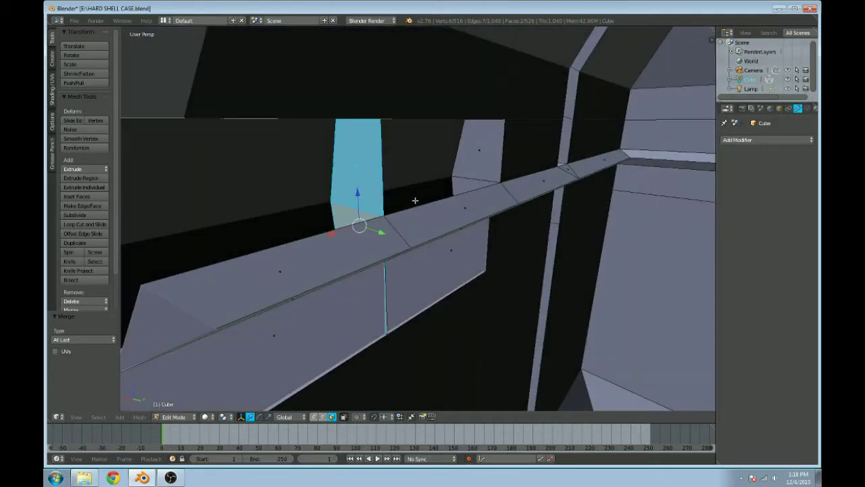
pyautogui.press('x')
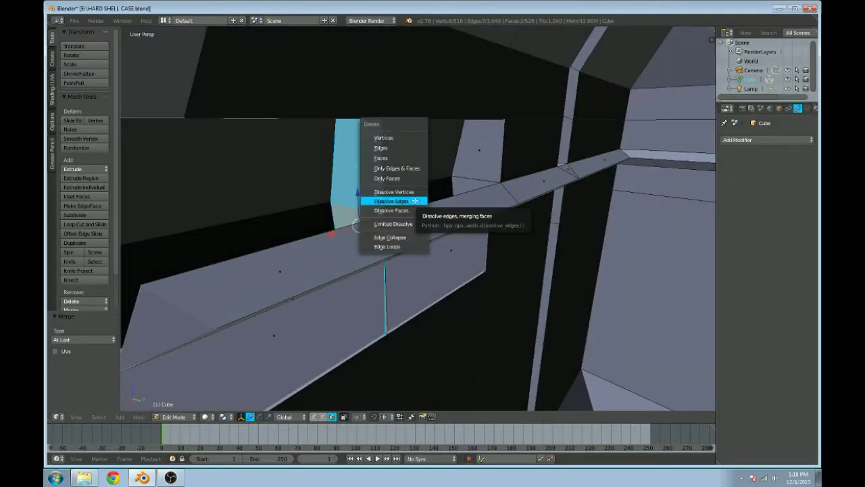
pyautogui.click(412, 153)
pyautogui.moveTo(409, 152); pyautogui.dragTo(442, 136, button='middle')
pyautogui.moveTo(437, 194); pyautogui.dragTo(398, 204, button='middle')
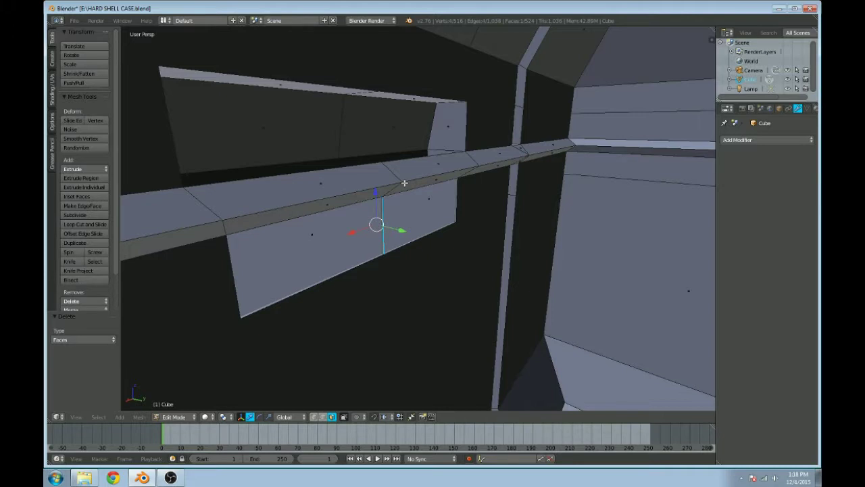
# Step: Delete the selected divider face inside the latch and dissolve the centre edge loop running around the latch
pyautogui.press('x')
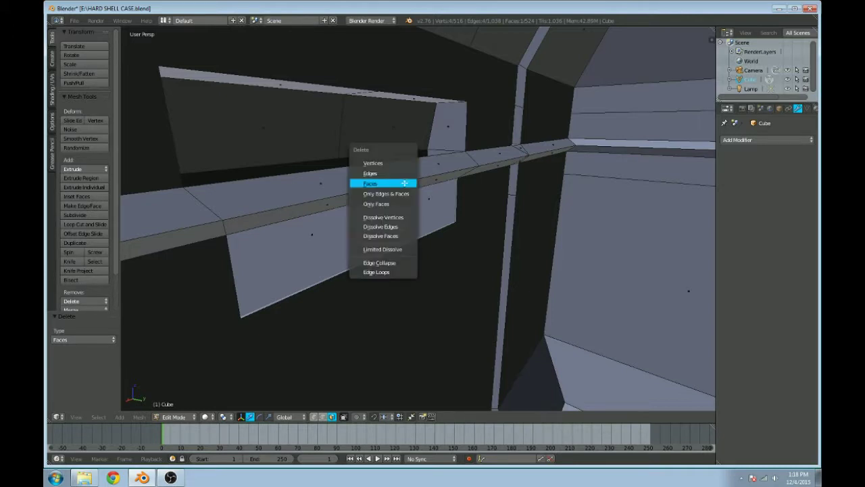
pyautogui.scroll(-8, 404, 182)
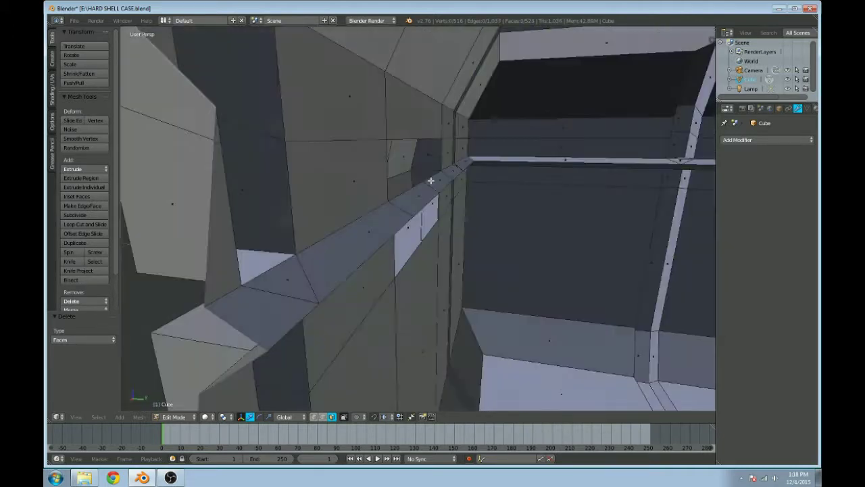
pyautogui.click(322, 416)
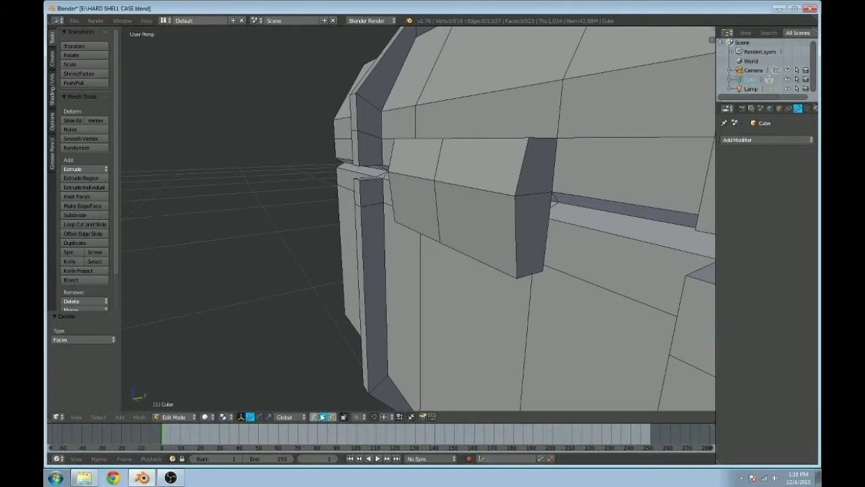
pyautogui.scroll(-3, 453, 230)
pyautogui.scroll(3, 446, 203)
pyautogui.keyDown('alt'); pyautogui.rightClick(439, 165); pyautogui.keyUp('alt')
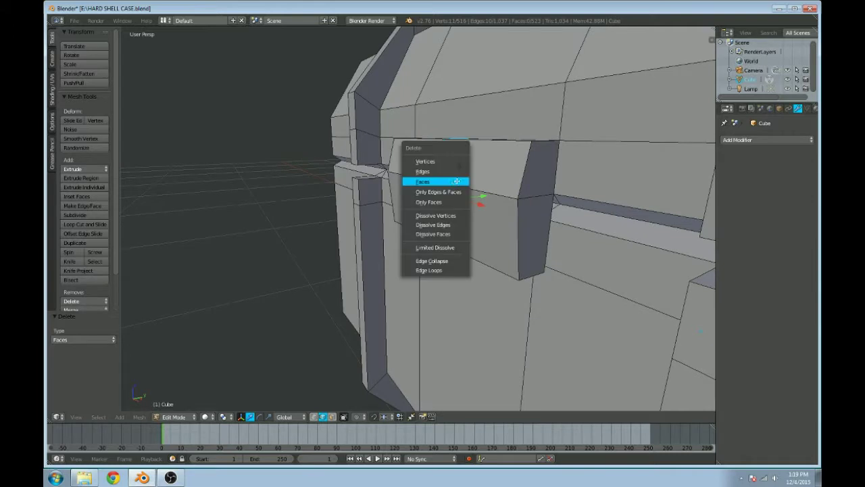
pyautogui.click(448, 223)
pyautogui.moveTo(448, 218); pyautogui.dragTo(491, 216, button='middle')
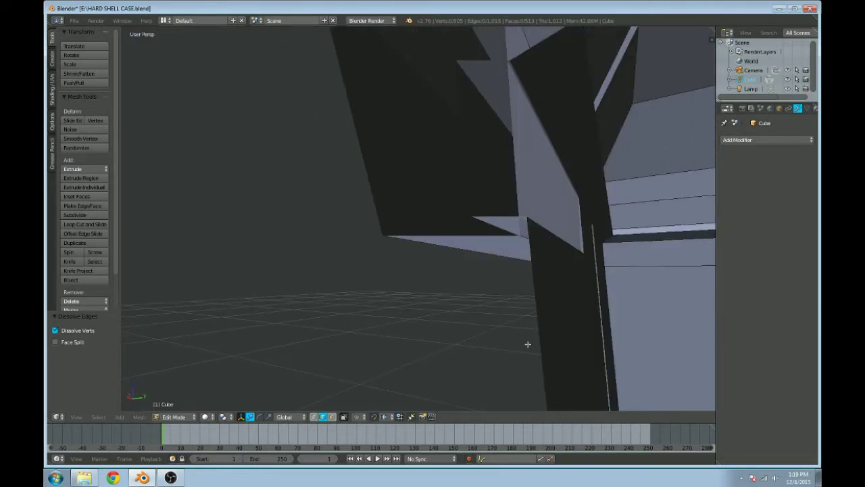
# Step: Try moving the hidden face inside the case near the latch, undo it, and shift the face -0.005 along Y
pyautogui.click(332, 416)
pyautogui.rightClick(536, 193)
pyautogui.moveTo(538, 193); pyautogui.dragTo(587, 192, button='middle')
pyautogui.moveTo(612, 195); pyautogui.dragTo(586, 200)
pyautogui.hotkey('ctrl', 'z')
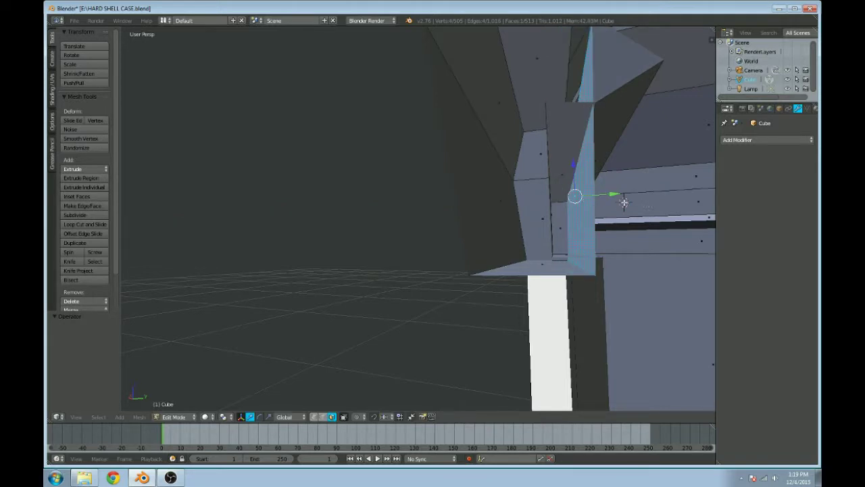
pyautogui.moveTo(623, 202); pyautogui.dragTo(492, 244, button='middle')
pyautogui.moveTo(512, 224); pyautogui.dragTo(513, 224)
pyautogui.scroll(-6, 524, 225)
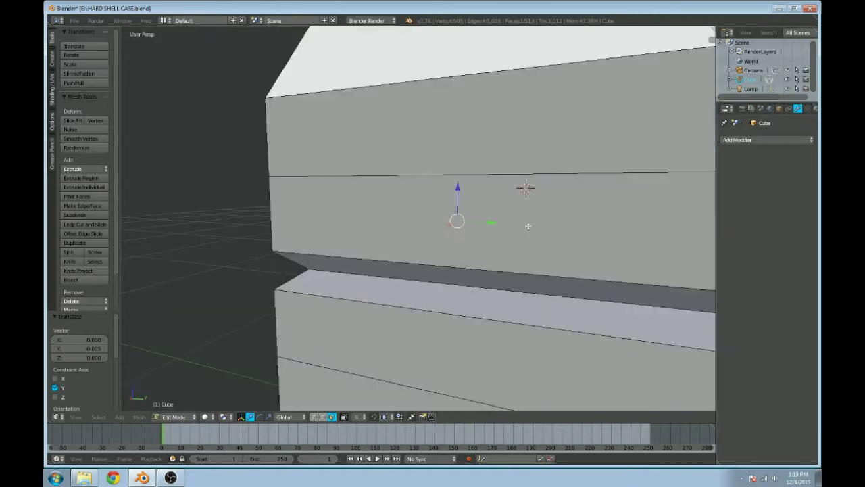
# Step: Delete the two divider faces at the centre of the opposite latch from inside the case
pyautogui.moveTo(604, 217); pyautogui.dragTo(508, 240, button='middle')
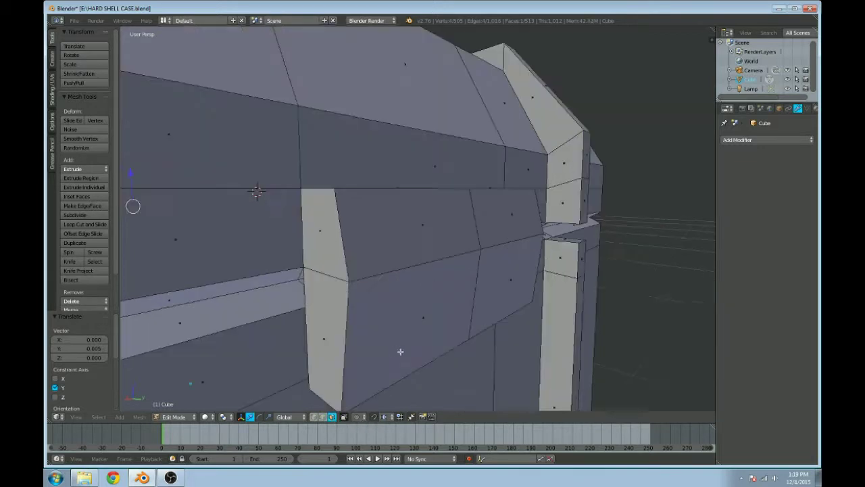
pyautogui.moveTo(400, 351); pyautogui.dragTo(449, 300, button='middle')
pyautogui.scroll(6, 461, 323)
pyautogui.rightClick(427, 318)
pyautogui.keyDown('shift'); pyautogui.rightClick(482, 284); pyautogui.keyUp('shift')
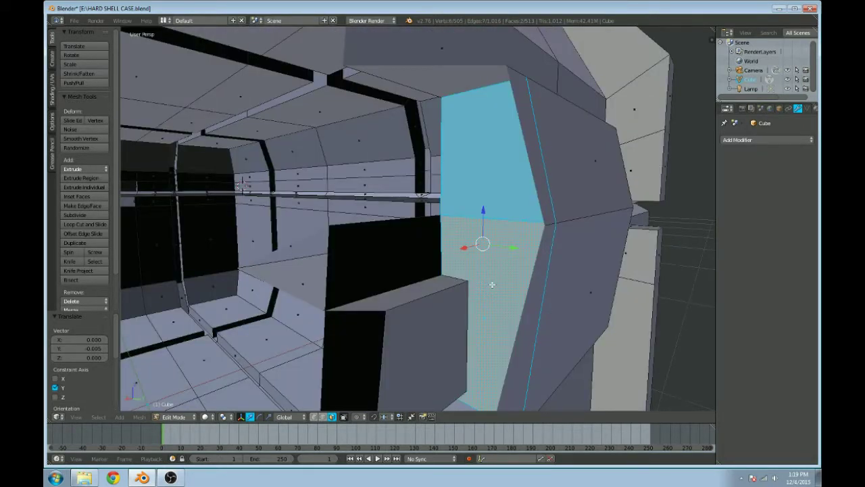
pyautogui.press('x')
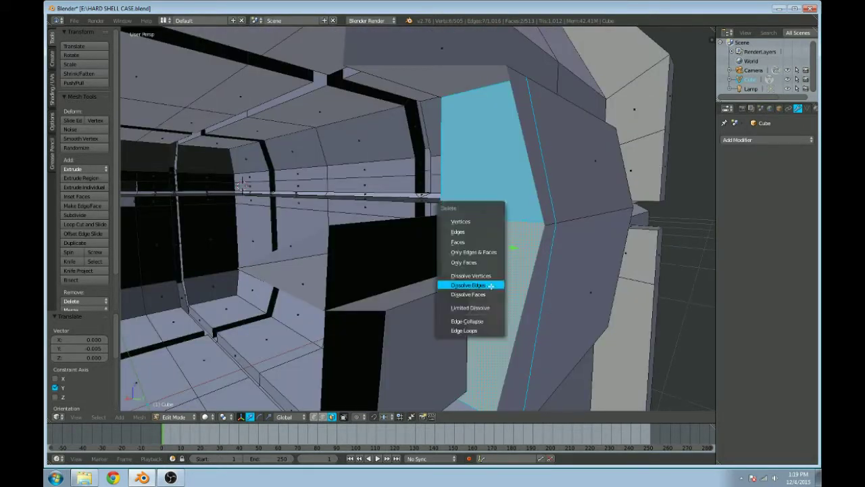
pyautogui.click(481, 245)
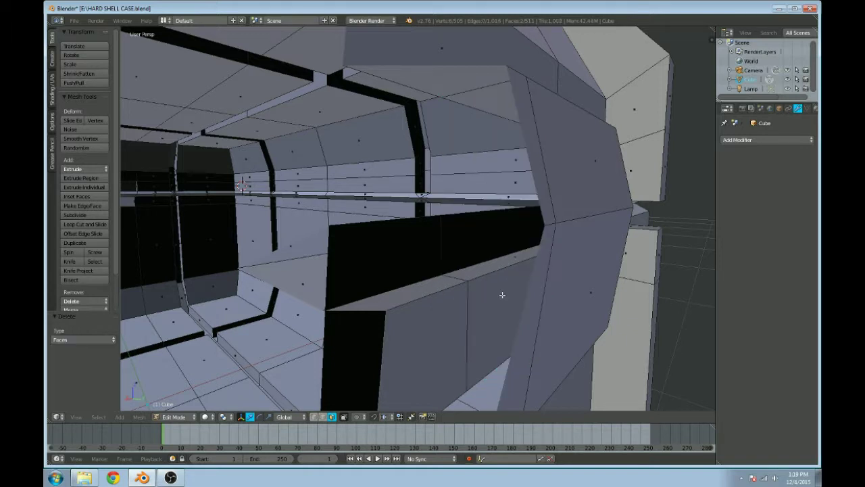
pyautogui.click(322, 417)
pyautogui.keyDown('alt'); pyautogui.rightClick(538, 300); pyautogui.keyUp('alt')
pyautogui.keyDown('alt'); pyautogui.keyDown('shift'); pyautogui.rightClick(467, 321); pyautogui.keyUp('shift'); pyautogui.keyUp('alt')
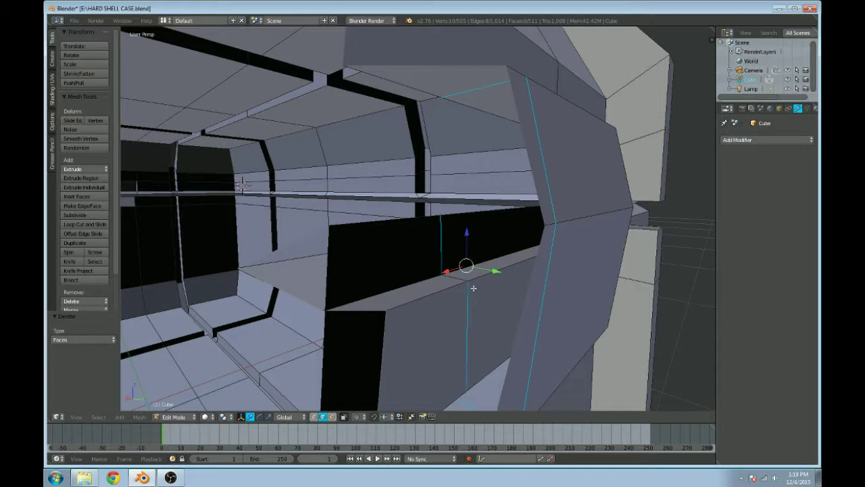
pyautogui.scroll(-4, 470, 314)
pyautogui.keyDown('shift'); pyautogui.rightClick(469, 310); pyautogui.keyUp('shift')
pyautogui.scroll(5, 469, 309)
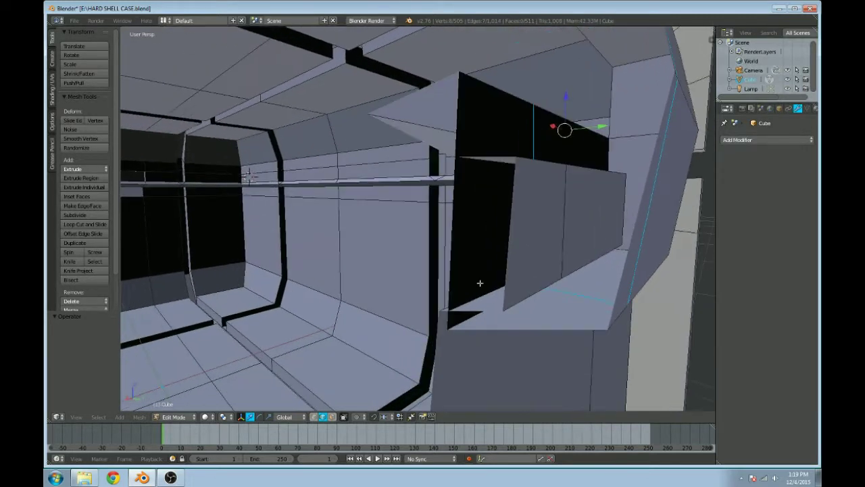
pyautogui.scroll(2, 481, 284)
# Step: Delete the remaining divider face inside the opposite latch using face selection
pyautogui.press('3')
pyautogui.rightClick(624, 255)
pyautogui.scroll(-1, 622, 252)
pyautogui.scroll(1, 623, 251)
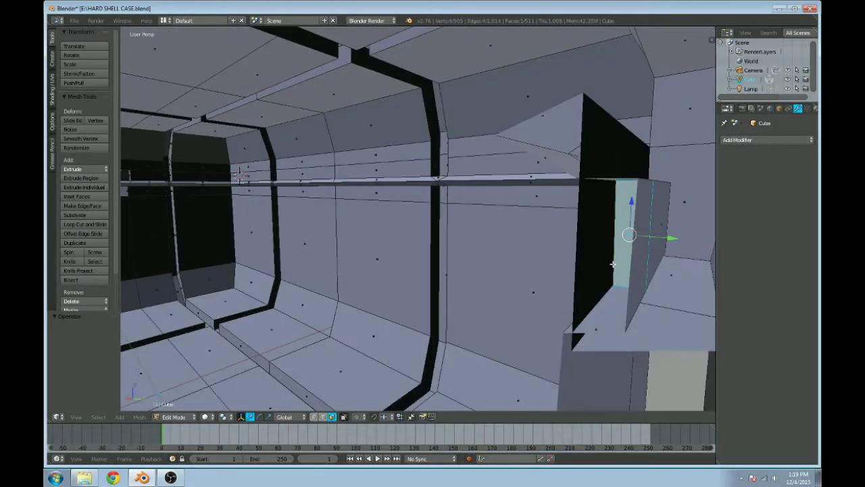
pyautogui.press('x')
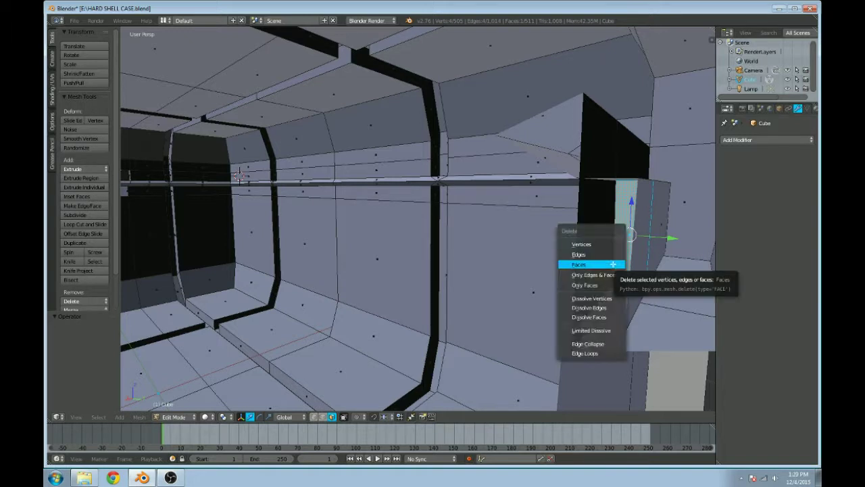
pyautogui.click(614, 264)
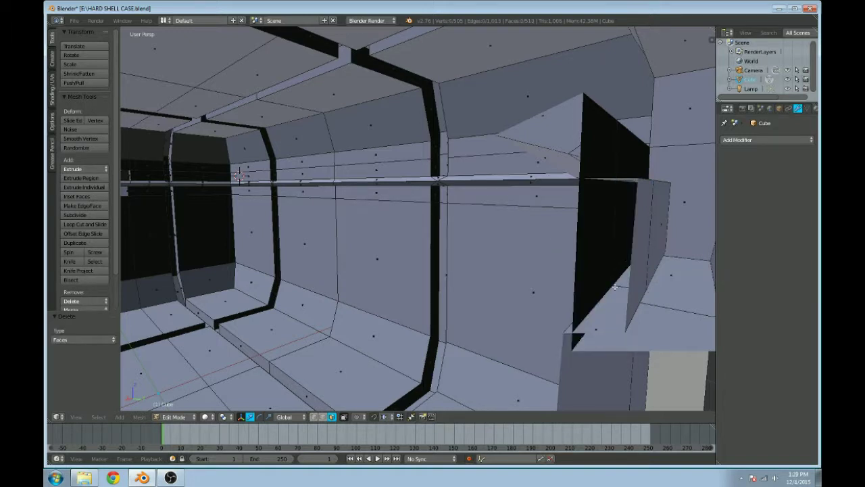
# Step: Dissolve the centre edge loop that runs around the opposite latch
pyautogui.click(321, 418)
pyautogui.keyDown('alt'); pyautogui.rightClick(656, 223); pyautogui.keyUp('alt')
pyautogui.scroll(-6, 652, 224)
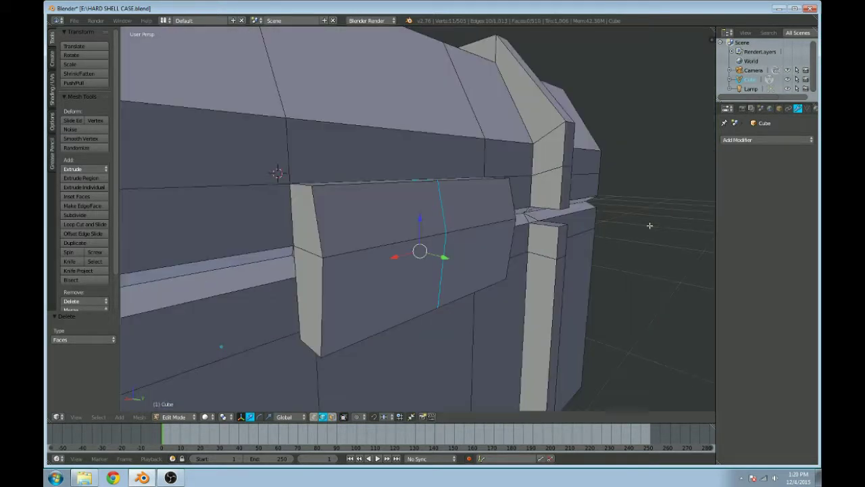
pyautogui.press('x')
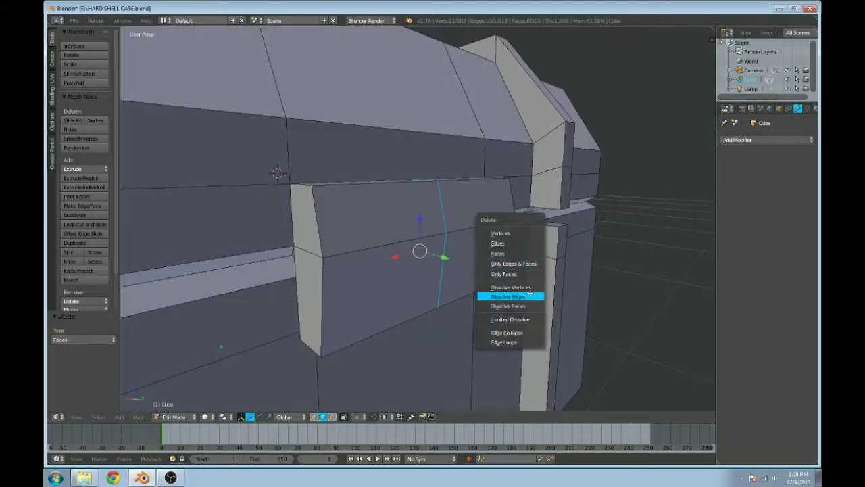
pyautogui.click(535, 295)
pyautogui.scroll(-3, 519, 275)
pyautogui.moveTo(519, 276); pyautogui.dragTo(555, 256, button='middle')
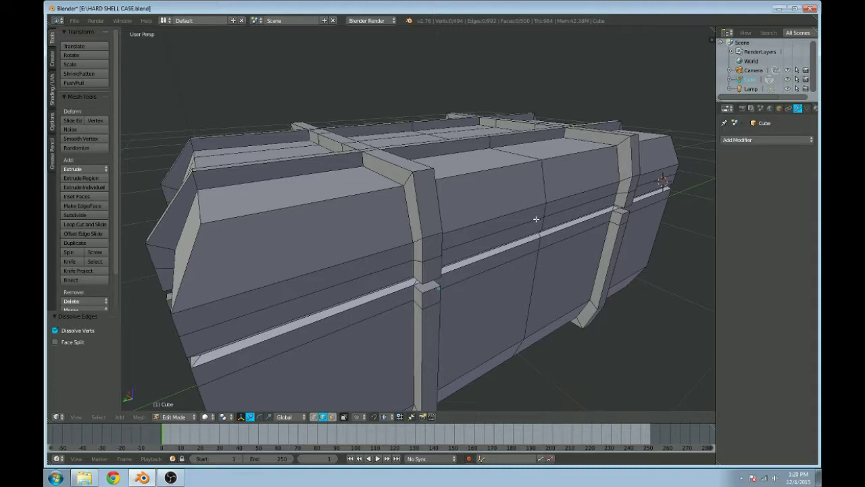
# Step: Dissolve the horizontal edge loops just above and below the lid seam around the whole case
pyautogui.moveTo(546, 220)
pyautogui.mouseDown(button='middle')
pyautogui.moveTo(535, 226)
pyautogui.moveTo(564, 258)
pyautogui.moveTo(656, 242)
pyautogui.moveTo(598, 242)
pyautogui.moveTo(553, 225)
pyautogui.mouseUp(button='middle')
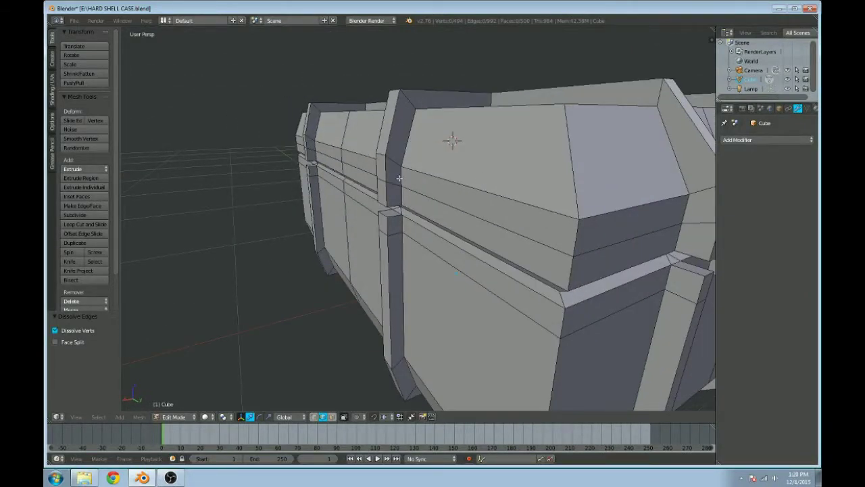
pyautogui.moveTo(397, 194); pyautogui.dragTo(390, 189, button='middle')
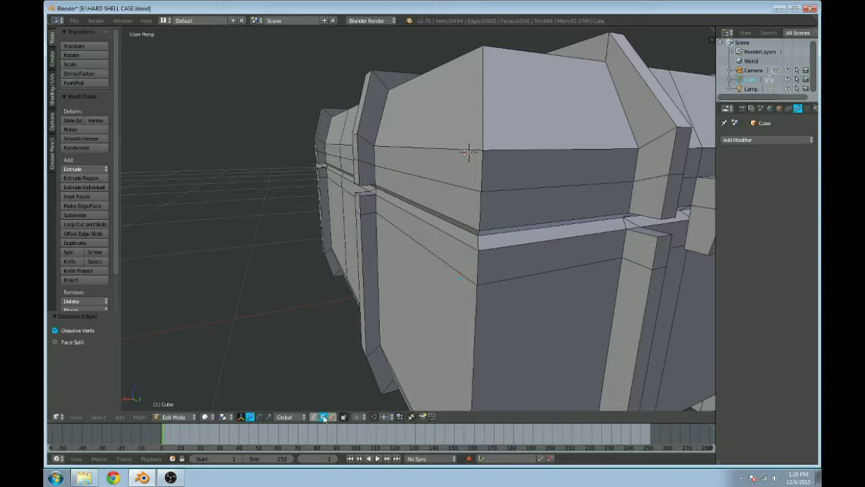
pyautogui.rightClick(409, 175)
pyautogui.moveTo(421, 183); pyautogui.dragTo(438, 185, button='middle')
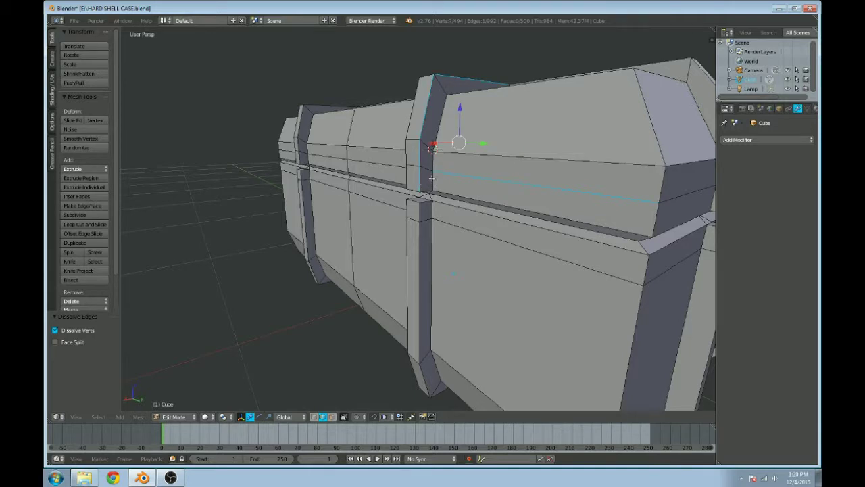
pyautogui.click(427, 176)
pyautogui.keyDown('alt'); pyautogui.rightClick(440, 175); pyautogui.keyUp('alt')
pyautogui.keyDown('alt'); pyautogui.keyDown('shift'); pyautogui.rightClick(448, 228); pyautogui.keyUp('shift'); pyautogui.keyUp('alt')
pyautogui.moveTo(448, 227); pyautogui.dragTo(374, 251, button='middle')
pyautogui.scroll(-6, 364, 233)
pyautogui.keyDown('alt'); pyautogui.keyDown('shift'); pyautogui.rightClick(408, 257); pyautogui.keyUp('shift'); pyautogui.keyUp('alt')
pyautogui.keyDown('alt'); pyautogui.keyDown('shift'); pyautogui.rightClick(433, 276); pyautogui.keyUp('shift'); pyautogui.keyUp('alt')
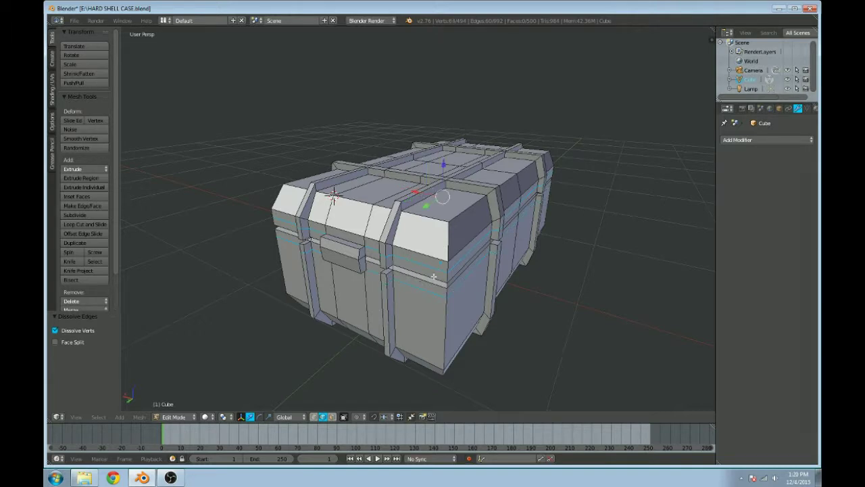
pyautogui.moveTo(530, 267); pyautogui.dragTo(301, 264, button='middle')
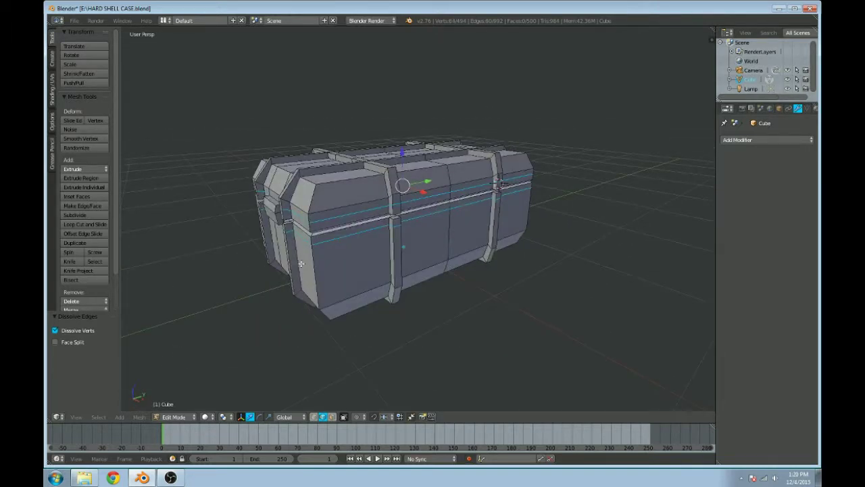
pyautogui.moveTo(300, 264); pyautogui.dragTo(454, 256, button='middle')
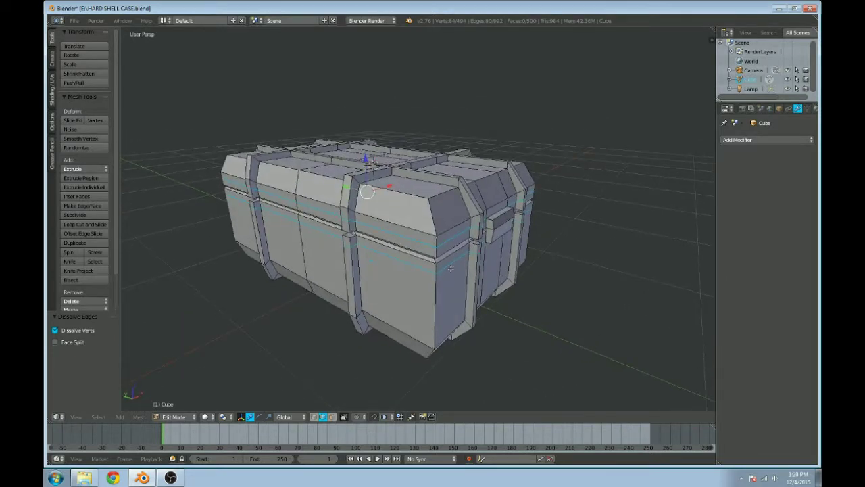
pyautogui.press('x')
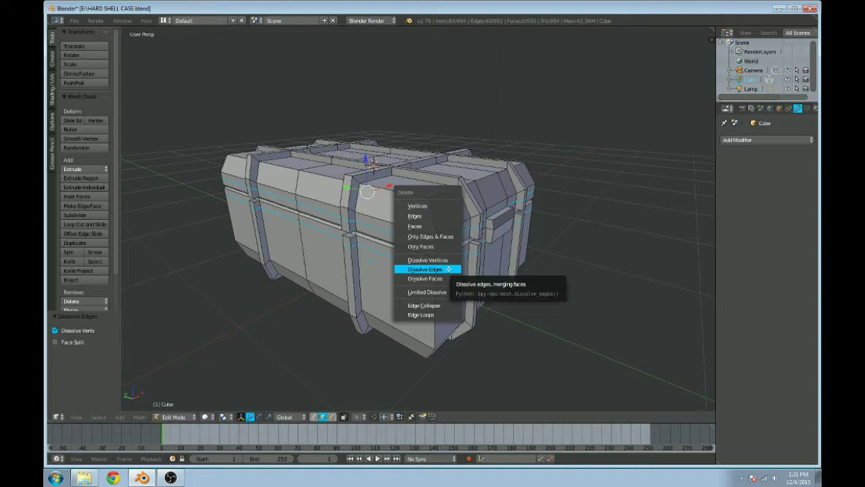
pyautogui.click(448, 269)
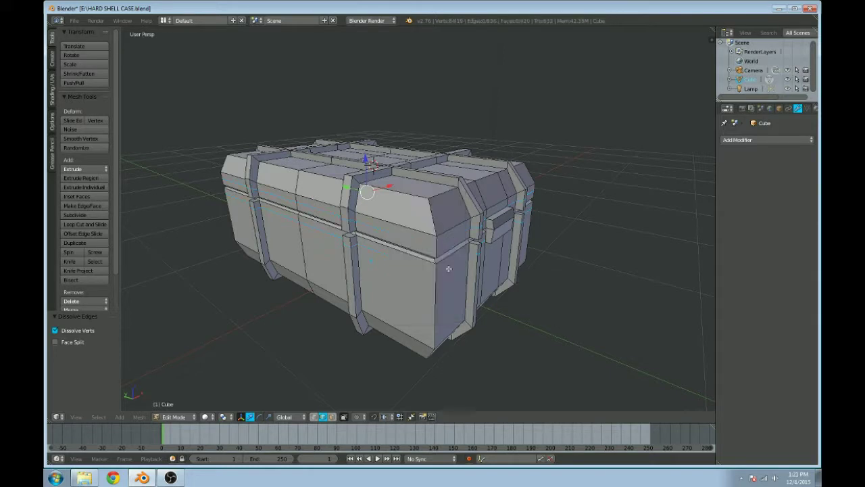
# Step: Select the vertical edge loops in line with the latch's two sides, try dissolving them, and undo the dissolve
pyautogui.moveTo(447, 268); pyautogui.dragTo(419, 271, button='middle')
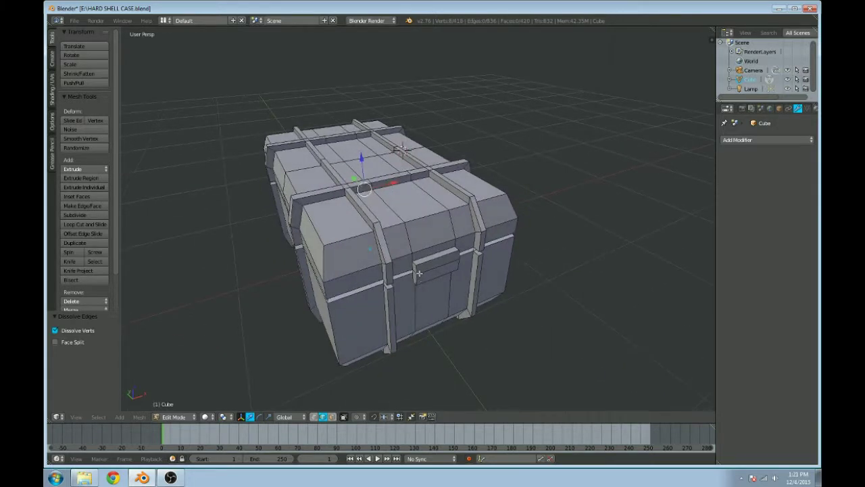
pyautogui.scroll(3, 417, 271)
pyautogui.keyDown('alt'); pyautogui.rightClick(404, 260); pyautogui.keyUp('alt')
pyautogui.keyDown('alt'); pyautogui.keyDown('shift'); pyautogui.rightClick(485, 246); pyautogui.keyUp('shift'); pyautogui.keyUp('alt')
pyautogui.moveTo(491, 296); pyautogui.dragTo(454, 292, button='middle')
pyautogui.keyDown('alt'); pyautogui.keyDown('shift'); pyautogui.rightClick(399, 325); pyautogui.keyUp('shift'); pyautogui.keyUp('alt')
pyautogui.keyDown('alt'); pyautogui.keyDown('shift'); pyautogui.rightClick(470, 316); pyautogui.keyUp('shift'); pyautogui.keyUp('alt')
pyautogui.press('x')
pyautogui.click(460, 311)
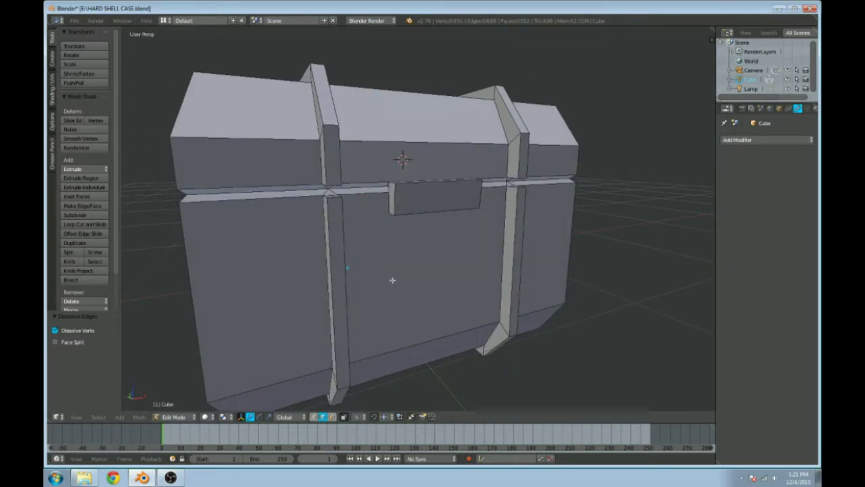
pyautogui.hotkey('ctrl', 'z')
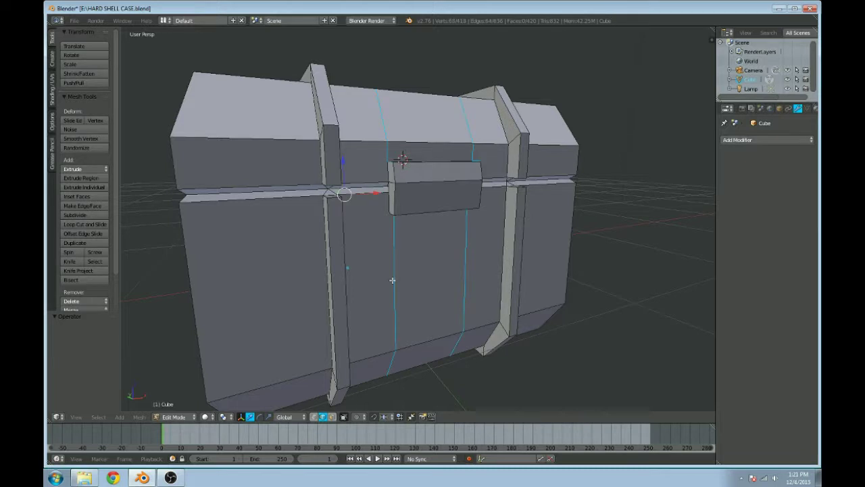
# Step: Deselect the short edges at the latch's upper corners and dissolve the remaining selected vertical loops
pyautogui.moveTo(406, 279); pyautogui.dragTo(410, 291, button='middle')
pyautogui.scroll(4, 411, 281)
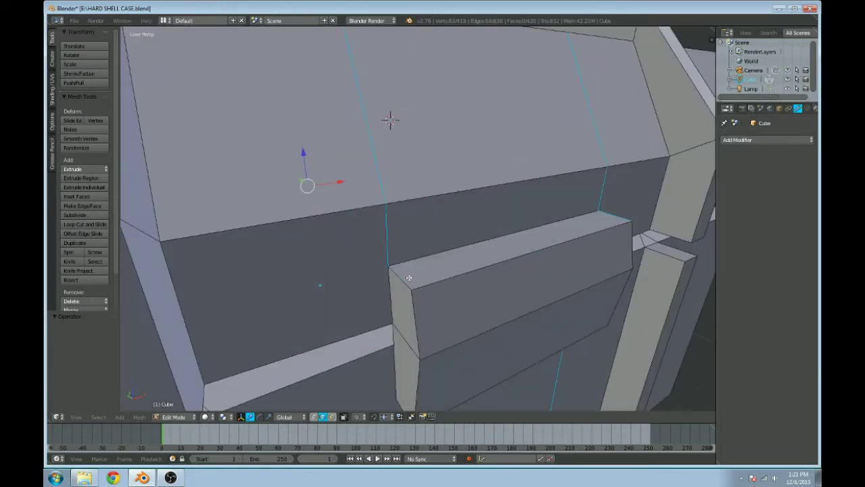
pyautogui.scroll(-5, 509, 283)
pyautogui.moveTo(400, 284); pyautogui.dragTo(364, 261, button='middle')
pyautogui.scroll(4, 365, 261)
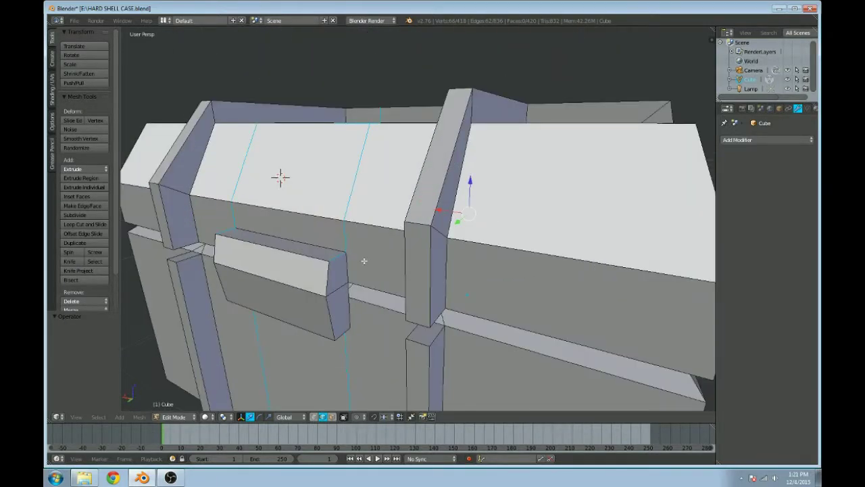
pyautogui.keyDown('shift'); pyautogui.rightClick(224, 232); pyautogui.keyUp('shift')
pyautogui.scroll(-3, 363, 261)
pyautogui.press('x')
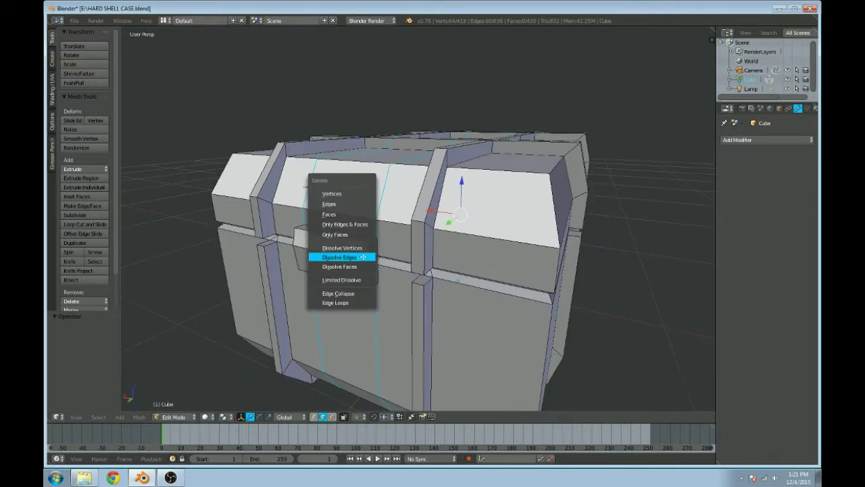
pyautogui.click(362, 257)
pyautogui.moveTo(488, 250)
pyautogui.mouseDown(button='middle')
pyautogui.moveTo(471, 257)
pyautogui.moveTo(483, 266)
pyautogui.moveTo(462, 280)
pyautogui.moveTo(499, 252)
pyautogui.mouseUp(button='middle')
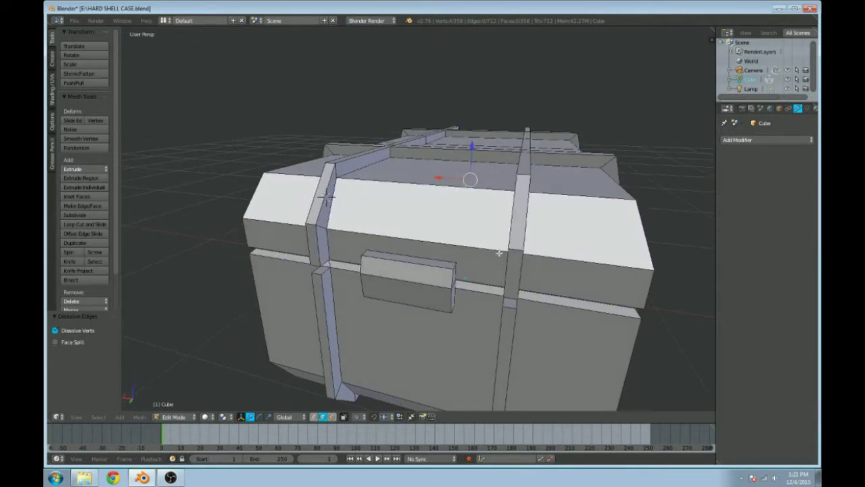
pyautogui.scroll(5, 499, 253)
pyautogui.scroll(-3, 473, 256)
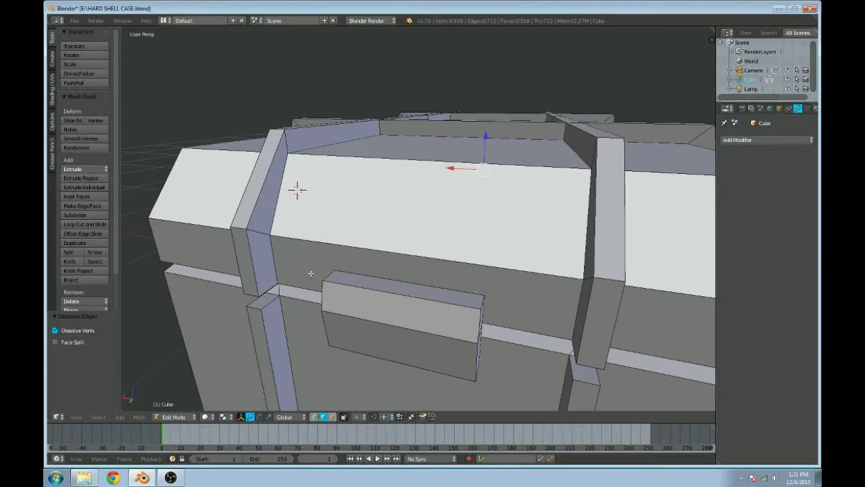
# Step: In vertex mode, knife-cut an edge from the latch's upper corner to the lid-edge corner beside the nearest rib
pyautogui.scroll(-4, 405, 279)
pyautogui.scroll(4, 400, 273)
pyautogui.scroll(-2, 399, 273)
pyautogui.moveTo(398, 271); pyautogui.dragTo(382, 279, button='middle')
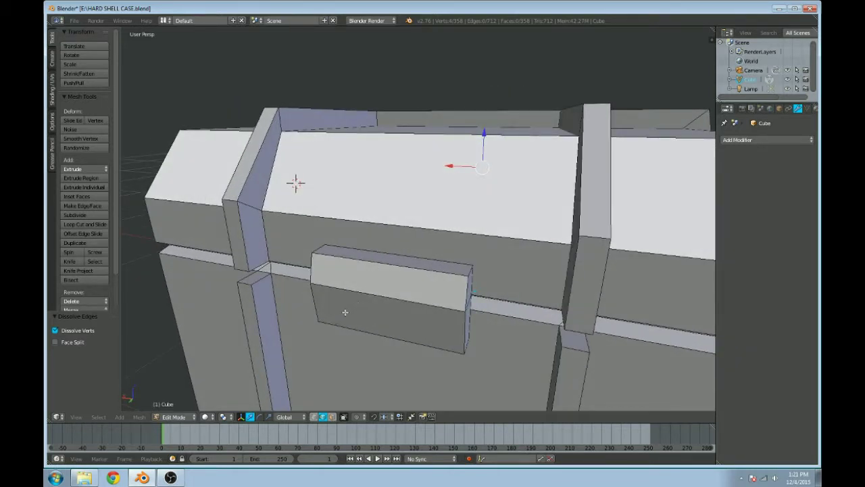
pyautogui.click(313, 417)
pyautogui.scroll(2, 342, 259)
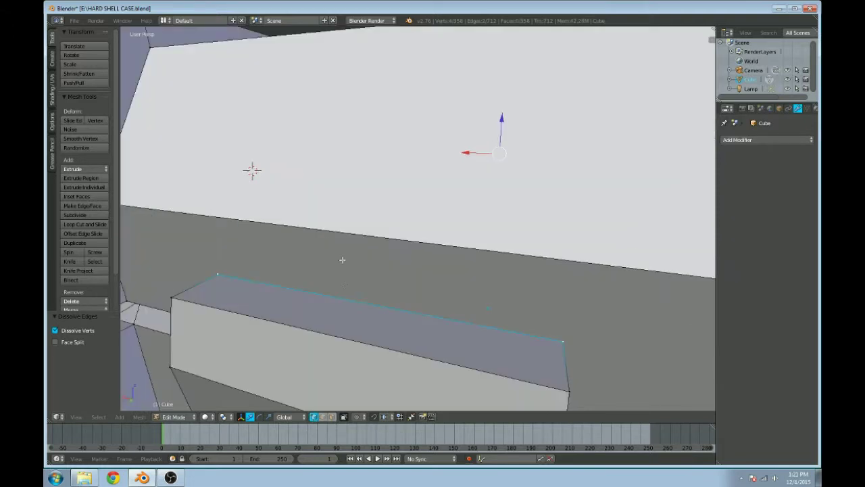
pyautogui.scroll(-4, 344, 286)
pyautogui.moveTo(348, 287); pyautogui.dragTo(350, 284, button='middle')
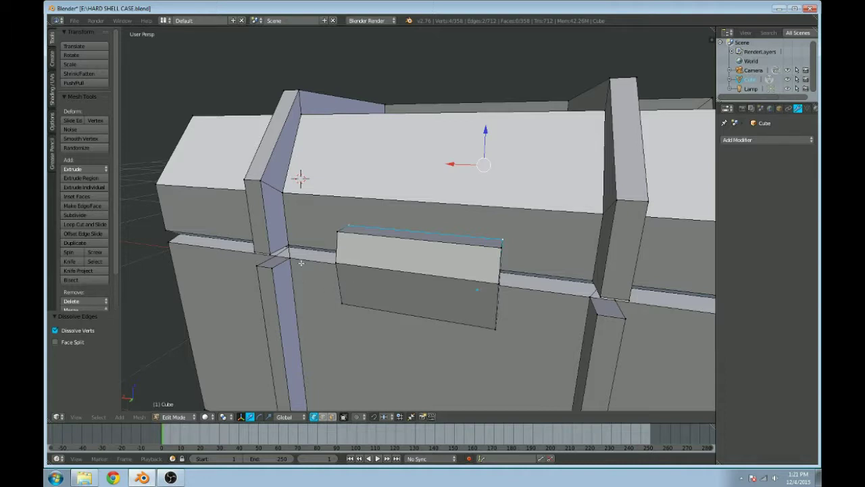
pyautogui.moveTo(340, 234); pyautogui.dragTo(348, 237, button='middle')
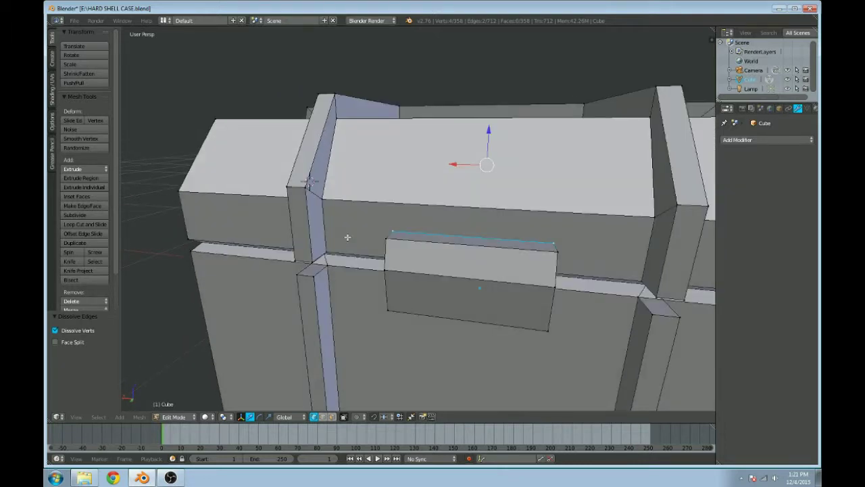
pyautogui.press('k')
pyautogui.click(393, 231)
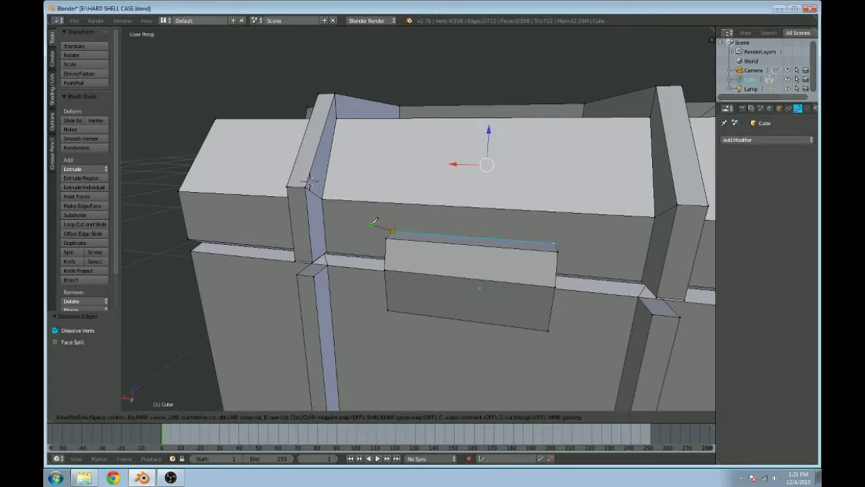
pyautogui.click(324, 199)
pyautogui.press('Return')
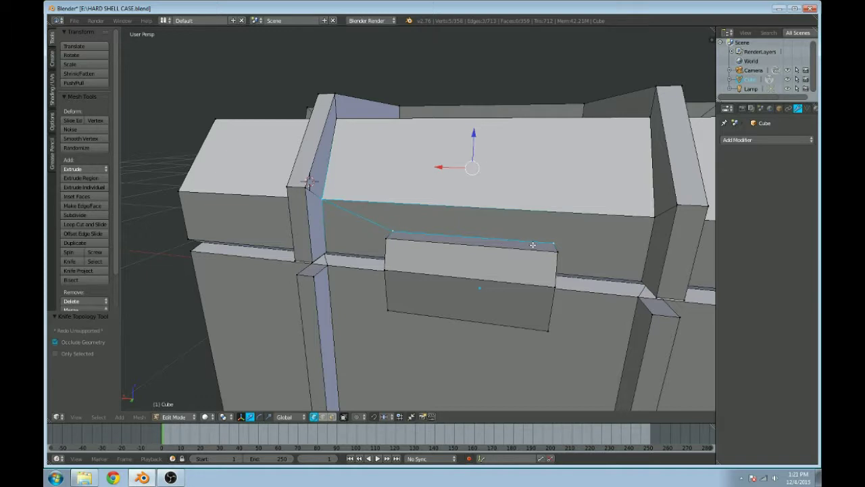
# Step: Knife-cut an edge from the latch's other upper corner to the lid-edge corner at the second rib
pyautogui.press('k')
pyautogui.click(555, 241)
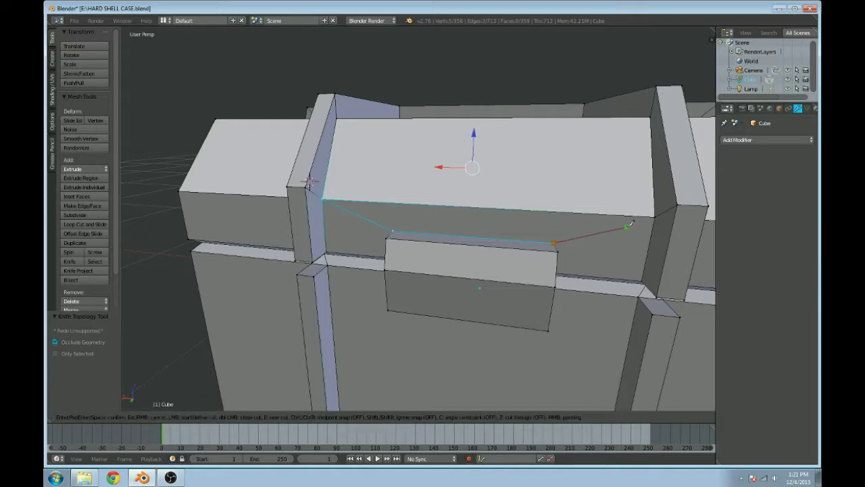
pyautogui.press('Return')
# Step: On the opposite latch, knife-cut edges from both upper corners to the lid-edge corners beside the neighbouring ribs
pyautogui.moveTo(658, 215); pyautogui.dragTo(426, 259, button='middle')
pyautogui.scroll(2, 427, 259)
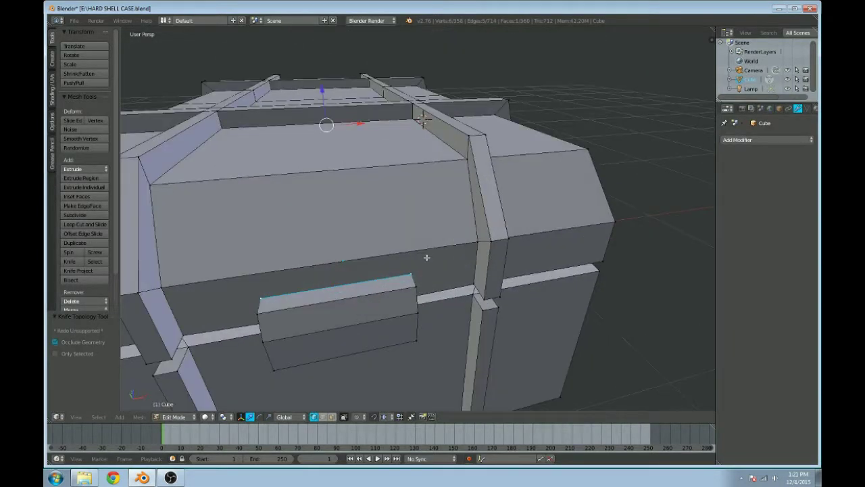
pyautogui.press('k')
pyautogui.click(477, 241)
pyautogui.press('Return')
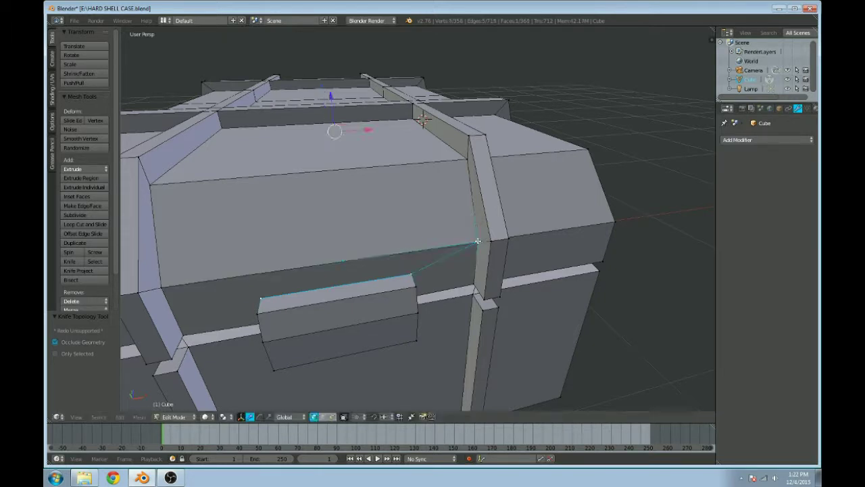
pyautogui.moveTo(277, 267); pyautogui.dragTo(320, 253, button='middle')
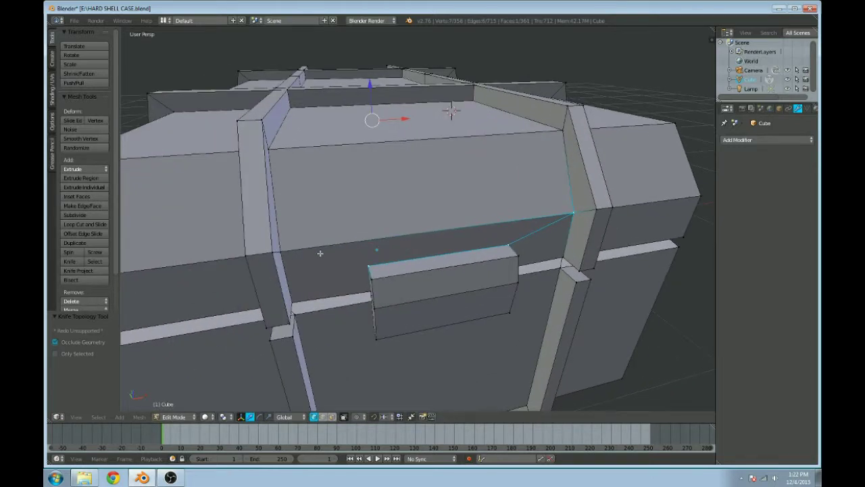
pyautogui.press('k')
pyautogui.click(369, 265)
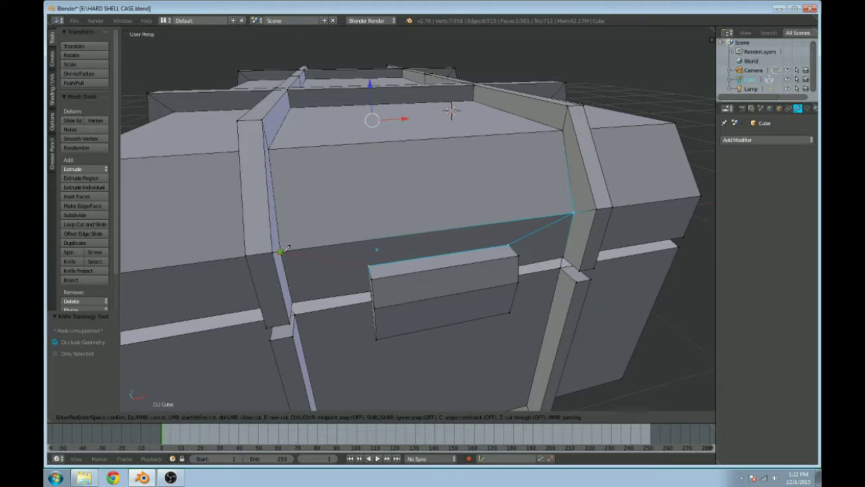
pyautogui.click(281, 251)
pyautogui.press('Return')
# Step: Deselect everything and inspect the case from below and in wireframe
pyautogui.moveTo(290, 252); pyautogui.dragTo(335, 177, button='middle')
pyautogui.scroll(-4, 386, 219)
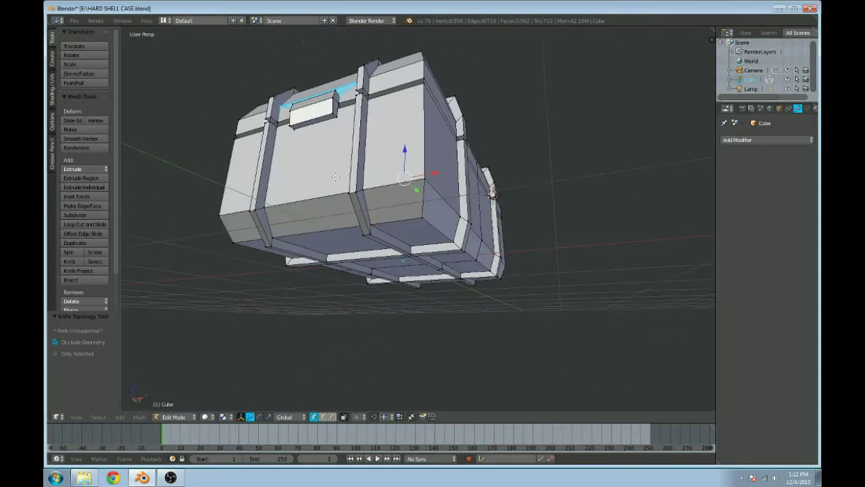
pyautogui.scroll(3, 335, 177)
pyautogui.press('a')
pyautogui.press('a')
pyautogui.press('a')
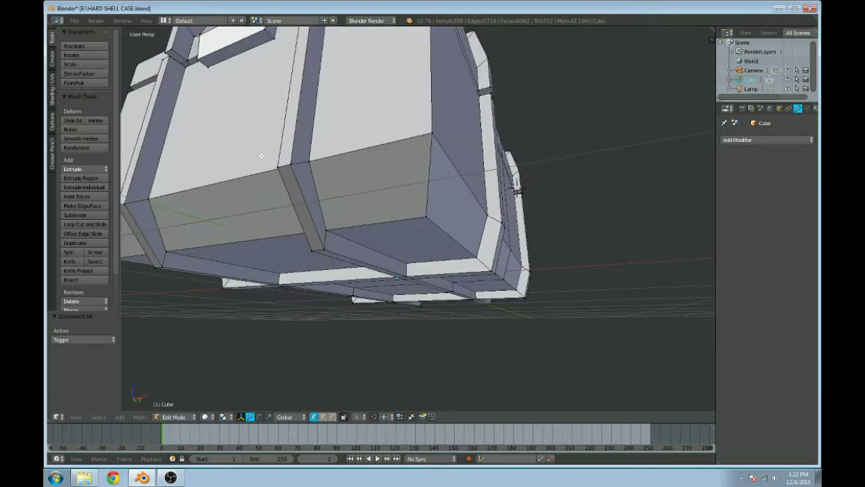
pyautogui.scroll(-5, 261, 156)
pyautogui.press('z')
pyautogui.moveTo(481, 197)
pyautogui.mouseDown(button='middle')
pyautogui.moveTo(394, 216)
pyautogui.moveTo(479, 224)
pyautogui.mouseUp(button='middle')
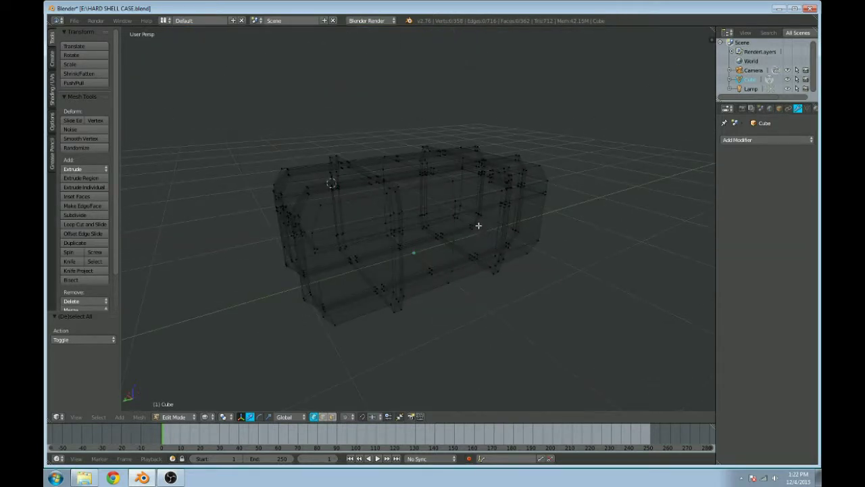
pyautogui.press('z')
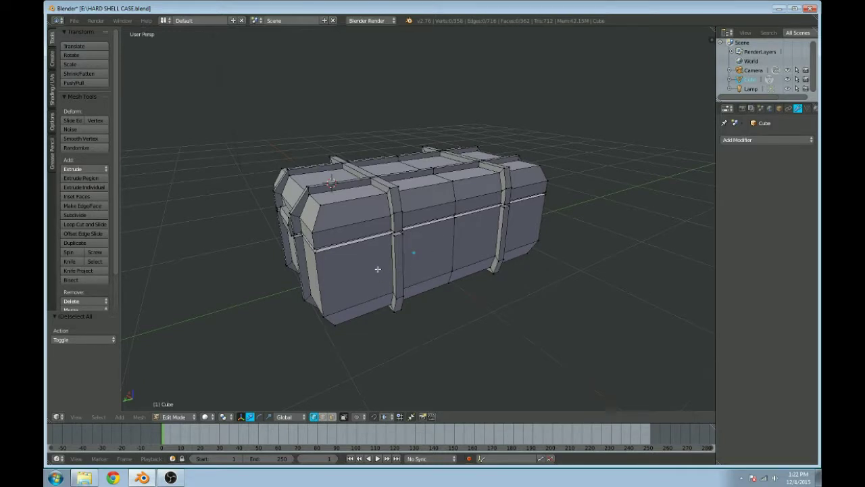
# Step: Select all the lid's faces, using face loops around its sides and a see-through box selection from the side view
pyautogui.click(332, 417)
pyautogui.keyDown('alt'); pyautogui.click(315, 234); pyautogui.keyUp('alt')
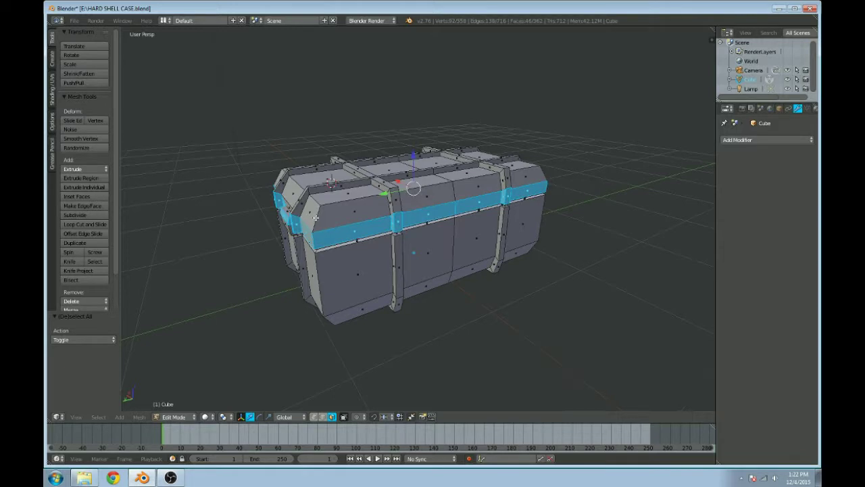
pyautogui.keyDown('alt'); pyautogui.keyDown('shift'); pyautogui.click(316, 218); pyautogui.keyUp('shift'); pyautogui.keyUp('alt')
pyautogui.hotkey('alt', 'z')
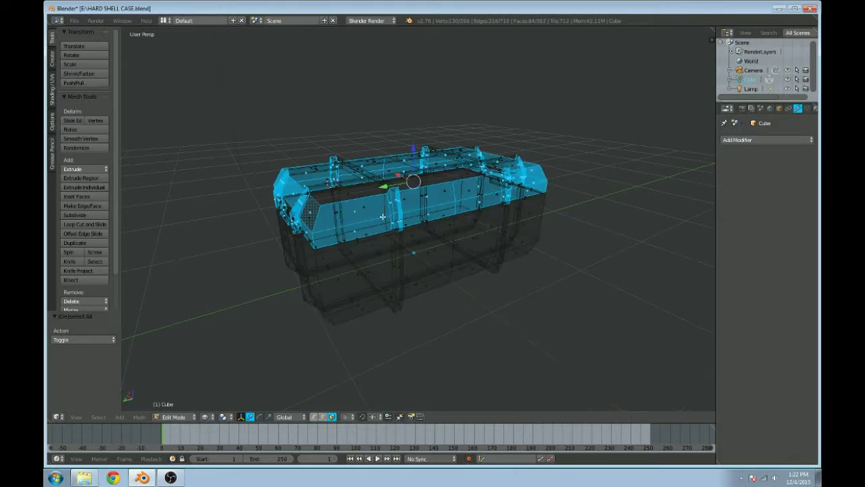
pyautogui.press('KP_3')
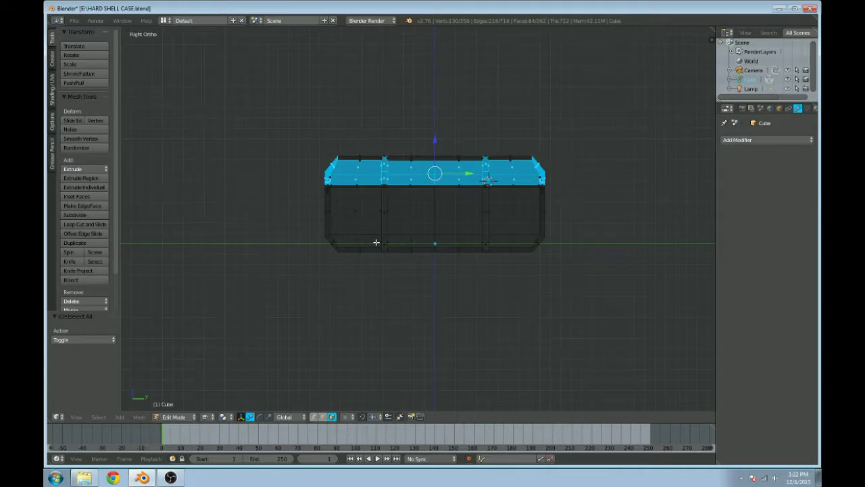
pyautogui.press('b')
pyautogui.moveTo(291, 127); pyautogui.dragTo(562, 180)
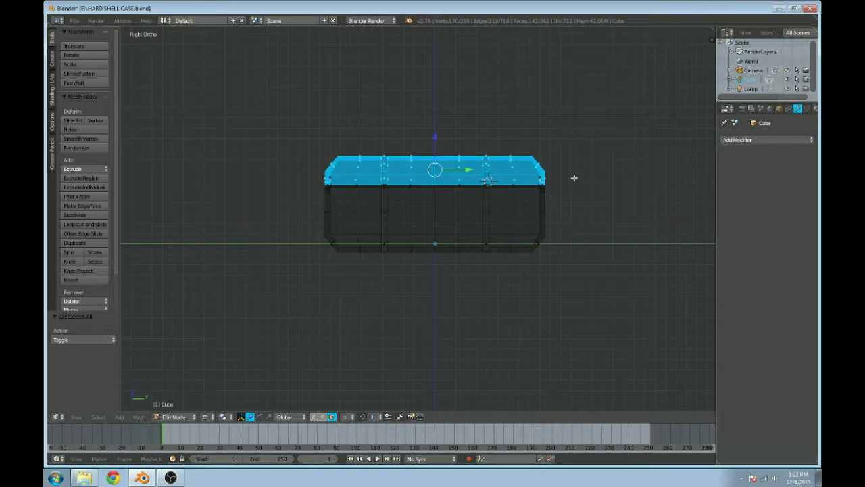
# Step: Add the missed lid face above the latch to the selection, and box-select the lid's upper vertices from the front view
pyautogui.moveTo(402, 227); pyautogui.dragTo(480, 241, button='middle')
pyautogui.scroll(4, 477, 243)
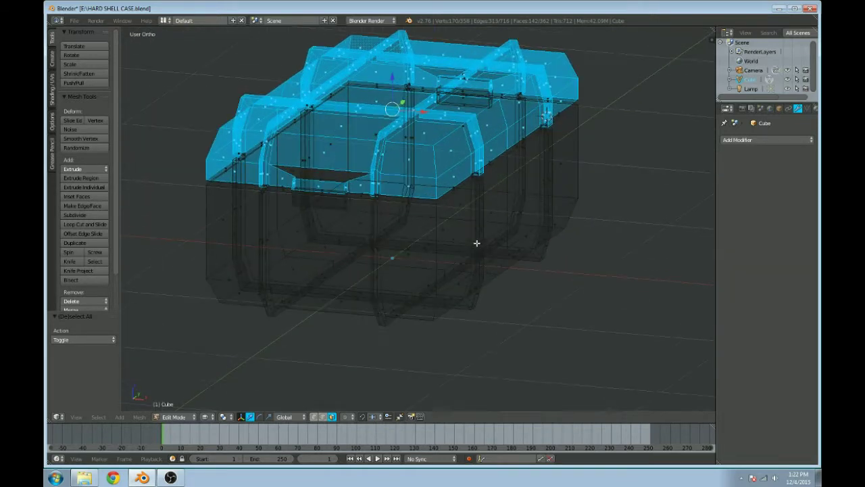
pyautogui.keyDown('shift'); pyautogui.rightClick(325, 173); pyautogui.keyUp('shift')
pyautogui.moveTo(327, 184); pyautogui.dragTo(351, 181, button='middle')
pyautogui.press('1')
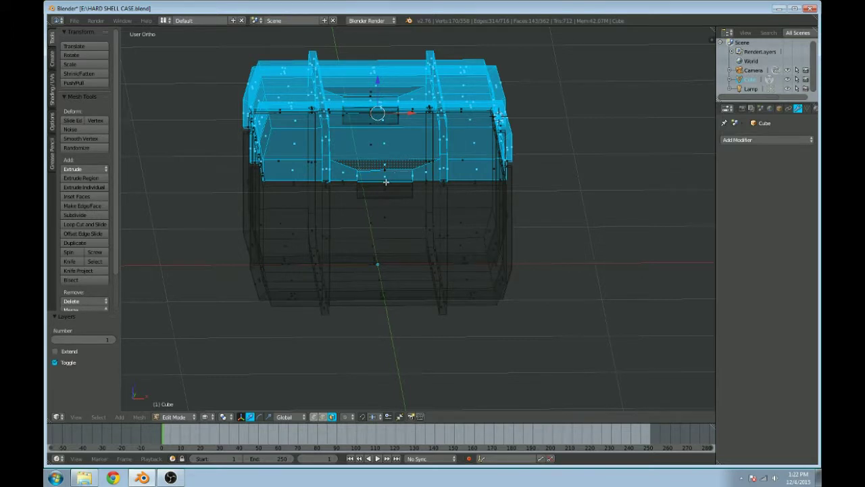
pyautogui.press('KP_1')
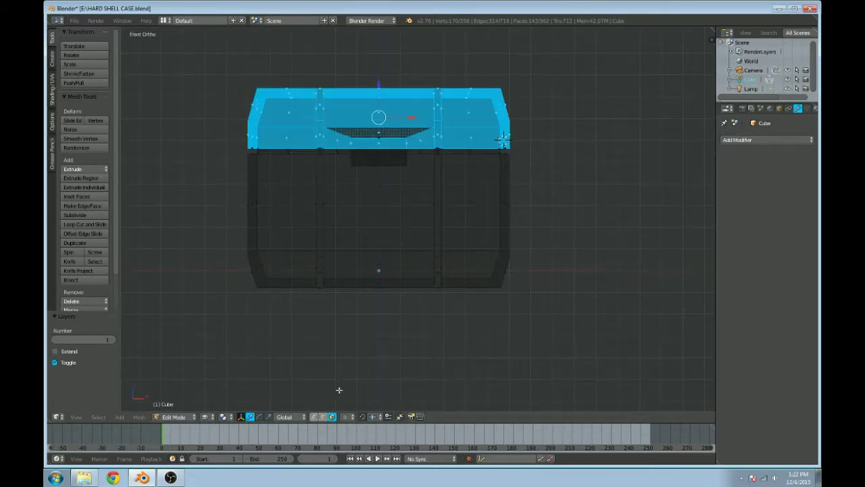
pyautogui.click(313, 416)
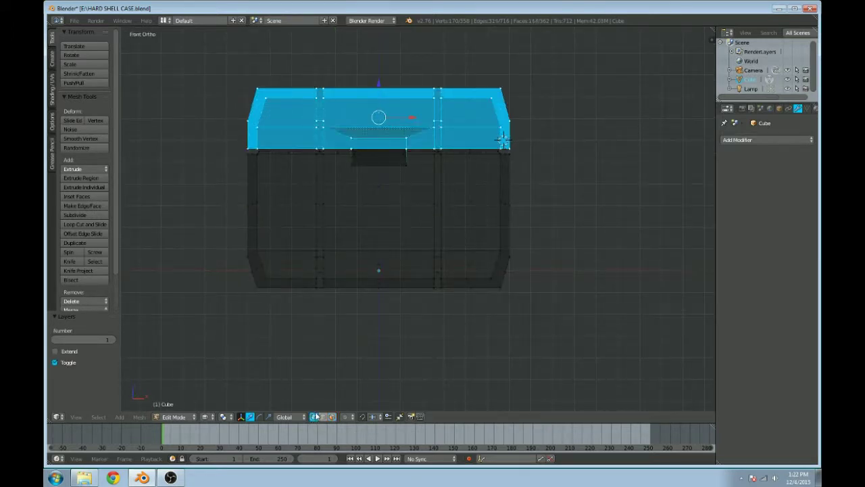
pyautogui.press('b')
pyautogui.moveTo(211, 73); pyautogui.dragTo(543, 140)
# Step: Add the four lower corner vertices of the nearest latch to the lid selection with see-through lassos
pyautogui.moveTo(422, 159); pyautogui.dragTo(435, 212, button='middle')
pyautogui.scroll(4, 435, 212)
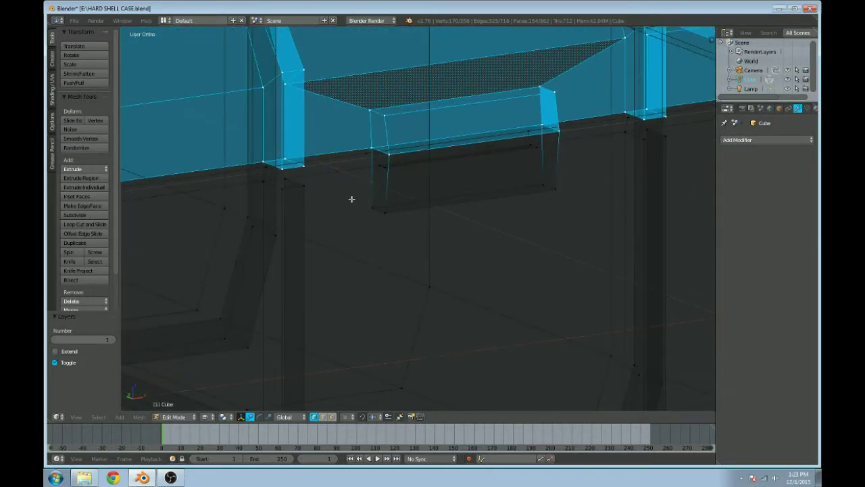
pyautogui.keyDown('ctrl'); pyautogui.moveTo(351, 199); pyautogui.dragTo(375, 230); pyautogui.keyUp('ctrl')
pyautogui.moveTo(518, 183)
pyautogui.keyDown('ctrl'); pyautogui.mouseDown()
pyautogui.moveTo(558, 210)
pyautogui.moveTo(523, 215)
pyautogui.mouseUp(); pyautogui.keyUp('ctrl')
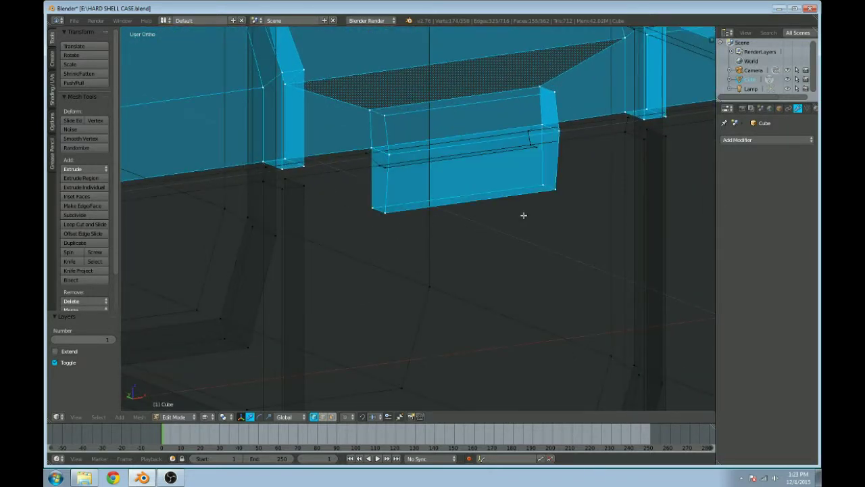
# Step: Add the opposite latch's lower corner vertices to the lid selection
pyautogui.scroll(-3, 523, 215)
pyautogui.moveTo(349, 213); pyautogui.dragTo(504, 216, button='middle')
pyautogui.press('e')
pyautogui.click(458, 301)
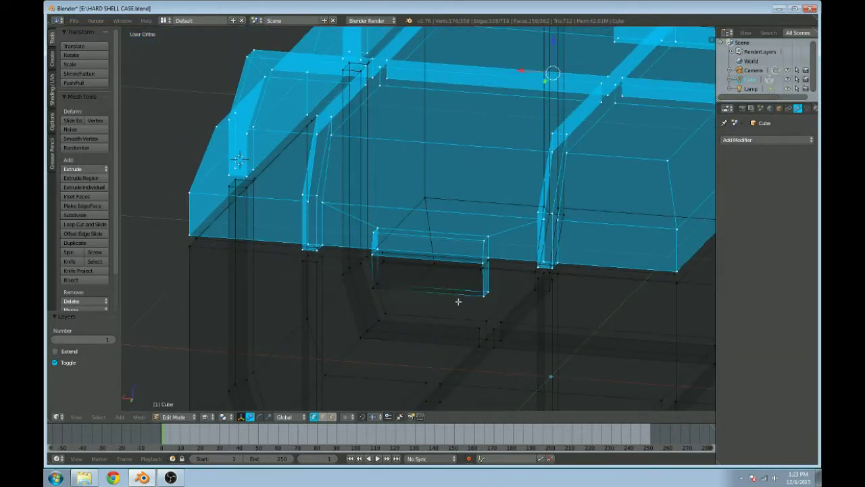
pyautogui.moveTo(379, 303); pyautogui.dragTo(370, 277, button='middle')
pyautogui.scroll(2, 370, 273)
pyautogui.keyDown('shift'); pyautogui.moveTo(330, 208); pyautogui.dragTo(414, 225, button='middle'); pyautogui.keyUp('shift')
pyautogui.scroll(5, 414, 225)
pyautogui.keyDown('shift'); pyautogui.moveTo(392, 171); pyautogui.dragTo(482, 195, button='middle'); pyautogui.keyUp('shift')
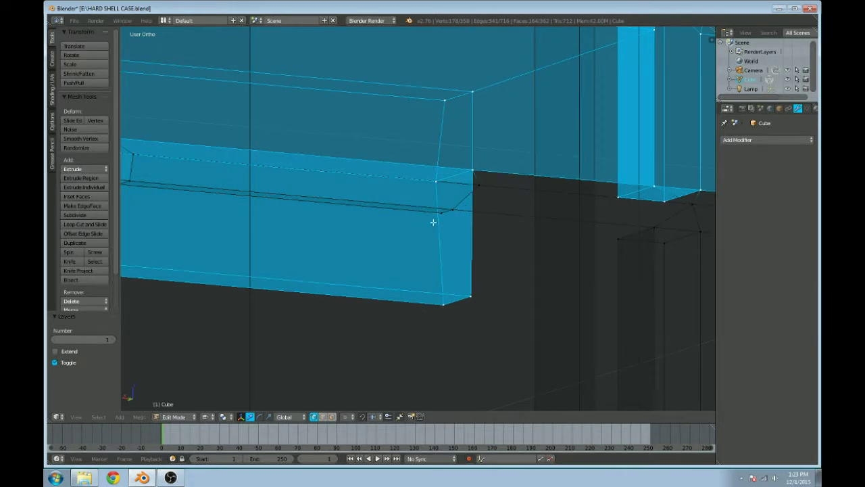
# Step: In solid face mode, add the upper seam faces beside the latch and at the case corner to the lid selection
pyautogui.keyDown('shift'); pyautogui.scroll(-1, 433, 222); pyautogui.keyUp('shift')
pyautogui.press('z')
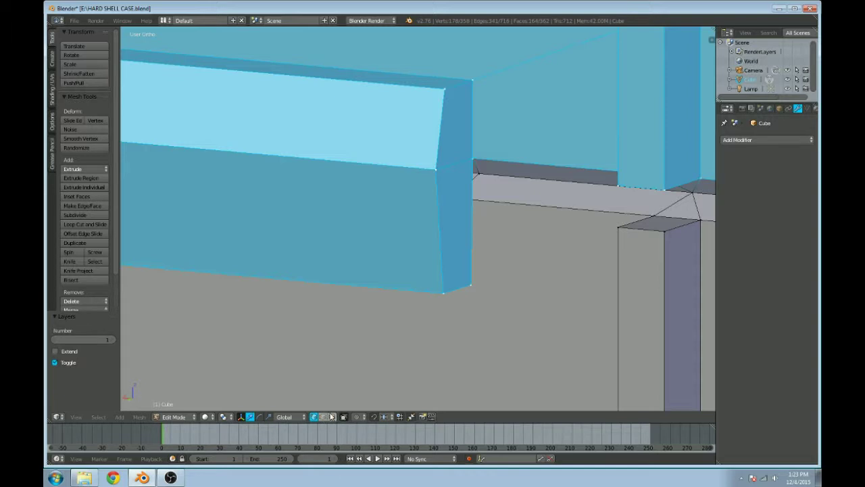
pyautogui.keyDown('shift'); pyautogui.rightClick(475, 166); pyautogui.keyUp('shift')
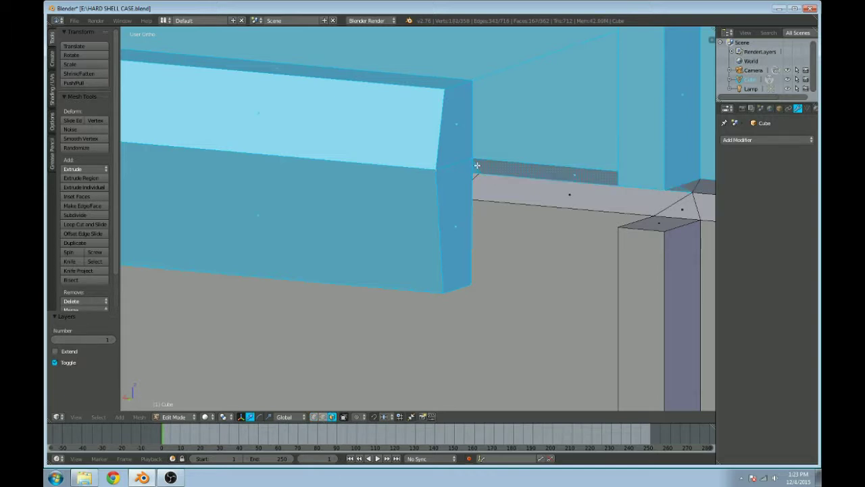
pyautogui.scroll(-5, 476, 165)
pyautogui.scroll(5, 303, 151)
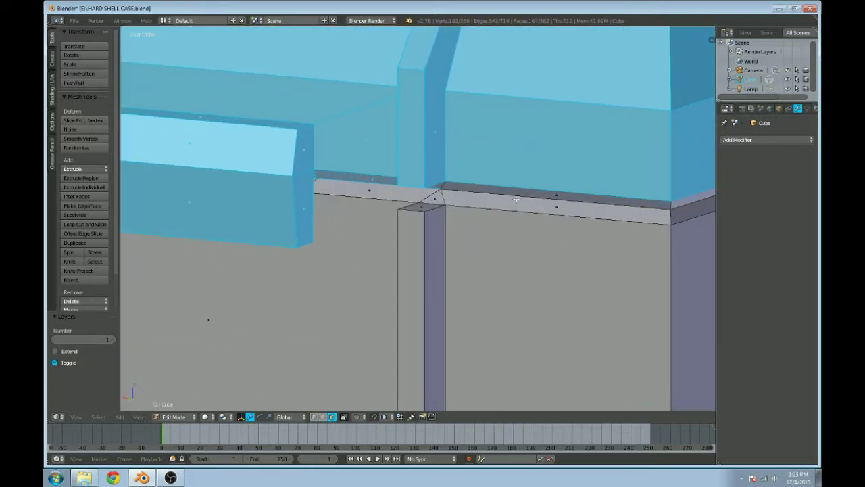
pyautogui.keyDown('shift'); pyautogui.rightClick(671, 204); pyautogui.keyUp('shift')
pyautogui.scroll(-5, 671, 204)
pyautogui.scroll(5, 189, 119)
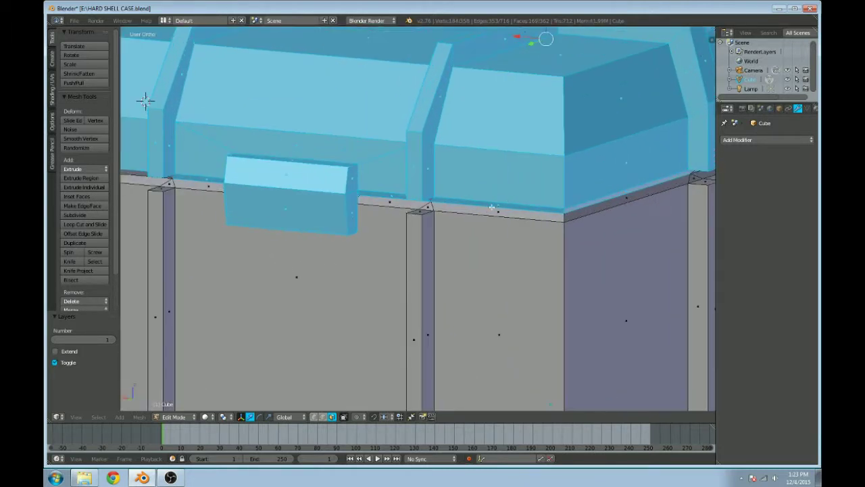
# Step: Add the small triangular upper seam faces beneath the lid ribs beside the latch to the lid selection
pyautogui.scroll(5, 438, 203)
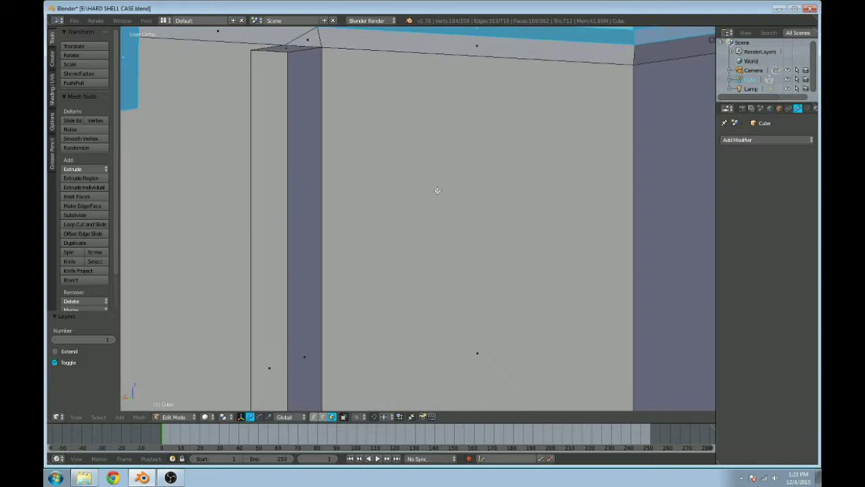
pyautogui.keyDown('shift'); pyautogui.moveTo(285, 30); pyautogui.dragTo(377, 190, button='middle'); pyautogui.keyUp('shift')
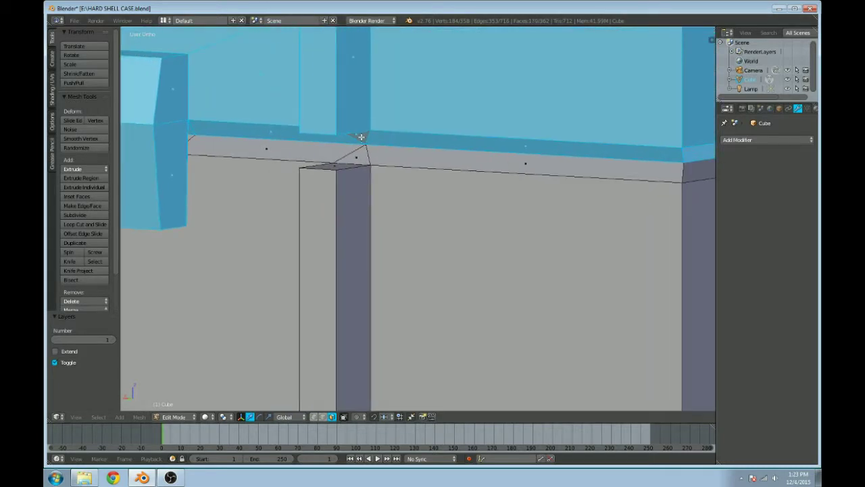
pyautogui.scroll(-3, 365, 140)
pyautogui.scroll(-1, 417, 164)
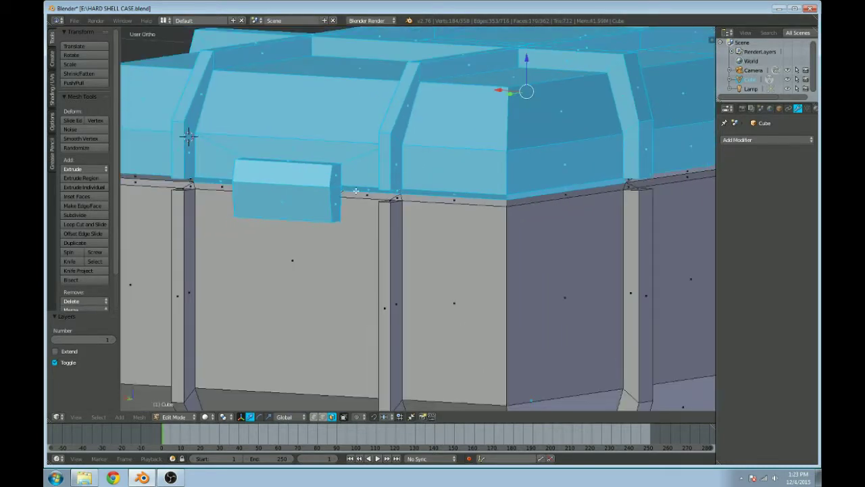
pyautogui.scroll(4, 354, 197)
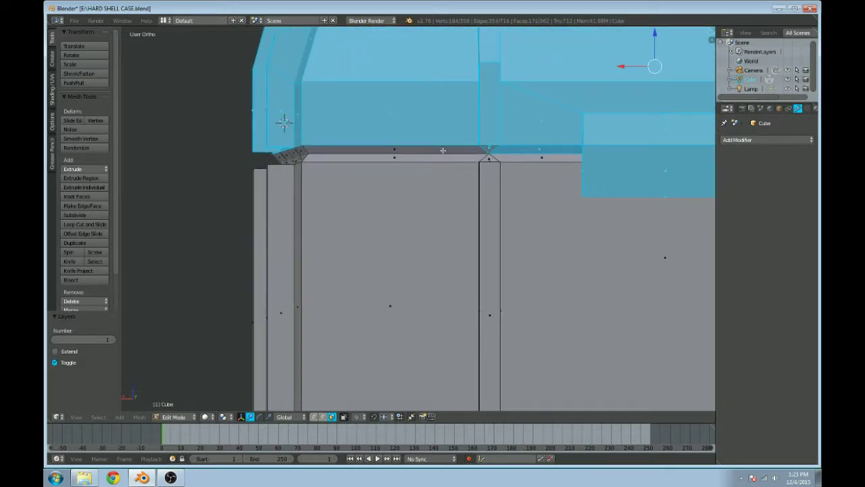
# Step: Add the upper seam faces along the adjoining side of the case, including the small triangles under its ribs, to the lid selection
pyautogui.moveTo(306, 149); pyautogui.dragTo(311, 153, button='middle')
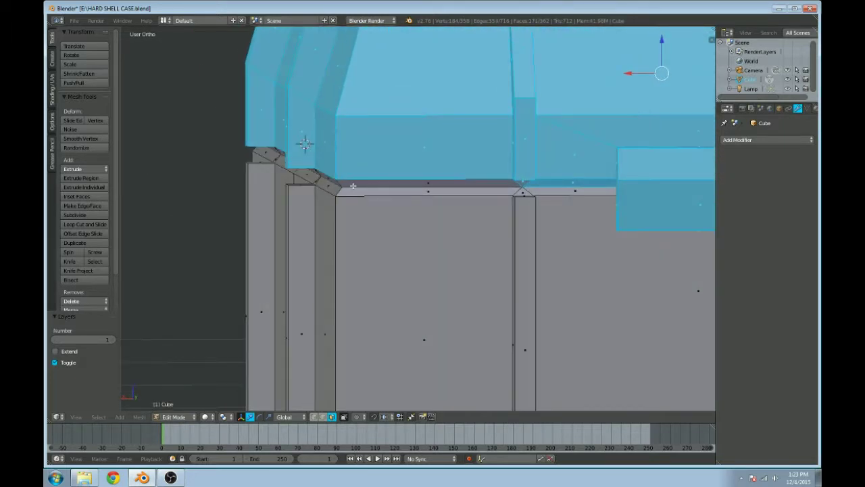
pyautogui.moveTo(340, 186); pyautogui.dragTo(382, 174, button='middle')
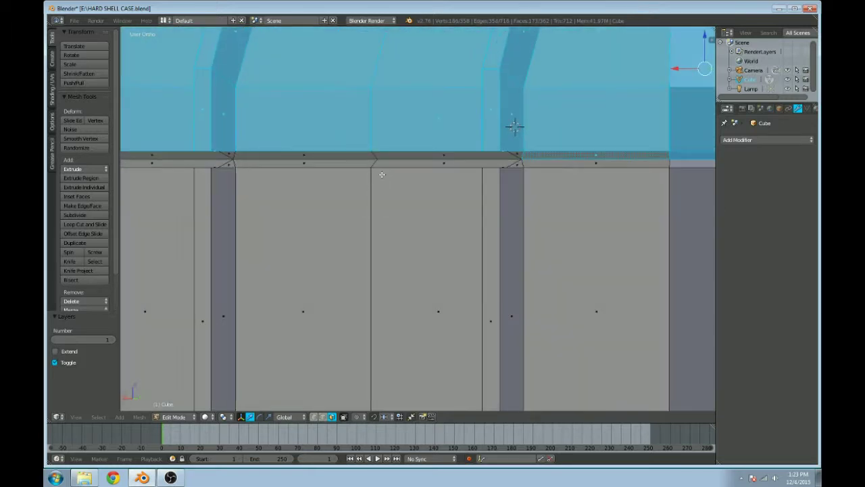
pyautogui.moveTo(493, 170); pyautogui.dragTo(434, 177, button='middle')
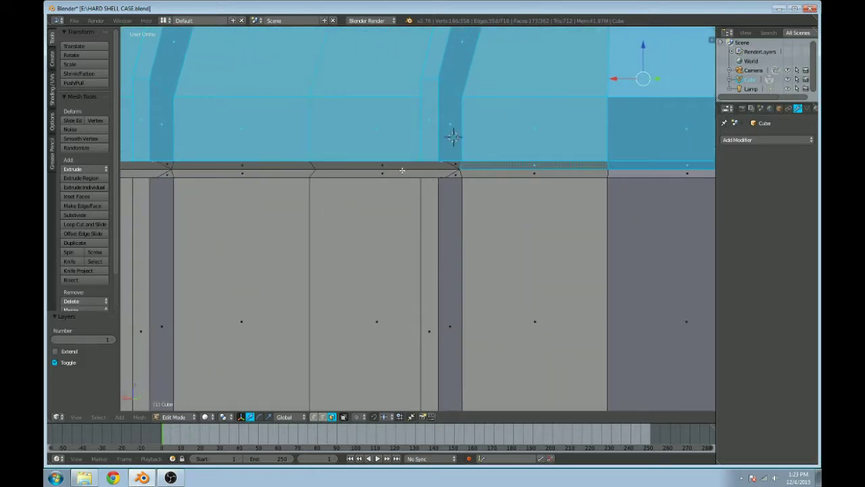
pyautogui.rightClick(310, 163)
pyautogui.keyDown('shift'); pyautogui.rightClick(457, 165); pyautogui.keyUp('shift')
pyautogui.keyDown('shift'); pyautogui.moveTo(367, 170); pyautogui.dragTo(527, 194, button='middle'); pyautogui.keyUp('shift')
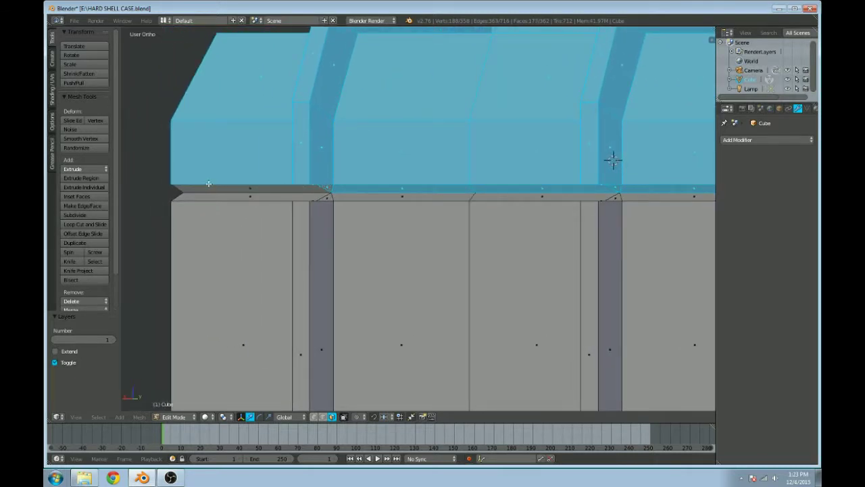
# Step: Extend the lid selection along the upper seam around the next corner, and try to add the seam face beside the other latch
pyautogui.moveTo(178, 186); pyautogui.dragTo(354, 193, button='middle')
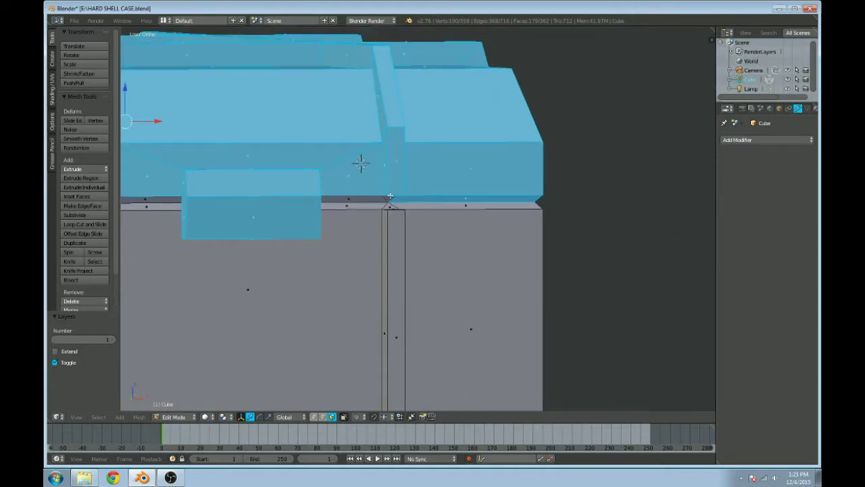
pyautogui.keyDown('shift'); pyautogui.rightClick(347, 197); pyautogui.keyUp('shift')
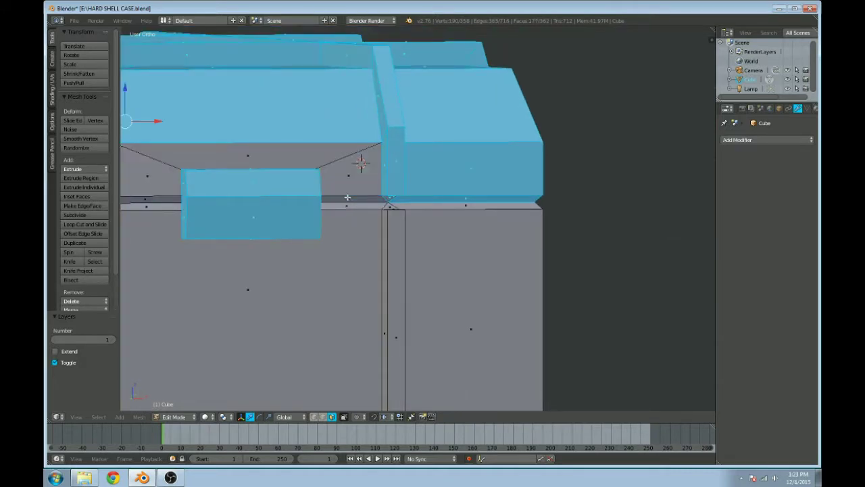
# Step: Add the upper seam faces beneath the lid's latch side and around its corner to the lid face selection
pyautogui.keyDown('shift'); pyautogui.rightClick(346, 197); pyautogui.keyUp('shift')
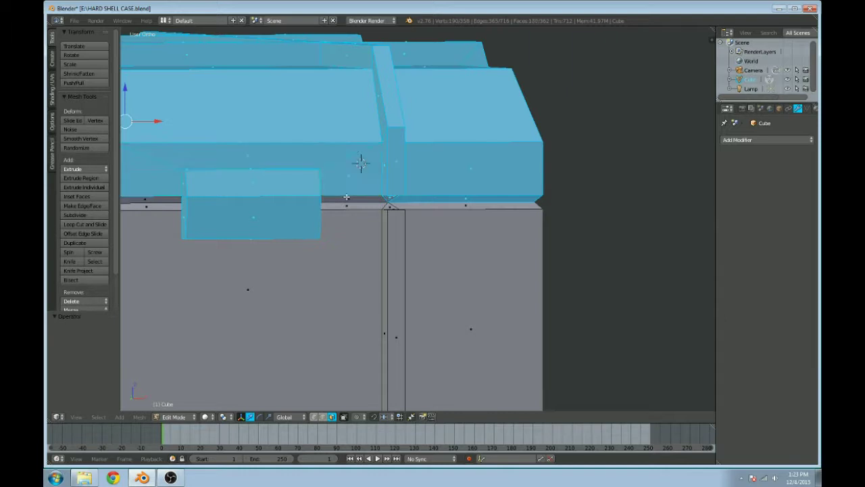
pyautogui.keyDown('shift'); pyautogui.rightClick(347, 197); pyautogui.keyUp('shift')
pyautogui.keyDown('shift'); pyautogui.rightClick(348, 197); pyautogui.keyUp('shift')
pyautogui.keyDown('shift'); pyautogui.moveTo(360, 163); pyautogui.dragTo(596, 167, button='middle'); pyautogui.keyUp('shift')
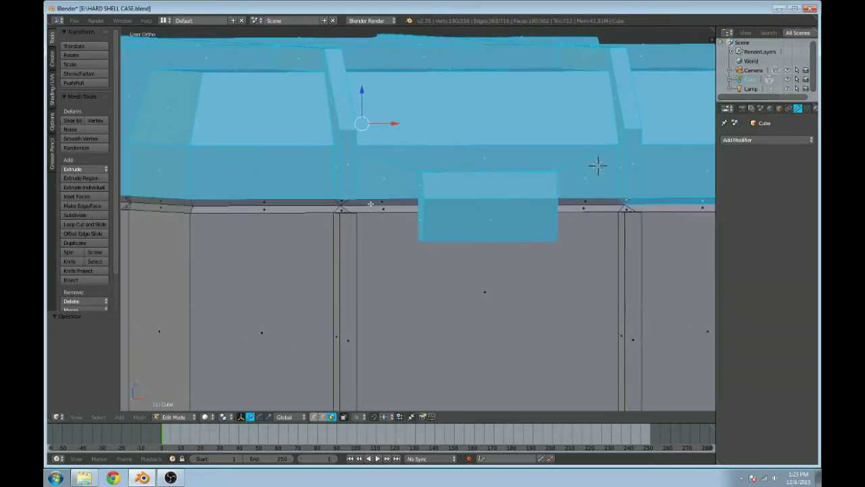
pyautogui.keyDown('shift'); pyautogui.rightClick(543, 202); pyautogui.keyUp('shift')
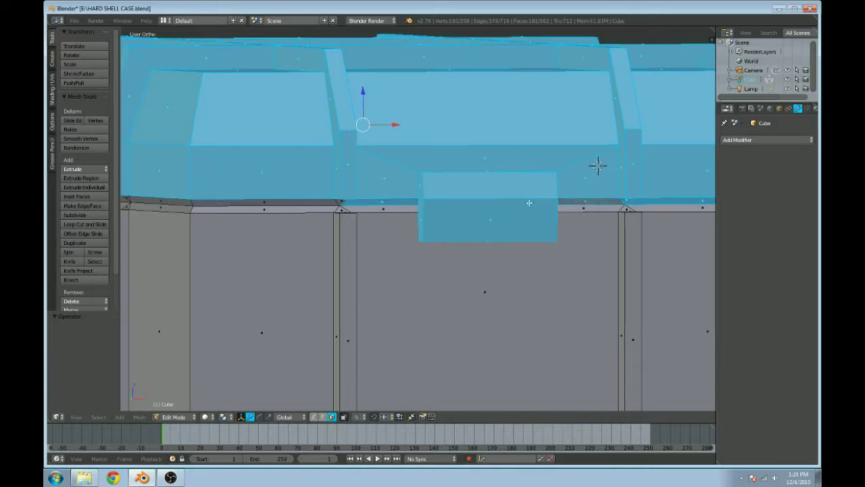
pyautogui.keyDown('shift'); pyautogui.rightClick(188, 202); pyautogui.keyUp('shift')
# Step: Extend the lid selection with the remaining upper seam faces along the adjoining side of the case
pyautogui.moveTo(598, 165); pyautogui.dragTo(375, 164, button='middle')
pyautogui.keyDown('shift'); pyautogui.moveTo(236, 204); pyautogui.dragTo(341, 207, button='middle'); pyautogui.keyUp('shift')
pyautogui.keyDown('shift'); pyautogui.rightClick(299, 204); pyautogui.keyUp('shift')
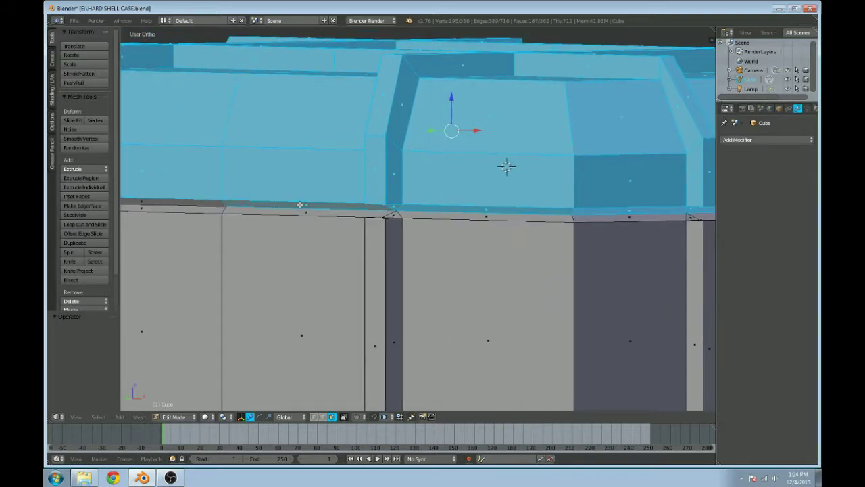
pyautogui.keyDown('shift'); pyautogui.moveTo(274, 204); pyautogui.dragTo(382, 205, button='middle'); pyautogui.keyUp('shift')
pyautogui.keyDown('shift'); pyautogui.rightClick(284, 203); pyautogui.keyUp('shift')
pyautogui.keyDown('shift'); pyautogui.rightClick(166, 199); pyautogui.keyUp('shift')
pyautogui.scroll(-5, 166, 199)
pyautogui.moveTo(166, 200); pyautogui.dragTo(310, 215, button='middle')
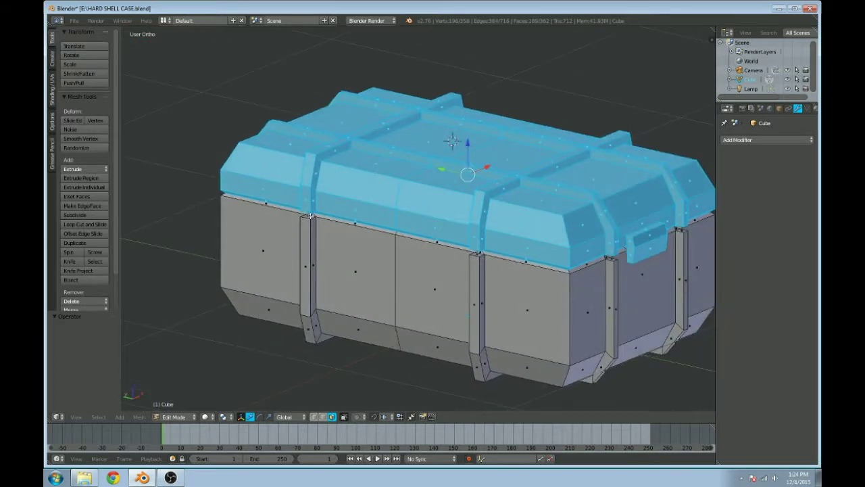
# Step: Duplicate the selected lid faces in place and move the copy 0.642 up along Z
pyautogui.hotkey('shift', 'd')
pyautogui.rightClick(312, 201)
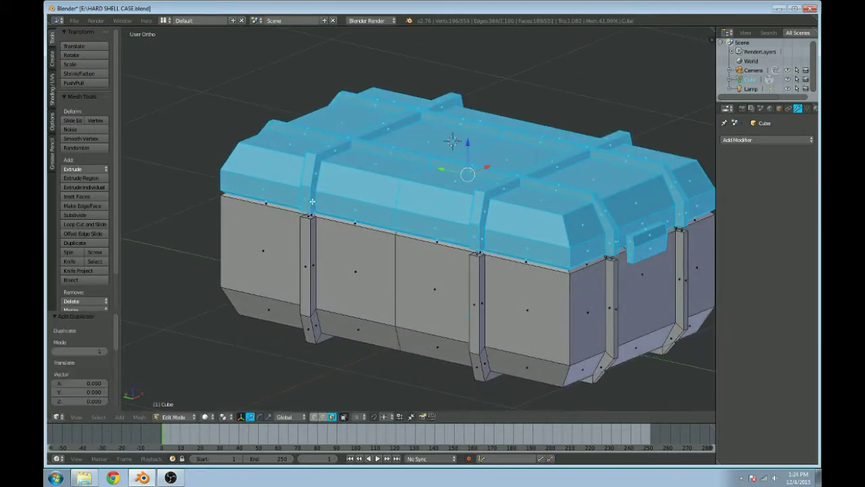
pyautogui.press('g')
pyautogui.press('z')
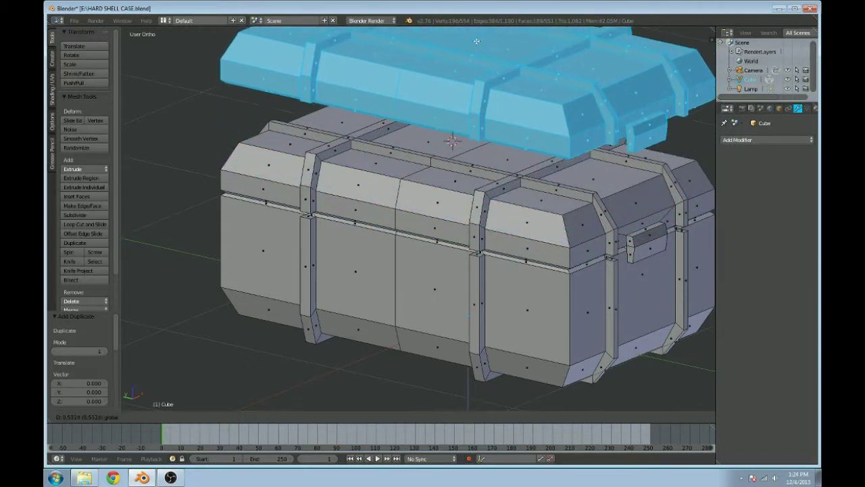
pyautogui.click(474, 402)
pyautogui.scroll(-3, 477, 403)
pyautogui.moveTo(477, 402); pyautogui.dragTo(439, 293, button='middle')
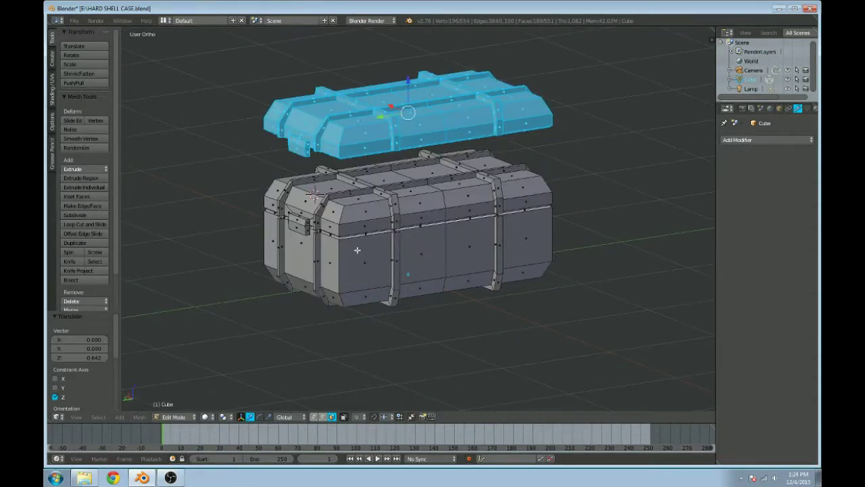
# Step: Raise the duplicated lid another 0.225 along Z above the case
pyautogui.press('Tab')
pyautogui.press('Tab')
pyautogui.moveTo(452, 189); pyautogui.dragTo(416, 190, button='middle')
pyautogui.press('1')
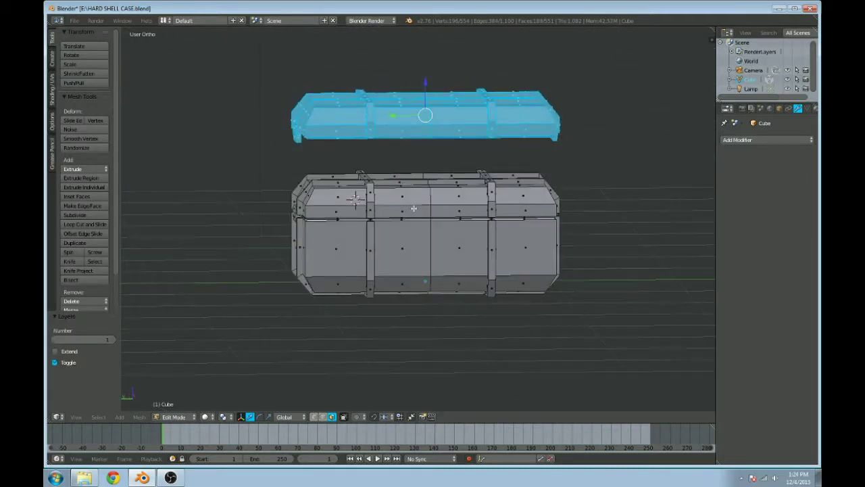
pyautogui.moveTo(419, 181); pyautogui.dragTo(417, 170, button='middle')
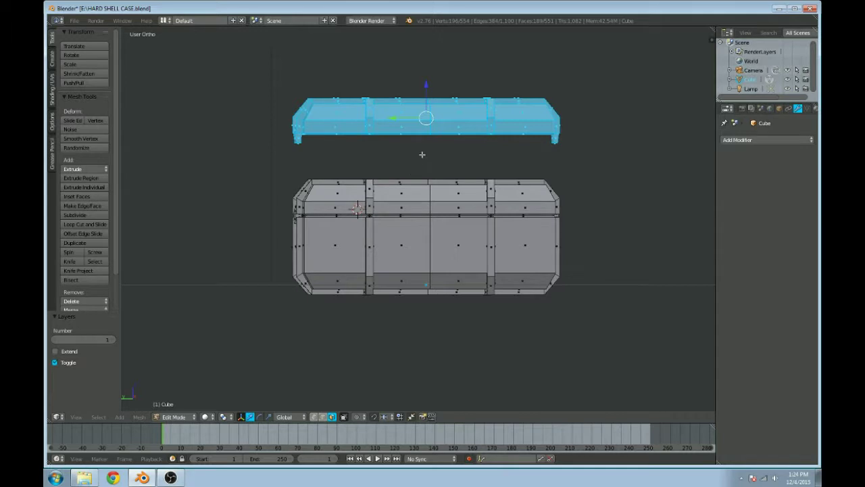
pyautogui.moveTo(425, 96); pyautogui.dragTo(427, 67)
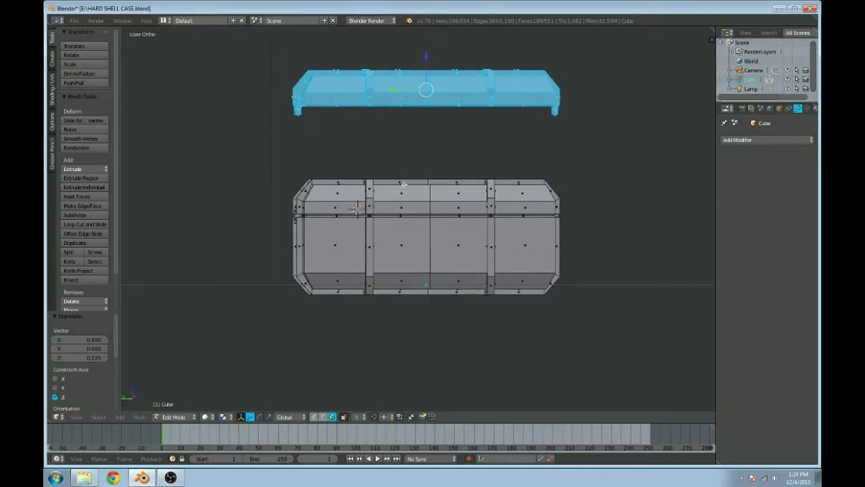
# Step: Clear the selection and circle-select the original lid's visible faces from the right side view
pyautogui.press('KP_3')
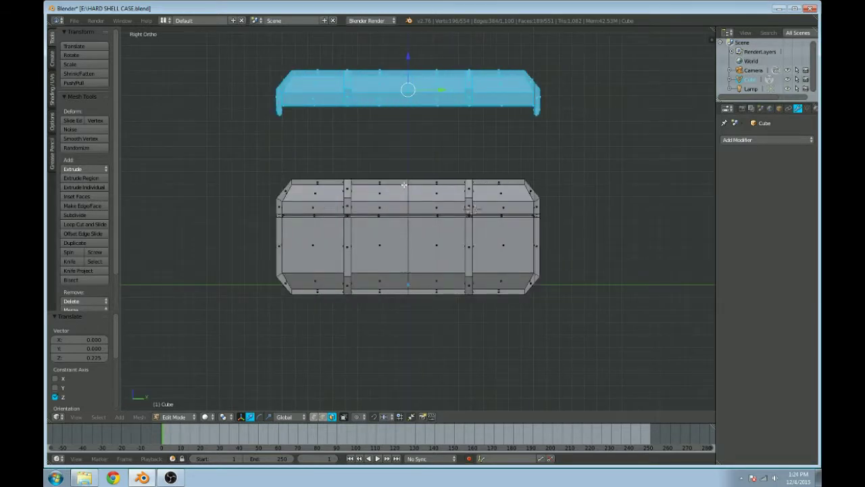
pyautogui.press('a')
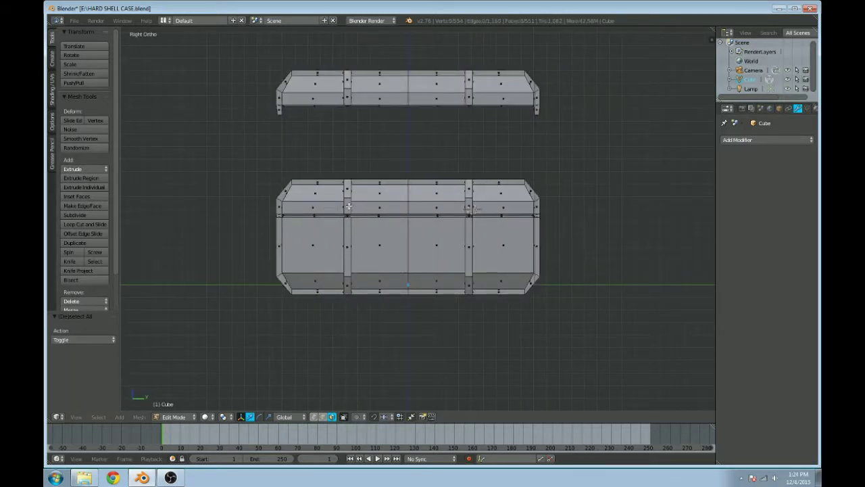
pyautogui.press('c')
pyautogui.moveTo(280, 190)
pyautogui.mouseDown()
pyautogui.moveTo(548, 182)
pyautogui.moveTo(537, 203)
pyautogui.moveTo(480, 200)
pyautogui.mouseUp()
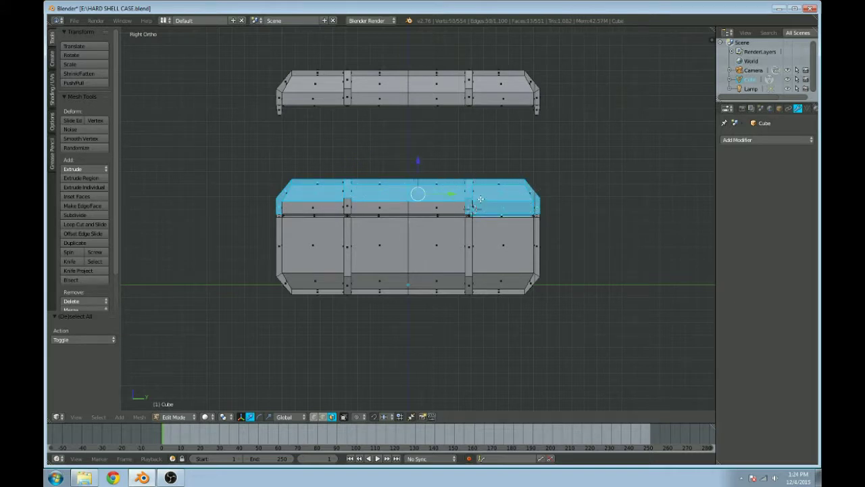
# Step: Switch to wireframe display and vertex selection, and circle-select the original lid's vertices through the mesh
pyautogui.press('z')
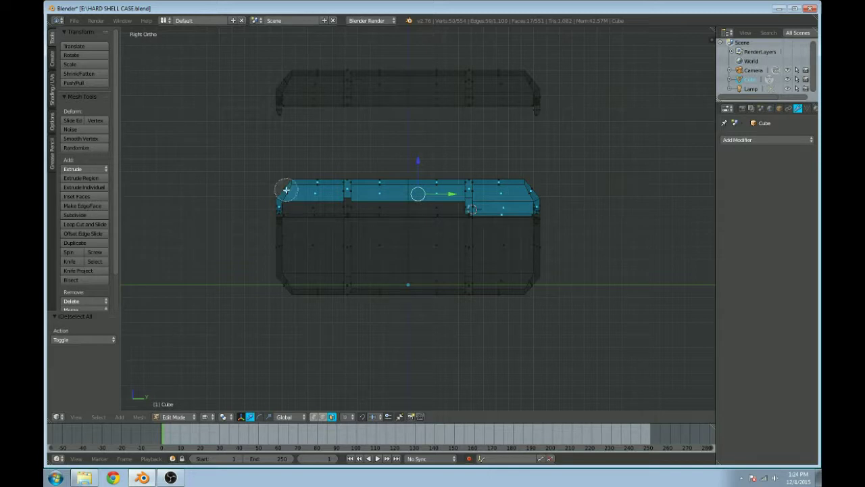
pyautogui.click(313, 416)
pyautogui.press('c')
pyautogui.moveTo(276, 186)
pyautogui.mouseDown()
pyautogui.moveTo(556, 188)
pyautogui.moveTo(446, 194)
pyautogui.mouseUp()
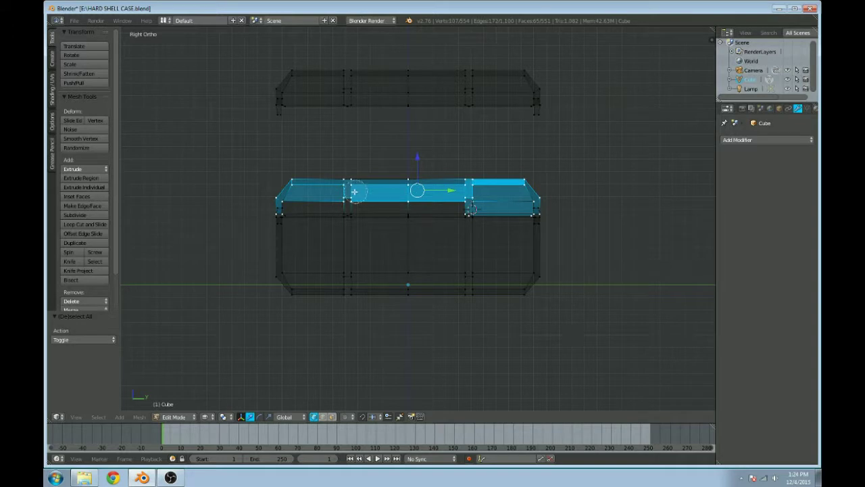
pyautogui.moveTo(510, 197)
pyautogui.mouseDown()
pyautogui.moveTo(556, 196)
pyautogui.moveTo(526, 203)
pyautogui.mouseUp()
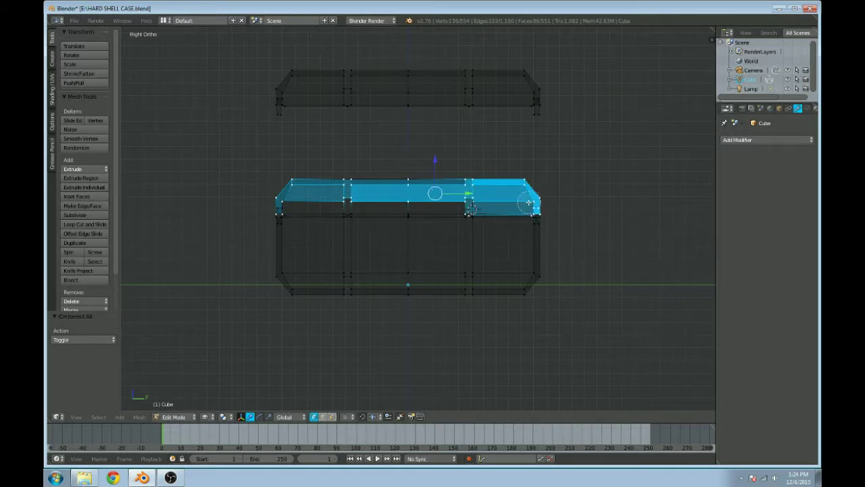
pyautogui.rightClick(273, 193)
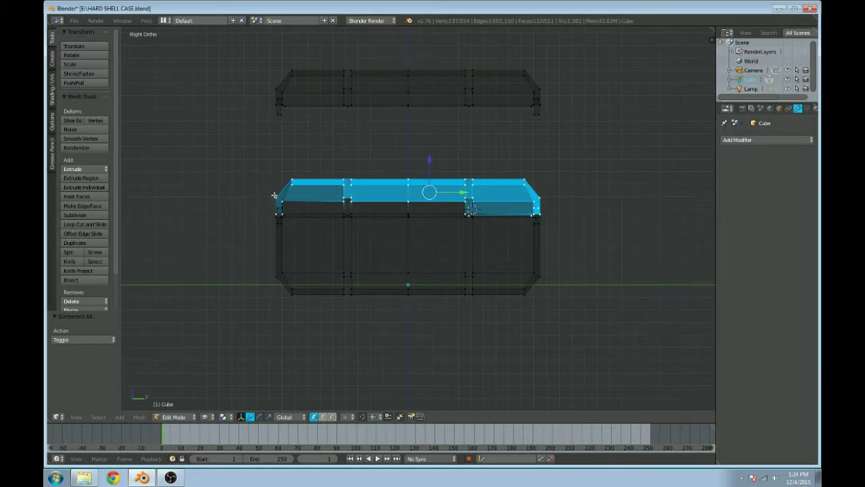
# Step: Add the lid's lower-edge vertices at the strap and the end corner to the selection
pyautogui.scroll(6, 371, 168)
pyautogui.scroll(-2, 383, 241)
pyautogui.scroll(7, 401, 154)
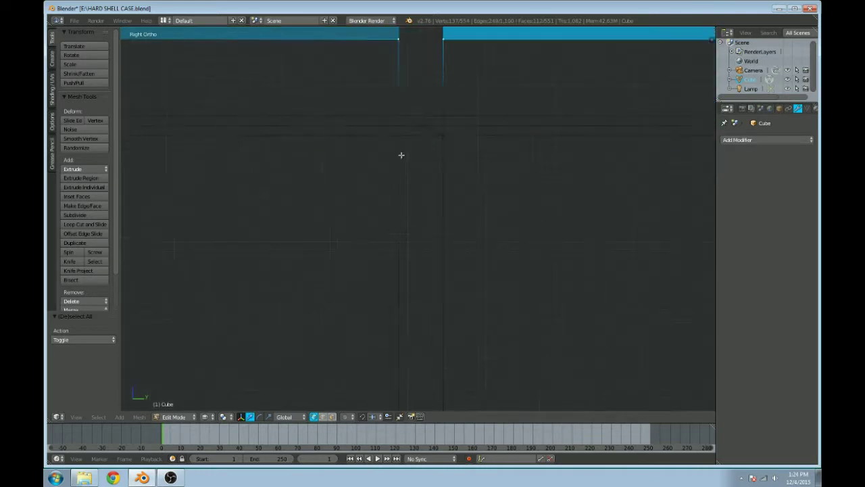
pyautogui.keyDown('shift'); pyautogui.rightClick(379, 160); pyautogui.keyUp('shift')
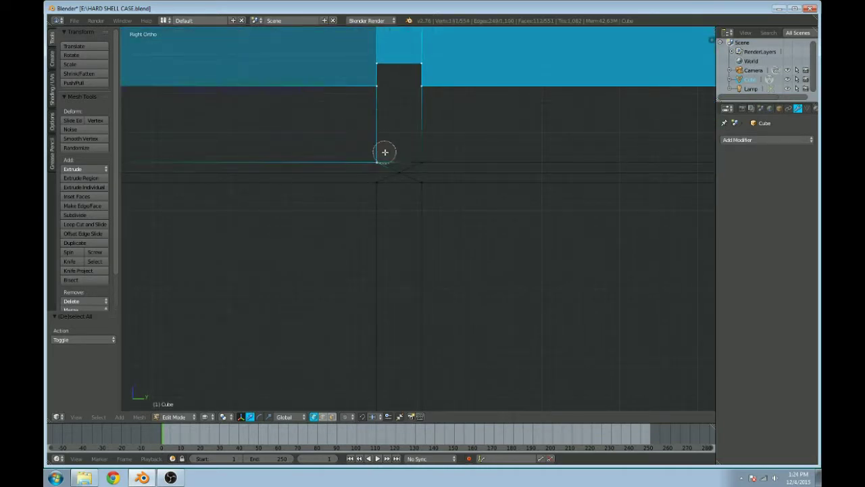
pyautogui.keyDown('shift'); pyautogui.rightClick(421, 161); pyautogui.keyUp('shift')
pyautogui.keyDown('ctrl'); pyautogui.scroll(-5, 329, 153); pyautogui.keyUp('ctrl')
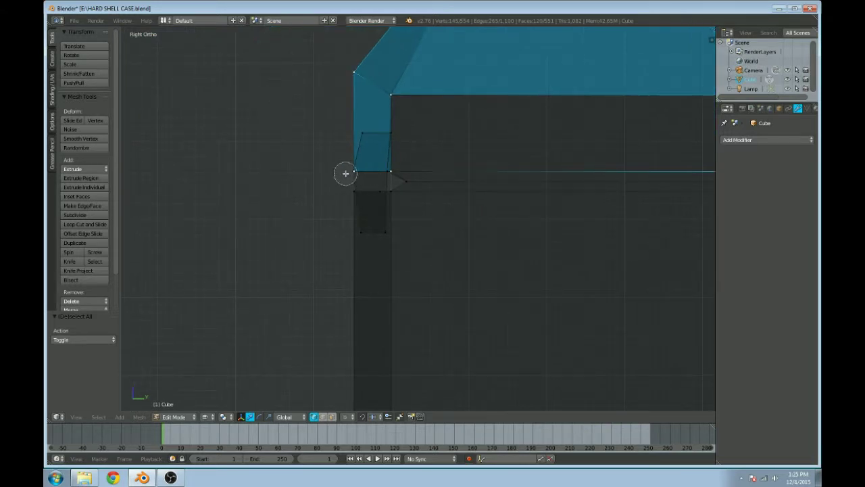
pyautogui.keyDown('shift'); pyautogui.rightClick(374, 169); pyautogui.keyUp('shift')
pyautogui.scroll(-5, 482, 161)
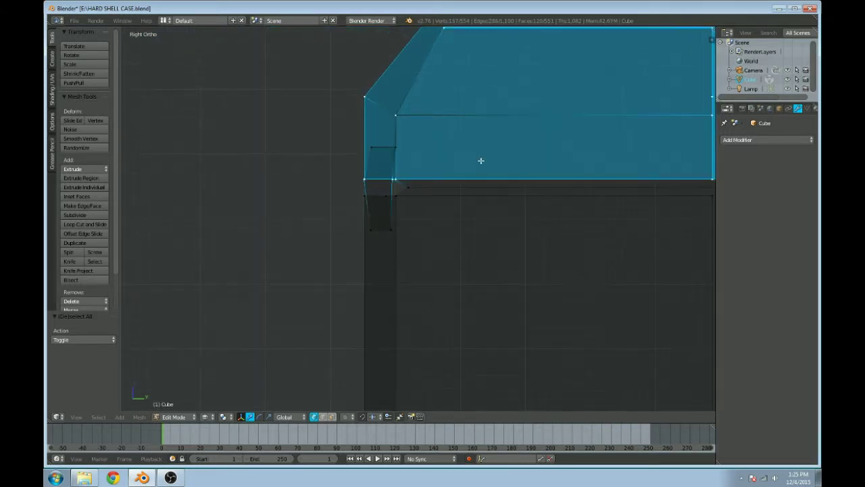
# Step: Add the missed vertices at the far end of the original lid to the selection from angled views
pyautogui.moveTo(539, 168); pyautogui.dragTo(487, 179, button='middle')
pyautogui.moveTo(443, 246); pyautogui.dragTo(258, 239, button='middle')
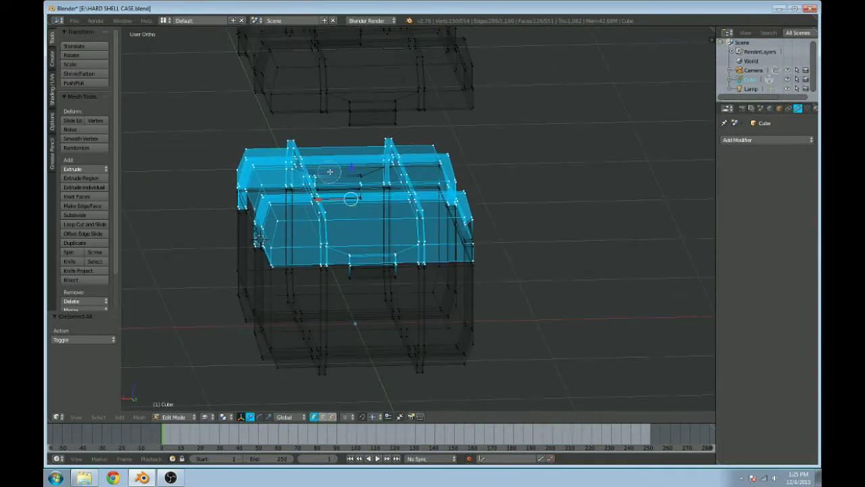
pyautogui.moveTo(479, 185); pyautogui.dragTo(473, 171, button='middle')
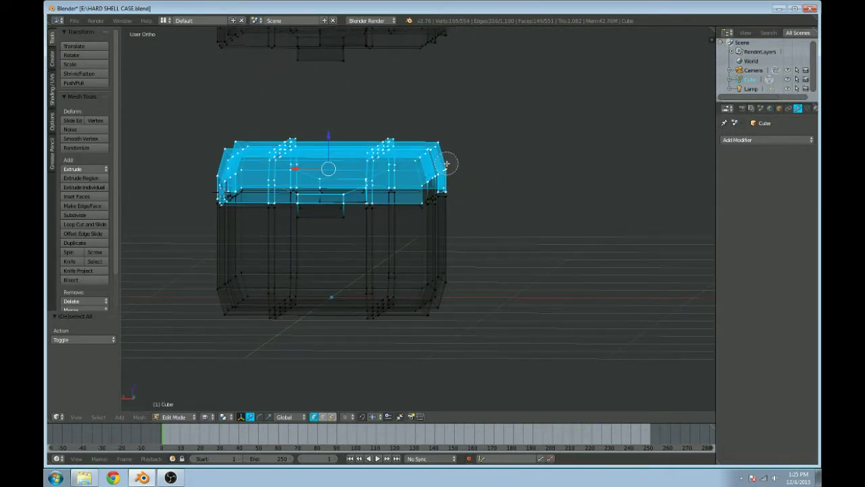
pyautogui.scroll(5, 446, 169)
pyautogui.scroll(2, 370, 193)
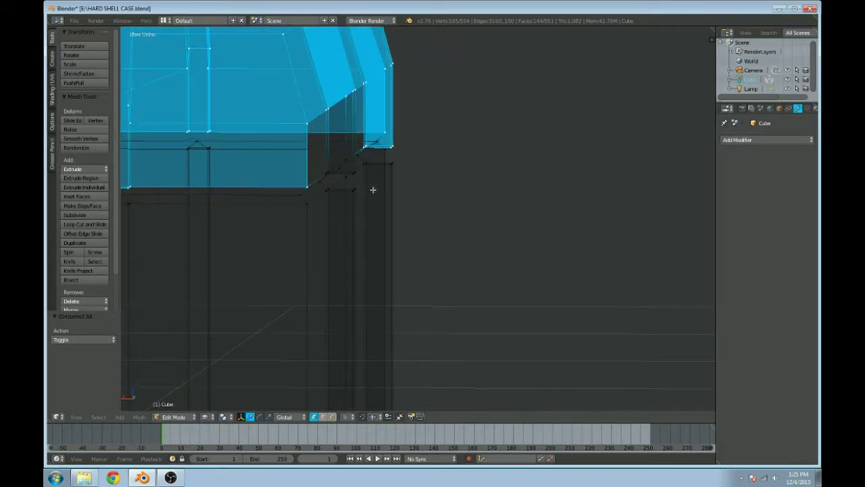
# Step: Circle-select the latch's lower corner vertices in front view to include them in the lid selection
pyautogui.press('KP_1')
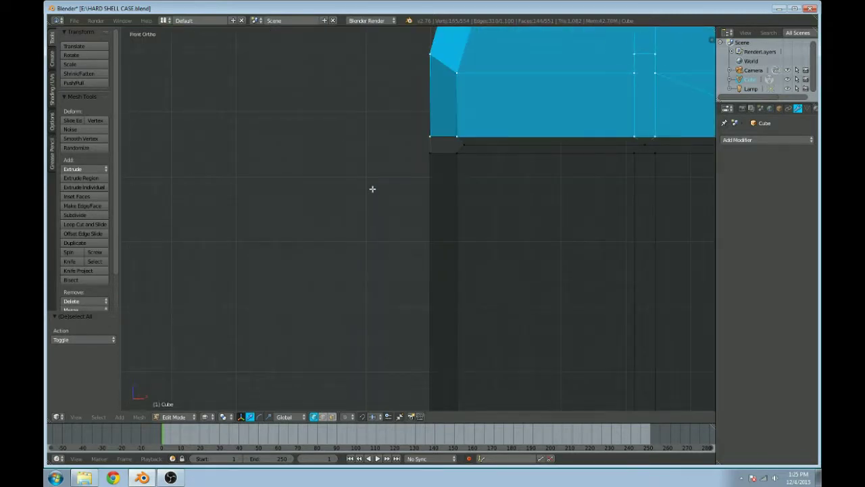
pyautogui.keyDown('shift'); pyautogui.scroll(1, 402, 173); pyautogui.keyUp('shift')
pyautogui.scroll(-3, 357, 121)
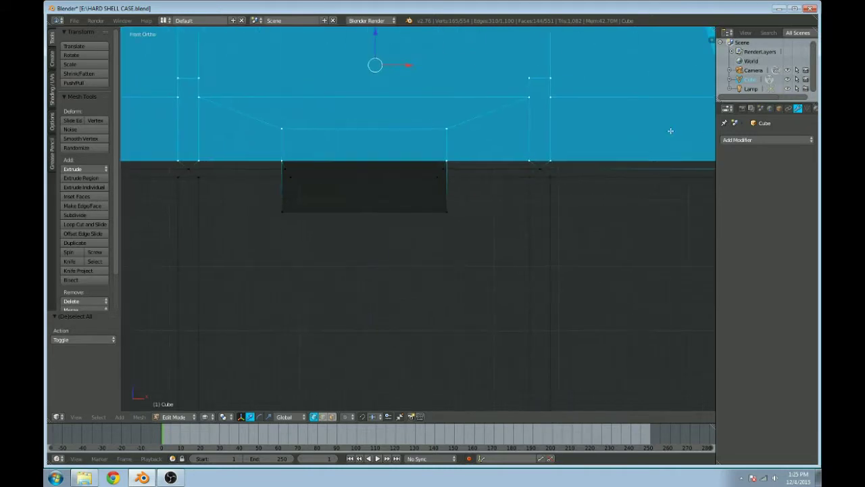
pyautogui.press('c')
pyautogui.moveTo(466, 214); pyautogui.dragTo(459, 208)
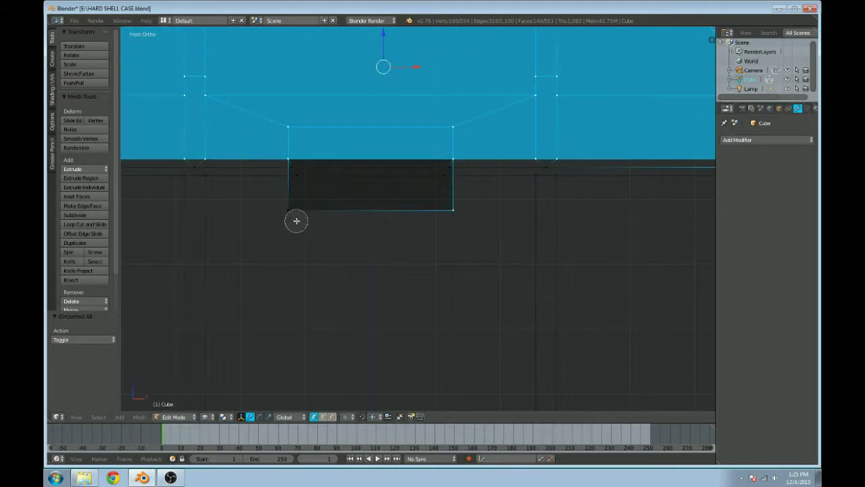
pyautogui.moveTo(295, 220); pyautogui.dragTo(331, 218)
pyautogui.rightClick(535, 215)
pyautogui.scroll(-3, 581, 207)
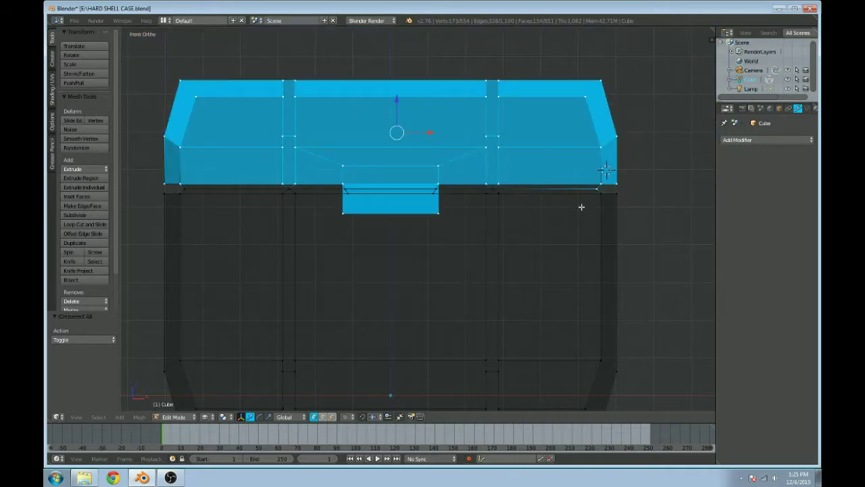
# Step: Deselect the stray seam vertices just below the lid's lower corner in front view
pyautogui.keyDown('shift'); pyautogui.moveTo(581, 206); pyautogui.dragTo(504, 187, button='middle'); pyautogui.keyUp('shift')
pyautogui.scroll(3, 551, 179)
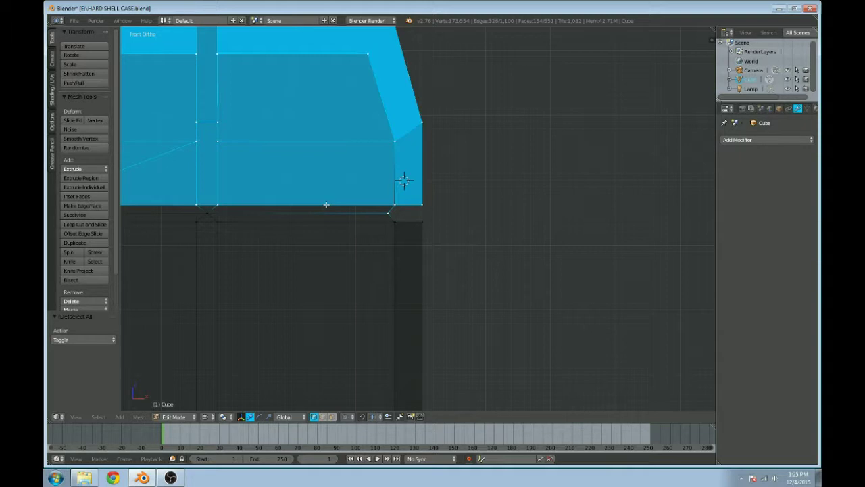
pyautogui.press('c')
pyautogui.press('Escape')
pyautogui.keyDown('shift'); pyautogui.moveTo(276, 248); pyautogui.dragTo(553, 240, button='middle'); pyautogui.keyUp('shift')
pyautogui.scroll(-4, 369, 238)
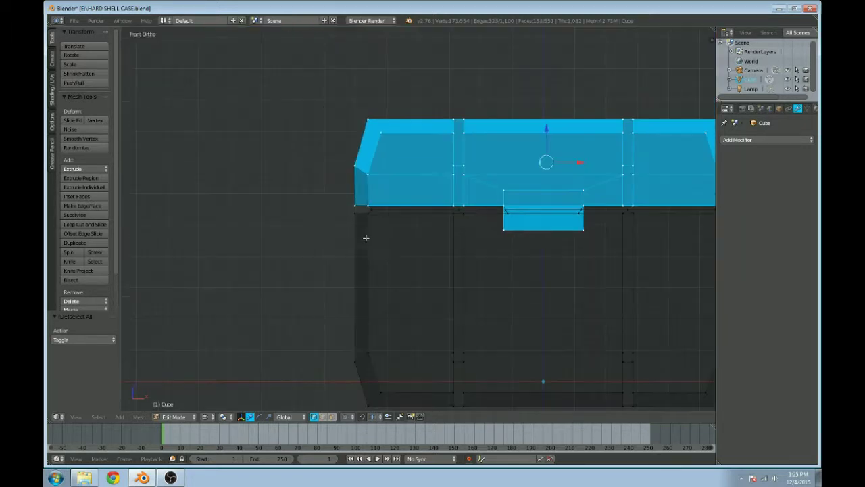
# Step: Circle-select the missed lower-edge vertices along the lid's long side in right view to complete the lid selection
pyautogui.moveTo(365, 237); pyautogui.dragTo(437, 244, button='middle')
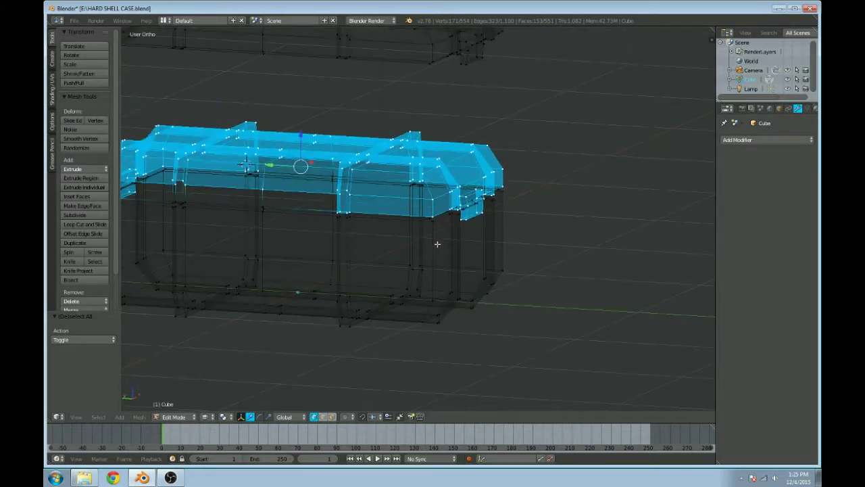
pyautogui.press('z')
pyautogui.moveTo(343, 241); pyautogui.dragTo(418, 256, button='middle')
pyautogui.press('z')
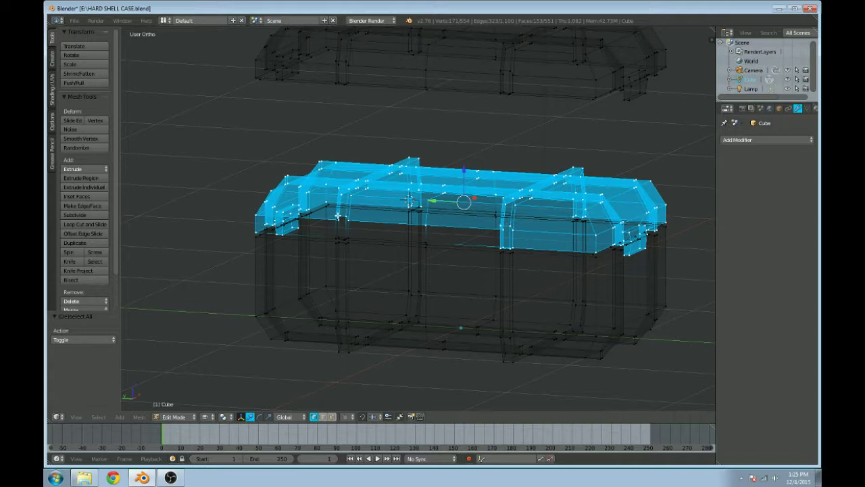
pyautogui.scroll(2, 338, 216)
pyautogui.scroll(1, 309, 240)
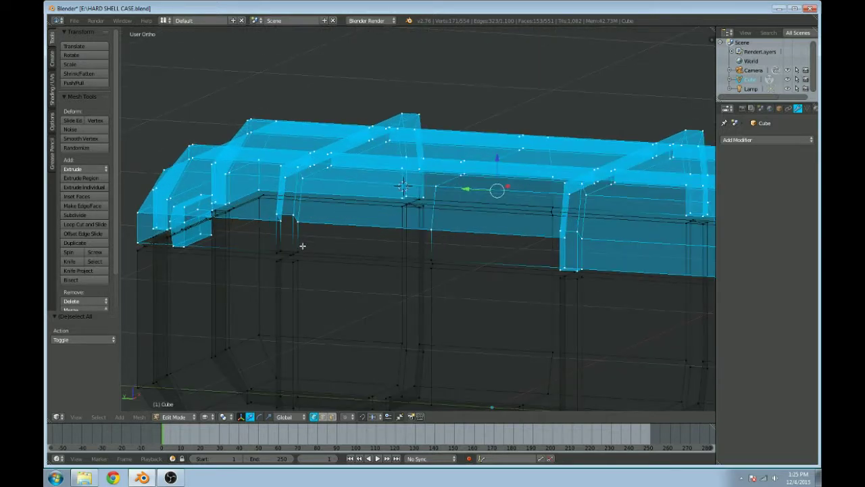
pyautogui.press('KP_3')
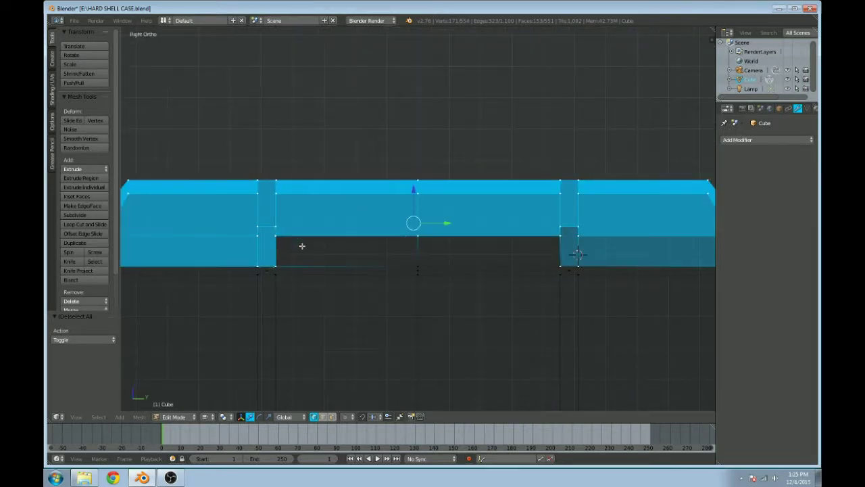
pyautogui.press('c')
pyautogui.moveTo(264, 255); pyautogui.dragTo(265, 276)
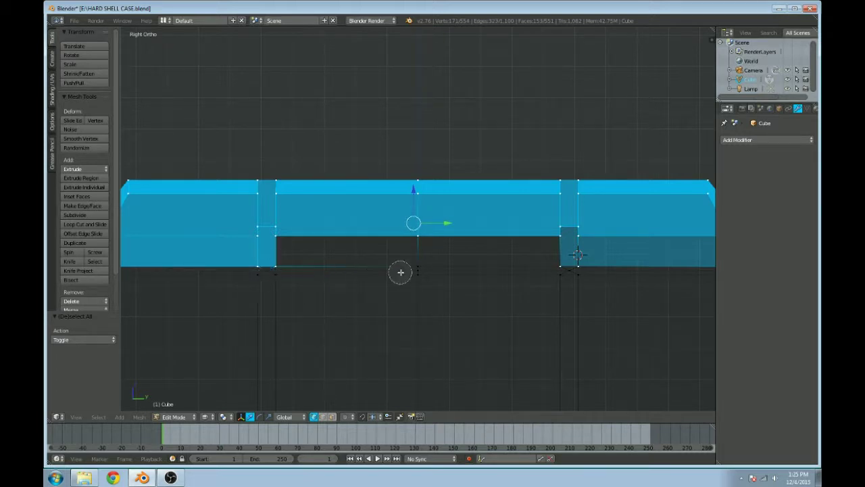
pyautogui.click(417, 257)
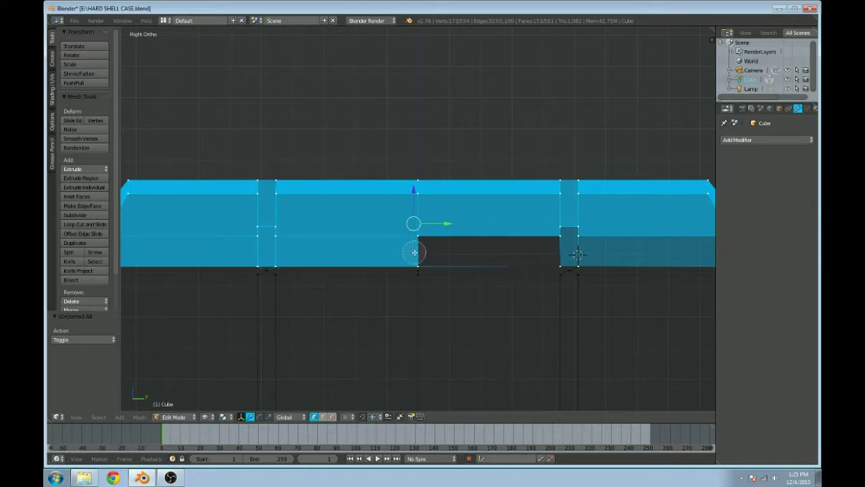
pyautogui.click(560, 255)
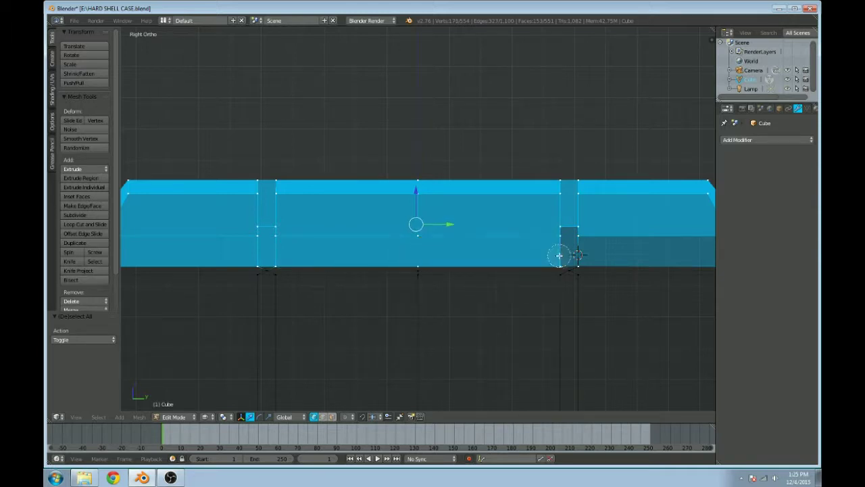
pyautogui.click(579, 255)
pyautogui.rightClick(575, 257)
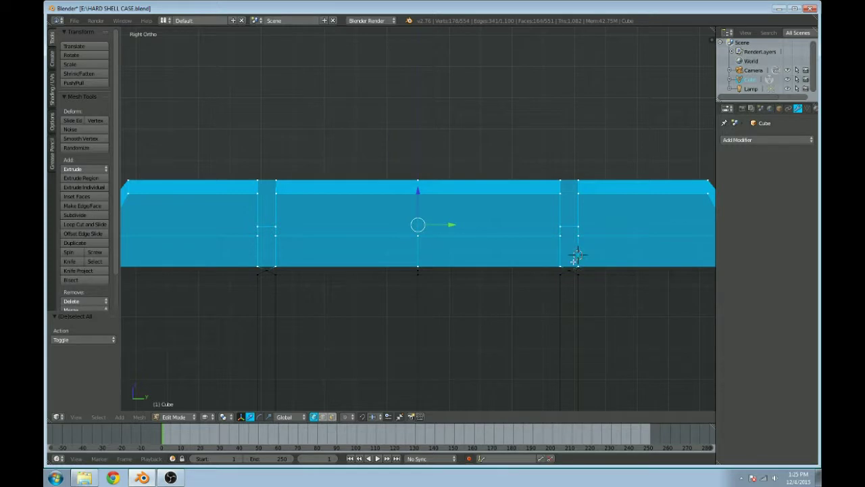
# Step: Delete the selected vertices of the original lid, keeping the duplicated lid above the body
pyautogui.press('x')
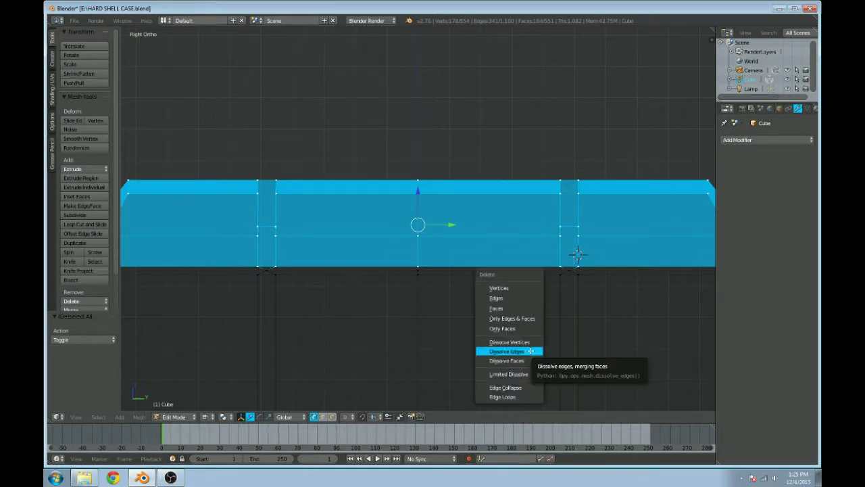
pyautogui.press('x')
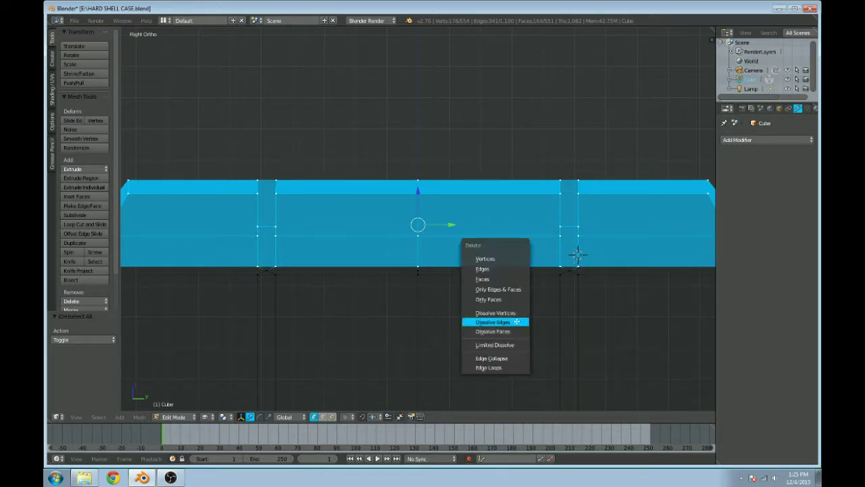
pyautogui.click(485, 257)
# Step: Examine the opened body's rim and straps up close, and the separated lid and body as a whole
pyautogui.moveTo(470, 221); pyautogui.dragTo(469, 263, button='middle')
pyautogui.press('Tab')
pyautogui.moveTo(509, 321); pyautogui.dragTo(405, 297, button='middle')
pyautogui.press('Tab')
pyautogui.scroll(4, 405, 297)
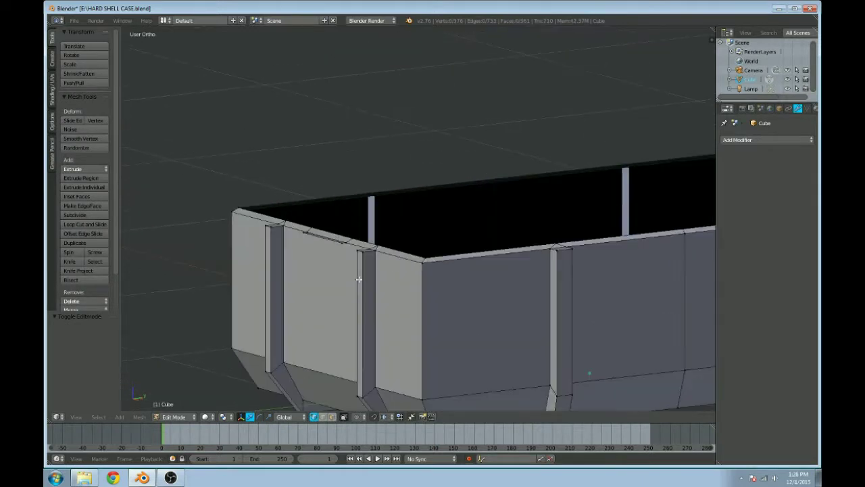
pyautogui.scroll(3, 386, 293)
pyautogui.moveTo(482, 305); pyautogui.dragTo(428, 142, button='middle')
pyautogui.scroll(4, 382, 268)
pyautogui.scroll(-3, 328, 245)
pyautogui.scroll(-3, 371, 232)
pyautogui.scroll(-5, 410, 257)
pyautogui.press('Tab')
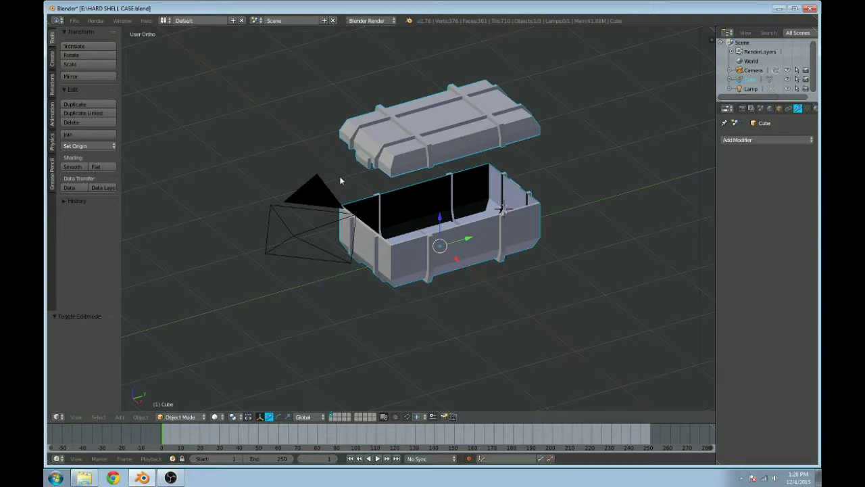
# Step: Separate the whole mesh by loose parts so that the lid and body become individual objects
pyautogui.press('Tab')
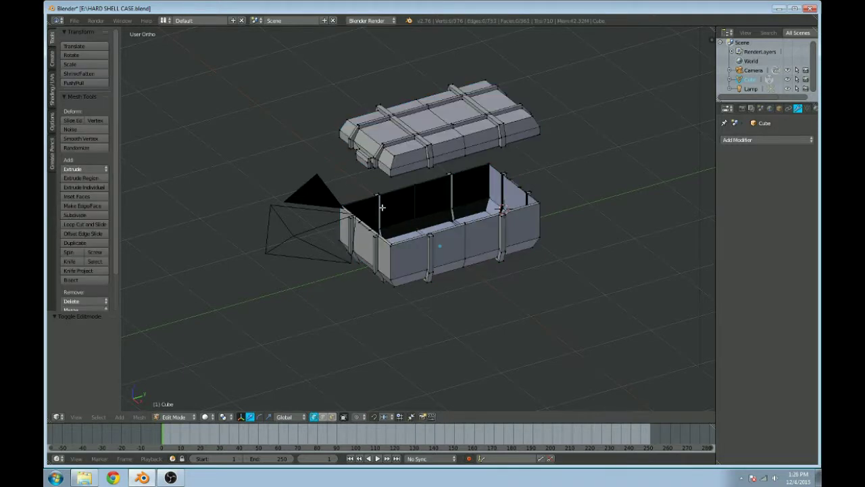
pyautogui.press('a')
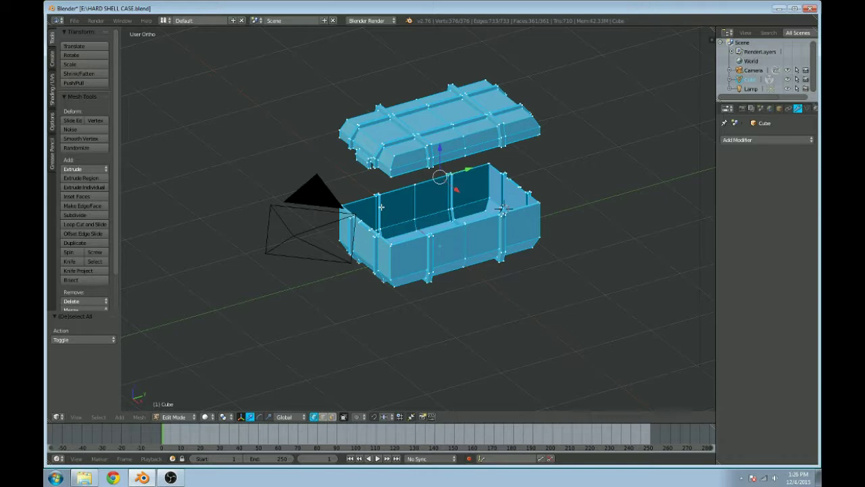
pyautogui.press('p')
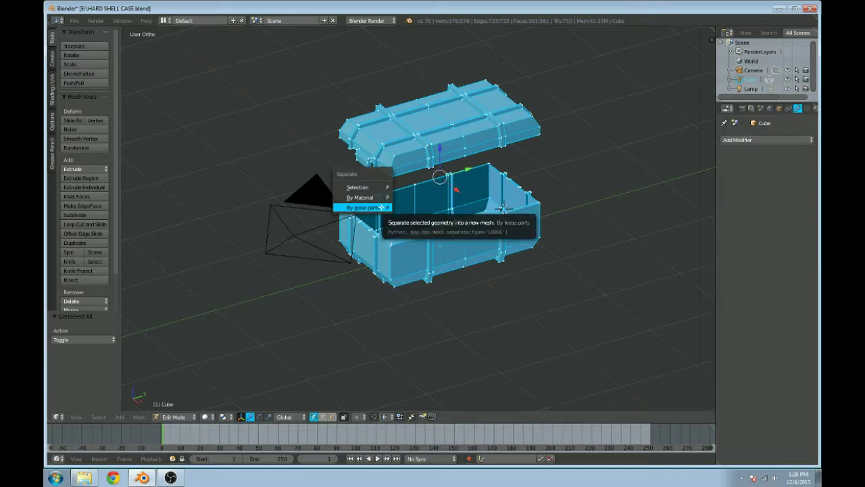
pyautogui.click(380, 207)
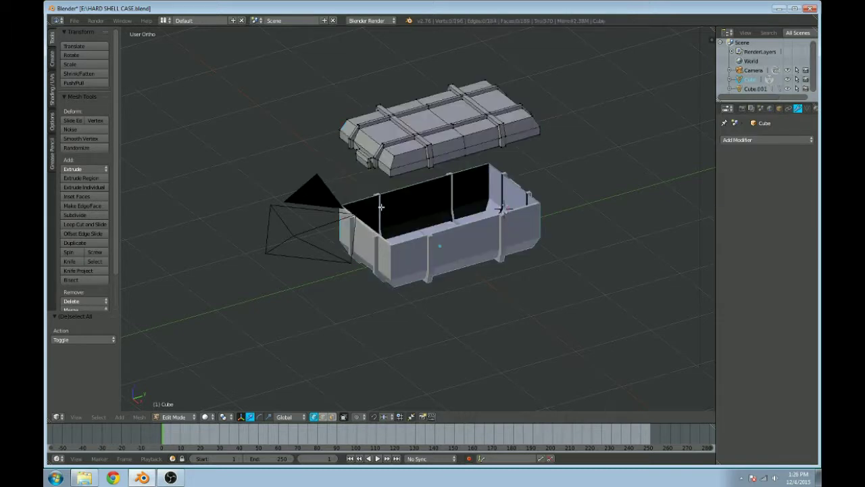
# Step: Select the case body as its own object and isolate it in local view
pyautogui.press('Tab')
pyautogui.press('Tab')
pyautogui.press('Tab')
pyautogui.press('Tab')
pyautogui.press('Tab')
pyautogui.rightClick(436, 264)
pyautogui.press('Tab')
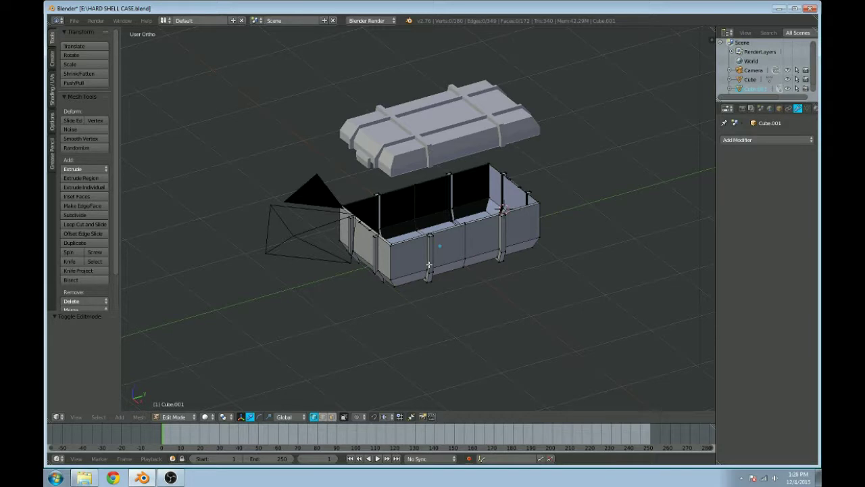
pyautogui.press('Tab')
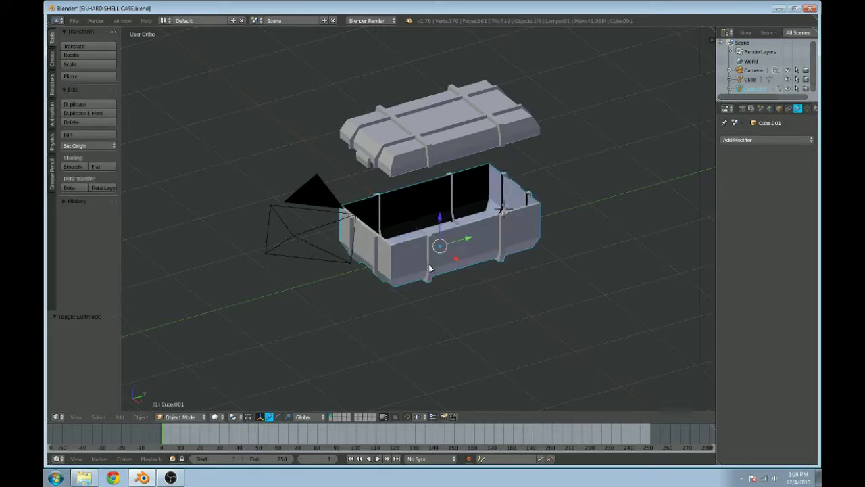
pyautogui.press('Tab')
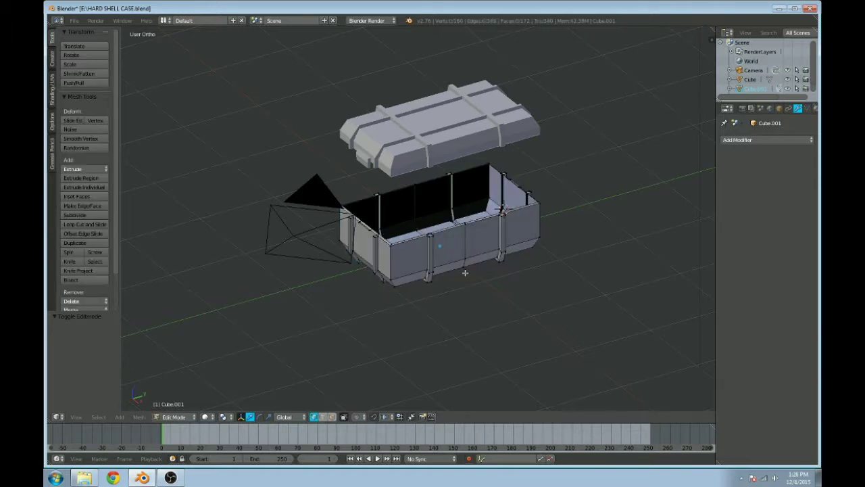
pyautogui.press('Tab')
pyautogui.press('KP_Divide')
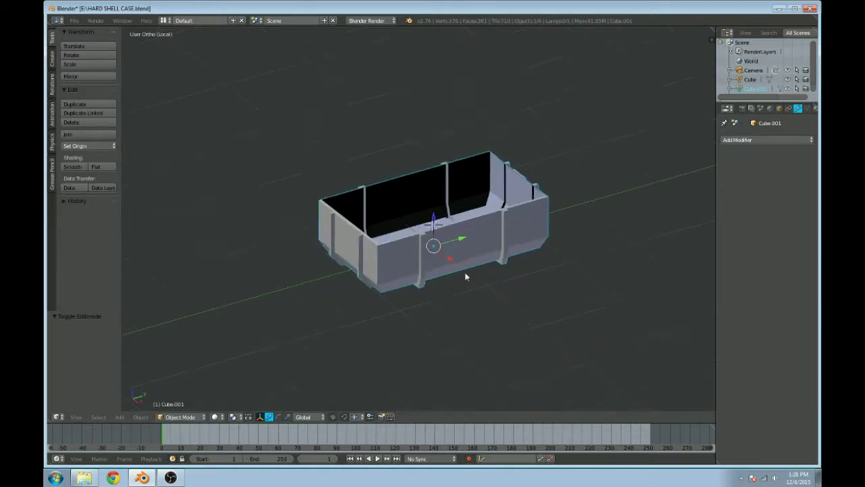
# Step: Try selecting the vertices and edges of the leftover latch ledge on one end of the body's rim
pyautogui.press('Tab')
pyautogui.scroll(6, 446, 259)
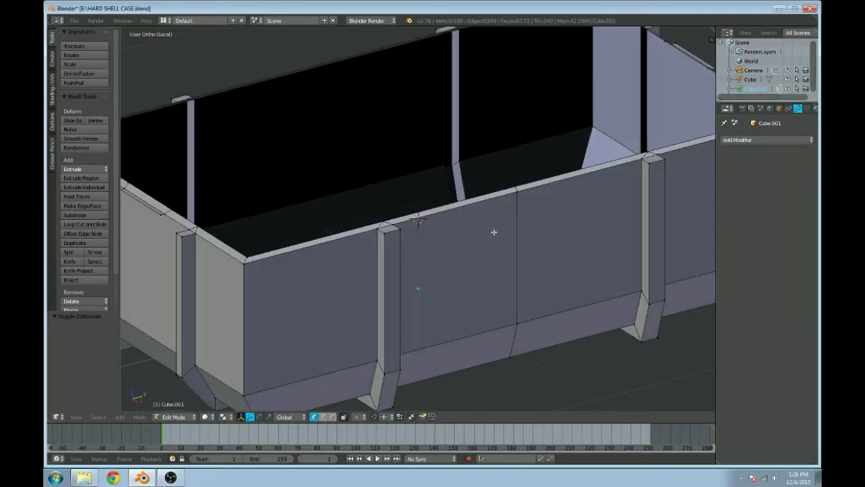
pyautogui.moveTo(493, 231); pyautogui.dragTo(486, 248, button='middle')
pyautogui.moveTo(398, 267)
pyautogui.mouseDown(button='middle')
pyautogui.moveTo(410, 255)
pyautogui.moveTo(395, 256)
pyautogui.mouseUp(button='middle')
pyautogui.scroll(3, 395, 256)
pyautogui.rightClick(415, 259)
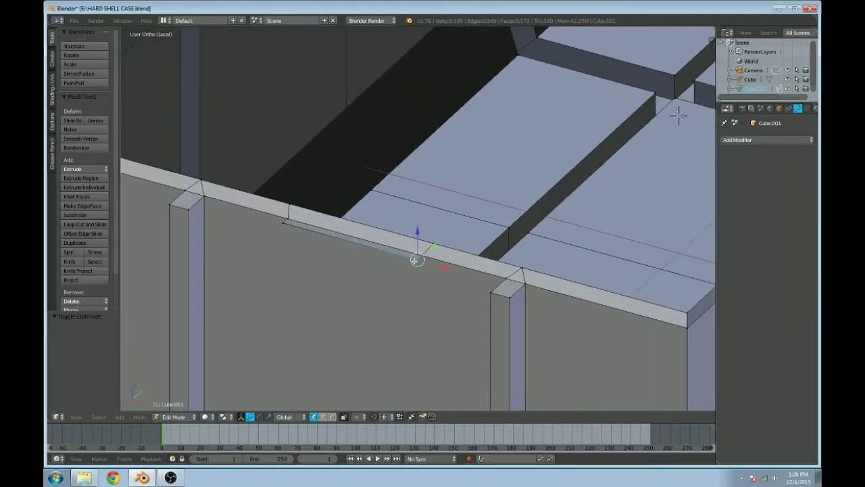
pyautogui.keyDown('shift'); pyautogui.rightClick(275, 223); pyautogui.keyUp('shift')
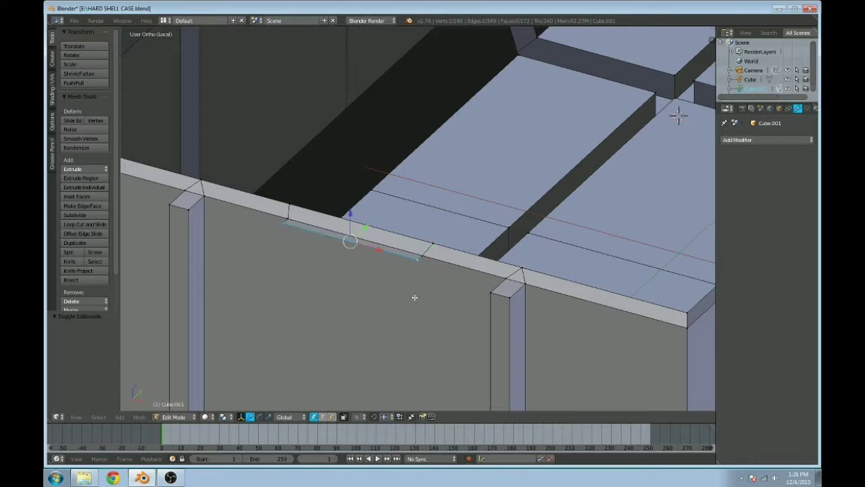
pyautogui.keyDown('shift'); pyautogui.click(322, 416); pyautogui.keyUp('shift')
pyautogui.keyDown('shift'); pyautogui.rightClick(427, 252); pyautogui.keyUp('shift')
pyautogui.moveTo(287, 212); pyautogui.dragTo(353, 251, button='middle')
pyautogui.scroll(4, 253, 205)
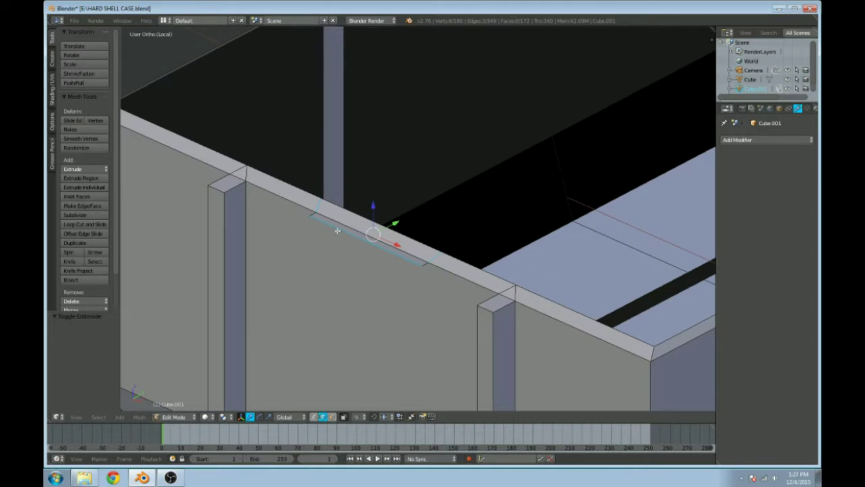
pyautogui.rightClick(313, 214)
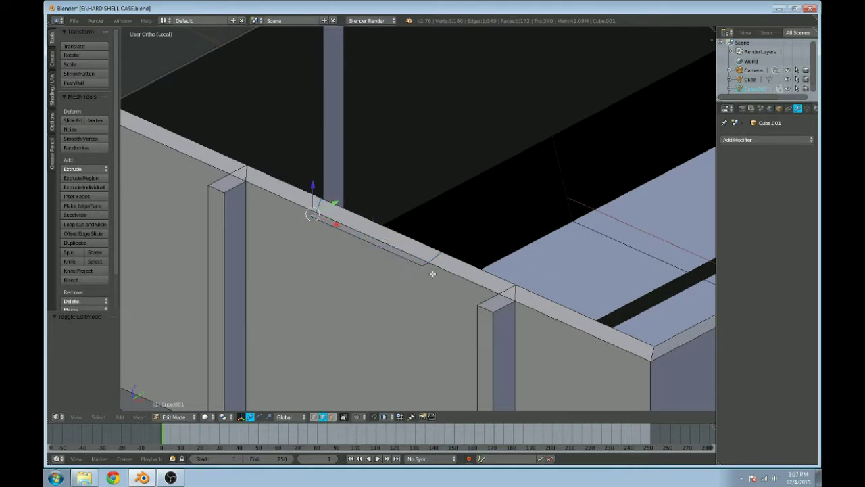
pyautogui.scroll(-5, 433, 283)
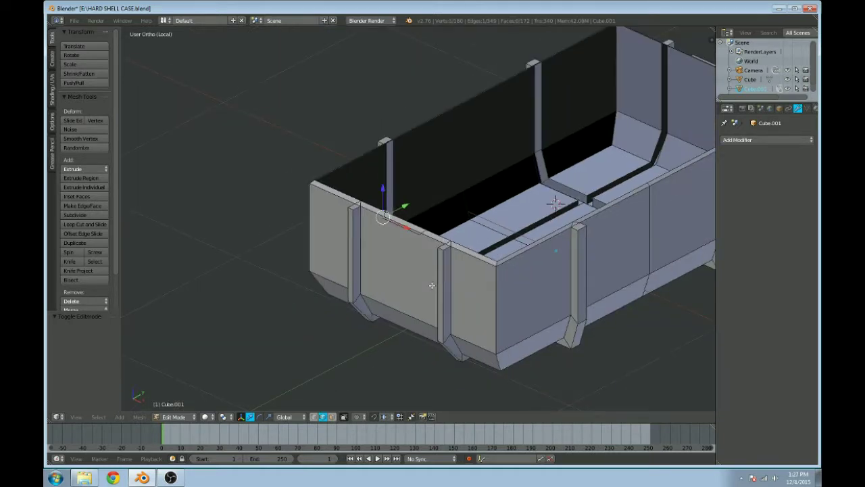
# Step: Delete the leftover latch ledge faces protruding from the rim at the body's opposite end
pyautogui.moveTo(600, 208); pyautogui.dragTo(486, 231, button='middle')
pyautogui.click(331, 416)
pyautogui.scroll(5, 503, 264)
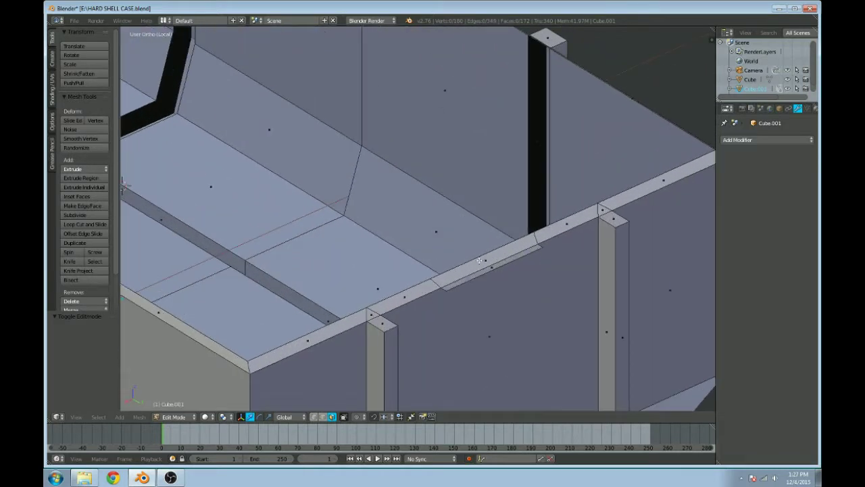
pyautogui.rightClick(490, 275)
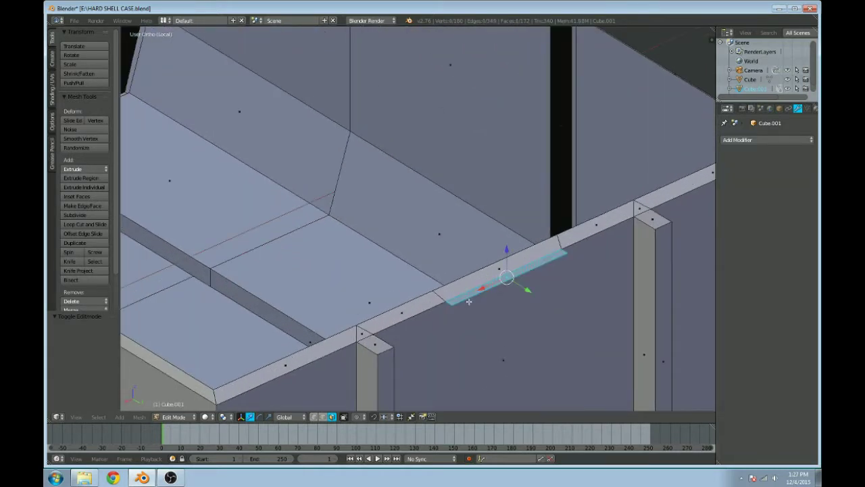
pyautogui.scroll(-3, 469, 297)
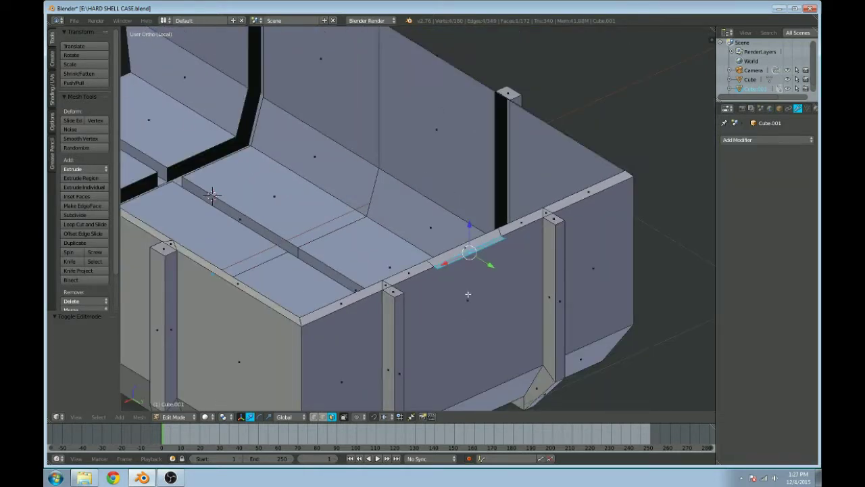
pyautogui.press('x')
pyautogui.click(468, 313)
pyautogui.rightClick(469, 258)
pyautogui.press('x')
pyautogui.click(475, 254)
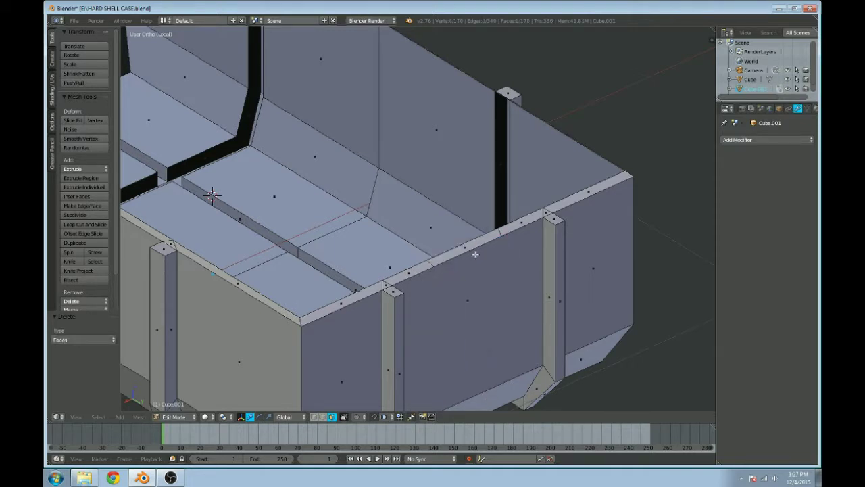
pyautogui.rightClick(432, 262)
pyautogui.moveTo(475, 255); pyautogui.dragTo(469, 232)
pyautogui.hotkey('ctrl', 'z')
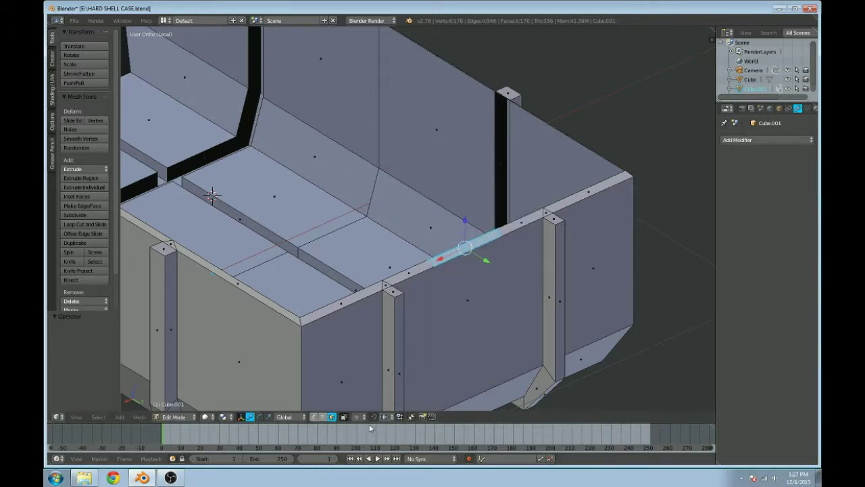
# Step: Dissolve the two short crosswise edges on the rim where the latch ledge was removed
pyautogui.click(321, 416)
pyautogui.rightClick(431, 262)
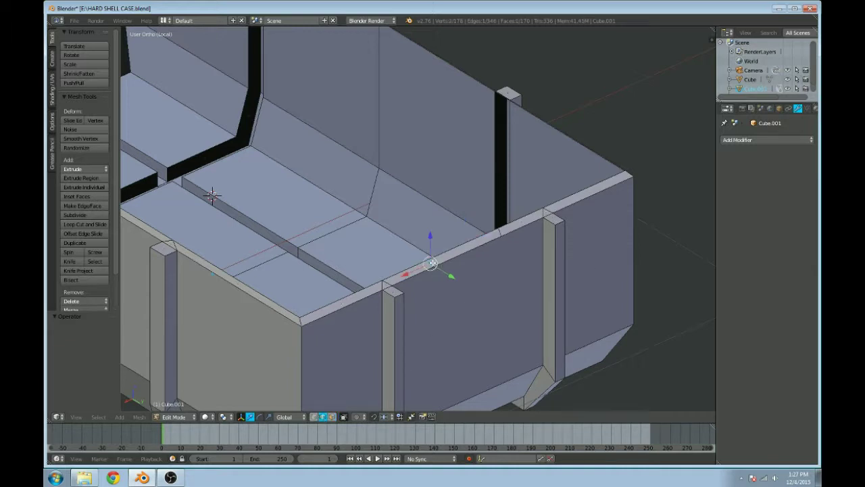
pyautogui.keyDown('shift'); pyautogui.rightClick(500, 234); pyautogui.keyUp('shift')
pyautogui.press('x')
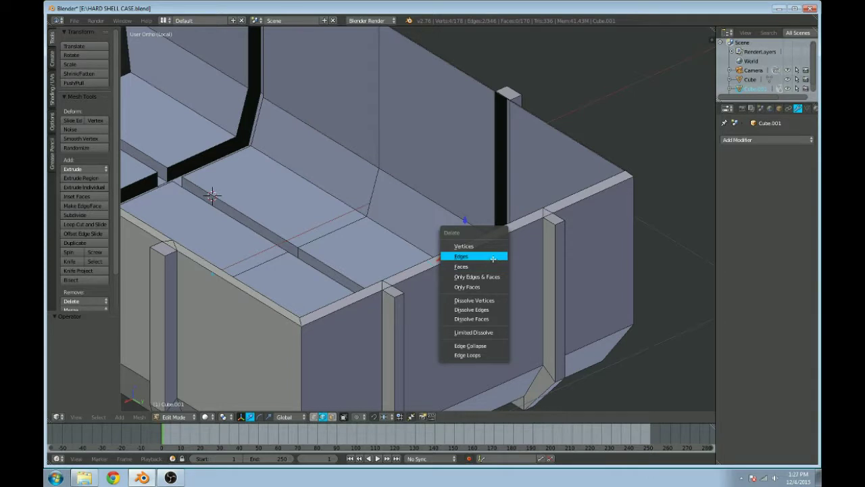
pyautogui.click(490, 306)
# Step: Dissolve the two short crosswise edges on the rim above the remaining latch ledge at the body's other end
pyautogui.moveTo(490, 305); pyautogui.dragTo(408, 265, button='middle')
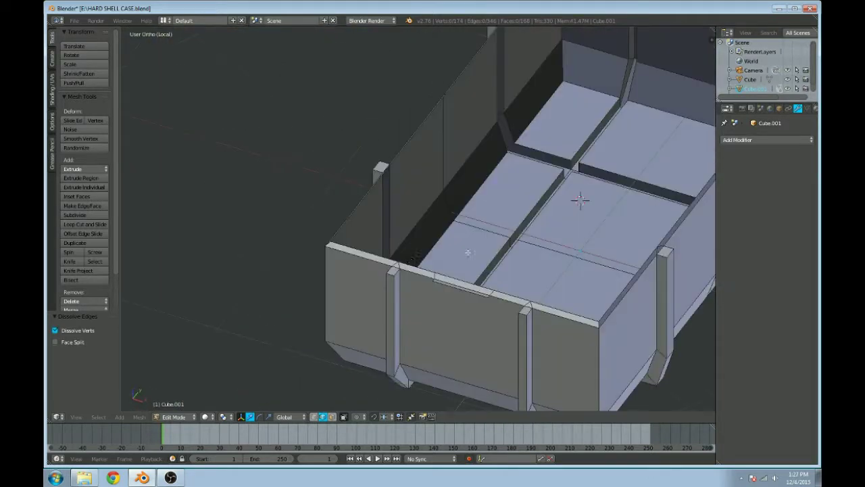
pyautogui.scroll(3, 438, 306)
pyautogui.scroll(2, 438, 306)
pyautogui.keyDown('shift'); pyautogui.moveTo(438, 306); pyautogui.dragTo(421, 283, button='middle'); pyautogui.keyUp('shift')
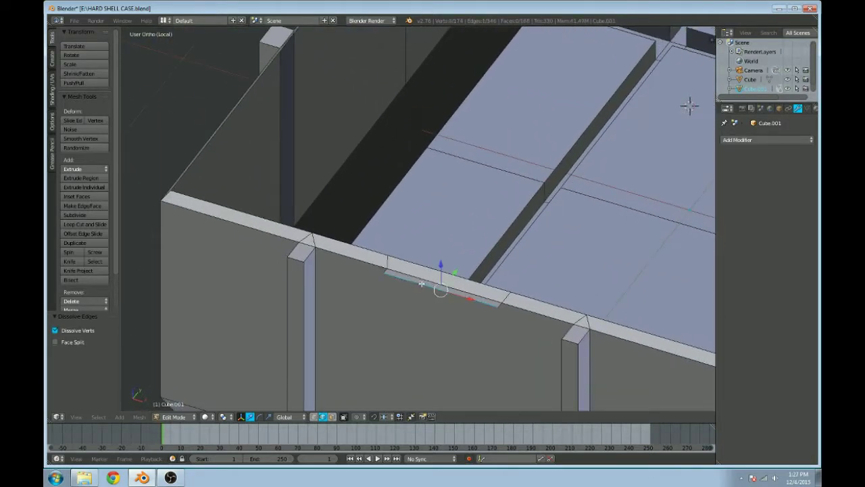
pyautogui.press('x')
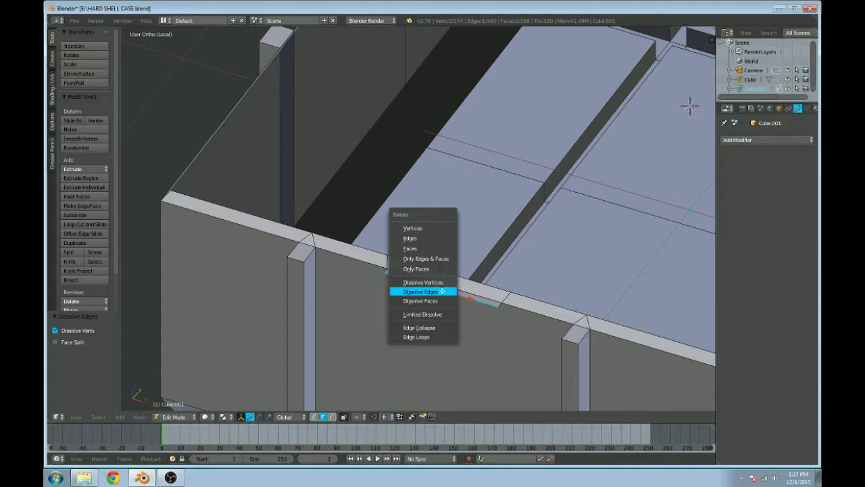
pyautogui.click(442, 291)
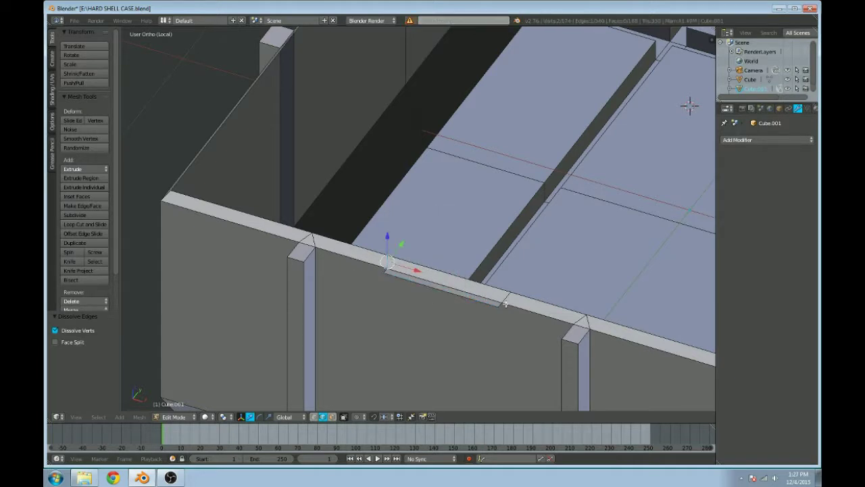
pyautogui.press('x')
pyautogui.click(506, 296)
# Step: Delete the leftover latch ledge faces protruding below the rim on this end of the body
pyautogui.click(332, 417)
pyautogui.rightClick(433, 289)
pyautogui.press('x')
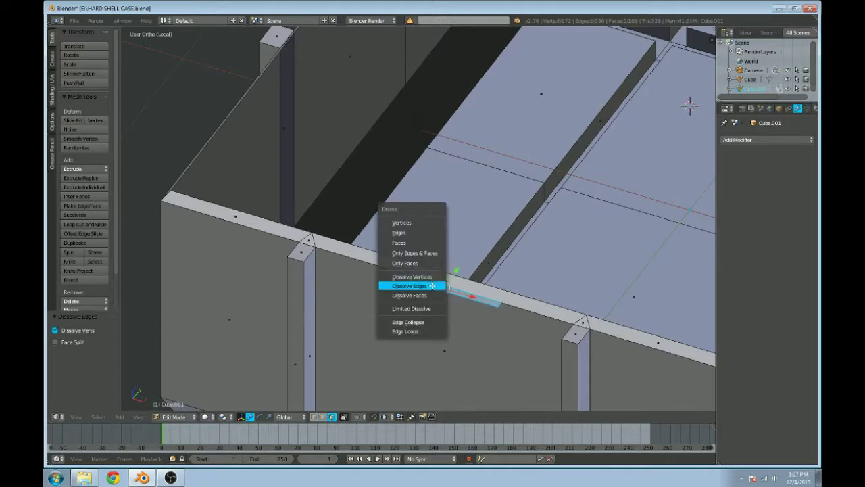
pyautogui.click(435, 286)
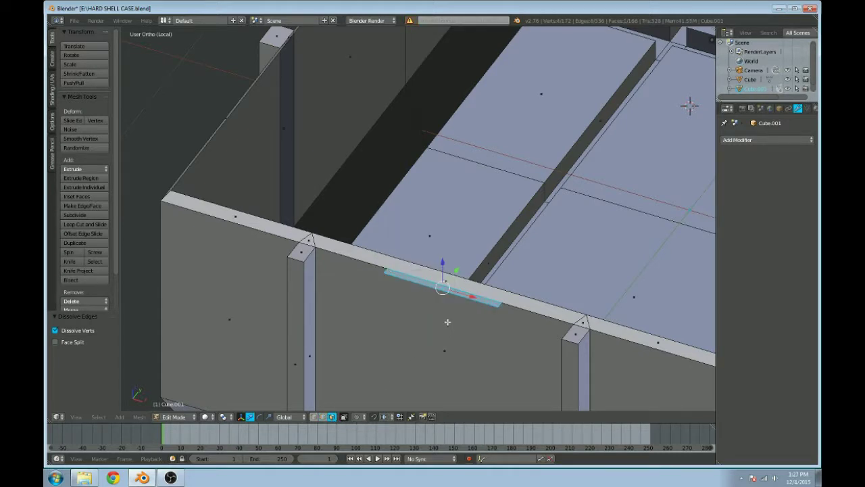
pyautogui.press('x')
pyautogui.click(427, 278)
pyautogui.press('x')
pyautogui.click(446, 289)
pyautogui.moveTo(446, 290); pyautogui.dragTo(484, 301, button='middle')
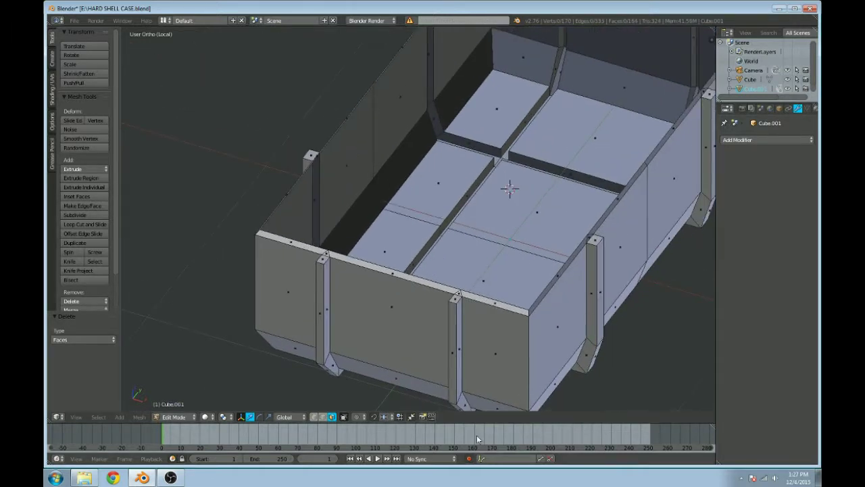
# Step: Extrude the edge loop along the inner edge of the body's rim and scale it inward to 0.936 to form a wider lip
pyautogui.click(322, 417)
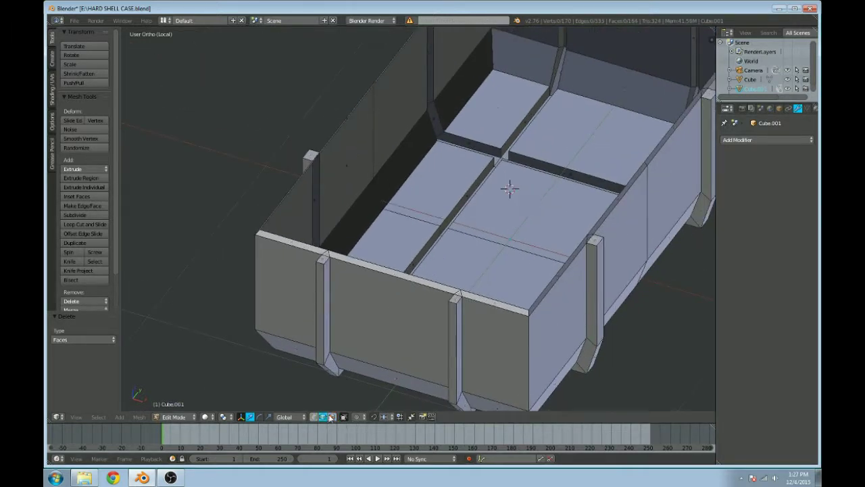
pyautogui.scroll(3, 466, 345)
pyautogui.rightClick(517, 318)
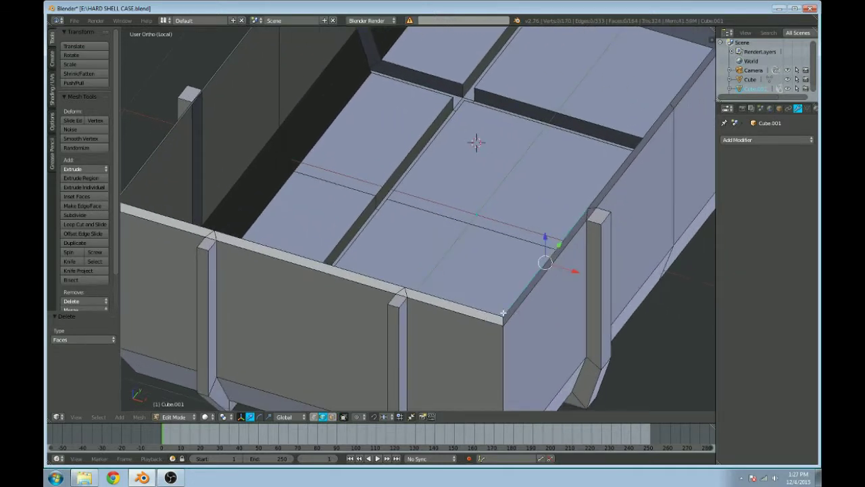
pyautogui.rightClick(499, 317)
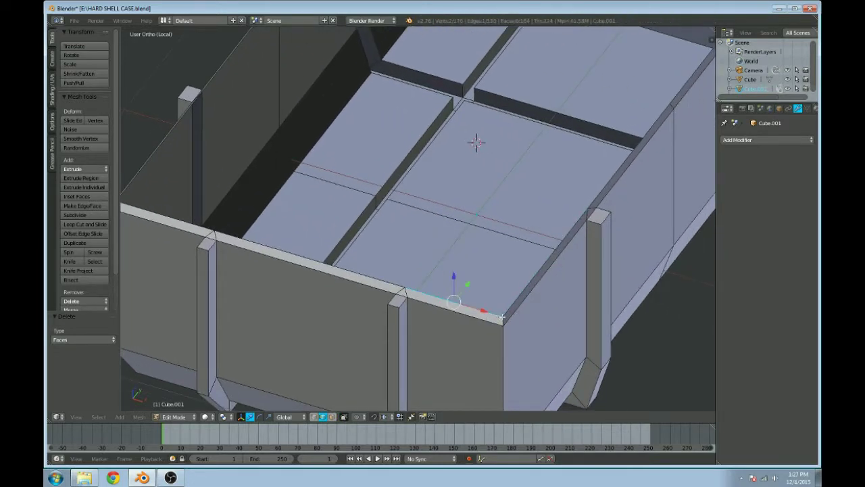
pyautogui.moveTo(510, 316); pyautogui.dragTo(503, 313, button='middle')
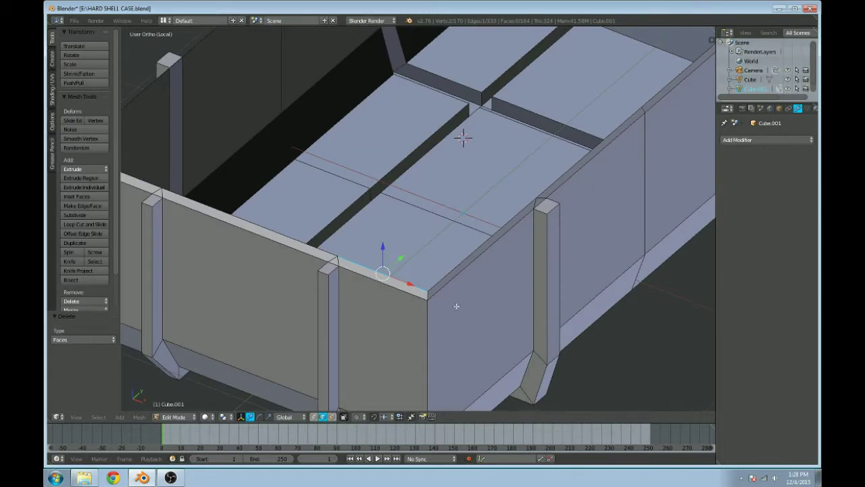
pyautogui.rightClick(430, 293)
pyautogui.rightClick(427, 292)
pyautogui.press('a')
pyautogui.keyDown('alt'); pyautogui.rightClick(422, 289); pyautogui.keyUp('alt')
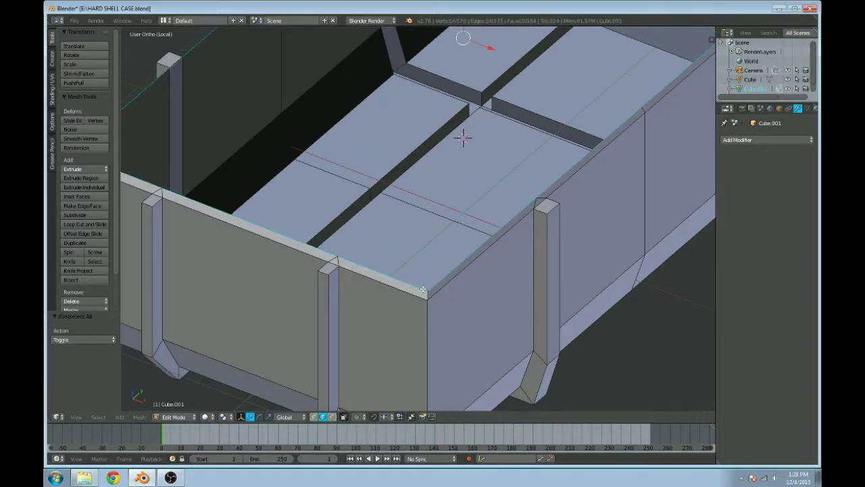
pyautogui.scroll(-3, 439, 287)
pyautogui.keyDown('shift'); pyautogui.moveTo(473, 247); pyautogui.dragTo(517, 282, button='middle'); pyautogui.keyUp('shift')
pyautogui.keyDown('shift'); pyautogui.moveTo(595, 204); pyautogui.dragTo(563, 222, button='middle'); pyautogui.keyUp('shift')
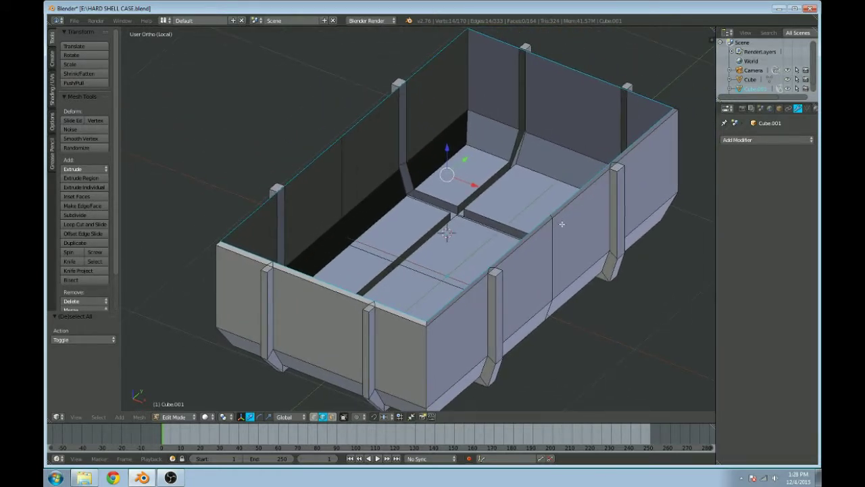
pyautogui.press('e')
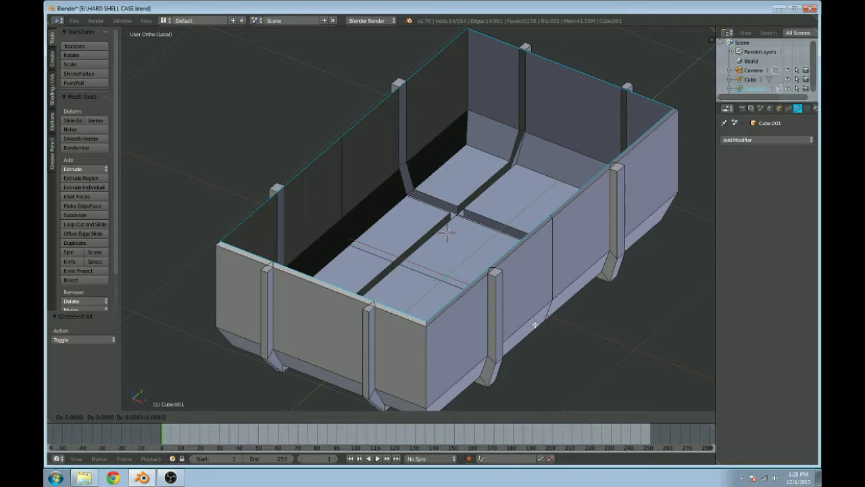
pyautogui.rightClick(542, 343)
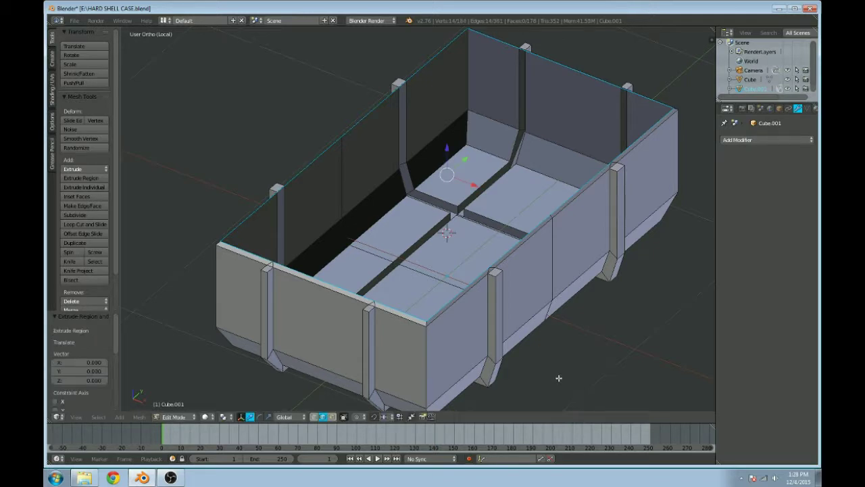
pyautogui.press('s')
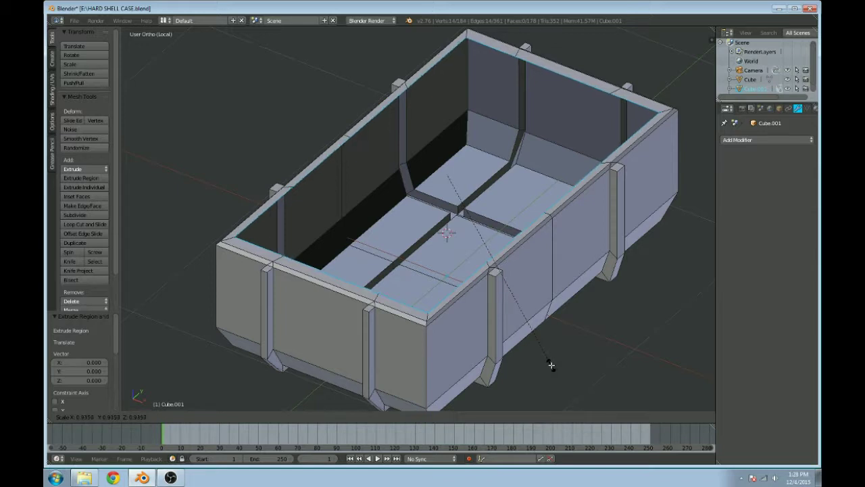
pyautogui.click(551, 363)
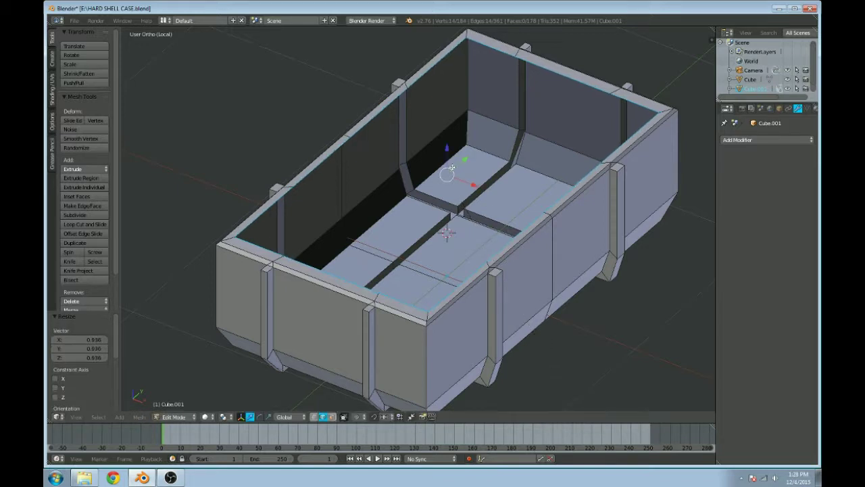
# Step: Dissolve the crosswise edge loop running around the middle of the body's outer walls and base
pyautogui.rightClick(554, 263)
pyautogui.keyDown('alt'); pyautogui.rightClick(556, 289); pyautogui.keyUp('alt')
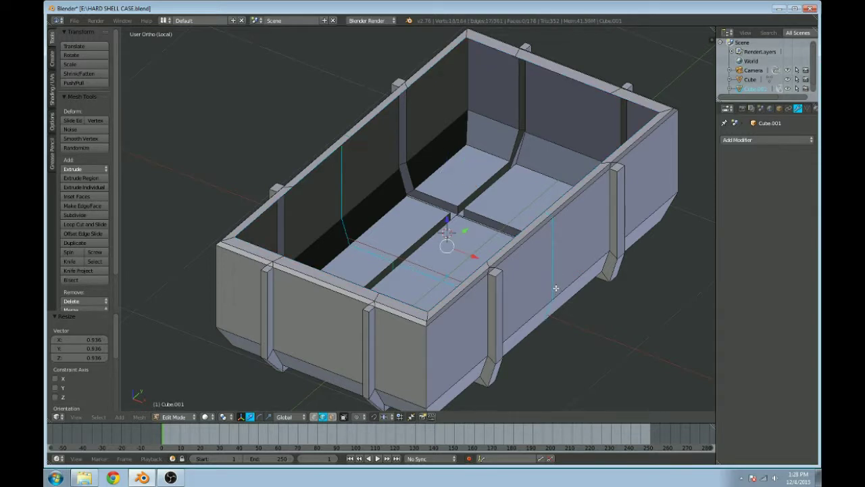
pyautogui.press('x')
pyautogui.click(556, 287)
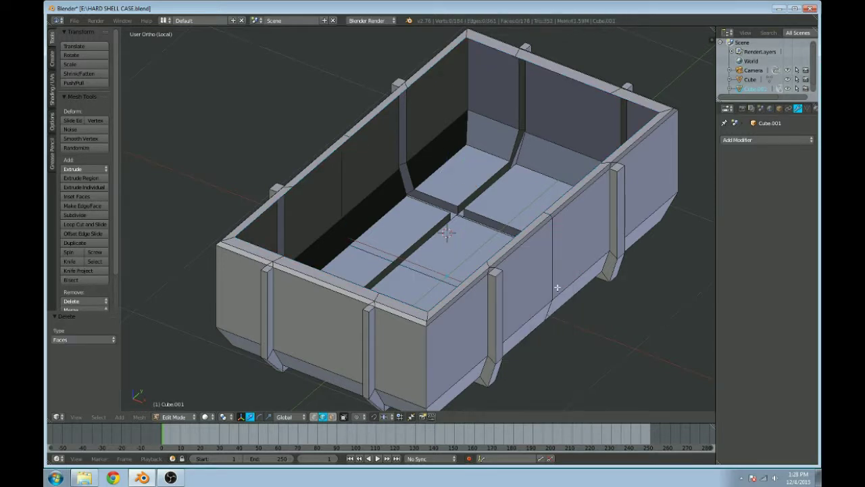
pyautogui.hotkey('ctrl', 'z')
pyautogui.press('x')
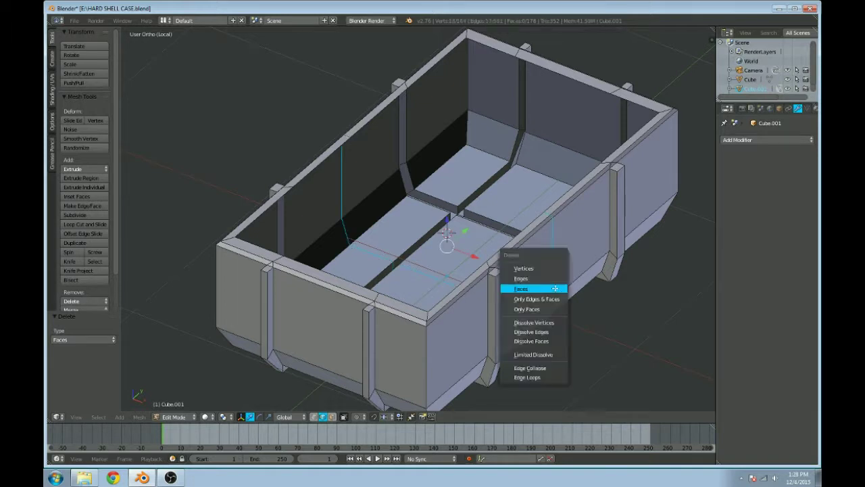
pyautogui.click(548, 330)
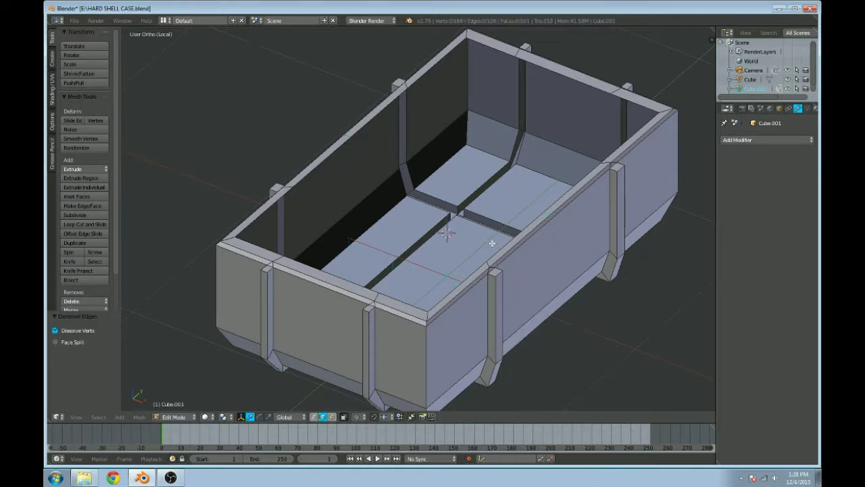
pyautogui.hotkey('ctrl', 'z')
pyautogui.hotkey('ctrl', 'z')
# Step: Extrude the lip's inner edge loop straight down along Z by about 0.394 to form the inner walls
pyautogui.rightClick(383, 110)
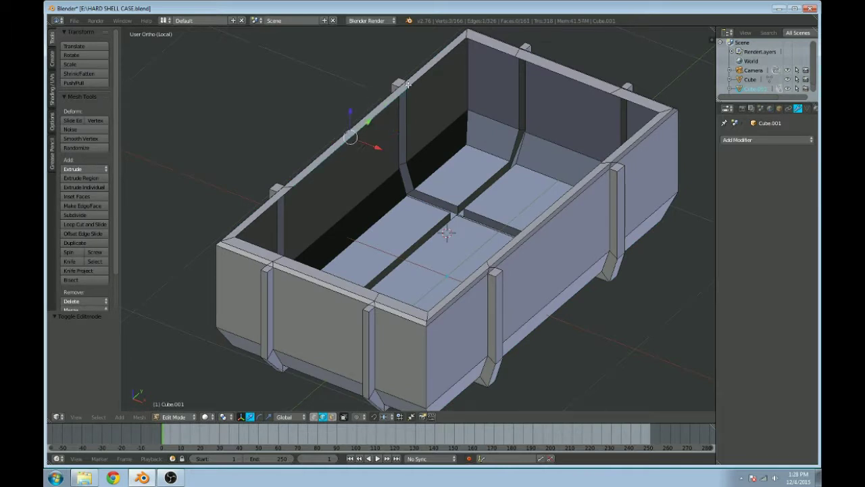
pyautogui.rightClick(261, 246)
pyautogui.keyDown('alt'); pyautogui.rightClick(237, 238); pyautogui.keyUp('alt')
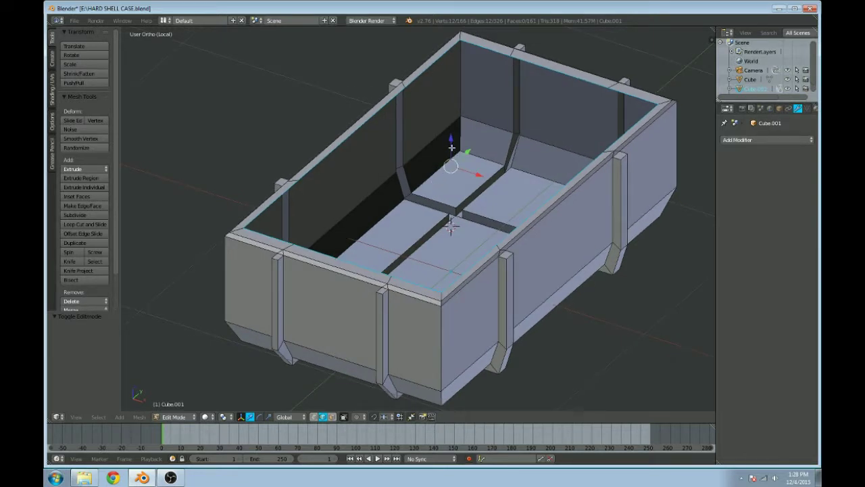
pyautogui.press('e')
pyautogui.rightClick(452, 185)
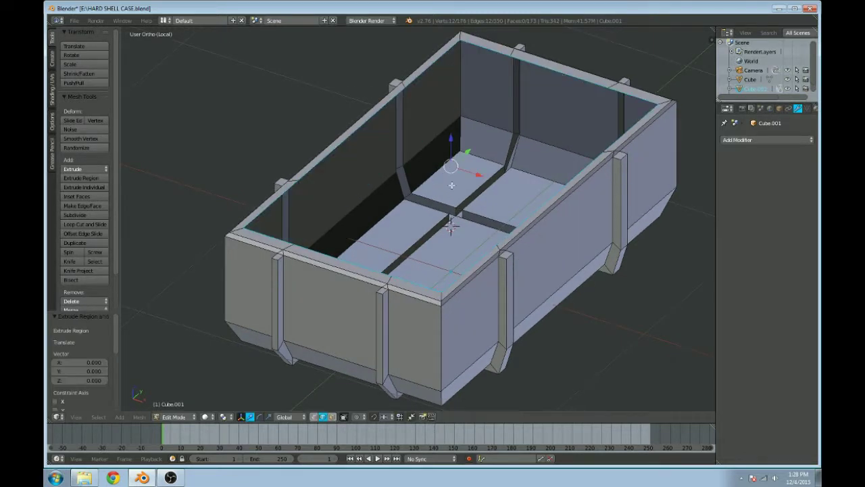
pyautogui.moveTo(450, 137); pyautogui.dragTo(450, 223)
pyautogui.moveTo(451, 223); pyautogui.dragTo(432, 193, button='middle')
# Step: In a wireframe right view, lower the inner walls' bottom edge loop to just above the outer shell's bevel line
pyautogui.press('x')
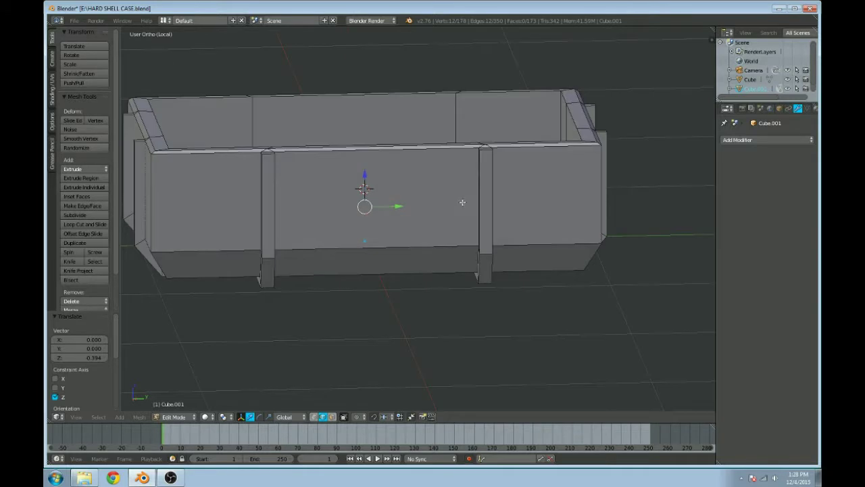
pyautogui.click(468, 204)
pyautogui.press('z')
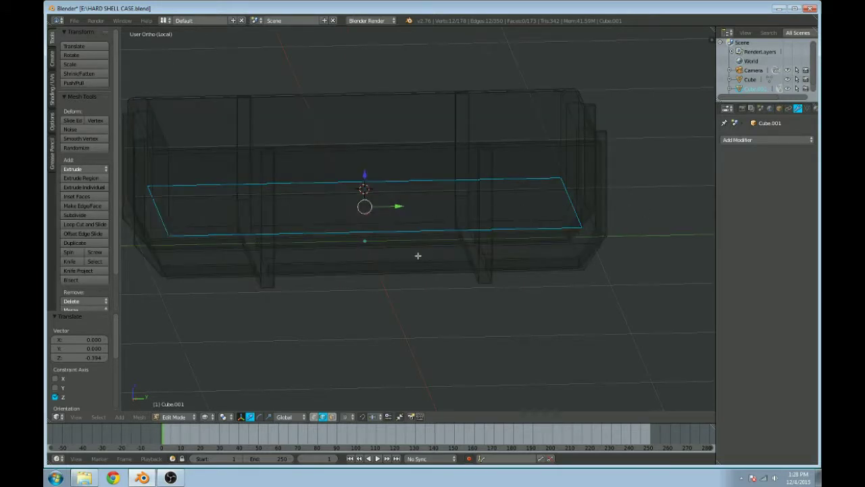
pyautogui.click(484, 296)
pyautogui.press('KP_3')
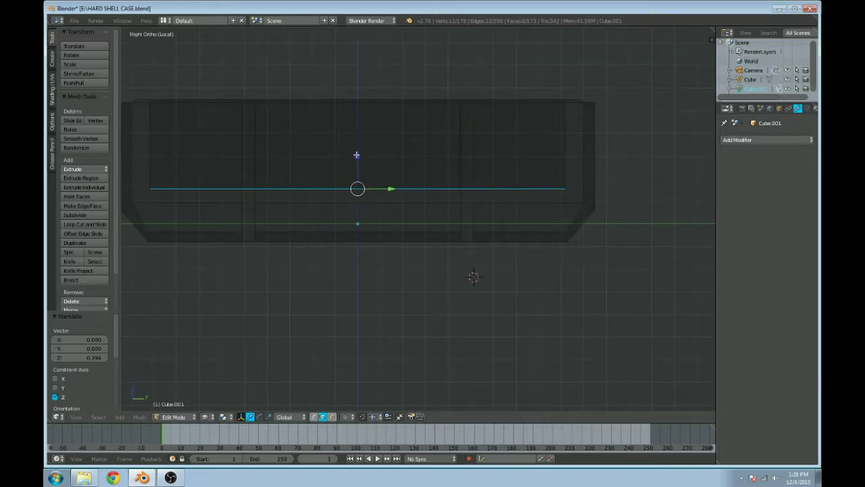
pyautogui.moveTo(357, 154); pyautogui.dragTo(357, 165)
# Step: Extrude the inner bottom loop into sloped lower walls, scaling it to 0.882, lowering it about 0.11, and rescaling it by 1.064
pyautogui.press('e')
pyautogui.rightClick(364, 267)
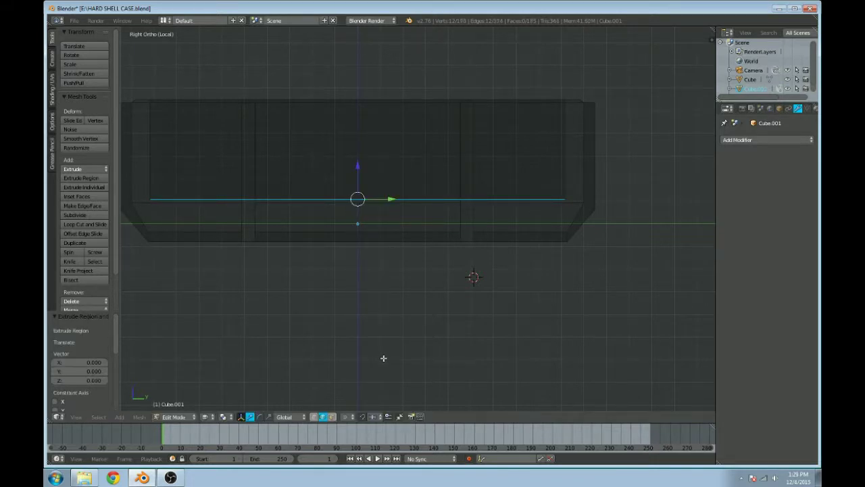
pyautogui.press('s')
pyautogui.click(368, 318)
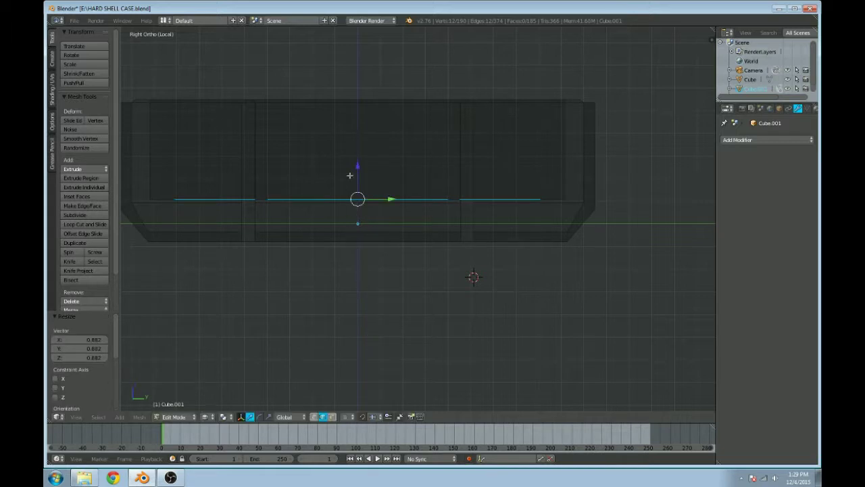
pyautogui.moveTo(359, 166); pyautogui.dragTo(358, 192)
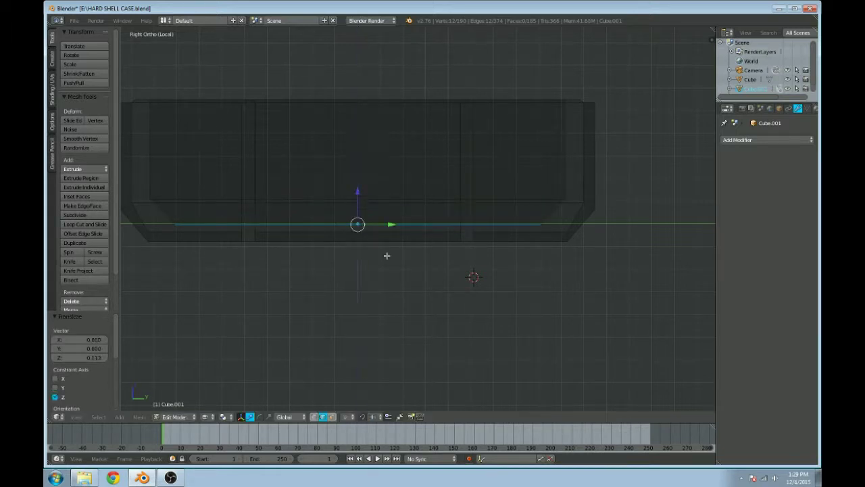
pyautogui.press('s')
pyautogui.click(403, 307)
# Step: Examine how the inner bottom loop fits within the outer shell in wireframe, from the front and the side
pyautogui.moveTo(398, 293); pyautogui.dragTo(429, 335, button='middle')
pyautogui.hotkey('shift', 's')
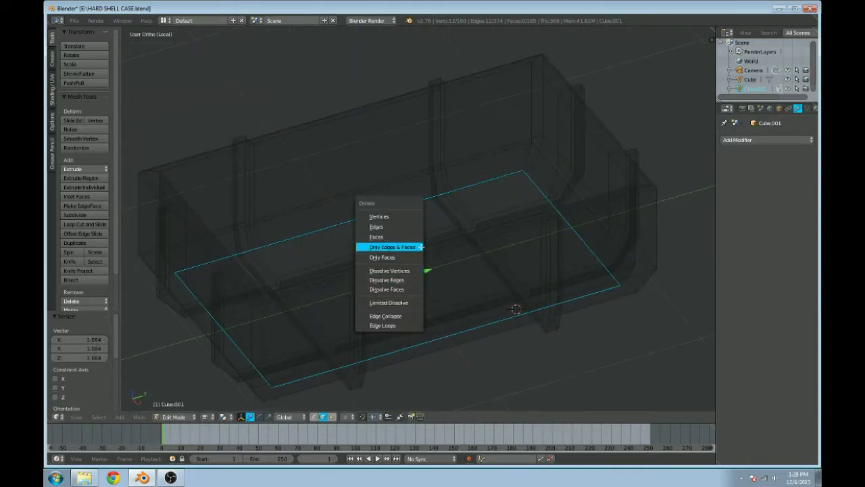
pyautogui.click(484, 210)
pyautogui.press('z')
pyautogui.moveTo(467, 221)
pyautogui.mouseDown(button='middle')
pyautogui.moveTo(448, 251)
pyautogui.moveTo(471, 232)
pyautogui.moveTo(487, 250)
pyautogui.moveTo(531, 196)
pyautogui.mouseUp(button='middle')
pyautogui.press('z')
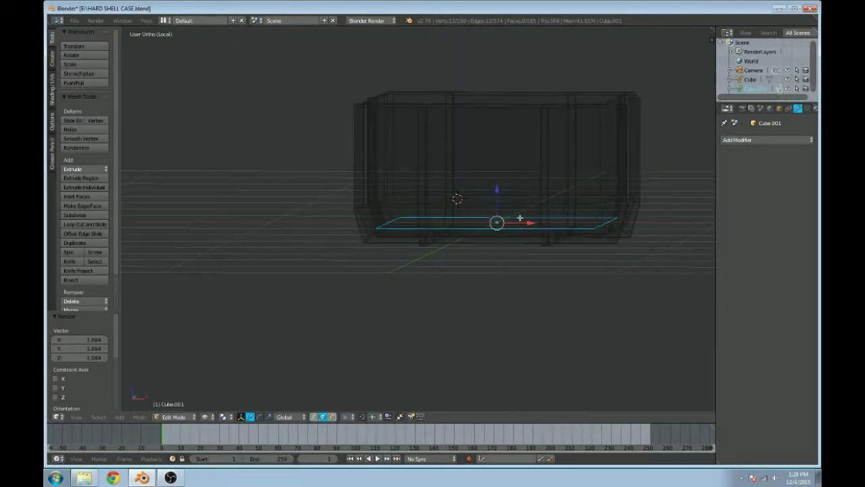
pyautogui.press('KP_1')
pyautogui.press('z')
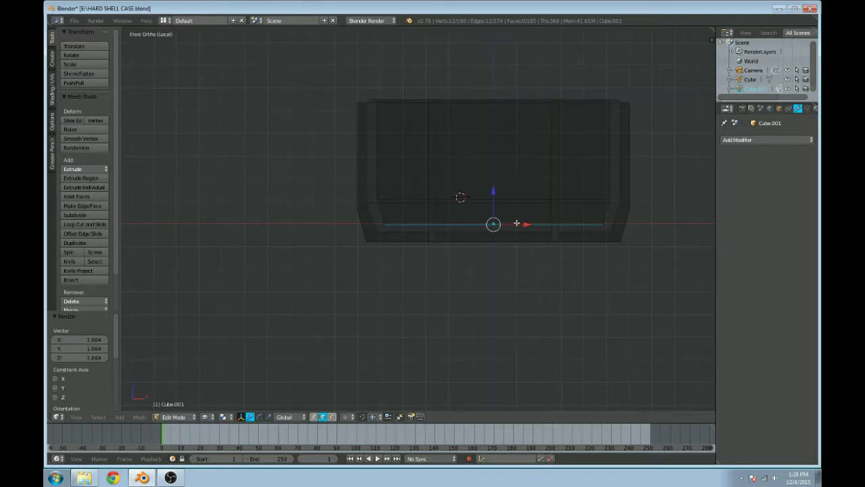
pyautogui.press('KP_3')
pyautogui.press('KP_1')
# Step: Fill the inner bottom loop with a face to make the case floor, and return to Object Mode in solid shading
pyautogui.moveTo(516, 223); pyautogui.dragTo(462, 267, button='middle')
pyautogui.press('z')
pyautogui.scroll(-1, 462, 234)
pyautogui.press('f')
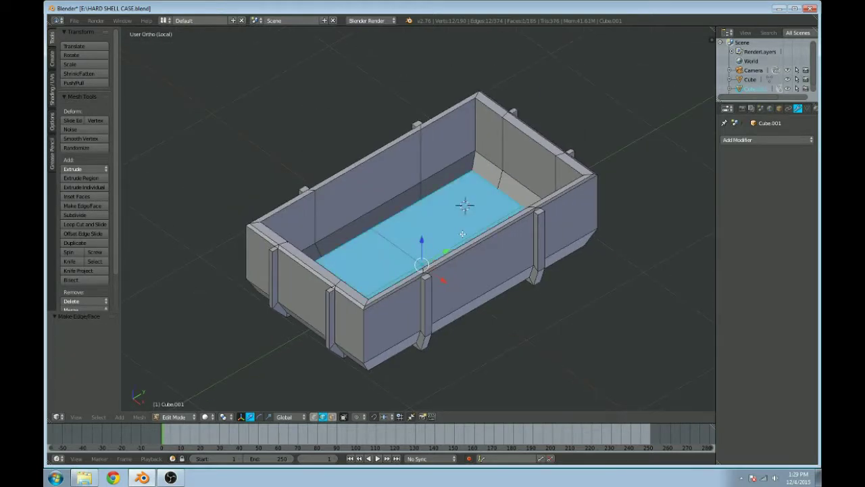
pyautogui.press('Tab')
pyautogui.moveTo(464, 245); pyautogui.dragTo(508, 214, button='middle')
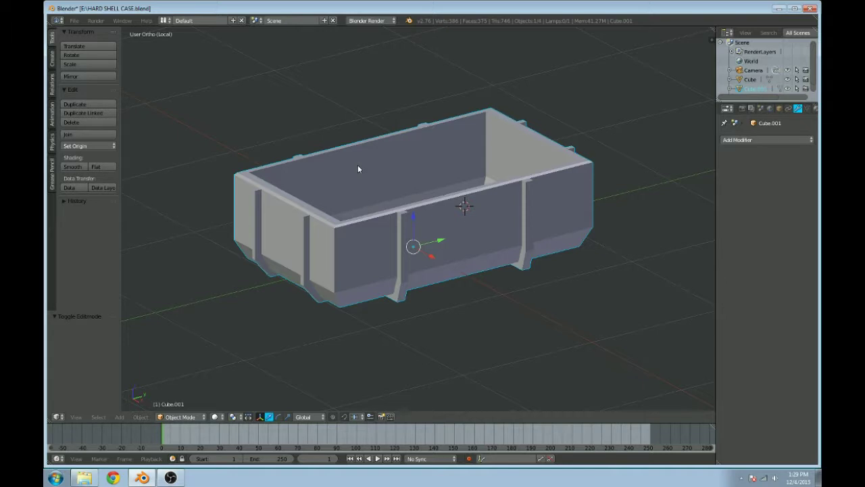
# Step: Leave the body's isolated view, isolate the lid object instead, and enter Edit Mode with its open underside in view
pyautogui.press('KP_Divide')
pyautogui.rightClick(381, 115)
pyautogui.press('KP_Divide')
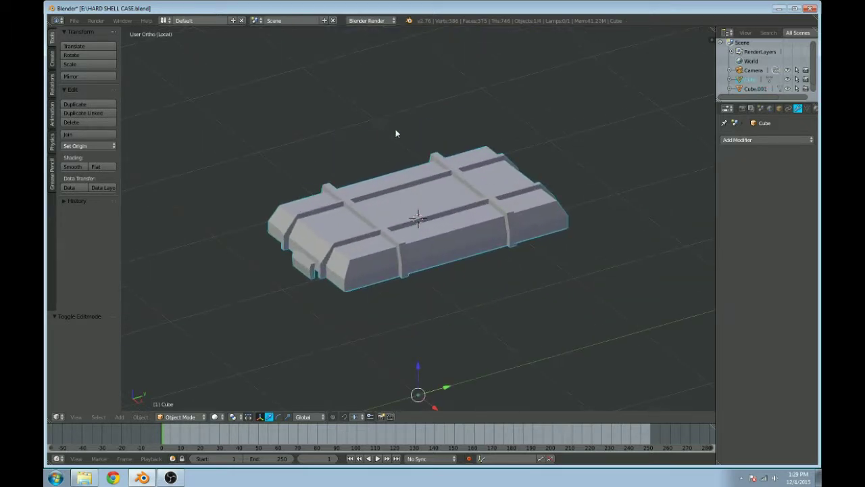
pyautogui.press('Tab')
pyautogui.moveTo(392, 292); pyautogui.dragTo(446, 267, button='middle')
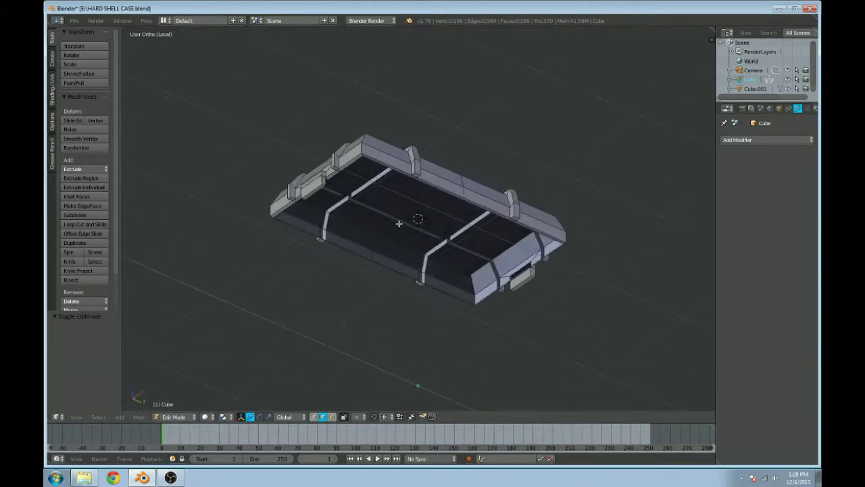
pyautogui.scroll(4, 473, 267)
pyautogui.scroll(2, 504, 267)
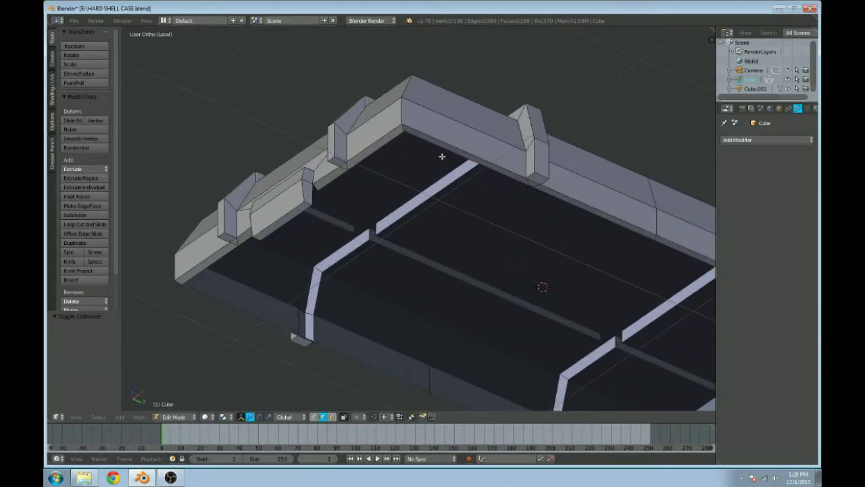
# Step: Fill the open gap between the front latch and the lid rim with a face bridging the two short end edges
pyautogui.keyDown('alt'); pyautogui.rightClick(426, 139); pyautogui.keyUp('alt')
pyautogui.moveTo(430, 188); pyautogui.dragTo(498, 277, button='middle')
pyautogui.scroll(4, 479, 228)
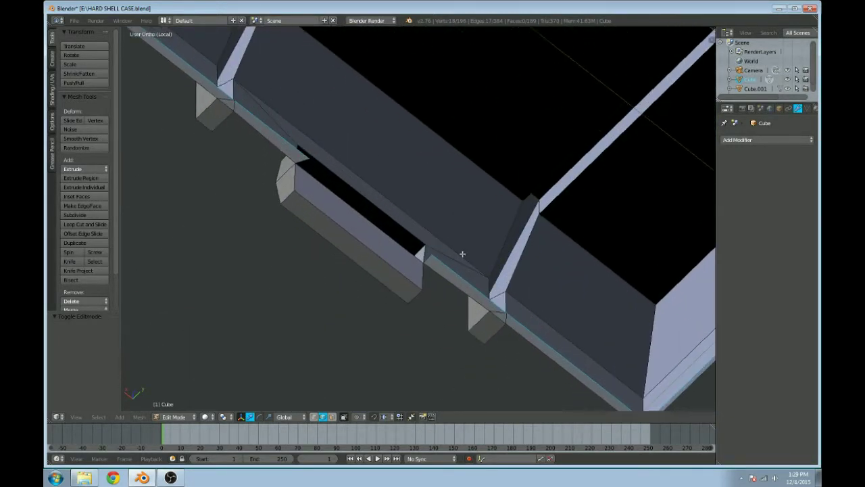
pyautogui.moveTo(462, 253); pyautogui.dragTo(428, 224, button='middle')
pyautogui.scroll(2, 428, 224)
pyautogui.rightClick(410, 229)
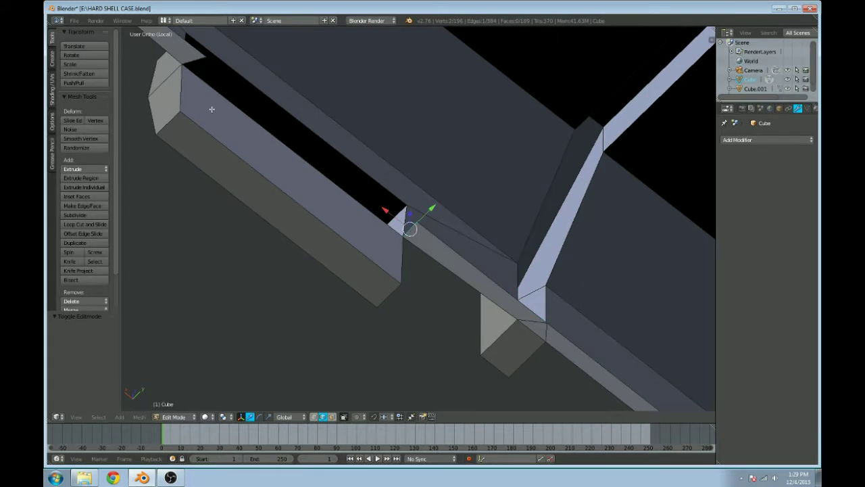
pyautogui.keyDown('shift'); pyautogui.rightClick(186, 59); pyautogui.keyUp('shift')
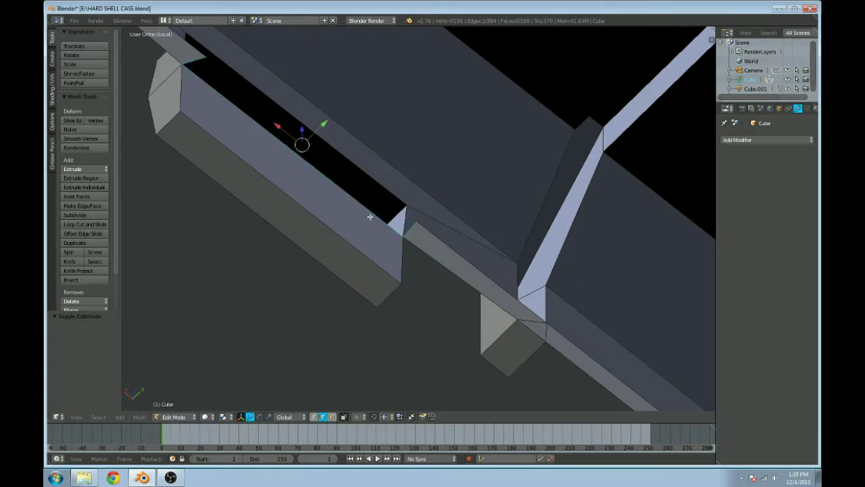
pyautogui.press('f')
# Step: Examine the underside of the lid rim around the latches and the neighbouring ribs
pyautogui.scroll(-3, 370, 216)
pyautogui.moveTo(370, 216); pyautogui.dragTo(426, 139, button='middle')
pyautogui.keyDown('shift'); pyautogui.moveTo(486, 125); pyautogui.dragTo(306, 273, button='middle'); pyautogui.keyUp('shift')
pyautogui.moveTo(406, 188)
pyautogui.keyDown('shift'); pyautogui.mouseDown(button='middle')
pyautogui.moveTo(380, 220)
pyautogui.moveTo(460, 293)
pyautogui.moveTo(455, 266)
pyautogui.moveTo(471, 278)
pyautogui.moveTo(441, 213)
pyautogui.mouseUp(button='middle'); pyautogui.keyUp('shift')
pyautogui.scroll(5, 384, 212)
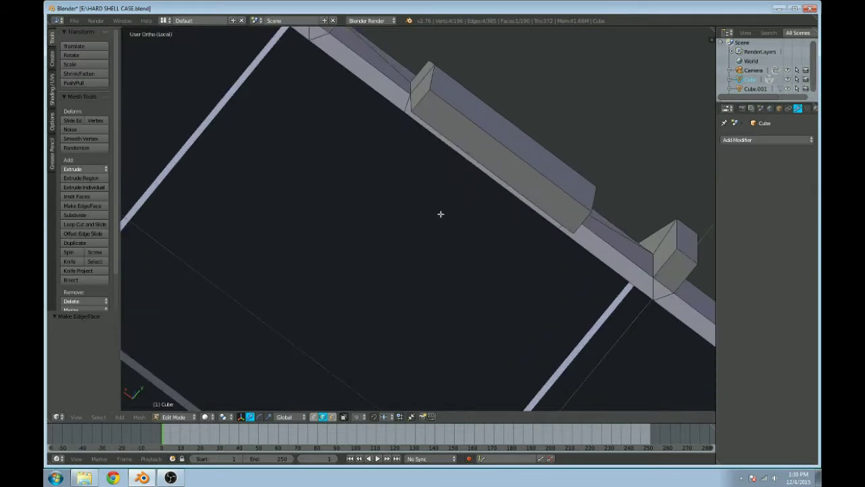
pyautogui.scroll(-3, 440, 214)
pyautogui.scroll(5, 405, 275)
pyautogui.moveTo(400, 234); pyautogui.dragTo(408, 232, button='middle')
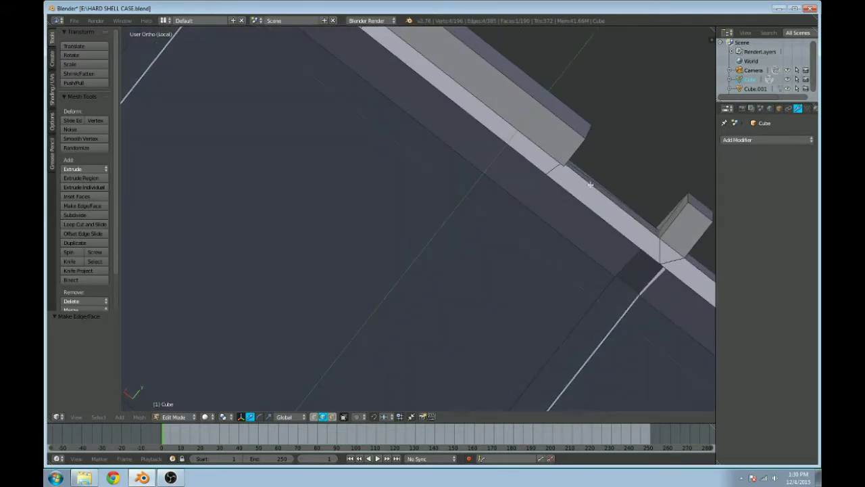
pyautogui.scroll(-3, 536, 165)
pyautogui.moveTo(537, 180); pyautogui.dragTo(515, 108, button='middle')
pyautogui.scroll(2, 510, 144)
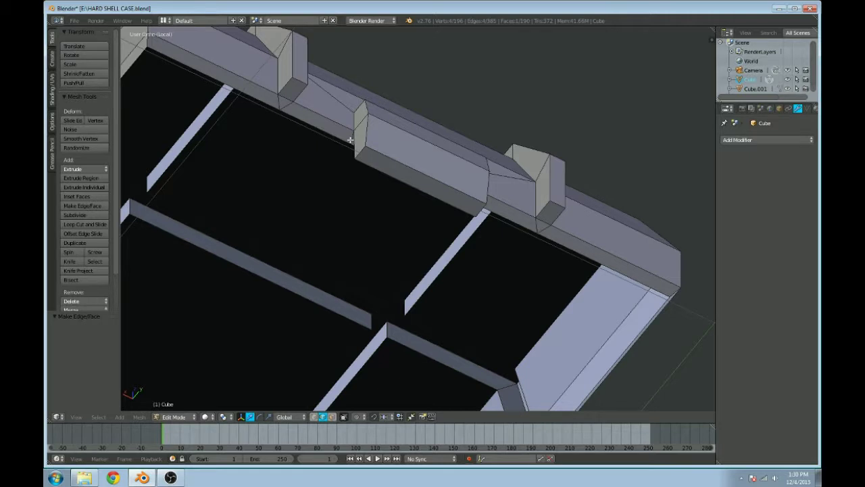
pyautogui.moveTo(340, 149); pyautogui.dragTo(336, 193, button='middle')
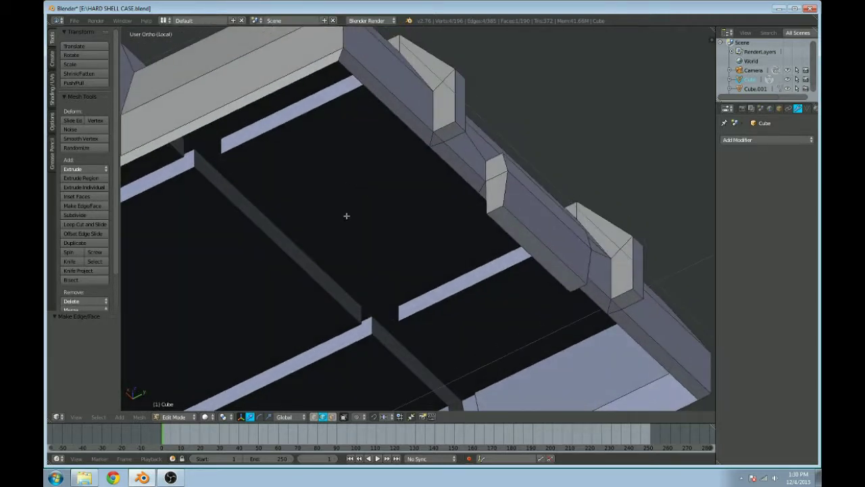
# Step: In vertex selection mode, merge the rim vertex beside the back latch into the adjacent rib's rim vertex, using At Last
pyautogui.click(314, 417)
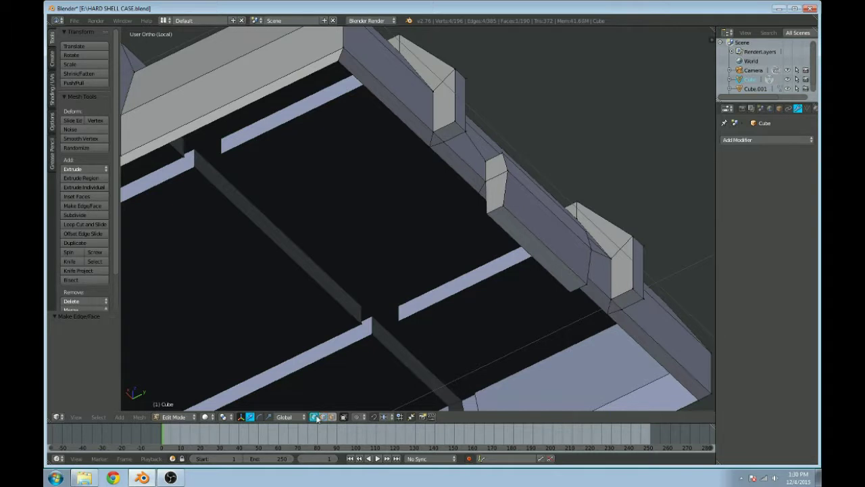
pyautogui.rightClick(476, 194)
pyautogui.keyDown('shift'); pyautogui.rightClick(423, 153); pyautogui.keyUp('shift')
pyautogui.hotkey('alt', 'm')
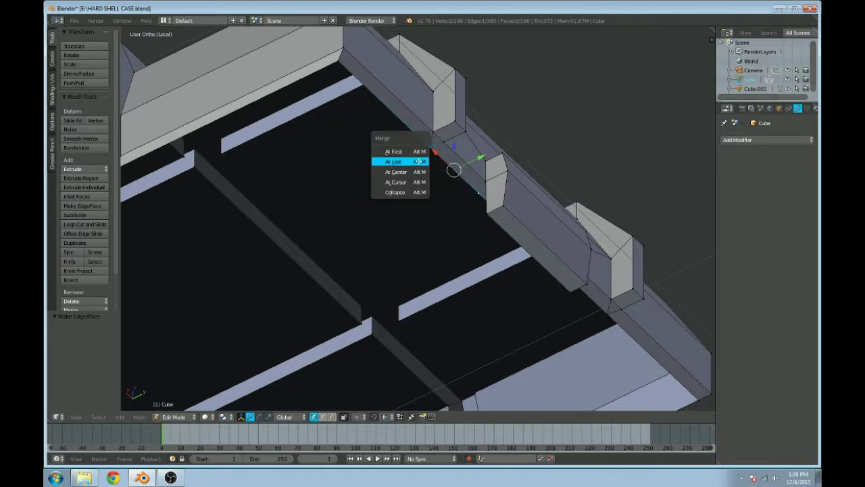
pyautogui.click(418, 161)
# Step: Merge the rim vertex on the back latch's other side into the rim vertex at its nearest rib, using At Last
pyautogui.scroll(2, 419, 161)
pyautogui.scroll(-2, 418, 161)
pyautogui.moveTo(496, 191); pyautogui.dragTo(280, 172, button='middle')
pyautogui.moveTo(482, 270); pyautogui.dragTo(437, 253, button='middle')
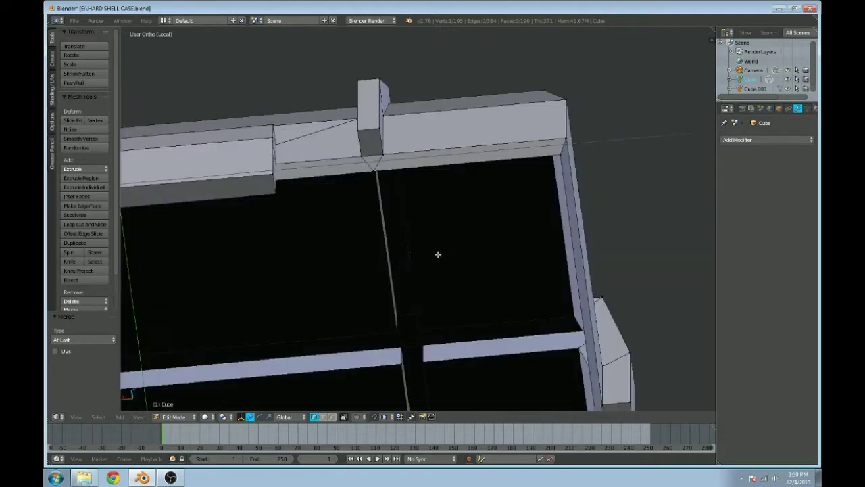
pyautogui.moveTo(321, 193); pyautogui.dragTo(202, 170, button='middle')
pyautogui.click(173, 165)
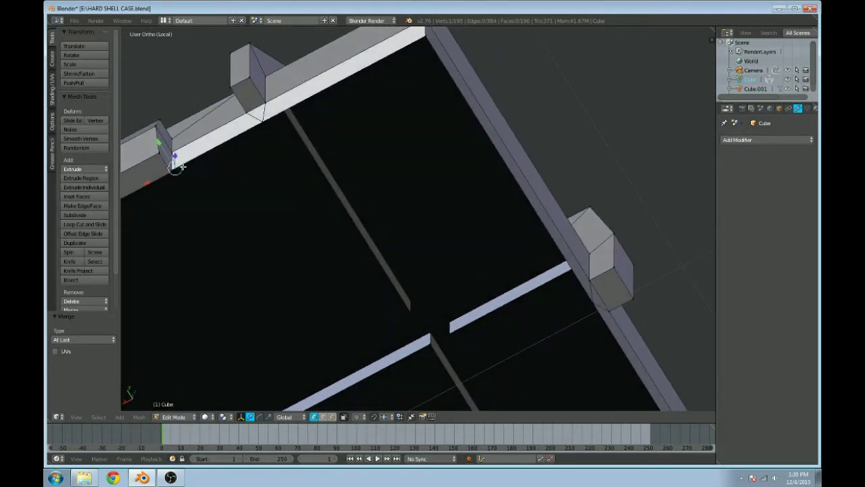
pyautogui.keyDown('shift'); pyautogui.click(263, 121); pyautogui.keyUp('shift')
pyautogui.hotkey('alt', 'm')
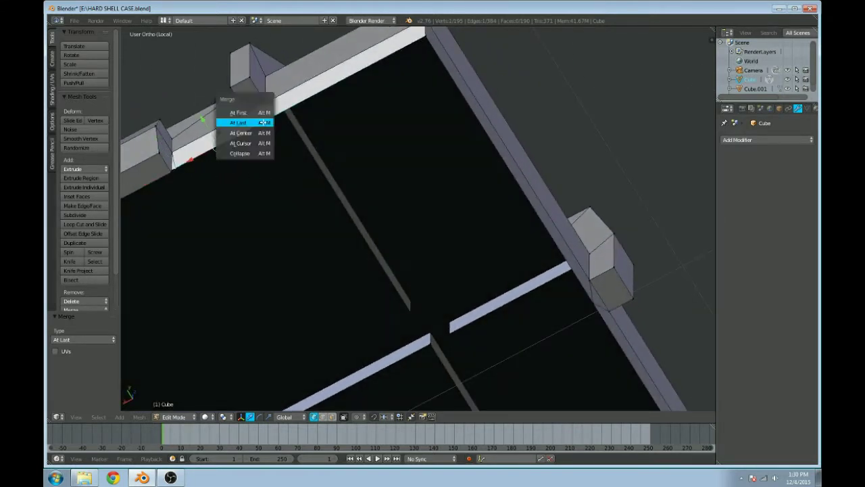
pyautogui.click(262, 122)
# Step: At the front latch, merge the rim vertex on one side into the adjacent rib's rim vertex, using At Last
pyautogui.scroll(-4, 196, 115)
pyautogui.moveTo(187, 126); pyautogui.dragTo(319, 169, button='middle')
pyautogui.moveTo(364, 215); pyautogui.dragTo(384, 282, button='middle')
pyautogui.scroll(4, 360, 195)
pyautogui.scroll(-5, 440, 300)
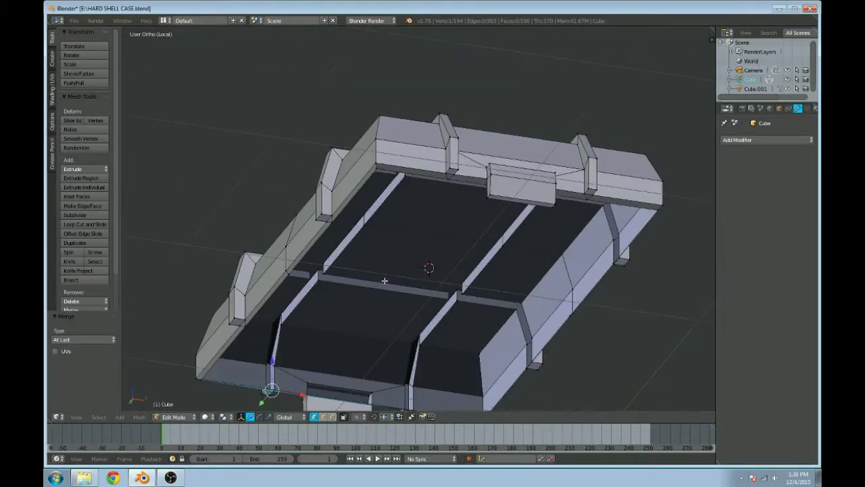
pyautogui.scroll(3, 385, 282)
pyautogui.moveTo(435, 303); pyautogui.dragTo(353, 293, button='middle')
pyautogui.scroll(2, 377, 237)
pyautogui.scroll(-4, 377, 238)
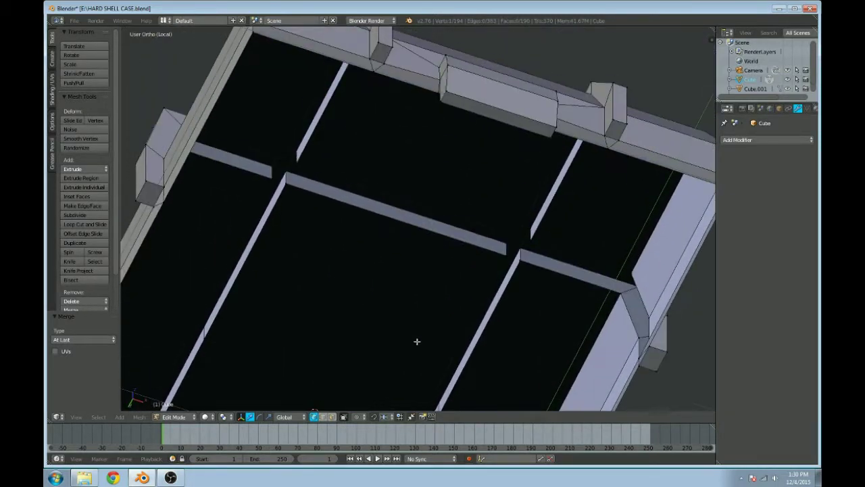
pyautogui.moveTo(430, 141); pyautogui.dragTo(382, 268, button='middle')
pyautogui.scroll(4, 383, 268)
pyautogui.rightClick(373, 215)
pyautogui.keyDown('shift'); pyautogui.rightClick(263, 182); pyautogui.keyUp('shift')
pyautogui.hotkey('alt', 'm')
pyautogui.click(262, 182)
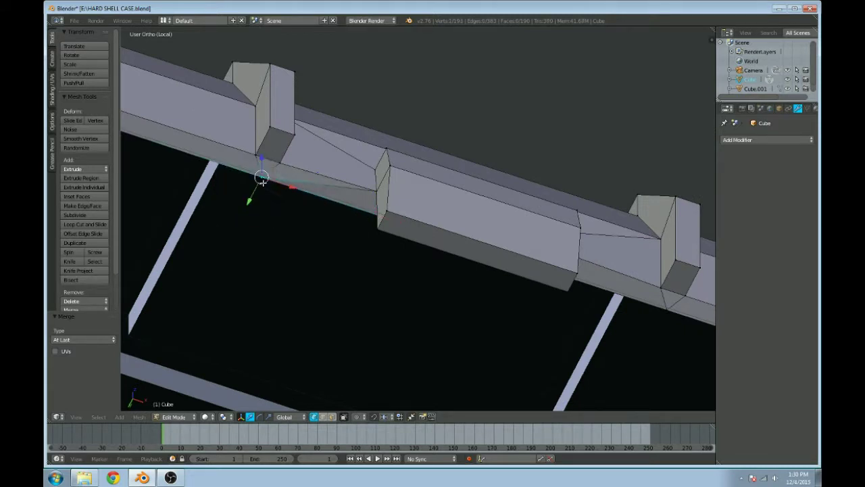
# Step: Merge the rim vertex on the front latch's opposite side into the nearby rib's inner rim vertex, using At Last
pyautogui.moveTo(408, 228); pyautogui.dragTo(428, 245, button='middle')
pyautogui.rightClick(285, 236)
pyautogui.keyDown('shift'); pyautogui.rightClick(356, 192); pyautogui.keyUp('shift')
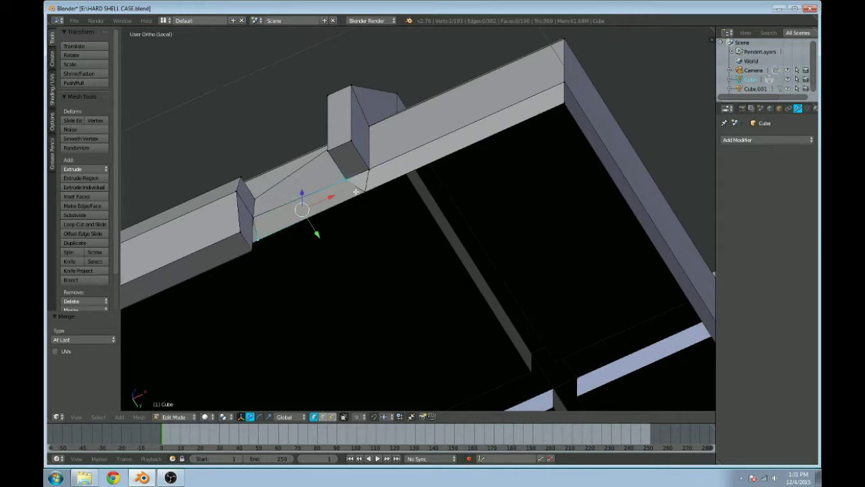
pyautogui.hotkey('ctrl', 'z')
pyautogui.hotkey('alt', 'm')
pyautogui.click(351, 196)
pyautogui.scroll(-3, 310, 163)
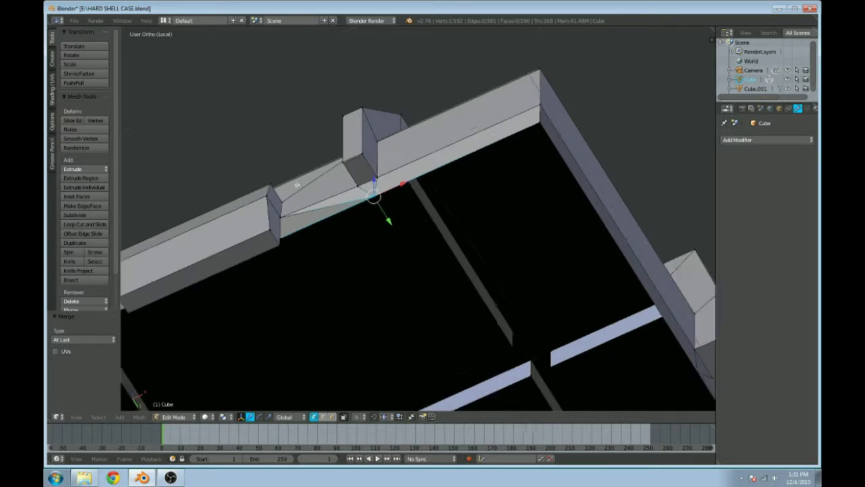
# Step: Check the cleaned-up lid rim from below in Object Mode, and return to Edit Mode
pyautogui.moveTo(312, 166); pyautogui.dragTo(339, 234, button='middle')
pyautogui.press('Tab')
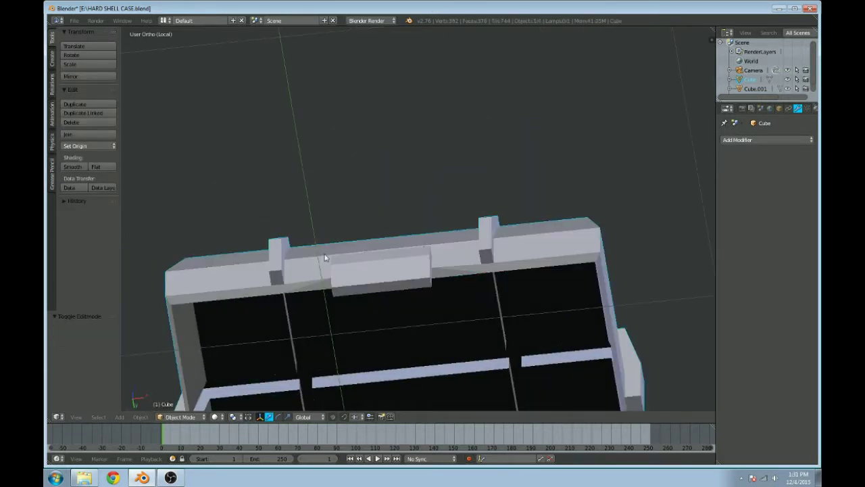
pyautogui.moveTo(317, 276); pyautogui.dragTo(363, 281, button='middle')
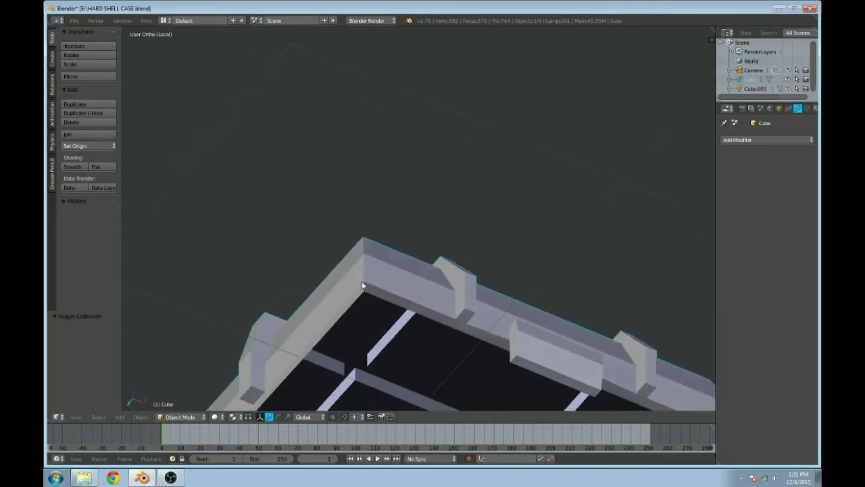
pyautogui.press('Tab')
pyautogui.keyDown('shift'); pyautogui.moveTo(445, 385); pyautogui.dragTo(378, 295, button='middle'); pyautogui.keyUp('shift')
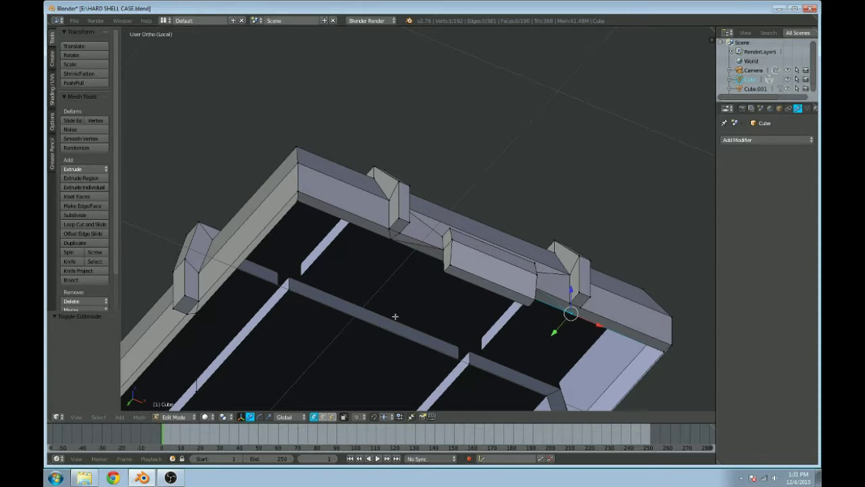
pyautogui.scroll(2, 418, 300)
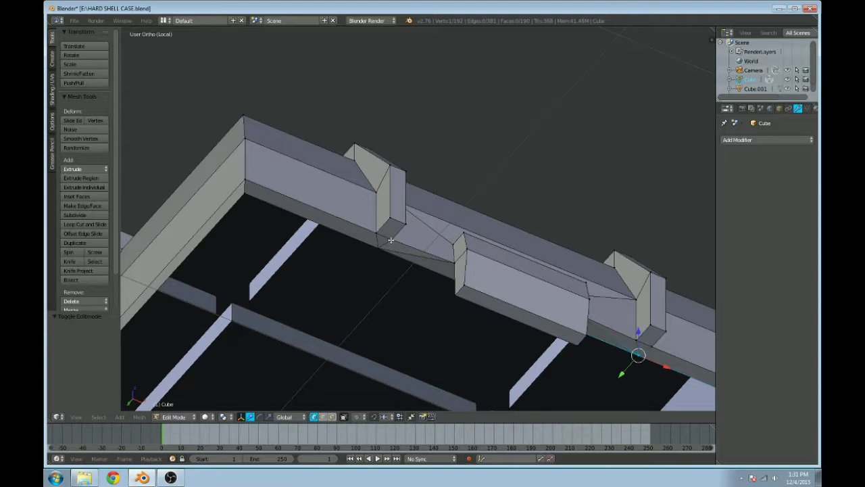
# Step: Select the lid's inner rim edge loop, extrude it in place, and scale it to 0.930 to thicken the rim inward
pyautogui.click(323, 417)
pyautogui.rightClick(361, 242)
pyautogui.keyDown('alt'); pyautogui.rightClick(252, 195); pyautogui.keyUp('alt')
pyautogui.moveTo(253, 198); pyautogui.dragTo(370, 111, button='middle')
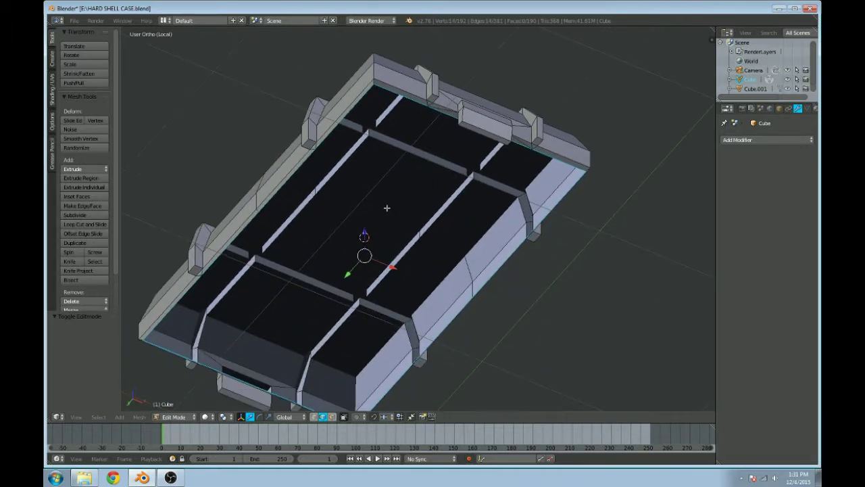
pyautogui.press('KP_1')
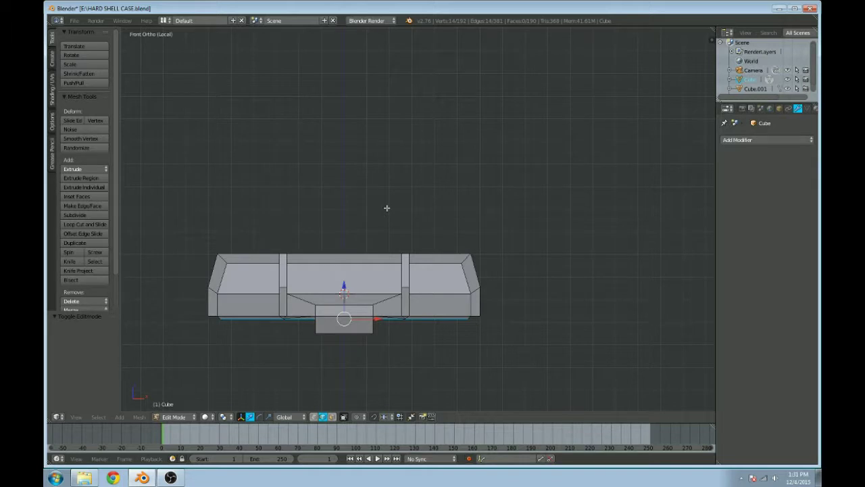
pyautogui.press('z')
pyautogui.keyDown('shift'); pyautogui.moveTo(372, 187); pyautogui.dragTo(465, 229, button='middle'); pyautogui.keyUp('shift')
pyautogui.scroll(2, 475, 257)
pyautogui.press('e')
pyautogui.press('Escape')
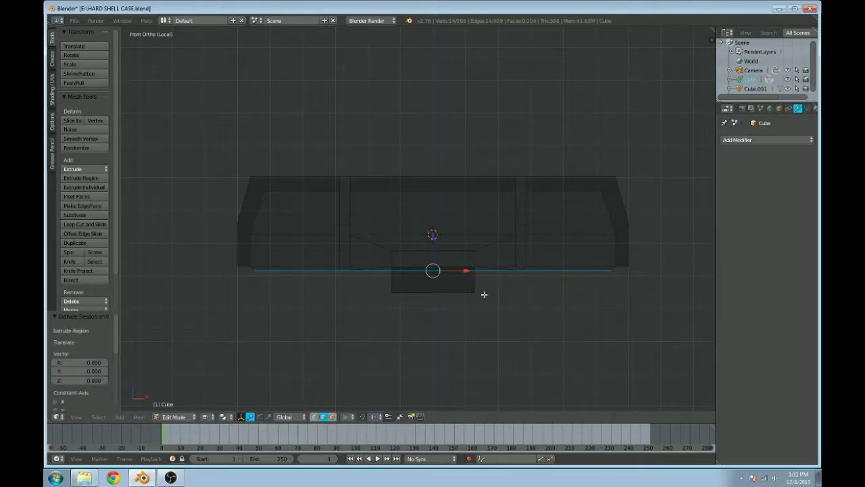
pyautogui.press('s')
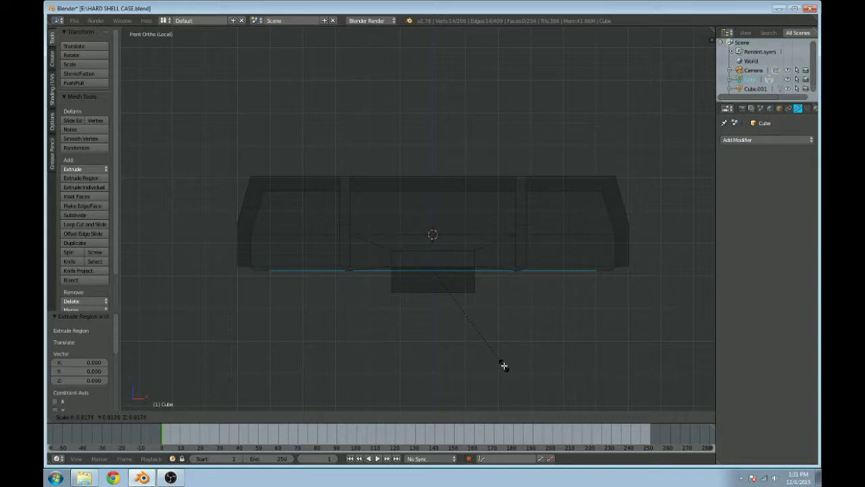
pyautogui.click(505, 366)
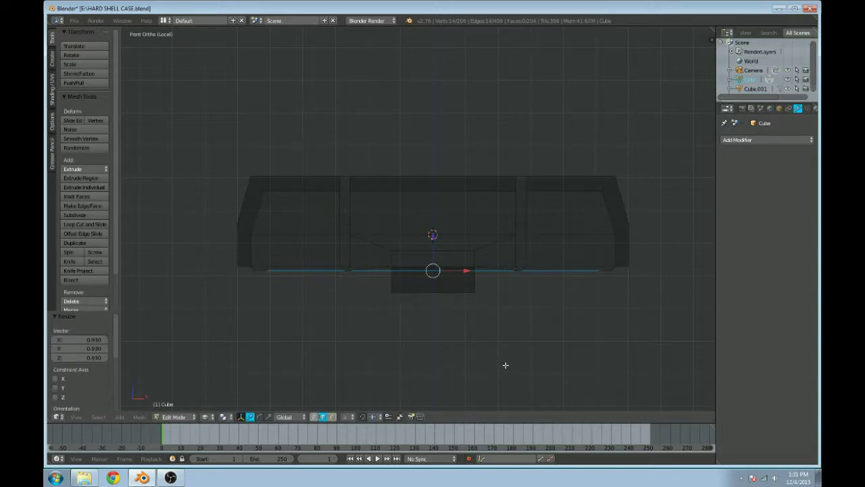
# Step: Extrude the inner rim loop, raise it about 0.11 along Z, and scale it to 1.062 to form sloped inner walls
pyautogui.press('e')
pyautogui.rightClick(434, 298)
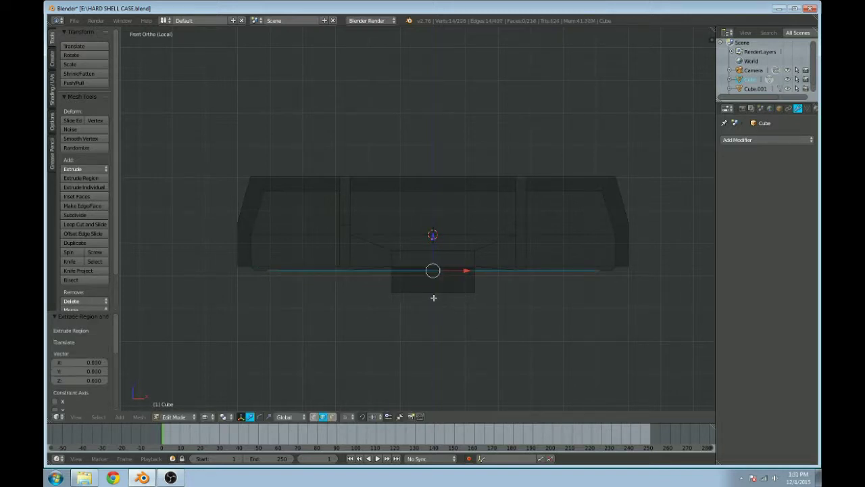
pyautogui.moveTo(433, 237); pyautogui.dragTo(433, 206)
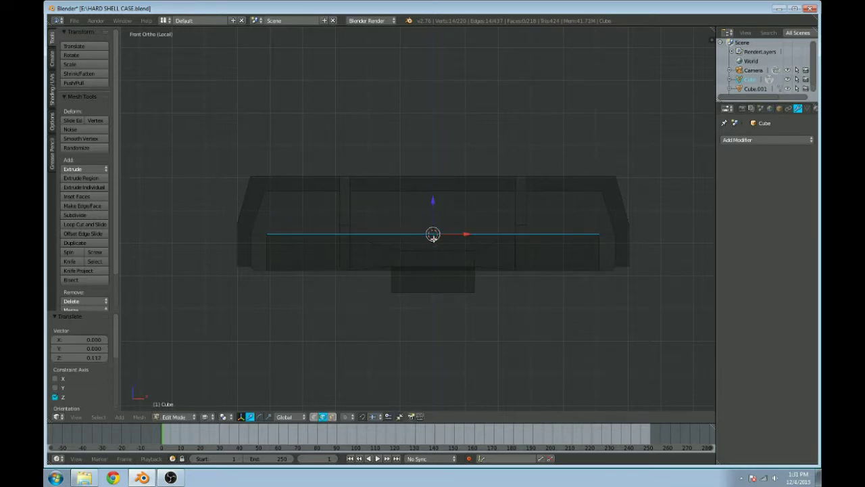
pyautogui.press('s')
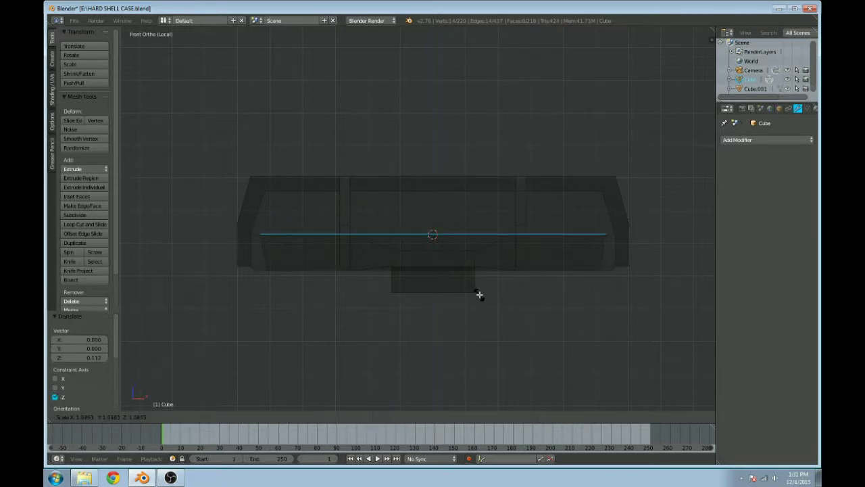
pyautogui.press('KP_7')
pyautogui.moveTo(479, 263)
pyautogui.mouseDown(button='middle')
pyautogui.moveTo(483, 270)
pyautogui.moveTo(462, 282)
pyautogui.moveTo(474, 285)
pyautogui.mouseUp(button='middle')
pyautogui.press('z')
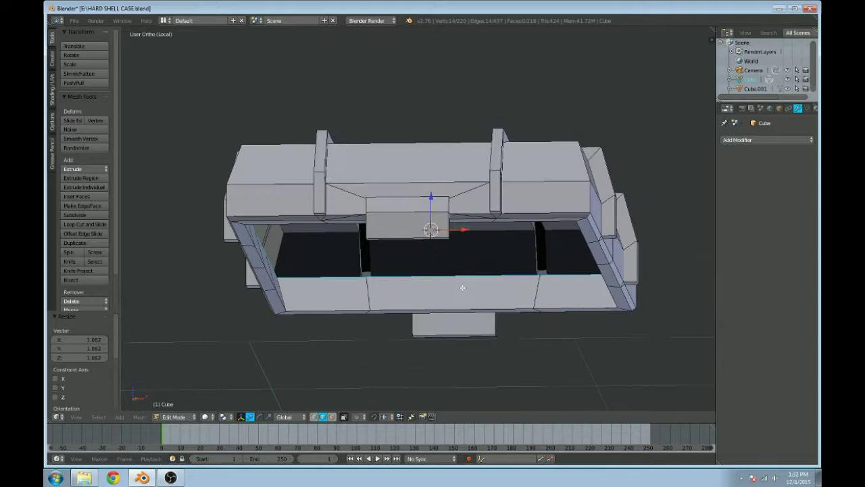
# Step: Extrude the lid's inner wall loop, raise it 0.117 along Z, and scale it to about 0.94 to taper the upper inner walls
pyautogui.press('z')
pyautogui.press('KP_1')
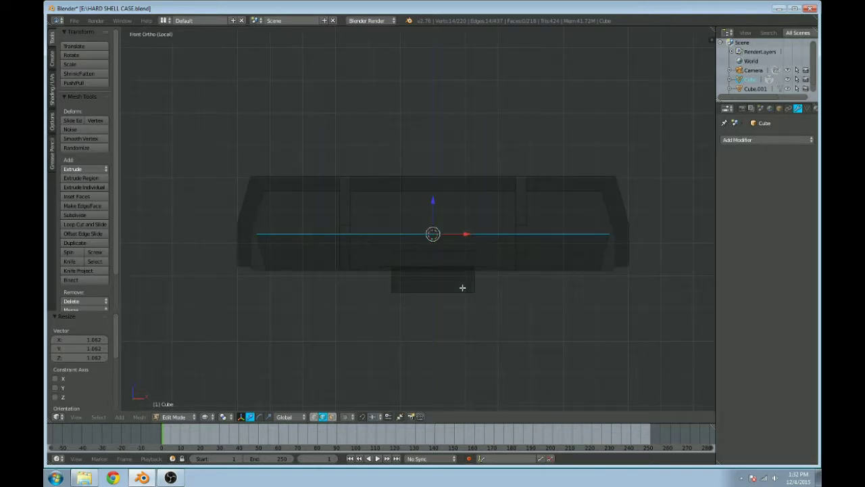
pyautogui.press('e')
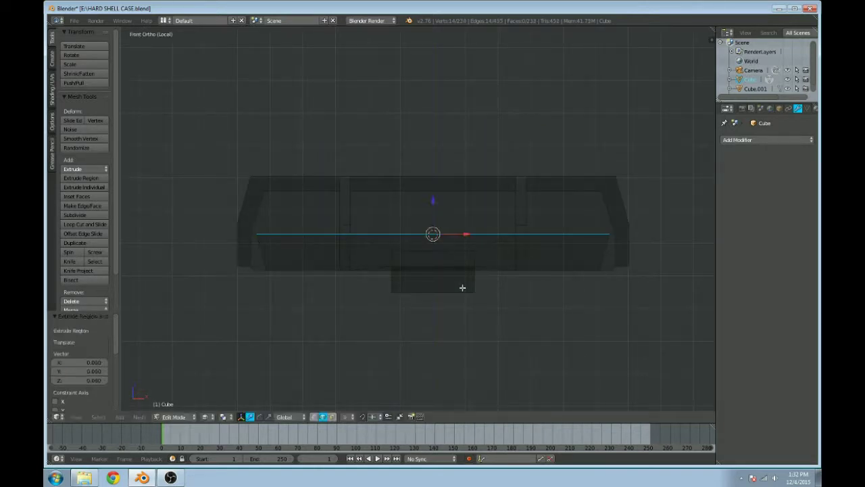
pyautogui.click(434, 173)
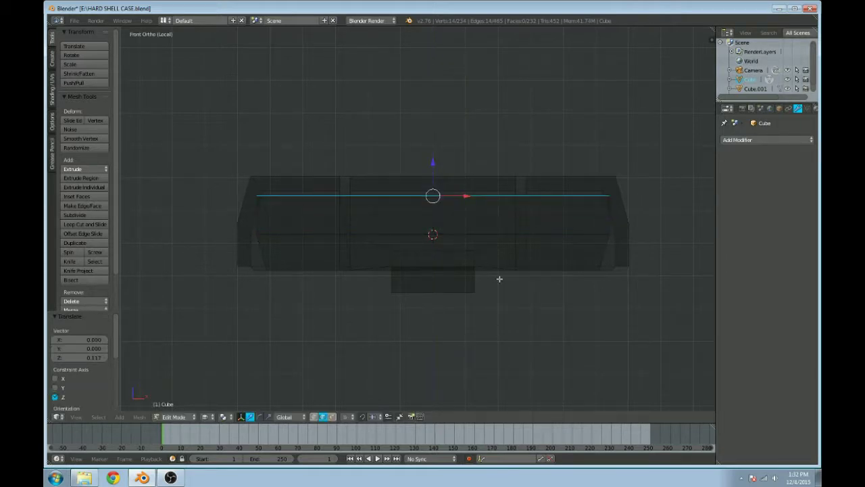
pyautogui.press('s')
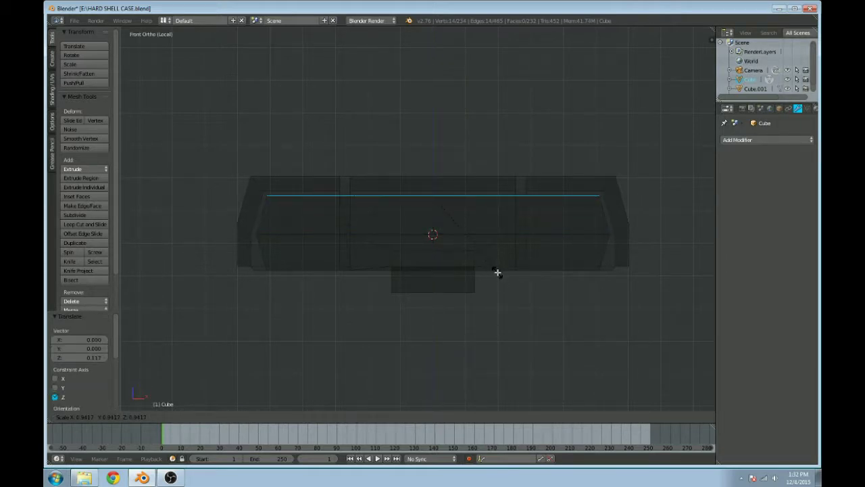
pyautogui.click(497, 270)
# Step: Fill the raised inner loop with a single face to close the lid's inner ceiling, and check it from below
pyautogui.moveTo(479, 324)
pyautogui.mouseDown(button='middle')
pyautogui.moveTo(479, 277)
pyautogui.moveTo(457, 295)
pyautogui.moveTo(496, 288)
pyautogui.moveTo(483, 290)
pyautogui.moveTo(517, 324)
pyautogui.moveTo(534, 298)
pyautogui.moveTo(550, 322)
pyautogui.mouseUp(button='middle')
pyautogui.press('z')
pyautogui.press('f')
pyautogui.scroll(-5, 492, 294)
pyautogui.press('Tab')
pyautogui.press('Tab')
pyautogui.moveTo(457, 314); pyautogui.dragTo(463, 285, button='middle')
pyautogui.scroll(2, 407, 286)
pyautogui.scroll(1, 408, 286)
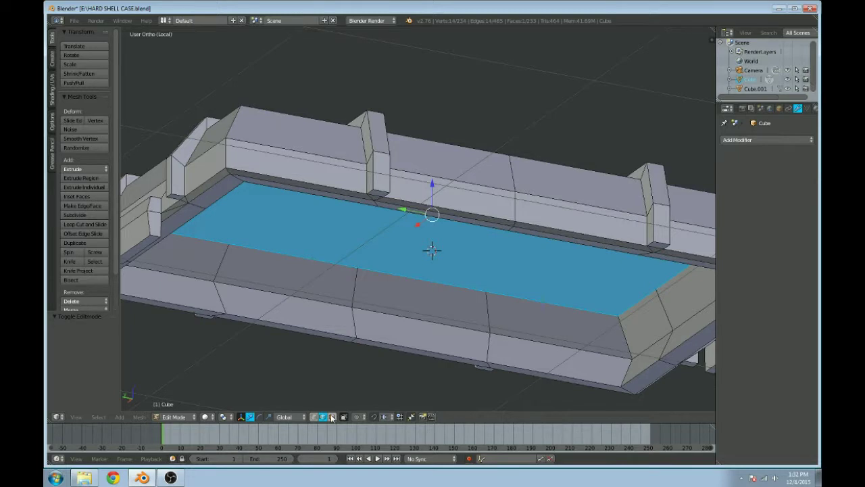
# Step: Add one loop cut around the lid's rim underside, between its outer and inner edges
pyautogui.scroll(-2, 383, 290)
pyautogui.moveTo(384, 290); pyautogui.dragTo(415, 271, button='middle')
pyautogui.scroll(2, 468, 258)
pyautogui.scroll(1, 468, 257)
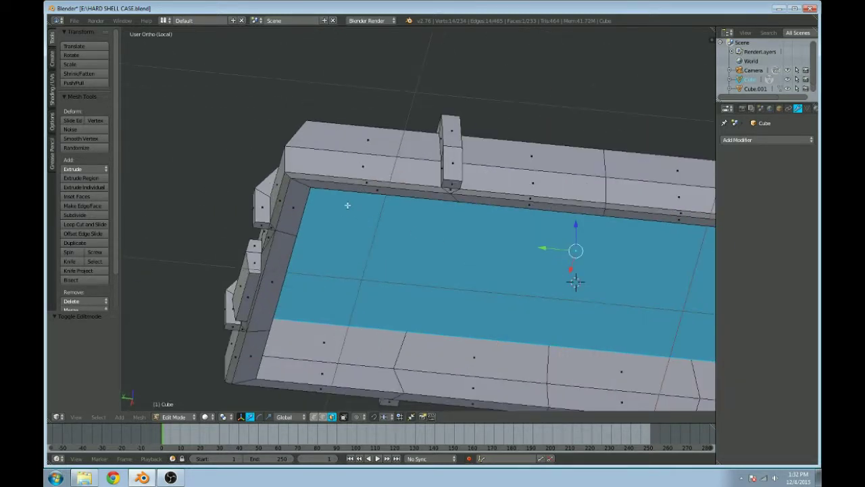
pyautogui.press('Tab')
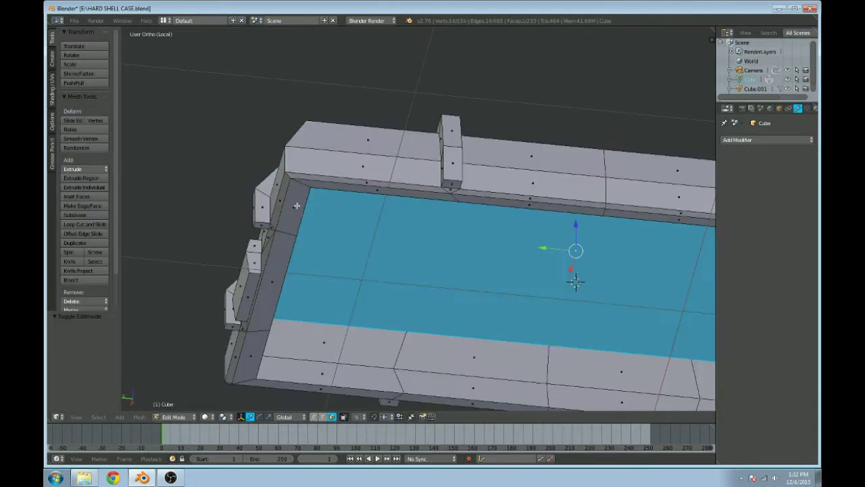
pyautogui.press('Tab')
pyautogui.moveTo(285, 224)
pyautogui.mouseDown(button='middle')
pyautogui.moveTo(532, 257)
pyautogui.moveTo(466, 225)
pyautogui.mouseUp(button='middle')
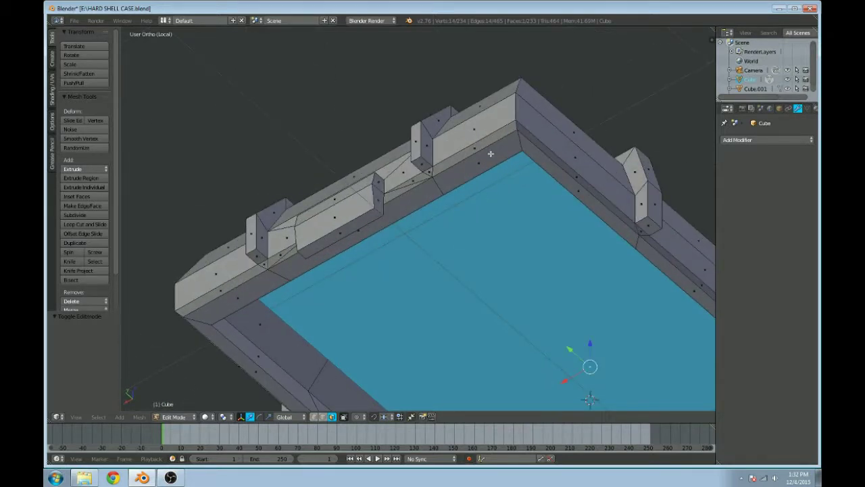
pyautogui.hotkey('ctrl', 'r')
pyautogui.click(515, 145)
pyautogui.click(517, 145)
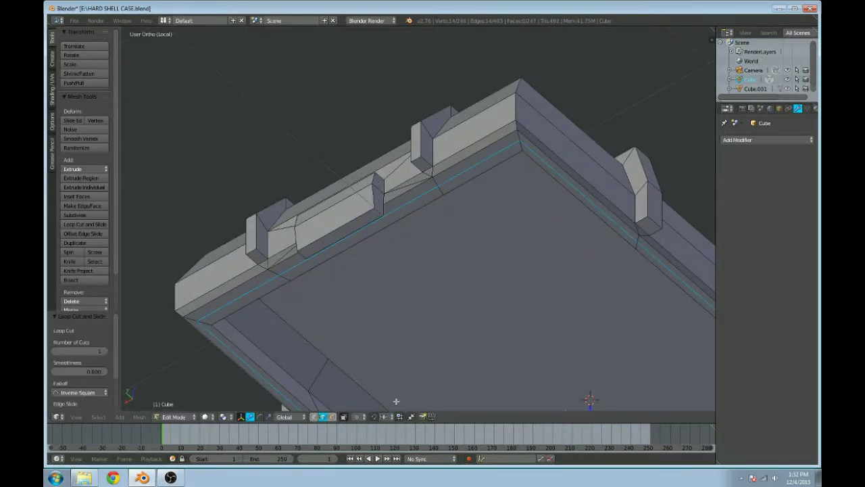
# Step: Select the rim's inner face loop, extrude it down about 0.02 along Z as a lip, and check it in Object Mode
pyautogui.click(332, 416)
pyautogui.keyDown('alt'); pyautogui.click(527, 146); pyautogui.keyUp('alt')
pyautogui.press('KP_Decimal')
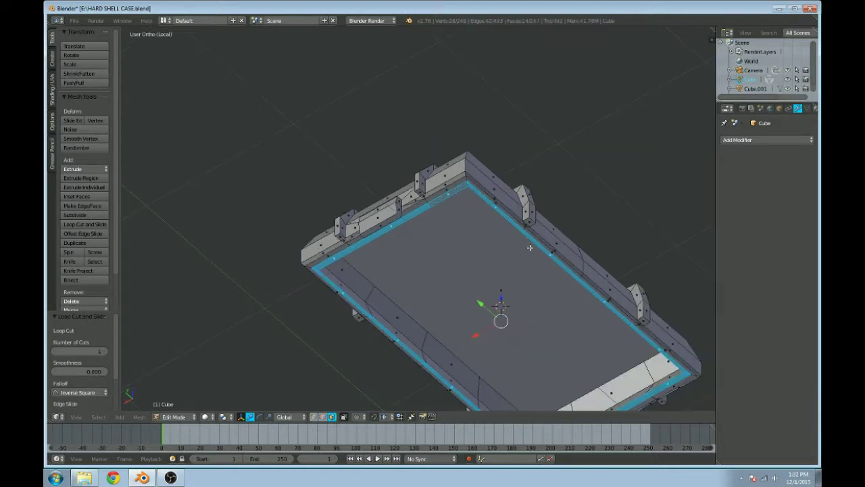
pyautogui.press('KP_1')
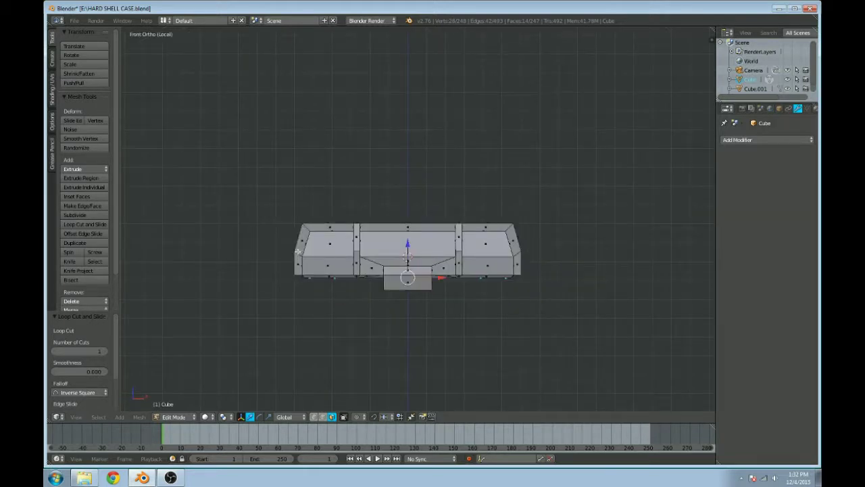
pyautogui.press('e')
pyautogui.rightClick(382, 273)
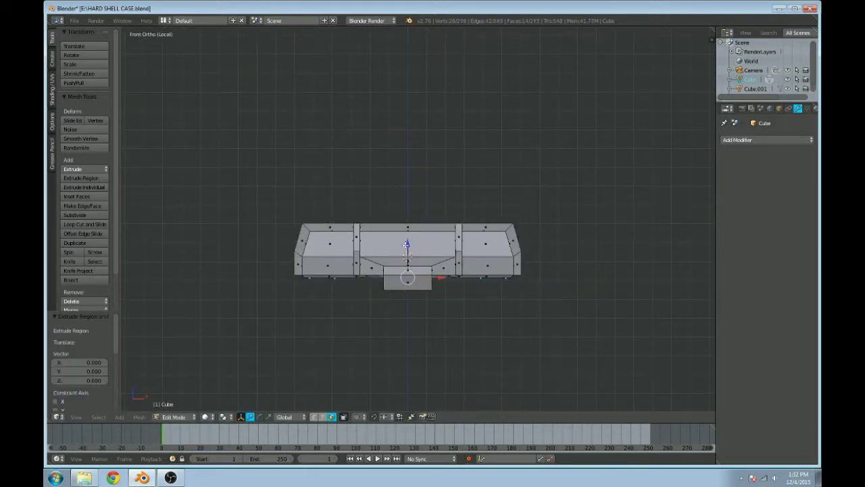
pyautogui.press('g')
pyautogui.press('z')
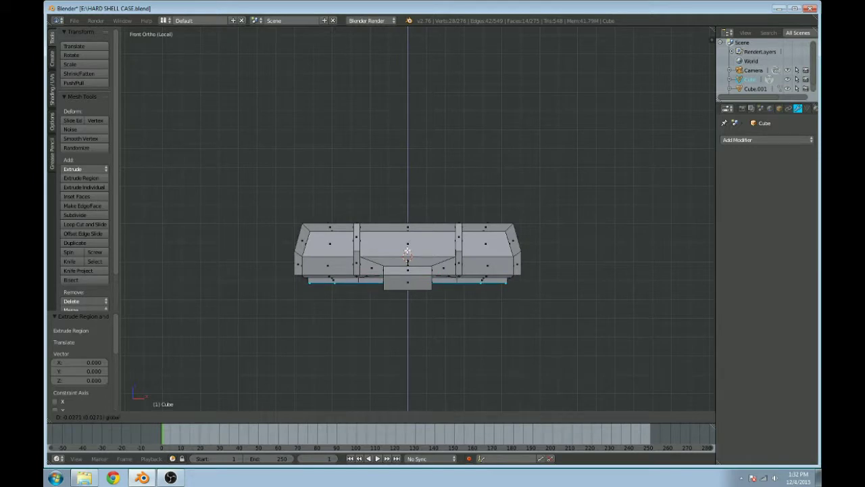
pyautogui.click(408, 252)
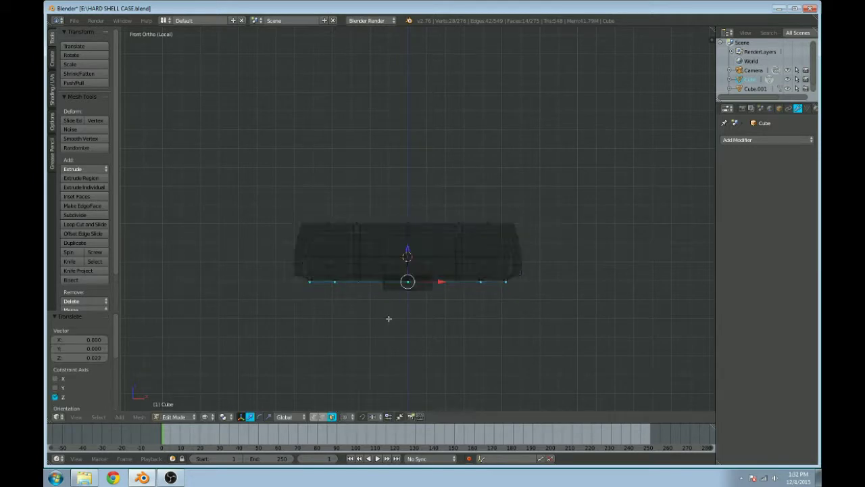
pyautogui.press('Tab')
pyautogui.moveTo(383, 328); pyautogui.dragTo(423, 294, button='middle')
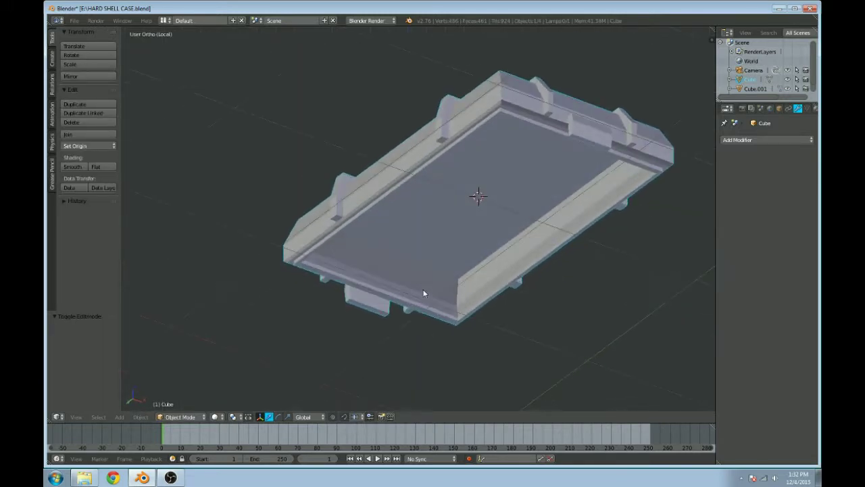
pyautogui.scroll(-5, 419, 295)
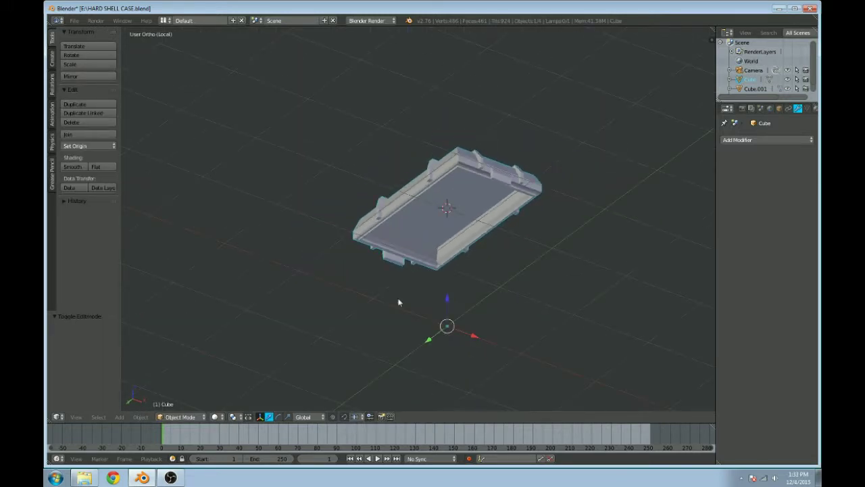
# Step: Exit local view and lower the lid 0.856 along Z onto the case body
pyautogui.press('KP_Divide')
pyautogui.moveTo(439, 132); pyautogui.dragTo(443, 117, button='middle')
pyautogui.moveTo(440, 211); pyautogui.dragTo(440, 281)
pyautogui.scroll(5, 443, 264)
pyautogui.moveTo(458, 245); pyautogui.dragTo(518, 227, button='middle')
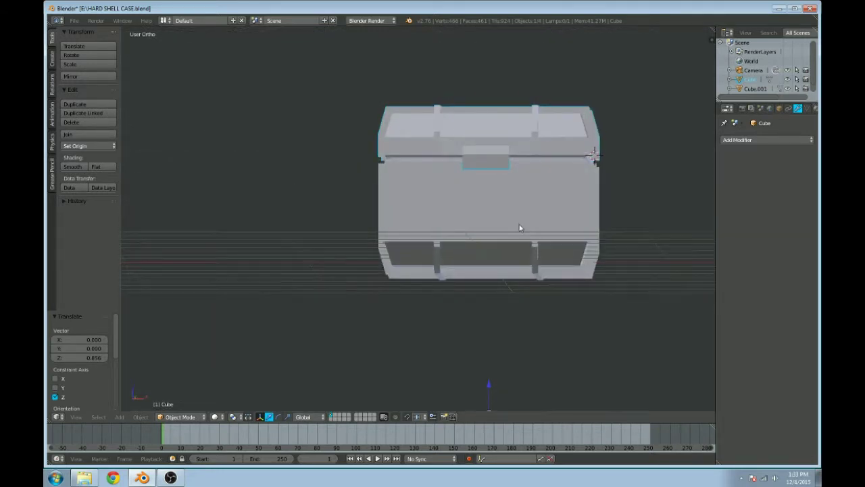
pyautogui.press('2')
pyautogui.press('1')
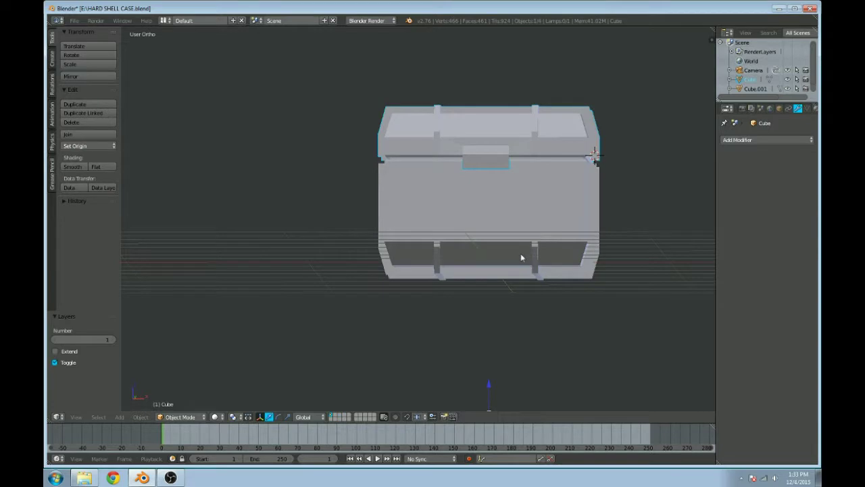
# Step: Nudge the lid down 0.010 along Z in front view to close the gap to the body
pyautogui.press('KP_1')
pyautogui.press('KP_3')
pyautogui.press('KP_1')
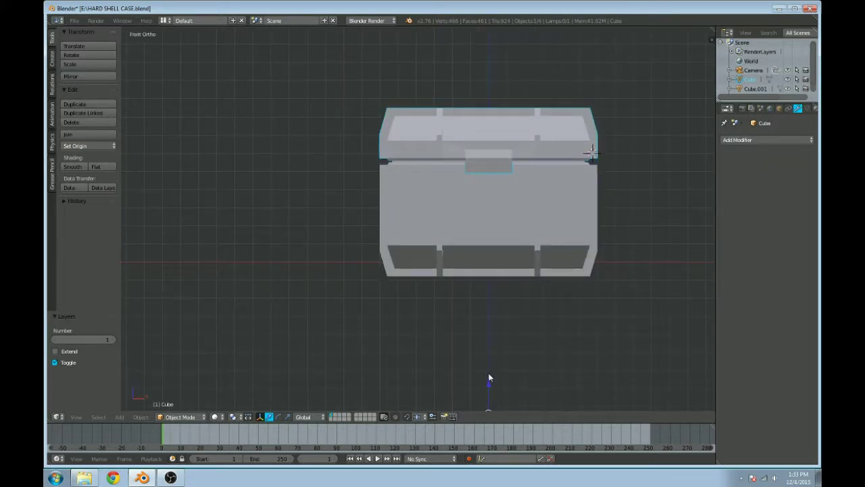
pyautogui.press('g')
pyautogui.press('z')
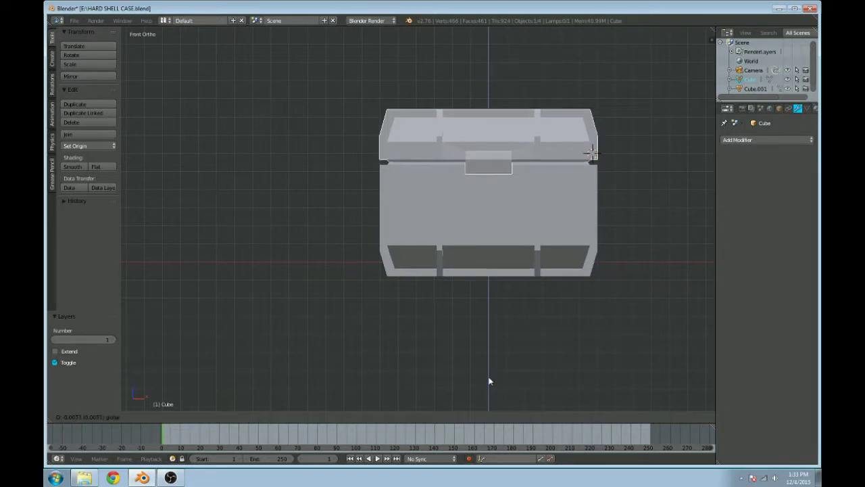
pyautogui.click(489, 382)
# Step: Move the whole lid mesh 0.605 along X and -1.378 along Z in Edit Mode, putting its lower corner at the origin, and test rotating it
pyautogui.keyDown('shift'); pyautogui.moveTo(489, 373); pyautogui.dragTo(480, 231, button='middle'); pyautogui.keyUp('shift')
pyautogui.scroll(-1, 469, 214)
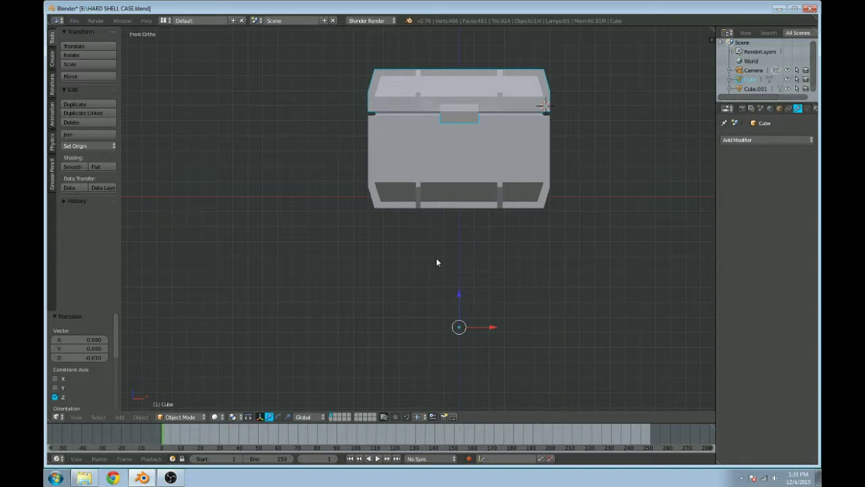
pyautogui.press('Tab')
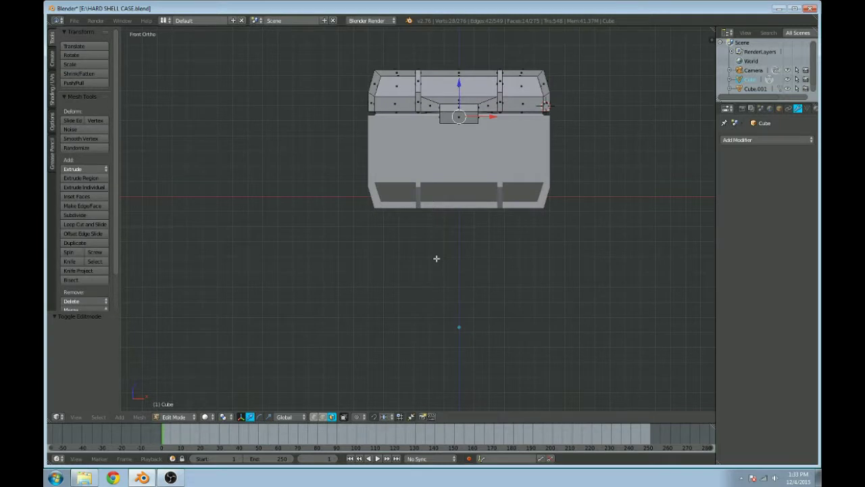
pyautogui.press('a')
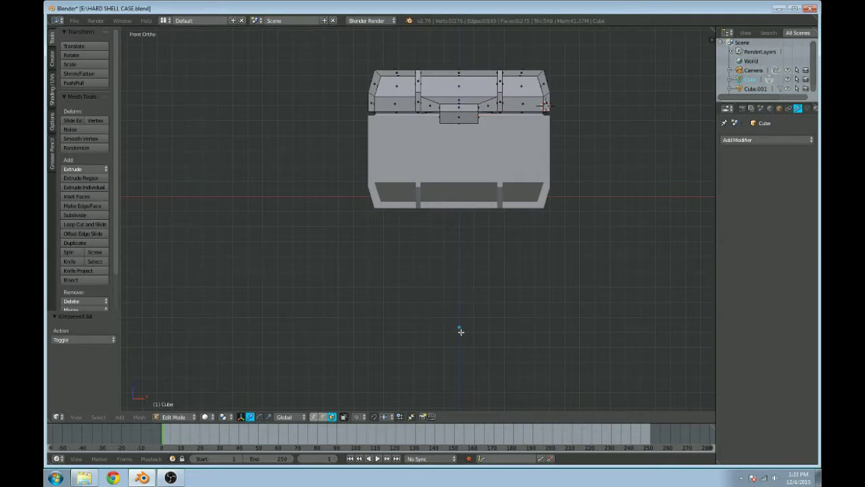
pyautogui.press('a')
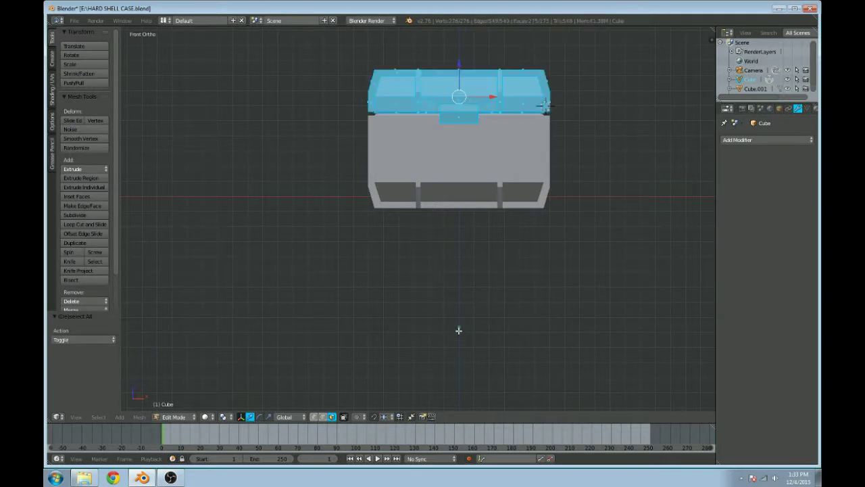
pyautogui.press('g')
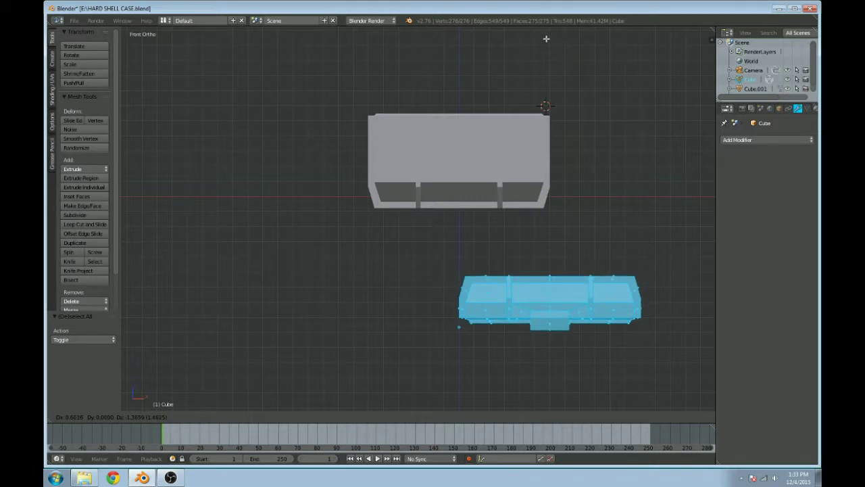
pyautogui.click(546, 40)
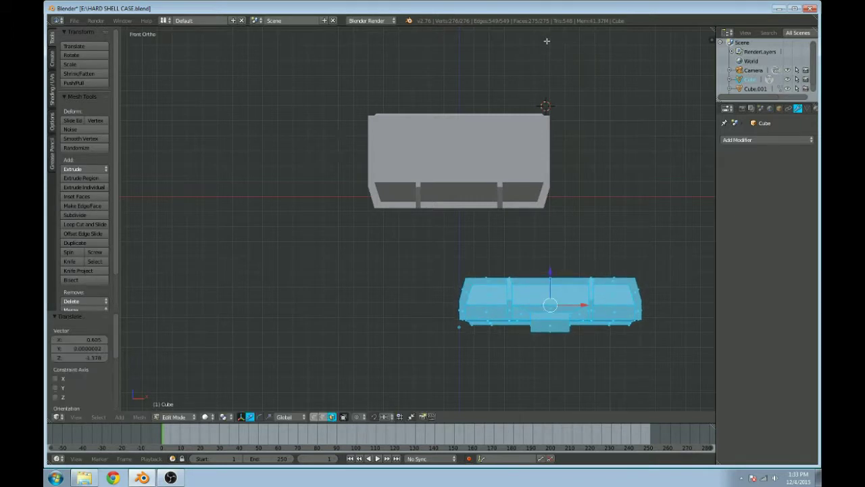
pyautogui.press('Tab')
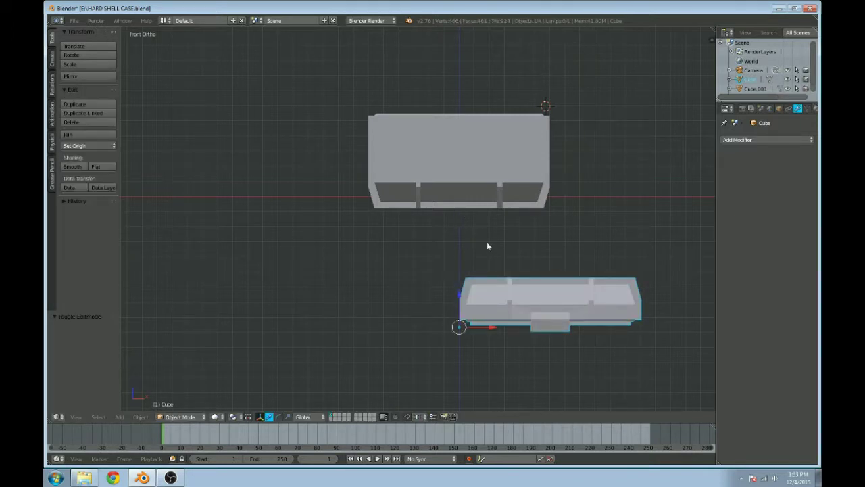
pyautogui.press('r')
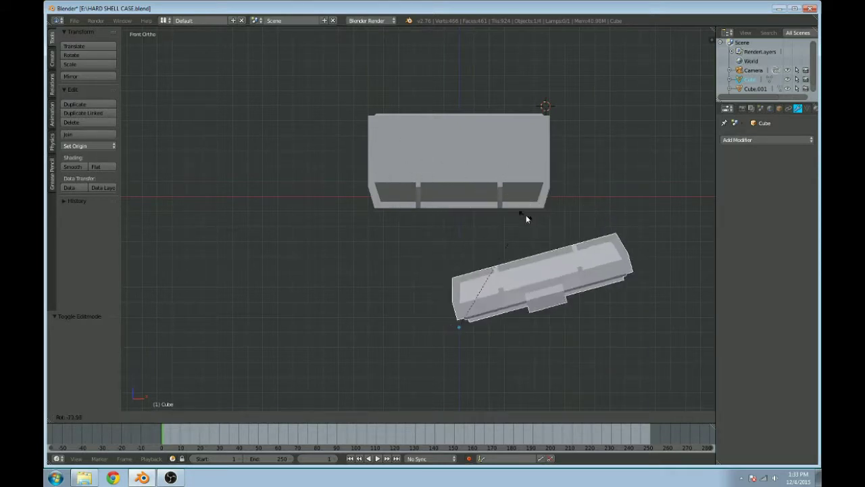
pyautogui.press('Escape')
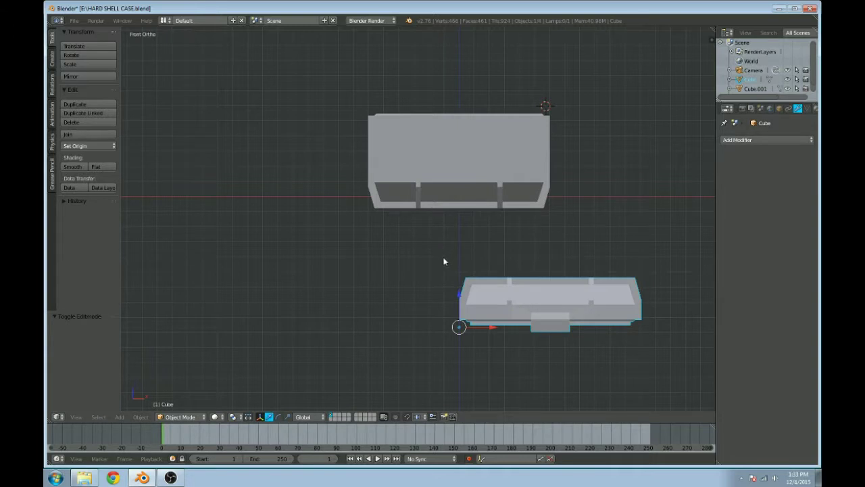
# Step: Move the lid object about -0.620 along X and 1.406 along Z to set it back on the body
pyautogui.press('g')
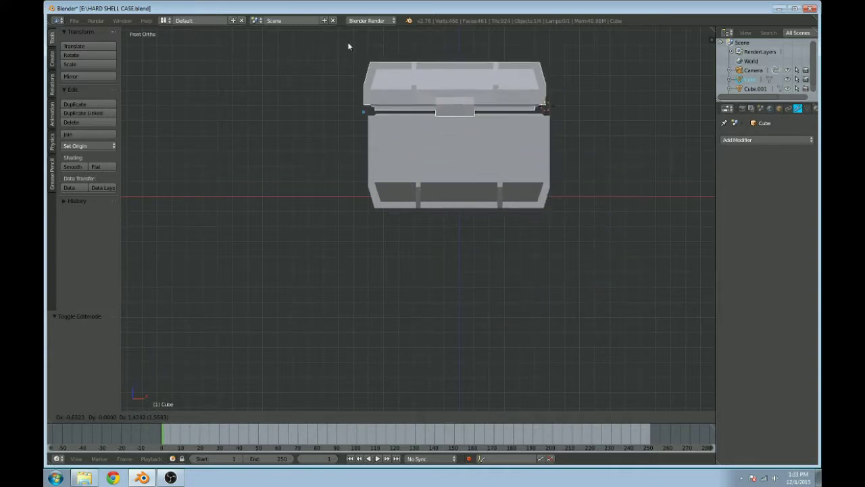
pyautogui.click(350, 46)
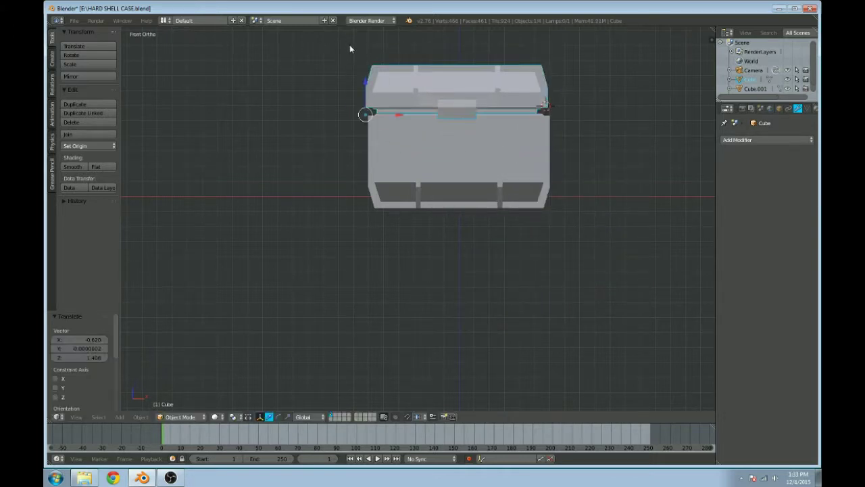
pyautogui.press('g')
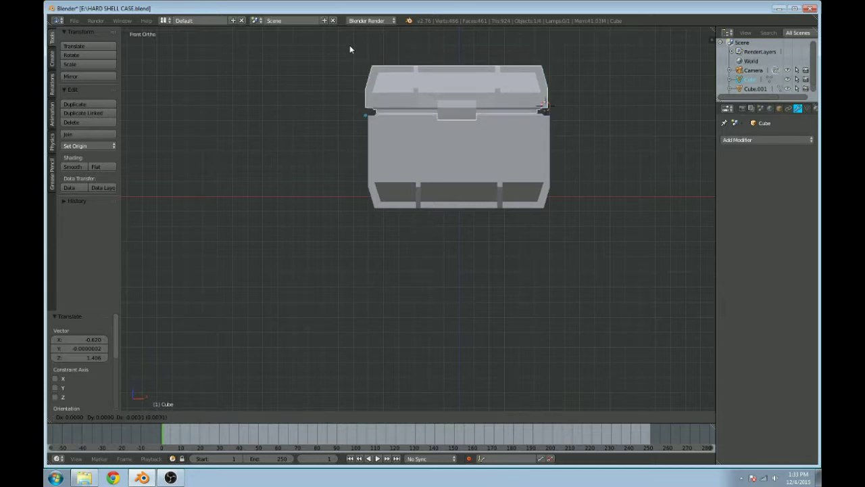
pyautogui.click(350, 46)
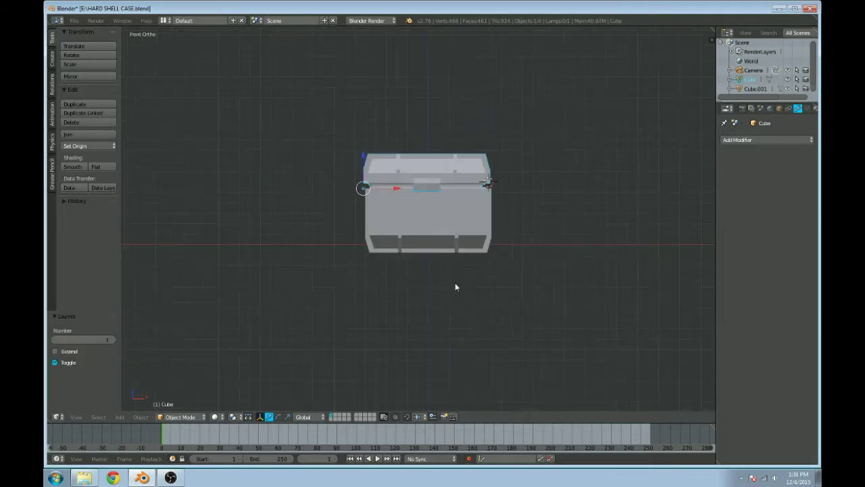
# Step: Try rotating the lid open about its corner origin in front view
pyautogui.scroll(5, 455, 282)
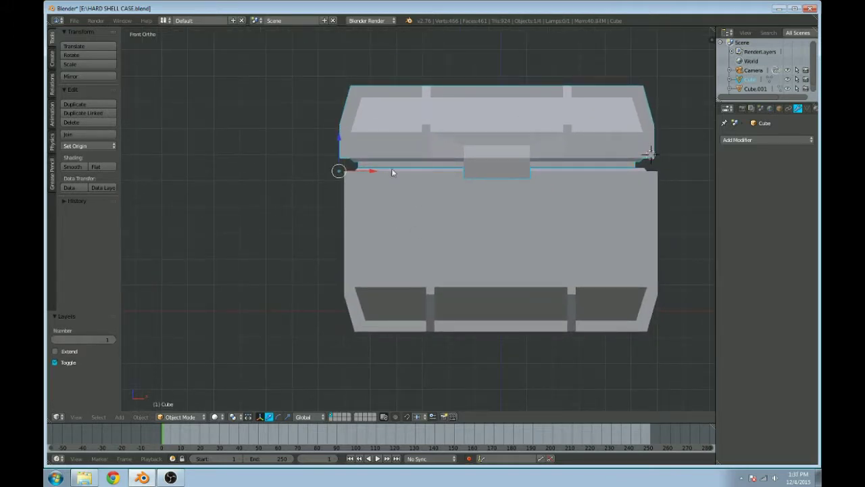
pyautogui.press('r')
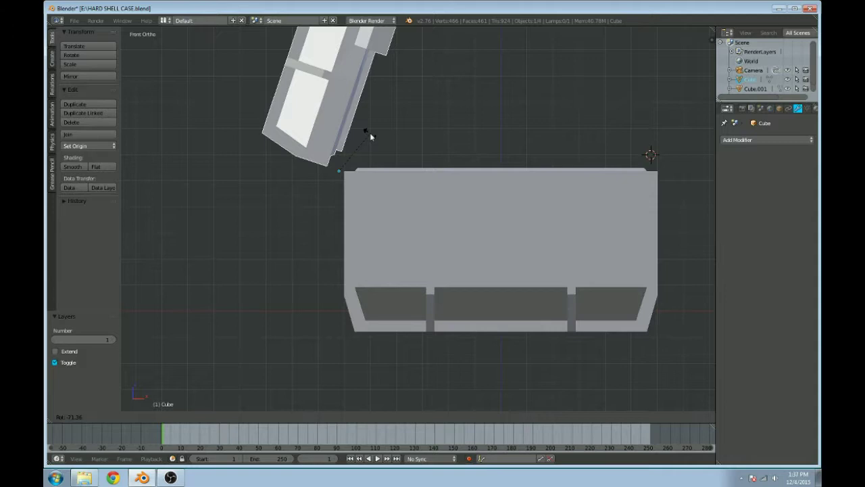
pyautogui.rightClick(368, 130)
pyautogui.moveTo(425, 185)
pyautogui.mouseDown(button='middle')
pyautogui.moveTo(433, 180)
pyautogui.moveTo(416, 185)
pyautogui.mouseUp(button='middle')
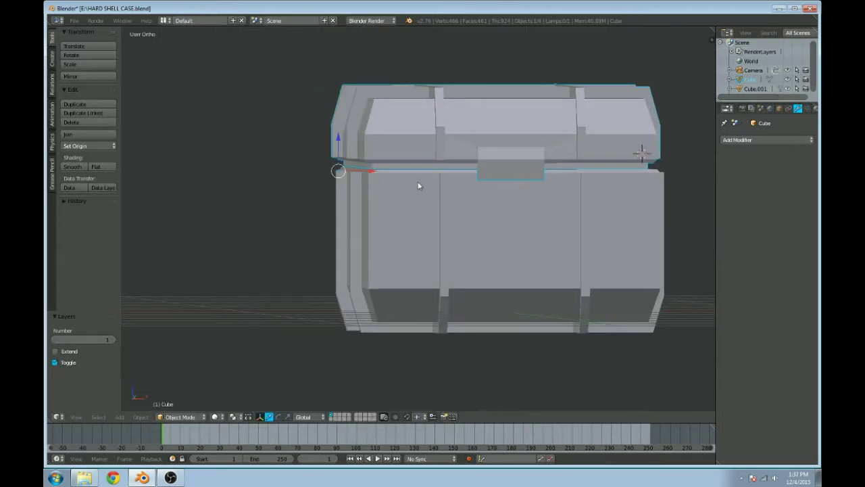
pyautogui.press('3')
pyautogui.press('1')
pyautogui.press('KP_1')
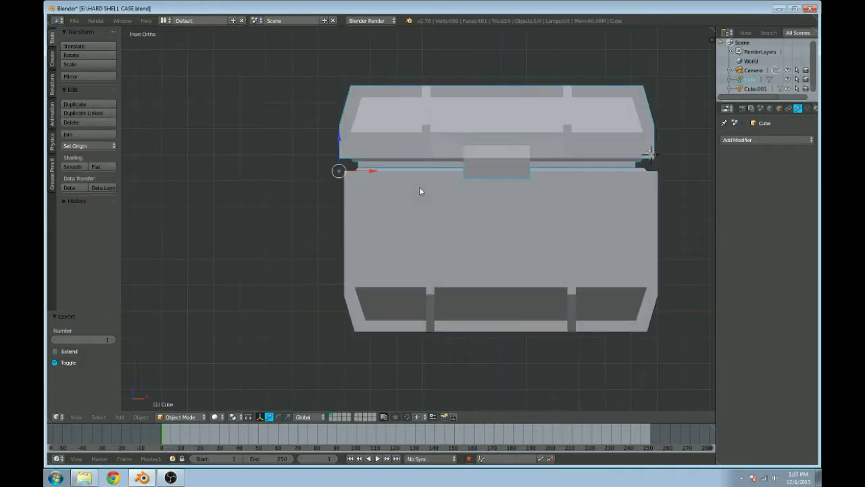
# Step: Lower the lid about 0.024 along Z in front view to narrow the gap above the body
pyautogui.scroll(5, 409, 188)
pyautogui.keyDown('ctrl'); pyautogui.moveTo(414, 191); pyautogui.dragTo(415, 196, button='middle'); pyautogui.keyUp('ctrl')
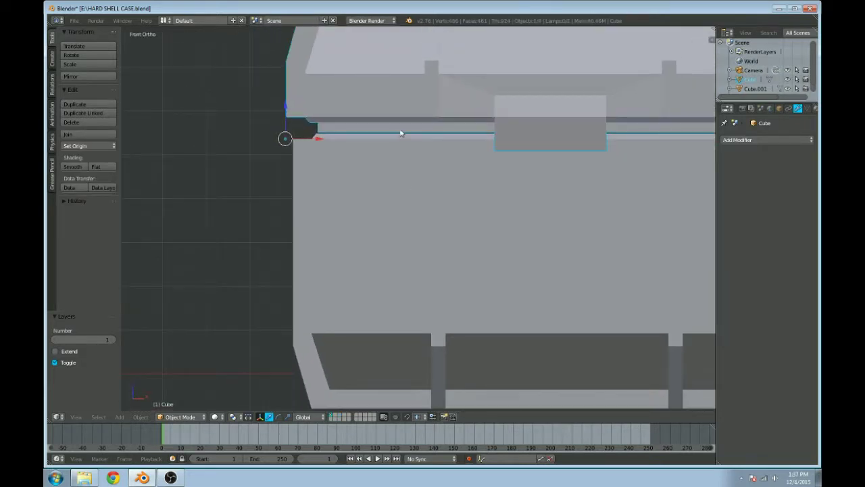
pyautogui.keyDown('shift'); pyautogui.moveTo(385, 109); pyautogui.dragTo(397, 154, button='middle'); pyautogui.keyUp('shift')
pyautogui.moveTo(300, 153); pyautogui.dragTo(300, 163)
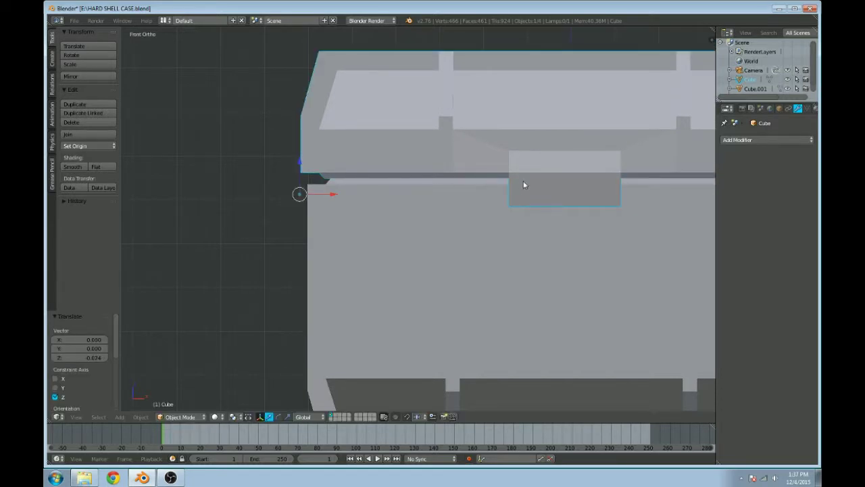
# Step: Try shifting the lid 0.014 along X to line up with the body and rotating it open from there
pyautogui.scroll(-3, 523, 185)
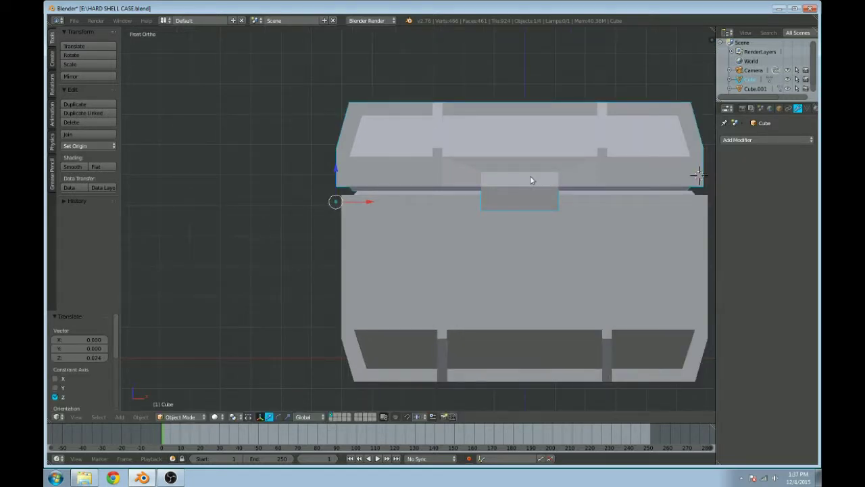
pyautogui.press('g')
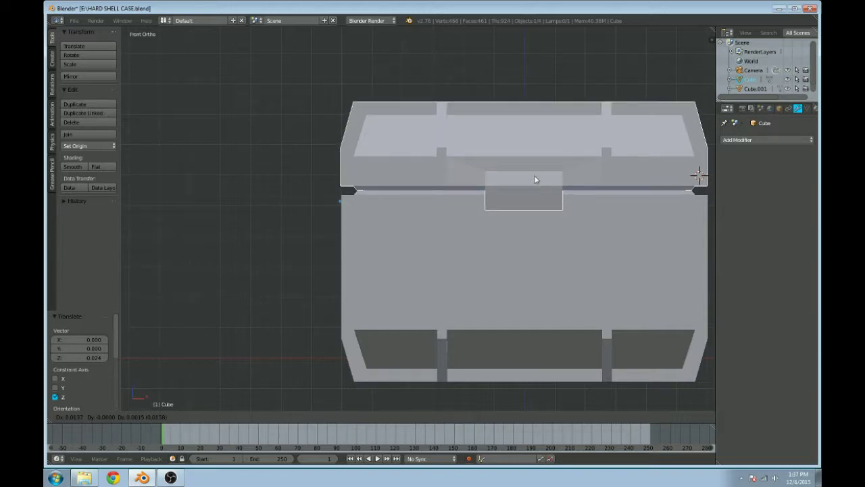
pyautogui.click(535, 179)
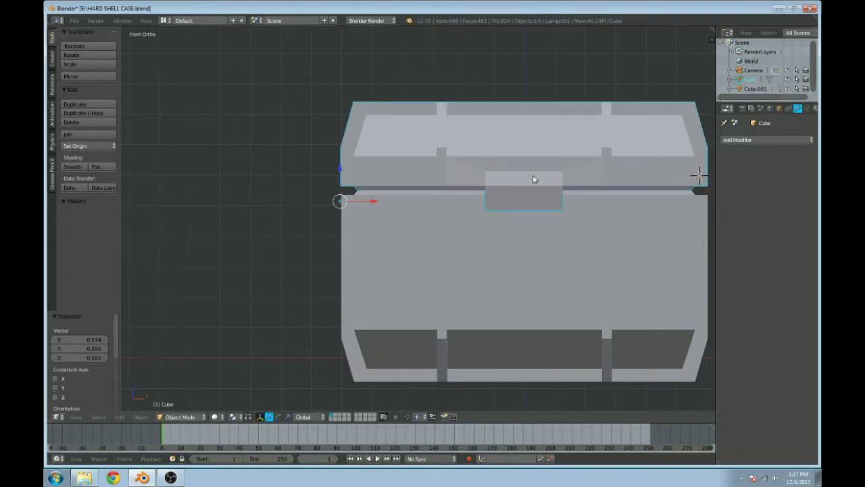
pyautogui.press('r')
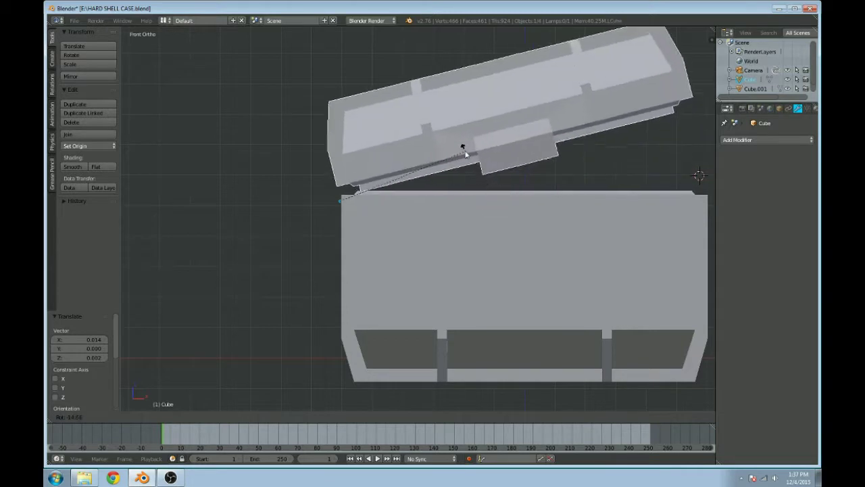
pyautogui.rightClick(465, 154)
pyautogui.scroll(5, 380, 221)
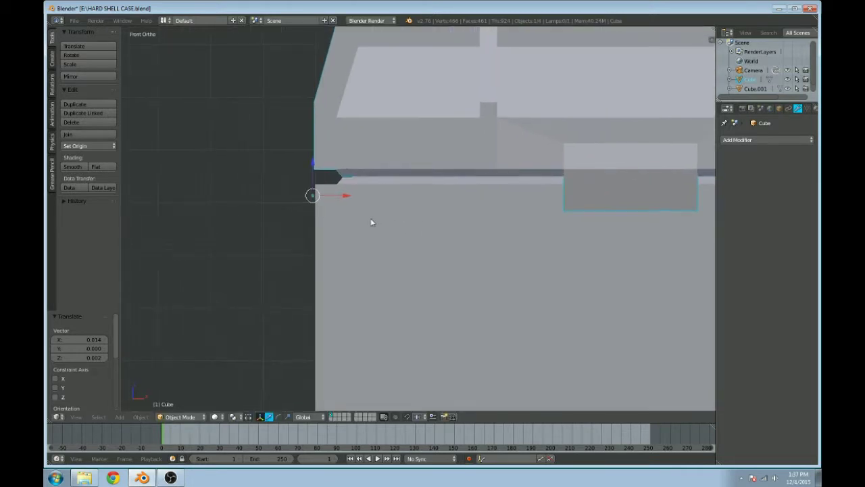
pyautogui.scroll(-4, 374, 210)
pyautogui.scroll(4, 374, 209)
pyautogui.press('r')
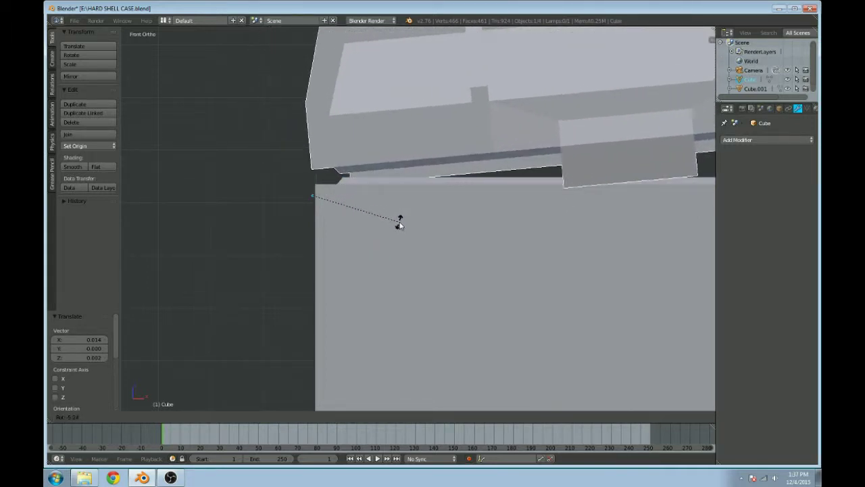
pyautogui.rightClick(398, 234)
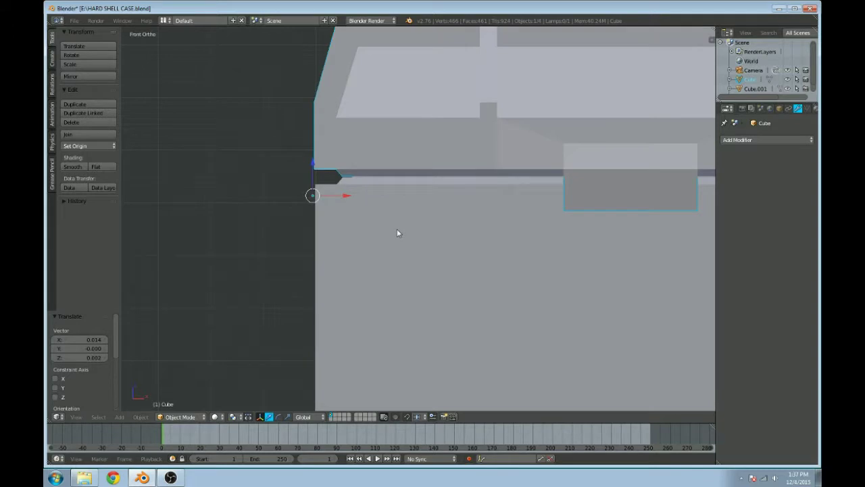
# Step: Move the lid 0.015 along X so its hinge-side edge lines up with the body
pyautogui.scroll(-3, 454, 177)
pyautogui.rightClick(454, 179)
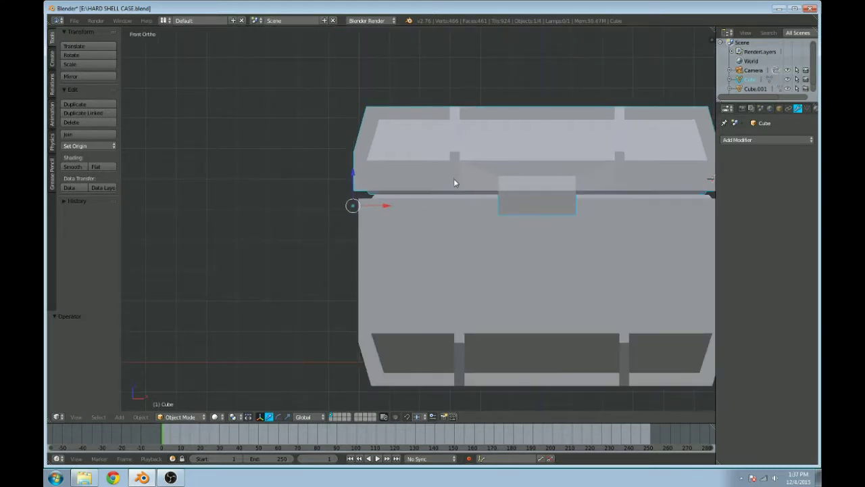
pyautogui.press('g')
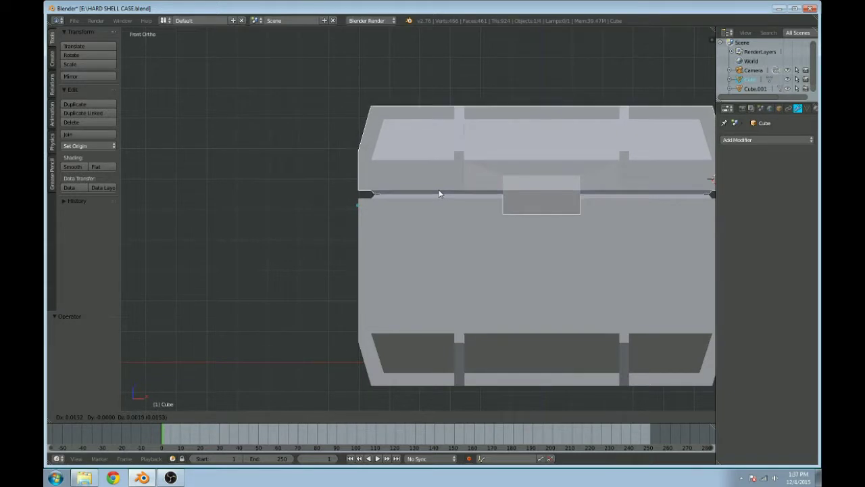
pyautogui.click(439, 193)
# Step: Delete the outer faces of the latch block on the lid's end in Edit Mode
pyautogui.press('Tab')
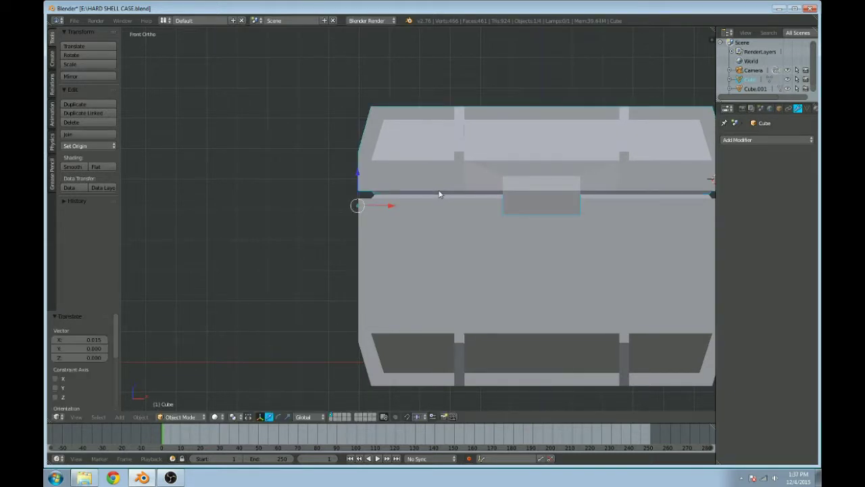
pyautogui.moveTo(441, 193); pyautogui.dragTo(635, 213, button='middle')
pyautogui.scroll(3, 635, 213)
pyautogui.moveTo(262, 261); pyautogui.dragTo(338, 223, button='middle')
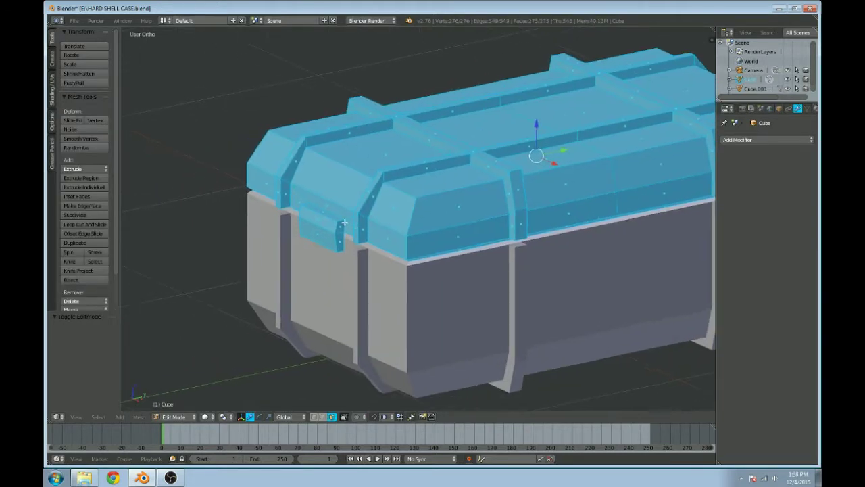
pyautogui.rightClick(336, 222)
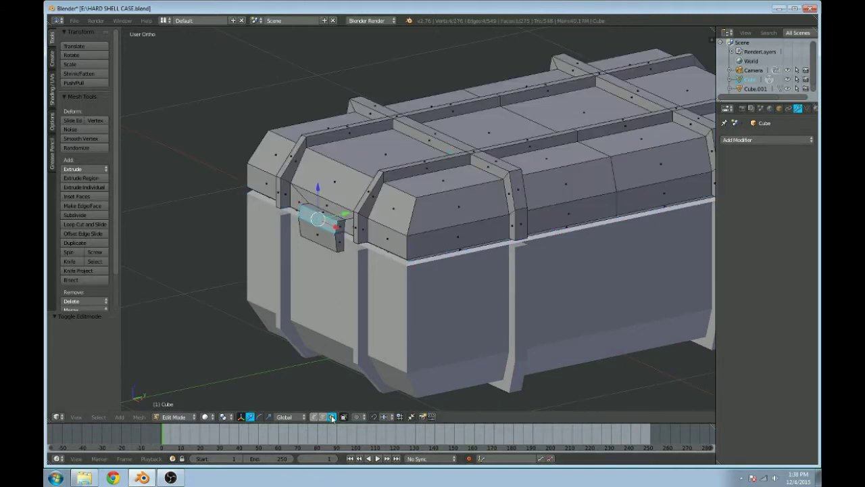
pyautogui.scroll(2, 411, 240)
pyautogui.keyDown('shift'); pyautogui.moveTo(412, 239); pyautogui.dragTo(440, 240, button='middle'); pyautogui.keyUp('shift')
pyautogui.rightClick(368, 234)
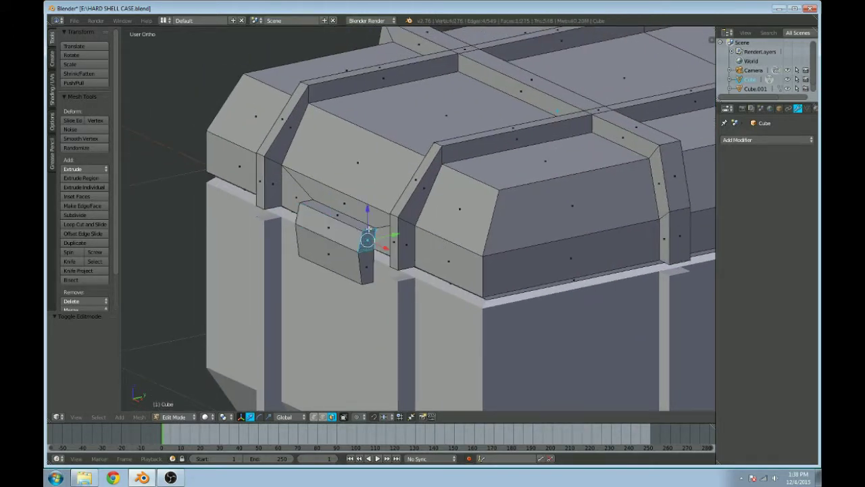
pyautogui.press('l')
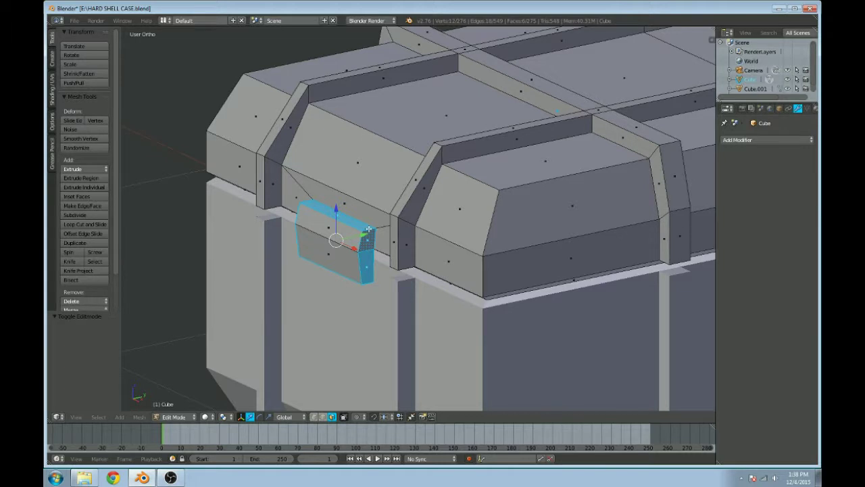
pyautogui.press('x')
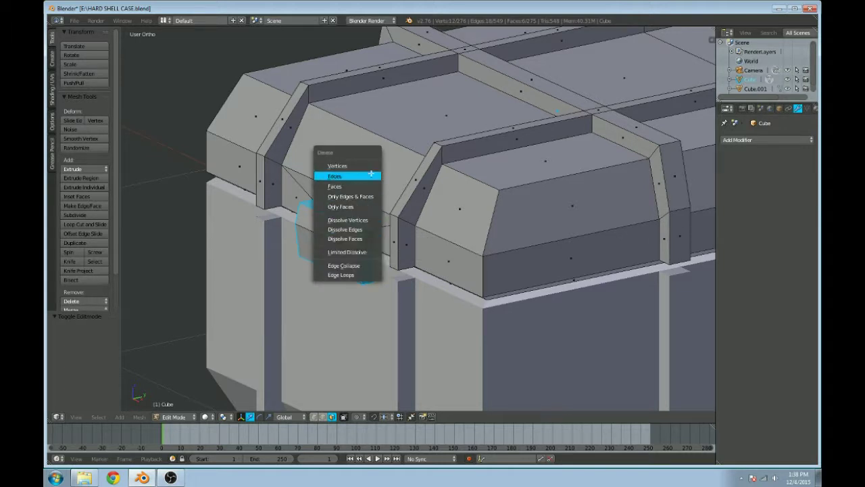
pyautogui.click(334, 186)
# Step: Delete the leftover inner faces of the latch, including its hanging back face
pyautogui.rightClick(344, 249)
pyautogui.press('l')
pyautogui.press('x')
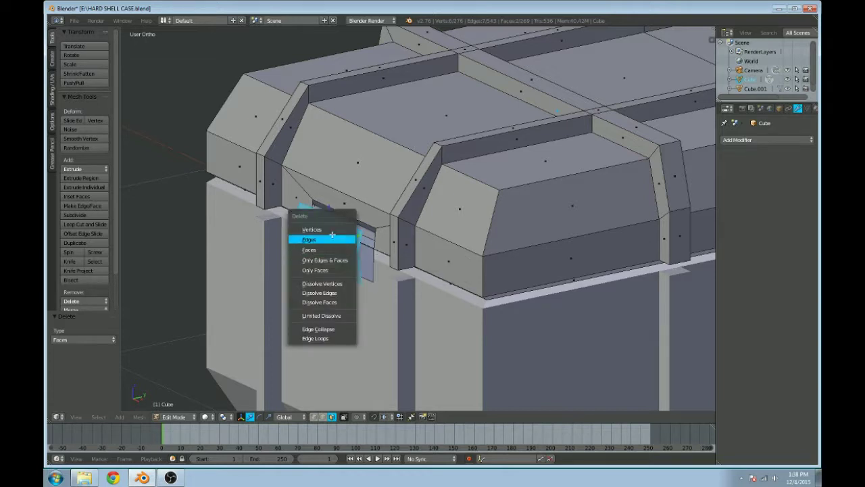
pyautogui.click(332, 240)
pyautogui.scroll(3, 332, 246)
pyautogui.moveTo(332, 245); pyautogui.dragTo(368, 244, button='middle')
pyautogui.rightClick(303, 210)
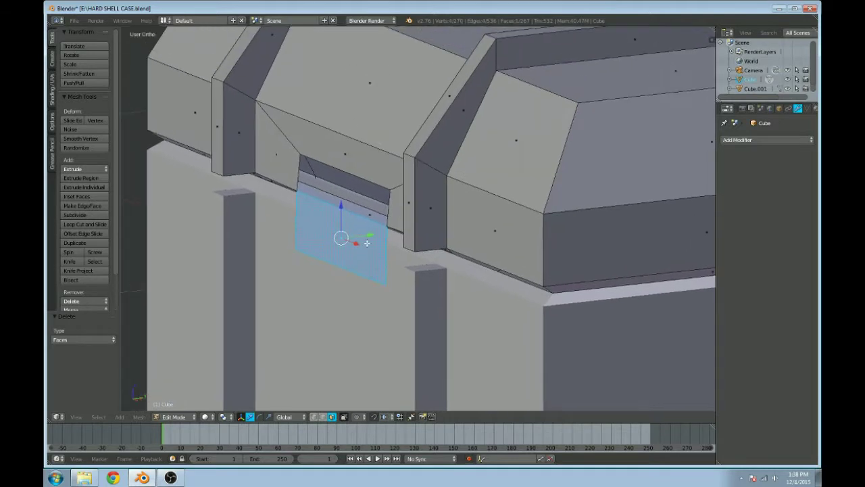
pyautogui.scroll(1, 367, 242)
pyautogui.press('x')
pyautogui.click(369, 244)
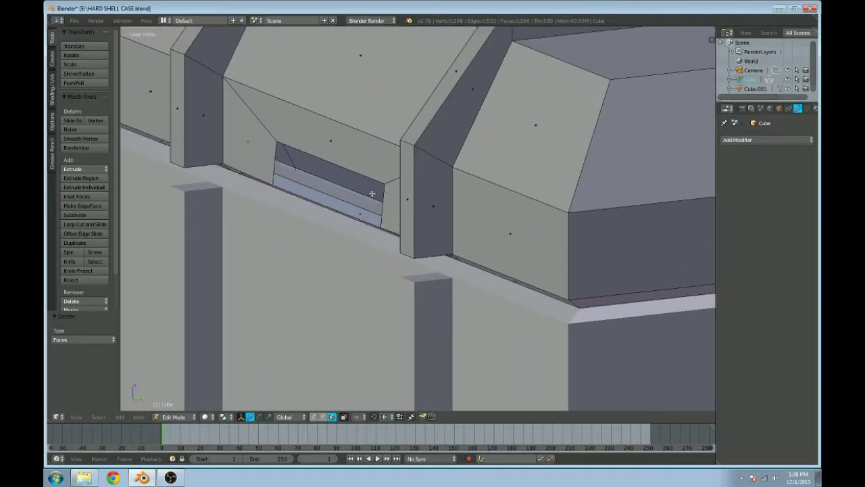
# Step: Delete the three lid wall faces surrounding the latch opening between the two ribs
pyautogui.rightClick(269, 135)
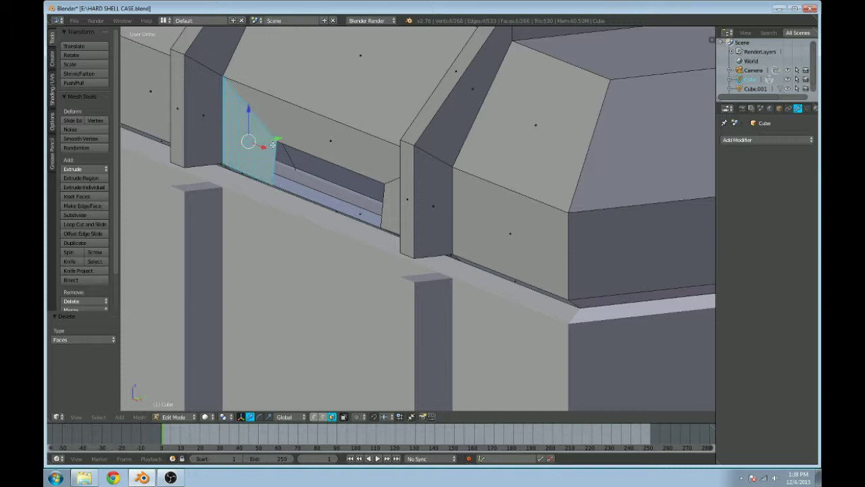
pyautogui.click(322, 417)
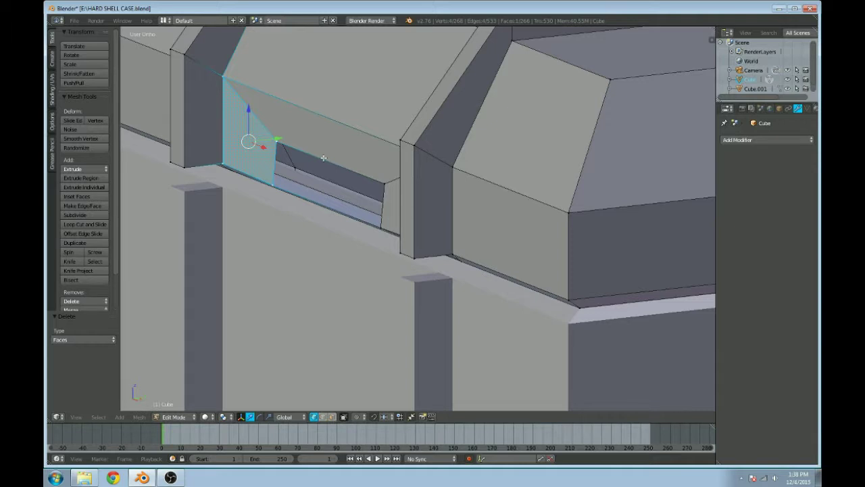
pyautogui.keyDown('shift'); pyautogui.moveTo(279, 153); pyautogui.dragTo(318, 170, button='middle'); pyautogui.keyUp('shift')
pyautogui.click(331, 417)
pyautogui.keyDown('shift'); pyautogui.rightClick(306, 126); pyautogui.keyUp('shift')
pyautogui.keyDown('shift'); pyautogui.rightClick(294, 139); pyautogui.keyUp('shift')
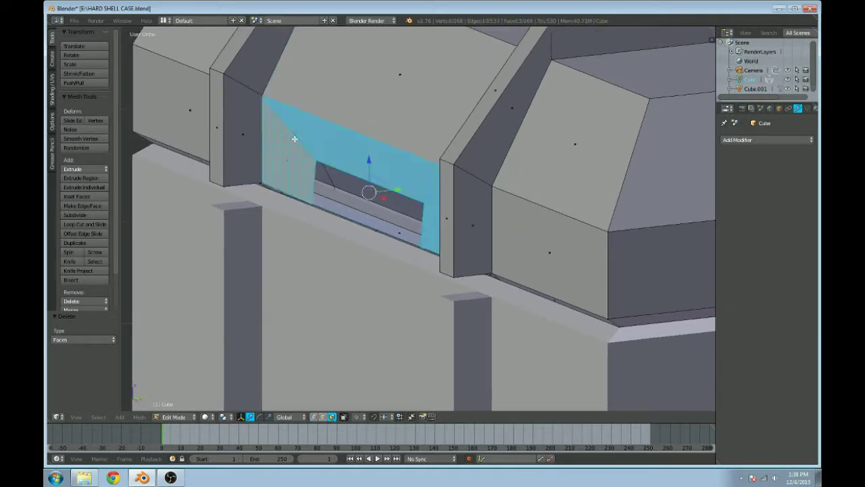
pyautogui.press('KP_Decimal')
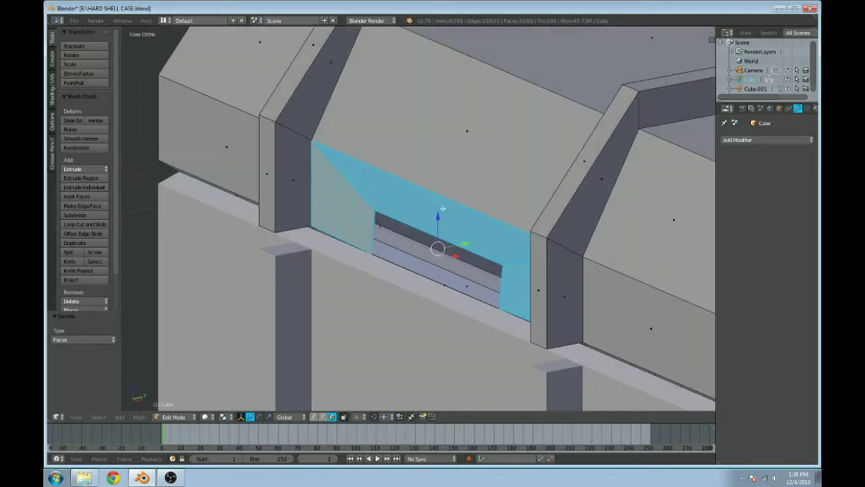
pyautogui.press('x')
pyautogui.click(449, 202)
# Step: Isolate the lid in local view to work on the opening left in its end wall
pyautogui.moveTo(419, 246); pyautogui.dragTo(345, 220, button='middle')
pyautogui.scroll(3, 346, 221)
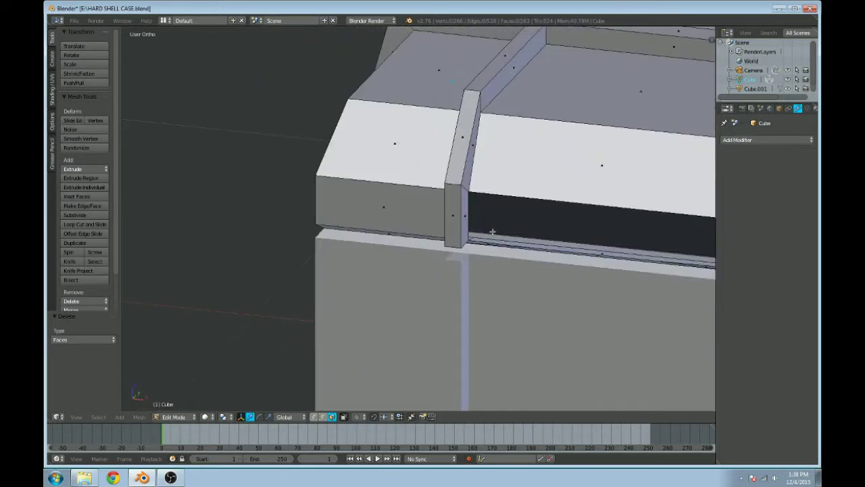
pyautogui.scroll(-2, 492, 232)
pyautogui.moveTo(417, 239); pyautogui.dragTo(392, 223, button='middle')
pyautogui.scroll(3, 398, 246)
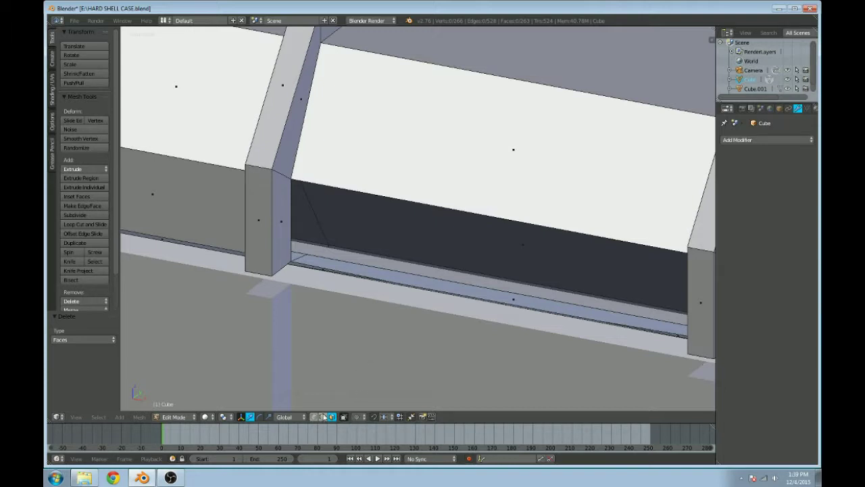
pyautogui.rightClick(379, 277)
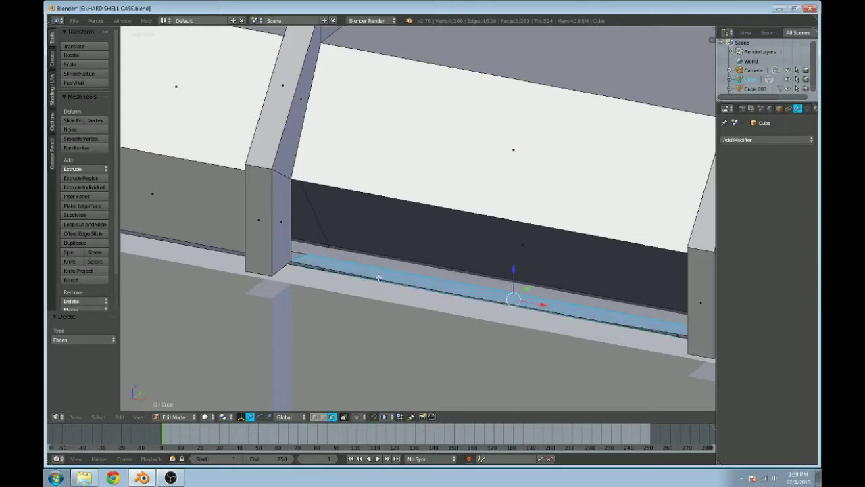
pyautogui.press('Home')
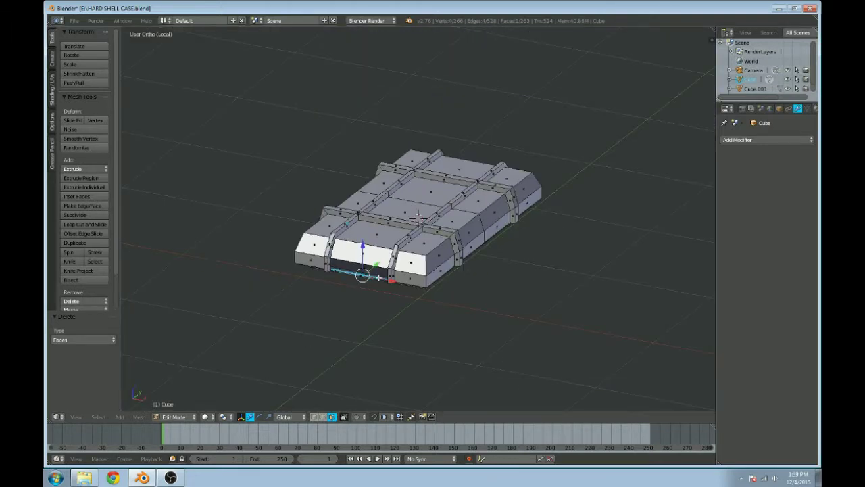
# Step: Examine the opening between the two ribs on the lid's end, checking its inner face and boundary edges
pyautogui.scroll(8, 379, 277)
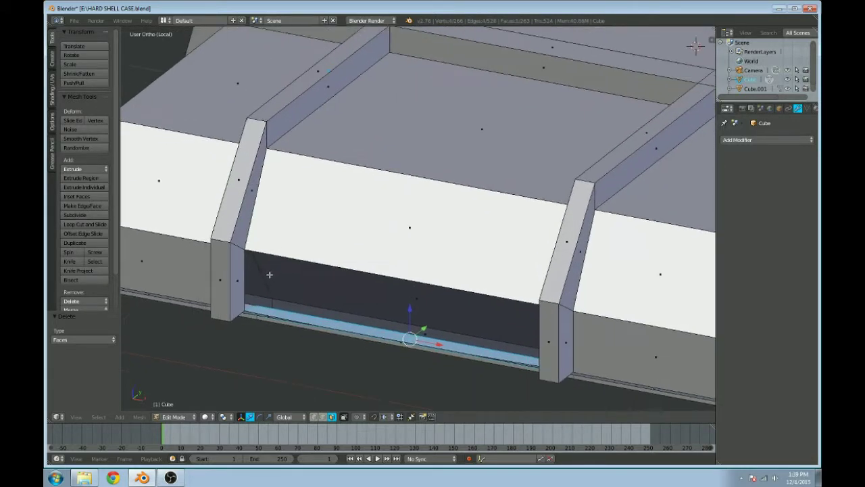
pyautogui.rightClick(269, 274)
pyautogui.scroll(-5, 291, 273)
pyautogui.scroll(4, 382, 275)
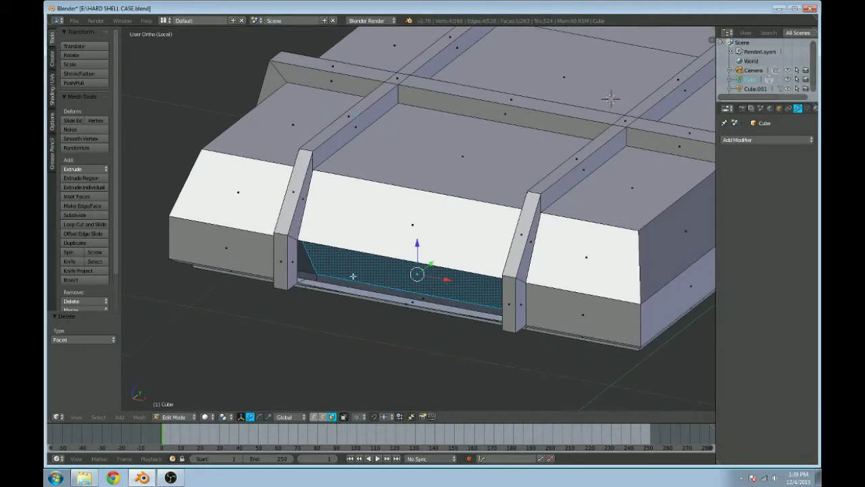
pyautogui.press('2')
pyautogui.rightClick(363, 250)
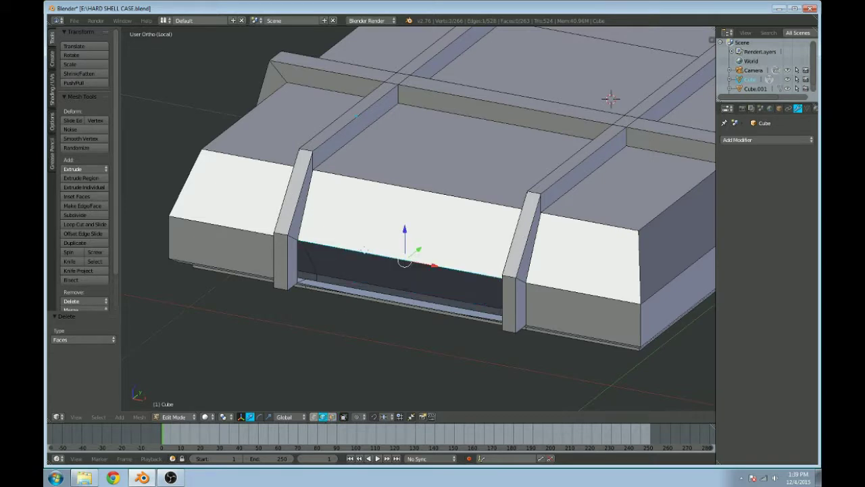
pyautogui.scroll(5, 363, 276)
pyautogui.scroll(-3, 263, 268)
pyautogui.scroll(-4, 398, 294)
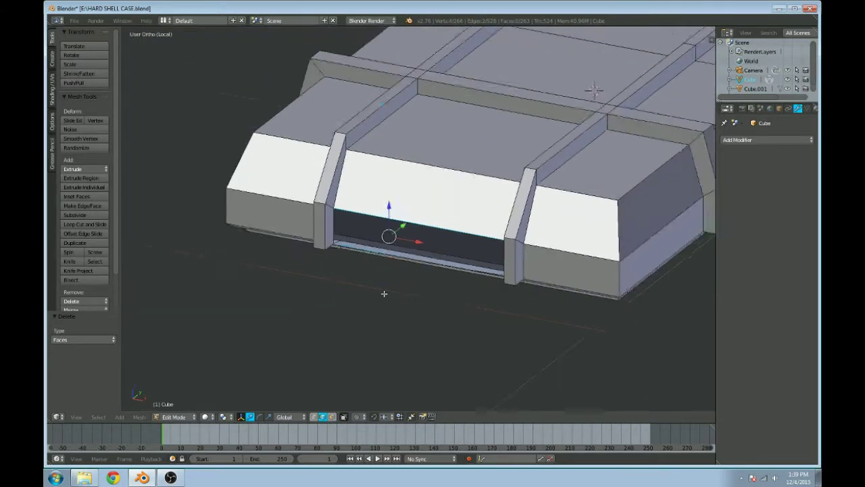
# Step: Dissolve the two leftover diagonal edges on the lid's underside lip below the end opening
pyautogui.moveTo(385, 293); pyautogui.dragTo(405, 299, button='middle')
pyautogui.press('z')
pyautogui.moveTo(594, 290)
pyautogui.mouseDown(button='middle')
pyautogui.moveTo(594, 279)
pyautogui.moveTo(436, 272)
pyautogui.moveTo(440, 203)
pyautogui.moveTo(486, 278)
pyautogui.moveTo(446, 225)
pyautogui.moveTo(482, 300)
pyautogui.moveTo(479, 292)
pyautogui.mouseUp(button='middle')
pyautogui.press('z')
pyautogui.keyDown('alt'); pyautogui.rightClick(366, 182); pyautogui.keyUp('alt')
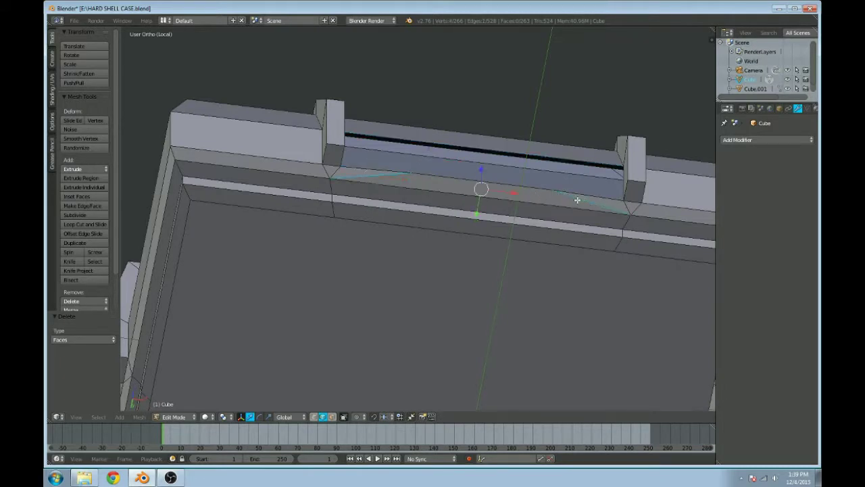
pyautogui.press('x')
pyautogui.click(567, 239)
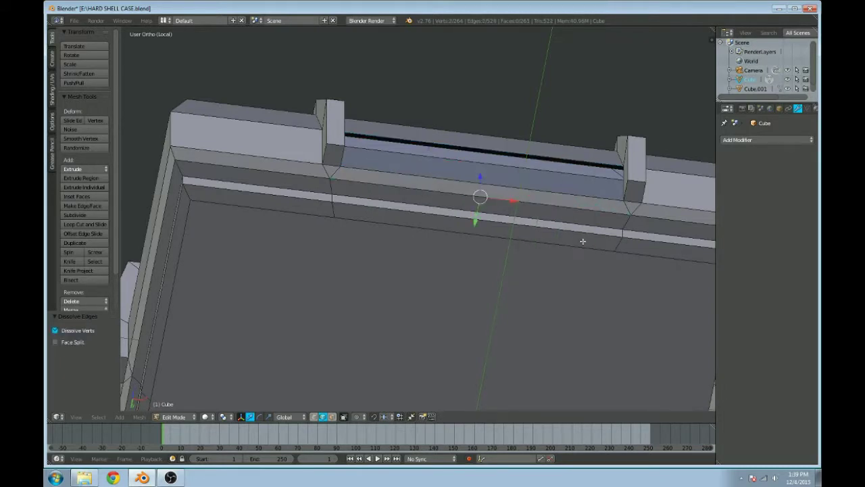
# Step: Try to fill the opening between the two ribs on the lid's end with a new face
pyautogui.moveTo(547, 189); pyautogui.dragTo(517, 263, button='middle')
pyautogui.keyDown('shift'); pyautogui.rightClick(615, 238); pyautogui.keyUp('shift')
pyautogui.press('f')
pyautogui.press('Tab')
pyautogui.scroll(-2, 568, 255)
pyautogui.moveTo(567, 255); pyautogui.dragTo(460, 220, button='middle')
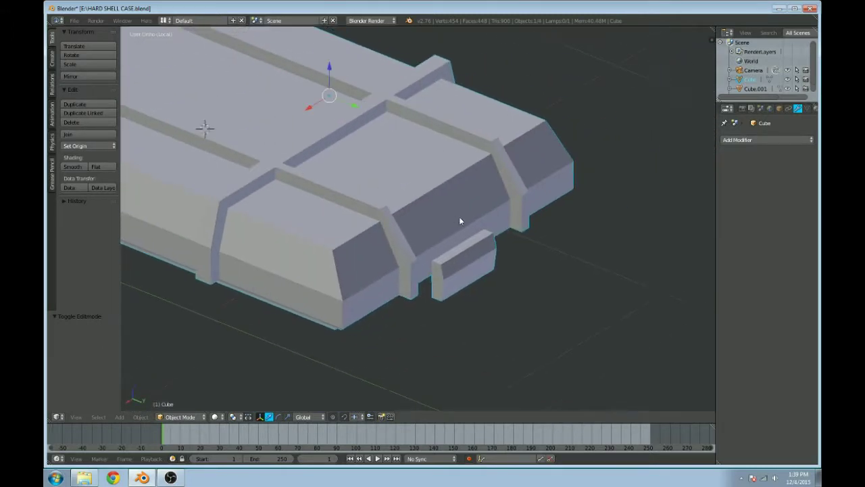
# Step: Delete the outer faces and the hanging back face of the latch block on the lid's opposite end
pyautogui.scroll(3, 467, 227)
pyautogui.press('Tab')
pyautogui.click(331, 416)
pyautogui.rightClick(465, 313)
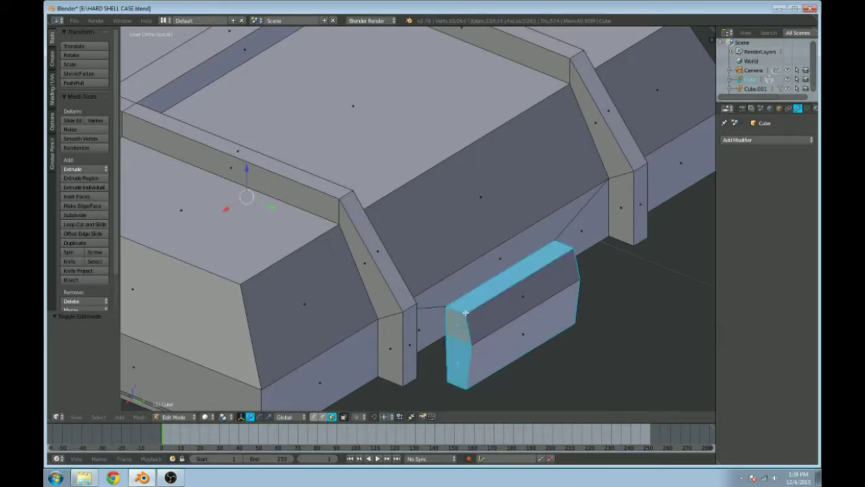
pyautogui.keyDown('shift'); pyautogui.rightClick(502, 340); pyautogui.keyUp('shift')
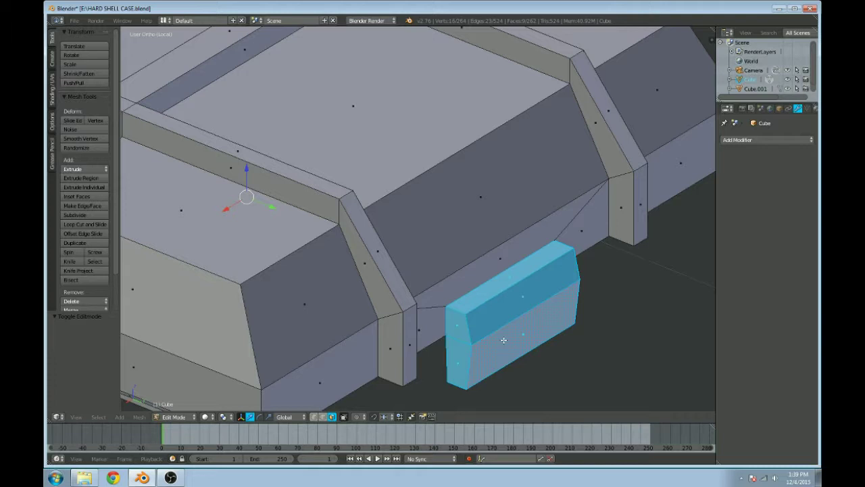
pyautogui.press('x')
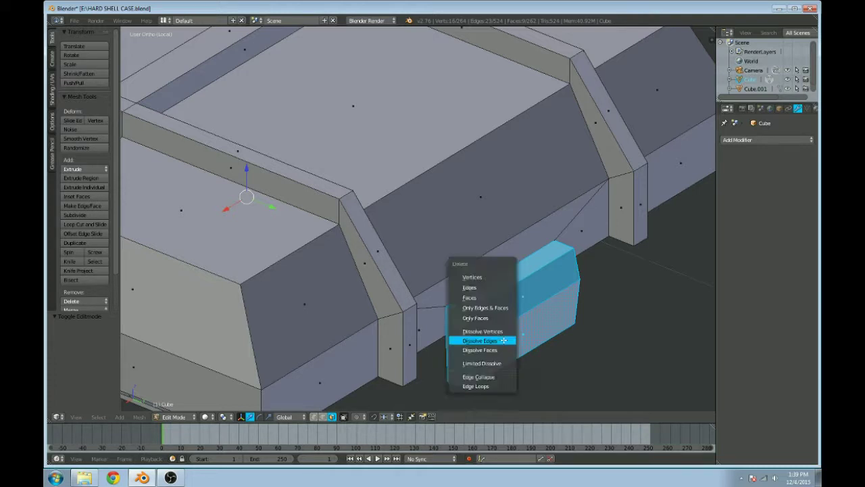
pyautogui.click(505, 297)
pyautogui.rightClick(492, 343)
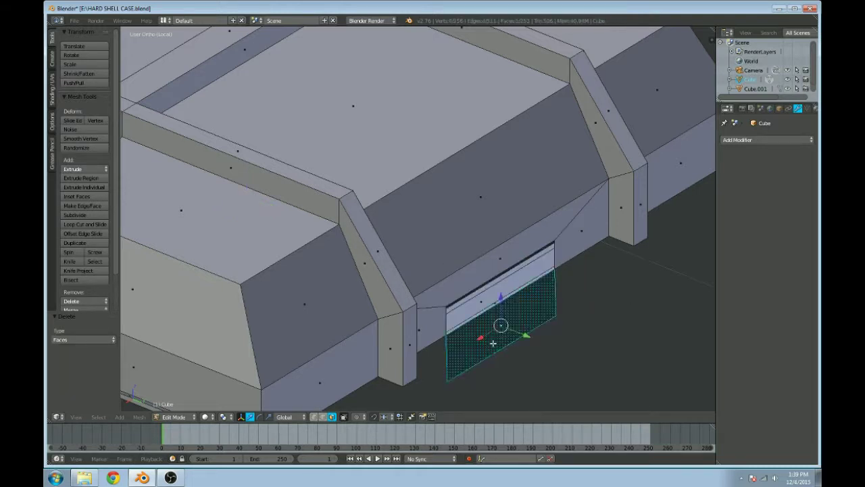
pyautogui.press('x')
pyautogui.click(492, 343)
# Step: Delete the three wall faces surrounding the latch opening on this end of the lid
pyautogui.scroll(3, 477, 342)
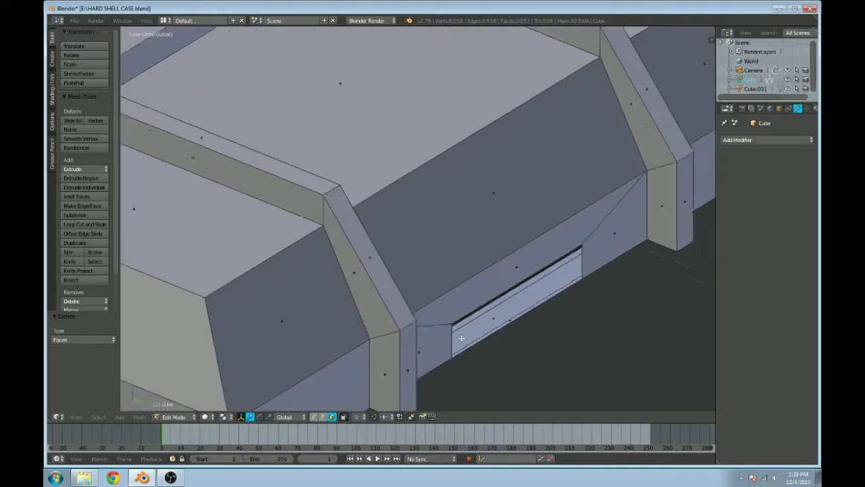
pyautogui.keyDown('shift'); pyautogui.moveTo(475, 342); pyautogui.dragTo(419, 285, button='middle'); pyautogui.keyUp('shift')
pyautogui.rightClick(421, 300)
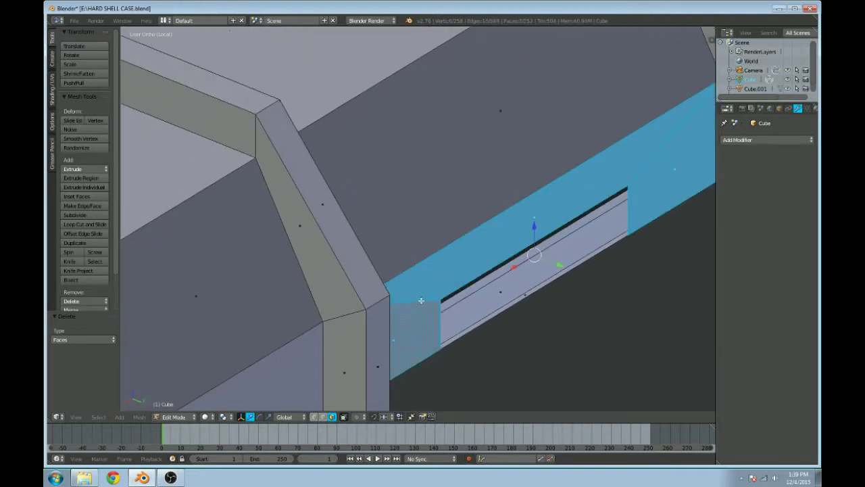
pyautogui.press('x')
pyautogui.click(423, 302)
pyautogui.scroll(-3, 523, 331)
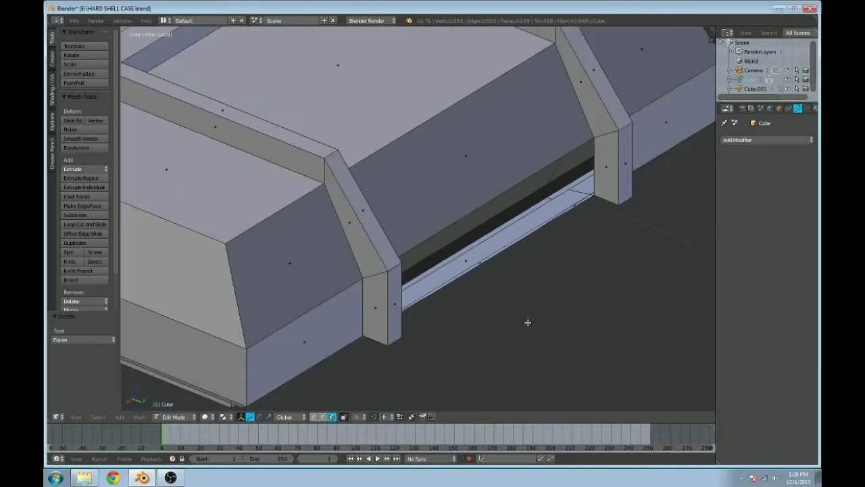
# Step: Dissolve the two diagonal edges on the underside lip beneath this end's opening
pyautogui.click(322, 416)
pyautogui.scroll(6, 570, 264)
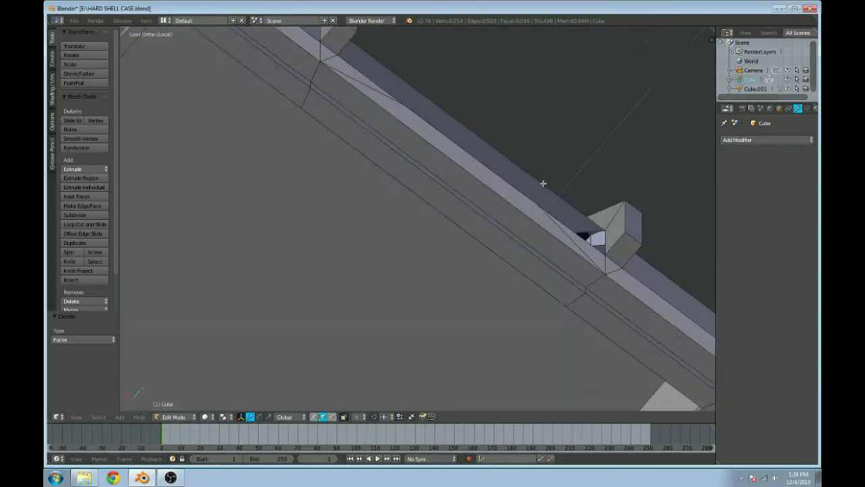
pyautogui.rightClick(360, 77)
pyautogui.click(362, 82)
pyautogui.keyDown('shift'); pyautogui.rightClick(583, 234); pyautogui.keyUp('shift')
pyautogui.moveTo(584, 233); pyautogui.dragTo(534, 275, button='middle')
pyautogui.press('x')
pyautogui.click(534, 289)
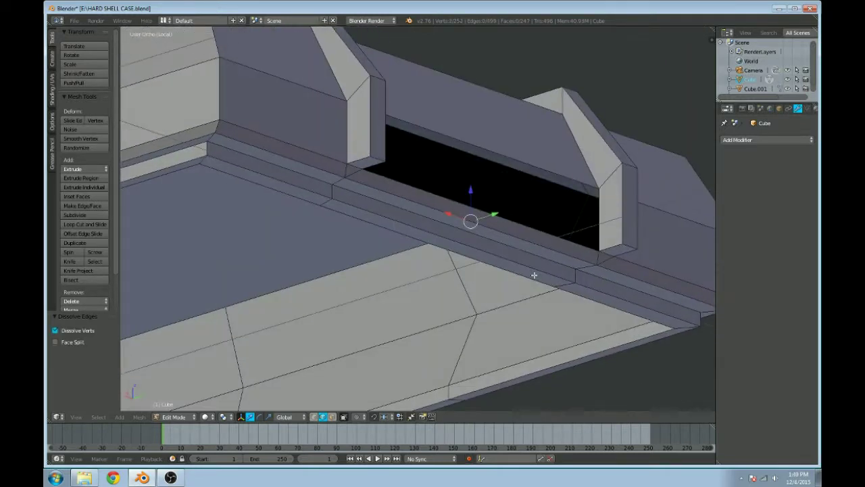
# Step: Fill this end's opening with a new face between its upper and lower edges
pyautogui.rightClick(436, 204)
pyautogui.rightClick(442, 194)
pyautogui.keyDown('shift'); pyautogui.rightClick(457, 135); pyautogui.keyUp('shift')
pyautogui.press('f')
pyautogui.scroll(-6, 457, 135)
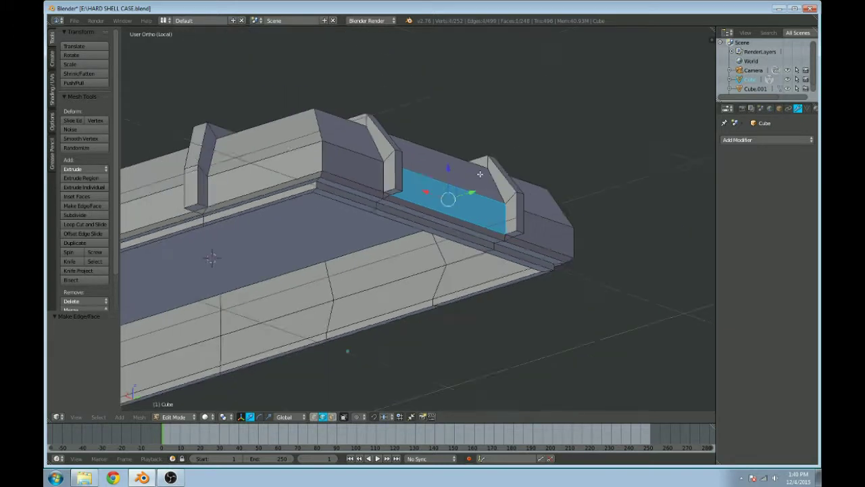
# Step: Dissolve the edge loop running across the middle of the lid
pyautogui.press('Tab')
pyautogui.moveTo(423, 284); pyautogui.dragTo(460, 223, button='middle')
pyautogui.press('Tab')
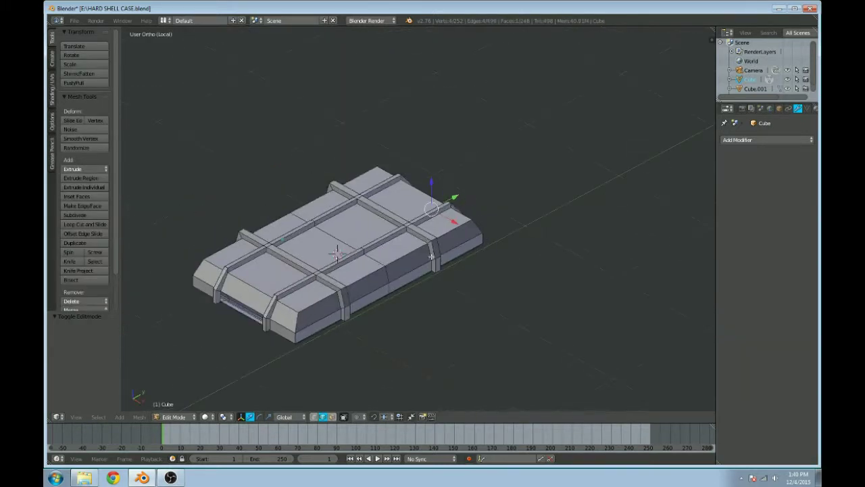
pyautogui.scroll(3, 465, 222)
pyautogui.rightClick(449, 247)
pyautogui.keyDown('alt'); pyautogui.rightClick(462, 270); pyautogui.keyUp('alt')
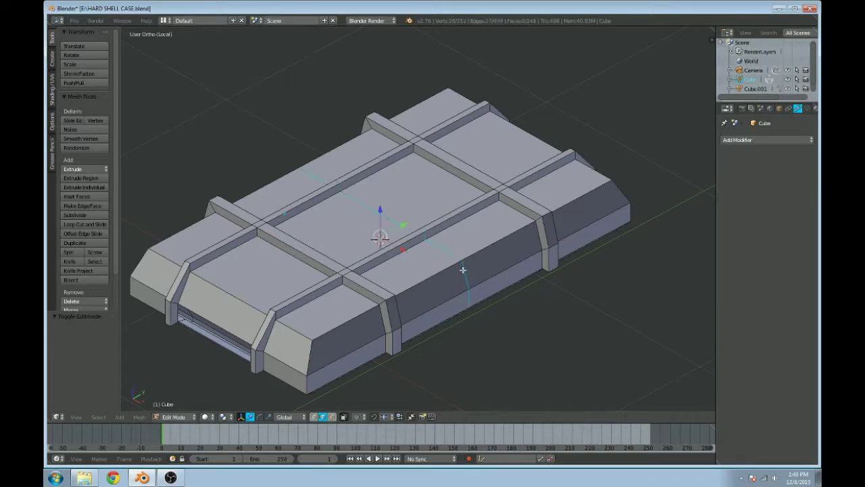
pyautogui.press('x')
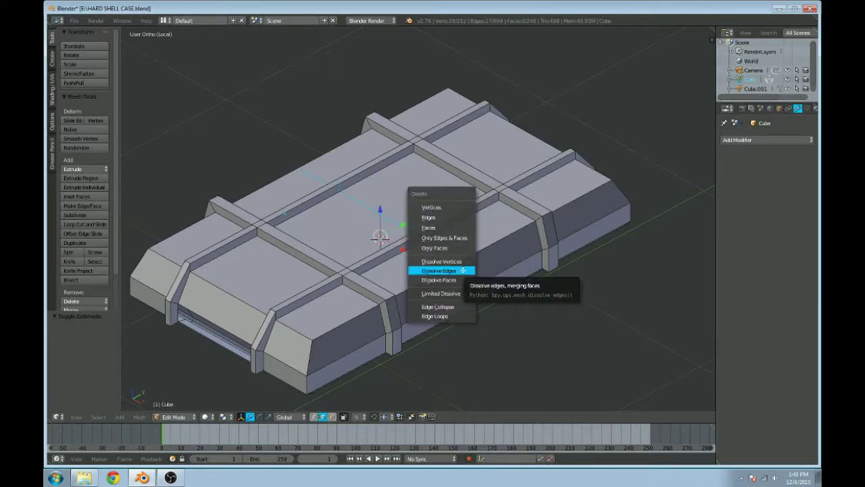
pyautogui.click(462, 270)
# Step: Fill the remaining opening between the two ribs on the lid's other end with a new face
pyautogui.moveTo(462, 270); pyautogui.dragTo(380, 236, button='middle')
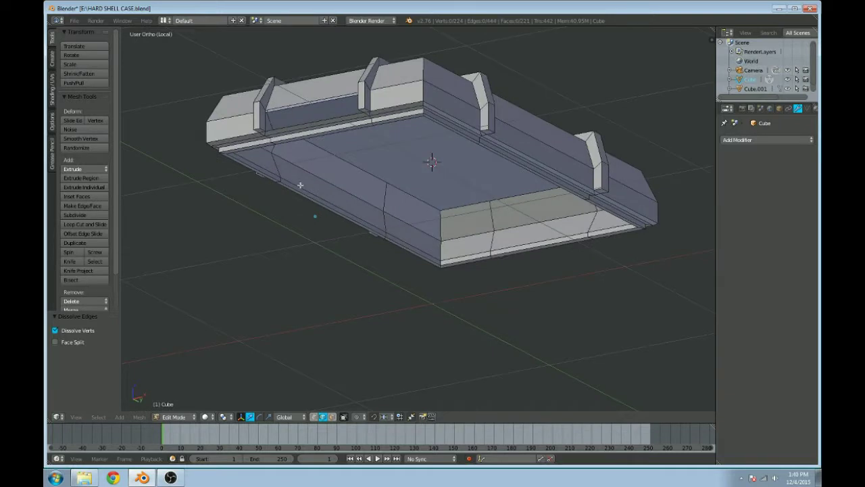
pyautogui.scroll(5, 332, 217)
pyautogui.rightClick(282, 106)
pyautogui.keyDown('shift'); pyautogui.rightClick(283, 149); pyautogui.keyUp('shift')
pyautogui.press('f')
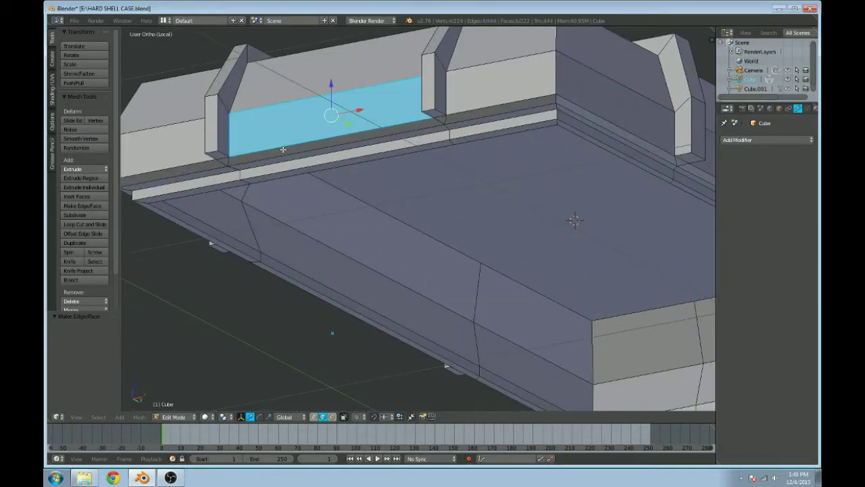
pyautogui.moveTo(303, 158); pyautogui.dragTo(310, 177, button='middle')
# Step: Return the lid to Object Mode and leave local view to show it together with the case body
pyautogui.press('Tab')
pyautogui.moveTo(401, 201); pyautogui.dragTo(372, 233, button='middle')
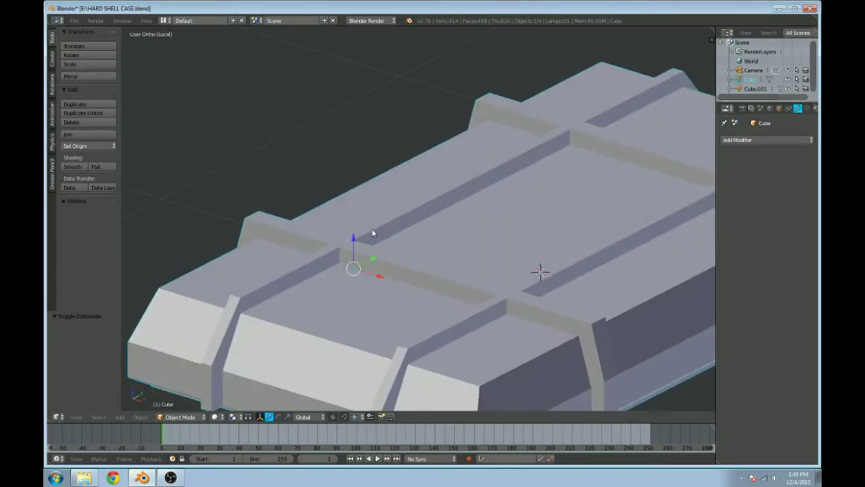
pyautogui.press('KP_Divide')
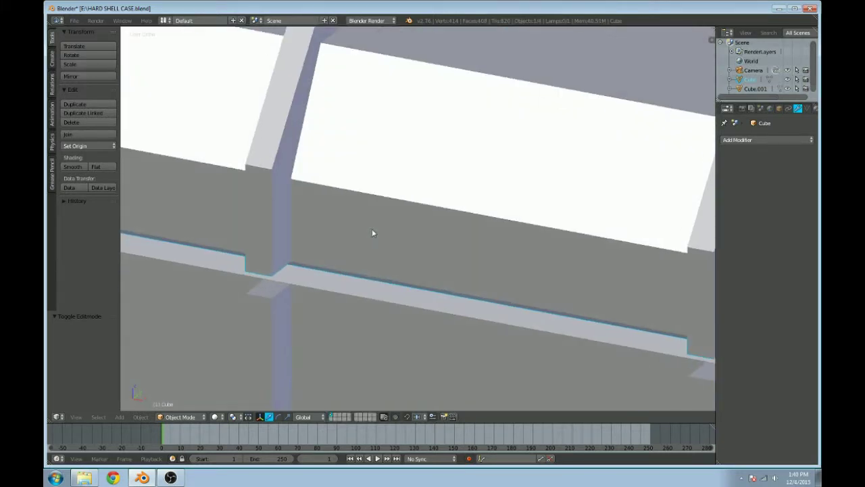
# Step: Check the rebuilt lid end walls against the case body from several angles
pyautogui.scroll(-3, 390, 255)
pyautogui.moveTo(403, 255); pyautogui.dragTo(461, 255, button='middle')
pyautogui.scroll(4, 385, 238)
pyautogui.press('Tab')
pyautogui.press('Tab')
pyautogui.rightClick(414, 280)
pyautogui.rightClick(392, 231)
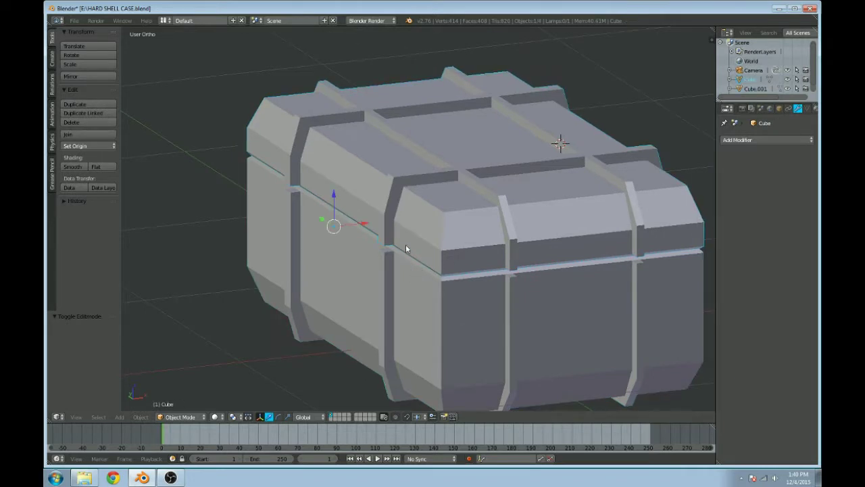
pyautogui.moveTo(441, 232); pyautogui.dragTo(419, 246, button='middle')
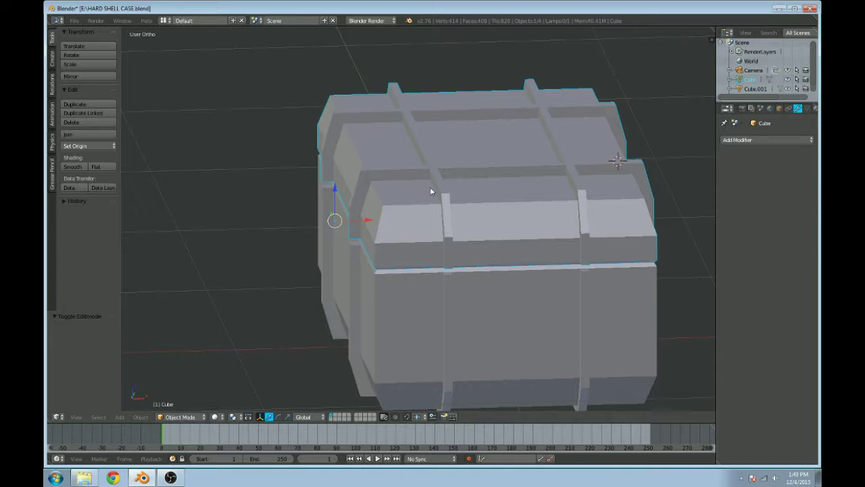
# Step: Examine the lid's hinge side and the seam above the body from the front and at an angle
pyautogui.press('KP_6')
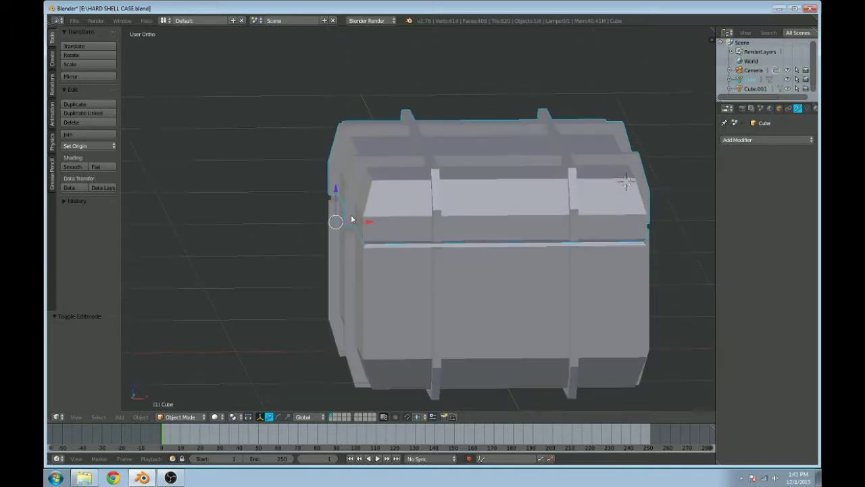
pyautogui.press('KP_3')
pyautogui.press('KP_1')
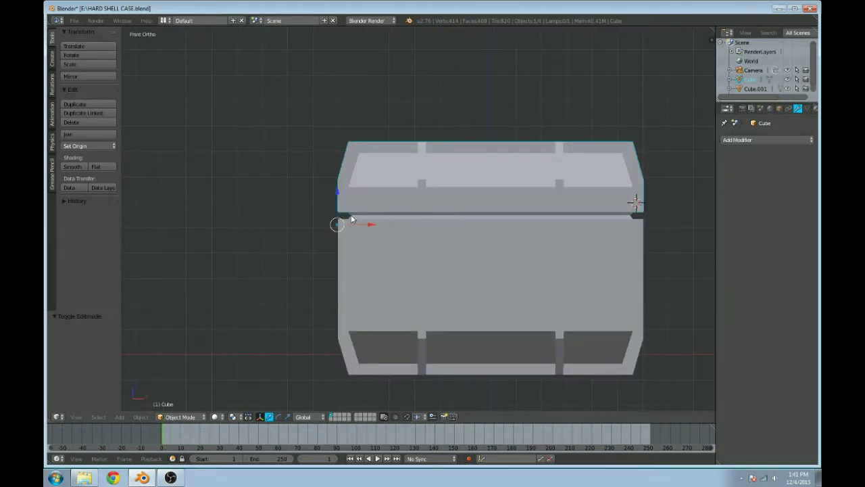
pyautogui.scroll(5, 431, 201)
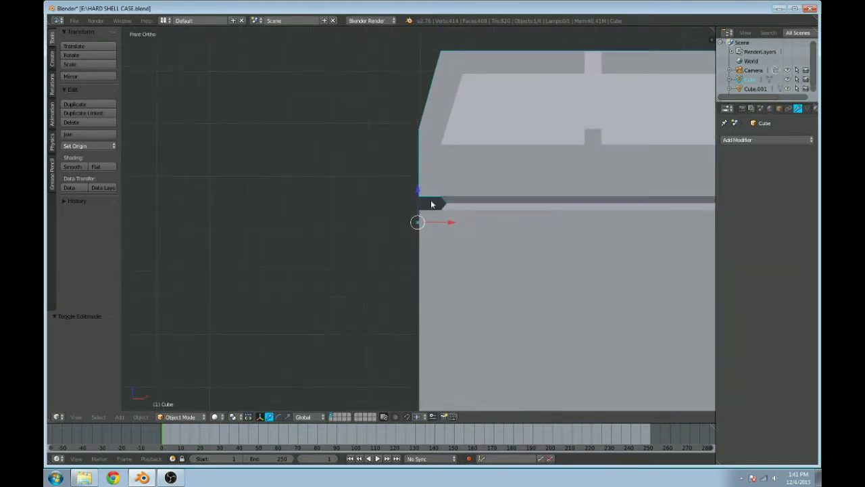
pyautogui.press('Tab')
pyautogui.moveTo(396, 207); pyautogui.dragTo(407, 233, button='middle')
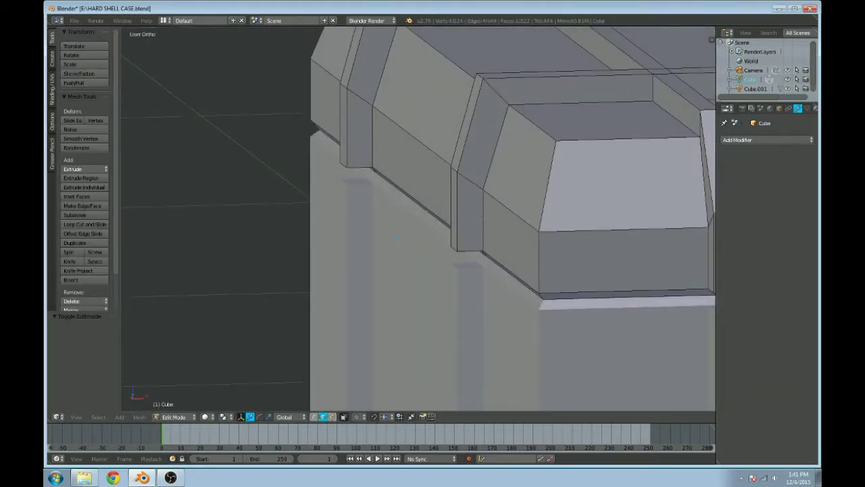
pyautogui.press('Tab')
pyautogui.moveTo(466, 228); pyautogui.dragTo(487, 235, button='middle')
pyautogui.scroll(-1, 554, 253)
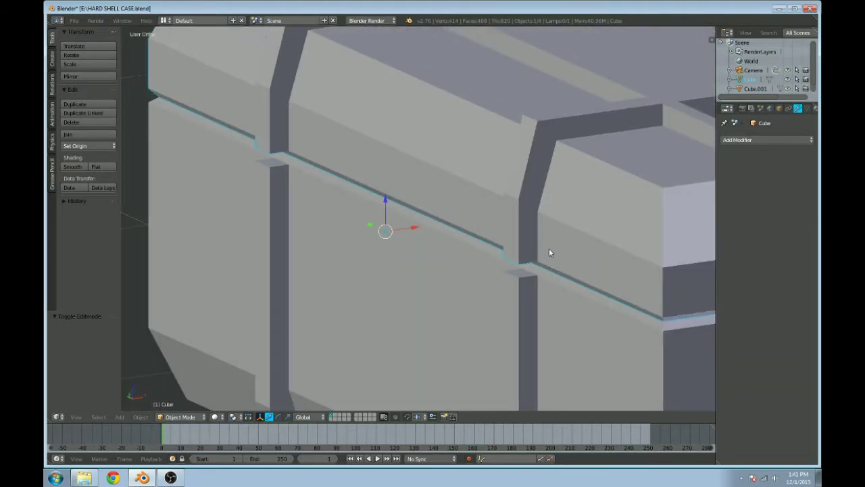
# Step: Put the lid in Edit Mode with its long side and ribs in view
pyautogui.press('Tab')
pyautogui.keyDown('shift'); pyautogui.moveTo(546, 246); pyautogui.dragTo(462, 225, button='middle'); pyautogui.keyUp('shift')
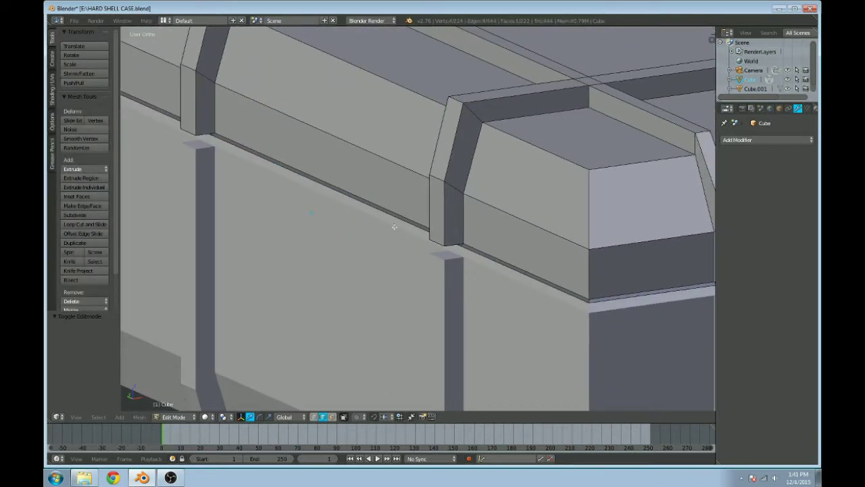
pyautogui.moveTo(397, 190); pyautogui.dragTo(447, 207, button='middle')
pyautogui.scroll(-3, 447, 207)
pyautogui.press('Tab')
pyautogui.press('Tab')
# Step: Add seven evenly spaced loop cuts across the lid's middle section between the two cross ribs
pyautogui.hotkey('ctrl', 'r')
pyautogui.scroll(1, 443, 189)
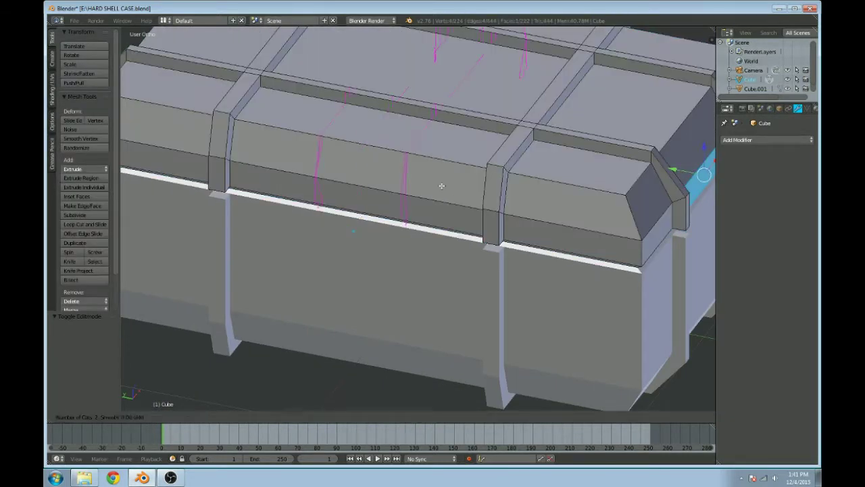
pyautogui.scroll(4, 441, 185)
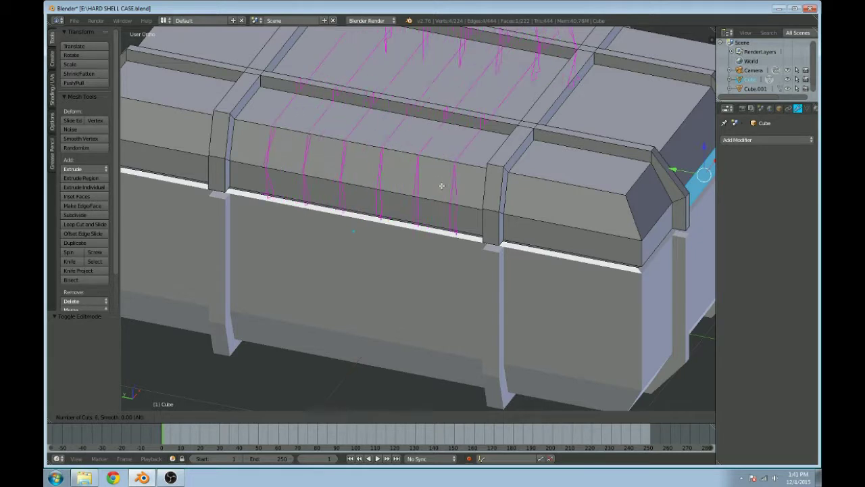
pyautogui.scroll(1, 441, 186)
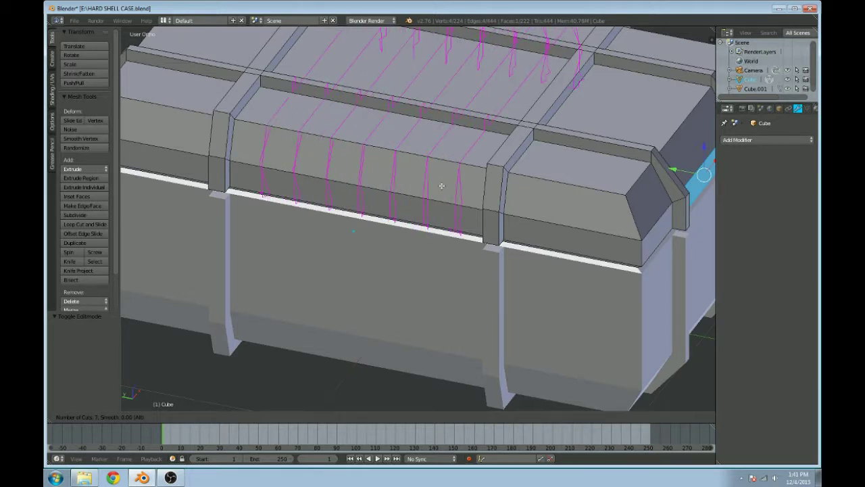
pyautogui.click(441, 186)
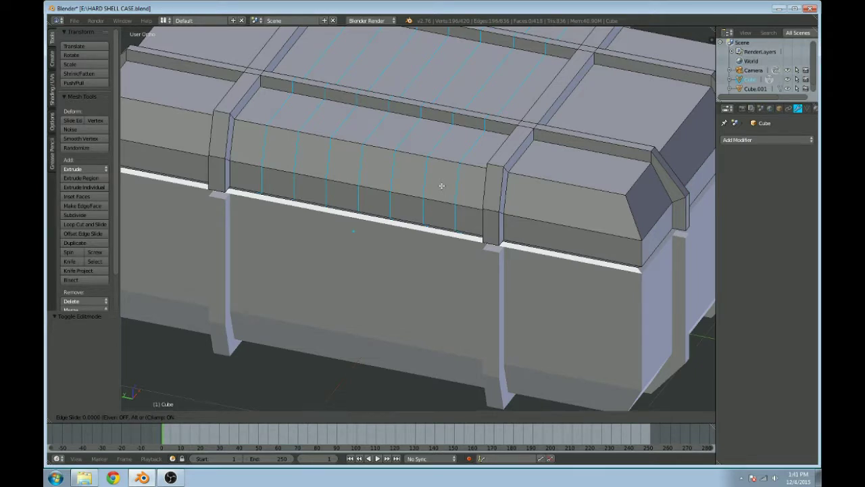
pyautogui.click(441, 186)
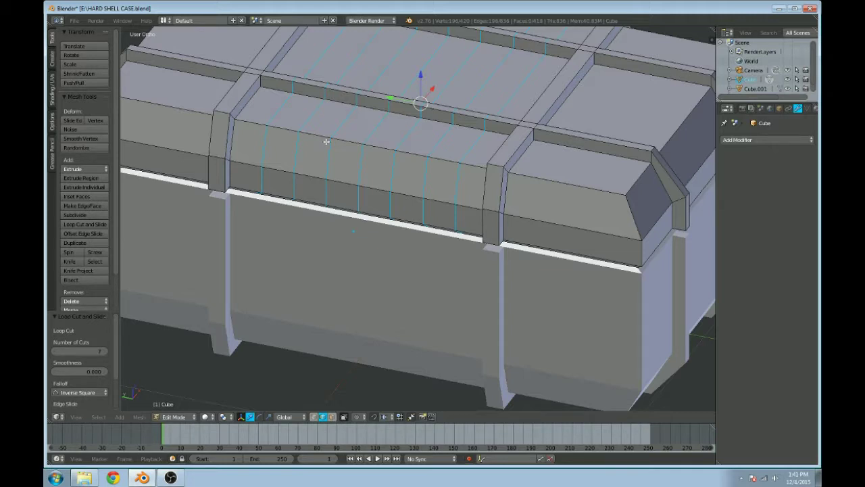
# Step: Add two loop cuts across one end section of the lid, one midway and one between it and the rib
pyautogui.hotkey('ctrl', 'r')
pyautogui.click(572, 174)
pyautogui.click(572, 174)
pyautogui.hotkey('ctrl', 'r')
pyautogui.click(541, 165)
pyautogui.click(541, 164)
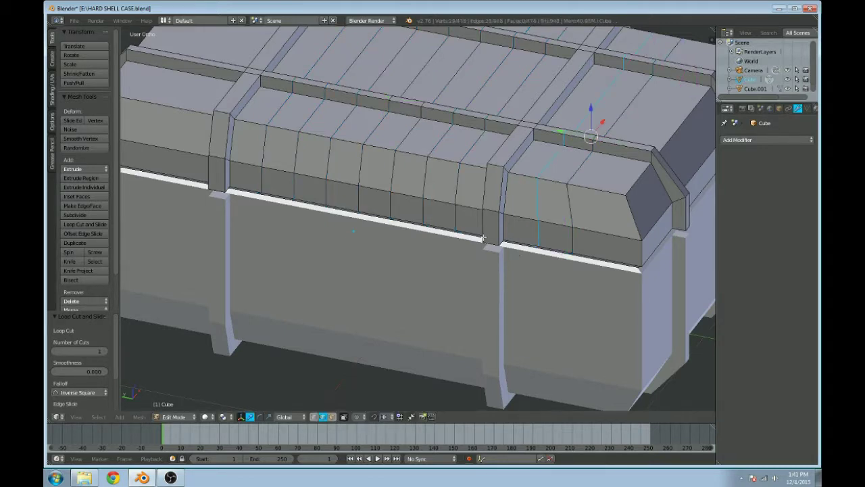
pyautogui.keyDown('shift'); pyautogui.moveTo(483, 238); pyautogui.dragTo(518, 235, button='middle'); pyautogui.keyUp('shift')
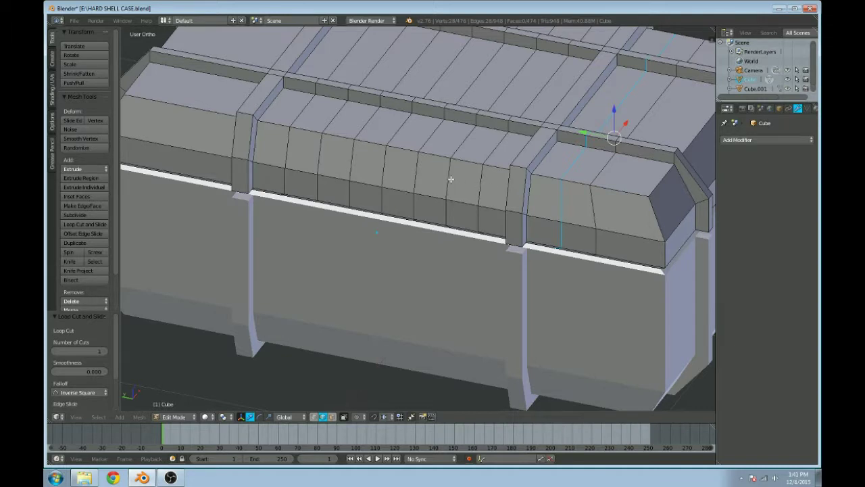
# Step: Dissolve the three central edge loops in the lid's middle section
pyautogui.rightClick(418, 169)
pyautogui.keyDown('alt'); pyautogui.rightClick(415, 177); pyautogui.keyUp('alt')
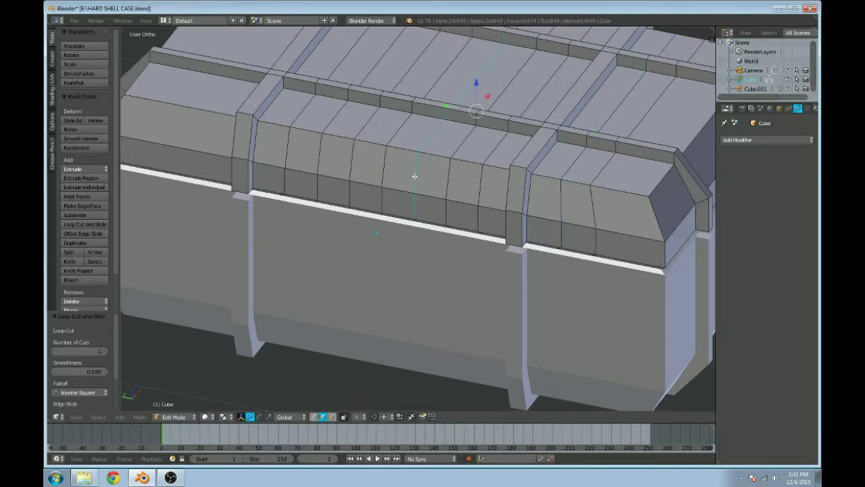
pyautogui.keyDown('alt'); pyautogui.keyDown('shift'); pyautogui.rightClick(381, 172); pyautogui.keyUp('shift'); pyautogui.keyUp('alt')
pyautogui.keyDown('alt'); pyautogui.keyDown('shift'); pyautogui.rightClick(350, 172); pyautogui.keyUp('shift'); pyautogui.keyUp('alt')
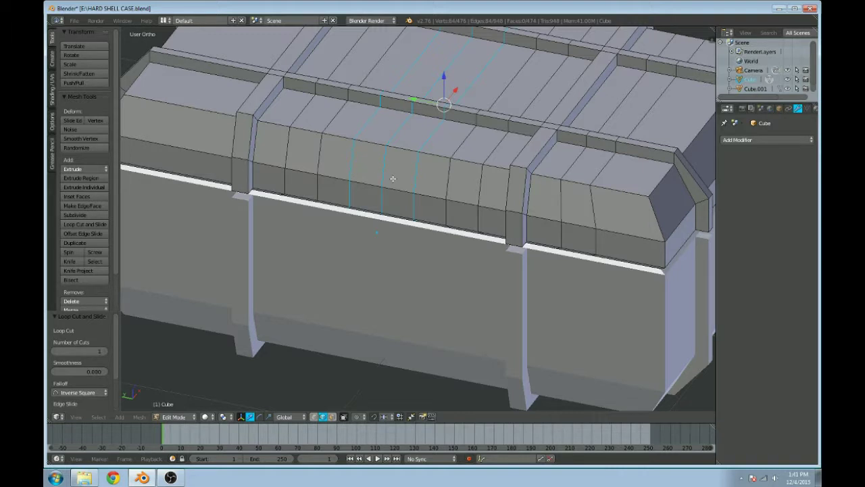
pyautogui.press('x')
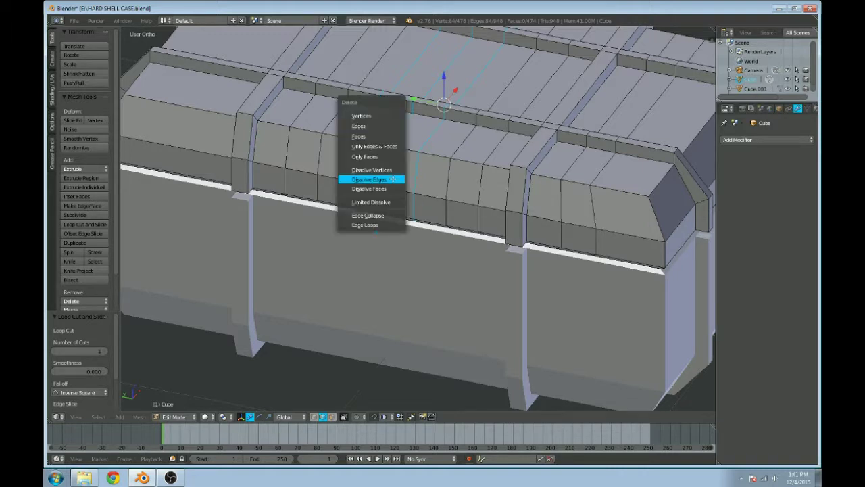
pyautogui.click(392, 179)
pyautogui.moveTo(392, 179); pyautogui.dragTo(408, 191, button='middle')
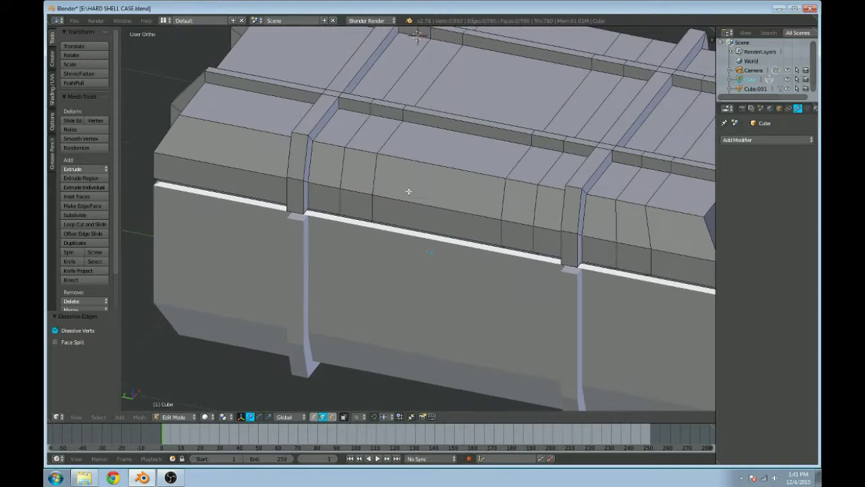
# Step: Add two loop cuts across the lid's opposite end section, one midway and one between it and the rib
pyautogui.hotkey('ctrl', 'r')
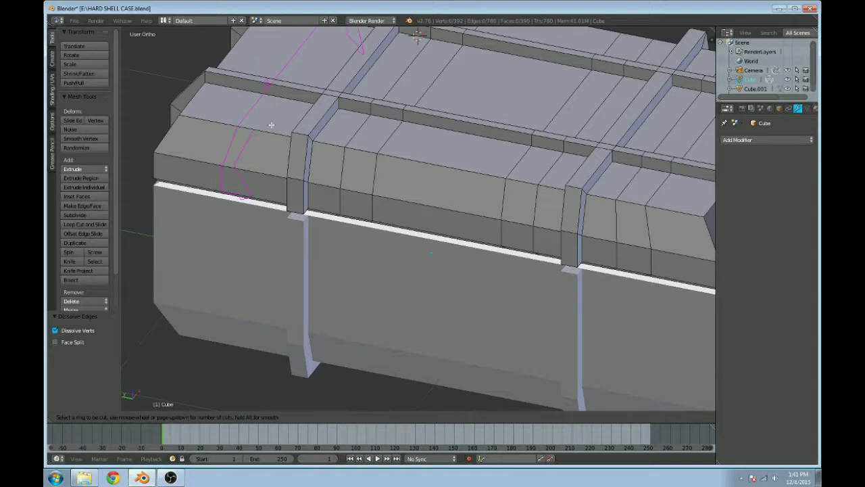
pyautogui.click(271, 125)
pyautogui.rightClick(271, 125)
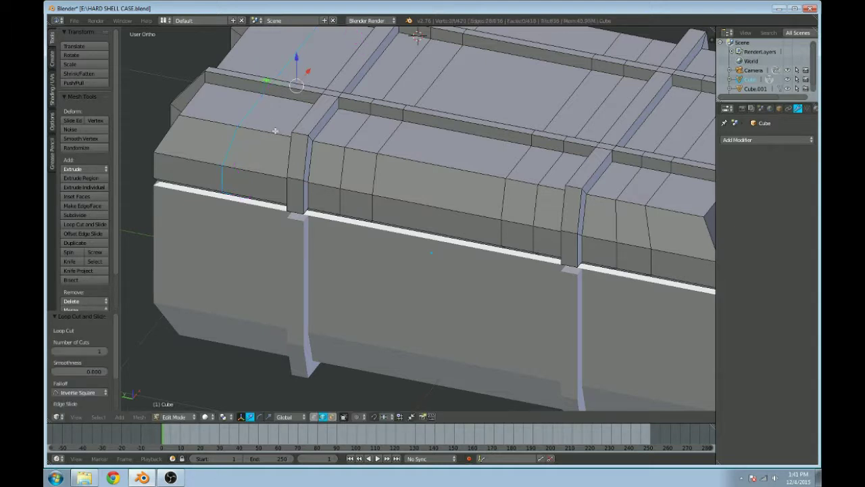
pyautogui.scroll(-3, 275, 132)
pyautogui.moveTo(397, 200)
pyautogui.mouseDown(button='middle')
pyautogui.moveTo(420, 202)
pyautogui.moveTo(398, 187)
pyautogui.mouseUp(button='middle')
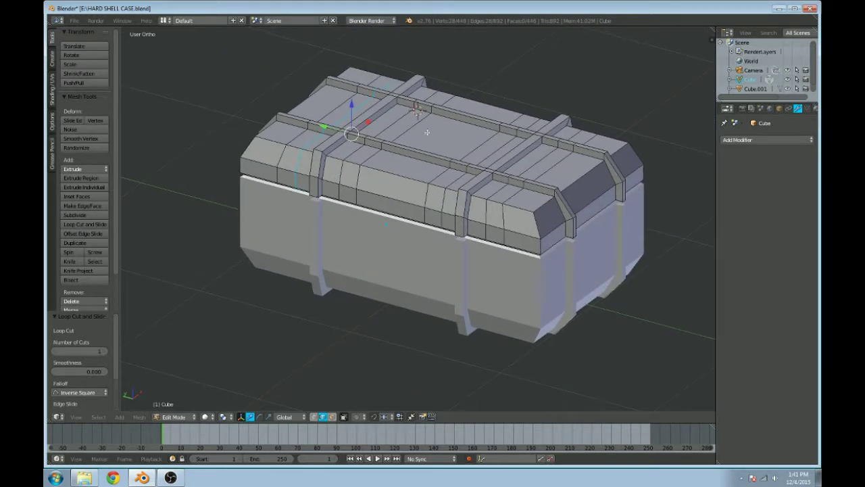
# Step: Dissolve the four remaining edge loops in the lid's middle section between the cross ribs
pyautogui.press('Tab')
pyautogui.press('Tab')
pyautogui.moveTo(333, 179); pyautogui.dragTo(395, 216, button='middle')
pyautogui.scroll(5, 400, 221)
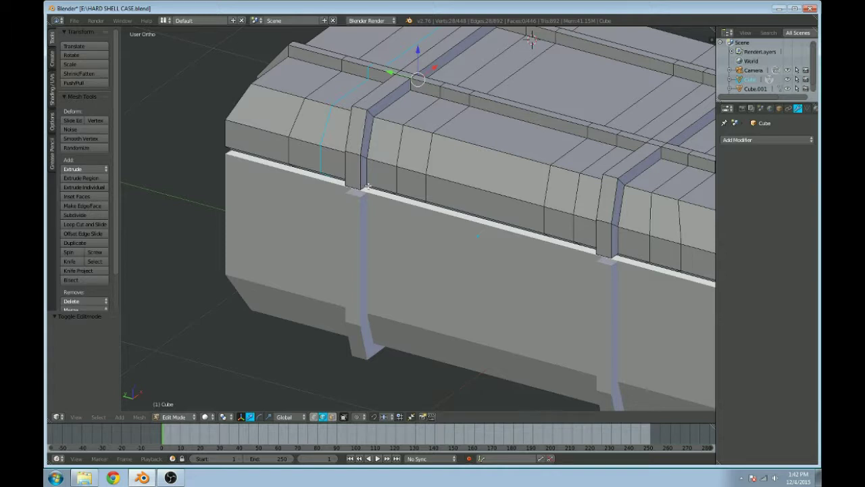
pyautogui.keyDown('alt'); pyautogui.rightClick(396, 155); pyautogui.keyUp('alt')
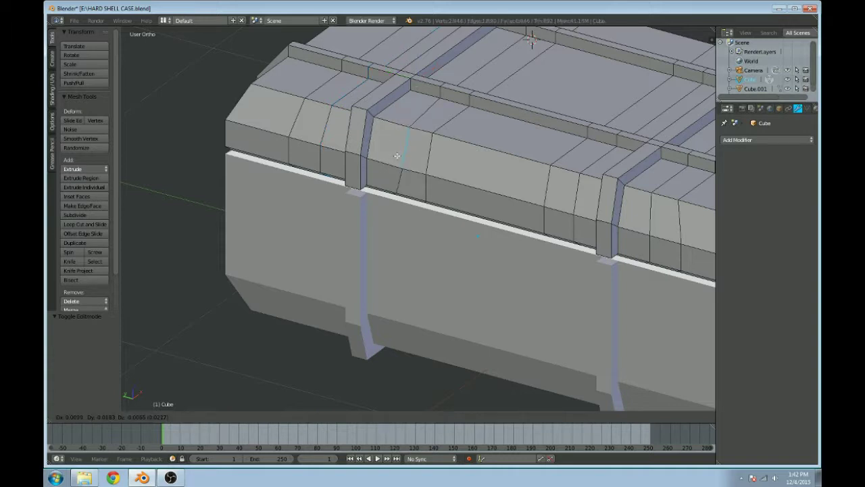
pyautogui.hotkey('ctrl', 'r')
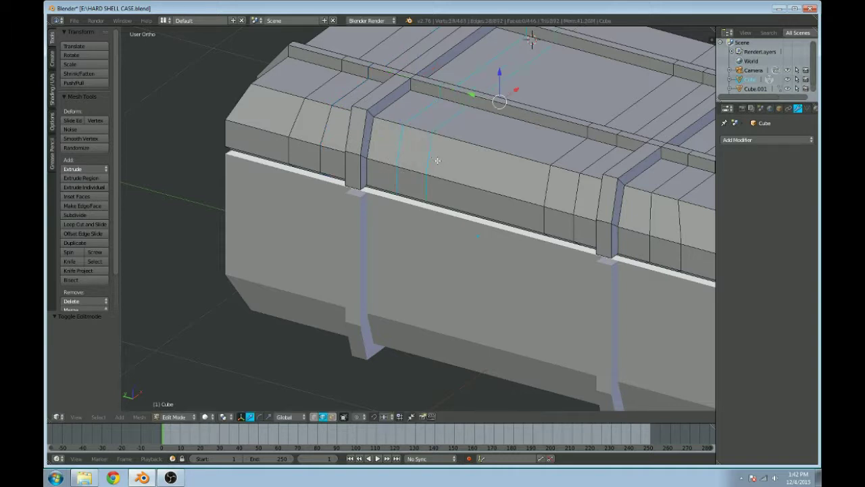
pyautogui.press('x')
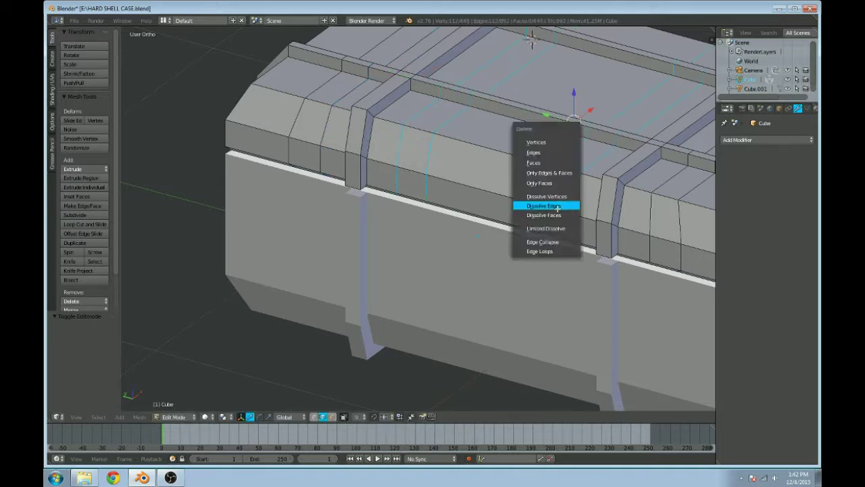
pyautogui.click(556, 204)
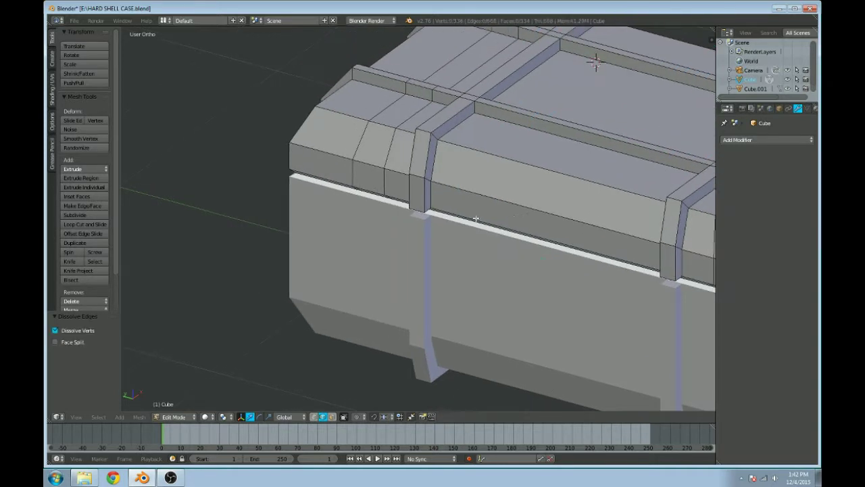
# Step: Add two centred loop cuts inside the narrow strip on one end section of the lid
pyautogui.scroll(-2, 476, 218)
pyautogui.moveTo(476, 218)
pyautogui.mouseDown(button='middle')
pyautogui.moveTo(425, 221)
pyautogui.moveTo(447, 218)
pyautogui.moveTo(444, 207)
pyautogui.mouseUp(button='middle')
pyautogui.scroll(2, 445, 208)
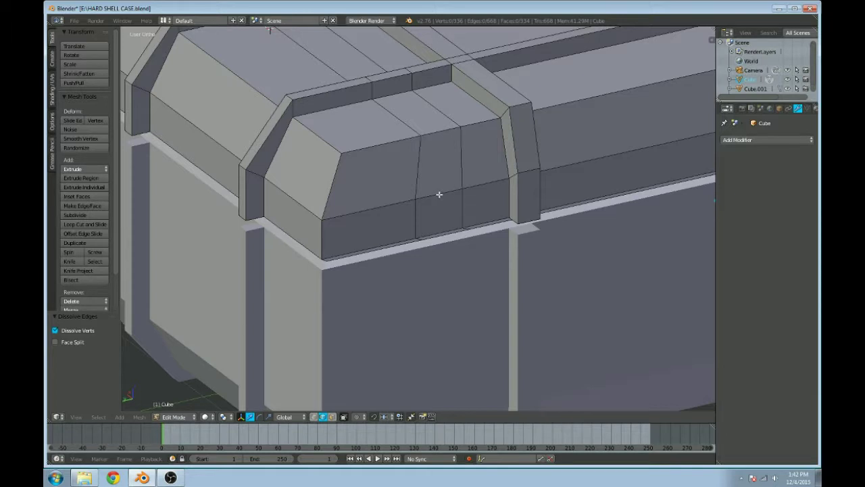
pyautogui.hotkey('ctrl', 'r')
pyautogui.scroll(1, 441, 194)
pyautogui.click(439, 194)
pyautogui.rightClick(440, 194)
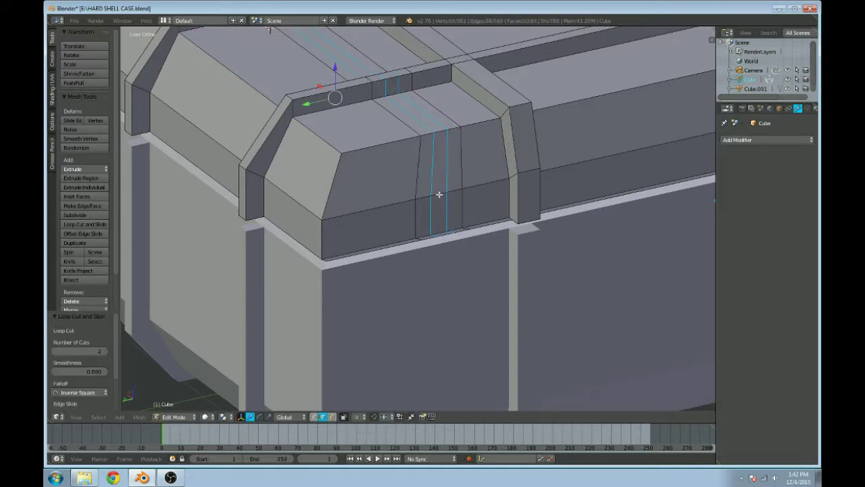
# Step: Add two centred loop cuts inside the matching narrow strip on the lid's other end section
pyautogui.scroll(-2, 504, 199)
pyautogui.moveTo(504, 198); pyautogui.dragTo(487, 237, button='middle')
pyautogui.scroll(1, 393, 199)
pyautogui.hotkey('ctrl', 'r')
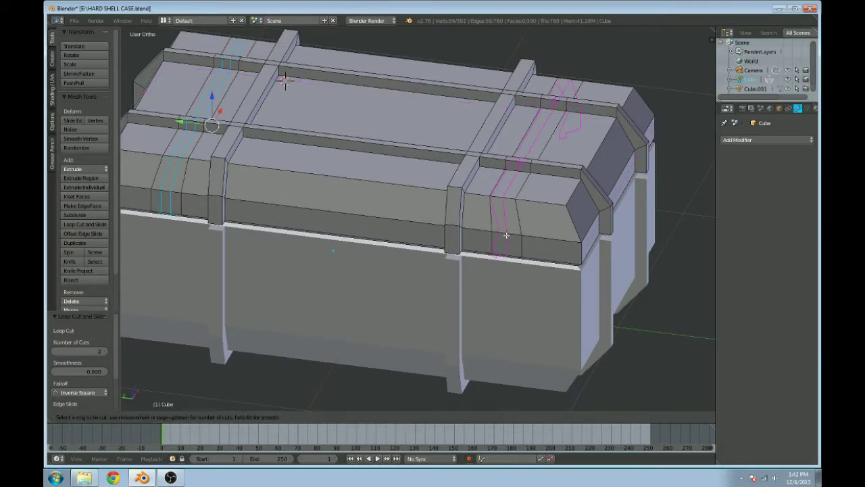
pyautogui.click(506, 234)
pyautogui.rightClick(506, 235)
pyautogui.moveTo(421, 284); pyautogui.dragTo(483, 249, button='middle')
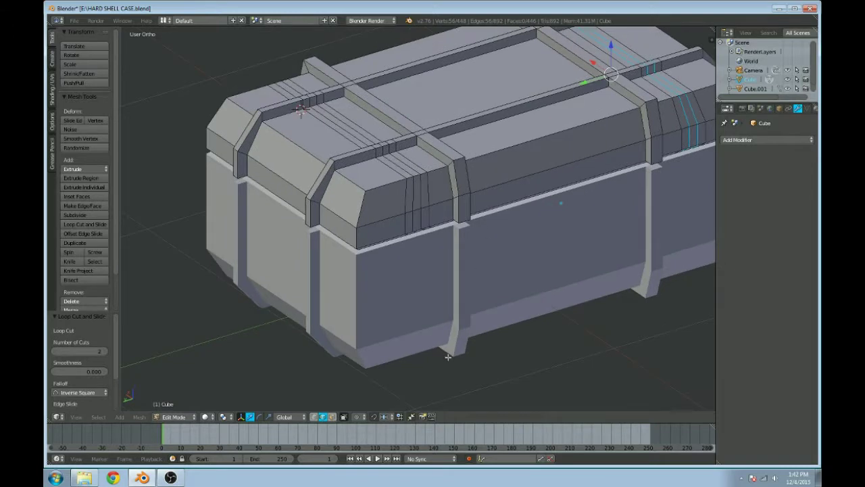
# Step: Select the three sloped faces and the two outer lower faces of one narrow strip on the lid's long side
pyautogui.click(331, 416)
pyautogui.rightClick(410, 222)
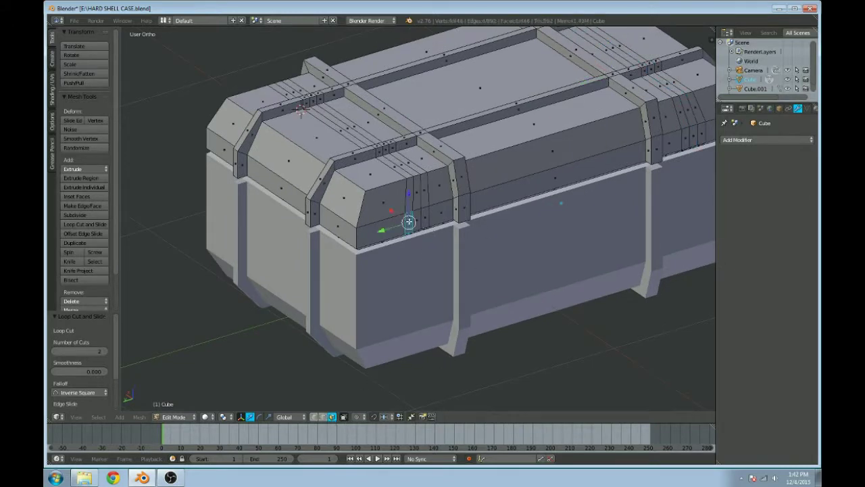
pyautogui.keyDown('shift'); pyautogui.rightClick(427, 220); pyautogui.keyUp('shift')
pyautogui.scroll(4, 426, 216)
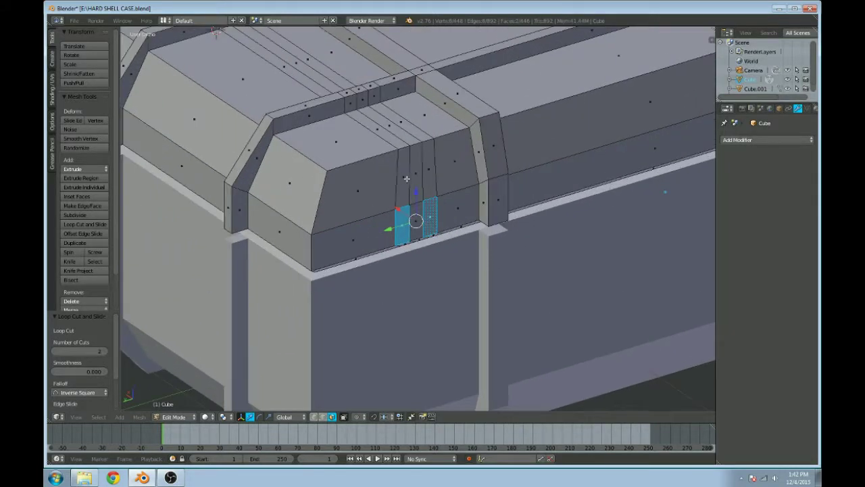
pyautogui.rightClick(404, 178)
pyautogui.keyDown('shift'); pyautogui.rightClick(417, 176); pyautogui.keyUp('shift')
pyautogui.keyDown('shift'); pyautogui.rightClick(429, 172); pyautogui.keyUp('shift')
pyautogui.keyDown('shift'); pyautogui.rightClick(403, 225); pyautogui.keyUp('shift')
pyautogui.keyDown('shift'); pyautogui.rightClick(417, 223); pyautogui.keyUp('shift')
# Step: Extend the selection with the three sloped and two outer lower faces of the strip at the lid's other end
pyautogui.scroll(-3, 419, 217)
pyautogui.moveTo(473, 175); pyautogui.dragTo(507, 154, button='middle')
pyautogui.keyDown('shift'); pyautogui.rightClick(530, 161); pyautogui.keyUp('shift')
pyautogui.keyDown('shift'); pyautogui.rightClick(538, 158); pyautogui.keyUp('shift')
pyautogui.keyDown('shift'); pyautogui.rightClick(546, 155); pyautogui.keyUp('shift')
pyautogui.keyDown('shift'); pyautogui.rightClick(536, 184); pyautogui.keyUp('shift')
pyautogui.keyDown('shift'); pyautogui.rightClick(541, 181); pyautogui.keyUp('shift')
pyautogui.keyDown('shift'); pyautogui.rightClick(546, 183); pyautogui.keyUp('shift')
pyautogui.keyDown('shift'); pyautogui.rightClick(548, 180); pyautogui.keyUp('shift')
pyautogui.scroll(-3, 541, 183)
pyautogui.moveTo(541, 182); pyautogui.dragTo(491, 181, button='middle')
pyautogui.scroll(5, 432, 332)
# Step: Select only the two outer lower faces of both narrow strips on the lid's long side, in face select mode
pyautogui.click(323, 417)
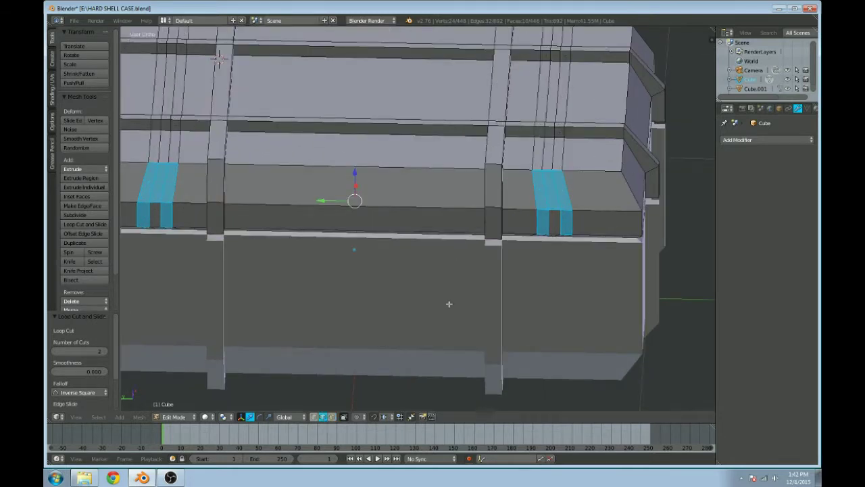
pyautogui.rightClick(549, 223)
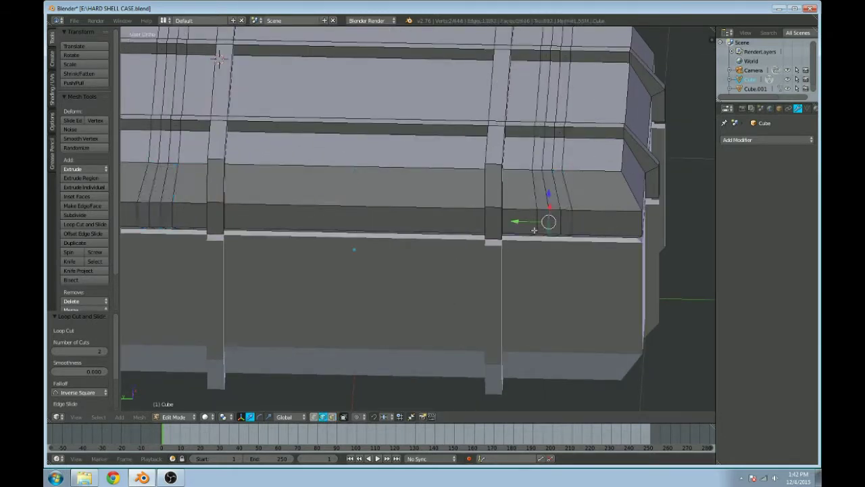
pyautogui.click(333, 416)
pyautogui.rightClick(543, 223)
pyautogui.keyDown('shift'); pyautogui.rightClick(566, 223); pyautogui.keyUp('shift')
pyautogui.keyDown('shift'); pyautogui.rightClick(167, 216); pyautogui.keyUp('shift')
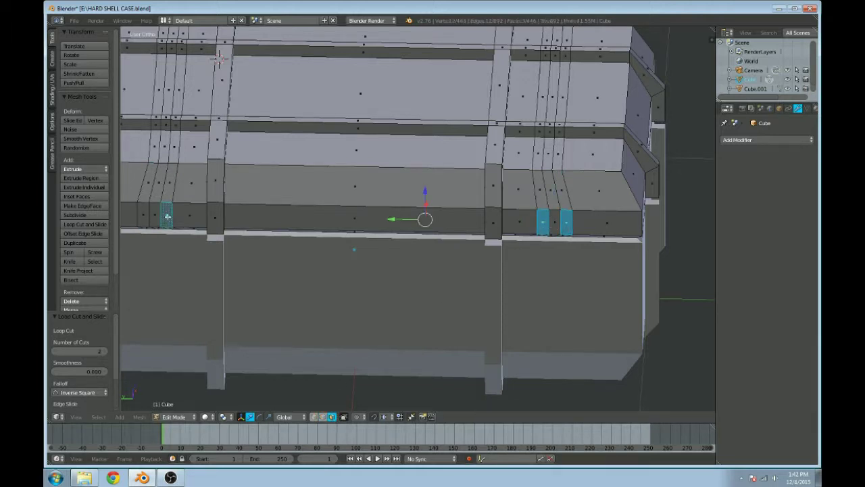
pyautogui.keyDown('shift'); pyautogui.rightClick(143, 216); pyautogui.keyUp('shift')
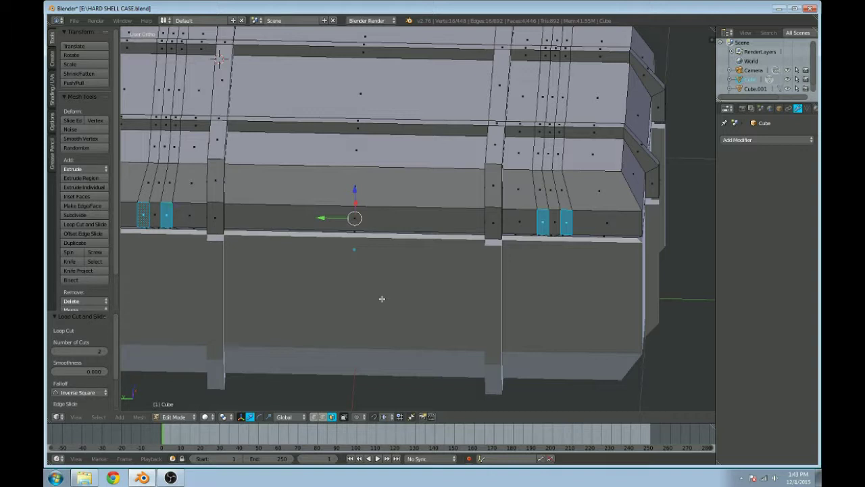
# Step: View the lid's long side with the four selected faces straight on in the left orthographic view
pyautogui.press('KP_7')
pyautogui.press('KP_3')
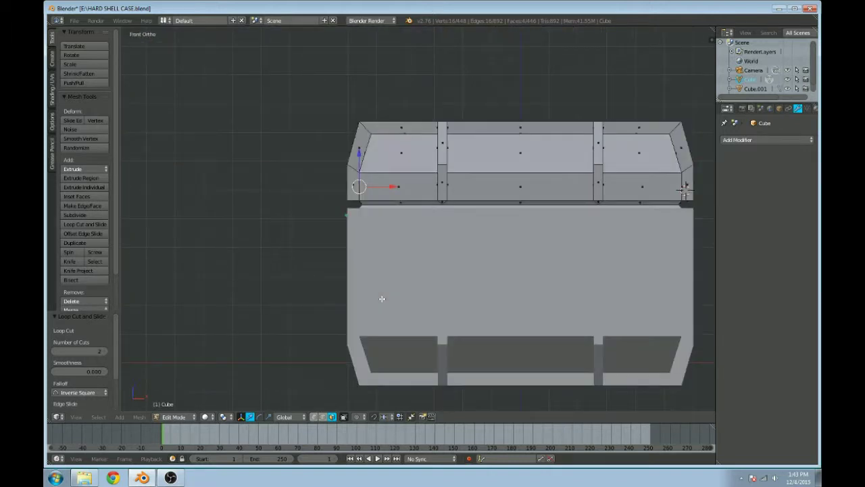
pyautogui.press('ctrl+KP_1')
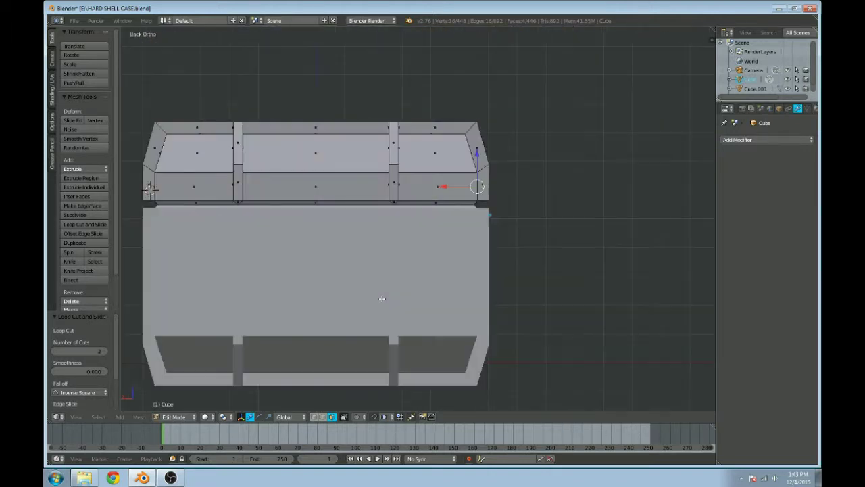
pyautogui.press('ctrl+KP_3')
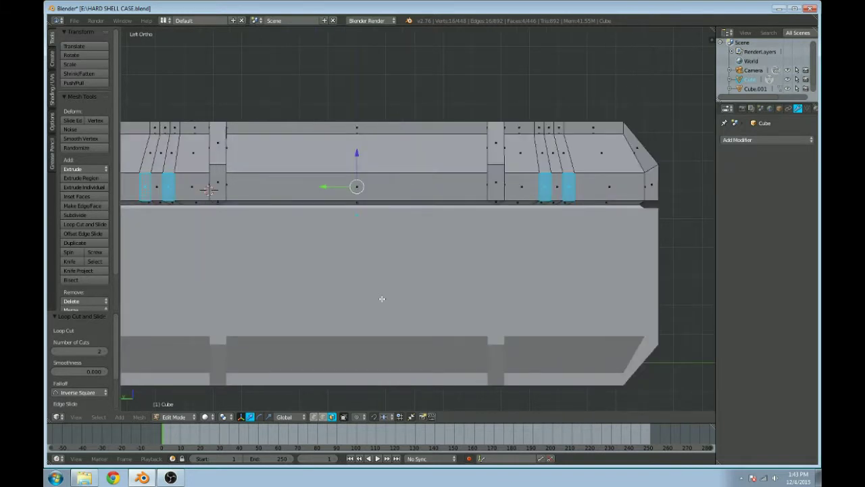
pyautogui.press('ctrl+KP_0')
pyautogui.press('KP_0')
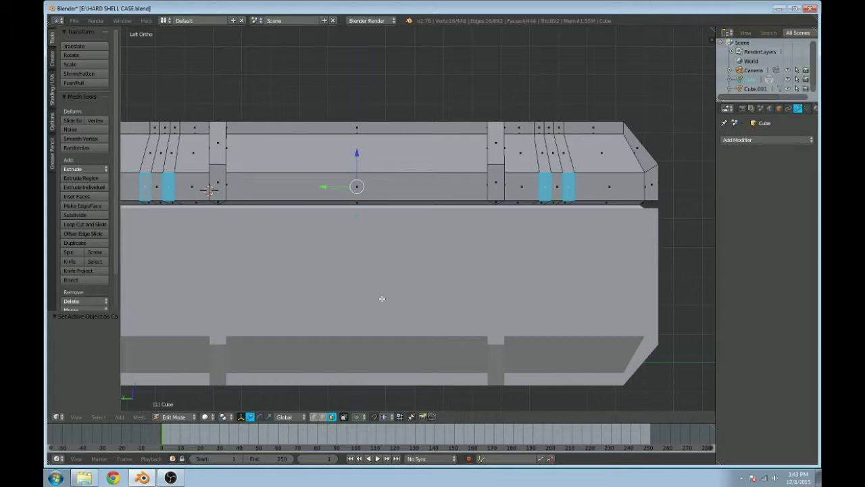
pyautogui.keyDown('shift'); pyautogui.moveTo(382, 298); pyautogui.dragTo(437, 295, button='middle'); pyautogui.keyUp('shift')
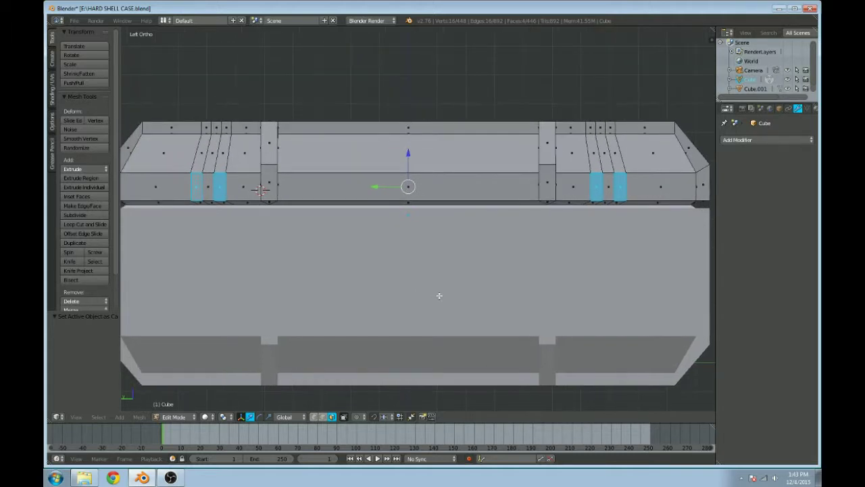
# Step: Scale the four selected lower strip faces to 0.966 along the Y axis
pyautogui.press('s')
pyautogui.press('y')
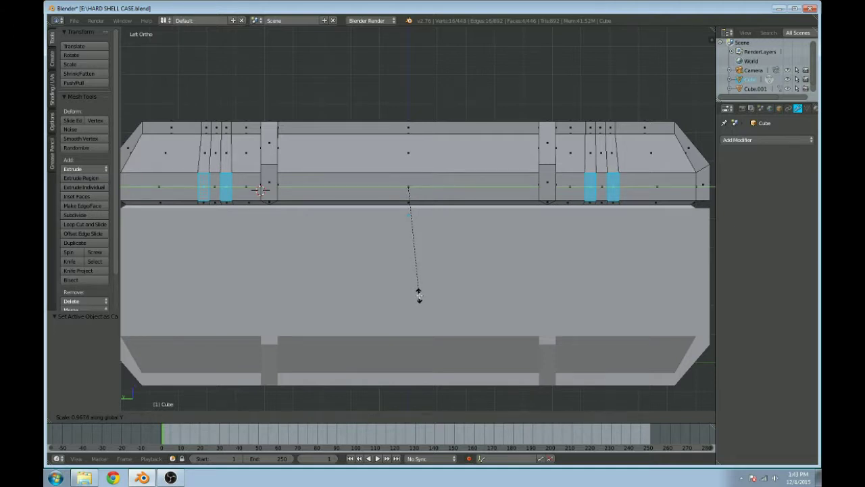
pyautogui.click(417, 296)
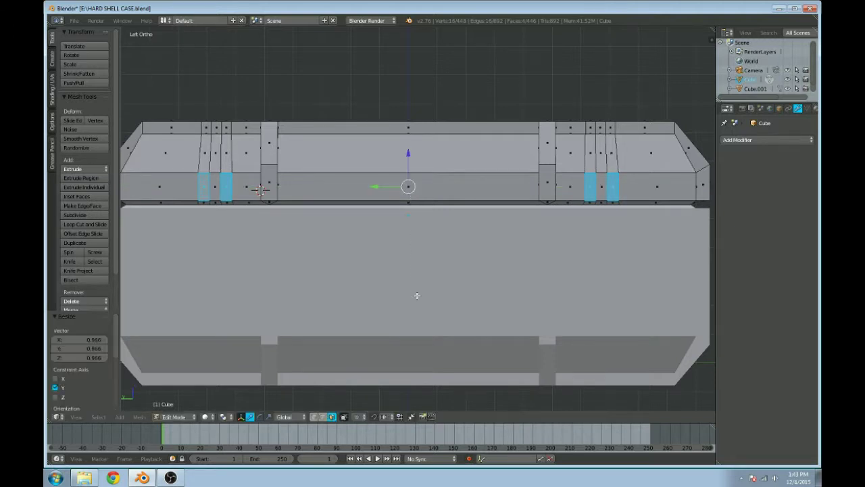
# Step: Select the three sloped faces and two outer lower faces of the strip nearest the lid's front corner
pyautogui.moveTo(437, 241); pyautogui.dragTo(425, 259, button='middle')
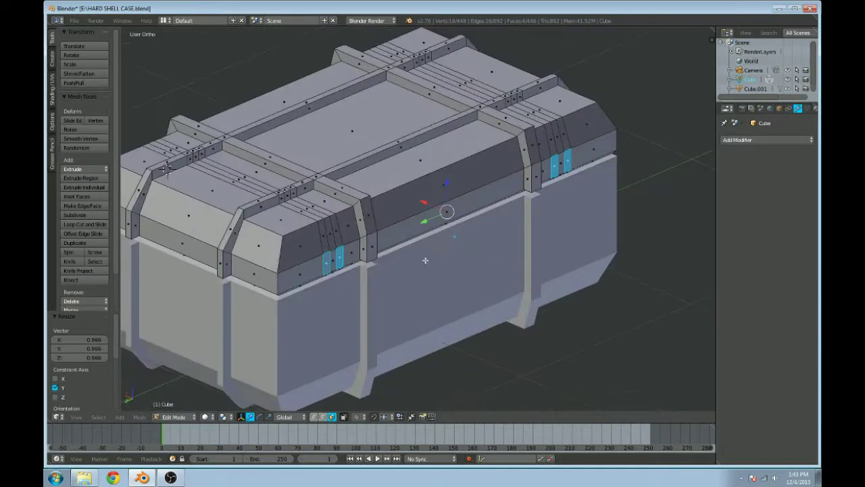
pyautogui.keyDown('shift'); pyautogui.rightClick(325, 244); pyautogui.keyUp('shift')
pyautogui.scroll(3, 331, 240)
pyautogui.keyDown('shift'); pyautogui.moveTo(331, 236); pyautogui.dragTo(408, 233, button='middle'); pyautogui.keyUp('shift')
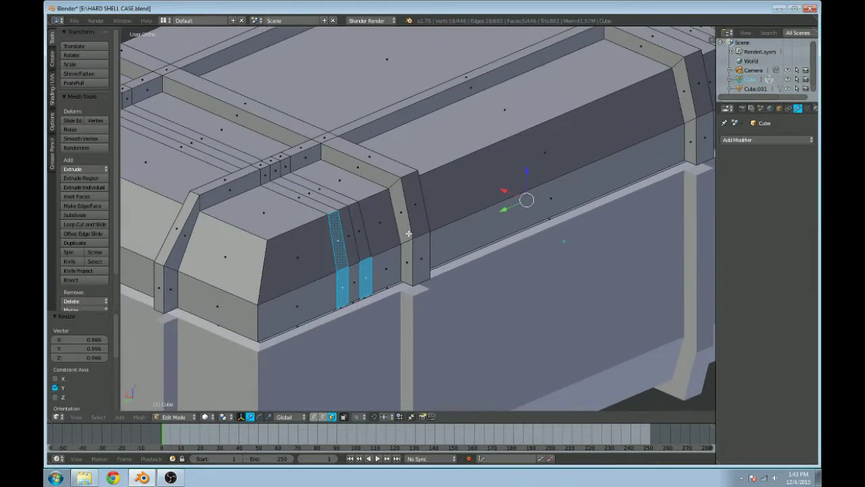
pyautogui.rightClick(354, 245)
pyautogui.keyDown('shift'); pyautogui.rightClick(344, 259); pyautogui.keyUp('shift')
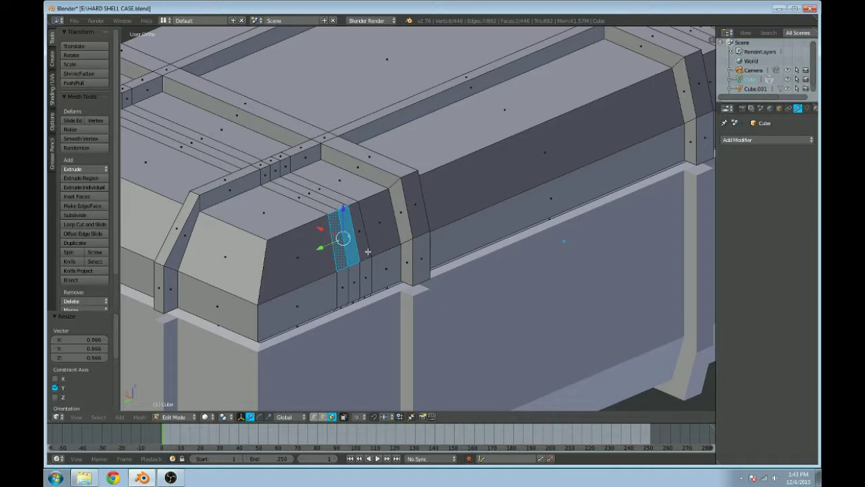
pyautogui.keyDown('shift'); pyautogui.rightClick(370, 250); pyautogui.keyUp('shift')
pyautogui.rightClick(340, 237)
pyautogui.keyDown('shift'); pyautogui.rightClick(358, 230); pyautogui.keyUp('shift')
pyautogui.keyDown('shift'); pyautogui.rightClick(368, 273); pyautogui.keyUp('shift')
pyautogui.keyDown('shift'); pyautogui.rightClick(345, 278); pyautogui.keyUp('shift')
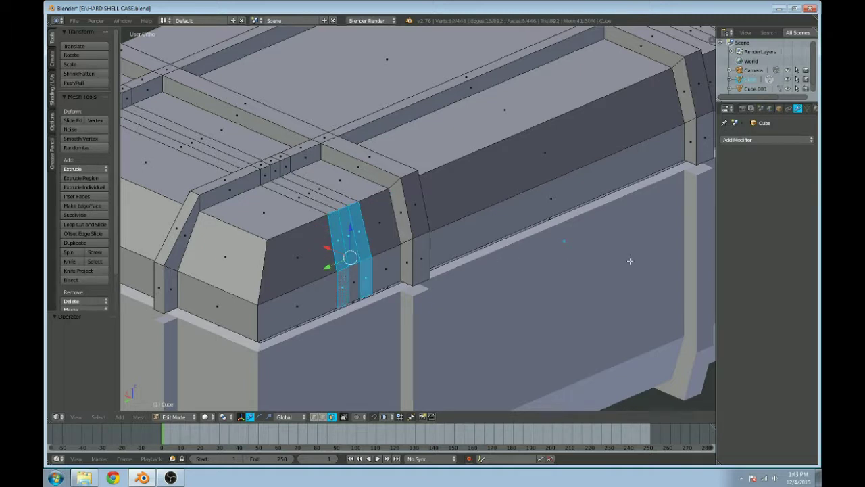
# Step: Add the matching three sloped and two outer lower faces of the strip at the long side's far end
pyautogui.keyDown('shift'); pyautogui.moveTo(630, 261); pyautogui.dragTo(550, 298, button='middle'); pyautogui.keyUp('shift')
pyautogui.keyDown('shift'); pyautogui.rightClick(657, 163); pyautogui.keyUp('shift')
pyautogui.keyDown('shift'); pyautogui.rightClick(656, 128); pyautogui.keyUp('shift')
pyautogui.keyDown('shift'); pyautogui.rightClick(666, 122); pyautogui.keyUp('shift')
pyautogui.keyDown('shift'); pyautogui.rightClick(683, 132); pyautogui.keyUp('shift')
pyautogui.keyDown('shift'); pyautogui.rightClick(678, 154); pyautogui.keyUp('shift')
pyautogui.scroll(-1, 532, 265)
pyautogui.moveTo(533, 265)
pyautogui.mouseDown(button='middle')
pyautogui.moveTo(528, 248)
pyautogui.moveTo(550, 228)
pyautogui.moveTo(421, 225)
pyautogui.mouseUp(button='middle')
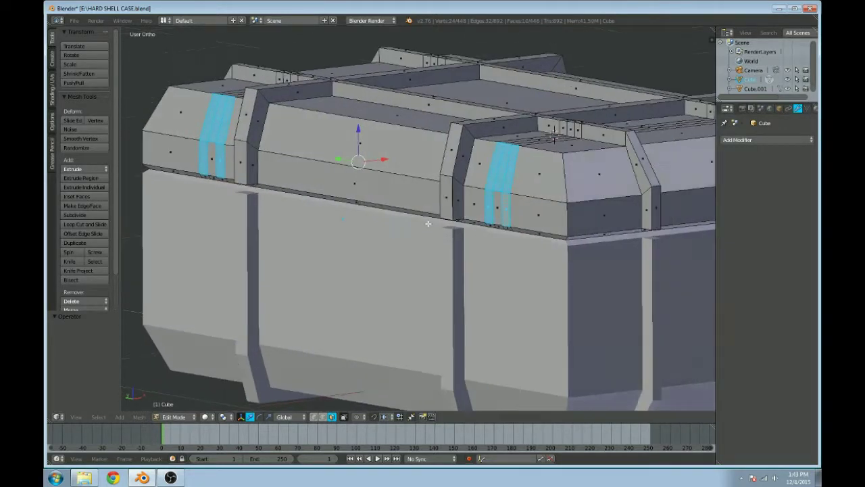
# Step: Try to extrude the ten selected strip faces outward along the X axis
pyautogui.press('KP_1')
pyautogui.keyDown('shift'); pyautogui.moveTo(428, 223); pyautogui.dragTo(533, 237, button='middle'); pyautogui.keyUp('shift')
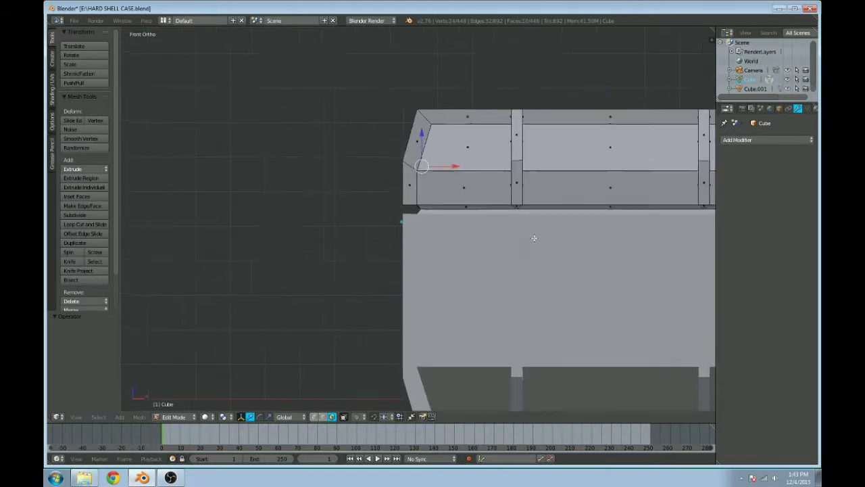
pyautogui.press('e')
pyautogui.rightClick(535, 237)
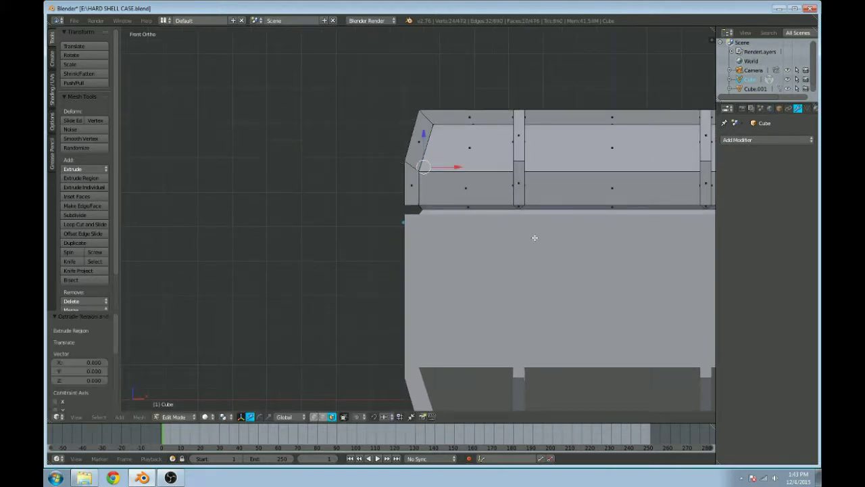
pyautogui.moveTo(459, 165); pyautogui.dragTo(435, 169)
pyautogui.moveTo(417, 207); pyautogui.dragTo(350, 211, button='middle')
pyautogui.moveTo(517, 205)
pyautogui.mouseDown(button='middle')
pyautogui.moveTo(534, 202)
pyautogui.moveTo(518, 205)
pyautogui.mouseUp(button='middle')
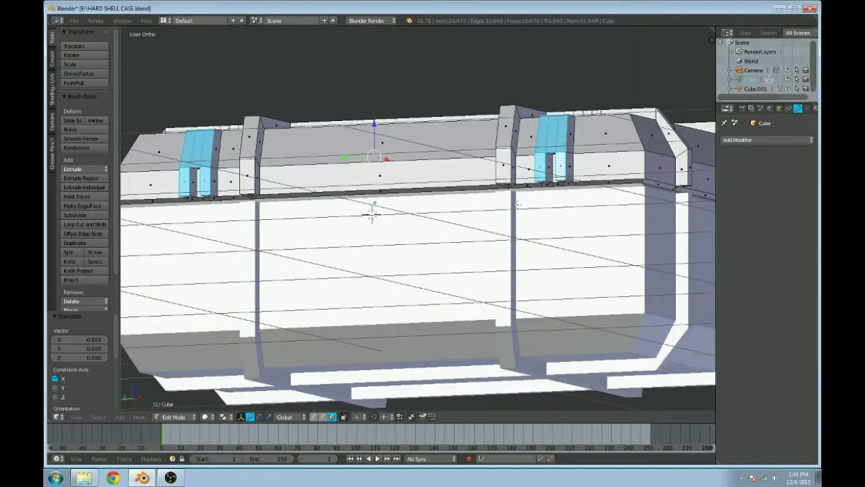
pyautogui.press('g')
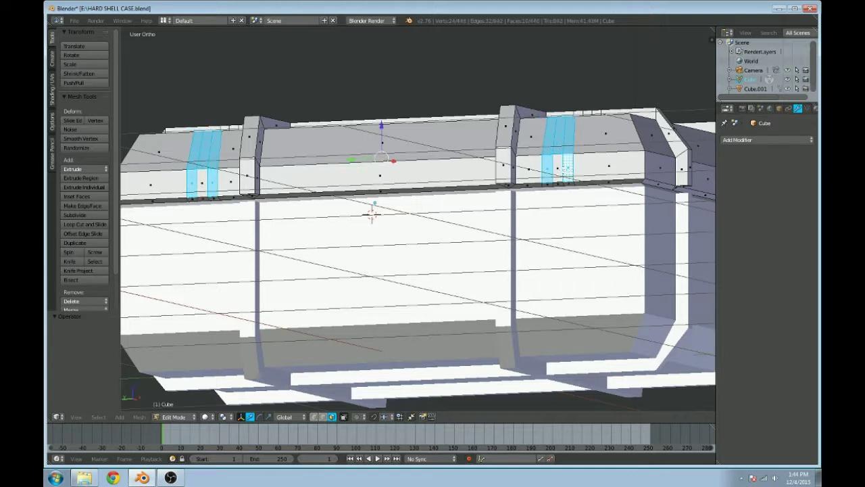
pyautogui.rightClick(561, 169)
pyautogui.click(568, 170)
# Step: Select only the three lower vertical faces of one narrow strip on the lid's long side
pyautogui.rightClick(547, 169)
pyautogui.keyDown('shift'); pyautogui.rightClick(567, 167); pyautogui.keyUp('shift')
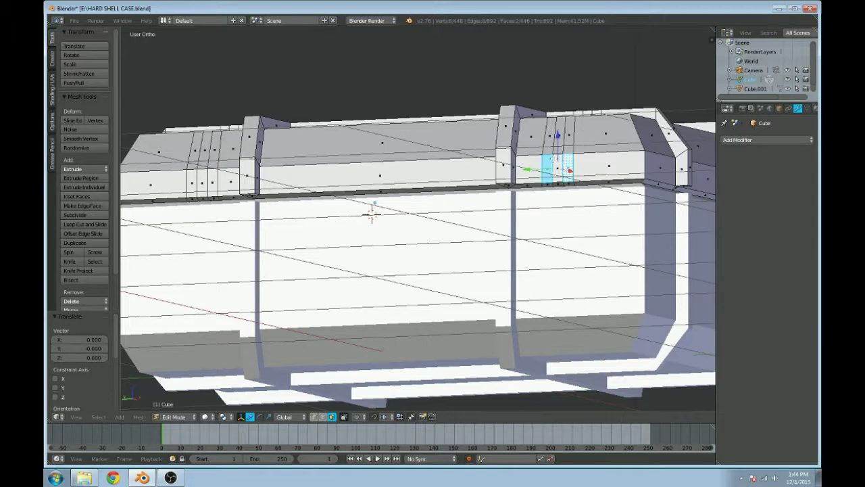
pyautogui.keyDown('shift'); pyautogui.click(557, 158); pyautogui.keyUp('shift')
pyautogui.scroll(-3, 549, 160)
pyautogui.moveTo(549, 160); pyautogui.dragTo(525, 229, button='middle')
pyautogui.scroll(4, 549, 229)
pyautogui.scroll(2, 549, 238)
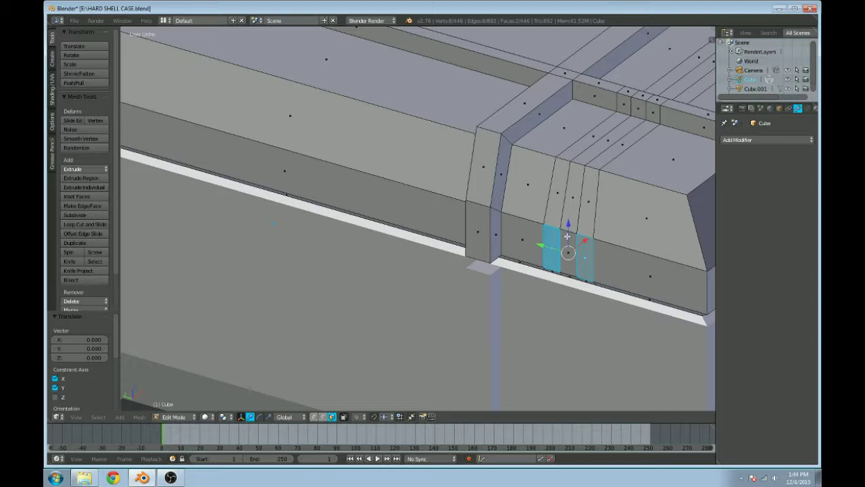
pyautogui.keyDown('shift'); pyautogui.rightClick(568, 252); pyautogui.keyUp('shift')
# Step: Extend the selection with the three lower vertical faces of the strip at the lid's other end
pyautogui.scroll(-5, 568, 252)
pyautogui.moveTo(477, 254); pyautogui.dragTo(446, 231, button='middle')
pyautogui.scroll(5, 365, 247)
pyautogui.keyDown('shift'); pyautogui.rightClick(399, 247); pyautogui.keyUp('shift')
pyautogui.keyDown('shift'); pyautogui.rightClick(383, 256); pyautogui.keyUp('shift')
pyautogui.keyDown('shift'); pyautogui.rightClick(375, 257); pyautogui.keyUp('shift')
# Step: Extrude the six selected faces outward about 0.066 along the X axis, forming a block on each strip
pyautogui.scroll(-5, 506, 236)
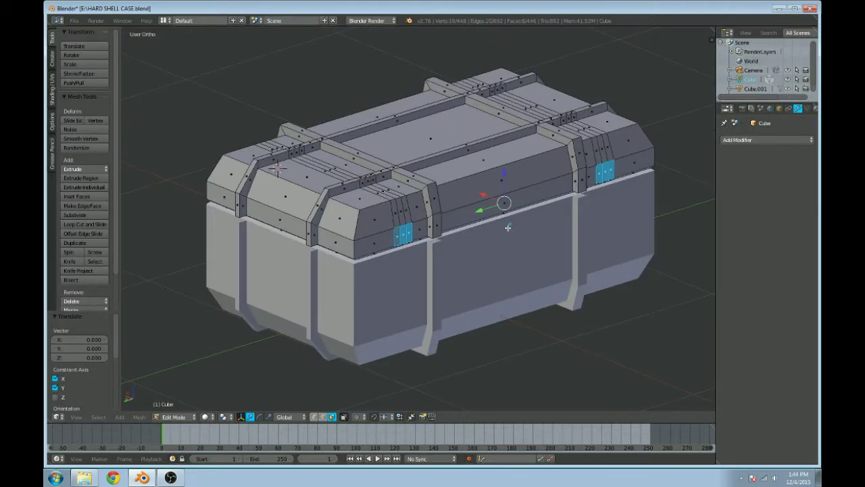
pyautogui.press('e')
pyautogui.rightClick(496, 213)
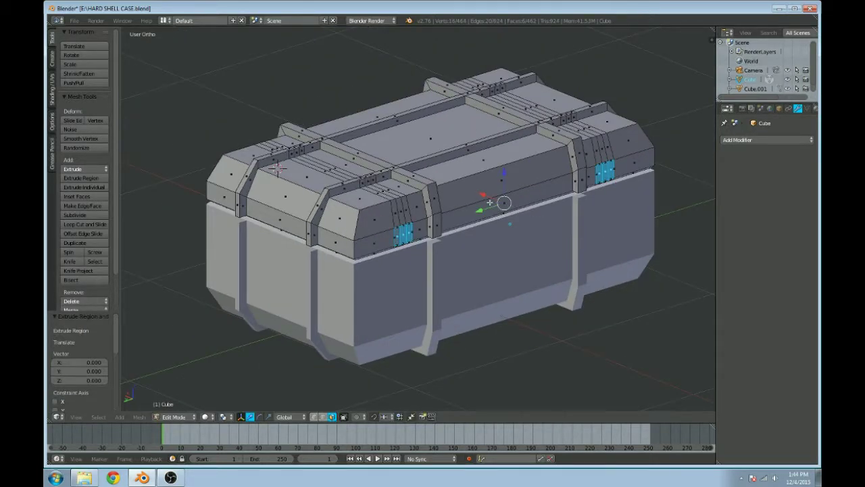
pyautogui.press('g')
pyautogui.press('x')
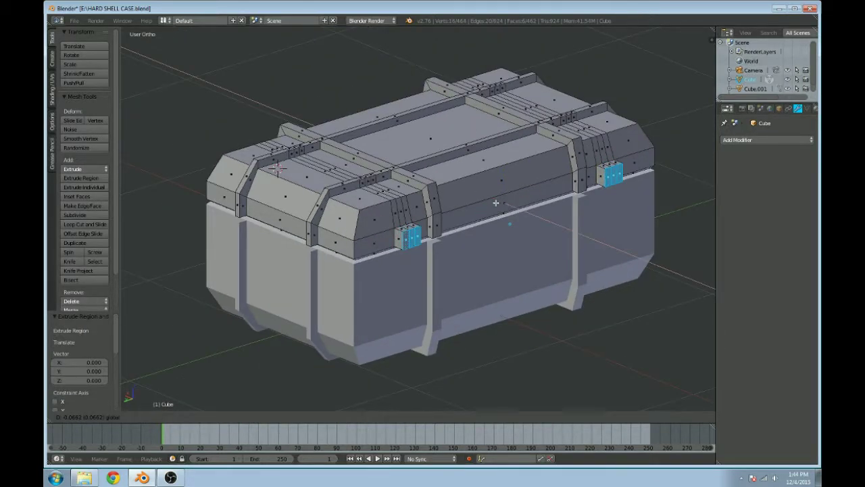
pyautogui.click(495, 202)
# Step: Lower the blocks' outer faces 0.019 along the Z axis
pyautogui.moveTo(496, 202); pyautogui.dragTo(423, 184, button='middle')
pyautogui.scroll(4, 429, 231)
pyautogui.moveTo(384, 167); pyautogui.dragTo(389, 199)
pyautogui.moveTo(389, 199); pyautogui.dragTo(475, 197, button='middle')
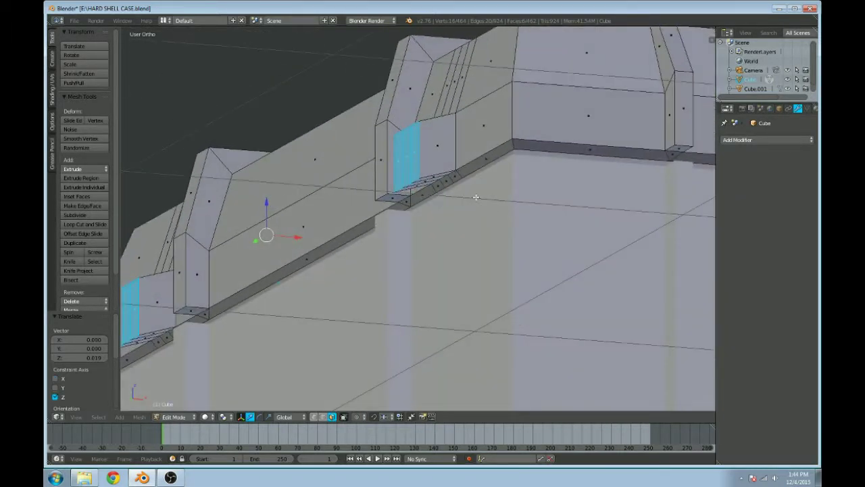
# Step: Select the two outer underside faces on each of the two protruding blocks
pyautogui.rightClick(427, 178)
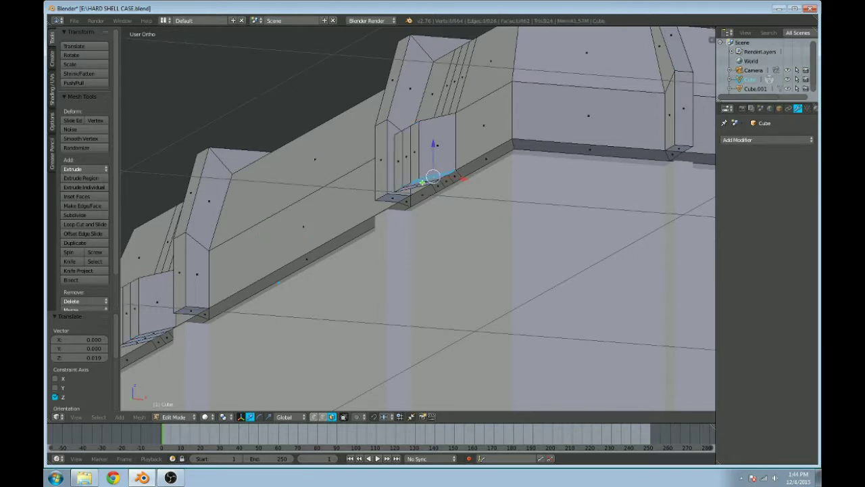
pyautogui.keyDown('shift'); pyautogui.rightClick(409, 189); pyautogui.keyUp('shift')
pyautogui.keyDown('ctrl'); pyautogui.scroll(8, 383, 221); pyautogui.keyUp('ctrl')
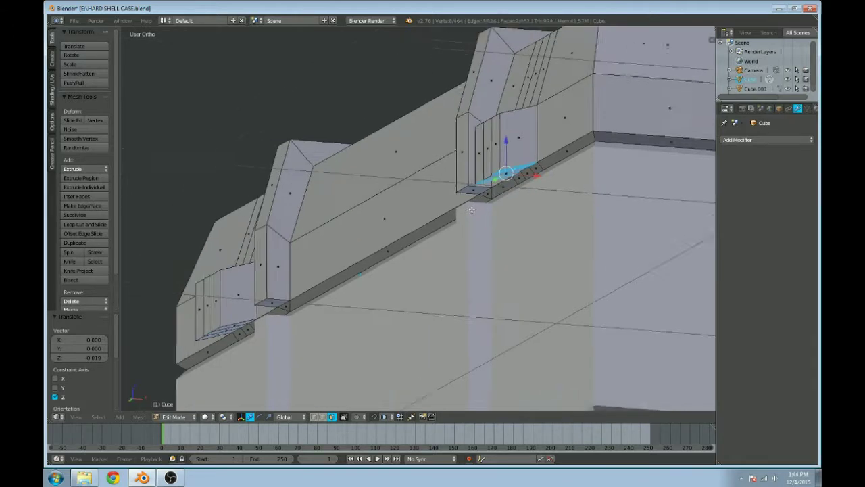
pyautogui.keyDown('shift'); pyautogui.scroll(-3, 405, 224); pyautogui.keyUp('shift')
pyautogui.keyDown('shift'); pyautogui.rightClick(379, 266); pyautogui.keyUp('shift')
pyautogui.keyDown('shift'); pyautogui.rightClick(366, 275); pyautogui.keyUp('shift')
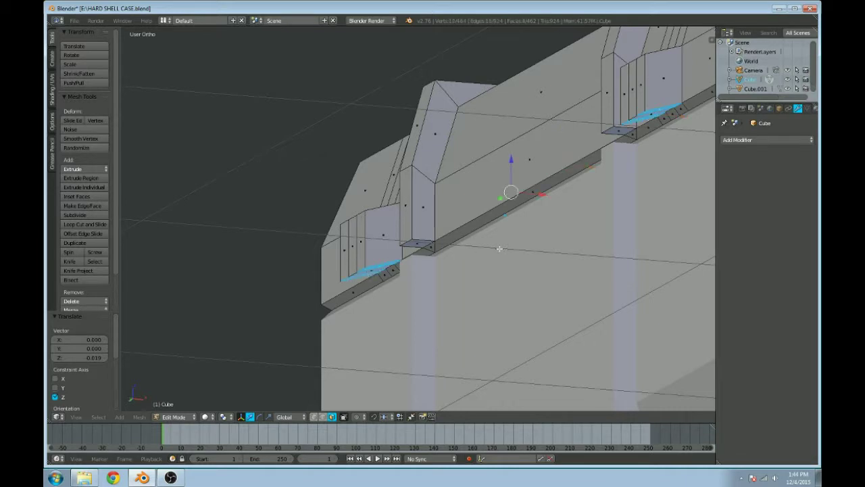
pyautogui.keyDown('ctrl'); pyautogui.scroll(-2, 499, 249); pyautogui.keyUp('ctrl')
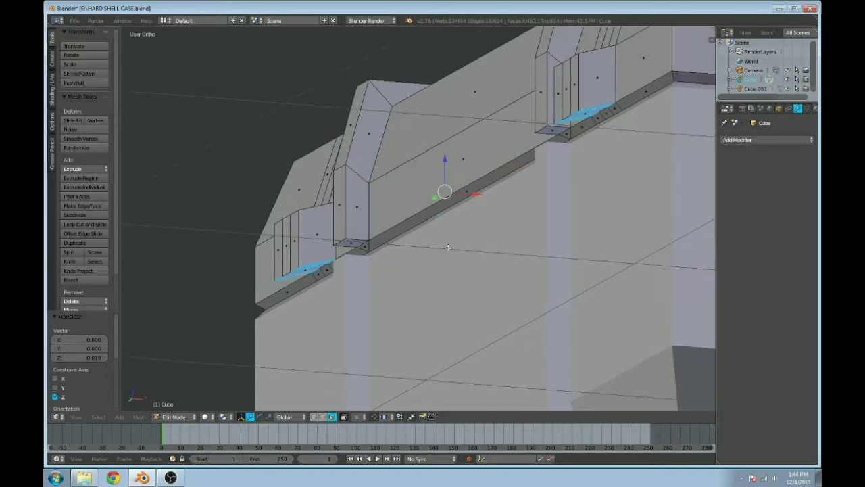
# Step: Extrude the four underside faces 0.083 downward along the Z axis, past the lid's lower rim
pyautogui.press('e')
pyautogui.rightClick(467, 211)
pyautogui.press('g')
pyautogui.press('z')
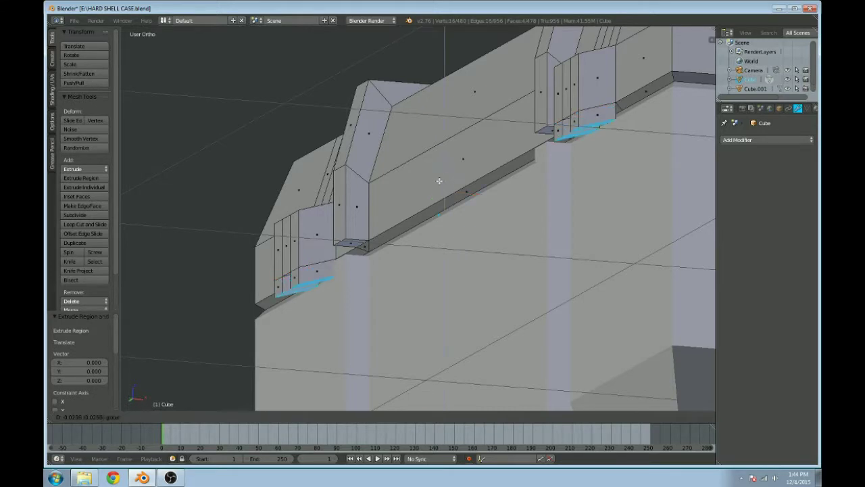
pyautogui.click(423, 213)
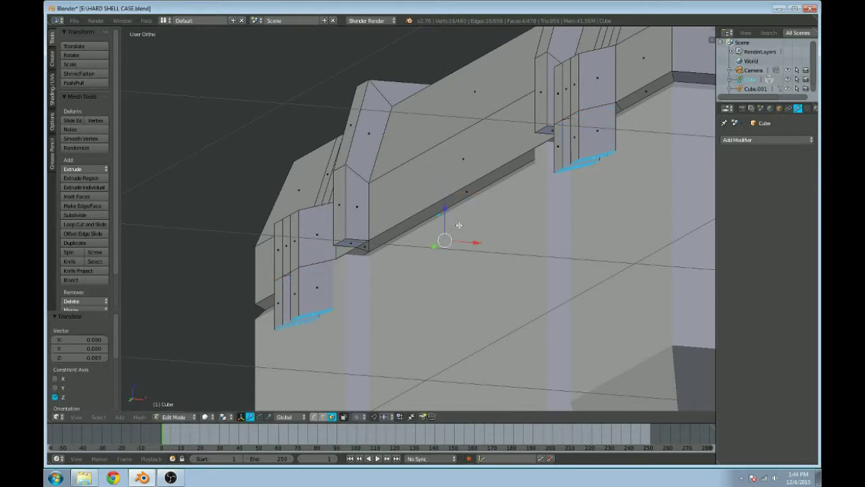
# Step: In front wireframe view, level the prongs' slanted bottom faces by rotating them 32.583° and -16.438°, and raise them 0.012 along Z
pyautogui.press('KP_1')
pyautogui.press('z')
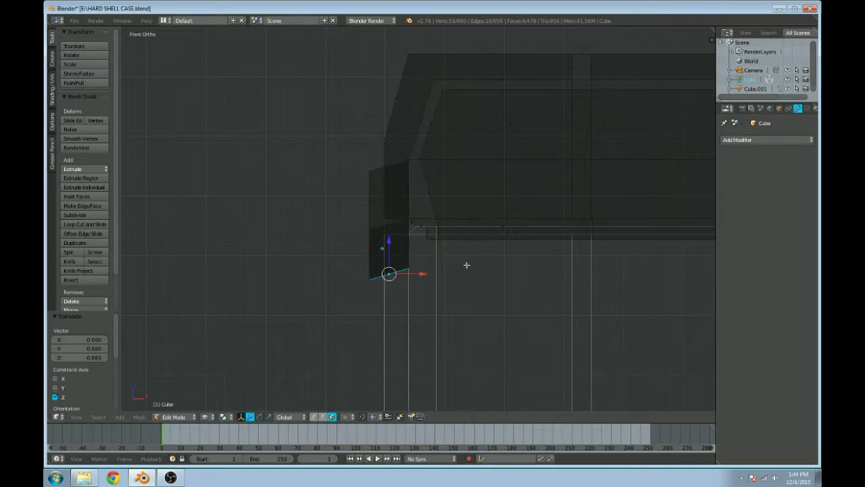
pyautogui.press('r')
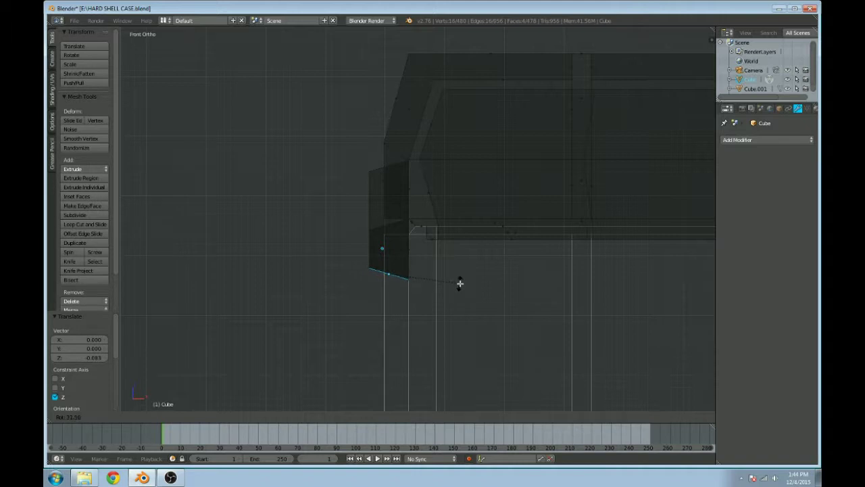
pyautogui.click(460, 283)
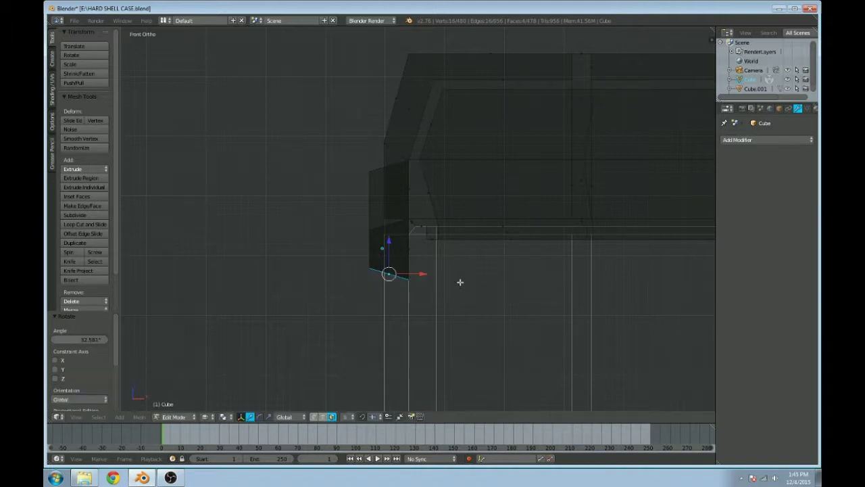
pyautogui.press('g')
pyautogui.press('z')
pyautogui.click(387, 238)
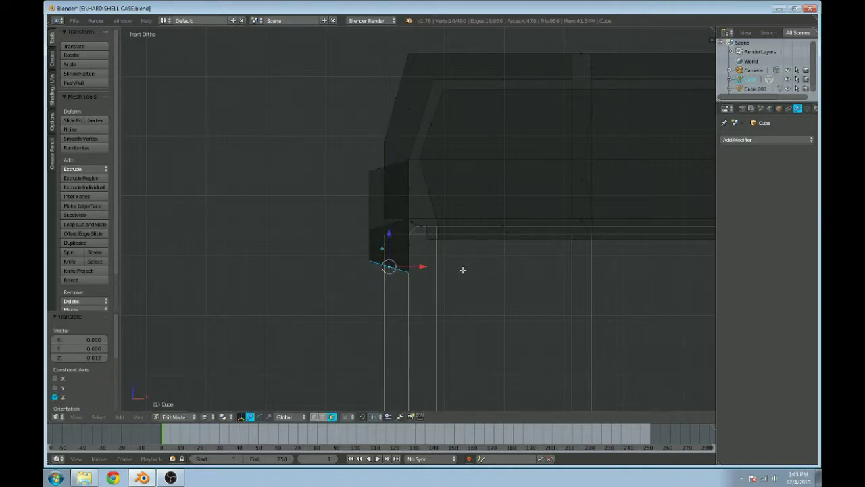
pyautogui.press('r')
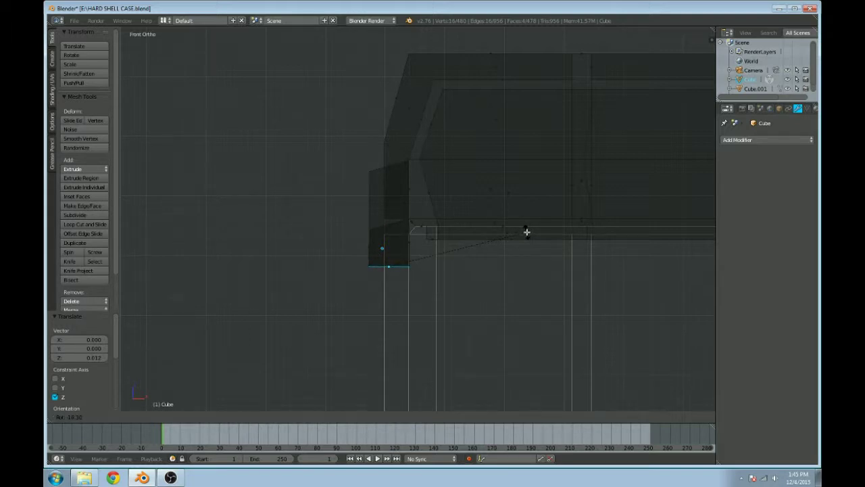
pyautogui.click(527, 232)
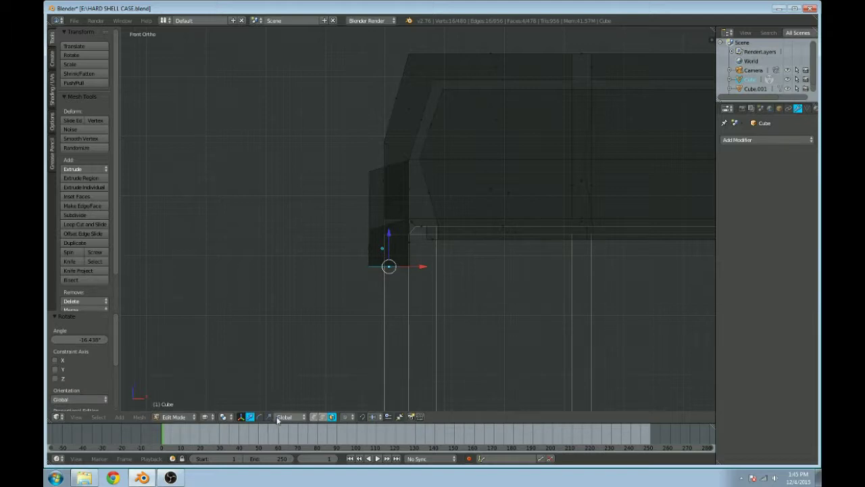
# Step: Narrow the prongs' bottom faces along X, and shift them outward 0.005 along X plus about 0.010 outward and 0.009 up
pyautogui.click(224, 416)
pyautogui.press('s')
pyautogui.press('x')
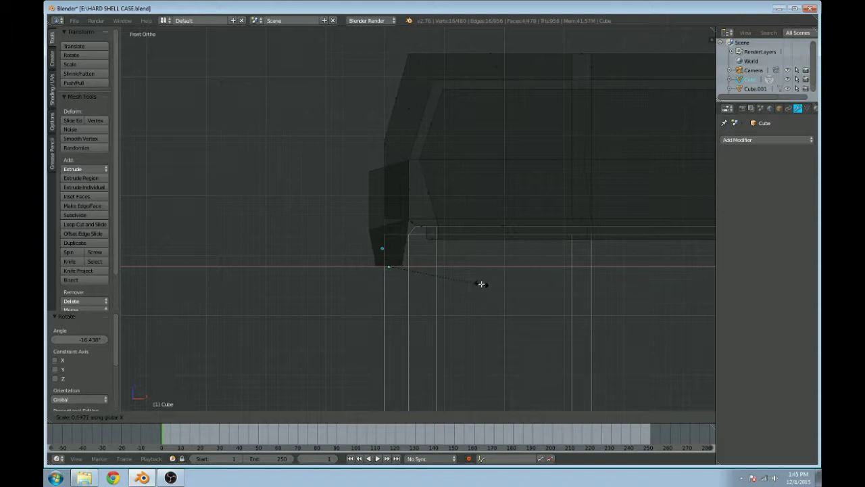
pyautogui.click(473, 286)
pyautogui.moveTo(420, 266); pyautogui.dragTo(417, 268)
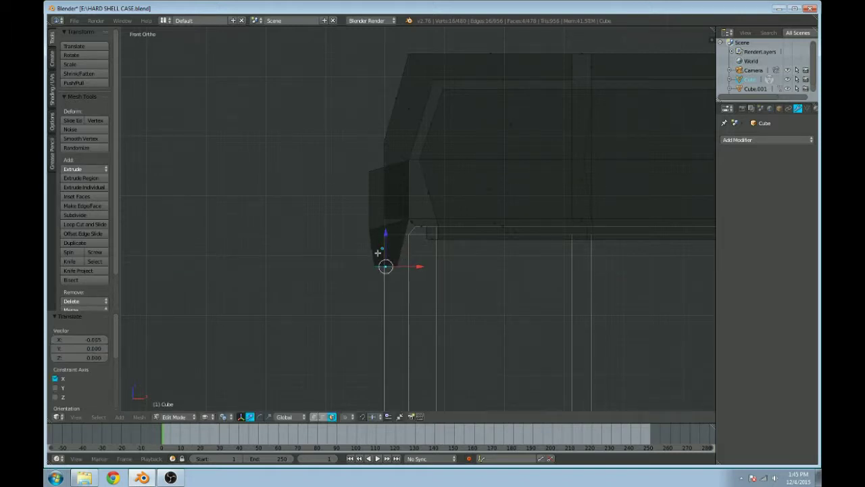
pyautogui.press('g')
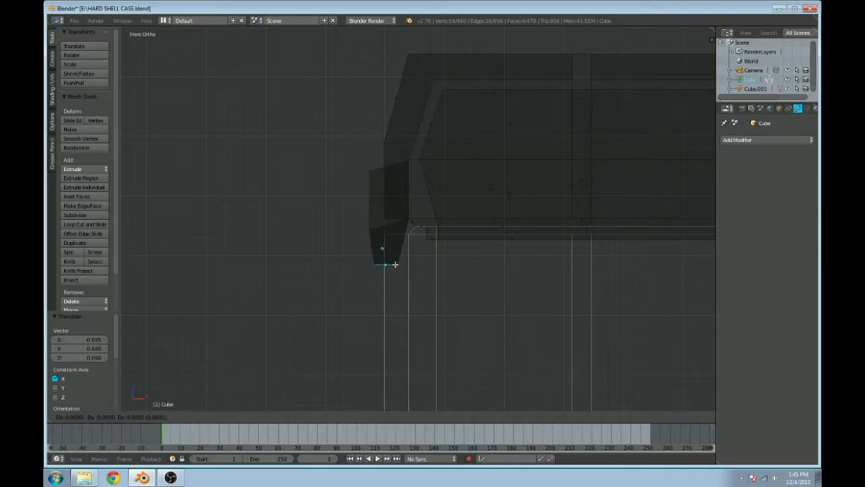
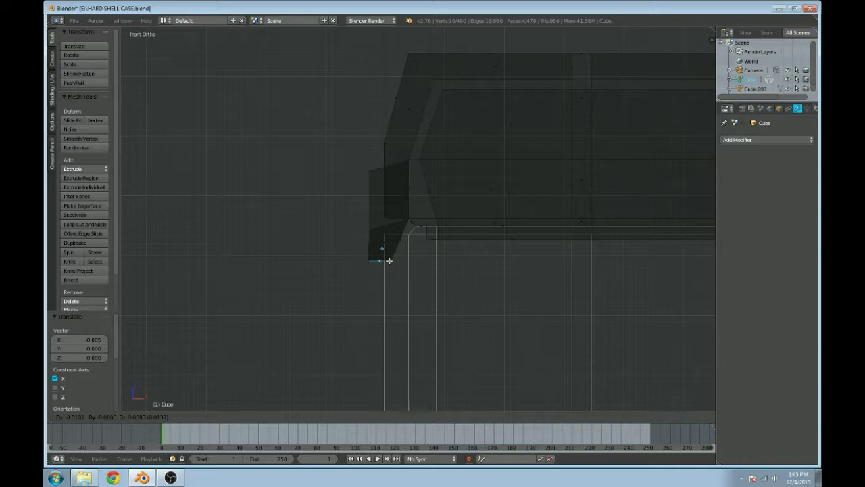
pyautogui.click(389, 261)
# Step: Inspect the tapered prongs in object mode and from an angled view, and return to edit mode
pyautogui.scroll(-3, 388, 261)
pyautogui.press('Tab')
pyautogui.press('Tab')
pyautogui.press('Tab')
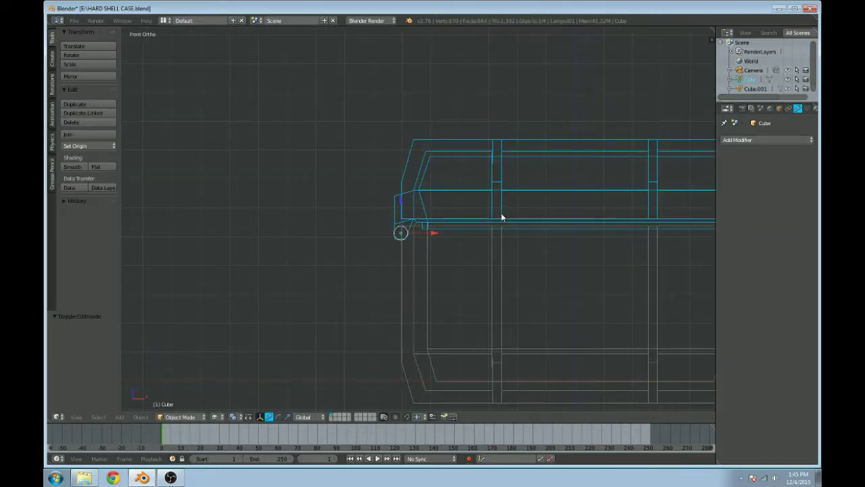
pyautogui.moveTo(500, 216); pyautogui.dragTo(487, 233, button='middle')
pyautogui.press('Tab')
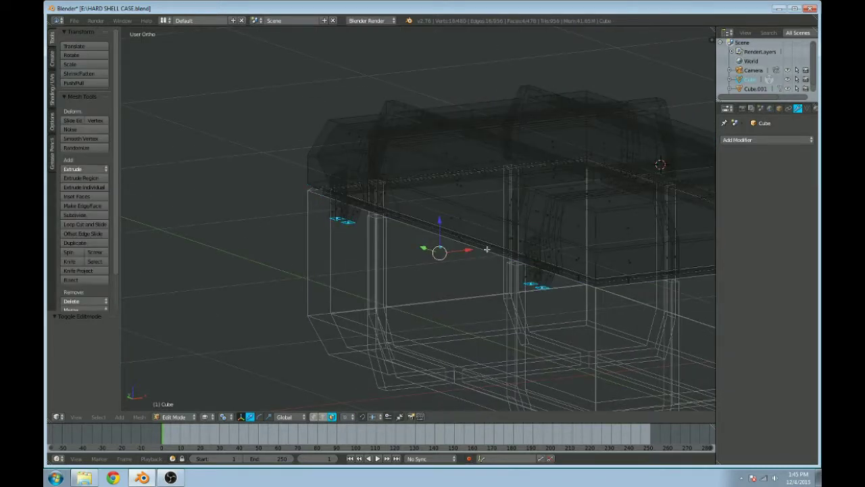
# Step: Deselect the mesh, return to solid shading and leave edit mode to view the whole case
pyautogui.press('a')
pyautogui.press('z')
pyautogui.moveTo(486, 249)
pyautogui.mouseDown(button='middle')
pyautogui.moveTo(515, 263)
pyautogui.moveTo(545, 246)
pyautogui.mouseUp(button='middle')
pyautogui.moveTo(615, 236); pyautogui.dragTo(546, 225, button='middle')
pyautogui.press('Tab')
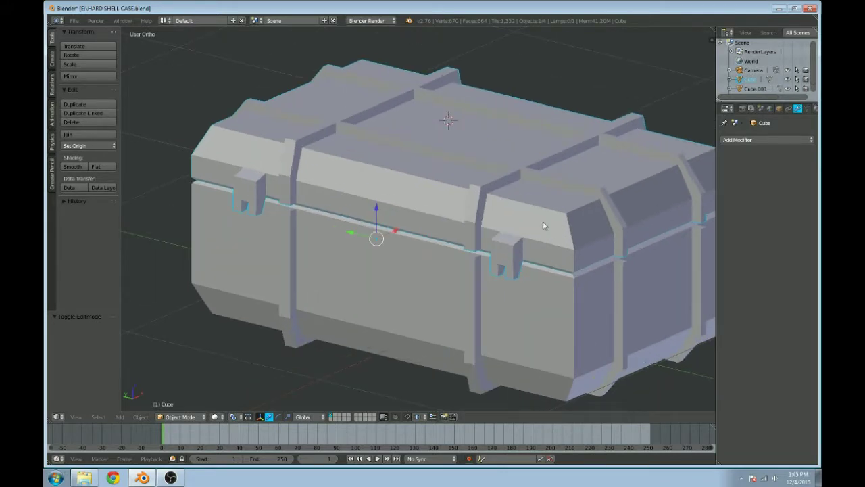
# Step: Test the lid's opening by rotating it about the global Y axis
pyautogui.press('r')
pyautogui.press('y')
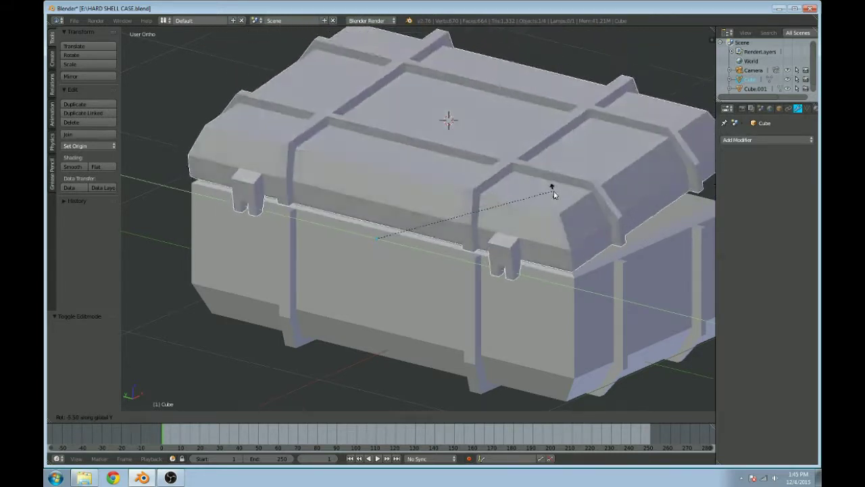
pyautogui.click(551, 230)
# Step: Examine in edit mode the edge lines running from the near latch block up over the lid
pyautogui.press('Tab')
pyautogui.scroll(6, 513, 247)
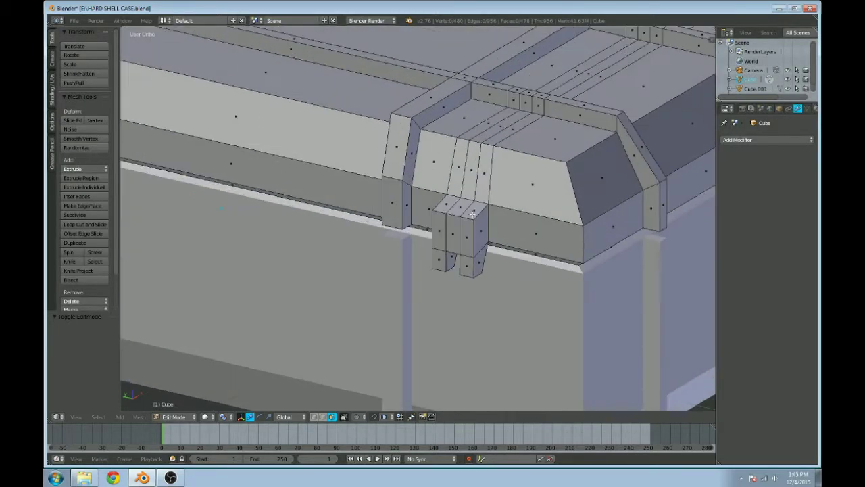
pyautogui.moveTo(473, 214); pyautogui.dragTo(424, 227, button='middle')
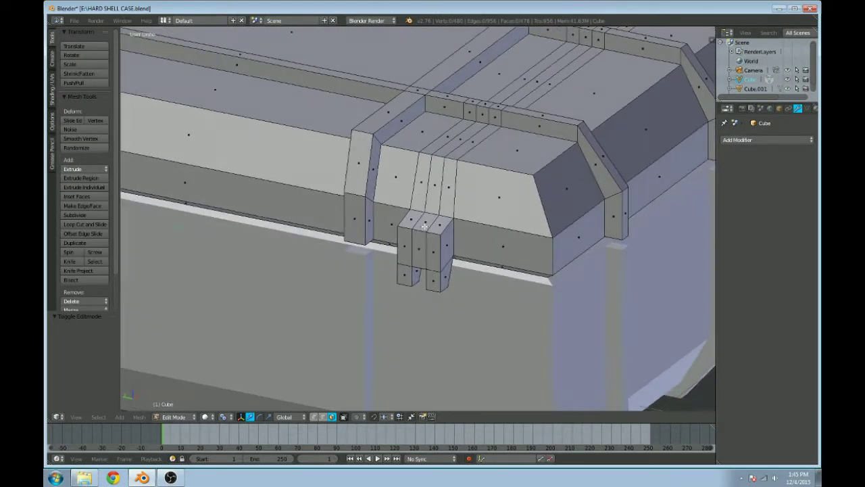
pyautogui.scroll(2, 429, 245)
pyautogui.click(323, 416)
pyautogui.scroll(-4, 447, 241)
pyautogui.scroll(2, 467, 218)
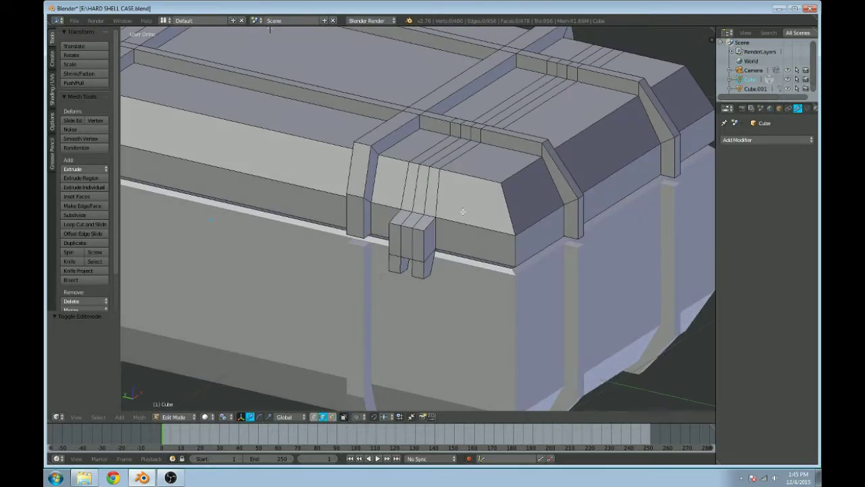
pyautogui.rightClick(436, 189)
pyautogui.scroll(2, 440, 192)
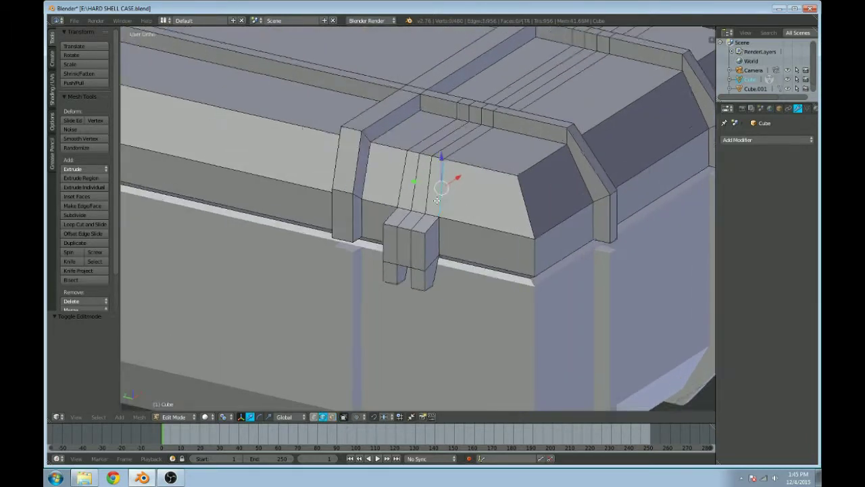
pyautogui.rightClick(463, 138)
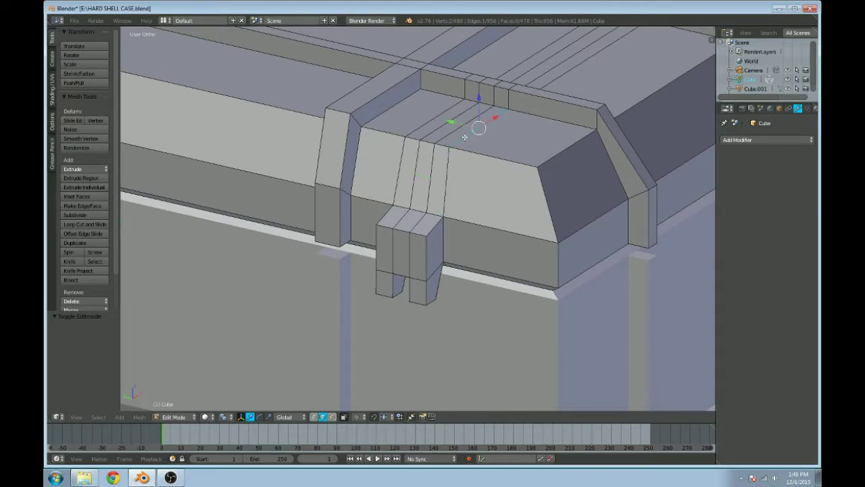
pyautogui.rightClick(427, 145)
pyautogui.scroll(1, 427, 144)
pyautogui.rightClick(441, 121)
pyautogui.rightClick(434, 167)
pyautogui.rightClick(404, 230)
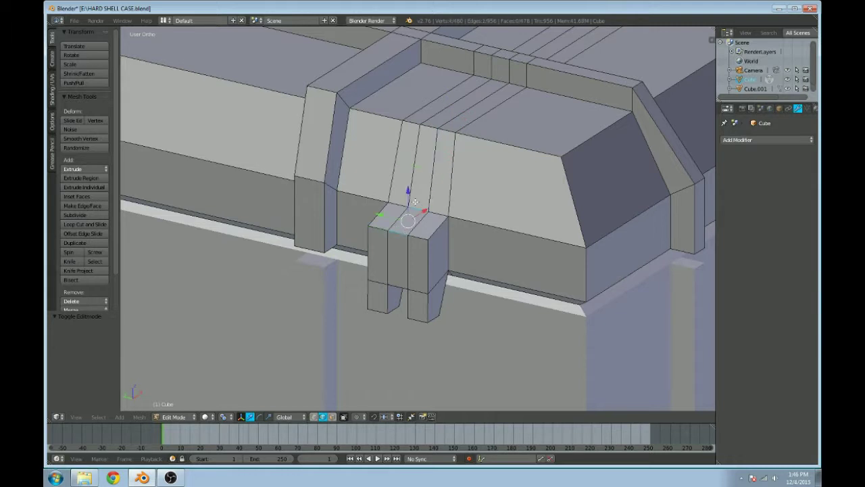
pyautogui.keyDown('shift'); pyautogui.rightClick(429, 128); pyautogui.keyUp('shift')
# Step: Select the middle face loop running through the near latch block and across the lid
pyautogui.click(331, 416)
pyautogui.keyDown('alt'); pyautogui.rightClick(405, 232); pyautogui.keyUp('alt')
pyautogui.moveTo(403, 269); pyautogui.dragTo(434, 305, button='middle')
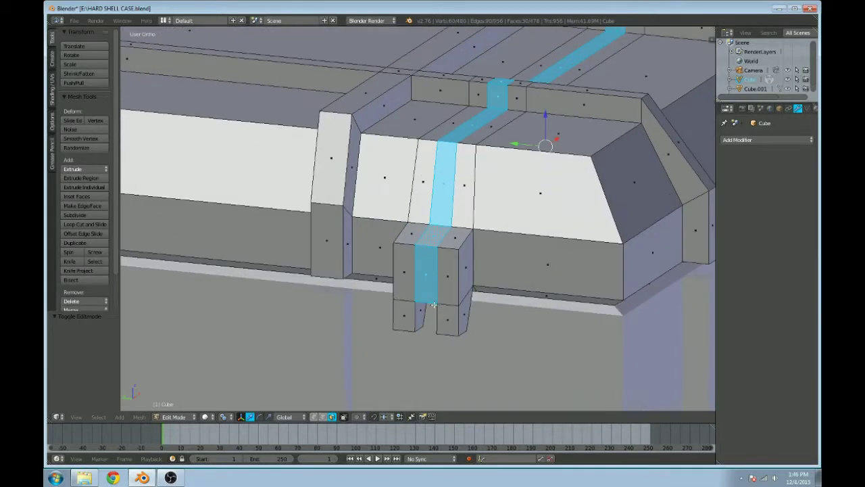
pyautogui.scroll(2, 433, 304)
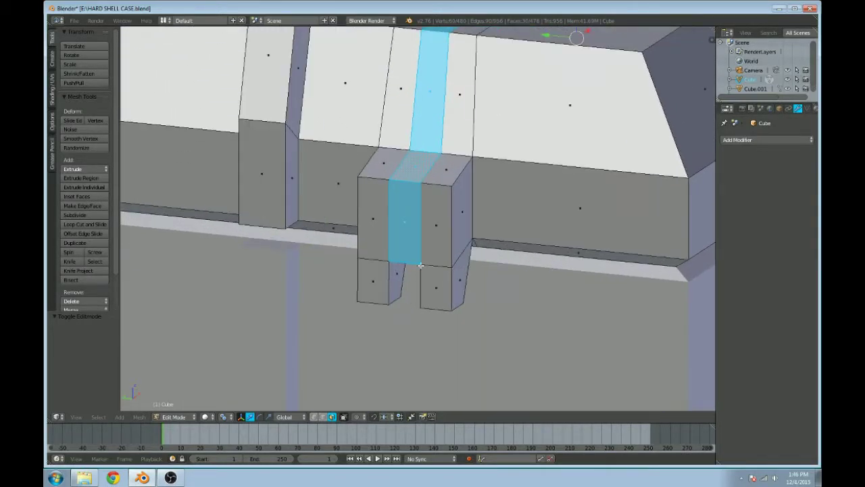
pyautogui.scroll(-4, 445, 173)
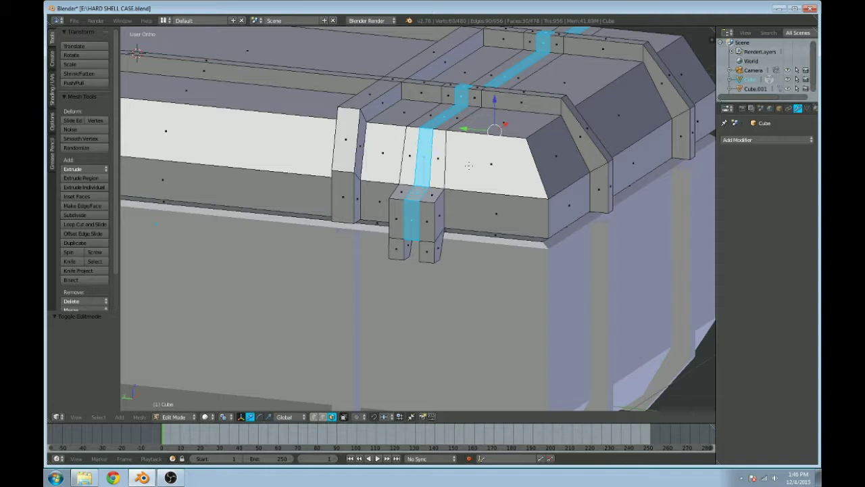
# Step: Isolate the lid in local view and clear the case body from sight
pyautogui.press('KP_Divide')
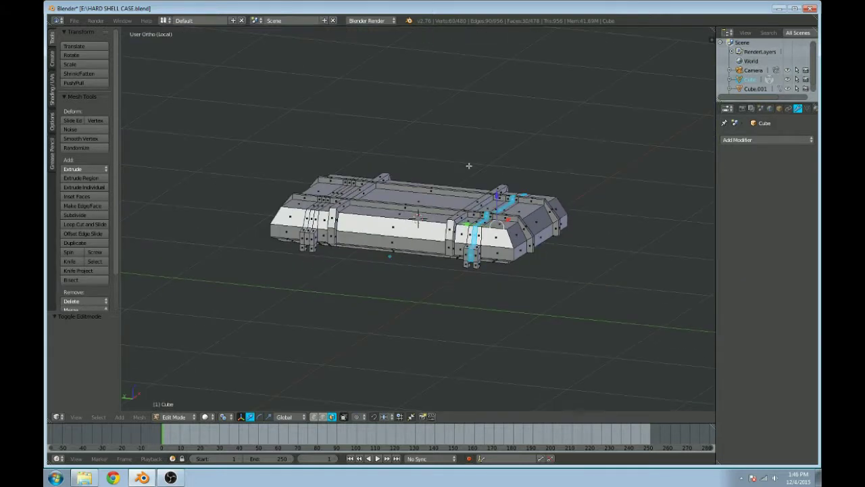
pyautogui.scroll(3, 468, 165)
pyautogui.scroll(-3, 473, 171)
pyautogui.moveTo(478, 175); pyautogui.dragTo(469, 210, button='middle')
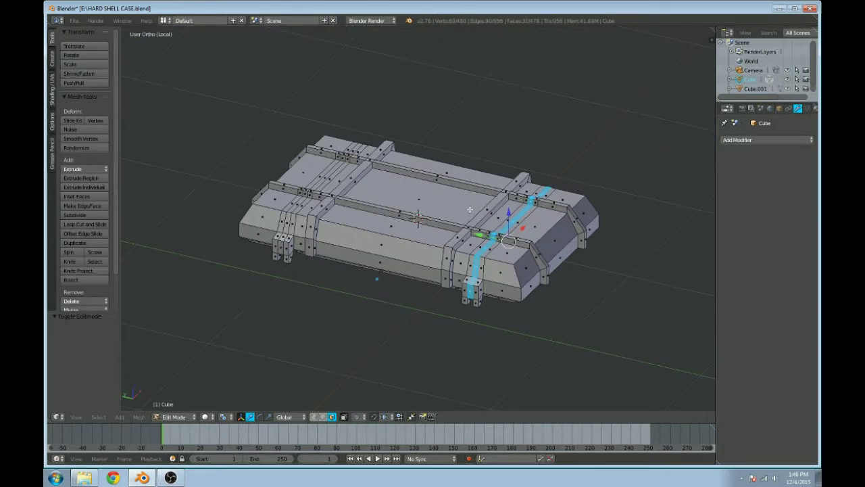
pyautogui.press('Tab')
pyautogui.press('Tab')
# Step: Add one centred loop cut across the middle of the lid's long side
pyautogui.click(375, 263)
pyautogui.click(378, 250)
pyautogui.moveTo(372, 255); pyautogui.dragTo(392, 269, button='middle')
# Step: In wireframe side view, lasso-select the end of the lid on the positive Y side
pyautogui.press('z')
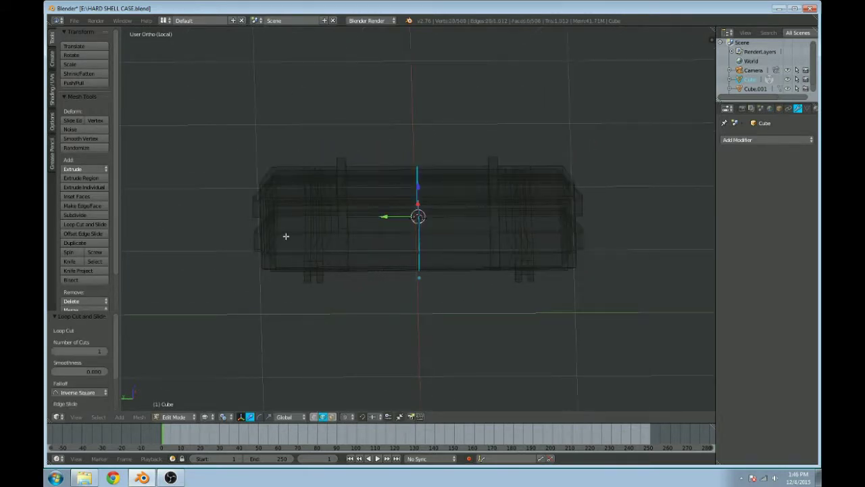
pyautogui.moveTo(233, 161)
pyautogui.keyDown('ctrl'); pyautogui.mouseDown()
pyautogui.moveTo(358, 234)
pyautogui.moveTo(251, 270)
pyautogui.moveTo(234, 159)
pyautogui.mouseUp(); pyautogui.keyUp('ctrl')
pyautogui.moveTo(234, 123)
pyautogui.keyDown('ctrl'); pyautogui.mouseDown()
pyautogui.moveTo(358, 169)
pyautogui.moveTo(295, 312)
pyautogui.moveTo(247, 262)
pyautogui.mouseUp(); pyautogui.keyUp('ctrl')
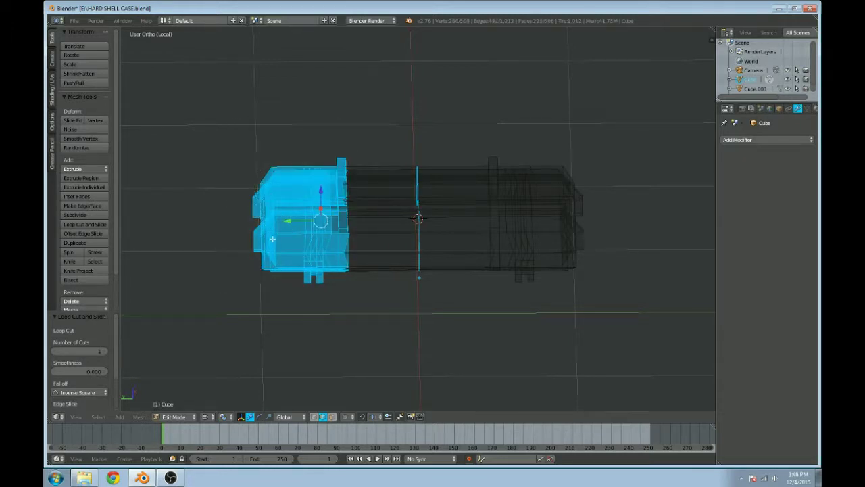
# Step: Try deleting the selected vertices together with the centre loop, and undo the deletion
pyautogui.press('x')
pyautogui.click(286, 179)
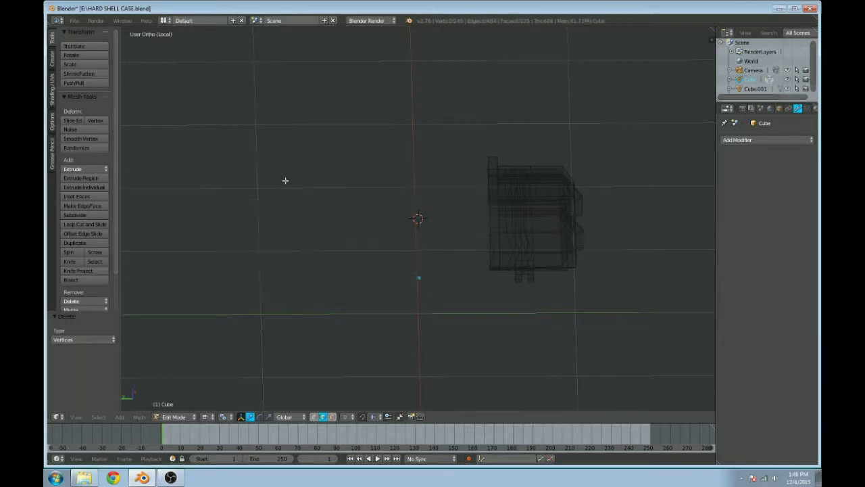
pyautogui.hotkey('ctrl', 'z')
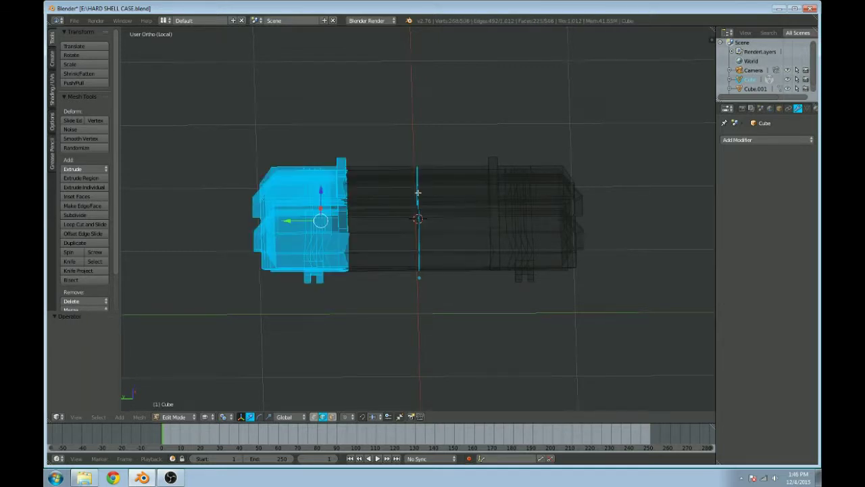
# Step: Remove the centre loop from the selection, delete the remaining selected vertices on the lid's positive Y half, and return to solid shading
pyautogui.press('c')
pyautogui.moveTo(421, 173); pyautogui.dragTo(420, 297, button='middle')
pyautogui.rightClick(416, 285)
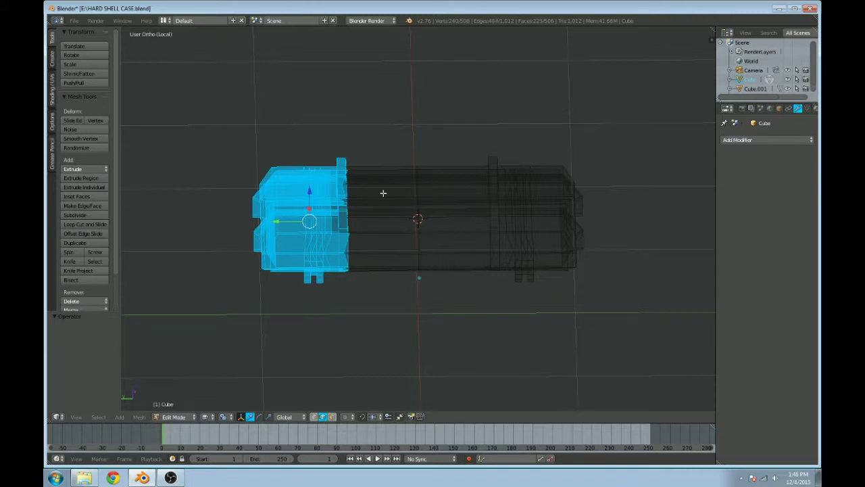
pyautogui.press('x')
pyautogui.click(380, 193)
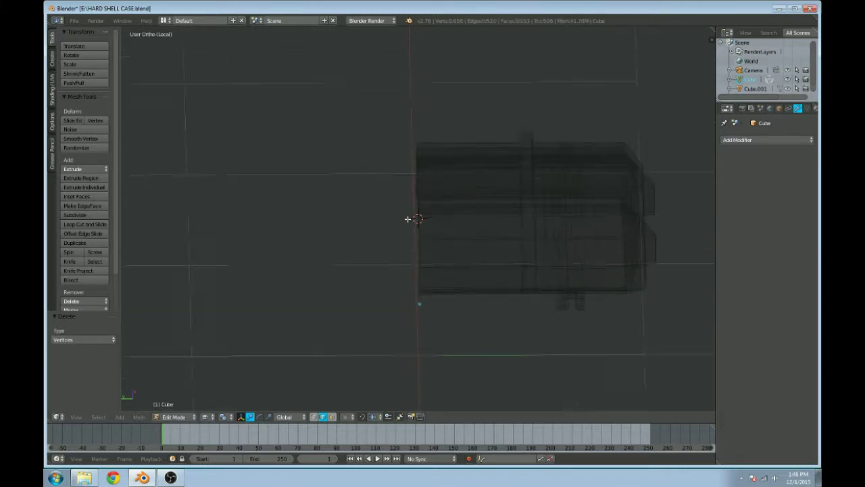
pyautogui.press('z')
pyautogui.moveTo(471, 191); pyautogui.dragTo(534, 194, button='middle')
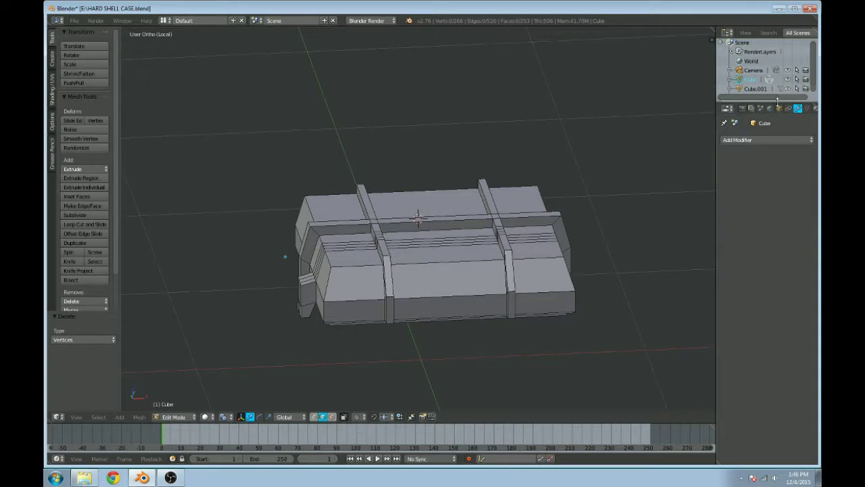
# Step: Add a Mirror modifier to the remaining lid half, with the Y axis enabled and the X axis disabled
pyautogui.click(778, 108)
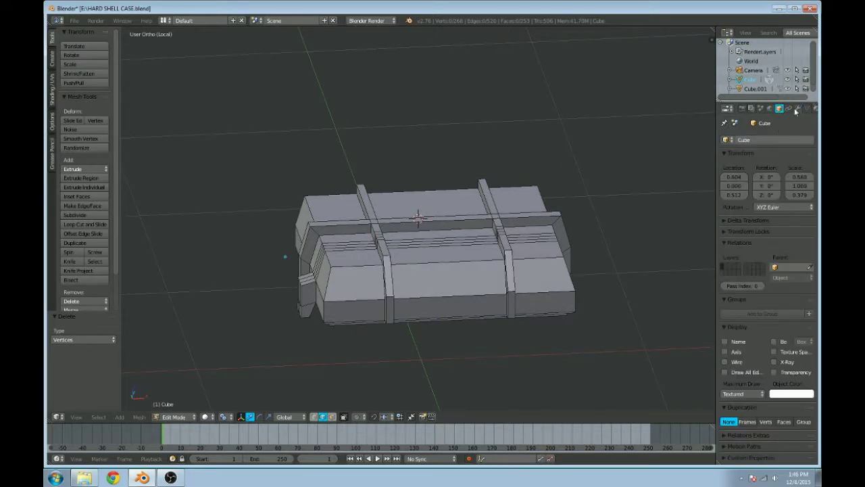
pyautogui.click(797, 108)
pyautogui.click(755, 140)
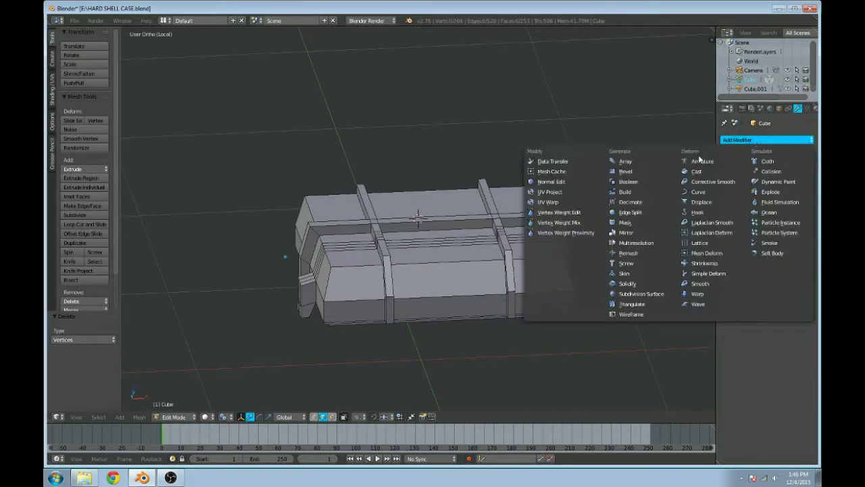
pyautogui.click(626, 232)
pyautogui.moveTo(604, 252); pyautogui.dragTo(521, 244, button='middle')
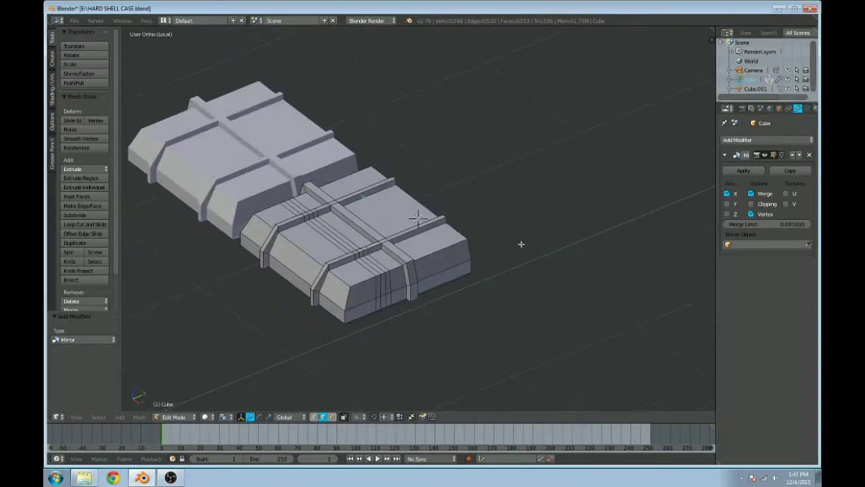
pyautogui.click(726, 193)
pyautogui.click(727, 203)
pyautogui.moveTo(376, 233); pyautogui.dragTo(422, 208, button='middle')
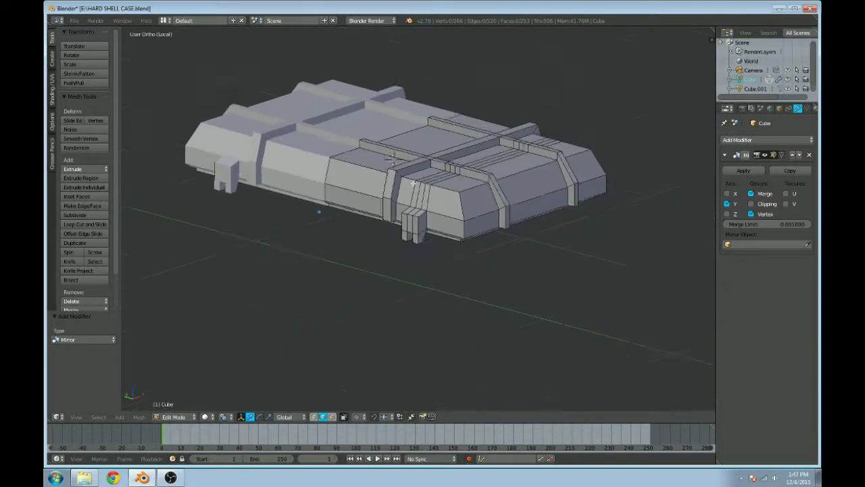
# Step: Merge the vertex at the base of the near prong's outer front edge into the latch block's top corner using At Last
pyautogui.scroll(3, 422, 208)
pyautogui.scroll(2, 426, 216)
pyautogui.scroll(2, 433, 220)
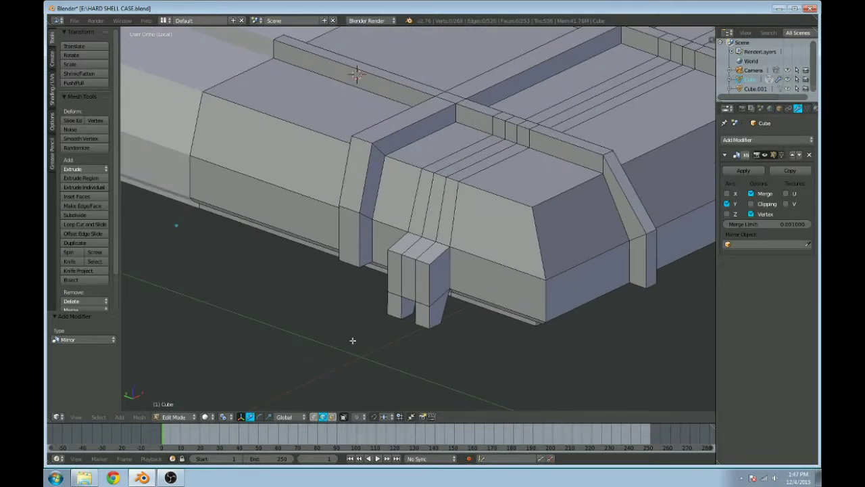
pyautogui.scroll(3, 389, 276)
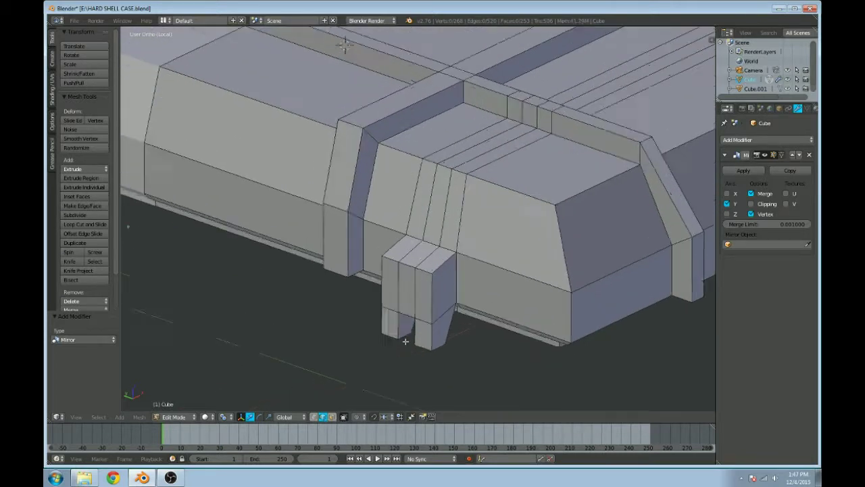
pyautogui.click(313, 416)
pyautogui.rightClick(423, 302)
pyautogui.keyDown('shift'); pyautogui.rightClick(420, 238); pyautogui.keyUp('shift')
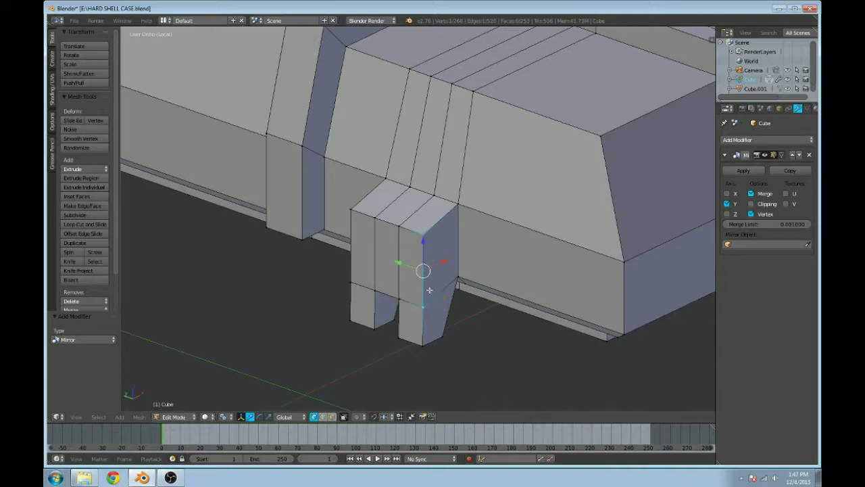
pyautogui.hotkey('alt', 'm')
pyautogui.click(424, 249)
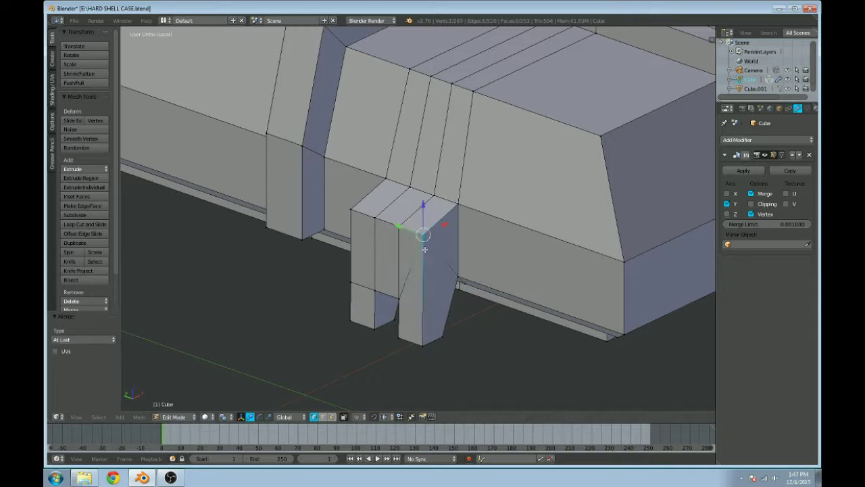
# Step: Merge the vertex at the base of the other prong's outer front edge into the latch block's top corner above it
pyautogui.rightClick(348, 280)
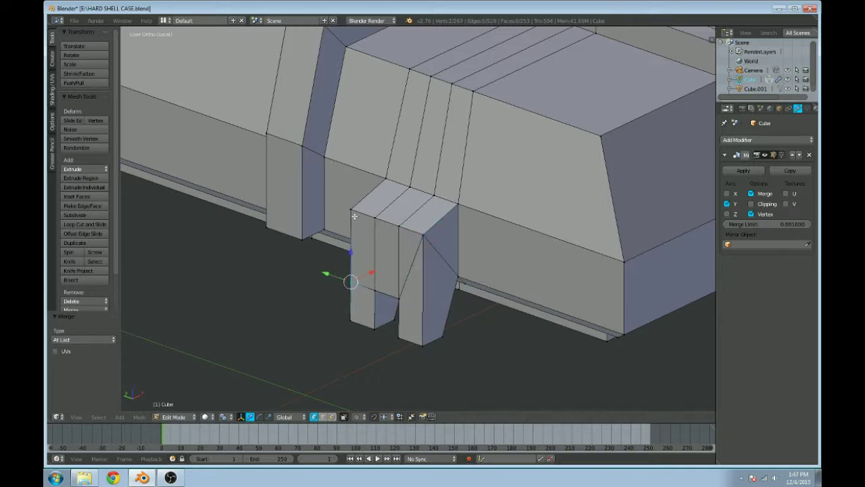
pyautogui.hotkey('alt', 'space')
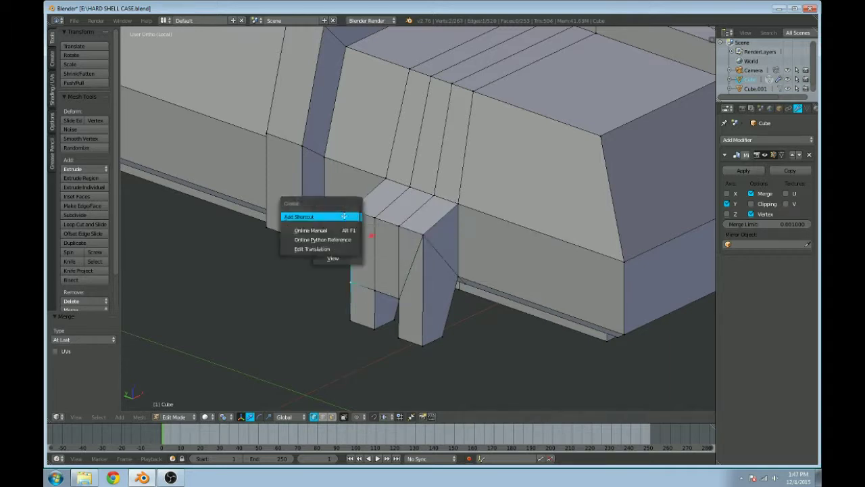
pyautogui.click(353, 216)
pyautogui.keyDown('shift'); pyautogui.rightClick(349, 221); pyautogui.keyUp('shift')
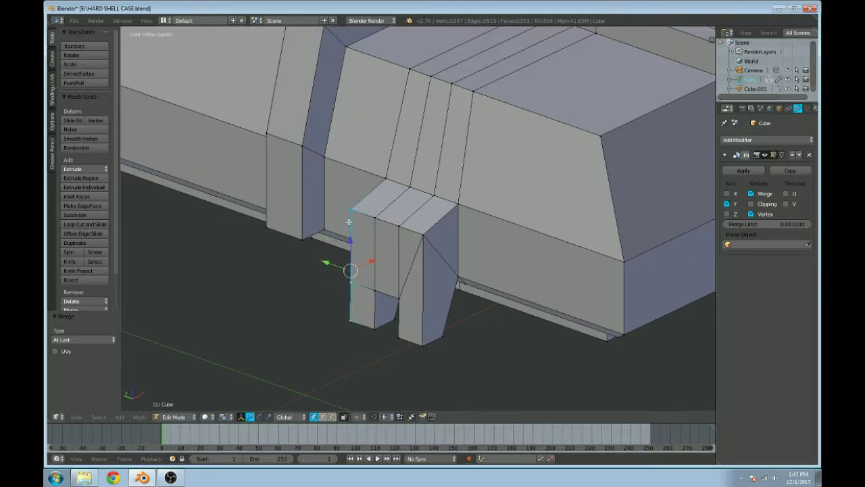
pyautogui.hotkey('alt', 'm')
pyautogui.click(349, 222)
pyautogui.hotkey('ctrl', 'z')
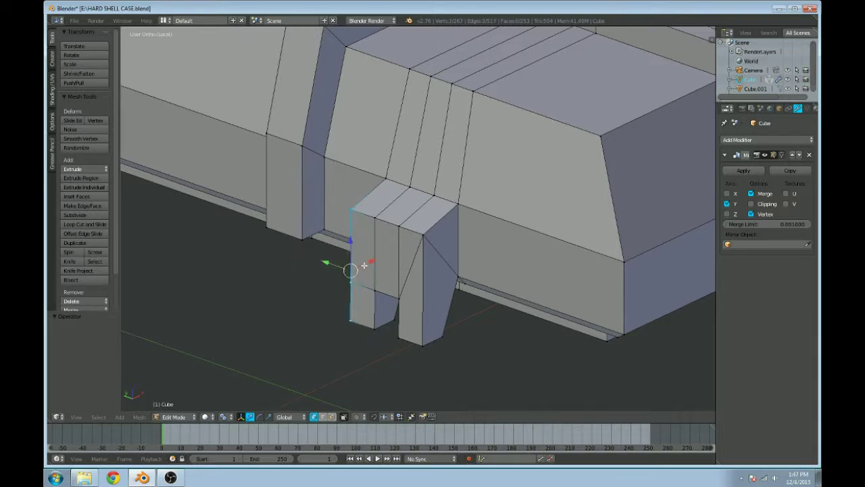
pyautogui.hotkey('alt', 'm')
pyautogui.click(346, 304)
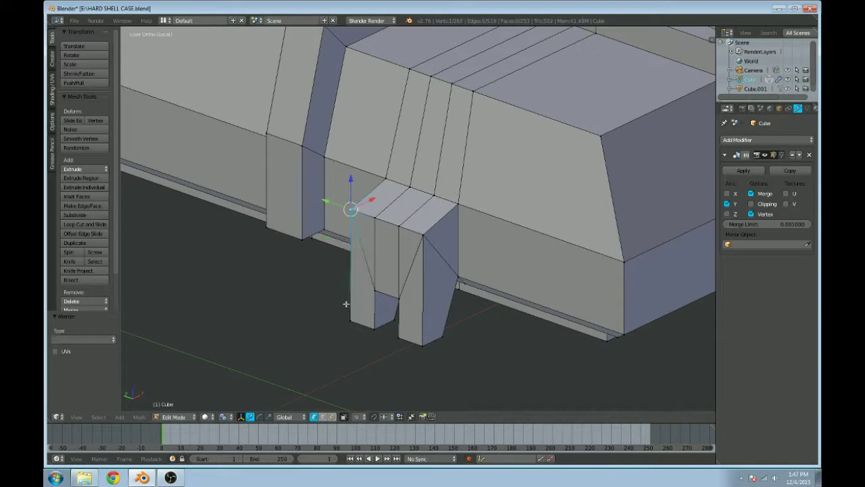
pyautogui.moveTo(336, 243); pyautogui.dragTo(362, 390, button='middle')
pyautogui.click(322, 416)
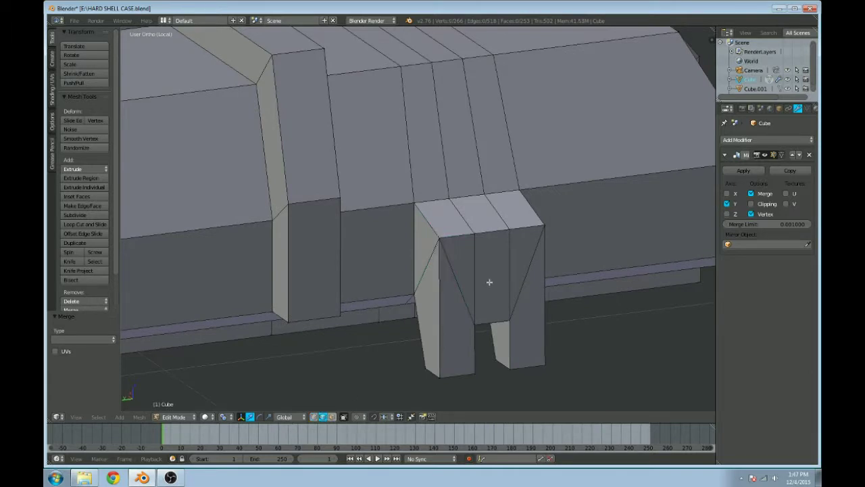
pyautogui.click(331, 417)
pyautogui.keyDown('alt'); pyautogui.click(501, 216); pyautogui.keyUp('alt')
pyautogui.moveTo(501, 217); pyautogui.dragTo(425, 255, button='middle')
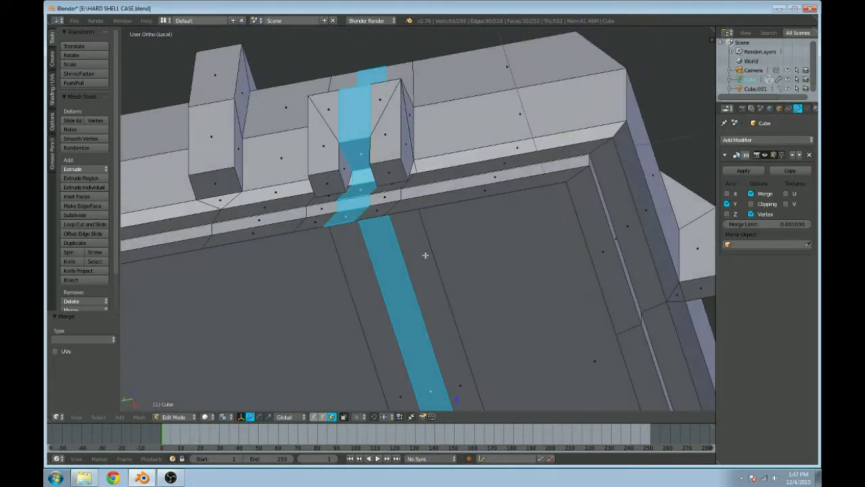
pyautogui.keyDown('shift'); pyautogui.rightClick(364, 154); pyautogui.keyUp('shift')
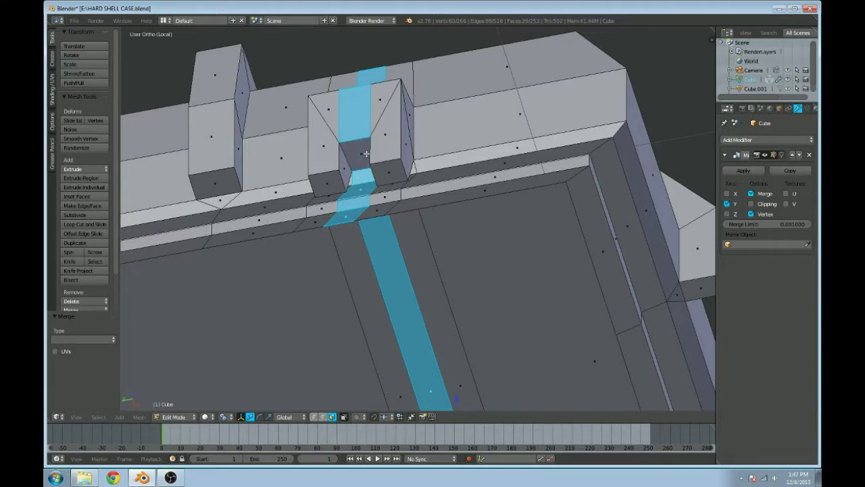
pyautogui.scroll(-2, 367, 154)
pyautogui.moveTo(367, 154); pyautogui.dragTo(411, 218, button='middle')
pyautogui.press('a')
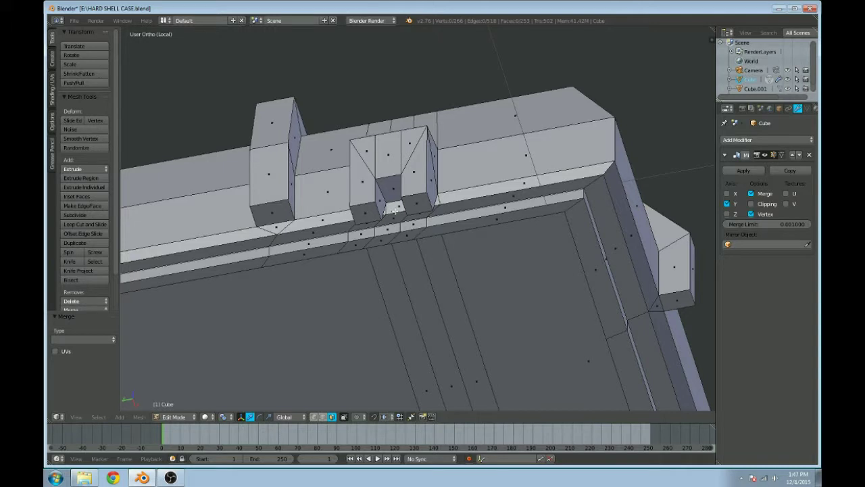
# Step: Select the cross edges of the centre strip running over the latch block and lid, and try Dissolve Edges on them
pyautogui.keyDown('alt'); pyautogui.rightClick(395, 212); pyautogui.keyUp('alt')
pyautogui.click(323, 417)
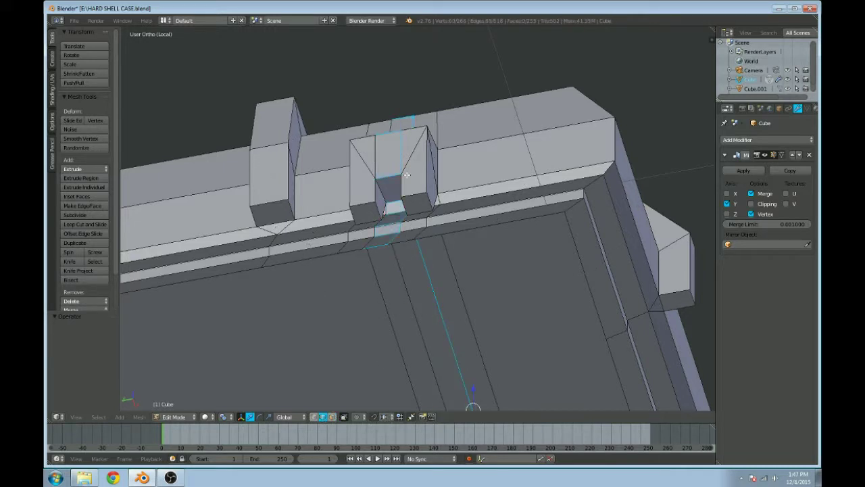
pyautogui.keyDown('alt'); pyautogui.rightClick(404, 154); pyautogui.keyUp('alt')
pyautogui.moveTo(403, 165); pyautogui.dragTo(419, 297, button='middle')
pyautogui.keyDown('shift'); pyautogui.moveTo(475, 299); pyautogui.dragTo(472, 211, button='middle'); pyautogui.keyUp('shift')
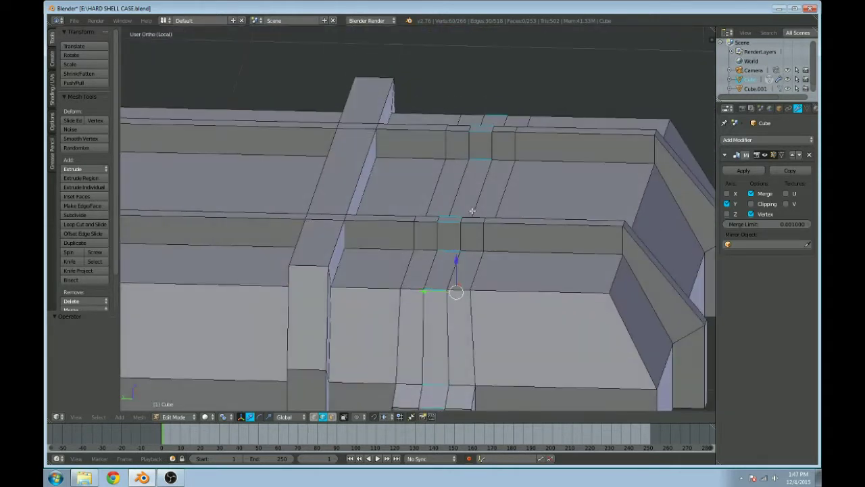
pyautogui.scroll(-2, 472, 210)
pyautogui.press('x')
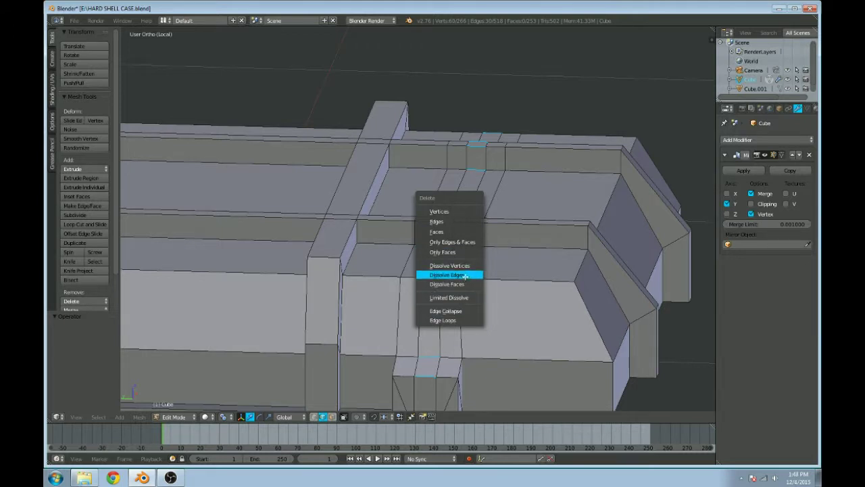
pyautogui.click(465, 276)
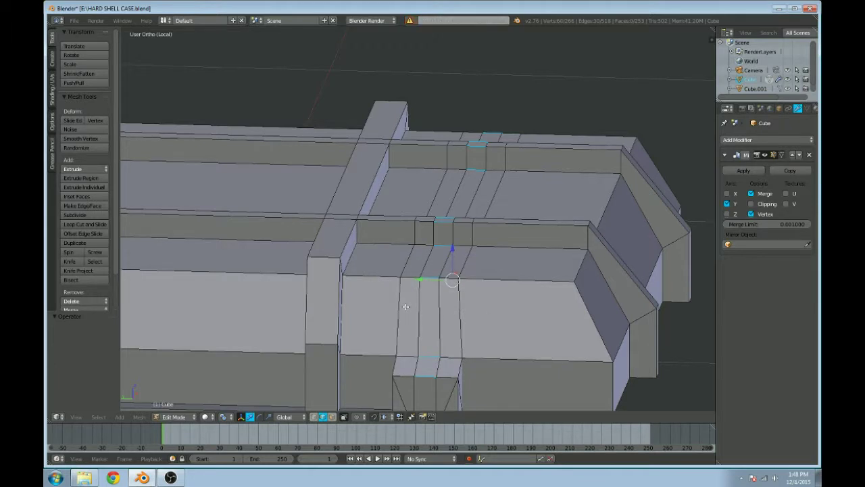
# Step: Collapse the centre strip's selected cross edges into a single line and check the shaded lid in Object Mode
pyautogui.press('x')
pyautogui.click(404, 319)
pyautogui.scroll(-1, 463, 294)
pyautogui.moveTo(463, 294)
pyautogui.mouseDown(button='middle')
pyautogui.moveTo(469, 233)
pyautogui.moveTo(464, 271)
pyautogui.moveTo(454, 249)
pyautogui.moveTo(424, 236)
pyautogui.moveTo(404, 207)
pyautogui.moveTo(466, 245)
pyautogui.mouseUp(button='middle')
pyautogui.scroll(4, 453, 244)
pyautogui.scroll(1, 403, 207)
pyautogui.press('z')
pyautogui.press('z')
pyautogui.press('x')
pyautogui.click(467, 274)
pyautogui.keyDown('shift'); pyautogui.moveTo(475, 266); pyautogui.dragTo(469, 233, button='middle'); pyautogui.keyUp('shift')
pyautogui.press('Tab')
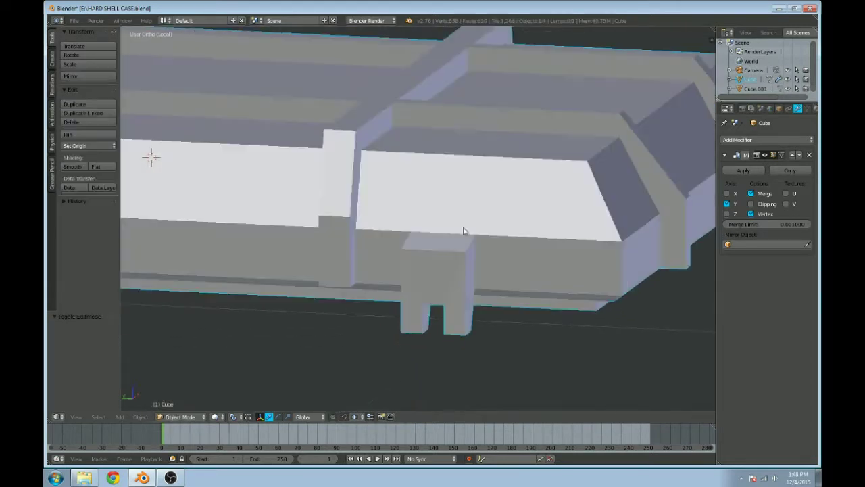
pyautogui.press('Tab')
pyautogui.moveTo(536, 192); pyautogui.dragTo(392, 315, button='middle')
pyautogui.scroll(2, 399, 321)
pyautogui.rightClick(436, 224)
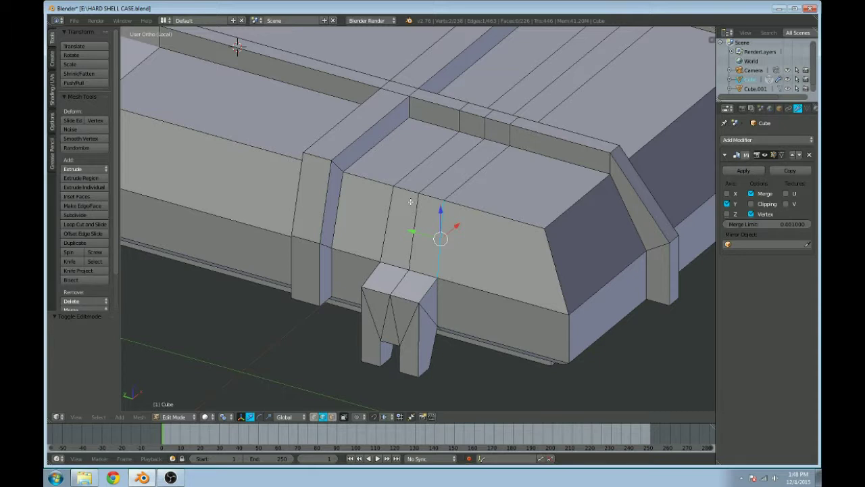
pyautogui.rightClick(426, 196)
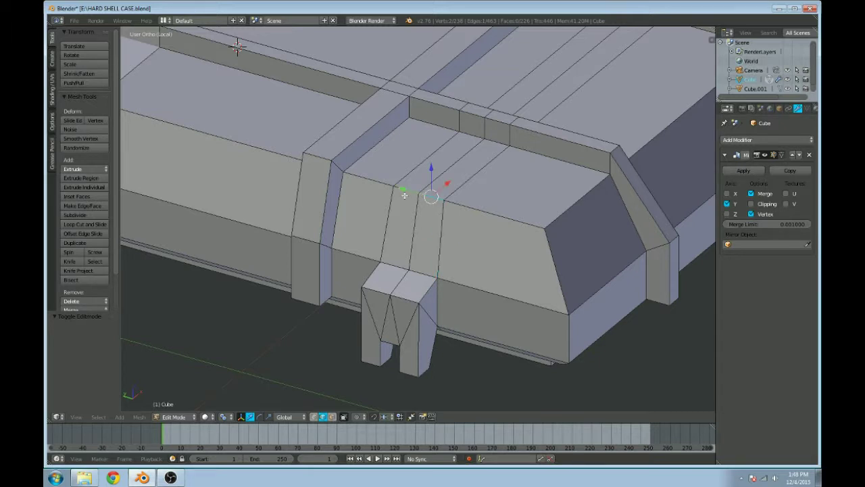
pyautogui.scroll(2, 404, 196)
pyautogui.keyDown('shift'); pyautogui.rightClick(517, 64); pyautogui.keyUp('shift')
pyautogui.keyDown('shift'); pyautogui.rightClick(539, 67); pyautogui.keyUp('shift')
pyautogui.moveTo(606, 99); pyautogui.dragTo(444, 133, button='middle')
pyautogui.keyDown('shift'); pyautogui.rightClick(393, 197); pyautogui.keyUp('shift')
pyautogui.keyDown('shift'); pyautogui.rightClick(429, 187); pyautogui.keyUp('shift')
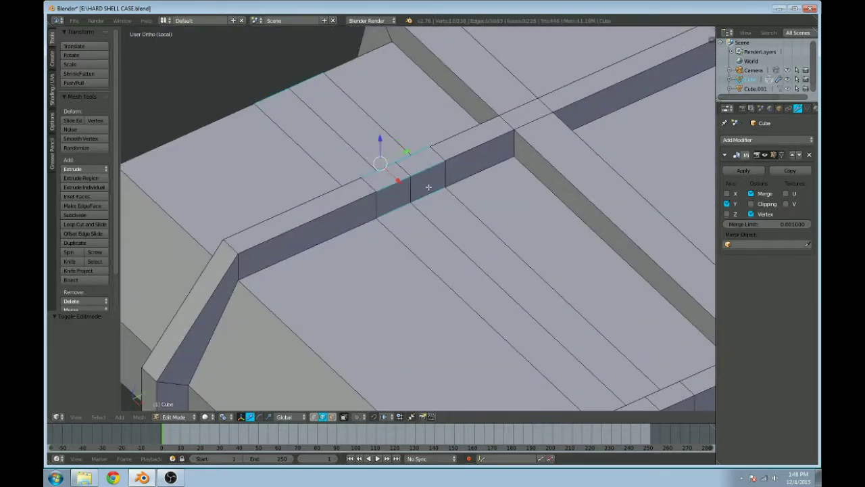
pyautogui.keyDown('shift'); pyautogui.moveTo(464, 259); pyautogui.dragTo(512, 232, button='middle'); pyautogui.keyUp('shift')
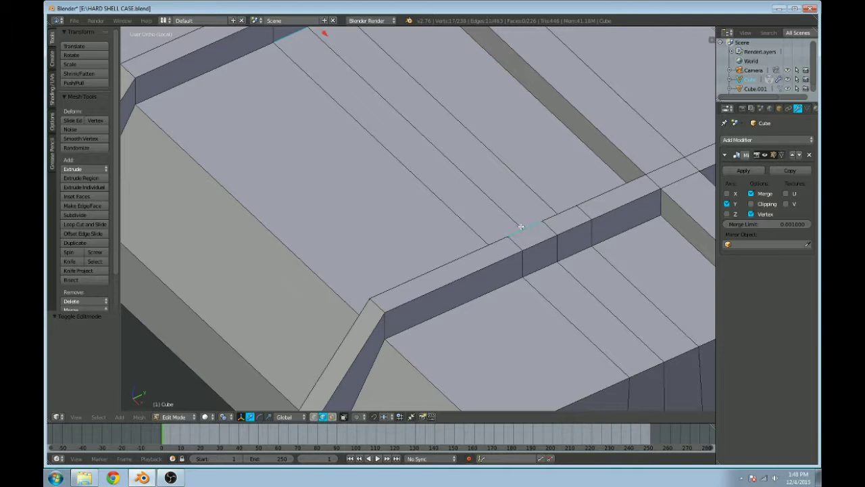
pyautogui.keyDown('shift'); pyautogui.rightClick(562, 220); pyautogui.keyUp('shift')
pyautogui.keyDown('shift'); pyautogui.rightClick(578, 241); pyautogui.keyUp('shift')
pyautogui.keyDown('shift'); pyautogui.rightClick(591, 234); pyautogui.keyUp('shift')
pyautogui.keyDown('shift'); pyautogui.rightClick(575, 233); pyautogui.keyUp('shift')
pyautogui.keyDown('shift'); pyautogui.rightClick(557, 260); pyautogui.keyUp('shift')
pyautogui.keyDown('shift'); pyautogui.rightClick(526, 224); pyautogui.keyUp('shift')
pyautogui.moveTo(526, 224); pyautogui.dragTo(561, 178, button='middle')
pyautogui.keyDown('shift'); pyautogui.rightClick(577, 136); pyautogui.keyUp('shift')
pyautogui.moveTo(578, 136); pyautogui.dragTo(476, 187, button='middle')
pyautogui.keyDown('shift'); pyautogui.rightClick(462, 225); pyautogui.keyUp('shift')
pyautogui.keyDown('shift'); pyautogui.rightClick(494, 308); pyautogui.keyUp('shift')
pyautogui.keyDown('shift'); pyautogui.rightClick(476, 330); pyautogui.keyUp('shift')
pyautogui.keyDown('shift'); pyautogui.rightClick(494, 373); pyautogui.keyUp('shift')
pyautogui.keyDown('shift'); pyautogui.rightClick(454, 391); pyautogui.keyUp('shift')
pyautogui.keyDown('shift'); pyautogui.rightClick(466, 376); pyautogui.keyUp('shift')
pyautogui.moveTo(481, 358); pyautogui.dragTo(476, 301, button='middle')
pyautogui.keyDown('shift'); pyautogui.rightClick(411, 166); pyautogui.keyUp('shift')
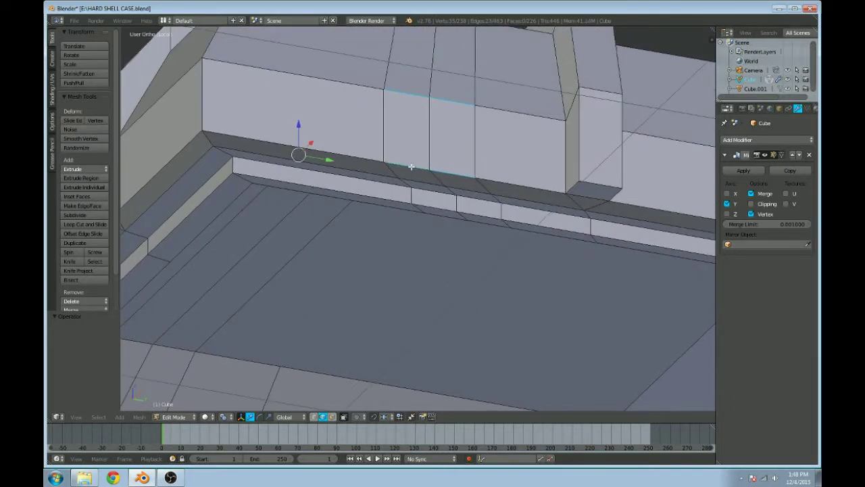
pyautogui.scroll(-3, 468, 210)
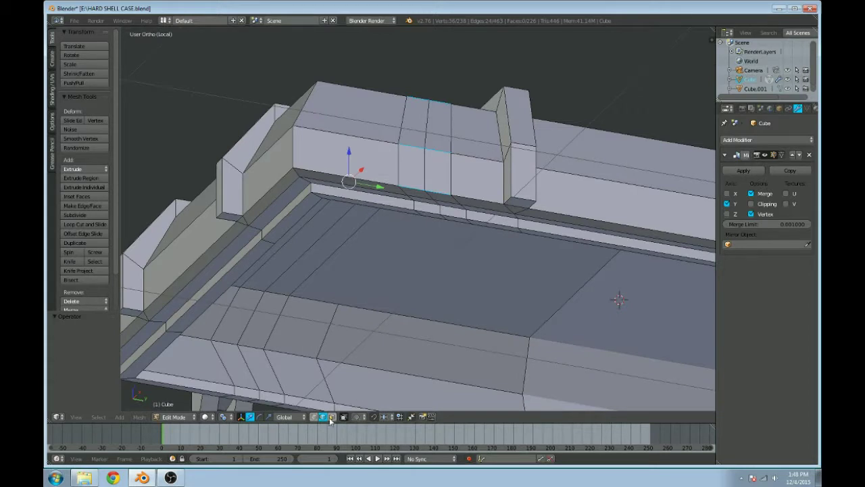
# Step: Select the two adjacent face loops crossing the lid through the latch block, and deselect their outer lengthwise edge loops
pyautogui.click(330, 417)
pyautogui.keyDown('alt'); pyautogui.rightClick(421, 179); pyautogui.keyUp('alt')
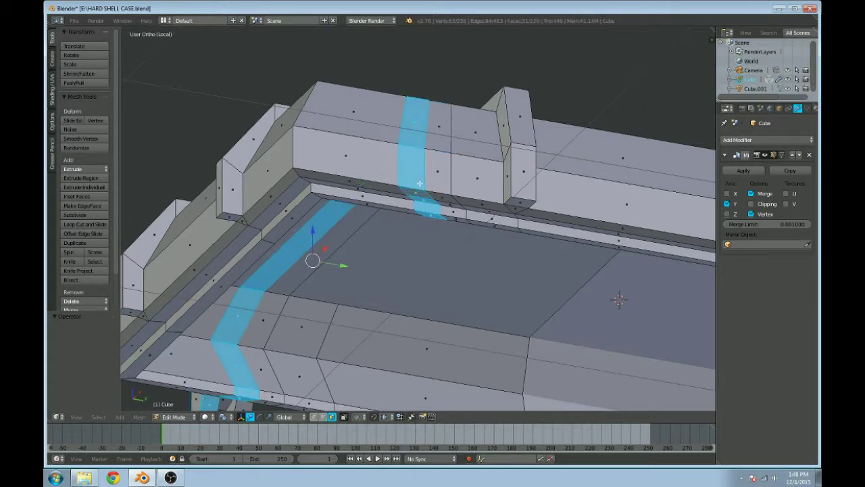
pyautogui.keyDown('alt'); pyautogui.keyDown('shift'); pyautogui.rightClick(440, 191); pyautogui.keyUp('shift'); pyautogui.keyUp('alt')
pyautogui.click(322, 417)
pyautogui.moveTo(416, 175); pyautogui.dragTo(501, 241, button='middle')
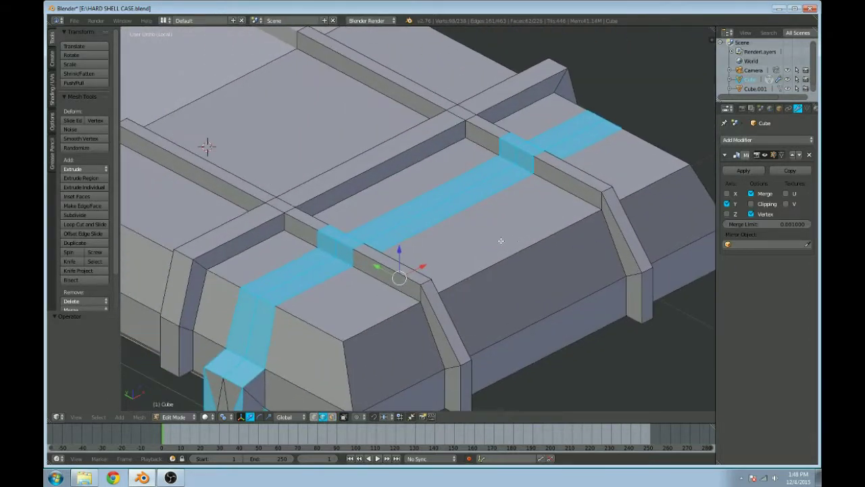
pyautogui.keyDown('alt'); pyautogui.keyDown('shift'); pyautogui.rightClick(446, 219); pyautogui.keyUp('shift'); pyautogui.keyUp('alt')
pyautogui.keyDown('alt'); pyautogui.keyDown('shift'); pyautogui.rightClick(371, 220); pyautogui.keyUp('shift'); pyautogui.keyUp('alt')
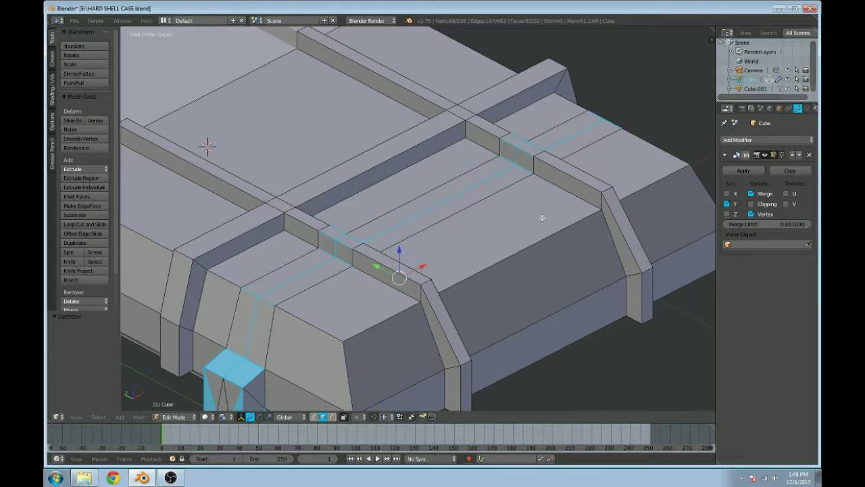
pyautogui.scroll(-2, 542, 217)
pyautogui.keyDown('shift'); pyautogui.moveTo(579, 191); pyautogui.dragTo(391, 222, button='middle'); pyautogui.keyUp('shift')
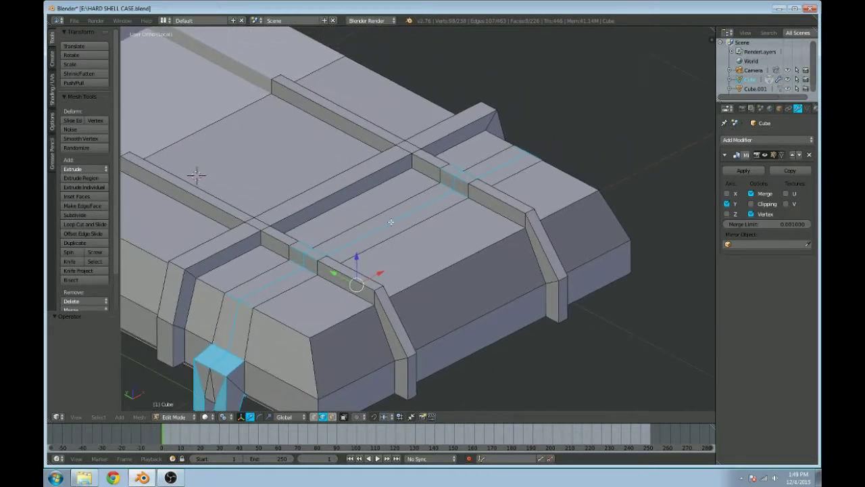
pyautogui.moveTo(534, 201); pyautogui.dragTo(576, 185, button='middle')
pyautogui.moveTo(437, 185); pyautogui.dragTo(364, 333, button='middle')
pyautogui.click(332, 417)
pyautogui.keyDown('shift'); pyautogui.rightClick(397, 241); pyautogui.keyUp('shift')
pyautogui.press('a')
pyautogui.moveTo(351, 298); pyautogui.dragTo(334, 292, button='middle')
pyautogui.hotkey('ctrl', 'z')
pyautogui.hotkey('ctrl', 'z')
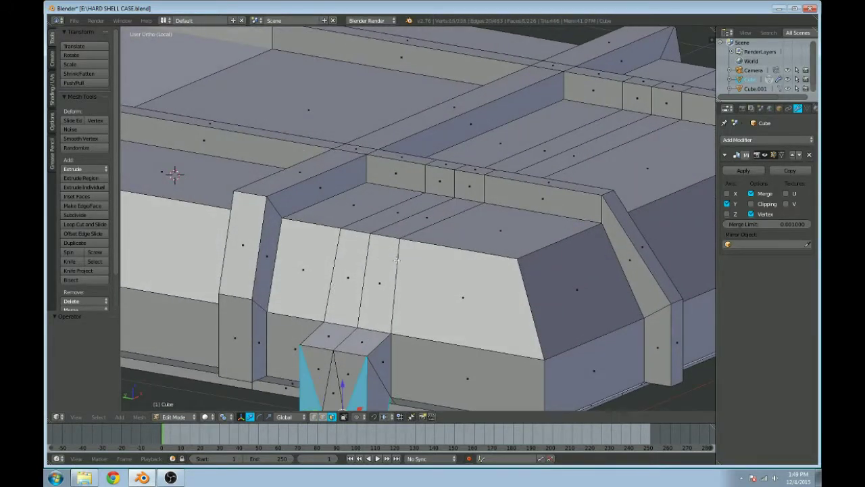
# Step: Deselect the centre lengthwise edge loop and the front, bottom and side edges of the latch block's two prongs
pyautogui.keyDown('alt'); pyautogui.keyDown('shift'); pyautogui.rightClick(397, 260); pyautogui.keyUp('shift'); pyautogui.keyUp('alt')
pyautogui.keyDown('shift'); pyautogui.moveTo(396, 320); pyautogui.dragTo(421, 225, button='middle'); pyautogui.keyUp('shift')
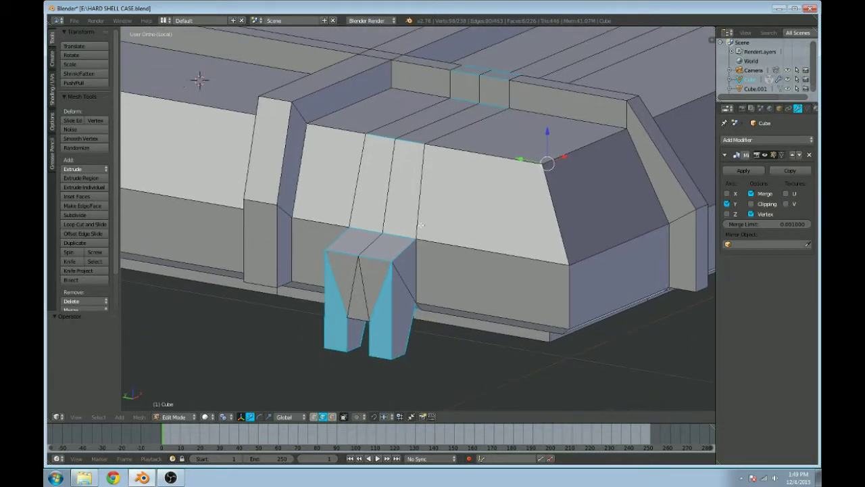
pyautogui.keyDown('shift'); pyautogui.rightClick(380, 356); pyautogui.keyUp('shift')
pyautogui.keyDown('shift'); pyautogui.rightClick(343, 349); pyautogui.keyUp('shift')
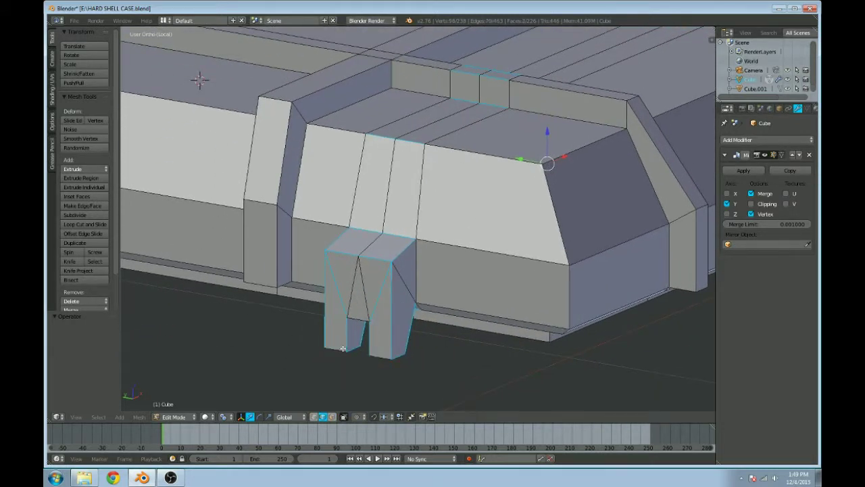
pyautogui.keyDown('shift'); pyautogui.moveTo(378, 296); pyautogui.dragTo(402, 220, button='middle'); pyautogui.keyUp('shift')
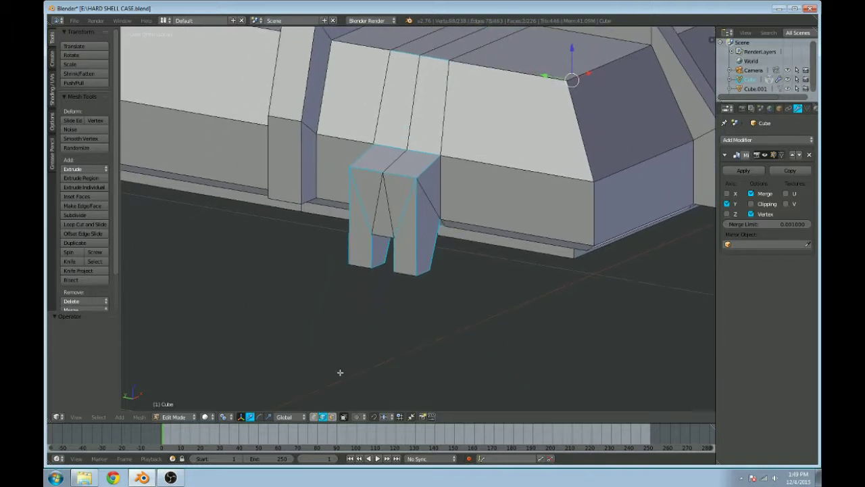
pyautogui.keyDown('shift'); pyautogui.rightClick(420, 227); pyautogui.keyUp('shift')
pyautogui.keyDown('shift'); pyautogui.rightClick(409, 213); pyautogui.keyUp('shift')
pyautogui.keyDown('shift'); pyautogui.rightClick(432, 249); pyautogui.keyUp('shift')
pyautogui.keyDown('shift'); pyautogui.rightClick(413, 275); pyautogui.keyUp('shift')
pyautogui.keyDown('shift'); pyautogui.rightClick(392, 262); pyautogui.keyUp('shift')
pyautogui.keyDown('shift'); pyautogui.rightClick(385, 255); pyautogui.keyUp('shift')
pyautogui.keyDown('shift'); pyautogui.rightClick(363, 214); pyautogui.keyUp('shift')
pyautogui.keyDown('shift'); pyautogui.rightClick(338, 235); pyautogui.keyUp('shift')
pyautogui.moveTo(338, 236); pyautogui.dragTo(481, 202, button='middle')
# Step: Deselect the remaining edges on the latch block and the rim beneath it, and merge the selected cross edges with Edge Collapse
pyautogui.keyDown('shift'); pyautogui.rightClick(433, 128); pyautogui.keyUp('shift')
pyautogui.keyDown('shift'); pyautogui.rightClick(449, 131); pyautogui.keyUp('shift')
pyautogui.keyDown('shift'); pyautogui.rightClick(438, 135); pyautogui.keyUp('shift')
pyautogui.keyDown('shift'); pyautogui.rightClick(488, 137); pyautogui.keyUp('shift')
pyautogui.keyDown('shift'); pyautogui.rightClick(481, 135); pyautogui.keyUp('shift')
pyautogui.moveTo(482, 135); pyautogui.dragTo(528, 155, button='middle')
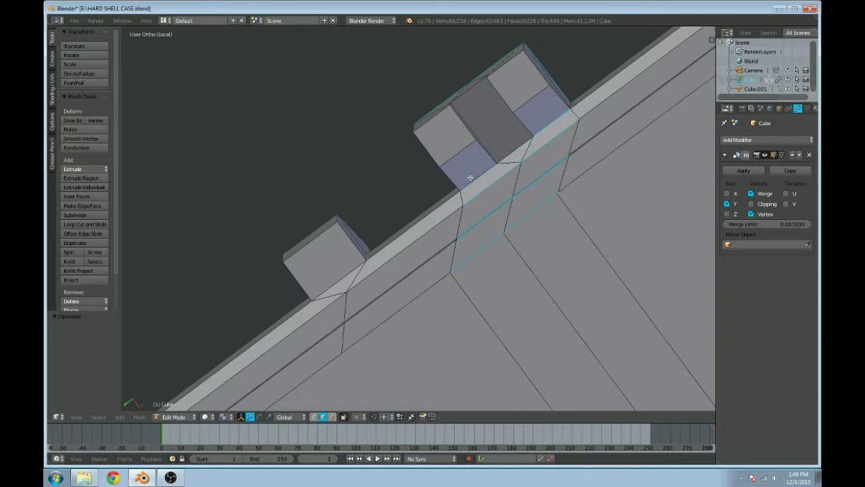
pyautogui.moveTo(468, 150); pyautogui.dragTo(512, 183, button='middle')
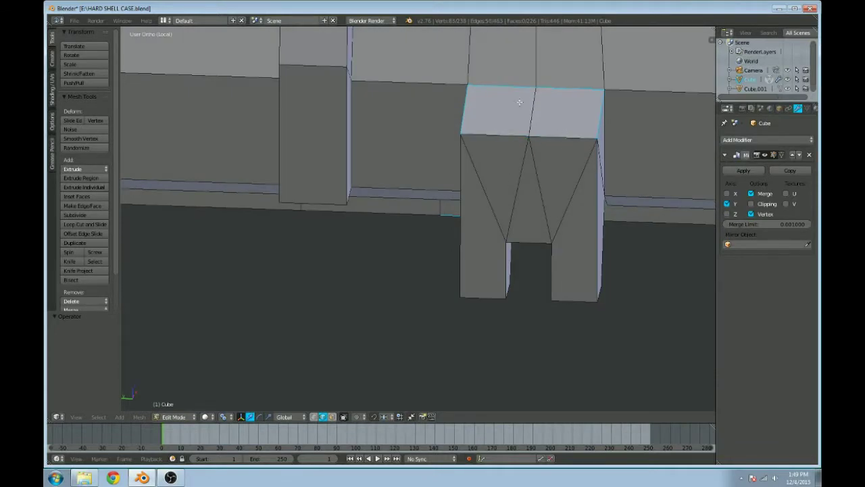
pyautogui.moveTo(585, 112); pyautogui.dragTo(522, 149, button='middle')
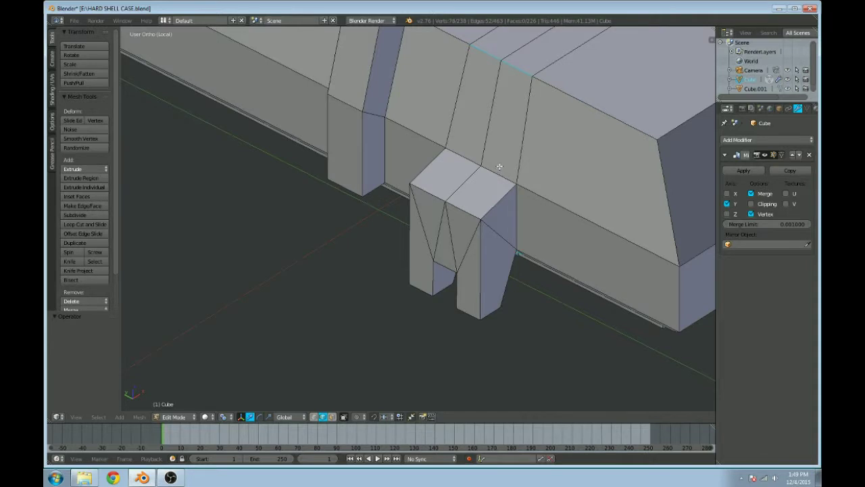
pyautogui.scroll(-2, 498, 166)
pyautogui.press('x')
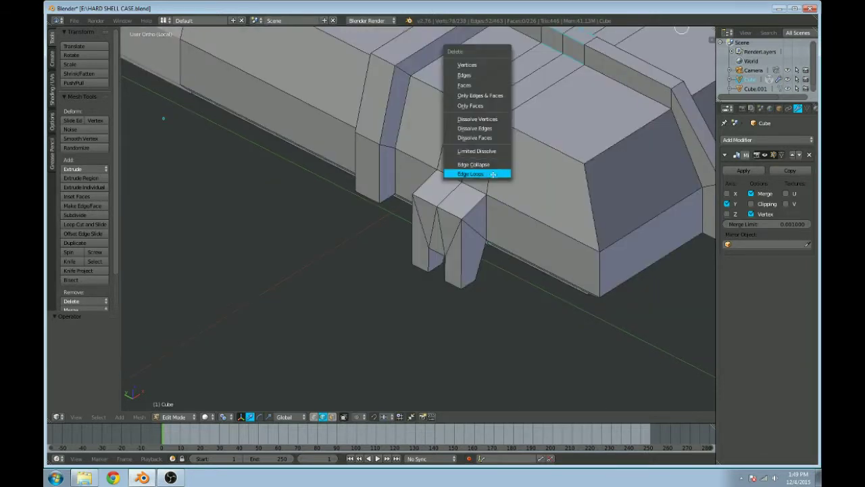
pyautogui.click(497, 162)
# Step: Dissolve the two slanted edges on the latch block's front, its top centre edge and the centre edge on the slope above
pyautogui.scroll(-3, 503, 160)
pyautogui.scroll(-3, 503, 160)
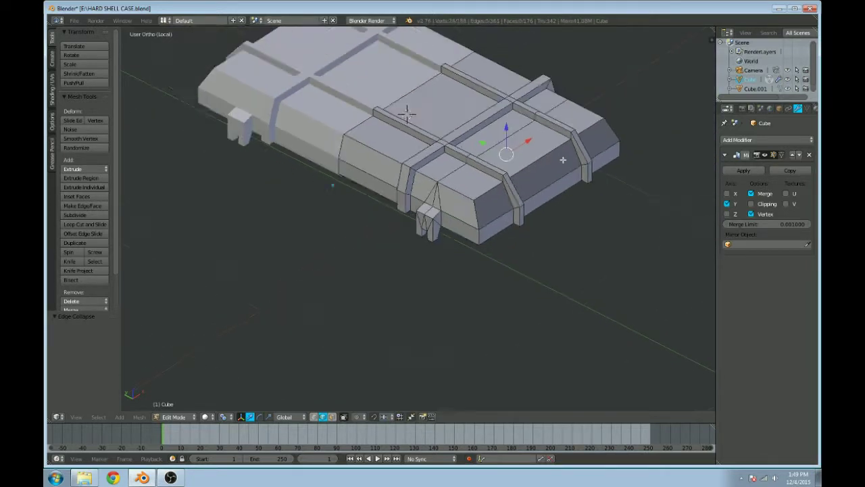
pyautogui.scroll(3, 450, 100)
pyautogui.moveTo(450, 100); pyautogui.dragTo(514, 154, button='middle')
pyautogui.scroll(3, 568, 152)
pyautogui.scroll(2, 480, 148)
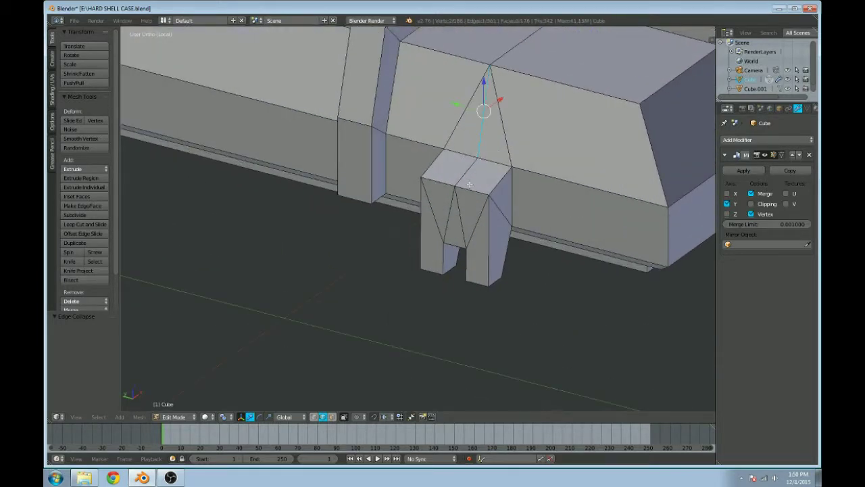
pyautogui.rightClick(459, 214)
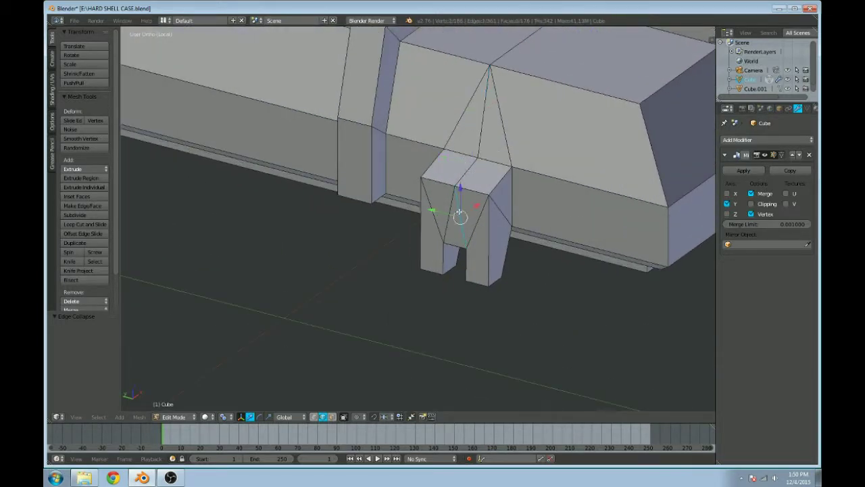
pyautogui.rightClick(449, 226)
pyautogui.keyDown('shift'); pyautogui.rightClick(480, 143); pyautogui.keyUp('shift')
pyautogui.press('x')
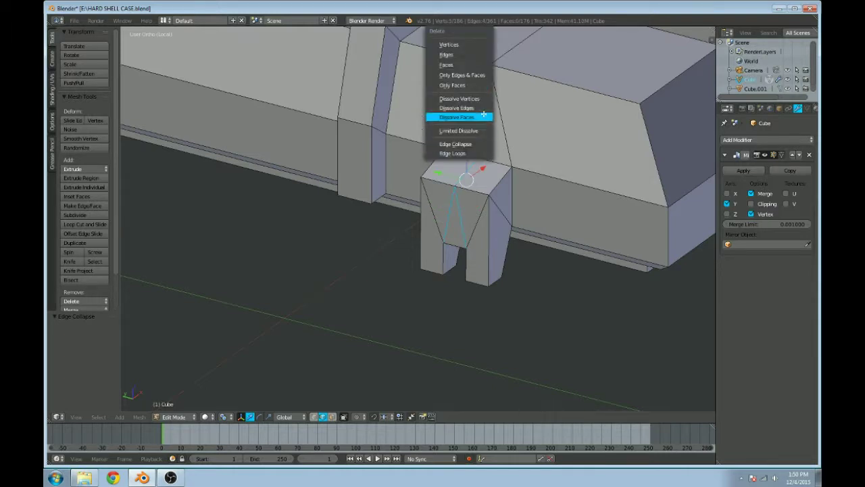
pyautogui.click(467, 108)
# Step: Dissolve the leftover edge loop running across the lid from the latch block, and check the shaded result in Object Mode
pyautogui.scroll(-3, 493, 145)
pyautogui.moveTo(491, 216); pyautogui.dragTo(462, 141, button='middle')
pyautogui.moveTo(502, 175); pyautogui.dragTo(419, 199, button='middle')
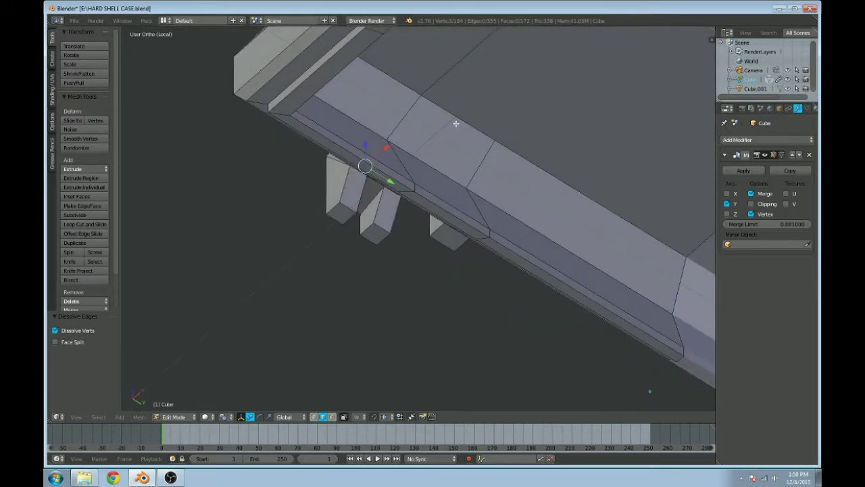
pyautogui.scroll(-3, 417, 118)
pyautogui.moveTo(426, 129); pyautogui.dragTo(415, 167, button='middle')
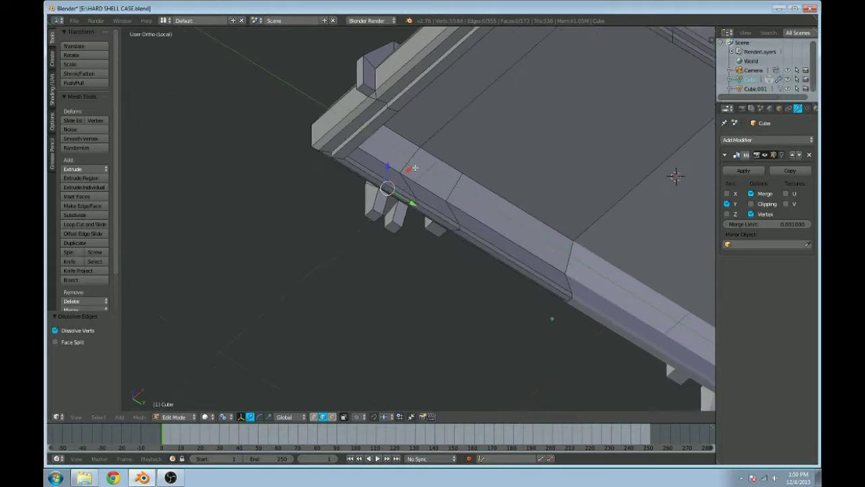
pyautogui.keyDown('alt'); pyautogui.rightClick(434, 130); pyautogui.keyUp('alt')
pyautogui.scroll(-2, 464, 200)
pyautogui.moveTo(460, 187); pyautogui.dragTo(561, 225, button='middle')
pyautogui.scroll(2, 573, 215)
pyautogui.moveTo(566, 265); pyautogui.dragTo(466, 264, button='middle')
pyautogui.press('x')
pyautogui.click(480, 261)
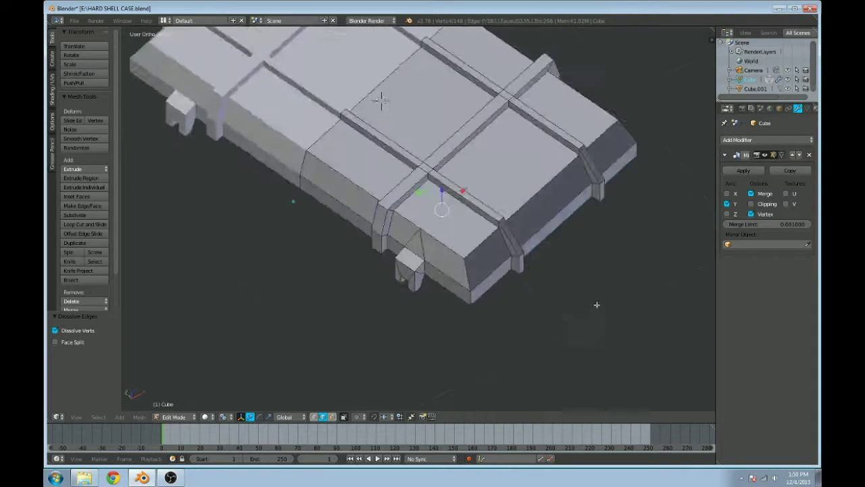
pyautogui.press('Tab')
pyautogui.press('Tab')
pyautogui.scroll(6, 439, 243)
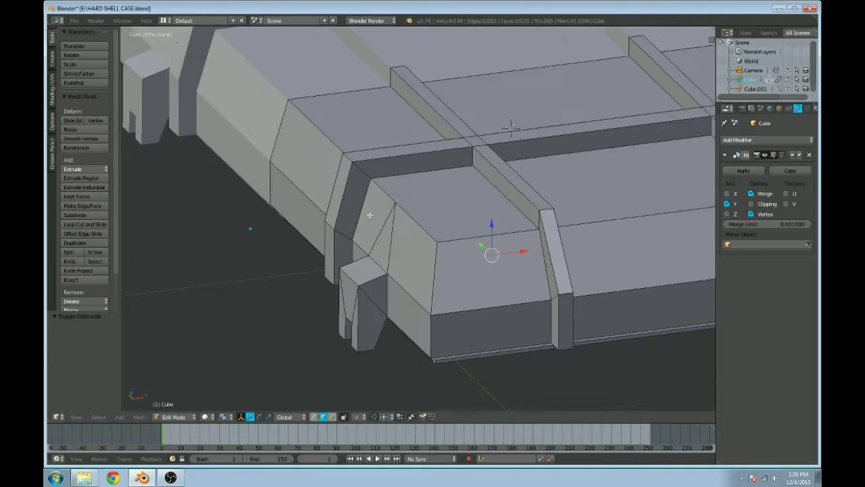
# Step: Undo the last two edits and select the two surplus edge loops running across the lid beside the latch block
pyautogui.keyDown('shift'); pyautogui.moveTo(424, 205); pyautogui.dragTo(475, 195, button='middle'); pyautogui.keyUp('shift')
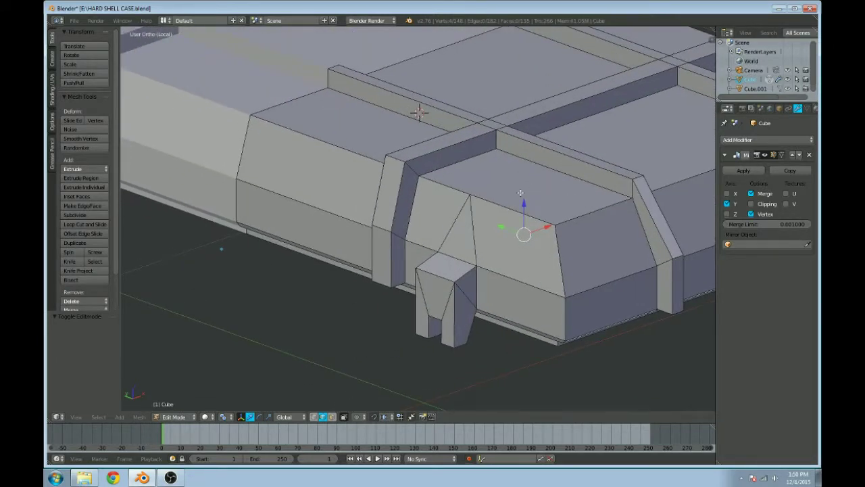
pyautogui.hotkey('ctrl', 'z')
pyautogui.hotkey('ctrl', 'z')
pyautogui.scroll(-4, 509, 203)
pyautogui.moveTo(508, 203); pyautogui.dragTo(472, 115, button='middle')
pyautogui.scroll(3, 526, 207)
pyautogui.rightClick(402, 265)
pyautogui.keyDown('alt'); pyautogui.rightClick(552, 121); pyautogui.keyUp('alt')
pyautogui.keyDown('alt'); pyautogui.keyDown('shift'); pyautogui.rightClick(500, 143); pyautogui.keyUp('shift'); pyautogui.keyUp('alt')
pyautogui.scroll(5, 500, 239)
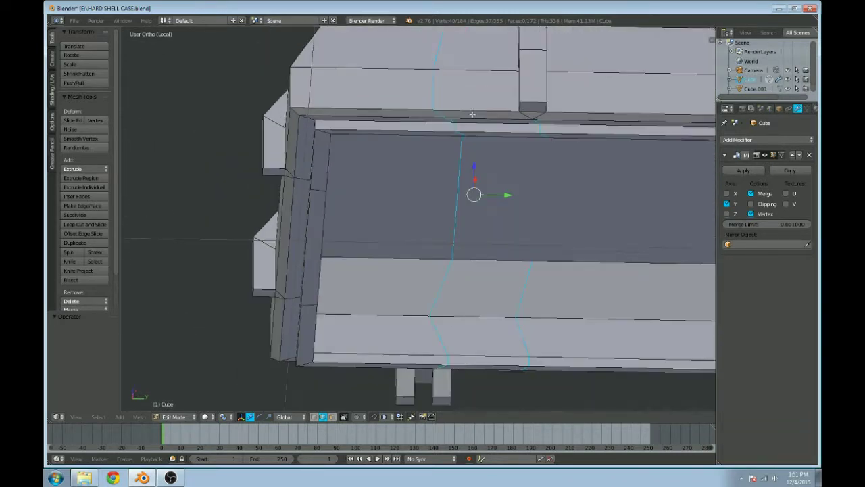
# Step: Dissolve the surplus edge loop crossing the lid in line with the side rib, and check the shaded result in Object Mode
pyautogui.rightClick(481, 237)
pyautogui.moveTo(478, 234); pyautogui.dragTo(491, 194, button='middle')
pyautogui.press('x')
pyautogui.click(491, 194)
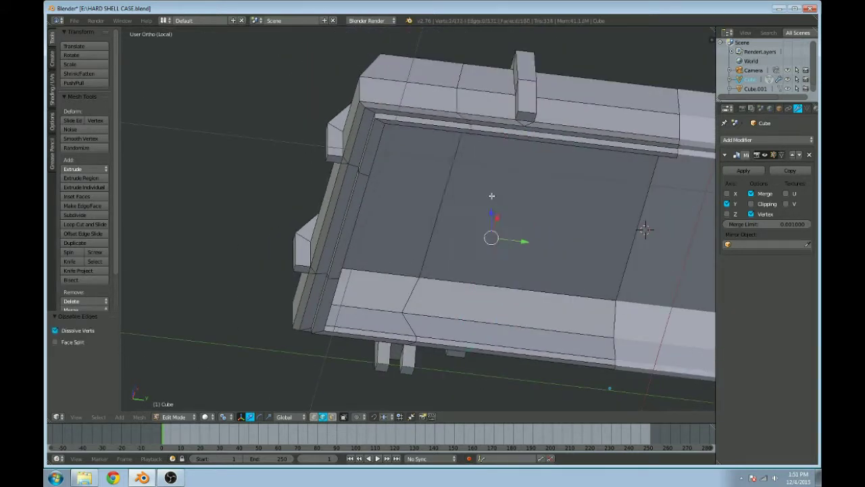
pyautogui.moveTo(444, 257); pyautogui.dragTo(489, 278, button='middle')
pyautogui.press('Tab')
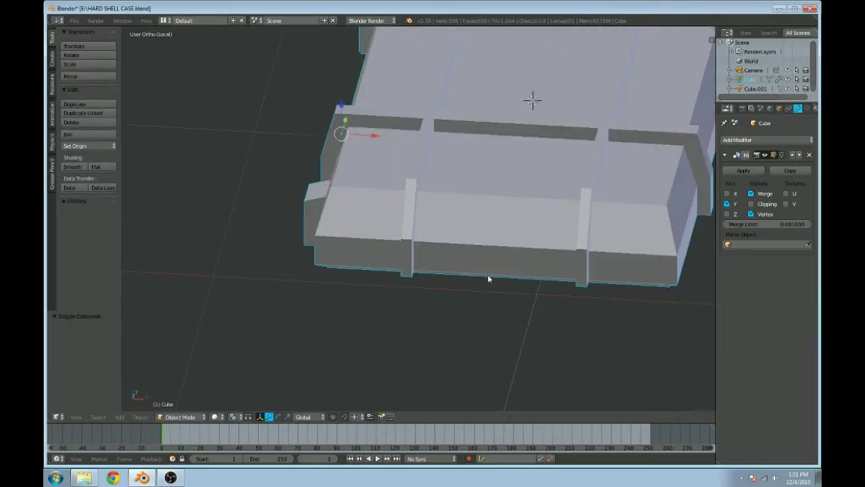
# Step: Return to Edit Mode and select the remaining surplus edge loop running across the lid
pyautogui.press('Tab')
pyautogui.moveTo(427, 252); pyautogui.dragTo(350, 238, button='middle')
pyautogui.rightClick(480, 225)
pyautogui.keyDown('alt'); pyautogui.rightClick(479, 245); pyautogui.keyUp('alt')
pyautogui.moveTo(447, 234)
pyautogui.mouseDown(button='middle')
pyautogui.moveTo(546, 267)
pyautogui.moveTo(438, 224)
pyautogui.mouseUp(button='middle')
pyautogui.moveTo(435, 182); pyautogui.dragTo(393, 83, button='middle')
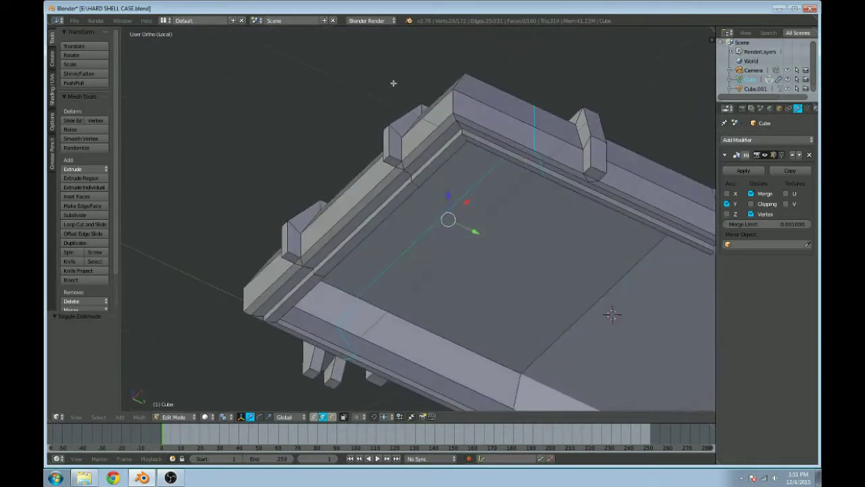
pyautogui.keyDown('shift'); pyautogui.moveTo(546, 179); pyautogui.dragTo(405, 238, button='middle'); pyautogui.keyUp('shift')
pyautogui.scroll(3, 408, 221)
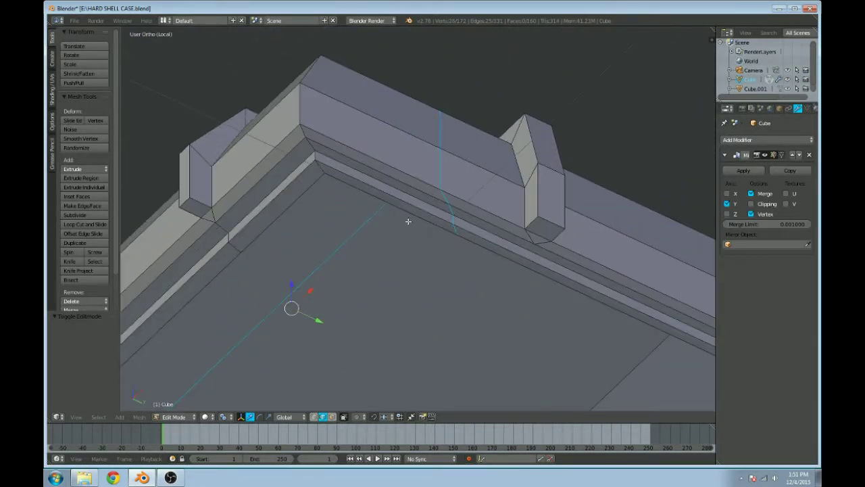
# Step: Deselect the loop's edges on the lid's outer wall and on the stepped rim beside the side rib
pyautogui.keyDown('shift'); pyautogui.rightClick(451, 211); pyautogui.keyUp('shift')
pyautogui.keyDown('shift'); pyautogui.rightClick(451, 207); pyautogui.keyUp('shift')
pyautogui.keyDown('shift'); pyautogui.rightClick(443, 161); pyautogui.keyUp('shift')
pyautogui.keyDown('shift'); pyautogui.rightClick(445, 196); pyautogui.keyUp('shift')
pyautogui.keyDown('shift'); pyautogui.rightClick(451, 212); pyautogui.keyUp('shift')
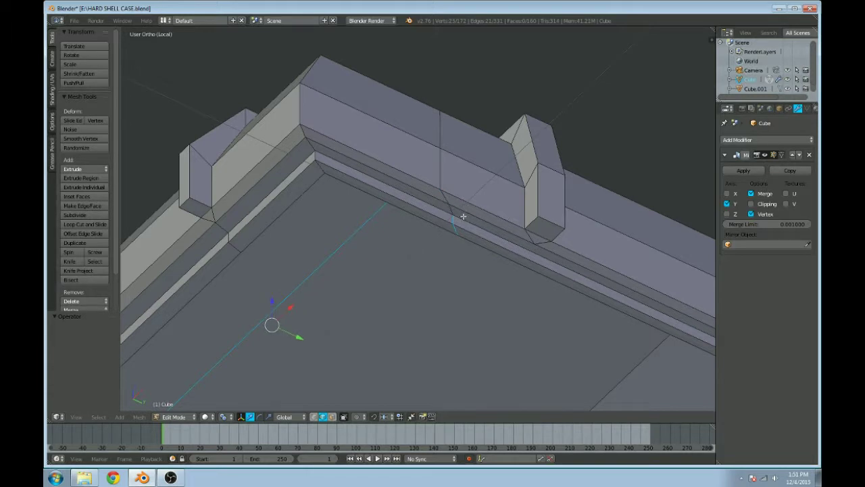
pyautogui.keyDown('shift'); pyautogui.rightClick(455, 221); pyautogui.keyUp('shift')
pyautogui.keyDown('shift'); pyautogui.rightClick(455, 229); pyautogui.keyUp('shift')
pyautogui.moveTo(420, 201); pyautogui.dragTo(452, 106, button='middle')
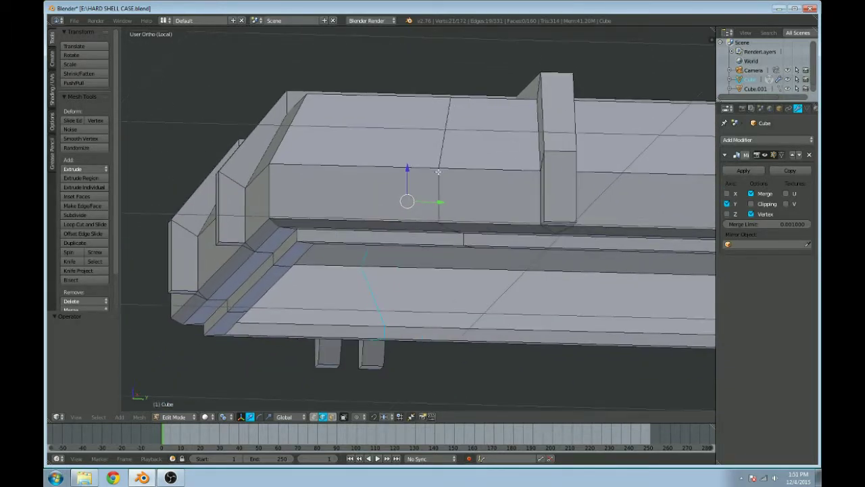
# Step: Deselect the loop's edges where it crosses the stepped rim beside the pronged latch block
pyautogui.moveTo(420, 274); pyautogui.dragTo(513, 248, button='middle')
pyautogui.moveTo(388, 268); pyautogui.dragTo(353, 253, button='middle')
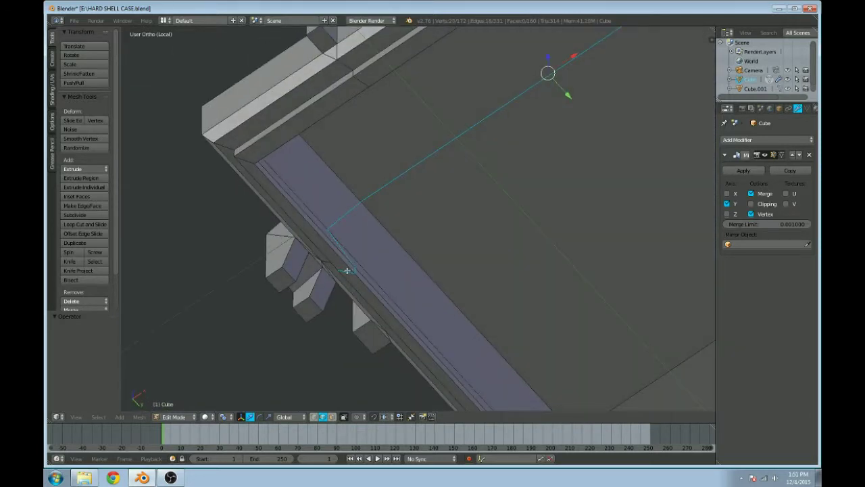
pyautogui.keyDown('shift'); pyautogui.rightClick(322, 260); pyautogui.keyUp('shift')
pyautogui.keyDown('shift'); pyautogui.rightClick(318, 253); pyautogui.keyUp('shift')
pyautogui.keyDown('shift'); pyautogui.rightClick(345, 266); pyautogui.keyUp('shift')
pyautogui.moveTo(345, 267); pyautogui.dragTo(383, 253, button='middle')
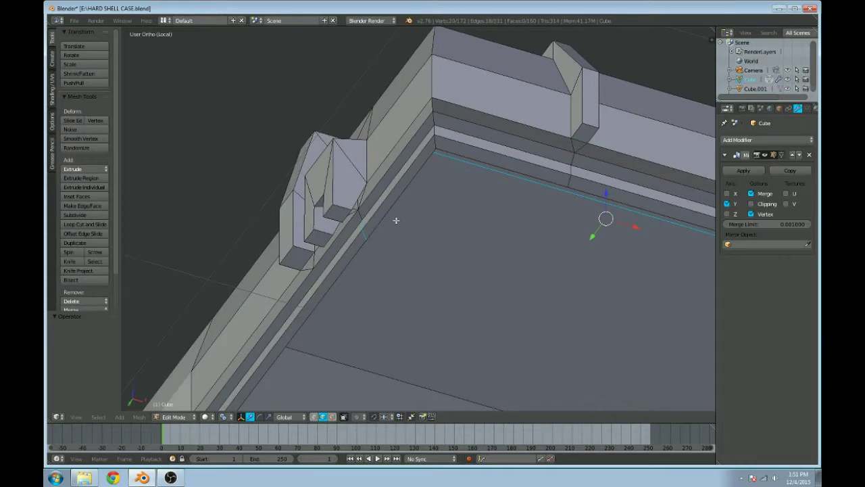
pyautogui.keyDown('shift'); pyautogui.rightClick(364, 221); pyautogui.keyUp('shift')
# Step: Clear the edge selection and try Dissolve Edges on the lid
pyautogui.moveTo(364, 220); pyautogui.dragTo(405, 241, button='middle')
pyautogui.moveTo(514, 180); pyautogui.dragTo(527, 157, button='middle')
pyautogui.rightClick(495, 225)
pyautogui.press('a')
pyautogui.rightClick(474, 204)
pyautogui.press('a')
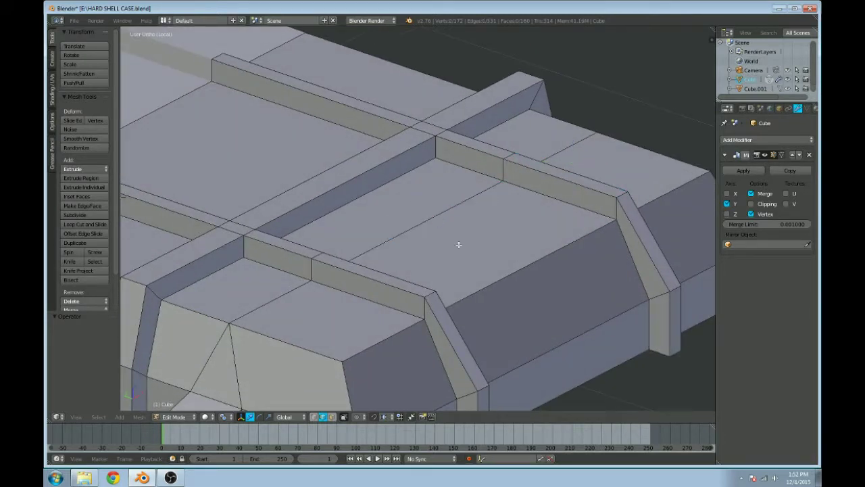
pyautogui.scroll(-4, 457, 242)
pyautogui.press('z')
pyautogui.press('z')
pyautogui.press('x')
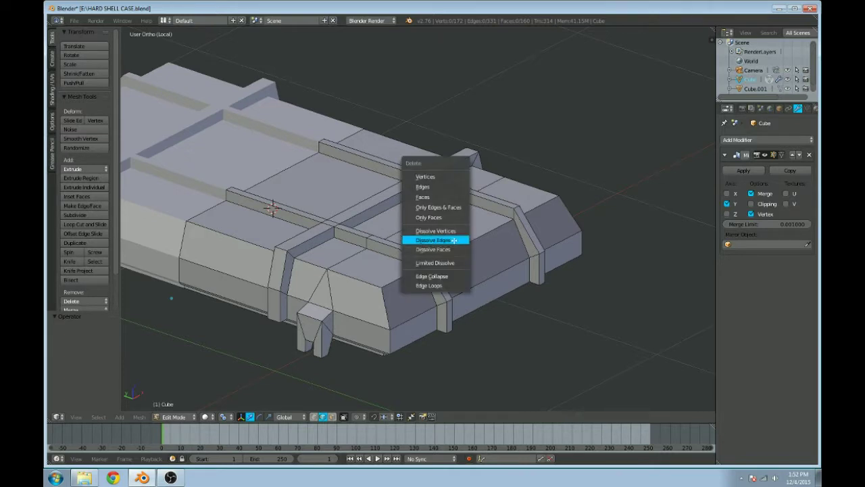
pyautogui.click(430, 241)
# Step: Check the shaded lid with its ribs and latch blocks in Object Mode
pyautogui.scroll(-2, 525, 265)
pyautogui.moveTo(525, 265); pyautogui.dragTo(517, 297, button='middle')
pyautogui.press('Tab')
pyautogui.press('Tab')
pyautogui.press('Tab')
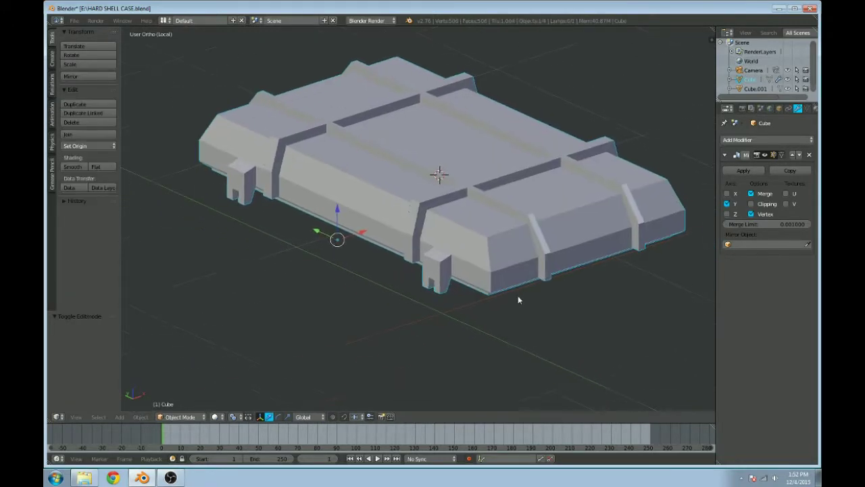
# Step: Leave the lid's local view and put the lower case body into Edit Mode
pyautogui.press('KP_Divide')
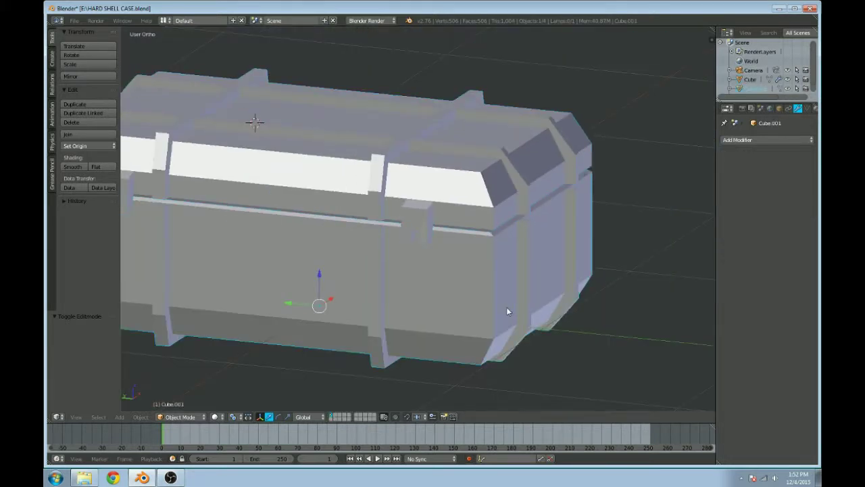
pyautogui.moveTo(508, 311); pyautogui.dragTo(461, 304, button='middle')
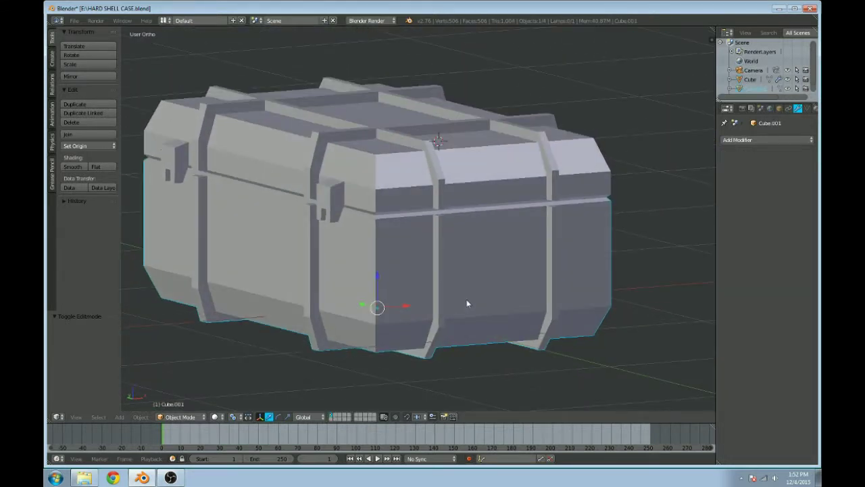
pyautogui.press('KP_3')
pyautogui.scroll(3, 466, 303)
pyautogui.press('KP_1')
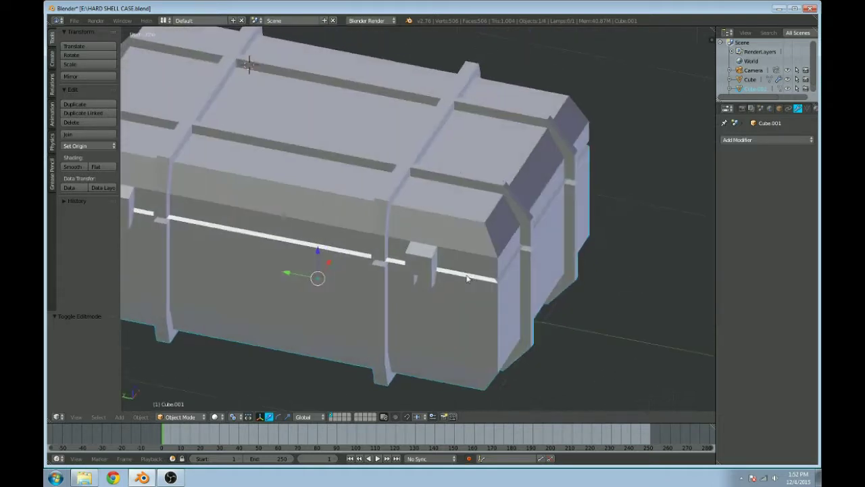
pyautogui.press('Tab')
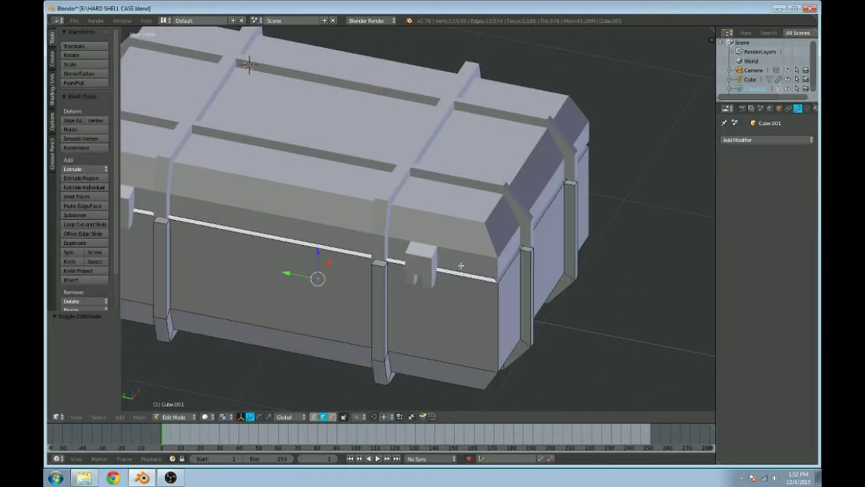
pyautogui.moveTo(446, 233); pyautogui.dragTo(440, 225, button='middle')
pyautogui.press('Tab')
pyautogui.press('Tab')
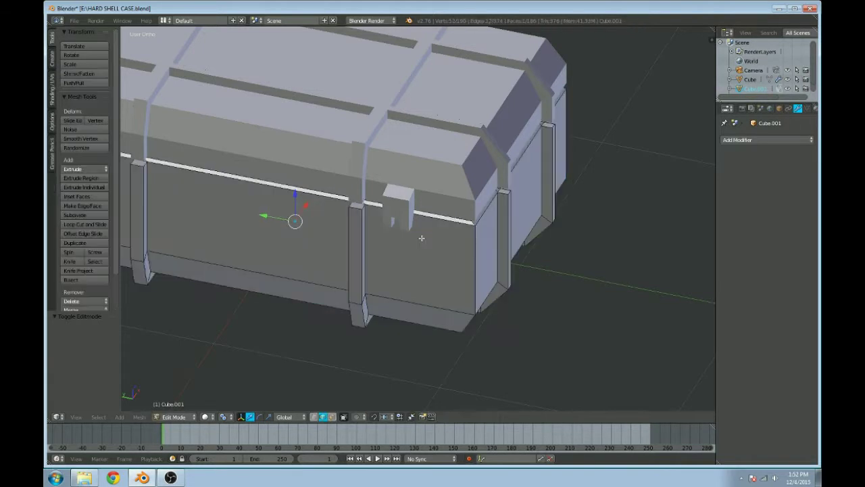
# Step: Add one vertical loop cut through the middle of the lower body's long side
pyautogui.scroll(3, 421, 237)
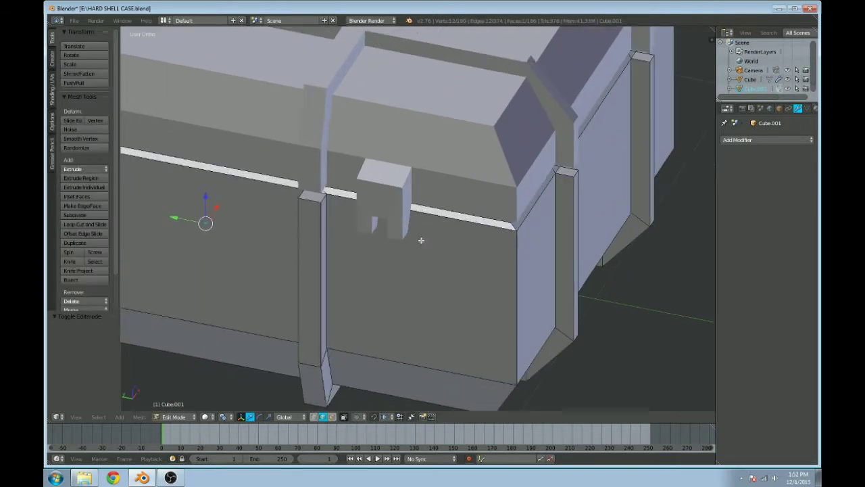
pyautogui.scroll(-2, 421, 240)
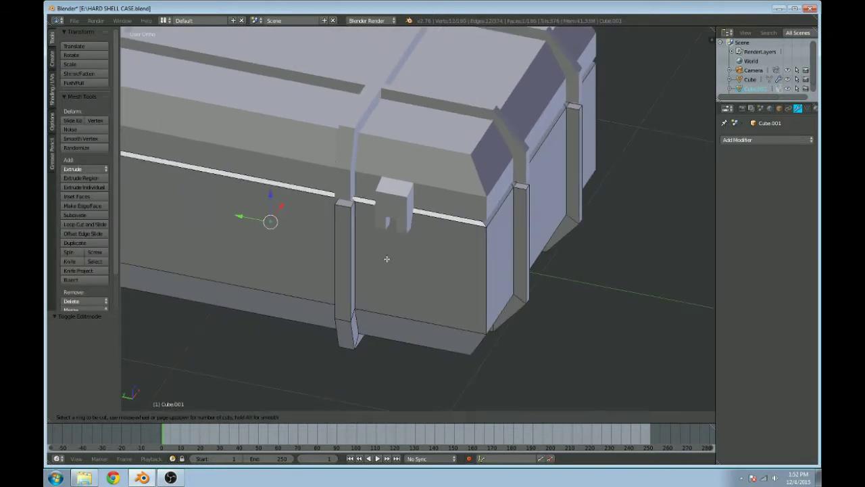
pyautogui.moveTo(267, 258); pyautogui.dragTo(318, 247, button='middle')
pyautogui.scroll(-3, 338, 244)
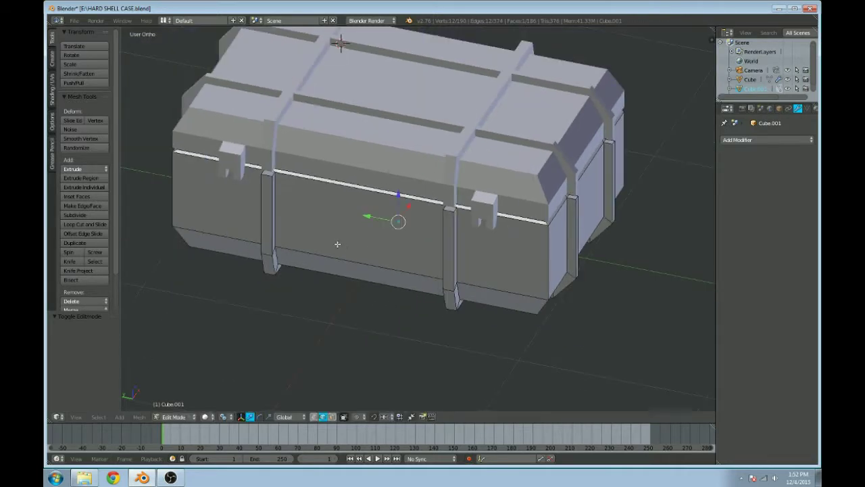
pyautogui.hotkey('ctrl', 'r')
pyautogui.click(355, 203)
pyautogui.click(355, 197)
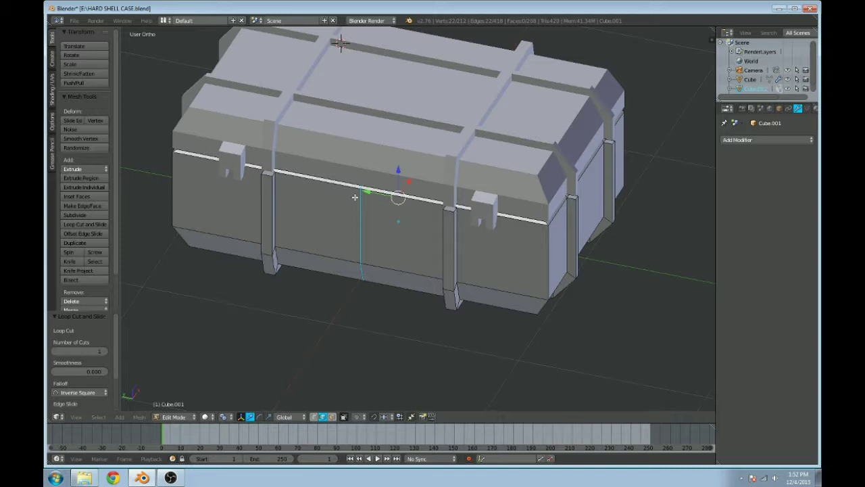
# Step: Isolate the lower body and delete all vertices on the +Y side of the centre loop
pyautogui.press('KP_Divide')
pyautogui.press('Tab')
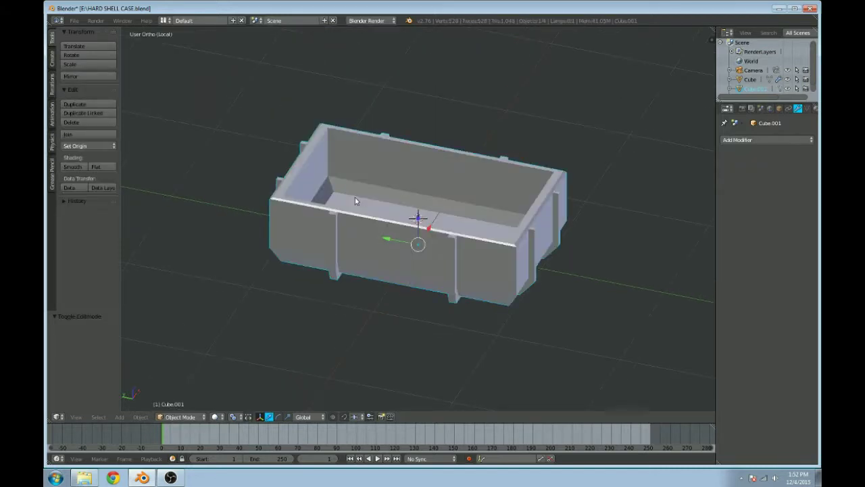
pyautogui.press('Tab')
pyautogui.moveTo(361, 207); pyautogui.dragTo(380, 210, button='middle')
pyautogui.press('z')
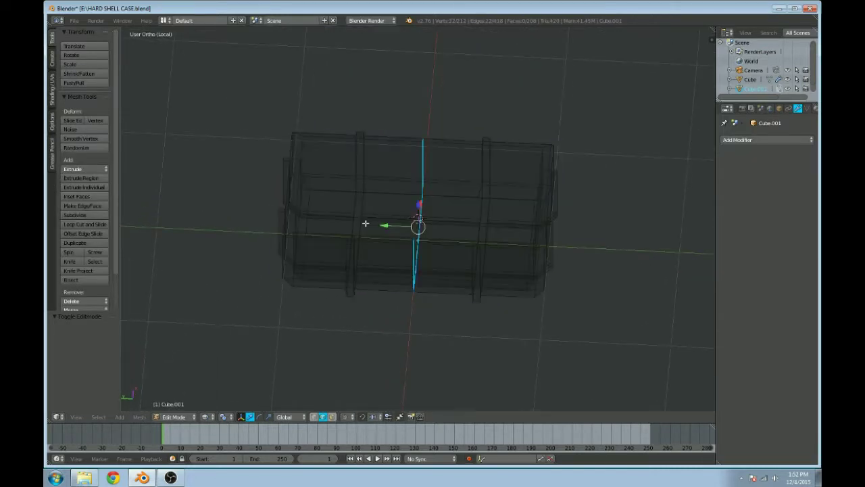
pyautogui.press('a')
pyautogui.moveTo(273, 114)
pyautogui.keyDown('ctrl'); pyautogui.mouseDown()
pyautogui.moveTo(374, 108)
pyautogui.moveTo(392, 289)
pyautogui.moveTo(248, 328)
pyautogui.moveTo(208, 292)
pyautogui.mouseUp(); pyautogui.keyUp('ctrl')
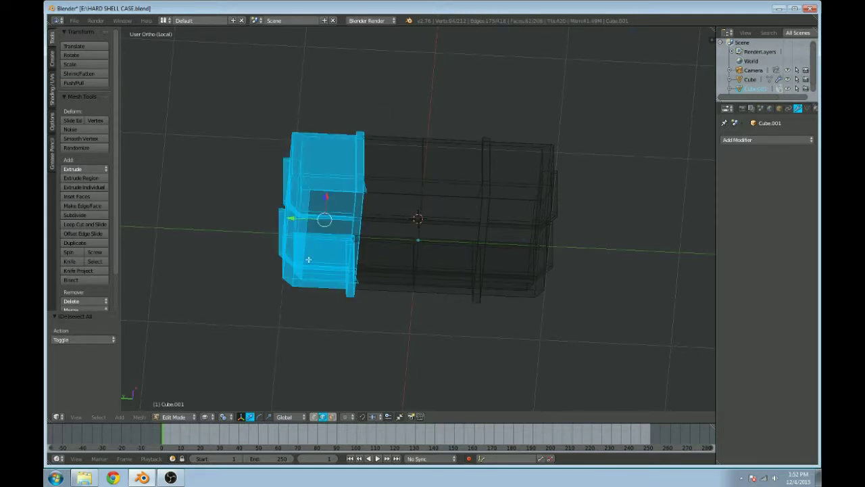
pyautogui.press('x')
pyautogui.click(318, 253)
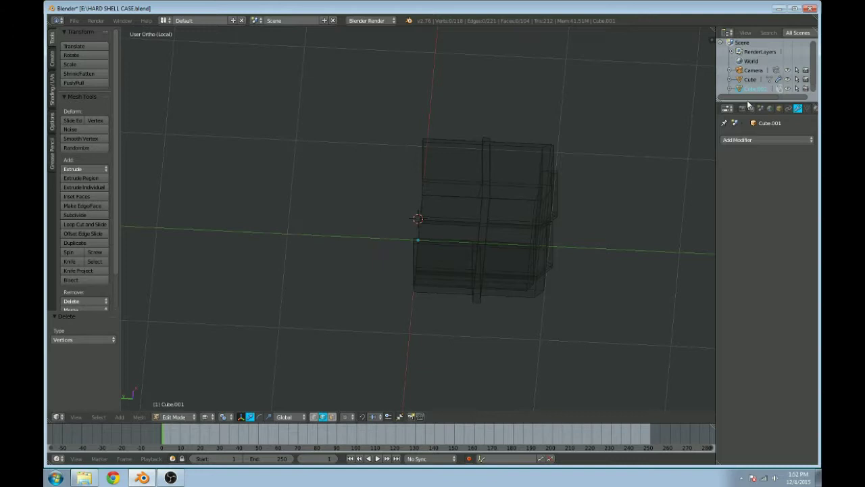
# Step: Add a Mirror modifier to the lower body on the Y axis only, with X off, and show it in solid shading
pyautogui.click(750, 140)
pyautogui.click(646, 232)
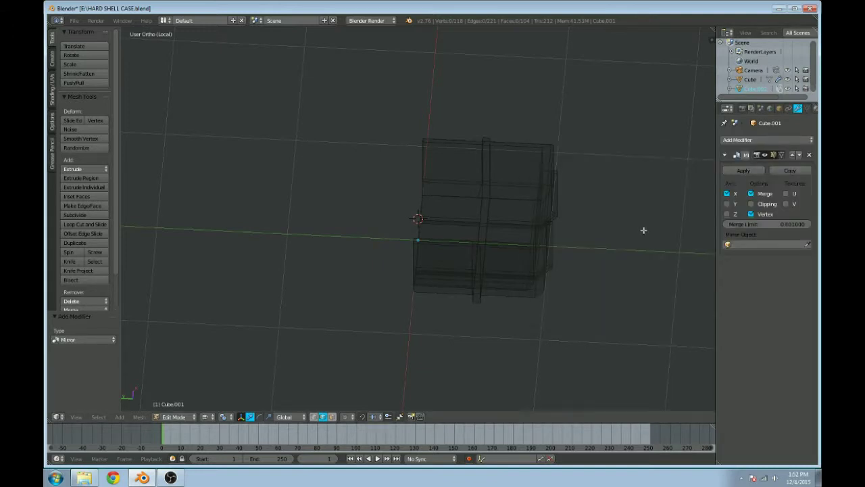
pyautogui.click(726, 193)
pyautogui.click(726, 203)
pyautogui.press('Tab')
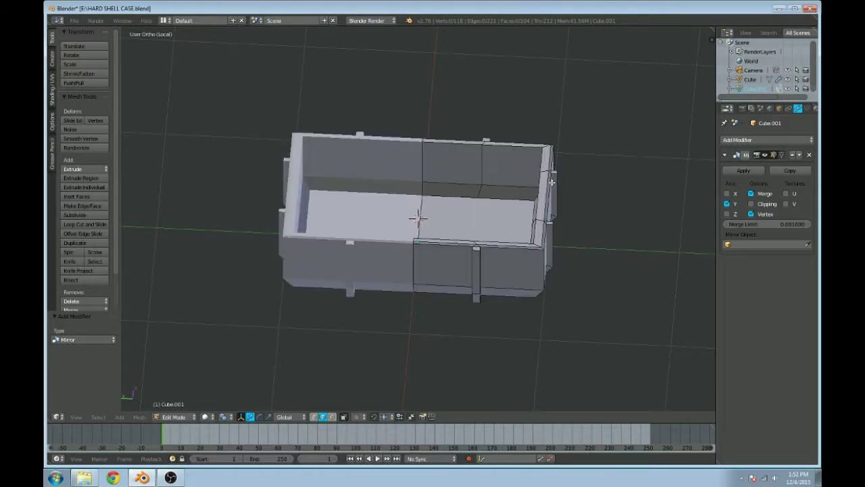
pyautogui.moveTo(689, 185); pyautogui.dragTo(482, 241, button='middle')
pyautogui.press('Tab')
pyautogui.scroll(3, 481, 242)
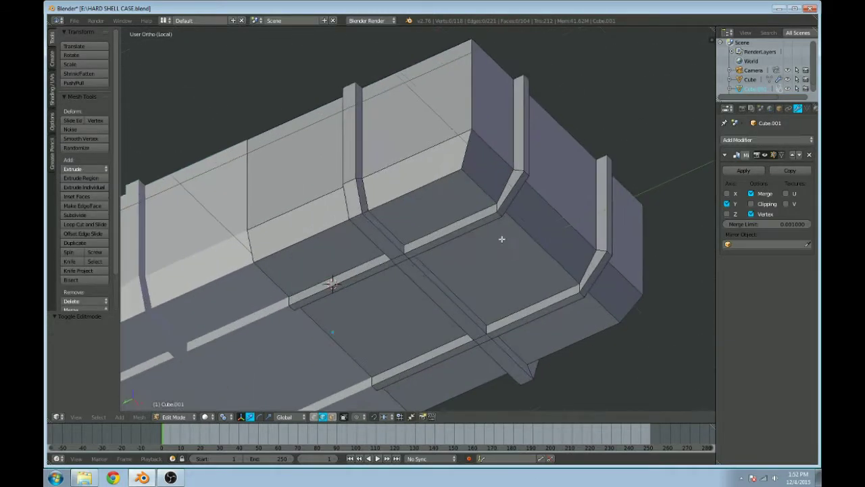
pyautogui.moveTo(451, 217); pyautogui.dragTo(467, 266, button='middle')
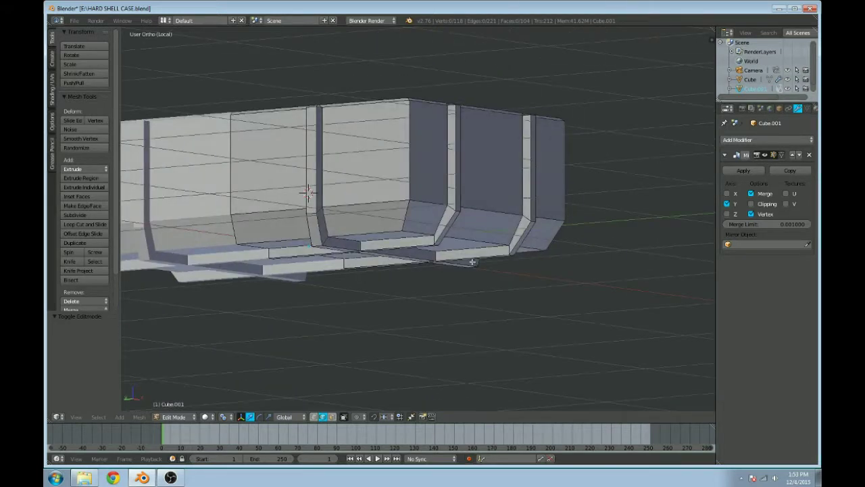
pyautogui.moveTo(487, 228); pyautogui.dragTo(479, 246, button='middle')
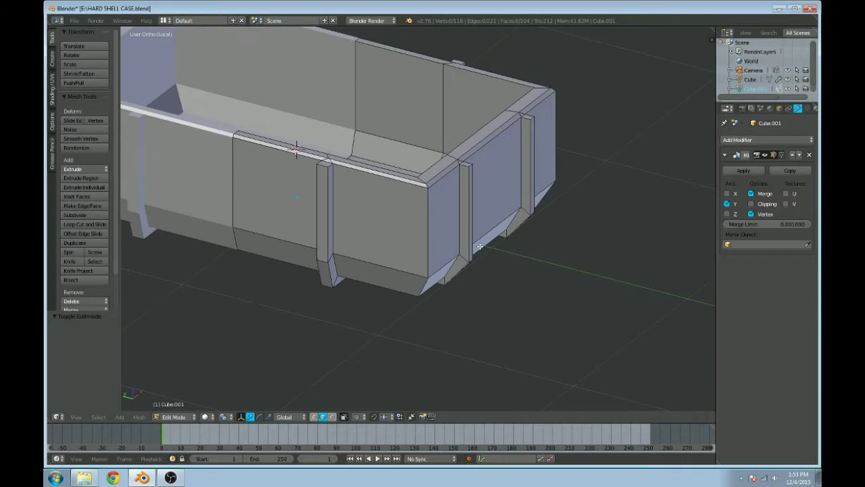
# Step: Show the whole case and add two vertical loop cuts to the lower body, aligned with the inner edges of the latch's prongs
pyautogui.press('KP_Divide')
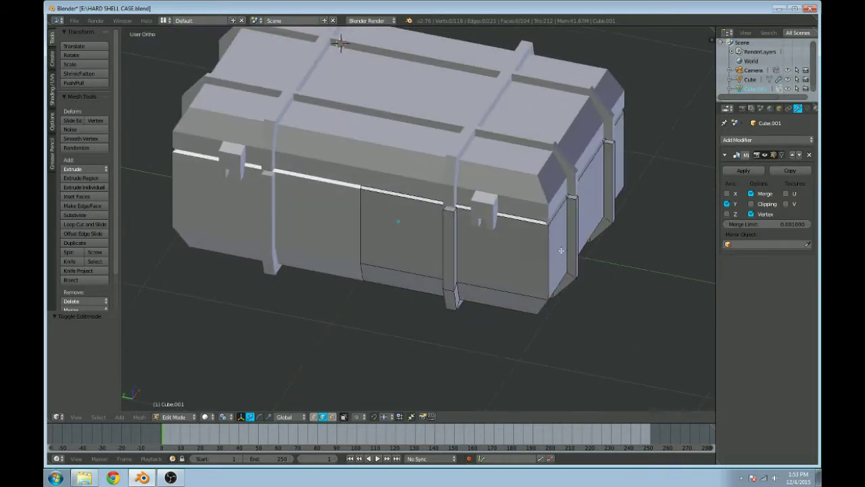
pyautogui.scroll(5, 561, 250)
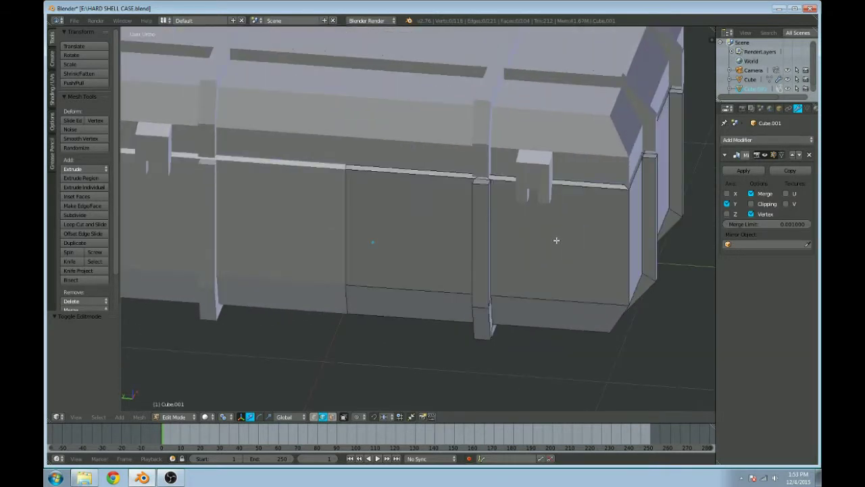
pyautogui.press('KP_1')
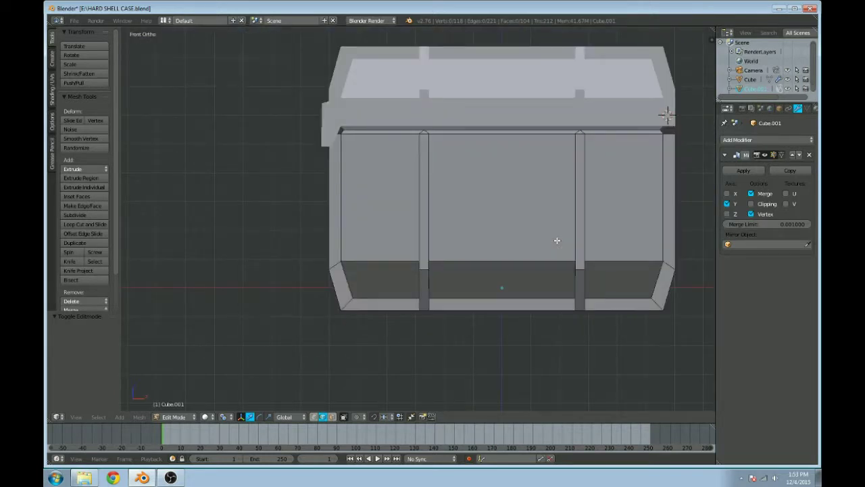
pyautogui.press('ctrl+KP_3')
pyautogui.keyDown('shift'); pyautogui.moveTo(541, 232); pyautogui.dragTo(492, 243, button='middle'); pyautogui.keyUp('shift')
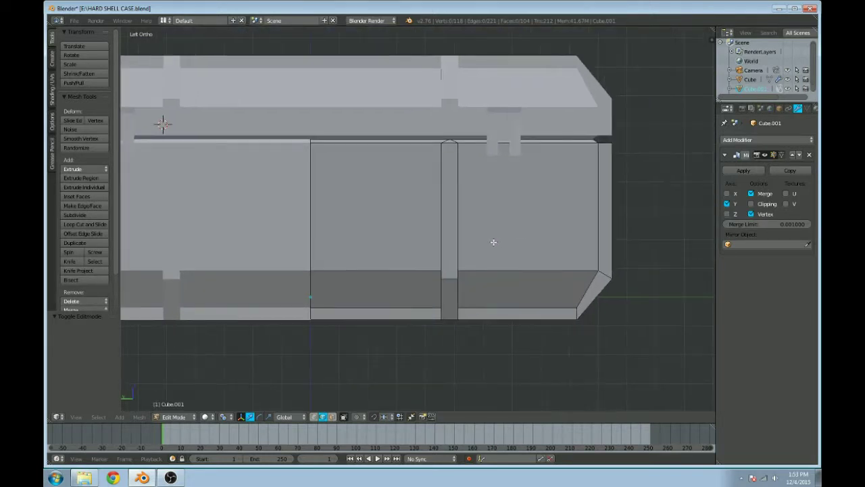
pyautogui.hotkey('ctrl', 'r')
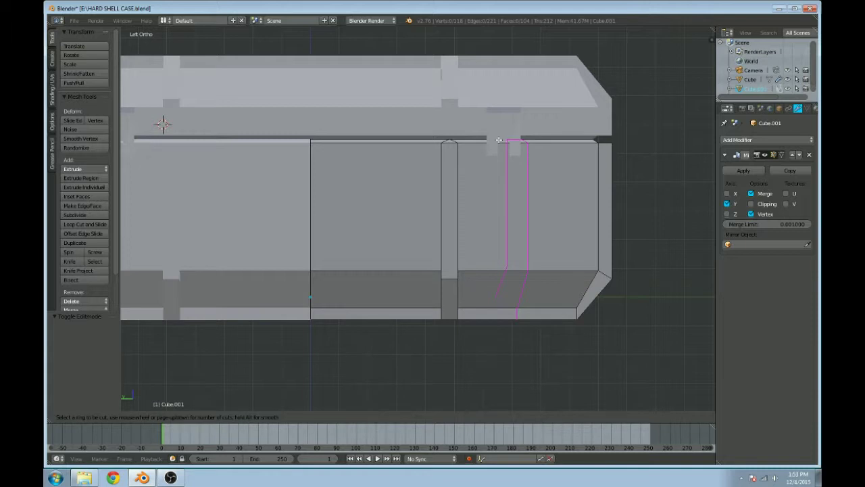
pyautogui.click(499, 140)
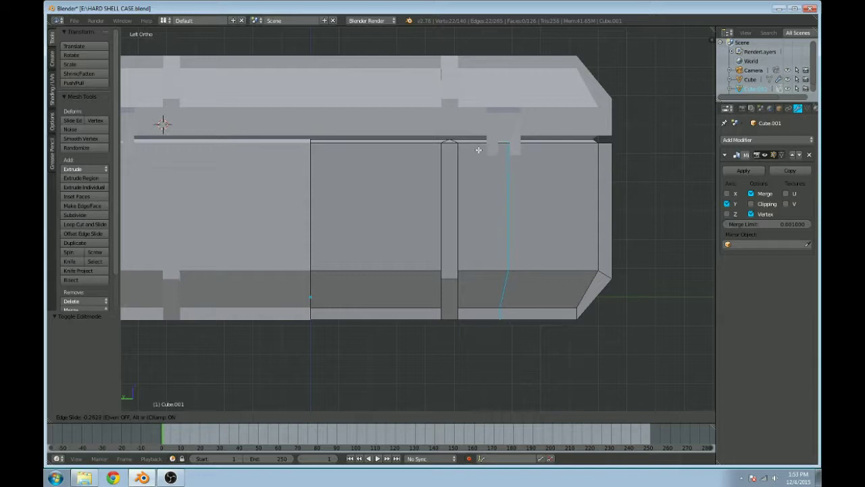
pyautogui.click(479, 149)
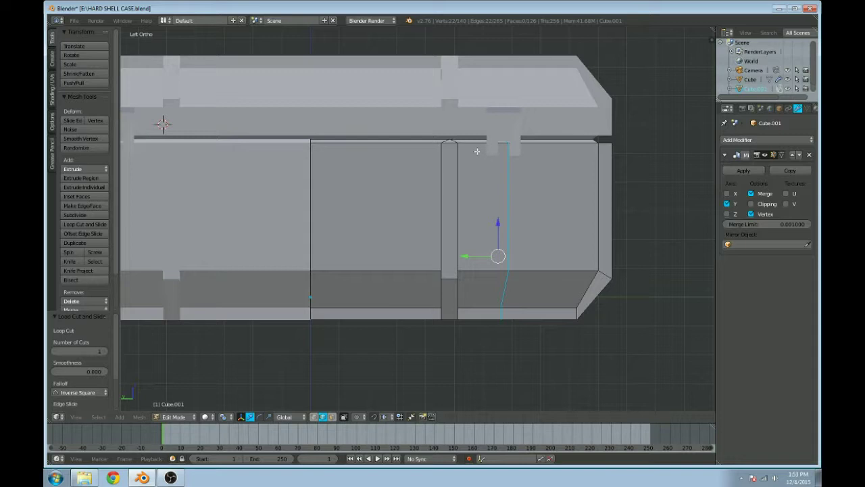
pyautogui.hotkey('ctrl', 'r')
pyautogui.click(481, 146)
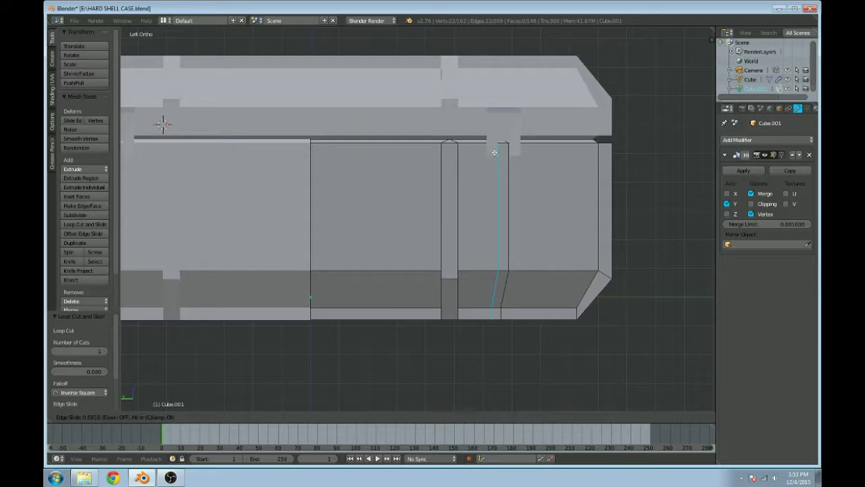
pyautogui.click(494, 152)
# Step: Try to add a vertical loop cut between the latch and the case's corner, and undo it
pyautogui.hotkey('ctrl', 'r')
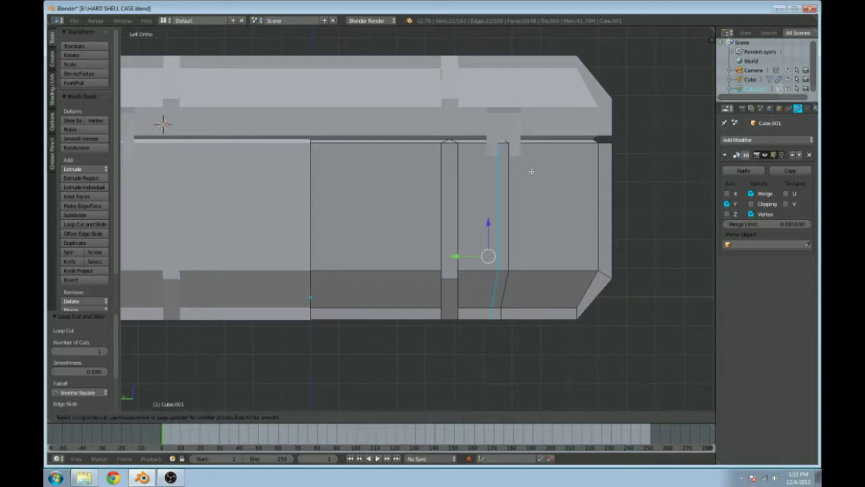
pyautogui.click(531, 166)
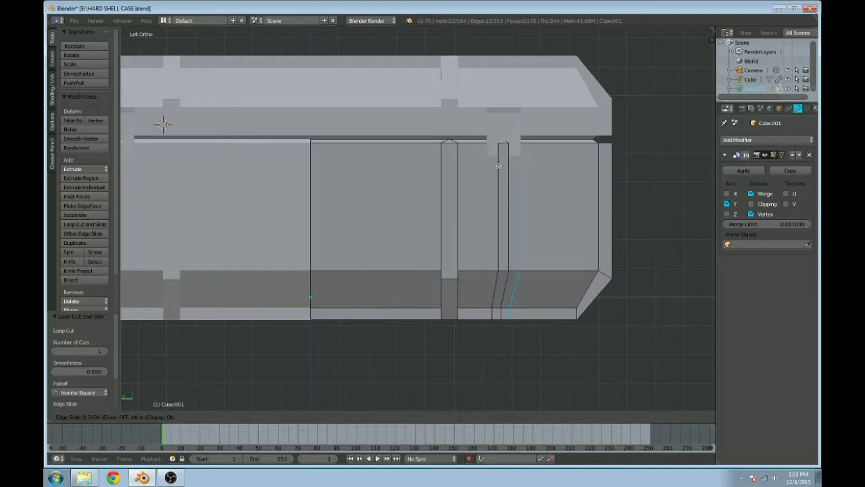
pyautogui.click(499, 166)
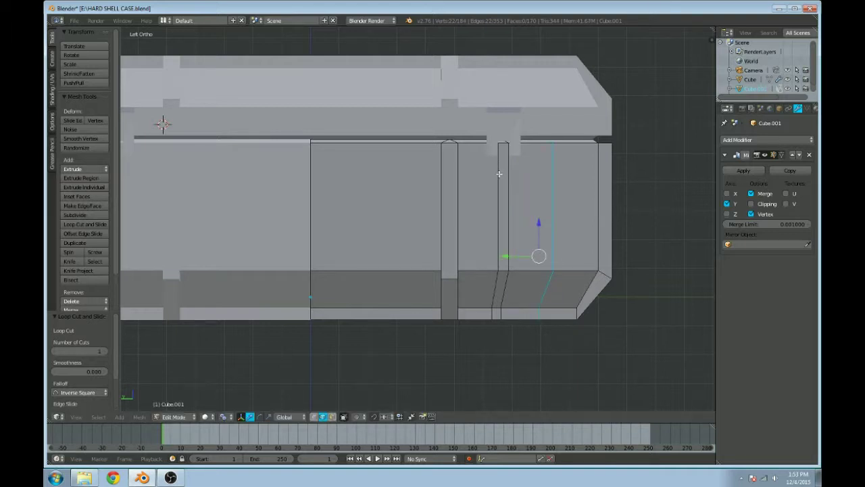
pyautogui.hotkey('ctrl', 'z')
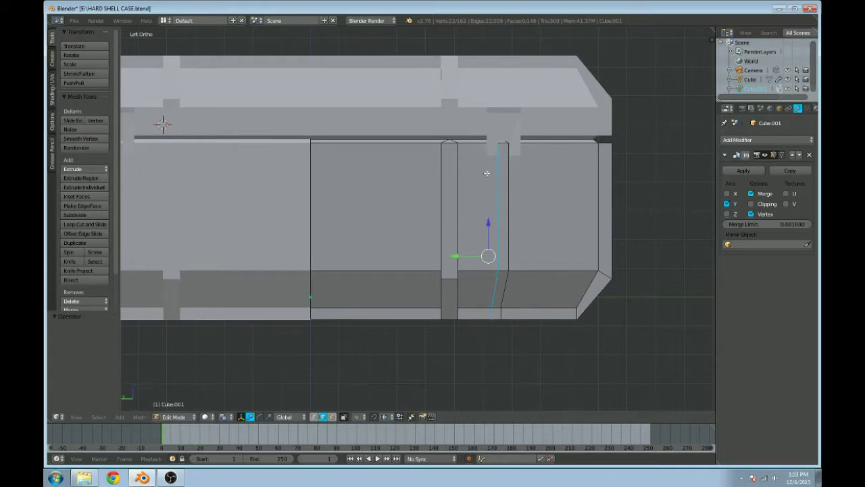
# Step: Add two vertical loop cuts to the lower body, aligned with the outer edges of the latch's prongs
pyautogui.hotkey('ctrl', 'r')
pyautogui.click(487, 167)
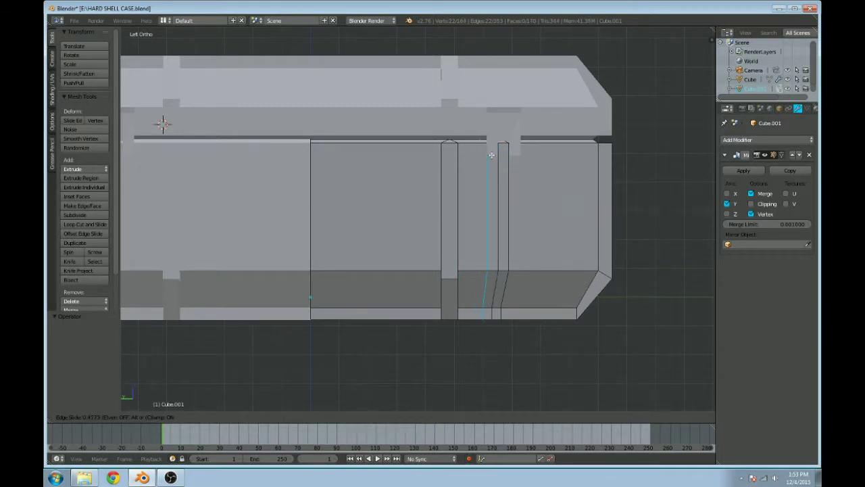
pyautogui.click(491, 156)
pyautogui.hotkey('ctrl', 'r')
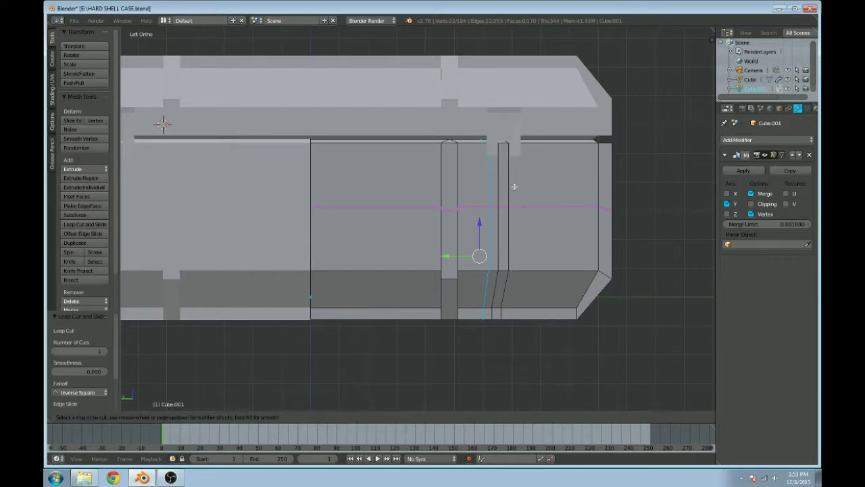
pyautogui.click(513, 265)
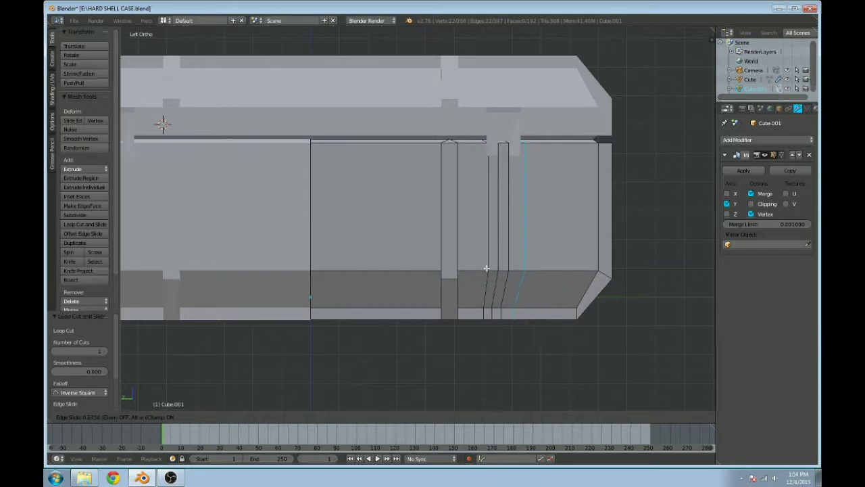
pyautogui.click(482, 268)
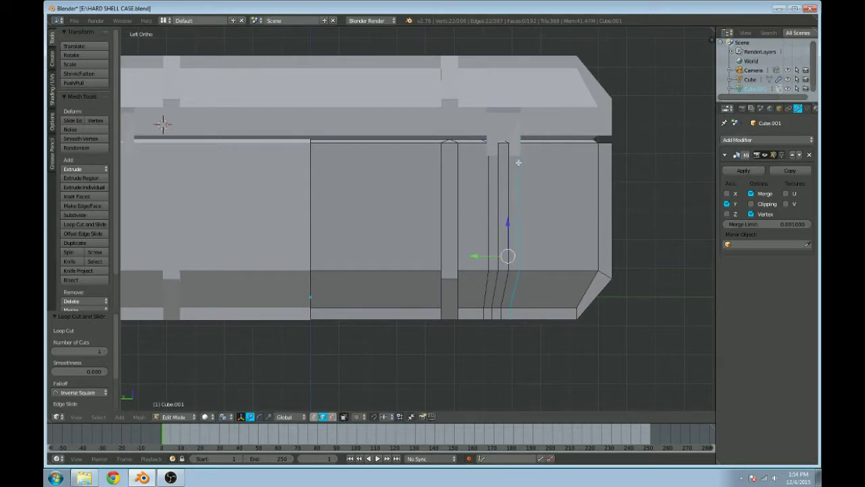
# Step: Add two horizontal loop cuts to the lower body's upper area, one below the latch and one at the ends of its prongs
pyautogui.hotkey('ctrl', 'r')
pyautogui.click(511, 198)
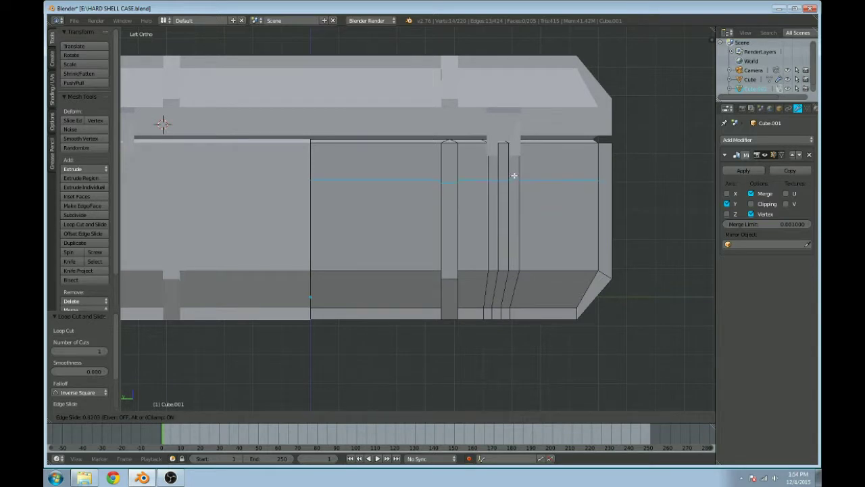
pyautogui.click(513, 176)
pyautogui.hotkey('ctrl', 'r')
pyautogui.click(498, 160)
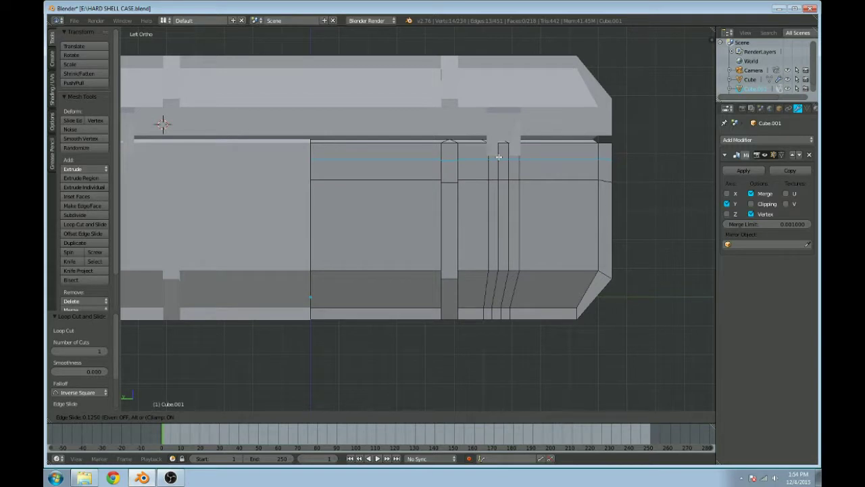
pyautogui.click(499, 155)
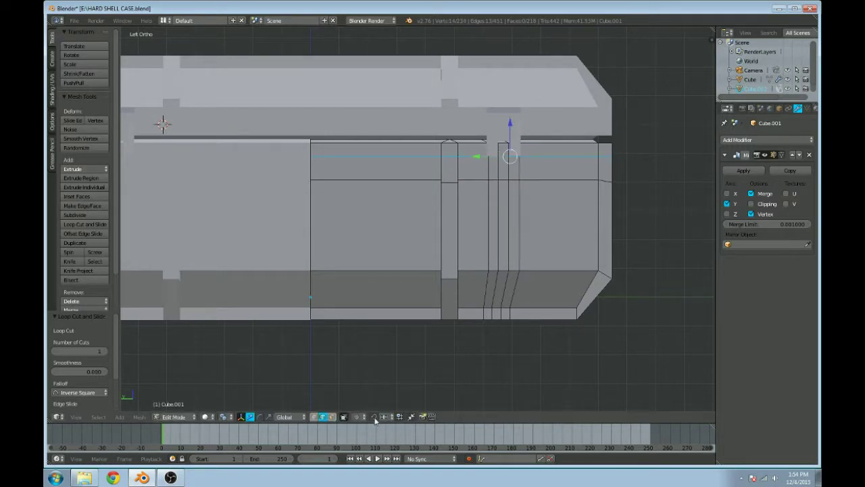
# Step: Select the middle face between the latch's prongs and the three faces beneath it, and extrude them outward as a catch
pyautogui.click(332, 416)
pyautogui.scroll(3, 571, 144)
pyautogui.rightClick(547, 132)
pyautogui.keyDown('shift'); pyautogui.rightClick(566, 108); pyautogui.keyUp('shift')
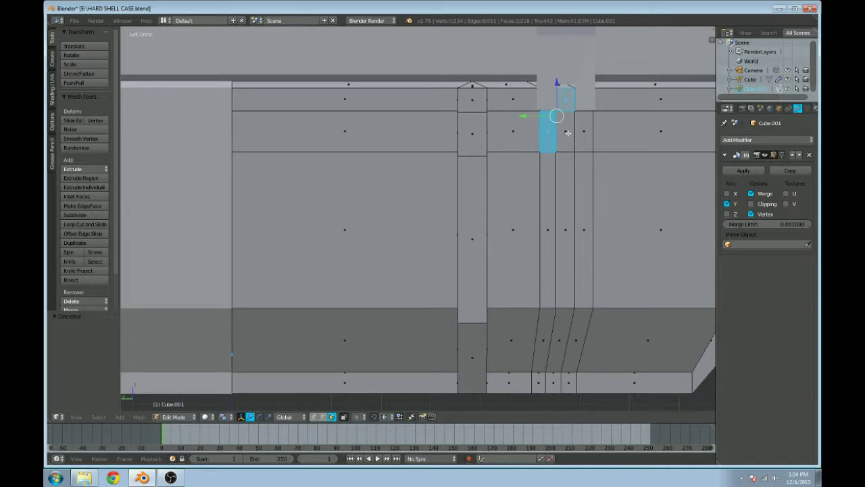
pyautogui.scroll(-3, 580, 129)
pyautogui.moveTo(580, 129); pyautogui.dragTo(525, 205, button='middle')
pyautogui.press('e')
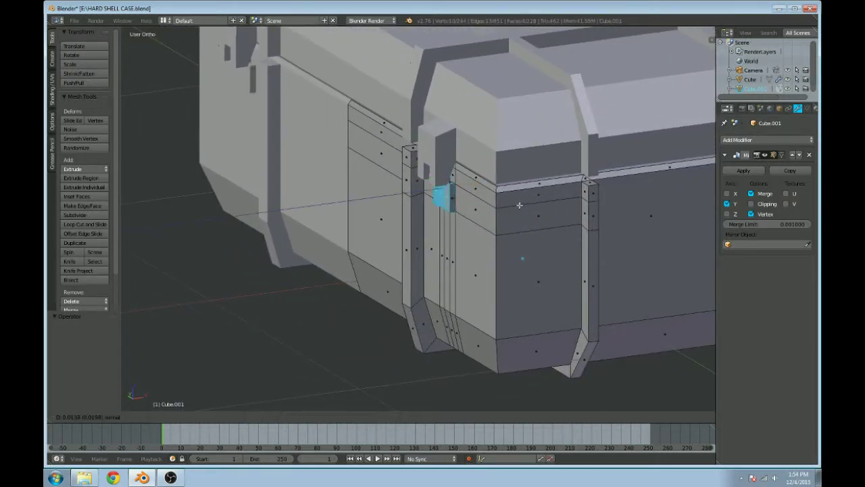
pyautogui.click(506, 206)
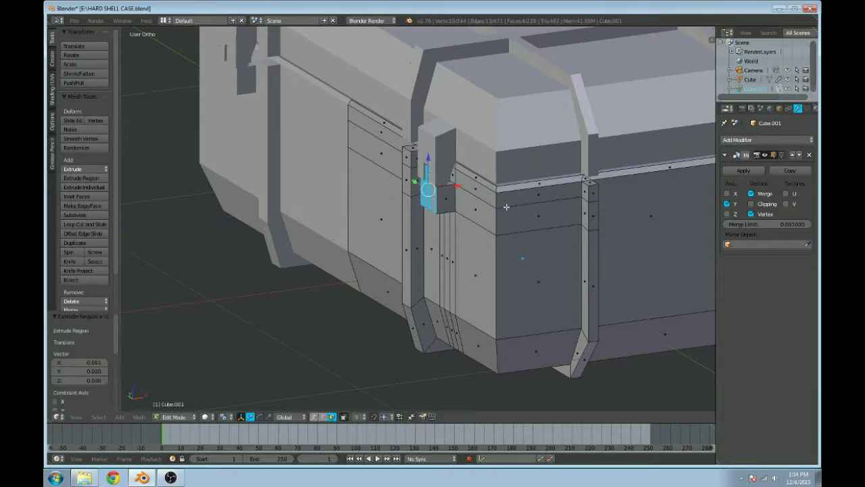
# Step: Try rotating the lid open about the global Y axis, viewed from the latch side, and cancel the rotation
pyautogui.press('Tab')
pyautogui.scroll(-5, 507, 206)
pyautogui.rightClick(513, 158)
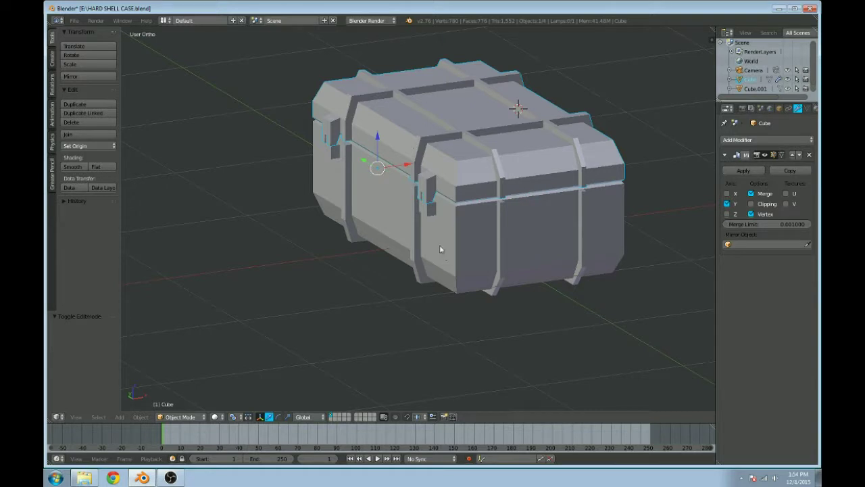
pyautogui.press('r')
pyautogui.rightClick(504, 156)
pyautogui.press('r')
pyautogui.press('y')
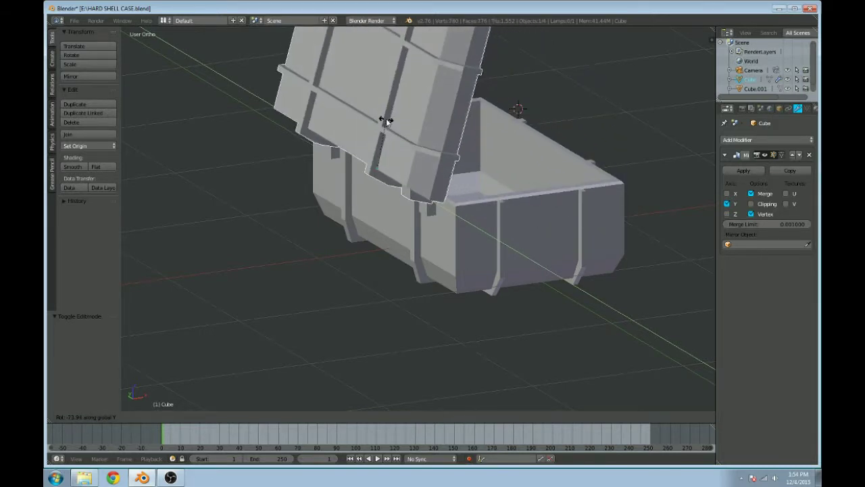
pyautogui.press('Escape')
# Step: Preview the lid swinging open about the Y axis from the opposite side and again from the latch side, keeping it closed
pyautogui.moveTo(444, 167); pyautogui.dragTo(440, 215, button='middle')
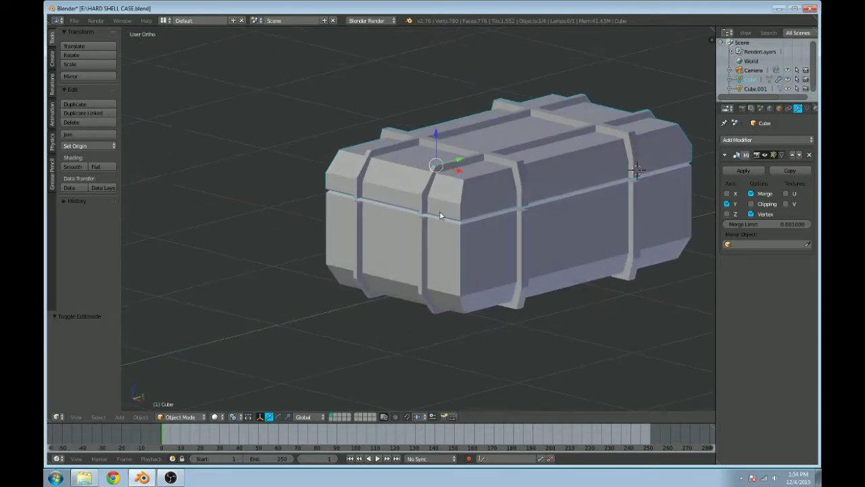
pyautogui.press('r')
pyautogui.press('y')
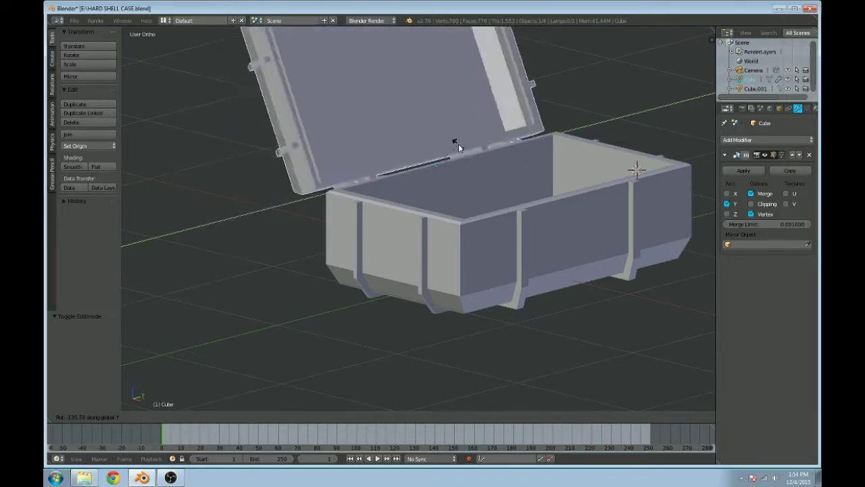
pyautogui.rightClick(473, 154)
pyautogui.moveTo(473, 157); pyautogui.dragTo(548, 174, button='middle')
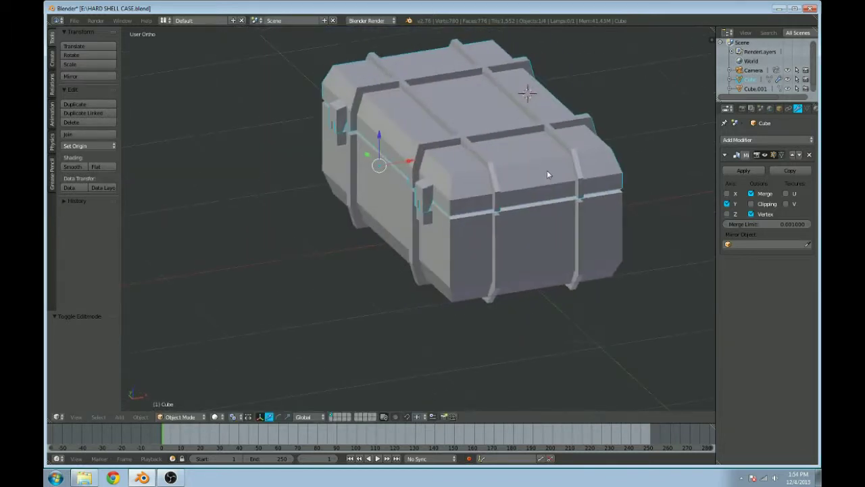
pyautogui.press('r')
pyautogui.press('y')
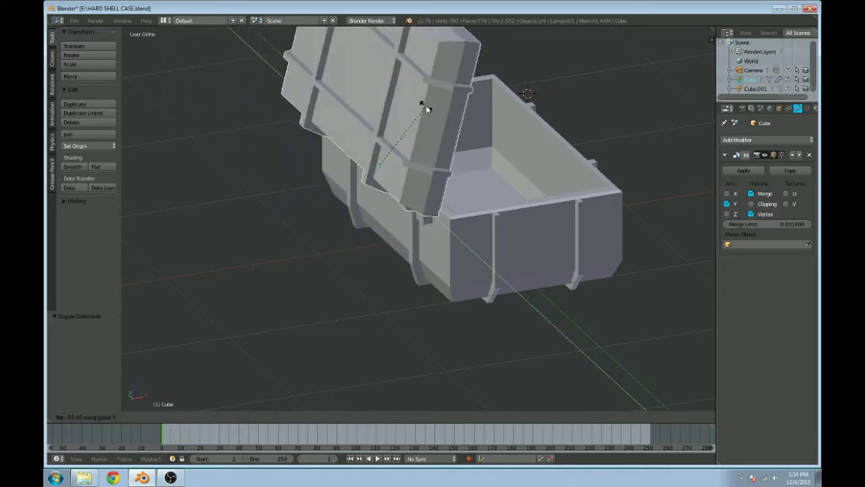
pyautogui.click(592, 195)
# Step: Return to editing the lower body, isolate it in local view, and select the catch's middle front face
pyautogui.moveTo(535, 236); pyautogui.dragTo(473, 226, button='middle')
pyautogui.scroll(6, 473, 226)
pyautogui.moveTo(515, 244); pyautogui.dragTo(467, 204, button='middle')
pyautogui.press('Tab')
pyautogui.press('Tab')
pyautogui.rightClick(466, 204)
pyautogui.press('Tab')
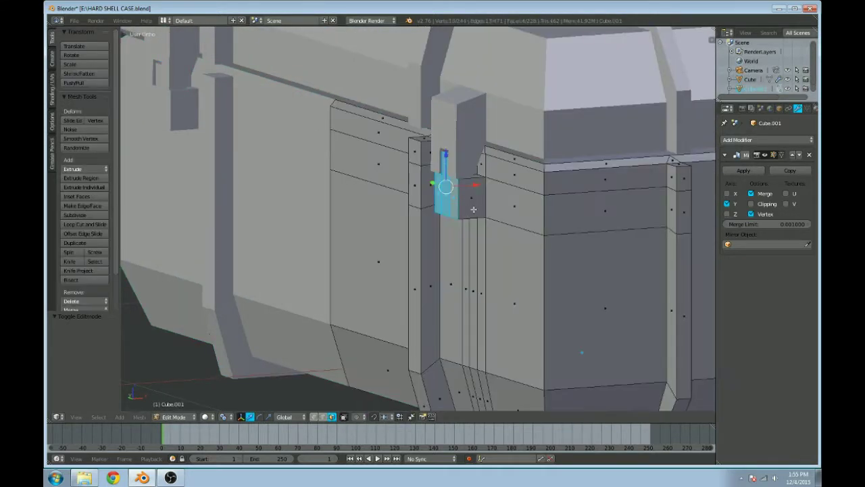
pyautogui.press('KP_Divide')
pyautogui.scroll(6, 454, 246)
pyautogui.moveTo(454, 245); pyautogui.dragTo(429, 175, button='middle')
pyautogui.rightClick(430, 181)
pyautogui.scroll(2, 433, 195)
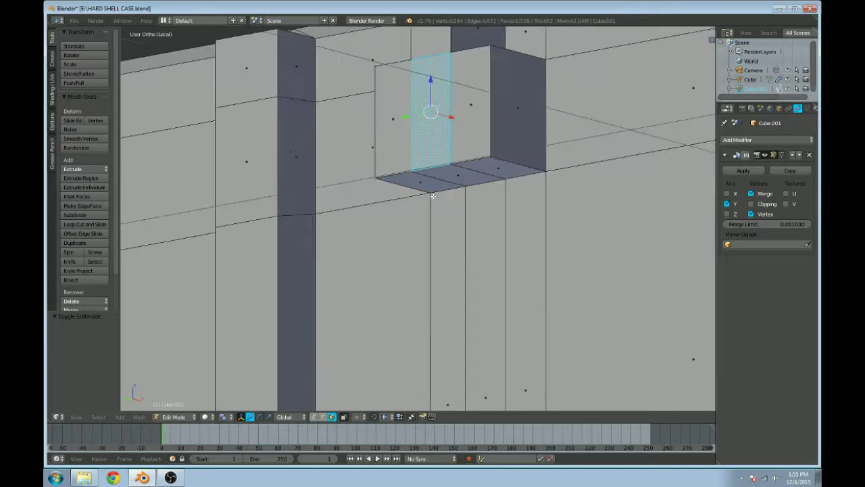
# Step: Collapse the front and back edges of the middle section on the catch's underside with Edge Collapse
pyautogui.click(323, 417)
pyautogui.rightClick(435, 167)
pyautogui.keyDown('shift'); pyautogui.rightClick(475, 186); pyautogui.keyUp('shift')
pyautogui.press('x')
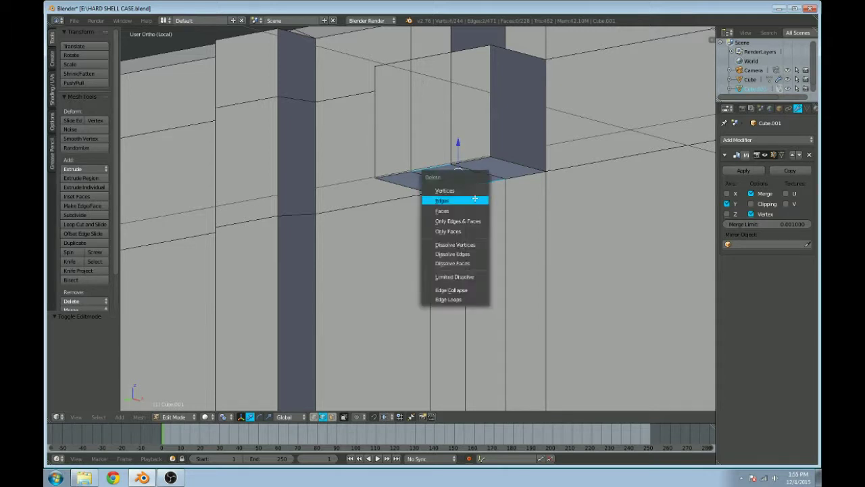
pyautogui.click(463, 291)
pyautogui.scroll(-2, 417, 236)
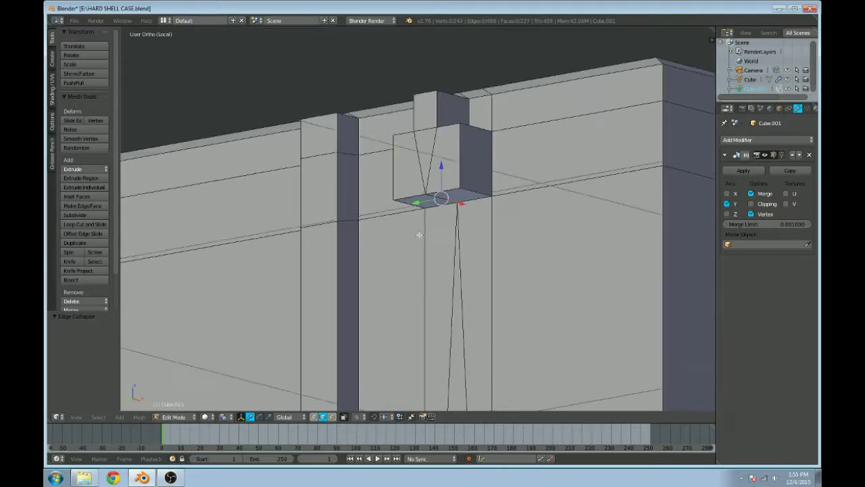
# Step: Select the vertical edge loop that runs along the catch's side nearest the rib
pyautogui.scroll(5, 450, 270)
pyautogui.moveTo(539, 190); pyautogui.dragTo(477, 217, button='middle')
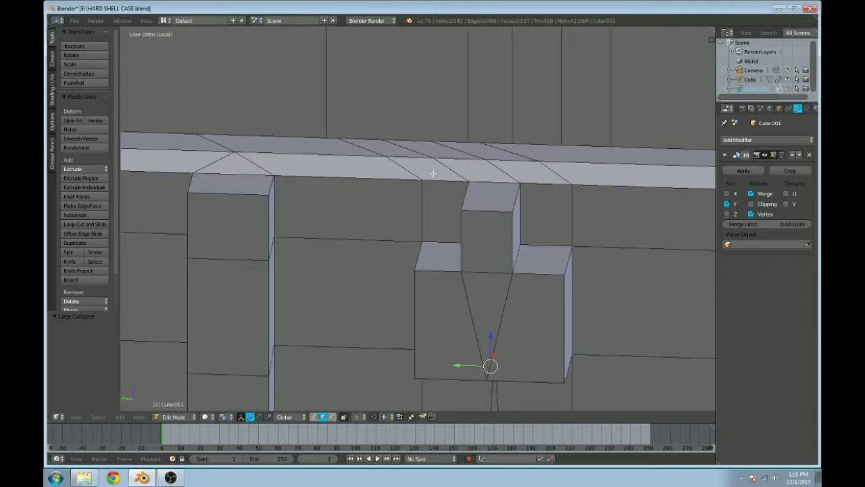
pyautogui.click(419, 209)
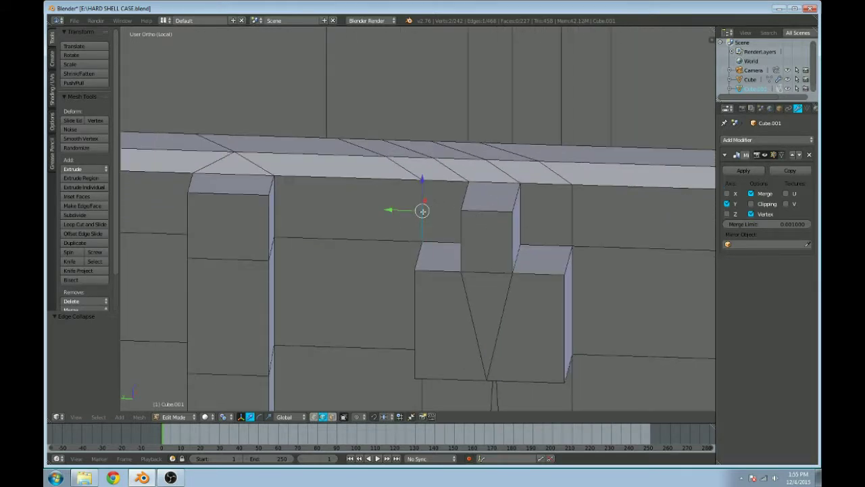
pyautogui.scroll(-2, 420, 210)
pyautogui.keyDown('alt'); pyautogui.rightClick(419, 205); pyautogui.keyUp('alt')
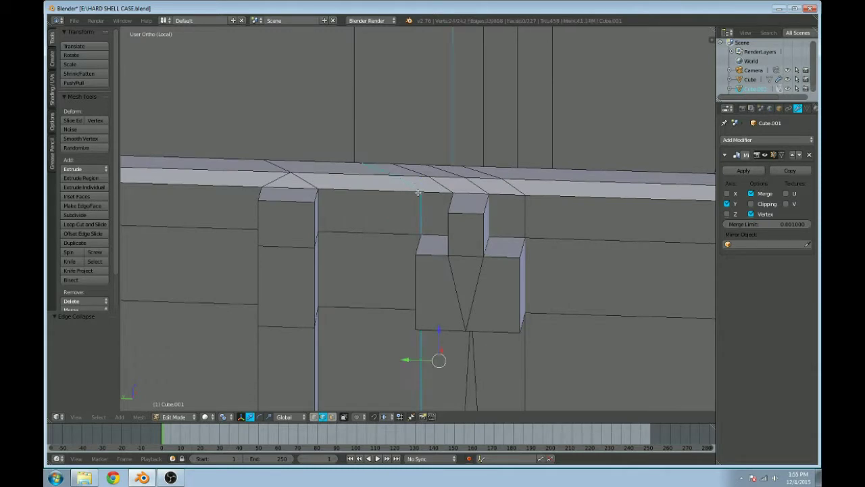
pyautogui.scroll(-3, 521, 209)
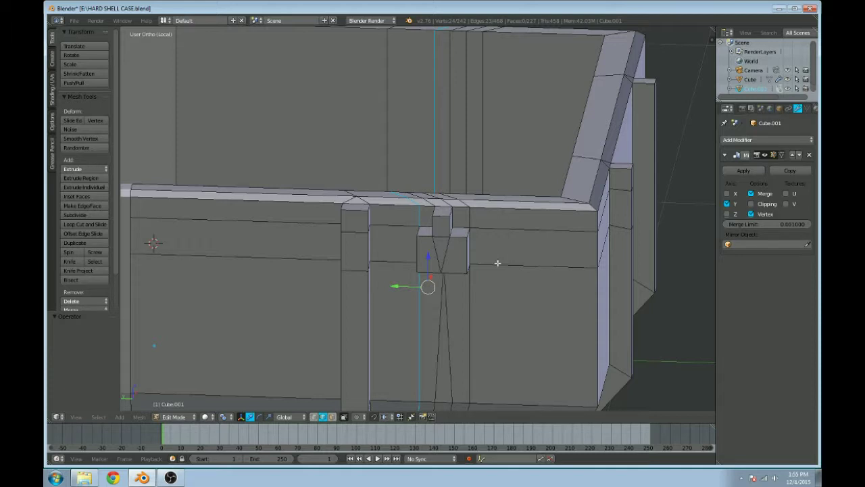
# Step: Dissolve the two horizontal edge loops running around the lower body at the height of the catch
pyautogui.rightClick(469, 246)
pyautogui.rightClick(514, 266)
pyautogui.keyDown('alt'); pyautogui.rightClick(519, 267); pyautogui.keyUp('alt')
pyautogui.keyDown('alt'); pyautogui.keyDown('shift'); pyautogui.rightClick(534, 230); pyautogui.keyUp('shift'); pyautogui.keyUp('alt')
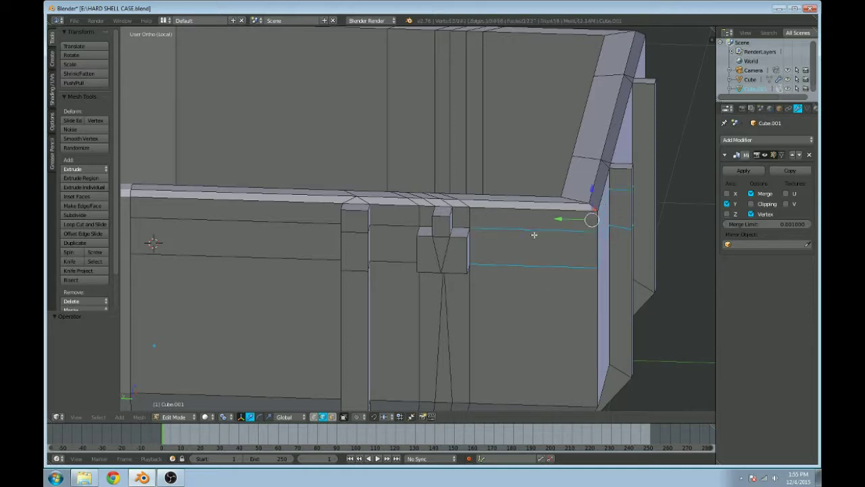
pyautogui.keyDown('alt'); pyautogui.keyDown('shift'); pyautogui.rightClick(379, 259); pyautogui.keyUp('shift'); pyautogui.keyUp('alt')
pyautogui.scroll(-2, 387, 252)
pyautogui.moveTo(454, 265)
pyautogui.mouseDown(button='middle')
pyautogui.moveTo(404, 268)
pyautogui.moveTo(445, 269)
pyautogui.mouseUp(button='middle')
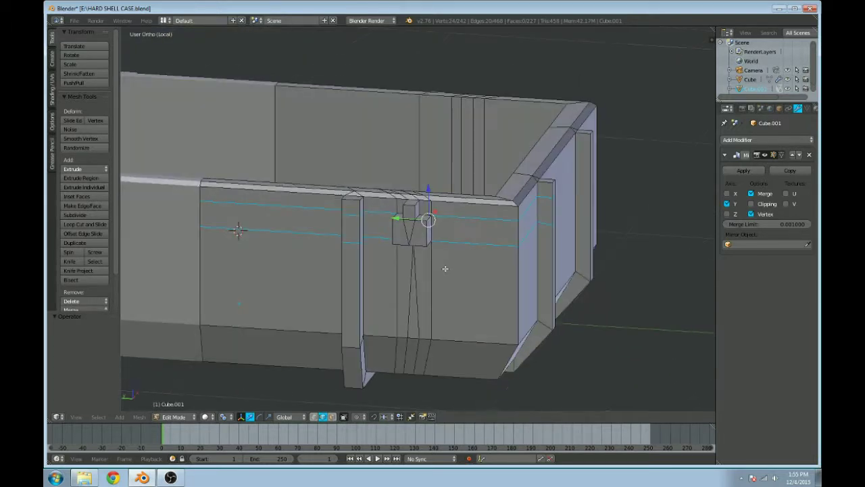
pyautogui.press('x')
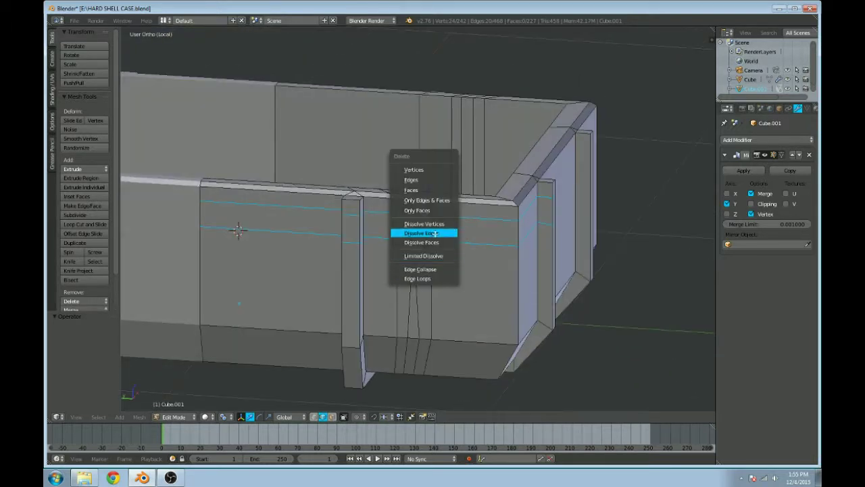
pyautogui.click(431, 232)
# Step: Try to dissolve the vertical edge loop on the catch's side nearest the case corner
pyautogui.rightClick(430, 306)
pyautogui.keyDown('alt'); pyautogui.rightClick(432, 315); pyautogui.keyUp('alt')
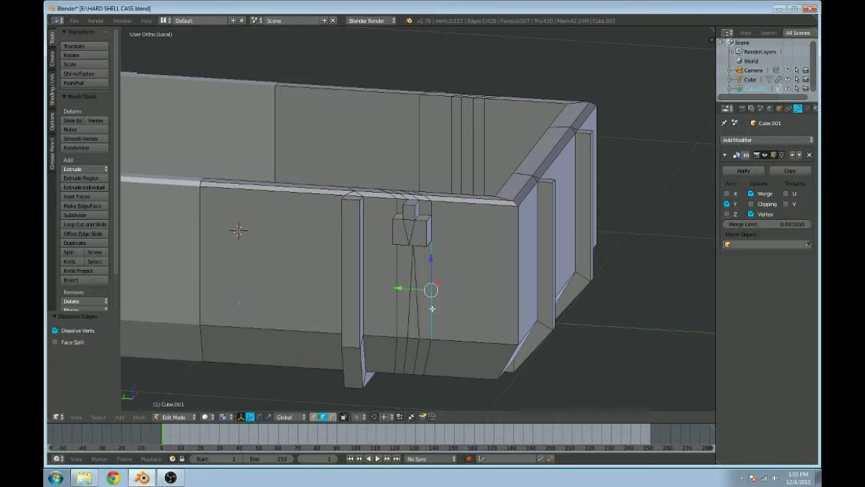
pyautogui.press('x')
pyautogui.click(432, 313)
pyautogui.keyDown('alt'); pyautogui.rightClick(432, 315); pyautogui.keyUp('alt')
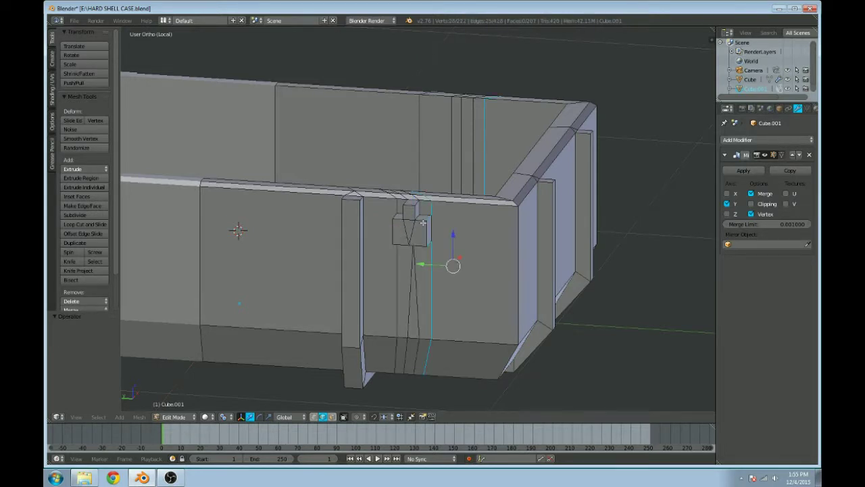
pyautogui.scroll(3, 422, 223)
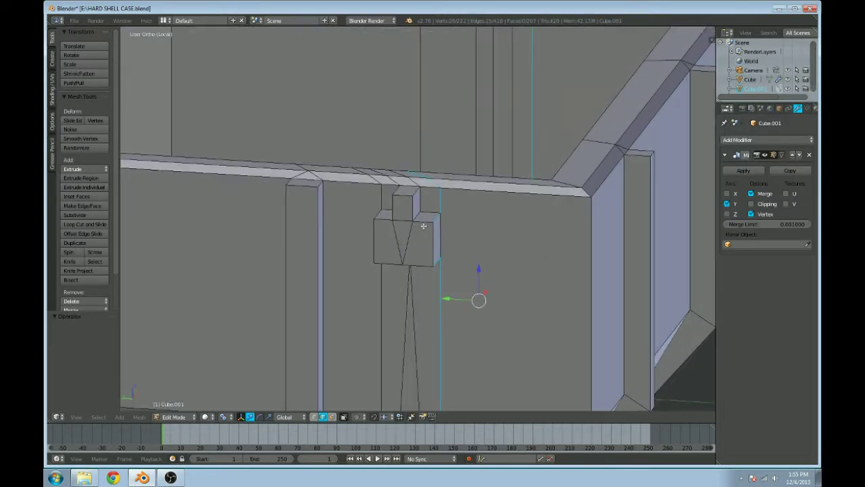
pyautogui.scroll(2, 423, 226)
pyautogui.rightClick(449, 196)
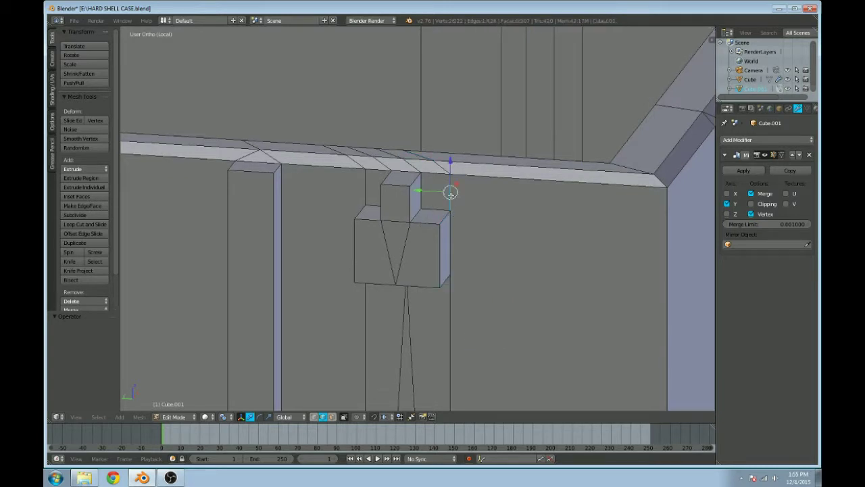
# Step: Dissolve the vertical edge loop on the catch's rib side, leaving the catch's own edges out of the selection
pyautogui.rightClick(371, 187)
pyautogui.keyDown('alt'); pyautogui.rightClick(370, 188); pyautogui.keyUp('alt')
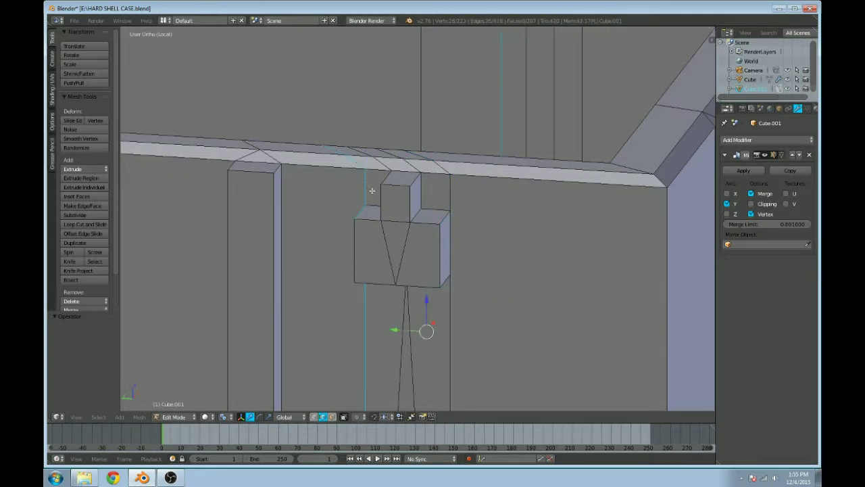
pyautogui.keyDown('shift'); pyautogui.rightClick(358, 213); pyautogui.keyUp('shift')
pyautogui.scroll(-2, 367, 272)
pyautogui.press('z')
pyautogui.keyDown('shift'); pyautogui.rightClick(376, 262); pyautogui.keyUp('shift')
pyautogui.keyDown('shift'); pyautogui.rightClick(378, 261); pyautogui.keyUp('shift')
pyautogui.keyDown('shift'); pyautogui.rightClick(378, 258); pyautogui.keyUp('shift')
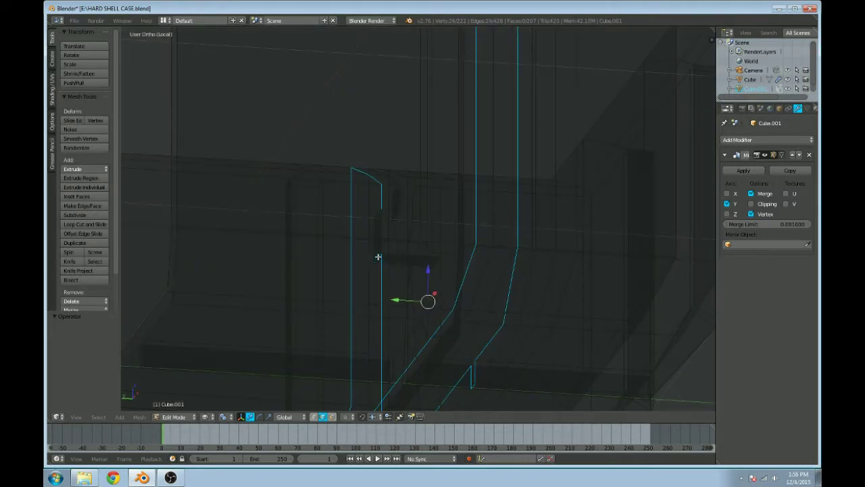
pyautogui.press('z')
pyautogui.press('x')
pyautogui.click(378, 263)
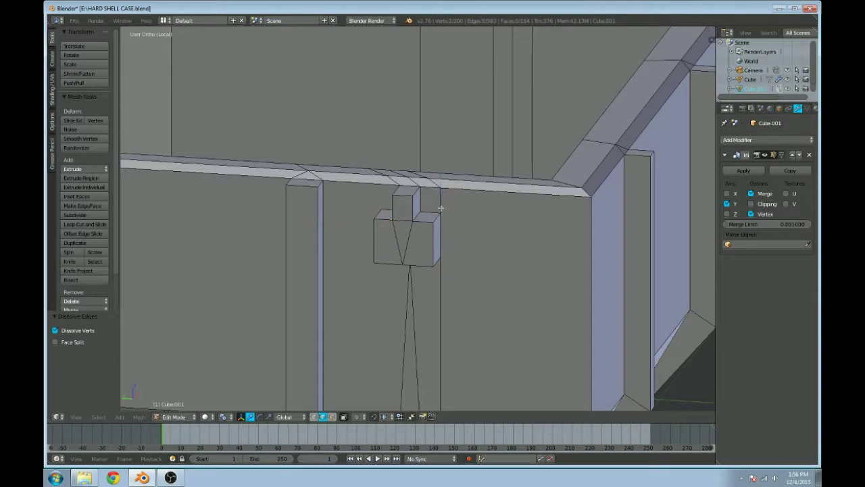
# Step: Dissolve the vertical edge loop on the catch's corner side, adjusting the selection to preserve the catch's own edges
pyautogui.keyDown('alt'); pyautogui.rightClick(441, 209); pyautogui.keyUp('alt')
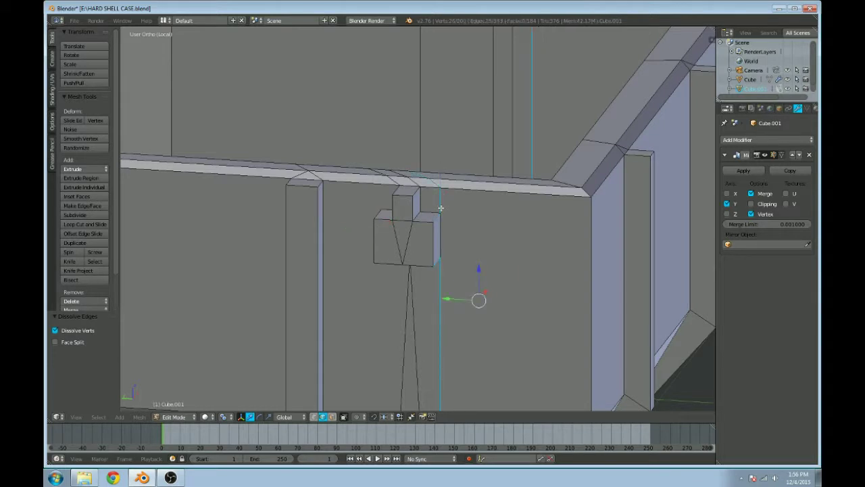
pyautogui.keyDown('shift'); pyautogui.rightClick(438, 258); pyautogui.keyUp('shift')
pyautogui.press('x')
pyautogui.click(437, 258)
# Step: Dissolve the two slanted edge loops that run over the rim above the catch and down the wall beneath it
pyautogui.rightClick(415, 181)
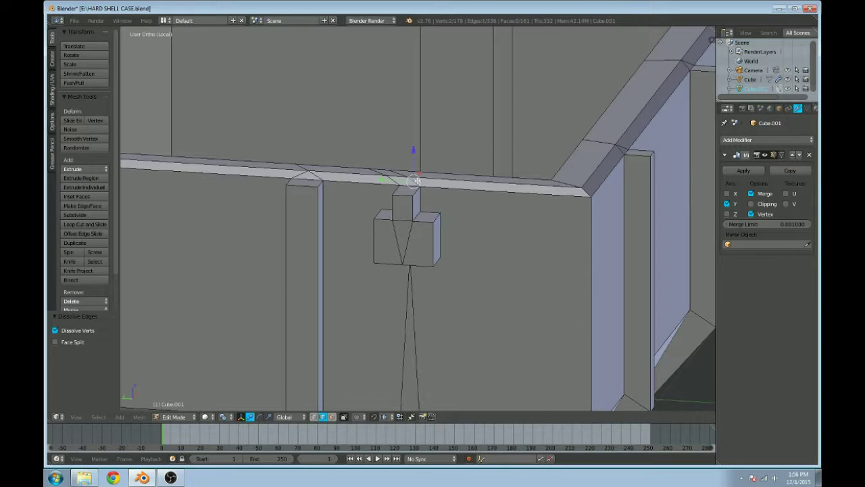
pyautogui.keyDown('alt'); pyautogui.rightClick(415, 183); pyautogui.keyUp('alt')
pyautogui.keyDown('shift'); pyautogui.rightClick(394, 183); pyautogui.keyUp('shift')
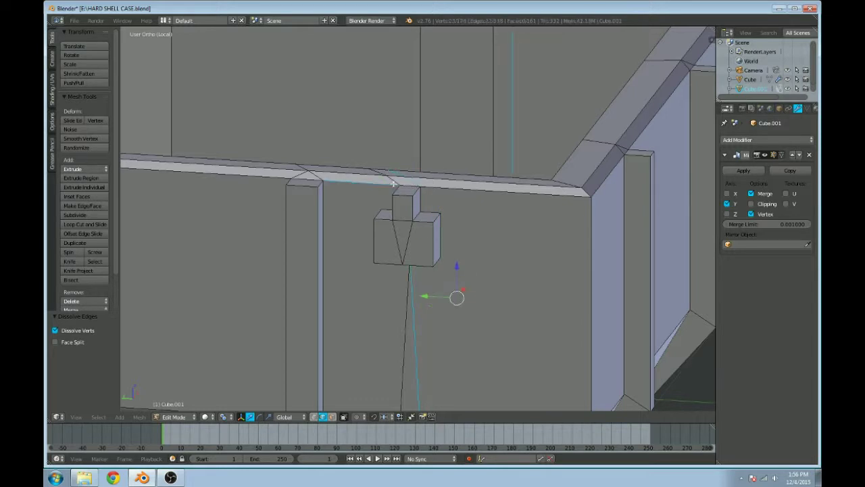
pyautogui.keyDown('shift'); pyautogui.rightClick(399, 181); pyautogui.keyUp('shift')
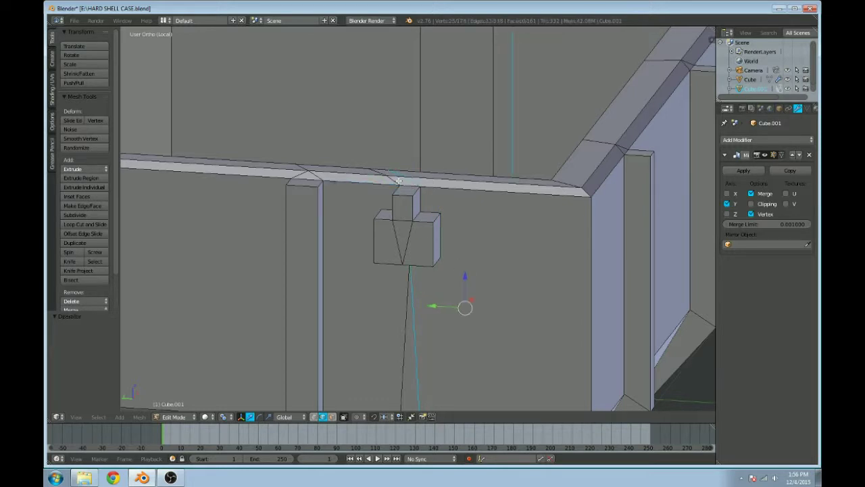
pyautogui.keyDown('alt'); pyautogui.keyDown('shift'); pyautogui.rightClick(399, 181); pyautogui.keyUp('shift'); pyautogui.keyUp('alt')
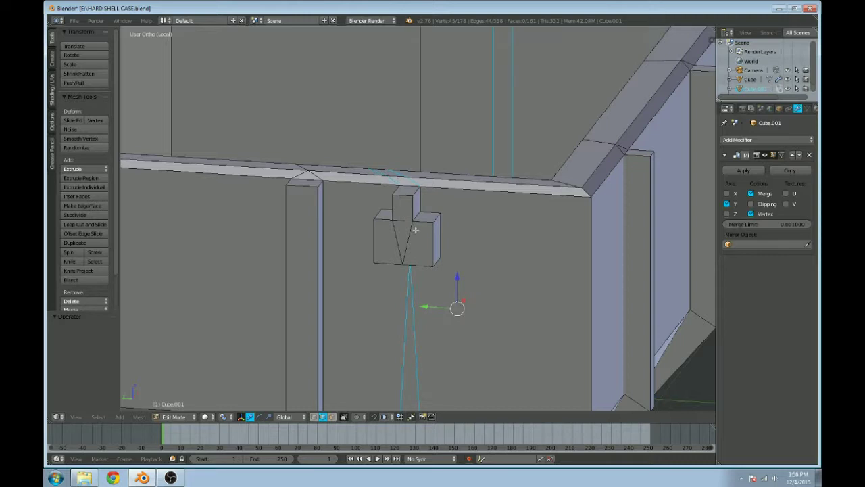
pyautogui.press('x')
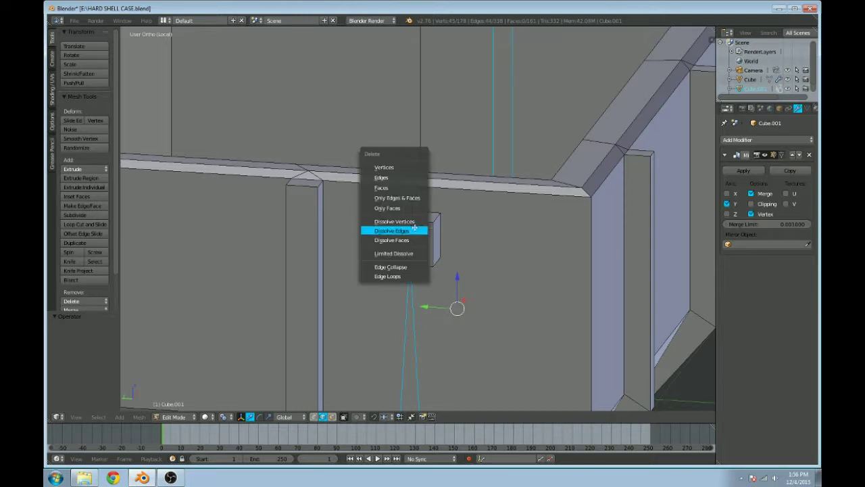
pyautogui.click(415, 230)
pyautogui.moveTo(414, 229); pyautogui.dragTo(479, 266, button='middle')
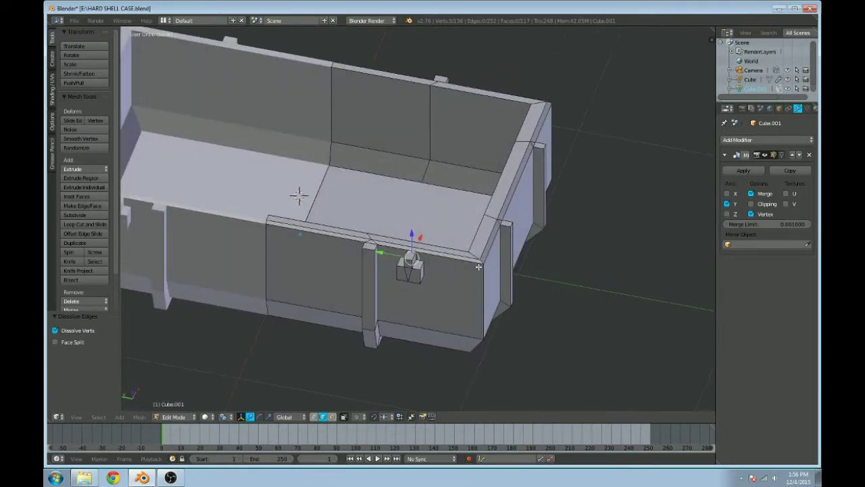
# Step: Knife-cut edges from the catch's upper and lower corner-side vertices to the matching ends of the case wall's corner edge
pyautogui.hotkey('ctrl', 'r')
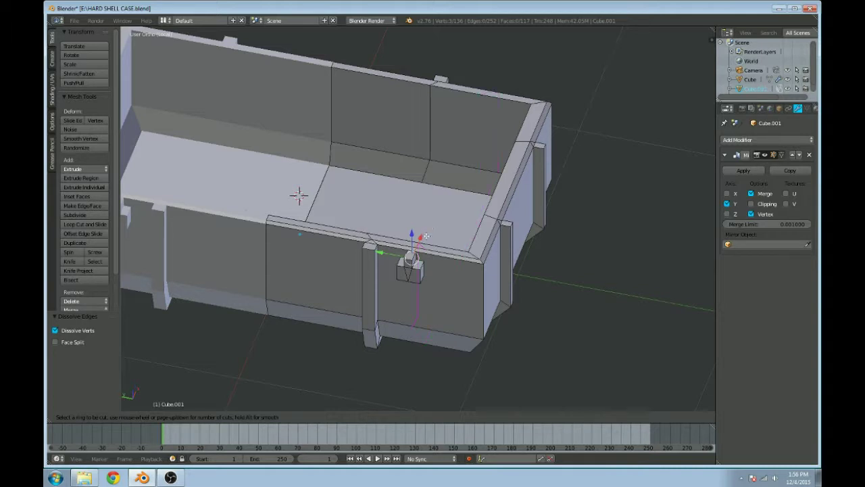
pyautogui.press('Escape')
pyautogui.moveTo(435, 261); pyautogui.dragTo(440, 218, button='middle')
pyautogui.scroll(1, 418, 197)
pyautogui.press('k')
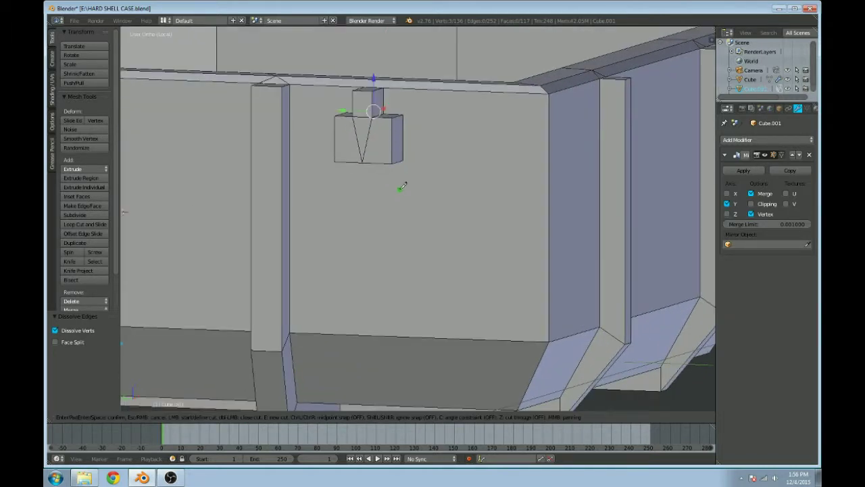
pyautogui.click(408, 157)
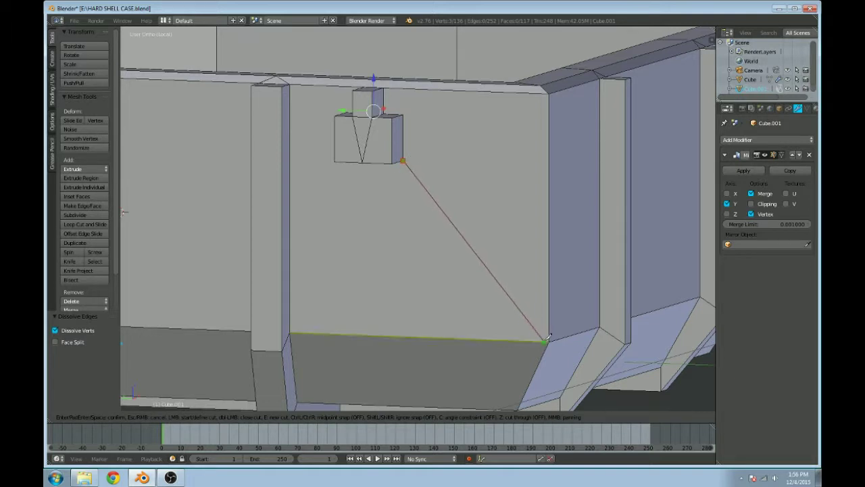
pyautogui.press('Return')
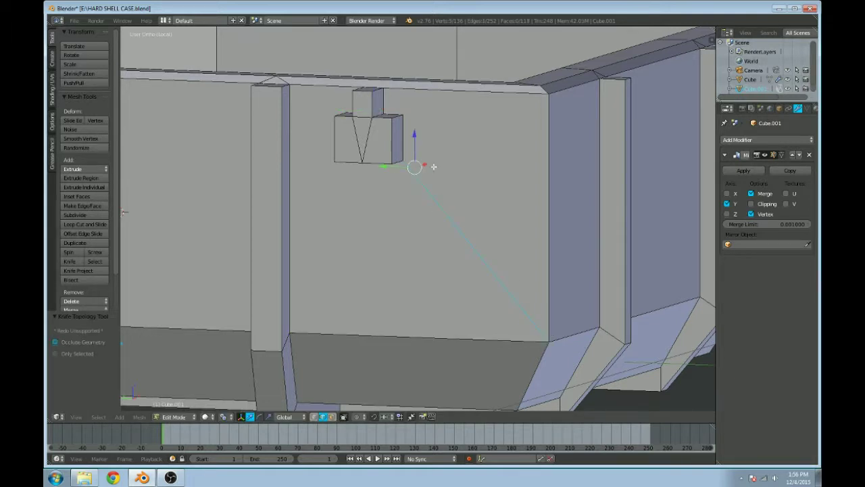
pyautogui.press('k')
pyautogui.click(403, 114)
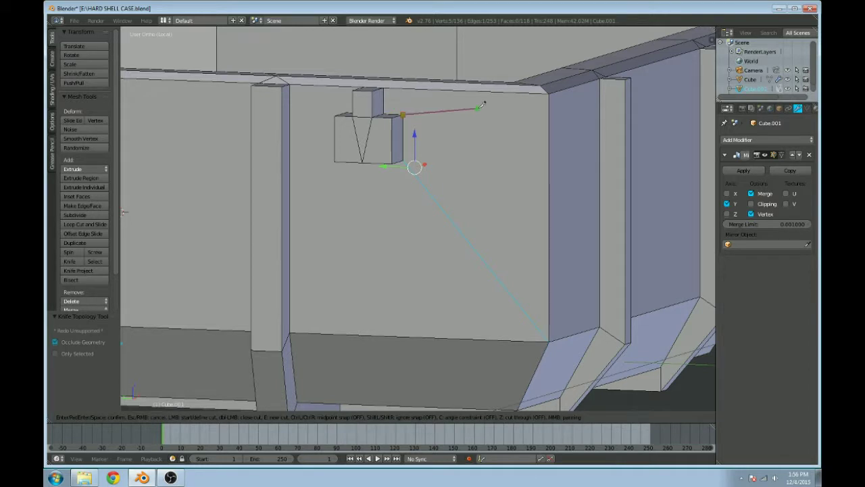
pyautogui.click(550, 90)
pyautogui.press('Return')
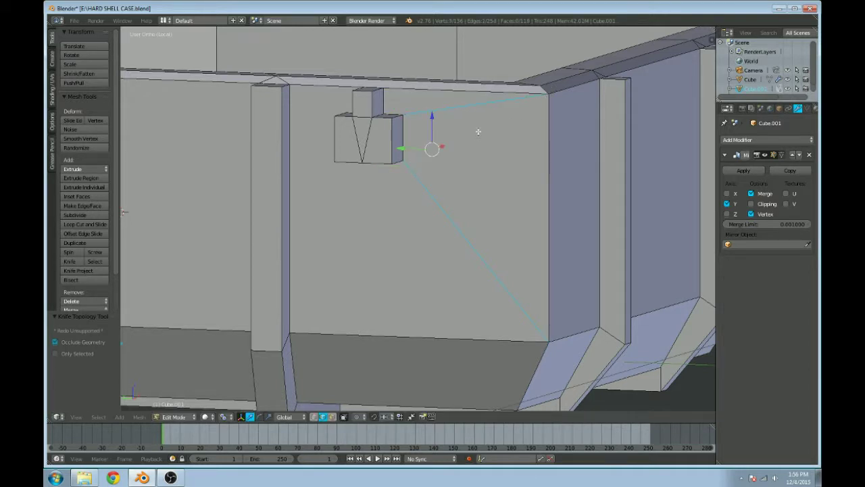
# Step: Knife-cut edges from the catch's upper and lower rib-side vertices to the top and base of the neighbouring rib
pyautogui.keyDown('shift'); pyautogui.moveTo(331, 109); pyautogui.dragTo(339, 113, button='middle'); pyautogui.keyUp('shift')
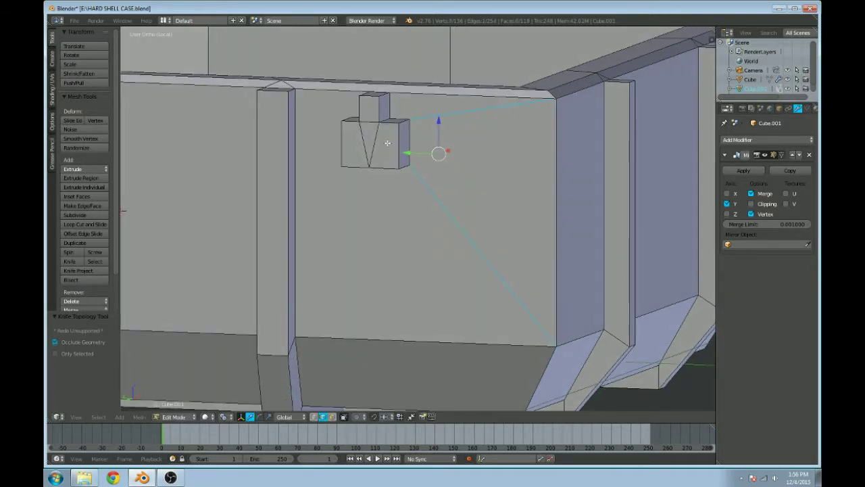
pyautogui.press('k')
pyautogui.click(353, 111)
pyautogui.click(296, 88)
pyautogui.press('Return')
pyautogui.moveTo(356, 177); pyautogui.dragTo(395, 175, button='middle')
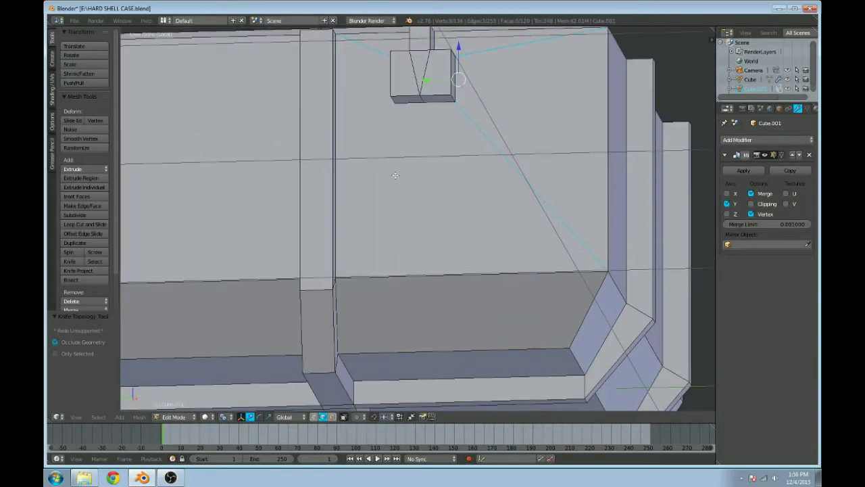
pyautogui.press('k')
pyautogui.click(394, 102)
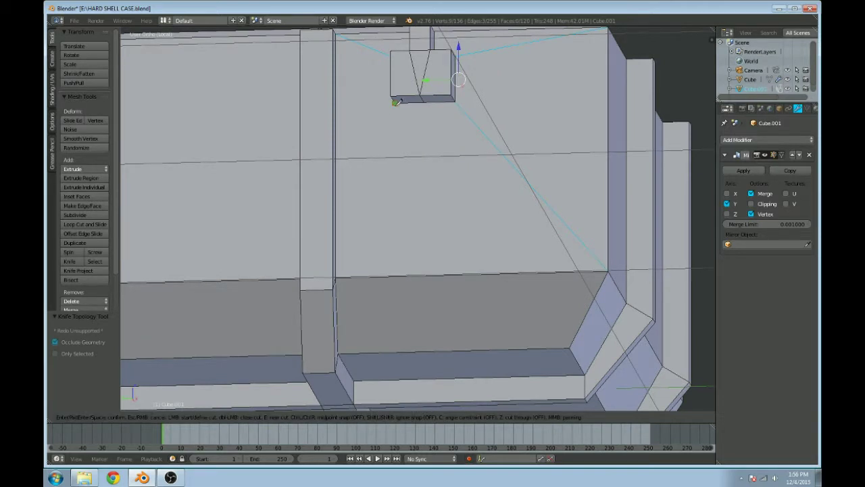
pyautogui.click(335, 276)
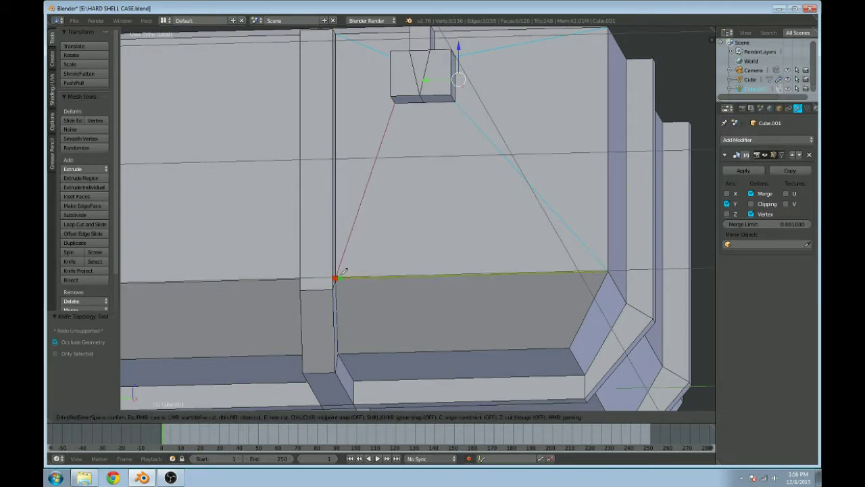
pyautogui.press('Return')
# Step: Examine the topology around the catch and rim in wireframe and solid display, checking the edges where the catch meets the rim
pyautogui.moveTo(373, 244)
pyautogui.mouseDown(button='middle')
pyautogui.moveTo(381, 243)
pyautogui.moveTo(369, 266)
pyautogui.mouseUp(button='middle')
pyautogui.scroll(-3, 369, 266)
pyautogui.moveTo(415, 246)
pyautogui.keyDown('shift'); pyautogui.mouseDown(button='middle')
pyautogui.moveTo(463, 264)
pyautogui.moveTo(417, 279)
pyautogui.moveTo(438, 230)
pyautogui.mouseUp(button='middle'); pyautogui.keyUp('shift')
pyautogui.press('z')
pyautogui.press('z')
pyautogui.scroll(4, 396, 257)
pyautogui.scroll(3, 438, 230)
pyautogui.press('z')
pyautogui.press('z')
pyautogui.rightClick(331, 371)
pyautogui.rightClick(368, 259)
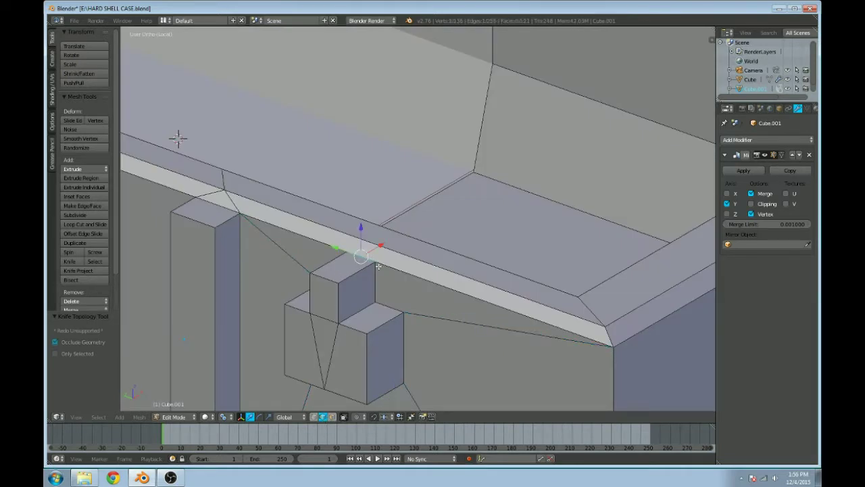
pyautogui.press('k')
pyautogui.press('Escape')
pyautogui.moveTo(413, 277); pyautogui.dragTo(492, 302, button='middle')
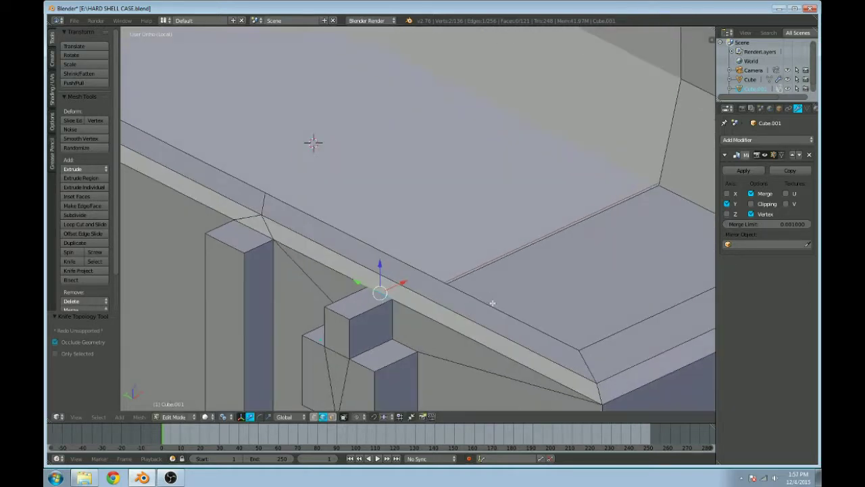
pyautogui.hotkey('ctrl', 'r')
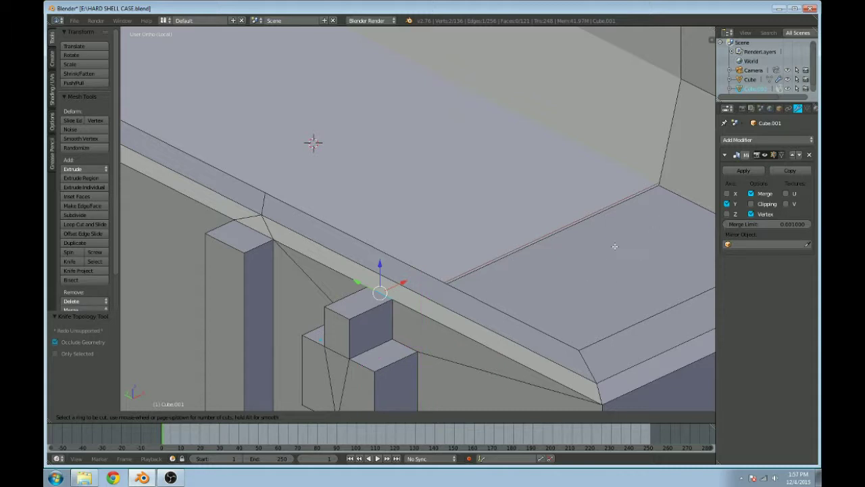
pyautogui.press('Escape')
pyautogui.scroll(-5, 489, 278)
pyautogui.moveTo(489, 278); pyautogui.dragTo(429, 318, button='middle')
pyautogui.scroll(4, 428, 317)
pyautogui.hotkey('ctrl', 'r')
pyautogui.click(330, 324)
pyautogui.click(325, 323)
# Step: Dissolve the leftover vertical edge segments on the inner faces of the two long walls near the catch
pyautogui.scroll(-3, 534, 235)
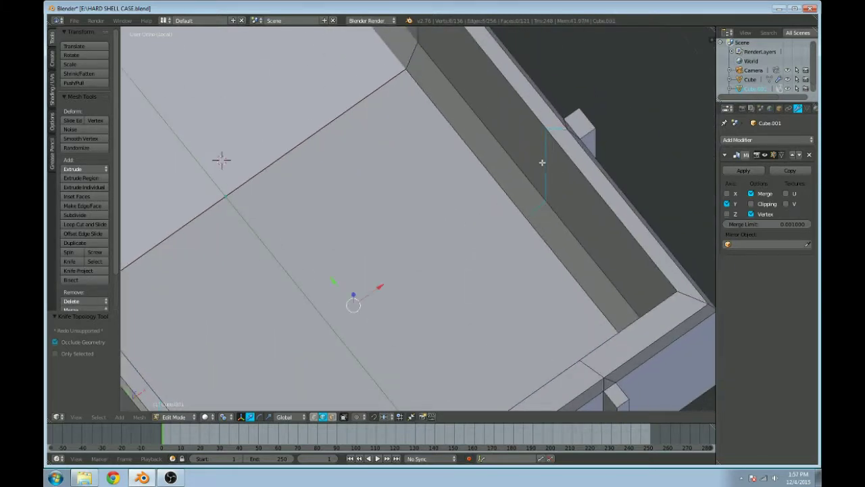
pyautogui.scroll(-2, 541, 166)
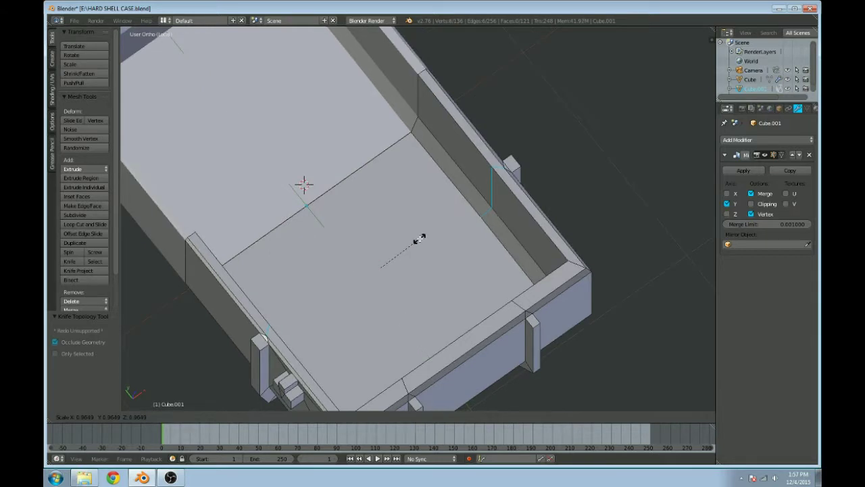
pyautogui.press('x')
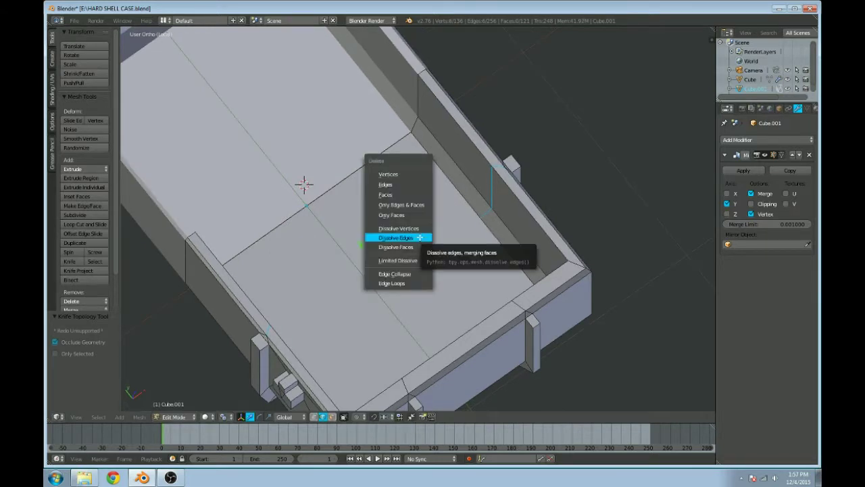
pyautogui.click(419, 235)
pyautogui.scroll(-3, 450, 202)
pyautogui.moveTo(450, 202); pyautogui.dragTo(474, 196, button='middle')
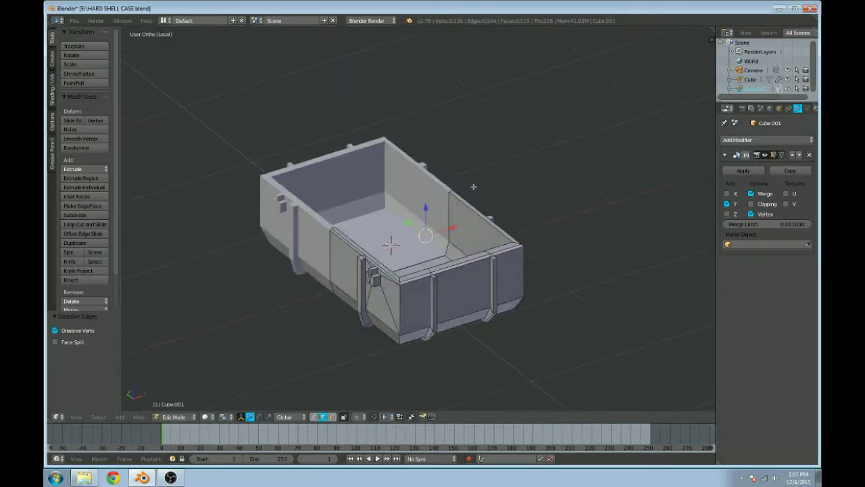
# Step: Return to Object Mode and leave local view, then inspect the closed case with its lid from several sides
pyautogui.press('Tab')
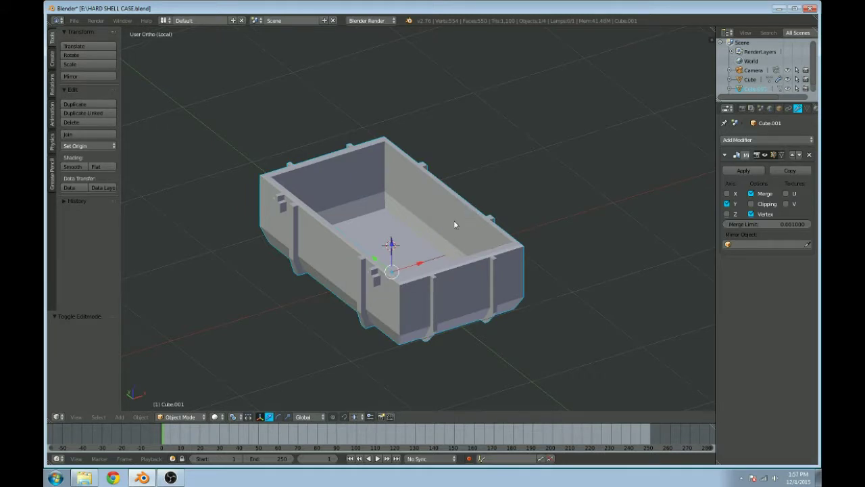
pyautogui.press('KP_Divide')
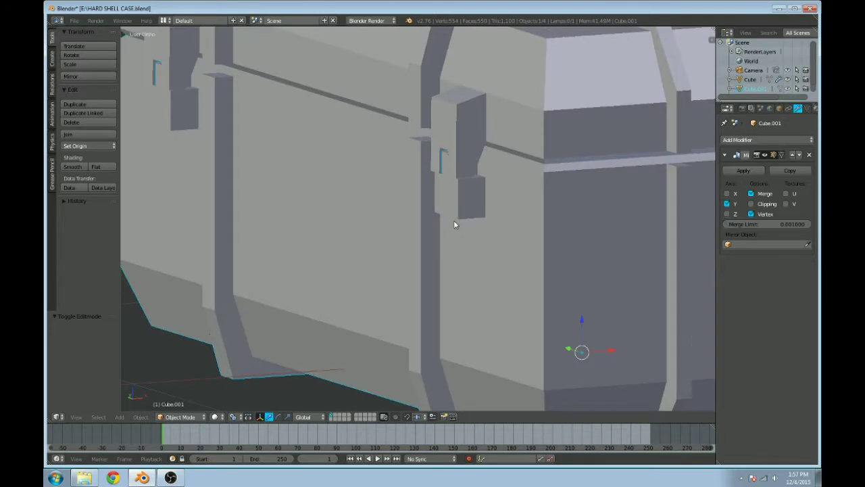
pyautogui.scroll(-3, 454, 220)
pyautogui.moveTo(479, 198); pyautogui.dragTo(493, 205, button='middle')
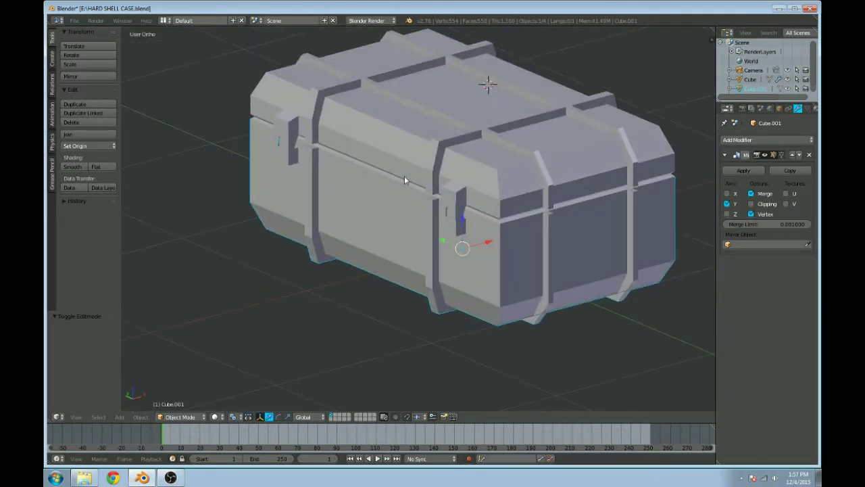
pyautogui.moveTo(526, 244); pyautogui.dragTo(581, 259, button='middle')
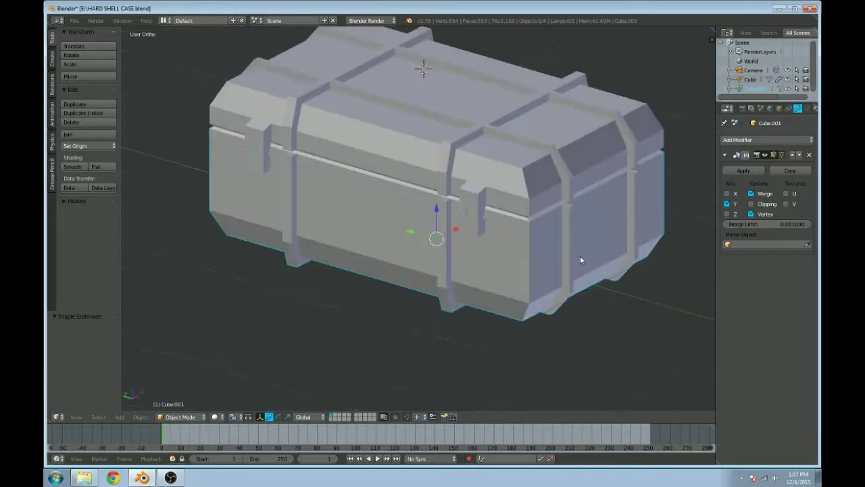
pyautogui.scroll(-1, 465, 191)
pyautogui.moveTo(465, 187); pyautogui.dragTo(421, 199, button='middle')
pyautogui.scroll(4, 476, 226)
pyautogui.press('Tab')
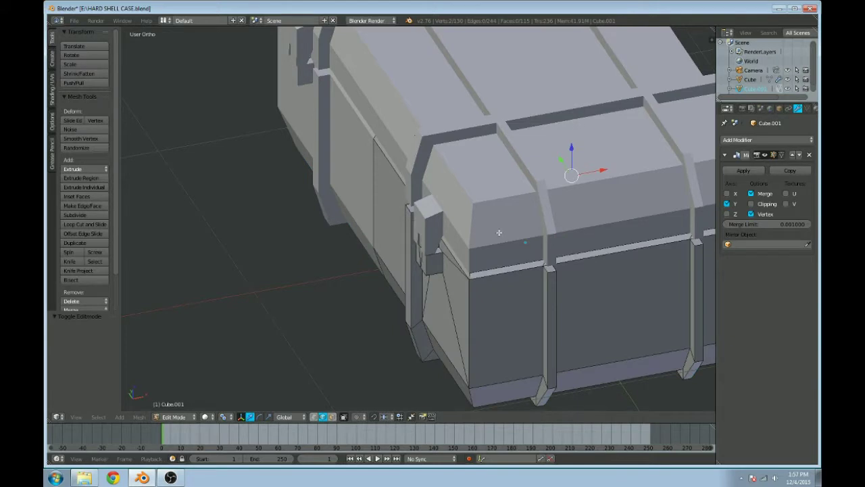
pyautogui.press('Tab')
pyautogui.moveTo(435, 237); pyautogui.dragTo(347, 216, button='middle')
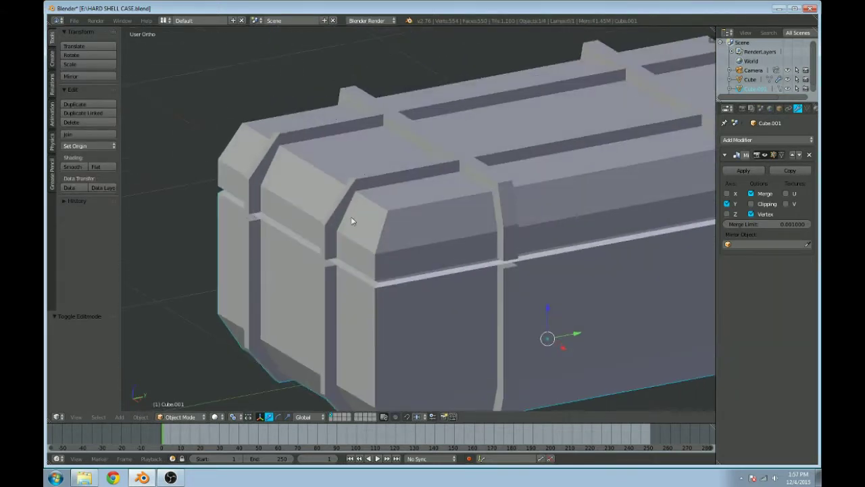
pyautogui.scroll(-4, 388, 223)
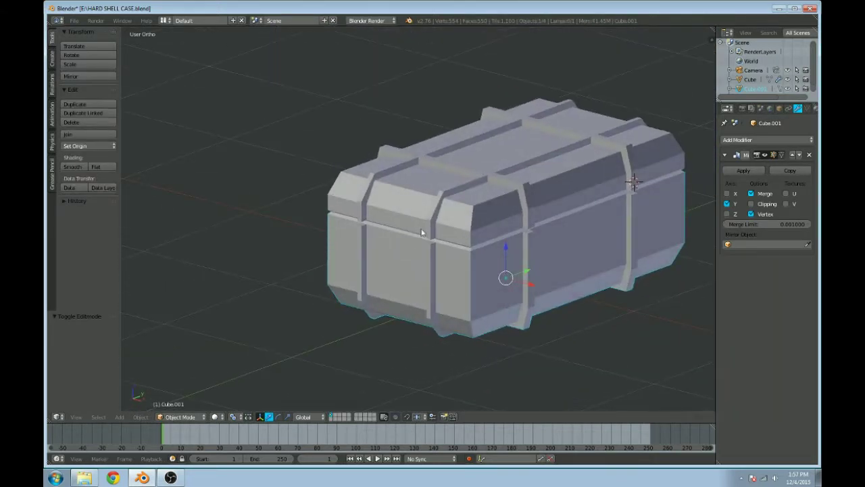
# Step: Parent the lid to the lower body using the Object parent type
pyautogui.keyDown('shift'); pyautogui.rightClick(418, 266); pyautogui.keyUp('shift')
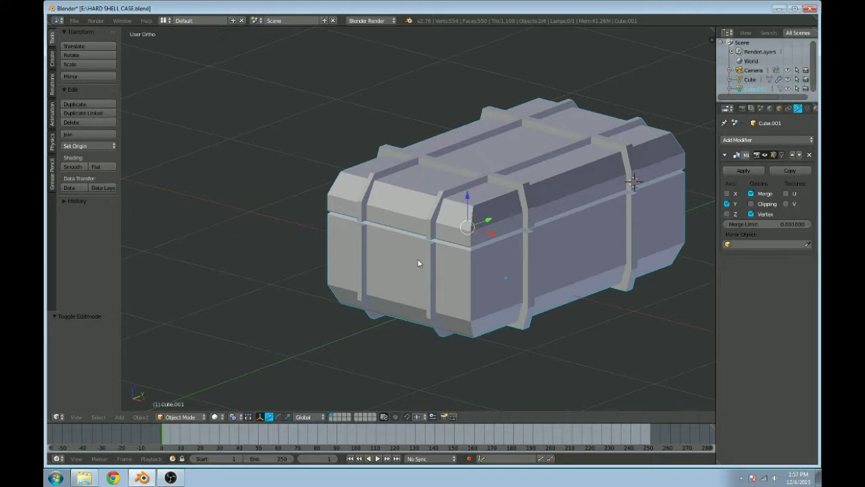
pyautogui.hotkey('ctrl', 'p')
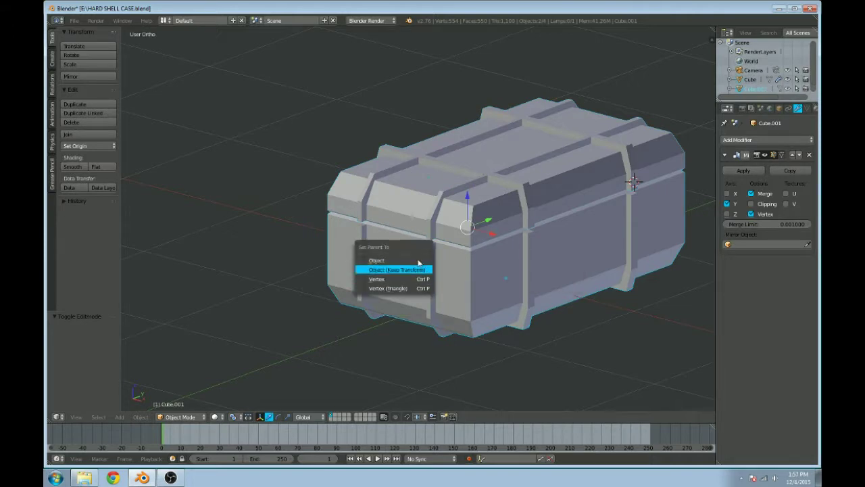
pyautogui.click(419, 261)
# Step: Test the parenting by selecting the lid and lower body in turn and trial-moving the lower body
pyautogui.rightClick(439, 215)
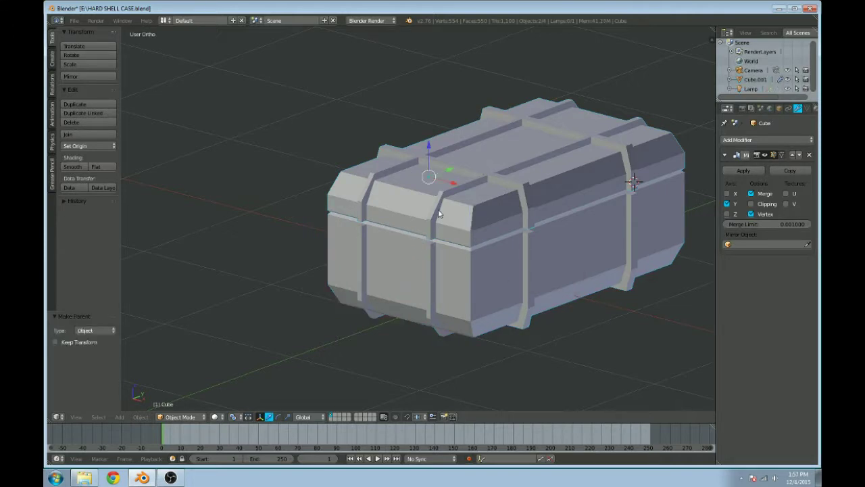
pyautogui.rightClick(416, 277)
pyautogui.rightClick(478, 179)
pyautogui.keyDown('shift'); pyautogui.moveTo(453, 289); pyautogui.dragTo(394, 276, button='middle'); pyautogui.keyUp('shift')
pyautogui.rightClick(394, 280)
pyautogui.press('g')
pyautogui.rightClick(426, 231)
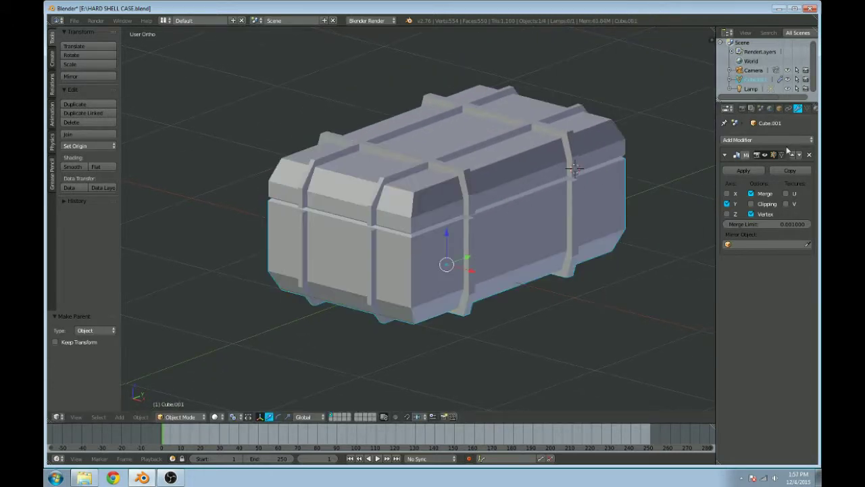
# Step: Rename the lid object to "hard shell box lid"
pyautogui.click(779, 109)
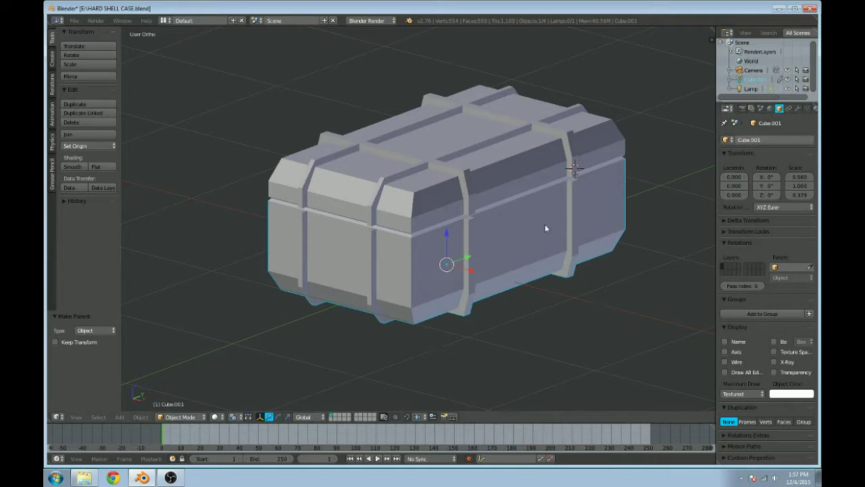
pyautogui.rightClick(613, 147)
pyautogui.click(744, 139)
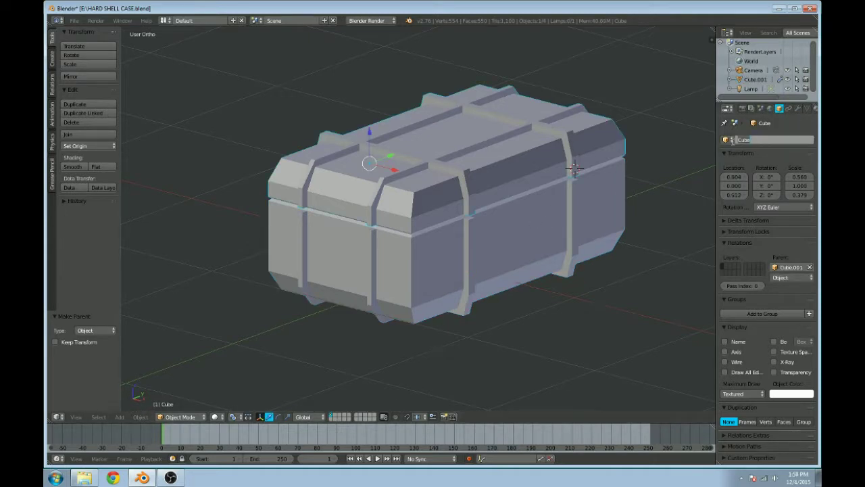
pyautogui.write('Lid')
pyautogui.press('Return')
# Step: Rename the lower body object to "hard shell box bottom"
pyautogui.rightClick(521, 213)
pyautogui.click(758, 139)
pyautogui.press('BackSpace')
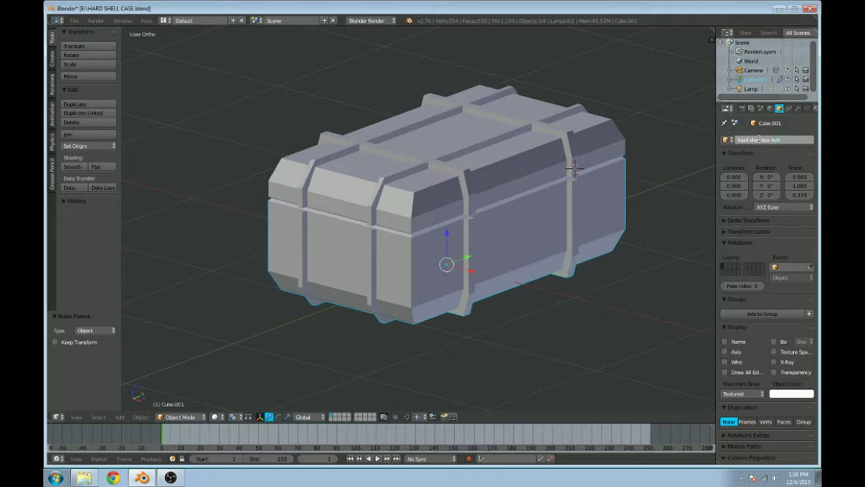
pyautogui.press('Return')
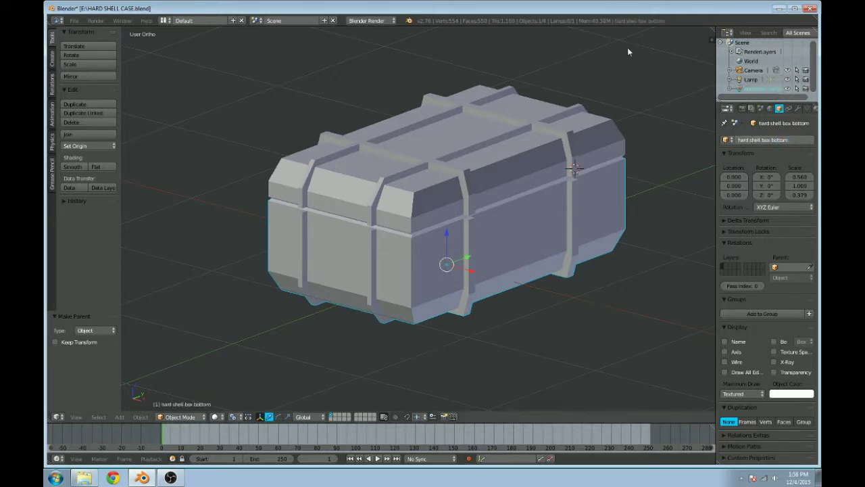
# Step: Preview the closed case in Rendered viewport shading, then return to Solid shading
pyautogui.scroll(-3, 531, 169)
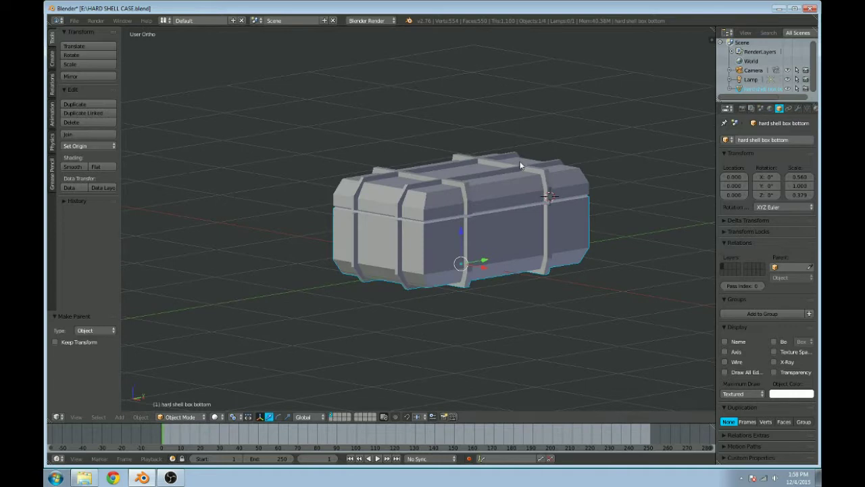
pyautogui.hotkey('shift', 'z')
pyautogui.moveTo(524, 190); pyautogui.dragTo(527, 201, button='middle')
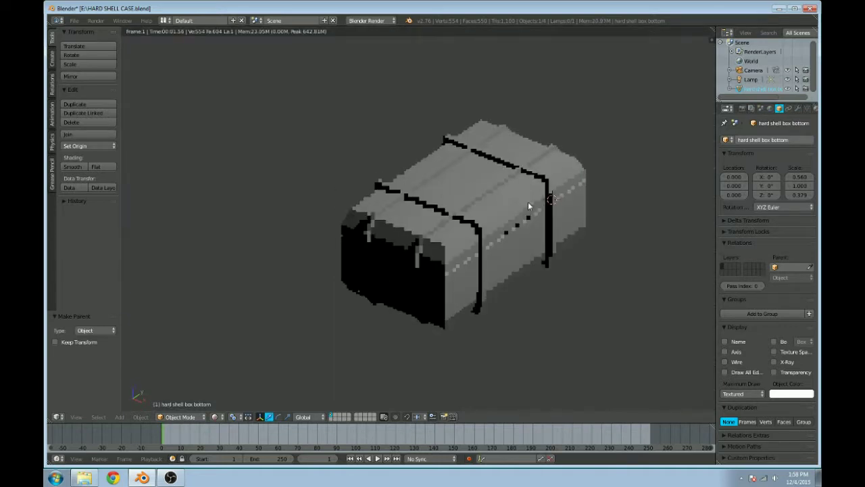
pyautogui.scroll(3, 528, 201)
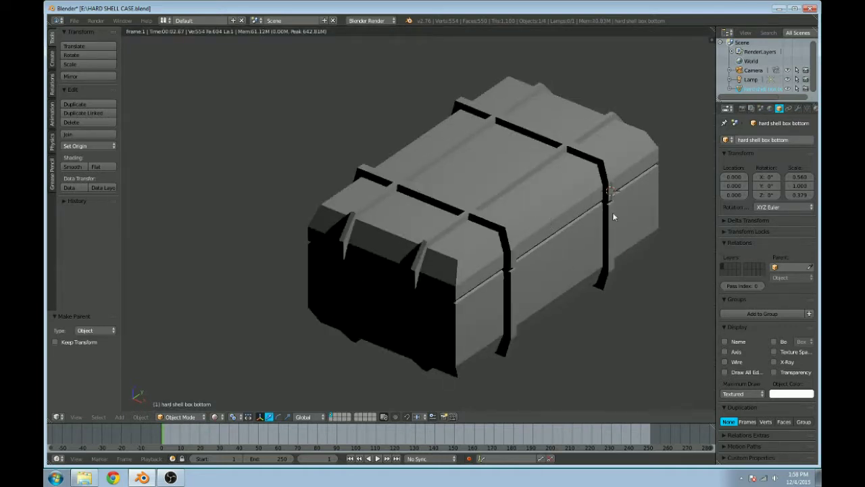
pyautogui.hotkey('shift', 'z')
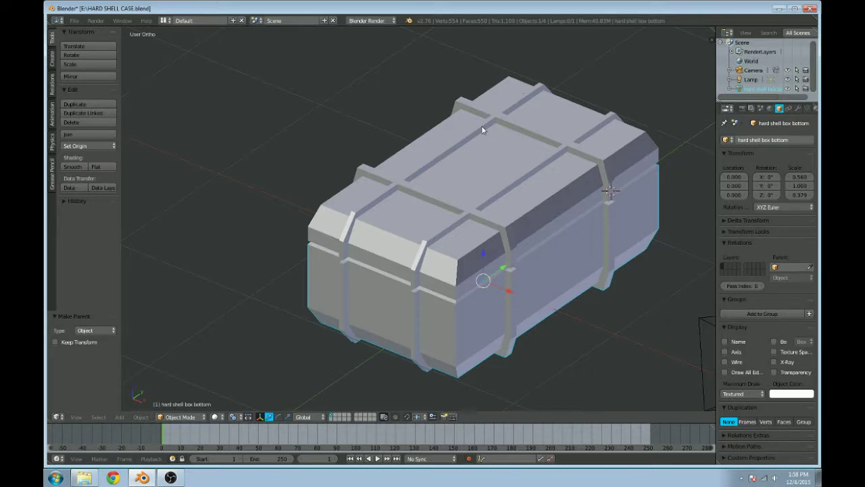
# Step: Apply the Mirror modifier on the lid
pyautogui.rightClick(493, 185)
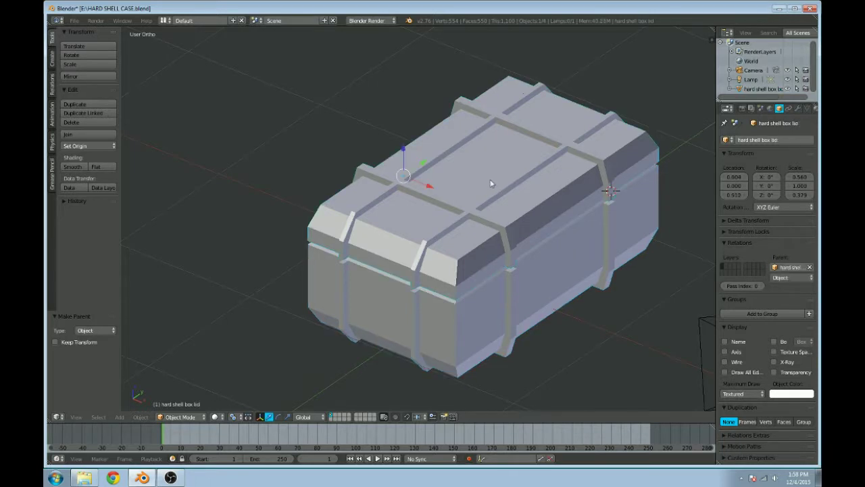
pyautogui.press('Tab')
pyautogui.press('Tab')
pyautogui.keyDown('shift'); pyautogui.moveTo(565, 180); pyautogui.dragTo(522, 178, button='middle'); pyautogui.keyUp('shift')
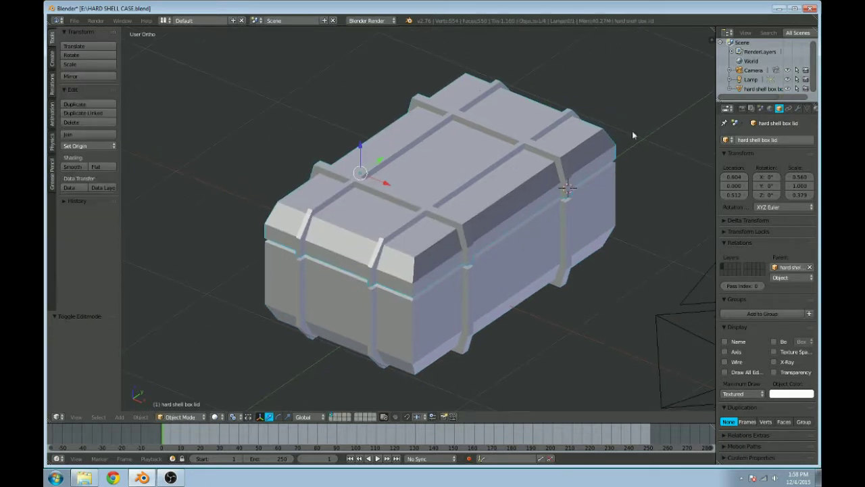
pyautogui.rightClick(504, 175)
pyautogui.rightClick(512, 163)
pyautogui.click(798, 109)
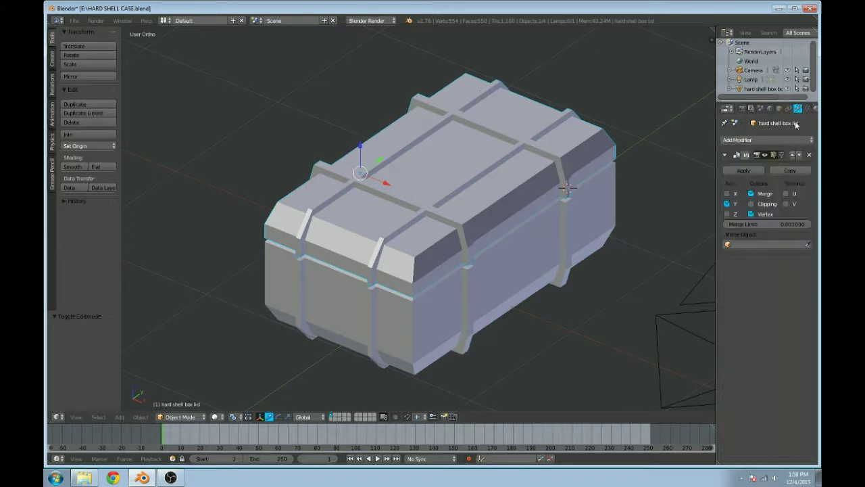
pyautogui.click(759, 169)
# Step: Dissolve the edge loop along the lid's mirror seam and return to Object Mode
pyautogui.press('Tab')
pyautogui.keyDown('alt'); pyautogui.rightClick(446, 161); pyautogui.keyUp('alt')
pyautogui.press('x')
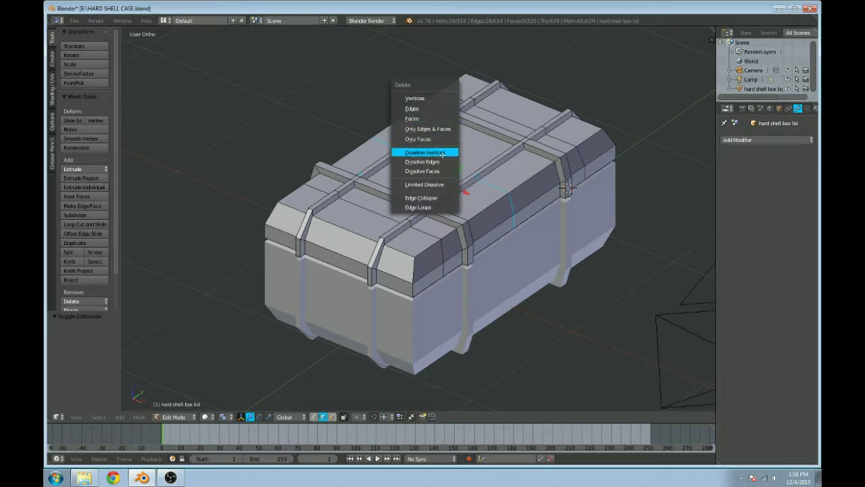
pyautogui.click(422, 161)
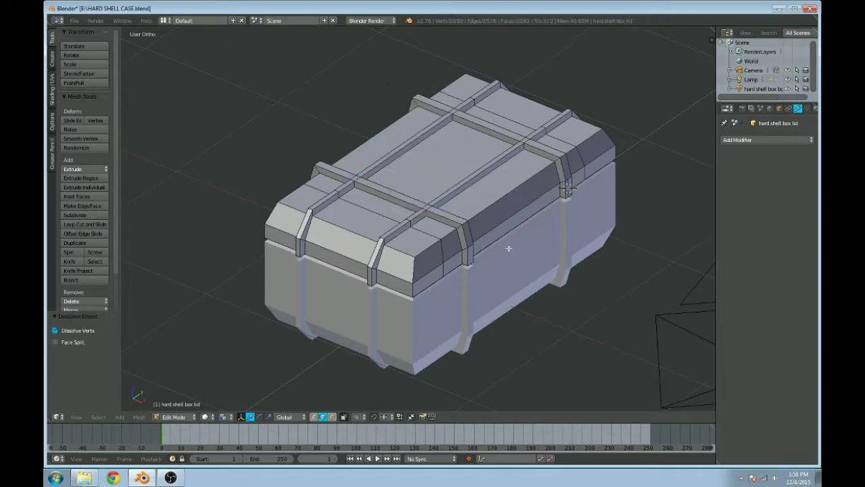
pyautogui.press('Tab')
# Step: Apply the Mirror modifier on the lower body
pyautogui.rightClick(508, 260)
pyautogui.press('Tab')
pyautogui.press('Tab')
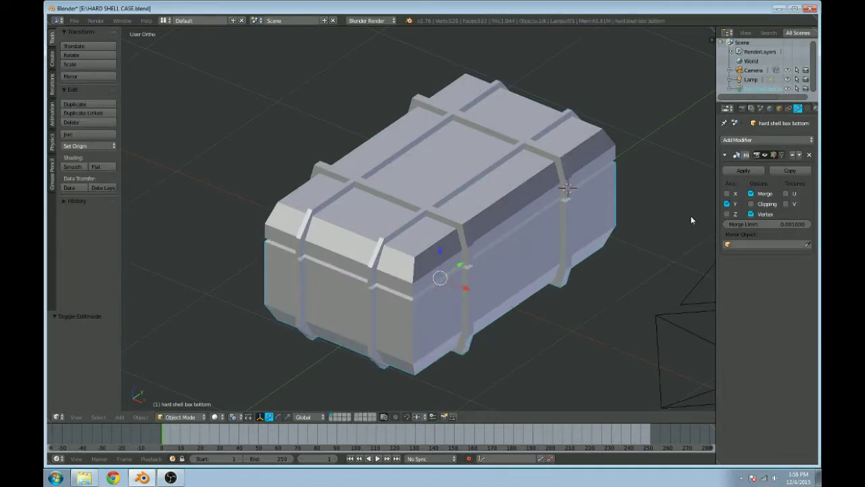
pyautogui.click(743, 170)
# Step: Dissolve the edge loop along the lower body's mirror seam and return to Object Mode
pyautogui.press('Tab')
pyautogui.rightClick(505, 263)
pyautogui.keyDown('alt'); pyautogui.rightClick(511, 292); pyautogui.keyUp('alt')
pyautogui.rightClick(514, 281)
pyautogui.press('a')
pyautogui.press('x')
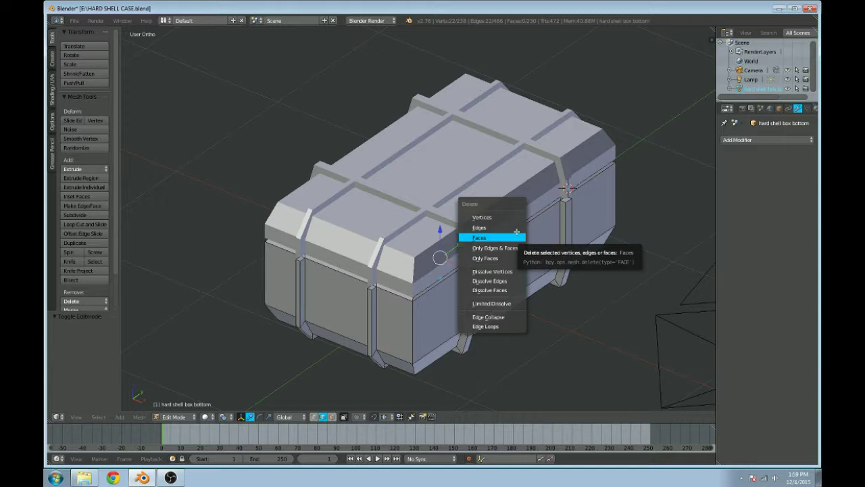
pyautogui.click(490, 280)
pyautogui.moveTo(523, 282); pyautogui.dragTo(518, 245, button='middle')
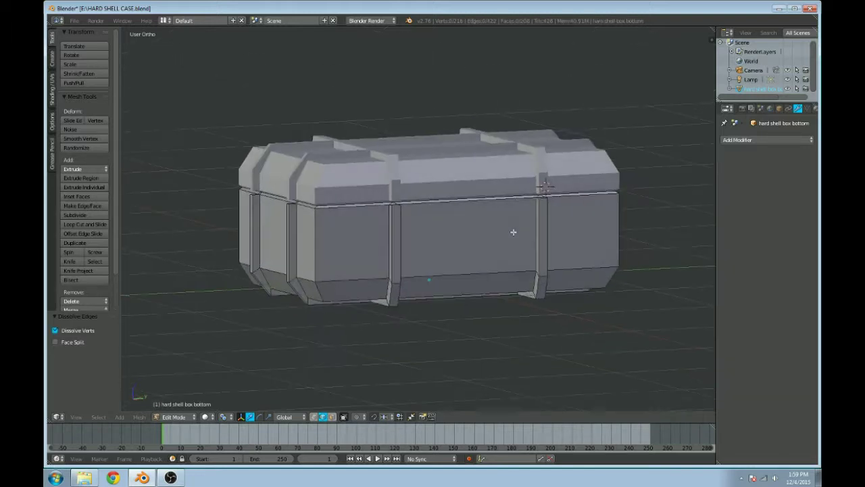
pyautogui.press('Tab')
pyautogui.moveTo(435, 195); pyautogui.dragTo(450, 216, button='middle')
pyautogui.press('Tab')
pyautogui.press('Tab')
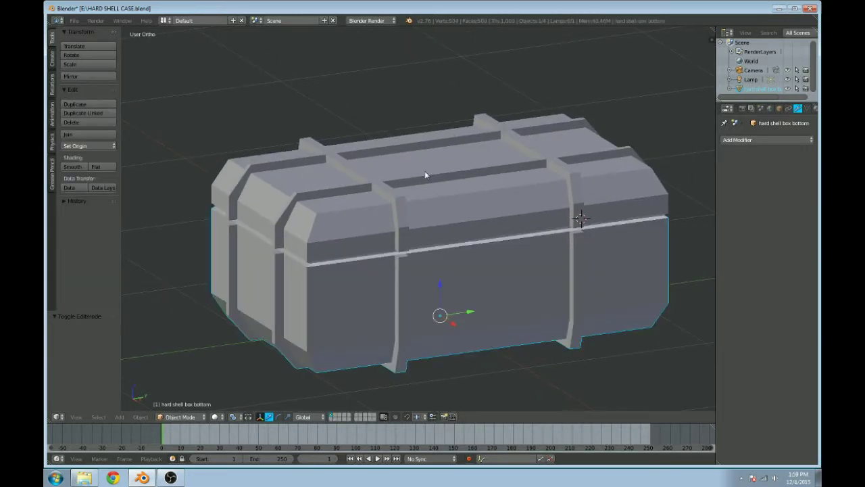
pyautogui.press('r')
pyautogui.press('Escape')
# Step: Isolate the lid in local view and enter Edit Mode with face selection
pyautogui.rightClick(472, 217)
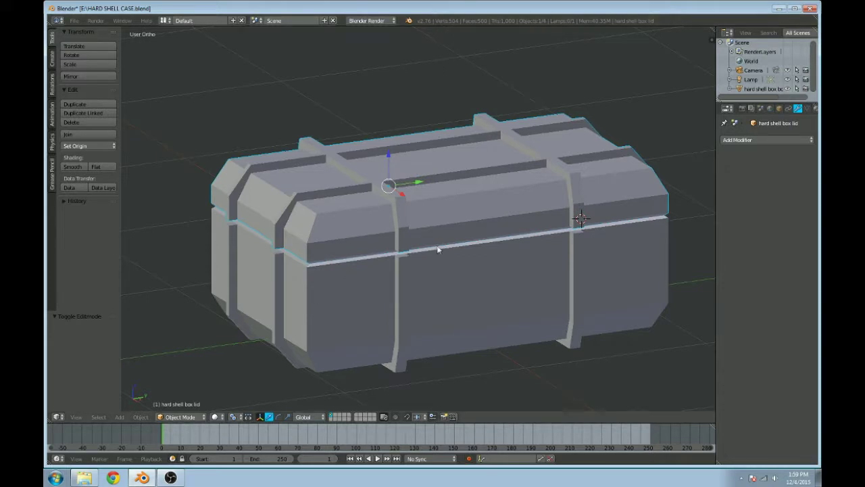
pyautogui.moveTo(436, 273); pyautogui.dragTo(463, 222, button='middle')
pyautogui.scroll(3, 410, 277)
pyautogui.scroll(-3, 403, 284)
pyautogui.scroll(1, 401, 284)
pyautogui.press('Tab')
pyautogui.press('Tab')
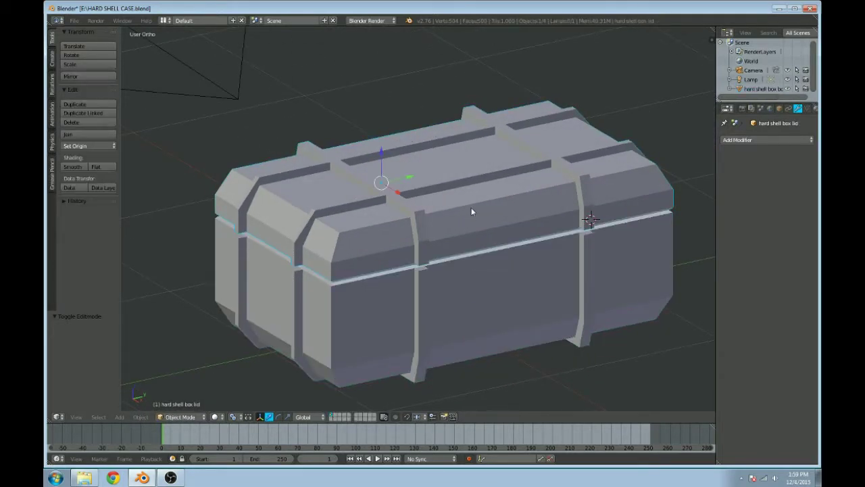
pyautogui.press('KP_Divide')
pyautogui.press('Tab')
pyautogui.scroll(3, 467, 218)
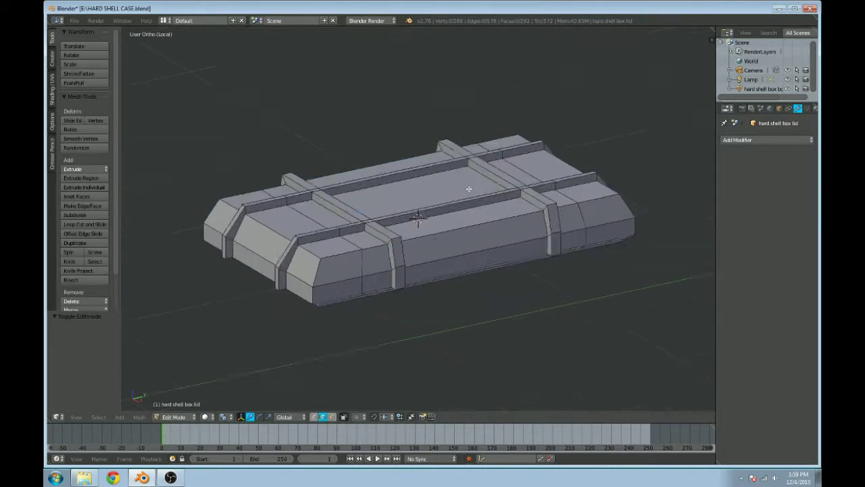
pyautogui.keyDown('shift'); pyautogui.moveTo(468, 218); pyautogui.dragTo(442, 200, button='middle'); pyautogui.keyUp('shift')
pyautogui.moveTo(346, 210); pyautogui.dragTo(367, 220, button='middle')
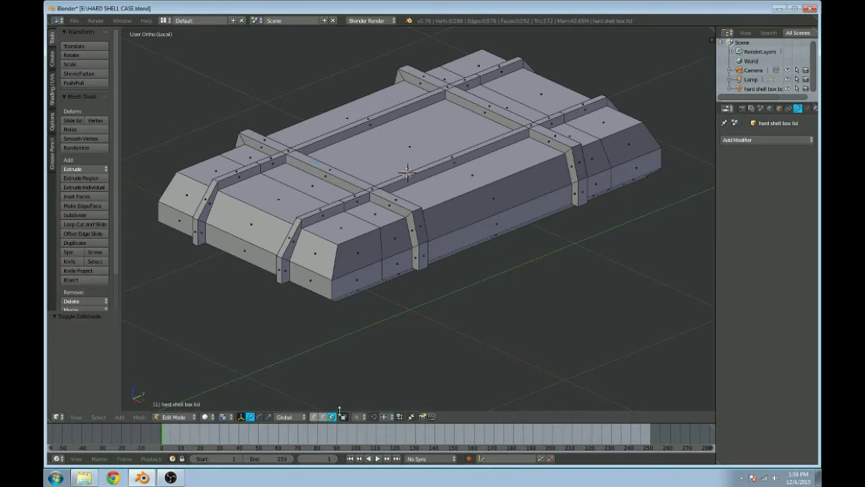
pyautogui.rightClick(482, 182)
pyautogui.keyDown('shift'); pyautogui.rightClick(482, 210); pyautogui.keyUp('shift')
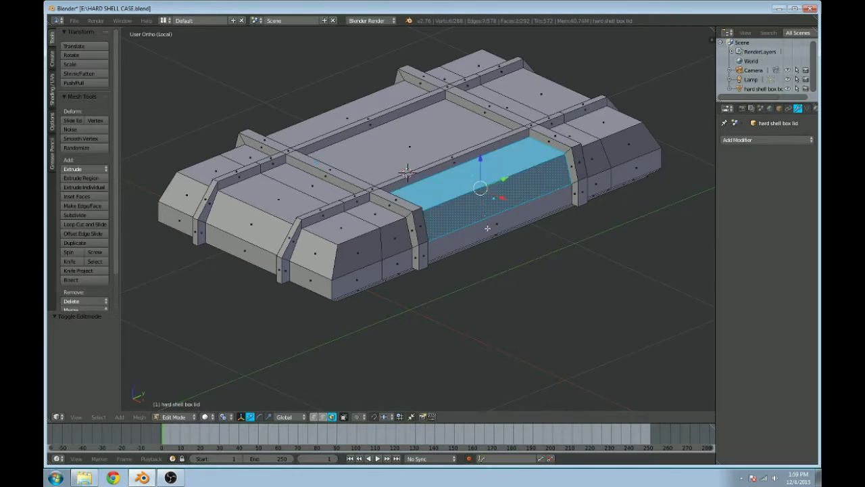
pyautogui.keyDown('alt'); pyautogui.keyDown('shift'); pyautogui.rightClick(487, 228); pyautogui.keyUp('shift'); pyautogui.keyUp('alt')
pyautogui.keyDown('alt'); pyautogui.keyDown('shift'); pyautogui.rightClick(391, 224); pyautogui.keyUp('shift'); pyautogui.keyUp('alt')
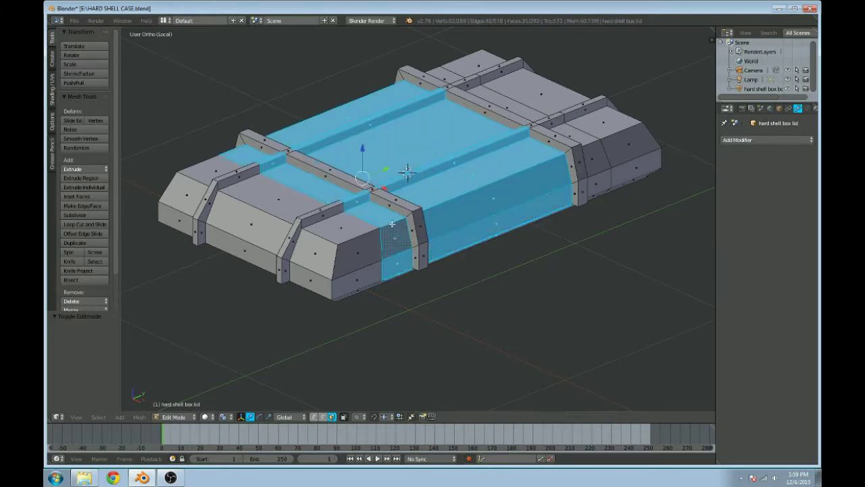
pyautogui.keyDown('alt'); pyautogui.keyDown('shift'); pyautogui.rightClick(350, 239); pyautogui.keyUp('shift'); pyautogui.keyUp('alt')
pyautogui.keyDown('shift'); pyautogui.rightClick(313, 241); pyautogui.keyUp('shift')
pyautogui.keyDown('alt'); pyautogui.keyDown('shift'); pyautogui.rightClick(315, 234); pyautogui.keyUp('shift'); pyautogui.keyUp('alt')
pyautogui.keyDown('alt'); pyautogui.keyDown('shift'); pyautogui.rightClick(269, 209); pyautogui.keyUp('shift'); pyautogui.keyUp('alt')
pyautogui.keyDown('alt'); pyautogui.keyDown('shift'); pyautogui.rightClick(268, 209); pyautogui.keyUp('shift'); pyautogui.keyUp('alt')
pyautogui.keyDown('alt'); pyautogui.keyDown('shift'); pyautogui.rightClick(205, 179); pyautogui.keyUp('shift'); pyautogui.keyUp('alt')
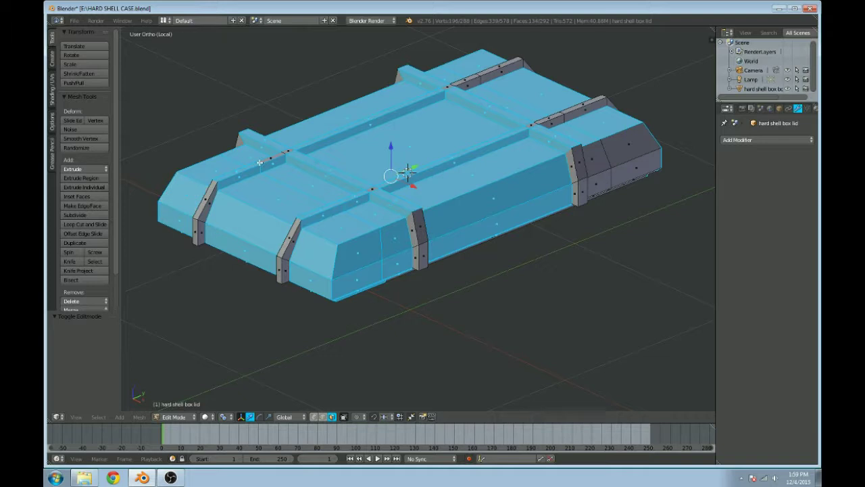
pyautogui.rightClick(411, 215)
pyautogui.keyDown('alt'); pyautogui.keyDown('shift'); pyautogui.rightClick(439, 184); pyautogui.keyUp('shift'); pyautogui.keyUp('alt')
pyautogui.keyDown('alt'); pyautogui.keyDown('shift'); pyautogui.rightClick(473, 227); pyautogui.keyUp('shift'); pyautogui.keyUp('alt')
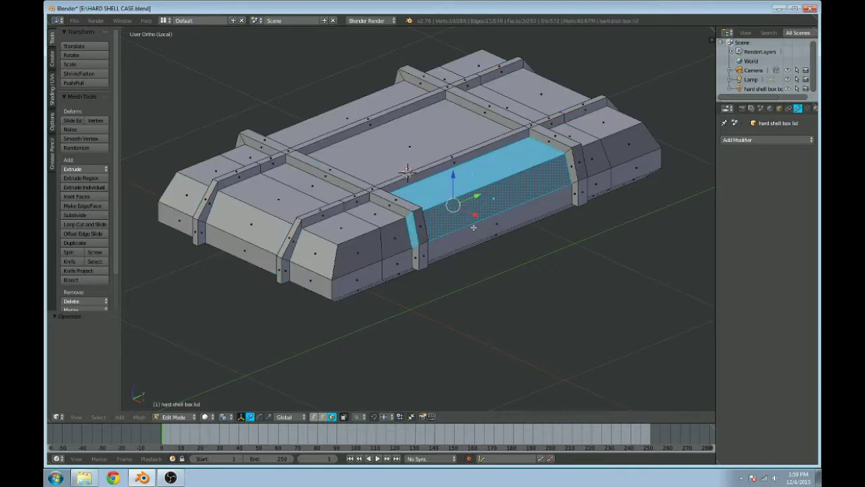
# Step: Select the lid's recessed panel faces along the long side without latches, around the adjoining corner and over the middle of the short end
pyautogui.rightClick(474, 227)
pyautogui.keyDown('shift'); pyautogui.rightClick(465, 213); pyautogui.keyUp('shift')
pyautogui.keyDown('shift'); pyautogui.rightClick(445, 182); pyautogui.keyUp('shift')
pyautogui.keyDown('shift'); pyautogui.rightClick(375, 215); pyautogui.keyUp('shift')
pyautogui.keyDown('shift'); pyautogui.rightClick(395, 248); pyautogui.keyUp('shift')
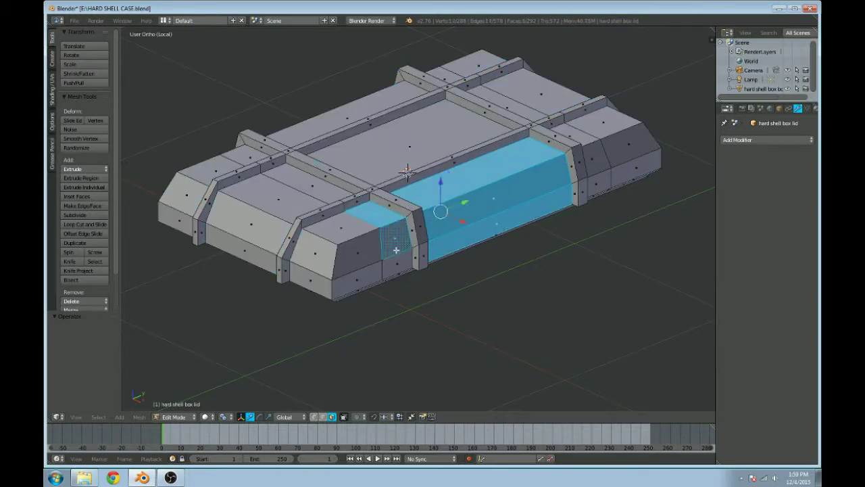
pyautogui.keyDown('shift'); pyautogui.rightClick(397, 263); pyautogui.keyUp('shift')
pyautogui.keyDown('shift'); pyautogui.rightClick(374, 264); pyautogui.keyUp('shift')
pyautogui.keyDown('shift'); pyautogui.rightClick(352, 228); pyautogui.keyUp('shift')
pyautogui.keyDown('shift'); pyautogui.rightClick(330, 257); pyautogui.keyUp('shift')
pyautogui.keyDown('shift'); pyautogui.rightClick(337, 259); pyautogui.keyUp('shift')
pyautogui.keyDown('shift'); pyautogui.rightClick(331, 274); pyautogui.keyUp('shift')
pyautogui.keyDown('shift'); pyautogui.rightClick(332, 274); pyautogui.keyUp('shift')
pyautogui.keyDown('shift'); pyautogui.rightClick(311, 251); pyautogui.keyUp('shift')
pyautogui.keyDown('shift'); pyautogui.rightClick(240, 251); pyautogui.keyUp('shift')
pyautogui.keyDown('shift'); pyautogui.rightClick(251, 218); pyautogui.keyUp('shift')
pyautogui.keyDown('shift'); pyautogui.rightClick(286, 191); pyautogui.keyUp('shift')
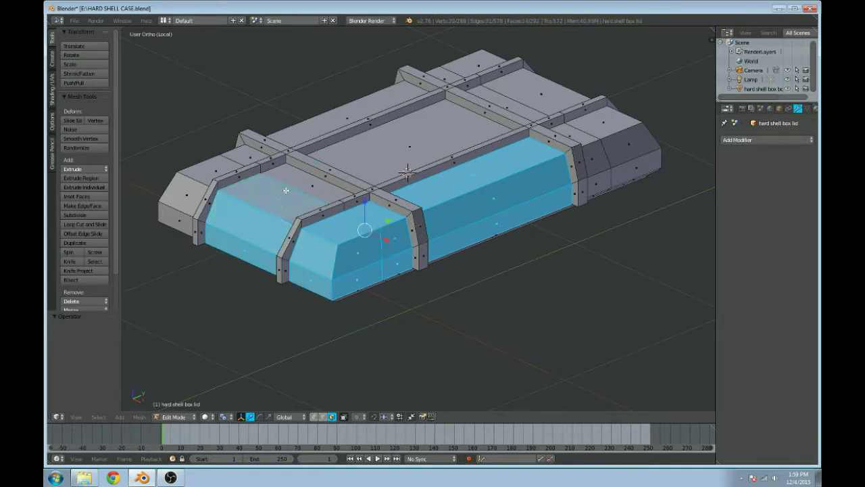
# Step: Add the remaining panel faces of that short end to the selection, including the corner beside the latch
pyautogui.moveTo(261, 211); pyautogui.dragTo(372, 228, button='middle')
pyautogui.keyDown('shift'); pyautogui.rightClick(413, 238); pyautogui.keyUp('shift')
pyautogui.keyDown('shift'); pyautogui.rightClick(447, 258); pyautogui.keyUp('shift')
pyautogui.keyDown('shift'); pyautogui.rightClick(473, 284); pyautogui.keyUp('shift')
pyautogui.keyDown('shift'); pyautogui.rightClick(473, 283); pyautogui.keyUp('shift')
pyautogui.keyDown('shift'); pyautogui.rightClick(432, 309); pyautogui.keyUp('shift')
pyautogui.keyDown('shift'); pyautogui.rightClick(467, 316); pyautogui.keyUp('shift')
pyautogui.keyDown('shift'); pyautogui.rightClick(465, 297); pyautogui.keyUp('shift')
pyautogui.keyDown('shift'); pyautogui.rightClick(430, 290); pyautogui.keyUp('shift')
pyautogui.keyDown('shift'); pyautogui.rightClick(399, 270); pyautogui.keyUp('shift')
pyautogui.keyDown('shift'); pyautogui.rightClick(389, 277); pyautogui.keyUp('shift')
# Step: Add the outer face loops of the nearest crosswise rib and both lengthwise ribs to the selection
pyautogui.keyDown('alt'); pyautogui.keyDown('shift'); pyautogui.rightClick(369, 261); pyautogui.keyUp('shift'); pyautogui.keyUp('alt')
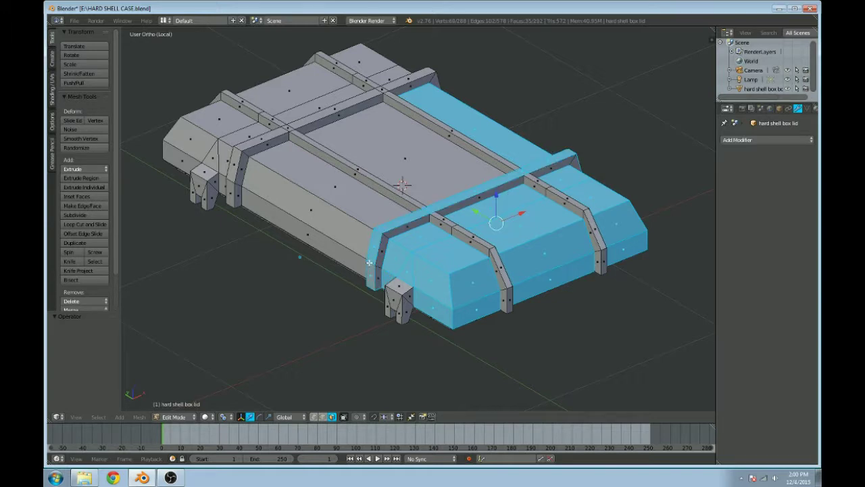
pyautogui.keyDown('alt'); pyautogui.keyDown('shift'); pyautogui.rightClick(495, 248); pyautogui.keyUp('shift'); pyautogui.keyUp('alt')
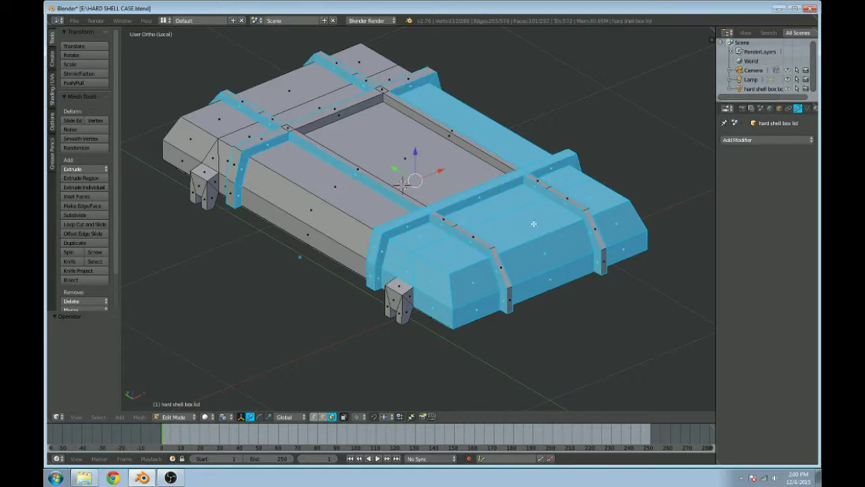
pyautogui.hotkey('ctrl', 'z')
pyautogui.keyDown('alt'); pyautogui.keyDown('shift'); pyautogui.rightClick(491, 249); pyautogui.keyUp('shift'); pyautogui.keyUp('alt')
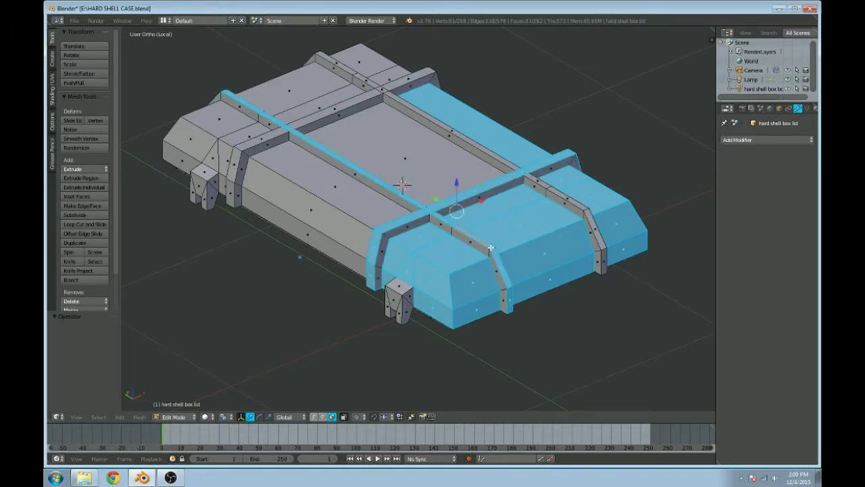
pyautogui.keyDown('alt'); pyautogui.keyDown('shift'); pyautogui.rightClick(588, 207); pyautogui.keyUp('shift'); pyautogui.keyUp('alt')
# Step: Add the lid's central top panel and the middle panel faces along the latch side to the selection
pyautogui.keyDown('shift'); pyautogui.rightClick(434, 148); pyautogui.keyUp('shift')
pyautogui.keyDown('shift'); pyautogui.rightClick(374, 197); pyautogui.keyUp('shift')
pyautogui.keyDown('shift'); pyautogui.rightClick(334, 230); pyautogui.keyUp('shift')
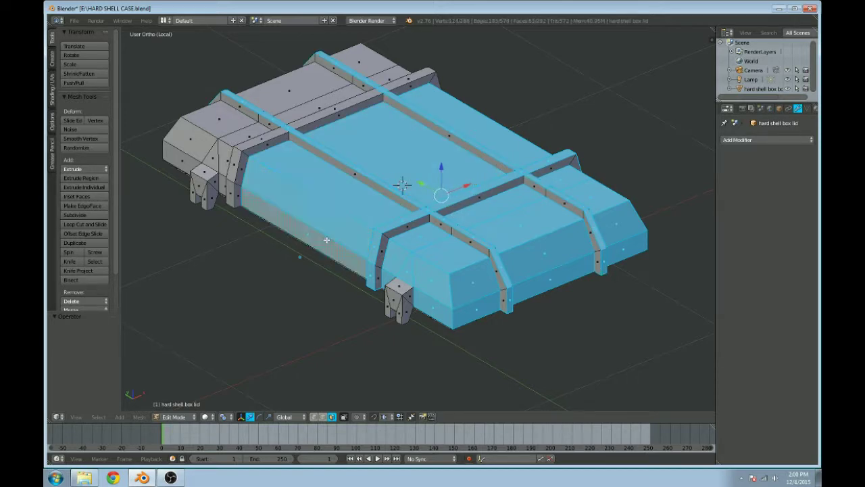
pyautogui.keyDown('shift'); pyautogui.rightClick(327, 239); pyautogui.keyUp('shift')
# Step: Add the second crosswise rib's outer faces and the panel faces of the adjoining latch-side corner to the selection
pyautogui.moveTo(307, 240); pyautogui.dragTo(442, 233, button='middle')
pyautogui.moveTo(494, 201); pyautogui.dragTo(456, 212, button='middle')
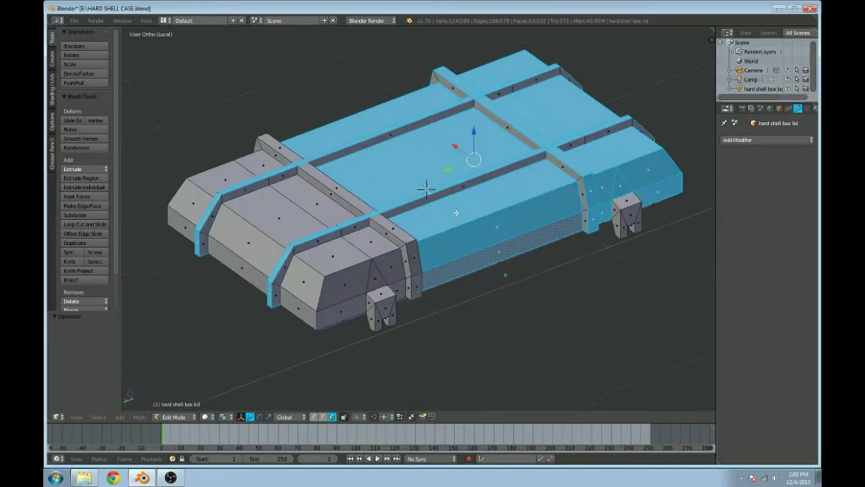
pyautogui.keyDown('shift'); pyautogui.rightClick(412, 245); pyautogui.keyUp('shift')
pyautogui.keyDown('shift'); pyautogui.rightClick(374, 242); pyautogui.keyUp('shift')
pyautogui.keyDown('shift'); pyautogui.rightClick(346, 250); pyautogui.keyUp('shift')
pyautogui.keyDown('shift'); pyautogui.rightClick(381, 265); pyautogui.keyUp('shift')
pyautogui.keyDown('shift'); pyautogui.rightClick(375, 270); pyautogui.keyUp('shift')
pyautogui.keyDown('shift'); pyautogui.rightClick(351, 277); pyautogui.keyUp('shift')
pyautogui.keyDown('shift'); pyautogui.rightClick(309, 280); pyautogui.keyUp('shift')
pyautogui.keyDown('shift'); pyautogui.rightClick(313, 302); pyautogui.keyUp('shift')
pyautogui.keyDown('shift'); pyautogui.rightClick(312, 310); pyautogui.keyUp('shift')
pyautogui.keyDown('shift'); pyautogui.rightClick(314, 302); pyautogui.keyUp('shift')
pyautogui.keyDown('shift'); pyautogui.rightClick(341, 311); pyautogui.keyUp('shift')
pyautogui.keyDown('shift'); pyautogui.rightClick(396, 289); pyautogui.keyUp('shift')
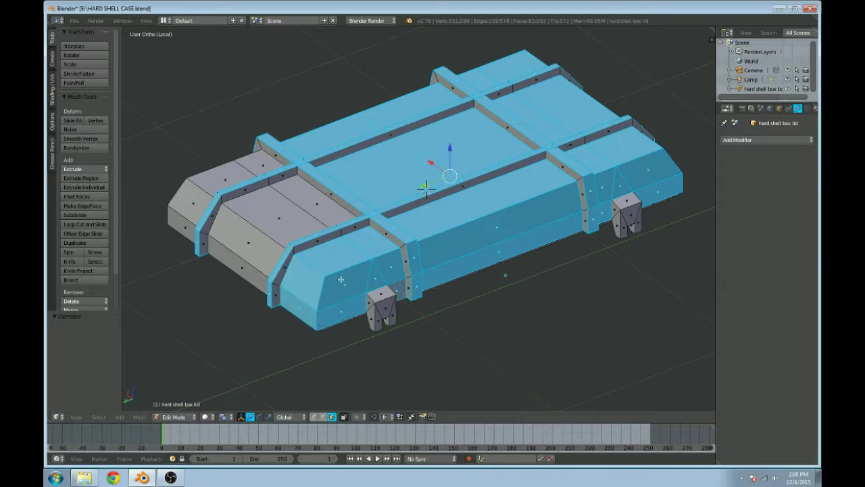
# Step: Add the middle panel faces of the other short end and the end faces of its far corner to the selection
pyautogui.keyDown('shift'); pyautogui.rightClick(251, 258); pyautogui.keyUp('shift')
pyautogui.keyDown('shift'); pyautogui.rightClick(247, 233); pyautogui.keyUp('shift')
pyautogui.keyDown('shift'); pyautogui.rightClick(277, 215); pyautogui.keyUp('shift')
pyautogui.keyDown('shift'); pyautogui.rightClick(307, 206); pyautogui.keyUp('shift')
pyautogui.keyDown('shift'); pyautogui.rightClick(256, 175); pyautogui.keyUp('shift')
pyautogui.keyDown('shift'); pyautogui.rightClick(234, 173); pyautogui.keyUp('shift')
pyautogui.keyDown('shift'); pyautogui.rightClick(188, 196); pyautogui.keyUp('shift')
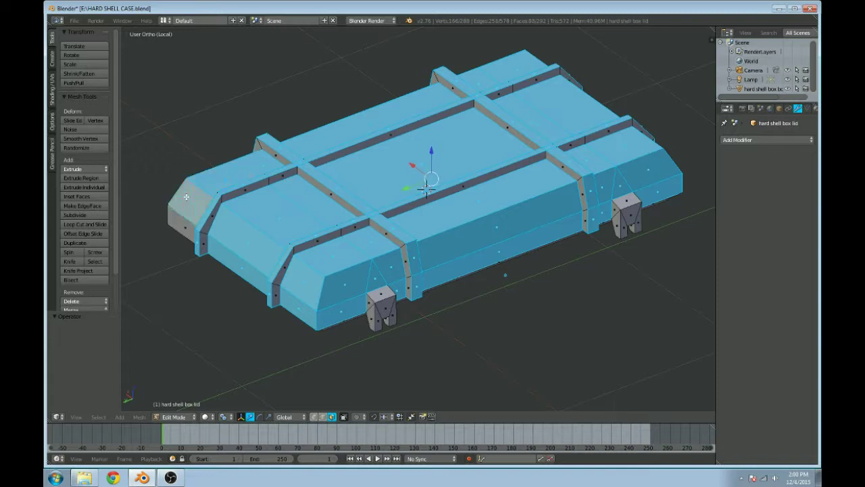
pyautogui.keyDown('shift'); pyautogui.rightClick(187, 227); pyautogui.keyUp('shift')
# Step: Add the remaining side faces of the last corner, on the long side without latches, to the selection
pyautogui.moveTo(187, 228); pyautogui.dragTo(451, 229, button='middle')
pyautogui.keyDown('shift'); pyautogui.rightClick(525, 231); pyautogui.keyUp('shift')
pyautogui.keyDown('shift'); pyautogui.rightClick(532, 255); pyautogui.keyUp('shift')
pyautogui.keyDown('shift'); pyautogui.rightClick(582, 233); pyautogui.keyUp('shift')
pyautogui.keyDown('shift'); pyautogui.rightClick(596, 253); pyautogui.keyUp('shift')
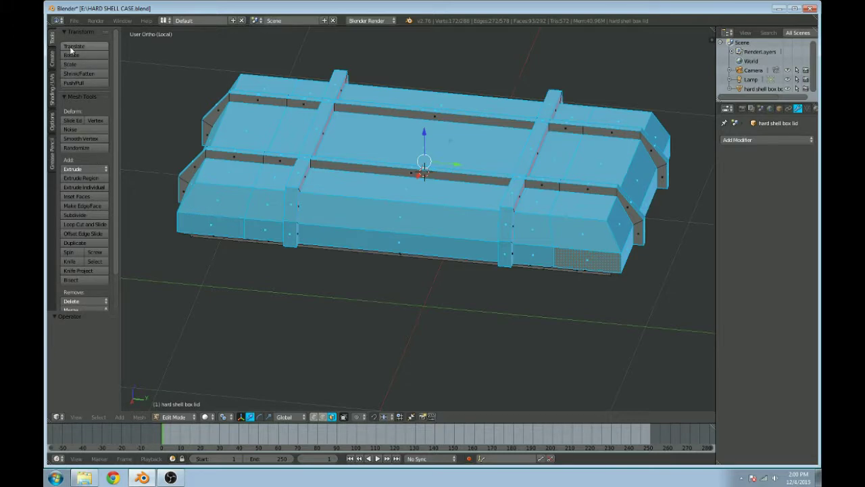
# Step: Apply smooth shading to the lid's selected outer faces, then return to Object Mode with the whole case shown
pyautogui.click(53, 86)
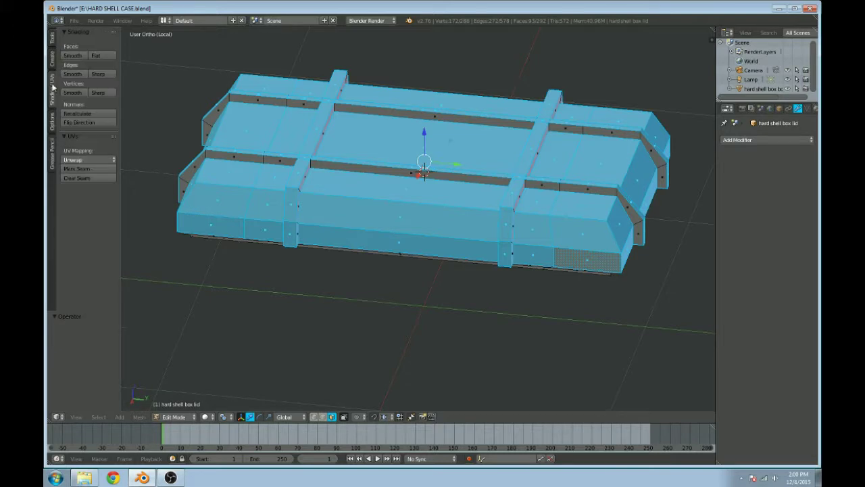
pyautogui.click(71, 56)
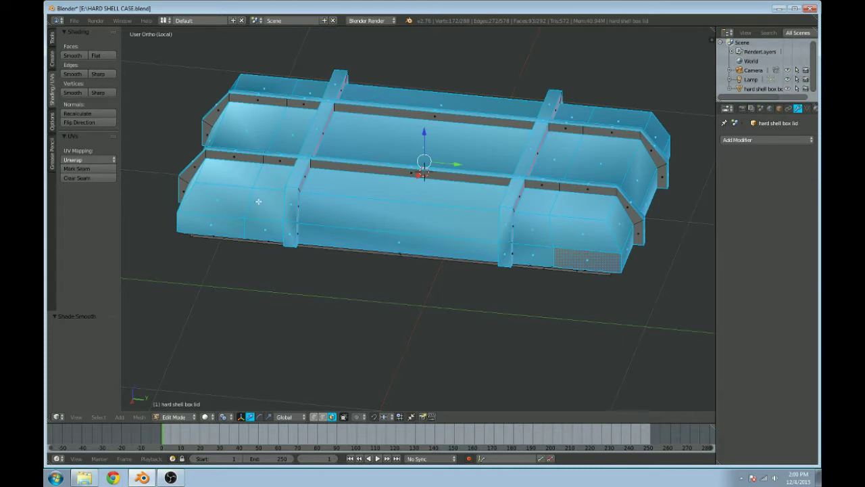
pyautogui.press('Tab')
pyautogui.moveTo(275, 230); pyautogui.dragTo(349, 231, button='middle')
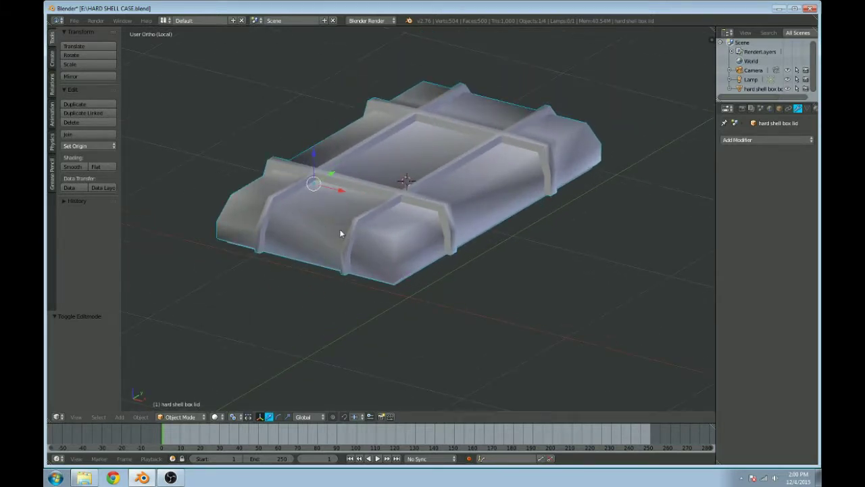
pyautogui.press('KP_Divide')
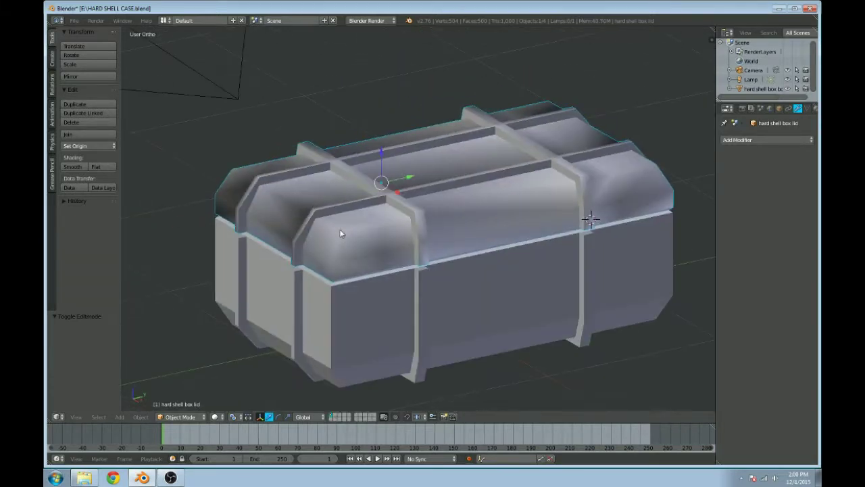
# Step: Isolate the case bottom in Edit Mode and select the outer face loops of its two crosswise ribs
pyautogui.rightClick(501, 315)
pyautogui.press('Tab')
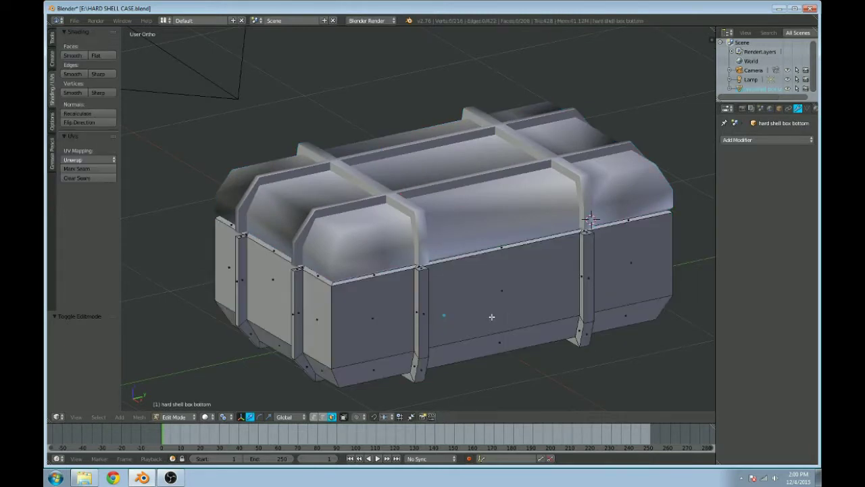
pyautogui.press('KP_Divide')
pyautogui.scroll(3, 480, 315)
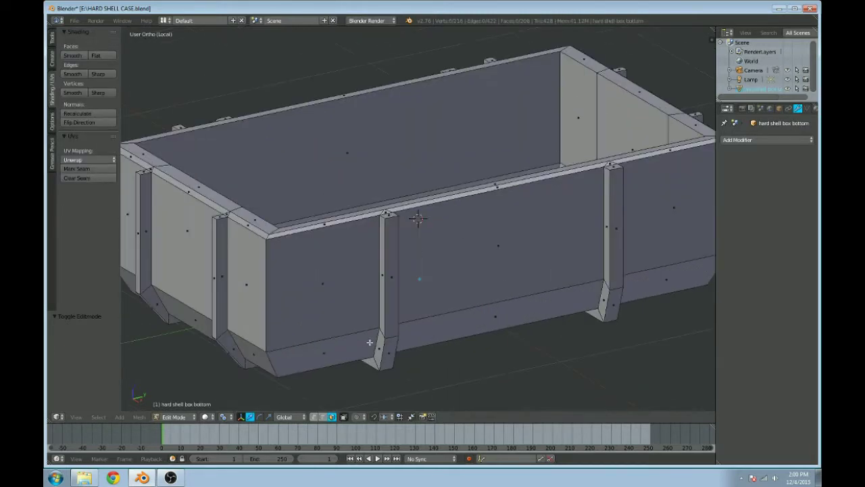
pyautogui.moveTo(379, 298); pyautogui.dragTo(392, 302, button='middle')
pyautogui.rightClick(388, 292)
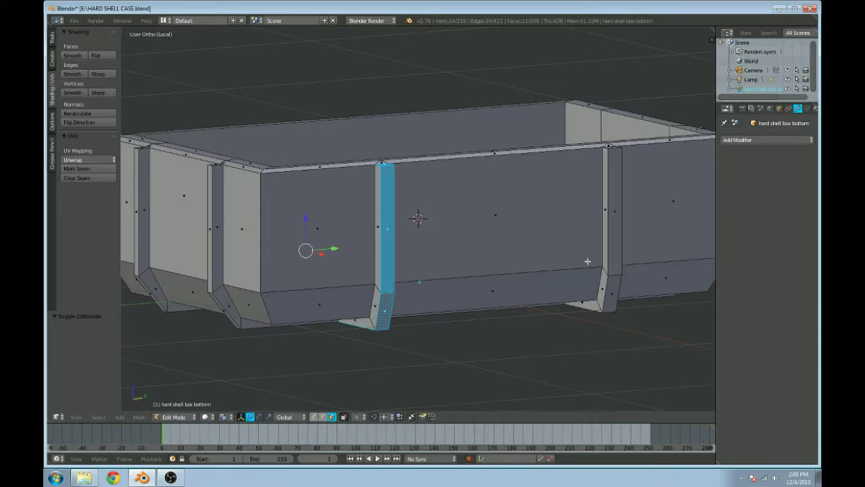
pyautogui.keyDown('shift'); pyautogui.rightClick(616, 273); pyautogui.keyUp('shift')
pyautogui.moveTo(618, 271); pyautogui.dragTo(509, 323, button='middle')
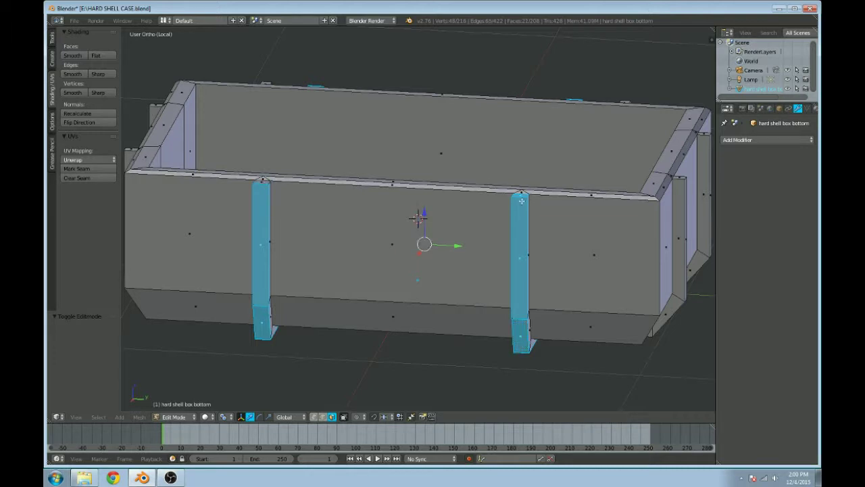
# Step: Add the outer face loops of the bottom's two lengthwise ribs to the selection
pyautogui.moveTo(522, 201); pyautogui.dragTo(409, 259, button='middle')
pyautogui.keyDown('shift'); pyautogui.rightClick(382, 269); pyautogui.keyUp('shift')
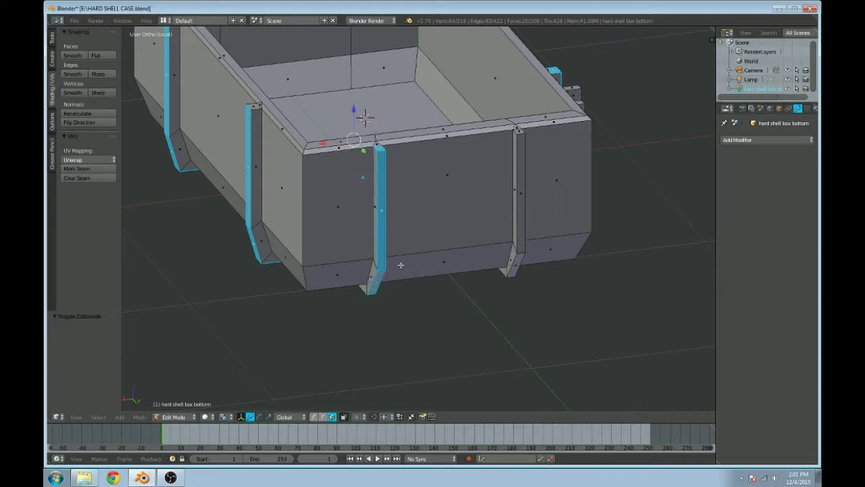
pyautogui.keyDown('shift'); pyautogui.rightClick(521, 253); pyautogui.keyUp('shift')
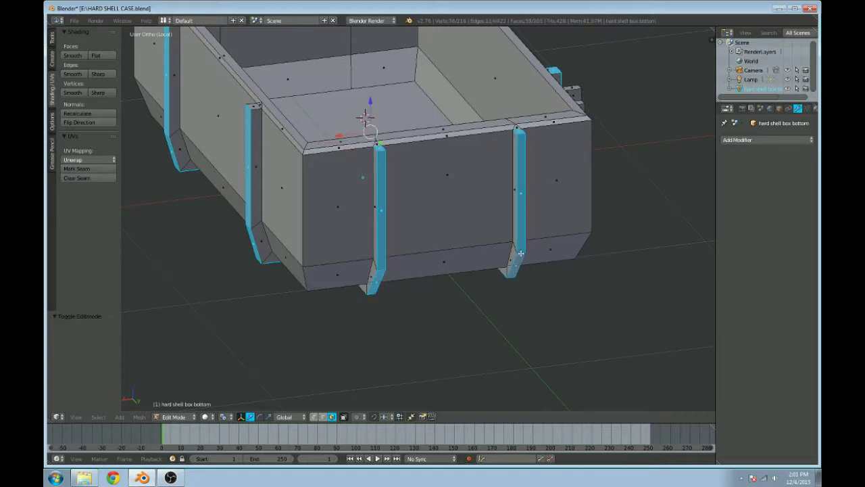
# Step: Deselect the small top end faces of the ribs just below the bottom's rim
pyautogui.moveTo(520, 253); pyautogui.dragTo(451, 242, button='middle')
pyautogui.keyDown('shift'); pyautogui.rightClick(290, 130); pyautogui.keyUp('shift')
pyautogui.keyDown('shift'); pyautogui.rightClick(265, 81); pyautogui.keyUp('shift')
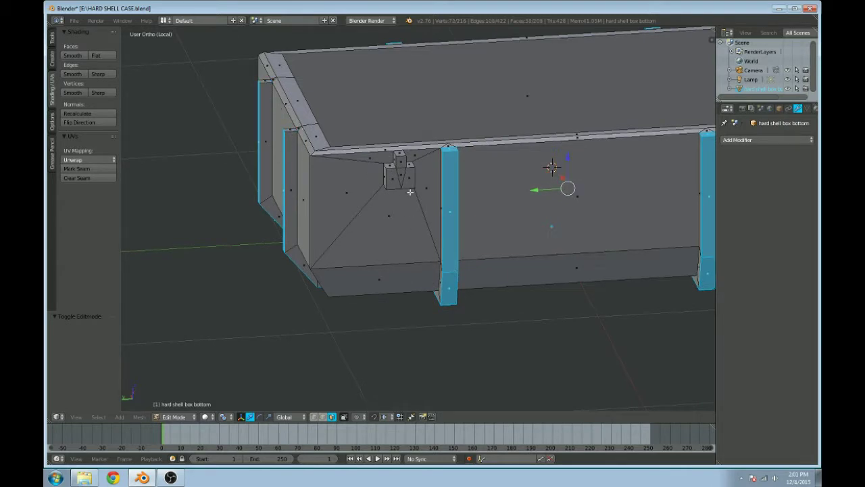
pyautogui.keyDown('shift'); pyautogui.rightClick(447, 148); pyautogui.keyUp('shift')
pyautogui.moveTo(504, 266); pyautogui.dragTo(432, 262, button='middle')
pyautogui.keyDown('shift'); pyautogui.rightClick(499, 144); pyautogui.keyUp('shift')
pyautogui.keyDown('shift'); pyautogui.rightClick(501, 145); pyautogui.keyUp('shift')
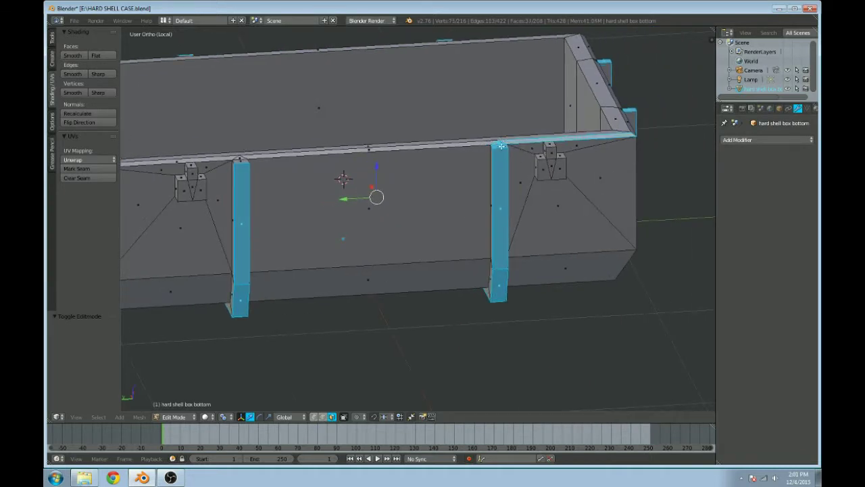
pyautogui.keyDown('shift'); pyautogui.rightClick(501, 143); pyautogui.keyUp('shift')
# Step: Add the panel faces around one latch mount, the middle latch-side panel and the slanted faces below them to the selection
pyautogui.keyDown('shift'); pyautogui.rightClick(608, 145); pyautogui.keyUp('shift')
pyautogui.keyDown('shift'); pyautogui.rightClick(555, 251); pyautogui.keyUp('shift')
pyautogui.keyDown('shift'); pyautogui.rightClick(523, 206); pyautogui.keyUp('shift')
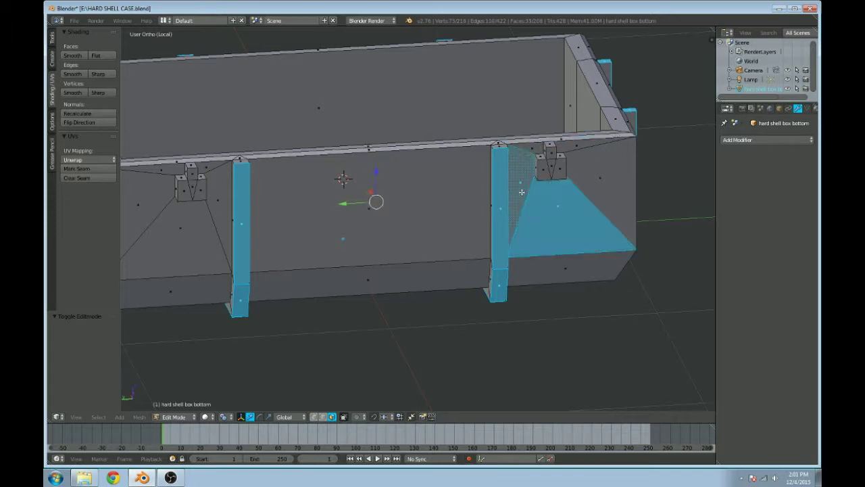
pyautogui.keyDown('shift'); pyautogui.rightClick(596, 166); pyautogui.keyUp('shift')
pyautogui.keyDown('shift'); pyautogui.rightClick(577, 145); pyautogui.keyUp('shift')
pyautogui.keyDown('shift'); pyautogui.rightClick(442, 191); pyautogui.keyUp('shift')
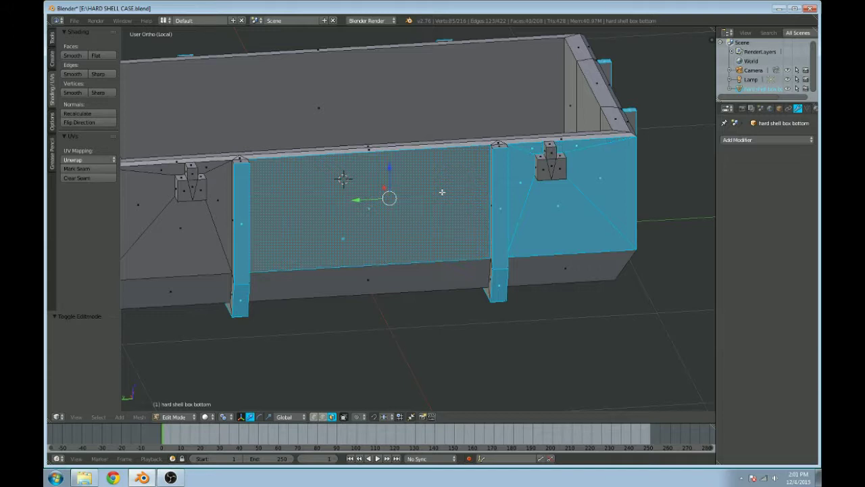
pyautogui.keyDown('shift'); pyautogui.rightClick(447, 261); pyautogui.keyUp('shift')
pyautogui.keyDown('shift'); pyautogui.rightClick(525, 274); pyautogui.keyUp('shift')
# Step: Add the panel faces around the other latch mount and the slanted face below them to the selection
pyautogui.moveTo(470, 285); pyautogui.dragTo(627, 278, button='middle')
pyautogui.keyDown('shift'); pyautogui.rightClick(424, 192); pyautogui.keyUp('shift')
pyautogui.keyDown('shift'); pyautogui.rightClick(351, 195); pyautogui.keyUp('shift')
pyautogui.keyDown('shift'); pyautogui.rightClick(409, 148); pyautogui.keyUp('shift')
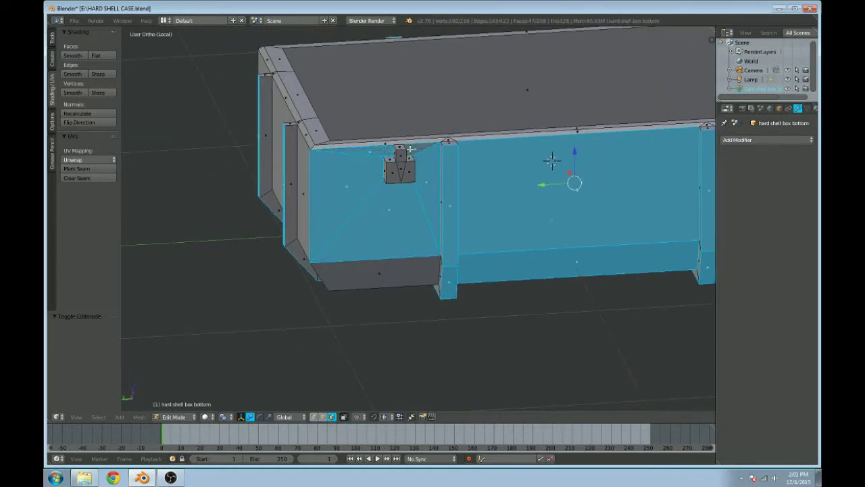
pyautogui.keyDown('shift'); pyautogui.rightClick(388, 284); pyautogui.keyUp('shift')
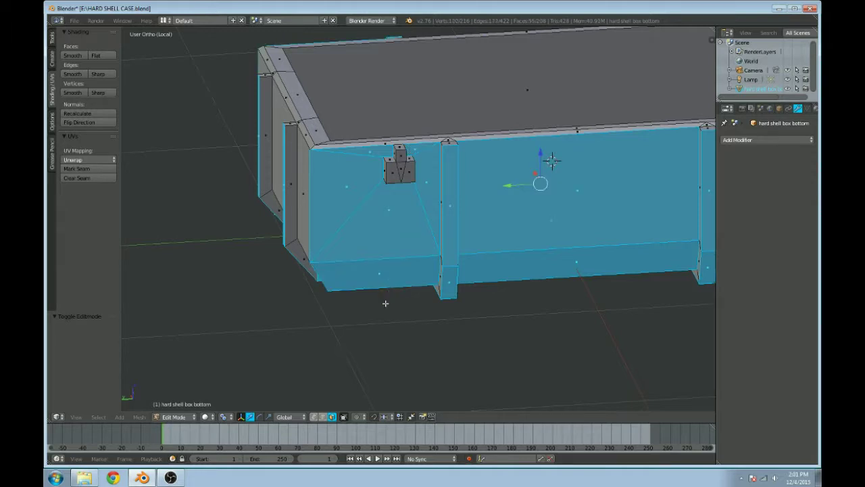
# Step: Add the underside panels of the latch-side row and the middle row to the selection
pyautogui.moveTo(385, 303); pyautogui.dragTo(379, 196, button='middle')
pyautogui.keyDown('shift'); pyautogui.rightClick(378, 197); pyautogui.keyUp('shift')
pyautogui.keyDown('shift'); pyautogui.rightClick(379, 197); pyautogui.keyUp('shift')
pyautogui.keyDown('shift'); pyautogui.rightClick(516, 212); pyautogui.keyUp('shift')
pyautogui.moveTo(516, 212); pyautogui.dragTo(524, 254, button='middle')
pyautogui.keyDown('shift'); pyautogui.rightClick(525, 254); pyautogui.keyUp('shift')
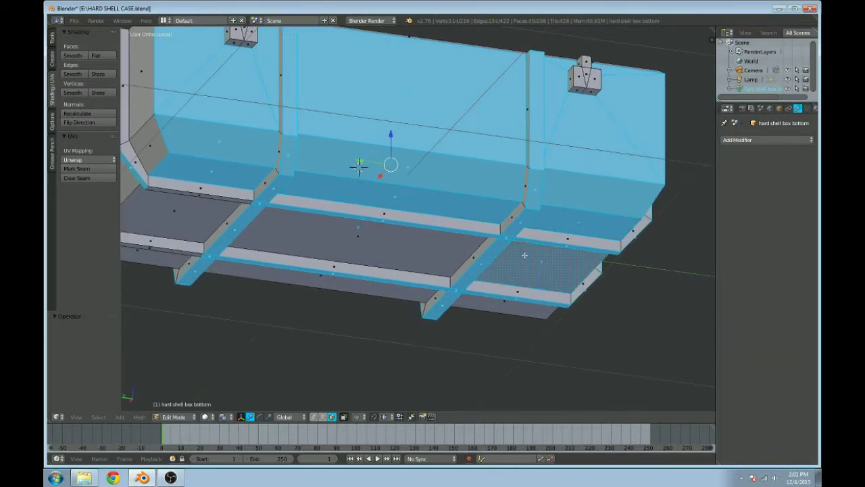
pyautogui.keyDown('shift'); pyautogui.rightClick(397, 232); pyautogui.keyUp('shift')
pyautogui.keyDown('shift'); pyautogui.rightClick(204, 204); pyautogui.keyUp('shift')
# Step: Add the vertical and slanted panel faces of one short end to the selection
pyautogui.keyDown('shift'); pyautogui.moveTo(164, 162); pyautogui.dragTo(335, 173, button='middle'); pyautogui.keyUp('shift')
pyautogui.keyDown('shift'); pyautogui.rightClick(305, 129); pyautogui.keyUp('shift')
pyautogui.keyDown('shift'); pyautogui.rightClick(316, 154); pyautogui.keyUp('shift')
pyautogui.keyDown('shift'); pyautogui.rightClick(269, 128); pyautogui.keyUp('shift')
pyautogui.keyDown('shift'); pyautogui.rightClick(279, 206); pyautogui.keyUp('shift')
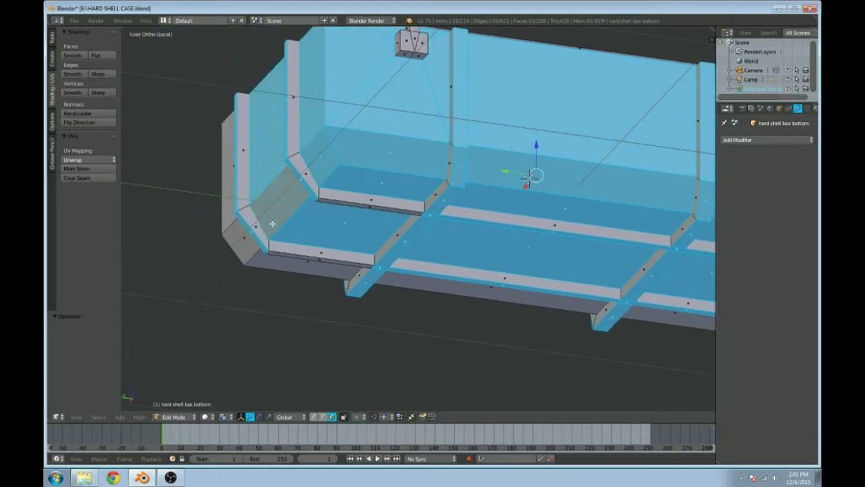
pyautogui.moveTo(278, 206); pyautogui.dragTo(383, 162, button='middle')
pyautogui.keyDown('shift'); pyautogui.rightClick(396, 119); pyautogui.keyUp('shift')
pyautogui.keyDown('shift'); pyautogui.rightClick(392, 145); pyautogui.keyUp('shift')
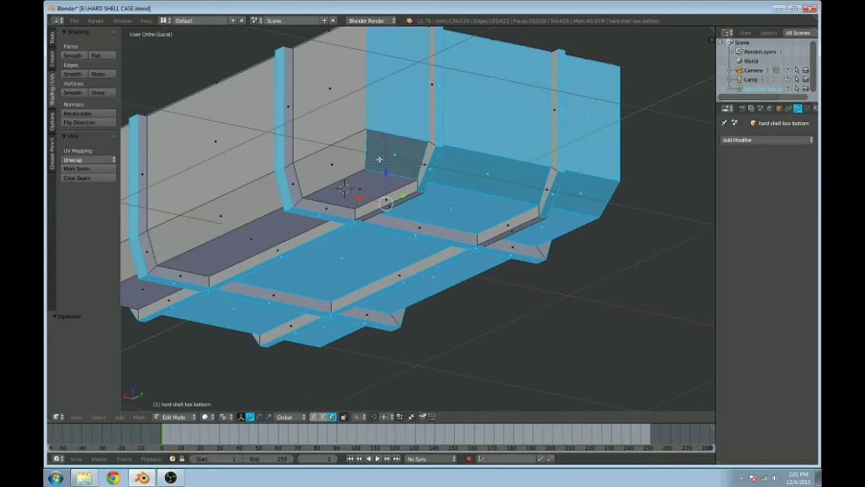
# Step: Add the vertical, slanted and underside panel faces along the long side without latches to the selection
pyautogui.keyDown('shift'); pyautogui.rightClick(345, 130); pyautogui.keyUp('shift')
pyautogui.keyDown('shift'); pyautogui.rightClick(358, 138); pyautogui.keyUp('shift')
pyautogui.keyDown('shift'); pyautogui.rightClick(359, 196); pyautogui.keyUp('shift')
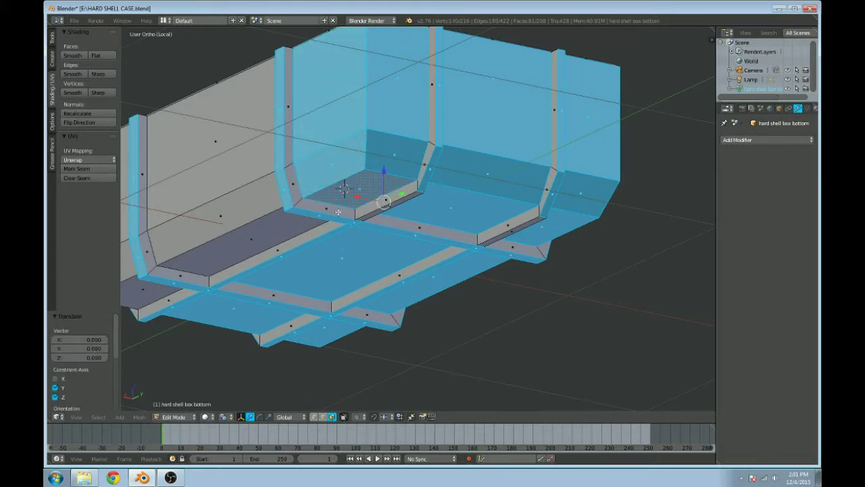
pyautogui.moveTo(359, 195); pyautogui.dragTo(309, 205, button='middle')
pyautogui.keyDown('shift'); pyautogui.rightClick(310, 204); pyautogui.keyUp('shift')
pyautogui.keyDown('shift'); pyautogui.rightClick(302, 157); pyautogui.keyUp('shift')
pyautogui.keyDown('shift'); pyautogui.rightClick(184, 201); pyautogui.keyUp('shift')
pyautogui.keyDown('shift'); pyautogui.rightClick(187, 261); pyautogui.keyUp('shift')
pyautogui.keyDown('shift'); pyautogui.rightClick(215, 291); pyautogui.keyUp('shift')
# Step: Add the vertical and slanted panel faces of the opposite short end to the selection
pyautogui.moveTo(215, 295); pyautogui.dragTo(399, 209, button='middle')
pyautogui.keyDown('shift'); pyautogui.rightClick(395, 206); pyautogui.keyUp('shift')
pyautogui.keyDown('shift'); pyautogui.rightClick(389, 125); pyautogui.keyUp('shift')
pyautogui.keyDown('shift'); pyautogui.rightClick(290, 135); pyautogui.keyUp('shift')
pyautogui.keyDown('shift'); pyautogui.rightClick(291, 208); pyautogui.keyUp('shift')
pyautogui.keyDown('shift'); pyautogui.rightClick(206, 215); pyautogui.keyUp('shift')
pyautogui.keyDown('shift'); pyautogui.rightClick(210, 233); pyautogui.keyUp('shift')
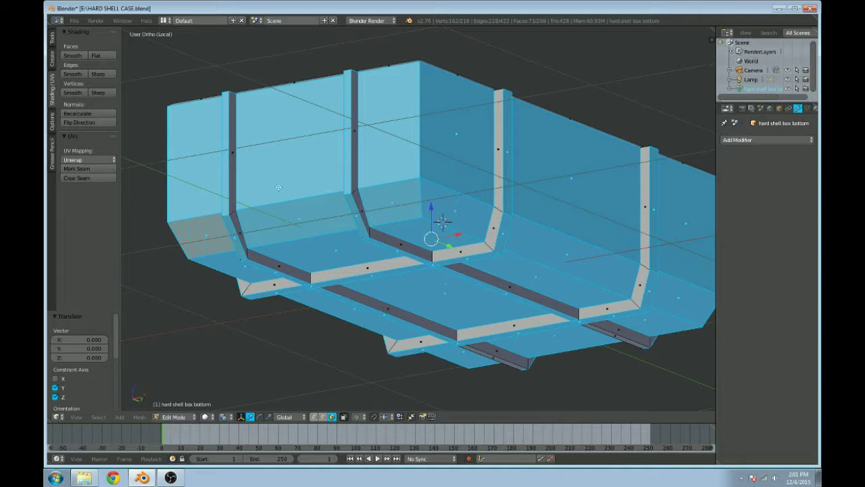
# Step: Apply smooth shading to the bottom's selected faces, then return to Object Mode with the whole case shown
pyautogui.click(74, 57)
pyautogui.moveTo(309, 150)
pyautogui.mouseDown(button='middle')
pyautogui.moveTo(318, 190)
pyautogui.moveTo(526, 240)
pyautogui.moveTo(555, 199)
pyautogui.moveTo(362, 235)
pyautogui.moveTo(491, 233)
pyautogui.mouseUp(button='middle')
pyautogui.press('KP_Divide')
pyautogui.press('Tab')
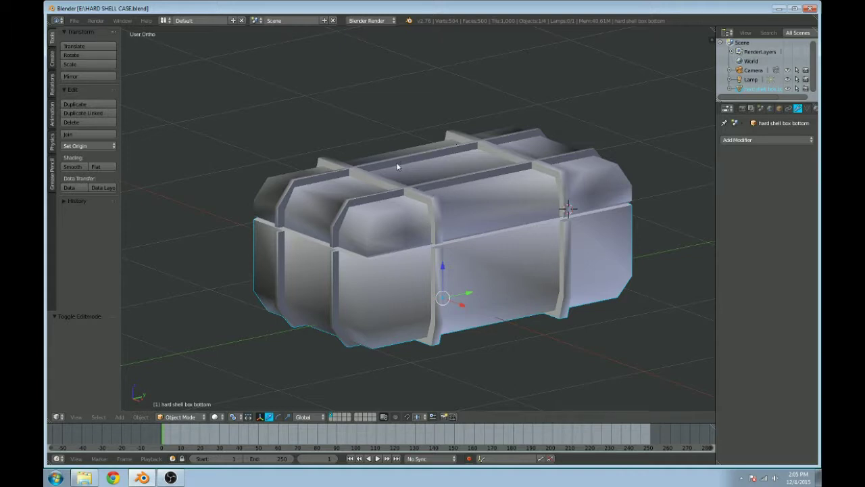
# Step: Set the render engine to Cycles Render and display the case in rendered viewport shading
pyautogui.scroll(1, 449, 128)
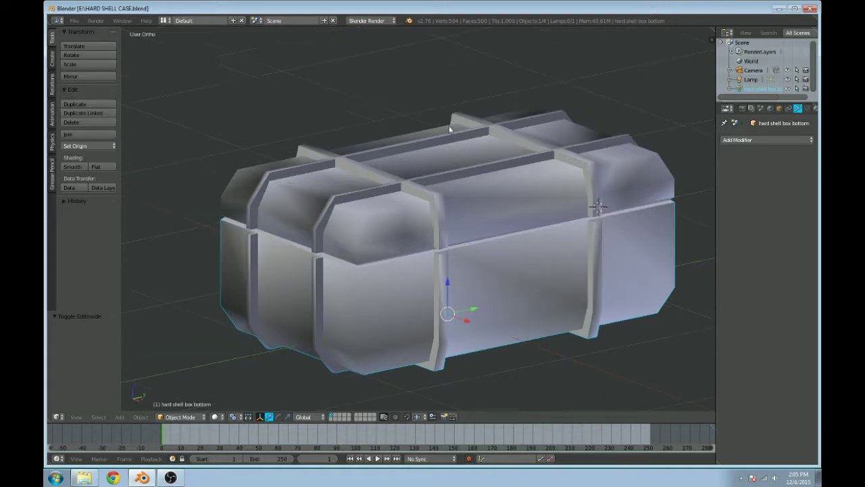
pyautogui.scroll(-1, 435, 97)
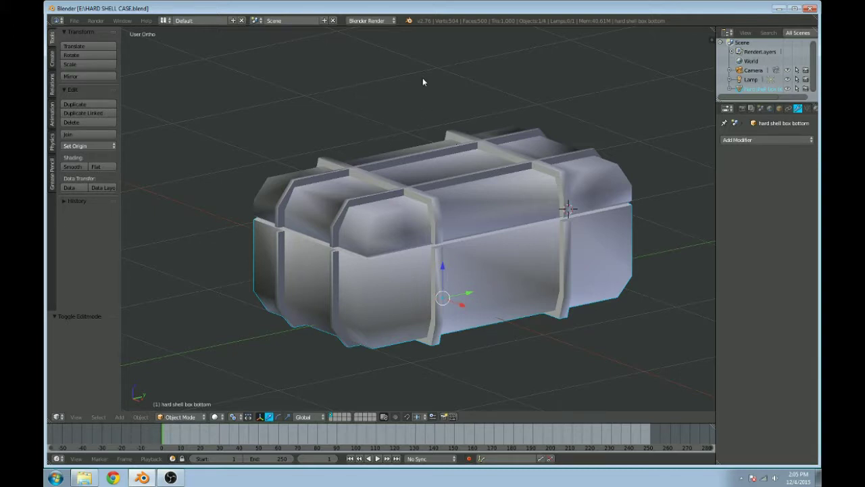
pyautogui.click(365, 20)
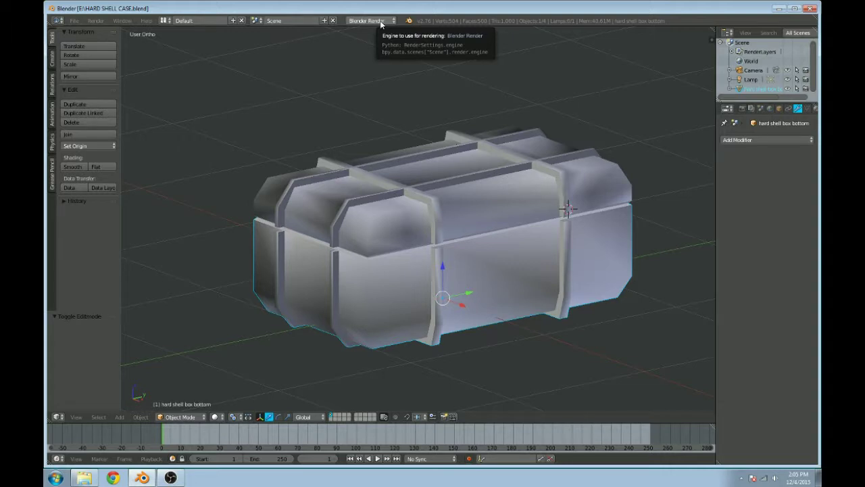
pyautogui.click(379, 21)
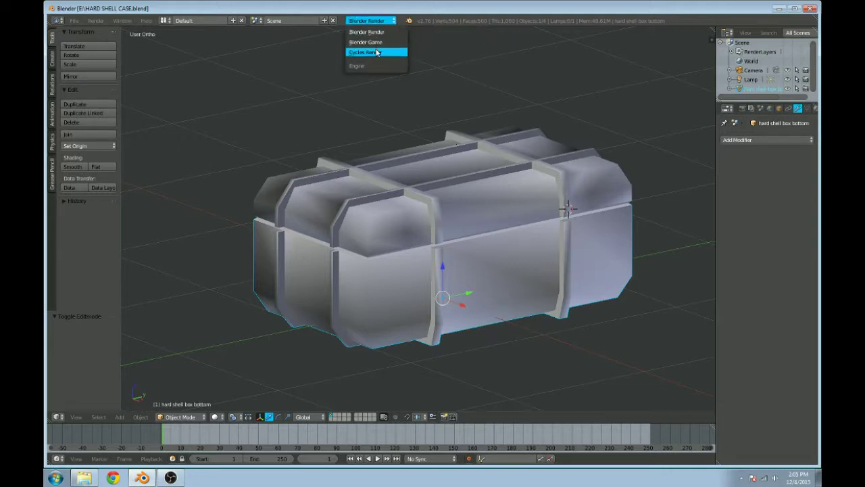
pyautogui.click(377, 53)
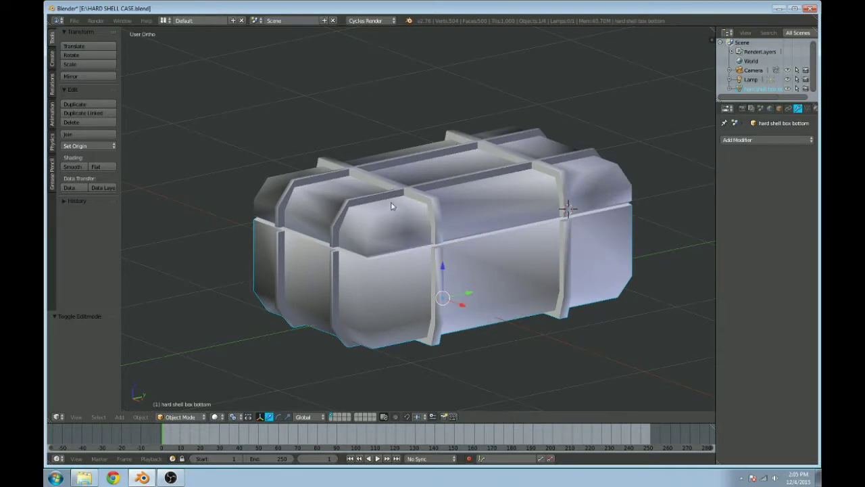
pyautogui.hotkey('shift', 'z')
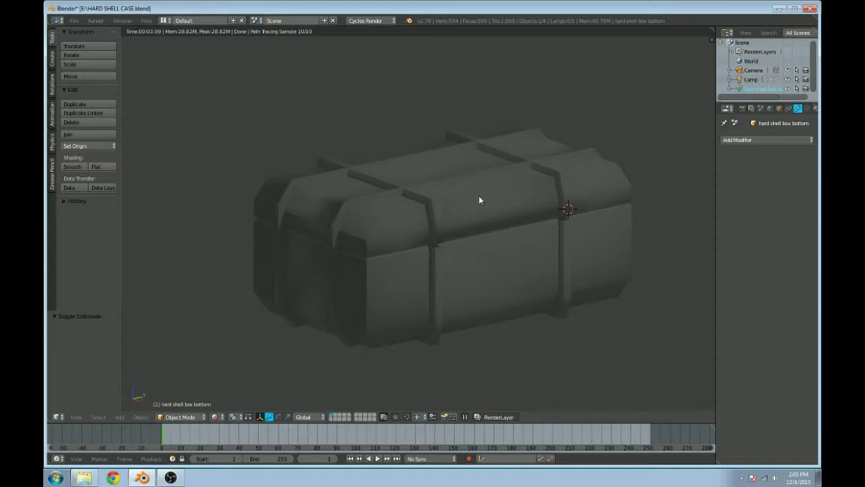
# Step: Examine the case's rendered shading with Blender Render from several angles, then set the engine back to Cycles Render
pyautogui.click(365, 20)
pyautogui.click(367, 31)
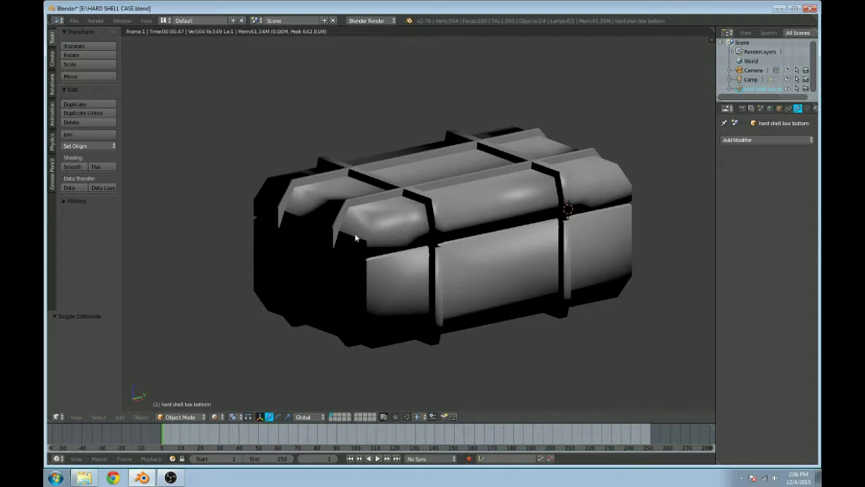
pyautogui.press('KP_1')
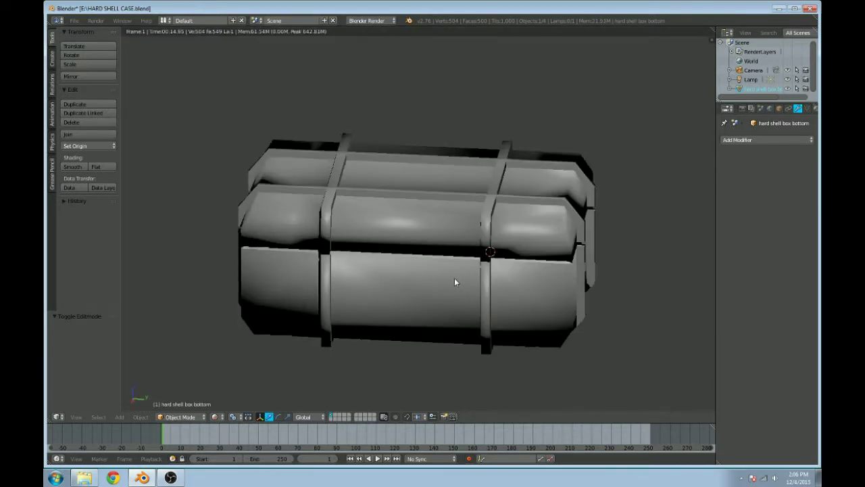
pyautogui.moveTo(463, 263); pyautogui.dragTo(560, 251, button='middle')
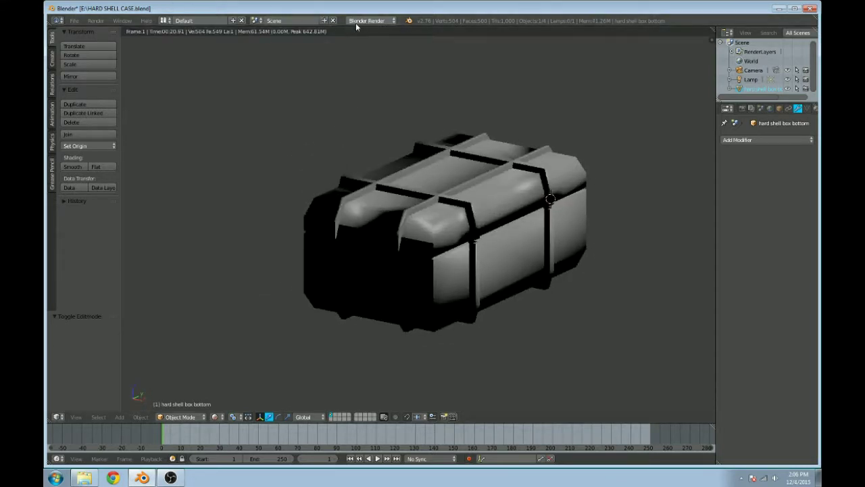
pyautogui.moveTo(365, 149); pyautogui.dragTo(349, 154, button='middle')
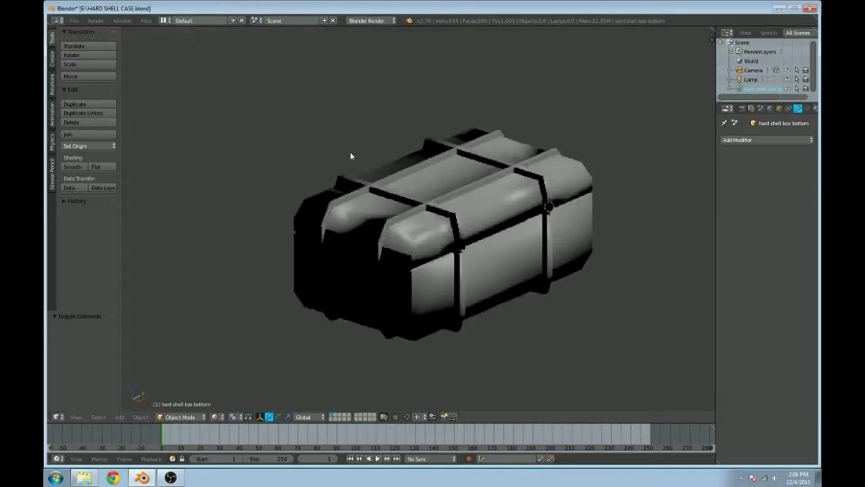
pyautogui.scroll(2, 351, 148)
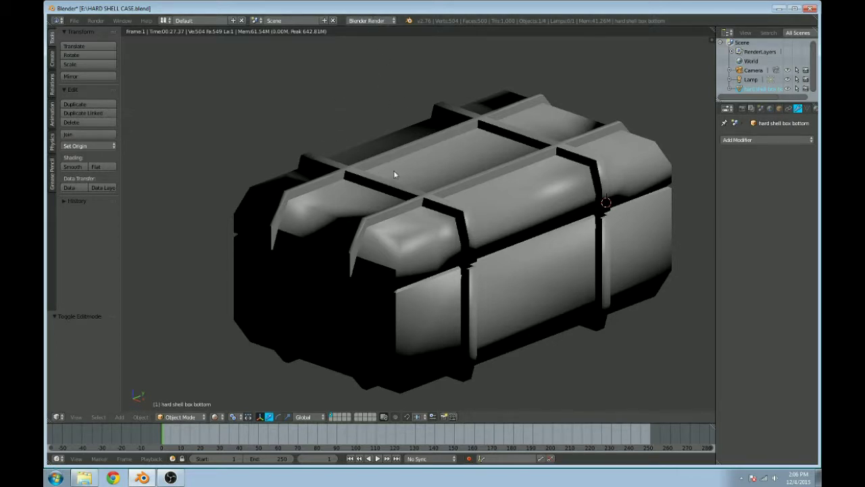
pyautogui.moveTo(394, 174); pyautogui.dragTo(373, 182, button='middle')
pyautogui.click(380, 20)
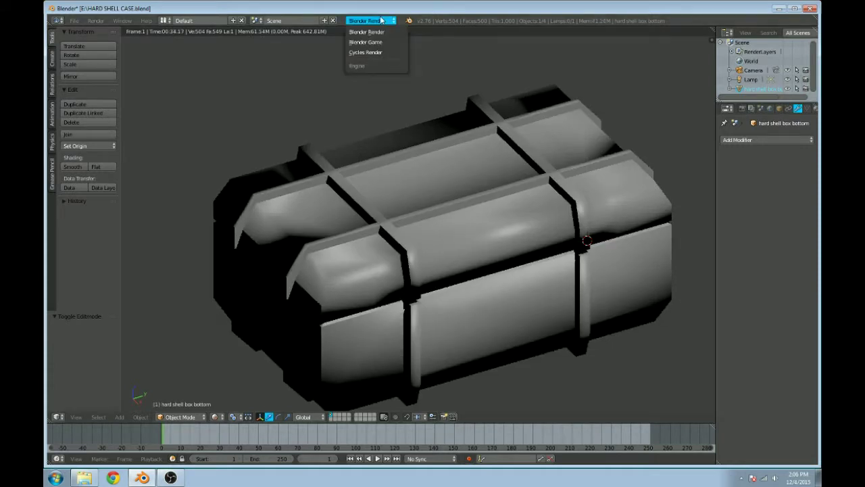
pyautogui.click(385, 52)
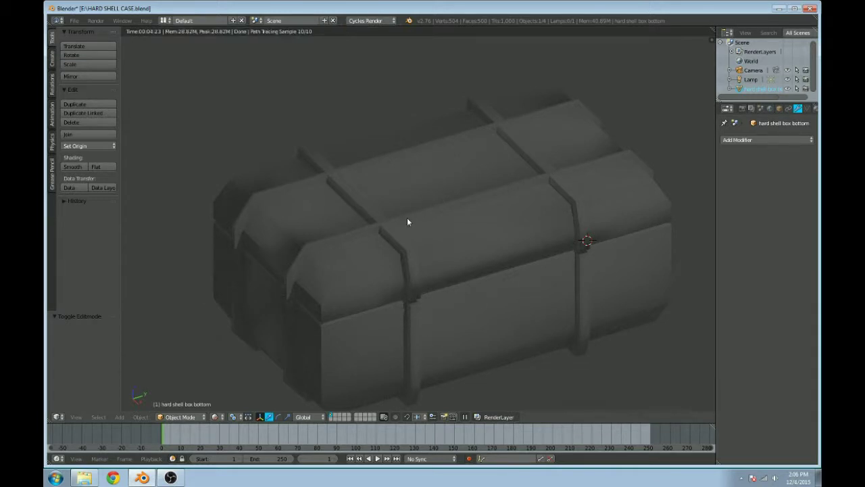
# Step: Move the lamp about 1.65 in the negative X direction, then preview the case in rendered shading
pyautogui.scroll(-2, 407, 221)
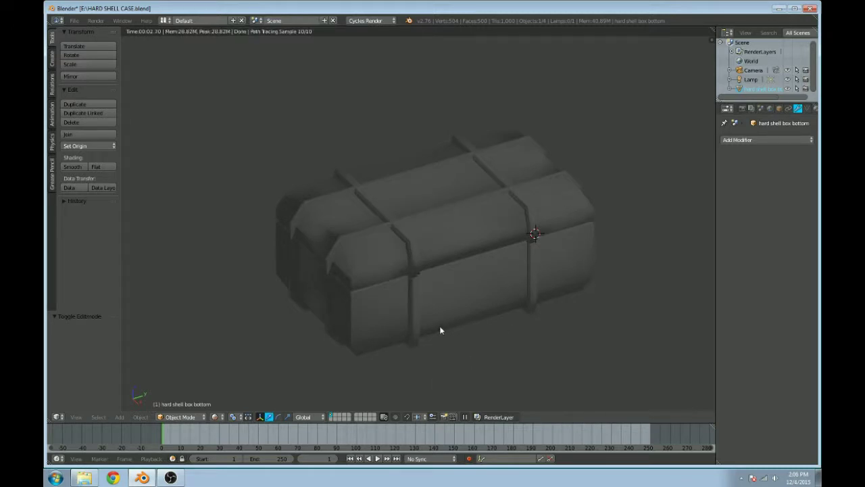
pyautogui.hotkey('shift', 'z')
pyautogui.press('KP_5')
pyautogui.scroll(-6, 520, 163)
pyautogui.moveTo(510, 123); pyautogui.dragTo(491, 212, button='right')
pyautogui.moveTo(506, 231); pyautogui.dragTo(482, 205)
pyautogui.scroll(4, 483, 205)
pyautogui.hotkey('shift', 'z')
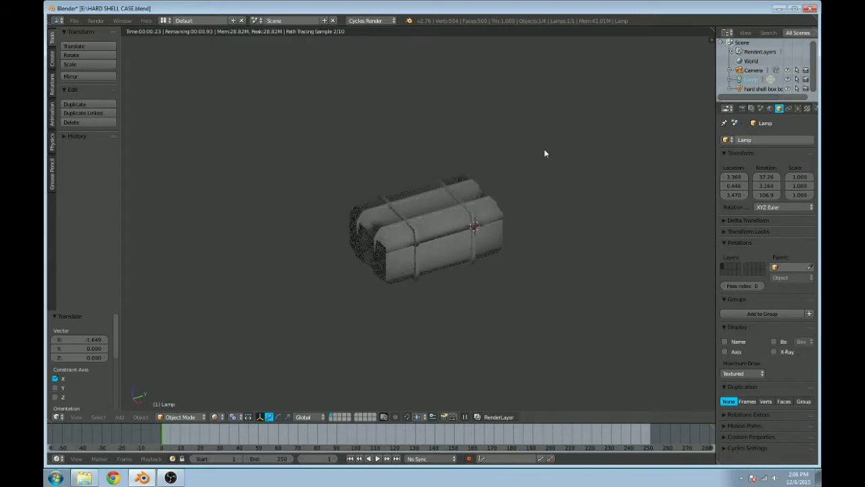
# Step: Lower the lamp about 0.21 along Z, then display the scene with Blender Render in Texture viewport shading
pyautogui.hotkey('shift', 'z')
pyautogui.scroll(3, 544, 150)
pyautogui.moveTo(577, 105); pyautogui.dragTo(576, 125)
pyautogui.click(368, 20)
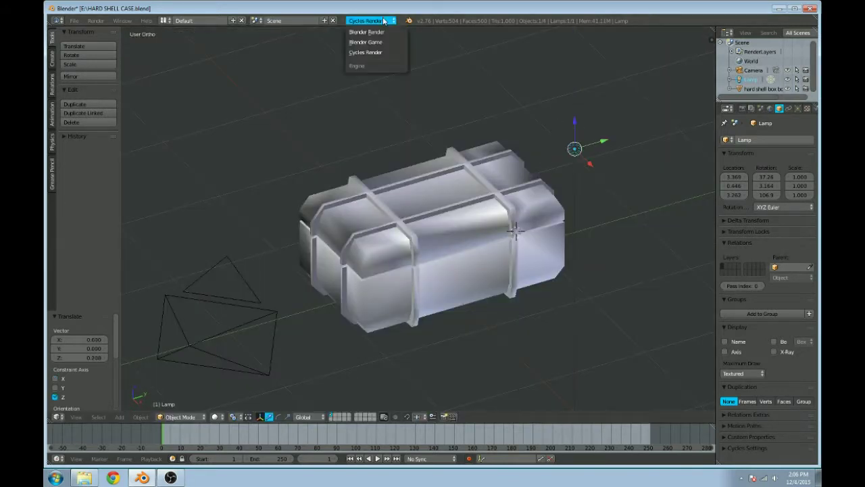
pyautogui.click(388, 31)
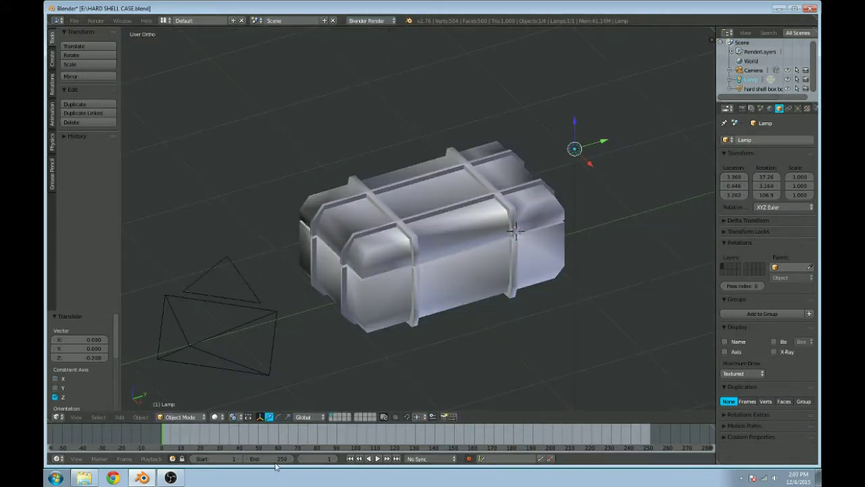
pyautogui.click(215, 416)
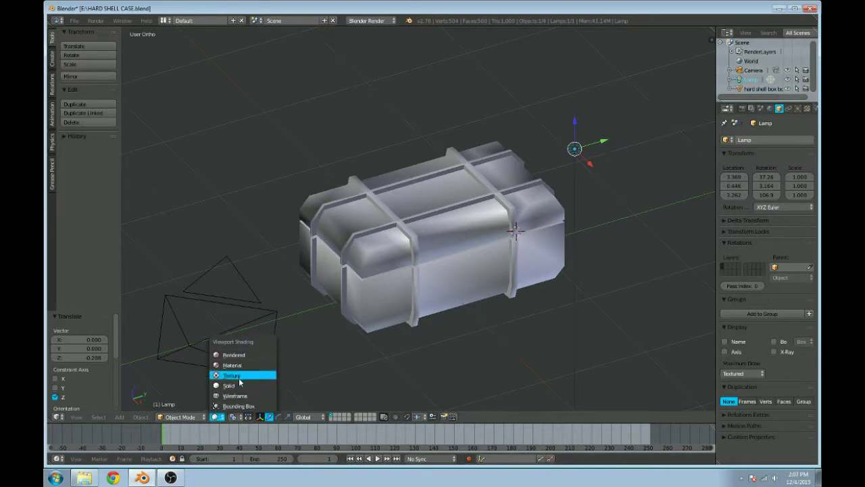
pyautogui.click(234, 375)
# Step: Move the lamp about 0.16 along Y, then return to Cycles Render with rendered viewport shading
pyautogui.press('g')
pyautogui.press('y')
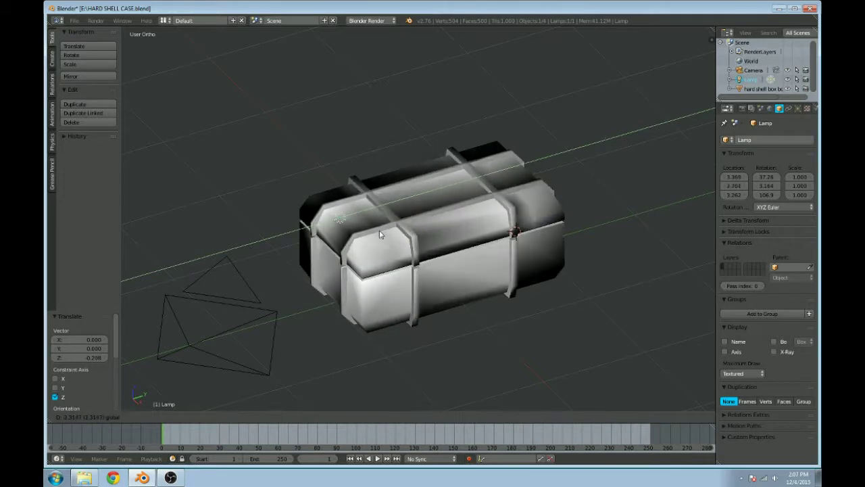
pyautogui.click(622, 183)
pyautogui.click(367, 21)
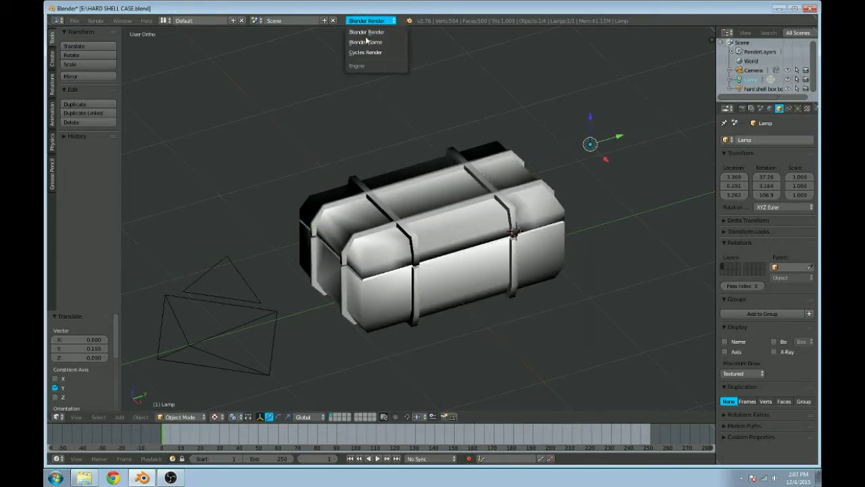
pyautogui.click(368, 53)
pyautogui.hotkey('shift', 'z')
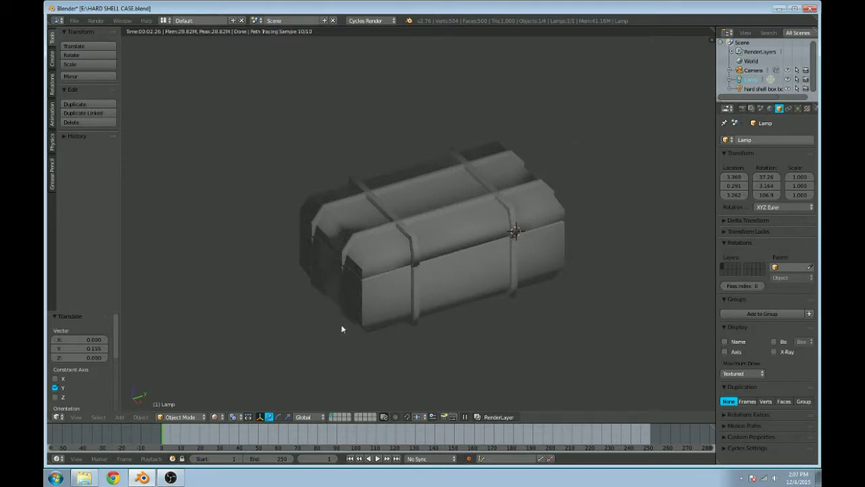
# Step: Examine the case's unlit sides in rendered shading from several angles, comparing Blender Render with Cycles Render
pyautogui.moveTo(339, 322); pyautogui.dragTo(440, 275, button='middle')
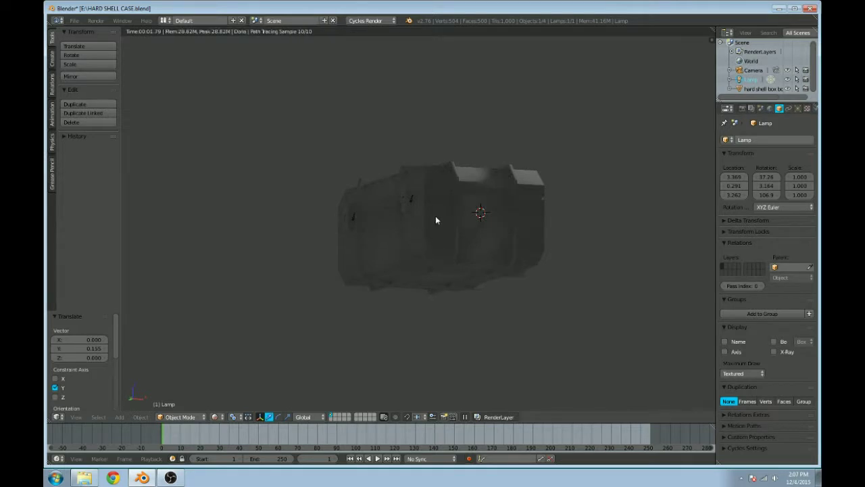
pyautogui.click(365, 21)
pyautogui.click(369, 31)
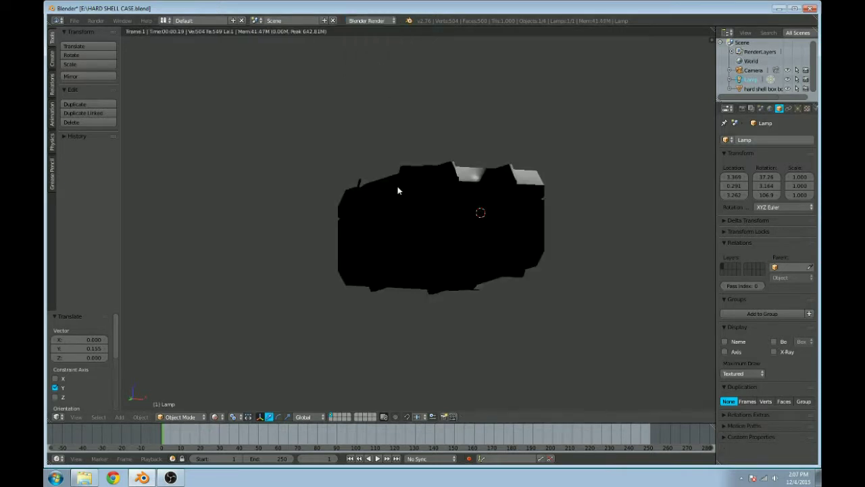
pyautogui.click(365, 21)
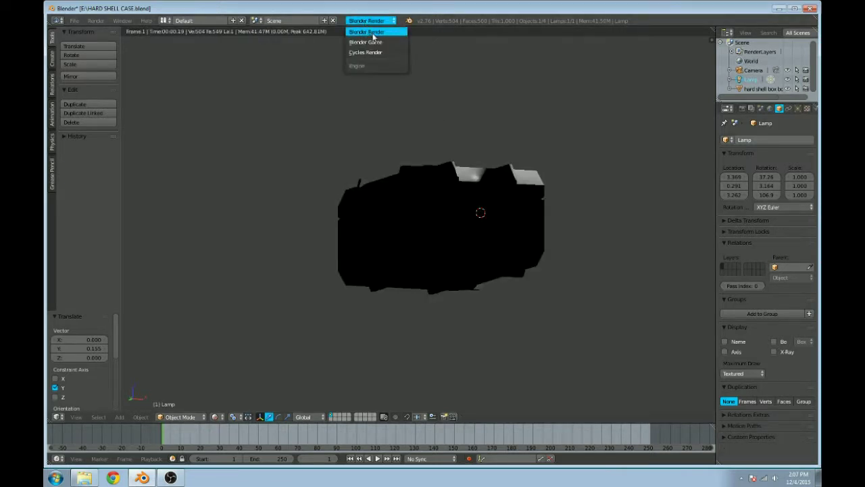
pyautogui.click(377, 52)
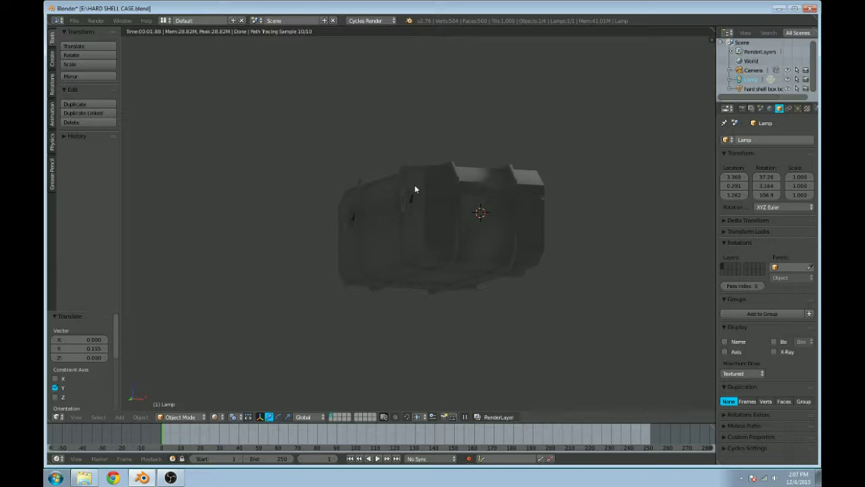
pyautogui.moveTo(407, 187); pyautogui.dragTo(509, 226, button='middle')
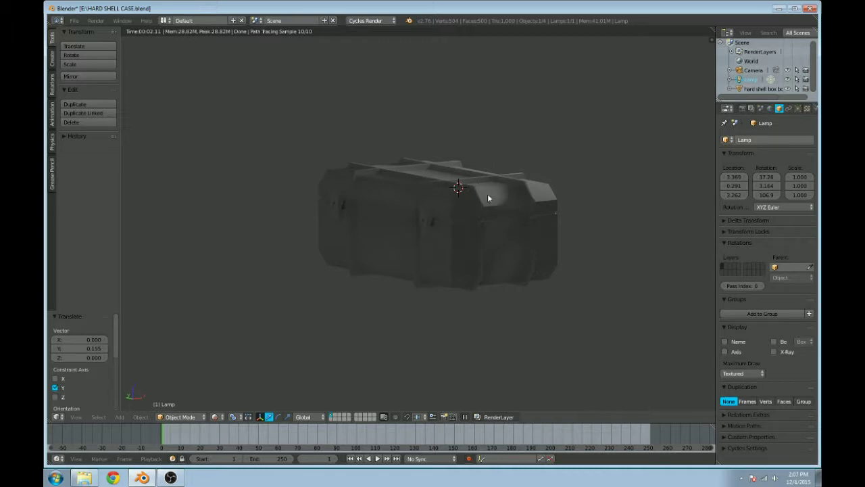
pyautogui.scroll(-1, 487, 189)
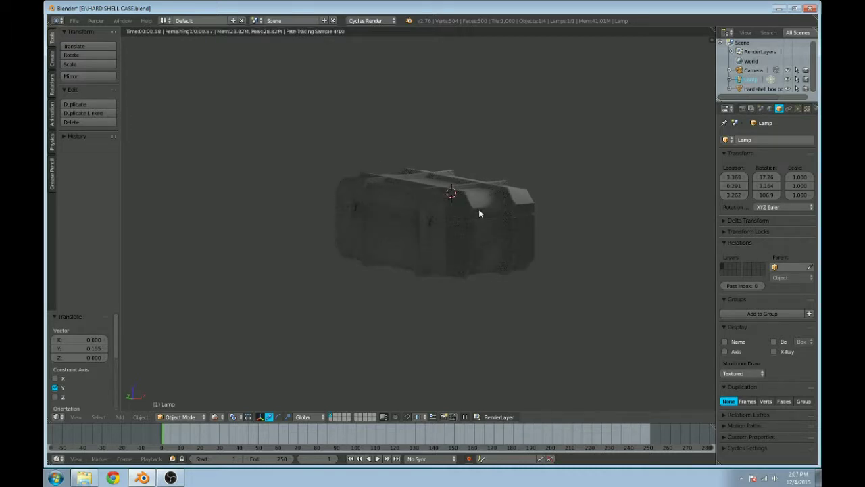
pyautogui.scroll(1, 482, 204)
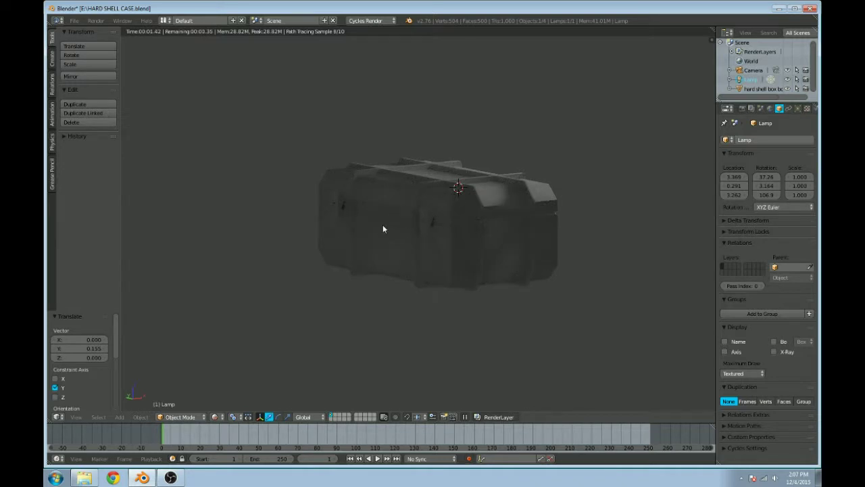
pyautogui.moveTo(512, 257)
pyautogui.mouseDown(button='middle')
pyautogui.moveTo(533, 216)
pyautogui.moveTo(456, 216)
pyautogui.mouseUp(button='middle')
# Step: Move the lamp along Y to the case's near short end, lower it about 1.17, and preview the rendered shading
pyautogui.hotkey('shift', 'z')
pyautogui.scroll(-1, 456, 216)
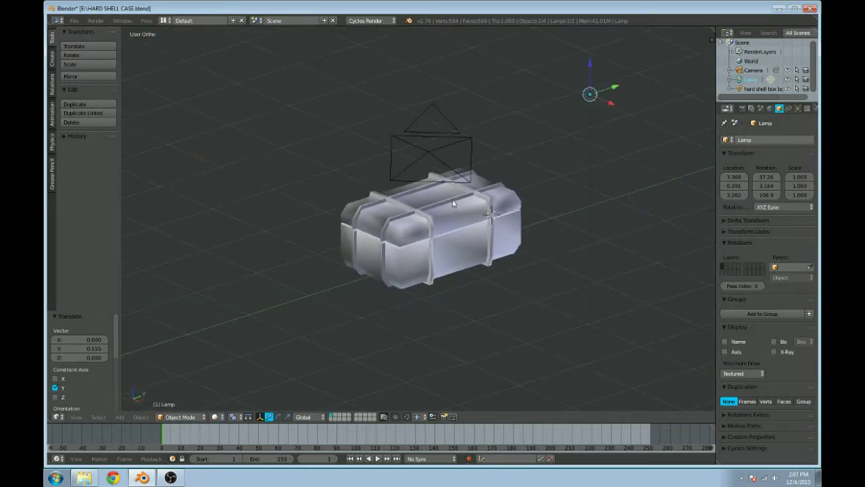
pyautogui.moveTo(610, 87); pyautogui.dragTo(360, 243)
pyautogui.scroll(3, 380, 266)
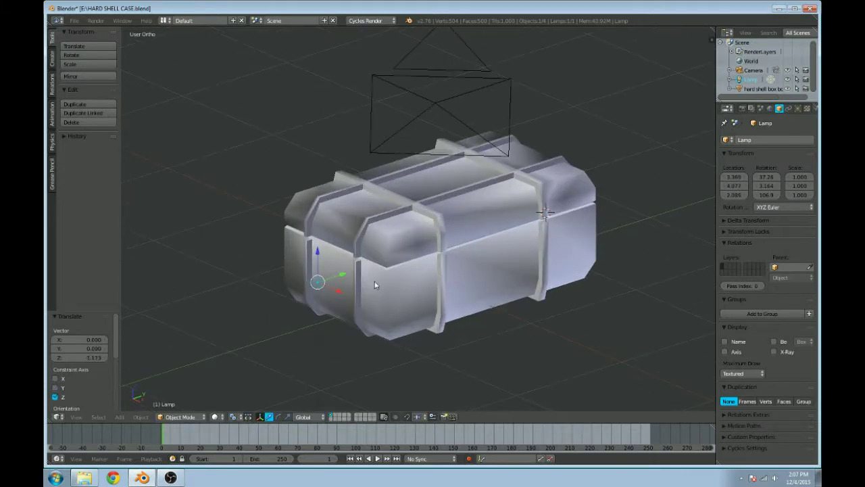
pyautogui.hotkey('shift', 'z')
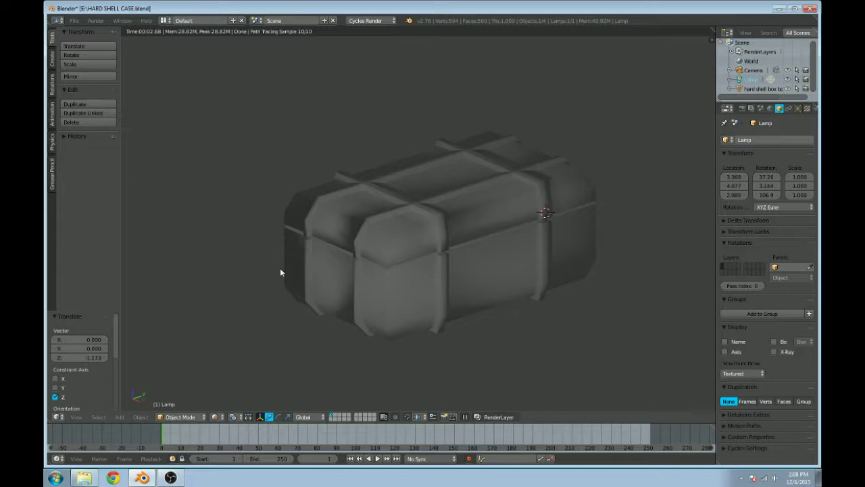
# Step: Return to solid shading and delete the lamp and the camera from the scene
pyautogui.hotkey('shift', 'z')
pyautogui.scroll(-4, 310, 269)
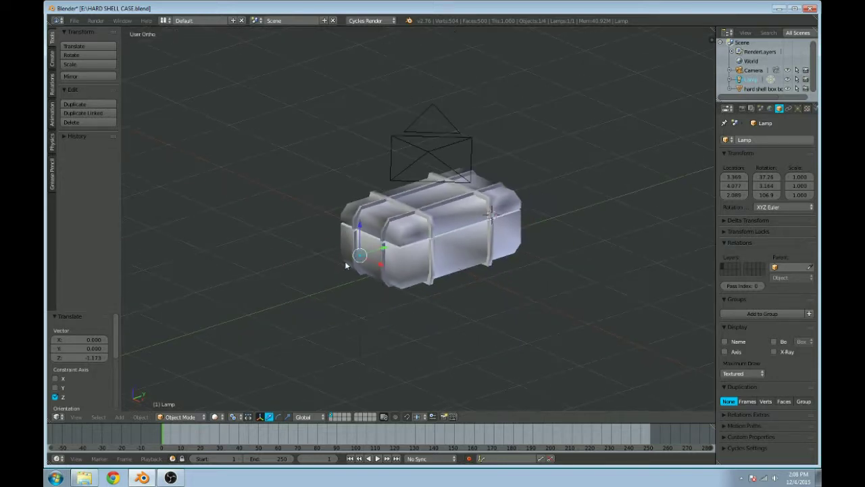
pyautogui.press('x')
pyautogui.click(344, 261)
pyautogui.scroll(1, 344, 265)
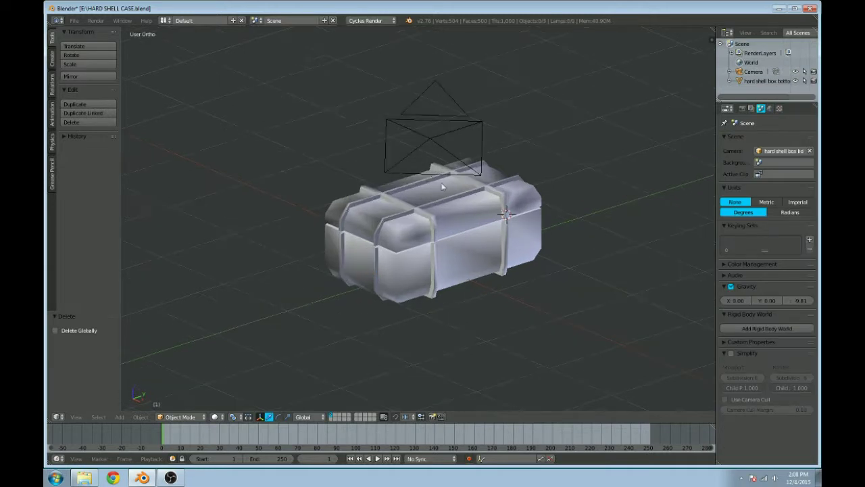
pyautogui.rightClick(416, 130)
pyautogui.press('x')
pyautogui.click(405, 137)
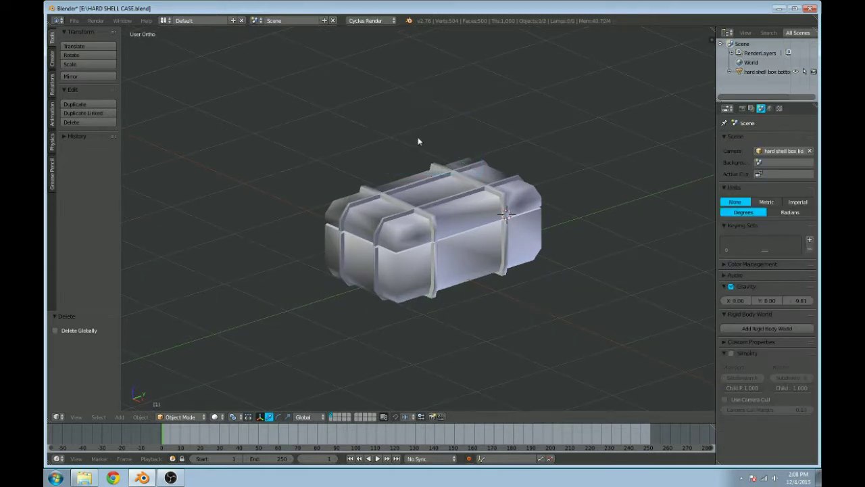
# Step: Add a plane mesh and raise it about 1.49 along Z so that it hovers above the case
pyautogui.scroll(-1, 418, 141)
pyautogui.press('a')
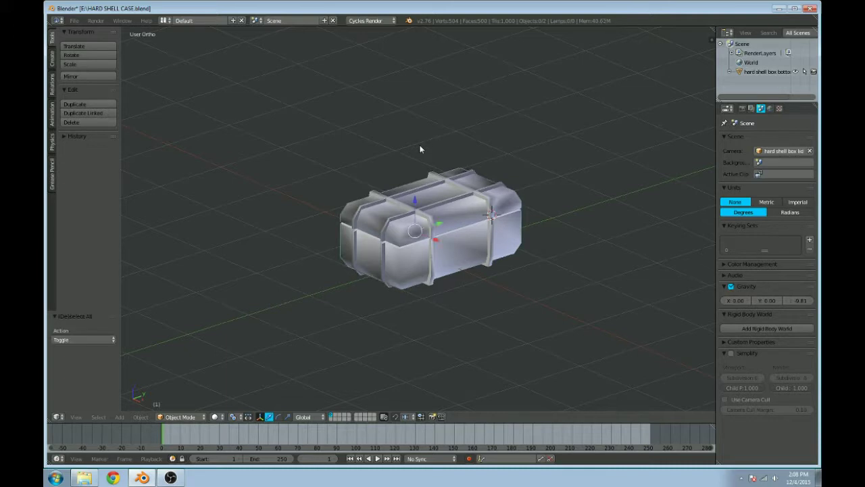
pyautogui.press('a')
pyautogui.press('space')
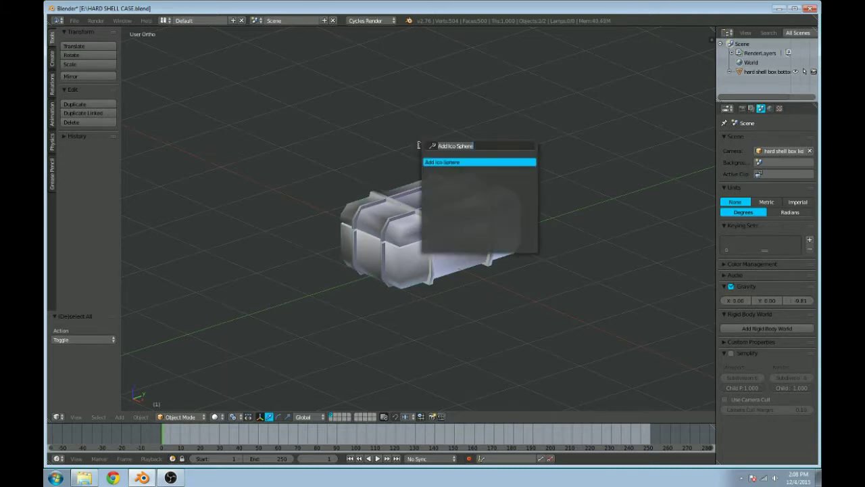
pyautogui.write('add')
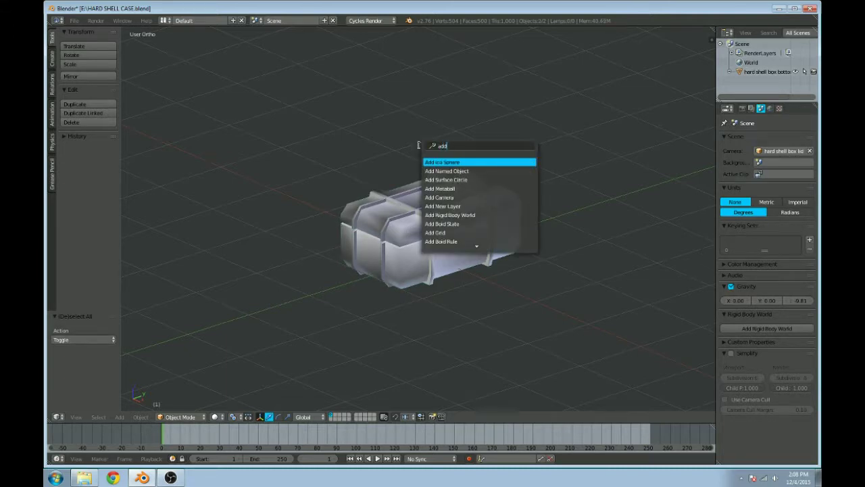
pyautogui.write('me')
pyautogui.press('BackSpace')
pyautogui.press('BackSpace')
pyautogui.write('p')
pyautogui.press('Down')
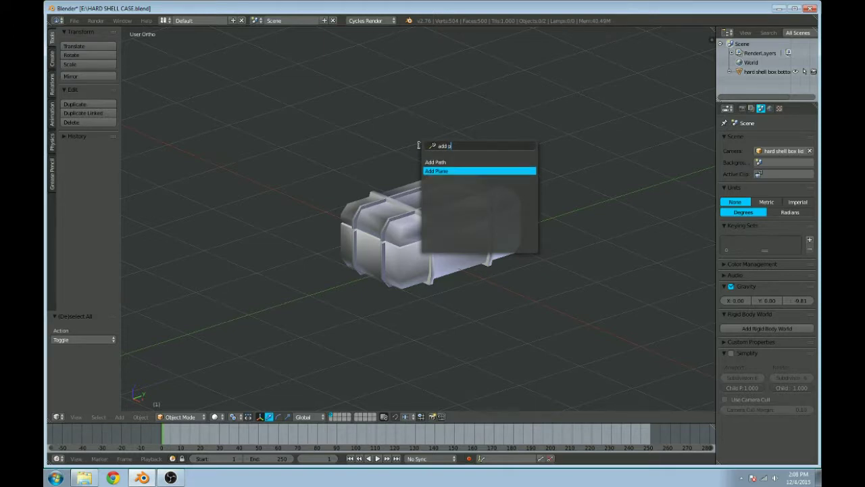
pyautogui.press('Return')
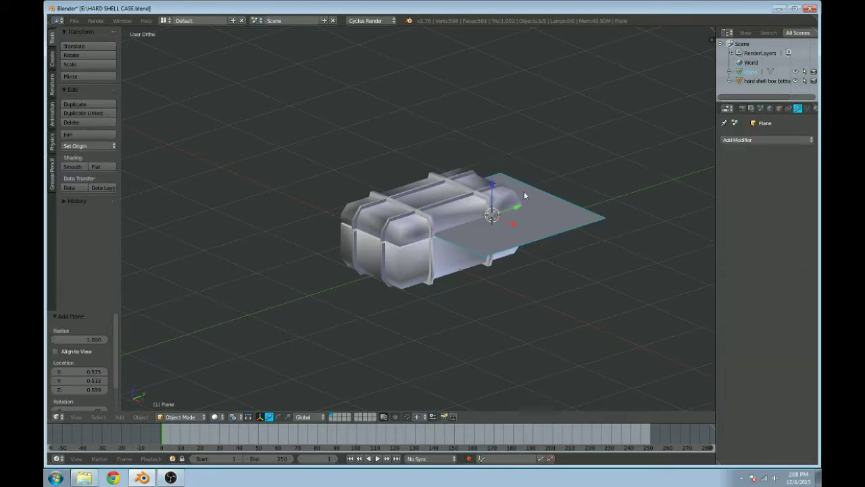
pyautogui.press('g')
pyautogui.press('z')
pyautogui.click(494, 90)
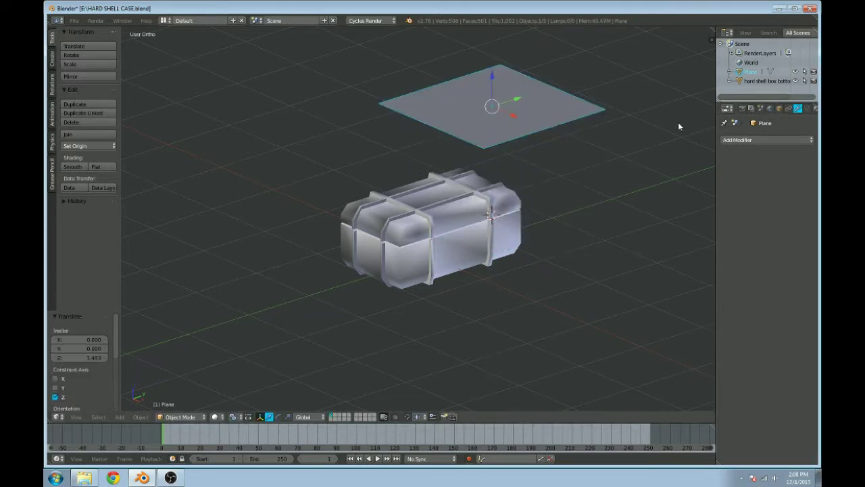
# Step: Give the plane a new material with an Emission surface and preview the case in rendered shading
pyautogui.click(815, 108)
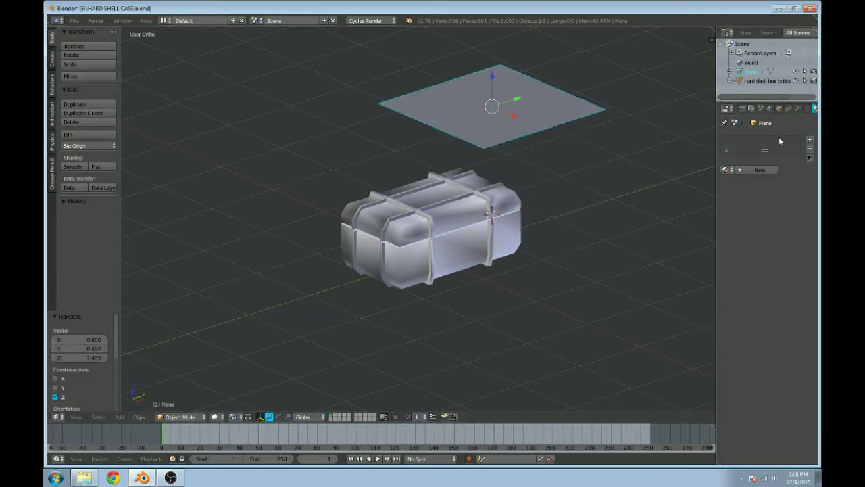
pyautogui.click(757, 170)
pyautogui.click(771, 219)
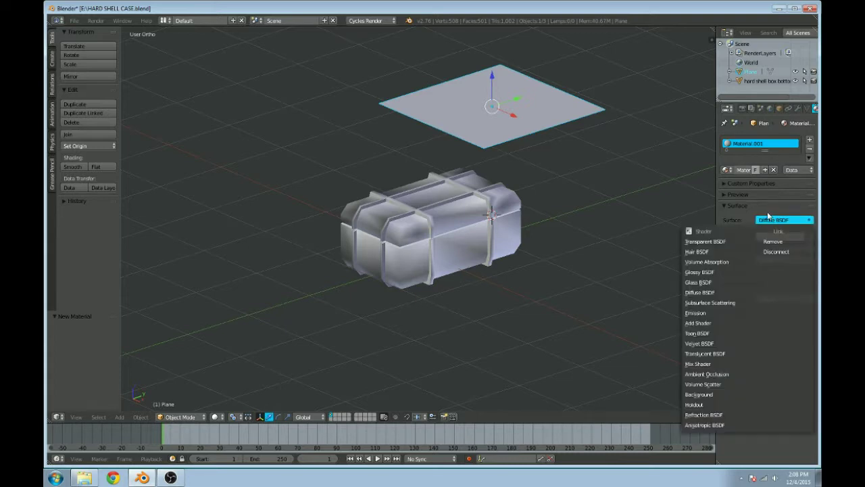
pyautogui.click(715, 313)
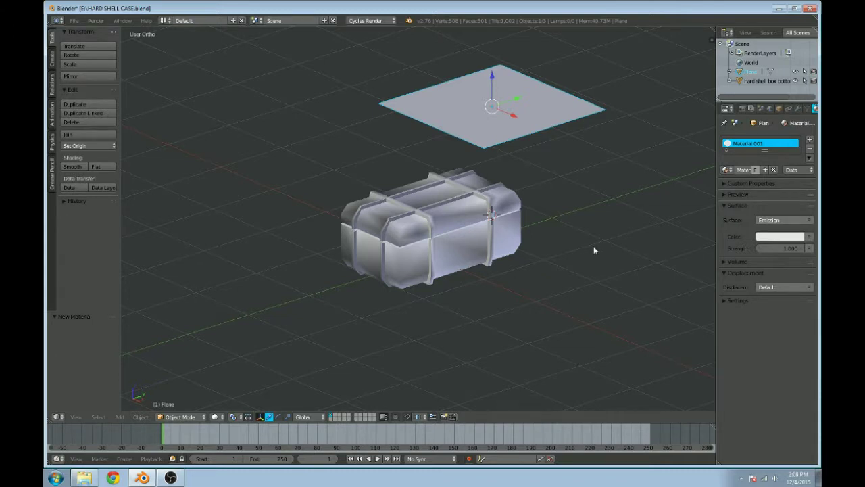
pyautogui.hotkey('shift', 'z')
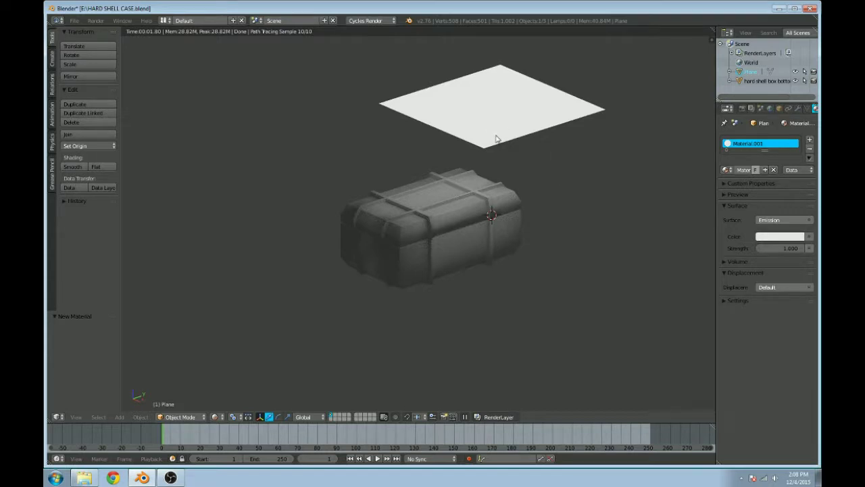
# Step: Return to solid shading and shift the emissive plane about 0.43 in the negative Y direction
pyautogui.hotkey('shift', 'z')
pyautogui.moveTo(517, 101); pyautogui.dragTo(500, 108)
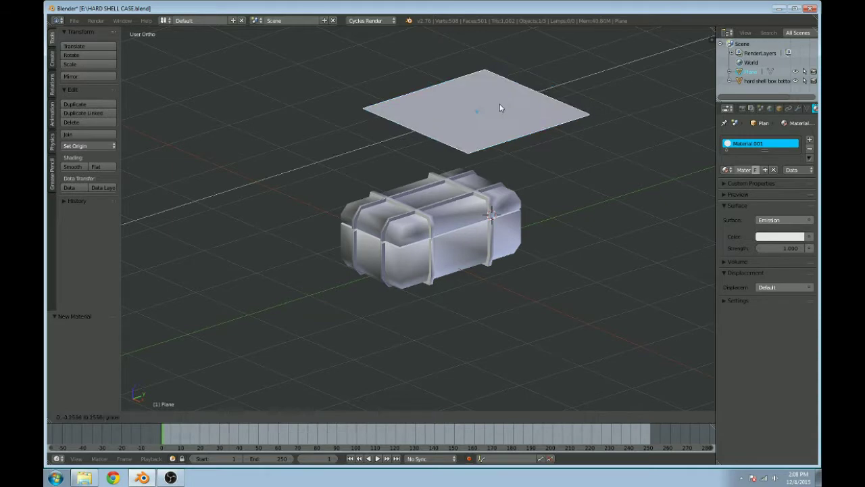
pyautogui.moveTo(523, 232); pyautogui.dragTo(498, 224, button='middle')
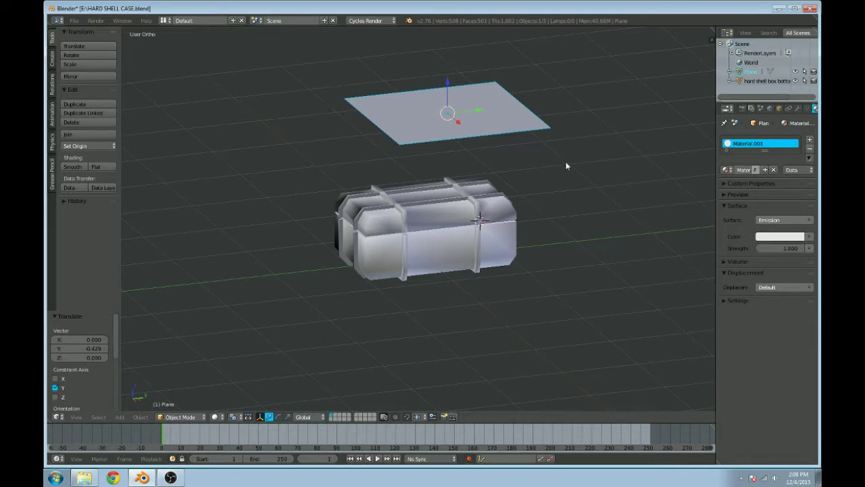
# Step: Set the plane's X, Y and Z location to 0, then raise it along Z to about 3.26 above the case
pyautogui.press('n')
pyautogui.click(657, 54)
pyautogui.write('0')
pyautogui.press('Return')
pyautogui.click(669, 64)
pyautogui.write('0')
pyautogui.press('Return')
pyautogui.click(669, 73)
pyautogui.write('0')
pyautogui.press('Return')
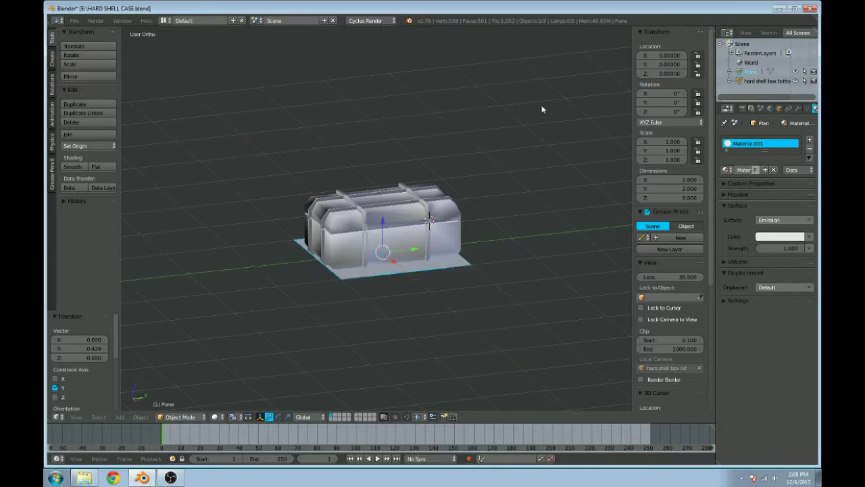
pyautogui.moveTo(369, 123); pyautogui.dragTo(385, 403)
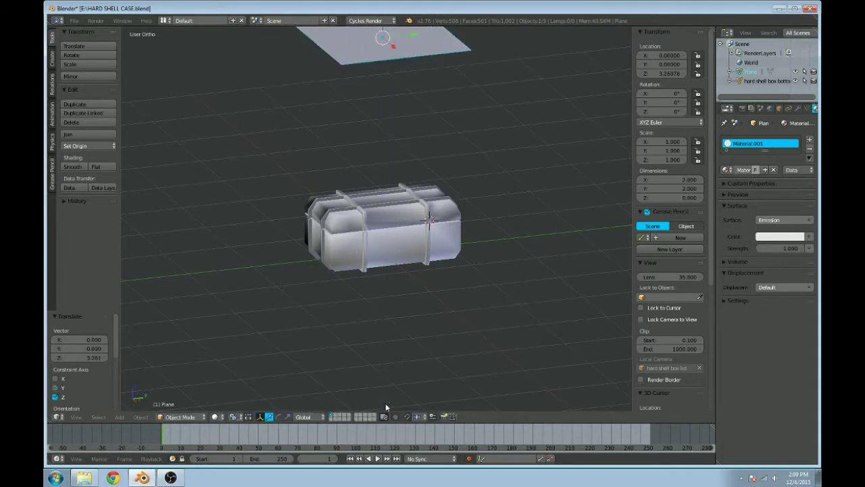
# Step: Scale the emissive plane to about 1.746, check the case from several angles in rendered shading, and return to solid shading
pyautogui.press('s')
pyautogui.click(479, 306)
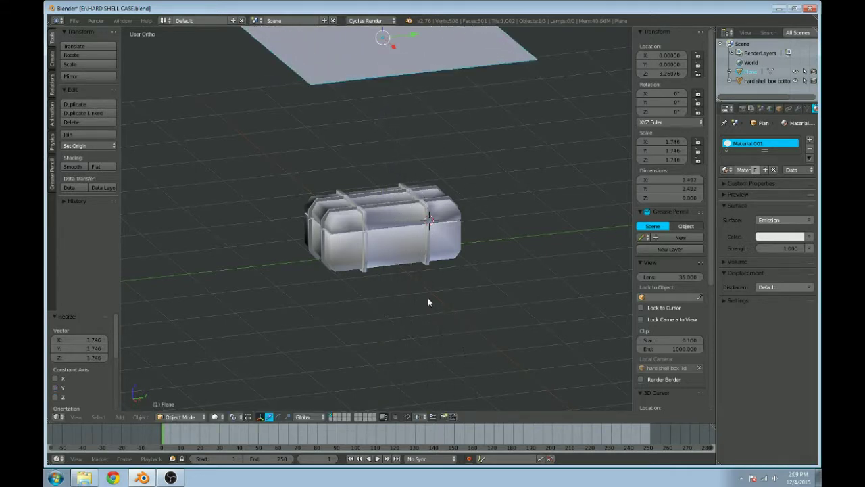
pyautogui.moveTo(427, 297); pyautogui.dragTo(416, 300, button='middle')
pyautogui.hotkey('shift', 'z')
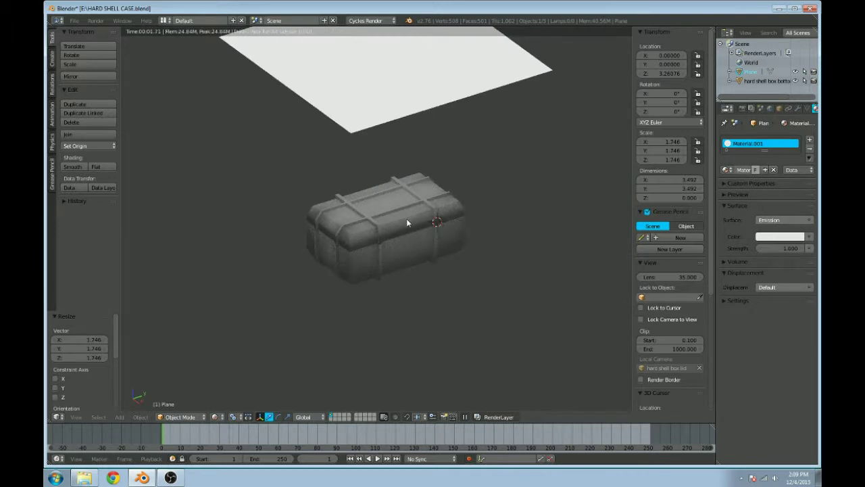
pyautogui.moveTo(440, 271); pyautogui.dragTo(486, 196, button='middle')
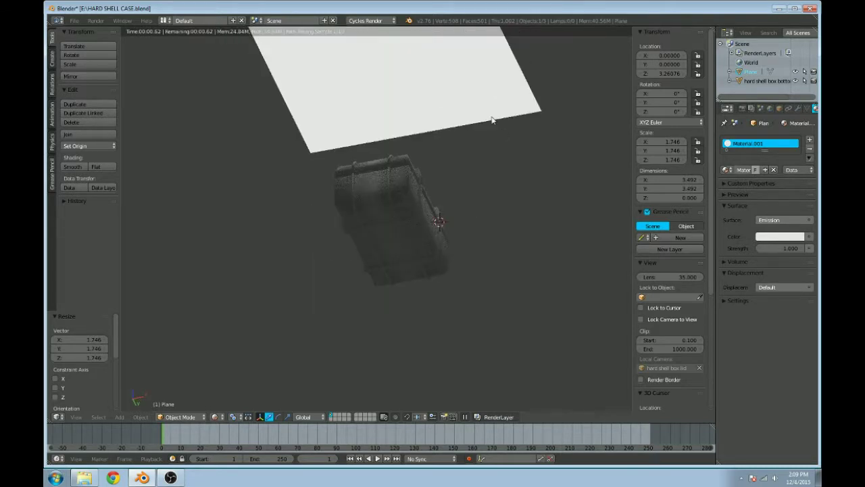
pyautogui.moveTo(493, 120); pyautogui.dragTo(432, 248, button='middle')
pyautogui.hotkey('shift', 'z')
# Step: Raise the emissive plane along Z to about 5.28 and enlarge it to a scale of about 2.617
pyautogui.scroll(-5, 420, 133)
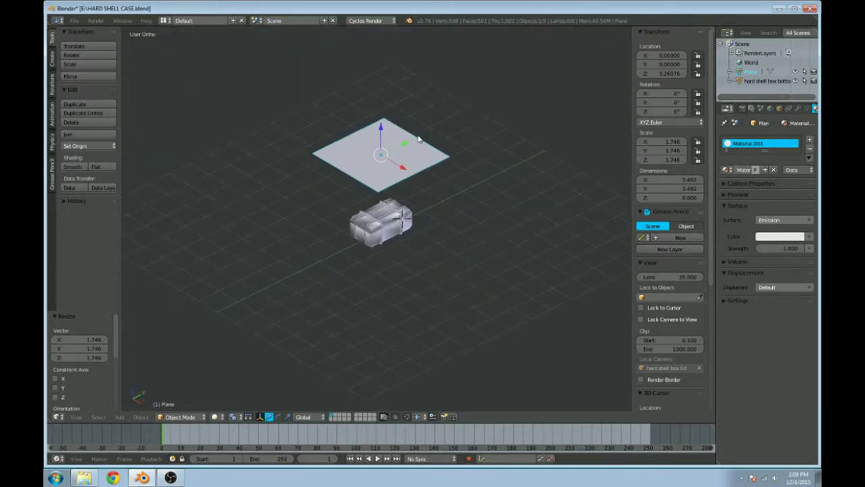
pyautogui.rightClick(418, 138)
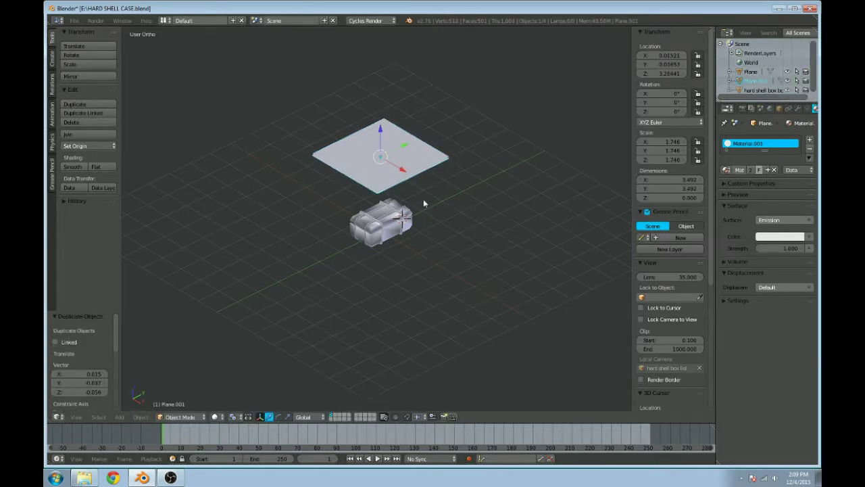
pyautogui.moveTo(382, 133); pyautogui.dragTo(380, 91)
pyautogui.press('s')
pyautogui.click(436, 234)
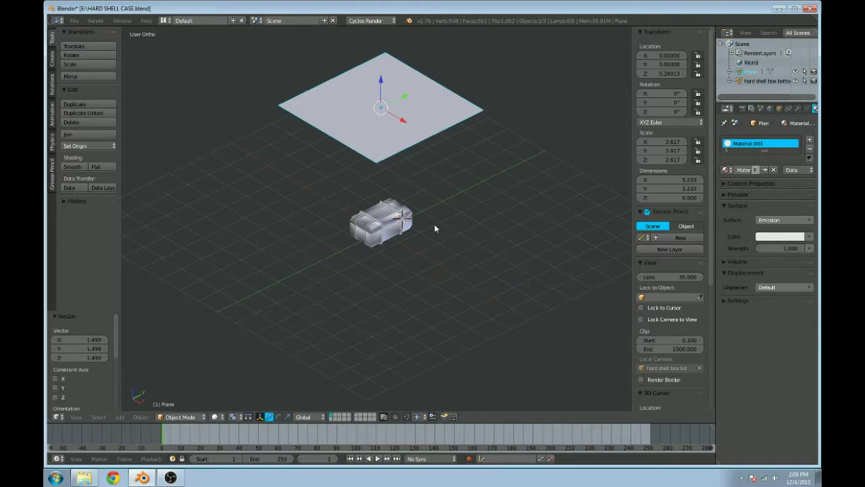
# Step: Duplicate the emissive plane in place and lower the copy along Z to about -3.37, beneath the case
pyautogui.hotkey('shift', 's')
pyautogui.hotkey('shift', 'd')
pyautogui.rightClick(485, 190)
pyautogui.press('g')
pyautogui.press('z')
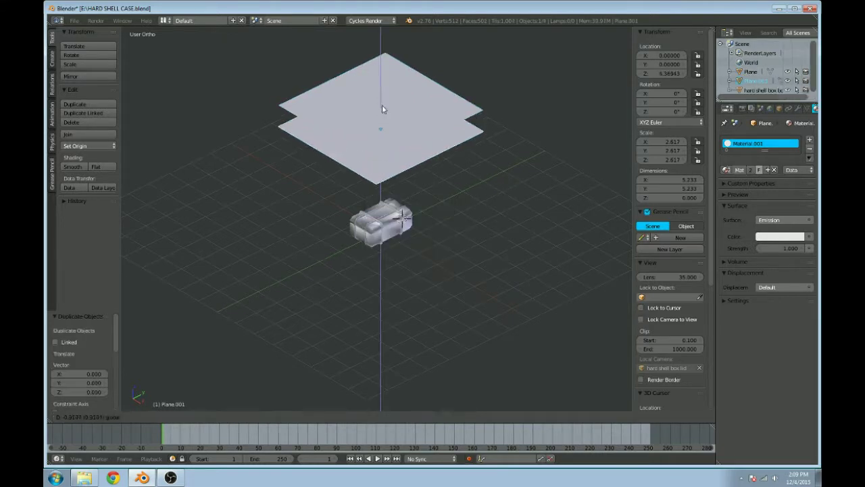
pyautogui.click(411, 286)
# Step: Preview the scene in rendered shading and examine how the two emissive planes light the case from both sides and close up
pyautogui.moveTo(427, 238); pyautogui.dragTo(426, 210, button='middle')
pyautogui.hotkey('shift', 'z')
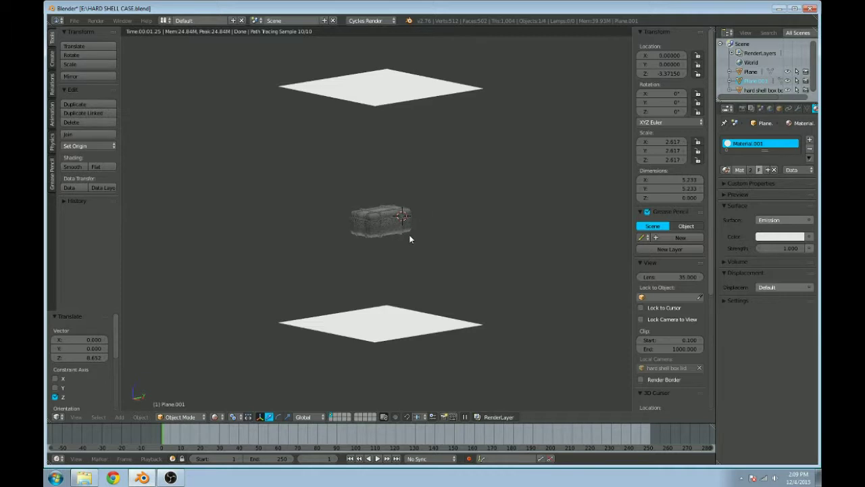
pyautogui.scroll(5, 408, 238)
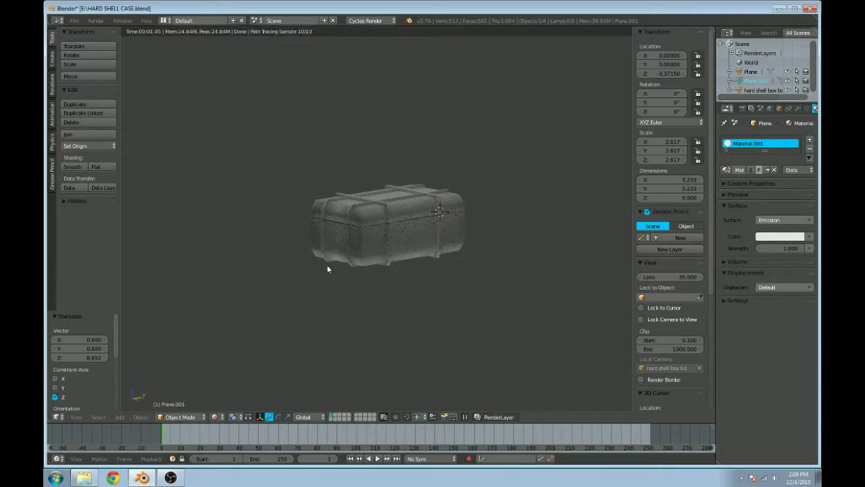
pyautogui.moveTo(279, 263); pyautogui.dragTo(426, 269, button='middle')
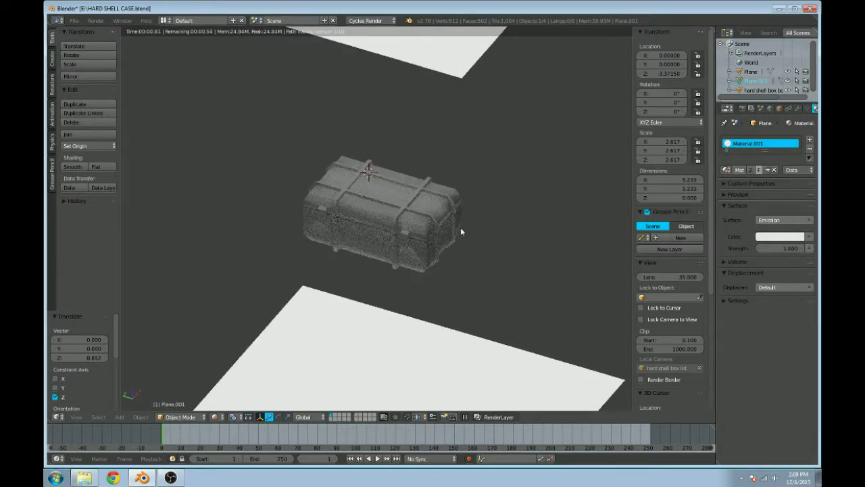
pyautogui.scroll(1, 386, 228)
pyautogui.scroll(-1, 462, 250)
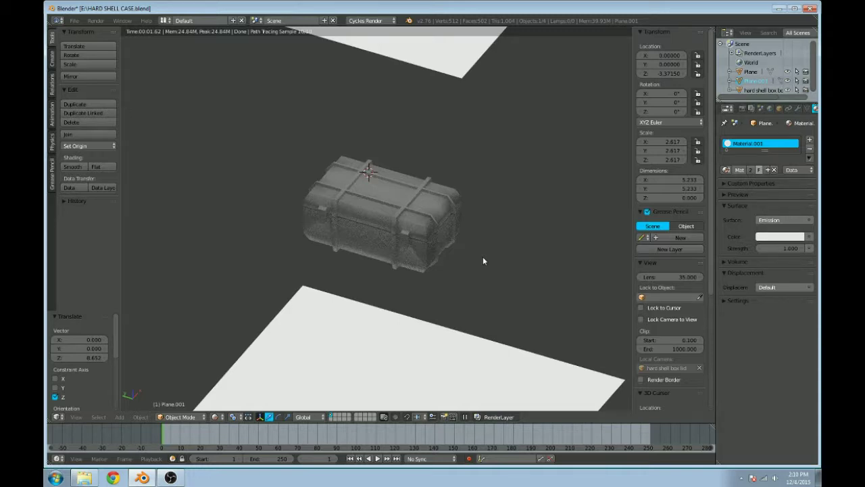
pyautogui.moveTo(552, 266); pyautogui.dragTo(423, 243, button='middle')
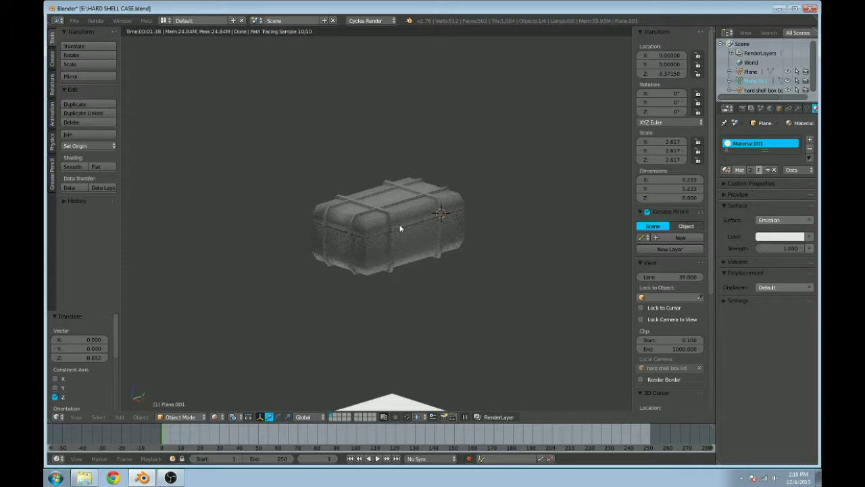
pyautogui.scroll(2, 410, 231)
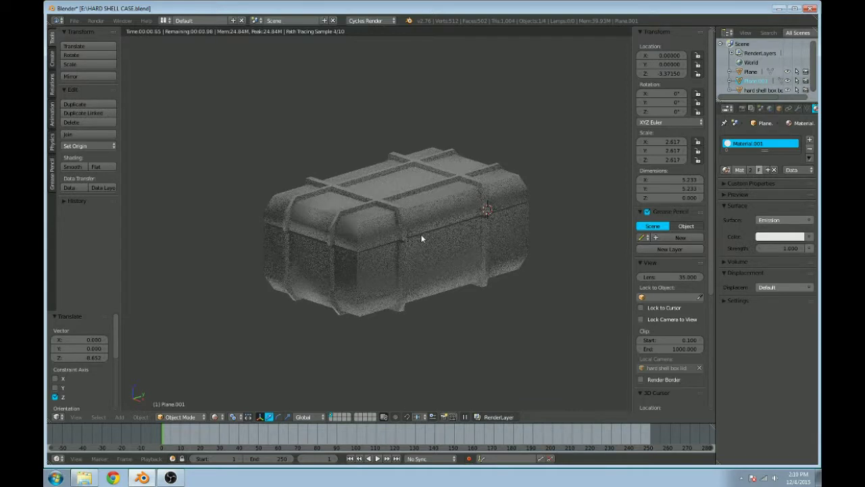
pyautogui.scroll(3, 432, 232)
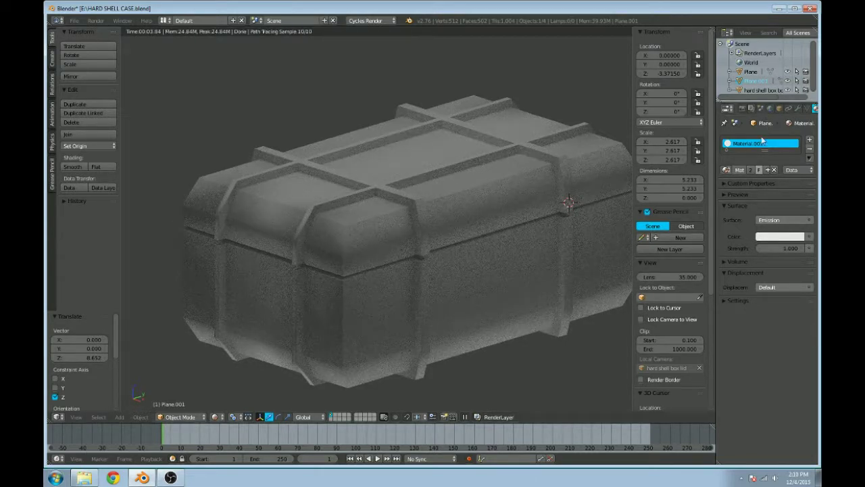
# Step: In the render sampling settings, set the preview samples to 0
pyautogui.click(742, 109)
pyautogui.scroll(-2, 748, 240)
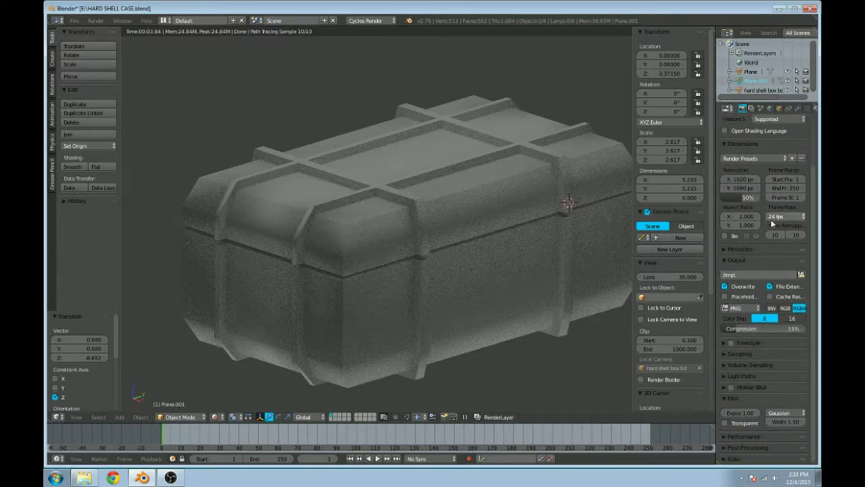
pyautogui.click(769, 286)
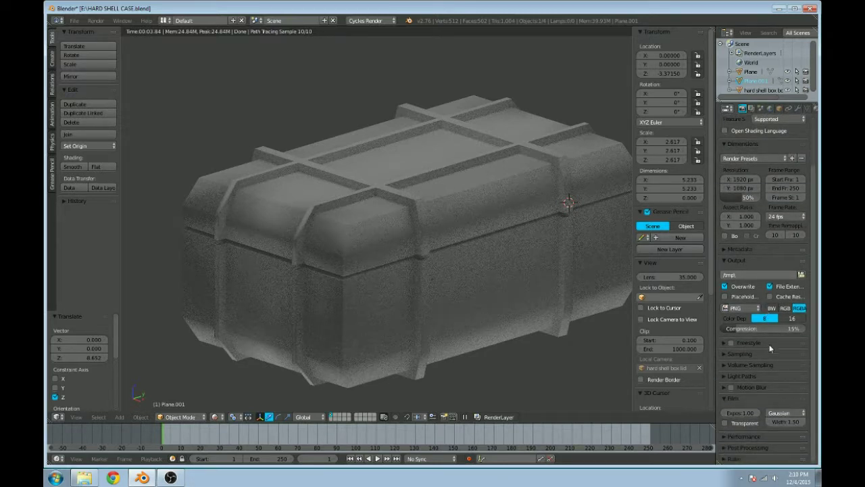
pyautogui.click(729, 356)
pyautogui.scroll(-2, 746, 348)
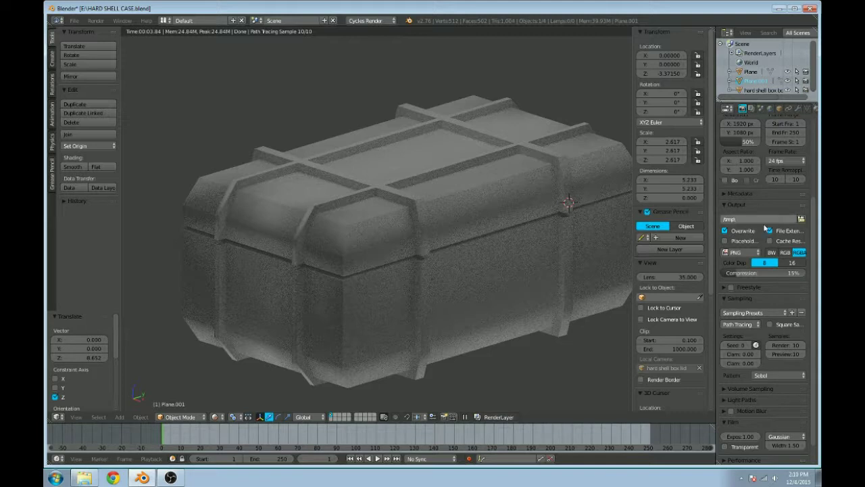
pyautogui.scroll(-1, 769, 341)
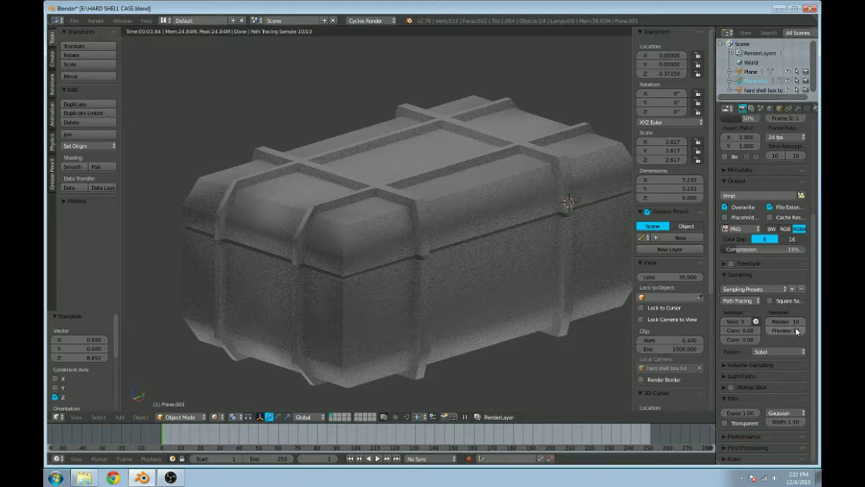
pyautogui.click(796, 331)
pyautogui.write('0')
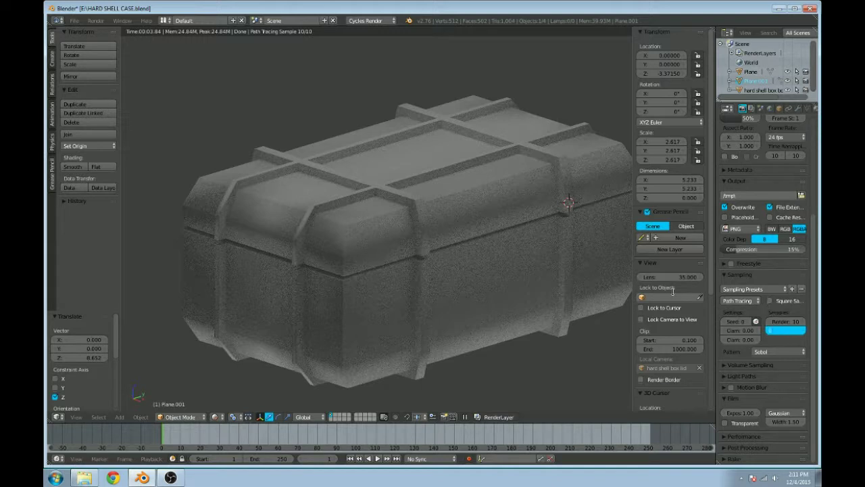
pyautogui.press('Return')
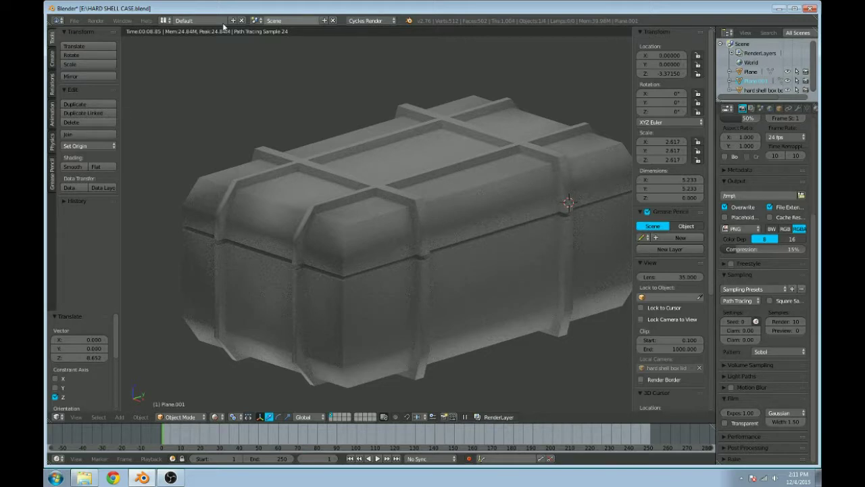
# Step: Inspect the case's rendered preview up close, then return to solid shading and view the case with both planes
pyautogui.scroll(2, 327, 150)
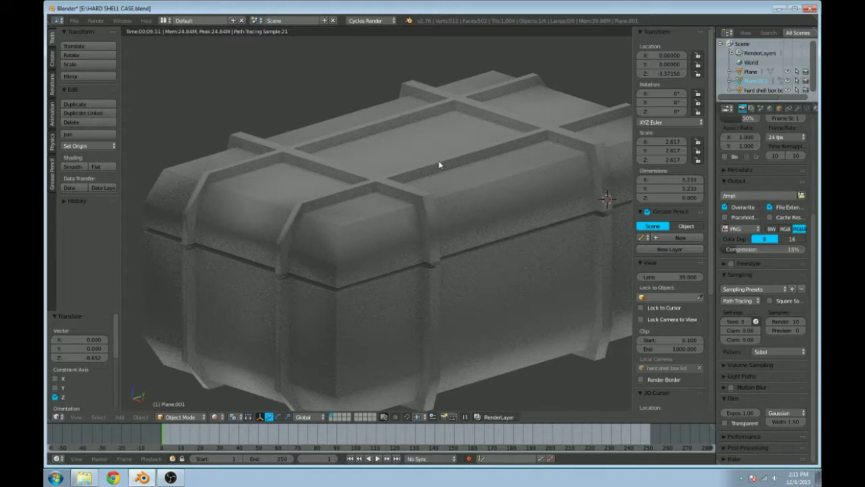
pyautogui.hotkey('shift', 'z')
pyautogui.scroll(-8, 403, 184)
pyautogui.moveTo(403, 187)
pyautogui.mouseDown(button='middle')
pyautogui.moveTo(450, 218)
pyautogui.moveTo(442, 207)
pyautogui.mouseUp(button='middle')
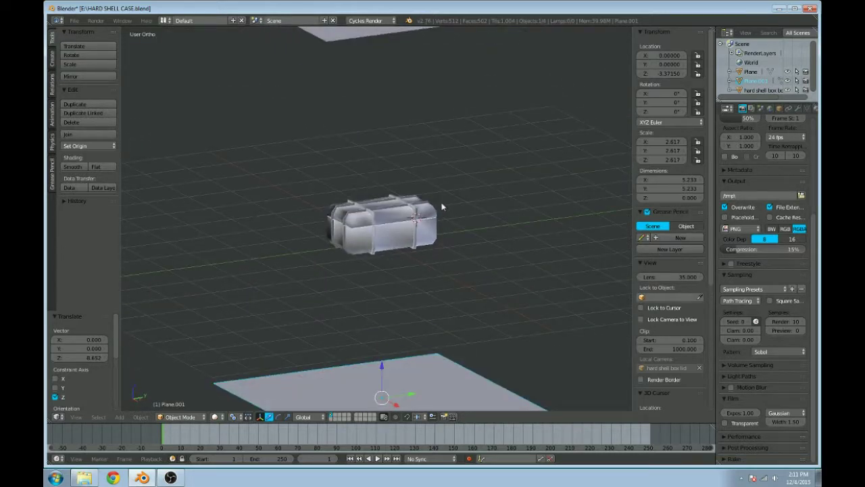
pyautogui.scroll(-3, 481, 91)
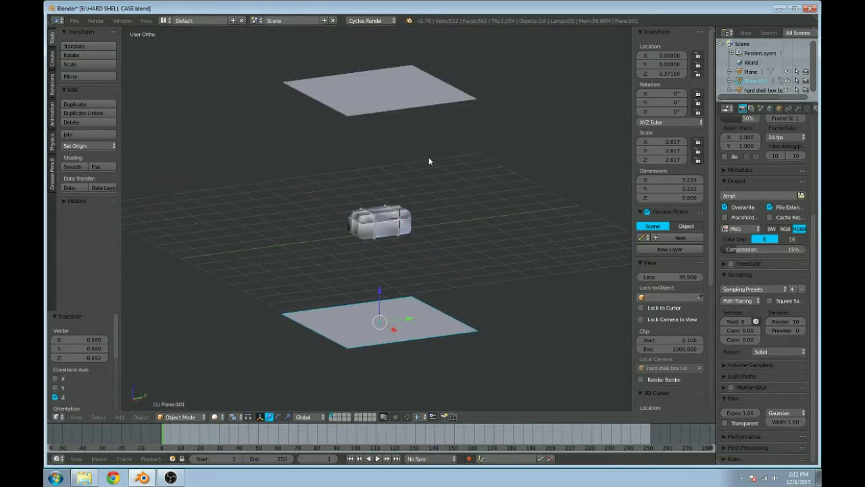
pyautogui.scroll(3, 381, 215)
pyautogui.scroll(2, 382, 223)
pyautogui.moveTo(411, 230); pyautogui.dragTo(338, 304, button='middle')
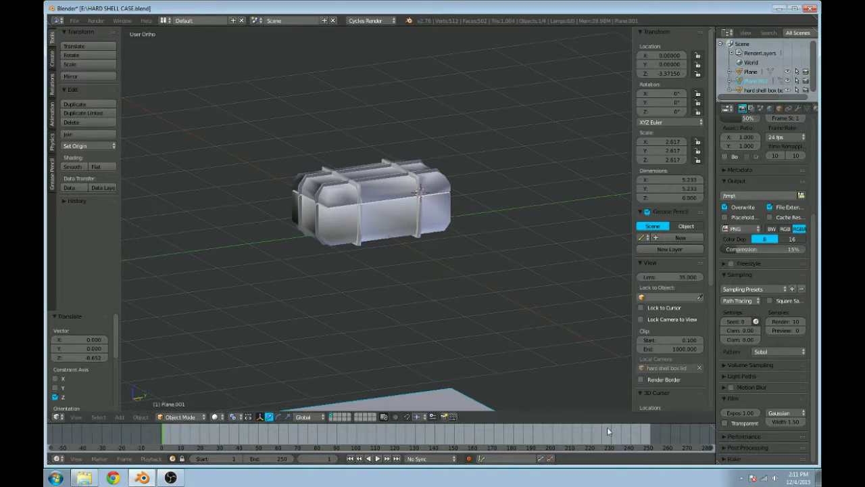
# Step: Resize the timeline area, split the 3D view into two side-by-side areas, and make the new one a Graph Editor
pyautogui.moveTo(609, 424); pyautogui.dragTo(609, 269)
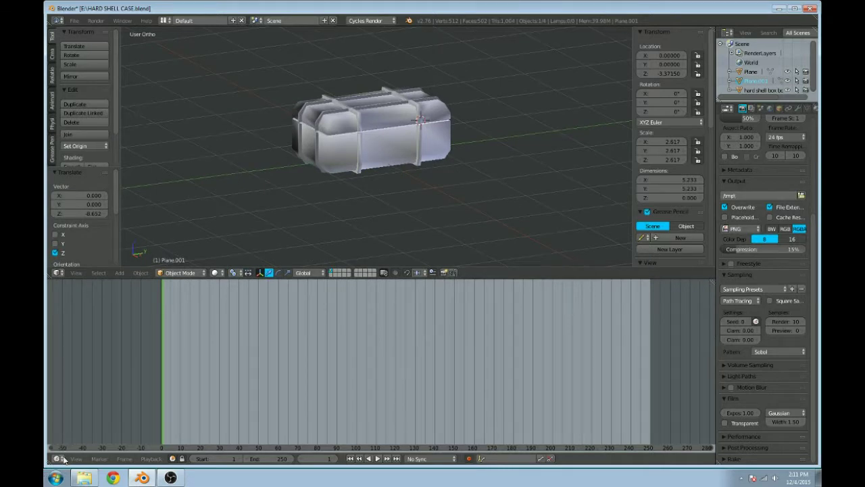
pyautogui.moveTo(139, 276); pyautogui.dragTo(176, 408)
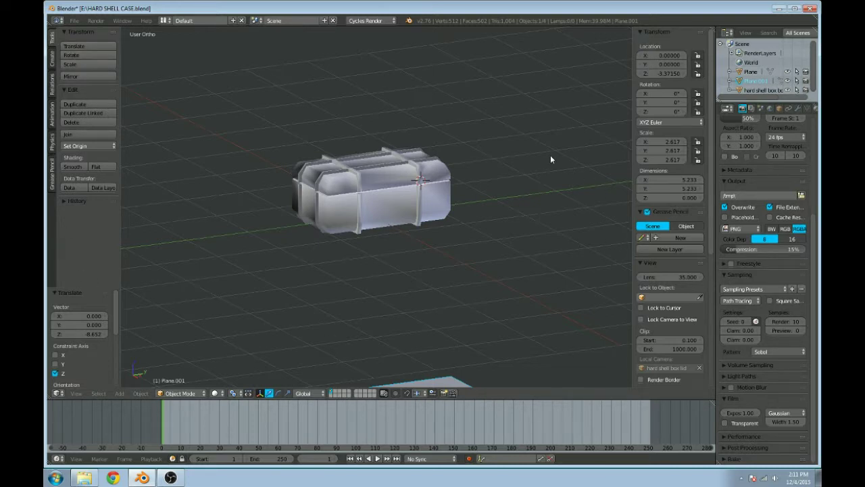
pyautogui.moveTo(714, 30); pyautogui.dragTo(384, 98)
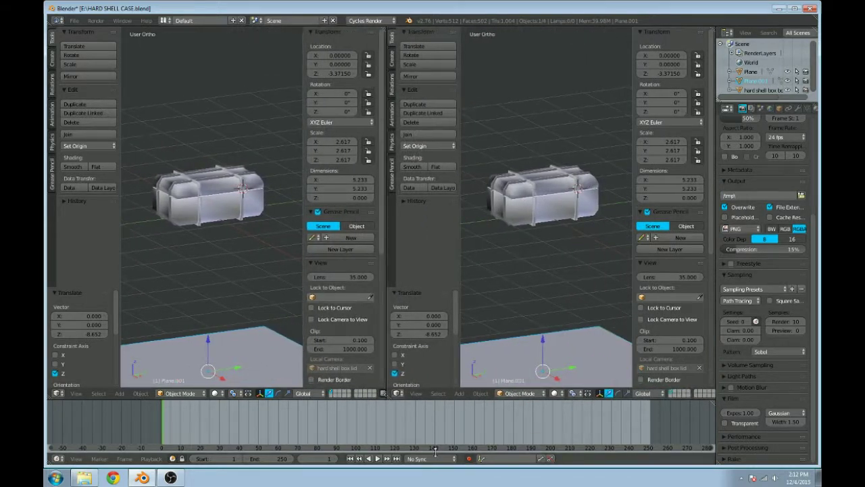
pyautogui.click(400, 393)
pyautogui.click(412, 357)
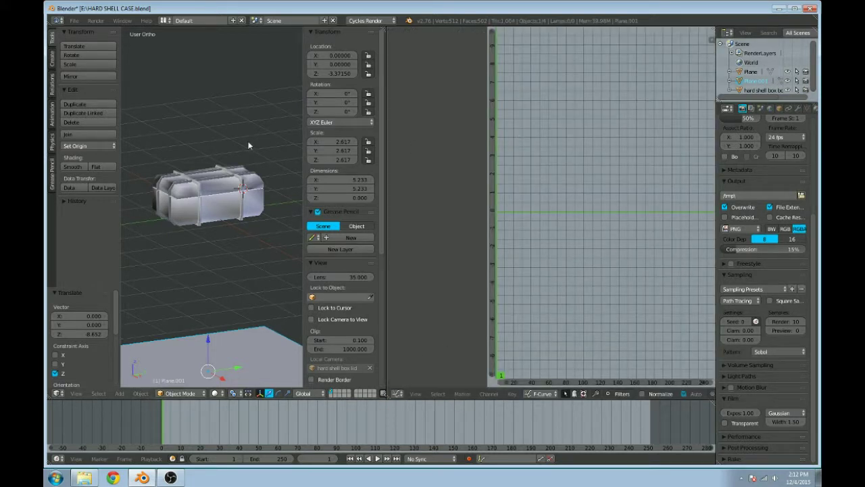
# Step: Split the Graph Editor into two stacked areas and switch the upper one to the UV/Image Editor
pyautogui.moveTo(712, 34); pyautogui.dragTo(703, 195)
pyautogui.click(396, 193)
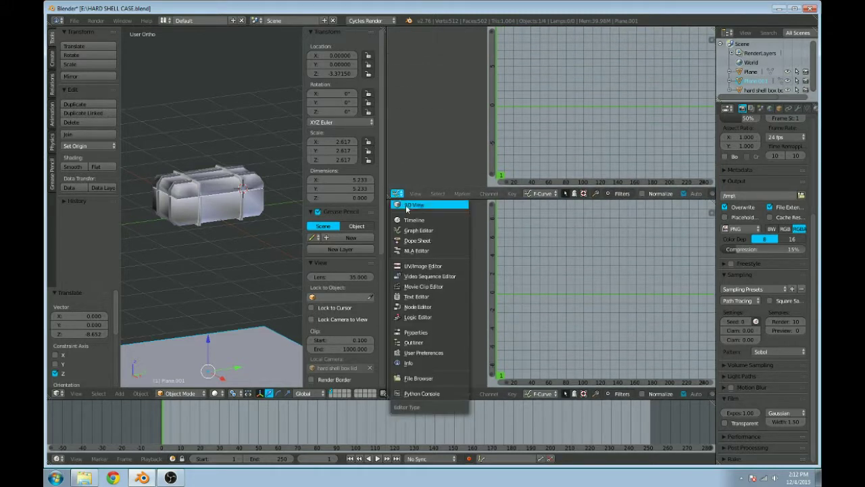
pyautogui.click(428, 267)
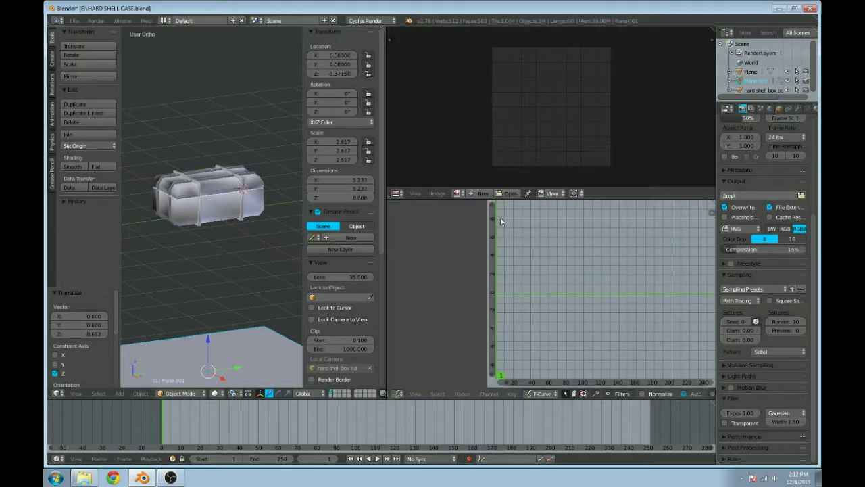
# Step: Make the bottom timeline area taller, split the Graph Editor into two stacked areas, and turn the upper one into a Timeline
pyautogui.moveTo(400, 397); pyautogui.dragTo(399, 348)
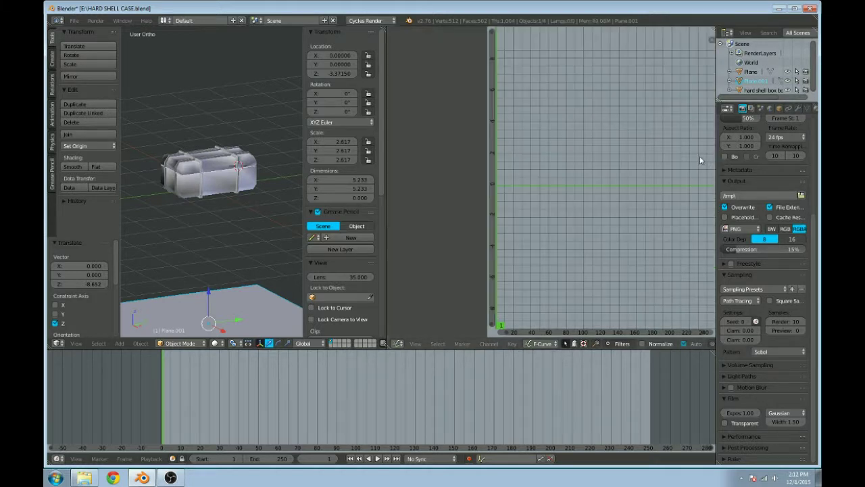
pyautogui.moveTo(712, 28); pyautogui.dragTo(663, 195)
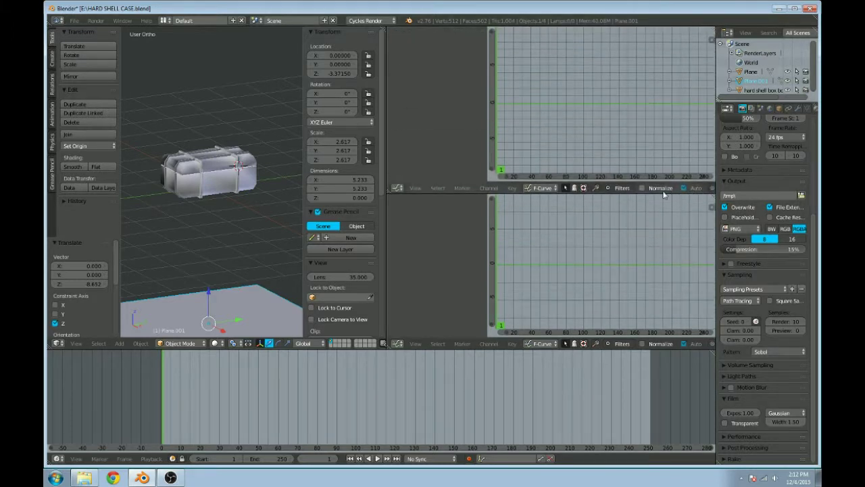
pyautogui.click(397, 187)
pyautogui.click(422, 213)
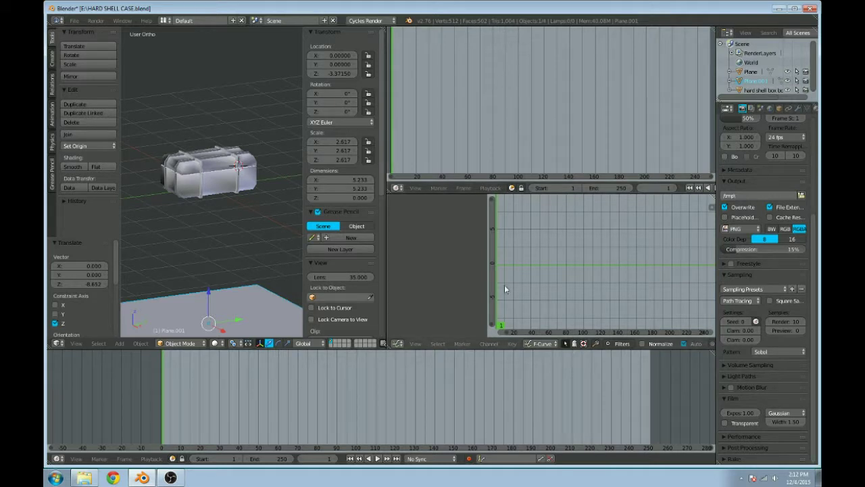
# Step: Split the remaining Graph Editor below the new Timeline into two stacked areas
pyautogui.scroll(1, 616, 265)
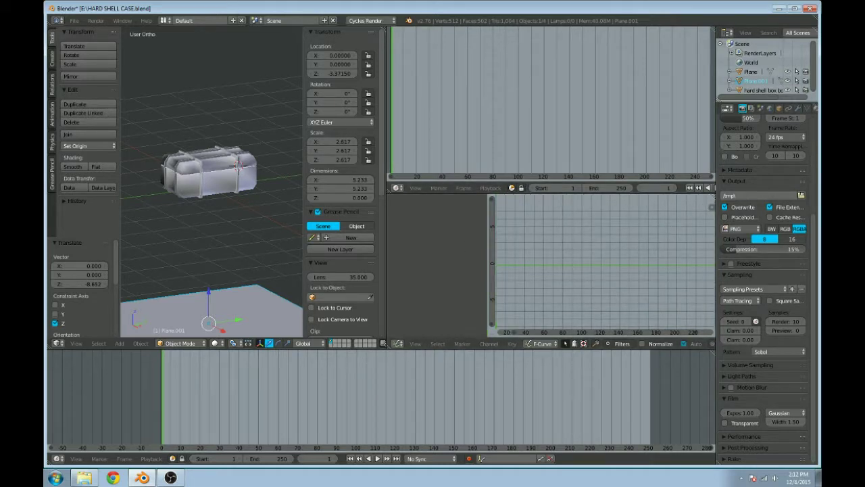
pyautogui.moveTo(712, 196); pyautogui.dragTo(709, 276)
pyautogui.rightClick(709, 276)
pyautogui.moveTo(714, 195); pyautogui.dragTo(715, 259)
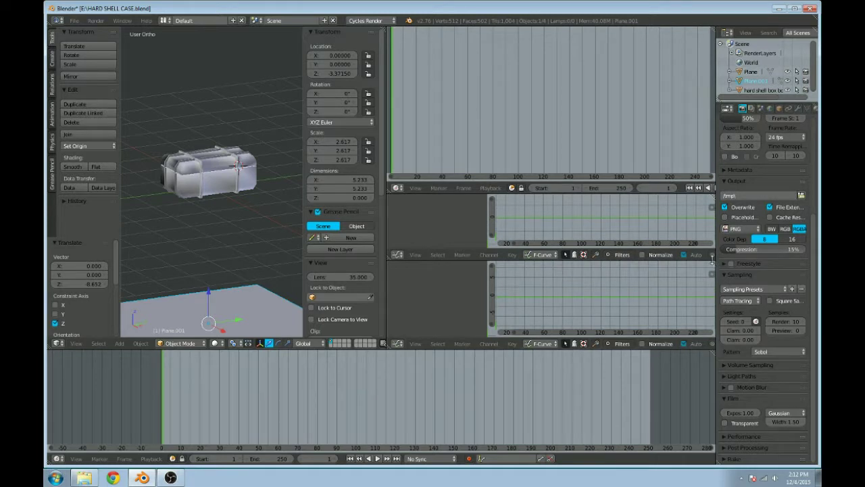
# Step: Merge the stacked Graph Editor and Timeline areas beside the 3D view back into one large 3D view
pyautogui.moveTo(711, 194); pyautogui.dragTo(704, 229)
pyautogui.moveTo(712, 261); pyautogui.dragTo(708, 279)
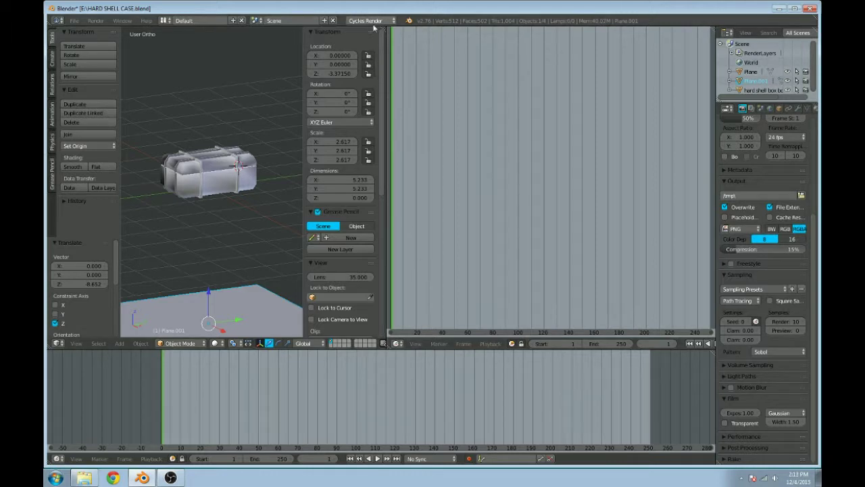
pyautogui.moveTo(382, 27); pyautogui.dragTo(403, 65)
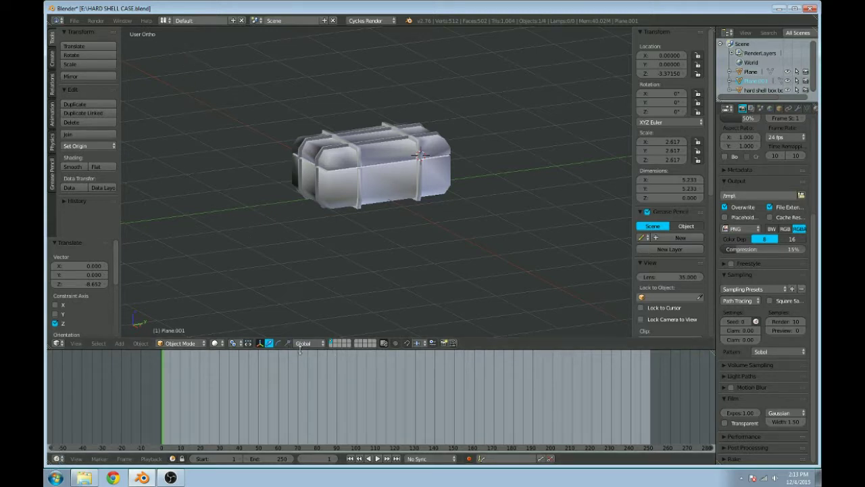
# Step: Collapse the 3D view's header and fit the whole frame range in the bottom timeline
pyautogui.moveTo(302, 348)
pyautogui.mouseDown()
pyautogui.moveTo(306, 358)
pyautogui.moveTo(315, 353)
pyautogui.mouseUp()
pyautogui.moveTo(317, 322); pyautogui.dragTo(338, 375)
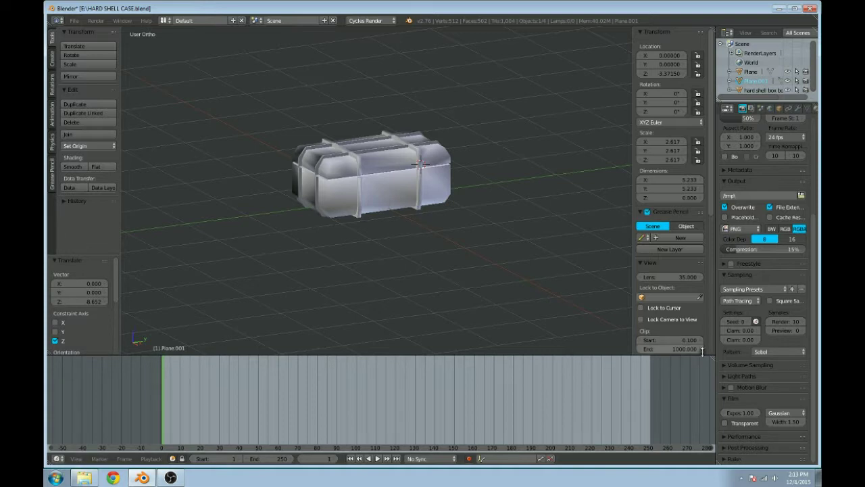
pyautogui.press('Home')
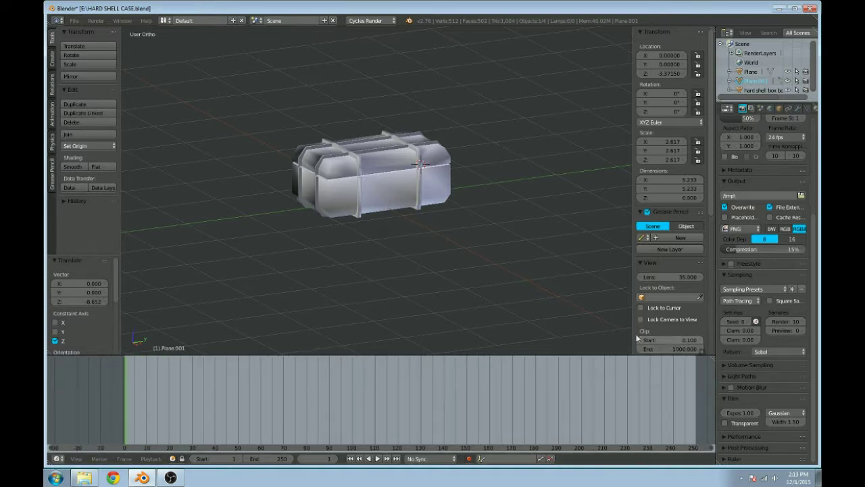
# Step: Hide the 3D view's tool shelf and properties sidebar, and restore its collapsed header
pyautogui.press('n')
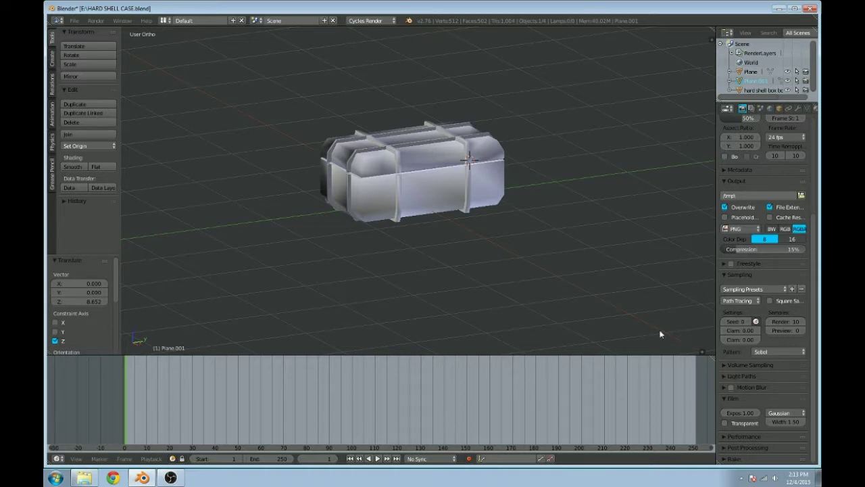
pyautogui.press('n')
pyautogui.press('t')
pyautogui.press('t')
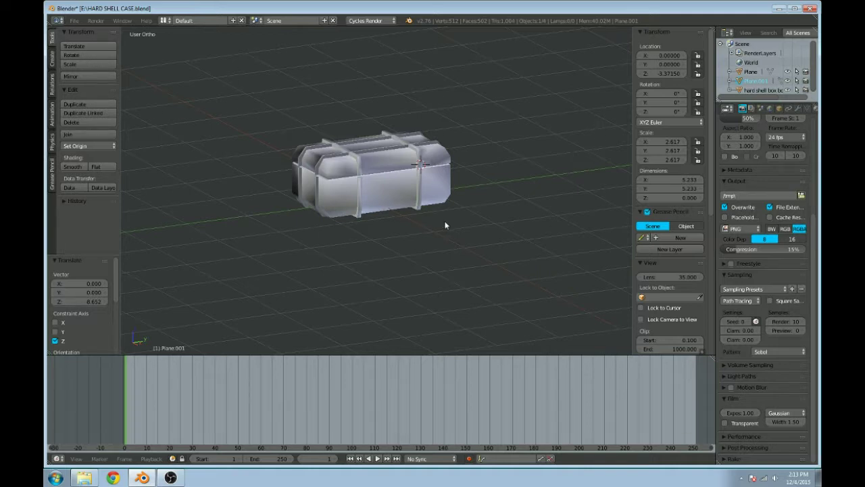
pyautogui.press('t')
pyautogui.press('n')
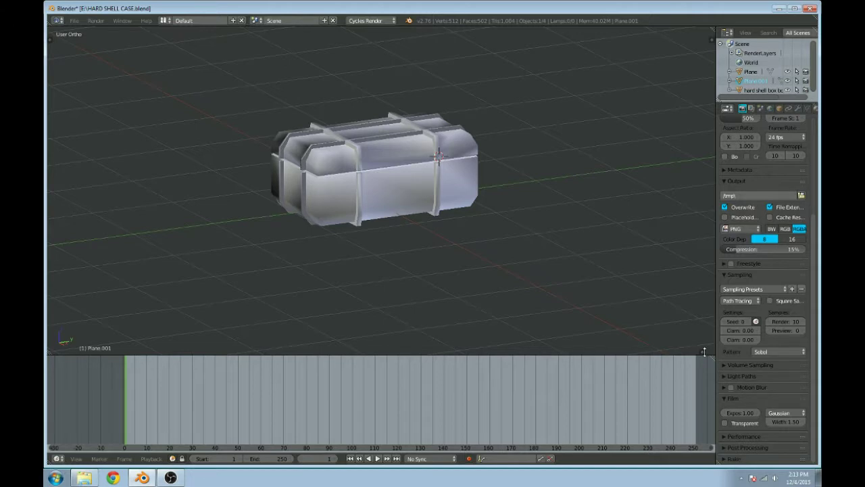
pyautogui.click(702, 351)
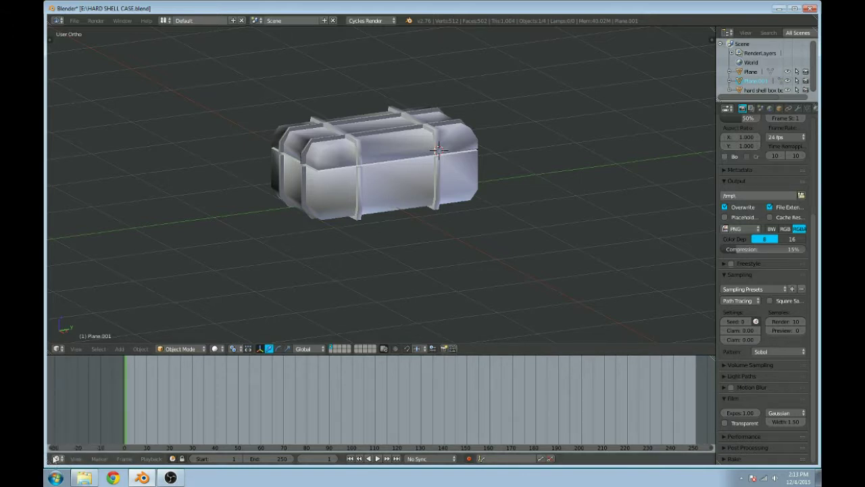
# Step: Switch the bottom timeline area to the Node Editor and view the case up close
pyautogui.click(58, 459)
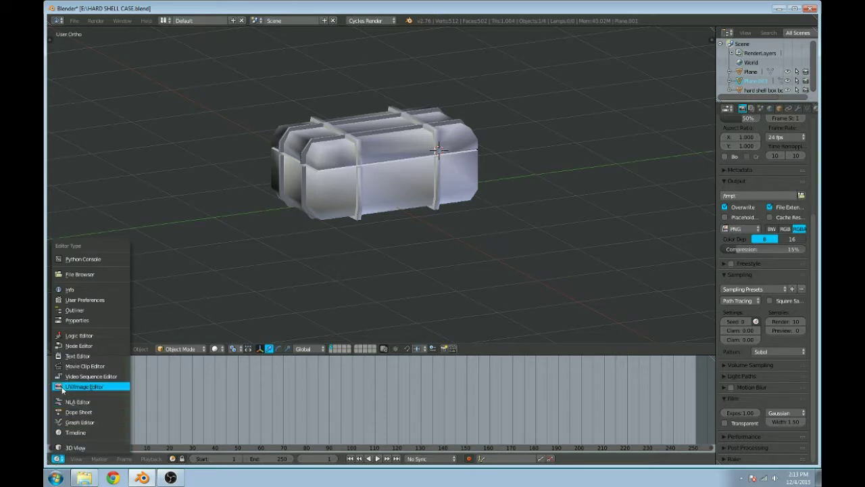
pyautogui.click(107, 346)
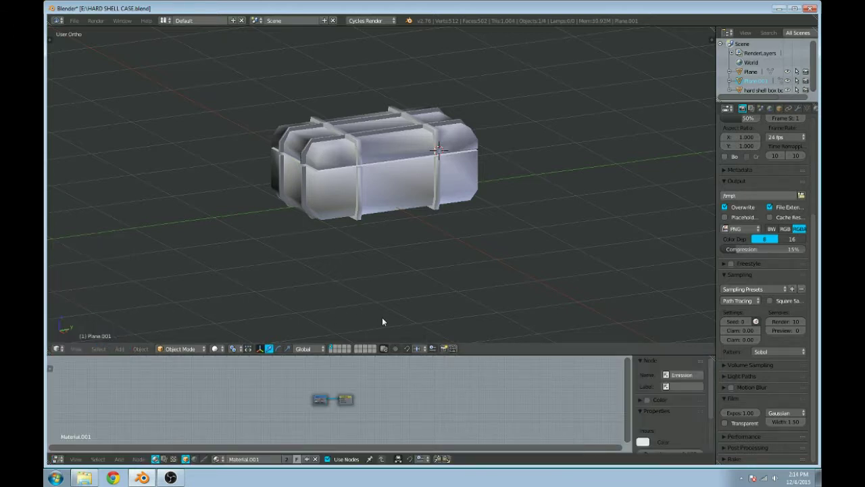
pyautogui.scroll(2, 378, 405)
pyautogui.scroll(4, 316, 201)
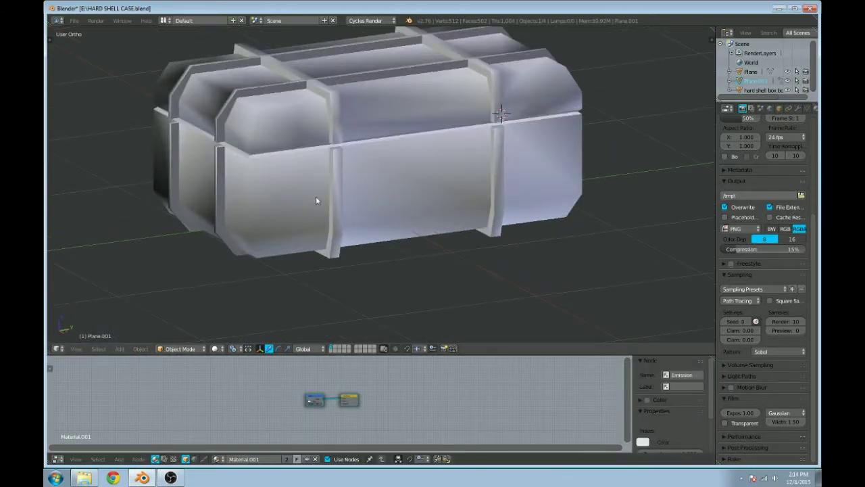
# Step: Show the Compositing screen layout, followed by the UV Editing layout
pyautogui.click(163, 20)
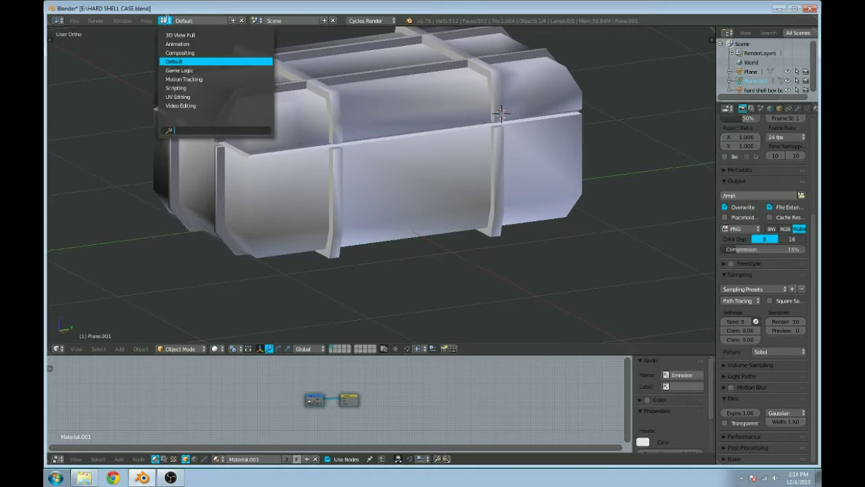
pyautogui.click(133, 59)
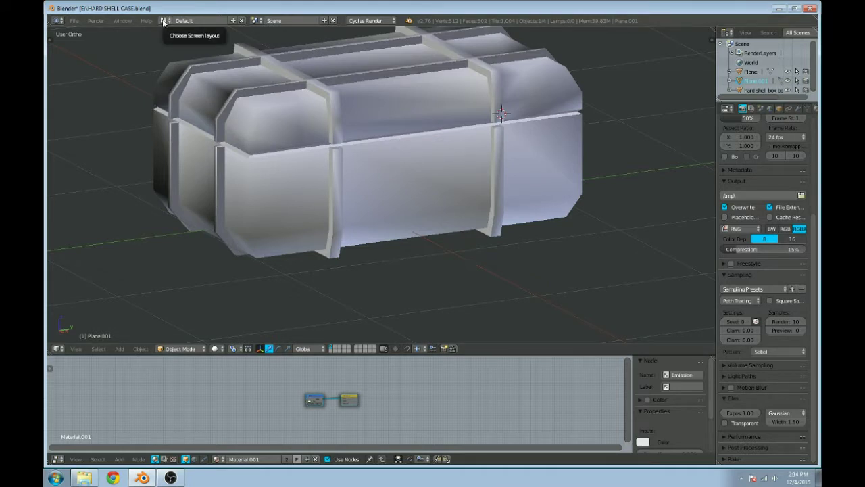
pyautogui.click(163, 21)
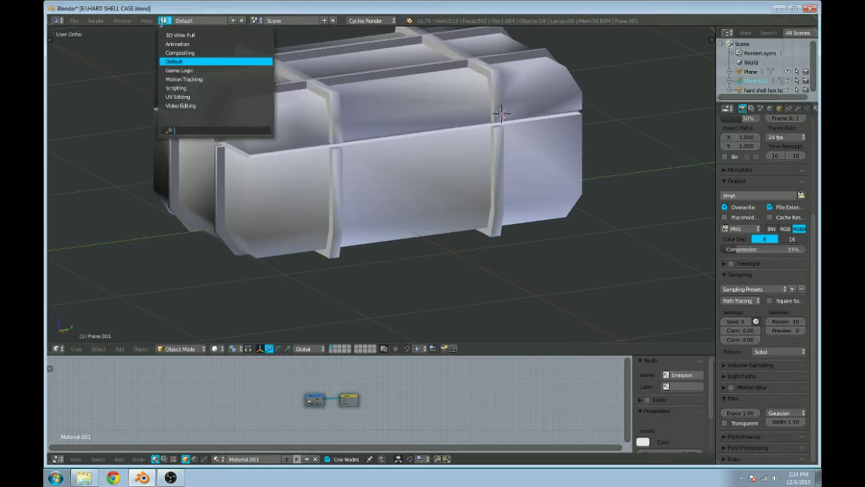
pyautogui.click(177, 52)
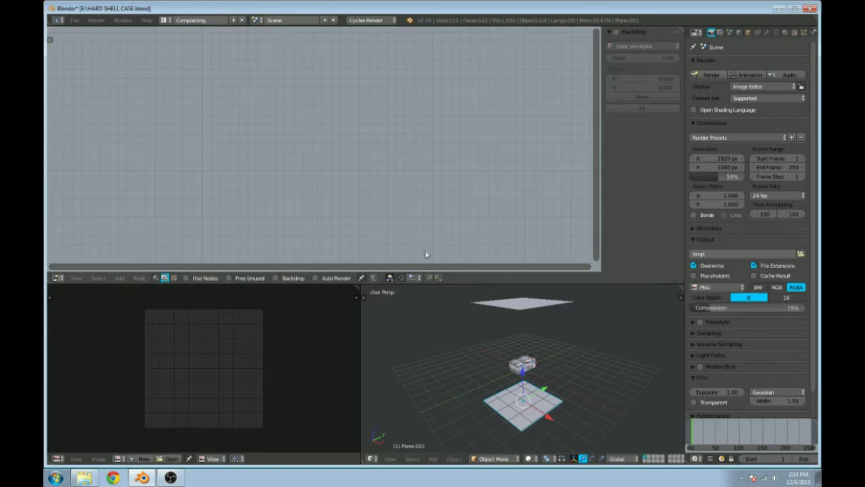
pyautogui.click(162, 20)
pyautogui.click(257, 97)
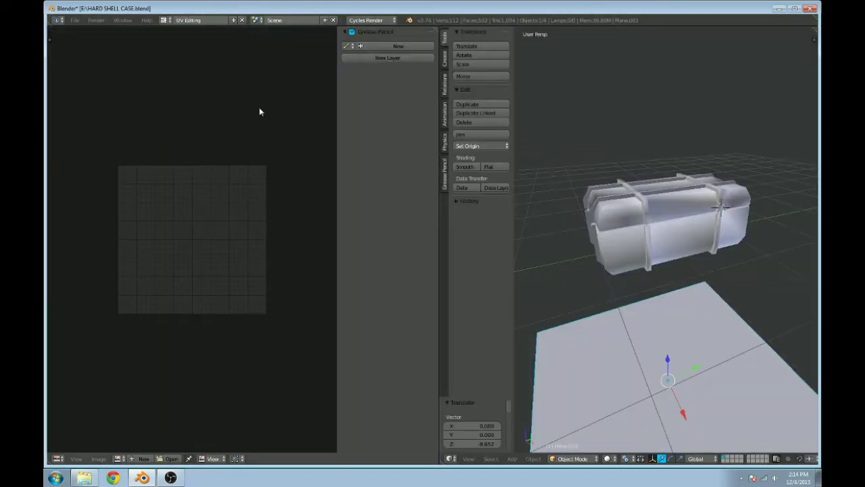
# Step: Show the case in the 3D View Full screen layout and return to the Default layout
pyautogui.click(164, 20)
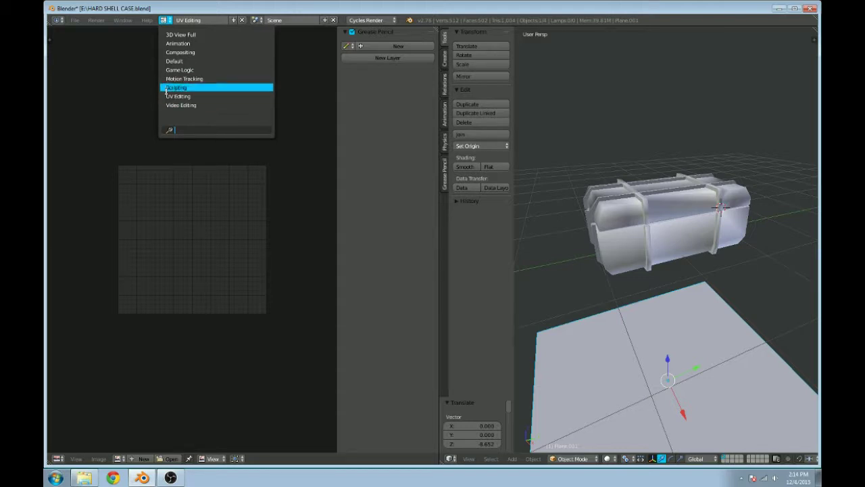
pyautogui.click(184, 34)
pyautogui.scroll(4, 412, 189)
pyautogui.scroll(3, 415, 191)
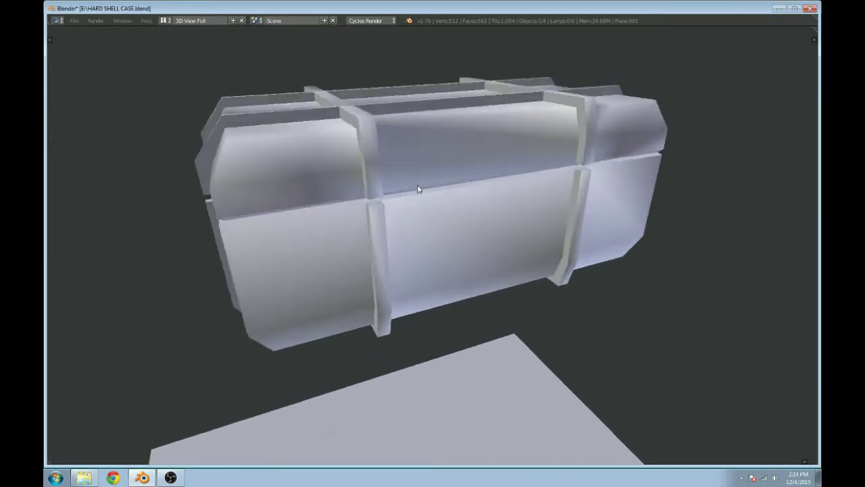
pyautogui.scroll(-6, 419, 187)
pyautogui.moveTo(420, 184); pyautogui.dragTo(433, 206, button='middle')
pyautogui.click(165, 20)
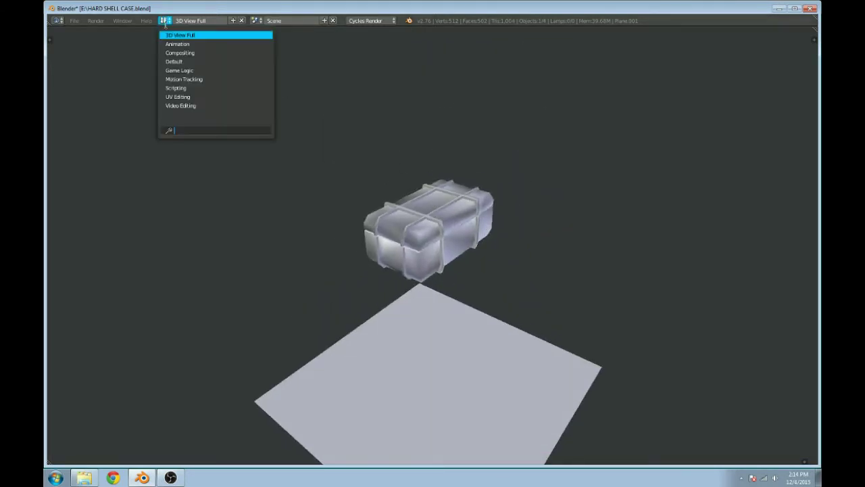
pyautogui.click(182, 61)
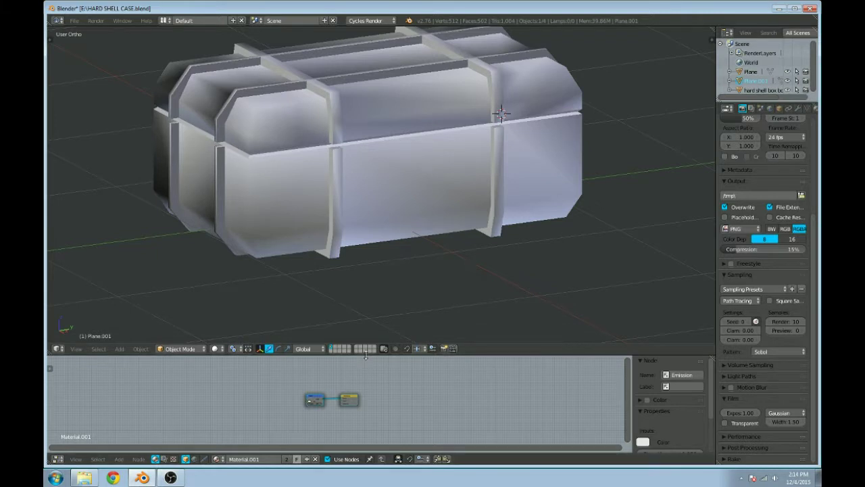
# Step: Make the Node Editor area taller and select the hard shell case's lid
pyautogui.moveTo(364, 356); pyautogui.dragTo(375, 263)
pyautogui.moveTo(410, 215); pyautogui.dragTo(427, 105, button='middle')
pyautogui.rightClick(427, 105)
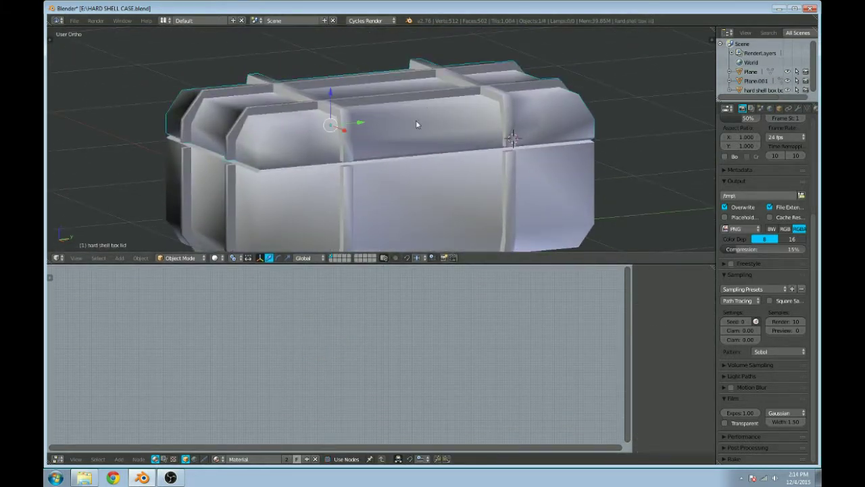
pyautogui.rightClick(369, 215)
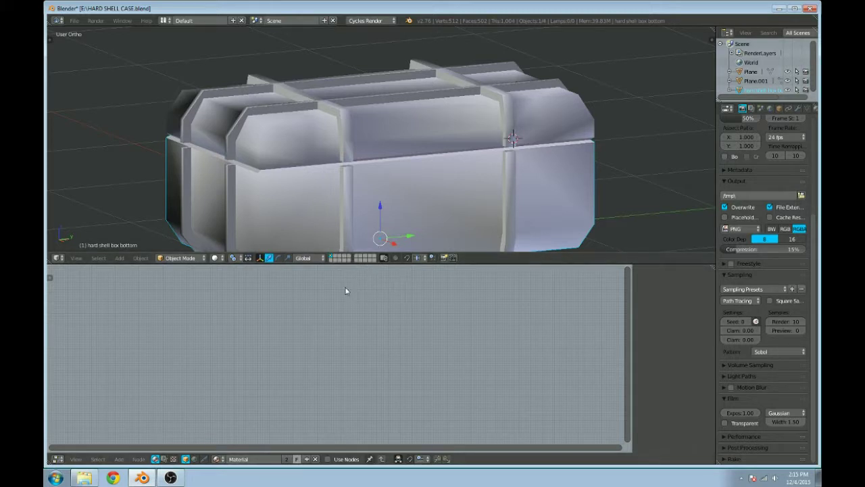
pyautogui.scroll(-3, 336, 188)
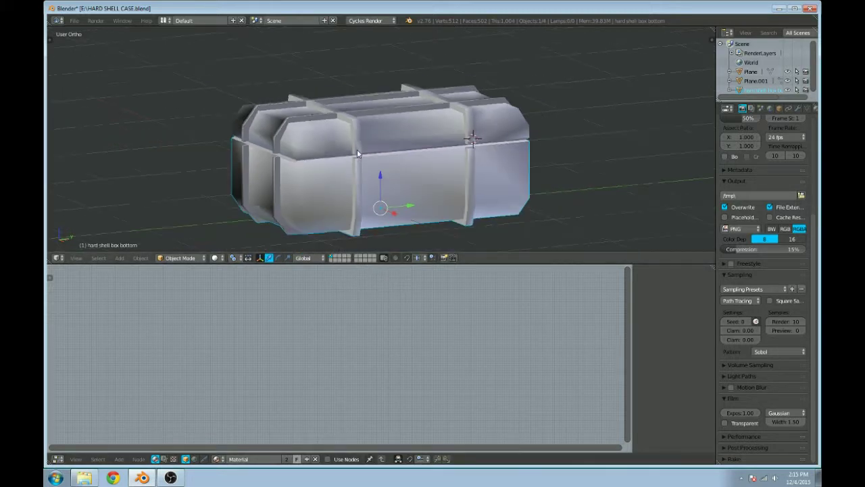
pyautogui.scroll(-1, 356, 149)
pyautogui.rightClick(356, 148)
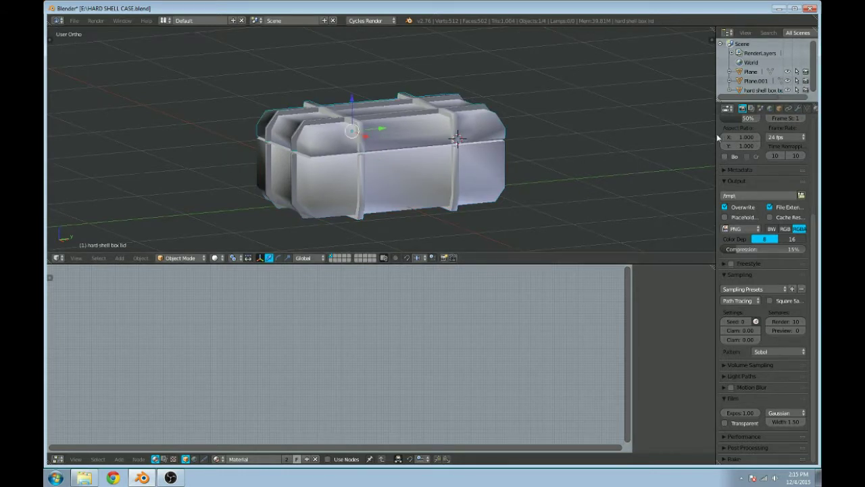
# Step: Widen the properties area and rename the lid's material to "hard plastic"
pyautogui.moveTo(711, 134); pyautogui.dragTo(593, 141)
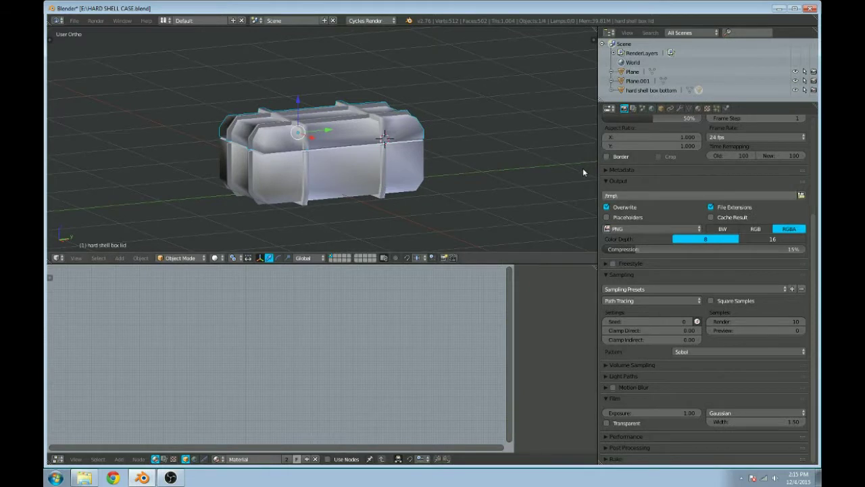
pyautogui.click(698, 108)
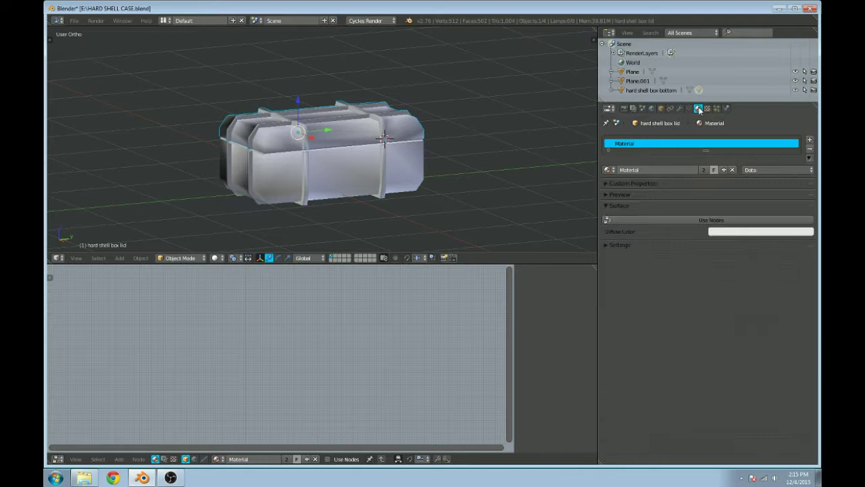
pyautogui.click(643, 170)
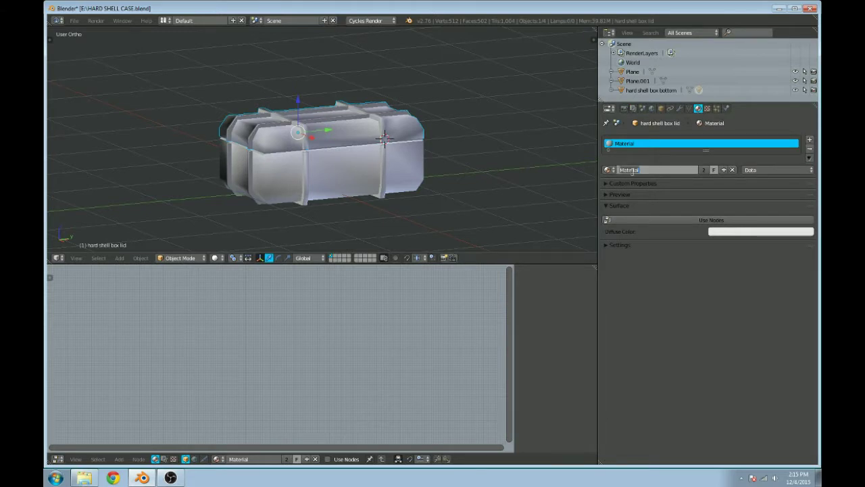
pyautogui.write('hard plastic')
pyautogui.press('Return')
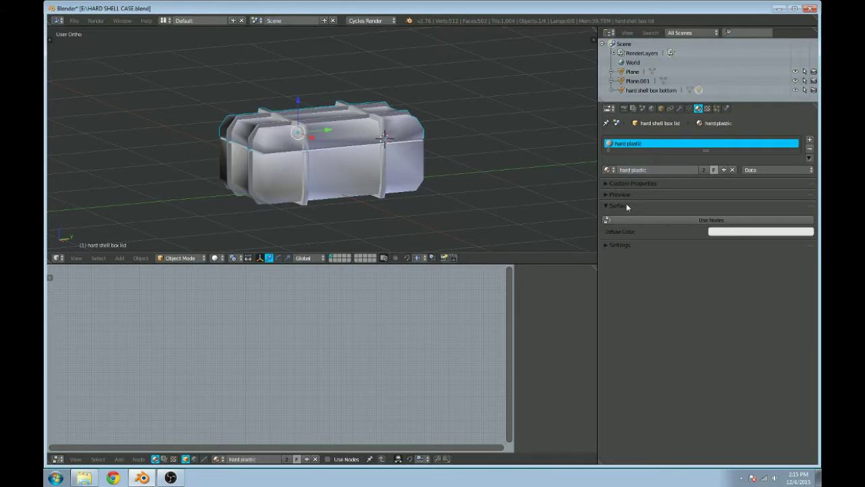
# Step: Enable nodes for the hard plastic material and bring its Diffuse BSDF and Material Output nodes into close view
pyautogui.click(675, 219)
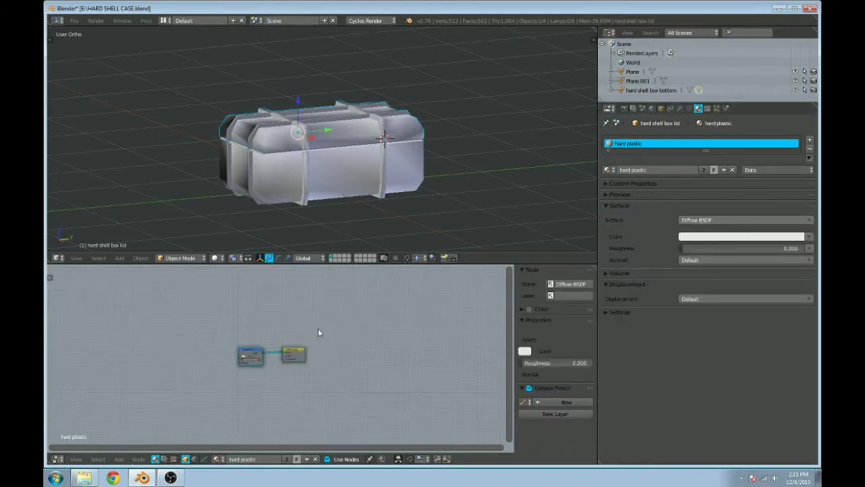
pyautogui.scroll(6, 317, 330)
pyautogui.moveTo(313, 317); pyautogui.dragTo(407, 273, button='middle')
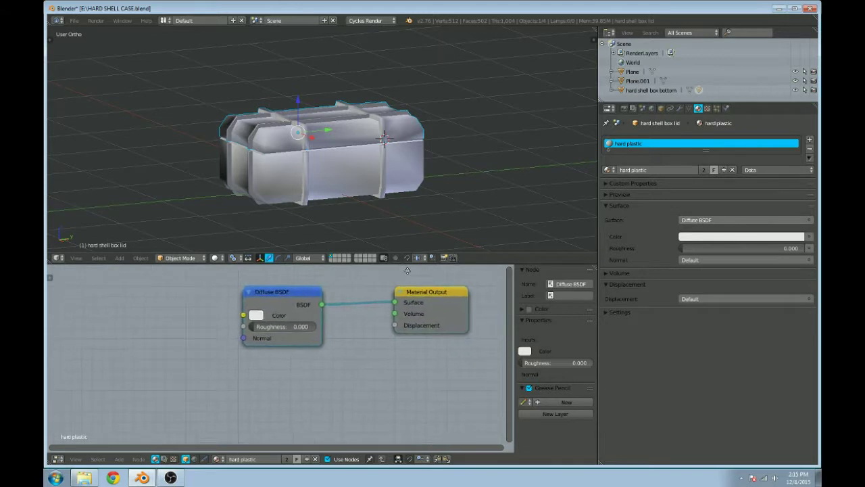
pyautogui.scroll(-1, 446, 170)
pyautogui.press('x')
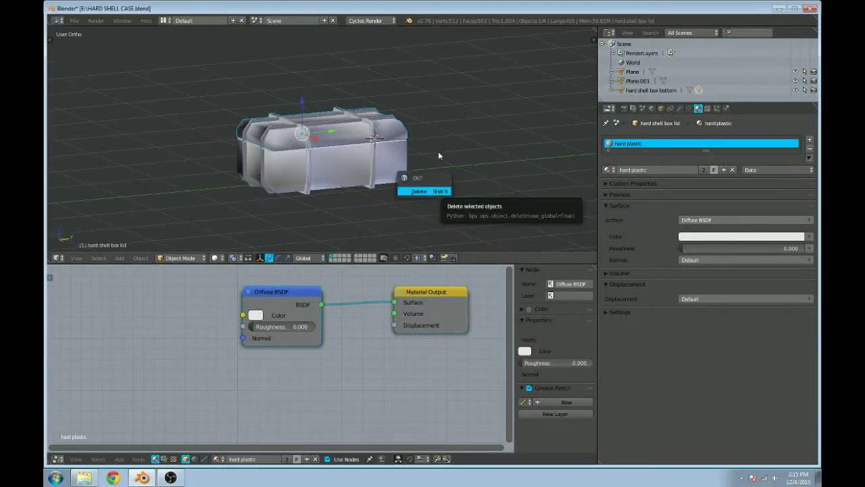
pyautogui.press('Escape')
# Step: Preview the case in rendered shading and check the material assigned to its bottom and lid
pyautogui.hotkey('shift', 'z')
pyautogui.moveTo(402, 156); pyautogui.dragTo(387, 153, button='middle')
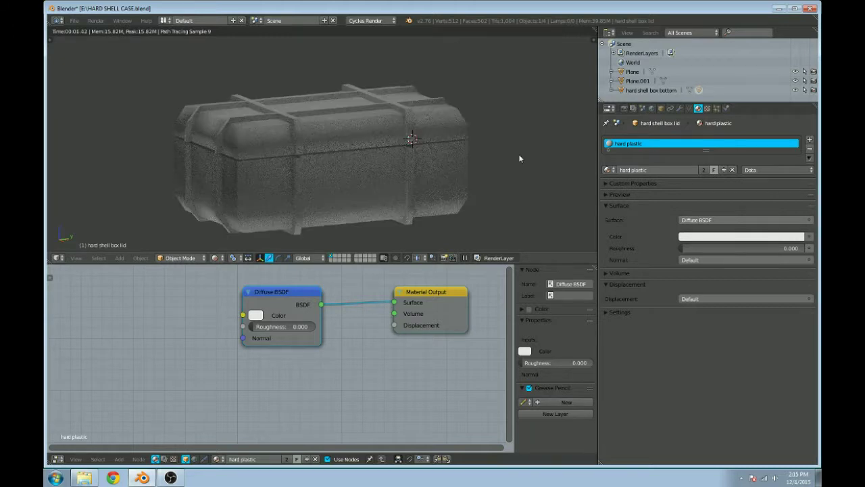
pyautogui.hotkey('shift', 'z')
pyautogui.rightClick(338, 127)
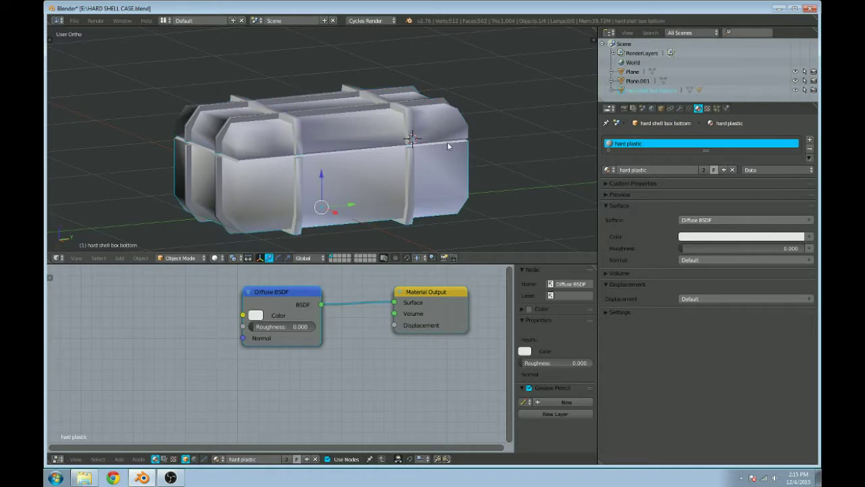
pyautogui.rightClick(436, 112)
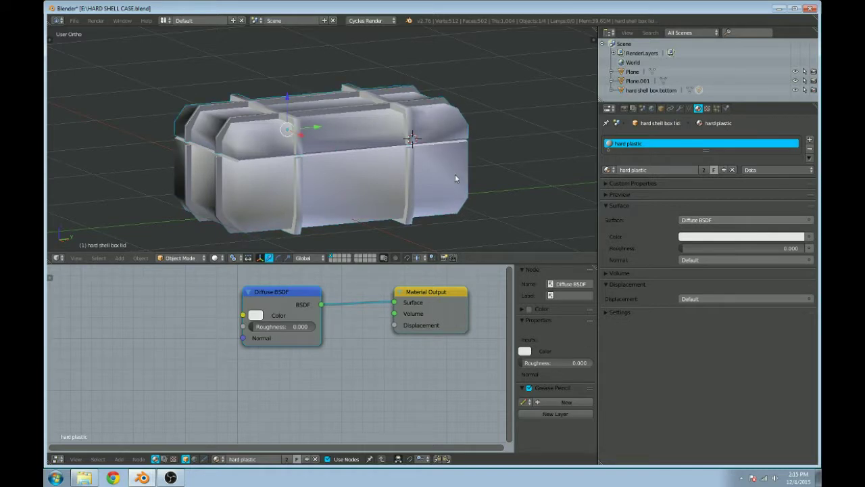
pyautogui.hotkey('shift', 'z')
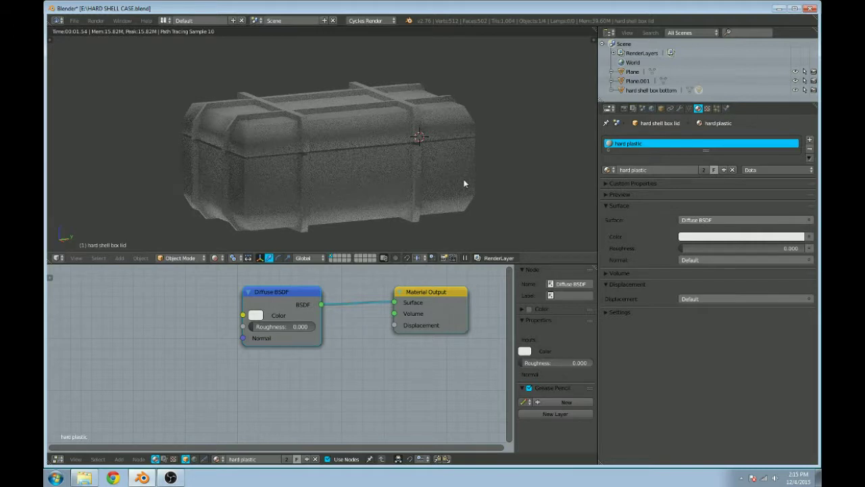
# Step: Return the viewport to solid shading and change the hard plastic material's surface shader to Mix Shader
pyautogui.moveTo(494, 158); pyautogui.dragTo(498, 157, button='middle')
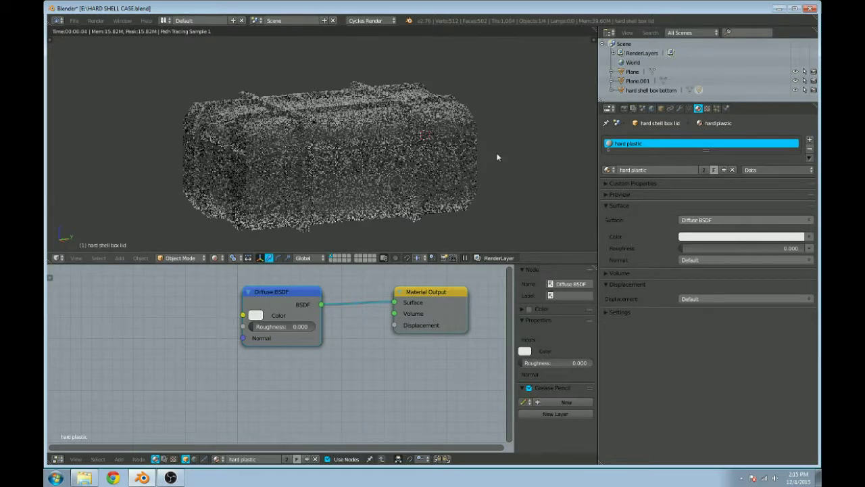
pyautogui.scroll(-2, 500, 155)
pyautogui.hotkey('shift', 'z')
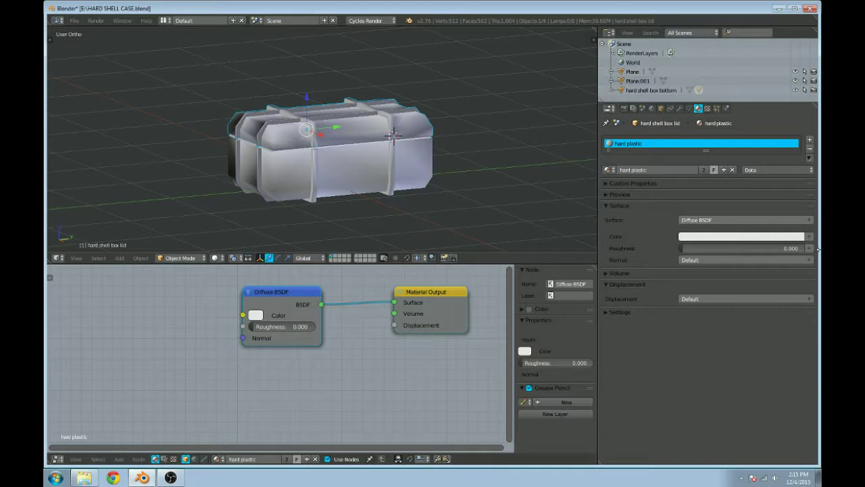
pyautogui.click(777, 221)
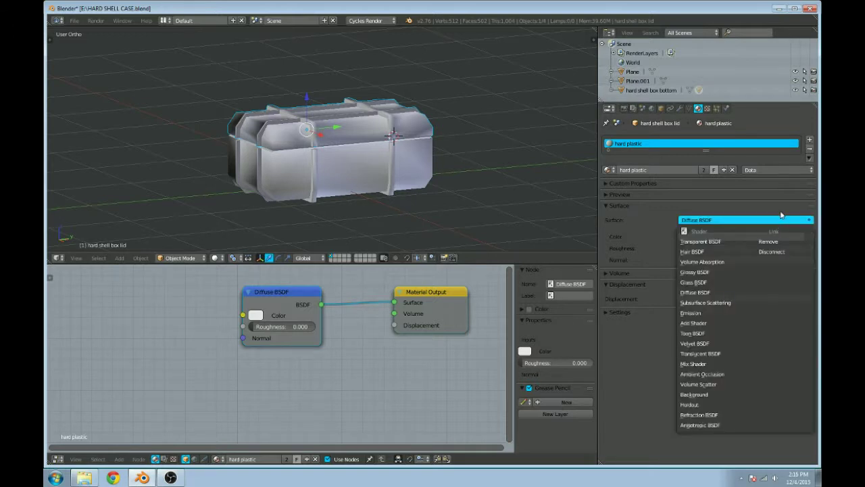
pyautogui.click(789, 221)
pyautogui.click(770, 221)
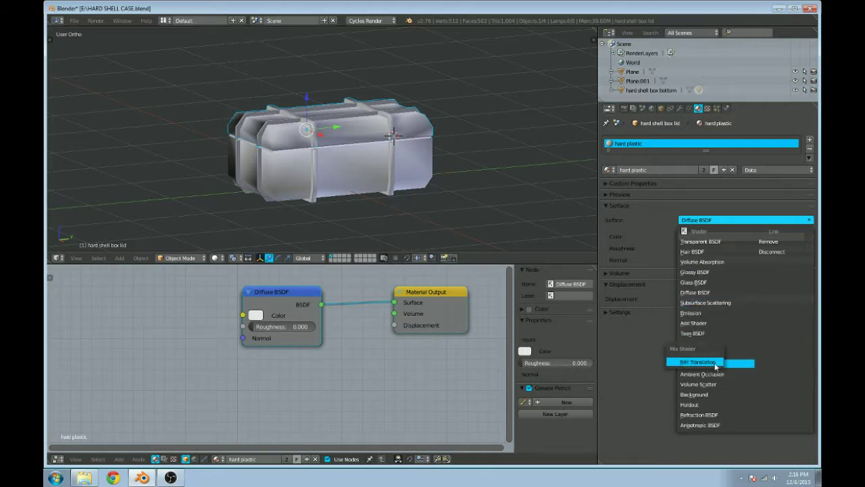
pyautogui.click(728, 364)
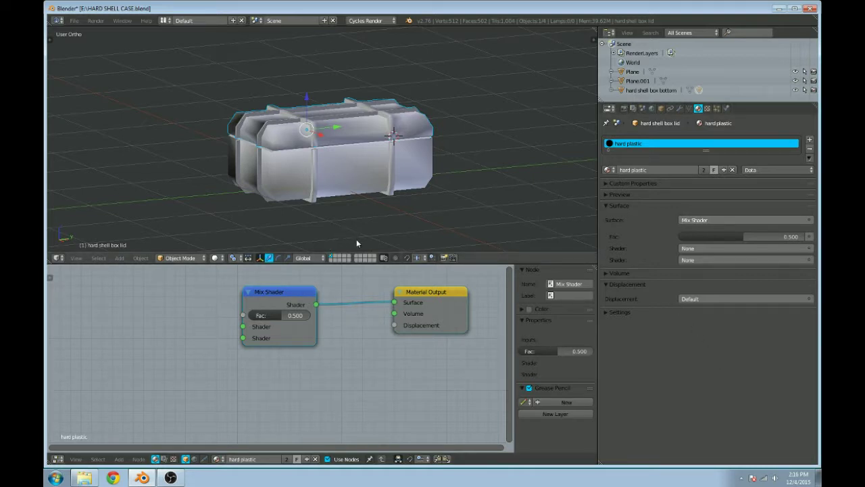
# Step: Feed a Glossy BSDF and a Diffuse BSDF into the Mix Shader and arrange them one above the other
pyautogui.click(701, 249)
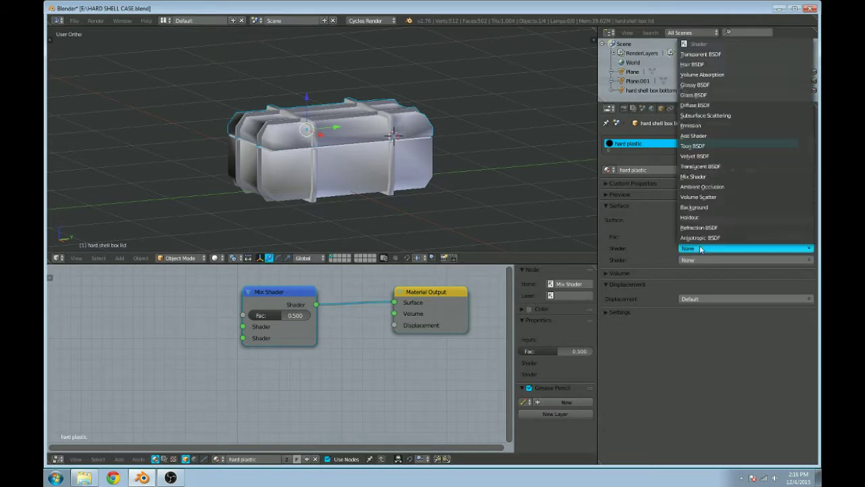
pyautogui.click(704, 86)
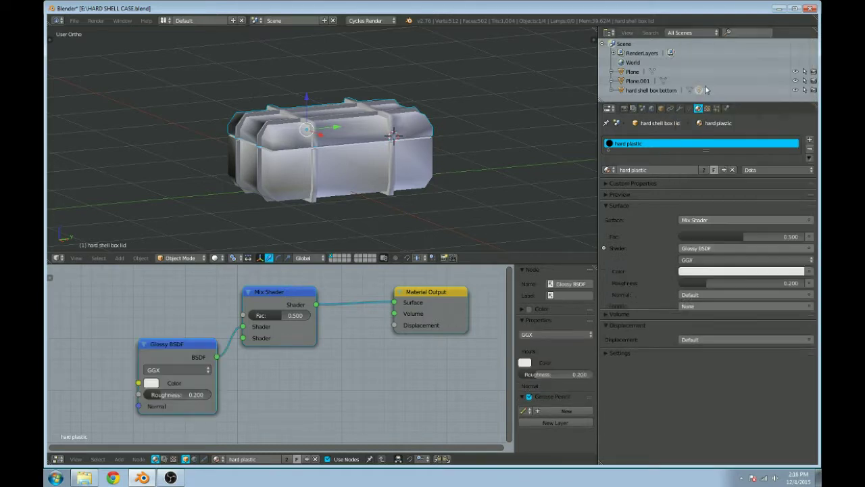
pyautogui.click(700, 306)
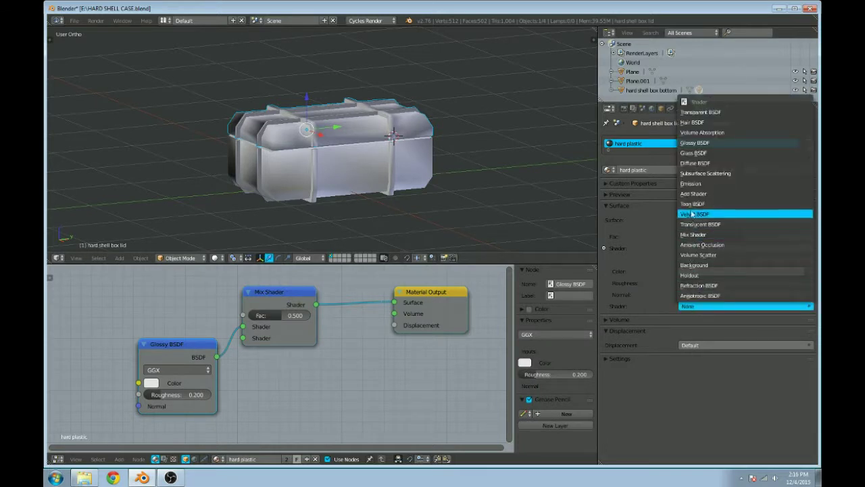
pyautogui.click(696, 162)
pyautogui.moveTo(202, 348); pyautogui.dragTo(188, 280)
pyautogui.moveTo(183, 397); pyautogui.dragTo(166, 366)
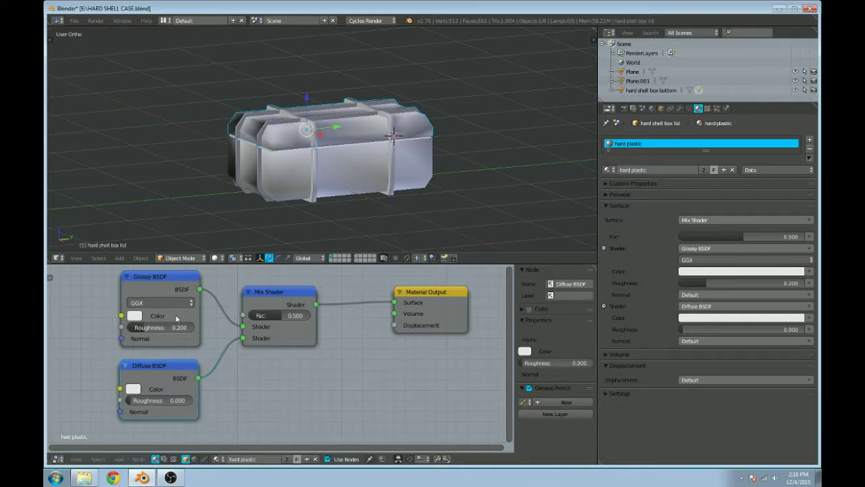
pyautogui.moveTo(358, 350); pyautogui.dragTo(456, 355, button='middle')
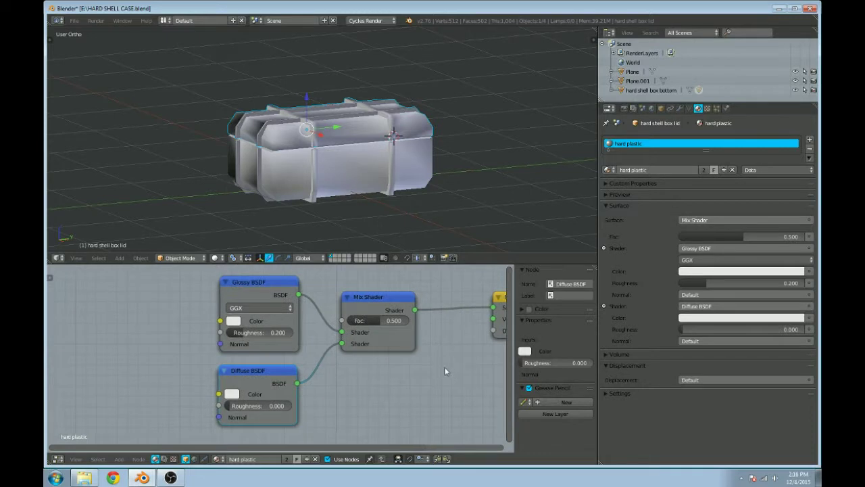
# Step: In rendered shading, set the Glossy BSDF distribution to Ashikhmin-Shirley and lower the mix factor to 0
pyautogui.hotkey('shift', 'z')
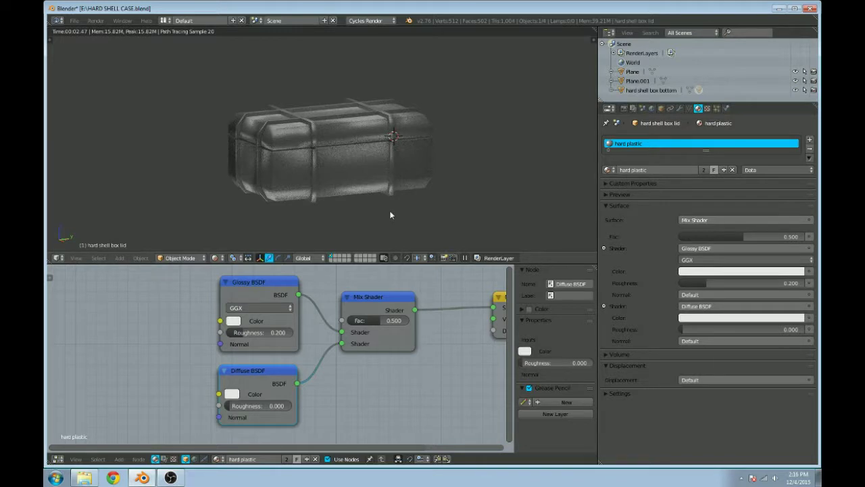
pyautogui.scroll(2, 389, 215)
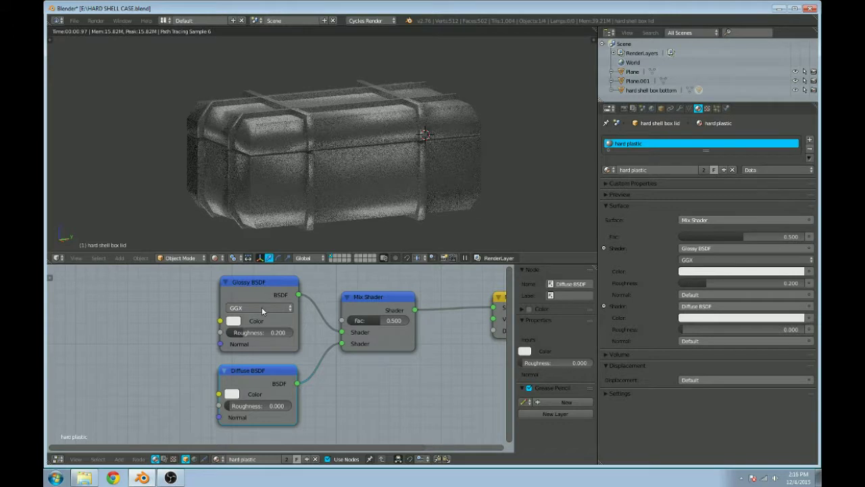
pyautogui.click(262, 308)
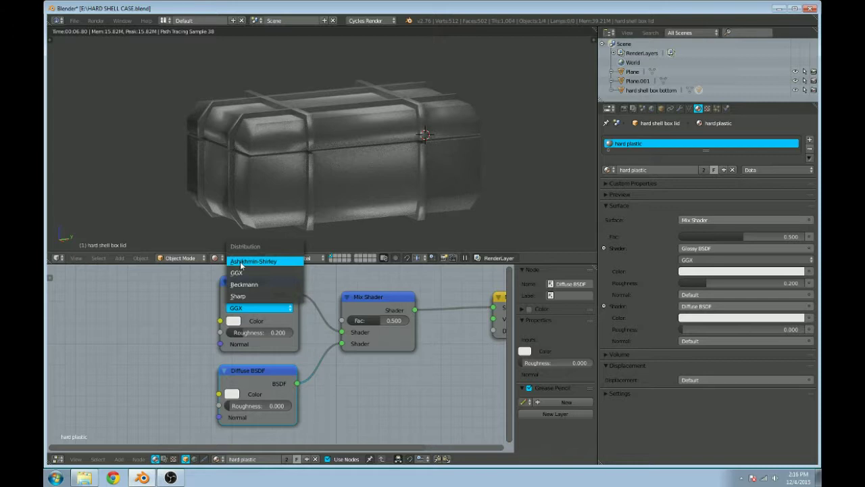
pyautogui.click(241, 262)
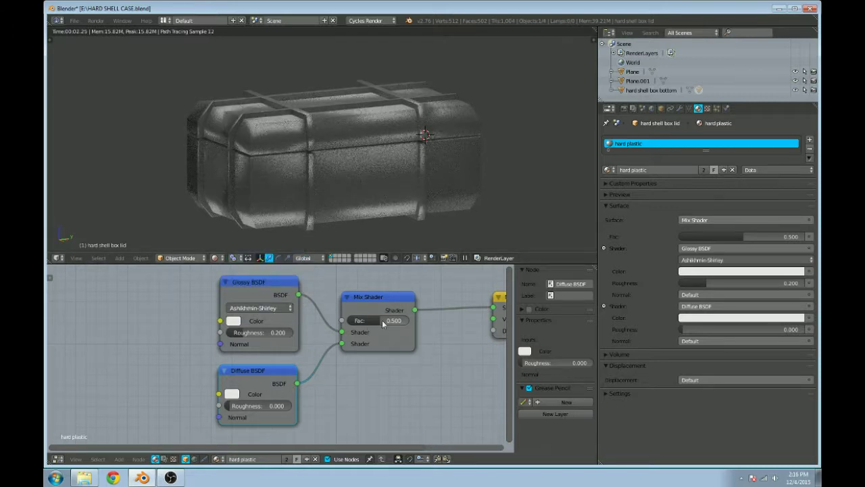
pyautogui.moveTo(383, 324); pyautogui.dragTo(372, 324)
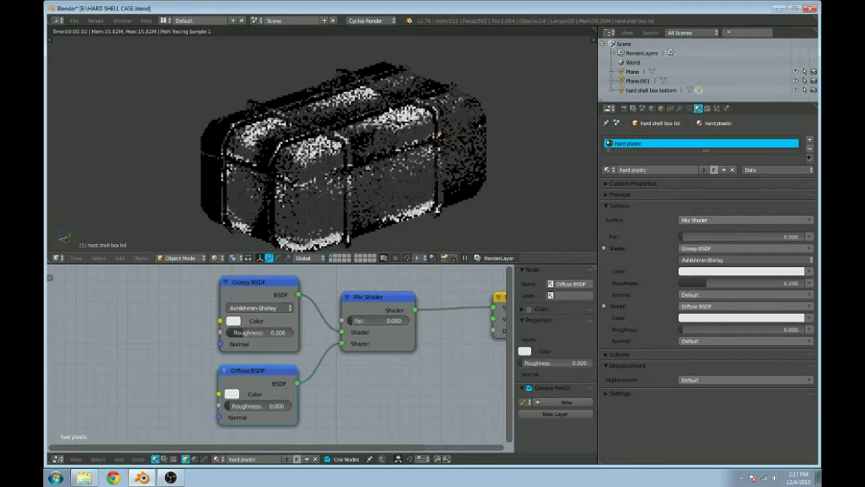
# Step: Return to solid shading and try a Multiresolution modifier with one Catmull-Clark subdivision on the lid
pyautogui.press('Tab')
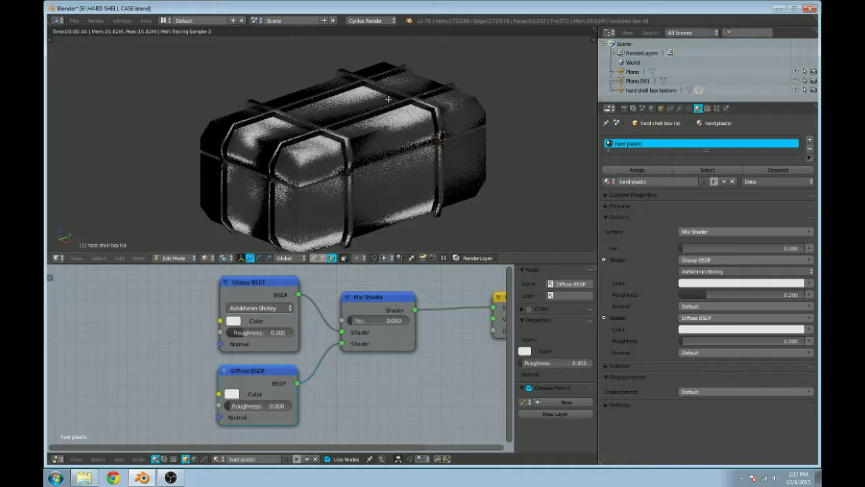
pyautogui.press('Tab')
pyautogui.hotkey('shift', 'z')
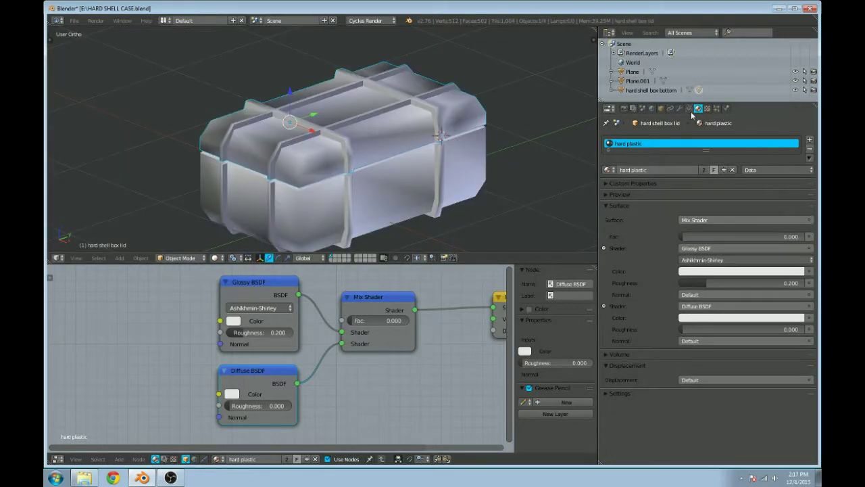
pyautogui.click(679, 108)
pyautogui.click(660, 141)
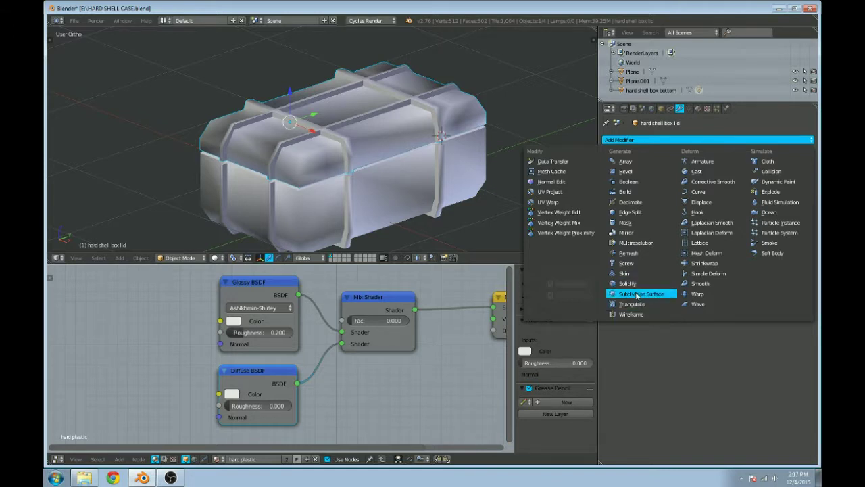
pyautogui.click(640, 248)
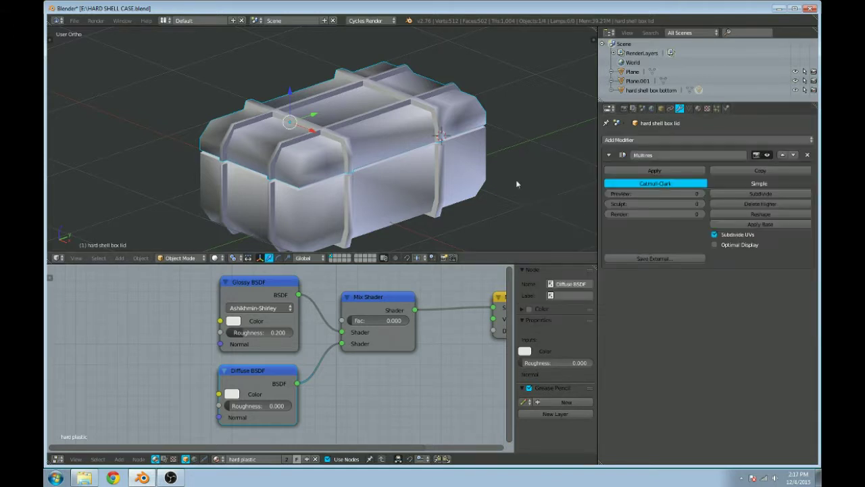
pyautogui.click(727, 194)
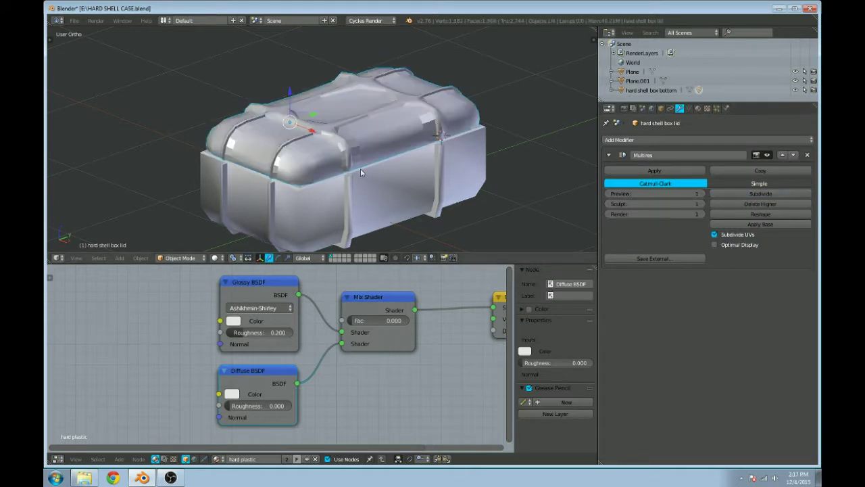
# Step: Apply smooth shading to the case's lid
pyautogui.press('Tab')
pyautogui.press('Tab')
pyautogui.moveTo(402, 178); pyautogui.dragTo(364, 148, button='middle')
pyautogui.scroll(5, 385, 144)
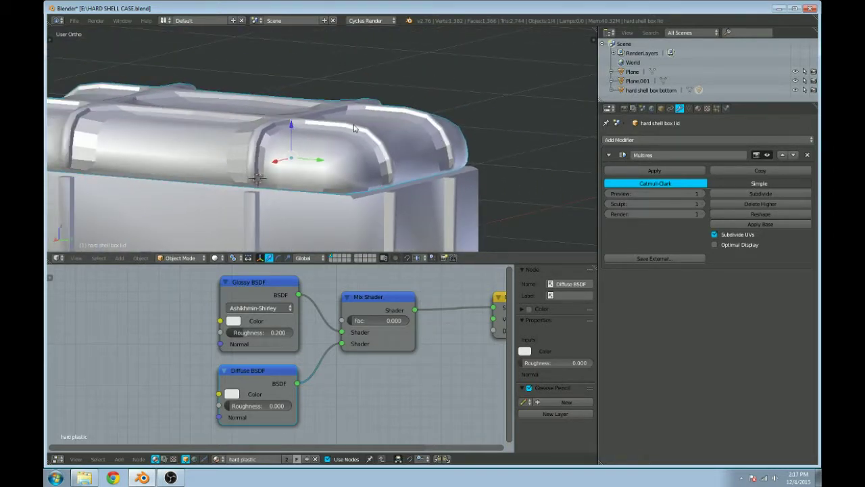
pyautogui.press('t')
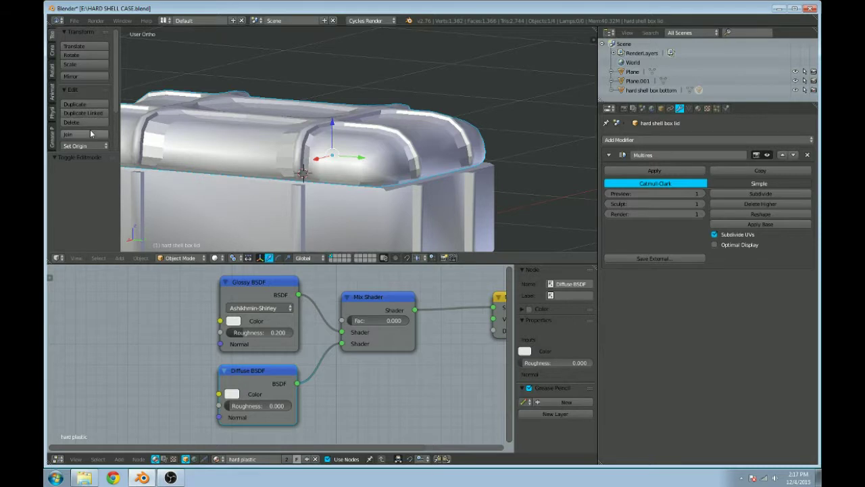
pyautogui.scroll(-3, 82, 112)
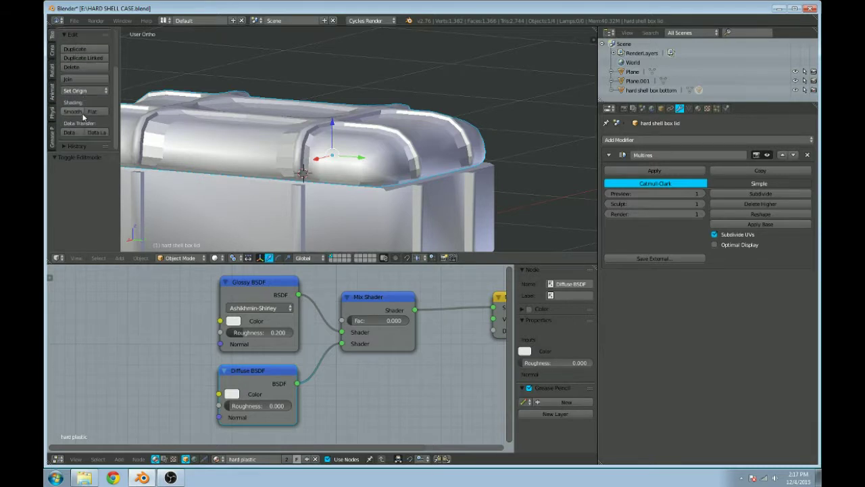
pyautogui.click(81, 112)
pyautogui.moveTo(459, 173)
pyautogui.mouseDown(button='middle')
pyautogui.moveTo(517, 193)
pyautogui.moveTo(487, 191)
pyautogui.mouseUp(button='middle')
pyautogui.scroll(4, 409, 131)
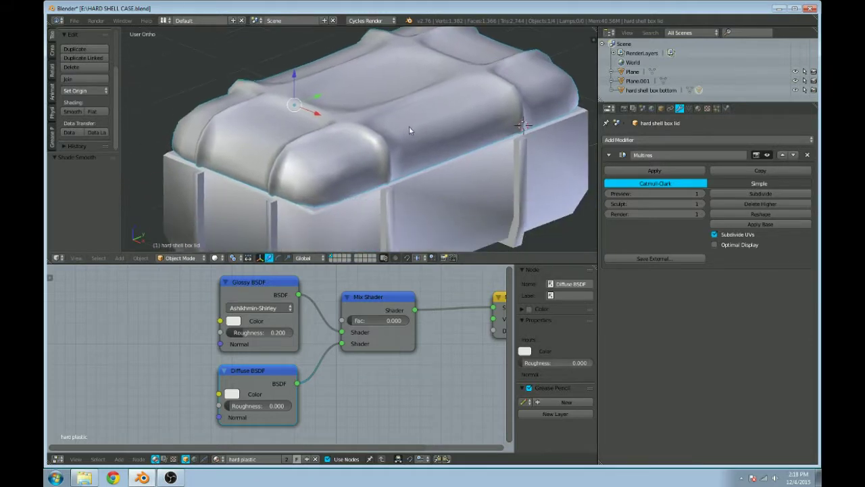
# Step: Examine the subdivided lid's shape against its base mesh and the case's bottom
pyautogui.scroll(-5, 405, 193)
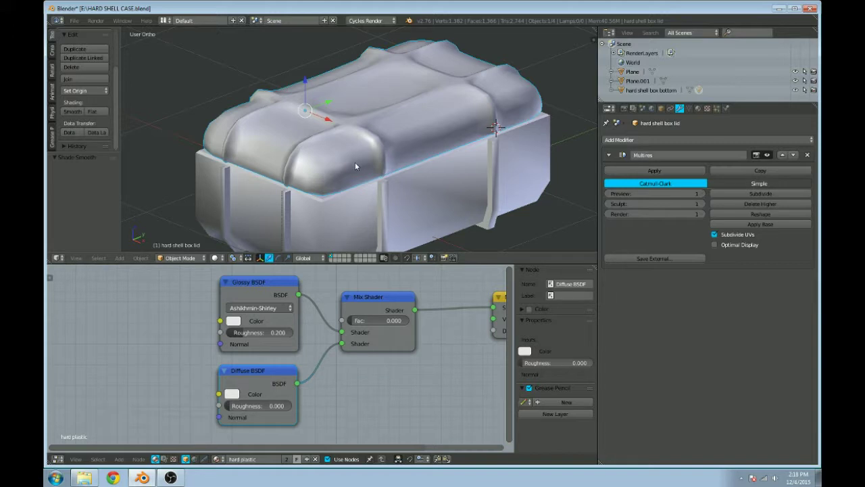
pyautogui.press('Tab')
pyautogui.scroll(1, 382, 155)
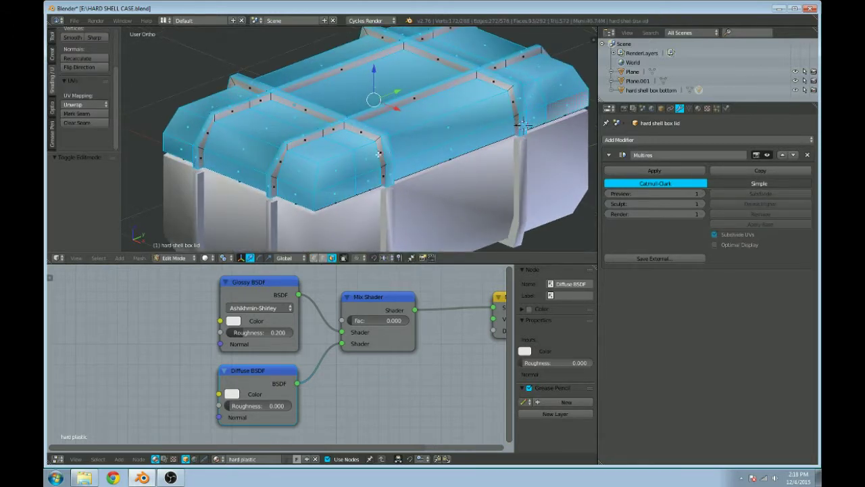
pyautogui.press('Tab')
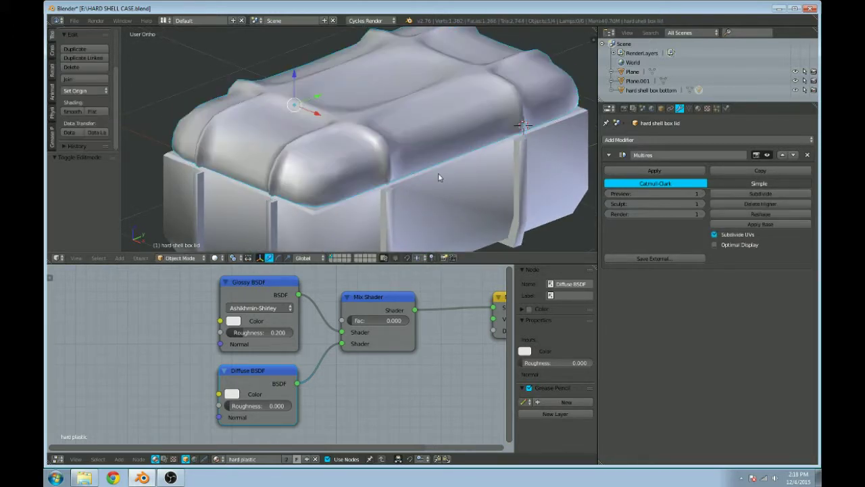
pyautogui.scroll(-3, 438, 173)
pyautogui.scroll(1, 452, 161)
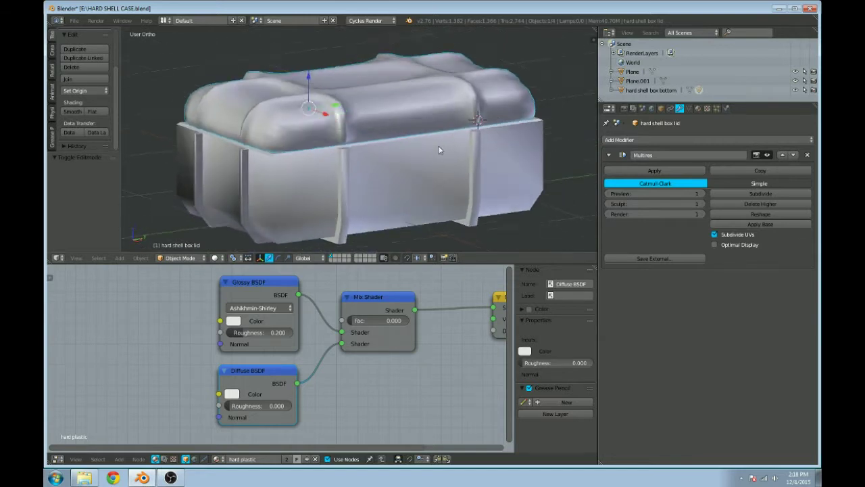
pyautogui.scroll(1, 437, 145)
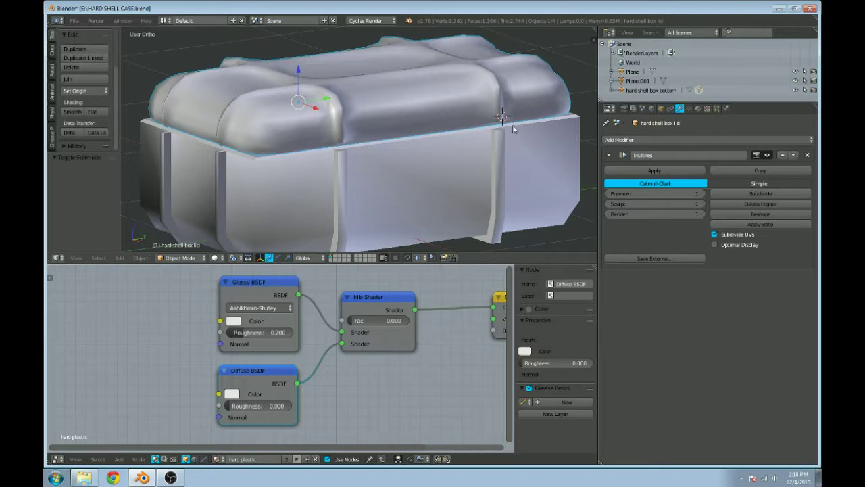
pyautogui.scroll(-2, 524, 118)
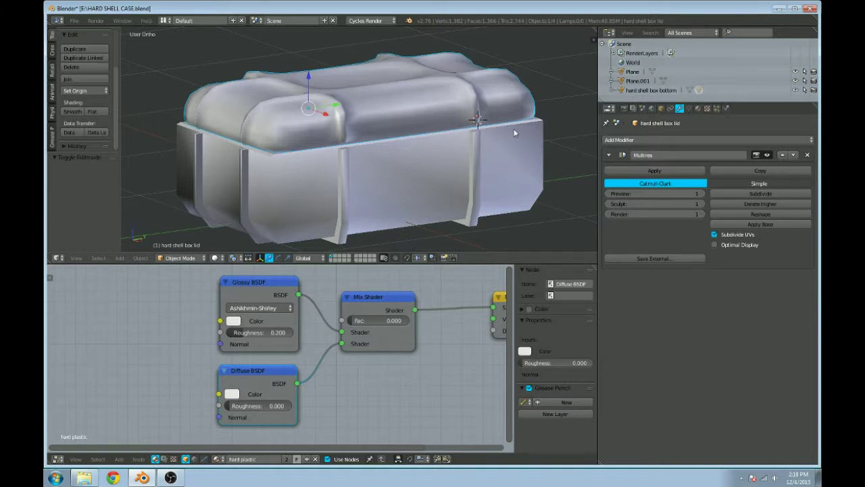
# Step: Remove the Multiresolution modifier from the lid
pyautogui.click(808, 157)
pyautogui.scroll(-1, 420, 153)
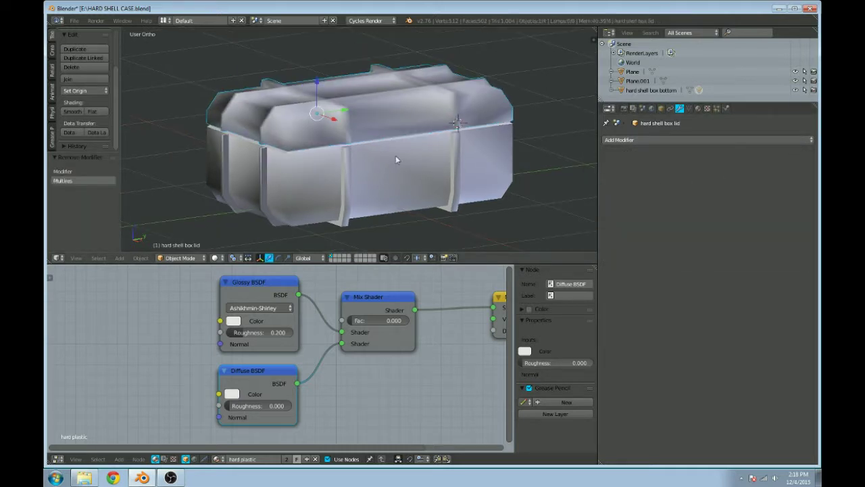
pyautogui.keyDown('shift'); pyautogui.moveTo(384, 160); pyautogui.dragTo(441, 138, button='middle'); pyautogui.keyUp('shift')
pyautogui.scroll(1, 440, 135)
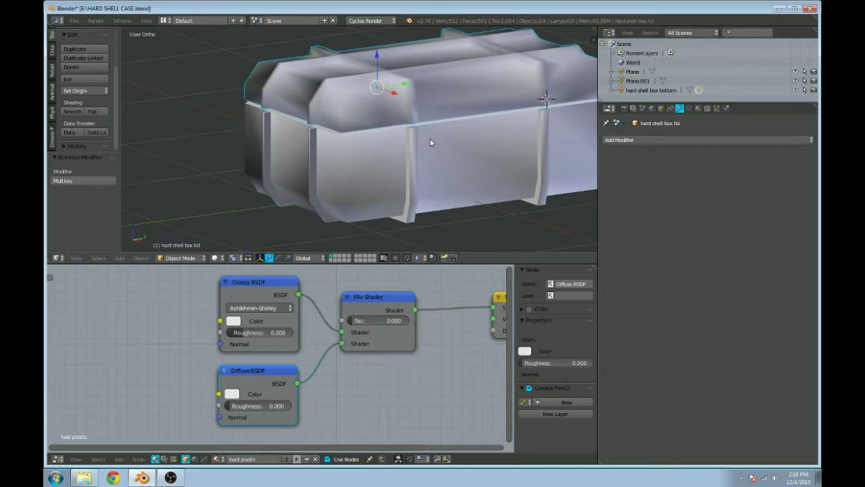
# Step: Preview the case in rendered shading and raise the Mix Shader factor to 0.636
pyautogui.hotkey('shift', 'z')
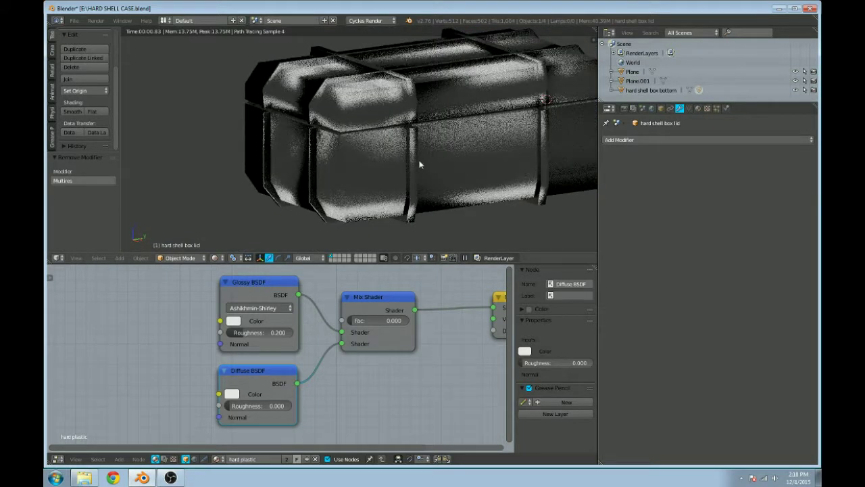
pyautogui.keyDown('shift'); pyautogui.moveTo(419, 164); pyautogui.dragTo(392, 163, button='middle'); pyautogui.keyUp('shift')
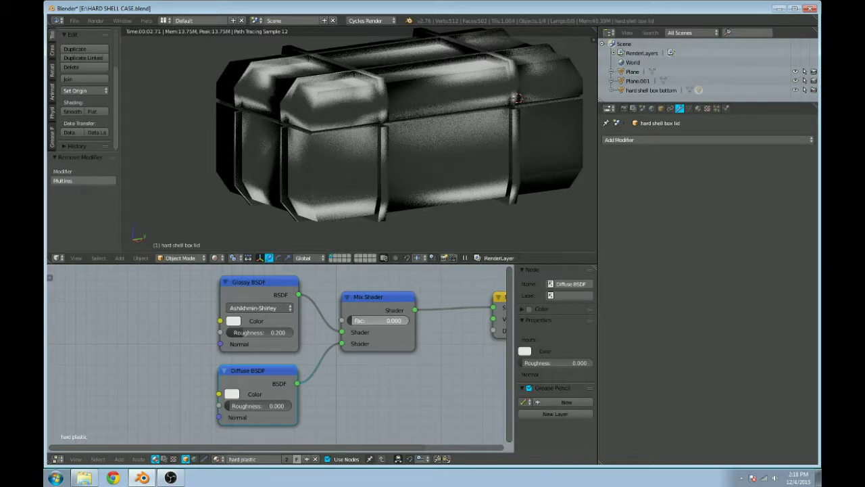
pyautogui.moveTo(365, 321); pyautogui.dragTo(406, 320)
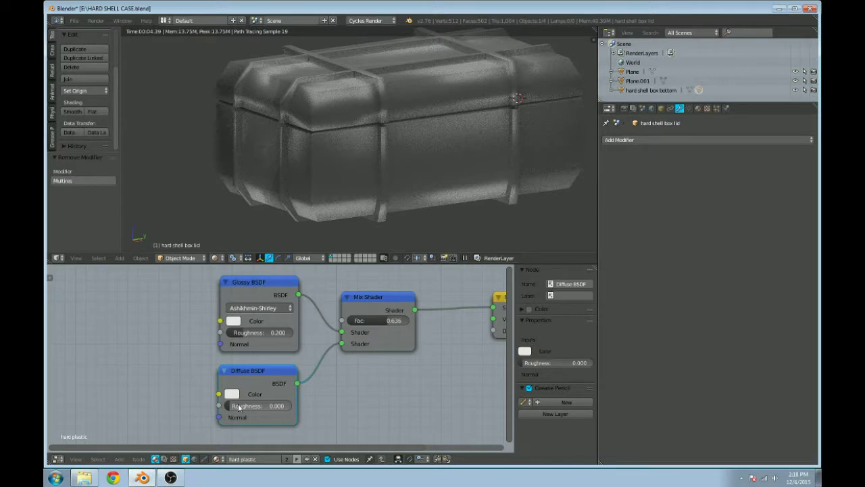
# Step: Set the Diffuse BSDF's roughness to 0.117 and the Glossy BSDF's roughness to 0.300
pyautogui.moveTo(238, 406); pyautogui.dragTo(254, 407)
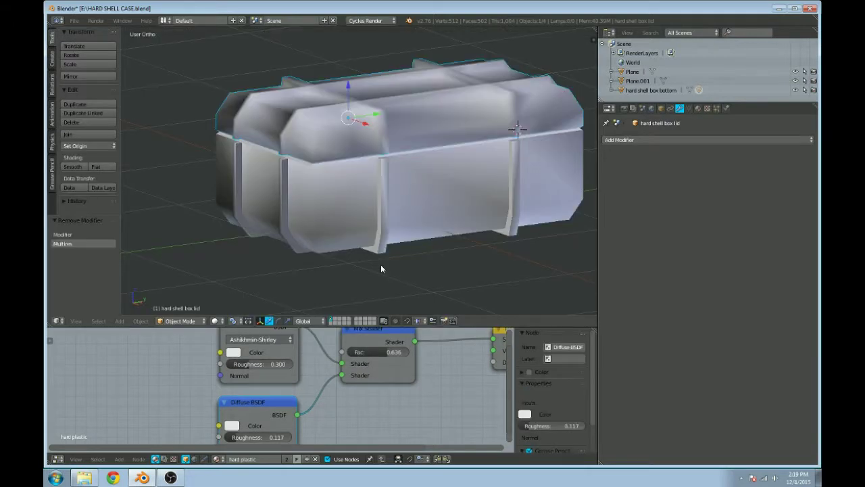
pyautogui.press('KP_5')
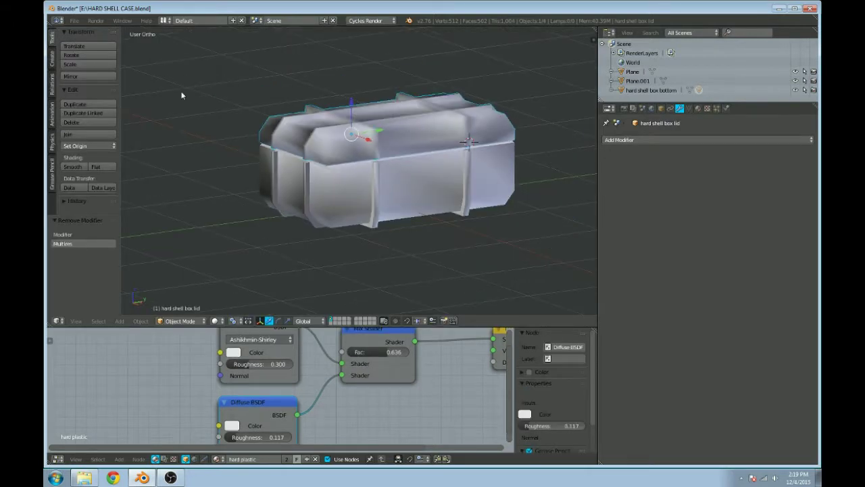
pyautogui.moveTo(273, 265); pyautogui.dragTo(321, 263, button='middle')
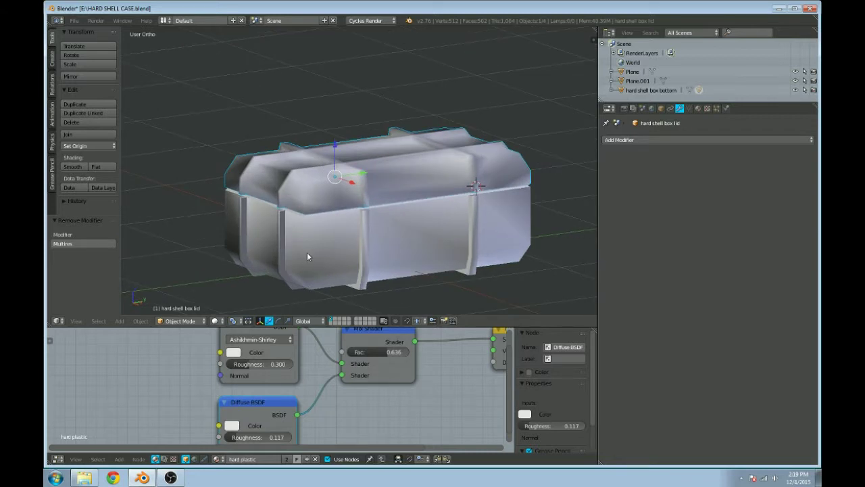
# Step: Switch the lid to Vertex Paint mode and examine the smooth shading across its ribs and corners
pyautogui.press('v')
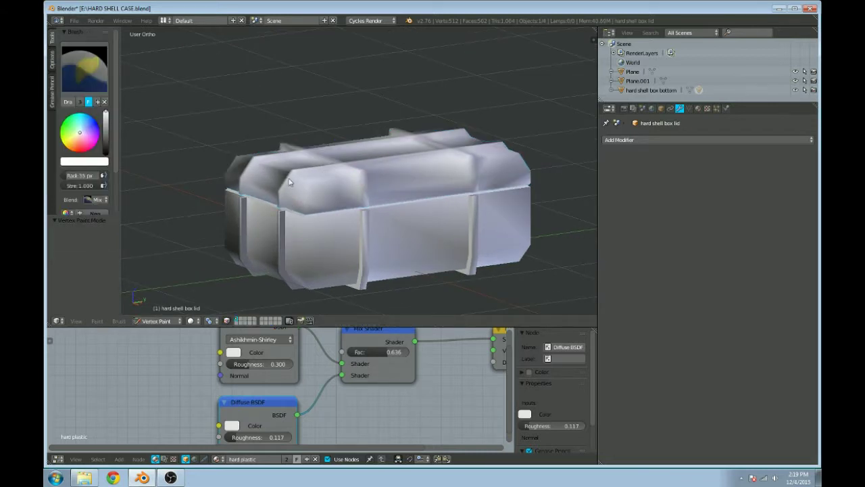
pyautogui.scroll(-3, 304, 153)
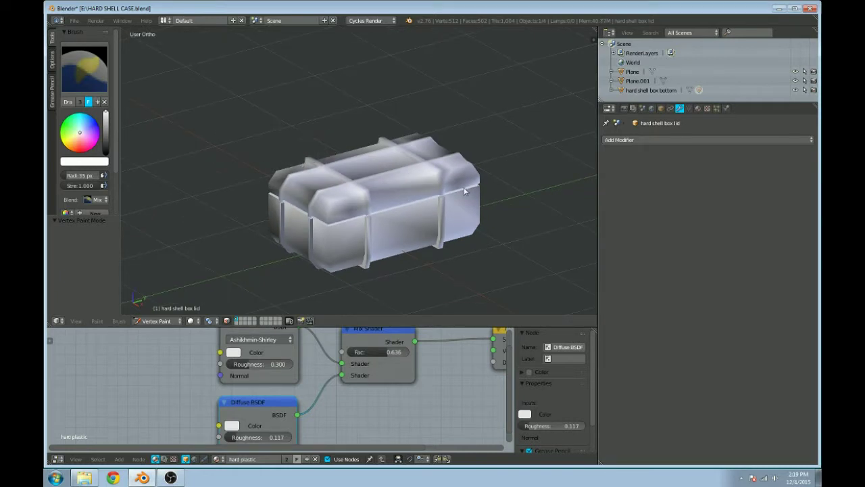
pyautogui.scroll(2, 462, 190)
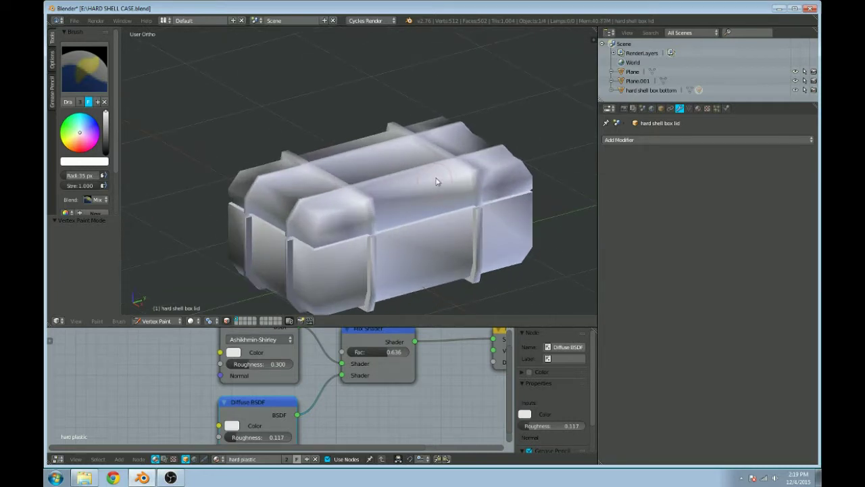
pyautogui.moveTo(494, 180); pyautogui.dragTo(220, 177, button='middle')
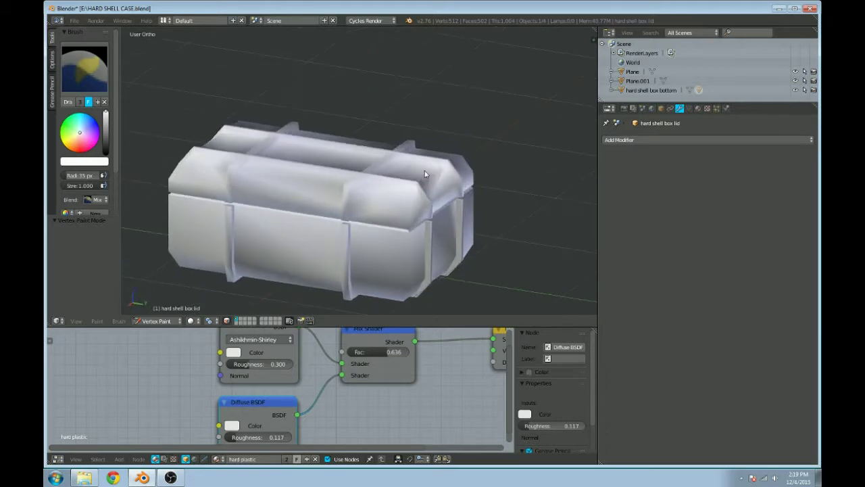
pyautogui.scroll(3, 222, 175)
pyautogui.moveTo(278, 176); pyautogui.dragTo(428, 189, button='middle')
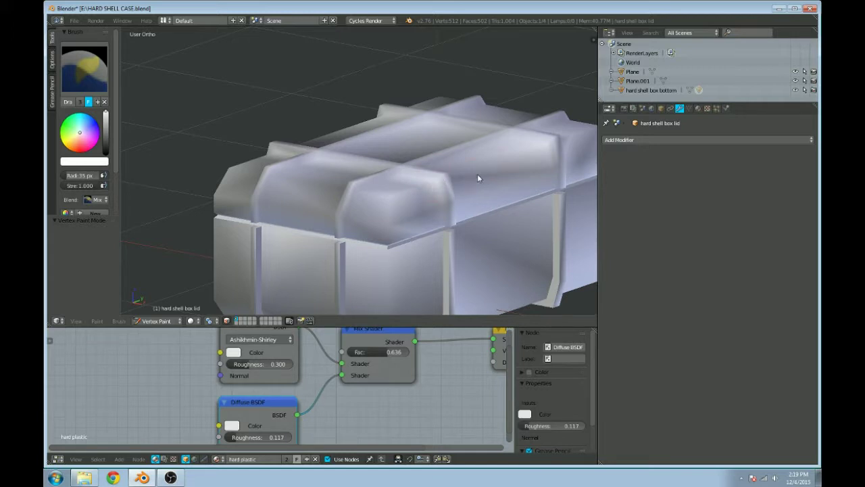
pyautogui.moveTo(513, 183); pyautogui.dragTo(491, 192, button='middle')
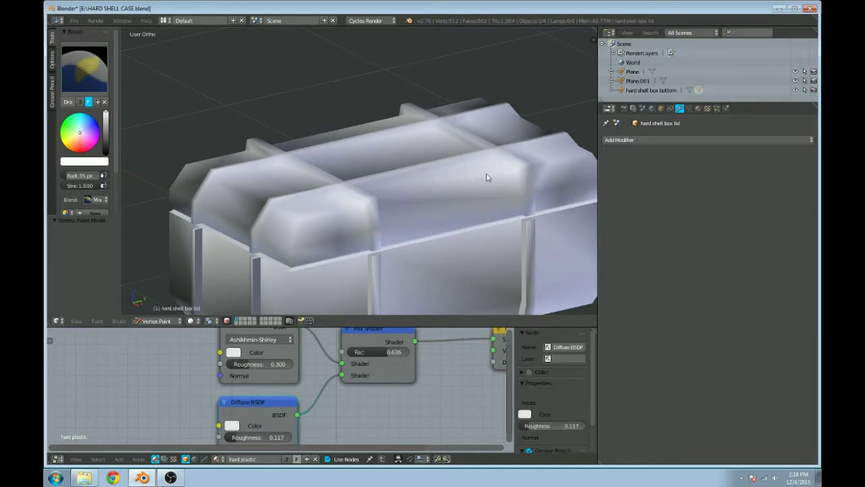
pyautogui.moveTo(379, 213); pyautogui.dragTo(427, 211, button='middle')
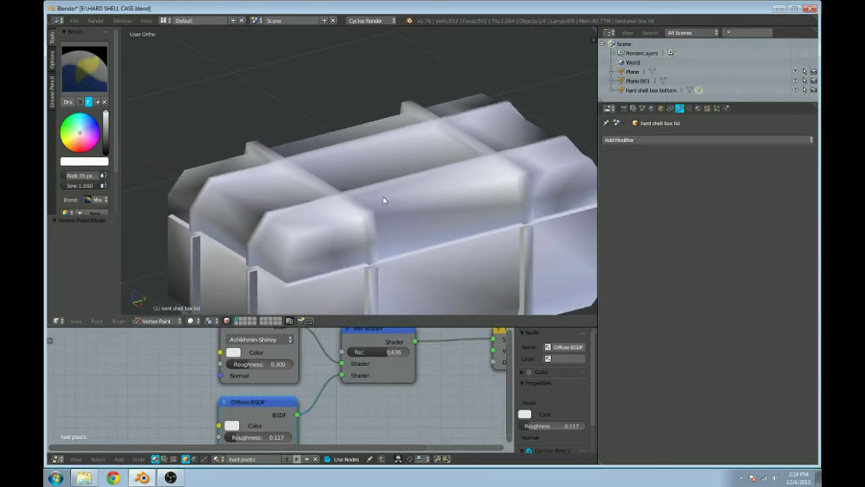
pyautogui.moveTo(401, 213); pyautogui.dragTo(348, 212, button='middle')
# Step: Undo the recent mode switches along with the roughness and mix factor changes of the hard plastic material
pyautogui.press('Tab')
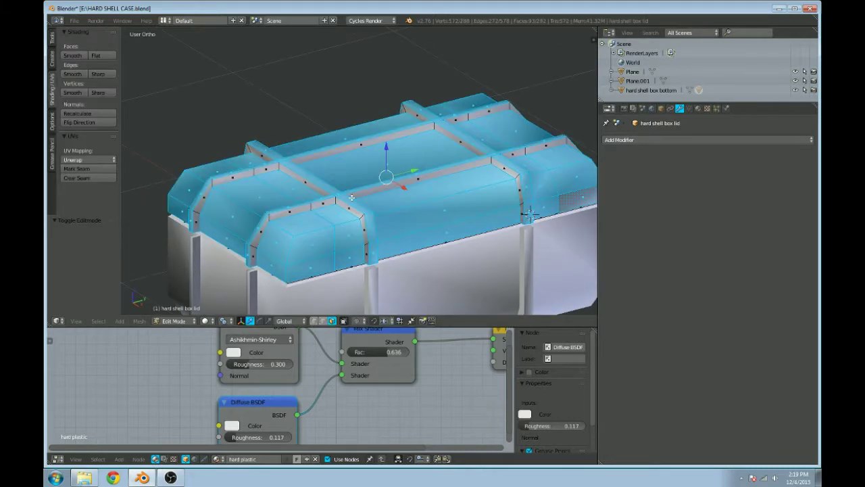
pyautogui.press('Tab')
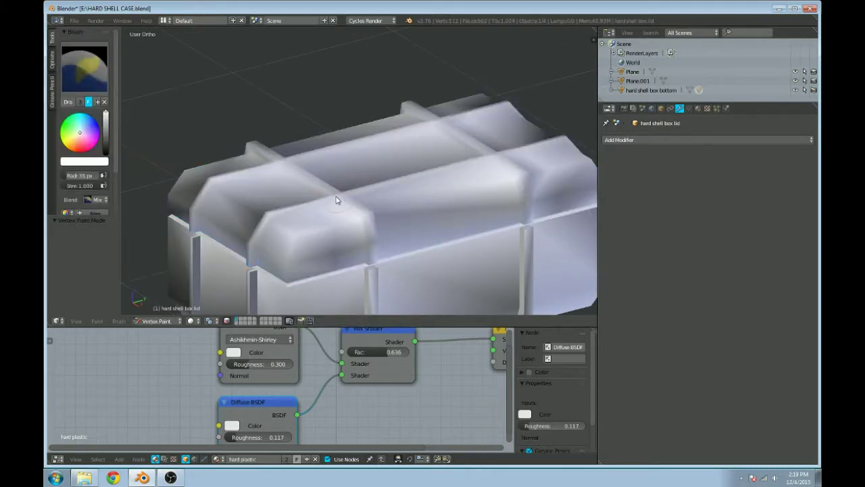
pyautogui.press('Tab')
pyautogui.press('Tab')
pyautogui.press('v')
pyautogui.press('v')
pyautogui.press('v')
pyautogui.press('v')
pyautogui.hotkey('ctrl', 'z')
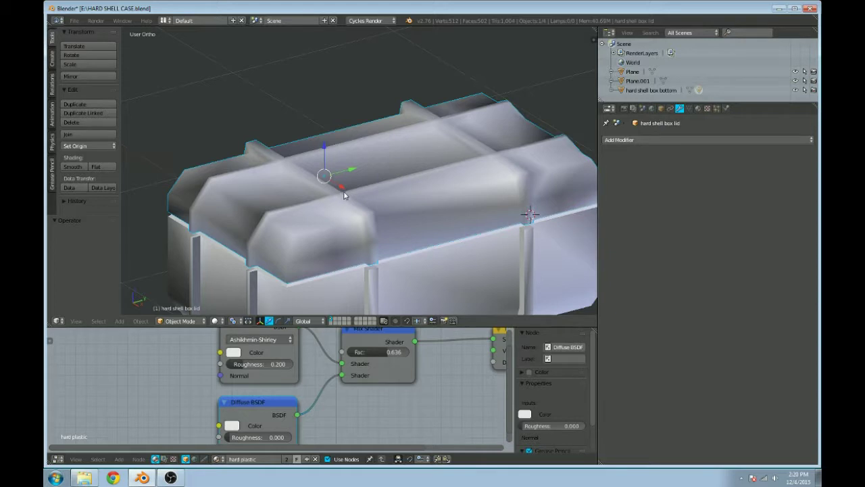
pyautogui.hotkey('ctrl', 'z')
pyautogui.press('Tab')
pyautogui.press('Tab')
pyautogui.scroll(-3, 356, 188)
pyautogui.rightClick(380, 253)
pyautogui.press('Tab')
pyautogui.press('Tab')
pyautogui.scroll(4, 361, 219)
pyautogui.press('Tab')
pyautogui.press('Tab')
pyautogui.rightClick(362, 226)
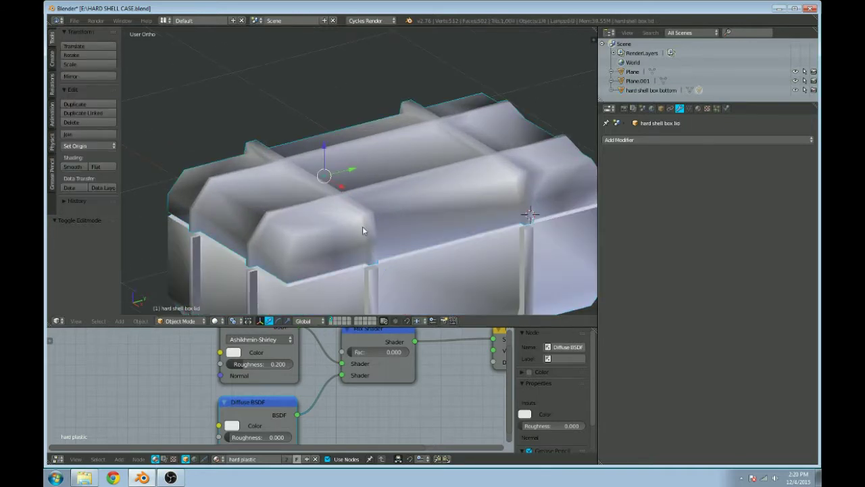
# Step: In Edit Mode, select the side face loops along the lid's raised ribs, including those around the central panel
pyautogui.press('Tab')
pyautogui.scroll(3, 368, 216)
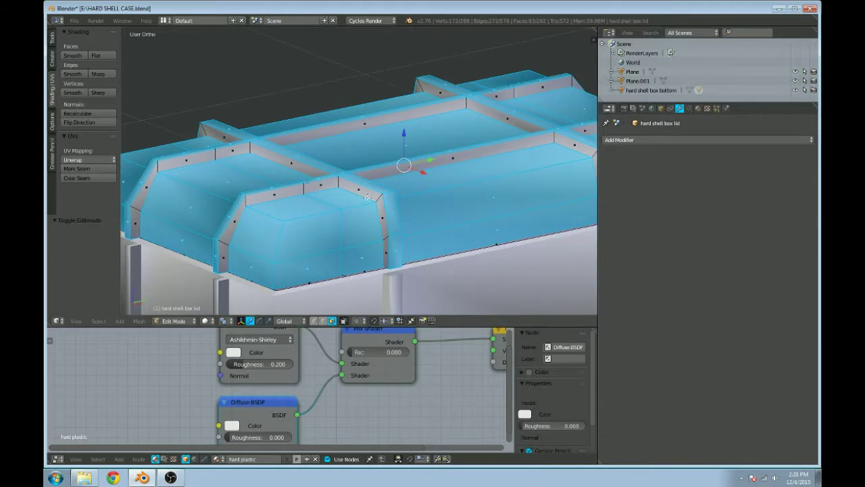
pyautogui.rightClick(382, 200)
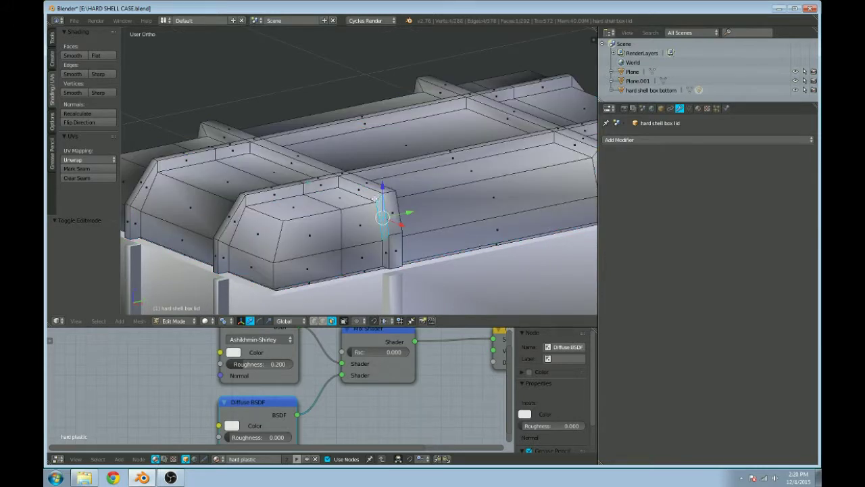
pyautogui.keyDown('alt'); pyautogui.rightClick(374, 198); pyautogui.keyUp('alt')
pyautogui.rightClick(374, 198)
pyautogui.press('a')
pyautogui.keyDown('alt'); pyautogui.rightClick(381, 198); pyautogui.keyUp('alt')
pyautogui.moveTo(380, 197); pyautogui.dragTo(265, 186, button='middle')
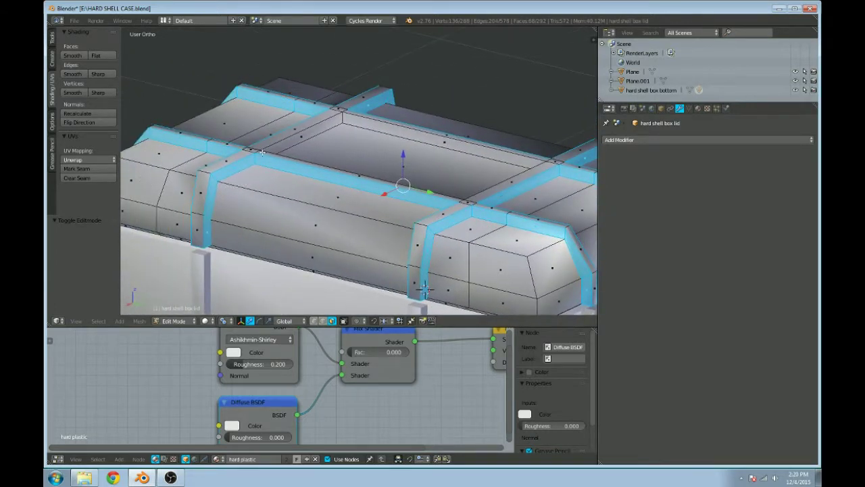
pyautogui.keyDown('alt'); pyautogui.keyDown('shift'); pyautogui.rightClick(346, 116); pyautogui.keyUp('shift'); pyautogui.keyUp('alt')
pyautogui.moveTo(346, 116); pyautogui.dragTo(343, 130, button='middle')
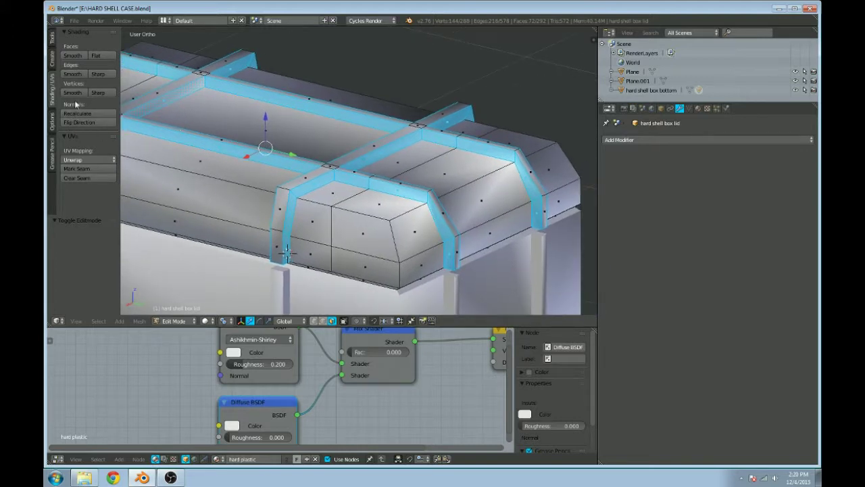
# Step: Apply flat shading to the selected rib side faces and return to Object Mode
pyautogui.click(52, 44)
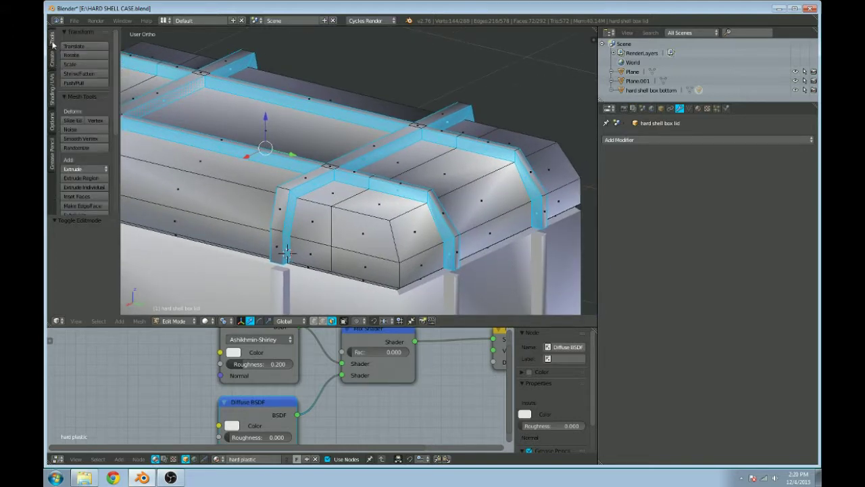
pyautogui.click(54, 88)
pyautogui.click(95, 54)
pyautogui.moveTo(203, 128)
pyautogui.mouseDown(button='middle')
pyautogui.moveTo(310, 132)
pyautogui.moveTo(330, 146)
pyautogui.mouseUp(button='middle')
pyautogui.press('Tab')
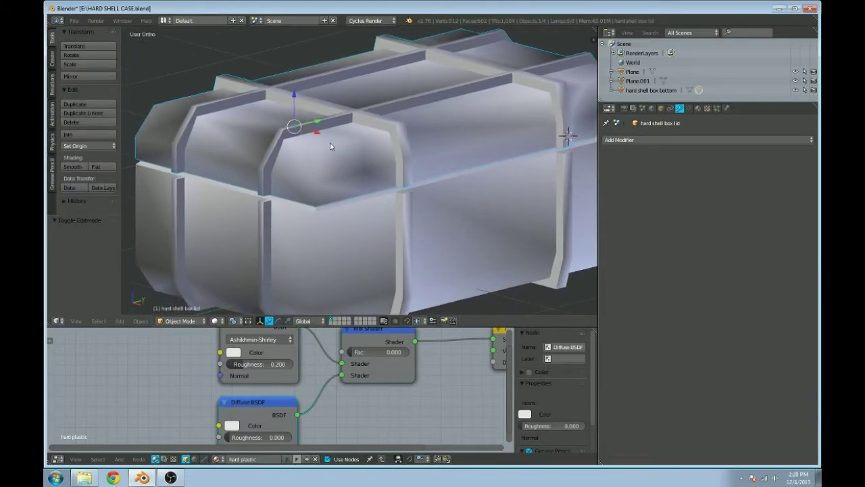
# Step: Set the Mix Shader factor to 0.564 and check the case briefly in rendered shading
pyautogui.hotkey('shift', 'z')
pyautogui.hotkey('shift', 'z')
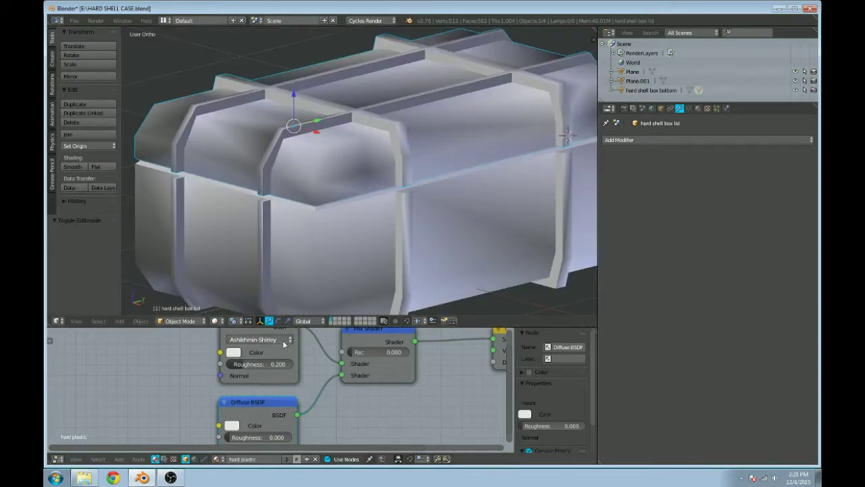
pyautogui.moveTo(358, 351); pyautogui.dragTo(385, 356)
pyautogui.hotkey('shift', 'z')
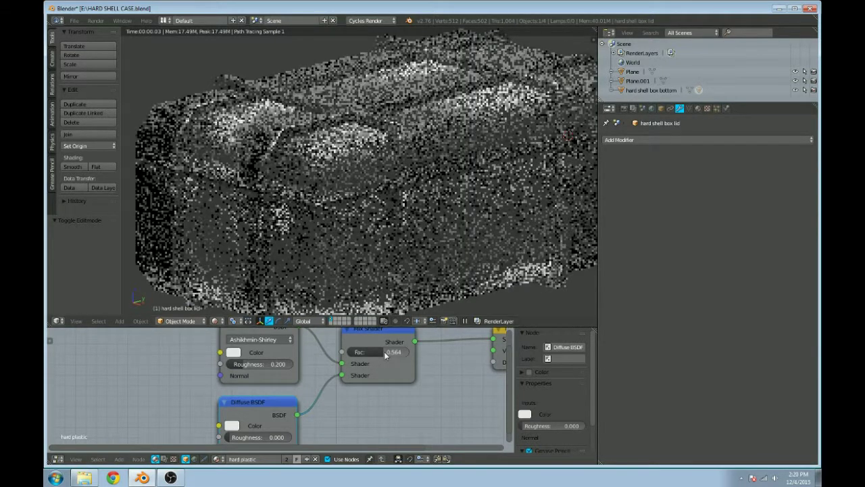
pyautogui.hotkey('shift', 'z')
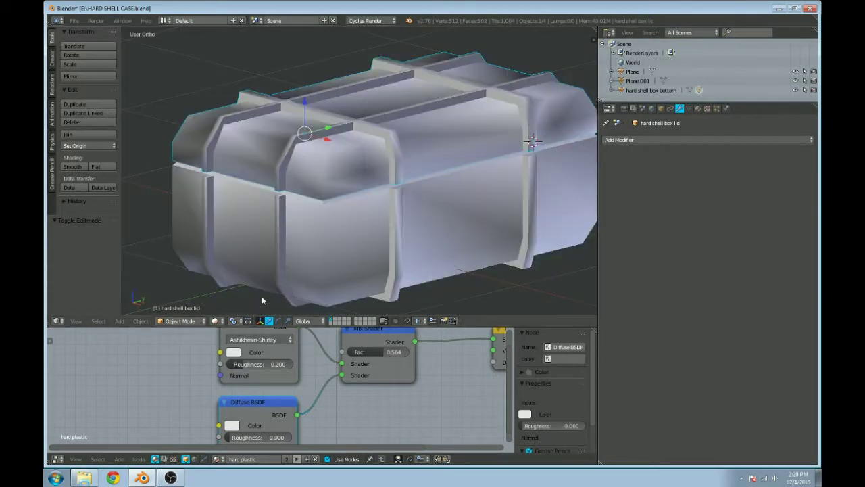
# Step: Switch the lid to Vertex Paint mode and view the case from above
pyautogui.press('v')
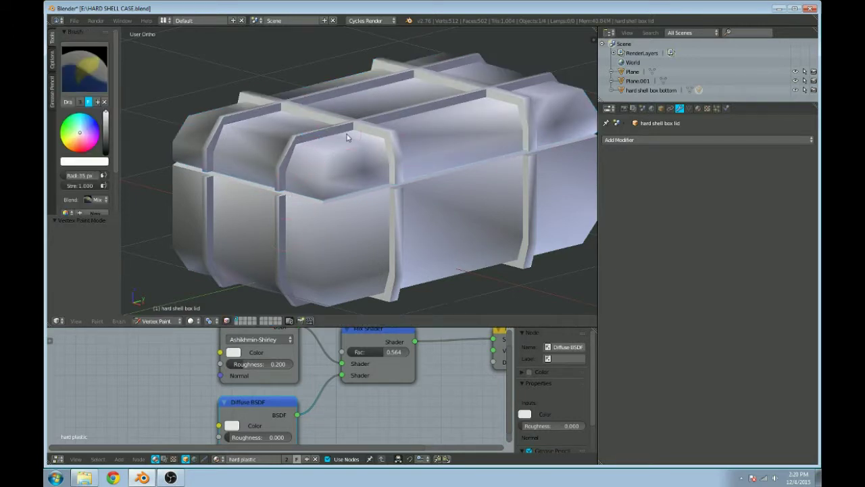
pyautogui.scroll(-3, 375, 193)
pyautogui.scroll(3, 377, 222)
pyautogui.moveTo(375, 193); pyautogui.dragTo(140, 168, button='middle')
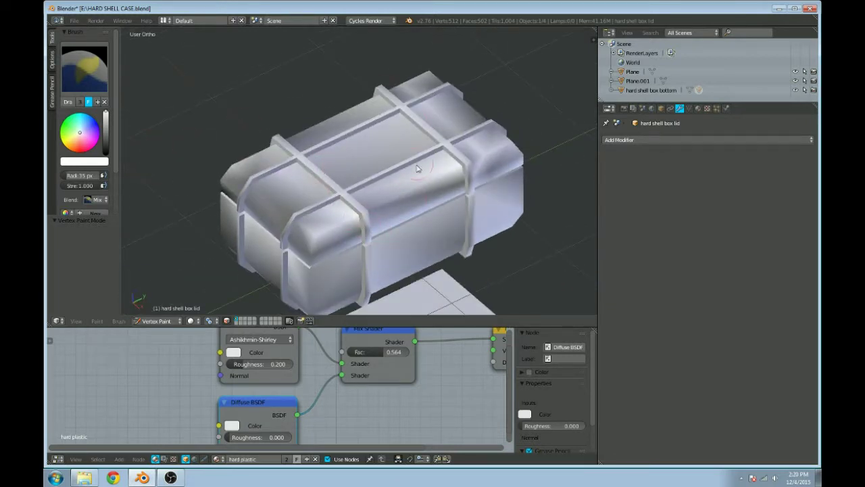
pyautogui.moveTo(392, 131)
pyautogui.mouseDown(button='middle')
pyautogui.moveTo(303, 120)
pyautogui.moveTo(333, 145)
pyautogui.moveTo(368, 127)
pyautogui.moveTo(383, 138)
pyautogui.mouseUp(button='middle')
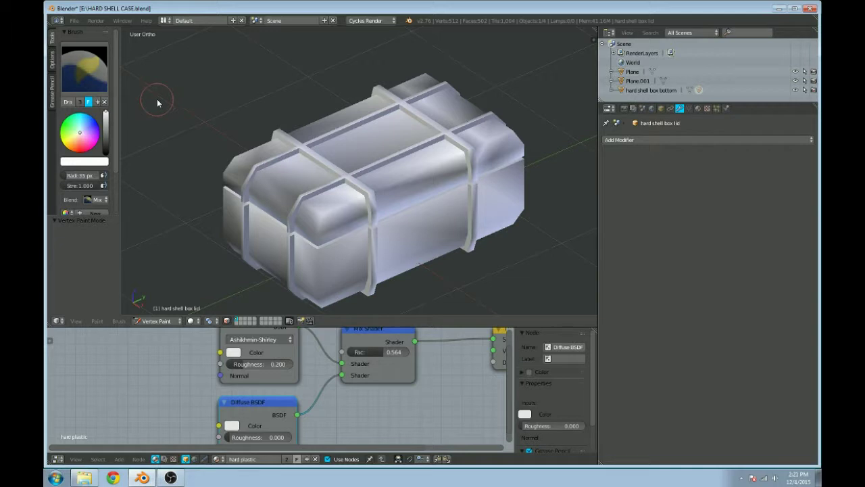
# Step: Widen the brush settings area and pick a light peach brush colour
pyautogui.moveTo(119, 127); pyautogui.dragTo(194, 132)
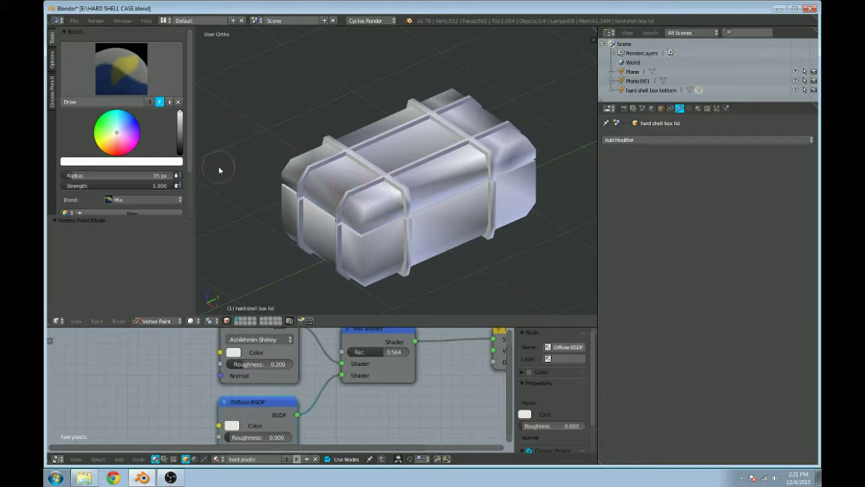
pyautogui.scroll(2, 218, 165)
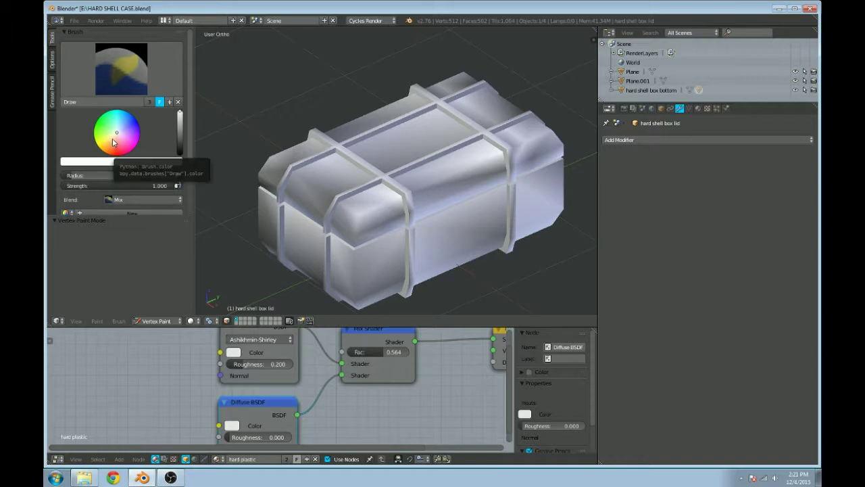
pyautogui.click(114, 137)
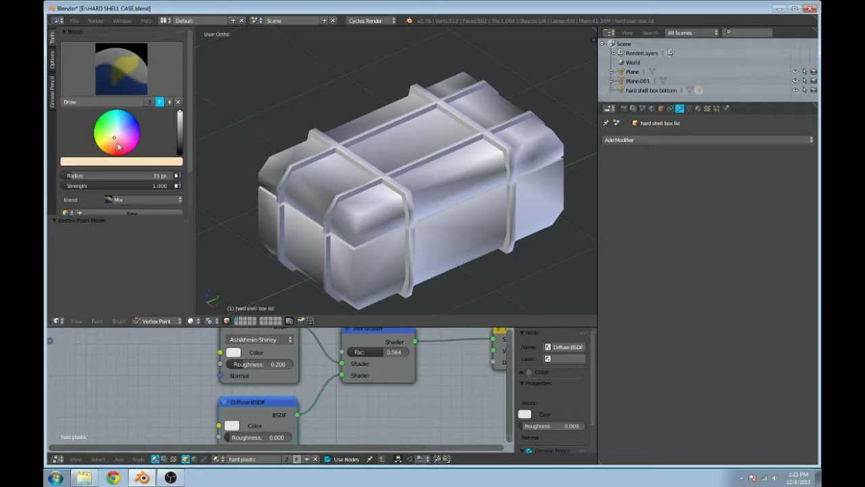
pyautogui.click(115, 148)
pyautogui.moveTo(116, 144); pyautogui.dragTo(114, 140)
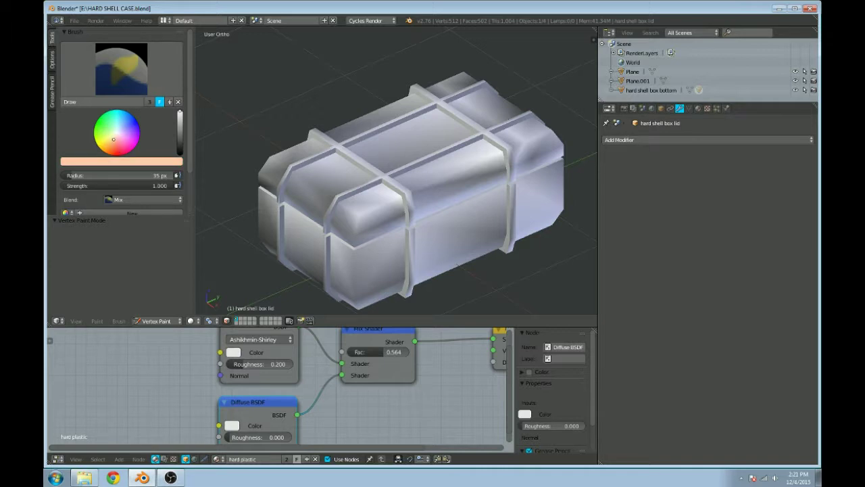
# Step: Paint the light peach colour over the lid's near long side, near end and part of its top
pyautogui.moveTo(309, 174)
pyautogui.mouseDown()
pyautogui.moveTo(365, 202)
pyautogui.moveTo(406, 180)
pyautogui.moveTo(510, 173)
pyautogui.moveTo(540, 135)
pyautogui.moveTo(579, 128)
pyautogui.moveTo(499, 158)
pyautogui.mouseUp()
pyautogui.moveTo(474, 191)
pyautogui.mouseDown()
pyautogui.moveTo(369, 243)
pyautogui.moveTo(532, 153)
pyautogui.moveTo(449, 157)
pyautogui.mouseUp()
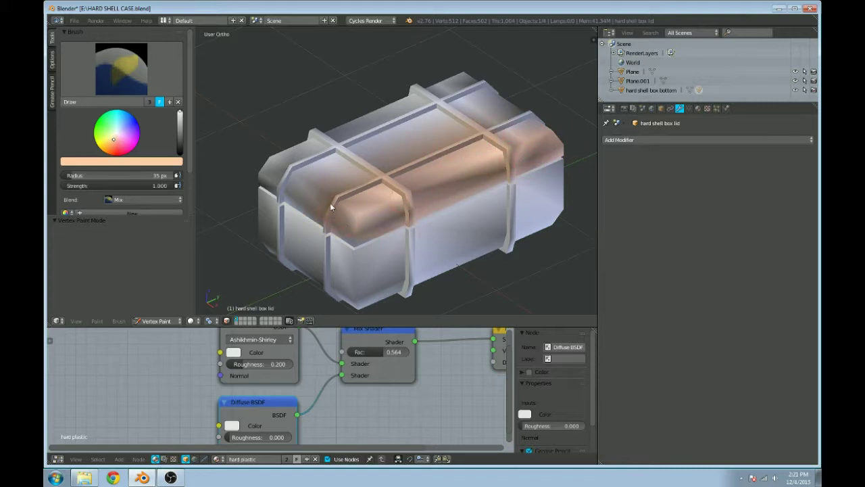
pyautogui.moveTo(284, 178)
pyautogui.mouseDown()
pyautogui.moveTo(261, 160)
pyautogui.moveTo(327, 172)
pyautogui.mouseUp()
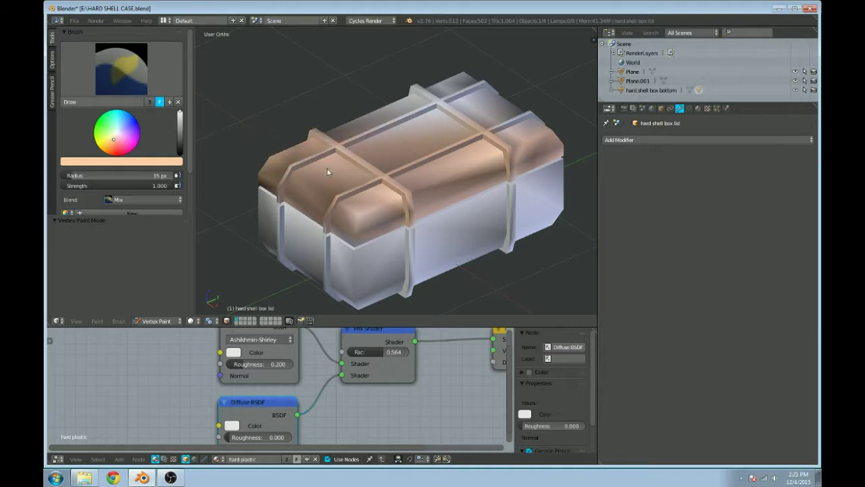
# Step: Enlarge the brush radius to 156 px and paint the light peach colour over the remaining outer faces of the lid
pyautogui.scroll(-2, 429, 186)
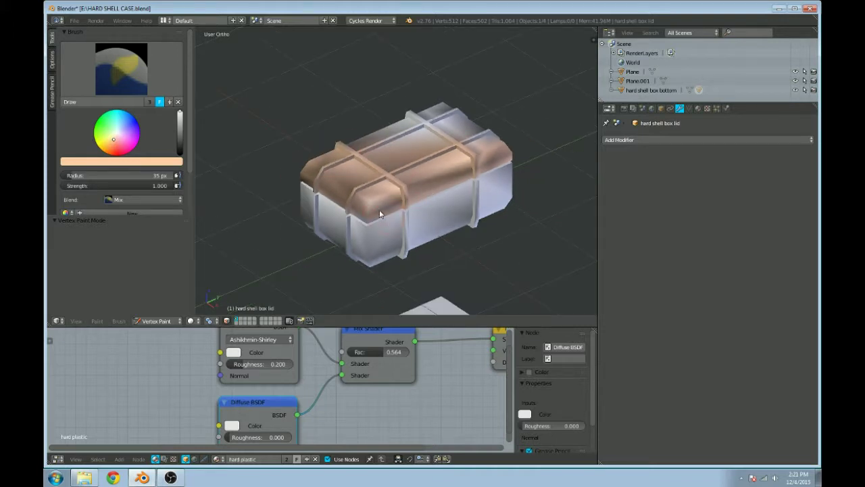
pyautogui.press('f')
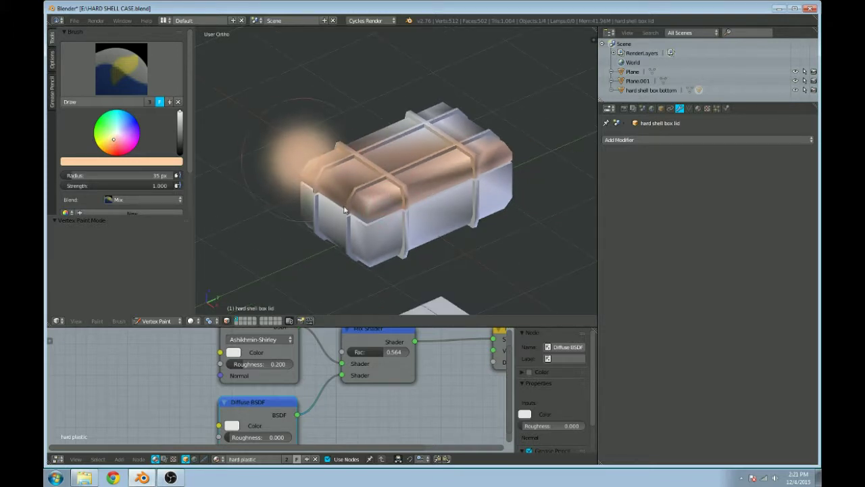
pyautogui.click(368, 202)
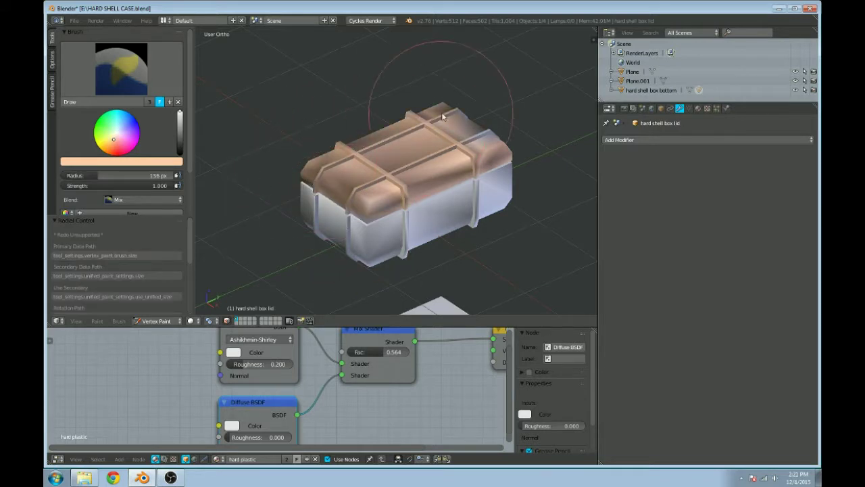
pyautogui.moveTo(431, 223)
pyautogui.mouseDown(button='middle')
pyautogui.moveTo(435, 153)
pyautogui.moveTo(420, 133)
pyautogui.mouseUp(button='middle')
pyautogui.moveTo(353, 127)
pyautogui.mouseDown(button='middle')
pyautogui.moveTo(383, 185)
pyautogui.moveTo(392, 185)
pyautogui.mouseUp(button='middle')
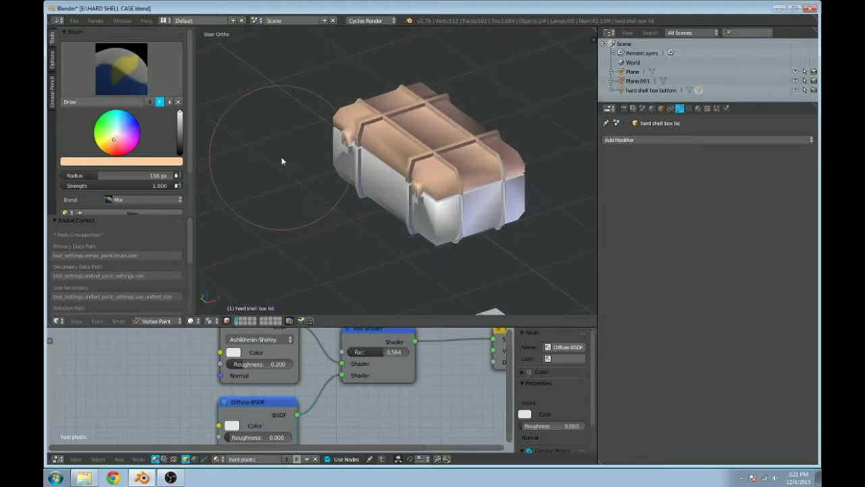
# Step: Isolate the lid in local view and paint its underside and interior light peach
pyautogui.press('KP_Divide')
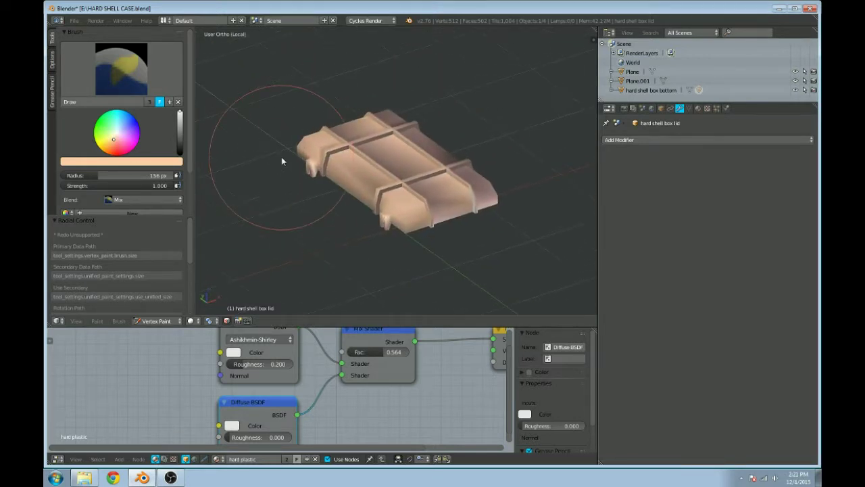
pyautogui.moveTo(425, 233); pyautogui.dragTo(309, 145, button='middle')
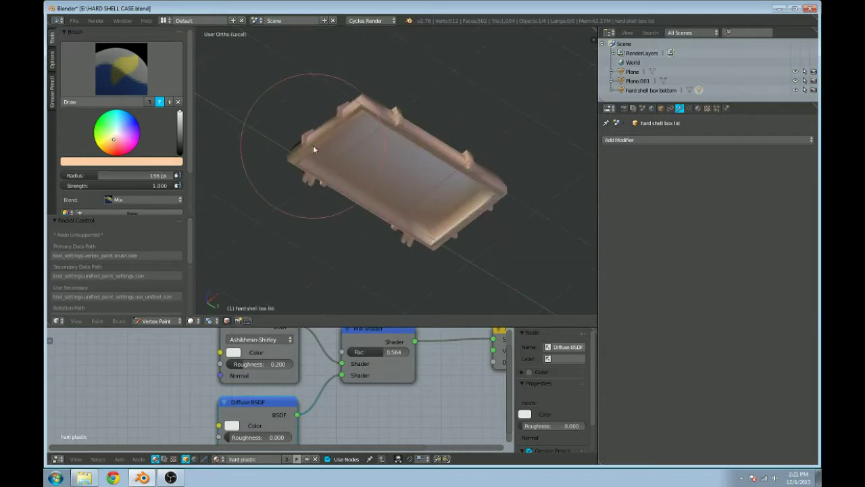
pyautogui.moveTo(405, 210)
pyautogui.mouseDown(button='middle')
pyautogui.moveTo(370, 119)
pyautogui.moveTo(285, 141)
pyautogui.mouseUp(button='middle')
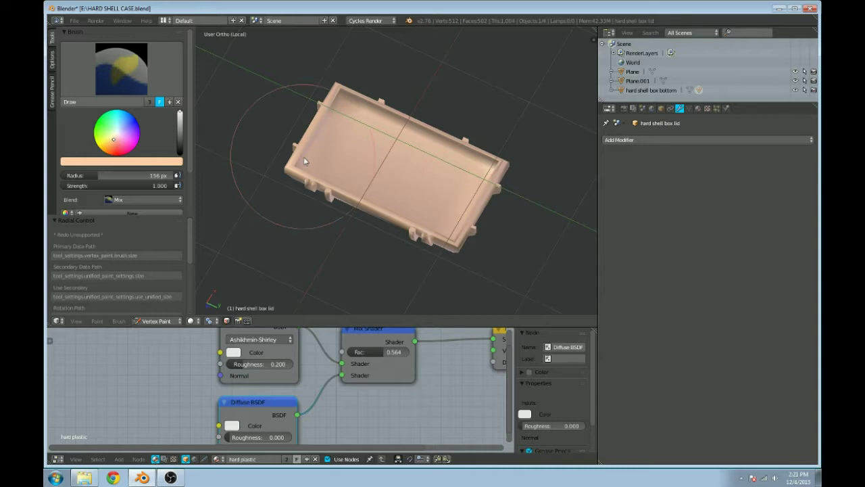
pyautogui.moveTo(379, 174)
pyautogui.mouseDown(button='middle')
pyautogui.moveTo(433, 262)
pyautogui.moveTo(367, 280)
pyautogui.moveTo(337, 196)
pyautogui.moveTo(394, 222)
pyautogui.moveTo(346, 257)
pyautogui.moveTo(391, 224)
pyautogui.moveTo(450, 204)
pyautogui.moveTo(446, 197)
pyautogui.moveTo(344, 230)
pyautogui.moveTo(361, 181)
pyautogui.moveTo(204, 188)
pyautogui.moveTo(376, 193)
pyautogui.moveTo(459, 163)
pyautogui.moveTo(348, 175)
pyautogui.moveTo(341, 168)
pyautogui.moveTo(435, 141)
pyautogui.moveTo(406, 221)
pyautogui.moveTo(341, 139)
pyautogui.moveTo(376, 188)
pyautogui.moveTo(429, 196)
pyautogui.moveTo(437, 177)
pyautogui.moveTo(326, 157)
pyautogui.moveTo(444, 160)
pyautogui.moveTo(413, 156)
pyautogui.moveTo(450, 178)
pyautogui.moveTo(333, 250)
pyautogui.moveTo(267, 261)
pyautogui.moveTo(284, 203)
pyautogui.moveTo(326, 177)
pyautogui.mouseUp(button='middle')
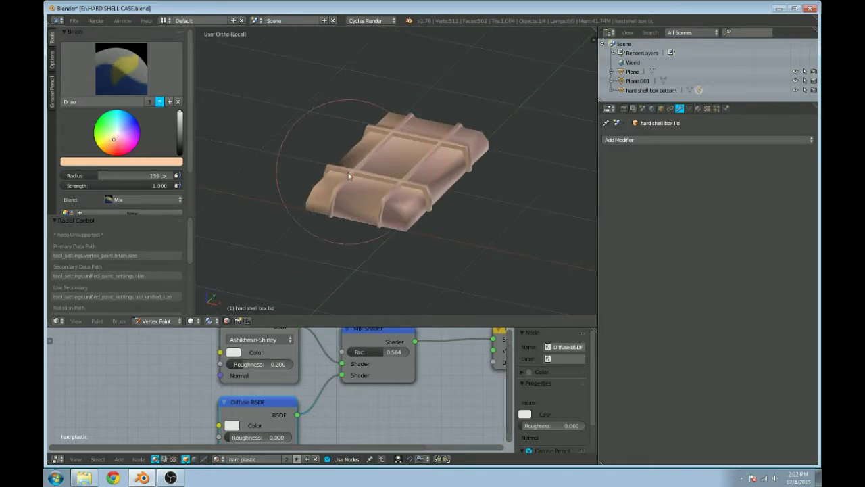
# Step: Turn on face selection masking for the lid and deselect all its faces
pyautogui.click(236, 321)
pyautogui.scroll(6, 380, 234)
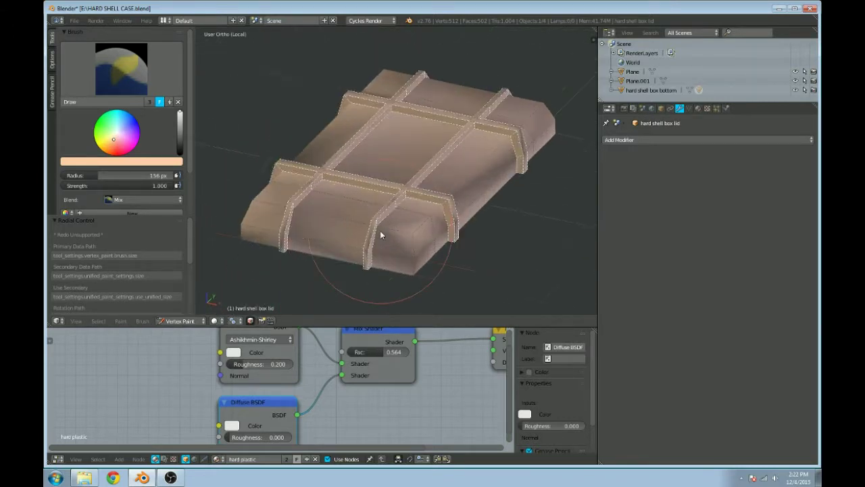
pyautogui.moveTo(421, 245); pyautogui.dragTo(407, 187, button='middle')
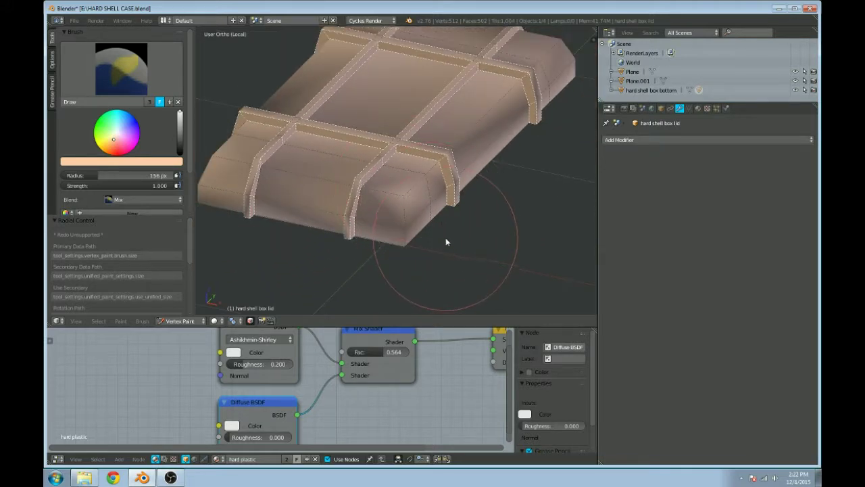
pyautogui.scroll(-1, 445, 238)
pyautogui.press('a')
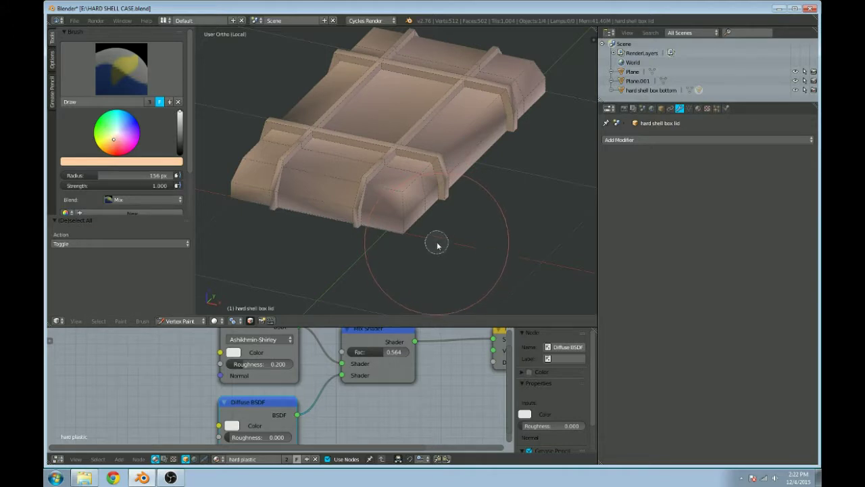
# Step: Select the lid's near corner panel and the neighbouring end and long-side panels between the ribs
pyautogui.rightClick(402, 220)
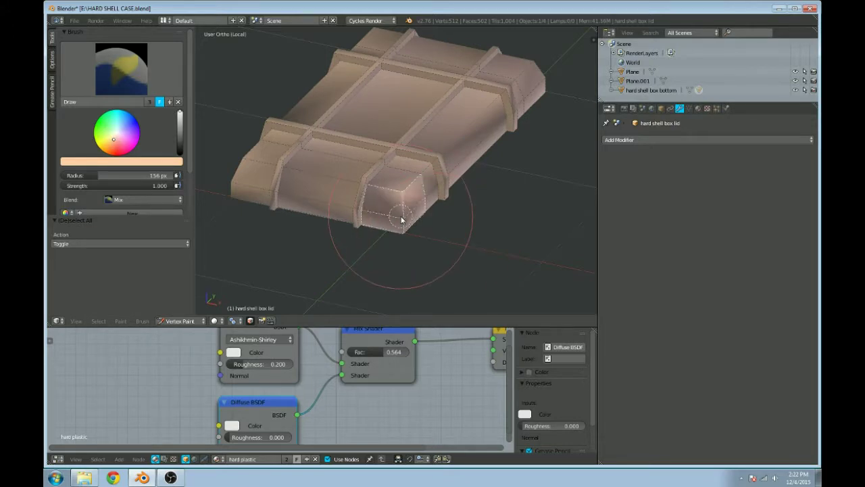
pyautogui.keyDown('shift'); pyautogui.rightClick(417, 181); pyautogui.keyUp('shift')
pyautogui.keyDown('shift'); pyautogui.rightClick(463, 147); pyautogui.keyUp('shift')
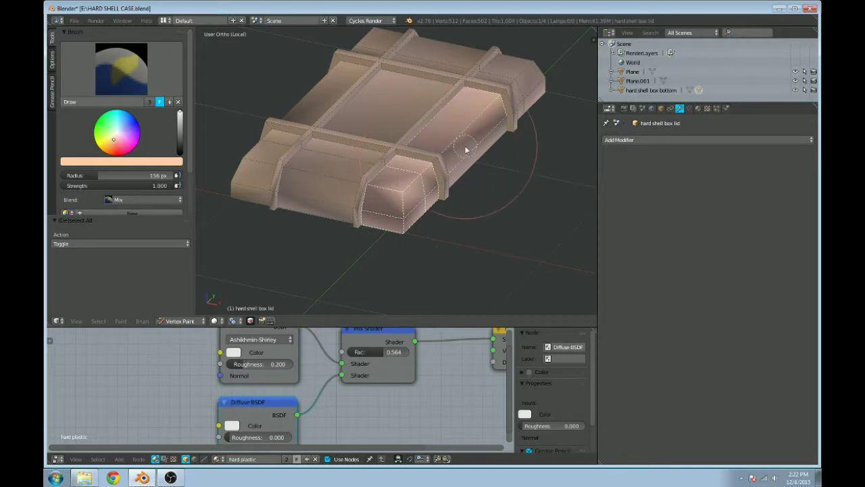
pyautogui.keyDown('shift'); pyautogui.rightClick(347, 167); pyautogui.keyUp('shift')
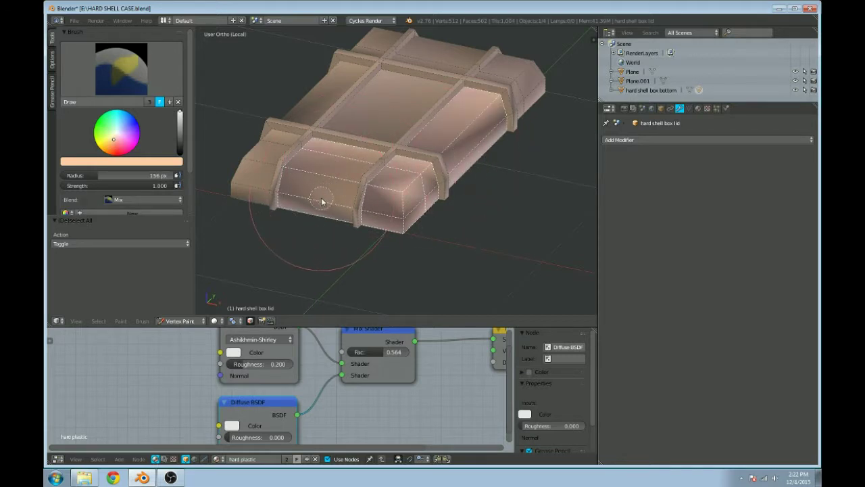
# Step: Add the corner panel around the latch and the neighbouring latch-side panels to the face selection
pyautogui.moveTo(249, 179)
pyautogui.mouseDown(button='middle')
pyautogui.moveTo(324, 180)
pyautogui.moveTo(430, 213)
pyautogui.mouseUp(button='middle')
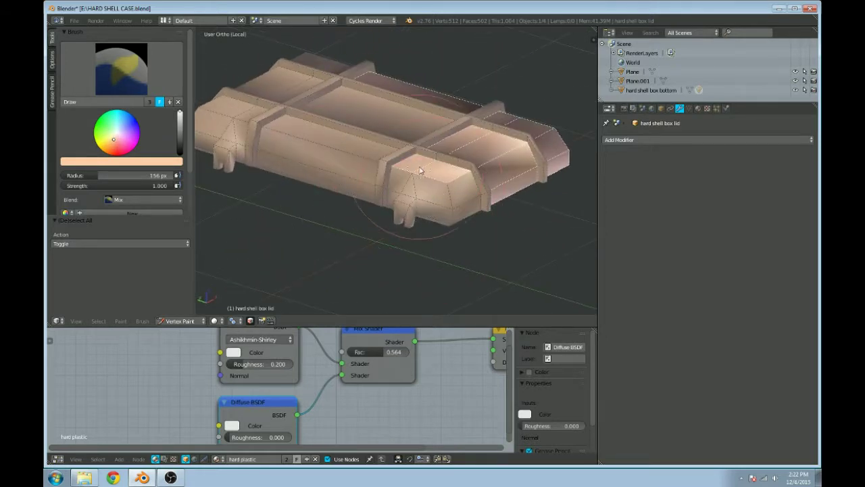
pyautogui.moveTo(417, 180)
pyautogui.mouseDown()
pyautogui.moveTo(440, 187)
pyautogui.moveTo(446, 200)
pyautogui.mouseUp()
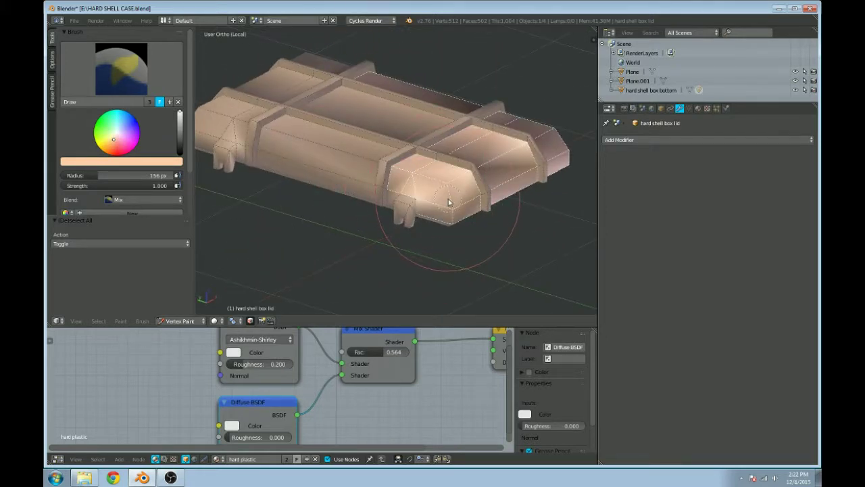
pyautogui.scroll(4, 446, 201)
pyautogui.moveTo(464, 205); pyautogui.dragTo(392, 187, button='middle')
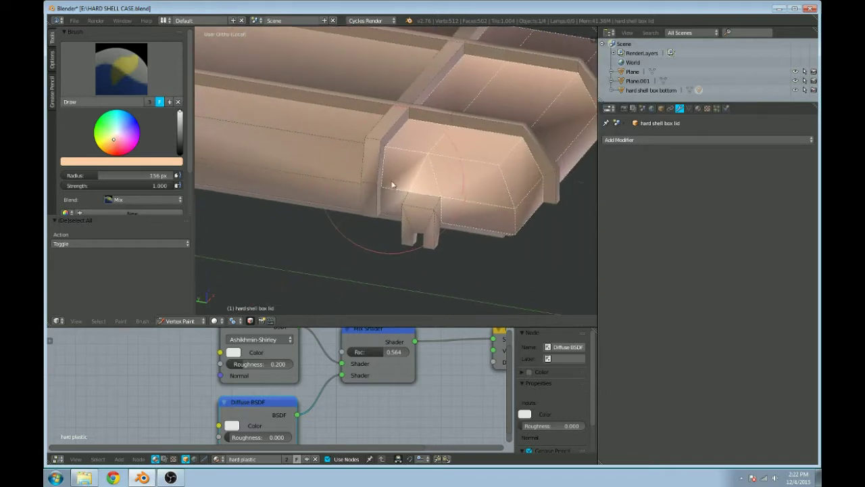
pyautogui.moveTo(387, 192)
pyautogui.mouseDown()
pyautogui.moveTo(338, 183)
pyautogui.moveTo(333, 142)
pyautogui.mouseUp()
pyautogui.moveTo(459, 117); pyautogui.dragTo(352, 86, button='middle')
pyautogui.moveTo(351, 85); pyautogui.dragTo(361, 83)
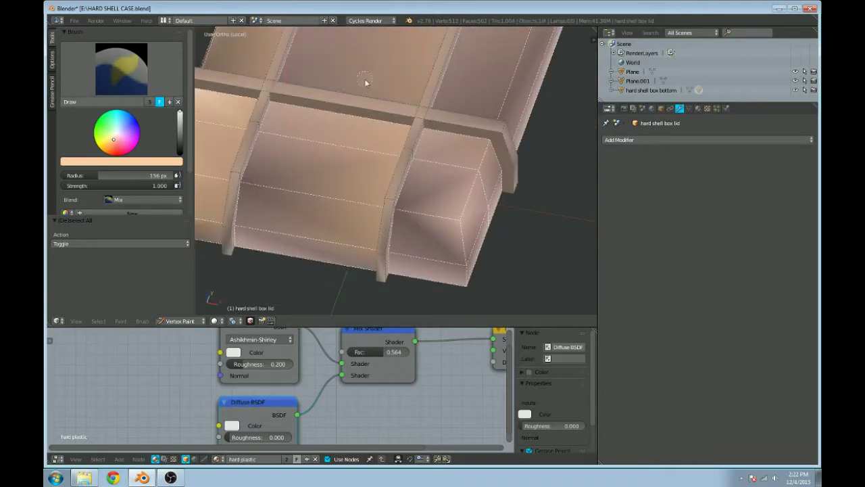
# Step: Add the top panels and the panels along the plain long side up to its far corner to the selection
pyautogui.moveTo(493, 129); pyautogui.dragTo(402, 146, button='middle')
pyautogui.moveTo(406, 150)
pyautogui.mouseDown()
pyautogui.moveTo(415, 141)
pyautogui.moveTo(428, 164)
pyautogui.moveTo(415, 137)
pyautogui.moveTo(431, 165)
pyautogui.moveTo(421, 131)
pyautogui.moveTo(413, 135)
pyautogui.moveTo(428, 151)
pyautogui.mouseUp()
pyautogui.moveTo(428, 151)
pyautogui.mouseDown(button='middle')
pyautogui.moveTo(473, 177)
pyautogui.moveTo(464, 139)
pyautogui.mouseUp(button='middle')
pyautogui.moveTo(461, 142)
pyautogui.mouseDown()
pyautogui.moveTo(471, 171)
pyautogui.moveTo(491, 178)
pyautogui.moveTo(494, 166)
pyautogui.mouseUp()
pyautogui.moveTo(494, 166)
pyautogui.mouseDown(button='middle')
pyautogui.moveTo(506, 160)
pyautogui.moveTo(446, 198)
pyautogui.mouseUp(button='middle')
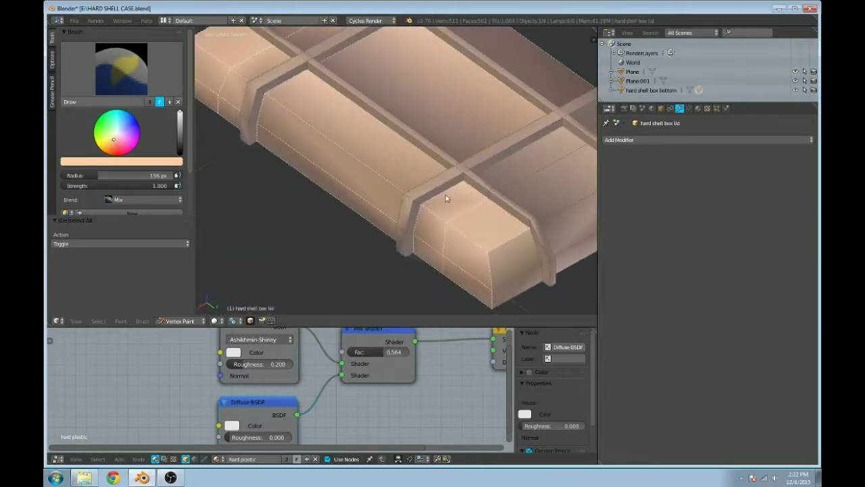
pyautogui.moveTo(498, 281); pyautogui.dragTo(508, 265)
pyautogui.moveTo(519, 214)
pyautogui.mouseDown(button='middle')
pyautogui.moveTo(318, 168)
pyautogui.moveTo(316, 140)
pyautogui.mouseUp(button='middle')
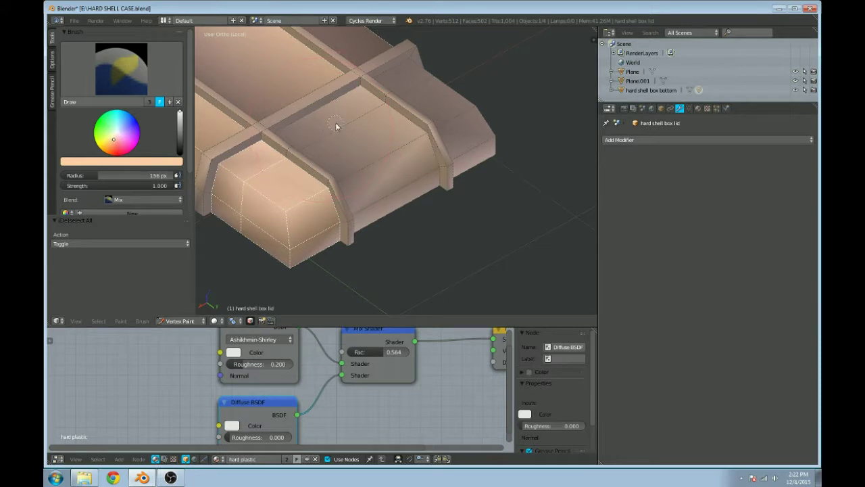
# Step: Add the middle panel of the far end and the last latch-side corner panel to the selection
pyautogui.moveTo(334, 126); pyautogui.dragTo(378, 178)
pyautogui.moveTo(377, 179)
pyautogui.mouseDown(button='middle')
pyautogui.moveTo(448, 162)
pyautogui.moveTo(392, 188)
pyautogui.mouseUp(button='middle')
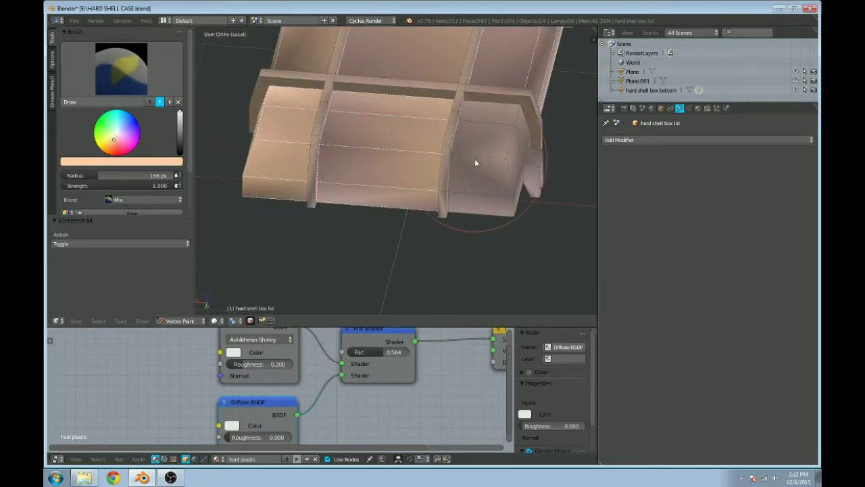
pyautogui.moveTo(474, 163); pyautogui.dragTo(514, 155, button='middle')
pyautogui.moveTo(513, 155)
pyautogui.mouseDown()
pyautogui.moveTo(521, 151)
pyautogui.moveTo(479, 209)
pyautogui.moveTo(506, 207)
pyautogui.mouseUp()
pyautogui.moveTo(510, 193)
pyautogui.mouseDown(button='middle')
pyautogui.moveTo(477, 184)
pyautogui.moveTo(479, 242)
pyautogui.moveTo(514, 228)
pyautogui.moveTo(443, 194)
pyautogui.moveTo(425, 195)
pyautogui.moveTo(481, 200)
pyautogui.moveTo(412, 207)
pyautogui.mouseUp(button='middle')
pyautogui.scroll(-3, 482, 233)
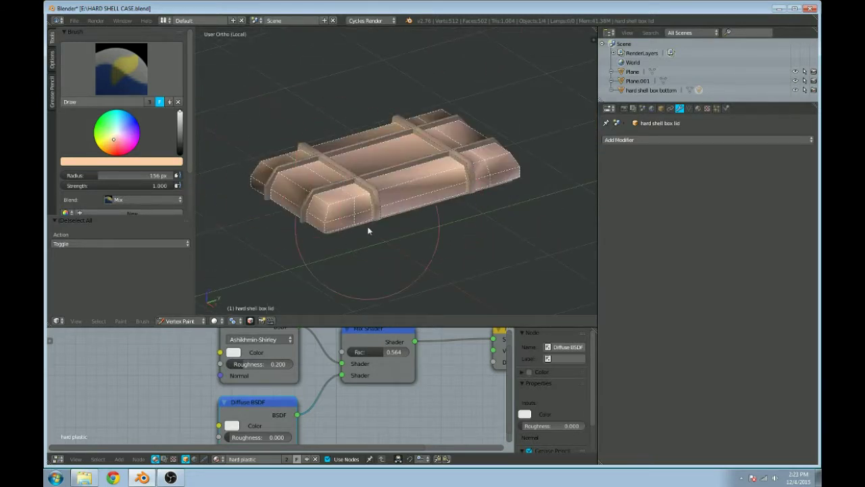
# Step: Try a light orange brush colour for the selected lid panels
pyautogui.click(107, 145)
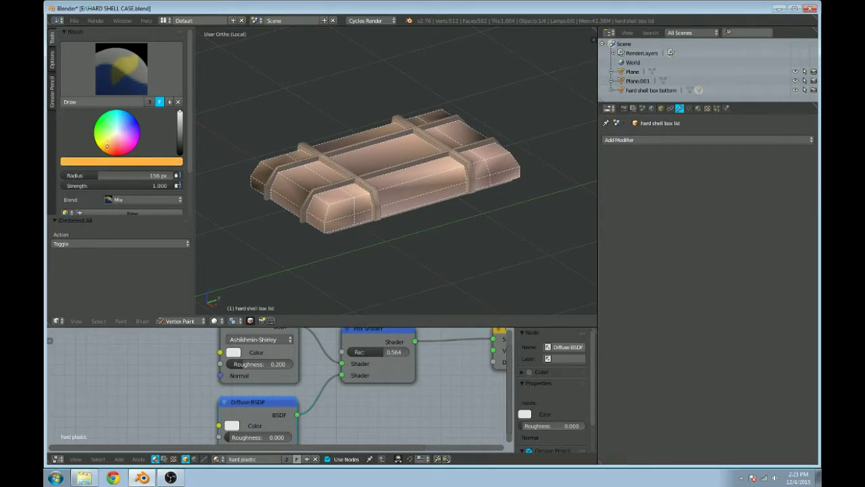
pyautogui.click(107, 144)
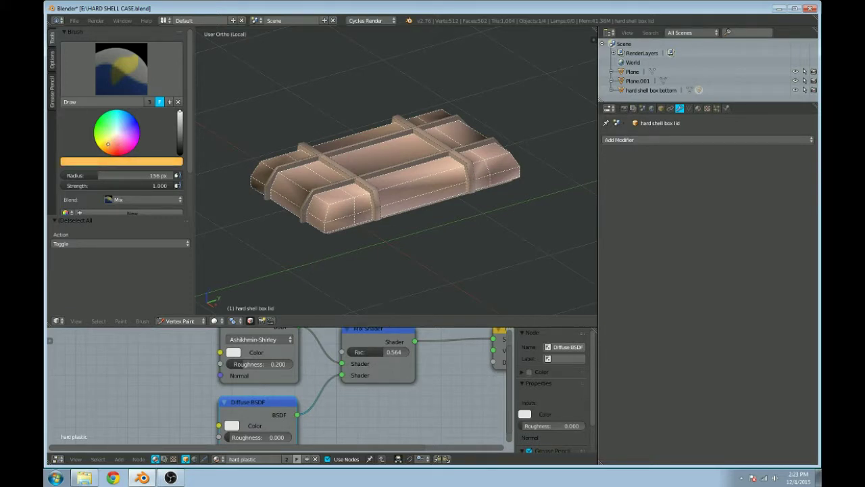
pyautogui.click(153, 163)
pyautogui.press('Tab')
pyautogui.press('Tab')
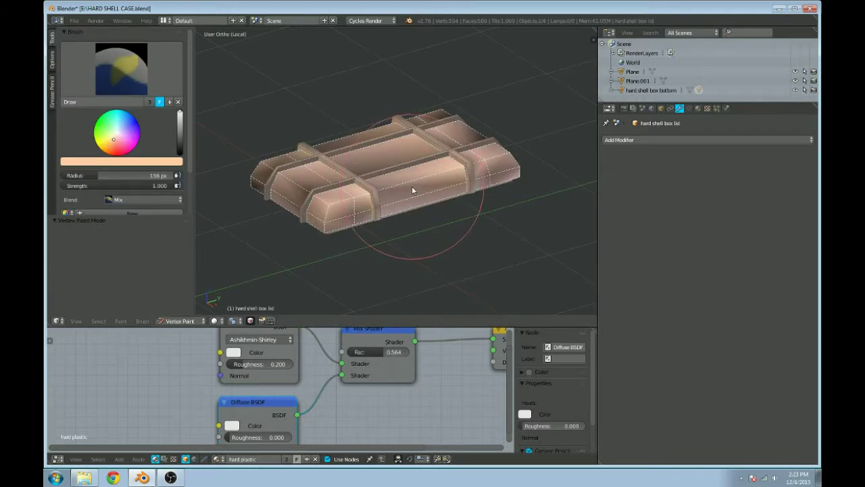
# Step: Return from local view to the full scene and select all faces of the lid
pyautogui.press('KP_Divide')
pyautogui.scroll(-3, 412, 190)
pyautogui.press('Tab')
pyautogui.press('Tab')
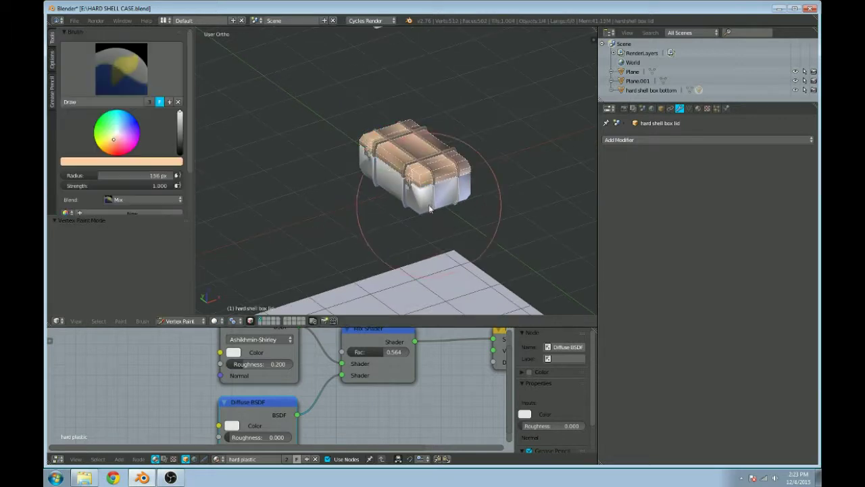
pyautogui.press('a')
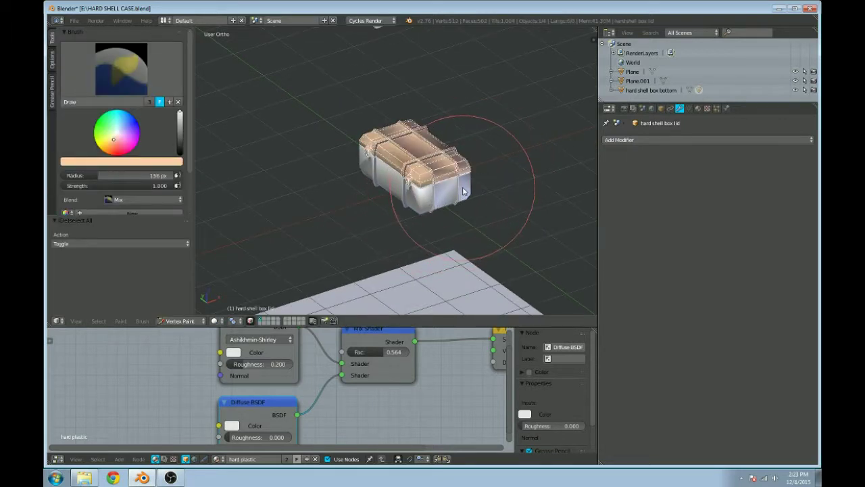
pyautogui.moveTo(463, 189)
pyautogui.mouseDown(button='middle')
pyautogui.moveTo(478, 192)
pyautogui.moveTo(399, 196)
pyautogui.mouseUp(button='middle')
# Step: Switch the lid back to Object Mode, then select the case bottom and isolate it in local view
pyautogui.press('Tab')
pyautogui.press('Tab')
pyautogui.click(179, 320)
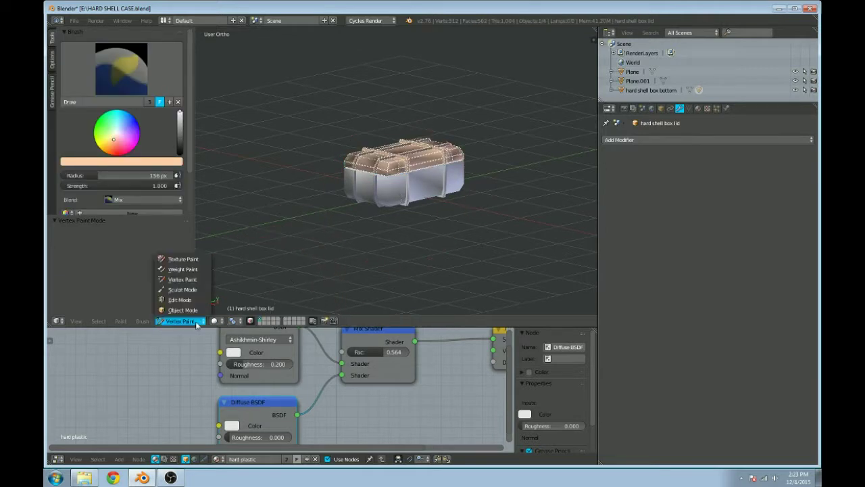
pyautogui.click(198, 312)
pyautogui.rightClick(370, 209)
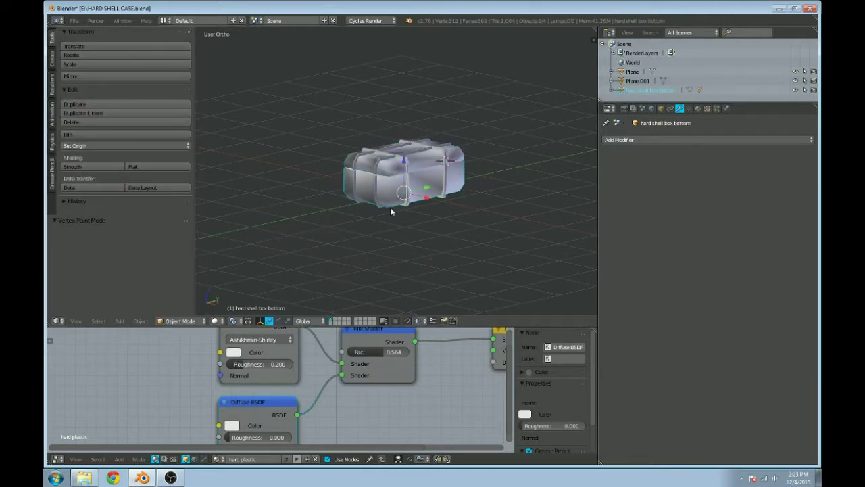
pyautogui.press('KP_Divide')
pyautogui.press('Tab')
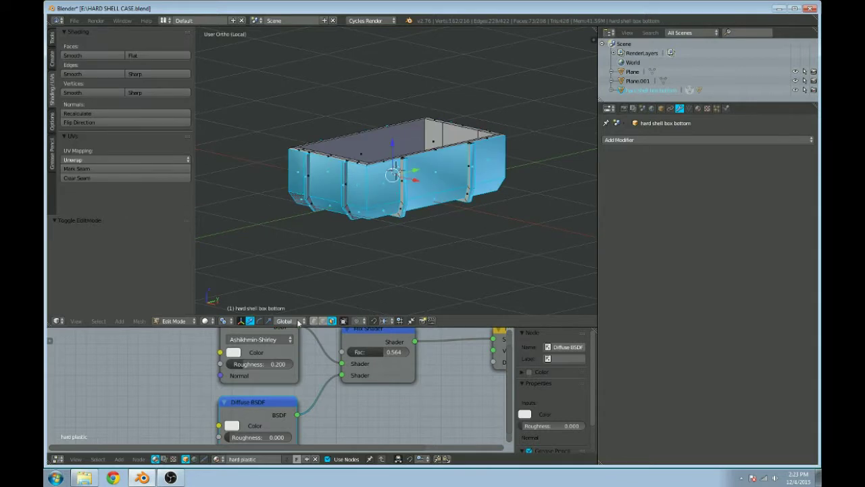
pyautogui.moveTo(280, 235); pyautogui.dragTo(286, 251, button='middle')
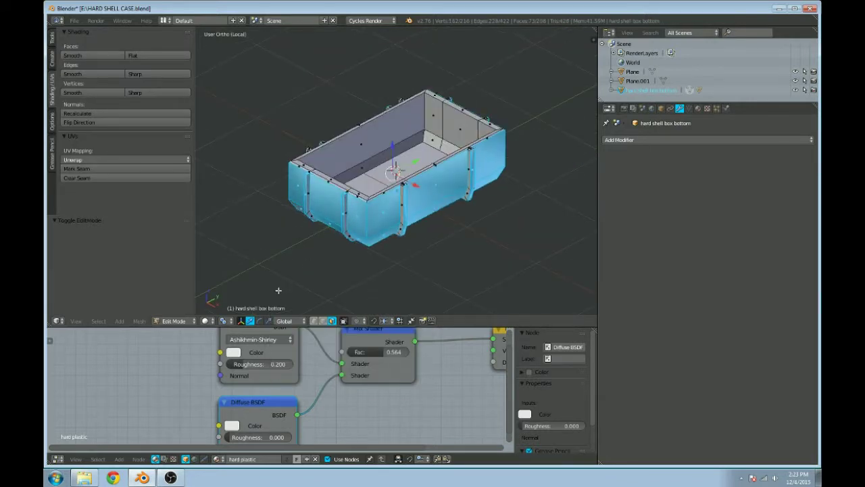
pyautogui.press('KP_4')
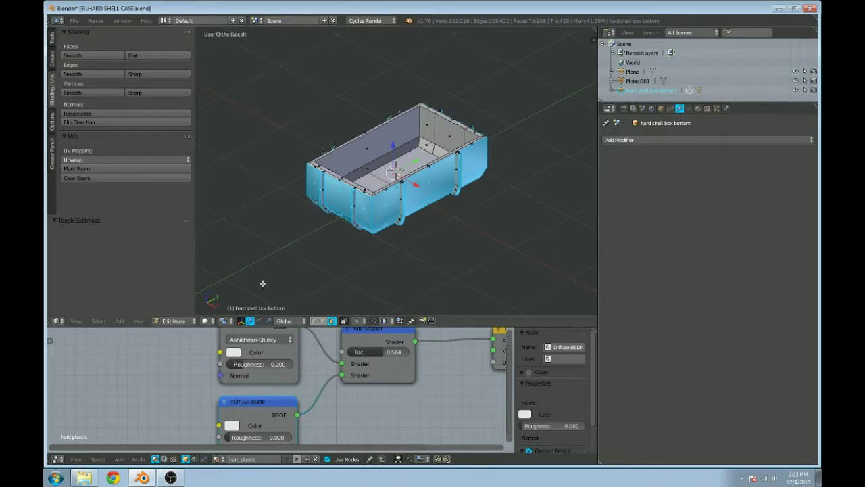
pyautogui.press('Tab')
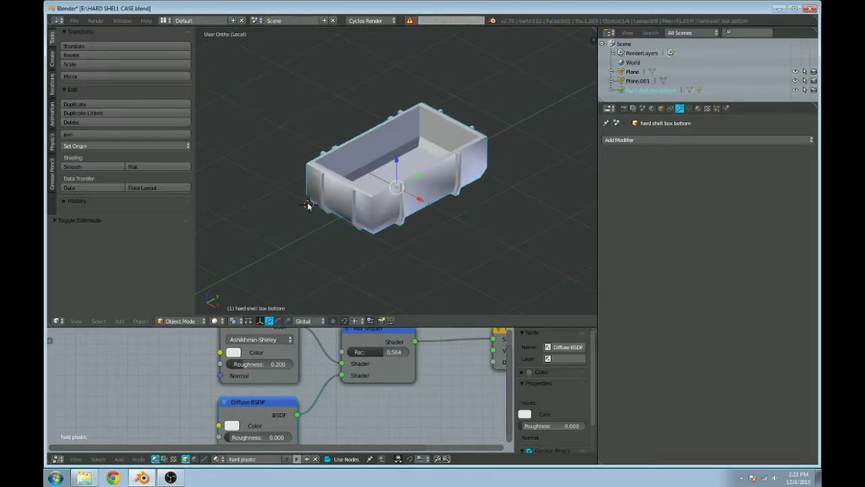
pyautogui.press('c')
pyautogui.scroll(-3, 304, 183)
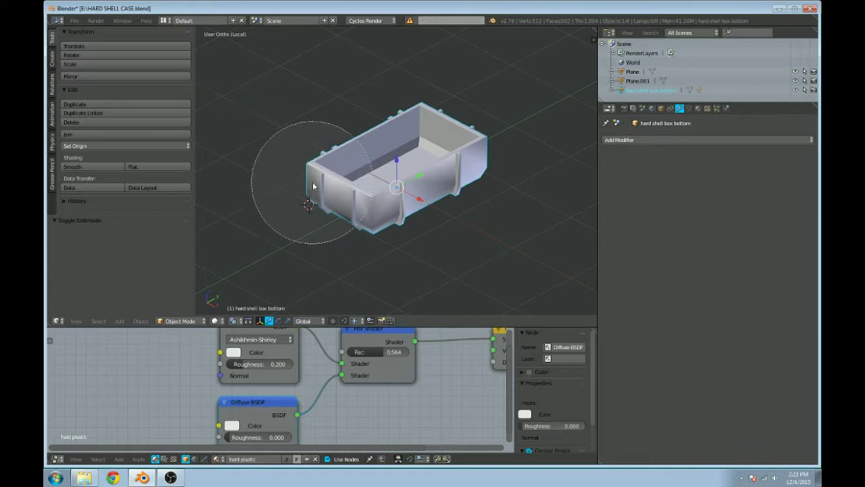
pyautogui.press('Escape')
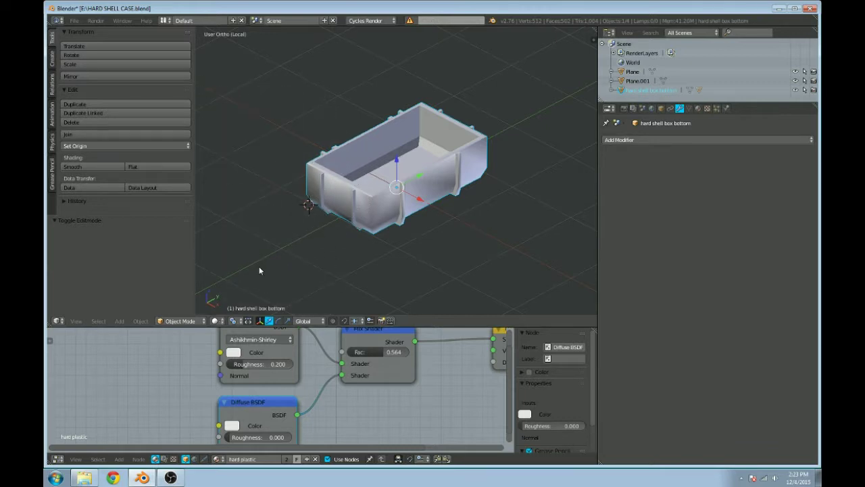
# Step: Switch the case bottom to Vertex Paint mode, paint it light peach inside and out, and return to the full scene
pyautogui.press('v')
pyautogui.moveTo(318, 172)
pyautogui.mouseDown()
pyautogui.moveTo(367, 173)
pyautogui.moveTo(378, 150)
pyautogui.mouseUp()
pyautogui.moveTo(378, 146); pyautogui.dragTo(383, 264, button='middle')
pyautogui.moveTo(489, 199)
pyautogui.mouseDown(button='middle')
pyautogui.moveTo(311, 193)
pyautogui.moveTo(453, 154)
pyautogui.moveTo(379, 169)
pyautogui.moveTo(417, 178)
pyautogui.mouseUp(button='middle')
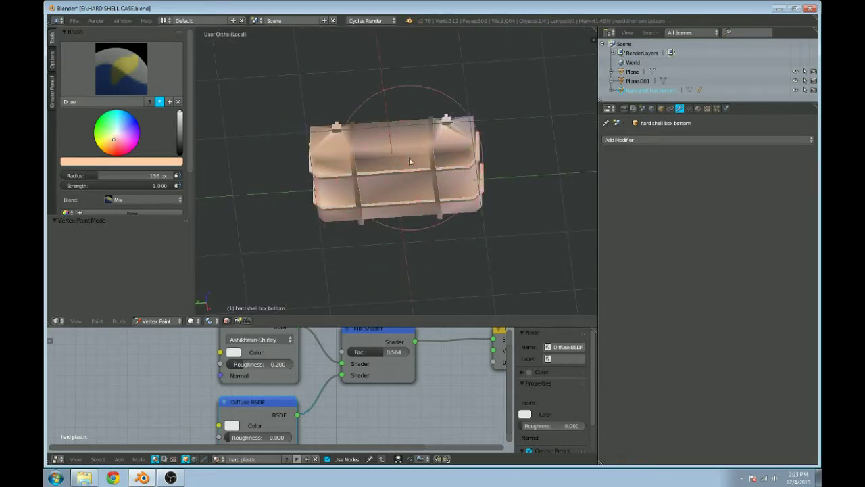
pyautogui.moveTo(391, 146); pyautogui.dragTo(400, 203, button='middle')
pyautogui.moveTo(498, 155)
pyautogui.mouseDown(button='middle')
pyautogui.moveTo(507, 199)
pyautogui.moveTo(521, 186)
pyautogui.mouseUp(button='middle')
pyautogui.moveTo(434, 173); pyautogui.dragTo(415, 145, button='middle')
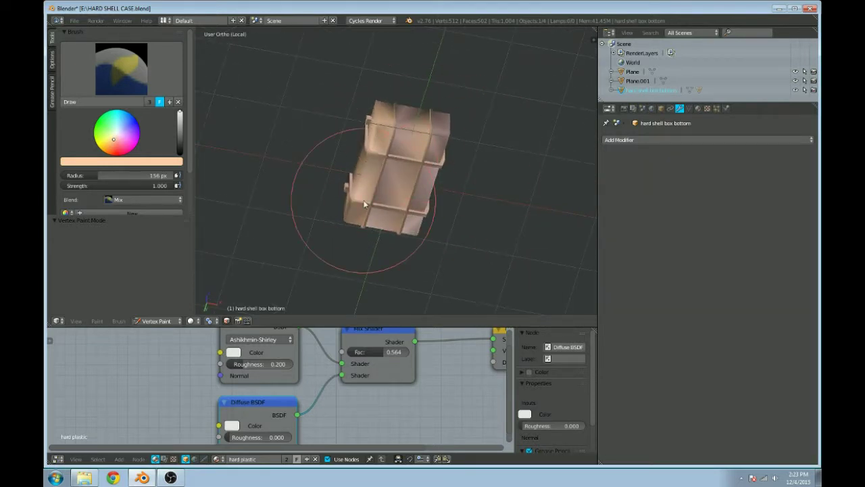
pyautogui.press('KP_Divide')
pyautogui.scroll(6, 363, 176)
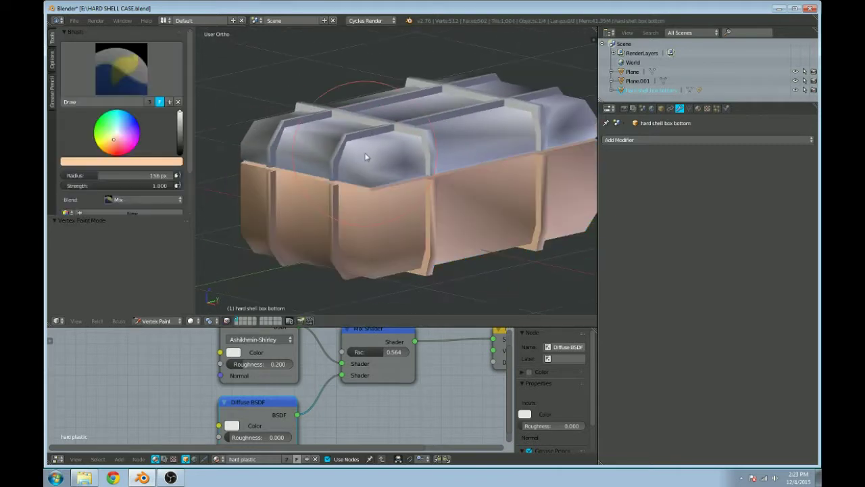
# Step: Leave Vertex Paint on the box bottom and put the hard shell box lid into Vertex Paint mode
pyautogui.click(155, 320)
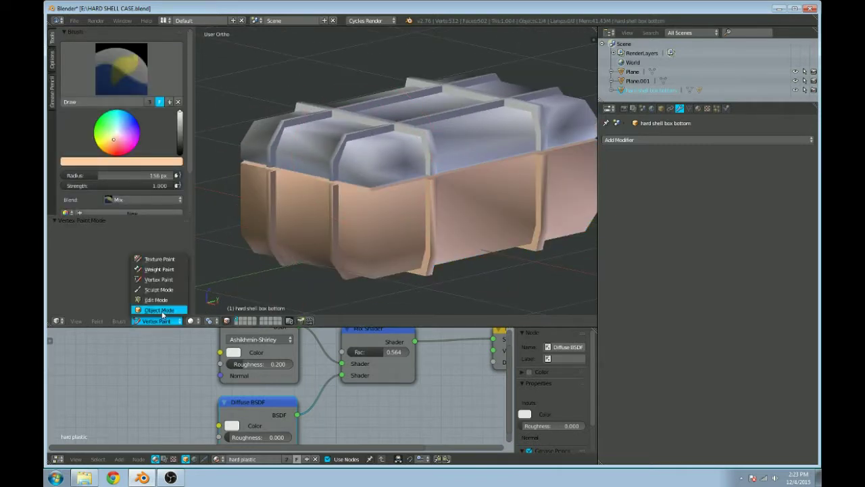
pyautogui.click(166, 314)
pyautogui.rightClick(275, 168)
pyautogui.press('Tab')
pyautogui.press('Tab')
pyautogui.press('v')
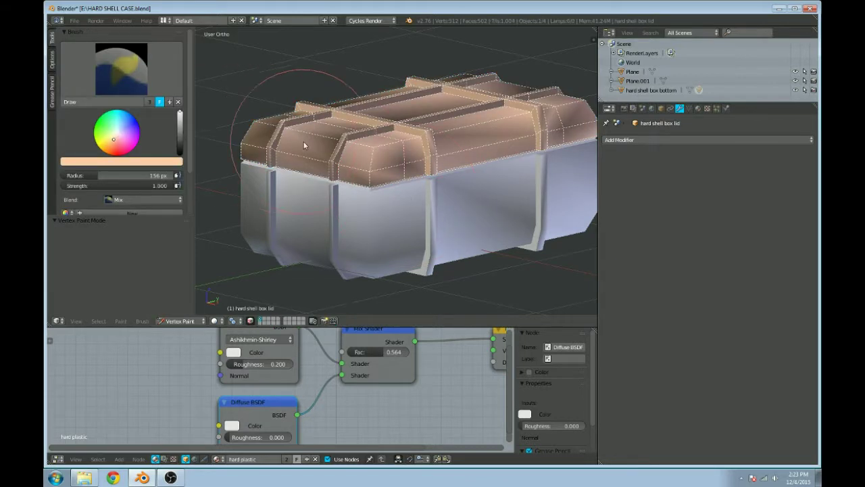
pyautogui.scroll(1, 380, 171)
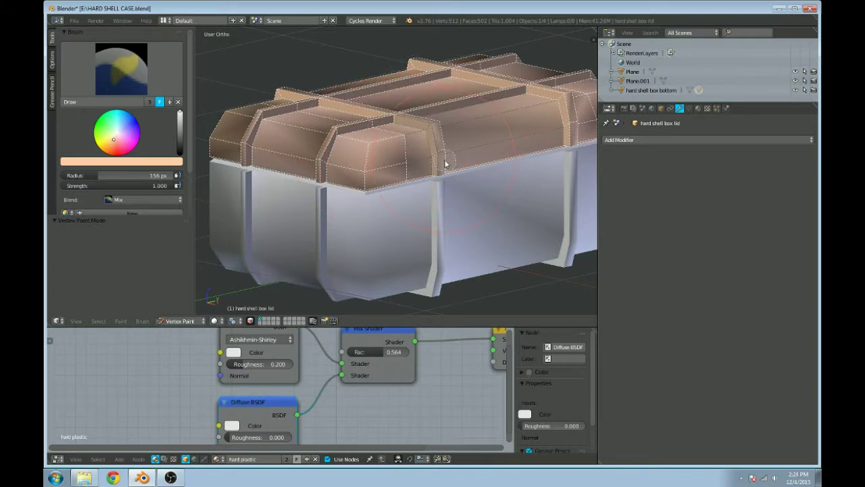
# Step: Clear the lid's face selection and circle-select the corner and middle panels along its long side without latches, excluding the ribs
pyautogui.press('a')
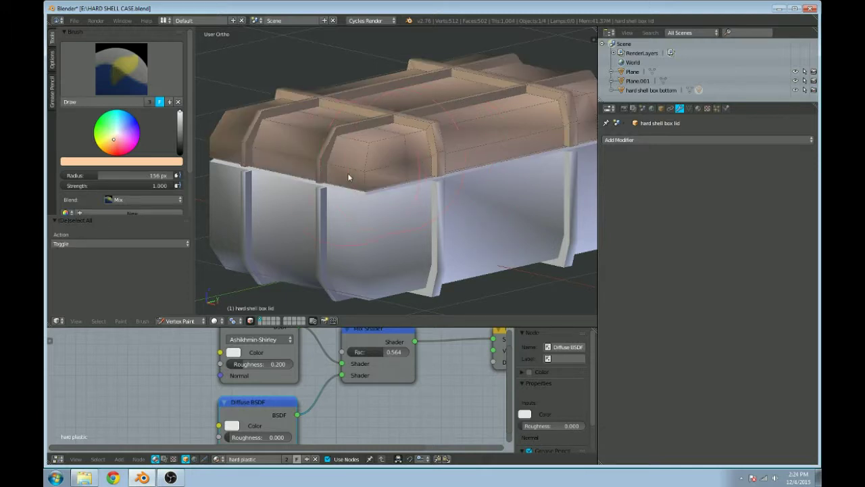
pyautogui.press('c')
pyautogui.moveTo(359, 161)
pyautogui.mouseDown()
pyautogui.moveTo(373, 144)
pyautogui.moveTo(402, 151)
pyautogui.mouseUp()
pyautogui.middleClick(373, 115)
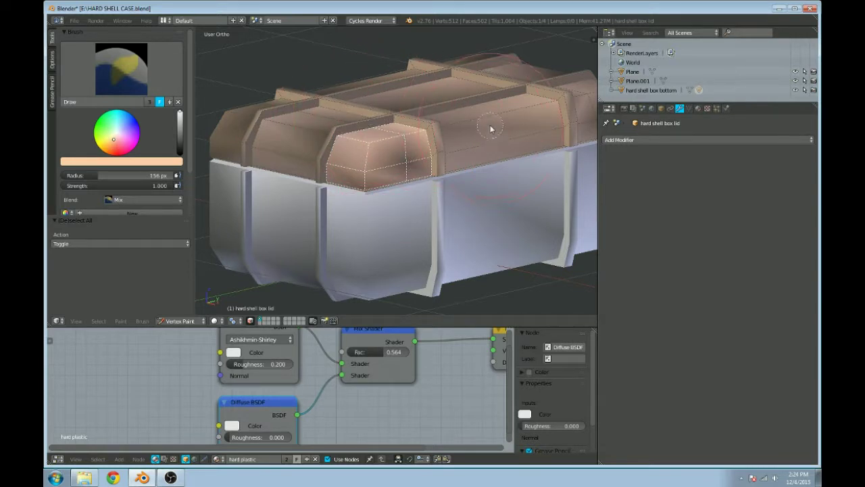
pyautogui.moveTo(491, 128); pyautogui.dragTo(506, 141)
pyautogui.moveTo(515, 171); pyautogui.dragTo(427, 181, button='middle')
pyautogui.moveTo(421, 174)
pyautogui.mouseDown()
pyautogui.moveTo(421, 193)
pyautogui.moveTo(450, 200)
pyautogui.mouseUp()
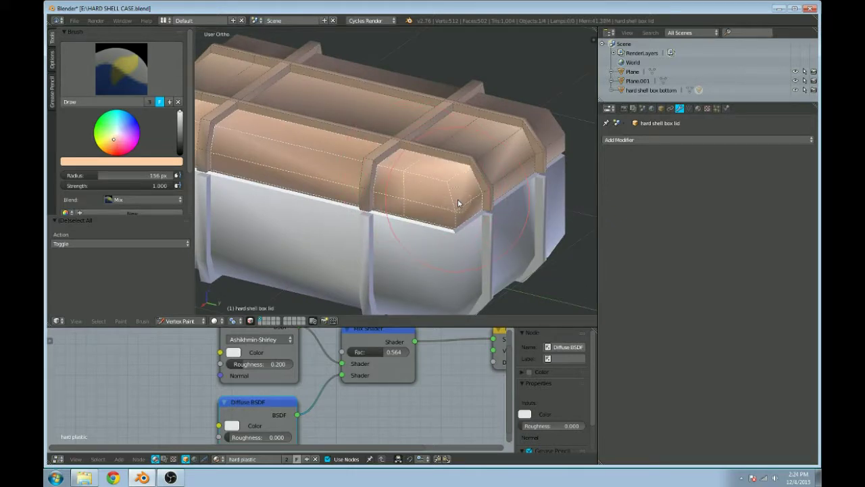
# Step: Add the lid's end panels, the nearby latch-side corner and the middle latch-side panel to the face selection
pyautogui.moveTo(458, 202); pyautogui.dragTo(410, 201, button='middle')
pyautogui.moveTo(409, 201); pyautogui.dragTo(392, 162)
pyautogui.moveTo(392, 162); pyautogui.dragTo(366, 179, button='middle')
pyautogui.moveTo(350, 145); pyautogui.dragTo(325, 179)
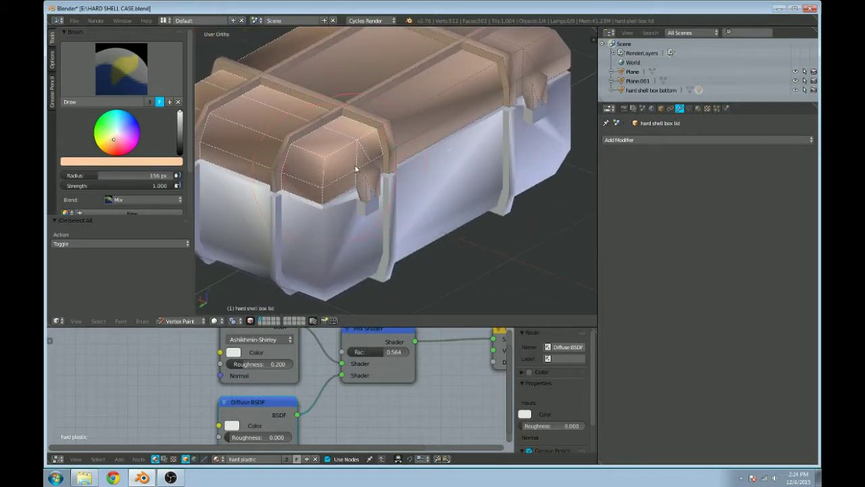
pyautogui.moveTo(356, 168); pyautogui.dragTo(307, 160, button='middle')
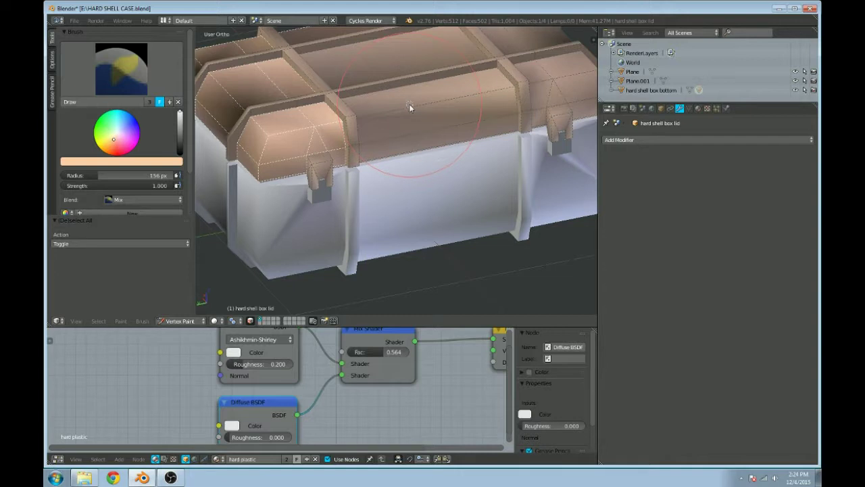
pyautogui.moveTo(408, 109); pyautogui.dragTo(421, 126)
pyautogui.moveTo(387, 114); pyautogui.dragTo(366, 112, button='middle')
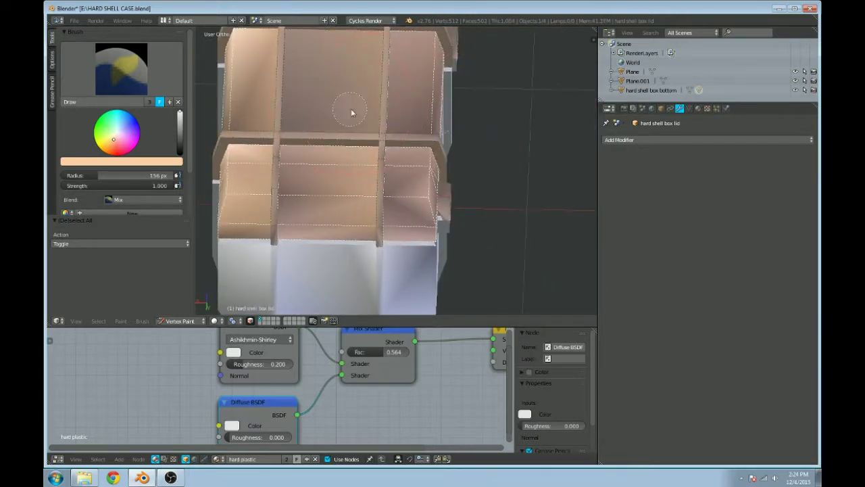
# Step: Add the lid's central top panel, the remaining latch-side corner and the adjoining end panel to the face selection
pyautogui.click(346, 109)
pyautogui.rightClick(453, 102)
pyautogui.moveTo(453, 102); pyautogui.dragTo(379, 114, button='middle')
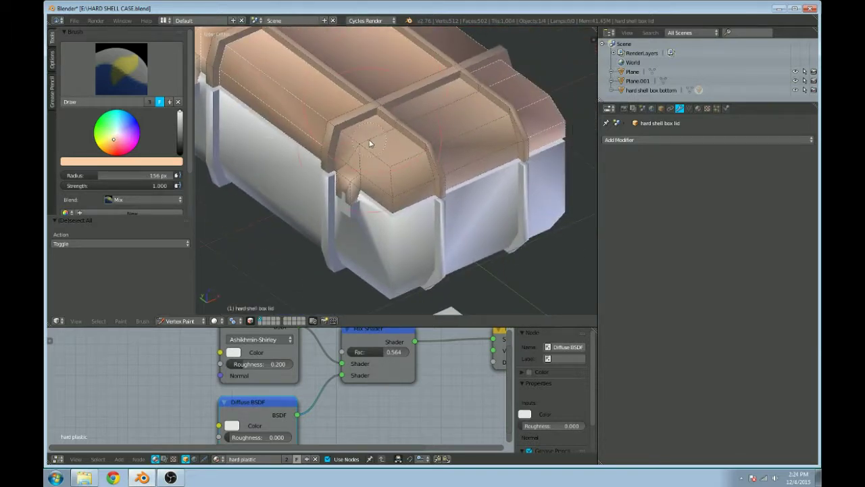
pyautogui.moveTo(369, 146); pyautogui.dragTo(413, 226)
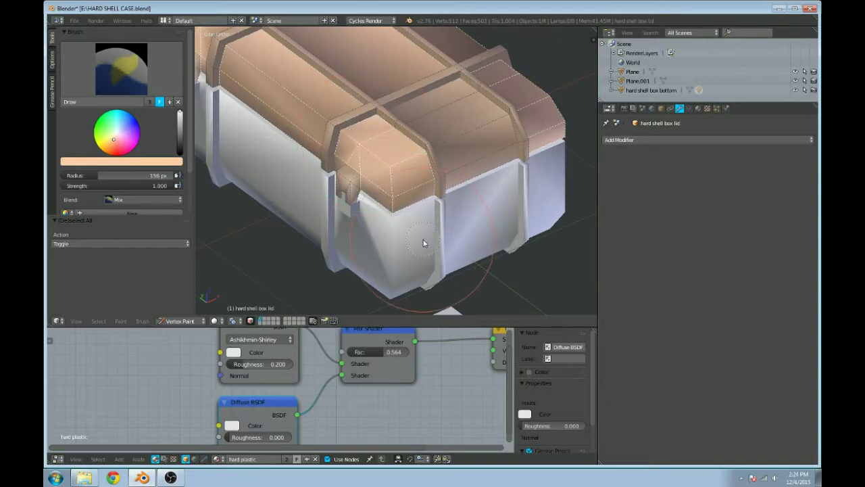
pyautogui.middleClick(420, 196)
pyautogui.moveTo(387, 169)
pyautogui.mouseDown(button='middle')
pyautogui.moveTo(367, 149)
pyautogui.moveTo(377, 185)
pyautogui.mouseUp(button='middle')
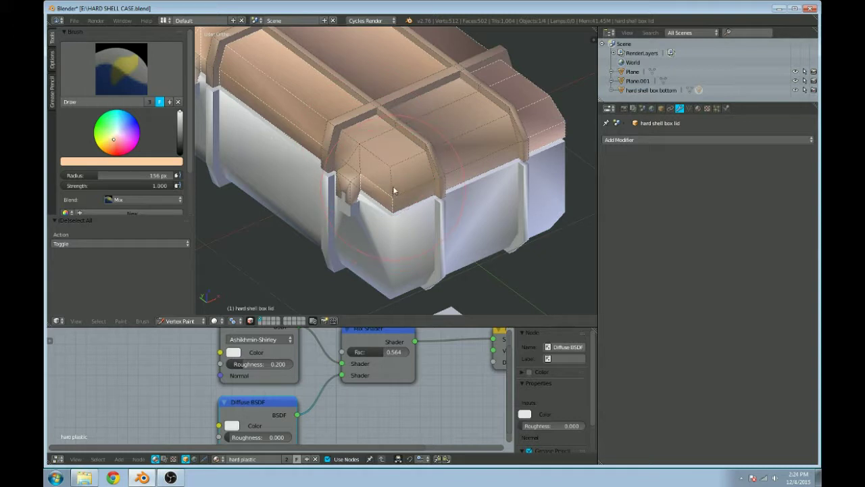
pyautogui.moveTo(394, 191); pyautogui.dragTo(393, 183)
pyautogui.moveTo(361, 153); pyautogui.dragTo(365, 157)
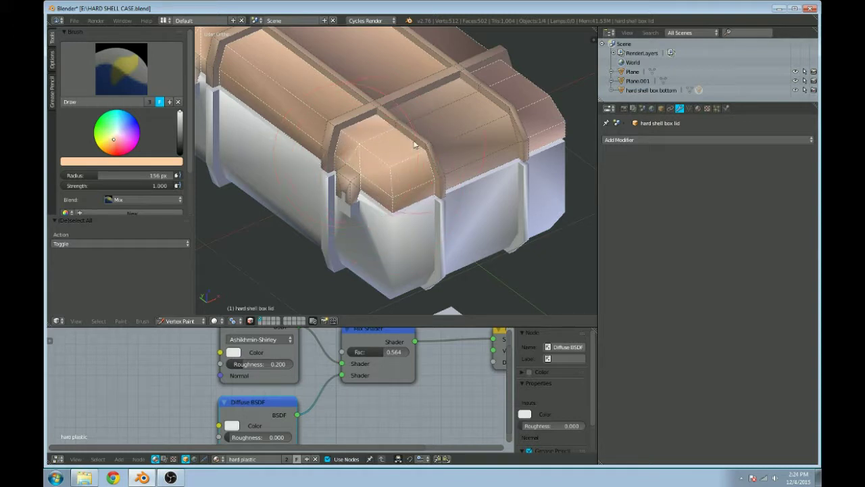
pyautogui.moveTo(438, 110)
pyautogui.mouseDown()
pyautogui.moveTo(479, 142)
pyautogui.moveTo(483, 155)
pyautogui.mouseUp()
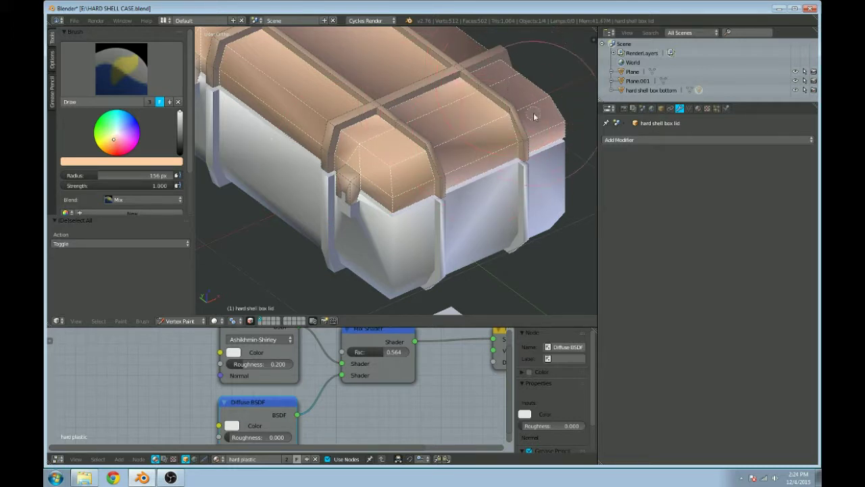
# Step: Set the brush colour to bright yellow and paint all the selected lid panels
pyautogui.scroll(-4, 541, 122)
pyautogui.moveTo(533, 114); pyautogui.dragTo(419, 127, button='middle')
pyautogui.moveTo(112, 148); pyautogui.dragTo(108, 150)
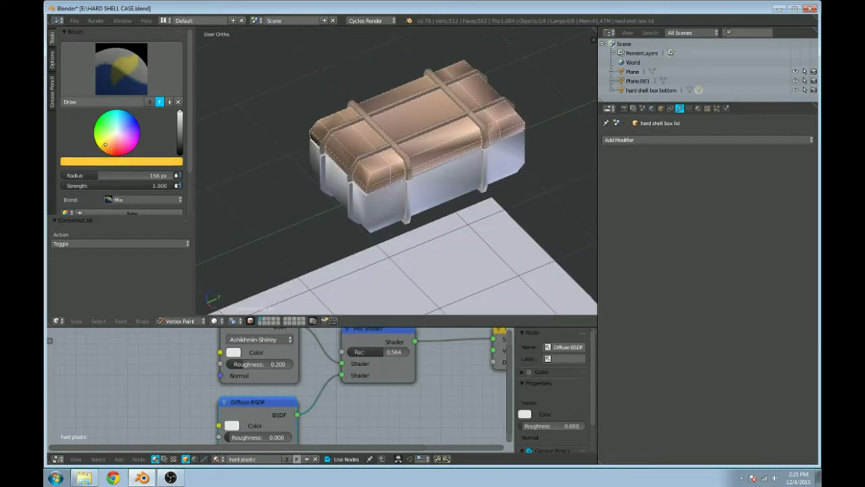
pyautogui.moveTo(104, 144); pyautogui.dragTo(104, 143)
pyautogui.moveTo(295, 151); pyautogui.dragTo(599, 87)
# Step: Examine the painted lid from several sides, both isolated in local view and together with the box bottom
pyautogui.moveTo(460, 159)
pyautogui.mouseDown(button='middle')
pyautogui.moveTo(458, 144)
pyautogui.moveTo(357, 183)
pyautogui.moveTo(398, 179)
pyautogui.moveTo(428, 158)
pyautogui.mouseUp(button='middle')
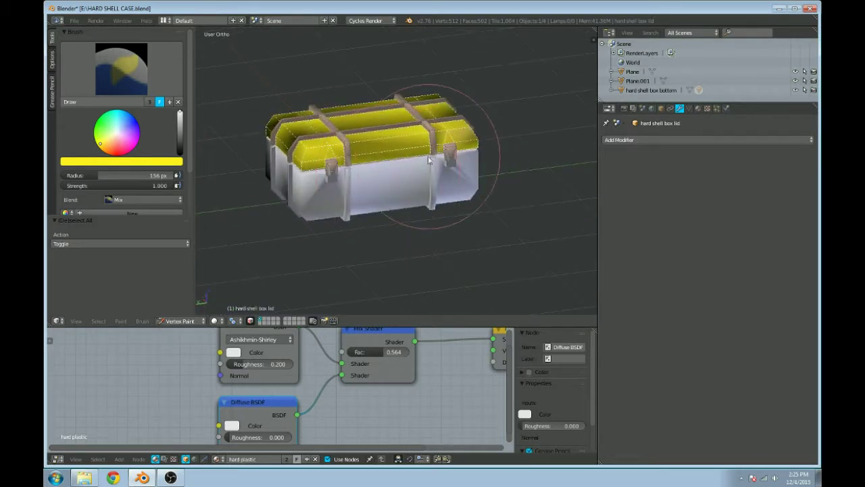
pyautogui.moveTo(508, 134)
pyautogui.mouseDown(button='middle')
pyautogui.moveTo(482, 138)
pyautogui.moveTo(378, 101)
pyautogui.moveTo(408, 162)
pyautogui.moveTo(502, 179)
pyautogui.mouseUp(button='middle')
pyautogui.scroll(-3, 410, 119)
pyautogui.scroll(6, 496, 179)
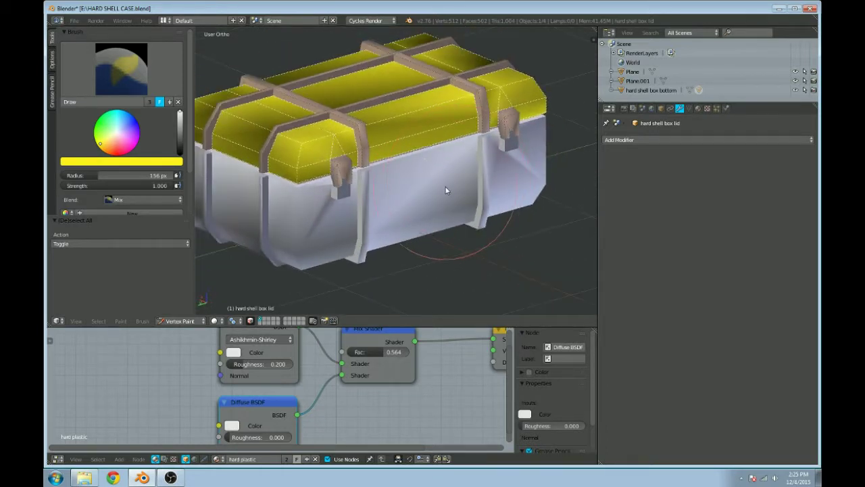
pyautogui.press('KP_Divide')
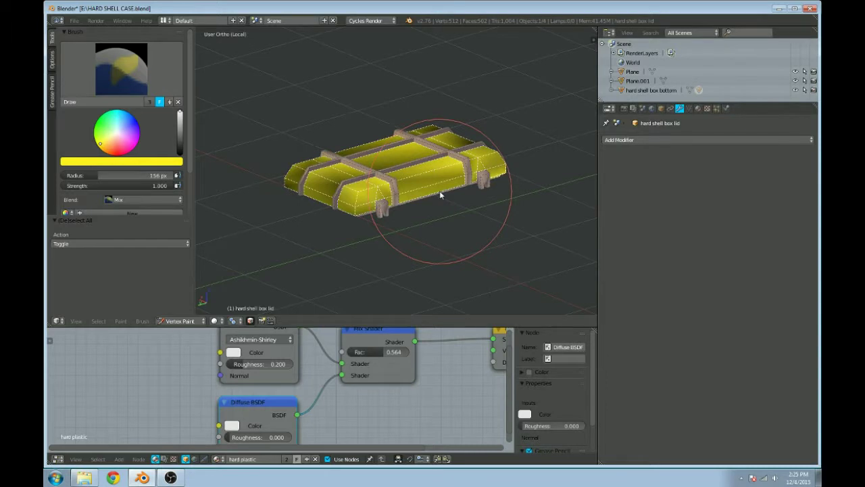
pyautogui.press('KP_Divide')
pyautogui.press('Tab')
pyautogui.press('KP_Divide')
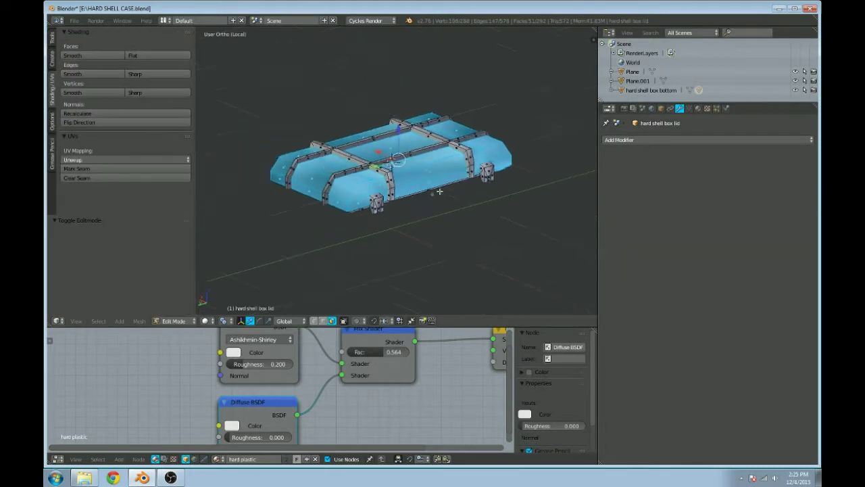
pyautogui.moveTo(380, 245); pyautogui.dragTo(389, 231, button='middle')
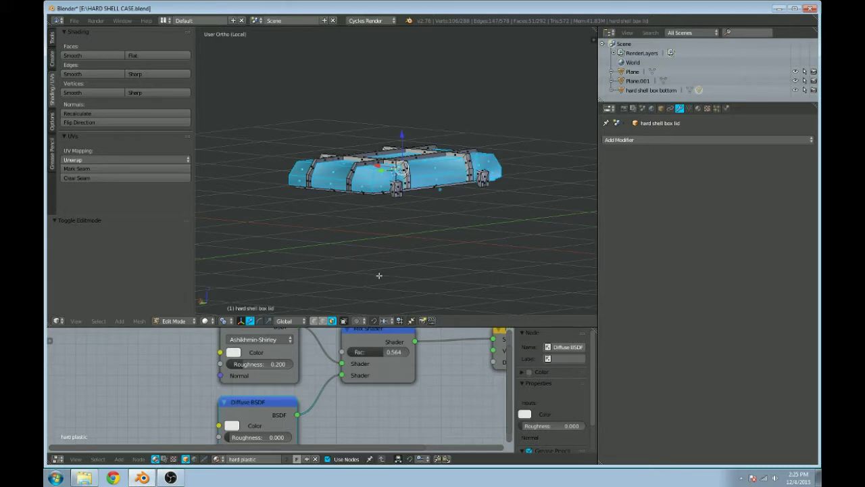
pyautogui.press('KP_Divide')
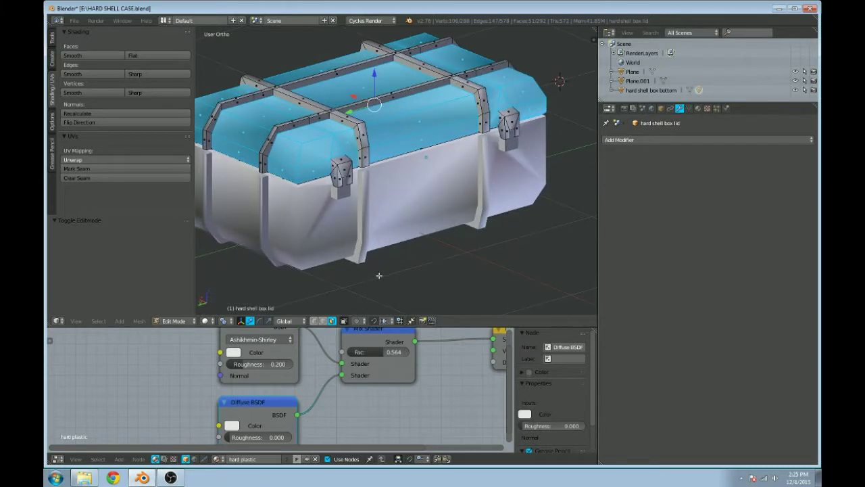
pyautogui.press('Tab')
pyautogui.press('v')
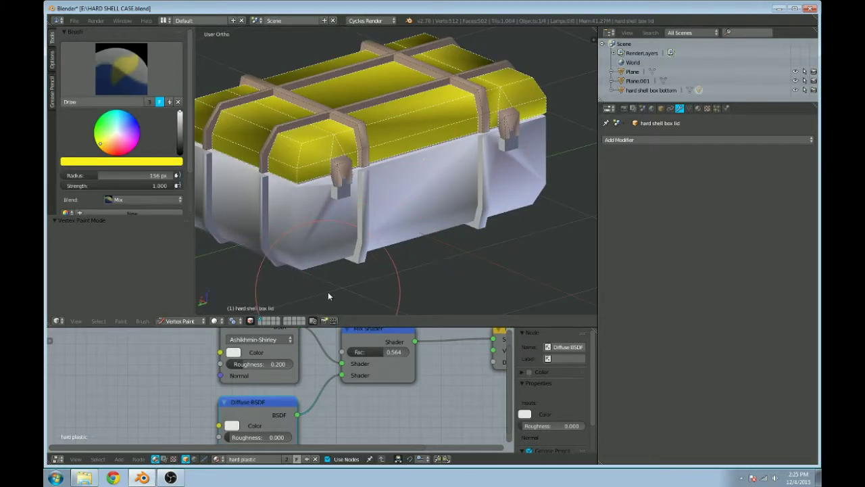
# Step: Isolate the hard shell box bottom in local view and enter Vertex Paint on it with face selection masking enabled
pyautogui.press('v')
pyautogui.rightClick(371, 247)
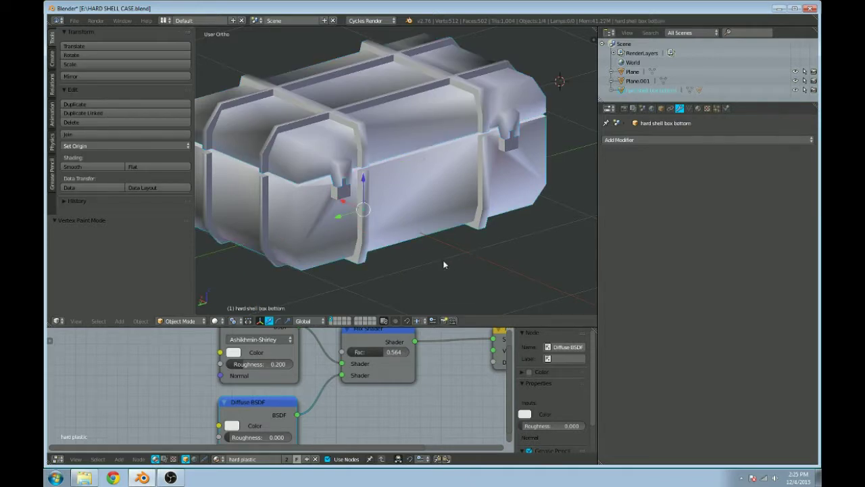
pyautogui.press('KP_Divide')
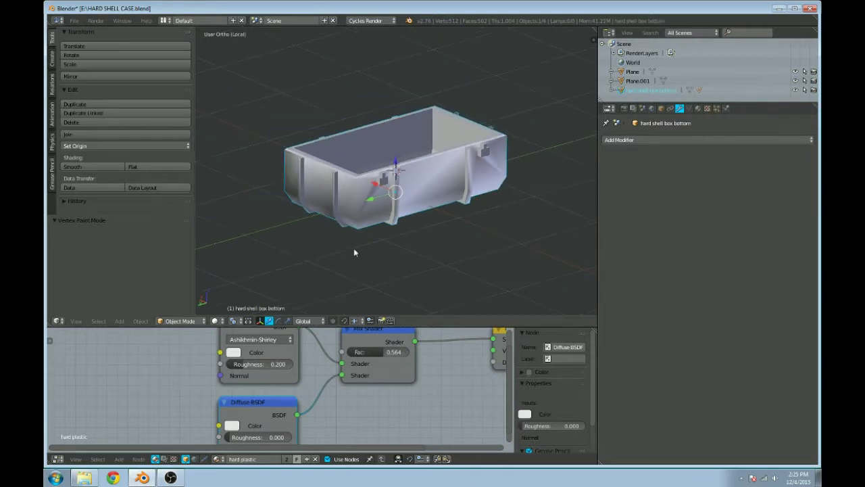
pyautogui.scroll(4, 356, 247)
pyautogui.scroll(-2, 359, 244)
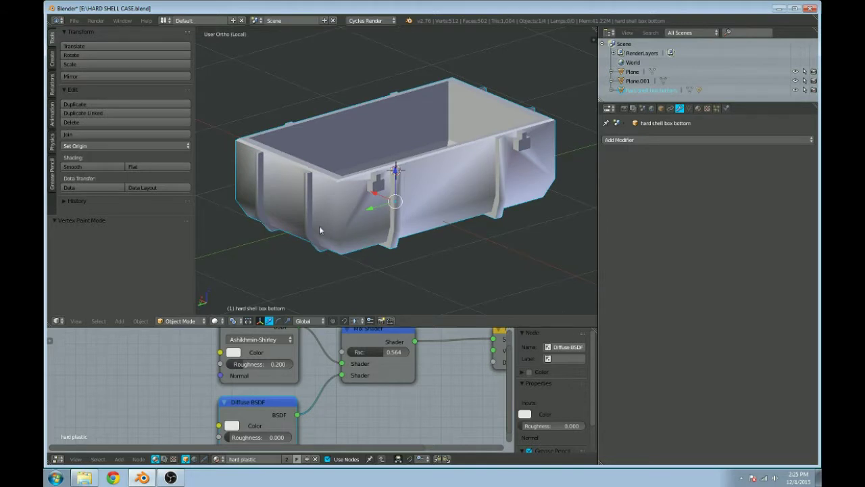
pyautogui.press('v')
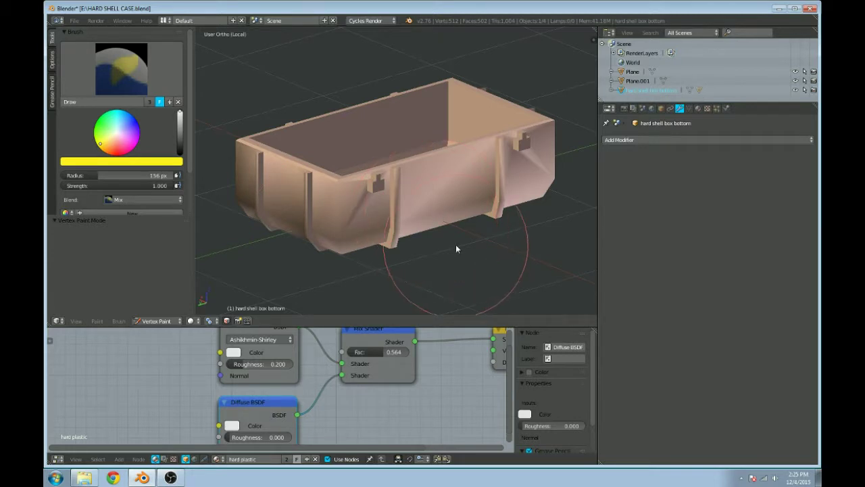
pyautogui.click(227, 321)
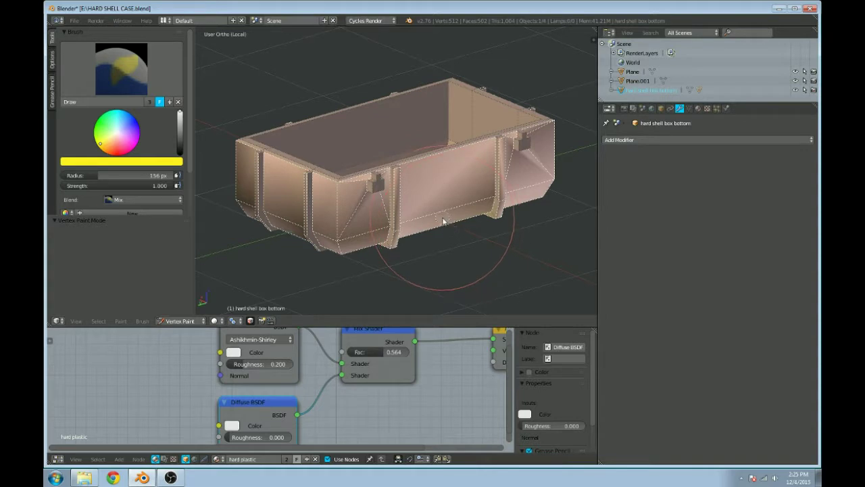
# Step: Clear the box bottom's face selection and select the middle and corner panels on its latch side
pyautogui.moveTo(449, 211); pyautogui.dragTo(445, 234)
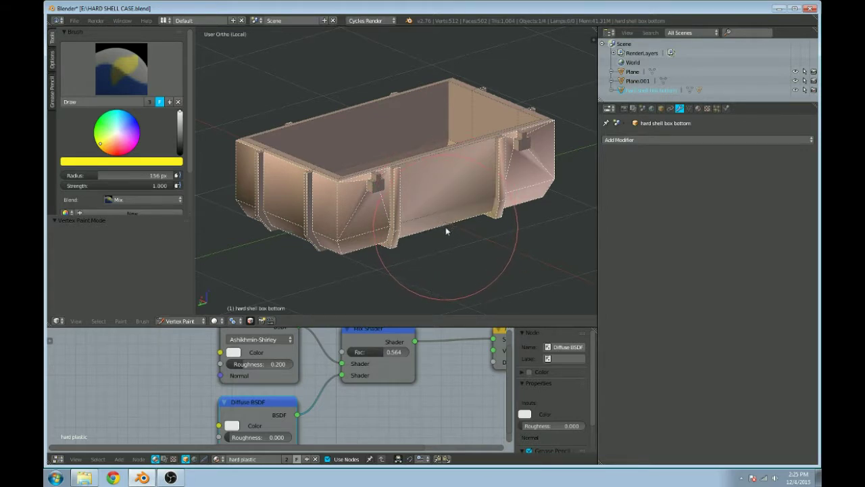
pyautogui.press('a')
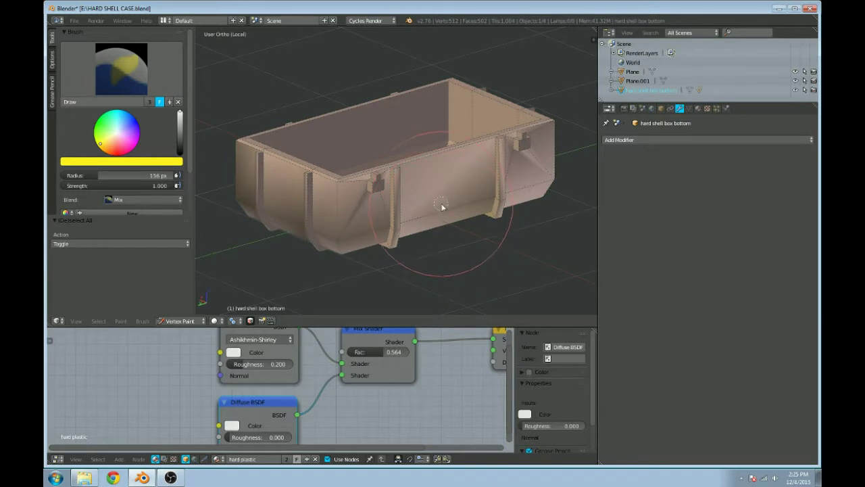
pyautogui.moveTo(450, 226); pyautogui.dragTo(427, 151, button='middle')
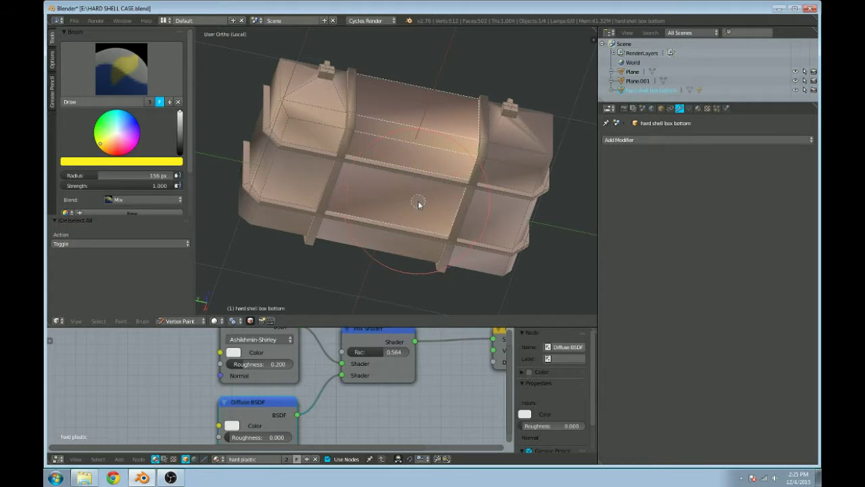
pyautogui.keyDown('shift'); pyautogui.rightClick(535, 147); pyautogui.keyUp('shift')
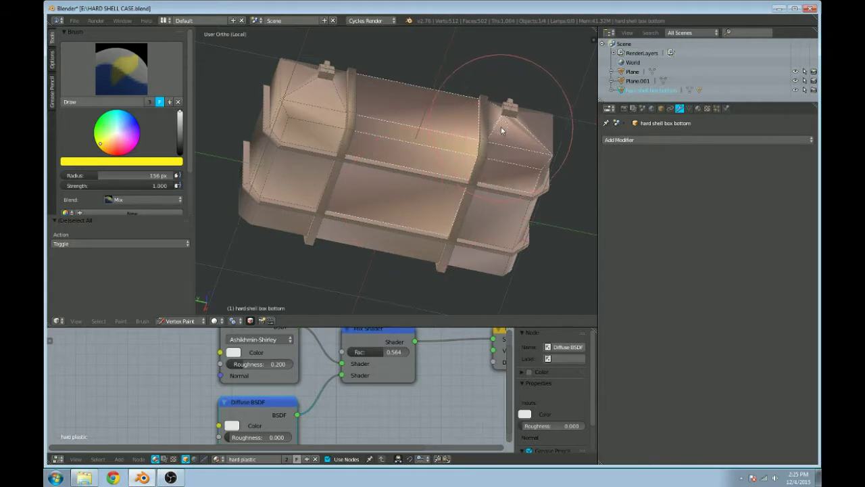
pyautogui.keyDown('shift'); pyautogui.rightClick(333, 92); pyautogui.keyUp('shift')
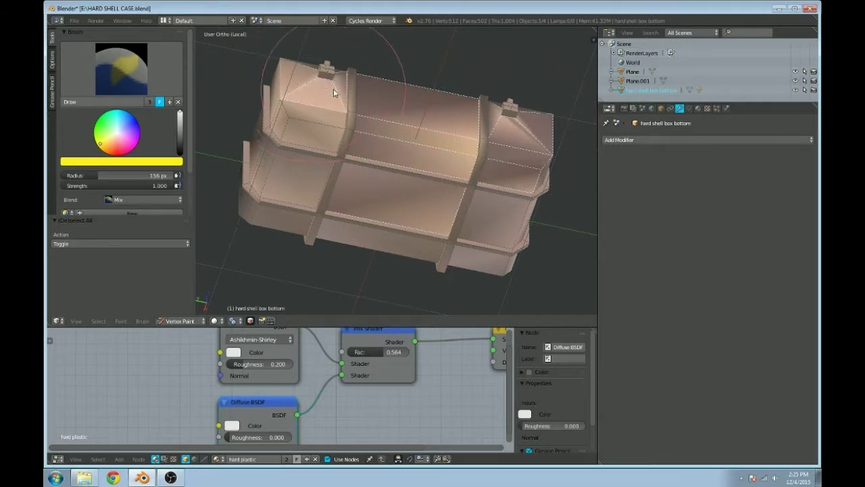
# Step: Add the remaining corner, edge and end panels around the underside of the box bottom to the face selection
pyautogui.keyDown('shift'); pyautogui.rightClick(265, 165); pyautogui.keyUp('shift')
pyautogui.keyDown('shift'); pyautogui.rightClick(245, 217); pyautogui.keyUp('shift')
pyautogui.keyDown('shift'); pyautogui.rightClick(292, 232); pyautogui.keyUp('shift')
pyautogui.keyDown('shift'); pyautogui.rightClick(378, 245); pyautogui.keyUp('shift')
pyautogui.keyDown('shift'); pyautogui.rightClick(480, 264); pyautogui.keyUp('shift')
pyautogui.keyDown('shift'); pyautogui.rightClick(512, 207); pyautogui.keyUp('shift')
pyautogui.keyDown('shift'); pyautogui.rightClick(534, 238); pyautogui.keyUp('shift')
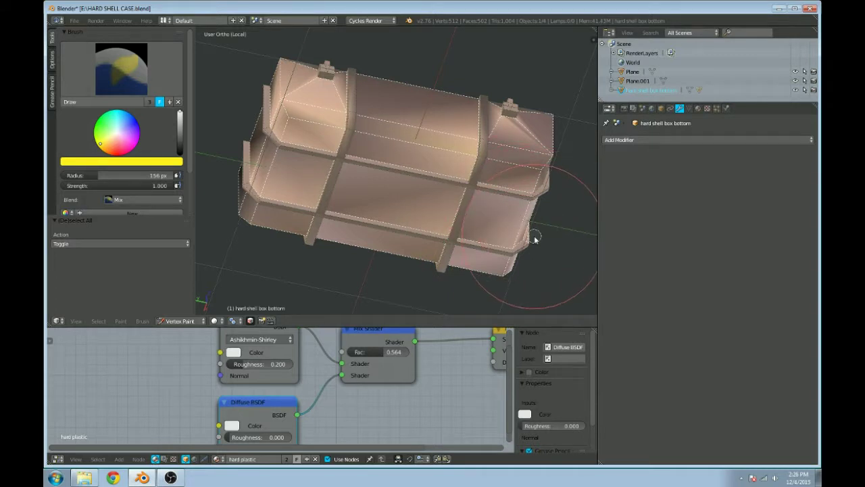
# Step: Examine the box bottom from the ends, the long sides, above and close to the latches for panels missing from the selection
pyautogui.scroll(-5, 547, 226)
pyautogui.hotkey('shift', 'h')
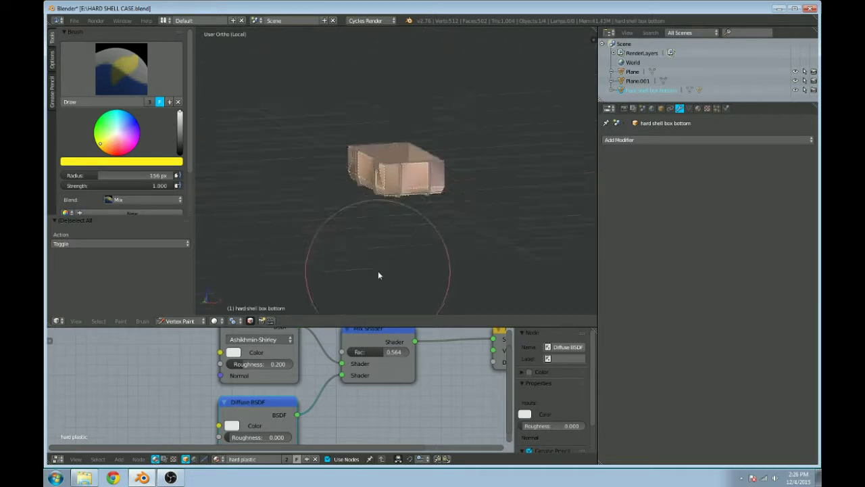
pyautogui.scroll(5, 378, 275)
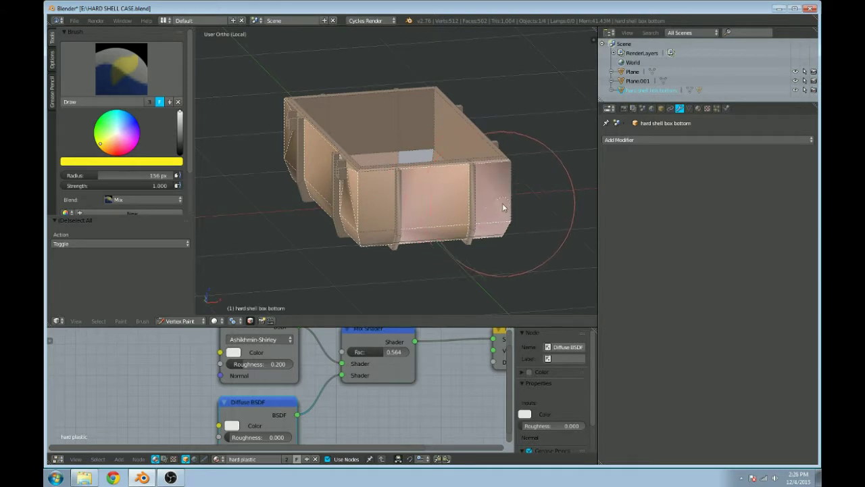
pyautogui.moveTo(500, 203); pyautogui.dragTo(559, 199, button='middle')
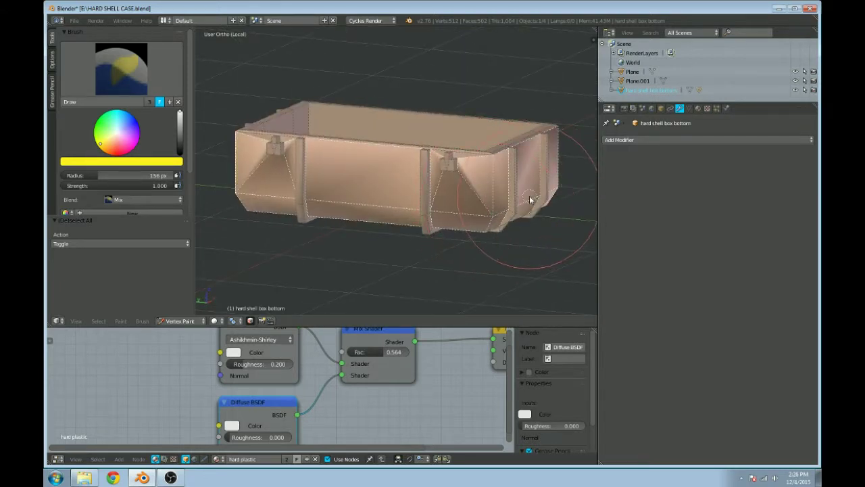
pyautogui.moveTo(530, 201); pyautogui.dragTo(452, 191, button='middle')
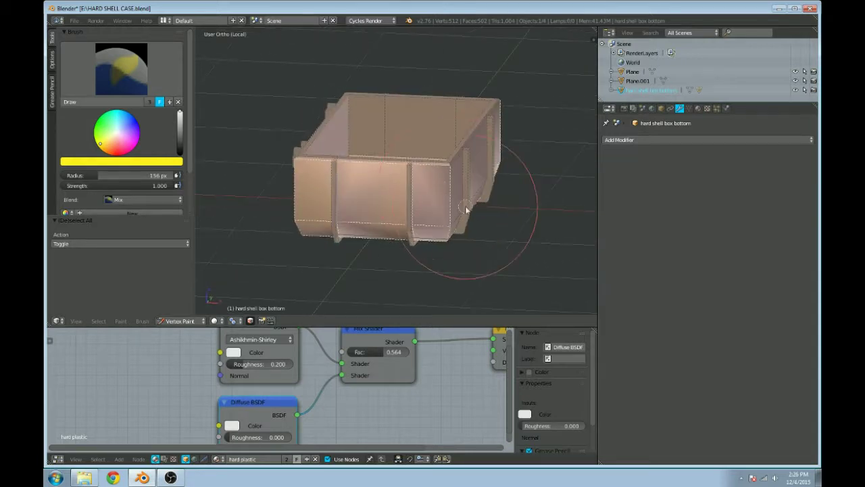
pyautogui.moveTo(507, 205); pyautogui.dragTo(356, 185, button='middle')
pyautogui.moveTo(478, 193)
pyautogui.mouseDown(button='middle')
pyautogui.moveTo(446, 161)
pyautogui.moveTo(419, 158)
pyautogui.moveTo(448, 145)
pyautogui.moveTo(419, 191)
pyautogui.mouseUp(button='middle')
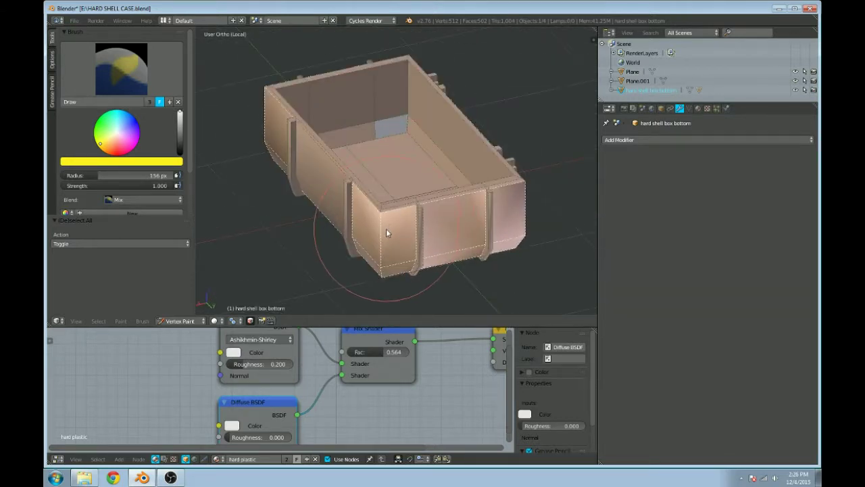
pyautogui.scroll(-3, 399, 223)
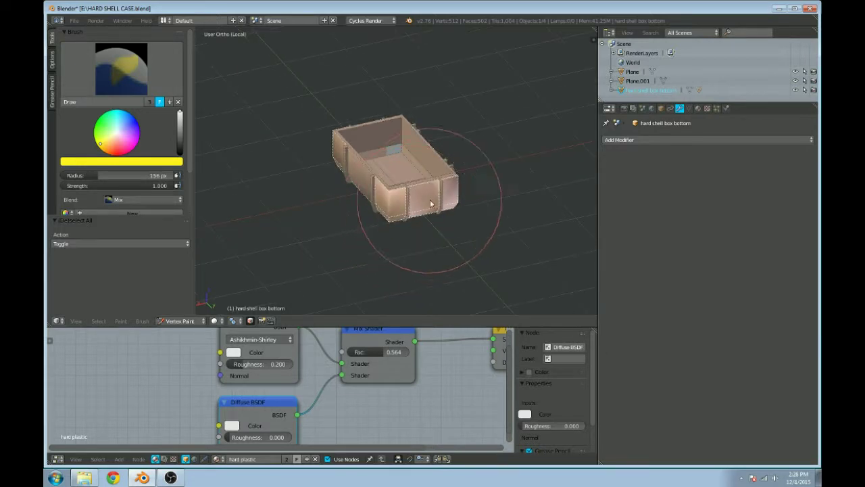
pyautogui.moveTo(413, 203); pyautogui.dragTo(479, 231, button='middle')
pyautogui.scroll(3, 476, 216)
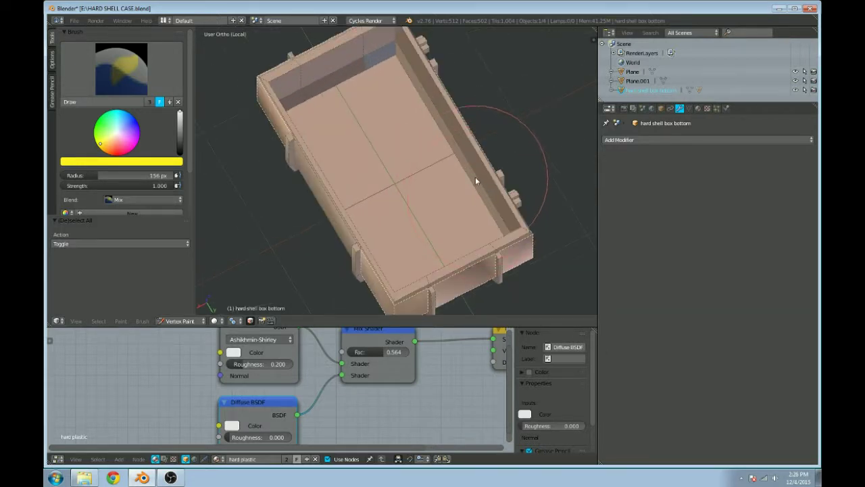
pyautogui.scroll(1, 467, 177)
pyautogui.moveTo(453, 176); pyautogui.dragTo(345, 143, button='middle')
pyautogui.scroll(3, 345, 144)
pyautogui.keyDown('shift'); pyautogui.moveTo(465, 176); pyautogui.dragTo(332, 177, button='middle'); pyautogui.keyUp('shift')
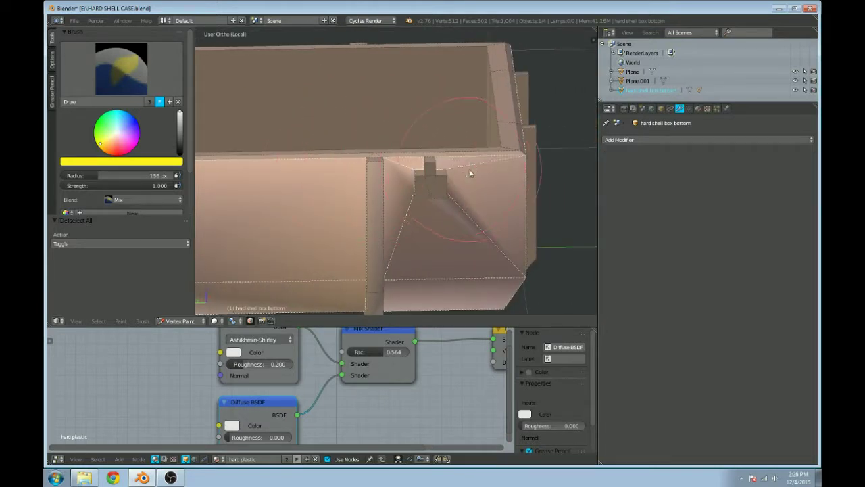
# Step: Add the narrow faces between the rim and the corner latch to the panel selection
pyautogui.scroll(-5, 466, 173)
pyautogui.keyDown('shift'); pyautogui.moveTo(345, 193); pyautogui.dragTo(489, 185, button='middle'); pyautogui.keyUp('shift')
pyautogui.scroll(4, 405, 180)
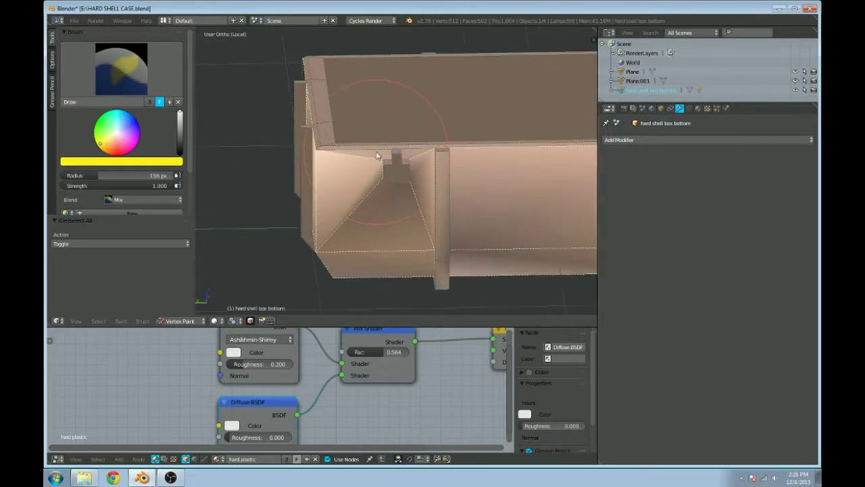
pyautogui.keyDown('shift'); pyautogui.rightClick(370, 158); pyautogui.keyUp('shift')
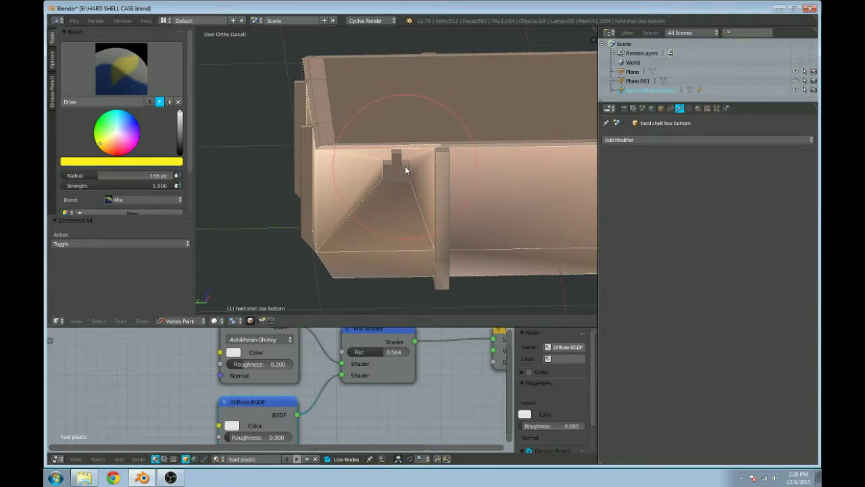
pyautogui.keyDown('shift'); pyautogui.rightClick(394, 148); pyautogui.keyUp('shift')
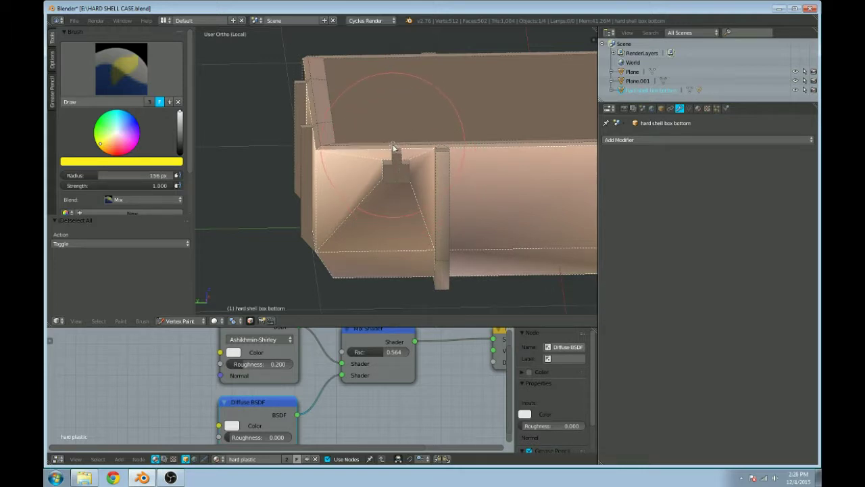
# Step: Paint the selected panels on the latch side of the box bottom yellow, working from one corner along the side
pyautogui.scroll(-5, 431, 145)
pyautogui.moveTo(467, 155); pyautogui.dragTo(448, 187, button='middle')
pyautogui.scroll(4, 465, 207)
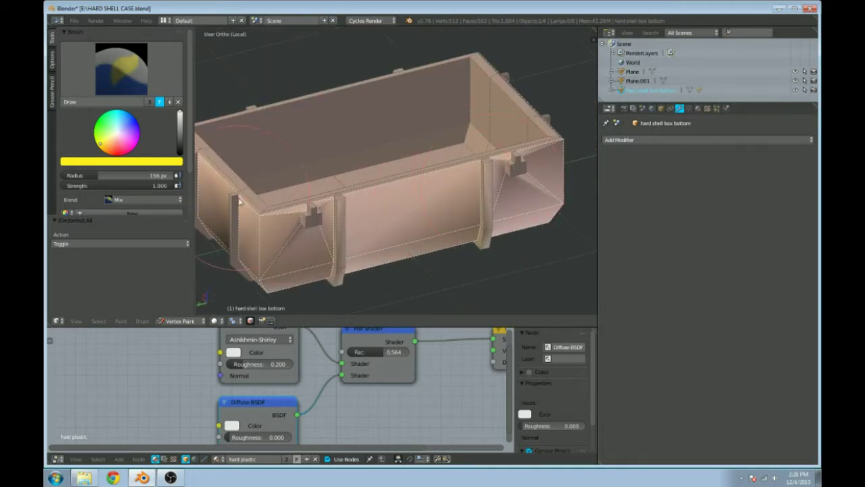
pyautogui.moveTo(278, 220)
pyautogui.mouseDown()
pyautogui.moveTo(423, 234)
pyautogui.moveTo(306, 255)
pyautogui.moveTo(452, 214)
pyautogui.mouseUp()
pyautogui.scroll(-4, 481, 175)
# Step: Try to paint the middle panel on the side opposite the latches yellow, and undo the stroke
pyautogui.moveTo(485, 167); pyautogui.dragTo(406, 196, button='middle')
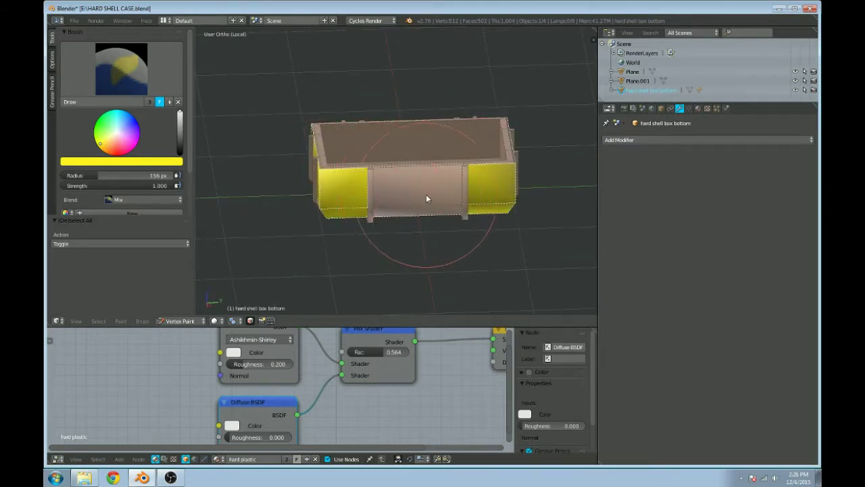
pyautogui.keyDown('shift'); pyautogui.rightClick(417, 202); pyautogui.keyUp('shift')
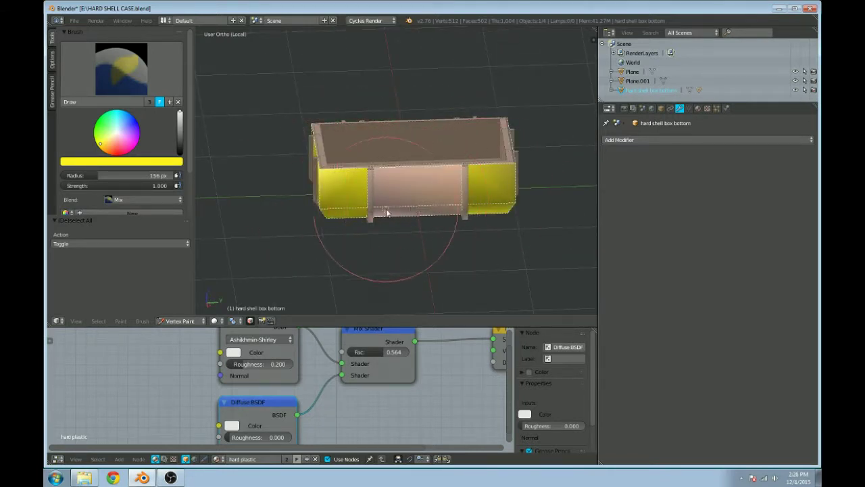
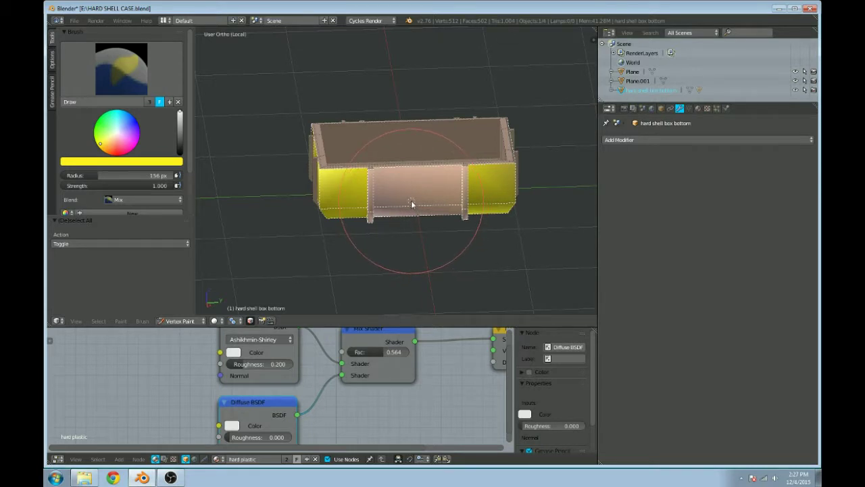
pyautogui.moveTo(412, 204)
pyautogui.mouseDown()
pyautogui.moveTo(396, 199)
pyautogui.moveTo(463, 183)
pyautogui.mouseUp()
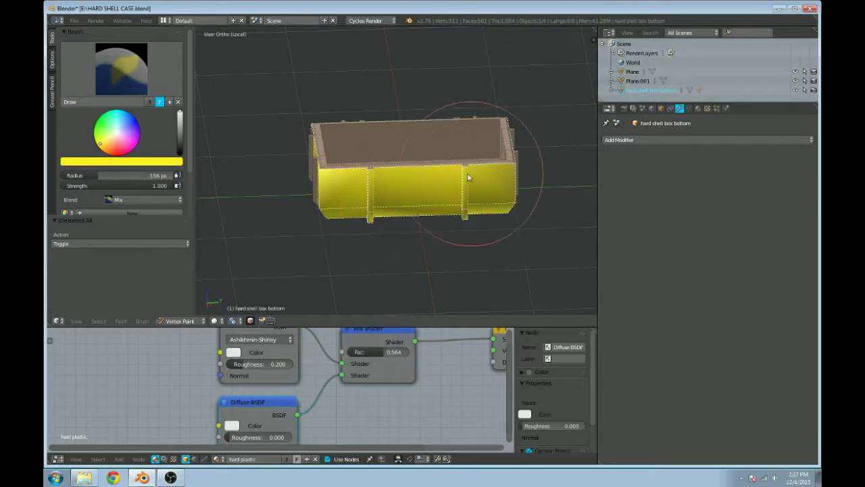
pyautogui.scroll(2, 396, 183)
pyautogui.hotkey('ctrl', 'z')
pyautogui.scroll(2, 399, 199)
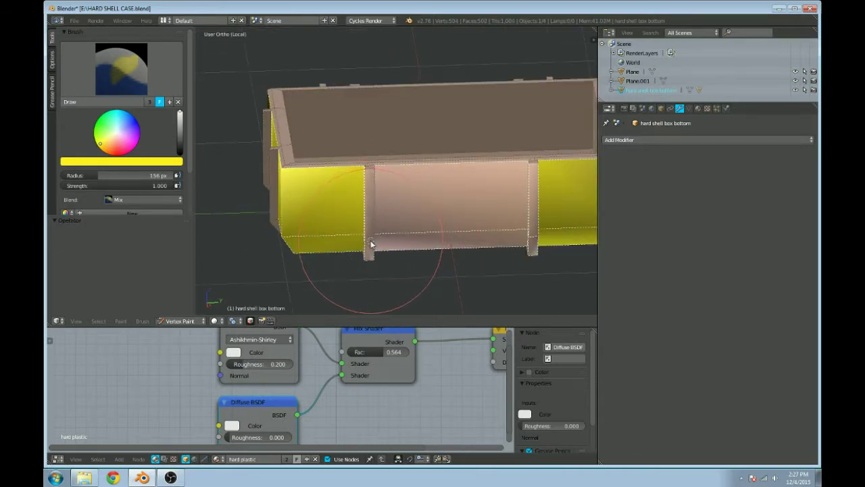
# Step: Paint the remaining selected side, end and underside panels of the box bottom yellow, leaving the ribs unpainted
pyautogui.moveTo(458, 237); pyautogui.dragTo(506, 226, button='middle')
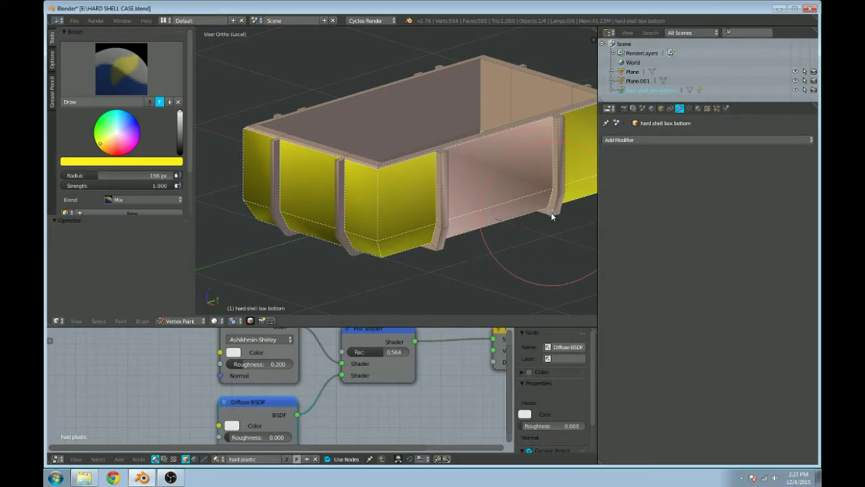
pyautogui.moveTo(552, 216); pyautogui.dragTo(440, 219, button='middle')
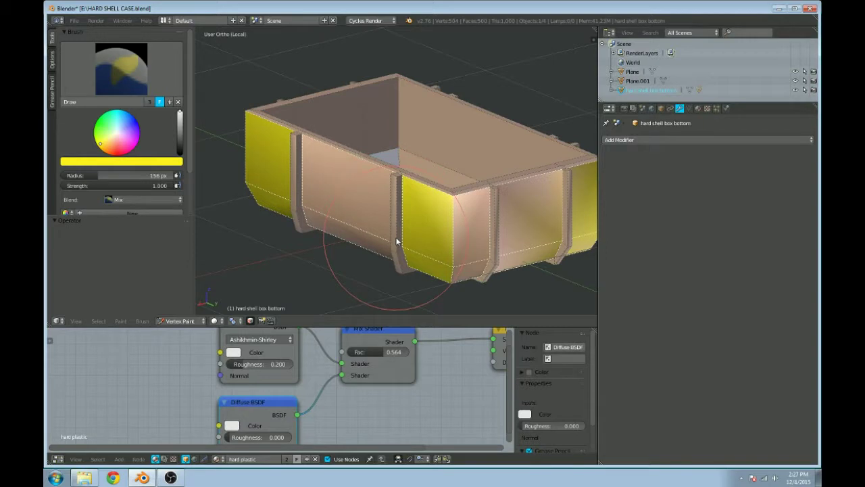
pyautogui.moveTo(343, 218)
pyautogui.mouseDown()
pyautogui.moveTo(376, 187)
pyautogui.moveTo(330, 196)
pyautogui.moveTo(342, 208)
pyautogui.moveTo(437, 231)
pyautogui.moveTo(508, 236)
pyautogui.mouseUp()
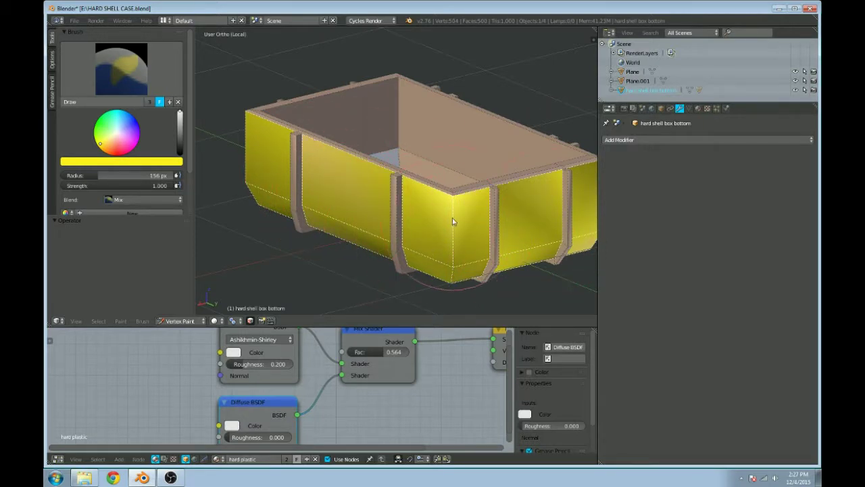
pyautogui.moveTo(430, 209); pyautogui.dragTo(442, 120, button='middle')
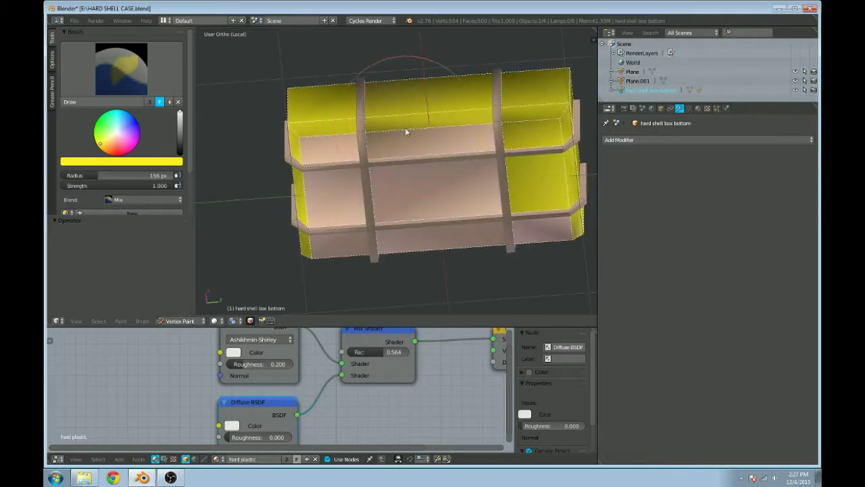
pyautogui.moveTo(446, 234); pyautogui.dragTo(383, 193, button='middle')
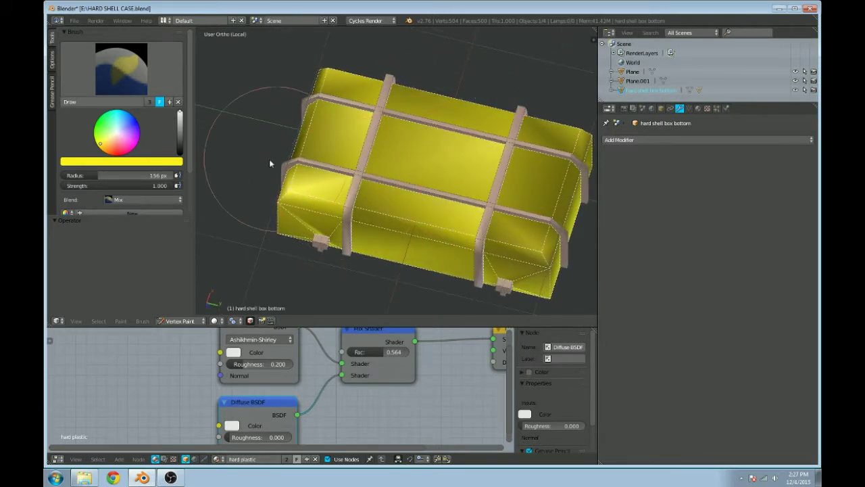
pyautogui.moveTo(376, 119); pyautogui.dragTo(291, 202, button='middle')
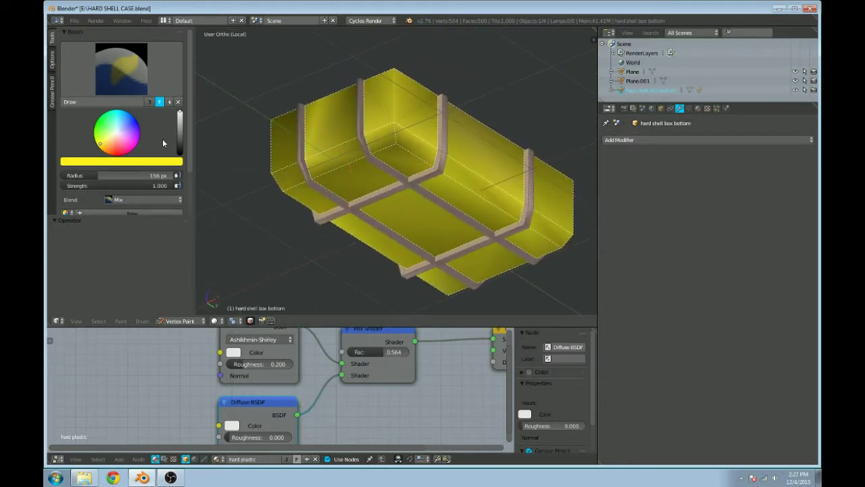
# Step: Change the brush colour to a darker golden yellow and dab it on the underside near a corner
pyautogui.click(104, 151)
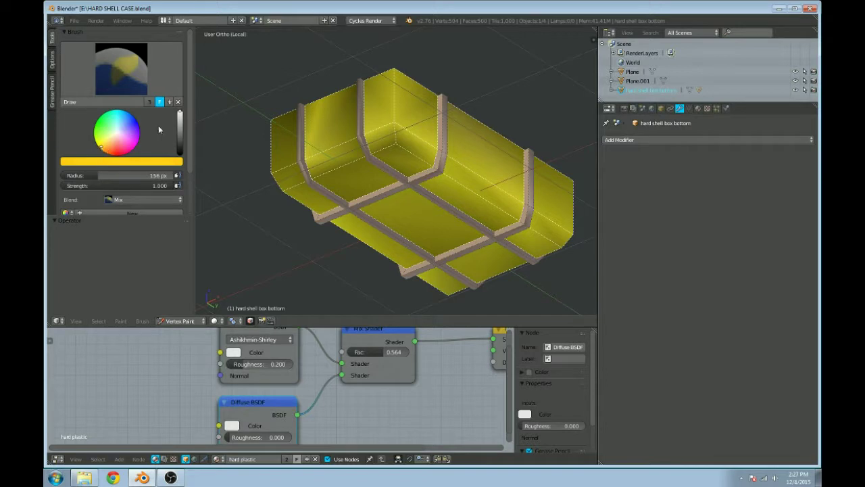
pyautogui.moveTo(360, 119); pyautogui.dragTo(361, 127, button='middle')
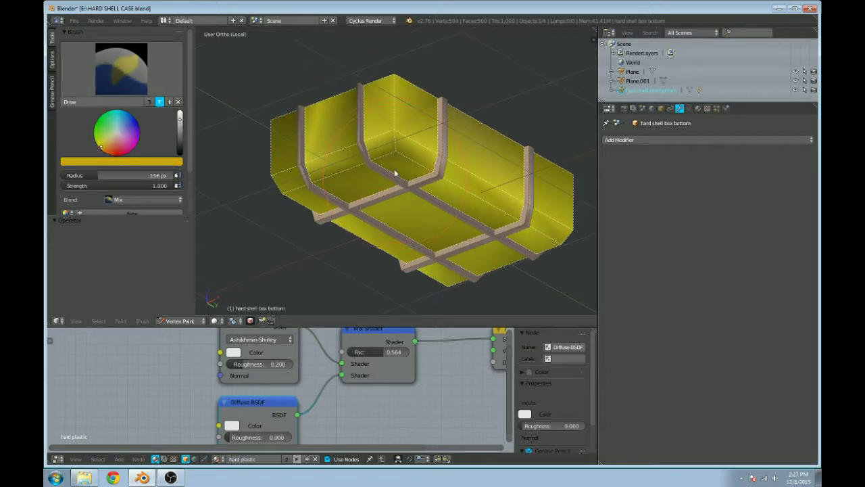
pyautogui.moveTo(395, 173); pyautogui.dragTo(399, 170)
pyautogui.moveTo(477, 183)
pyautogui.mouseDown(button='middle')
pyautogui.moveTo(381, 170)
pyautogui.moveTo(386, 134)
pyautogui.moveTo(337, 106)
pyautogui.mouseUp(button='middle')
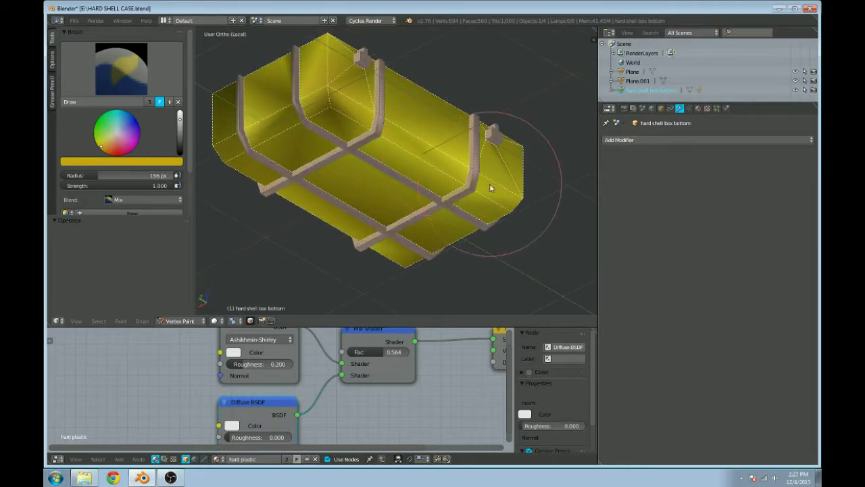
pyautogui.moveTo(542, 230)
pyautogui.mouseDown(button='middle')
pyautogui.moveTo(548, 280)
pyautogui.moveTo(458, 261)
pyautogui.moveTo(432, 228)
pyautogui.moveTo(398, 216)
pyautogui.mouseUp(button='middle')
pyautogui.scroll(-1, 419, 179)
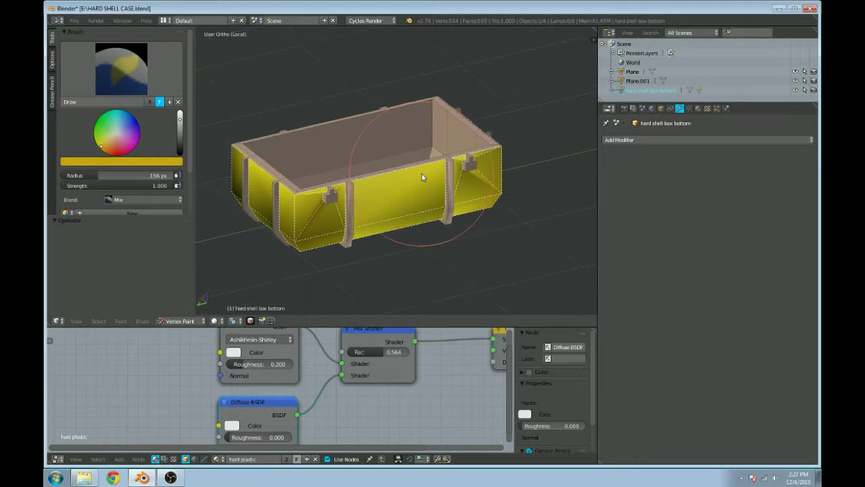
# Step: Preview the box bottom in rendered shading, return to solid shading and inspect the painted latch side
pyautogui.hotkey('shift', 'z')
pyautogui.hotkey('shift', 'z')
pyautogui.hotkey('shift', 'z')
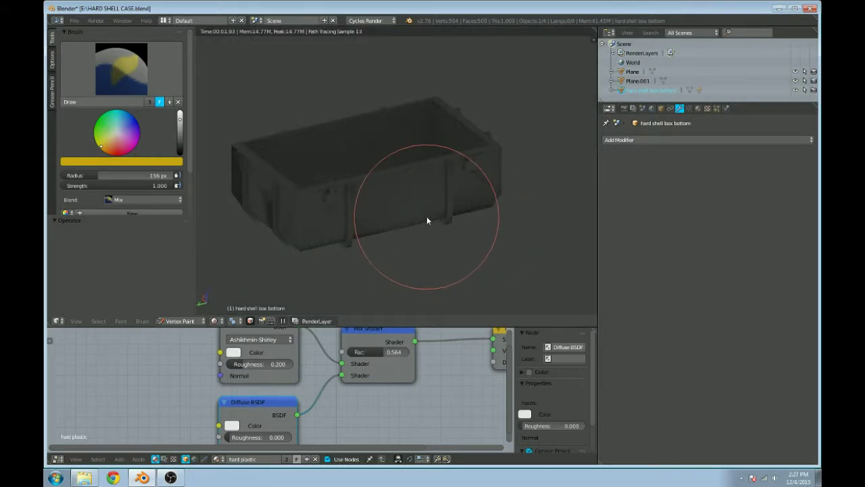
pyautogui.hotkey('shift', 'z')
pyautogui.keyDown('shift'); pyautogui.moveTo(390, 228); pyautogui.dragTo(322, 160, button='middle'); pyautogui.keyUp('shift')
pyautogui.scroll(1, 481, 216)
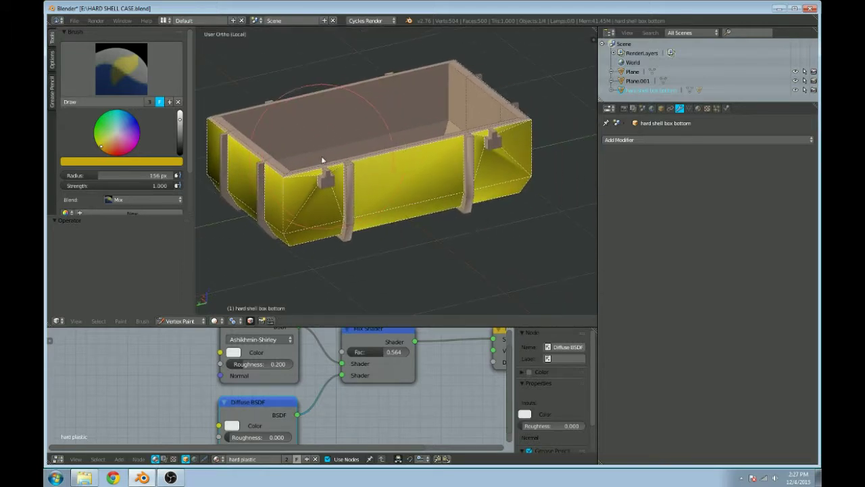
pyautogui.scroll(-1, 358, 251)
pyautogui.moveTo(357, 251); pyautogui.dragTo(359, 259, button='middle')
pyautogui.scroll(3, 408, 245)
pyautogui.scroll(-3, 408, 245)
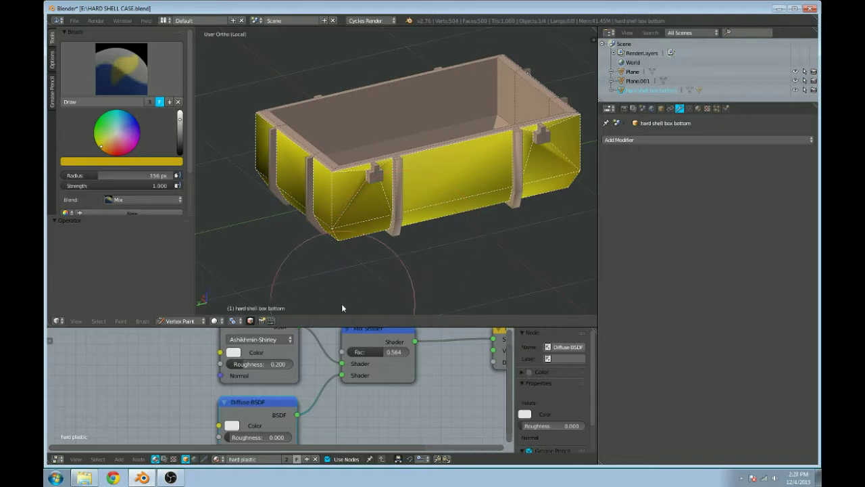
# Step: Enlarge the node editor and bring the whole hard plastic node tree into view
pyautogui.moveTo(323, 326); pyautogui.dragTo(322, 272)
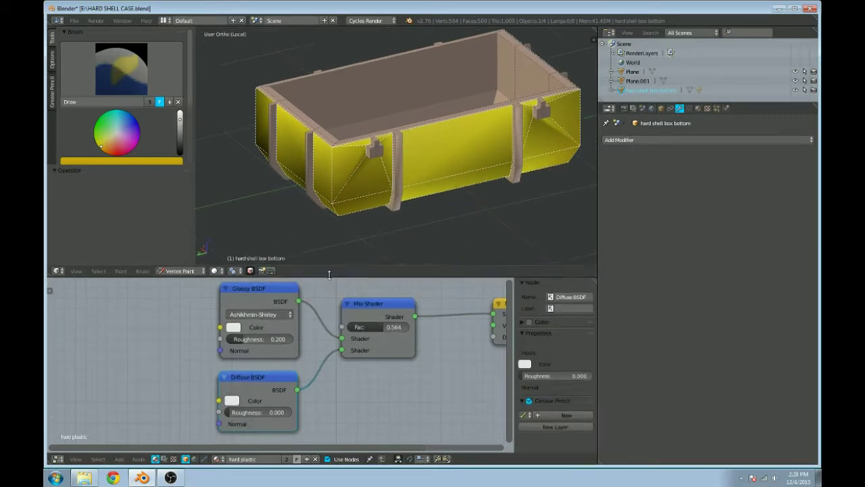
pyautogui.click(119, 459)
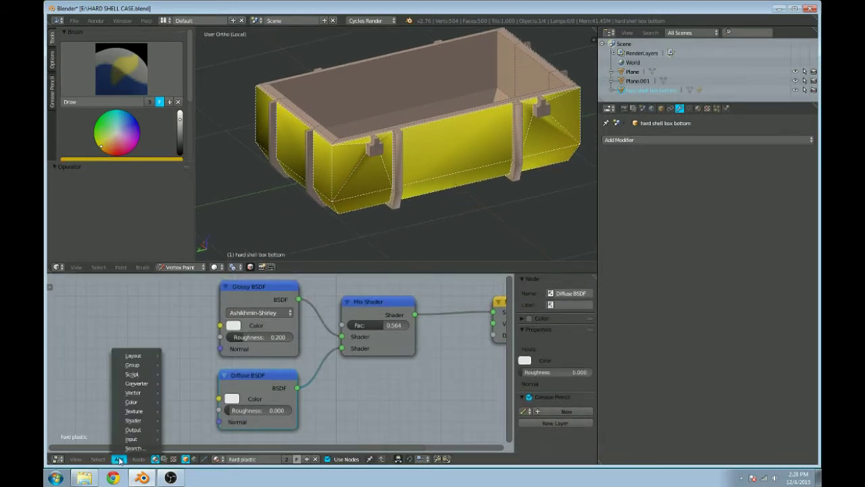
pyautogui.click(119, 459)
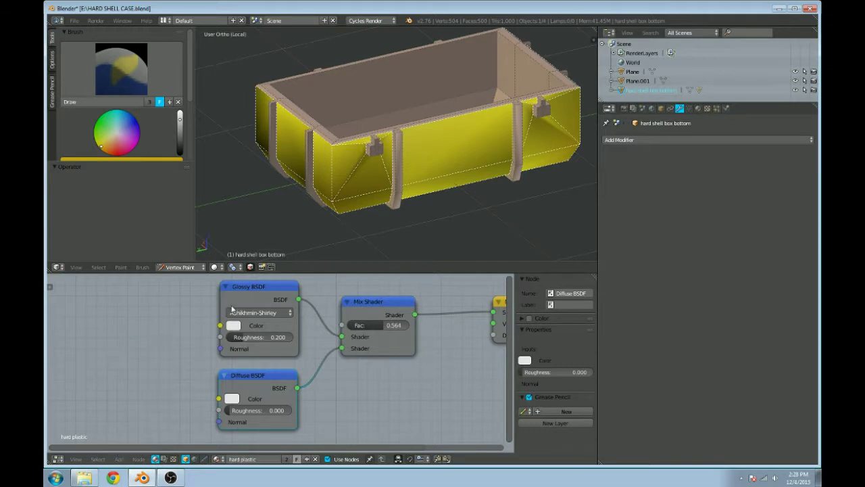
pyautogui.scroll(-1, 469, 312)
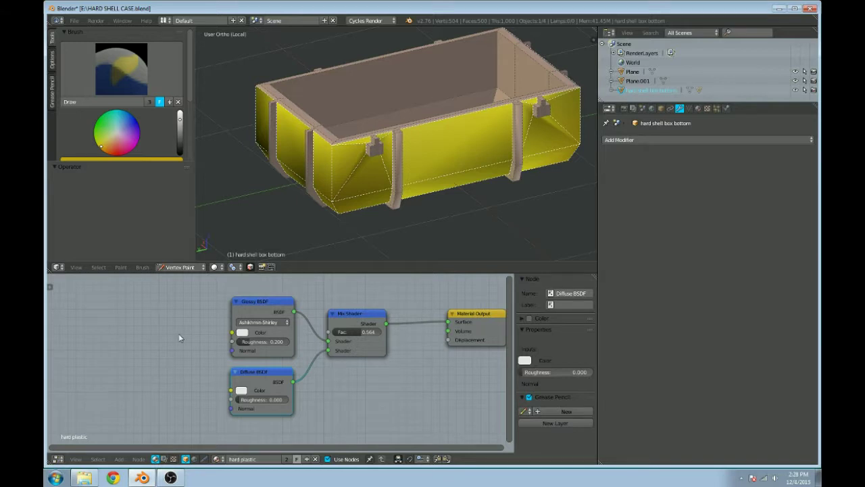
# Step: Add an Attribute node for the Col vertex colours and link its Color output to the Glossy BSDF colour
pyautogui.click(119, 460)
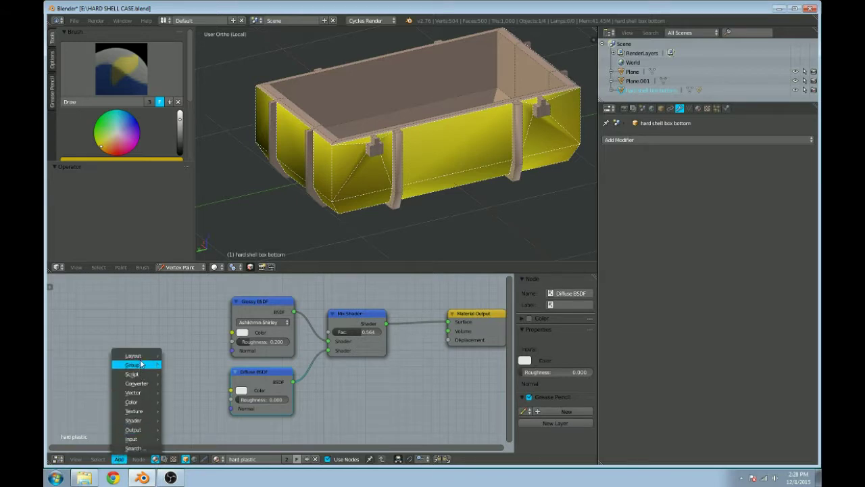
pyautogui.moveTo(154, 440)
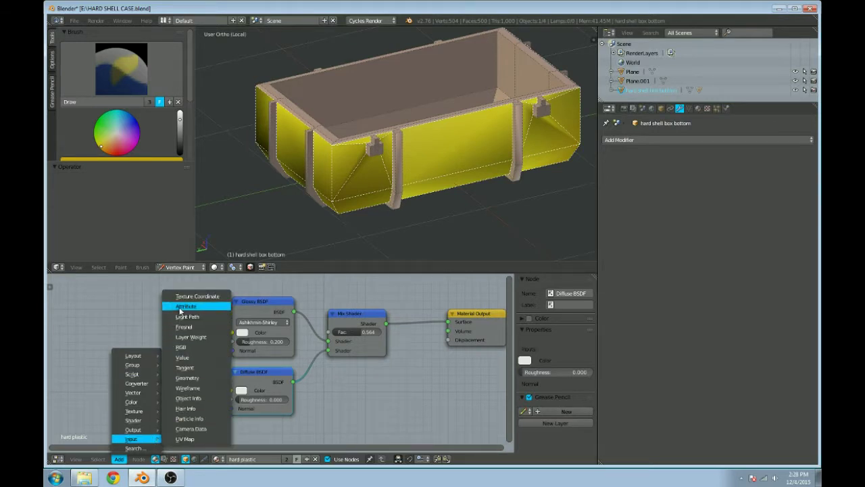
pyautogui.click(180, 308)
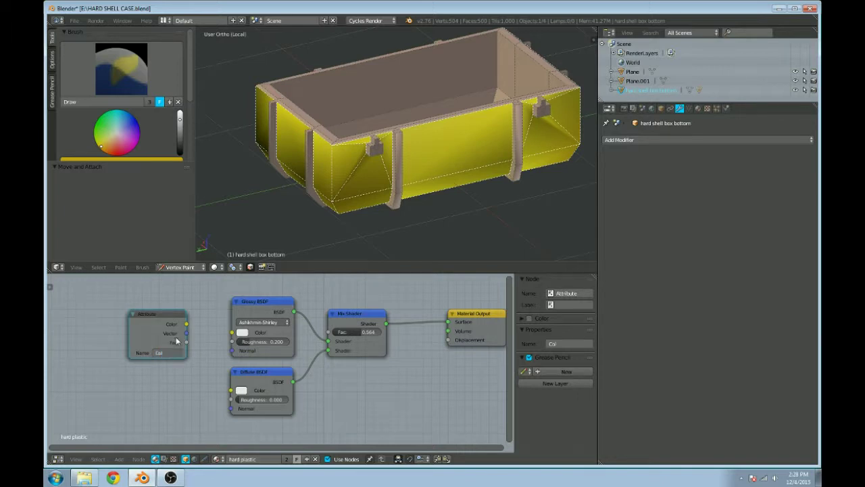
pyautogui.moveTo(187, 325); pyautogui.dragTo(231, 333)
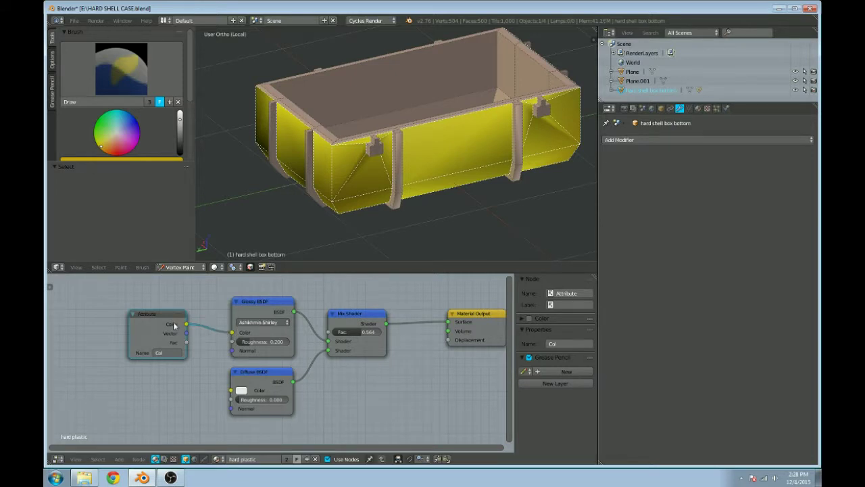
# Step: Duplicate the Attribute node and link the copy's Color output to the Diffuse BSDF colour
pyautogui.hotkey('shift', 'd')
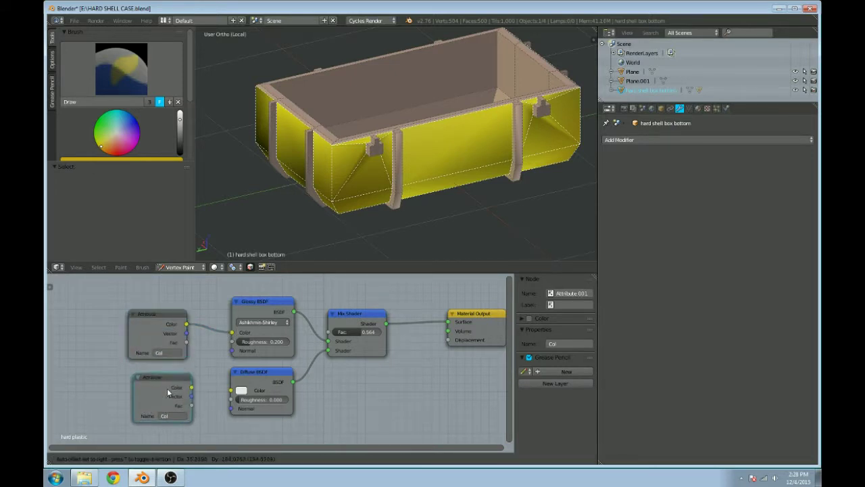
pyautogui.click(180, 397)
pyautogui.moveTo(174, 390); pyautogui.dragTo(231, 390)
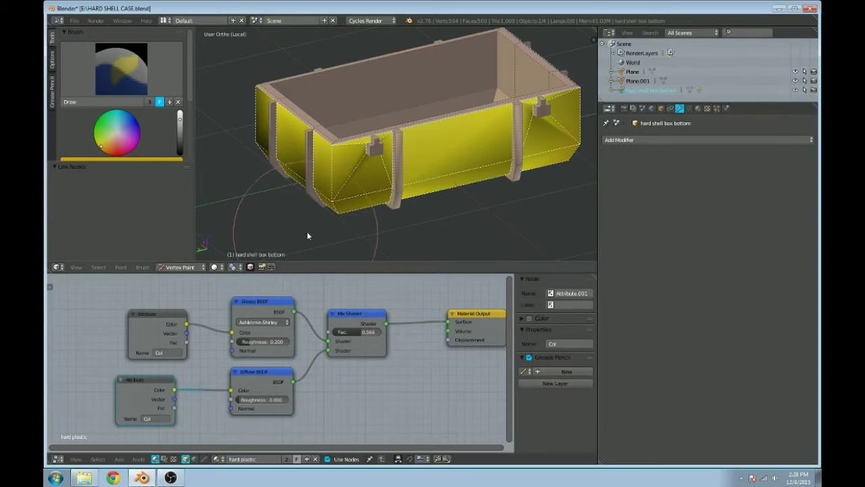
# Step: Preview the painted box bottom in rendered shading, then return to solid shading with the whole case out of local view
pyautogui.hotkey('shift', 'z')
pyautogui.scroll(-3, 327, 189)
pyautogui.moveTo(324, 192); pyautogui.dragTo(354, 167, button='middle')
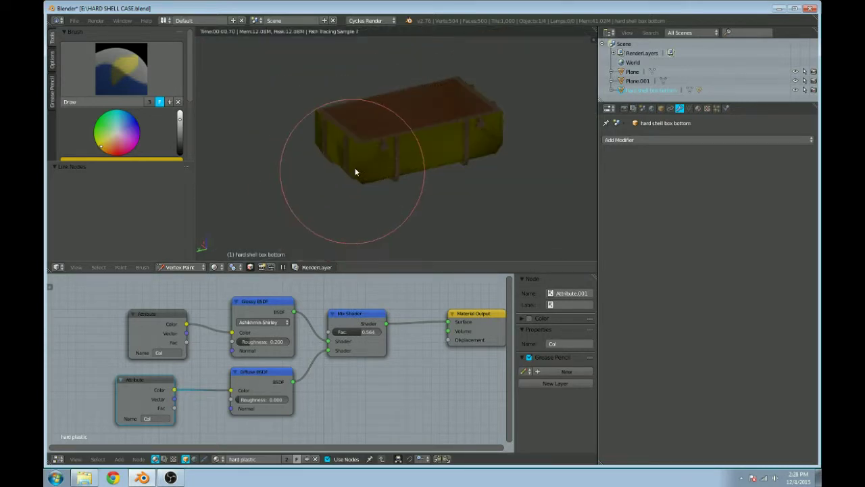
pyautogui.moveTo(451, 152); pyautogui.dragTo(438, 215, button='middle')
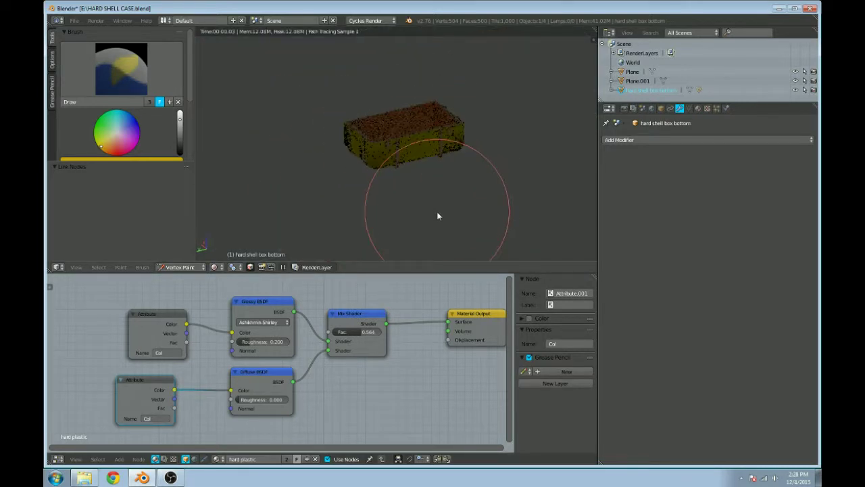
pyautogui.scroll(3, 425, 183)
pyautogui.hotkey('shift', 'z')
pyautogui.scroll(3, 425, 180)
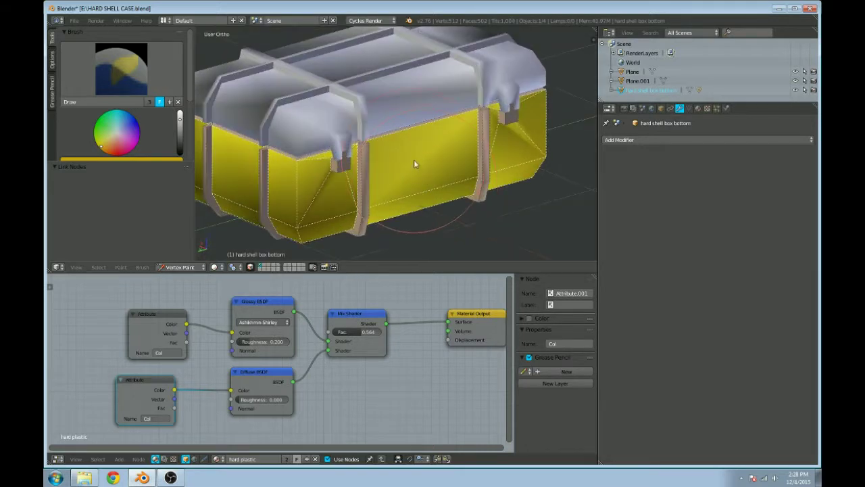
pyautogui.scroll(-3, 412, 176)
pyautogui.scroll(2, 414, 166)
# Step: Return to Object Mode and move the lid 1.542 along the X axis, clear of the box bottom
pyautogui.hotkey('ctrl', 'Tab')
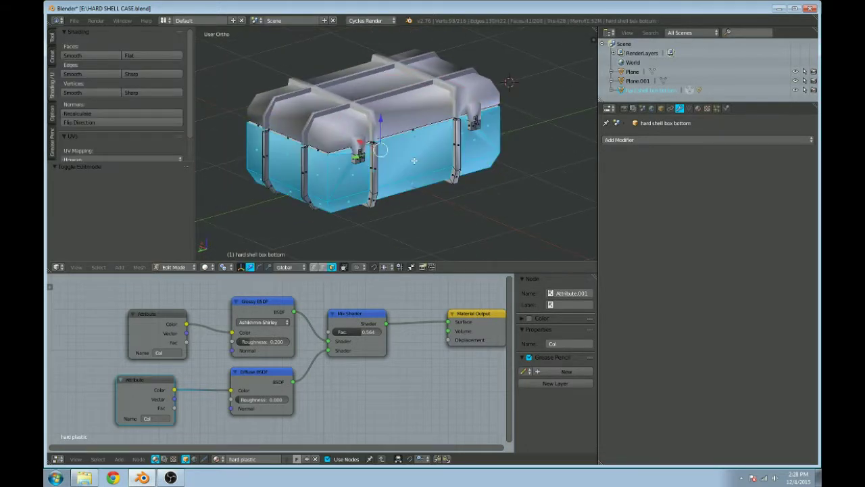
pyautogui.hotkey('ctrl', 'Tab')
pyautogui.click(177, 267)
pyautogui.click(173, 254)
pyautogui.rightClick(353, 106)
pyautogui.scroll(-3, 353, 107)
pyautogui.moveTo(353, 107); pyautogui.dragTo(408, 135, button='middle')
pyautogui.moveTo(406, 137); pyautogui.dragTo(323, 148)
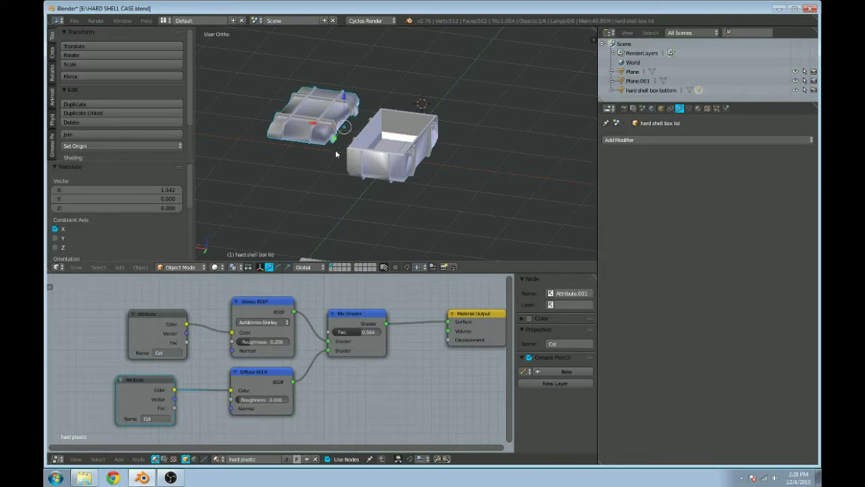
# Step: Clear the lid's parent and join the lid with the box bottom into one object
pyautogui.hotkey('alt', 'p')
pyautogui.click(336, 154)
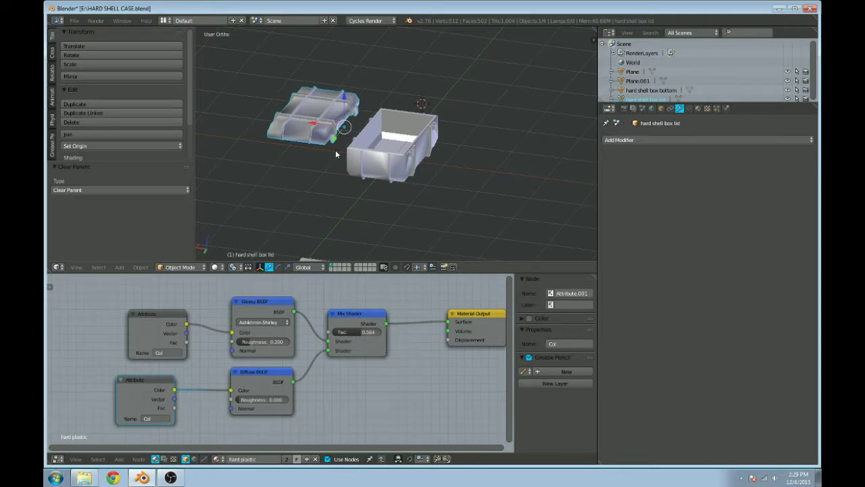
pyautogui.rightClick(384, 167)
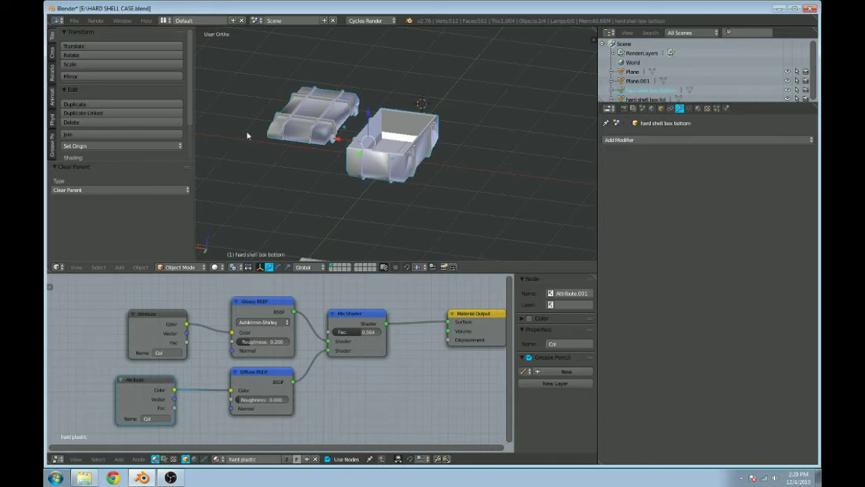
pyautogui.click(122, 134)
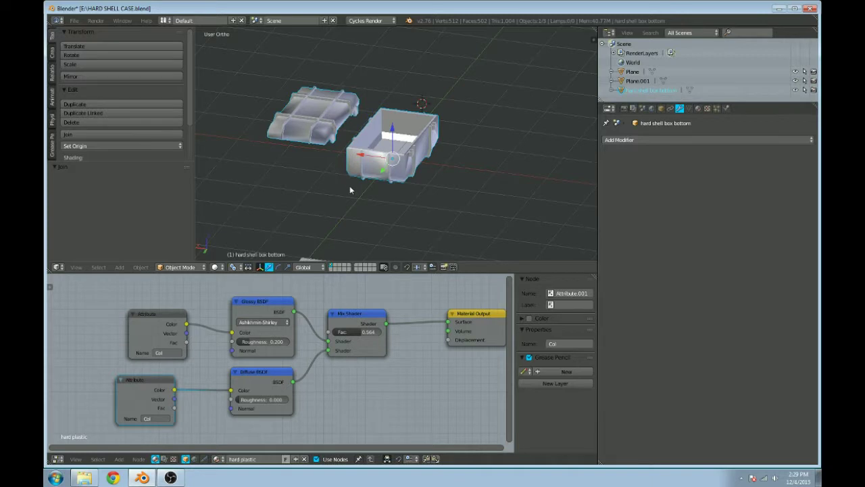
# Step: Preview the joined case in rendered shading from several angles and return to solid shading
pyautogui.hotkey('shift', 'z')
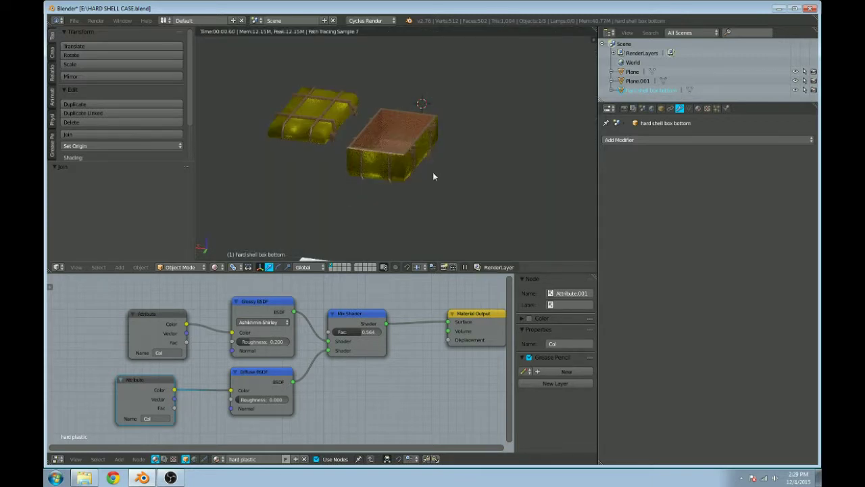
pyautogui.moveTo(457, 192); pyautogui.dragTo(431, 230, button='middle')
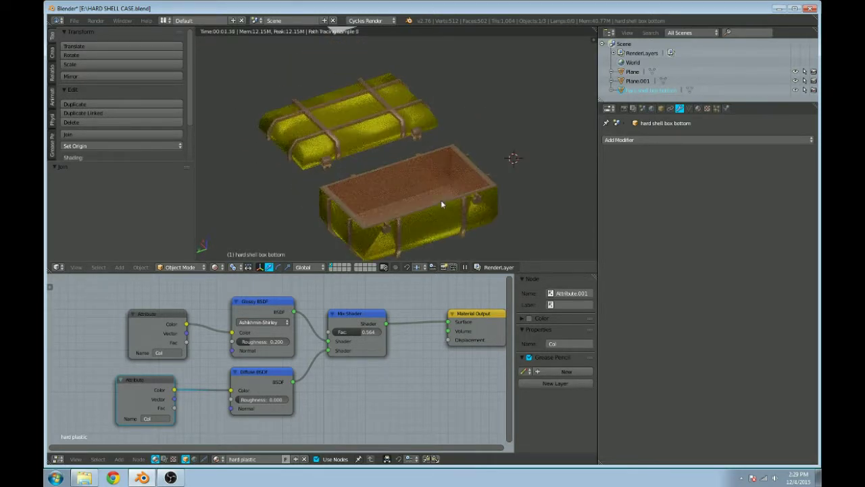
pyautogui.moveTo(454, 207); pyautogui.dragTo(454, 196, button='middle')
pyautogui.scroll(3, 455, 184)
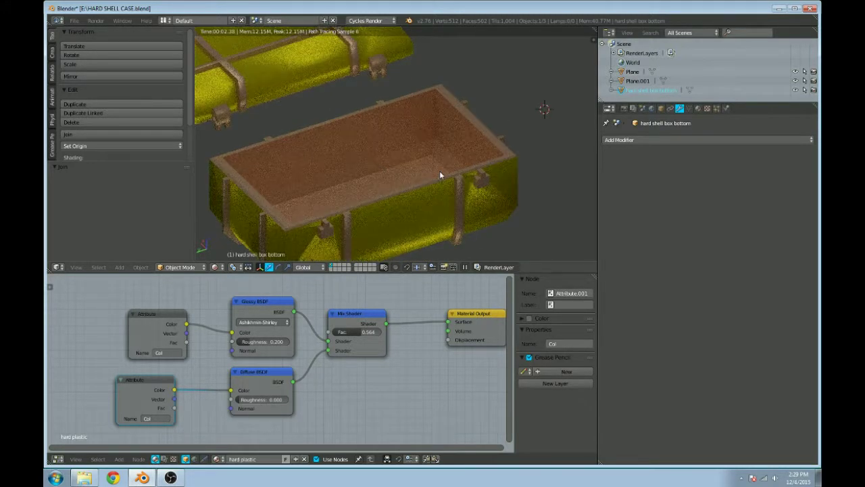
pyautogui.hotkey('shift', 'z')
# Step: In Edit Mode, select all faces of the two latch catches on the box bottom
pyautogui.moveTo(440, 170)
pyautogui.mouseDown(button='middle')
pyautogui.moveTo(442, 198)
pyautogui.moveTo(461, 155)
pyautogui.mouseUp(button='middle')
pyautogui.scroll(5, 411, 176)
pyautogui.moveTo(411, 180); pyautogui.dragTo(433, 137, button='middle')
pyautogui.press('Tab')
pyautogui.press('l')
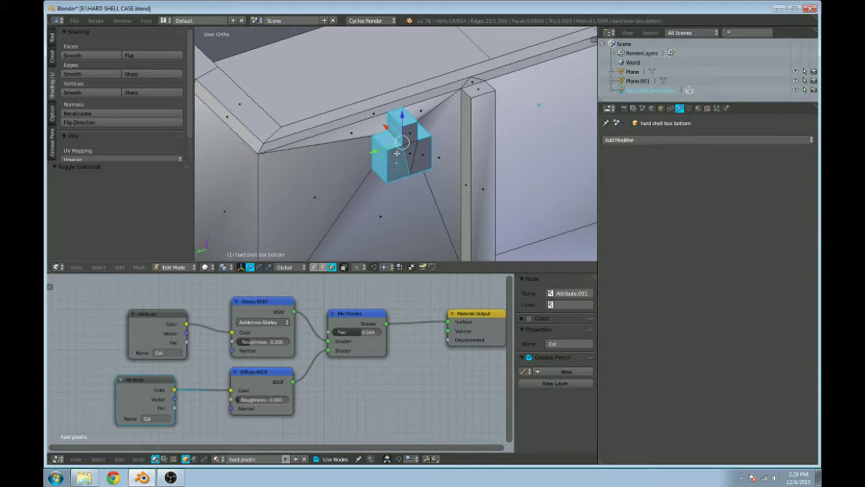
pyautogui.click(408, 137)
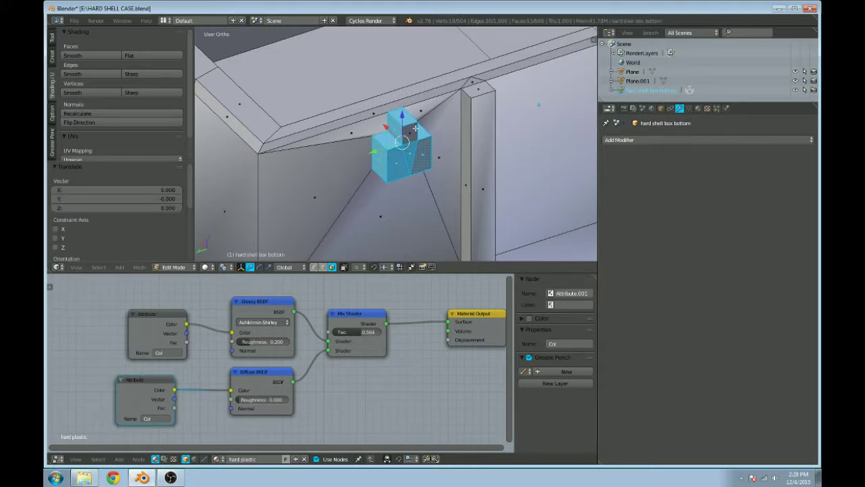
pyautogui.scroll(-5, 465, 126)
pyautogui.moveTo(464, 125); pyautogui.dragTo(391, 154, button='middle')
pyautogui.scroll(4, 433, 138)
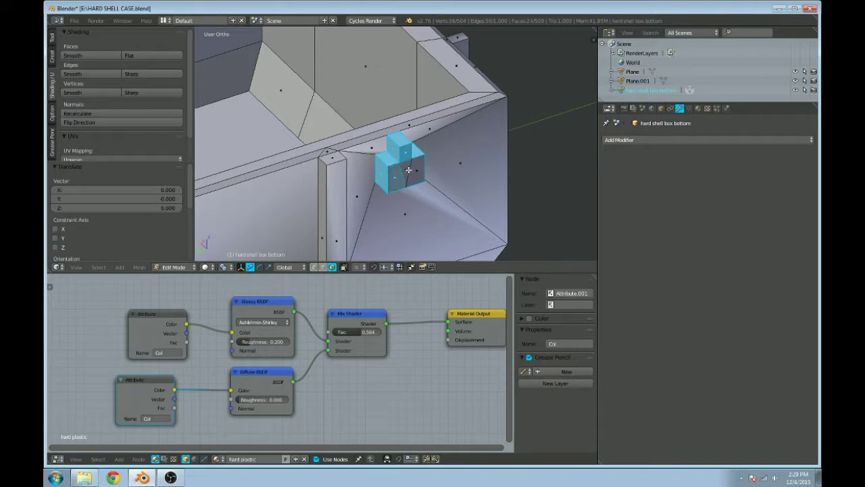
pyautogui.scroll(-5, 334, 197)
# Step: Add all faces of the two forked latches on the lid to the selection
pyautogui.scroll(6, 363, 152)
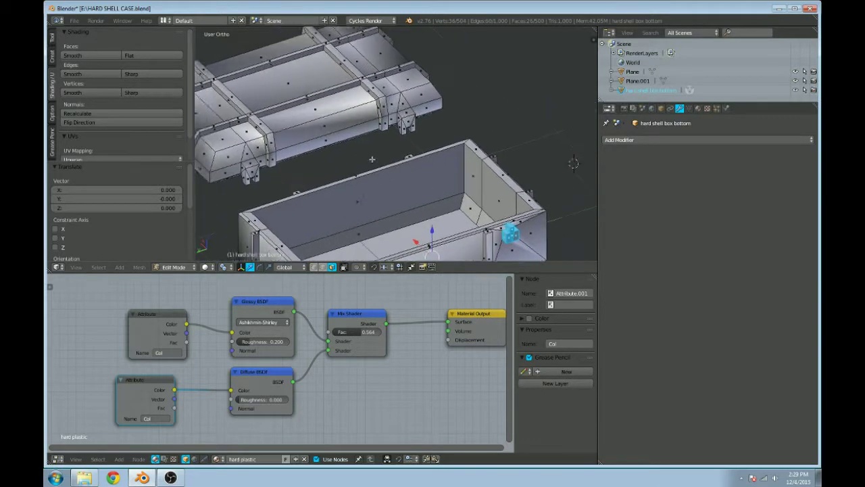
pyautogui.keyDown('shift'); pyautogui.click(363, 151); pyautogui.keyUp('shift')
pyautogui.press('l')
pyautogui.keyDown('shift'); pyautogui.click(388, 177); pyautogui.keyUp('shift')
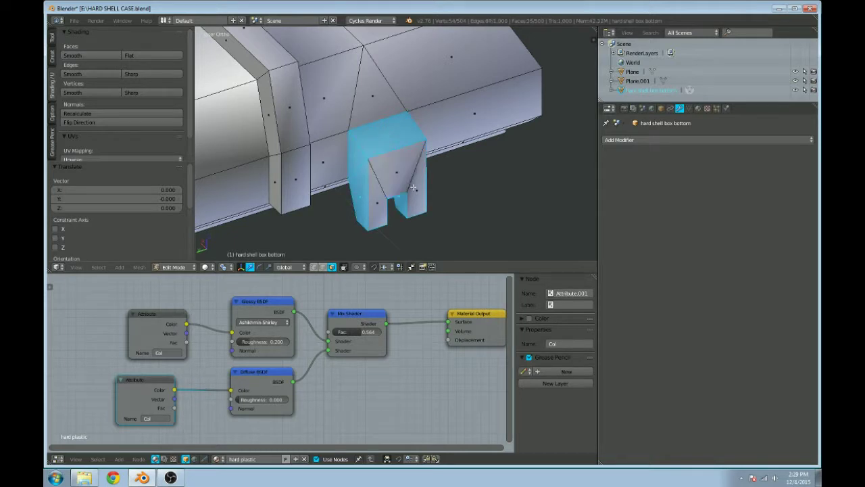
pyautogui.keyDown('shift'); pyautogui.rightClick(382, 200); pyautogui.keyUp('shift')
pyautogui.scroll(-6, 383, 200)
pyautogui.keyDown('shift'); pyautogui.moveTo(350, 186); pyautogui.dragTo(391, 160, button='middle'); pyautogui.keyUp('shift')
pyautogui.scroll(4, 390, 158)
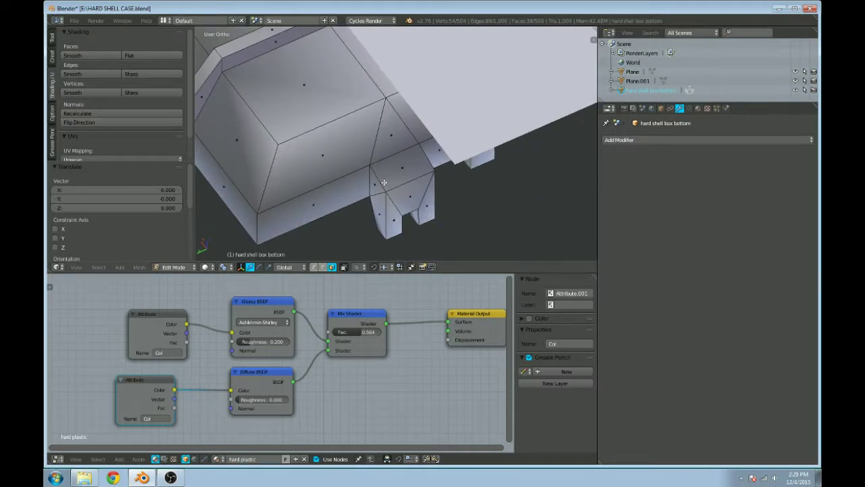
pyautogui.keyDown('shift'); pyautogui.rightClick(392, 192); pyautogui.keyUp('shift')
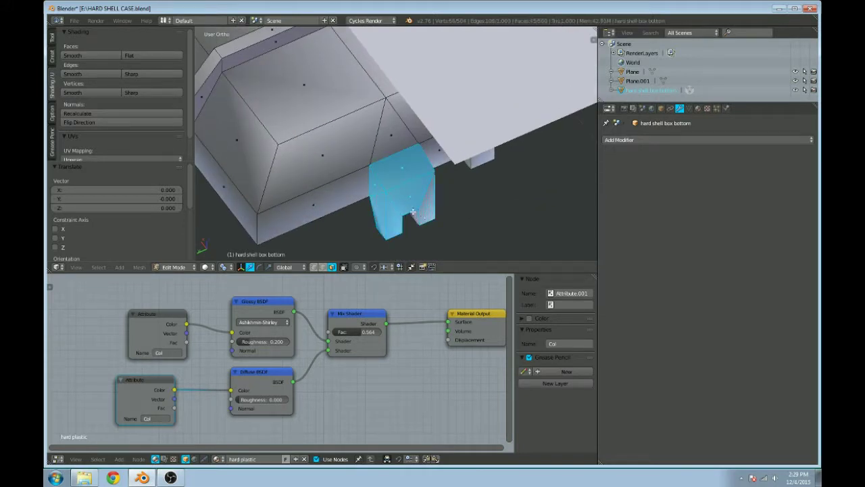
pyautogui.scroll(-5, 415, 217)
pyautogui.moveTo(415, 217); pyautogui.dragTo(375, 142, button='middle')
pyautogui.scroll(-2, 403, 165)
pyautogui.scroll(-2, 405, 160)
pyautogui.scroll(3, 347, 135)
pyautogui.scroll(-3, 362, 140)
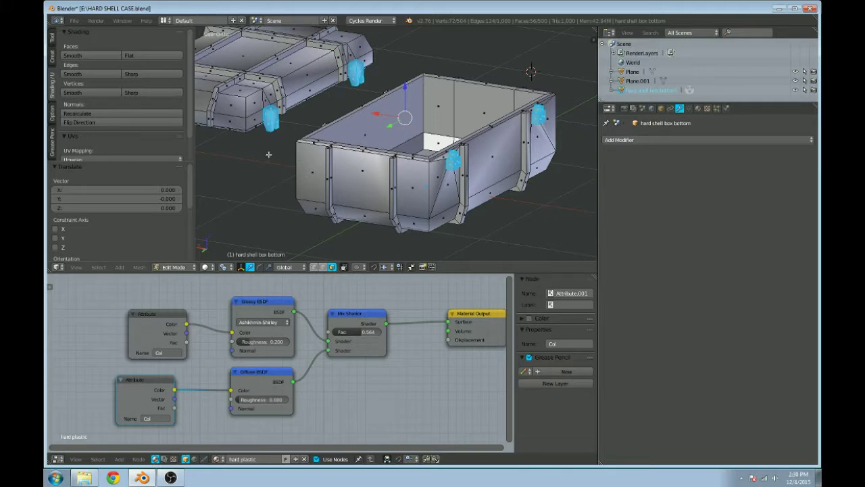
# Step: In Vertex Paint mode, set the brush to a near-black grey and paint the selected latches on both case halves
pyautogui.press('Tab')
pyautogui.press('v')
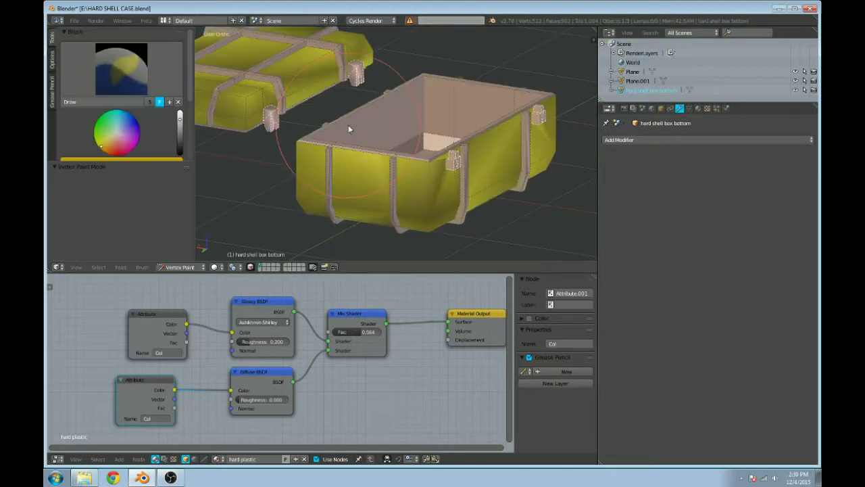
pyautogui.moveTo(179, 135); pyautogui.dragTo(180, 144)
pyautogui.click(117, 137)
pyautogui.moveTo(342, 144)
pyautogui.mouseDown()
pyautogui.moveTo(318, 95)
pyautogui.moveTo(283, 128)
pyautogui.moveTo(487, 136)
pyautogui.moveTo(487, 123)
pyautogui.mouseUp()
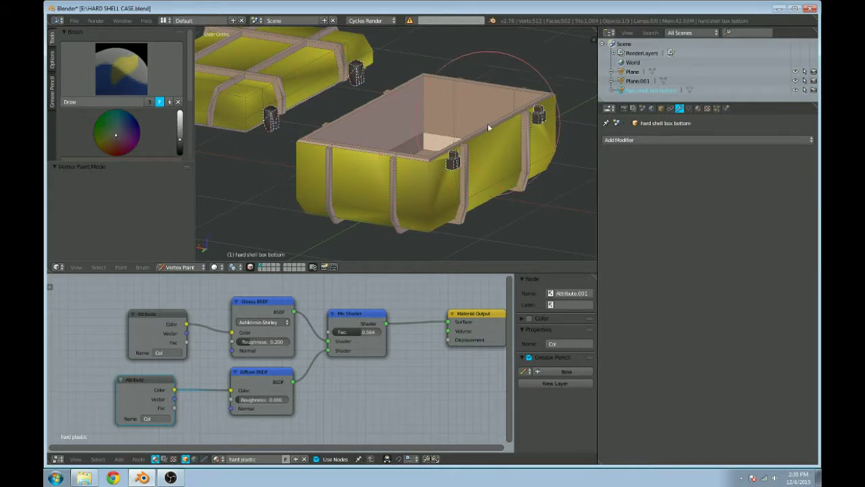
pyautogui.moveTo(487, 123); pyautogui.dragTo(358, 160, button='middle')
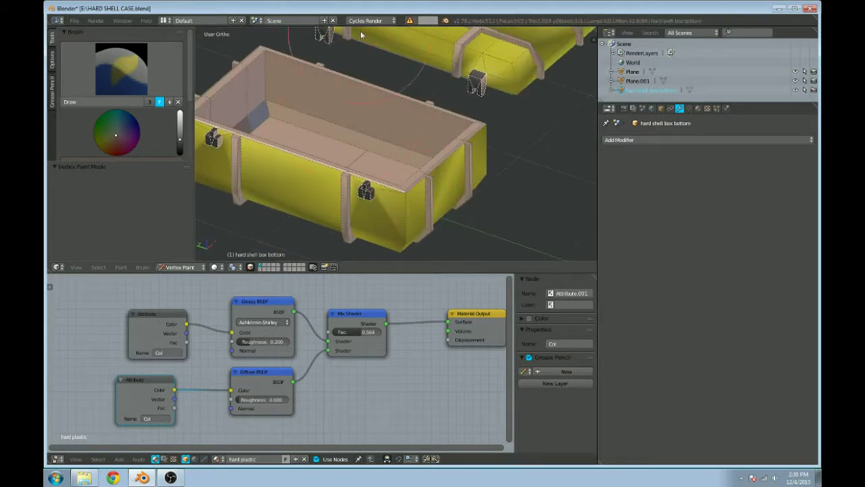
pyautogui.moveTo(360, 31); pyautogui.dragTo(474, 128, button='middle')
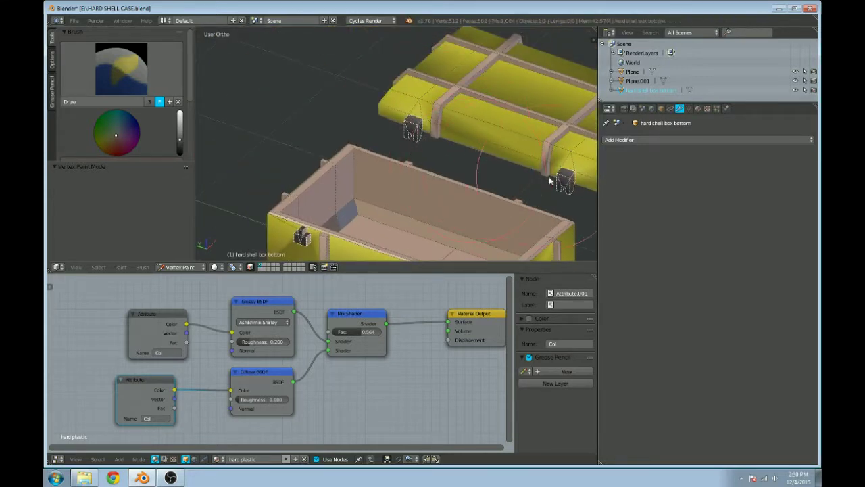
pyautogui.moveTo(406, 97); pyautogui.dragTo(408, 131, button='middle')
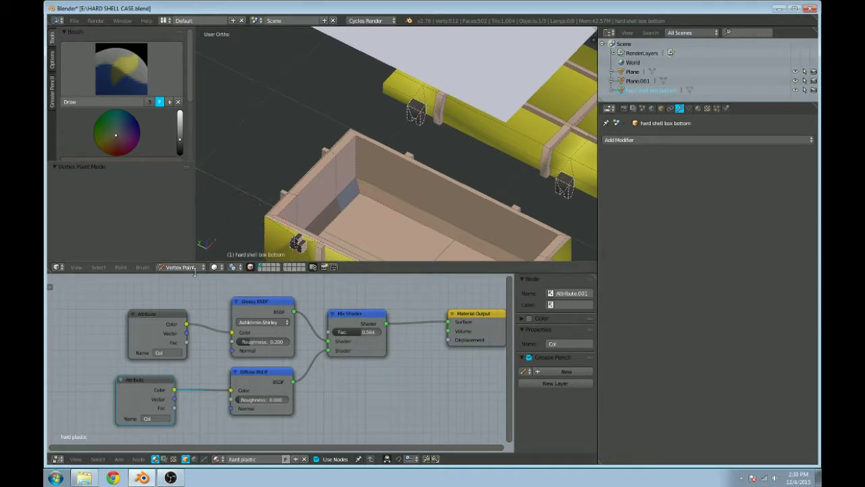
# Step: In Edit Mode, select the box bottom's top rim, inner walls and inner floor faces
pyautogui.press('Tab')
pyautogui.moveTo(369, 173); pyautogui.dragTo(356, 114, button='middle')
pyautogui.keyDown('alt'); pyautogui.keyDown('shift'); pyautogui.rightClick(360, 113); pyautogui.keyUp('shift'); pyautogui.keyUp('alt')
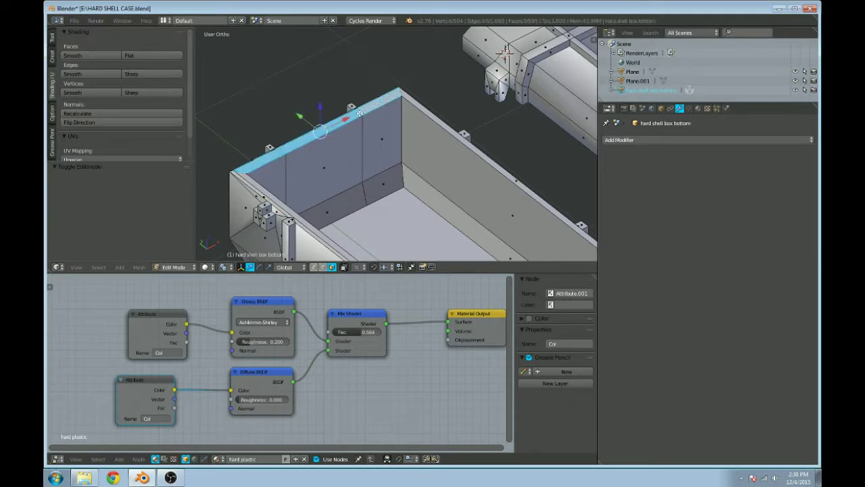
pyautogui.keyDown('alt'); pyautogui.keyDown('shift'); pyautogui.rightClick(367, 137); pyautogui.keyUp('shift'); pyautogui.keyUp('alt')
pyautogui.keyDown('alt'); pyautogui.keyDown('shift'); pyautogui.rightClick(361, 190); pyautogui.keyUp('shift'); pyautogui.keyUp('alt')
pyautogui.keyDown('shift'); pyautogui.rightClick(379, 207); pyautogui.keyUp('shift')
# Step: Add the lid's inner panel, sloped inner sides and rim face loops to the selection
pyautogui.moveTo(379, 206)
pyautogui.mouseDown(button='middle')
pyautogui.moveTo(318, 97)
pyautogui.moveTo(405, 155)
pyautogui.moveTo(361, 184)
pyautogui.moveTo(408, 190)
pyautogui.moveTo(418, 63)
pyautogui.moveTo(489, 70)
pyautogui.moveTo(370, 60)
pyautogui.moveTo(374, 128)
pyautogui.moveTo(415, 131)
pyautogui.moveTo(406, 141)
pyautogui.moveTo(392, 126)
pyautogui.moveTo(414, 150)
pyautogui.mouseUp(button='middle')
pyautogui.keyDown('shift'); pyautogui.rightClick(366, 114); pyautogui.keyUp('shift')
pyautogui.keyDown('shift'); pyautogui.rightClick(388, 93); pyautogui.keyUp('shift')
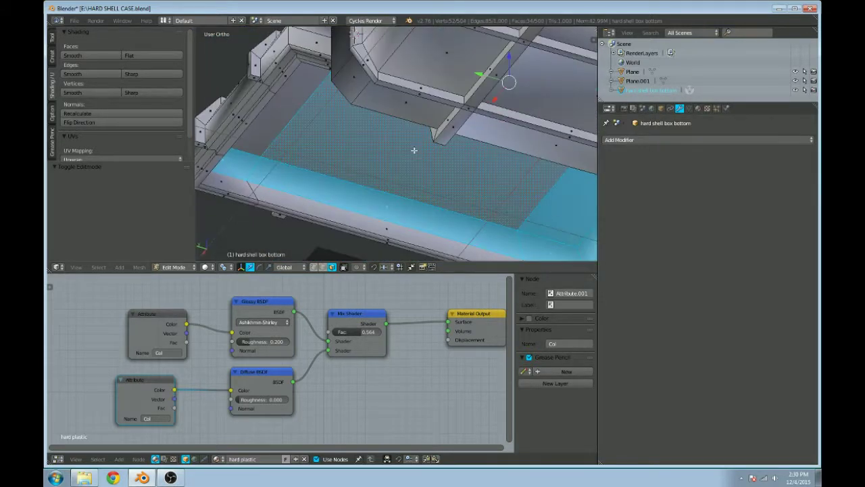
pyautogui.keyDown('shift'); pyautogui.rightClick(385, 143); pyautogui.keyUp('shift')
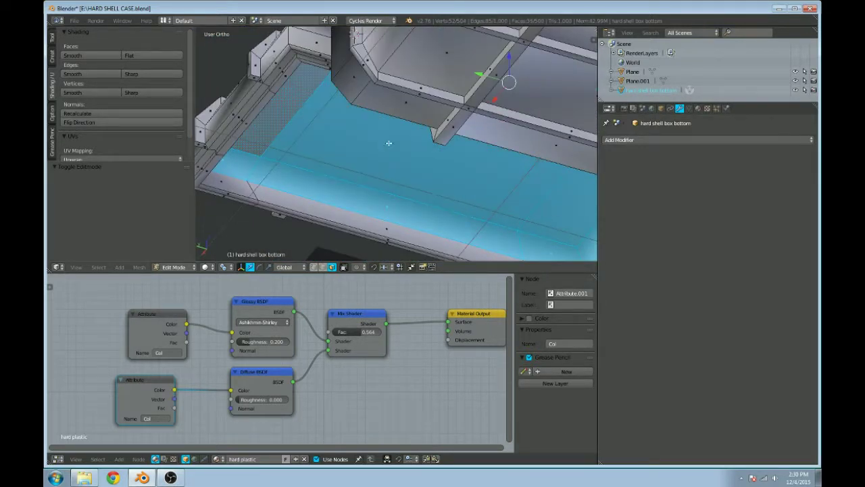
pyautogui.press('KP_5')
pyautogui.moveTo(394, 167); pyautogui.dragTo(413, 150, button='middle')
pyautogui.keyDown('alt'); pyautogui.keyDown('shift'); pyautogui.rightClick(414, 212); pyautogui.keyUp('shift'); pyautogui.keyUp('alt')
pyautogui.scroll(-5, 415, 191)
pyautogui.scroll(4, 419, 193)
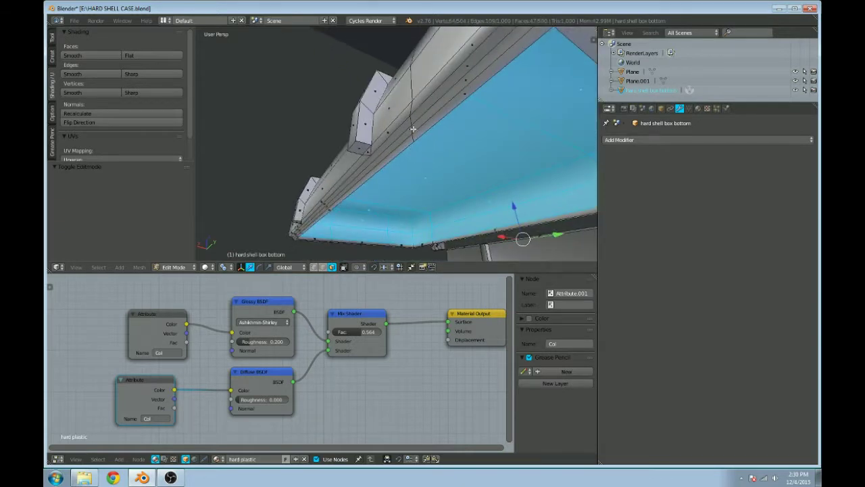
pyautogui.keyDown('alt'); pyautogui.keyDown('shift'); pyautogui.rightClick(413, 128); pyautogui.keyUp('shift'); pyautogui.keyUp('alt')
pyautogui.keyDown('alt'); pyautogui.keyDown('shift'); pyautogui.rightClick(413, 140); pyautogui.keyUp('shift'); pyautogui.keyUp('alt')
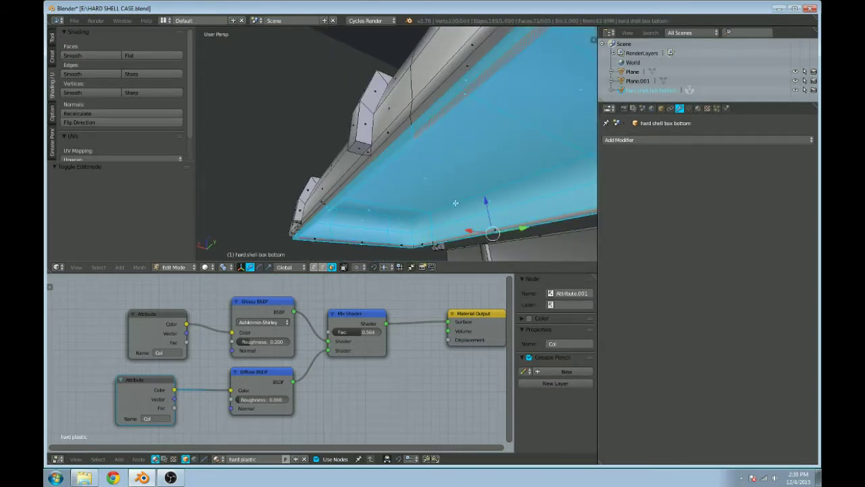
# Step: Add the remaining faces of the lid's rim to the interior face selection
pyautogui.moveTo(428, 253); pyautogui.dragTo(495, 177, button='middle')
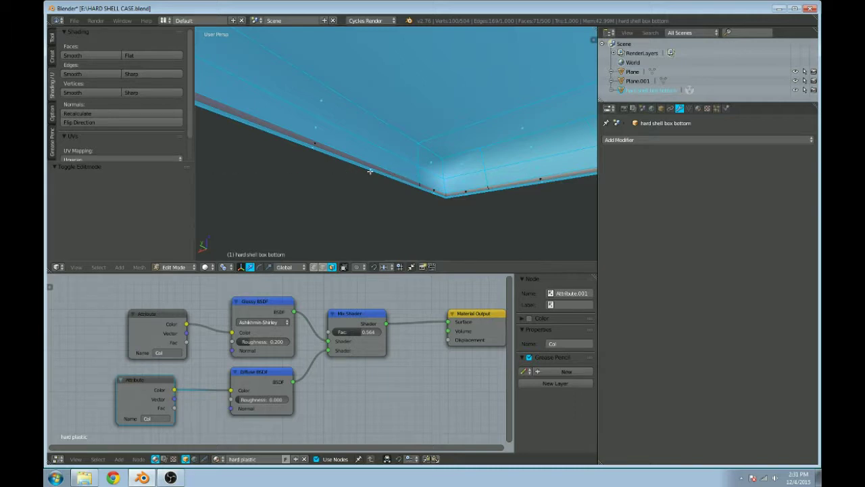
pyautogui.keyDown('alt'); pyautogui.keyDown('shift'); pyautogui.rightClick(419, 184); pyautogui.keyUp('shift'); pyautogui.keyUp('alt')
pyautogui.moveTo(418, 181); pyautogui.dragTo(554, 216, button='middle')
pyautogui.scroll(-3, 554, 217)
pyautogui.moveTo(424, 182); pyautogui.dragTo(450, 200, button='middle')
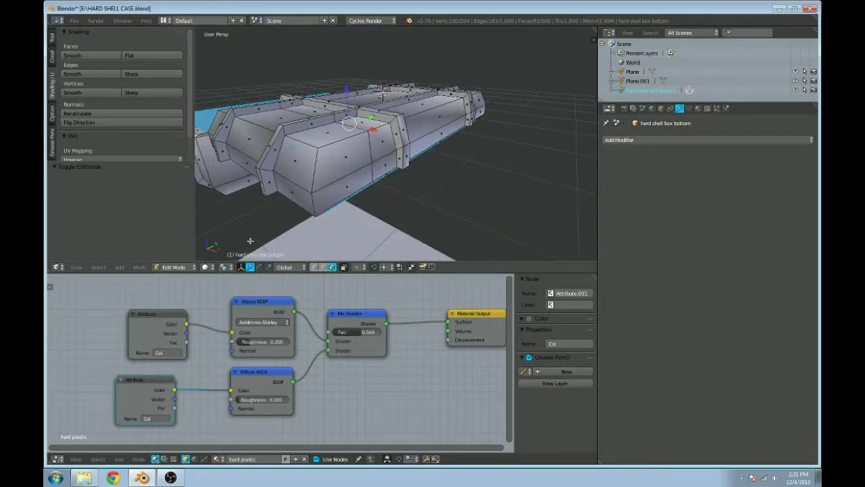
# Step: In Vertex Paint mode, paint the selected interior faces of the lid and box bottom near-black
pyautogui.press('Tab')
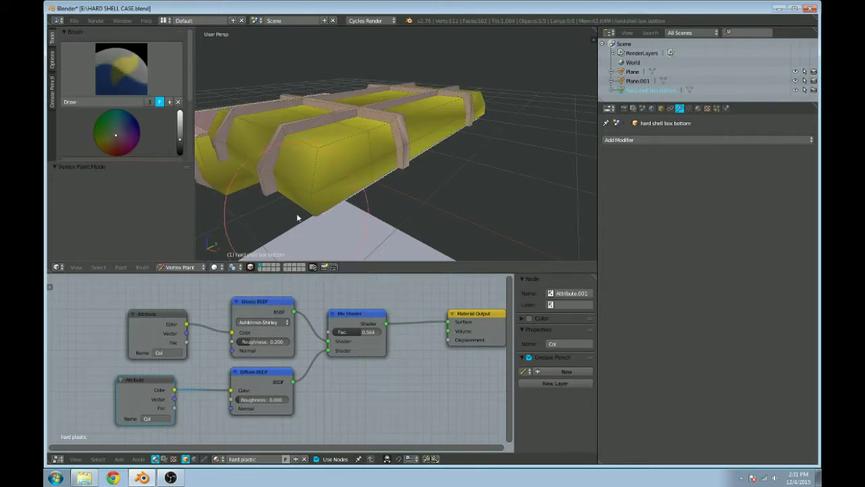
pyautogui.press('v')
pyautogui.moveTo(360, 190)
pyautogui.mouseDown(button='middle')
pyautogui.moveTo(338, 149)
pyautogui.moveTo(365, 127)
pyautogui.moveTo(440, 131)
pyautogui.moveTo(433, 136)
pyautogui.mouseUp(button='middle')
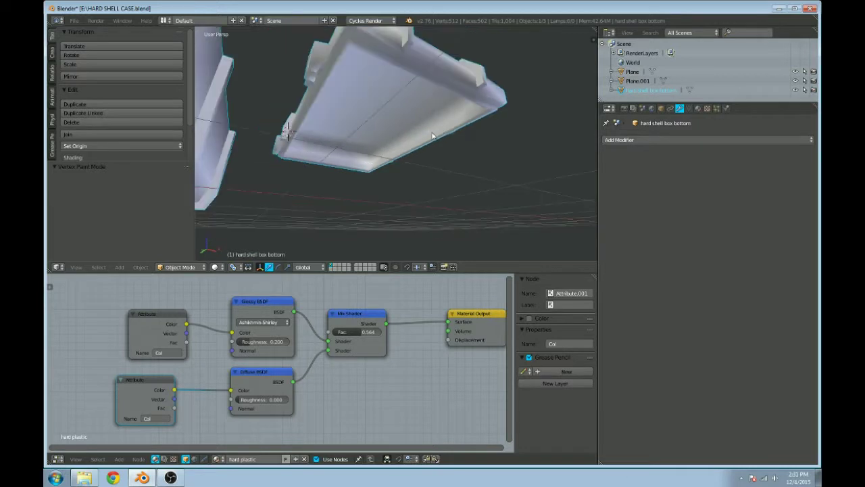
pyautogui.press('v')
pyautogui.moveTo(386, 167)
pyautogui.mouseDown(button='middle')
pyautogui.moveTo(400, 121)
pyautogui.moveTo(380, 178)
pyautogui.moveTo(406, 156)
pyautogui.moveTo(389, 193)
pyautogui.moveTo(455, 203)
pyautogui.moveTo(487, 155)
pyautogui.moveTo(356, 165)
pyautogui.moveTo(402, 119)
pyautogui.moveTo(432, 225)
pyautogui.moveTo(344, 189)
pyautogui.moveTo(452, 251)
pyautogui.moveTo(464, 241)
pyautogui.moveTo(434, 194)
pyautogui.moveTo(380, 195)
pyautogui.moveTo(473, 192)
pyautogui.mouseUp(button='middle')
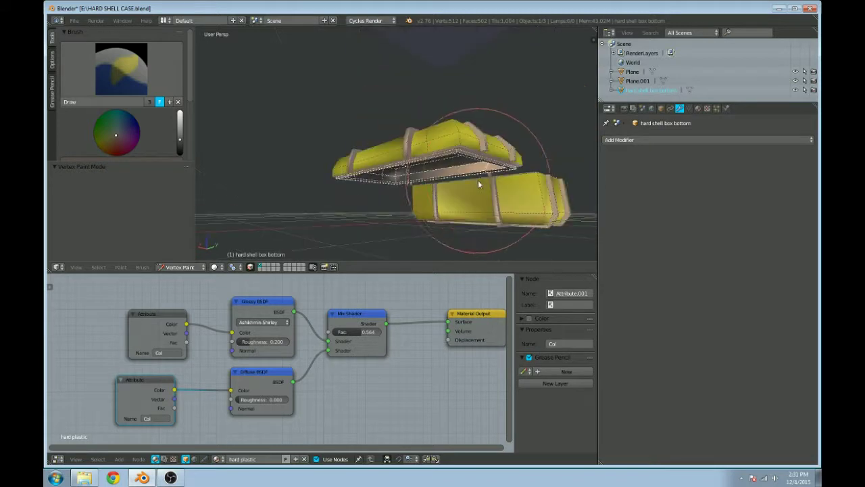
pyautogui.moveTo(368, 201)
pyautogui.mouseDown(button='middle')
pyautogui.moveTo(421, 159)
pyautogui.moveTo(501, 170)
pyautogui.moveTo(409, 192)
pyautogui.moveTo(494, 206)
pyautogui.moveTo(411, 128)
pyautogui.moveTo(475, 189)
pyautogui.moveTo(429, 134)
pyautogui.moveTo(450, 112)
pyautogui.mouseUp(button='middle')
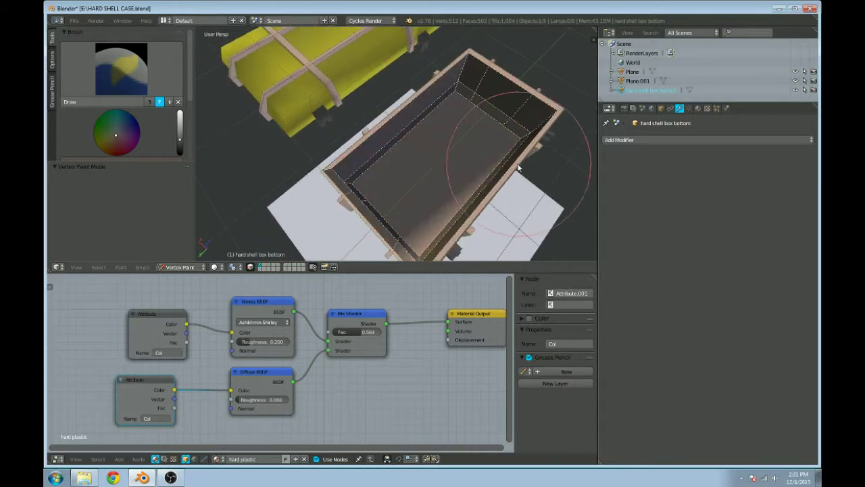
pyautogui.moveTo(423, 149)
pyautogui.mouseDown(button='middle')
pyautogui.moveTo(454, 112)
pyautogui.moveTo(414, 141)
pyautogui.mouseUp(button='middle')
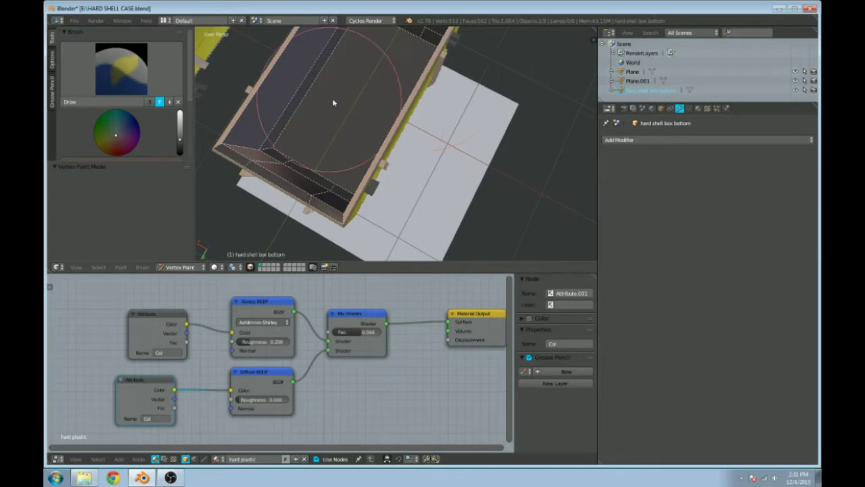
pyautogui.moveTo(225, 137); pyautogui.dragTo(457, 97, button='middle')
pyautogui.moveTo(419, 141)
pyautogui.mouseDown(button='middle')
pyautogui.moveTo(491, 125)
pyautogui.moveTo(390, 81)
pyautogui.moveTo(434, 148)
pyautogui.moveTo(359, 139)
pyautogui.mouseUp(button='middle')
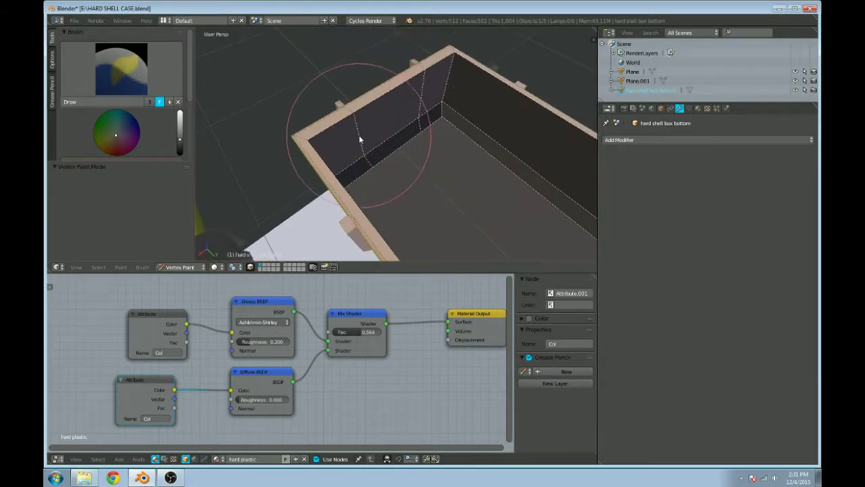
# Step: Return to Edit Mode and add the face loops of the box bottom's top rim to the selection
pyautogui.press('Tab')
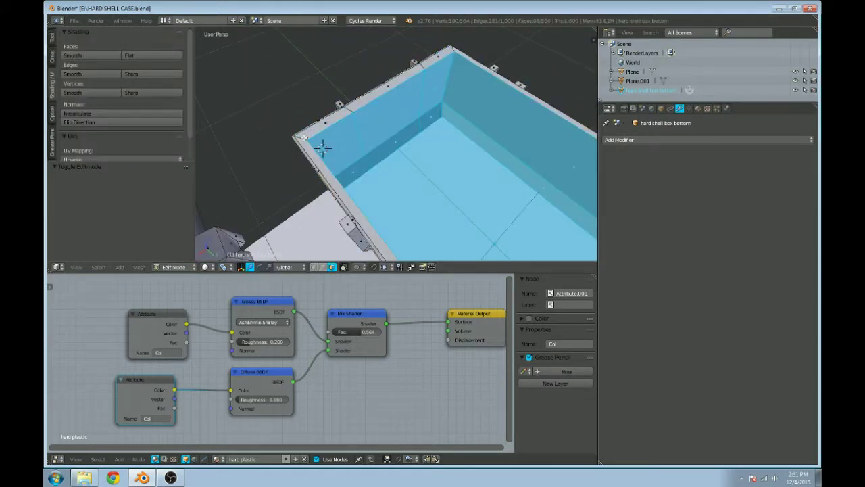
pyautogui.keyDown('alt'); pyautogui.keyDown('shift'); pyautogui.rightClick(306, 136); pyautogui.keyUp('shift'); pyautogui.keyUp('alt')
pyautogui.keyDown('alt'); pyautogui.keyDown('shift'); pyautogui.rightClick(311, 153); pyautogui.keyUp('shift'); pyautogui.keyUp('alt')
pyautogui.moveTo(449, 165); pyautogui.dragTo(371, 109, button='middle')
pyautogui.keyDown('alt'); pyautogui.keyDown('shift'); pyautogui.rightClick(405, 115); pyautogui.keyUp('shift'); pyautogui.keyUp('alt')
pyautogui.scroll(-4, 405, 115)
pyautogui.keyDown('alt'); pyautogui.keyDown('shift'); pyautogui.rightClick(437, 152); pyautogui.keyUp('shift'); pyautogui.keyUp('alt')
pyautogui.scroll(6, 398, 128)
pyautogui.scroll(-6, 419, 68)
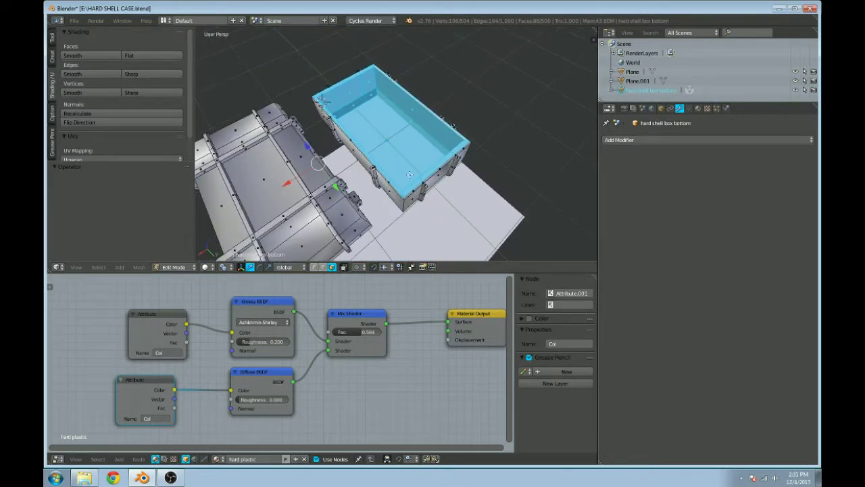
pyautogui.press('f')
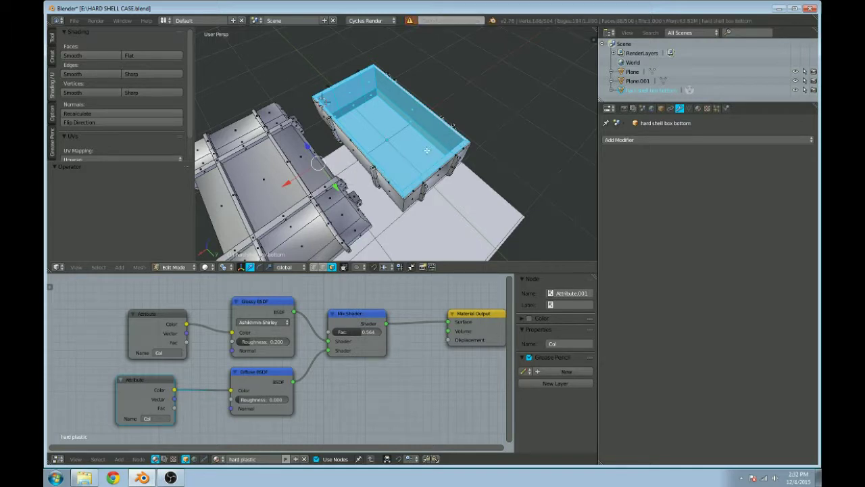
# Step: Switch to Vertex Paint mode and inspect the painted case in a rendered preview from several angles
pyautogui.press('v')
pyautogui.moveTo(400, 143)
pyautogui.mouseDown(button='middle')
pyautogui.moveTo(433, 135)
pyautogui.moveTo(446, 152)
pyautogui.moveTo(479, 134)
pyautogui.moveTo(346, 109)
pyautogui.moveTo(380, 106)
pyautogui.moveTo(380, 144)
pyautogui.mouseUp(button='middle')
pyautogui.hotkey('shift', 'z')
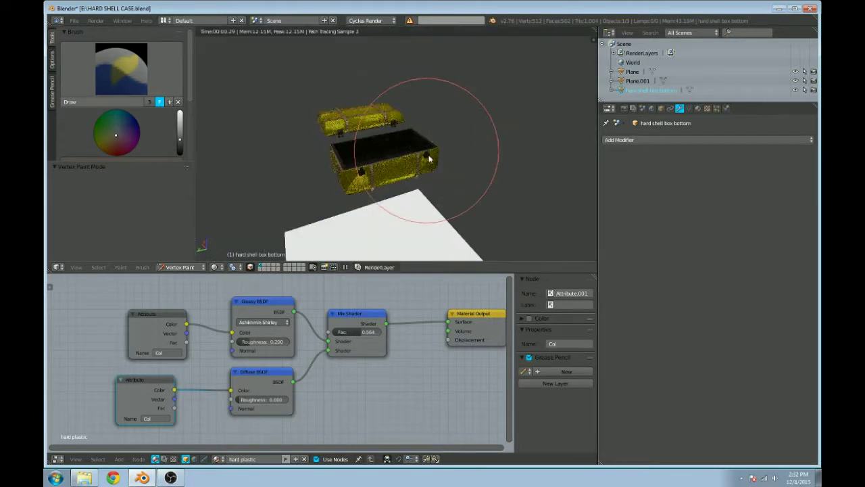
pyautogui.moveTo(435, 158); pyautogui.dragTo(454, 149, button='middle')
pyautogui.scroll(2, 460, 147)
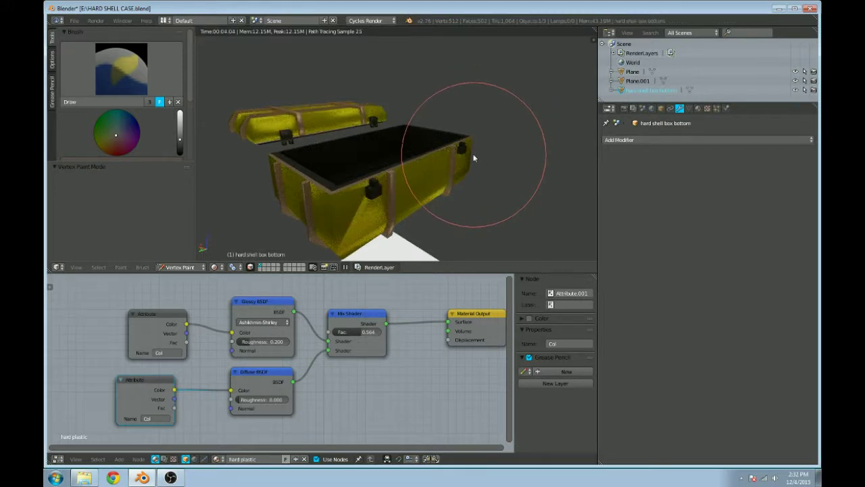
pyautogui.moveTo(473, 157); pyautogui.dragTo(440, 151, button='middle')
pyautogui.hotkey('shift', 'z')
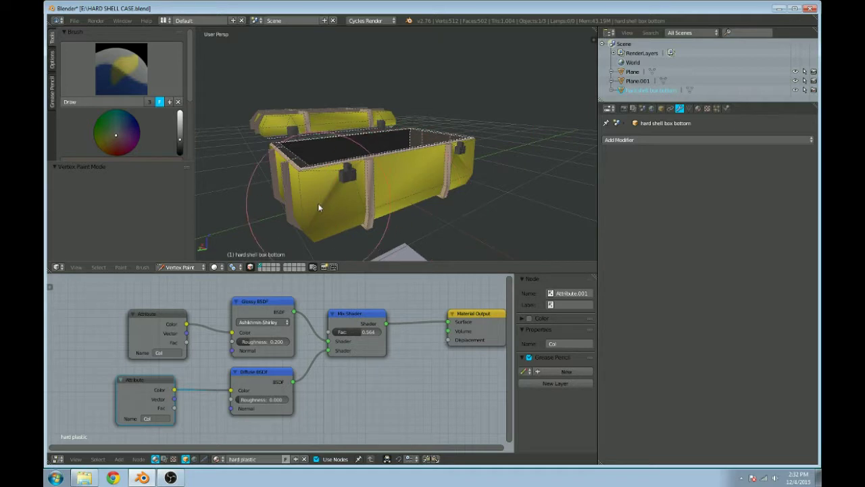
# Step: In Edit Mode with edge selection, try to dissolve the diagonal edges running from one front latch across the box bottom's panel
pyautogui.press('Tab')
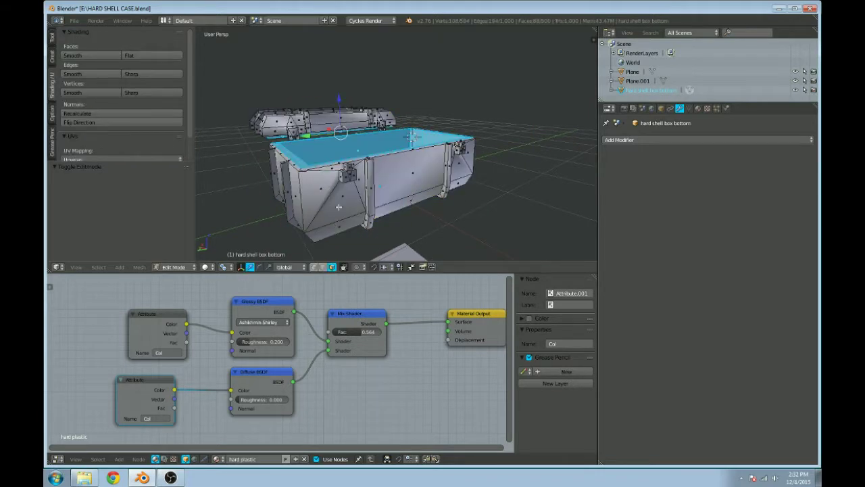
pyautogui.moveTo(339, 207); pyautogui.dragTo(335, 230, button='middle')
pyautogui.click(323, 267)
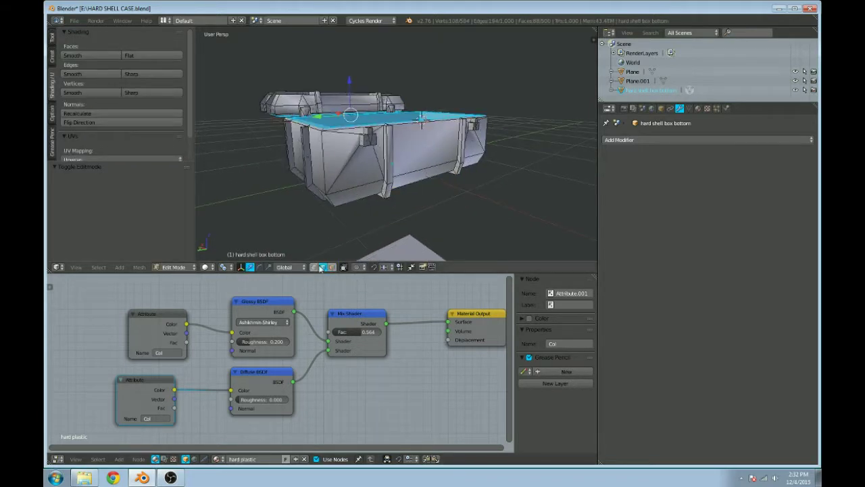
pyautogui.rightClick(342, 167)
pyautogui.press('x')
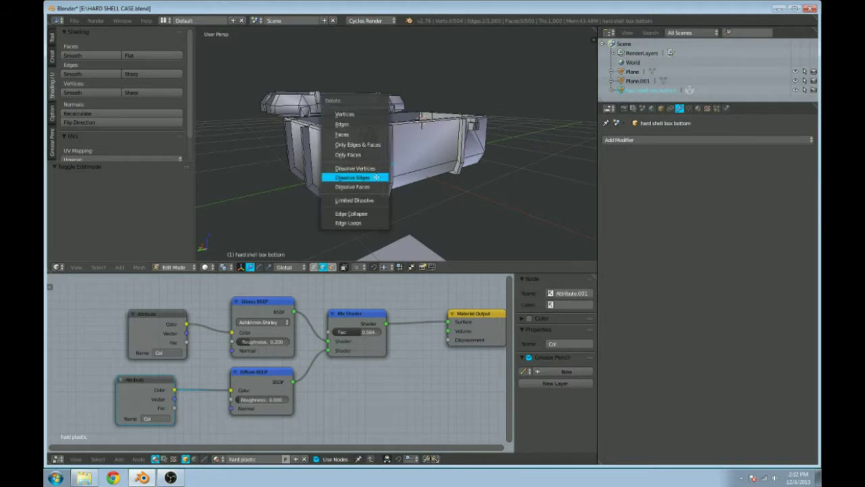
pyautogui.click(374, 179)
pyautogui.rightClick(353, 140)
pyautogui.press('x')
pyautogui.click(375, 137)
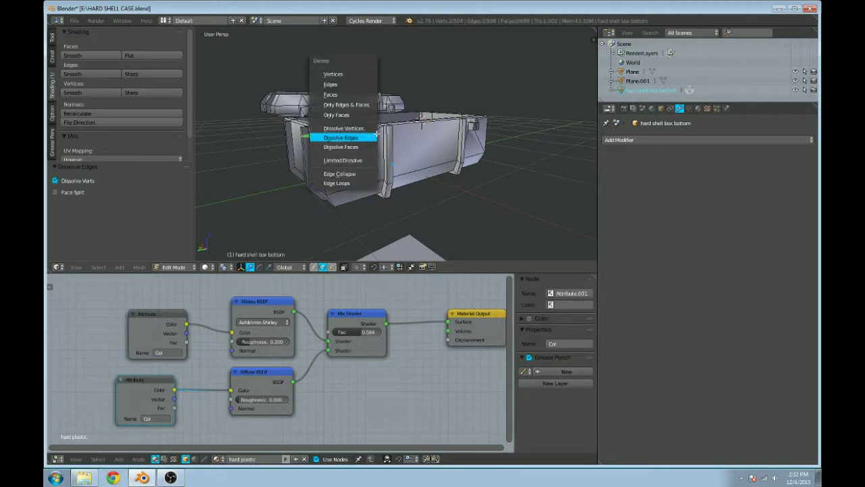
pyautogui.press('x')
pyautogui.click(376, 139)
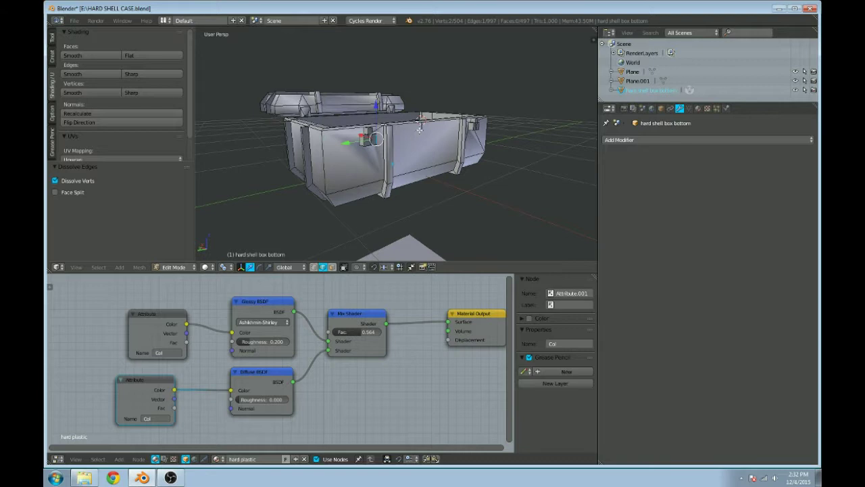
# Step: Try to dissolve the remaining edges between that front latch and the neighbouring strap
pyautogui.scroll(5, 403, 133)
pyautogui.rightClick(317, 92)
pyautogui.press('x')
pyautogui.click(309, 91)
pyautogui.moveTo(309, 90); pyautogui.dragTo(335, 171, button='middle')
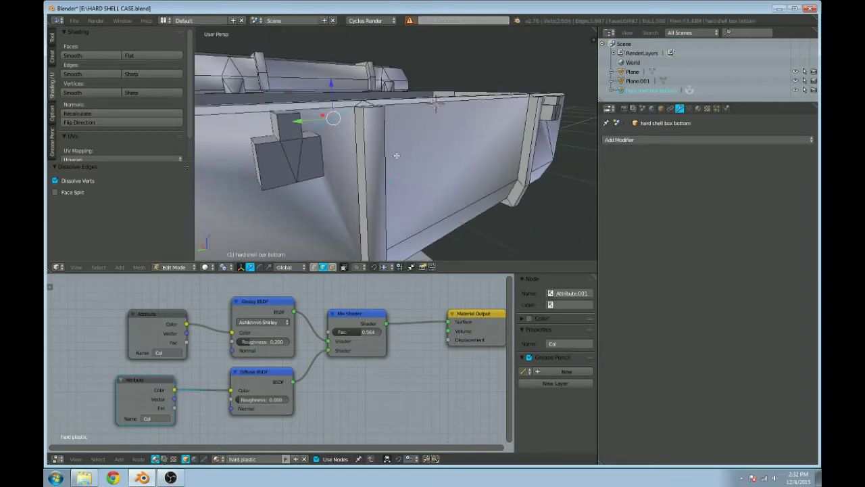
pyautogui.press('x')
pyautogui.click(329, 181)
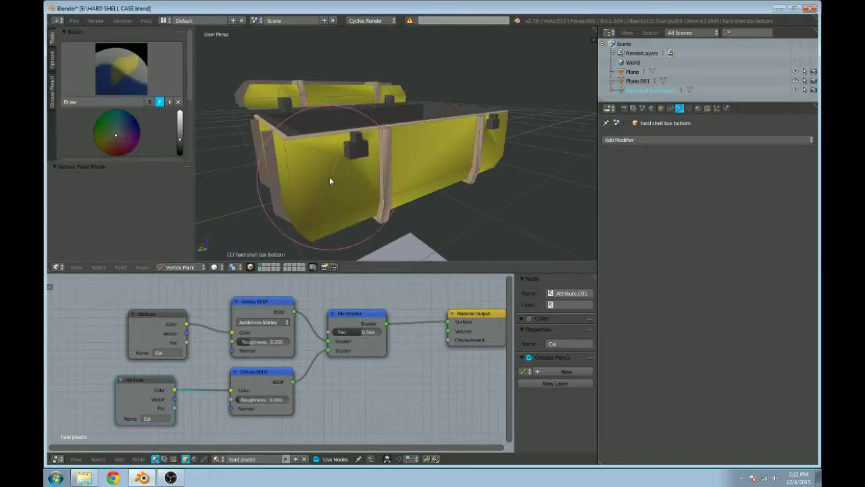
pyautogui.moveTo(329, 181)
pyautogui.mouseDown(button='middle')
pyautogui.moveTo(448, 181)
pyautogui.moveTo(382, 181)
pyautogui.moveTo(431, 177)
pyautogui.moveTo(407, 168)
pyautogui.moveTo(399, 181)
pyautogui.mouseUp(button='middle')
# Step: Try to dissolve the diagonal edges running from the other front latch to its panel corners and strap
pyautogui.press('Tab')
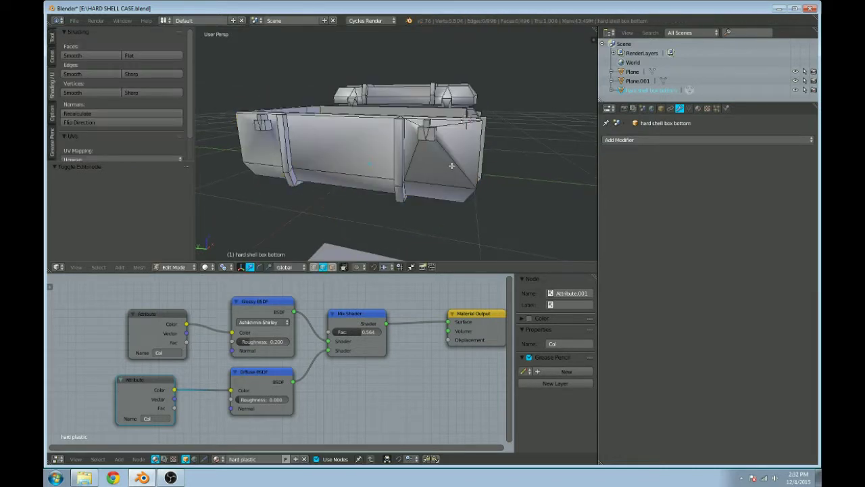
pyautogui.moveTo(453, 166); pyautogui.dragTo(428, 171, button='middle')
pyautogui.scroll(3, 416, 166)
pyautogui.rightClick(415, 128)
pyautogui.rightClick(378, 175)
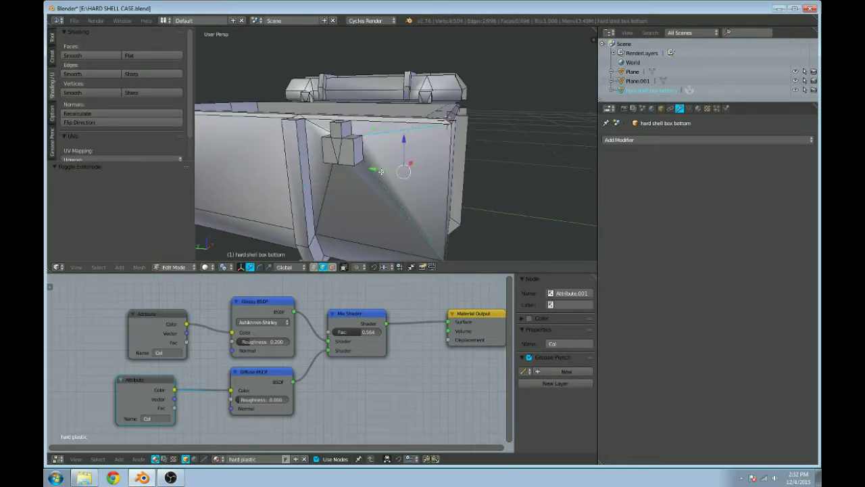
pyautogui.keyDown('ctrl'); pyautogui.rightClick(326, 125); pyautogui.keyUp('ctrl')
pyautogui.press('x')
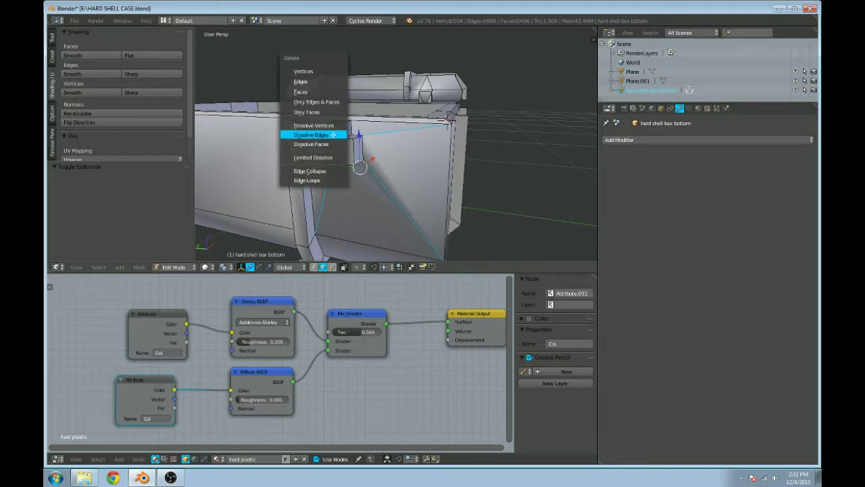
pyautogui.click(312, 135)
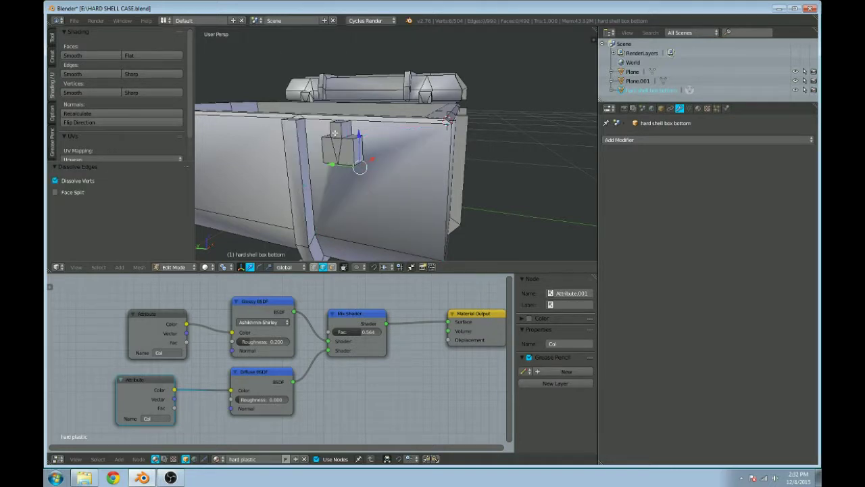
# Step: Check the front panels' shading around both latches in Vertex Paint mode and in a rendered preview
pyautogui.scroll(-5, 335, 133)
pyautogui.moveTo(334, 134); pyautogui.dragTo(375, 149, button='middle')
pyautogui.press('Tab')
pyautogui.press('v')
pyautogui.scroll(-1, 376, 150)
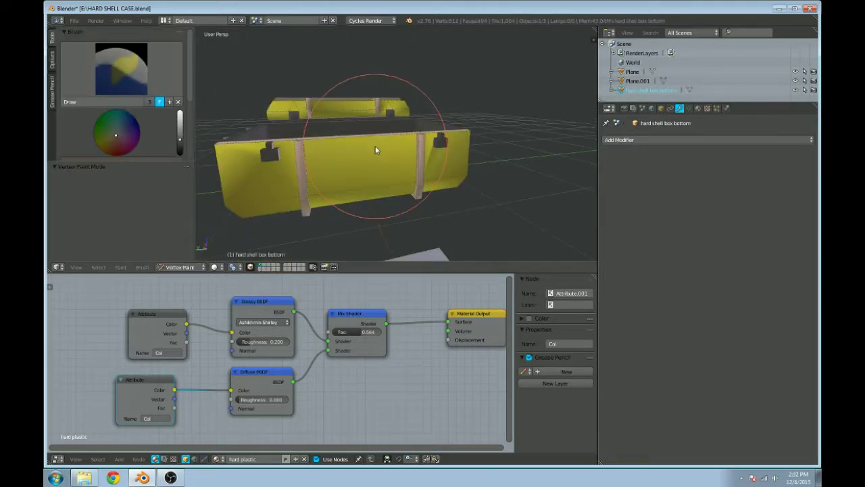
pyautogui.press('Tab')
pyautogui.hotkey('shift', 'z')
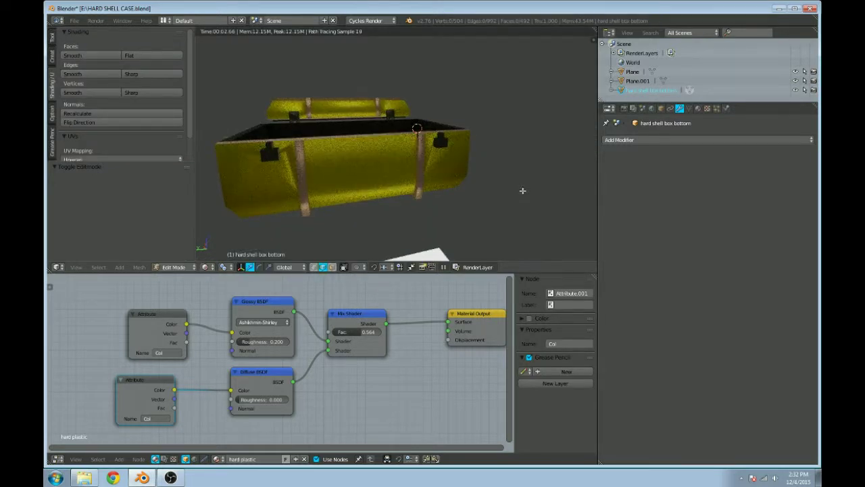
pyautogui.hotkey('shift', 'z')
# Step: Undo the edge dissolves around both front latches
pyautogui.hotkey('ctrl', 'z')
pyautogui.hotkey('ctrl', 'z')
pyautogui.hotkey('ctrl', 'z')
pyautogui.hotkey('ctrl', 'z')
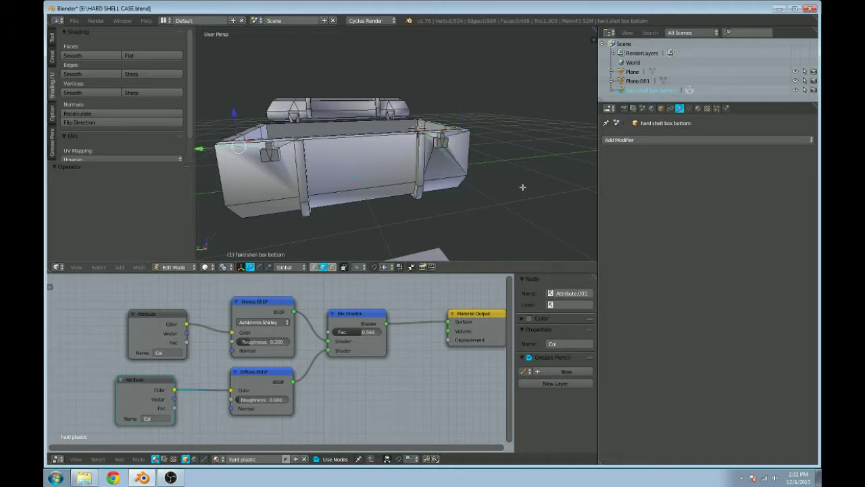
pyautogui.hotkey('ctrl', 'z')
# Step: With the rendered preview on, set the hard plastic material's Mix Shader factor to 0.636 and view the case
pyautogui.hotkey('shift', 'z')
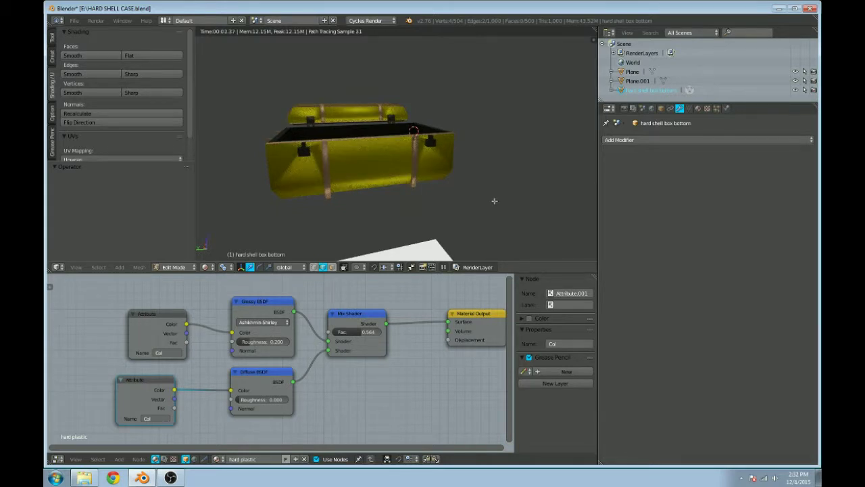
pyautogui.moveTo(494, 201); pyautogui.dragTo(461, 186, button='middle')
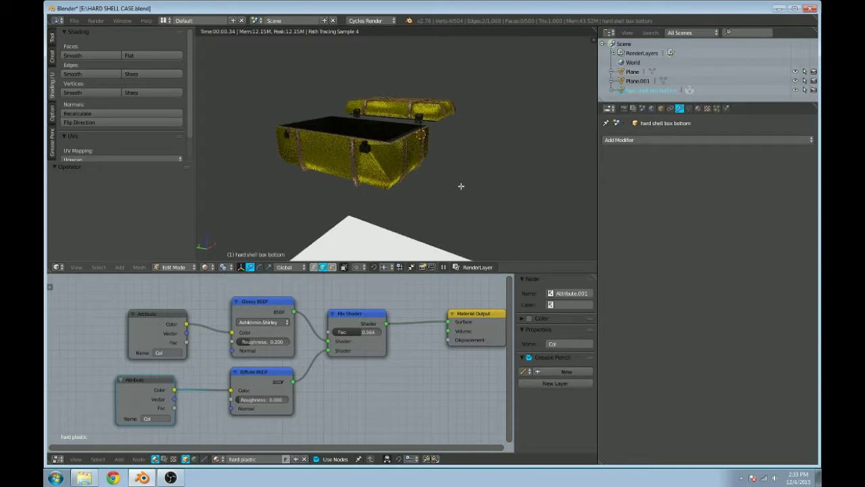
pyautogui.click(353, 332)
pyautogui.write('0.6')
pyautogui.press('Return')
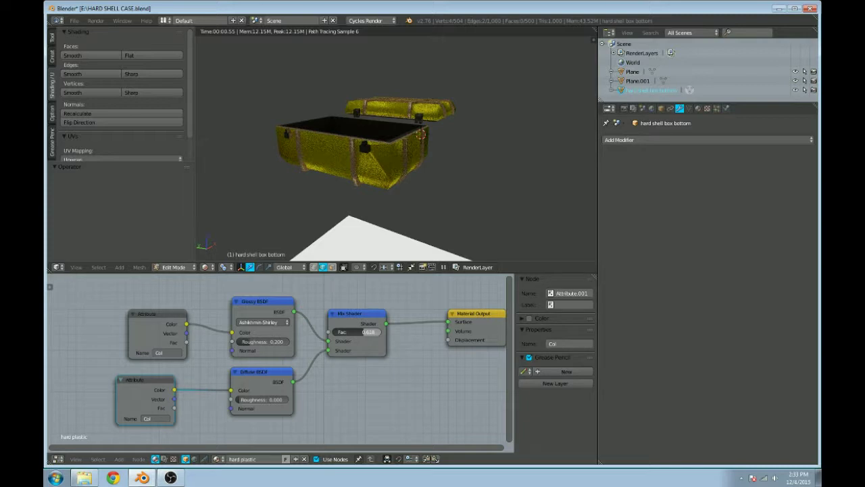
pyautogui.moveTo(358, 331); pyautogui.dragTo(365, 331)
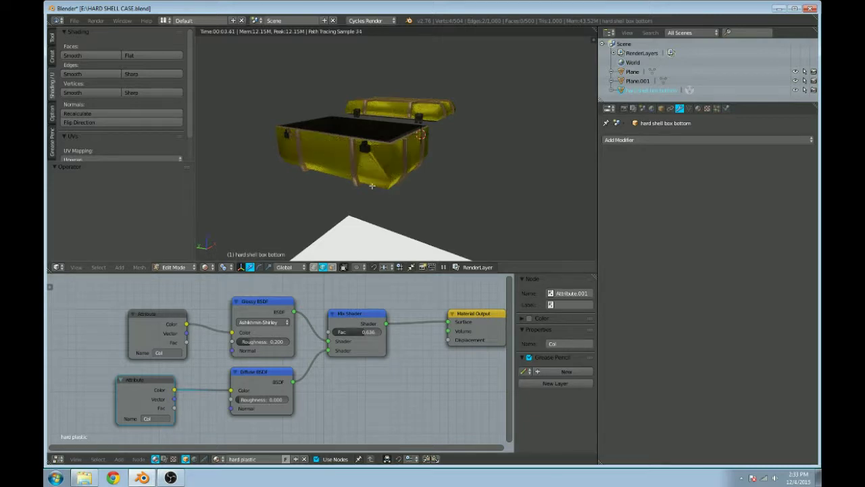
pyautogui.moveTo(371, 185); pyautogui.dragTo(309, 133, button='middle')
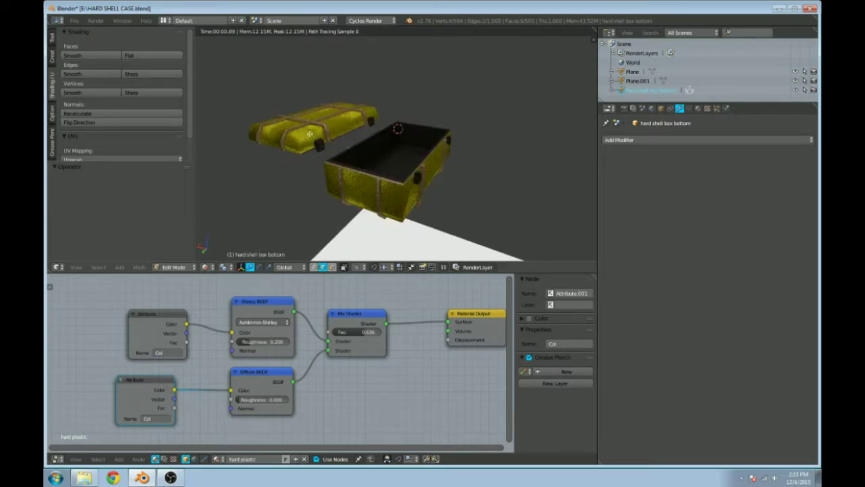
pyautogui.moveTo(310, 133)
pyautogui.mouseDown(button='middle')
pyautogui.moveTo(426, 135)
pyautogui.moveTo(399, 128)
pyautogui.moveTo(429, 126)
pyautogui.moveTo(391, 121)
pyautogui.moveTo(412, 140)
pyautogui.moveTo(394, 164)
pyautogui.mouseUp(button='middle')
# Step: Dissolve the edge loops crossing the interior walls and floor of the box bottom, including dividing edges beside the straps
pyautogui.hotkey('shift', 'z')
pyautogui.scroll(3, 405, 129)
pyautogui.keyDown('alt'); pyautogui.rightClick(417, 128); pyautogui.keyUp('alt')
pyautogui.scroll(2, 416, 132)
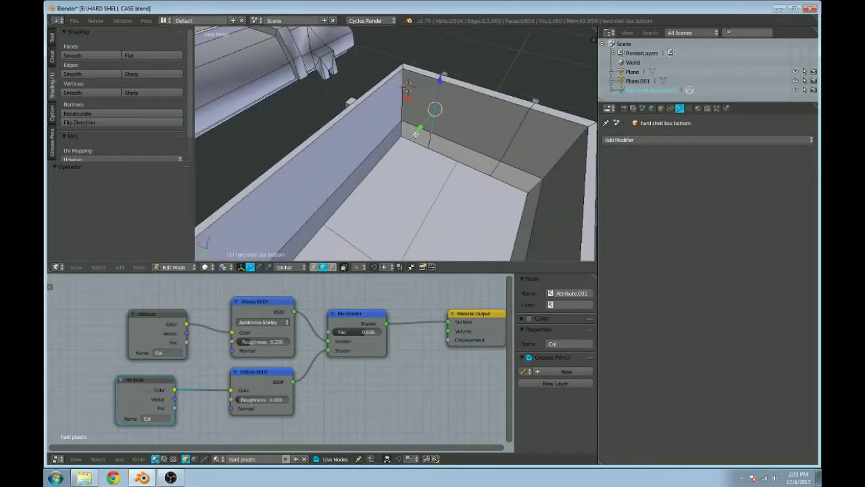
pyautogui.press('a')
pyautogui.keyDown('alt'); pyautogui.rightClick(432, 128); pyautogui.keyUp('alt')
pyautogui.keyDown('alt'); pyautogui.keyDown('shift'); pyautogui.rightClick(505, 151); pyautogui.keyUp('shift'); pyautogui.keyUp('alt')
pyautogui.moveTo(506, 154); pyautogui.dragTo(329, 162, button='middle')
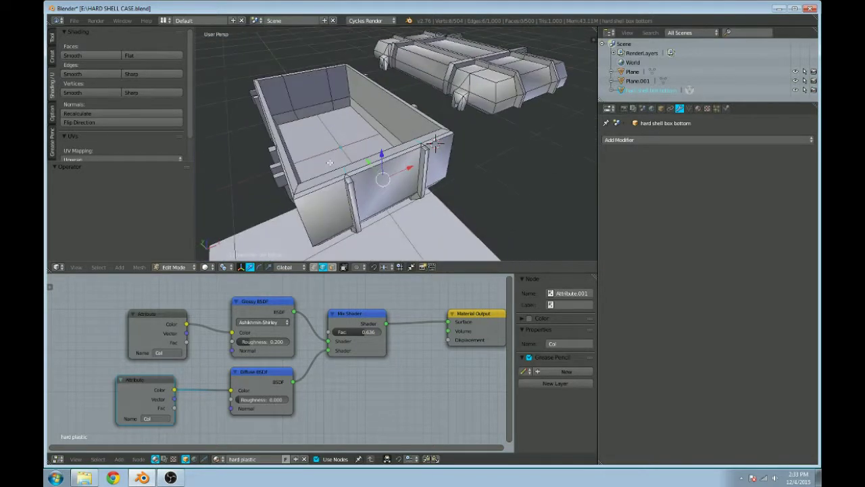
pyautogui.moveTo(316, 123); pyautogui.dragTo(358, 130, button='middle')
pyautogui.keyDown('alt'); pyautogui.keyDown('shift'); pyautogui.rightClick(363, 133); pyautogui.keyUp('shift'); pyautogui.keyUp('alt')
pyautogui.keyDown('alt'); pyautogui.keyDown('shift'); pyautogui.rightClick(323, 137); pyautogui.keyUp('shift'); pyautogui.keyUp('alt')
pyautogui.press('x')
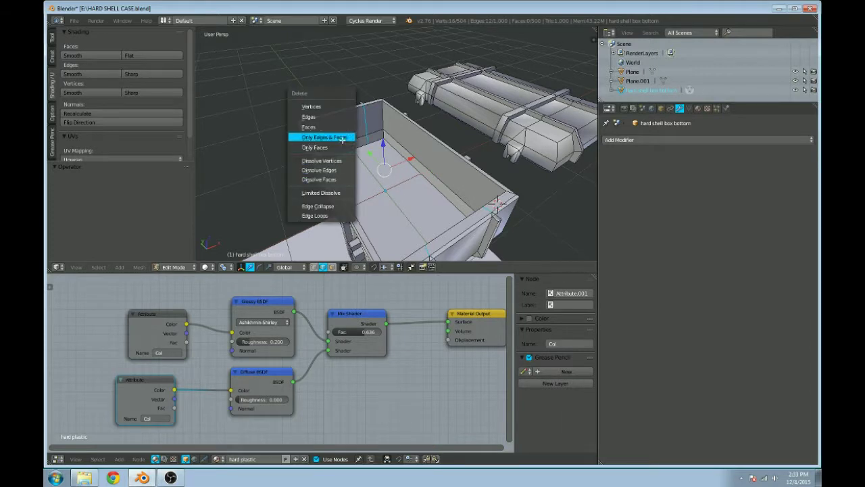
pyautogui.click(319, 169)
# Step: Dissolve the edge loop running around the inner rim on the lid's underside
pyautogui.moveTo(452, 131); pyautogui.dragTo(342, 106, button='middle')
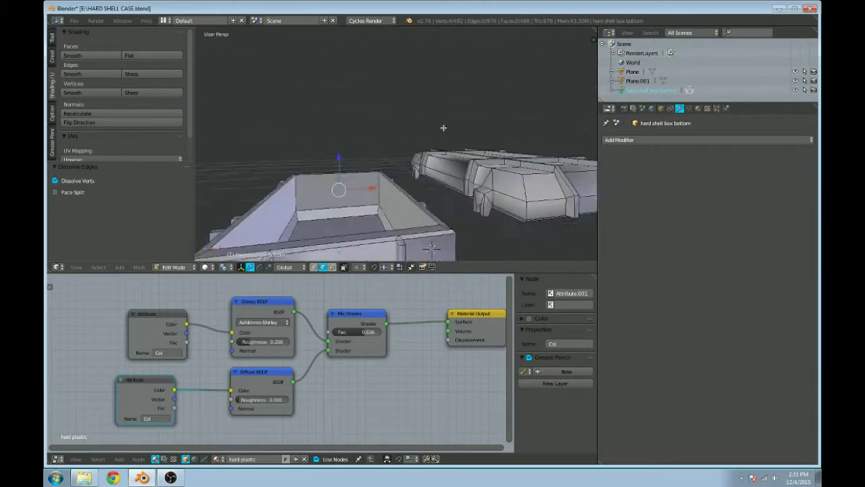
pyautogui.moveTo(350, 156); pyautogui.dragTo(353, 185, button='middle')
pyautogui.rightClick(329, 183)
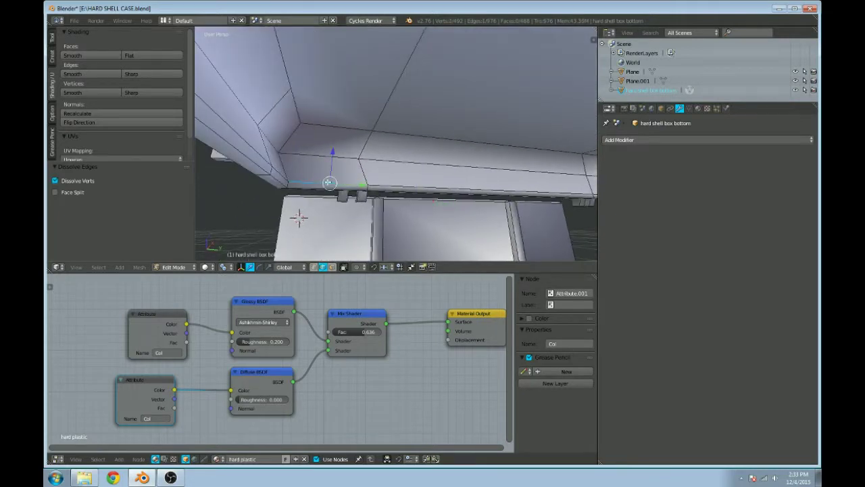
pyautogui.keyDown('alt'); pyautogui.rightClick(257, 159); pyautogui.keyUp('alt')
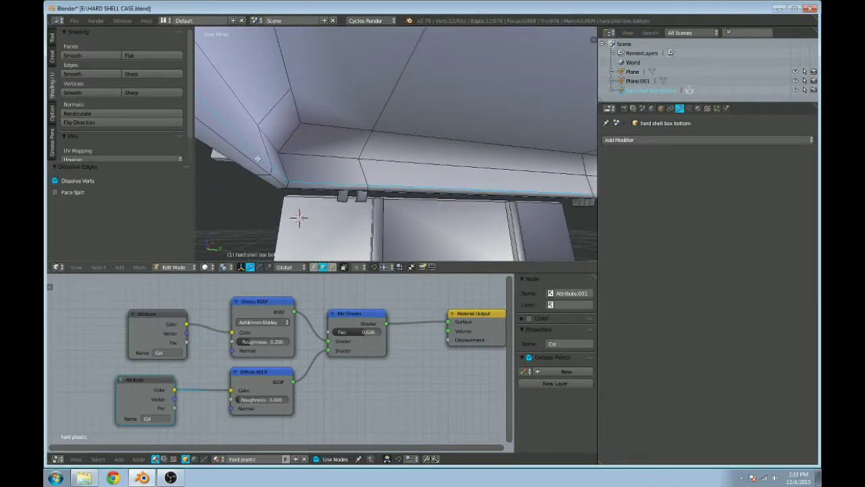
pyautogui.press('x')
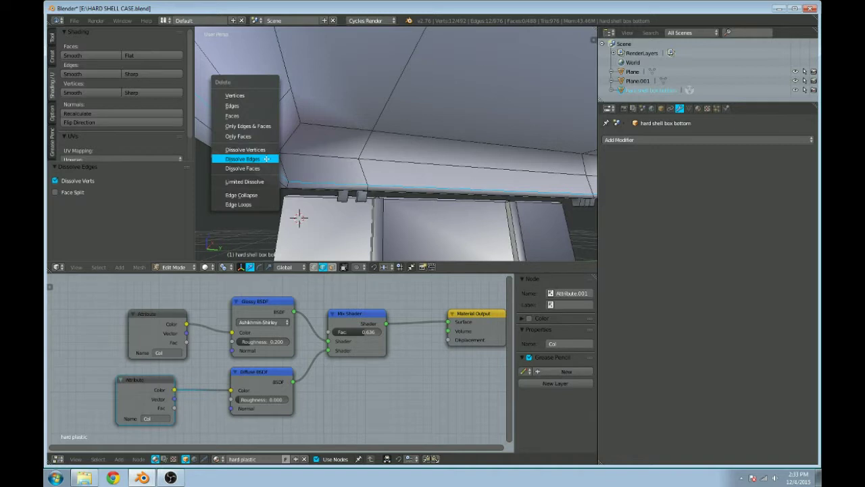
pyautogui.click(266, 159)
pyautogui.scroll(-5, 266, 155)
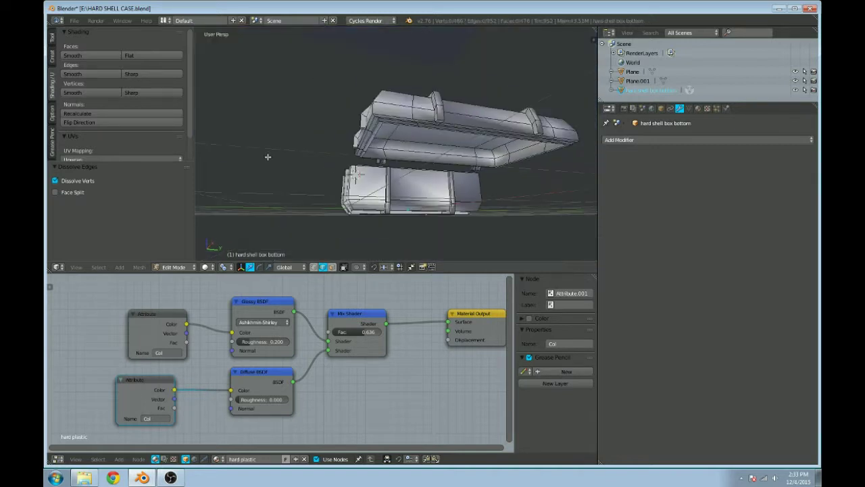
# Step: Check the cleaned-up case's colours and shading in Vertex Paint mode and in a rendered preview
pyautogui.press('Tab')
pyautogui.press('v')
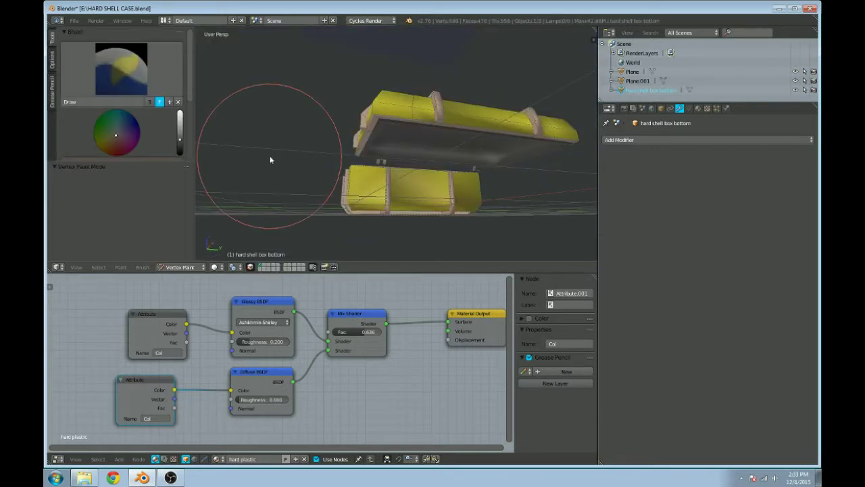
pyautogui.moveTo(269, 160)
pyautogui.mouseDown(button='middle')
pyautogui.moveTo(354, 189)
pyautogui.moveTo(450, 204)
pyautogui.moveTo(498, 201)
pyautogui.moveTo(463, 189)
pyautogui.moveTo(405, 192)
pyautogui.moveTo(432, 142)
pyautogui.mouseUp(button='middle')
pyautogui.hotkey('shift', 'z')
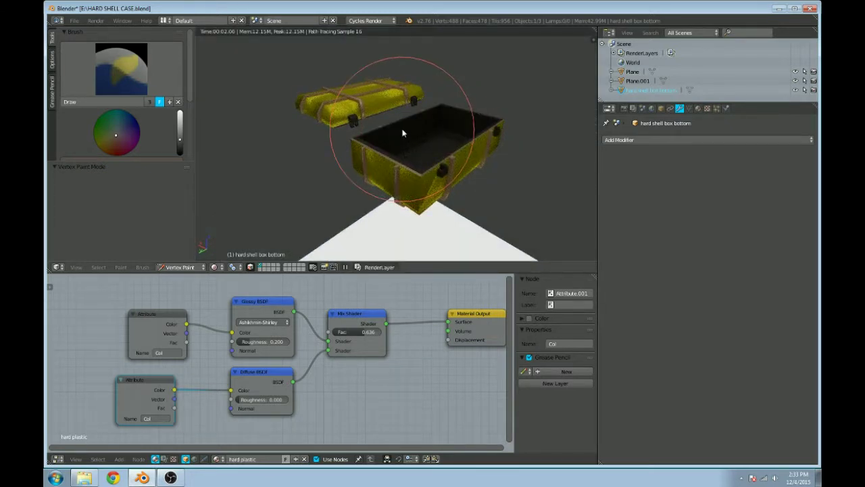
pyautogui.hotkey('shift', 'z')
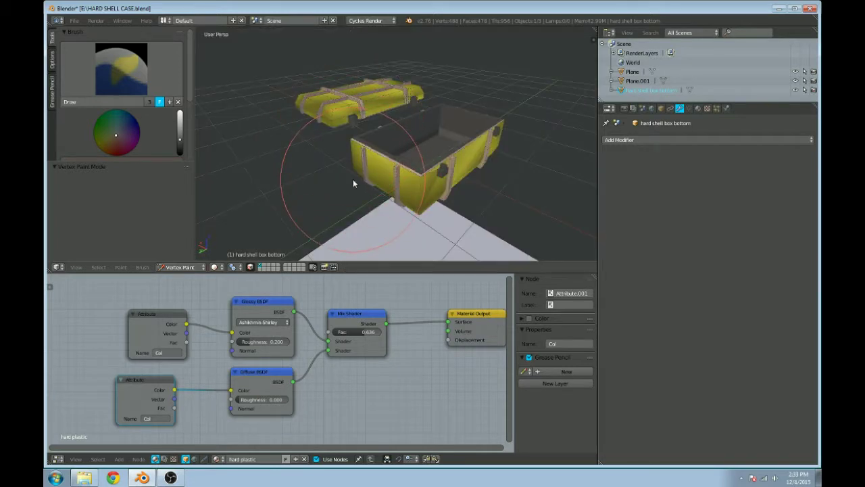
pyautogui.moveTo(409, 381); pyautogui.dragTo(392, 348, button='middle')
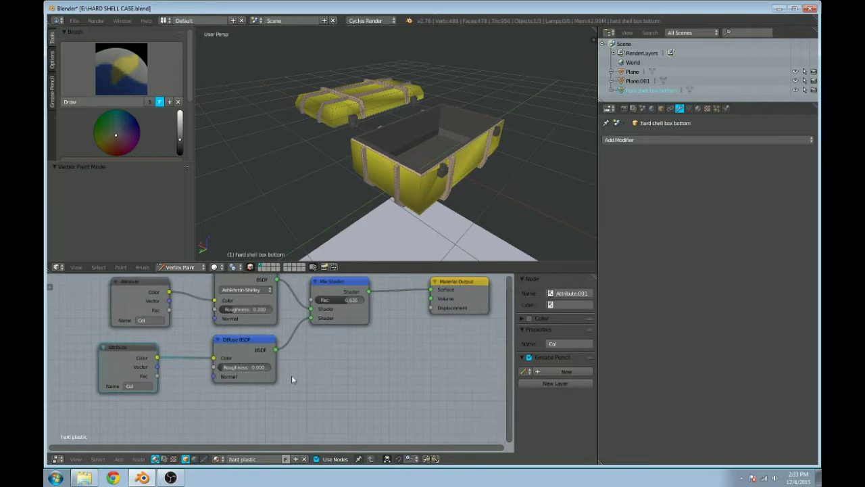
pyautogui.click(119, 459)
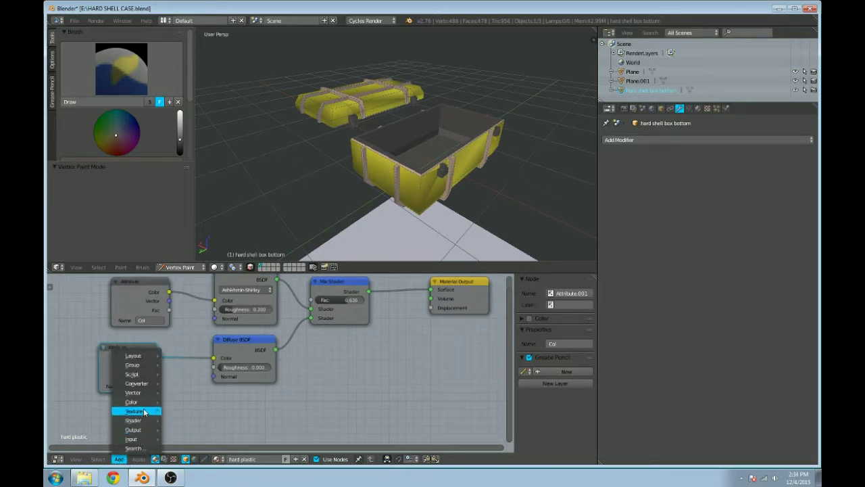
pyautogui.moveTo(139, 421)
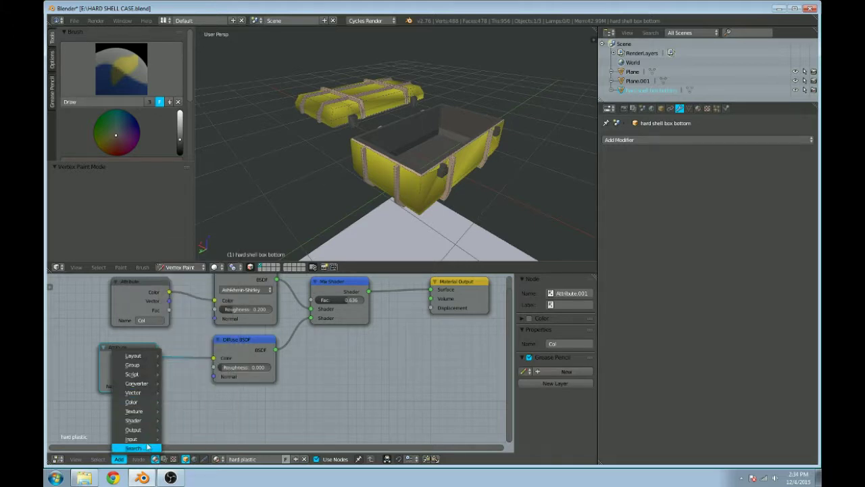
# Step: Split the 3D view into two side-by-side views and switch the case to Object Mode
pyautogui.scroll(-5, 426, 191)
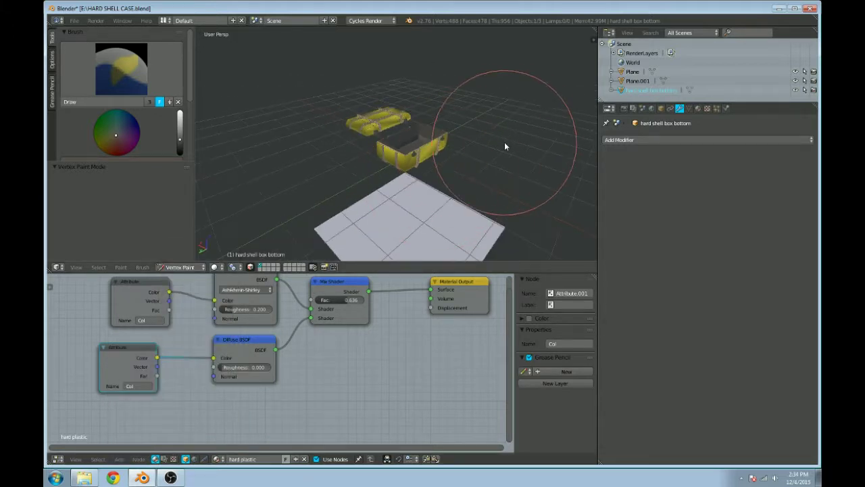
pyautogui.moveTo(595, 29); pyautogui.dragTo(353, 60)
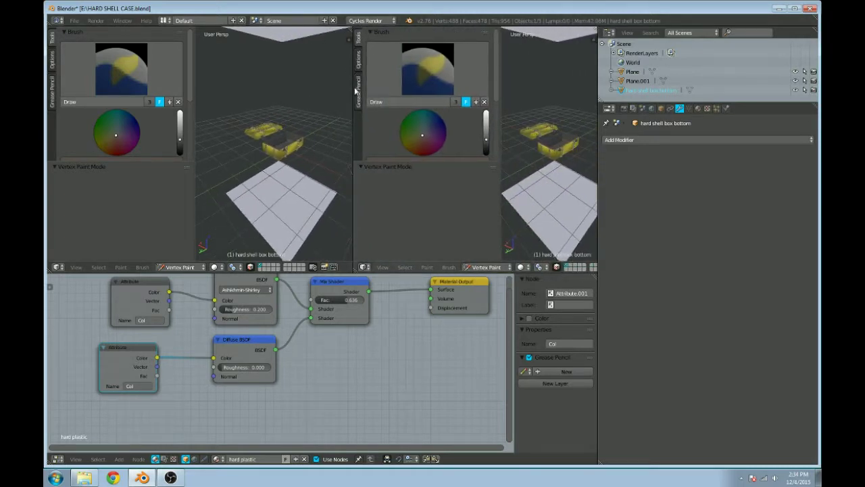
pyautogui.click(180, 267)
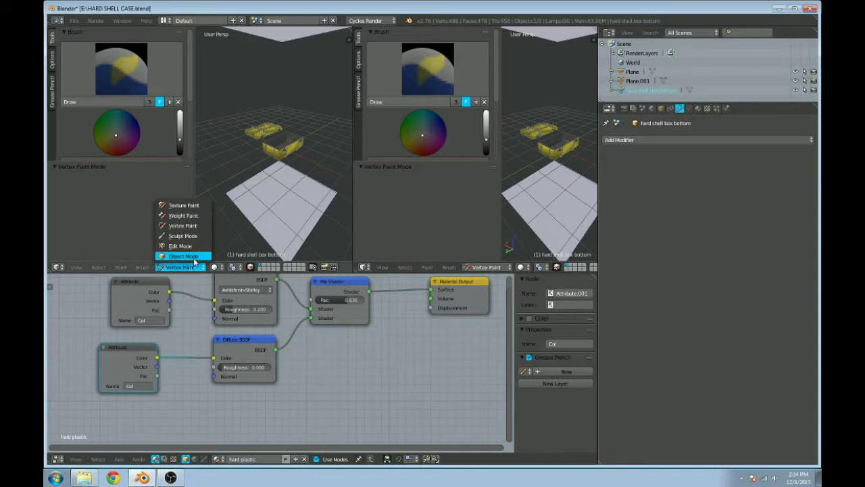
pyautogui.click(177, 253)
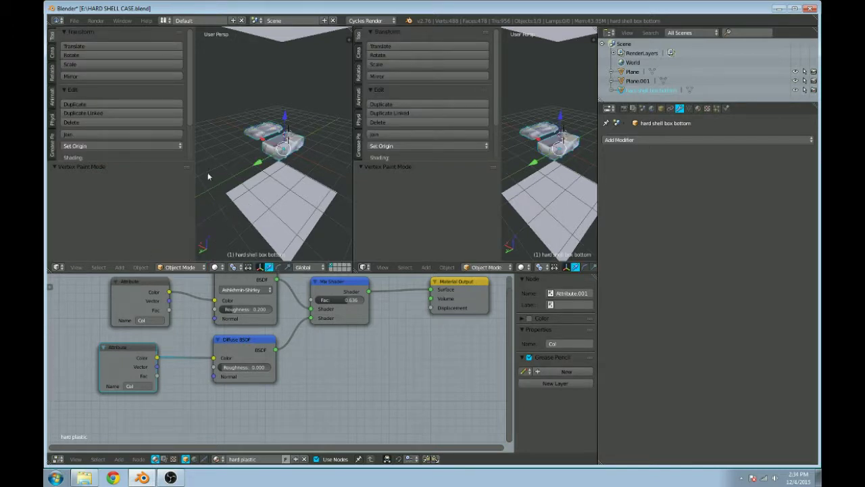
pyautogui.press('space')
pyautogui.write('Add Plane')
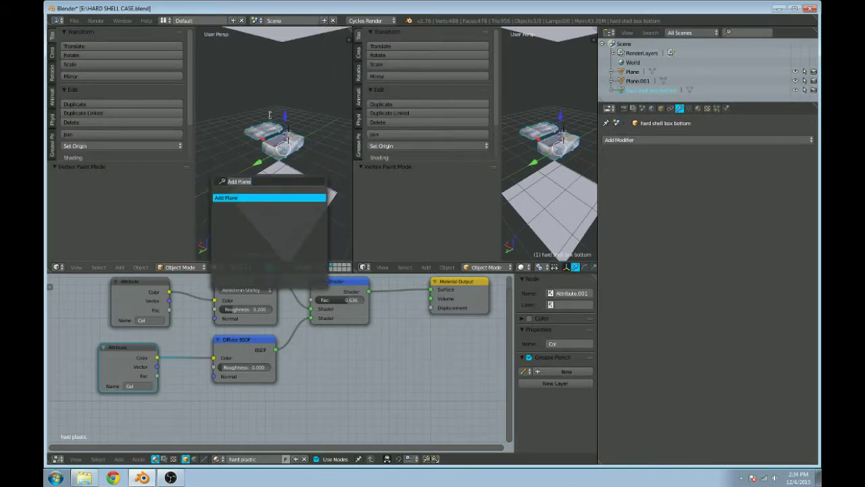
pyautogui.press('Escape')
# Step: Hide the first 3D view's tool shelf and check the case there in a rendered preview
pyautogui.press('t')
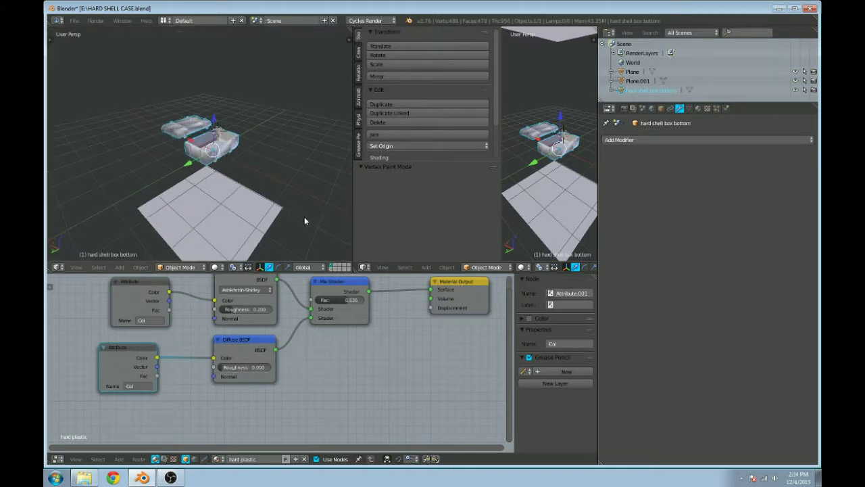
pyautogui.scroll(4, 280, 189)
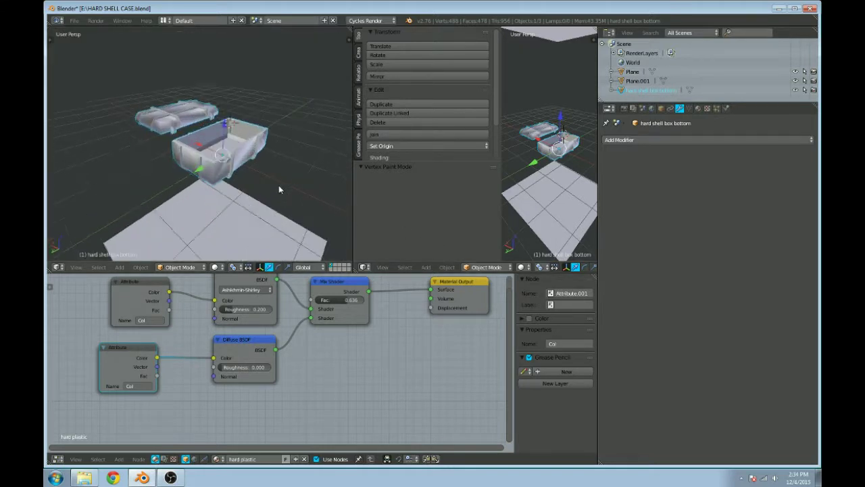
pyautogui.hotkey('shift', 'z')
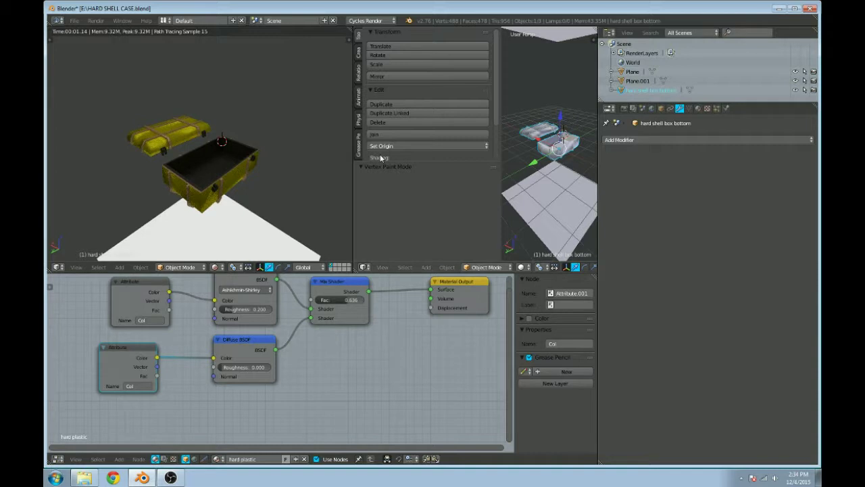
pyautogui.hotkey('shift', 'z')
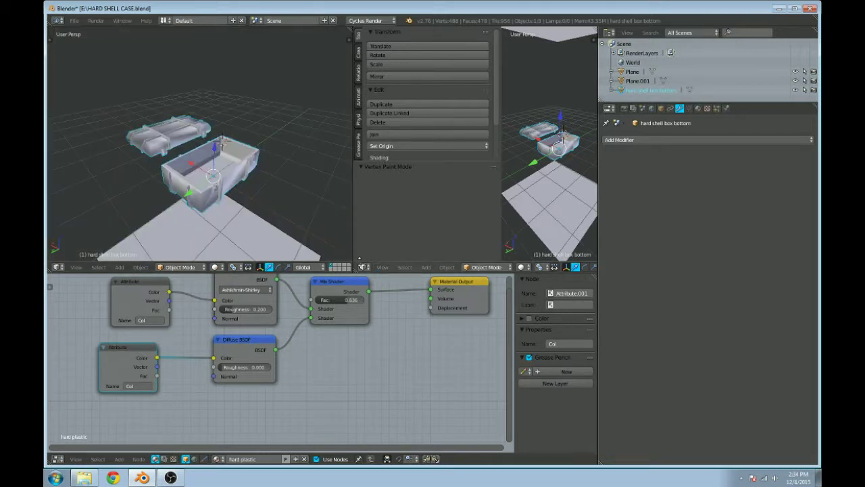
# Step: Change the second 3D view to the UV/Image Editor and open the bedliner.jpg image in it
pyautogui.click(363, 267)
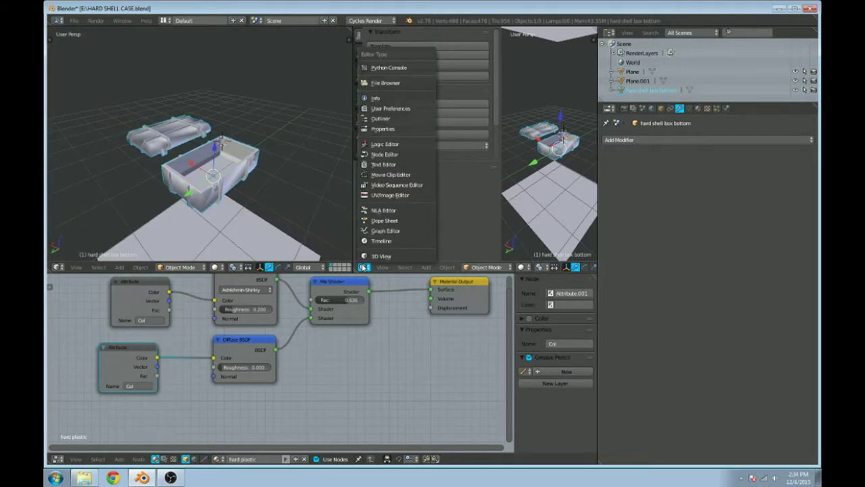
pyautogui.click(381, 195)
pyautogui.scroll(2, 385, 227)
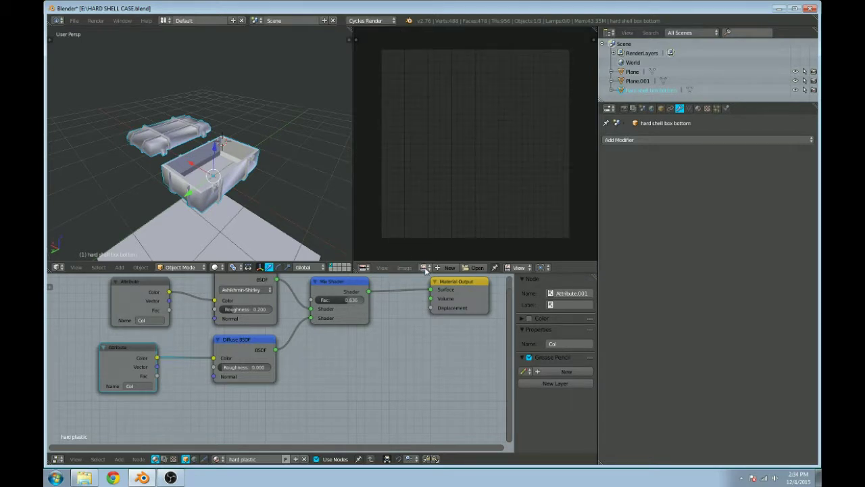
pyautogui.click(476, 267)
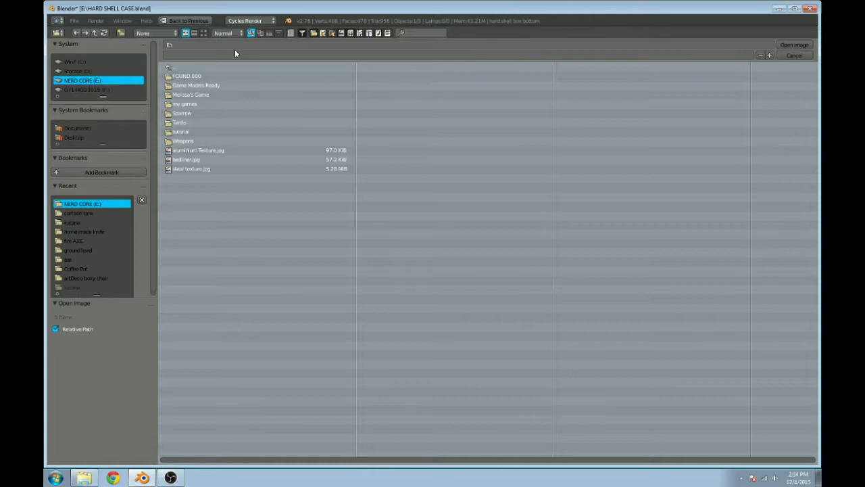
pyautogui.click(213, 159)
pyautogui.click(794, 45)
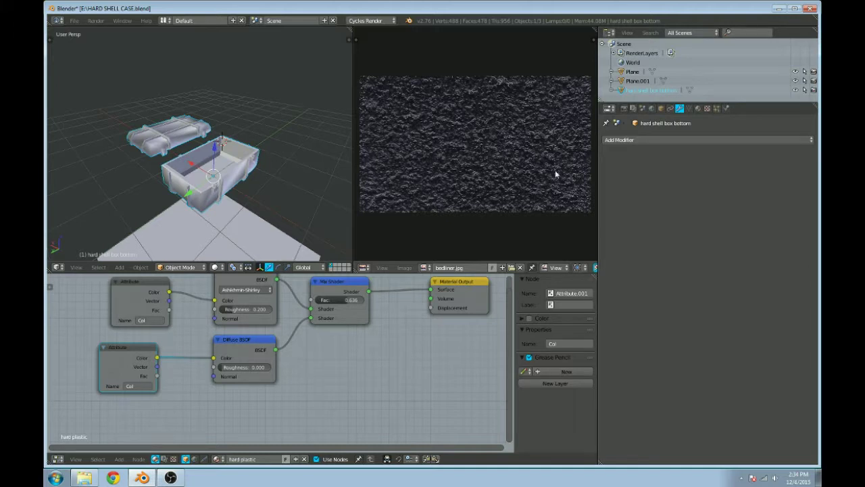
# Step: Select the case's entire mesh in Edit Mode and show its mesh data properties with the UV Maps list
pyautogui.press('Tab')
pyautogui.moveTo(252, 166)
pyautogui.mouseDown(button='middle')
pyautogui.moveTo(249, 152)
pyautogui.moveTo(256, 168)
pyautogui.moveTo(236, 167)
pyautogui.mouseUp(button='middle')
pyautogui.press('a')
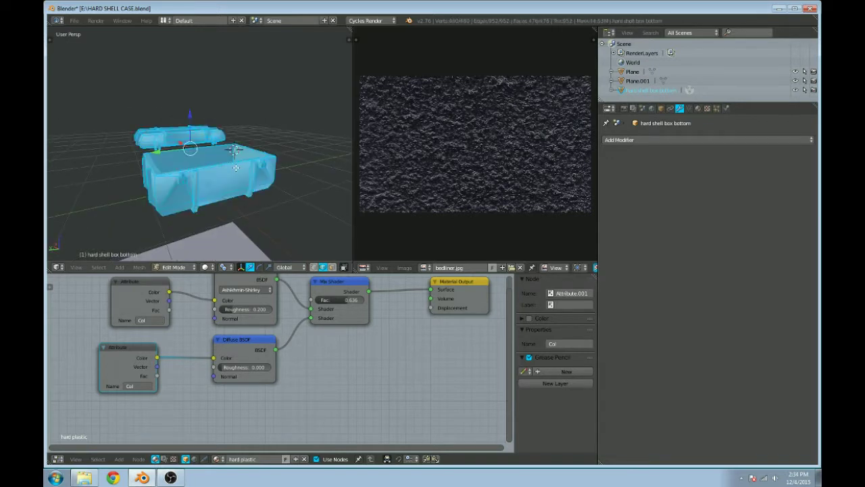
pyautogui.moveTo(282, 184); pyautogui.dragTo(254, 177, button='middle')
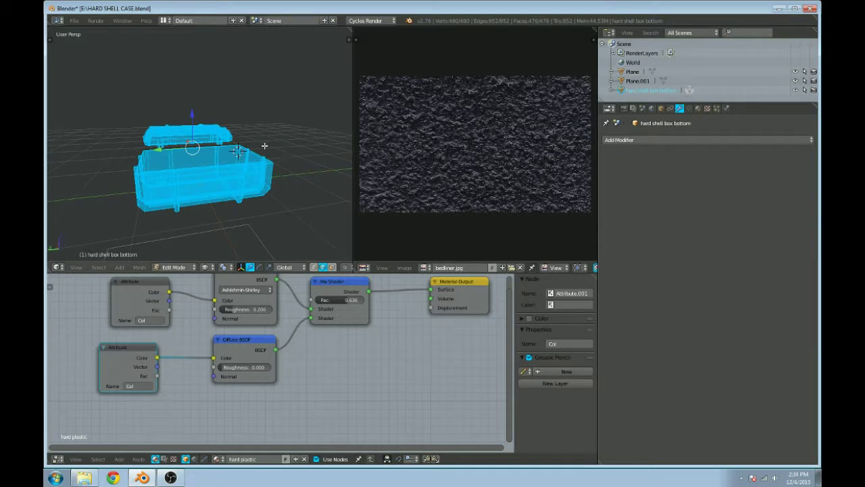
pyautogui.hotkey('shift', 'z')
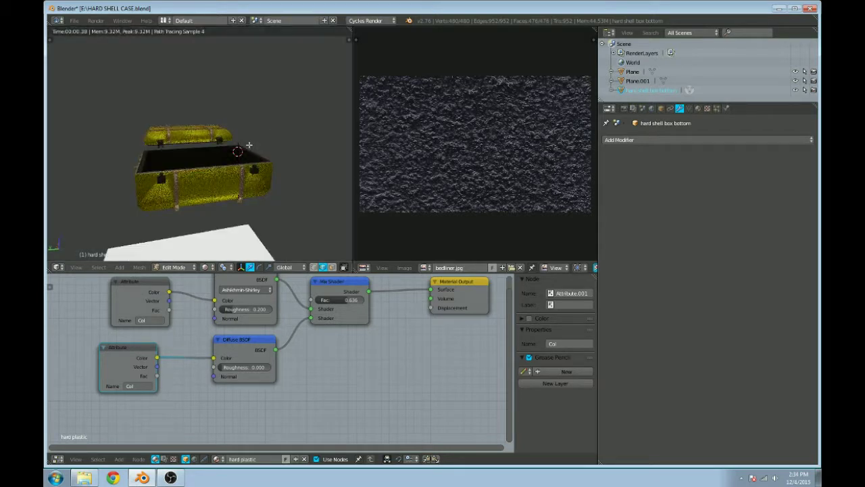
pyautogui.hotkey('shift', 'z')
pyautogui.moveTo(249, 145)
pyautogui.mouseDown(button='middle')
pyautogui.moveTo(272, 187)
pyautogui.moveTo(267, 183)
pyautogui.mouseUp(button='middle')
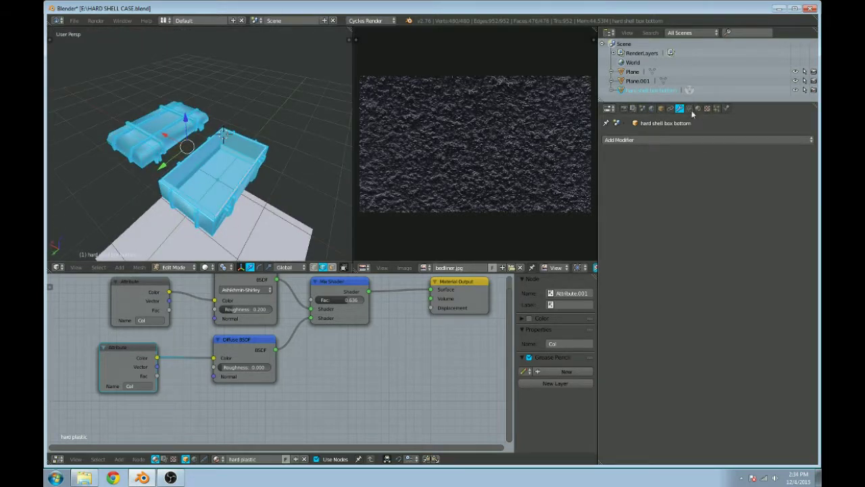
pyautogui.click(688, 108)
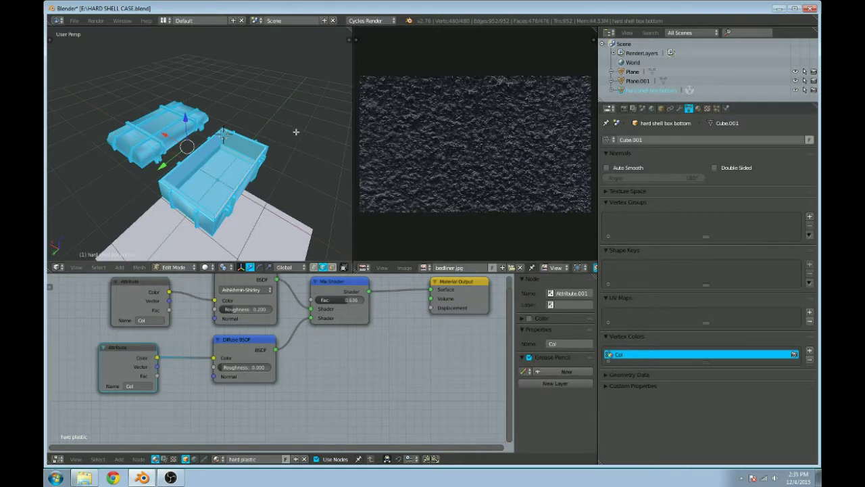
# Step: Return to Object Mode, inspect the case in a rendered preview, and select the case in solid view
pyautogui.moveTo(286, 128); pyautogui.dragTo(333, 175, button='middle')
pyautogui.press('Tab')
pyautogui.hotkey('shift', 'z')
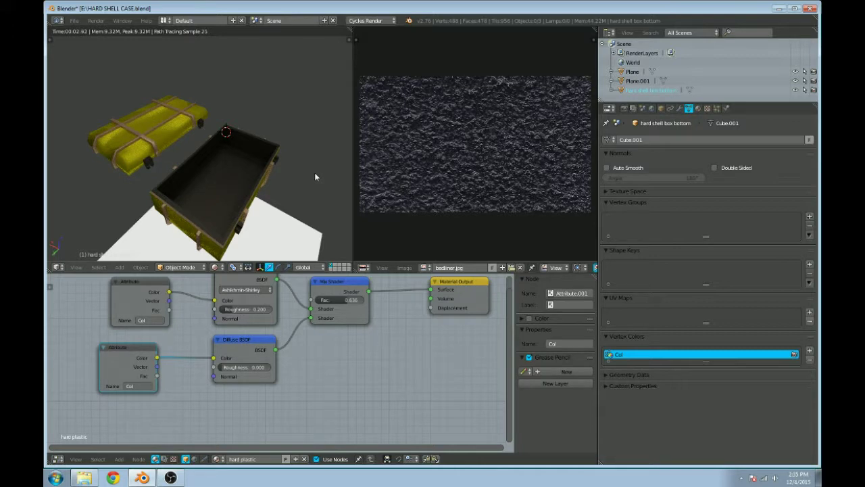
pyautogui.moveTo(336, 142)
pyautogui.mouseDown(button='middle')
pyautogui.moveTo(318, 169)
pyautogui.moveTo(301, 142)
pyautogui.moveTo(338, 119)
pyautogui.mouseUp(button='middle')
pyautogui.hotkey('shift', 'z')
pyautogui.rightClick(277, 144)
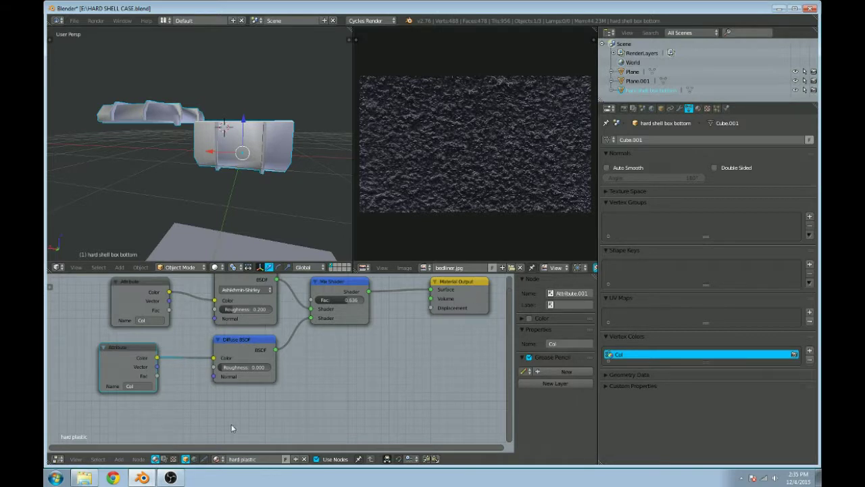
pyautogui.scroll(-1, 231, 424)
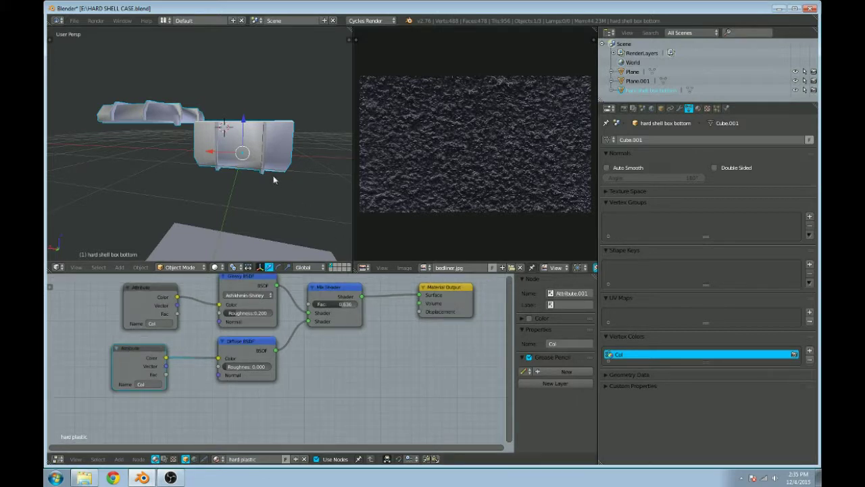
# Step: Add an Attribute input node to the hard plastic material and place it below the Diffuse BSDF node
pyautogui.click(124, 459)
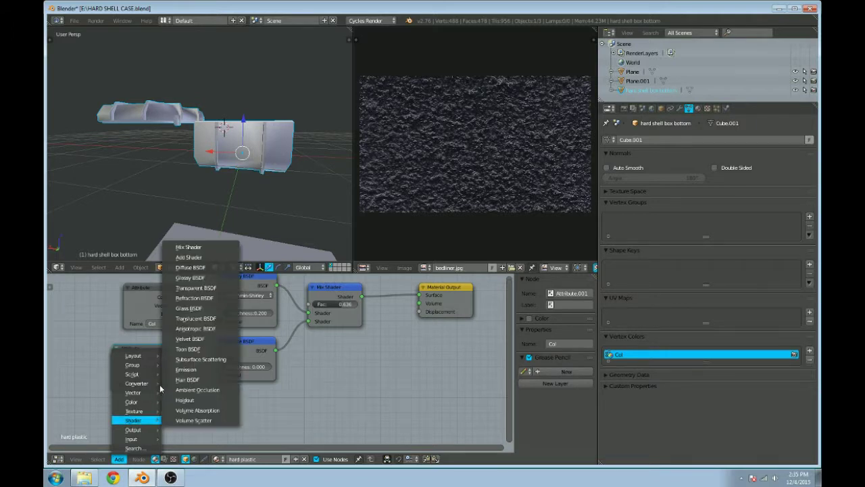
pyautogui.moveTo(134, 424)
pyautogui.moveTo(142, 439)
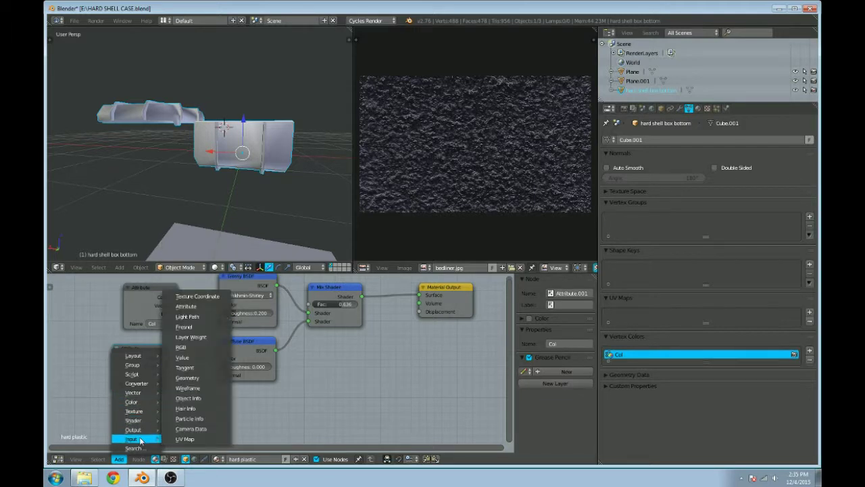
pyautogui.click(204, 308)
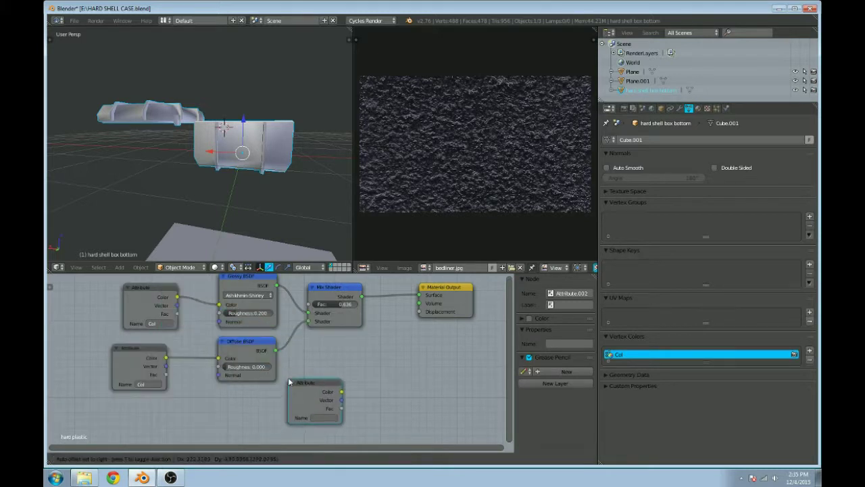
pyautogui.click(223, 393)
pyautogui.moveTo(223, 393); pyautogui.dragTo(183, 346, button='middle')
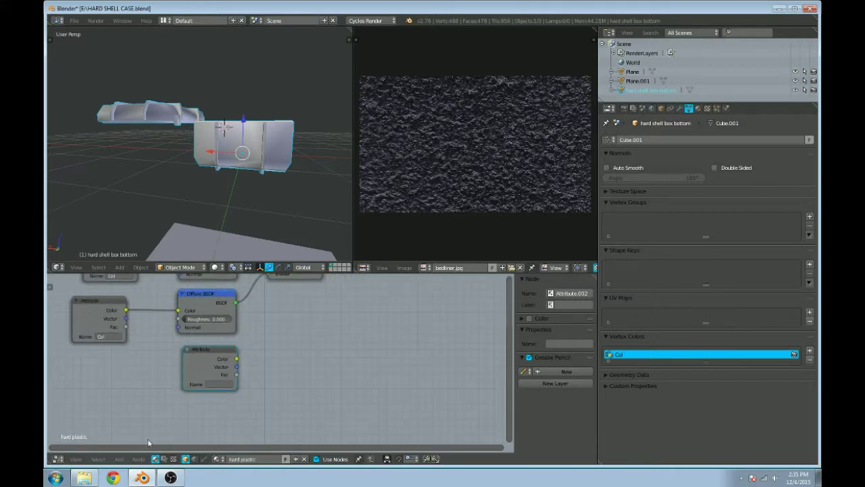
# Step: Add an Image Texture node beside the new Attribute node and load bedliner.jpg into it
pyautogui.click(119, 459)
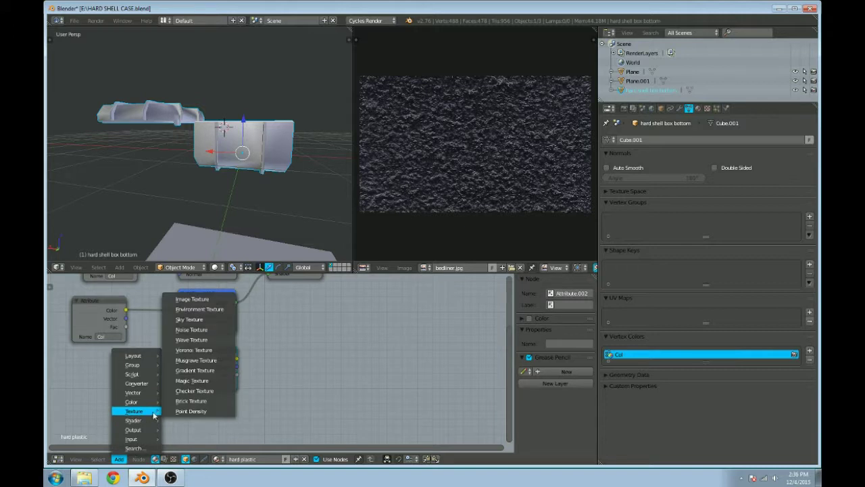
pyautogui.click(196, 299)
pyautogui.click(257, 306)
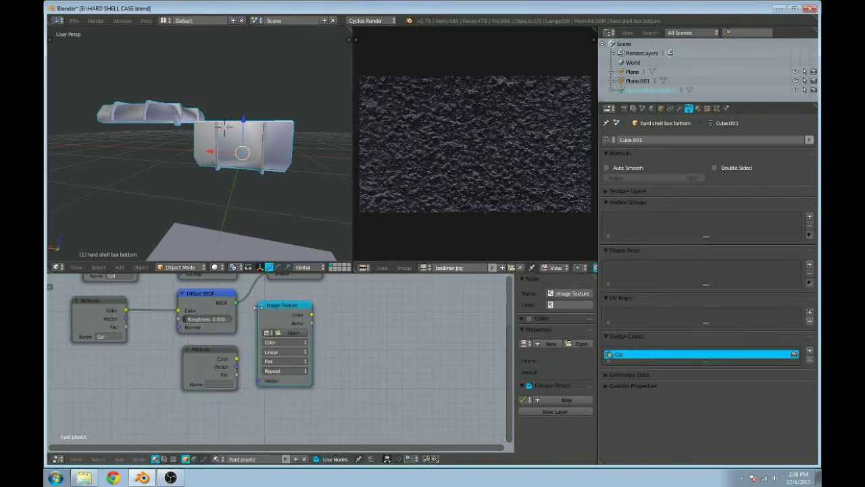
pyautogui.click(267, 333)
pyautogui.click(284, 345)
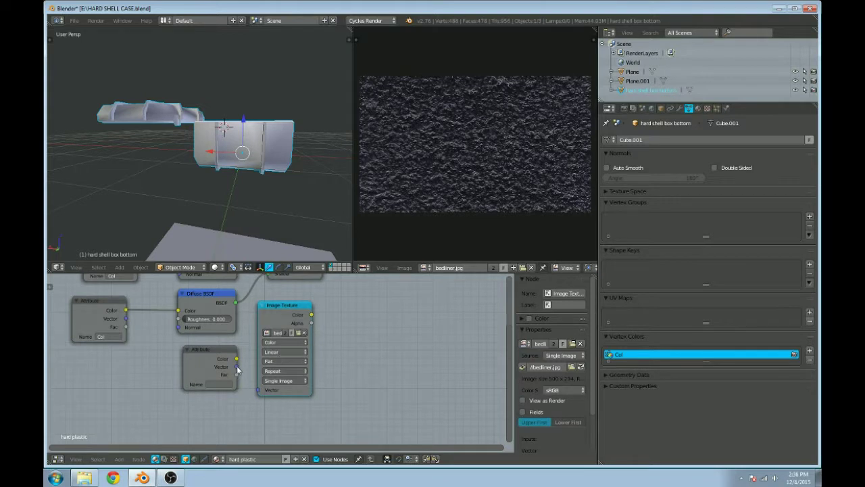
# Step: Link the new Attribute node's Vector output to the Image Texture's Vector input and move the Attribute node lower
pyautogui.moveTo(237, 365); pyautogui.dragTo(199, 401)
pyautogui.scroll(-2, 215, 340)
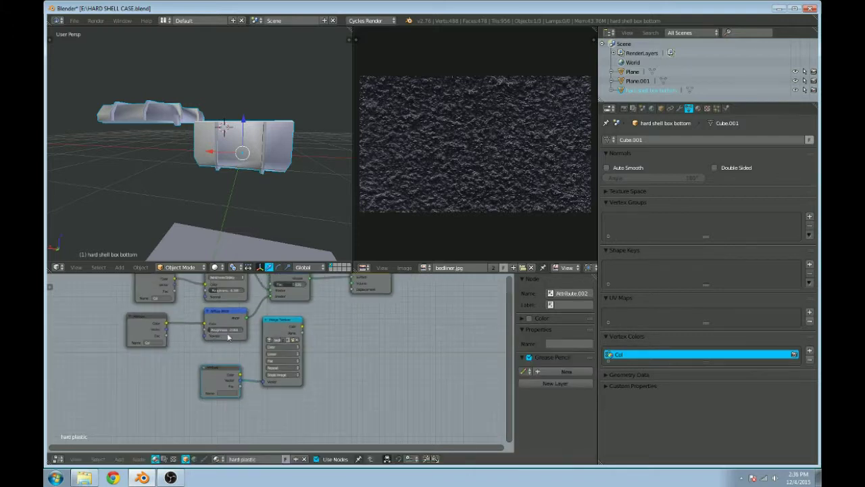
pyautogui.scroll(-1, 230, 341)
# Step: Enter Edit Mode on the case and examine its lid and open box from several angles
pyautogui.scroll(3, 350, 143)
pyautogui.moveTo(245, 161); pyautogui.dragTo(252, 162, button='middle')
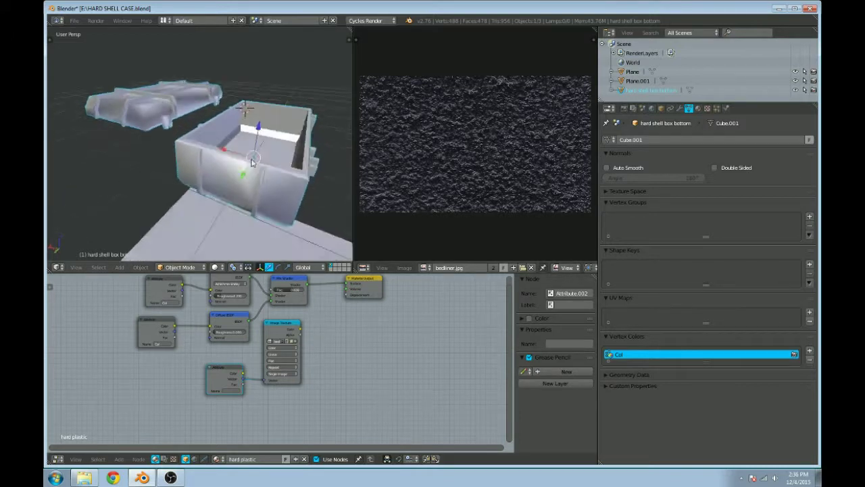
pyautogui.scroll(-3, 252, 163)
pyautogui.press('Tab')
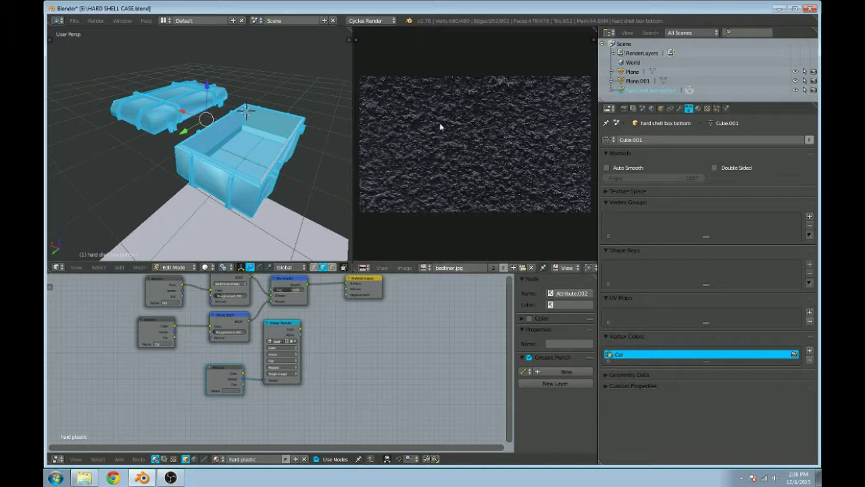
pyautogui.scroll(2, 277, 135)
pyautogui.moveTo(277, 135); pyautogui.dragTo(261, 131, button='middle')
pyautogui.press('Tab')
pyautogui.scroll(-2, 277, 145)
pyautogui.press('Tab')
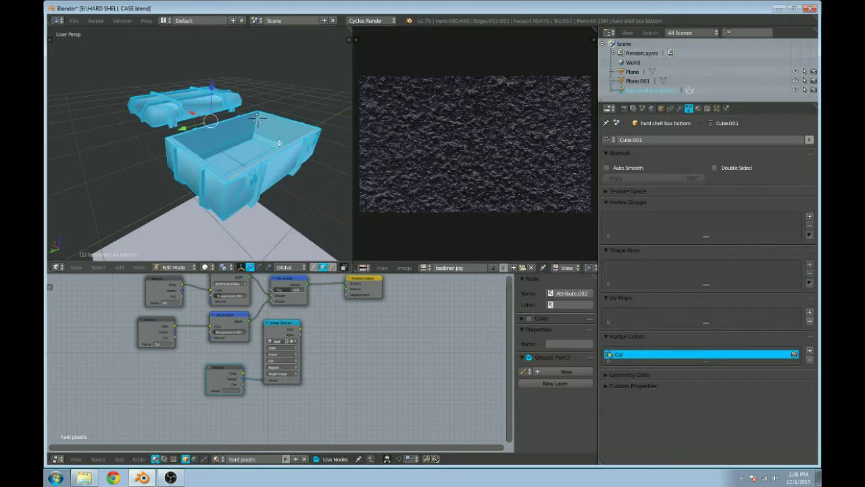
pyautogui.moveTo(276, 177); pyautogui.dragTo(294, 180, button='middle')
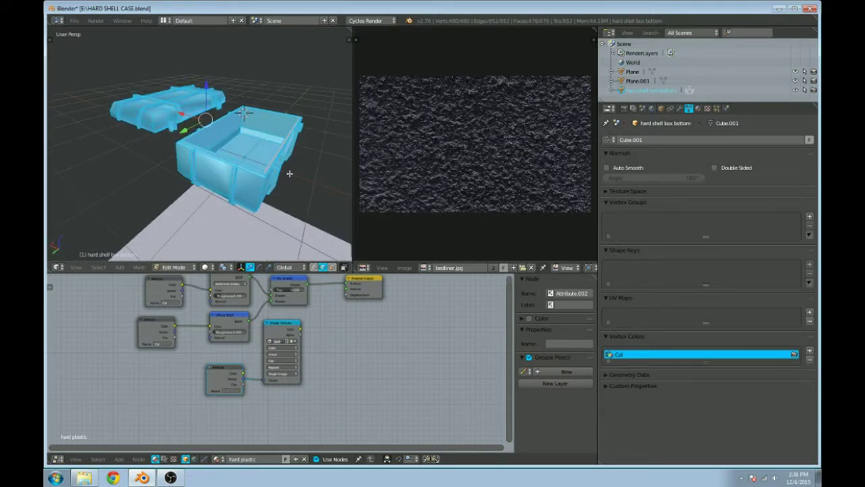
pyautogui.moveTo(273, 167)
pyautogui.mouseDown(button='middle')
pyautogui.moveTo(257, 160)
pyautogui.moveTo(265, 158)
pyautogui.mouseUp(button='middle')
# Step: Show the case's material properties and inspect its colours in a rendered preview before returning to solid view
pyautogui.click(698, 108)
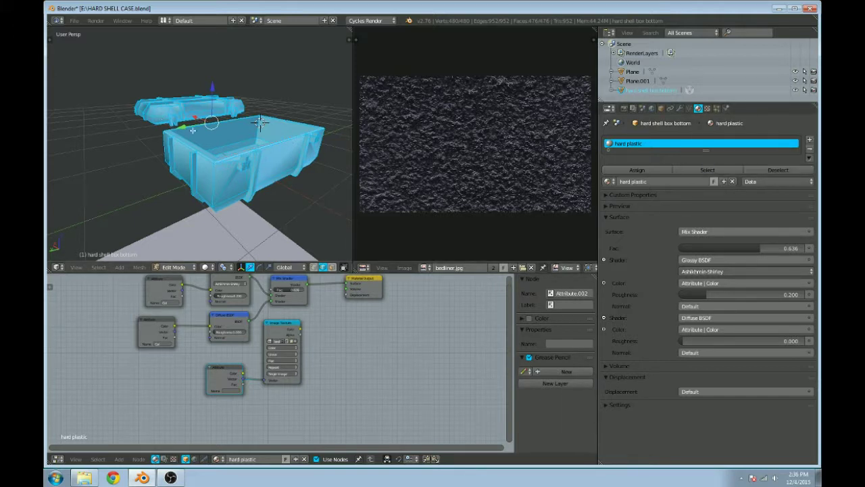
pyautogui.hotkey('shift', 'z')
pyautogui.moveTo(200, 117); pyautogui.dragTo(203, 134, button='middle')
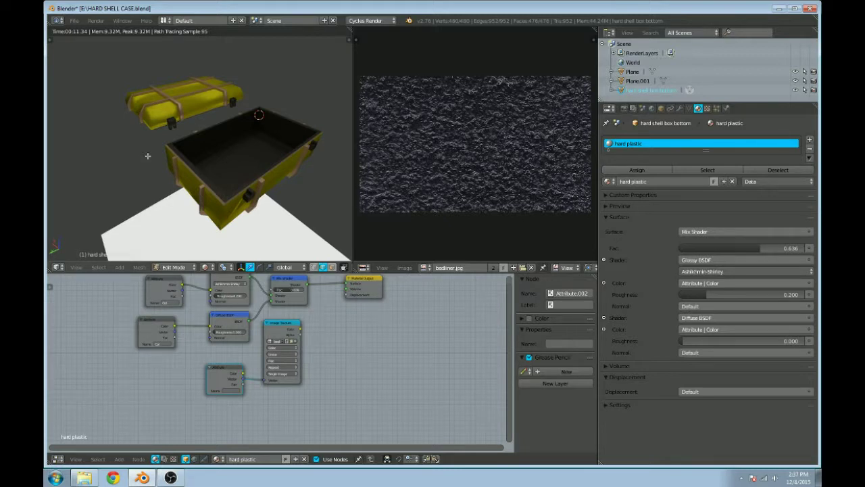
pyautogui.scroll(2, 292, 154)
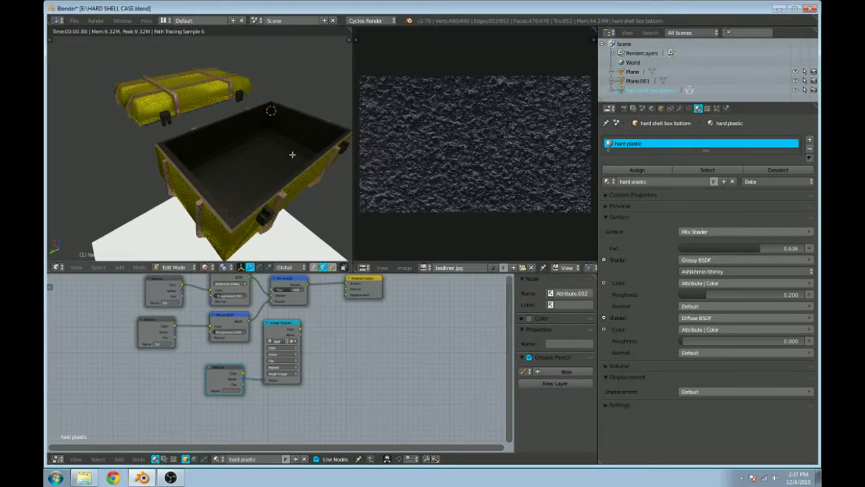
pyautogui.scroll(-2, 292, 155)
pyautogui.hotkey('shift', 'z')
# Step: Add an empty second material slot to the case, compare it with the hard plastic slot, and reselect hard plastic
pyautogui.rightClick(273, 148)
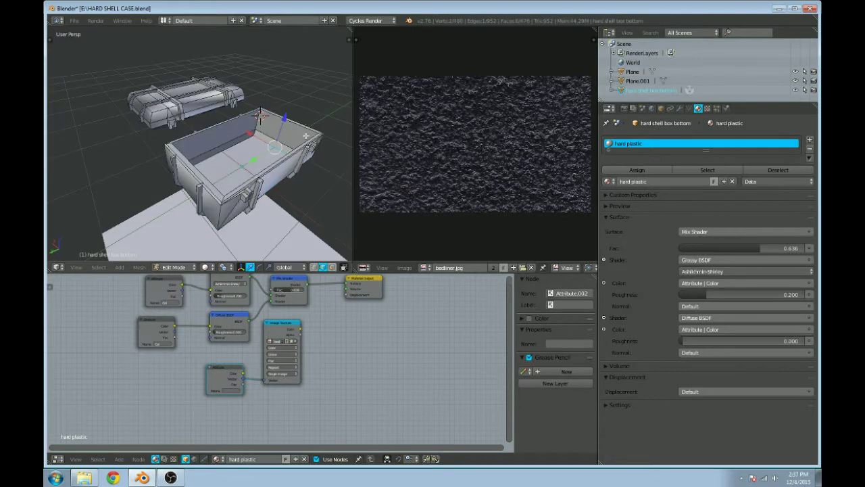
pyautogui.click(810, 140)
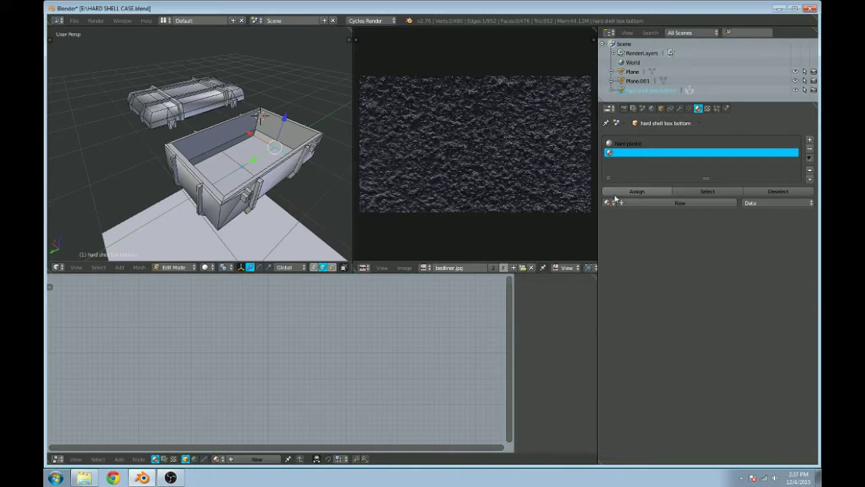
pyautogui.click(622, 143)
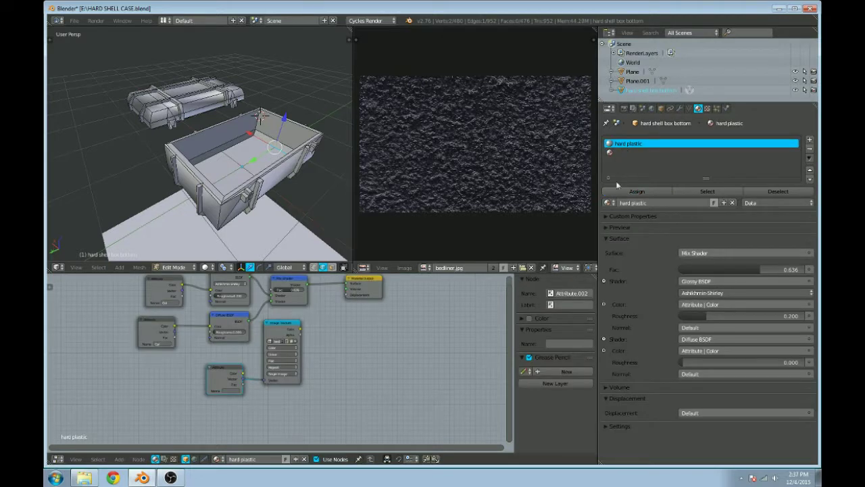
pyautogui.click(620, 153)
pyautogui.click(622, 144)
pyautogui.moveTo(329, 334); pyautogui.dragTo(338, 348, button='middle')
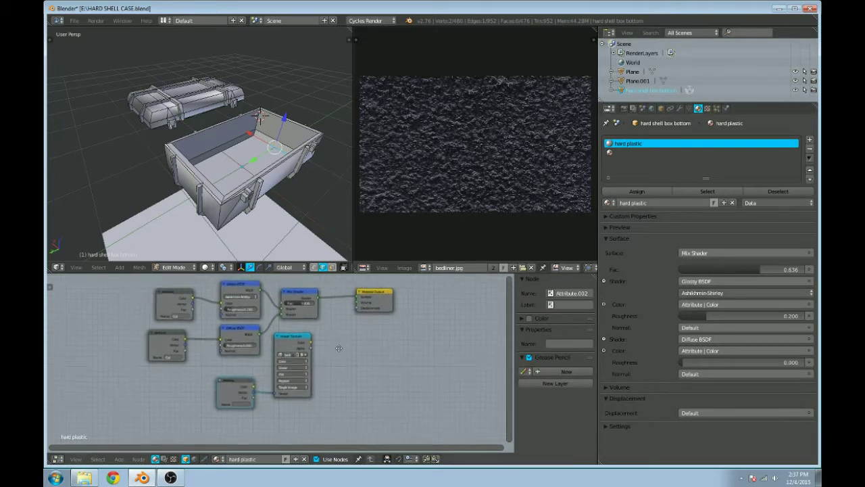
pyautogui.scroll(1, 259, 307)
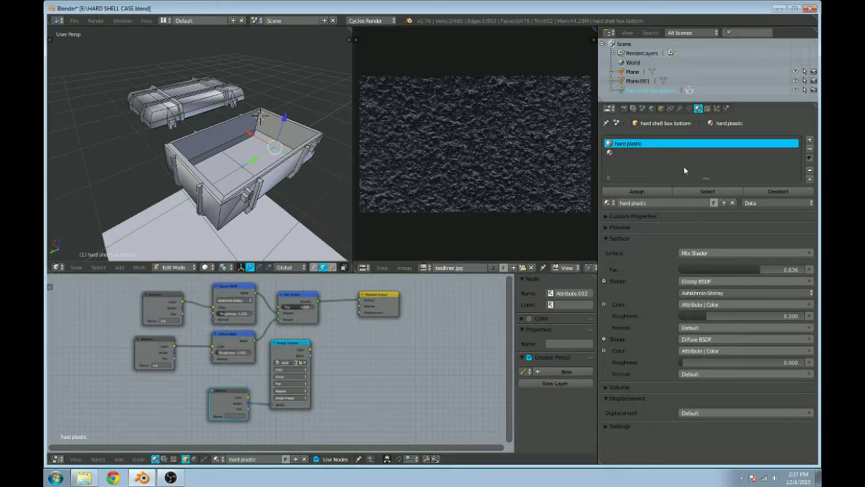
pyautogui.click(623, 154)
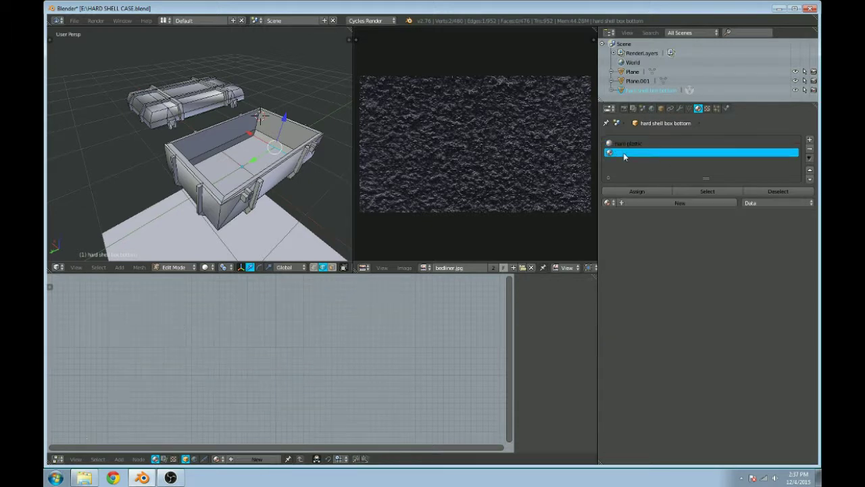
pyautogui.click(622, 144)
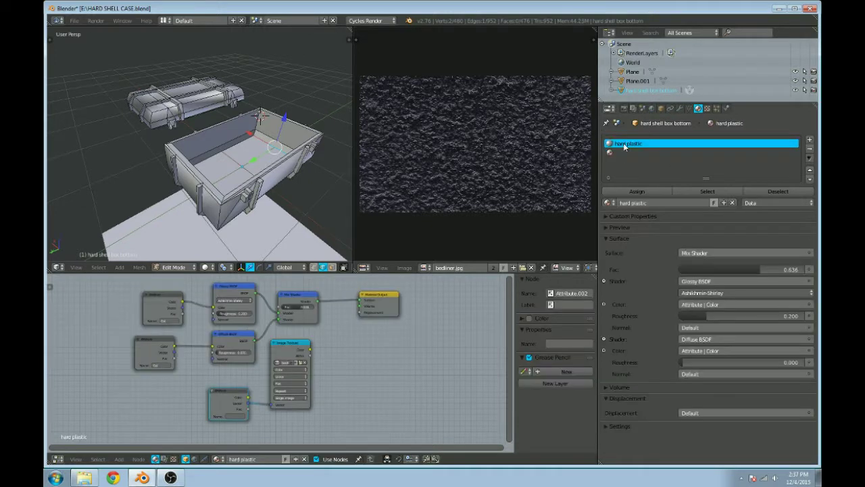
# Step: Duplicate the hard plastic material and put the copy, hard plastic.001, in the empty second material slot
pyautogui.click(723, 204)
pyautogui.click(679, 202)
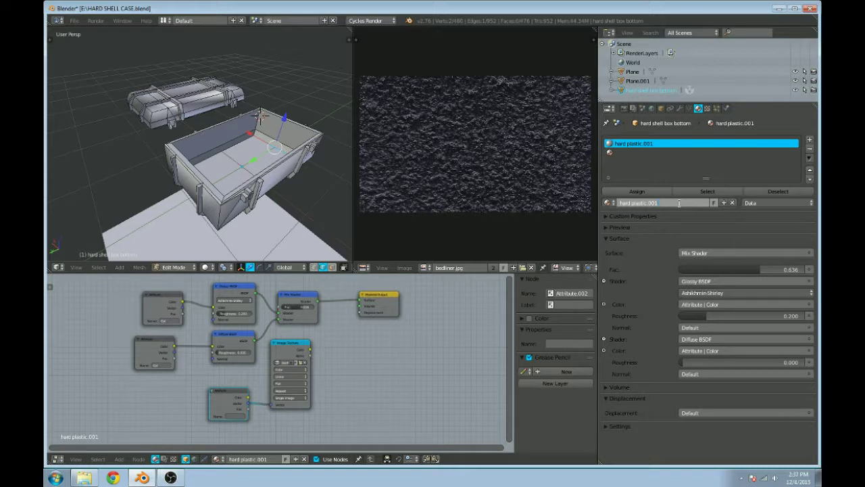
pyautogui.click(622, 154)
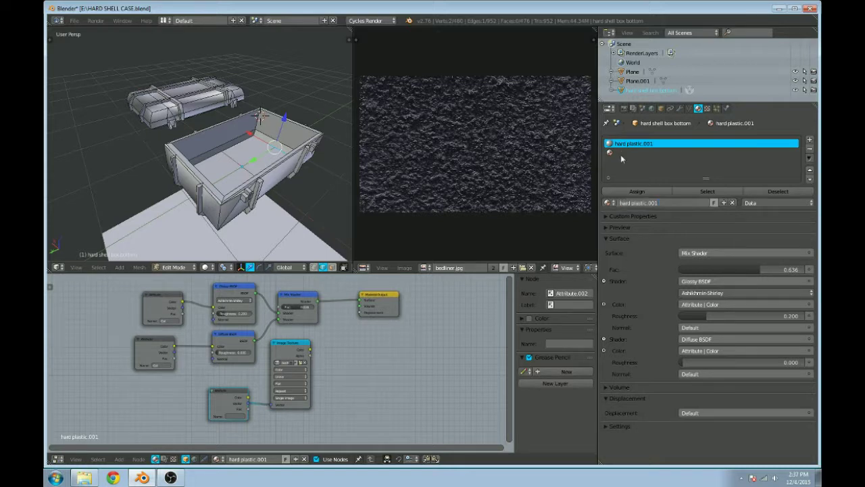
pyautogui.click(622, 152)
pyautogui.click(608, 203)
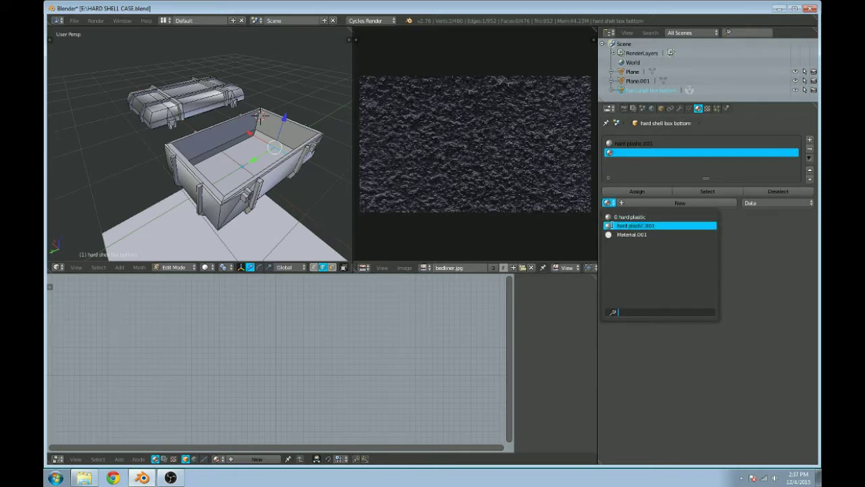
pyautogui.click(613, 225)
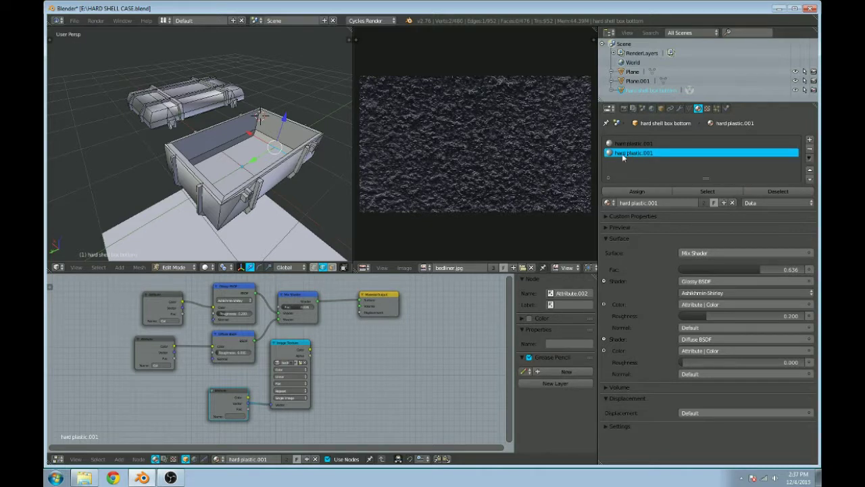
# Step: Return to Object Mode and set the first material slot back to the original hard plastic material
pyautogui.scroll(2, 219, 155)
pyautogui.rightClick(167, 88)
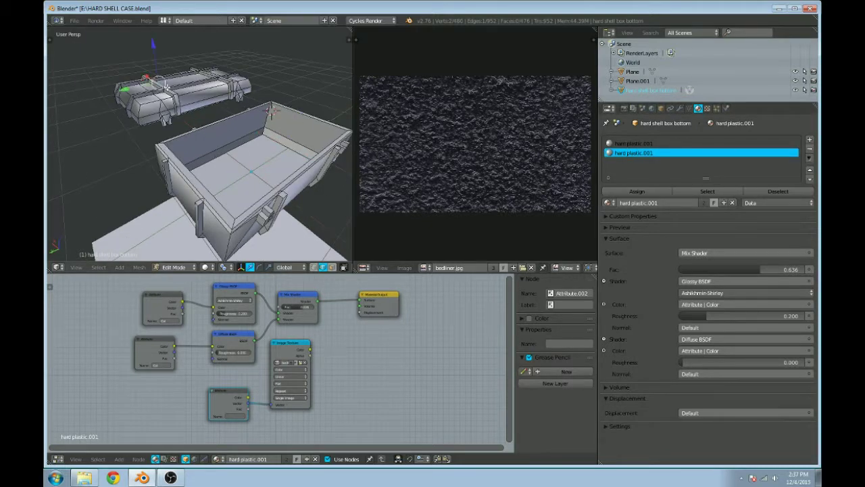
pyautogui.press('Tab')
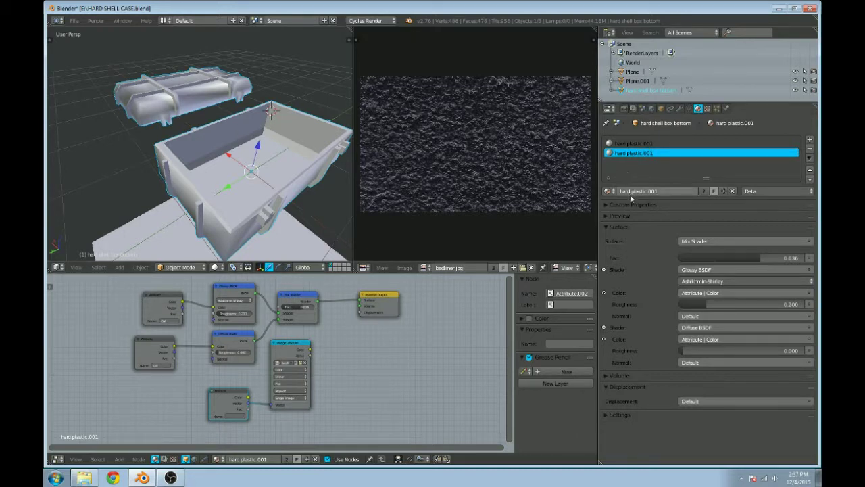
pyautogui.click(625, 142)
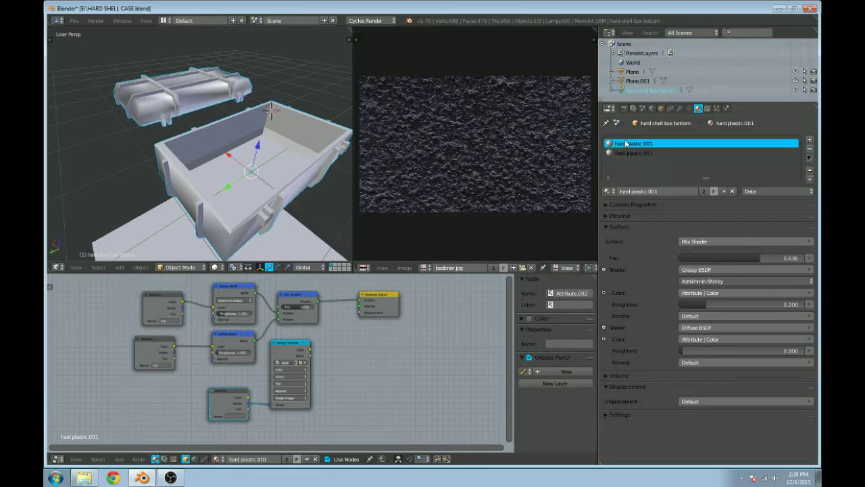
pyautogui.click(672, 193)
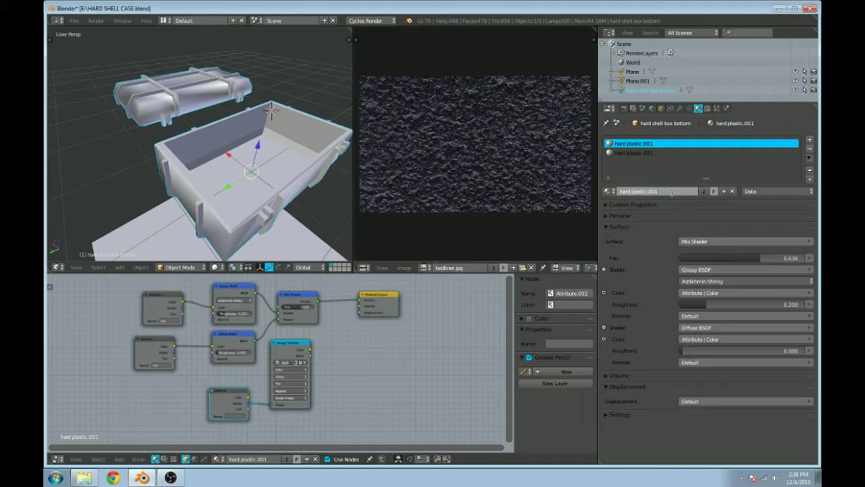
pyautogui.click(608, 191)
pyautogui.click(613, 208)
# Step: Rename the duplicated material in the second slot as metal
pyautogui.click(635, 191)
pyautogui.click(625, 155)
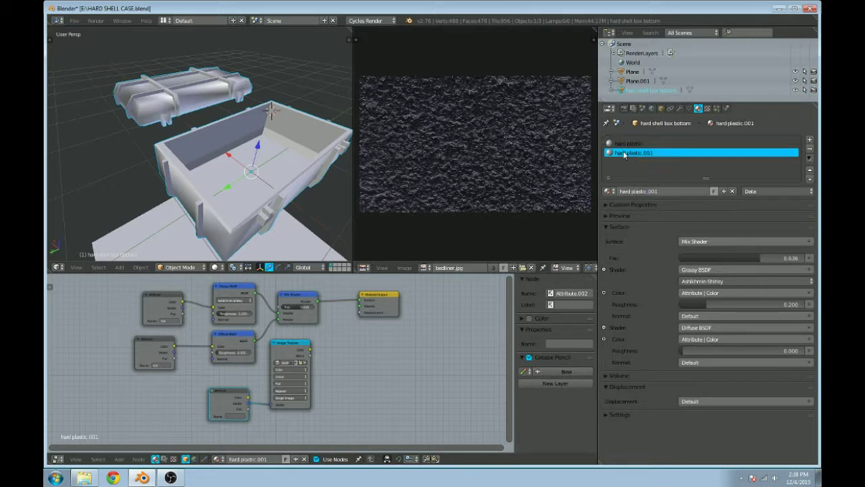
pyautogui.write('met')
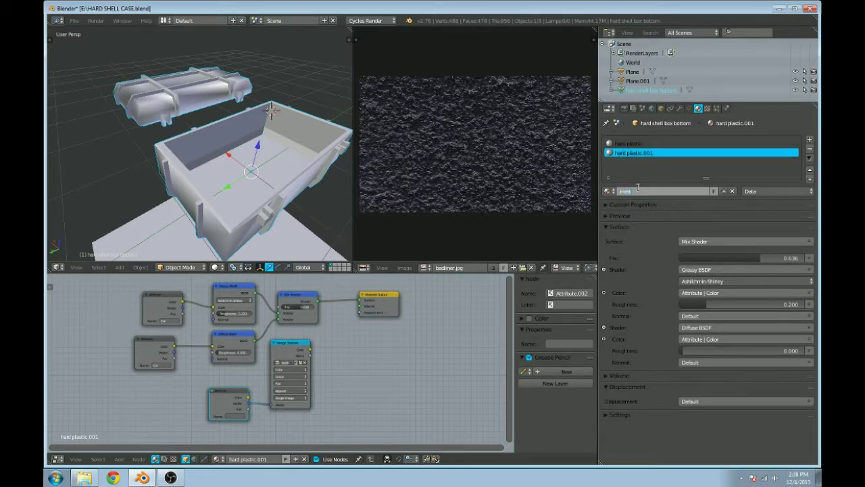
pyautogui.press('Return')
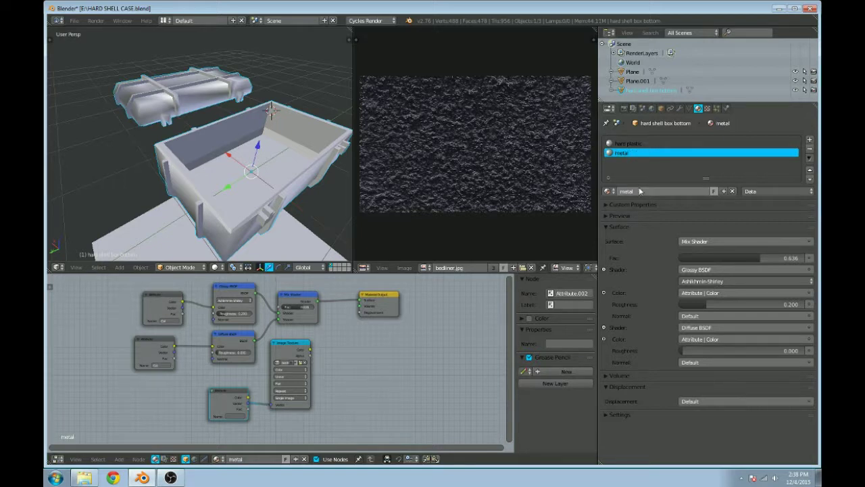
# Step: Make the hard plastic slot active and, in Edit Mode, select the edge where the box's floor meets its inner wall
pyautogui.click(623, 143)
pyautogui.press('Tab')
pyautogui.scroll(3, 280, 151)
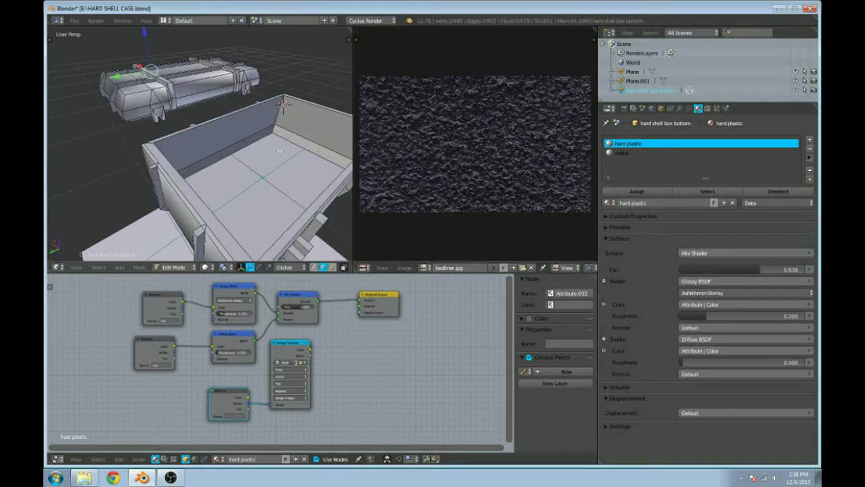
pyautogui.rightClick(282, 132)
pyautogui.press('g')
pyautogui.rightClick(287, 143)
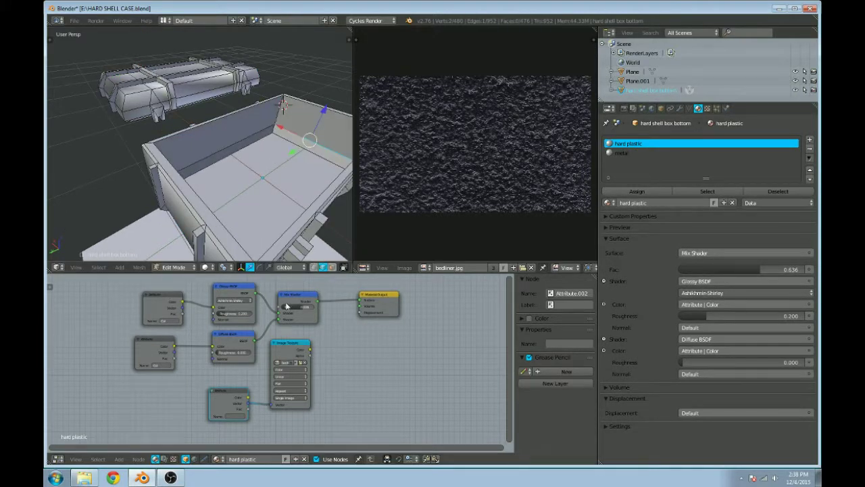
# Step: In face select mode, select the inner floor and inner wall faces of the box
pyautogui.press('3')
pyautogui.keyDown('alt'); pyautogui.rightClick(272, 130); pyautogui.keyUp('alt')
pyautogui.keyDown('alt'); pyautogui.keyDown('shift'); pyautogui.rightClick(275, 126); pyautogui.keyUp('shift'); pyautogui.keyUp('alt')
pyautogui.keyDown('alt'); pyautogui.keyDown('shift'); pyautogui.rightClick(276, 121); pyautogui.keyUp('shift'); pyautogui.keyUp('alt')
pyautogui.keyDown('shift'); pyautogui.rightClick(274, 128); pyautogui.keyUp('shift')
pyautogui.keyDown('shift'); pyautogui.rightClick(273, 129); pyautogui.keyUp('shift')
pyautogui.rightClick(277, 132)
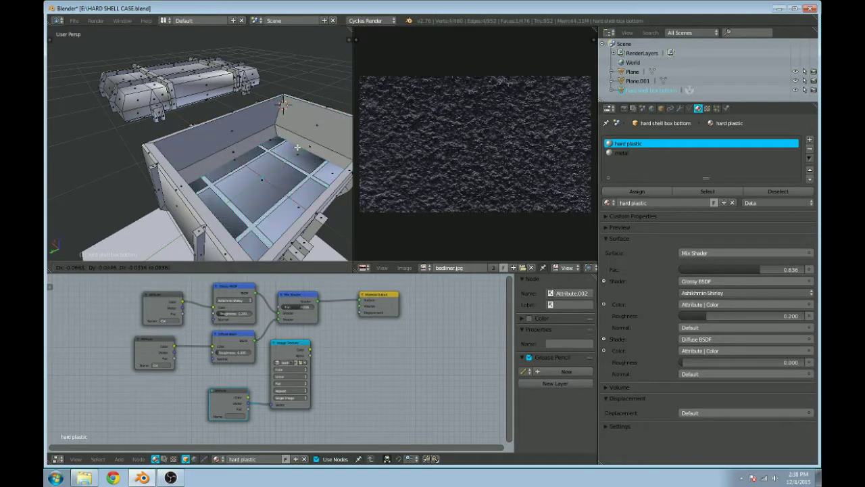
pyautogui.keyDown('shift'); pyautogui.rightClick(300, 140); pyautogui.keyUp('shift')
pyautogui.keyDown('shift'); pyautogui.rightClick(274, 129); pyautogui.keyUp('shift')
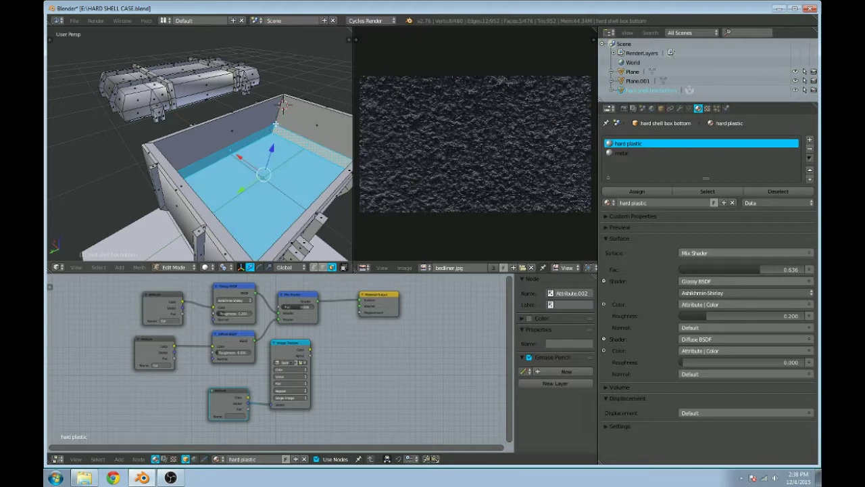
pyautogui.hotkey('ctrl', 'l')
# Step: Add the inner faces of the lid to the selection
pyautogui.moveTo(283, 105); pyautogui.dragTo(250, 135, button='middle')
pyautogui.keyDown('shift'); pyautogui.rightClick(229, 156); pyautogui.keyUp('shift')
pyautogui.keyDown('shift'); pyautogui.rightClick(235, 155); pyautogui.keyUp('shift')
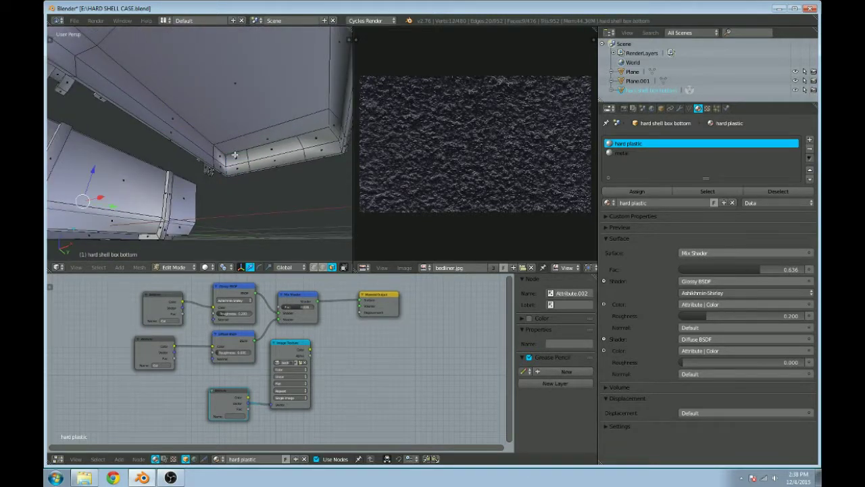
pyautogui.keyDown('alt'); pyautogui.keyDown('shift'); pyautogui.rightClick(233, 155); pyautogui.keyUp('shift'); pyautogui.keyUp('alt')
pyautogui.keyDown('shift'); pyautogui.rightClick(231, 139); pyautogui.keyUp('shift')
pyautogui.keyDown('shift'); pyautogui.rightClick(237, 117); pyautogui.keyUp('shift')
pyautogui.moveTo(236, 118); pyautogui.dragTo(271, 126, button='middle')
pyautogui.keyDown('shift'); pyautogui.rightClick(162, 73); pyautogui.keyUp('shift')
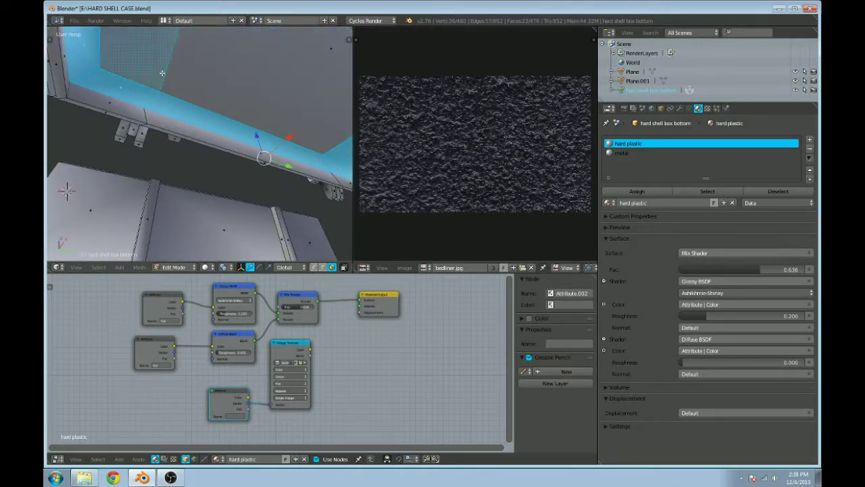
pyautogui.keyDown('shift'); pyautogui.rightClick(243, 101); pyautogui.keyUp('shift')
# Step: Add the linked faces of both latch pieces on the box's front to the selection
pyautogui.moveTo(138, 111); pyautogui.dragTo(212, 200, button='middle')
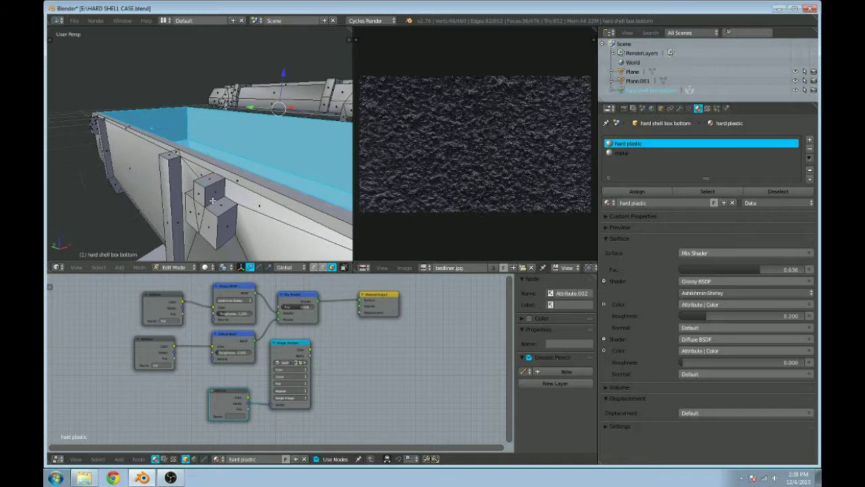
pyautogui.press('l')
pyautogui.press('l')
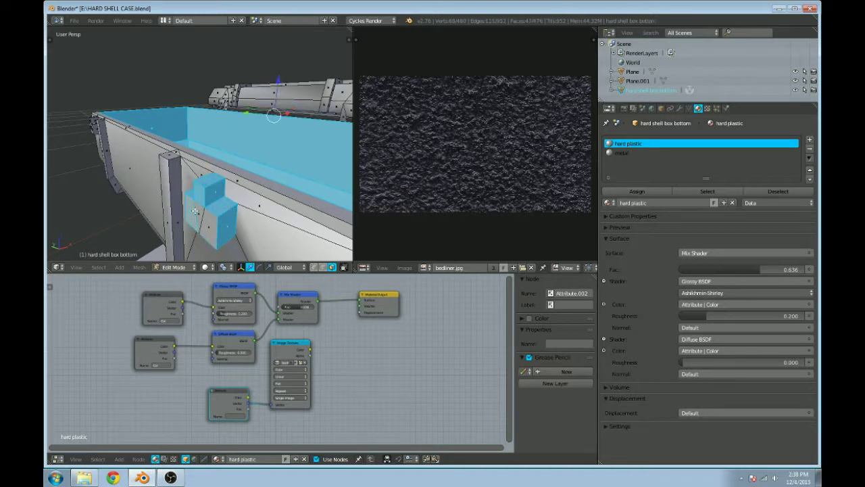
pyautogui.moveTo(208, 221); pyautogui.dragTo(254, 190, button='middle')
pyautogui.press('l')
pyautogui.press('l')
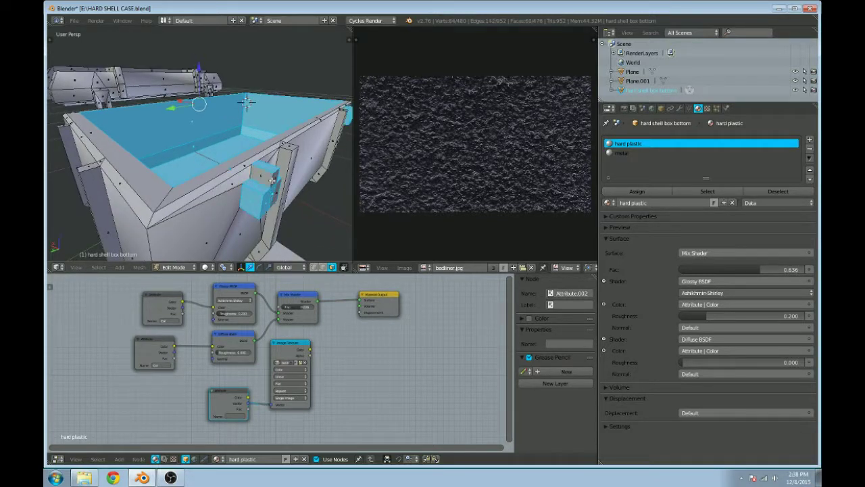
pyautogui.moveTo(274, 193); pyautogui.dragTo(206, 147, button='middle')
# Step: Add the faces of the latch pieces hanging from the lid to the selection
pyautogui.moveTo(275, 169); pyautogui.dragTo(354, 38, button='middle')
pyautogui.keyDown('shift'); pyautogui.rightClick(166, 150); pyautogui.keyUp('shift')
pyautogui.moveTo(156, 175); pyautogui.dragTo(192, 196, button='middle')
pyautogui.keyDown('shift'); pyautogui.rightClick(237, 135); pyautogui.keyUp('shift')
pyautogui.keyDown('shift'); pyautogui.rightClick(267, 138); pyautogui.keyUp('shift')
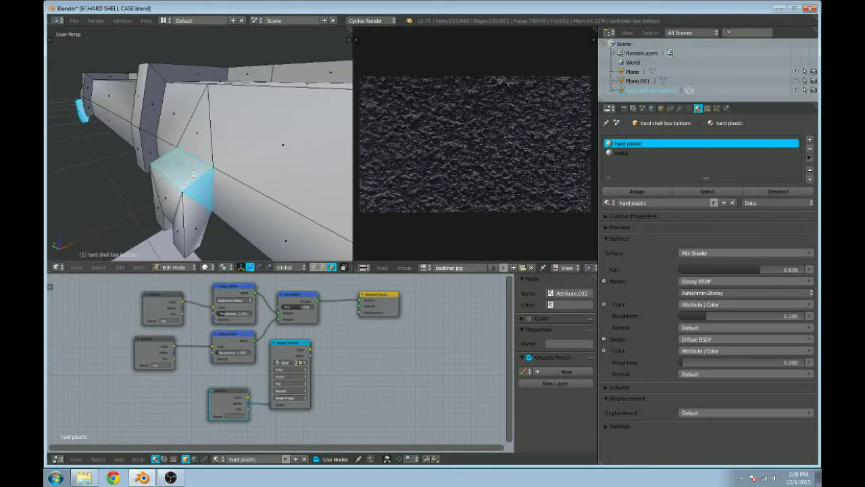
pyautogui.keyDown('shift'); pyautogui.rightClick(186, 200); pyautogui.keyUp('shift')
pyautogui.keyDown('shift'); pyautogui.rightClick(180, 210); pyautogui.keyUp('shift')
pyautogui.keyDown('shift'); pyautogui.rightClick(176, 205); pyautogui.keyUp('shift')
pyautogui.moveTo(165, 203); pyautogui.dragTo(202, 174, button='middle')
pyautogui.keyDown('shift'); pyautogui.rightClick(223, 197); pyautogui.keyUp('shift')
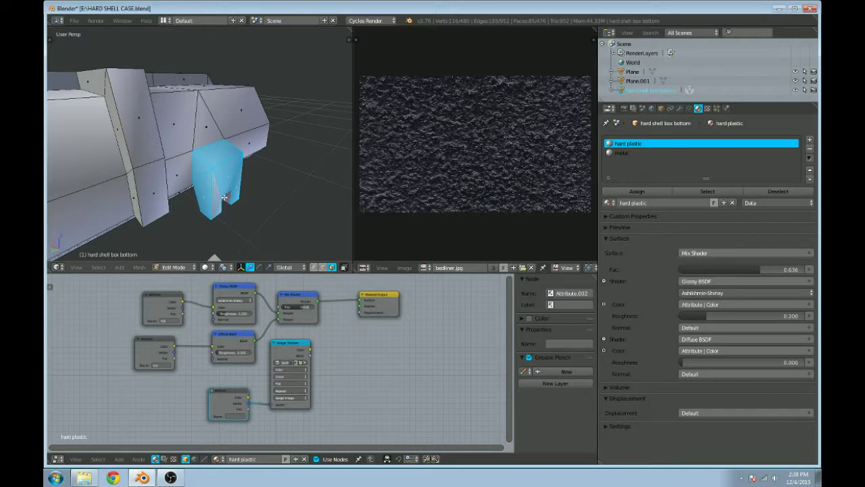
pyautogui.press('l')
# Step: Complete the latch face selection and assign the metal material to all selected faces
pyautogui.scroll(-7, 228, 198)
pyautogui.moveTo(228, 195); pyautogui.dragTo(267, 153, button='middle')
pyautogui.moveTo(267, 115); pyautogui.dragTo(183, 167, button='middle')
pyautogui.keyDown('shift'); pyautogui.rightClick(251, 154); pyautogui.keyUp('shift')
pyautogui.moveTo(136, 196); pyautogui.dragTo(317, 176, button='middle')
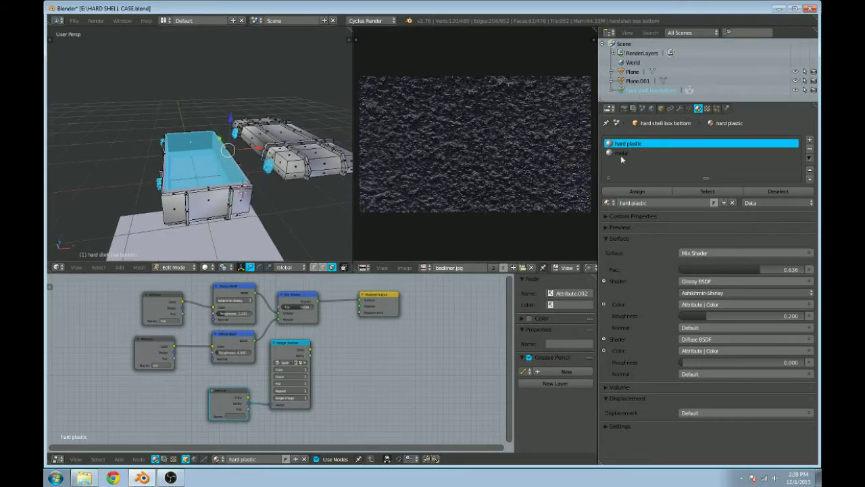
pyautogui.click(619, 154)
pyautogui.click(636, 191)
# Step: Preview the case in rendered shading to check the metal material, then return to solid shading
pyautogui.moveTo(291, 145)
pyautogui.mouseDown(button='middle')
pyautogui.moveTo(320, 134)
pyautogui.moveTo(192, 135)
pyautogui.moveTo(281, 140)
pyautogui.mouseUp(button='middle')
pyautogui.hotkey('shift', 'z')
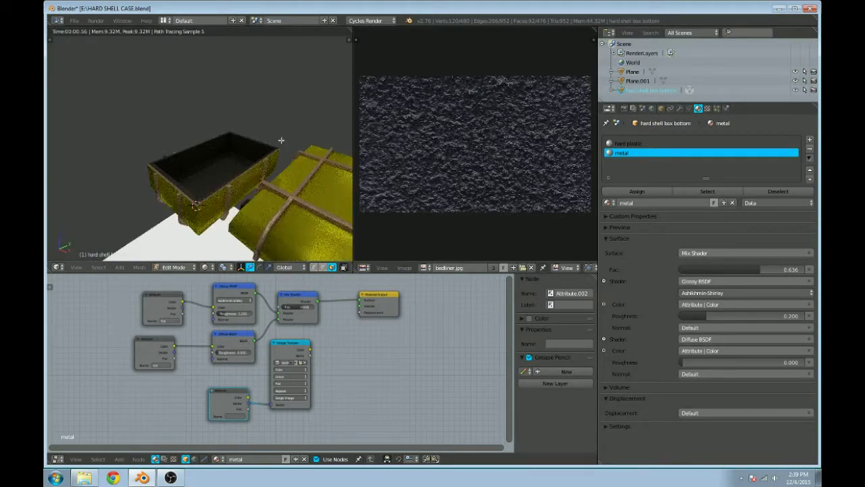
pyautogui.moveTo(221, 165); pyautogui.dragTo(270, 180, button='middle')
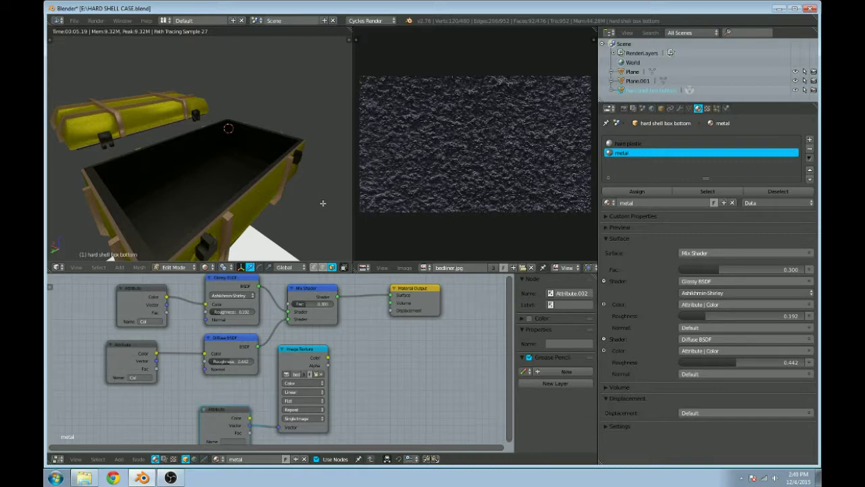
pyautogui.scroll(-2, 236, 180)
pyautogui.hotkey('shift', 'z')
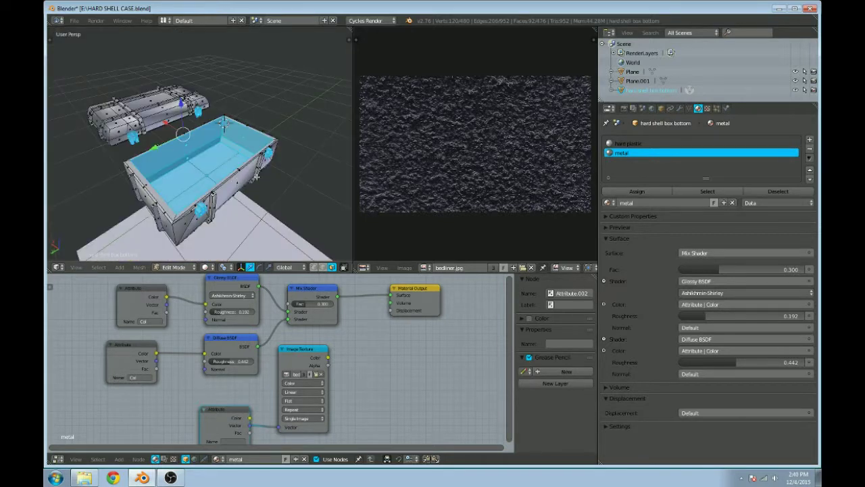
# Step: In Vertex Paint mode, paint the masked interior of the box a dark blue-grey
pyautogui.click(181, 267)
pyautogui.press('Tab')
pyautogui.press('v')
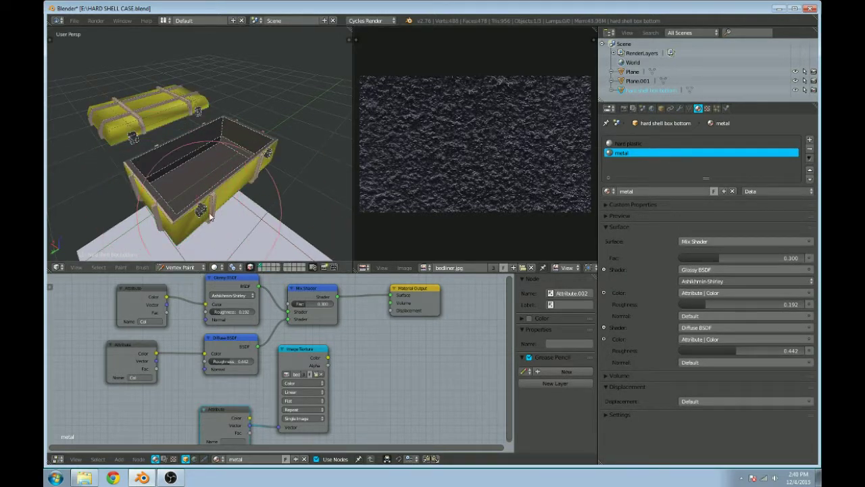
pyautogui.press('t')
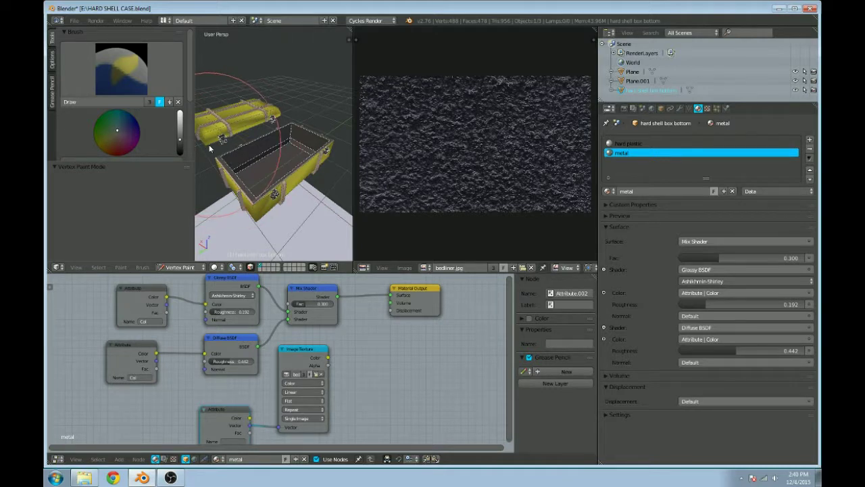
pyautogui.press('t')
pyautogui.moveTo(208, 148)
pyautogui.mouseDown()
pyautogui.moveTo(189, 172)
pyautogui.moveTo(113, 188)
pyautogui.moveTo(230, 157)
pyautogui.mouseUp()
pyautogui.moveTo(231, 157); pyautogui.dragTo(193, 172, button='middle')
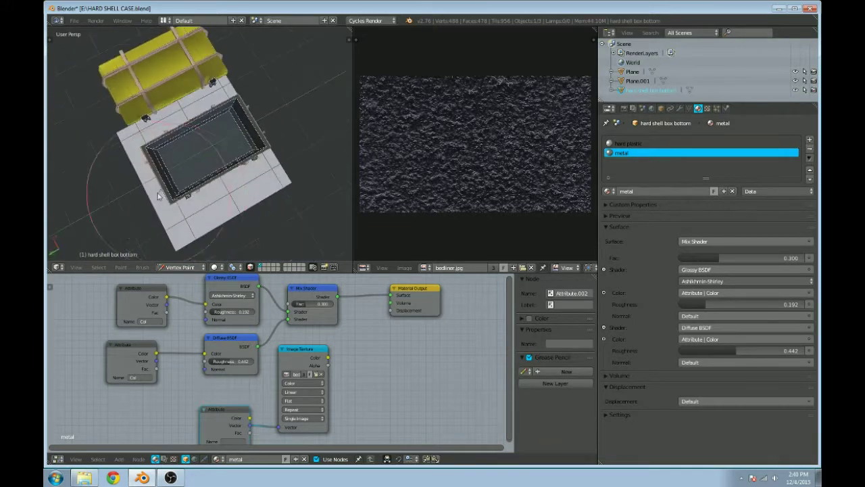
pyautogui.scroll(3, 180, 160)
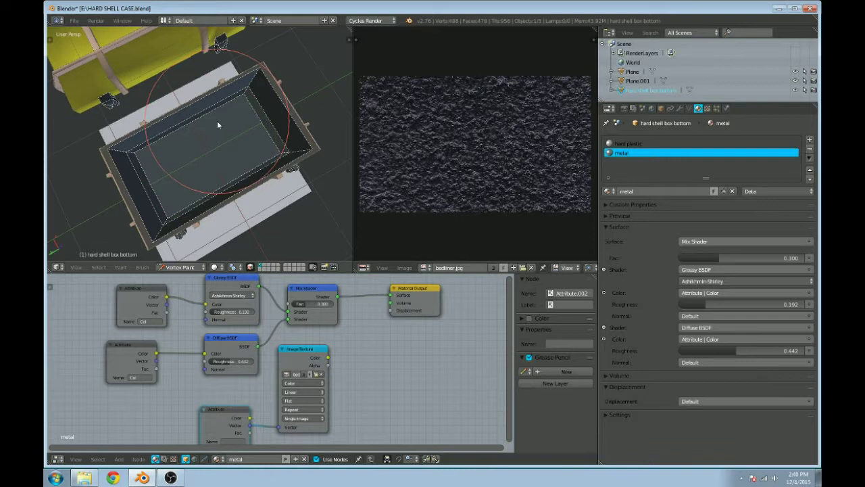
pyautogui.scroll(1, 236, 233)
pyautogui.scroll(-1, 224, 236)
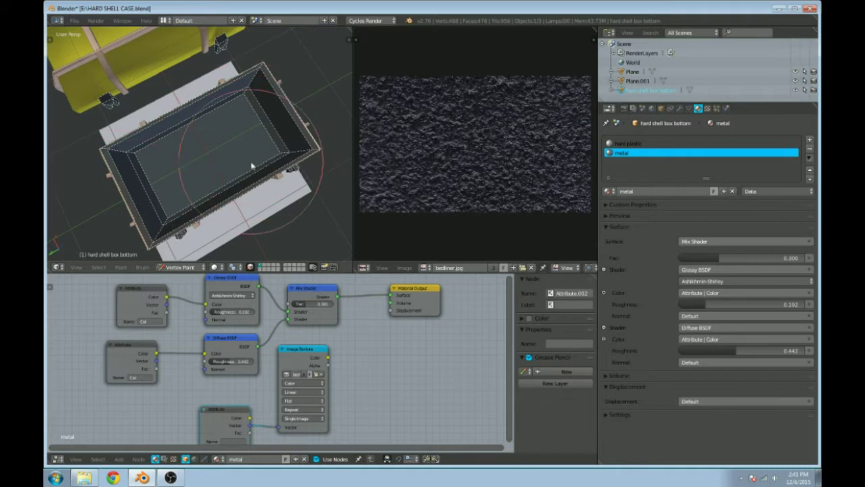
pyautogui.moveTo(228, 89); pyautogui.dragTo(158, 111, button='middle')
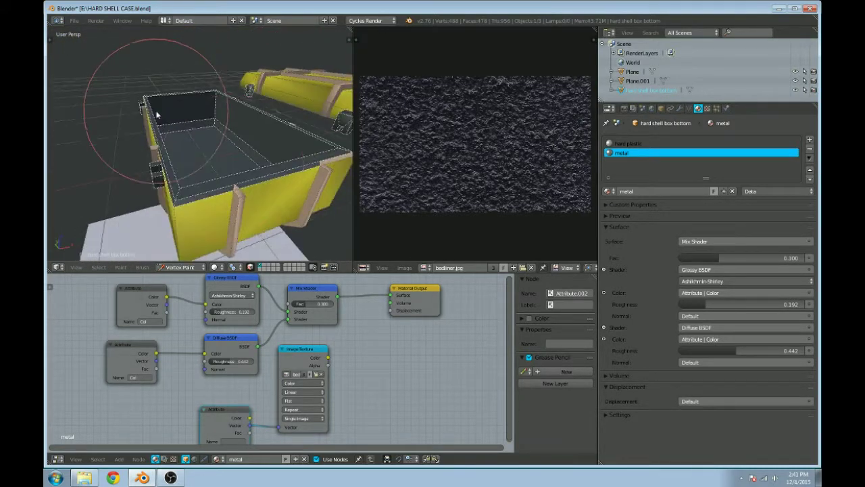
pyautogui.moveTo(234, 142); pyautogui.dragTo(283, 112, button='middle')
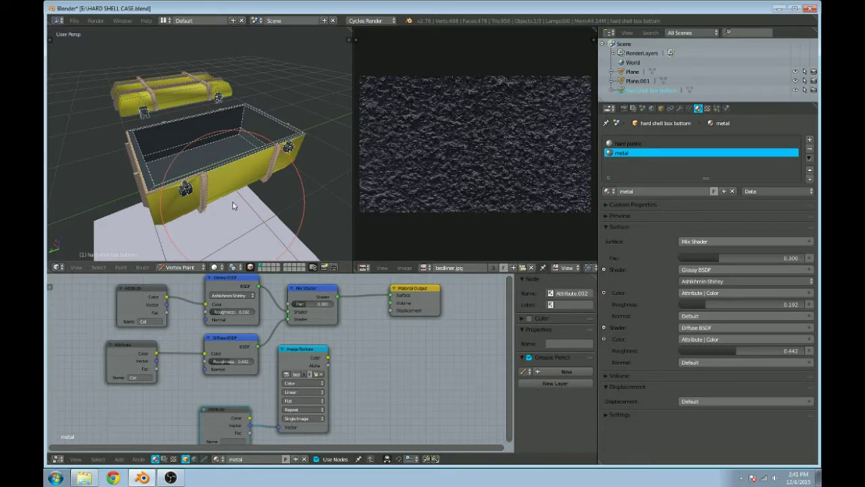
# Step: In Edit Mode, assign the metal material to the selected interior, rim and latch faces and check them in rendered shading
pyautogui.press('Tab')
pyautogui.click(618, 193)
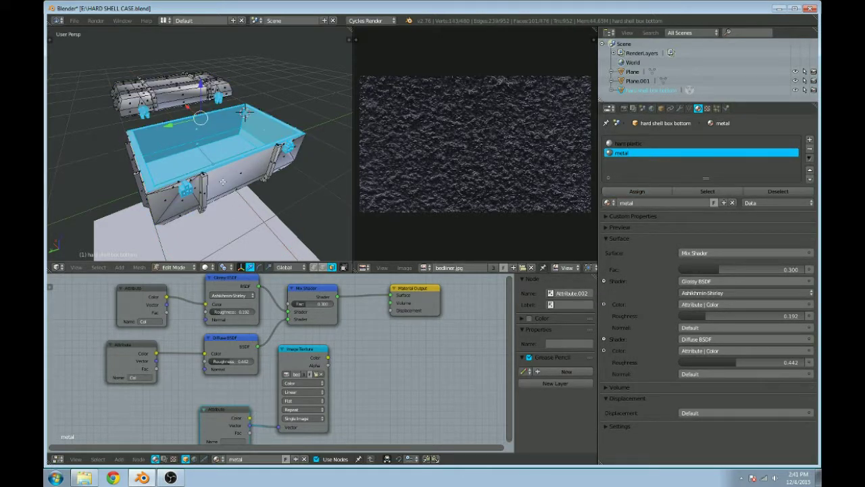
pyautogui.click(244, 113)
pyautogui.hotkey('shift', 'z')
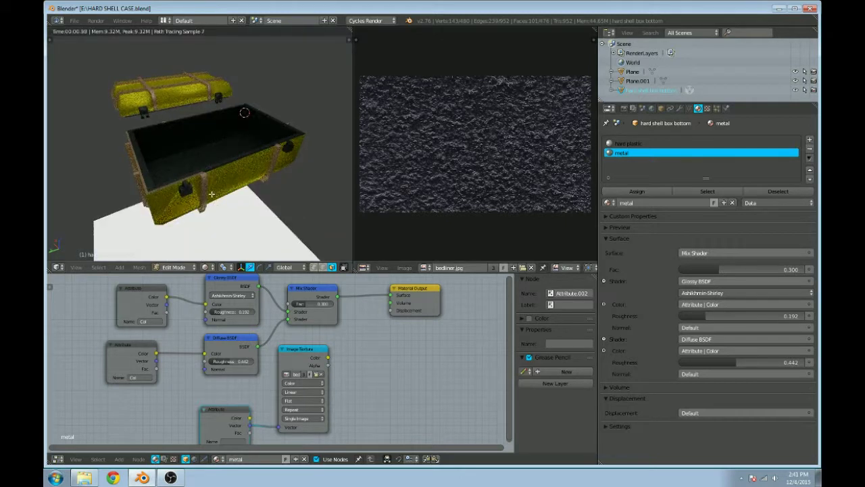
pyautogui.hotkey('shift', 'z')
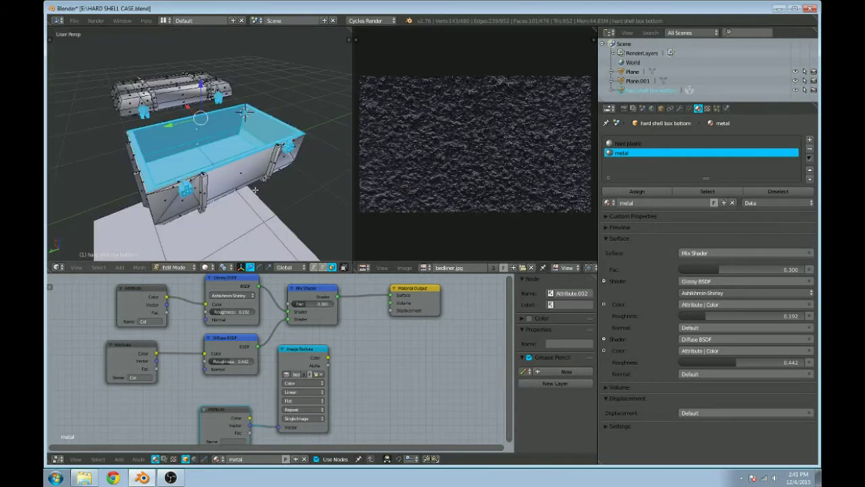
# Step: Return to Vertex Paint mode and make the hard plastic material slot active
pyautogui.moveTo(256, 190); pyautogui.dragTo(278, 192, button='middle')
pyautogui.press('Tab')
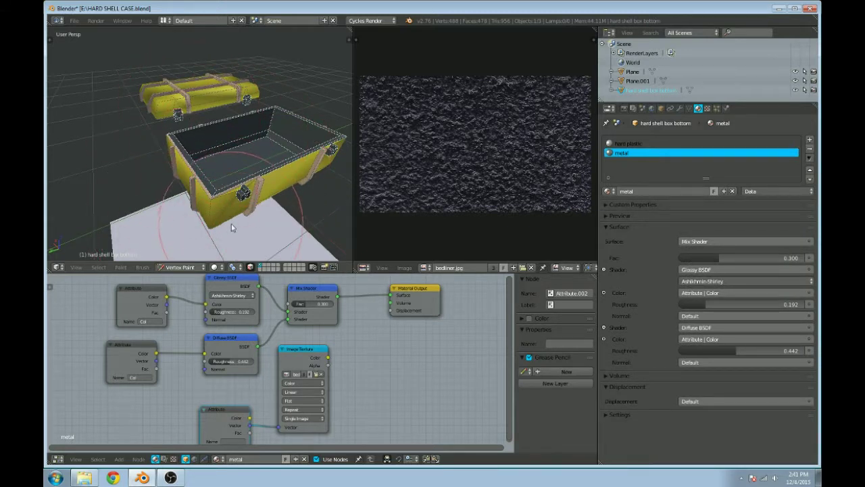
pyautogui.click(625, 143)
pyautogui.scroll(2, 291, 198)
pyautogui.moveTo(286, 196)
pyautogui.mouseDown(button='middle')
pyautogui.moveTo(281, 165)
pyautogui.moveTo(208, 245)
pyautogui.moveTo(246, 178)
pyautogui.moveTo(201, 192)
pyautogui.moveTo(225, 196)
pyautogui.mouseUp(button='middle')
pyautogui.press('m')
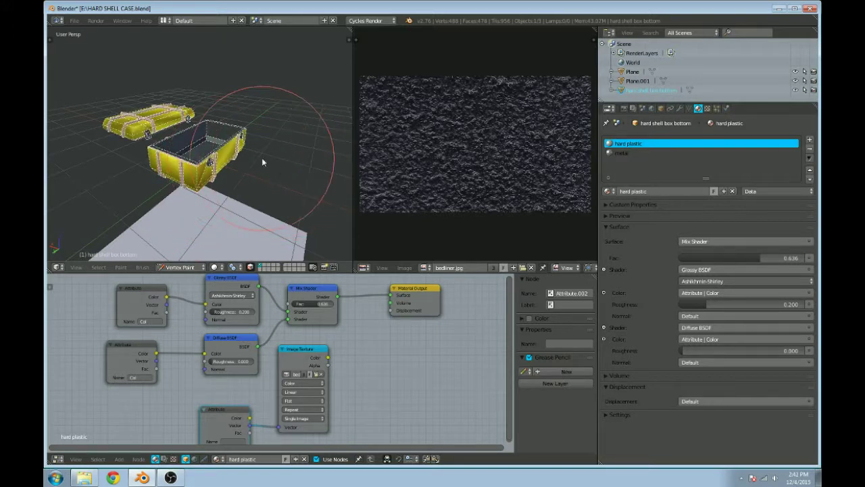
# Step: Show the mesh data settings and turn off face selection masking for painting
pyautogui.click(689, 109)
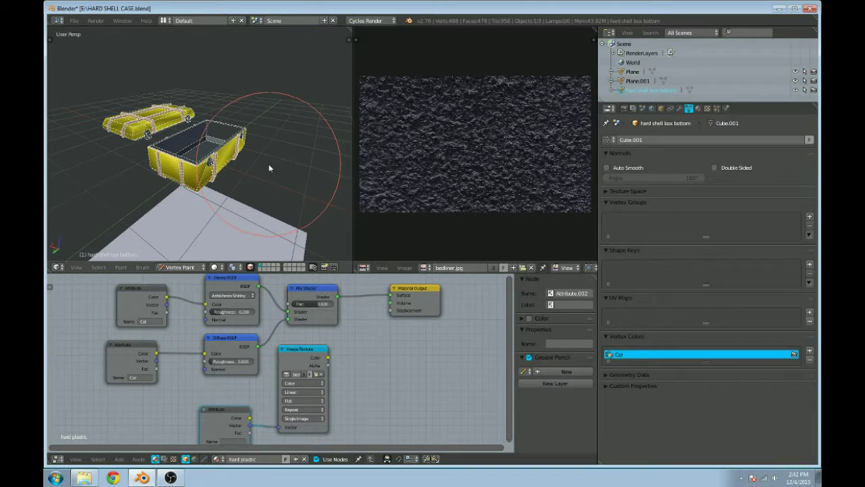
pyautogui.moveTo(259, 136)
pyautogui.mouseDown(button='middle')
pyautogui.moveTo(271, 139)
pyautogui.moveTo(264, 146)
pyautogui.mouseUp(button='middle')
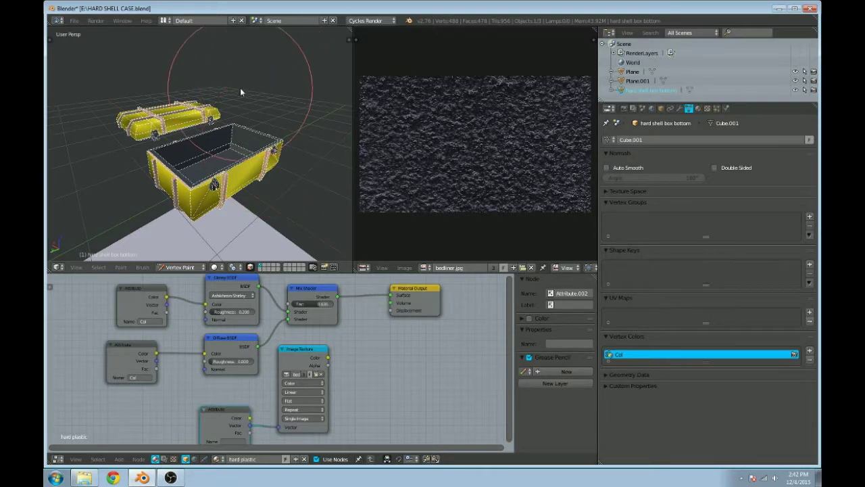
pyautogui.scroll(4, 240, 89)
pyautogui.scroll(-4, 239, 90)
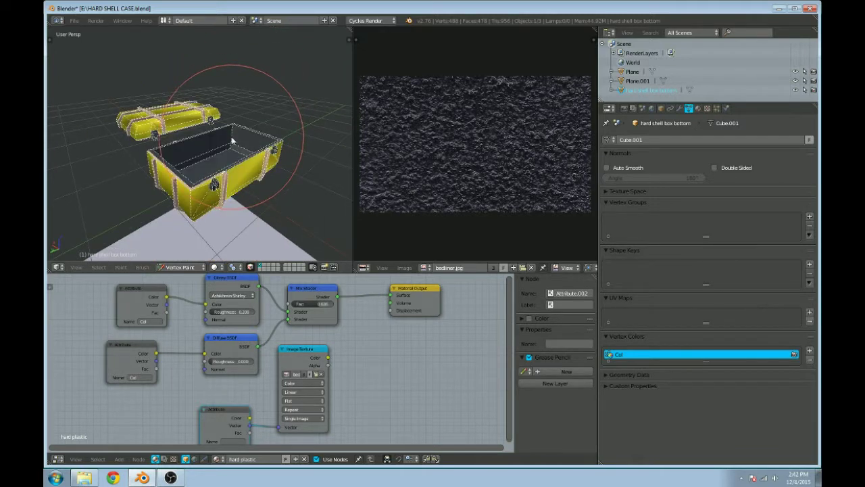
pyautogui.click(250, 267)
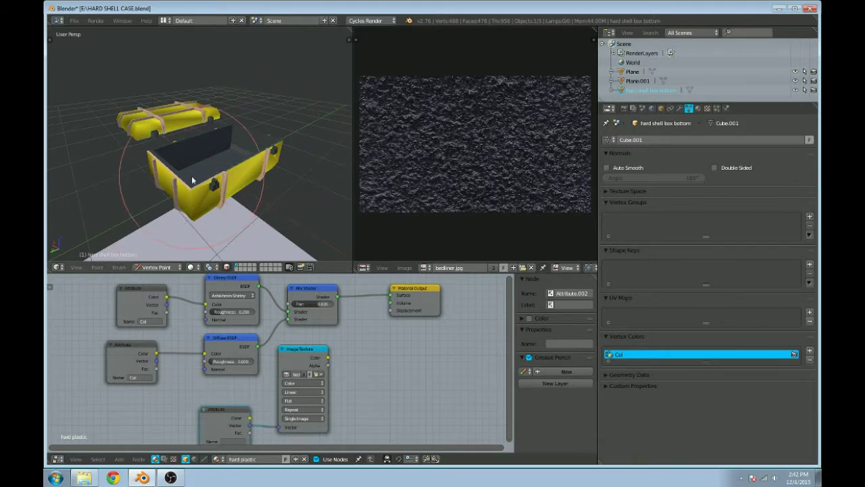
# Step: In Edit Mode, unwrap the whole case mesh with Smart UV Project using an angle limit of 66 and an island margin of 0.03
pyautogui.press('v')
pyautogui.press('Tab')
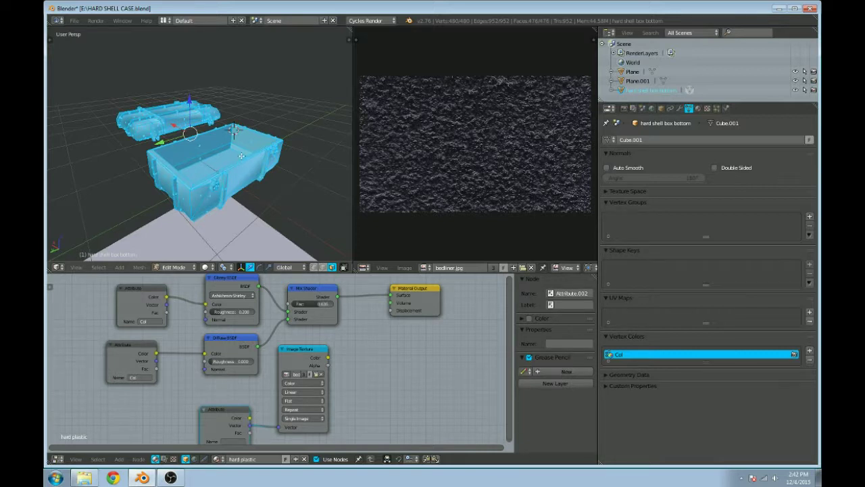
pyautogui.press('u')
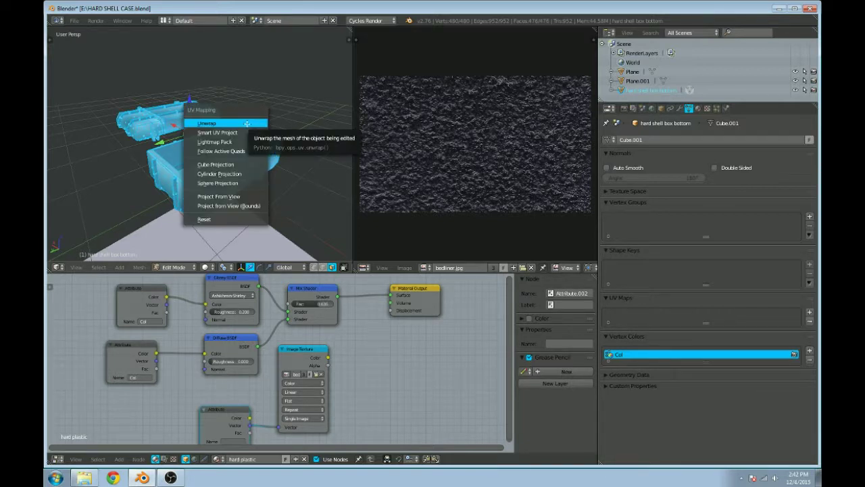
pyautogui.click(247, 124)
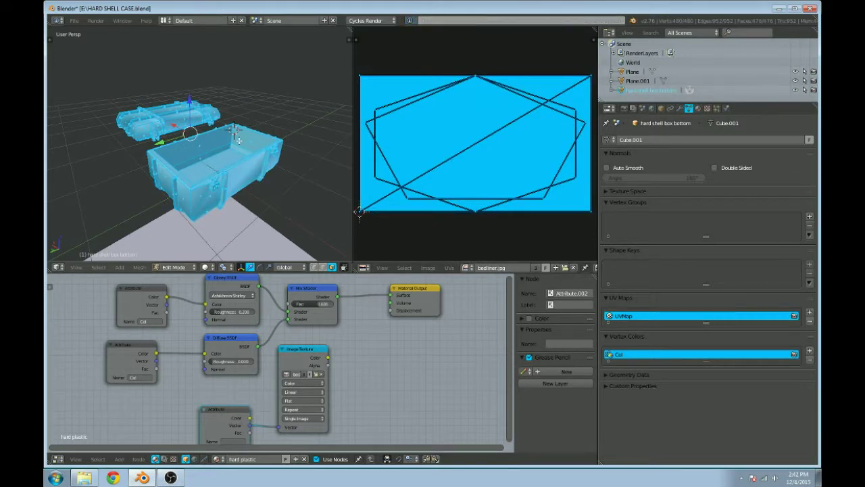
pyautogui.press('u')
pyautogui.click(240, 145)
pyautogui.keyDown('ctrl'); pyautogui.scroll(3, 277, 169); pyautogui.keyUp('ctrl')
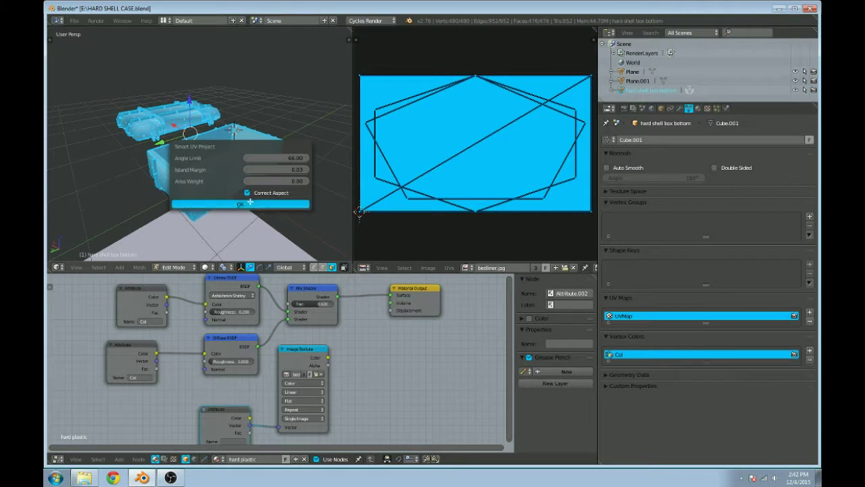
pyautogui.click(250, 203)
pyautogui.scroll(1, 475, 187)
pyautogui.scroll(-2, 449, 160)
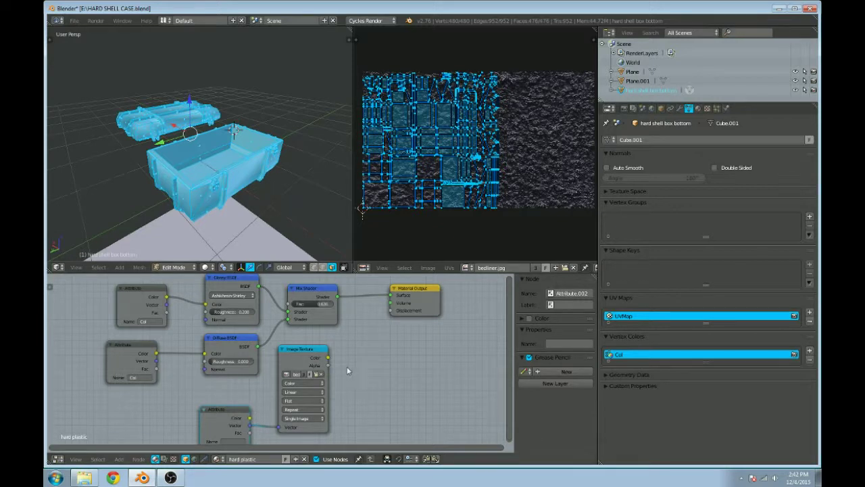
# Step: Move the Image Texture node and its Attribute node clear of the shader nodes and show the hard plastic material settings
pyautogui.moveTo(312, 360); pyautogui.dragTo(307, 379)
pyautogui.moveTo(213, 410); pyautogui.dragTo(169, 414)
pyautogui.moveTo(298, 379); pyautogui.dragTo(275, 392)
pyautogui.click(699, 109)
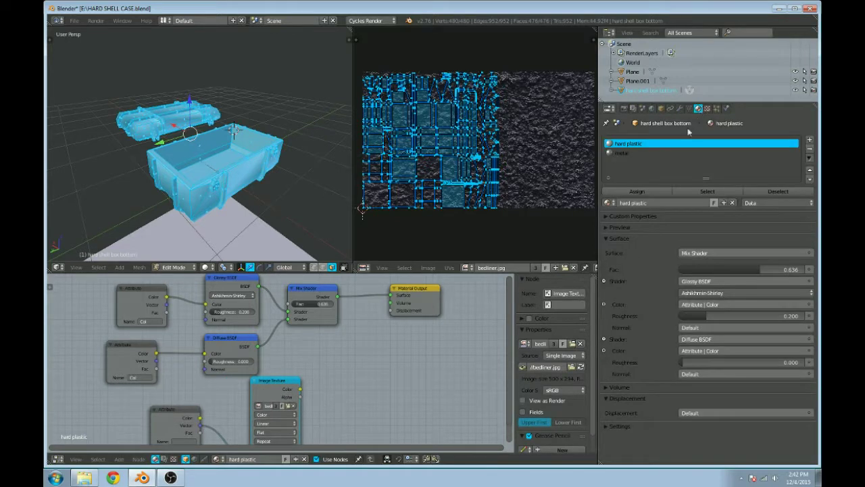
# Step: In the metal material, unlink the bedliner image from its Image Texture node and shift that node slightly
pyautogui.click(650, 154)
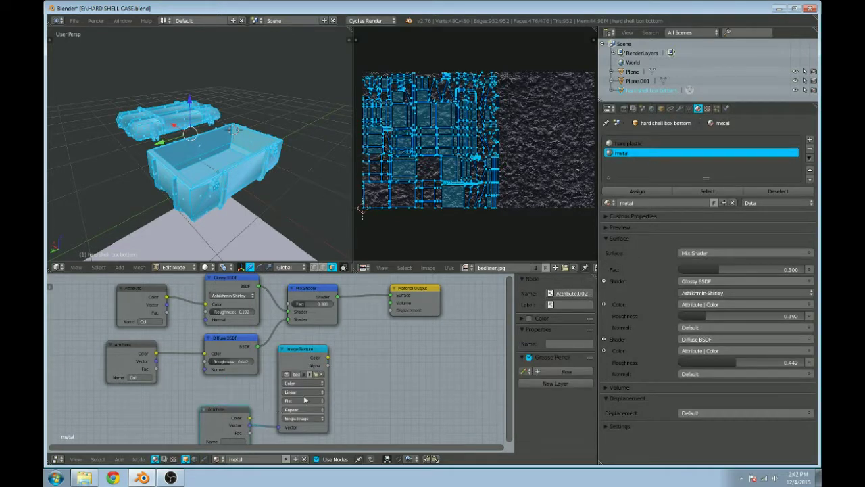
pyautogui.click(318, 374)
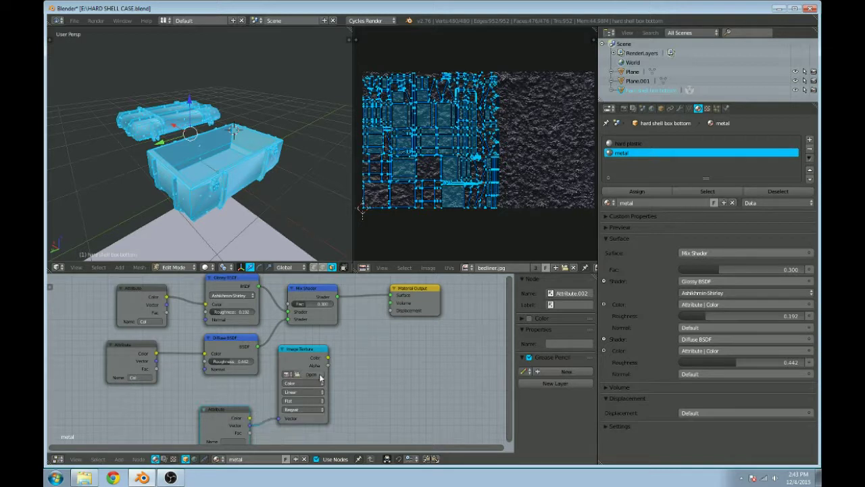
pyautogui.moveTo(311, 359); pyautogui.dragTo(307, 369)
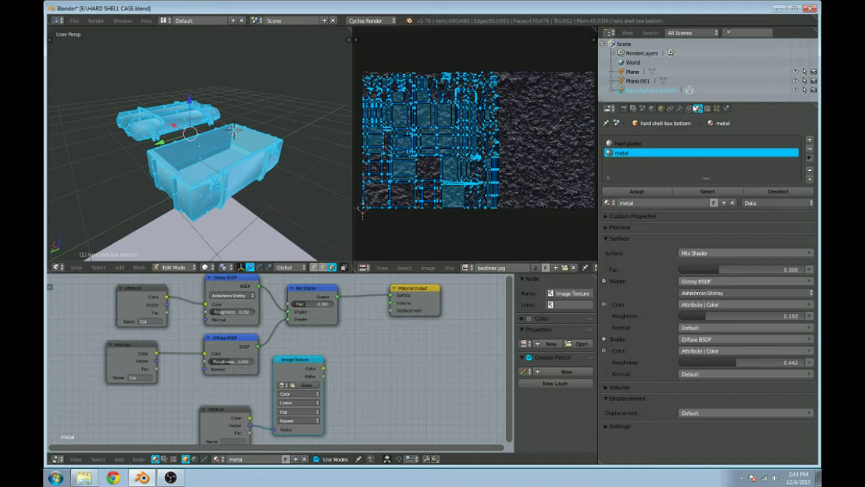
# Step: Return to the hard plastic material and add a Math node set to Multiply next to the Image Texture node
pyautogui.click(653, 143)
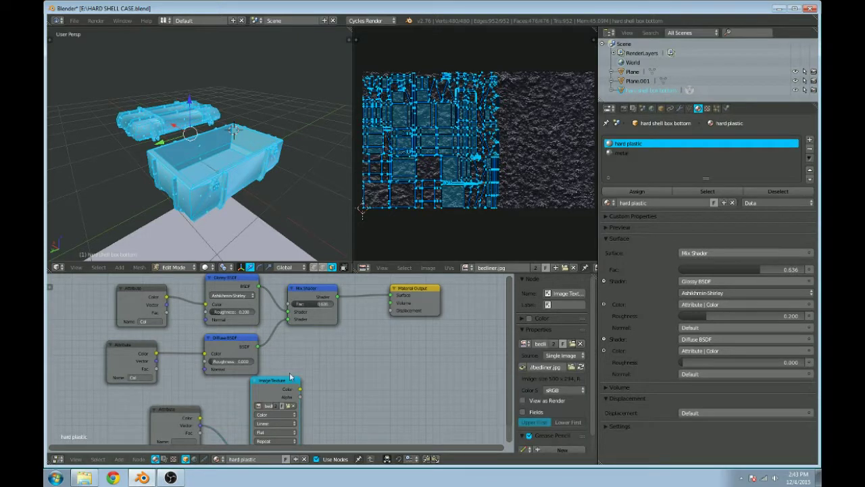
pyautogui.click(119, 459)
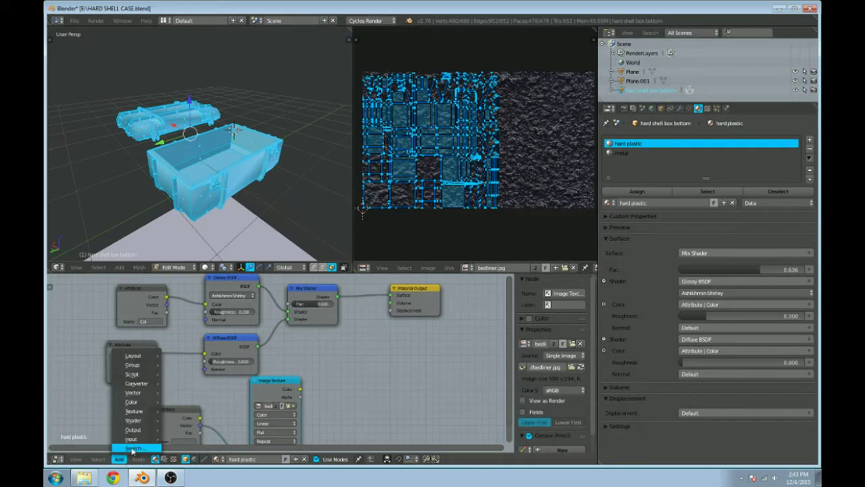
pyautogui.moveTo(142, 383)
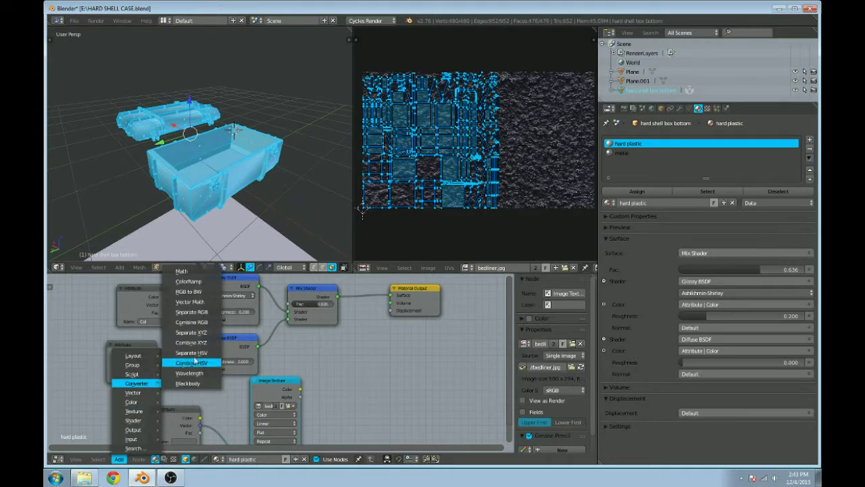
pyautogui.click(181, 271)
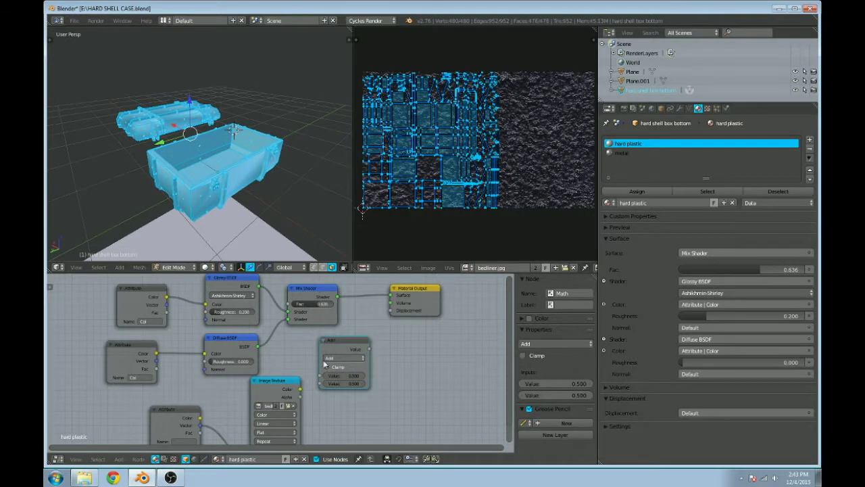
pyautogui.click(265, 389)
pyautogui.click(344, 357)
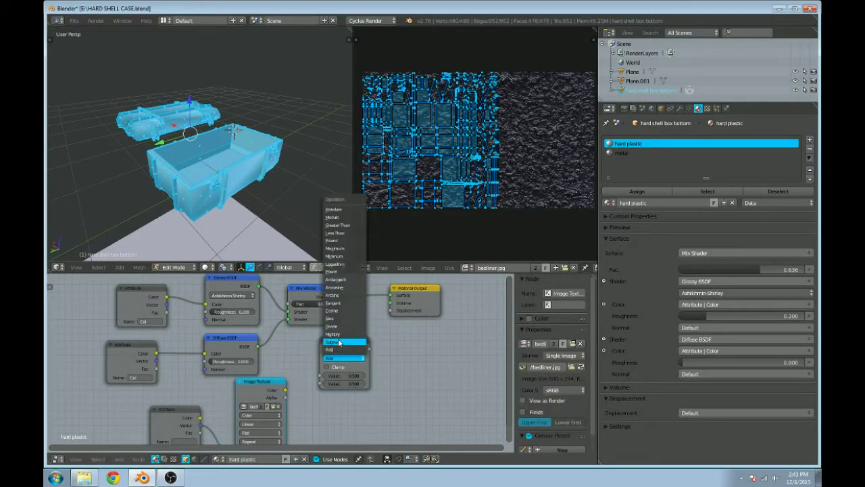
pyautogui.click(341, 336)
pyautogui.moveTo(341, 337); pyautogui.dragTo(335, 343)
pyautogui.click(333, 350)
# Step: Link the Image Texture color through the Multiply node into the Material Output's displacement and preview the case in rendered shading
pyautogui.moveTo(285, 390); pyautogui.dragTo(309, 387)
pyautogui.moveTo(359, 365); pyautogui.dragTo(390, 310)
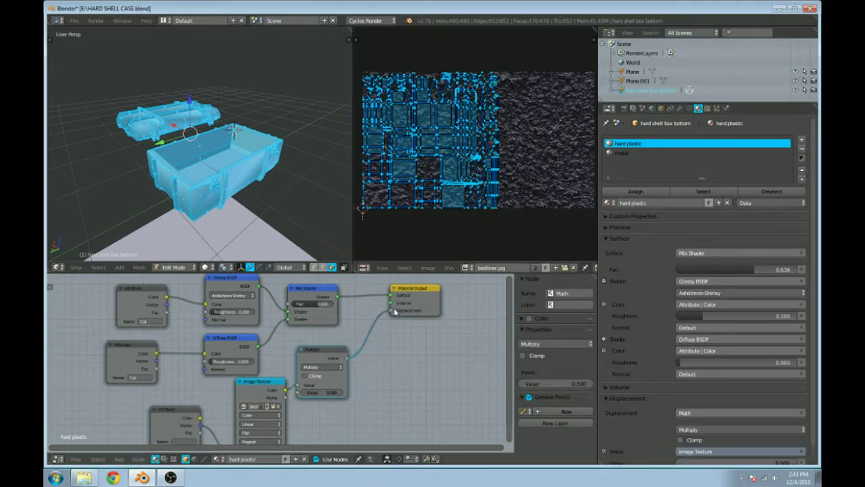
pyautogui.scroll(2, 265, 228)
pyautogui.hotkey('shift', 'z')
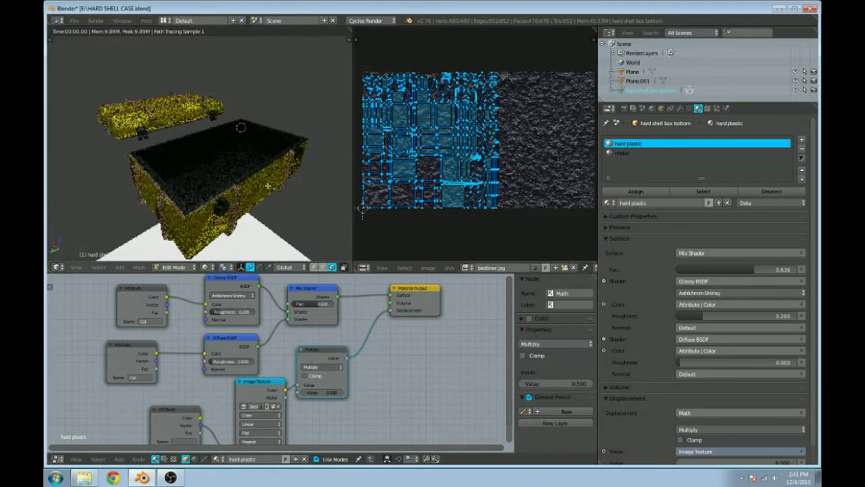
pyautogui.moveTo(295, 196); pyautogui.dragTo(293, 195, button='middle')
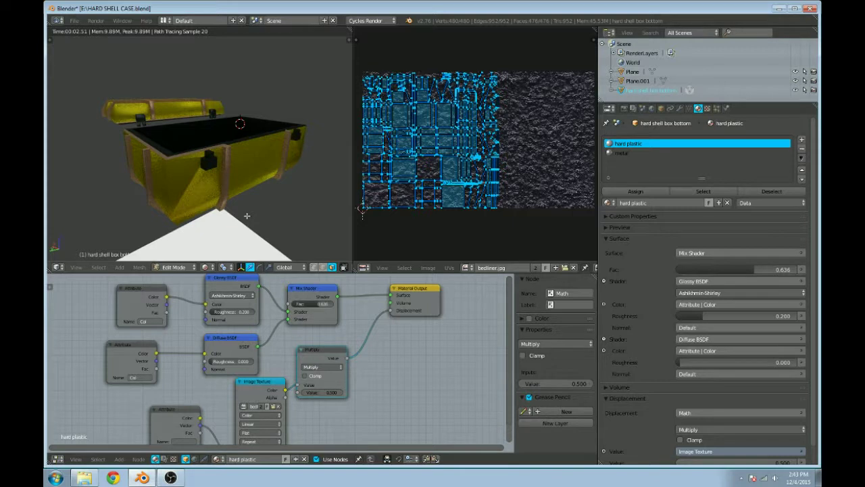
pyautogui.scroll(3, 247, 216)
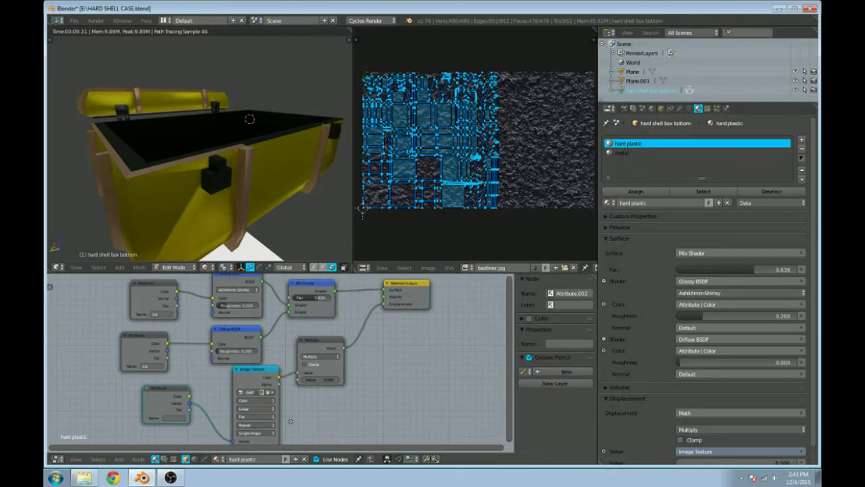
# Step: Rename the case's UV map to plastic and enter plastic as the name in the Attribute node feeding the Image Texture
pyautogui.moveTo(163, 398); pyautogui.dragTo(164, 352, button='middle')
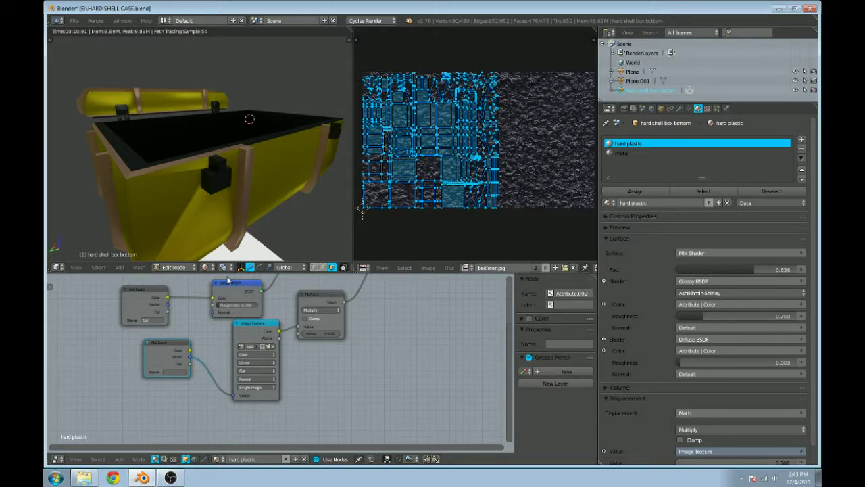
pyautogui.click(688, 109)
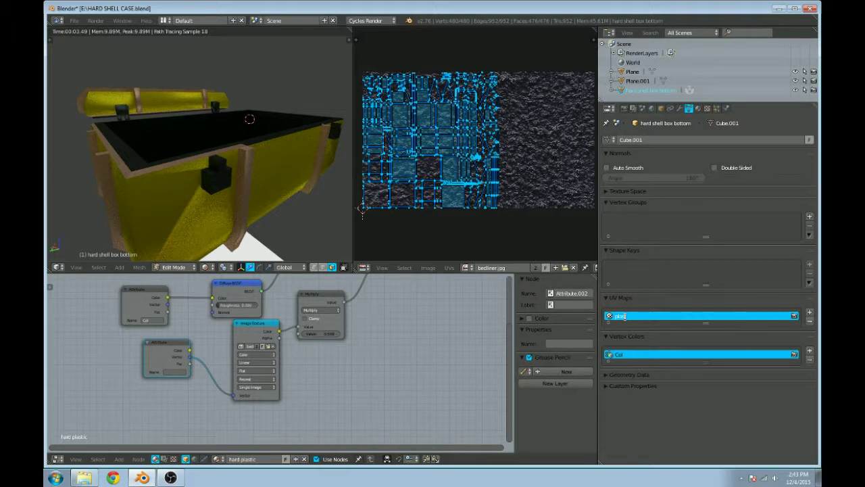
pyautogui.write('tic')
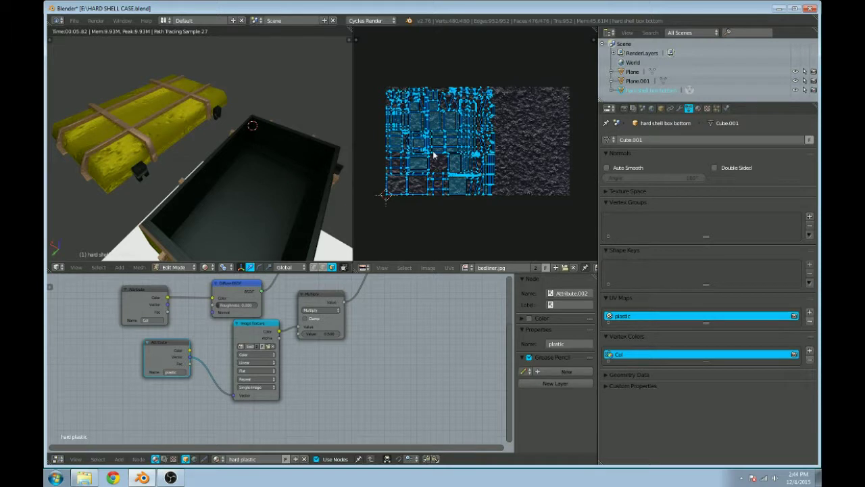
pyautogui.moveTo(327, 298); pyautogui.dragTo(300, 313)
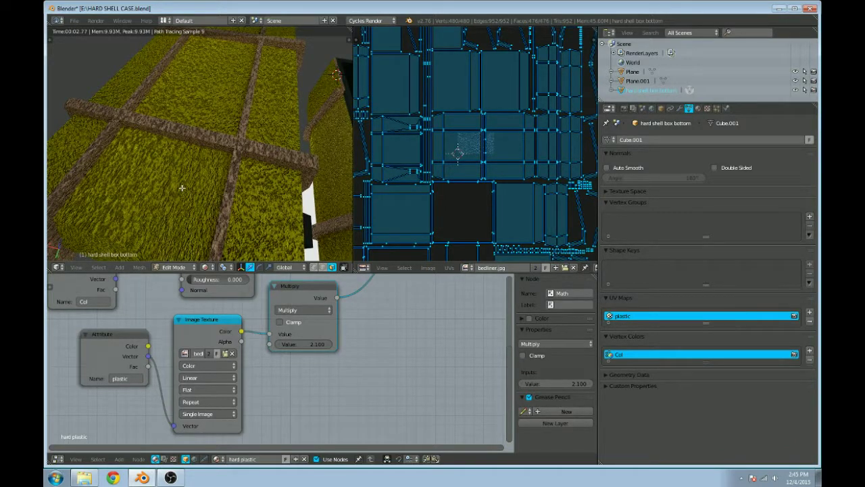
# Step: Select the two adjacent top faces at one end of the lid, widen their UVs along X, and preview the texture
pyautogui.hotkey('shift', 'z')
pyautogui.rightClick(179, 188)
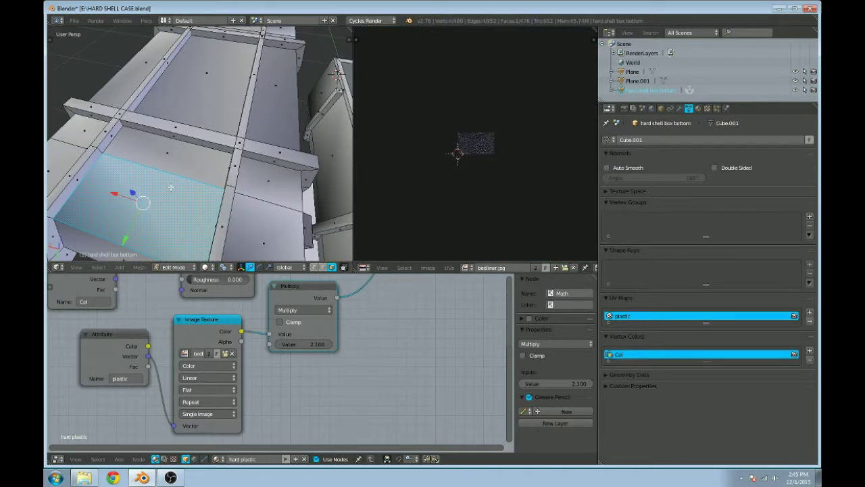
pyautogui.scroll(-5, 170, 187)
pyautogui.scroll(3, 435, 169)
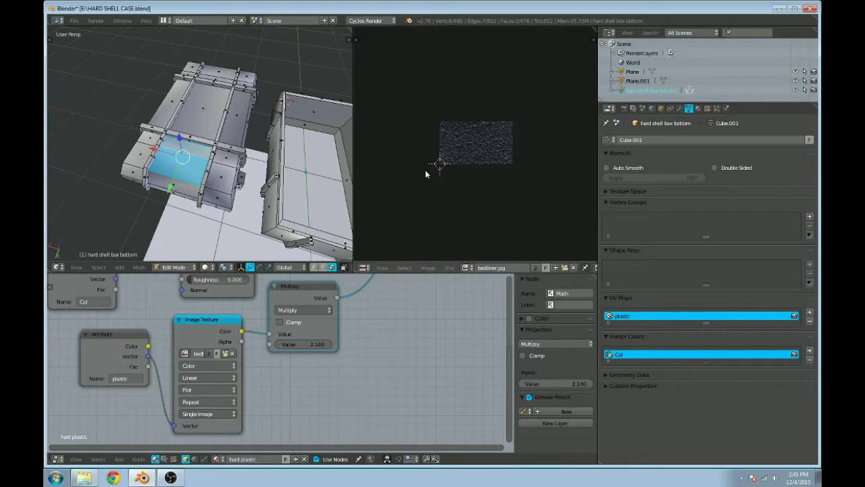
pyautogui.scroll(2, 493, 170)
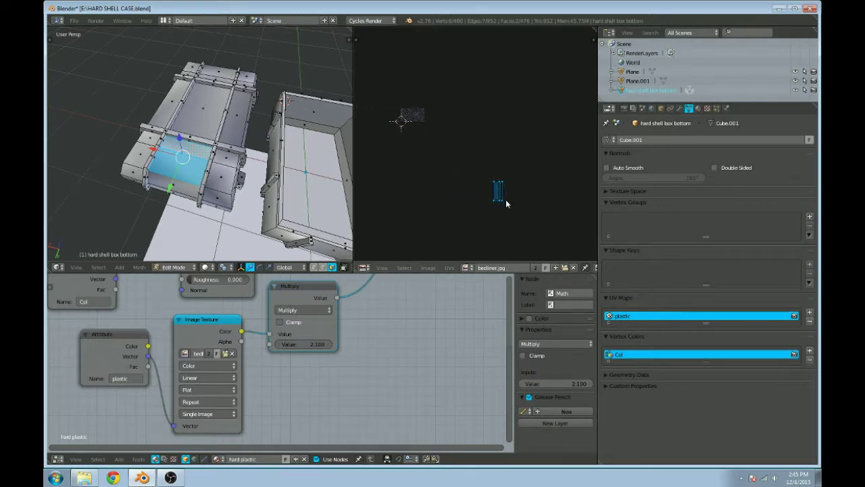
pyautogui.hotkey('shift', 'z')
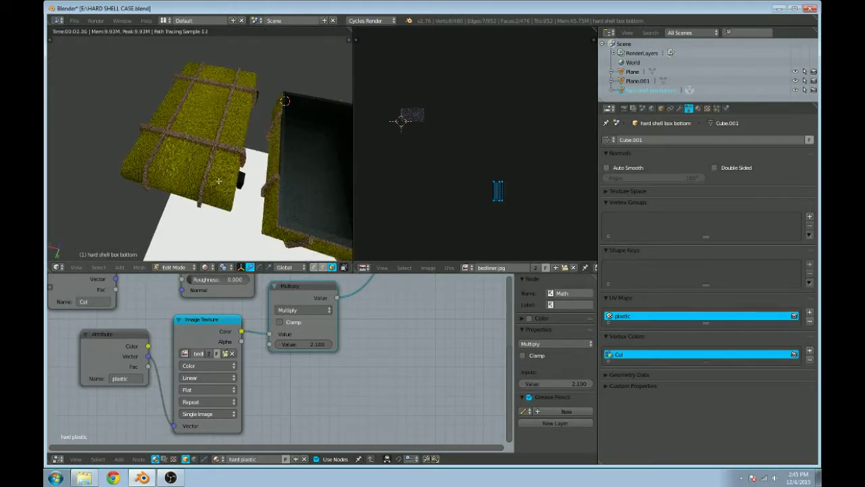
pyautogui.hotkey('shift', 'z')
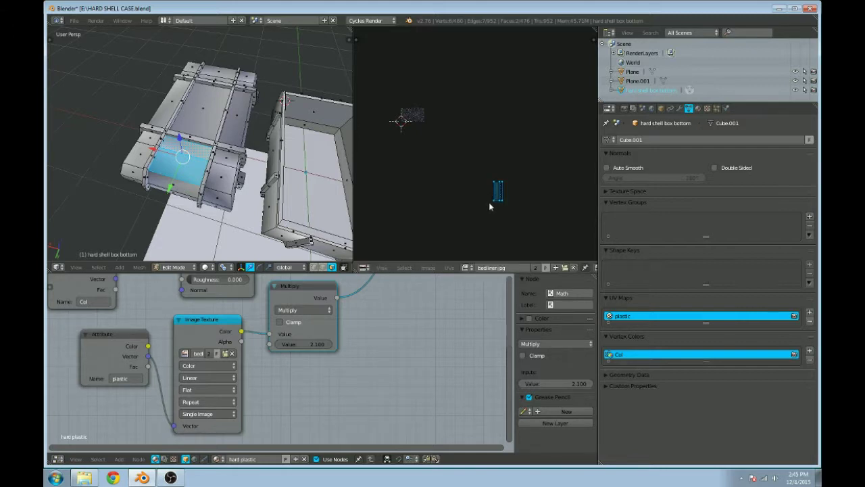
pyautogui.press('s')
pyautogui.press('x')
pyautogui.click(452, 204)
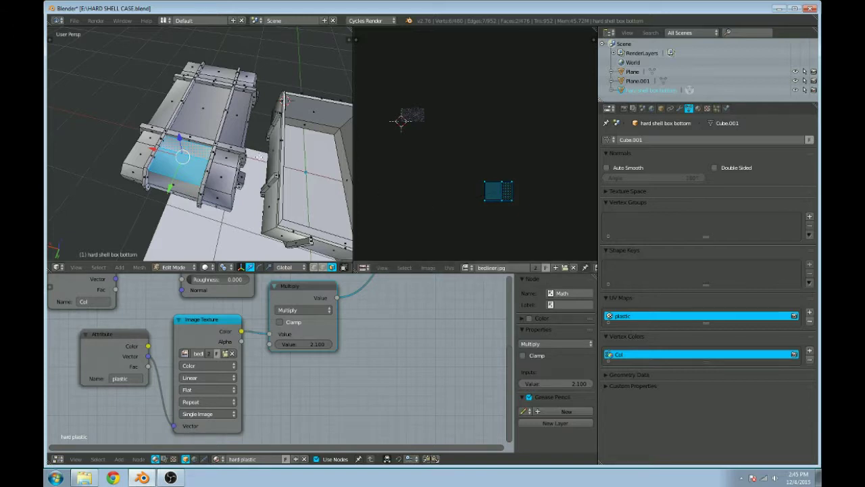
pyautogui.hotkey('shift', 'z')
pyautogui.scroll(4, 255, 162)
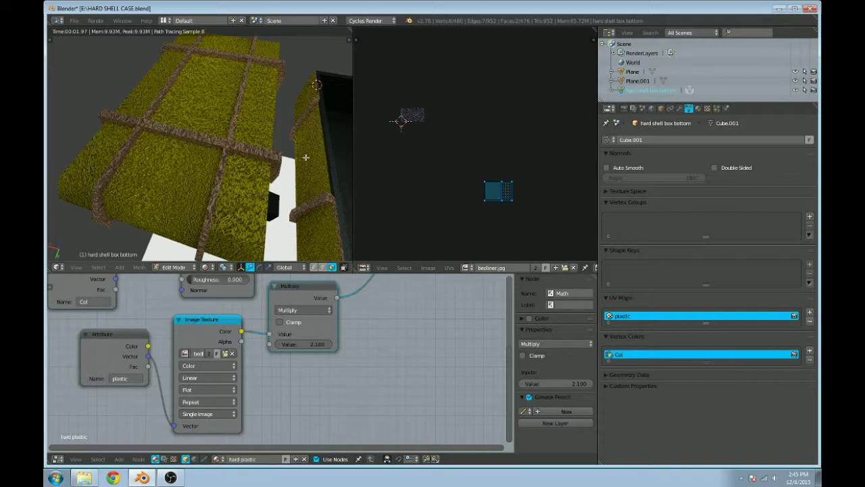
# Step: Select the large middle face on top of the lid and compare its UV proportions with the rendered texture
pyautogui.hotkey('shift', 'z')
pyautogui.moveTo(306, 157); pyautogui.dragTo(238, 121, button='middle')
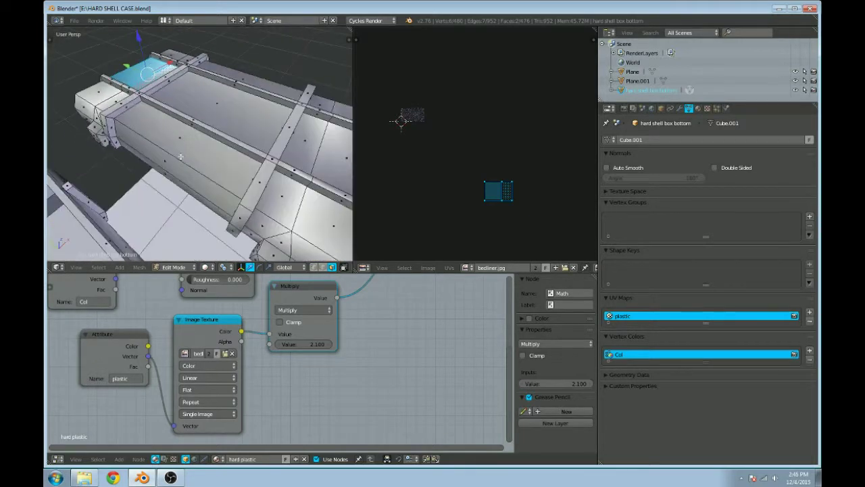
pyautogui.rightClick(237, 122)
pyautogui.moveTo(374, 113); pyautogui.dragTo(379, 152, button='middle')
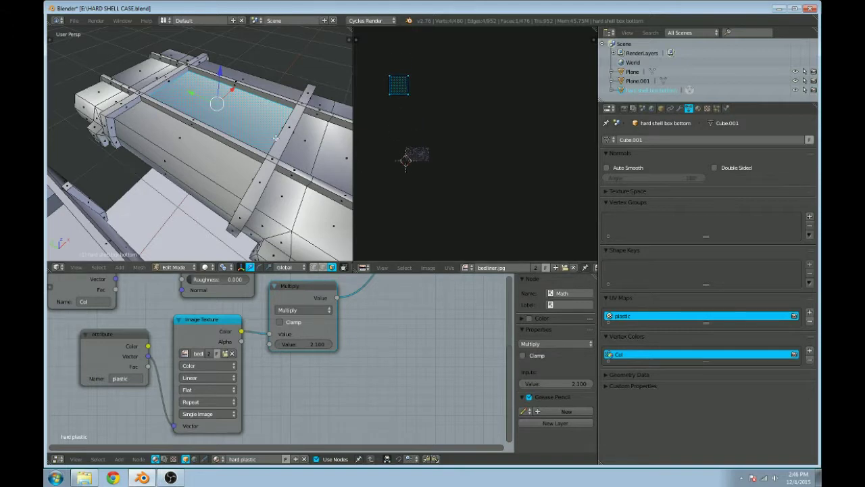
pyautogui.hotkey('shift', 'z')
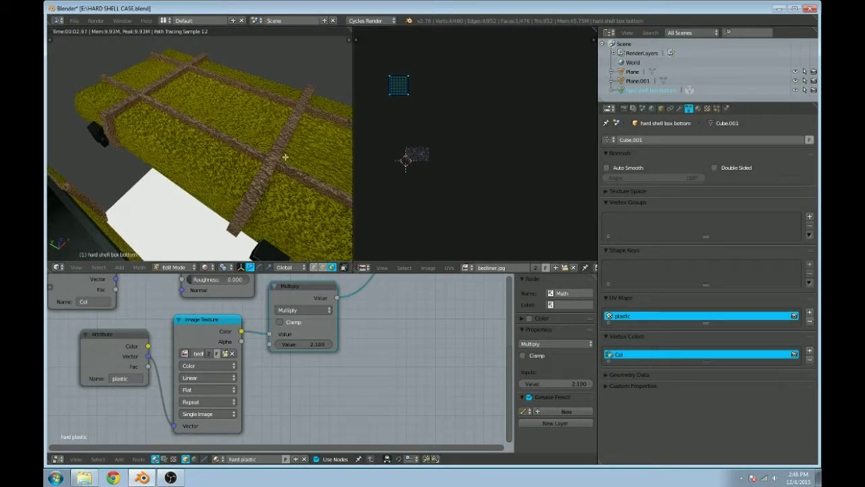
pyautogui.moveTo(285, 157)
pyautogui.mouseDown(button='middle')
pyautogui.moveTo(304, 179)
pyautogui.moveTo(236, 145)
pyautogui.mouseUp(button='middle')
# Step: Select the two top faces at the lid's opposite end, widen their UVs along X, and preview the texture
pyautogui.hotkey('shift', 'z')
pyautogui.rightClick(237, 145)
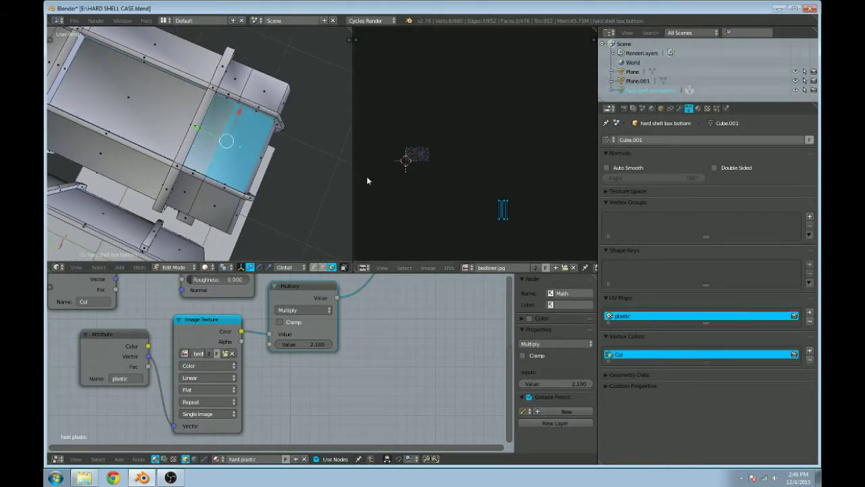
pyautogui.press('s')
pyautogui.press('x')
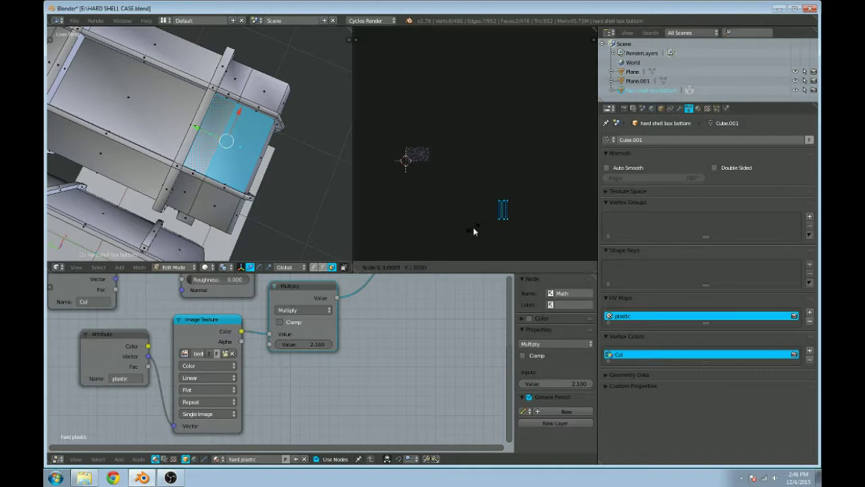
pyautogui.click(378, 230)
pyautogui.hotkey('shift', 'z')
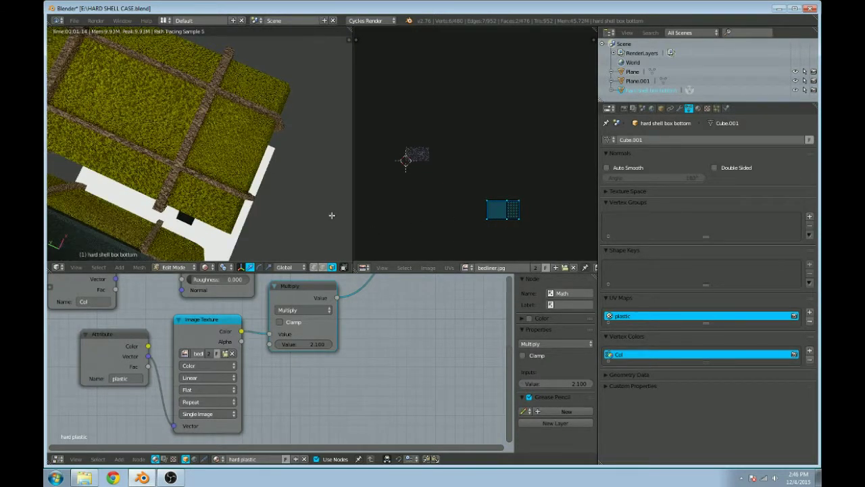
pyautogui.moveTo(232, 147); pyautogui.dragTo(178, 161, button='middle')
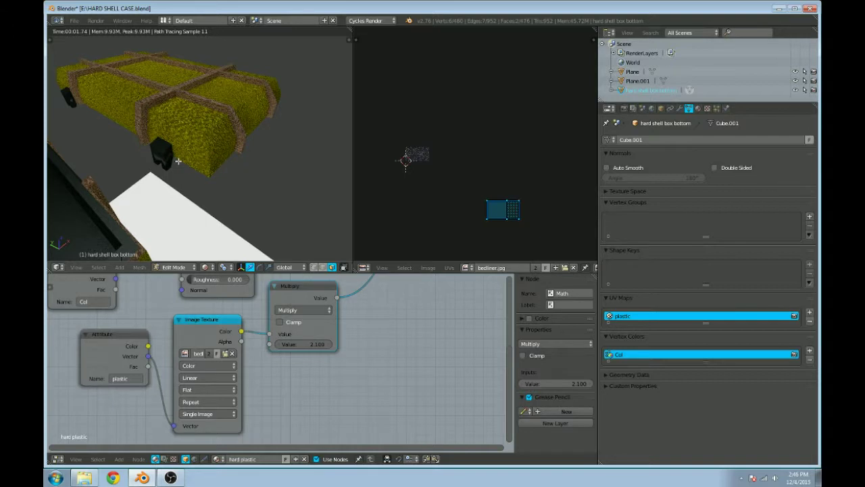
# Step: Set the Multiply node's value to 1 and inspect the lid's bump texture up close in rendered shading
pyautogui.moveTo(178, 160); pyautogui.dragTo(144, 225, button='middle')
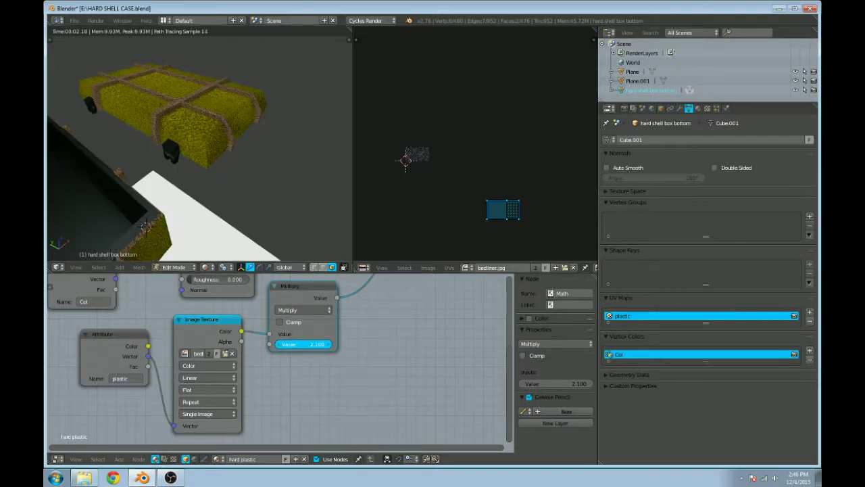
pyautogui.write('1.1')
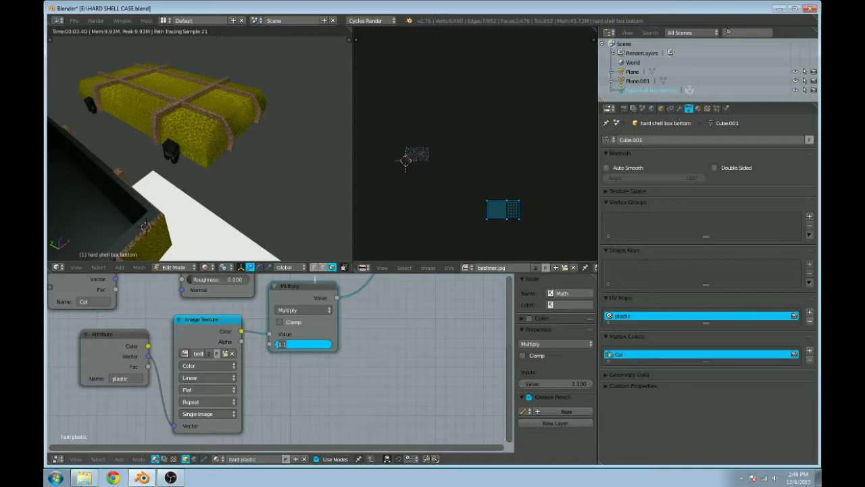
pyautogui.write('1')
pyautogui.press('Return')
pyautogui.hotkey('shift', 'z')
pyautogui.scroll(3, 229, 169)
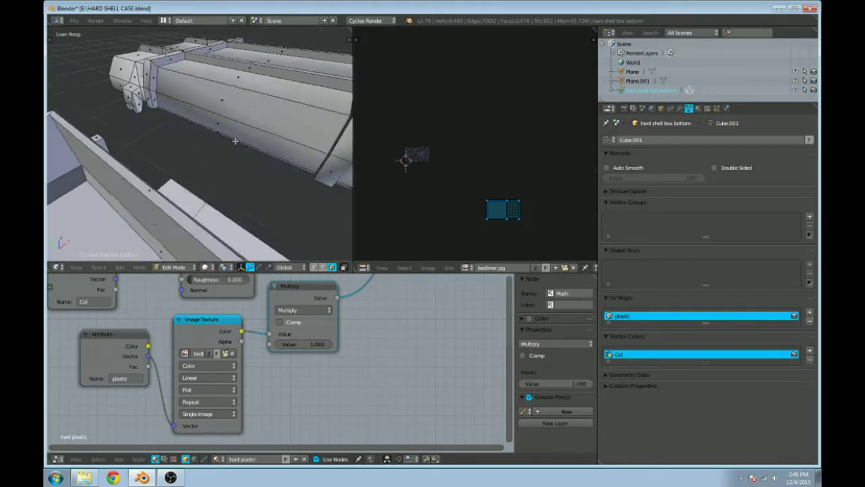
pyautogui.hotkey('shift', 'z')
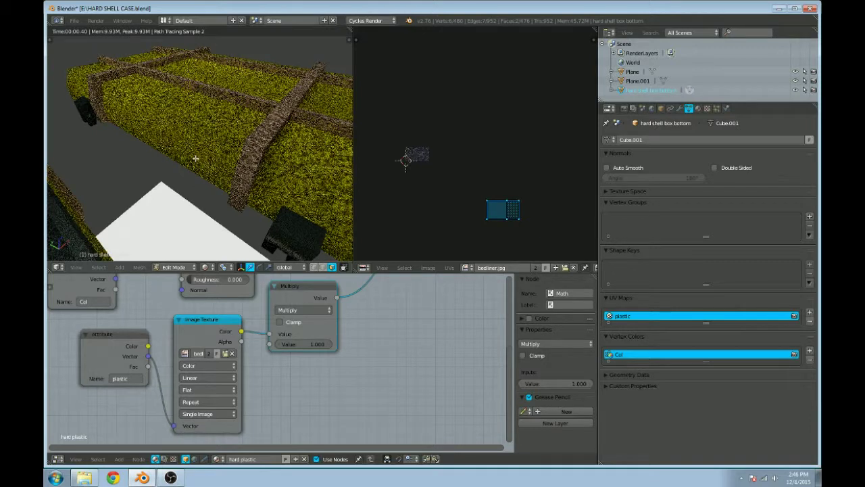
# Step: Set the Multiply node's value to 0.5 and check the lid's texture strength in rendered shading
pyautogui.click(292, 342)
pyautogui.press('BackSpace')
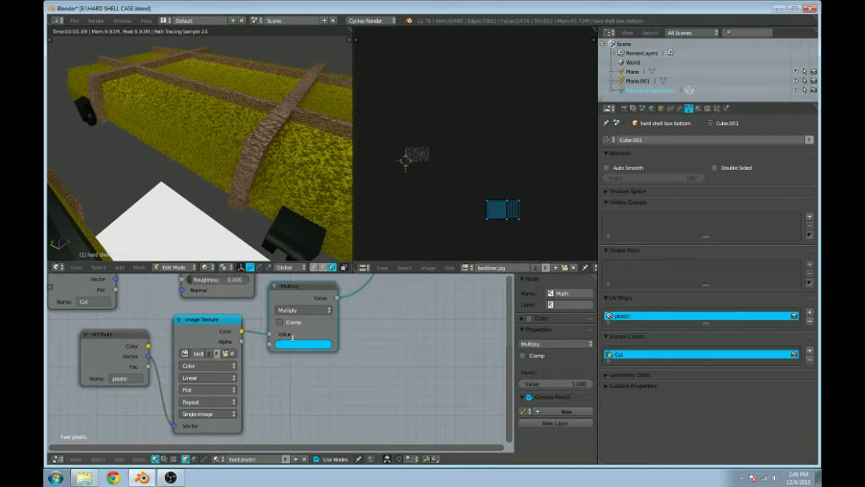
pyautogui.write('0.5')
pyautogui.press('Return')
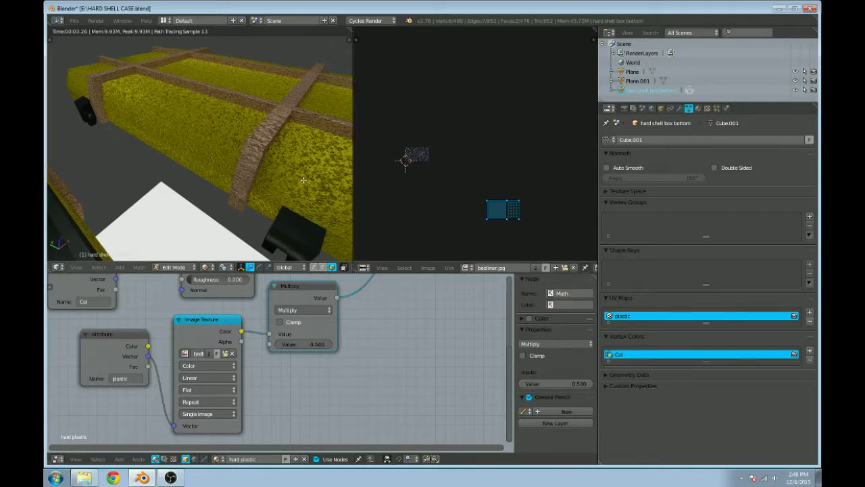
pyautogui.moveTo(303, 180); pyautogui.dragTo(183, 180, button='middle')
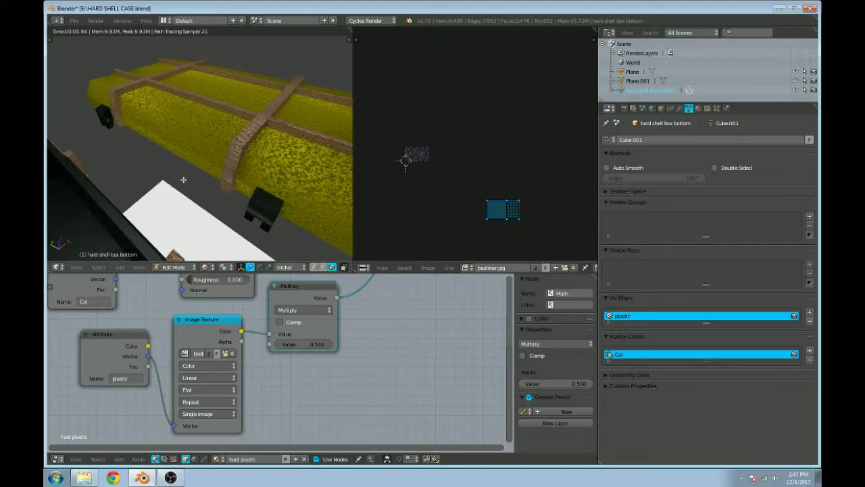
# Step: Inspect the lid's bedliner texture from its other end in rendered shading, then return to solid shading
pyautogui.hotkey('shift', 'z')
pyautogui.scroll(-5, 236, 167)
pyautogui.scroll(-2, 244, 150)
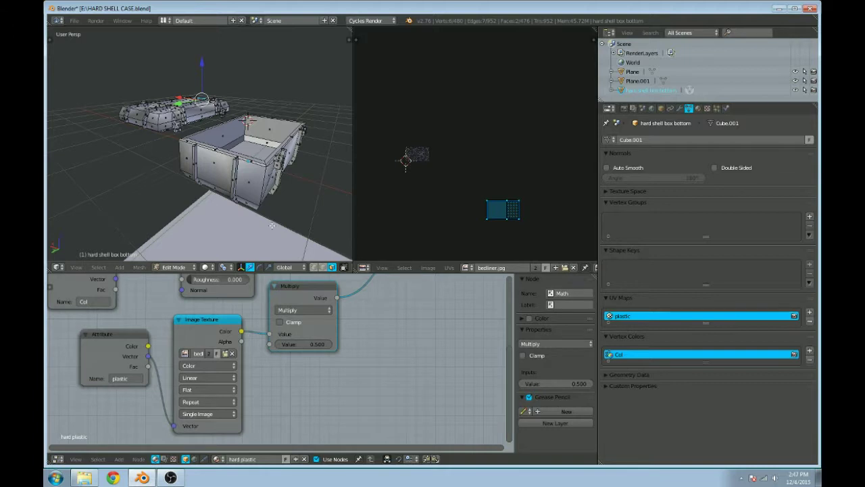
pyautogui.scroll(3, 247, 119)
pyautogui.moveTo(247, 119); pyautogui.dragTo(223, 162, button='middle')
pyautogui.scroll(3, 209, 188)
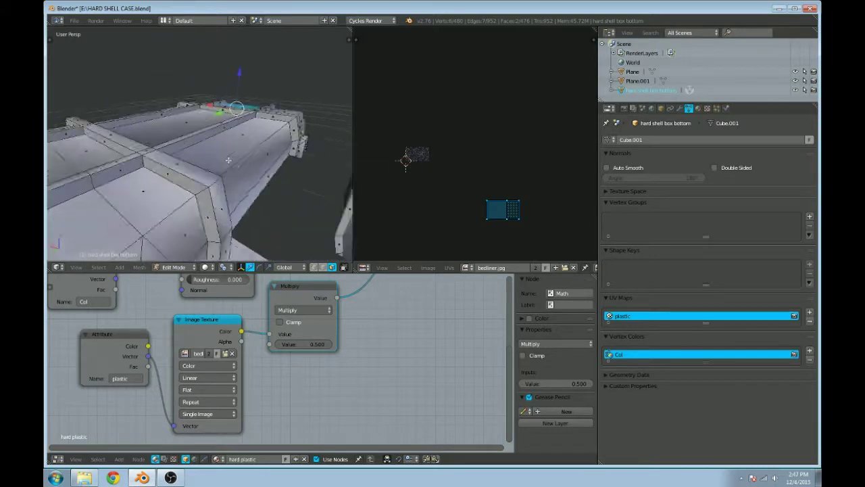
pyautogui.hotkey('shift', 'z')
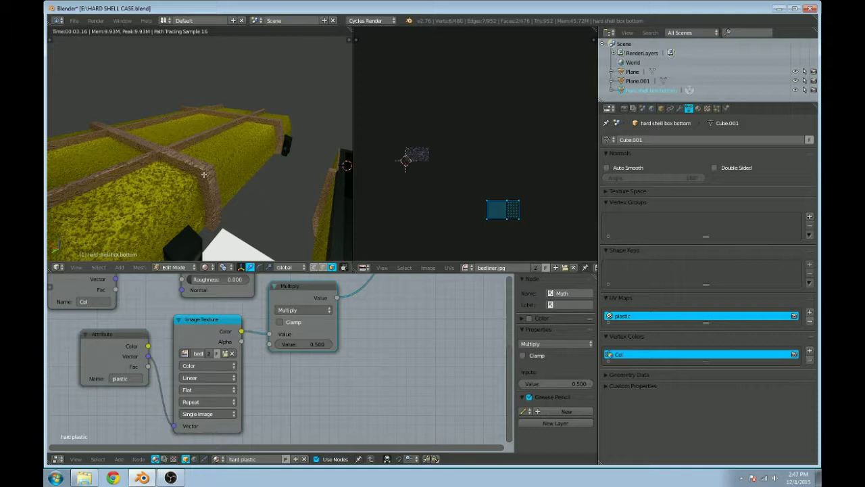
pyautogui.moveTo(204, 175); pyautogui.dragTo(224, 183, button='middle')
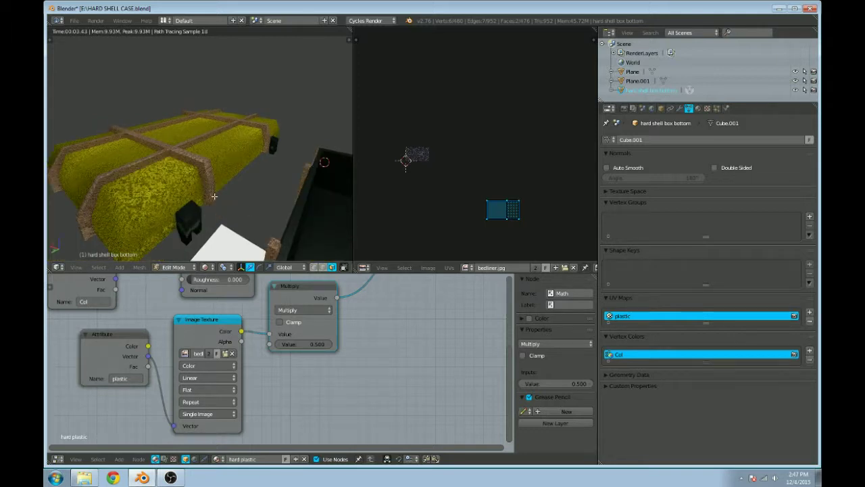
pyautogui.hotkey('shift', 'z')
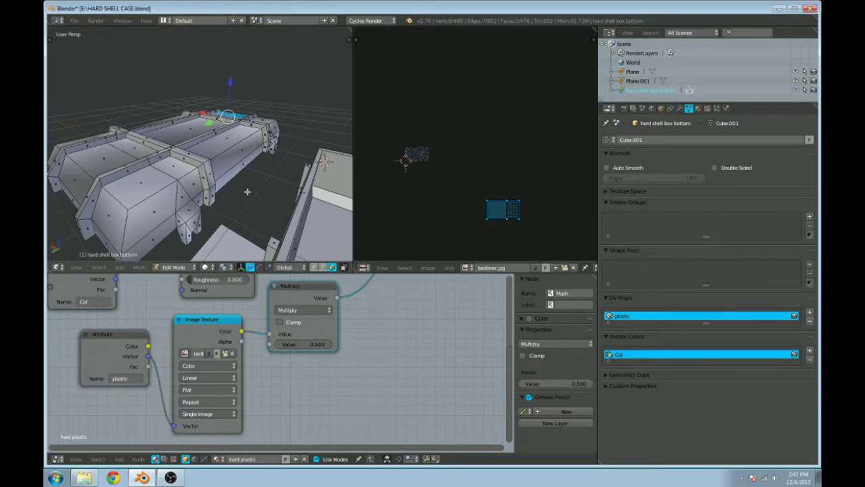
# Step: Switch the case to Vertex Paint mode and merge the image editor area into the 3D view
pyautogui.press('Tab')
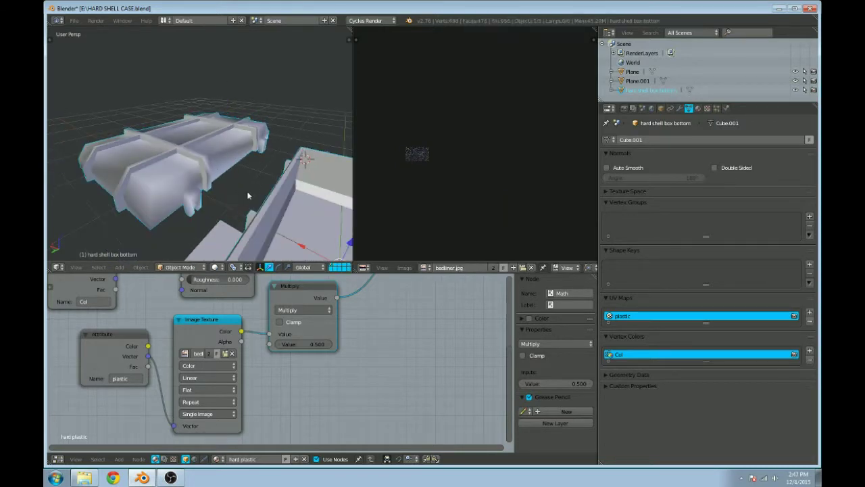
pyautogui.press('v')
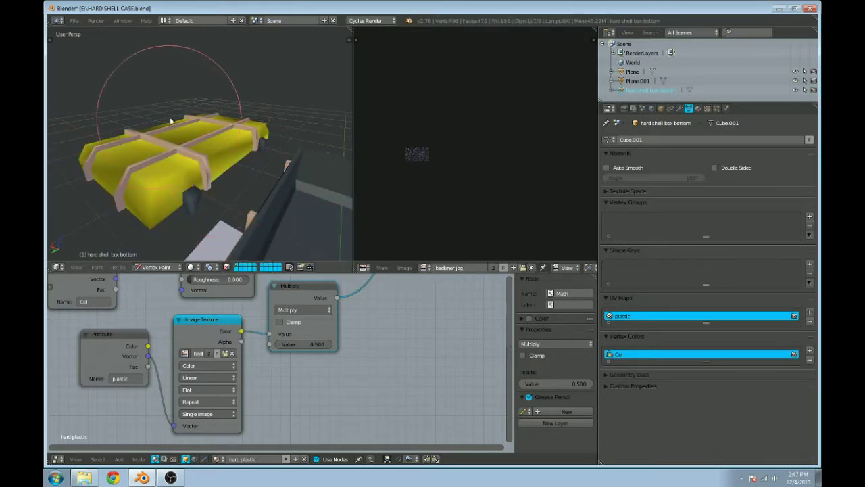
pyautogui.moveTo(352, 29); pyautogui.dragTo(439, 81)
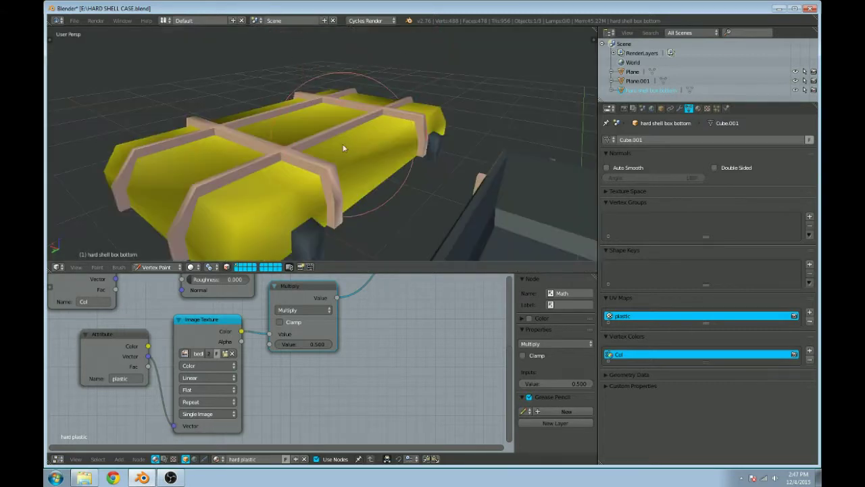
pyautogui.scroll(1, 307, 174)
pyautogui.scroll(-2, 252, 159)
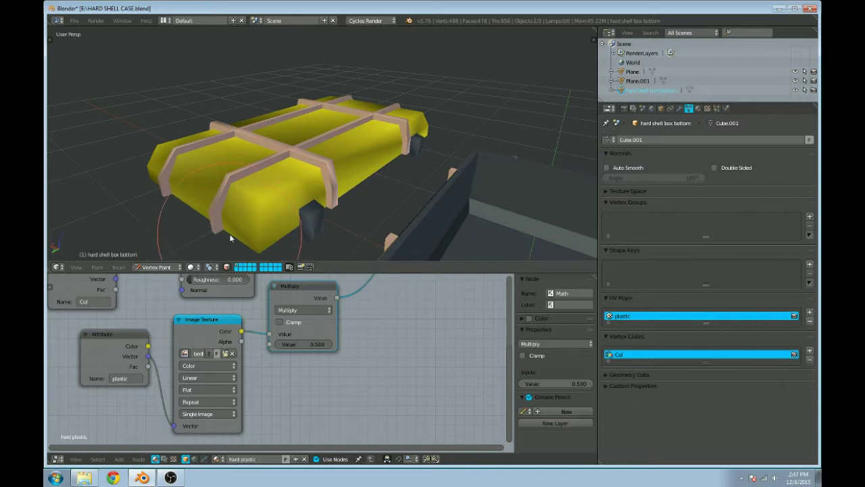
# Step: Choose the Blur brush for vertex painting
pyautogui.press('t')
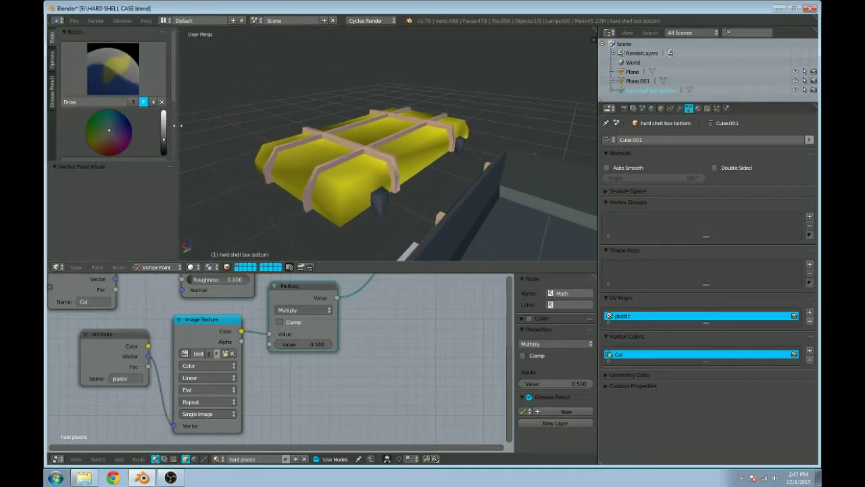
pyautogui.click(135, 91)
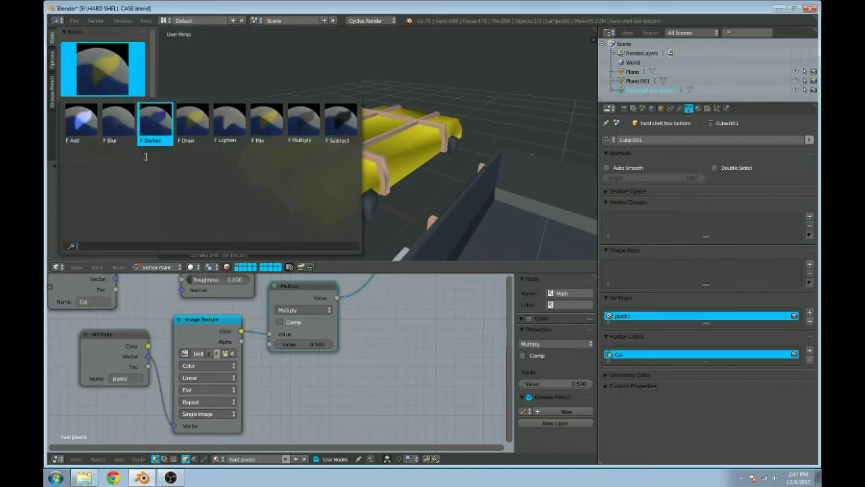
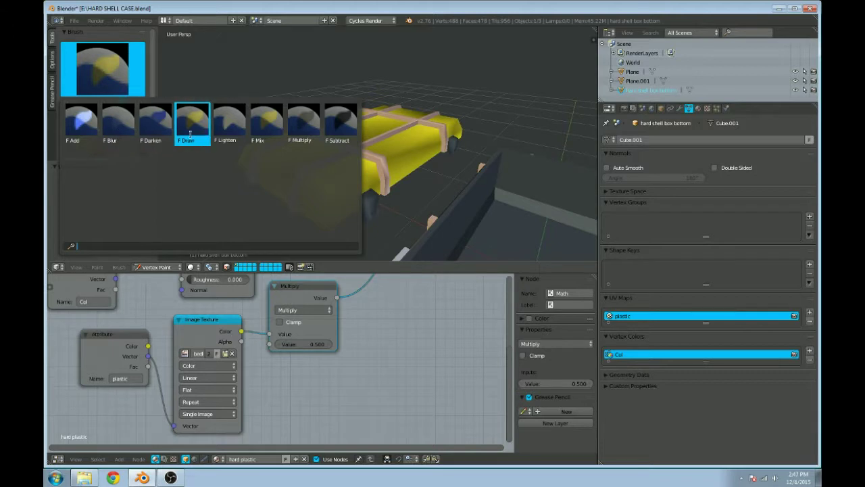
pyautogui.click(128, 131)
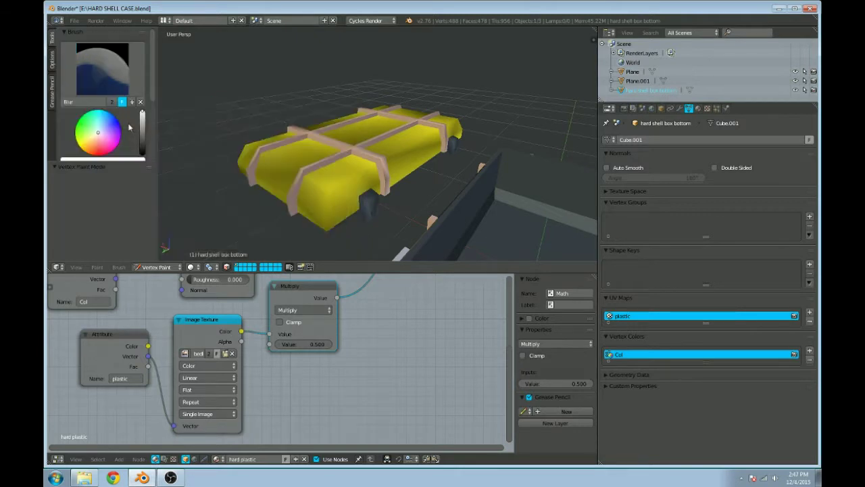
# Step: Sample the lid's yellow as the brush colour and shrink the Blur brush to less than half its size
pyautogui.scroll(6, 299, 145)
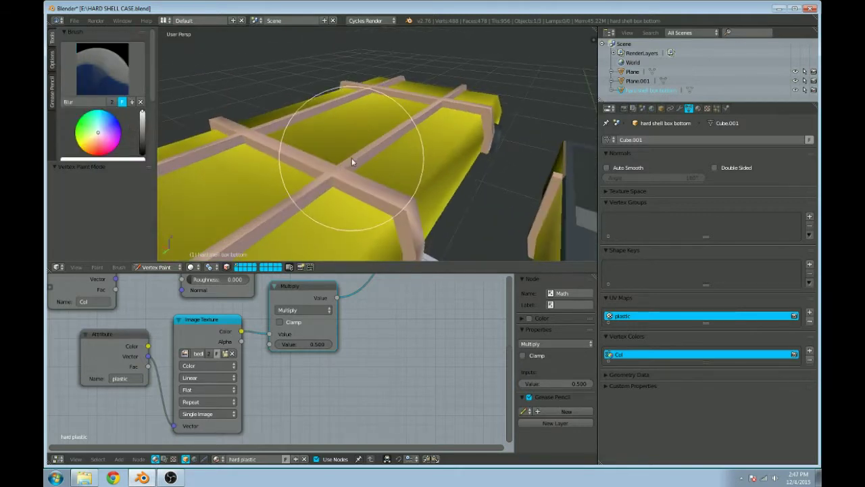
pyautogui.keyDown('shift'); pyautogui.moveTo(351, 158); pyautogui.dragTo(373, 146, button='middle'); pyautogui.keyUp('shift')
pyautogui.scroll(1, 370, 151)
pyautogui.scroll(-1, 369, 153)
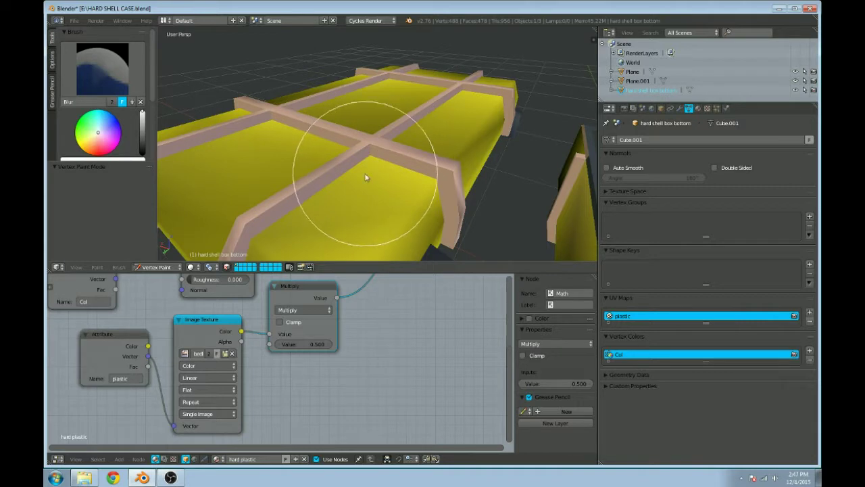
pyautogui.press('s')
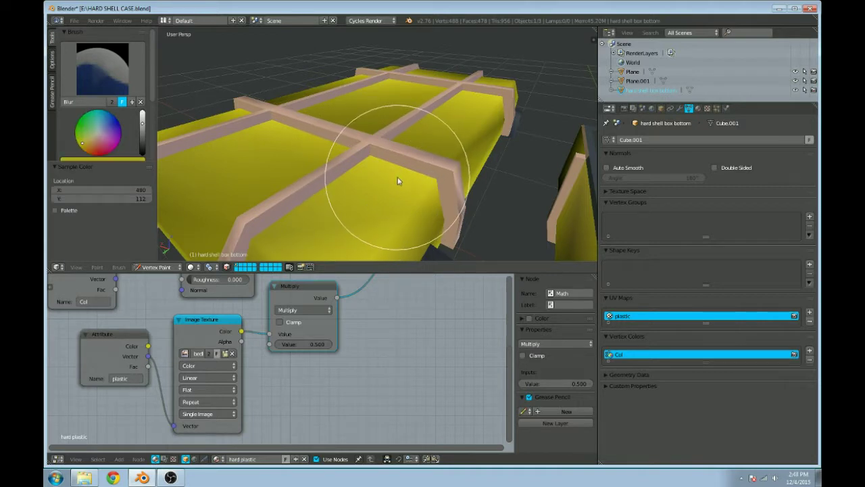
pyautogui.press('f')
pyautogui.click(356, 175)
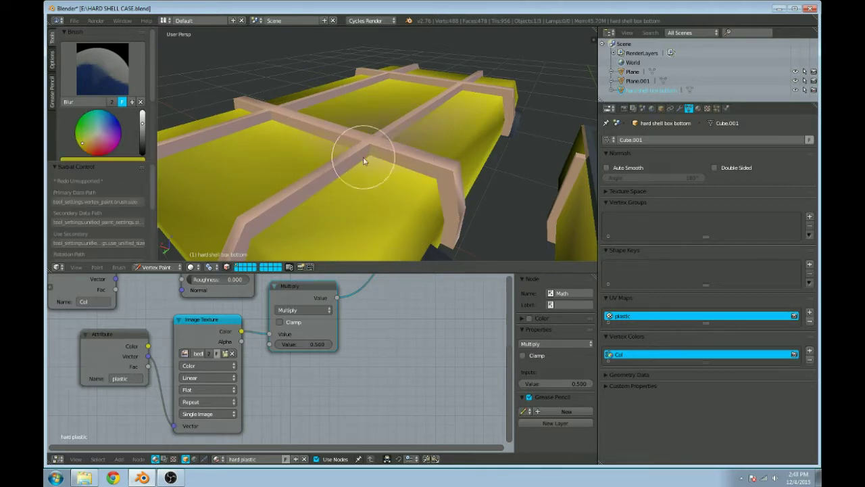
# Step: Blur the vertex colours where the straps meet the yellow panels all around the lid, and preview the result in rendered shading
pyautogui.moveTo(391, 133)
pyautogui.mouseDown(button='middle')
pyautogui.moveTo(309, 183)
pyautogui.moveTo(363, 170)
pyautogui.mouseUp(button='middle')
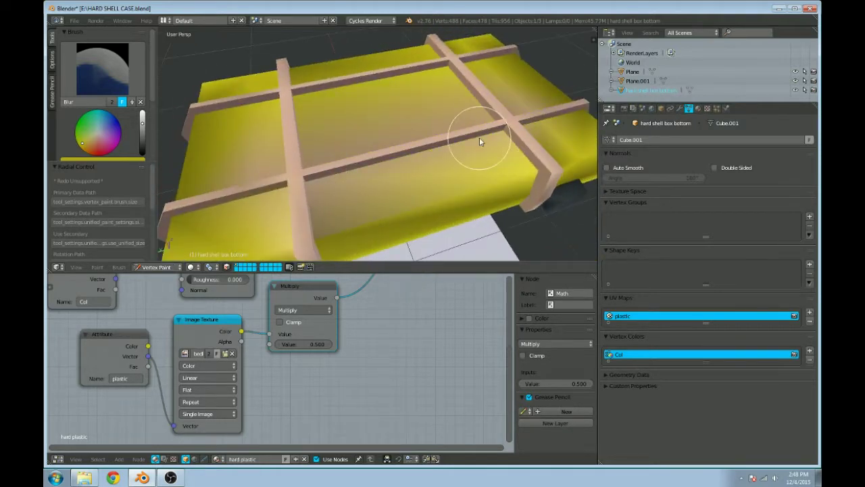
pyautogui.moveTo(480, 141); pyautogui.dragTo(408, 148, button='middle')
pyautogui.moveTo(357, 52); pyautogui.dragTo(381, 108, button='middle')
pyautogui.moveTo(502, 97)
pyautogui.mouseDown(button='middle')
pyautogui.moveTo(513, 108)
pyautogui.moveTo(419, 97)
pyautogui.mouseUp(button='middle')
pyautogui.moveTo(489, 170)
pyautogui.mouseDown(button='middle')
pyautogui.moveTo(429, 93)
pyautogui.moveTo(386, 106)
pyautogui.mouseUp(button='middle')
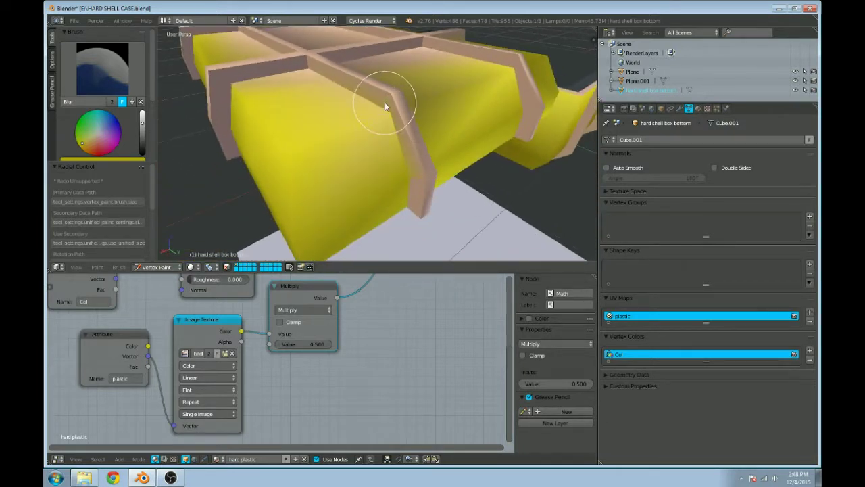
pyautogui.moveTo(408, 158); pyautogui.dragTo(411, 162, button='middle')
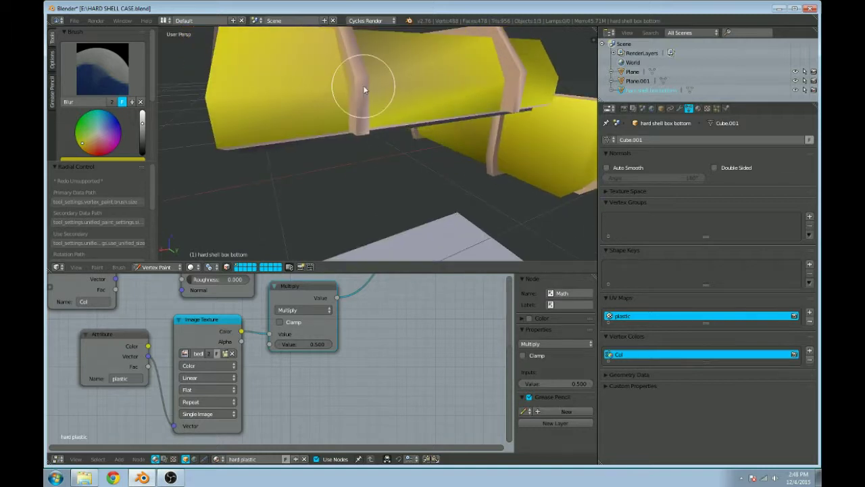
pyautogui.moveTo(356, 100)
pyautogui.mouseDown(button='middle')
pyautogui.moveTo(488, 201)
pyautogui.moveTo(459, 150)
pyautogui.moveTo(395, 148)
pyautogui.mouseUp(button='middle')
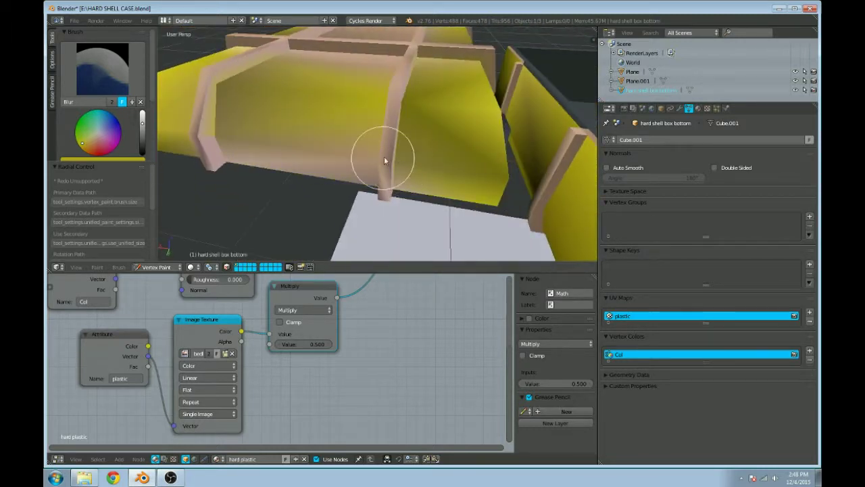
pyautogui.moveTo(416, 103); pyautogui.dragTo(300, 105, button='middle')
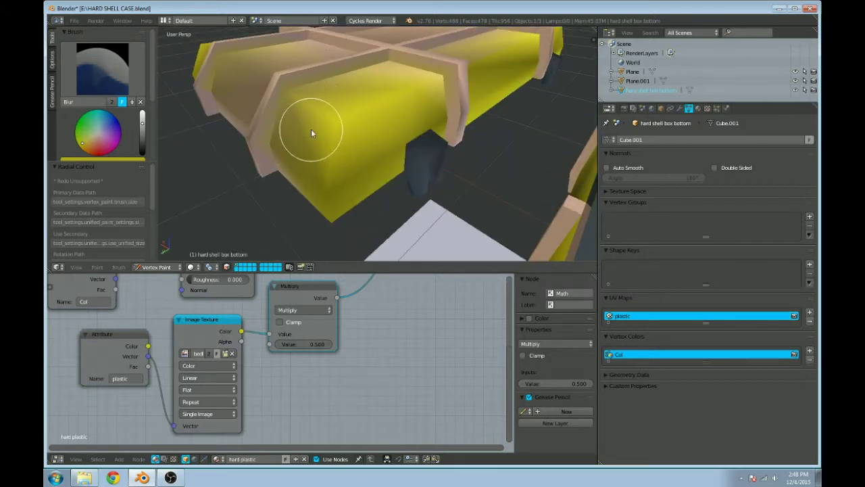
pyautogui.moveTo(409, 101)
pyautogui.mouseDown(button='middle')
pyautogui.moveTo(424, 115)
pyautogui.moveTo(458, 110)
pyautogui.moveTo(426, 75)
pyautogui.moveTo(369, 90)
pyautogui.moveTo(358, 66)
pyautogui.moveTo(401, 99)
pyautogui.moveTo(454, 93)
pyautogui.moveTo(446, 93)
pyautogui.moveTo(460, 116)
pyautogui.moveTo(450, 126)
pyautogui.mouseUp(button='middle')
pyautogui.scroll(4, 450, 126)
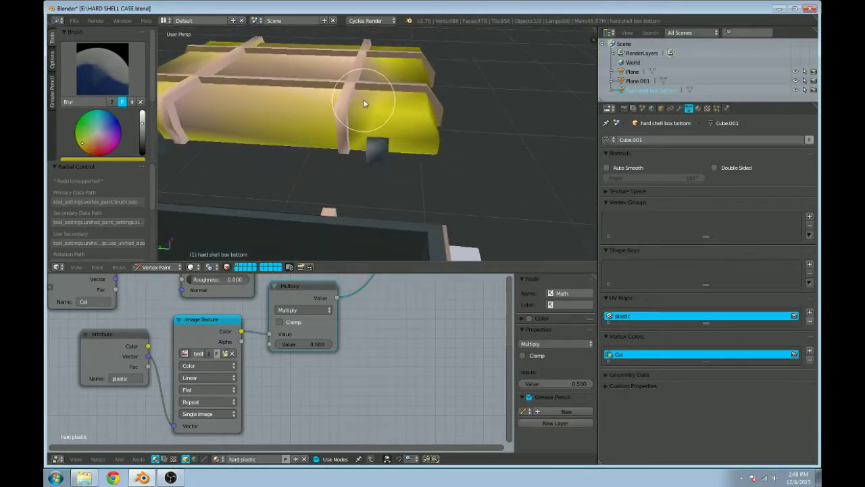
pyautogui.hotkey('shift', 'z')
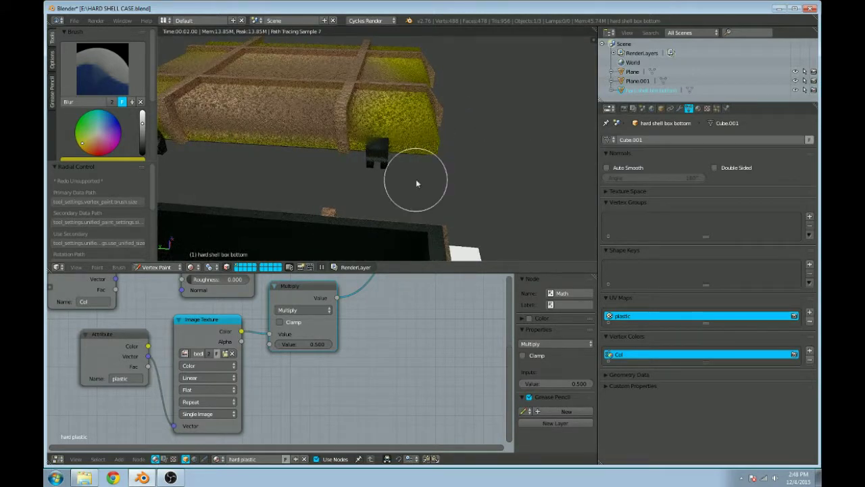
pyautogui.hotkey('shift', 'z')
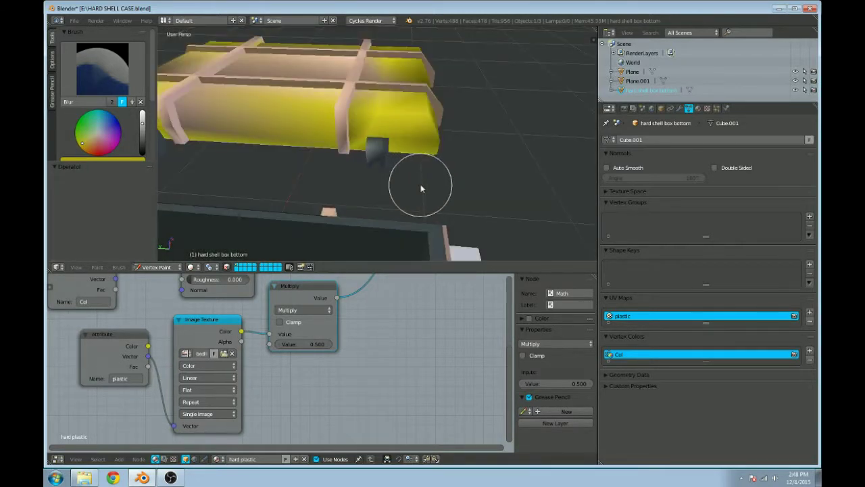
# Step: Undo the blur strokes on the lid and check the case in rendered shading
pyautogui.moveTo(332, 185); pyautogui.dragTo(405, 178, button='middle')
pyautogui.scroll(-3, 390, 172)
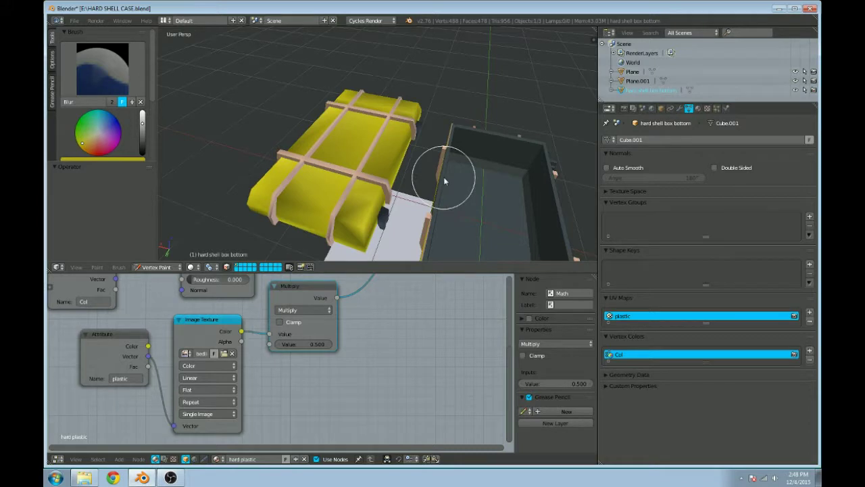
pyautogui.hotkey('shift', 'z')
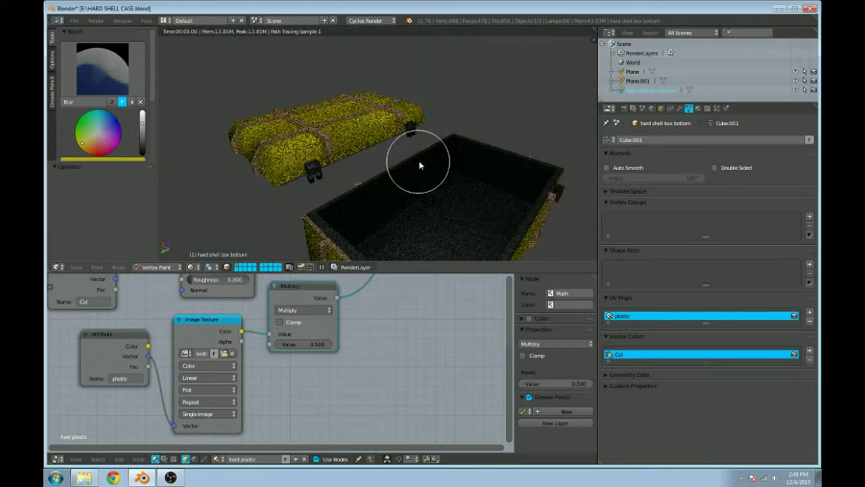
pyautogui.hotkey('shift', 'z')
# Step: Enter Edit Mode and select the face loops along the top and sides of the crossing straps on the lid
pyautogui.scroll(2, 367, 177)
pyautogui.press('Tab')
pyautogui.scroll(-3, 308, 241)
pyautogui.scroll(3, 307, 174)
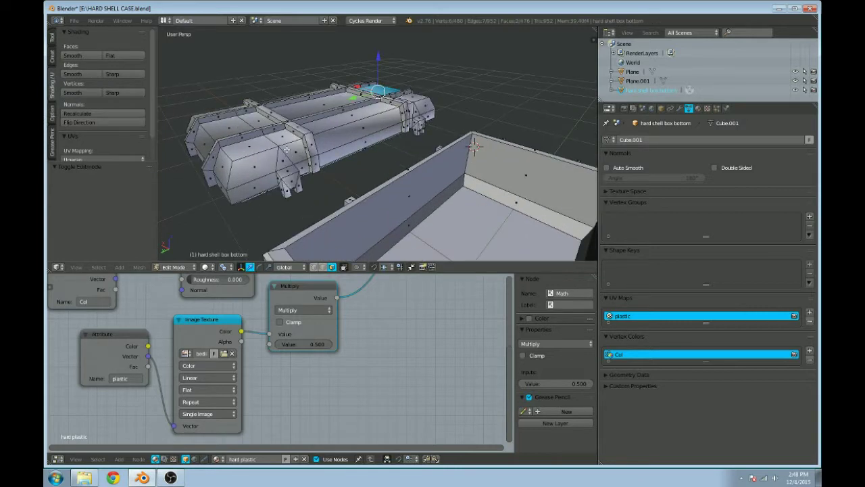
pyautogui.scroll(5, 294, 135)
pyautogui.rightClick(278, 127)
pyautogui.keyDown('alt'); pyautogui.rightClick(273, 130); pyautogui.keyUp('alt')
pyautogui.keyDown('alt'); pyautogui.rightClick(274, 128); pyautogui.keyUp('alt')
pyautogui.keyDown('alt'); pyautogui.keyDown('shift'); pyautogui.rightClick(275, 127); pyautogui.keyUp('shift'); pyautogui.keyUp('alt')
pyautogui.keyDown('alt'); pyautogui.rightClick(276, 125); pyautogui.keyUp('alt')
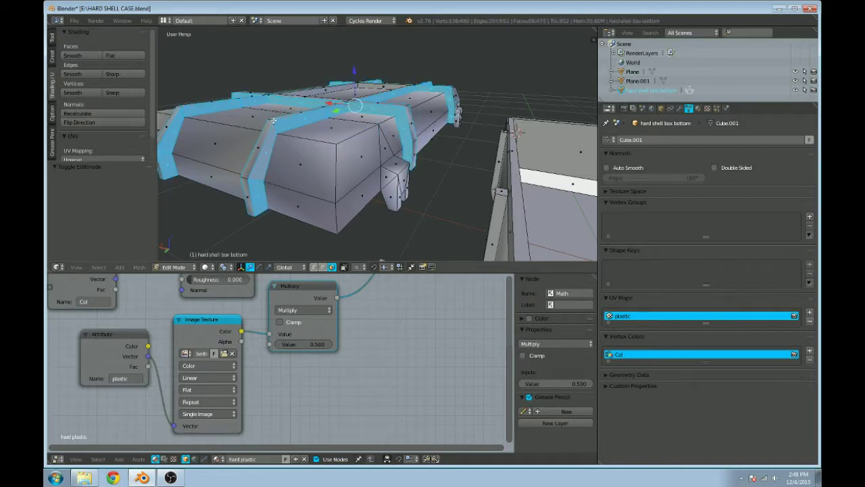
pyautogui.keyDown('alt'); pyautogui.keyDown('shift'); pyautogui.rightClick(273, 120); pyautogui.keyUp('shift'); pyautogui.keyUp('alt')
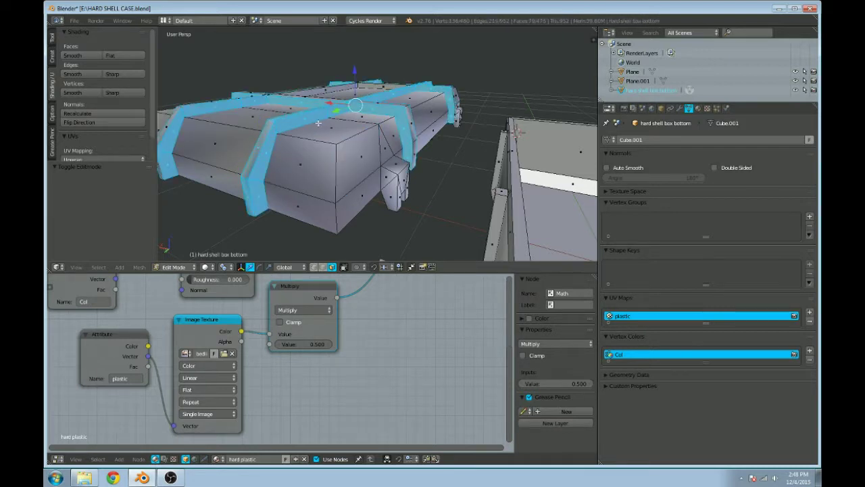
# Step: Add the remaining face loops of the crossing straps on the lid to the selection
pyautogui.keyDown('alt'); pyautogui.keyDown('shift'); pyautogui.rightClick(404, 107); pyautogui.keyUp('shift'); pyautogui.keyUp('alt')
pyautogui.press('KP_4')
pyautogui.press('KP_4')
pyautogui.keyDown('alt'); pyautogui.keyDown('shift'); pyautogui.rightClick(428, 108); pyautogui.keyUp('shift'); pyautogui.keyUp('alt')
pyautogui.moveTo(428, 108); pyautogui.dragTo(435, 110, button='middle')
pyautogui.moveTo(259, 235); pyautogui.dragTo(387, 116, button='middle')
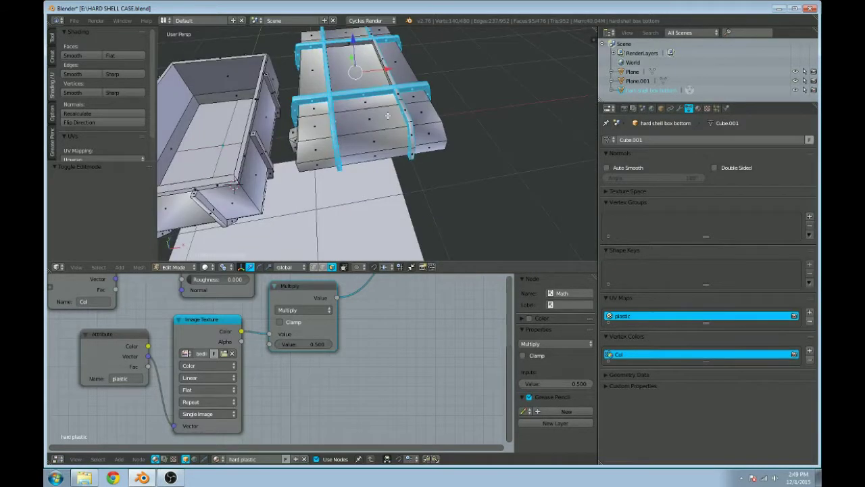
pyautogui.keyDown('alt'); pyautogui.keyDown('shift'); pyautogui.rightClick(410, 123); pyautogui.keyUp('shift'); pyautogui.keyUp('alt')
pyautogui.moveTo(430, 97); pyautogui.dragTo(308, 153, button='middle')
pyautogui.keyDown('alt'); pyautogui.keyDown('shift'); pyautogui.rightClick(343, 46); pyautogui.keyUp('shift'); pyautogui.keyUp('alt')
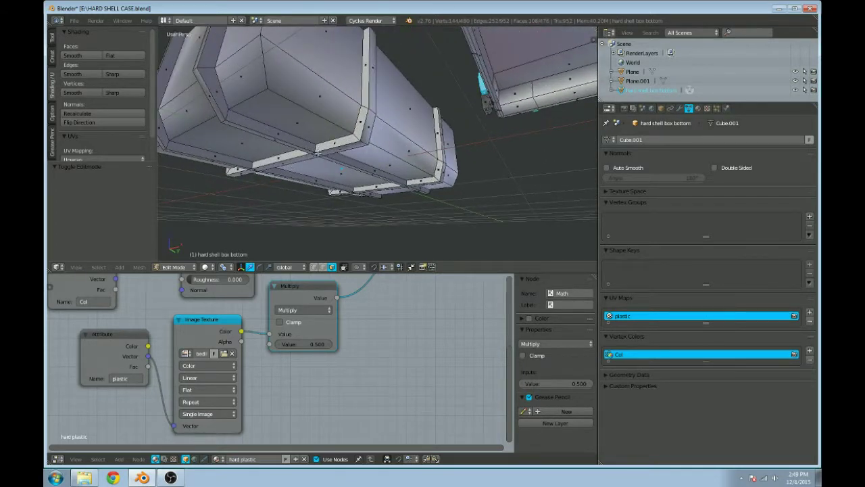
# Step: Extend the selection with the face loops of all straps running around the underside and sides of the bottom box
pyautogui.keyDown('alt'); pyautogui.keyDown('shift'); pyautogui.rightClick(317, 153); pyautogui.keyUp('shift'); pyautogui.keyUp('alt')
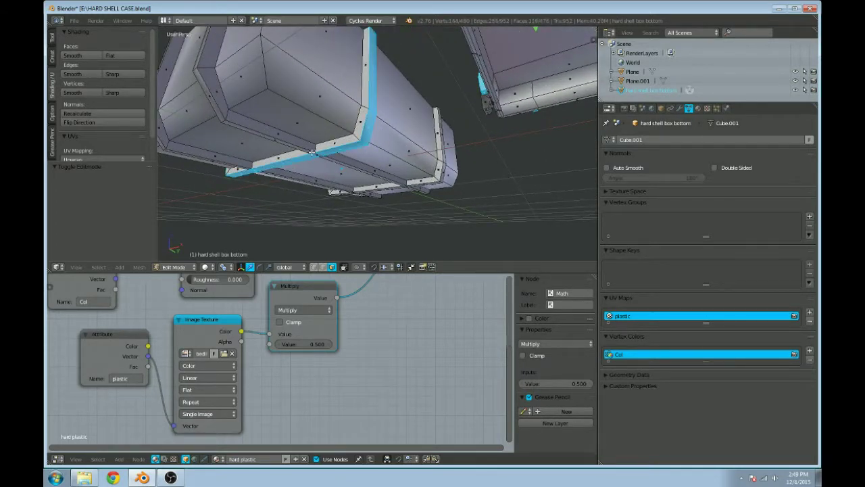
pyautogui.keyDown('alt'); pyautogui.keyDown('shift'); pyautogui.rightClick(312, 153); pyautogui.keyUp('shift'); pyautogui.keyUp('alt')
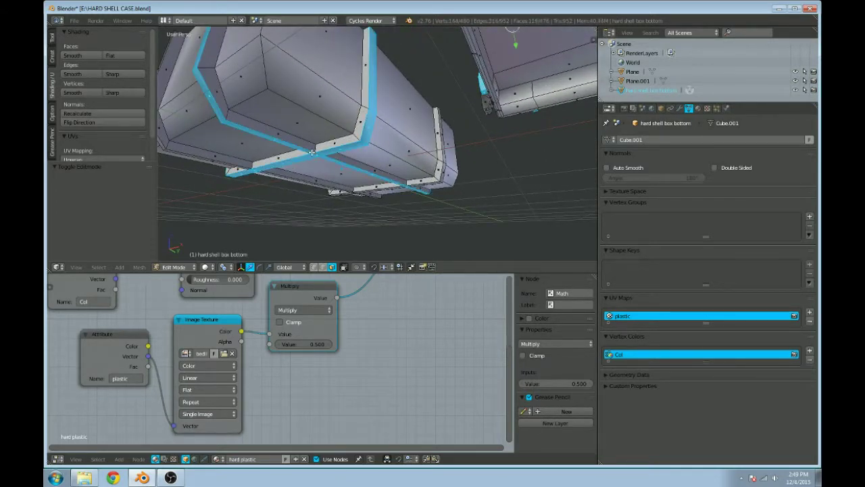
pyautogui.keyDown('alt'); pyautogui.keyDown('shift'); pyautogui.rightClick(252, 164); pyautogui.keyUp('shift'); pyautogui.keyUp('alt')
pyautogui.moveTo(324, 140)
pyautogui.mouseDown(button='middle')
pyautogui.moveTo(392, 139)
pyautogui.moveTo(330, 134)
pyautogui.mouseUp(button='middle')
pyautogui.keyDown('alt'); pyautogui.keyDown('shift'); pyautogui.rightClick(261, 133); pyautogui.keyUp('shift'); pyautogui.keyUp('alt')
pyautogui.moveTo(262, 133); pyautogui.dragTo(329, 142, button='middle')
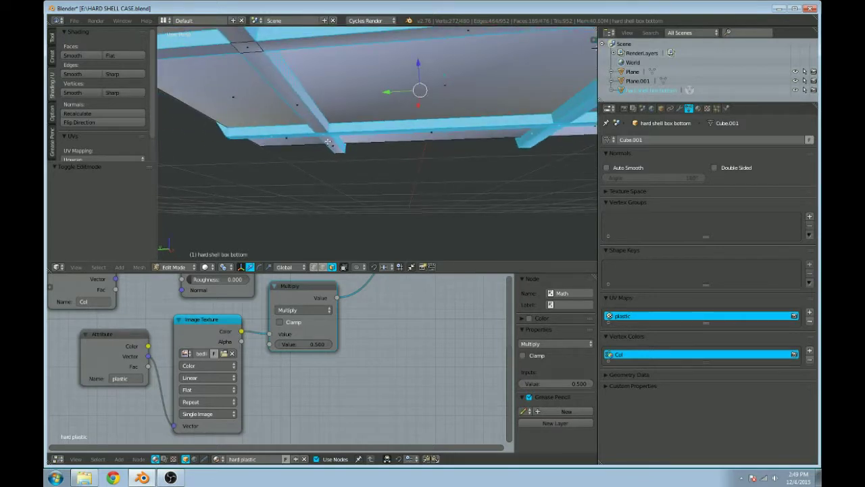
pyautogui.keyDown('alt'); pyautogui.keyDown('shift'); pyautogui.rightClick(323, 130); pyautogui.keyUp('shift'); pyautogui.keyUp('alt')
pyautogui.scroll(-3, 331, 128)
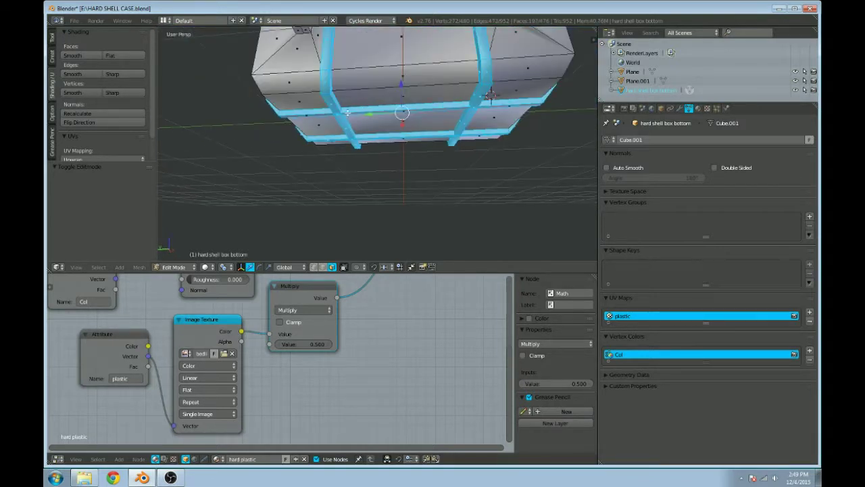
pyautogui.moveTo(347, 113); pyautogui.dragTo(225, 100, button='middle')
pyautogui.scroll(3, 270, 61)
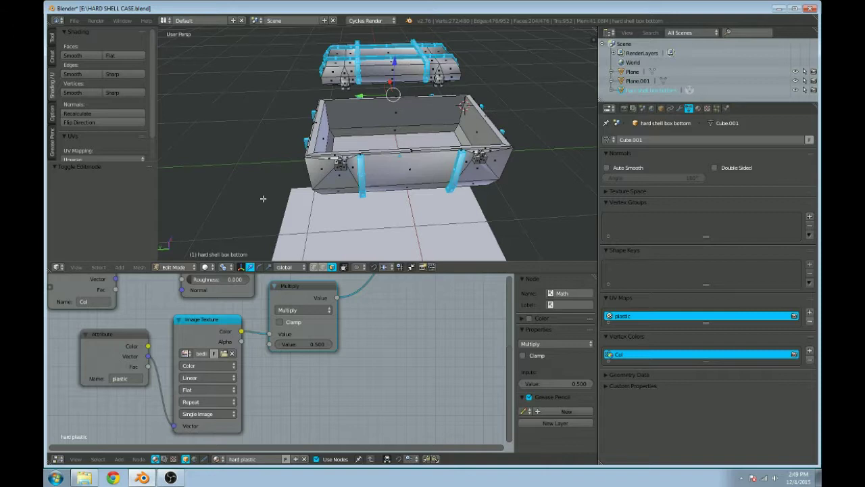
# Step: Return to Vertex Paint mode, restrict painting to the selected strap faces and switch from the Blur to the Draw brush
pyautogui.press('Tab')
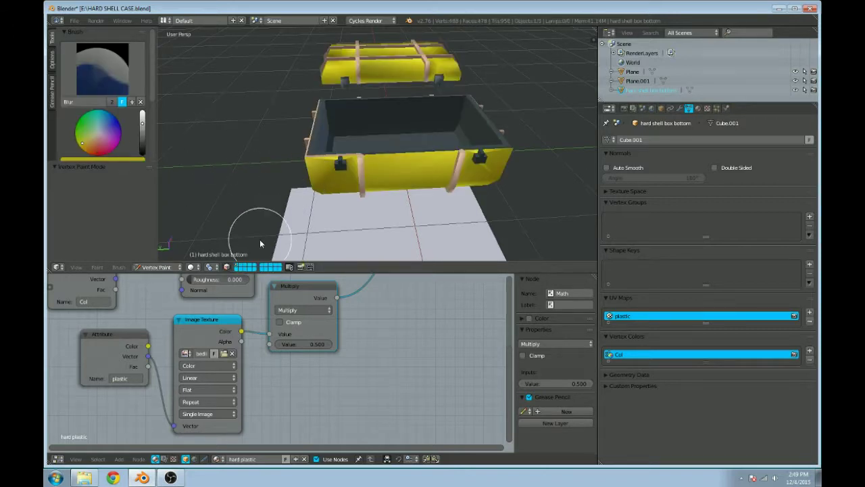
pyautogui.click(226, 266)
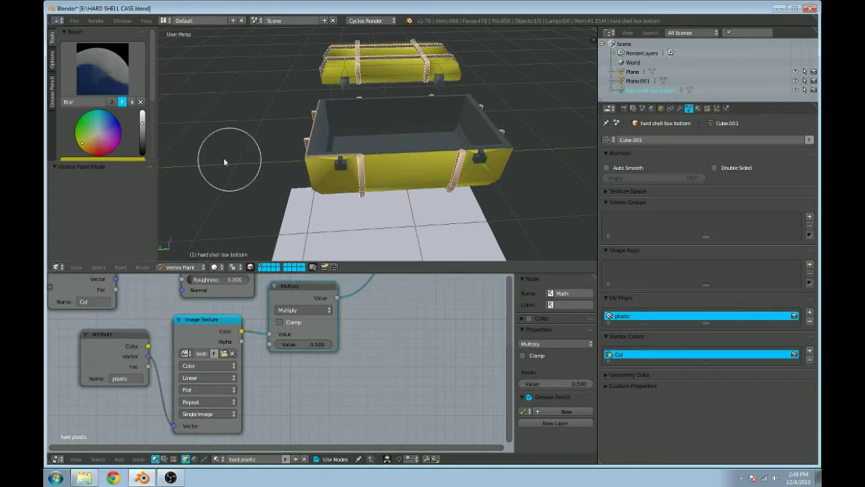
pyautogui.scroll(-3, 132, 116)
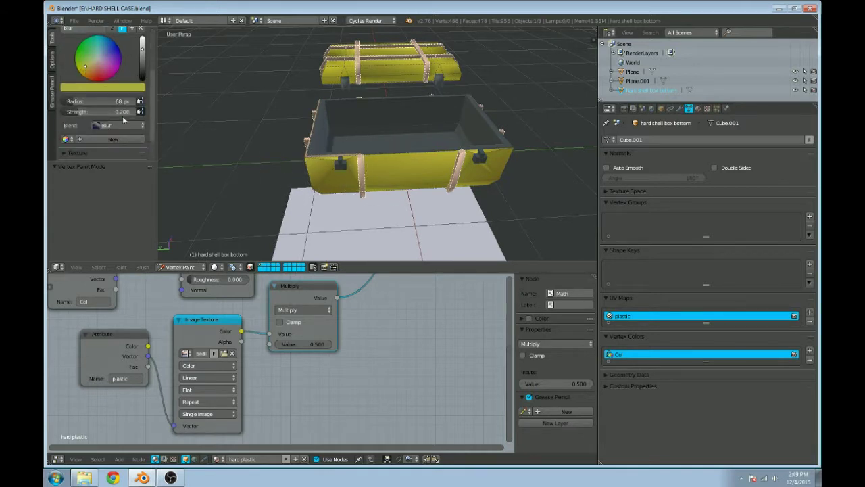
pyautogui.scroll(4, 93, 88)
pyautogui.click(113, 71)
pyautogui.click(193, 121)
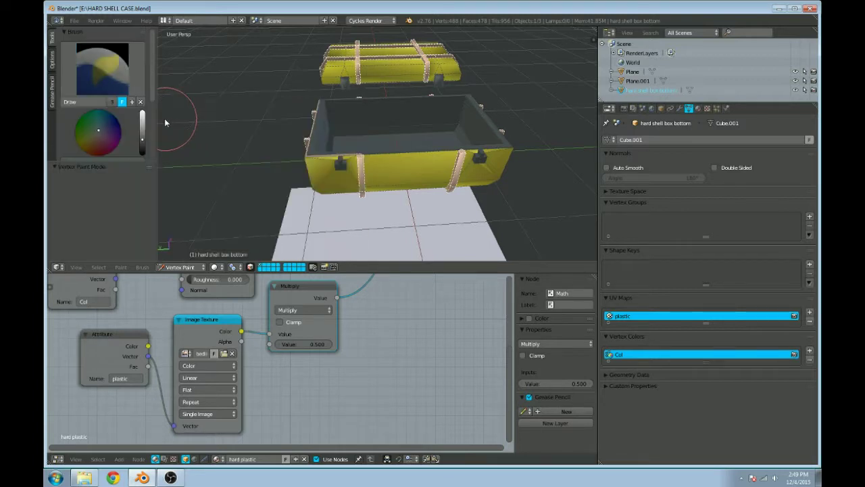
# Step: Sample the case's yellow as the Draw brush colour and brighten it slightly
pyautogui.scroll(-3, 128, 115)
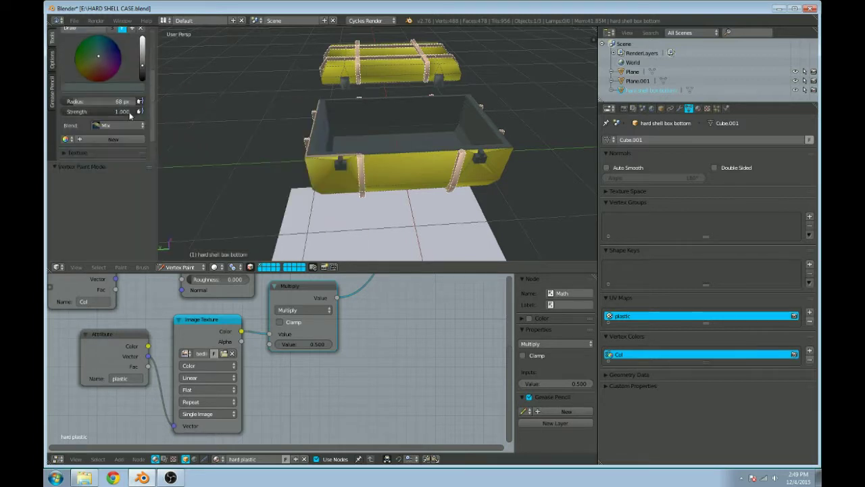
pyautogui.click(99, 87)
pyautogui.press('s')
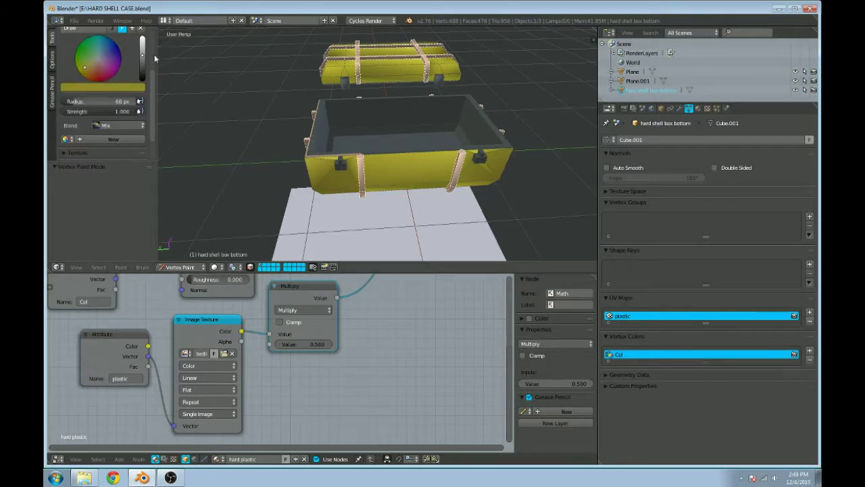
pyautogui.moveTo(142, 56); pyautogui.dragTo(142, 49)
# Step: Paint the masked straps on the front, underside and sides of the bottom box in the sampled dark yellow
pyautogui.moveTo(331, 139)
pyautogui.mouseDown()
pyautogui.moveTo(360, 166)
pyautogui.moveTo(365, 194)
pyautogui.mouseUp()
pyautogui.moveTo(483, 149); pyautogui.dragTo(414, 66, button='middle')
pyautogui.moveTo(415, 66)
pyautogui.mouseDown()
pyautogui.moveTo(317, 108)
pyautogui.moveTo(498, 116)
pyautogui.moveTo(436, 154)
pyautogui.mouseUp()
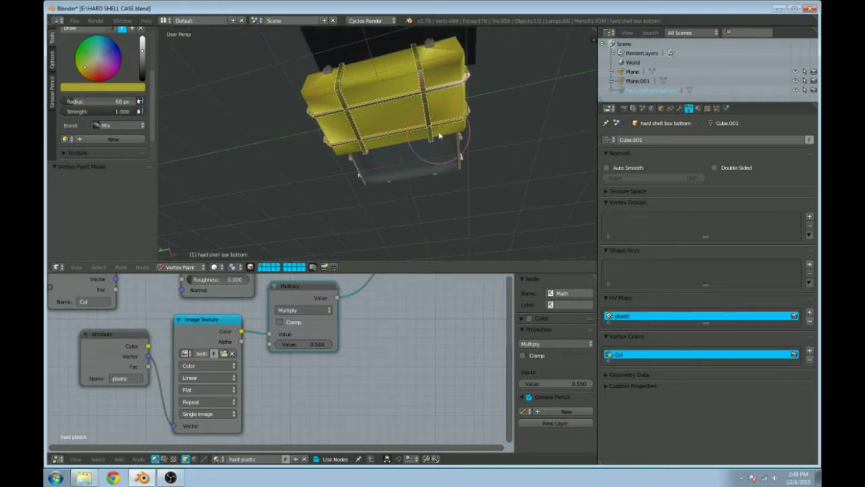
pyautogui.moveTo(312, 118)
pyautogui.mouseDown(button='middle')
pyautogui.moveTo(449, 134)
pyautogui.moveTo(382, 145)
pyautogui.moveTo(396, 116)
pyautogui.mouseUp(button='middle')
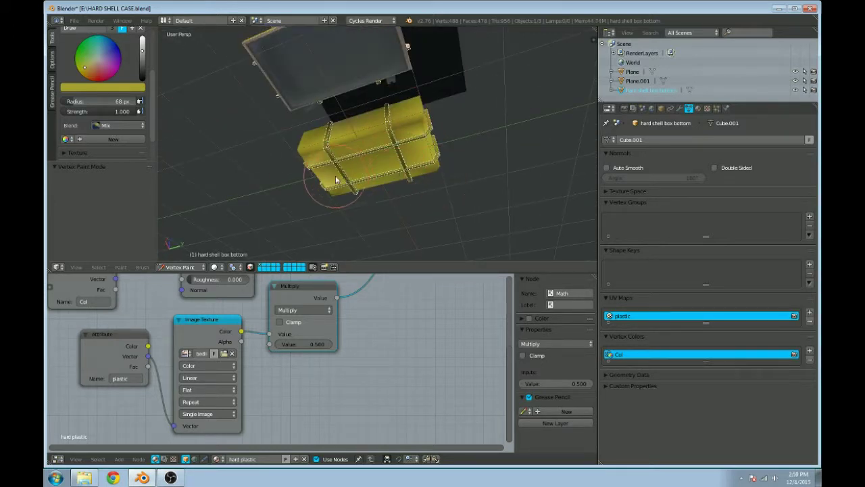
pyautogui.moveTo(332, 178); pyautogui.dragTo(367, 106, button='middle')
pyautogui.moveTo(301, 108); pyautogui.dragTo(358, 134, button='middle')
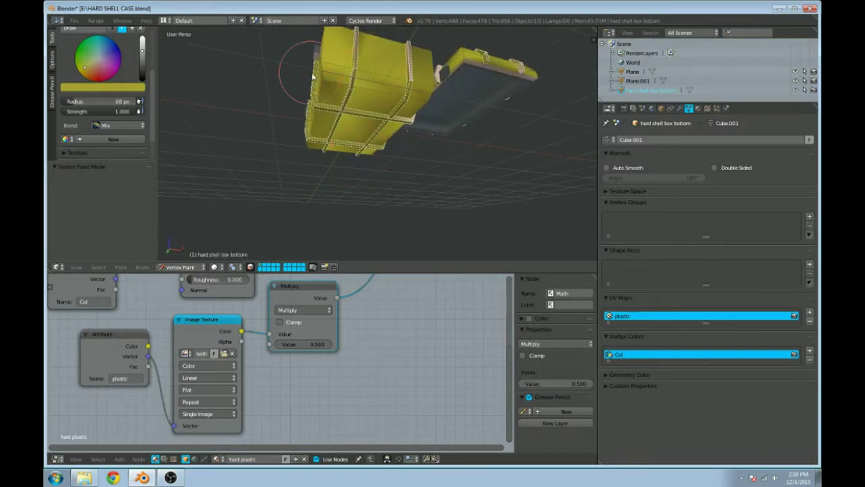
pyautogui.moveTo(424, 75)
pyautogui.mouseDown(button='middle')
pyautogui.moveTo(436, 110)
pyautogui.moveTo(370, 64)
pyautogui.mouseUp(button='middle')
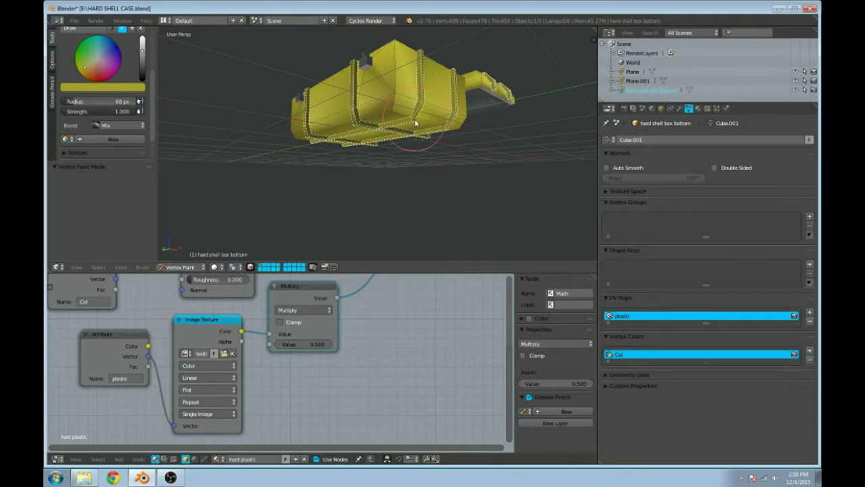
pyautogui.scroll(3, 398, 130)
pyautogui.moveTo(398, 129); pyautogui.dragTo(293, 99, button='middle')
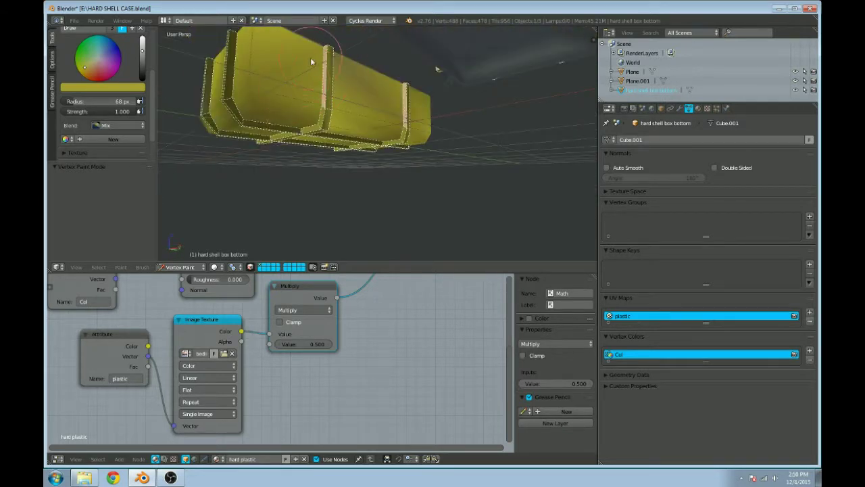
# Step: Paint the remaining box straps and the straps across the lid in the same dark yellow, and preview the case in rendered shading
pyautogui.moveTo(440, 78); pyautogui.dragTo(412, 129, button='middle')
pyautogui.moveTo(358, 107)
pyautogui.mouseDown(button='middle')
pyautogui.moveTo(398, 88)
pyautogui.moveTo(401, 125)
pyautogui.moveTo(440, 185)
pyautogui.mouseUp(button='middle')
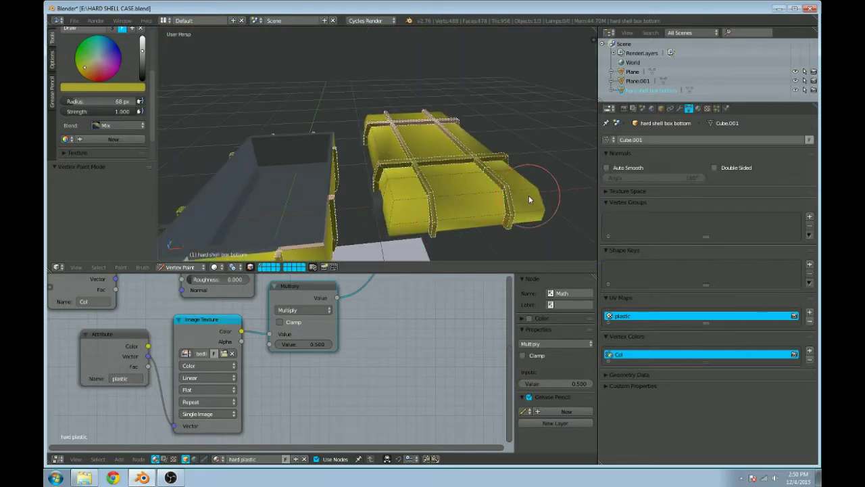
pyautogui.moveTo(528, 200); pyautogui.dragTo(367, 97, button='middle')
pyautogui.moveTo(473, 112); pyautogui.dragTo(337, 153, button='middle')
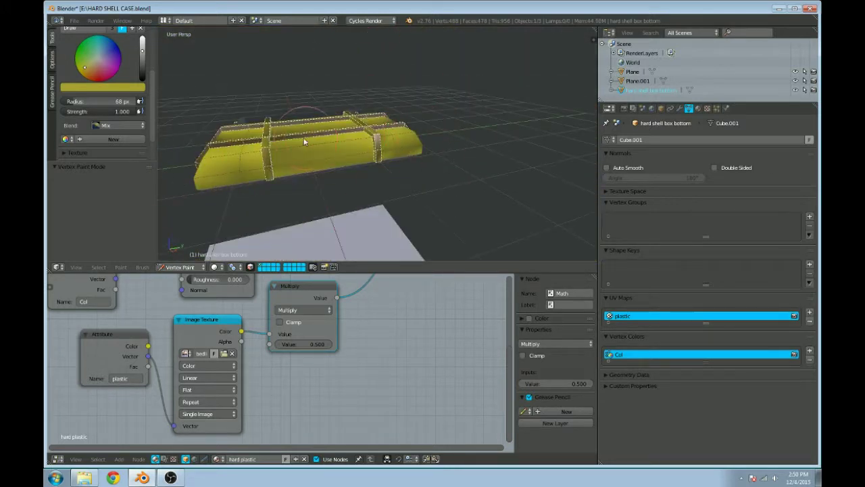
pyautogui.moveTo(402, 139); pyautogui.dragTo(286, 141, button='middle')
pyautogui.moveTo(309, 172); pyautogui.dragTo(338, 160, button='middle')
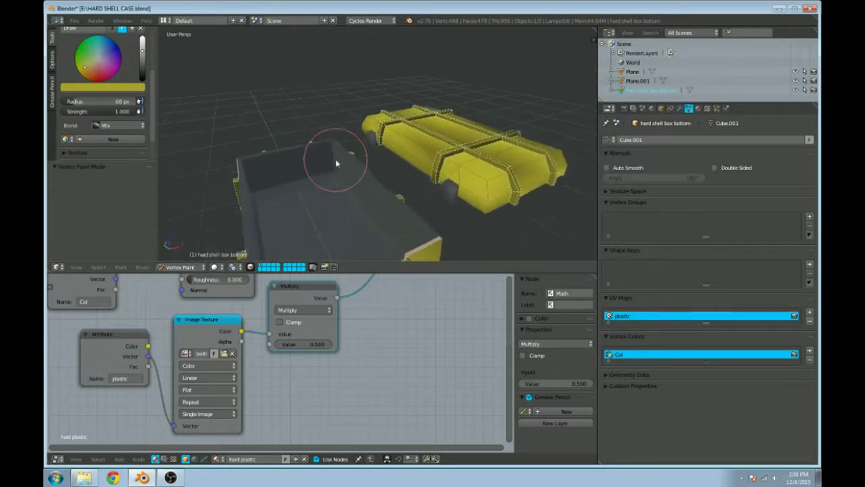
pyautogui.hotkey('shift', 'z')
pyautogui.hotkey('shift', 'z')
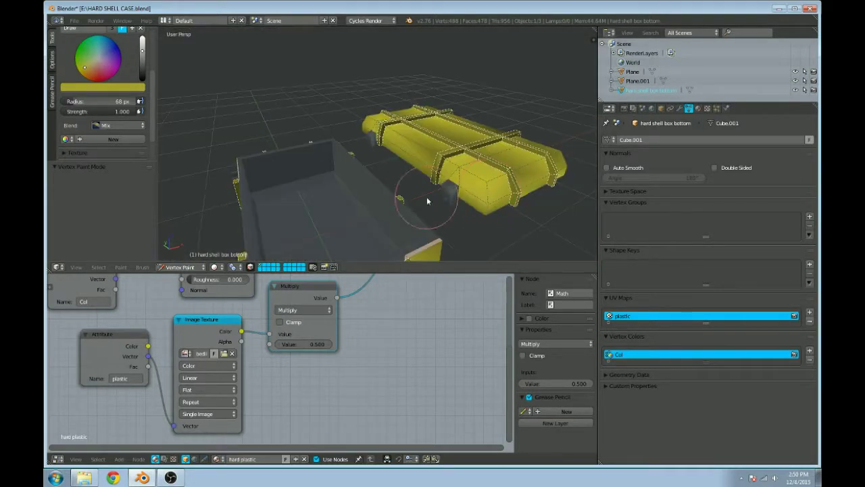
# Step: Switch to Edit Mode, shade the selected strap faces smooth and preview the case in rendered shading
pyautogui.scroll(4, 82, 66)
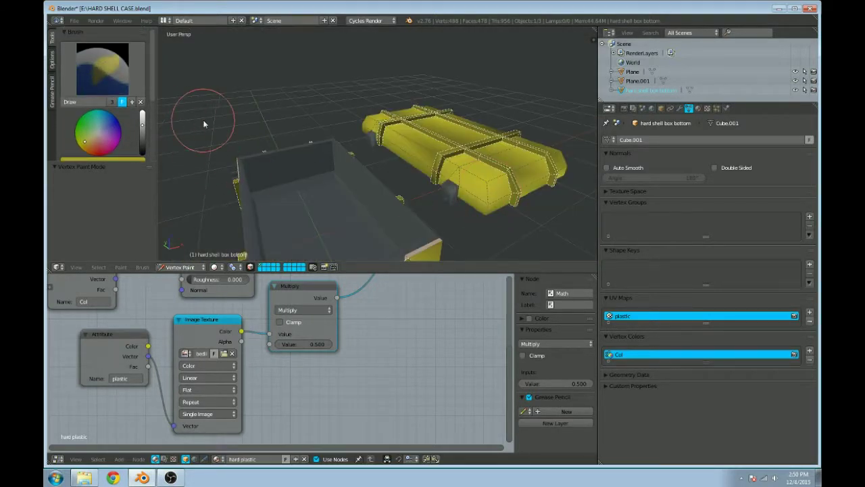
pyautogui.press('v')
pyautogui.press('Tab')
pyautogui.press('Tab')
pyautogui.press('Tab')
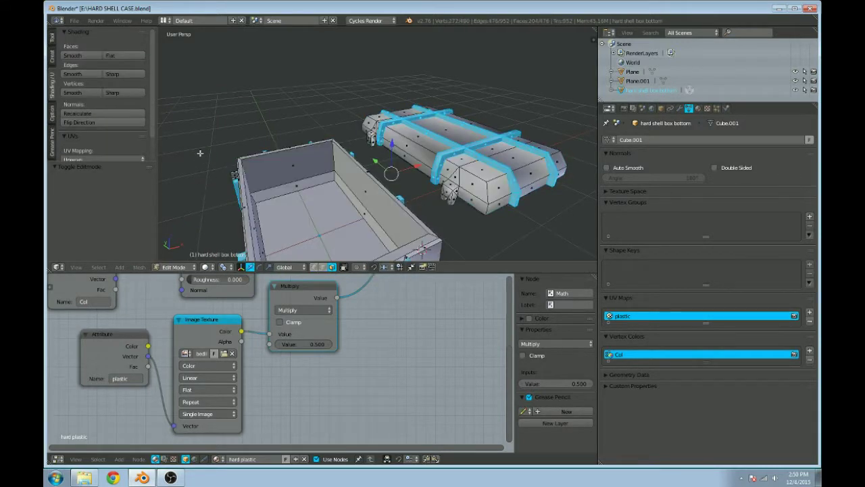
pyautogui.click(82, 55)
pyautogui.hotkey('shift', 'z')
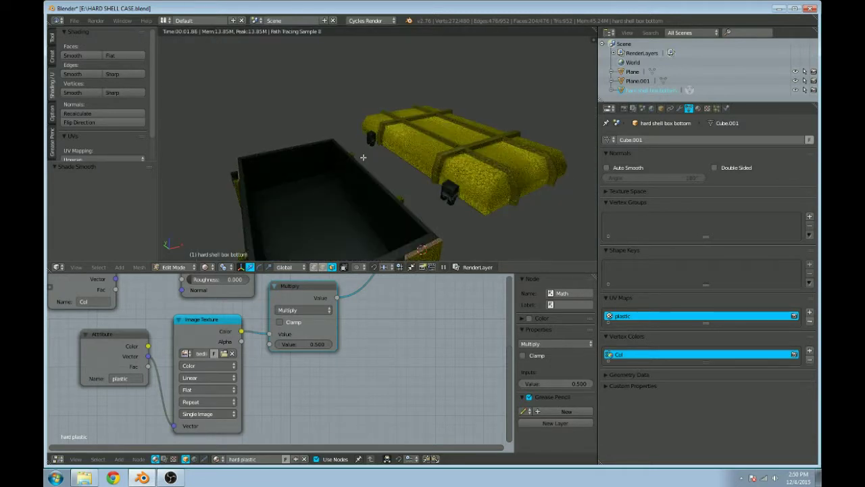
pyautogui.hotkey('shift', 'z')
# Step: Select only the underside faces of the two latches on the front of the bottom box
pyautogui.moveTo(352, 157); pyautogui.dragTo(517, 154, button='middle')
pyautogui.rightClick(404, 133)
pyautogui.moveTo(404, 133); pyautogui.dragTo(402, 113, button='middle')
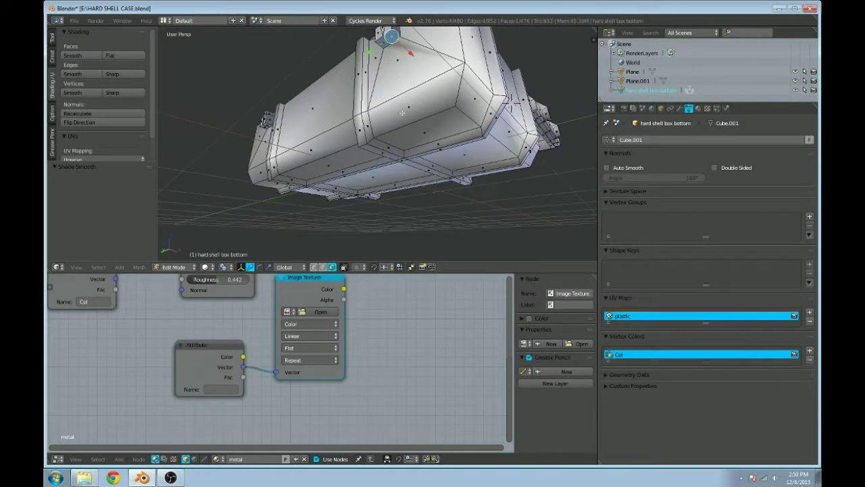
pyautogui.keyDown('shift'); pyautogui.rightClick(322, 72); pyautogui.keyUp('shift')
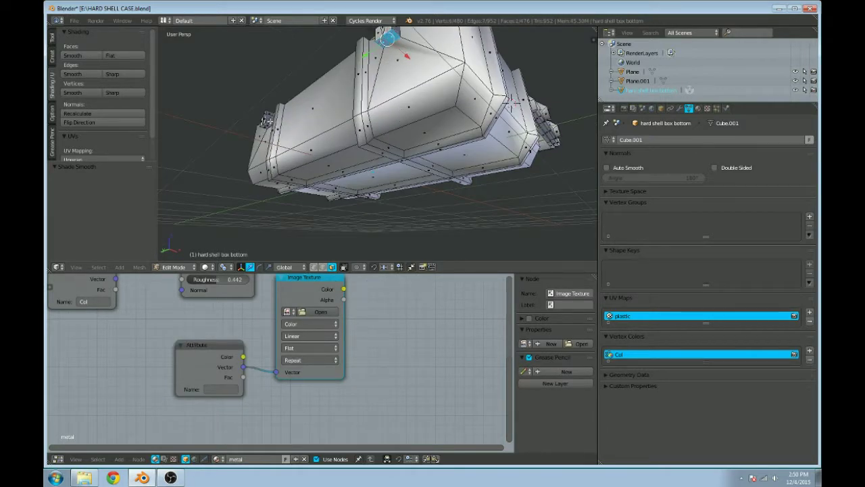
pyautogui.keyDown('shift'); pyautogui.rightClick(266, 123); pyautogui.keyUp('shift')
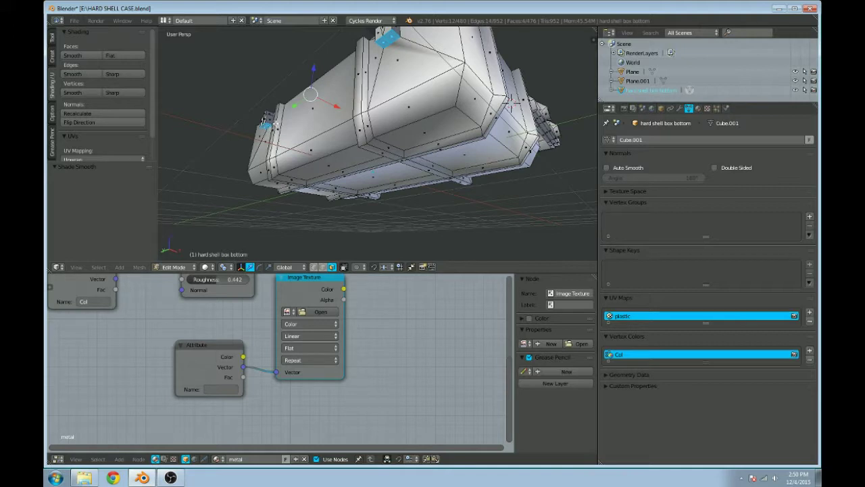
# Step: Return to Vertex Paint mode and paint the latches' underside faces with a dark neutral grey, adjusting the brush brightness
pyautogui.press('Tab')
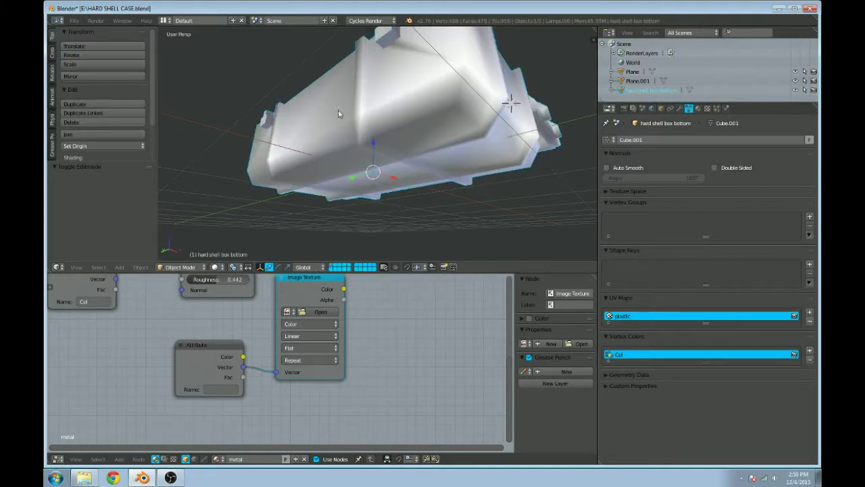
pyautogui.press('v')
pyautogui.moveTo(377, 68); pyautogui.dragTo(409, 85, button='middle')
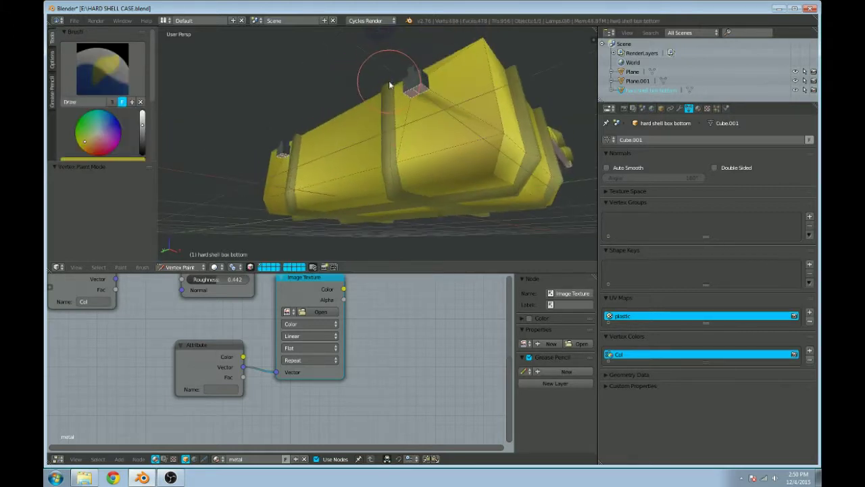
pyautogui.moveTo(144, 137); pyautogui.dragTo(143, 145)
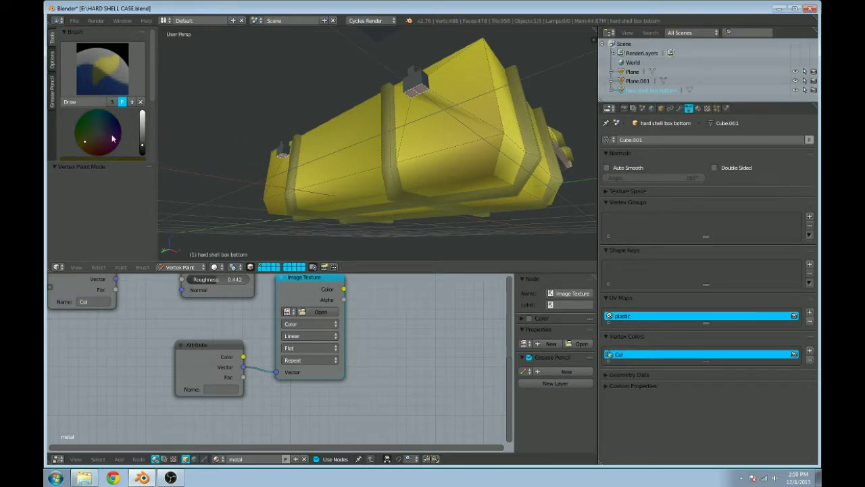
pyautogui.moveTo(416, 86); pyautogui.dragTo(434, 90)
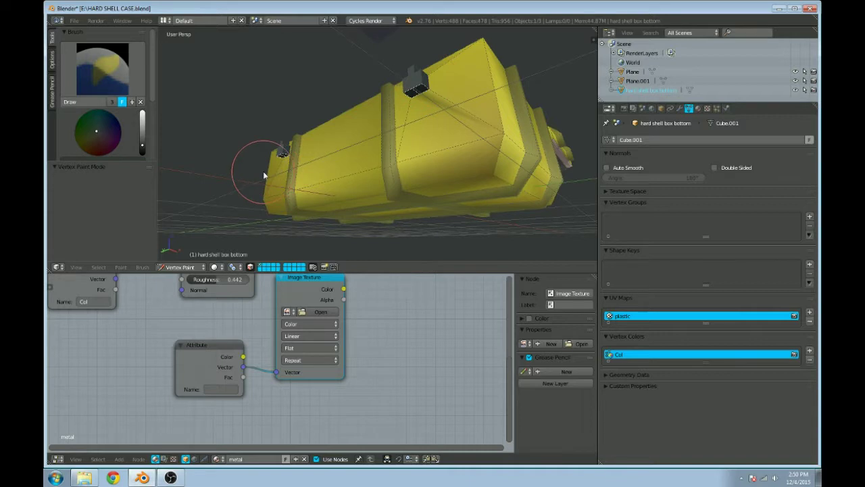
pyautogui.moveTo(145, 152); pyautogui.dragTo(142, 127)
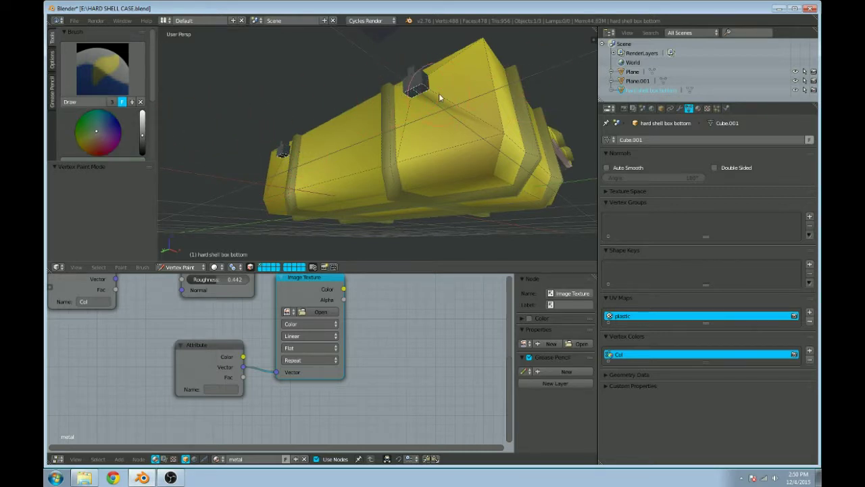
# Step: Switch to Edit Mode and examine the painted case in rendered shading from the front and above
pyautogui.scroll(-5, 512, 94)
pyautogui.moveTo(512, 94)
pyautogui.mouseDown(button='middle')
pyautogui.moveTo(496, 120)
pyautogui.moveTo(398, 137)
pyautogui.moveTo(455, 182)
pyautogui.mouseUp(button='middle')
pyautogui.press('Tab')
pyautogui.hotkey('shift', 'z')
pyautogui.scroll(2, 503, 164)
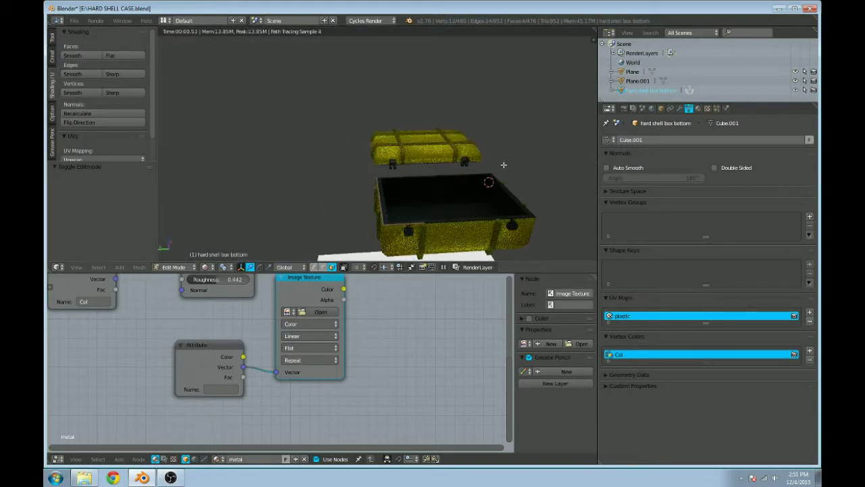
pyautogui.moveTo(498, 160)
pyautogui.mouseDown(button='middle')
pyautogui.moveTo(417, 167)
pyautogui.moveTo(409, 200)
pyautogui.mouseUp(button='middle')
pyautogui.hotkey('shift', 'z')
pyautogui.hotkey('shift', 'z')
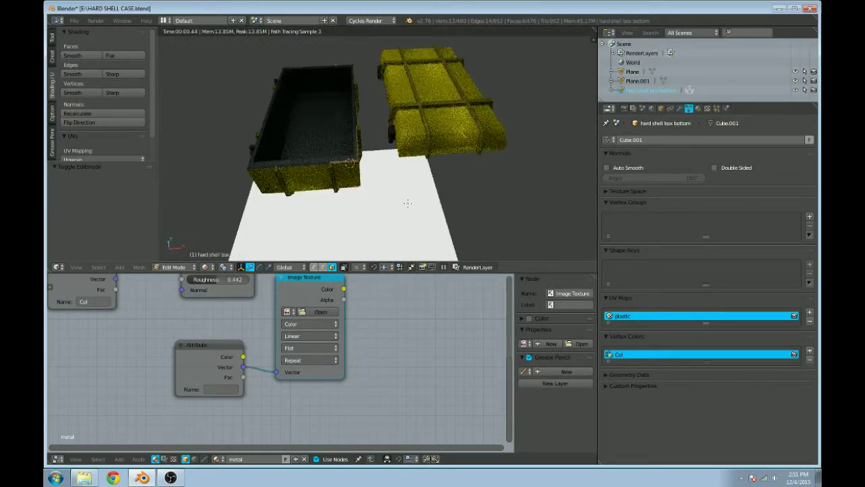
# Step: Return to solid shading and select the narrow outer lip faces around the front corner of the bottom box's rim
pyautogui.scroll(1, 379, 198)
pyautogui.scroll(3, 379, 198)
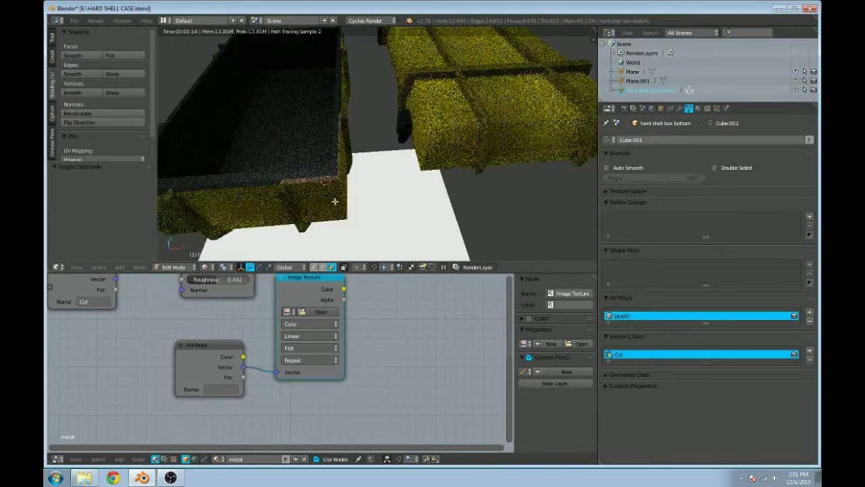
pyautogui.moveTo(371, 200); pyautogui.dragTo(413, 190, button='middle')
pyautogui.hotkey('shift', 'z')
pyautogui.scroll(2, 414, 189)
pyautogui.rightClick(423, 188)
pyautogui.rightClick(429, 190)
pyautogui.moveTo(479, 175); pyautogui.dragTo(455, 185, button='middle')
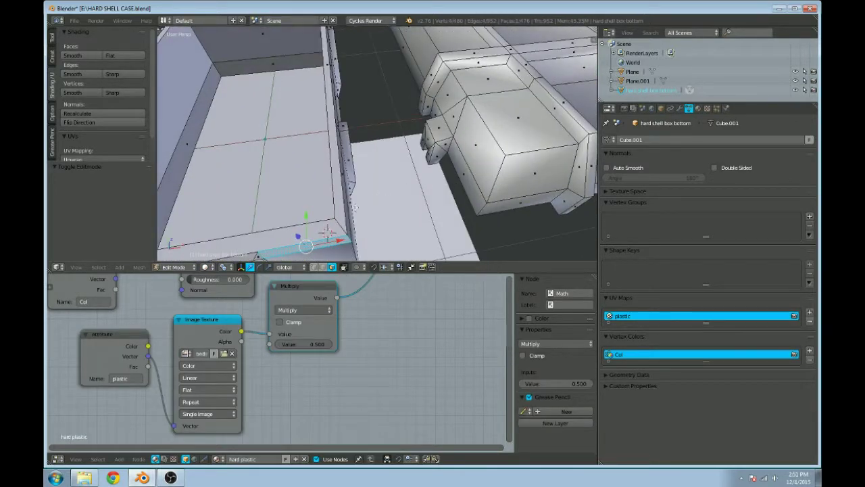
pyautogui.moveTo(340, 219); pyautogui.dragTo(360, 169, button='middle')
pyautogui.rightClick(284, 171)
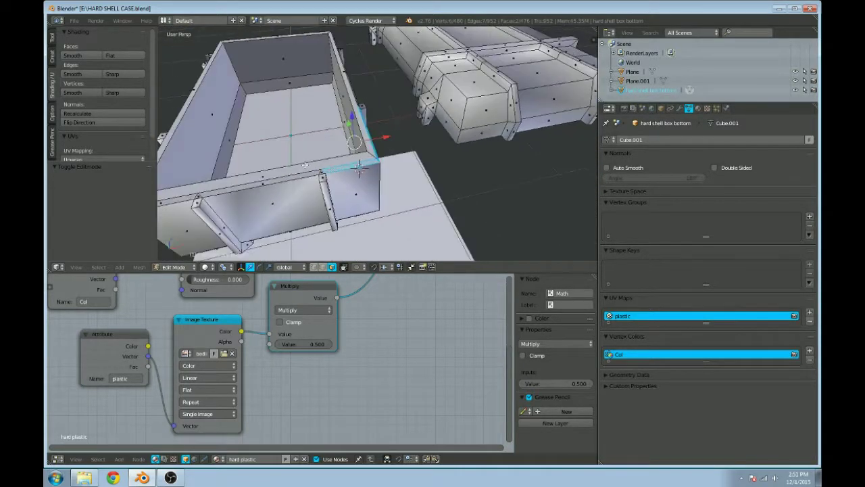
pyautogui.moveTo(306, 164); pyautogui.dragTo(308, 146, button='middle')
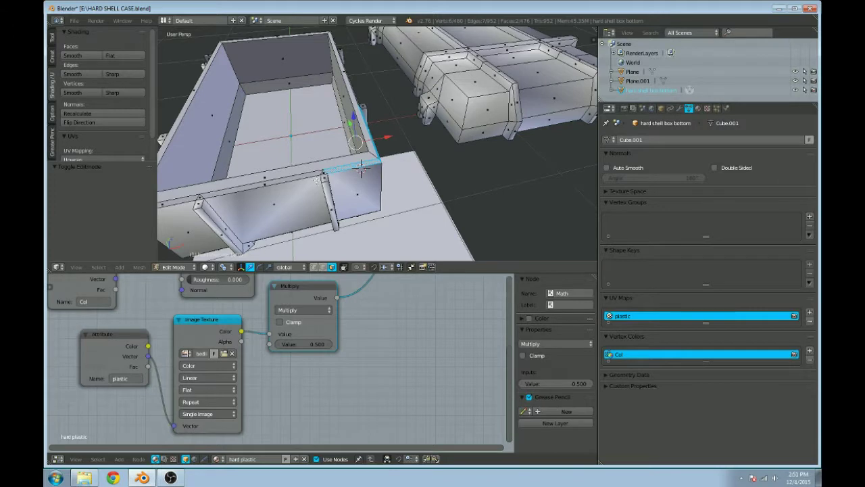
# Step: Extend the selection along the rim with the remaining lip faces and the front and side top faces
pyautogui.keyDown('shift'); pyautogui.click(362, 169); pyautogui.keyUp('shift')
pyautogui.click(362, 169)
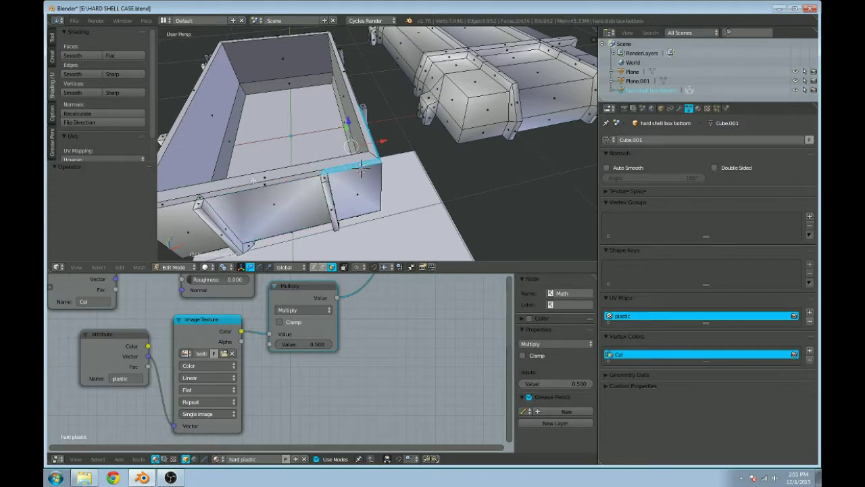
pyautogui.keyDown('shift'); pyautogui.click(362, 169); pyautogui.keyUp('shift')
pyautogui.keyDown('shift'); pyautogui.click(362, 169); pyautogui.keyUp('shift')
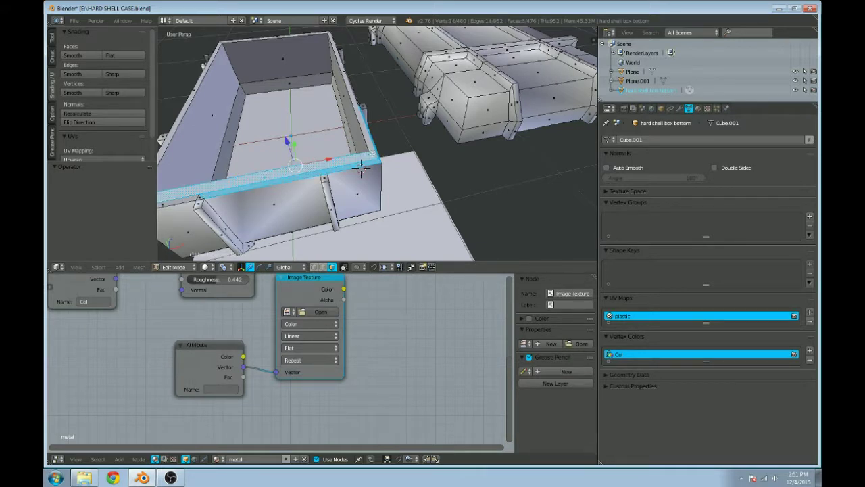
pyautogui.keyDown('shift'); pyautogui.click(361, 169); pyautogui.keyUp('shift')
pyautogui.moveTo(361, 169); pyautogui.dragTo(376, 148, button='middle')
pyautogui.scroll(3, 355, 167)
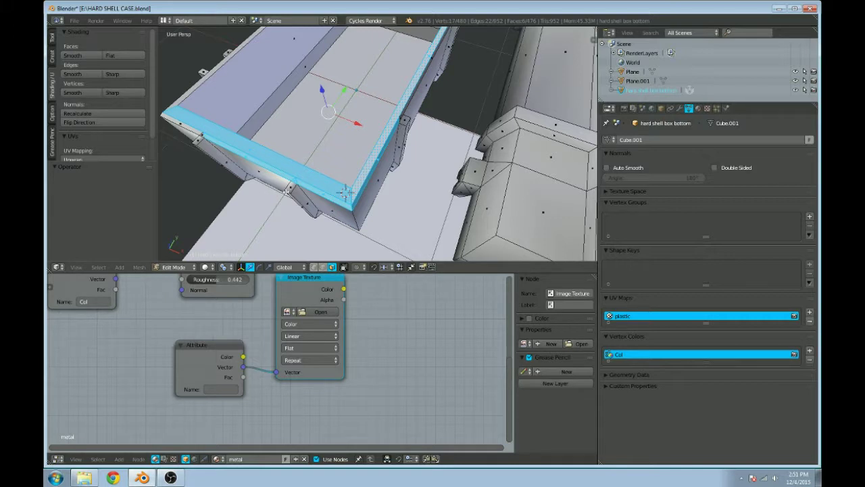
# Step: Switch to Vertex Paint mode and sample the box interior's dark grey as the Draw brush colour
pyautogui.press('Tab')
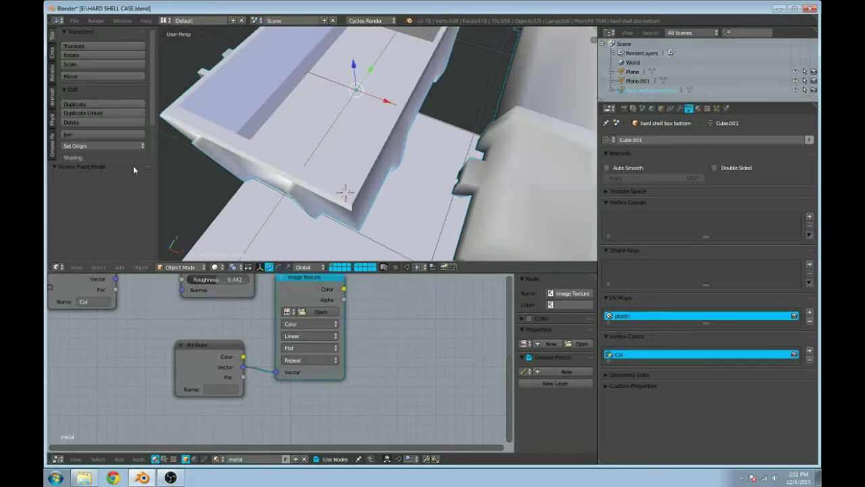
pyautogui.click(196, 267)
pyautogui.click(203, 226)
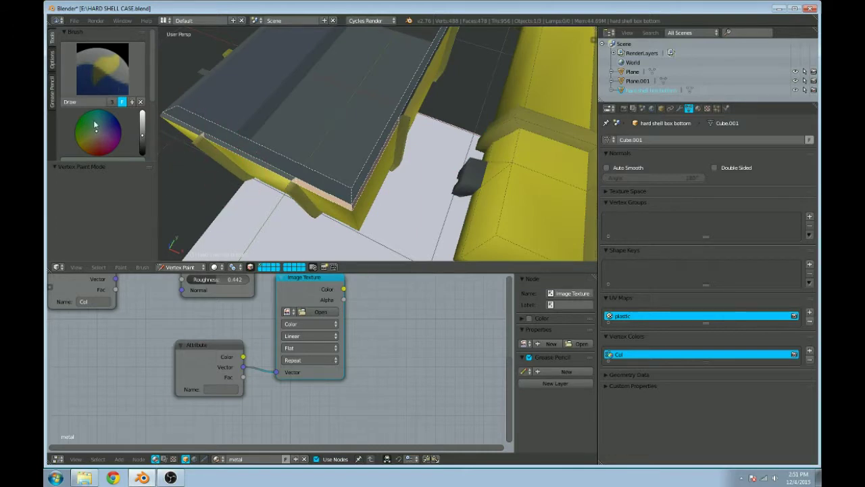
pyautogui.scroll(-5, 133, 131)
pyautogui.scroll(3, 127, 134)
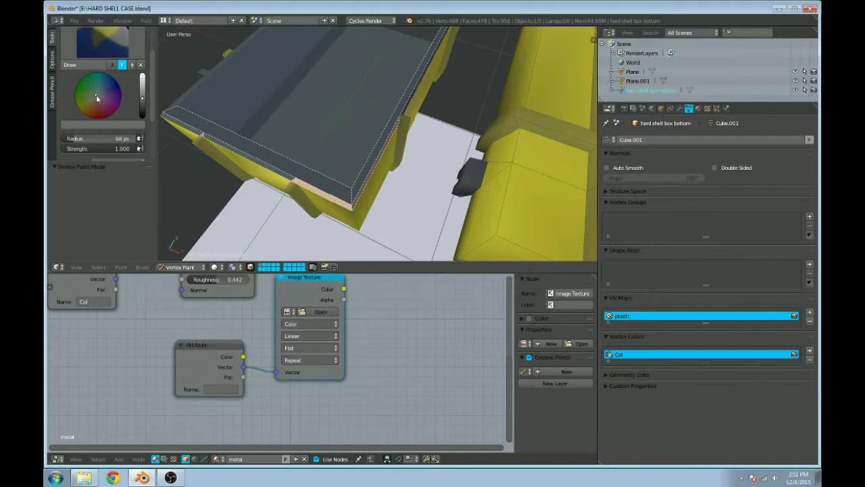
pyautogui.scroll(-2, 104, 111)
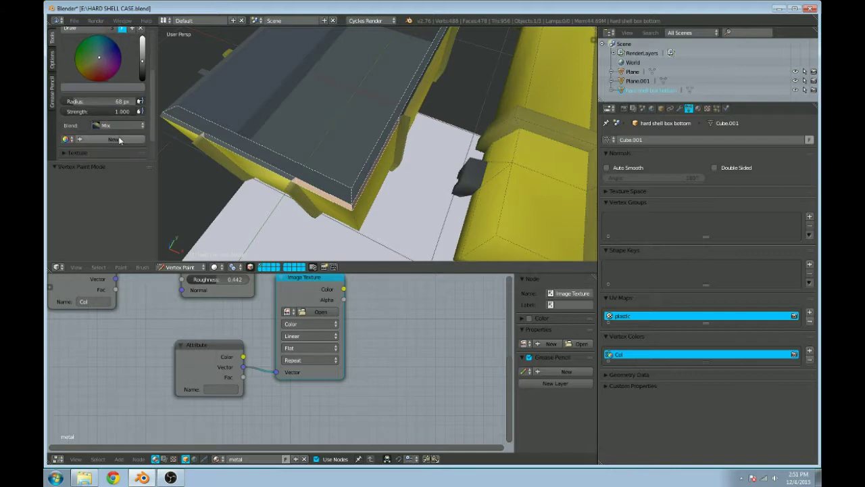
pyautogui.scroll(3, 103, 108)
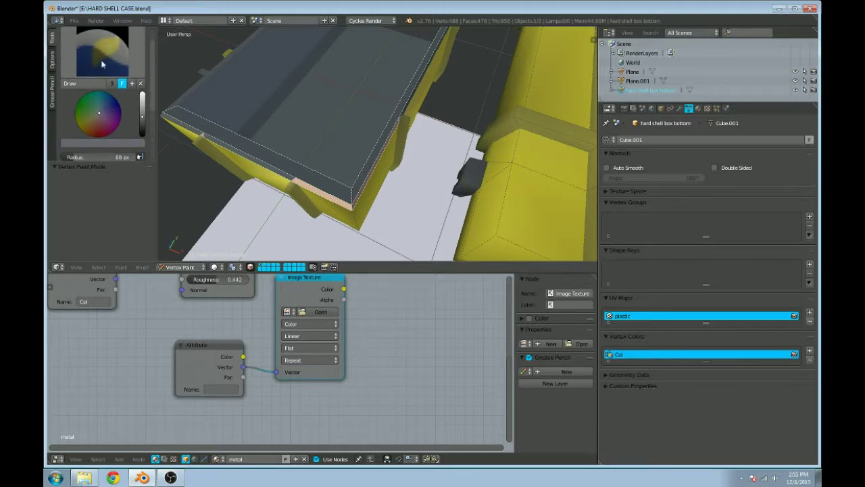
pyautogui.scroll(-5, 120, 126)
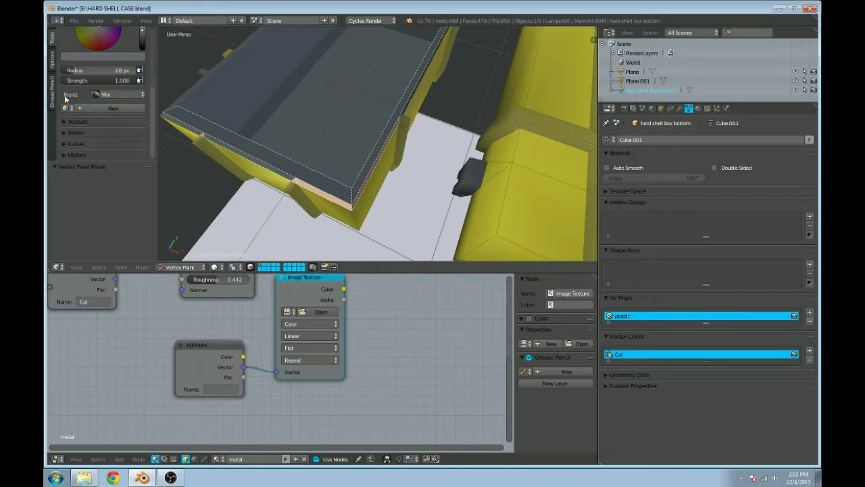
pyautogui.scroll(4, 76, 107)
pyautogui.rightClick(106, 81)
pyautogui.press('Escape')
pyautogui.click(117, 109)
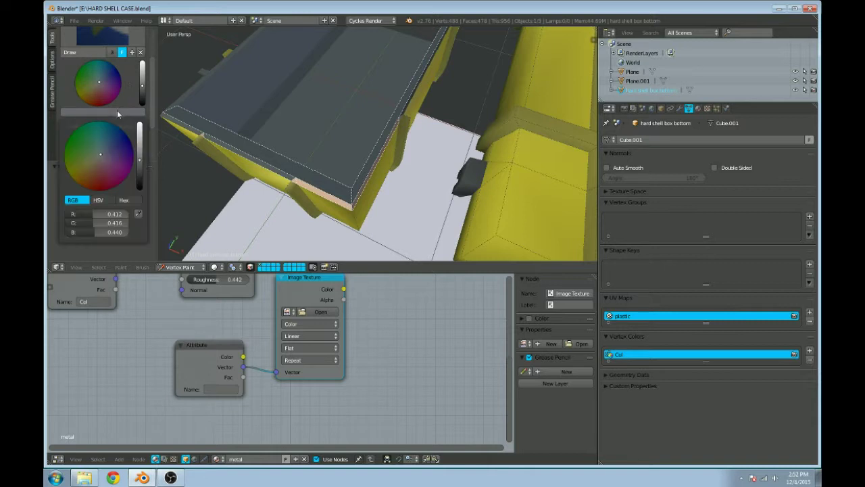
pyautogui.click(135, 214)
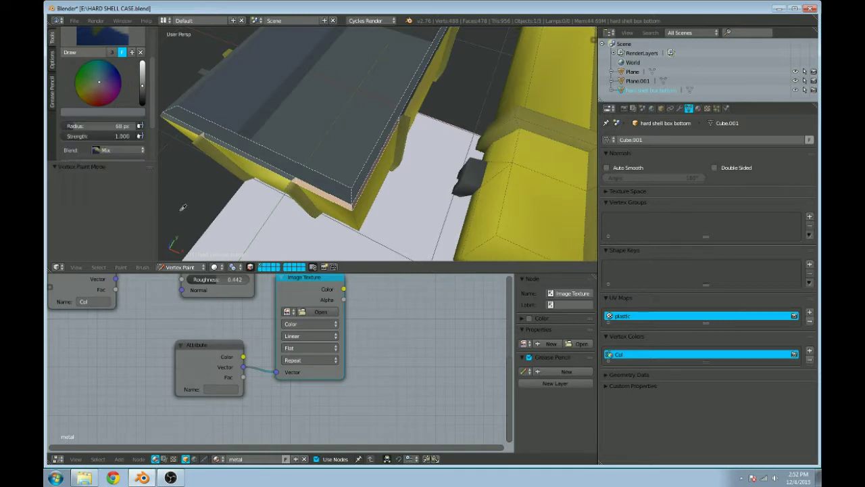
pyautogui.click(290, 164)
# Step: Paint the selected rim faces with the sampled grey and switch to the Blur brush
pyautogui.moveTo(427, 130)
pyautogui.mouseDown()
pyautogui.moveTo(392, 119)
pyautogui.moveTo(385, 137)
pyautogui.moveTo(401, 139)
pyautogui.moveTo(386, 111)
pyautogui.moveTo(421, 91)
pyautogui.moveTo(423, 68)
pyautogui.moveTo(422, 86)
pyautogui.moveTo(444, 68)
pyautogui.mouseUp()
pyautogui.scroll(4, 396, 119)
pyautogui.scroll(-8, 444, 68)
pyautogui.press('Tab')
pyautogui.press('Tab')
pyautogui.scroll(3, 98, 67)
pyautogui.click(100, 49)
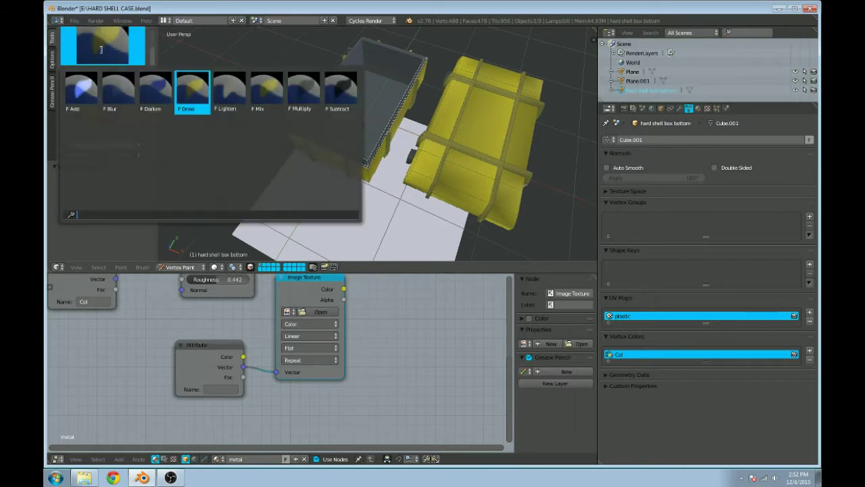
pyautogui.click(118, 90)
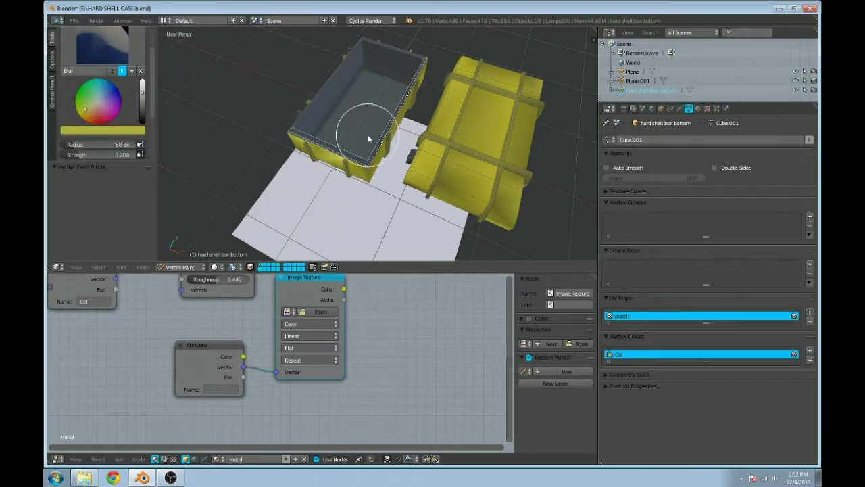
# Step: Examine the painted rim and both case halves in rendered and solid shading from several angles
pyautogui.scroll(3, 389, 145)
pyautogui.hotkey('shift', 'z')
pyautogui.moveTo(392, 156)
pyautogui.mouseDown(button='middle')
pyautogui.moveTo(475, 177)
pyautogui.moveTo(413, 154)
pyautogui.moveTo(403, 136)
pyautogui.moveTo(396, 151)
pyautogui.moveTo(459, 145)
pyautogui.moveTo(354, 135)
pyautogui.moveTo(328, 93)
pyautogui.moveTo(361, 56)
pyautogui.moveTo(365, 78)
pyautogui.moveTo(402, 92)
pyautogui.moveTo(456, 187)
pyautogui.moveTo(446, 199)
pyautogui.moveTo(442, 192)
pyautogui.moveTo(302, 183)
pyautogui.moveTo(319, 155)
pyautogui.mouseUp(button='middle')
pyautogui.hotkey('shift', 'z')
pyautogui.scroll(-2, 430, 171)
pyautogui.press('Tab')
pyautogui.press('Tab')
pyautogui.hotkey('shift', 'z')
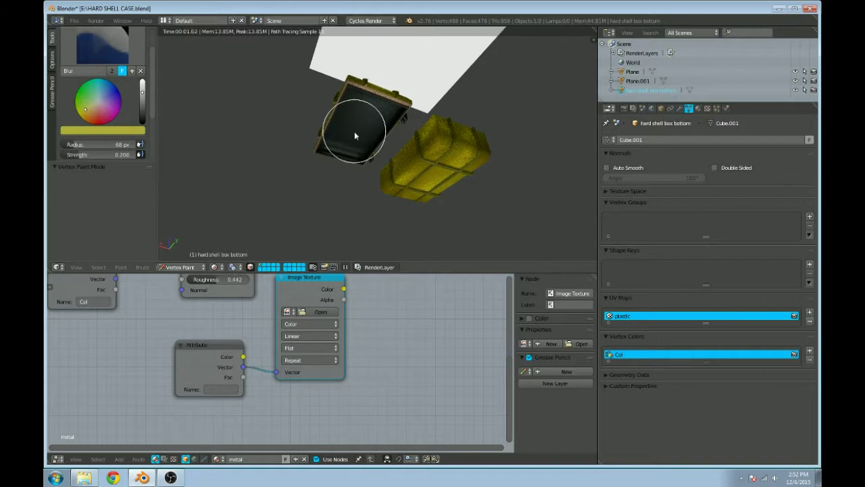
pyautogui.hotkey('shift', 'z')
pyautogui.moveTo(401, 136)
pyautogui.mouseDown(button='middle')
pyautogui.moveTo(305, 139)
pyautogui.moveTo(411, 207)
pyautogui.moveTo(358, 233)
pyautogui.moveTo(389, 236)
pyautogui.mouseUp(button='middle')
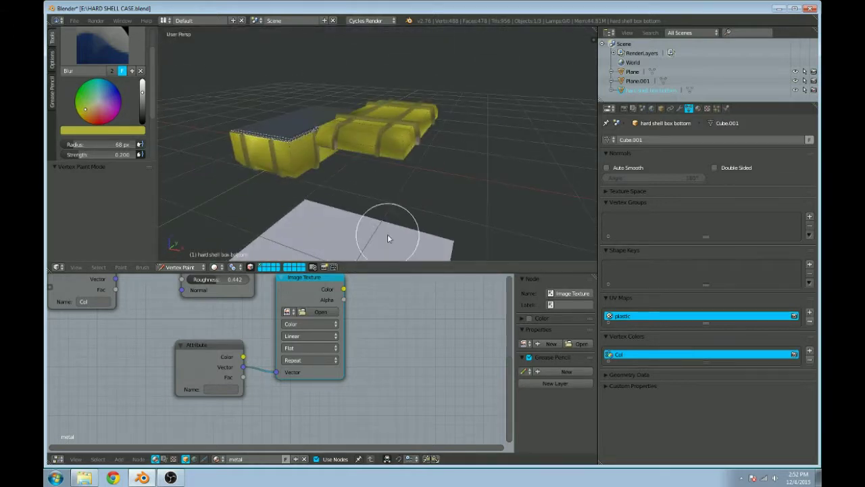
pyautogui.scroll(-2, 381, 199)
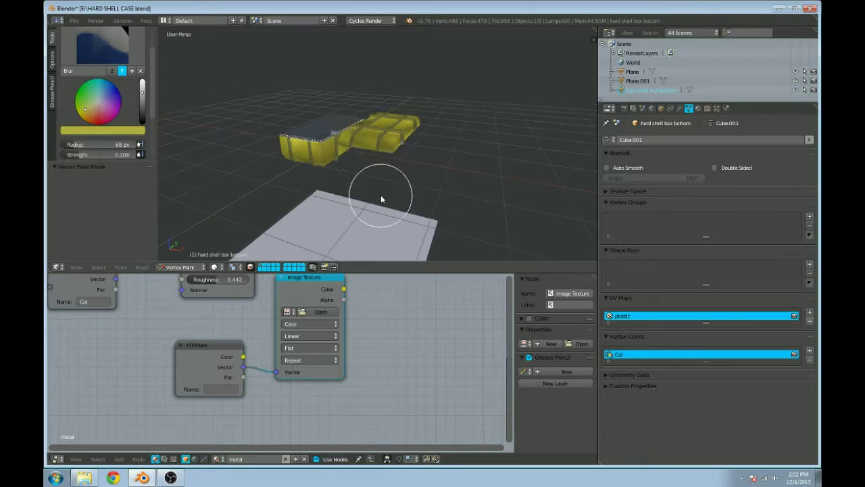
# Step: Switch to Edit Mode, preview the case with the hard plastic material active, and make metal the active material
pyautogui.press('Tab')
pyautogui.moveTo(367, 201); pyautogui.dragTo(369, 230, button='middle')
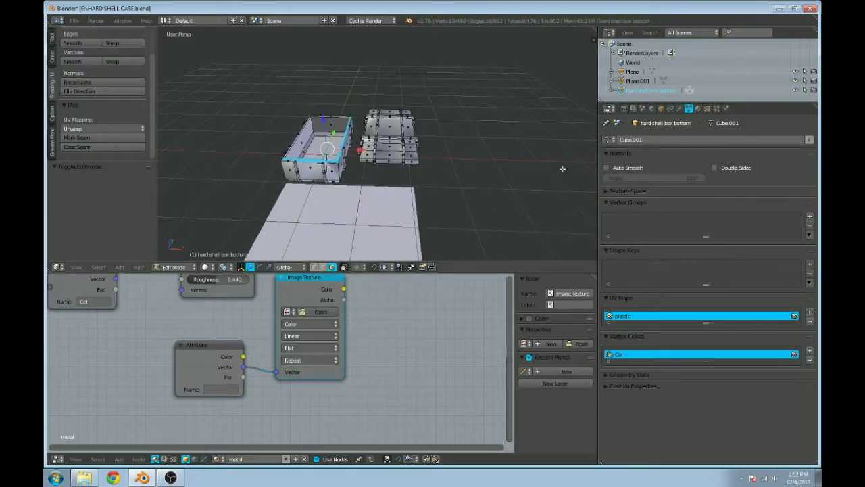
pyautogui.click(698, 108)
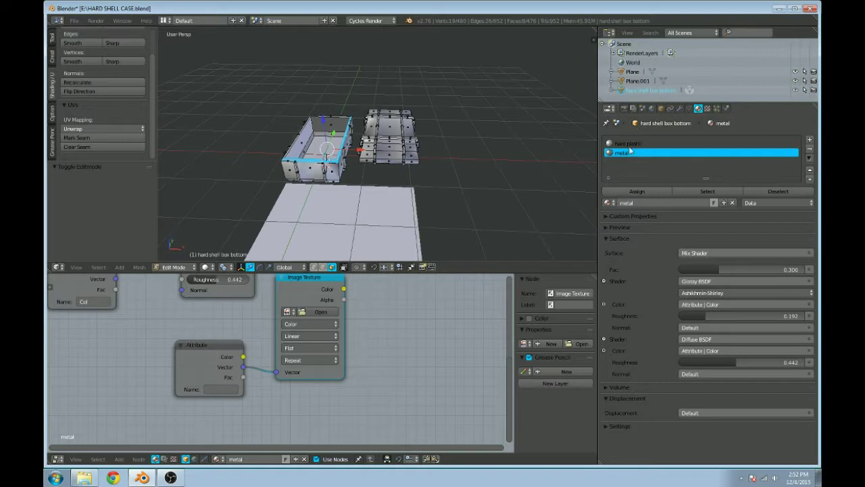
pyautogui.click(628, 144)
pyautogui.hotkey('shift', 'z')
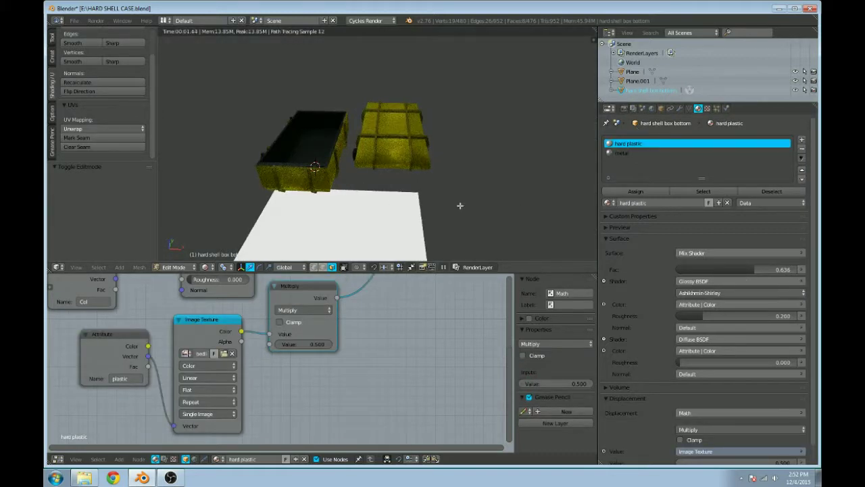
pyautogui.hotkey('shift', 'z')
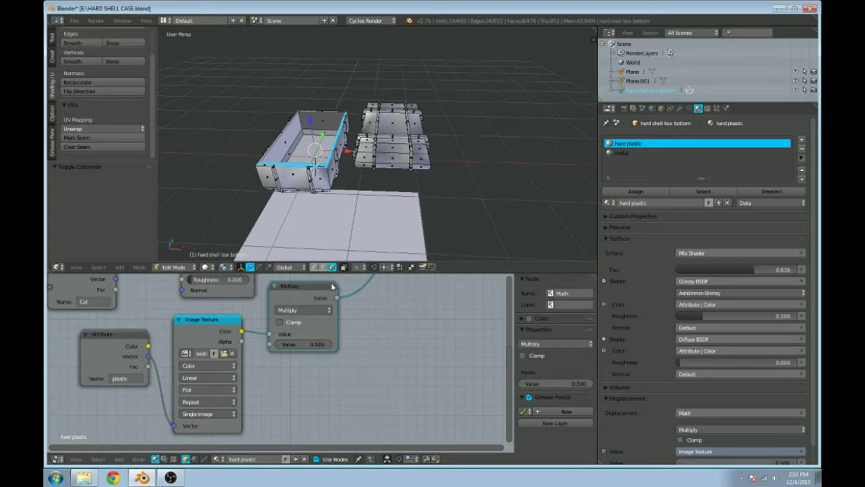
pyautogui.click(622, 153)
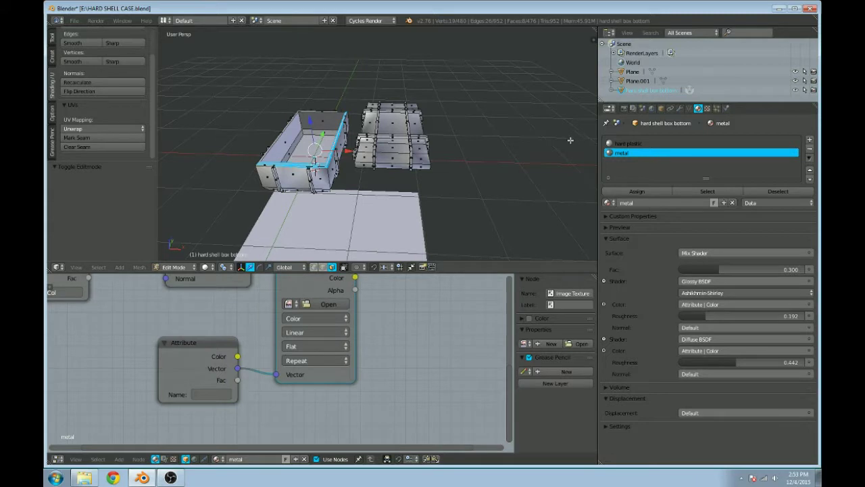
# Step: Browse the image files on drive E: as thumbnails for the metal material's Image Texture node
pyautogui.click(305, 304)
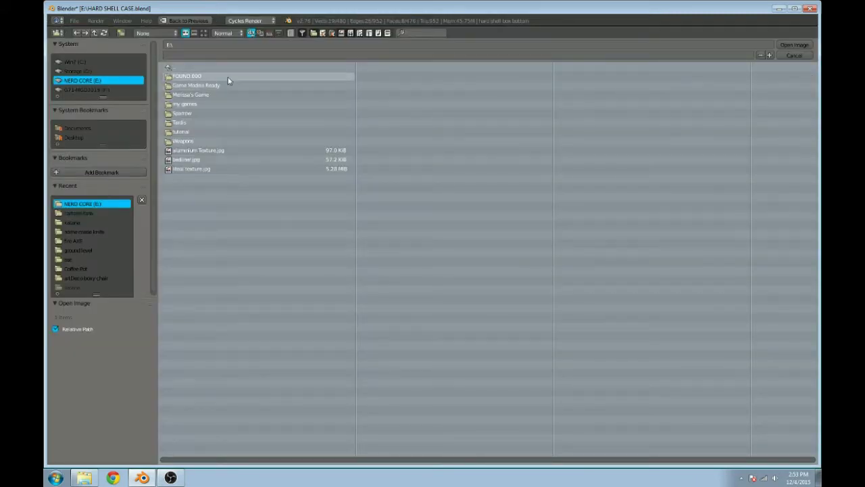
pyautogui.click(226, 34)
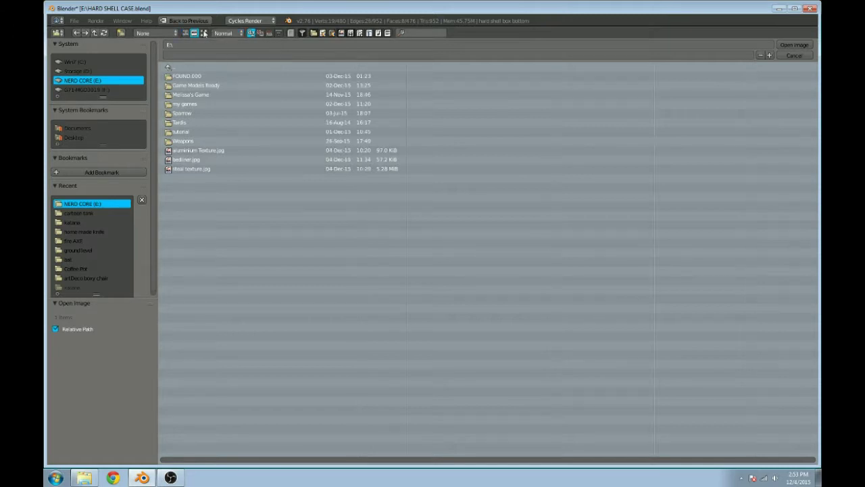
pyautogui.click(203, 32)
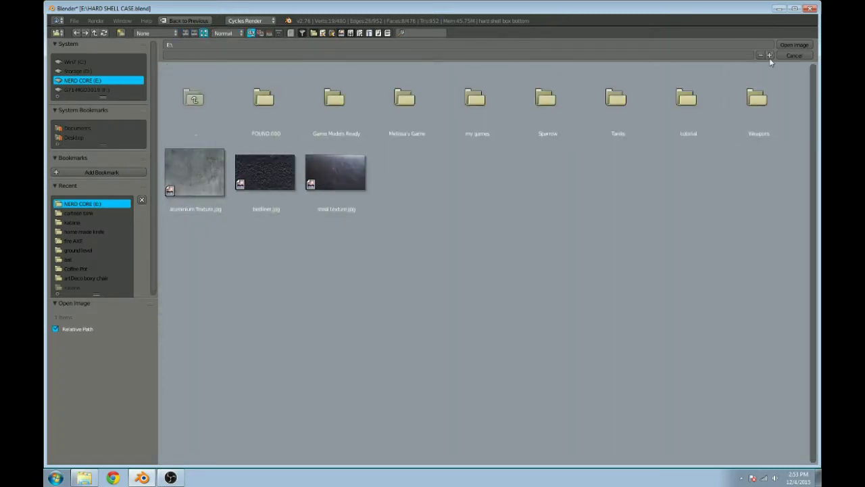
pyautogui.click(794, 45)
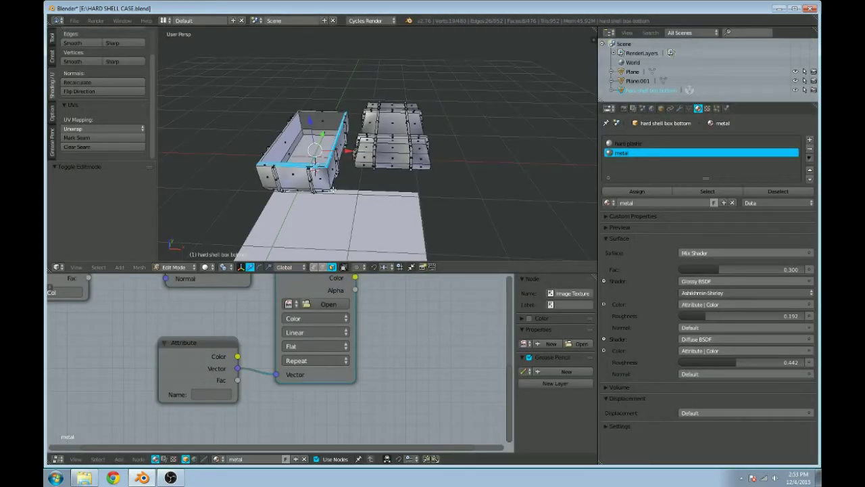
# Step: Select all interior faces of the bottom box together with the faces along the top of its rim
pyautogui.scroll(6, 333, 190)
pyautogui.moveTo(363, 191); pyautogui.dragTo(305, 136, button='middle')
pyautogui.scroll(3, 304, 137)
pyautogui.rightClick(295, 119)
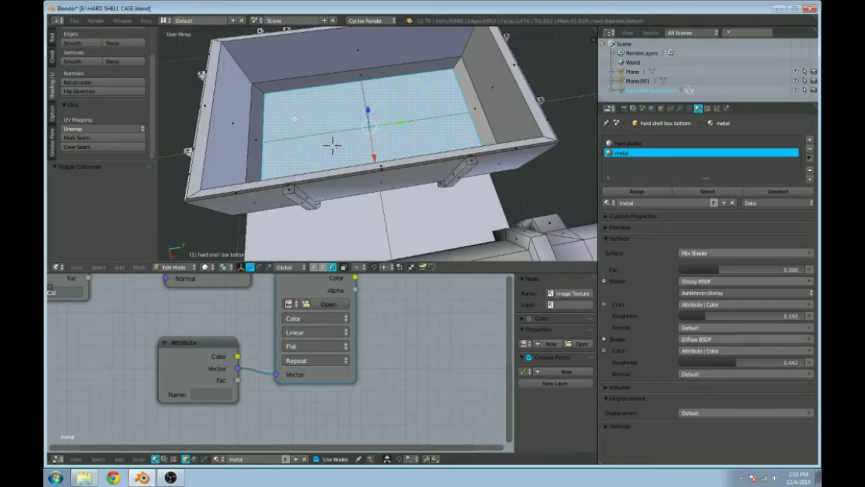
pyautogui.press('ctrl+KP_Add')
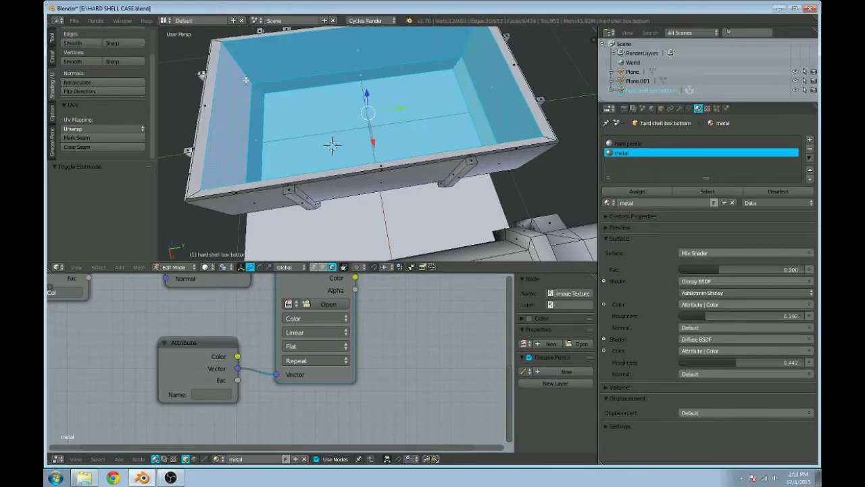
pyautogui.press('ctrl+KP_Add')
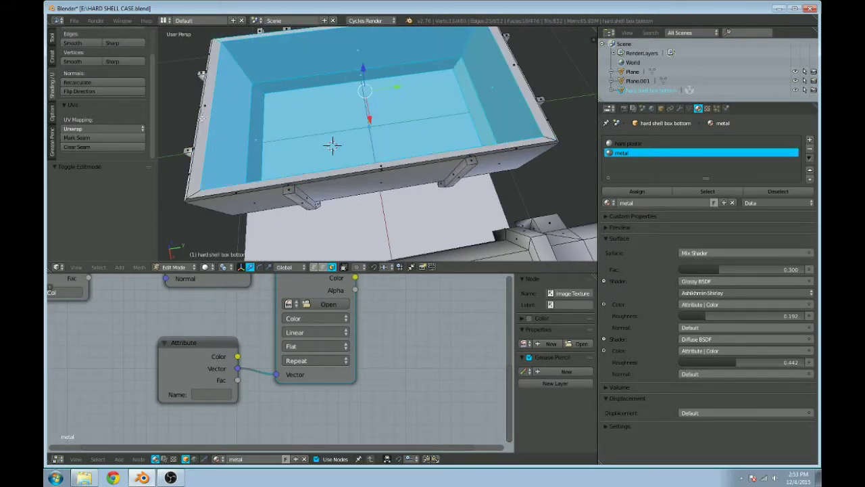
pyautogui.keyDown('shift'); pyautogui.rightClick(237, 185); pyautogui.keyUp('shift')
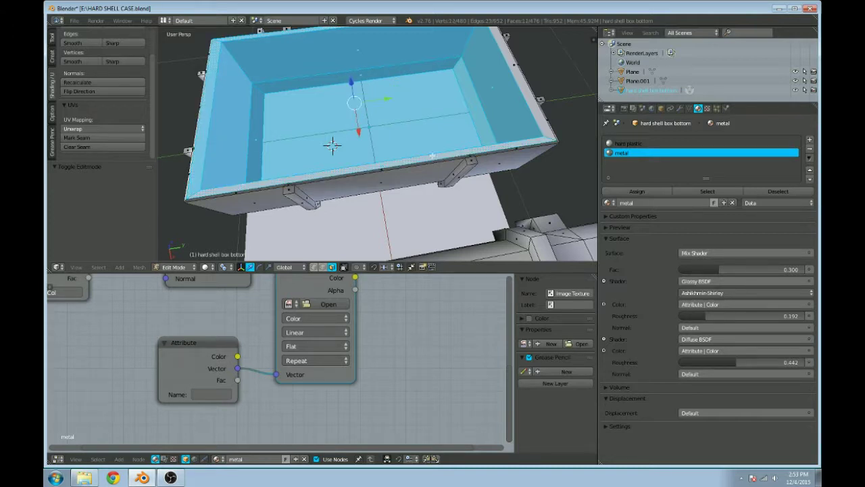
pyautogui.keyDown('shift'); pyautogui.rightClick(527, 93); pyautogui.keyUp('shift')
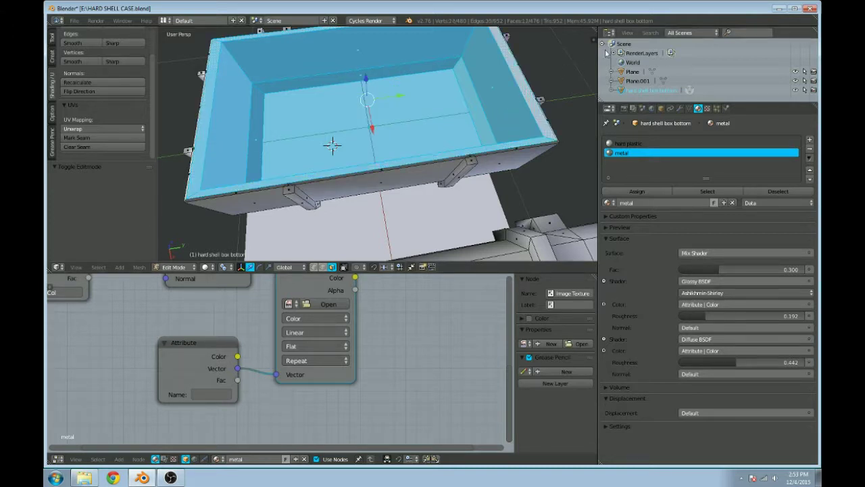
# Step: Split the 3D view into two side-by-side areas and add a UV map named metal to the bottom box
pyautogui.moveTo(596, 29); pyautogui.dragTo(361, 31)
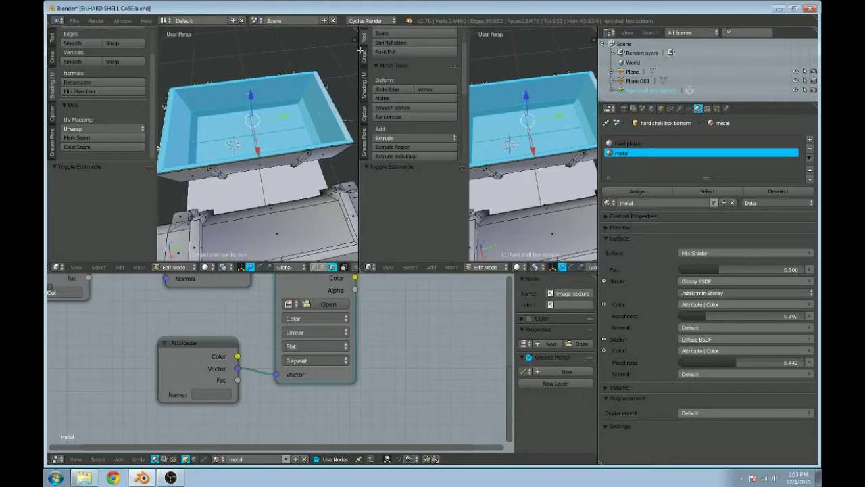
pyautogui.click(689, 109)
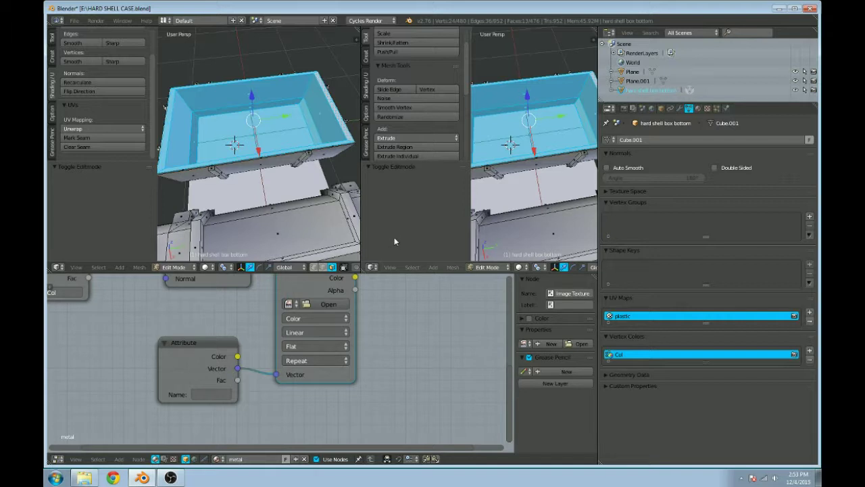
pyautogui.click(810, 313)
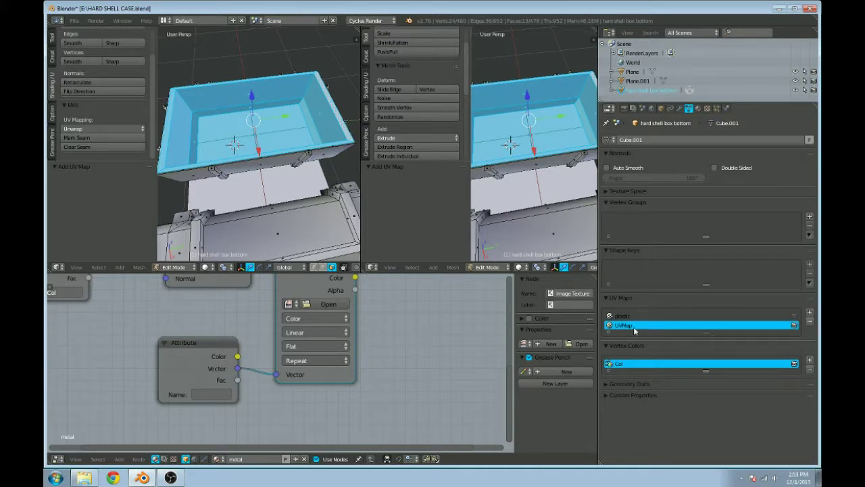
pyautogui.doubleClick(631, 325)
pyautogui.doubleClick(631, 323)
pyautogui.write('metal')
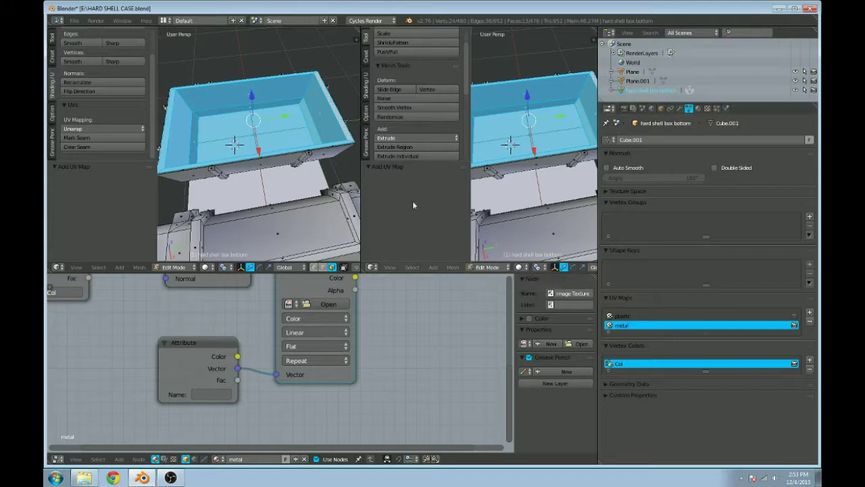
pyautogui.moveTo(277, 139); pyautogui.dragTo(260, 121, button='middle')
pyautogui.keyDown('shift'); pyautogui.rightClick(204, 128); pyautogui.keyUp('shift')
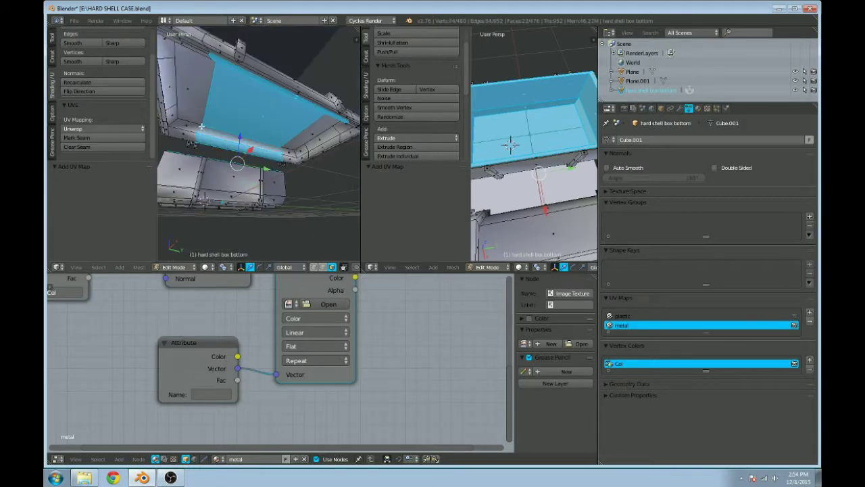
pyautogui.hotkey('ctrl', 'z')
pyautogui.keyDown('shift'); pyautogui.rightClick(195, 127); pyautogui.keyUp('shift')
pyautogui.keyDown('shift'); pyautogui.rightClick(197, 120); pyautogui.keyUp('shift')
pyautogui.keyDown('shift'); pyautogui.rightClick(213, 117); pyautogui.keyUp('shift')
pyautogui.keyDown('shift'); pyautogui.rightClick(209, 128); pyautogui.keyUp('shift')
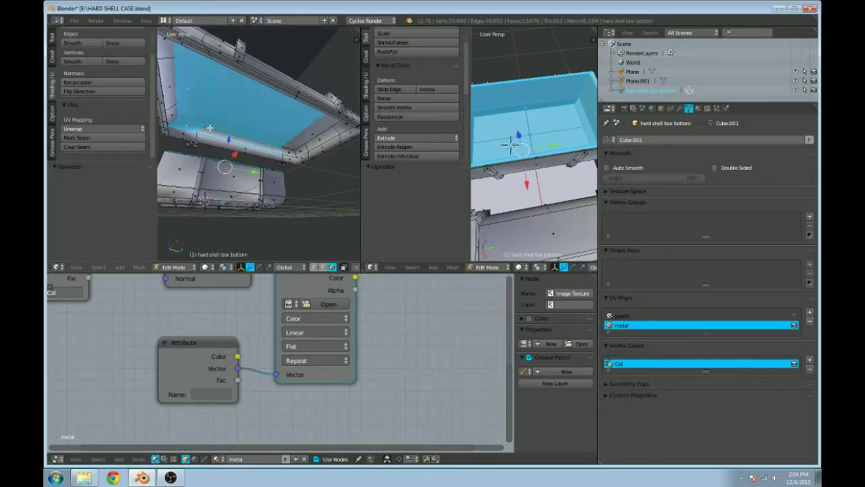
pyautogui.moveTo(272, 133)
pyautogui.mouseDown(button='middle')
pyautogui.moveTo(252, 125)
pyautogui.moveTo(271, 127)
pyautogui.mouseUp(button='middle')
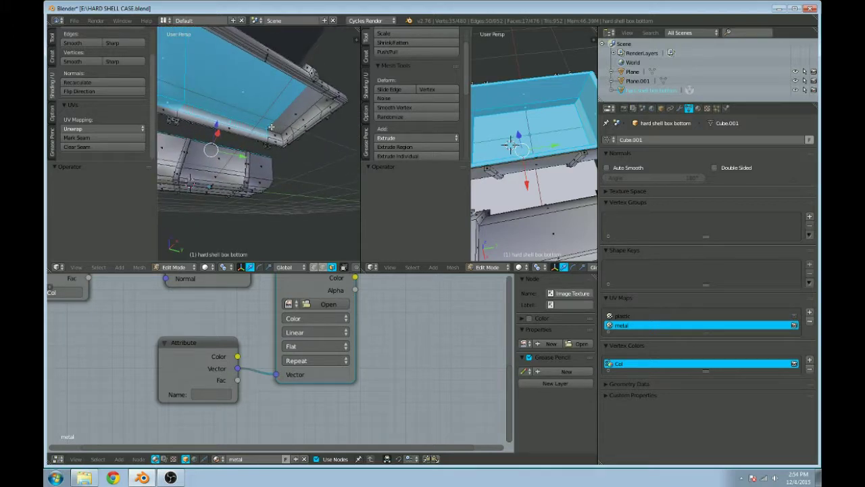
# Step: Deselect all faces of the hard shell case
pyautogui.scroll(-5, 272, 131)
pyautogui.moveTo(271, 131); pyautogui.dragTo(289, 196, button='middle')
pyautogui.press('a')
pyautogui.scroll(5, 277, 162)
pyautogui.moveTo(277, 162); pyautogui.dragTo(304, 242, button='middle')
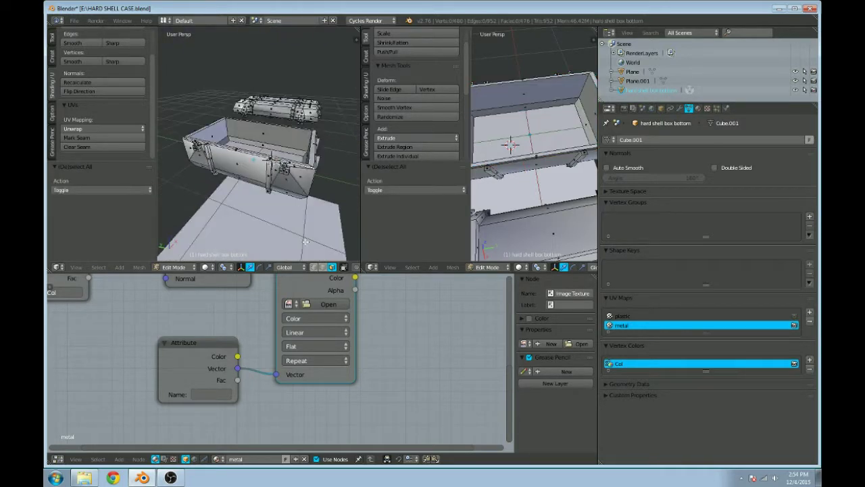
pyautogui.scroll(3, 277, 200)
pyautogui.moveTo(295, 193); pyautogui.dragTo(290, 203, button='middle')
pyautogui.scroll(-3, 291, 202)
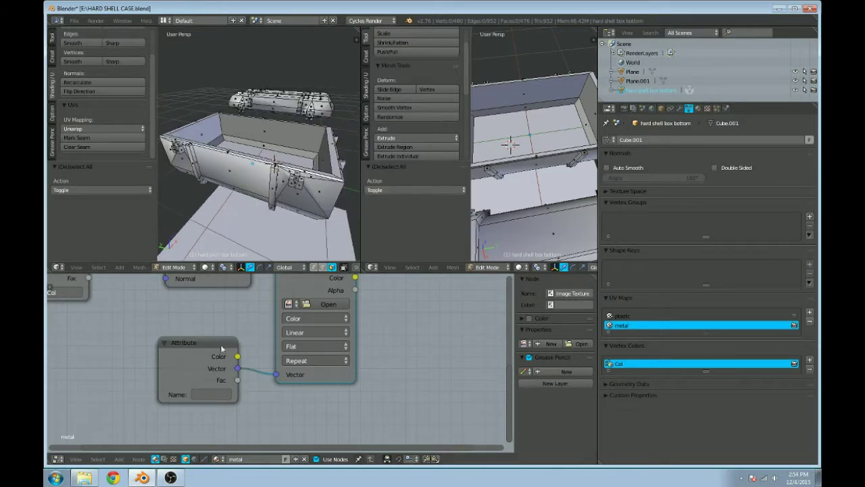
# Step: Show the case's material settings and set the name of the Attribute node feeding the Image Texture to metal
pyautogui.scroll(-3, 220, 344)
pyautogui.click(698, 108)
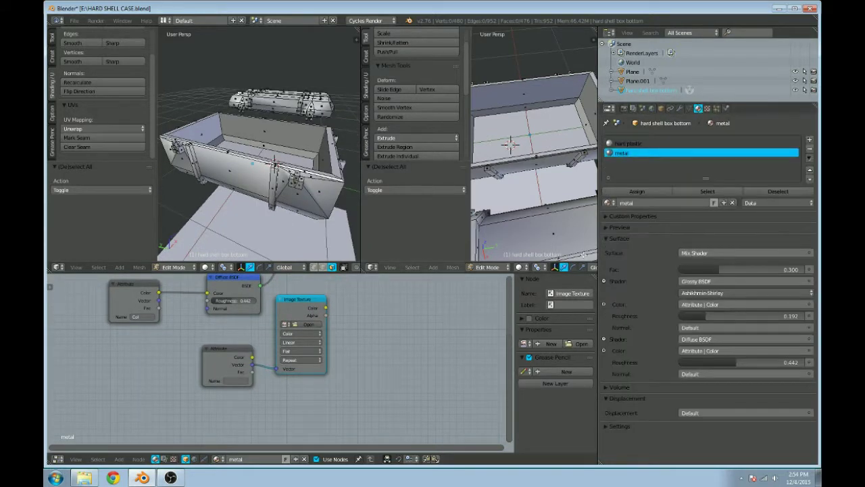
pyautogui.moveTo(222, 319)
pyautogui.mouseDown(button='middle')
pyautogui.moveTo(242, 318)
pyautogui.moveTo(232, 333)
pyautogui.mouseUp(button='middle')
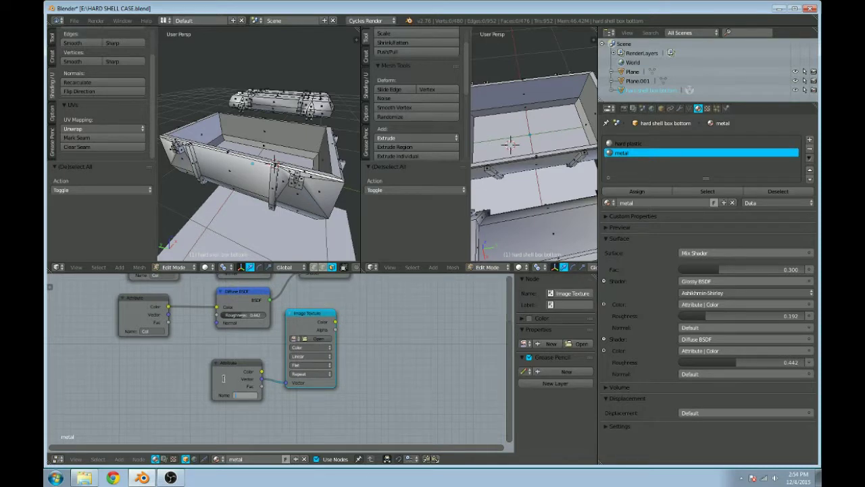
pyautogui.write('l')
pyautogui.press('Return')
# Step: Load aluminium Texture.jpg from drive E: into the metal material's Image Texture node
pyautogui.click(295, 338)
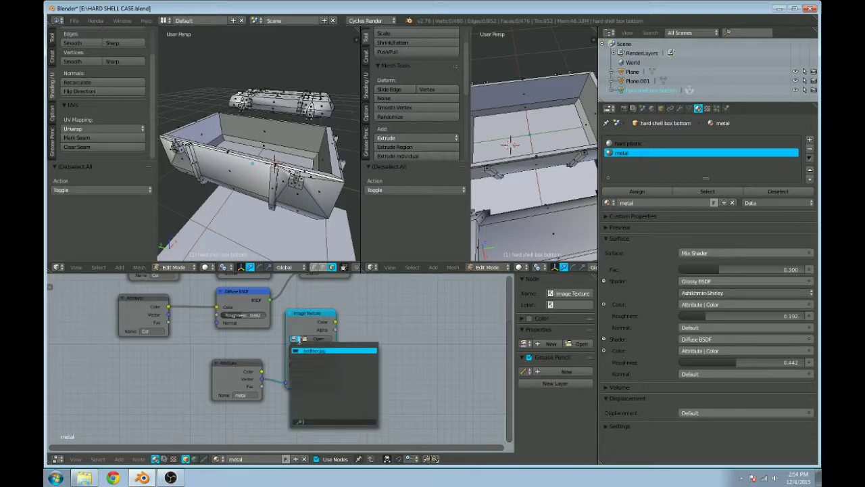
pyautogui.click(314, 338)
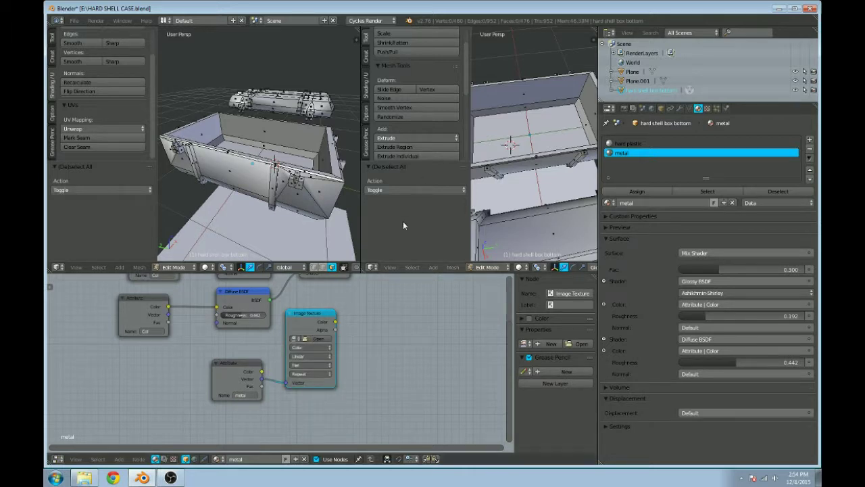
pyautogui.scroll(-3, 336, 305)
pyautogui.scroll(2, 372, 289)
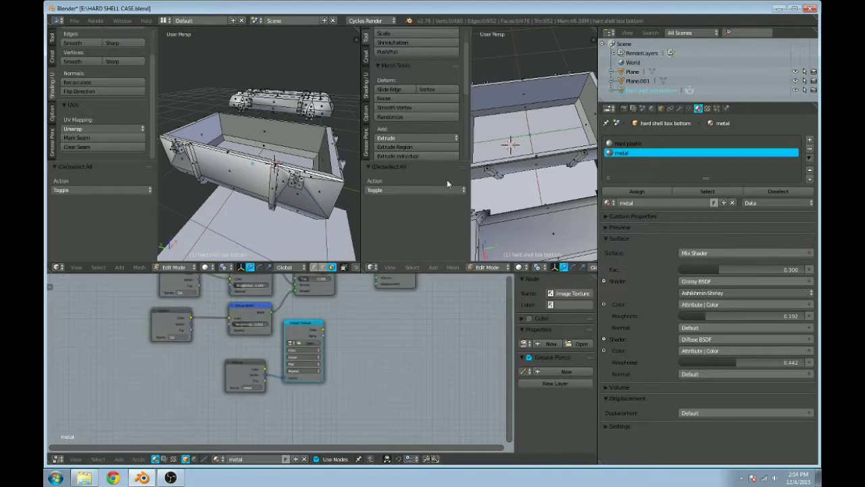
pyautogui.click(312, 340)
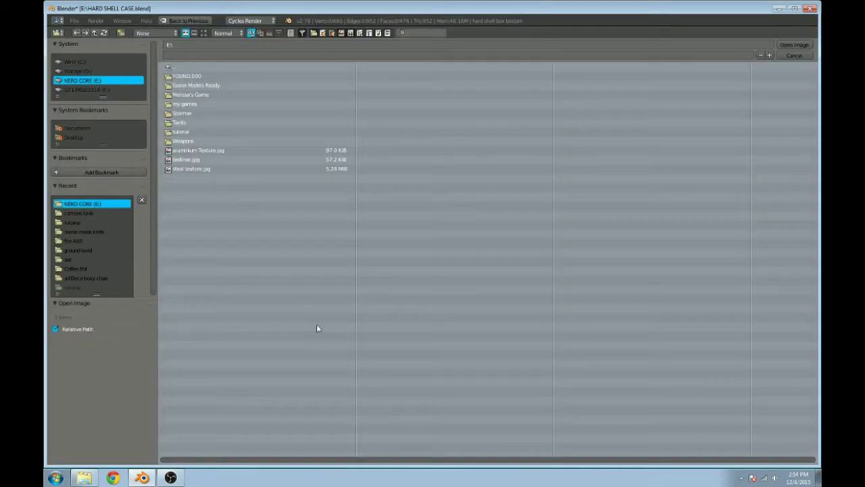
pyautogui.click(203, 33)
pyautogui.click(216, 171)
pyautogui.click(794, 44)
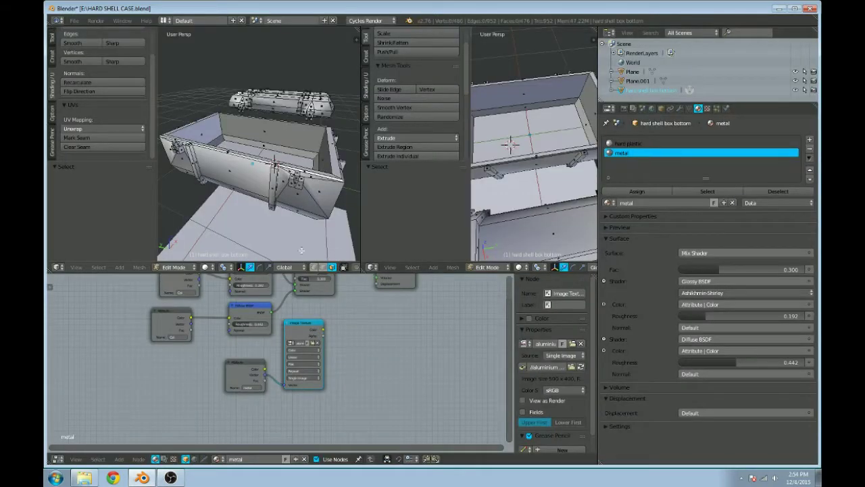
# Step: Reposition the metal Attribute node and the Image Texture node below the Diffuse BSDF to free up space beside them
pyautogui.scroll(2, 301, 349)
pyautogui.moveTo(376, 320); pyautogui.dragTo(250, 367, button='middle')
pyautogui.scroll(-1, 253, 355)
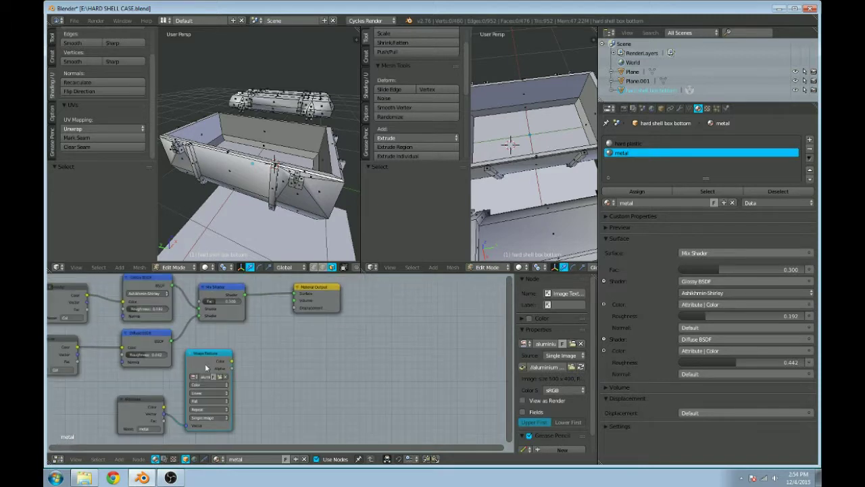
pyautogui.rightClick(151, 400)
pyautogui.rightClick(194, 373)
pyautogui.rightClick(145, 402)
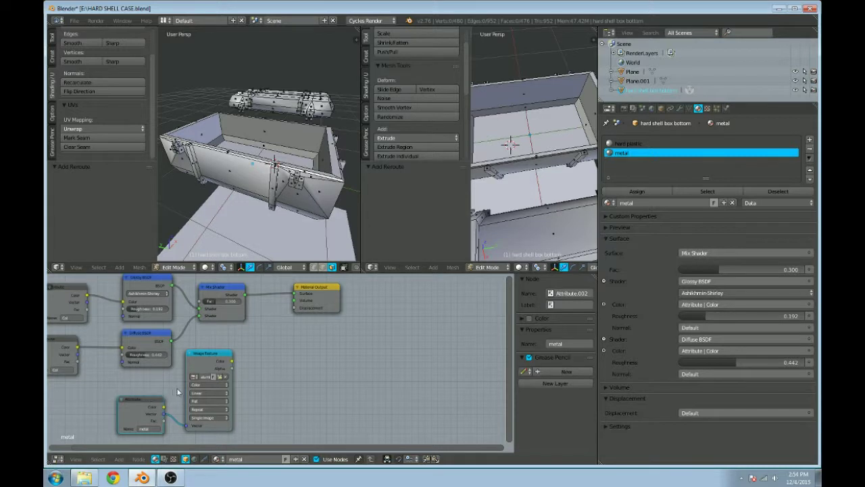
pyautogui.rightClick(207, 367)
pyautogui.rightClick(154, 397)
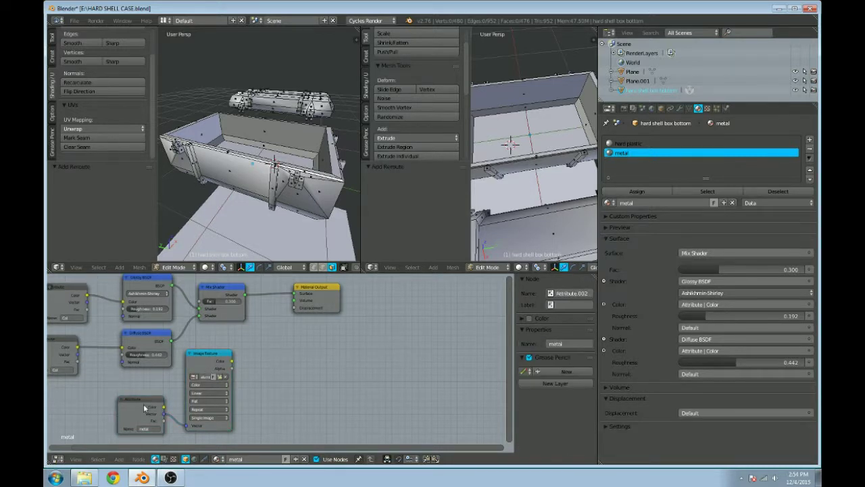
pyautogui.moveTo(138, 410); pyautogui.dragTo(107, 412, button='right')
pyautogui.rightClick(194, 379)
pyautogui.moveTo(193, 379); pyautogui.dragTo(162, 400, button='right')
pyautogui.moveTo(175, 398); pyautogui.dragTo(314, 365, button='middle')
# Step: Add a Math converter node beside the Image Texture node, below the Mix Shader
pyautogui.click(119, 459)
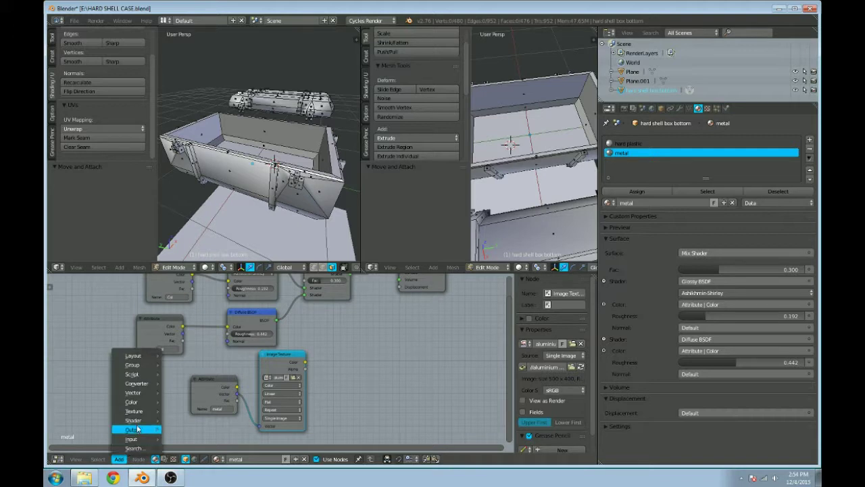
pyautogui.moveTo(141, 420)
pyautogui.moveTo(145, 384)
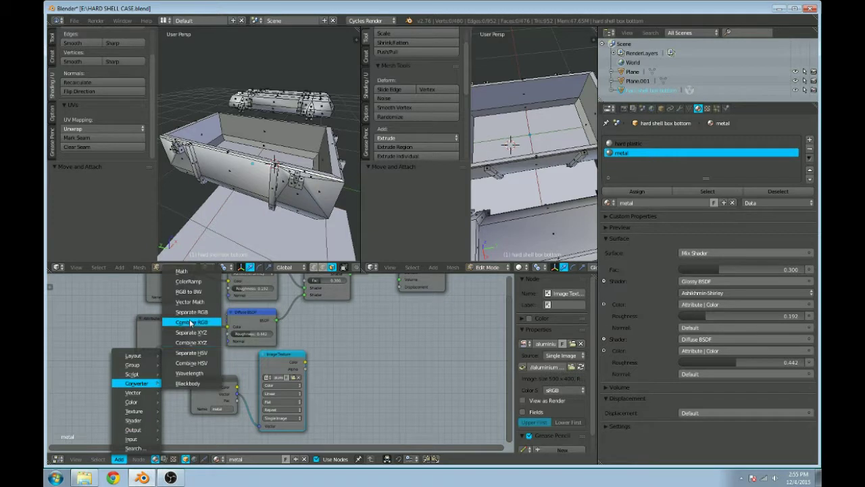
pyautogui.click(195, 270)
pyautogui.click(317, 317)
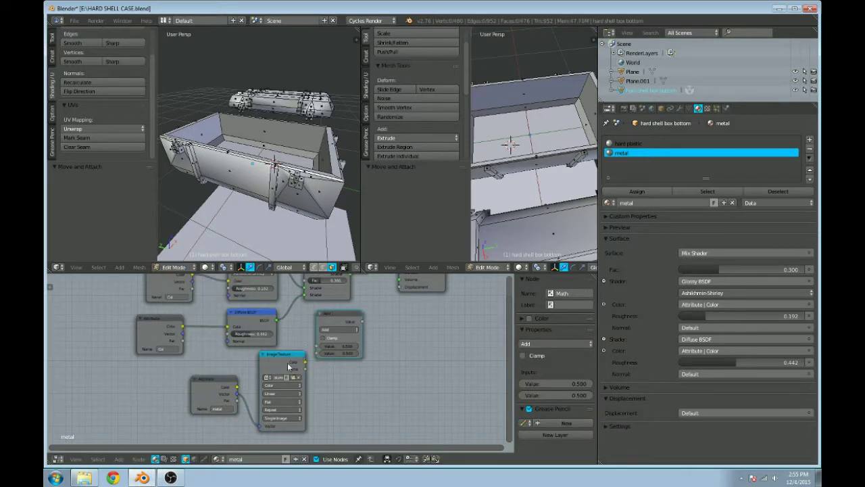
pyautogui.click(318, 327)
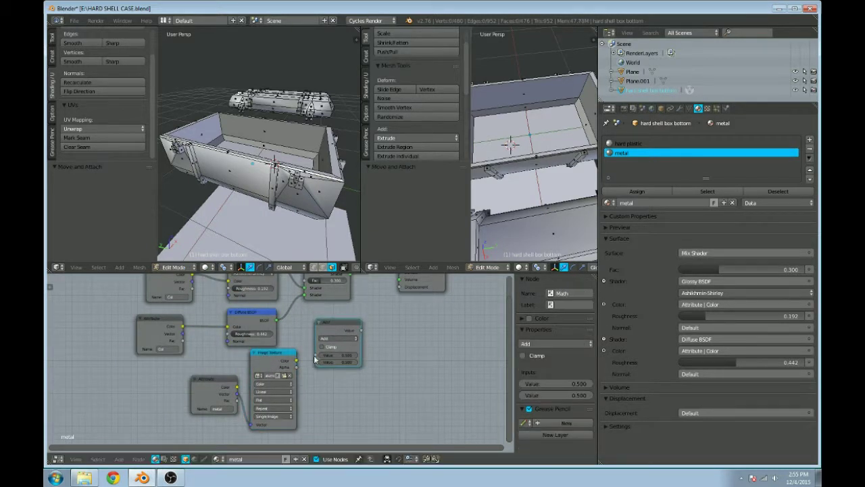
# Step: Link the Image Texture color through the Math node to the material's Displacement, with the Math node's second value at 0.050
pyautogui.moveTo(296, 360); pyautogui.dragTo(315, 354)
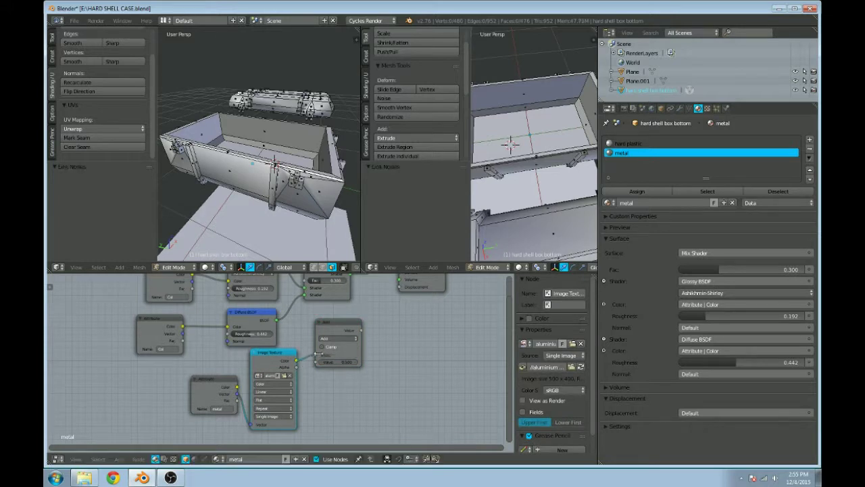
pyautogui.click(336, 329)
pyautogui.moveTo(361, 331); pyautogui.dragTo(399, 294)
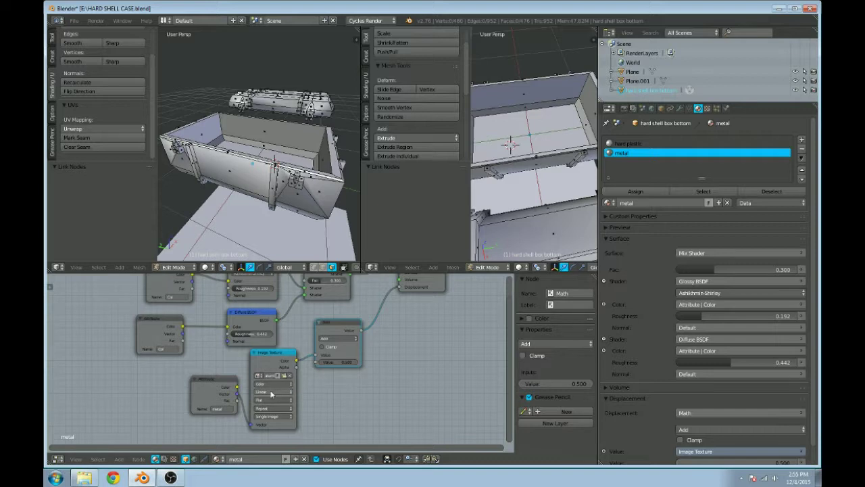
pyautogui.click(334, 361)
pyautogui.press('Return')
# Step: Switch the second 3D view to the UV/Image Editor and display aluminium Texture.jpg in it
pyautogui.scroll(-3, 487, 217)
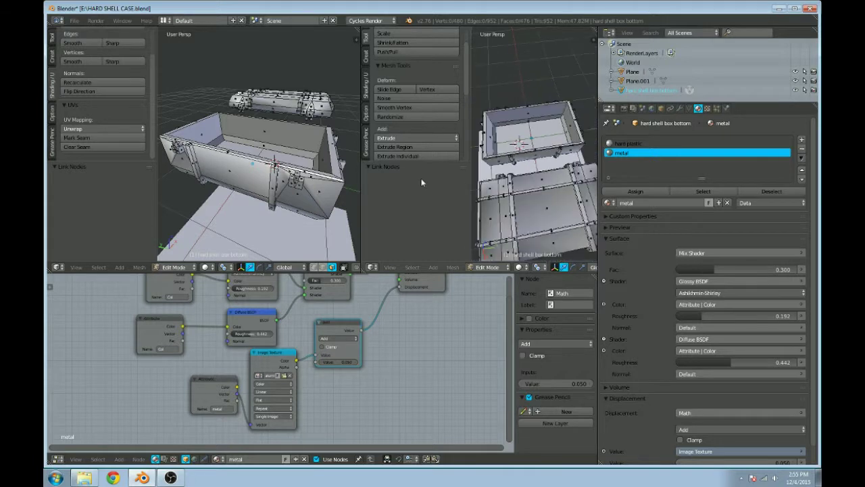
pyautogui.scroll(-3, 538, 137)
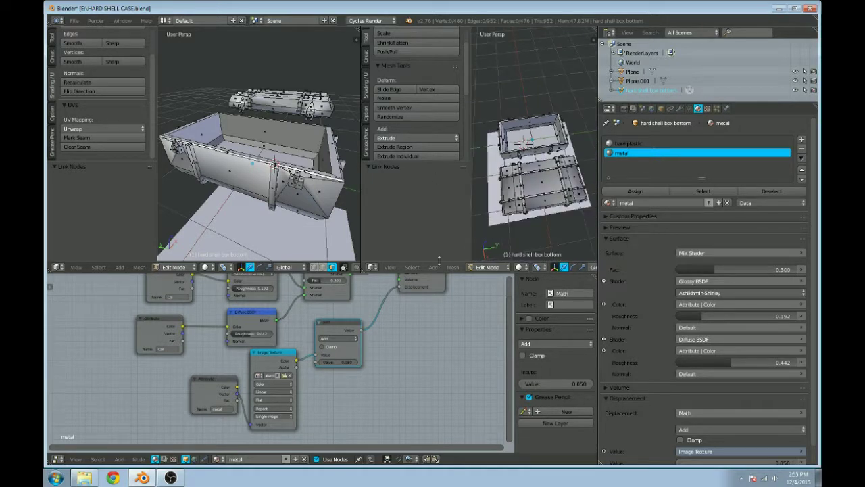
pyautogui.click(372, 266)
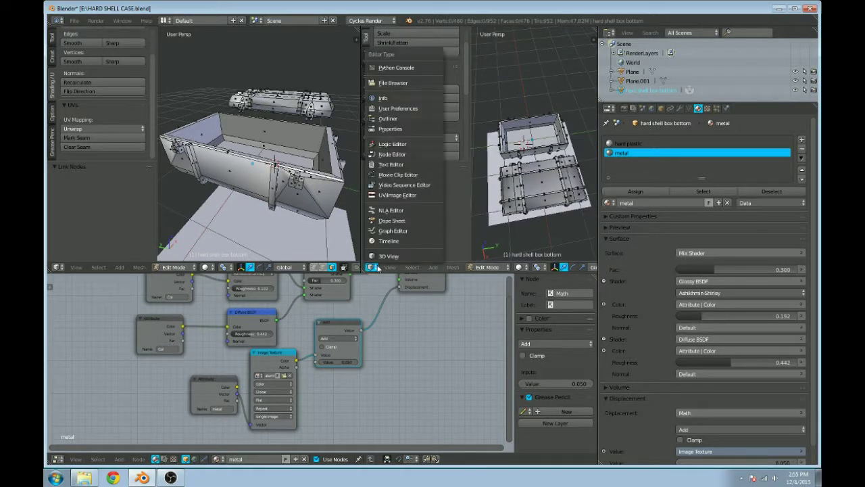
pyautogui.click(397, 194)
pyautogui.click(473, 268)
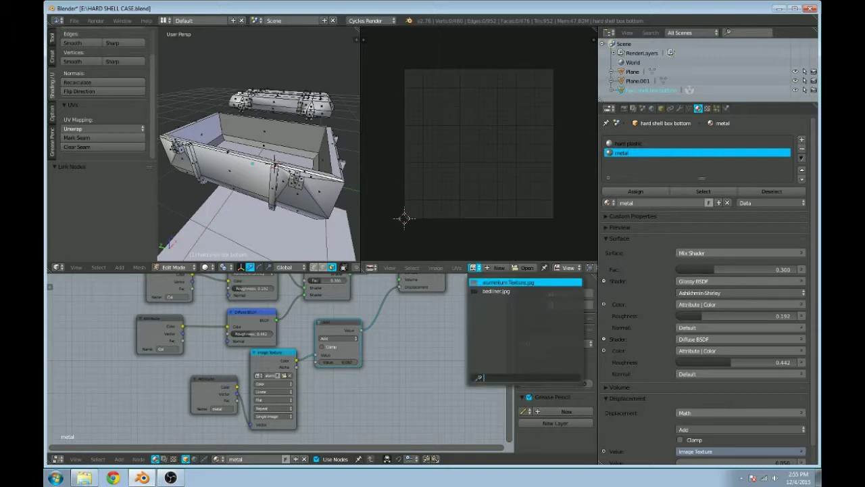
pyautogui.click(480, 282)
pyautogui.scroll(-3, 331, 191)
pyautogui.scroll(-3, 446, 182)
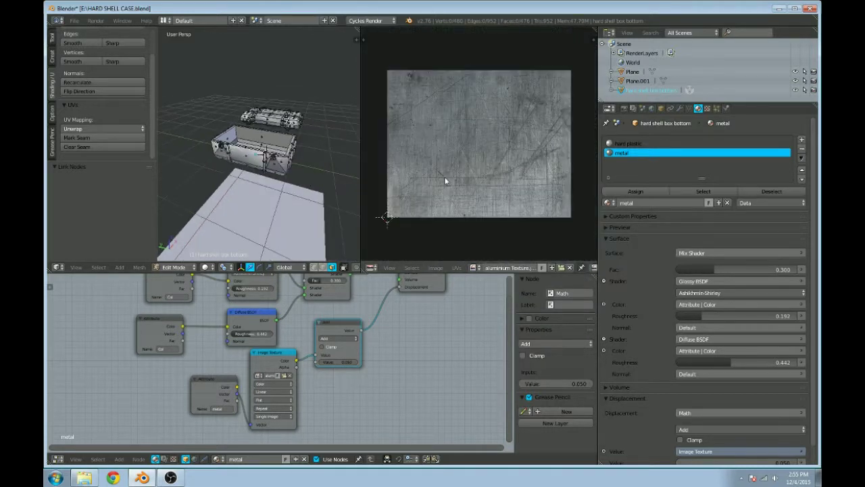
# Step: Select all faces of the hard shell case in Edit Mode to display their UVs over the aluminium image
pyautogui.press('Tab')
pyautogui.press('Tab')
pyautogui.press('Tab')
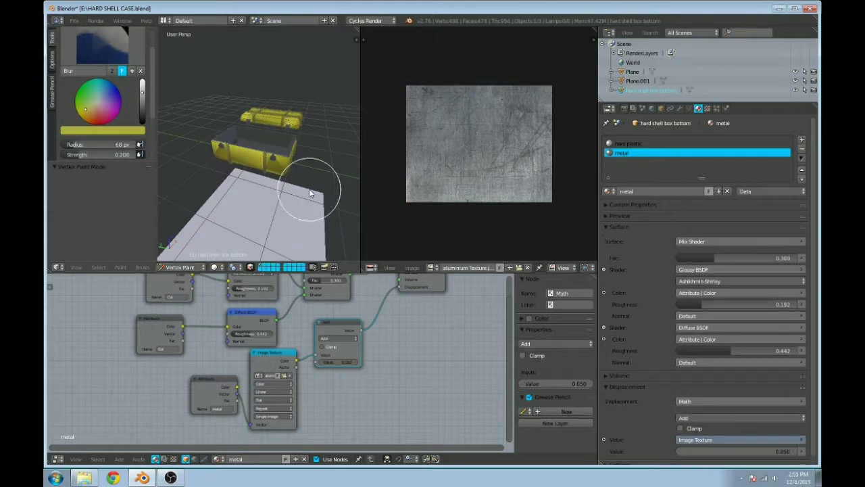
pyautogui.press('Tab')
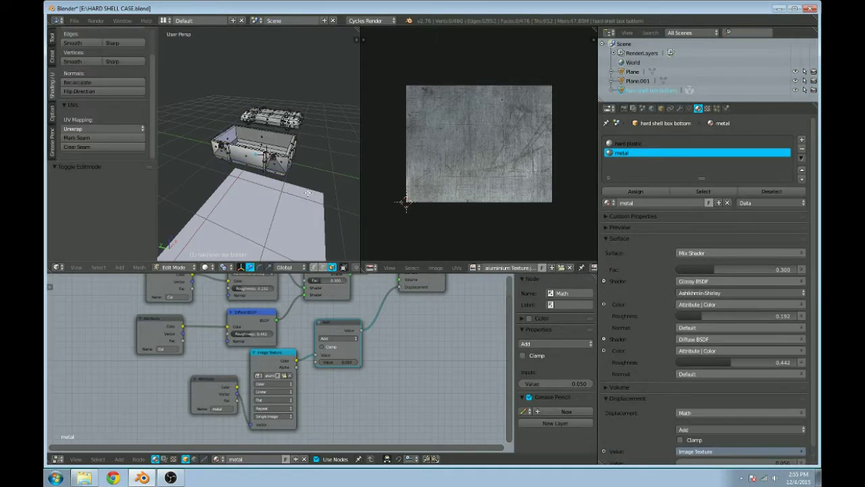
pyautogui.press('a')
pyautogui.scroll(-5, 473, 159)
pyautogui.scroll(-4, 506, 158)
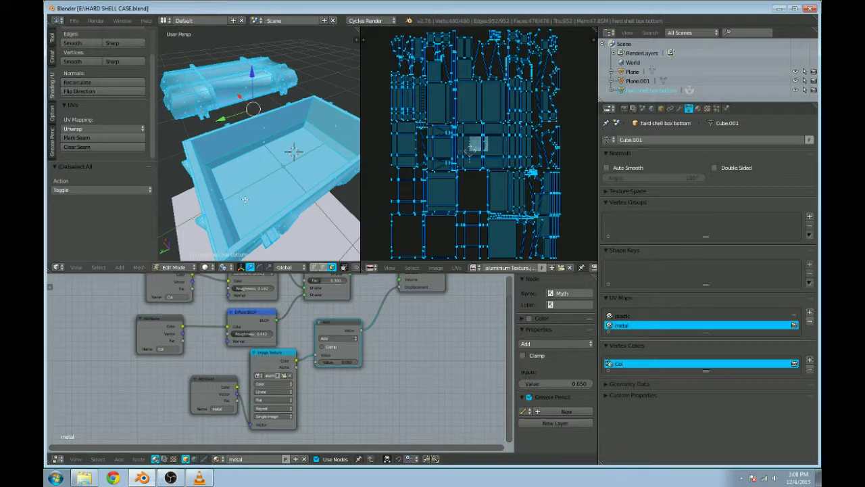
# Step: Preview the case in rendered shading and examine the material's surface from several angles
pyautogui.hotkey('shift', 'z')
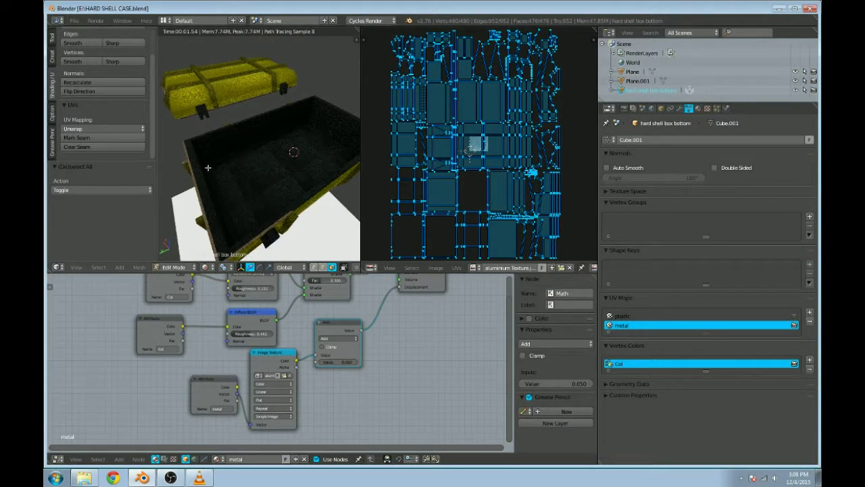
pyautogui.moveTo(208, 167); pyautogui.dragTo(266, 194, button='middle')
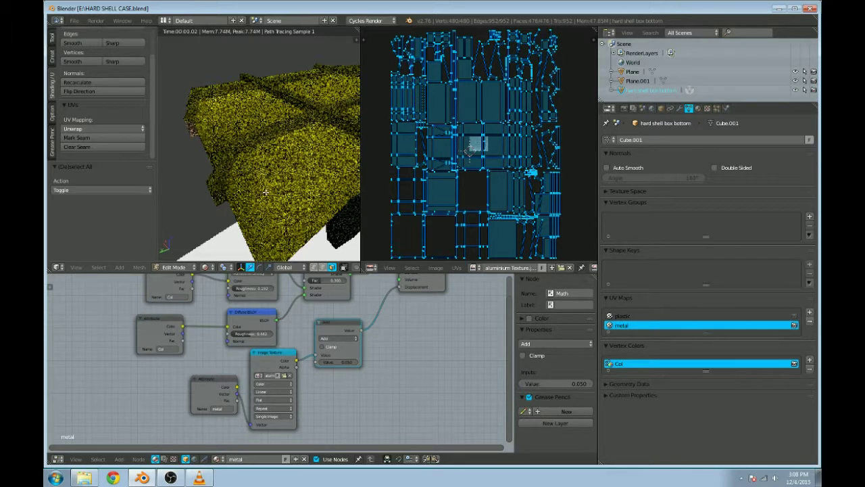
pyautogui.moveTo(265, 193); pyautogui.dragTo(302, 175, button='middle')
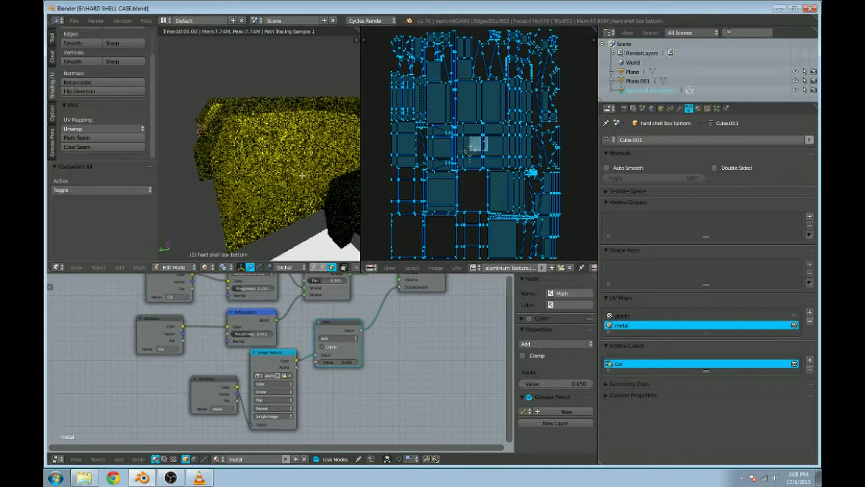
pyautogui.moveTo(303, 174); pyautogui.dragTo(316, 215, button='middle')
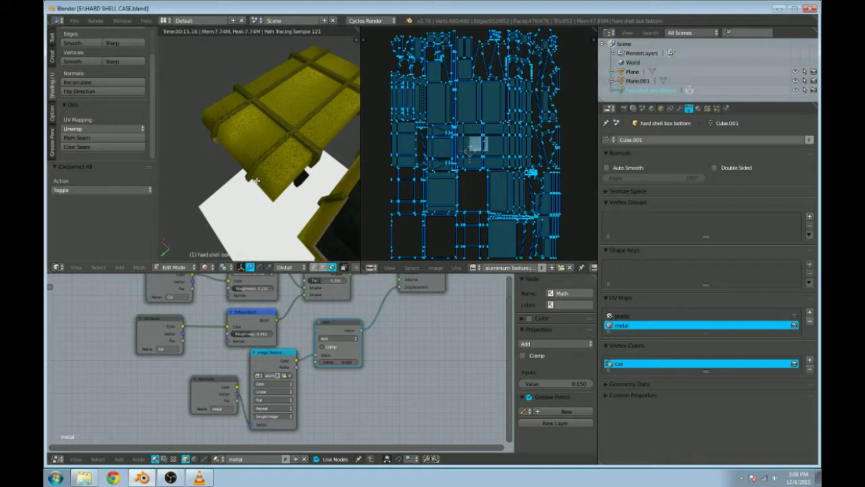
# Step: Return to solid shading and select only the inner floor face of the box bottom
pyautogui.hotkey('shift', 'z')
pyautogui.rightClick(256, 163)
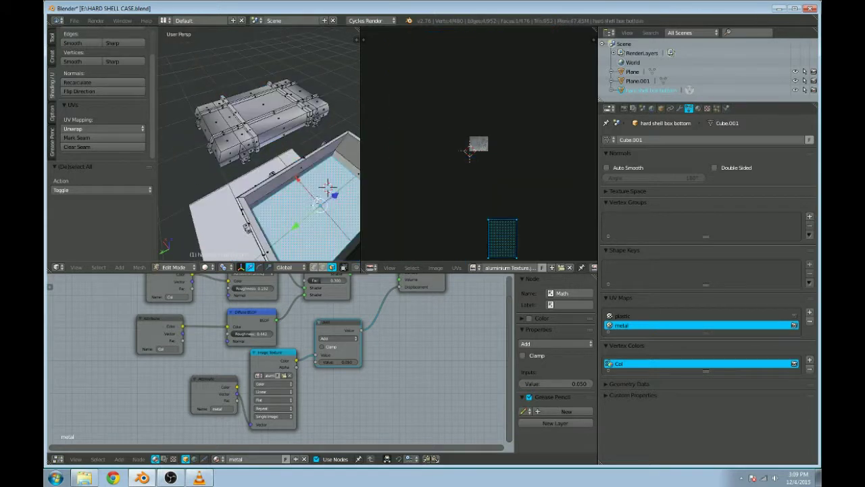
pyautogui.moveTo(257, 163); pyautogui.dragTo(263, 142, button='middle')
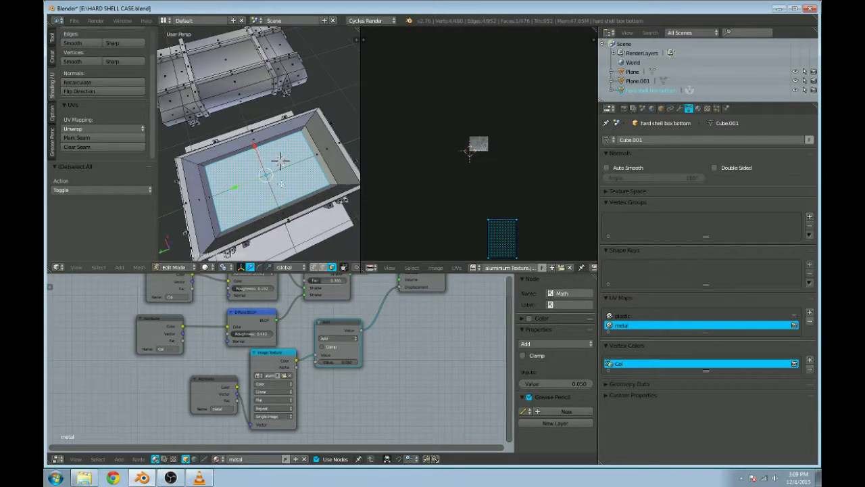
# Step: Leave Edit Mode and hide the upper plane that blocks the top view of the case
pyautogui.press('KP_7')
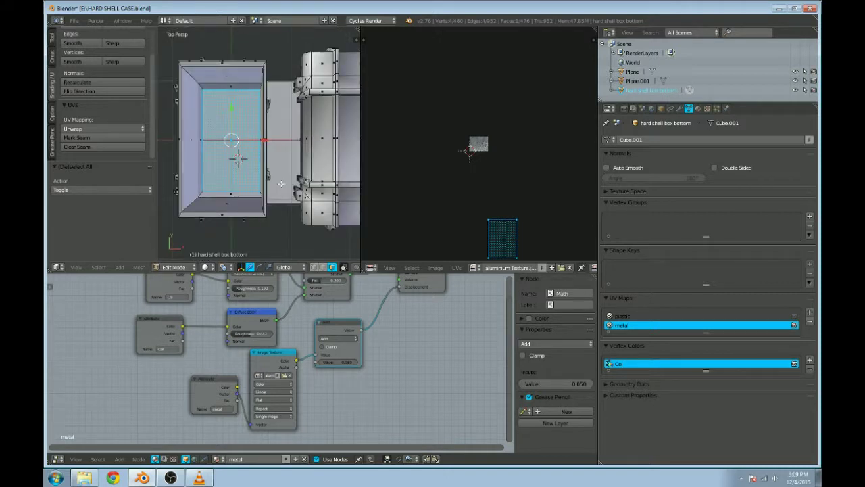
pyautogui.press('KP_5')
pyautogui.press('KP_Decimal')
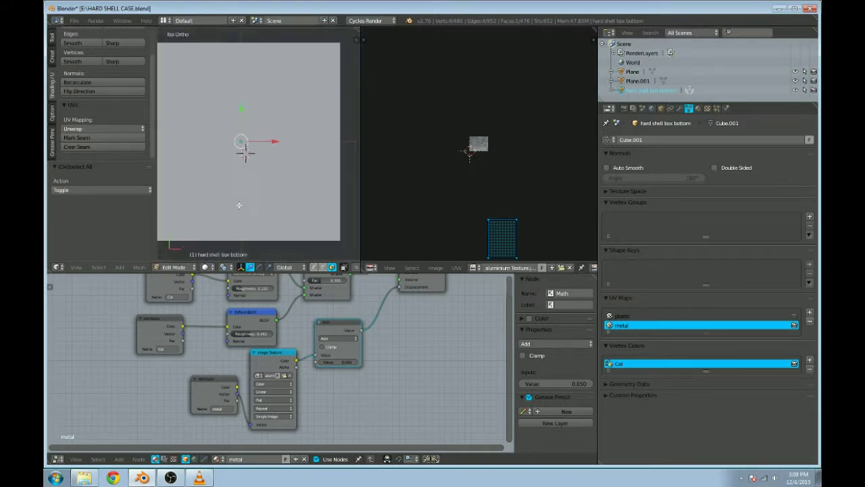
pyautogui.scroll(-4, 281, 148)
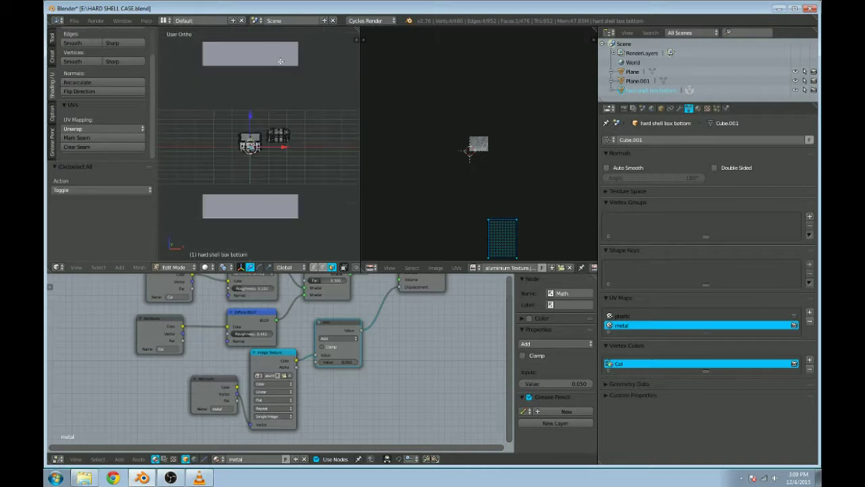
pyautogui.moveTo(280, 148); pyautogui.dragTo(293, 78, button='middle')
pyautogui.press('Tab')
pyautogui.press('Tab')
pyautogui.click(190, 268)
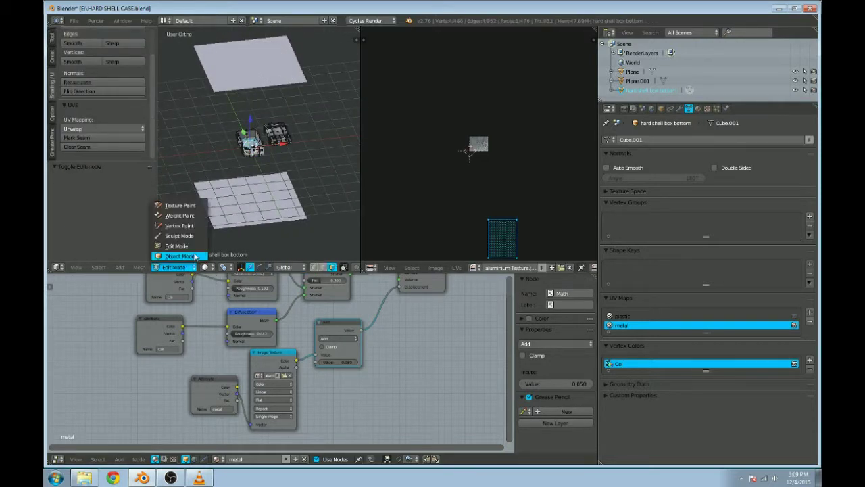
pyautogui.click(196, 256)
pyautogui.rightClick(220, 90)
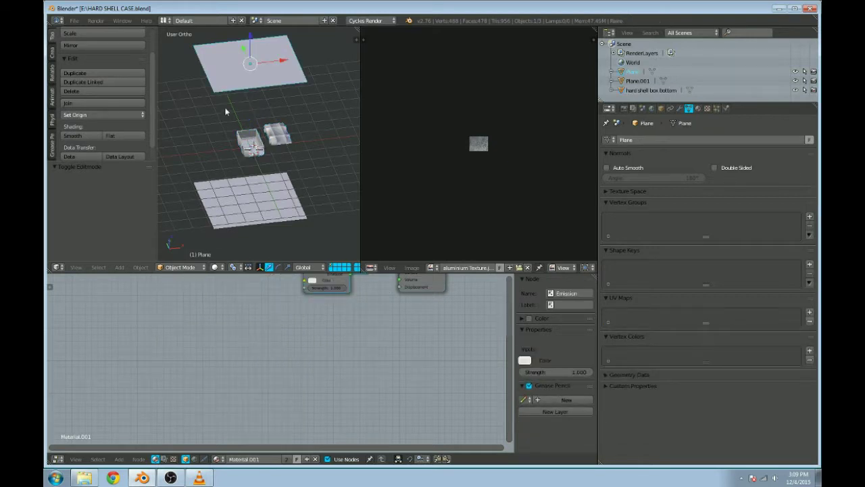
pyautogui.press('h')
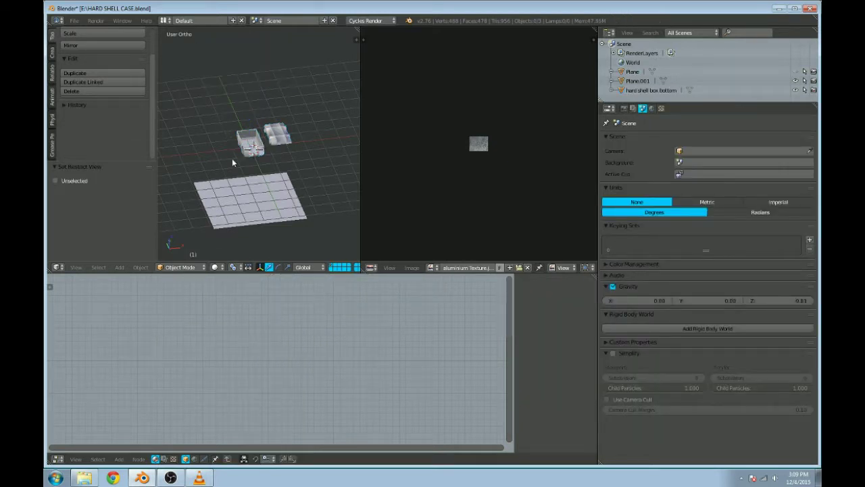
pyautogui.hotkey('shift', 'z')
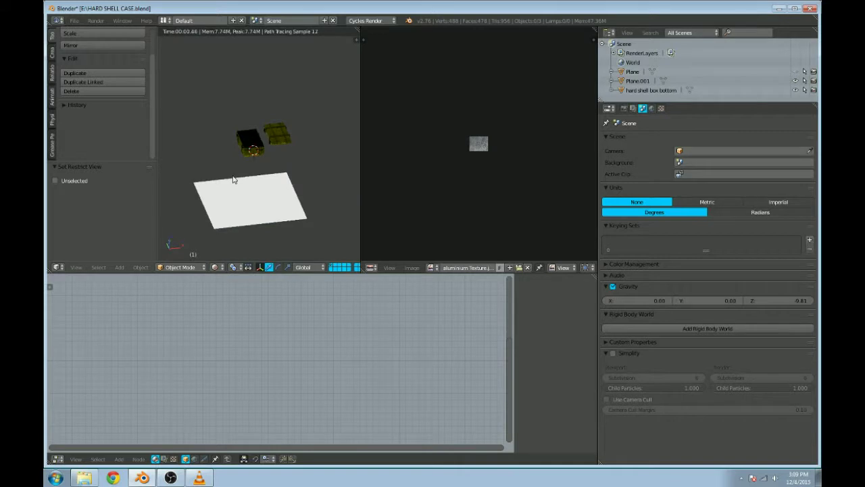
pyautogui.hotkey('shift', 'z')
# Step: Project the box bottom's inner floor face from the top orthographic view, scaling its UVs to the image bounds
pyautogui.moveTo(231, 181); pyautogui.dragTo(340, 227, button='middle')
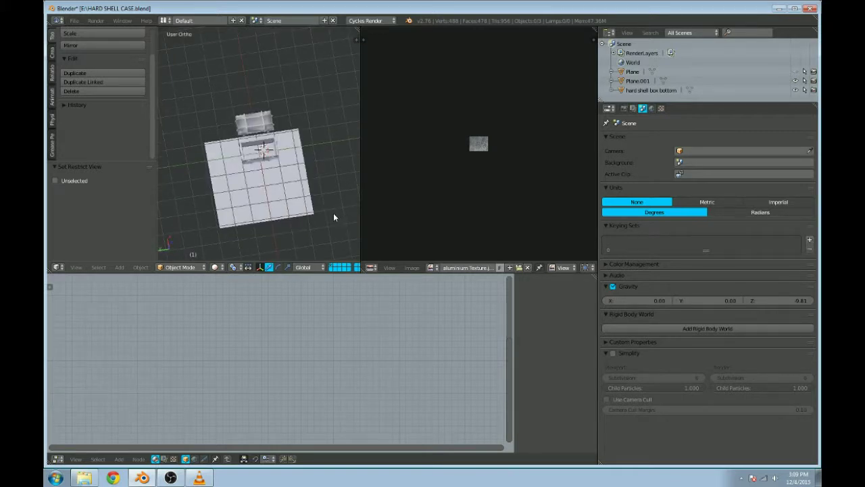
pyautogui.press('KP_7')
pyautogui.scroll(5, 333, 216)
pyautogui.rightClick(203, 135)
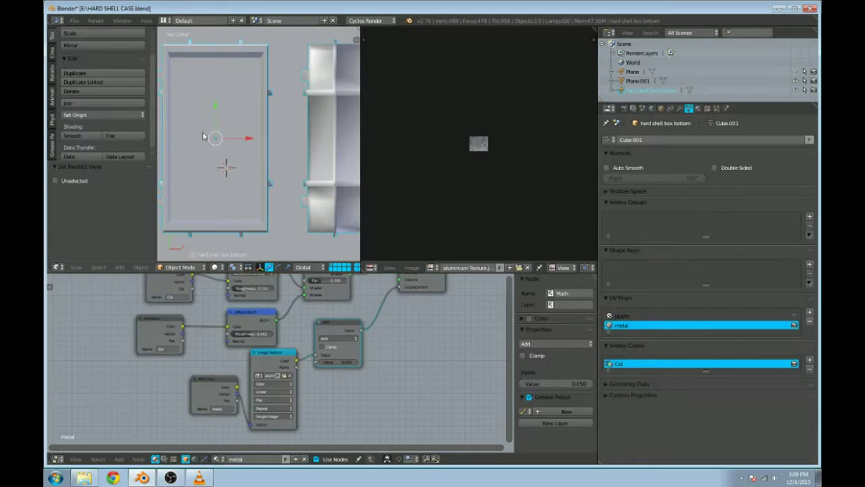
pyautogui.press('Tab')
pyautogui.press('KP_Decimal')
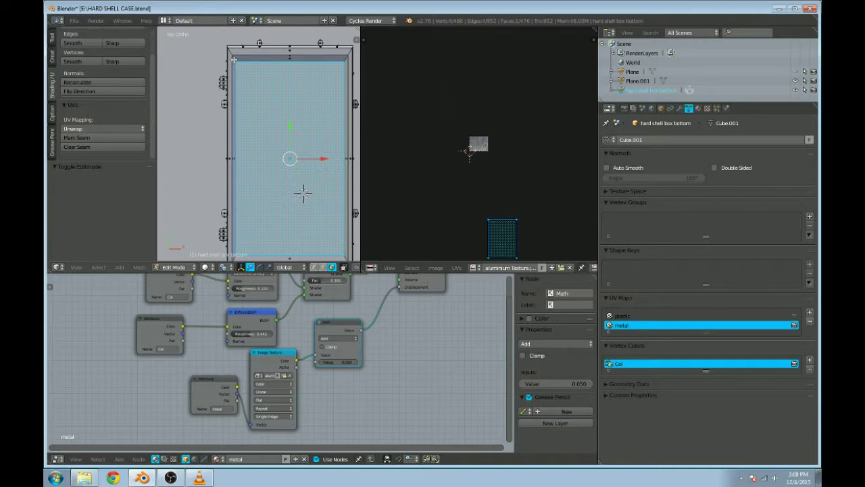
pyautogui.keyDown('shift'); pyautogui.rightClick(233, 59); pyautogui.keyUp('shift')
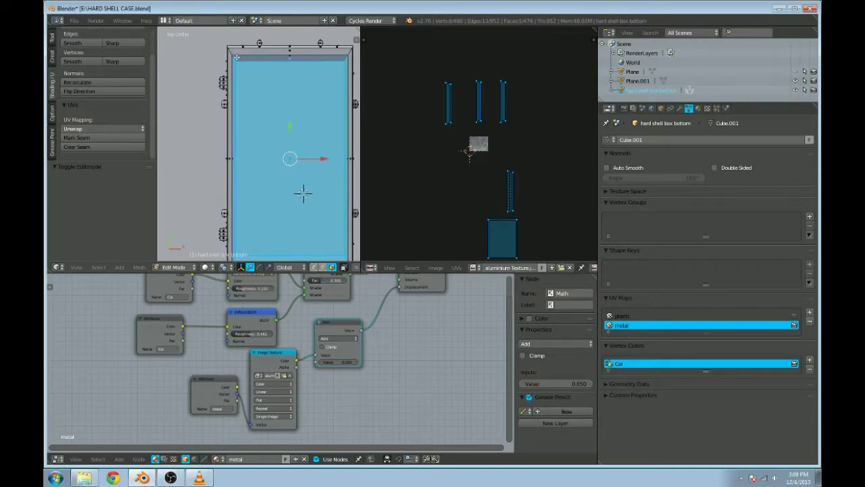
pyautogui.press('a')
pyautogui.press('KP_Decimal')
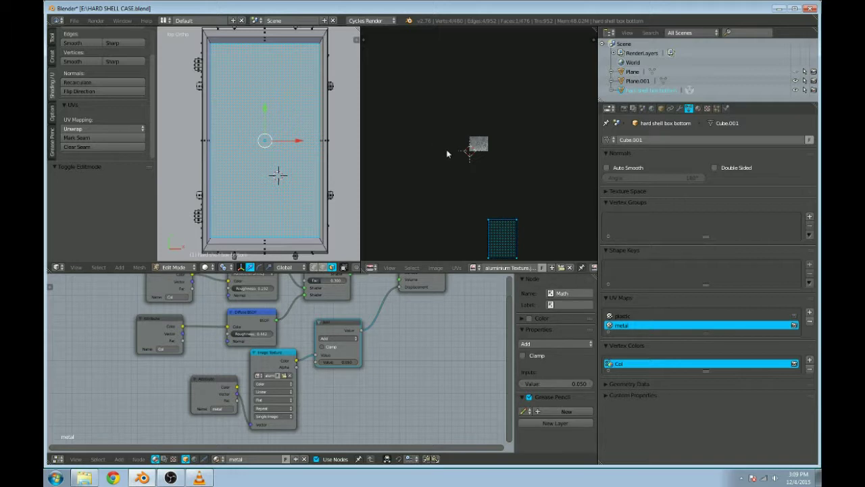
pyautogui.scroll(2, 451, 151)
pyautogui.press('u')
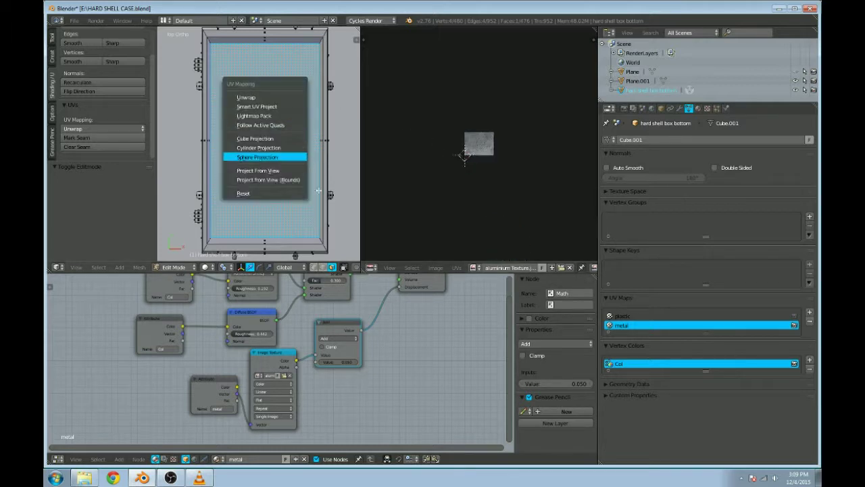
pyautogui.click(296, 181)
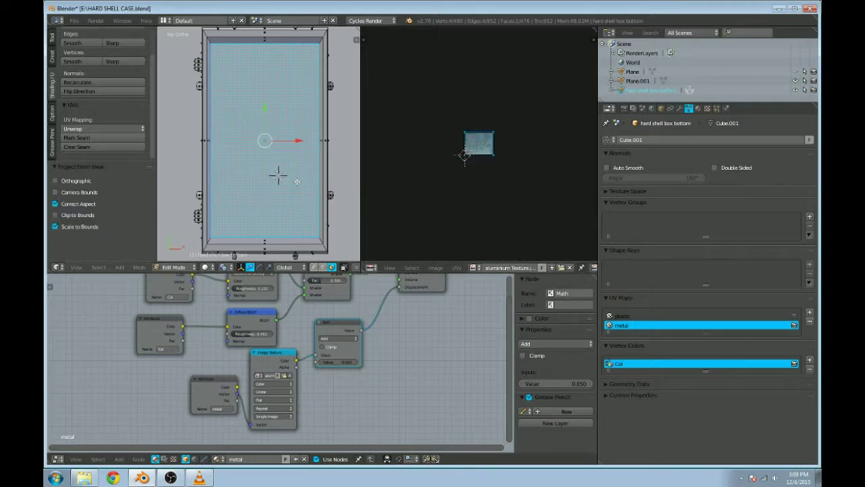
pyautogui.scroll(1, 476, 183)
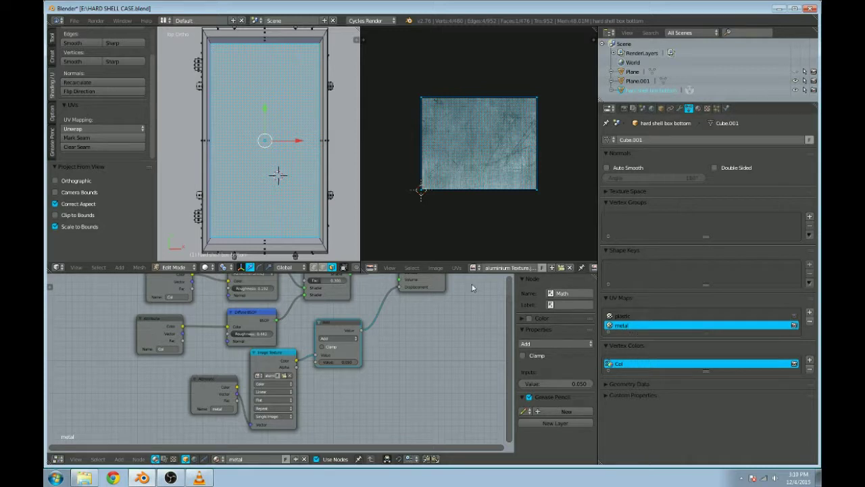
# Step: Select all faces of the box bottom and compare its plastic and metal UV maps over the aluminium image
pyautogui.press('Tab')
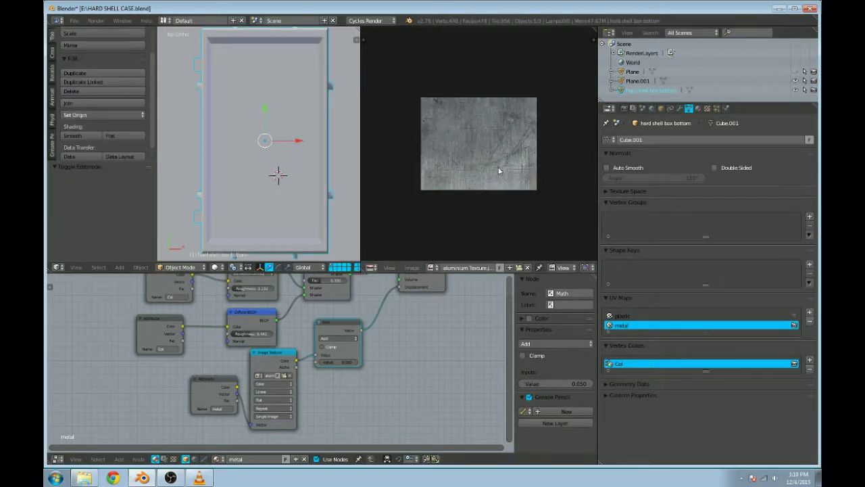
pyautogui.press('Tab')
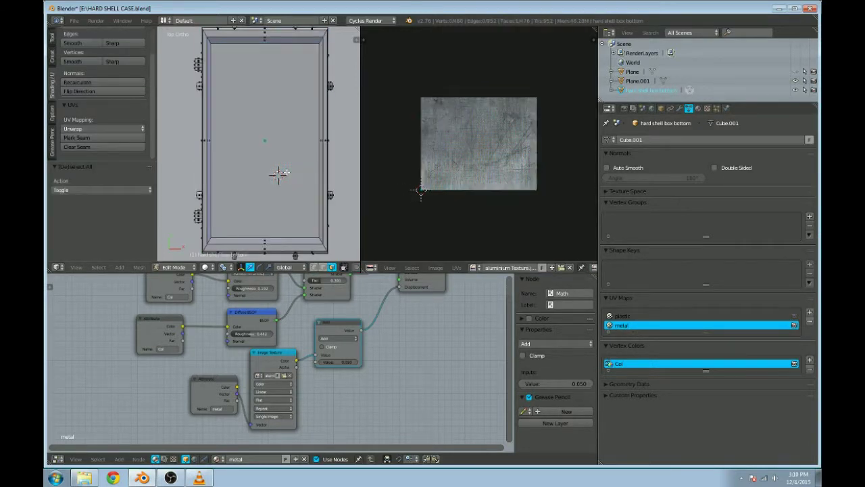
pyautogui.press('a')
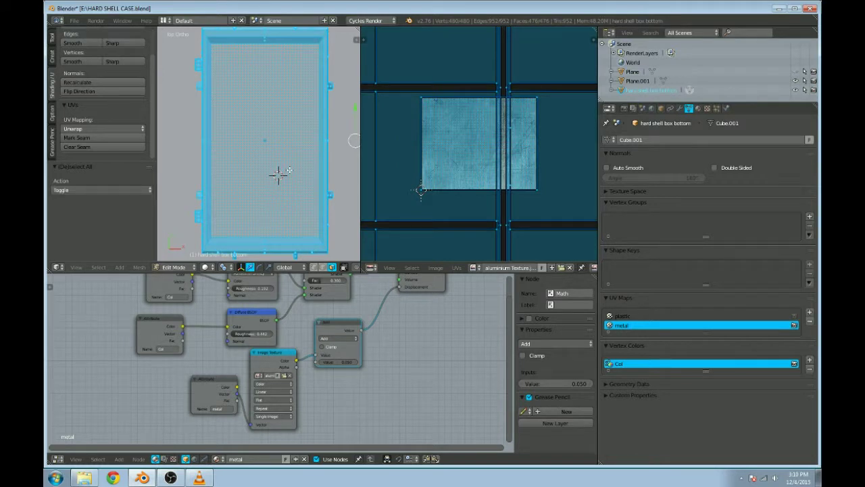
pyautogui.click(633, 316)
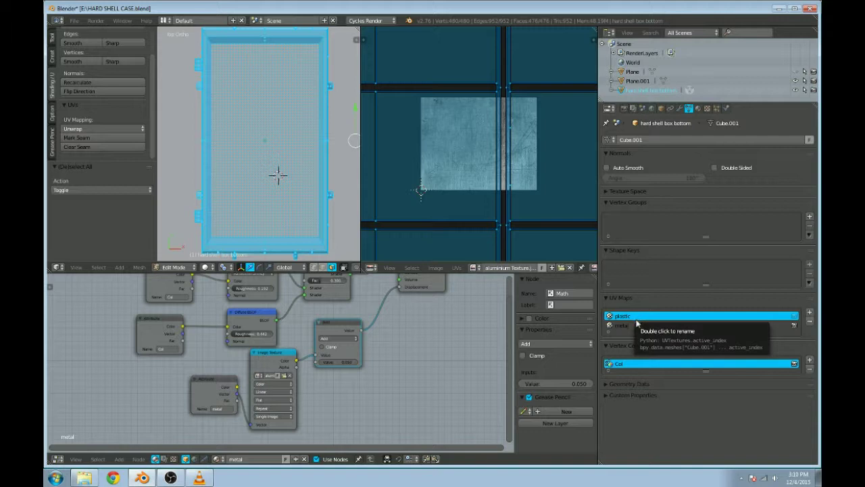
pyautogui.click(636, 325)
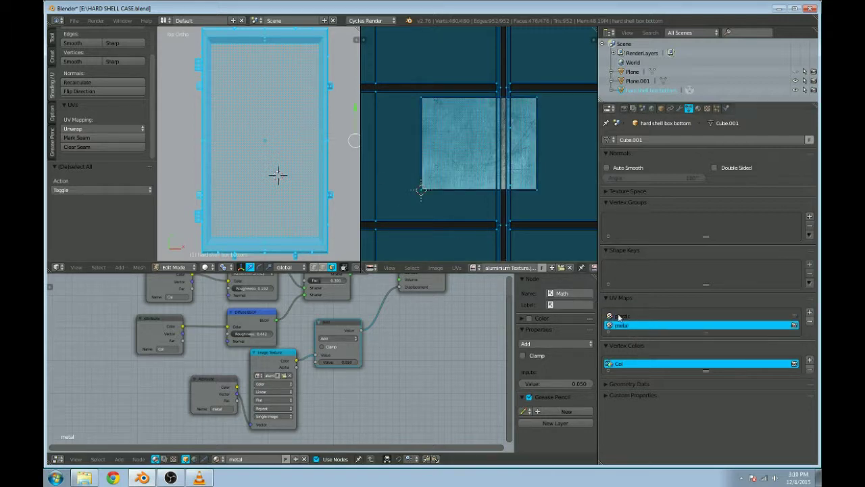
pyautogui.press('Tab')
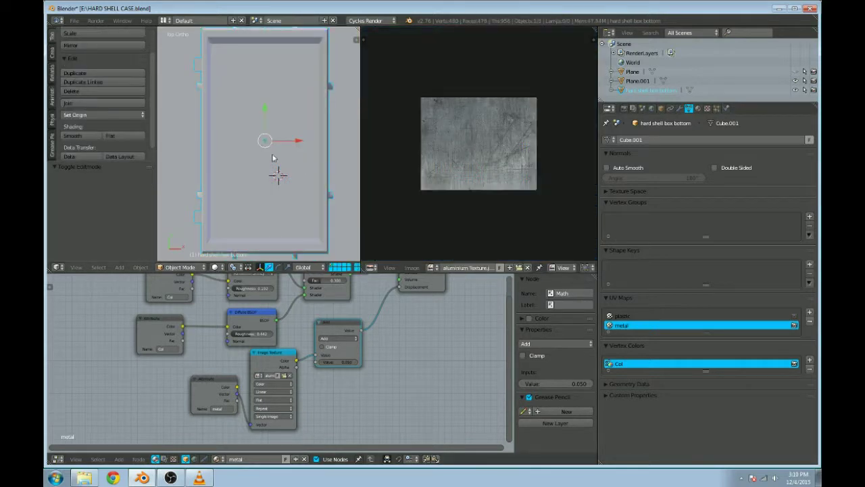
# Step: Select only the ring of narrow sloped faces around the inner floor of the box bottom in Edit Mode
pyautogui.rightClick(221, 160)
pyautogui.press('Tab')
pyautogui.press('Tab')
pyautogui.rightClick(225, 161)
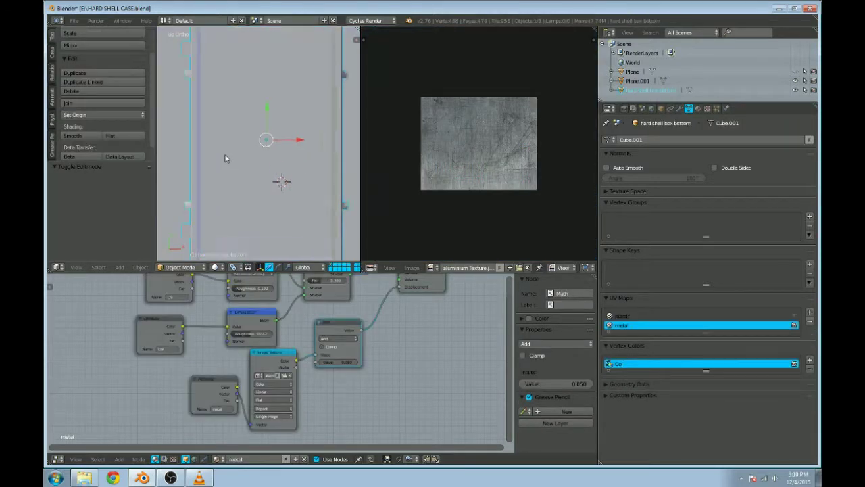
pyautogui.press('Tab')
pyautogui.scroll(-6, 244, 154)
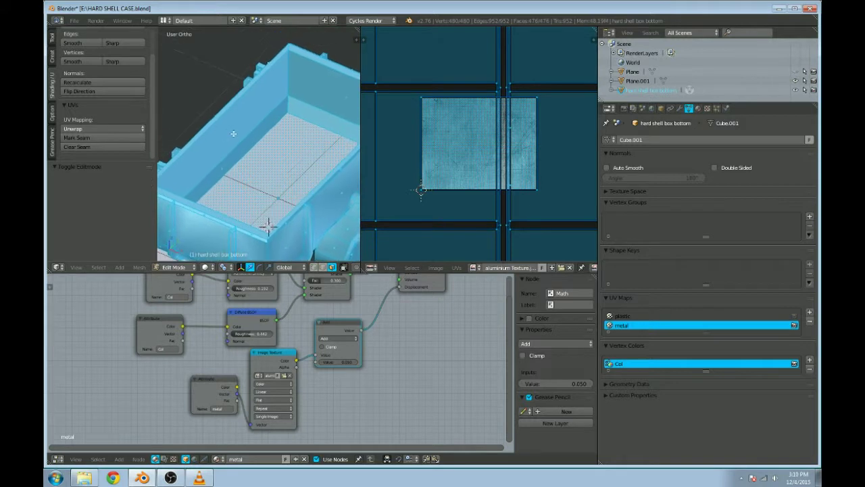
pyautogui.rightClick(268, 122)
pyautogui.keyDown('shift'); pyautogui.rightClick(287, 109); pyautogui.keyUp('shift')
pyautogui.moveTo(286, 121); pyautogui.dragTo(283, 141, button='middle')
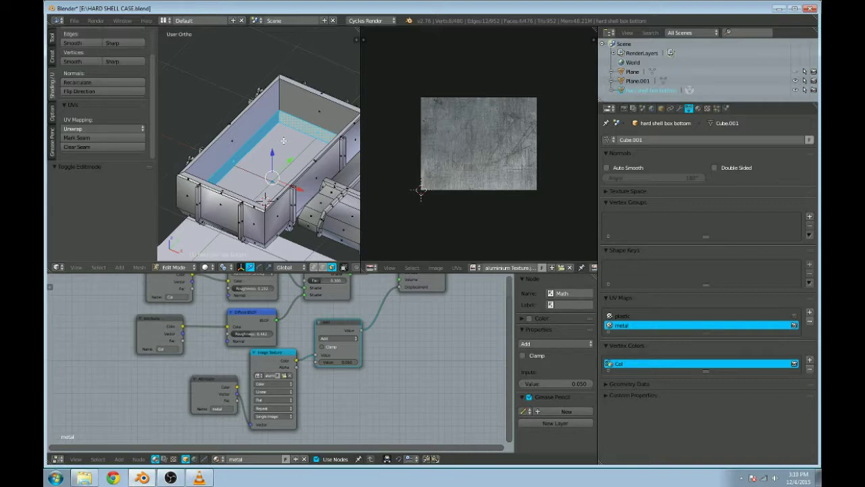
# Step: Add the ring of tall inner wall faces above the sloped faces to the selection
pyautogui.press('KP_7')
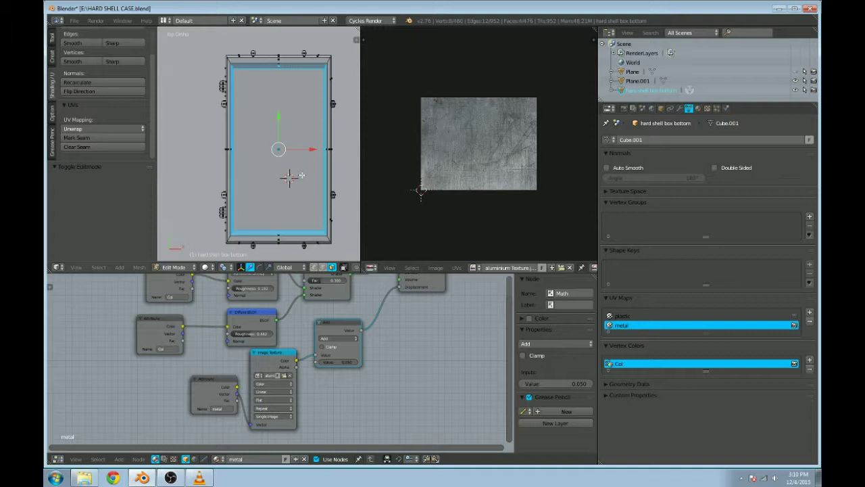
pyautogui.scroll(2, 302, 175)
pyautogui.scroll(-1, 302, 175)
pyautogui.moveTo(271, 136); pyautogui.dragTo(234, 94, button='middle')
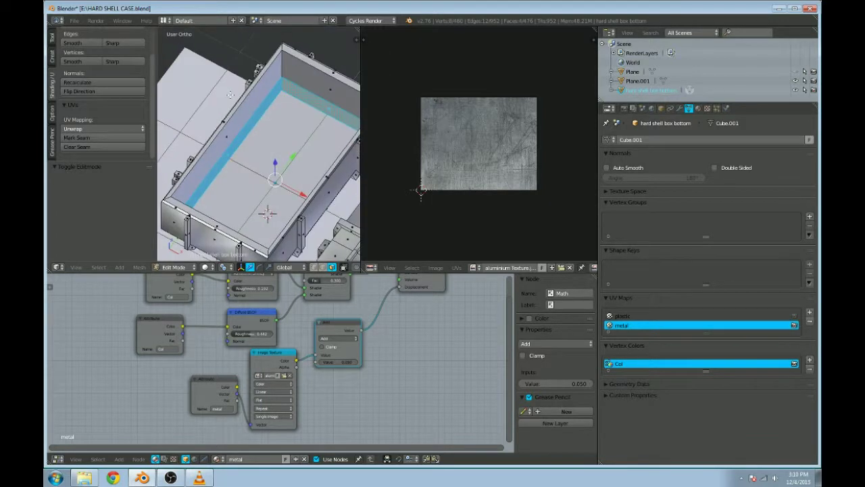
pyautogui.keyDown('alt'); pyautogui.keyDown('shift'); pyautogui.rightClick(283, 67); pyautogui.keyUp('shift'); pyautogui.keyUp('alt')
pyautogui.moveTo(314, 142); pyautogui.dragTo(317, 125, button='middle')
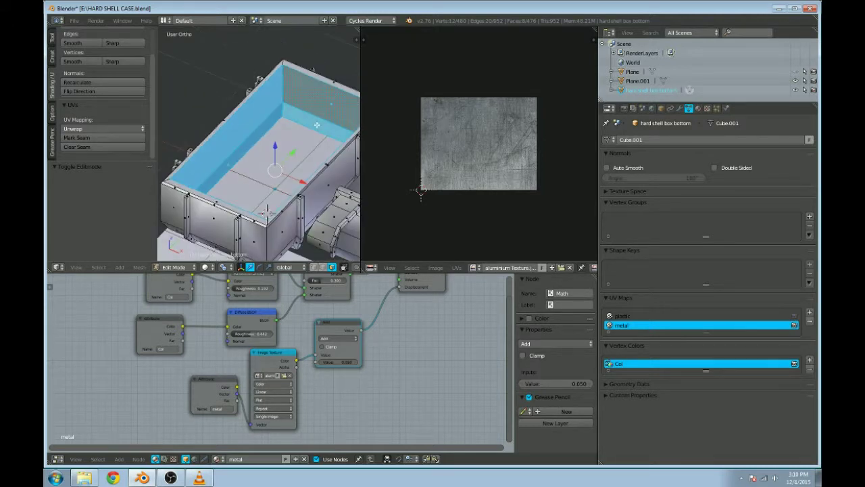
# Step: Switch to wireframe and project the selected inner wall faces' UVs from the front orthographic view
pyautogui.press('KP_1')
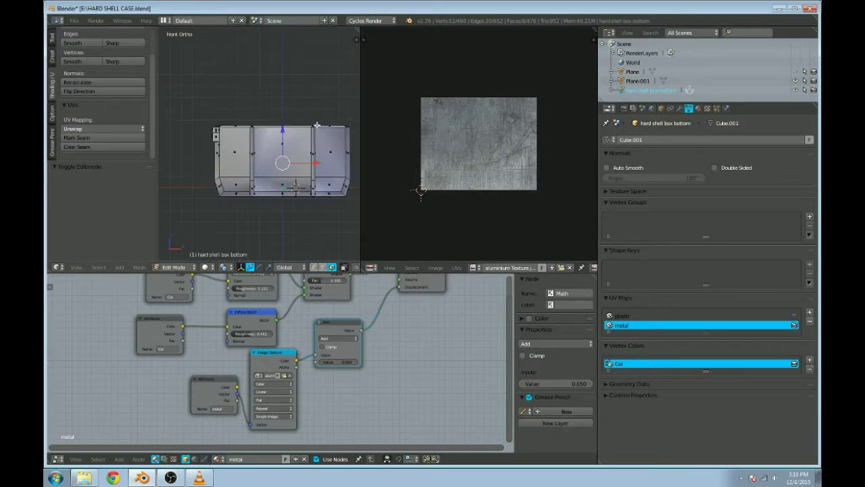
pyautogui.press('z')
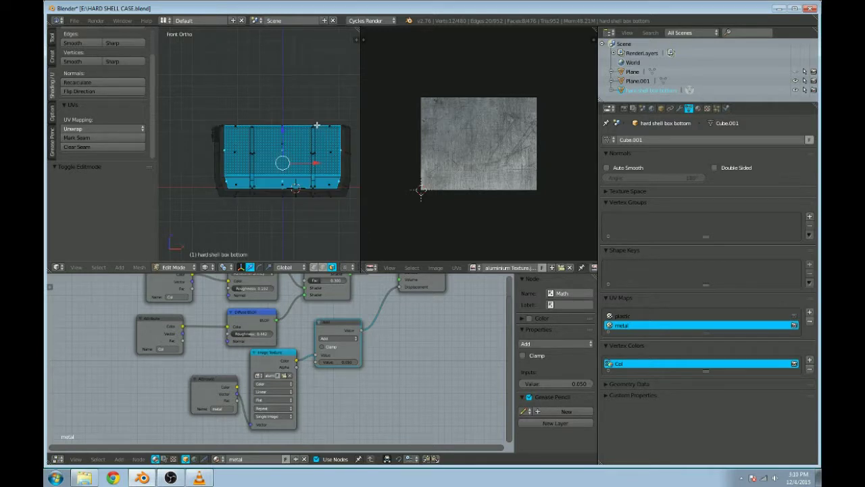
pyautogui.press('u')
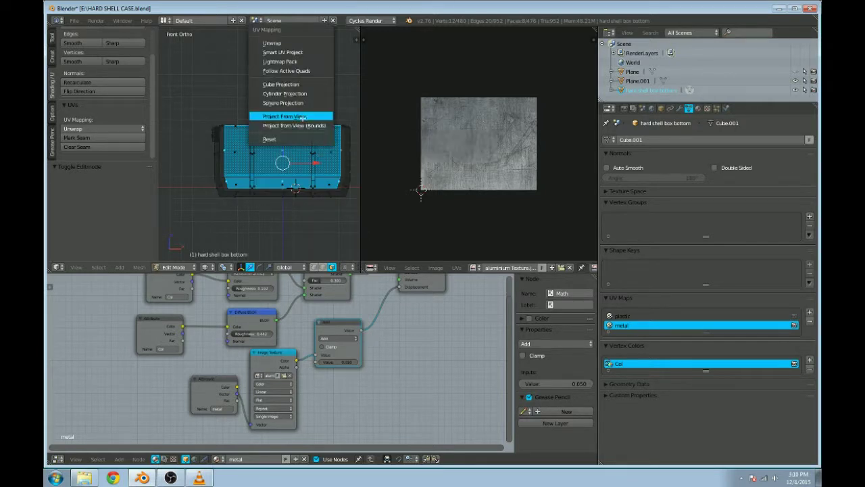
pyautogui.click(301, 118)
# Step: Fit the wall UVs to the aluminium image: scale by about 2.423, move by about -0.105, 0.050, and stretch along Y by about 1.349
pyautogui.press('s')
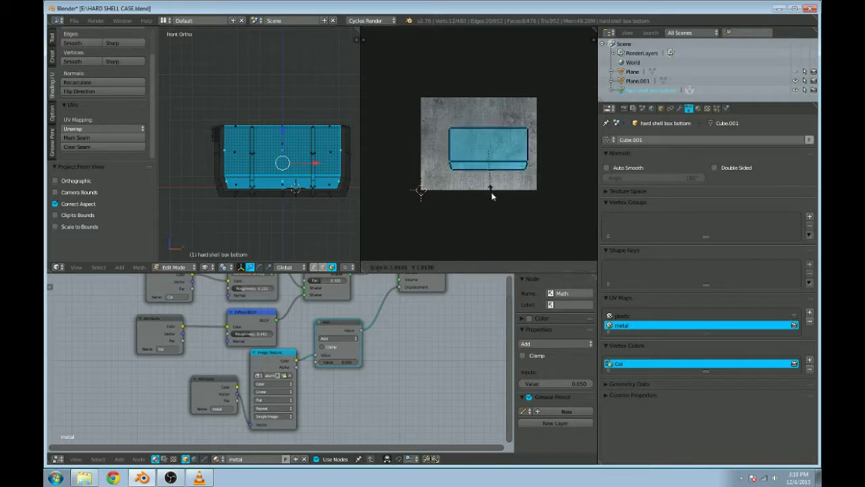
pyautogui.click(494, 211)
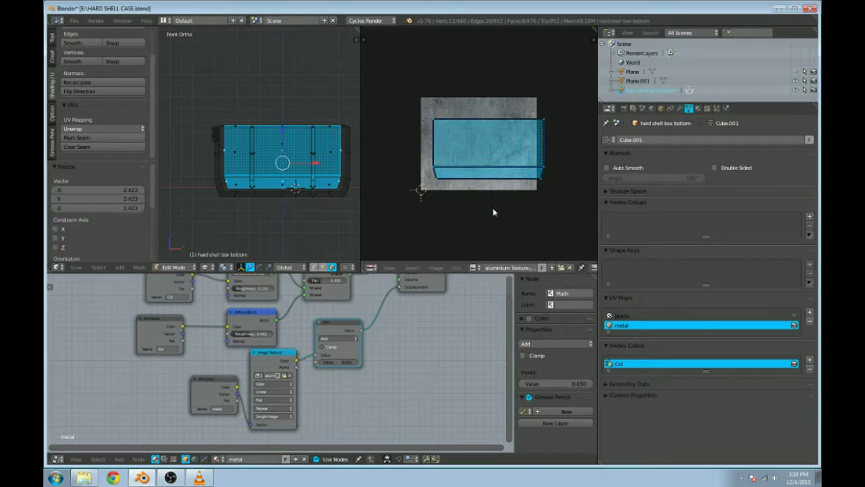
pyautogui.press('g')
pyautogui.click(480, 203)
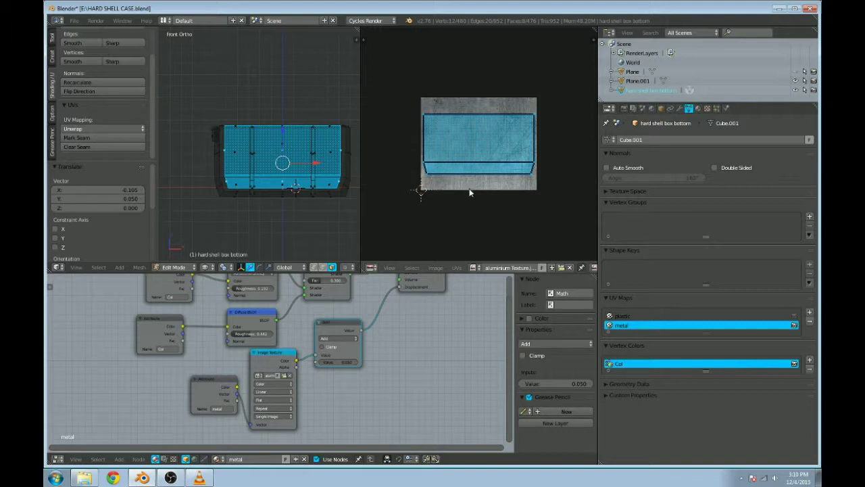
pyautogui.press('s')
pyautogui.press('y')
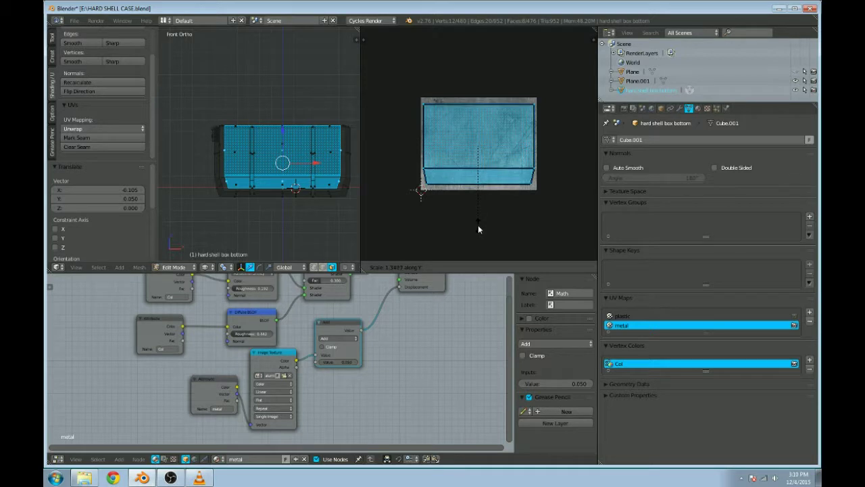
pyautogui.click(478, 225)
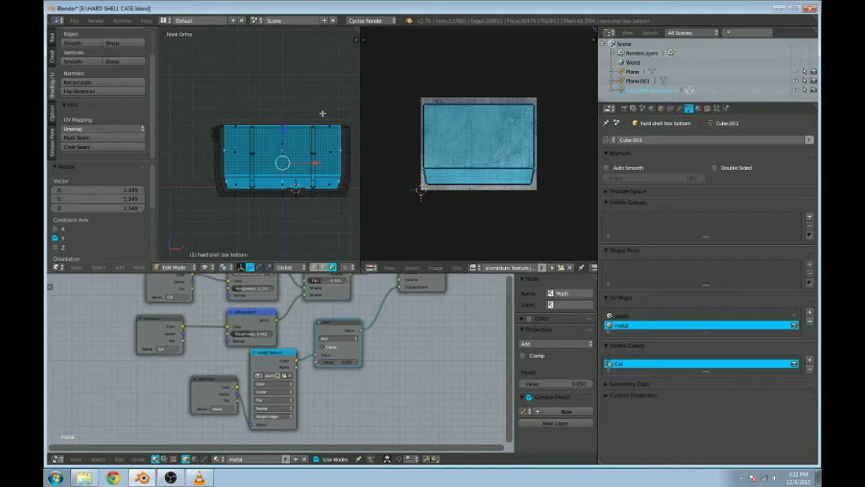
# Step: Return to solid shading and check the box bottom's inner wall texture in a rendered preview
pyautogui.moveTo(223, 113); pyautogui.dragTo(240, 156, button='middle')
pyautogui.moveTo(289, 137); pyautogui.dragTo(283, 129, button='middle')
pyautogui.press('z')
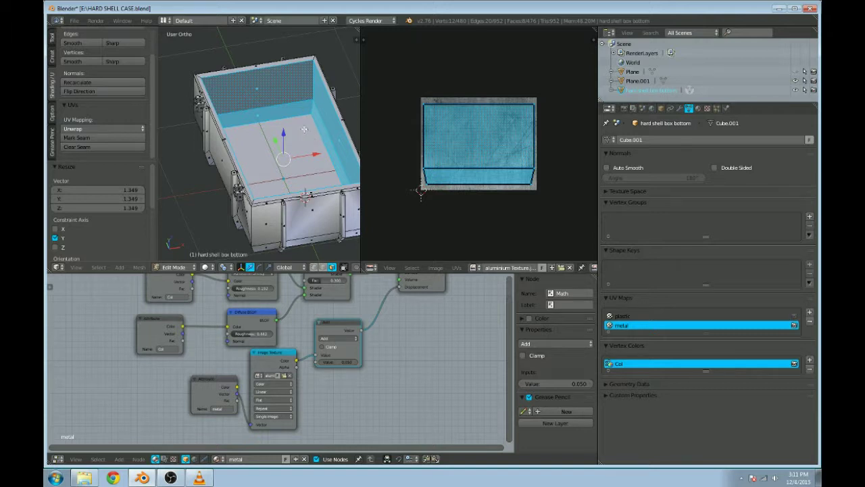
pyautogui.hotkey('shift', 'z')
pyautogui.hotkey('shift', 'z')
pyautogui.scroll(-6, 275, 92)
pyautogui.scroll(5, 275, 92)
# Step: Select faces on the flat inner ceiling of the case's lid, seen from below
pyautogui.moveTo(275, 92); pyautogui.dragTo(227, 120, button='middle')
pyautogui.rightClick(214, 105)
pyautogui.scroll(3, 206, 128)
pyautogui.keyDown('shift'); pyautogui.rightClick(206, 128); pyautogui.keyUp('shift')
pyautogui.keyDown('shift'); pyautogui.rightClick(181, 125); pyautogui.keyUp('shift')
pyautogui.keyDown('shift'); pyautogui.rightClick(183, 104); pyautogui.keyUp('shift')
# Step: Hide the emission plane Plane.001 and reopen the hard shell box bottom in Edit Mode
pyautogui.press('Tab')
pyautogui.press('h')
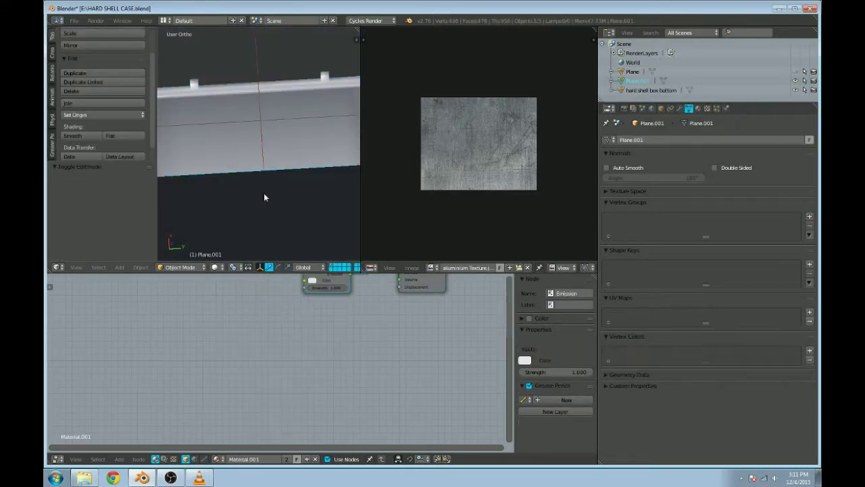
pyautogui.hotkey('alt', 'h')
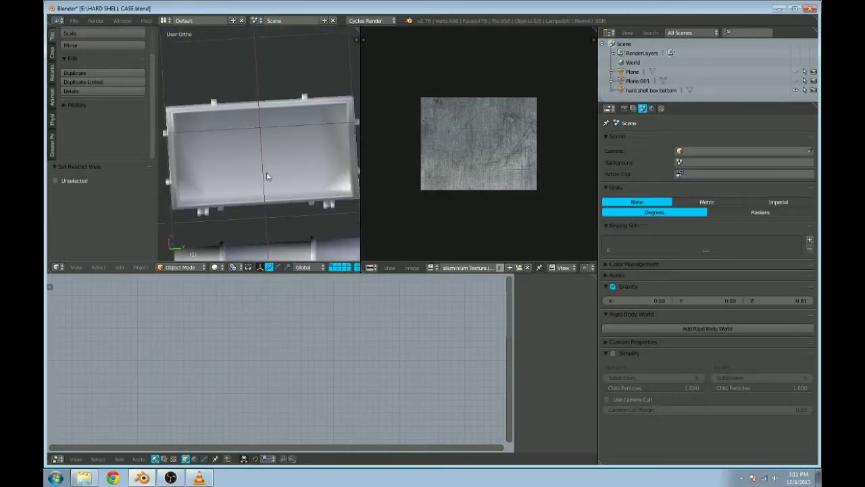
pyautogui.rightClick(267, 172)
pyautogui.press('Tab')
# Step: Add the remaining flat inner ceiling faces of the lid to the selection
pyautogui.scroll(4, 266, 171)
pyautogui.moveTo(265, 172); pyautogui.dragTo(233, 157, button='middle')
pyautogui.keyDown('shift'); pyautogui.rightClick(225, 111); pyautogui.keyUp('shift')
pyautogui.keyDown('shift'); pyautogui.moveTo(225, 112); pyautogui.dragTo(333, 102, button='middle'); pyautogui.keyUp('shift')
pyautogui.keyDown('shift'); pyautogui.rightClick(313, 98); pyautogui.keyUp('shift')
pyautogui.keyDown('shift'); pyautogui.rightClick(292, 54); pyautogui.keyUp('shift')
pyautogui.moveTo(290, 53); pyautogui.dragTo(302, 141, button='middle')
# Step: Project the selected lid ceiling faces' UVs from the bottom orthographic view in wireframe, without scaling to bounds
pyautogui.press('1')
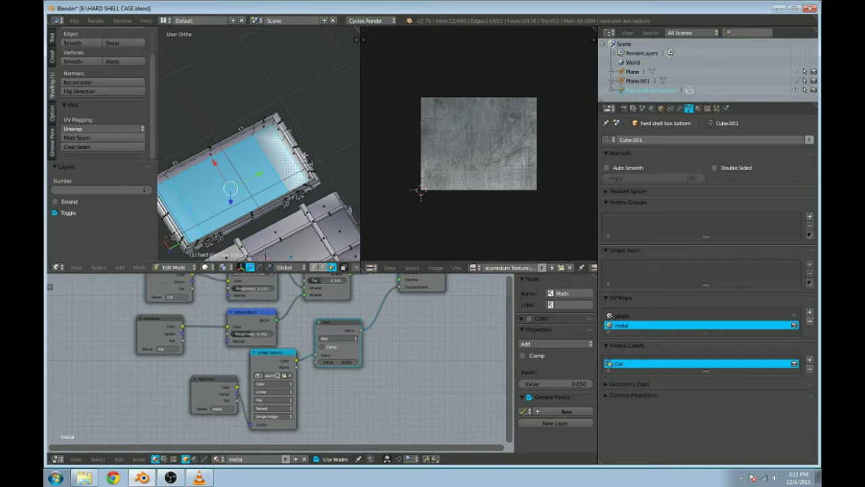
pyautogui.press('KP_7')
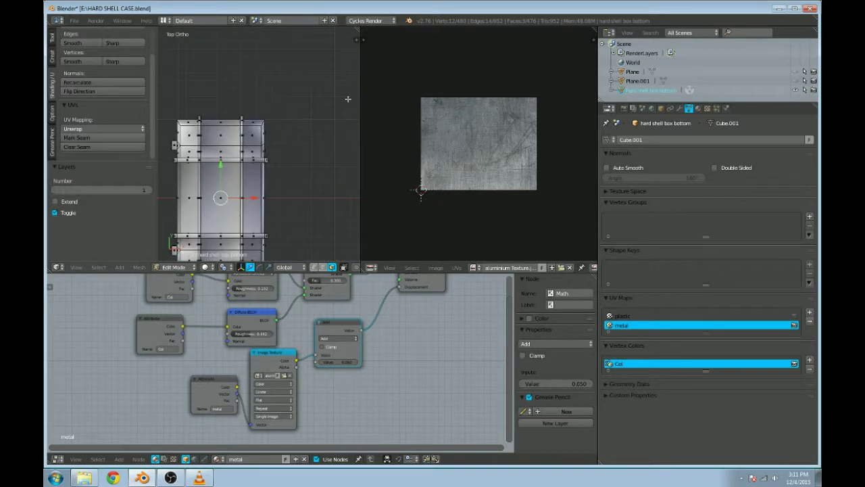
pyautogui.press('ctrl+KP_7')
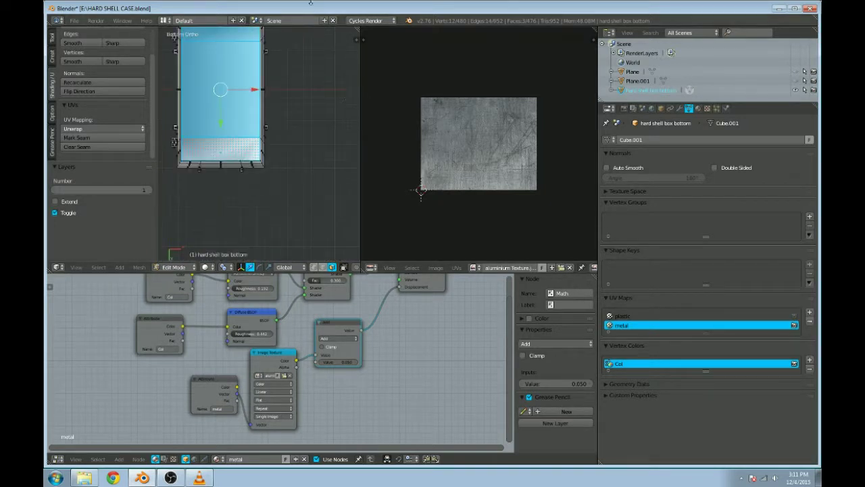
pyautogui.keyDown('shift'); pyautogui.moveTo(277, 156); pyautogui.dragTo(283, 163, button='middle'); pyautogui.keyUp('shift')
pyautogui.press('z')
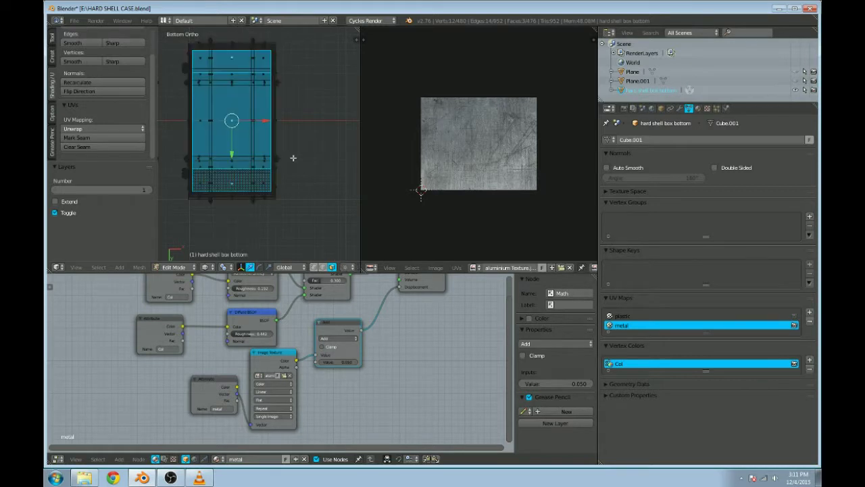
pyautogui.press('u')
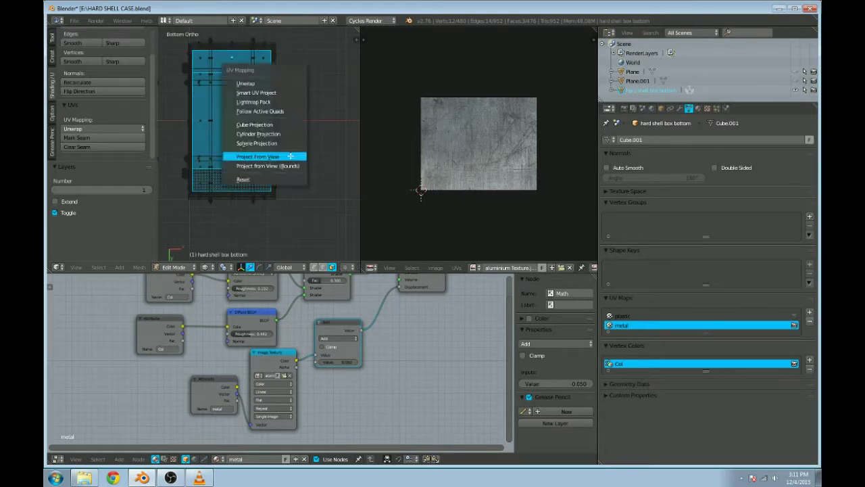
pyautogui.click(267, 165)
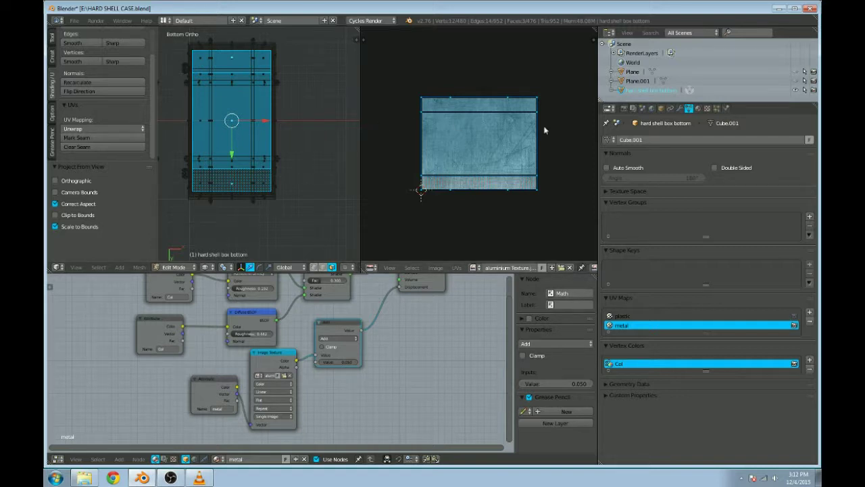
pyautogui.press('u')
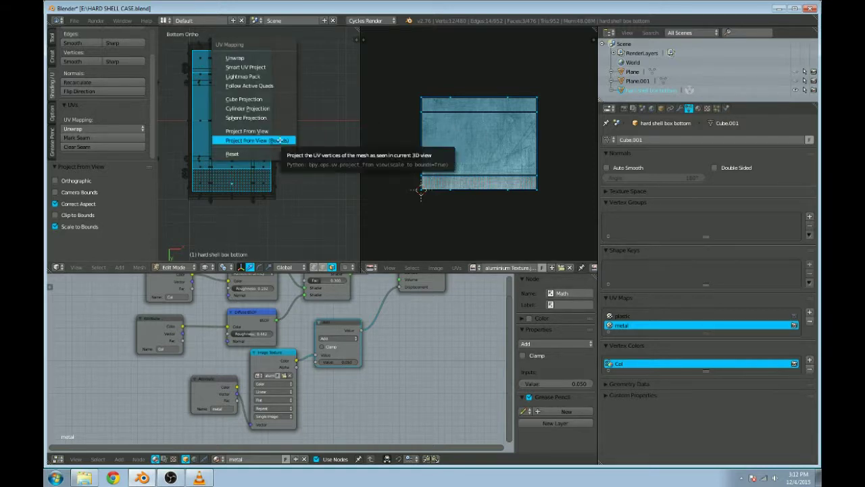
pyautogui.click(280, 138)
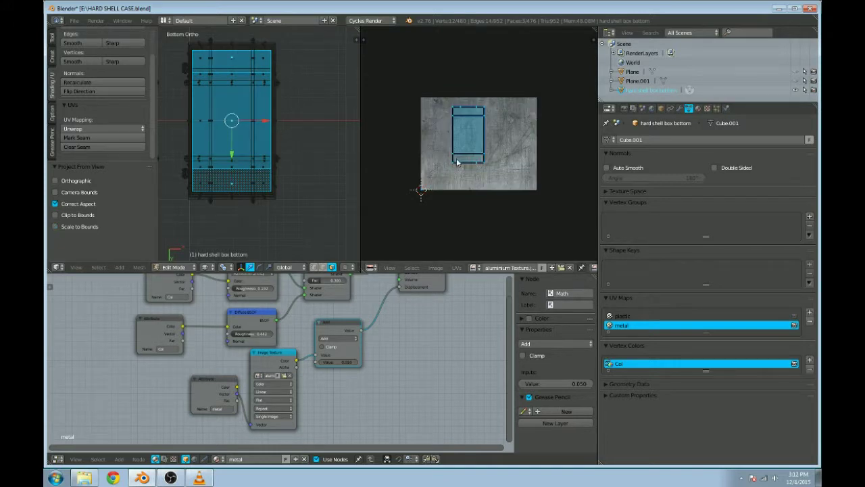
# Step: Rotate the lid ceiling UVs by 90° and fit them to the aluminium image, scaling by about 2.081 and then 0.986
pyautogui.write('r90')
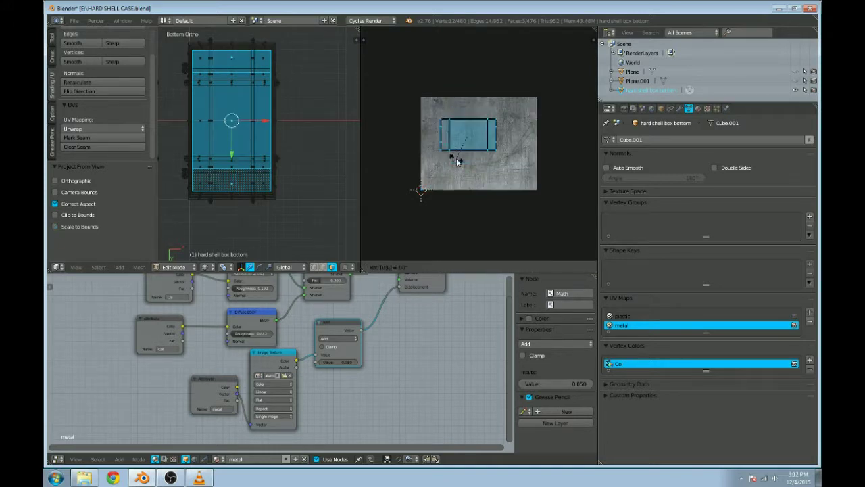
pyautogui.press('Return')
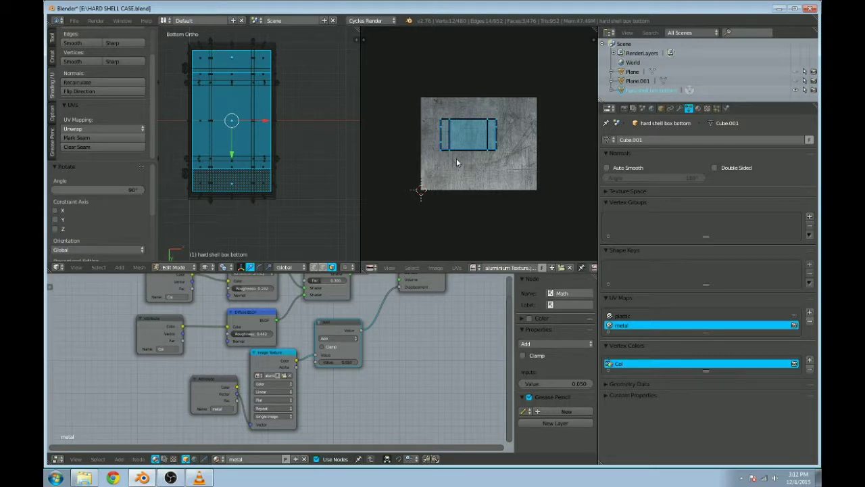
pyautogui.press('s')
pyautogui.click(468, 191)
pyautogui.press('g')
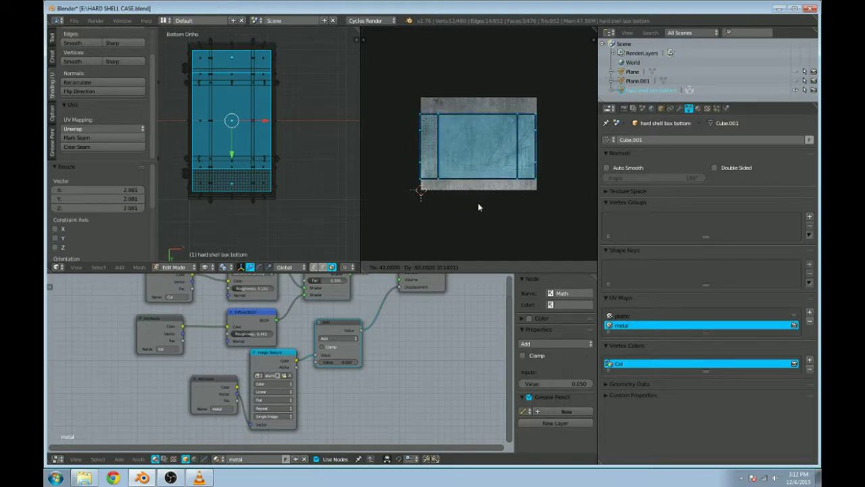
pyautogui.click(478, 203)
pyautogui.press('s')
pyautogui.click(478, 214)
pyautogui.press('g')
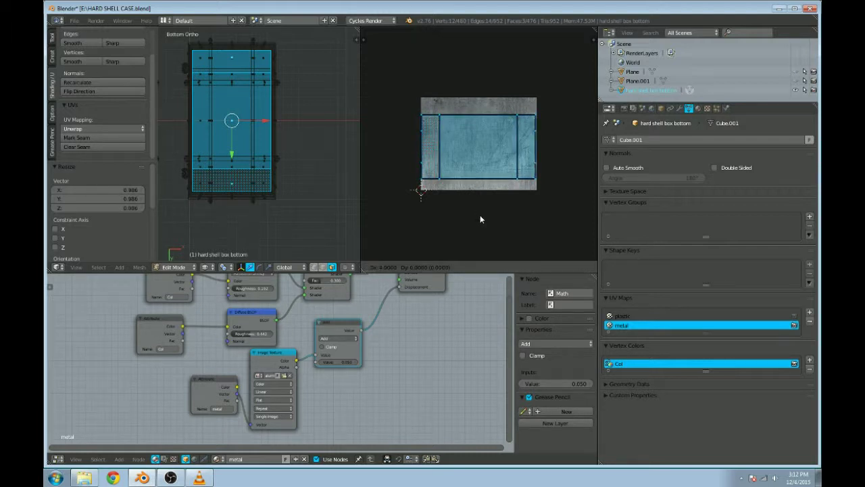
pyautogui.click(480, 215)
# Step: In solid shading, select the face rings forming the lid's inner side walls in place of the ceiling faces
pyautogui.press('Tab')
pyautogui.moveTo(281, 159); pyautogui.dragTo(304, 170, button='middle')
pyautogui.press('Tab')
pyautogui.rightClick(305, 196)
pyautogui.press('z')
pyautogui.scroll(1, 305, 195)
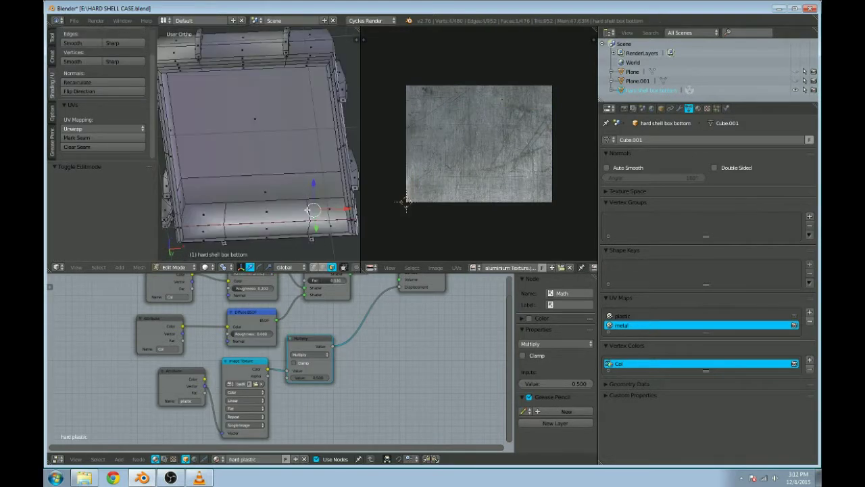
pyautogui.rightClick(301, 211)
pyautogui.moveTo(295, 217); pyautogui.dragTo(248, 210, button='middle')
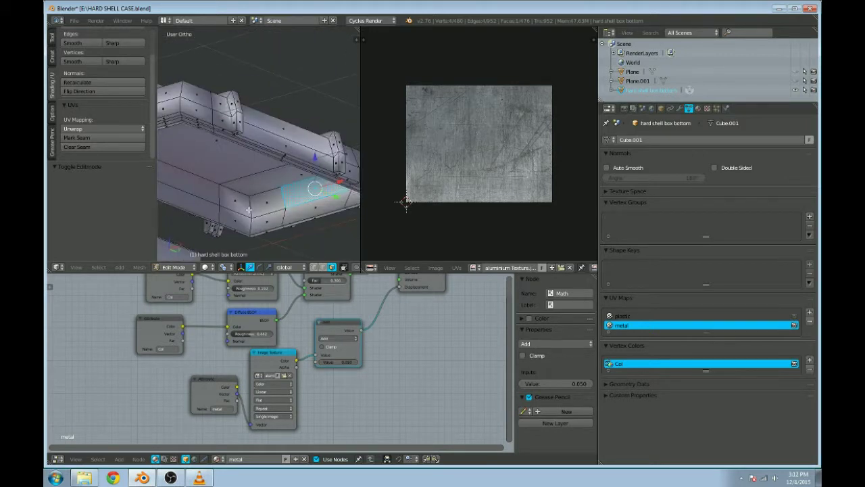
pyautogui.keyDown('alt'); pyautogui.rightClick(252, 207); pyautogui.keyUp('alt')
pyautogui.keyDown('alt'); pyautogui.keyDown('shift'); pyautogui.rightClick(246, 224); pyautogui.keyUp('shift'); pyautogui.keyUp('alt')
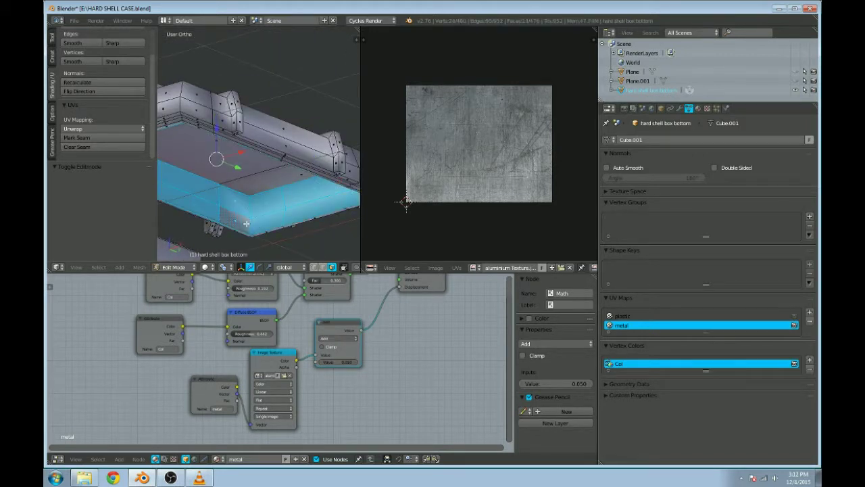
# Step: Extend the selection with the narrow face ring along the inner edge of the lid
pyautogui.moveTo(259, 206)
pyautogui.mouseDown(button='middle')
pyautogui.moveTo(276, 199)
pyautogui.moveTo(268, 138)
pyautogui.mouseUp(button='middle')
pyautogui.hotkey('shift', 'z')
pyautogui.hotkey('shift', 'z')
pyautogui.scroll(4, 270, 147)
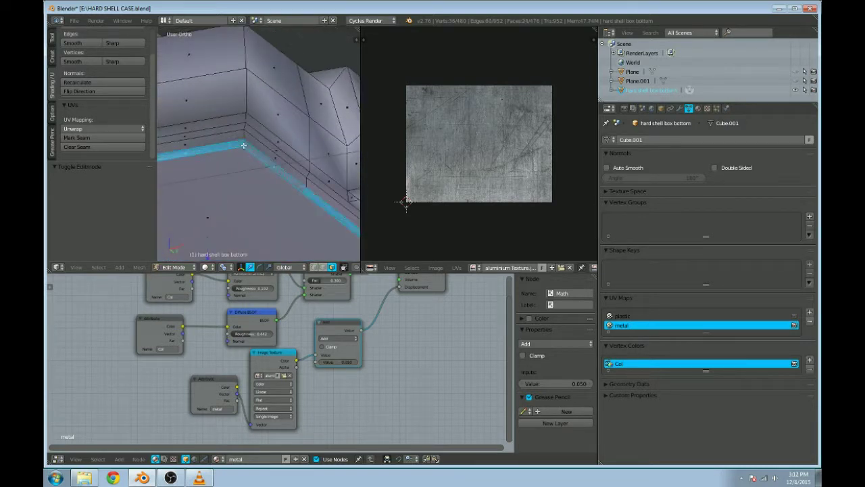
pyautogui.scroll(-4, 241, 192)
pyautogui.hotkey('shift', 'z')
pyautogui.moveTo(242, 192)
pyautogui.mouseDown(button='middle')
pyautogui.moveTo(251, 148)
pyautogui.moveTo(309, 188)
pyautogui.moveTo(284, 182)
pyautogui.moveTo(181, 217)
pyautogui.mouseUp(button='middle')
pyautogui.hotkey('shift', 'z')
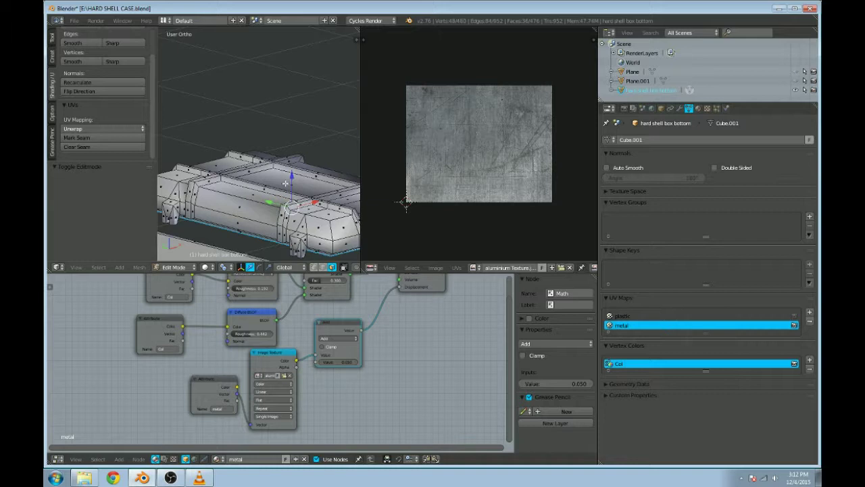
pyautogui.press('1')
pyautogui.press('g')
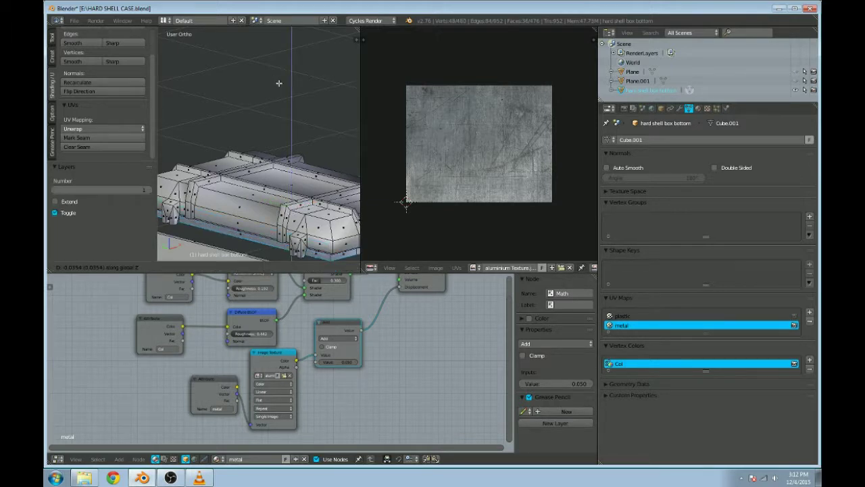
pyautogui.rightClick(278, 83)
# Step: Try projecting the selected lid wall faces' UVs from the front orthographic view in wireframe
pyautogui.press('KP_1')
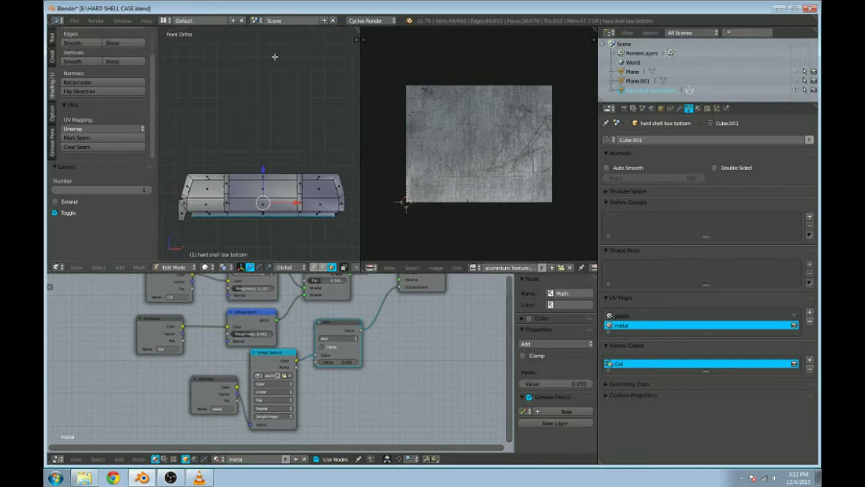
pyautogui.press('a')
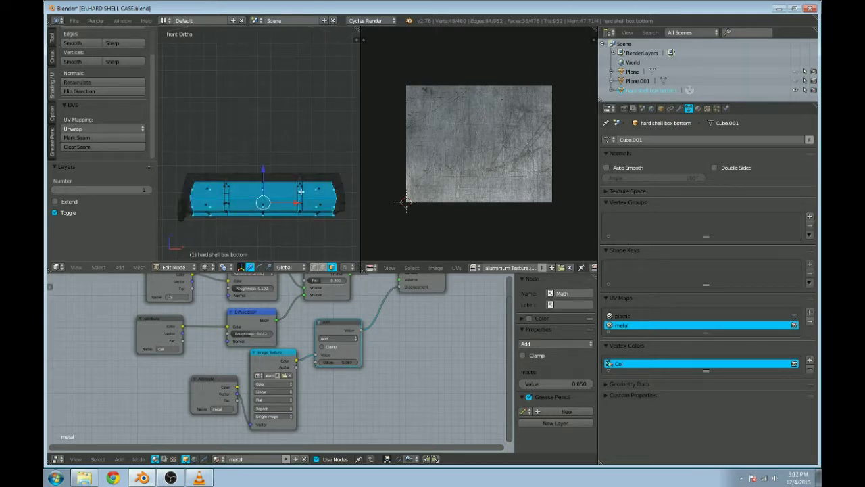
pyautogui.press('a')
pyautogui.press('a')
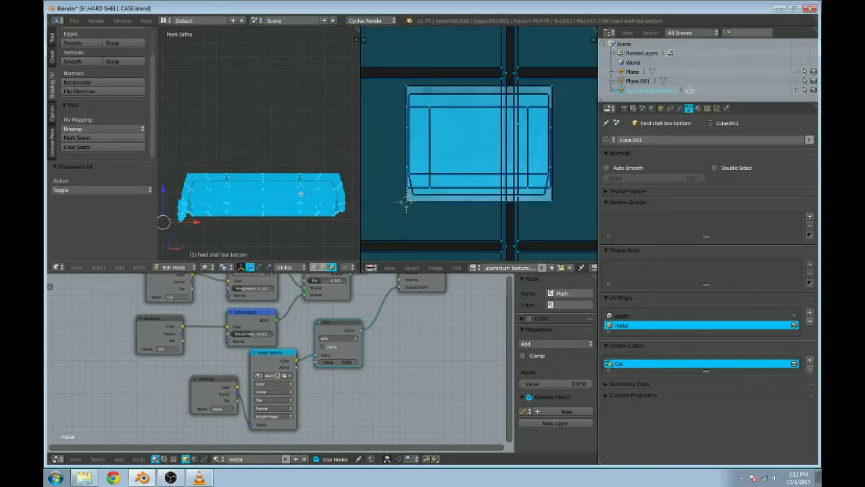
pyautogui.press('a')
pyautogui.press('l')
pyautogui.press('u')
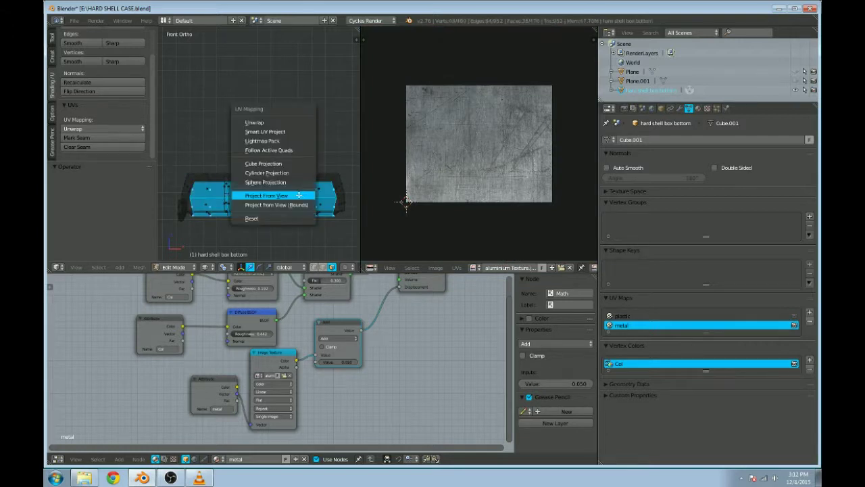
pyautogui.click(299, 195)
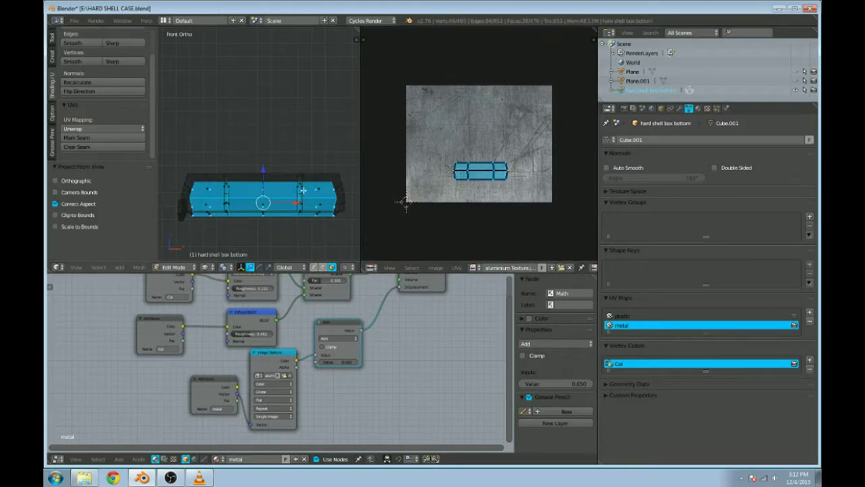
# Step: Unwrap the selected lid wall faces with Smart UV Project, using angle limit 66 and island margin 0.03
pyautogui.press('KP_3')
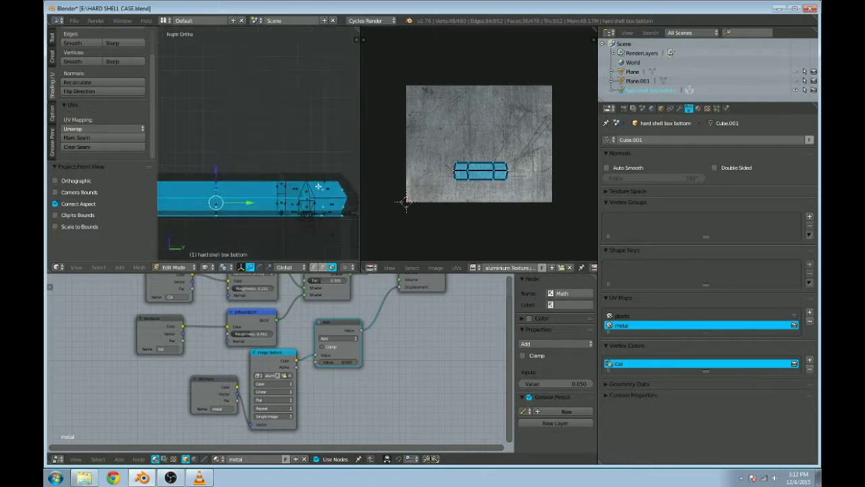
pyautogui.scroll(-4, 295, 208)
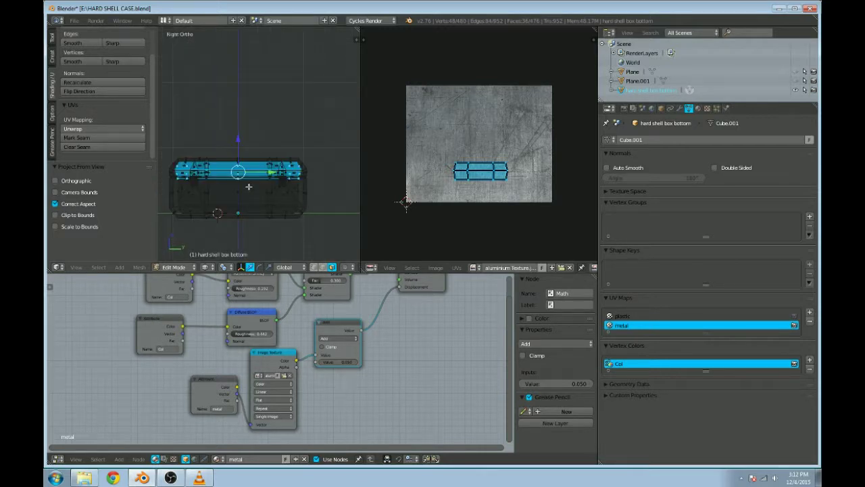
pyautogui.scroll(2, 249, 186)
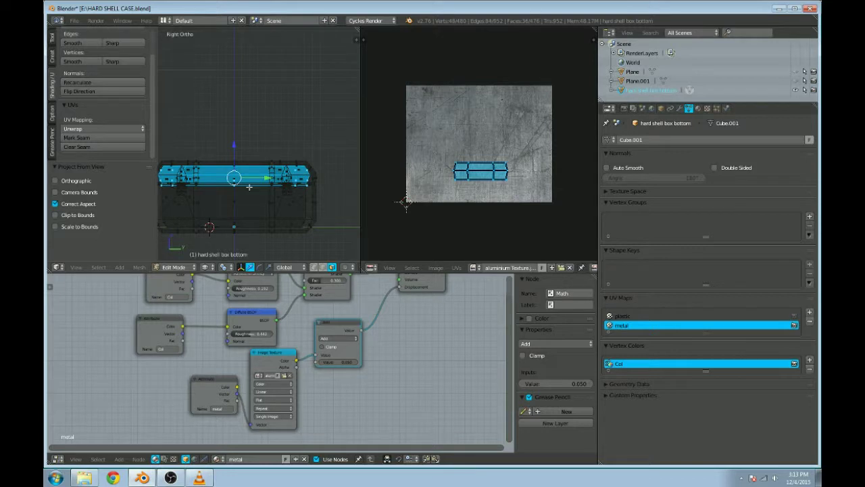
pyautogui.keyDown('shift'); pyautogui.moveTo(213, 193); pyautogui.dragTo(242, 192, button='middle'); pyautogui.keyUp('shift')
pyautogui.press('u')
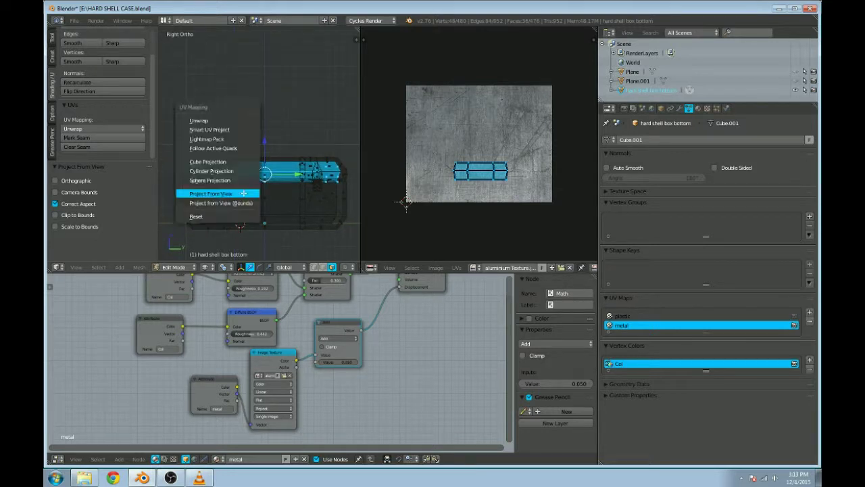
pyautogui.click(226, 130)
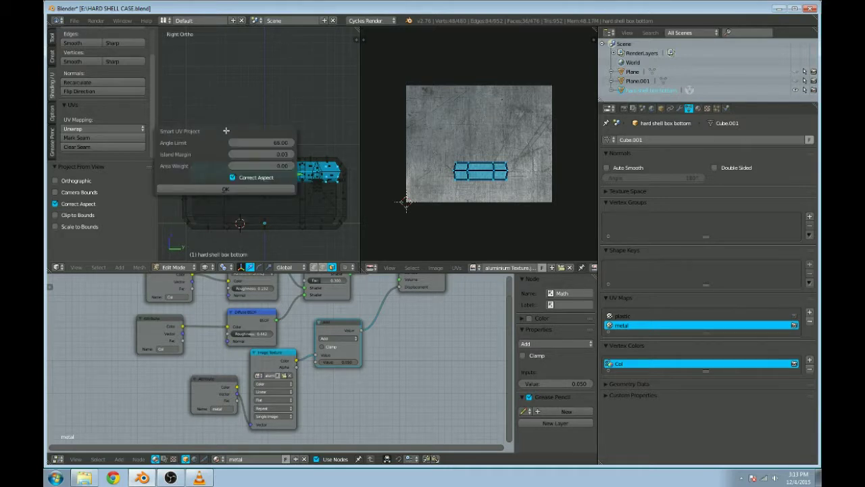
pyautogui.click(225, 189)
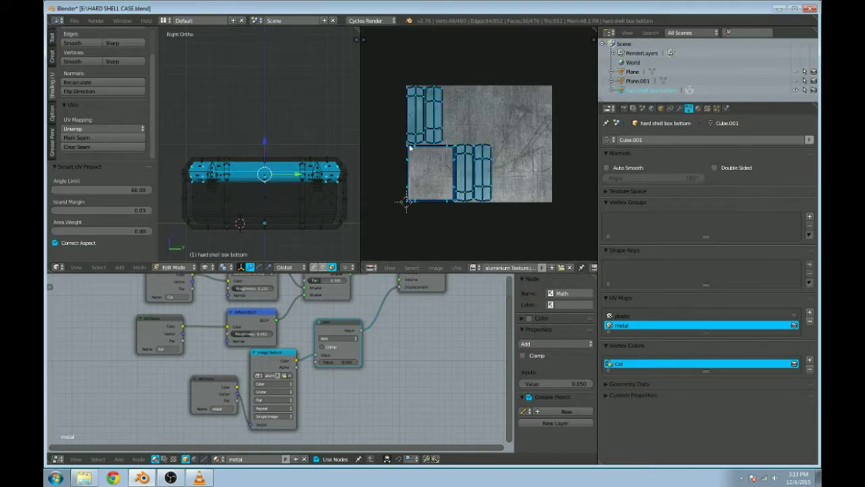
# Step: Return to solid shading and select only one long inner wall face of the open box bottom
pyautogui.moveTo(331, 91); pyautogui.dragTo(317, 136, button='middle')
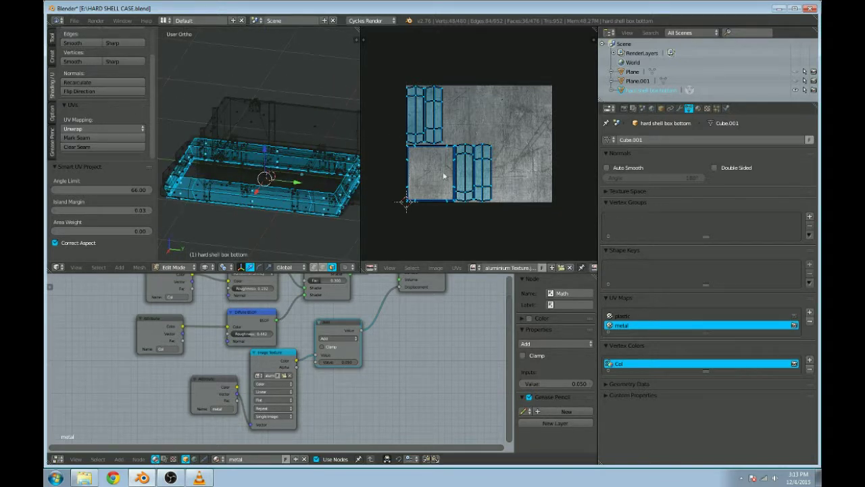
pyautogui.scroll(-4, 331, 159)
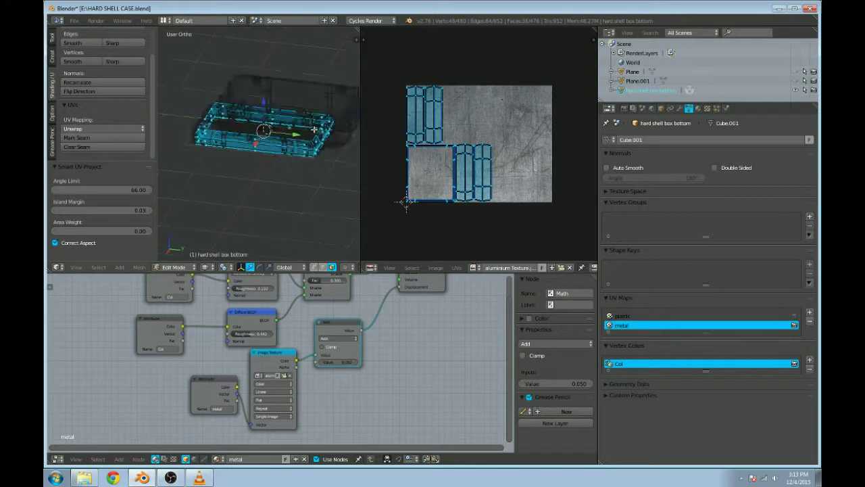
pyautogui.press('Tab')
pyautogui.press('Tab')
pyautogui.moveTo(329, 150)
pyautogui.mouseDown(button='middle')
pyautogui.moveTo(256, 201)
pyautogui.moveTo(313, 164)
pyautogui.moveTo(238, 155)
pyautogui.mouseUp(button='middle')
pyautogui.rightClick(312, 164)
pyautogui.press('z')
pyautogui.rightClick(307, 146)
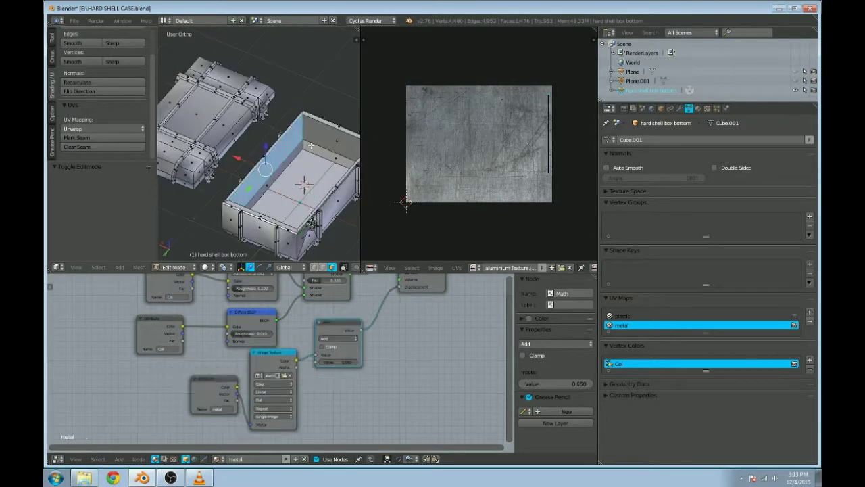
# Step: Select both long inner walls of the open box bottom together with the narrow sloped strips along their lower edges
pyautogui.rightClick(306, 146)
pyautogui.rightClick(306, 146)
pyautogui.rightClick(306, 147)
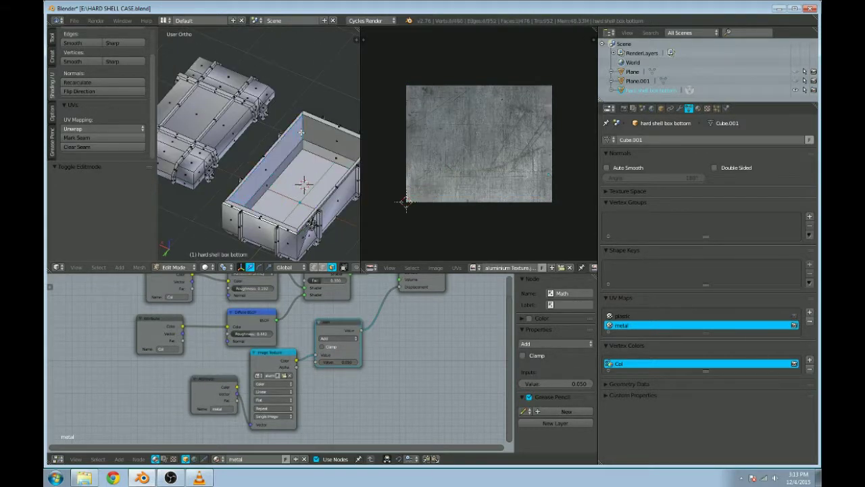
pyautogui.keyDown('shift'); pyautogui.rightClick(305, 148); pyautogui.keyUp('shift')
pyautogui.keyDown('shift'); pyautogui.rightClick(302, 147); pyautogui.keyUp('shift')
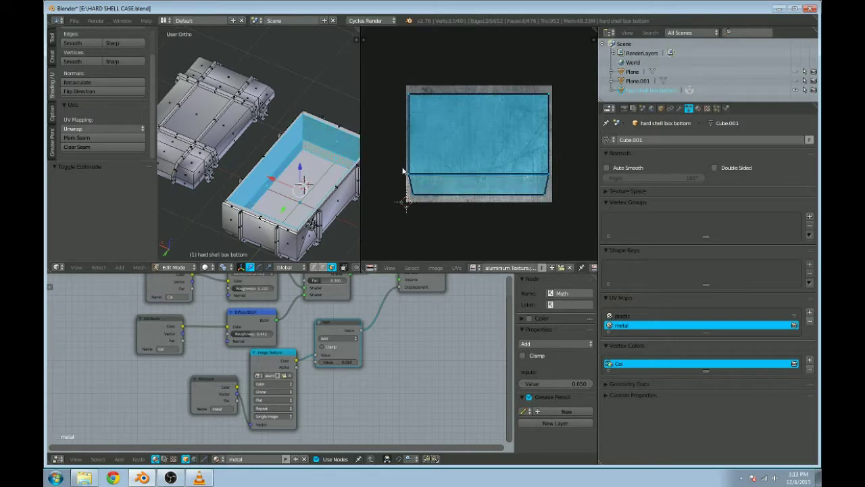
pyautogui.rightClick(273, 159)
pyautogui.rightClick(277, 175)
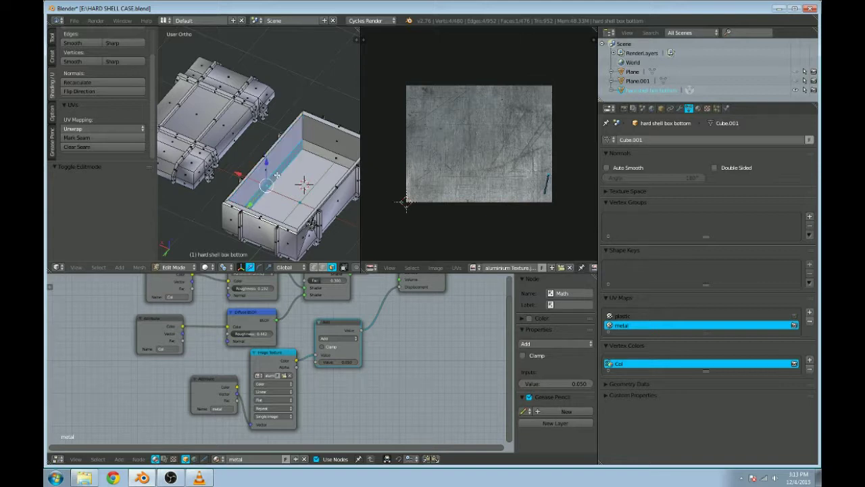
pyautogui.moveTo(259, 178); pyautogui.dragTo(298, 159, button='middle')
pyautogui.keyDown('shift'); pyautogui.rightClick(264, 137); pyautogui.keyUp('shift')
pyautogui.keyDown('shift'); pyautogui.rightClick(296, 160); pyautogui.keyUp('shift')
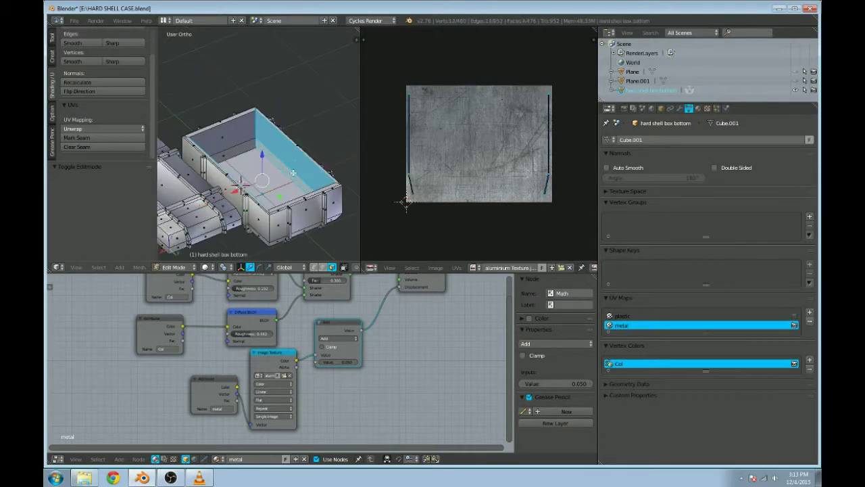
# Step: Project the selected long wall faces' UVs from the right orthographic view and enlarge them by about 1.643 on the aluminium image
pyautogui.press('KP_3')
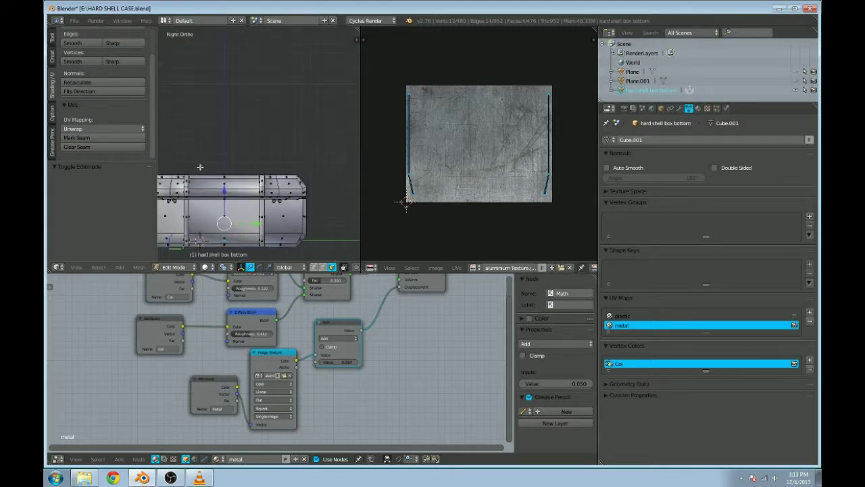
pyautogui.press('u')
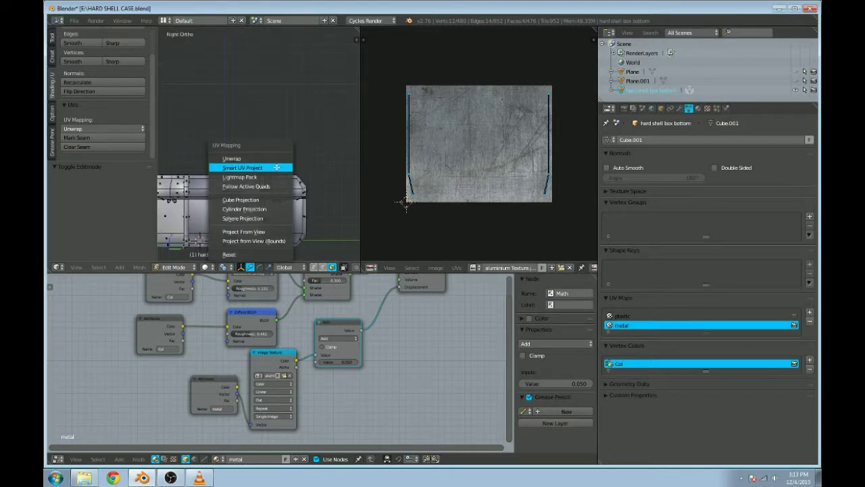
pyautogui.click(258, 233)
pyautogui.press('s')
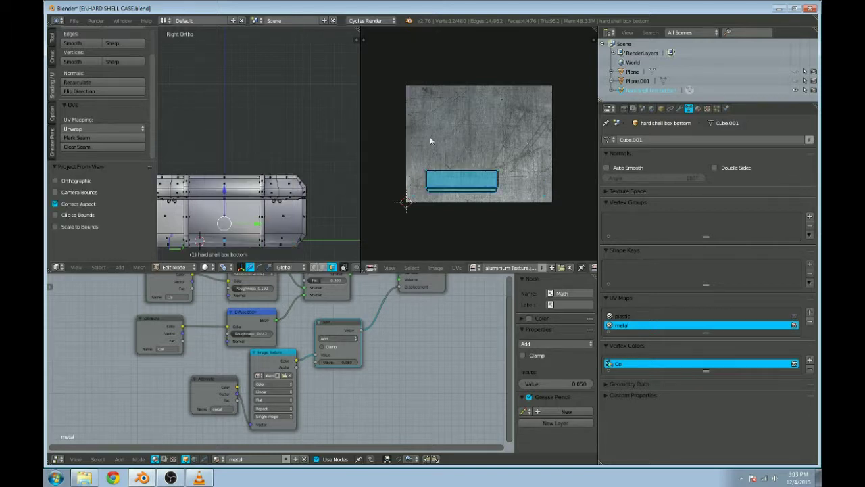
pyautogui.click(418, 205)
pyautogui.press('s')
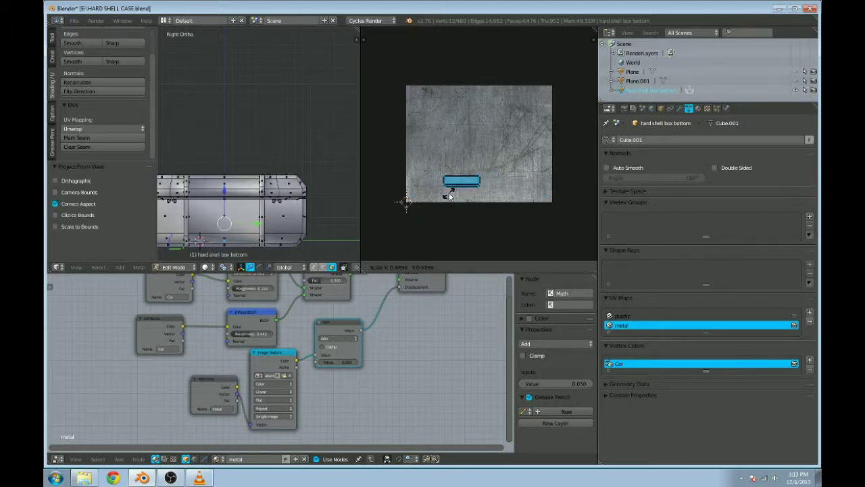
pyautogui.click(435, 228)
# Step: Move the wall UVs toward the middle of the aluminium image and stretch them along Y by about 2.715
pyautogui.press('g')
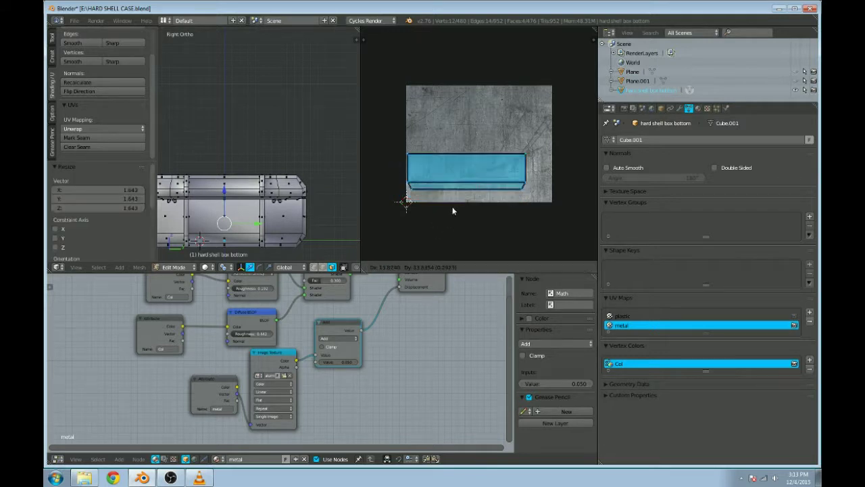
pyautogui.click(463, 187)
pyautogui.press('s')
pyautogui.press('y')
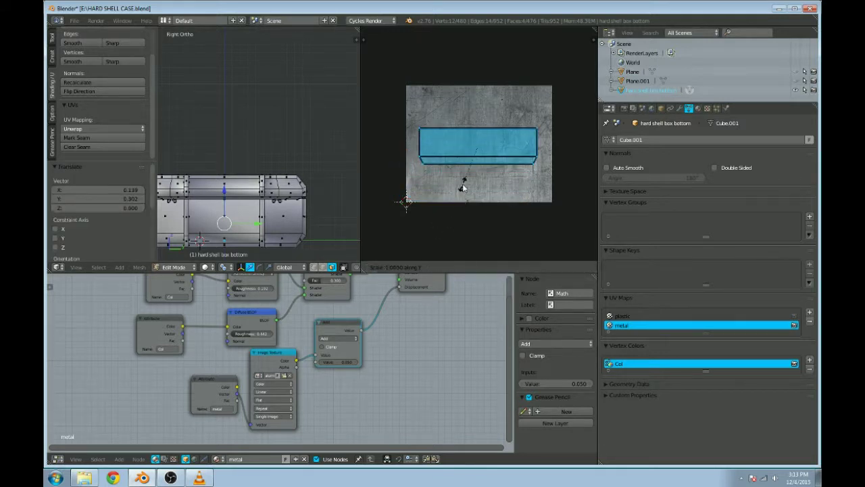
pyautogui.click(440, 248)
pyautogui.moveTo(349, 222); pyautogui.dragTo(253, 183, button='middle')
pyautogui.hotkey('shift', 'z')
pyautogui.hotkey('shift', 'z')
pyautogui.moveTo(313, 188); pyautogui.dragTo(230, 176, button='middle')
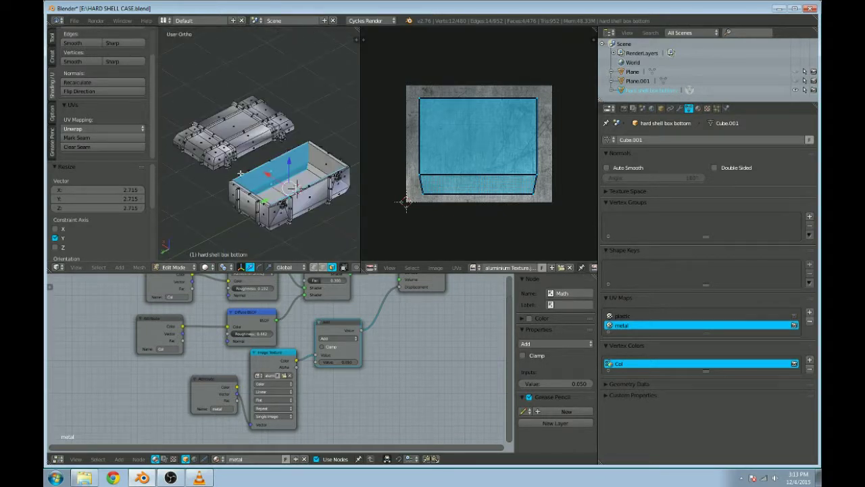
# Step: Select the top, side and prong faces of one small forked latch on the side of the lid
pyautogui.scroll(5, 243, 167)
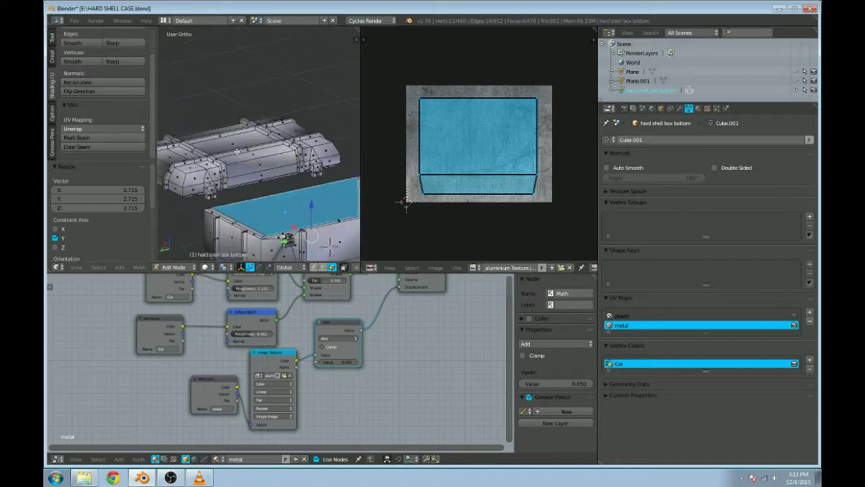
pyautogui.moveTo(213, 150); pyautogui.dragTo(234, 149, button='middle')
pyautogui.scroll(-2, 243, 150)
pyautogui.scroll(4, 250, 149)
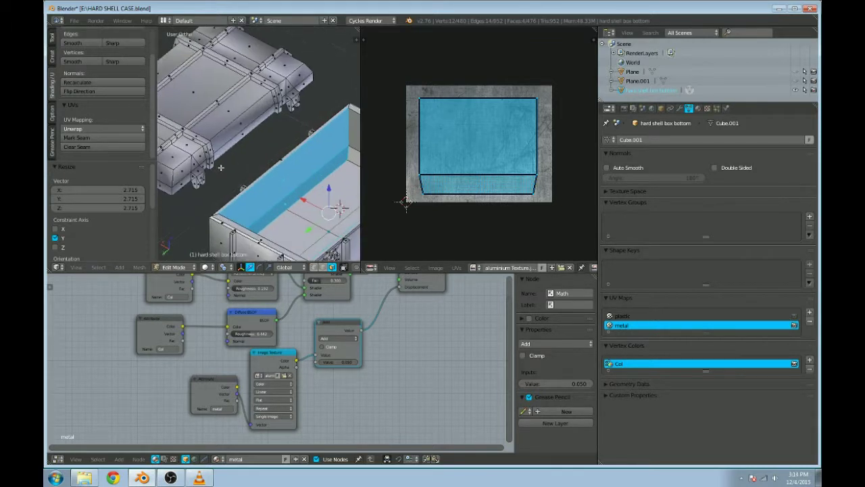
pyautogui.scroll(4, 250, 150)
pyautogui.rightClick(231, 158)
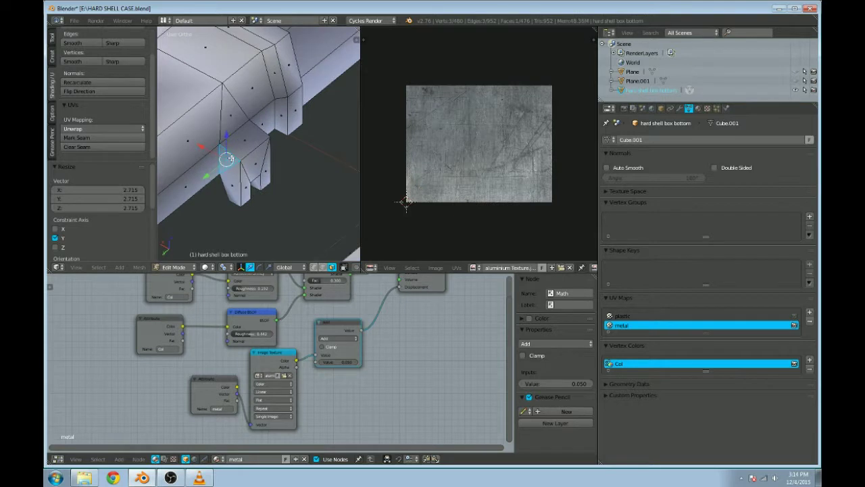
pyautogui.keyDown('shift'); pyautogui.click(251, 160); pyautogui.keyUp('shift')
pyautogui.keyDown('shift'); pyautogui.click(231, 175); pyautogui.keyUp('shift')
pyautogui.keyDown('shift'); pyautogui.click(245, 193); pyautogui.keyUp('shift')
pyautogui.keyDown('shift'); pyautogui.click(233, 190); pyautogui.keyUp('shift')
pyautogui.keyDown('shift'); pyautogui.click(266, 168); pyautogui.keyUp('shift')
pyautogui.moveTo(266, 169); pyautogui.dragTo(244, 169, button='middle')
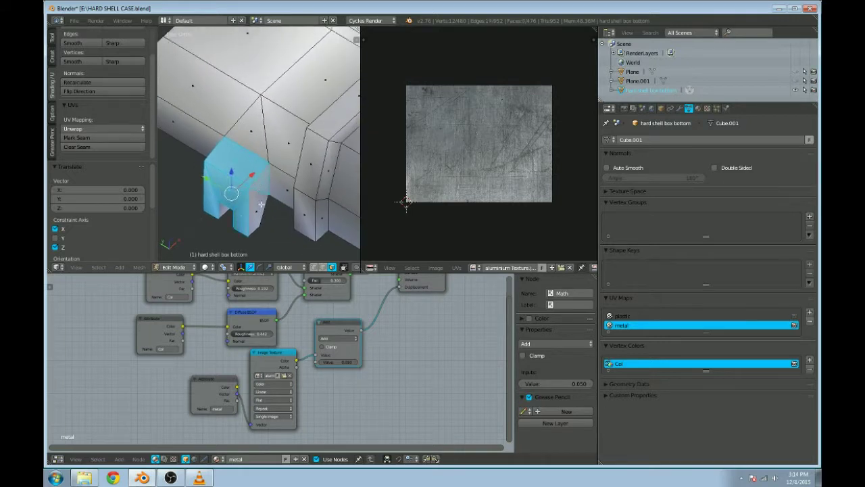
# Step: Add all faces of the two small stepped catch blocks on the box bottom's side to the selection
pyautogui.moveTo(254, 217); pyautogui.dragTo(312, 227, button='middle')
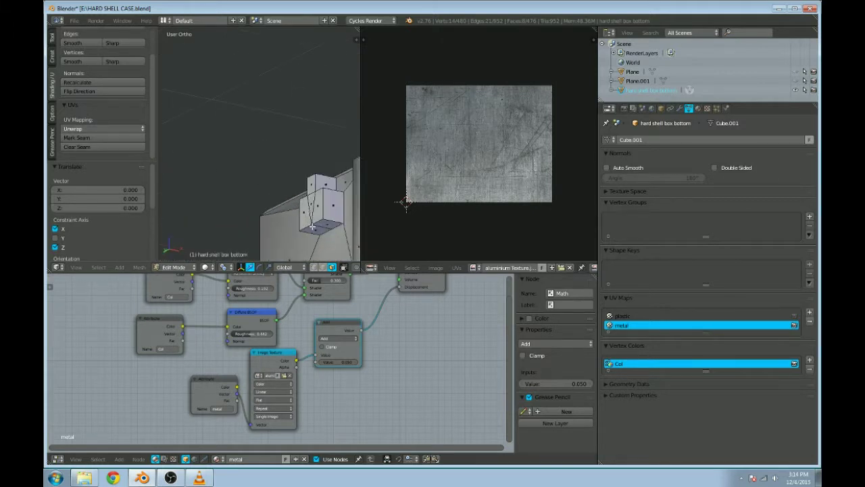
pyautogui.press('l')
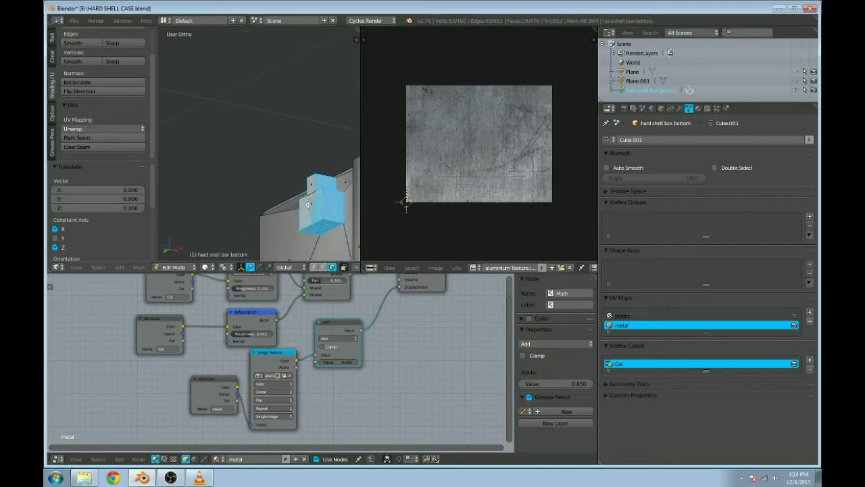
pyautogui.moveTo(310, 189); pyautogui.dragTo(243, 153, button='middle')
pyautogui.scroll(-6, 312, 228)
pyautogui.scroll(8, 243, 153)
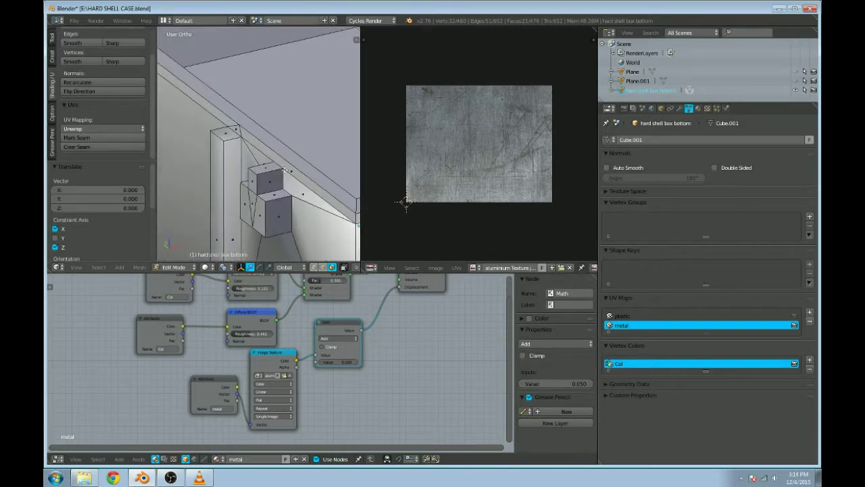
pyautogui.press('l')
pyautogui.press('l')
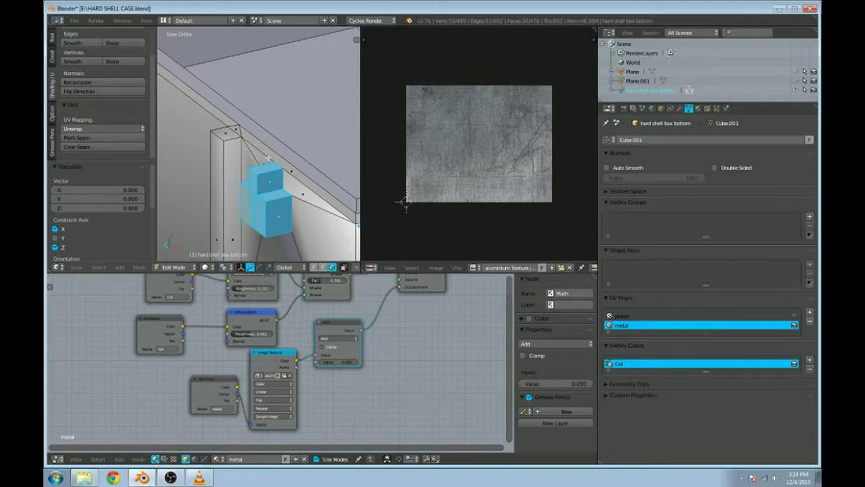
# Step: Extend the selection with the top and outer faces of the second forked latch on the lid
pyautogui.scroll(-5, 269, 158)
pyautogui.scroll(5, 274, 166)
pyautogui.moveTo(274, 165); pyautogui.dragTo(277, 171, button='middle')
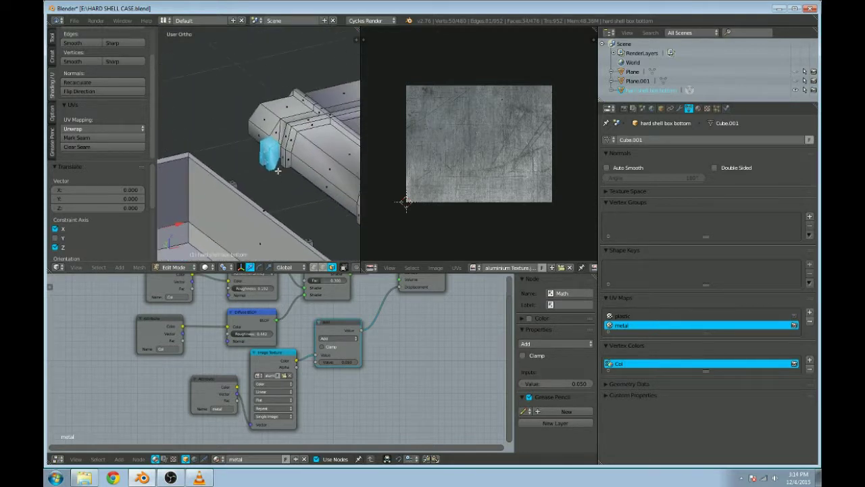
pyautogui.scroll(3, 277, 170)
pyautogui.scroll(-5, 269, 180)
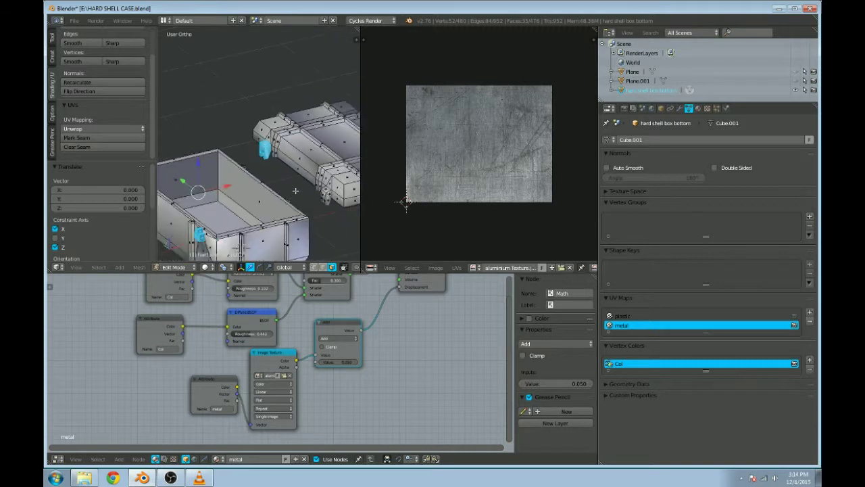
pyautogui.scroll(5, 272, 171)
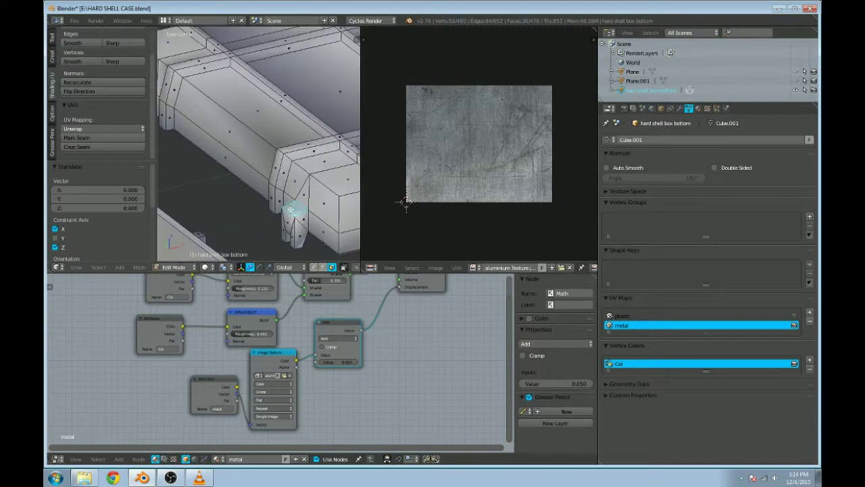
pyautogui.press('l')
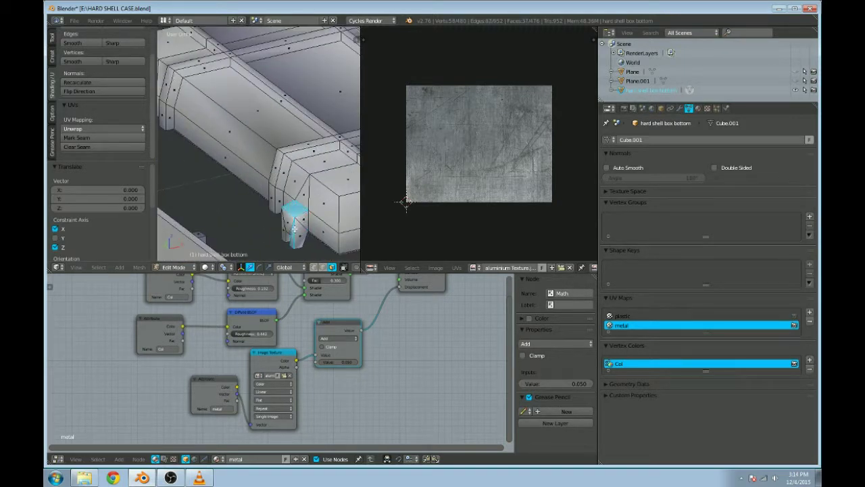
pyautogui.press('l')
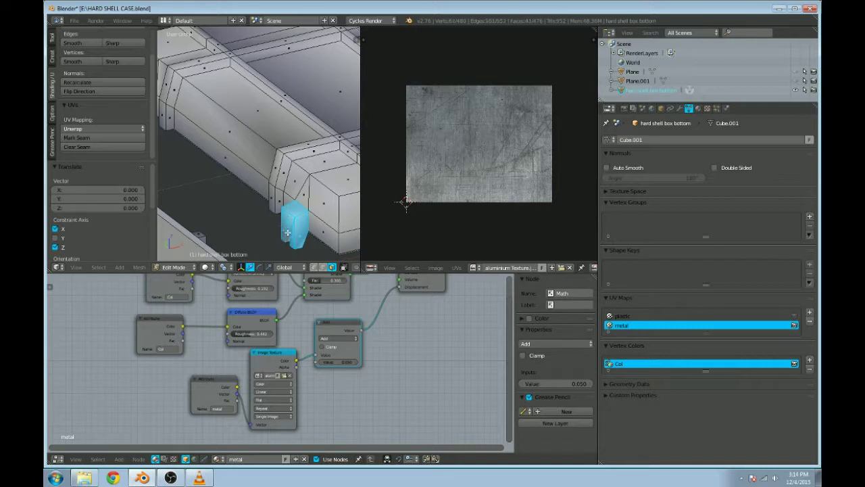
# Step: Add the remaining underside and back faces of the second lid latch to the selection
pyautogui.moveTo(286, 233); pyautogui.dragTo(204, 210, button='middle')
pyautogui.moveTo(289, 198); pyautogui.dragTo(307, 127, button='middle')
pyautogui.press('l')
pyautogui.press('l')
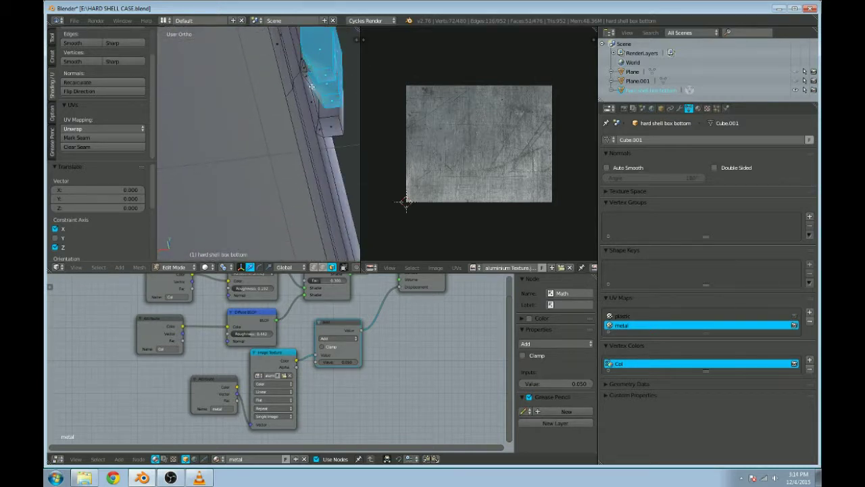
pyautogui.keyDown('shift'); pyautogui.moveTo(304, 62); pyautogui.dragTo(234, 114, button='middle'); pyautogui.keyUp('shift')
pyautogui.scroll(2, 316, 102)
pyautogui.scroll(-4, 365, 102)
pyautogui.scroll(-3, 316, 102)
pyautogui.scroll(-5, 255, 120)
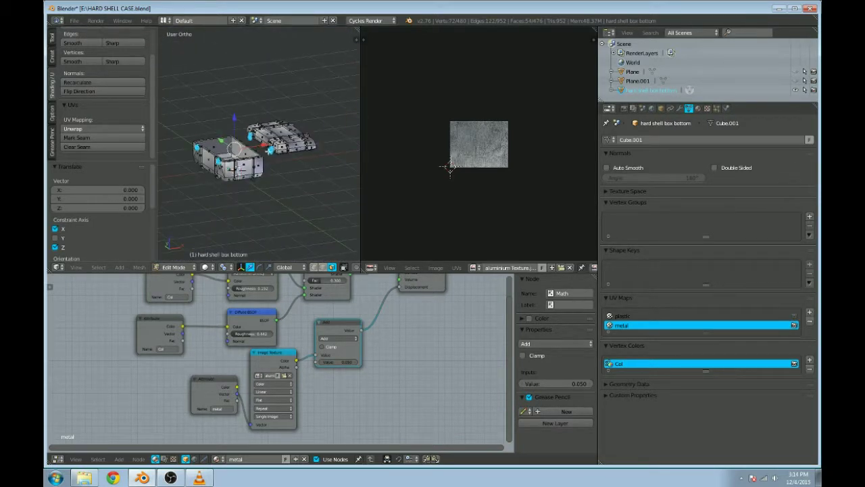
# Step: Project the UVs of the selected latches and catch blocks from the left orthographic view
pyautogui.press('1')
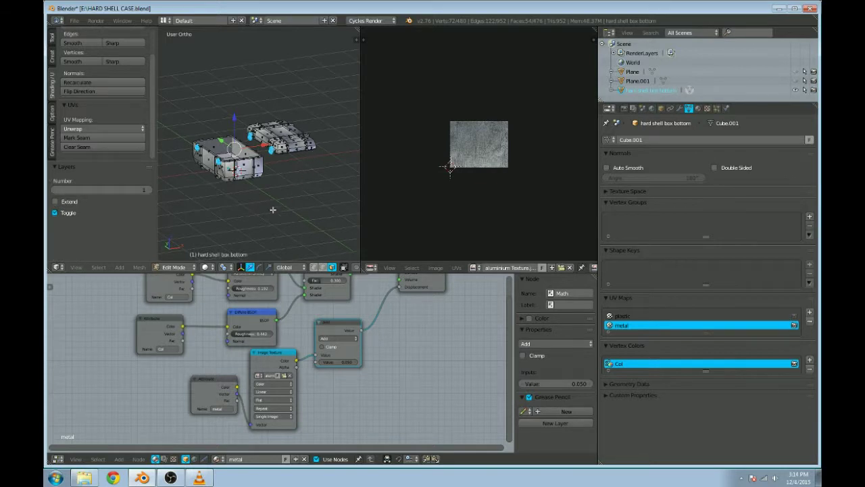
pyautogui.press('KP_3')
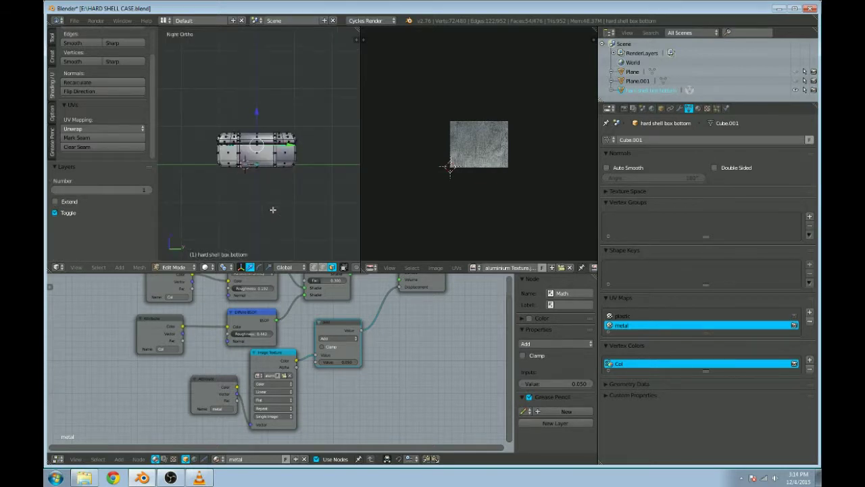
pyautogui.scroll(7, 273, 209)
pyautogui.press('ctrl+KP_1')
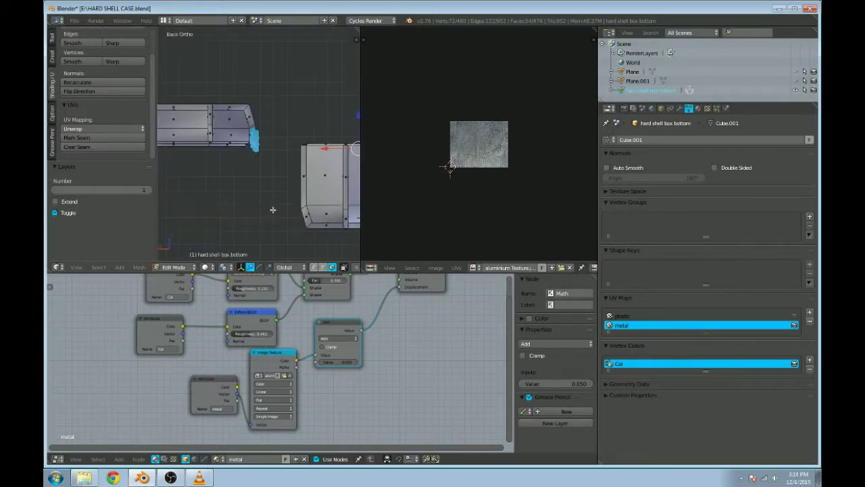
pyautogui.press('ctrl+KP_3')
pyautogui.scroll(1, 289, 206)
pyautogui.press('u')
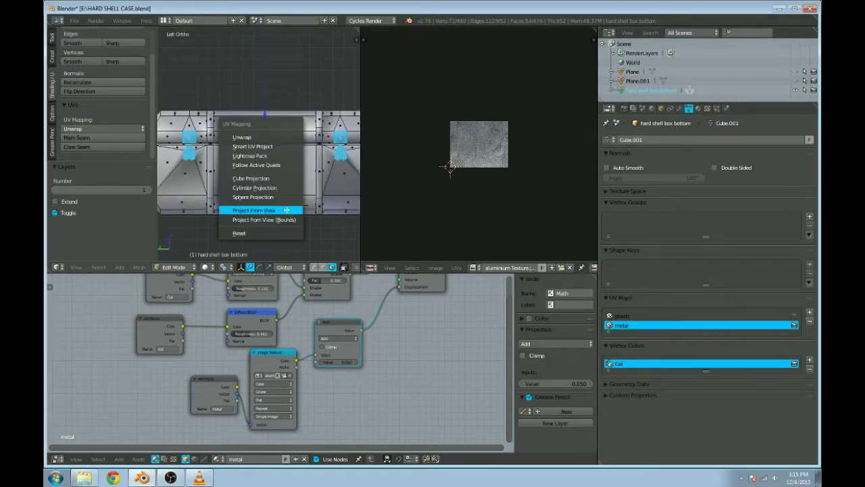
pyautogui.click(287, 209)
# Step: Scale the projected latch and catch UV islands up uniformly by about 1.99
pyautogui.scroll(8, 439, 169)
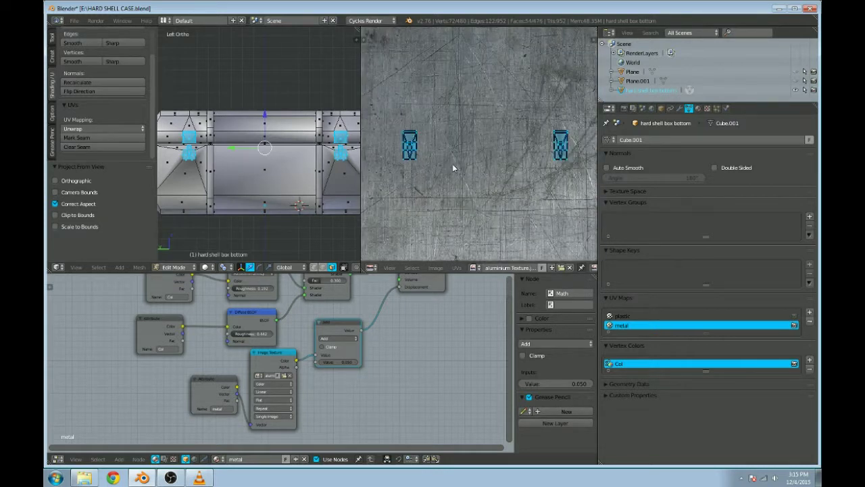
pyautogui.scroll(-4, 453, 165)
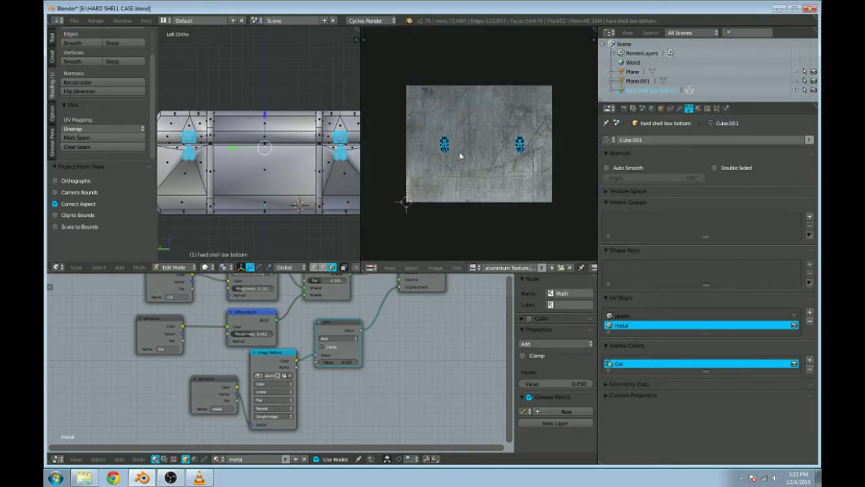
pyautogui.scroll(3, 457, 153)
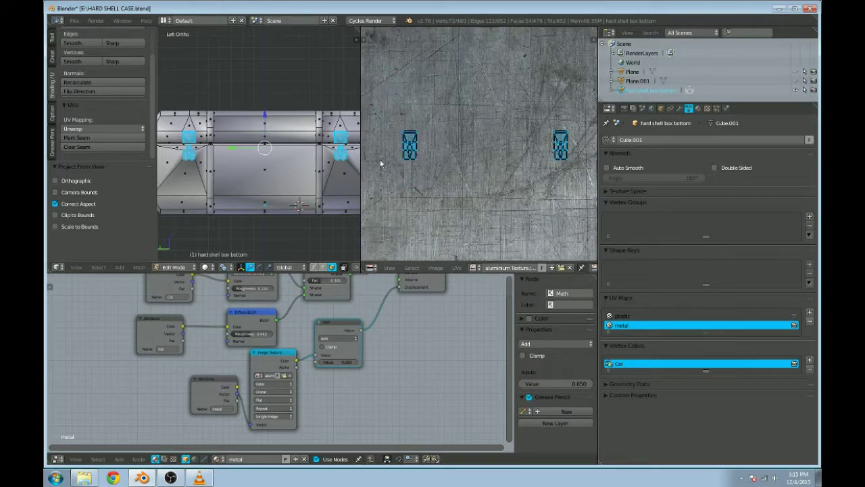
pyautogui.scroll(3, 246, 147)
pyautogui.press('KP_Decimal')
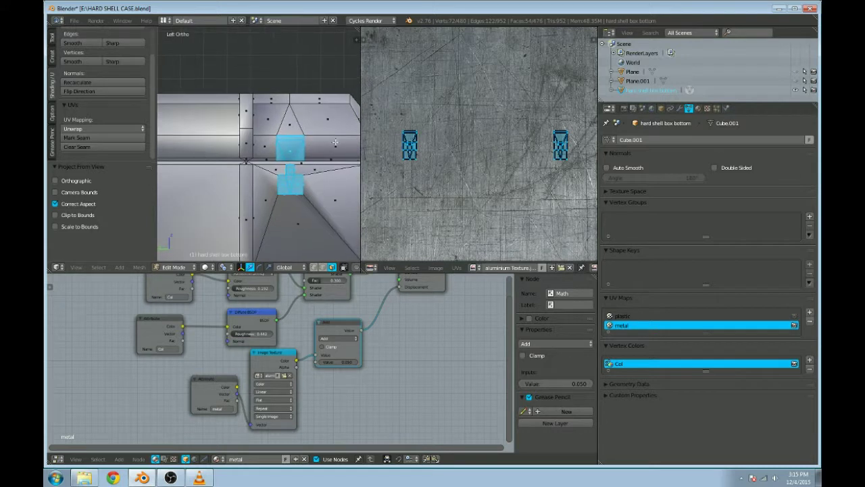
pyautogui.press('s')
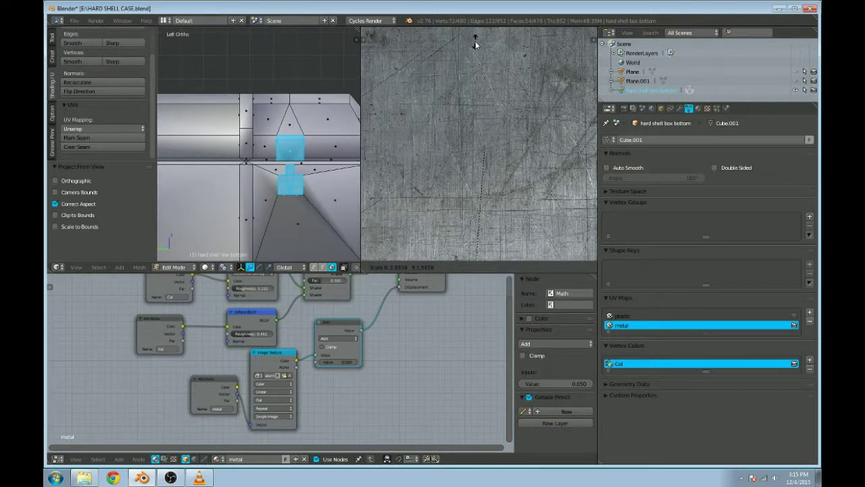
pyautogui.click(475, 35)
pyautogui.scroll(-4, 477, 40)
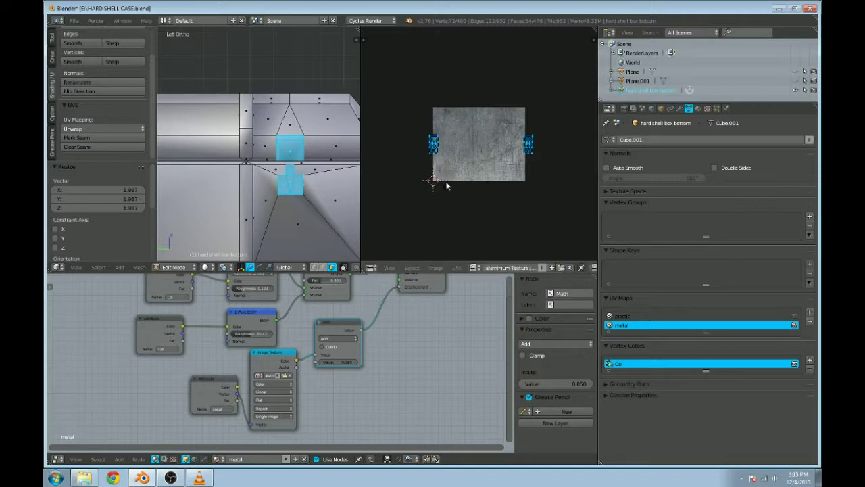
pyautogui.press('s')
pyautogui.press('x')
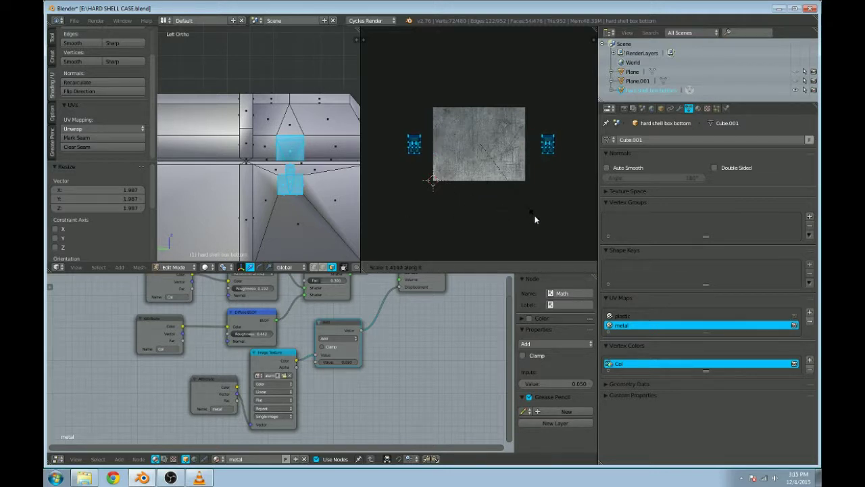
pyautogui.click(521, 215)
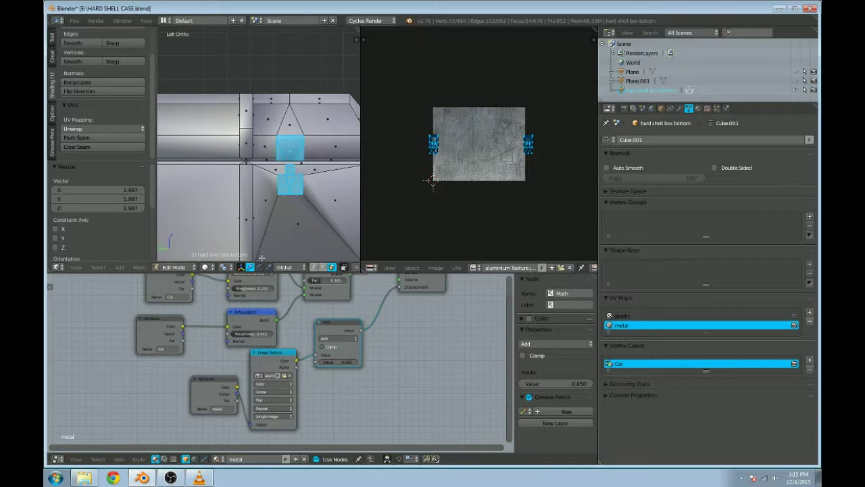
# Step: Move the UV islands over the aluminium image and shift the second island about -1.058 in X, beside the first
pyautogui.scroll(-4, 537, 269)
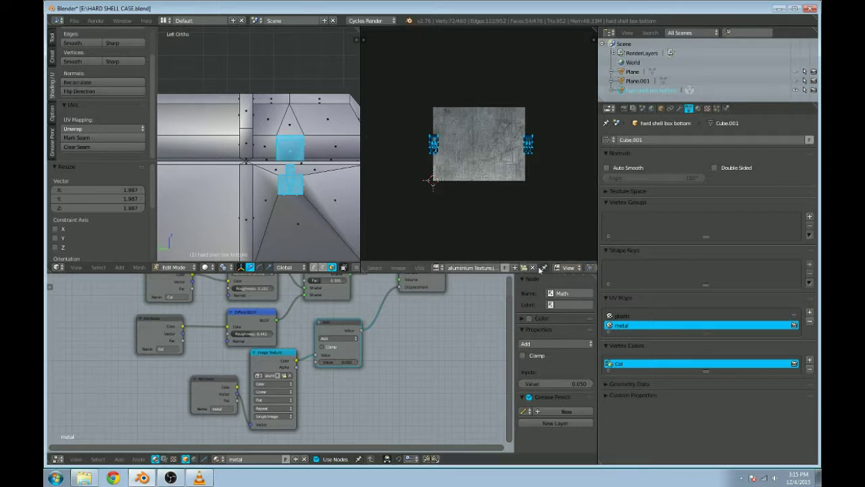
pyautogui.scroll(-3, 537, 269)
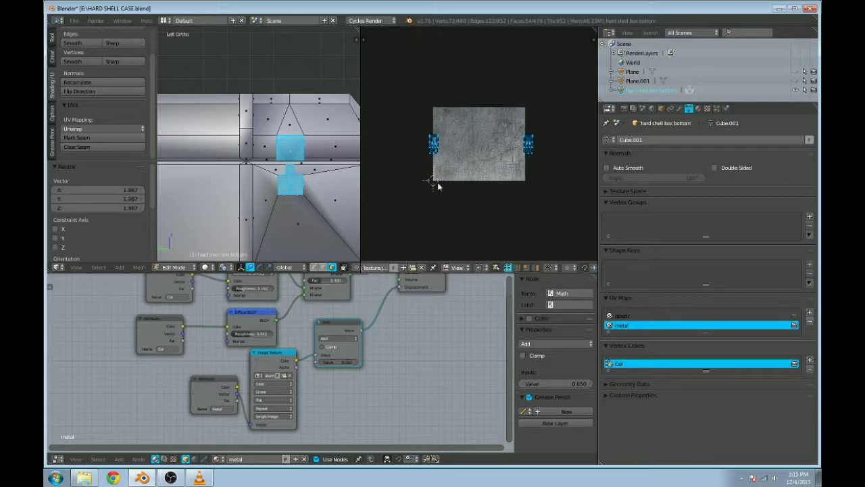
pyautogui.press('g')
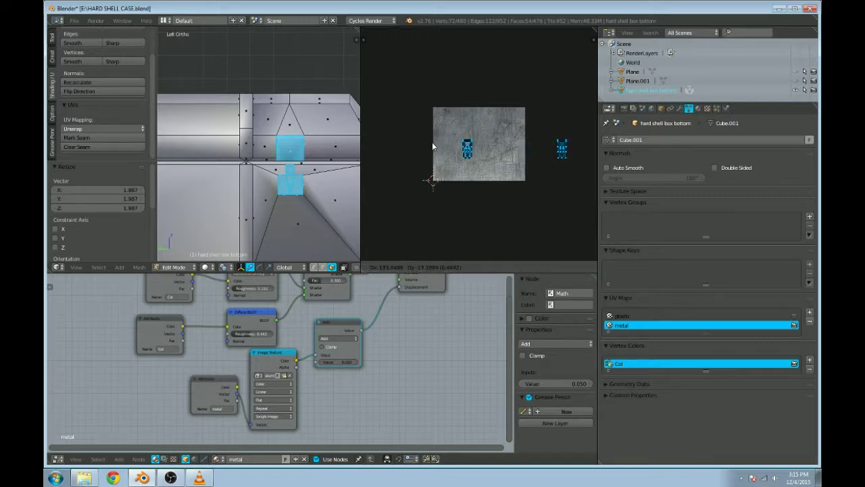
pyautogui.click(431, 143)
pyautogui.click(543, 121)
pyautogui.press('a')
pyautogui.press('g')
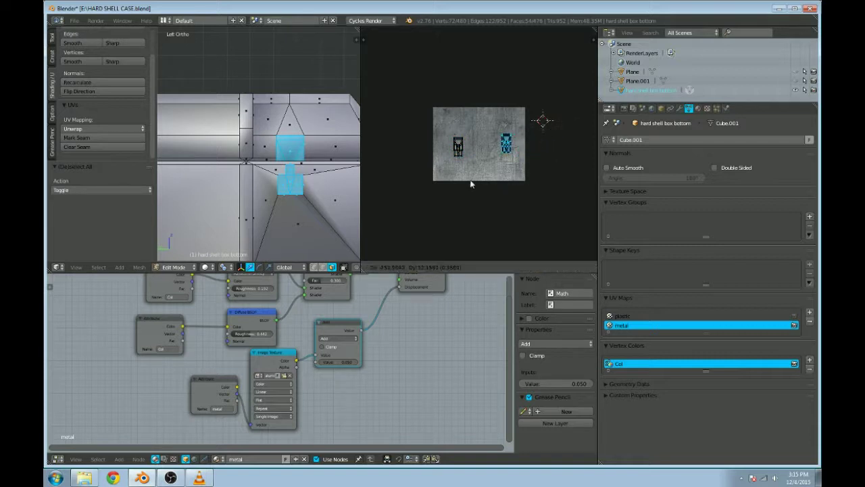
pyautogui.click(440, 184)
# Step: Select both latch and catch UV islands and stretch them along X by about 2.05
pyautogui.scroll(4, 439, 181)
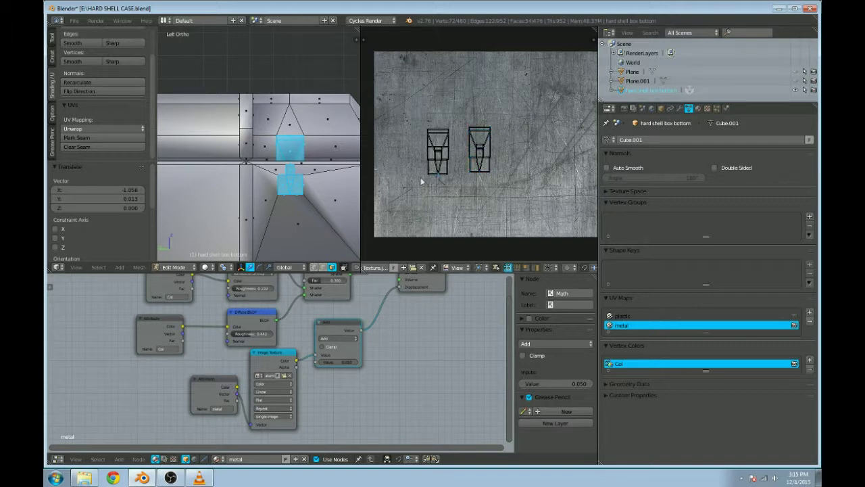
pyautogui.press('b')
pyautogui.moveTo(514, 101); pyautogui.dragTo(413, 183)
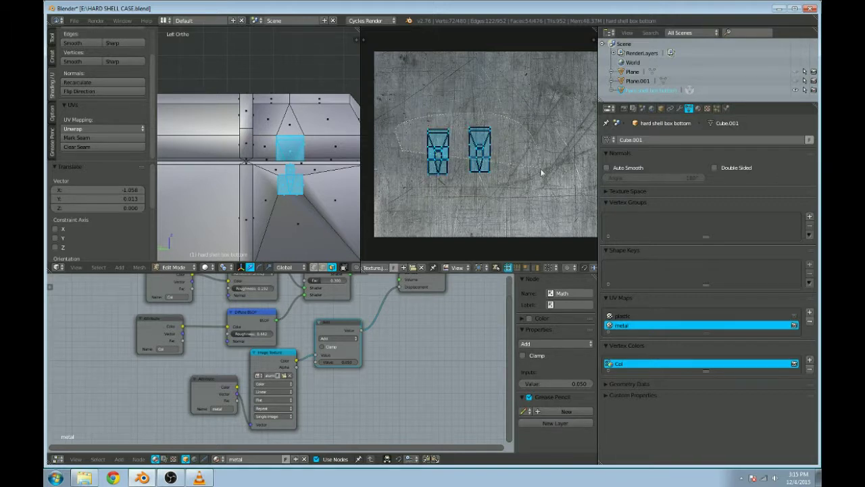
pyautogui.scroll(-4, 464, 202)
pyautogui.press('s')
pyautogui.press('x')
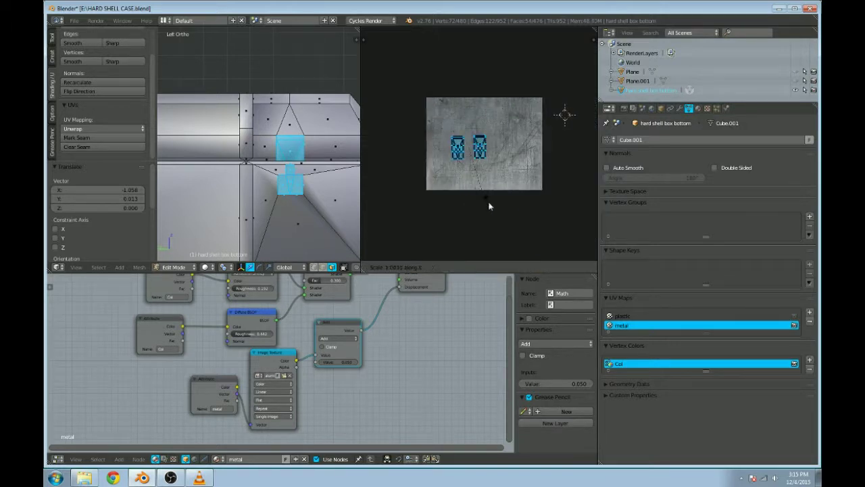
pyautogui.click(509, 195)
pyautogui.scroll(-3, 493, 202)
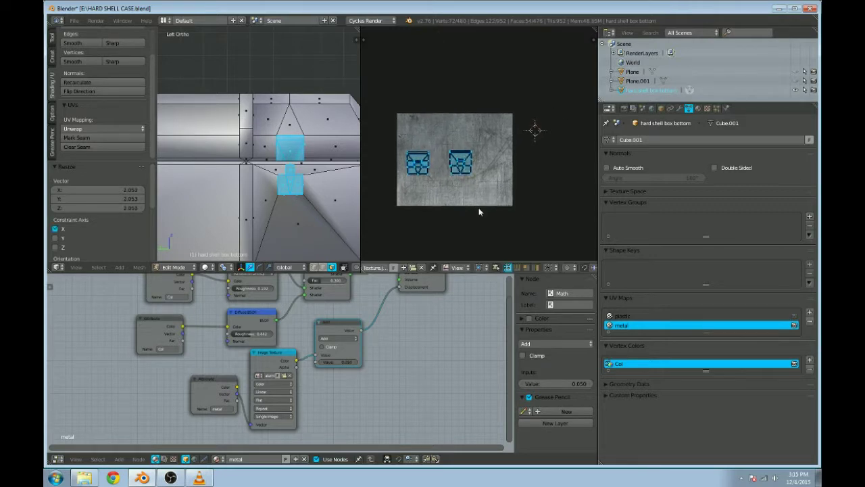
# Step: Select the side faces of the first forked latch on the lid in the 3D view
pyautogui.moveTo(311, 190); pyautogui.dragTo(158, 146, button='middle')
pyautogui.rightClick(292, 162)
pyautogui.scroll(3, 254, 142)
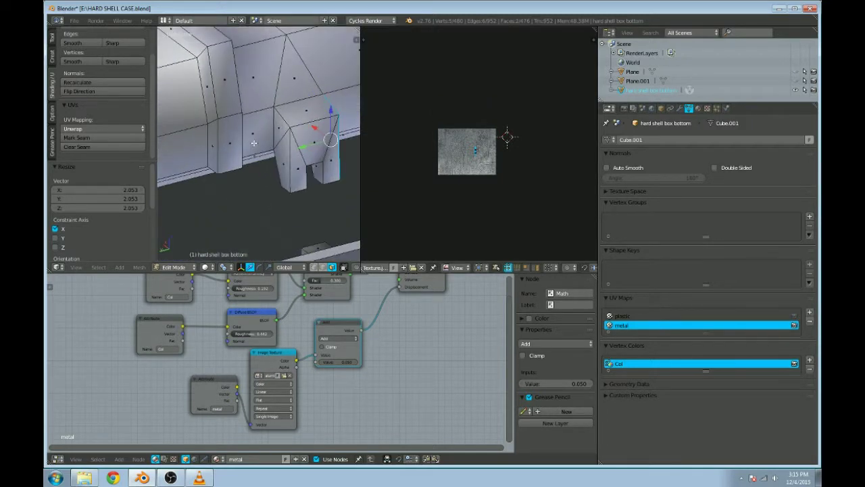
pyautogui.rightClick(282, 157)
pyautogui.scroll(-5, 302, 202)
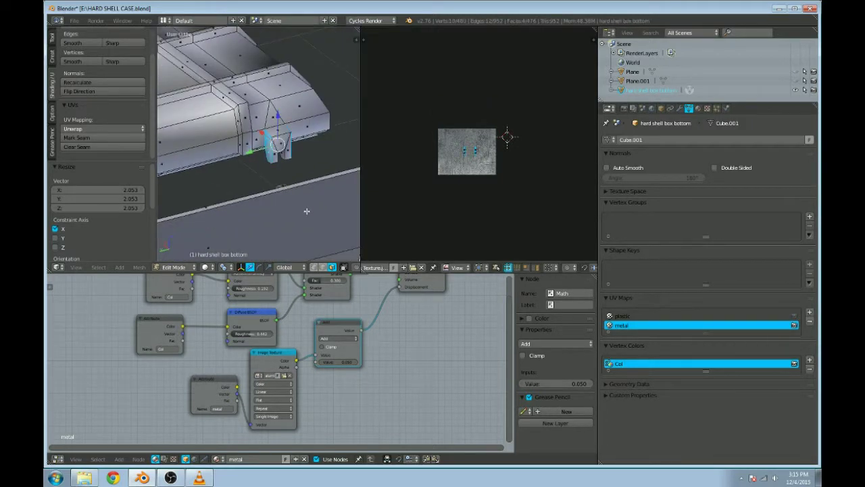
# Step: Add the side faces of the stepped catch blocks on the box bottom to the selection
pyautogui.keyDown('shift'); pyautogui.moveTo(307, 212); pyautogui.dragTo(296, 132, button='middle'); pyautogui.keyUp('shift')
pyautogui.scroll(-3, 317, 174)
pyautogui.keyDown('shift'); pyautogui.moveTo(245, 203); pyautogui.dragTo(280, 166, button='middle'); pyautogui.keyUp('shift')
pyautogui.scroll(3, 283, 178)
pyautogui.scroll(2, 297, 173)
pyautogui.press('l')
pyautogui.keyDown('shift'); pyautogui.moveTo(343, 172); pyautogui.dragTo(213, 242, button='middle'); pyautogui.keyUp('shift')
pyautogui.press('l')
pyautogui.scroll(-5, 193, 174)
pyautogui.moveTo(328, 149); pyautogui.dragTo(240, 146, button='middle')
pyautogui.scroll(-3, 240, 146)
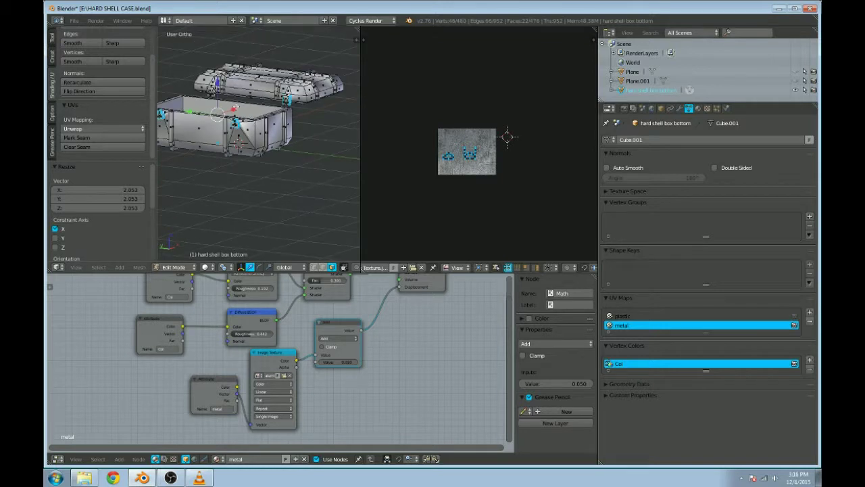
# Step: Add the side faces of the second forked latch on the lid to the selection
pyautogui.scroll(7, 238, 143)
pyautogui.press('l')
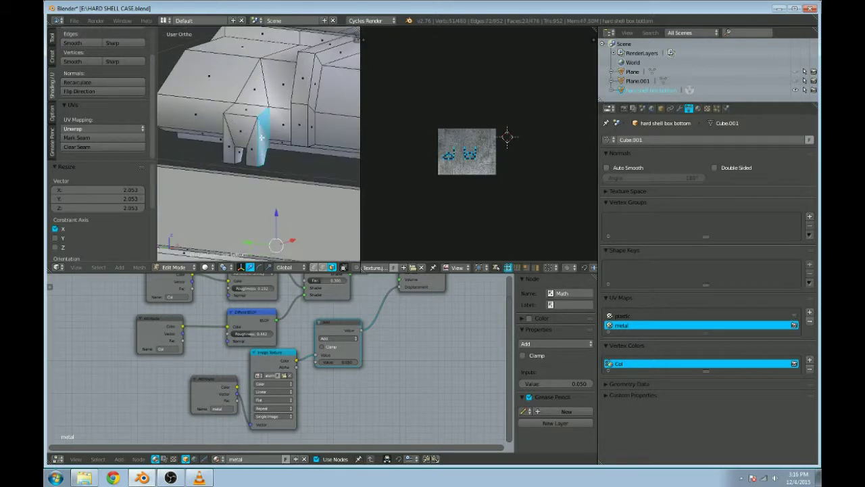
pyautogui.moveTo(223, 152); pyautogui.dragTo(320, 143, button='middle')
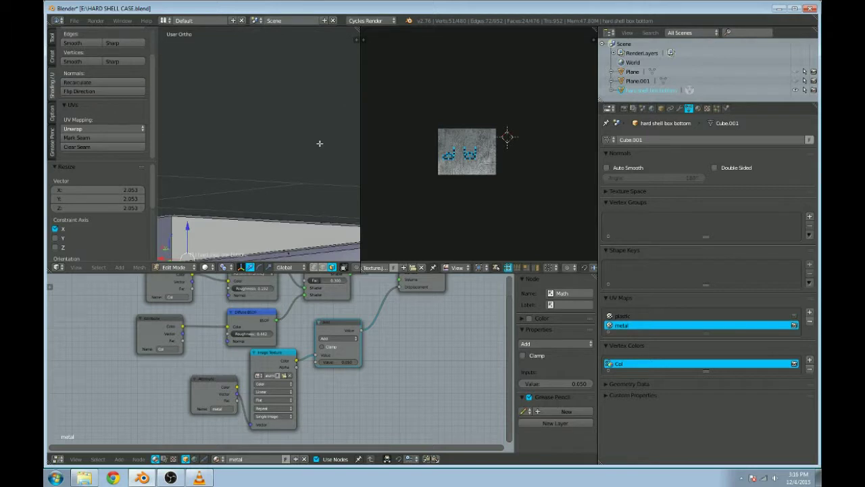
pyautogui.scroll(-4, 216, 137)
pyautogui.moveTo(215, 137); pyautogui.dragTo(330, 109, button='middle')
pyautogui.scroll(3, 269, 107)
pyautogui.press('l')
pyautogui.press('l')
pyautogui.scroll(-3, 272, 98)
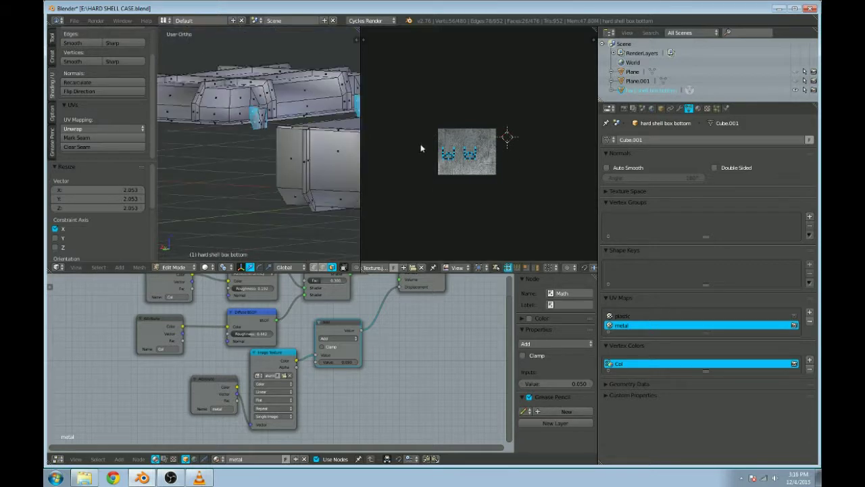
# Step: Project the selected side faces' UVs from the front orthographic view and move both islands onto the aluminium image
pyautogui.press('KP_3')
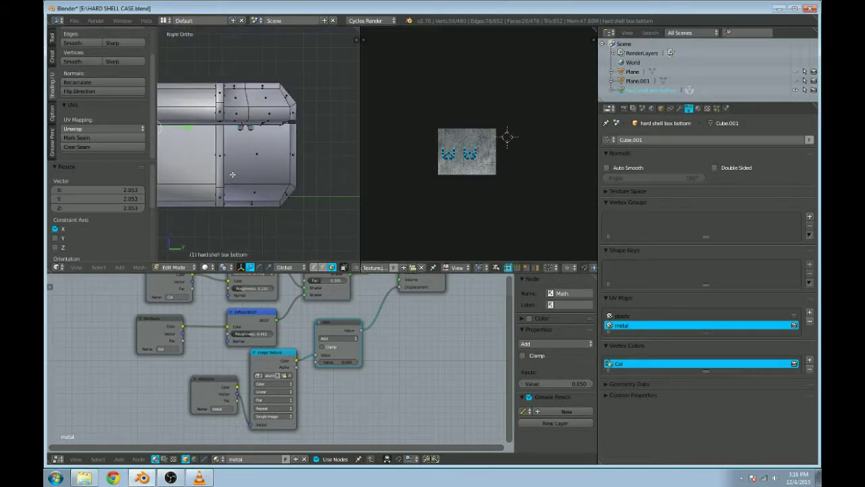
pyautogui.press('KP_1')
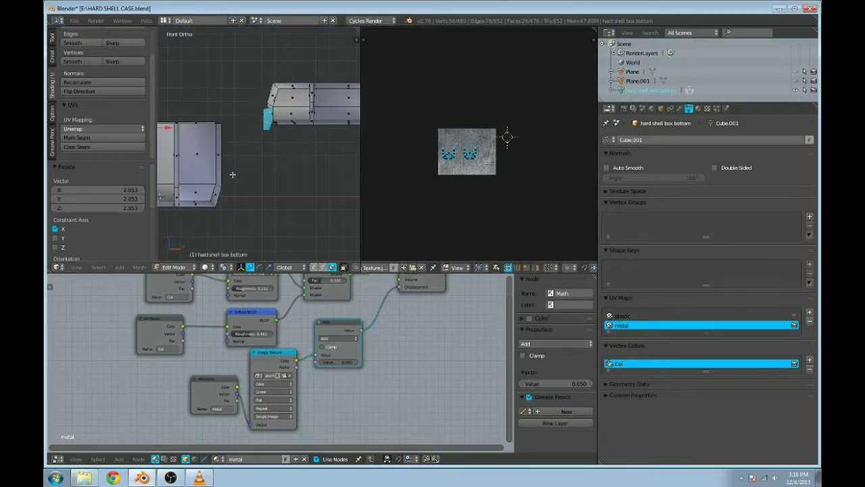
pyautogui.press('u')
pyautogui.click(251, 141)
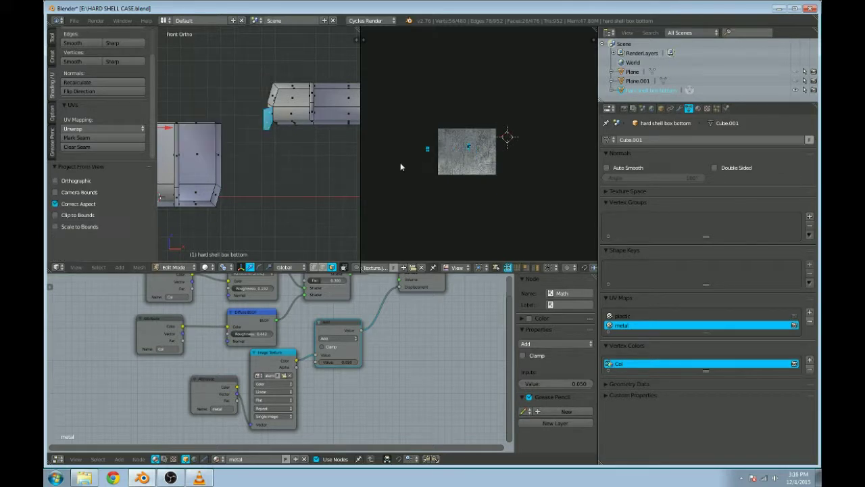
pyautogui.press('g')
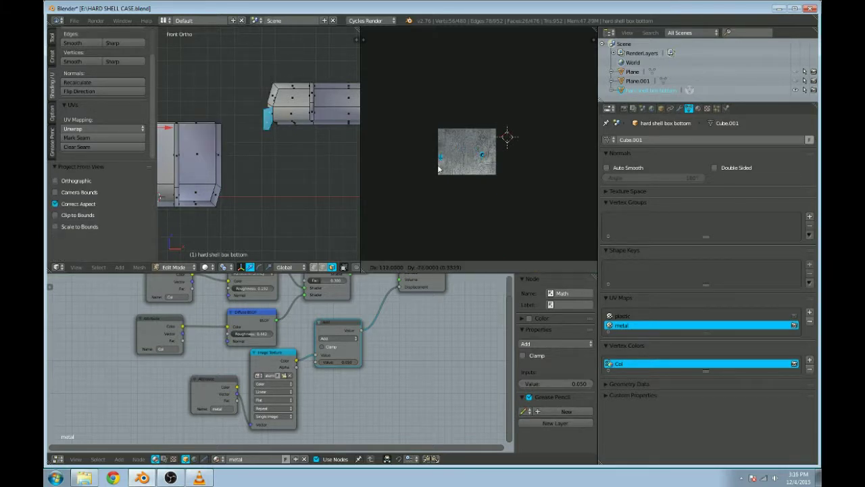
pyautogui.click(438, 169)
# Step: Move only the rectangular catch-block UV island about 0.52 in X and 0.19 in Y, and scale it up by about 4.26
pyautogui.press('a')
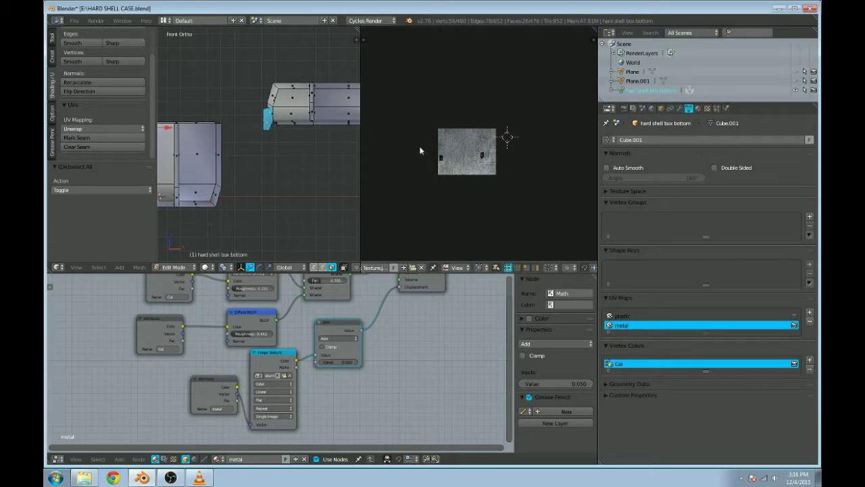
pyautogui.press('g')
pyautogui.click(442, 177)
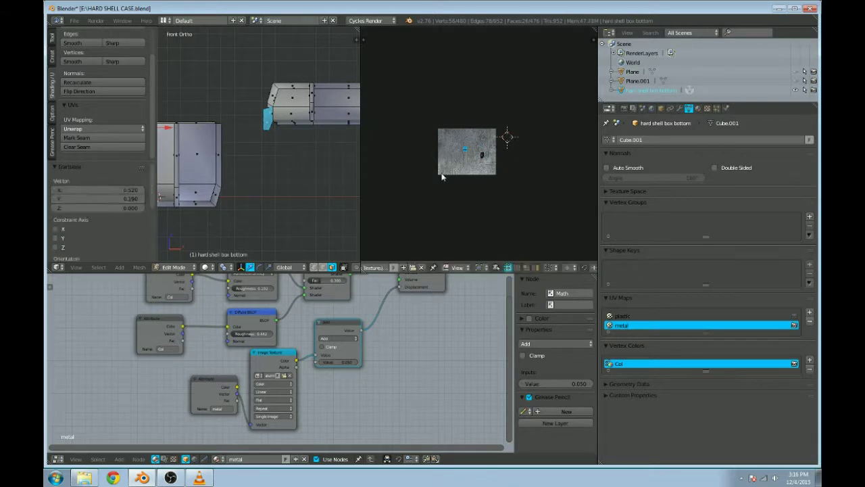
pyautogui.press('s')
pyautogui.click(468, 76)
pyautogui.moveTo(469, 79); pyautogui.dragTo(554, 77, button='middle')
pyautogui.scroll(4, 458, 74)
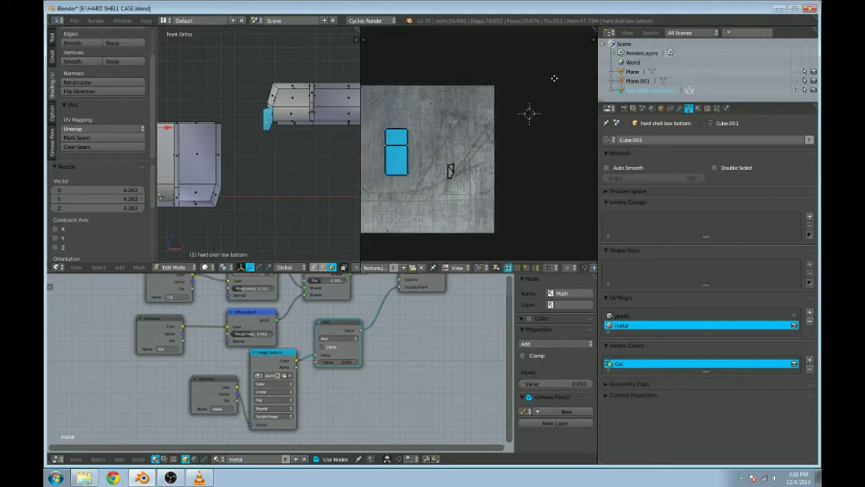
# Step: Select the slanted latch-side UV island and scale it up by about 3.53
pyautogui.rightClick(451, 173)
pyautogui.press('l')
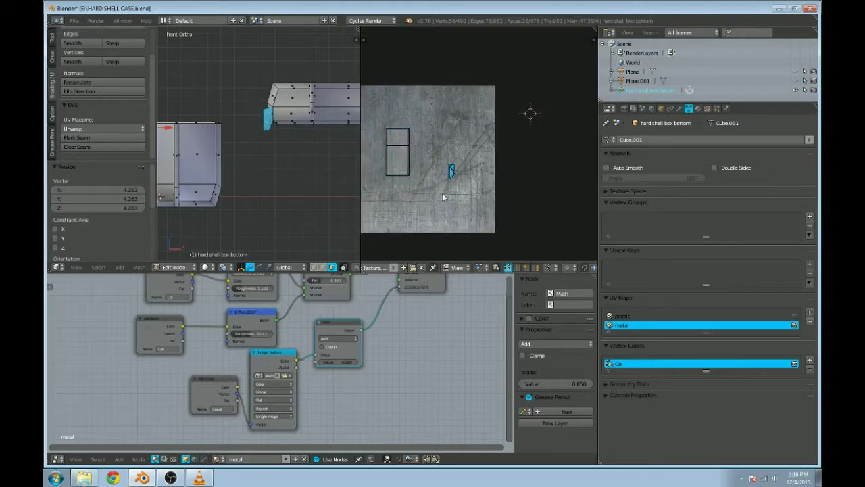
pyautogui.press('s')
pyautogui.click(497, 61)
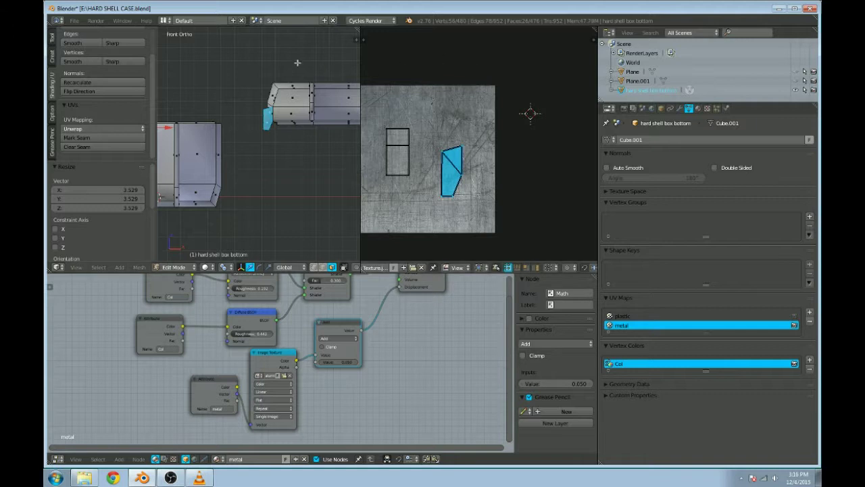
# Step: Return the case to Object Mode and unhide the two large planes above and below it
pyautogui.keyDown('shift'); pyautogui.moveTo(255, 99); pyautogui.dragTo(280, 92, button='middle'); pyautogui.keyUp('shift')
pyautogui.press('Tab')
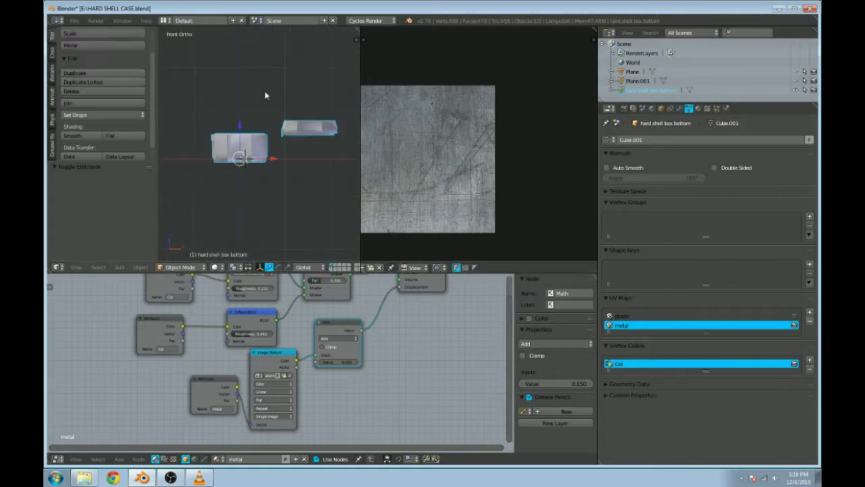
pyautogui.hotkey('shift', 'z')
pyautogui.hotkey('shift', 'z')
pyautogui.moveTo(229, 102)
pyautogui.mouseDown(button='middle')
pyautogui.moveTo(287, 136)
pyautogui.moveTo(282, 113)
pyautogui.moveTo(276, 110)
pyautogui.moveTo(272, 134)
pyautogui.mouseUp(button='middle')
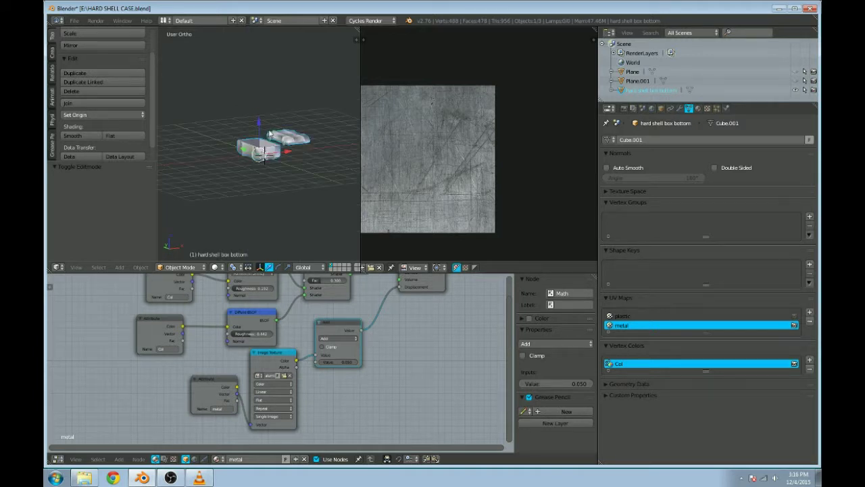
pyautogui.hotkey('alt', 'h')
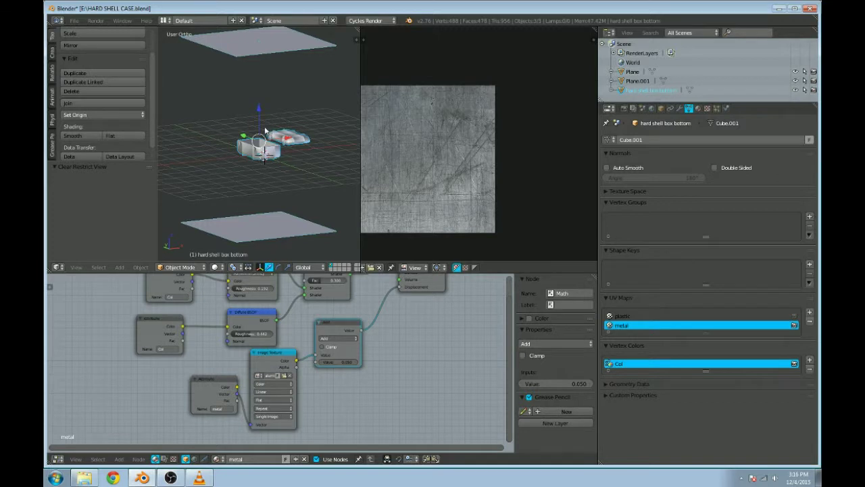
# Step: Examine the metal texture on the case up close in rendered shading
pyautogui.press('Tab')
pyautogui.scroll(4, 265, 131)
pyautogui.hotkey('shift', 'z')
pyautogui.scroll(4, 247, 121)
pyautogui.moveTo(247, 120); pyautogui.dragTo(231, 172, button='middle')
pyautogui.scroll(3, 217, 159)
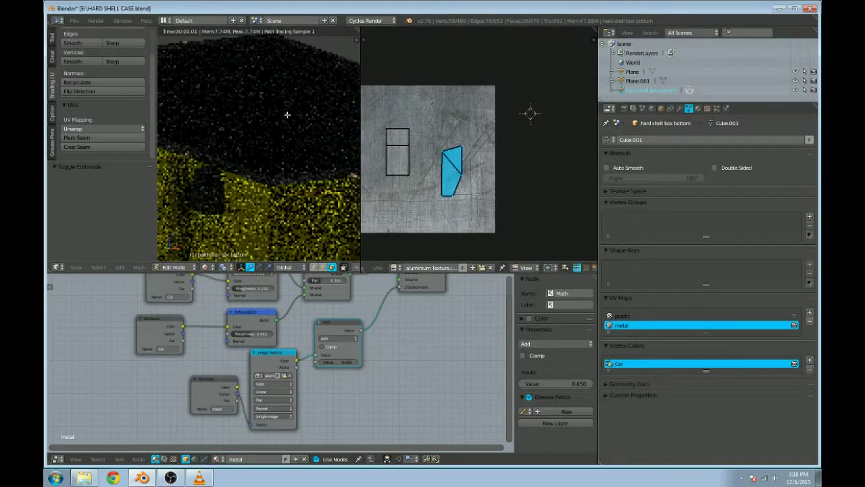
# Step: Assign the metal material to the small selected rim face above the rib next to the catch block
pyautogui.moveTo(288, 115)
pyautogui.mouseDown(button='middle')
pyautogui.moveTo(258, 136)
pyautogui.moveTo(299, 124)
pyautogui.mouseUp(button='middle')
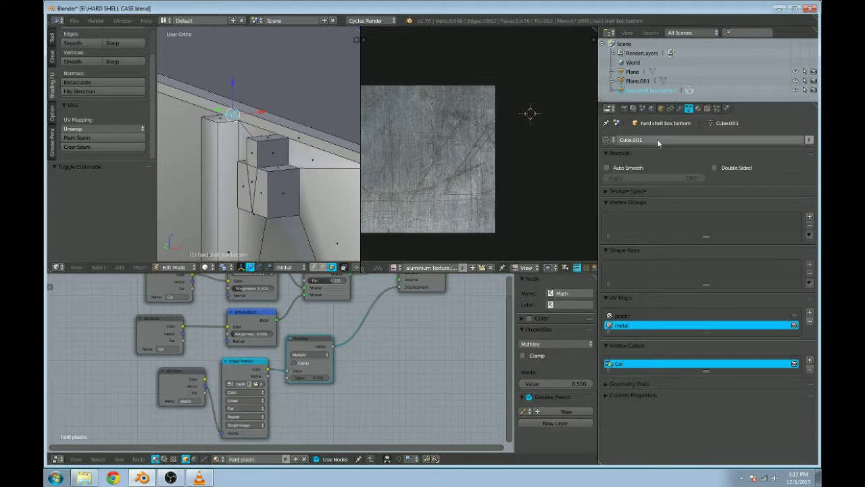
pyautogui.click(698, 109)
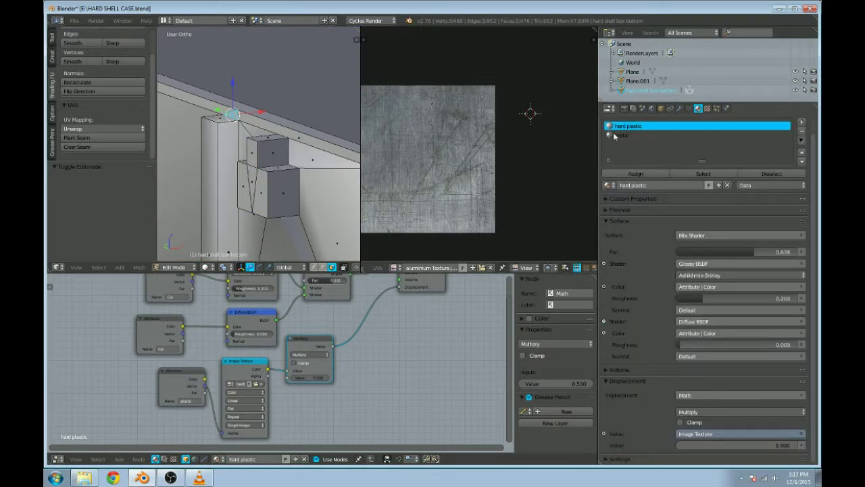
pyautogui.click(616, 136)
pyautogui.click(615, 174)
# Step: Check the case's rim and catch block in rendered shading, both up close and from farther away
pyautogui.hotkey('shift', 'z')
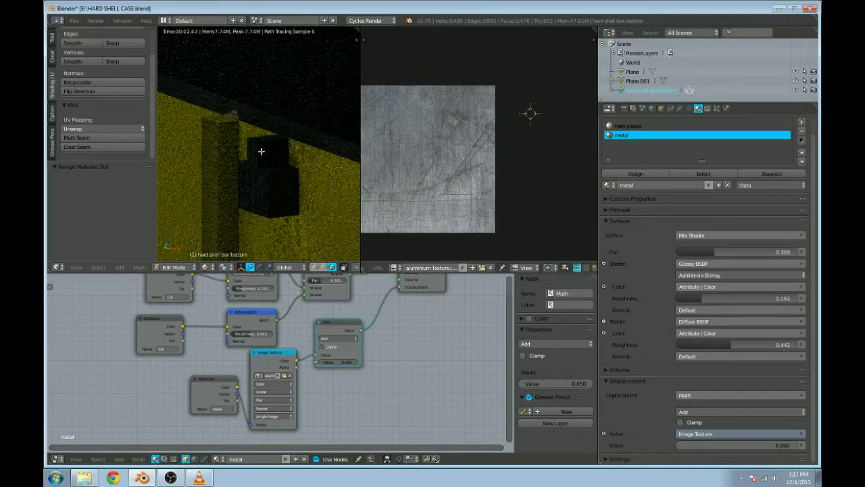
pyautogui.hotkey('shift', 'z')
pyautogui.moveTo(264, 140); pyautogui.dragTo(270, 164, button='middle')
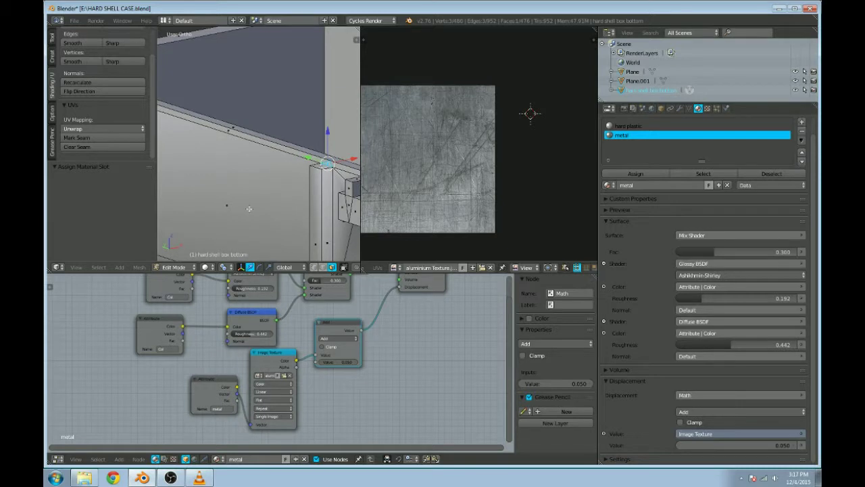
pyautogui.scroll(-4, 247, 206)
pyautogui.moveTo(244, 203); pyautogui.dragTo(277, 169, button='middle')
pyautogui.hotkey('shift', 'z')
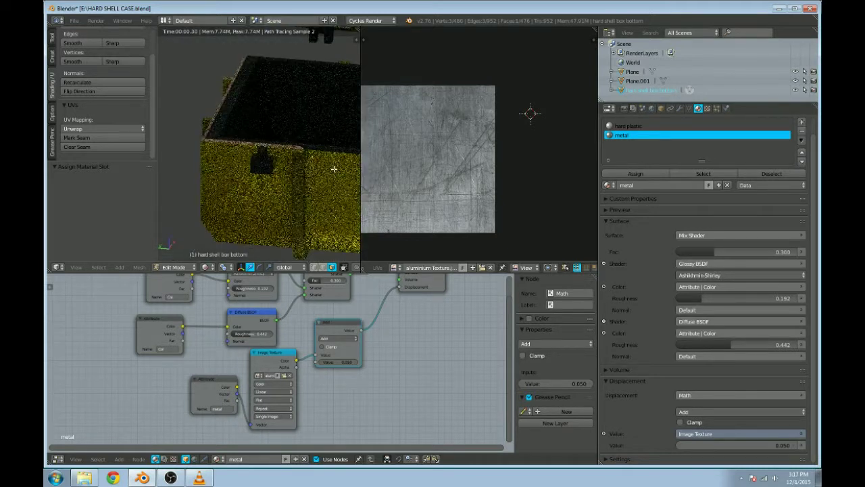
pyautogui.scroll(6, 333, 169)
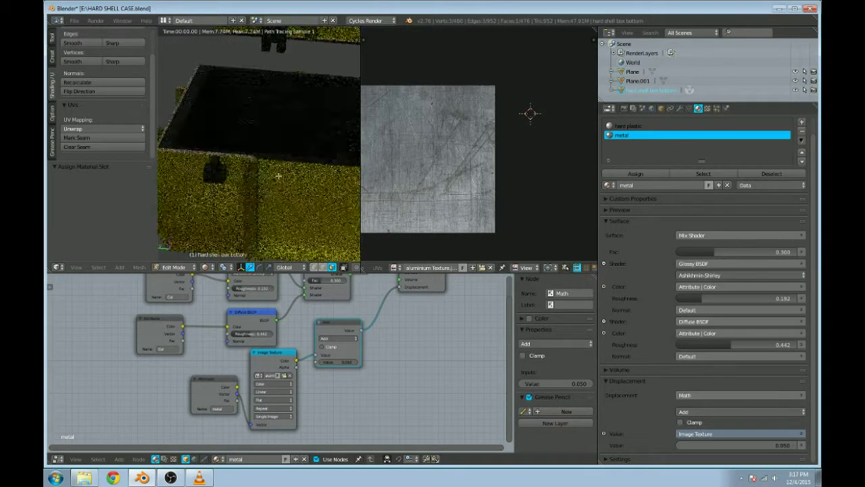
pyautogui.hotkey('shift', 'z')
# Step: Select the narrow outer rim faces above the catch block and around the adjoining corner
pyautogui.rightClick(250, 168)
pyautogui.keyDown('shift'); pyautogui.click(218, 165); pyautogui.keyUp('shift')
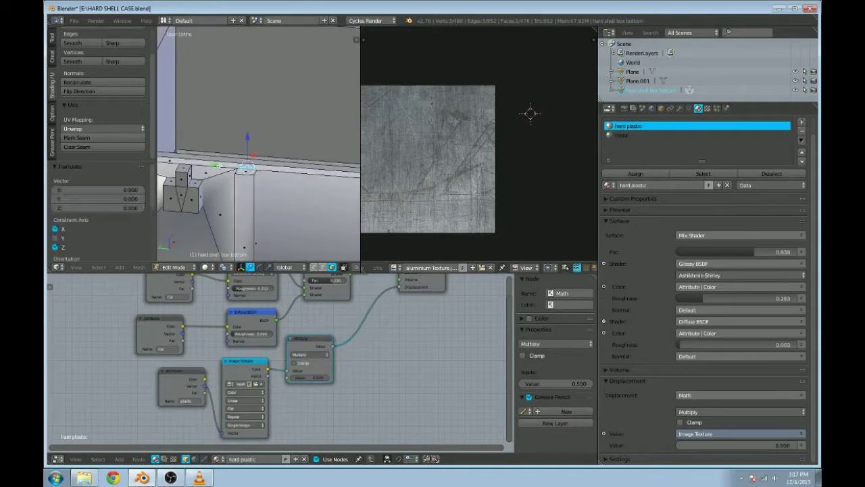
pyautogui.moveTo(305, 223); pyautogui.dragTo(325, 253, button='middle')
pyautogui.keyDown('alt'); pyautogui.rightClick(274, 157); pyautogui.keyUp('alt')
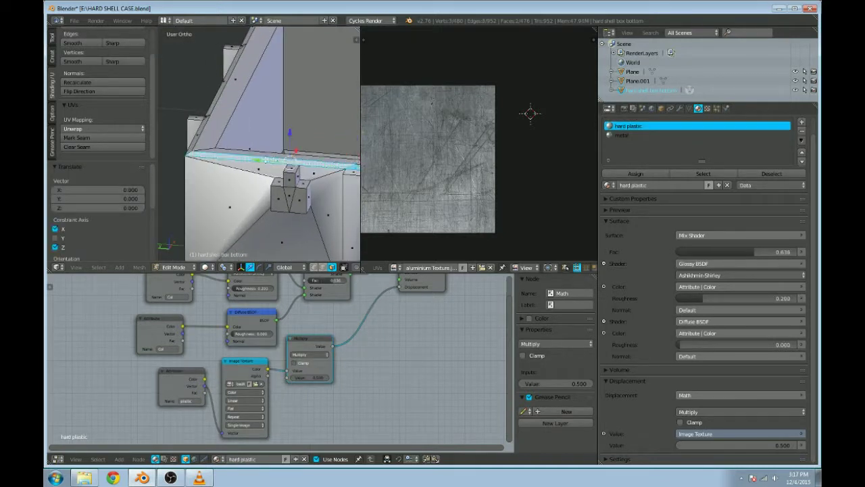
pyautogui.keyDown('alt'); pyautogui.keyDown('shift'); pyautogui.rightClick(194, 143); pyautogui.keyUp('shift'); pyautogui.keyUp('alt')
pyautogui.keyDown('alt'); pyautogui.keyDown('shift'); pyautogui.rightClick(206, 118); pyautogui.keyUp('shift'); pyautogui.keyUp('alt')
pyautogui.moveTo(206, 118); pyautogui.dragTo(246, 195, button='middle')
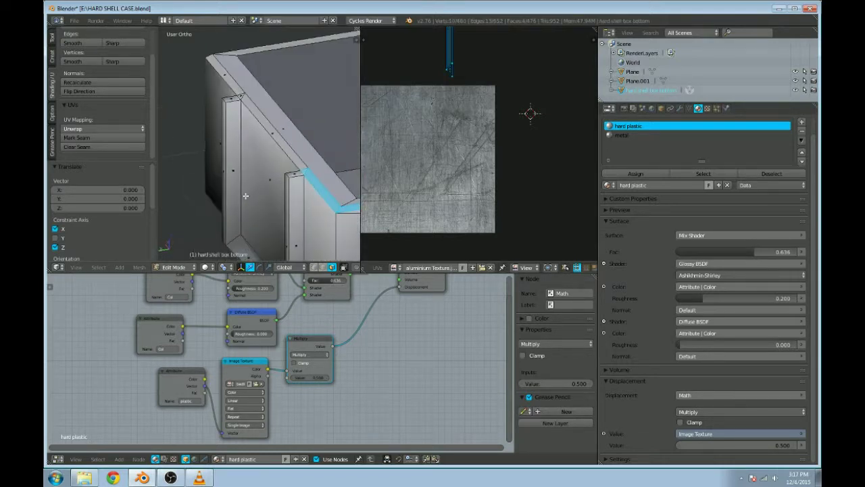
# Step: Add the remaining narrow outer rim faces along the other sides and above the ribs to the selection
pyautogui.keyDown('alt'); pyautogui.keyDown('shift'); pyautogui.rightClick(289, 146); pyautogui.keyUp('shift'); pyautogui.keyUp('alt')
pyautogui.keyDown('shift'); pyautogui.rightClick(242, 99); pyautogui.keyUp('shift')
pyautogui.keyDown('shift'); pyautogui.rightClick(241, 97); pyautogui.keyUp('shift')
pyautogui.keyDown('shift'); pyautogui.rightClick(260, 120); pyautogui.keyUp('shift')
pyautogui.moveTo(269, 156); pyautogui.dragTo(327, 144, button='middle')
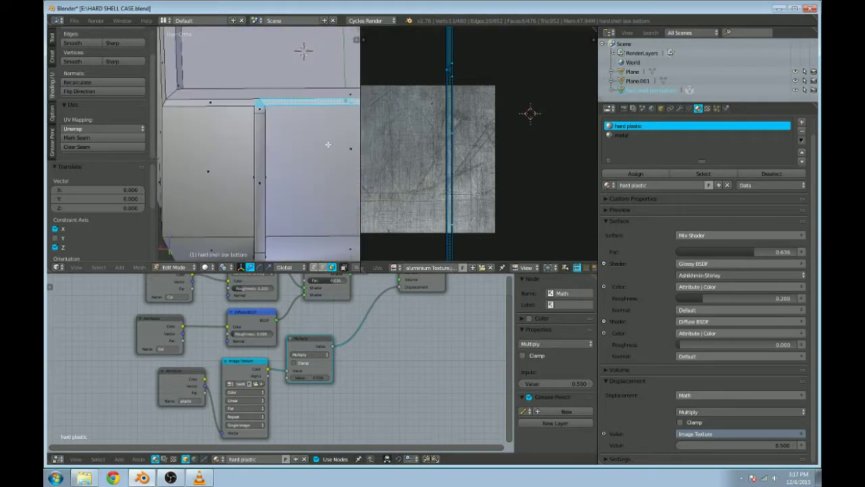
pyautogui.keyDown('shift'); pyautogui.rightClick(221, 104); pyautogui.keyUp('shift')
pyautogui.moveTo(229, 106); pyautogui.dragTo(192, 154, button='middle')
pyautogui.keyDown('shift'); pyautogui.rightClick(302, 146); pyautogui.keyUp('shift')
pyautogui.keyDown('shift'); pyautogui.rightClick(240, 116); pyautogui.keyUp('shift')
pyautogui.keyDown('shift'); pyautogui.rightClick(235, 114); pyautogui.keyUp('shift')
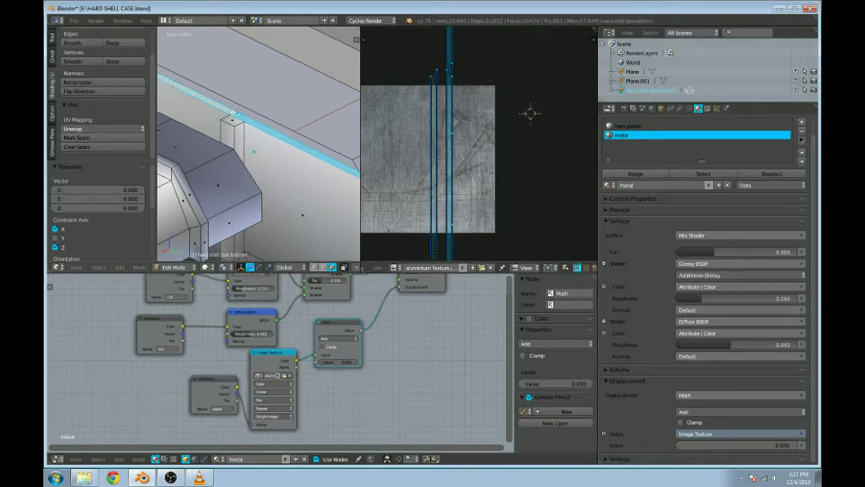
# Step: Preview the rim in rendered shading and assign the metal material to the selected rim faces
pyautogui.scroll(-4, 262, 132)
pyautogui.hotkey('shift', 'z')
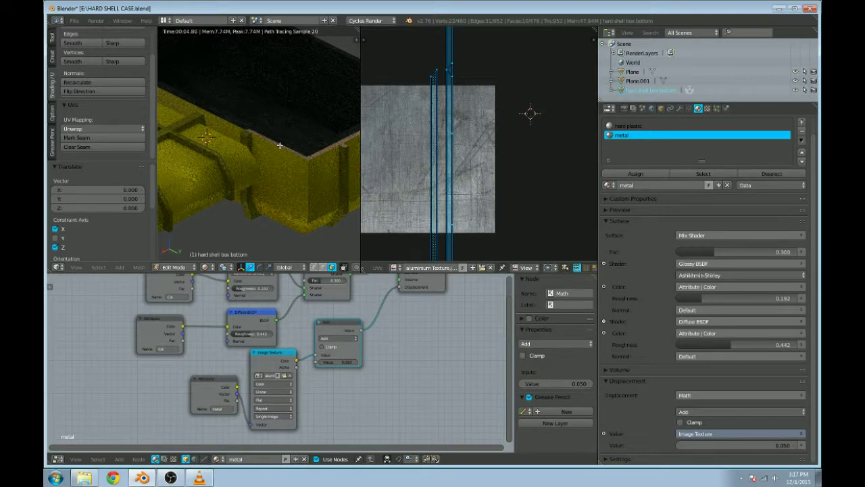
pyautogui.hotkey('shift', 'z')
pyautogui.scroll(-3, 297, 141)
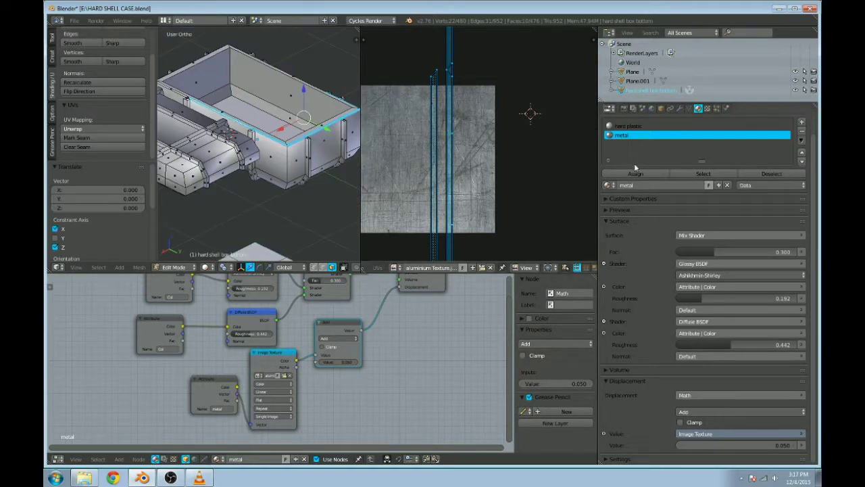
pyautogui.click(635, 173)
# Step: Disconnect the Col attributes from the metal's Diffuse and Glossy BSDF colors and preview the case in rendered shading
pyautogui.moveTo(191, 294); pyautogui.dragTo(235, 298, button='middle')
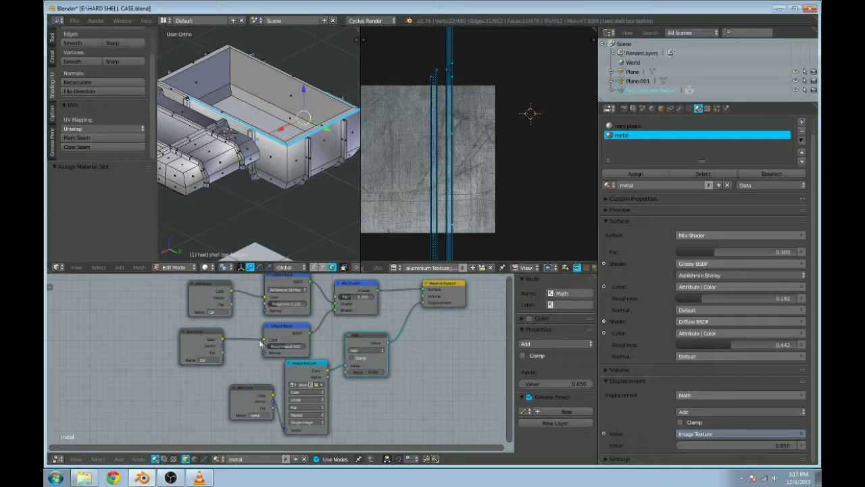
pyautogui.moveTo(264, 340); pyautogui.dragTo(210, 338)
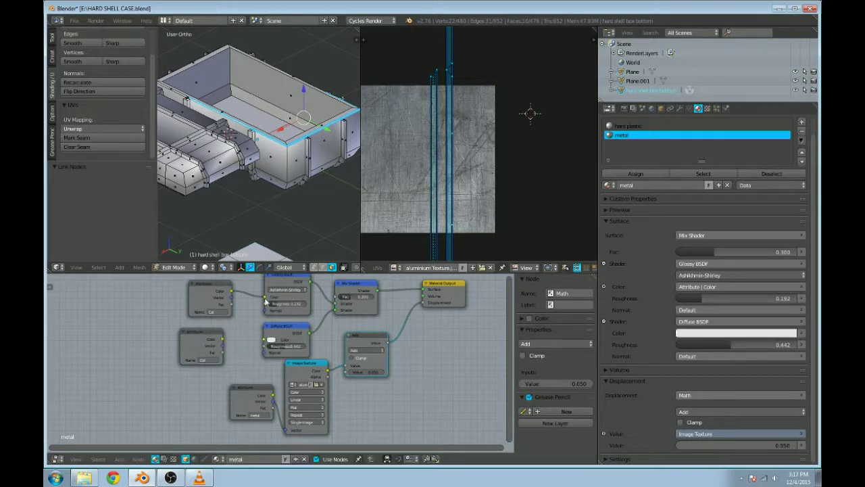
pyautogui.moveTo(265, 297); pyautogui.dragTo(240, 301)
pyautogui.hotkey('shift', 'z')
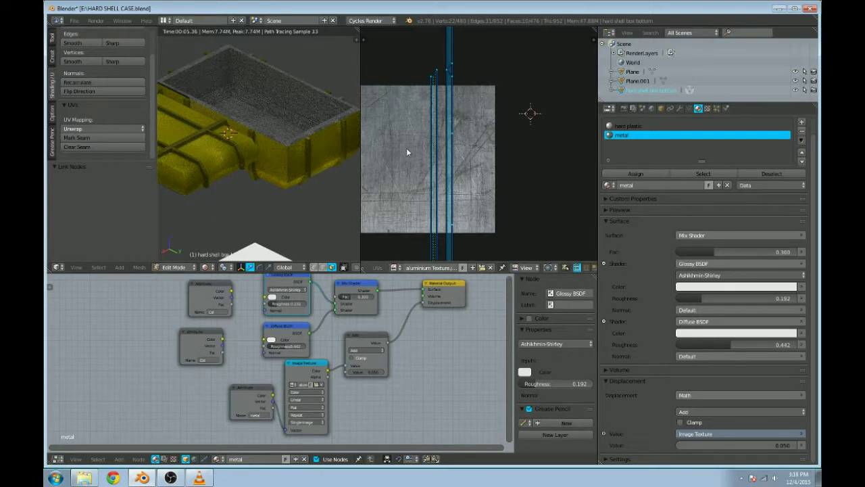
pyautogui.scroll(3, 242, 135)
pyautogui.scroll(-3, 241, 135)
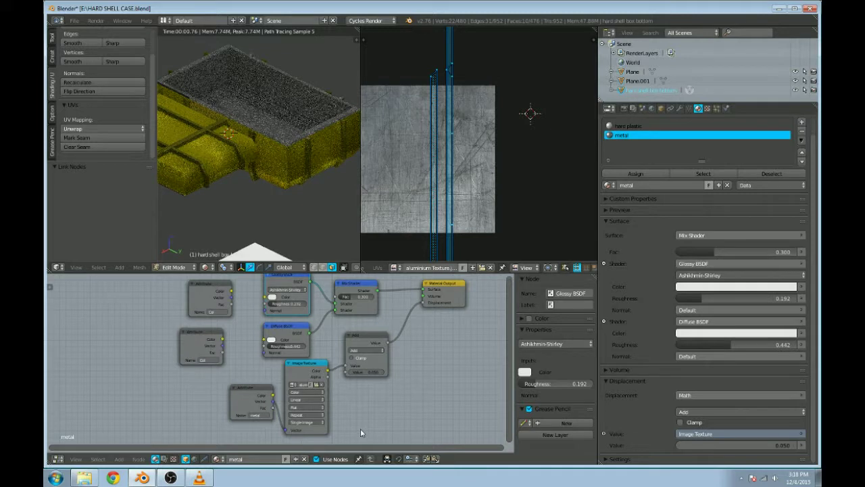
# Step: Delete the disconnected Col Attribute nodes and darken the Diffuse BSDF color to a grey of about 0.115
pyautogui.click(212, 359)
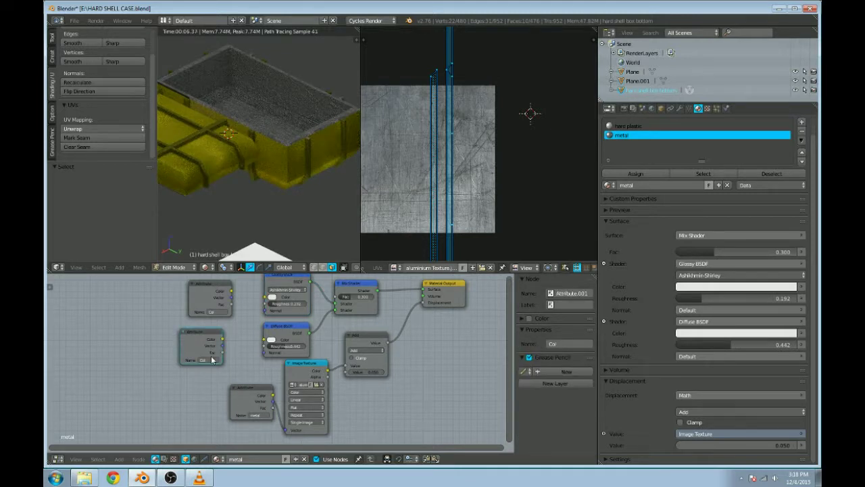
pyautogui.press('x')
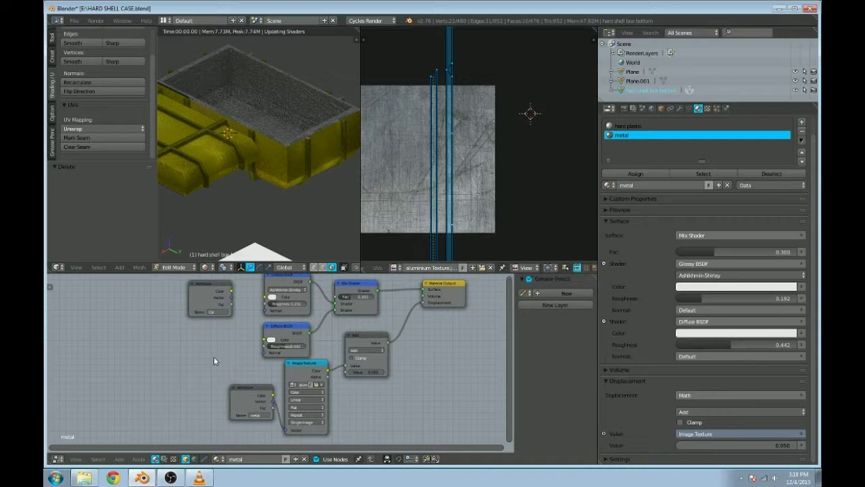
pyautogui.scroll(1, 277, 362)
pyautogui.click(270, 336)
pyautogui.moveTo(329, 259); pyautogui.dragTo(328, 269)
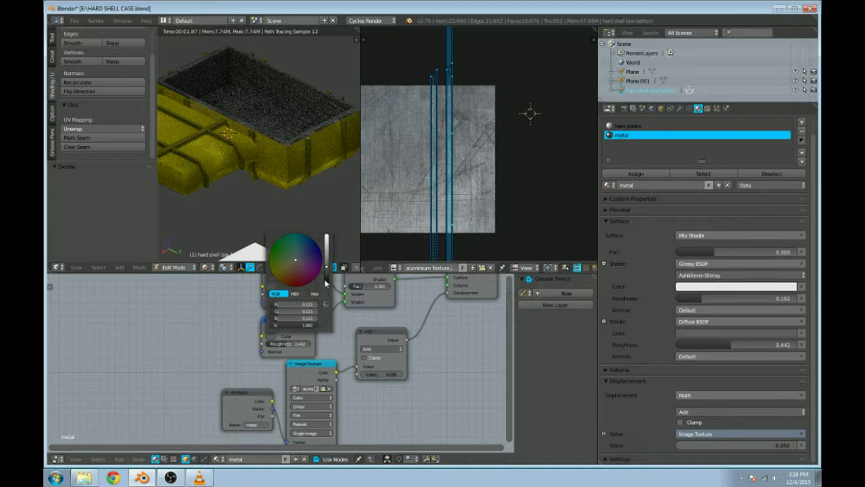
# Step: Try 0.030 as the displacement Add node's value, inspect the metal up close, and set the value to 0.010
pyautogui.click(376, 376)
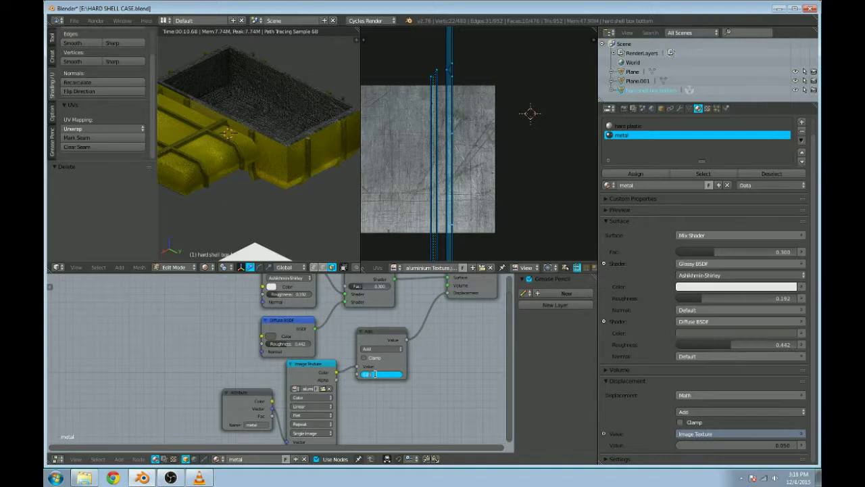
pyautogui.press('Return')
pyautogui.scroll(5, 263, 150)
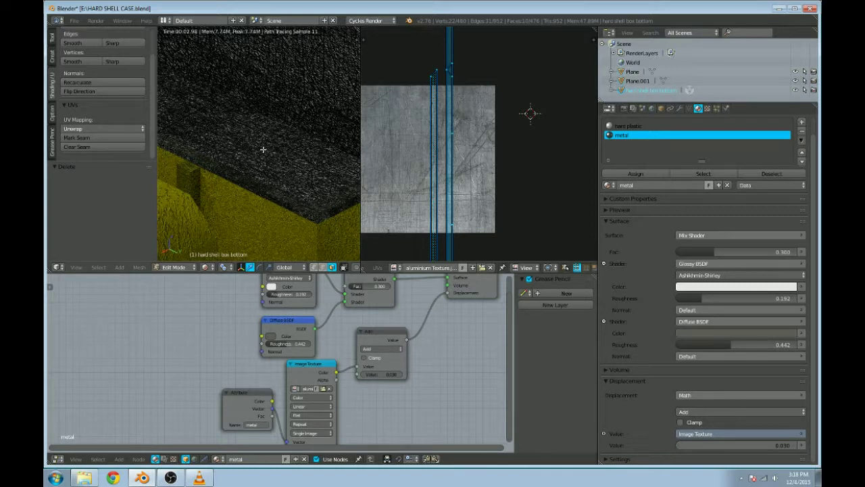
pyautogui.scroll(-1, 282, 187)
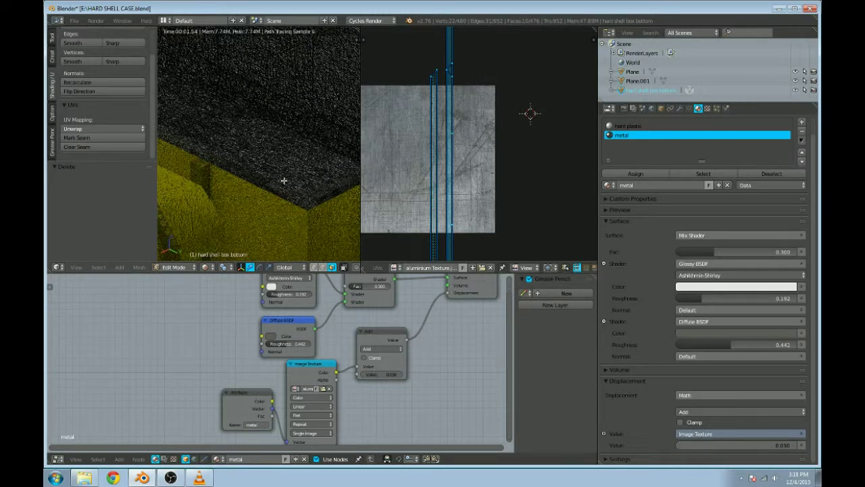
pyautogui.moveTo(381, 374); pyautogui.dragTo(385, 373)
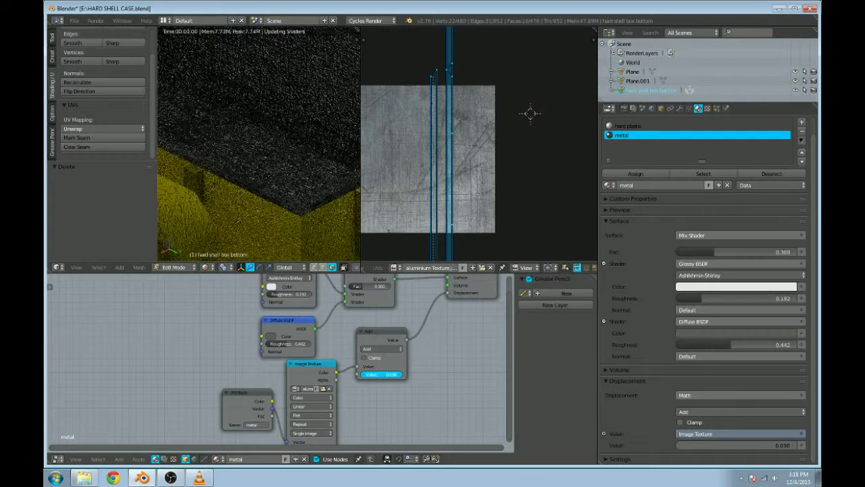
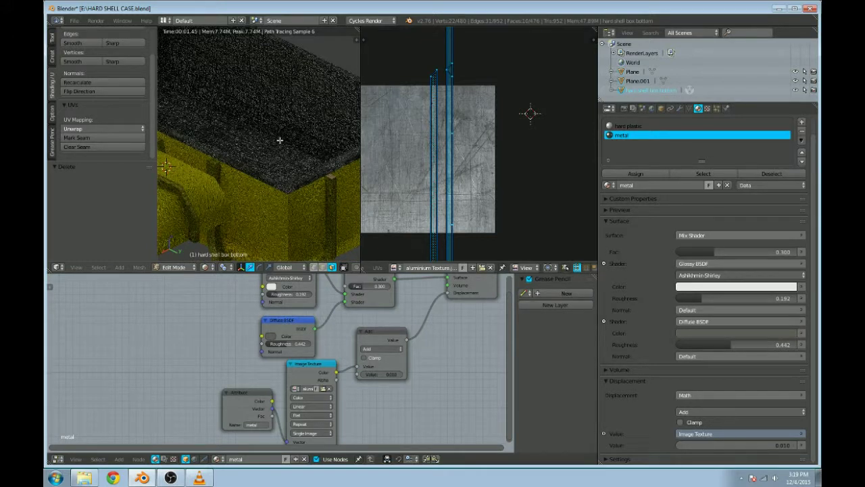
# Step: Return to solid shading and select the case's entire mesh in Edit Mode
pyautogui.hotkey('shift', 'z')
pyautogui.scroll(-4, 279, 140)
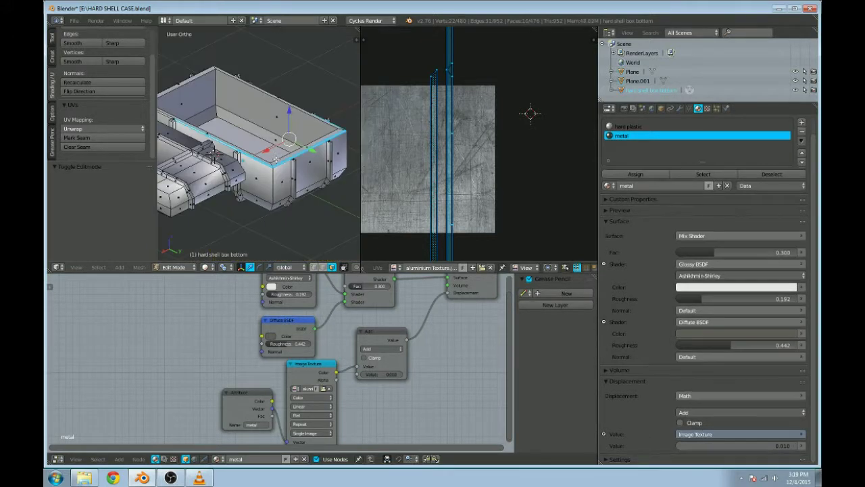
pyautogui.press('Tab')
pyautogui.press('Tab')
pyautogui.press('a')
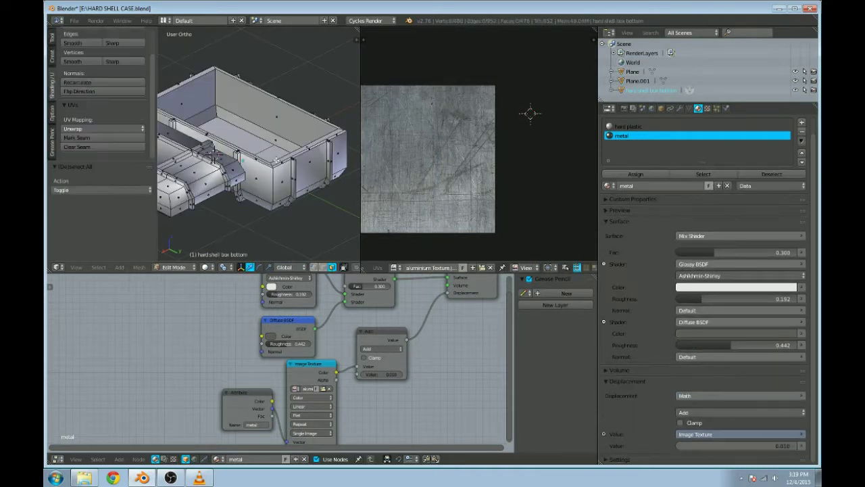
pyautogui.press('a')
# Step: Scale the case's entire metal UV layout up by about 2.06
pyautogui.scroll(4, 434, 163)
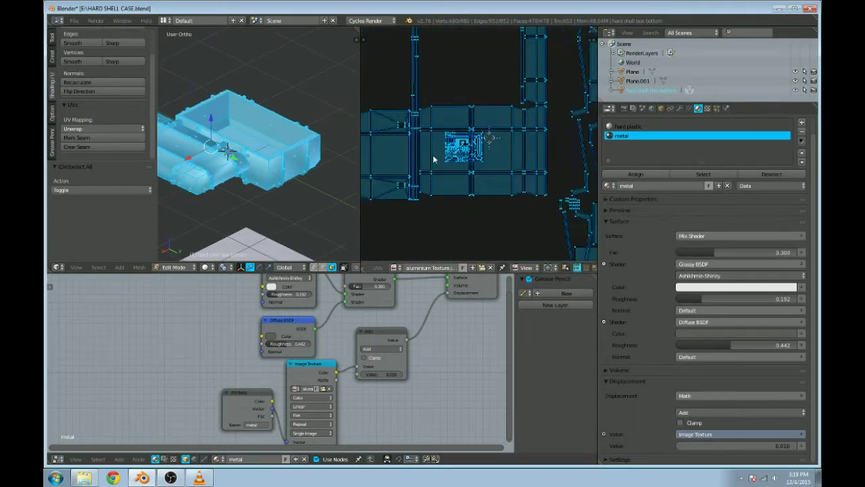
pyautogui.scroll(-3, 434, 162)
pyautogui.scroll(5, 425, 163)
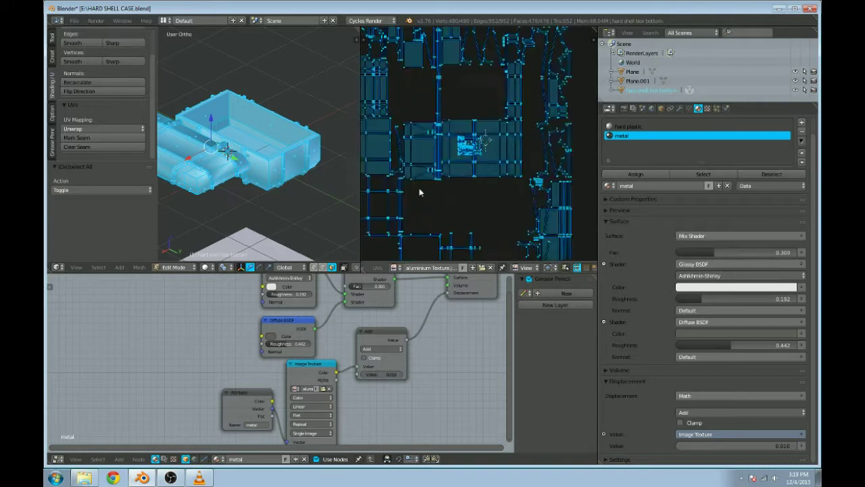
pyautogui.scroll(5, 422, 193)
pyautogui.scroll(-2, 422, 190)
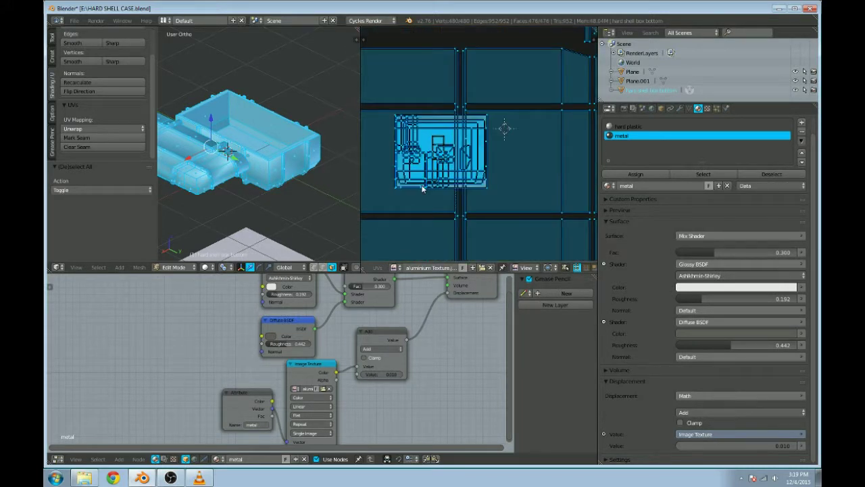
pyautogui.scroll(2, 433, 203)
pyautogui.scroll(-2, 439, 211)
pyautogui.press('s')
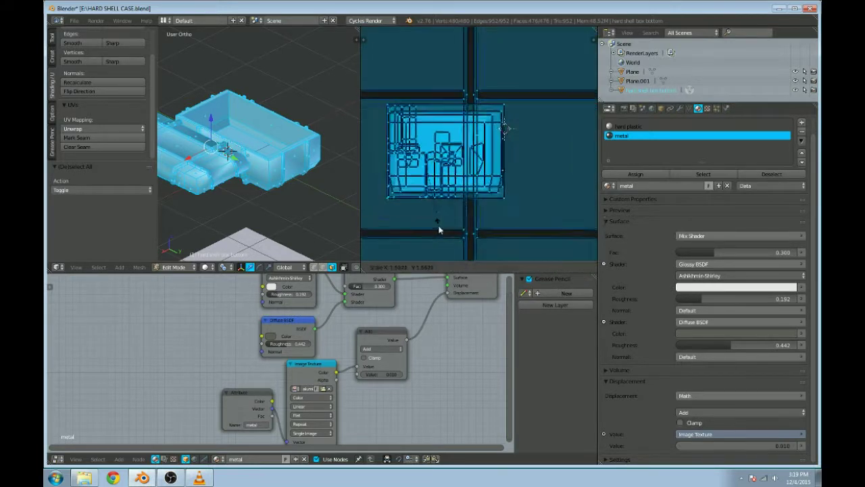
pyautogui.click(452, 273)
# Step: Examine the rescaled metal texture on the inner walls and rim in rendered shading, and return to the solid Edit Mode view
pyautogui.hotkey('shift', 'z')
pyautogui.scroll(3, 275, 114)
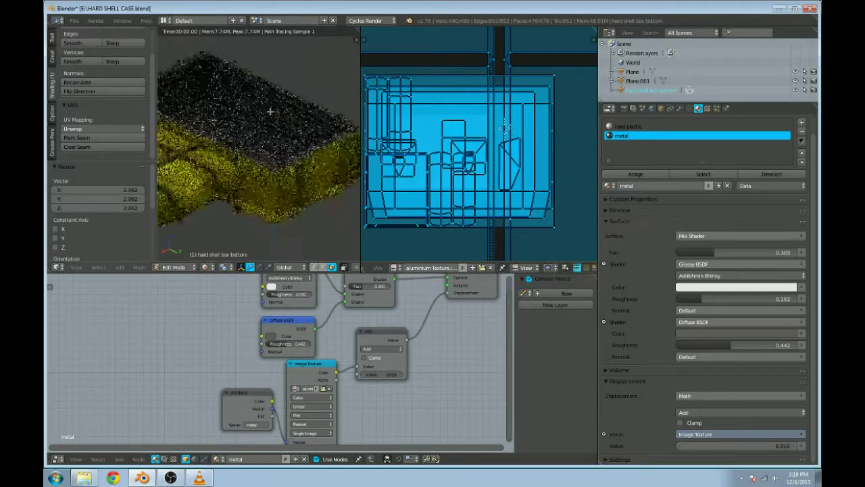
pyautogui.scroll(1, 411, 139)
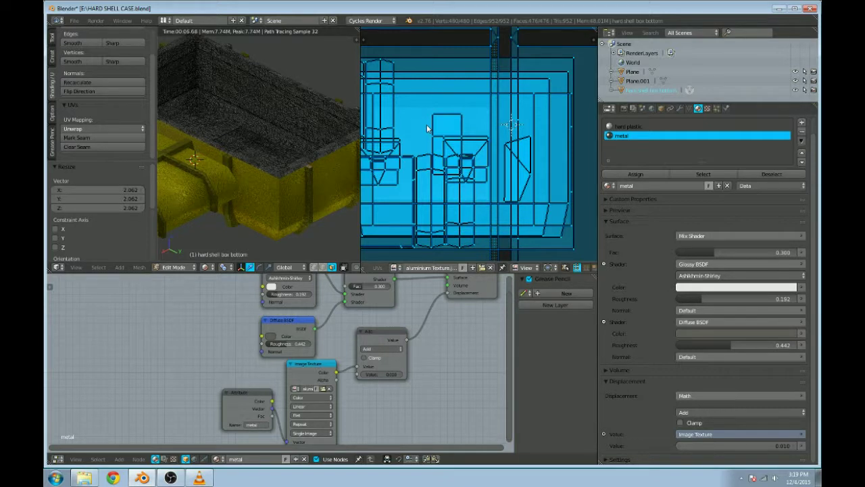
pyautogui.click(402, 117)
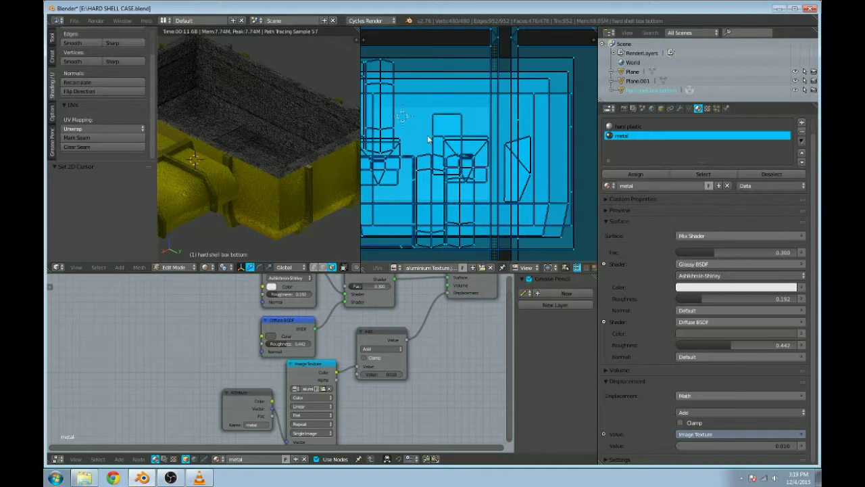
pyautogui.hotkey('shift', 'z')
pyautogui.press('Tab')
pyautogui.press('Tab')
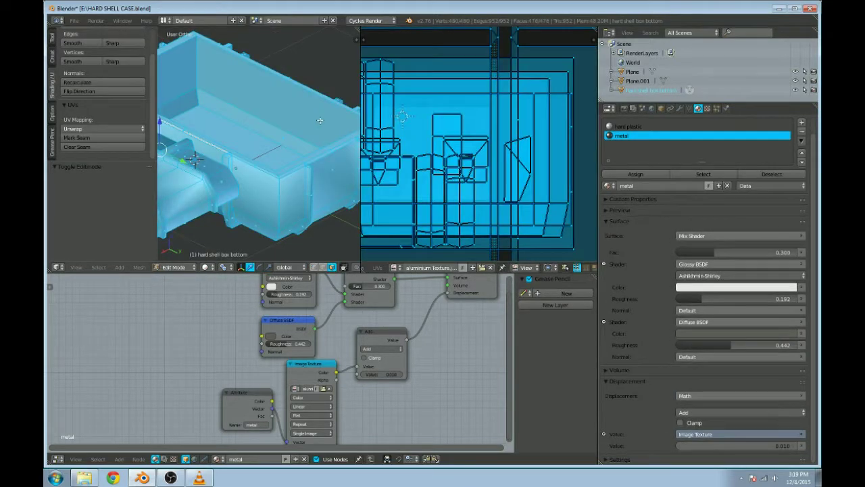
# Step: In rendered shading, disconnect the Add node from the metal's Displacement input to compare the look, and reconnect it
pyautogui.scroll(-3, 436, 151)
pyautogui.scroll(3, 436, 150)
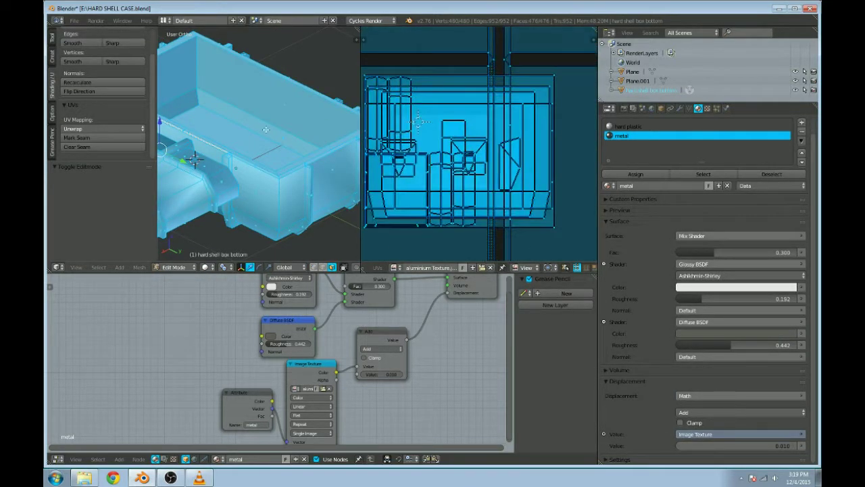
pyautogui.hotkey('shift', 'z')
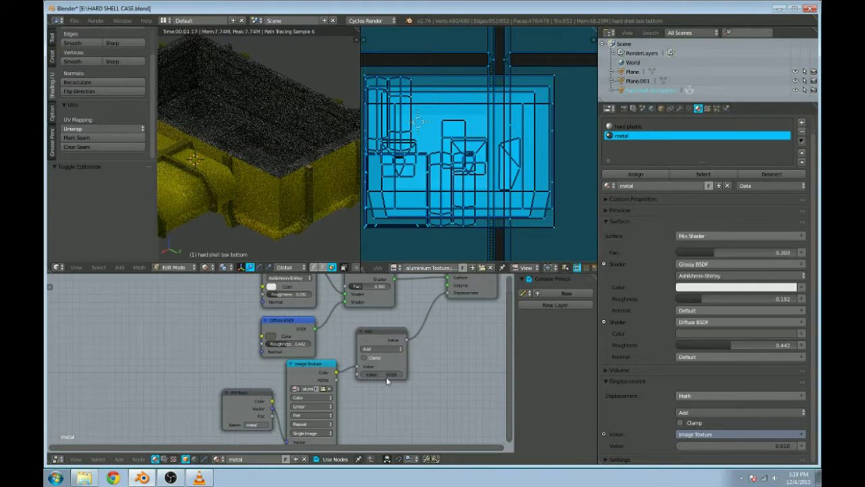
pyautogui.click(381, 374)
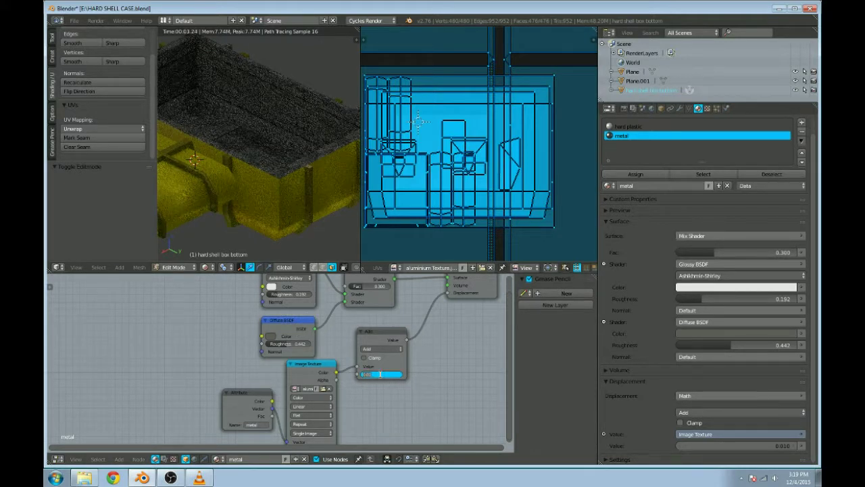
pyautogui.moveTo(447, 292); pyautogui.dragTo(431, 298)
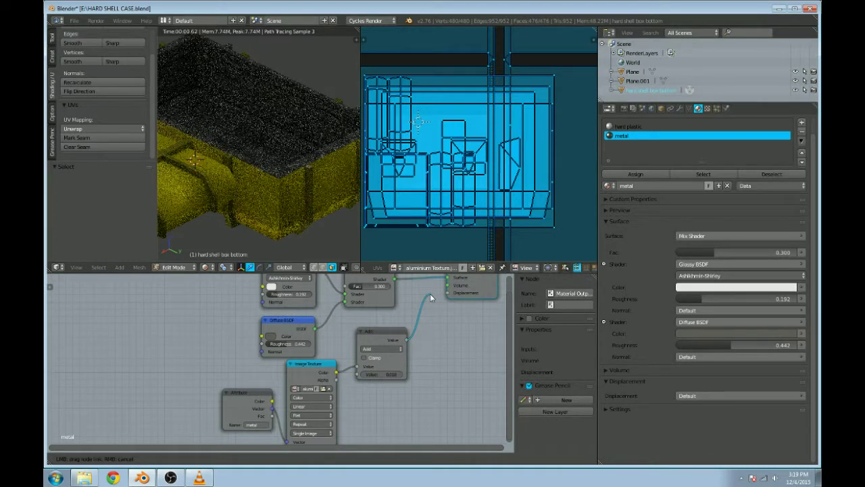
pyautogui.moveTo(430, 297); pyautogui.dragTo(403, 348)
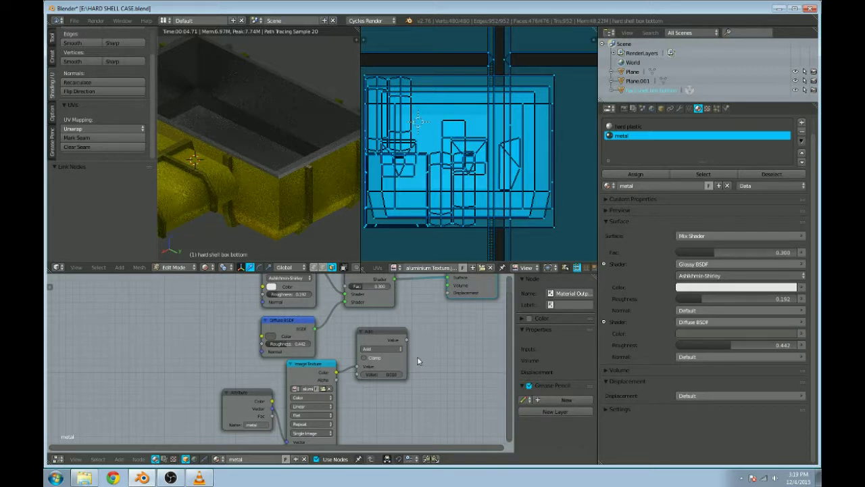
pyautogui.moveTo(406, 339); pyautogui.dragTo(446, 292)
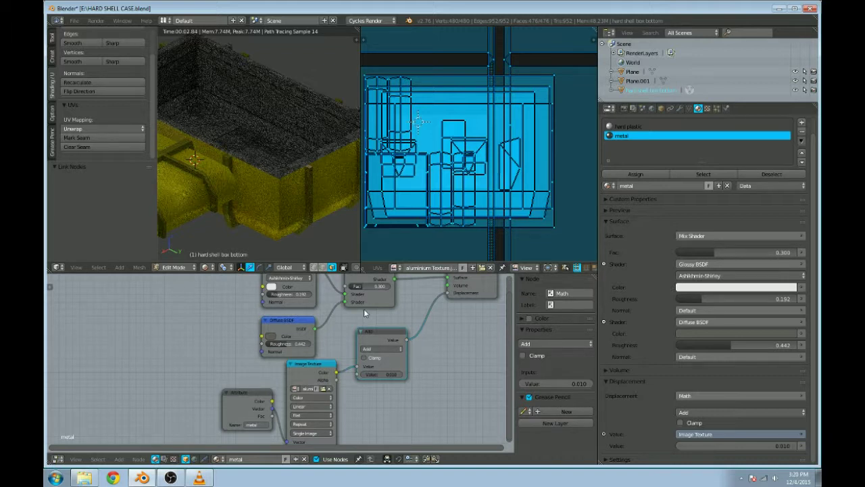
# Step: Set the displacement Add node's value to 0.009 and lighten the metal's Diffuse BSDF color to a brighter grey
pyautogui.click(376, 374)
pyautogui.write('09')
pyautogui.click(271, 336)
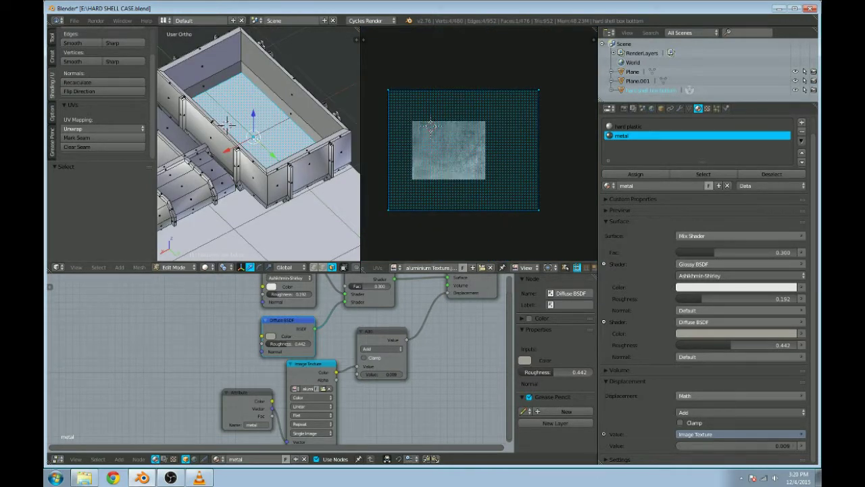
# Step: Project the case's inner floor face UVs from the top view and check the metal texture in rendered shading
pyautogui.press('KP_7')
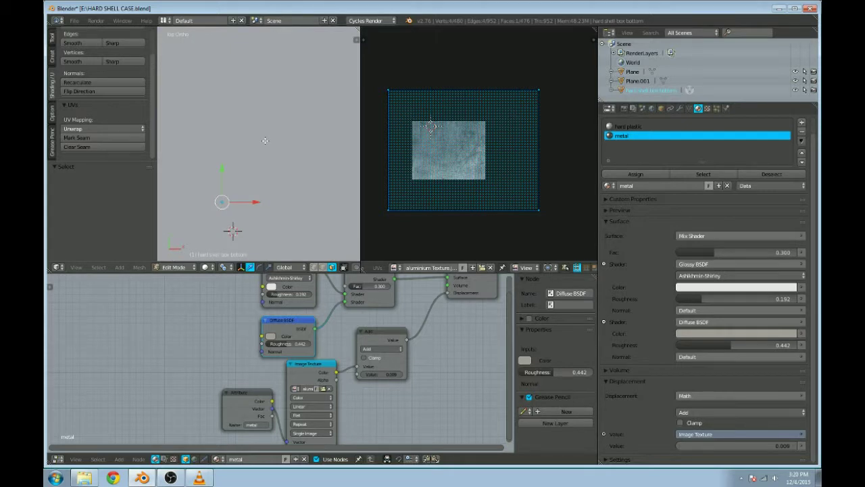
pyautogui.scroll(-3, 265, 140)
pyautogui.press('u')
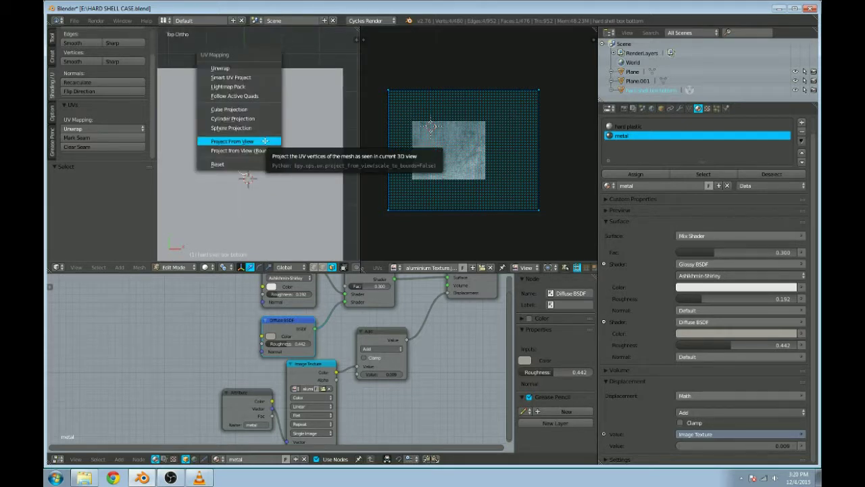
pyautogui.click(265, 141)
pyautogui.moveTo(307, 190); pyautogui.dragTo(266, 196, button='middle')
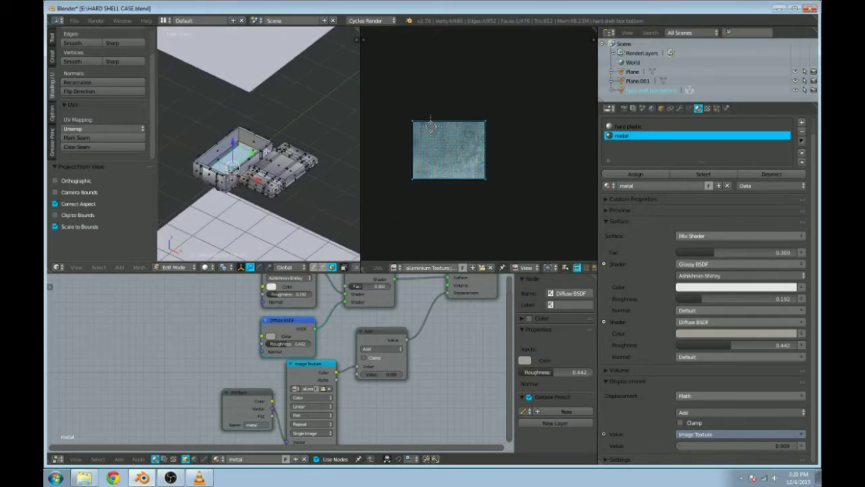
pyautogui.hotkey('shift', 'z')
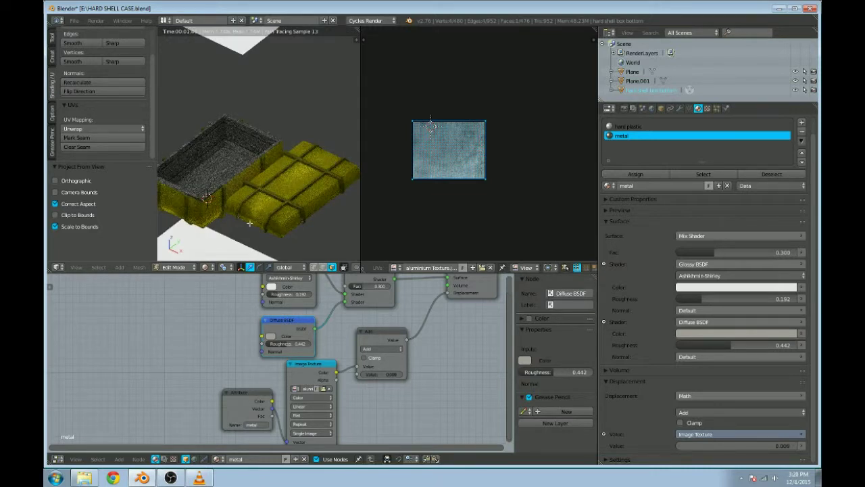
pyautogui.scroll(6, 288, 206)
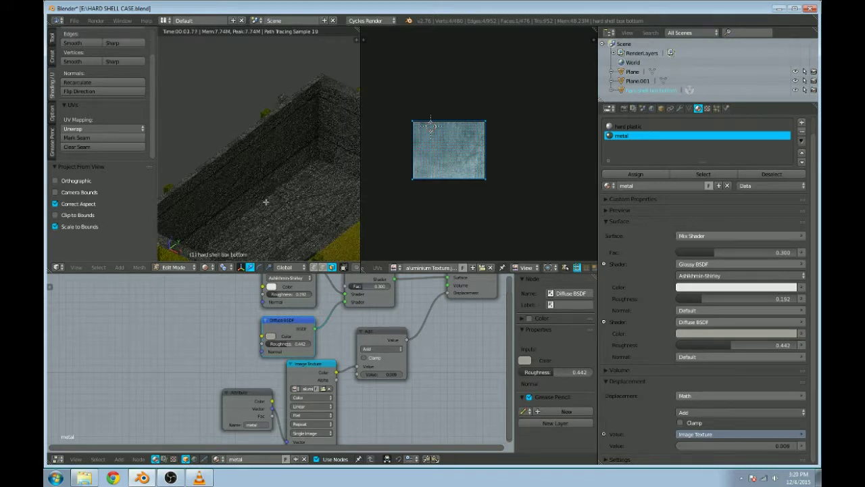
pyautogui.hotkey('shift', 'z')
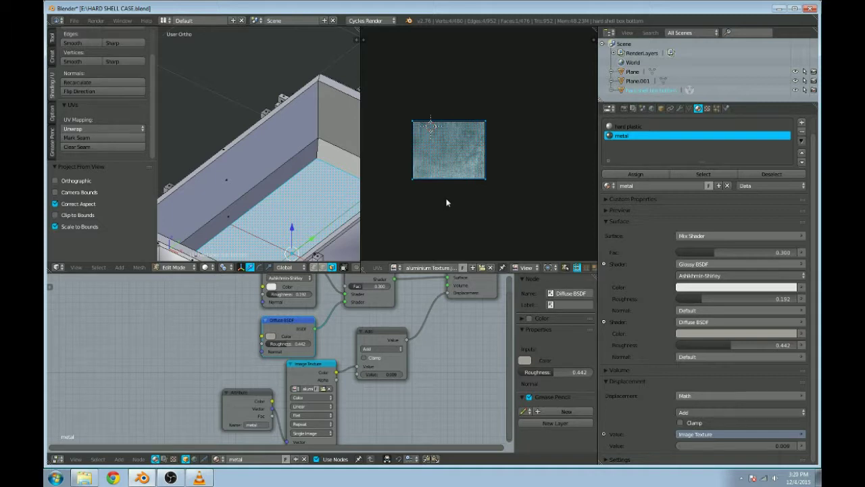
# Step: Rotate the floor face's UVs 90°, scale them by about 1.205 in X and 0.757 in Y, and show rendered shading
pyautogui.write('r')
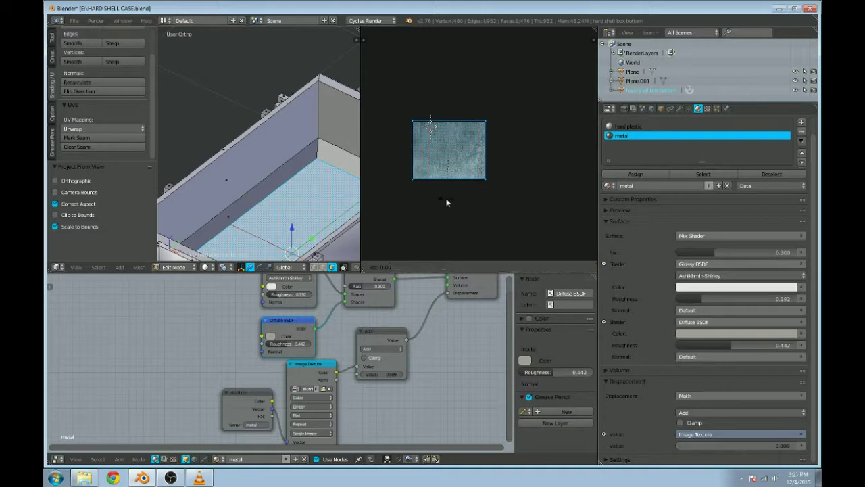
pyautogui.write('90')
pyautogui.press('Return')
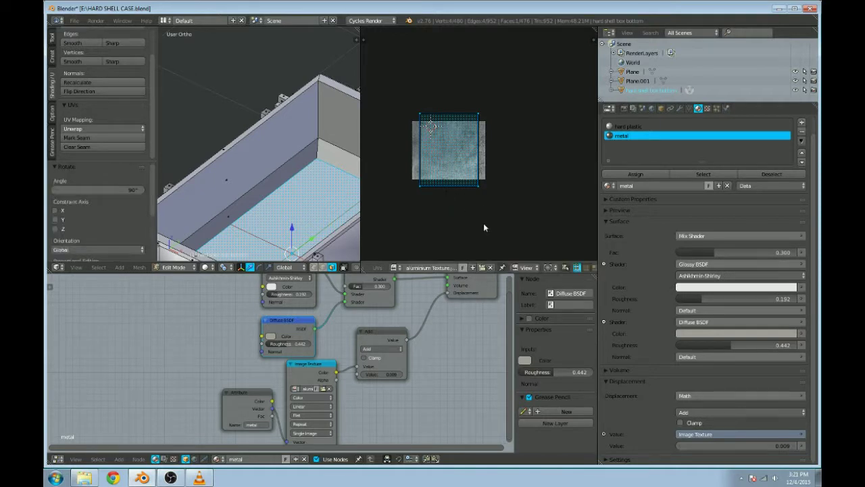
pyautogui.press('s')
pyautogui.press('y')
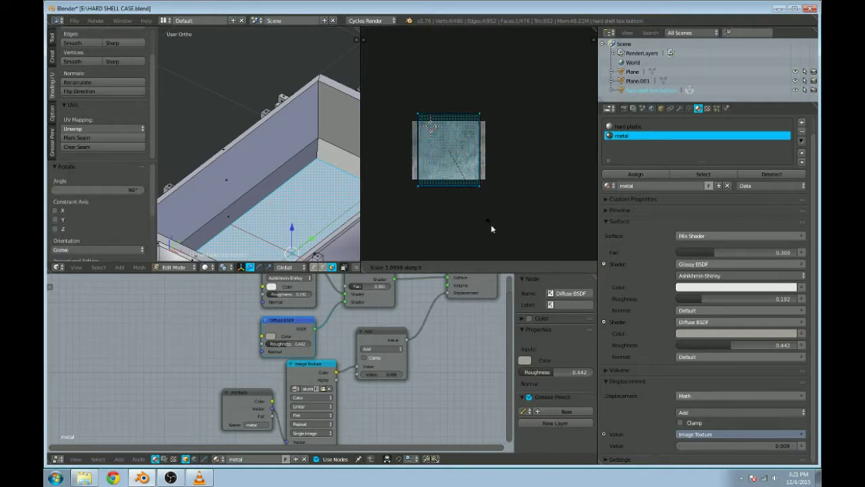
pyautogui.click(494, 240)
pyautogui.press('s')
pyautogui.press('y')
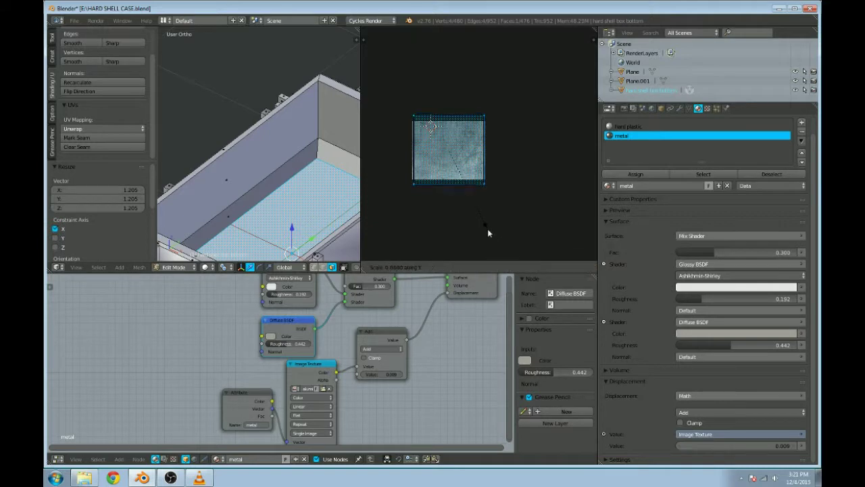
pyautogui.click(486, 215)
pyautogui.hotkey('shift', 'z')
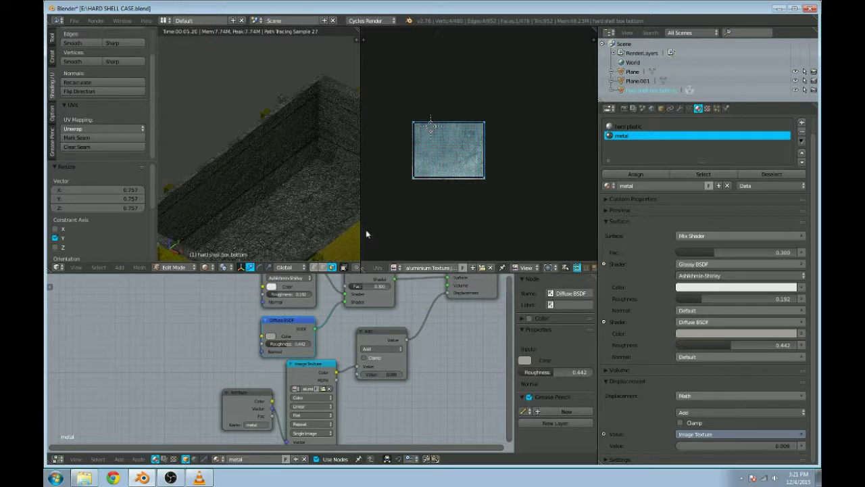
pyautogui.click(375, 373)
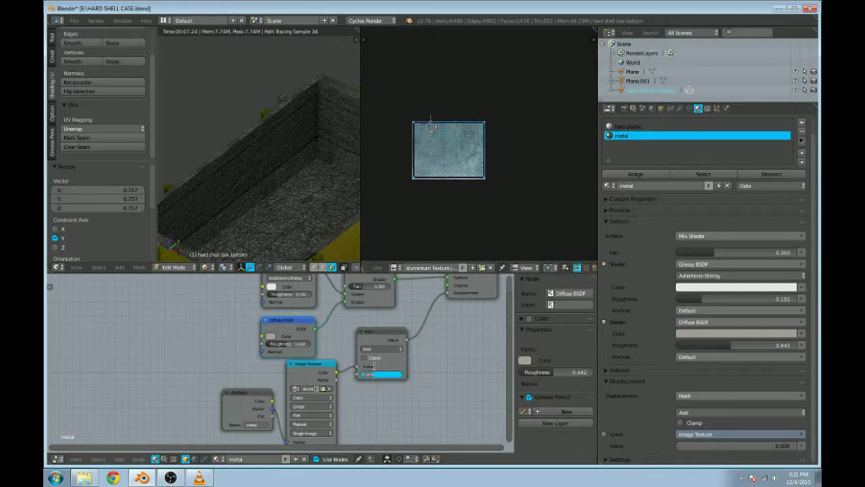
pyautogui.write('0.005')
pyautogui.press('Escape')
# Step: Switch the metal's displacement math node from Add to Multiply and set its value to 0.050
pyautogui.keyDown('ctrl'); pyautogui.scroll(-2, 382, 348); pyautogui.keyUp('ctrl')
pyautogui.click(385, 374)
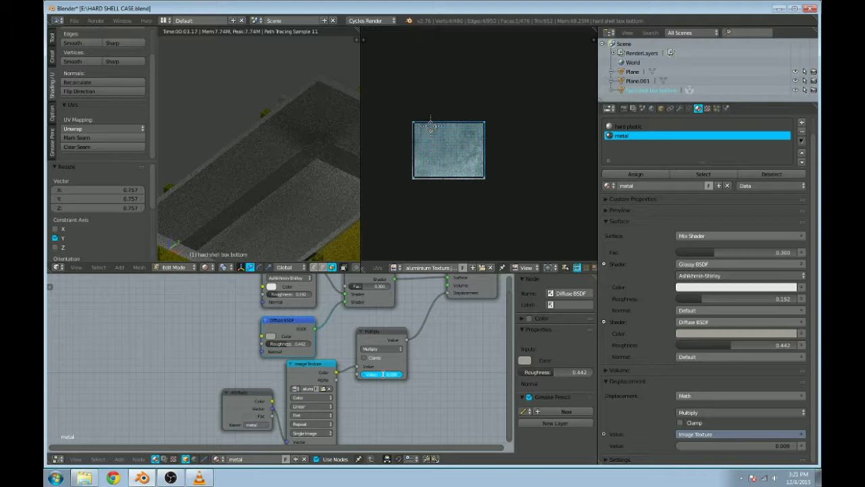
pyautogui.click(382, 373)
pyautogui.write('0.')
pyautogui.press('Return')
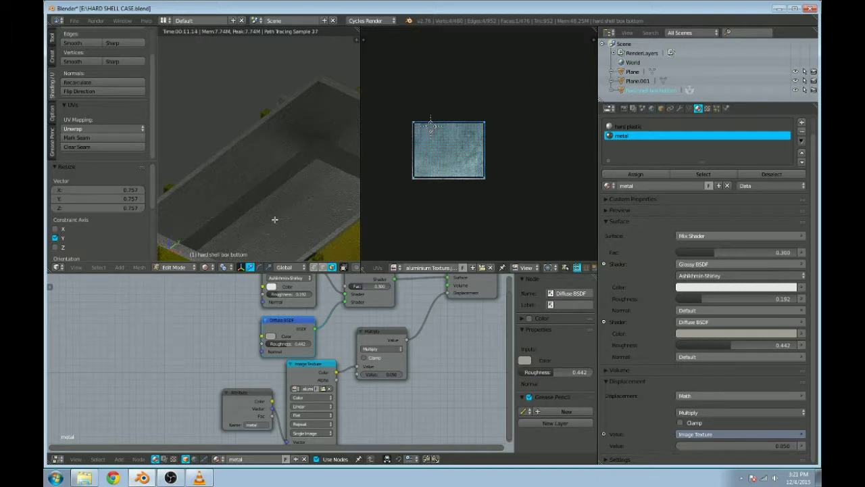
# Step: Set the Multiply node's displacement value to -0.050
pyautogui.click(382, 374)
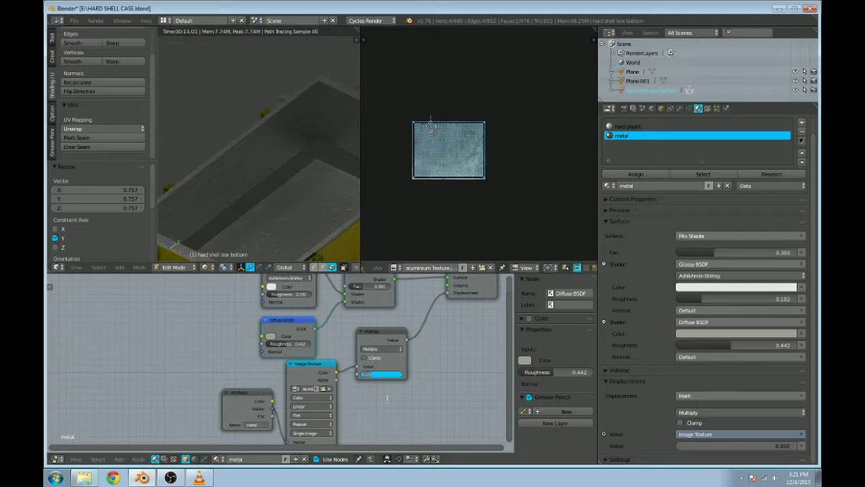
pyautogui.write('0.75')
pyautogui.press('Return')
# Step: Examine the metal surface of the case and its small two-pronged latch up close in rendered shading
pyautogui.scroll(3, 285, 166)
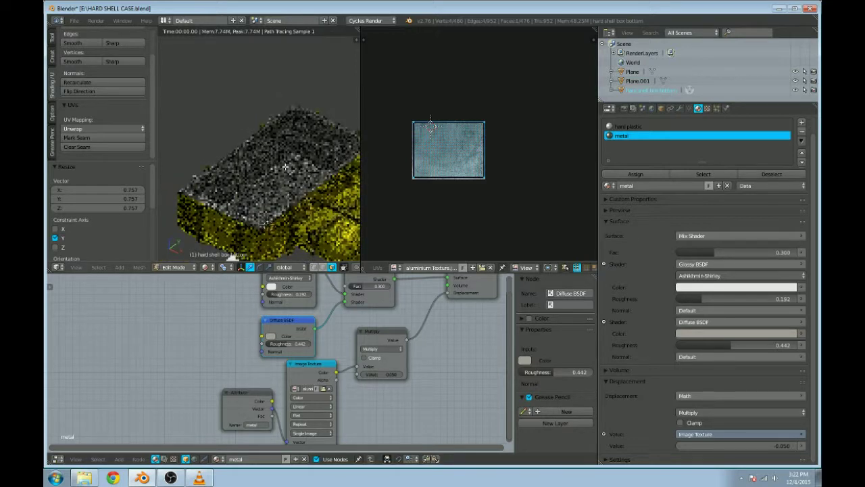
pyautogui.hotkey('shift', 'z')
pyautogui.scroll(-5, 286, 166)
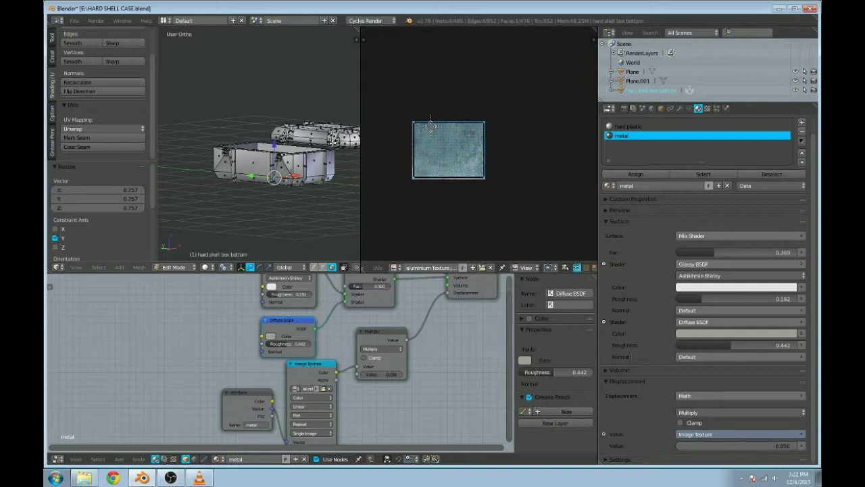
pyautogui.press('KP_0')
pyautogui.hotkey('shift', 'z')
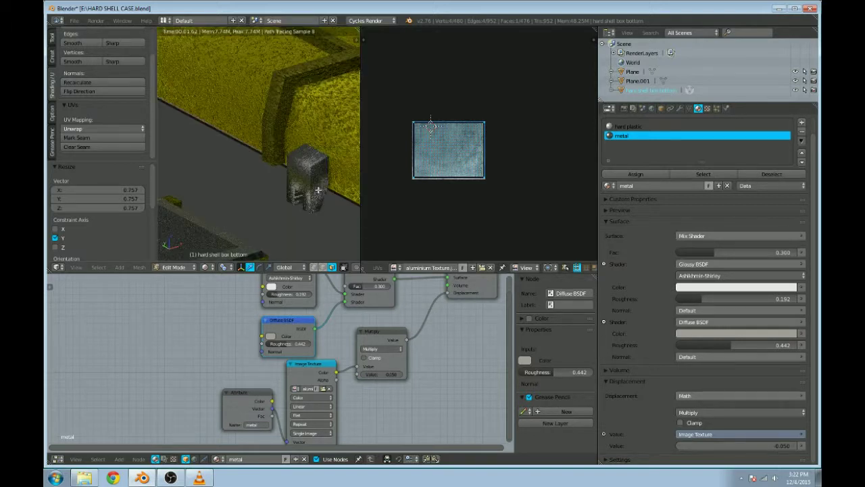
pyautogui.scroll(2, 296, 166)
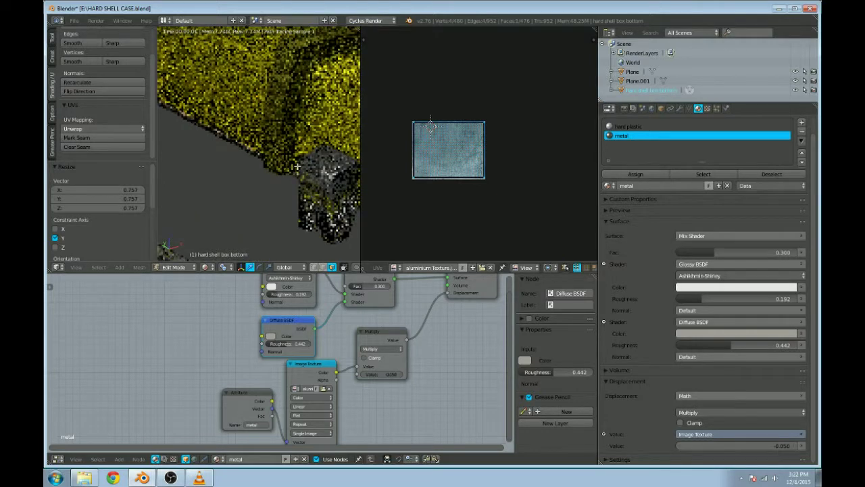
pyautogui.scroll(-3, 301, 169)
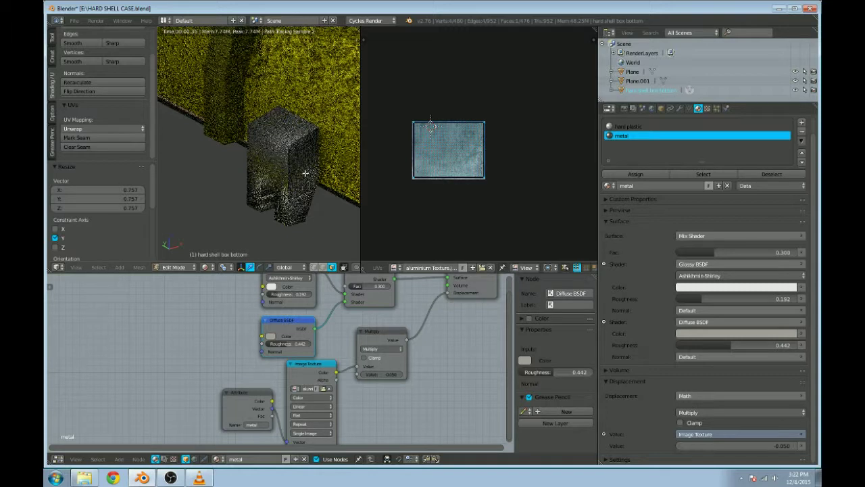
# Step: Return to solid shading and select the top, front and visible side faces of the small two-pronged latch
pyautogui.hotkey('shift', 'z')
pyautogui.scroll(3, 305, 173)
pyautogui.rightClick(312, 144)
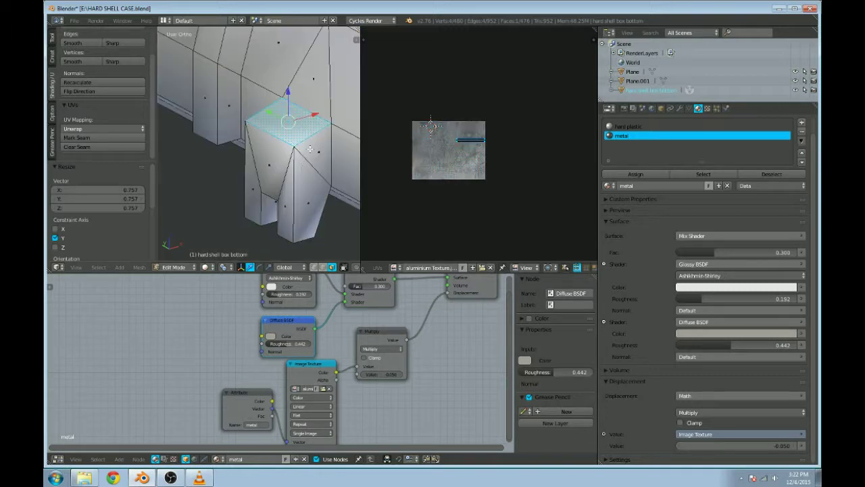
pyautogui.keyDown('shift'); pyautogui.rightClick(281, 176); pyautogui.keyUp('shift')
pyautogui.keyDown('shift'); pyautogui.rightClick(293, 198); pyautogui.keyUp('shift')
pyautogui.keyDown('shift'); pyautogui.rightClick(304, 151); pyautogui.keyUp('shift')
pyautogui.keyDown('shift'); pyautogui.rightClick(311, 141); pyautogui.keyUp('shift')
pyautogui.keyDown('shift'); pyautogui.rightClick(316, 144); pyautogui.keyUp('shift')
pyautogui.keyDown('shift'); pyautogui.rightClick(318, 144); pyautogui.keyUp('shift')
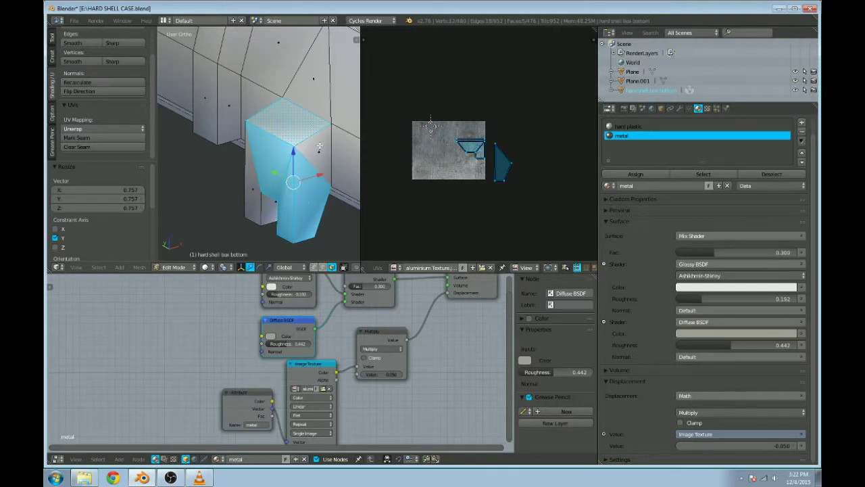
pyautogui.keyDown('shift'); pyautogui.rightClick(322, 147); pyautogui.keyUp('shift')
# Step: Add the latch's opposite side, underside and rear faces to the selection
pyautogui.moveTo(242, 165); pyautogui.dragTo(153, 169, button='middle')
pyautogui.keyDown('shift'); pyautogui.rightClick(218, 137); pyautogui.keyUp('shift')
pyautogui.keyDown('shift'); pyautogui.rightClick(223, 167); pyautogui.keyUp('shift')
pyautogui.keyDown('shift'); pyautogui.rightClick(246, 199); pyautogui.keyUp('shift')
pyautogui.moveTo(256, 222); pyautogui.dragTo(283, 172, button='middle')
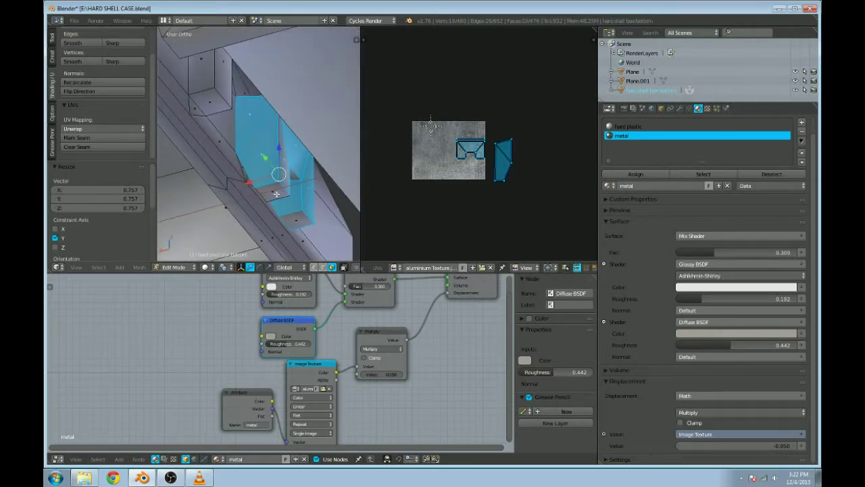
pyautogui.keyDown('shift'); pyautogui.rightClick(295, 171); pyautogui.keyUp('shift')
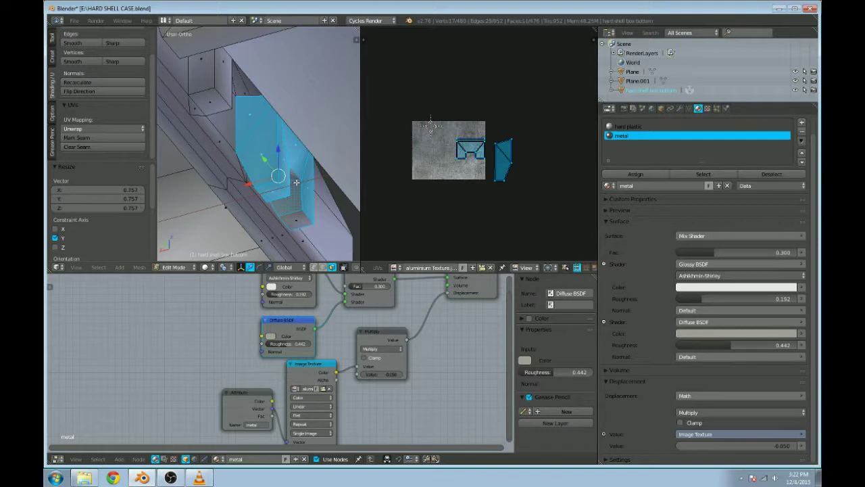
pyautogui.keyDown('shift'); pyautogui.rightClick(291, 221); pyautogui.keyUp('shift')
pyautogui.moveTo(294, 223); pyautogui.dragTo(321, 218, button='middle')
pyautogui.keyDown('shift'); pyautogui.rightClick(251, 164); pyautogui.keyUp('shift')
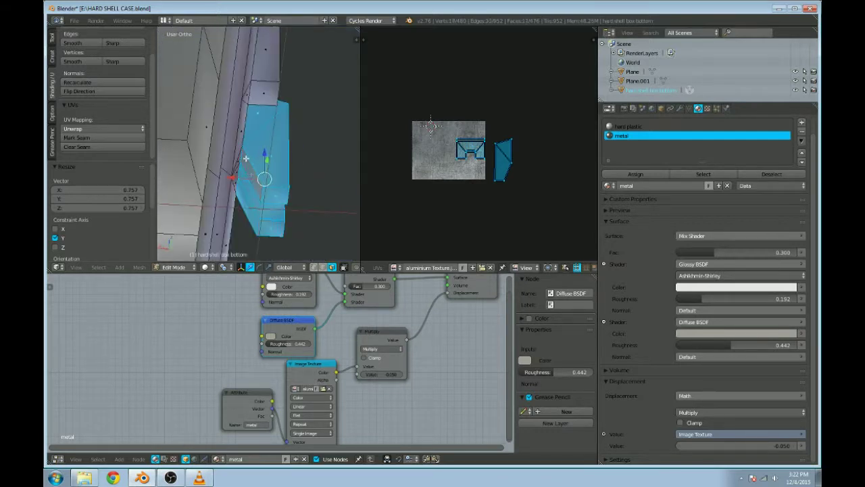
# Step: Move the selected latch faces' far-off UVs close to the aluminium texture image
pyautogui.scroll(-3, 389, 186)
pyautogui.scroll(-6, 512, 170)
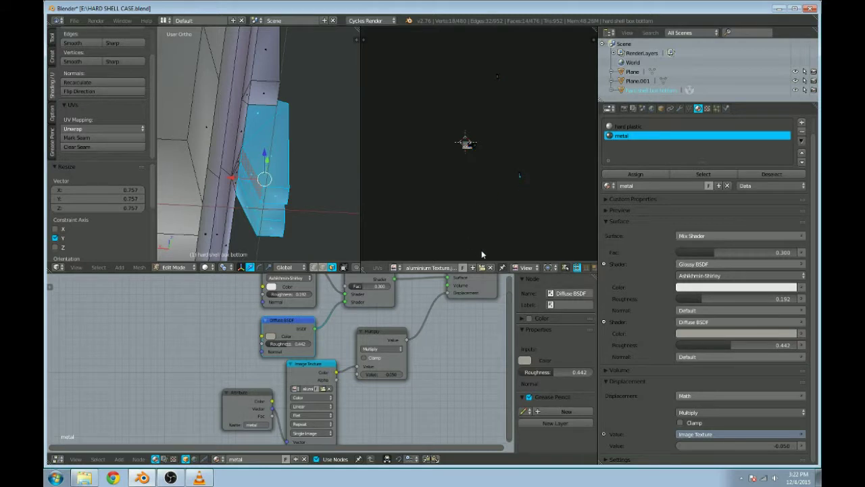
pyautogui.scroll(-4, 503, 267)
pyautogui.click(511, 266)
pyautogui.press('g')
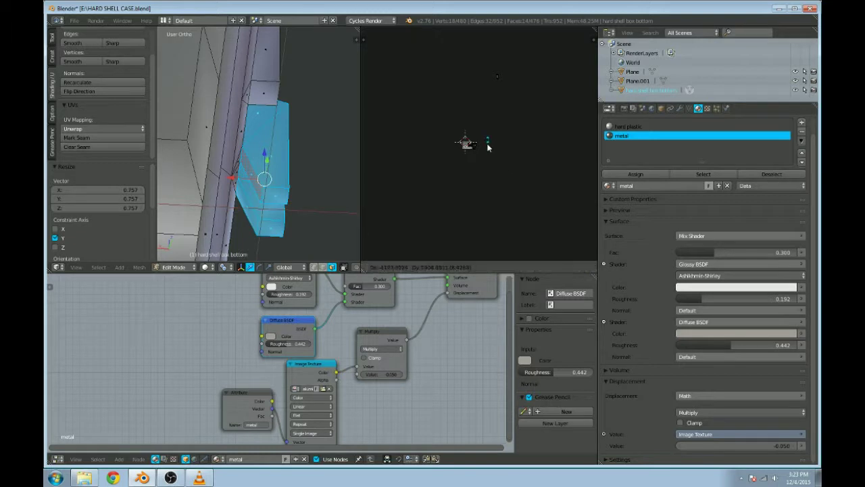
pyautogui.click(473, 145)
pyautogui.press('g')
pyautogui.click(464, 155)
pyautogui.scroll(8, 467, 154)
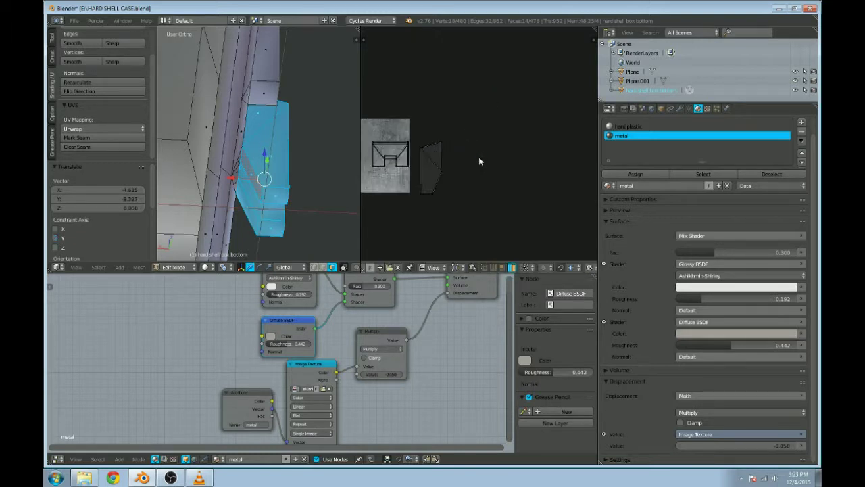
# Step: Move the latch's narrow UV strips and two-pronged front and back UV islands onto the aluminium texture image
pyautogui.moveTo(463, 173); pyautogui.dragTo(484, 167, button='middle')
pyautogui.press('g')
pyautogui.press('Escape')
pyautogui.rightClick(415, 187)
pyautogui.press('g')
pyautogui.click(431, 166)
pyautogui.rightClick(396, 168)
pyautogui.press('g')
pyautogui.click(431, 169)
# Step: Move both of the latch's side UV islands onto the aluminium image, one over the other beside the narrow strips
pyautogui.rightClick(495, 164)
pyautogui.press('g')
pyautogui.click(392, 164)
pyautogui.rightClick(485, 164)
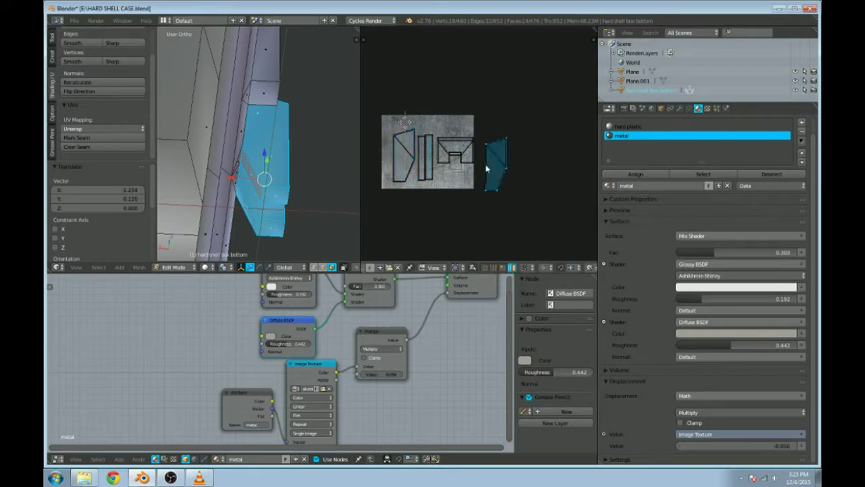
pyautogui.press('g')
pyautogui.press('Escape')
pyautogui.press('g')
pyautogui.click(410, 152)
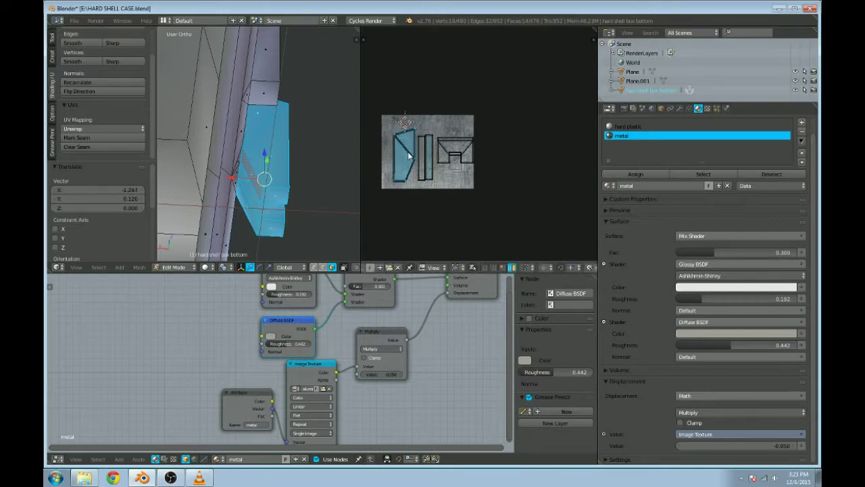
# Step: Select all the latch's UVs, shift them within the image, scale them up about 1.1 times, and preview the latch in rendered shading
pyautogui.press('a')
pyautogui.press('a')
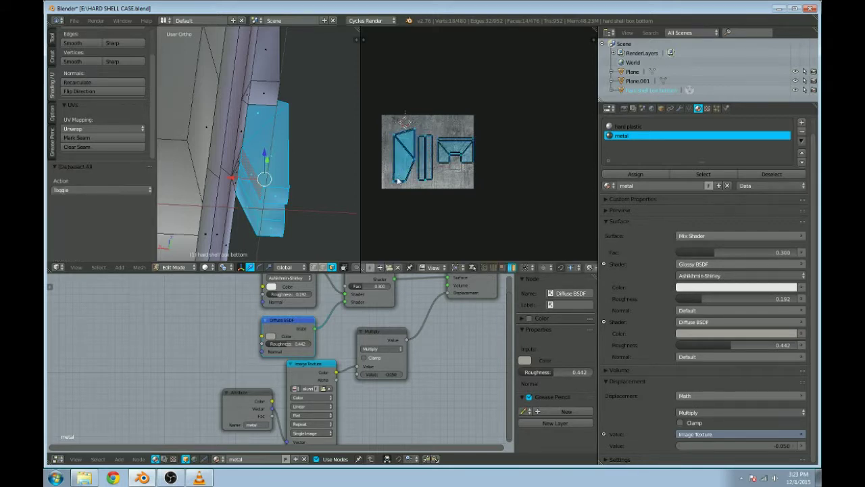
pyautogui.press('g')
pyautogui.click(404, 179)
pyautogui.press('s')
pyautogui.click(415, 197)
pyautogui.moveTo(262, 160)
pyautogui.mouseDown(button='middle')
pyautogui.moveTo(304, 191)
pyautogui.moveTo(297, 228)
pyautogui.mouseUp(button='middle')
pyautogui.hotkey('shift', 'z')
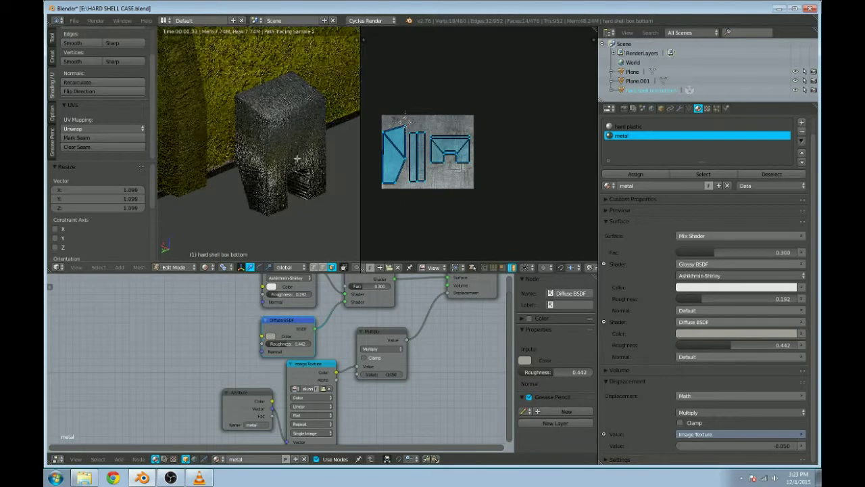
pyautogui.hotkey('shift', 'z')
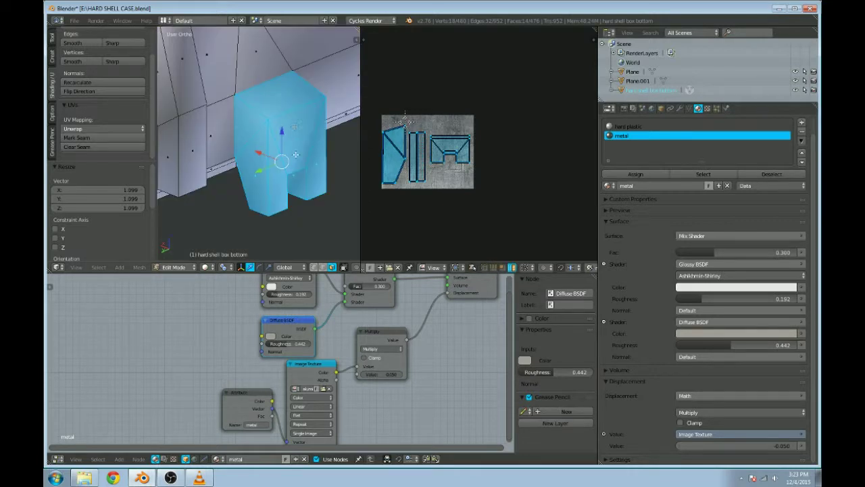
# Step: Stretch the UVs of the latch's top face along Y into a taller rectangle and preview the case in object mode with rendered shading
pyautogui.rightClick(281, 98)
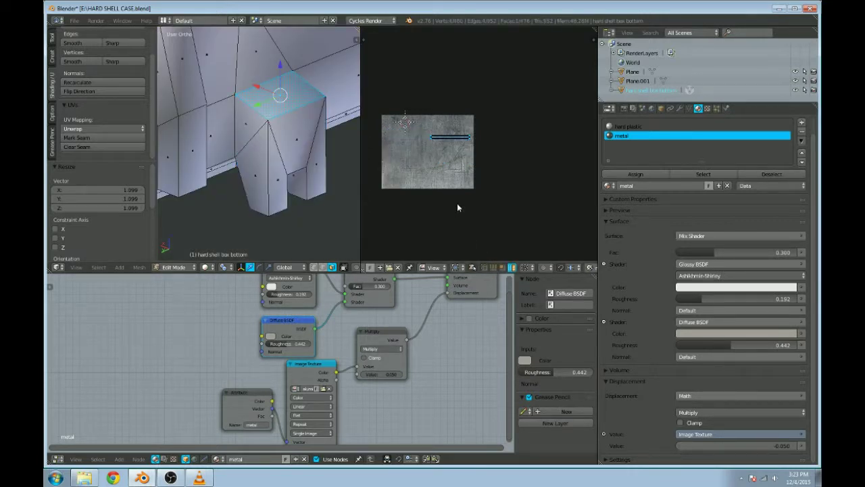
pyautogui.press('s')
pyautogui.press('y')
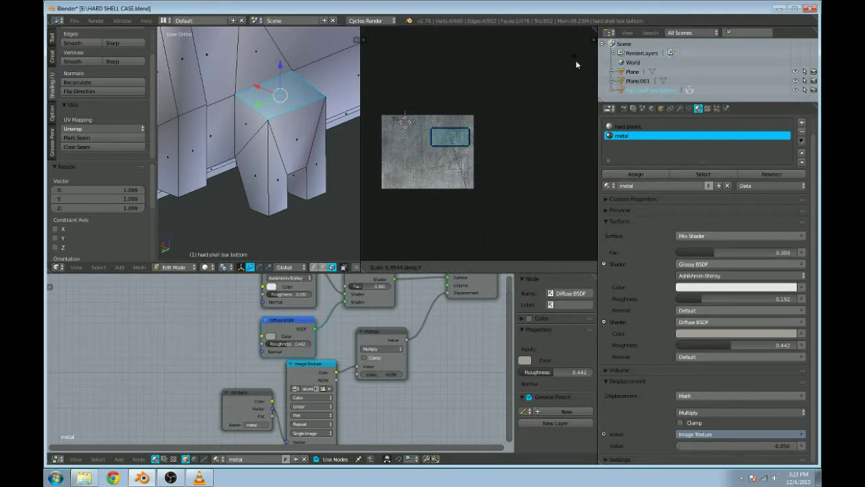
pyautogui.click(565, 139)
pyautogui.press('Tab')
pyautogui.hotkey('shift', 'z')
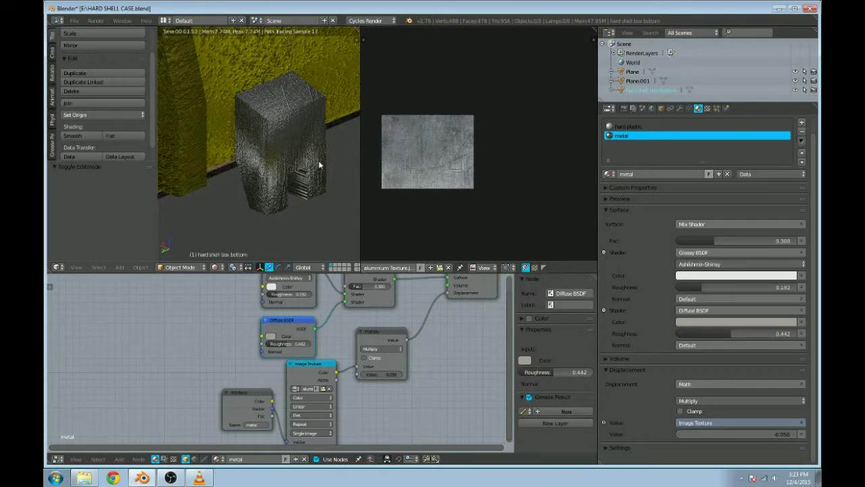
# Step: Set the Multiply value of the metal's displacement to -0.030 as a trial, and finally to -0.010
pyautogui.click(379, 373)
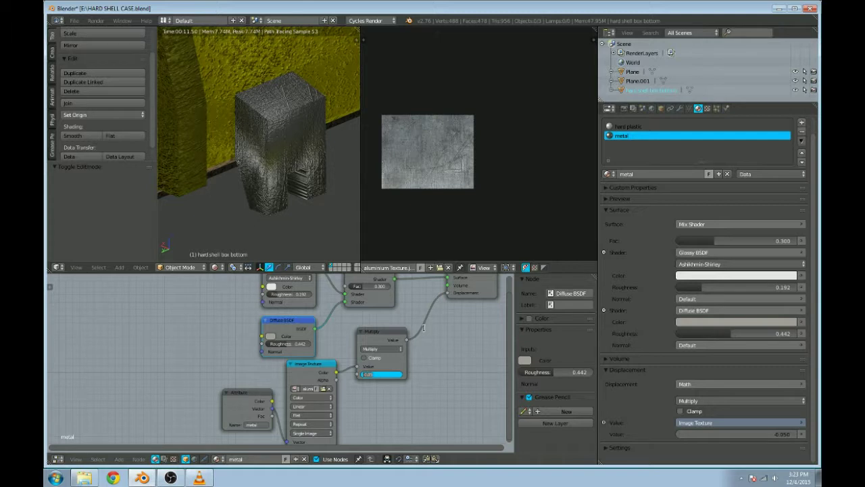
pyautogui.press('Left')
pyautogui.press('Return')
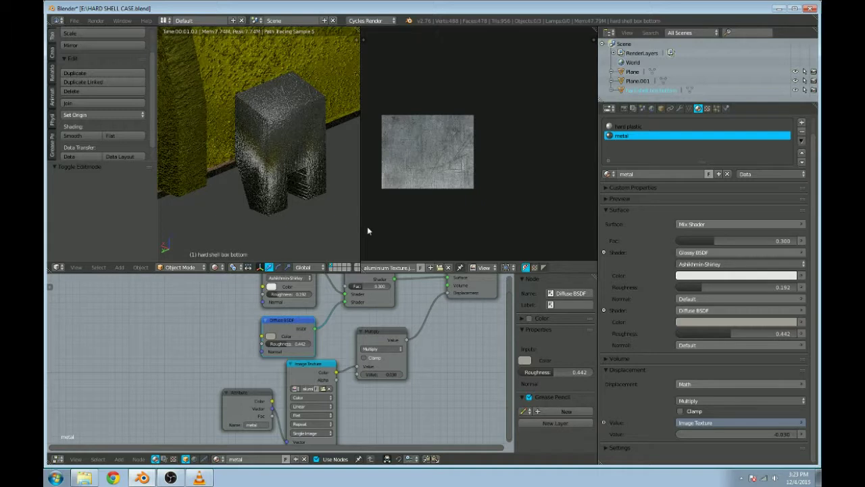
pyautogui.click(374, 374)
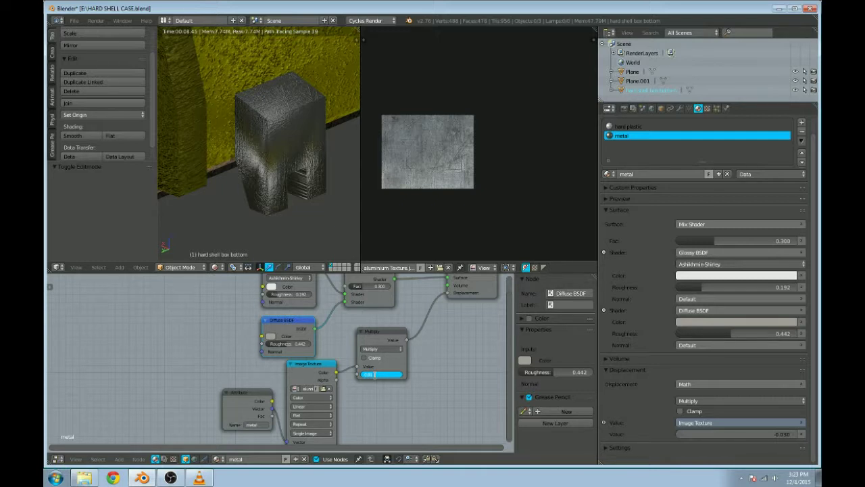
pyautogui.press('Return')
# Step: Raise the metal's Glossy BSDF roughness to 0.442 and darken its color to a dark grey
pyautogui.moveTo(374, 374); pyautogui.dragTo(402, 409, button='middle')
pyautogui.moveTo(308, 329); pyautogui.dragTo(317, 329)
pyautogui.click(299, 323)
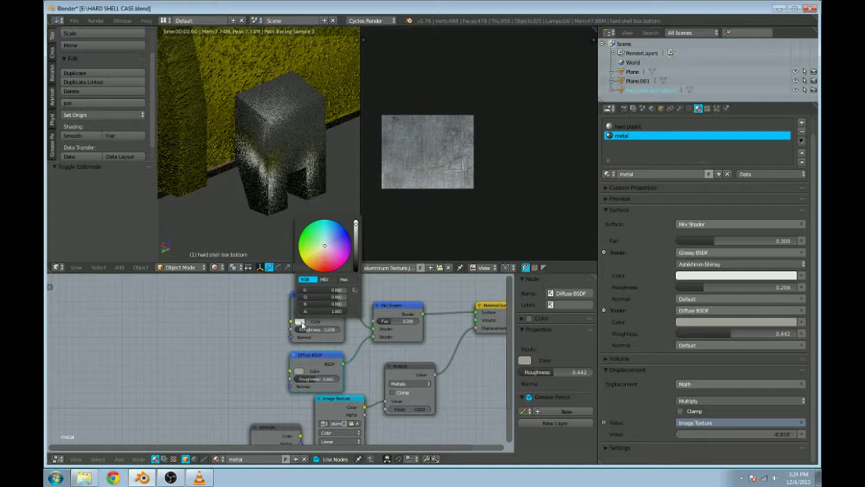
pyautogui.click(353, 260)
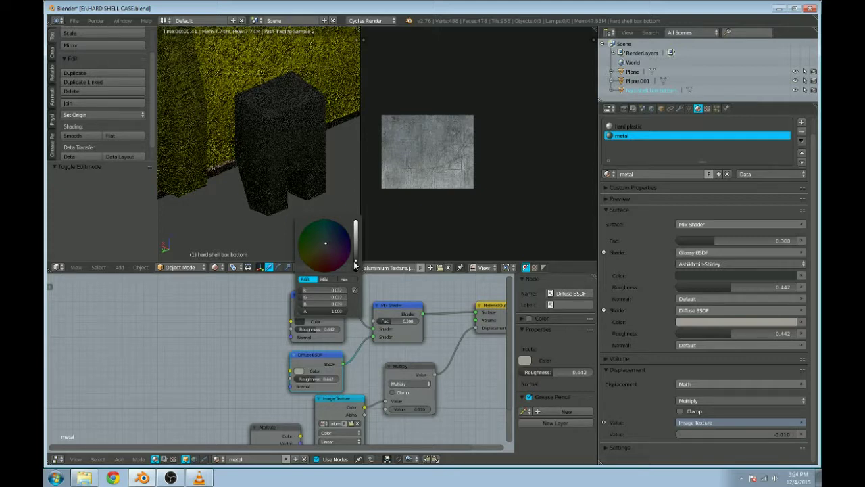
# Step: Examine the whole case from several angles in rendered shading, with all faces deselected in solid shading at the end
pyautogui.hotkey('shift', 'z')
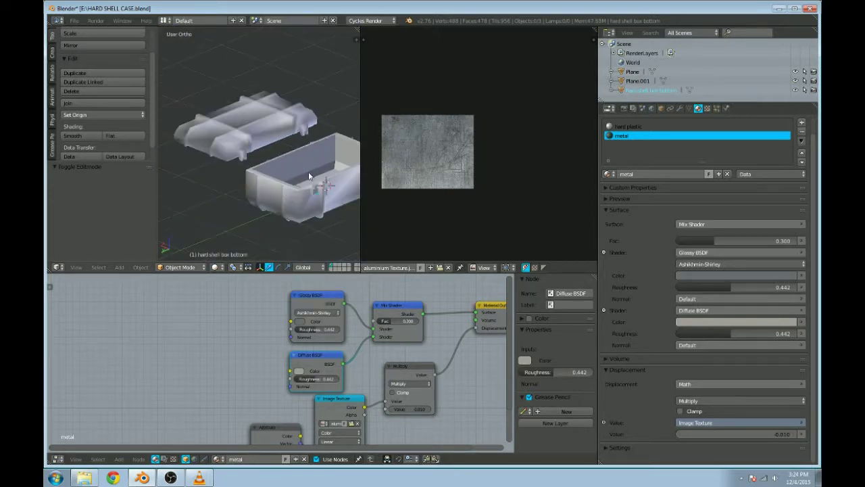
pyautogui.scroll(5, 309, 176)
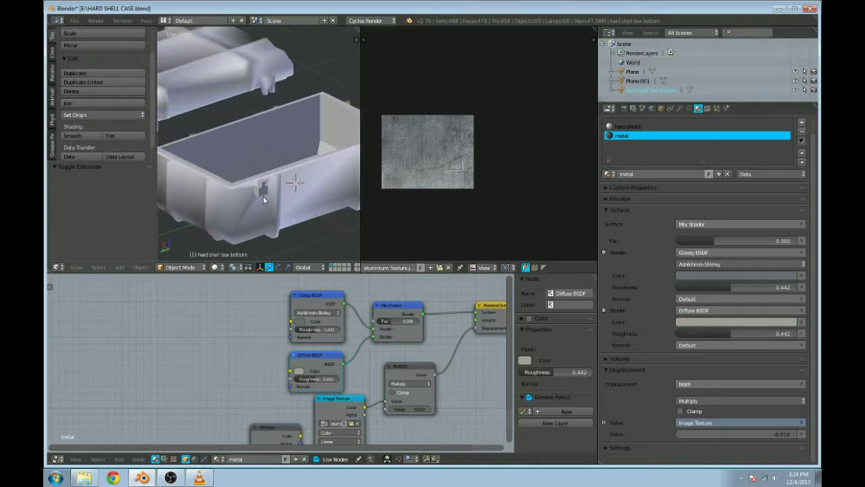
pyautogui.press('Tab')
pyautogui.hotkey('shift', 'z')
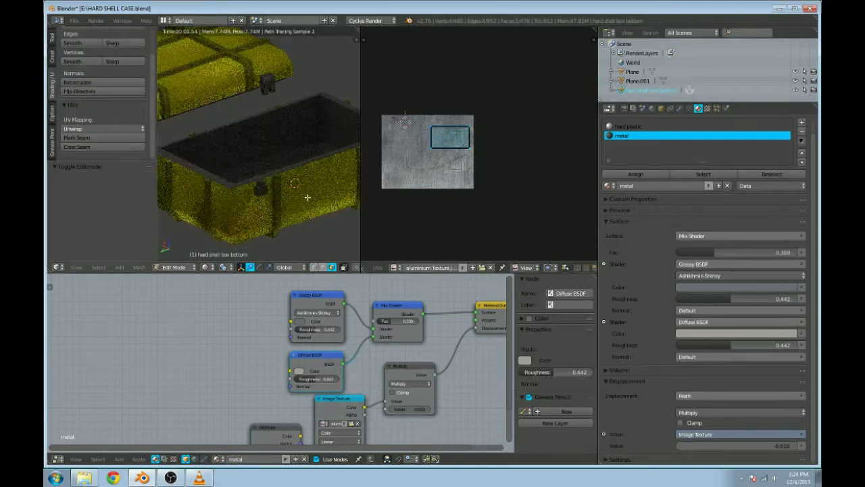
pyautogui.moveTo(313, 194); pyautogui.dragTo(245, 187, button='middle')
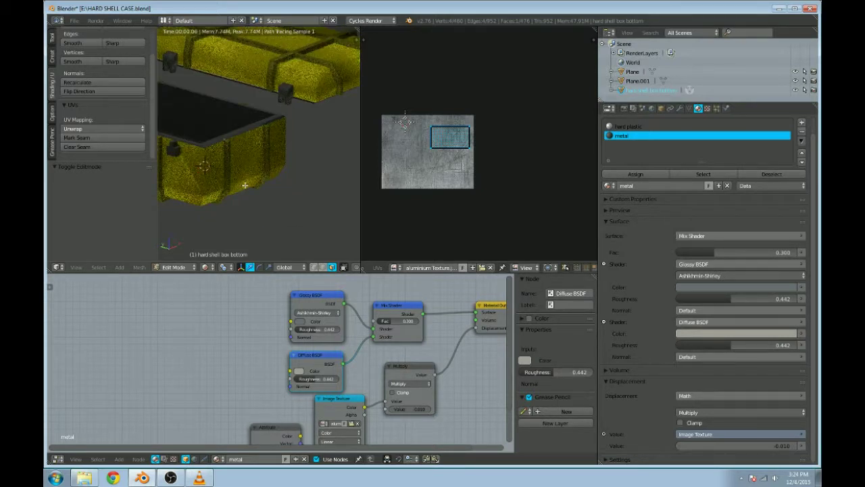
pyautogui.scroll(-3, 245, 185)
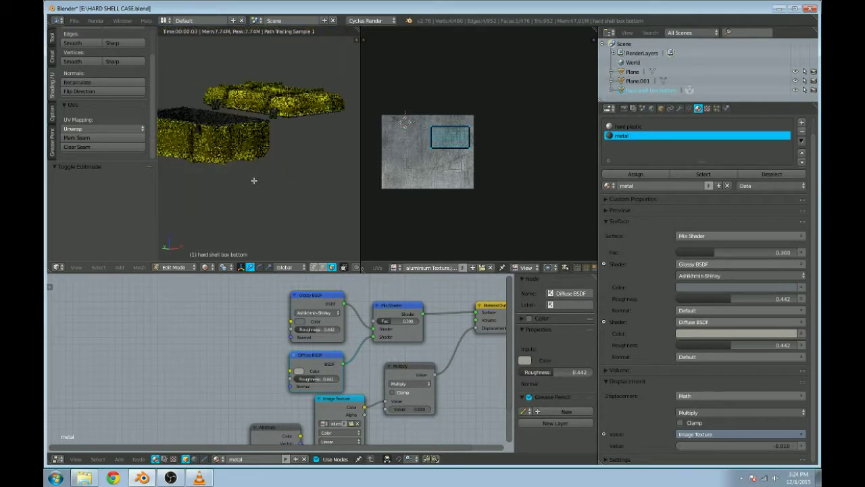
pyautogui.hotkey('shift', 'z')
pyautogui.press('a')
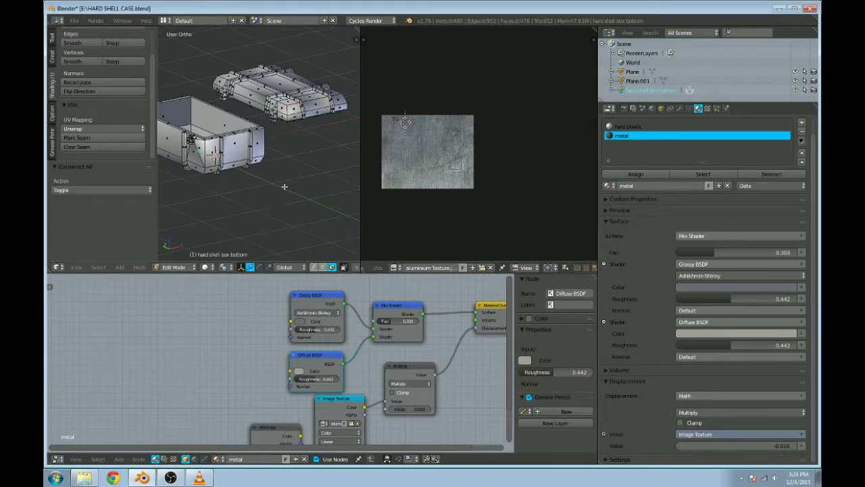
pyautogui.moveTo(284, 187); pyautogui.dragTo(292, 311, button='middle')
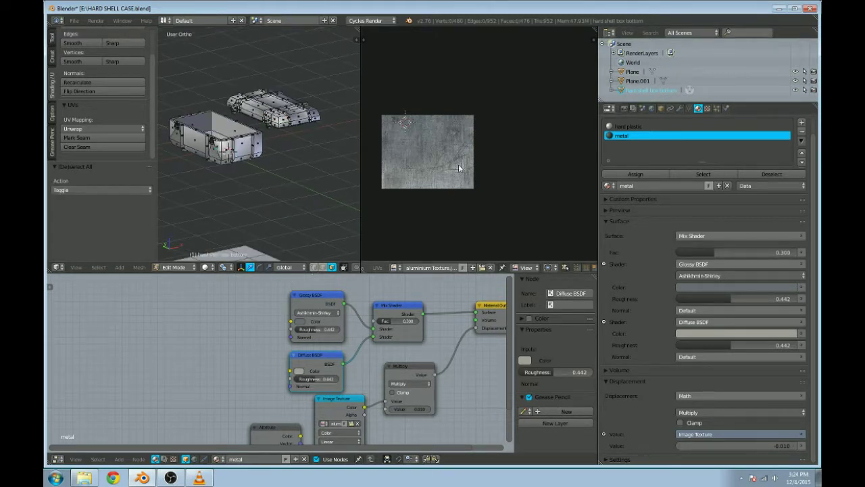
pyautogui.moveTo(290, 144); pyautogui.dragTo(218, 162, button='middle')
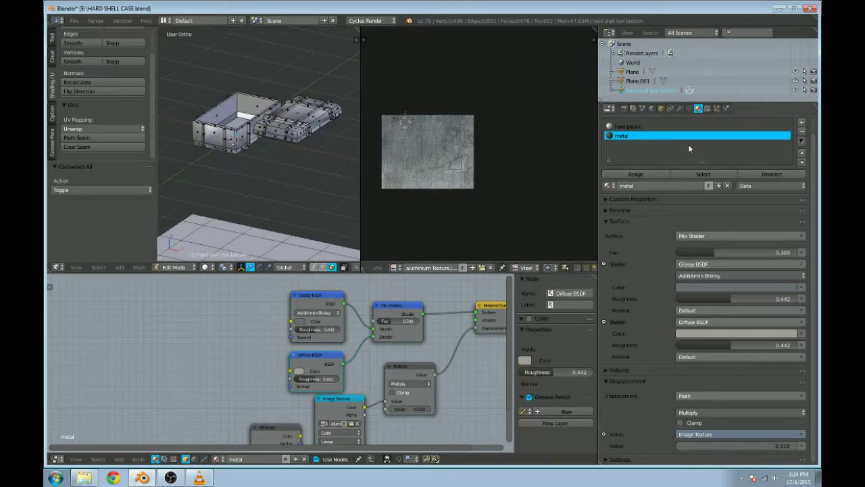
# Step: Select all of the case's faces, return to object mode, and add a third UV map to the mesh
pyautogui.click(689, 109)
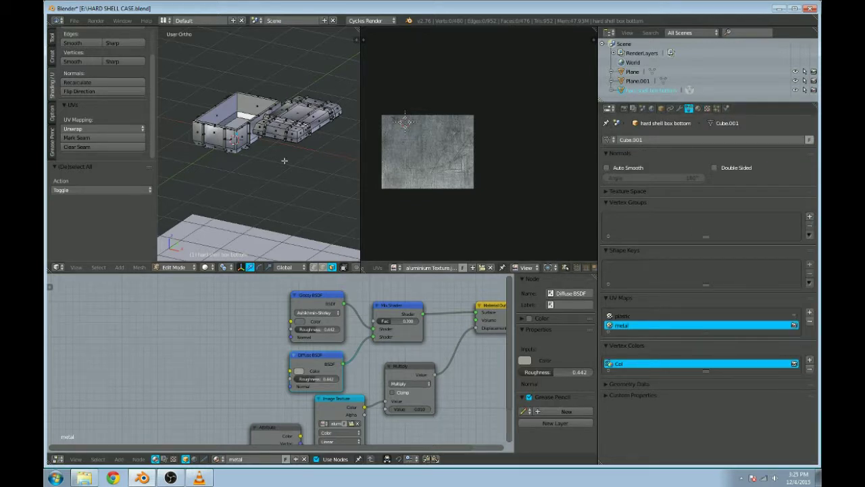
pyautogui.press('a')
pyautogui.press('Tab')
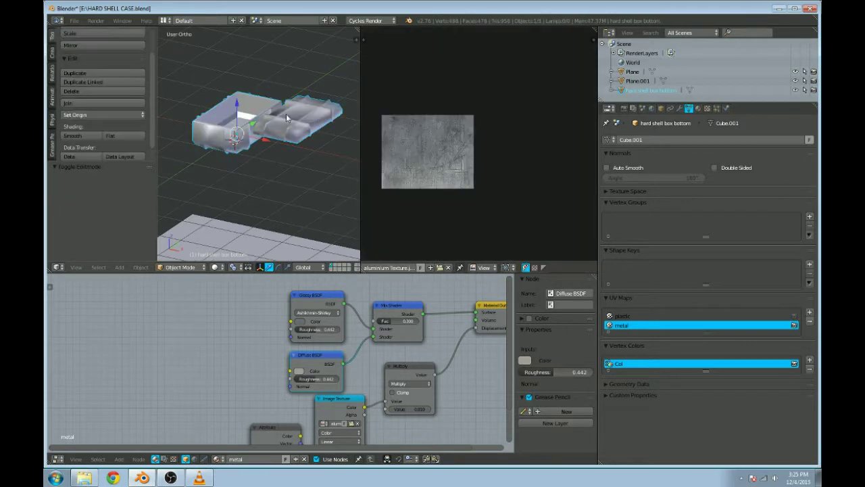
pyautogui.click(810, 314)
# Step: Rename the new UV map as Hard Box
pyautogui.doubleClick(625, 333)
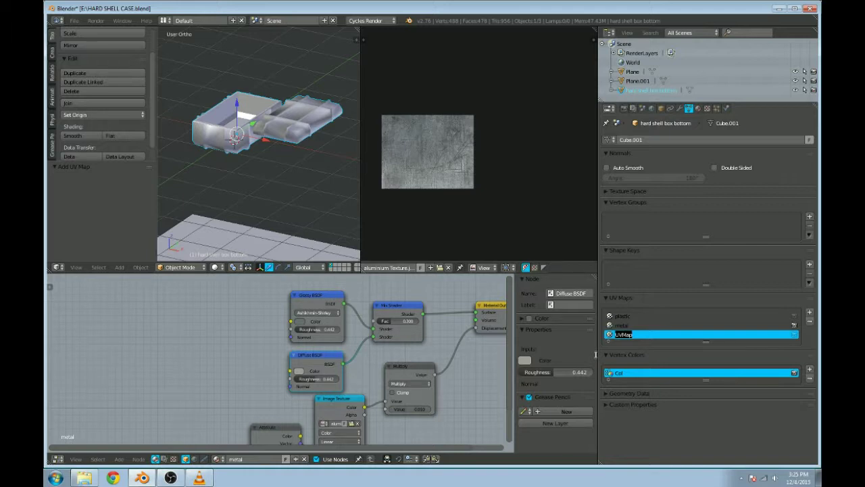
pyautogui.write('tra')
pyautogui.hotkey('ctrl', 'shift', 'Left')
pyautogui.hotkey('ctrl', 'shift', 'Left')
pyautogui.hotkey('ctrl', 'shift', 'Left')
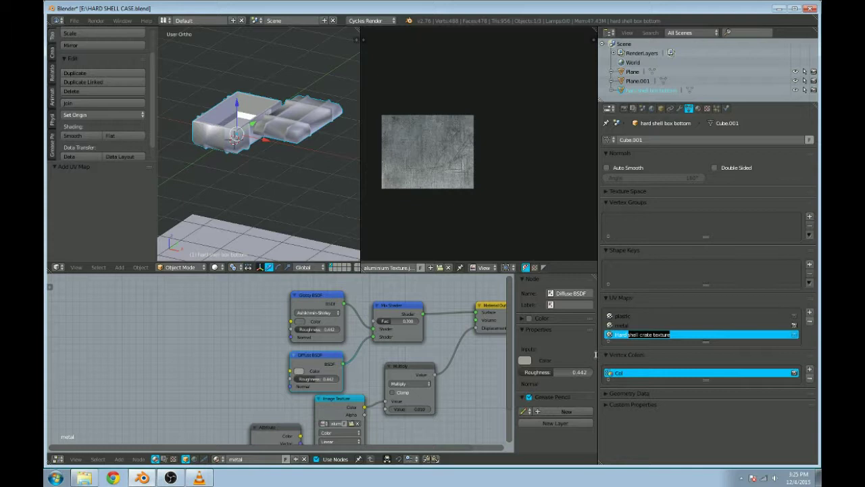
pyautogui.write('Box')
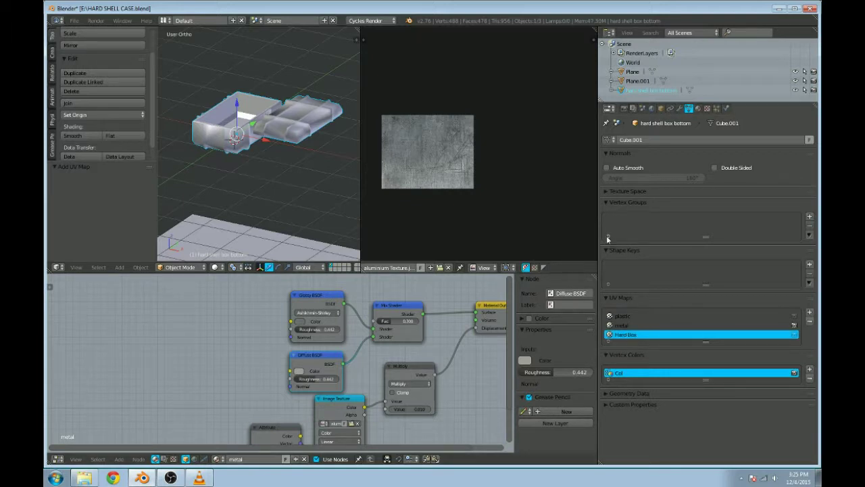
# Step: Widen the 3D viewport and inspect the open case in rendered shading before going back to solid
pyautogui.scroll(-2, 409, 357)
pyautogui.moveTo(404, 352); pyautogui.dragTo(370, 345, button='middle')
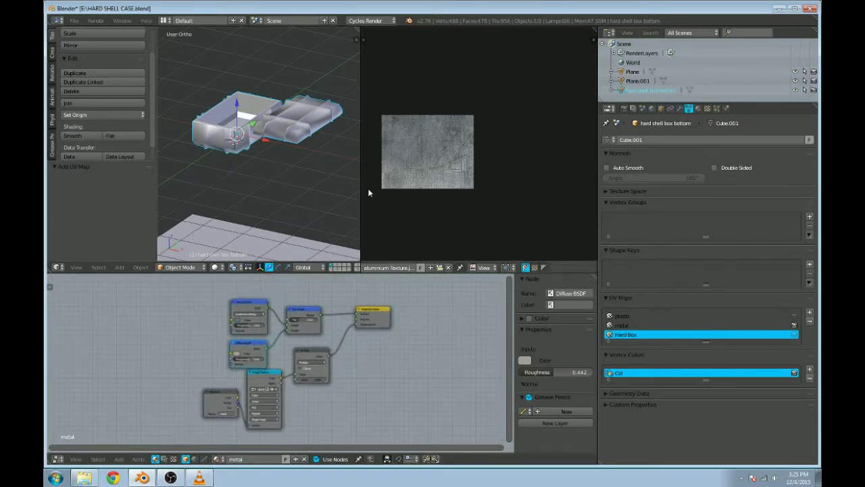
pyautogui.moveTo(358, 185); pyautogui.dragTo(423, 189)
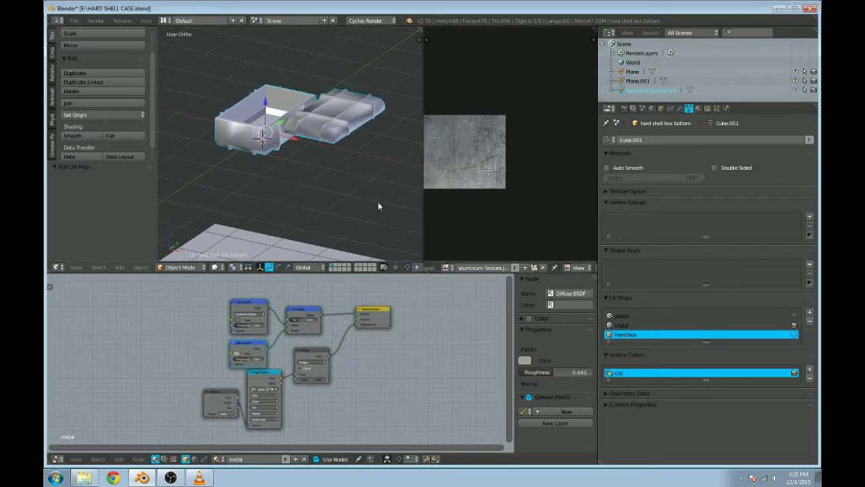
pyautogui.scroll(4, 240, 164)
pyautogui.moveTo(234, 186); pyautogui.dragTo(304, 201, button='middle')
pyautogui.hotkey('shift', 'z')
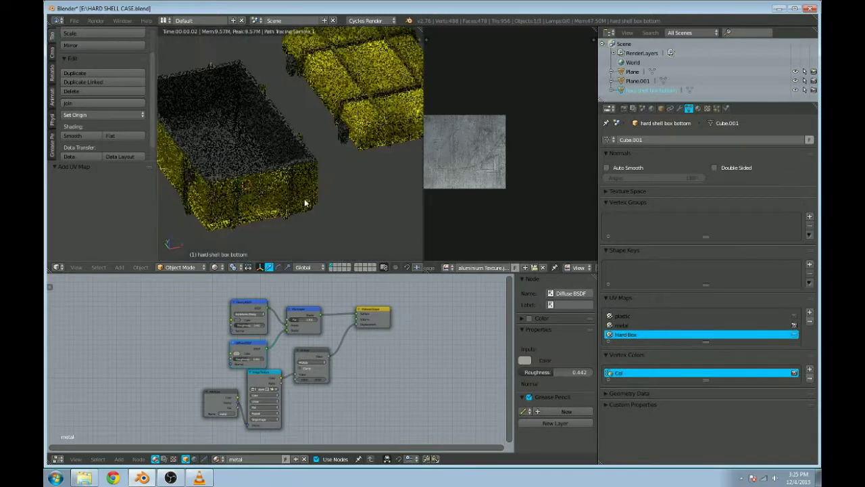
pyautogui.scroll(-2, 281, 159)
pyautogui.moveTo(267, 165); pyautogui.dragTo(373, 152, button='middle')
pyautogui.hotkey('shift', 'z')
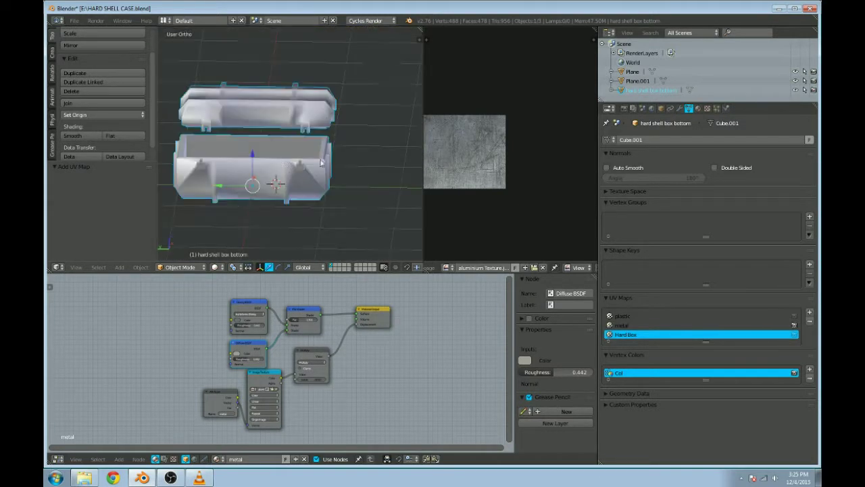
# Step: Reposition the case in the scene and check its full UV layout briefly in edit mode
pyautogui.press('g')
pyautogui.click(319, 183)
pyautogui.moveTo(319, 183); pyautogui.dragTo(415, 181, button='middle')
pyautogui.press('Tab')
pyautogui.scroll(-3, 523, 181)
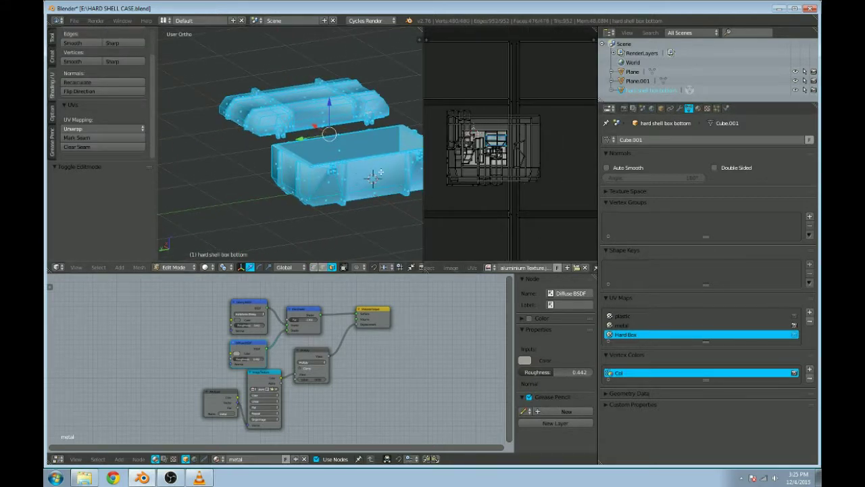
pyautogui.press('Tab')
pyautogui.scroll(4, 336, 160)
pyautogui.scroll(-2, 335, 159)
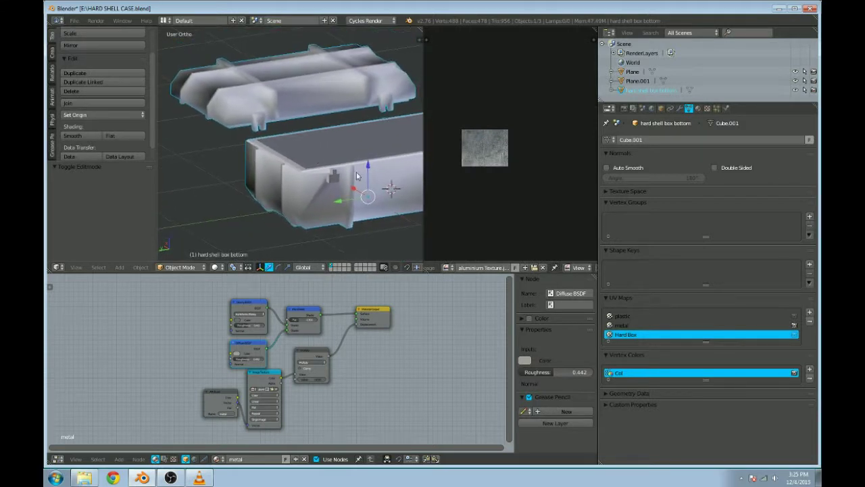
# Step: Make Hard Box the UV map used for rendering, enter edit mode, and merge the UV editor area into the 3D viewport
pyautogui.moveTo(333, 166); pyautogui.dragTo(286, 141, button='middle')
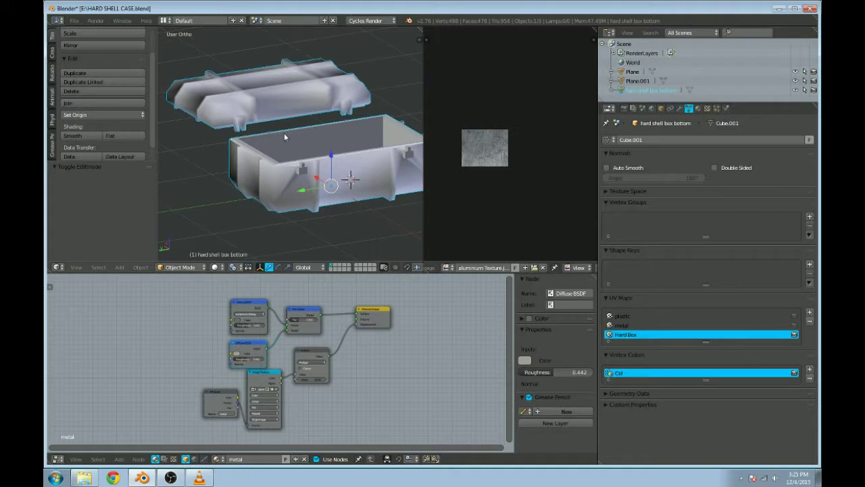
pyautogui.press('Tab')
pyautogui.press('Tab')
pyautogui.press('Tab')
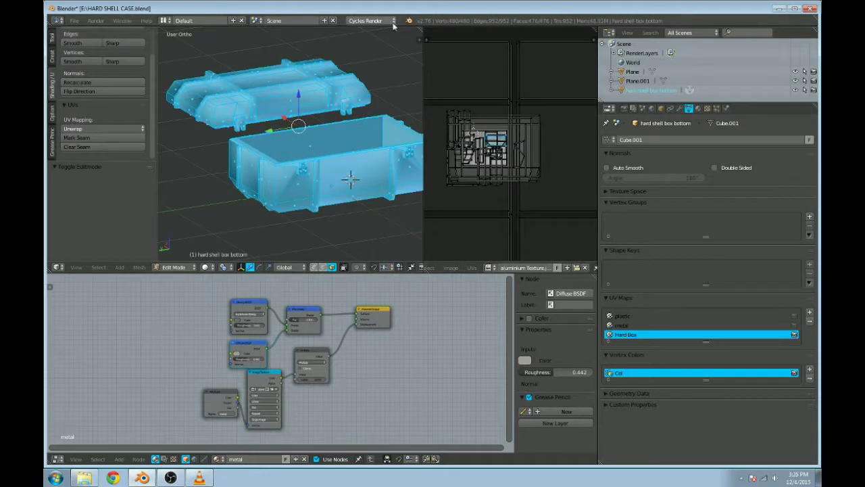
pyautogui.moveTo(420, 29); pyautogui.dragTo(433, 112)
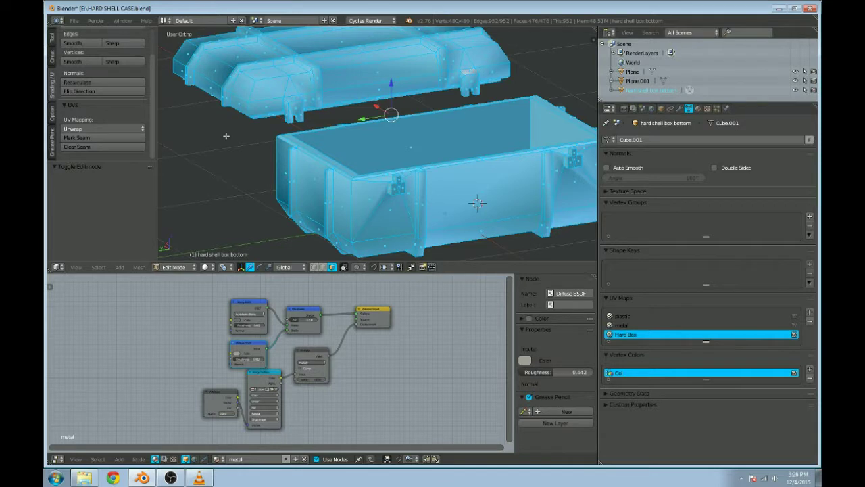
# Step: Clear the mesh selection and switch to edge selection for picking seams on the case
pyautogui.press('a')
pyautogui.scroll(2, 220, 101)
pyautogui.keyDown('shift'); pyautogui.moveTo(220, 95); pyautogui.dragTo(340, 176, button='middle'); pyautogui.keyUp('shift')
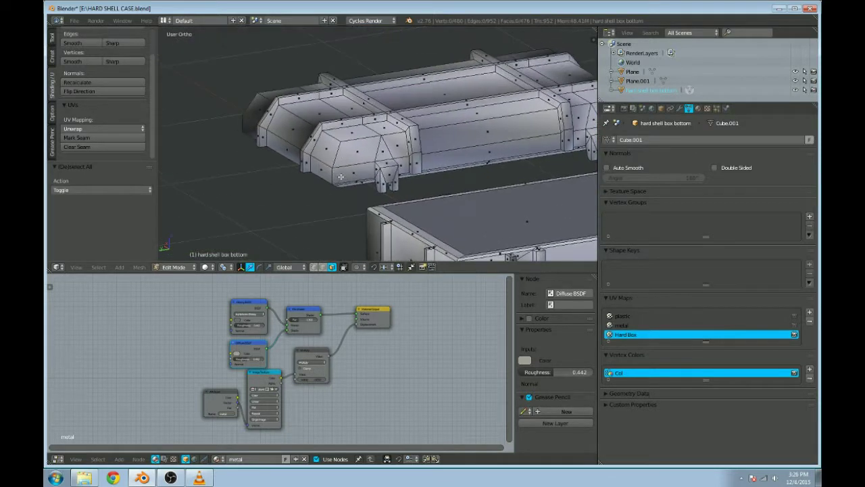
pyautogui.rightClick(335, 165)
pyautogui.click(323, 266)
pyautogui.rightClick(321, 180)
pyautogui.moveTo(321, 177); pyautogui.dragTo(417, 144, button='middle')
pyautogui.scroll(-1, 364, 178)
pyautogui.scroll(2, 367, 180)
pyautogui.scroll(-4, 366, 198)
pyautogui.scroll(1, 366, 192)
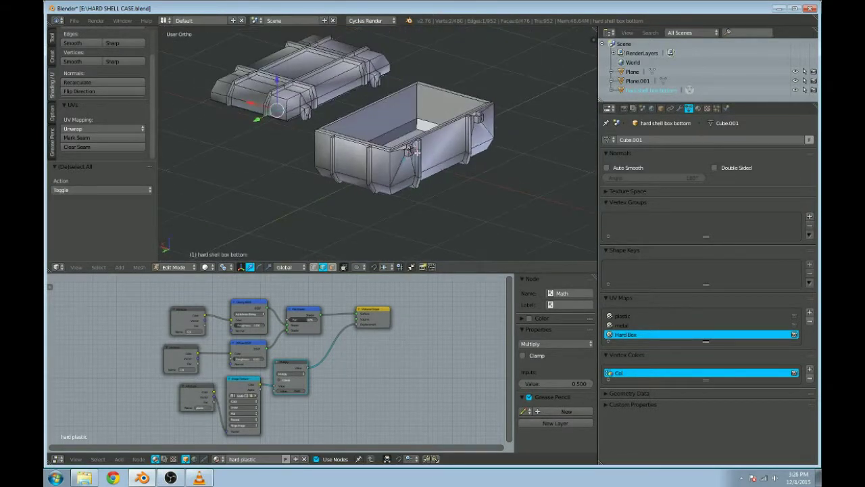
# Step: Select the edge loops where both small latch blocks join the case bottom's front wall and mark them as seams
pyautogui.scroll(4, 418, 144)
pyautogui.scroll(5, 419, 153)
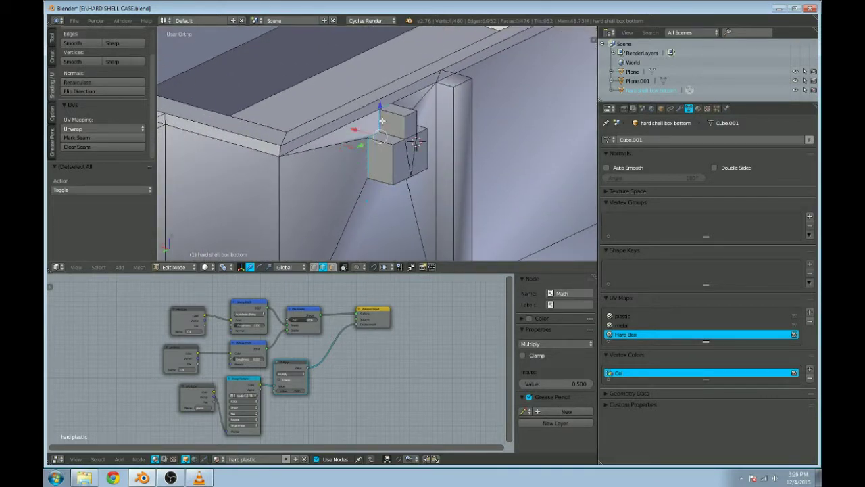
pyautogui.moveTo(409, 119); pyautogui.dragTo(331, 127, button='middle')
pyautogui.keyDown('shift'); pyautogui.moveTo(269, 121); pyautogui.dragTo(392, 180, button='middle'); pyautogui.keyUp('shift')
pyautogui.scroll(4, 316, 136)
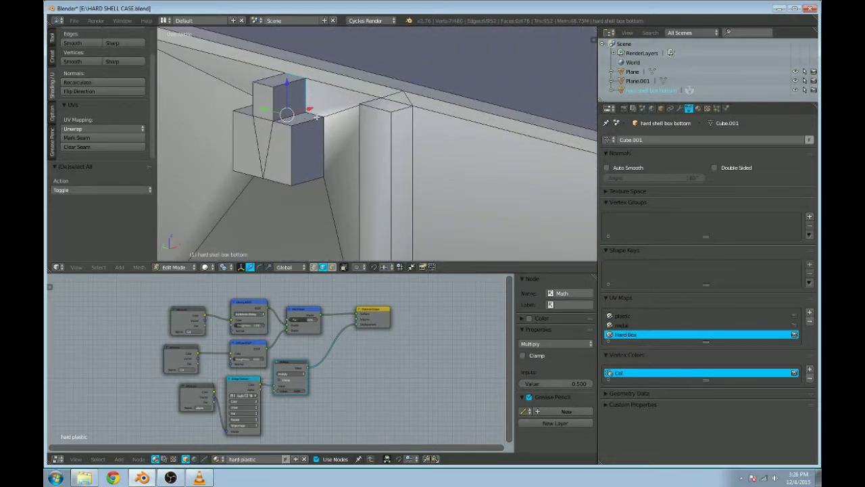
pyautogui.moveTo(325, 171); pyautogui.dragTo(382, 168, button='middle')
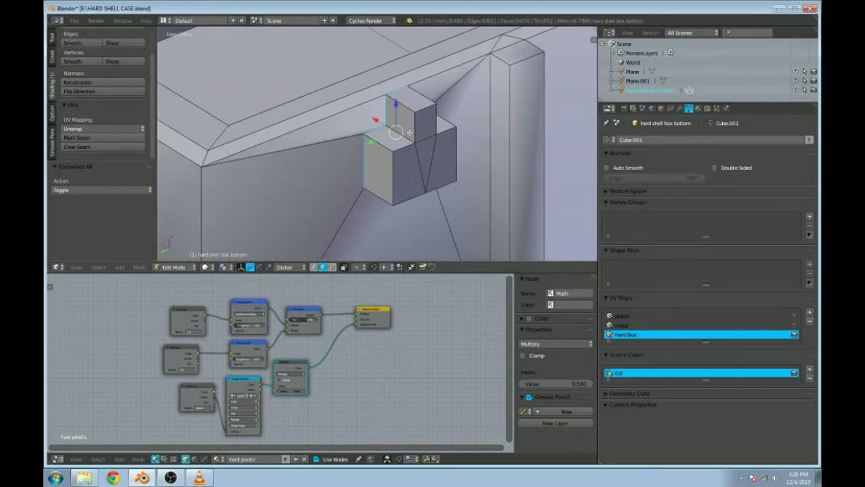
pyautogui.rightClick(404, 100)
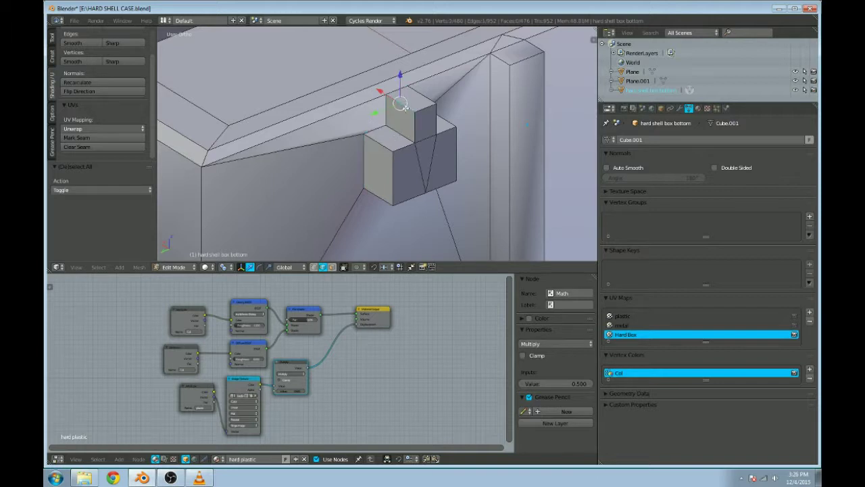
pyautogui.keyDown('alt'); pyautogui.rightClick(404, 110); pyautogui.keyUp('alt')
pyautogui.scroll(-6, 389, 122)
pyautogui.keyDown('shift'); pyautogui.moveTo(469, 102); pyautogui.dragTo(226, 172, button='middle'); pyautogui.keyUp('shift')
pyautogui.scroll(4, 373, 125)
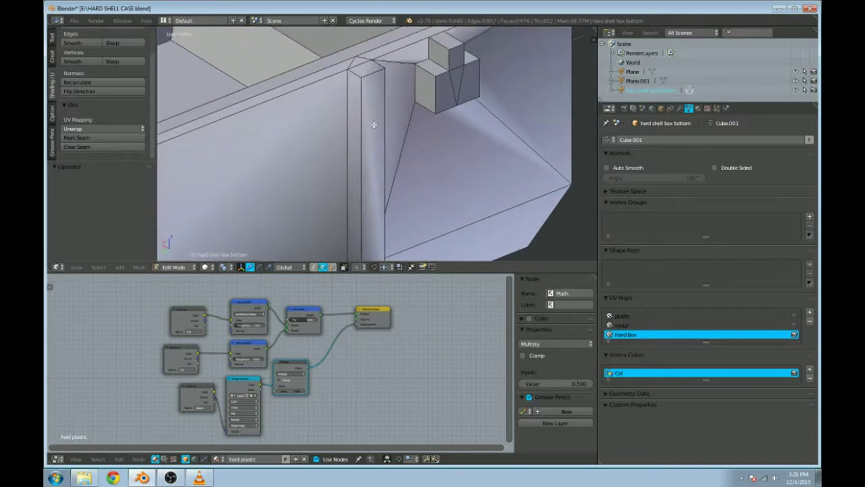
pyautogui.press('KP_5')
pyautogui.keyDown('alt'); pyautogui.rightClick(390, 112); pyautogui.keyUp('alt')
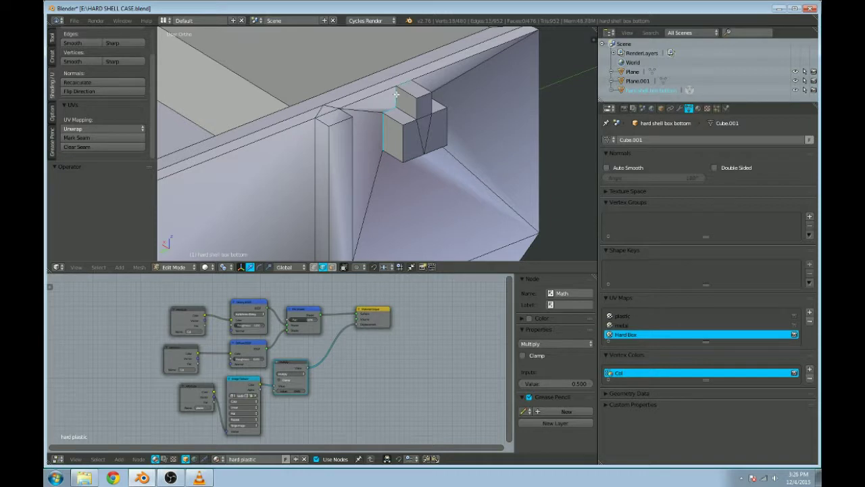
pyautogui.moveTo(454, 107); pyautogui.dragTo(356, 113, button='middle')
pyautogui.scroll(-2, 358, 113)
pyautogui.keyDown('shift'); pyautogui.moveTo(564, 188); pyautogui.dragTo(306, 150, button='middle'); pyautogui.keyUp('shift')
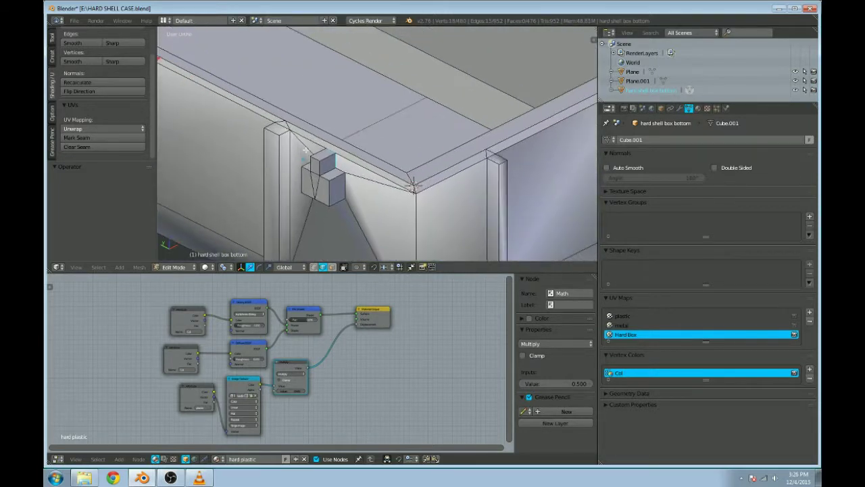
pyautogui.moveTo(341, 188); pyautogui.dragTo(411, 218, button='middle')
pyautogui.scroll(-2, 411, 218)
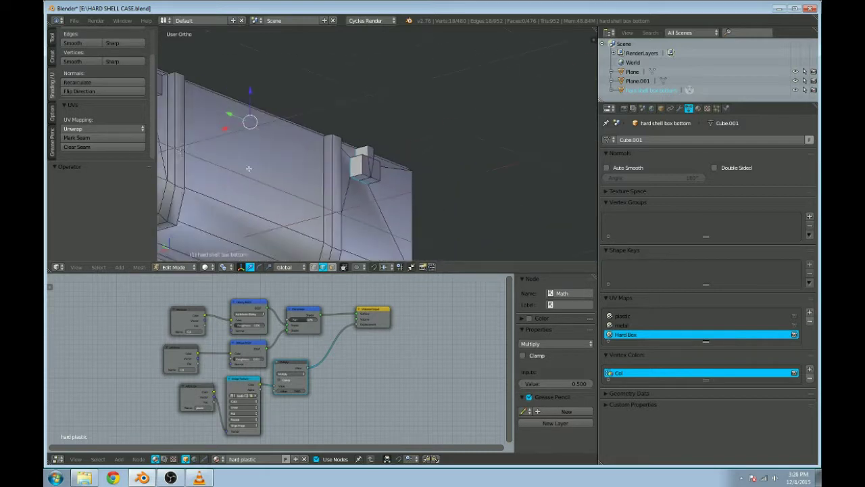
pyautogui.click(92, 137)
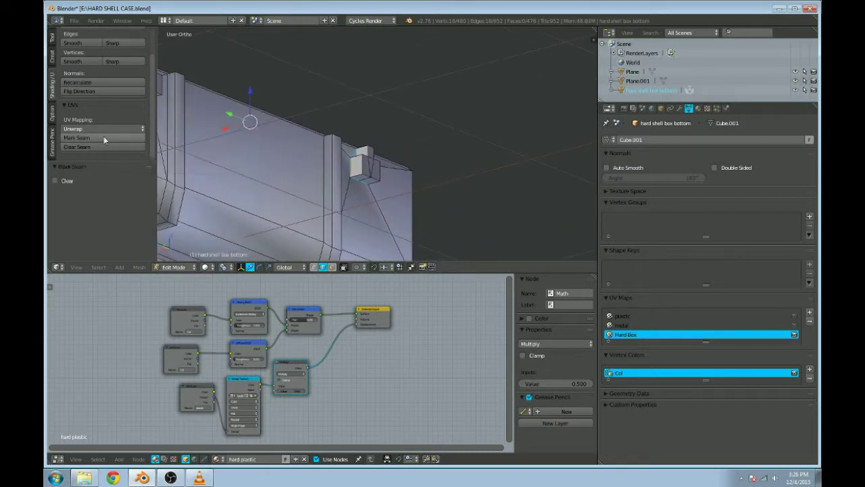
# Step: Select the outer corner and step edges of the first latch block on the case bottom and mark them as seams
pyautogui.scroll(-4, 324, 176)
pyautogui.moveTo(378, 169); pyautogui.dragTo(373, 145, button='middle')
pyautogui.scroll(6, 356, 160)
pyautogui.scroll(4, 372, 144)
pyautogui.keyDown('shift'); pyautogui.moveTo(383, 104); pyautogui.dragTo(373, 164, button='middle'); pyautogui.keyUp('shift')
pyautogui.rightClick(367, 157)
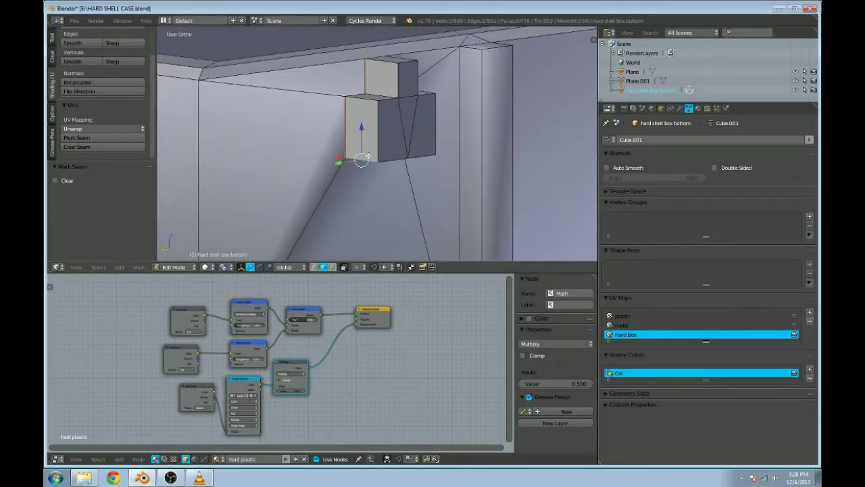
pyautogui.moveTo(426, 152); pyautogui.dragTo(453, 155, button='middle')
pyautogui.scroll(3, 304, 147)
pyautogui.keyDown('shift'); pyautogui.moveTo(303, 146); pyautogui.dragTo(474, 156, button='middle'); pyautogui.keyUp('shift')
pyautogui.press('KP_5')
pyautogui.keyDown('shift'); pyautogui.rightClick(433, 139); pyautogui.keyUp('shift')
pyautogui.keyDown('shift'); pyautogui.rightClick(482, 137); pyautogui.keyUp('shift')
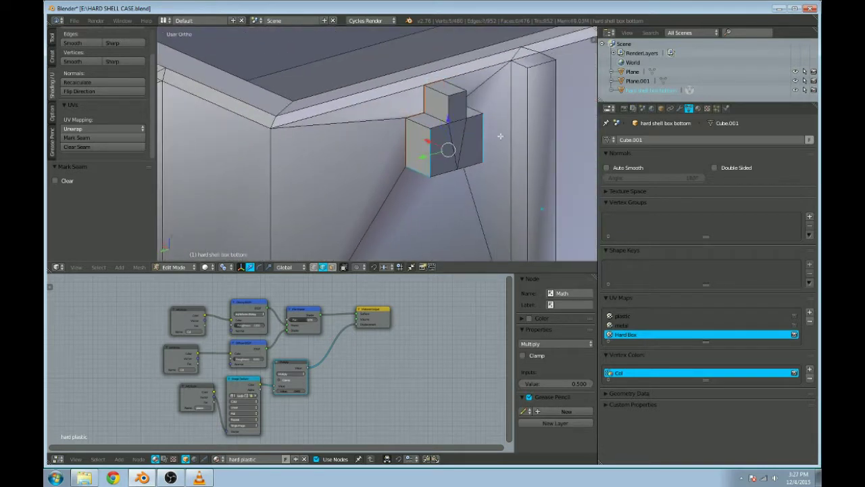
pyautogui.scroll(3, 492, 132)
pyautogui.keyDown('shift'); pyautogui.rightClick(389, 153); pyautogui.keyUp('shift')
pyautogui.keyDown('shift'); pyautogui.rightClick(407, 125); pyautogui.keyUp('shift')
pyautogui.keyDown('shift'); pyautogui.rightClick(410, 97); pyautogui.keyUp('shift')
pyautogui.keyDown('shift'); pyautogui.rightClick(438, 100); pyautogui.keyUp('shift')
pyautogui.moveTo(470, 126); pyautogui.dragTo(330, 126, button='middle')
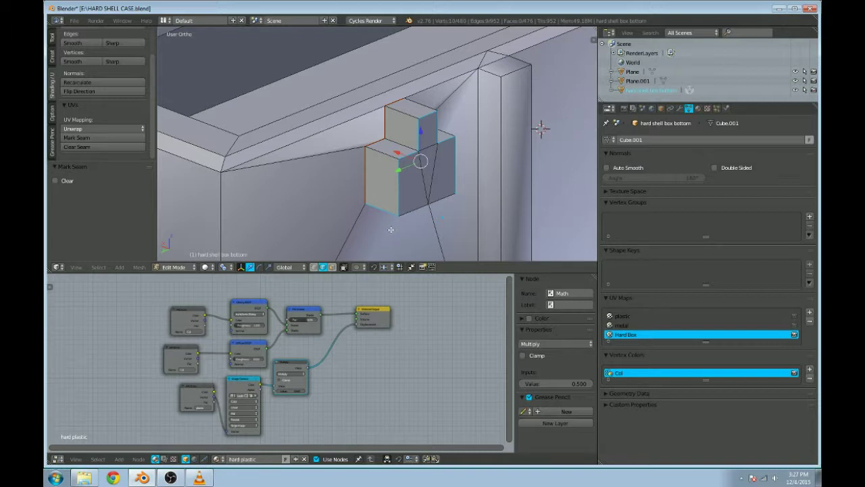
pyautogui.click(89, 137)
pyautogui.scroll(-1, 423, 176)
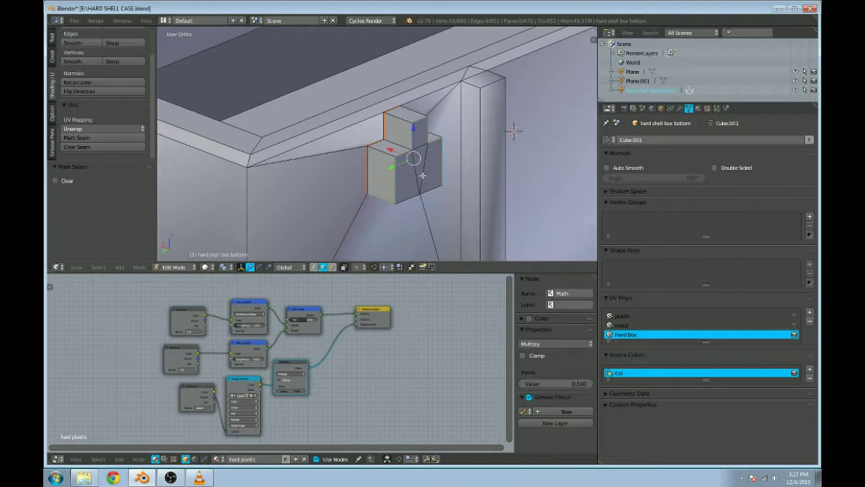
pyautogui.moveTo(423, 177); pyautogui.dragTo(420, 100, button='middle')
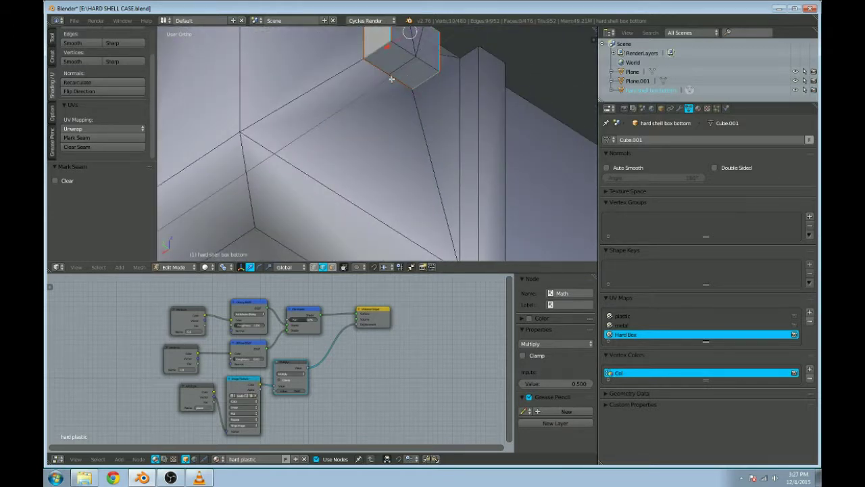
# Step: Mark seams along the matching corner and step edges of the second latch block on the case bottom
pyautogui.scroll(-3, 413, 72)
pyautogui.moveTo(456, 88); pyautogui.dragTo(339, 165, button='middle')
pyautogui.scroll(2, 340, 165)
pyautogui.rightClick(387, 186)
pyautogui.keyDown('shift'); pyautogui.rightClick(394, 166); pyautogui.keyUp('shift')
pyautogui.keyDown('shift'); pyautogui.rightClick(398, 149); pyautogui.keyUp('shift')
pyautogui.keyDown('shift'); pyautogui.rightClick(406, 138); pyautogui.keyUp('shift')
pyautogui.keyDown('shift'); pyautogui.rightClick(414, 127); pyautogui.keyUp('shift')
pyautogui.keyDown('shift'); pyautogui.rightClick(425, 133); pyautogui.keyUp('shift')
pyautogui.keyDown('shift'); pyautogui.rightClick(431, 145); pyautogui.keyUp('shift')
pyautogui.keyDown('shift'); pyautogui.rightClick(441, 158); pyautogui.keyUp('shift')
pyautogui.moveTo(437, 184)
pyautogui.mouseDown(button='middle')
pyautogui.moveTo(300, 212)
pyautogui.moveTo(425, 182)
pyautogui.mouseUp(button='middle')
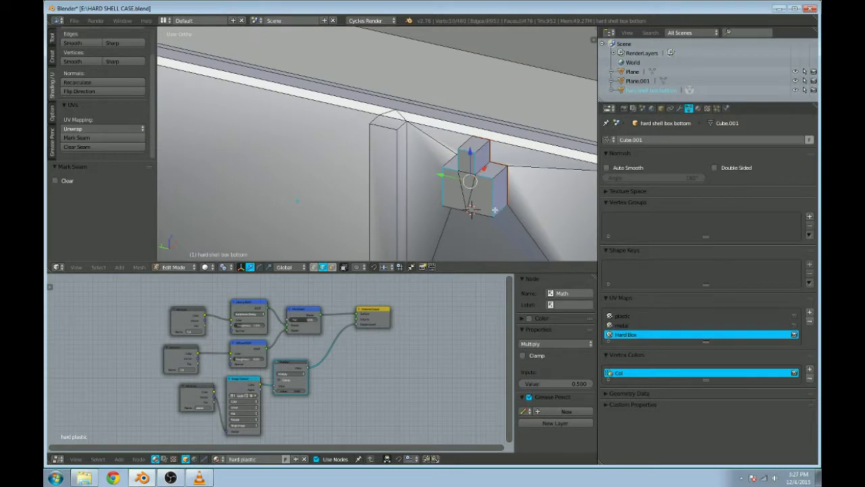
pyautogui.click(101, 137)
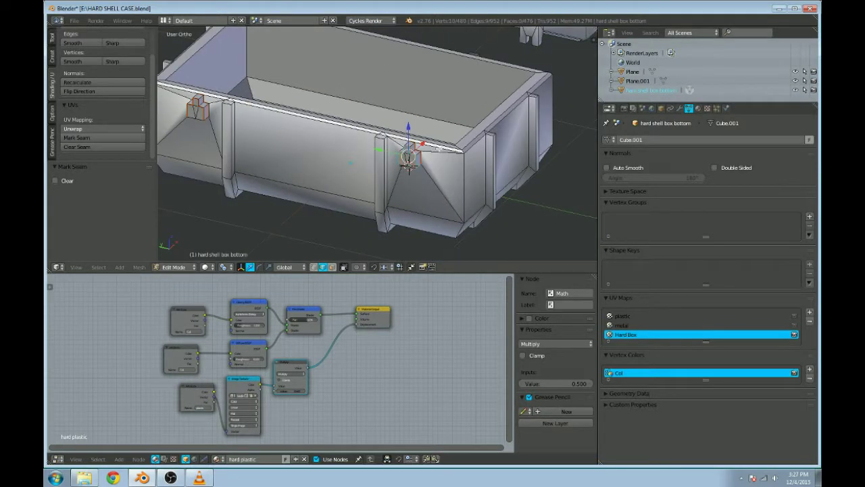
# Step: Isolate the case in local view and mark seams on the edges where the first clasp joins the lid
pyautogui.moveTo(408, 166); pyautogui.dragTo(435, 168, button='middle')
pyautogui.scroll(-4, 456, 167)
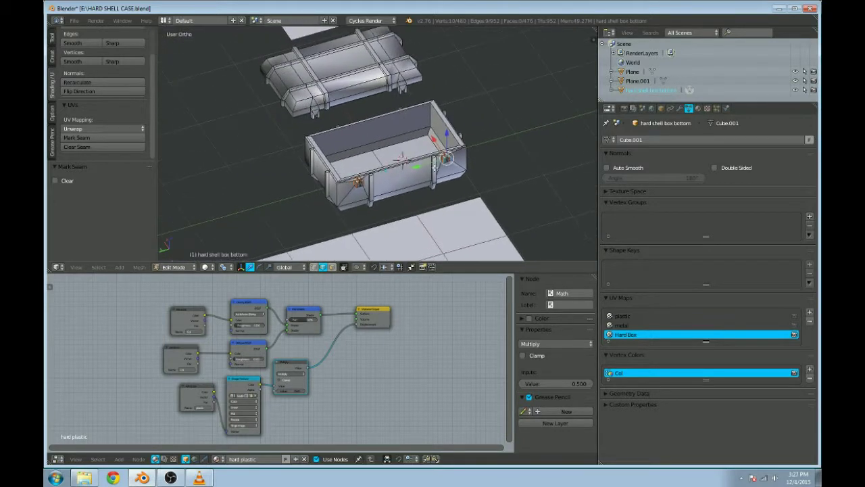
pyautogui.scroll(8, 435, 168)
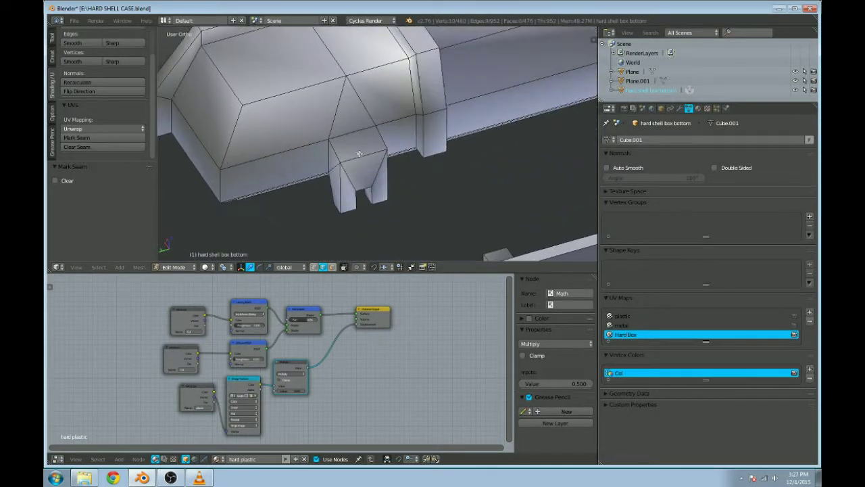
pyautogui.keyDown('alt'); pyautogui.rightClick(331, 143); pyautogui.keyUp('alt')
pyautogui.click(344, 145)
pyautogui.moveTo(382, 126); pyautogui.dragTo(437, 137, button='middle')
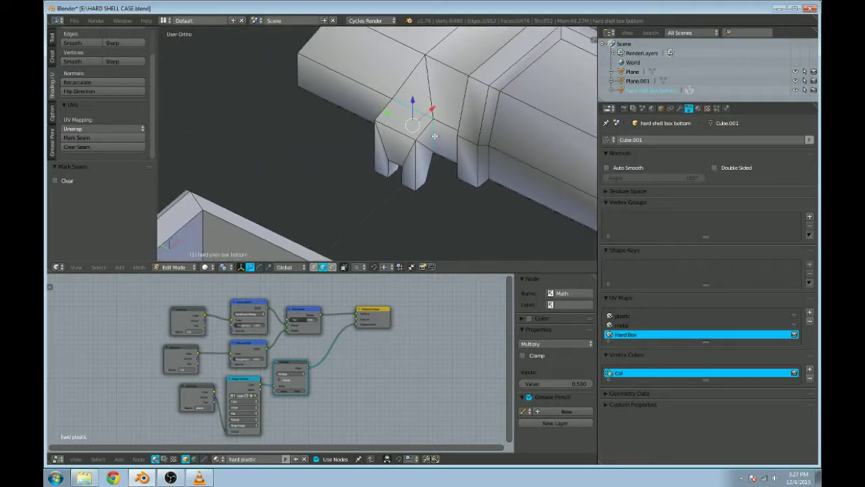
pyautogui.moveTo(382, 152); pyautogui.dragTo(446, 174, button='middle')
pyautogui.press('KP_Divide')
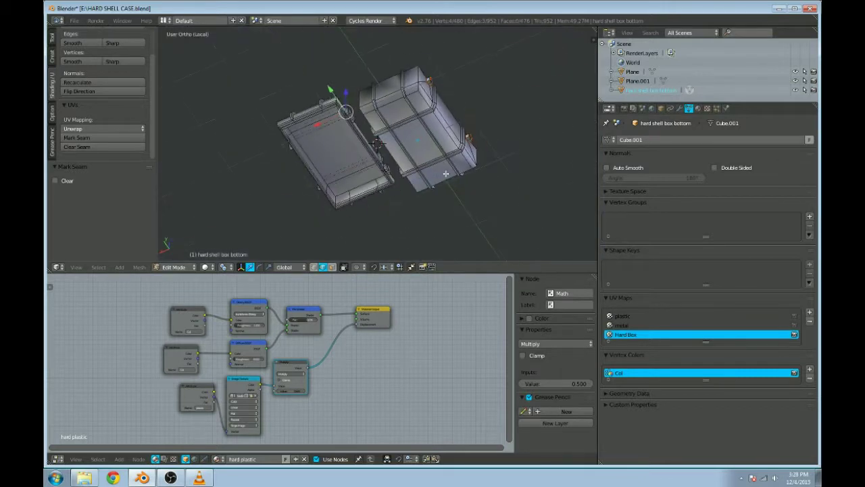
pyautogui.scroll(6, 445, 174)
pyautogui.keyDown('shift'); pyautogui.moveTo(323, 76); pyautogui.dragTo(427, 149, button='middle'); pyautogui.keyUp('shift')
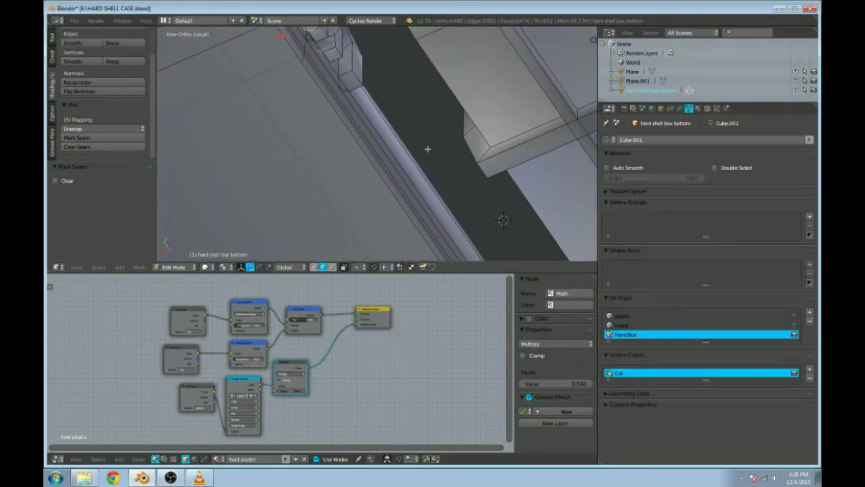
pyautogui.moveTo(503, 219); pyautogui.dragTo(412, 182, button='middle')
pyautogui.moveTo(416, 160); pyautogui.dragTo(420, 133, button='middle')
pyautogui.keyDown('shift'); pyautogui.click(420, 98); pyautogui.keyUp('shift')
pyautogui.keyDown('shift'); pyautogui.click(418, 102); pyautogui.keyUp('shift')
pyautogui.keyDown('shift'); pyautogui.click(418, 102); pyautogui.keyUp('shift')
pyautogui.moveTo(419, 102); pyautogui.dragTo(395, 120, button='middle')
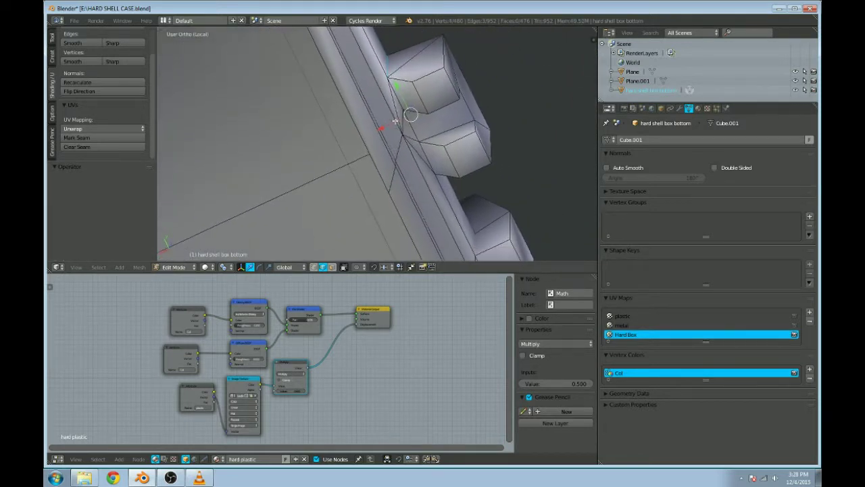
pyautogui.keyDown('shift'); pyautogui.rightClick(397, 97); pyautogui.keyUp('shift')
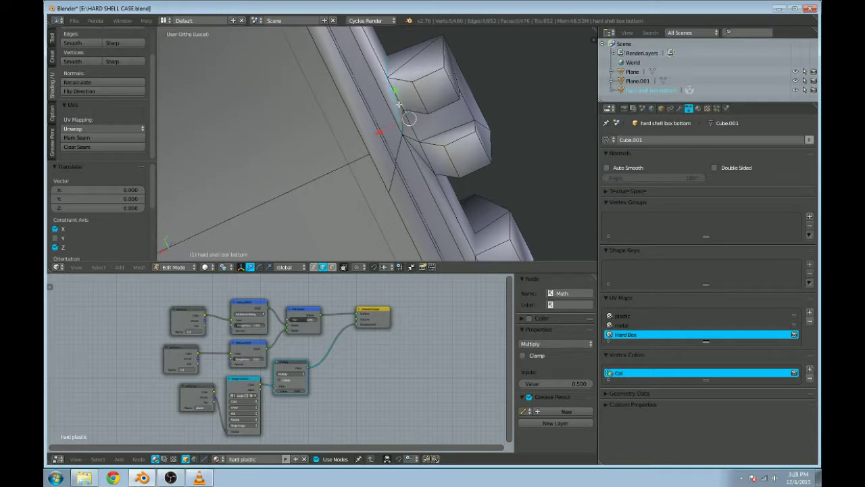
pyautogui.keyDown('shift'); pyautogui.rightClick(399, 104); pyautogui.keyUp('shift')
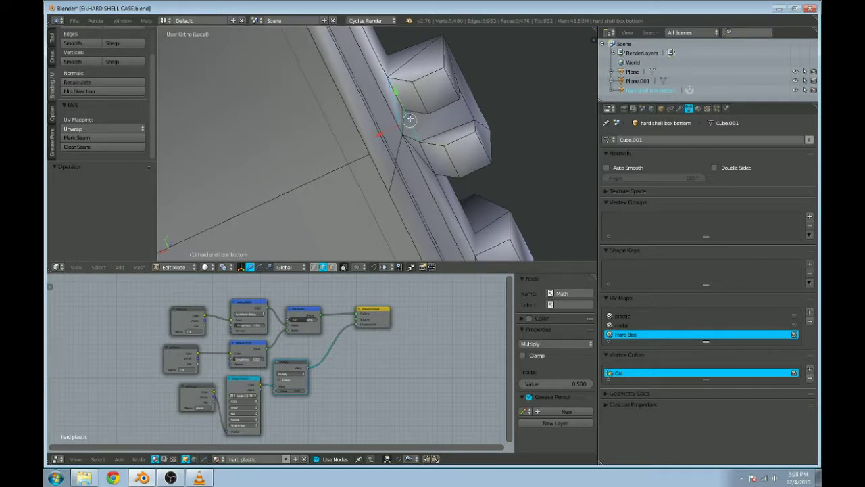
pyautogui.keyDown('shift'); pyautogui.rightClick(425, 148); pyautogui.keyUp('shift')
pyautogui.click(103, 137)
# Step: Select the edges where the lid's second clasp joins the lid, including its underside, and mark them as seams
pyautogui.moveTo(388, 147); pyautogui.dragTo(352, 162, button='middle')
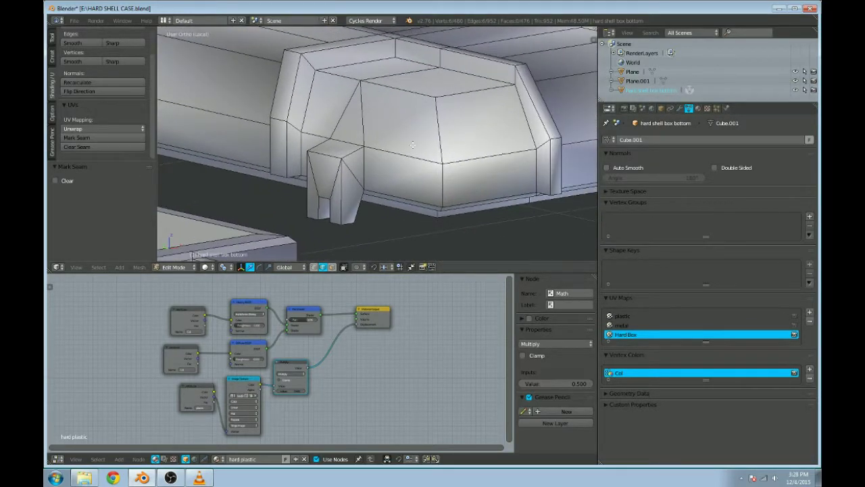
pyautogui.scroll(2, 351, 162)
pyautogui.rightClick(355, 166)
pyautogui.keyDown('shift'); pyautogui.rightClick(343, 138); pyautogui.keyUp('shift')
pyautogui.moveTo(299, 142); pyautogui.dragTo(349, 152, button='middle')
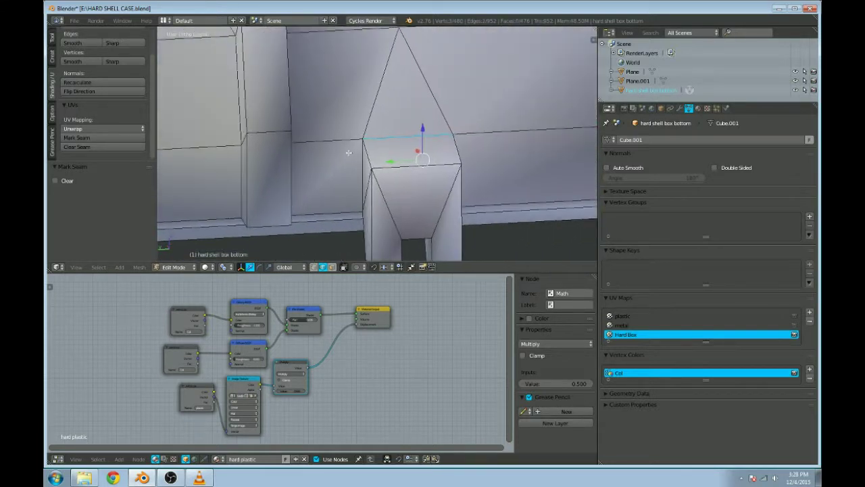
pyautogui.keyDown('shift'); pyautogui.rightClick(351, 160); pyautogui.keyUp('shift')
pyautogui.scroll(6, 361, 168)
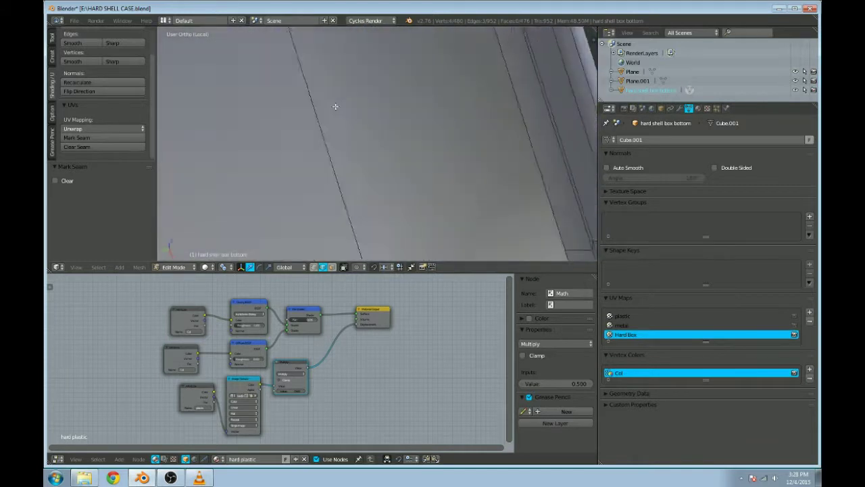
pyautogui.scroll(-5, 336, 94)
pyautogui.moveTo(391, 131); pyautogui.dragTo(452, 85, button='middle')
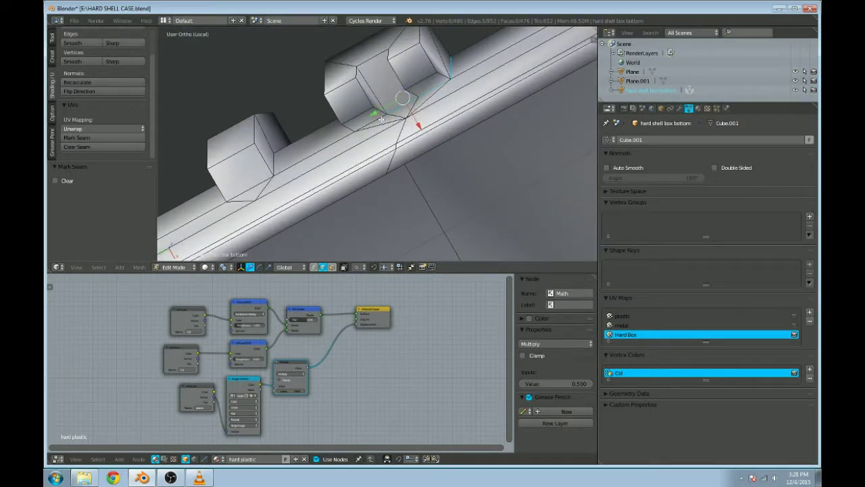
pyautogui.moveTo(375, 123); pyautogui.dragTo(455, 101, button='middle')
pyautogui.click(86, 138)
# Step: Select the tip and step edges on the underside of the lid's second clasp
pyautogui.rightClick(434, 195)
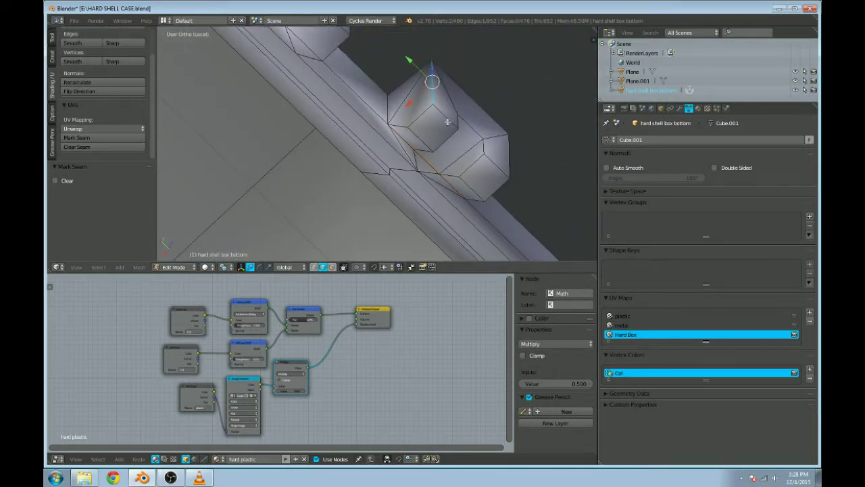
pyautogui.rightClick(422, 136)
pyautogui.rightClick(399, 127)
pyautogui.rightClick(397, 122)
pyautogui.keyDown('shift'); pyautogui.rightClick(410, 138); pyautogui.keyUp('shift')
pyautogui.keyDown('shift'); pyautogui.rightClick(443, 140); pyautogui.keyUp('shift')
pyautogui.keyDown('shift'); pyautogui.rightClick(433, 111); pyautogui.keyUp('shift')
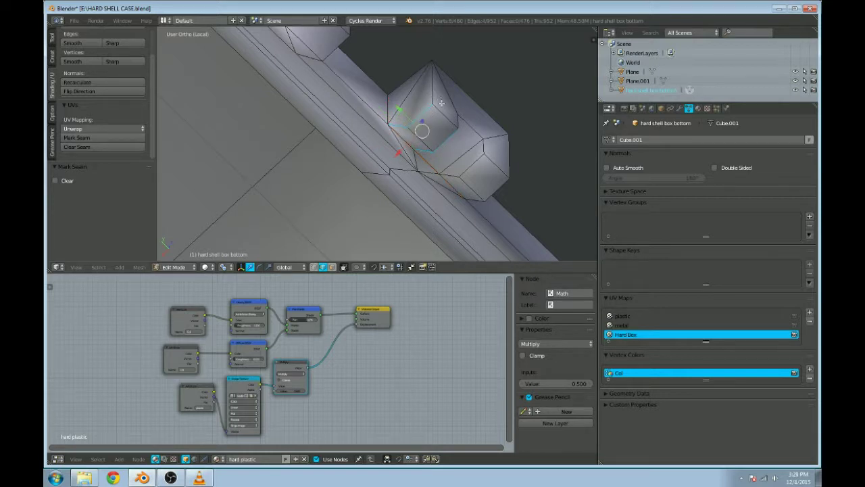
pyautogui.keyDown('shift'); pyautogui.rightClick(441, 96); pyautogui.keyUp('shift')
pyautogui.keyDown('shift'); pyautogui.rightClick(458, 122); pyautogui.keyUp('shift')
pyautogui.keyDown('shift'); pyautogui.rightClick(487, 146); pyautogui.keyUp('shift')
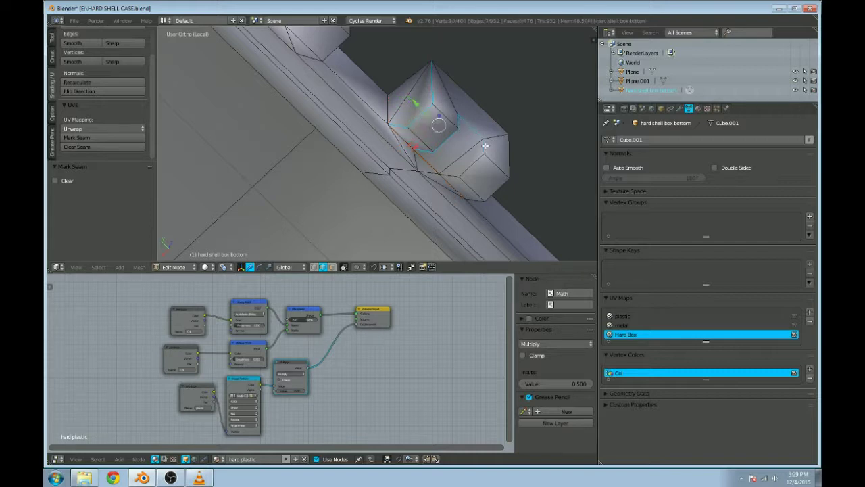
# Step: Add the remaining leg and front edges of the lid's second clasp and mark the selected edges as seams
pyautogui.moveTo(493, 166); pyautogui.dragTo(410, 171, button='middle')
pyautogui.keyDown('shift'); pyautogui.rightClick(413, 98); pyautogui.keyUp('shift')
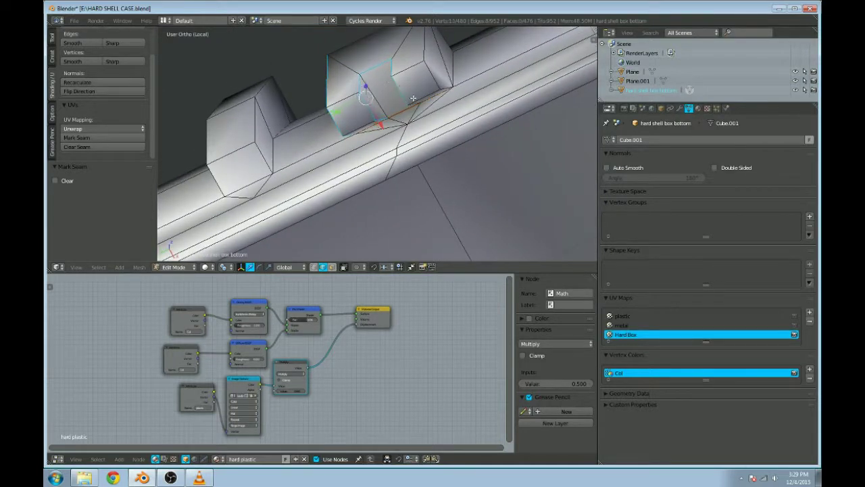
pyautogui.moveTo(413, 99); pyautogui.dragTo(516, 173, button='middle')
pyautogui.keyDown('shift'); pyautogui.rightClick(421, 87); pyautogui.keyUp('shift')
pyautogui.keyDown('shift'); pyautogui.rightClick(437, 83); pyautogui.keyUp('shift')
pyautogui.keyDown('shift'); pyautogui.rightClick(430, 77); pyautogui.keyUp('shift')
pyautogui.keyDown('shift'); pyautogui.rightClick(452, 159); pyautogui.keyUp('shift')
pyautogui.keyDown('shift'); pyautogui.rightClick(466, 120); pyautogui.keyUp('shift')
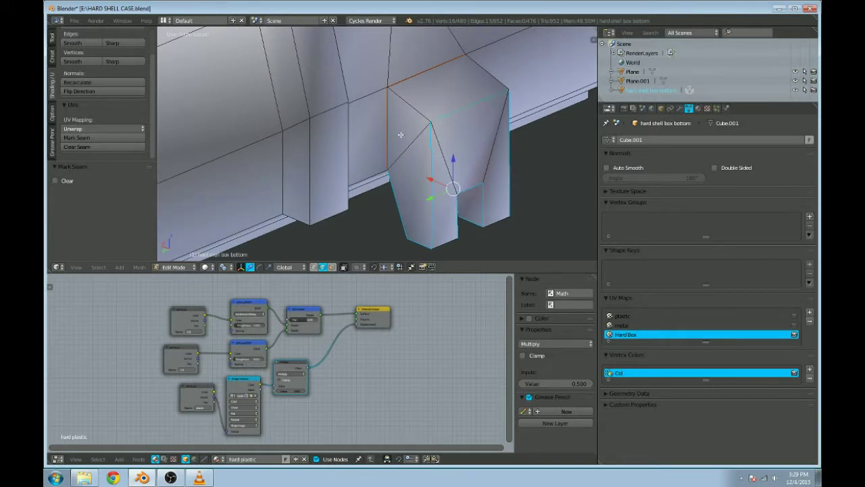
pyautogui.click(98, 138)
# Step: Select the first front and side edges on the lid's other clasp
pyautogui.scroll(-6, 297, 158)
pyautogui.moveTo(298, 158); pyautogui.dragTo(513, 138, button='middle')
pyautogui.keyDown('shift'); pyautogui.moveTo(370, 226); pyautogui.dragTo(478, 174, button='middle'); pyautogui.keyUp('shift')
pyautogui.scroll(4, 389, 168)
pyautogui.rightClick(387, 137)
pyautogui.keyDown('shift'); pyautogui.rightClick(370, 165); pyautogui.keyUp('shift')
pyautogui.keyDown('shift'); pyautogui.rightClick(294, 138); pyautogui.keyUp('shift')
pyautogui.moveTo(317, 155); pyautogui.dragTo(314, 185, button='middle')
pyautogui.press('KP_5')
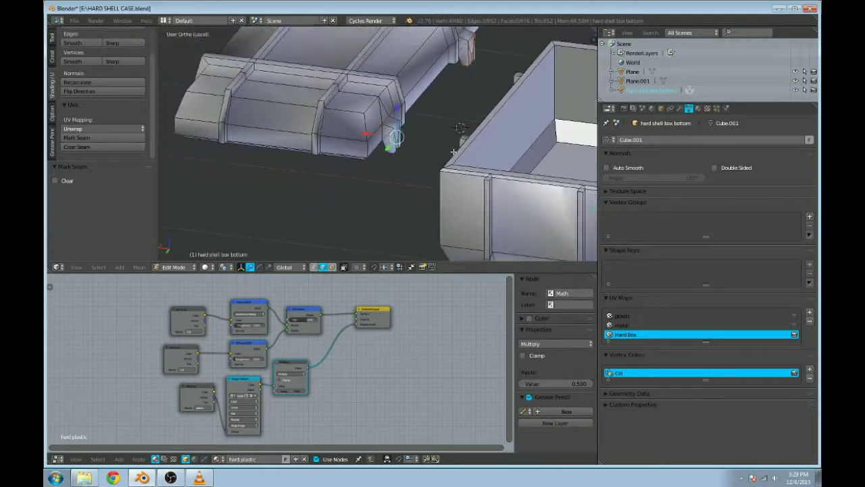
# Step: Add the underside and remaining leg edges of the lid's other clasp and mark the selection as seams
pyautogui.moveTo(453, 149); pyautogui.dragTo(433, 79, button='middle')
pyautogui.scroll(4, 412, 162)
pyautogui.scroll(3, 451, 146)
pyautogui.keyDown('shift'); pyautogui.rightClick(455, 132); pyautogui.keyUp('shift')
pyautogui.keyDown('shift'); pyautogui.rightClick(434, 126); pyautogui.keyUp('shift')
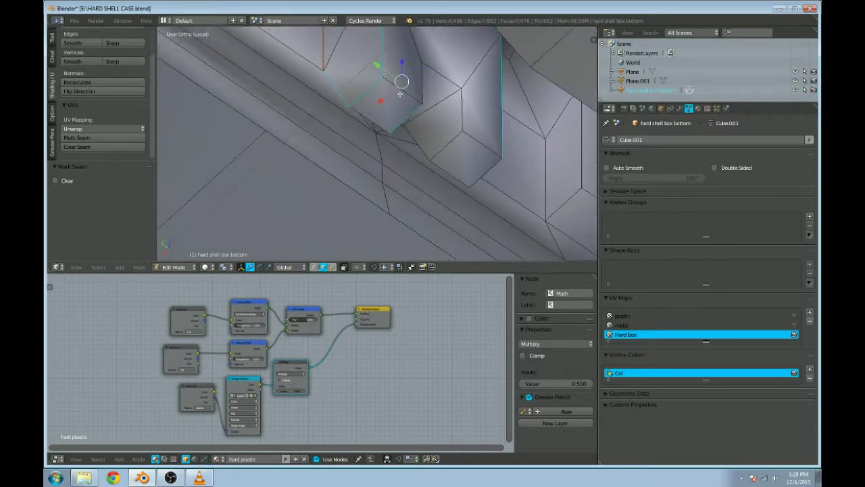
pyautogui.keyDown('shift'); pyautogui.rightClick(459, 140); pyautogui.keyUp('shift')
pyautogui.moveTo(425, 163); pyautogui.dragTo(409, 222, button='middle')
pyautogui.keyDown('shift'); pyautogui.rightClick(331, 107); pyautogui.keyUp('shift')
pyautogui.click(115, 139)
# Step: Select the short vertical edge where the lid's lengthwise rib nearest the clasps crosses the cross rib
pyautogui.scroll(-5, 301, 100)
pyautogui.scroll(-3, 302, 100)
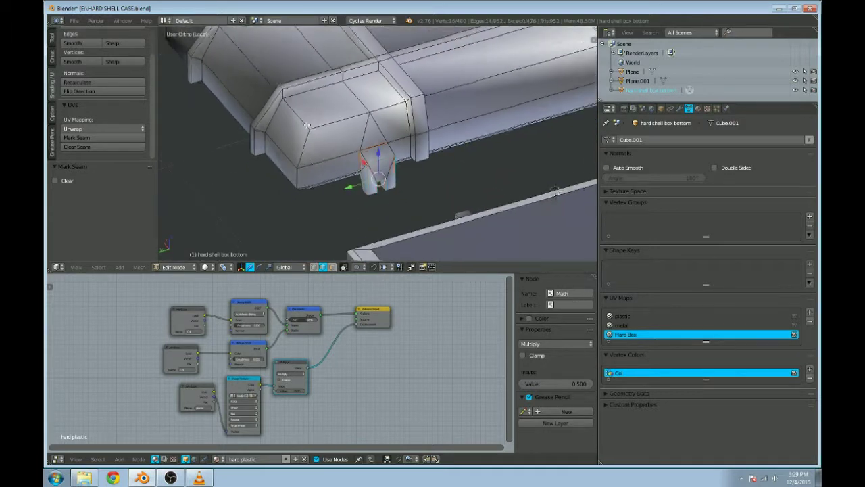
pyautogui.moveTo(301, 100); pyautogui.dragTo(426, 160, button='middle')
pyautogui.scroll(4, 426, 161)
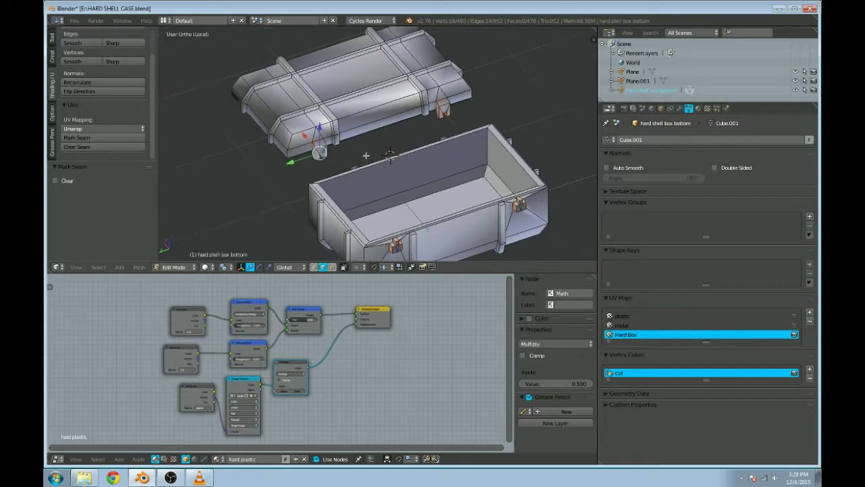
pyautogui.scroll(2, 410, 178)
pyautogui.moveTo(410, 178); pyautogui.dragTo(318, 130, button='middle')
pyautogui.scroll(2, 347, 125)
pyautogui.keyDown('shift'); pyautogui.rightClick(376, 108); pyautogui.keyUp('shift')
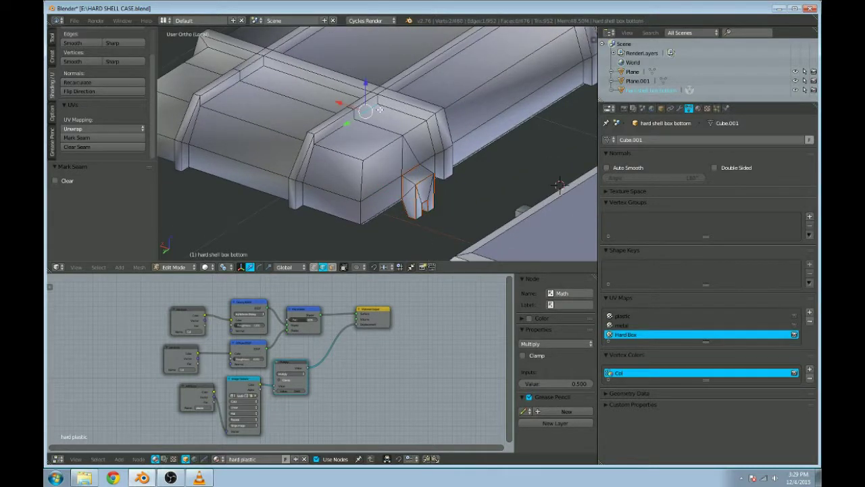
pyautogui.scroll(2, 379, 109)
pyautogui.keyDown('shift'); pyautogui.moveTo(380, 110); pyautogui.dragTo(438, 101, button='middle'); pyautogui.keyUp('shift')
pyautogui.scroll(-1, 465, 97)
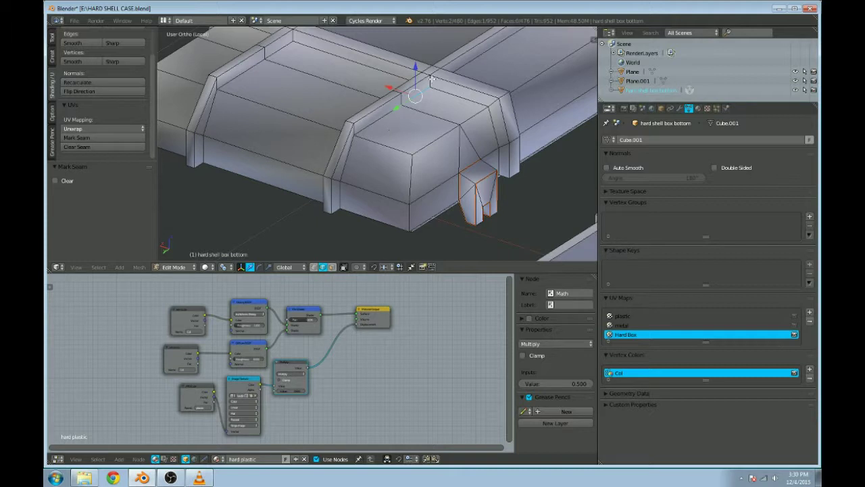
pyautogui.keyDown('shift'); pyautogui.rightClick(425, 80); pyautogui.keyUp('shift')
pyautogui.scroll(4, 449, 111)
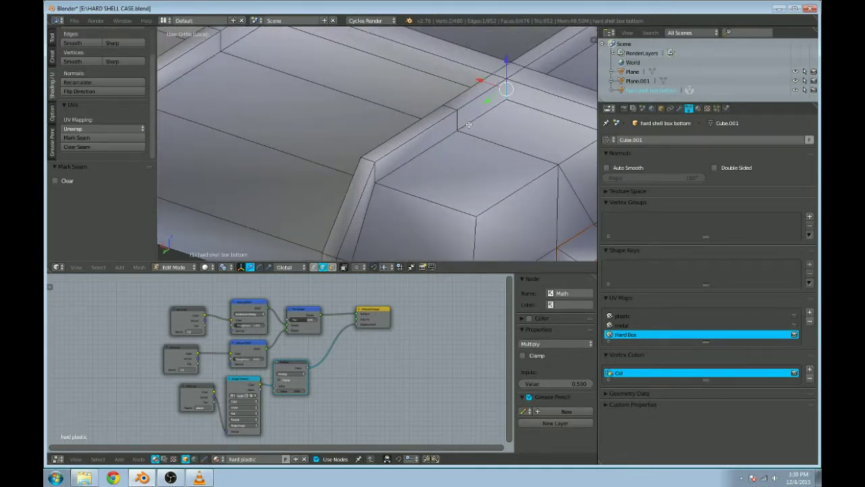
# Step: Add the edges along the base of that lengthwise rib, down the lid's end and around to the rib's inner side
pyautogui.keyDown('shift'); pyautogui.rightClick(447, 147); pyautogui.keyUp('shift')
pyautogui.keyDown('shift'); pyautogui.rightClick(375, 195); pyautogui.keyUp('shift')
pyautogui.keyDown('shift'); pyautogui.rightClick(360, 191); pyautogui.keyUp('shift')
pyautogui.keyDown('shift'); pyautogui.moveTo(376, 214); pyautogui.dragTo(365, 125, button='middle'); pyautogui.keyUp('shift')
pyautogui.keyDown('shift'); pyautogui.rightClick(356, 157); pyautogui.keyUp('shift')
pyautogui.keyDown('shift'); pyautogui.rightClick(349, 191); pyautogui.keyUp('shift')
pyautogui.moveTo(342, 201); pyautogui.dragTo(437, 168, button='middle')
pyautogui.keyDown('shift'); pyautogui.rightClick(438, 168); pyautogui.keyUp('shift')
pyautogui.keyDown('shift'); pyautogui.rightClick(429, 132); pyautogui.keyUp('shift')
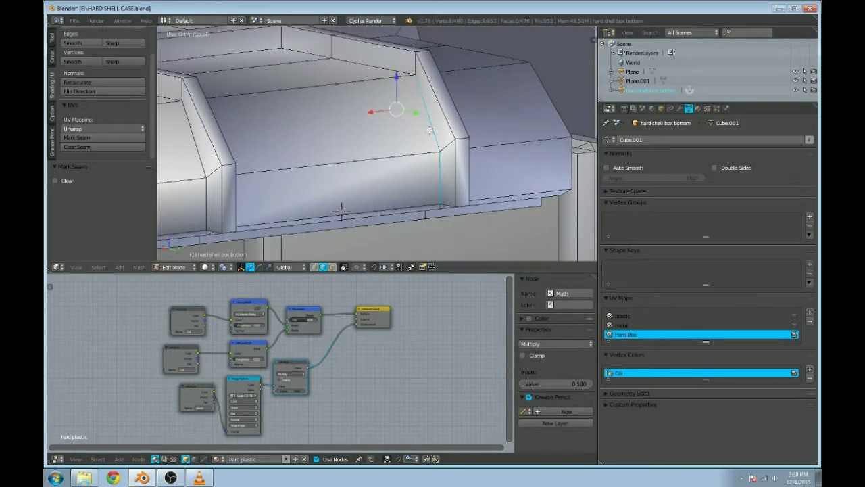
# Step: Continue the edge selection up the rib's inner side to the crossing with the first cross rib
pyautogui.keyDown('shift'); pyautogui.moveTo(430, 133); pyautogui.dragTo(439, 147, button='middle'); pyautogui.keyUp('shift')
pyautogui.keyDown('shift'); pyautogui.rightClick(412, 99); pyautogui.keyUp('shift')
pyautogui.moveTo(412, 99); pyautogui.dragTo(418, 180, button='middle')
pyautogui.keyDown('shift'); pyautogui.rightClick(401, 108); pyautogui.keyUp('shift')
pyautogui.moveTo(402, 108)
pyautogui.mouseDown(button='middle')
pyautogui.moveTo(367, 119)
pyautogui.moveTo(399, 92)
pyautogui.moveTo(404, 114)
pyautogui.mouseUp(button='middle')
pyautogui.keyDown('shift'); pyautogui.rightClick(398, 92); pyautogui.keyUp('shift')
pyautogui.keyDown('shift'); pyautogui.rightClick(405, 115); pyautogui.keyUp('shift')
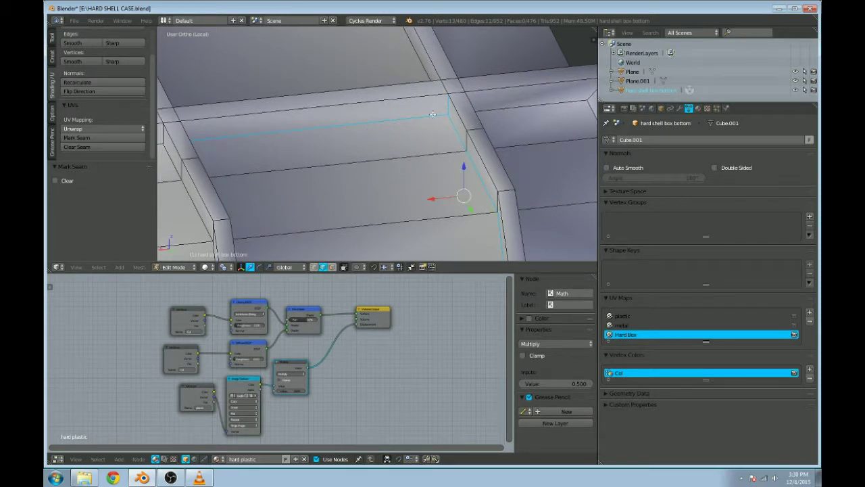
pyautogui.keyDown('shift'); pyautogui.rightClick(424, 123); pyautogui.keyUp('shift')
# Step: Extend the selection over the first cross rib and along the middle stretch of the lengthwise rib to the second crossing
pyautogui.moveTo(424, 122); pyautogui.dragTo(463, 154, button='middle')
pyautogui.keyDown('shift'); pyautogui.rightClick(460, 138); pyautogui.keyUp('shift')
pyautogui.keyDown('shift'); pyautogui.rightClick(450, 131); pyautogui.keyUp('shift')
pyautogui.keyDown('shift'); pyautogui.moveTo(511, 126); pyautogui.dragTo(406, 163, button='middle'); pyautogui.keyUp('shift')
pyautogui.keyDown('shift'); pyautogui.rightClick(483, 170); pyautogui.keyUp('shift')
pyautogui.moveTo(424, 208); pyautogui.dragTo(331, 199, button='middle')
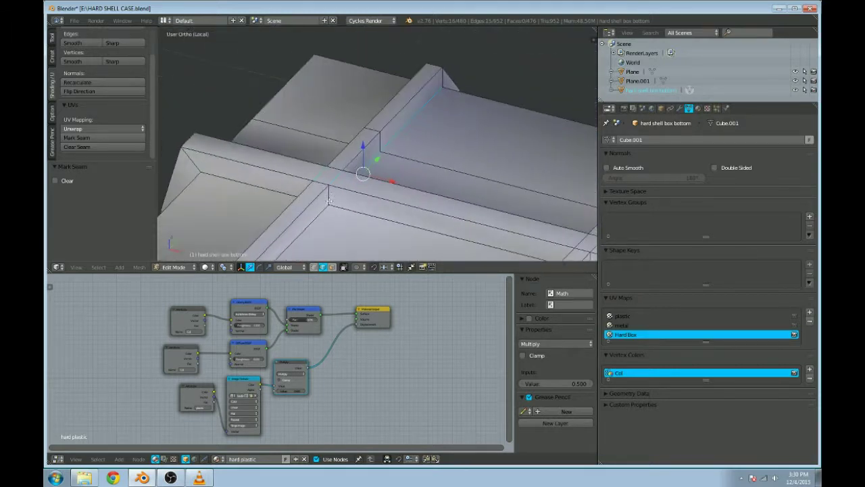
pyautogui.moveTo(358, 169); pyautogui.dragTo(435, 171, button='middle')
pyautogui.keyDown('shift'); pyautogui.rightClick(350, 183); pyautogui.keyUp('shift')
pyautogui.scroll(-3, 350, 184)
pyautogui.scroll(5, 406, 179)
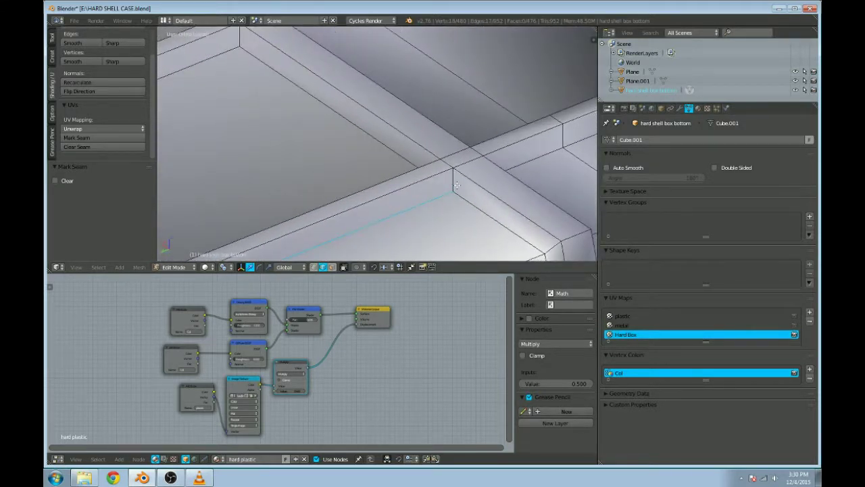
pyautogui.keyDown('shift'); pyautogui.rightClick(460, 164); pyautogui.keyUp('shift')
# Step: Add the edges beyond the second cross rib, following the lengthwise rib's base down the lid's far end
pyautogui.moveTo(518, 155); pyautogui.dragTo(392, 171, button='middle')
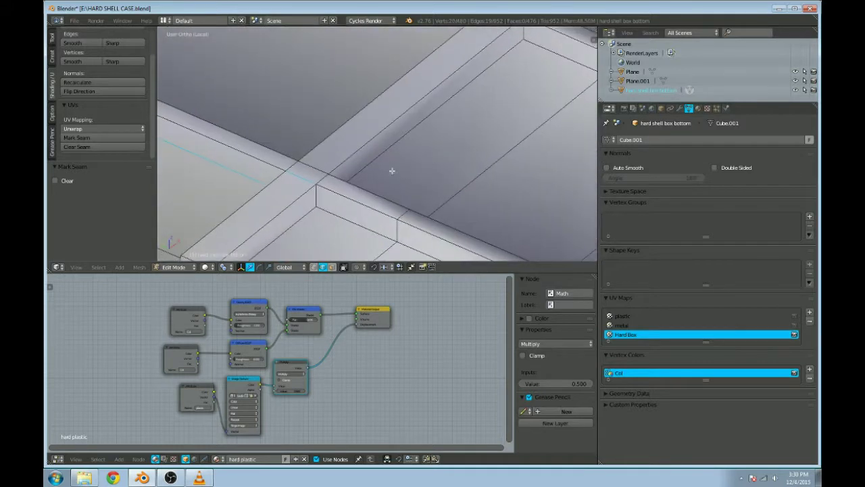
pyautogui.keyDown('shift'); pyautogui.rightClick(320, 194); pyautogui.keyUp('shift')
pyautogui.keyDown('shift'); pyautogui.rightClick(344, 214); pyautogui.keyUp('shift')
pyautogui.keyDown('shift'); pyautogui.moveTo(445, 217); pyautogui.dragTo(365, 123, button='middle'); pyautogui.keyUp('shift')
pyautogui.keyDown('shift'); pyautogui.rightClick(370, 176); pyautogui.keyUp('shift')
pyautogui.keyDown('shift'); pyautogui.moveTo(445, 201); pyautogui.dragTo(371, 110, button='middle'); pyautogui.keyUp('shift')
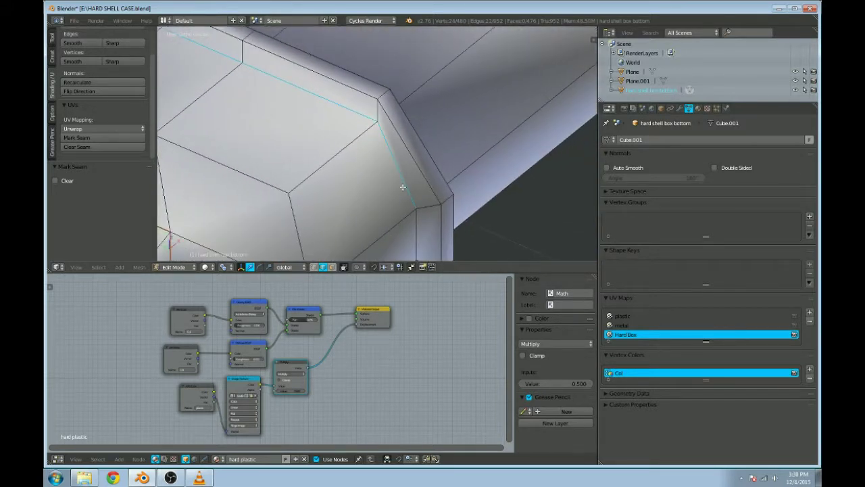
pyautogui.keyDown('shift'); pyautogui.moveTo(401, 187); pyautogui.dragTo(398, 129, button='middle'); pyautogui.keyUp('shift')
pyautogui.keyDown('shift'); pyautogui.rightClick(409, 182); pyautogui.keyUp('shift')
# Step: Add the underside edges at the rib's far end to the selection
pyautogui.moveTo(423, 201); pyautogui.dragTo(454, 128, button='middle')
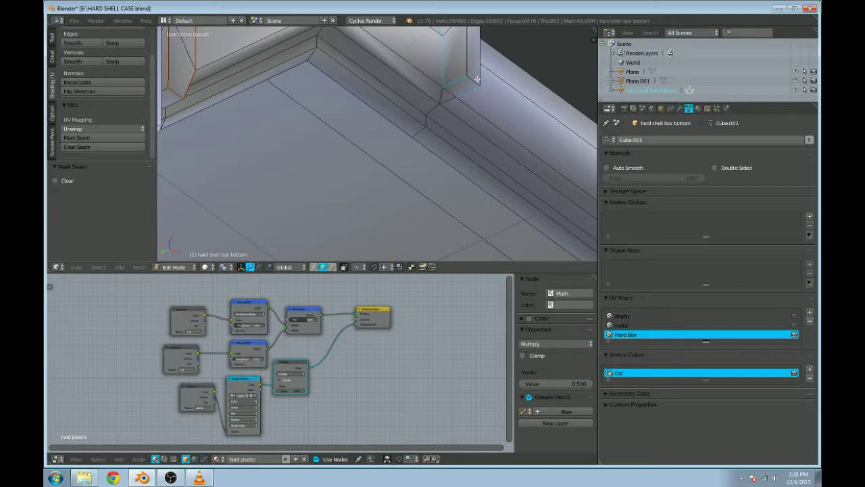
pyautogui.scroll(-3, 280, 170)
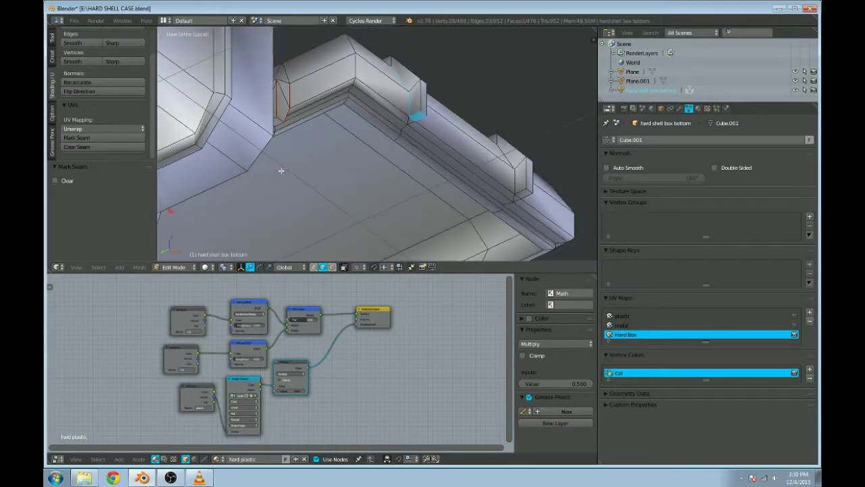
pyautogui.scroll(2, 277, 162)
pyautogui.keyDown('shift'); pyautogui.rightClick(434, 106); pyautogui.keyUp('shift')
# Step: Add the missing edges at the rib crossing and along the rib's base towards the lid's first end
pyautogui.moveTo(307, 145); pyautogui.dragTo(448, 145, button='middle')
pyautogui.scroll(3, 448, 146)
pyautogui.scroll(-5, 469, 132)
pyautogui.moveTo(483, 238); pyautogui.dragTo(364, 252, button='middle')
pyautogui.scroll(5, 408, 139)
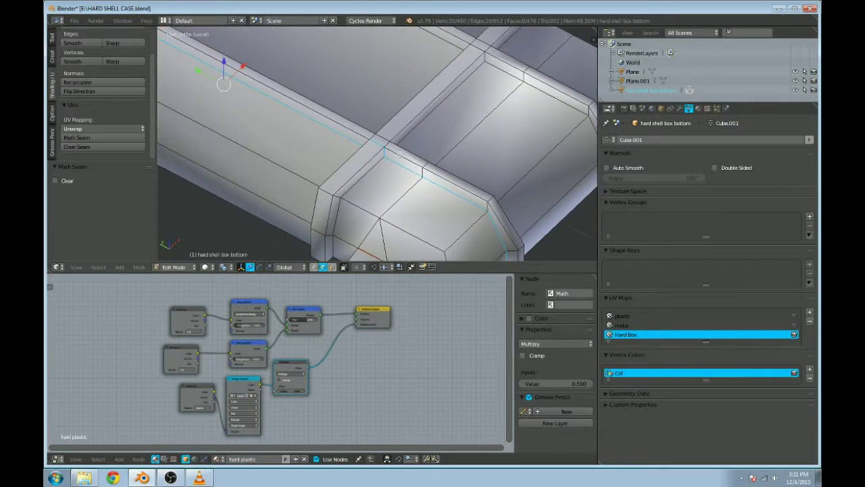
pyautogui.press('KP_5')
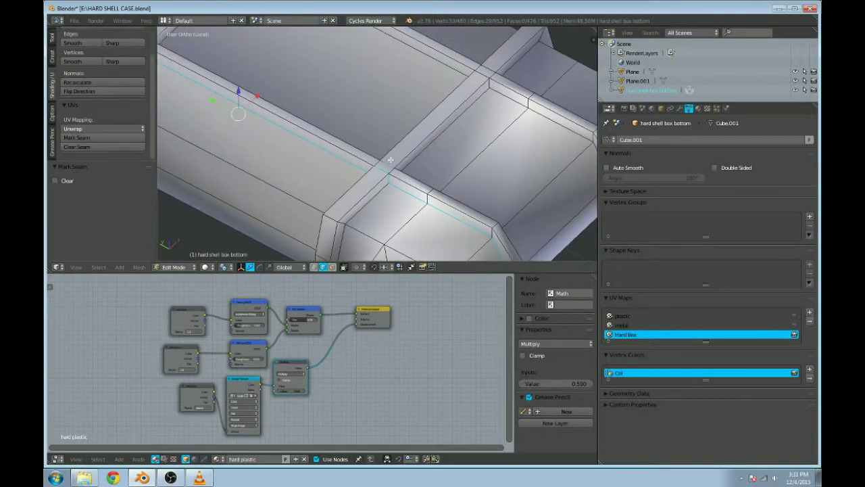
pyautogui.moveTo(450, 163); pyautogui.dragTo(413, 150, button='middle')
pyautogui.scroll(2, 413, 150)
pyautogui.keyDown('shift'); pyautogui.rightClick(358, 75); pyautogui.keyUp('shift')
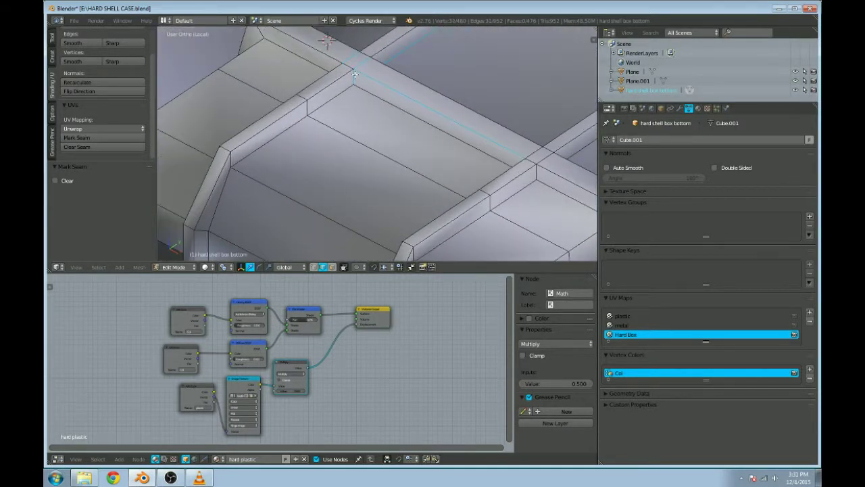
pyautogui.keyDown('shift'); pyautogui.rightClick(373, 72); pyautogui.keyUp('shift')
pyautogui.keyDown('shift'); pyautogui.rightClick(340, 97); pyautogui.keyUp('shift')
pyautogui.keyDown('shift'); pyautogui.rightClick(254, 145); pyautogui.keyUp('shift')
# Step: Complete the edge selection down the rib at the lid's first end and mark the whole rib outline as seams
pyautogui.moveTo(259, 150); pyautogui.dragTo(409, 115, button='middle')
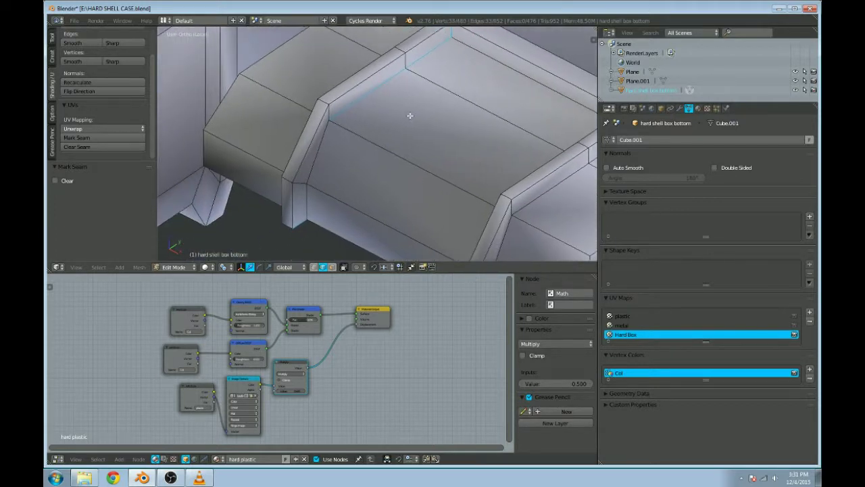
pyautogui.moveTo(317, 190); pyautogui.dragTo(293, 124, button='middle')
pyautogui.keyDown('shift'); pyautogui.rightClick(241, 47); pyautogui.keyUp('shift')
pyautogui.moveTo(252, 76); pyautogui.dragTo(263, 152, button='middle')
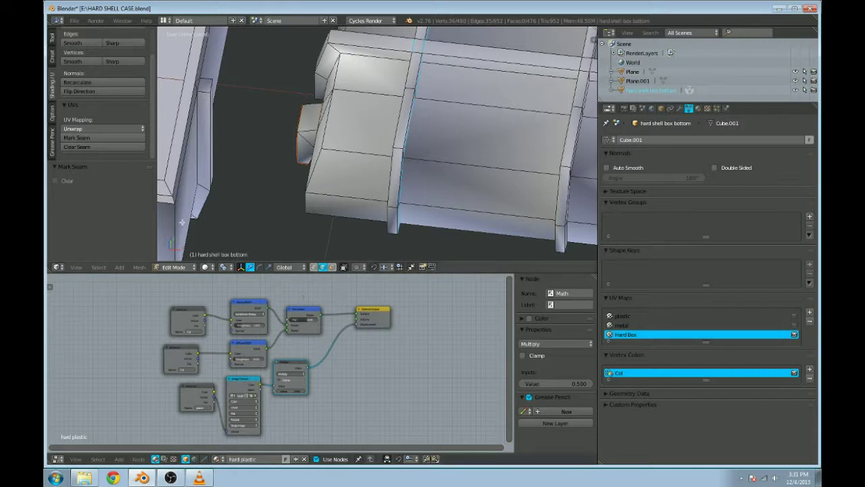
# Step: Select the edges along the base of the lid's other lengthwise rib, starting near one end
pyautogui.moveTo(318, 139); pyautogui.dragTo(370, 76, button='middle')
pyautogui.scroll(3, 370, 76)
pyautogui.rightClick(365, 80)
pyautogui.keyDown('shift'); pyautogui.rightClick(343, 66); pyautogui.keyUp('shift')
pyautogui.keyDown('shift'); pyautogui.rightClick(433, 96); pyautogui.keyUp('shift')
pyautogui.keyDown('shift'); pyautogui.rightClick(479, 119); pyautogui.keyUp('shift')
pyautogui.keyDown('shift'); pyautogui.rightClick(495, 156); pyautogui.keyUp('shift')
pyautogui.keyDown('shift'); pyautogui.rightClick(497, 169); pyautogui.keyUp('shift')
pyautogui.moveTo(519, 152); pyautogui.dragTo(491, 105, button='middle')
pyautogui.keyDown('shift'); pyautogui.rightClick(513, 176); pyautogui.keyUp('shift')
# Step: Extend the second lengthwise rib's edge selection over the cross rib and along its middle stretch
pyautogui.moveTo(514, 176); pyautogui.dragTo(493, 172, button='middle')
pyautogui.moveTo(558, 171); pyautogui.dragTo(472, 183, button='middle')
pyautogui.keyDown('shift'); pyautogui.rightClick(458, 177); pyautogui.keyUp('shift')
pyautogui.moveTo(475, 142); pyautogui.dragTo(477, 203, button='middle')
pyautogui.keyDown('shift'); pyautogui.rightClick(492, 223); pyautogui.keyUp('shift')
pyautogui.moveTo(547, 204); pyautogui.dragTo(414, 159, button='middle')
pyautogui.keyDown('shift'); pyautogui.rightClick(415, 162); pyautogui.keyUp('shift')
pyautogui.keyDown('shift'); pyautogui.rightClick(436, 148); pyautogui.keyUp('shift')
pyautogui.keyDown('shift'); pyautogui.rightClick(338, 170); pyautogui.keyUp('shift')
pyautogui.moveTo(491, 194); pyautogui.dragTo(433, 135, button='middle')
pyautogui.scroll(4, 456, 129)
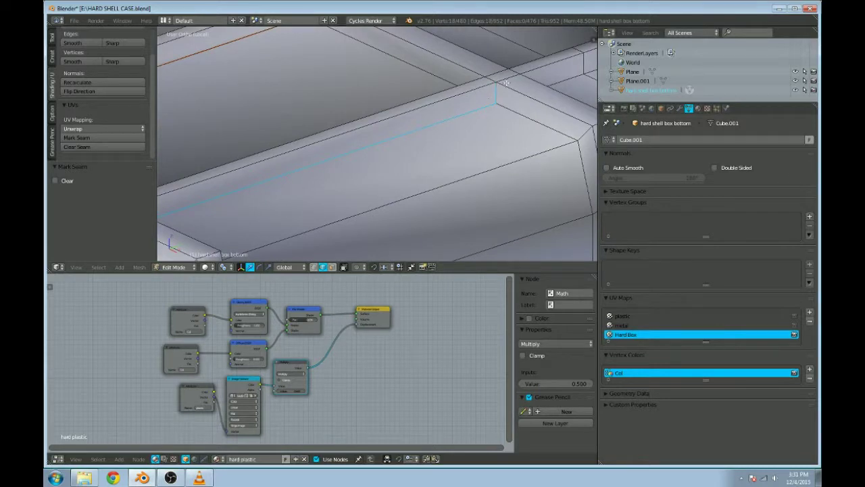
# Step: Add the second rib's edges down the lid's far end and around its underside
pyautogui.moveTo(521, 92); pyautogui.dragTo(426, 105, button='middle')
pyautogui.keyDown('shift'); pyautogui.rightClick(444, 154); pyautogui.keyUp('shift')
pyautogui.moveTo(500, 191); pyautogui.dragTo(458, 71, button='middle')
pyautogui.keyDown('shift'); pyautogui.rightClick(468, 173); pyautogui.keyUp('shift')
pyautogui.keyDown('shift'); pyautogui.rightClick(406, 131); pyautogui.keyUp('shift')
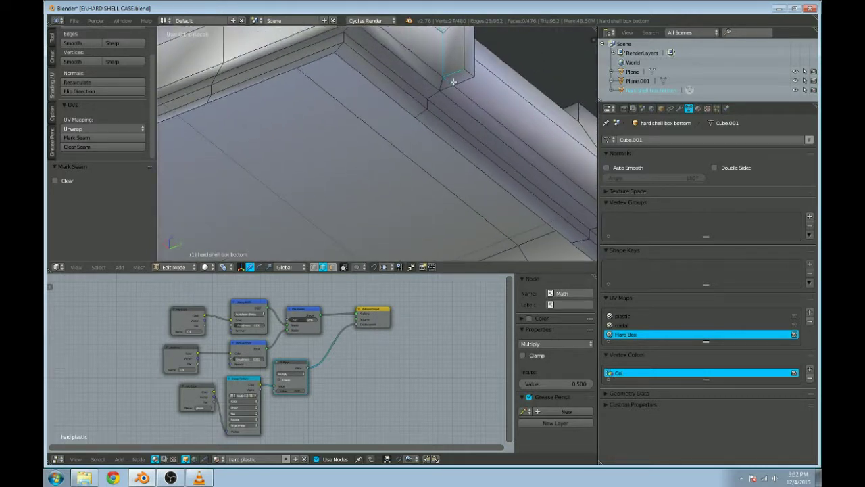
pyautogui.keyDown('shift'); pyautogui.rightClick(472, 82); pyautogui.keyUp('shift')
pyautogui.moveTo(472, 83); pyautogui.dragTo(287, 112, button='middle')
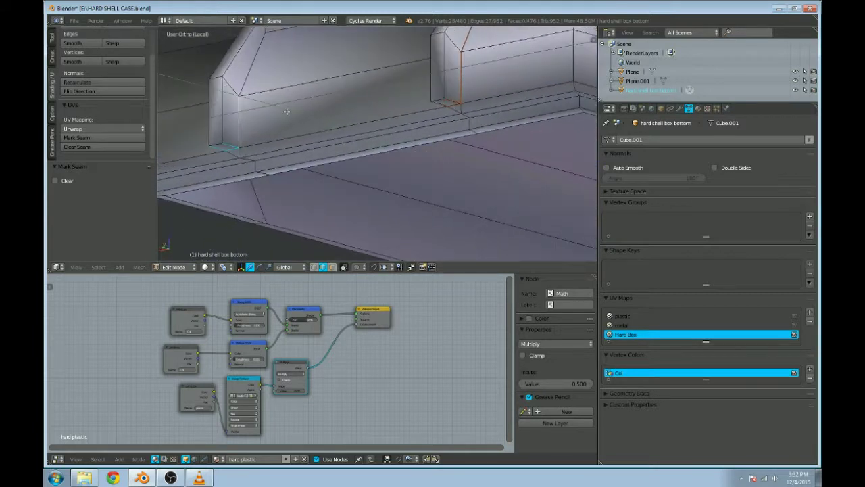
# Step: Add the edges up the second rib's opposite side from the far end to the cross rib
pyautogui.keyDown('shift'); pyautogui.rightClick(252, 77); pyautogui.keyUp('shift')
pyautogui.moveTo(267, 74); pyautogui.dragTo(267, 144, button='middle')
pyautogui.keyDown('shift'); pyautogui.rightClick(294, 73); pyautogui.keyUp('shift')
pyautogui.moveTo(294, 73); pyautogui.dragTo(296, 125, button='middle')
pyautogui.keyDown('shift'); pyautogui.rightClick(296, 125); pyautogui.keyUp('shift')
pyautogui.keyDown('shift'); pyautogui.rightClick(321, 97); pyautogui.keyUp('shift')
pyautogui.keyDown('shift'); pyautogui.rightClick(322, 95); pyautogui.keyUp('shift')
pyautogui.moveTo(320, 102); pyautogui.dragTo(394, 104, button='middle')
# Step: Complete the second rib's edge selection at the cross rib and mark the rib outline as seams
pyautogui.keyDown('shift'); pyautogui.rightClick(434, 100); pyautogui.keyUp('shift')
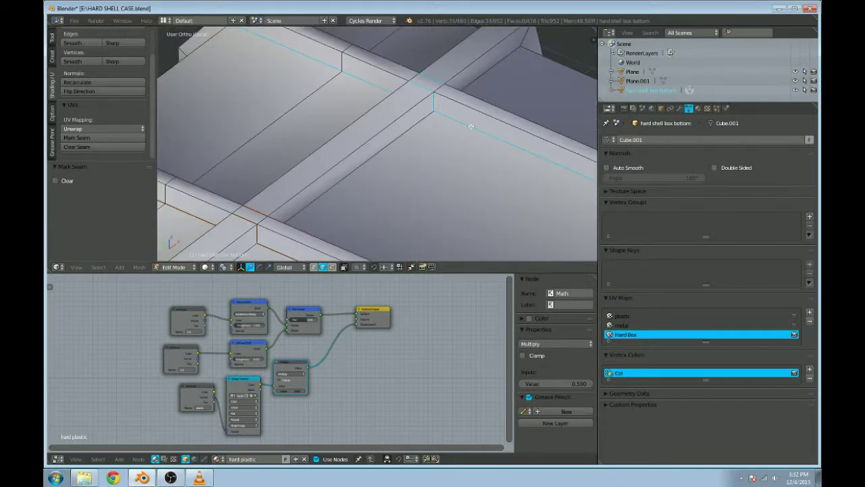
pyautogui.scroll(-5, 433, 99)
pyautogui.moveTo(502, 140); pyautogui.dragTo(464, 135, button='middle')
pyautogui.scroll(2, 463, 134)
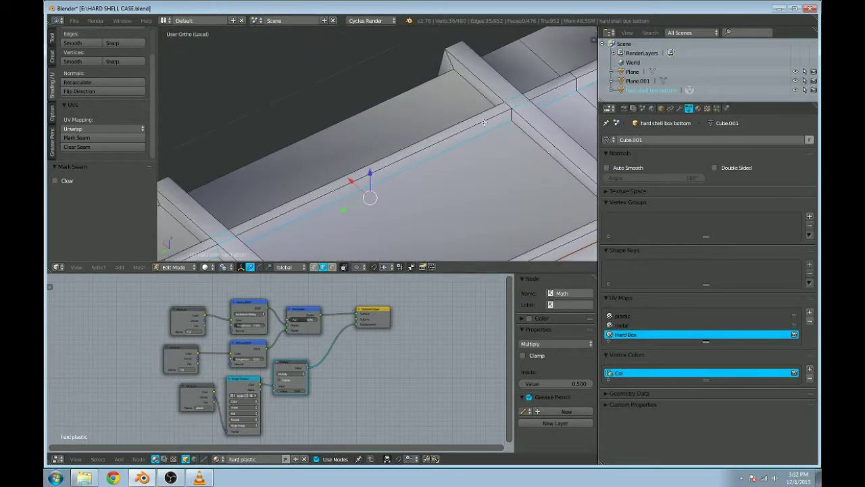
pyautogui.click(76, 137)
# Step: Start selecting the lid's cross rib outline over its shoulder and down the side wall beside the latch
pyautogui.moveTo(162, 135); pyautogui.dragTo(352, 135, button='middle')
pyautogui.rightClick(365, 140)
pyautogui.scroll(3, 367, 140)
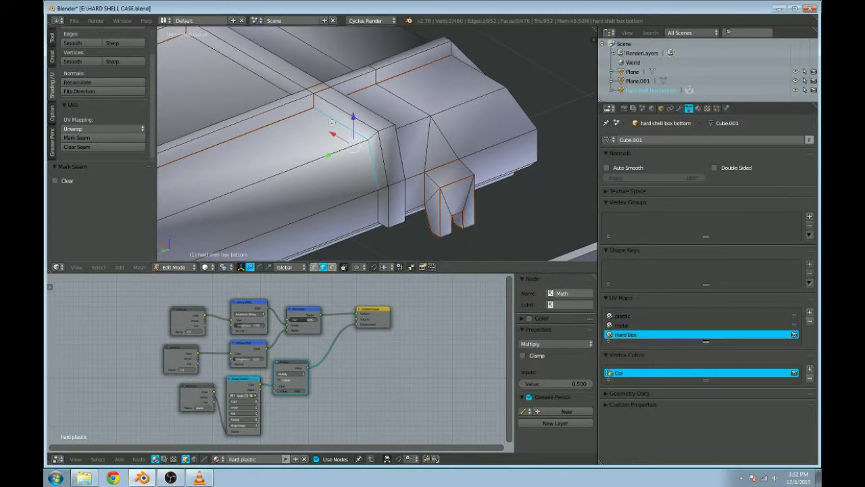
pyautogui.moveTo(378, 185)
pyautogui.mouseDown(button='middle')
pyautogui.moveTo(354, 87)
pyautogui.moveTo(376, 77)
pyautogui.moveTo(386, 183)
pyautogui.mouseUp(button='middle')
pyautogui.press('KP_5')
pyautogui.scroll(5, 378, 212)
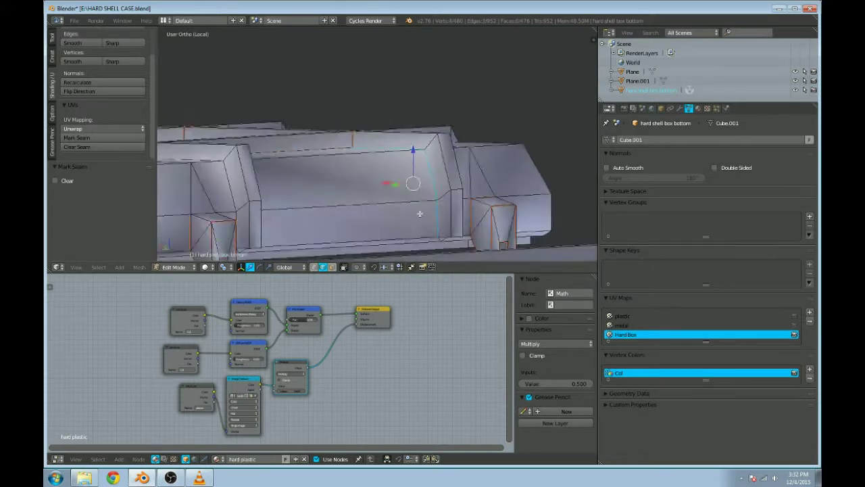
pyautogui.keyDown('shift'); pyautogui.rightClick(456, 155); pyautogui.keyUp('shift')
# Step: Add the edges around the cross rib's lower tip and up its opposite side
pyautogui.moveTo(457, 154); pyautogui.dragTo(443, 146, button='middle')
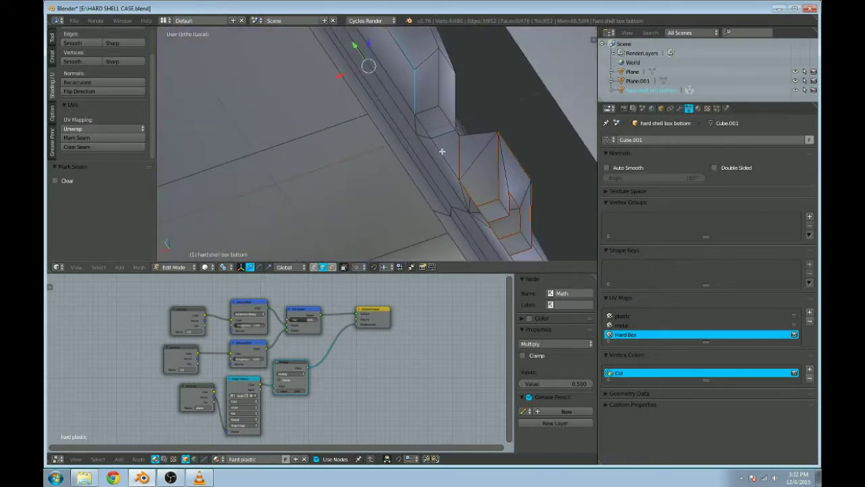
pyautogui.keyDown('shift'); pyautogui.rightClick(433, 132); pyautogui.keyUp('shift')
pyautogui.keyDown('shift'); pyautogui.rightClick(423, 124); pyautogui.keyUp('shift')
pyautogui.keyDown('shift'); pyautogui.rightClick(435, 135); pyautogui.keyUp('shift')
pyautogui.moveTo(434, 135); pyautogui.dragTo(324, 172, button='middle')
pyautogui.keyDown('shift'); pyautogui.rightClick(324, 173); pyautogui.keyUp('shift')
pyautogui.keyDown('shift'); pyautogui.rightClick(340, 100); pyautogui.keyUp('shift')
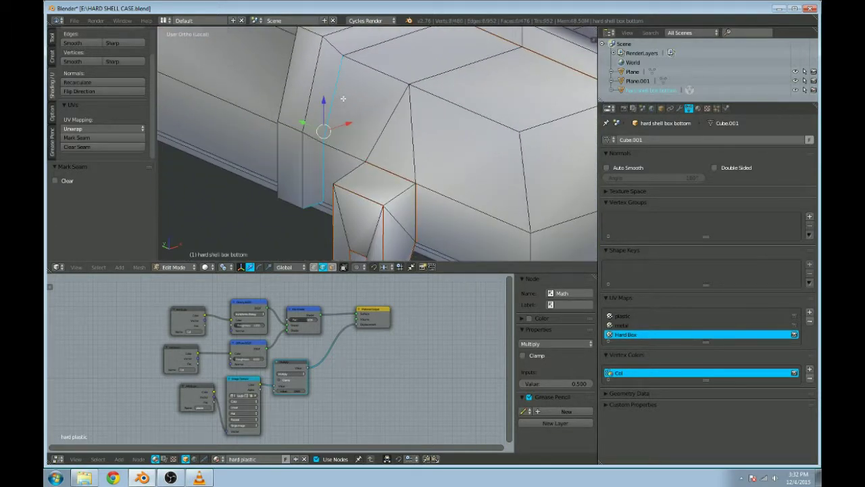
# Step: Extend the cross rib's edge selection over the shoulder and across the top of the lid
pyautogui.keyDown('shift'); pyautogui.moveTo(342, 99); pyautogui.dragTo(383, 162, button='middle'); pyautogui.keyUp('shift')
pyautogui.keyDown('shift'); pyautogui.rightClick(408, 108); pyautogui.keyUp('shift')
pyautogui.moveTo(438, 102); pyautogui.dragTo(420, 139, button='middle')
pyautogui.keyDown('shift'); pyautogui.rightClick(412, 140); pyautogui.keyUp('shift')
pyautogui.keyDown('shift'); pyautogui.rightClick(258, 162); pyautogui.keyUp('shift')
pyautogui.moveTo(260, 150); pyautogui.dragTo(384, 155, button='middle')
pyautogui.keyDown('shift'); pyautogui.rightClick(405, 153); pyautogui.keyUp('shift')
# Step: Add the edges at the cross rib's other end, down the side wall and around its lower tip
pyautogui.moveTo(411, 185); pyautogui.dragTo(386, 88, button='middle')
pyautogui.scroll(6, 386, 87)
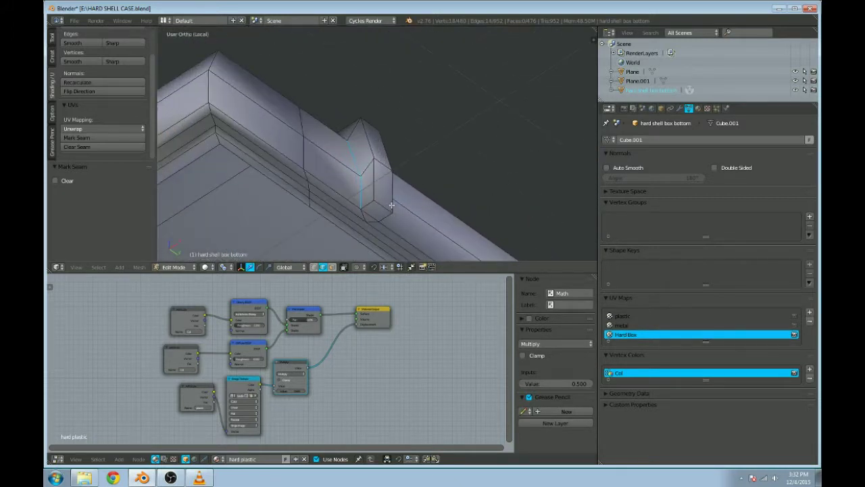
pyautogui.moveTo(362, 150); pyautogui.dragTo(329, 162, button='middle')
pyautogui.keyDown('shift'); pyautogui.rightClick(333, 166); pyautogui.keyUp('shift')
pyautogui.keyDown('shift'); pyautogui.rightClick(333, 105); pyautogui.keyUp('shift')
pyautogui.keyDown('shift'); pyautogui.rightClick(336, 103); pyautogui.keyUp('shift')
pyautogui.keyDown('shift'); pyautogui.rightClick(358, 72); pyautogui.keyUp('shift')
# Step: Complete the cross rib's outline up the remaining side and mark the selected edges as seams
pyautogui.scroll(-4, 359, 72)
pyautogui.moveTo(358, 72); pyautogui.dragTo(434, 138, button='middle')
pyautogui.scroll(4, 434, 138)
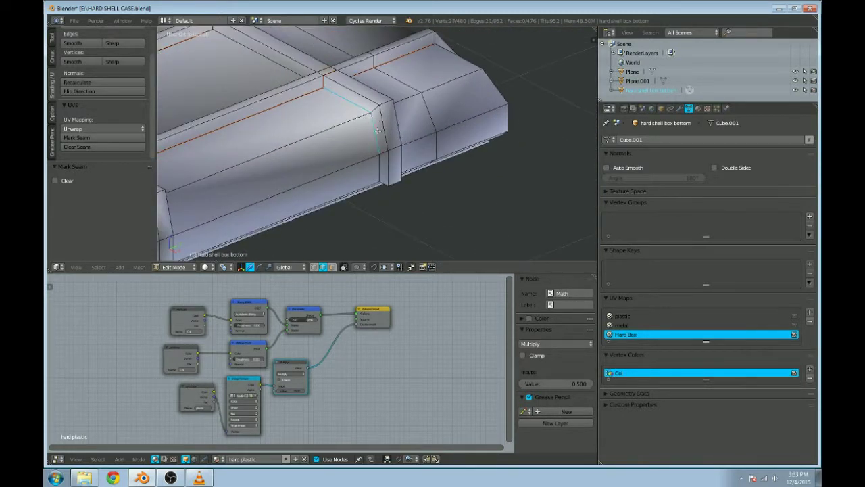
pyautogui.moveTo(380, 159); pyautogui.dragTo(294, 172, button='middle')
pyautogui.keyDown('shift'); pyautogui.rightClick(397, 115); pyautogui.keyUp('shift')
pyautogui.keyDown('shift'); pyautogui.rightClick(332, 139); pyautogui.keyUp('shift')
pyautogui.keyDown('shift'); pyautogui.rightClick(338, 107); pyautogui.keyUp('shift')
pyautogui.moveTo(338, 106); pyautogui.dragTo(361, 96, button='middle')
pyautogui.keyDown('shift'); pyautogui.rightClick(361, 96); pyautogui.keyUp('shift')
pyautogui.moveTo(354, 126); pyautogui.dragTo(424, 110, button='middle')
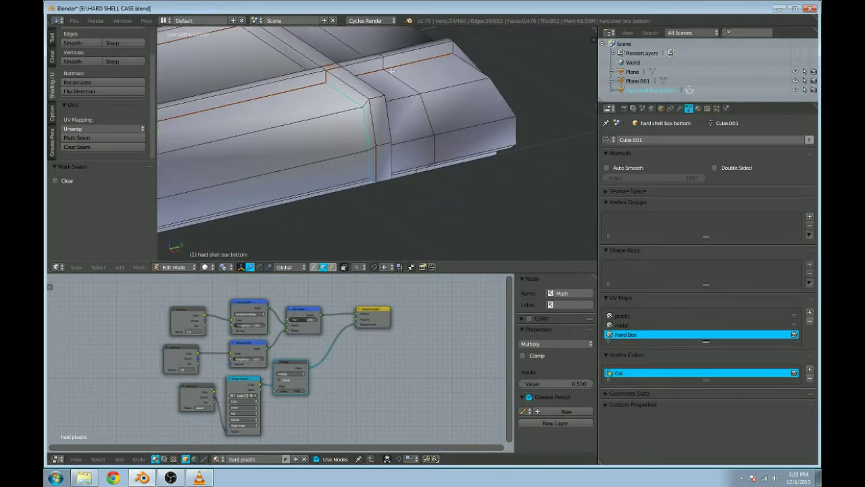
pyautogui.moveTo(340, 102); pyautogui.dragTo(380, 84, button='middle')
pyautogui.click(123, 140)
# Step: Select the missed edges alongside the cross rib between the lengthwise ribs and mark them as seams
pyautogui.keyDown('shift'); pyautogui.moveTo(453, 82); pyautogui.dragTo(417, 118, button='middle'); pyautogui.keyUp('shift')
pyautogui.rightClick(415, 116)
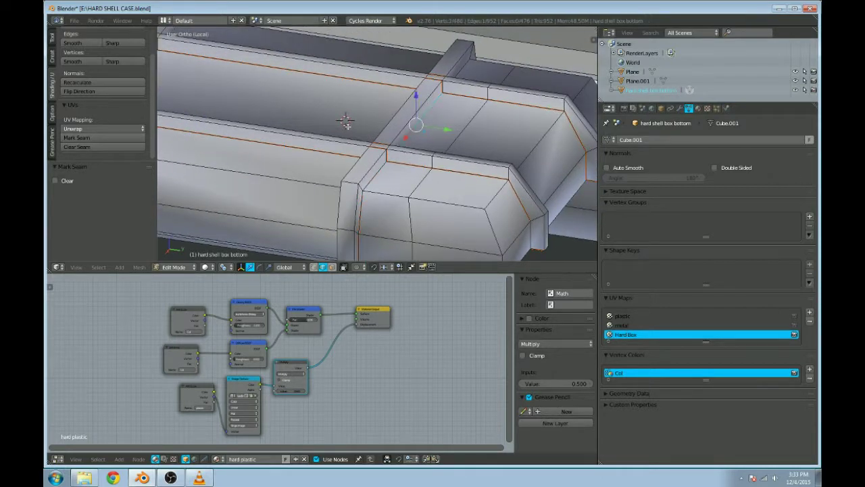
pyautogui.moveTo(345, 121); pyautogui.dragTo(428, 115, button='middle')
pyautogui.rightClick(315, 127)
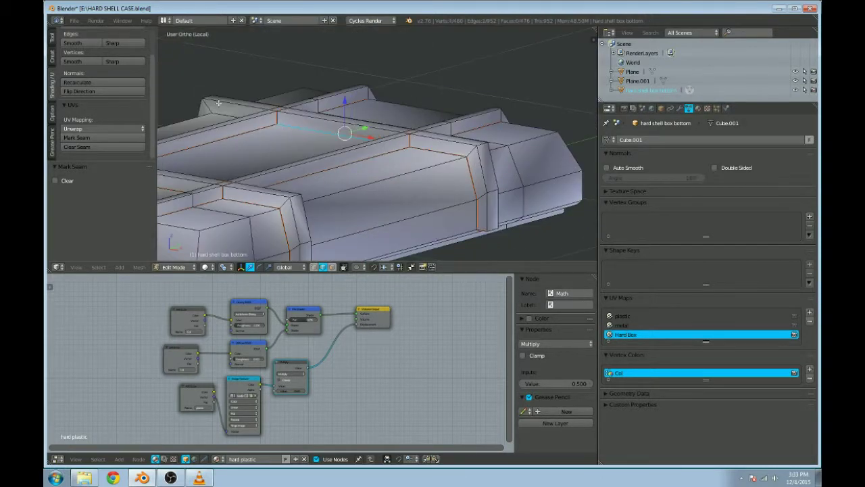
pyautogui.click(76, 137)
pyautogui.keyDown('shift'); pyautogui.rightClick(375, 109); pyautogui.keyUp('shift')
pyautogui.moveTo(375, 109); pyautogui.dragTo(413, 143, button='middle')
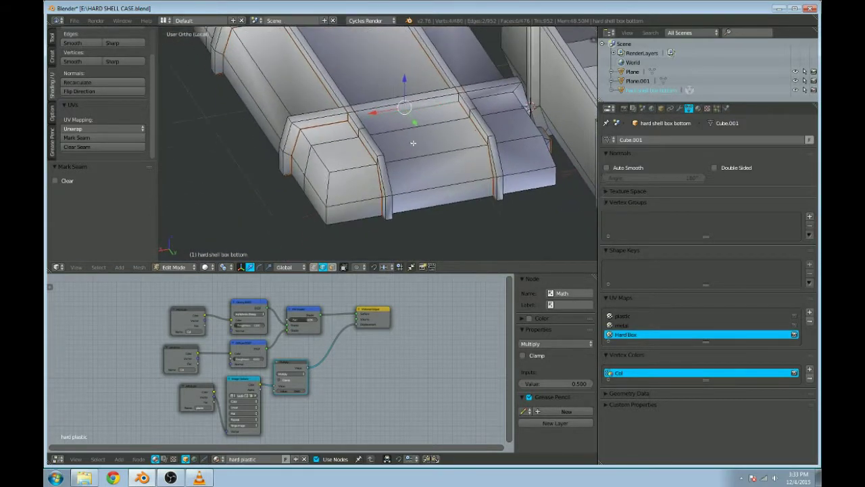
# Step: Select the long wall edge and upper tip edges of the case bottom's cross rib beside the clasp
pyautogui.scroll(-3, 413, 143)
pyautogui.moveTo(269, 136); pyautogui.dragTo(369, 108, button='middle')
pyautogui.scroll(-2, 317, 145)
pyautogui.scroll(4, 369, 108)
pyautogui.scroll(5, 369, 109)
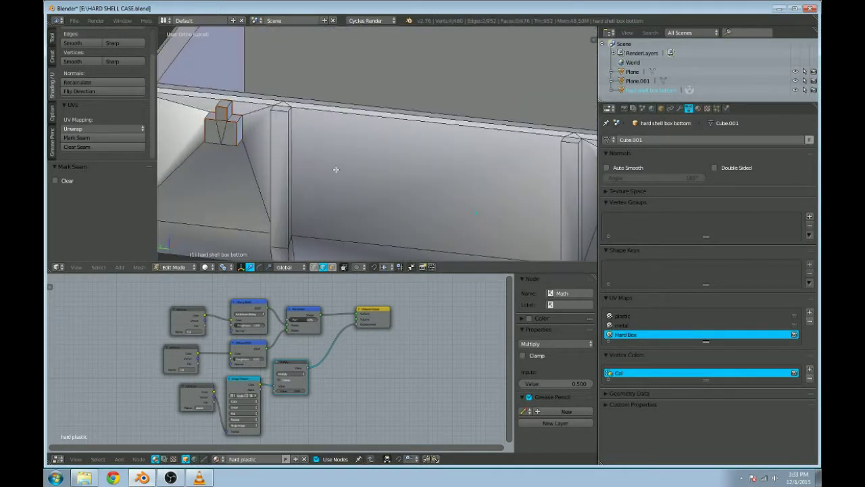
pyautogui.moveTo(369, 108); pyautogui.dragTo(352, 119, button='middle')
pyautogui.keyDown('shift'); pyautogui.rightClick(275, 106); pyautogui.keyUp('shift')
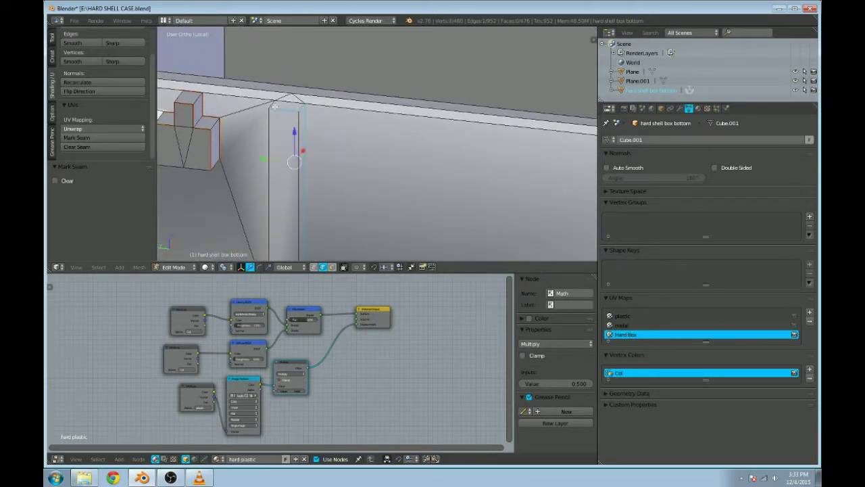
pyautogui.keyDown('shift'); pyautogui.rightClick(284, 101); pyautogui.keyUp('shift')
# Step: Extend the case bottom's rib selection down the wall, around the beveled corner and onto the underside
pyautogui.moveTo(287, 123); pyautogui.dragTo(471, 157, button='middle')
pyautogui.moveTo(493, 198); pyautogui.dragTo(463, 67, button='middle')
pyautogui.keyDown('shift'); pyautogui.rightClick(349, 132); pyautogui.keyUp('shift')
pyautogui.moveTo(368, 168); pyautogui.dragTo(452, 200, button='middle')
pyautogui.scroll(-6, 452, 200)
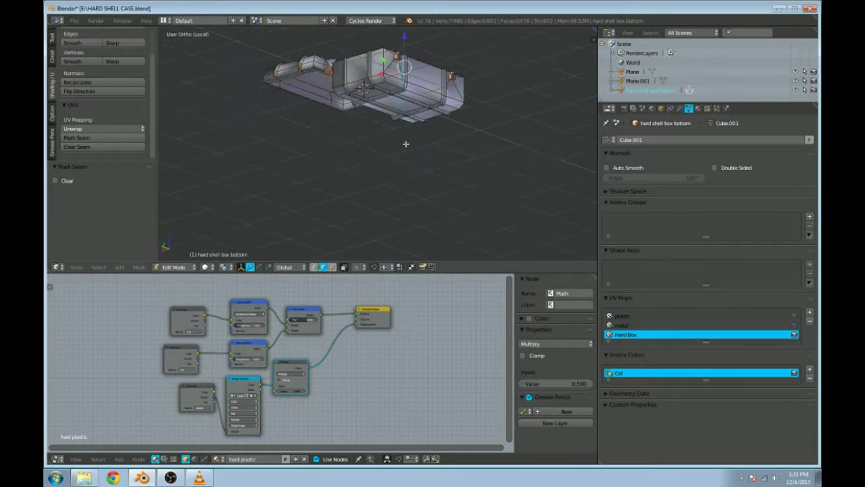
pyautogui.scroll(8, 405, 144)
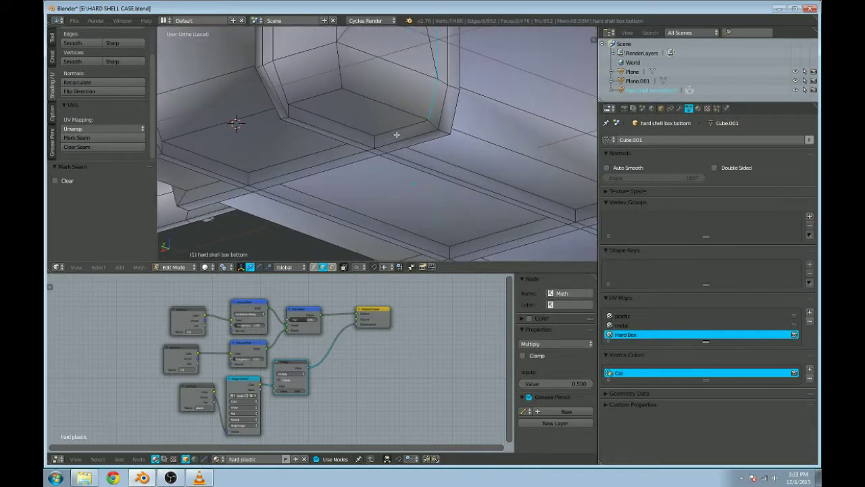
pyautogui.moveTo(405, 129); pyautogui.dragTo(528, 119, button='middle')
pyautogui.rightClick(328, 149)
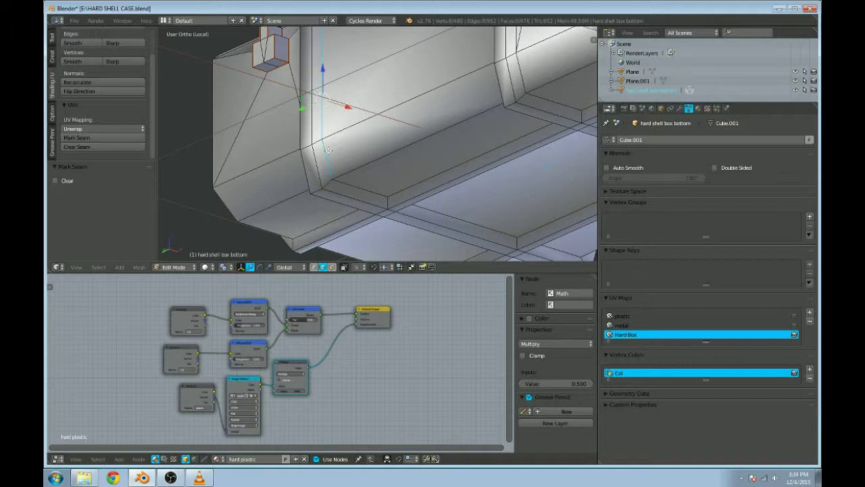
pyautogui.keyDown('shift'); pyautogui.rightClick(358, 188); pyautogui.keyUp('shift')
pyautogui.keyDown('shift'); pyautogui.moveTo(358, 187); pyautogui.dragTo(438, 187, button='middle'); pyautogui.keyUp('shift')
pyautogui.keyDown('shift'); pyautogui.rightClick(446, 162); pyautogui.keyUp('shift')
pyautogui.keyDown('shift'); pyautogui.rightClick(438, 174); pyautogui.keyUp('shift')
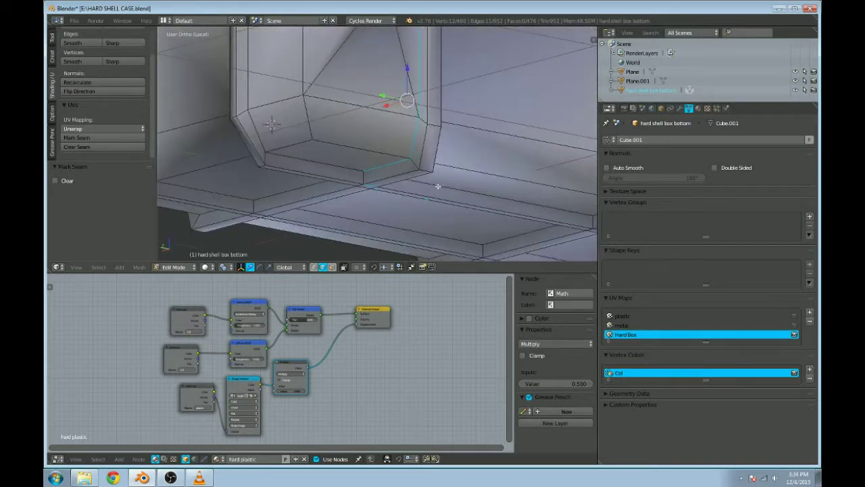
# Step: Add the cross rib's edges over the first lengthwise rib and along the middle of the underside
pyautogui.scroll(-5, 417, 172)
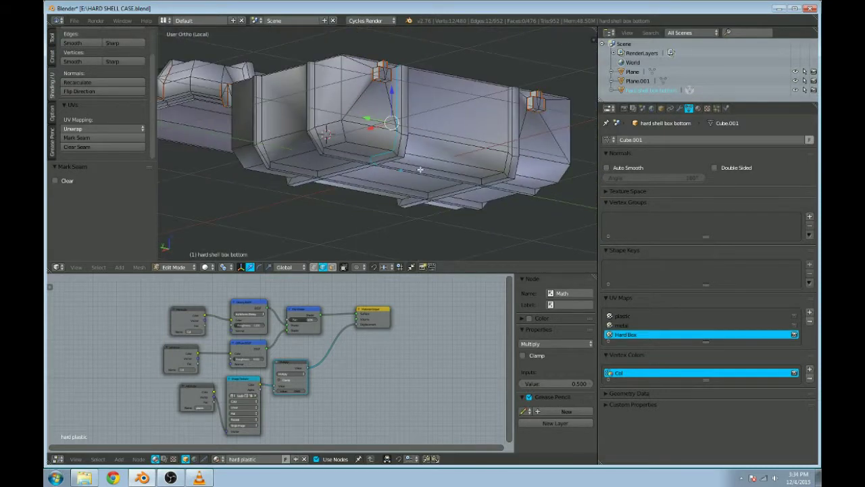
pyautogui.moveTo(386, 153)
pyautogui.mouseDown(button='middle')
pyautogui.moveTo(391, 121)
pyautogui.moveTo(358, 150)
pyautogui.moveTo(392, 166)
pyautogui.mouseUp(button='middle')
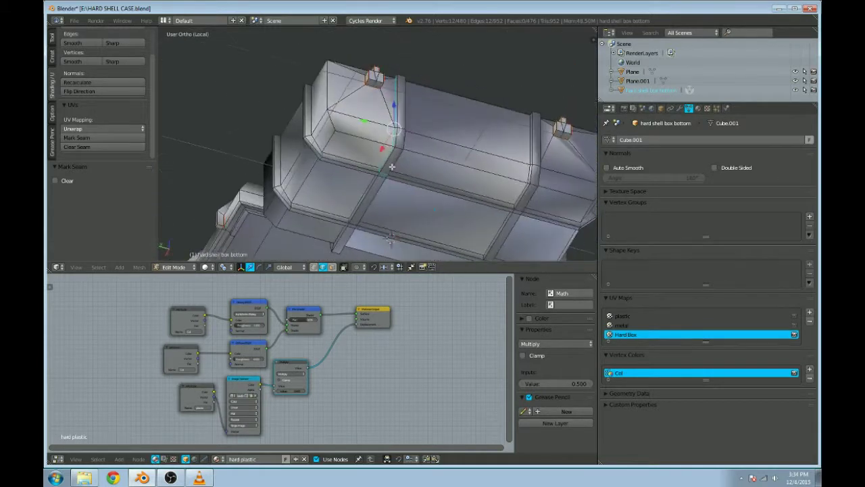
pyautogui.scroll(6, 392, 167)
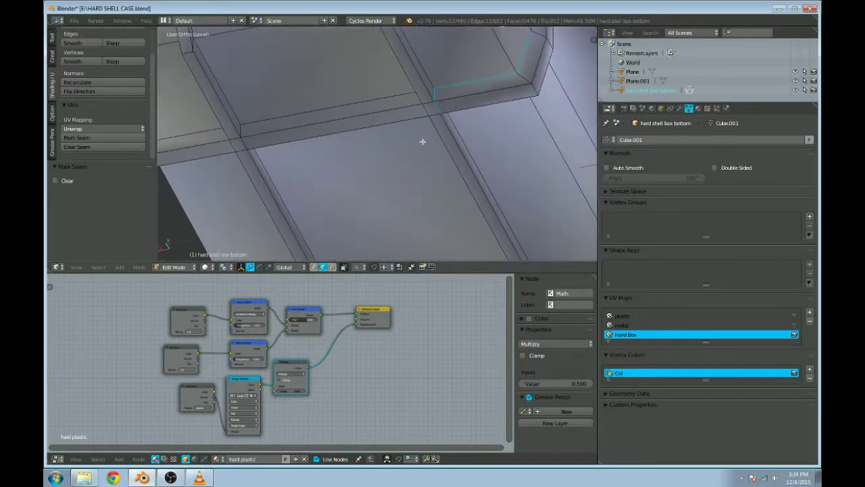
pyautogui.keyDown('shift'); pyautogui.rightClick(380, 100); pyautogui.keyUp('shift')
pyautogui.moveTo(417, 140); pyautogui.dragTo(375, 135, button='middle')
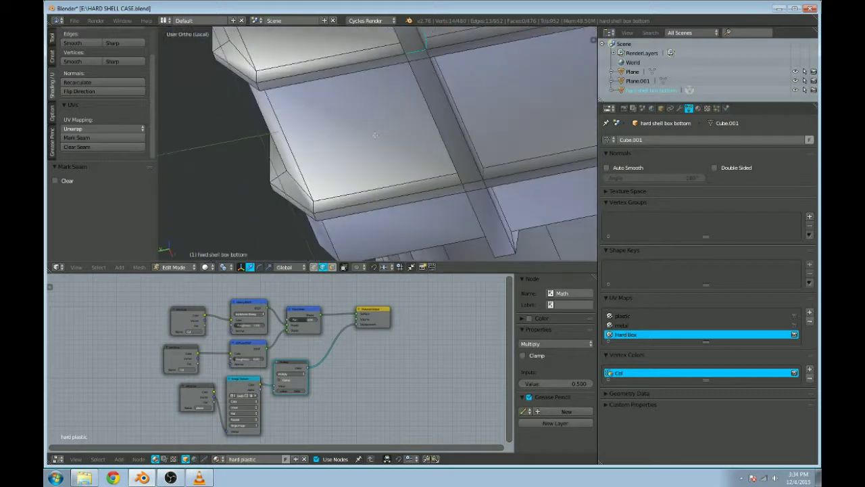
pyautogui.keyDown('shift'); pyautogui.rightClick(461, 115); pyautogui.keyUp('shift')
pyautogui.moveTo(458, 82); pyautogui.dragTo(351, 246, button='middle')
pyautogui.moveTo(417, 198); pyautogui.dragTo(471, 189, button='middle')
pyautogui.moveTo(437, 228); pyautogui.dragTo(328, 125, button='middle')
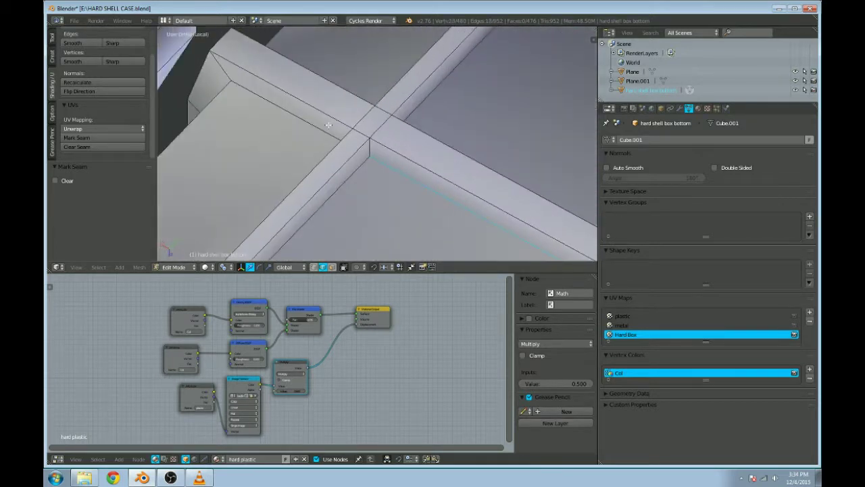
# Step: Continue the cross rib's edge selection over the second lengthwise rib and around the far corner bevel
pyautogui.scroll(-2, 402, 134)
pyautogui.moveTo(481, 145); pyautogui.dragTo(391, 163, button='middle')
pyautogui.keyDown('shift'); pyautogui.rightClick(393, 161); pyautogui.keyUp('shift')
pyautogui.moveTo(472, 183)
pyautogui.mouseDown(button='middle')
pyautogui.moveTo(396, 160)
pyautogui.moveTo(386, 166)
pyautogui.moveTo(428, 177)
pyautogui.moveTo(480, 177)
pyautogui.mouseUp(button='middle')
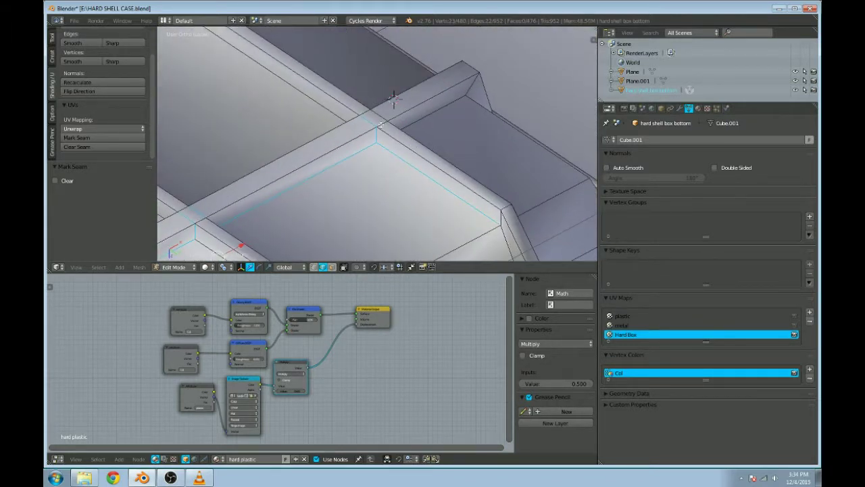
pyautogui.keyDown('shift'); pyautogui.rightClick(390, 149); pyautogui.keyUp('shift')
pyautogui.moveTo(477, 166); pyautogui.dragTo(363, 152, button='middle')
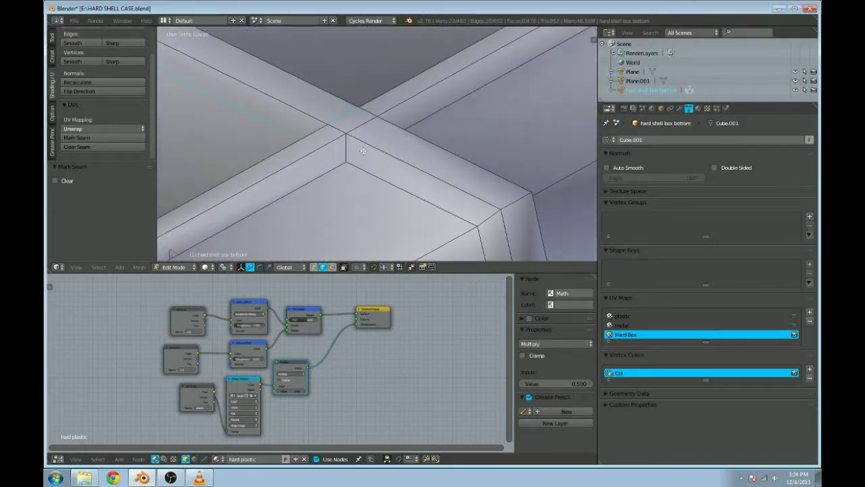
pyautogui.keyDown('shift'); pyautogui.rightClick(356, 156); pyautogui.keyUp('shift')
pyautogui.moveTo(429, 134); pyautogui.dragTo(314, 141, button='middle')
pyautogui.moveTo(313, 138); pyautogui.dragTo(441, 163, button='middle')
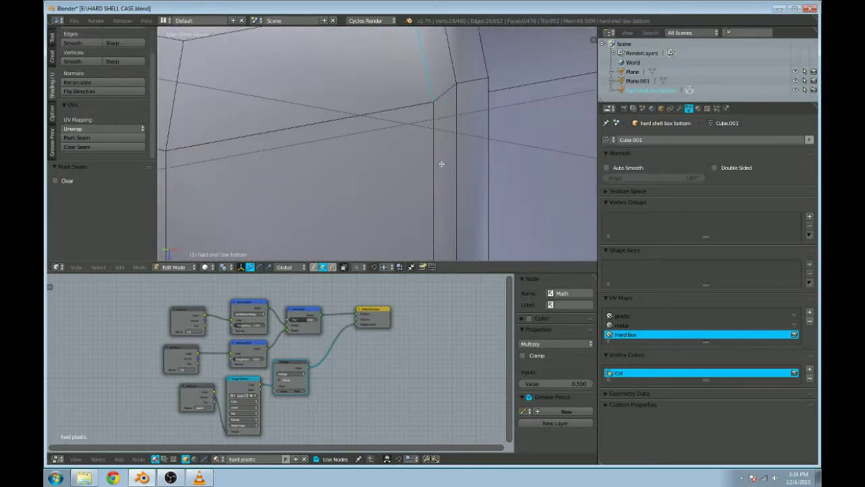
# Step: Add the cross rib's edges down the far side wall to its tip
pyautogui.moveTo(505, 167); pyautogui.dragTo(406, 158, button='middle')
pyautogui.rightClick(258, 136)
pyautogui.keyDown('shift'); pyautogui.rightClick(277, 139); pyautogui.keyUp('shift')
pyautogui.rightClick(275, 173)
pyautogui.moveTo(275, 172); pyautogui.dragTo(463, 133, button='middle')
pyautogui.scroll(3, 453, 144)
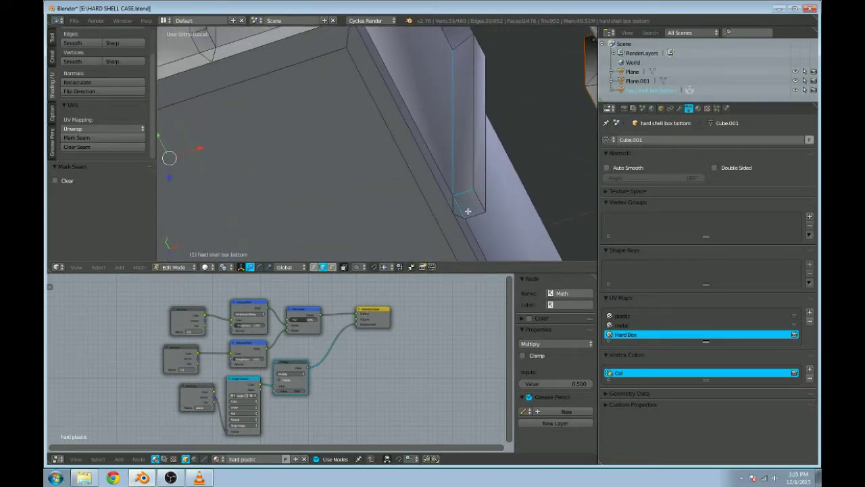
# Step: Add the edges around the cross rib's far tip and onto its opposite side
pyautogui.moveTo(473, 216); pyautogui.dragTo(390, 50, button='middle')
pyautogui.press('KP_5')
pyautogui.keyDown('shift'); pyautogui.rightClick(465, 133); pyautogui.keyUp('shift')
pyautogui.keyDown('shift'); pyautogui.rightClick(488, 152); pyautogui.keyUp('shift')
pyautogui.keyDown('shift'); pyautogui.rightClick(498, 198); pyautogui.keyUp('shift')
pyautogui.moveTo(498, 199); pyautogui.dragTo(427, 148, button='middle')
pyautogui.keyDown('shift'); pyautogui.moveTo(511, 186); pyautogui.dragTo(430, 108, button='middle'); pyautogui.keyUp('shift')
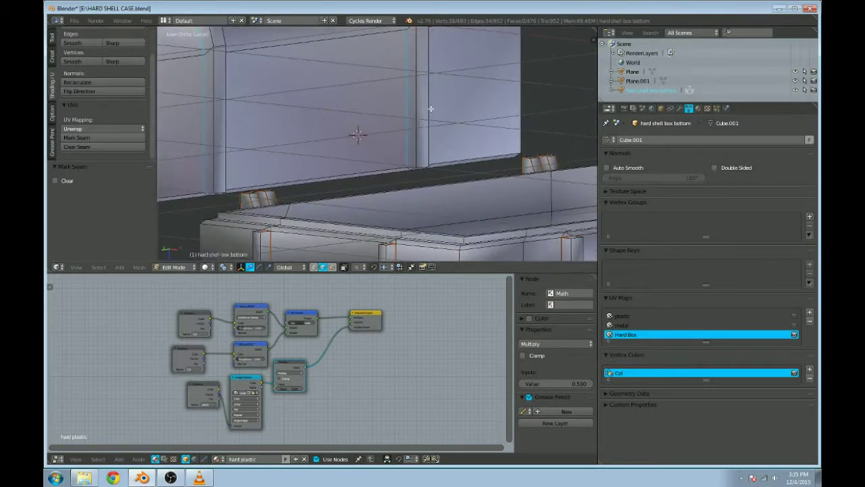
# Step: Extend the selection along the rib's opposite side around the corner bevel and over the lengthwise rib
pyautogui.scroll(3, 436, 129)
pyautogui.scroll(-2, 436, 146)
pyautogui.moveTo(450, 139); pyautogui.dragTo(363, 207, button='middle')
pyautogui.scroll(2, 377, 170)
pyautogui.scroll(-2, 377, 170)
pyautogui.keyDown('shift'); pyautogui.rightClick(490, 103); pyautogui.keyUp('shift')
pyautogui.keyDown('shift'); pyautogui.rightClick(480, 115); pyautogui.keyUp('shift')
pyautogui.keyDown('shift'); pyautogui.rightClick(485, 192); pyautogui.keyUp('shift')
pyautogui.keyDown('shift'); pyautogui.rightClick(508, 99); pyautogui.keyUp('shift')
pyautogui.scroll(5, 487, 119)
pyautogui.keyDown('shift'); pyautogui.rightClick(534, 125); pyautogui.keyUp('shift')
pyautogui.moveTo(469, 133); pyautogui.dragTo(375, 142, button='middle')
# Step: Complete the cross rib's remaining underside edges and mark its outline as seams
pyautogui.keyDown('shift'); pyautogui.rightClick(429, 49); pyautogui.keyUp('shift')
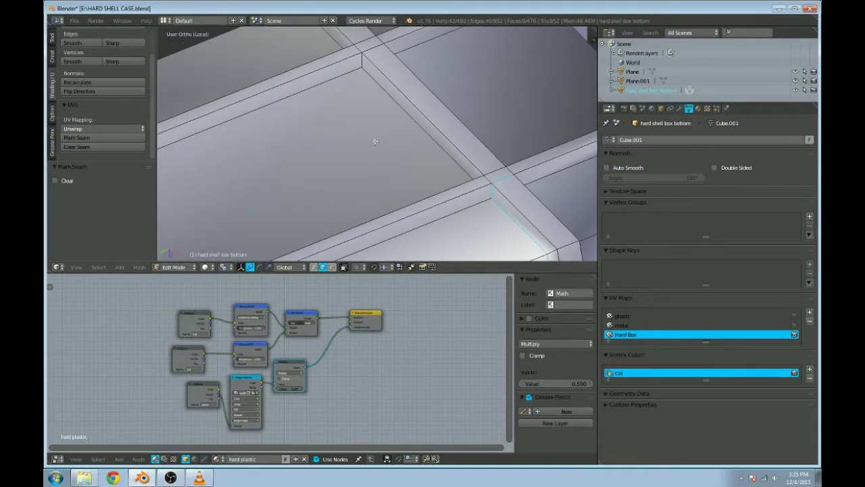
pyautogui.keyDown('shift'); pyautogui.rightClick(400, 100); pyautogui.keyUp('shift')
pyautogui.moveTo(449, 95); pyautogui.dragTo(389, 110, button='middle')
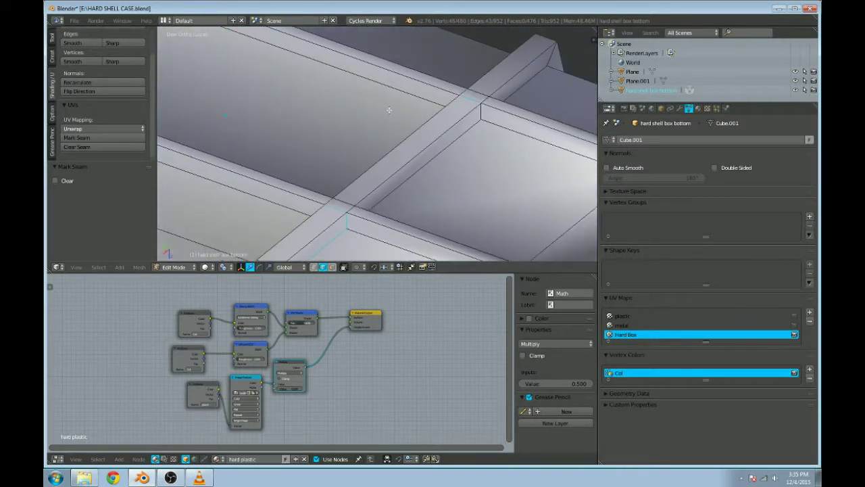
pyautogui.keyDown('shift'); pyautogui.rightClick(474, 138); pyautogui.keyUp('shift')
pyautogui.moveTo(489, 121); pyautogui.dragTo(350, 126, button='middle')
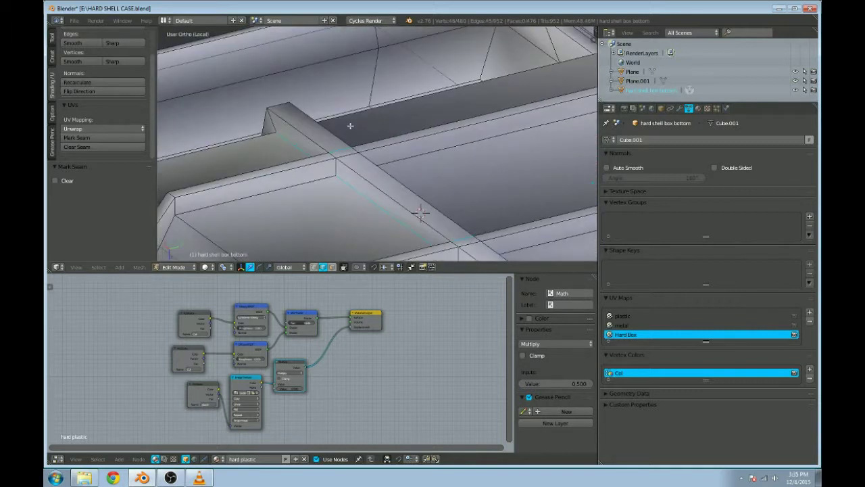
pyautogui.moveTo(345, 156); pyautogui.dragTo(410, 171, button='middle')
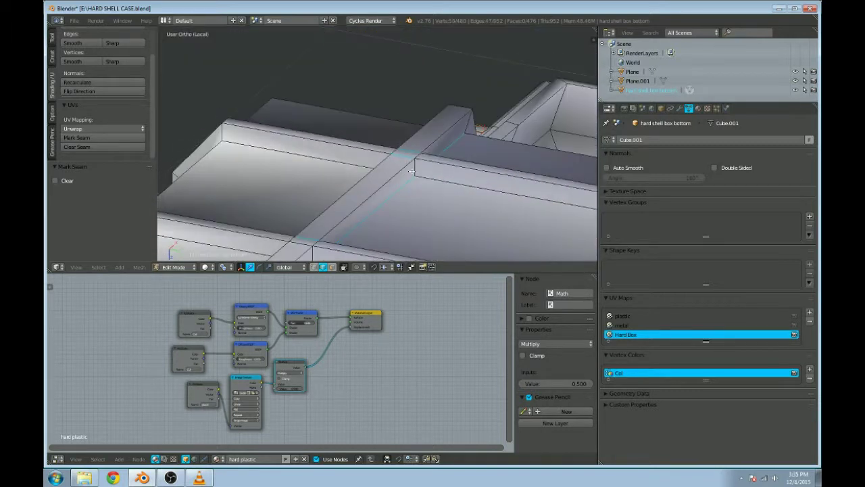
pyautogui.click(99, 137)
# Step: Select the missed edges at the cross rib's tip by the rim and mark them as seams
pyautogui.moveTo(430, 142); pyautogui.dragTo(311, 184, button='middle')
pyautogui.moveTo(377, 233); pyautogui.dragTo(357, 155, button='middle')
pyautogui.rightClick(338, 192)
pyautogui.moveTo(323, 192); pyautogui.dragTo(382, 184, button='middle')
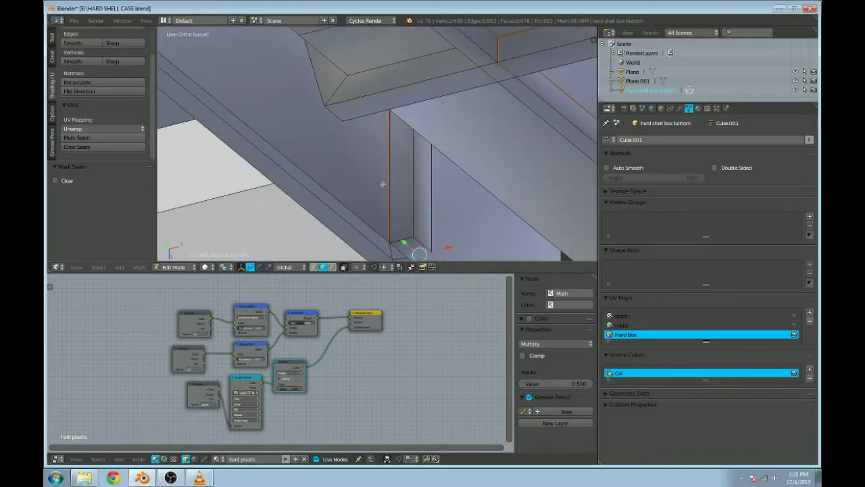
pyautogui.scroll(2, 378, 184)
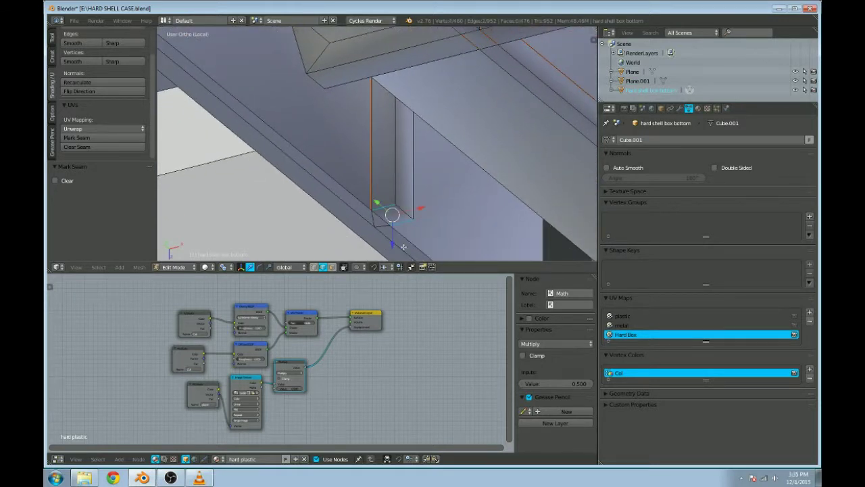
pyautogui.click(87, 138)
# Step: Select the edges up the end wall and over the corner of the case bottom's lengthwise rib
pyautogui.moveTo(305, 122); pyautogui.dragTo(436, 140, button='middle')
pyautogui.scroll(2, 407, 140)
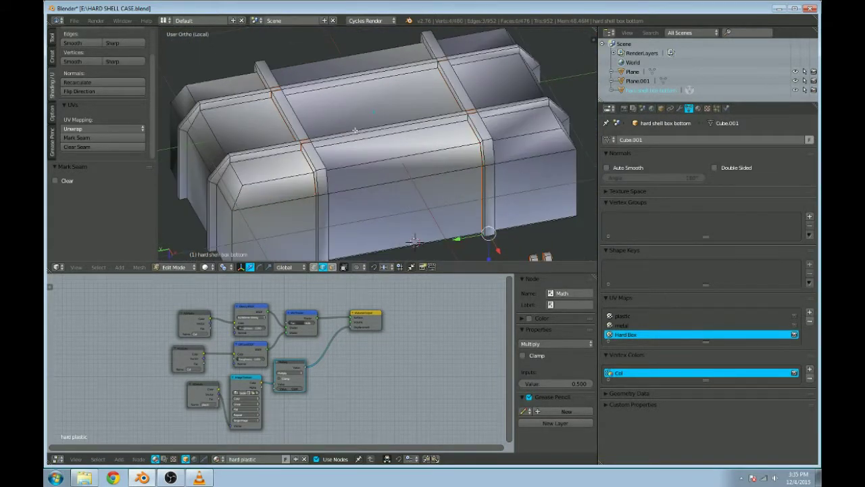
pyautogui.scroll(3, 354, 130)
pyautogui.moveTo(355, 129); pyautogui.dragTo(462, 101, button='middle')
pyautogui.rightClick(346, 142)
pyautogui.keyDown('ctrl'); pyautogui.rightClick(350, 97); pyautogui.keyUp('ctrl')
pyautogui.keyDown('ctrl'); pyautogui.rightClick(426, 58); pyautogui.keyUp('ctrl')
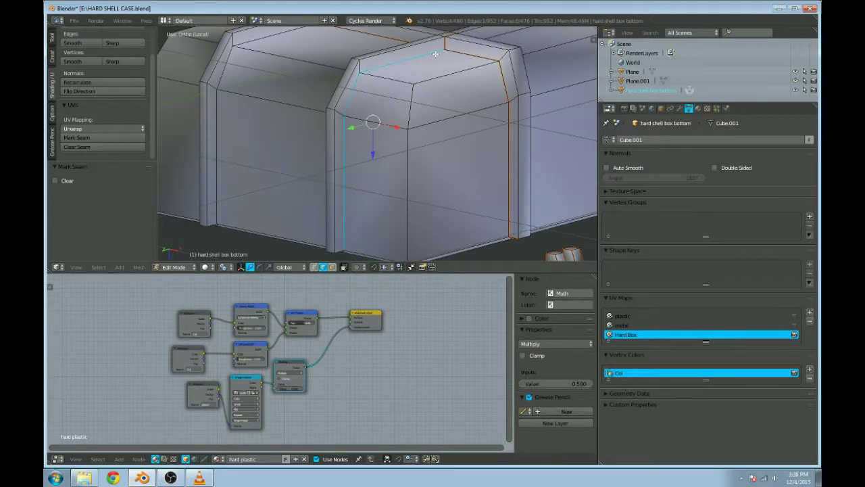
# Step: Extend the edge selection over the end wall's upper corner and down the rib's side to its tip at the rim
pyautogui.moveTo(370, 87); pyautogui.dragTo(472, 70, button='middle')
pyautogui.keyDown('shift'); pyautogui.rightClick(479, 60); pyautogui.keyUp('shift')
pyautogui.keyDown('shift'); pyautogui.rightClick(496, 83); pyautogui.keyUp('shift')
pyautogui.keyDown('shift'); pyautogui.rightClick(507, 127); pyautogui.keyUp('shift')
pyautogui.moveTo(506, 127); pyautogui.dragTo(390, 151, button='middle')
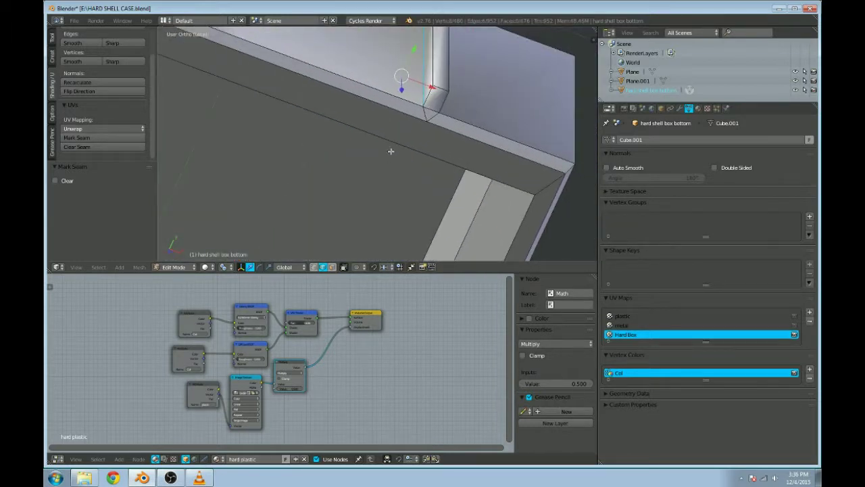
pyautogui.rightClick(441, 103)
pyautogui.scroll(-3, 433, 108)
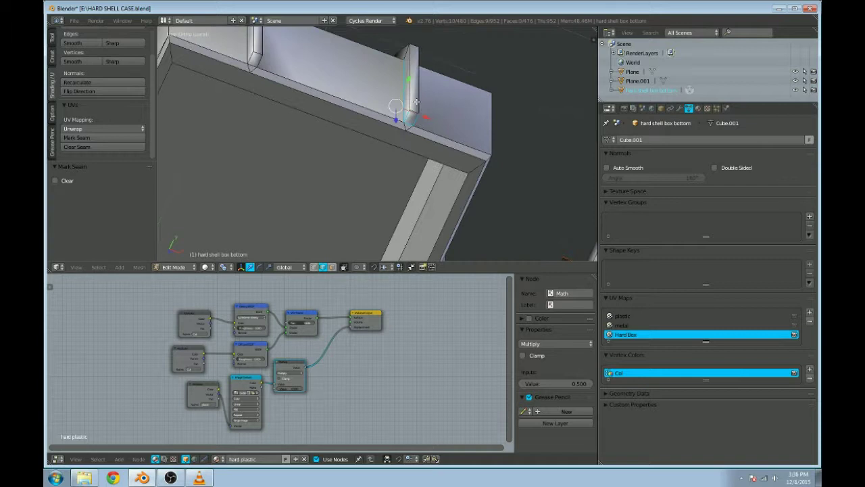
# Step: Add the edges at the neighbouring rib's tip by the rim and along that rib's side to the selection
pyautogui.keyDown('shift'); pyautogui.moveTo(260, 65); pyautogui.dragTo(435, 111, button='middle'); pyautogui.keyUp('shift')
pyautogui.keyDown('shift'); pyautogui.rightClick(430, 107); pyautogui.keyUp('shift')
pyautogui.keyDown('shift'); pyautogui.rightClick(427, 115); pyautogui.keyUp('shift')
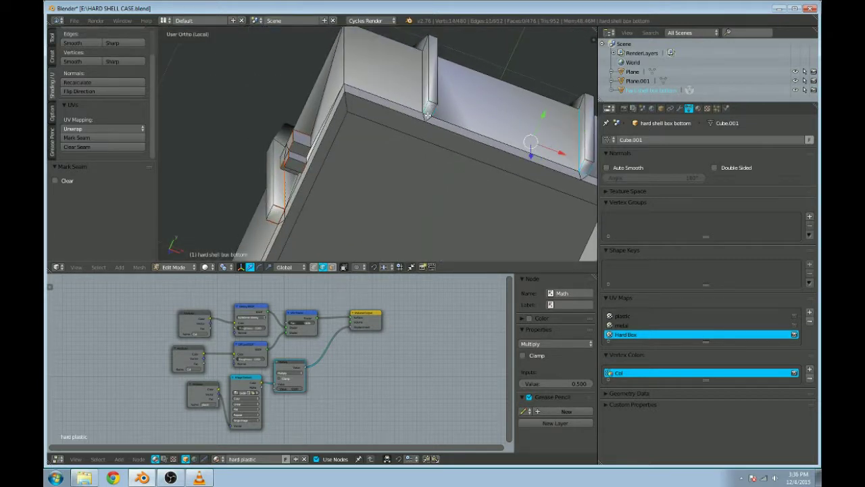
pyautogui.keyDown('shift'); pyautogui.rightClick(420, 95); pyautogui.keyUp('shift')
pyautogui.moveTo(420, 96); pyautogui.dragTo(450, 157, button='middle')
pyautogui.keyDown('shift'); pyautogui.rightClick(318, 141); pyautogui.keyUp('shift')
pyautogui.keyDown('shift'); pyautogui.rightClick(439, 129); pyautogui.keyUp('shift')
pyautogui.keyDown('shift'); pyautogui.rightClick(450, 156); pyautogui.keyUp('shift')
# Step: Extend the selection along the rib's base edges over the corner bevel to the crossing with the other rib
pyautogui.moveTo(516, 160); pyautogui.dragTo(435, 157, button='middle')
pyautogui.keyDown('shift'); pyautogui.rightClick(435, 157); pyautogui.keyUp('shift')
pyautogui.moveTo(509, 189); pyautogui.dragTo(432, 165, button='middle')
pyautogui.keyDown('shift'); pyautogui.rightClick(515, 145); pyautogui.keyUp('shift')
pyautogui.keyDown('shift'); pyautogui.rightClick(489, 183); pyautogui.keyUp('shift')
pyautogui.scroll(4, 399, 145)
pyautogui.scroll(3, 440, 142)
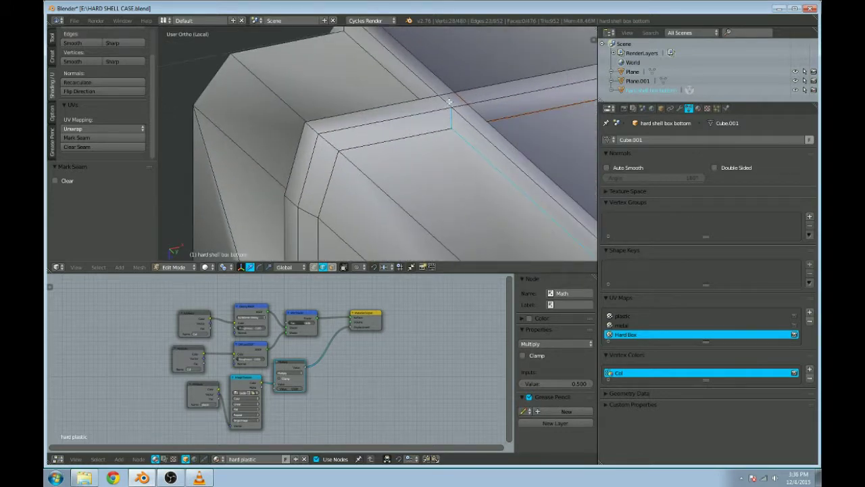
# Step: Continue the selection around the rib crossing, along the adjoining panel edges and down to the rib tip at the opposite end's rim
pyautogui.moveTo(383, 147)
pyautogui.keyDown('shift'); pyautogui.mouseDown(button='middle')
pyautogui.moveTo(460, 142)
pyautogui.moveTo(456, 135)
pyautogui.moveTo(402, 155)
pyautogui.moveTo(432, 159)
pyautogui.moveTo(479, 185)
pyautogui.moveTo(406, 158)
pyautogui.moveTo(441, 189)
pyautogui.moveTo(405, 36)
pyautogui.moveTo(338, 35)
pyautogui.moveTo(311, 95)
pyautogui.moveTo(318, 139)
pyautogui.moveTo(382, 157)
pyautogui.mouseUp(button='middle'); pyautogui.keyUp('shift')
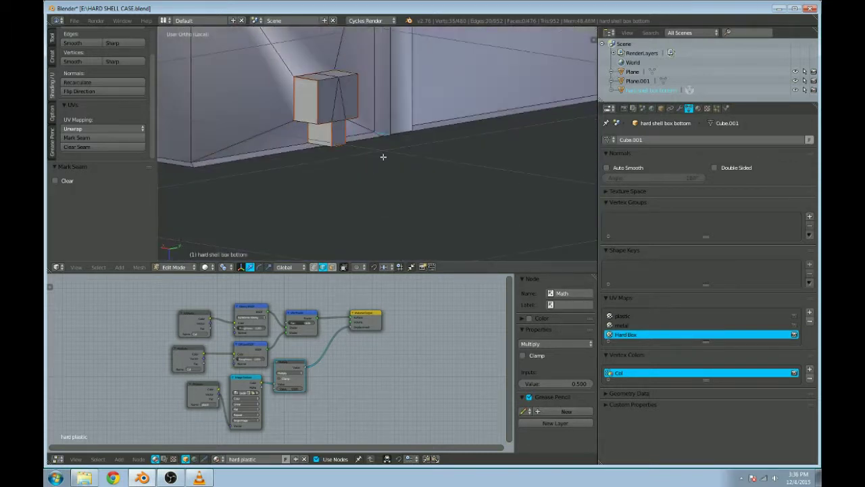
pyautogui.moveTo(380, 105); pyautogui.dragTo(432, 148, button='middle')
pyautogui.moveTo(404, 91); pyautogui.dragTo(375, 109, button='middle')
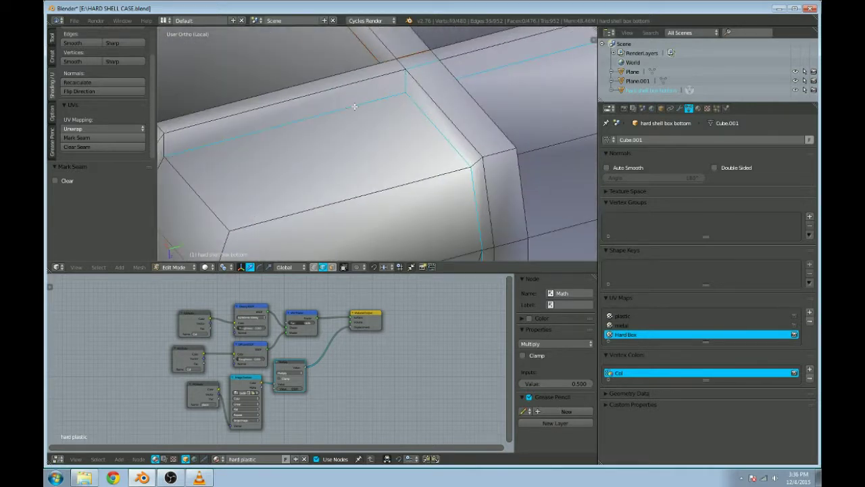
pyautogui.moveTo(296, 149); pyautogui.dragTo(462, 112, button='middle')
pyautogui.moveTo(450, 146); pyautogui.dragTo(398, 133, button='middle')
pyautogui.moveTo(273, 108); pyautogui.dragTo(338, 126, button='middle')
pyautogui.moveTo(343, 164); pyautogui.dragTo(402, 160, button='middle')
pyautogui.keyDown('shift'); pyautogui.rightClick(376, 158); pyautogui.keyUp('shift')
pyautogui.moveTo(397, 195); pyautogui.dragTo(427, 131, button='middle')
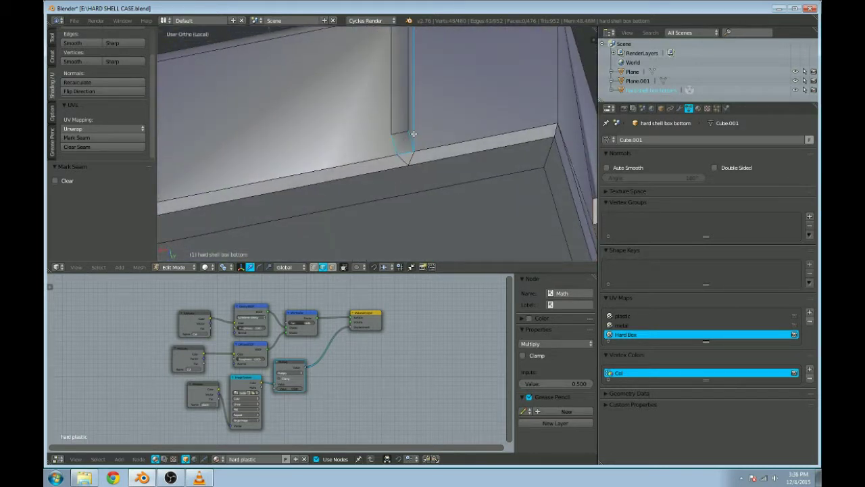
# Step: Select the remaining edges along the opposite end's ribs and mark the whole selection as seams
pyautogui.scroll(-5, 413, 133)
pyautogui.moveTo(289, 156); pyautogui.dragTo(272, 160, button='middle')
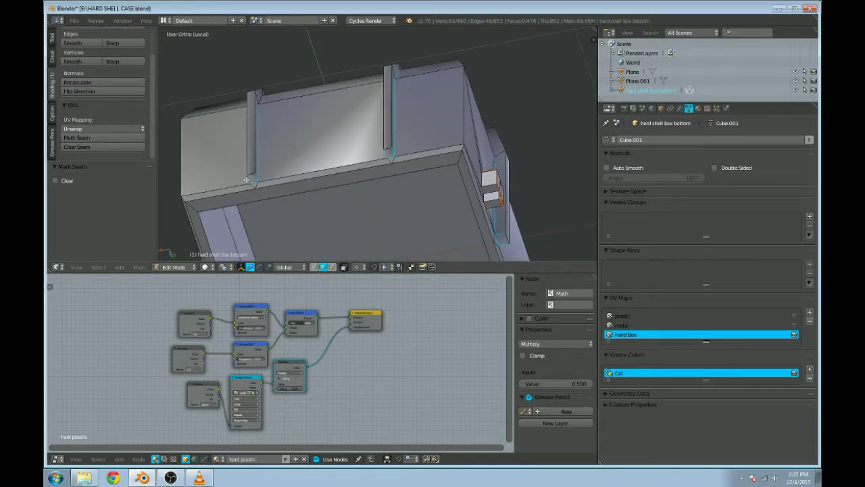
pyautogui.moveTo(249, 176); pyautogui.dragTo(293, 207, button='middle')
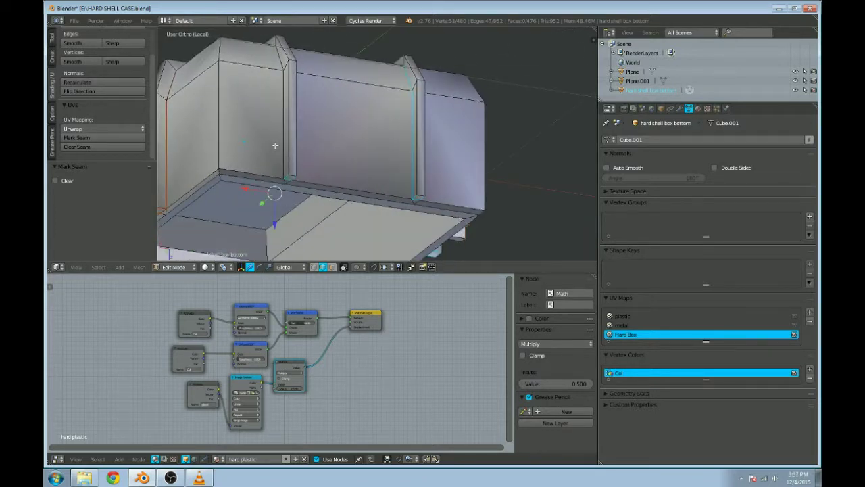
pyautogui.moveTo(291, 62); pyautogui.dragTo(496, 148, button='middle')
pyautogui.keyDown('alt'); pyautogui.rightClick(315, 108); pyautogui.keyUp('alt')
pyautogui.keyDown('shift'); pyautogui.rightClick(306, 130); pyautogui.keyUp('shift')
pyautogui.moveTo(419, 140); pyautogui.dragTo(288, 120, button='middle')
pyautogui.click(101, 138)
pyautogui.press('Home')
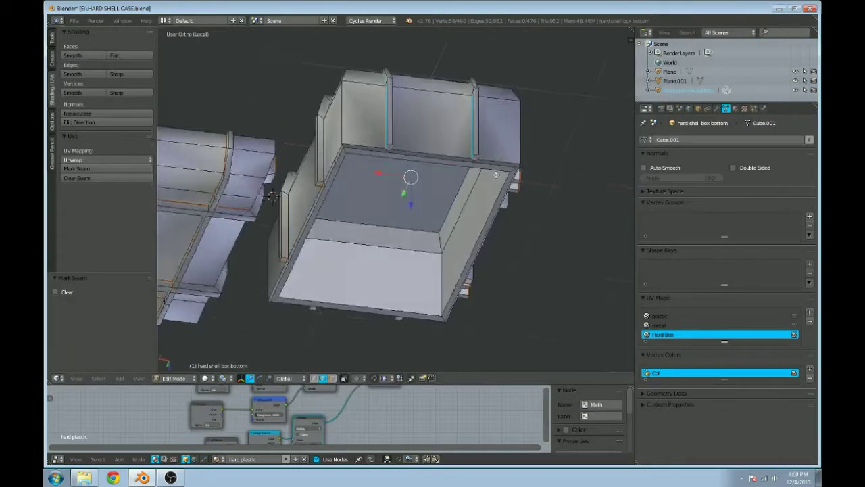
# Step: Select the outer rim edges along one long side of the lid, including the segments between its ribs
pyautogui.moveTo(473, 168); pyautogui.dragTo(512, 216, button='middle')
pyautogui.scroll(4, 512, 216)
pyautogui.rightClick(443, 142)
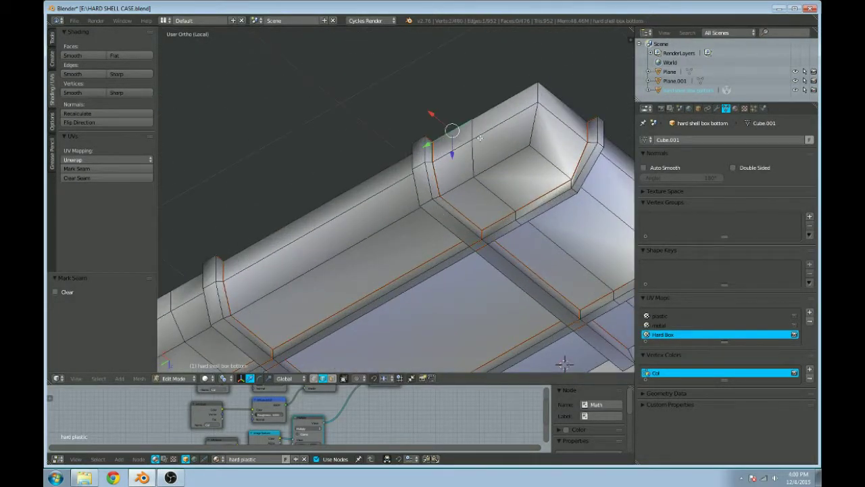
pyautogui.moveTo(479, 138); pyautogui.dragTo(481, 139, button='middle')
pyautogui.keyDown('shift'); pyautogui.rightClick(473, 135); pyautogui.keyUp('shift')
pyautogui.keyDown('shift'); pyautogui.rightClick(489, 139); pyautogui.keyUp('shift')
pyautogui.keyDown('shift'); pyautogui.rightClick(485, 139); pyautogui.keyUp('shift')
pyautogui.keyDown('shift'); pyautogui.rightClick(504, 143); pyautogui.keyUp('shift')
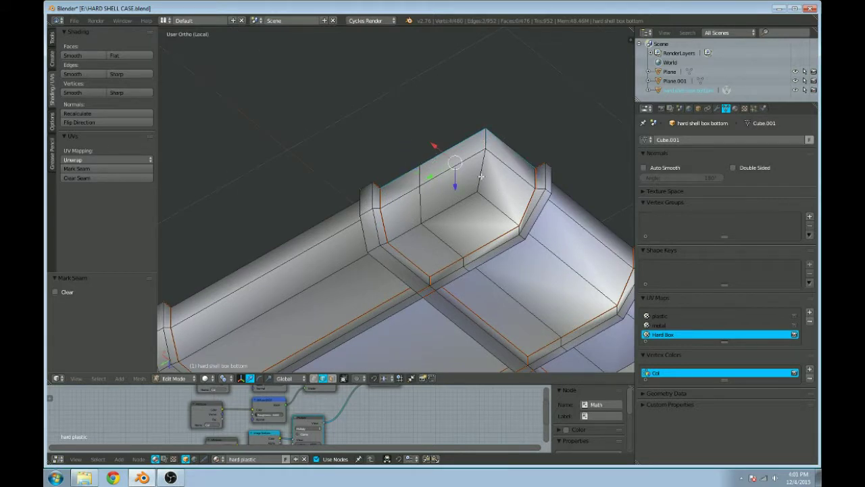
pyautogui.keyDown('shift'); pyautogui.moveTo(368, 199); pyautogui.dragTo(462, 152, button='middle'); pyautogui.keyUp('shift')
pyautogui.keyDown('shift'); pyautogui.rightClick(421, 168); pyautogui.keyUp('shift')
pyautogui.keyDown('shift'); pyautogui.moveTo(371, 227); pyautogui.dragTo(465, 131, button='middle'); pyautogui.keyUp('shift')
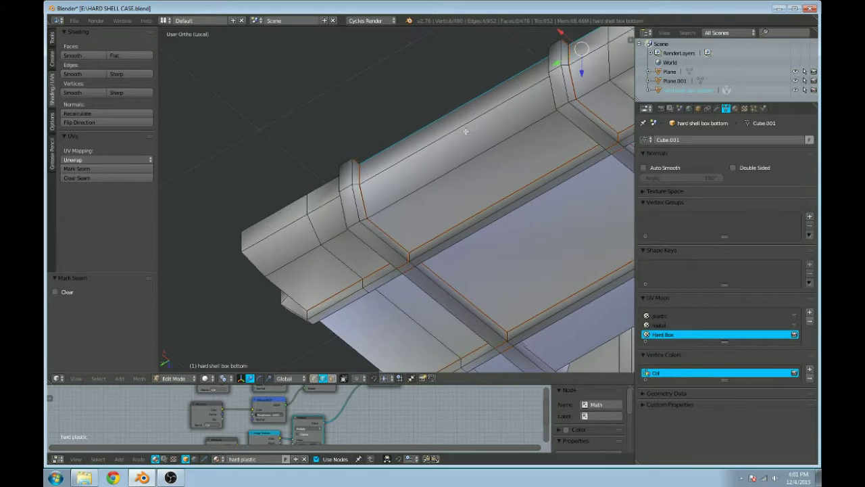
pyautogui.keyDown('shift'); pyautogui.moveTo(389, 234); pyautogui.dragTo(503, 220, button='middle'); pyautogui.keyUp('shift')
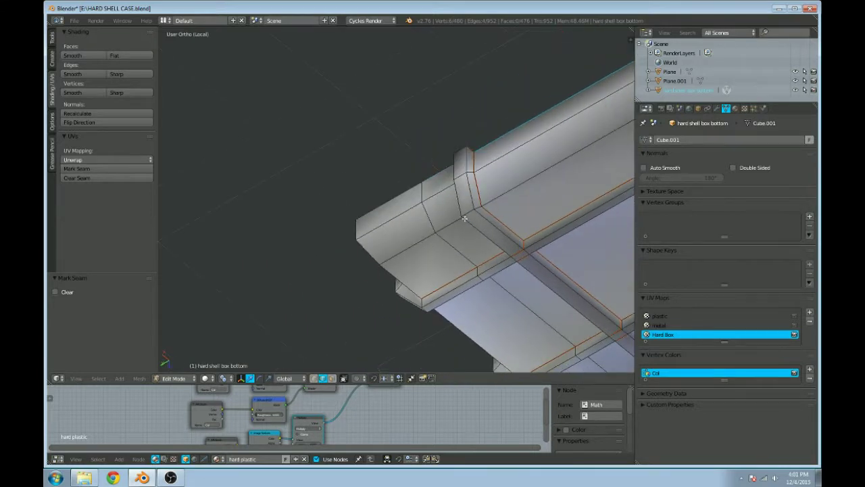
pyautogui.keyDown('shift'); pyautogui.rightClick(381, 200); pyautogui.keyUp('shift')
# Step: Extend the edge selection around the corner and along the rim of the lid's short end
pyautogui.moveTo(361, 238); pyautogui.dragTo(482, 245, button='middle')
pyautogui.keyDown('shift'); pyautogui.moveTo(531, 276); pyautogui.dragTo(311, 124, button='middle'); pyautogui.keyUp('shift')
pyautogui.keyDown('shift'); pyautogui.rightClick(367, 244); pyautogui.keyUp('shift')
pyautogui.moveTo(353, 250); pyautogui.dragTo(442, 186, button='middle')
pyautogui.moveTo(373, 230); pyautogui.dragTo(422, 237, button='middle')
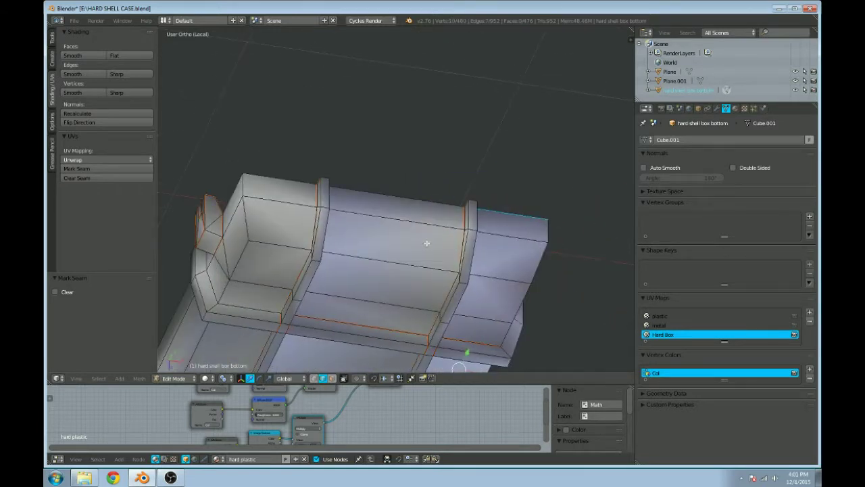
pyautogui.keyDown('shift'); pyautogui.rightClick(412, 198); pyautogui.keyUp('shift')
pyautogui.keyDown('shift'); pyautogui.moveTo(306, 200); pyautogui.dragTo(427, 211, button='middle'); pyautogui.keyUp('shift')
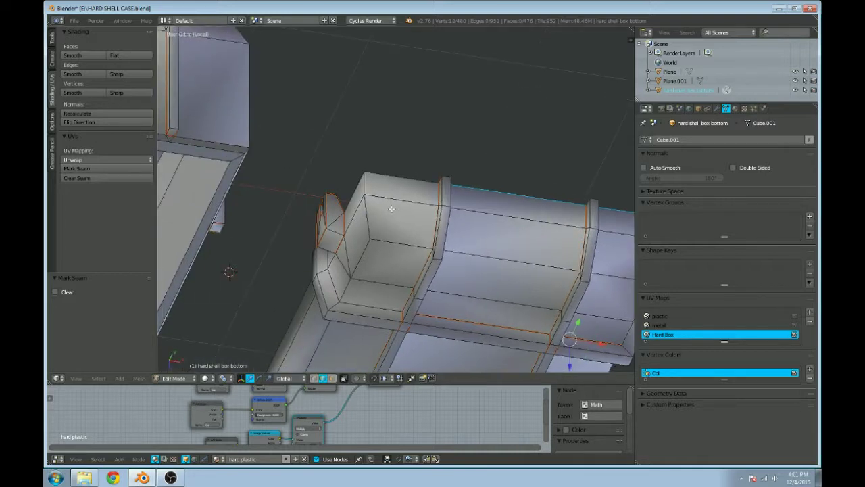
pyautogui.keyDown('shift'); pyautogui.rightClick(417, 187); pyautogui.keyUp('shift')
pyautogui.keyDown('shift'); pyautogui.rightClick(353, 194); pyautogui.keyUp('shift')
# Step: Add the rim edges around the next corner and past the latch on the lid's latch side to the selection
pyautogui.moveTo(355, 200); pyautogui.dragTo(434, 214, button='middle')
pyautogui.scroll(3, 420, 219)
pyautogui.keyDown('shift'); pyautogui.rightClick(439, 231); pyautogui.keyUp('shift')
pyautogui.keyDown('shift'); pyautogui.rightClick(442, 235); pyautogui.keyUp('shift')
pyautogui.moveTo(442, 234); pyautogui.dragTo(432, 209, button='middle')
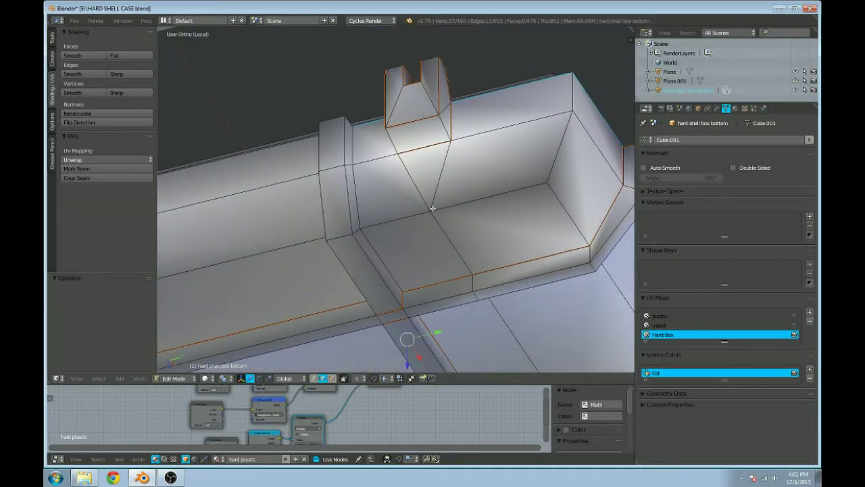
pyautogui.keyDown('shift'); pyautogui.scroll(-1, 388, 236); pyautogui.keyUp('shift')
pyautogui.keyDown('shift'); pyautogui.rightClick(392, 245); pyautogui.keyUp('shift')
pyautogui.keyDown('shift'); pyautogui.rightClick(363, 198); pyautogui.keyUp('shift')
pyautogui.moveTo(381, 242); pyautogui.dragTo(450, 288, button='middle')
pyautogui.keyDown('shift'); pyautogui.rightClick(450, 288); pyautogui.keyUp('shift')
pyautogui.keyDown('shift'); pyautogui.rightClick(501, 231); pyautogui.keyUp('shift')
pyautogui.keyDown('shift'); pyautogui.rightClick(505, 194); pyautogui.keyUp('shift')
# Step: Switch to perspective view and add the rim edges beside the rib and along the middle of the latch side
pyautogui.moveTo(505, 194); pyautogui.dragTo(362, 175, button='middle')
pyautogui.press('KP_5')
pyautogui.keyDown('shift'); pyautogui.click(530, 200); pyautogui.keyUp('shift')
pyautogui.keyDown('shift'); pyautogui.click(547, 167); pyautogui.keyUp('shift')
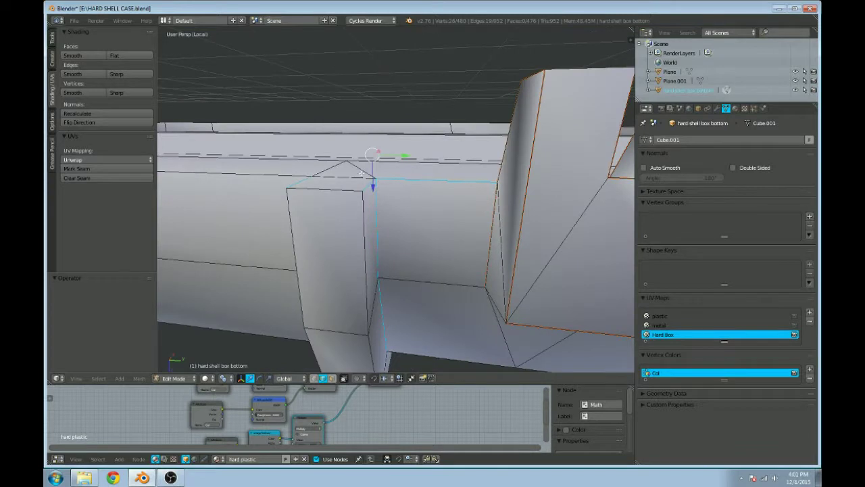
pyautogui.moveTo(321, 198); pyautogui.dragTo(433, 190, button='middle')
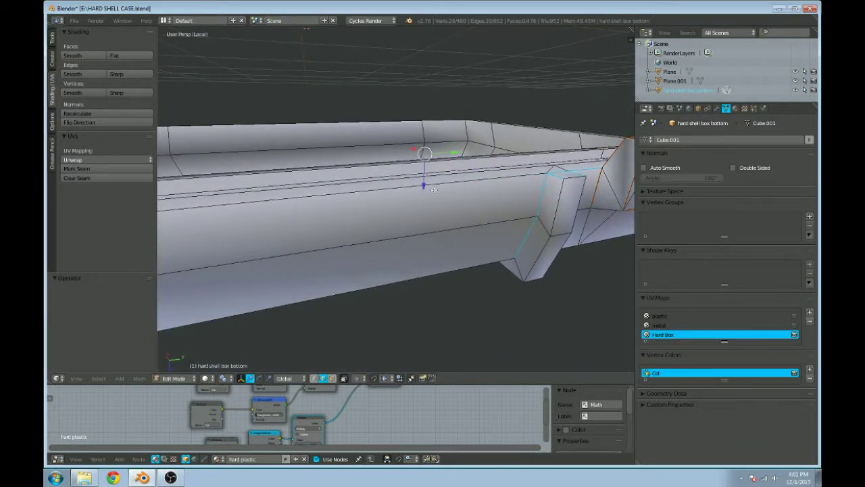
pyautogui.click(433, 190)
pyautogui.keyDown('shift'); pyautogui.click(377, 196); pyautogui.keyUp('shift')
pyautogui.scroll(-4, 395, 213)
pyautogui.moveTo(396, 213); pyautogui.dragTo(442, 206, button='middle')
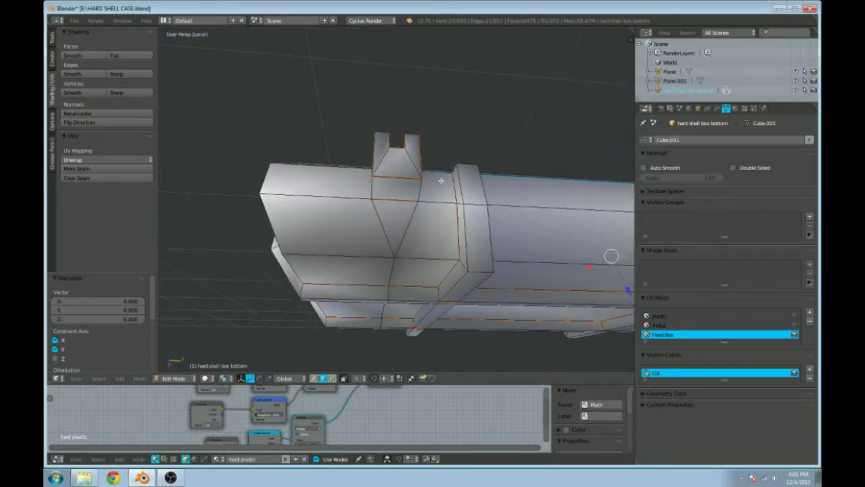
# Step: Add the rim edges at one end of the box bottom and mark the selected edges as seams
pyautogui.moveTo(371, 272); pyautogui.dragTo(392, 253, button='middle')
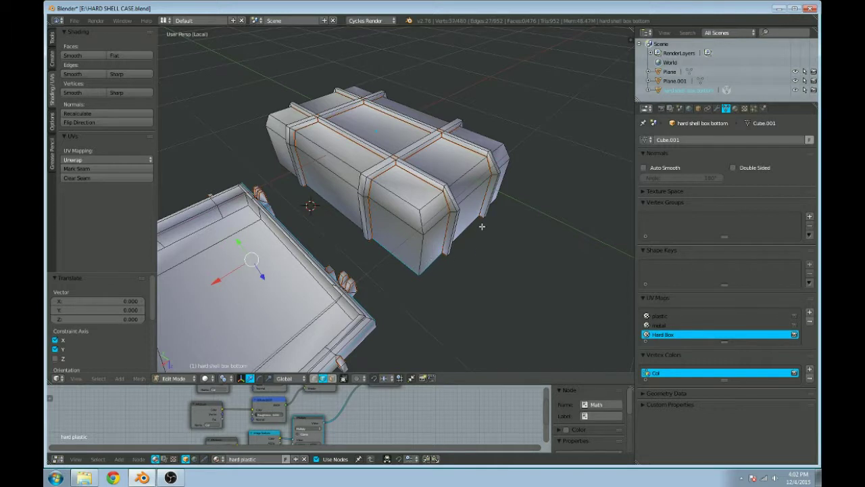
pyautogui.moveTo(514, 232); pyautogui.dragTo(455, 209, button='middle')
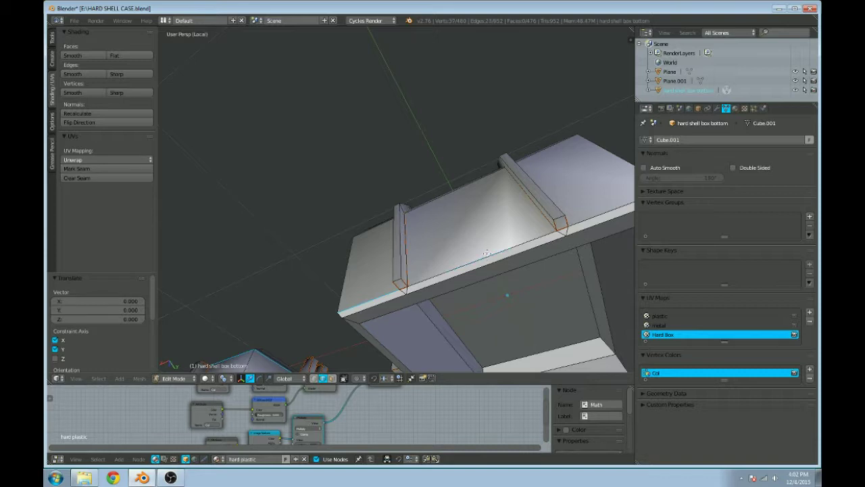
pyautogui.click(111, 169)
# Step: Dissolve the two extra vertices on the rim between the ribs at the short end of the box bottom
pyautogui.moveTo(378, 223); pyautogui.dragTo(437, 187, button='middle')
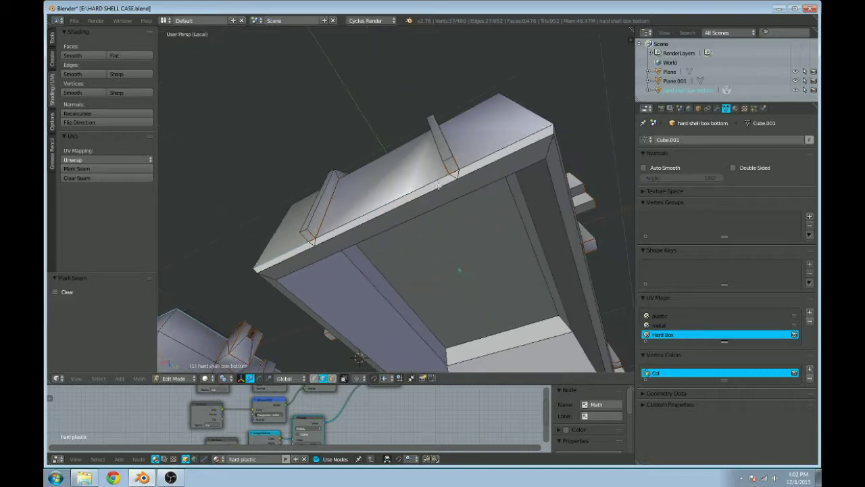
pyautogui.moveTo(401, 220); pyautogui.dragTo(389, 365, button='middle')
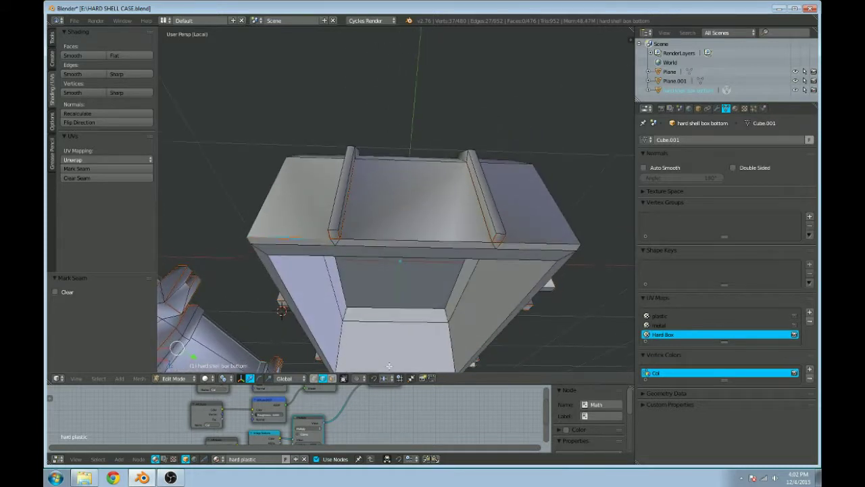
pyautogui.click(314, 378)
pyautogui.rightClick(397, 231)
pyautogui.rightClick(461, 233)
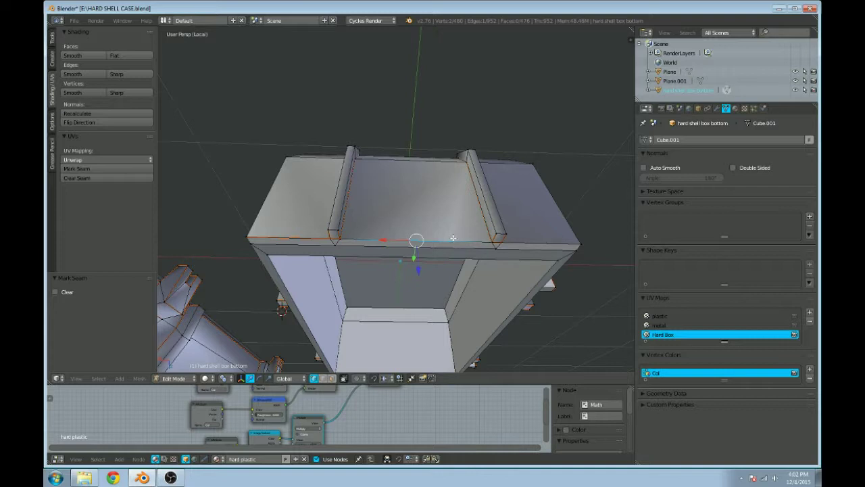
pyautogui.press('x')
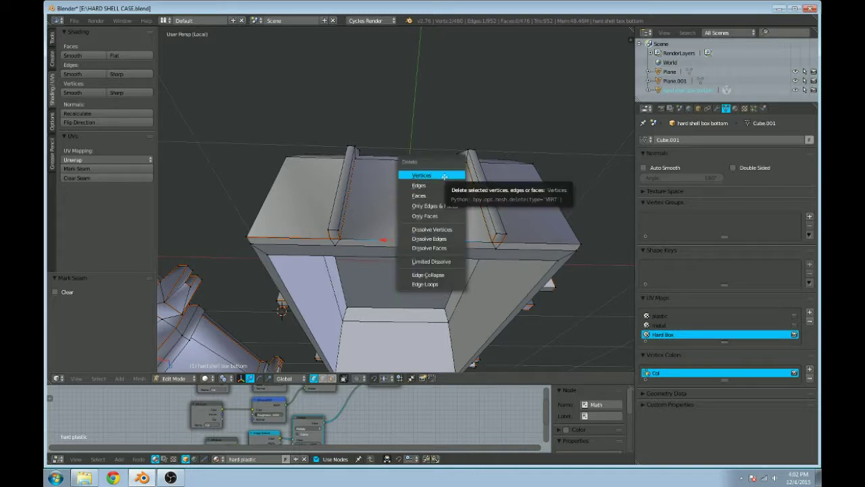
pyautogui.click(432, 229)
# Step: Dissolve the two extra rim vertices between the ribs at the opposite short end of the box bottom
pyautogui.scroll(-4, 512, 287)
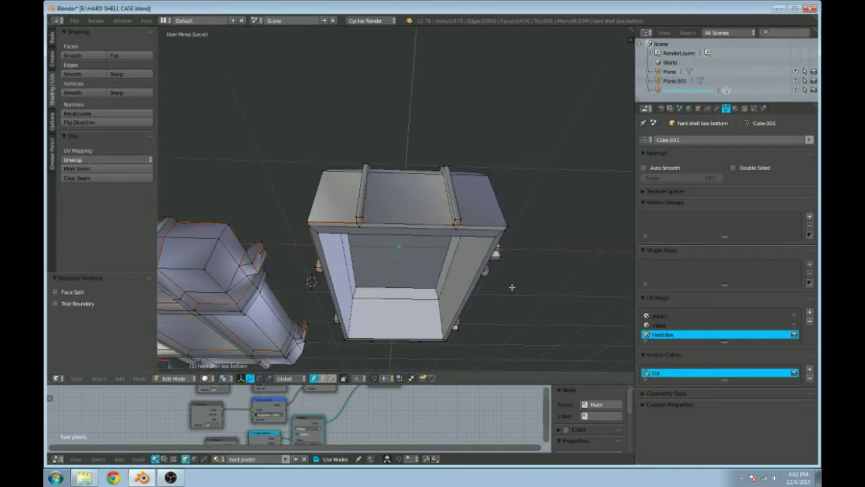
pyautogui.moveTo(512, 288); pyautogui.dragTo(482, 214, button='middle')
pyautogui.scroll(4, 465, 141)
pyautogui.scroll(-5, 466, 141)
pyautogui.scroll(4, 546, 214)
pyautogui.rightClick(403, 233)
pyautogui.keyDown('shift'); pyautogui.rightClick(482, 216); pyautogui.keyUp('shift')
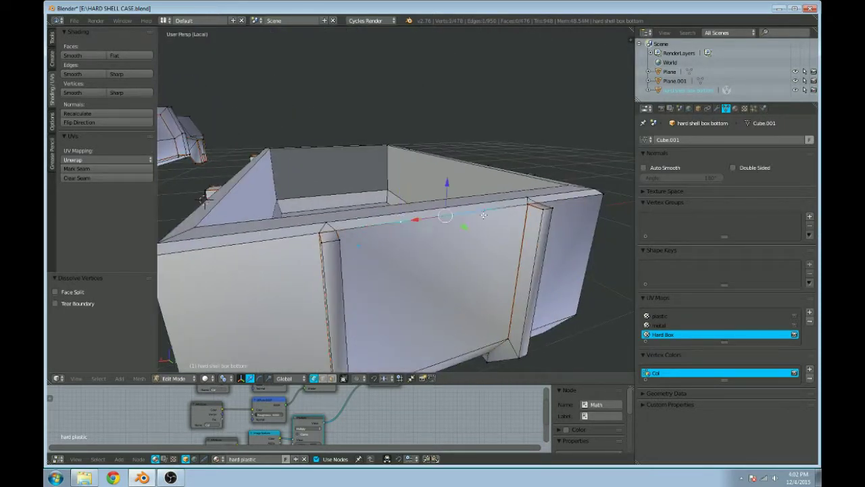
pyautogui.press('x')
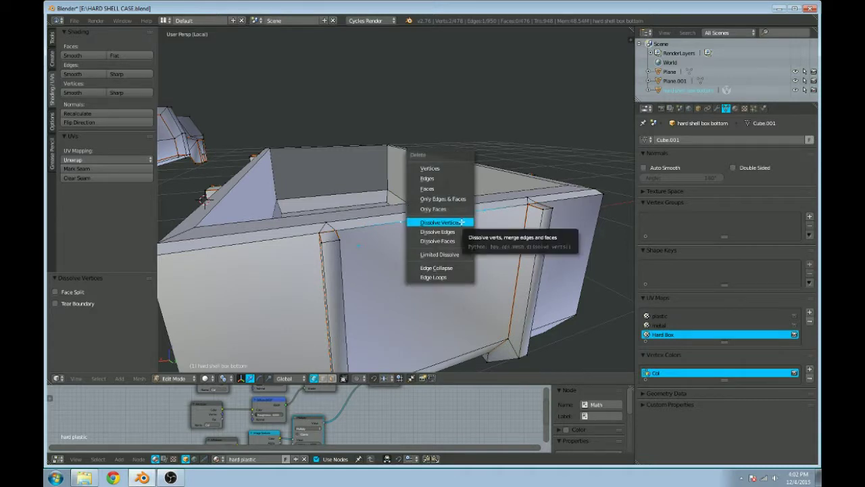
pyautogui.click(461, 222)
# Step: Return to edge selection and select the outer rim edges on both sides of one corner of the box bottom
pyautogui.scroll(-4, 461, 222)
pyautogui.moveTo(461, 222); pyautogui.dragTo(391, 220, button='middle')
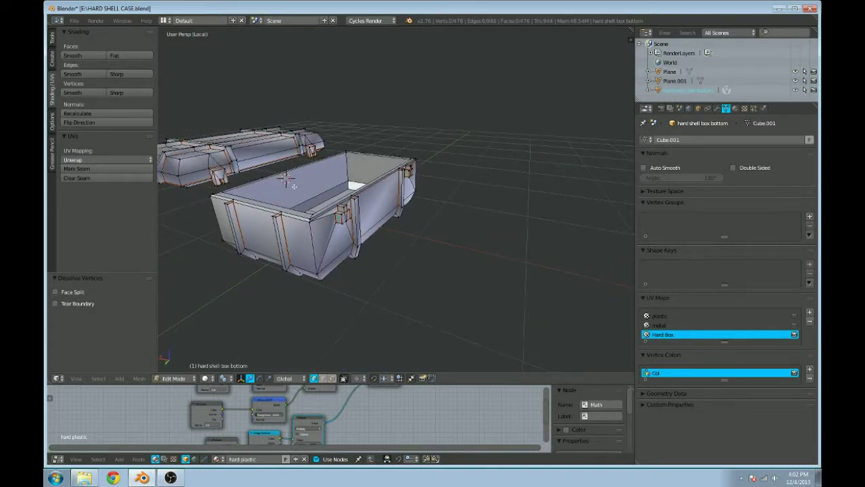
pyautogui.scroll(4, 294, 186)
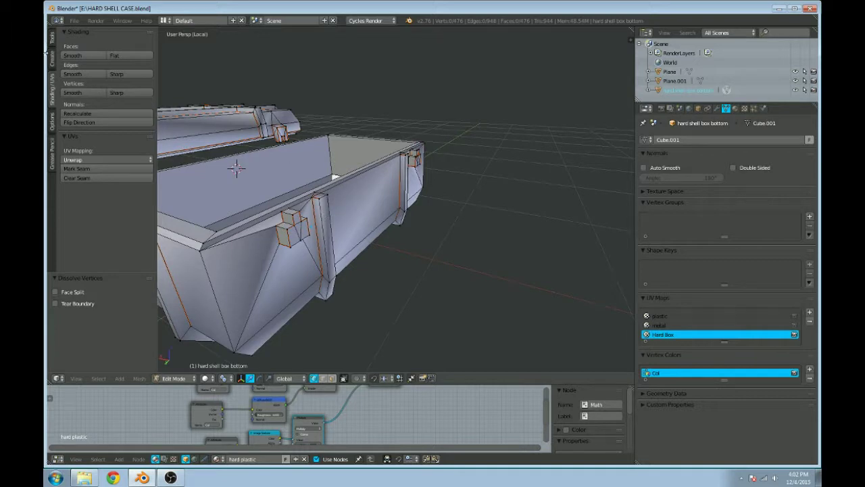
pyautogui.click(177, 378)
pyautogui.moveTo(282, 266); pyautogui.dragTo(353, 255, button='middle')
pyautogui.rightClick(326, 293)
pyautogui.rightClick(319, 282)
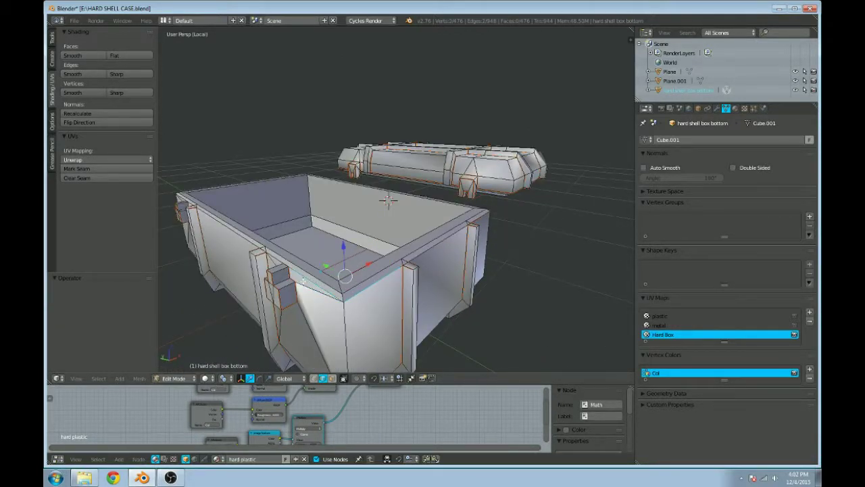
# Step: Add the rim edge above the latch block and the outer vertical edges of that box corner to the selection
pyautogui.moveTo(304, 278); pyautogui.dragTo(382, 242, button='middle')
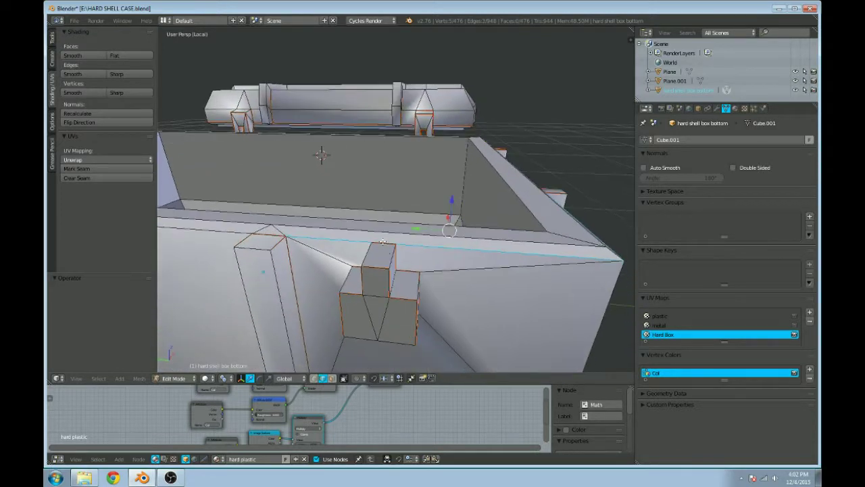
pyautogui.scroll(2, 385, 254)
pyautogui.moveTo(351, 285); pyautogui.dragTo(392, 267, button='middle')
pyautogui.scroll(-4, 406, 262)
pyautogui.moveTo(485, 273); pyautogui.dragTo(364, 234, button='middle')
pyautogui.keyDown('shift'); pyautogui.rightClick(363, 237); pyautogui.keyUp('shift')
pyautogui.moveTo(365, 275); pyautogui.dragTo(349, 177, button='middle')
pyautogui.keyDown('shift'); pyautogui.rightClick(378, 197); pyautogui.keyUp('shift')
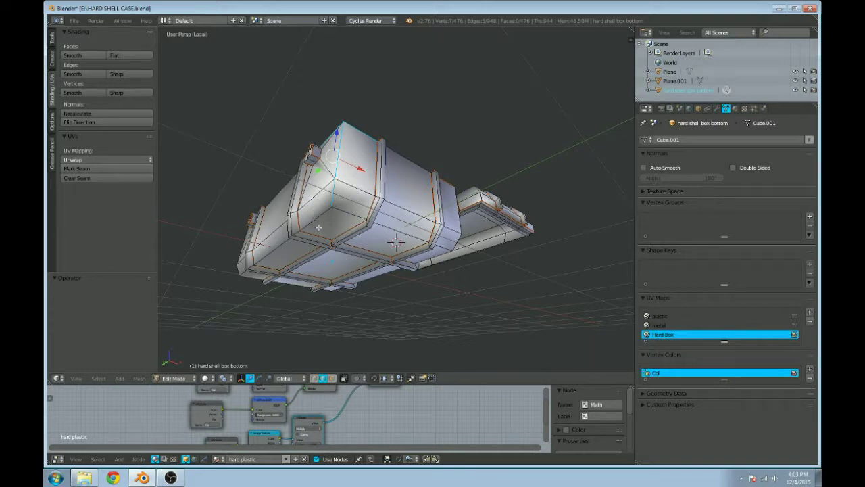
# Step: Extend the selection along the rim of the box's short end and down its outer corner edges
pyautogui.moveTo(362, 173); pyautogui.dragTo(315, 177, button='middle')
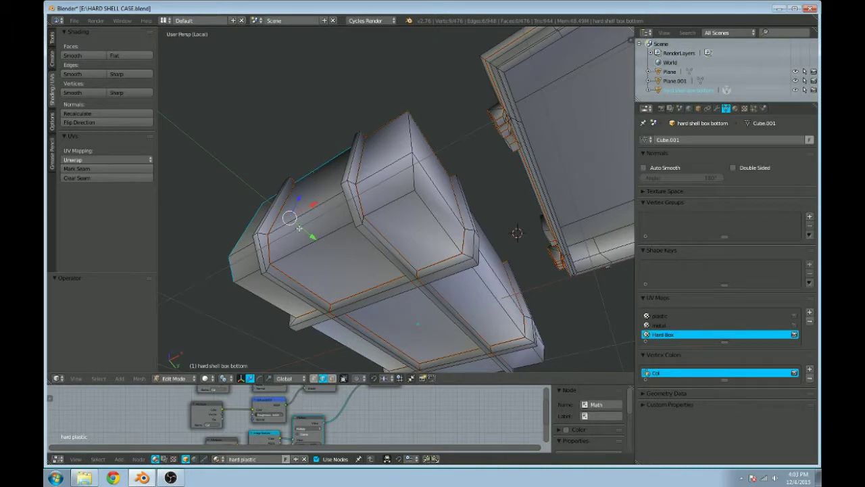
pyautogui.moveTo(376, 179); pyautogui.dragTo(378, 218, button='middle')
pyautogui.keyDown('shift'); pyautogui.rightClick(374, 230); pyautogui.keyUp('shift')
pyautogui.keyDown('shift'); pyautogui.rightClick(372, 284); pyautogui.keyUp('shift')
pyautogui.moveTo(433, 299); pyautogui.dragTo(302, 223, button='middle')
pyautogui.keyDown('shift'); pyautogui.rightClick(335, 193); pyautogui.keyUp('shift')
pyautogui.keyDown('shift'); pyautogui.rightClick(392, 210); pyautogui.keyUp('shift')
# Step: Add the next outer corner edges and the rim edges along the box's long side to the selection
pyautogui.moveTo(403, 207); pyautogui.dragTo(413, 187, button='middle')
pyautogui.keyDown('shift'); pyautogui.rightClick(398, 212); pyautogui.keyUp('shift')
pyautogui.keyDown('shift'); pyautogui.rightClick(365, 242); pyautogui.keyUp('shift')
pyautogui.keyDown('shift'); pyautogui.rightClick(358, 335); pyautogui.keyUp('shift')
pyautogui.moveTo(358, 335); pyautogui.dragTo(351, 202, button='middle')
pyautogui.keyDown('shift'); pyautogui.rightClick(337, 207); pyautogui.keyUp('shift')
pyautogui.moveTo(321, 249); pyautogui.dragTo(385, 175, button='middle')
pyautogui.keyDown('shift'); pyautogui.rightClick(385, 174); pyautogui.keyUp('shift')
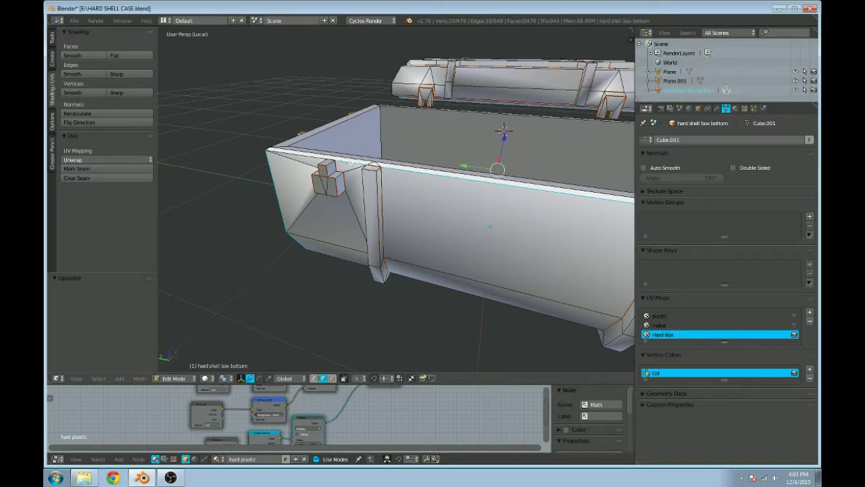
# Step: Add the remaining box rim edges and the lid's outer vertical corner edges, and mark the selected edges as seams
pyautogui.moveTo(490, 226); pyautogui.dragTo(463, 266, button='middle')
pyautogui.keyDown('shift'); pyautogui.rightClick(386, 195); pyautogui.keyUp('shift')
pyautogui.scroll(4, 488, 227)
pyautogui.scroll(-2, 494, 228)
pyautogui.scroll(-3, 474, 235)
pyautogui.scroll(3, 432, 243)
pyautogui.moveTo(371, 209); pyautogui.dragTo(403, 222, button='middle')
pyautogui.scroll(2, 403, 200)
pyautogui.moveTo(518, 198); pyautogui.dragTo(317, 163, button='middle')
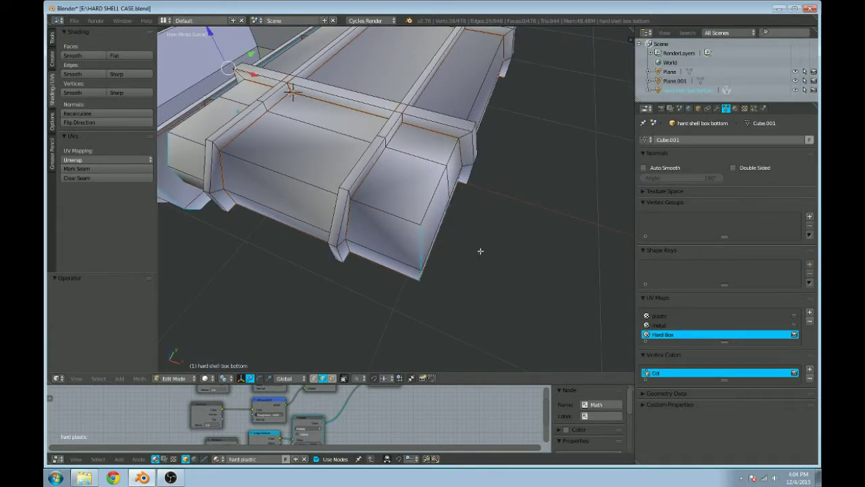
pyautogui.scroll(-5, 477, 248)
pyautogui.moveTo(453, 194)
pyautogui.mouseDown(button='middle')
pyautogui.moveTo(315, 199)
pyautogui.moveTo(345, 196)
pyautogui.moveTo(428, 238)
pyautogui.moveTo(370, 191)
pyautogui.moveTo(392, 210)
pyautogui.moveTo(453, 203)
pyautogui.mouseUp(button='middle')
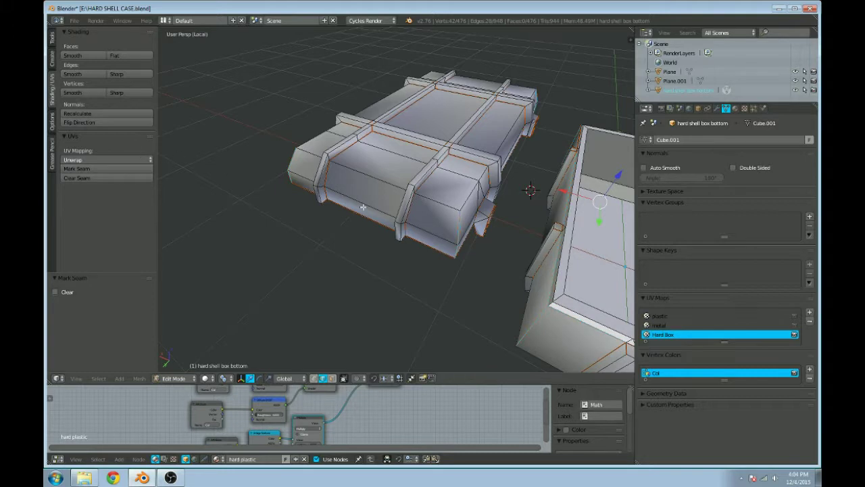
# Step: Select the edges running from the rim down to the floor at one inner corner of the box
pyautogui.scroll(-5, 363, 207)
pyautogui.moveTo(226, 205); pyautogui.dragTo(363, 262, button='middle')
pyautogui.scroll(1, 363, 261)
pyautogui.keyDown('shift'); pyautogui.moveTo(446, 291); pyautogui.dragTo(403, 251, button='middle'); pyautogui.keyUp('shift')
pyautogui.scroll(3, 353, 214)
pyautogui.scroll(3, 398, 190)
pyautogui.scroll(-2, 400, 221)
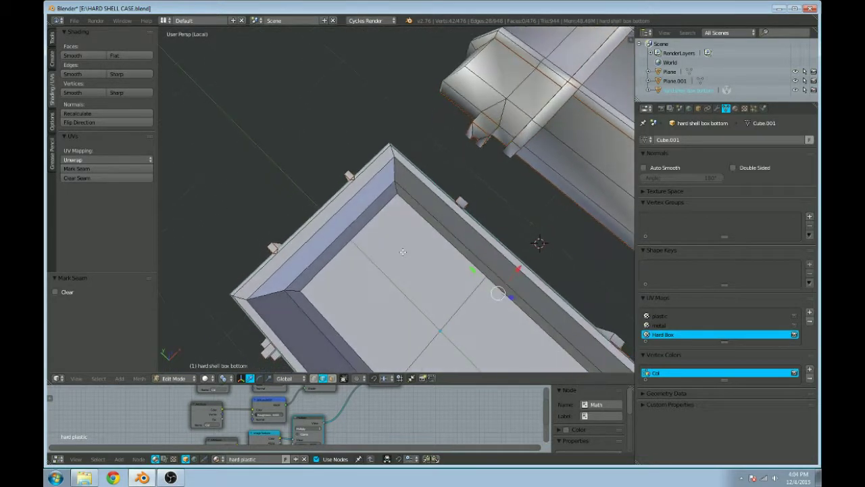
pyautogui.scroll(2, 379, 204)
pyautogui.moveTo(363, 168); pyautogui.dragTo(361, 195, button='middle')
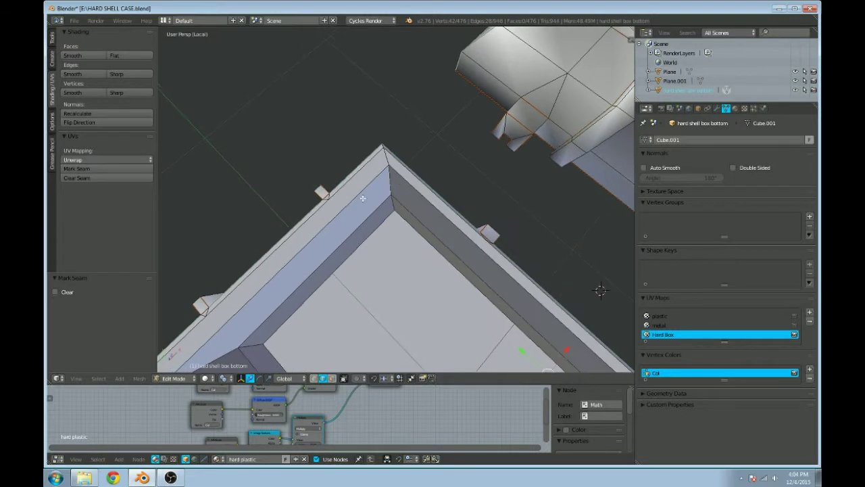
pyautogui.scroll(2, 361, 194)
pyautogui.moveTo(372, 124); pyautogui.dragTo(391, 223, button='middle')
pyautogui.rightClick(355, 195)
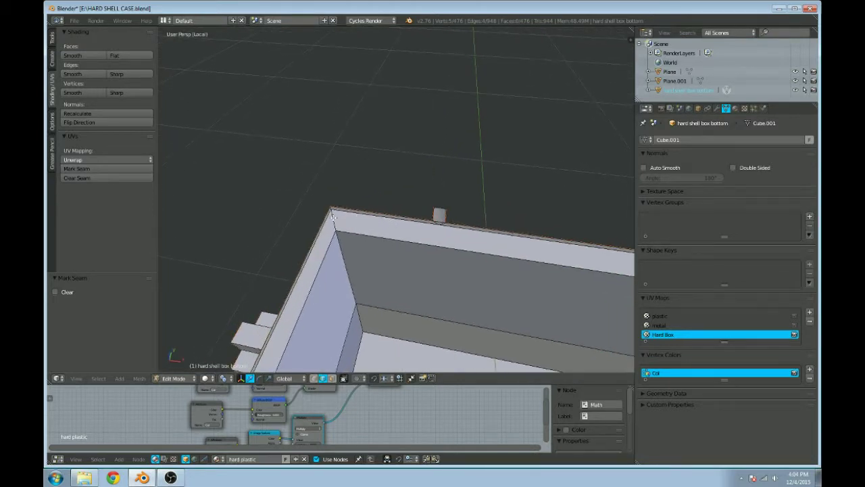
# Step: Add the rim-to-floor edges at the following inner corners of the box to the selection
pyautogui.keyDown('shift'); pyautogui.rightClick(352, 287); pyautogui.keyUp('shift')
pyautogui.keyDown('shift'); pyautogui.rightClick(361, 315); pyautogui.keyUp('shift')
pyautogui.moveTo(497, 284); pyautogui.dragTo(469, 214, button='middle')
pyautogui.keyDown('shift'); pyautogui.rightClick(423, 222); pyautogui.keyUp('shift')
pyautogui.moveTo(482, 156); pyautogui.dragTo(483, 171, button='middle')
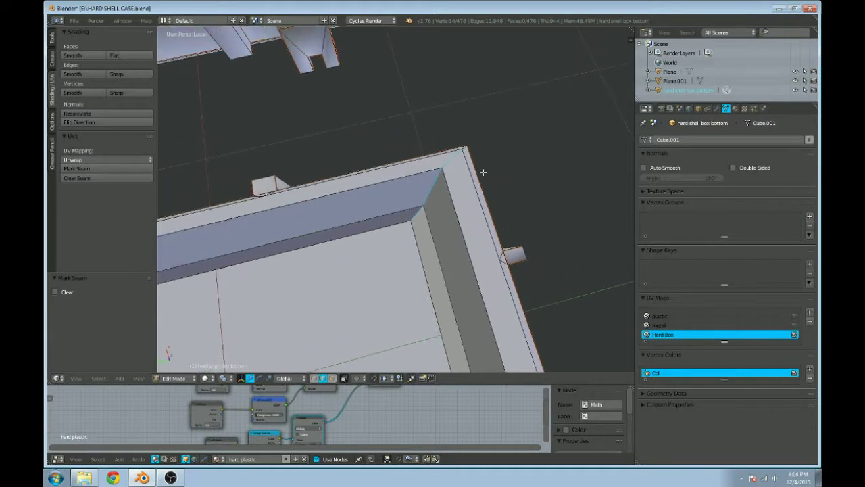
# Step: Complete the inner corner selection with the edges at the box's last corner, from rim to floor
pyautogui.moveTo(579, 264); pyautogui.dragTo(371, 155, button='middle')
pyautogui.moveTo(411, 230); pyautogui.dragTo(517, 303, button='middle')
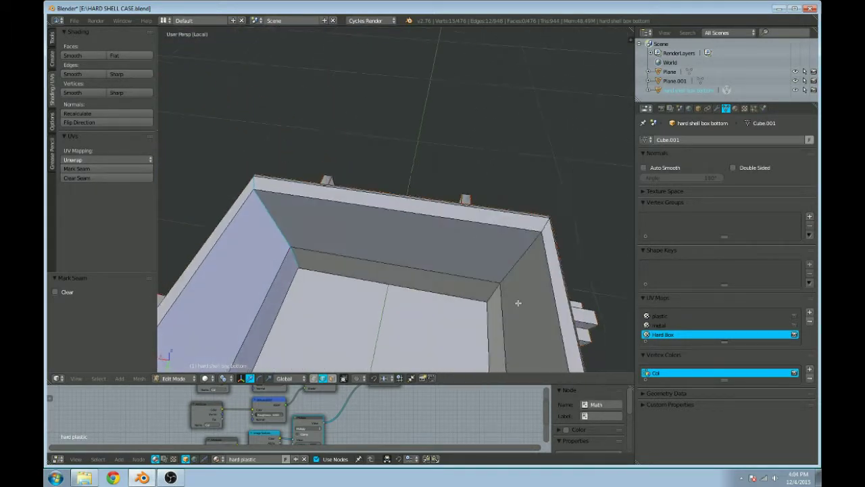
pyautogui.moveTo(545, 228); pyautogui.dragTo(497, 235, button='middle')
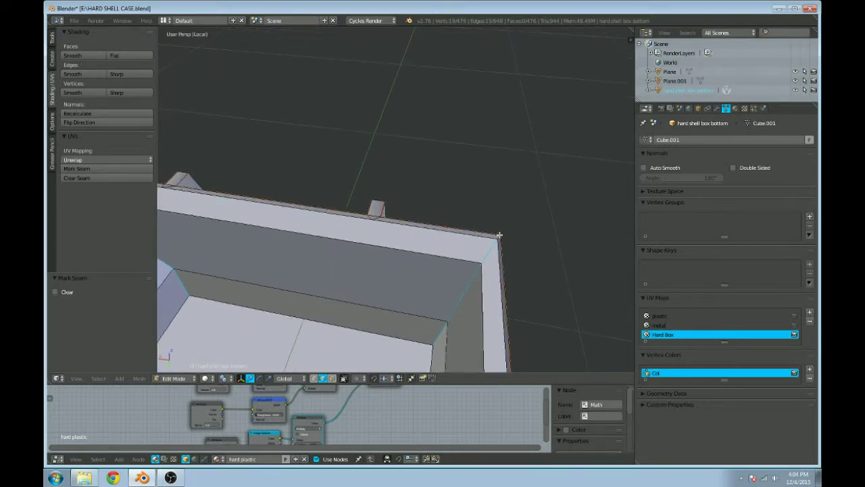
pyautogui.scroll(-5, 467, 246)
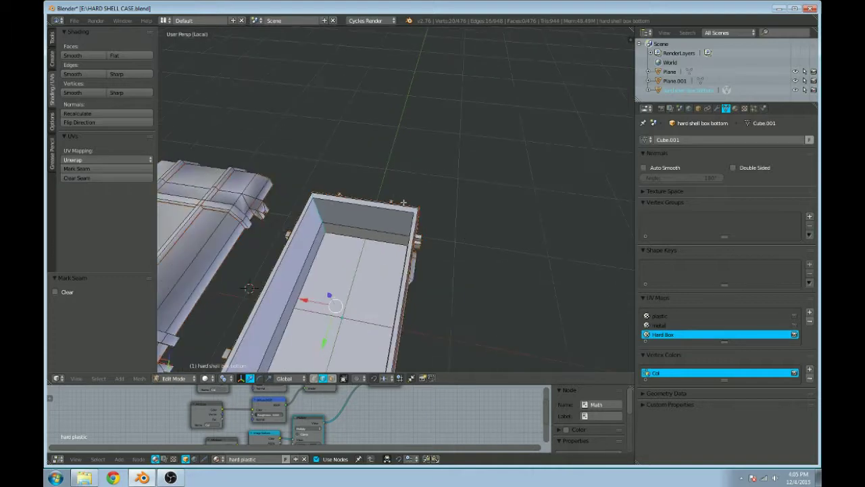
# Step: Add the short edges crossing the box rim at its first corners, between inner wall and outer edge, to the edge selection
pyautogui.moveTo(456, 213); pyautogui.dragTo(474, 232, button='middle')
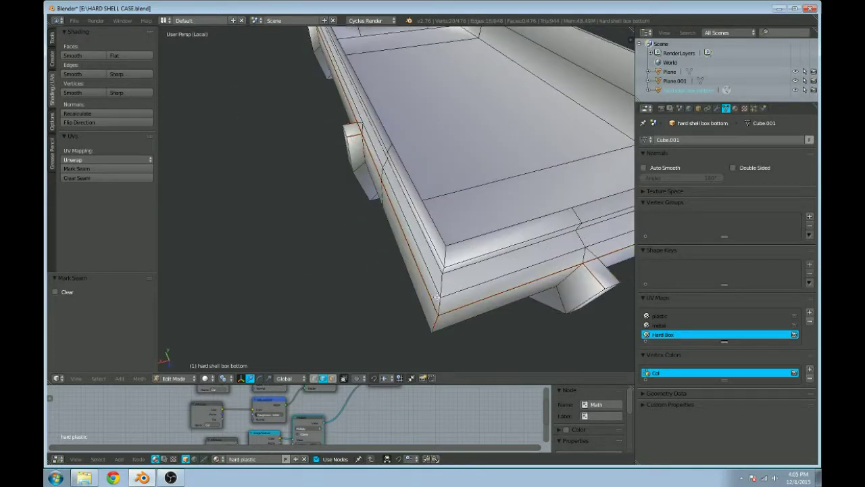
pyautogui.keyDown('shift'); pyautogui.rightClick(444, 263); pyautogui.keyUp('shift')
pyautogui.moveTo(444, 263); pyautogui.dragTo(300, 237, button='middle')
pyautogui.keyDown('shift'); pyautogui.rightClick(249, 231); pyautogui.keyUp('shift')
pyautogui.keyDown('shift'); pyautogui.rightClick(250, 239); pyautogui.keyUp('shift')
pyautogui.moveTo(269, 266); pyautogui.dragTo(365, 227, button='middle')
pyautogui.keyDown('shift'); pyautogui.rightClick(392, 235); pyautogui.keyUp('shift')
pyautogui.keyDown('shift'); pyautogui.rightClick(362, 259); pyautogui.keyUp('shift')
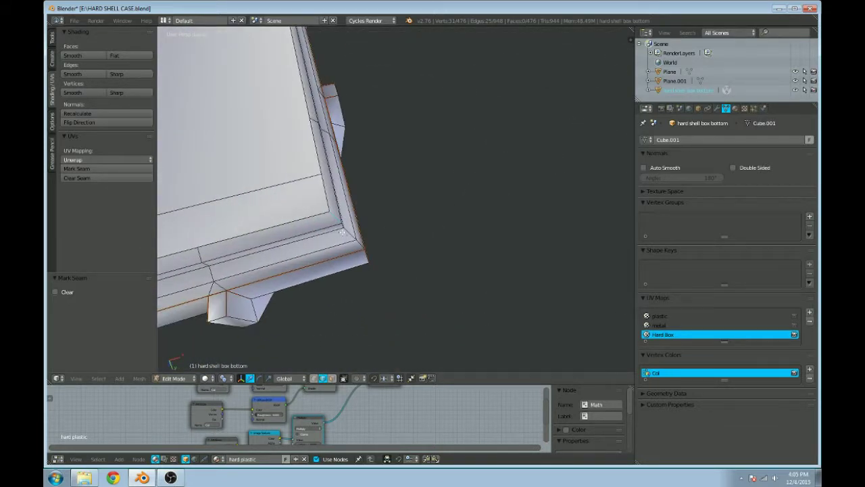
pyautogui.press('KP_Decimal')
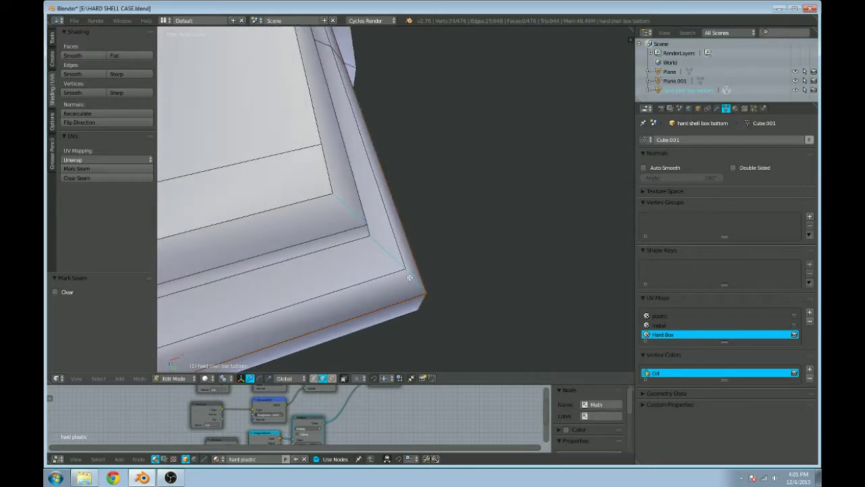
pyautogui.moveTo(378, 232); pyautogui.dragTo(342, 239, button='middle')
pyautogui.scroll(-5, 434, 251)
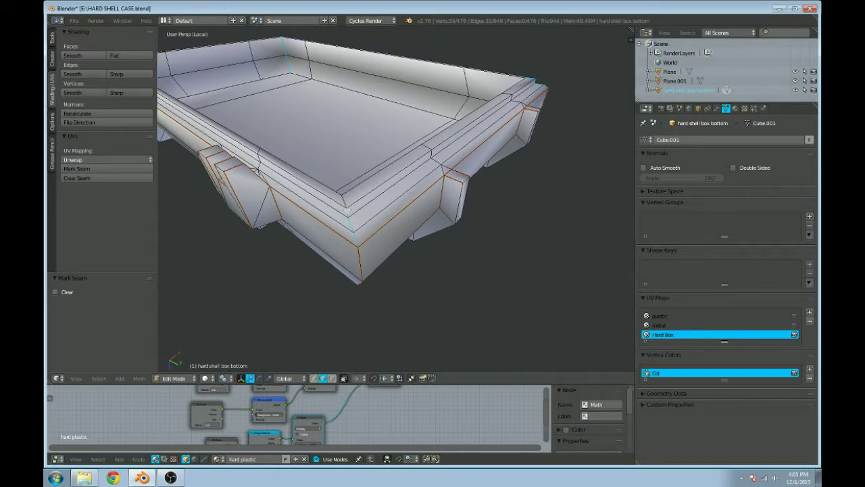
# Step: Add the short rim-crossing edges at the next box corner to the selection, undoing the stray selection made along the way
pyautogui.moveTo(346, 207); pyautogui.dragTo(171, 190, button='middle')
pyautogui.keyDown('shift'); pyautogui.rightClick(457, 218); pyautogui.keyUp('shift')
pyautogui.rightClick(426, 235)
pyautogui.hotkey('ctrl', 'z')
pyautogui.moveTo(428, 234)
pyautogui.mouseDown(button='middle')
pyautogui.moveTo(450, 207)
pyautogui.moveTo(432, 199)
pyautogui.moveTo(406, 211)
pyautogui.moveTo(409, 230)
pyautogui.moveTo(421, 233)
pyautogui.mouseUp(button='middle')
pyautogui.keyDown('shift'); pyautogui.rightClick(451, 205); pyautogui.keyUp('shift')
pyautogui.keyDown('shift'); pyautogui.rightClick(451, 188); pyautogui.keyUp('shift')
# Step: Add the last box corner's rim-crossing edges to the selection and mark all selected edges as seams
pyautogui.moveTo(460, 188); pyautogui.dragTo(329, 198, button='middle')
pyautogui.keyDown('shift'); pyautogui.rightClick(332, 241); pyautogui.keyUp('shift')
pyautogui.keyDown('shift'); pyautogui.rightClick(340, 250); pyautogui.keyUp('shift')
pyautogui.keyDown('shift'); pyautogui.rightClick(354, 245); pyautogui.keyUp('shift')
pyautogui.scroll(-5, 365, 247)
pyautogui.click(94, 168)
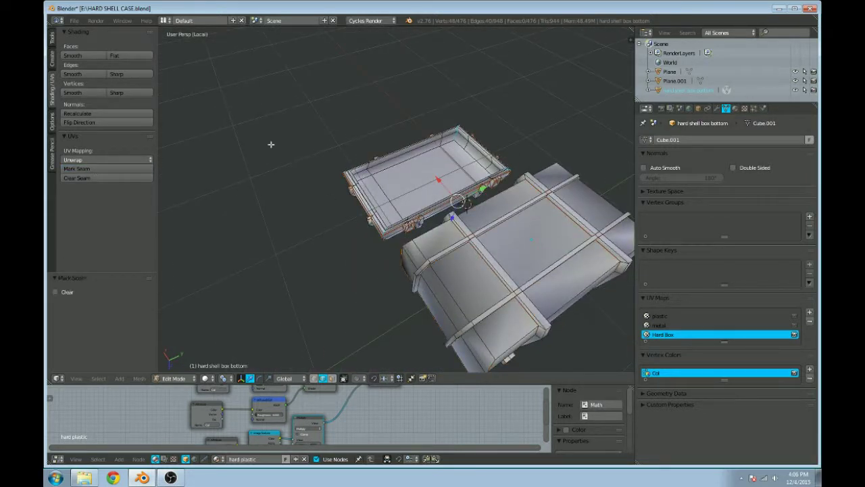
# Step: Enlarge the node editor and split the 3D view, turning the new area into a UV/Image Editor
pyautogui.scroll(-5, 365, 217)
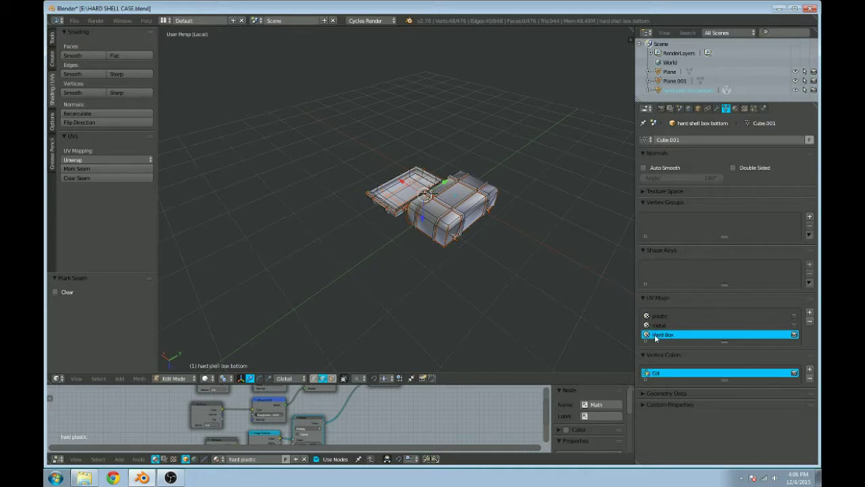
pyautogui.moveTo(461, 383); pyautogui.dragTo(439, 232)
pyautogui.moveTo(424, 350); pyautogui.dragTo(355, 330, button='middle')
pyautogui.scroll(2, 355, 330)
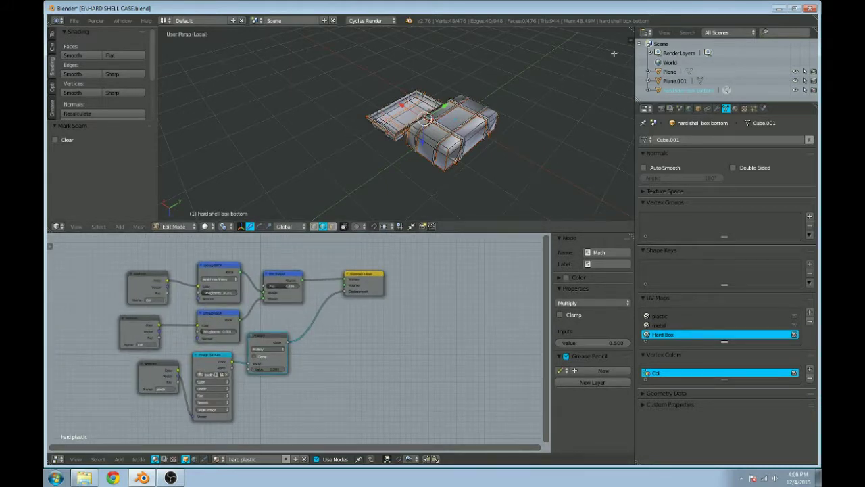
pyautogui.moveTo(630, 30); pyautogui.dragTo(363, 32)
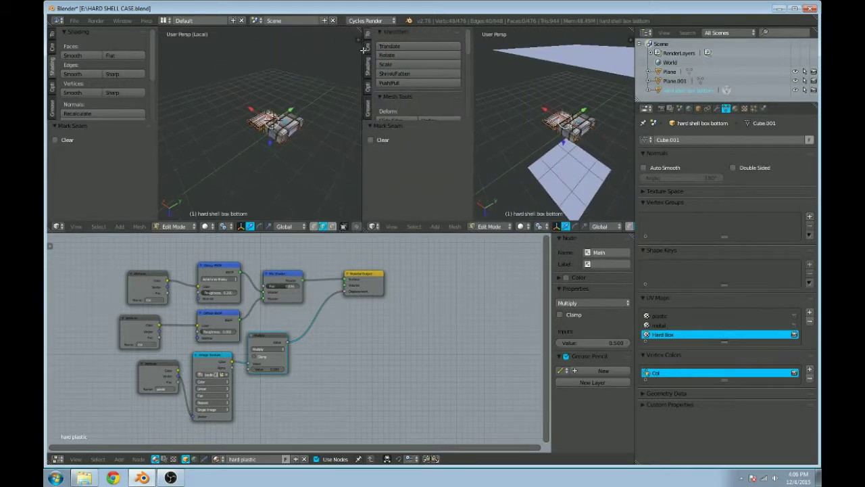
pyautogui.click(374, 226)
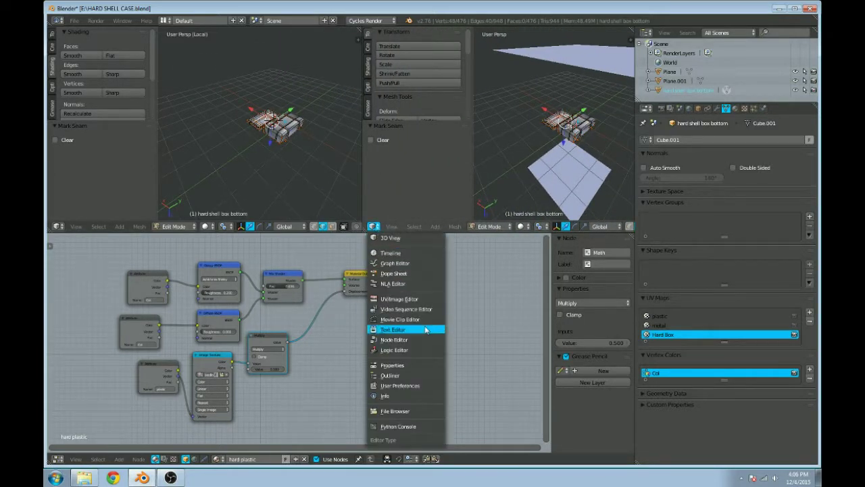
pyautogui.click(402, 297)
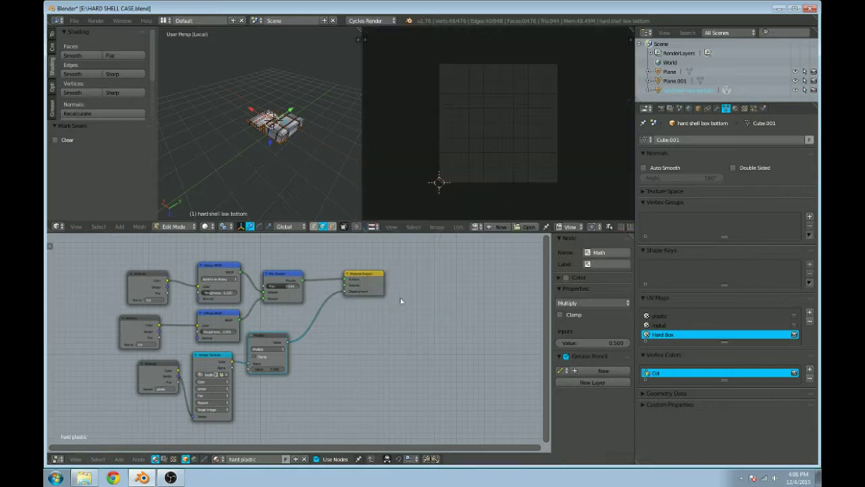
# Step: Select the entire mesh and unwrap it into the Hard Box UV map with the Unwrap method
pyautogui.press('a')
pyautogui.press('a')
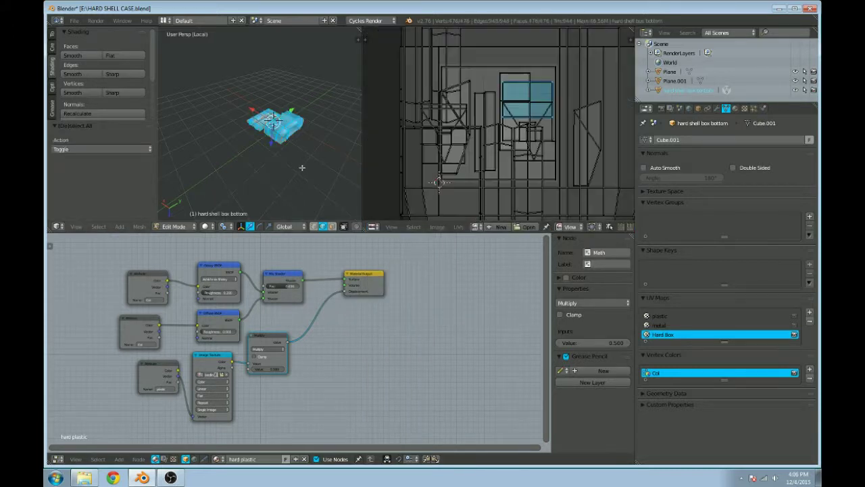
pyautogui.scroll(-1, 466, 163)
pyautogui.scroll(-5, 464, 140)
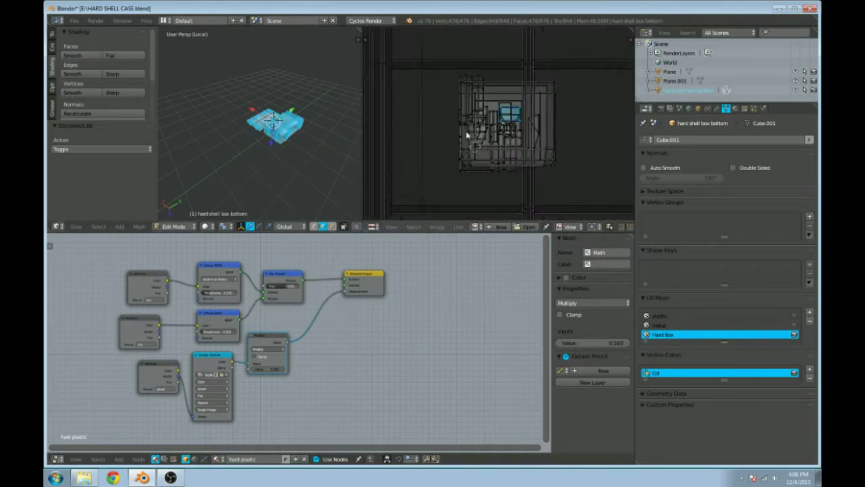
pyautogui.scroll(8, 459, 142)
pyautogui.scroll(4, 457, 145)
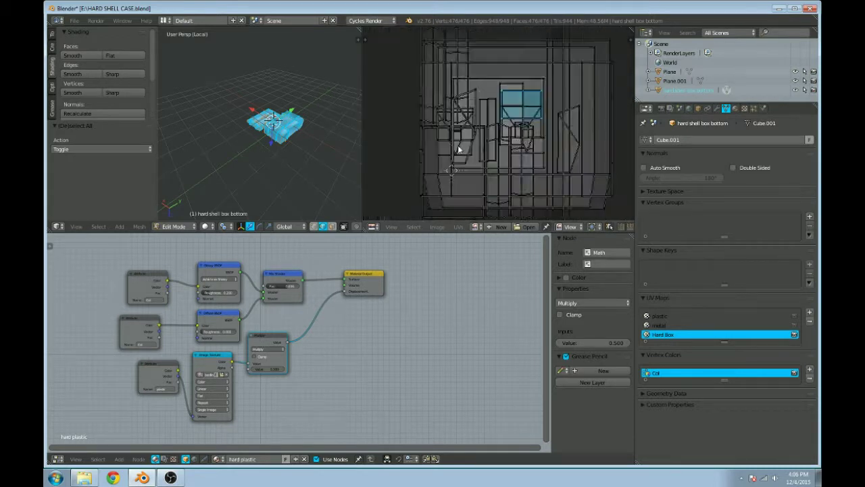
pyautogui.press('u')
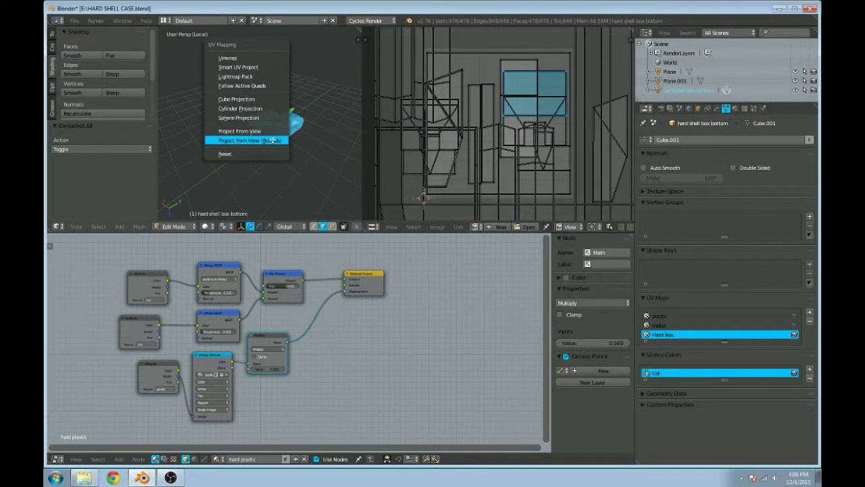
pyautogui.click(262, 60)
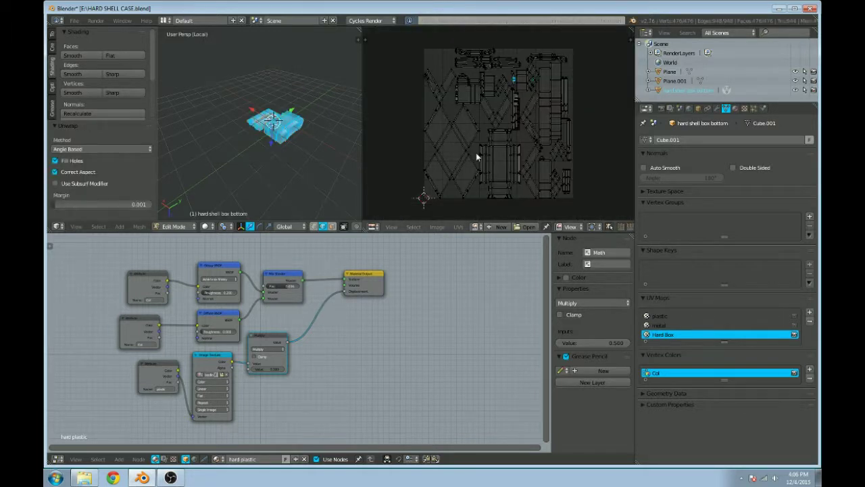
pyautogui.scroll(1, 456, 150)
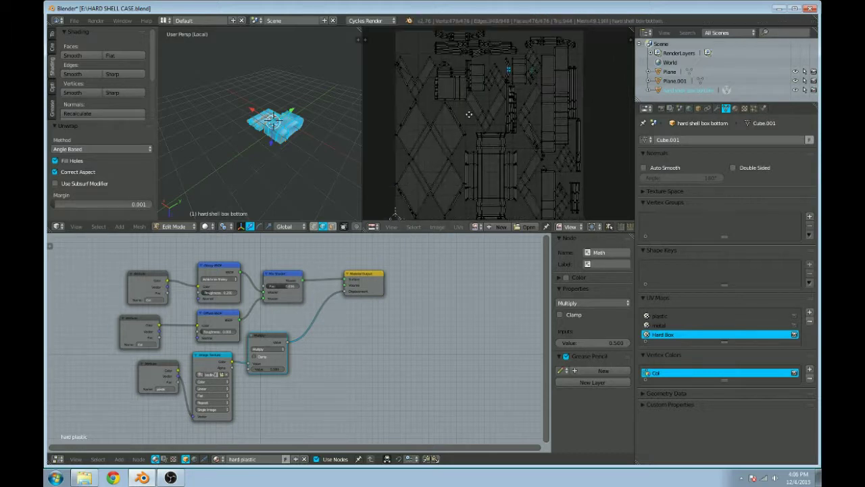
# Step: Deselect all UVs and select the small diamond-shaped island to examine how the unwrapped islands are laid out
pyautogui.press('a')
pyautogui.scroll(-1, 496, 141)
pyautogui.scroll(1, 498, 150)
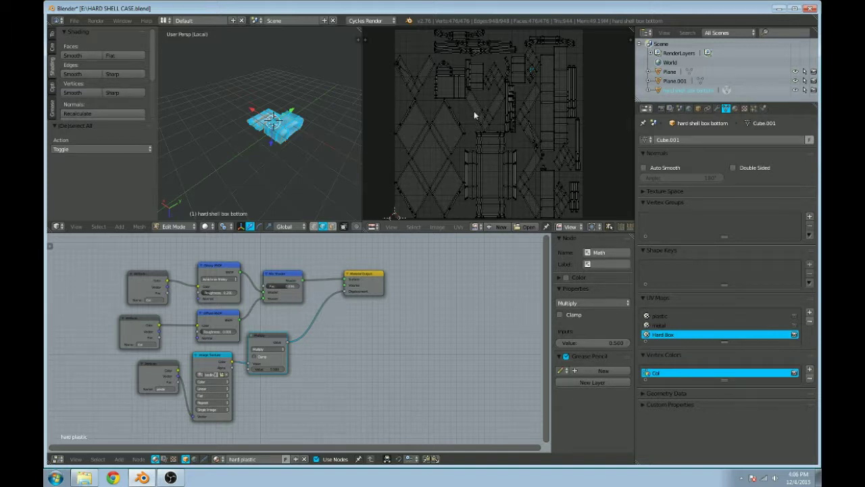
pyautogui.scroll(2, 429, 72)
pyautogui.scroll(-2, 473, 122)
pyautogui.rightClick(533, 73)
pyautogui.scroll(2, 526, 88)
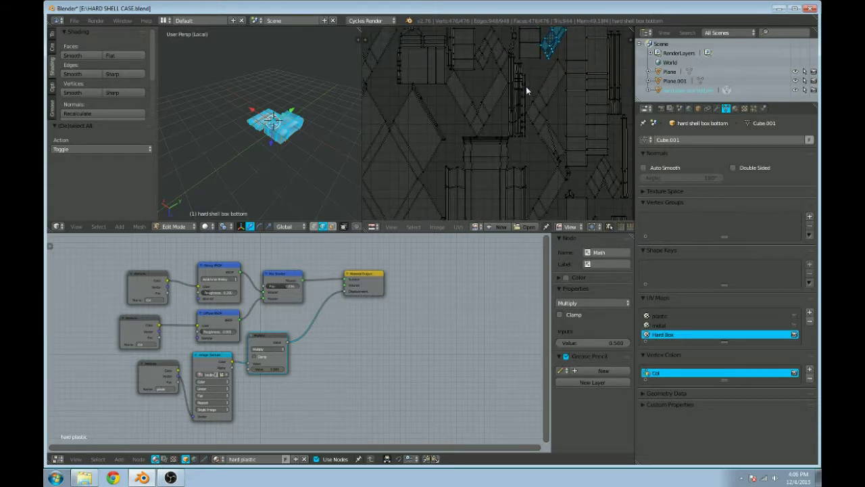
pyautogui.scroll(-4, 526, 86)
pyautogui.scroll(-3, 544, 226)
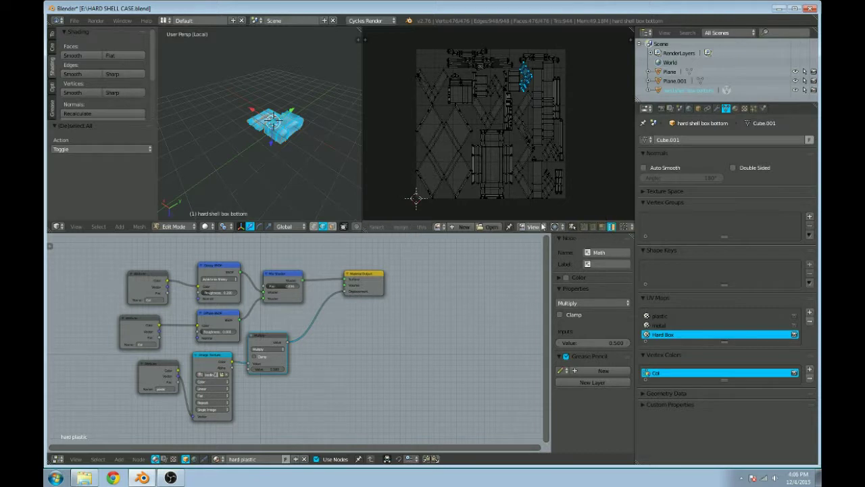
pyautogui.scroll(-2, 543, 219)
pyautogui.scroll(-2, 564, 227)
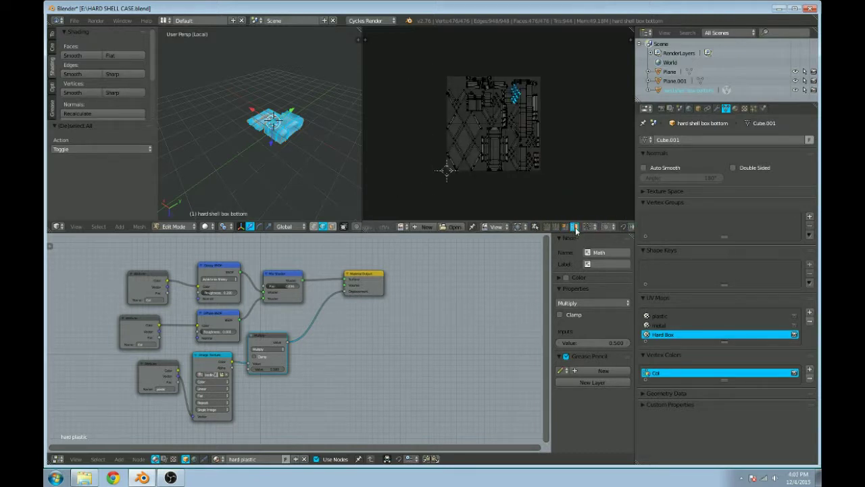
pyautogui.scroll(5, 423, 84)
pyautogui.scroll(-2, 424, 83)
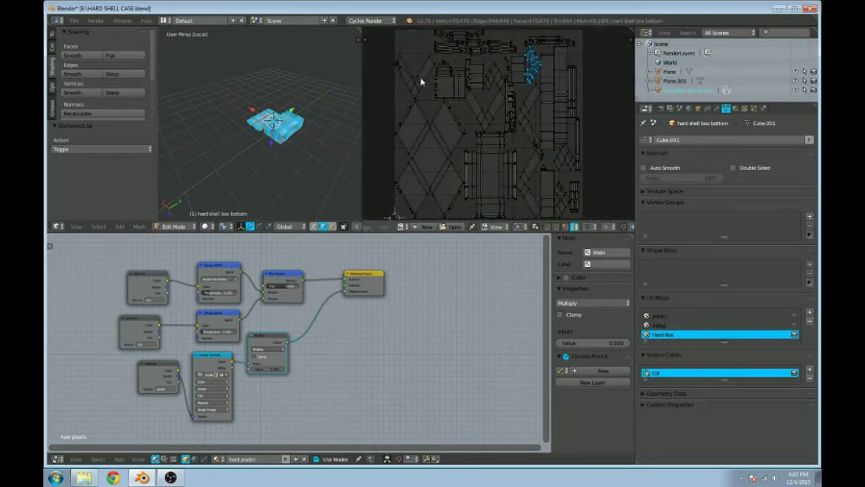
# Step: Move the long horizontal strip island near the layout's upper edge by about -0.023 in X and -0.005 in Y
pyautogui.rightClick(462, 52)
pyautogui.scroll(4, 458, 67)
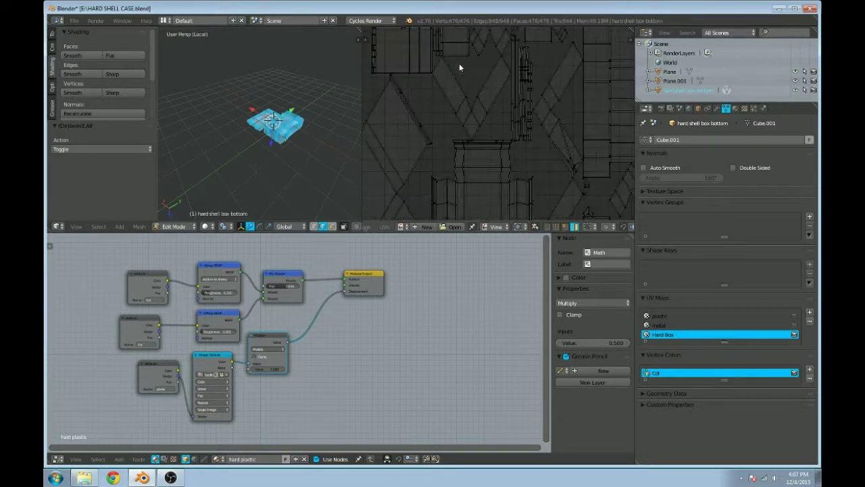
pyautogui.scroll(-3, 464, 54)
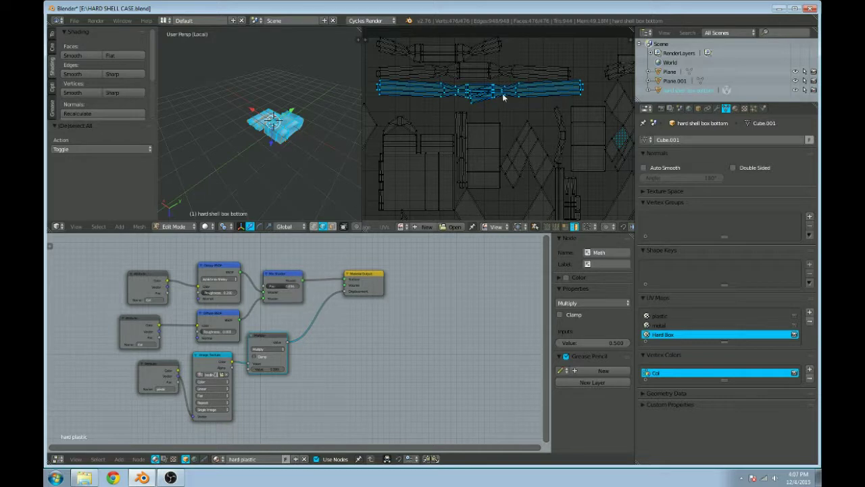
pyautogui.press('g')
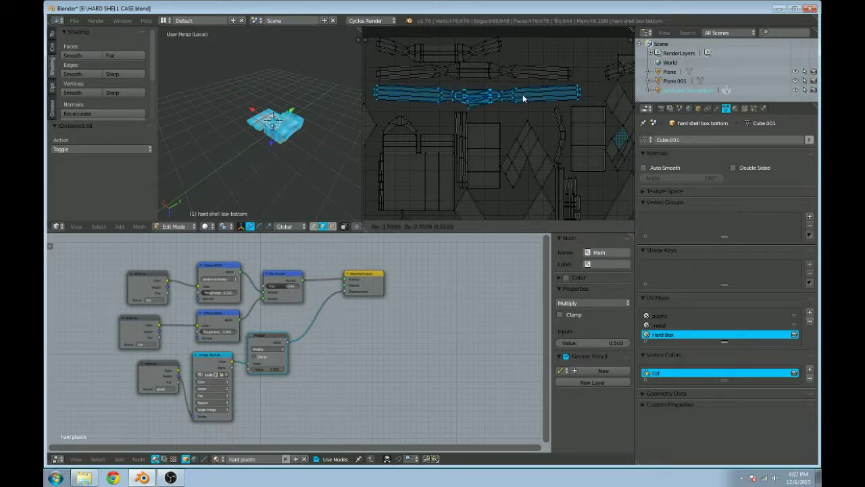
pyautogui.click(489, 97)
pyautogui.scroll(3, 463, 103)
pyautogui.moveTo(398, 61); pyautogui.dragTo(421, 92, button='middle')
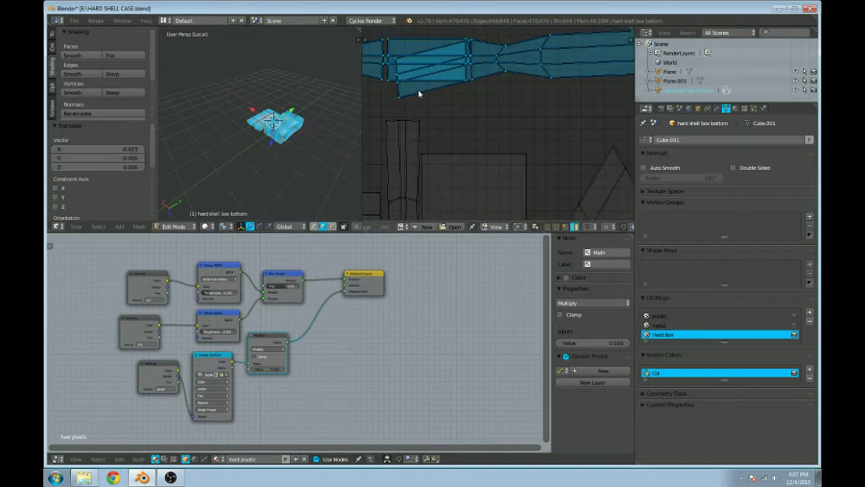
# Step: Select the neighbouring strip islands in turn and reselect the moved strip to inspect its overlapping middle faces
pyautogui.scroll(-3, 419, 94)
pyautogui.scroll(3, 419, 94)
pyautogui.scroll(-3, 419, 94)
pyautogui.rightClick(465, 79)
pyautogui.rightClick(462, 61)
pyautogui.rightClick(474, 102)
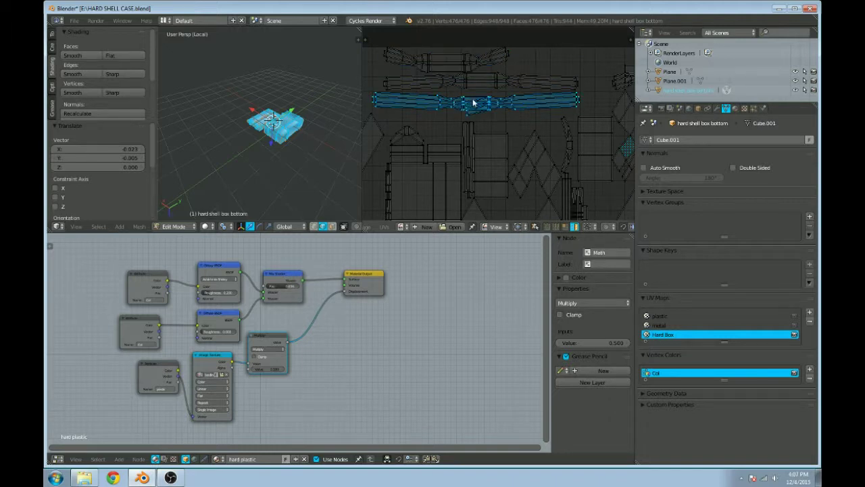
# Step: Deselect the mesh, switch to face selection and select the small corner block's linked faces to check their UVs
pyautogui.press('Tab')
pyautogui.scroll(5, 302, 133)
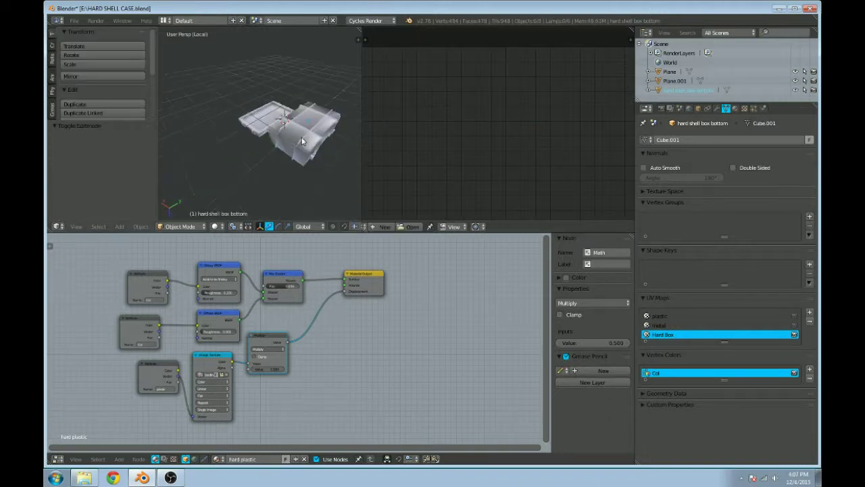
pyautogui.press('Tab')
pyautogui.scroll(6, 337, 122)
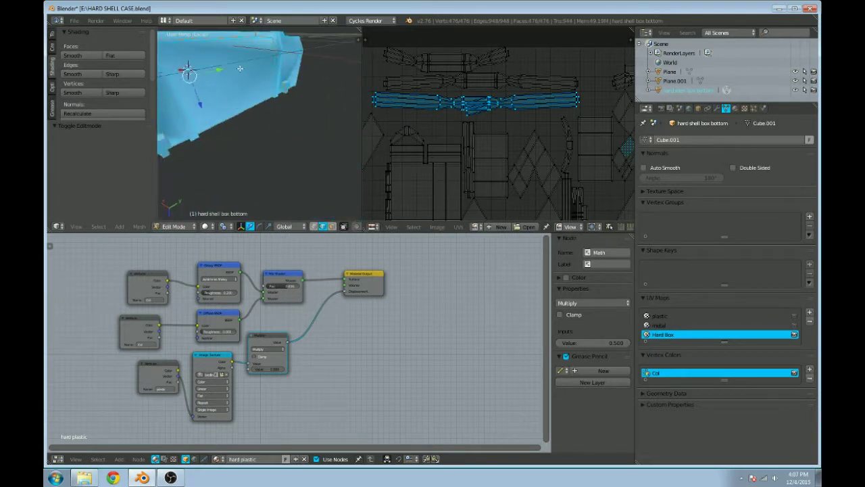
pyautogui.press('a')
pyautogui.press('c')
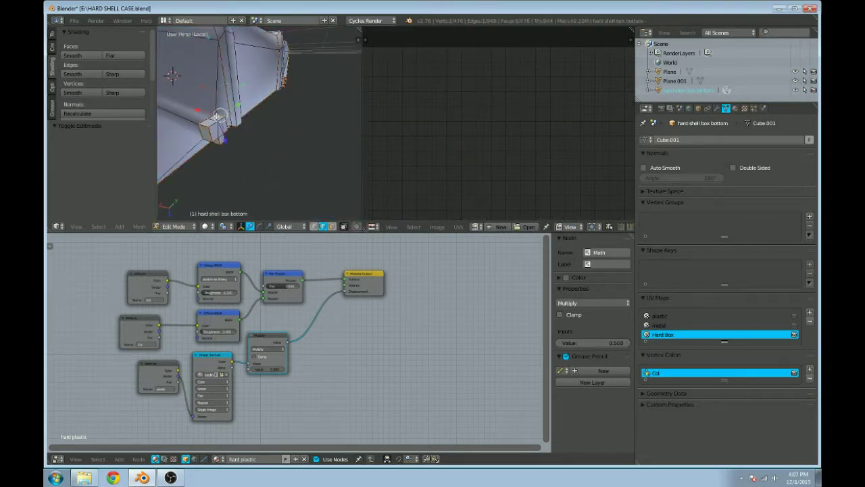
pyautogui.click(332, 227)
pyautogui.press('l')
pyautogui.scroll(-3, 231, 136)
pyautogui.scroll(-6, 439, 137)
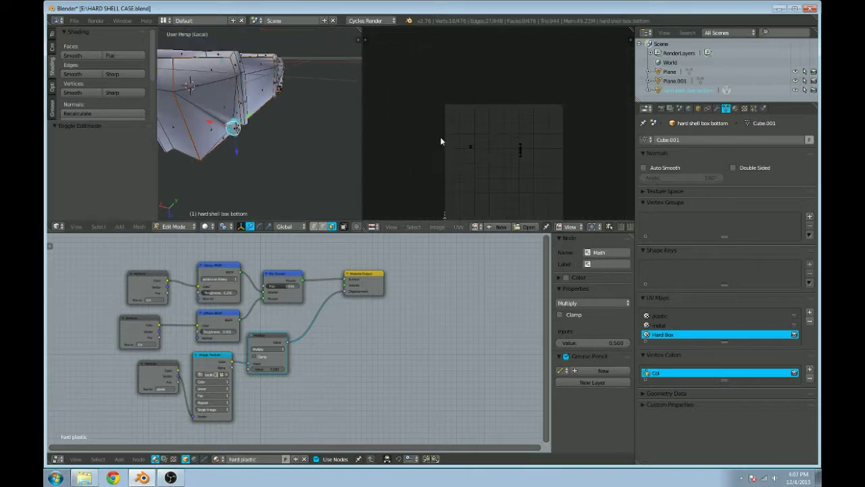
# Step: Select the linked faces of another small metal block on the case and examine its UVs and surroundings
pyautogui.moveTo(293, 107); pyautogui.dragTo(274, 106, button='middle')
pyautogui.scroll(6, 274, 106)
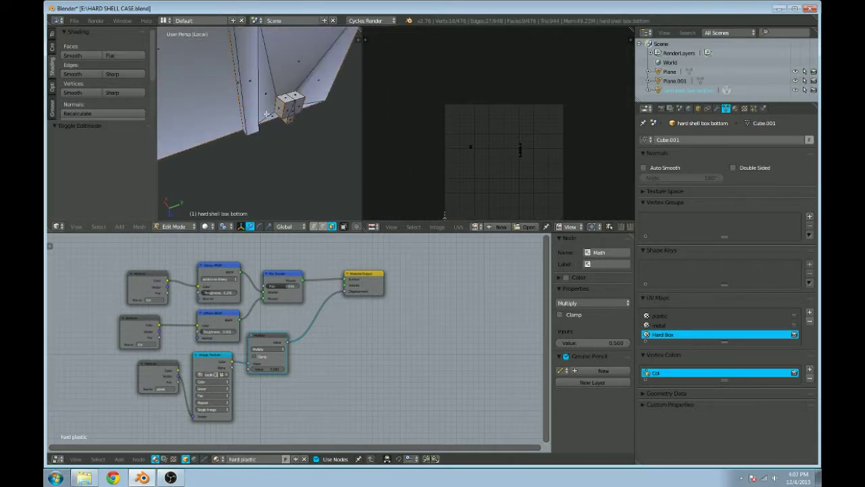
pyautogui.rightClick(281, 100)
pyautogui.press('l')
pyautogui.scroll(-5, 281, 100)
pyautogui.moveTo(281, 100)
pyautogui.mouseDown(button='middle')
pyautogui.moveTo(274, 120)
pyautogui.moveTo(290, 128)
pyautogui.moveTo(254, 84)
pyautogui.moveTo(272, 90)
pyautogui.moveTo(282, 83)
pyautogui.mouseUp(button='middle')
pyautogui.scroll(4, 273, 120)
pyautogui.scroll(3, 274, 120)
pyautogui.scroll(4, 254, 84)
pyautogui.scroll(-6, 254, 85)
pyautogui.press('Tab')
pyautogui.press('Tab')
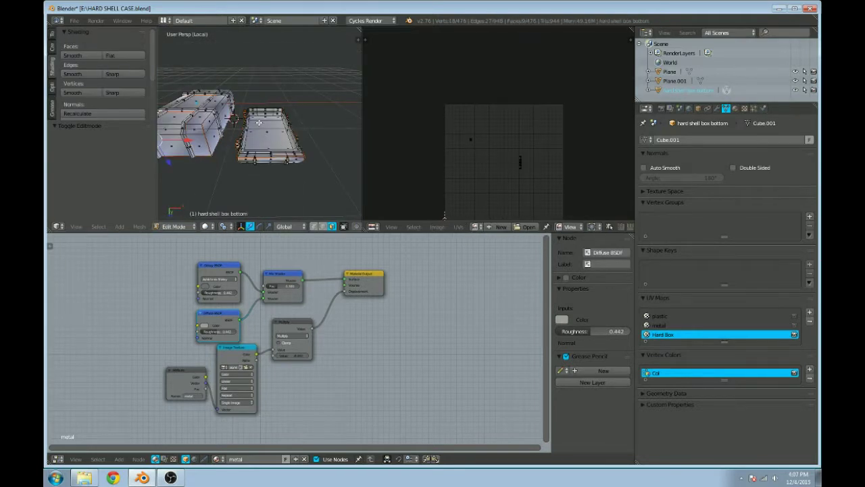
# Step: Select the entire mesh to display its full UV layout
pyautogui.press('a')
pyautogui.moveTo(301, 156); pyautogui.dragTo(358, 123, button='middle')
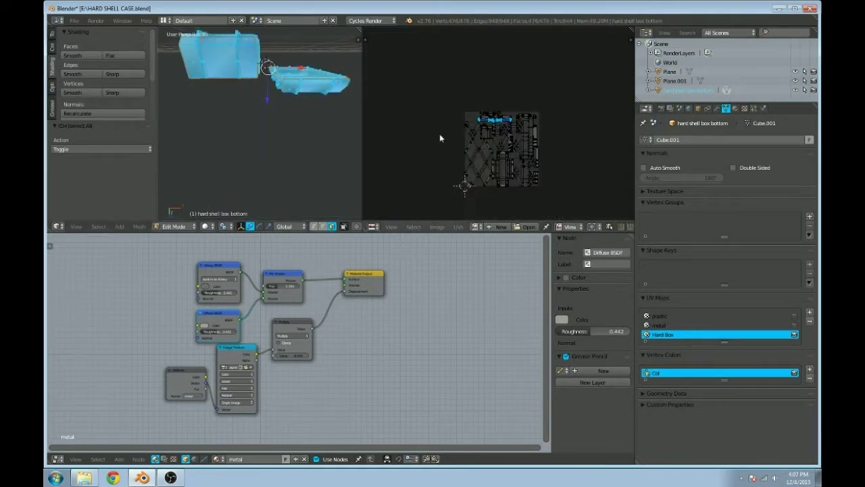
pyautogui.moveTo(448, 135); pyautogui.dragTo(458, 114, button='middle')
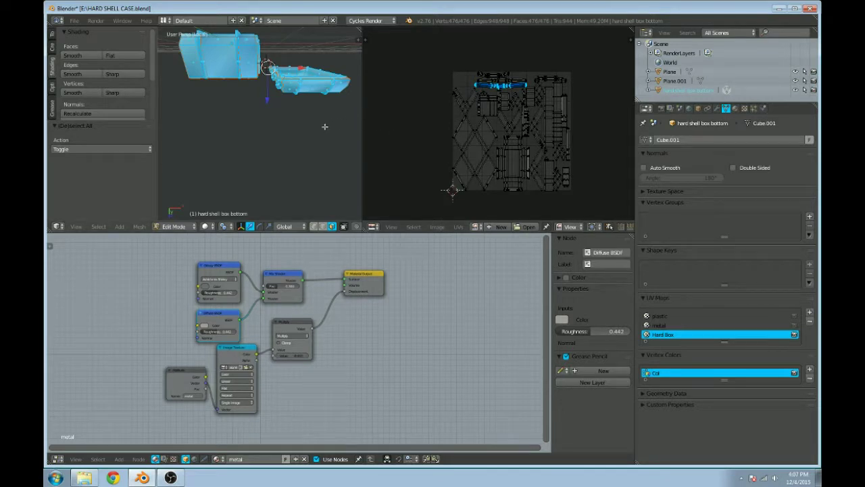
# Step: Add an Image Texture node to the metal material, placed unconnected beside the Material Output node
pyautogui.click(139, 458)
pyautogui.click(119, 459)
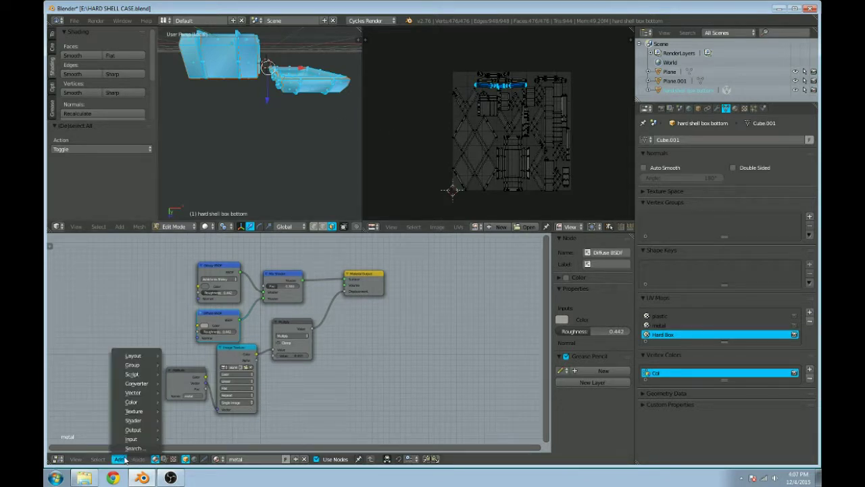
pyautogui.moveTo(135, 441)
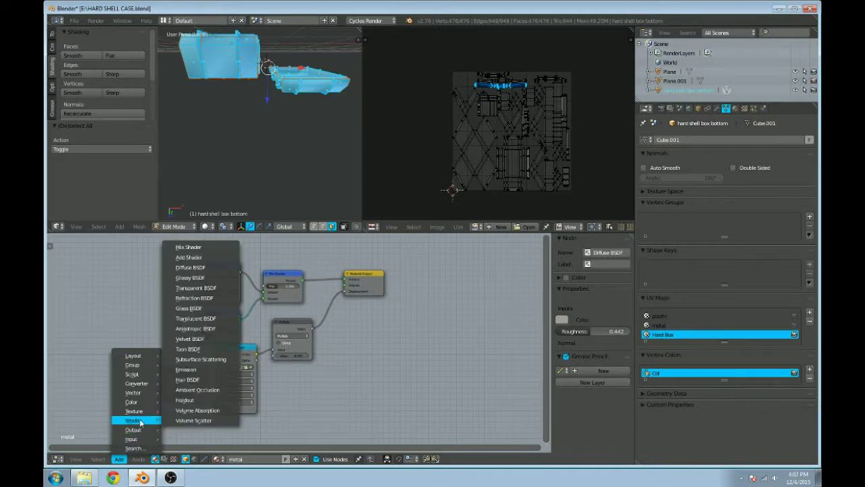
pyautogui.click(192, 299)
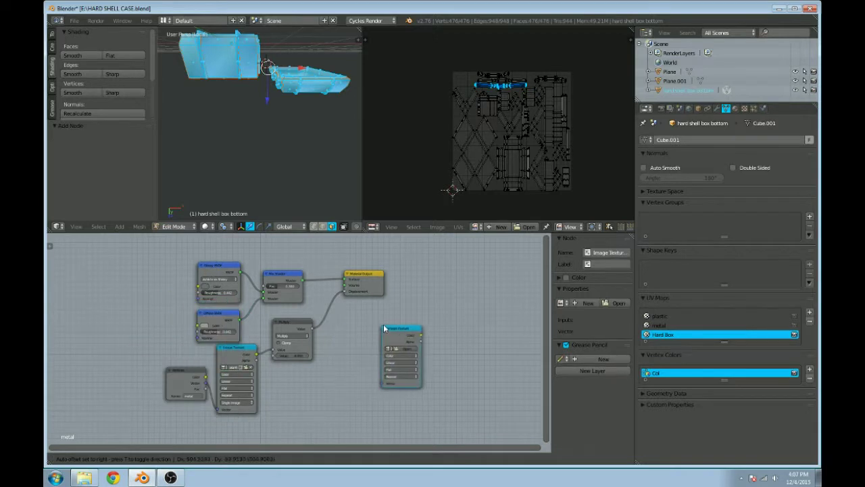
pyautogui.click(418, 308)
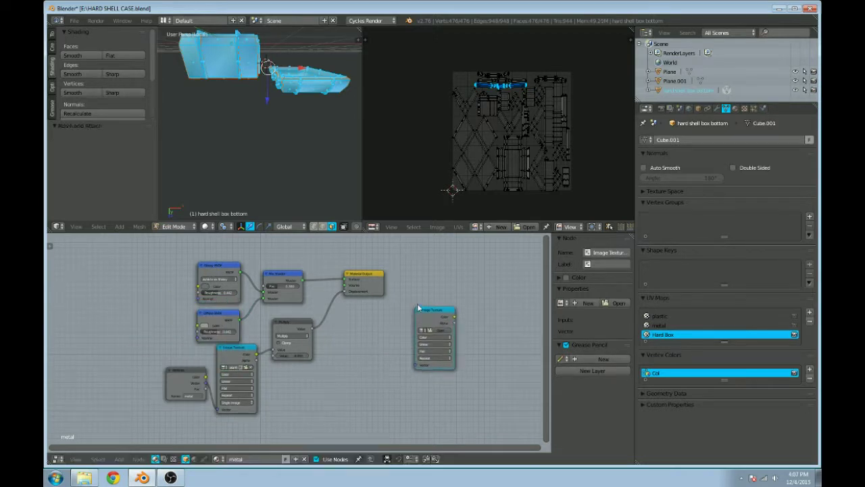
# Step: Add an Attribute node next to the unconnected Image Texture node in the metal material
pyautogui.click(119, 459)
pyautogui.click(128, 450)
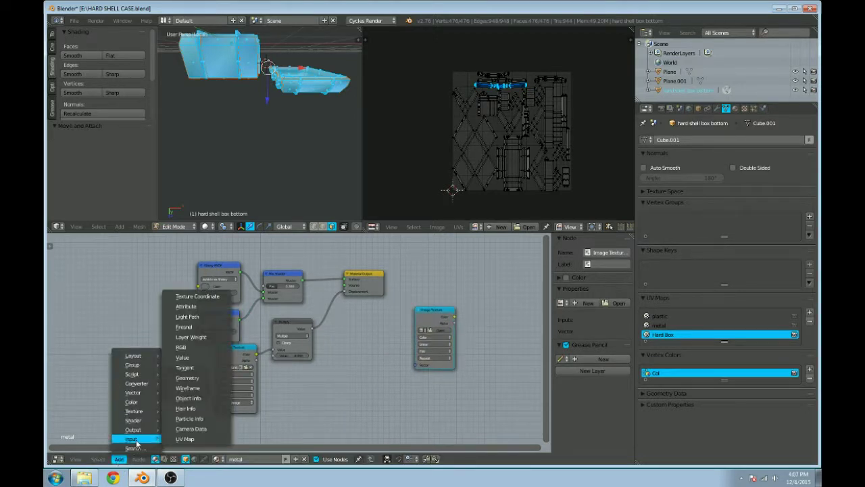
pyautogui.click(182, 311)
pyautogui.click(345, 365)
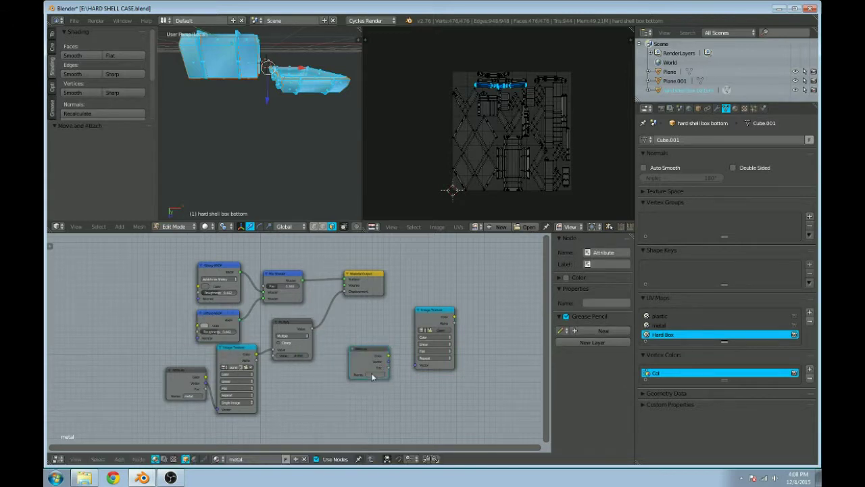
# Step: Name the new Attribute node's attribute Hard Box and link its Vector output to the unconnected Image Texture's Vector input
pyautogui.scroll(2, 442, 376)
pyautogui.doubleClick(665, 333)
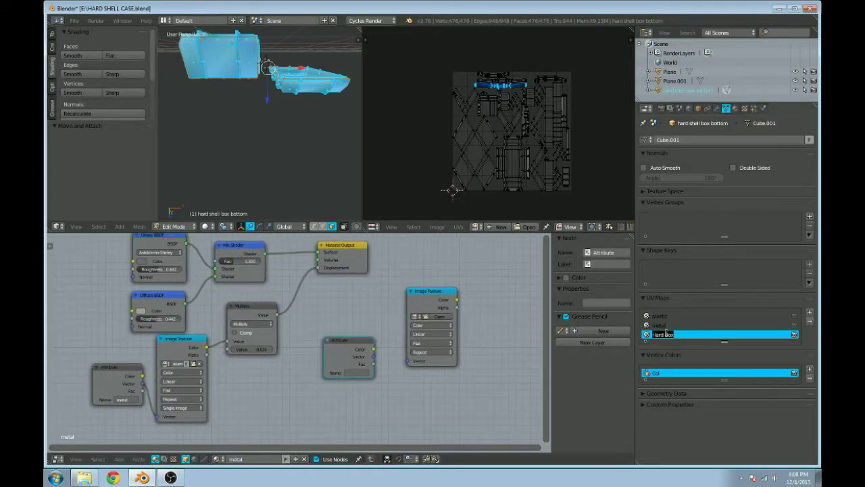
pyautogui.write('c')
pyautogui.click(350, 370)
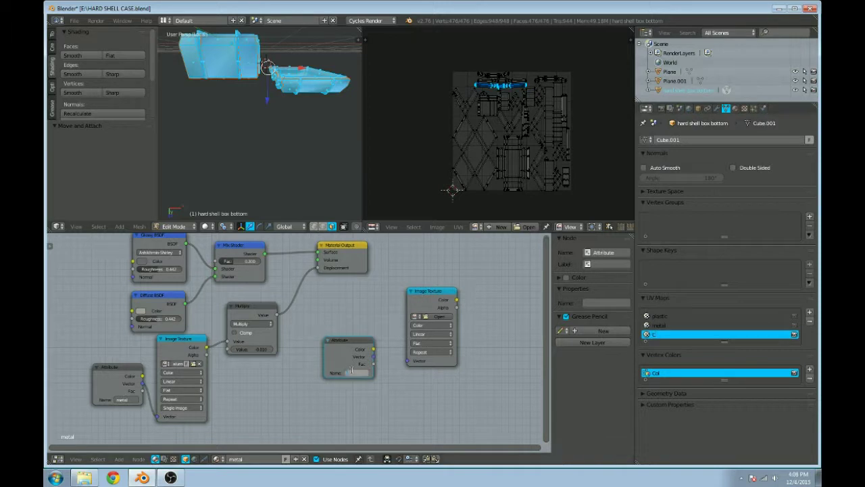
pyautogui.write('Col')
pyautogui.doubleClick(655, 335)
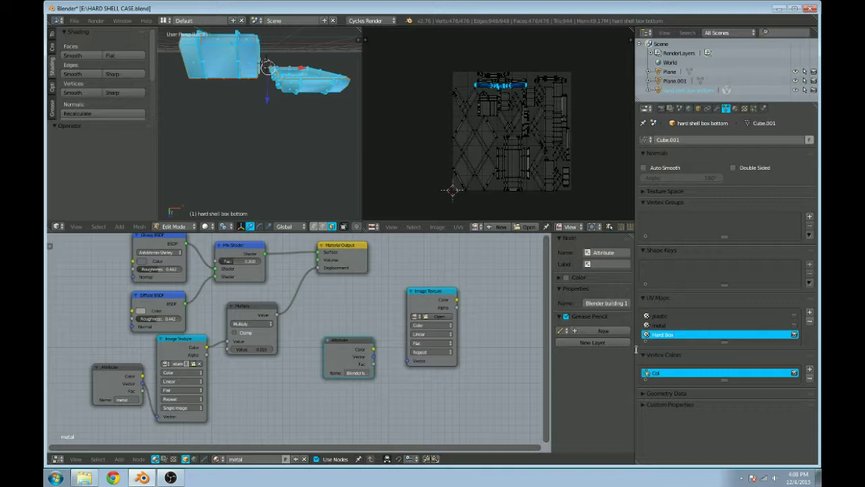
pyautogui.click(365, 373)
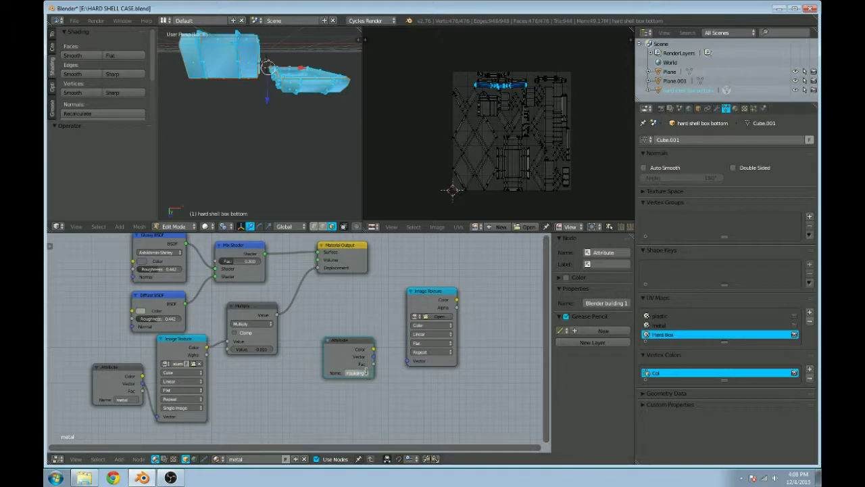
pyautogui.write('pl')
pyautogui.press('Return')
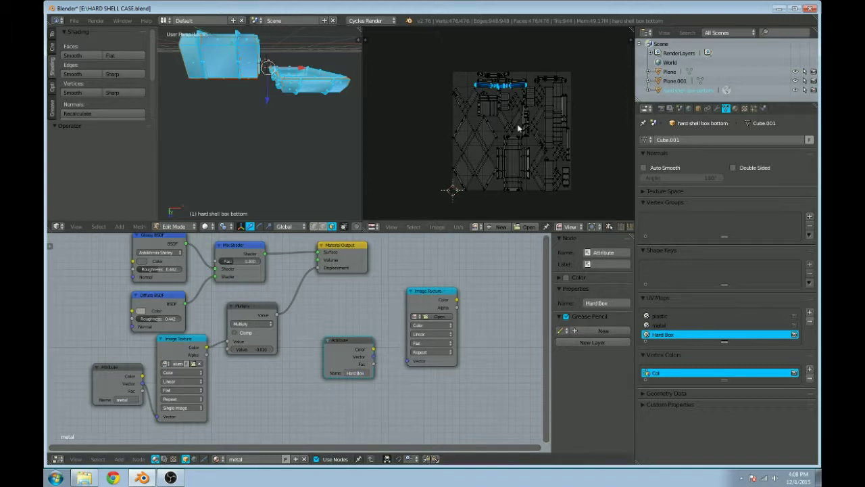
pyautogui.moveTo(374, 356); pyautogui.dragTo(407, 362)
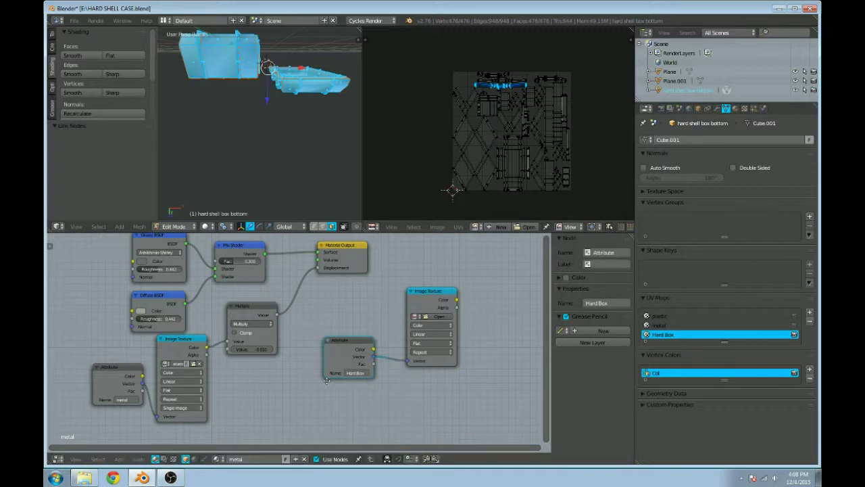
pyautogui.press('Home')
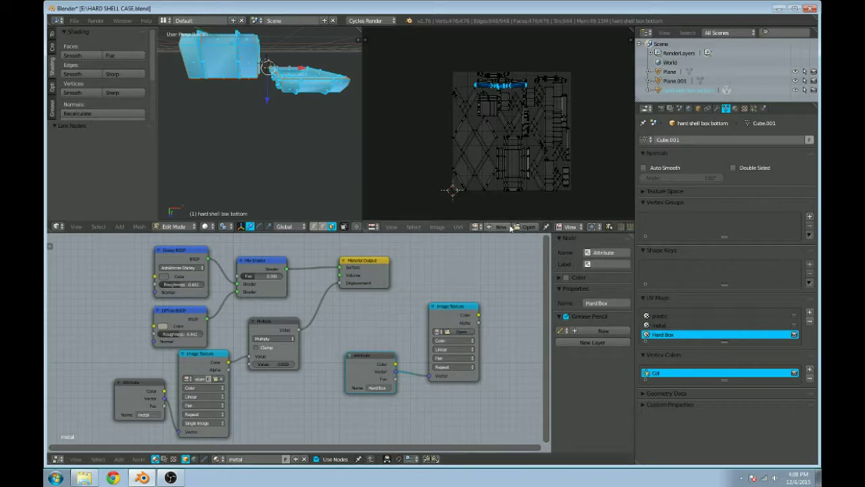
# Step: Set up a new image for the UV layout named Hard Shell box texture, 1024 px wide
pyautogui.click(477, 226)
pyautogui.click(500, 227)
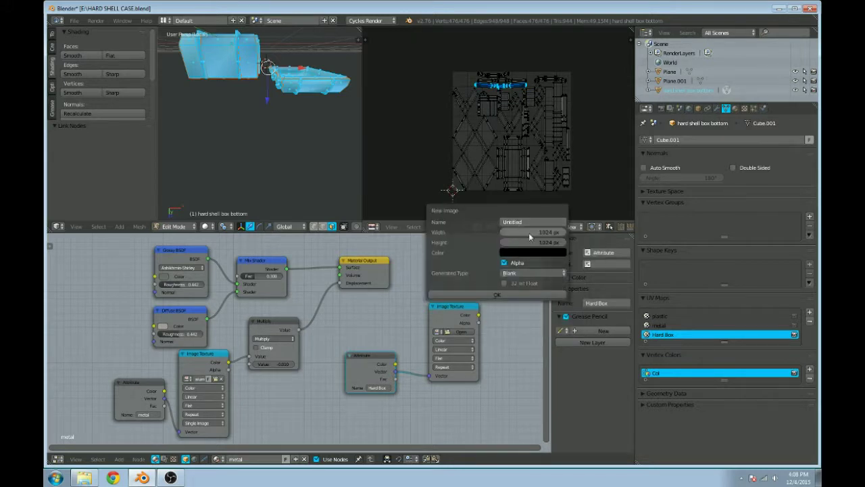
pyautogui.click(558, 234)
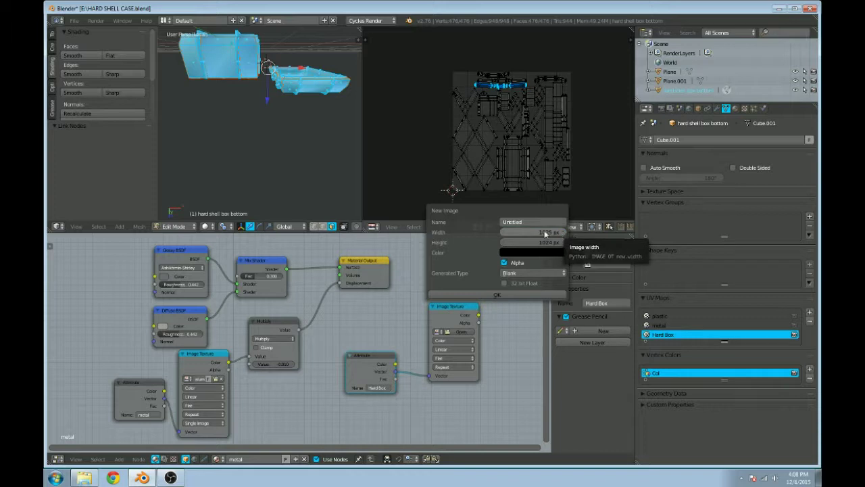
pyautogui.click(507, 232)
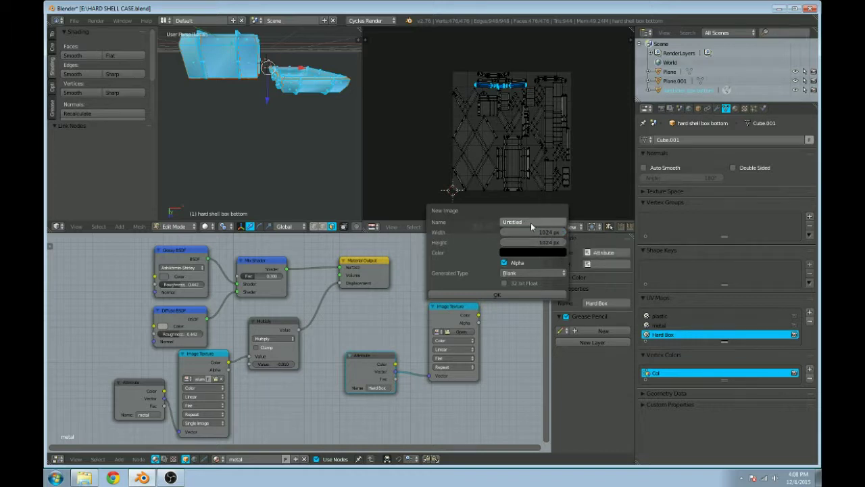
pyautogui.click(530, 221)
pyautogui.write('Hard Shell box texture')
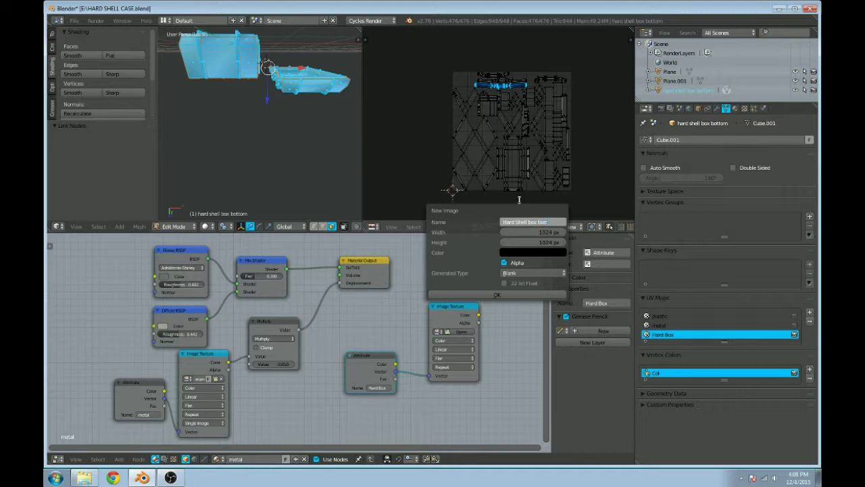
# Step: Give the new image a tan fill colour, create it, and deselect all UVs
pyautogui.click(523, 252)
pyautogui.click(579, 146)
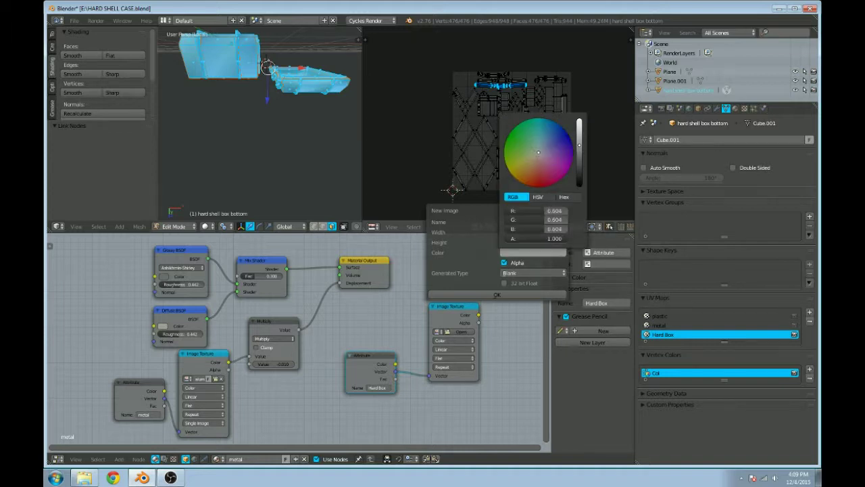
pyautogui.click(533, 163)
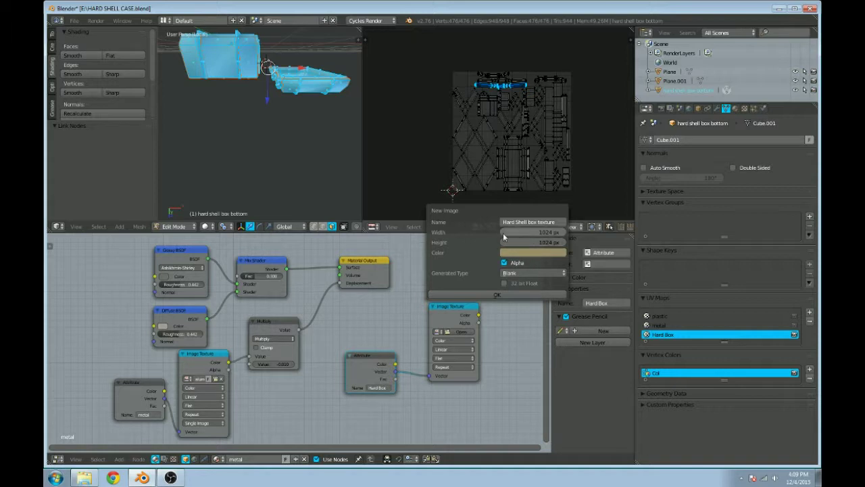
pyautogui.click(499, 296)
pyautogui.scroll(-6, 528, 139)
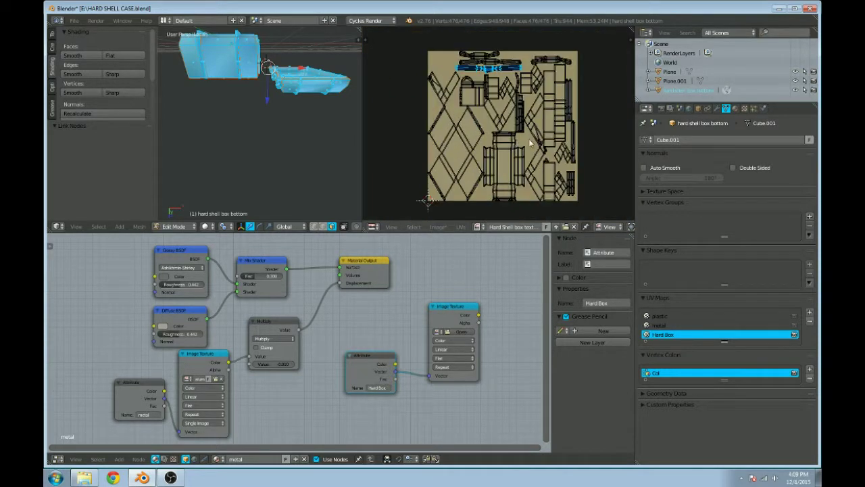
pyautogui.press('a')
pyautogui.click(479, 226)
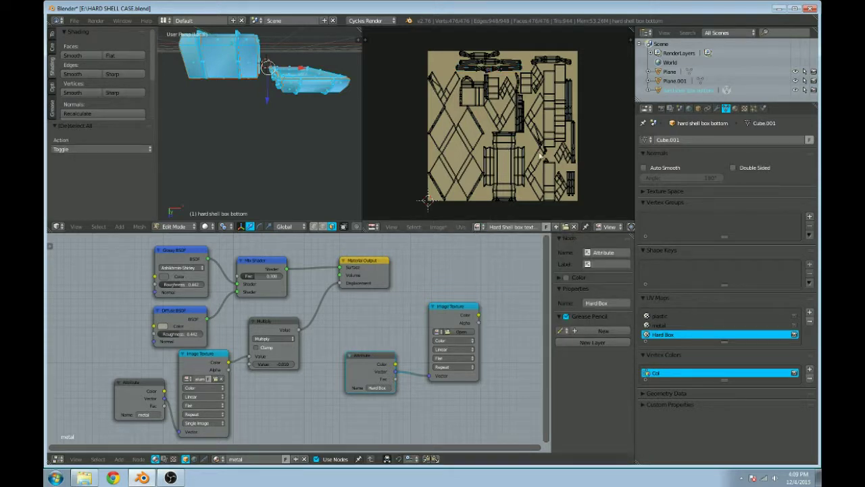
# Step: Display the case's material settings and assign the Hard Shell box texture image to the metal material's new Image Texture node
pyautogui.moveTo(307, 96); pyautogui.dragTo(289, 138, button='middle')
pyautogui.scroll(-6, 289, 138)
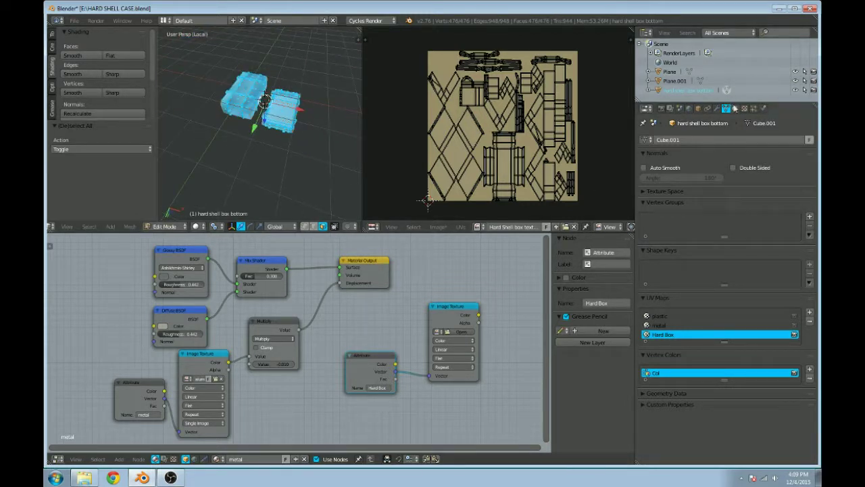
pyautogui.click(736, 109)
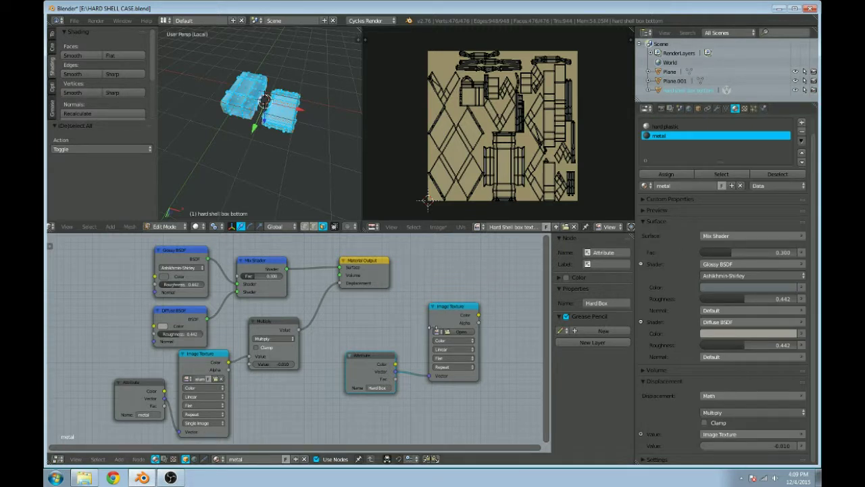
pyautogui.click(437, 332)
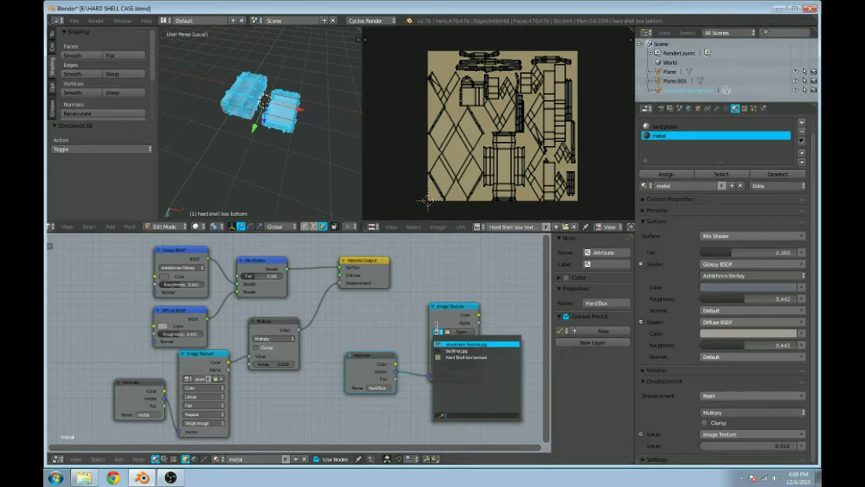
pyautogui.click(447, 357)
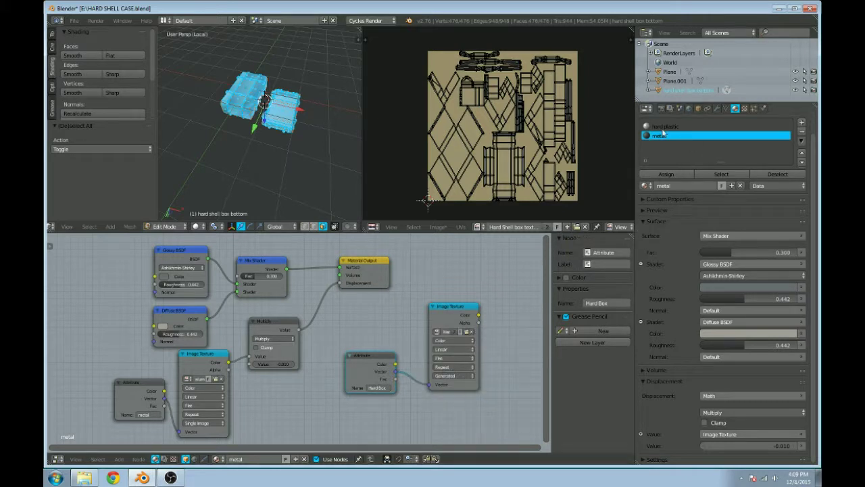
# Step: Switch to the hard plastic material and add an Attribute node with the name Hard Box
pyautogui.click(663, 127)
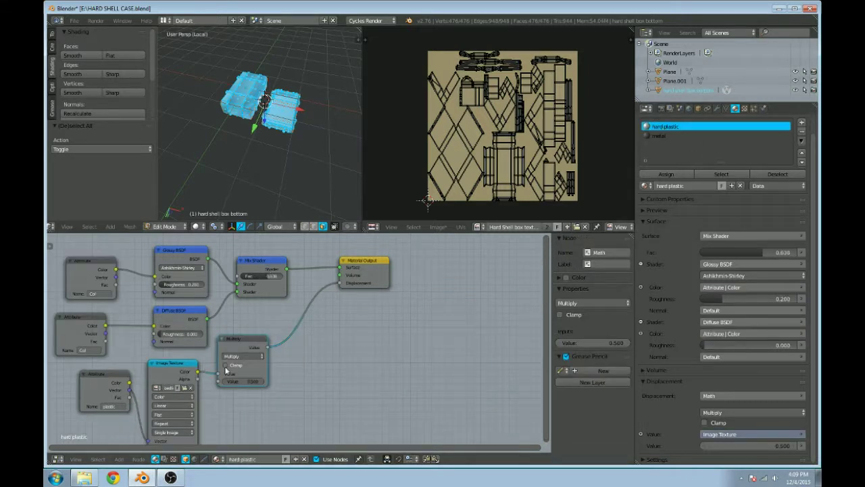
pyautogui.moveTo(304, 369); pyautogui.dragTo(311, 321, button='middle')
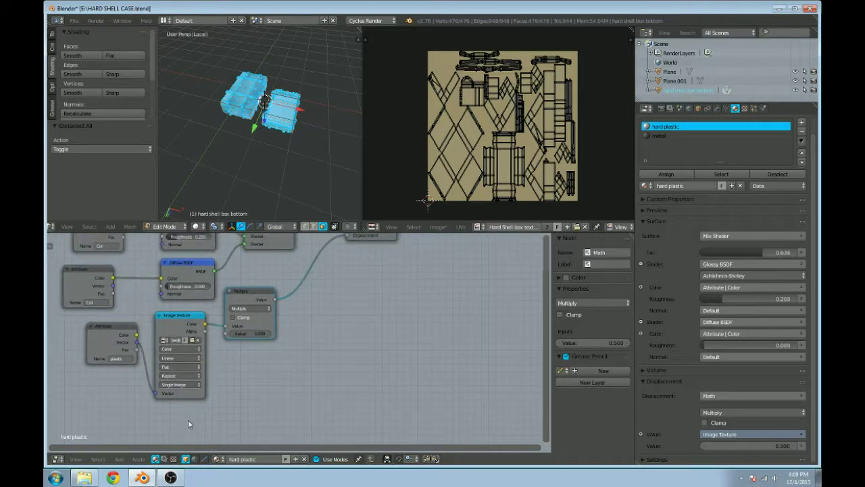
pyautogui.click(119, 459)
pyautogui.moveTo(141, 438)
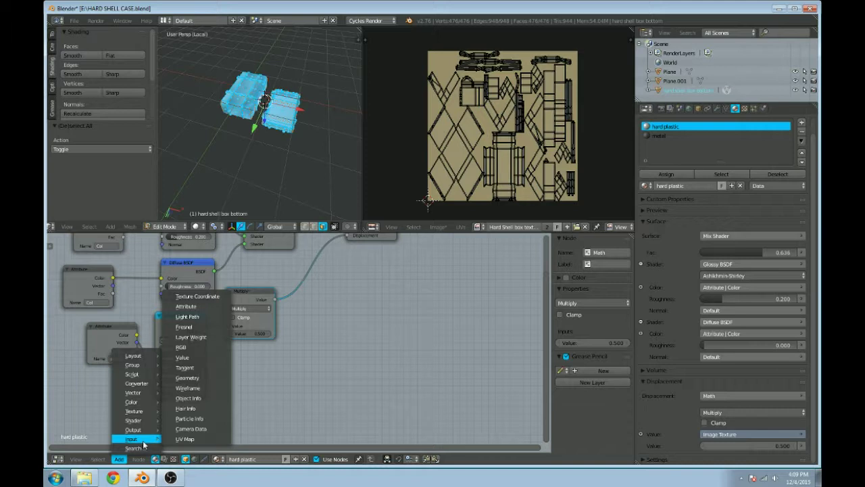
pyautogui.click(186, 306)
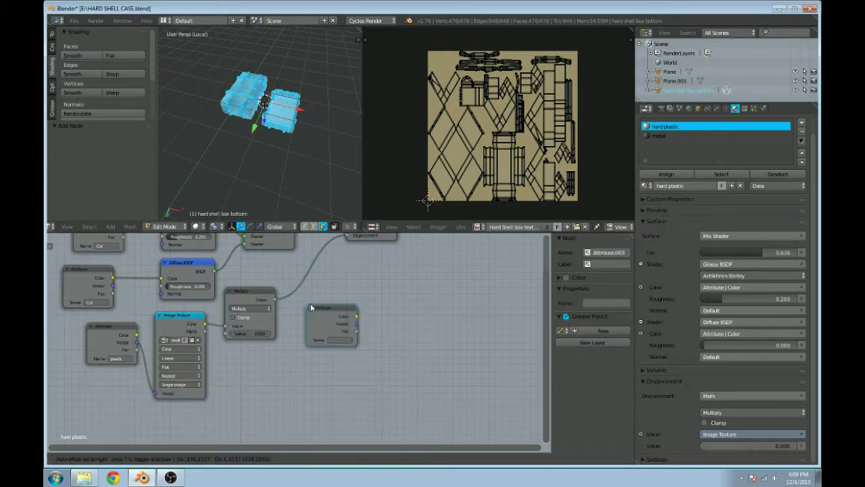
pyautogui.click(323, 318)
pyautogui.click(342, 351)
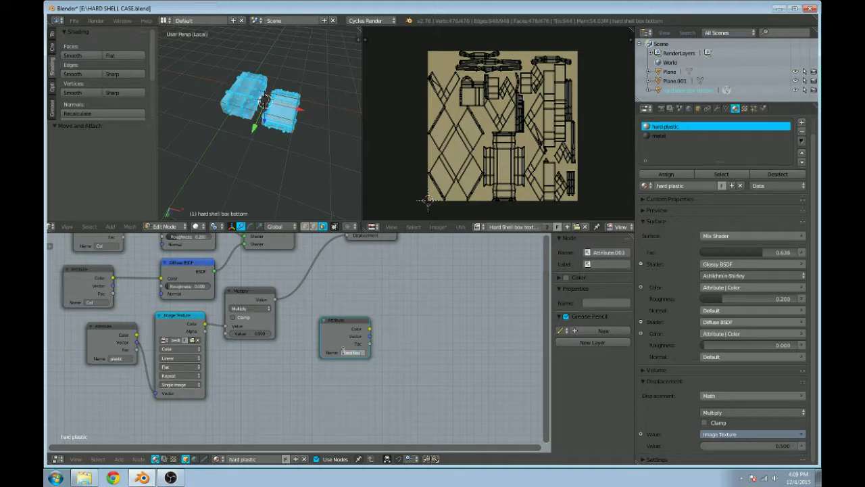
pyautogui.write('Hard Box')
pyautogui.press('Return')
# Step: Add an Image Texture node using Hard Shell box texture and link the Hard Box attribute's Vector output to its Vector input
pyautogui.click(120, 458)
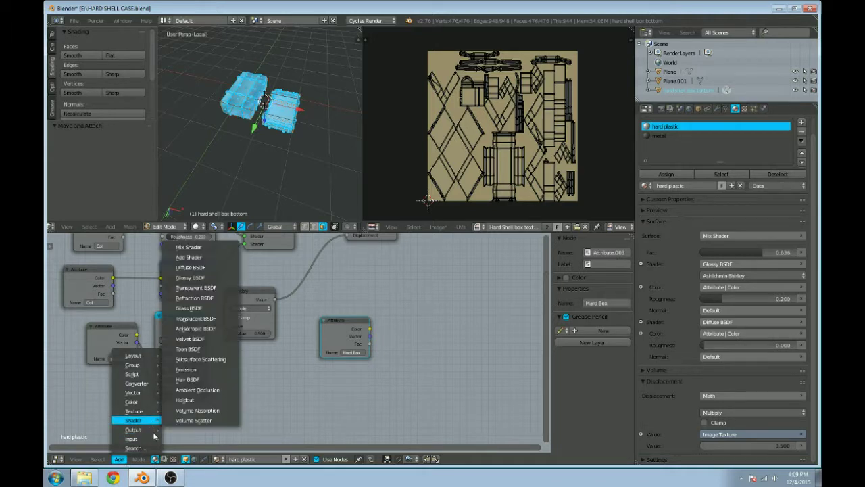
pyautogui.moveTo(145, 439)
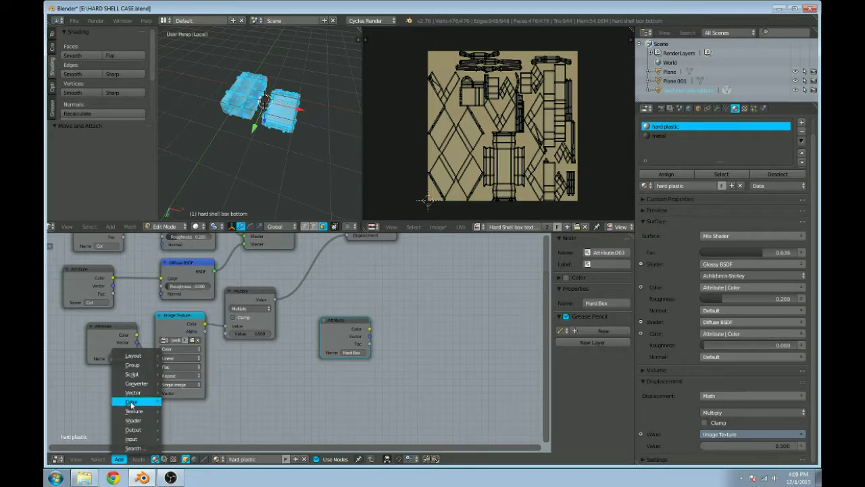
pyautogui.moveTo(135, 411)
pyautogui.click(193, 298)
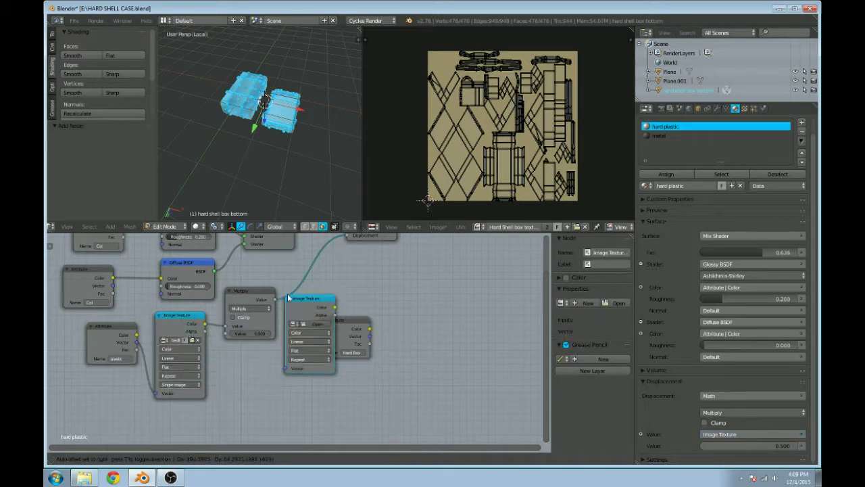
pyautogui.click(414, 292)
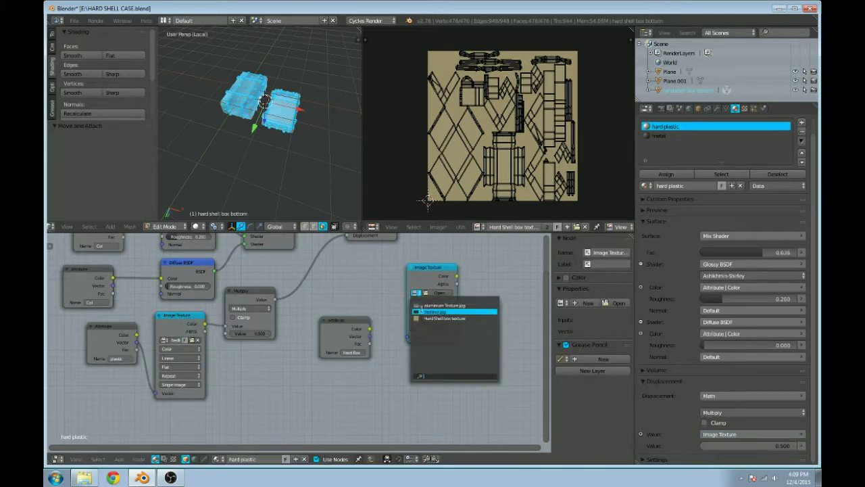
pyautogui.click(439, 312)
pyautogui.moveTo(370, 336); pyautogui.dragTo(409, 347)
pyautogui.press('Home')
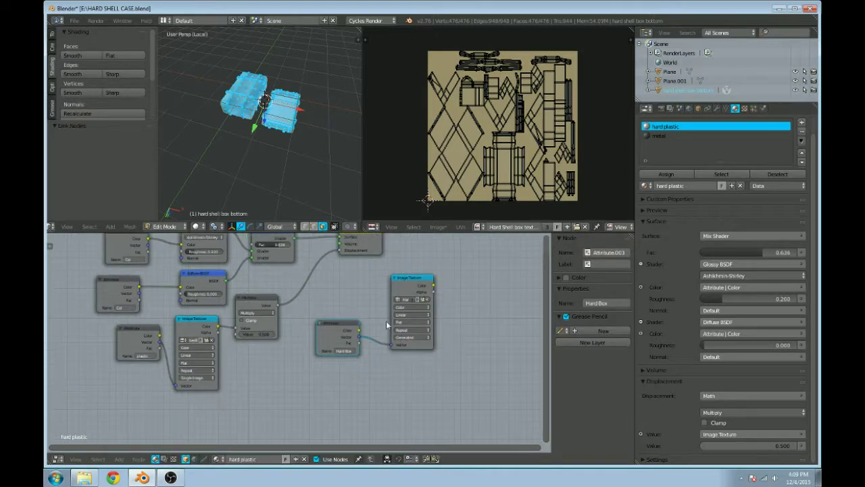
# Step: Select the Hard Shell box texture node in the hard plastic material and shift the plastic Attribute node slightly down
pyautogui.click(439, 316)
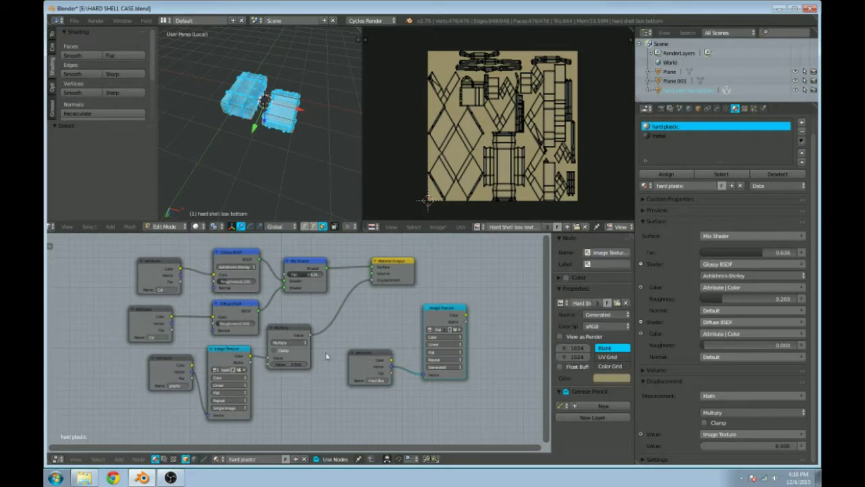
pyautogui.moveTo(133, 304); pyautogui.dragTo(162, 303, button='middle')
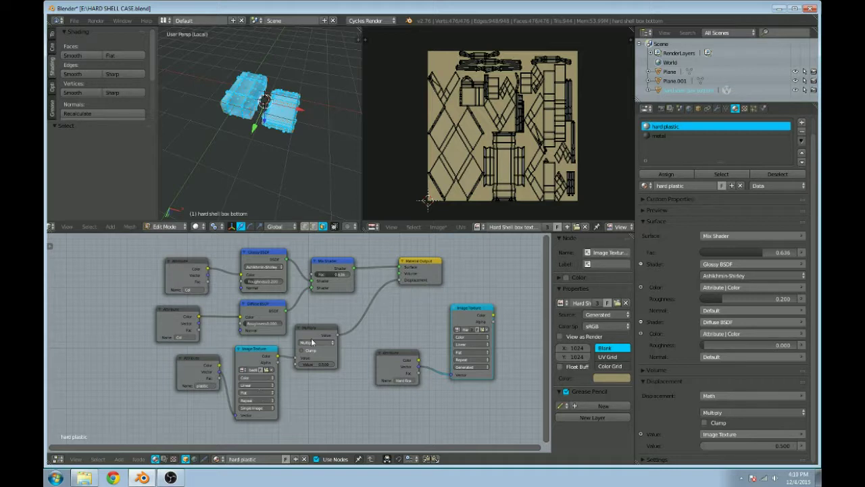
pyautogui.moveTo(193, 369); pyautogui.dragTo(190, 379)
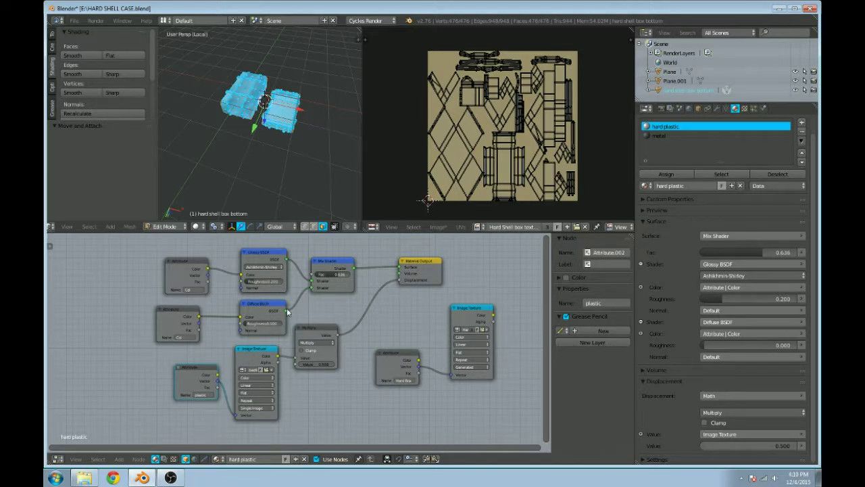
pyautogui.click(311, 333)
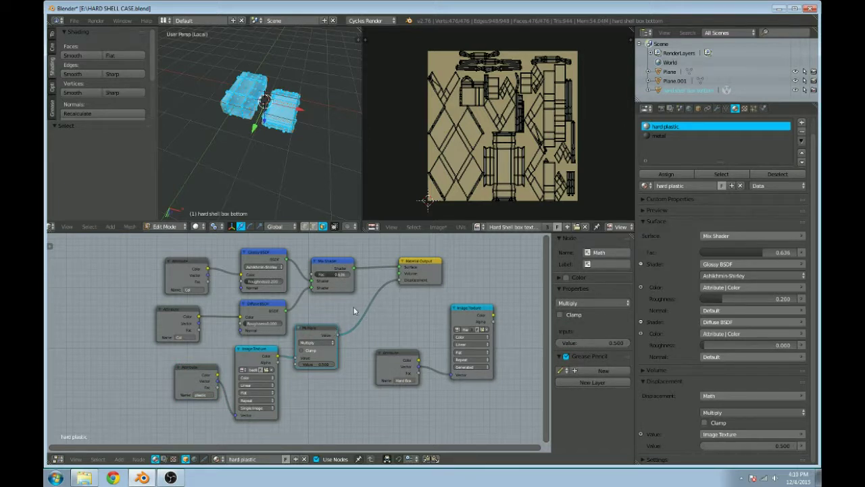
# Step: Switch to the metal material and make its Hard Shell box texture Image Texture node active
pyautogui.click(668, 136)
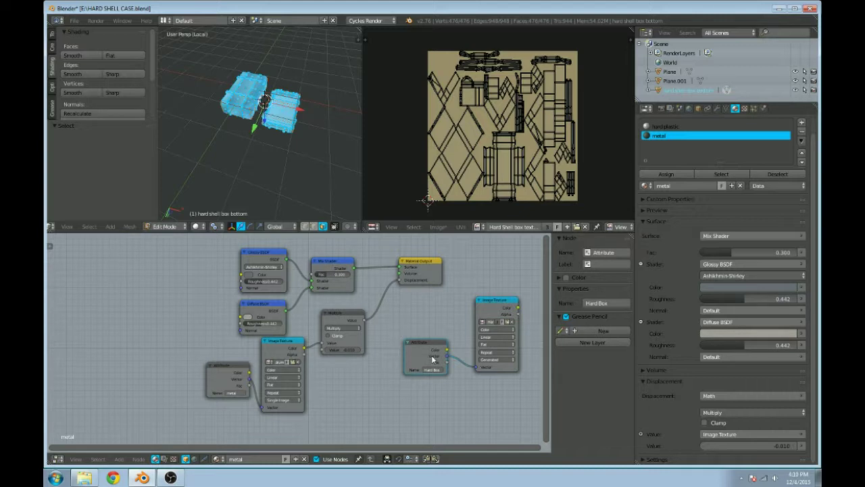
pyautogui.moveTo(433, 360); pyautogui.dragTo(340, 366, button='middle')
pyautogui.click(404, 315)
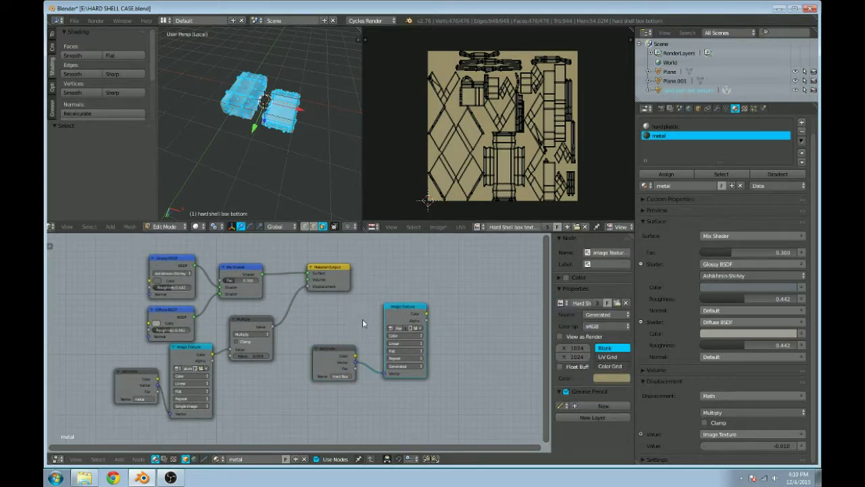
# Step: Display the render settings and set the resolution percentage to 100%
pyautogui.click(661, 109)
pyautogui.scroll(5, 678, 196)
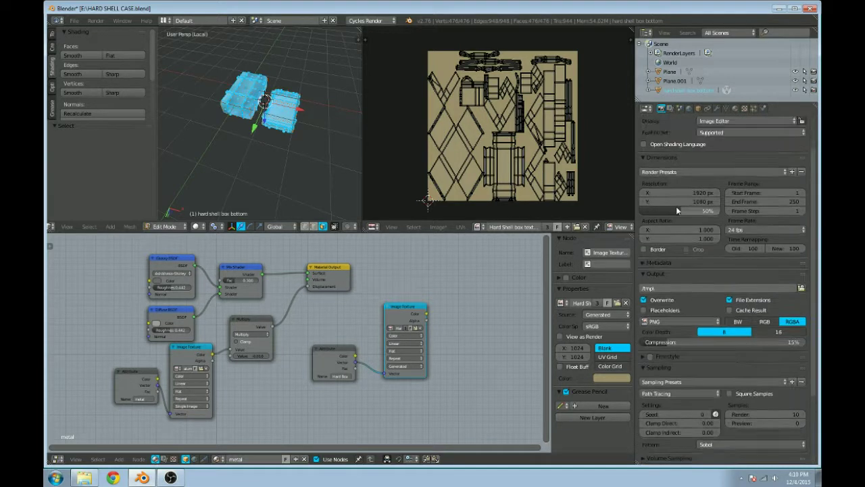
pyautogui.moveTo(681, 217); pyautogui.dragTo(716, 219)
# Step: Set the PNG output to a colour depth of 16 with 0% compression
pyautogui.scroll(-5, 699, 262)
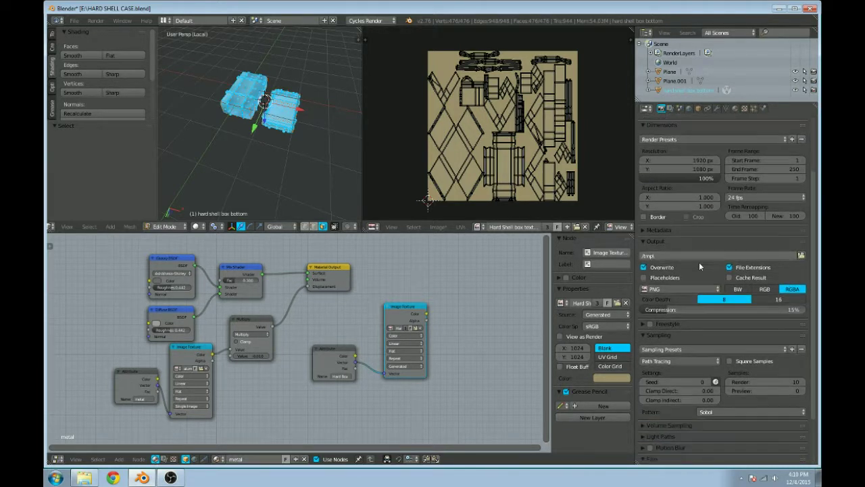
pyautogui.moveTo(698, 251); pyautogui.dragTo(804, 252)
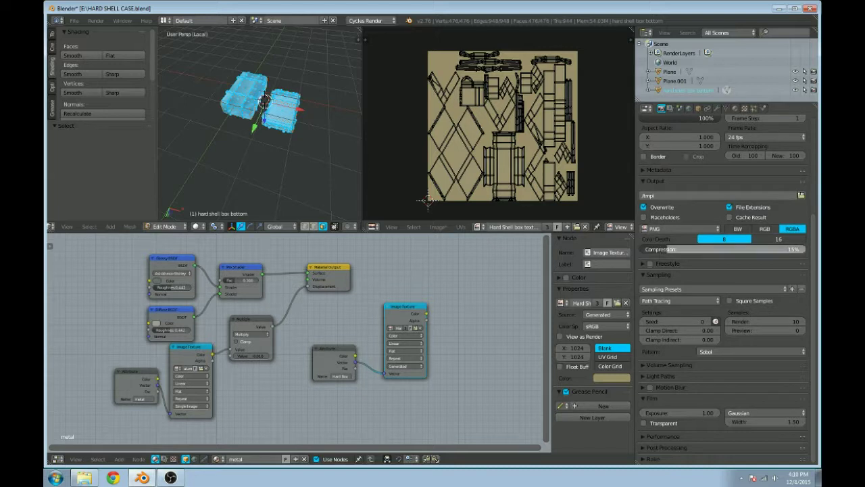
pyautogui.click(776, 240)
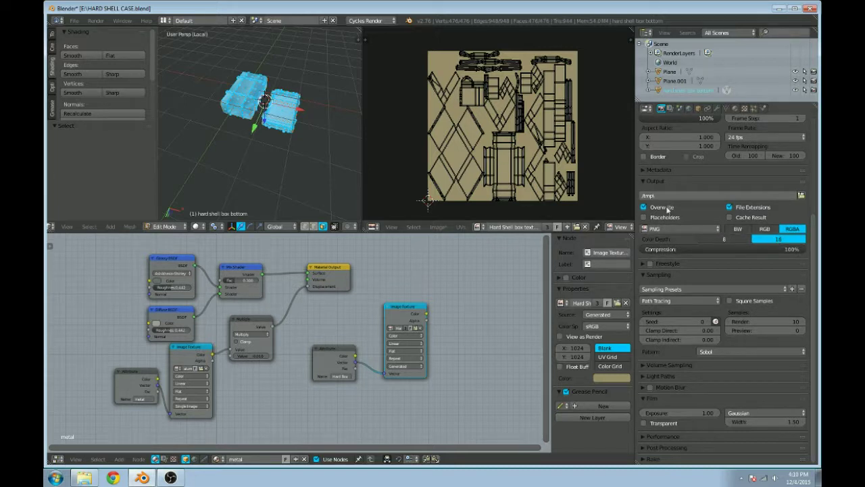
pyautogui.moveTo(782, 251); pyautogui.dragTo(649, 252)
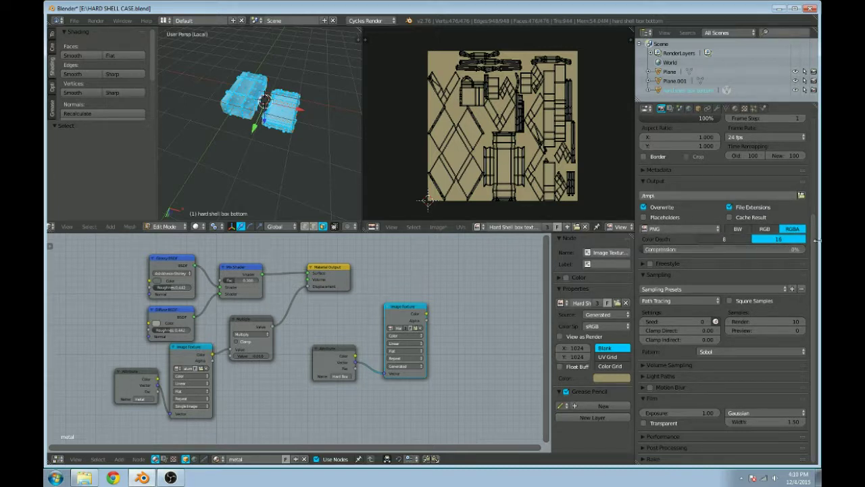
# Step: Collapse the Output and Dimensions sections of the render settings
pyautogui.click(642, 181)
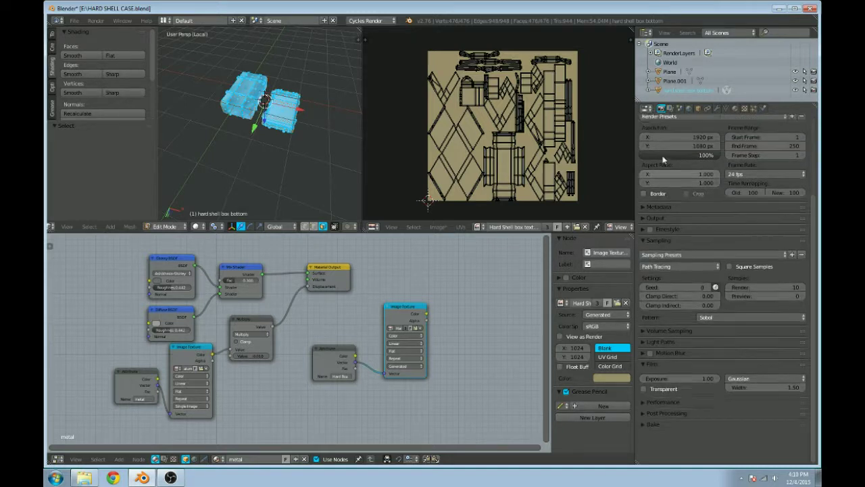
pyautogui.scroll(3, 650, 165)
pyautogui.scroll(2, 650, 165)
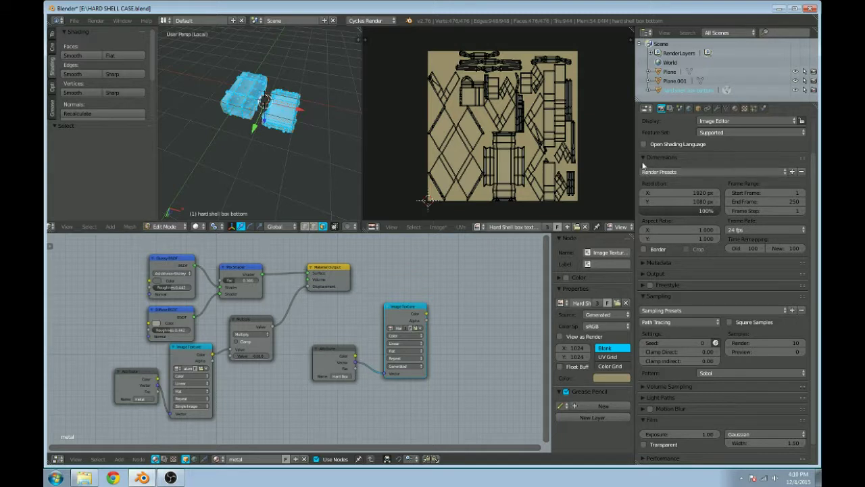
pyautogui.click(643, 157)
pyautogui.scroll(1, 705, 285)
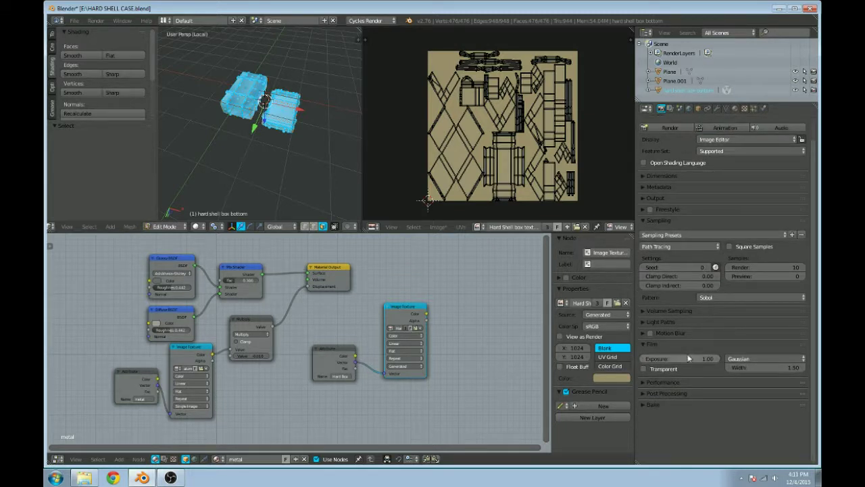
# Step: Expand the Bake settings and use Combined as the bake type
pyautogui.click(646, 404)
pyautogui.scroll(-1, 676, 334)
pyautogui.click(714, 421)
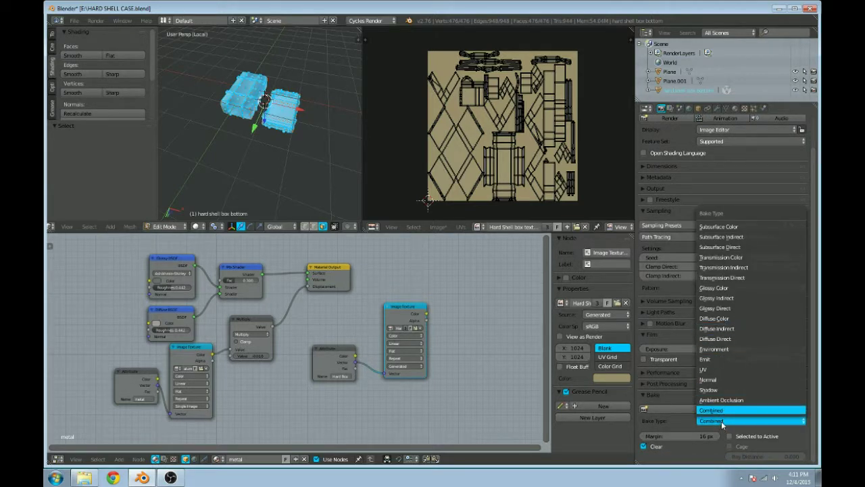
pyautogui.click(716, 420)
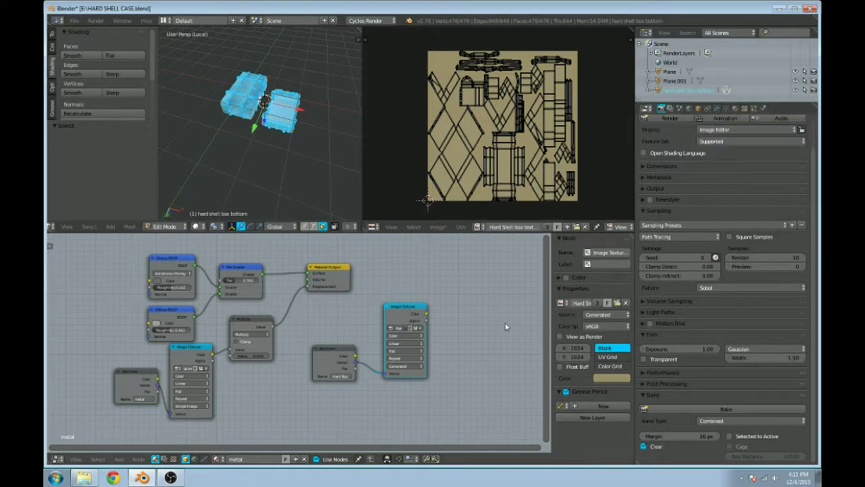
# Step: Hide the node editor's properties sidebar and preview the case with rendered shading in the 3D view
pyautogui.press('n')
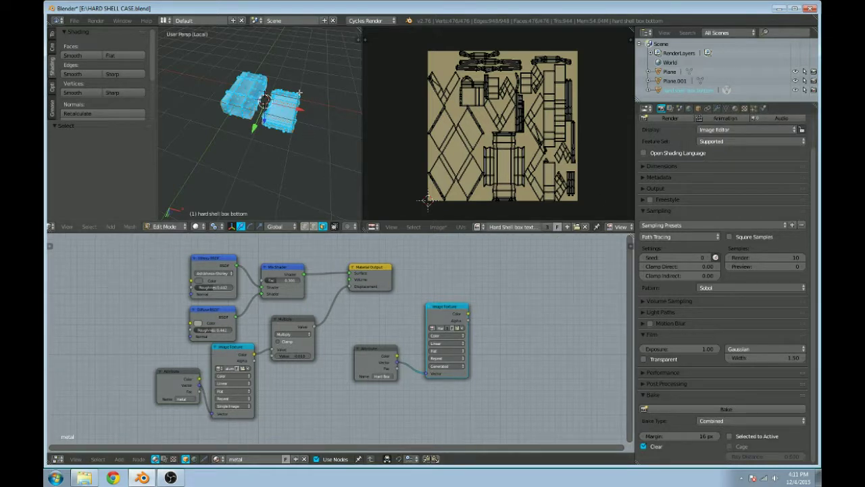
pyautogui.scroll(-4, 317, 144)
pyautogui.hotkey('shift', 'z')
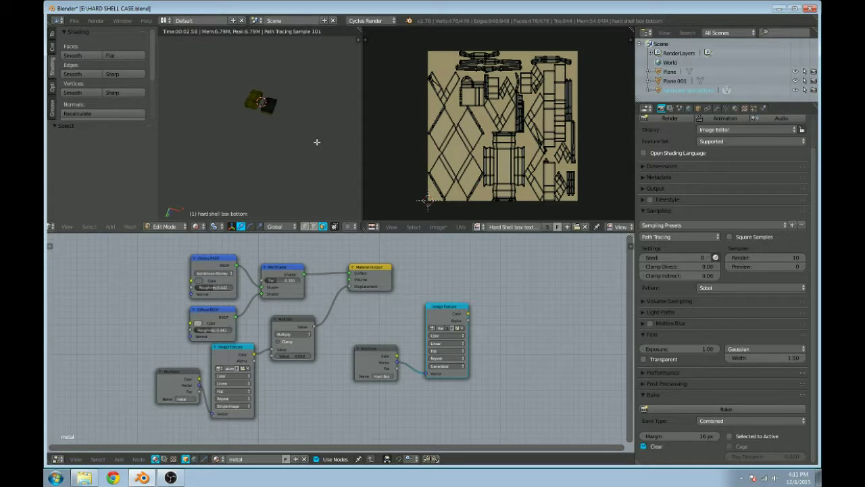
# Step: Reveal the case's hidden geometry, return to solid shading with nothing selected, and leave Edit Mode
pyautogui.hotkey('alt', 'h')
pyautogui.hotkey('shift', 'z')
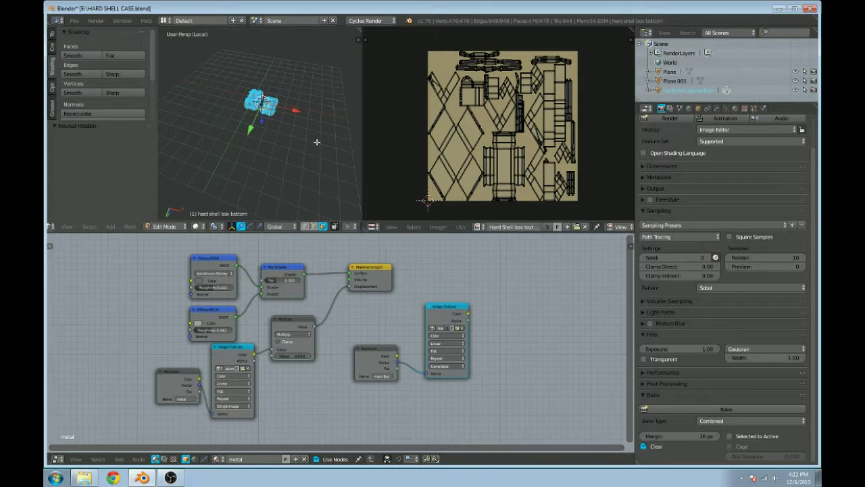
pyautogui.press('a')
pyautogui.press('Tab')
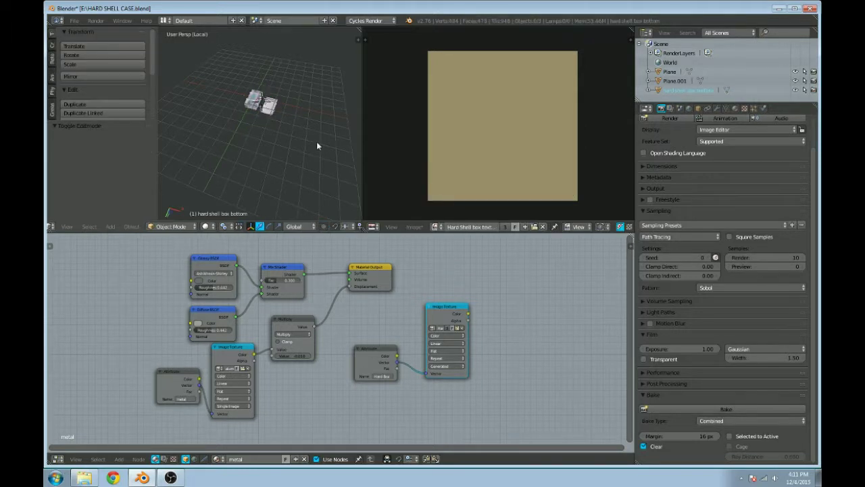
# Step: Exit local view to show the case together with the two surrounding planes
pyautogui.moveTo(283, 142); pyautogui.dragTo(286, 90, button='middle')
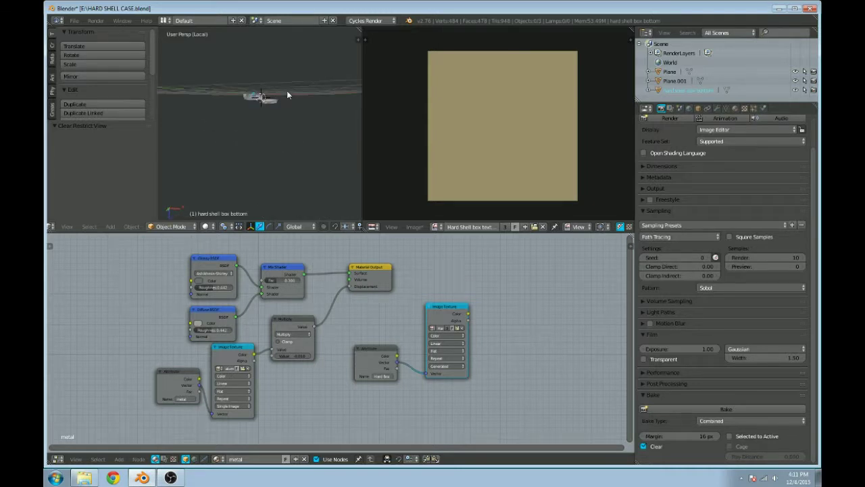
pyautogui.press('KP_Divide')
pyautogui.scroll(-6, 286, 94)
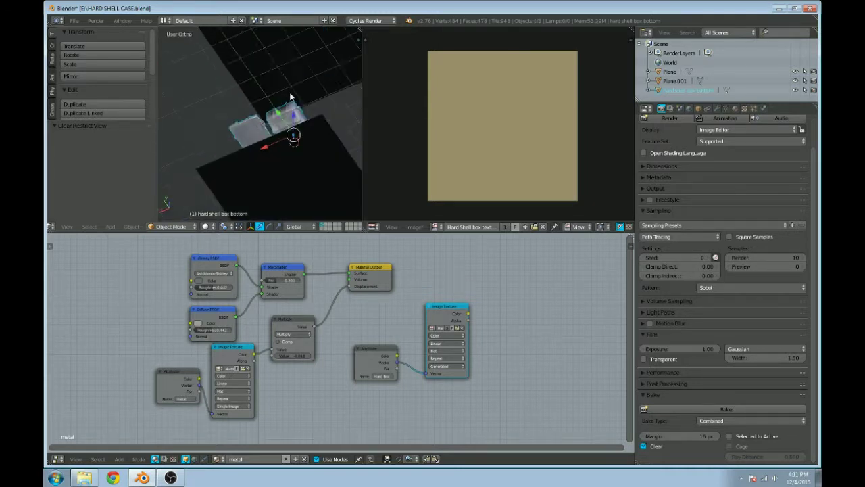
pyautogui.hotkey('shift', 'a')
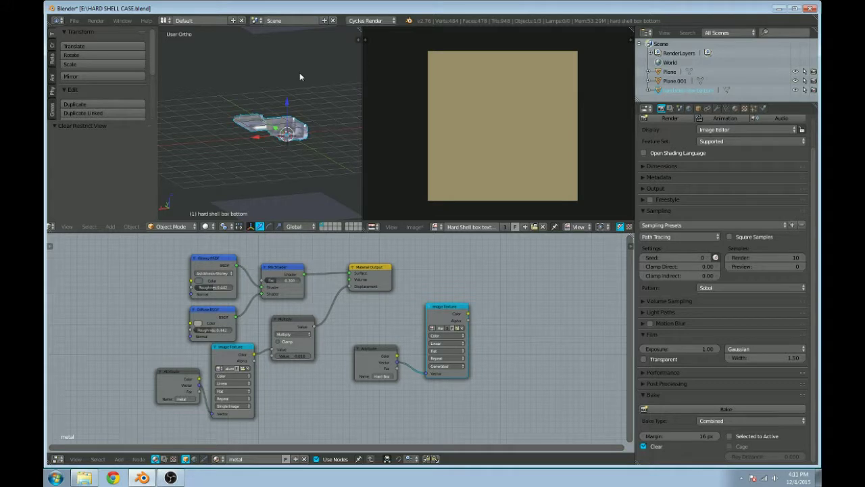
# Step: Inspect both case halves and the surrounding planes from several angles in rendered shading, then restore solid shading
pyautogui.hotkey('shift', 'z')
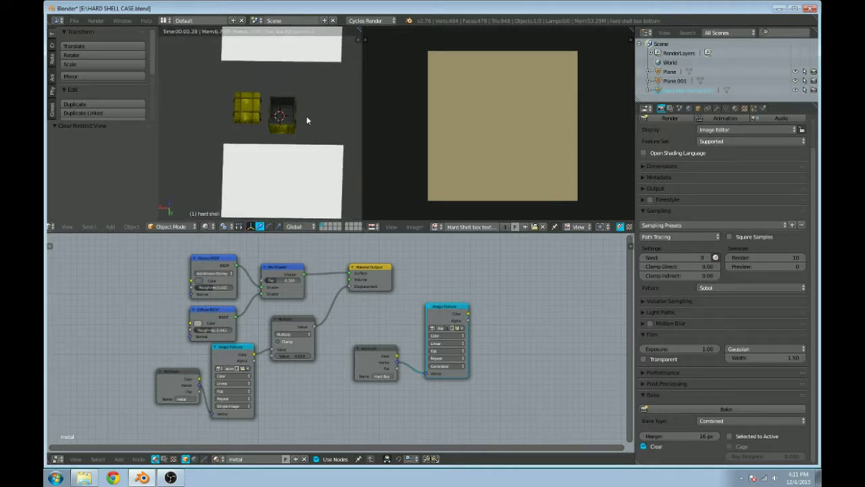
pyautogui.scroll(3, 317, 106)
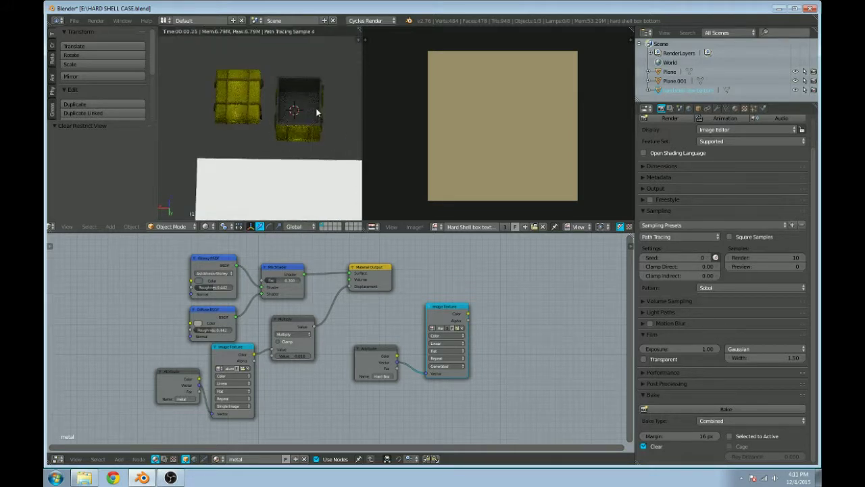
pyautogui.moveTo(224, 136); pyautogui.dragTo(295, 146, button='middle')
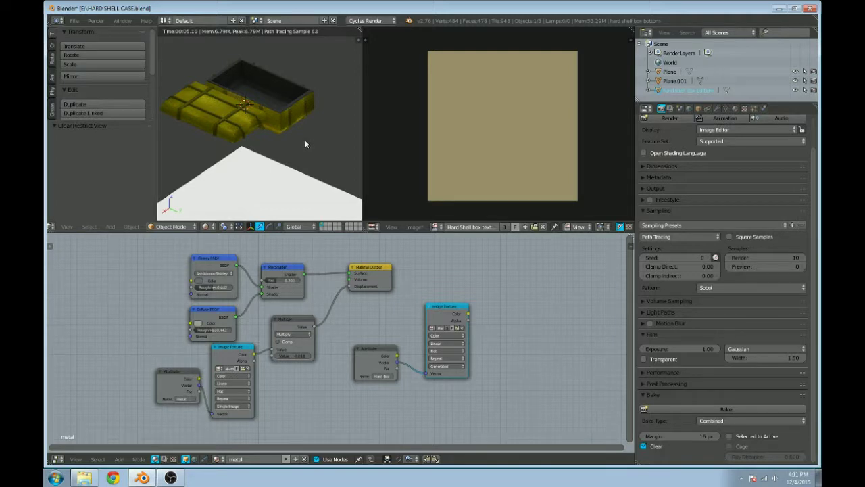
pyautogui.moveTo(304, 143); pyautogui.dragTo(238, 138, button='middle')
pyautogui.hotkey('shift', 'z')
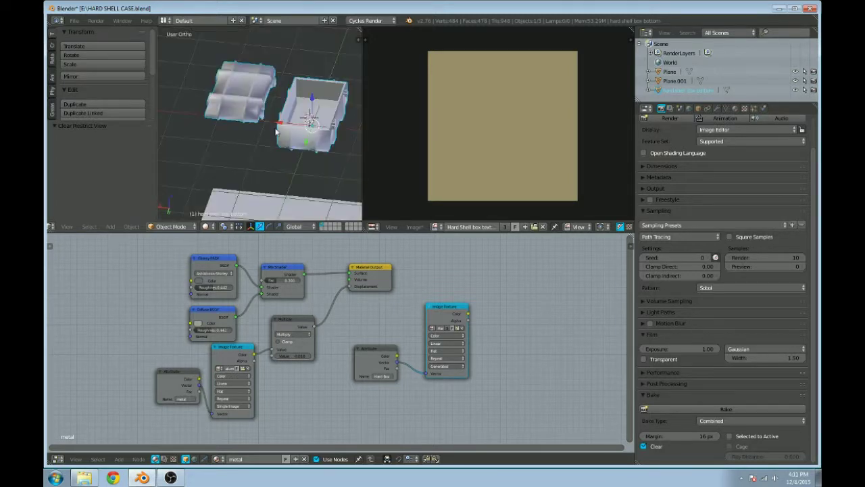
# Step: In Edit Mode, select the entire open box half in wireframe and move it about -0.97 along X, away from the lid
pyautogui.press('Tab')
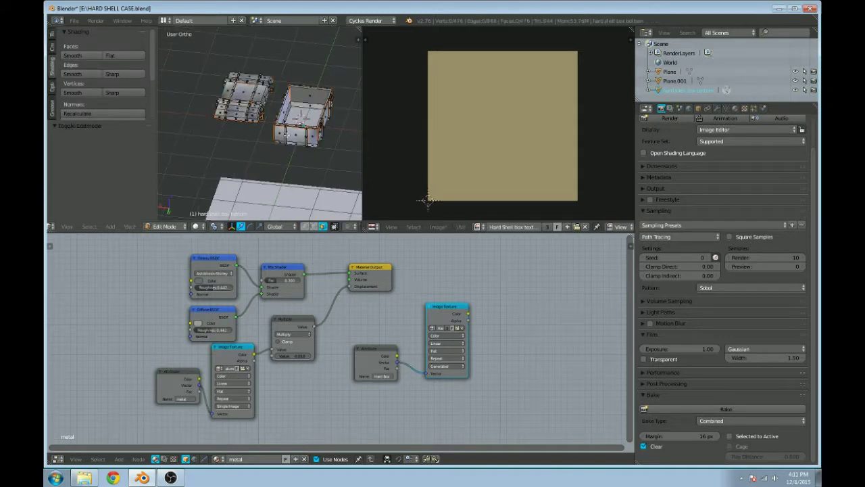
pyautogui.press('a')
pyautogui.press('a')
pyautogui.moveTo(287, 136); pyautogui.dragTo(295, 83, button='middle')
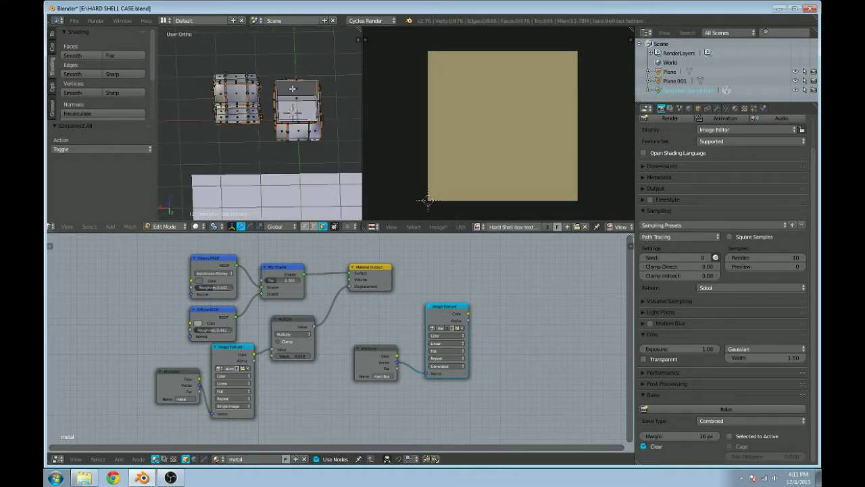
pyautogui.press('z')
pyautogui.press('b')
pyautogui.moveTo(274, 73); pyautogui.dragTo(321, 150)
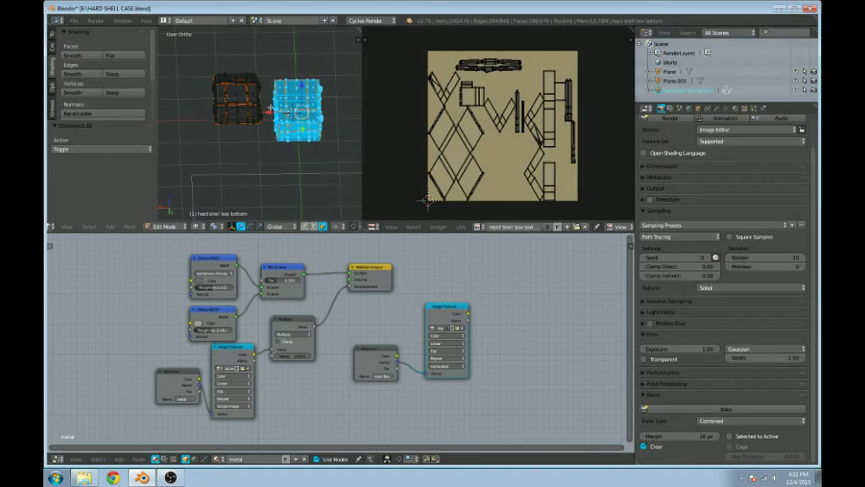
pyautogui.moveTo(275, 113); pyautogui.dragTo(314, 116)
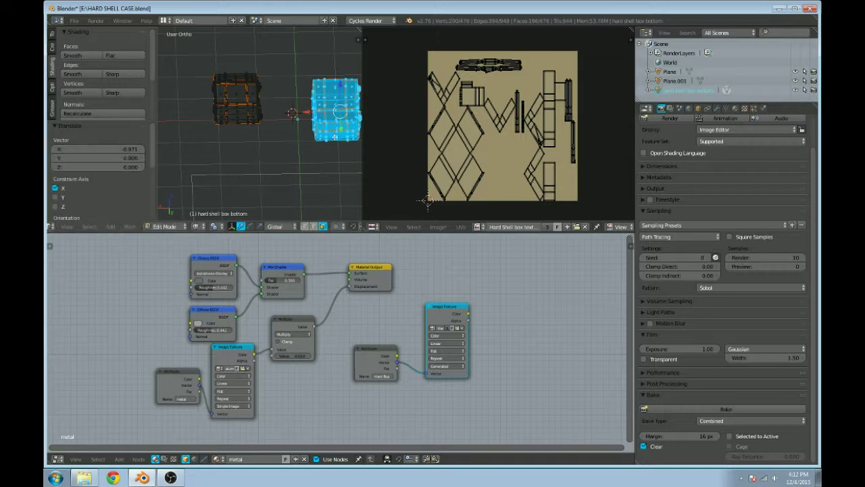
pyautogui.hotkey('ctrl', 'z')
pyautogui.hotkey('ctrl', 'shift', 'z')
# Step: Check the separated case halves in rendered shading, return to solid shading, and deselect all geometry
pyautogui.hotkey('shift', 'z')
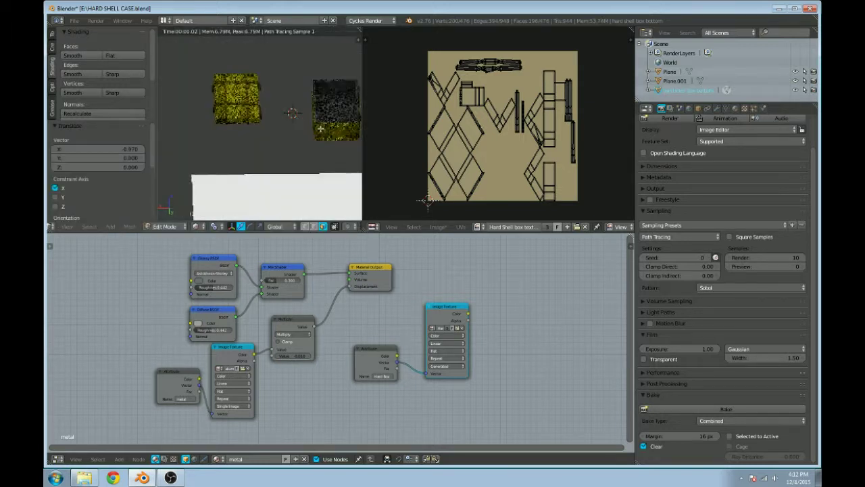
pyautogui.moveTo(312, 129); pyautogui.dragTo(272, 129, button='middle')
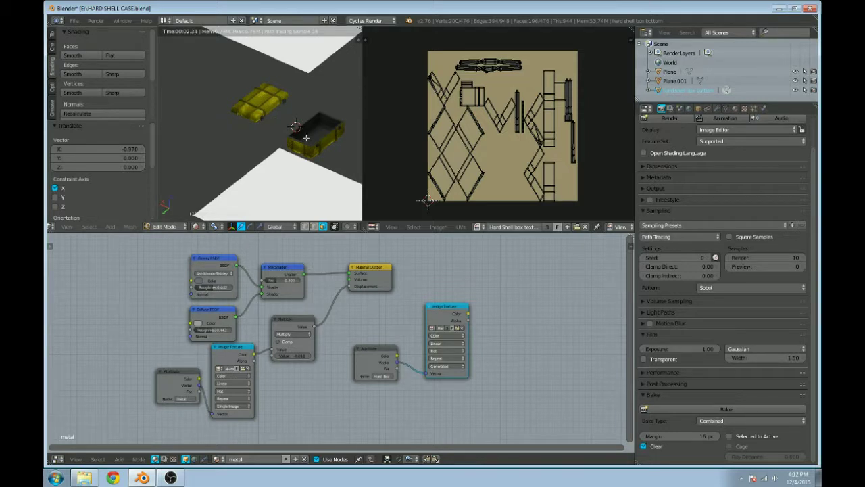
pyautogui.hotkey('shift', 'z')
pyautogui.scroll(2, 652, 202)
pyautogui.scroll(-2, 652, 199)
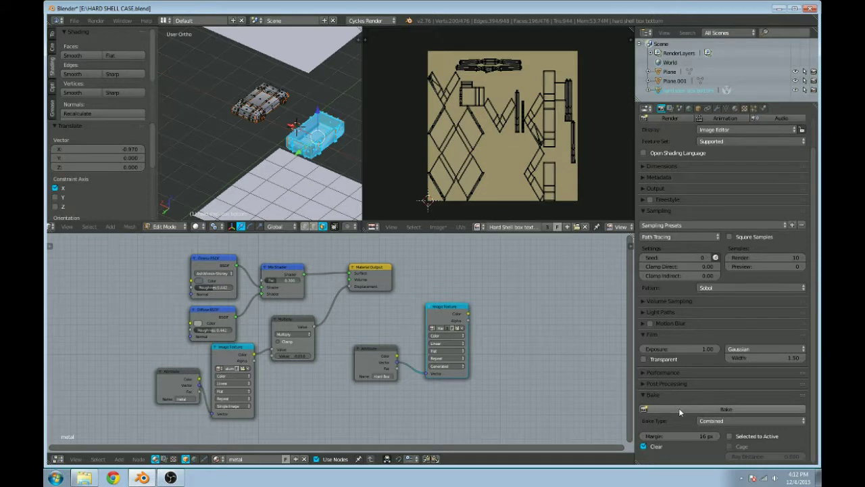
pyautogui.press('a')
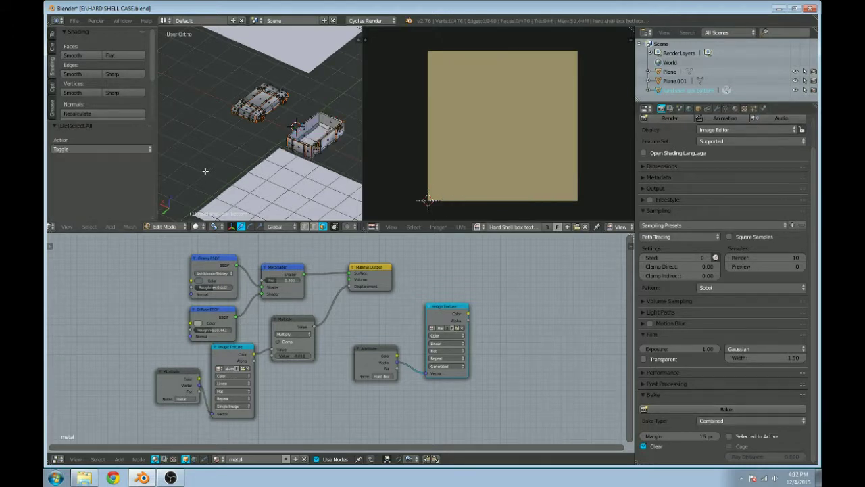
# Step: Return to Object Mode, activate the unconnected Image Texture node in the metal material, and run the Combined bake
pyautogui.press('Tab')
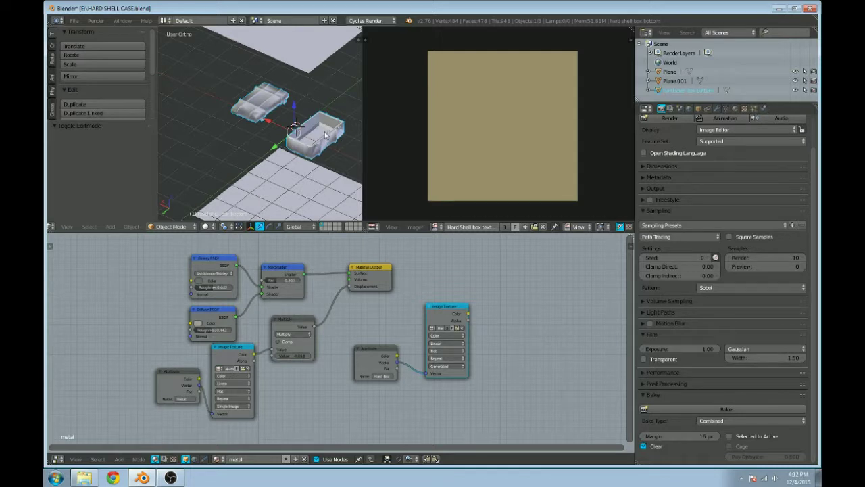
pyautogui.rightClick(452, 313)
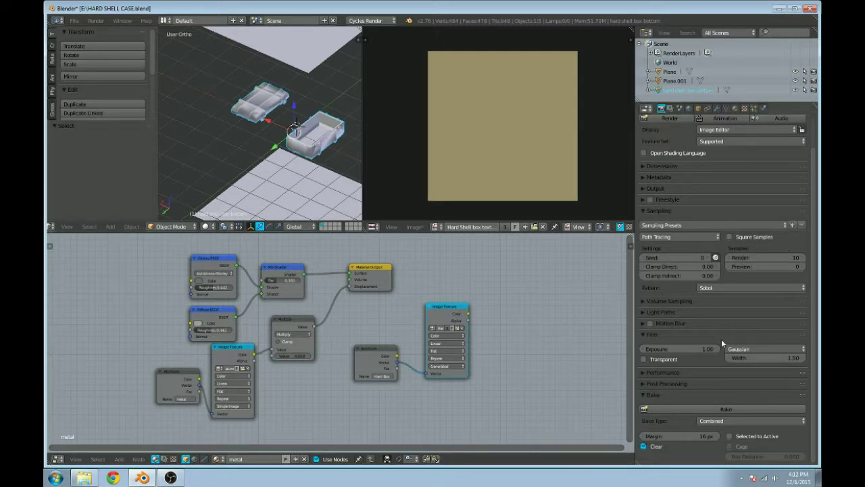
pyautogui.click(698, 408)
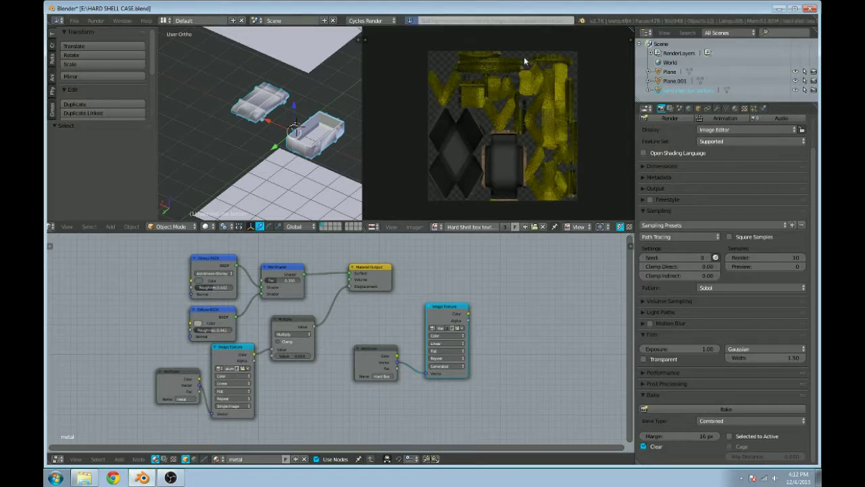
# Step: Examine the baked Hard Shell box texture up close for noise and detail on the plastic and metal areas
pyautogui.scroll(3, 472, 109)
pyautogui.scroll(3, 472, 110)
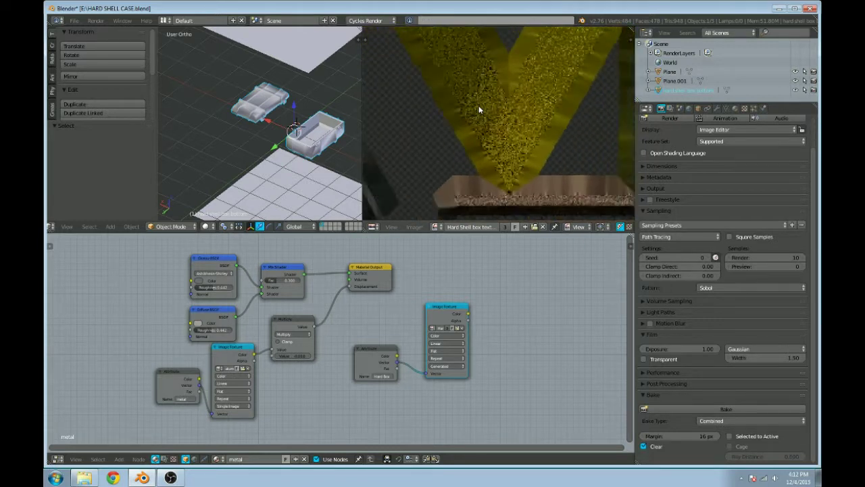
pyautogui.scroll(-3, 478, 105)
pyautogui.scroll(1, 525, 165)
pyautogui.scroll(4, 534, 100)
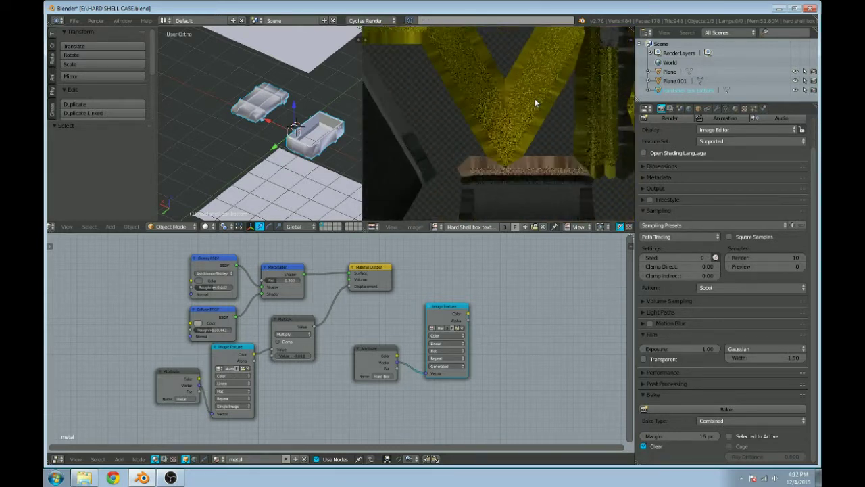
pyautogui.scroll(-8, 534, 102)
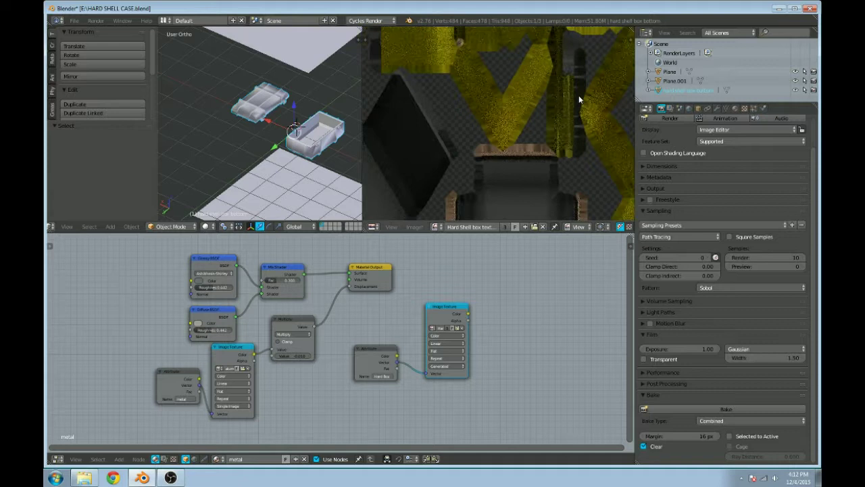
pyautogui.scroll(1, 531, 166)
pyautogui.scroll(-1, 532, 166)
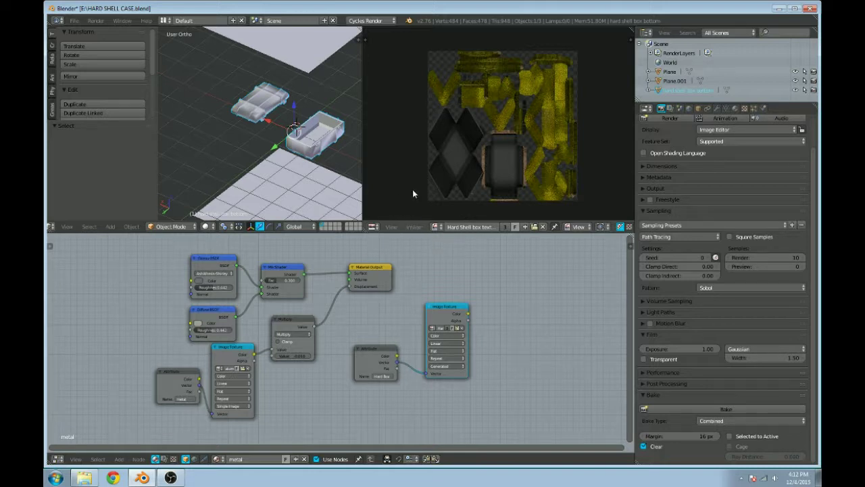
pyautogui.press('Tab')
pyautogui.press('Tab')
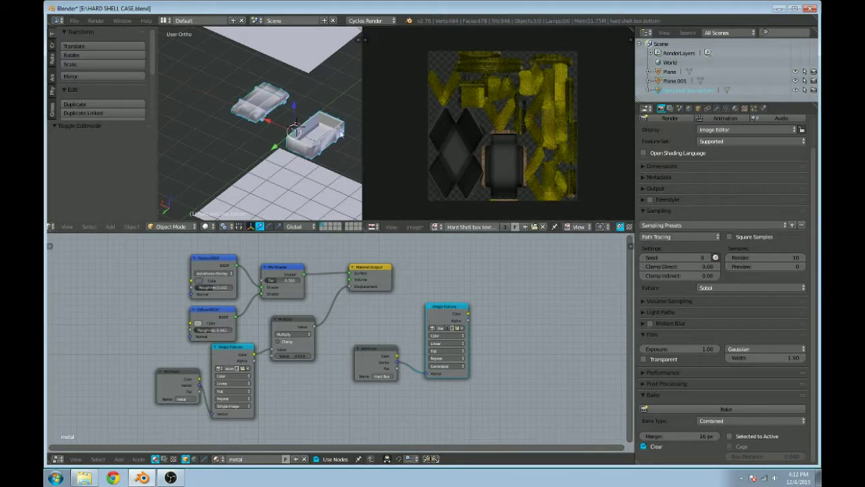
pyautogui.click(436, 227)
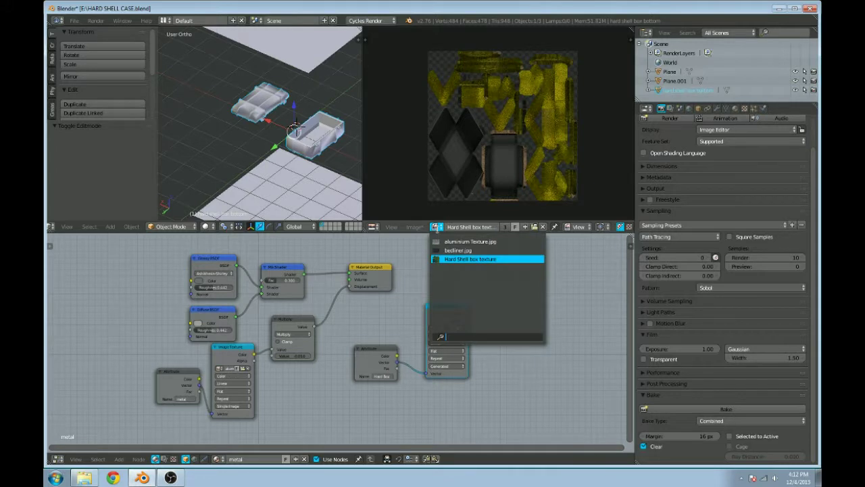
pyautogui.click(437, 229)
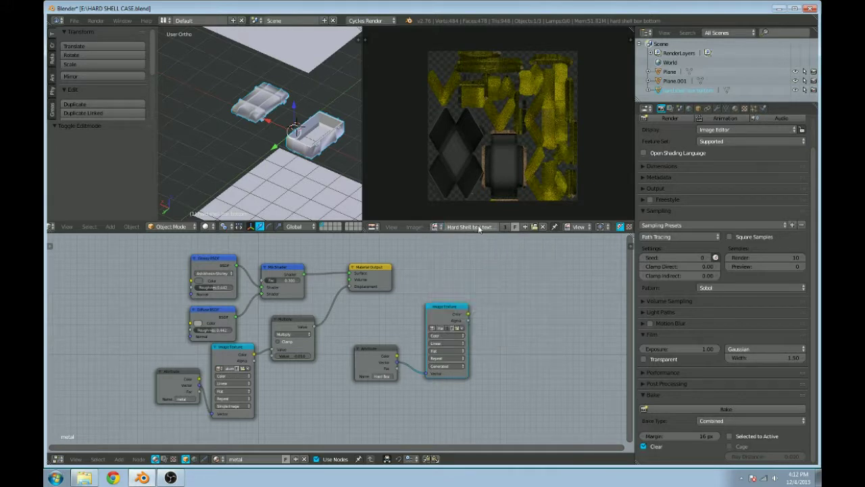
# Step: Create a new blank image named "hard shell texture" with a width and height of 3000 px
pyautogui.click(524, 227)
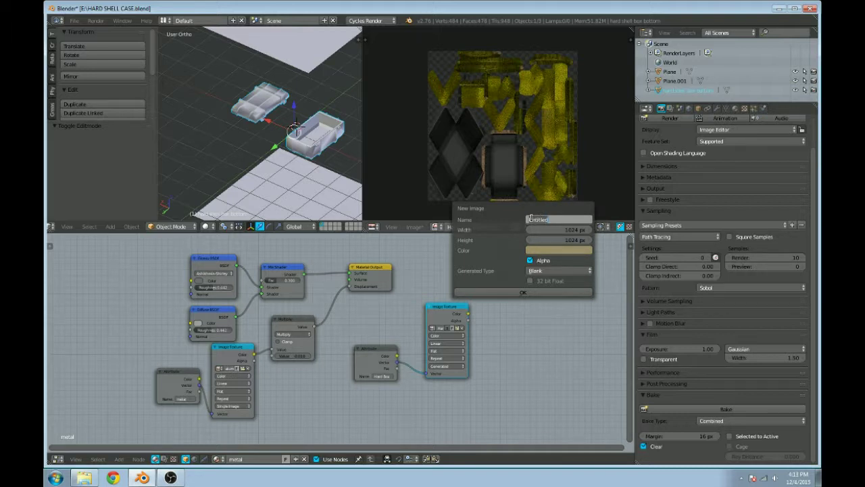
pyautogui.write('hard shell texture')
pyautogui.click(554, 229)
pyautogui.click(557, 230)
pyautogui.write('2000')
pyautogui.press('Tab')
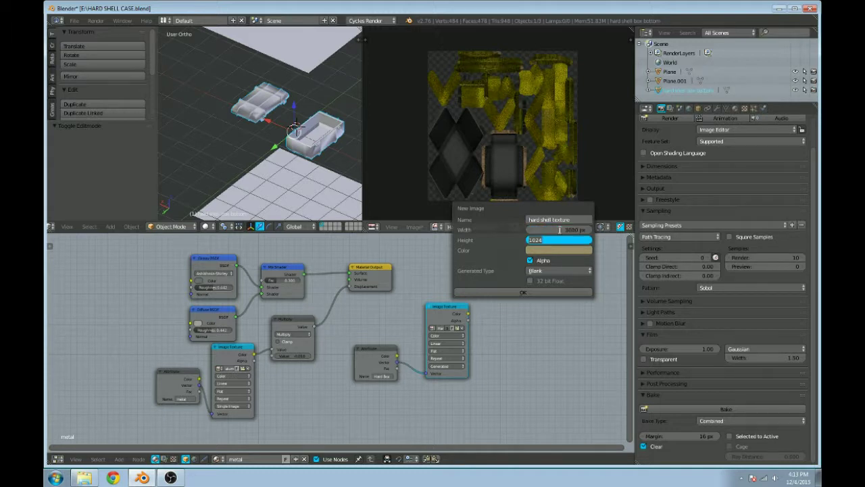
pyautogui.write('3000')
pyautogui.click(531, 295)
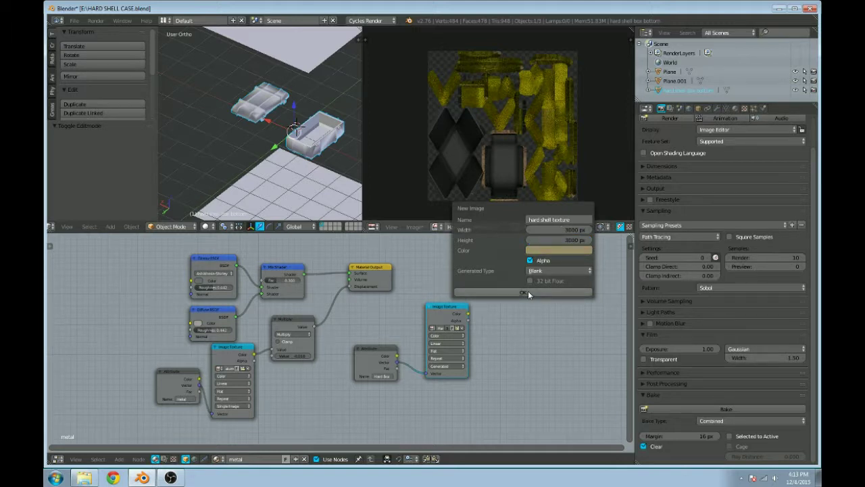
pyautogui.click(528, 292)
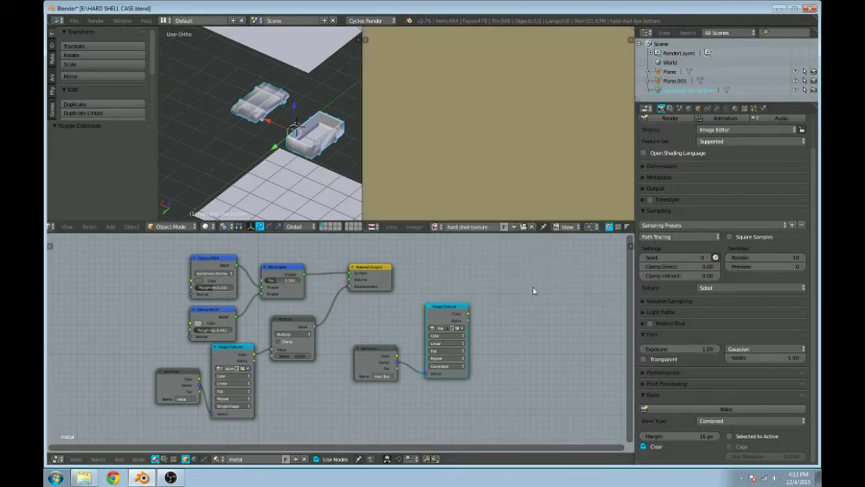
# Step: Assign the hard shell texture image to the metal material's unconnected bake Image Texture node
pyautogui.scroll(-1, 454, 321)
pyautogui.click(419, 331)
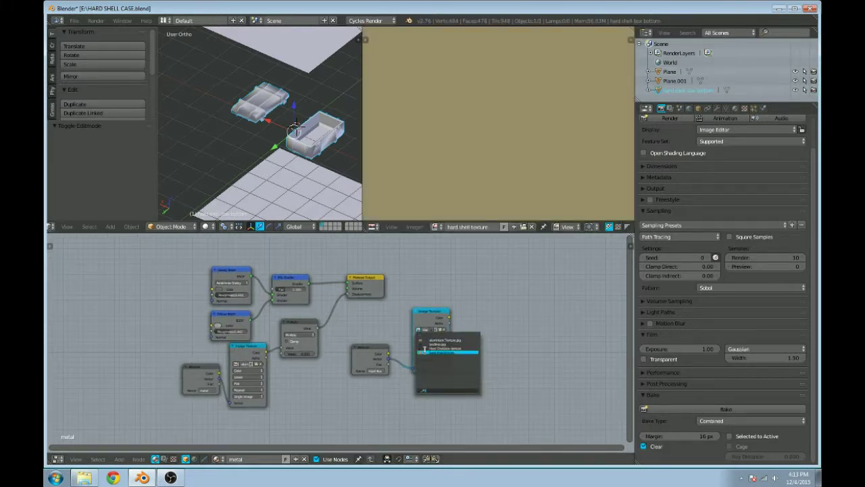
pyautogui.click(439, 349)
# Step: In the hard plastic material, assign the hard shell texture image to the Image Texture node fed by the Hard Box attribute
pyautogui.click(735, 108)
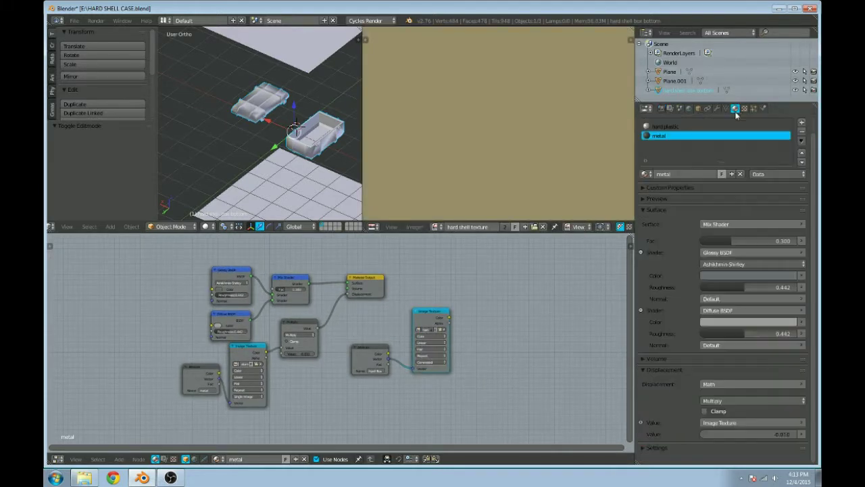
pyautogui.click(663, 128)
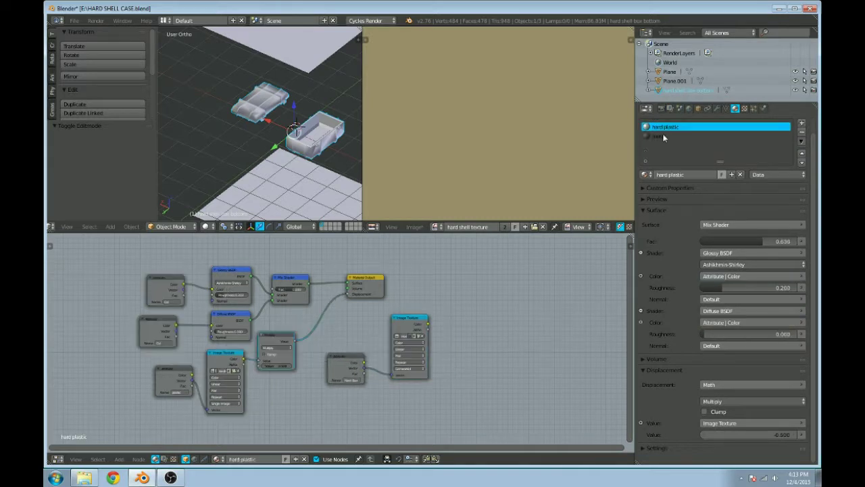
pyautogui.click(398, 336)
pyautogui.click(402, 358)
pyautogui.scroll(2, 534, 293)
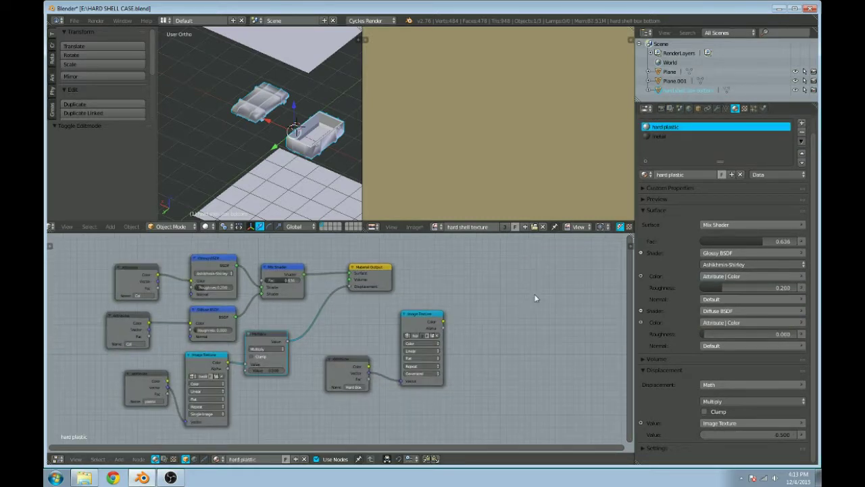
pyautogui.scroll(-2, 451, 165)
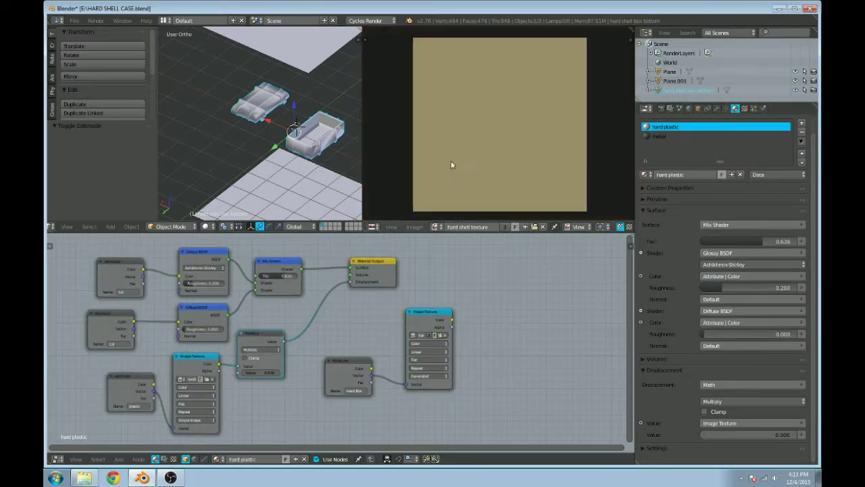
# Step: Run the Combined bake onto the hard shell texture image from the render settings
pyautogui.click(661, 108)
pyautogui.click(660, 408)
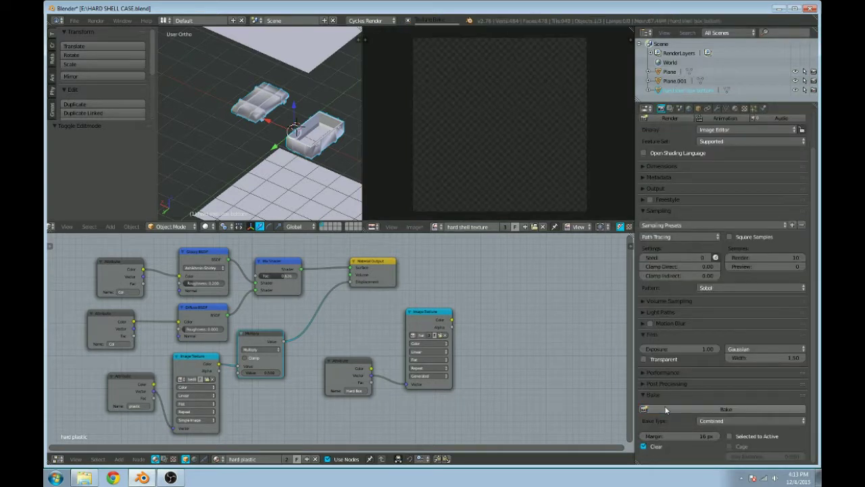
pyautogui.click(666, 409)
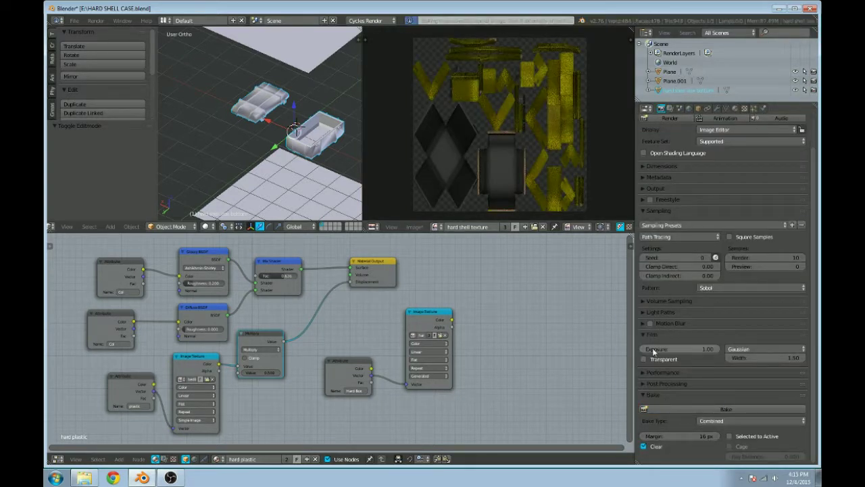
# Step: Examine the detail of the plastic and metal islands in the baked hard shell texture at several magnifications
pyautogui.scroll(3, 515, 206)
pyautogui.scroll(4, 505, 182)
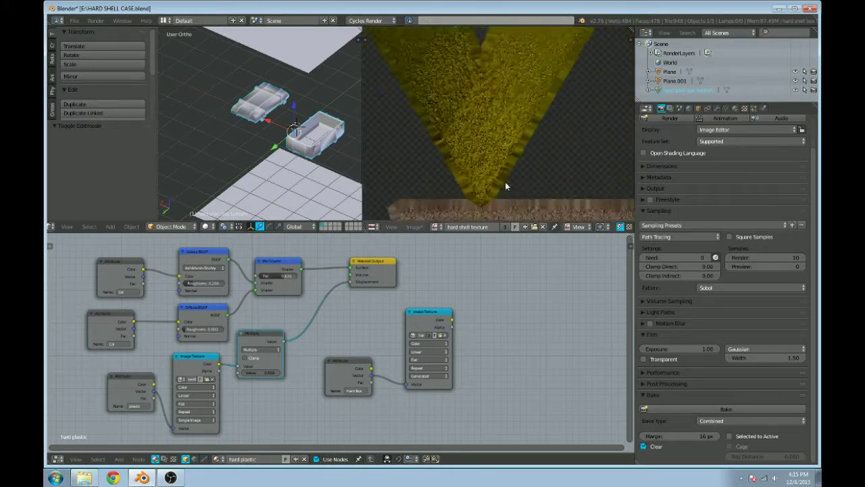
pyautogui.scroll(-5, 480, 105)
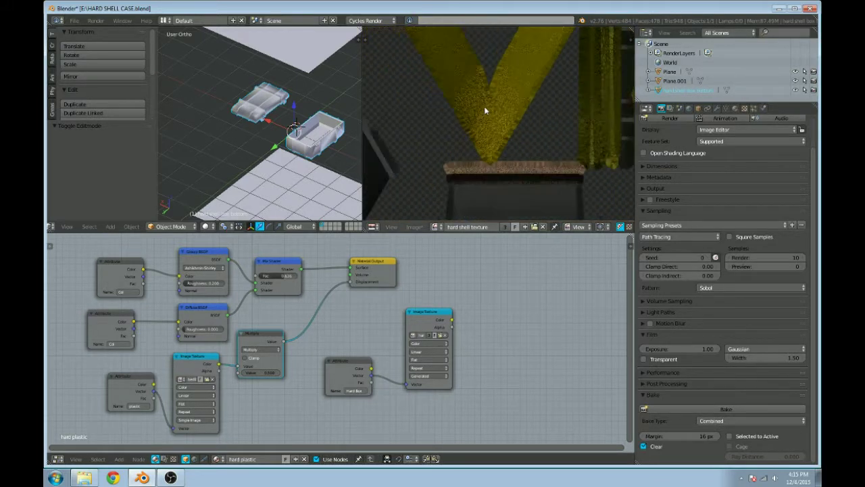
pyautogui.scroll(-4, 512, 110)
pyautogui.scroll(6, 511, 122)
pyautogui.scroll(3, 524, 189)
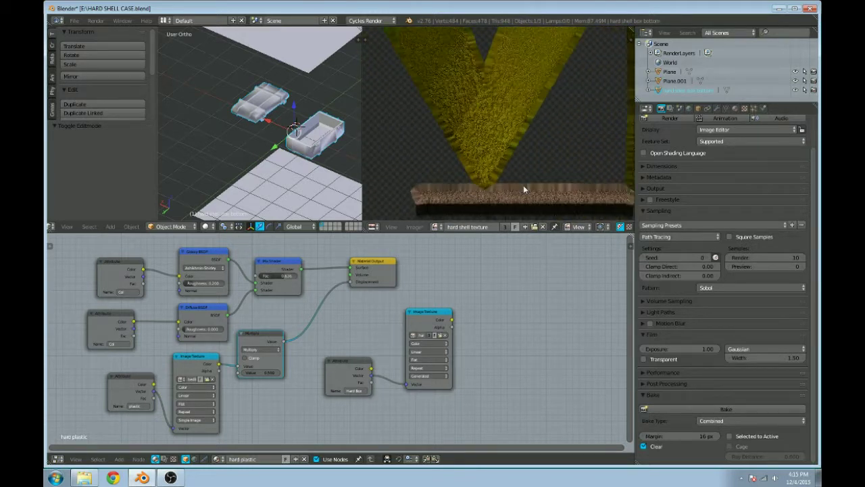
pyautogui.scroll(-5, 524, 189)
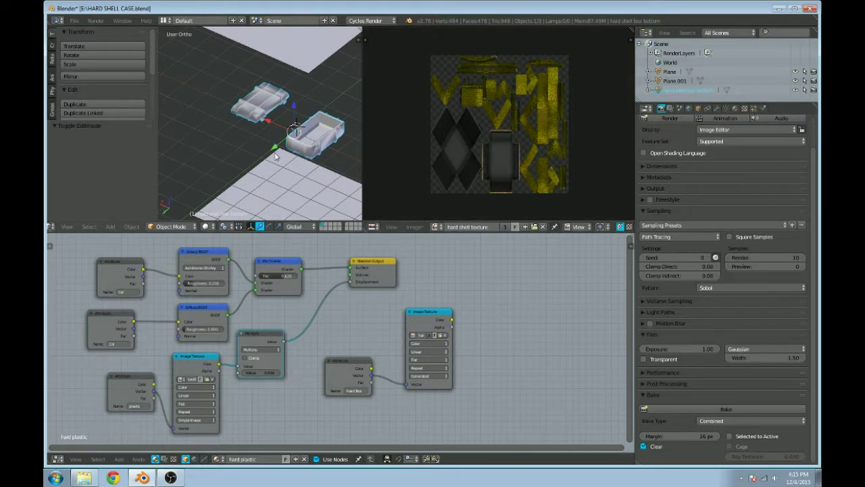
# Step: Switch the 3D view to rendered shading and frame both case halves closely from a lower angle
pyautogui.hotkey('shift', 'z')
pyautogui.moveTo(265, 136)
pyautogui.mouseDown(button='middle')
pyautogui.moveTo(310, 104)
pyautogui.moveTo(296, 140)
pyautogui.mouseUp(button='middle')
pyautogui.moveTo(251, 156); pyautogui.dragTo(263, 164, button='middle')
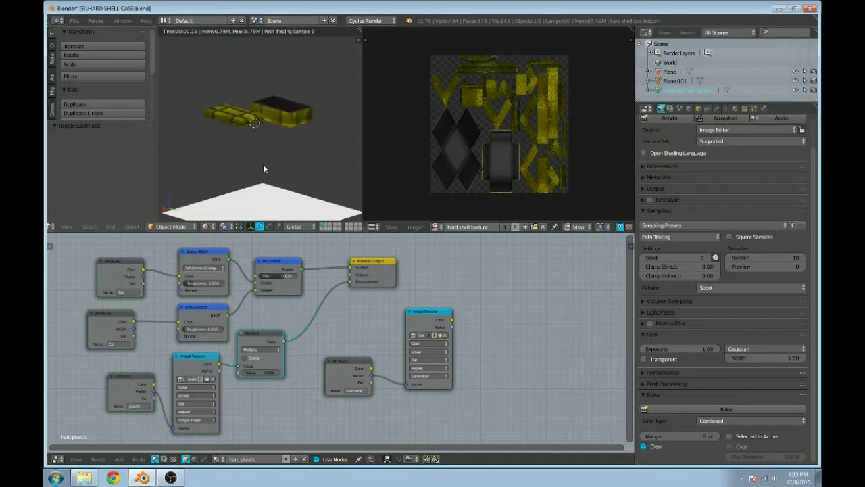
pyautogui.scroll(3, 260, 163)
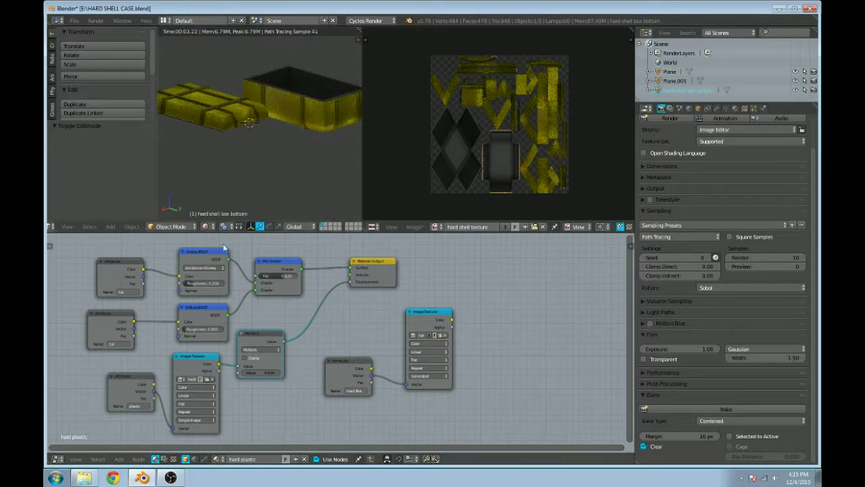
# Step: In the hard plastic material, disconnect the Attribute nodes from the Glossy BSDF and Diffuse BSDF colour inputs
pyautogui.click(735, 109)
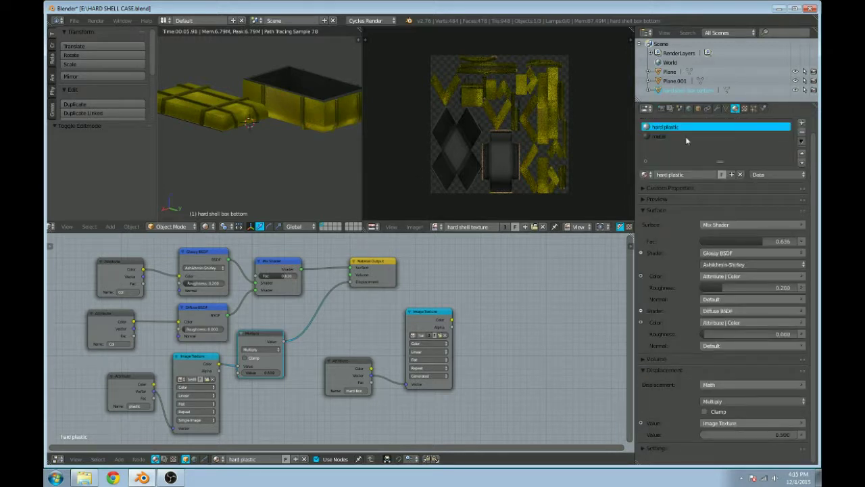
pyautogui.moveTo(180, 276); pyautogui.dragTo(166, 272)
pyautogui.moveTo(179, 322); pyautogui.dragTo(172, 323)
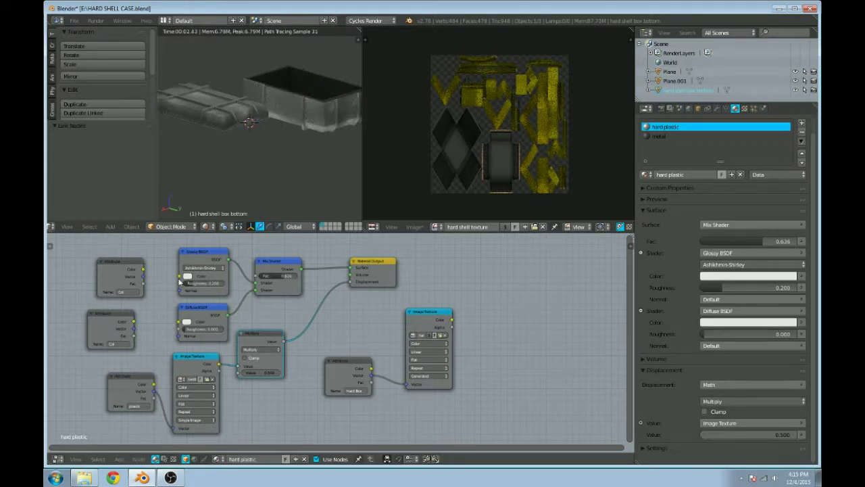
# Step: Set the hard plastic's Glossy BSDF colour to reddish orange and its Diffuse BSDF colour to saturated orange
pyautogui.click(187, 276)
pyautogui.click(204, 221)
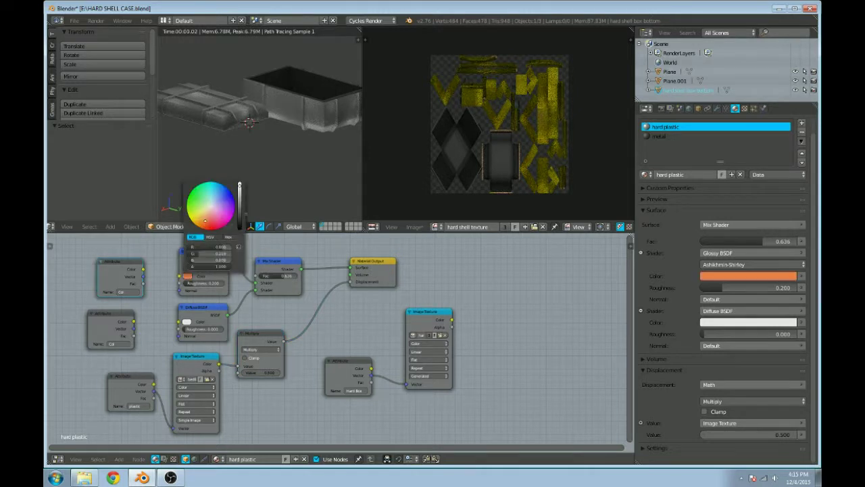
pyautogui.click(187, 321)
pyautogui.click(201, 265)
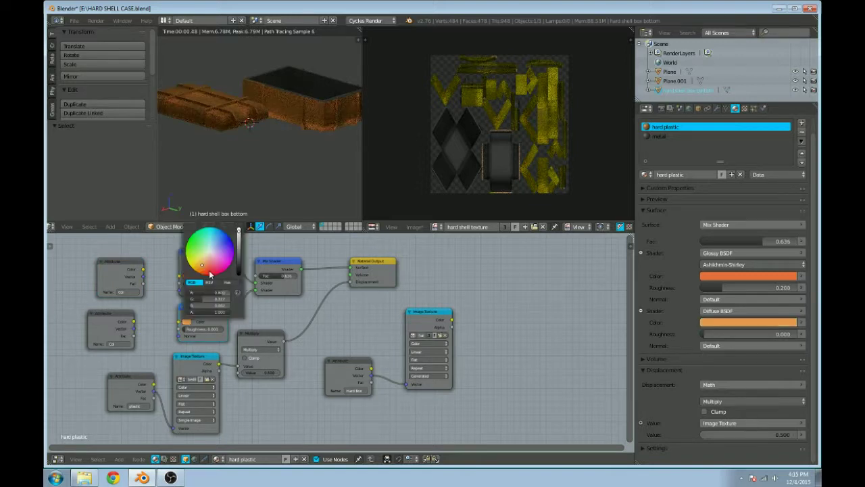
pyautogui.moveTo(210, 274); pyautogui.dragTo(195, 270)
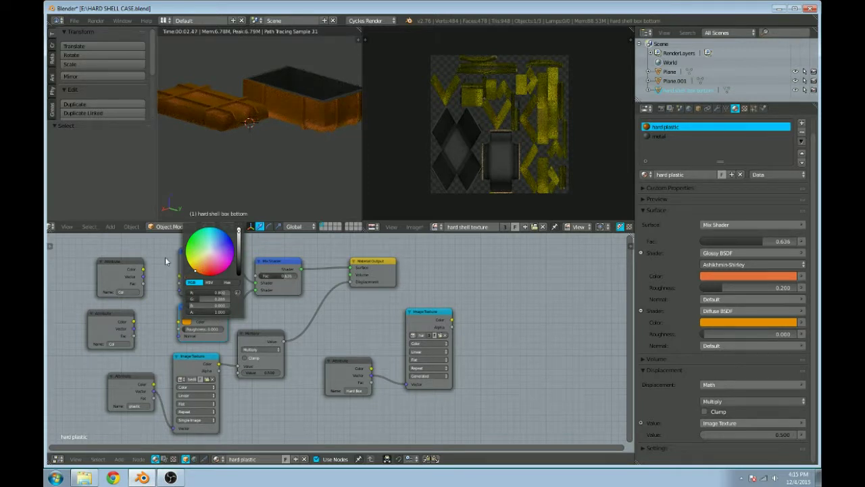
# Step: Shift the Glossy BSDF colour to a lighter, yellower orange and set the Mix Shader factor to 0.791
pyautogui.click(187, 277)
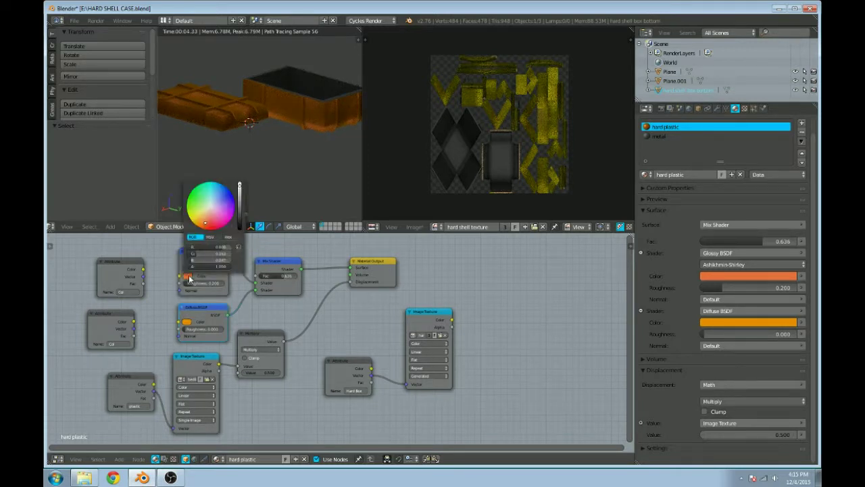
pyautogui.moveTo(205, 222); pyautogui.dragTo(203, 219)
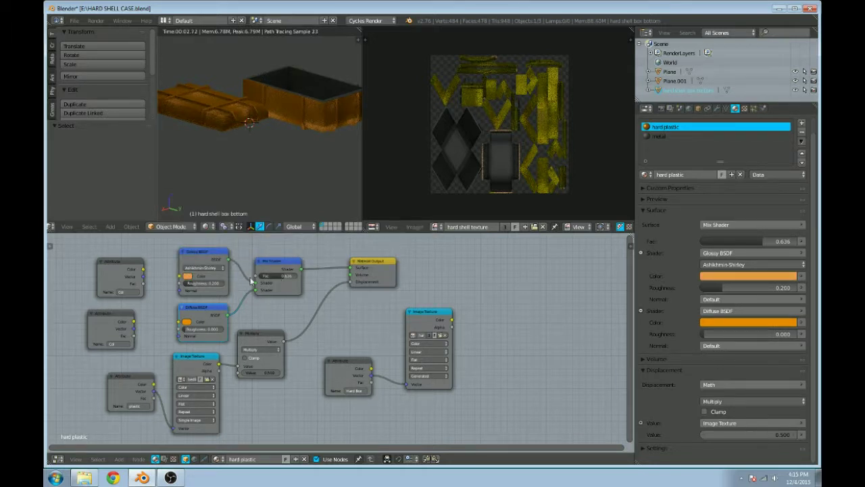
pyautogui.moveTo(279, 280); pyautogui.dragTo(289, 277)
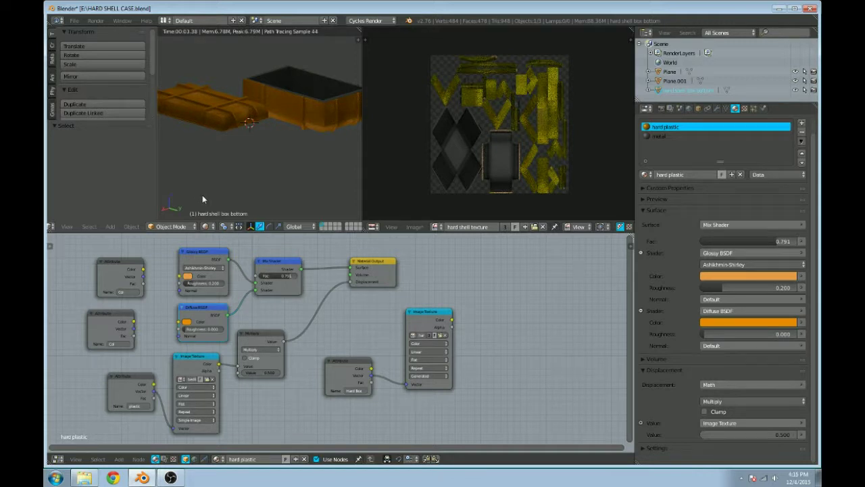
# Step: Set the hard plastic's Glossy BSDF roughness to 0.358
pyautogui.scroll(1, 213, 194)
pyautogui.keyDown('shift'); pyautogui.moveTo(212, 197); pyautogui.dragTo(277, 200, button='middle'); pyautogui.keyUp('shift')
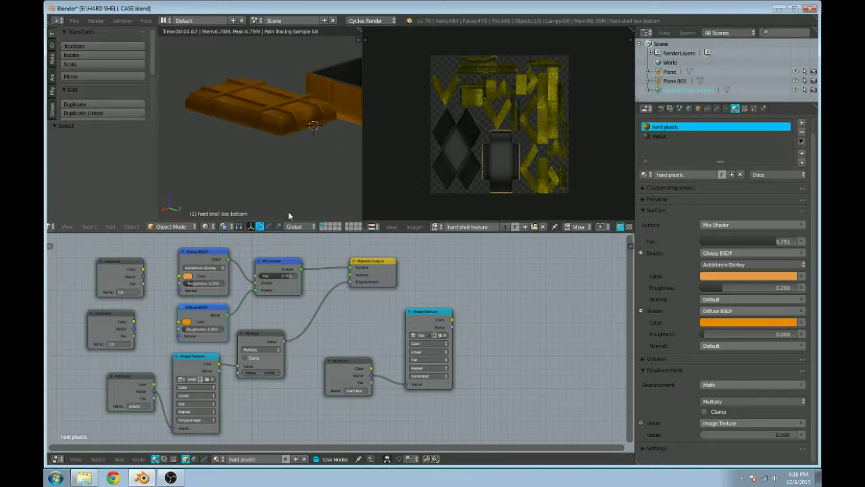
pyautogui.moveTo(270, 179)
pyautogui.mouseDown(button='middle')
pyautogui.moveTo(265, 161)
pyautogui.moveTo(318, 100)
pyautogui.moveTo(278, 185)
pyautogui.moveTo(295, 158)
pyautogui.mouseUp(button='middle')
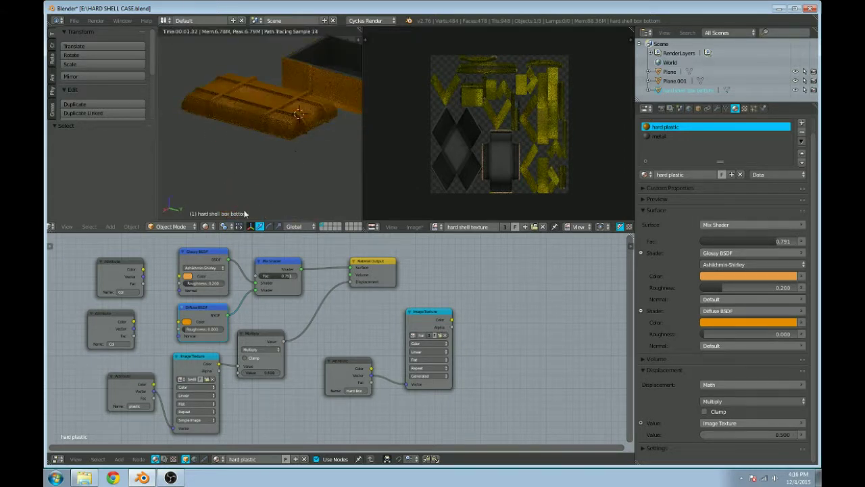
pyautogui.moveTo(193, 283); pyautogui.dragTo(229, 283)
# Step: Delete the two disconnected Col Attribute nodes from the hard plastic material
pyautogui.rightClick(139, 286)
pyautogui.press('x')
pyautogui.rightClick(114, 312)
pyautogui.press('x')
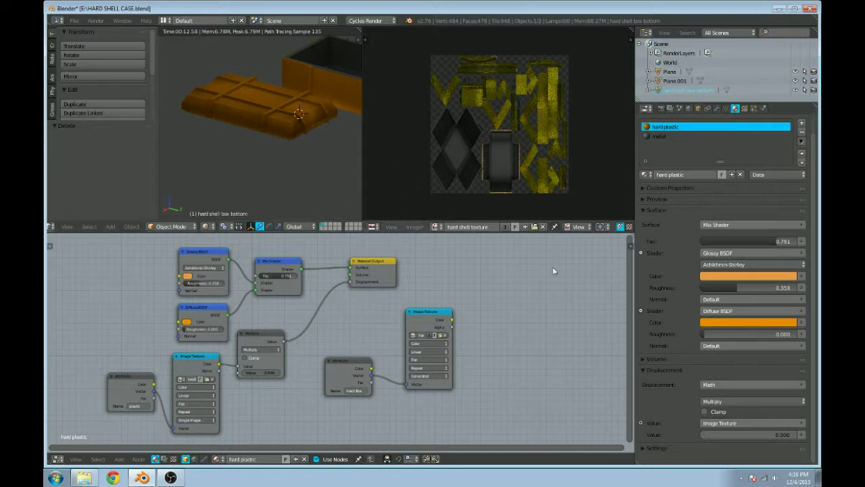
# Step: Examine the existing baked hard shell texture up close for surface detail and pixelation
pyautogui.click(437, 226)
pyautogui.click(473, 267)
pyautogui.scroll(4, 501, 130)
pyautogui.scroll(2, 500, 127)
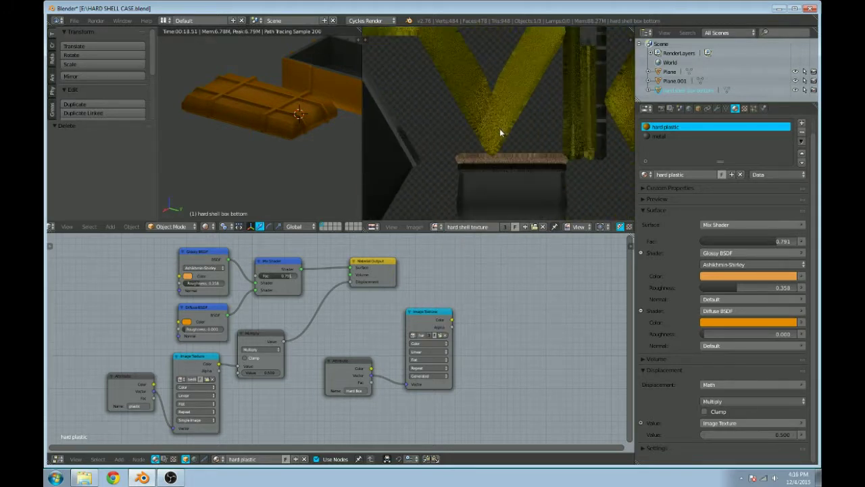
pyautogui.scroll(3, 496, 132)
pyautogui.scroll(-5, 496, 142)
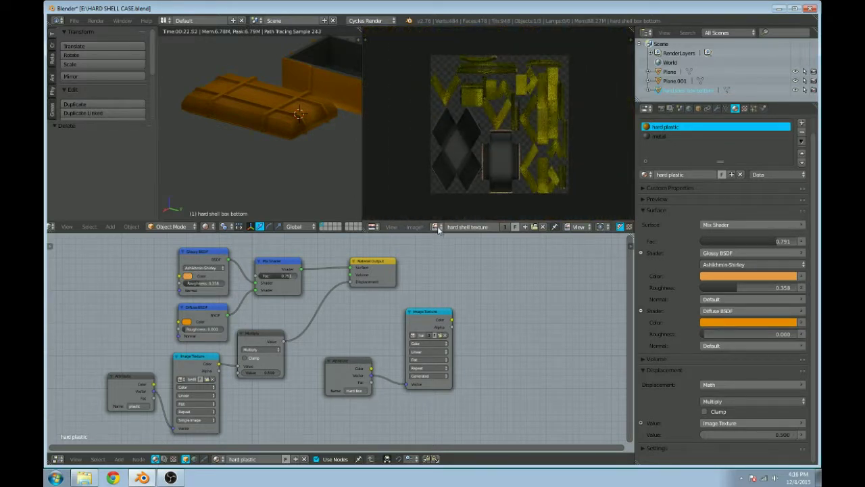
# Step: Create a new image named Hard shell 3 with a width and height of 4000 px
pyautogui.click(525, 227)
pyautogui.click(551, 220)
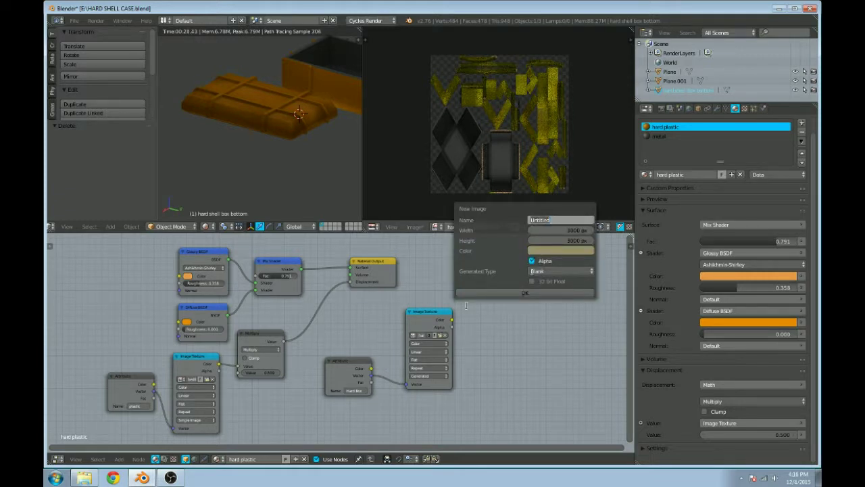
pyautogui.write('Hard shell 3')
pyautogui.click(573, 230)
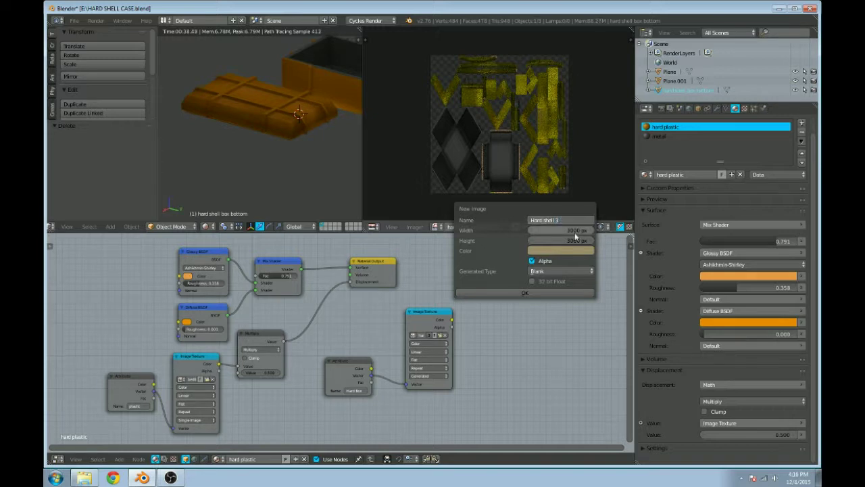
pyautogui.write('4')
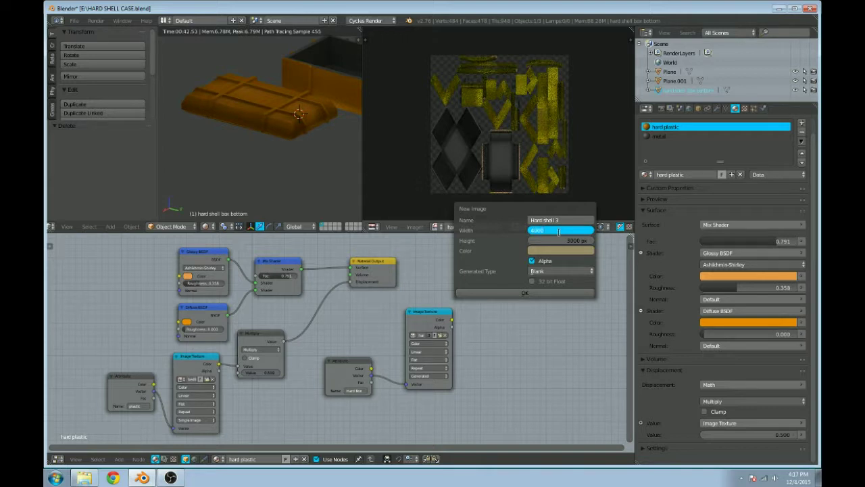
pyautogui.write('000')
pyautogui.press('Tab')
pyautogui.write('4')
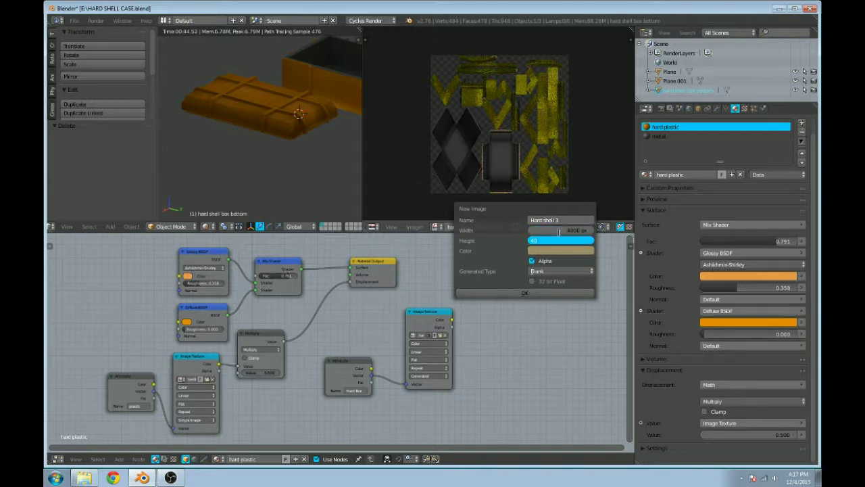
pyautogui.write('000')
pyautogui.click(505, 293)
pyautogui.click(505, 293)
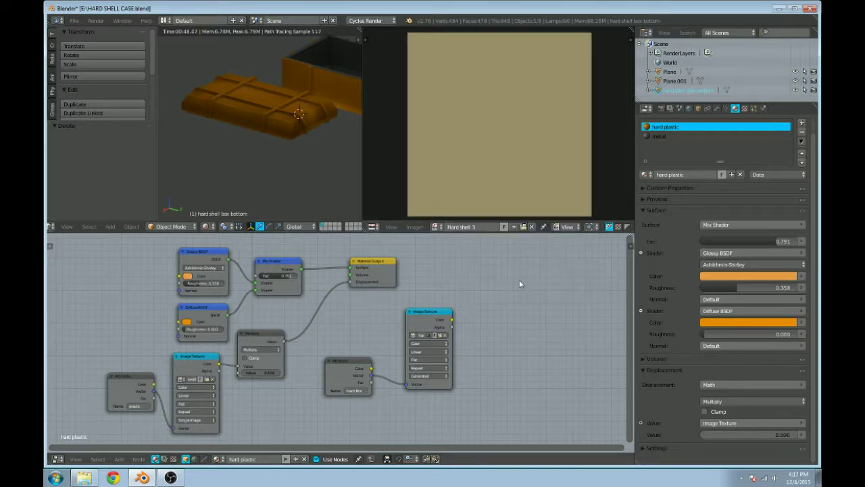
# Step: Assign the Hard shell 3 image to the unconnected bake-target Image Texture nodes of the hard plastic and metal materials
pyautogui.click(413, 335)
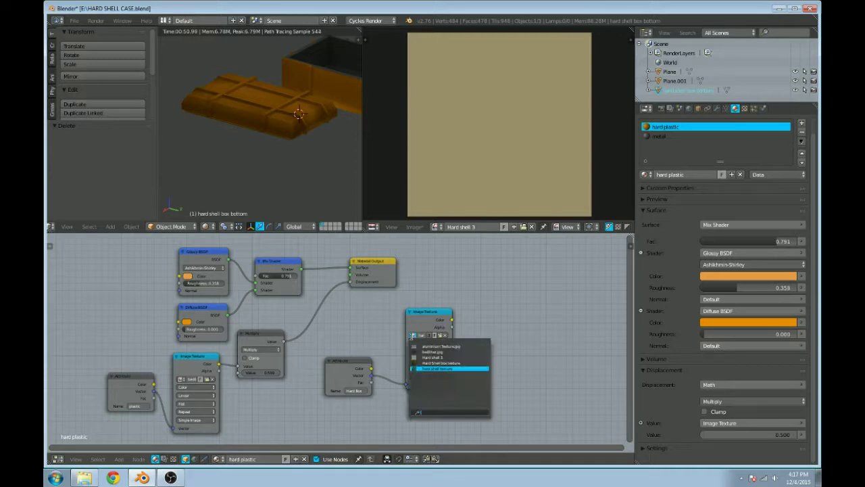
pyautogui.click(443, 356)
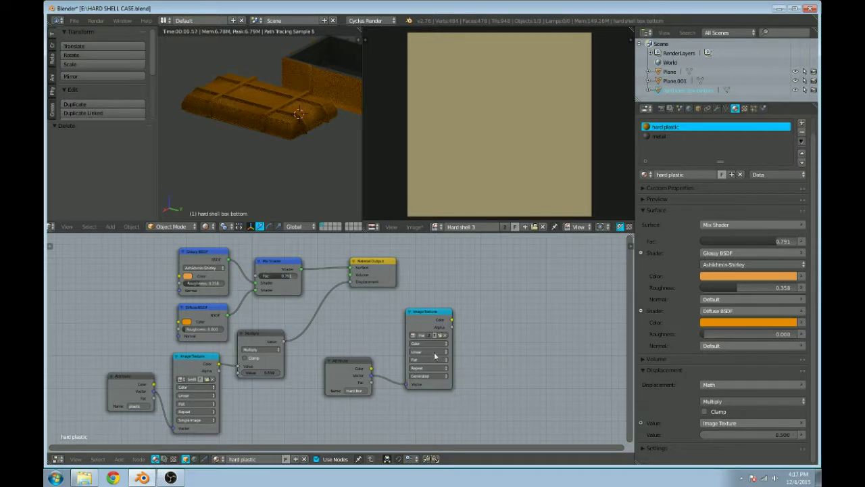
pyautogui.click(710, 136)
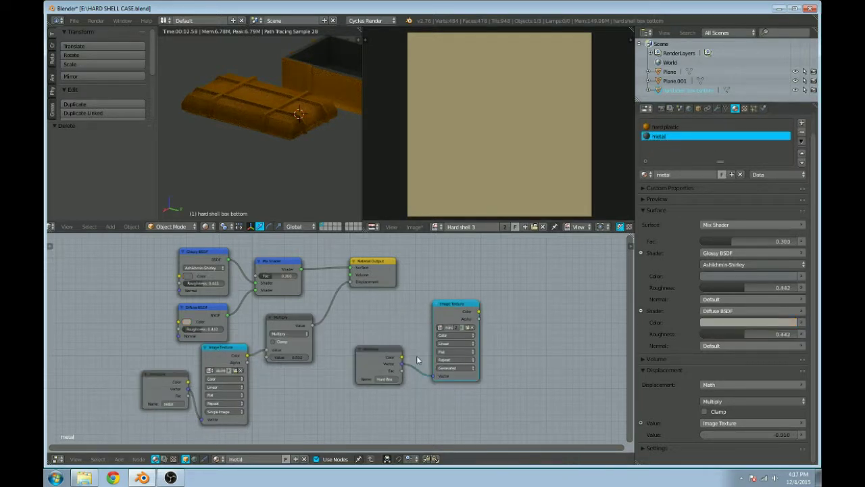
pyautogui.click(442, 328)
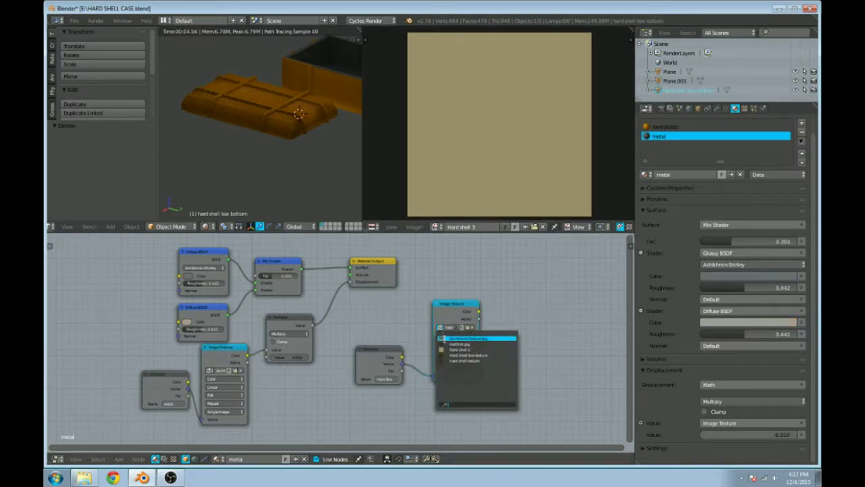
pyautogui.click(473, 347)
# Step: Bake the case's combined materials onto the Hard shell 3 image and check the grain of the result
pyautogui.click(663, 127)
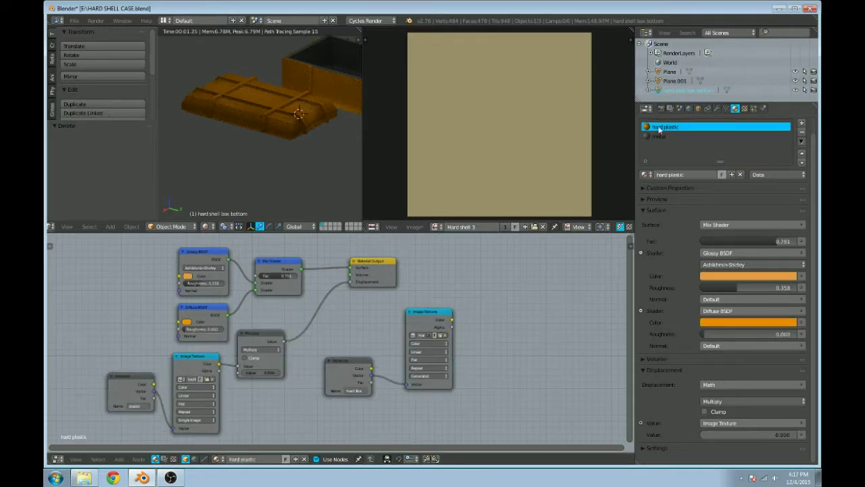
pyautogui.click(411, 337)
pyautogui.click(661, 108)
pyautogui.click(663, 407)
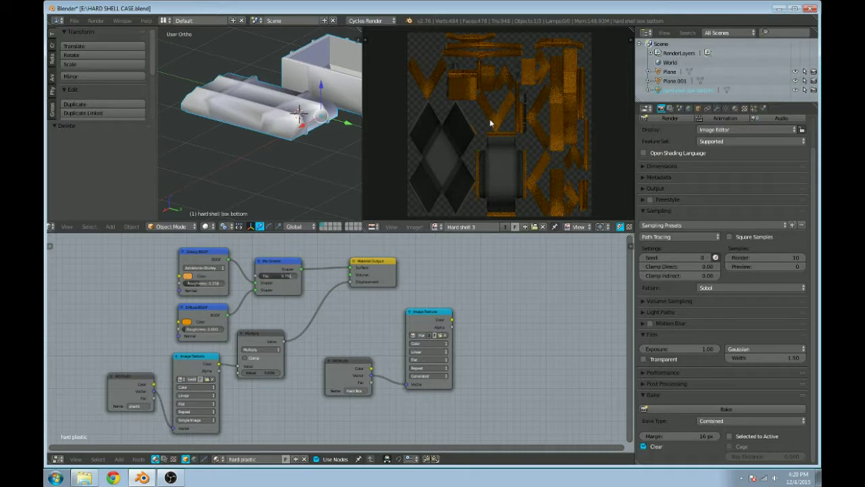
pyautogui.scroll(5, 484, 120)
pyautogui.scroll(4, 481, 120)
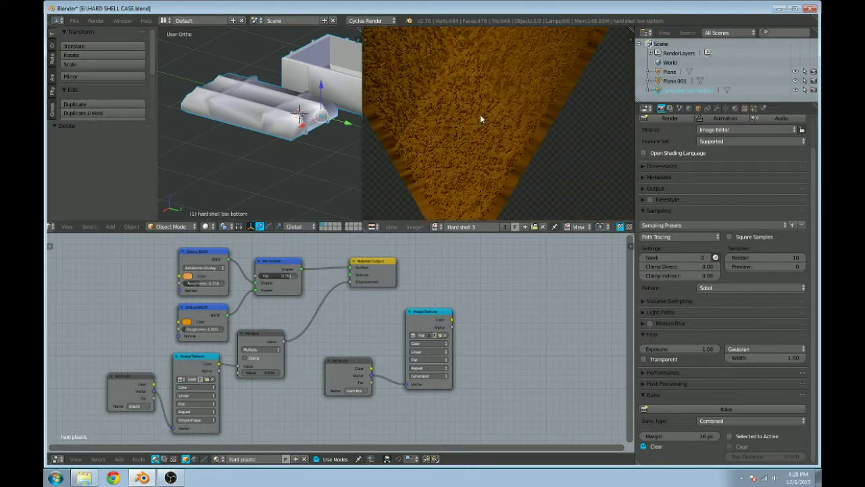
pyautogui.scroll(-2, 480, 119)
pyautogui.scroll(-5, 480, 119)
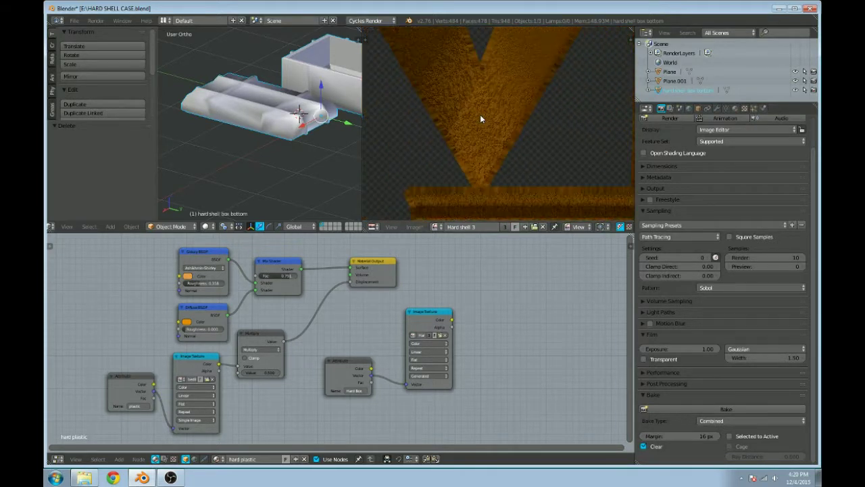
pyautogui.scroll(-3, 480, 118)
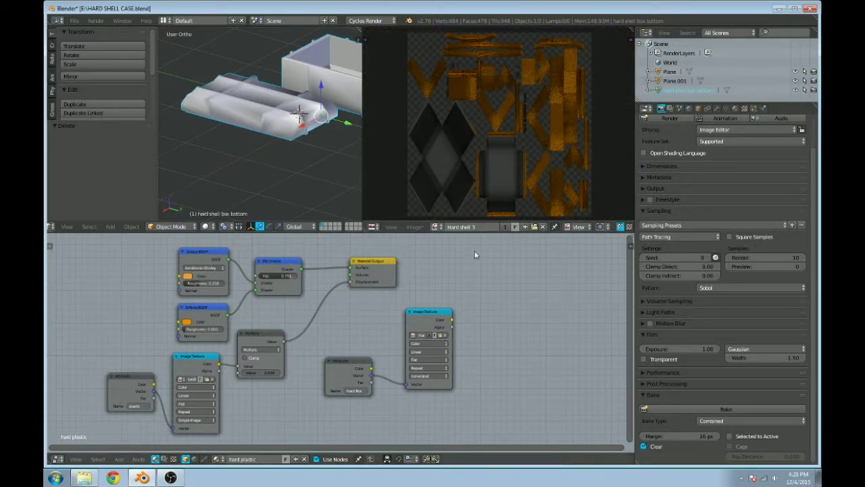
# Step: Pack the baked image as PNG and save it as Hard shell 3.png on the E: drive
pyautogui.click(414, 226)
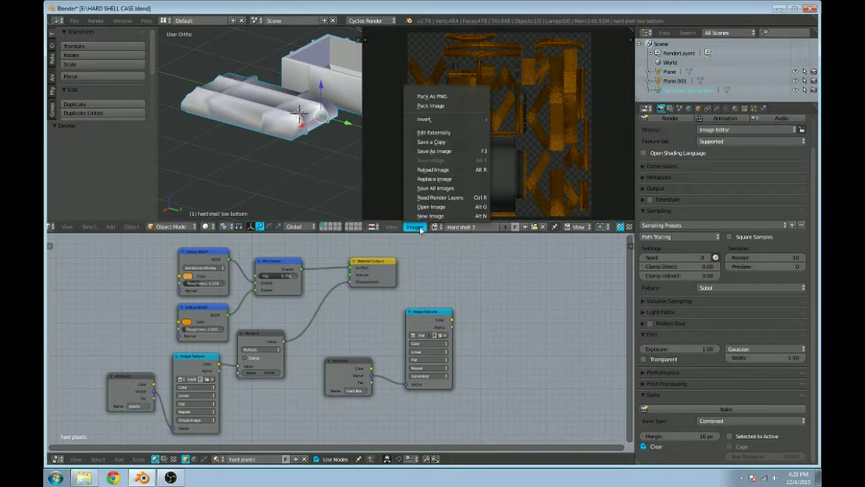
pyautogui.click(444, 98)
pyautogui.click(409, 226)
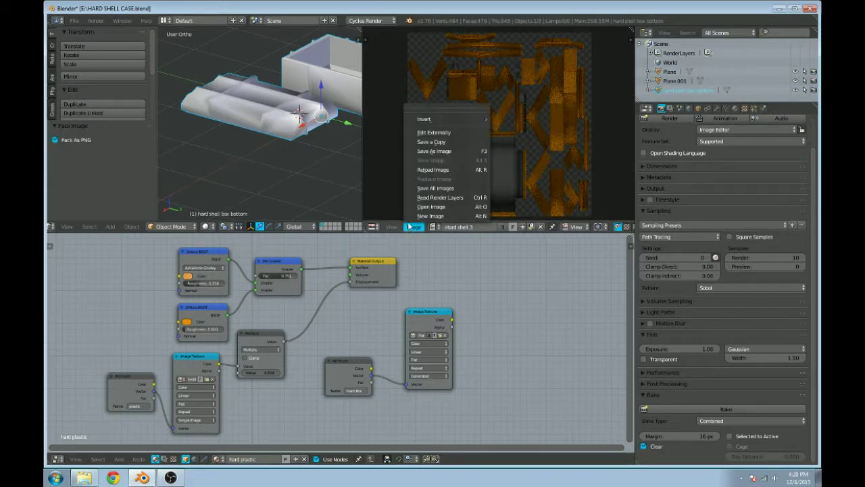
pyautogui.click(433, 151)
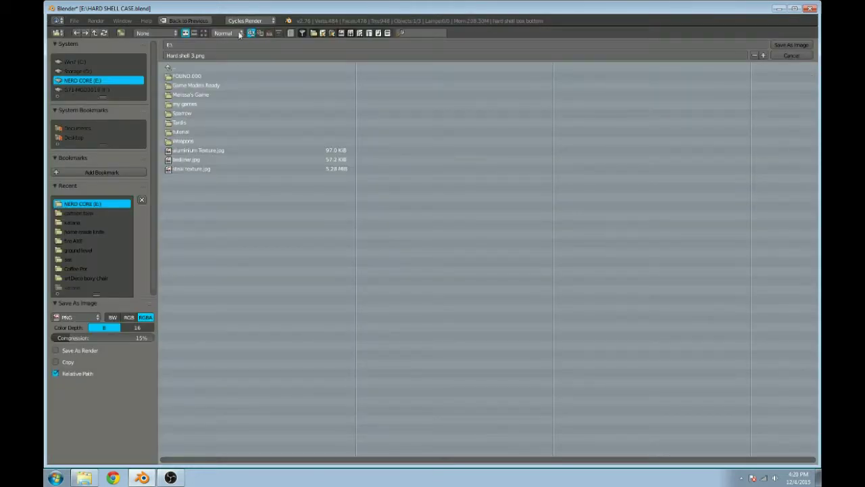
pyautogui.click(204, 33)
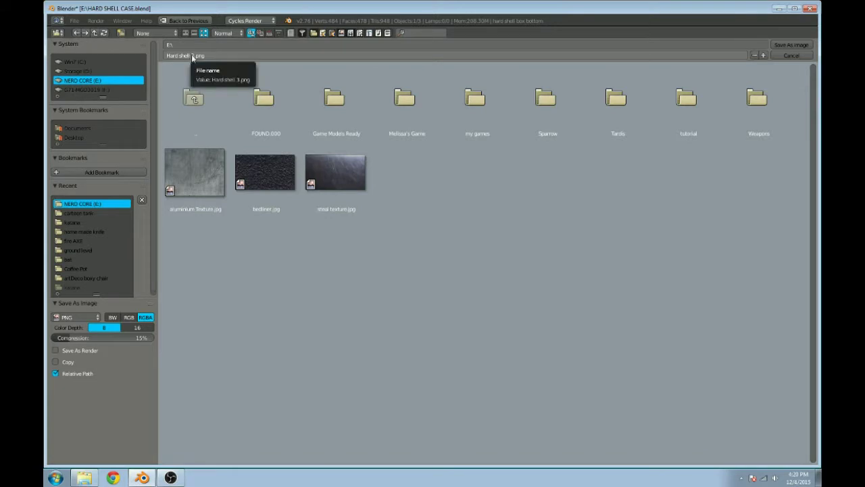
pyautogui.click(789, 45)
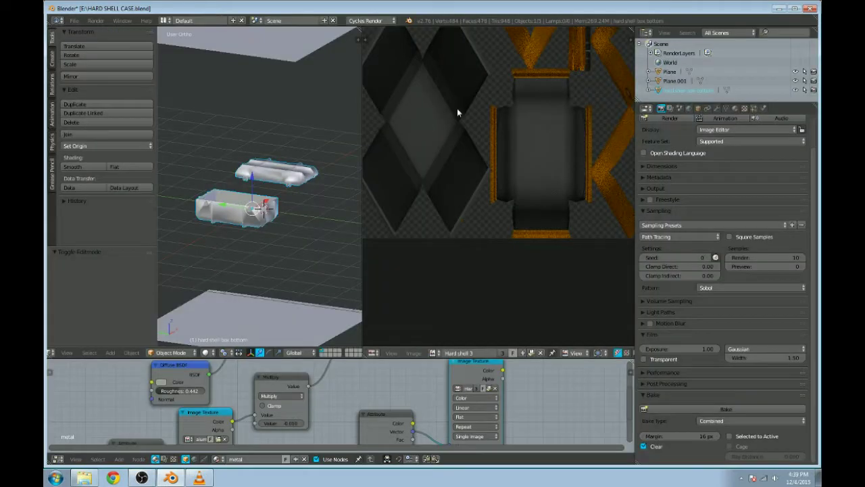
# Step: Examine the whole baked Hard shell 3 texture layout and view the case from another angle
pyautogui.scroll(-6, 456, 111)
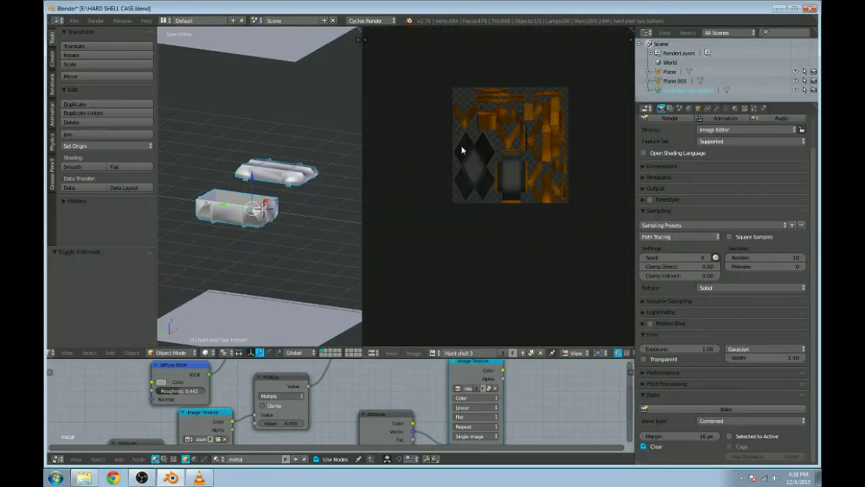
pyautogui.scroll(2, 459, 147)
pyautogui.moveTo(530, 161); pyautogui.dragTo(508, 192, button='middle')
pyautogui.scroll(1, 469, 139)
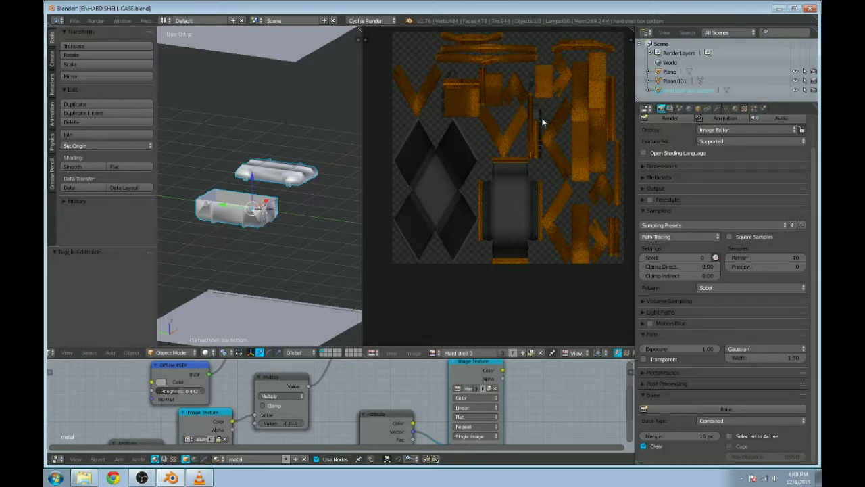
pyautogui.scroll(1, 482, 194)
pyautogui.scroll(-1, 567, 179)
pyautogui.moveTo(312, 133); pyautogui.dragTo(349, 131, button='middle')
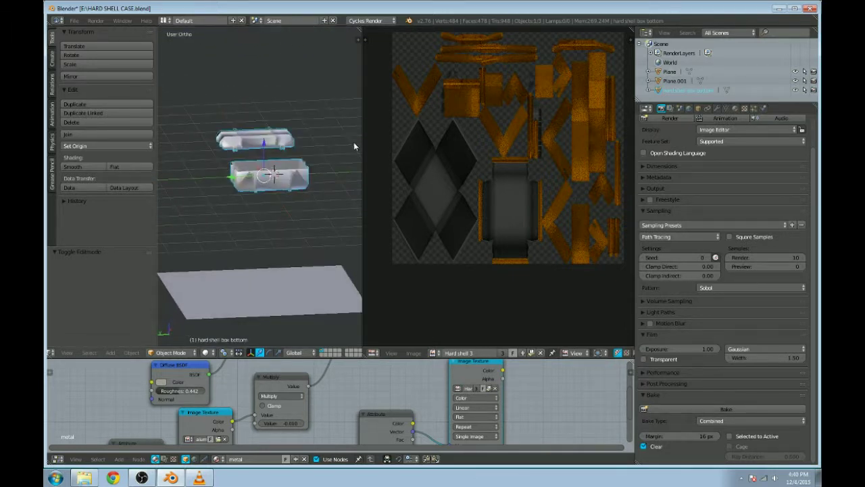
# Step: Widen the 3D view and enlarge the node editor to show the metal material's whole node tree
pyautogui.moveTo(359, 151); pyautogui.dragTo(423, 161)
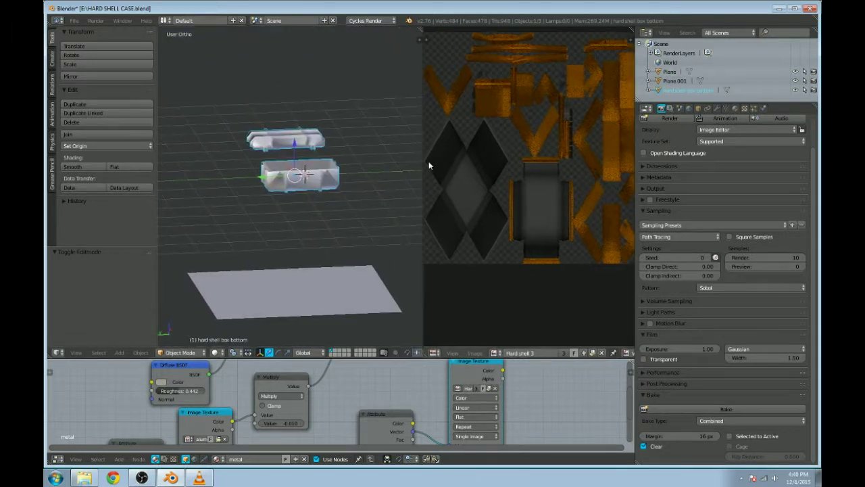
pyautogui.moveTo(409, 391); pyautogui.dragTo(404, 379, button='middle')
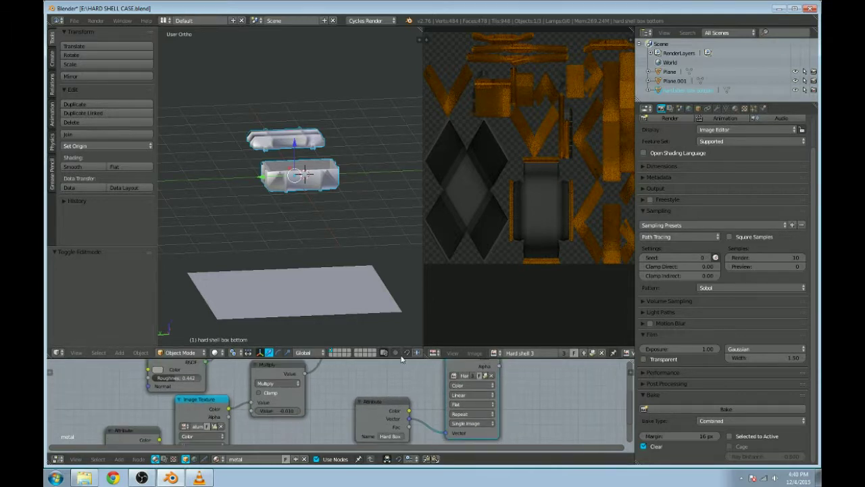
pyautogui.moveTo(403, 360); pyautogui.dragTo(338, 215)
pyautogui.moveTo(274, 287); pyautogui.dragTo(354, 311, button='middle')
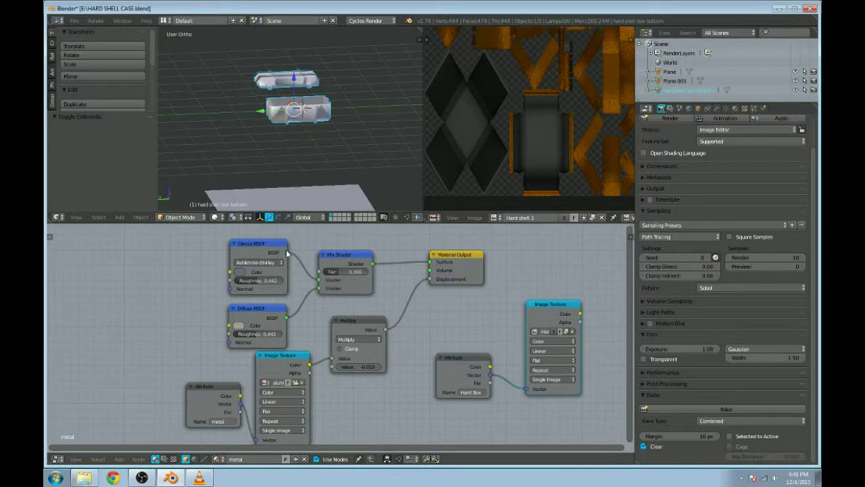
# Step: In the metal material, disconnect the aluminium Image Texture's colour output from the Multiply node
pyautogui.keyDown('shift'); pyautogui.scroll(-2, 304, 321); pyautogui.keyUp('shift')
pyautogui.moveTo(310, 321)
pyautogui.mouseDown()
pyautogui.moveTo(326, 323)
pyautogui.moveTo(315, 311)
pyautogui.mouseUp()
pyautogui.click(284, 328)
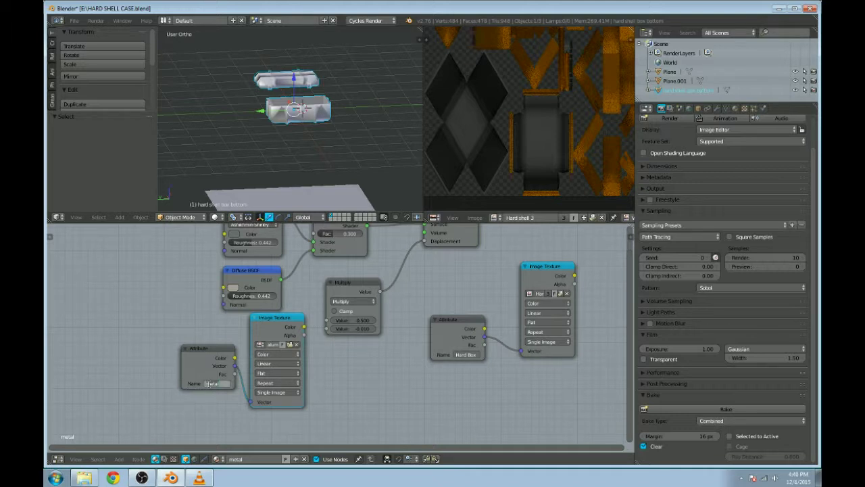
# Step: Remove the plastic and metal UV maps from the hard shell box bottom, keeping only Hard Box
pyautogui.click(726, 108)
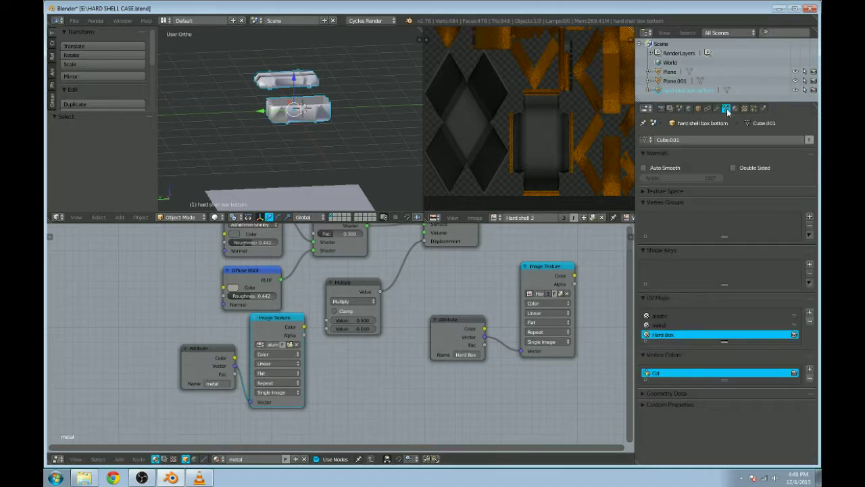
pyautogui.click(669, 326)
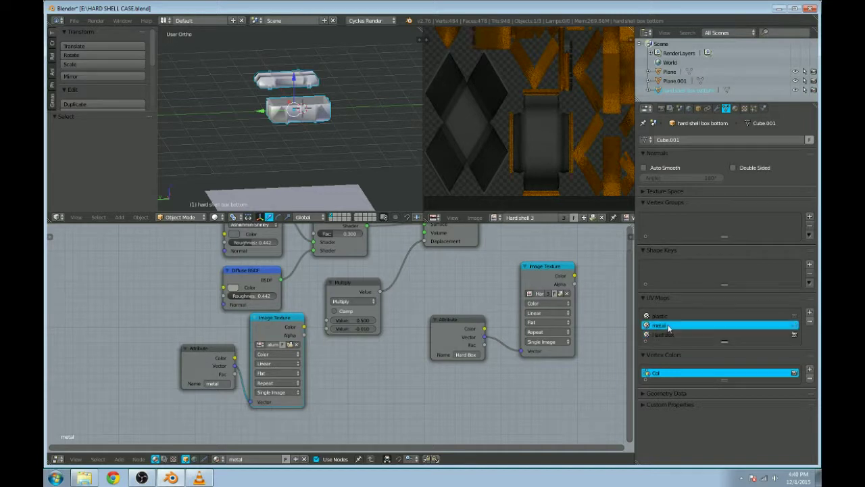
pyautogui.click(767, 316)
pyautogui.click(809, 320)
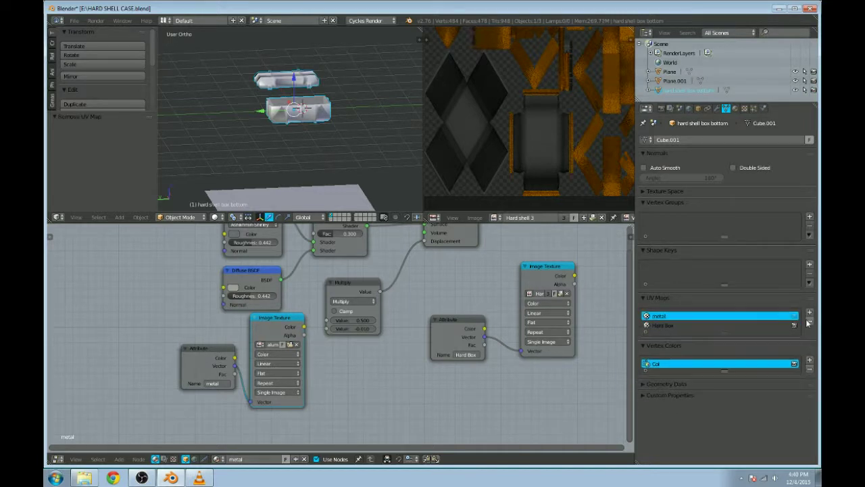
pyautogui.click(808, 321)
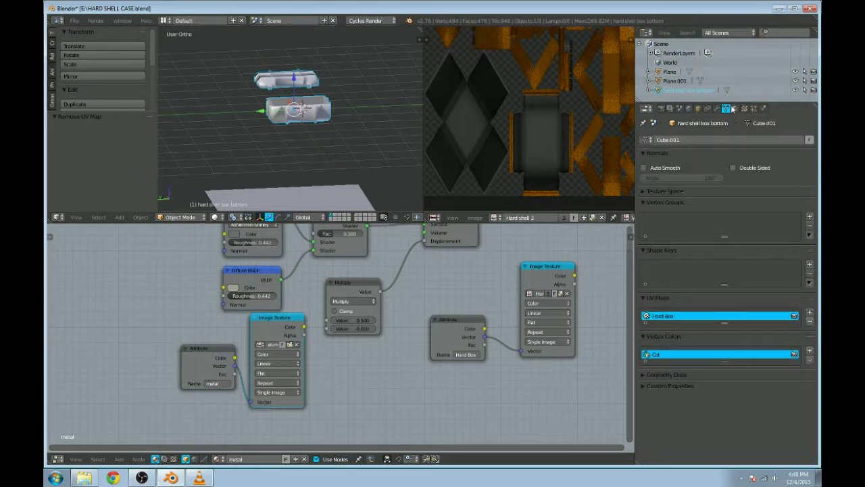
# Step: In the hard plastic material, set the name of the Attribute node feeding the bedliner texture to Hard Box
pyautogui.click(734, 109)
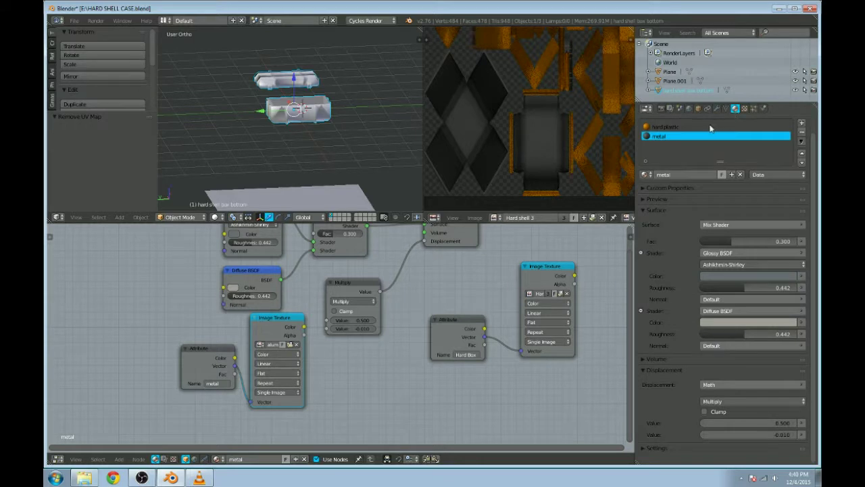
pyautogui.click(713, 127)
pyautogui.click(726, 108)
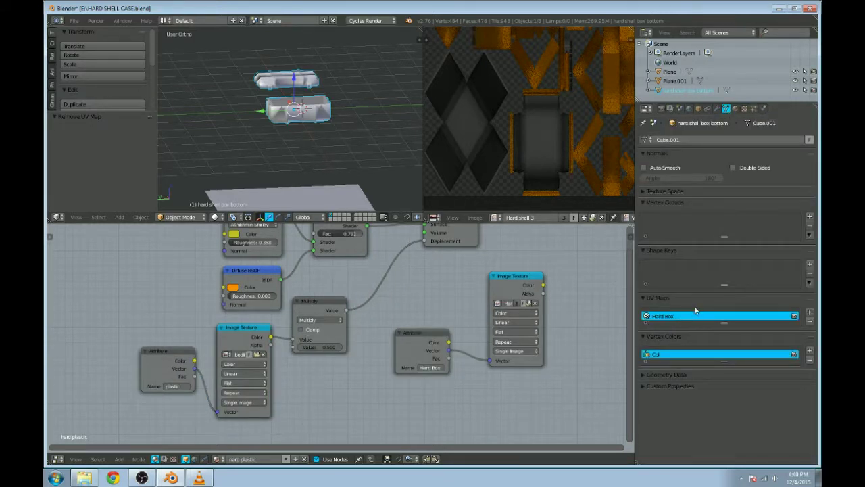
pyautogui.click(165, 383)
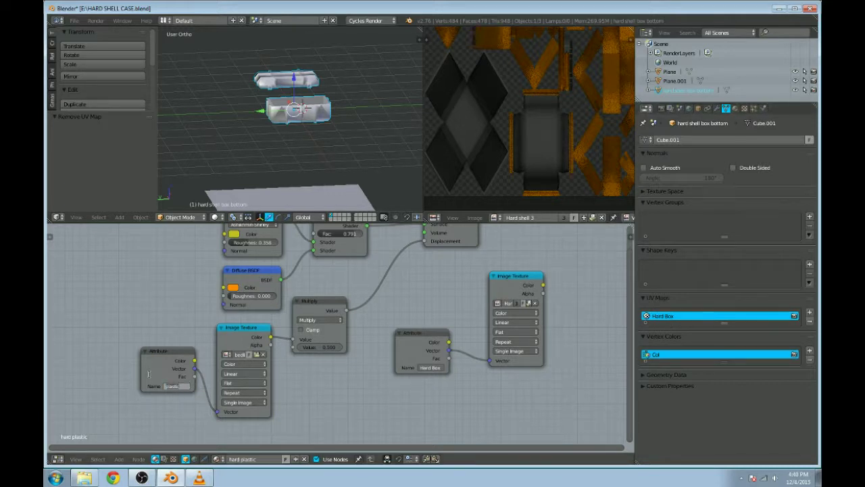
pyautogui.write('Hard Box')
pyautogui.press('Return')
# Step: Enter Edit Mode on the hard shell box bottom and select all its geometry to show the complete UV layout
pyautogui.press('Tab')
pyautogui.press('a')
pyautogui.scroll(-4, 473, 88)
# Step: Replace the bedliner image in the hard plastic material's Image Texture node with Hard shell 3
pyautogui.scroll(2, 481, 91)
pyautogui.scroll(2, 217, 365)
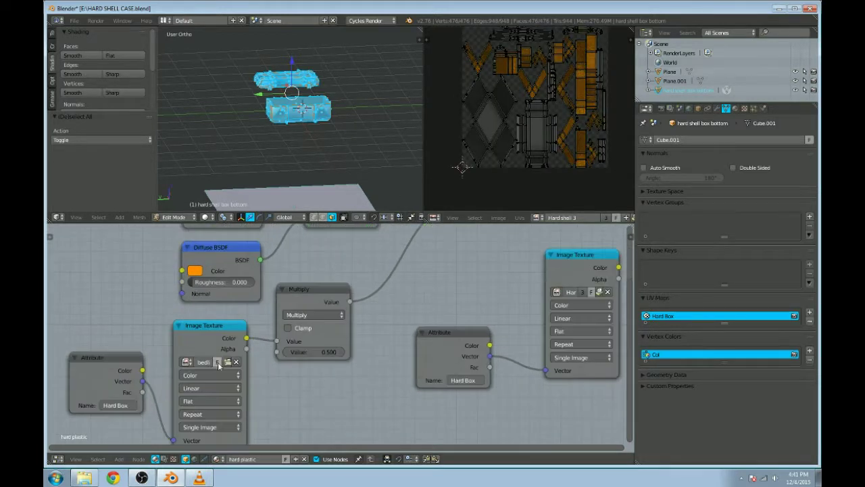
pyautogui.moveTo(218, 365); pyautogui.dragTo(267, 339, button='middle')
pyautogui.click(235, 336)
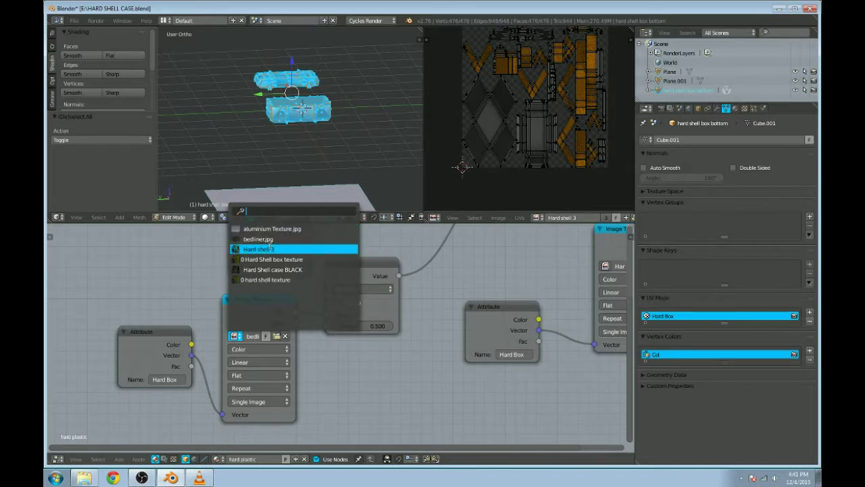
pyautogui.click(271, 250)
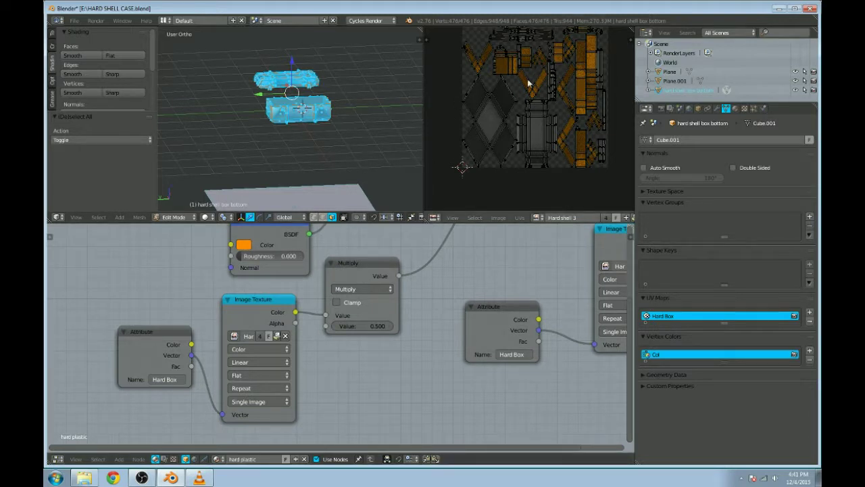
pyautogui.scroll(-1, 514, 182)
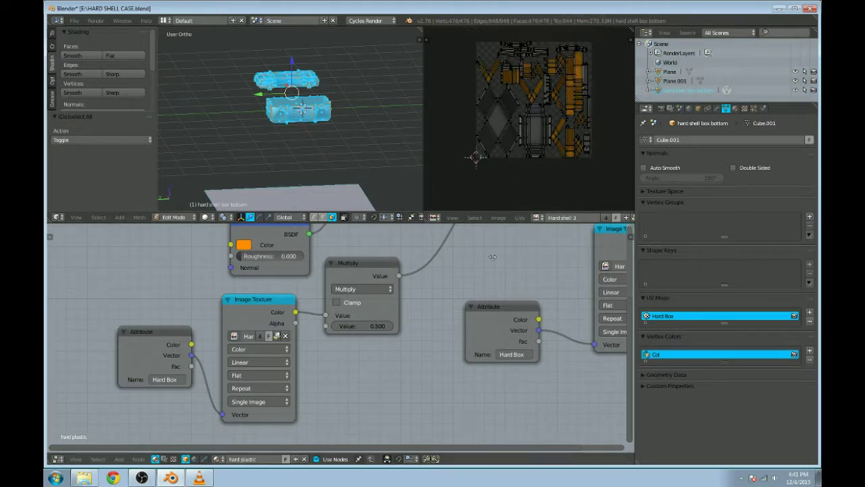
# Step: In the metal material, set the metal Attribute node's name to Hard Box and its linked Image Texture to Hard shell 3
pyautogui.moveTo(405, 271); pyautogui.dragTo(395, 288, button='middle')
pyautogui.click(735, 108)
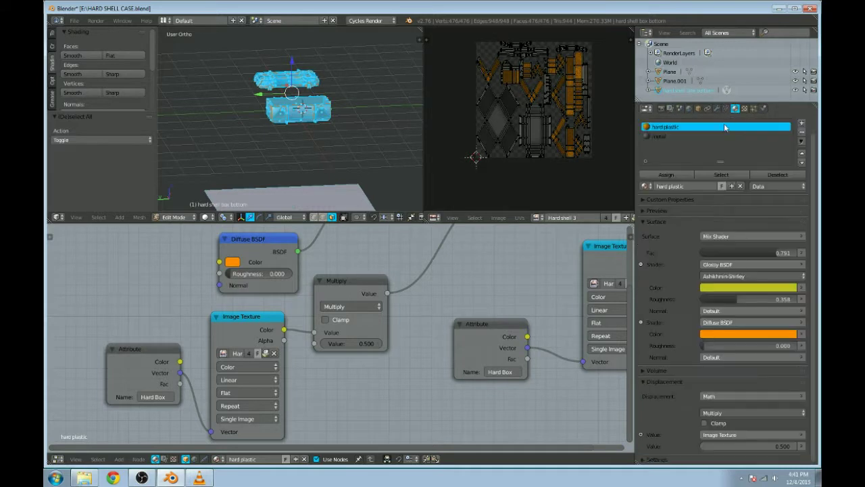
pyautogui.click(673, 136)
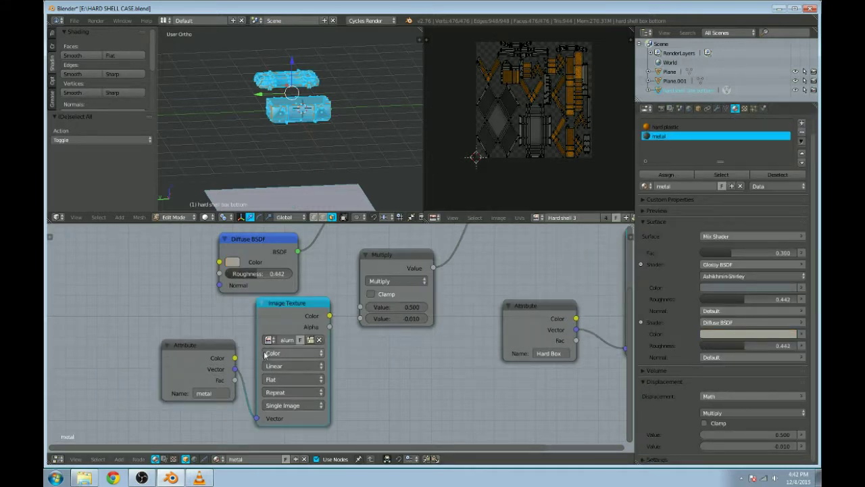
pyautogui.click(212, 392)
pyautogui.moveTo(219, 396); pyautogui.dragTo(160, 396)
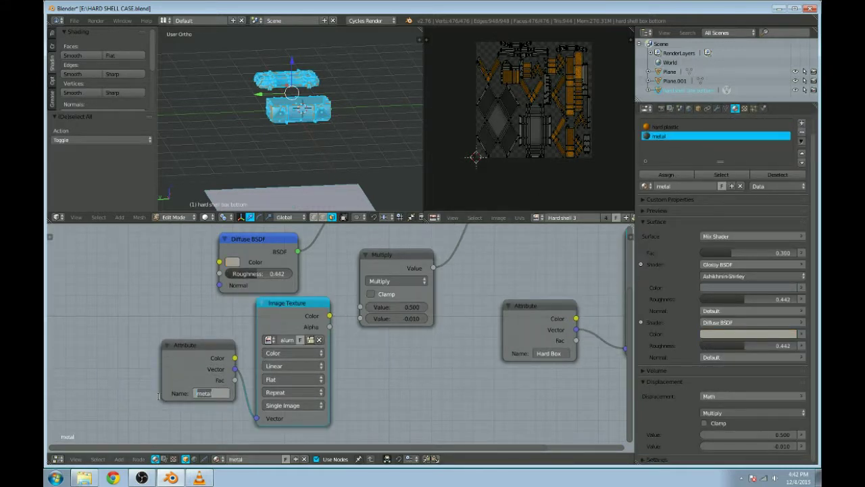
pyautogui.write('Hard Box')
pyautogui.press('Return')
pyautogui.click(269, 340)
pyautogui.click(292, 253)
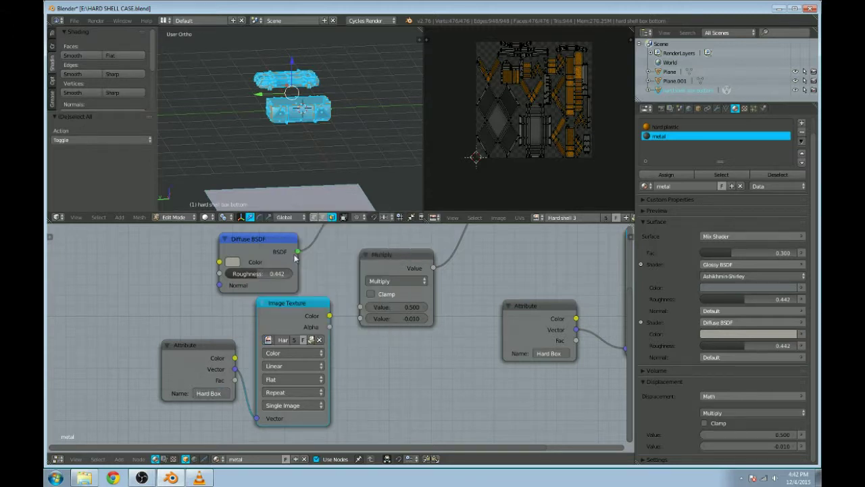
# Step: Preview the case in rendered shading and inspect the lid and box up close
pyautogui.hotkey('shift', 'z')
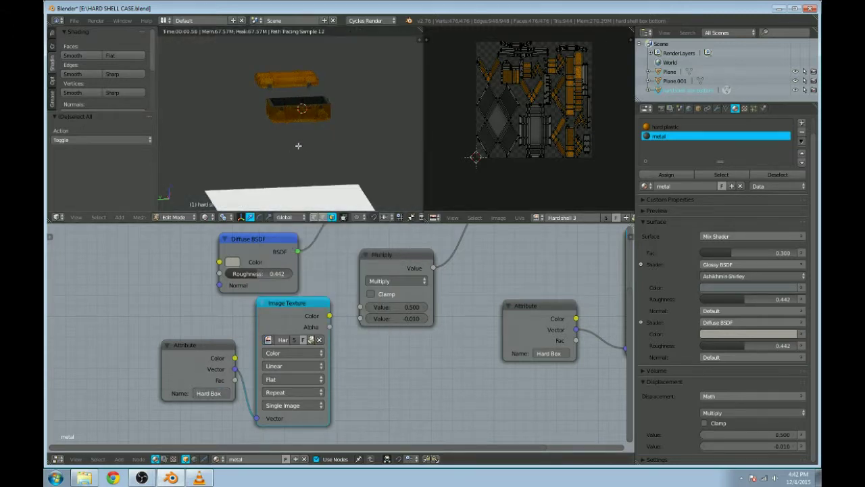
pyautogui.scroll(5, 299, 140)
pyautogui.moveTo(304, 138); pyautogui.dragTo(397, 122, button='middle')
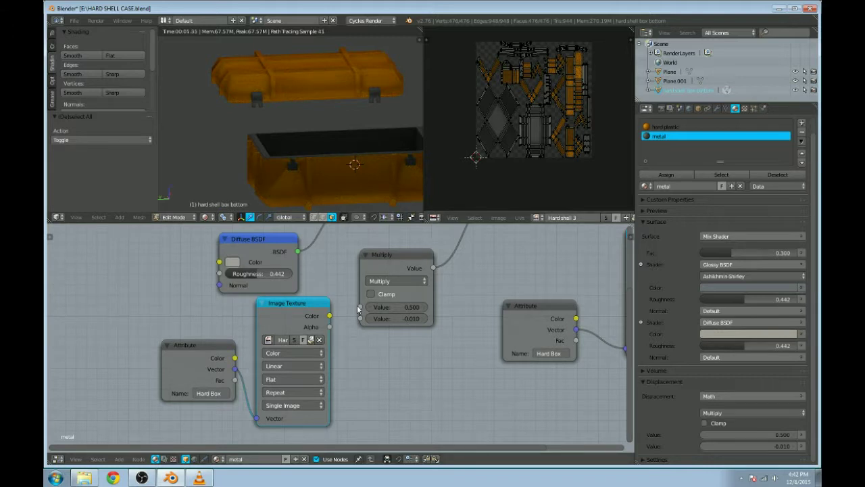
# Step: Link the metal Image Texture's colour output to the Multiply node's first value and cut the alpha link to its second value
pyautogui.moveTo(359, 308); pyautogui.dragTo(329, 316)
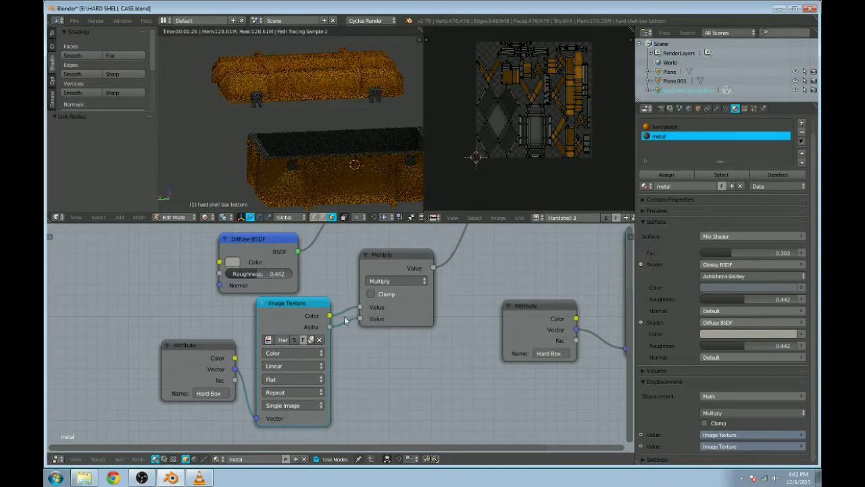
pyautogui.keyDown('ctrl'); pyautogui.moveTo(344, 320); pyautogui.dragTo(342, 325, button='right'); pyautogui.keyUp('ctrl')
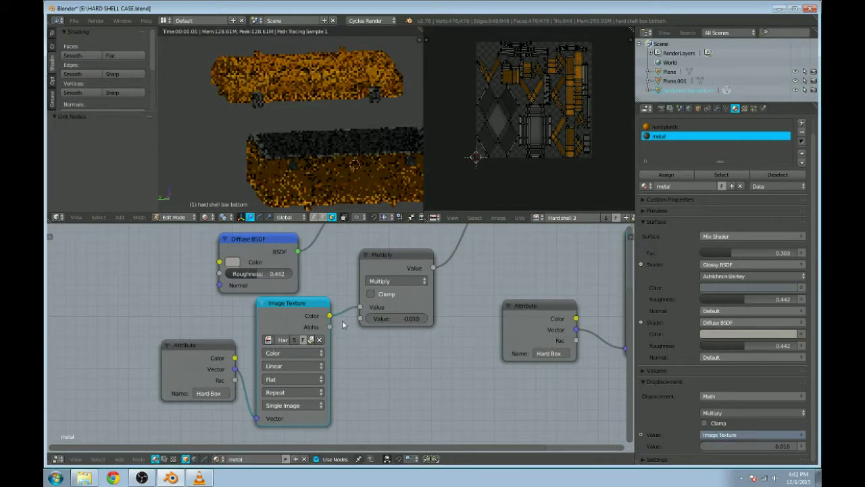
pyautogui.moveTo(411, 277); pyautogui.dragTo(402, 305, button='middle')
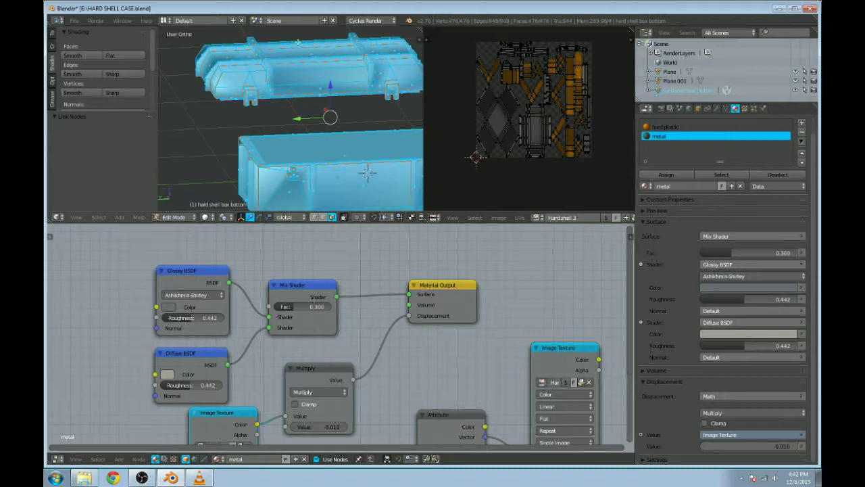
# Step: Examine the case mesh from several angles alongside its UV layout over the Hard shell 3 texture
pyautogui.scroll(-2, 309, 91)
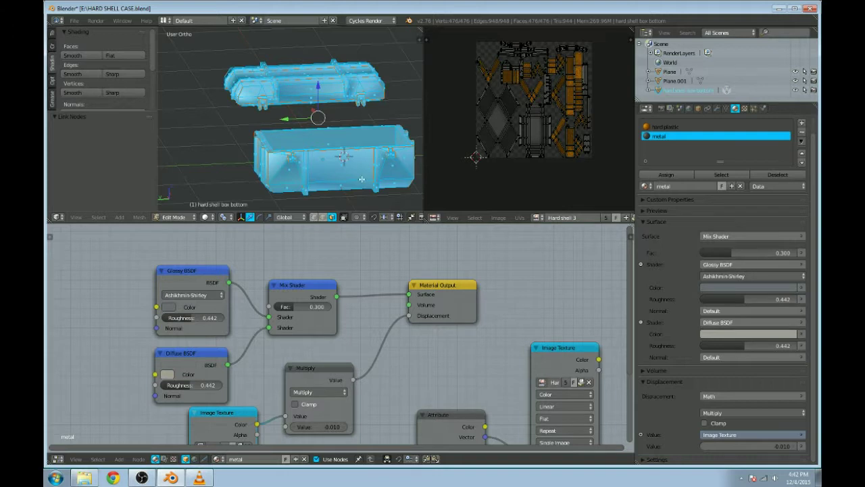
pyautogui.scroll(1, 316, 206)
pyautogui.scroll(-1, 329, 146)
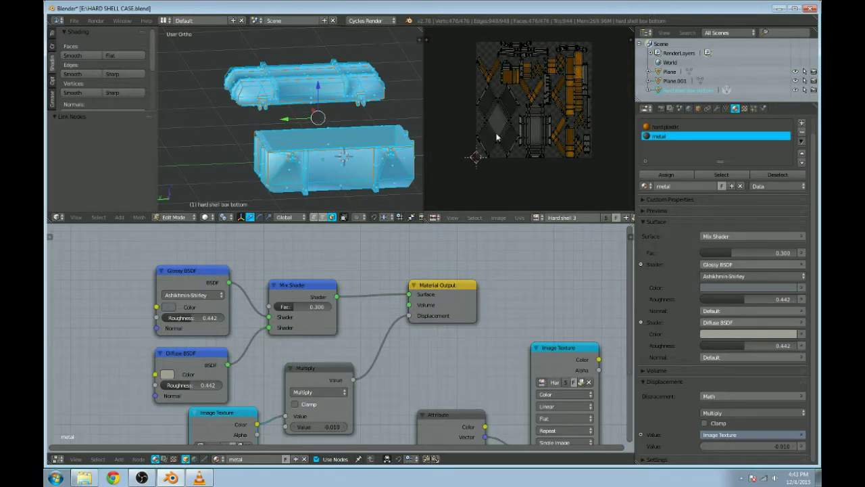
pyautogui.scroll(4, 554, 88)
pyautogui.scroll(-4, 571, 83)
pyautogui.moveTo(572, 84); pyautogui.dragTo(551, 68, button='middle')
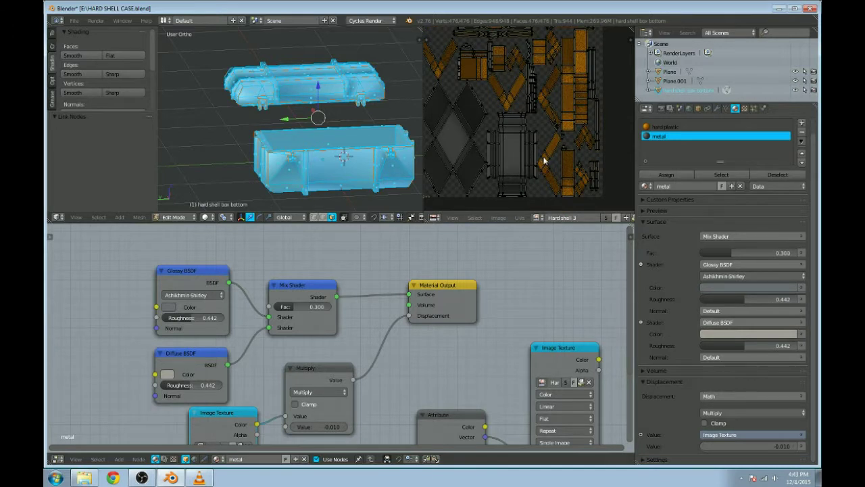
pyautogui.scroll(1, 301, 112)
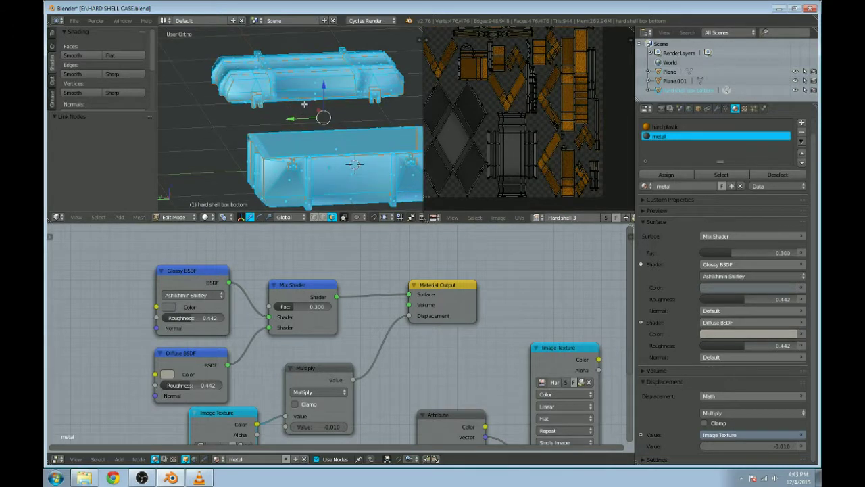
pyautogui.moveTo(296, 78); pyautogui.dragTo(351, 101, button='middle')
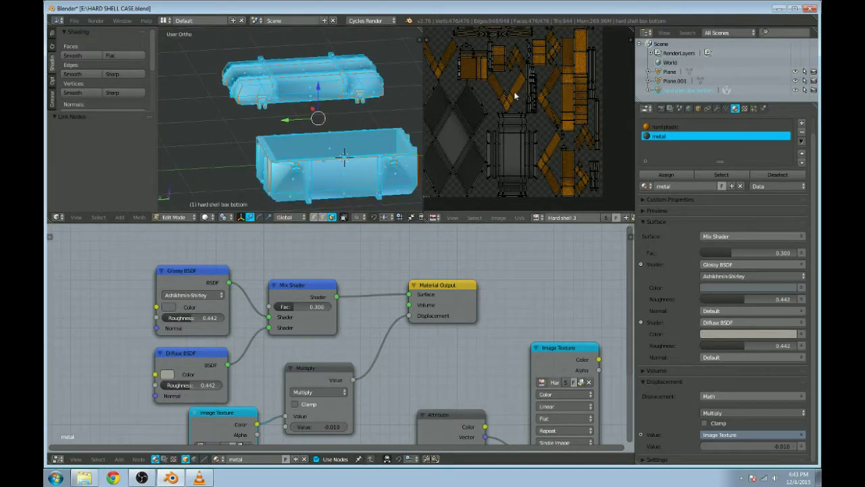
pyautogui.scroll(-1, 334, 149)
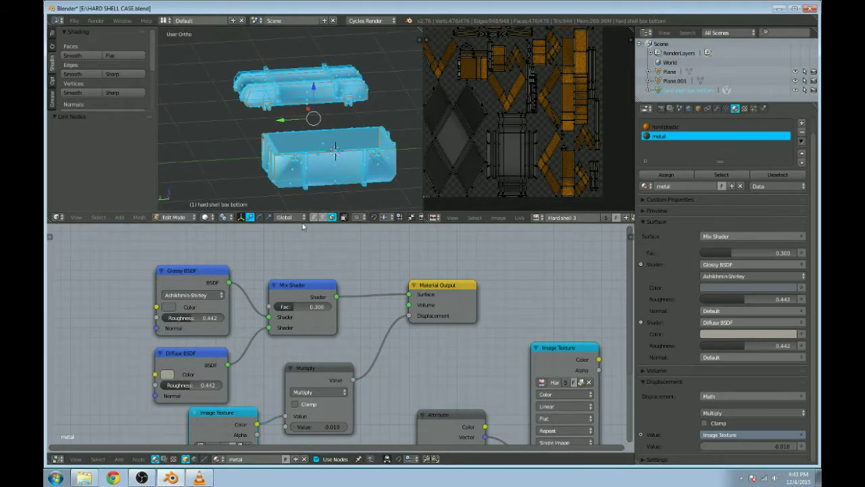
# Step: Enlarge the 3D view slightly and save over the existing HARD SHELL CASE.blend file
pyautogui.moveTo(302, 224)
pyautogui.mouseDown()
pyautogui.moveTo(303, 198)
pyautogui.moveTo(302, 233)
pyautogui.mouseUp()
pyautogui.hotkey('ctrl', 's')
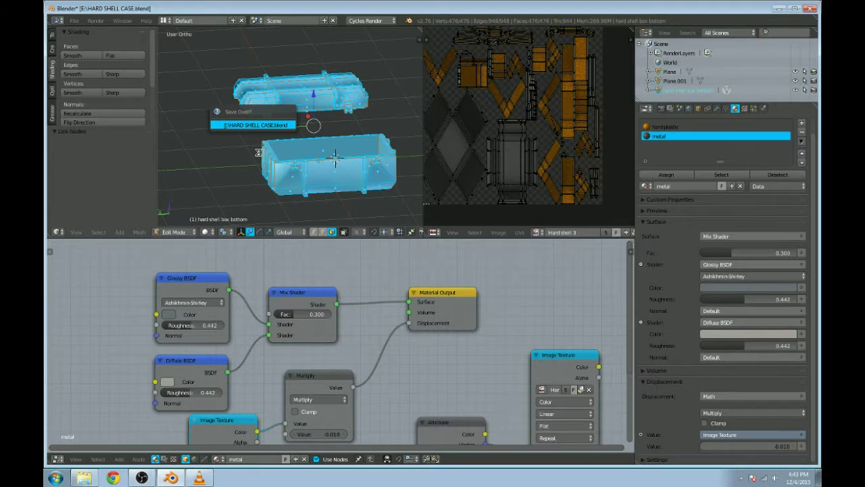
pyautogui.press('Return')
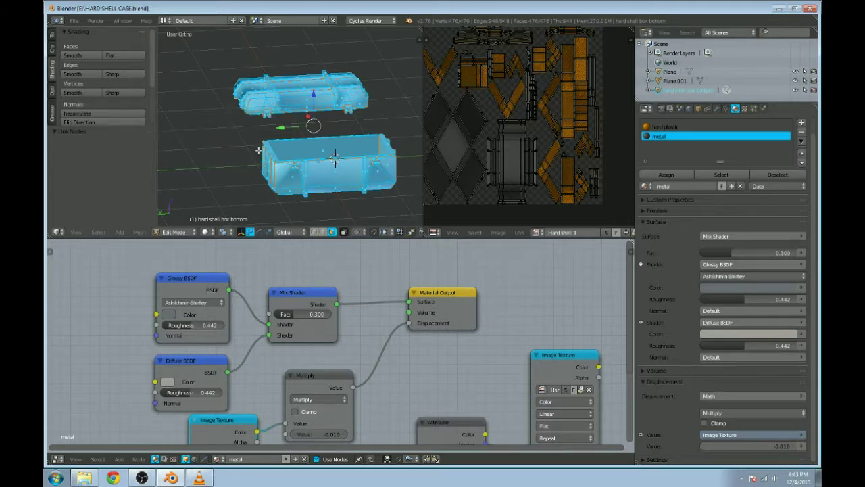
# Step: Start a new file from the default startup scene and delete the default cube
pyautogui.click(74, 20)
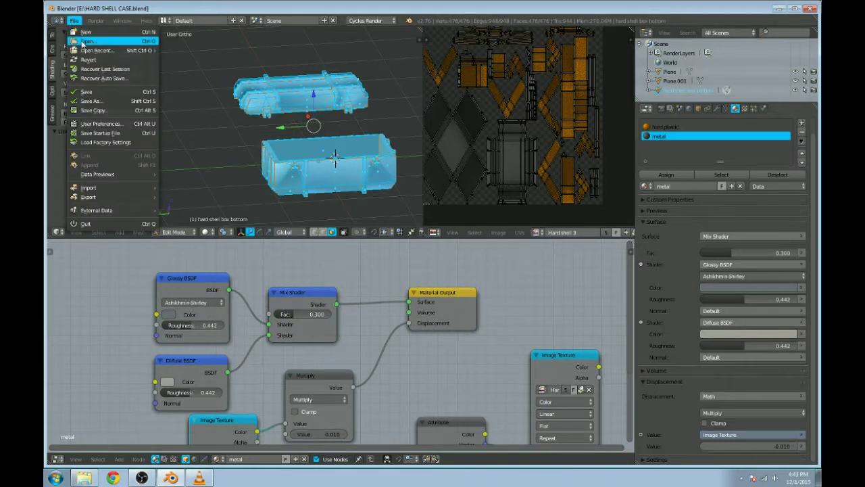
pyautogui.click(91, 32)
pyautogui.click(95, 40)
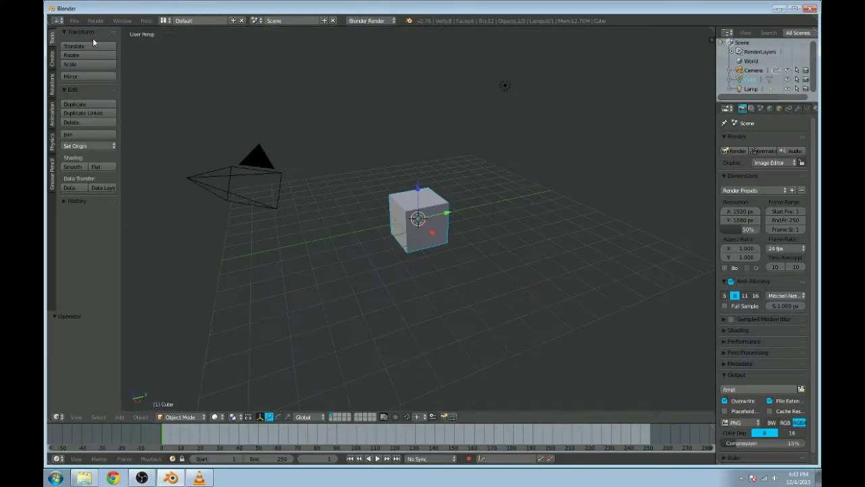
pyautogui.scroll(-2, 398, 204)
pyautogui.press('x')
pyautogui.click(392, 192)
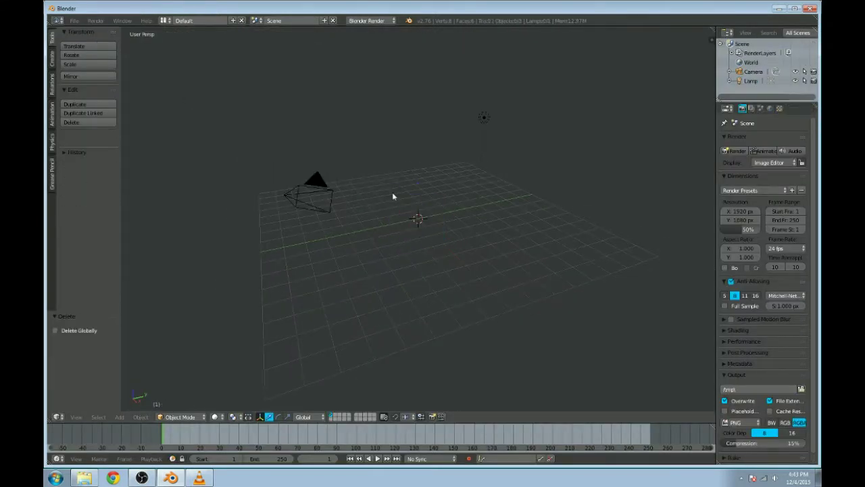
# Step: Select the camera, widen the properties area and set the render resolution to 2000 × 2000 px at 100%
pyautogui.rightClick(336, 194)
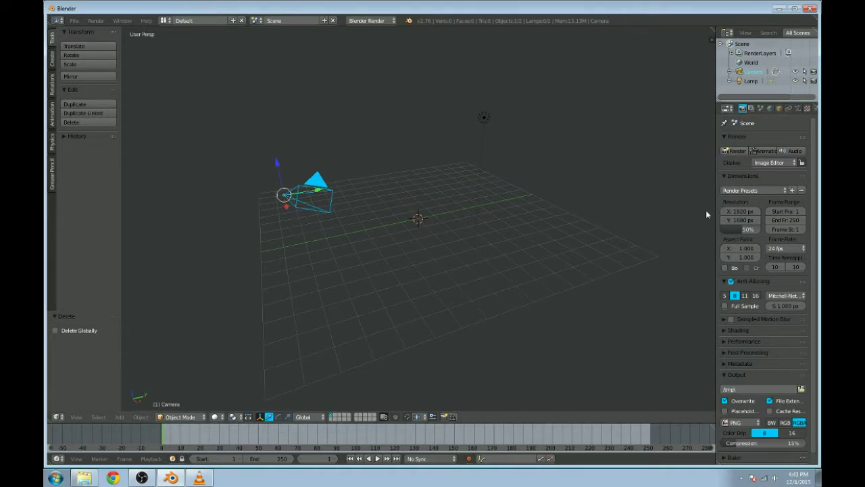
pyautogui.moveTo(713, 209); pyautogui.dragTo(575, 203)
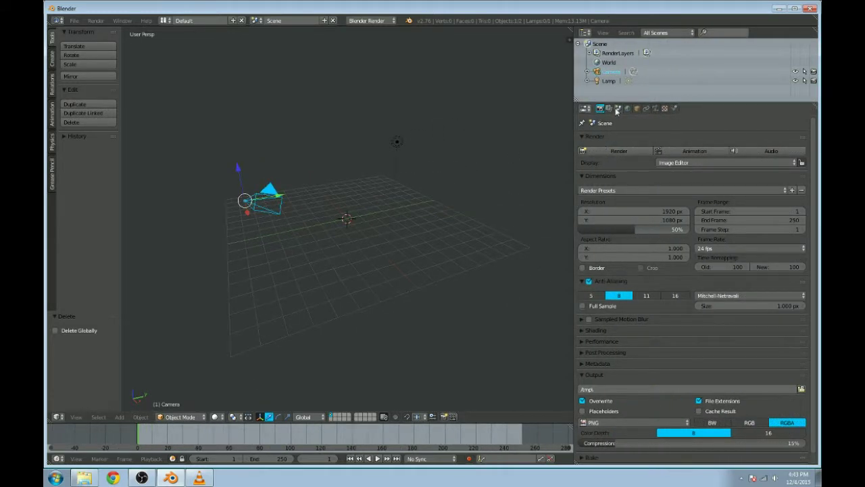
pyautogui.click(625, 211)
pyautogui.write('200')
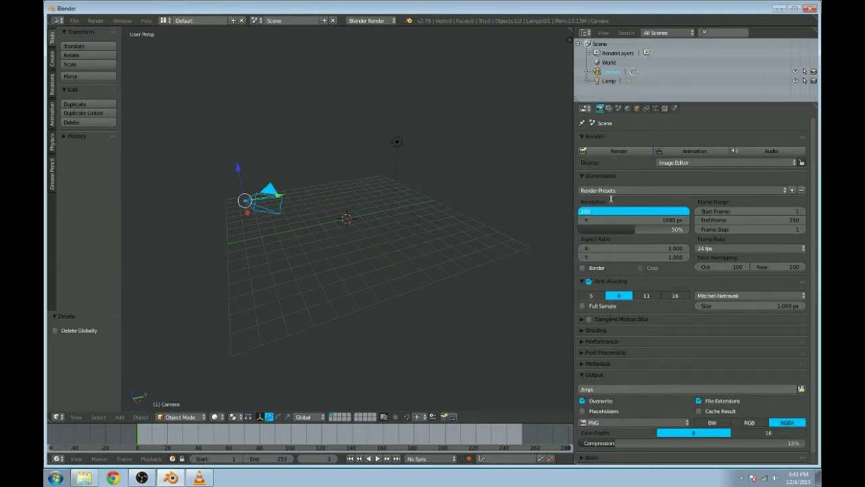
pyautogui.write('0')
pyautogui.press('Tab')
pyautogui.write('2000')
pyautogui.press('Return')
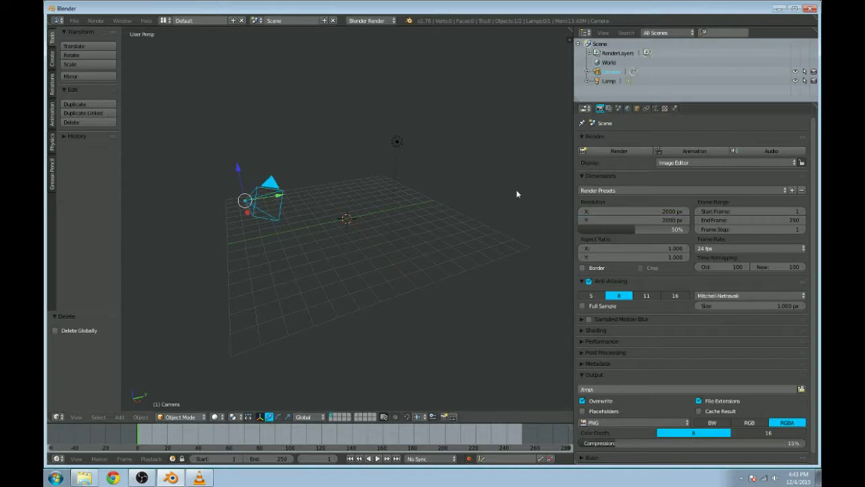
pyautogui.moveTo(635, 229); pyautogui.dragTo(690, 229)
pyautogui.press('g')
pyautogui.press('y')
pyautogui.press('Return')
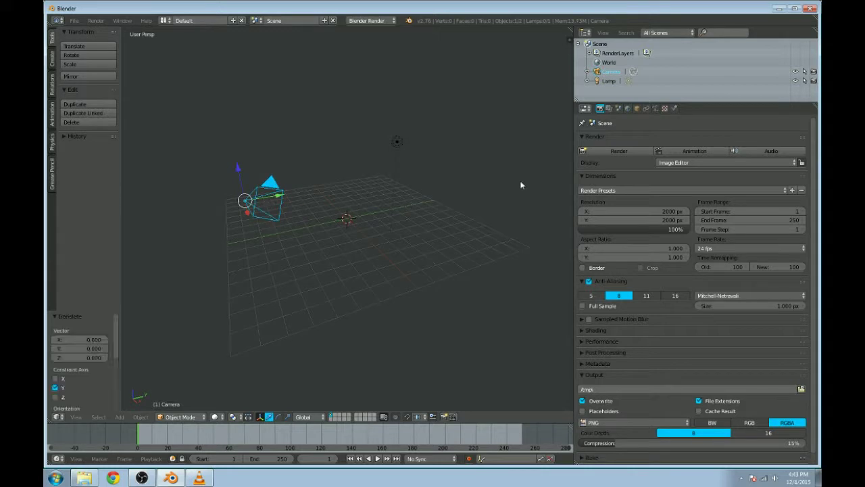
# Step: Show the camera's transform values and set its X and Y location to 0
pyautogui.press('n')
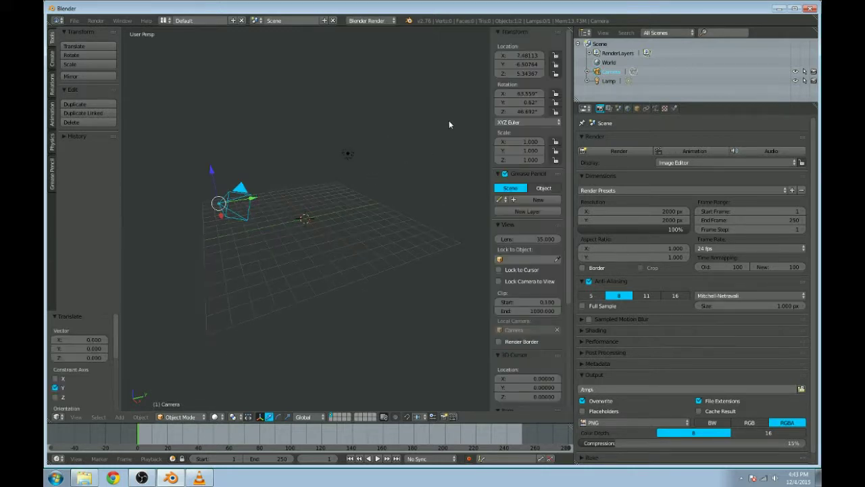
pyautogui.click(519, 55)
pyautogui.press('BackSpace')
pyautogui.write('0')
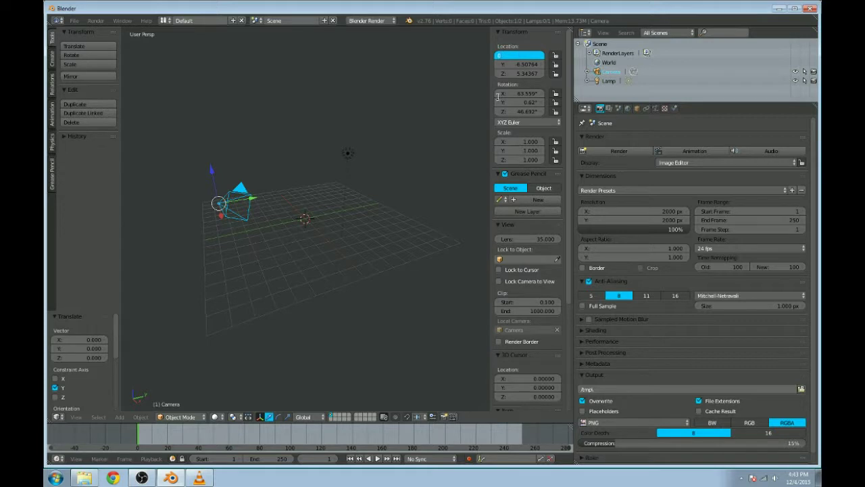
pyautogui.press('Return')
pyautogui.click(519, 63)
pyautogui.write('0')
pyautogui.press('Return')
pyautogui.press('Return')
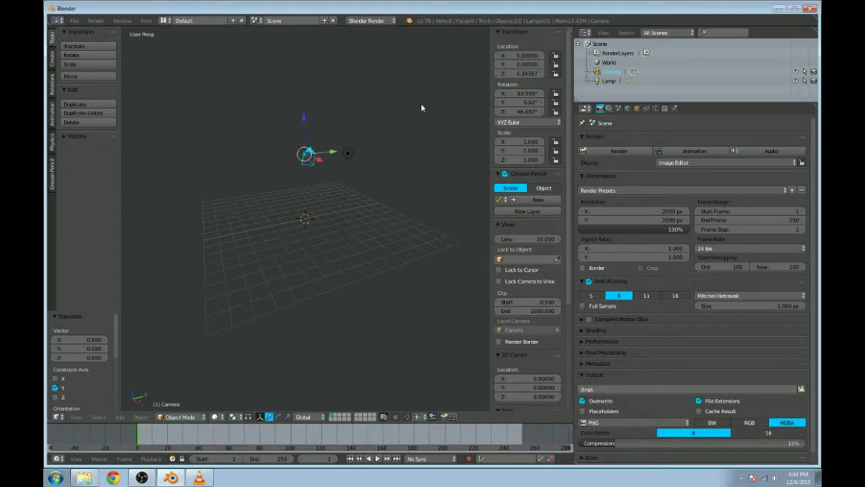
# Step: Set the camera's Z location and its X, Y and Z rotation to 0
pyautogui.click(519, 73)
pyautogui.write('0')
pyautogui.press('Return')
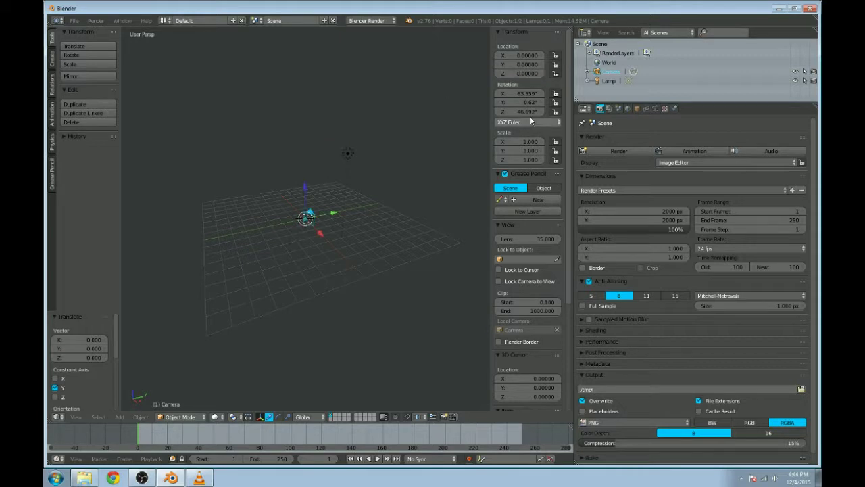
pyautogui.click(522, 93)
pyautogui.write('0')
pyautogui.press('Return')
pyautogui.click(523, 102)
pyautogui.write('0')
pyautogui.press('Return')
pyautogui.click(522, 111)
pyautogui.write('0')
pyautogui.press('Return')
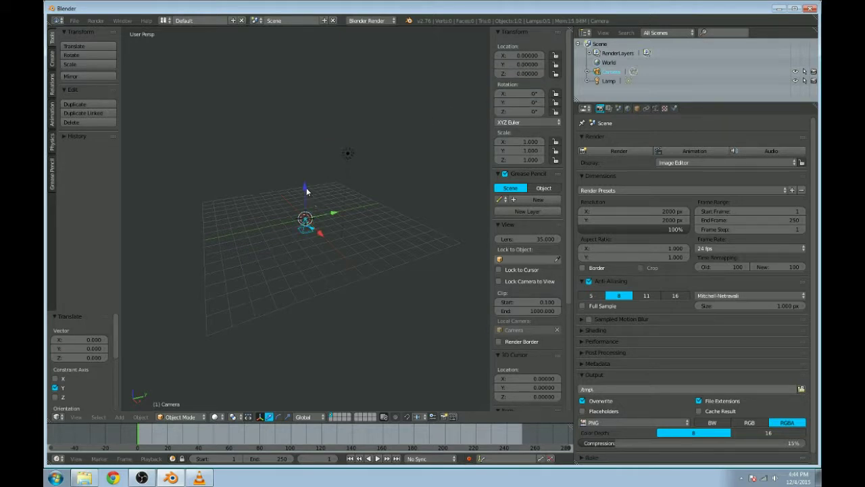
# Step: Raise the camera about 6.46 units along the Z axis and delete the lamp
pyautogui.moveTo(305, 191); pyautogui.dragTo(319, 108)
pyautogui.rightClick(341, 156)
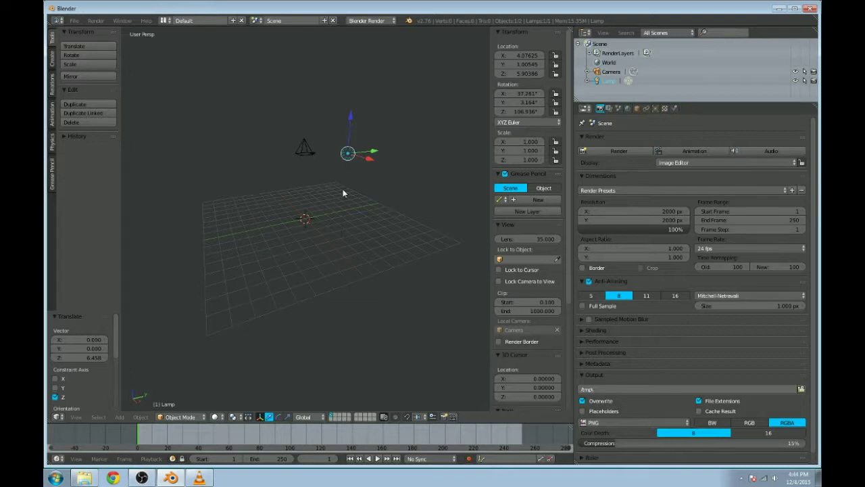
pyautogui.press('x')
pyautogui.click(342, 189)
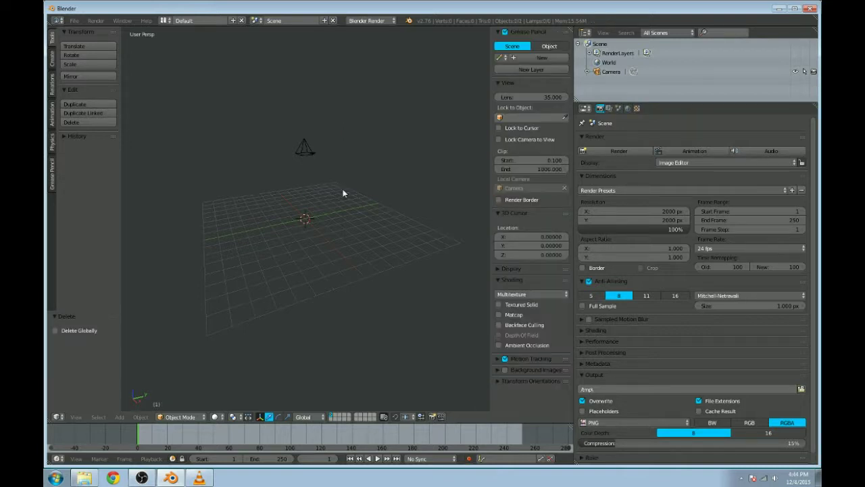
# Step: Add a plane, raise it above the camera to about Z 9.25 and scale it up to about 2.72
pyautogui.moveTo(361, 173); pyautogui.dragTo(339, 145, button='middle')
pyautogui.press('space')
pyautogui.press('Return')
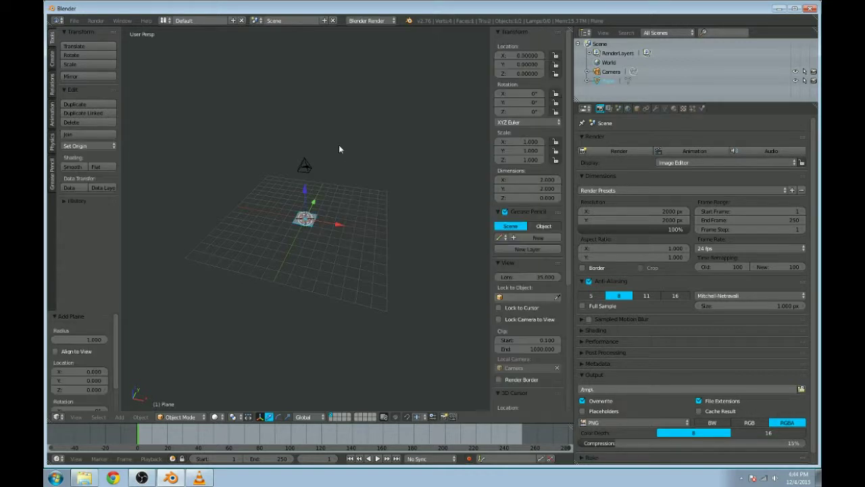
pyautogui.moveTo(306, 192); pyautogui.dragTo(325, 140)
pyautogui.press('s')
pyautogui.click(439, 264)
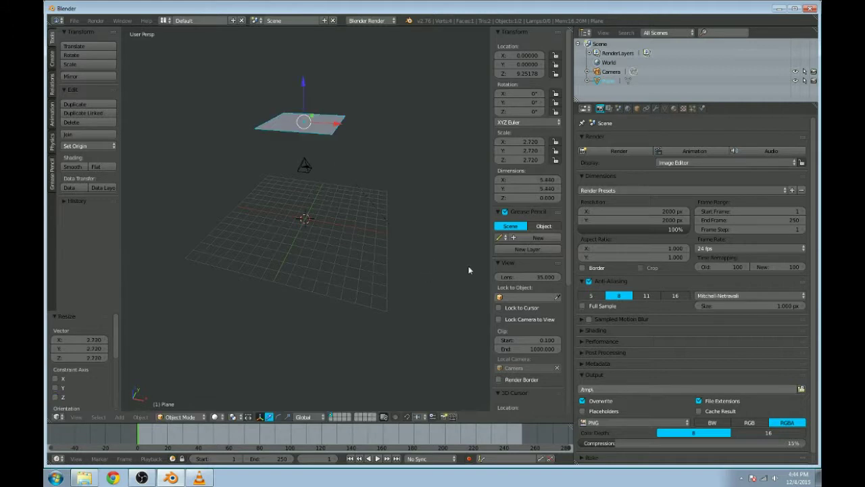
# Step: Switch the render engine to Cycles Render and give the plane a new material with an Emission surface
pyautogui.click(368, 21)
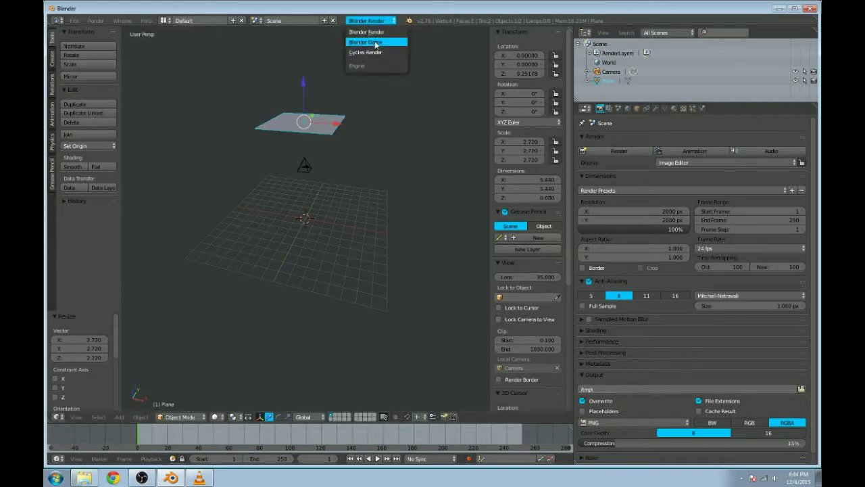
pyautogui.click(376, 54)
pyautogui.click(673, 108)
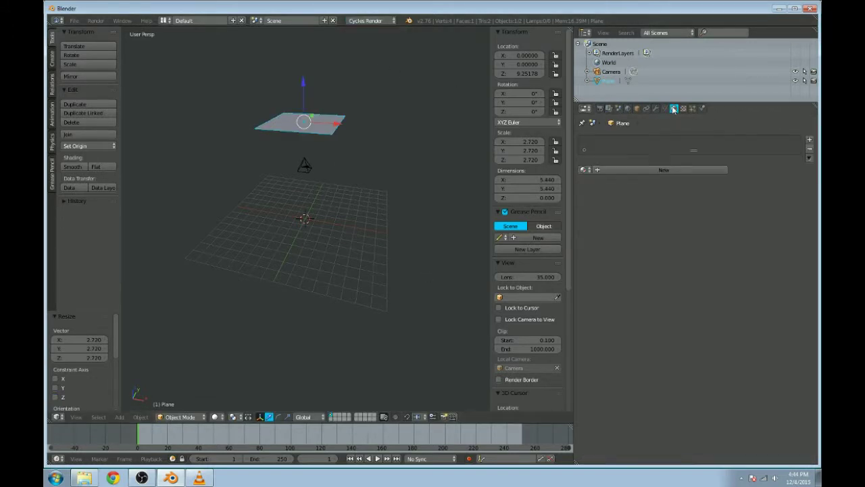
pyautogui.click(648, 169)
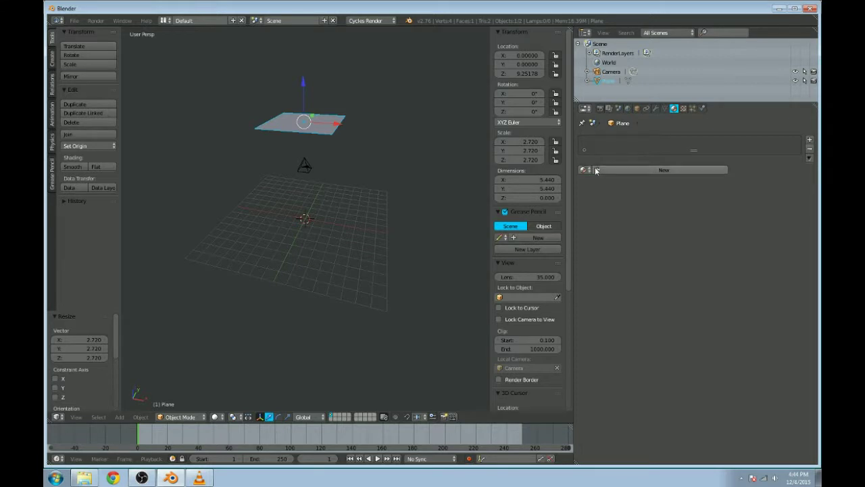
pyautogui.click(680, 220)
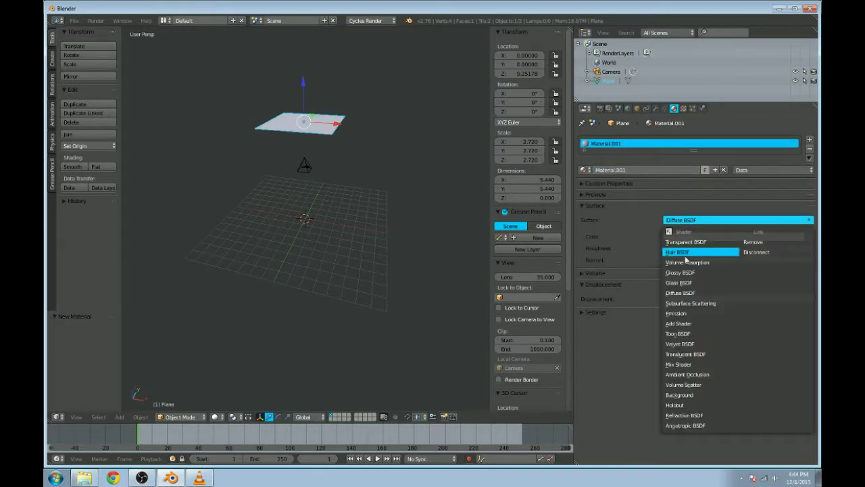
pyautogui.click(703, 313)
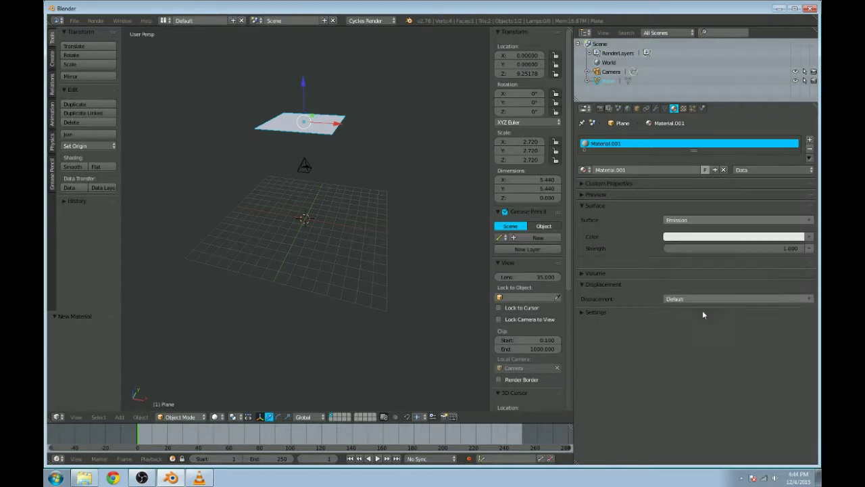
# Step: Make the render film transparent and check the emissive plane in a rendered preview
pyautogui.hotkey('shift', 'z')
pyautogui.hotkey('shift', 'z')
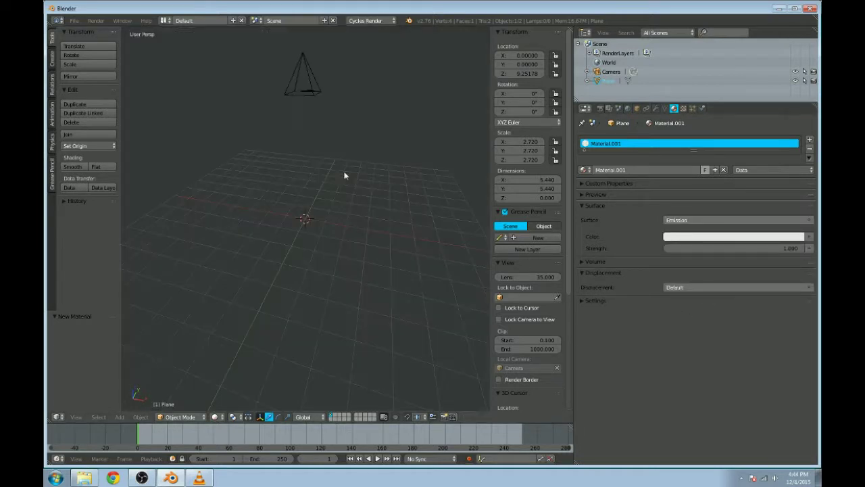
pyautogui.scroll(2, 312, 216)
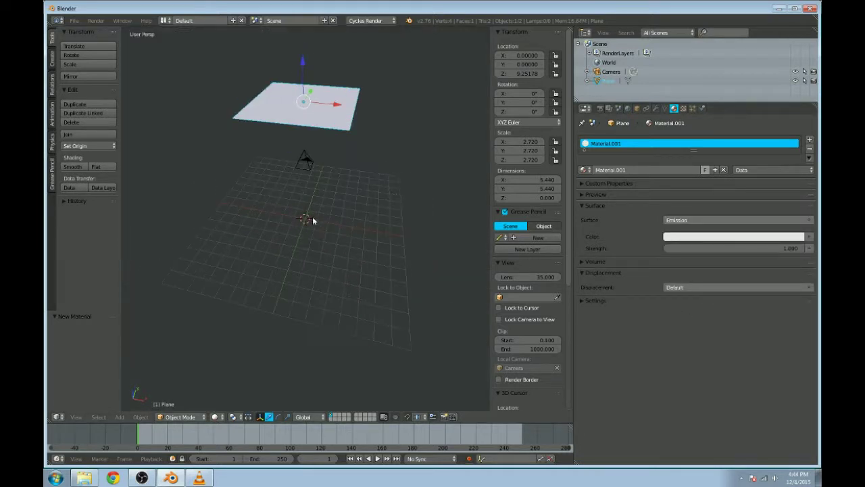
pyautogui.click(600, 109)
pyautogui.scroll(-3, 606, 273)
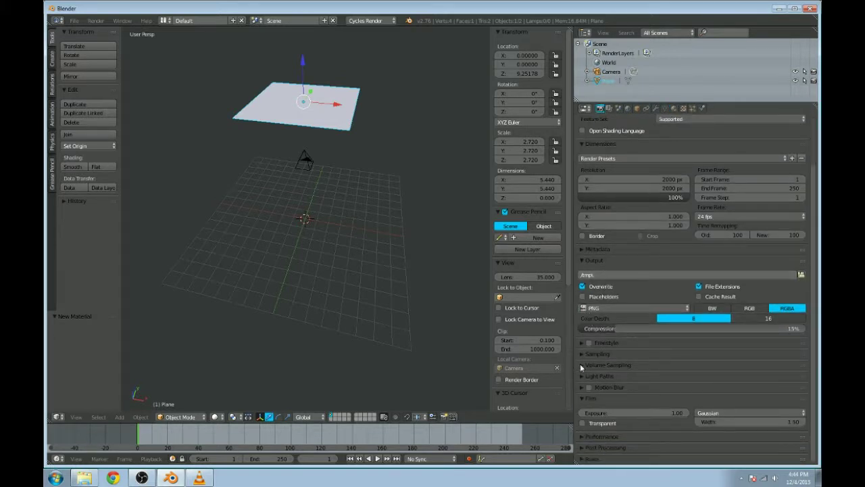
pyautogui.click(582, 422)
pyautogui.hotkey('shift', 'z')
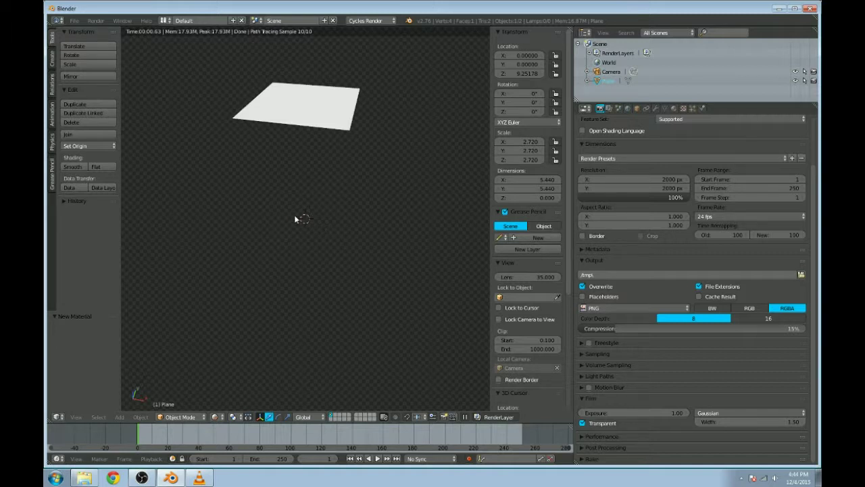
pyautogui.hotkey('shift', 'z')
pyautogui.moveTo(300, 222)
pyautogui.mouseDown(button='middle')
pyautogui.moveTo(302, 170)
pyautogui.moveTo(313, 167)
pyautogui.moveTo(323, 188)
pyautogui.moveTo(322, 180)
pyautogui.moveTo(286, 158)
pyautogui.moveTo(313, 215)
pyautogui.moveTo(333, 224)
pyautogui.mouseUp(button='middle')
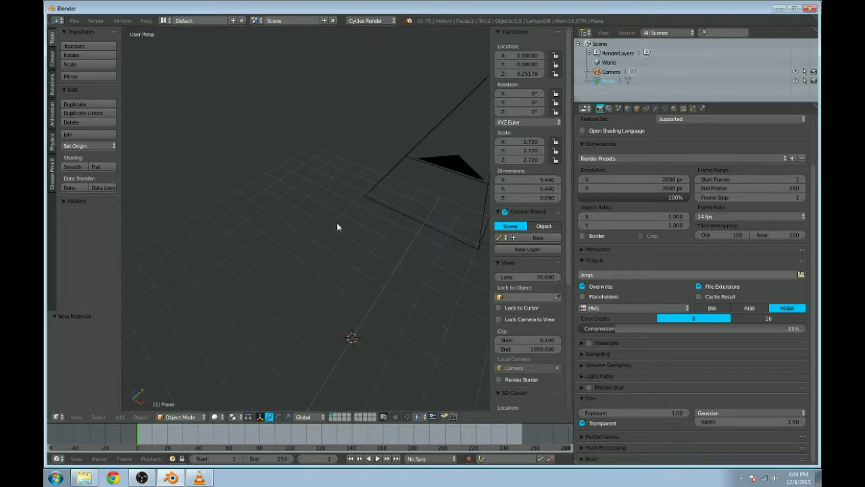
# Step: Look through the camera, select it and change its lens type to Orthographic
pyautogui.press('KP_0')
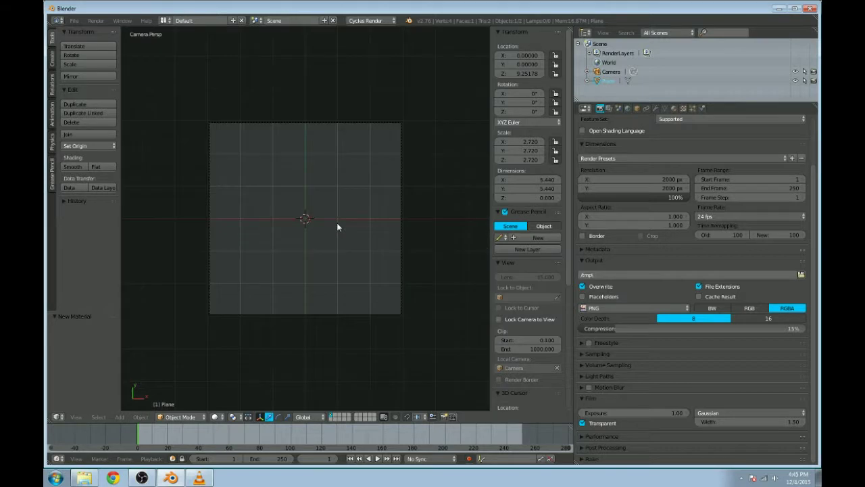
pyautogui.scroll(2, 336, 225)
pyautogui.scroll(-1, 336, 223)
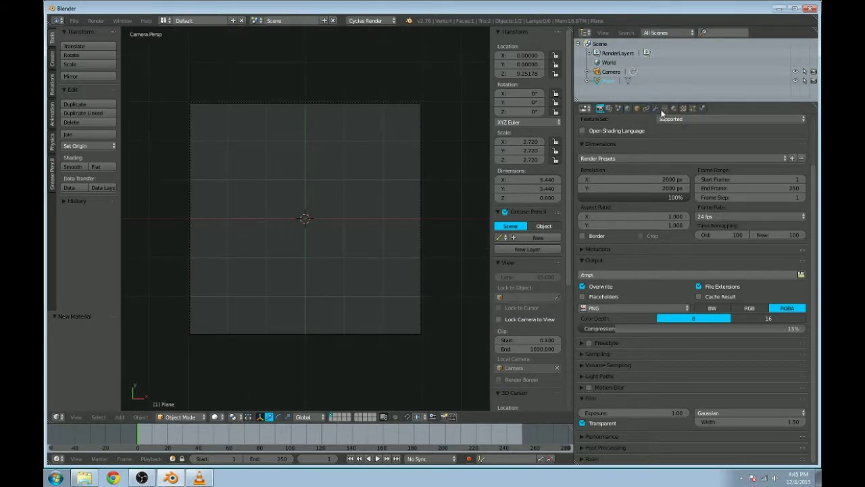
pyautogui.rightClick(427, 126)
pyautogui.click(655, 108)
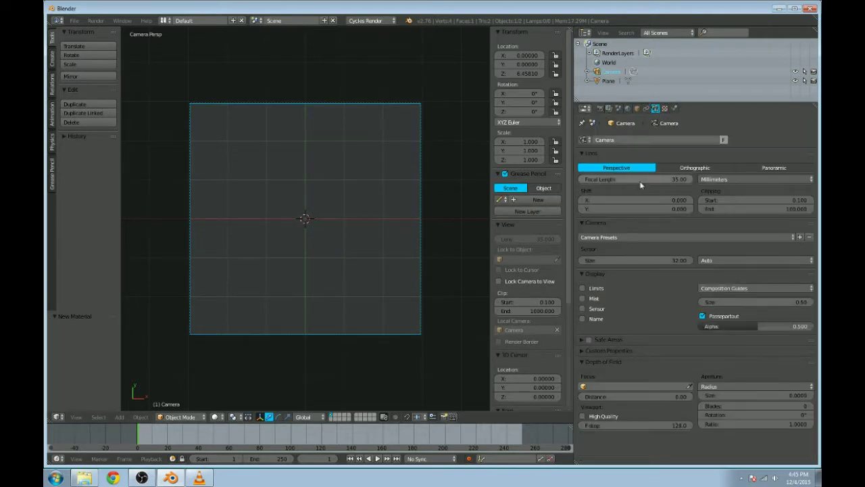
pyautogui.click(679, 165)
pyautogui.scroll(3, 371, 185)
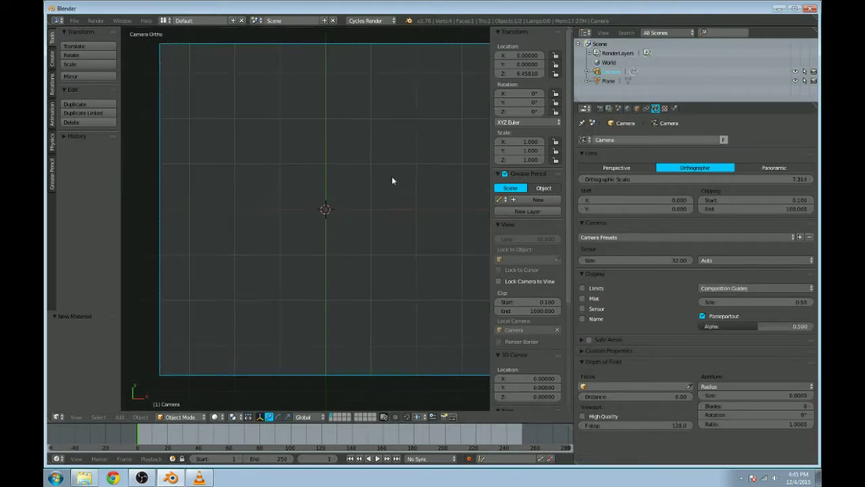
pyautogui.scroll(-1, 391, 176)
# Step: Deselect everything and add a second plane at the centre of the camera frame
pyautogui.press('space')
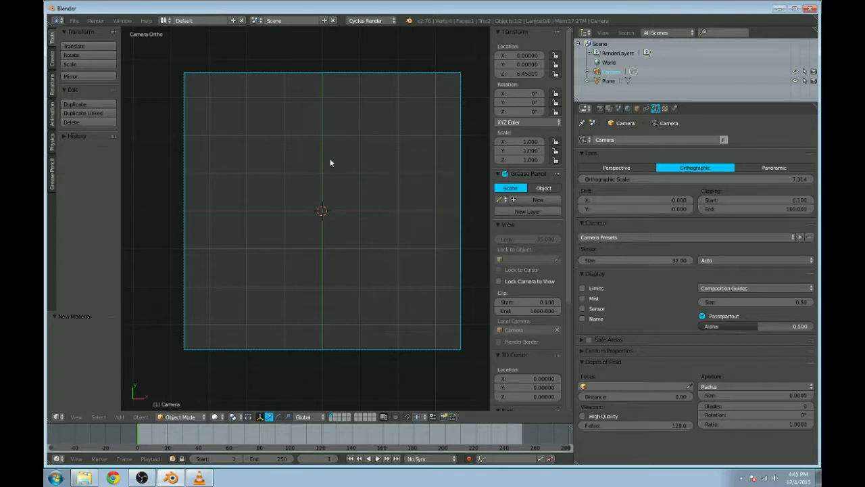
pyautogui.keyDown('shift'); pyautogui.moveTo(345, 206); pyautogui.dragTo(336, 199, button='middle'); pyautogui.keyUp('shift')
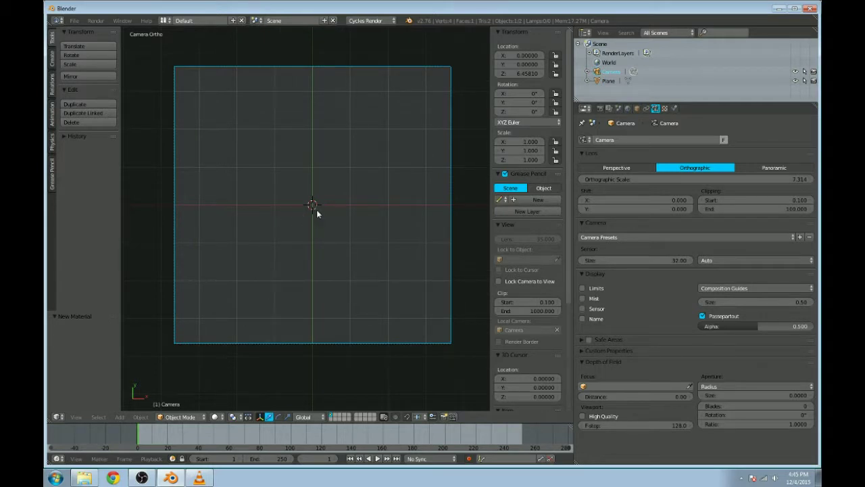
pyautogui.scroll(1, 315, 206)
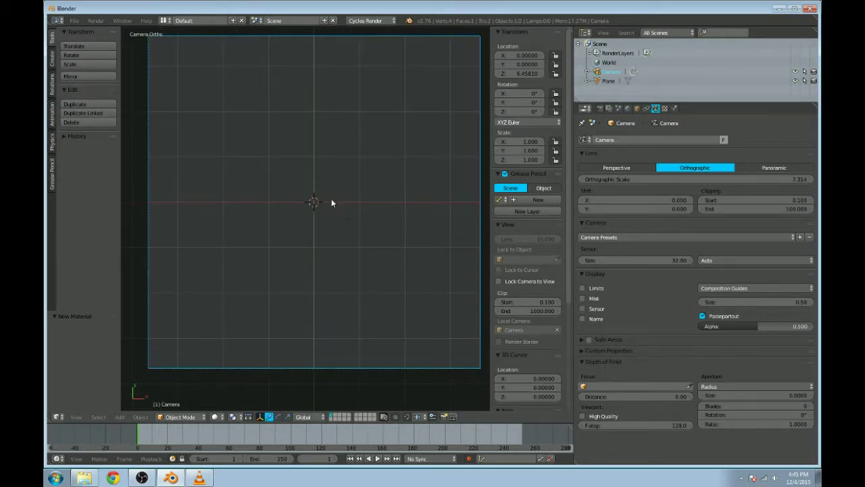
pyautogui.press('a')
pyautogui.press('space')
pyautogui.write('a')
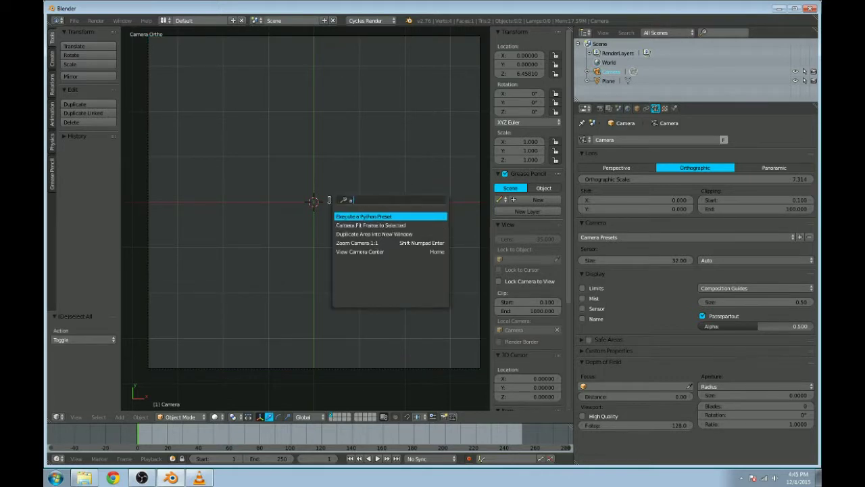
pyautogui.write('dd')
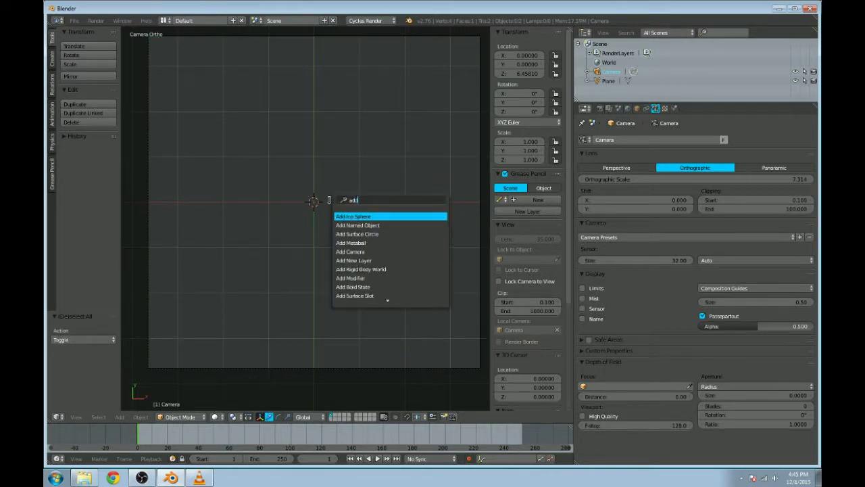
pyautogui.write(' plne')
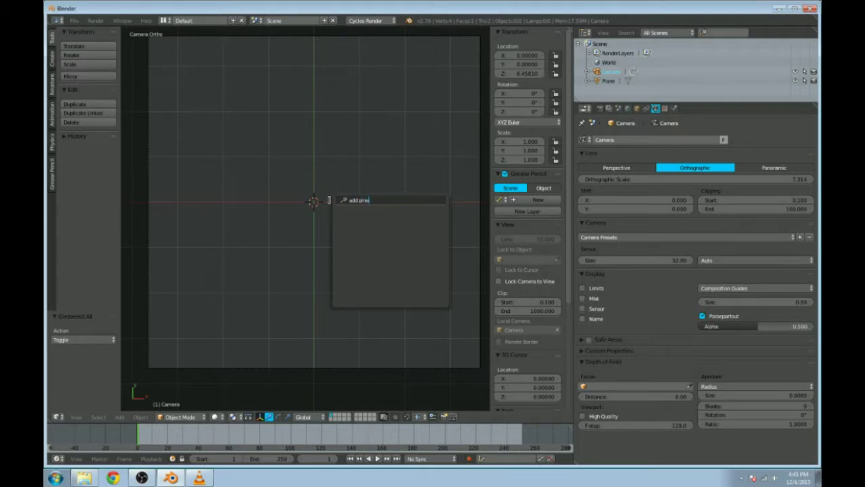
pyautogui.press('BackSpace')
pyautogui.press('BackSpace')
pyautogui.write('ane')
pyautogui.press('Return')
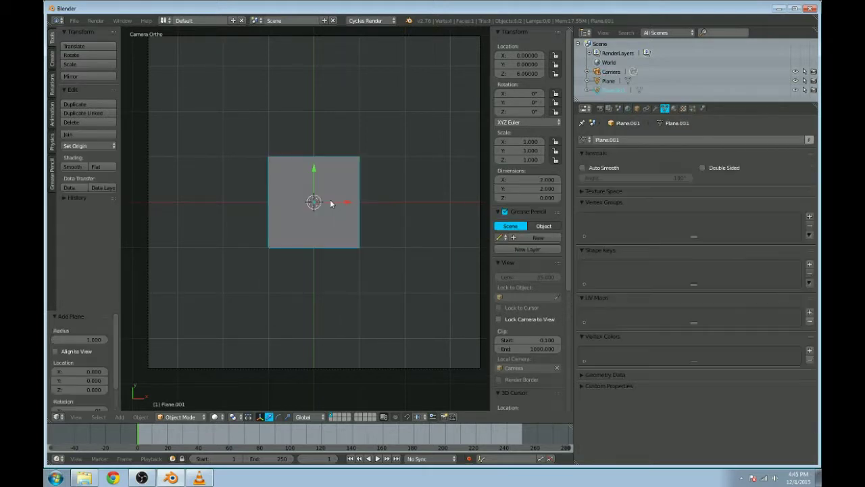
# Step: In Edit Mode, divide the new plane with one horizontal and one vertical loop cut through its centre
pyautogui.scroll(-1, 361, 205)
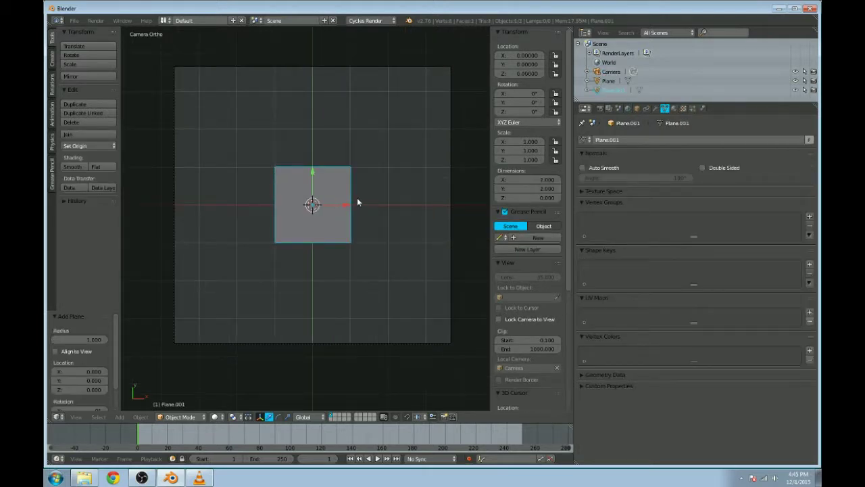
pyautogui.press('Tab')
pyautogui.scroll(3, 300, 182)
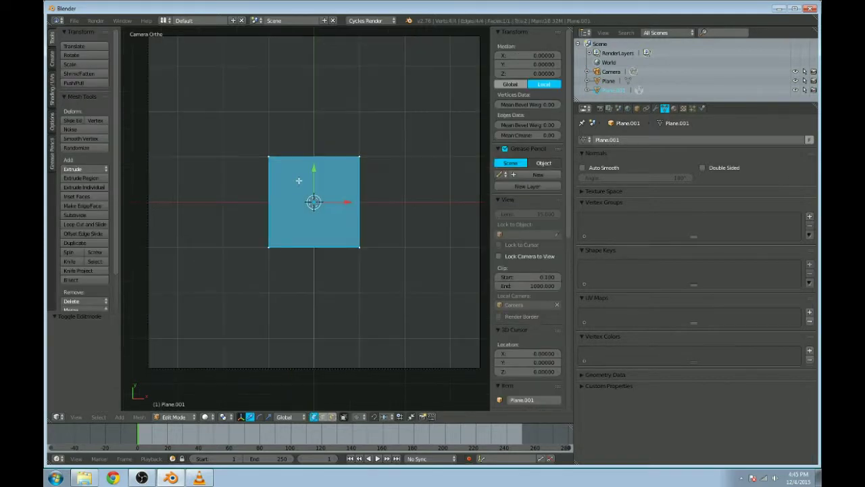
pyautogui.press('Tab')
pyautogui.press('Tab')
pyautogui.press('Tab')
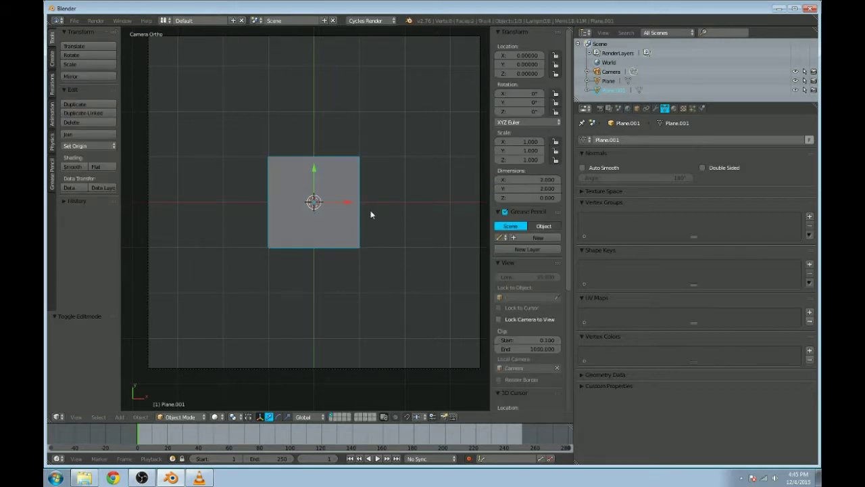
pyautogui.press('Tab')
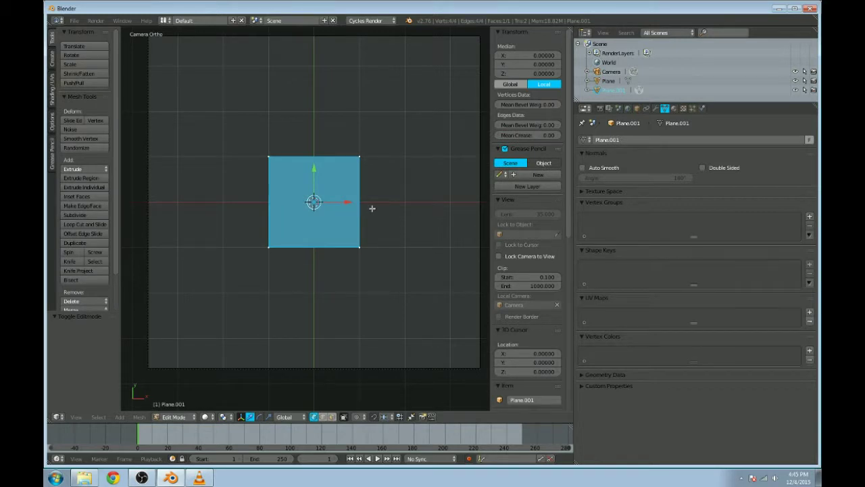
pyautogui.hotkey('ctrl', 'r')
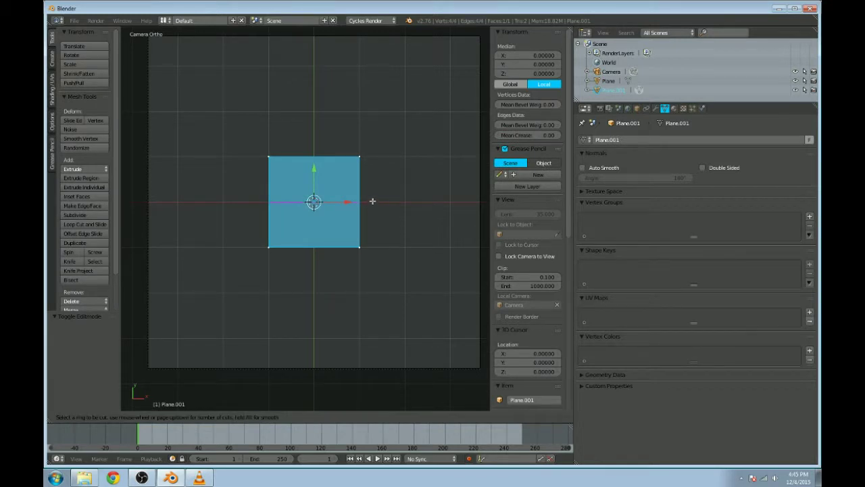
pyautogui.click(373, 201)
pyautogui.click(372, 201)
pyautogui.hotkey('ctrl', 'r')
pyautogui.click(324, 235)
pyautogui.click(324, 235)
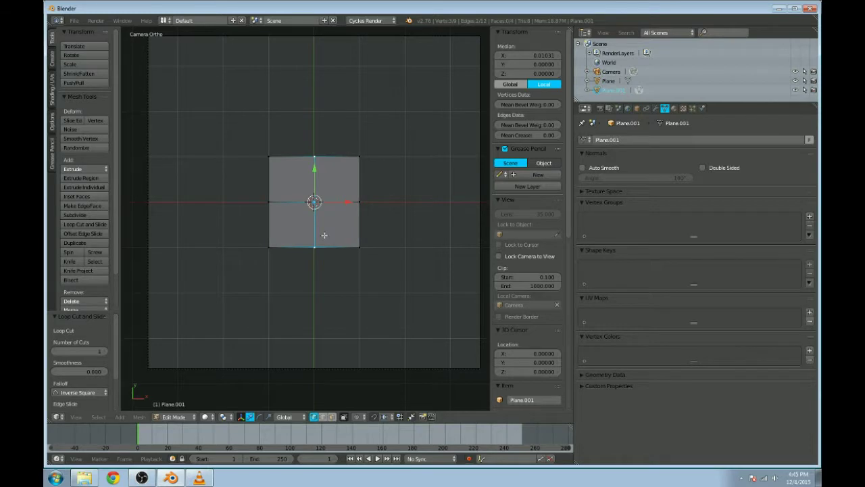
pyautogui.press('g')
pyautogui.press('g')
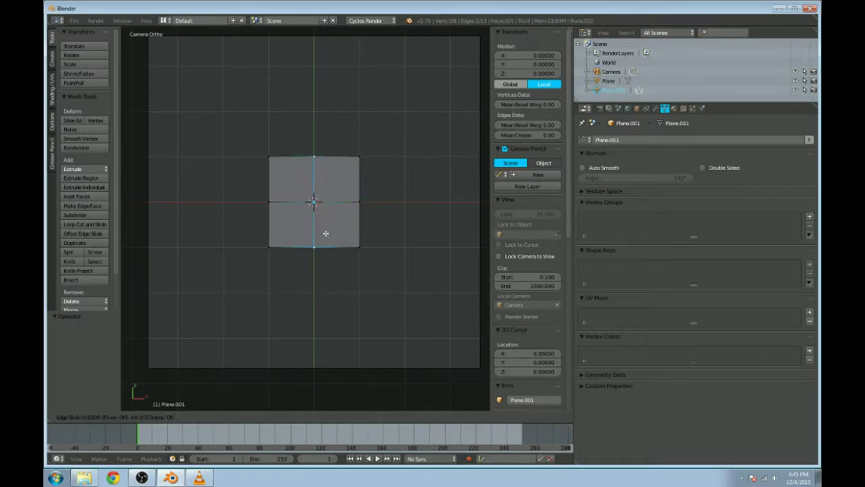
pyautogui.press('Escape')
# Step: Delete the plane's left and top outer vertices so only the lower-right quarter remains
pyautogui.rightClick(269, 157)
pyautogui.rightClick(268, 203)
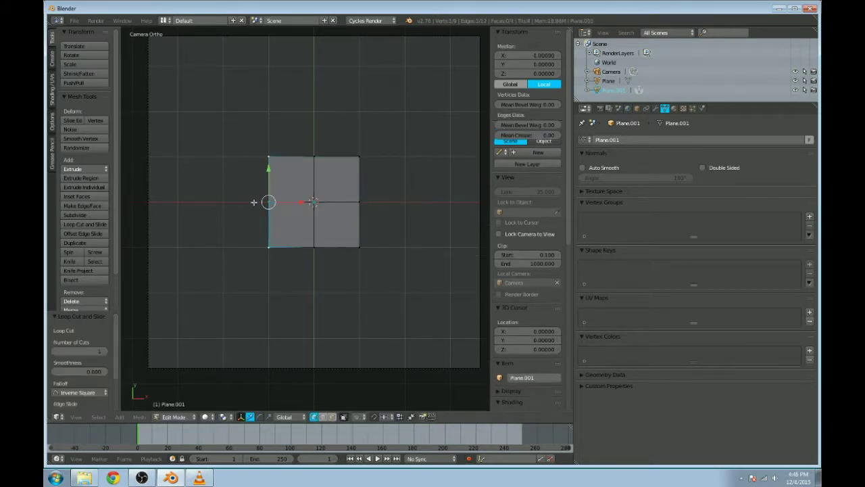
pyautogui.keyDown('shift'); pyautogui.rightClick(360, 160); pyautogui.keyUp('shift')
pyautogui.keyDown('shift'); pyautogui.rightClick(315, 161); pyautogui.keyUp('shift')
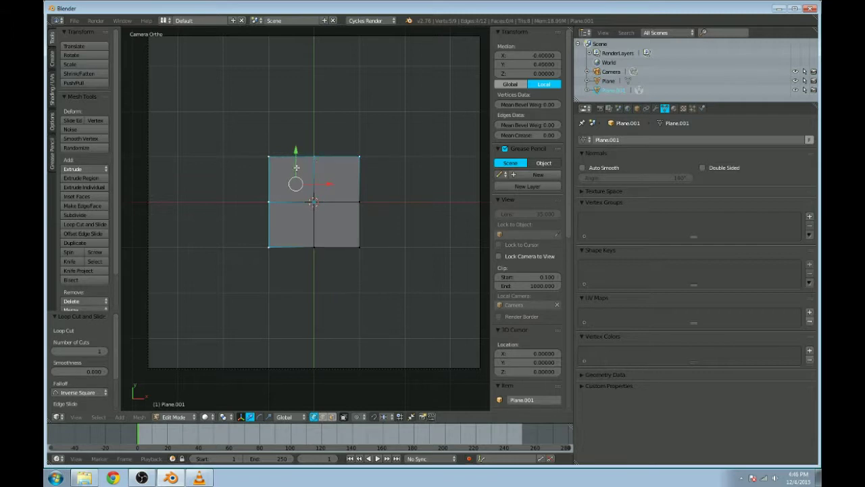
pyautogui.press('x')
pyautogui.click(291, 112)
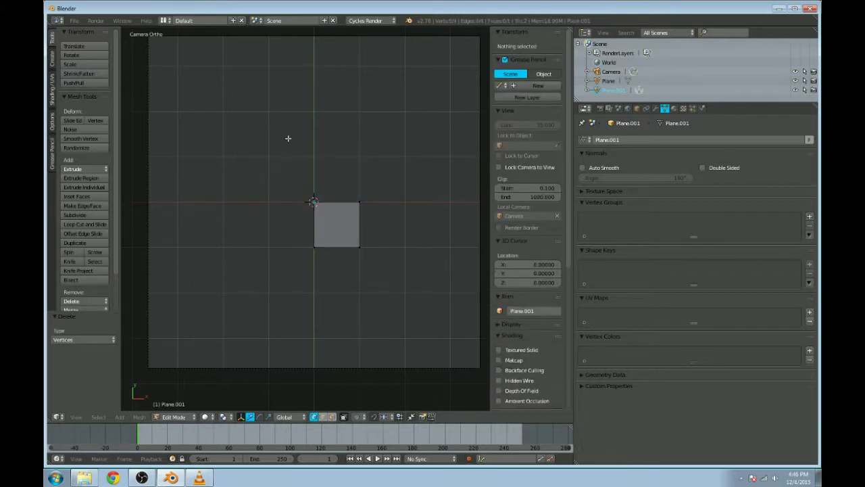
# Step: Add a Mirror modifier to the quarter plane with both the X and Y axes enabled
pyautogui.click(654, 108)
pyautogui.click(633, 140)
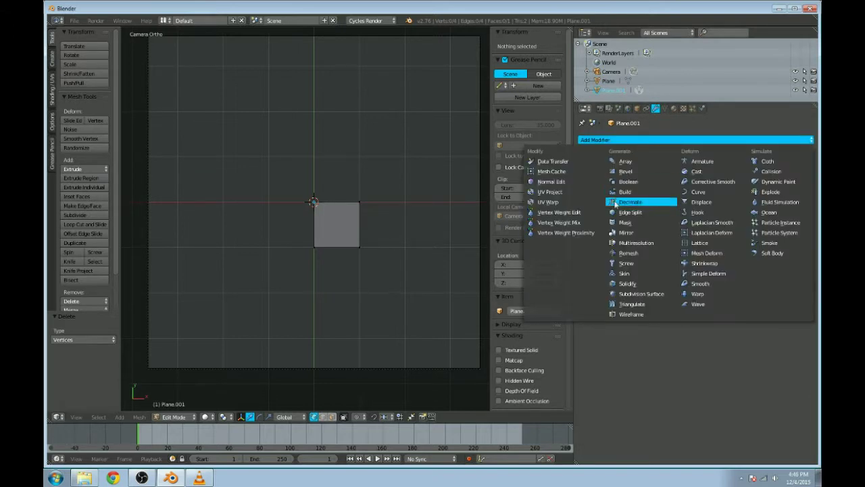
pyautogui.click(639, 233)
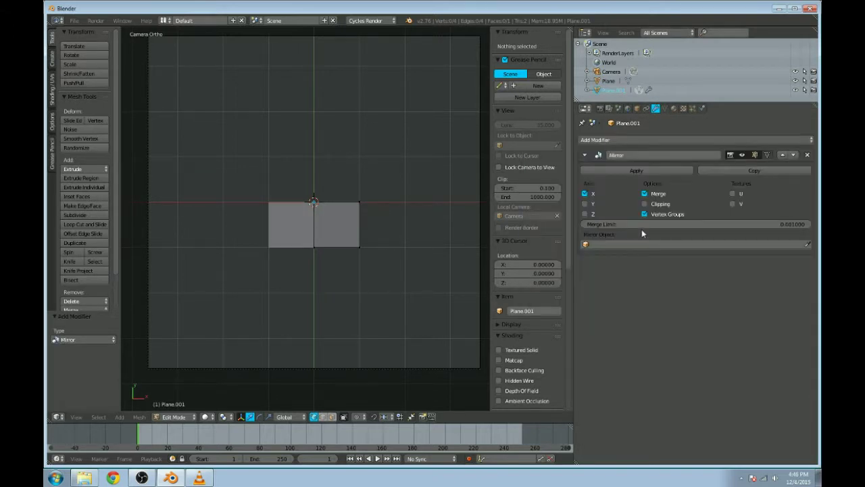
pyautogui.click(585, 203)
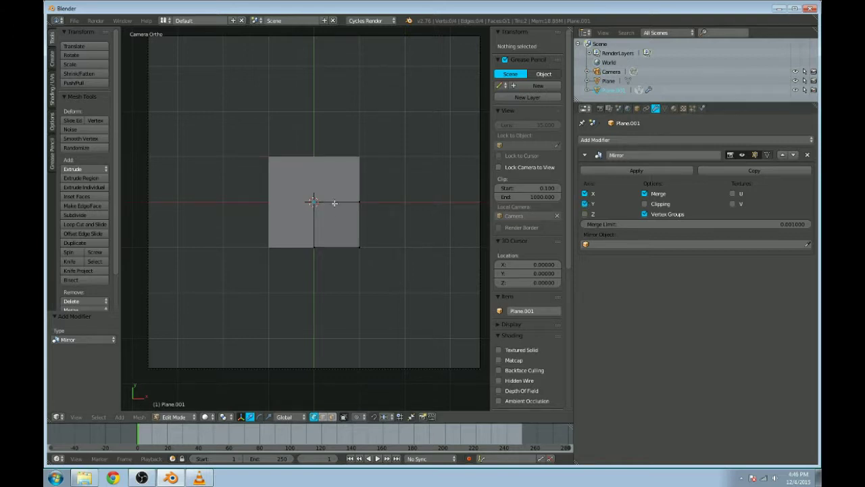
# Step: Divide the quarter plane into a three-by-three grid with two horizontal and two vertical loop cuts
pyautogui.rightClick(361, 202)
pyautogui.scroll(3, 371, 223)
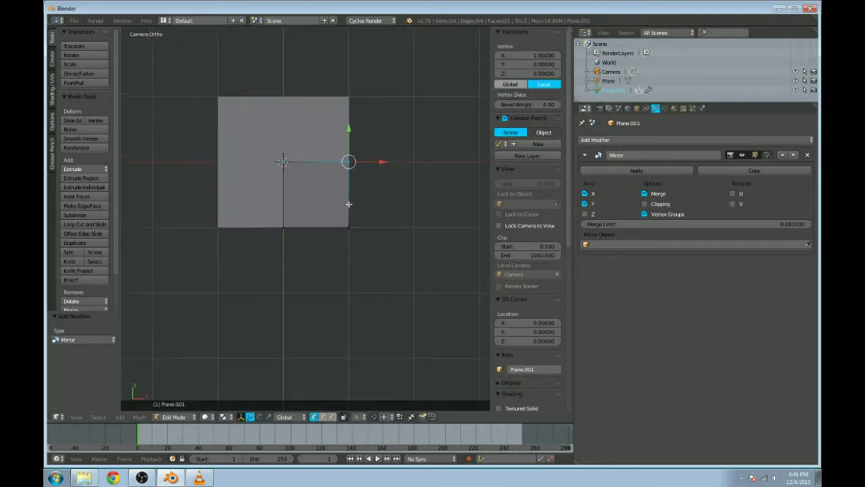
pyautogui.hotkey('ctrl', 'r')
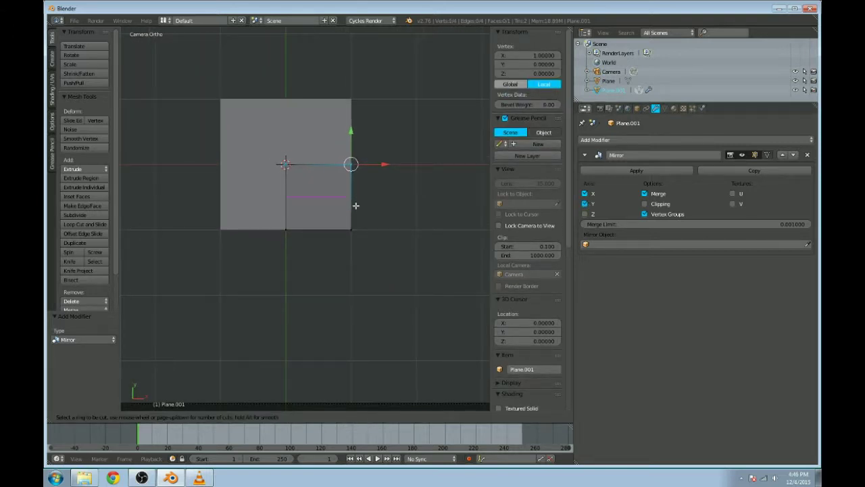
pyautogui.scroll(1, 355, 205)
pyautogui.click(354, 203)
pyautogui.rightClick(353, 201)
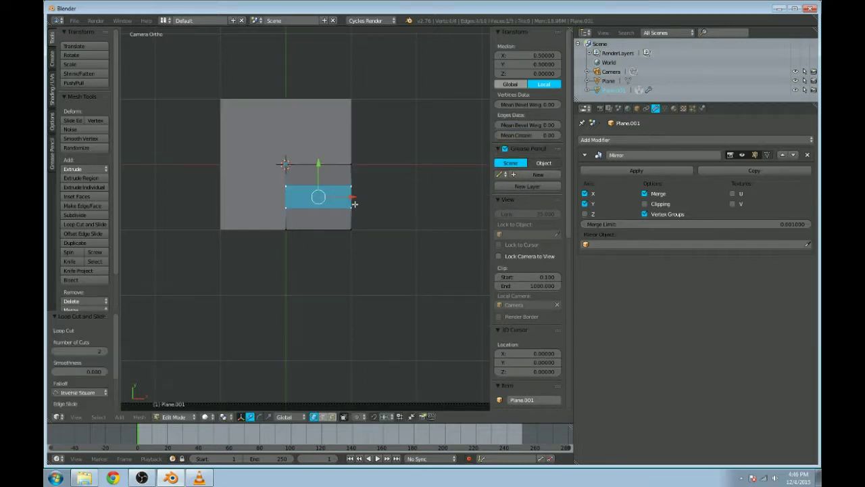
pyautogui.click(300, 204)
pyautogui.rightClick(300, 203)
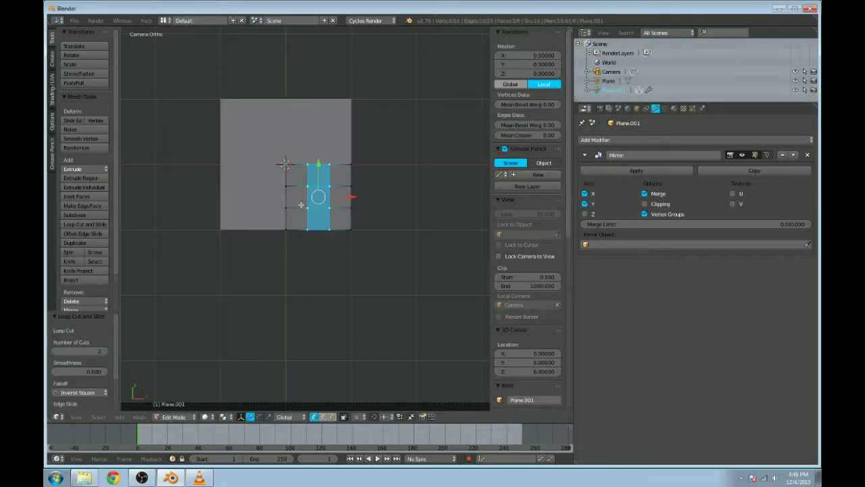
# Step: In face select mode, delete the four faces of the quarter nearest the origin to leave an L shape
pyautogui.click(331, 416)
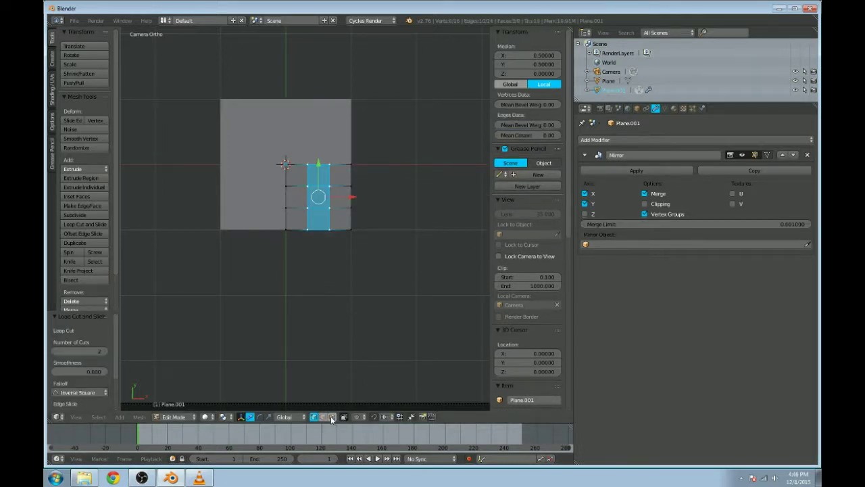
pyautogui.rightClick(302, 177)
pyautogui.keyDown('shift'); pyautogui.rightClick(319, 176); pyautogui.keyUp('shift')
pyautogui.keyDown('shift'); pyautogui.rightClick(318, 197); pyautogui.keyUp('shift')
pyautogui.keyDown('shift'); pyautogui.rightClick(298, 199); pyautogui.keyUp('shift')
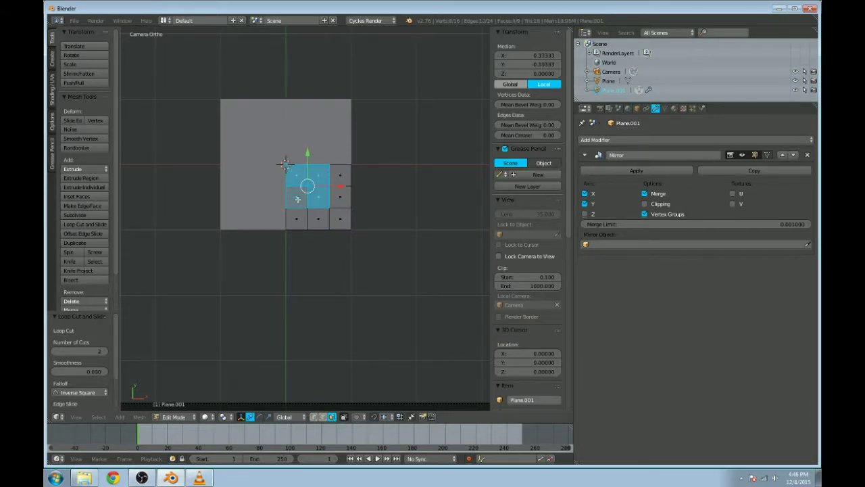
pyautogui.press('x')
pyautogui.click(295, 217)
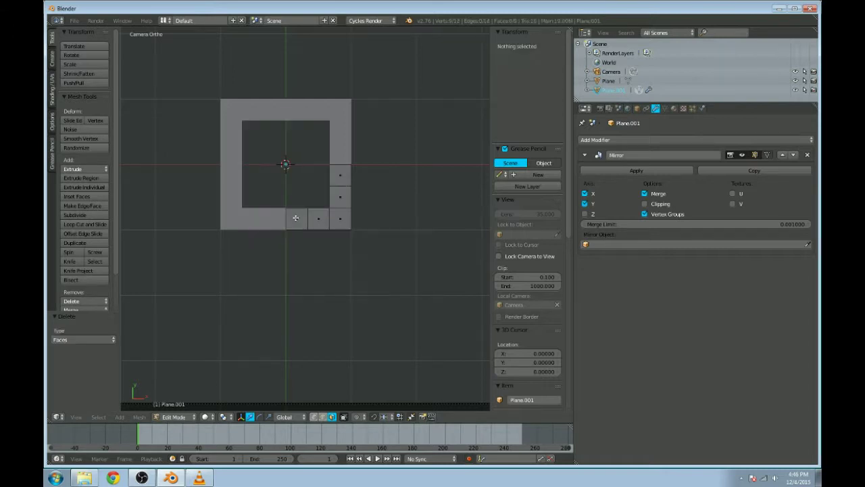
# Step: Select all five remaining faces of the L-shaped quarter
pyautogui.rightClick(337, 169)
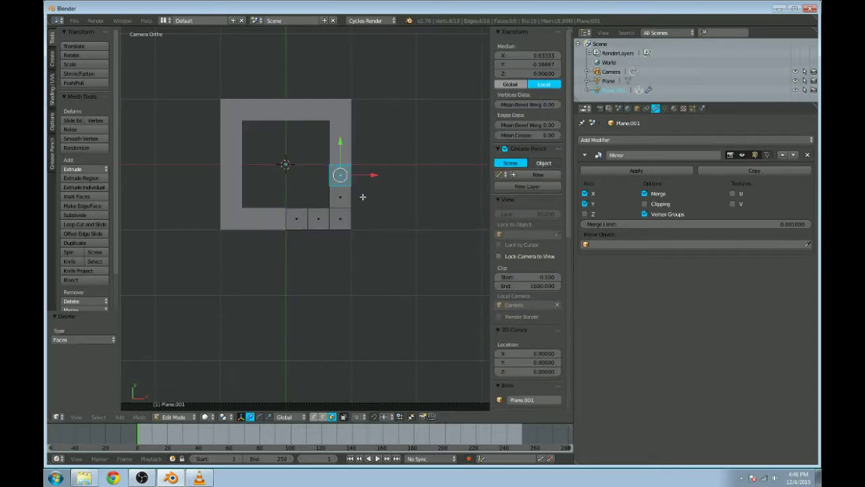
pyautogui.scroll(-2, 362, 196)
pyautogui.scroll(2, 359, 178)
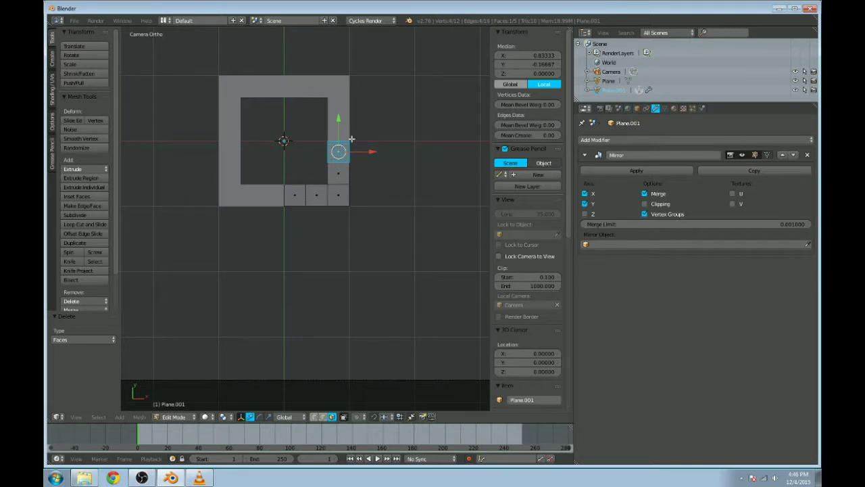
pyautogui.rightClick(290, 202)
pyautogui.scroll(1, 315, 180)
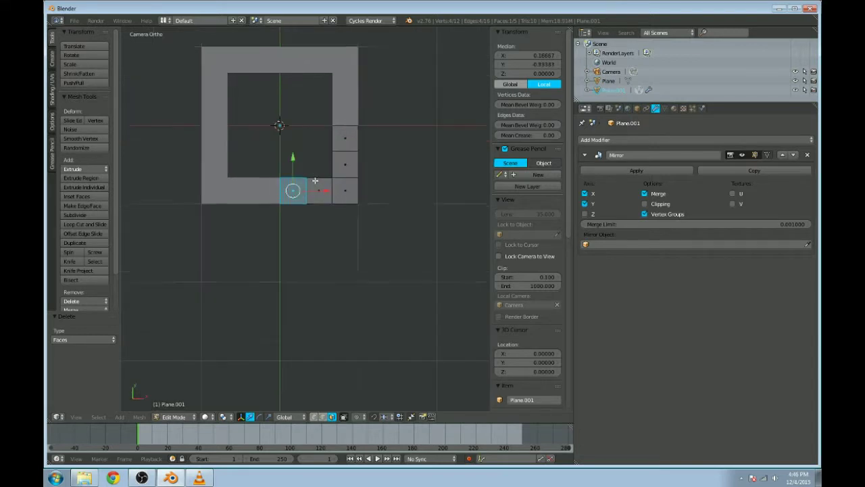
pyautogui.scroll(1, 315, 181)
pyautogui.press('Tab')
pyautogui.press('Tab')
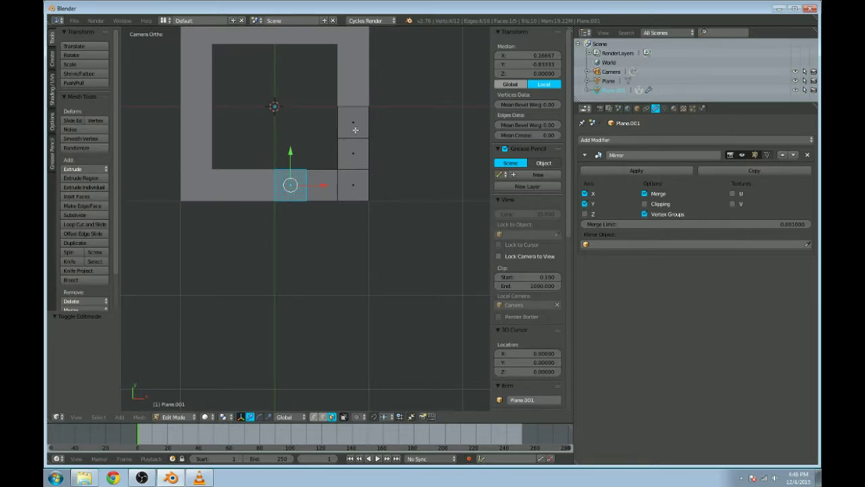
pyautogui.keyDown('shift'); pyautogui.rightClick(355, 130); pyautogui.keyUp('shift')
pyautogui.keyDown('shift'); pyautogui.rightClick(349, 183); pyautogui.keyUp('shift')
pyautogui.keyDown('shift'); pyautogui.rightClick(348, 184); pyautogui.keyUp('shift')
pyautogui.keyDown('shift'); pyautogui.rightClick(321, 188); pyautogui.keyUp('shift')
pyautogui.keyDown('shift'); pyautogui.rightClick(356, 144); pyautogui.keyUp('shift')
pyautogui.keyDown('shift'); pyautogui.rightClick(356, 174); pyautogui.keyUp('shift')
pyautogui.press('g')
pyautogui.rightClick(361, 187)
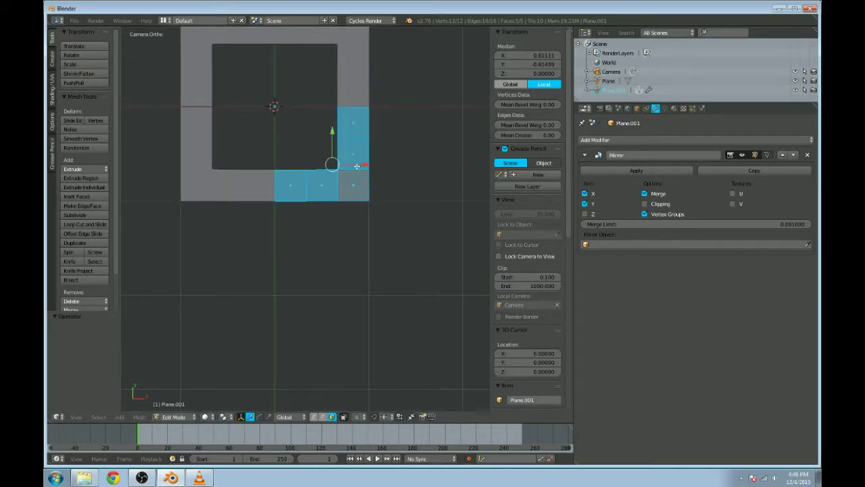
# Step: Move the selected L-shaped faces 1 unit along the X axis
pyautogui.scroll(-3, 371, 238)
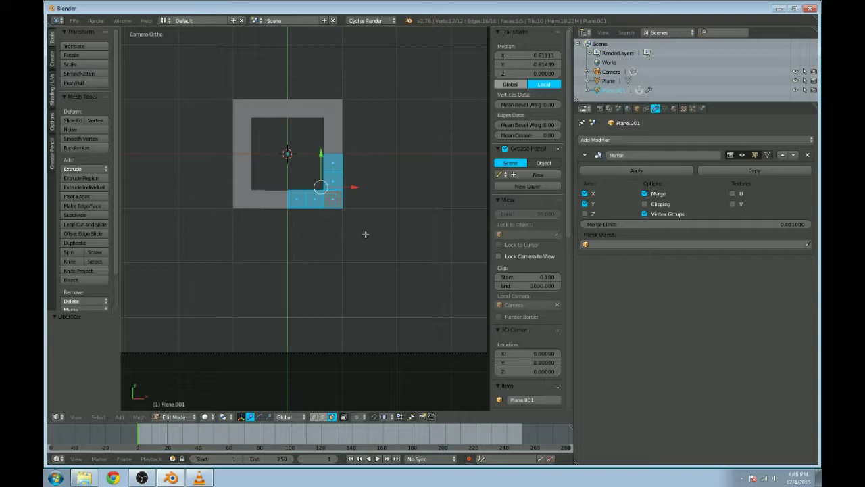
pyautogui.scroll(3, 365, 233)
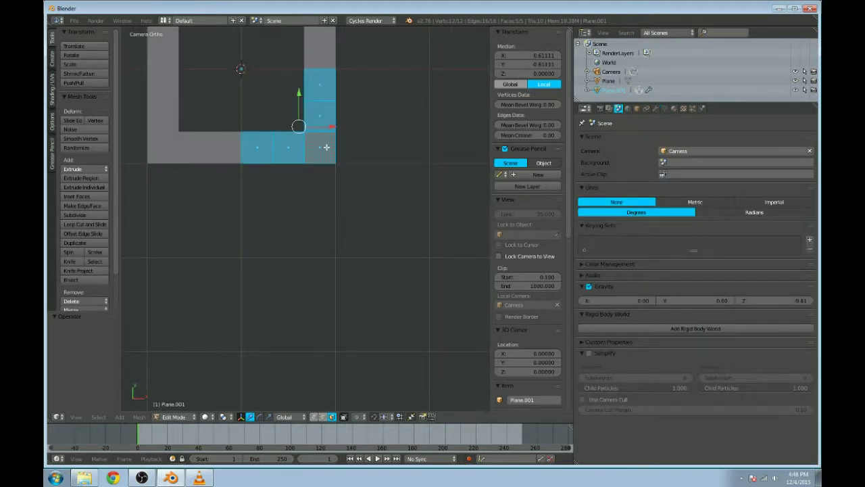
pyautogui.press('g')
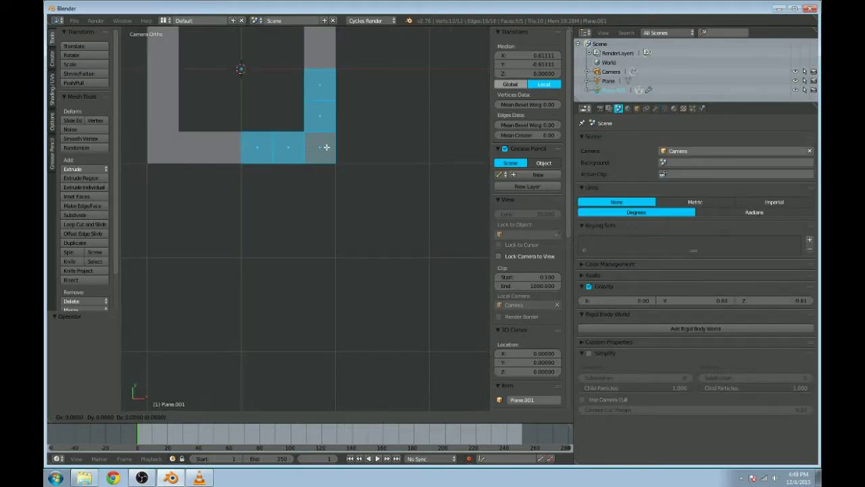
pyautogui.press('x')
pyautogui.press('1')
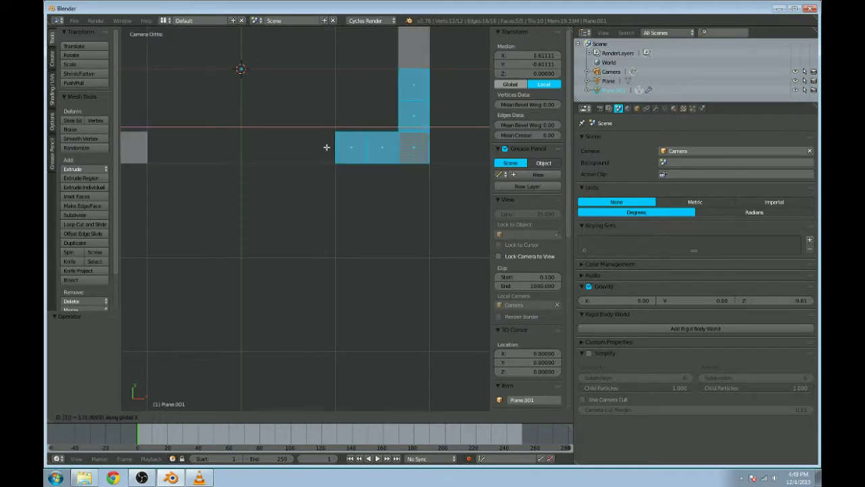
pyautogui.press('Return')
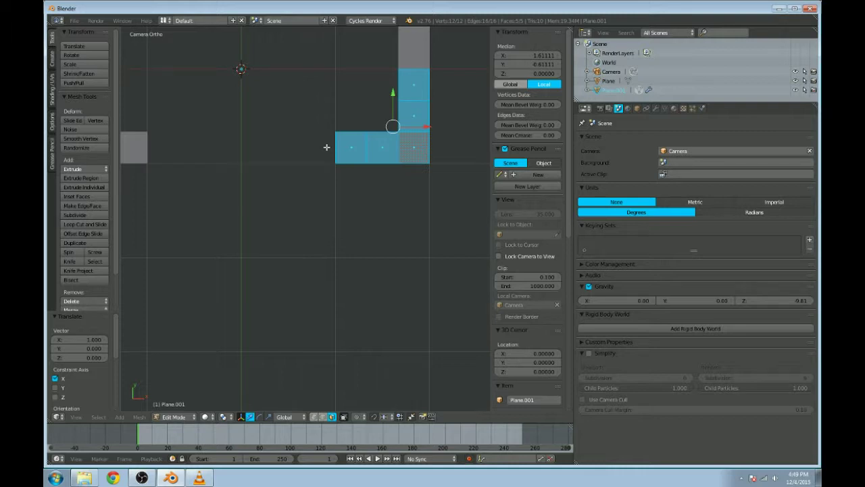
pyautogui.press('g')
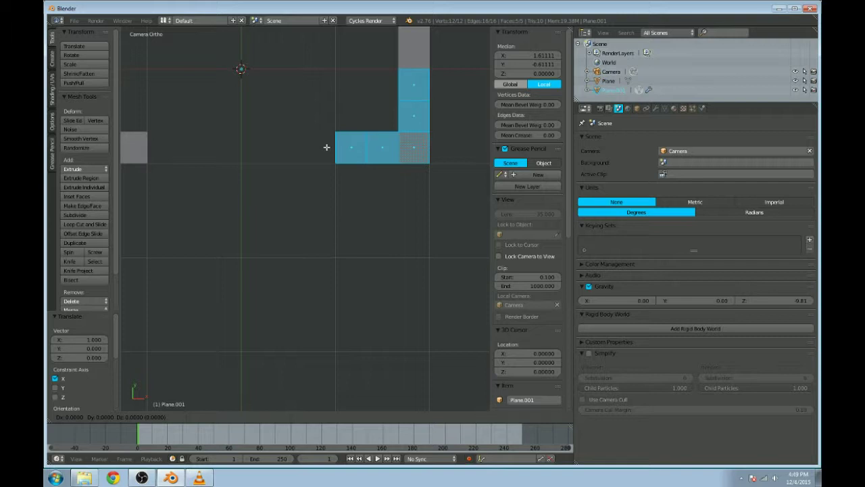
pyautogui.write('y')
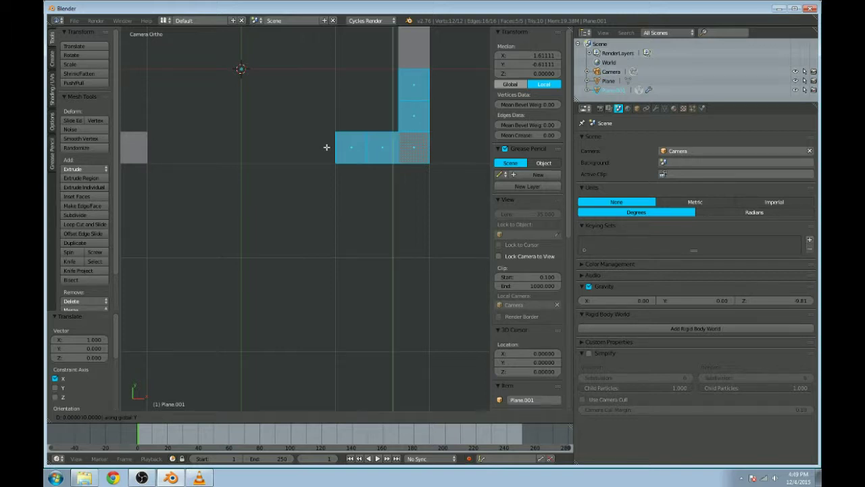
pyautogui.write('-0.05')
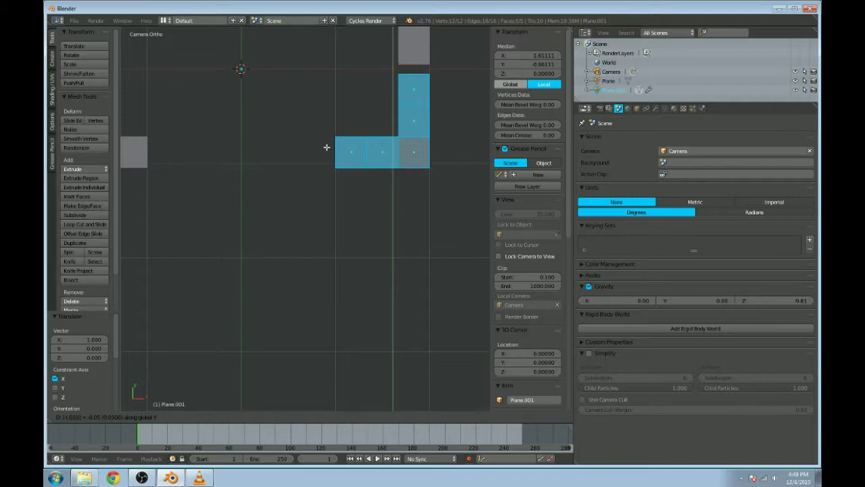
pyautogui.press('Return')
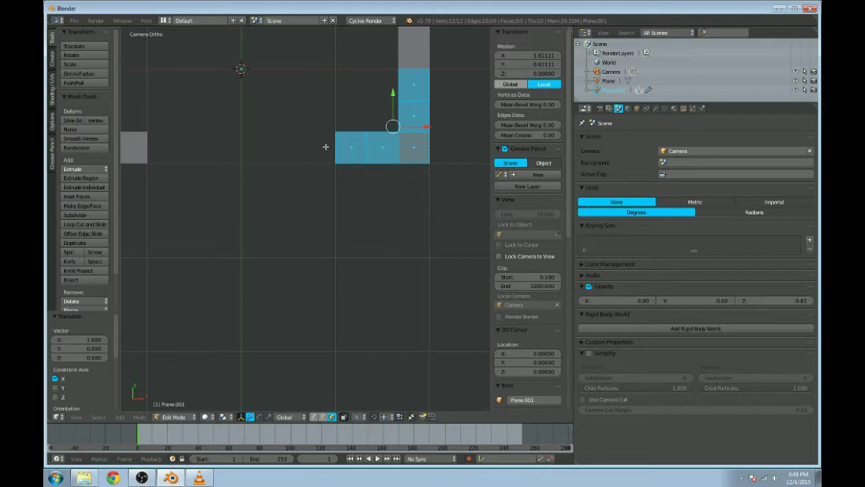
pyautogui.press('g')
pyautogui.press('y')
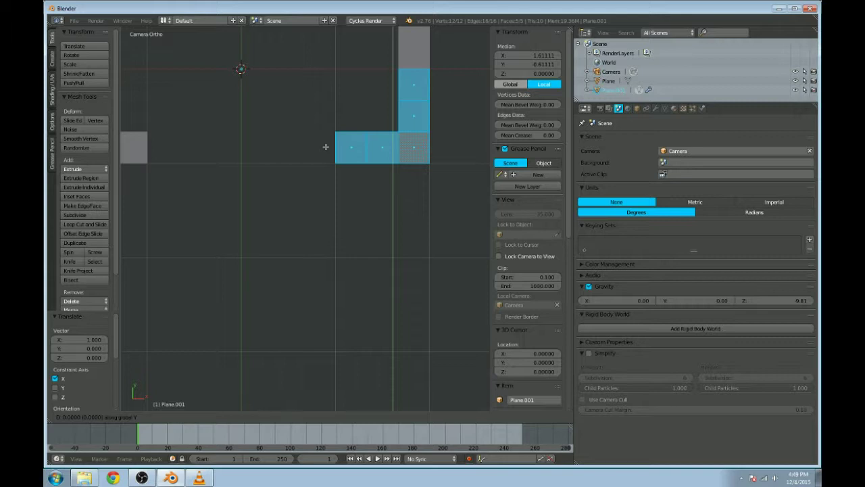
pyautogui.press('Escape')
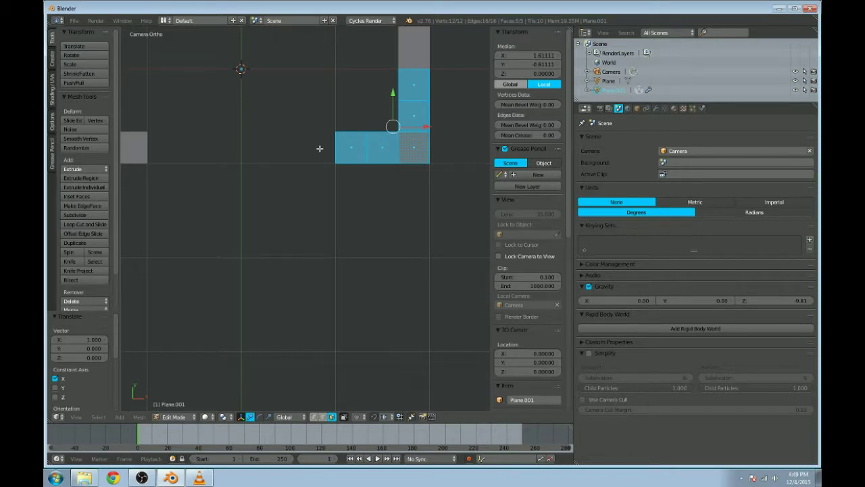
# Step: Move the selected L-shaped faces -0.5 along the Y axis
pyautogui.press('g')
pyautogui.press('y')
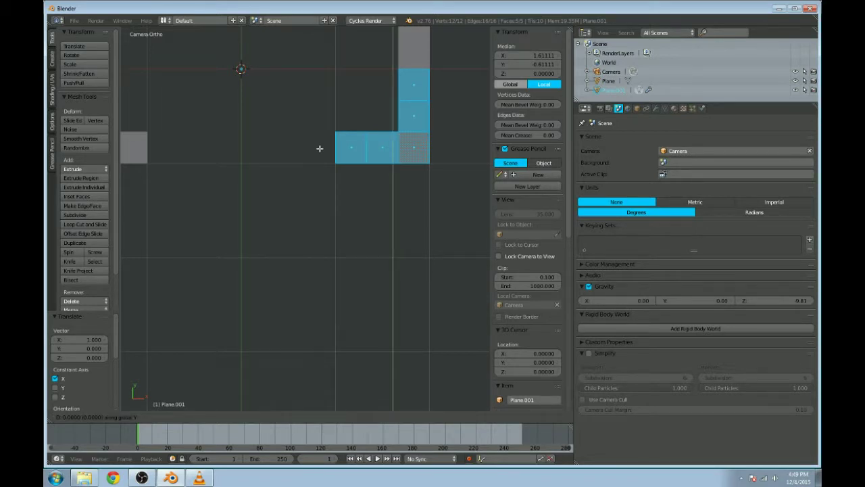
pyautogui.write('-.5')
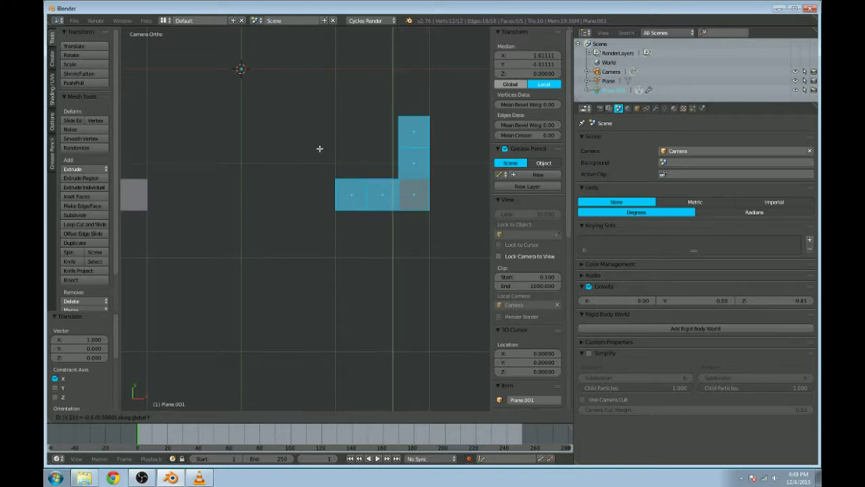
pyautogui.press('Return')
pyautogui.scroll(-2, 304, 74)
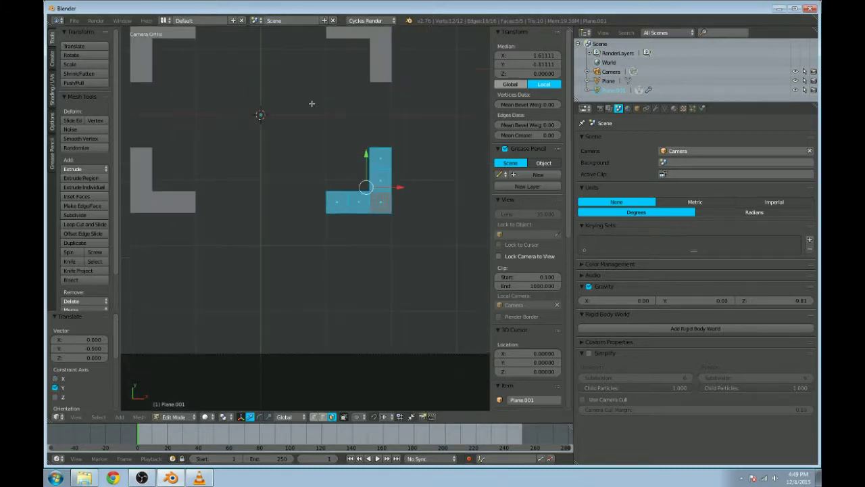
pyautogui.scroll(-1, 365, 172)
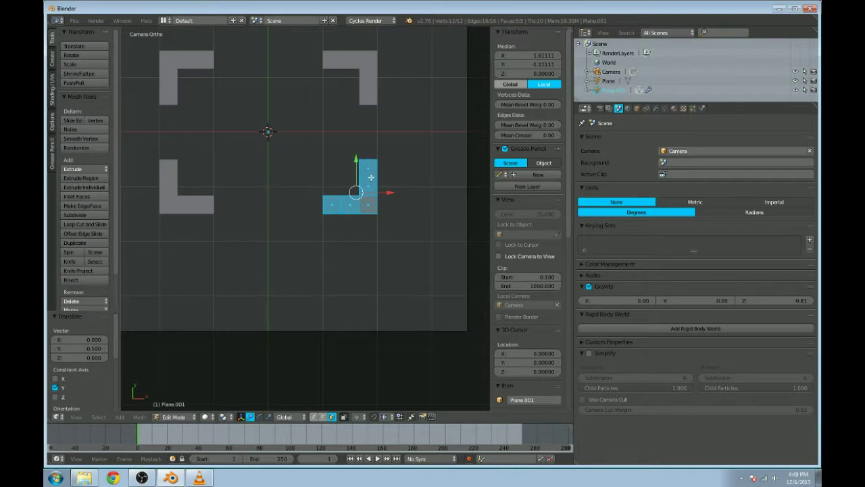
# Step: Duplicate the selected L-shaped faces and move the copy about -0.66 along X and -0.67 along Y, overlapping the original's end face
pyautogui.hotkey('shift', 'd')
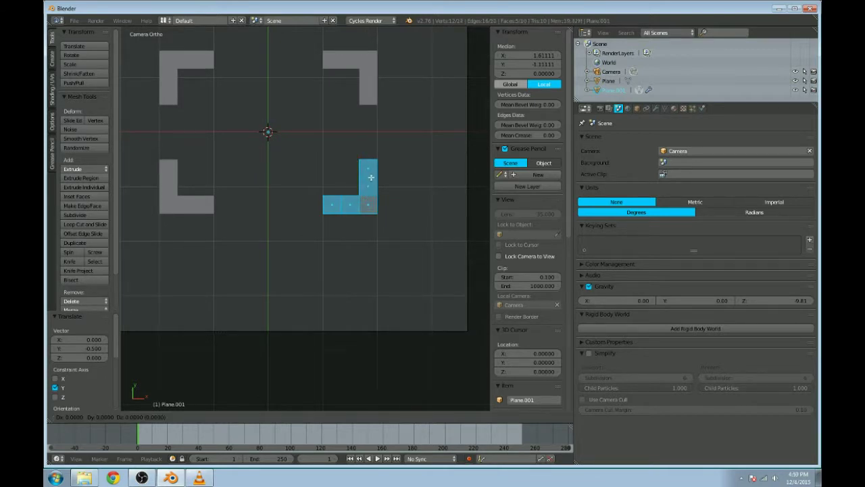
pyautogui.rightClick(371, 177)
pyautogui.press('g')
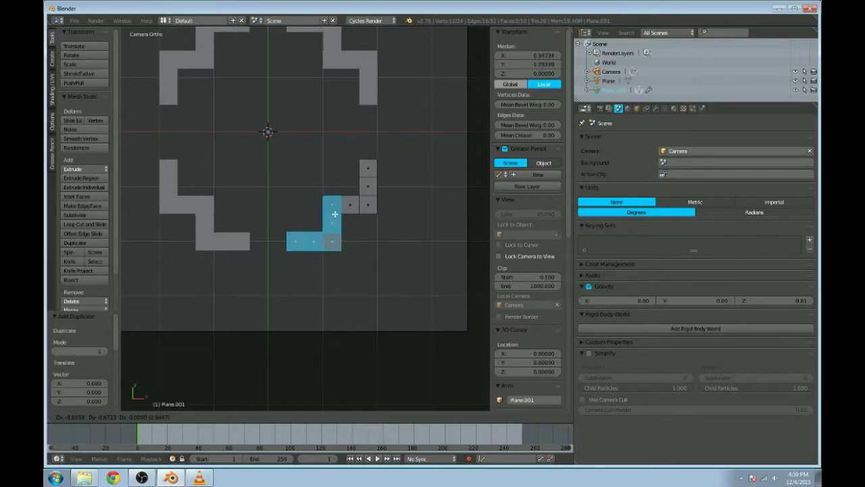
pyautogui.click(334, 214)
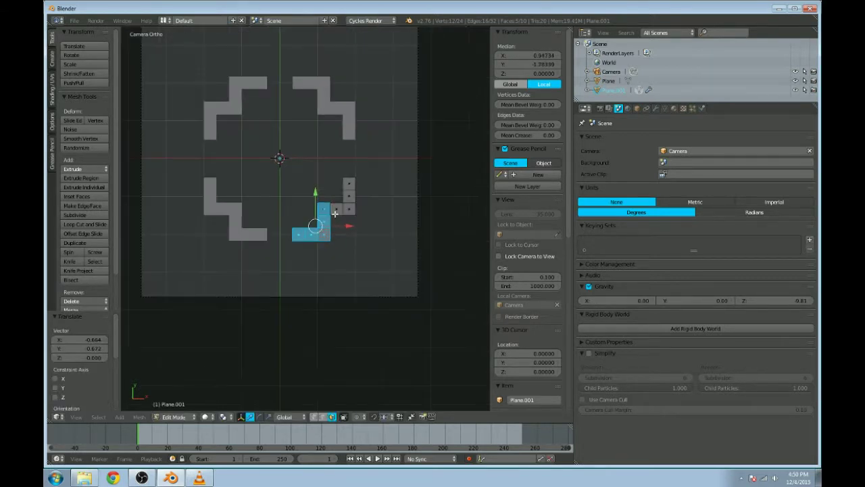
# Step: Nudge the duplicated L by about -0.002 in X and 0.005 in Y to align its overlapping face with the original
pyautogui.scroll(-1, 374, 202)
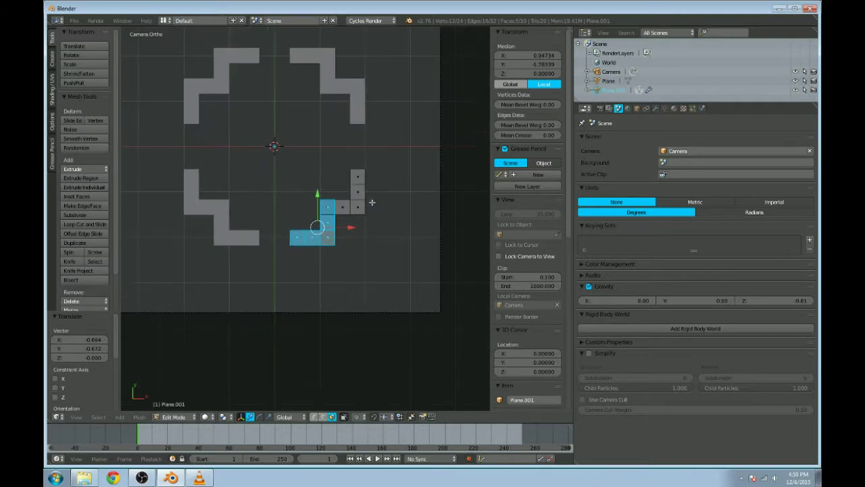
pyautogui.keyDown('shift'); pyautogui.moveTo(331, 146); pyautogui.dragTo(347, 140, button='middle'); pyautogui.keyUp('shift')
pyautogui.scroll(2, 347, 141)
pyautogui.scroll(6, 347, 140)
pyautogui.keyDown('shift'); pyautogui.moveTo(400, 177); pyautogui.dragTo(361, 177, button='middle'); pyautogui.keyUp('shift')
pyautogui.scroll(4, 362, 177)
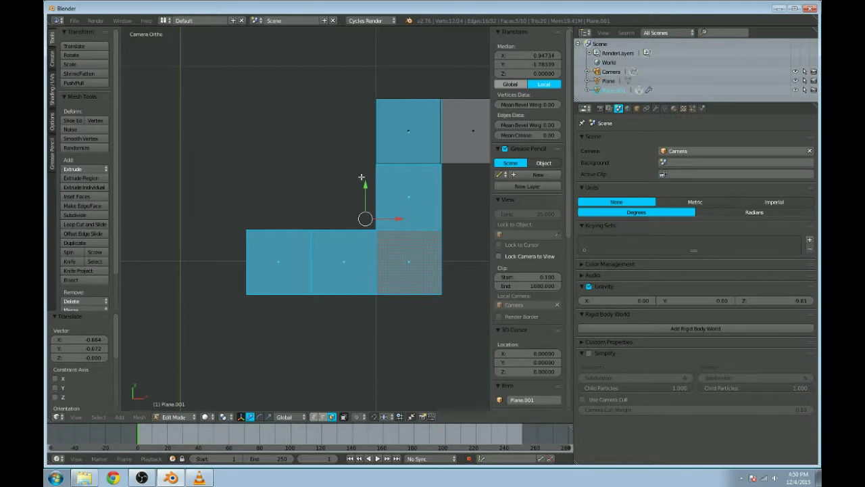
pyautogui.press('g')
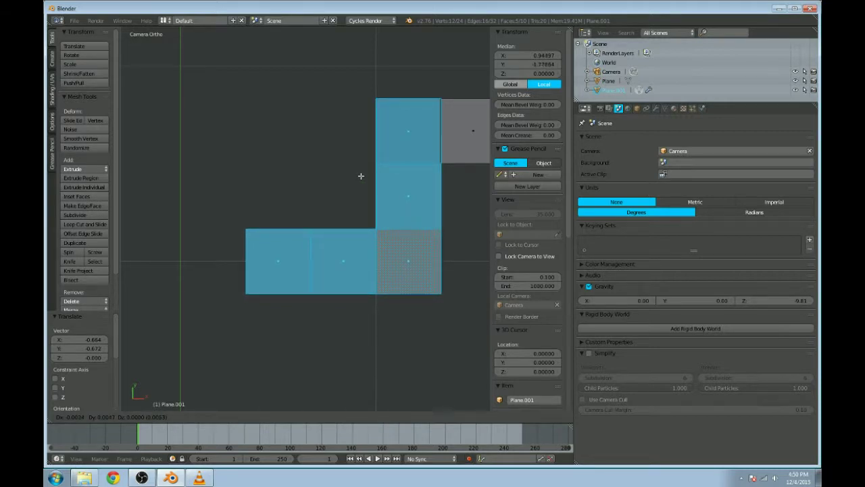
pyautogui.click(361, 176)
pyautogui.scroll(-2, 361, 176)
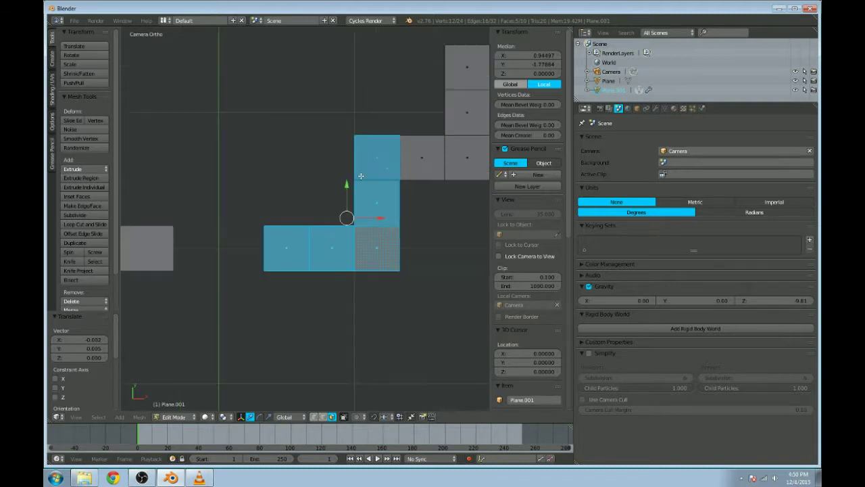
# Step: In vertex select mode with wireframe display, merge the two overlapping vertices at the shared square's lower inner corner using At Last
pyautogui.press('Tab')
pyautogui.press('Tab')
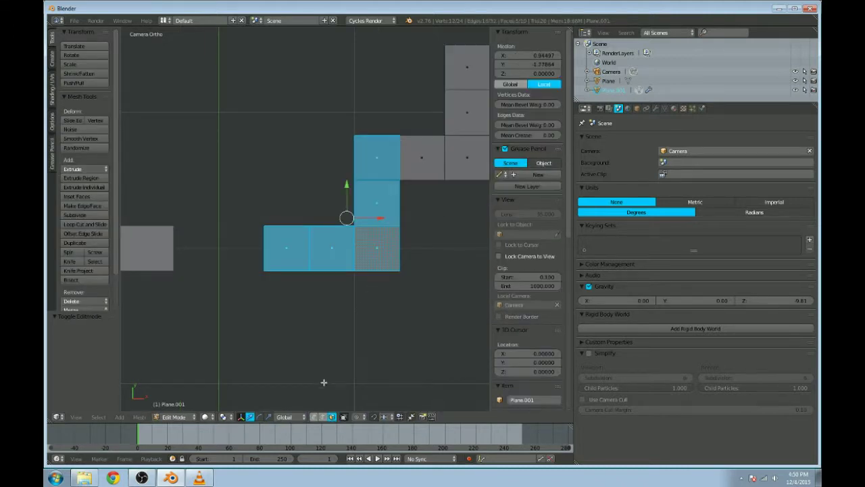
pyautogui.click(314, 416)
pyautogui.scroll(4, 361, 293)
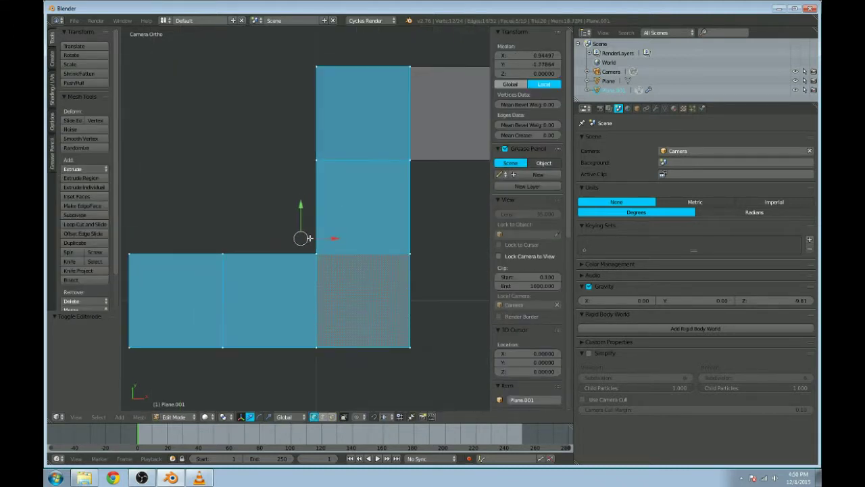
pyautogui.rightClick(321, 149)
pyautogui.press('z')
pyautogui.moveTo(295, 135); pyautogui.dragTo(338, 182)
pyautogui.hotkey('alt', 'm')
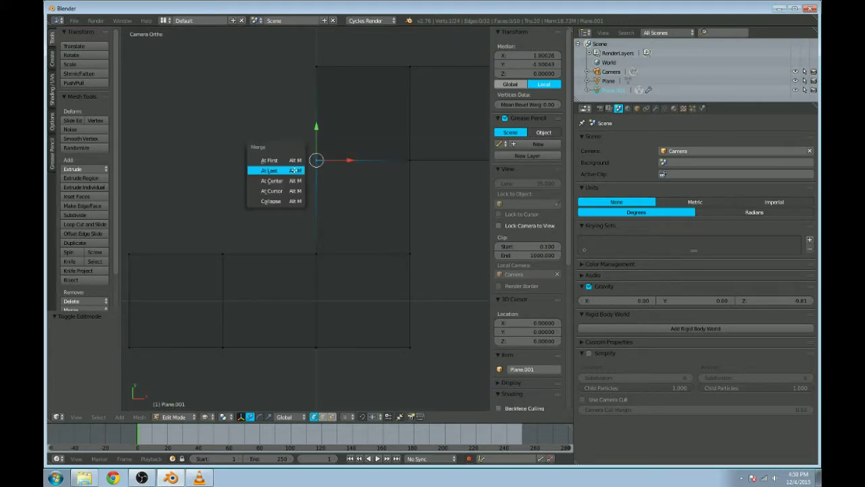
pyautogui.click(295, 168)
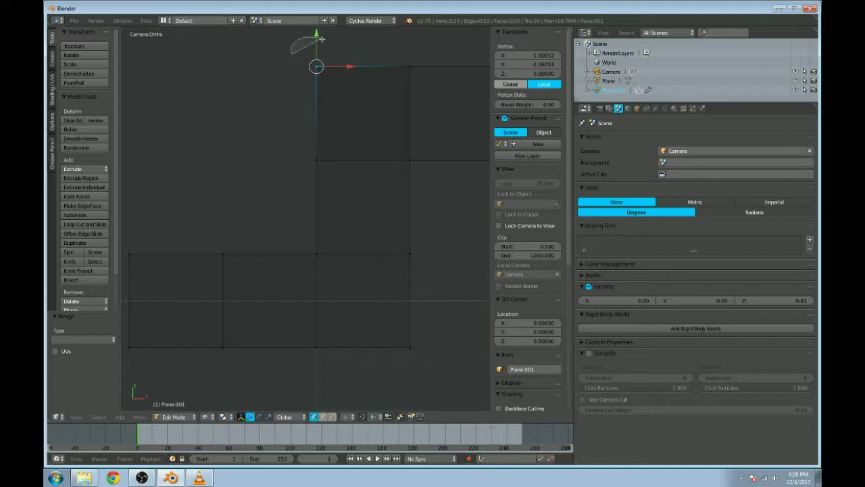
# Step: Merge the remaining overlapping vertex pairs at the other corners of the shared square using At Last
pyautogui.press('g')
pyautogui.click(410, 92)
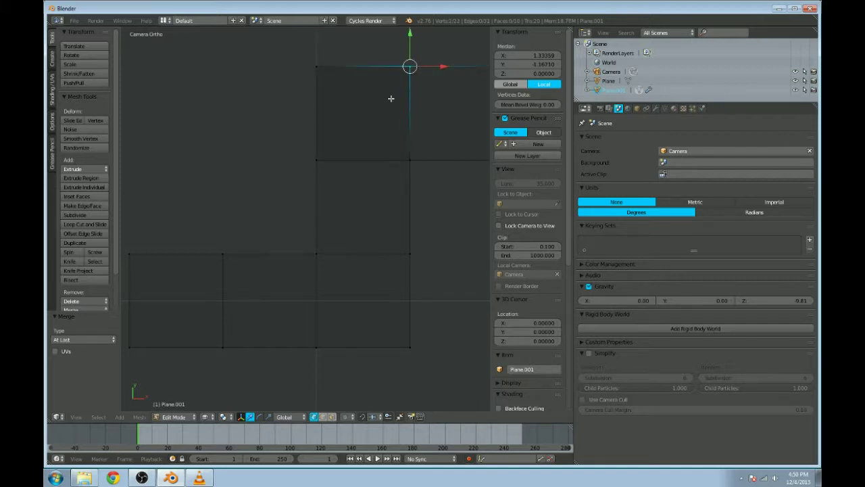
pyautogui.rightClick(410, 162)
pyautogui.keyDown('shift'); pyautogui.rightClick(404, 181); pyautogui.keyUp('shift')
pyautogui.hotkey('alt', 'm')
pyautogui.click(408, 195)
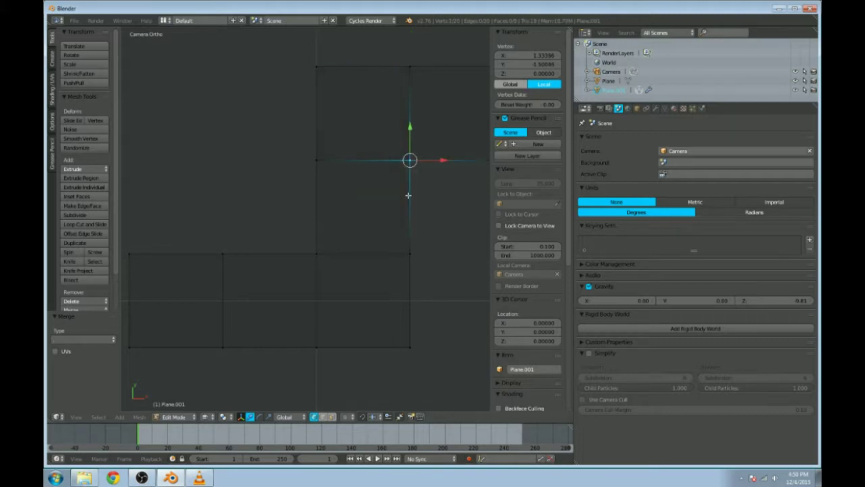
# Step: Examine the mirrored stepped outline in Object Mode, and return to Edit Mode
pyautogui.press('Home')
pyautogui.press('Tab')
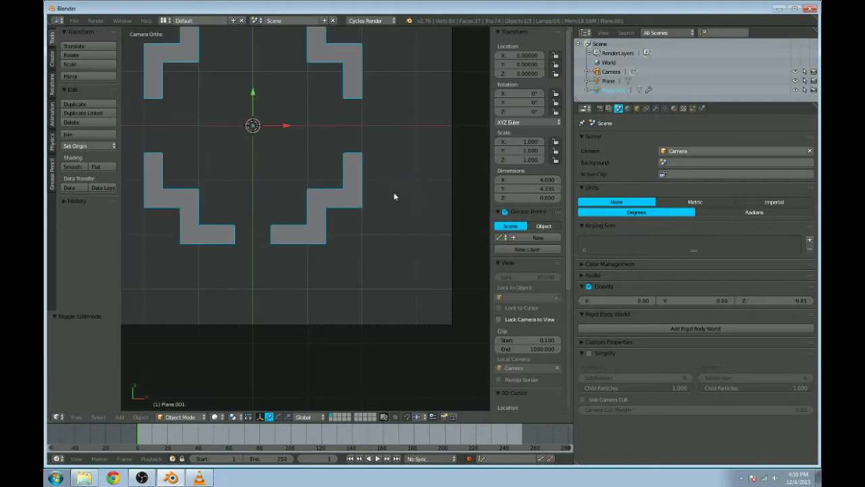
pyautogui.keyDown('shift'); pyautogui.moveTo(325, 196); pyautogui.dragTo(363, 185, button='middle'); pyautogui.keyUp('shift')
pyautogui.scroll(2, 358, 116)
pyautogui.scroll(-2, 363, 112)
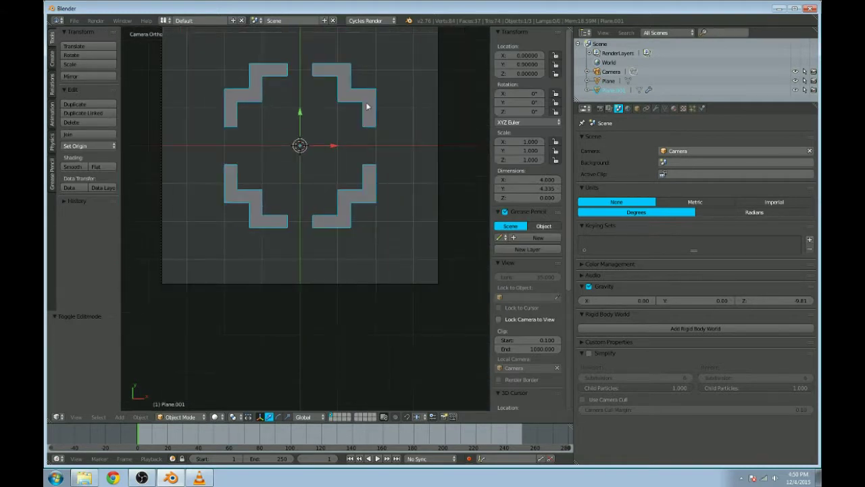
pyautogui.scroll(1, 385, 181)
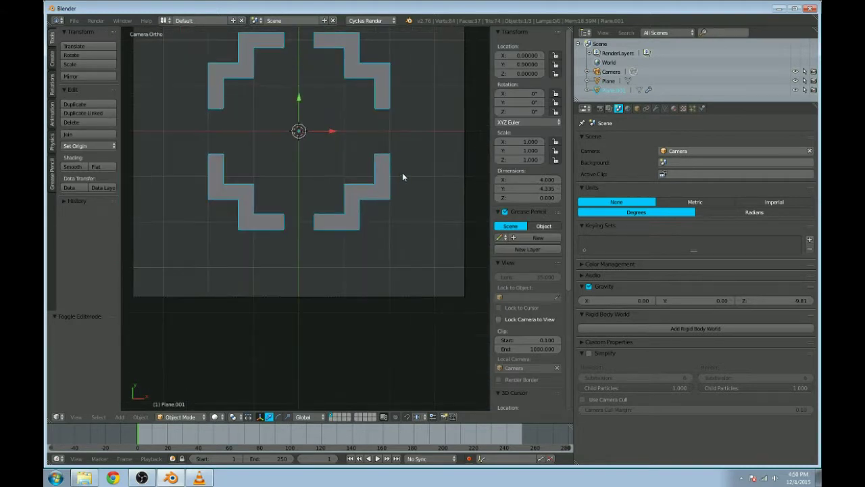
pyautogui.scroll(-1, 398, 149)
pyautogui.scroll(1, 399, 150)
pyautogui.press('Tab')
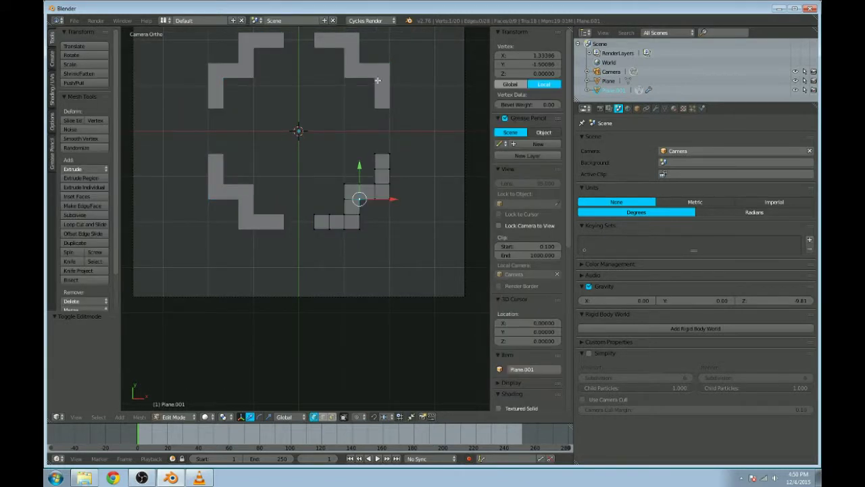
pyautogui.rightClick(377, 182)
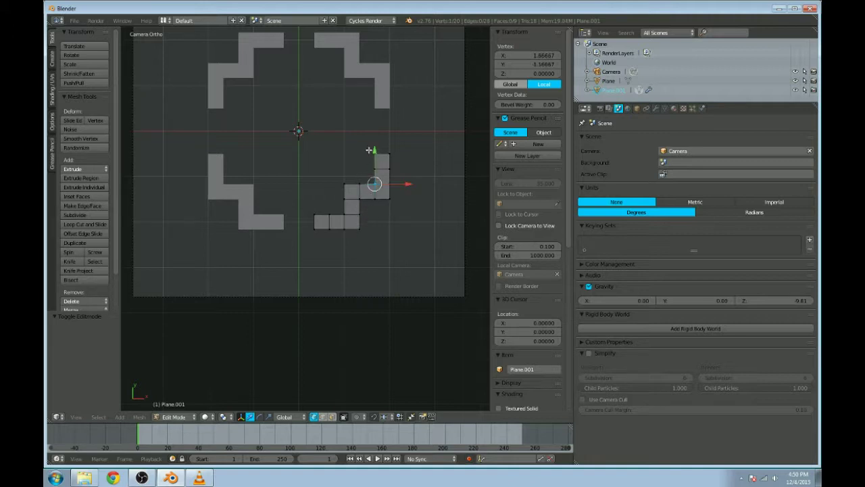
pyautogui.moveTo(371, 147)
pyautogui.keyDown('ctrl'); pyautogui.mouseDown()
pyautogui.moveTo(424, 216)
pyautogui.moveTo(370, 234)
pyautogui.mouseUp(); pyautogui.keyUp('ctrl')
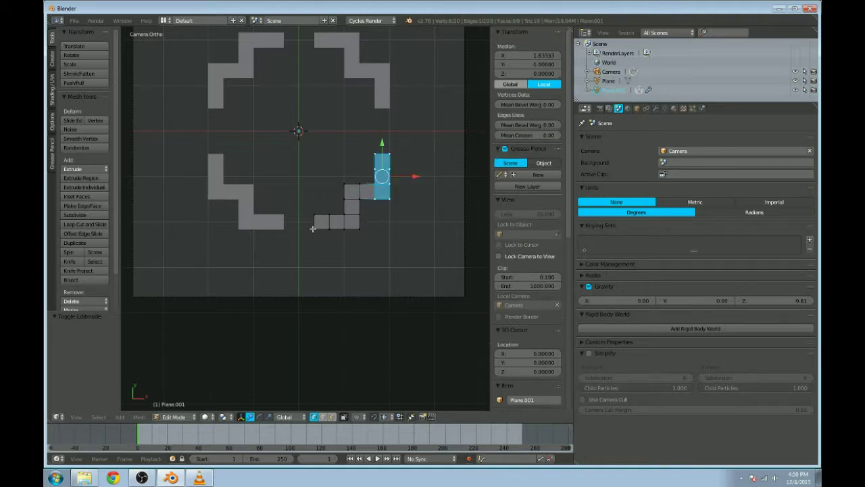
pyautogui.moveTo(305, 211)
pyautogui.keyDown('ctrl'); pyautogui.mouseDown()
pyautogui.moveTo(365, 222)
pyautogui.moveTo(358, 214)
pyautogui.moveTo(345, 267)
pyautogui.moveTo(307, 258)
pyautogui.mouseUp(); pyautogui.keyUp('ctrl')
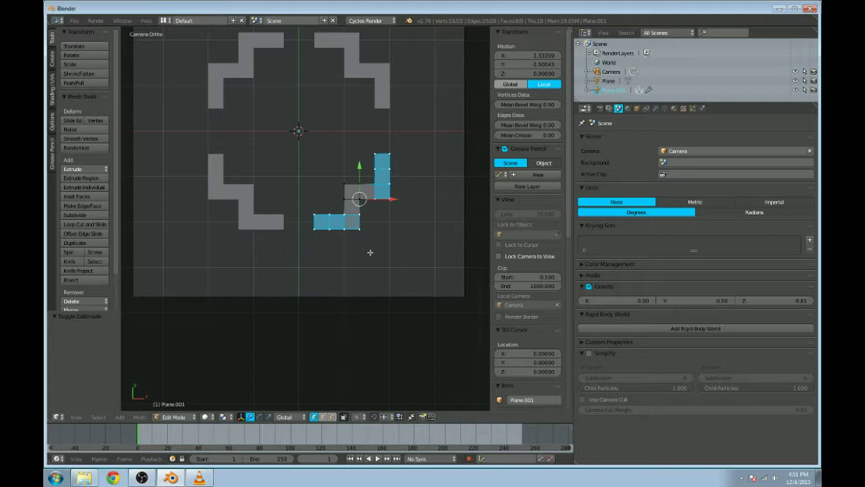
pyautogui.press('g')
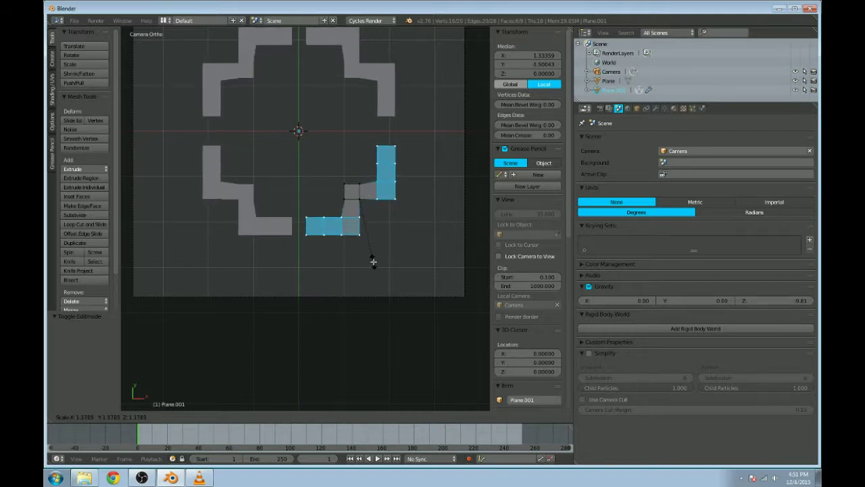
pyautogui.press('Escape')
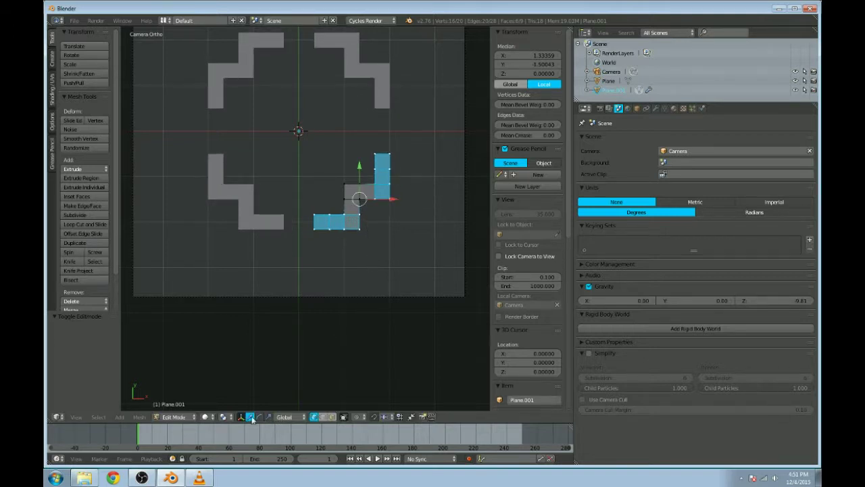
pyautogui.press('s')
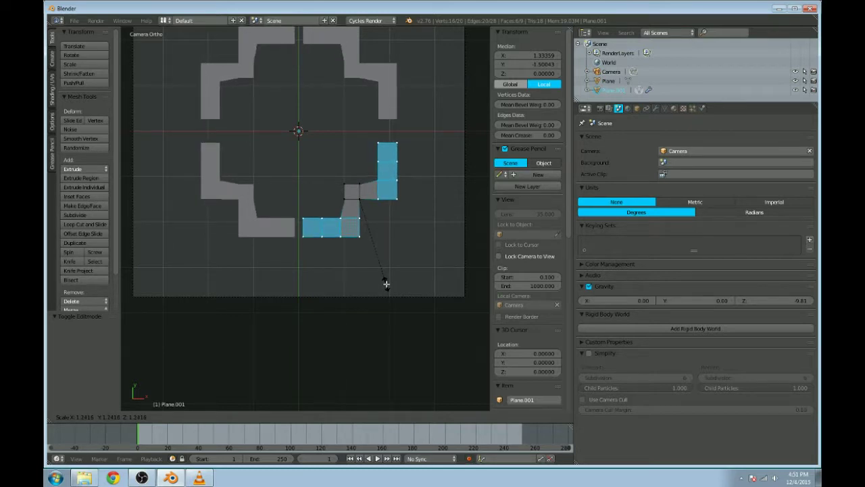
pyautogui.press('Escape')
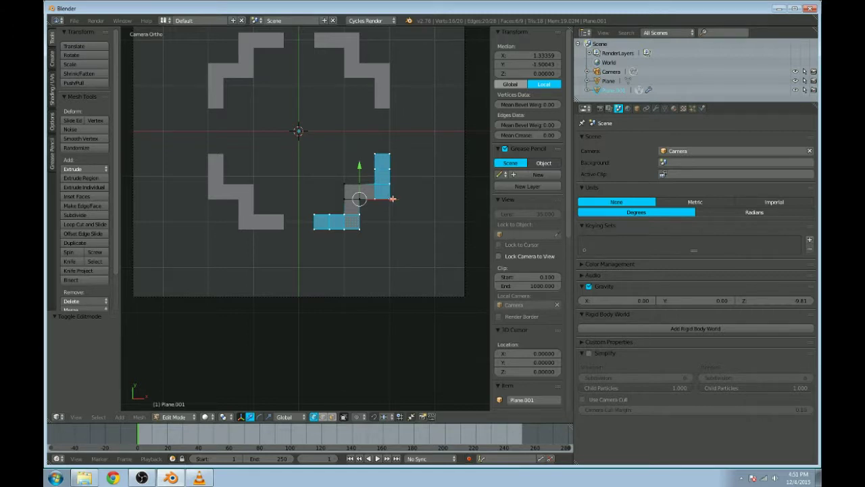
# Step: Select the three-face vertical end segment of the stepped quarter and move it 1 unit along X
pyautogui.rightClick(373, 155)
pyautogui.moveTo(366, 145)
pyautogui.keyDown('ctrl'); pyautogui.mouseDown()
pyautogui.moveTo(399, 146)
pyautogui.moveTo(390, 238)
pyautogui.moveTo(365, 232)
pyautogui.mouseUp(); pyautogui.keyUp('ctrl')
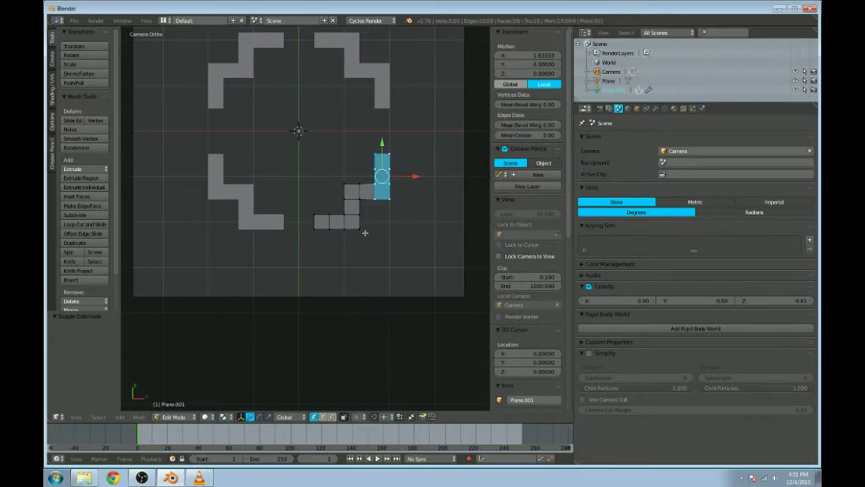
pyautogui.press('g')
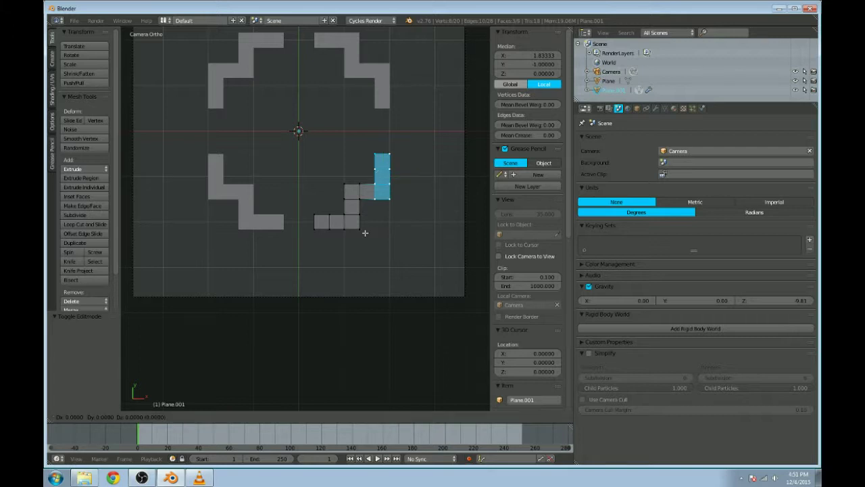
pyautogui.write('x: (1')
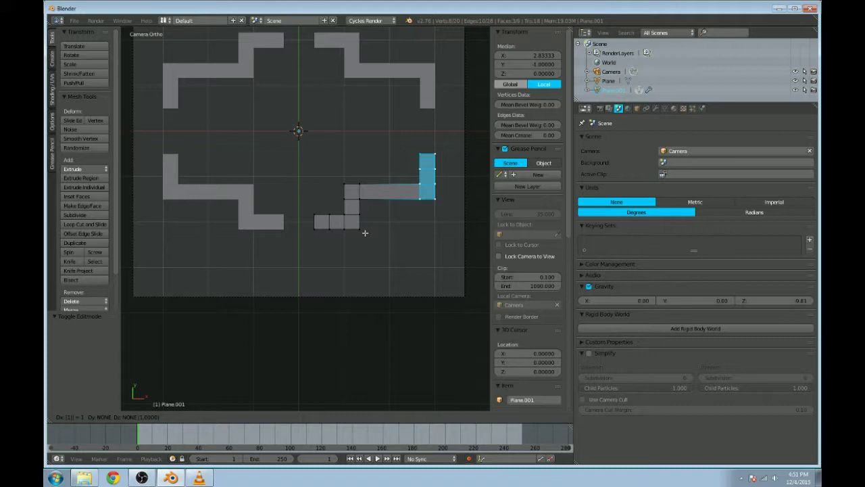
pyautogui.press('Return')
# Step: Select the three-face horizontal end segment nearest the Y axis and move it -1 unit along Y
pyautogui.rightClick(330, 206)
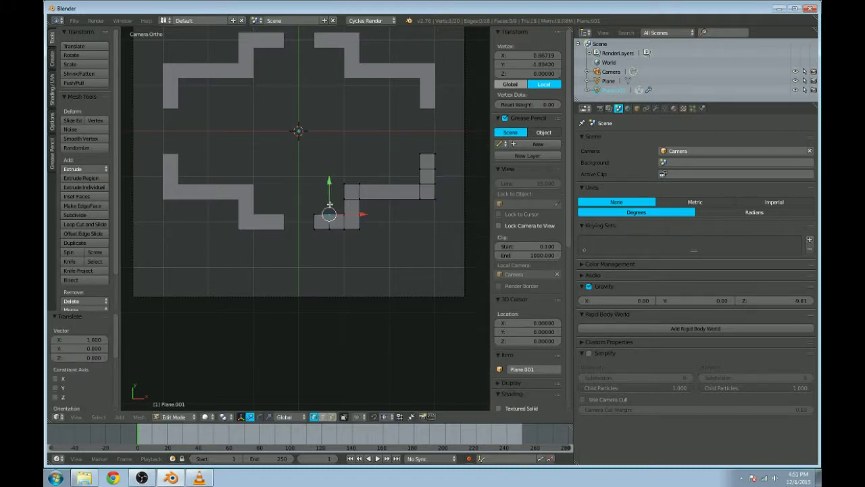
pyautogui.press('b')
pyautogui.moveTo(304, 210); pyautogui.dragTo(383, 260)
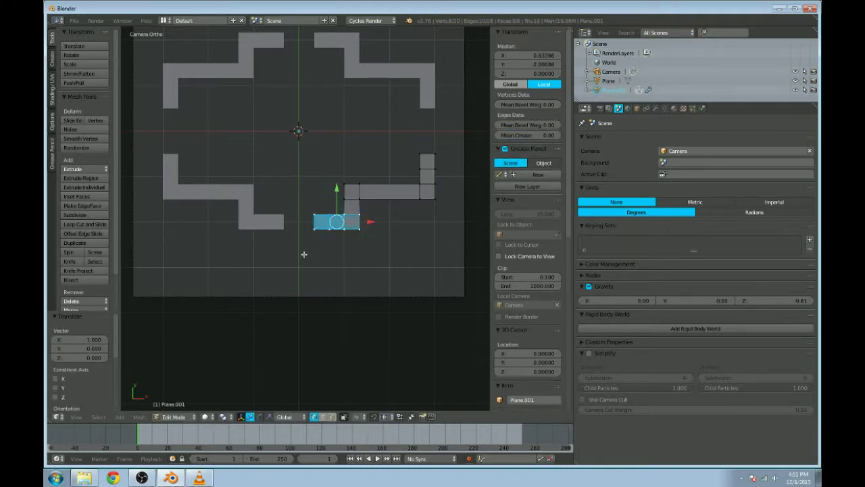
pyautogui.press('g')
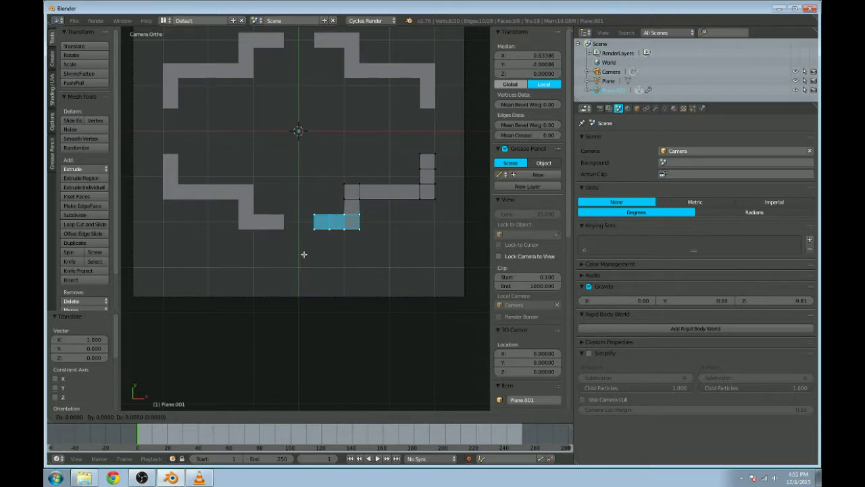
pyautogui.press('y')
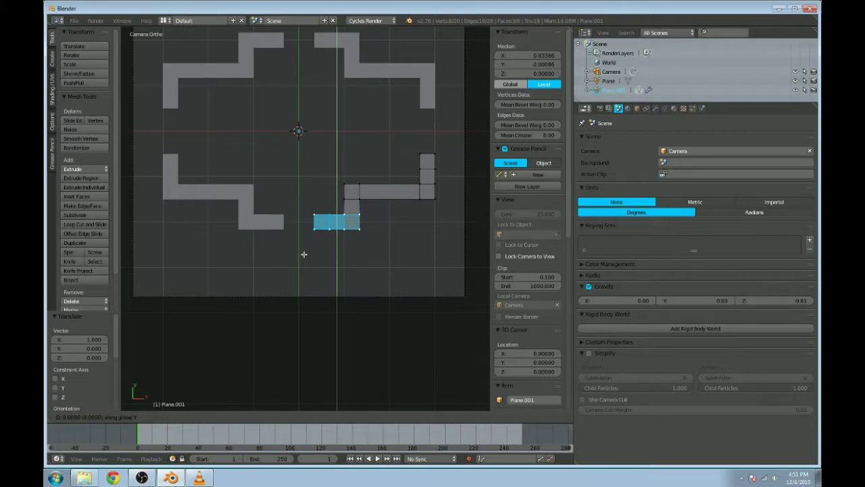
pyautogui.press('-')
pyautogui.press('1')
pyautogui.press('Return')
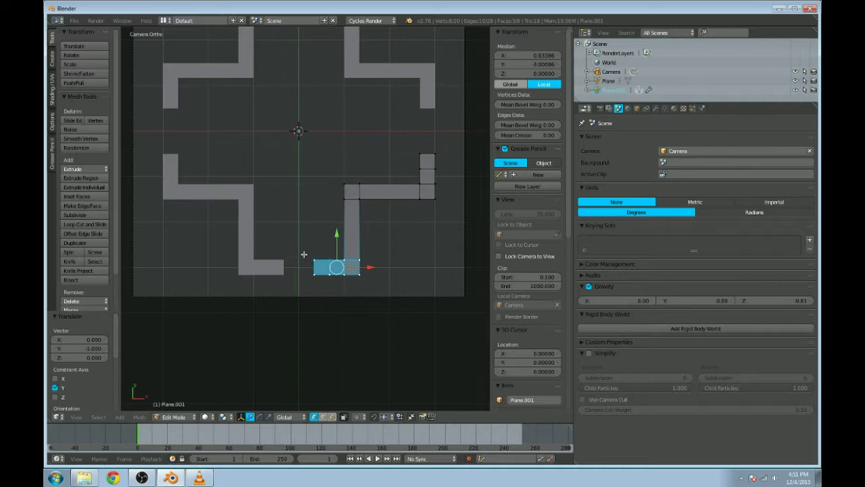
# Step: Leave Edit Mode and deselect the mirrored cross-shaped outline
pyautogui.scroll(-2, 303, 254)
pyautogui.press('Tab')
pyautogui.scroll(2, 359, 158)
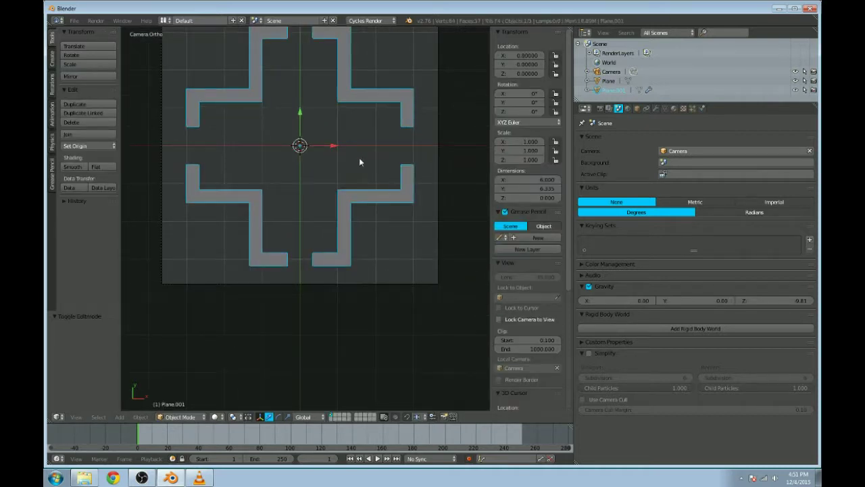
pyautogui.keyDown('shift'); pyautogui.moveTo(369, 165); pyautogui.dragTo(361, 177, button='middle'); pyautogui.keyUp('shift')
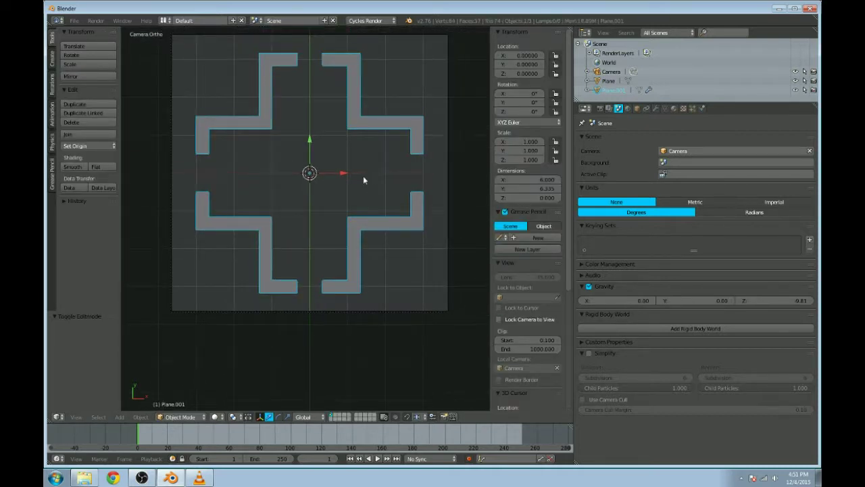
pyautogui.press('a')
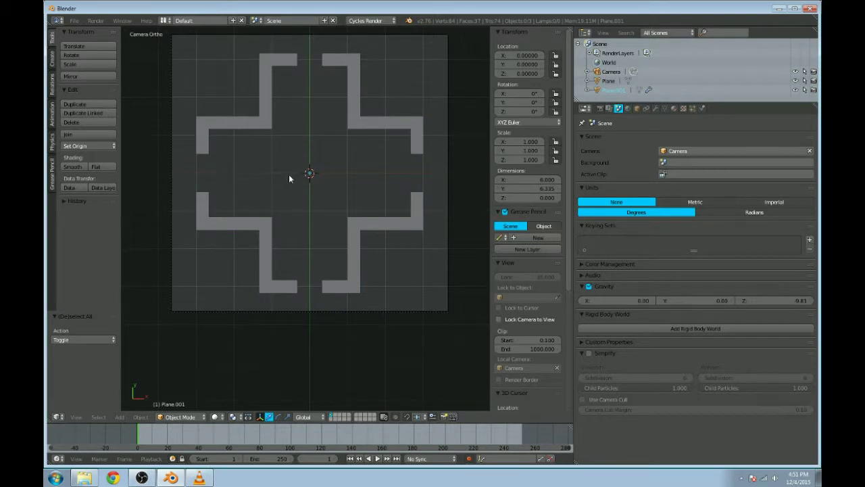
# Step: Add a text object at the centre of the cross-shaped outline and move it about -1.74 units along X
pyautogui.press('space')
pyautogui.write('add')
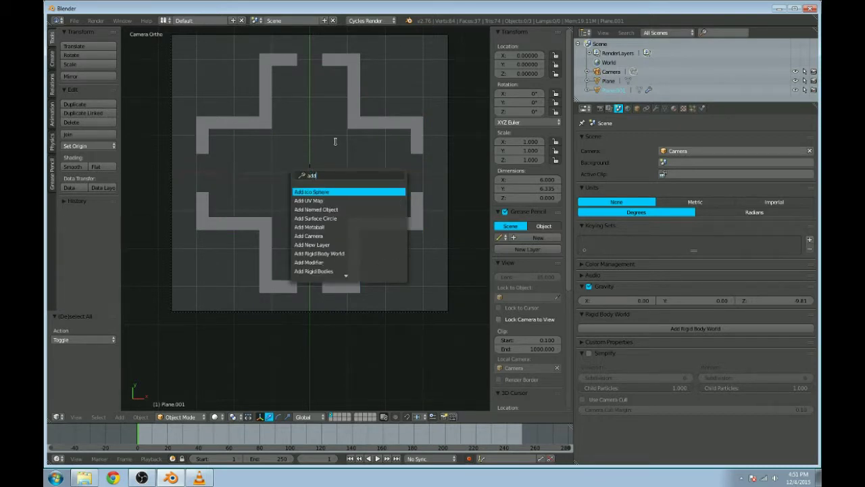
pyautogui.write(' text')
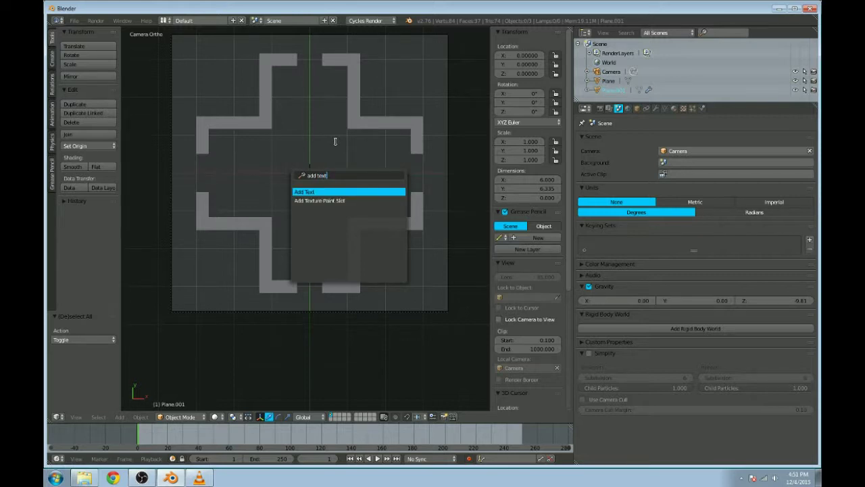
pyautogui.press('Return')
pyautogui.scroll(3, 305, 177)
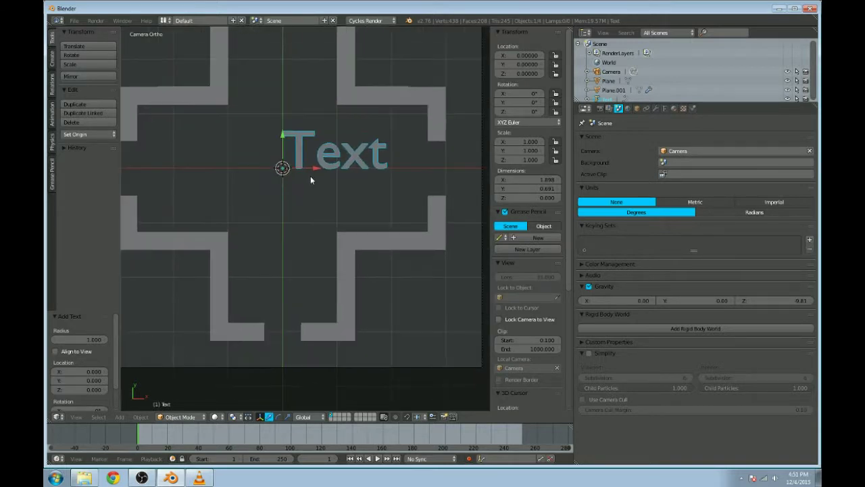
pyautogui.scroll(-1, 311, 180)
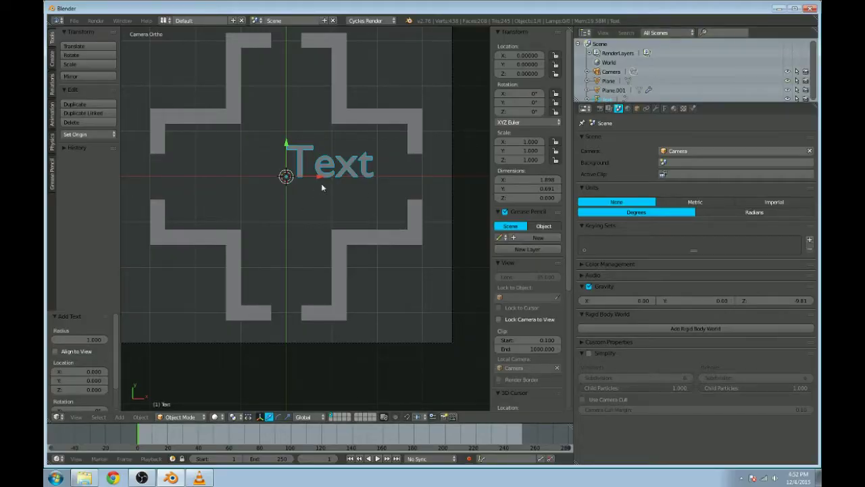
pyautogui.scroll(1, 304, 168)
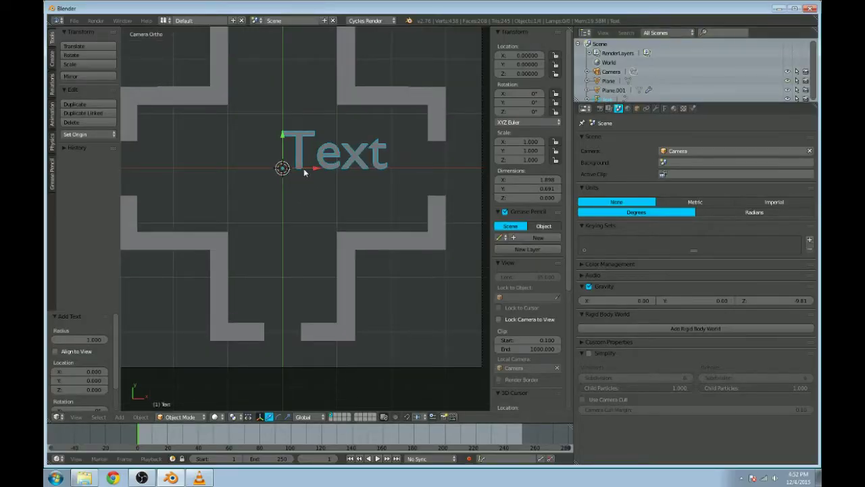
pyautogui.moveTo(303, 169); pyautogui.dragTo(195, 174)
# Step: Enter Edit Mode on the text object and delete its placeholder word
pyautogui.press('Tab')
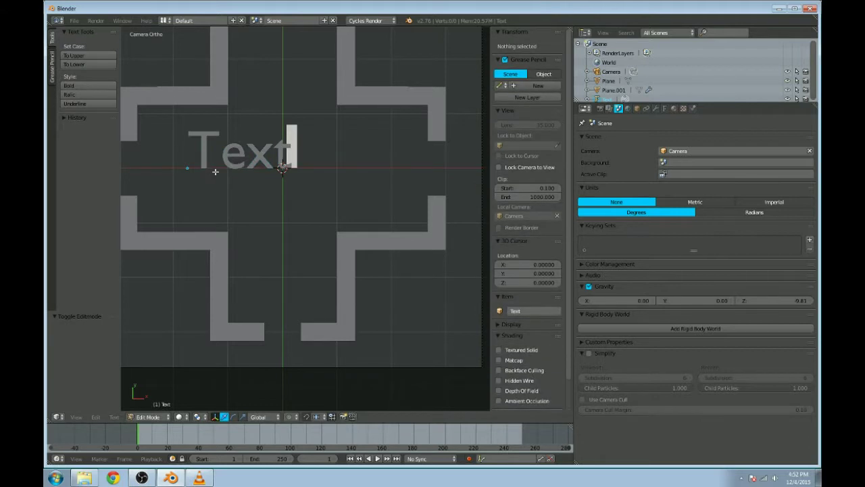
pyautogui.hotkey('ctrl', 'shift', 'Left')
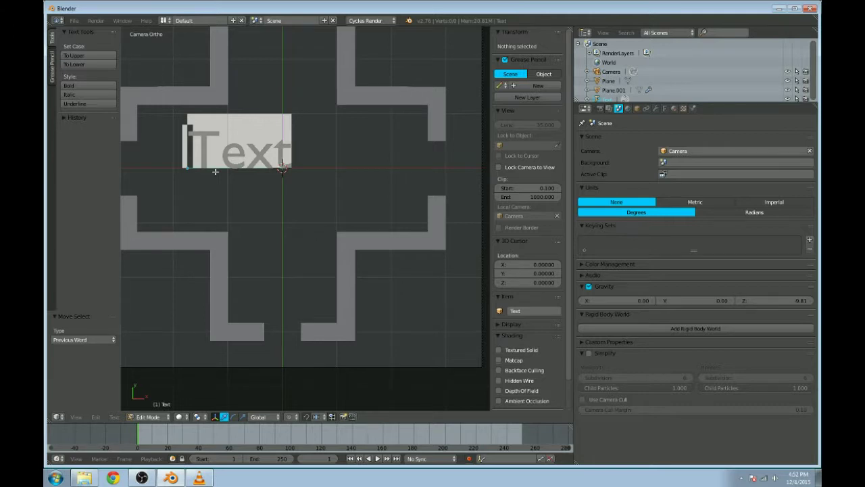
pyautogui.write('B')
pyautogui.press('BackSpace')
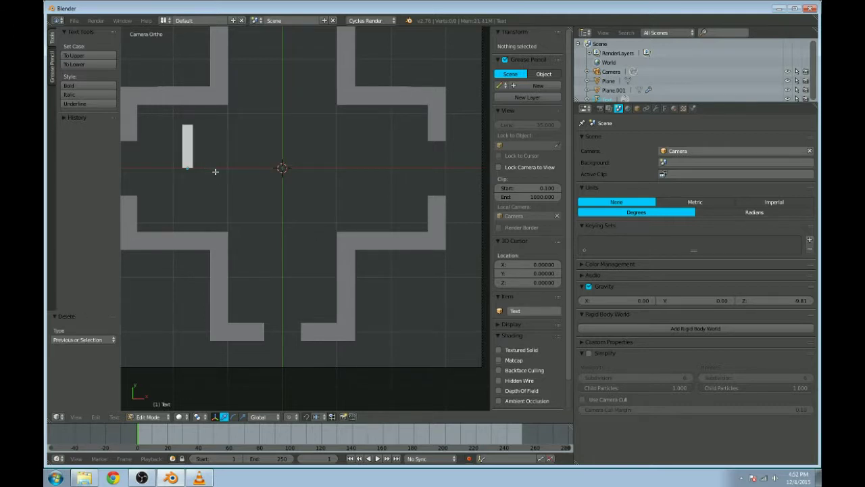
pyautogui.write('First l')
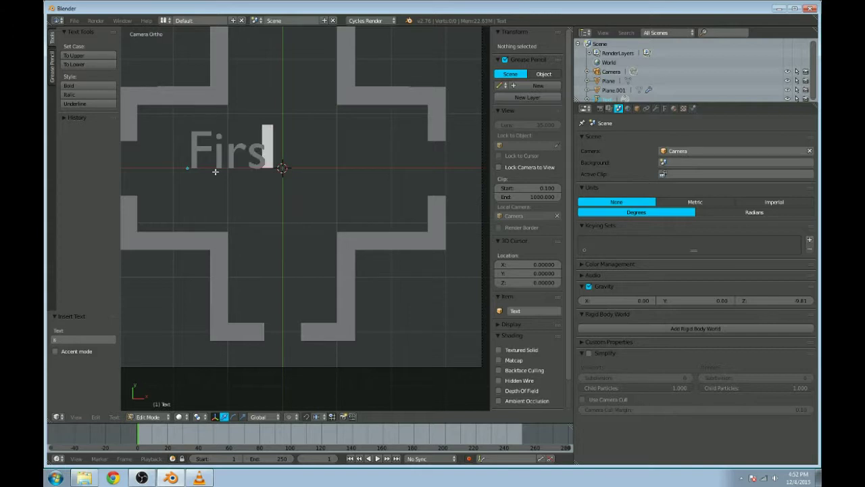
pyautogui.press('BackSpace')
pyautogui.press('BackSpace')
pyautogui.press('BackSpace')
pyautogui.press('BackSpace')
pyautogui.press('BackSpace')
pyautogui.press('BackSpace')
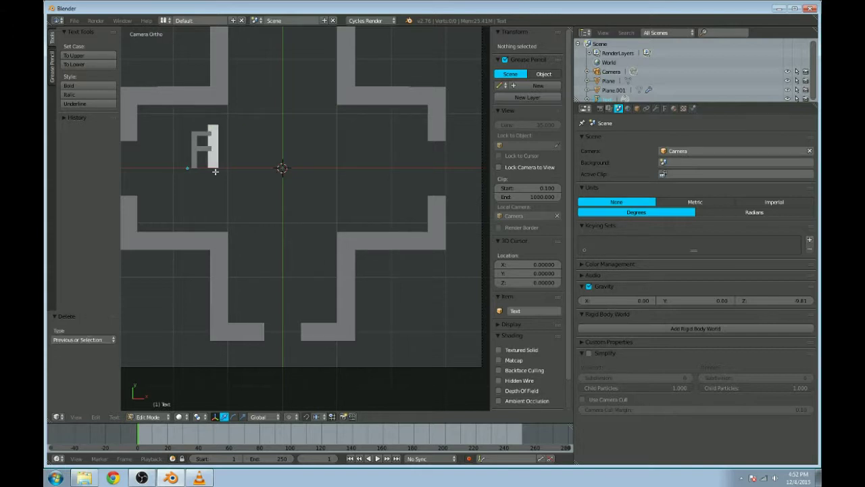
pyautogui.write('IRS')
pyautogui.press('BackSpace')
pyautogui.write('R')
pyautogui.press('BackSpace')
pyautogui.write('ST')
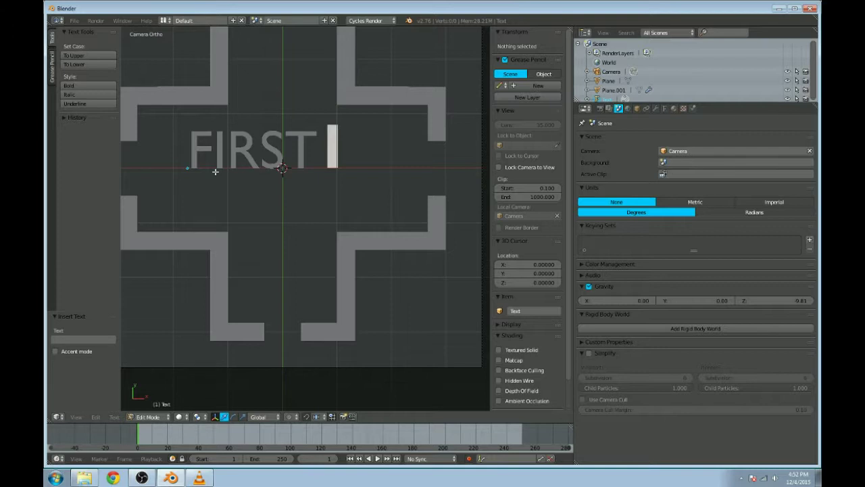
pyautogui.press('BackSpace')
pyautogui.press('BackSpace')
pyautogui.press('BackSpace')
pyautogui.press('BackSpace')
pyautogui.press('BackSpace')
pyautogui.press('BackSpace')
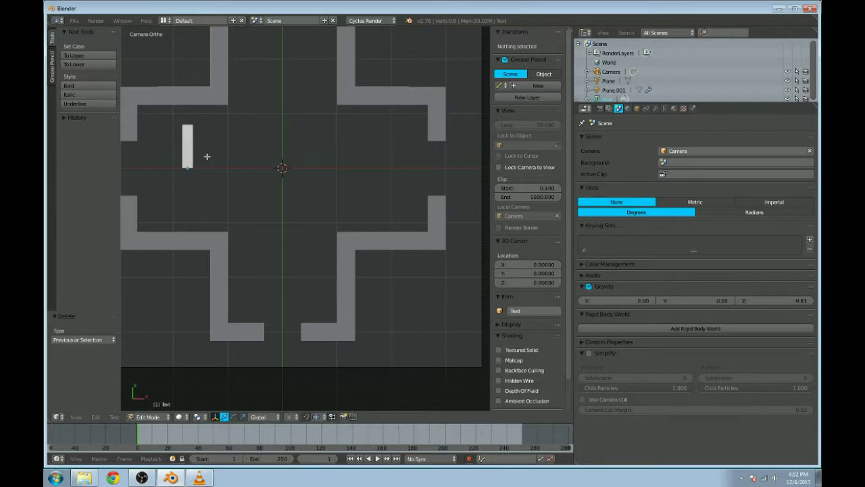
# Step: Save the scene on the E: drive as TEXTURE.blend
pyautogui.hotkey('ctrl', 's')
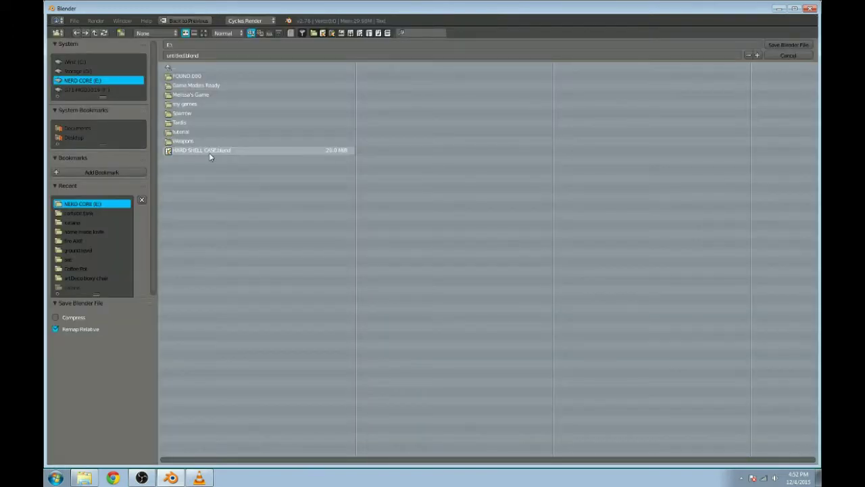
pyautogui.click(269, 54)
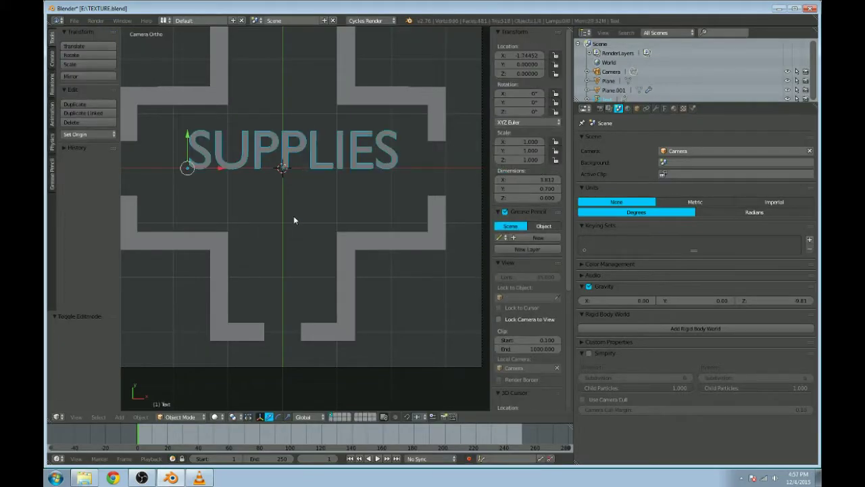
# Step: Scale the SUPPLIES text by about 1.275 and centre it inside the cross outline at about X -2.434, Y -0.356
pyautogui.press('s')
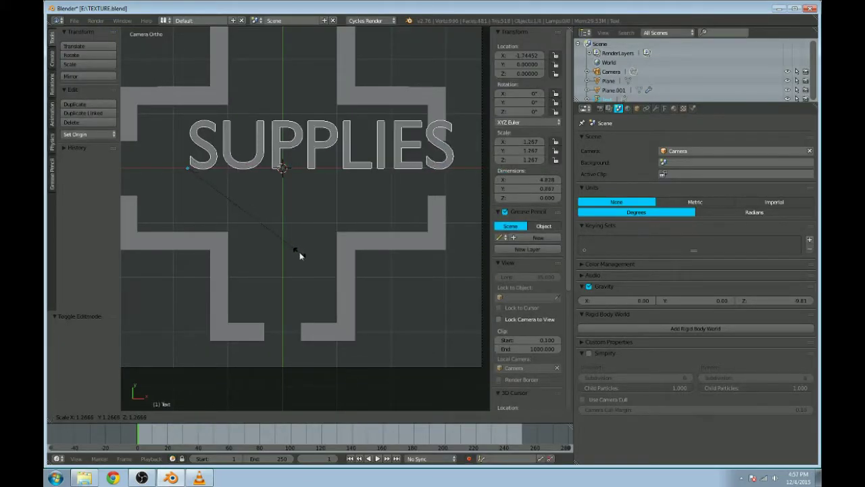
pyautogui.click(308, 247)
pyautogui.press('g')
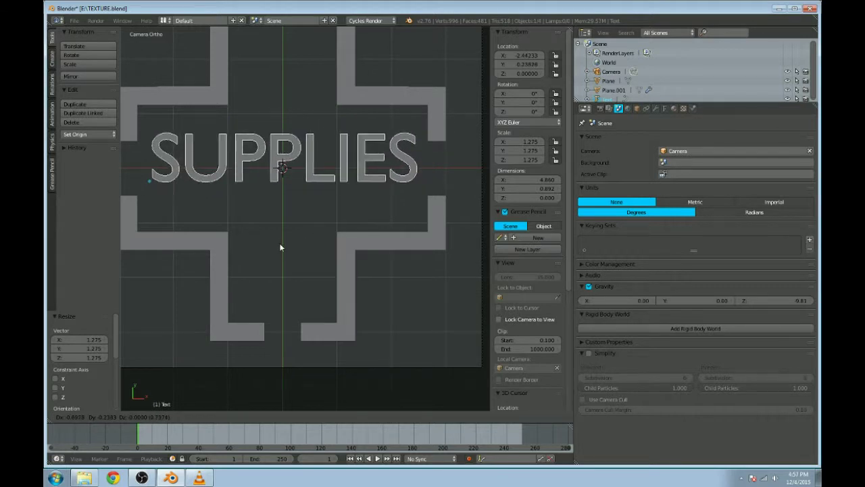
pyautogui.click(280, 247)
pyautogui.keyDown('shift'); pyautogui.moveTo(286, 246); pyautogui.dragTo(313, 234, button='middle'); pyautogui.keyUp('shift')
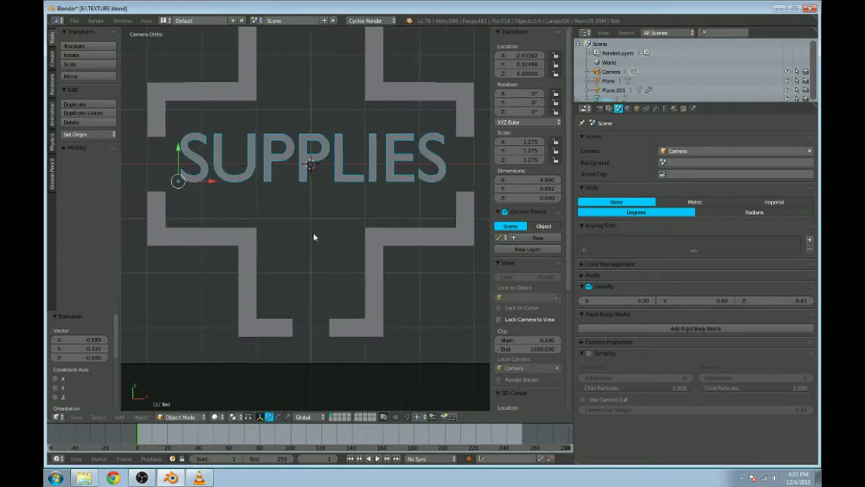
pyautogui.scroll(-1, 314, 231)
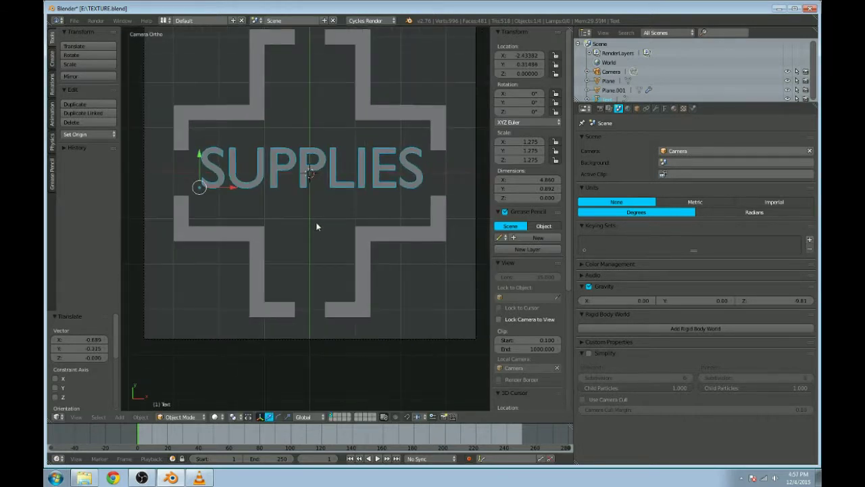
pyautogui.scroll(1, 328, 210)
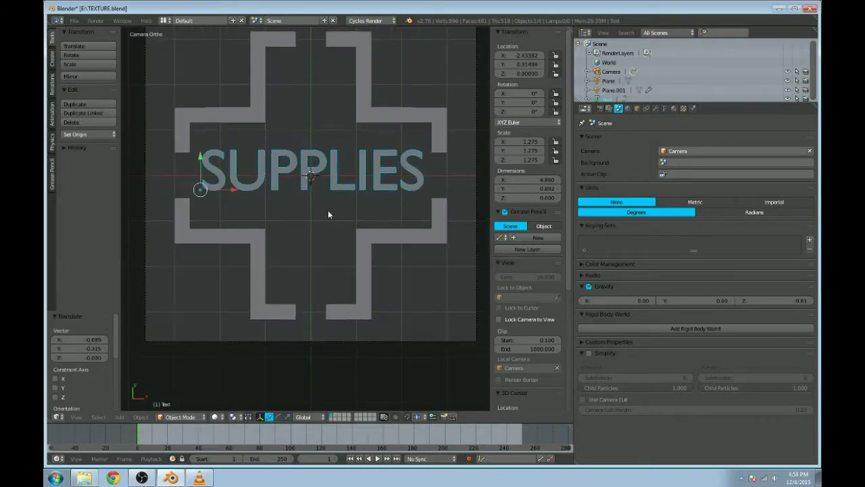
pyautogui.press('g')
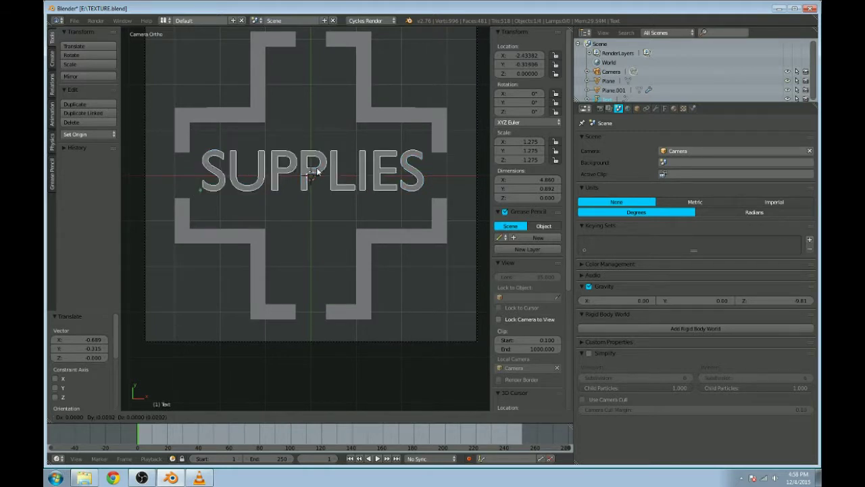
pyautogui.click(318, 174)
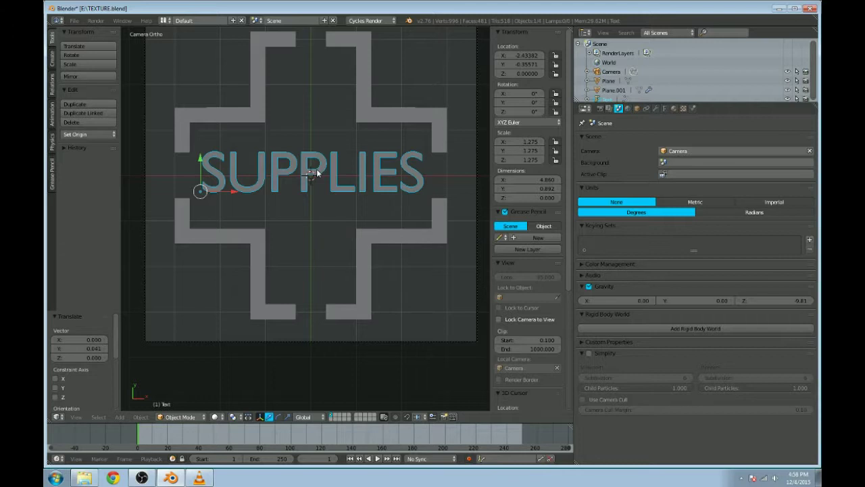
pyautogui.press('0')
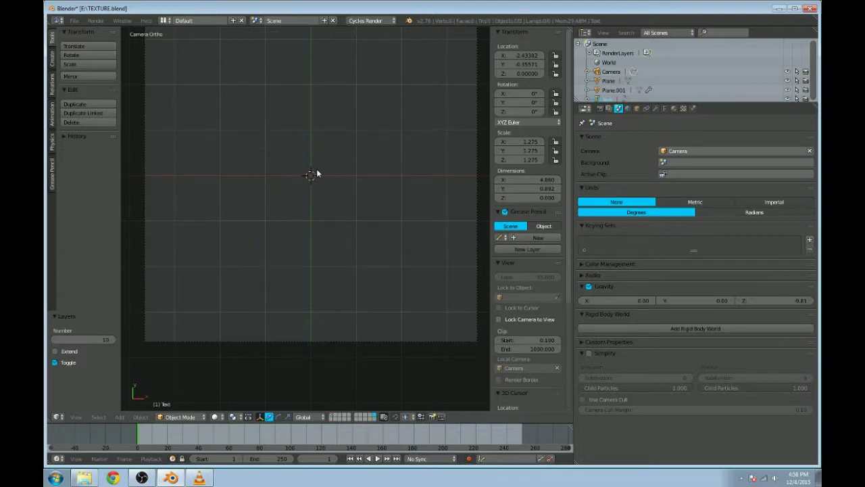
pyautogui.press('KP_0')
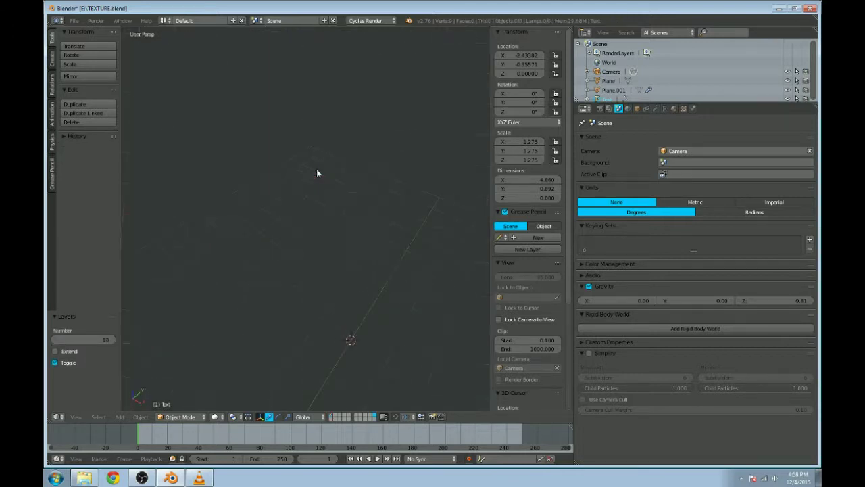
pyautogui.press('1')
pyautogui.press('KP_0')
# Step: Switch the viewport to Rendered shading and add a new material to the cross-shaped outline
pyautogui.hotkey('shift', 'z')
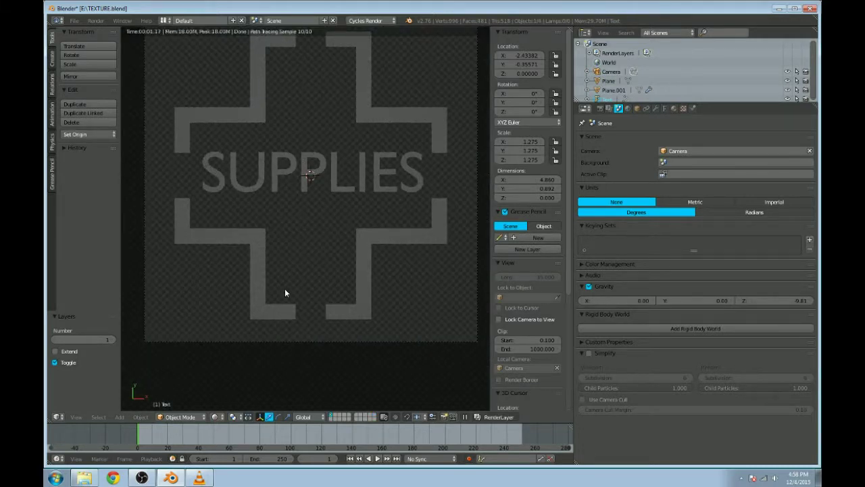
pyautogui.rightClick(251, 123)
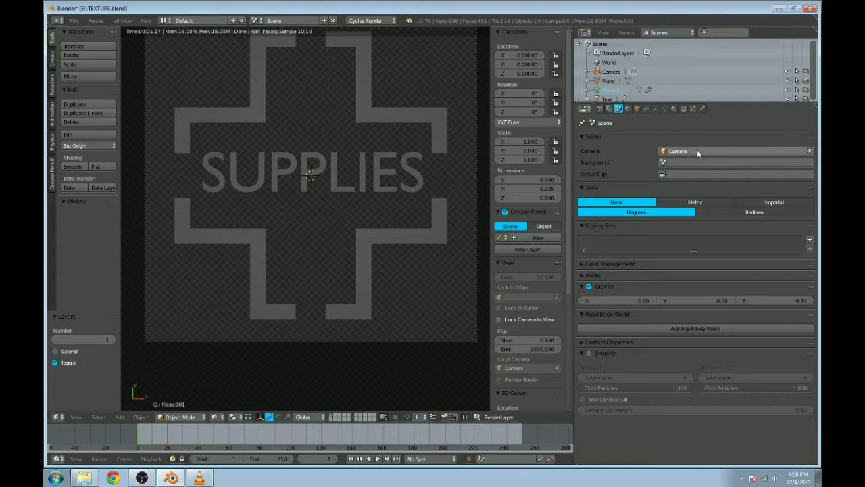
pyautogui.click(674, 108)
pyautogui.click(653, 168)
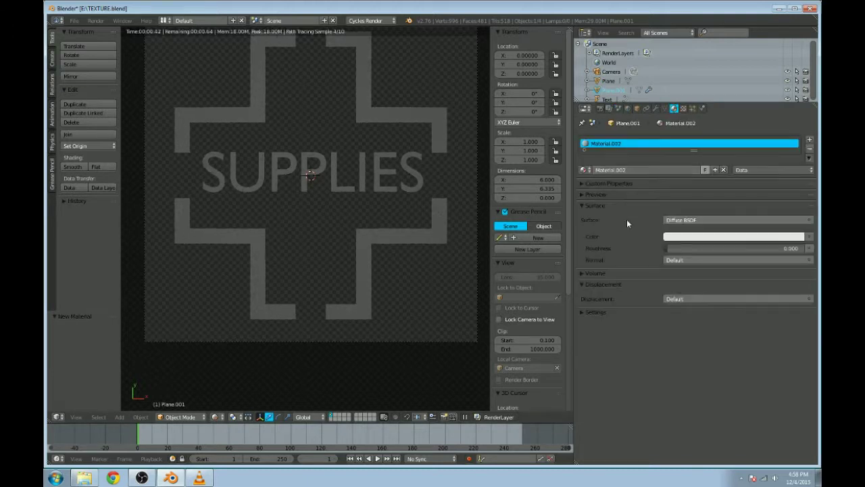
# Step: Set the cross outline material's colour to pure white (RGB 1.000) and its surface shader to Emission
pyautogui.click(693, 219)
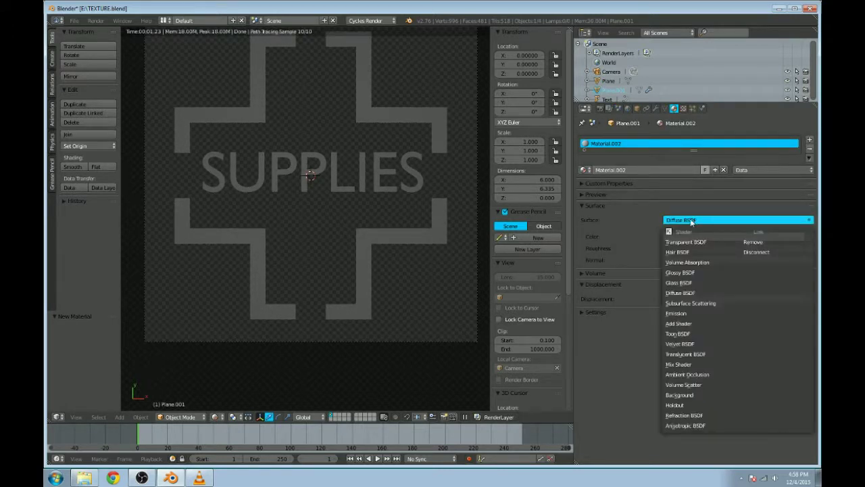
pyautogui.click(686, 293)
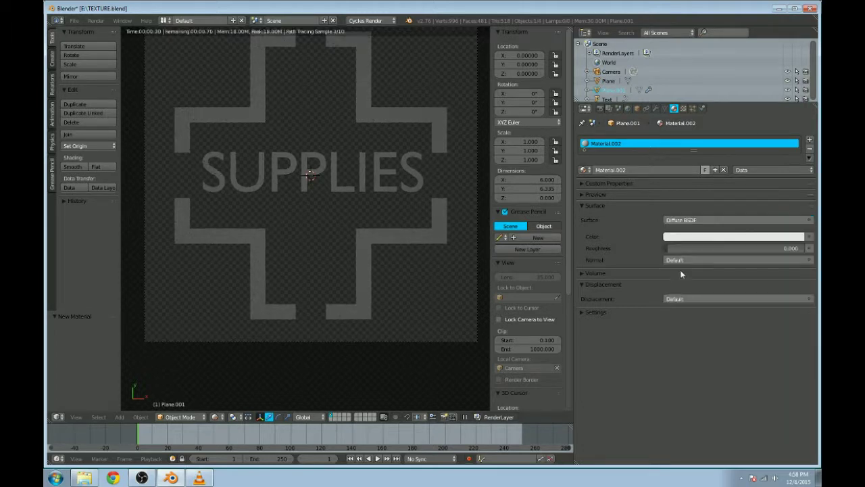
pyautogui.click(714, 238)
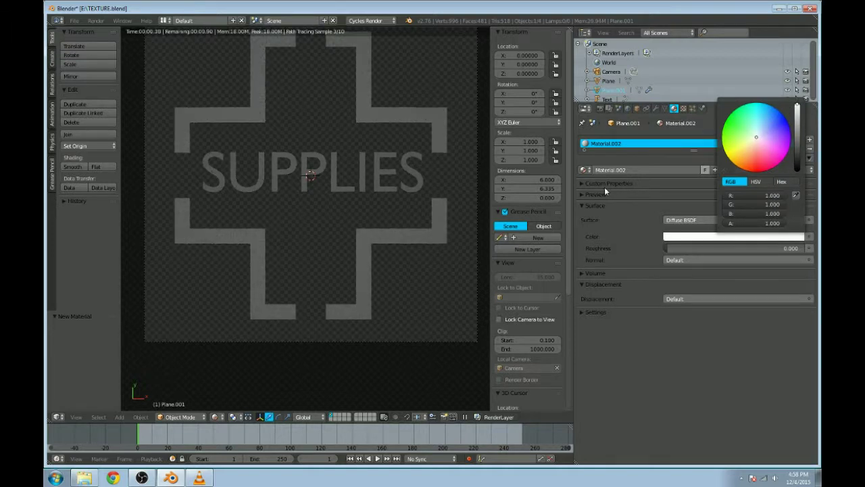
pyautogui.click(709, 220)
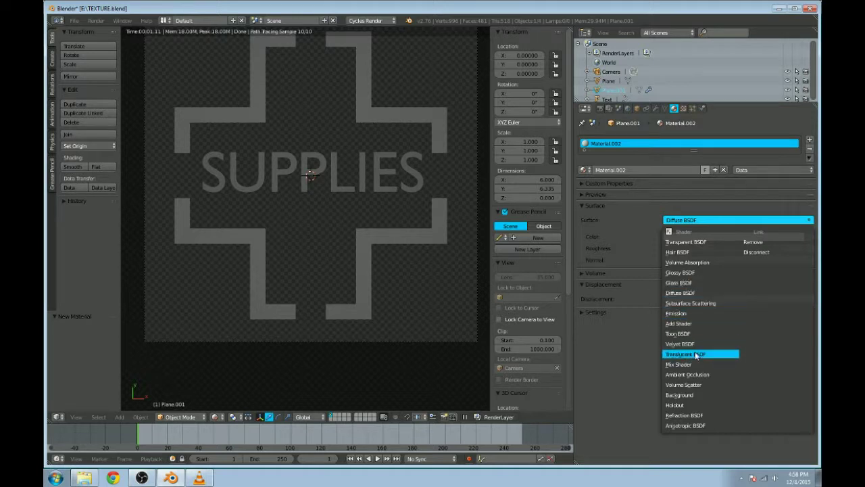
pyautogui.click(694, 313)
# Step: Select the SUPPLIES text and assign the existing Material.001 to it
pyautogui.rightClick(398, 181)
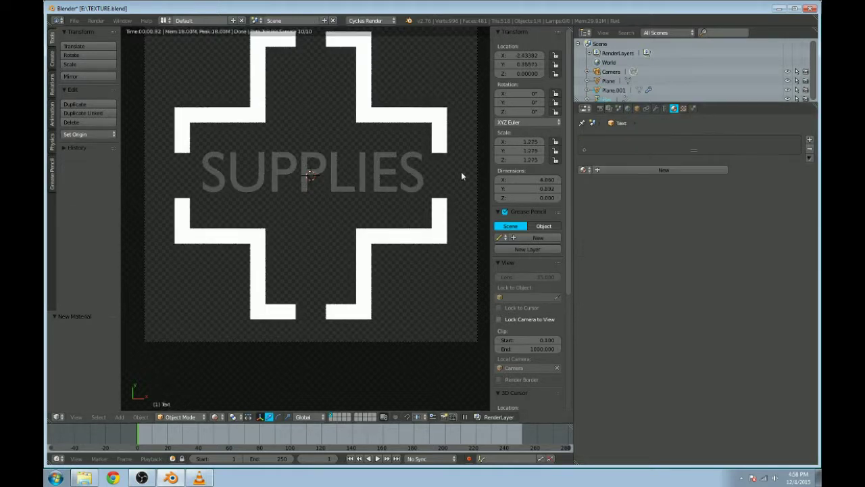
pyautogui.click(584, 170)
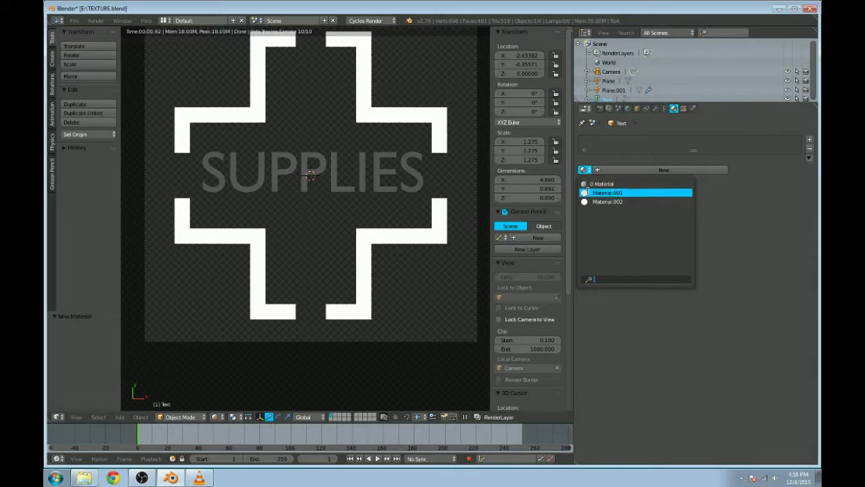
pyautogui.click(607, 192)
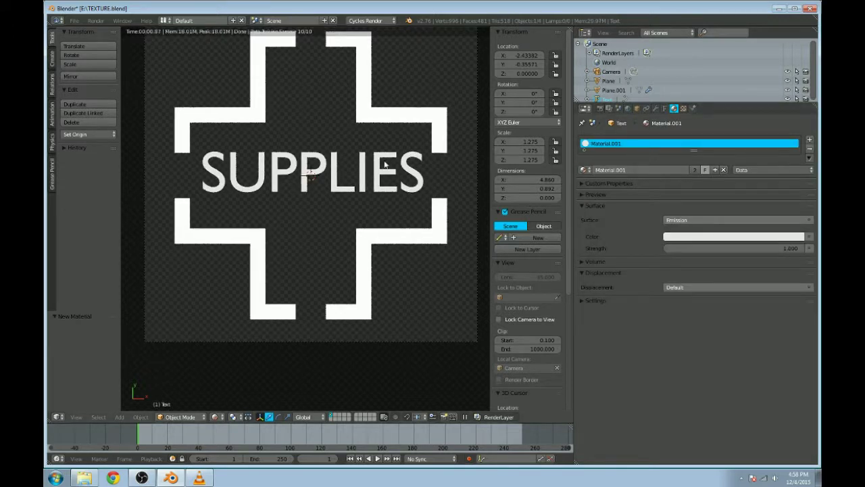
# Step: Set the PNG render output to 16-bit color depth with 0% compression
pyautogui.scroll(-1, 356, 179)
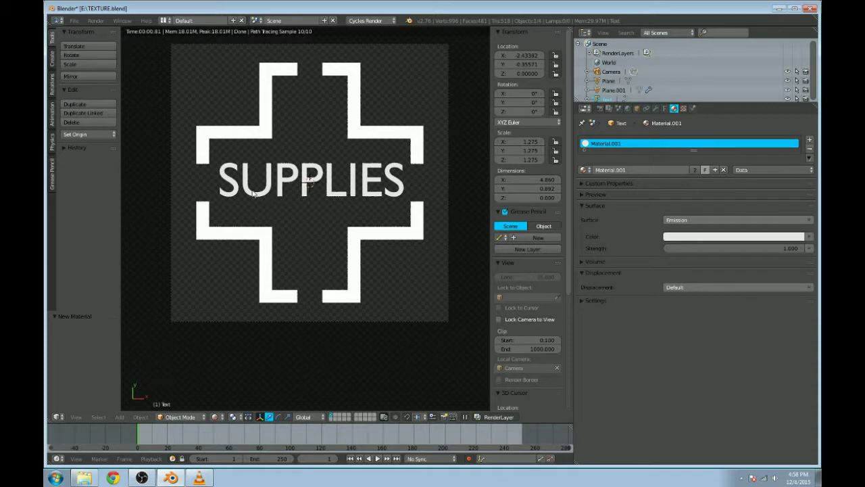
pyautogui.scroll(4, 327, 180)
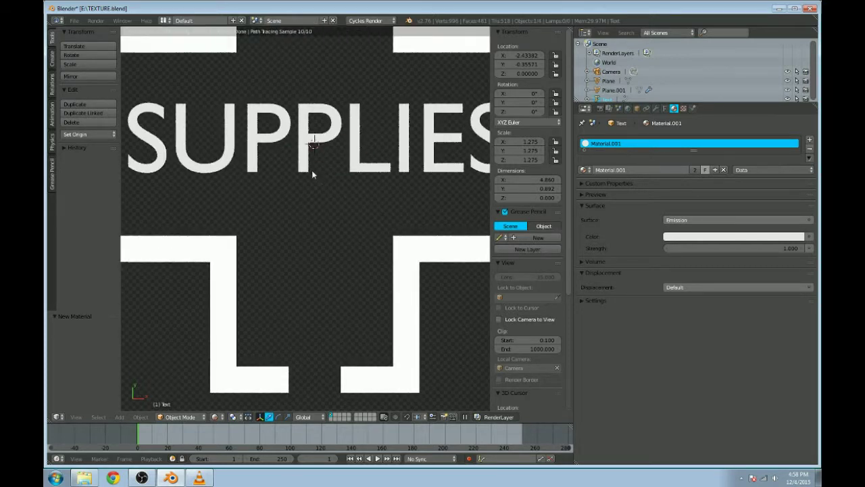
pyautogui.click(599, 108)
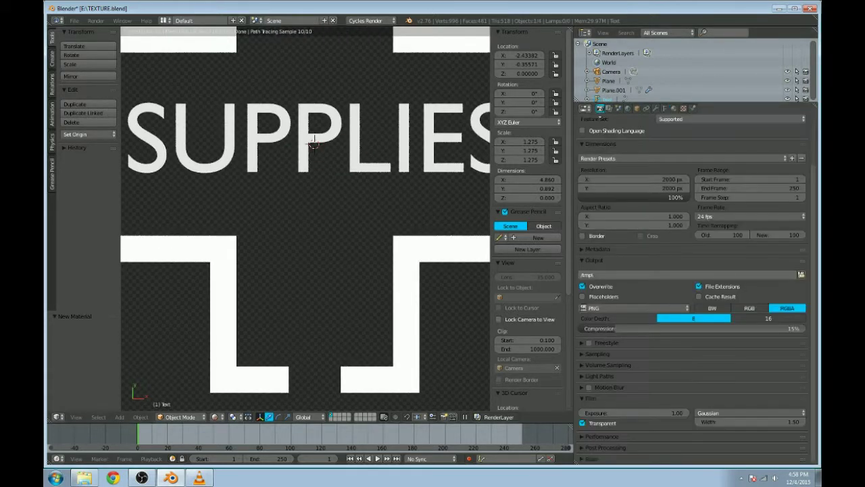
pyautogui.click(767, 318)
pyautogui.moveTo(675, 328); pyautogui.dragTo(585, 329)
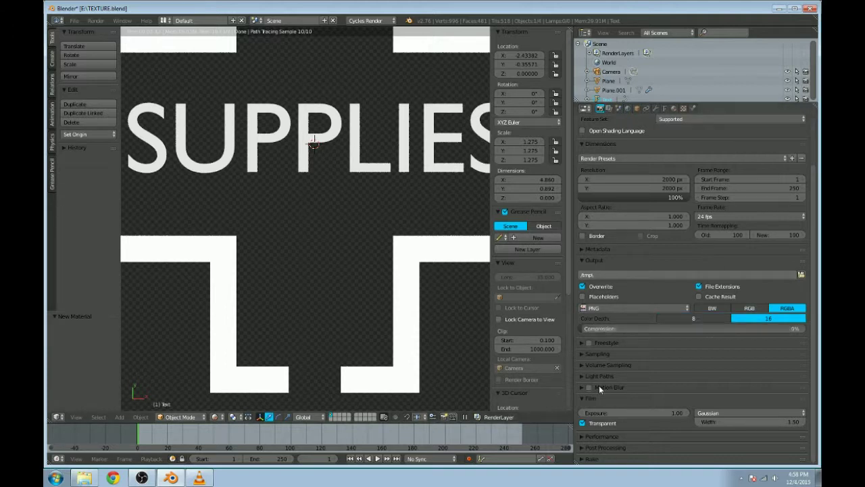
# Step: Set the render sample count to 20 in the sampling settings
pyautogui.click(584, 261)
pyautogui.click(580, 282)
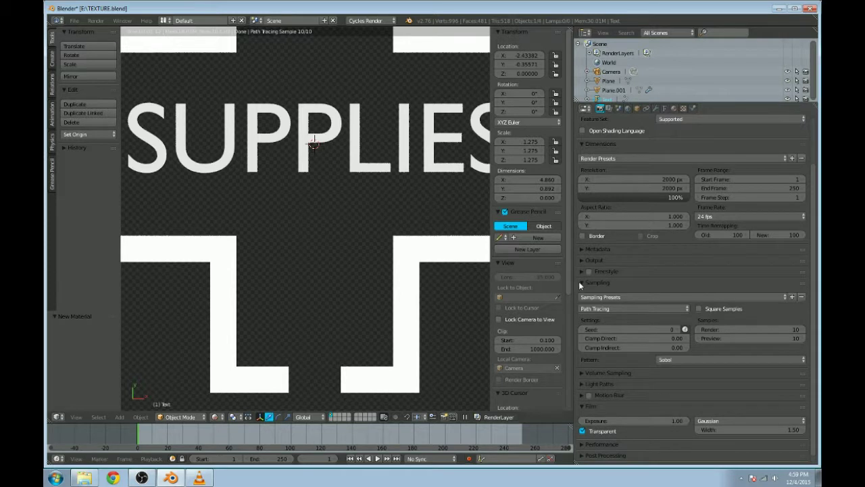
pyautogui.click(803, 329)
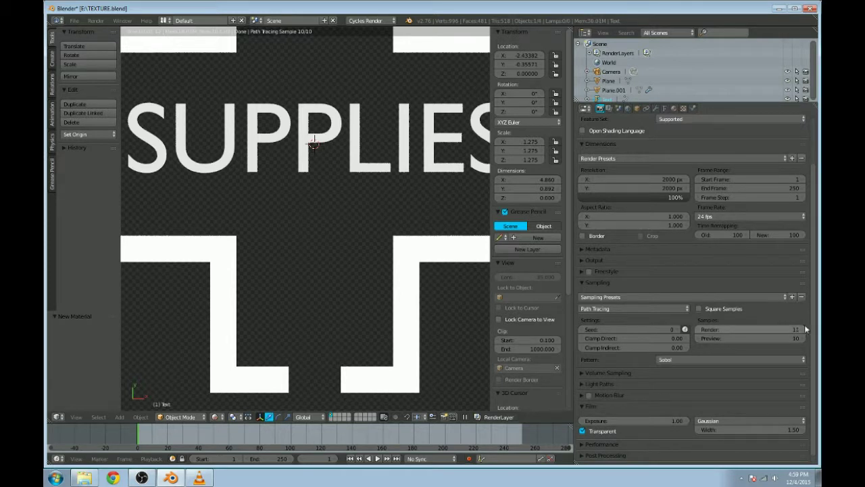
pyautogui.click(763, 329)
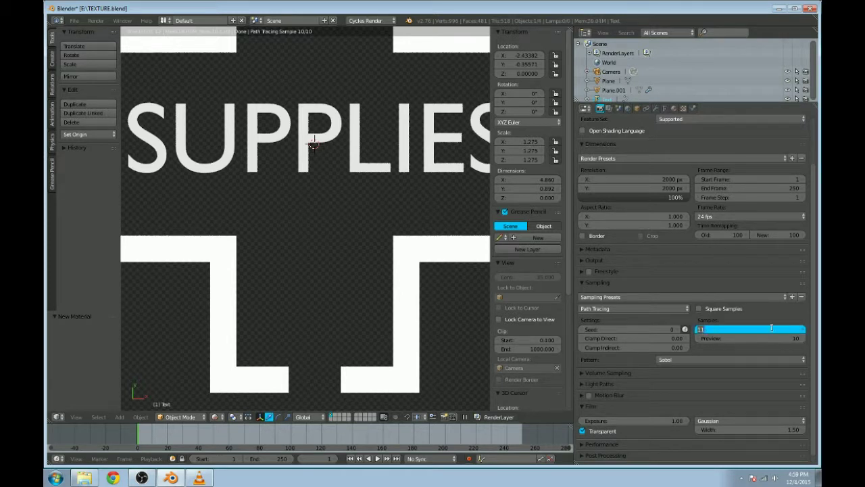
pyautogui.write('20')
pyautogui.press('Return')
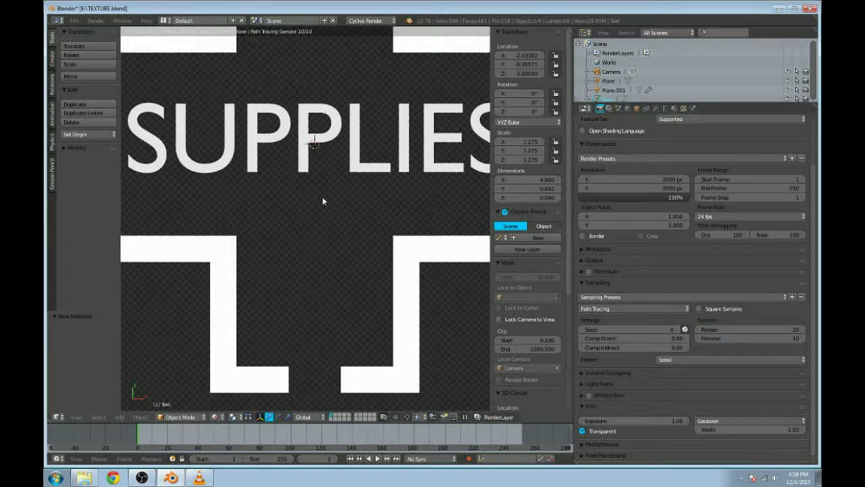
# Step: Render the SUPPLIES cross label as a still image and fit the whole result in view
pyautogui.scroll(-2, 324, 213)
pyautogui.scroll(-1, 405, 309)
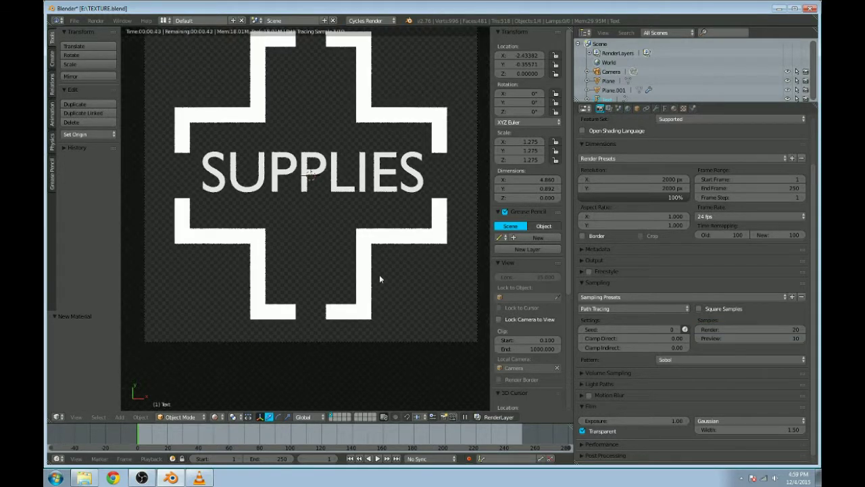
pyautogui.keyDown('shift'); pyautogui.moveTo(369, 233); pyautogui.dragTo(378, 259, button='middle'); pyautogui.keyUp('shift')
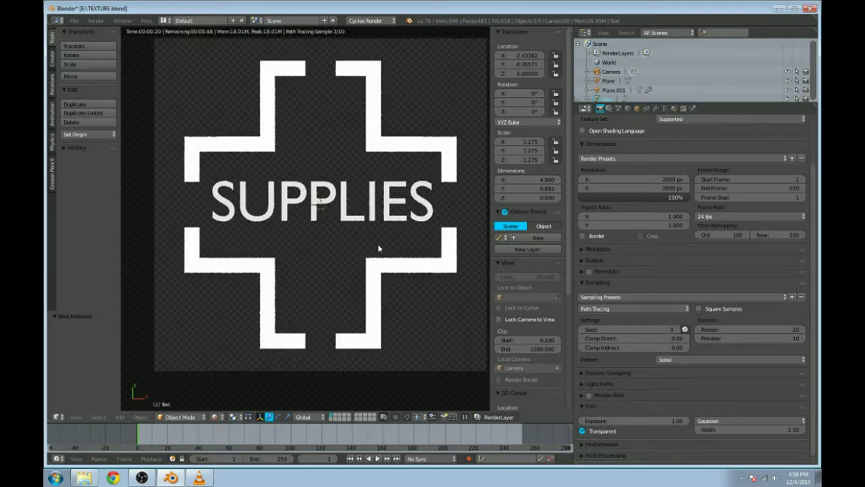
pyautogui.press('F12')
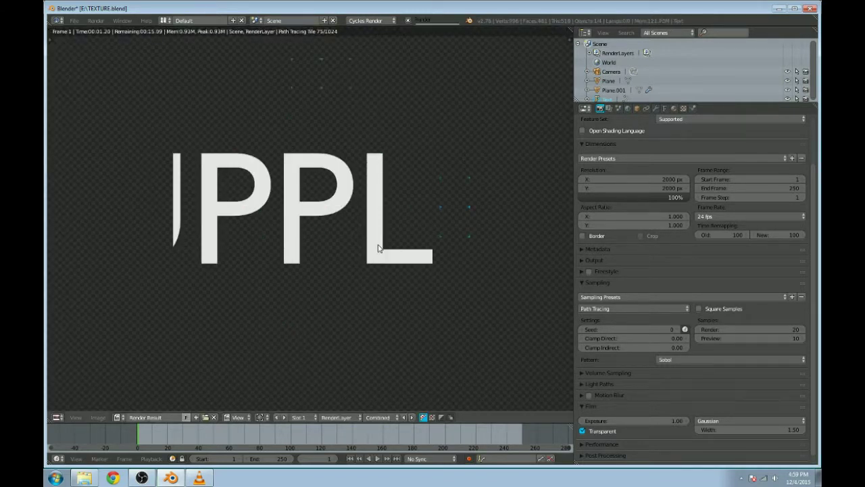
pyautogui.scroll(-4, 378, 247)
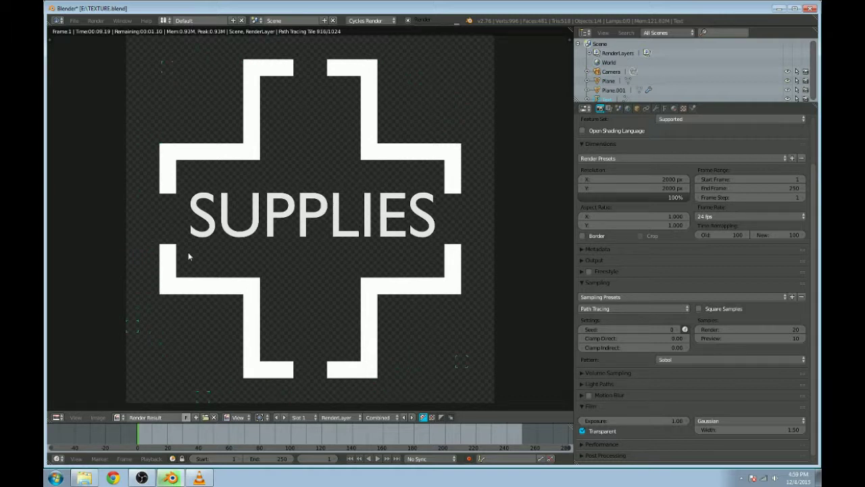
# Step: Save the rendered label to the E: drive as LABLE.png, browsing the folder with thumbnails
pyautogui.click(98, 417)
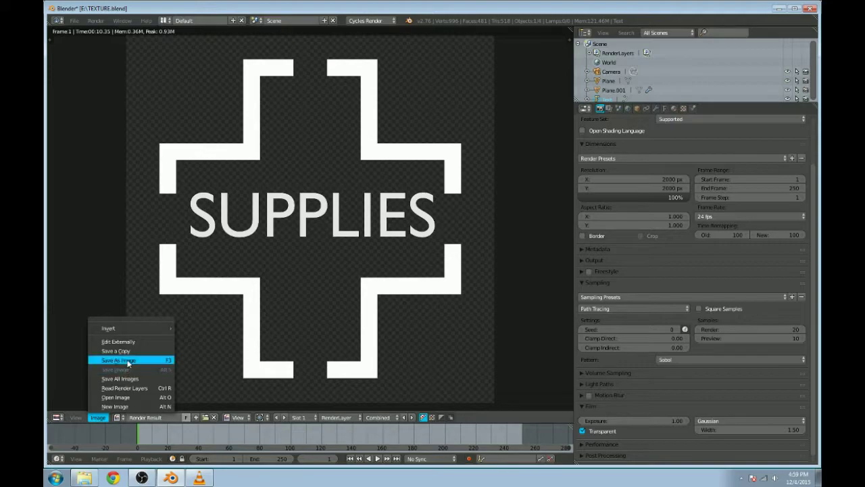
pyautogui.click(127, 363)
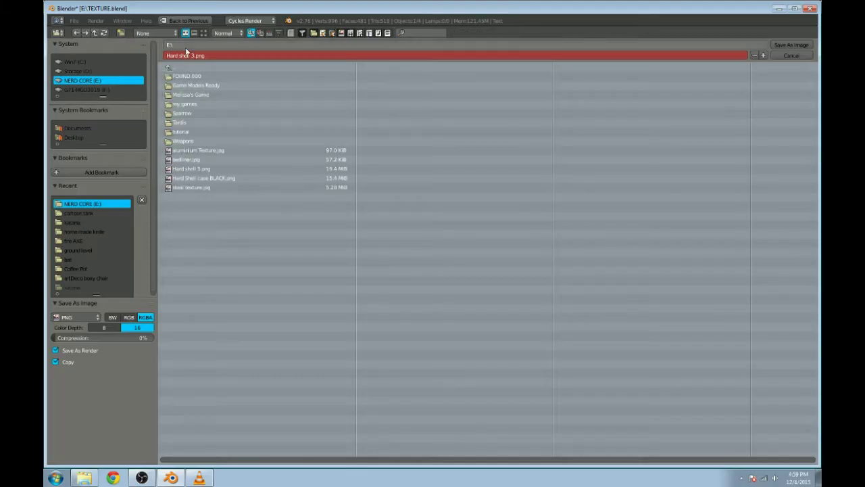
pyautogui.click(203, 33)
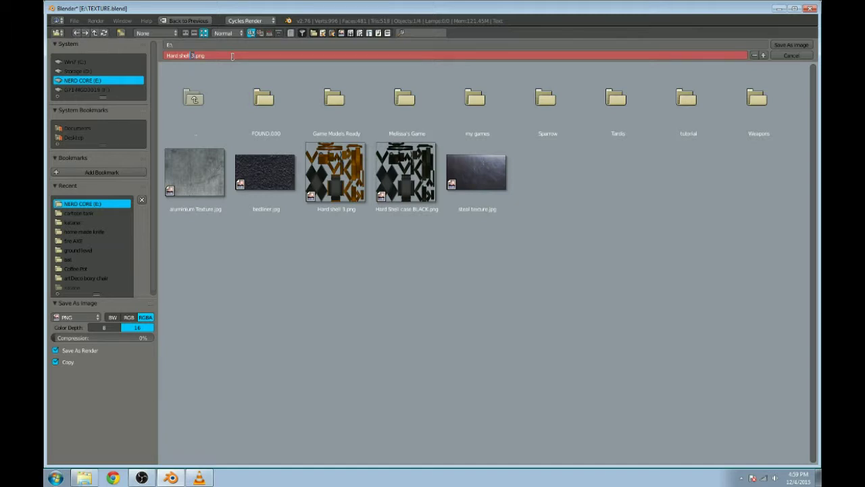
pyautogui.write('1')
pyautogui.write('ABLE')
pyautogui.press('Return')
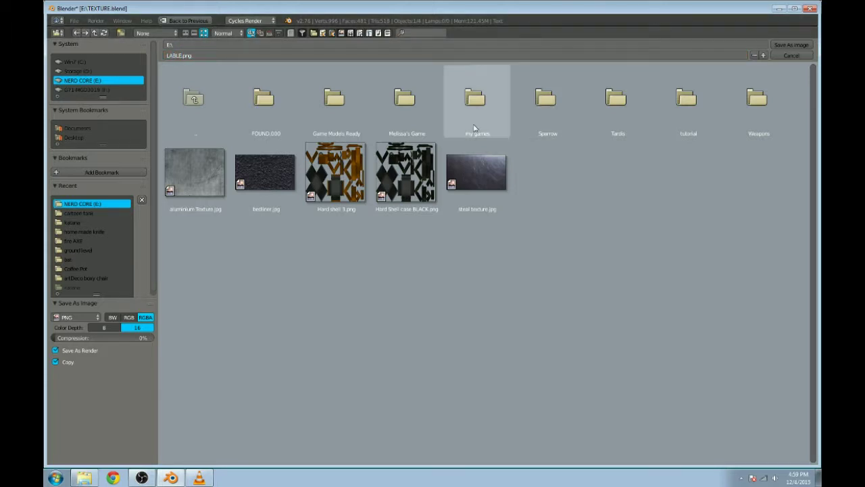
pyautogui.click(784, 45)
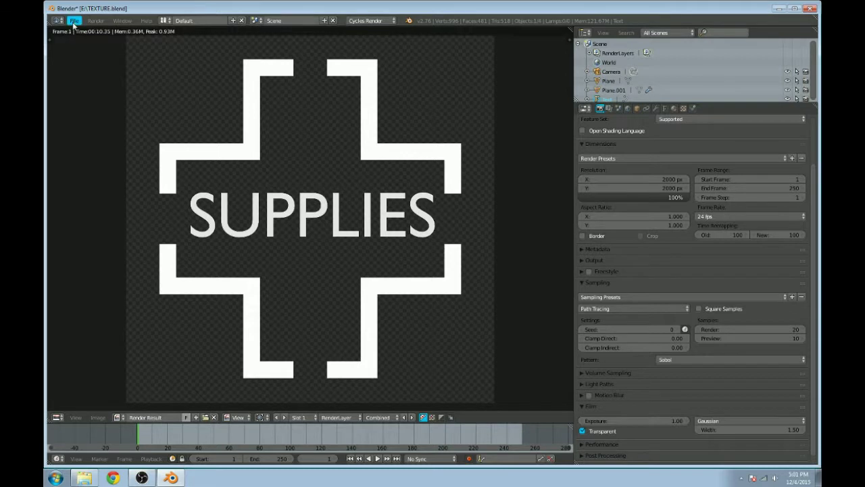
# Step: Open the file HARD SHELL CASE.blend from the E: drive
pyautogui.click(73, 21)
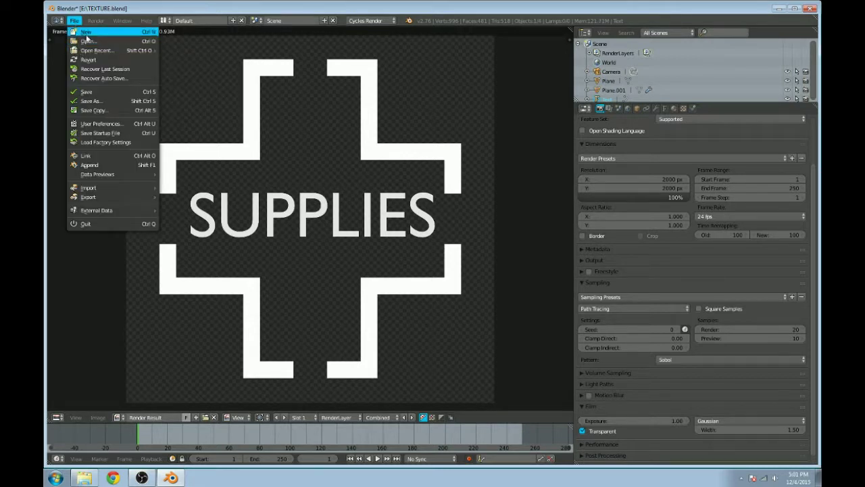
pyautogui.click(87, 32)
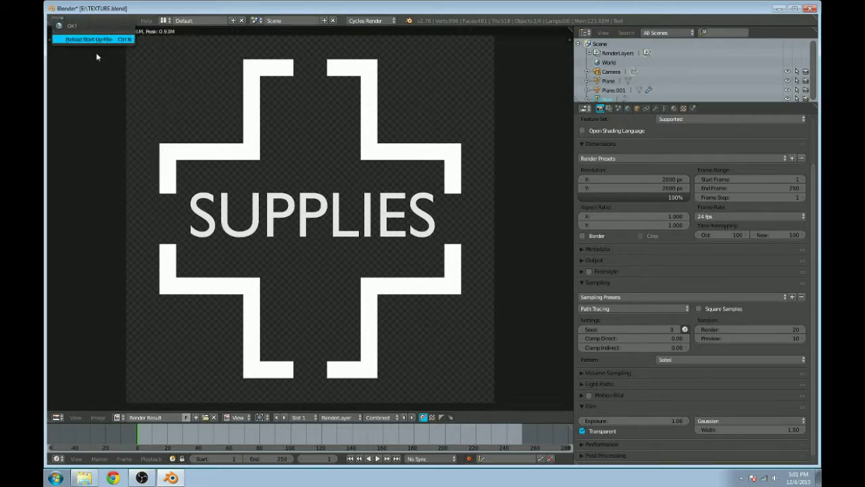
pyautogui.click(73, 21)
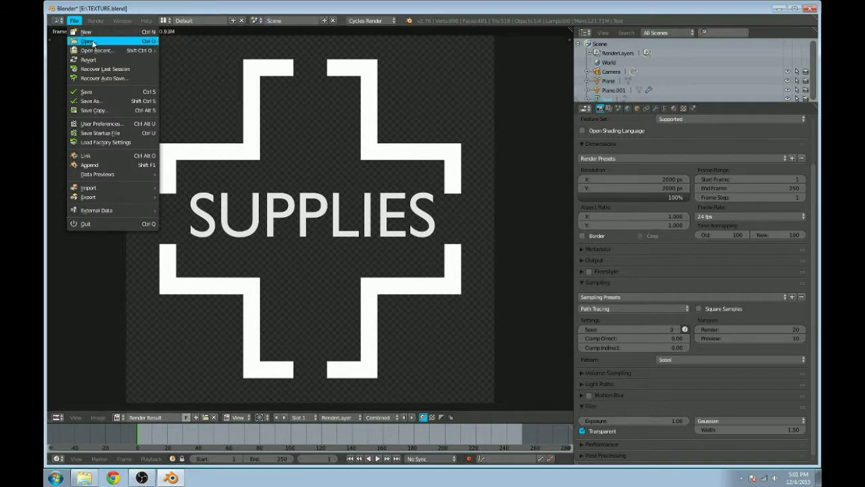
pyautogui.click(92, 41)
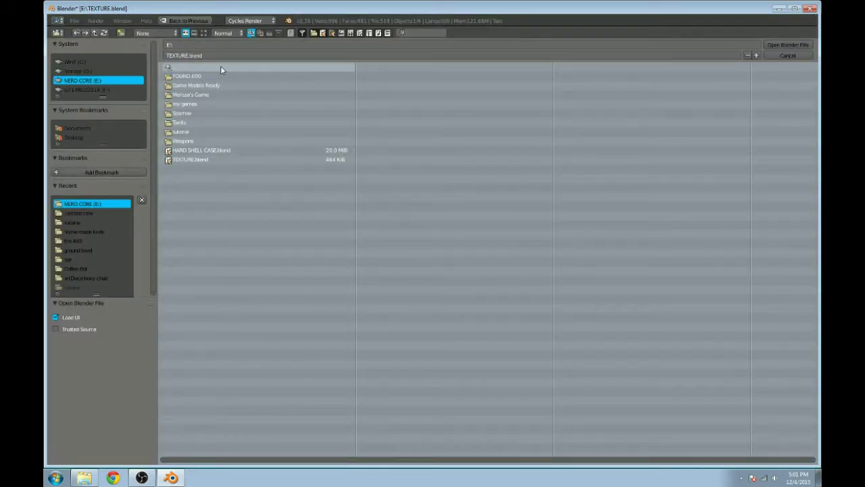
pyautogui.click(205, 150)
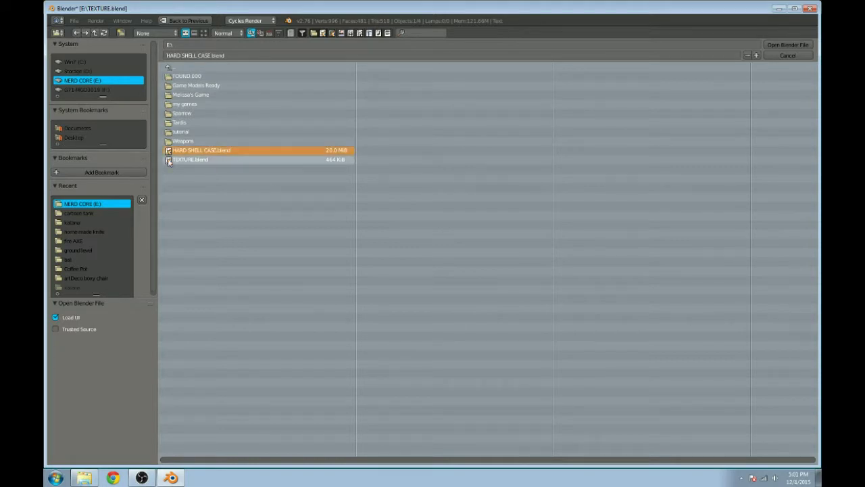
pyautogui.click(772, 45)
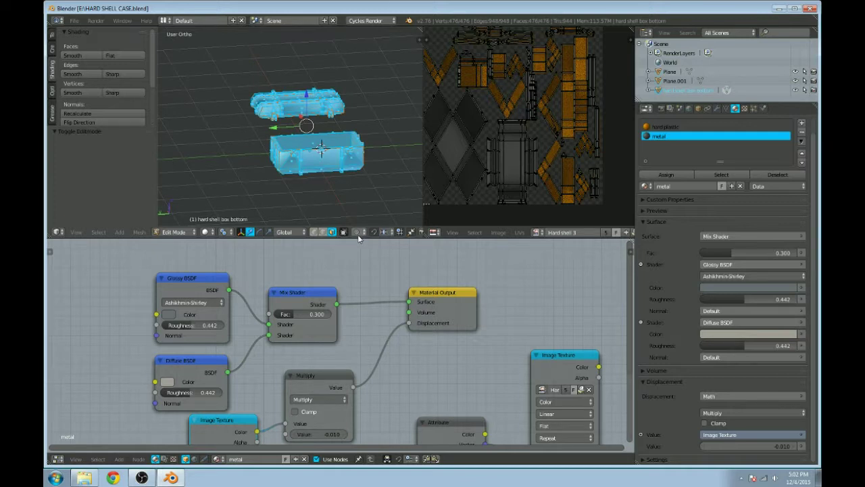
# Step: Enlarge the 3D and UV views, then add a second UV map to the hard shell box bottom named "decal"
pyautogui.moveTo(359, 241); pyautogui.dragTo(359, 261)
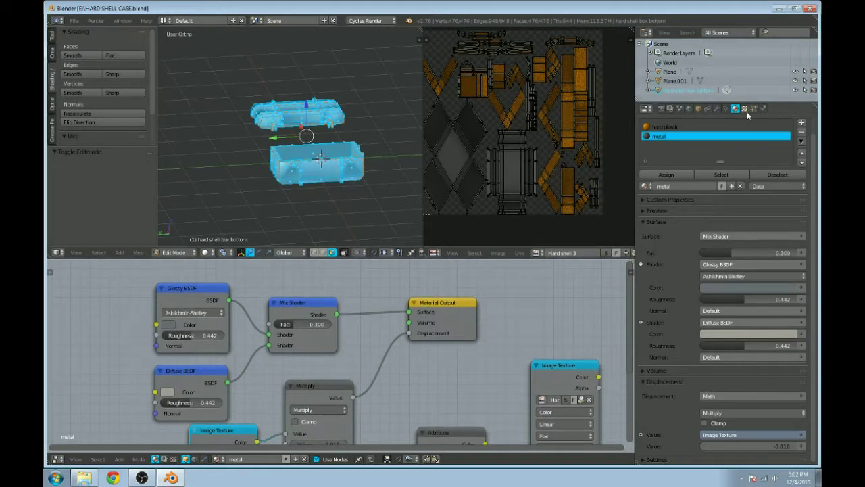
pyautogui.click(727, 108)
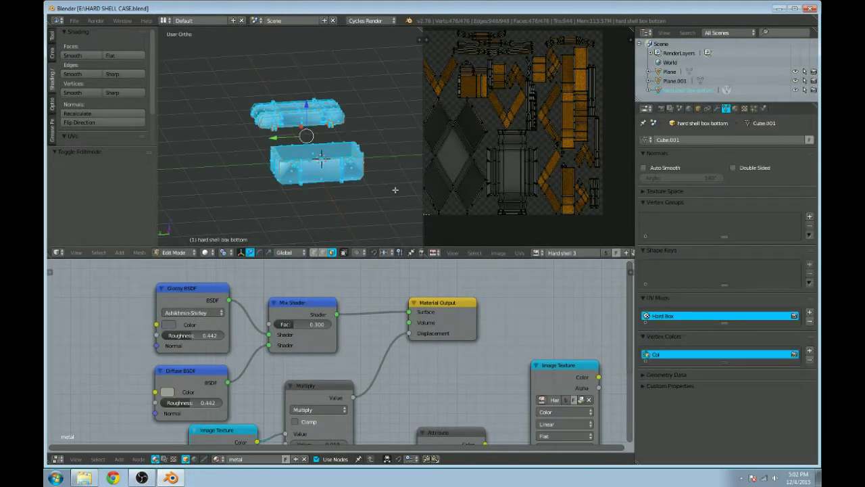
pyautogui.moveTo(390, 447); pyautogui.dragTo(350, 448, button='middle')
pyautogui.scroll(-4, 307, 439)
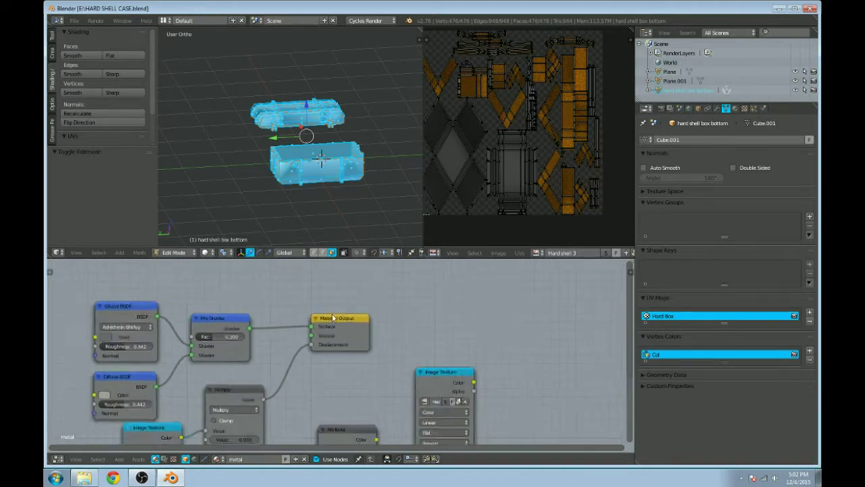
pyautogui.scroll(-2, 297, 146)
pyautogui.moveTo(304, 339); pyautogui.dragTo(339, 285, button='middle')
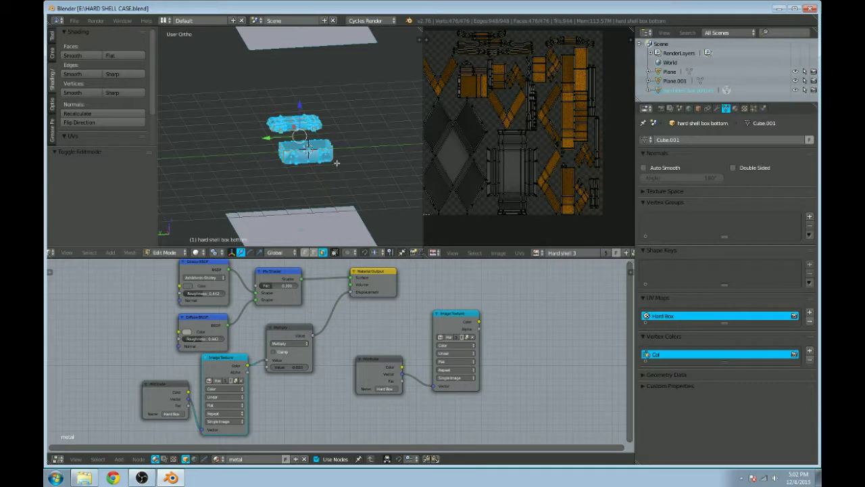
pyautogui.hotkey('shift', 'z')
pyautogui.hotkey('shift', 'z')
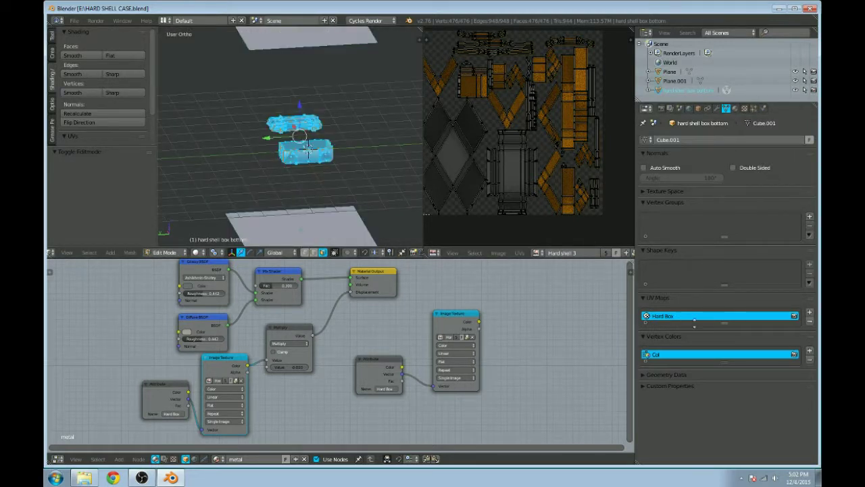
pyautogui.click(810, 314)
pyautogui.doubleClick(666, 325)
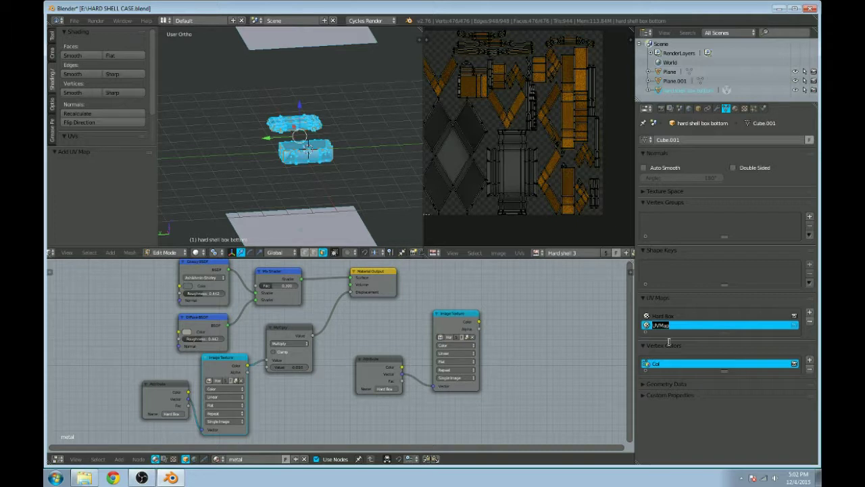
pyautogui.write('OE')
# Step: Examine the metal material's node setup, including its Image Texture, Multiply and Attribute nodes
pyautogui.scroll(-1, 417, 351)
pyautogui.scroll(-1, 417, 350)
pyautogui.moveTo(385, 338); pyautogui.dragTo(400, 328, button='middle')
pyautogui.scroll(-1, 400, 329)
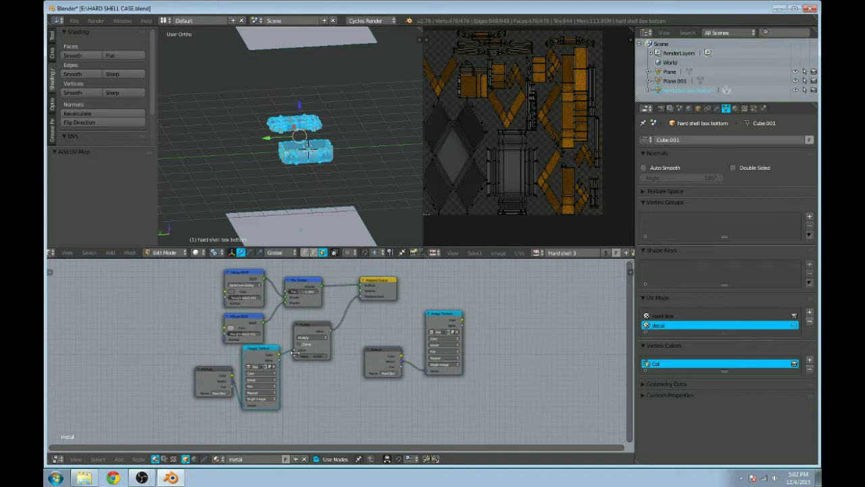
pyautogui.scroll(4, 296, 357)
pyautogui.moveTo(256, 339); pyautogui.dragTo(303, 363, button='middle')
pyautogui.scroll(2, 344, 371)
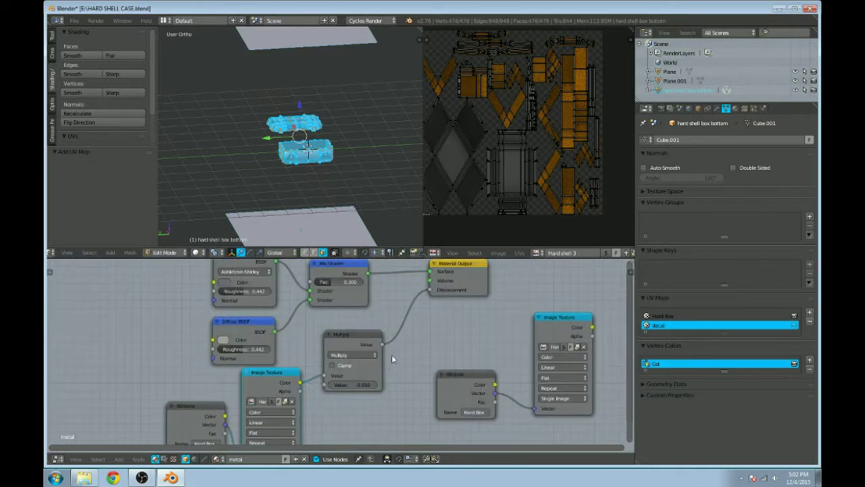
pyautogui.moveTo(391, 354); pyautogui.dragTo(402, 323, button='middle')
pyautogui.moveTo(273, 349); pyautogui.dragTo(278, 354)
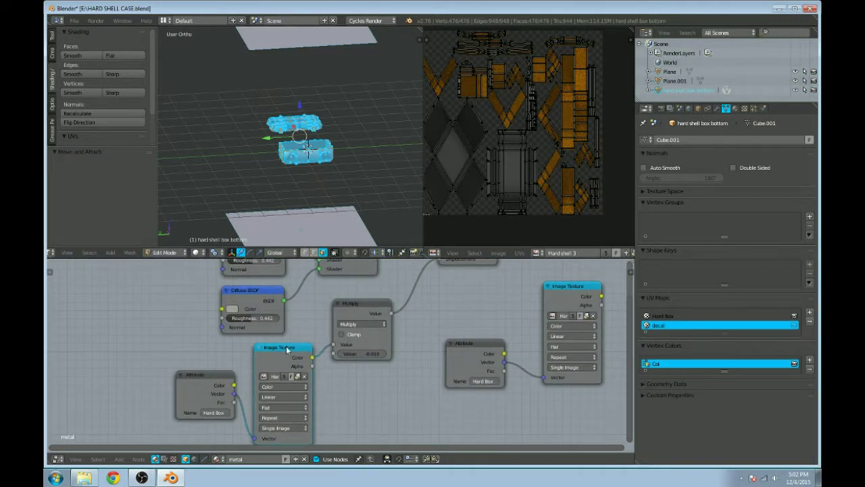
pyautogui.scroll(-2, 287, 348)
pyautogui.moveTo(287, 347); pyautogui.dragTo(289, 354, button='middle')
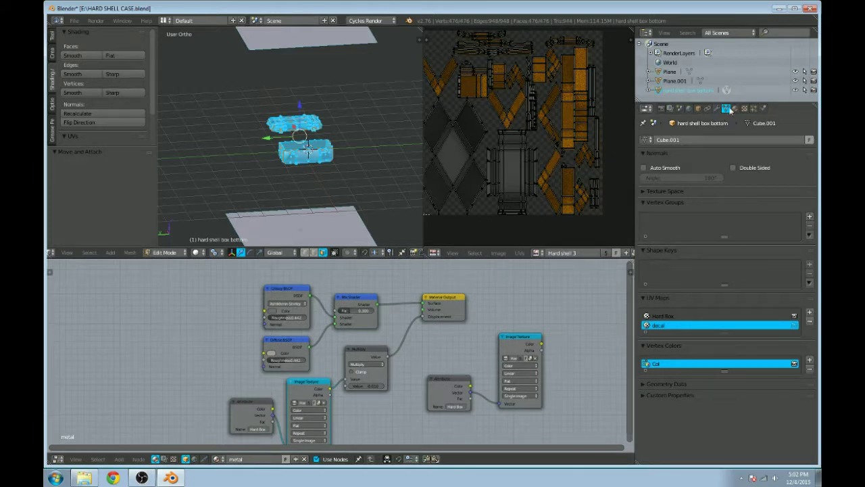
# Step: Switch to the hard plastic material and add an Image Texture node beside its Glossy BSDF node
pyautogui.click(734, 108)
pyautogui.click(683, 126)
pyautogui.moveTo(395, 322); pyautogui.dragTo(395, 293, button='middle')
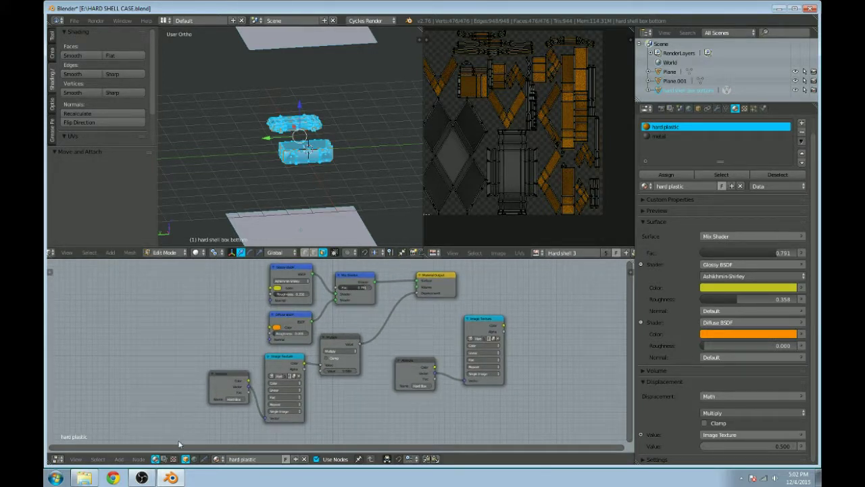
pyautogui.click(119, 459)
pyautogui.moveTo(148, 411)
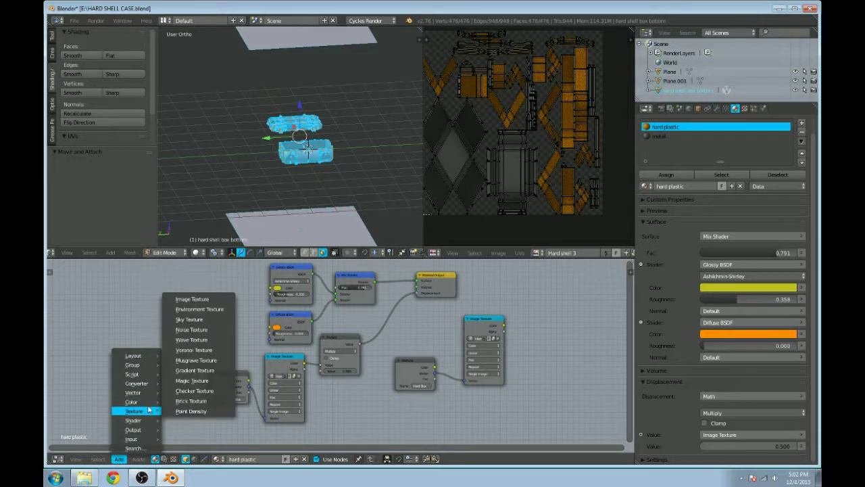
pyautogui.click(198, 302)
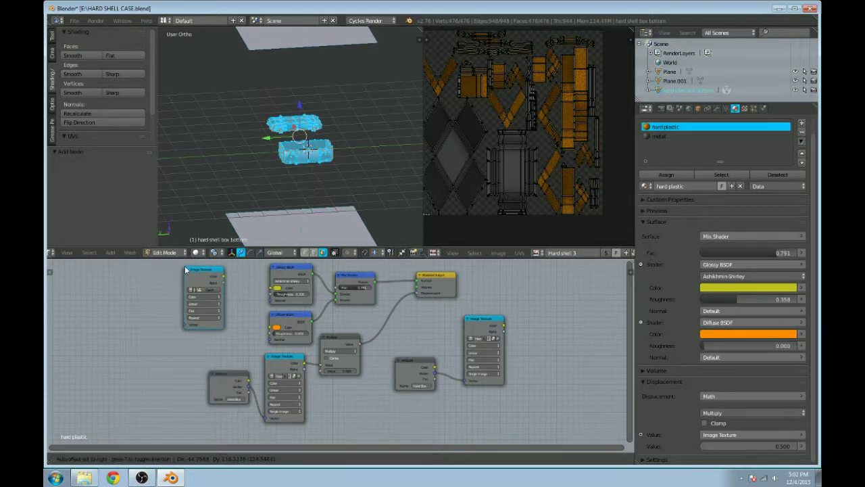
pyautogui.click(211, 300)
# Step: Duplicate the Attribute node and connect the copy's Vector output to the new Image Texture node's Vector input
pyautogui.click(140, 459)
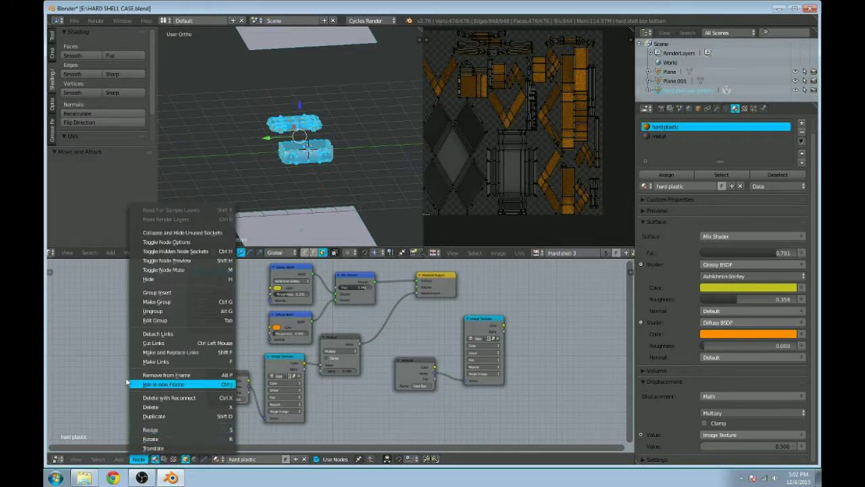
pyautogui.click(161, 383)
pyautogui.hotkey('shift', 'd')
pyautogui.moveTo(229, 386); pyautogui.dragTo(192, 328)
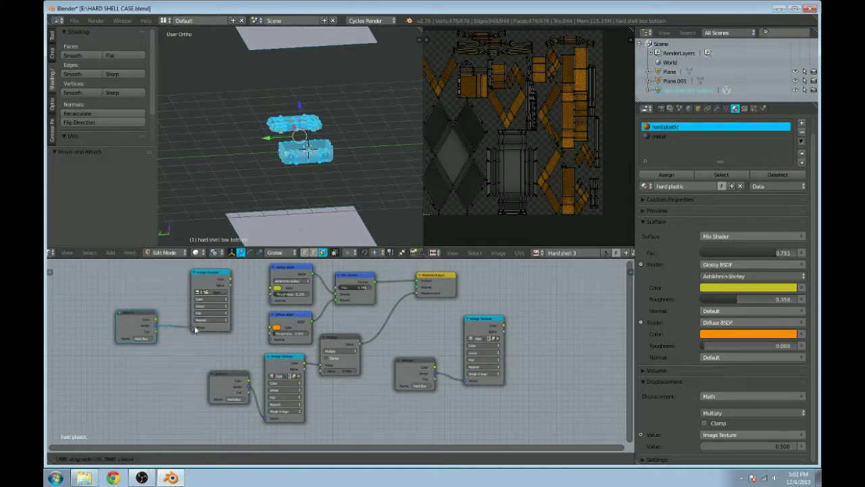
# Step: Set the duplicated Attribute node's name to "decal", matching the second UV map
pyautogui.moveTo(158, 349); pyautogui.dragTo(183, 347, button='middle')
pyautogui.scroll(2, 182, 347)
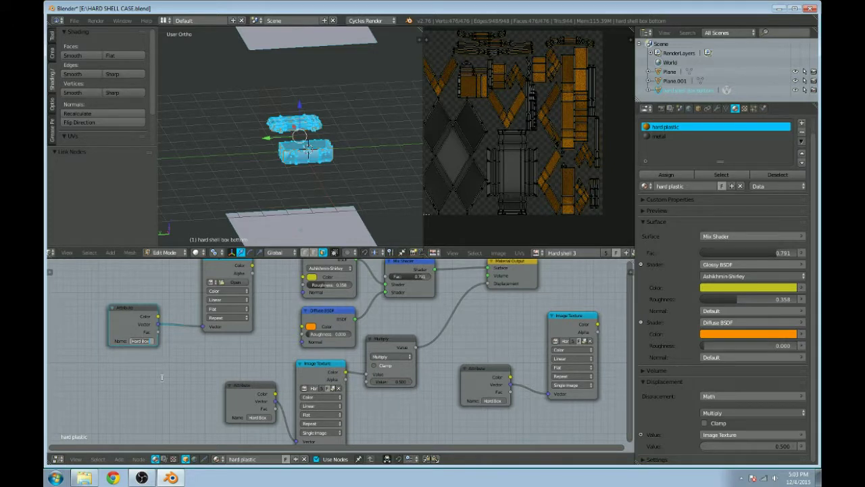
pyautogui.click(725, 109)
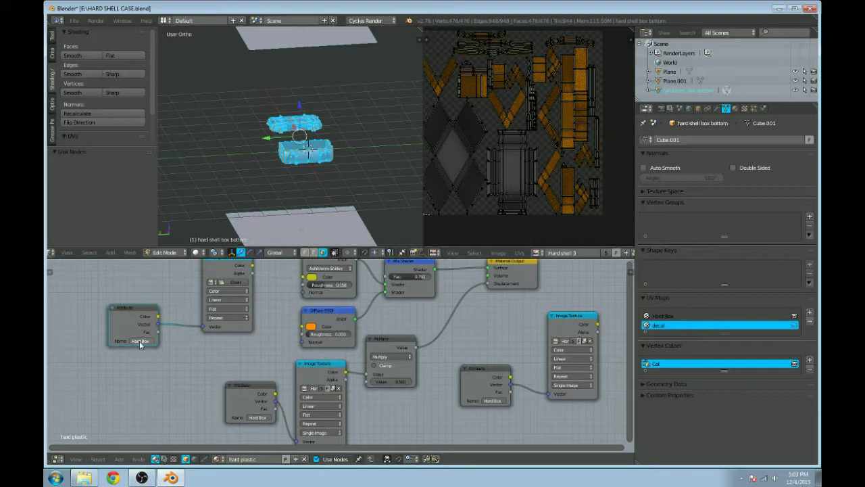
pyautogui.write('decal')
pyautogui.moveTo(166, 337); pyautogui.dragTo(117, 374, button='middle')
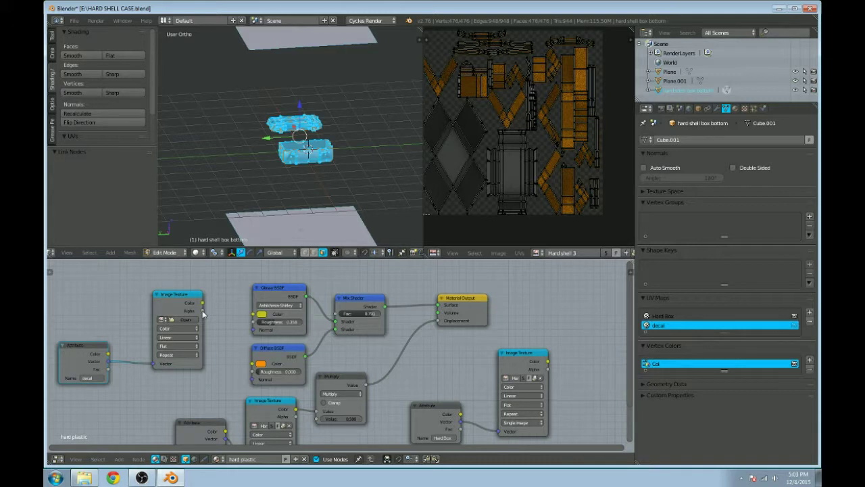
# Step: Make the "decal" UV map the active one for rendering
pyautogui.scroll(5, 262, 148)
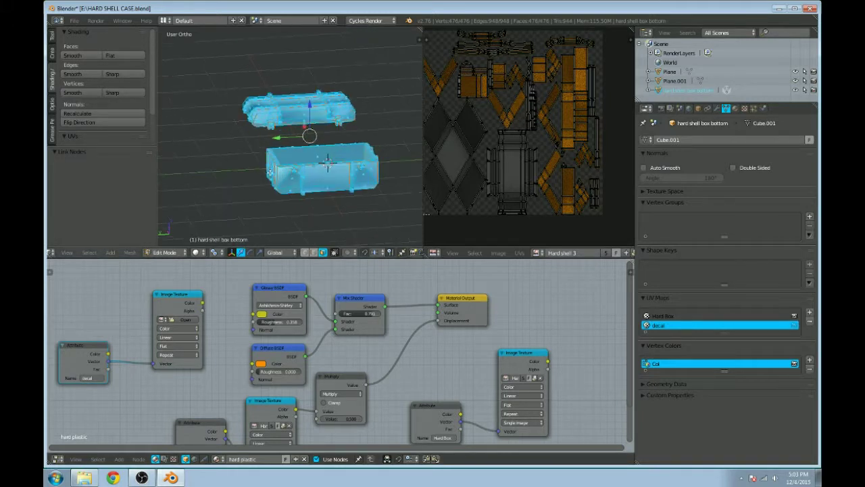
pyautogui.scroll(-3, 338, 171)
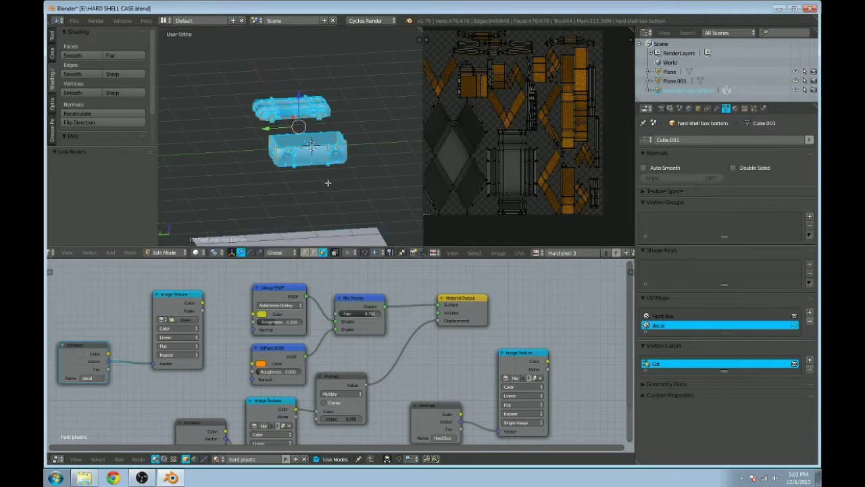
pyautogui.scroll(-2, 454, 216)
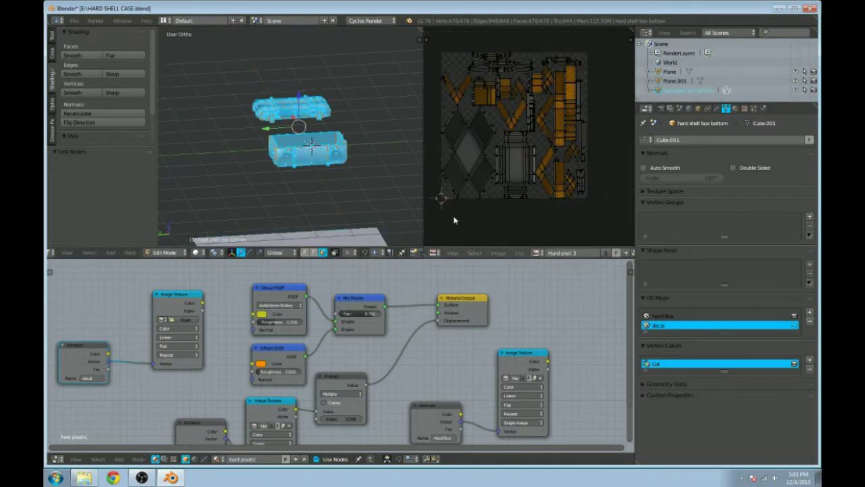
pyautogui.click(794, 325)
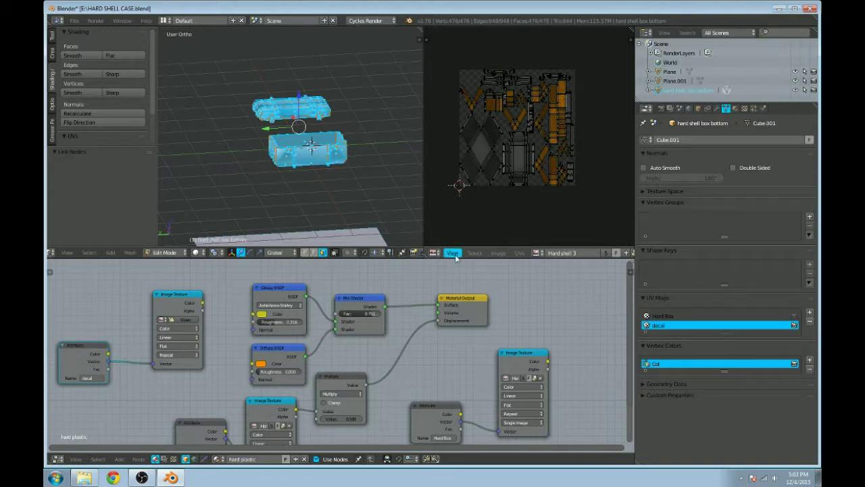
# Step: Leave Edit Mode and unpack the Hard shell 3 image, using the file from the current directory
pyautogui.click(537, 253)
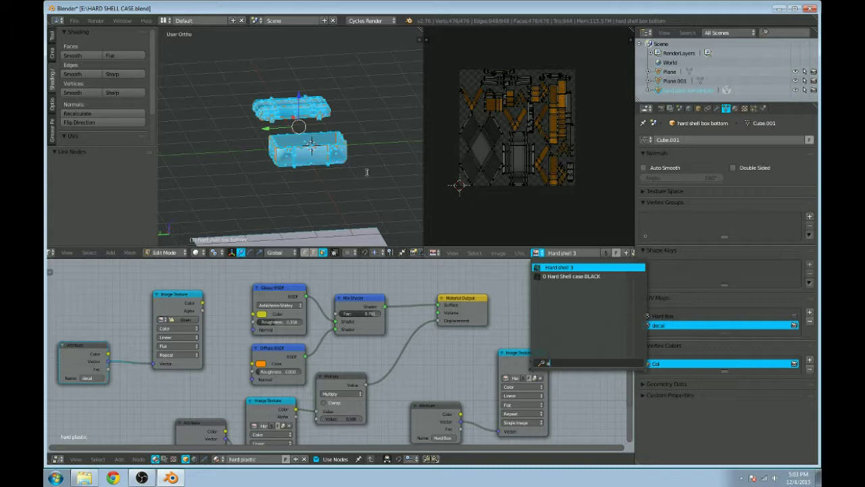
pyautogui.press('Tab')
pyautogui.press('a')
pyautogui.scroll(2, 460, 222)
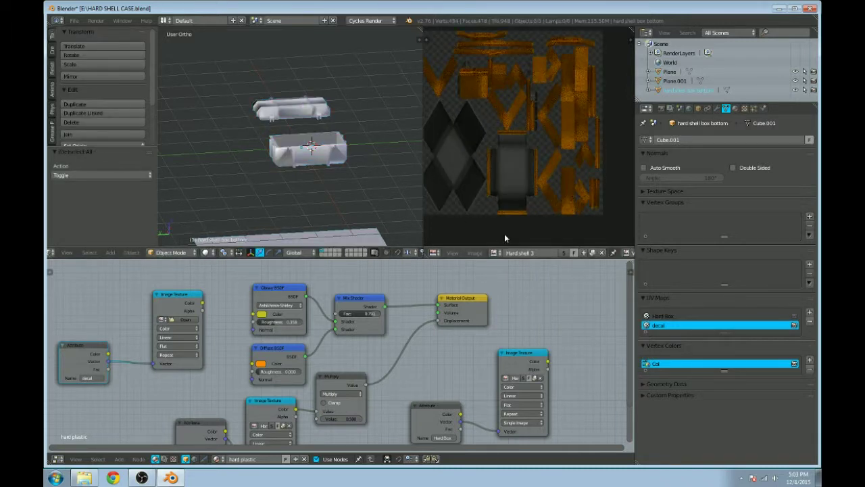
pyautogui.click(495, 252)
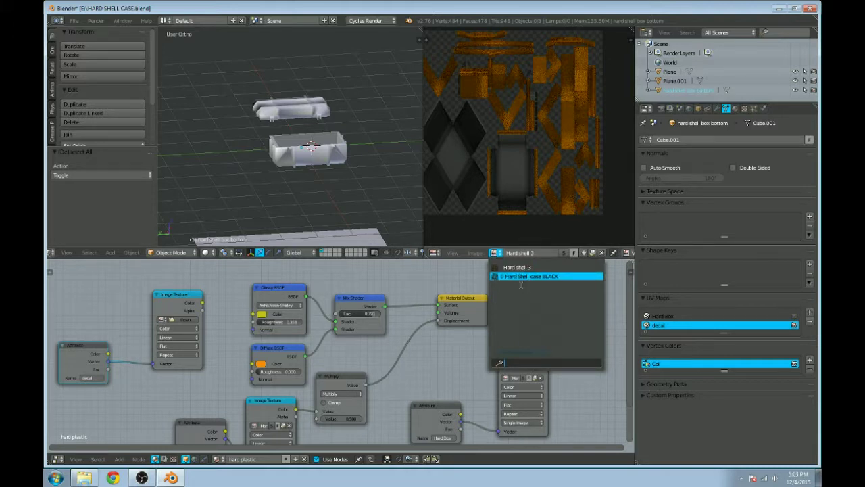
pyautogui.click(594, 251)
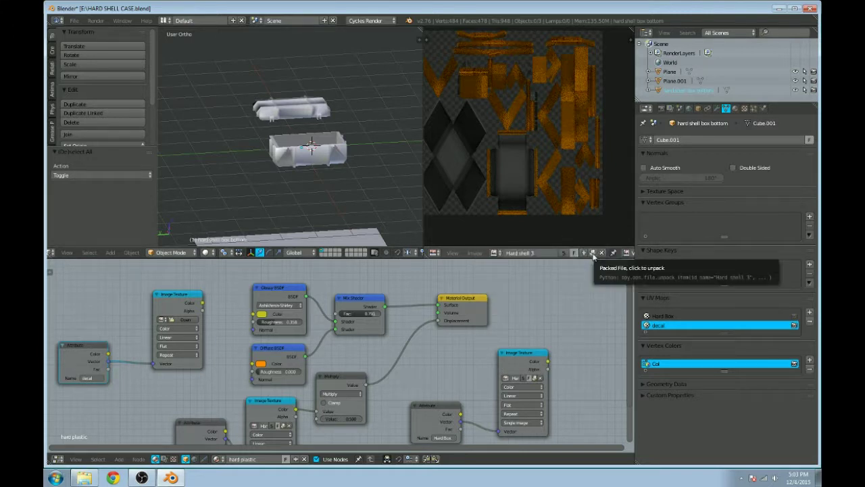
pyautogui.click(592, 252)
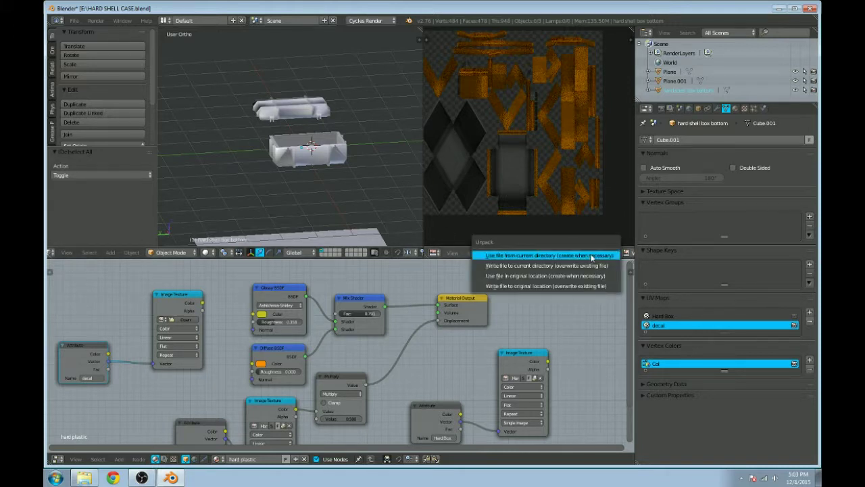
pyautogui.click(514, 257)
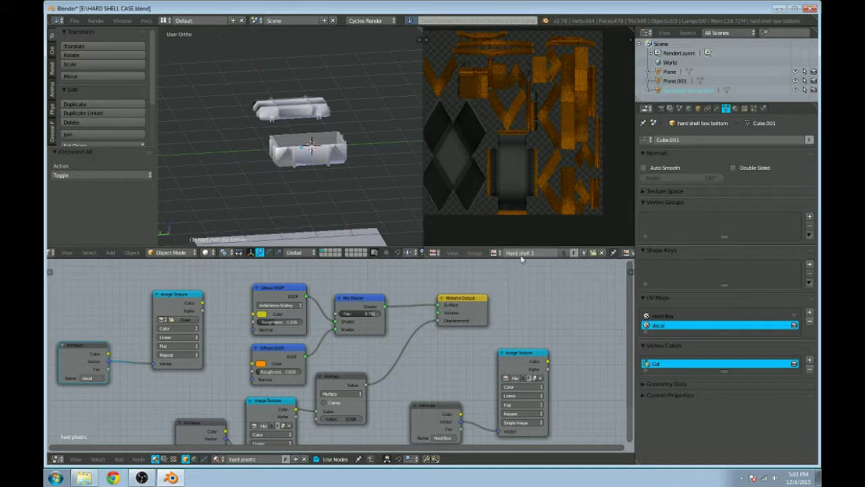
# Step: Open LABLE.png from the E: drive in the UV/Image Editor, browsing the files with thumbnails
pyautogui.click(592, 252)
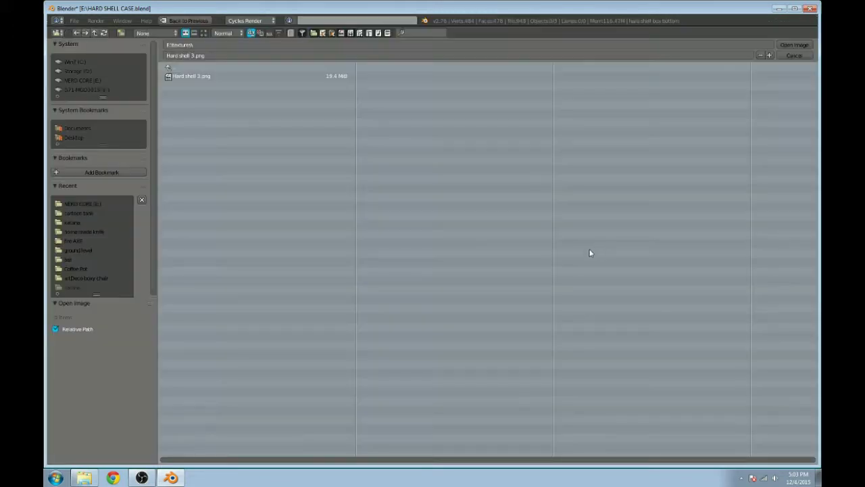
pyautogui.click(204, 33)
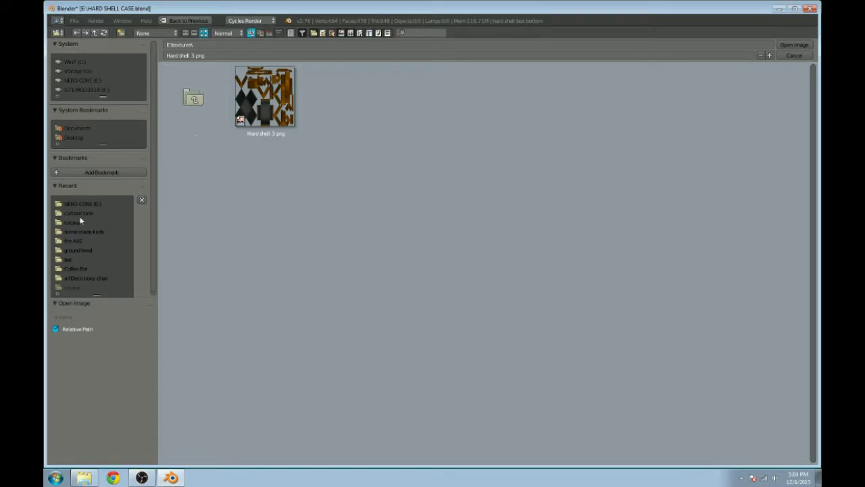
pyautogui.click(194, 100)
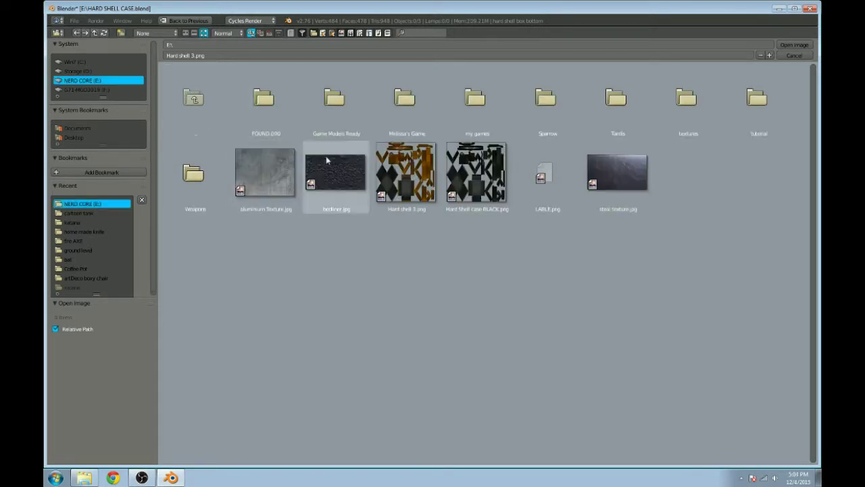
pyautogui.click(546, 172)
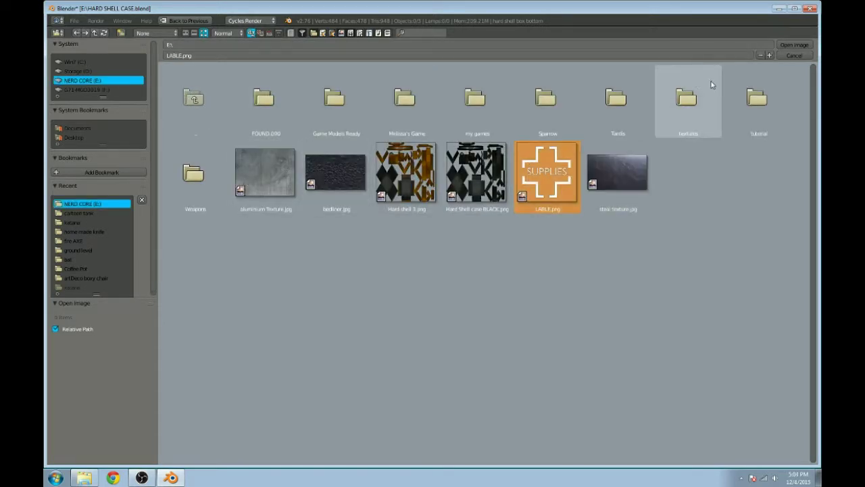
pyautogui.click(807, 46)
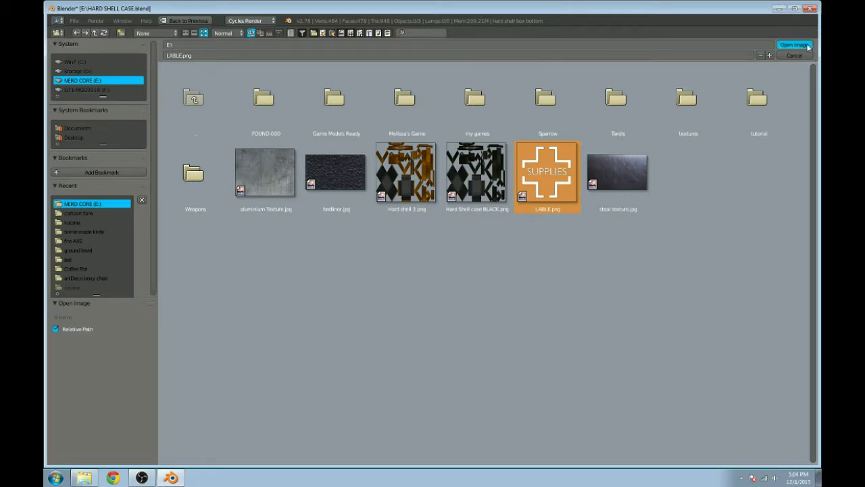
# Step: Edit the hard shell box with the lid's top centre face selected, isolated in local view and seen from above
pyautogui.scroll(-3, 329, 187)
pyautogui.scroll(3, 272, 153)
pyautogui.scroll(5, 287, 150)
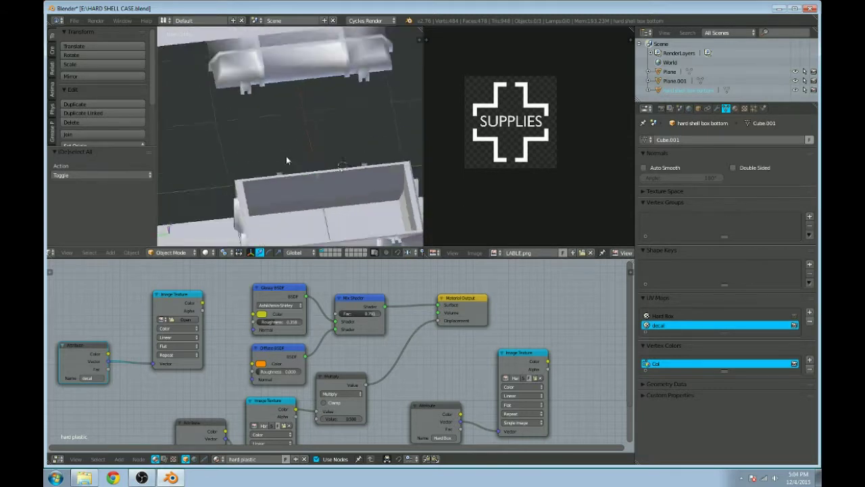
pyautogui.scroll(-2, 318, 146)
pyautogui.press('Tab')
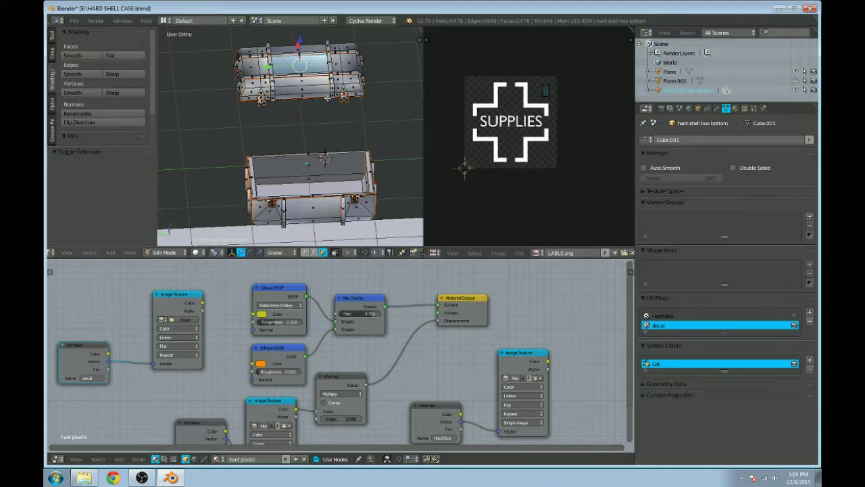
pyautogui.press('7')
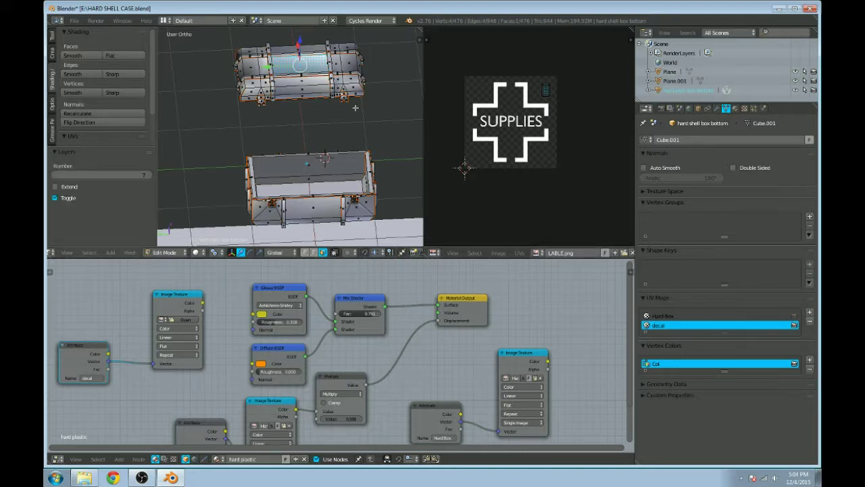
pyautogui.press('KP_Divide')
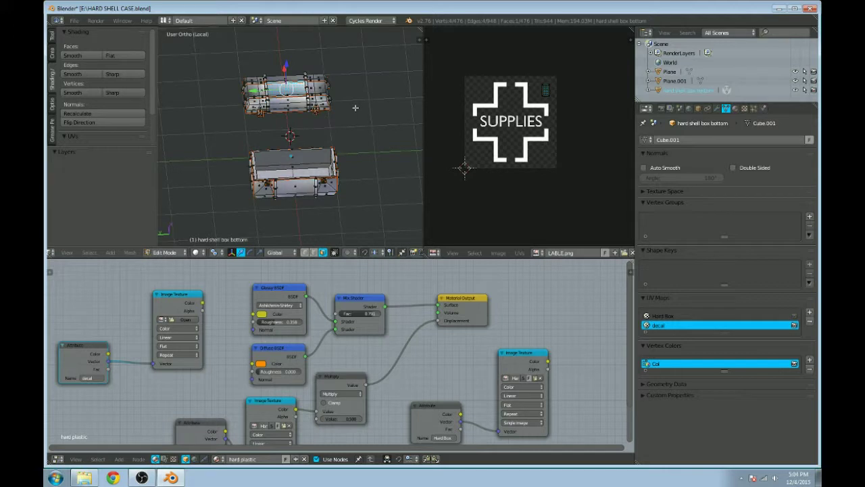
pyautogui.press('KP_7')
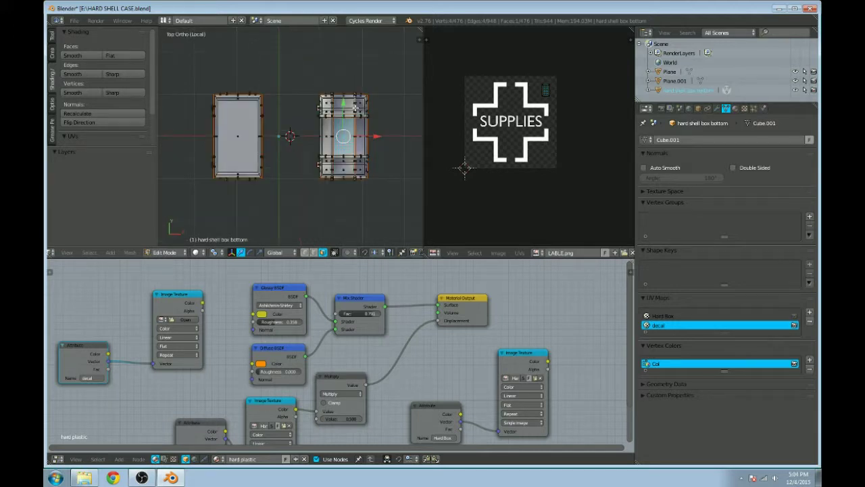
pyautogui.scroll(2, 355, 109)
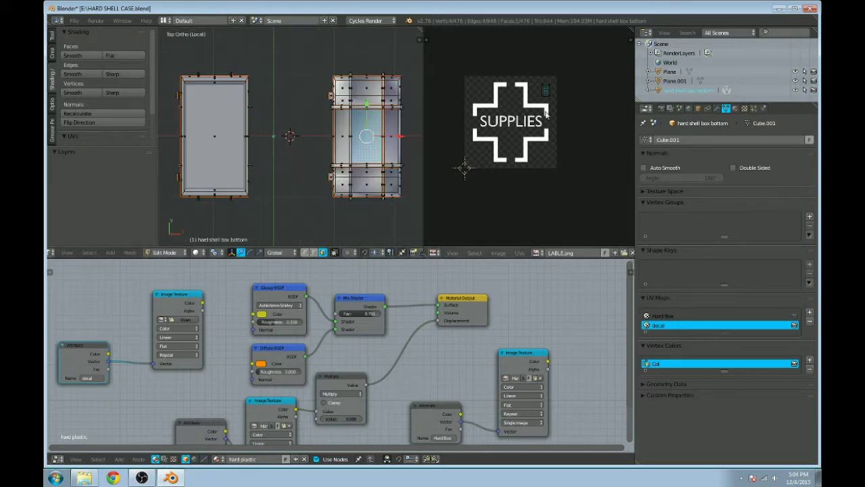
# Step: Rotate the selected lid face's UVs by 90 degrees over the label, and show the 3D view with textured shading
pyautogui.press('a')
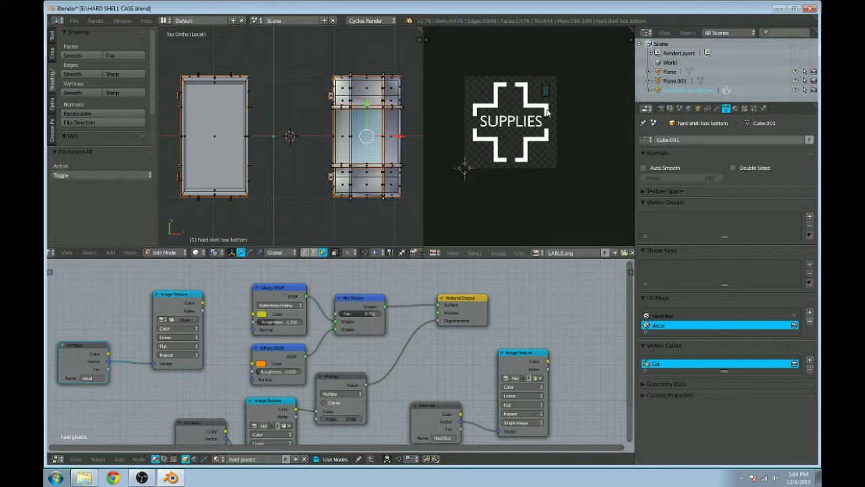
pyautogui.press('r')
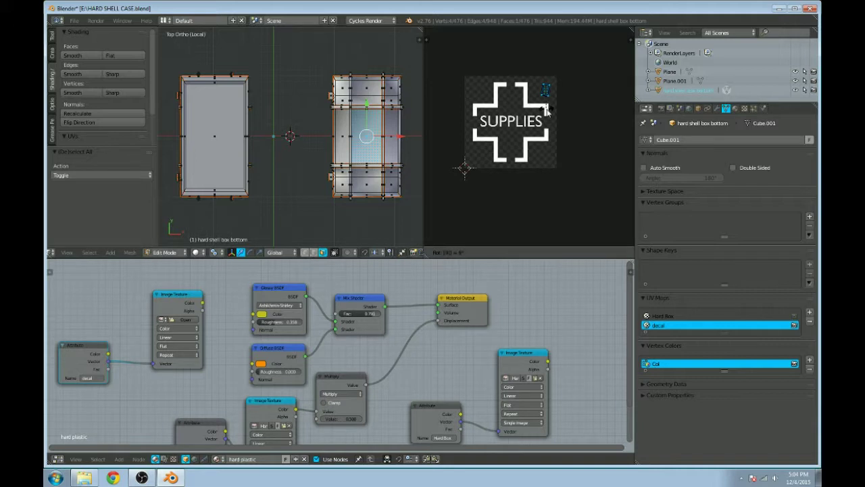
pyautogui.press('Return')
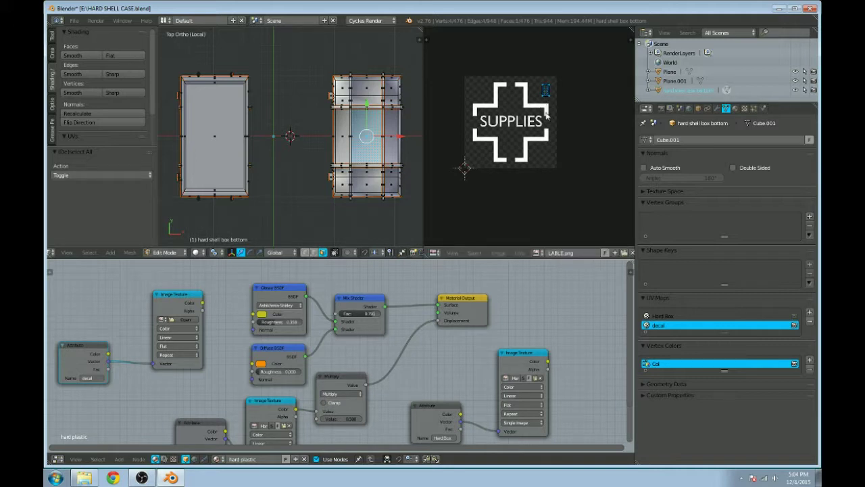
pyautogui.write('r')
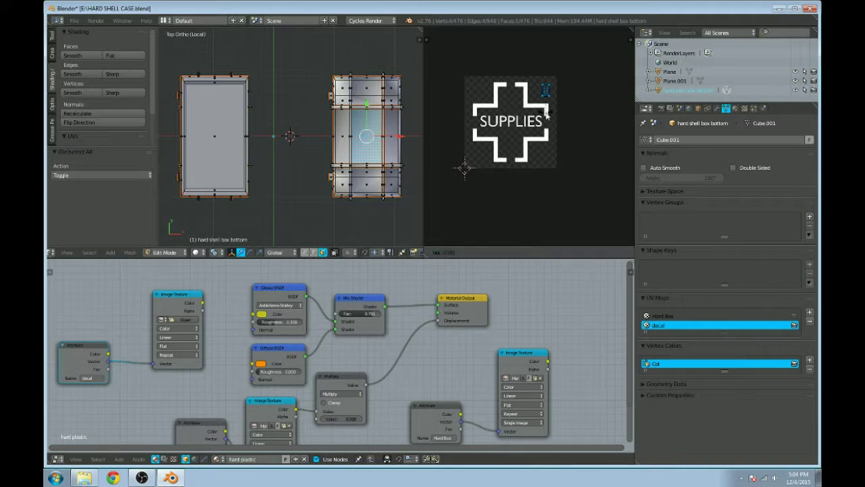
pyautogui.write('90')
pyautogui.press('Return')
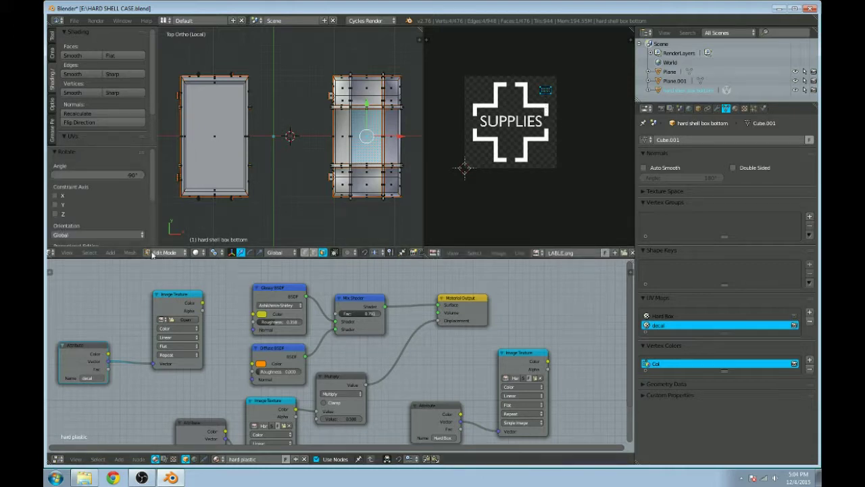
pyautogui.click(193, 253)
pyautogui.click(202, 210)
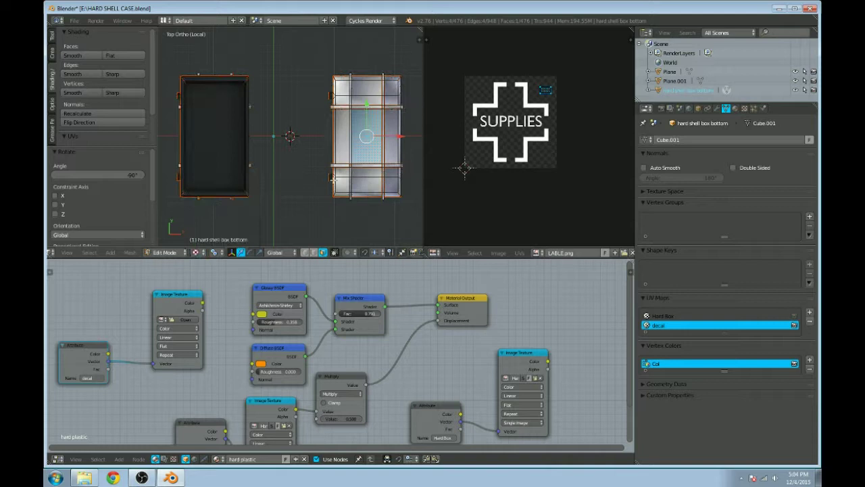
# Step: Enlarge the lid face's UVs about 5.3 times and place them over the SUPPLIES text in the label
pyautogui.moveTo(390, 151); pyautogui.dragTo(390, 121, button='middle')
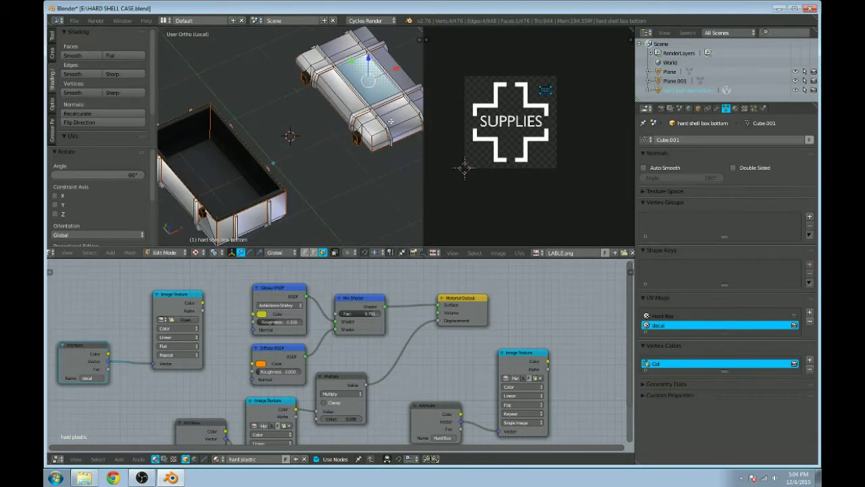
pyautogui.click(734, 109)
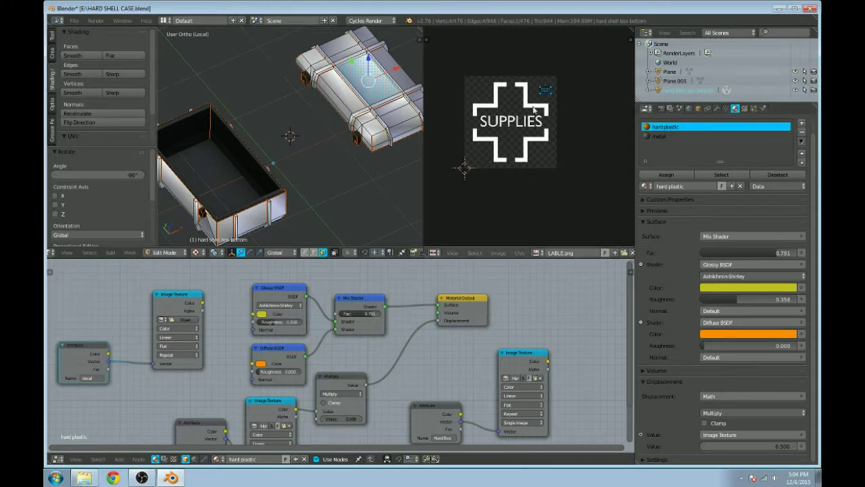
pyautogui.press('s')
pyautogui.click(551, 132)
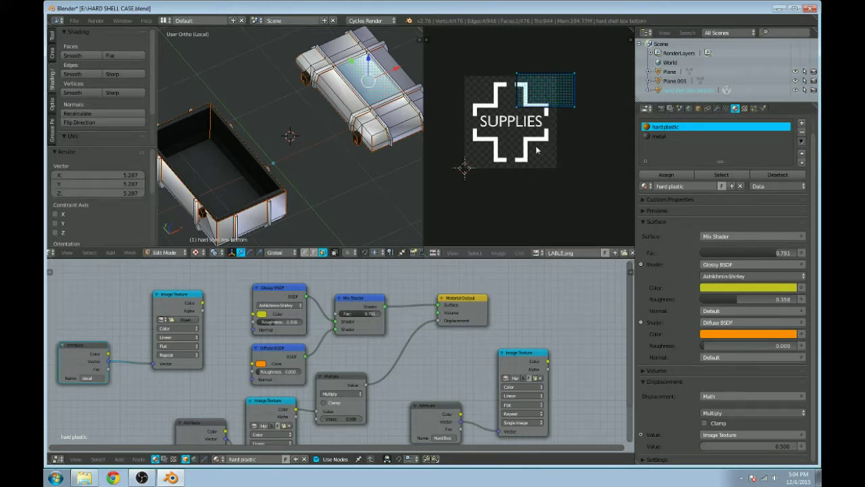
pyautogui.press('g')
pyautogui.click(503, 177)
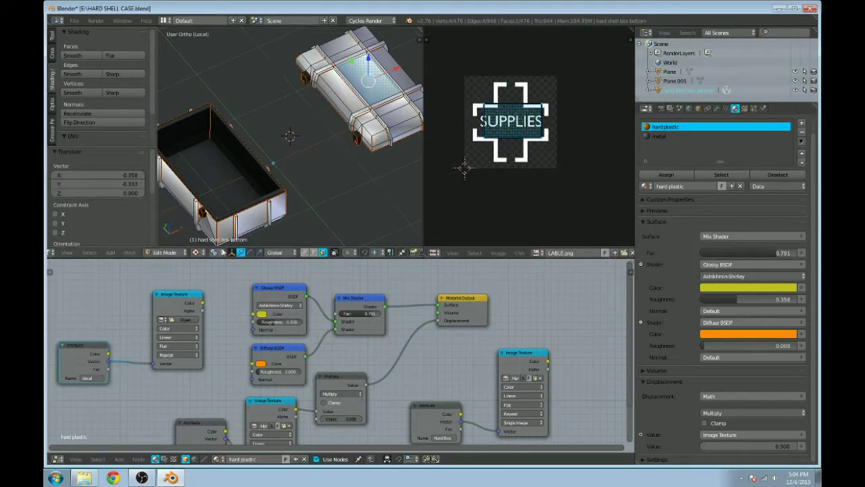
pyautogui.click(196, 252)
pyautogui.click(214, 200)
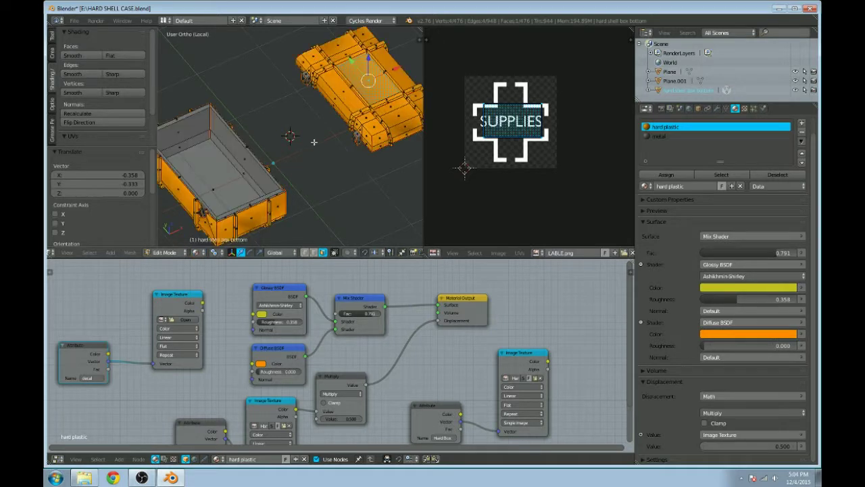
pyautogui.click(195, 252)
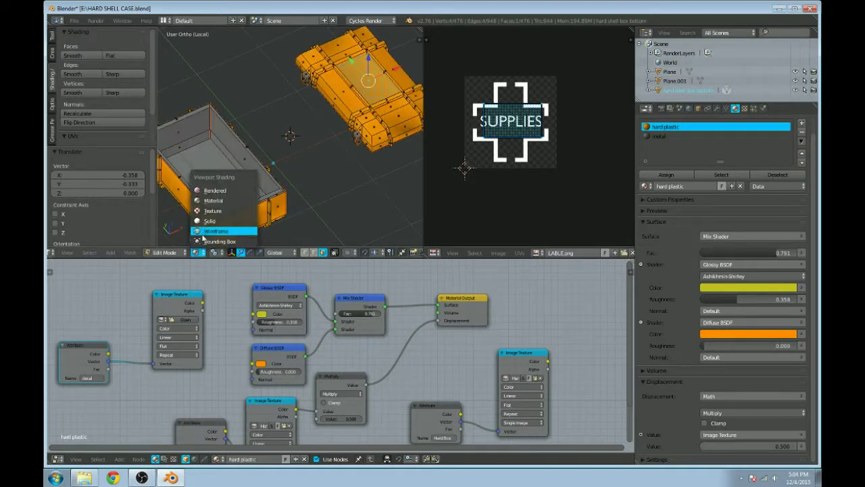
pyautogui.click(221, 228)
# Step: Scale the lid face's UVs about 1.6 times more and shift them slightly sideways to span the label's width
pyautogui.press('s')
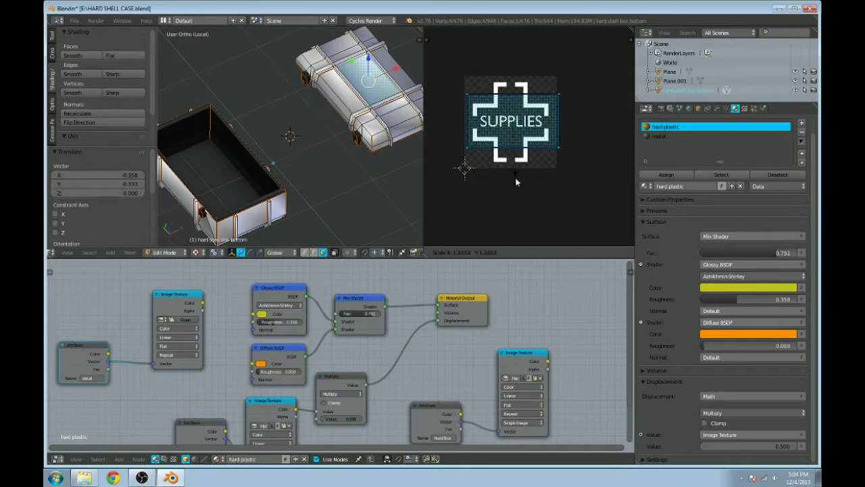
pyautogui.click(511, 183)
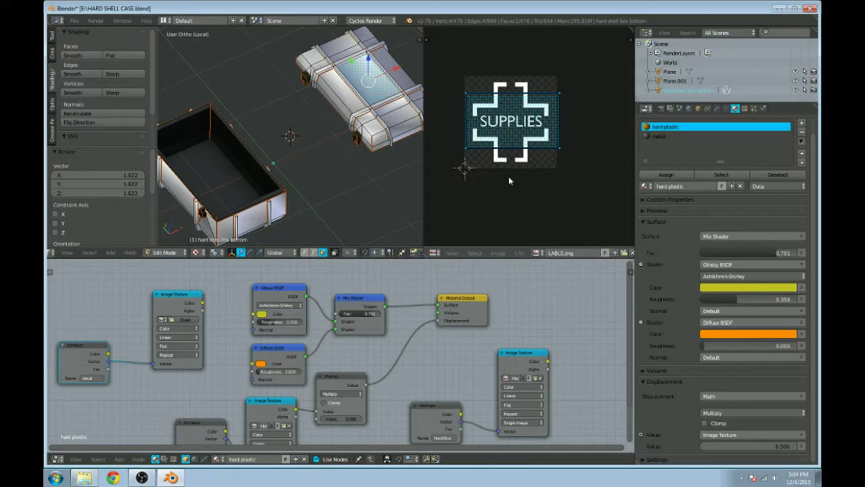
pyautogui.press('g')
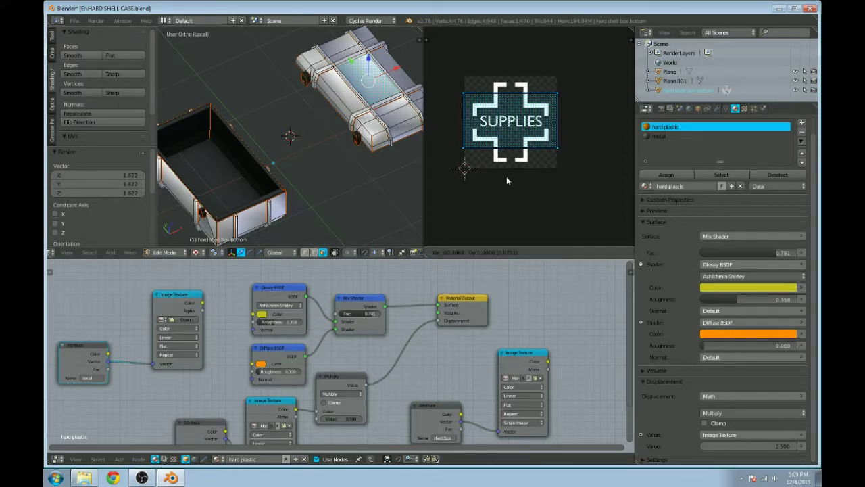
pyautogui.click(507, 180)
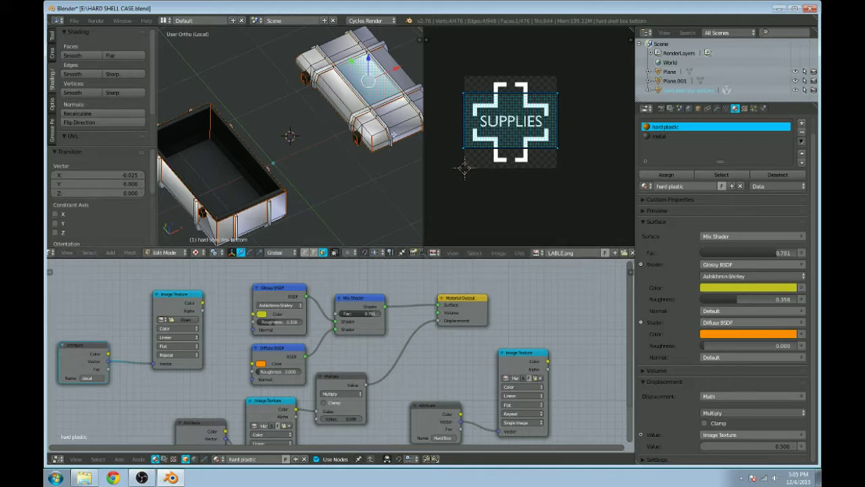
# Step: Add the two faces flanking the lid's top centre face to the selection and project their UVs from the top view
pyautogui.rightClick(347, 94)
pyautogui.keyDown('shift'); pyautogui.rightClick(390, 61); pyautogui.keyUp('shift')
pyautogui.keyDown('shift'); pyautogui.rightClick(377, 85); pyautogui.keyUp('shift')
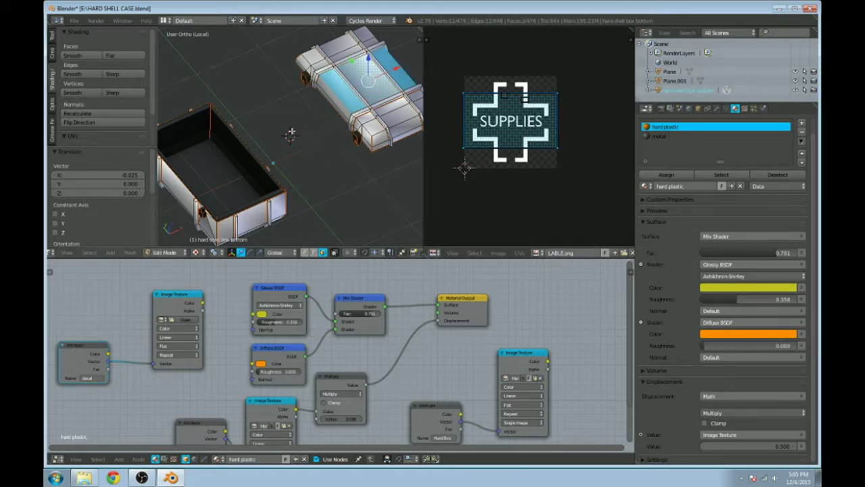
pyautogui.press('KP_7')
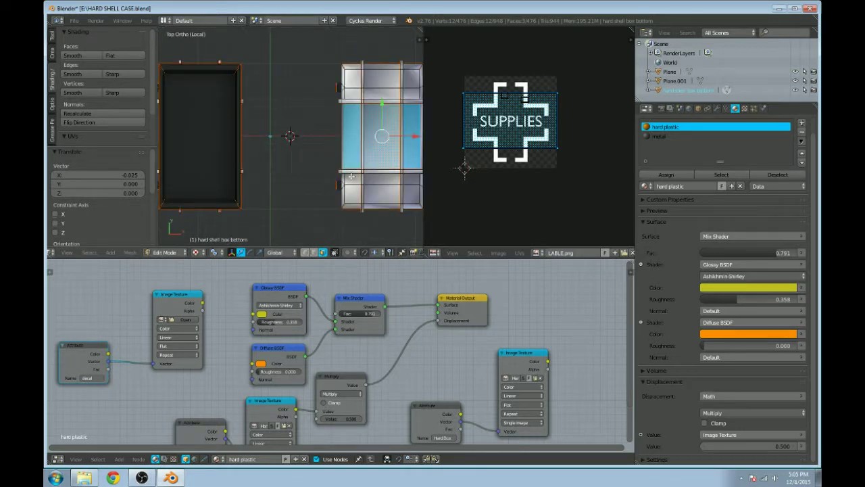
pyautogui.press('u')
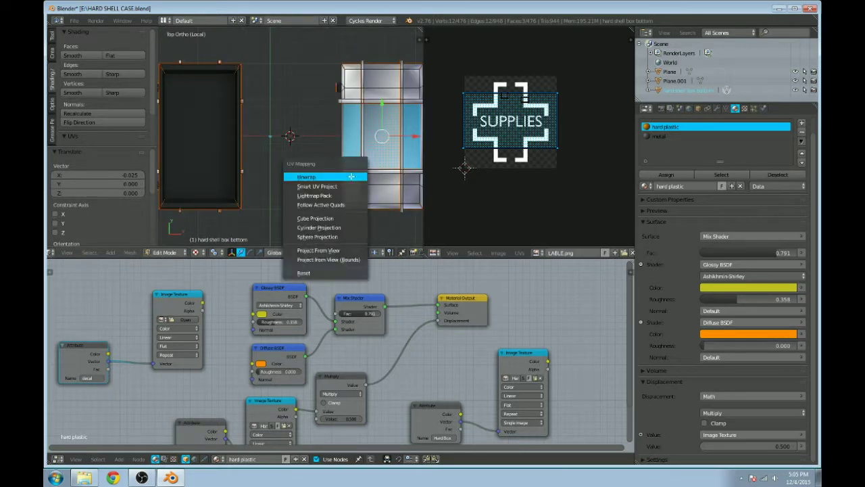
pyautogui.click(344, 248)
# Step: Select all UVs of the three projected lid faces and rotate them by 90 degrees
pyautogui.scroll(3, 557, 142)
pyautogui.scroll(-3, 552, 150)
pyautogui.press('a')
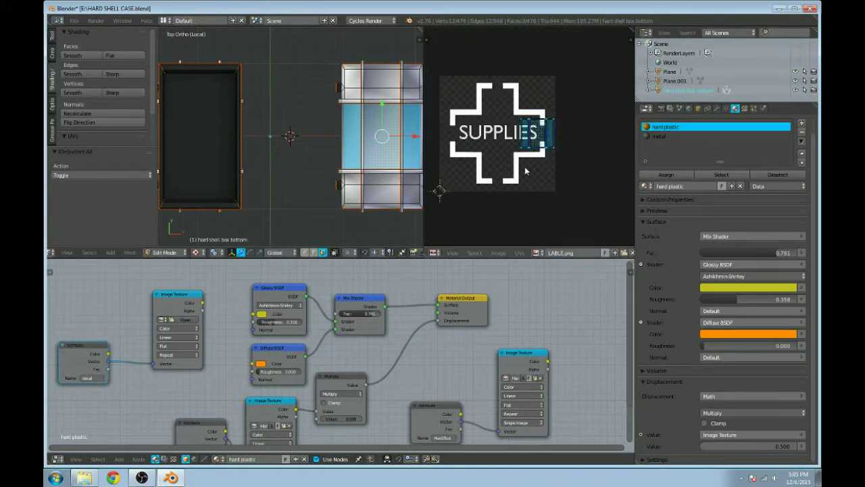
pyautogui.write('r')
pyautogui.write('90')
pyautogui.press('Return')
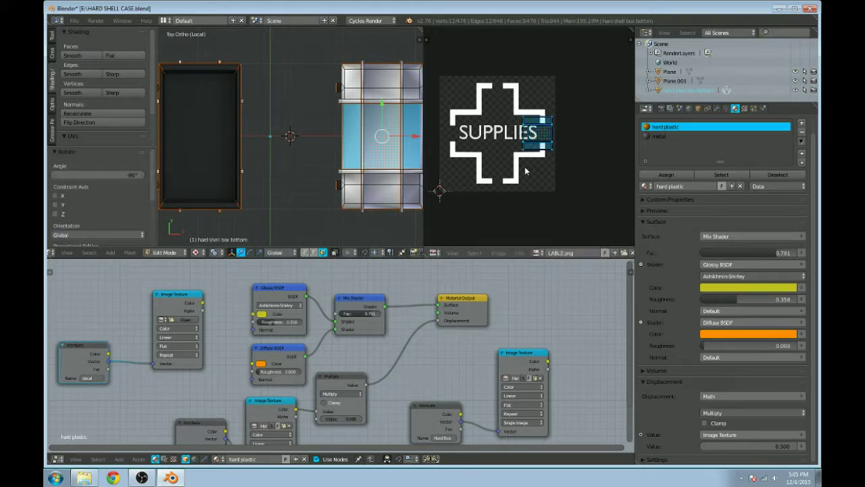
# Step: Scale the three faces' UVs about 1.4 and 2.4 times and centre them over the SUPPLIES cross
pyautogui.press('s')
pyautogui.click(500, 157)
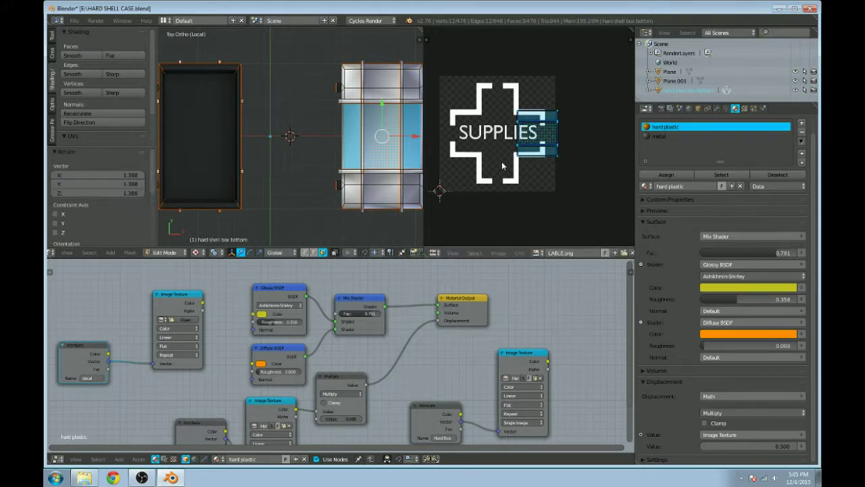
pyautogui.press('g')
pyautogui.click(465, 168)
pyautogui.press('s')
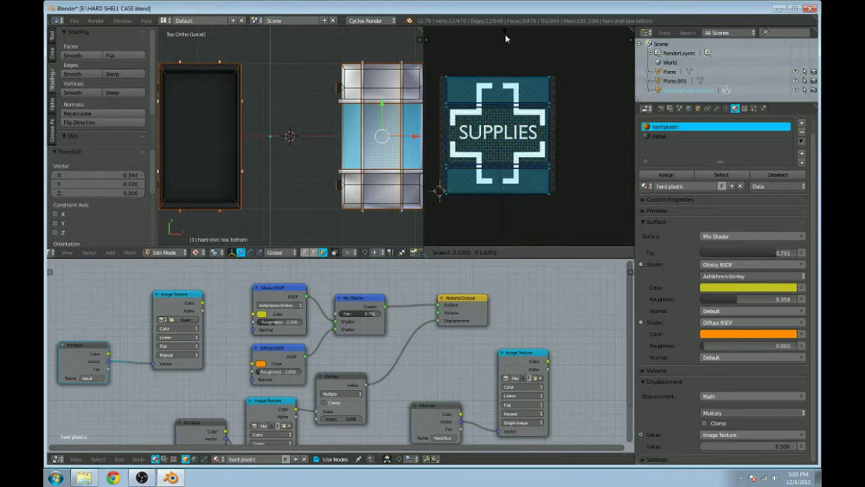
pyautogui.click(502, 27)
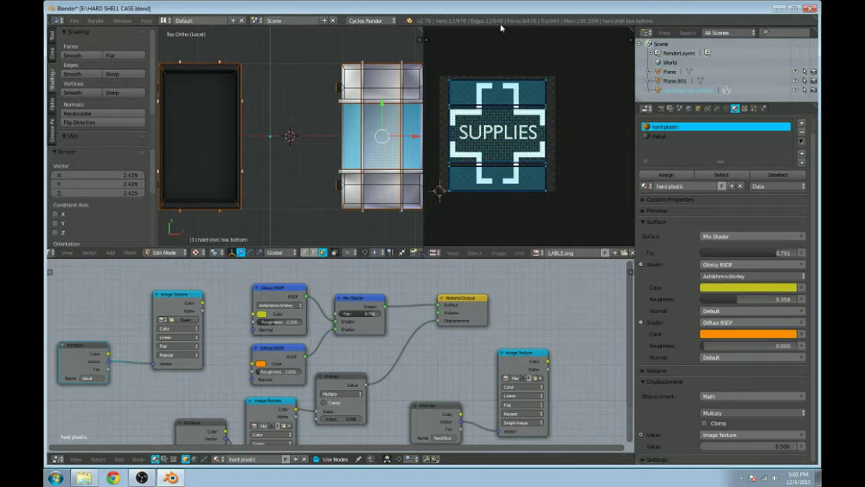
pyautogui.press('g')
pyautogui.click(539, 98)
# Step: Preview the case with rendered shading from an angled view showing the lid's top
pyautogui.scroll(-1, 311, 119)
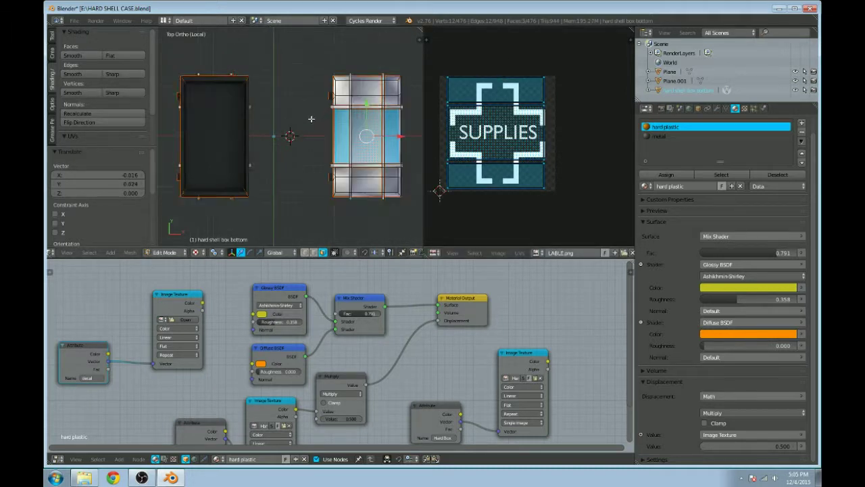
pyautogui.hotkey('shift', 'z')
pyautogui.moveTo(311, 119); pyautogui.dragTo(309, 98, button='middle')
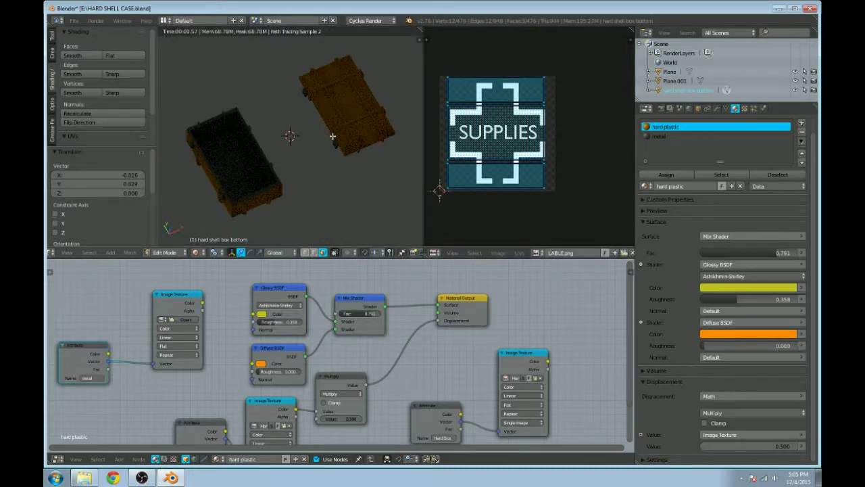
pyautogui.moveTo(336, 180); pyautogui.dragTo(324, 216, button='middle')
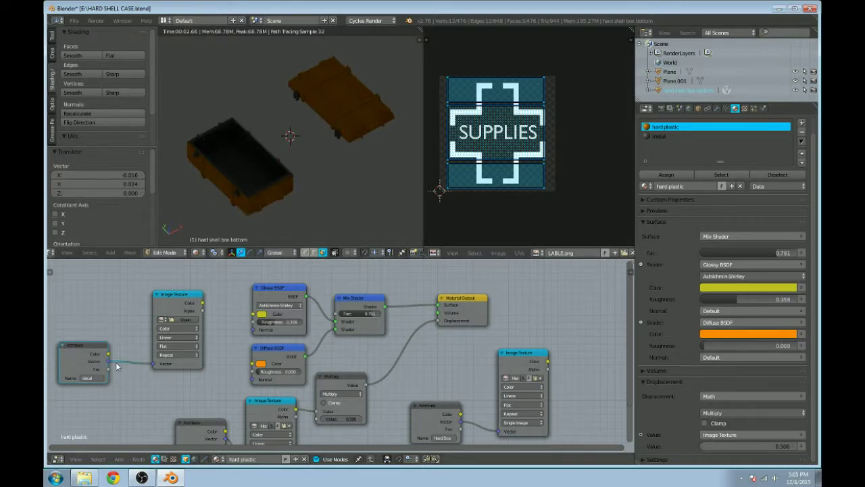
# Step: Load LABLE.png from the E: drive into the Image Texture node driven by the decal attribute
pyautogui.click(162, 319)
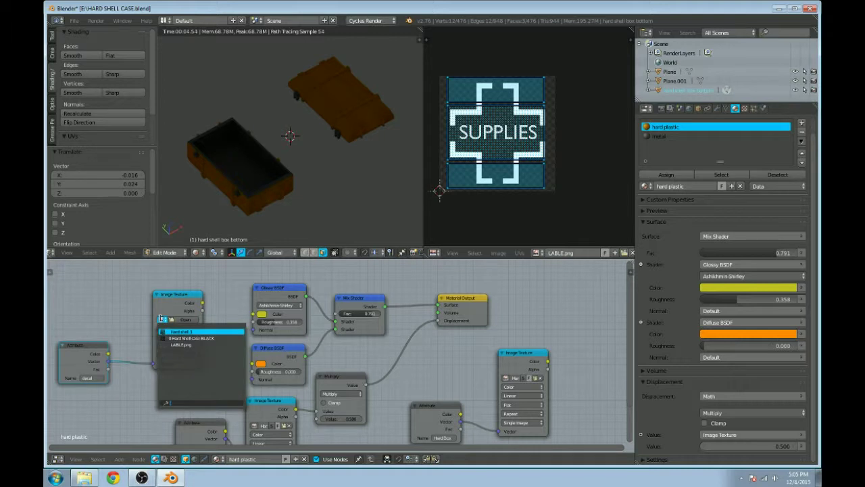
pyautogui.click(181, 319)
pyautogui.click(203, 33)
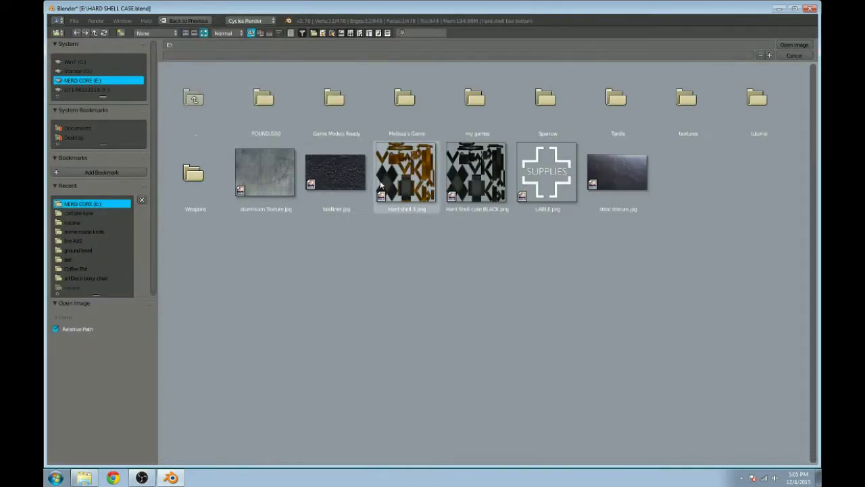
pyautogui.click(565, 168)
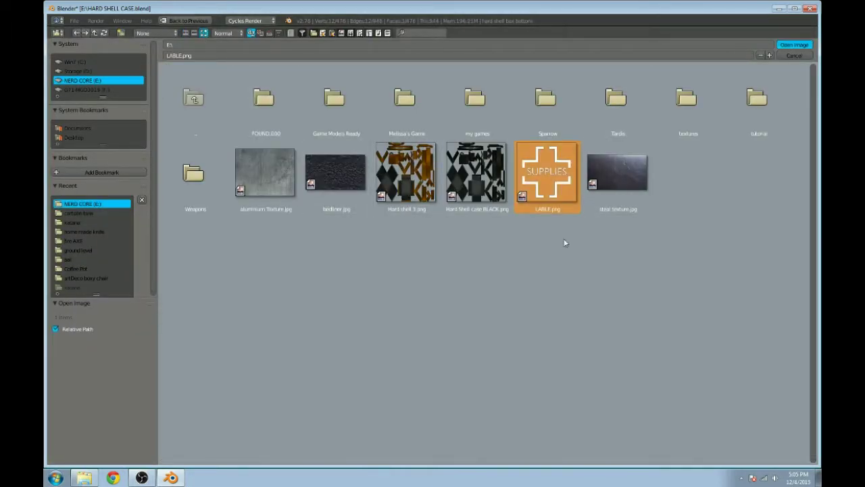
pyautogui.press('Return')
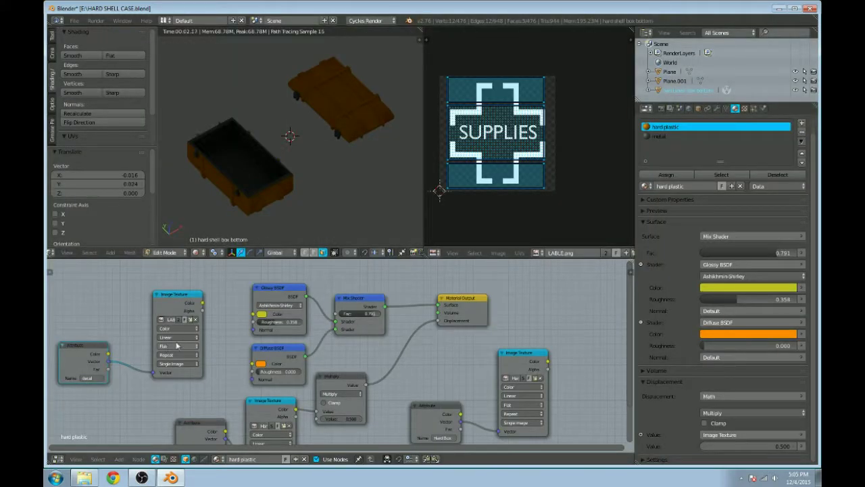
# Step: Try the label texture's Alpha output as the Glossy BSDF's roughness and as its colour, checking the rendered case
pyautogui.scroll(2, 178, 345)
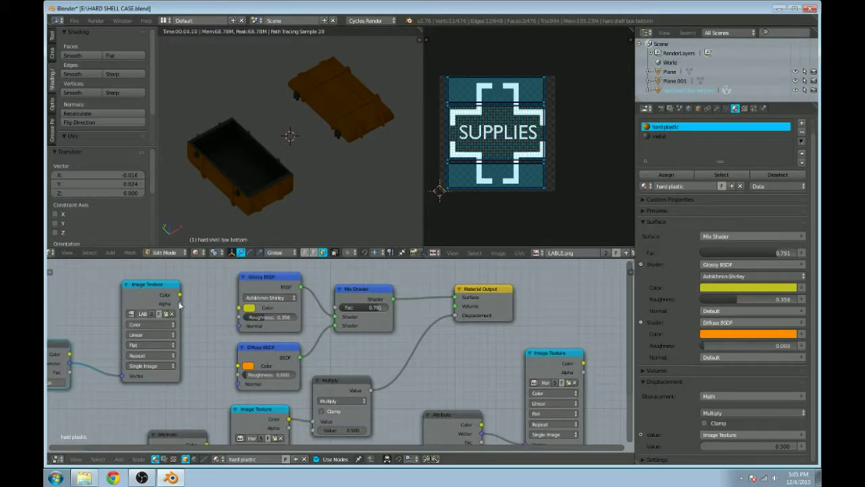
pyautogui.moveTo(180, 304); pyautogui.dragTo(240, 316)
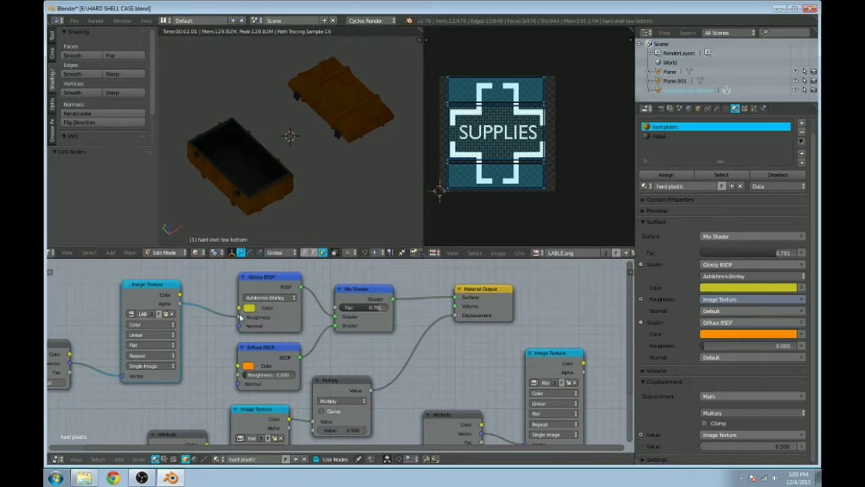
pyautogui.moveTo(240, 316); pyautogui.dragTo(239, 307)
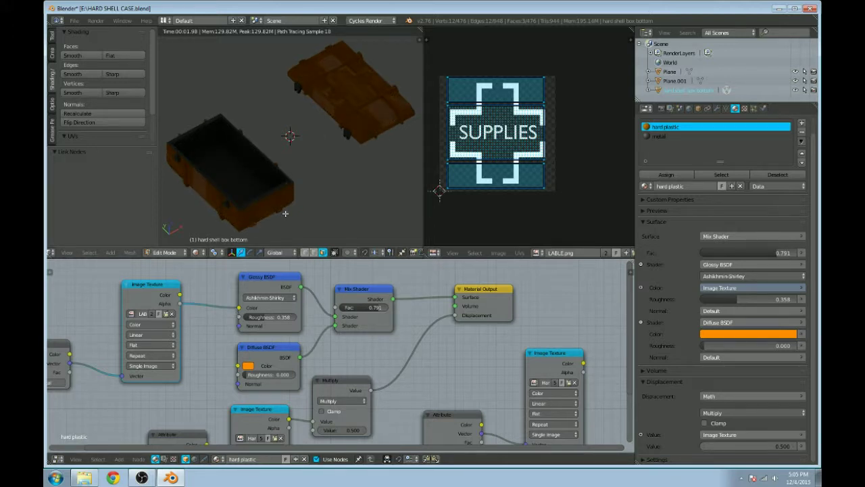
pyautogui.moveTo(285, 214)
pyautogui.mouseDown(button='middle')
pyautogui.moveTo(349, 174)
pyautogui.moveTo(331, 168)
pyautogui.moveTo(346, 204)
pyautogui.moveTo(322, 152)
pyautogui.mouseUp(button='middle')
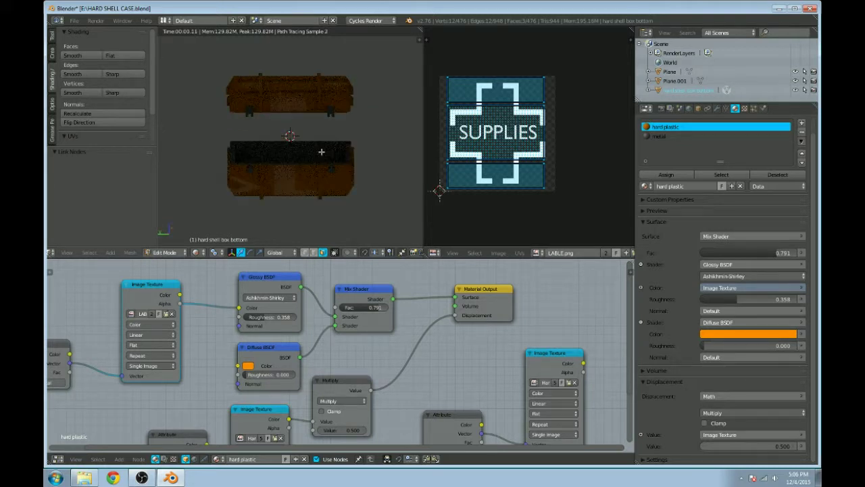
pyautogui.moveTo(239, 308); pyautogui.dragTo(240, 318)
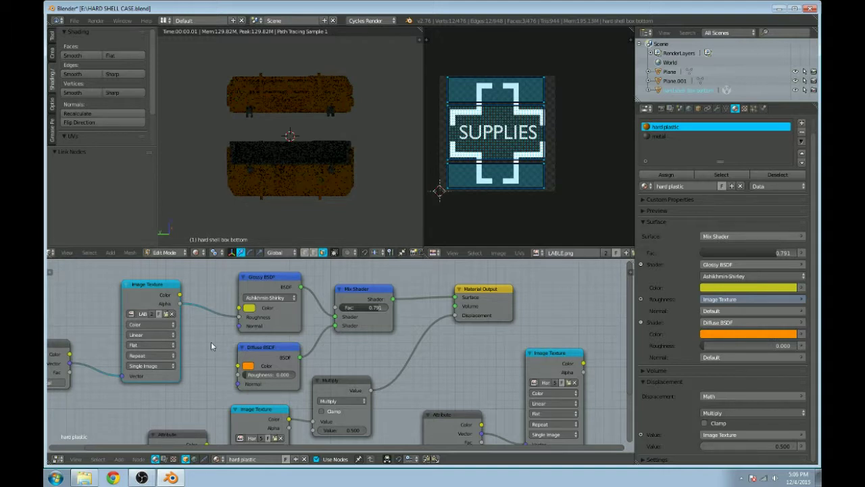
# Step: Connect the label texture's Alpha output to the Mix Shader's Fac input and inspect the rendered lid
pyautogui.scroll(-1, 211, 342)
pyautogui.moveTo(211, 343); pyautogui.dragTo(233, 305, button='middle')
pyautogui.moveTo(259, 281); pyautogui.dragTo(348, 272)
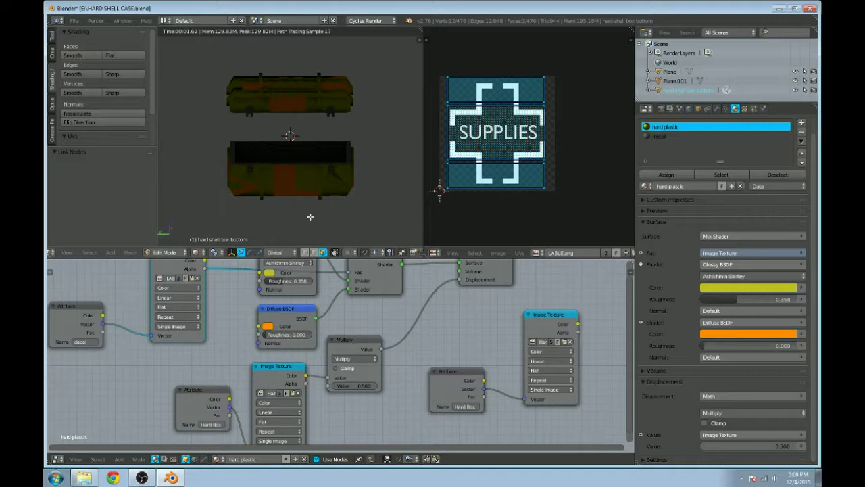
pyautogui.moveTo(310, 216); pyautogui.dragTo(214, 86, button='middle')
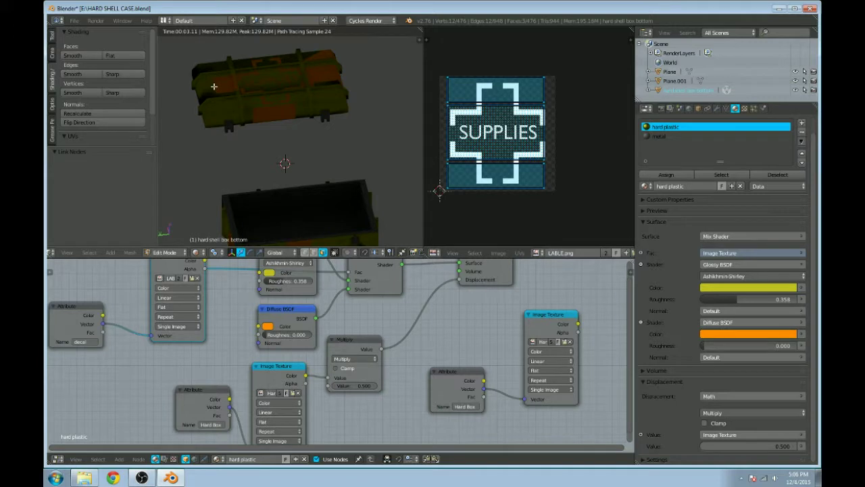
# Step: Shrink all of the case's UVs in the decal map to about 0.069 and move them into the label image's empty upper-left area
pyautogui.hotkey('shift', 'z')
pyautogui.press('a')
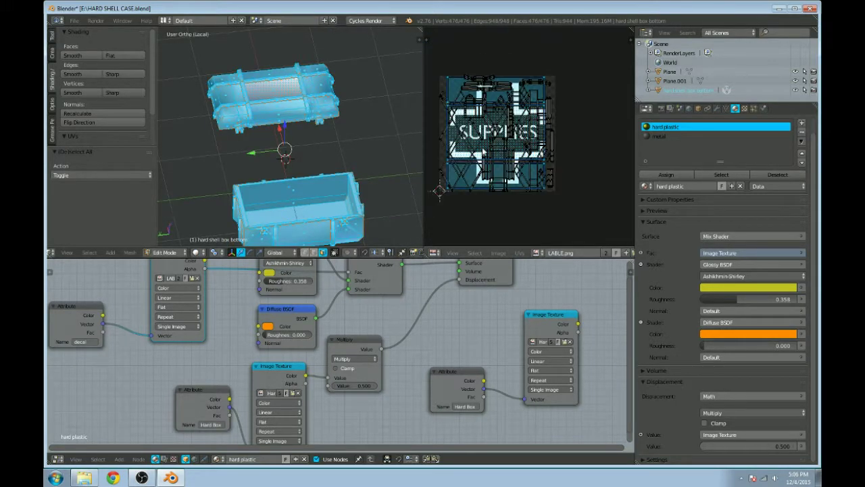
pyautogui.click(725, 109)
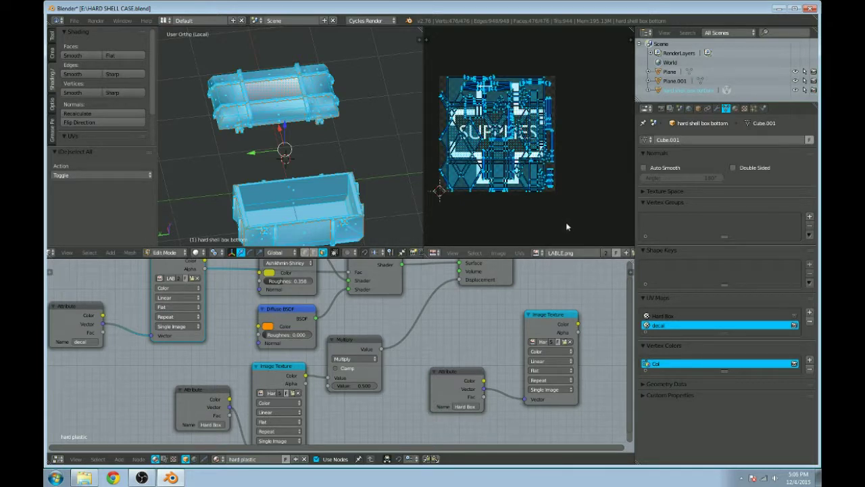
pyautogui.press('s')
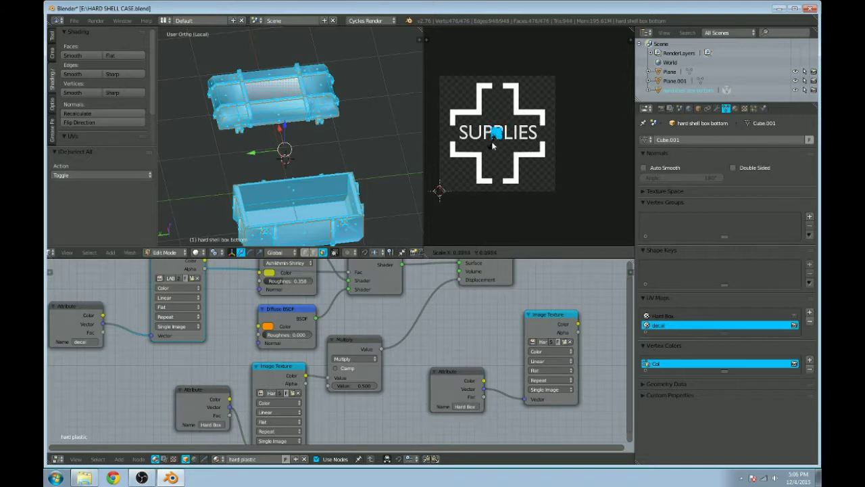
pyautogui.click(495, 146)
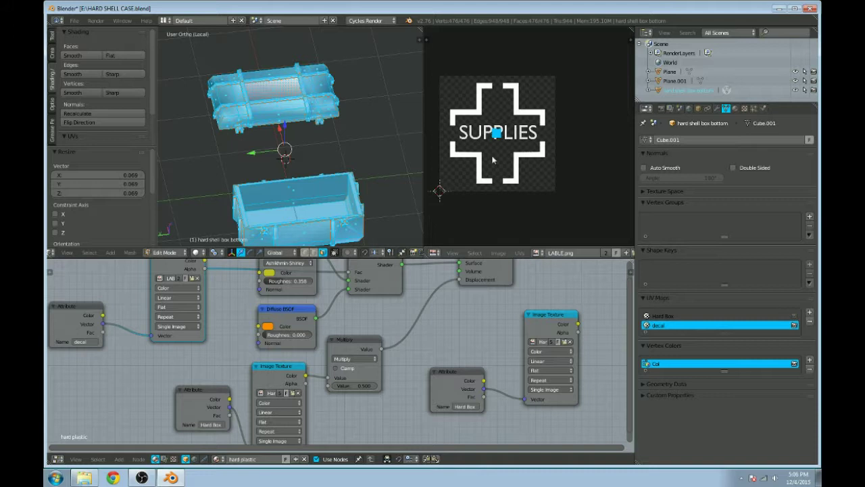
pyautogui.press('g')
pyautogui.click(463, 117)
# Step: Select the three large middle panel faces across the top of the case lid
pyautogui.scroll(1, 316, 149)
pyautogui.scroll(1, 325, 81)
pyautogui.rightClick(293, 102)
pyautogui.scroll(1, 281, 102)
pyautogui.moveTo(281, 102); pyautogui.dragTo(298, 100, button='middle')
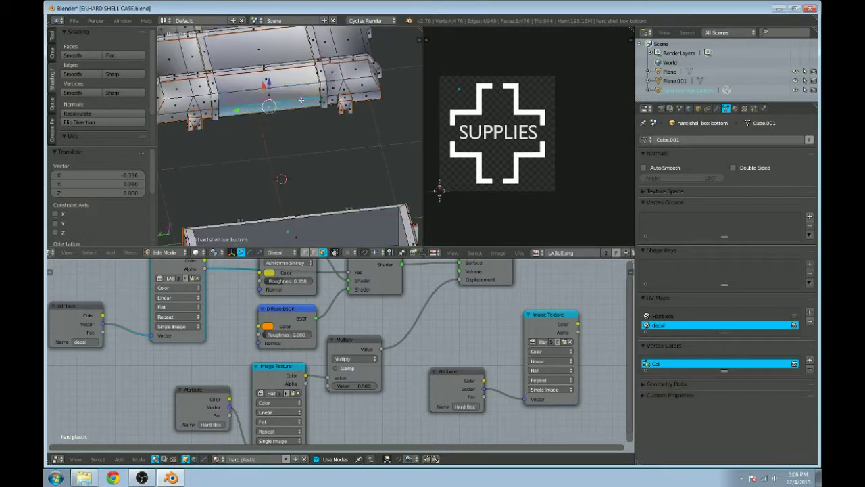
pyautogui.rightClick(298, 88)
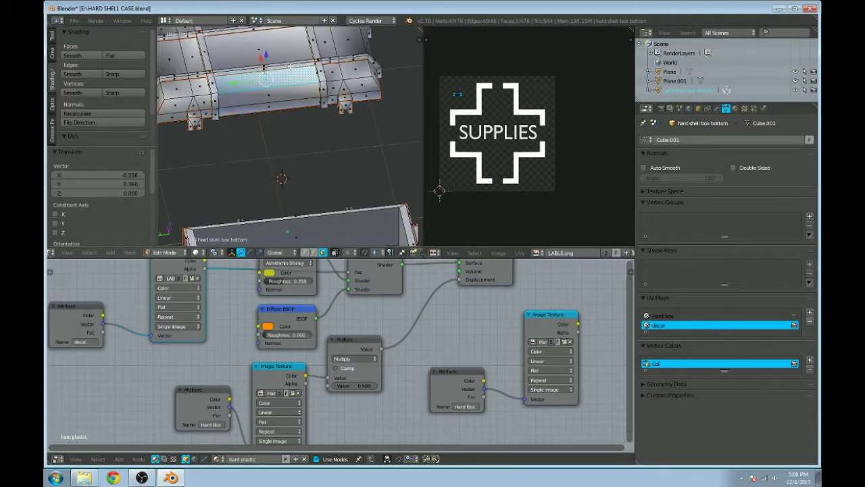
pyautogui.keyDown('shift'); pyautogui.moveTo(291, 67); pyautogui.dragTo(317, 132, button='middle'); pyautogui.keyUp('shift')
pyautogui.keyDown('shift'); pyautogui.rightClick(307, 121); pyautogui.keyUp('shift')
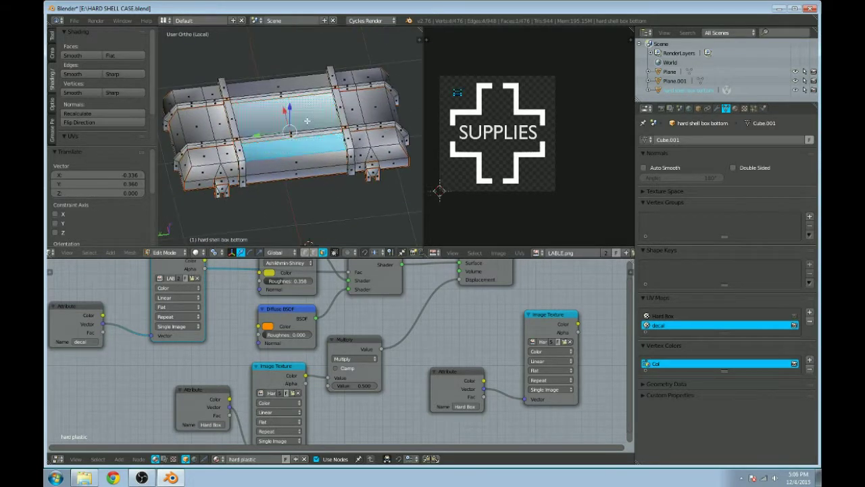
pyautogui.keyDown('shift'); pyautogui.rightClick(296, 77); pyautogui.keyUp('shift')
# Step: Enlarge the selected lid panels' decal UVs and centre them so they cover the whole SUPPLIES label
pyautogui.press('s')
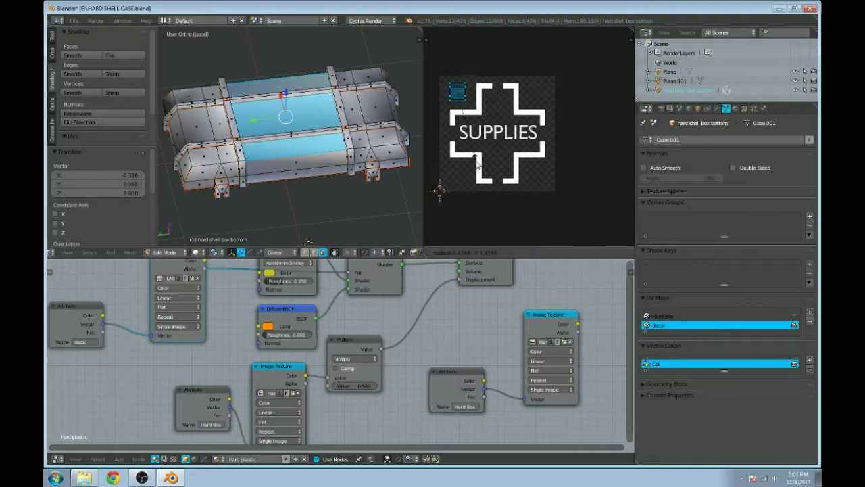
pyautogui.click(548, 85)
pyautogui.press('g')
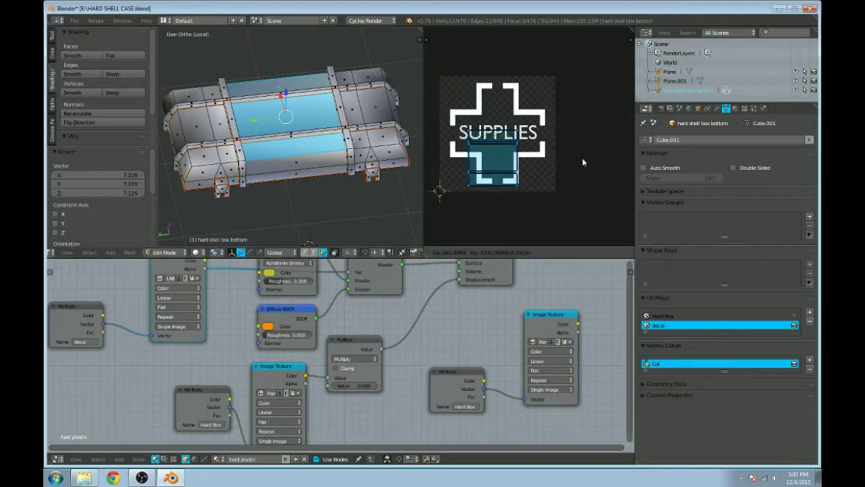
pyautogui.click(568, 131)
pyautogui.press('s')
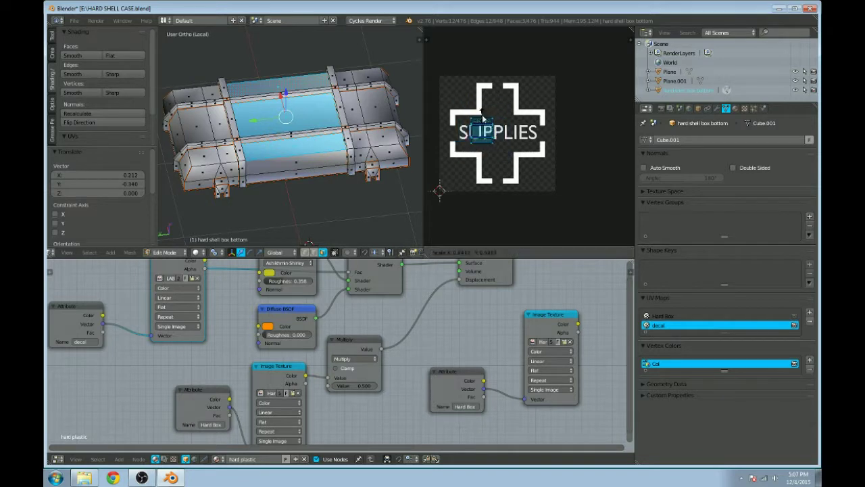
pyautogui.click(550, 163)
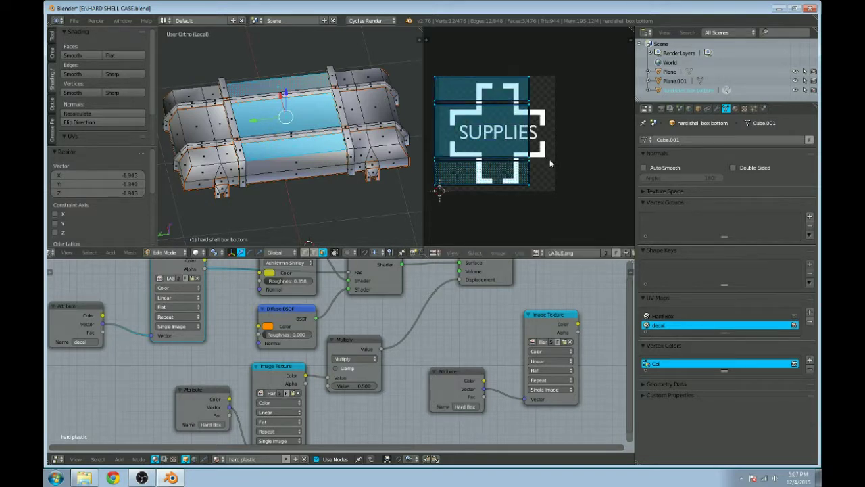
pyautogui.press('g')
pyautogui.click(568, 168)
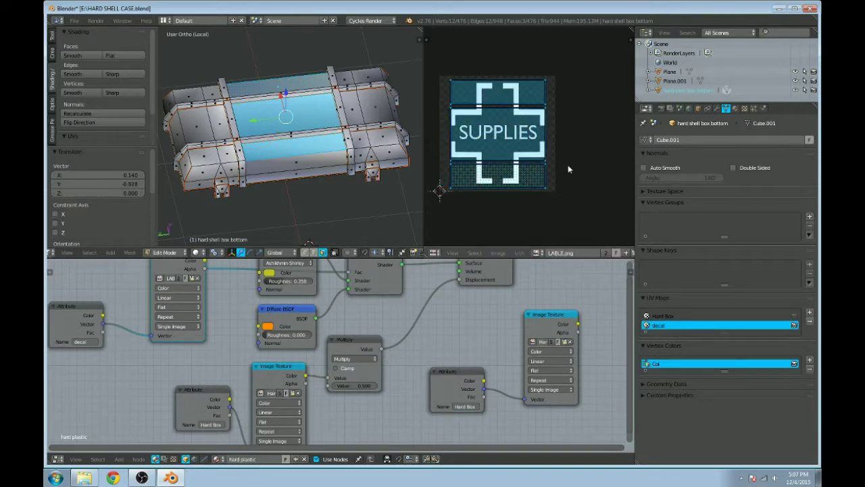
pyautogui.press('s')
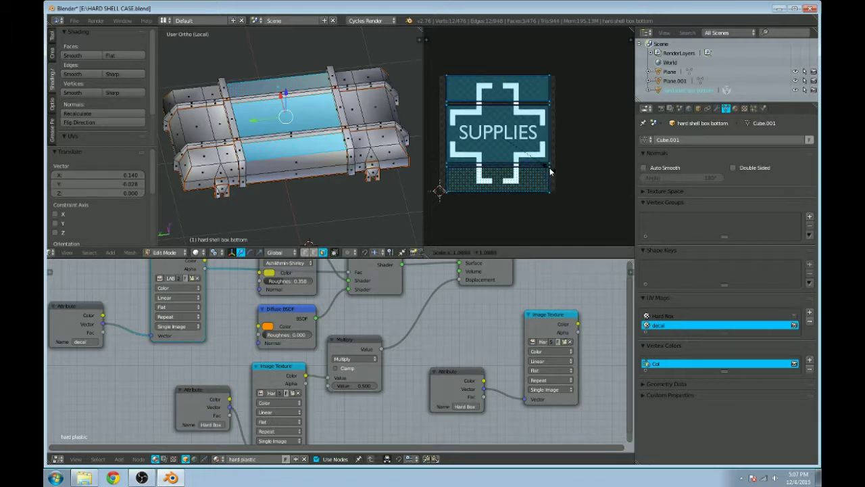
pyautogui.click(550, 172)
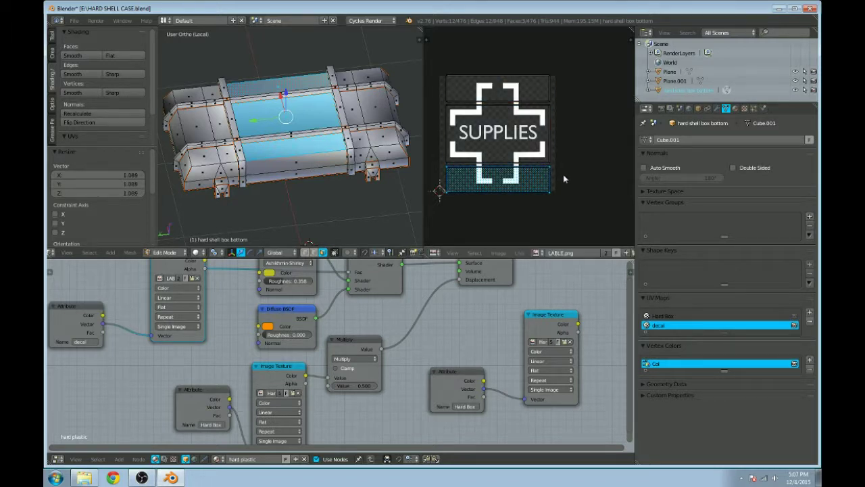
# Step: Scale the three lid panels' decal UVs by about 0.93 over the label and preview the lid with rendered shading
pyautogui.press('g')
pyautogui.rightClick(565, 174)
pyautogui.click(563, 180)
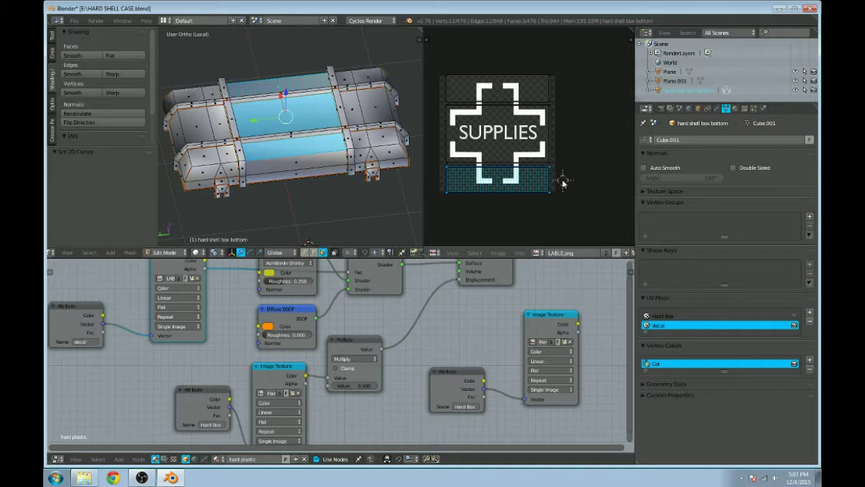
pyautogui.press('Tab')
pyautogui.press('Tab')
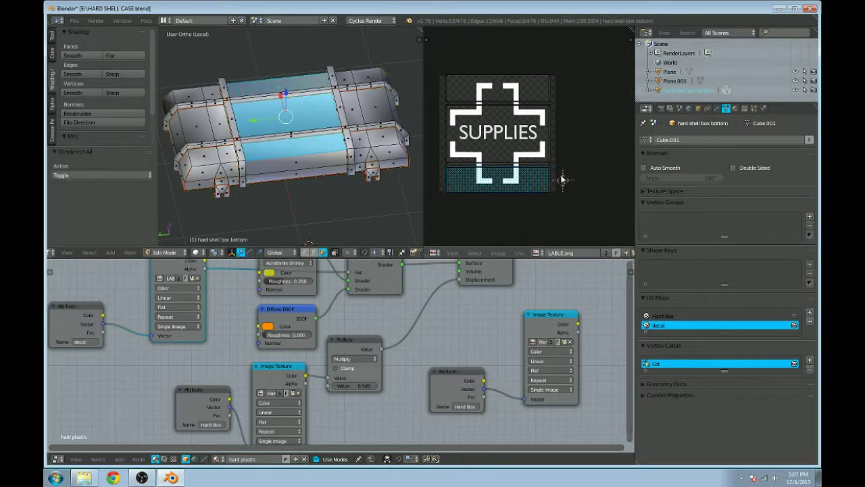
pyautogui.press('a')
pyautogui.press('s')
pyautogui.click(558, 178)
pyautogui.hotkey('shift', 'z')
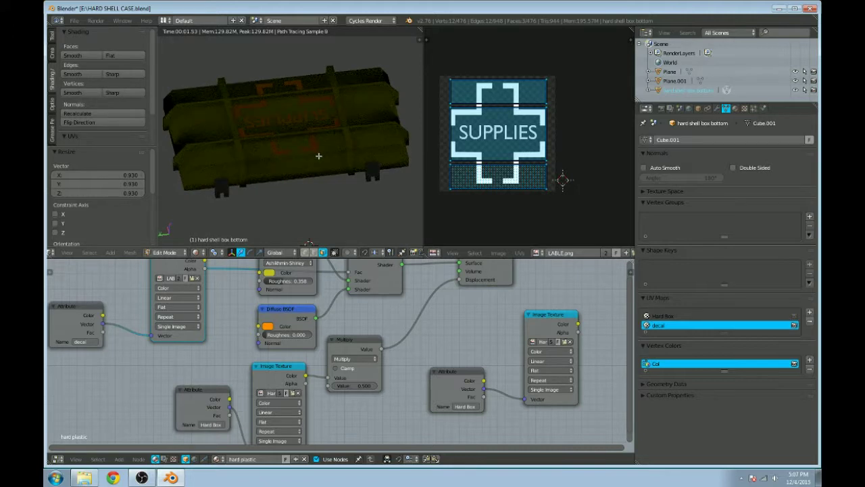
# Step: Try rotating the lid panels' decal UVs by 180 degrees
pyautogui.hotkey('shift', 'z')
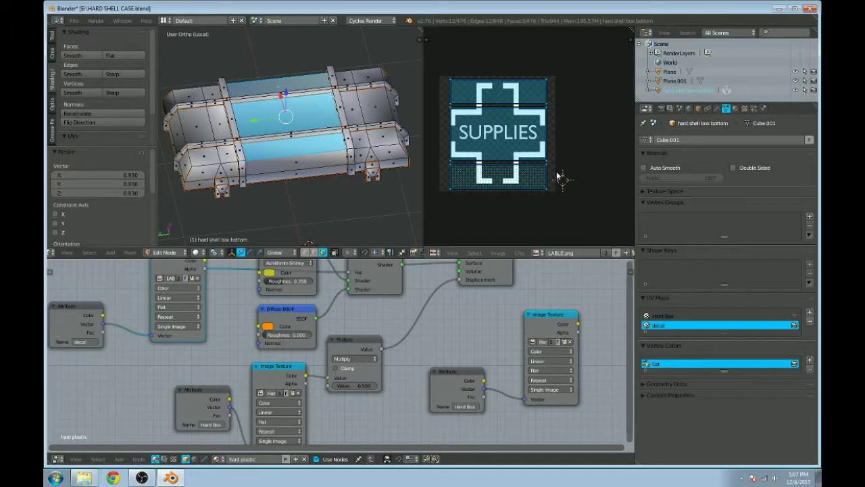
pyautogui.write('r180')
pyautogui.press('Return')
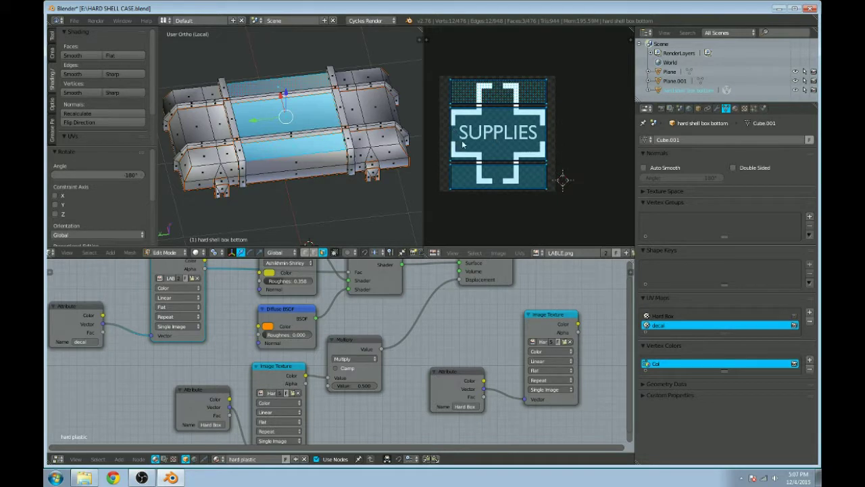
pyautogui.hotkey('ctrl', 'z')
# Step: Move the label texture's Alpha link from the Mix Shader's Fac to the Glossy BSDF, trying its Color and then its Roughness in the render
pyautogui.moveTo(314, 185)
pyautogui.mouseDown(button='middle')
pyautogui.moveTo(347, 196)
pyautogui.moveTo(303, 192)
pyautogui.mouseUp(button='middle')
pyautogui.hotkey('shift', 'z')
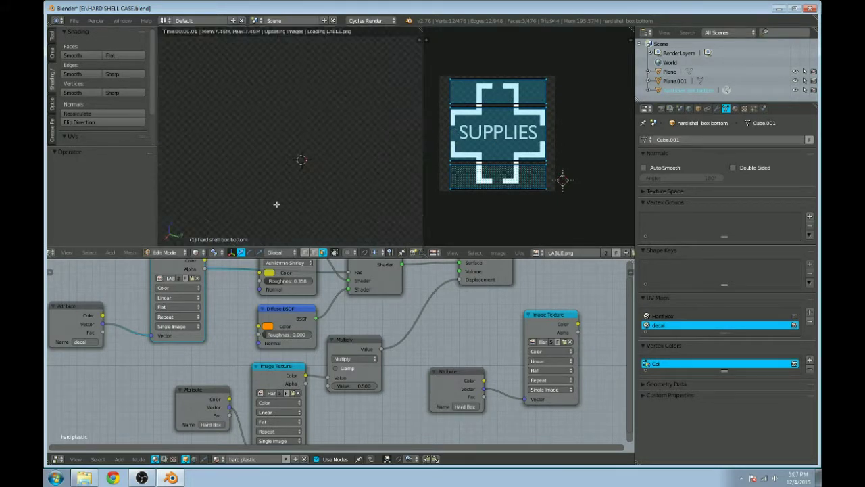
pyautogui.scroll(5, 330, 203)
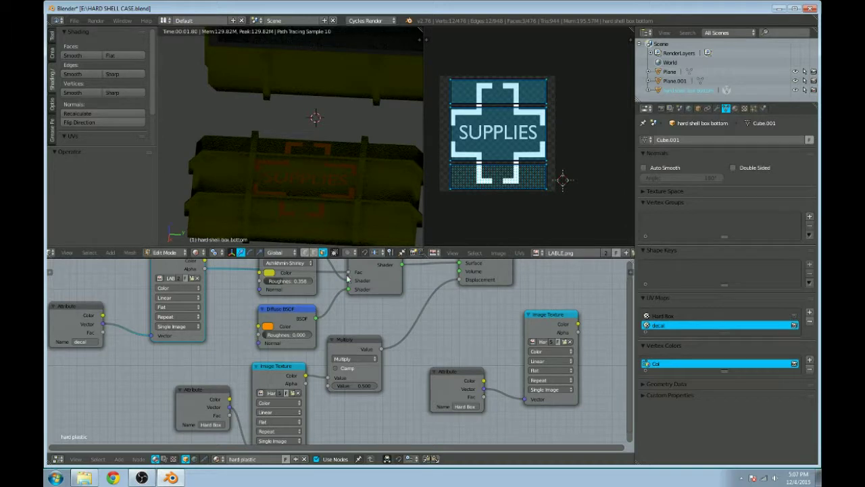
pyautogui.moveTo(347, 278); pyautogui.dragTo(350, 296, button='middle')
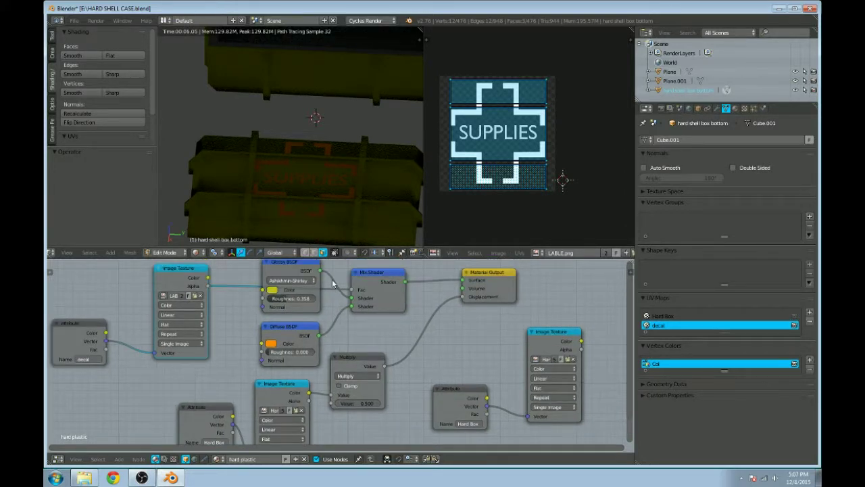
pyautogui.moveTo(351, 289); pyautogui.dragTo(262, 289)
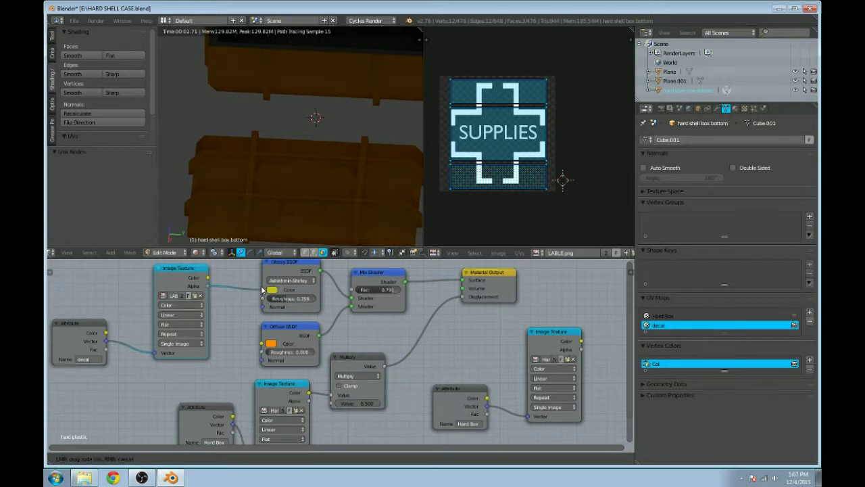
pyautogui.moveTo(263, 290); pyautogui.dragTo(268, 292)
pyautogui.scroll(-1, 269, 293)
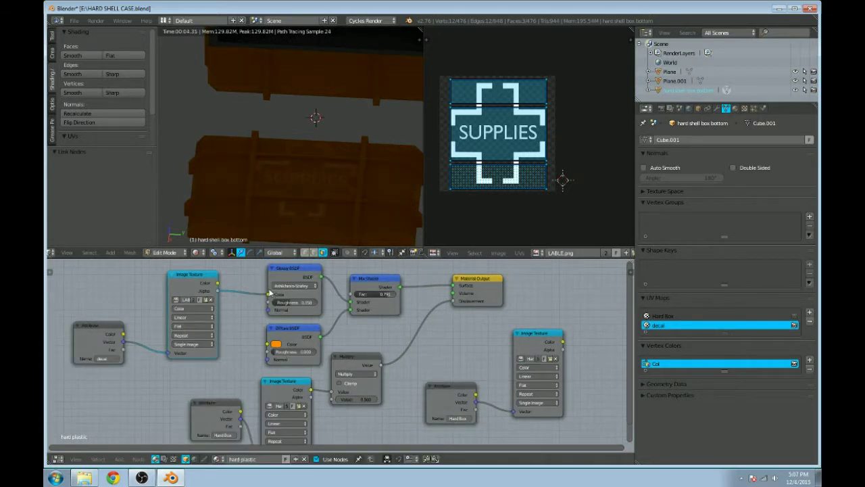
pyautogui.scroll(-1, 269, 293)
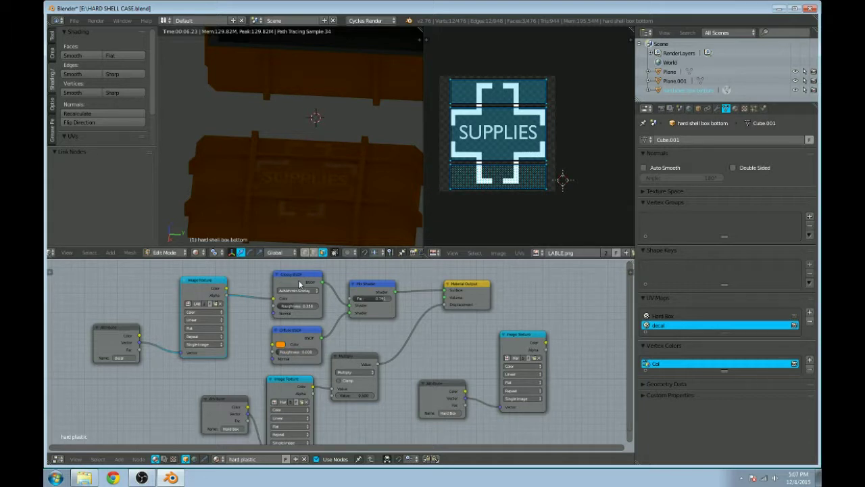
pyautogui.moveTo(274, 298); pyautogui.dragTo(274, 306)
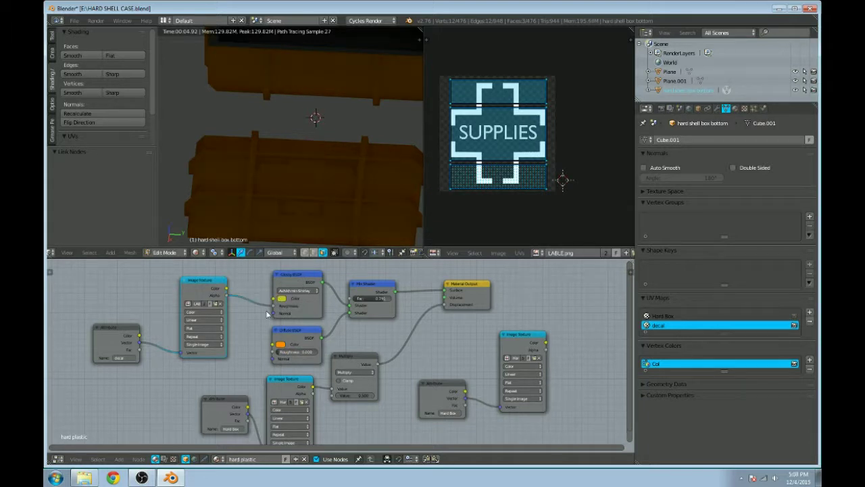
# Step: Duplicate the decal Attribute and label Image Texture nodes, and connect the copy's Alpha to the Diffuse BSDF's Roughness
pyautogui.click(124, 332)
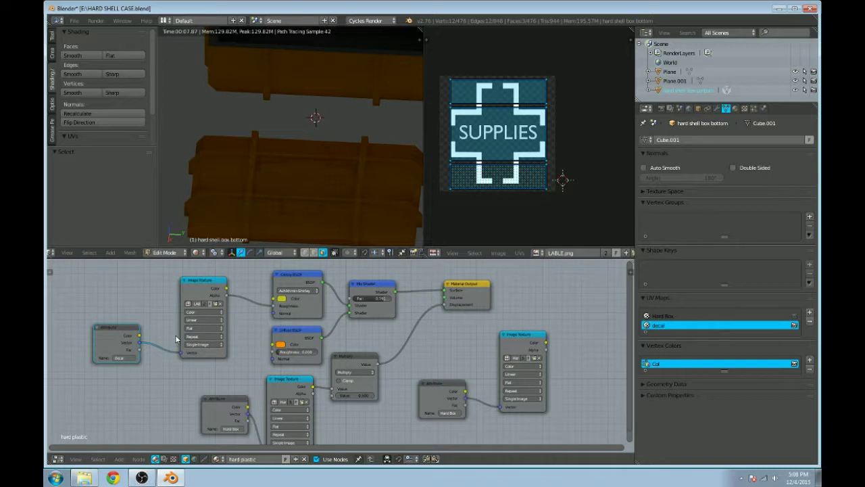
pyautogui.hotkey('shift', 'd')
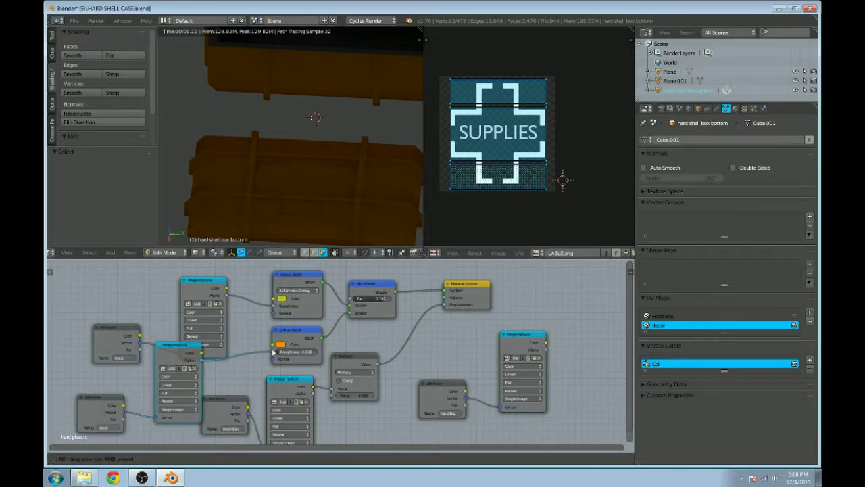
pyautogui.click(274, 351)
pyautogui.moveTo(365, 162); pyautogui.dragTo(397, 181, button='middle')
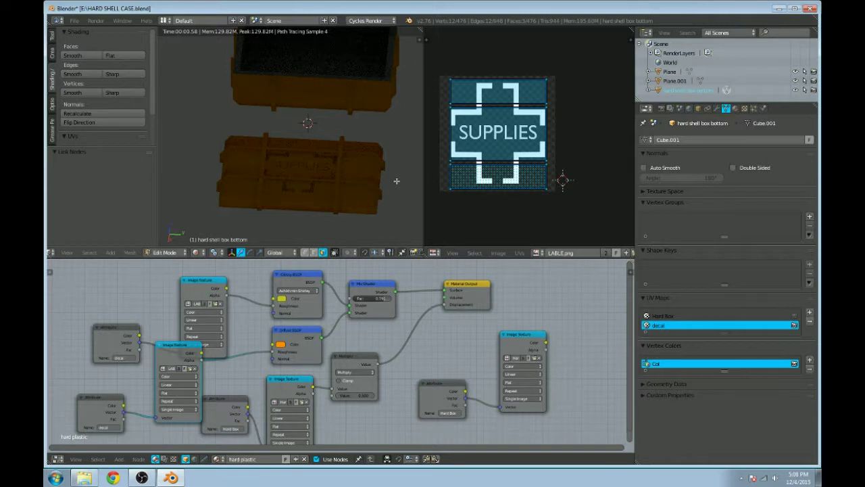
# Step: Connect the duplicated label texture's Alpha output to the Diffuse BSDF's Color input
pyautogui.moveTo(201, 359); pyautogui.dragTo(309, 320)
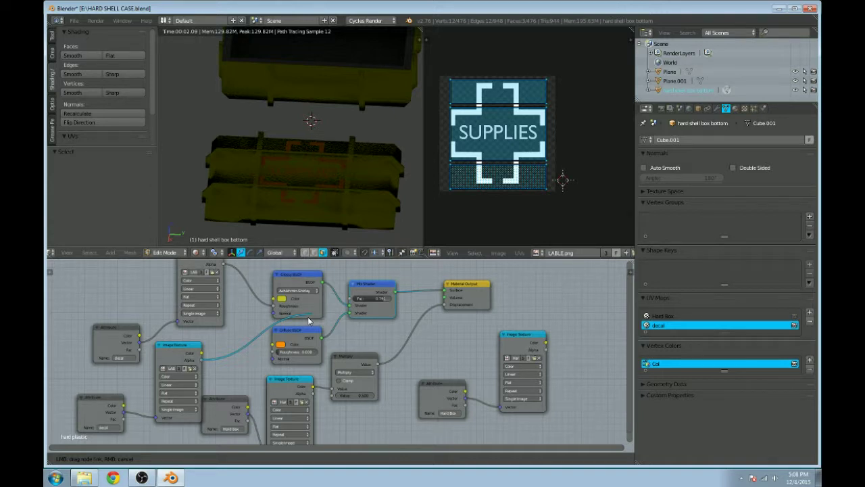
pyautogui.moveTo(309, 320); pyautogui.dragTo(274, 345)
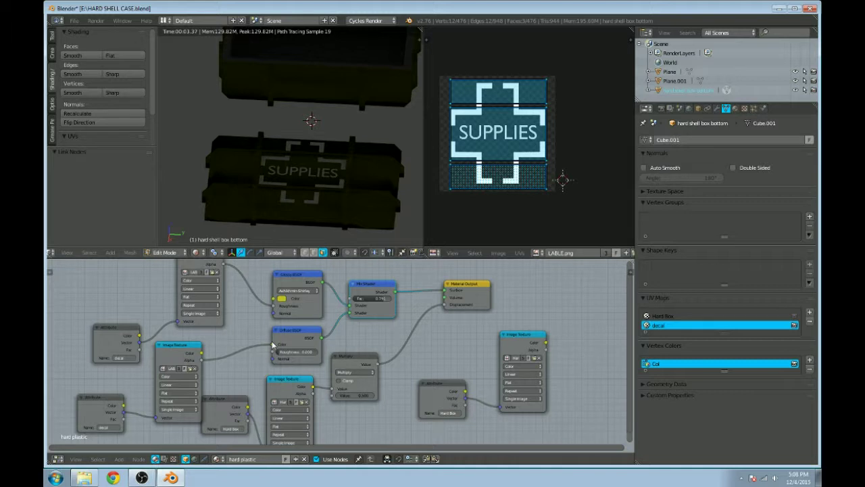
pyautogui.moveTo(273, 344); pyautogui.dragTo(264, 340)
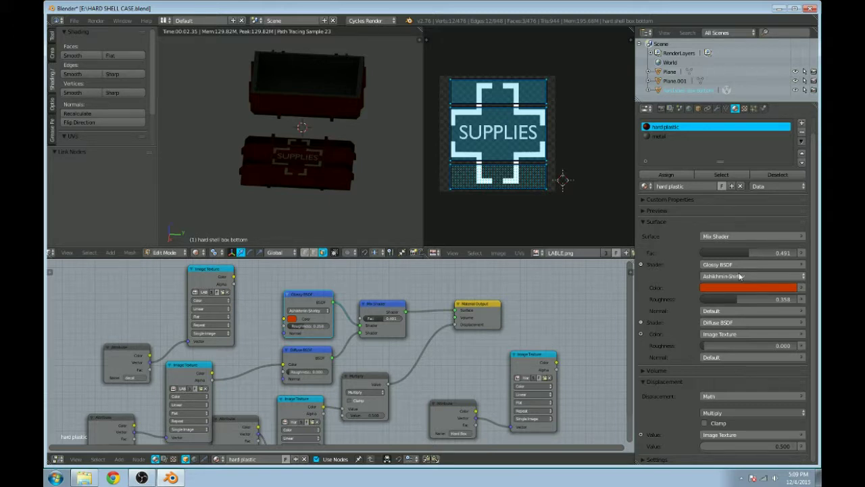
# Step: Set the upper texture's Attribute node name to Hard Box and switch the case to Object Mode
pyautogui.scroll(1, 208, 376)
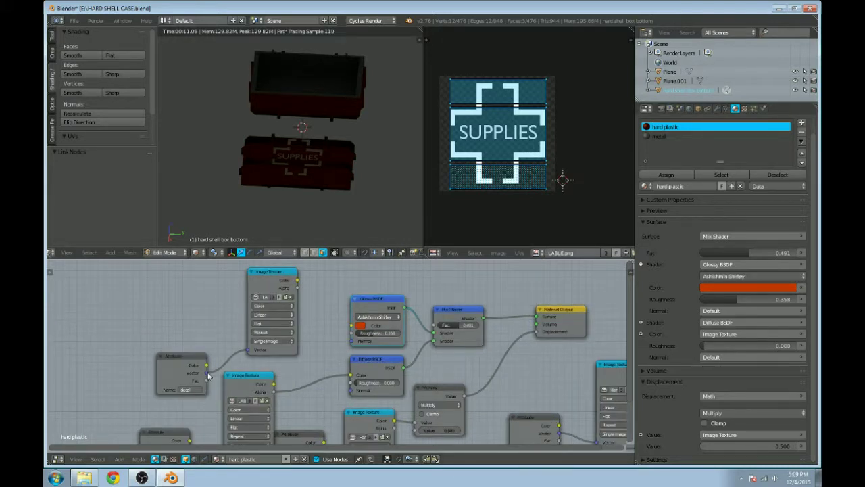
pyautogui.click(193, 389)
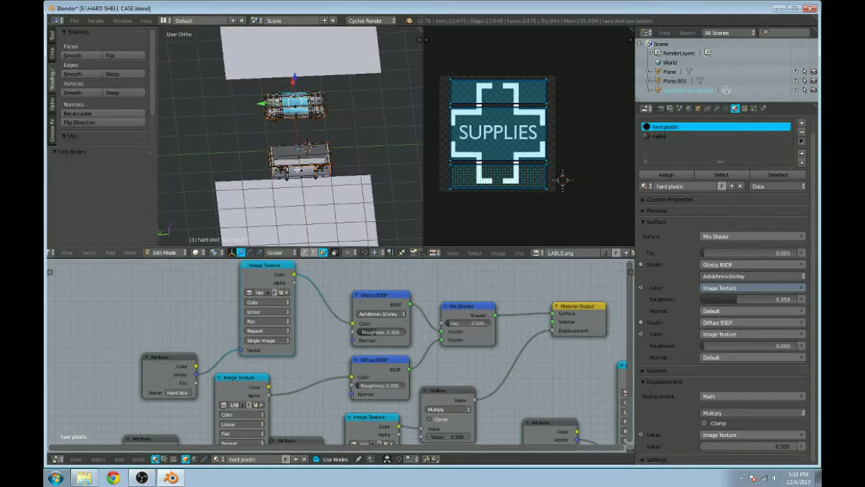
pyautogui.press('Tab')
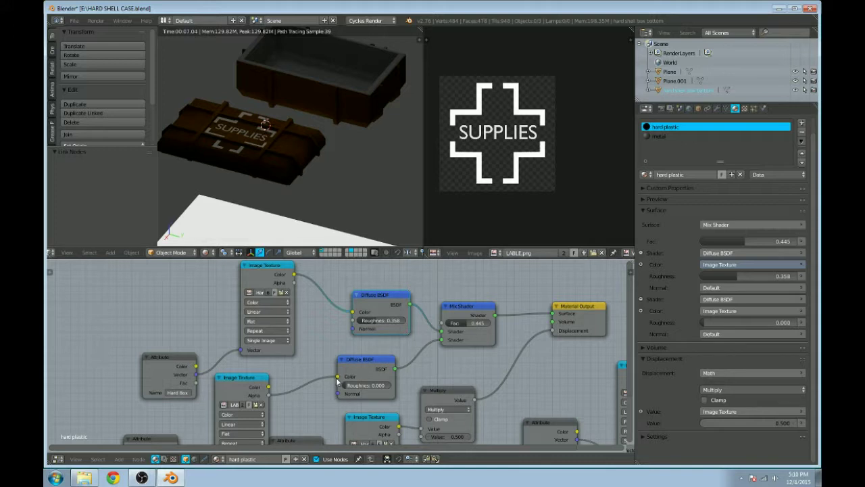
# Step: Move the label texture's Alpha link from the lower Diffuse BSDF's Color to the upper Diffuse BSDF's Roughness
pyautogui.moveTo(337, 381); pyautogui.dragTo(353, 325)
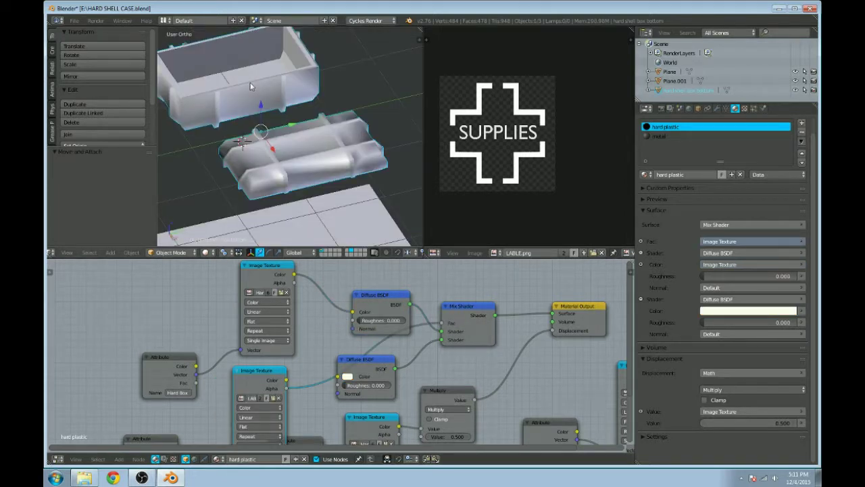
# Step: Select the middle front faces of the case's lid and base in Edit Mode and UV-project them from the right orthographic view
pyautogui.press('1')
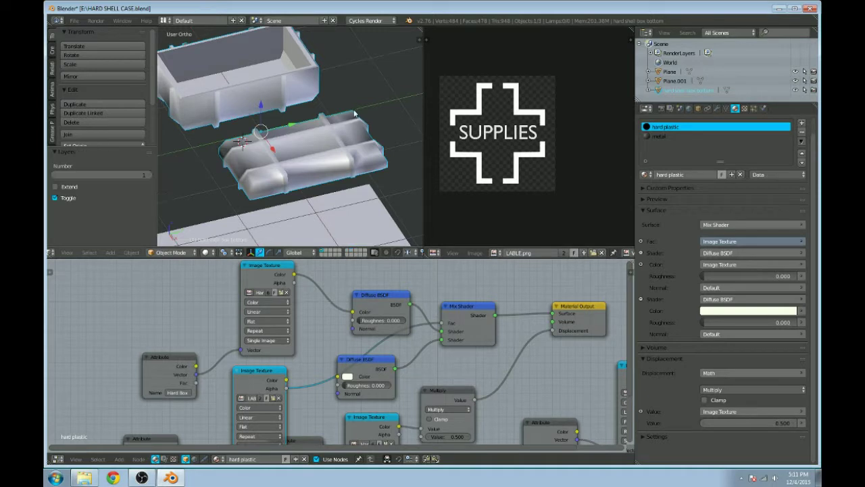
pyautogui.moveTo(250, 87); pyautogui.dragTo(312, 150, button='middle')
pyautogui.press('KP_3')
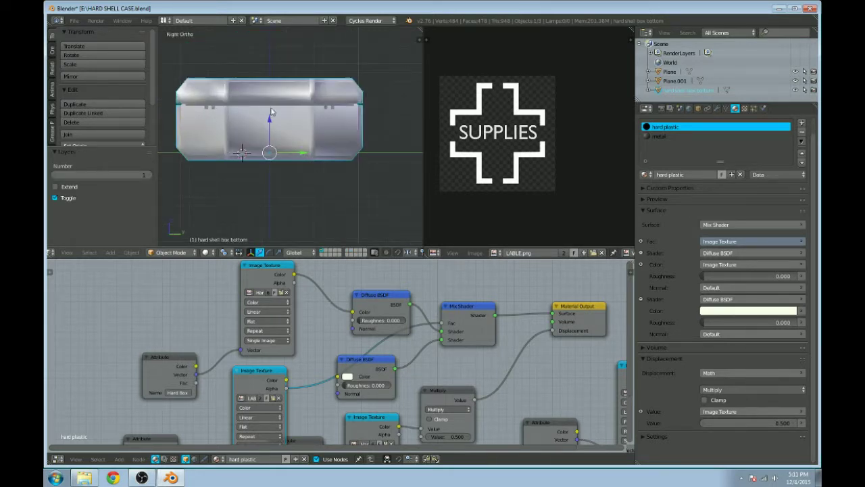
pyautogui.press('Tab')
pyautogui.rightClick(273, 92)
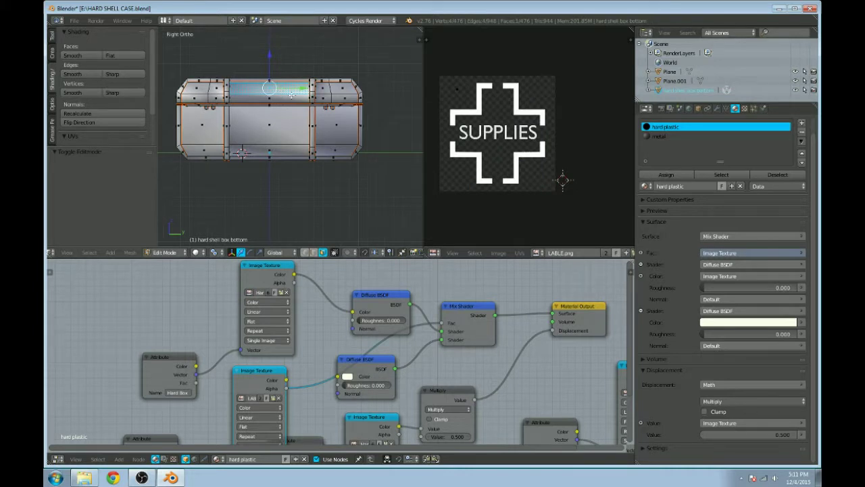
pyautogui.keyDown('shift'); pyautogui.rightClick(291, 145); pyautogui.keyUp('shift')
pyautogui.keyDown('shift'); pyautogui.rightClick(291, 145); pyautogui.keyUp('shift')
pyautogui.scroll(1, 275, 146)
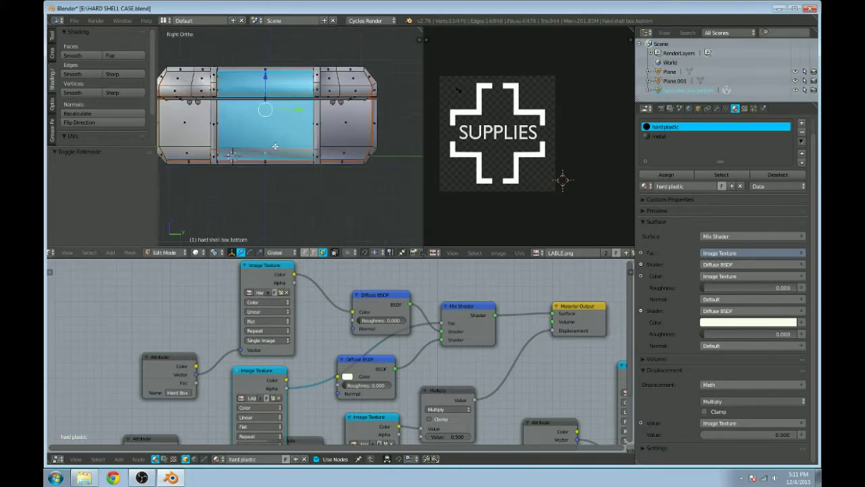
pyautogui.press('u')
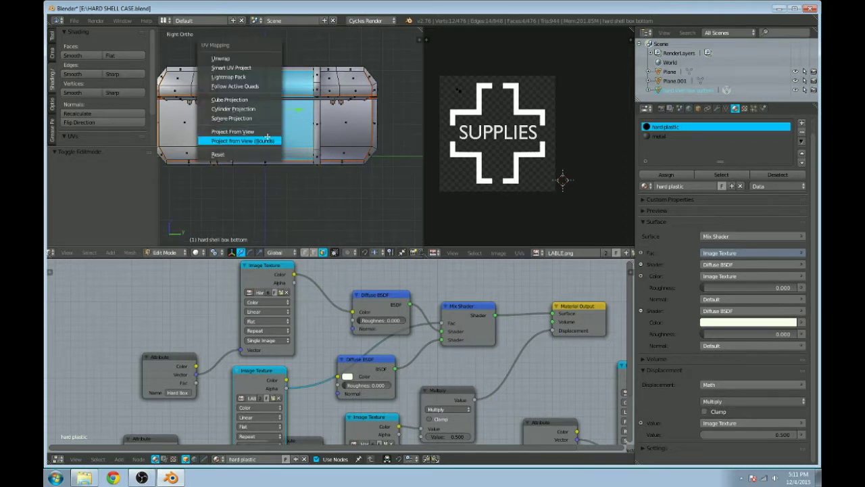
pyautogui.click(268, 139)
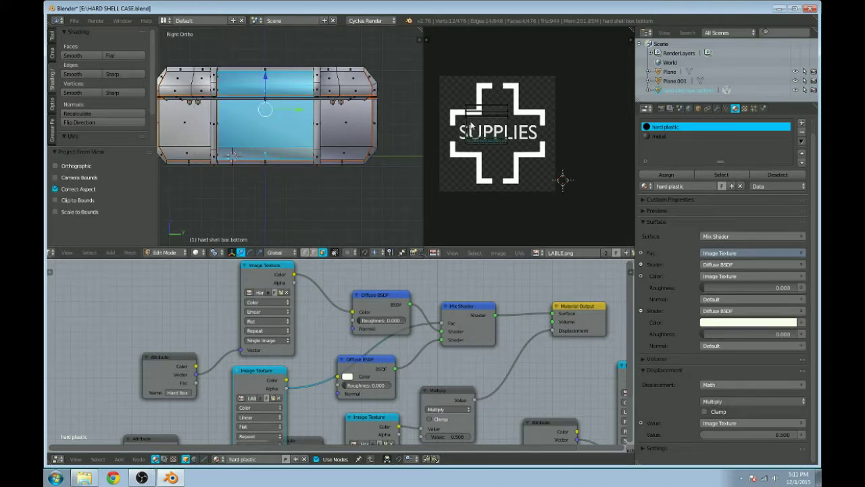
# Step: Scale all the projected UVs by about 2.3 and again by about 1.15, centring them over the SUPPLIES label image
pyautogui.press('a')
pyautogui.press('s')
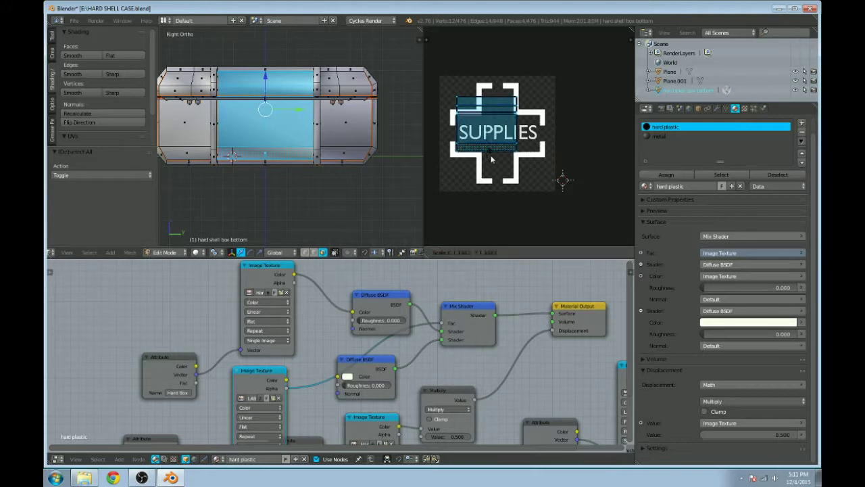
pyautogui.click(506, 177)
pyautogui.press('g')
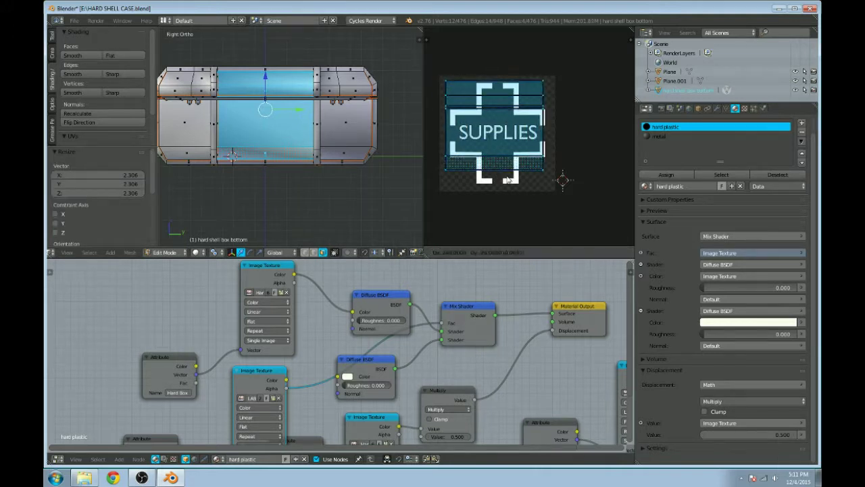
pyautogui.click(510, 181)
pyautogui.press('s')
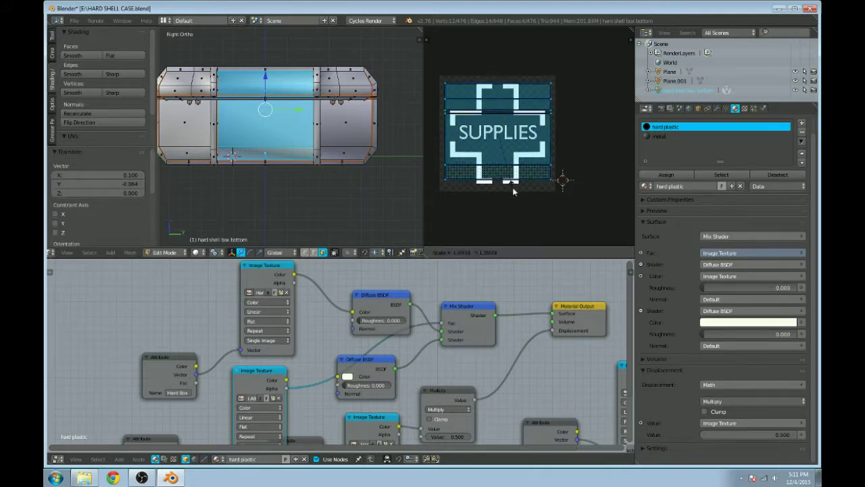
pyautogui.click(512, 190)
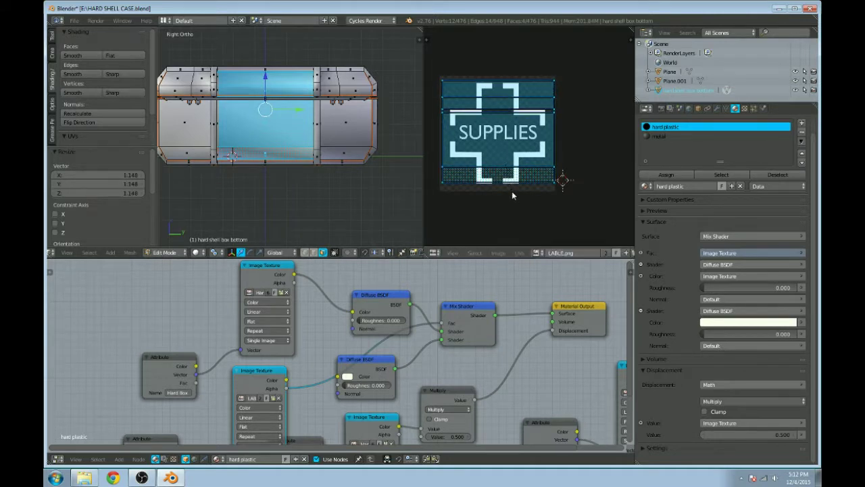
# Step: Shift the front faces' UVs down by about 0.008 and stretch them vertically by about 1.08 to cover the label's height
pyautogui.press('g')
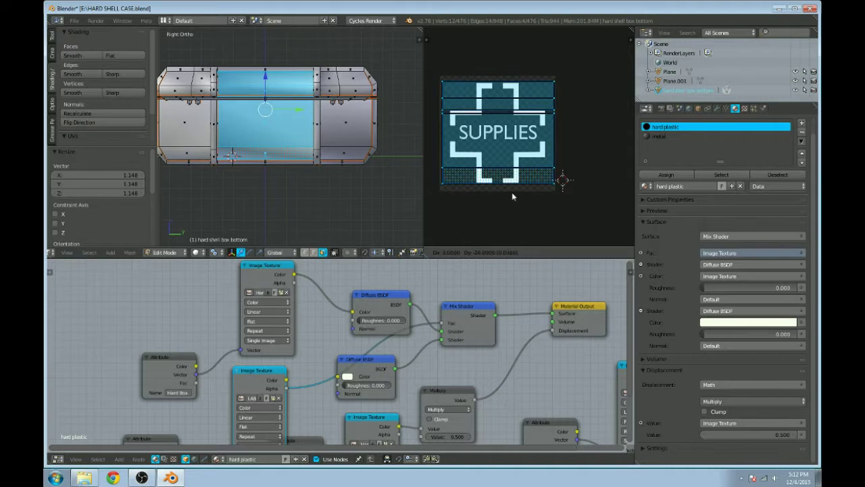
pyautogui.click(511, 192)
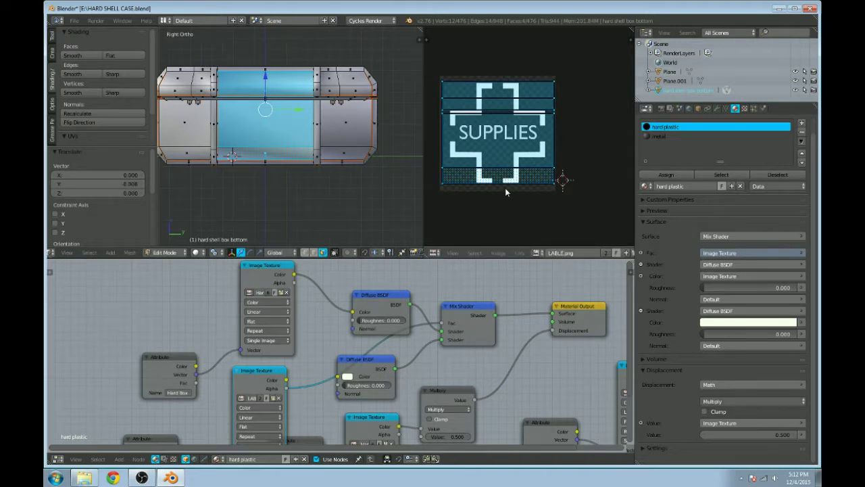
pyautogui.press('s')
pyautogui.press('y')
pyautogui.click(499, 200)
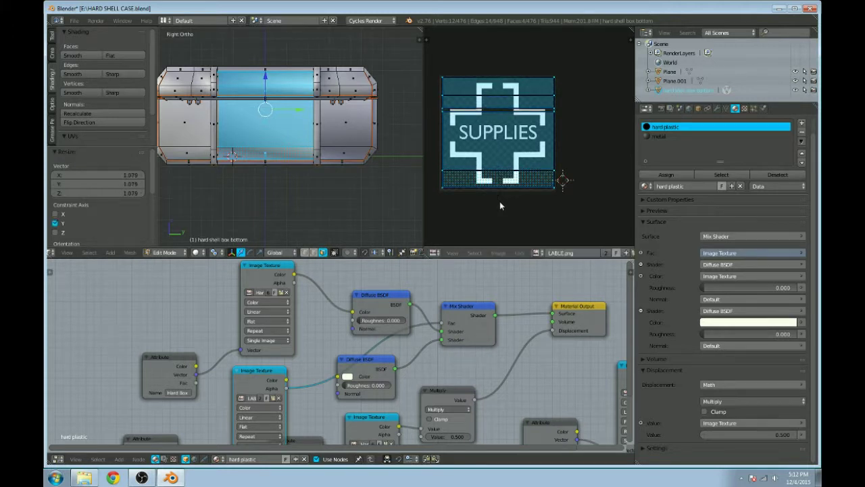
# Step: Preview the case in rendered shading and examine the SUPPLIES decal on its front and lid from several distances
pyautogui.hotkey('shift', 'z')
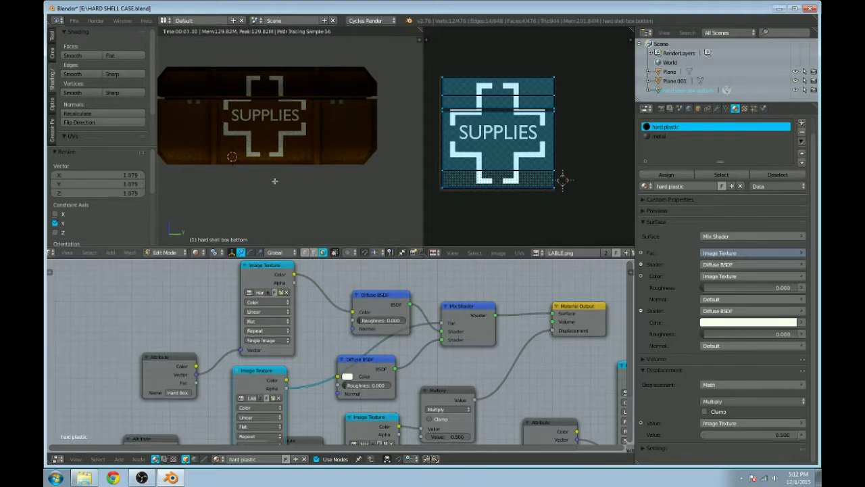
pyautogui.moveTo(274, 181); pyautogui.dragTo(310, 182, button='middle')
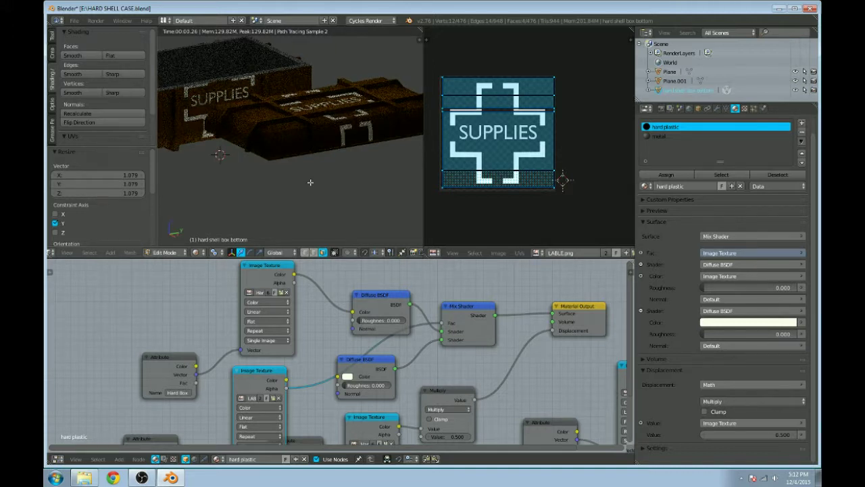
pyautogui.scroll(-5, 310, 182)
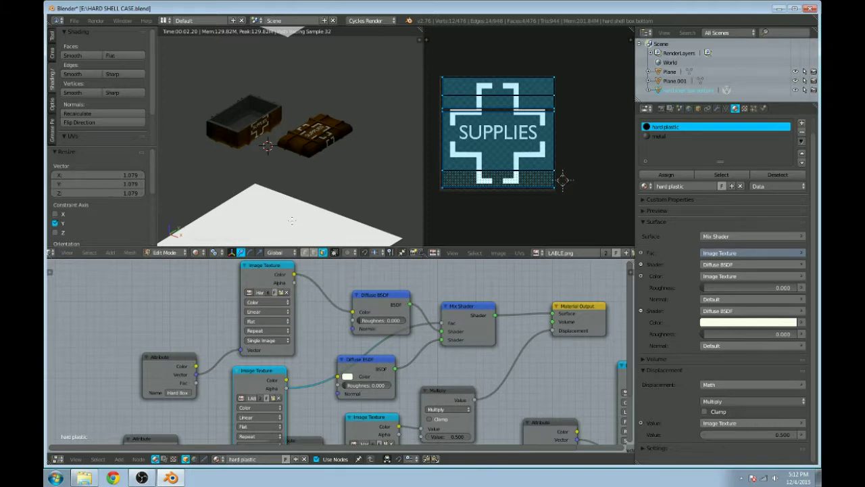
pyautogui.press('Tab')
pyautogui.rightClick(301, 169)
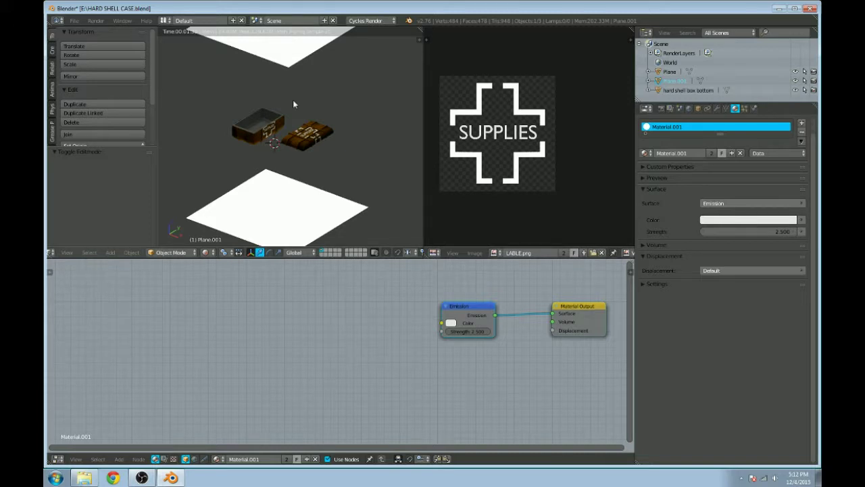
pyautogui.scroll(4, 293, 99)
pyautogui.scroll(4, 308, 196)
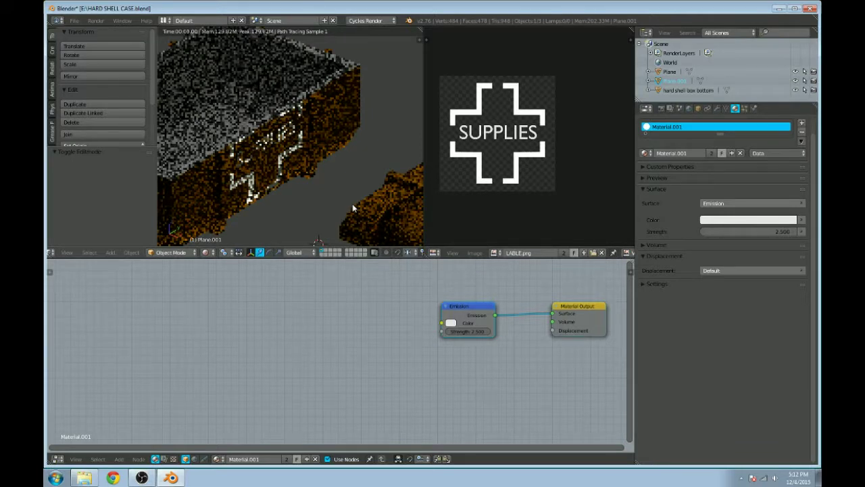
pyautogui.scroll(-3, 313, 169)
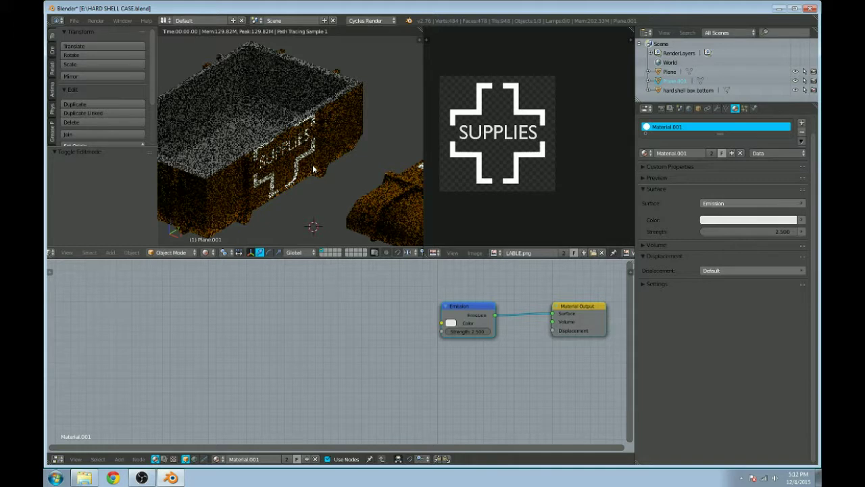
pyautogui.scroll(-4, 337, 179)
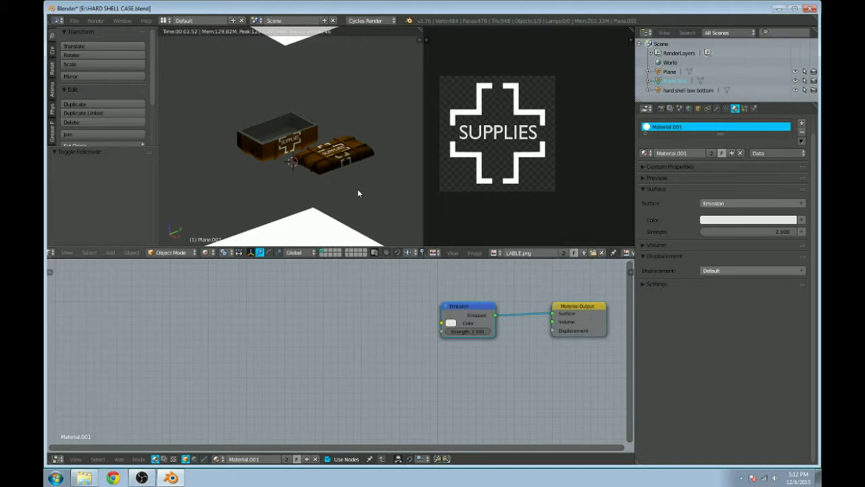
pyautogui.hotkey('shift', 'z')
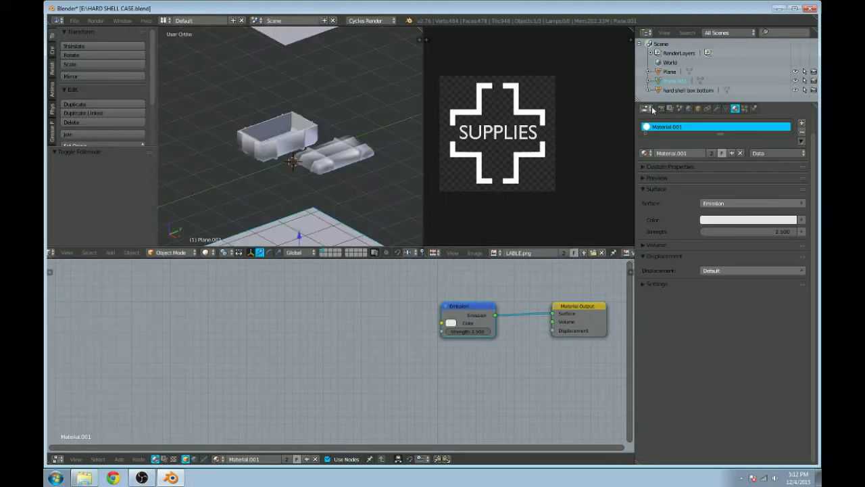
# Step: Reselect the hard shell case and create a blank 4000 x 4000 px image named Hard shell 3
pyautogui.click(727, 108)
pyautogui.click(735, 108)
pyautogui.rightClick(277, 138)
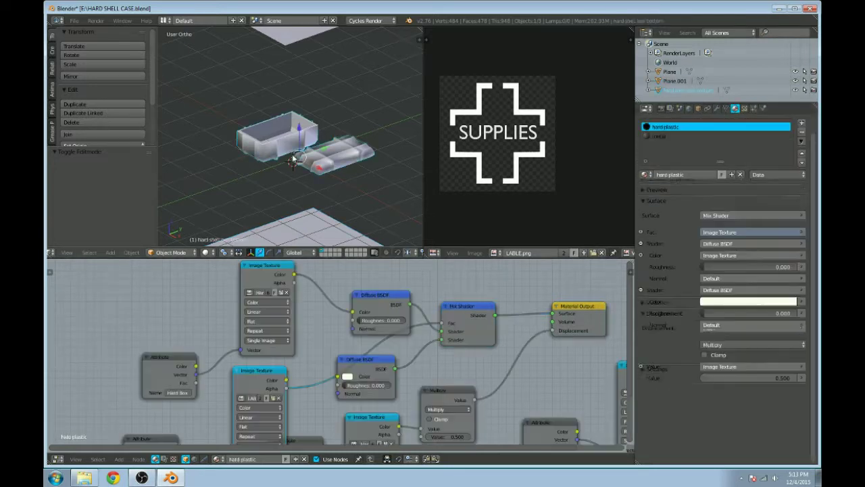
pyautogui.moveTo(526, 305); pyautogui.dragTo(405, 241, button='middle')
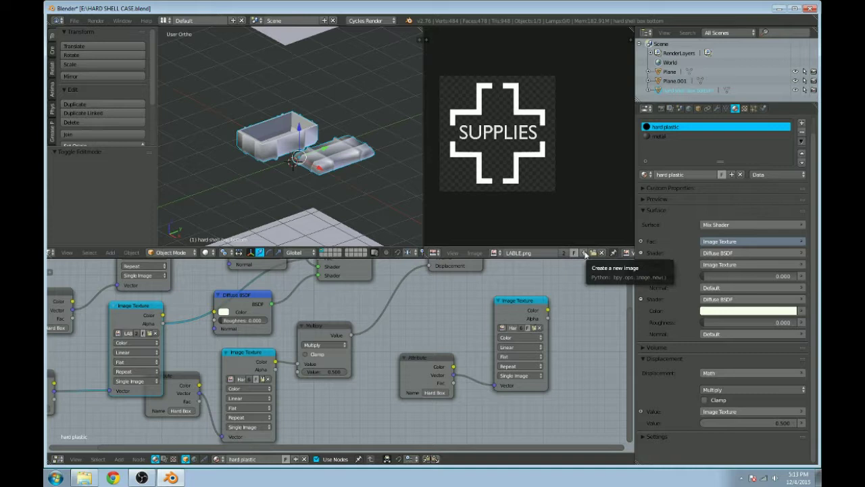
pyautogui.click(584, 254)
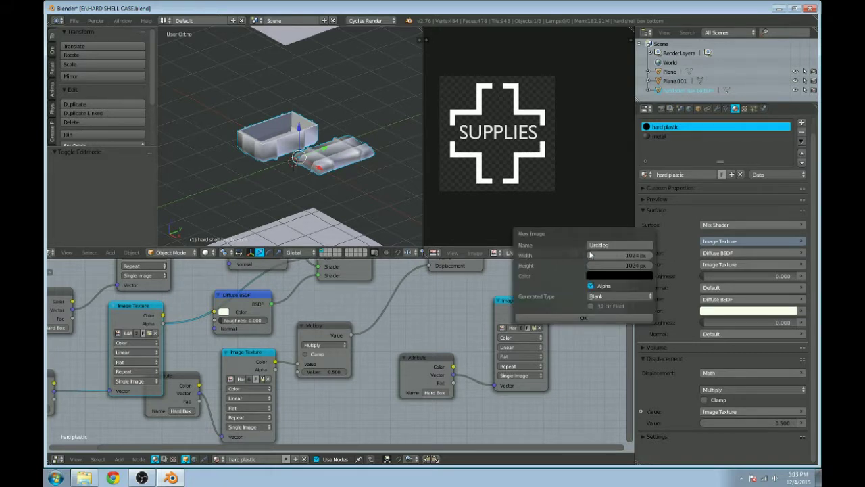
pyautogui.click(598, 254)
pyautogui.write('4000')
pyautogui.press('Tab')
pyautogui.write('4000')
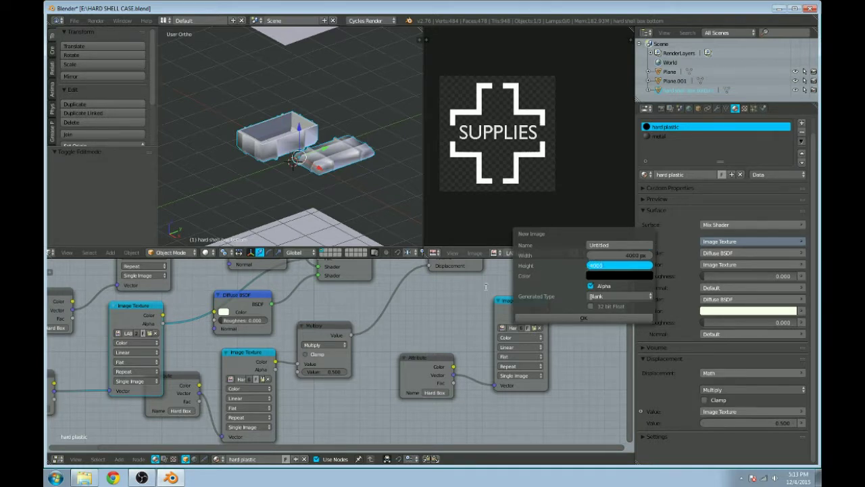
pyautogui.press('Return')
pyautogui.click(605, 246)
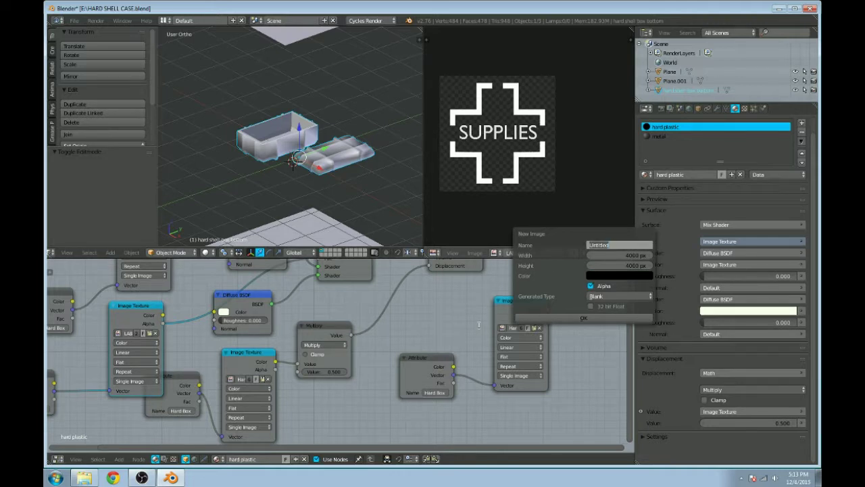
pyautogui.write('Hard shell 3')
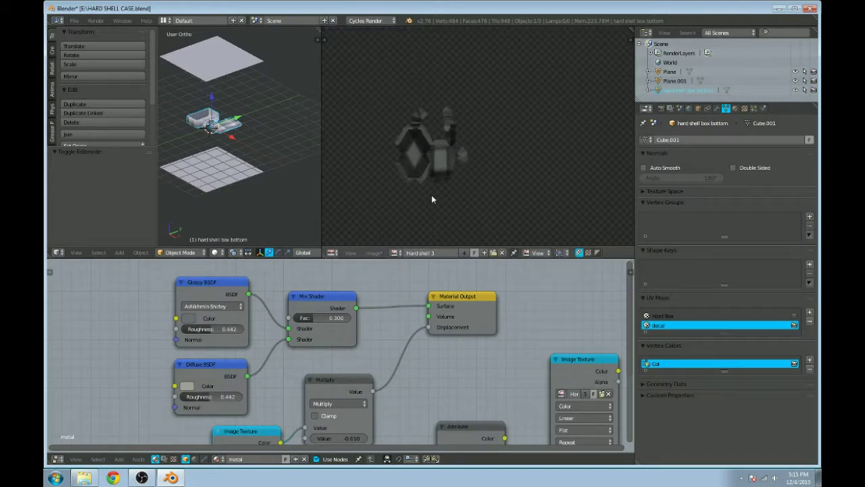
# Step: Inspect the Hard shell 3 image and make Hard Box the active UV map for both editing and rendering
pyautogui.scroll(5, 433, 200)
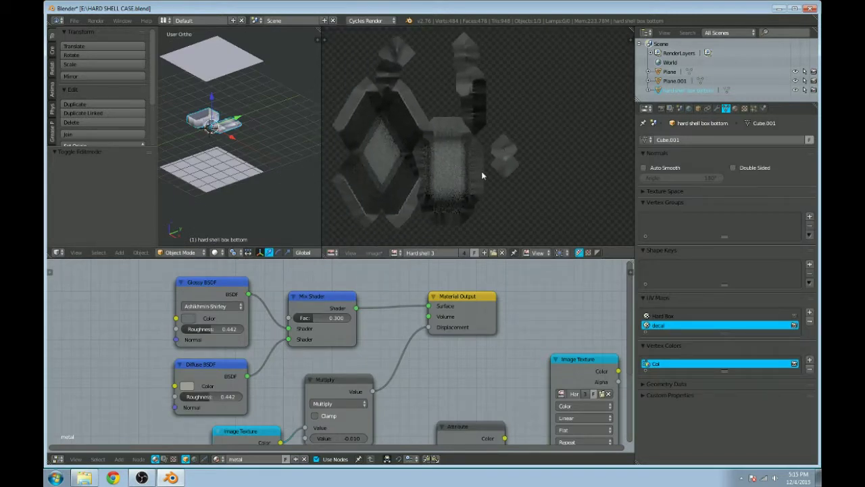
pyautogui.scroll(-6, 482, 175)
pyautogui.moveTo(485, 151); pyautogui.dragTo(477, 202, button='middle')
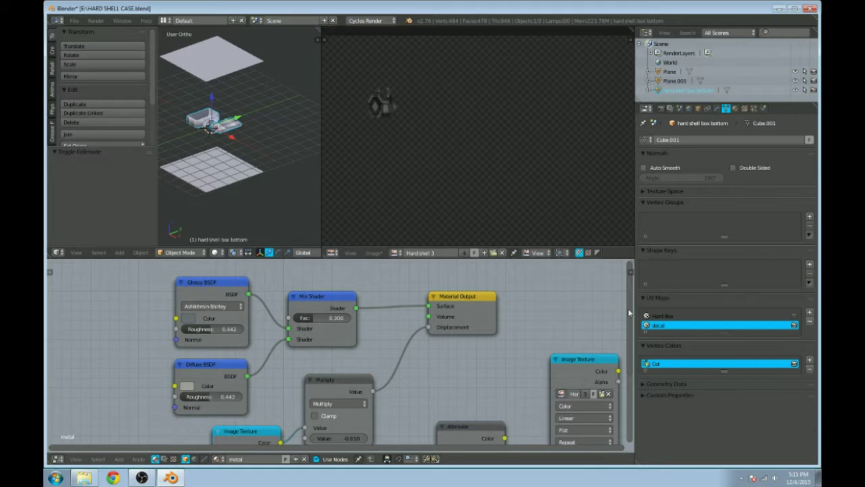
pyautogui.click(770, 317)
pyautogui.click(794, 316)
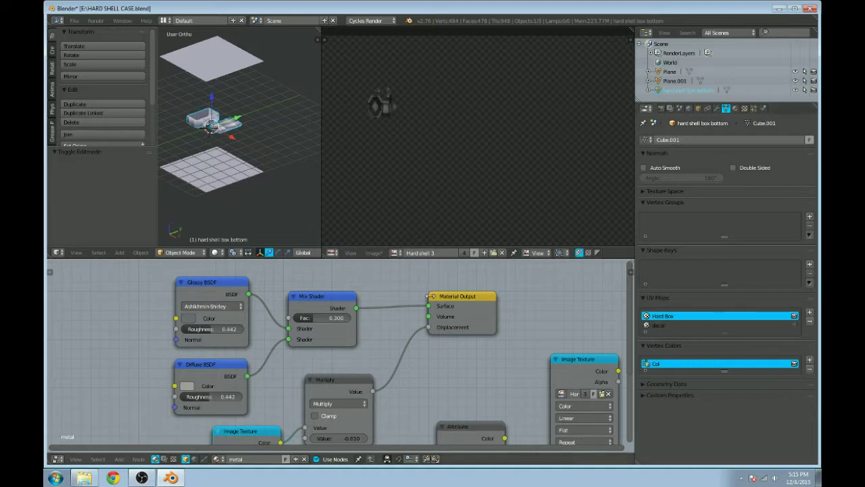
# Step: Display the Hard Shell Orange w lable image in the image editor in place of Hard shell 3
pyautogui.scroll(-2, 306, 292)
pyautogui.moveTo(292, 289); pyautogui.dragTo(331, 266, button='middle')
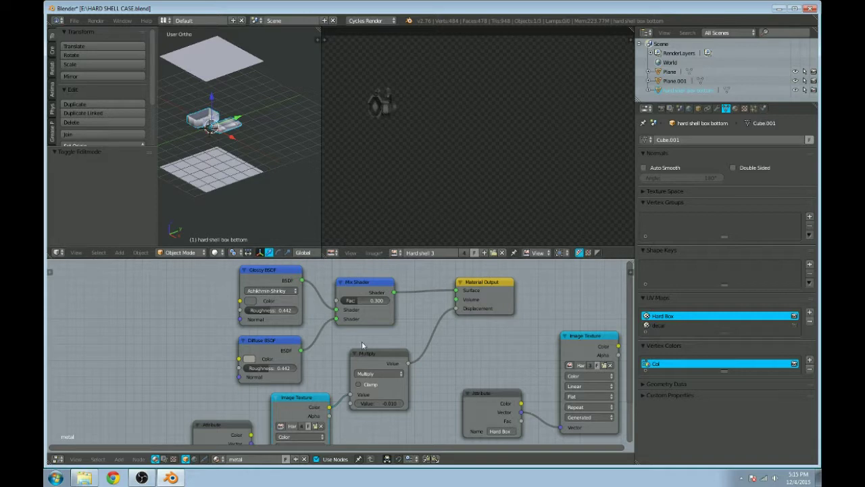
pyautogui.scroll(-1, 362, 341)
pyautogui.scroll(-2, 461, 300)
pyautogui.scroll(-2, 367, 131)
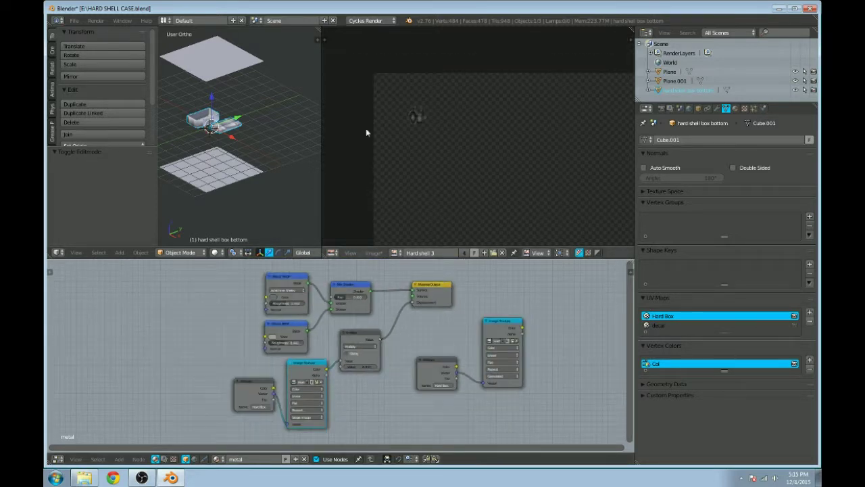
pyautogui.scroll(-2, 459, 155)
pyautogui.moveTo(458, 136); pyautogui.dragTo(531, 124, button='middle')
pyautogui.moveTo(511, 154); pyautogui.dragTo(498, 155, button='middle')
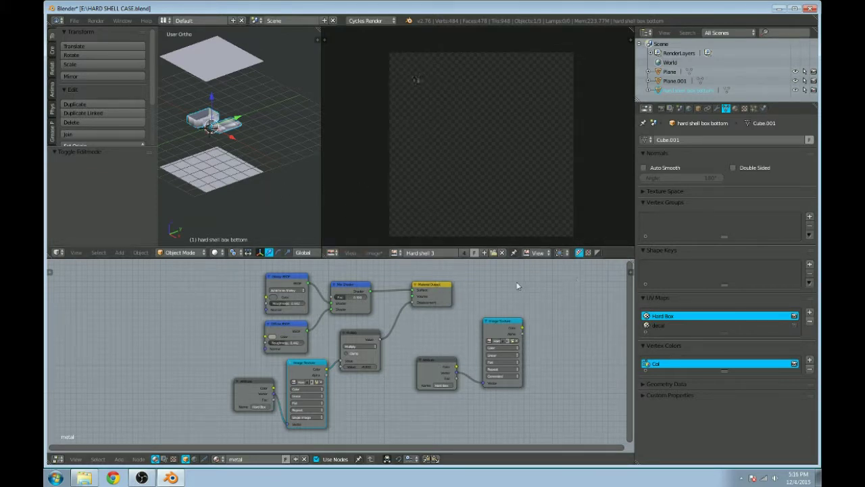
pyautogui.click(394, 252)
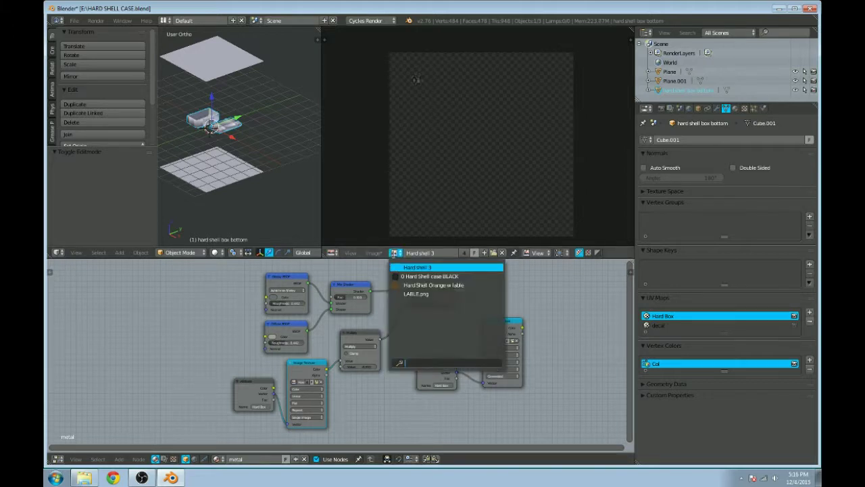
pyautogui.click(419, 284)
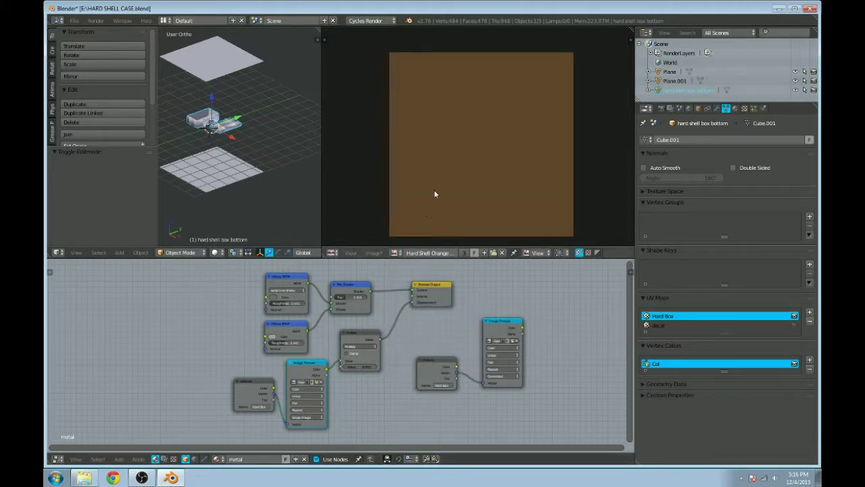
# Step: Select the case's hard plastic material and bring its shader nodes into view
pyautogui.scroll(1, 463, 354)
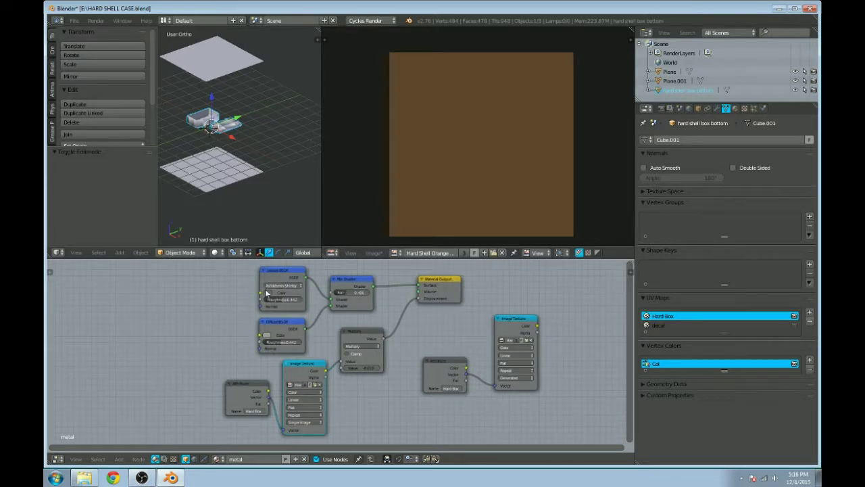
pyautogui.click(734, 109)
pyautogui.click(663, 128)
pyautogui.moveTo(151, 296); pyautogui.dragTo(211, 327, button='middle')
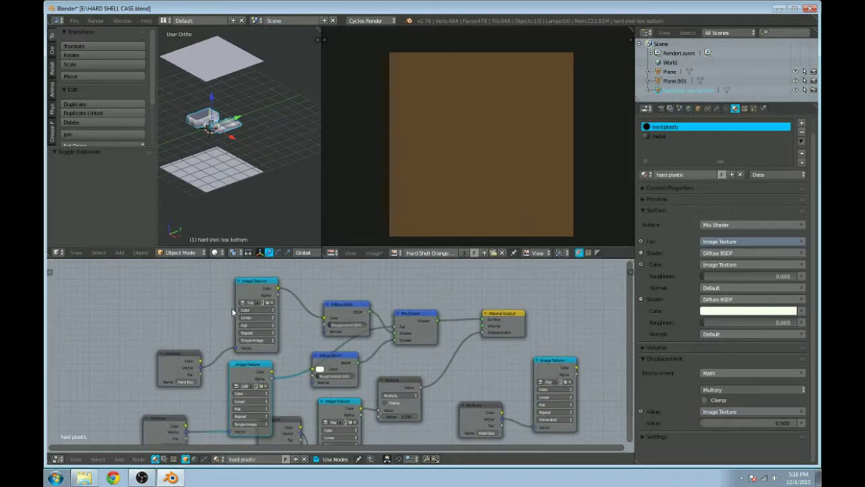
pyautogui.moveTo(223, 388); pyautogui.dragTo(207, 370, button='middle')
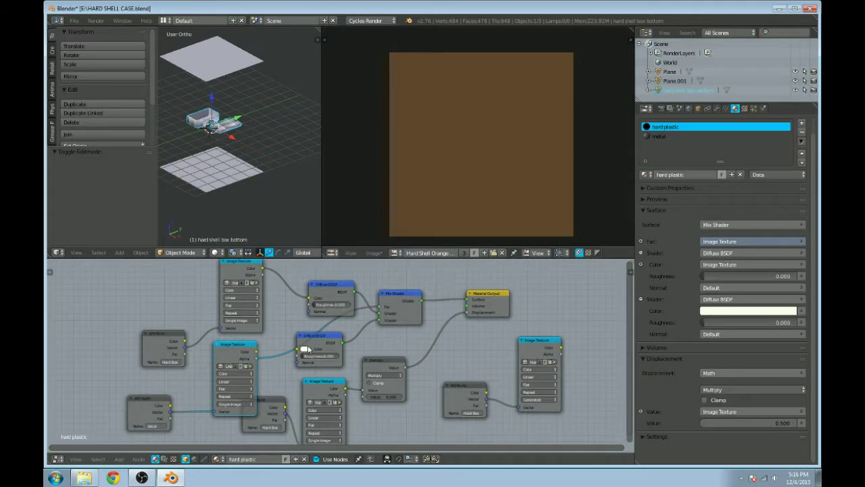
# Step: Reroute the label texture's Alpha link from the Mix Shader factor to the second Diffuse BSDF's Color and preview it in rendered shading
pyautogui.hotkey('shift', 'z')
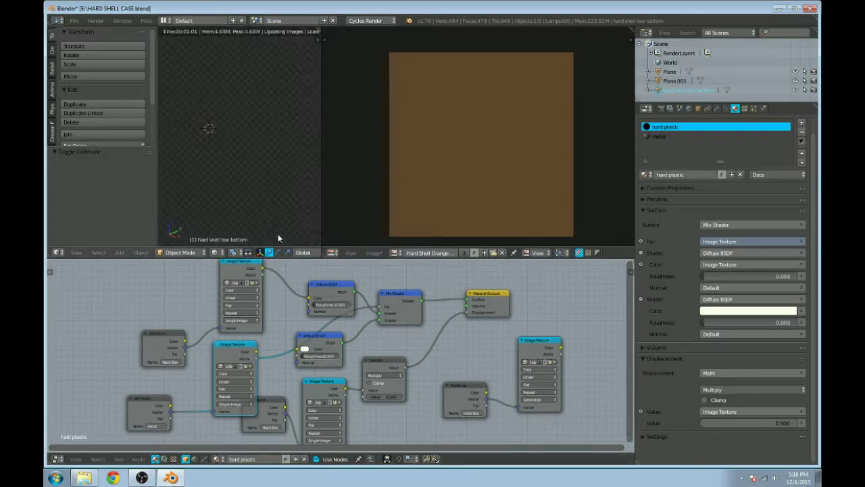
pyautogui.hotkey('shift', 'z')
pyautogui.moveTo(378, 306)
pyautogui.mouseDown()
pyautogui.moveTo(291, 348)
pyautogui.moveTo(289, 358)
pyautogui.moveTo(296, 356)
pyautogui.mouseUp()
pyautogui.hotkey('shift', 'z')
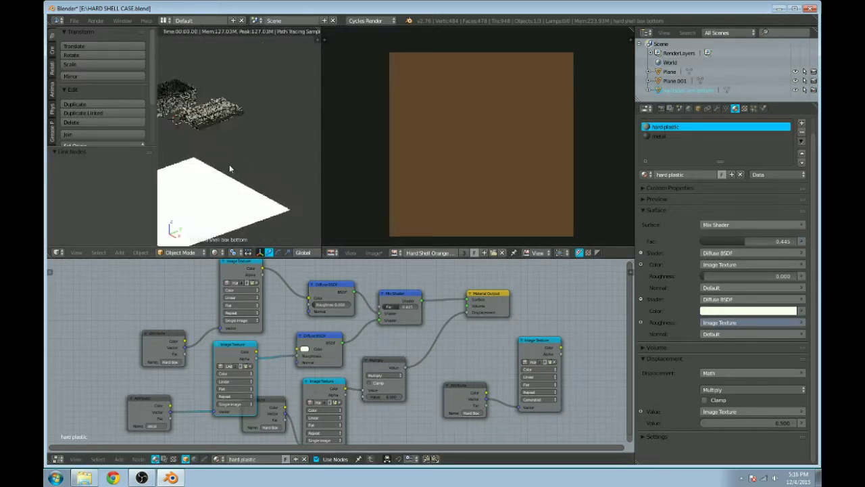
pyautogui.scroll(2, 250, 203)
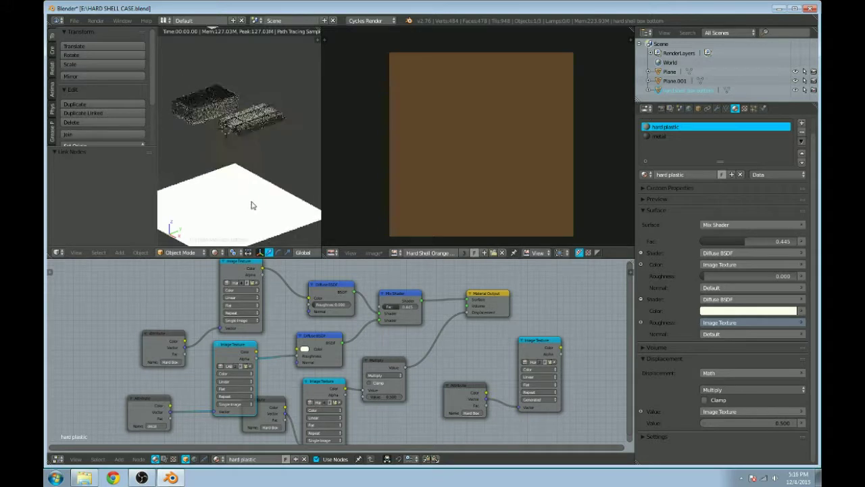
pyautogui.moveTo(296, 356); pyautogui.dragTo(298, 348)
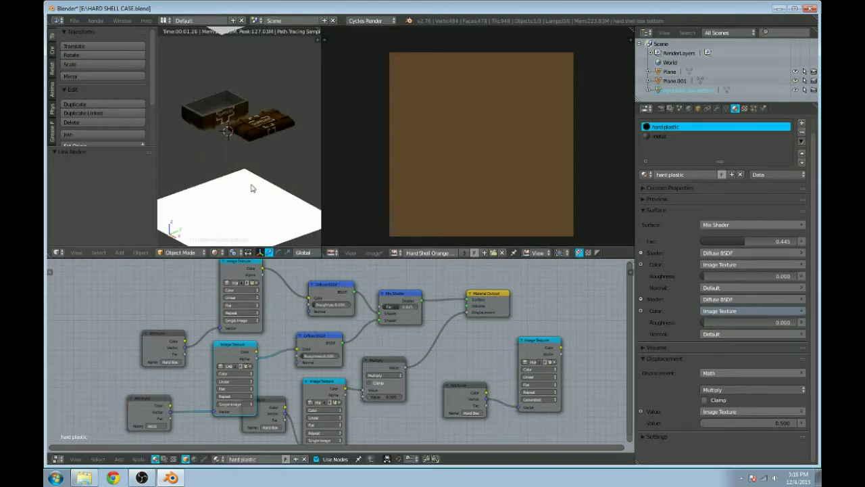
# Step: Widen the 3D viewport and frame the rendered case's SUPPLIES decals up close
pyautogui.scroll(4, 257, 179)
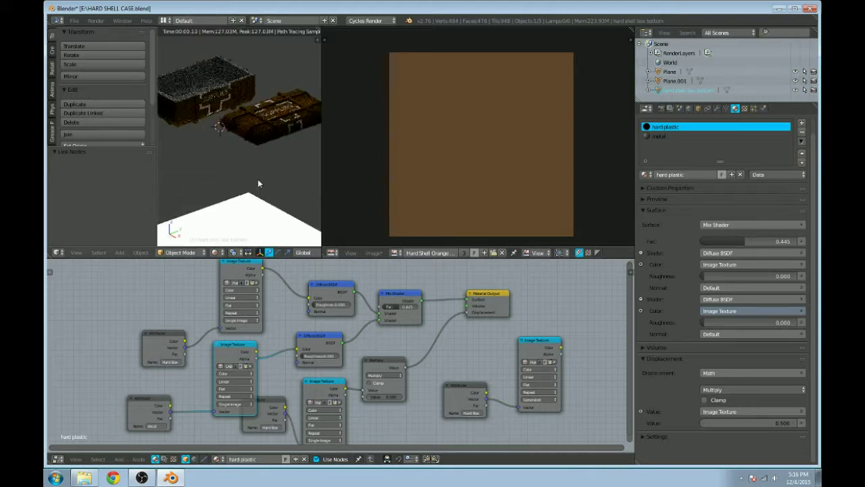
pyautogui.moveTo(321, 152); pyautogui.dragTo(438, 175)
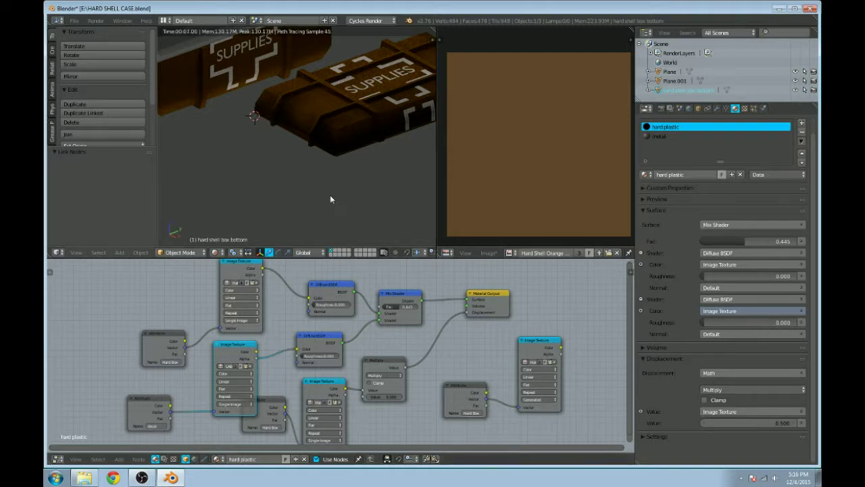
pyautogui.moveTo(332, 201); pyautogui.dragTo(338, 223, button='middle')
# Step: Set the roughness of the label's Diffuse BSDF to about 0.367
pyautogui.moveTo(323, 355); pyautogui.dragTo(331, 356)
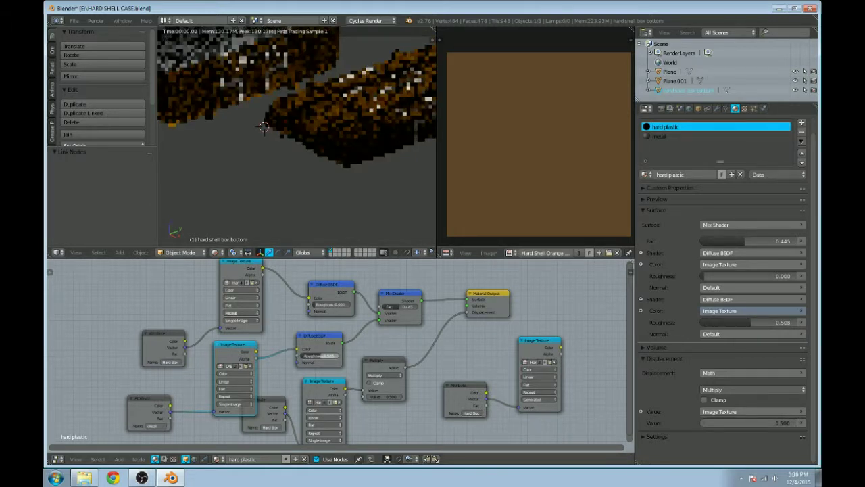
pyautogui.moveTo(750, 321); pyautogui.dragTo(786, 321)
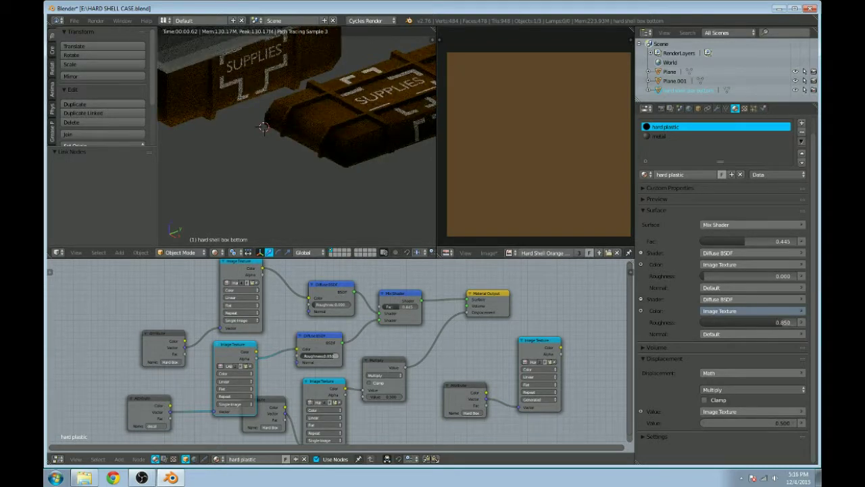
pyautogui.moveTo(786, 322); pyautogui.dragTo(737, 322)
# Step: Set the hard plastic Mix Shader factor to 0.5 and inspect the SUPPLIES decal on the lid in the rendered preview
pyautogui.moveTo(745, 242); pyautogui.dragTo(805, 241)
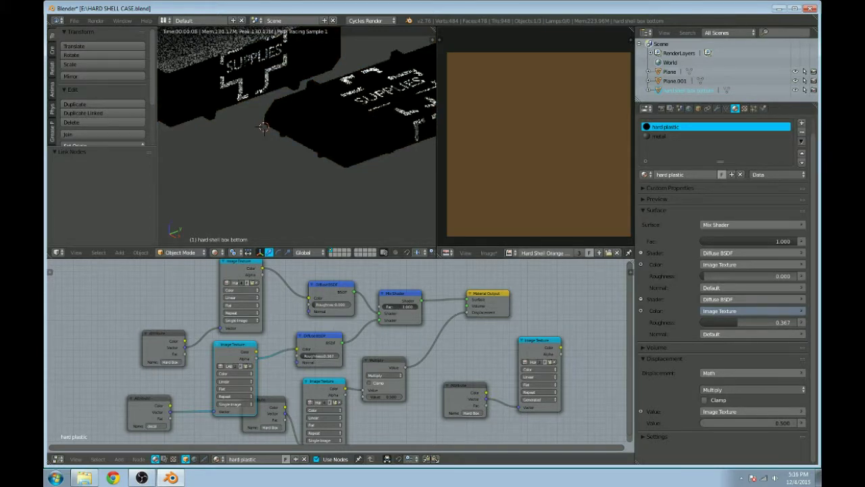
pyautogui.moveTo(804, 241); pyautogui.dragTo(708, 241)
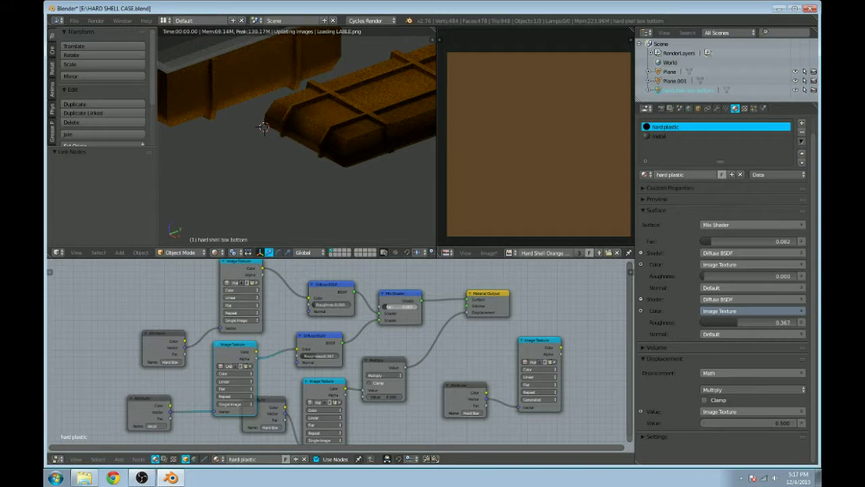
pyautogui.moveTo(391, 306); pyautogui.dragTo(401, 307)
pyautogui.click(400, 307)
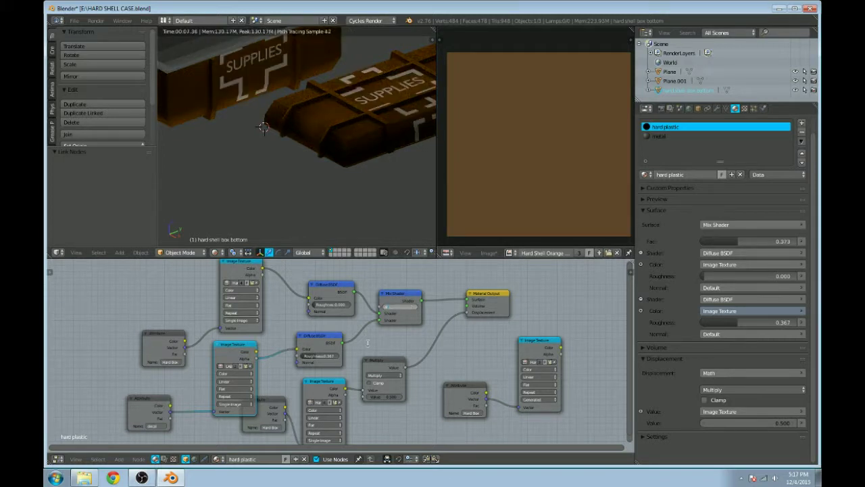
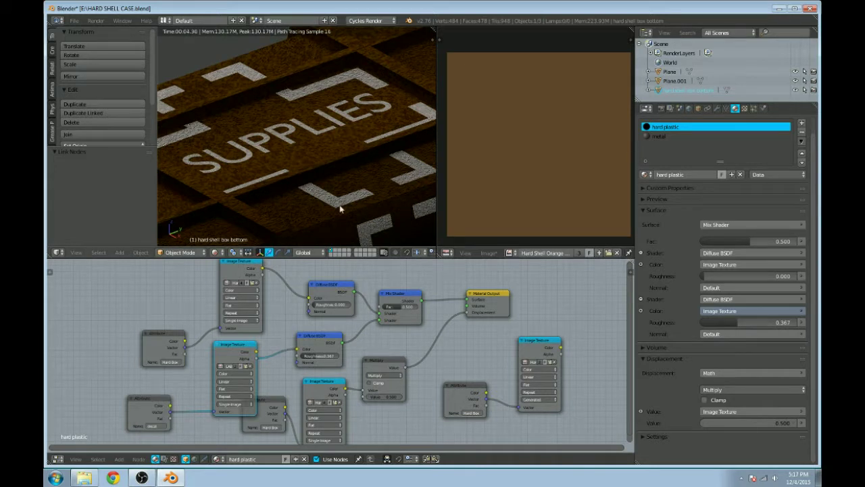
pyautogui.scroll(-2, 339, 349)
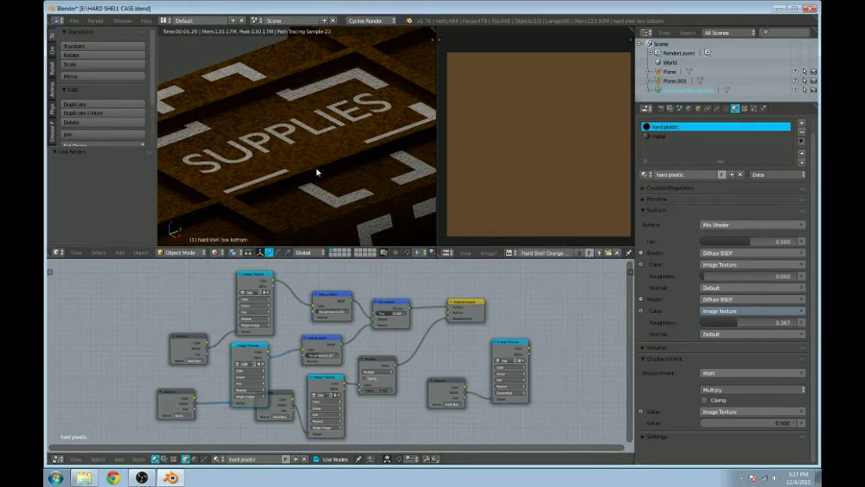
pyautogui.moveTo(316, 172); pyautogui.dragTo(421, 250, button='middle')
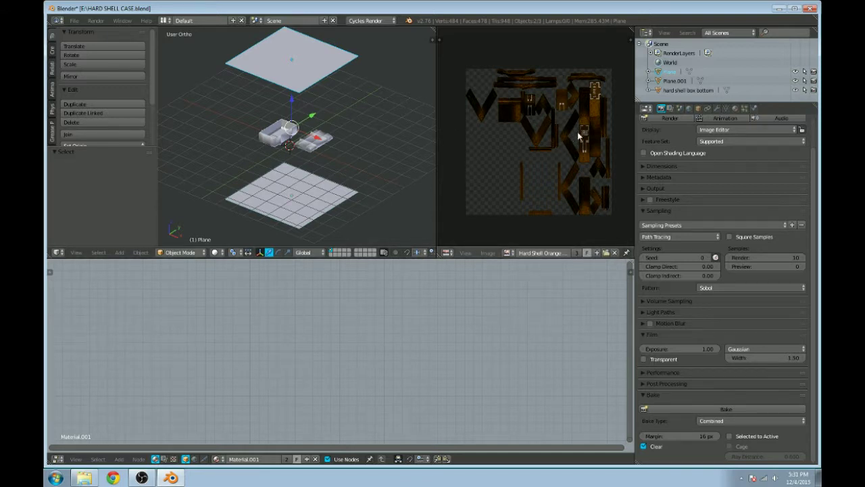
# Step: Examine the baked orange case texture across its UV islands, both up close and as a whole
pyautogui.scroll(5, 573, 139)
pyautogui.scroll(-3, 568, 118)
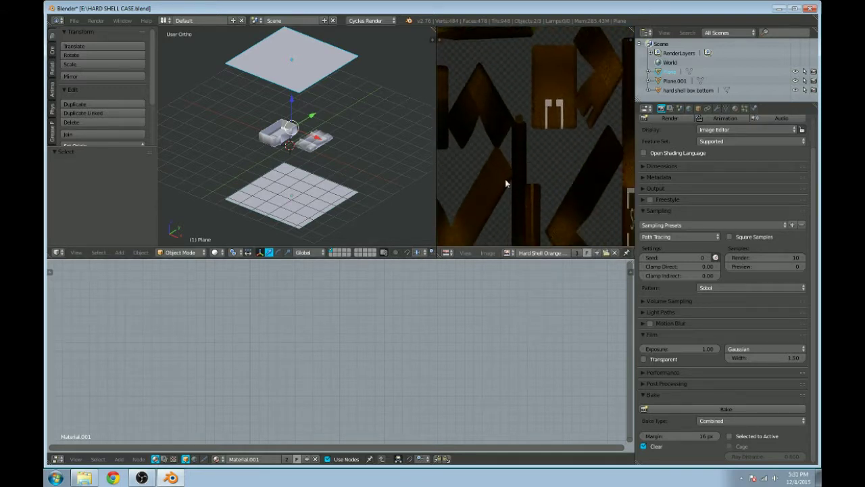
pyautogui.scroll(4, 505, 179)
pyautogui.moveTo(530, 116); pyautogui.dragTo(534, 136, button='middle')
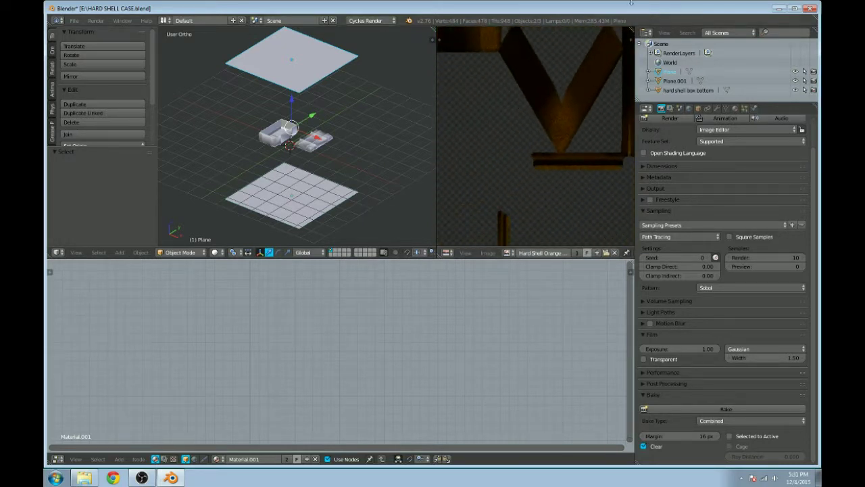
pyautogui.moveTo(521, 185); pyautogui.dragTo(610, 172, button='middle')
pyautogui.scroll(-3, 592, 176)
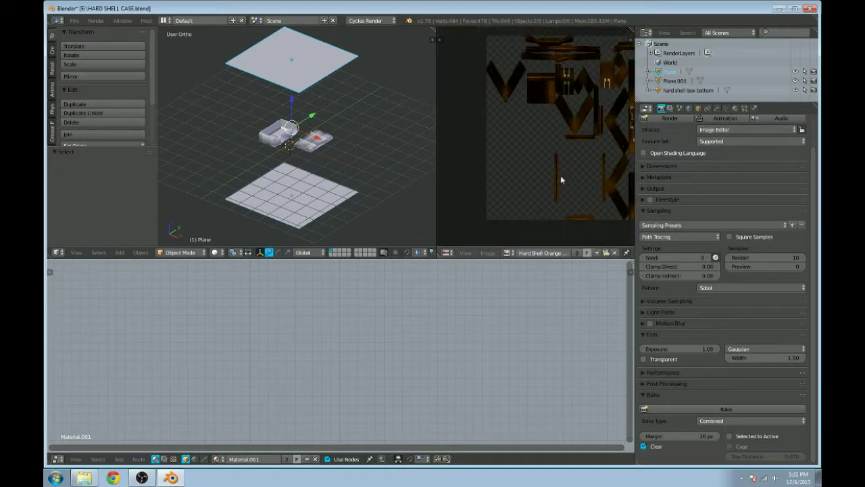
pyautogui.scroll(-1, 325, 149)
pyautogui.scroll(-1, 592, 129)
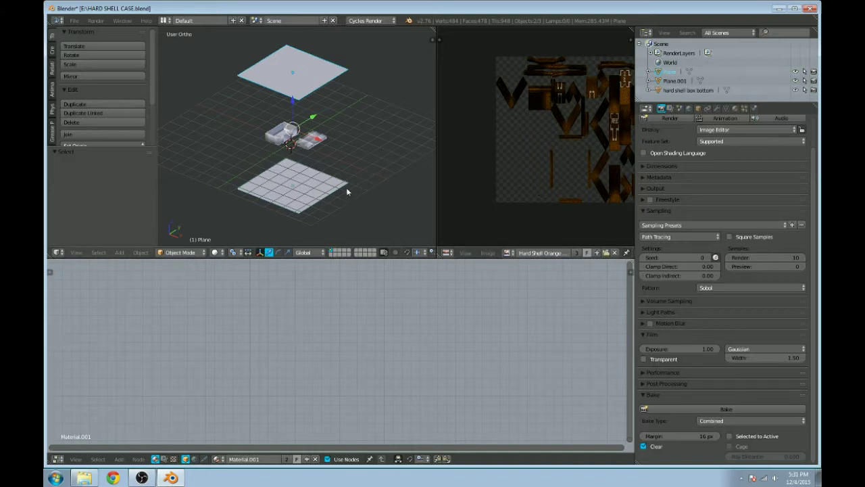
# Step: Duplicate the two light planes above and below the case, keeping the copies in place
pyautogui.scroll(2, 346, 166)
pyautogui.click(323, 92)
pyautogui.rightClick(315, 192)
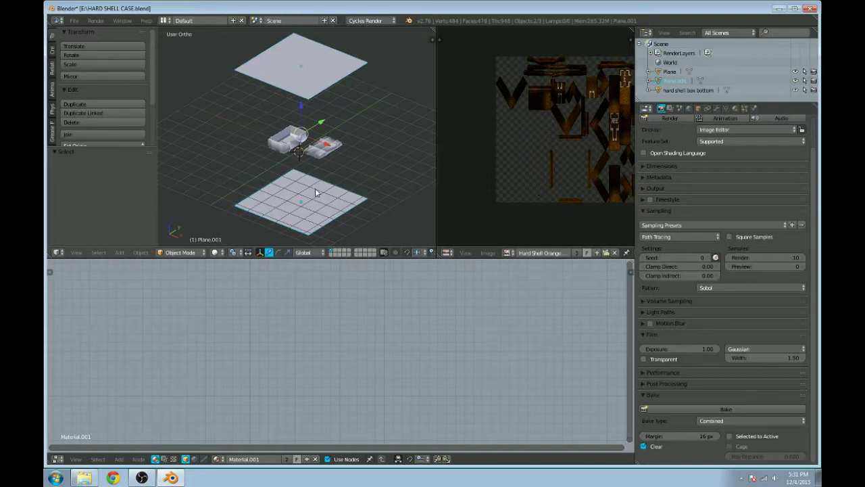
pyautogui.hotkey('shift', 'd')
pyautogui.rightClick(315, 192)
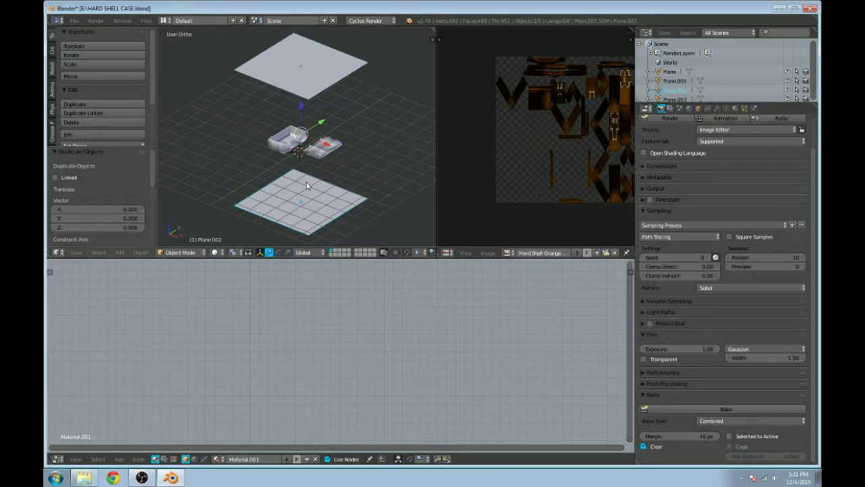
pyautogui.moveTo(339, 211); pyautogui.dragTo(373, 191, button='middle')
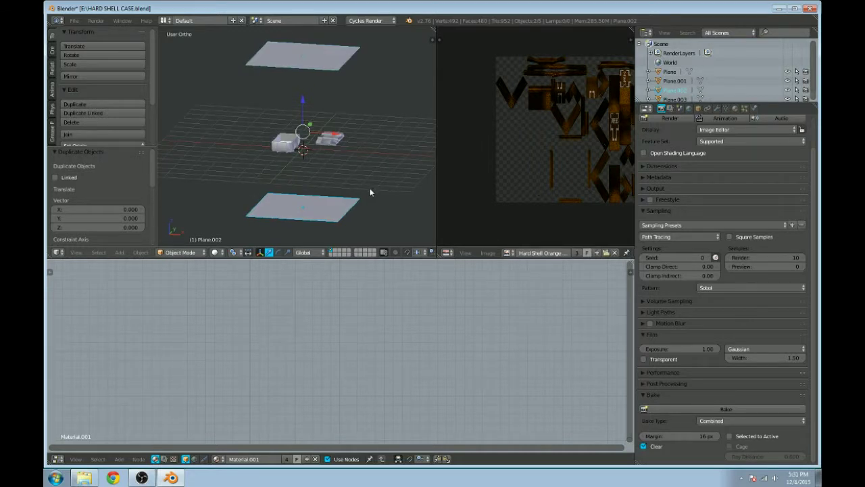
pyautogui.press('r')
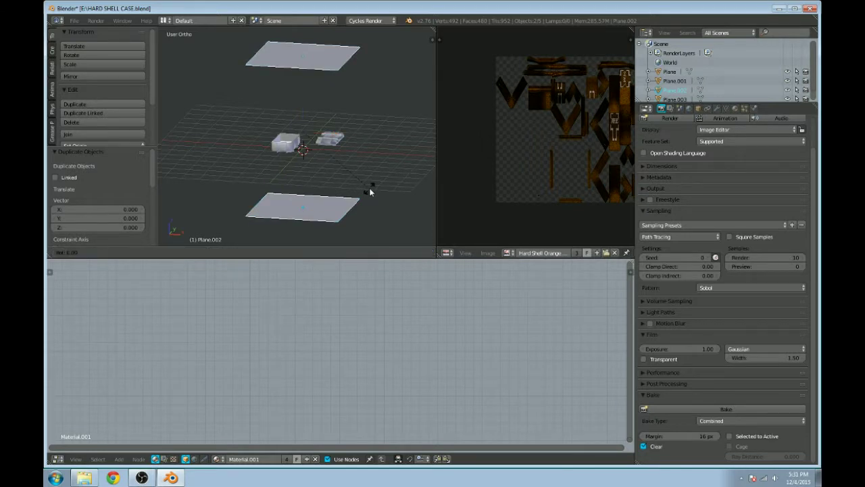
pyautogui.write('y90')
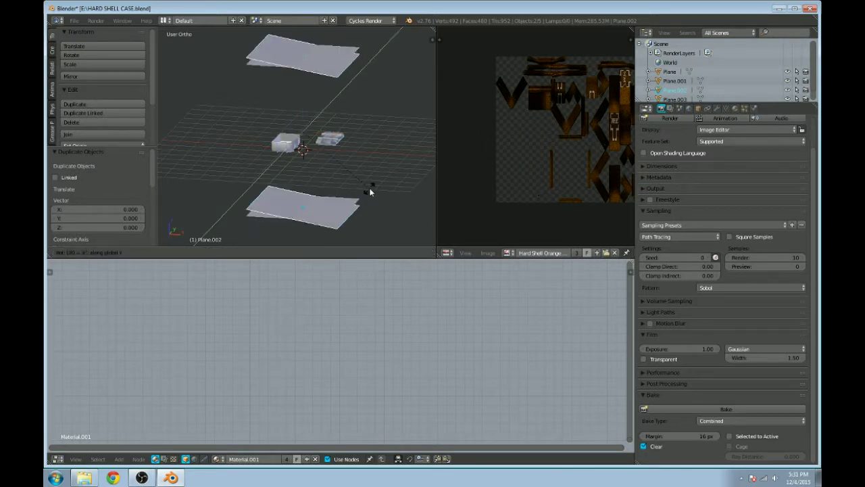
pyautogui.press('Escape')
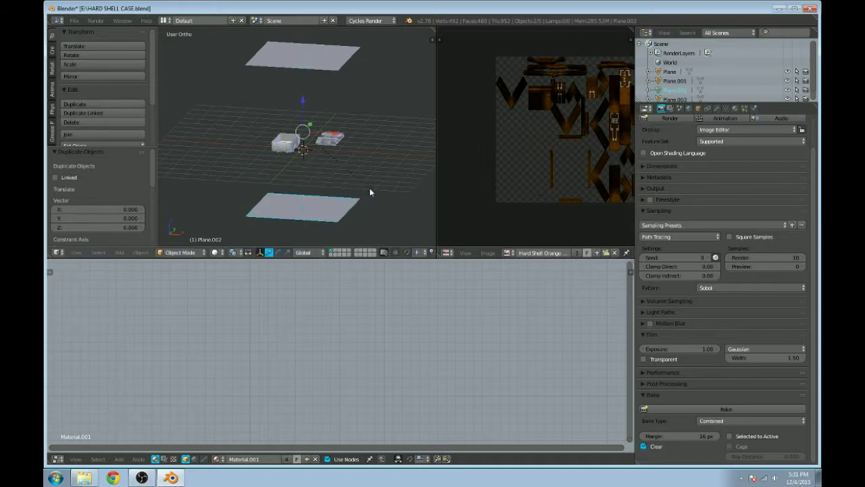
# Step: Rotate the duplicated light planes 90° about the Y axis around their median point, and check the case in the rendered preview
pyautogui.click(233, 253)
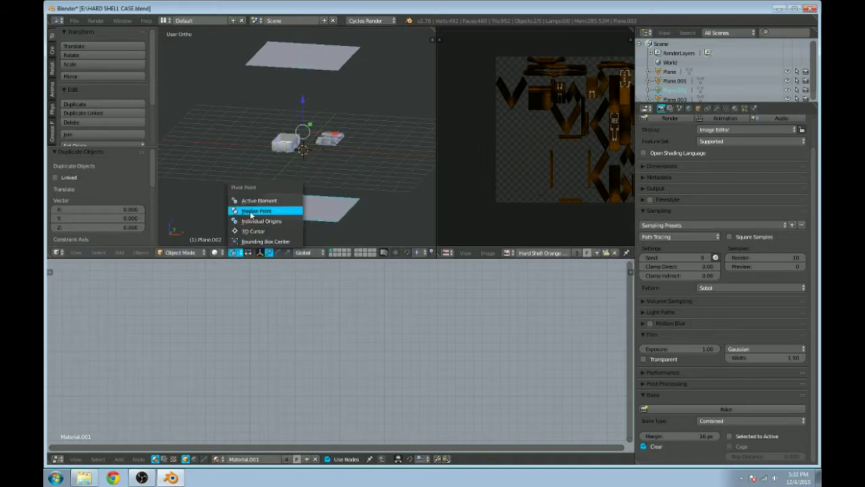
pyautogui.click(251, 210)
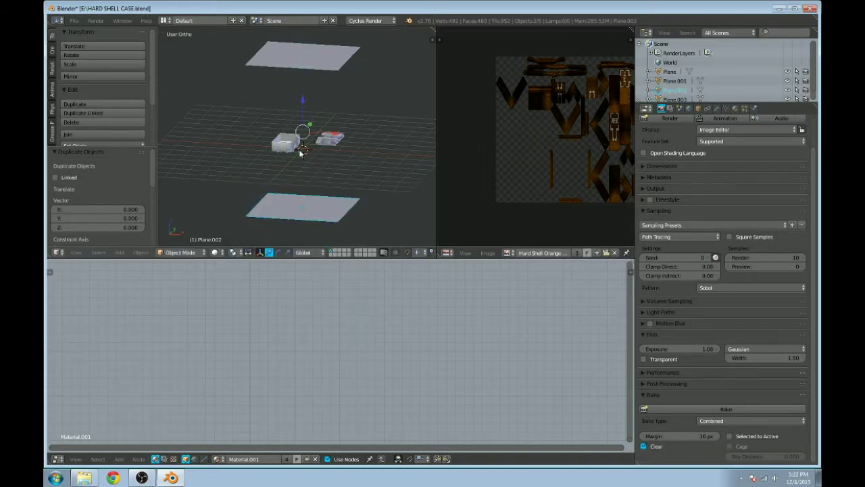
pyautogui.press('r')
pyautogui.write('y')
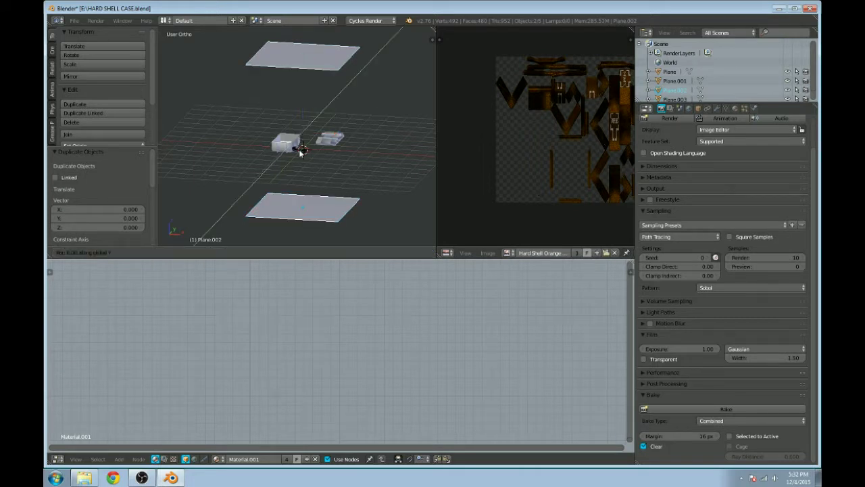
pyautogui.write('90')
pyautogui.press('Return')
pyautogui.hotkey('shift', 'z')
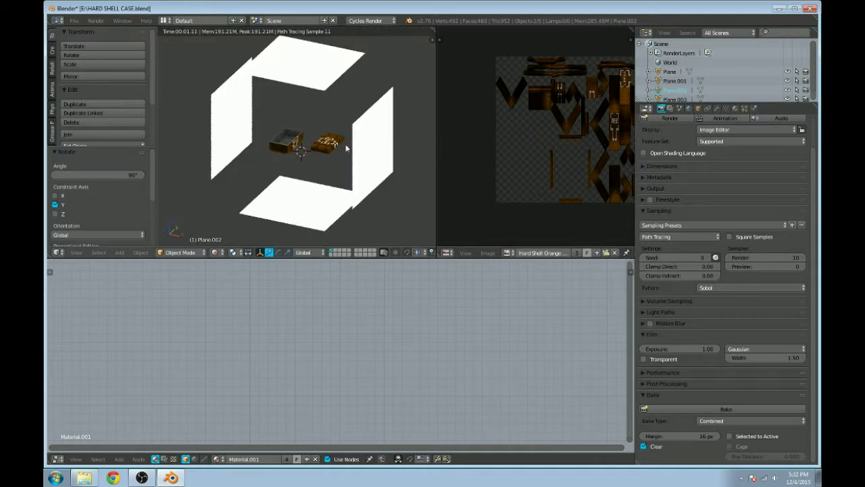
pyautogui.scroll(4, 322, 179)
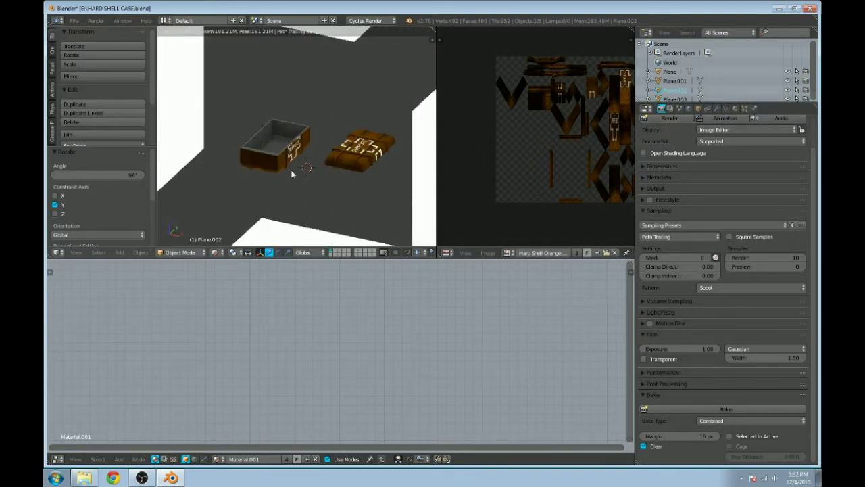
pyautogui.moveTo(314, 168)
pyautogui.mouseDown(button='middle')
pyautogui.moveTo(241, 159)
pyautogui.moveTo(331, 160)
pyautogui.moveTo(307, 180)
pyautogui.moveTo(337, 178)
pyautogui.moveTo(294, 165)
pyautogui.mouseUp(button='middle')
# Step: Duplicate the two vertical side light planes in solid view, keeping the copies in place
pyautogui.hotkey('shift', 'z')
pyautogui.rightClick(338, 178)
pyautogui.rightClick(232, 129)
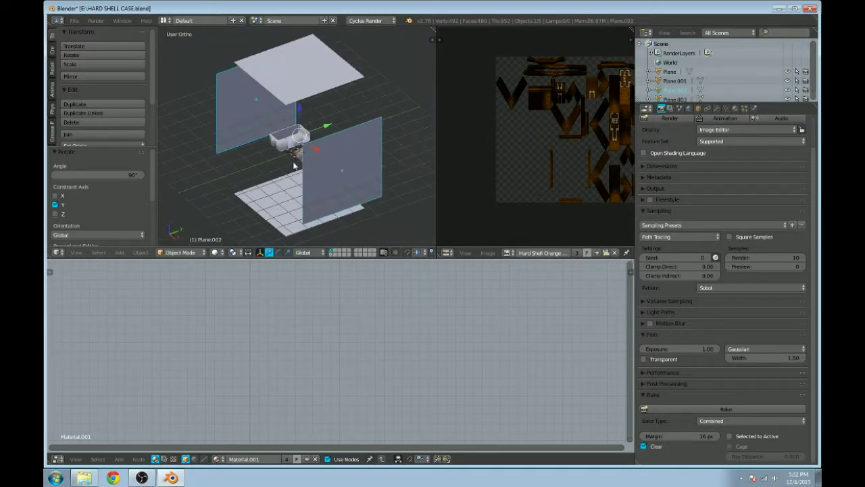
pyautogui.hotkey('shift', 'd')
pyautogui.rightClick(294, 165)
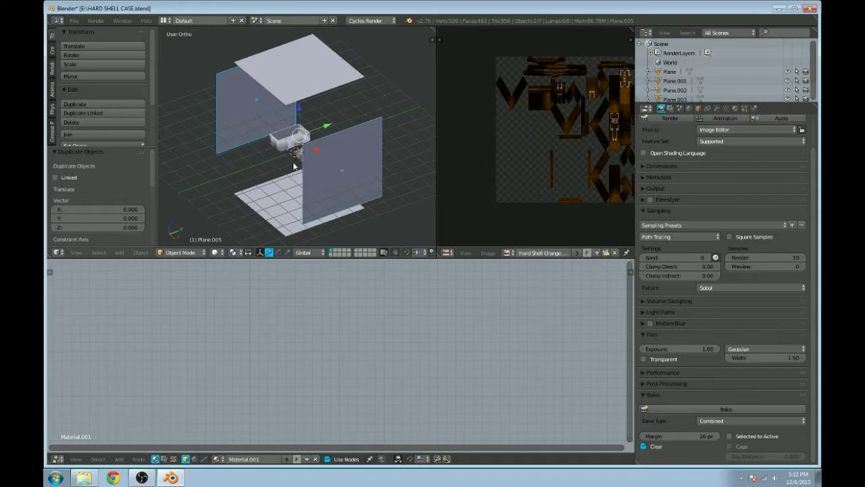
# Step: Try to rotate the copied side planes 170° about the Z axis
pyautogui.press('r')
pyautogui.write('z170')
pyautogui.press('Return')
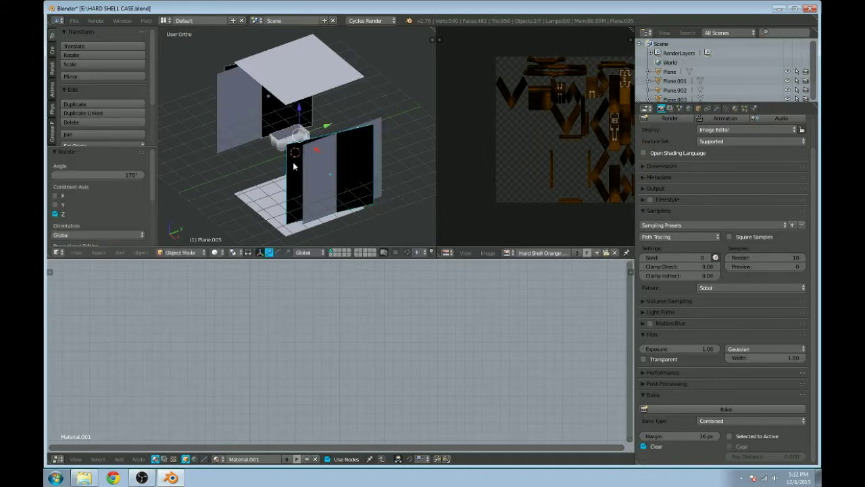
pyautogui.hotkey('ctrl', 'z')
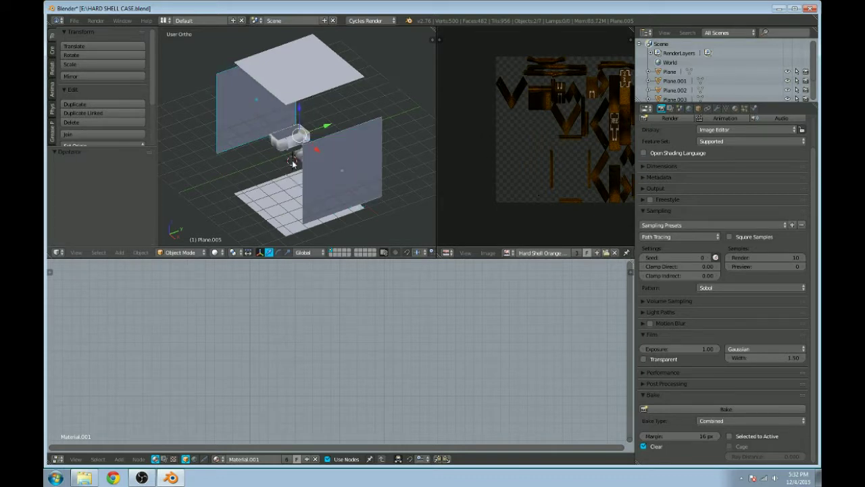
# Step: Rotate the copied side planes 90° about the Z axis to enclose the case, and check the rendered preview
pyautogui.write('rz')
pyautogui.write('90')
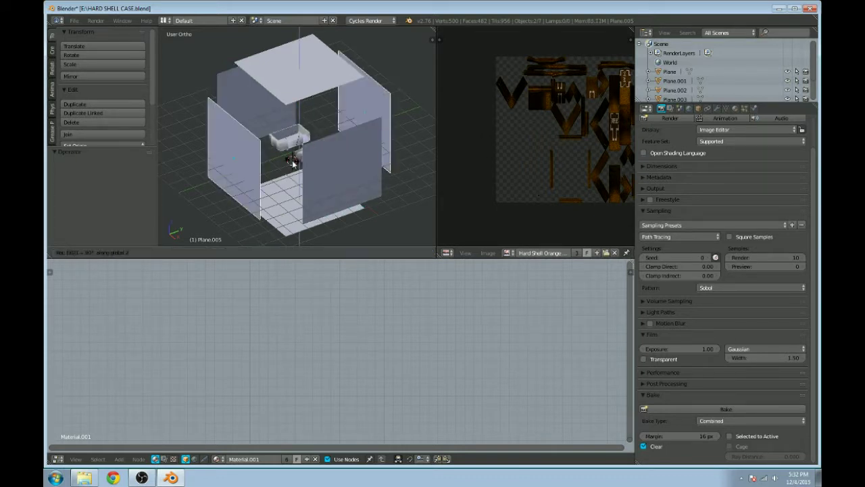
pyautogui.press('Return')
pyautogui.hotkey('shift', 'z')
pyautogui.press('x')
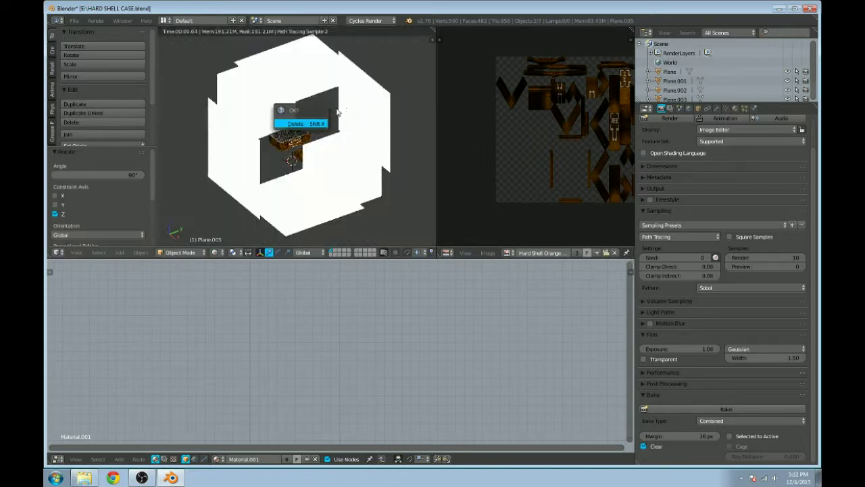
pyautogui.scroll(2, 360, 161)
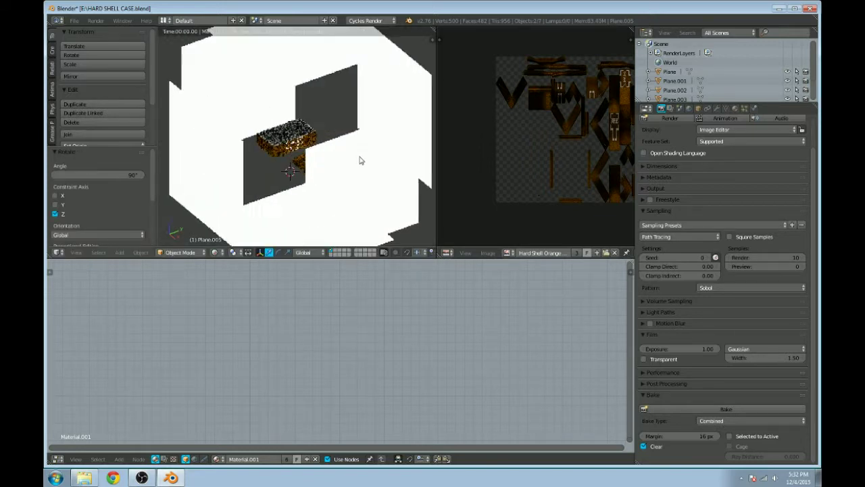
pyautogui.hotkey('shift', 'z')
pyautogui.scroll(-4, 360, 159)
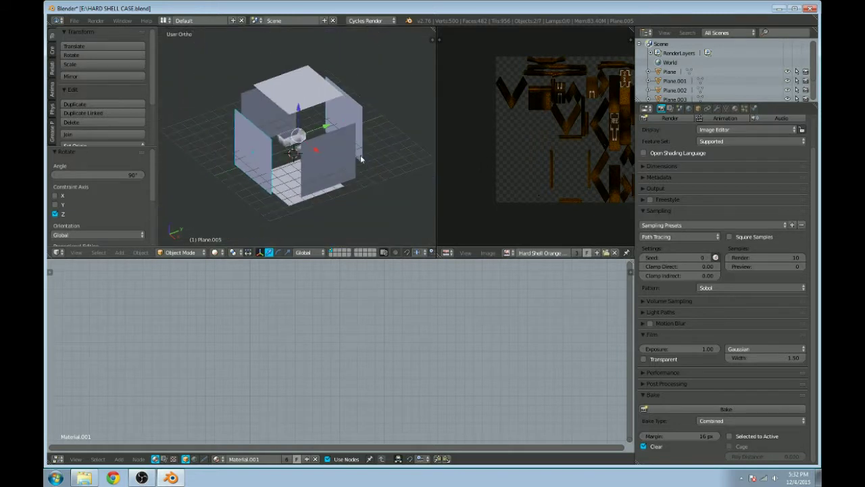
# Step: Select all six light planes and scale them up together by about 2.416 around the case
pyautogui.rightClick(360, 116)
pyautogui.keyDown('shift'); pyautogui.rightClick(341, 144); pyautogui.keyUp('shift')
pyautogui.keyDown('shift'); pyautogui.rightClick(317, 84); pyautogui.keyUp('shift')
pyautogui.keyDown('shift'); pyautogui.rightClick(237, 113); pyautogui.keyUp('shift')
pyautogui.keyDown('shift'); pyautogui.rightClick(289, 189); pyautogui.keyUp('shift')
pyautogui.press('s')
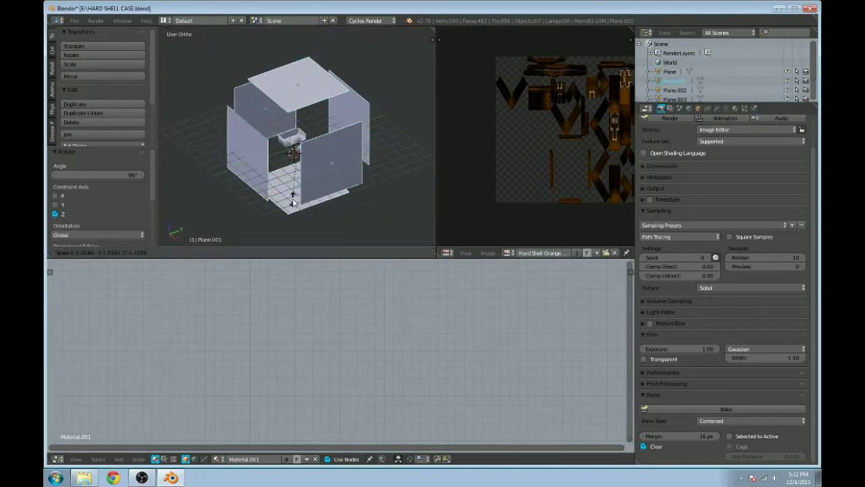
pyautogui.click(316, 59)
pyautogui.hotkey('shift', 'z')
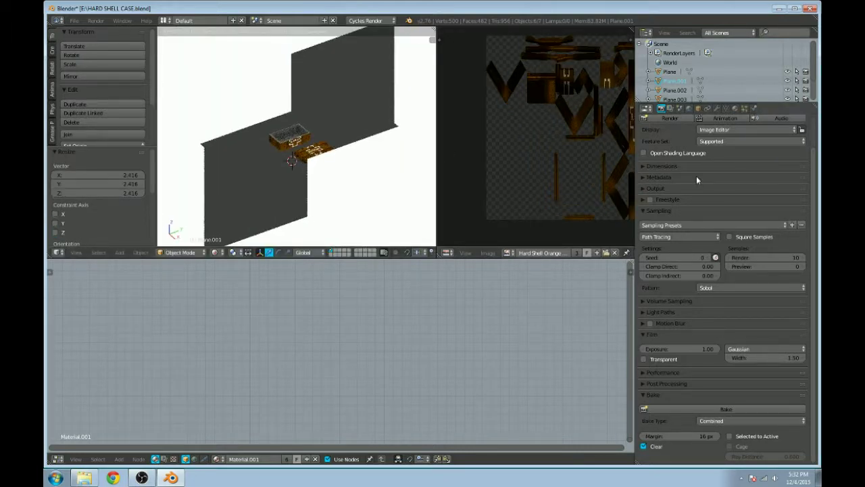
# Step: Set the light planes' emission strength to 1, check the lighting on the case in the rendered preview, and save the file
pyautogui.click(735, 109)
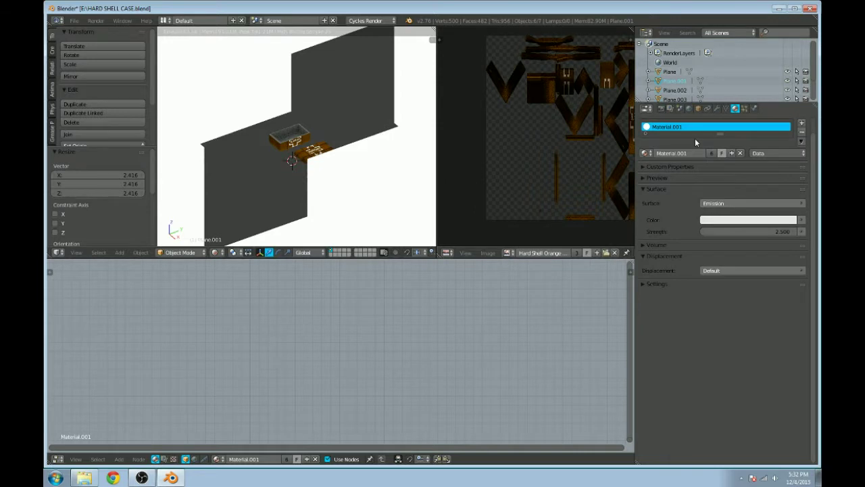
pyautogui.click(746, 231)
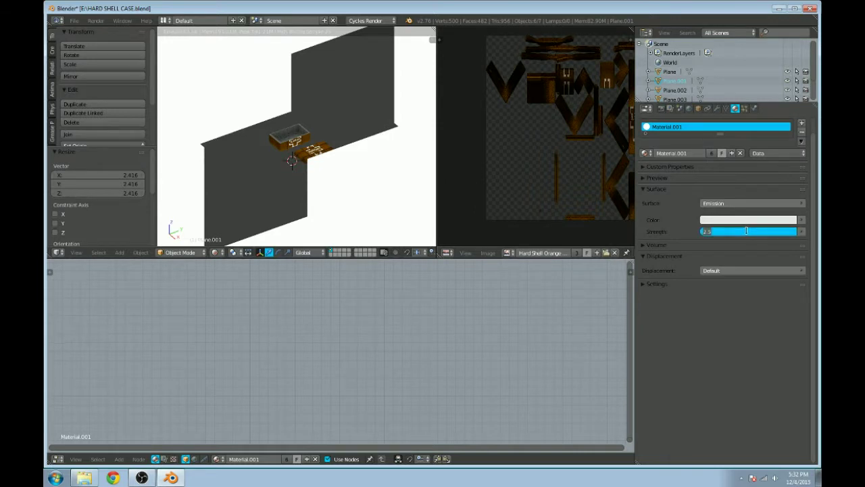
pyautogui.write('1')
pyautogui.press('Return')
pyautogui.scroll(1, 305, 115)
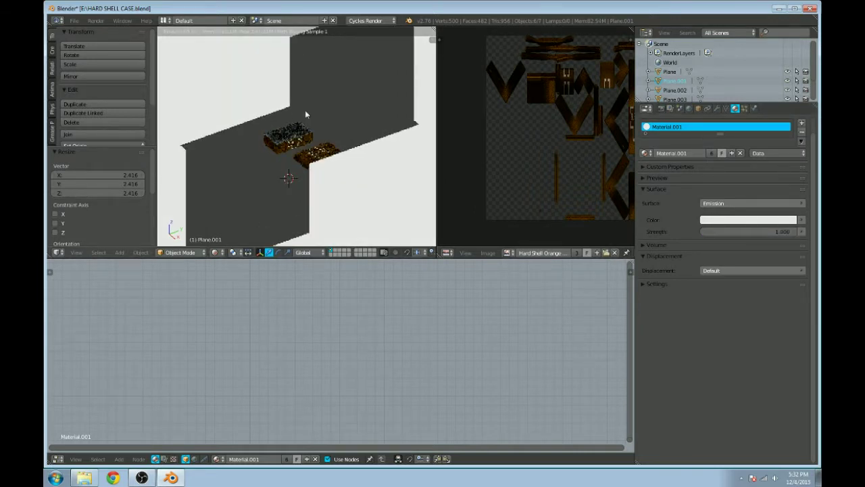
pyautogui.scroll(4, 305, 110)
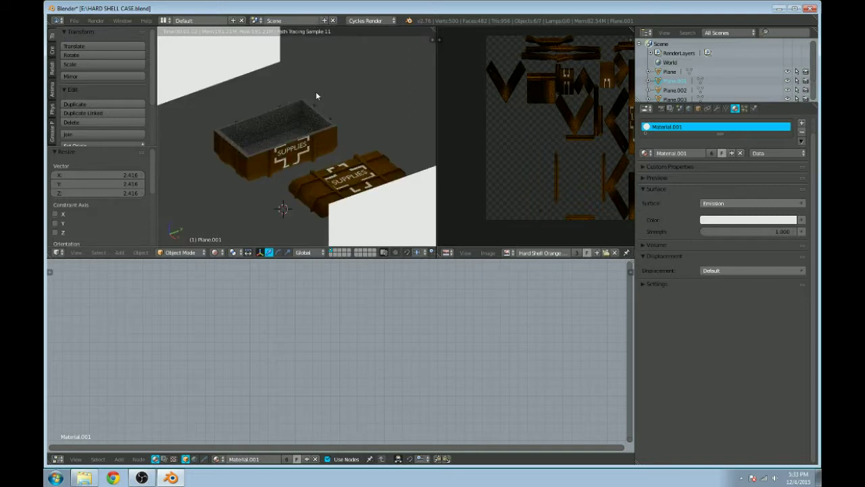
pyautogui.hotkey('shift', 'z')
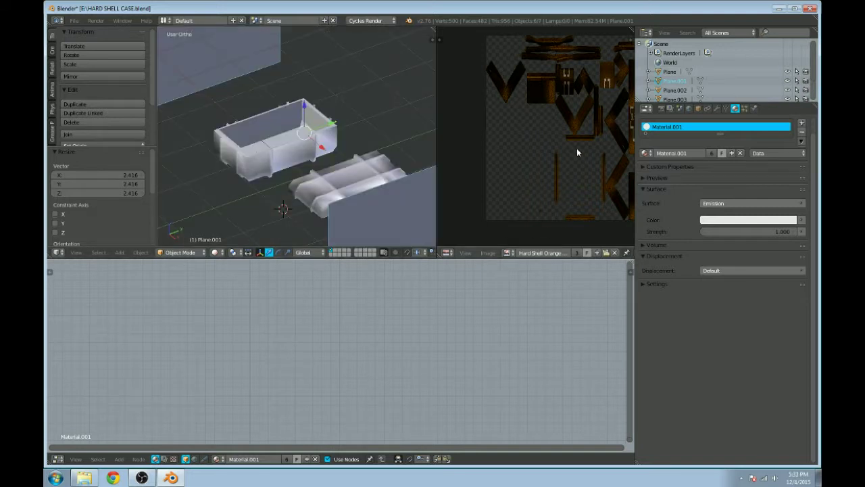
pyautogui.hotkey('ctrl', 's')
pyautogui.click(325, 167)
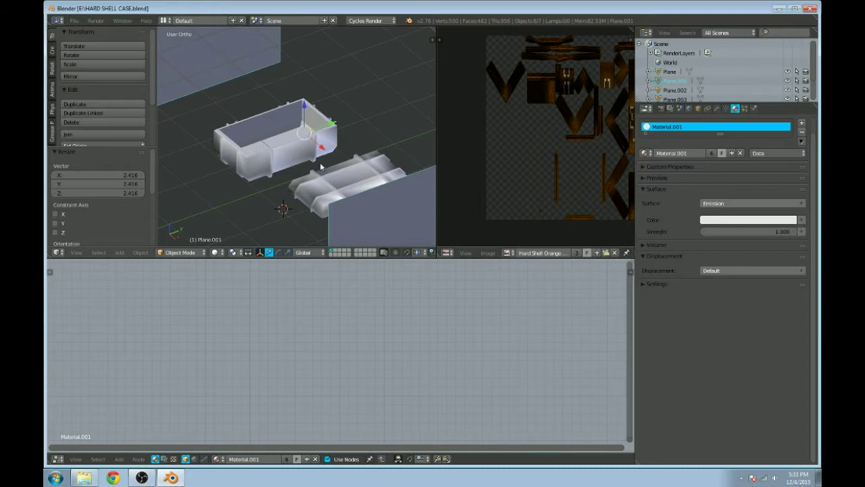
# Step: Select the hard shell box bottom, look at its metal material, and make the hard plastic material active
pyautogui.click(307, 137)
pyautogui.click(261, 146)
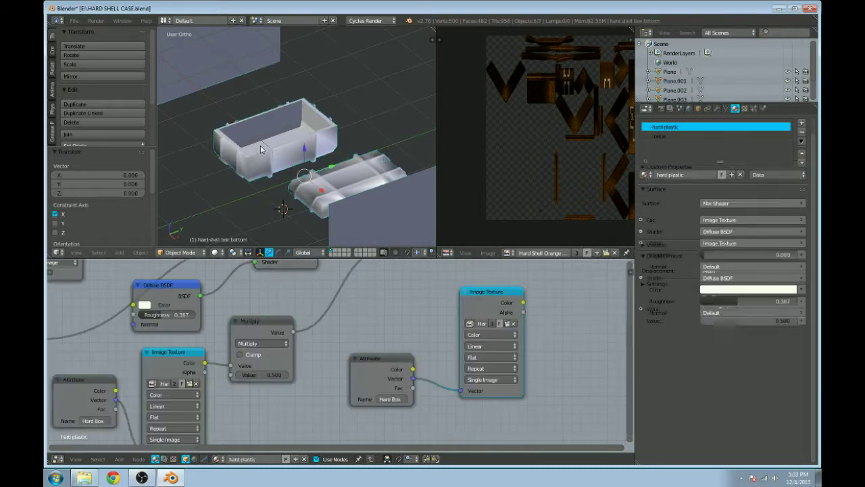
pyautogui.scroll(-1, 561, 169)
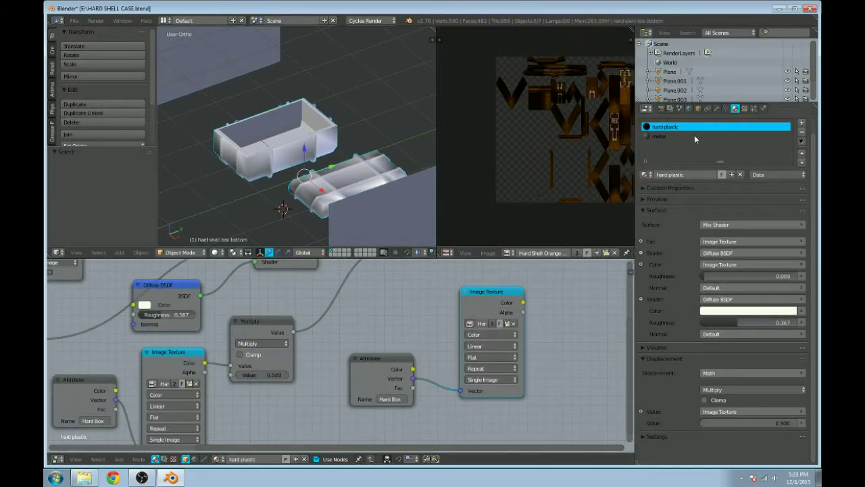
pyautogui.click(661, 137)
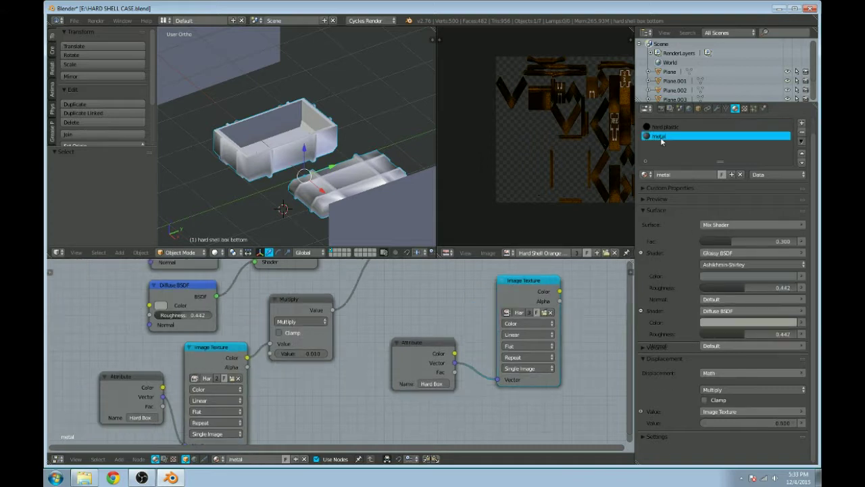
pyautogui.click(663, 126)
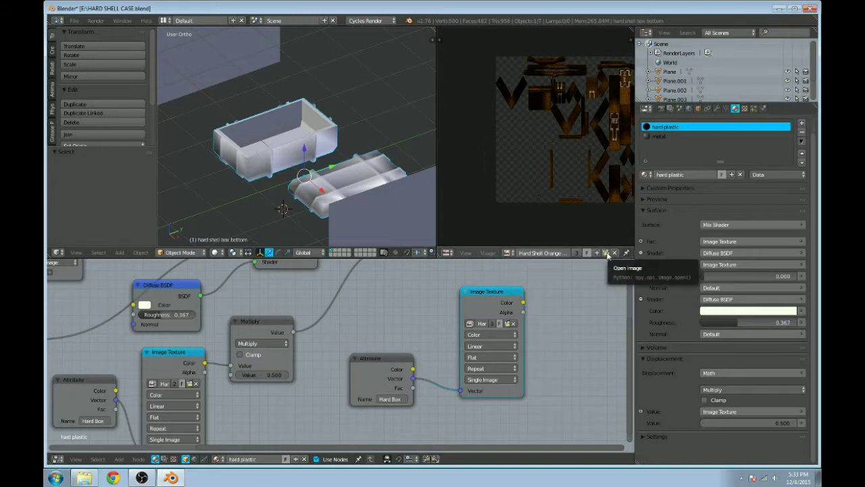
# Step: Create a blank 4000 by 4000 px image named New Hardshell
pyautogui.click(597, 253)
pyautogui.click(617, 245)
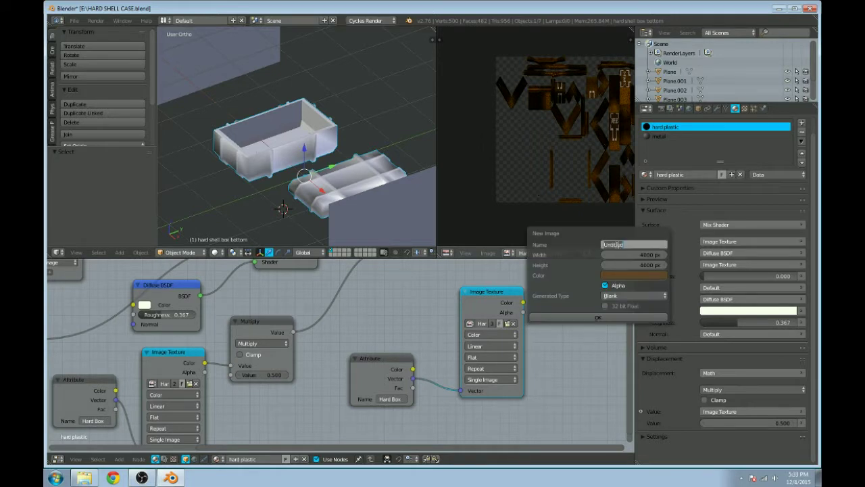
pyautogui.write('hew')
pyautogui.write(' Har')
pyautogui.press('BackSpace')
pyautogui.press('Return')
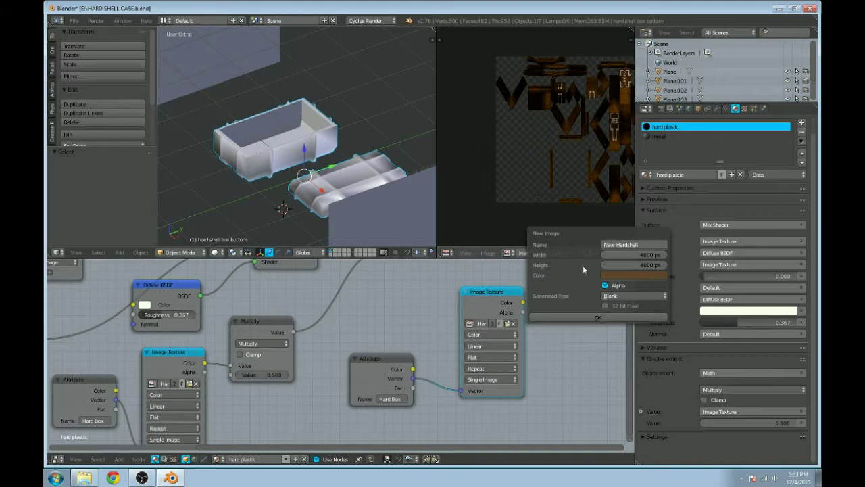
pyautogui.click(596, 317)
# Step: Assign the New Hardshell image to the bake target Image Texture nodes of the hard plastic and metal materials
pyautogui.scroll(2, 495, 376)
pyautogui.click(533, 311)
pyautogui.click(547, 224)
pyautogui.click(676, 136)
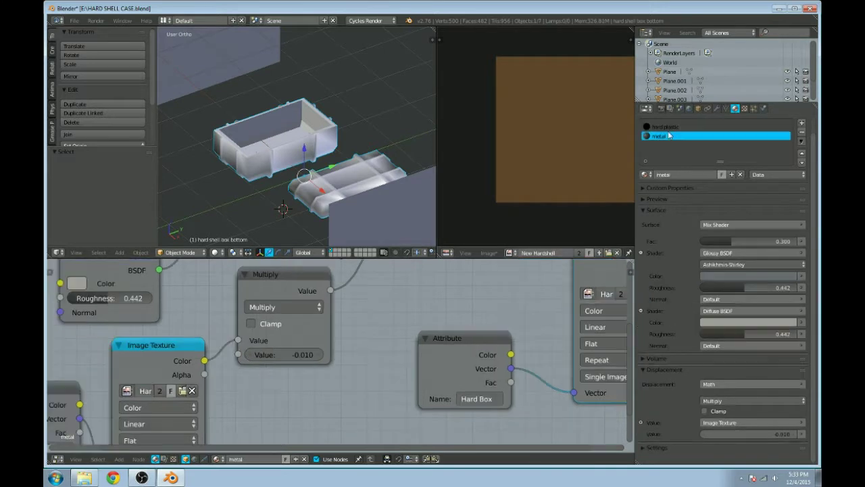
pyautogui.click(590, 294)
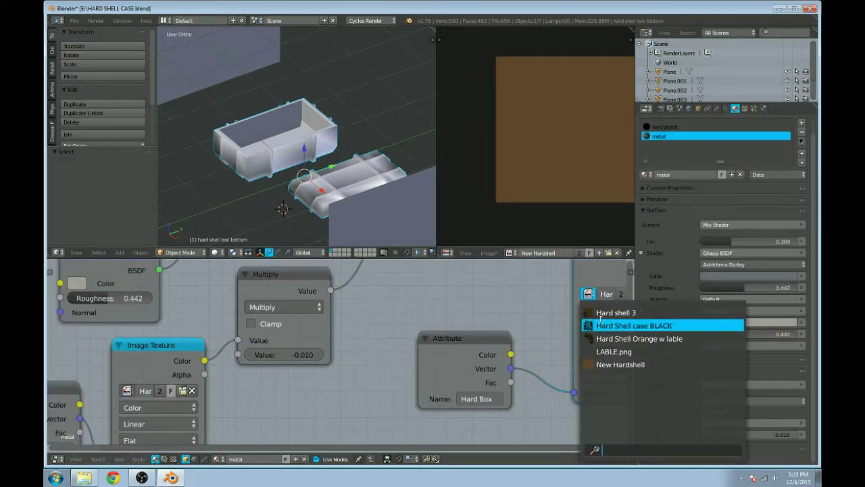
pyautogui.click(616, 364)
pyautogui.scroll(3, 476, 238)
pyautogui.press('Home')
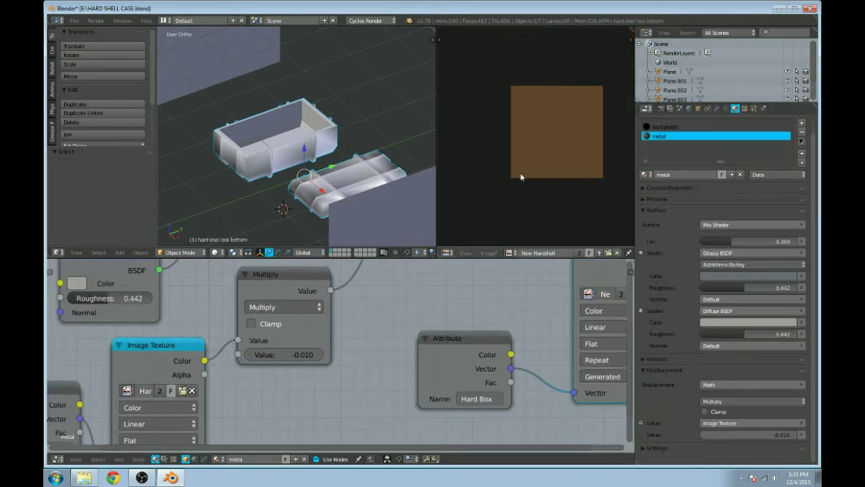
# Step: Check the box's UV maps with the hard plastic material active, and bake the Combined pass into the New Hardshell image
pyautogui.click(669, 127)
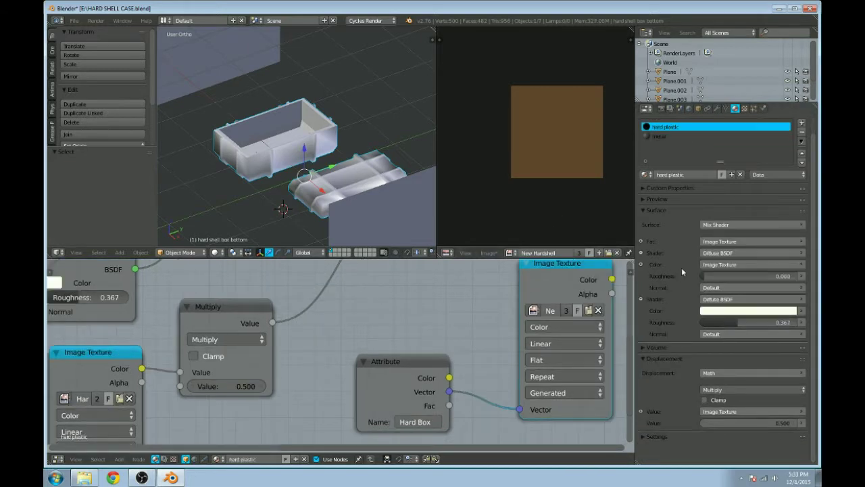
pyautogui.click(725, 109)
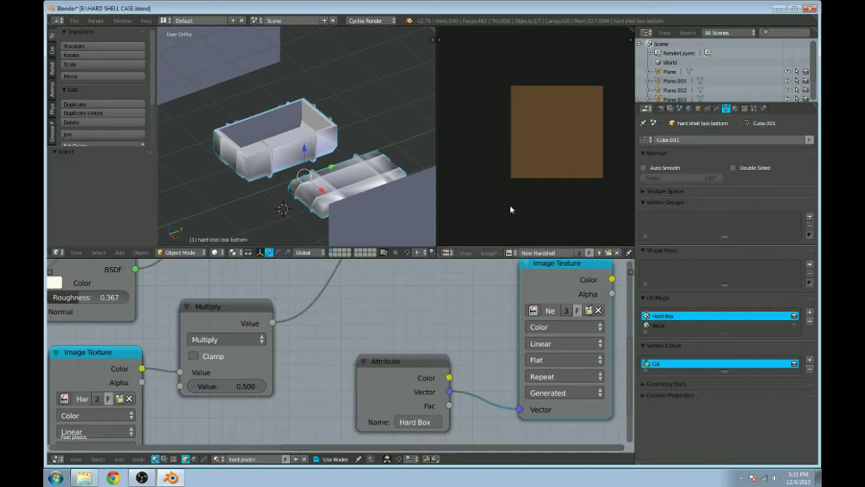
pyautogui.scroll(1, 403, 193)
pyautogui.click(661, 108)
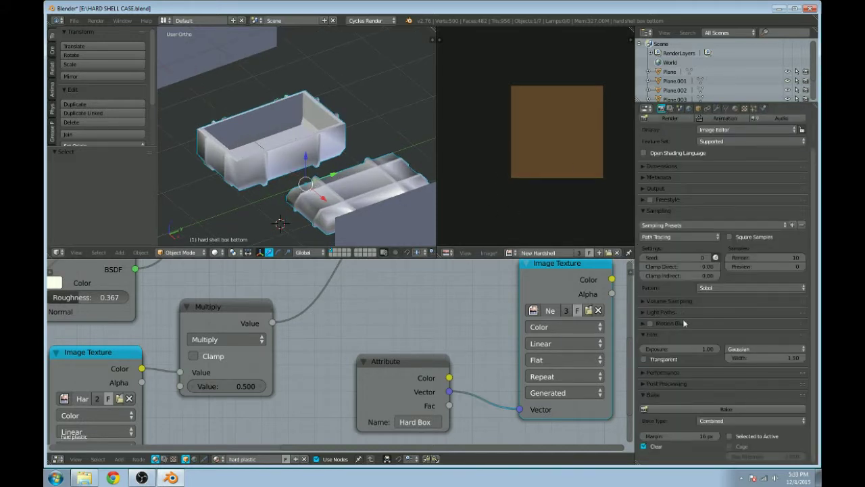
pyautogui.click(695, 406)
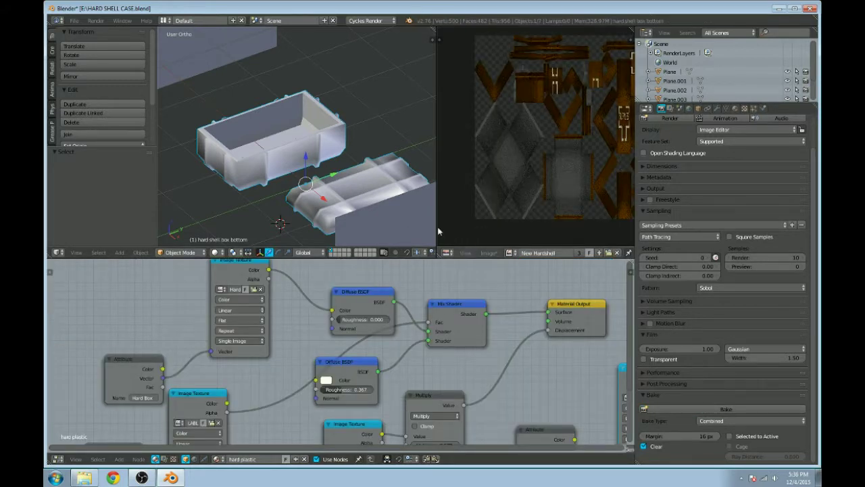
# Step: Enlarge the image view and examine the newly baked New Hardshell texture up close
pyautogui.moveTo(438, 231); pyautogui.dragTo(411, 359)
pyautogui.scroll(6, 501, 230)
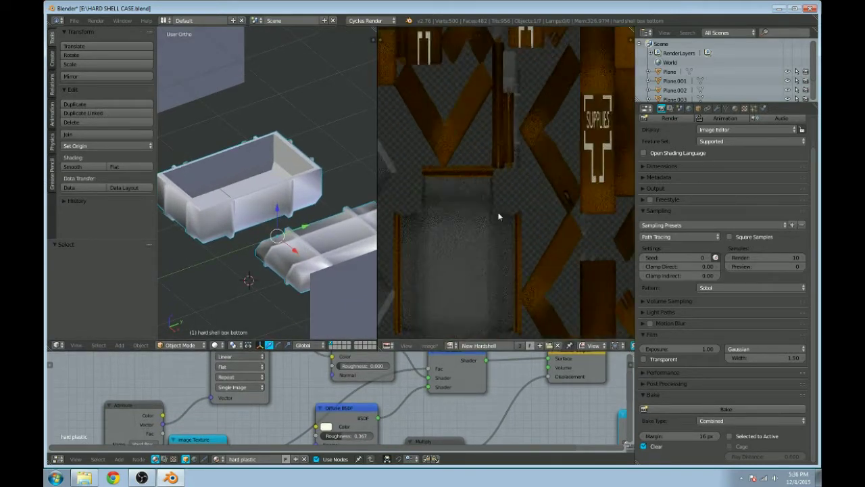
# Step: Inspect the baked SUPPLIES decals and pack the New Hardshell image as PNG
pyautogui.scroll(4, 590, 104)
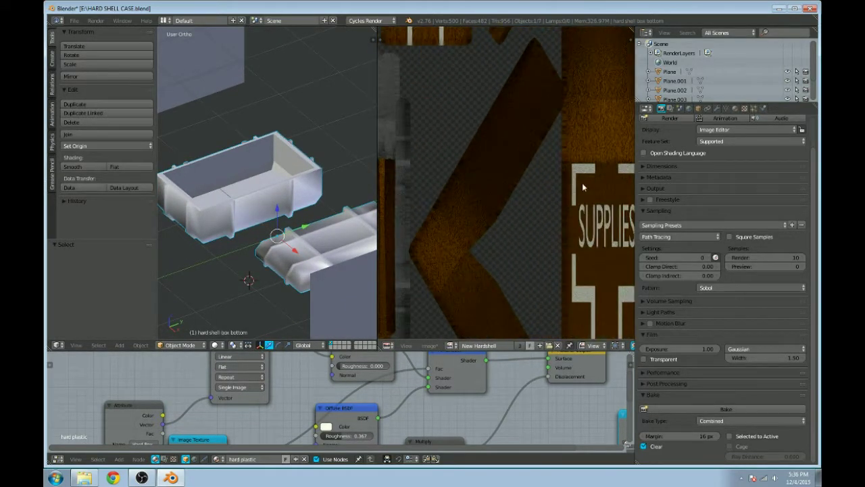
pyautogui.scroll(-8, 577, 181)
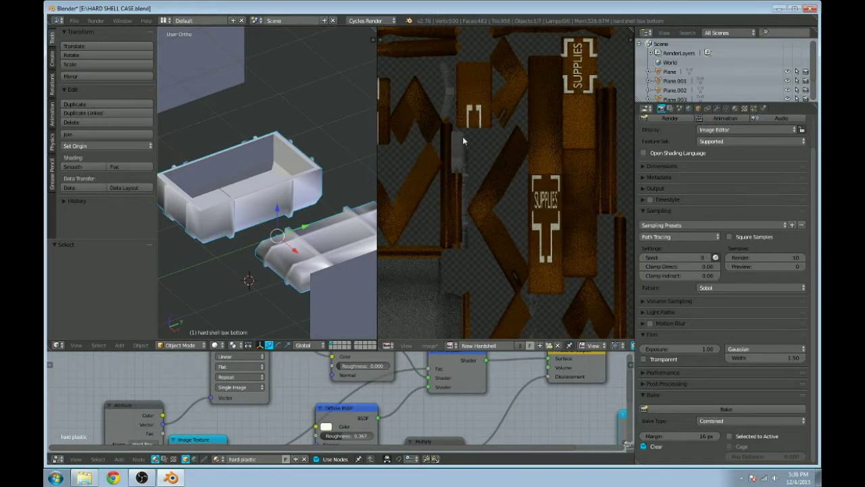
pyautogui.moveTo(471, 212); pyautogui.dragTo(490, 158, button='middle')
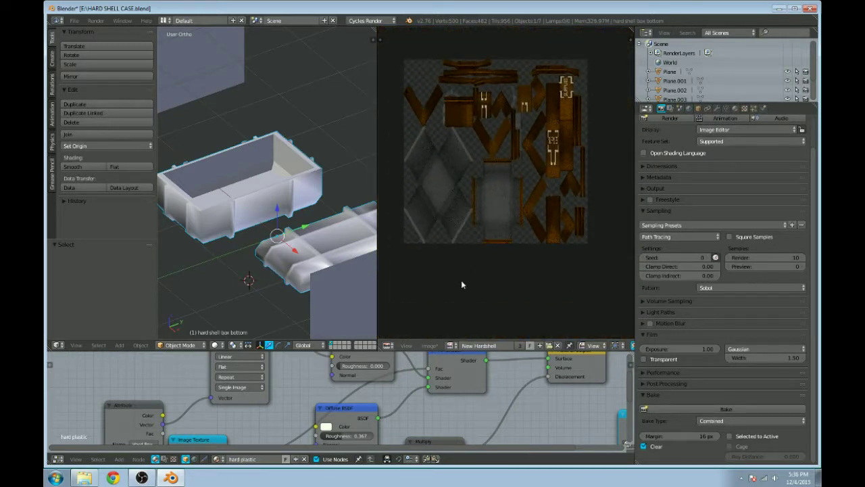
pyautogui.click(432, 345)
pyautogui.scroll(12, 436, 346)
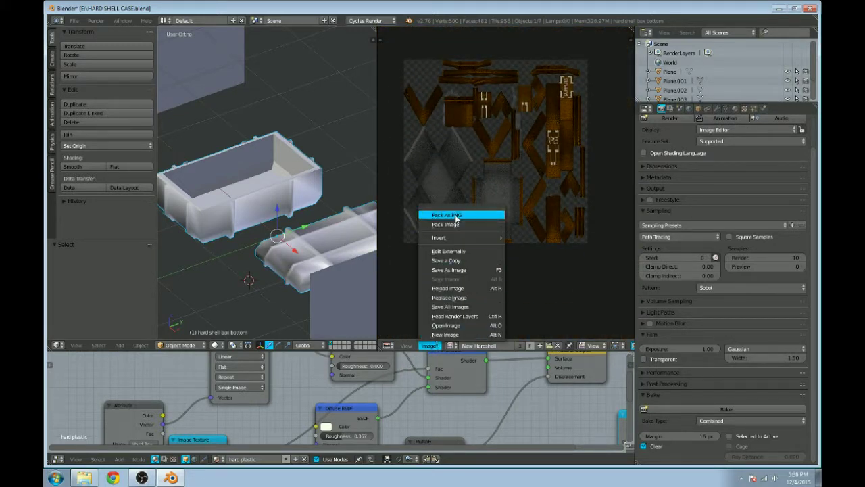
pyautogui.press('Return')
# Step: Save the New Hardshell image over the existing Hard shell 4.png on the NERD CORE (E:) drive
pyautogui.click(431, 345)
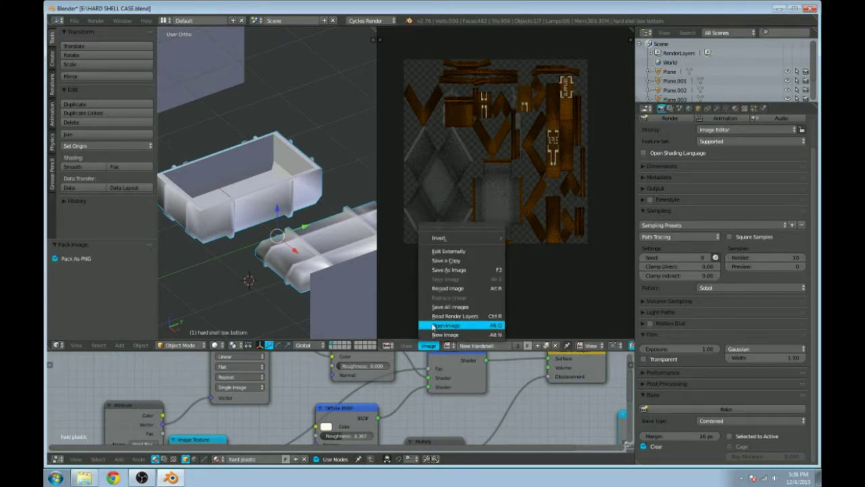
pyautogui.click(457, 270)
pyautogui.click(251, 32)
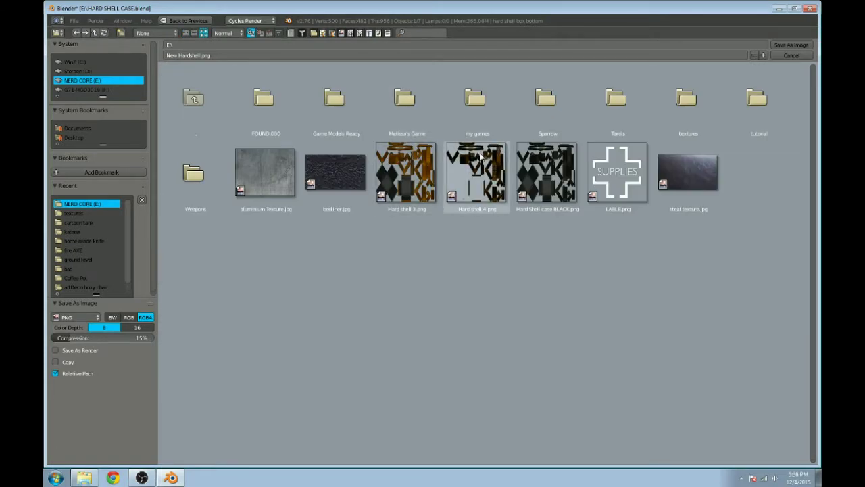
pyautogui.click(481, 181)
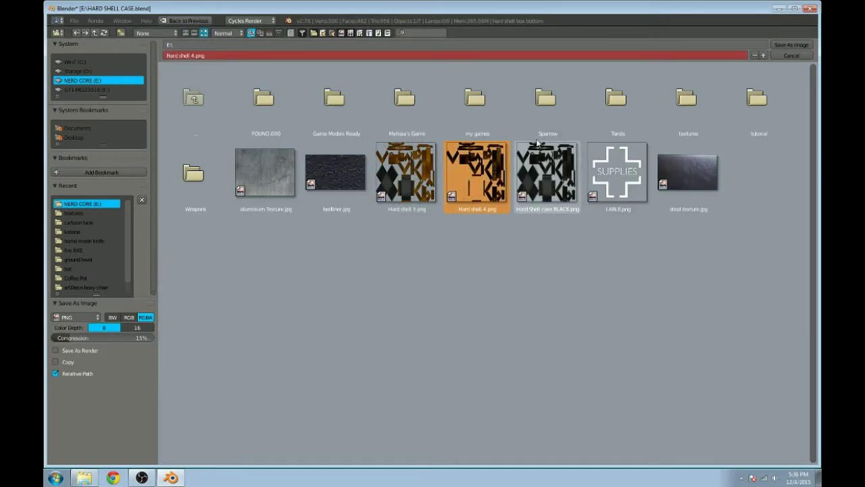
pyautogui.click(789, 45)
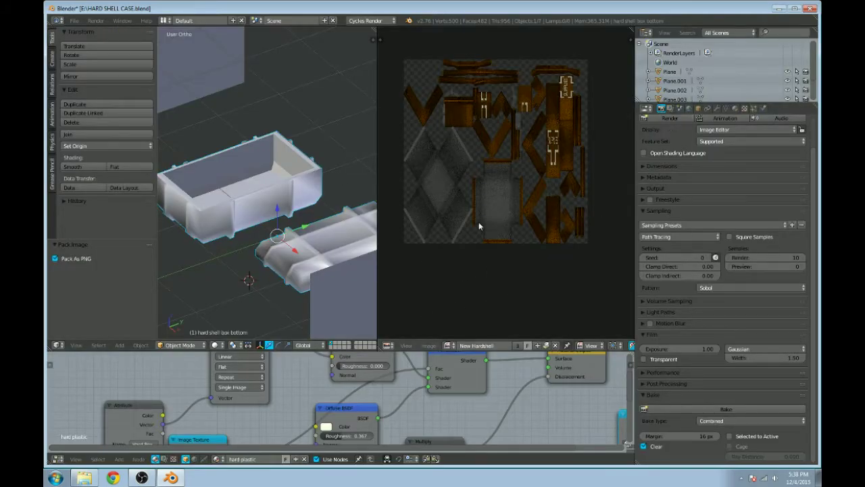
pyautogui.scroll(-1, 471, 305)
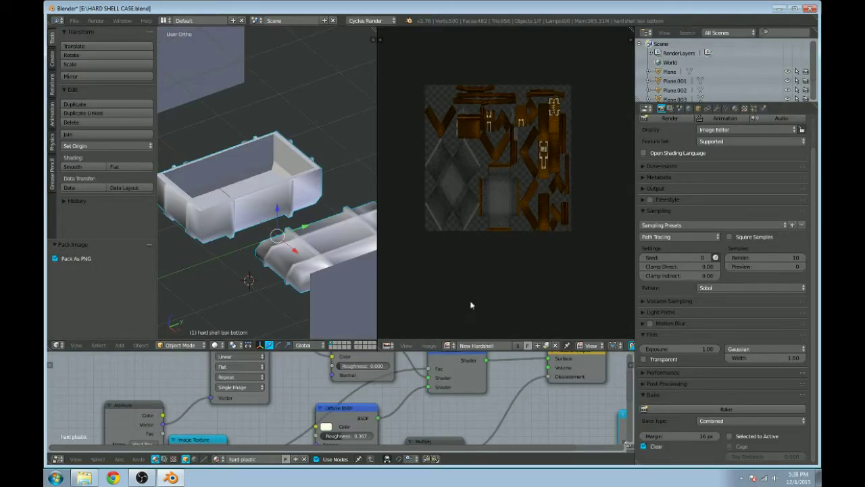
pyautogui.click(539, 345)
pyautogui.click(549, 336)
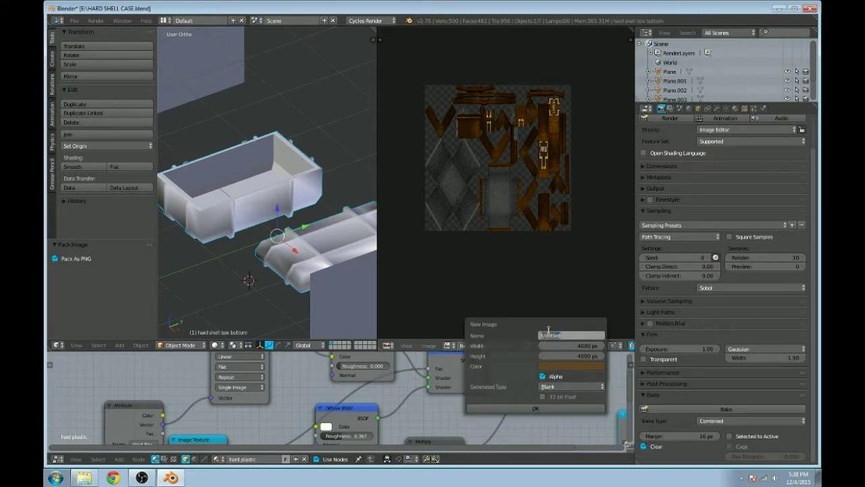
pyautogui.write('hp')
pyautogui.press('Return')
pyautogui.click(548, 346)
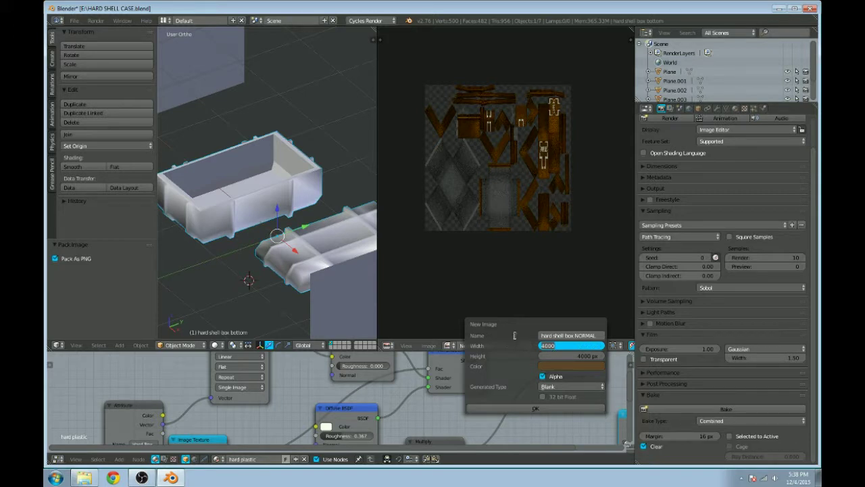
pyautogui.press('Return')
pyautogui.moveTo(529, 383); pyautogui.dragTo(344, 395, button='middle')
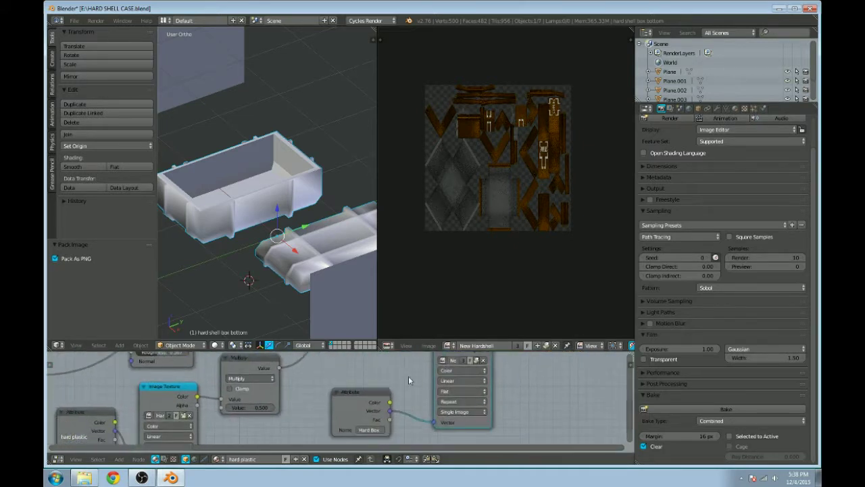
pyautogui.click(444, 362)
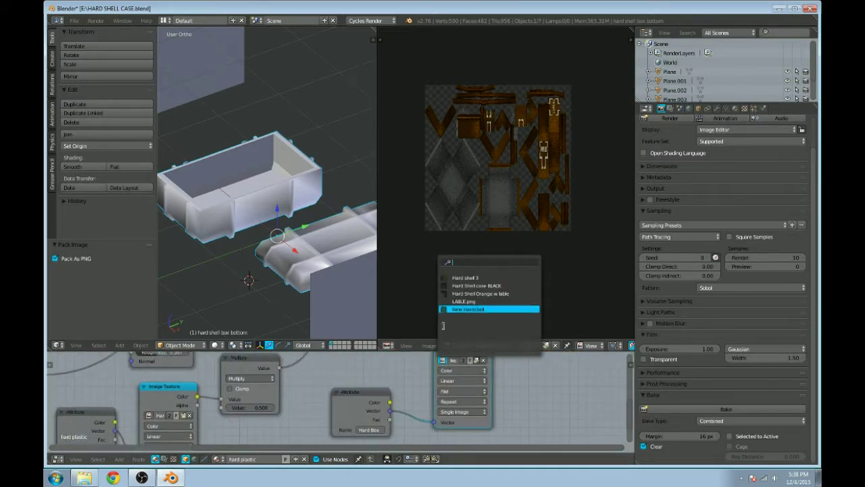
pyautogui.click(448, 309)
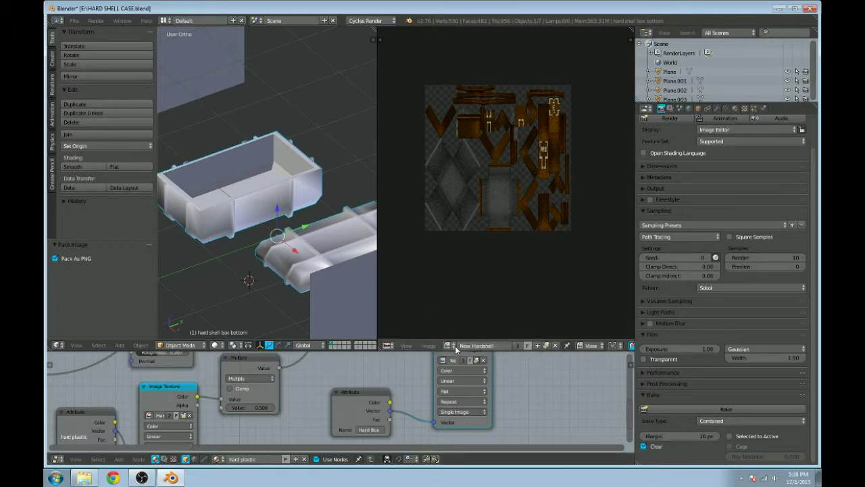
# Step: Create a blank 4000 by 4000 px image named hard shell Normal and assign it to the hard plastic bake target node
pyautogui.click(538, 345)
pyautogui.click(544, 338)
pyautogui.press('BackSpace')
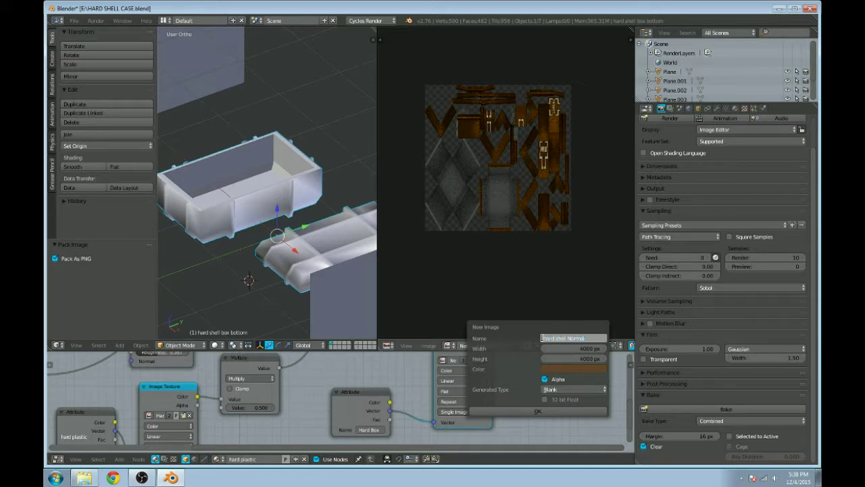
pyautogui.click(533, 410)
pyautogui.scroll(1, 464, 369)
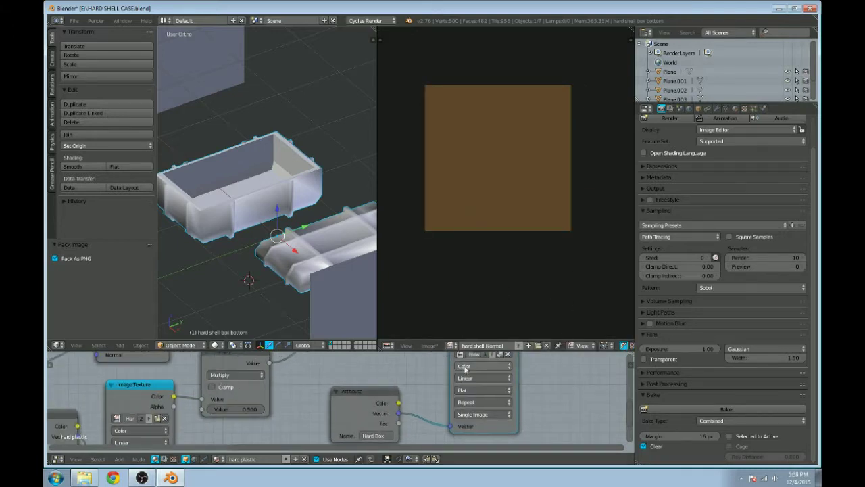
pyautogui.click(460, 355)
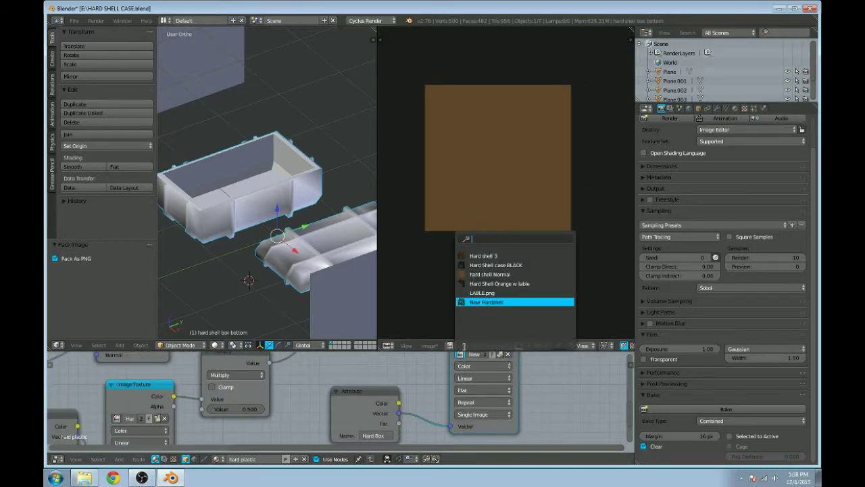
pyautogui.click(488, 274)
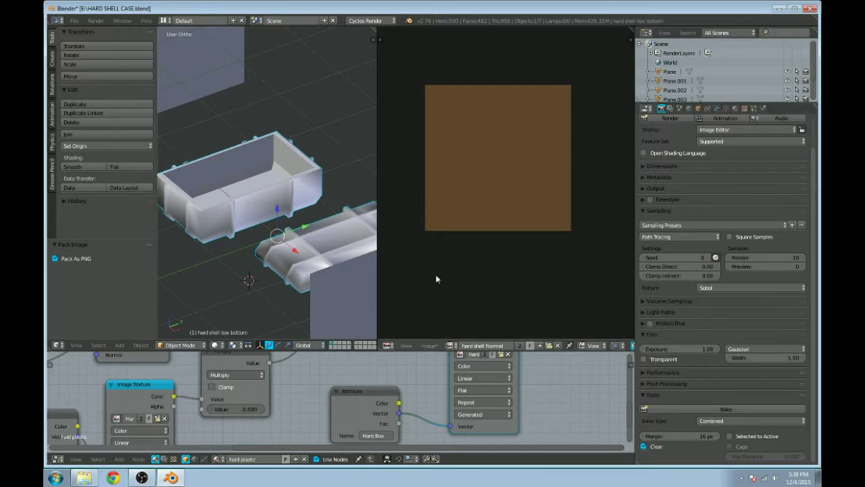
# Step: Enlarge the node editor and disconnect the decal alpha from the Mix Shader factor and the image texture from the first Diffuse BSDF's color
pyautogui.scroll(-1, 376, 353)
pyautogui.moveTo(376, 351); pyautogui.dragTo(370, 216)
pyautogui.moveTo(365, 277); pyautogui.dragTo(568, 349, button='middle')
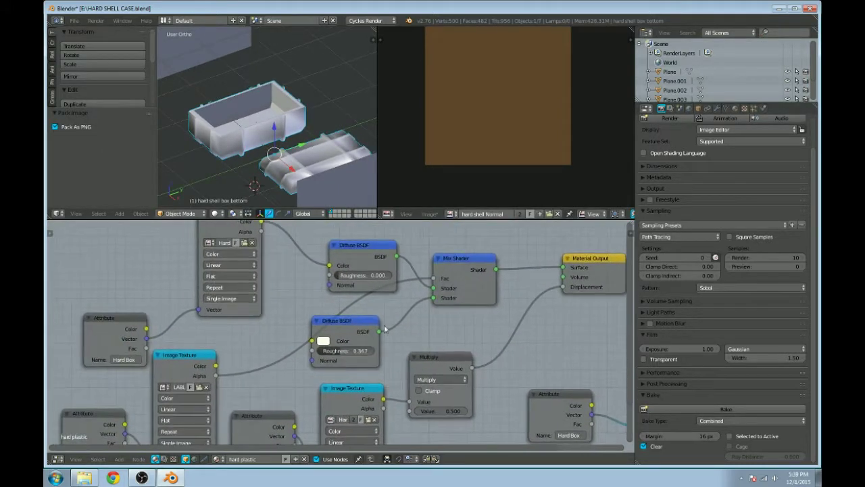
pyautogui.moveTo(282, 292); pyautogui.dragTo(320, 293, button='middle')
pyautogui.moveTo(382, 275); pyautogui.dragTo(383, 275, button='middle')
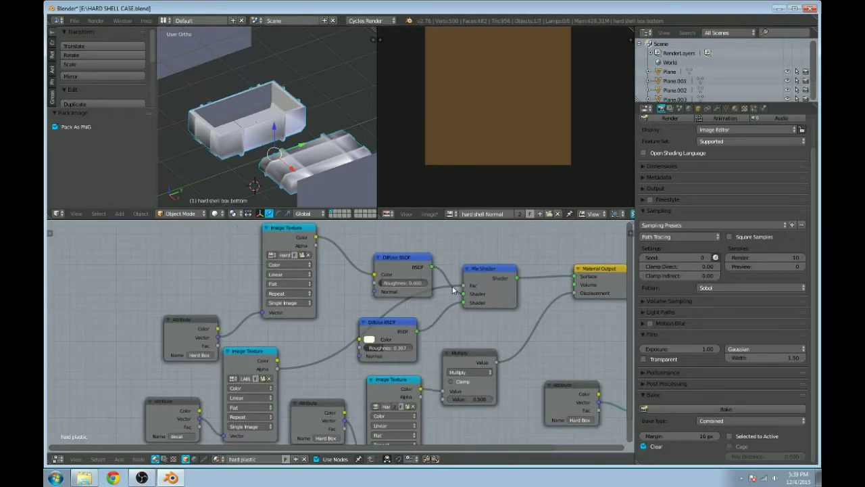
pyautogui.moveTo(464, 287); pyautogui.dragTo(404, 291)
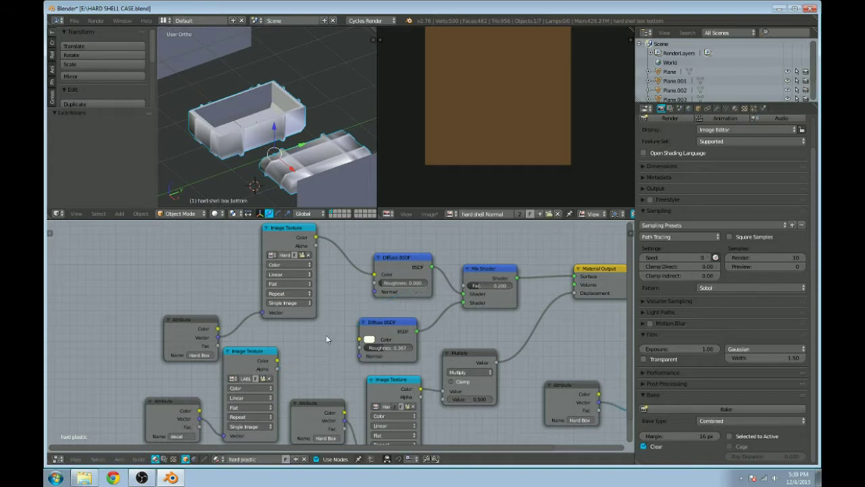
pyautogui.moveTo(253, 356); pyautogui.dragTo(246, 358)
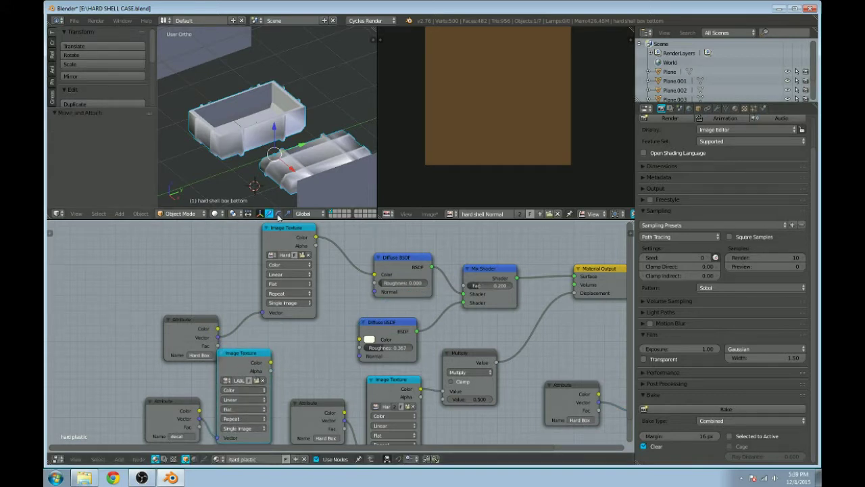
pyautogui.moveTo(298, 231); pyautogui.dragTo(278, 242)
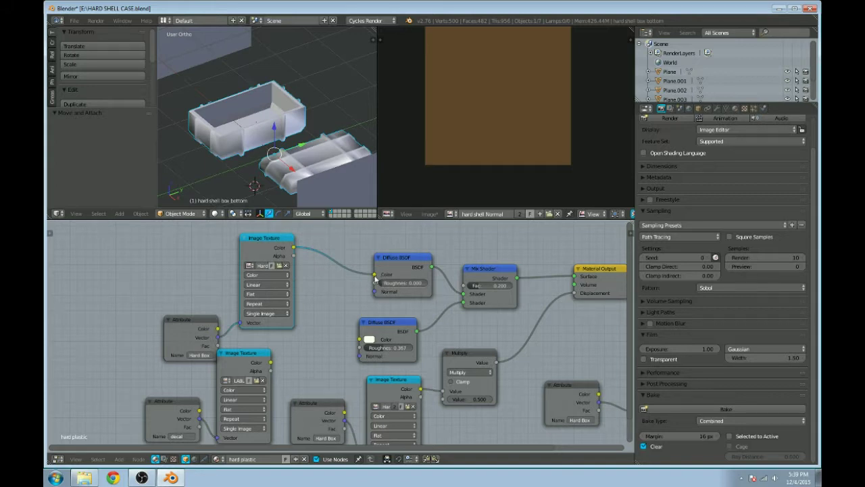
pyautogui.moveTo(376, 275); pyautogui.dragTo(324, 257)
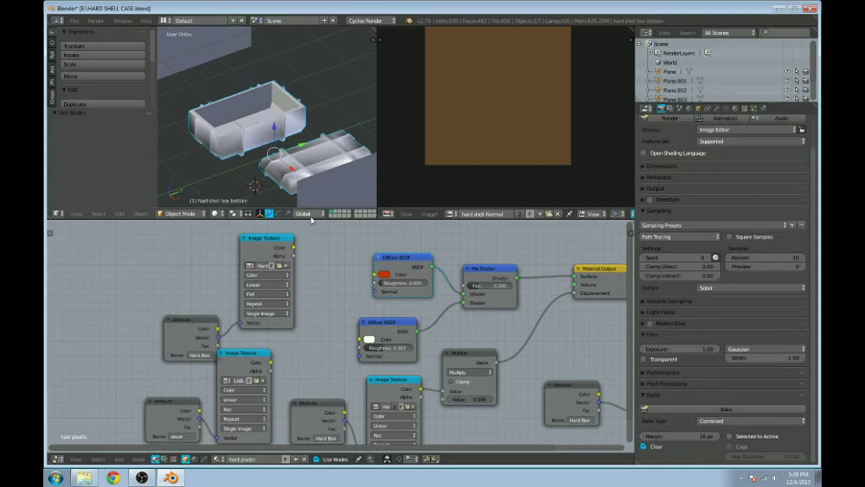
# Step: Make hard plastic's bake target node active with the hard shell Normal image, and assign the same image to the metal material's bake target
pyautogui.scroll(-2, 291, 159)
pyautogui.moveTo(453, 236); pyautogui.dragTo(212, 267, button='middle')
pyautogui.scroll(1, 212, 267)
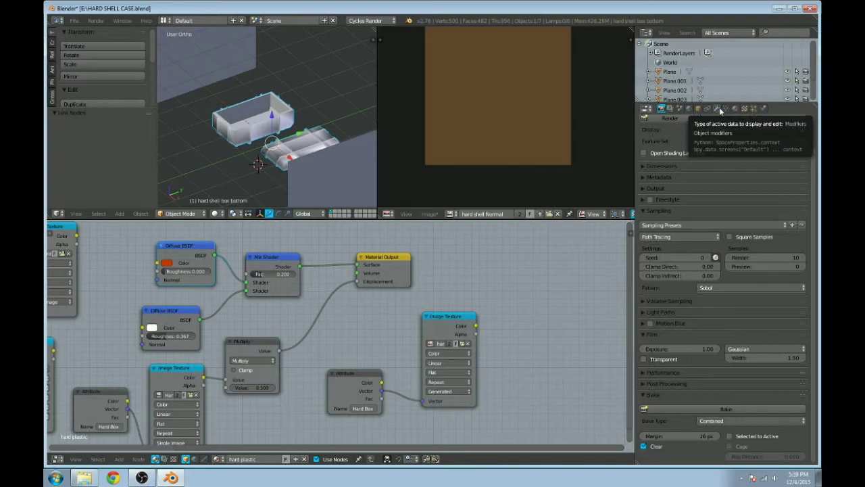
pyautogui.click(429, 343)
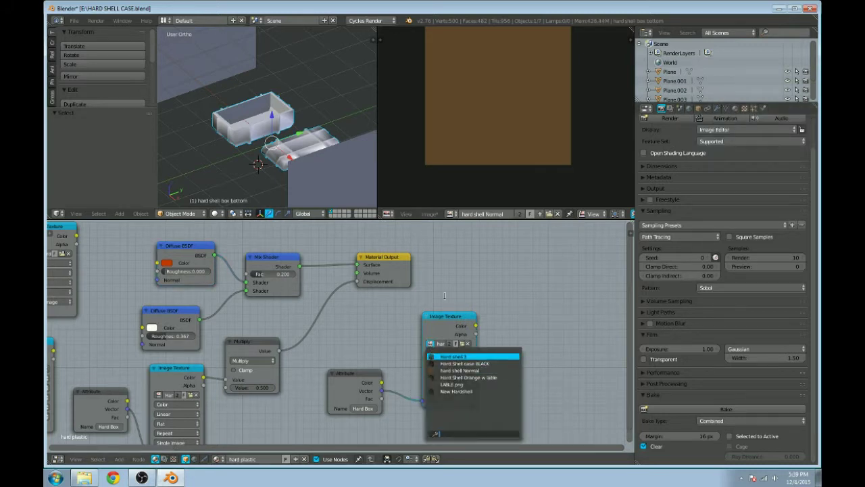
pyautogui.click(460, 370)
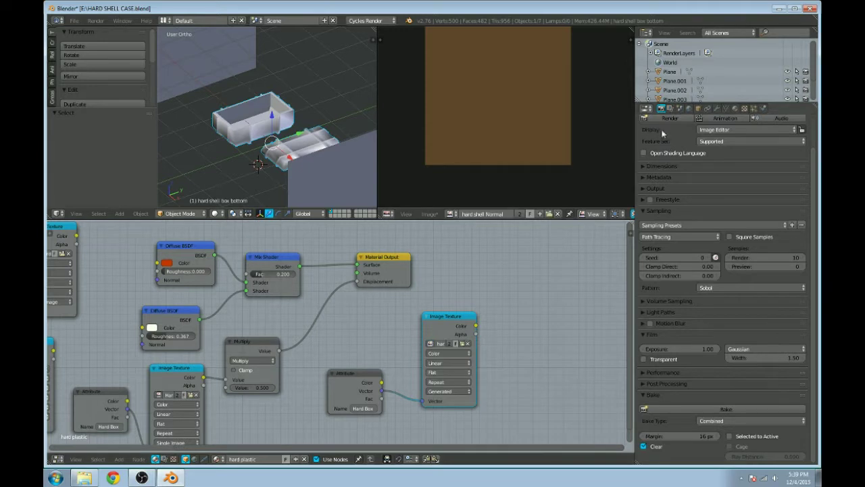
pyautogui.click(720, 109)
pyautogui.click(734, 109)
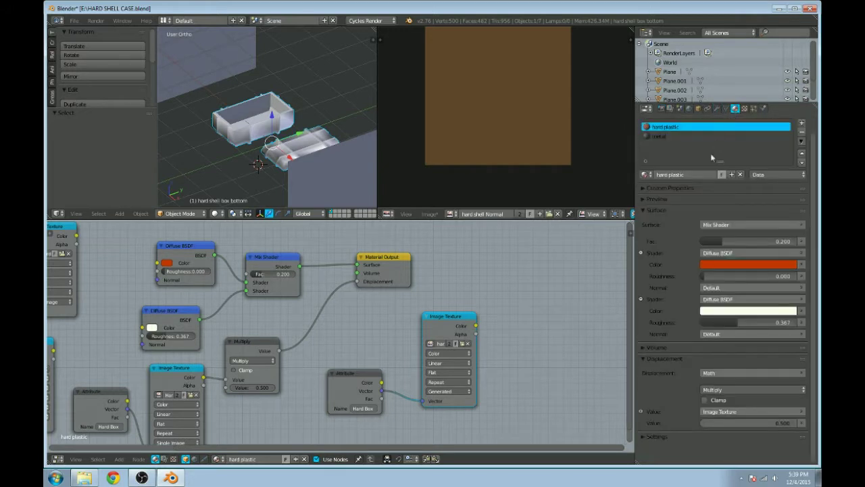
pyautogui.click(659, 136)
pyautogui.click(461, 333)
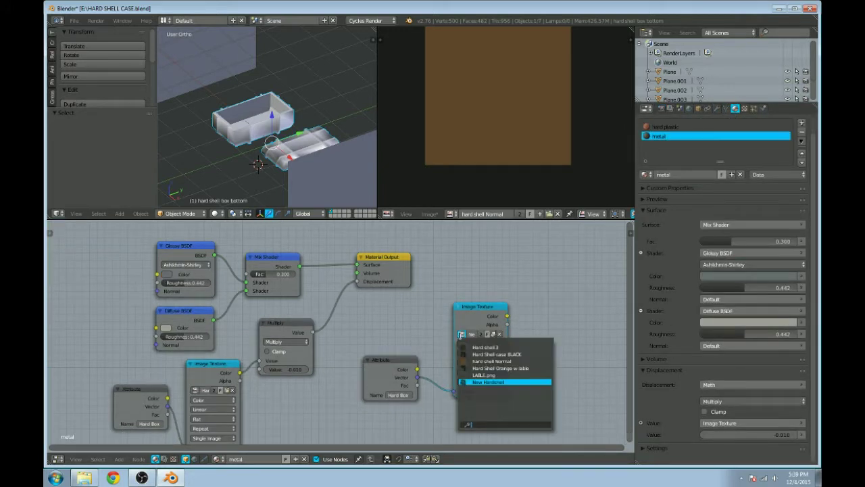
pyautogui.click(471, 361)
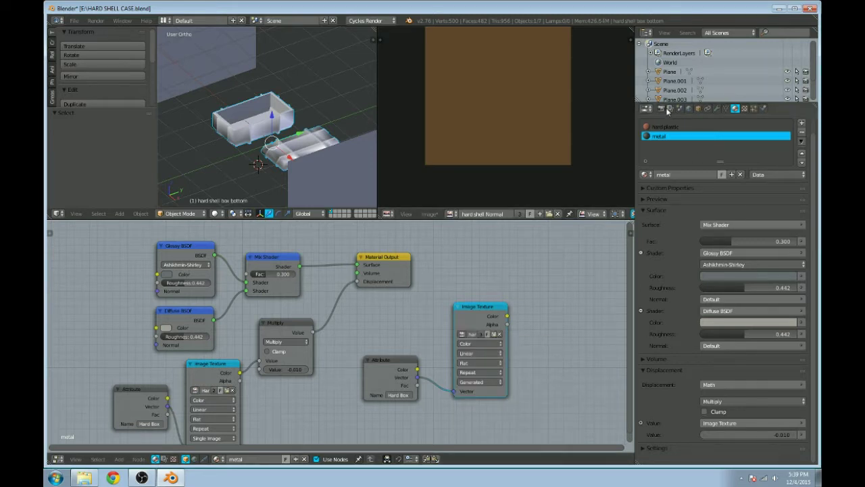
# Step: Set the bake type to Normal and bake the box's normals into the hard shell Normal image
pyautogui.click(661, 108)
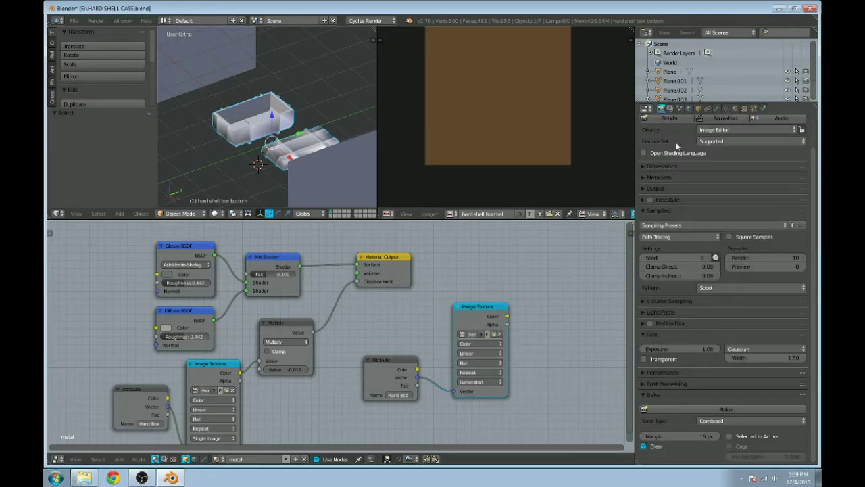
pyautogui.click(705, 422)
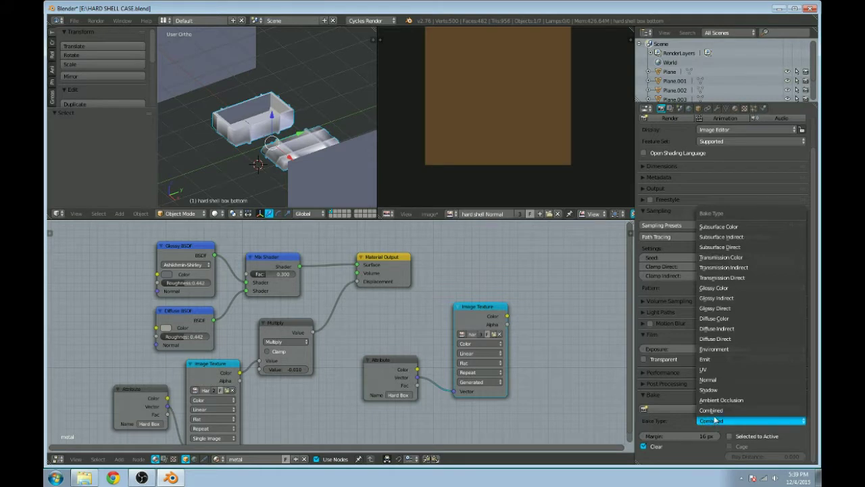
pyautogui.click(708, 379)
pyautogui.click(692, 407)
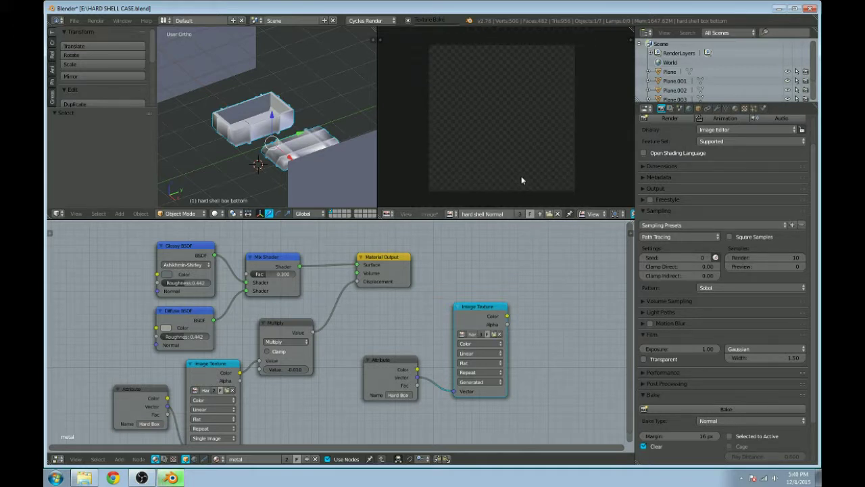
pyautogui.scroll(5, 464, 143)
pyautogui.scroll(-5, 466, 144)
pyautogui.scroll(1, 468, 145)
pyautogui.scroll(-1, 467, 145)
# Step: Save the baked normal map as hard shell Normal.png in the root of the E: drive
pyautogui.click(428, 214)
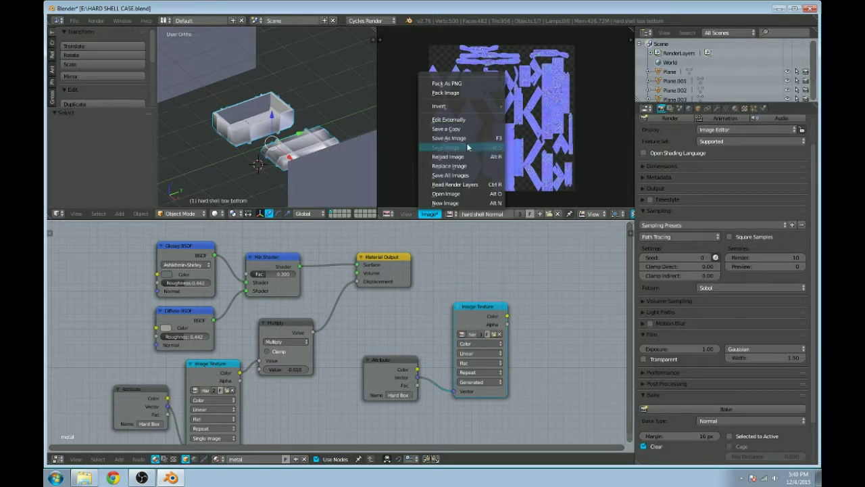
pyautogui.click(427, 137)
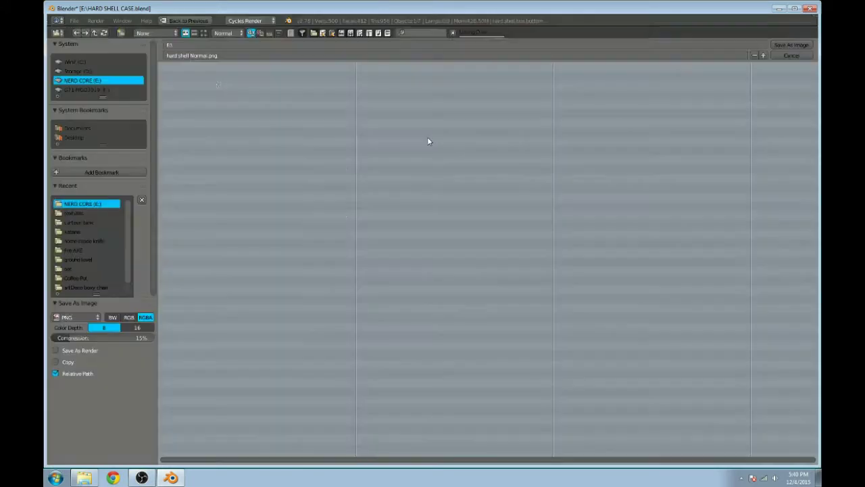
pyautogui.click(204, 32)
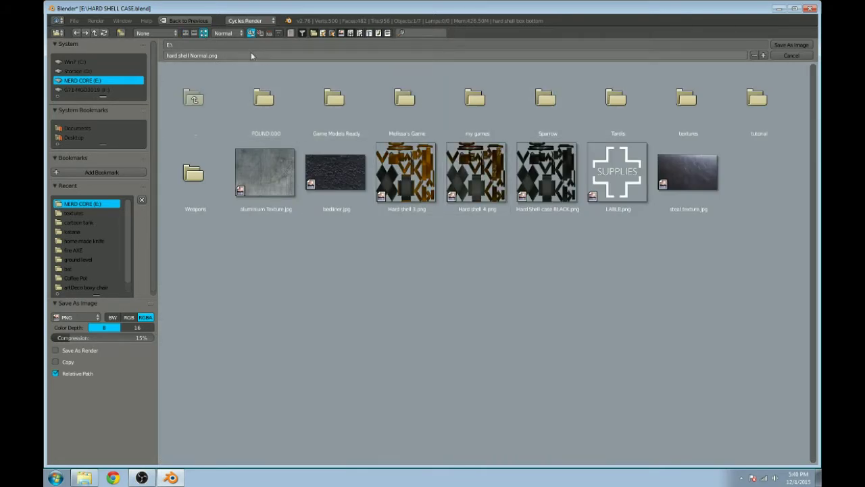
pyautogui.click(790, 45)
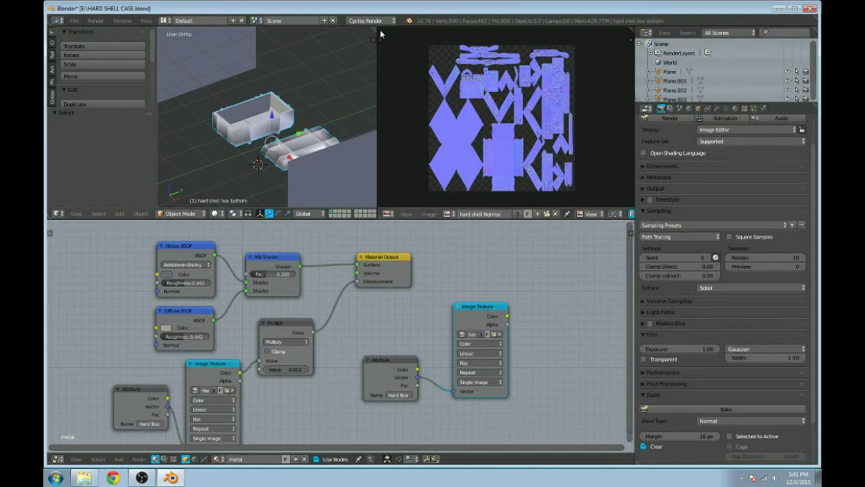
# Step: Enlarge the 3D view over the node and image editors and switch the render engine to Blender Game
pyautogui.moveTo(352, 220); pyautogui.dragTo(346, 384)
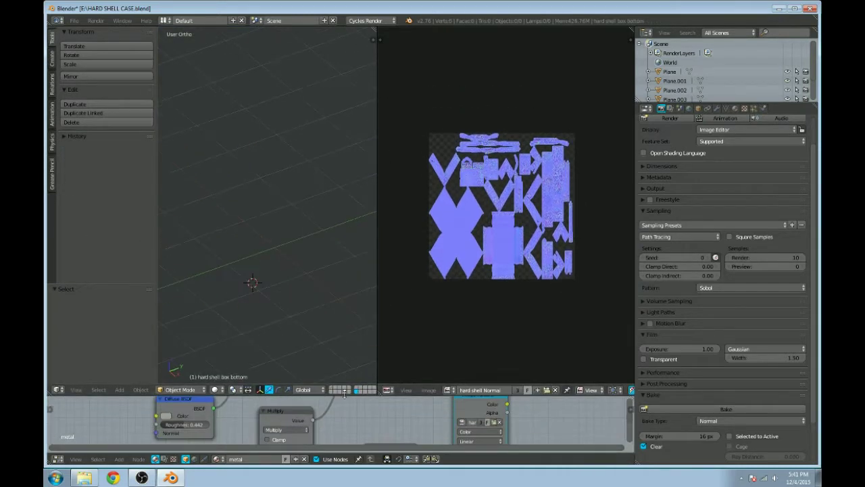
pyautogui.click(385, 19)
pyautogui.click(389, 51)
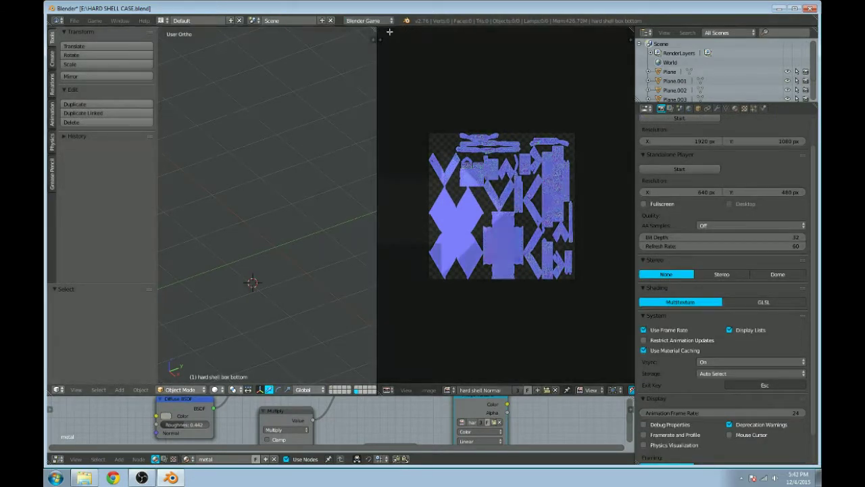
pyautogui.moveTo(389, 31); pyautogui.dragTo(559, 140)
pyautogui.moveTo(559, 139); pyautogui.dragTo(446, 208, button='middle')
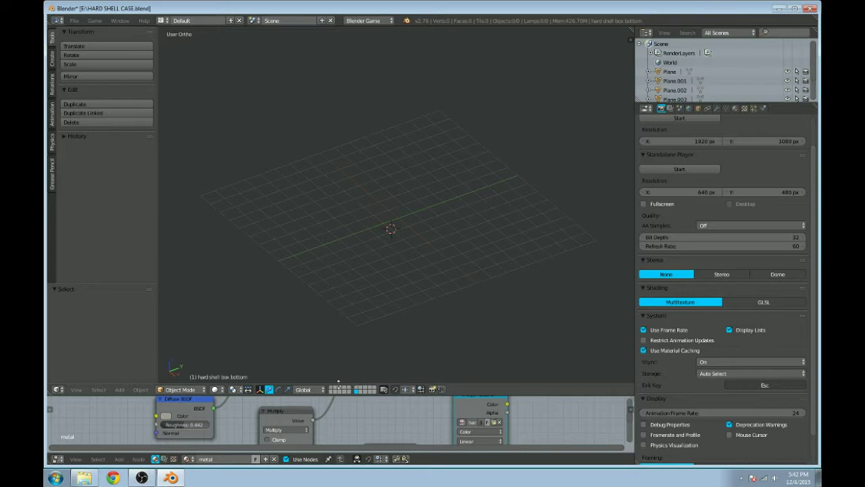
# Step: Show layer 1, select the six planes surrounding the case, and move them to layer 2
pyautogui.press('1')
pyautogui.scroll(-2, 385, 264)
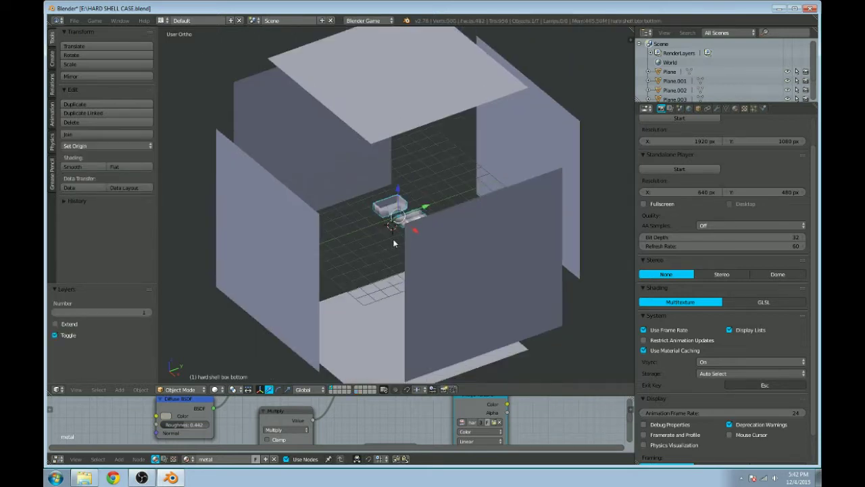
pyautogui.rightClick(473, 232)
pyautogui.rightClick(543, 129)
pyautogui.rightClick(497, 227)
pyautogui.rightClick(440, 128)
pyautogui.keyDown('shift'); pyautogui.rightClick(533, 162); pyautogui.keyUp('shift')
pyautogui.keyDown('shift'); pyautogui.rightClick(355, 134); pyautogui.keyUp('shift')
pyautogui.keyDown('shift'); pyautogui.rightClick(304, 222); pyautogui.keyUp('shift')
pyautogui.keyDown('shift'); pyautogui.rightClick(351, 299); pyautogui.keyUp('shift')
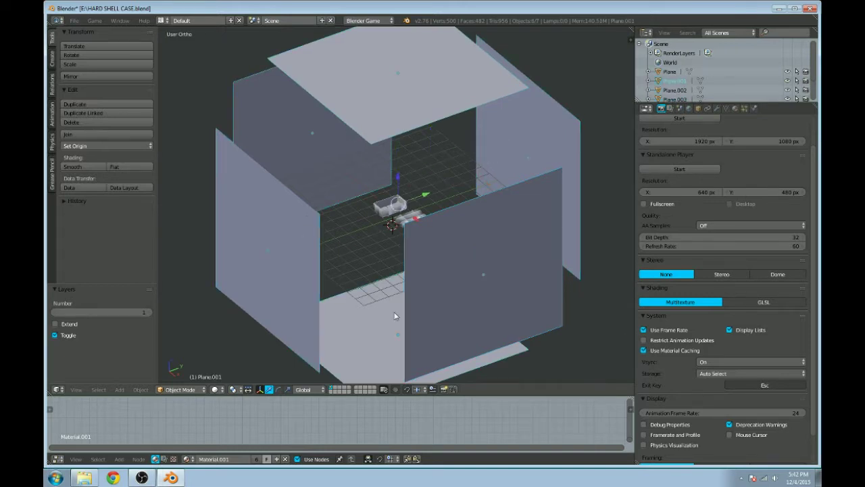
pyautogui.press('m')
pyautogui.press('2')
# Step: Remove the active plane's Material.001 slot and create a new material named hard shell box.G
pyautogui.scroll(8, 420, 241)
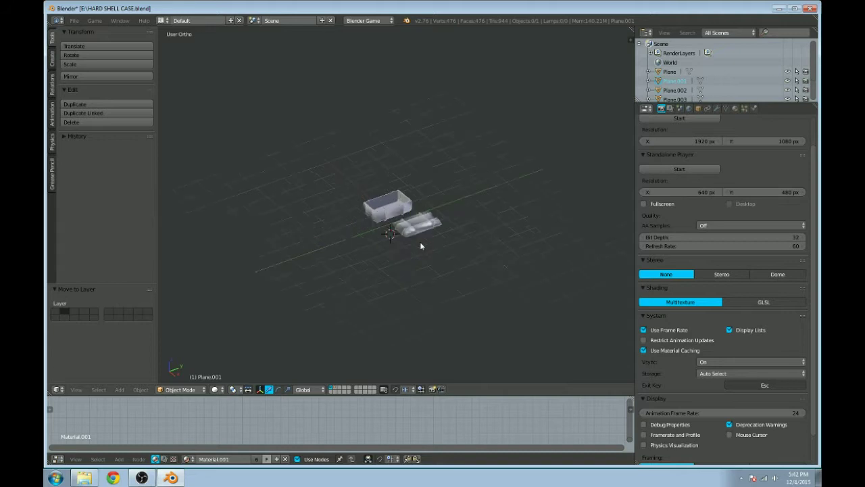
pyautogui.moveTo(474, 209); pyautogui.dragTo(459, 211, button='middle')
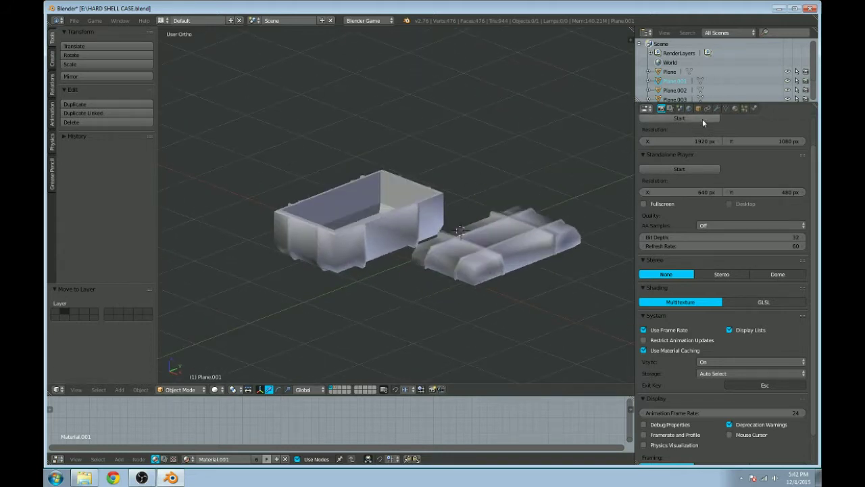
pyautogui.click(735, 109)
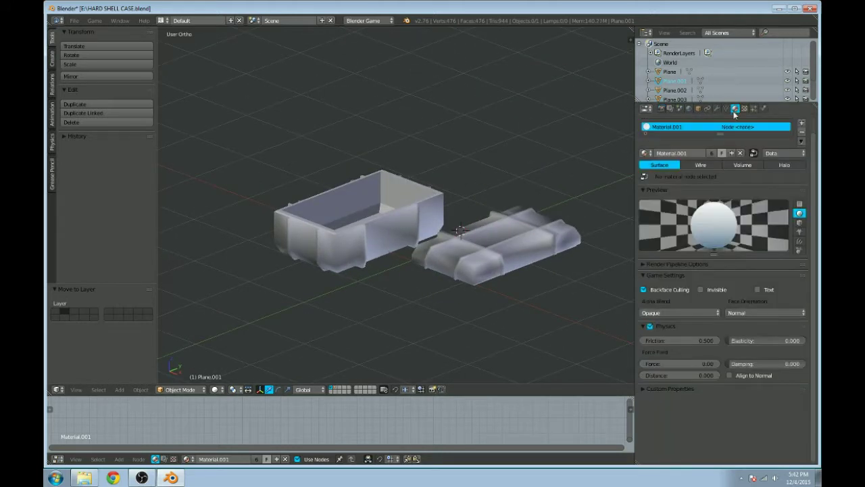
pyautogui.click(802, 131)
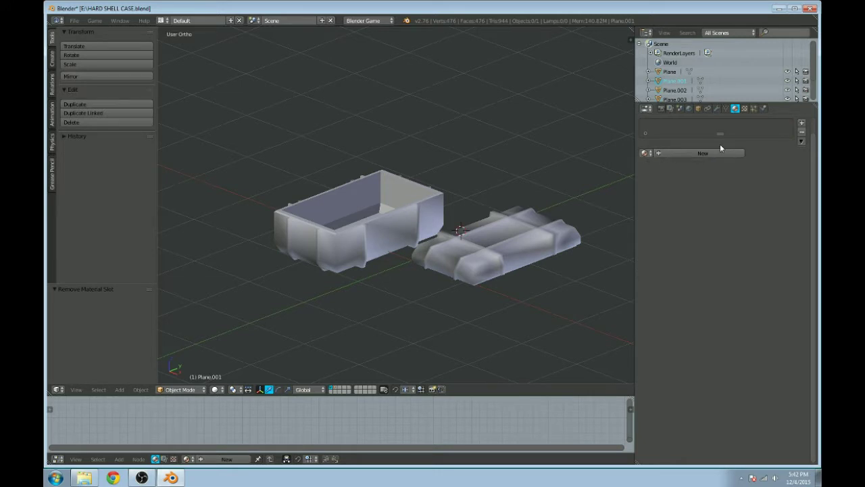
pyautogui.click(663, 154)
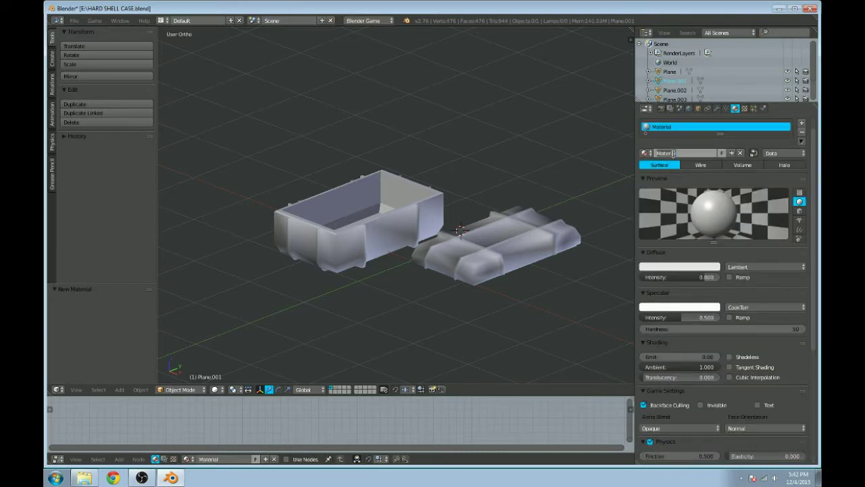
pyautogui.write('hard shell box.G')
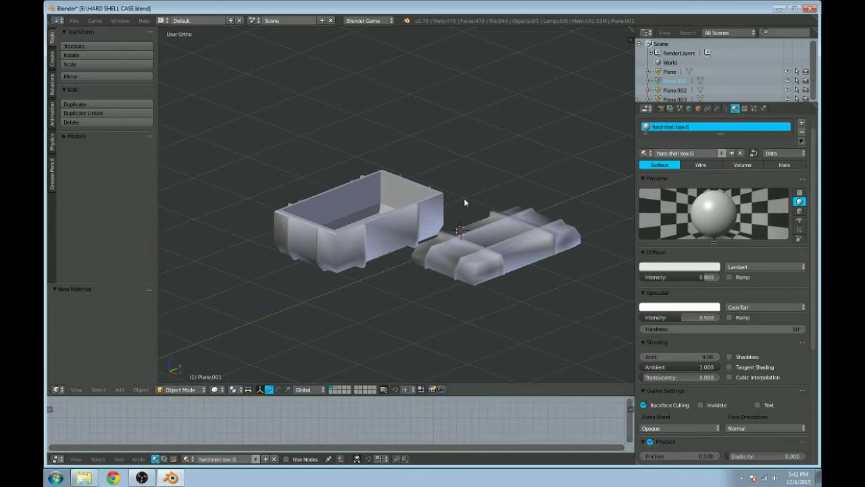
# Step: Select the case, remove its hard plastic and metal material slots, and assign the hard shell box.G material
pyautogui.scroll(2, 484, 231)
pyautogui.rightClick(510, 241)
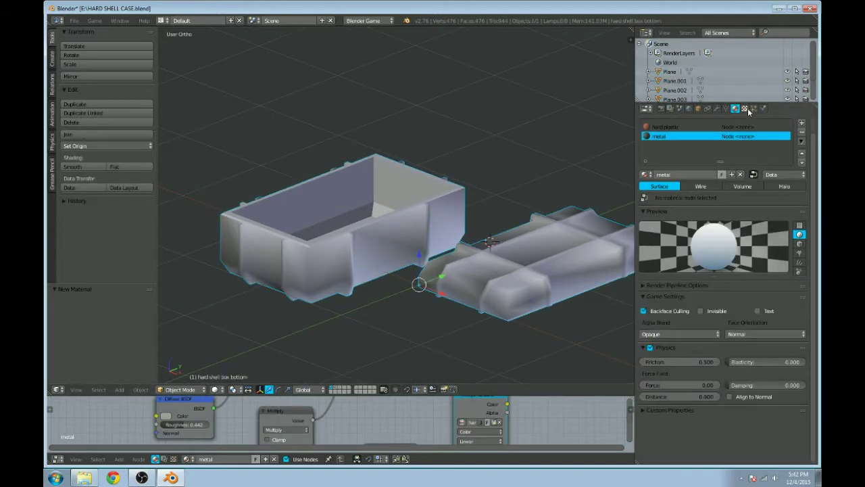
pyautogui.click(721, 127)
pyautogui.click(801, 132)
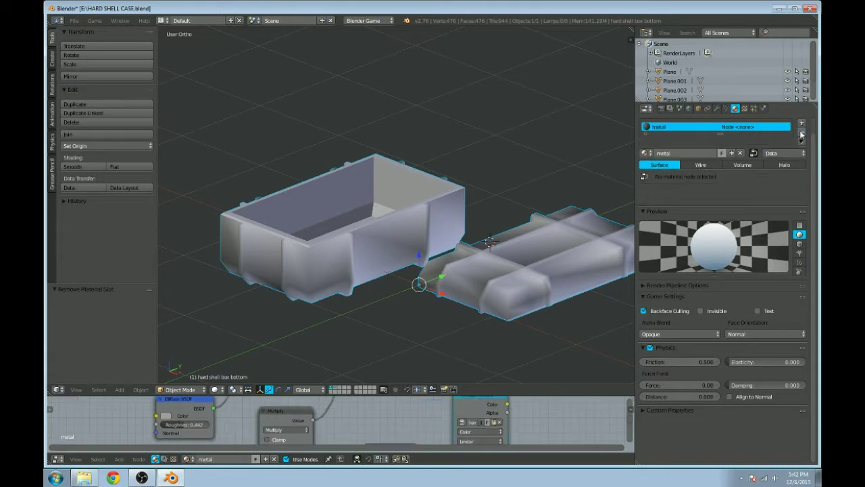
pyautogui.click(801, 134)
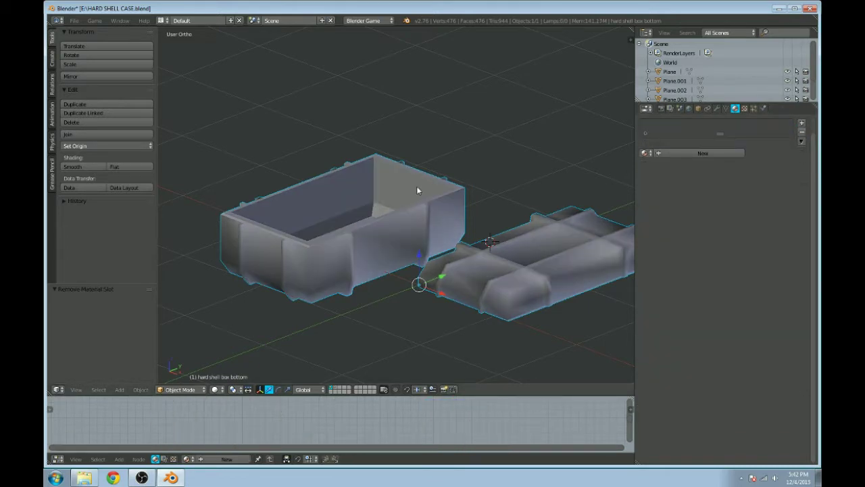
pyautogui.click(646, 153)
pyautogui.click(671, 177)
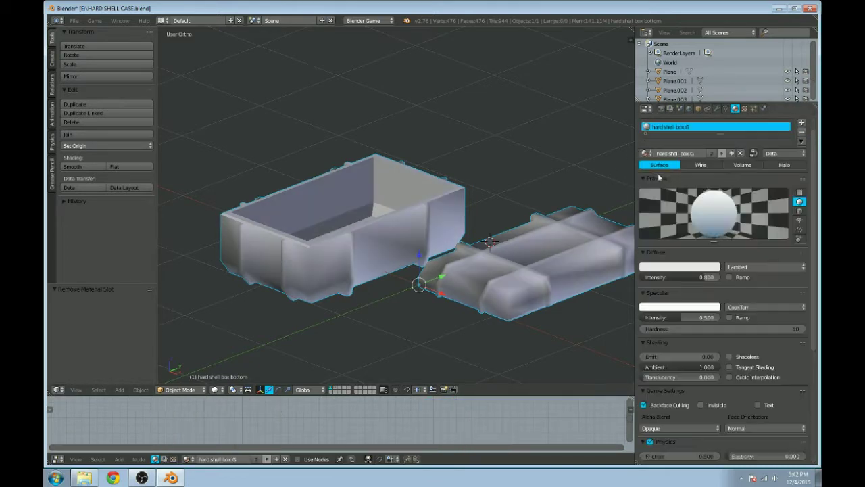
# Step: Add a new image texture to hard shell box.G and load the Hard Shell Orange w lable image into it
pyautogui.click(744, 108)
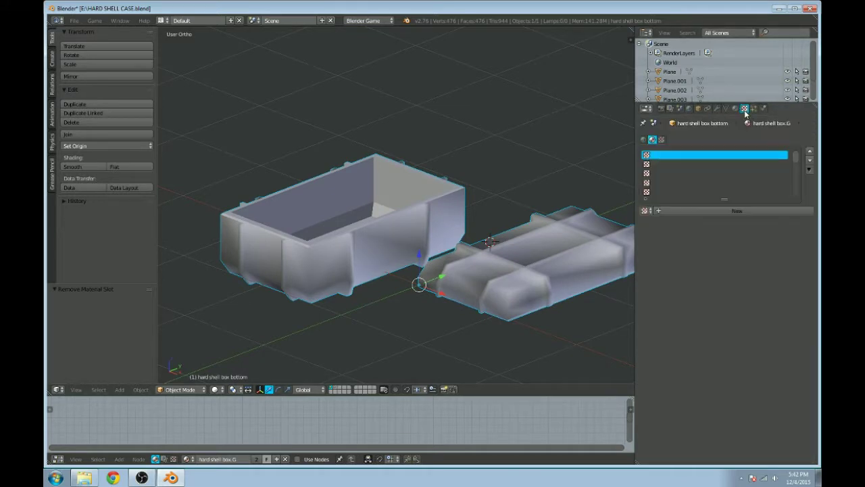
pyautogui.click(665, 211)
pyautogui.scroll(-1, 722, 293)
pyautogui.scroll(-2, 722, 292)
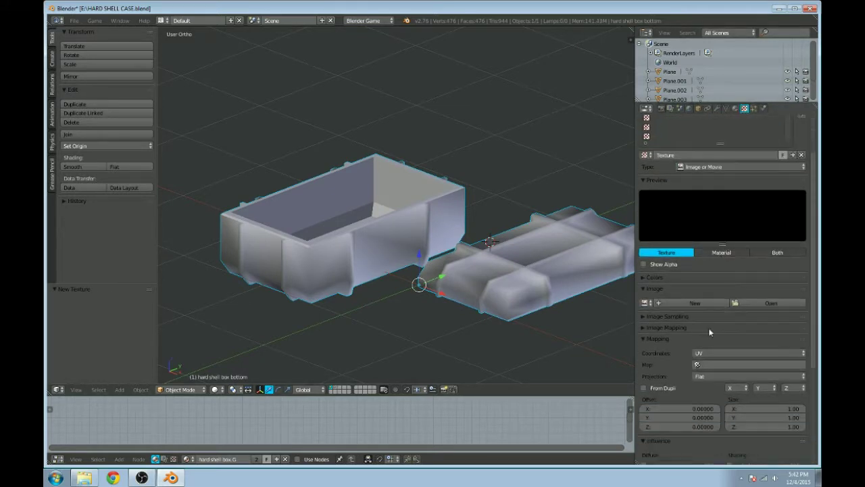
pyautogui.click(646, 303)
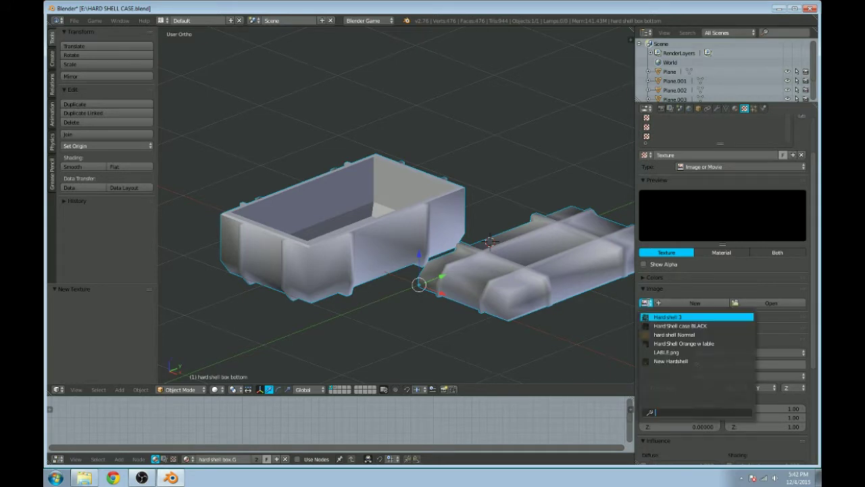
pyautogui.click(655, 317)
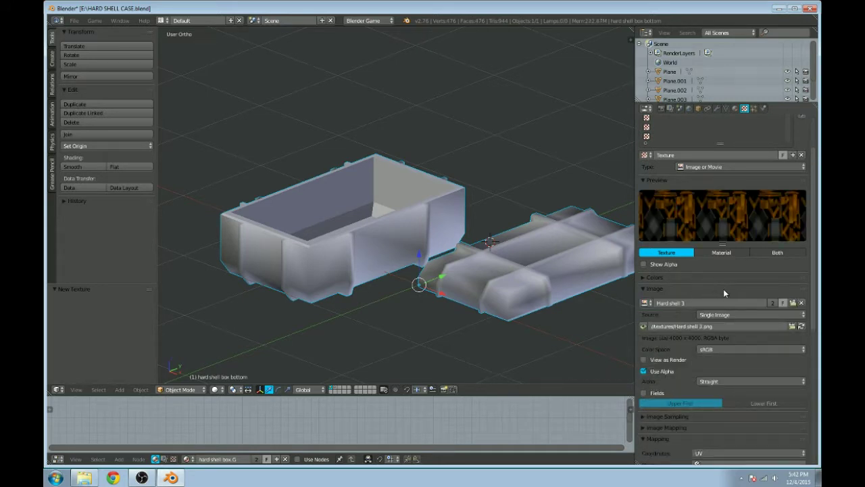
pyautogui.click(645, 303)
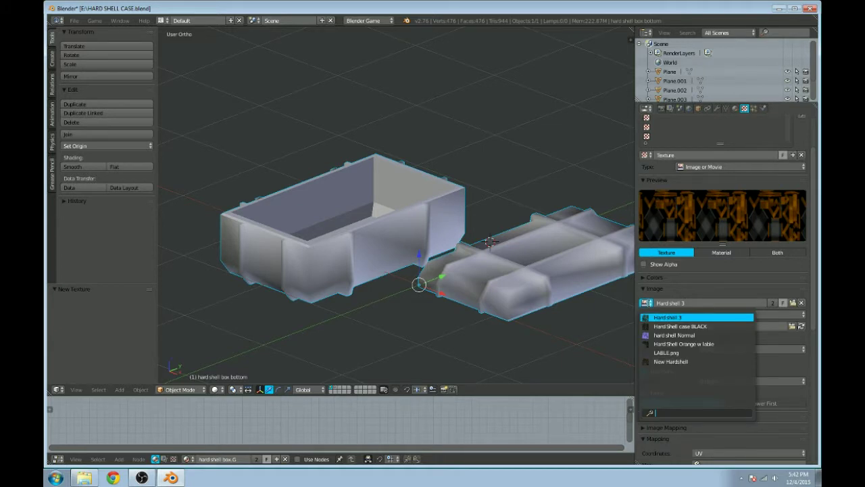
pyautogui.click(667, 343)
pyautogui.scroll(1, 676, 230)
pyautogui.scroll(-1, 687, 220)
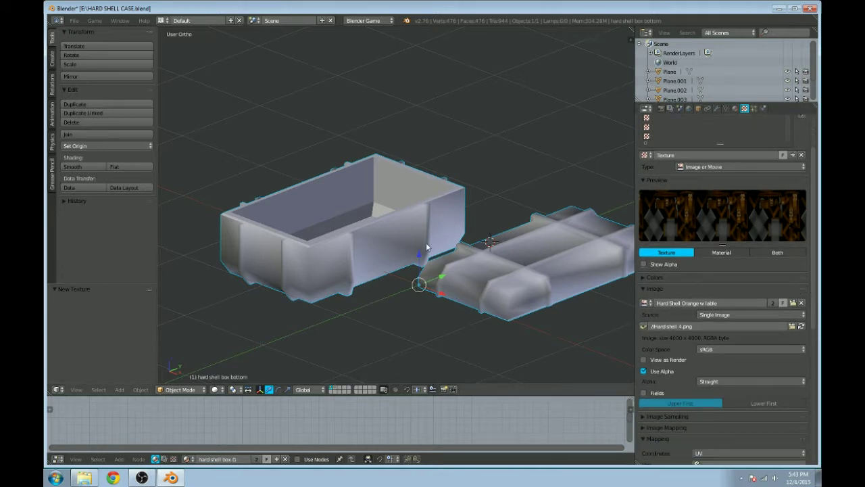
# Step: Set the 3D view's shading mode to Material
pyautogui.click(215, 389)
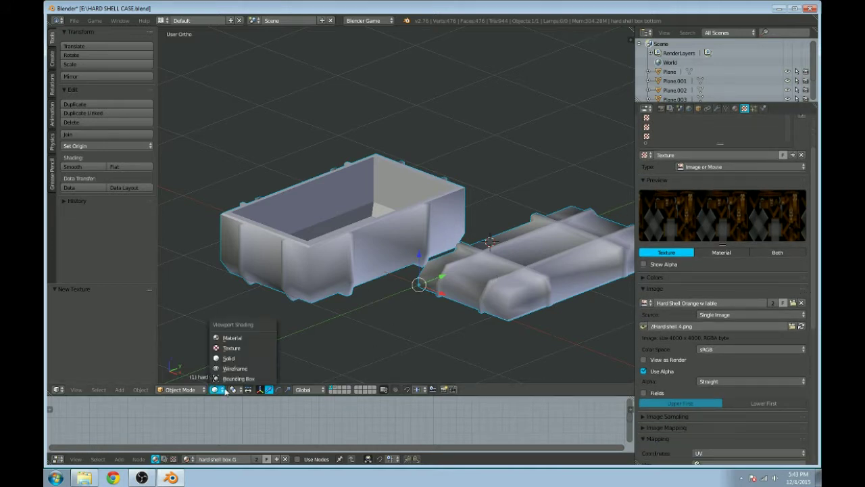
pyautogui.click(238, 334)
pyautogui.scroll(-2, 500, 264)
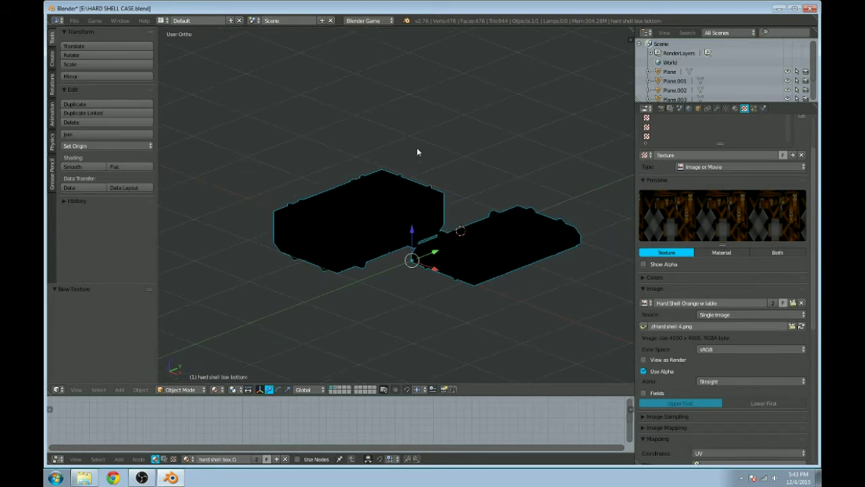
# Step: Deselect everything, add a point lamp, and raise it about 1.49 units along Z above the case
pyautogui.press('a')
pyautogui.press('space')
pyautogui.write('add')
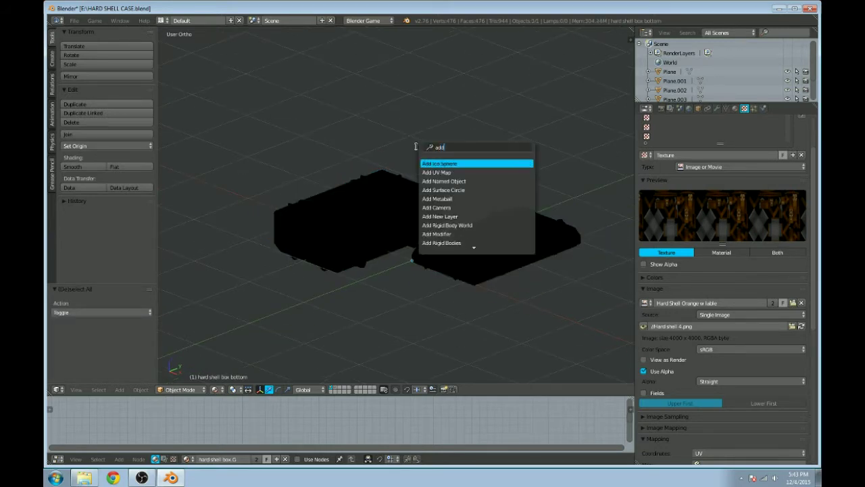
pyautogui.write(' lamp')
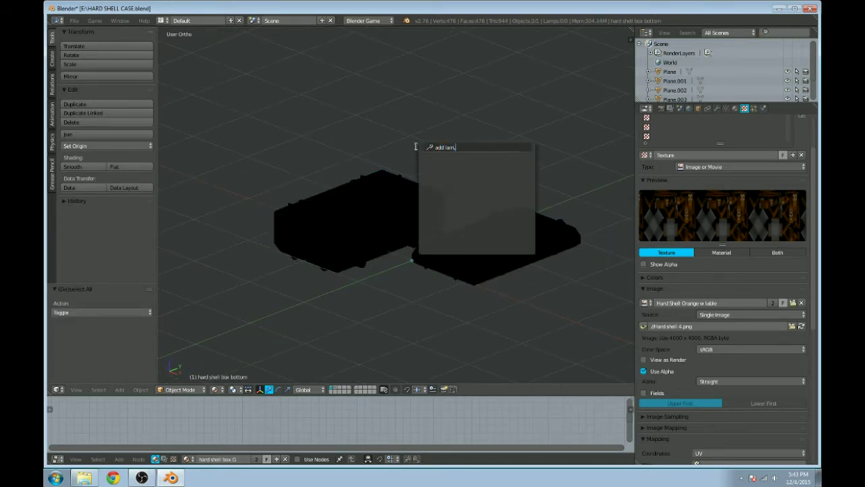
pyautogui.press('Return')
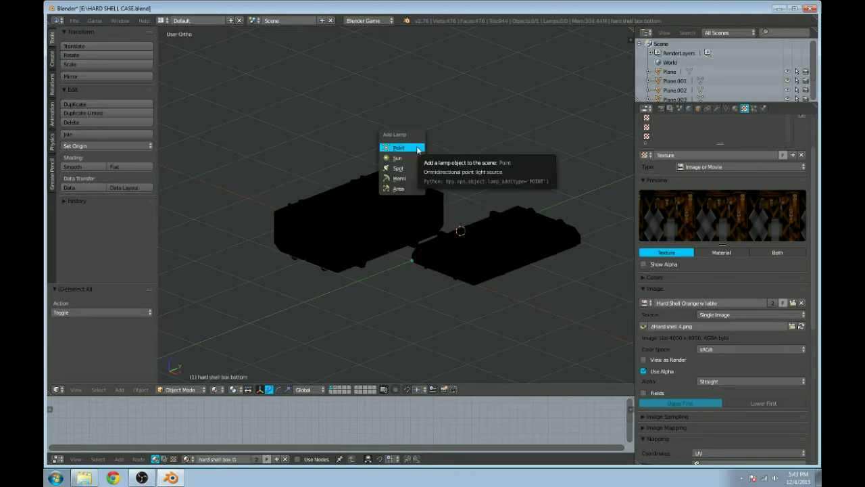
pyautogui.click(418, 149)
pyautogui.press('g')
pyautogui.press('z')
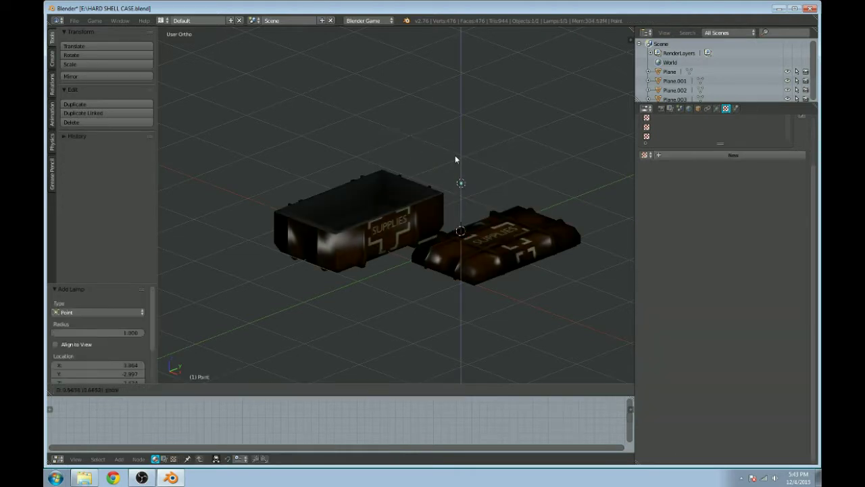
pyautogui.click(460, 101)
# Step: Select the hard shell case and enable the Normal influence on its image texture
pyautogui.scroll(2, 471, 144)
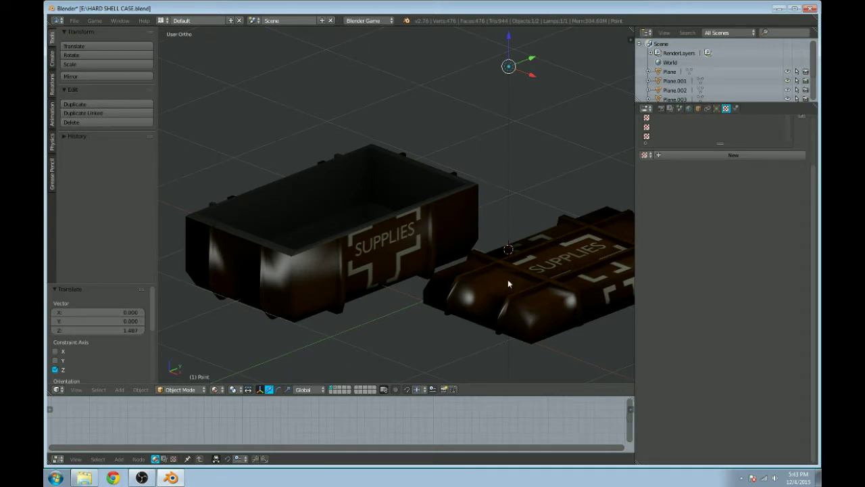
pyautogui.rightClick(507, 284)
pyautogui.scroll(-2, 507, 284)
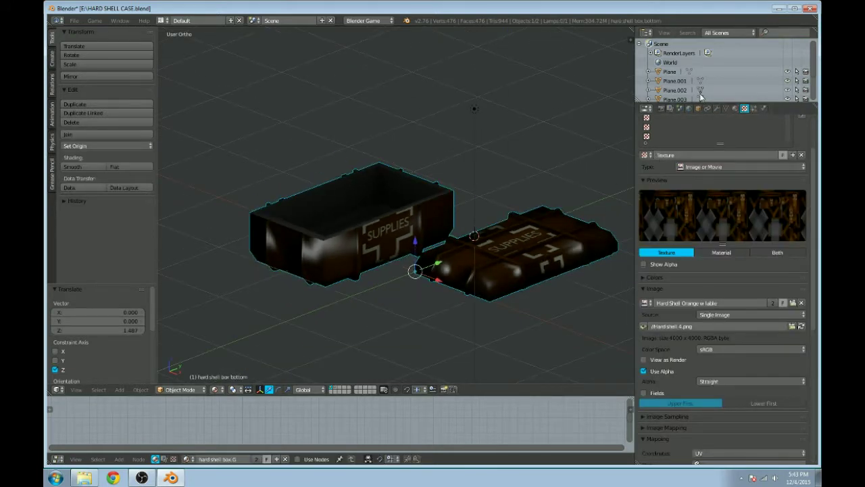
pyautogui.scroll(-8, 742, 341)
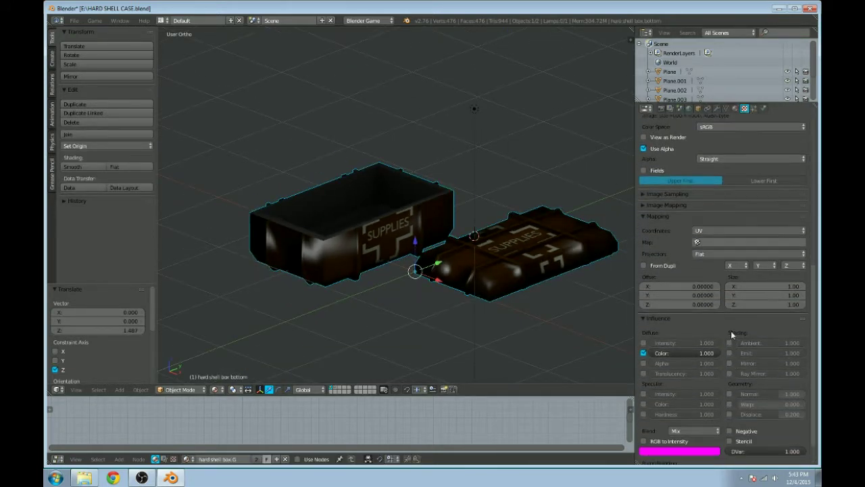
pyautogui.scroll(-1, 731, 331)
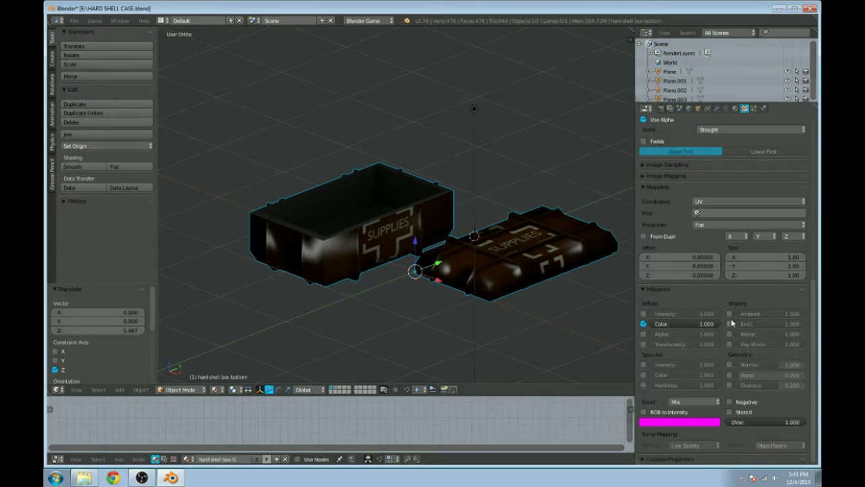
pyautogui.click(729, 364)
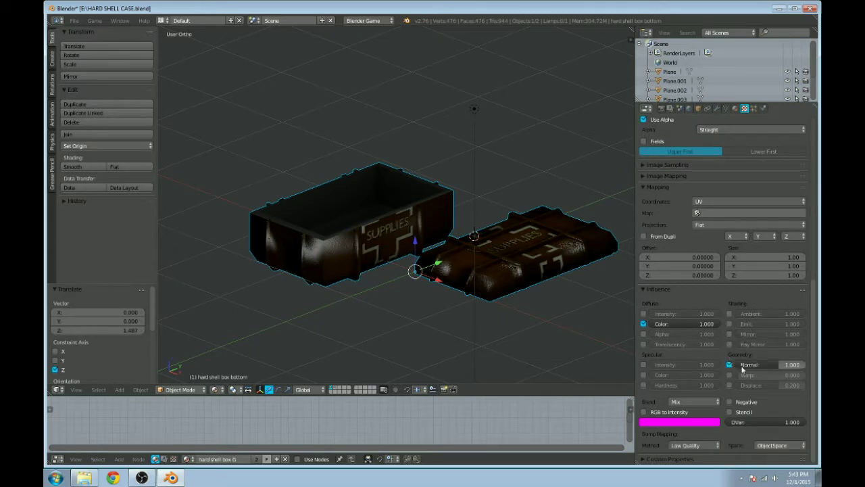
# Step: Set the case texture's Normal influence to 0.05
pyautogui.click(774, 363)
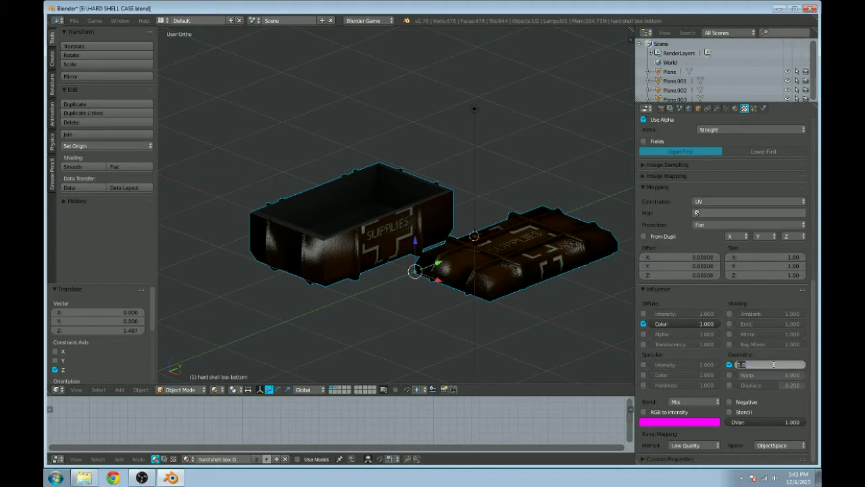
pyautogui.click(762, 345)
pyautogui.click(776, 364)
pyautogui.write('1.6')
pyautogui.press('Return')
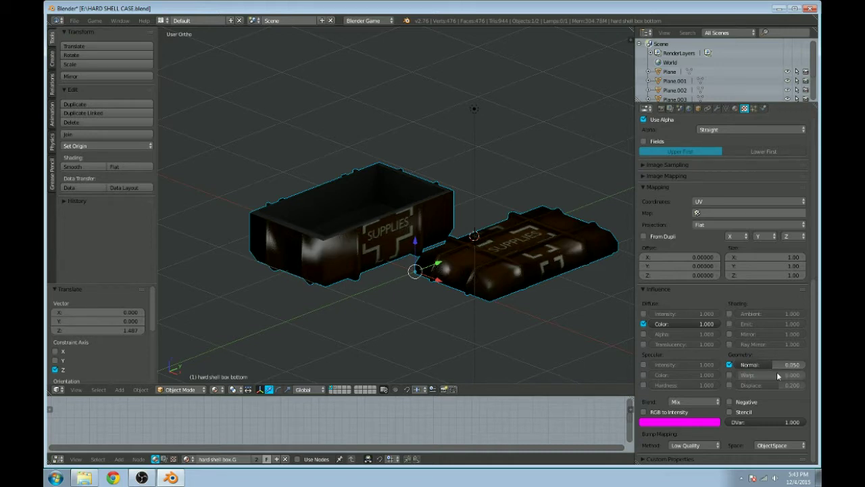
# Step: Set the case texture's Normal influence to 0.09 while viewing the box and lid up close
pyautogui.scroll(5, 507, 204)
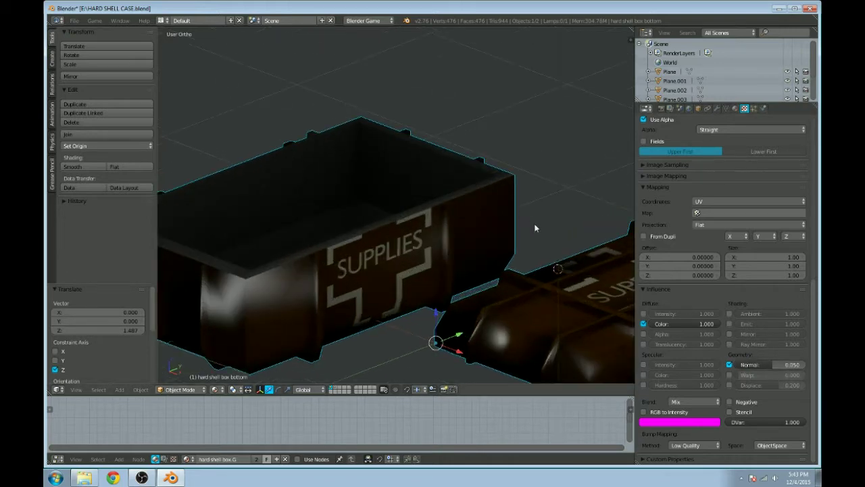
pyautogui.scroll(-1, 535, 225)
pyautogui.keyDown('shift'); pyautogui.moveTo(553, 238); pyautogui.dragTo(475, 195, button='middle'); pyautogui.keyUp('shift')
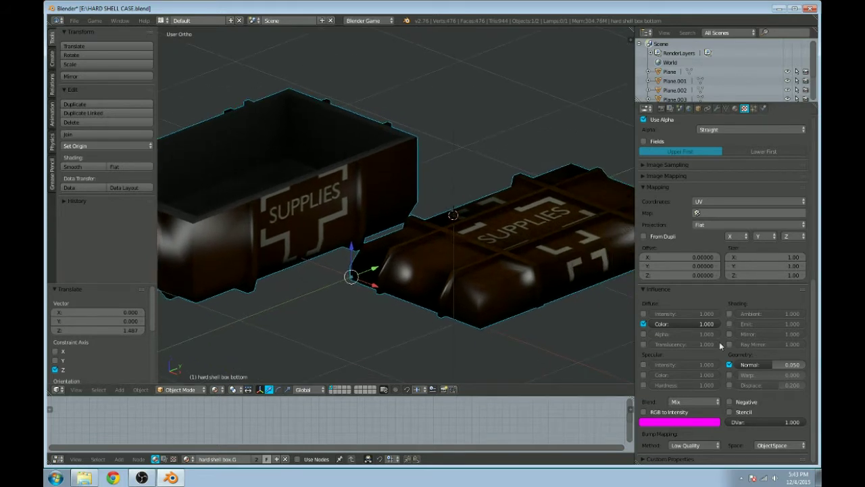
pyautogui.click(775, 364)
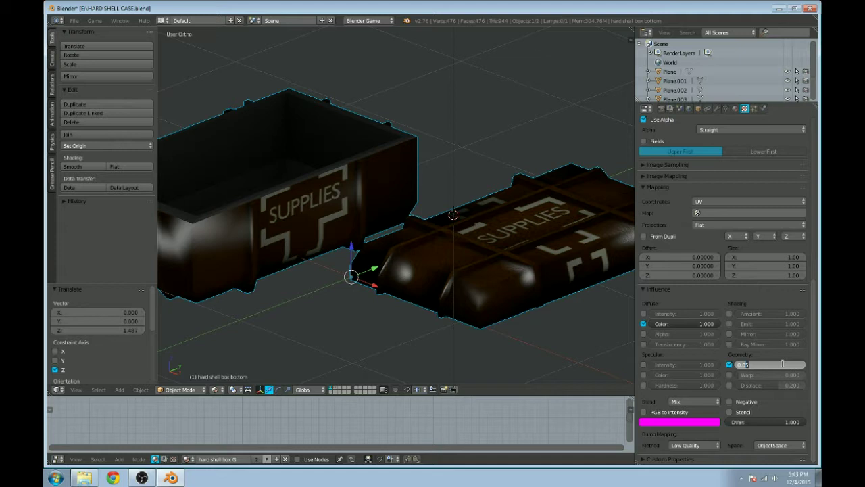
pyautogui.press('Return')
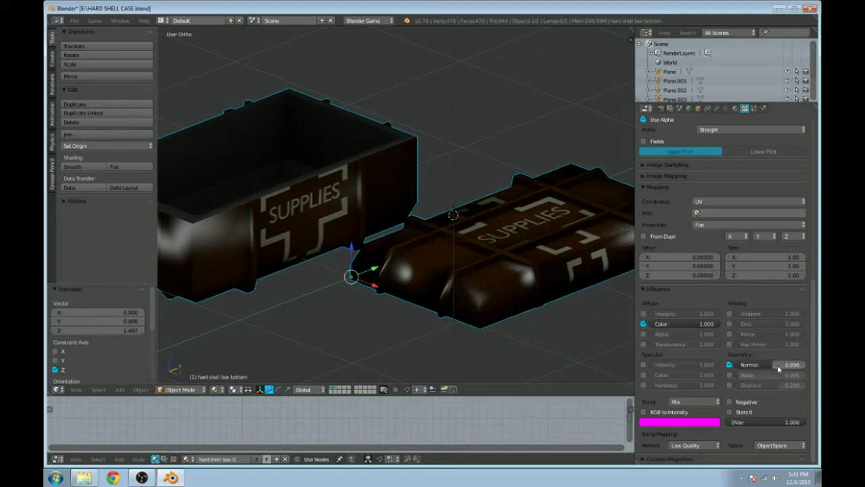
# Step: Try stronger Normal influence values on the case texture, from 0.1 up to 0.5
pyautogui.click(775, 364)
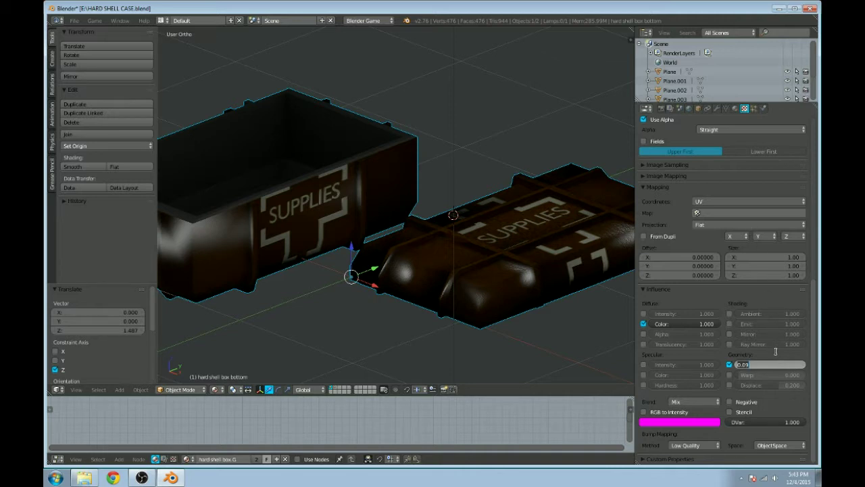
pyautogui.press('Return')
pyautogui.write('0.1')
pyautogui.press('Return')
pyautogui.click(772, 365)
pyautogui.click(771, 362)
pyautogui.press('Return')
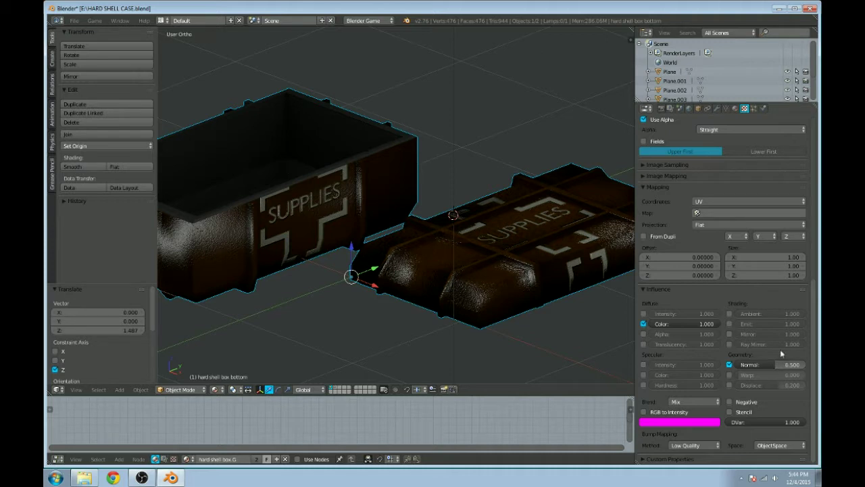
# Step: Set the case texture's Normal influence to 0.3 and check the bumps on the box and lid
pyautogui.click(775, 364)
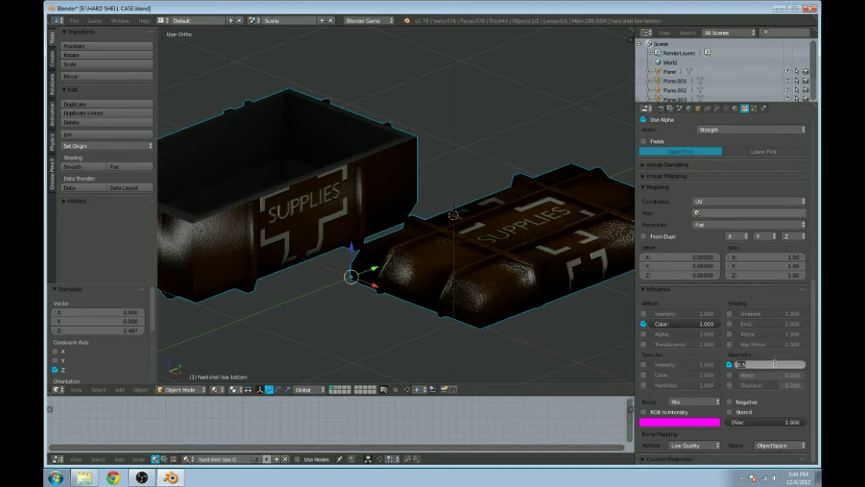
pyautogui.click(775, 364)
pyautogui.press('BackSpace')
pyautogui.write('3')
pyautogui.press('Return')
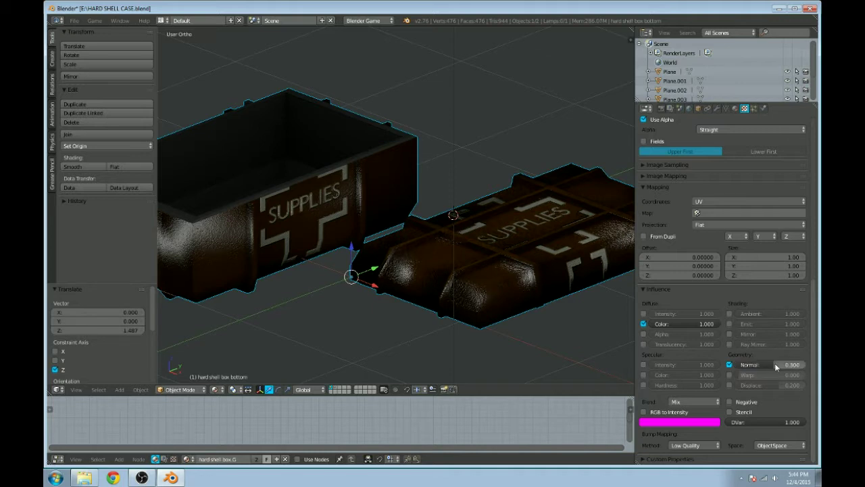
pyautogui.scroll(-4, 384, 175)
pyautogui.keyDown('shift'); pyautogui.moveTo(385, 175); pyautogui.dragTo(416, 192, button='middle'); pyautogui.keyUp('shift')
pyautogui.scroll(5, 421, 193)
pyautogui.moveTo(504, 228)
pyautogui.mouseDown(button='middle')
pyautogui.moveTo(462, 203)
pyautogui.moveTo(450, 207)
pyautogui.moveTo(498, 226)
pyautogui.moveTo(471, 249)
pyautogui.moveTo(490, 284)
pyautogui.moveTo(542, 270)
pyautogui.moveTo(547, 250)
pyautogui.moveTo(503, 267)
pyautogui.moveTo(470, 254)
pyautogui.mouseUp(button='middle')
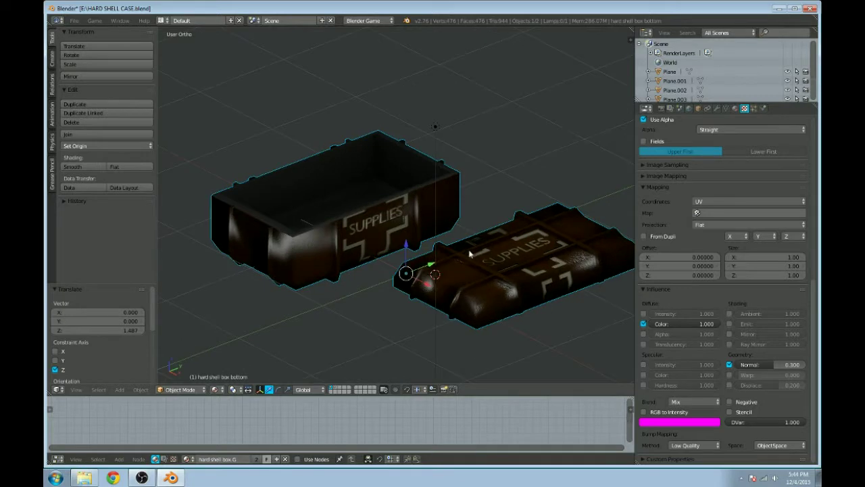
pyautogui.press('Tab')
pyautogui.press('Tab')
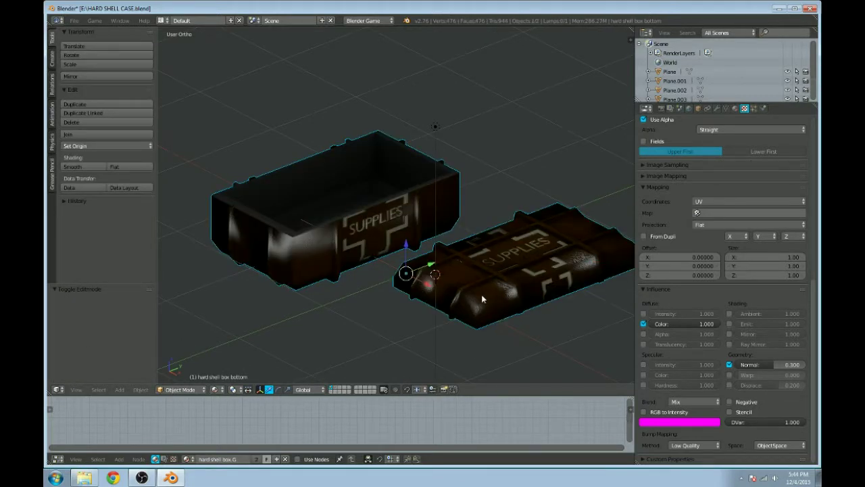
pyautogui.moveTo(467, 299); pyautogui.dragTo(486, 279, button='middle')
pyautogui.press('Tab')
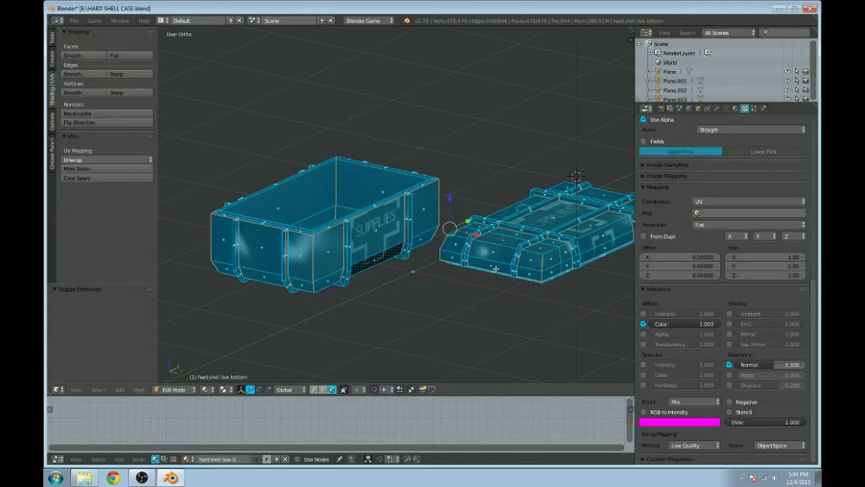
pyautogui.press('1')
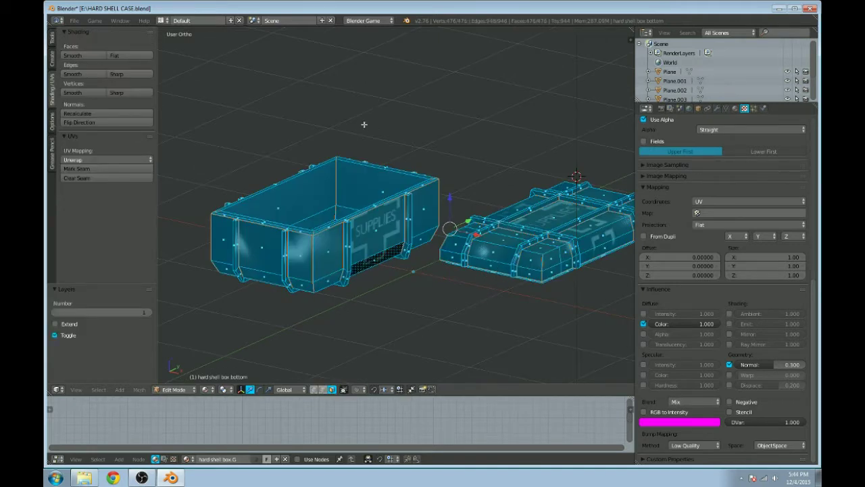
pyautogui.press('Tab')
pyautogui.moveTo(373, 127); pyautogui.dragTo(401, 123, button='middle')
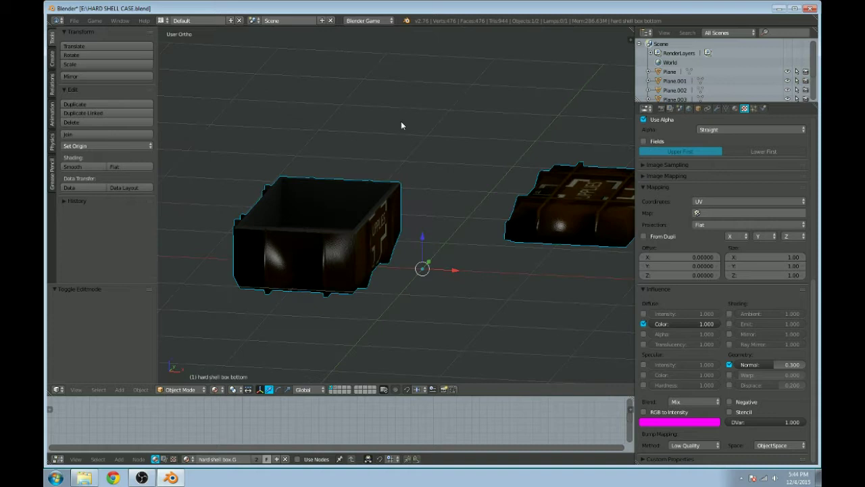
pyautogui.press('1')
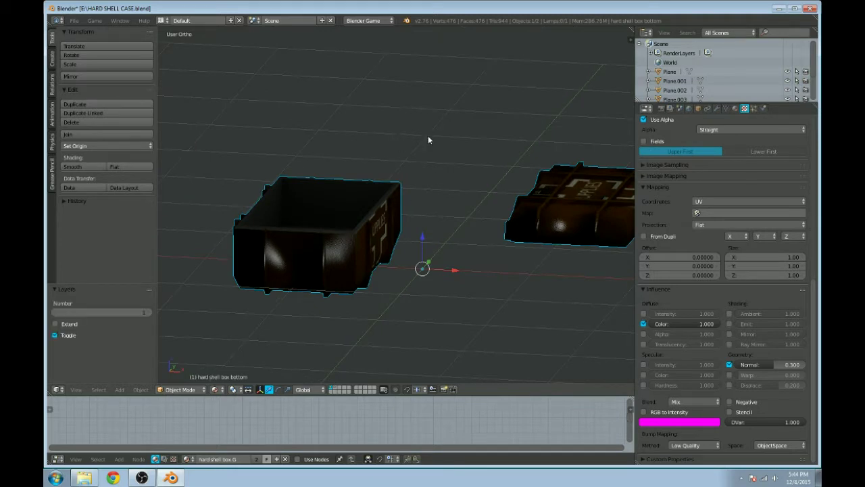
pyautogui.scroll(-3, 532, 214)
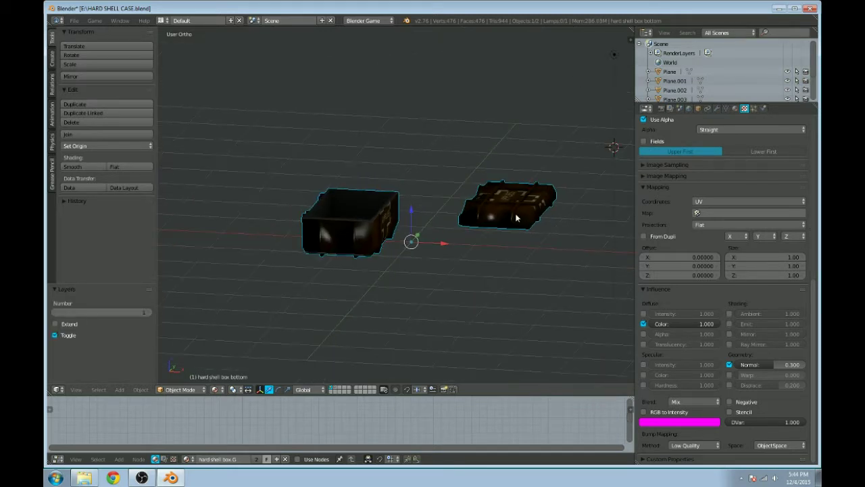
# Step: Separate the lid from the box into its own object and shift it 0.36 units along negative X
pyautogui.press('Tab')
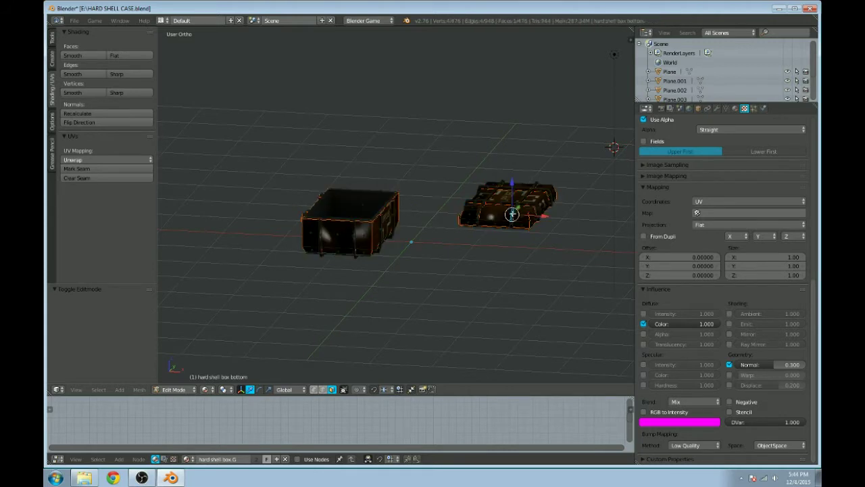
pyautogui.press('a')
pyautogui.press('a')
pyautogui.press('p')
pyautogui.click(498, 221)
pyautogui.press('Tab')
pyautogui.rightClick(507, 218)
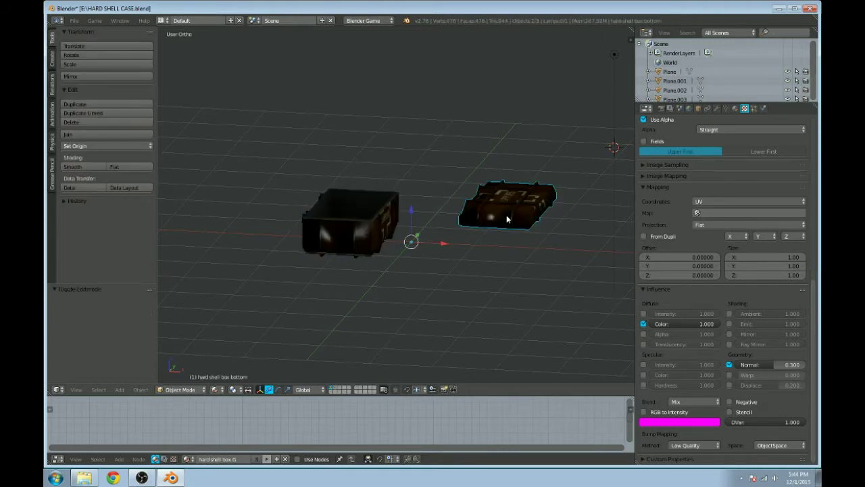
pyautogui.press('g')
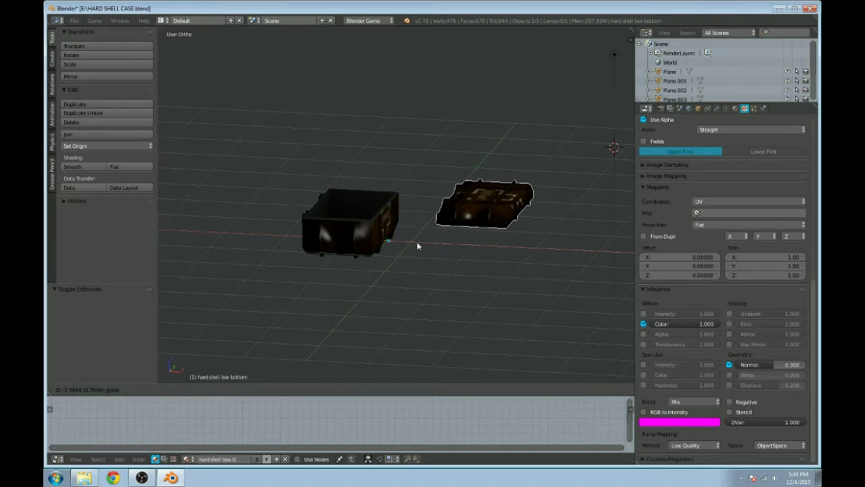
pyautogui.click(417, 245)
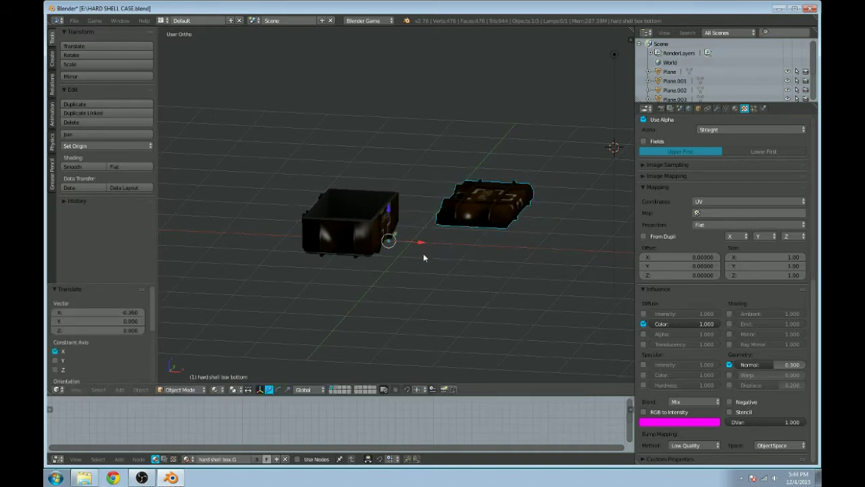
# Step: In front view, move all of the lid's geometry down and toward the box so its hinge edge sits at the object's origin
pyautogui.press('KP_3')
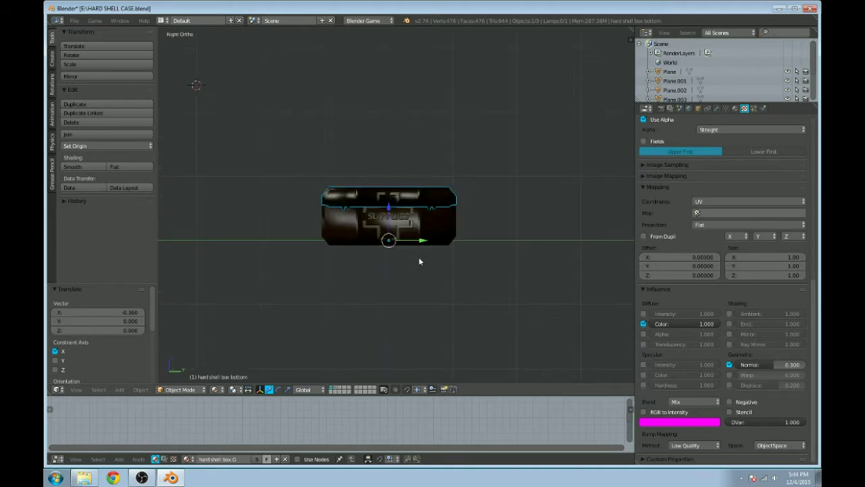
pyautogui.press('KP_1')
pyautogui.scroll(1, 419, 259)
pyautogui.press('Tab')
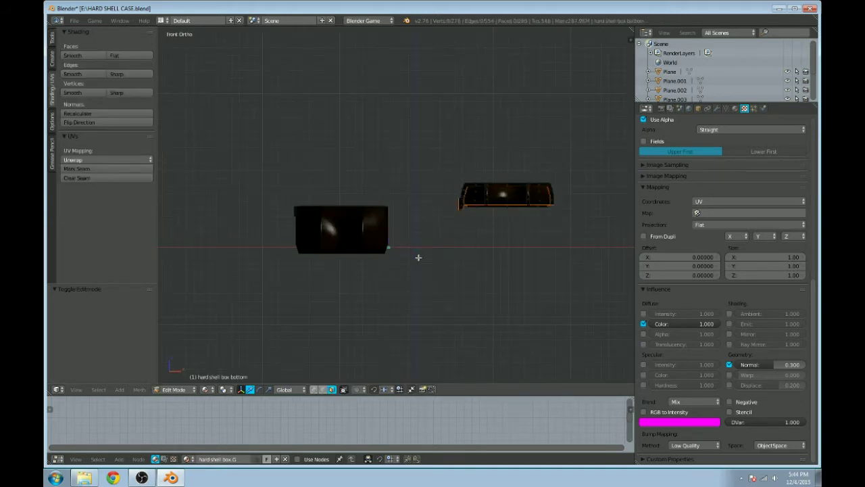
pyautogui.press('a')
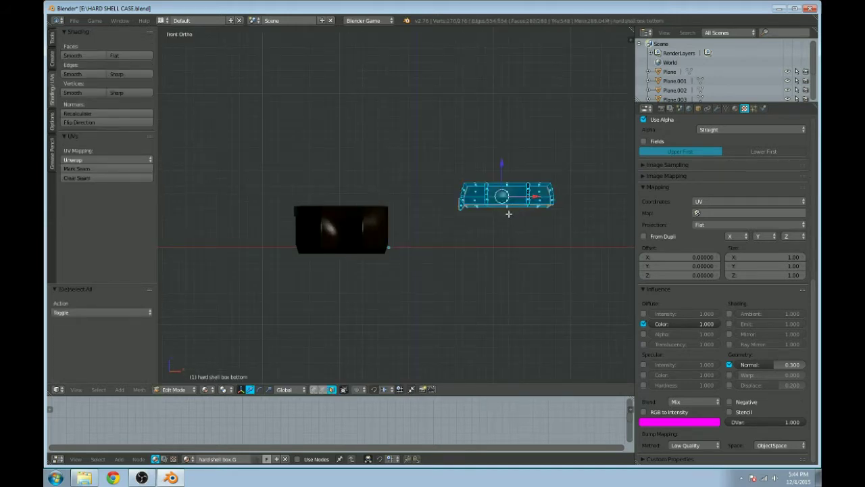
pyautogui.press('g')
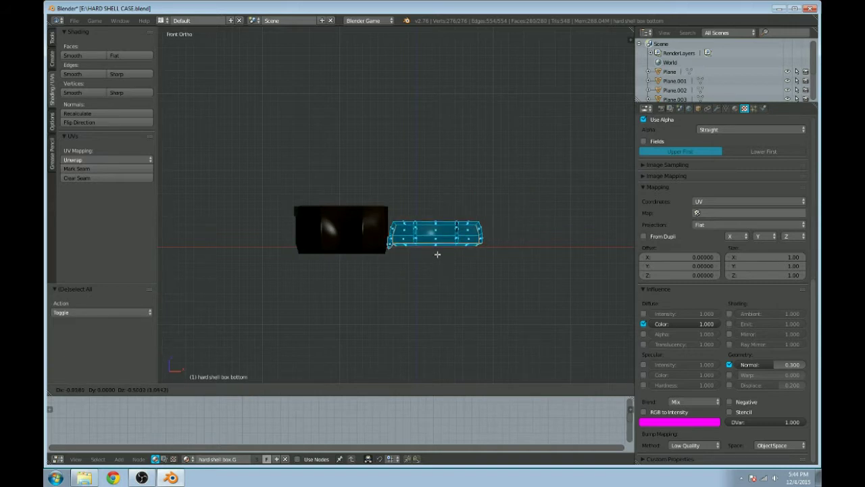
pyautogui.click(437, 254)
pyautogui.press('Tab')
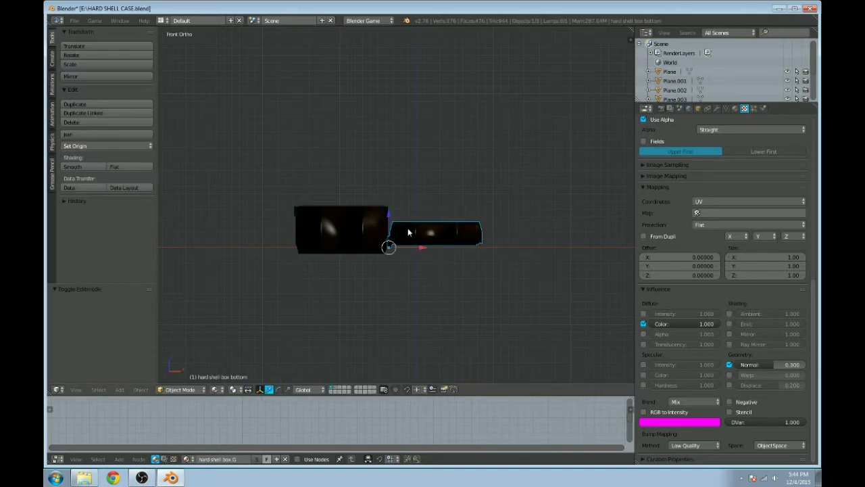
# Step: Move the lid onto the open box in front view so it closes the case, and briefly test its rotation
pyautogui.press('g')
pyautogui.click(311, 181)
pyautogui.scroll(3, 311, 181)
pyautogui.keyDown('shift'); pyautogui.moveTo(312, 181); pyautogui.dragTo(433, 178, button='middle'); pyautogui.keyUp('shift')
pyautogui.scroll(2, 433, 169)
pyautogui.press('g')
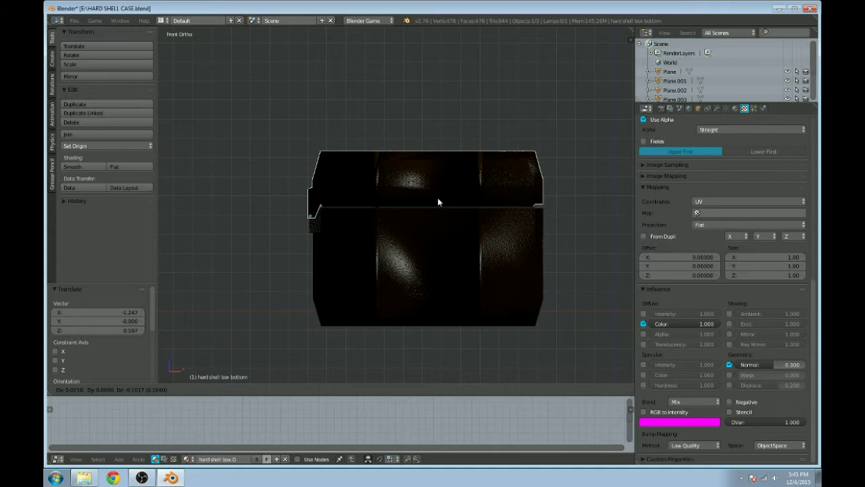
pyautogui.click(437, 197)
pyautogui.scroll(1, 437, 197)
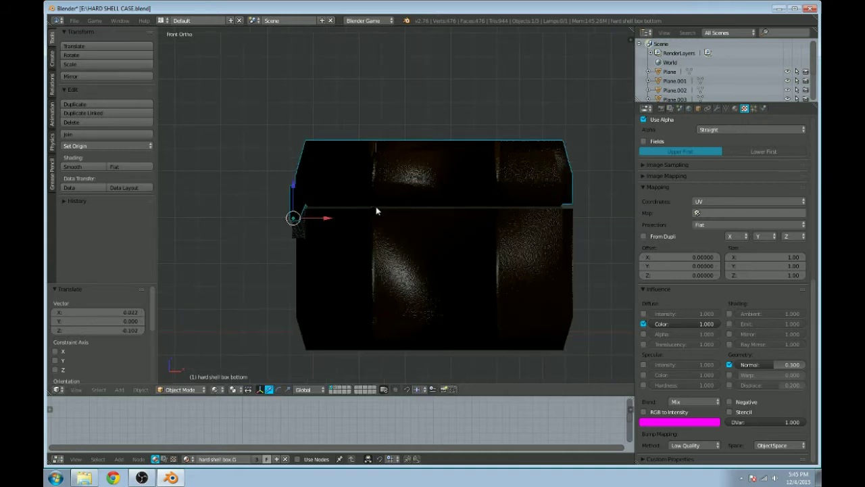
pyautogui.press('r')
pyautogui.rightClick(325, 117)
# Step: Move the point lamp along the Y axis to bring it closer to the case
pyautogui.moveTo(325, 117); pyautogui.dragTo(448, 205, button='middle')
pyautogui.scroll(-2, 400, 221)
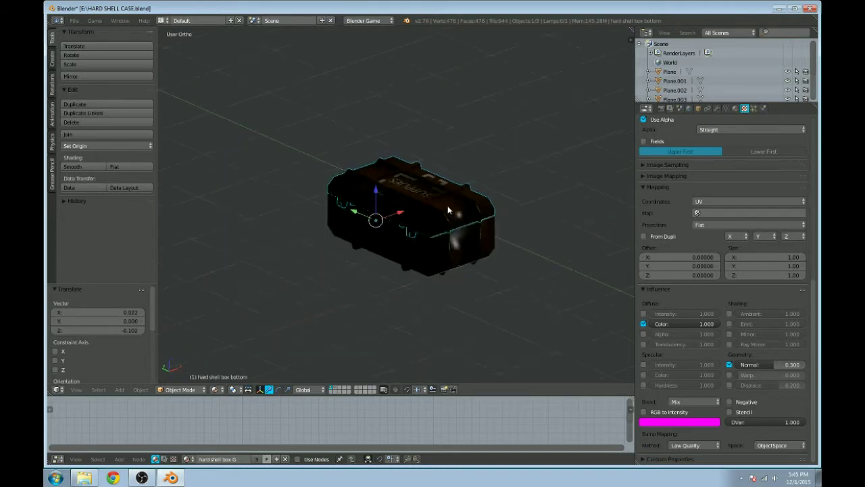
pyautogui.scroll(-5, 448, 206)
pyautogui.rightClick(573, 93)
pyautogui.press('g')
pyautogui.press('y')
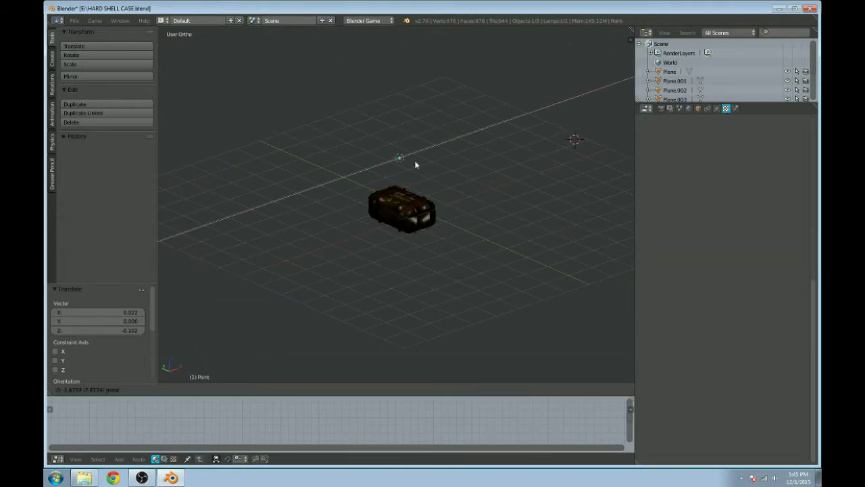
pyautogui.click(361, 179)
# Step: Duplicate the point lamp and shift the copy 5.634 units along the X axis
pyautogui.hotkey('shift', 'd')
pyautogui.rightClick(361, 180)
pyautogui.press('g')
pyautogui.press('x')
pyautogui.click(500, 139)
# Step: Test how the lid opens on its hinges by rotating it about the global Y axis, without keeping the rotation
pyautogui.moveTo(473, 189); pyautogui.dragTo(425, 196, button='middle')
pyautogui.scroll(3, 405, 200)
pyautogui.rightClick(427, 192)
pyautogui.scroll(3, 426, 200)
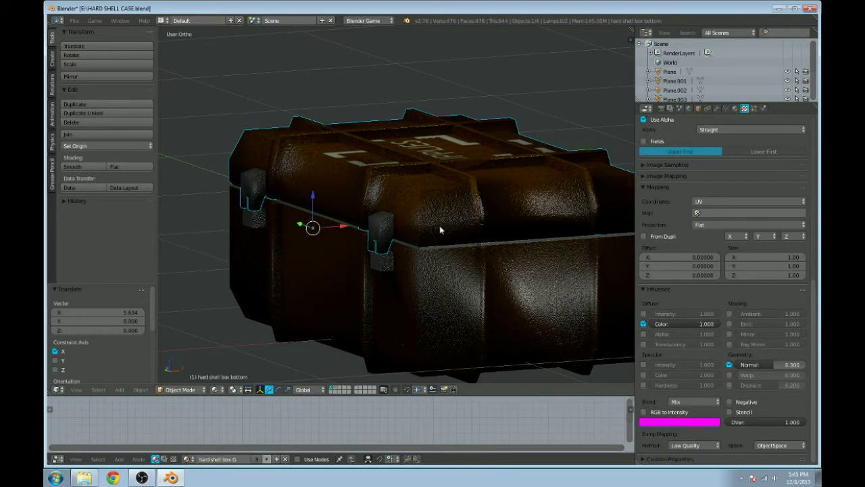
pyautogui.press('g')
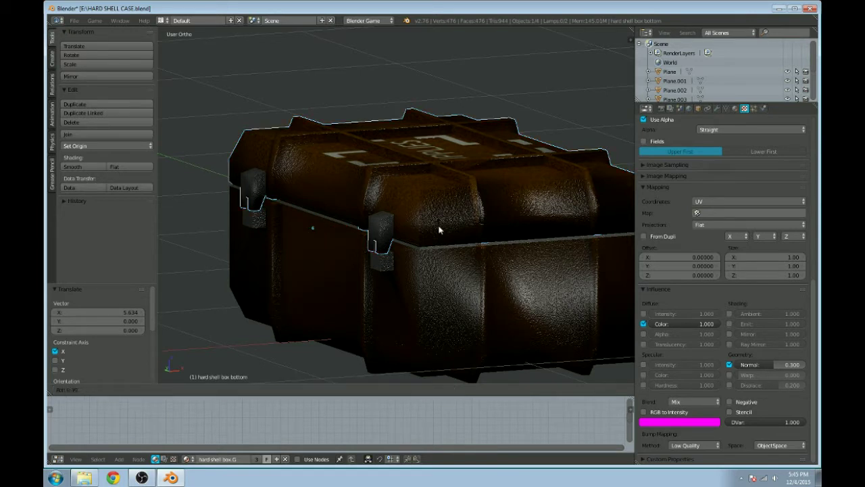
pyautogui.rightClick(433, 223)
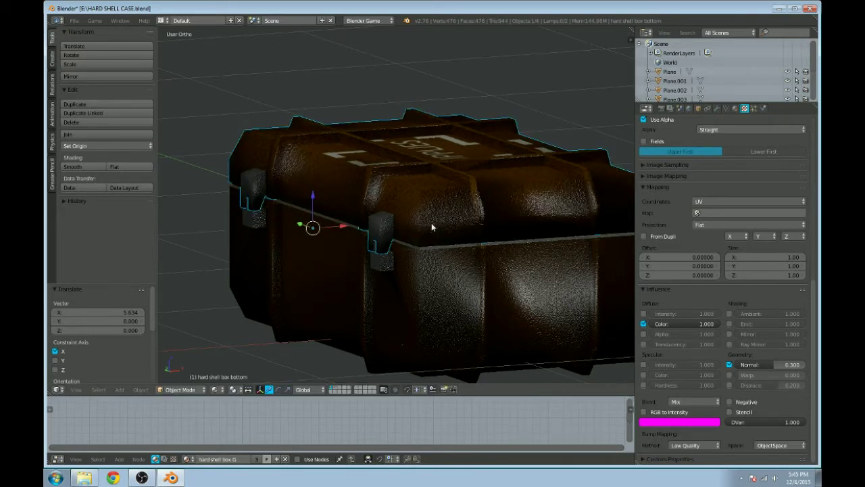
pyautogui.press('r')
pyautogui.press('y')
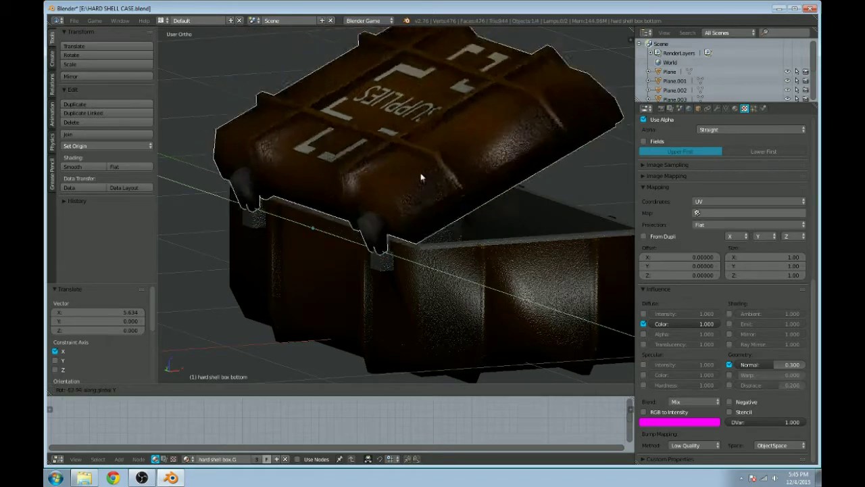
pyautogui.rightClick(421, 173)
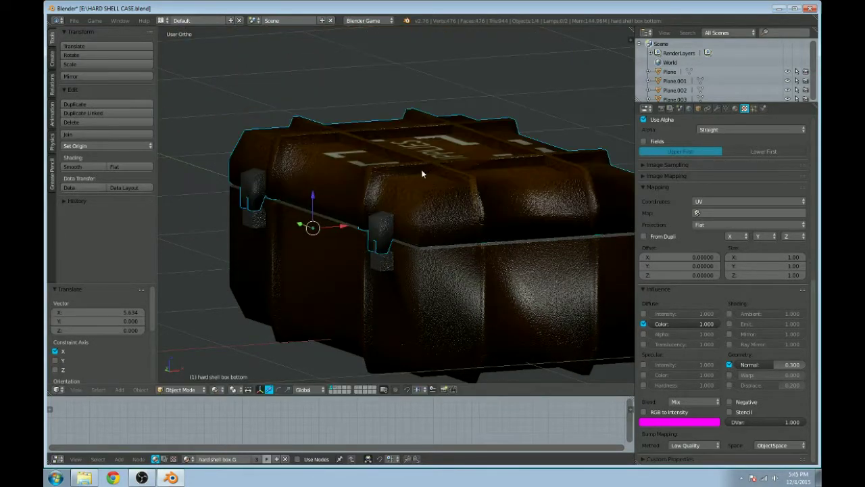
# Step: Look at the hinge side, compare layer 2 with layer 1, and view the closed case from its front corner
pyautogui.scroll(2, 402, 234)
pyautogui.moveTo(402, 234)
pyautogui.mouseDown(button='middle')
pyautogui.moveTo(376, 219)
pyautogui.moveTo(409, 241)
pyautogui.moveTo(402, 239)
pyautogui.mouseUp(button='middle')
pyautogui.press('1')
pyautogui.press('2')
pyautogui.press('1')
pyautogui.moveTo(383, 170); pyautogui.dragTo(380, 234, button='middle')
pyautogui.scroll(-5, 381, 233)
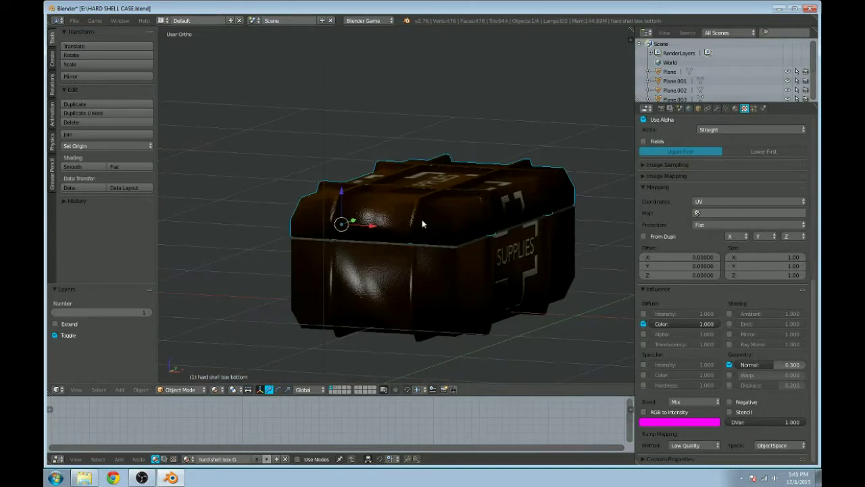
# Step: In front view, shift the lid's geometry -0.005 along X and -0.007 along Z, and reposition the lid object to sit flush on the box
pyautogui.press('KP_1')
pyautogui.press('Tab')
pyautogui.scroll(3, 423, 225)
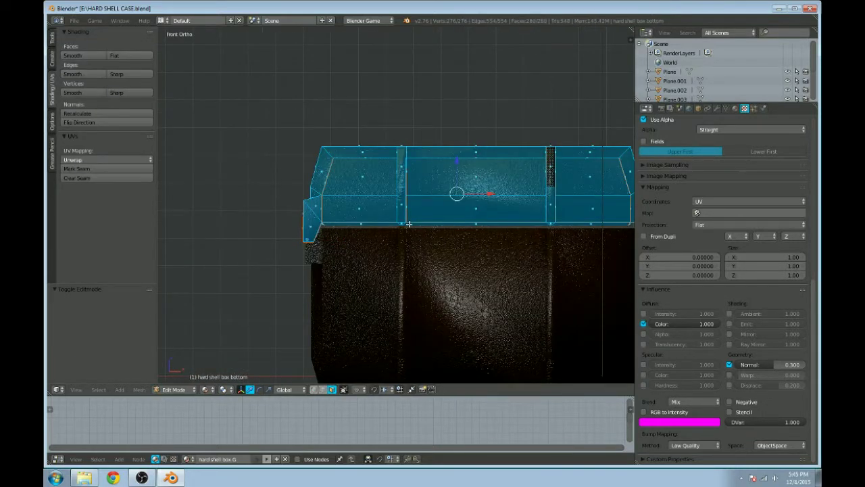
pyautogui.press('g')
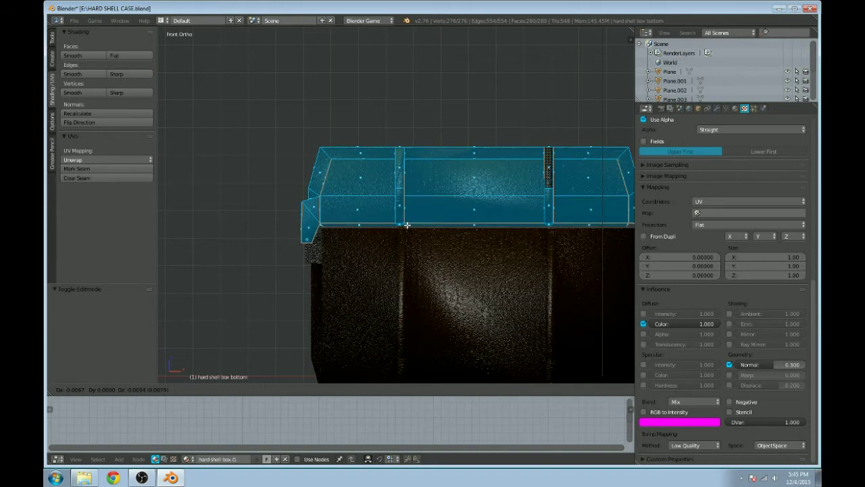
pyautogui.click(407, 226)
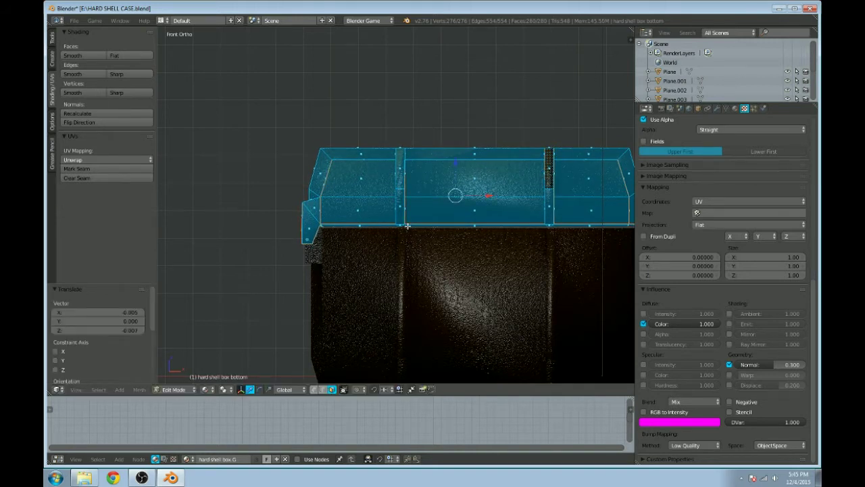
pyautogui.press('Tab')
pyautogui.press('g')
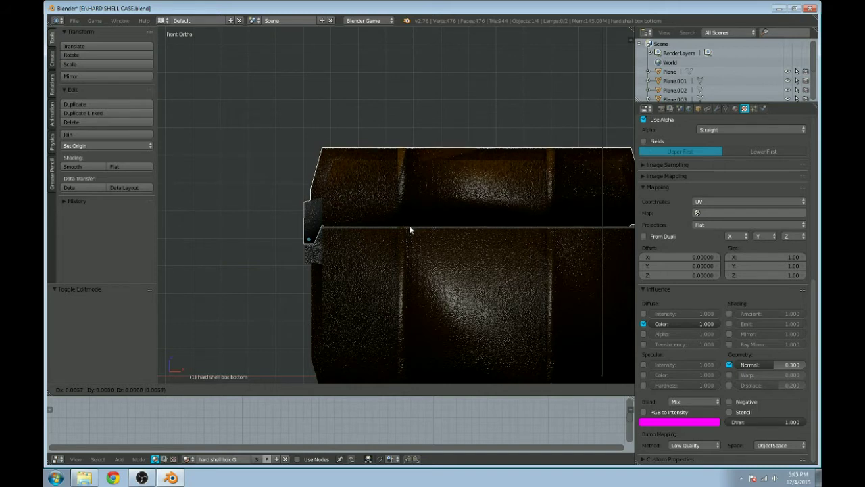
pyautogui.click(409, 227)
# Step: Check the adjusted lid fit by swinging it open about the global Y axis, without keeping the rotation
pyautogui.keyDown('shift'); pyautogui.moveTo(408, 216); pyautogui.dragTo(465, 234, button='middle'); pyautogui.keyUp('shift')
pyautogui.press('1')
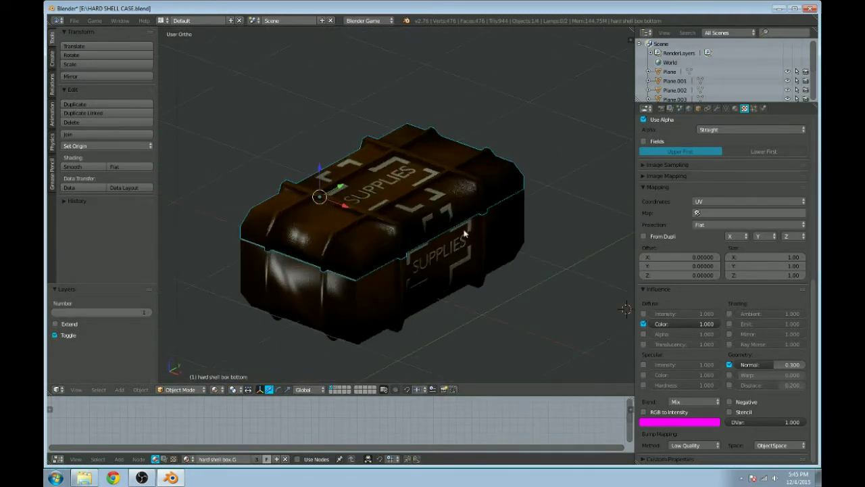
pyautogui.scroll(2, 359, 250)
pyautogui.keyDown('shift'); pyautogui.moveTo(454, 266); pyautogui.dragTo(465, 239, button='middle'); pyautogui.keyUp('shift')
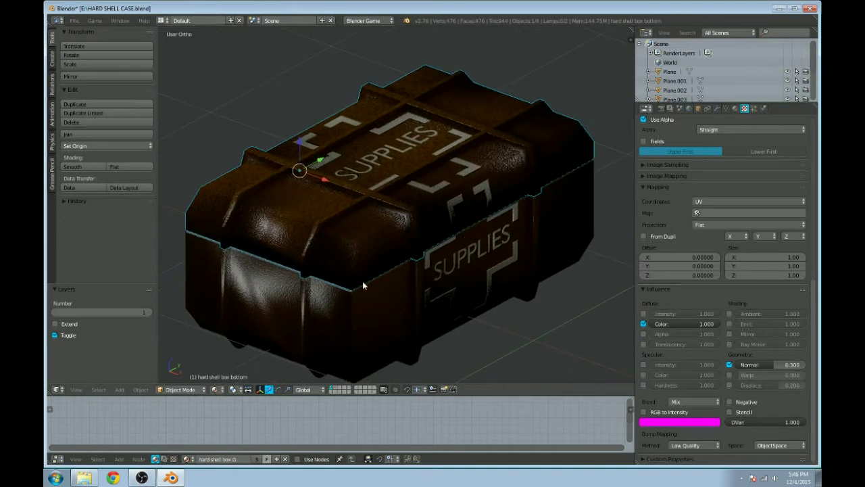
pyautogui.press('r')
pyautogui.press('y')
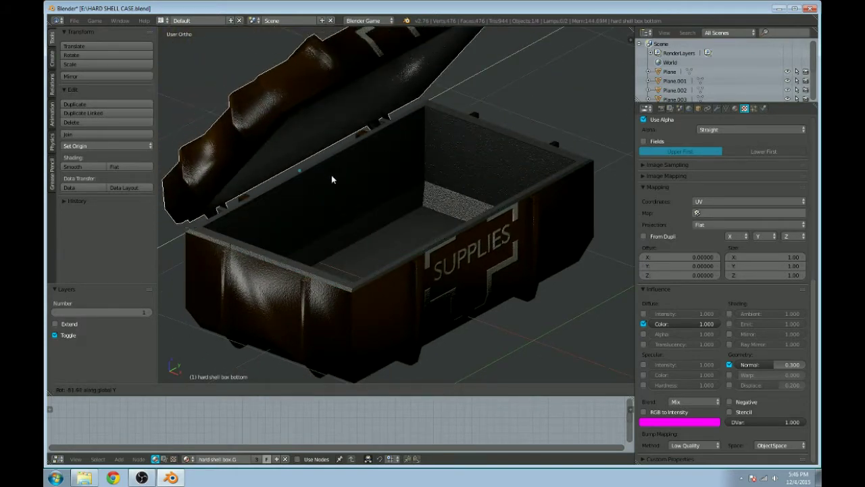
pyautogui.press('Escape')
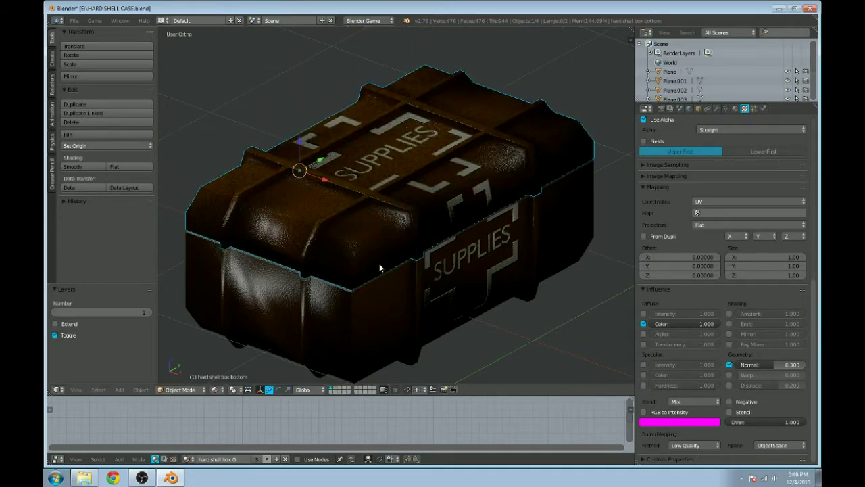
# Step: Examine the bump texture up close on the SUPPLIES lettering, the lid surface and a hinge
pyautogui.scroll(5, 379, 267)
pyautogui.moveTo(415, 226); pyautogui.dragTo(352, 221, button='middle')
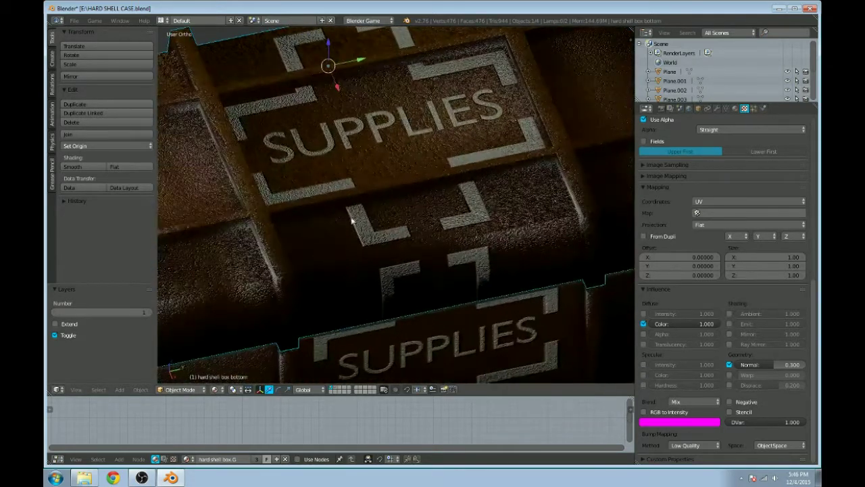
pyautogui.scroll(4, 352, 221)
pyautogui.scroll(-3, 364, 226)
pyautogui.moveTo(244, 230); pyautogui.dragTo(379, 192, button='middle')
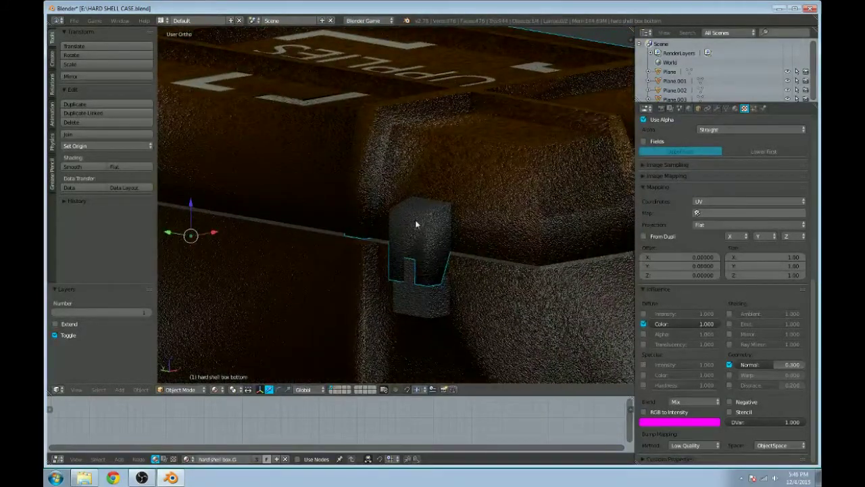
pyautogui.scroll(3, 419, 230)
pyautogui.scroll(-2, 466, 232)
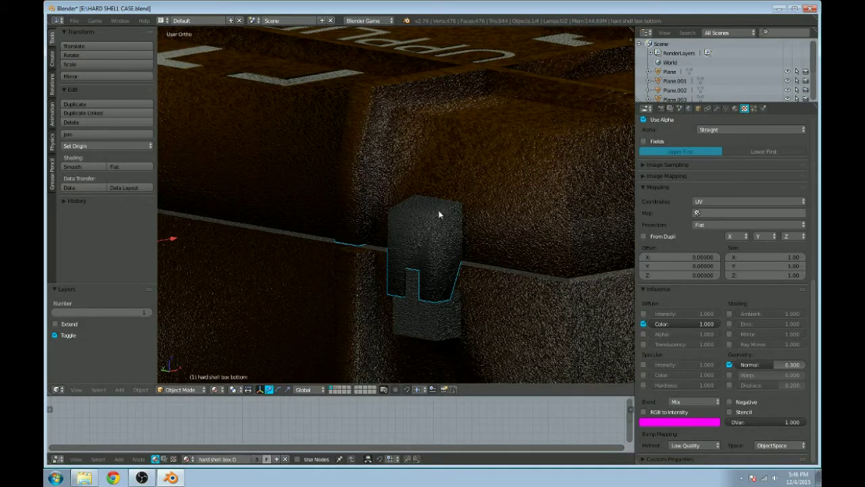
pyautogui.scroll(-4, 527, 167)
pyautogui.moveTo(525, 166); pyautogui.dragTo(414, 172, button='middle')
pyautogui.scroll(2, 402, 238)
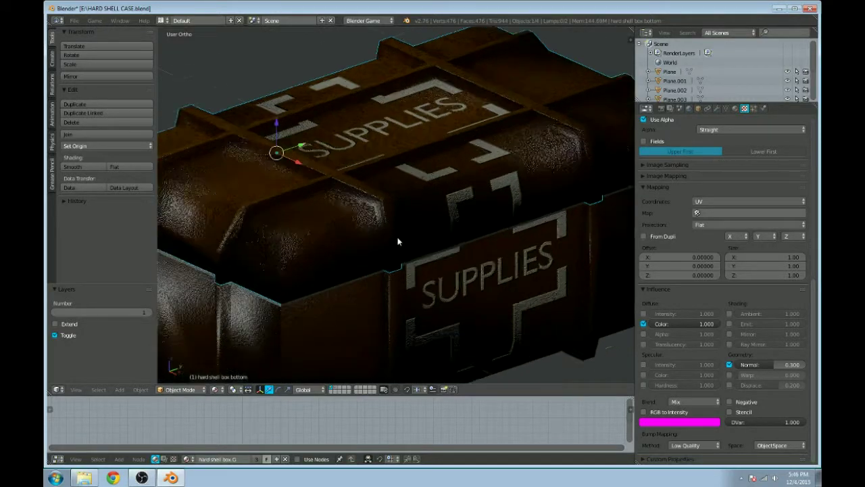
# Step: Tint the case material's specular color a warm pale yellow and its diffuse color a pale pink
pyautogui.click(734, 109)
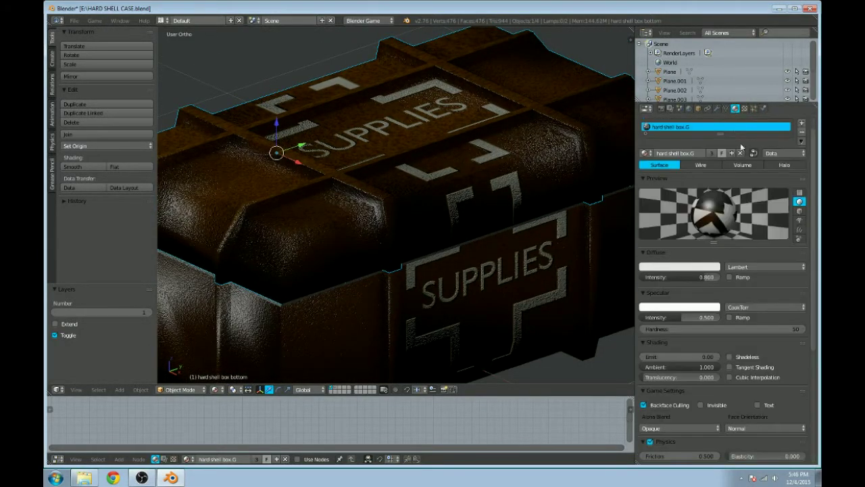
pyautogui.click(673, 307)
pyautogui.moveTo(670, 234)
pyautogui.mouseDown()
pyautogui.moveTo(657, 245)
pyautogui.moveTo(669, 226)
pyautogui.mouseUp()
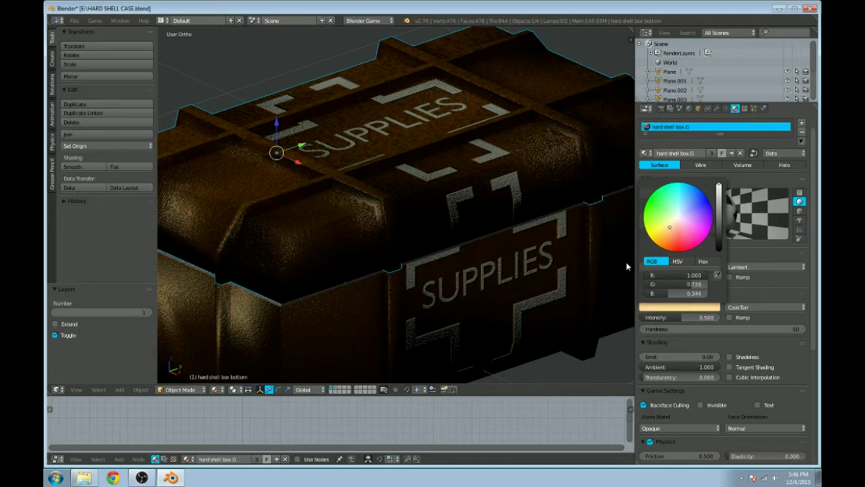
pyautogui.moveTo(671, 227); pyautogui.dragTo(671, 222)
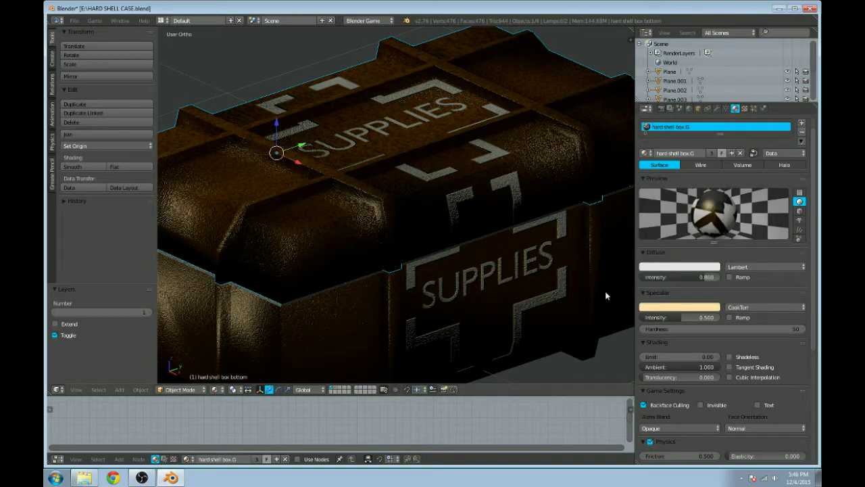
pyautogui.click(696, 268)
pyautogui.moveTo(672, 194); pyautogui.dragTo(672, 183)
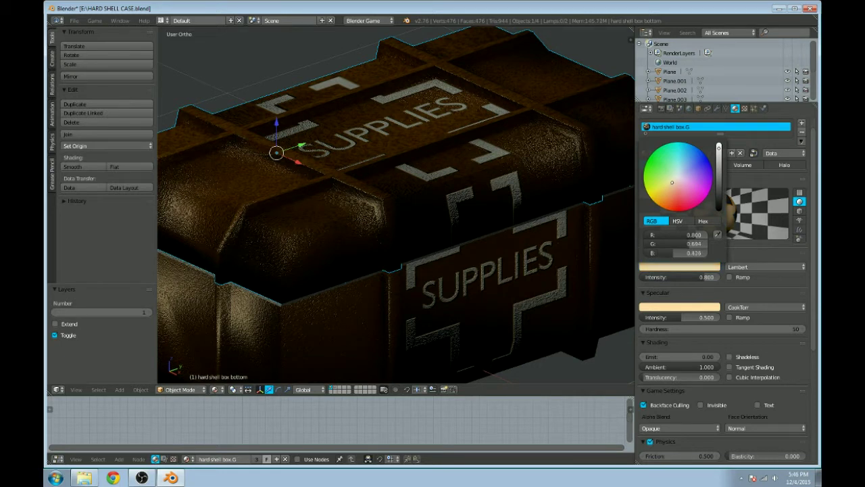
# Step: Switch the diffuse shader to Fresnel with intensity 0.716, Fresnel 0 and factor 0
pyautogui.click(771, 267)
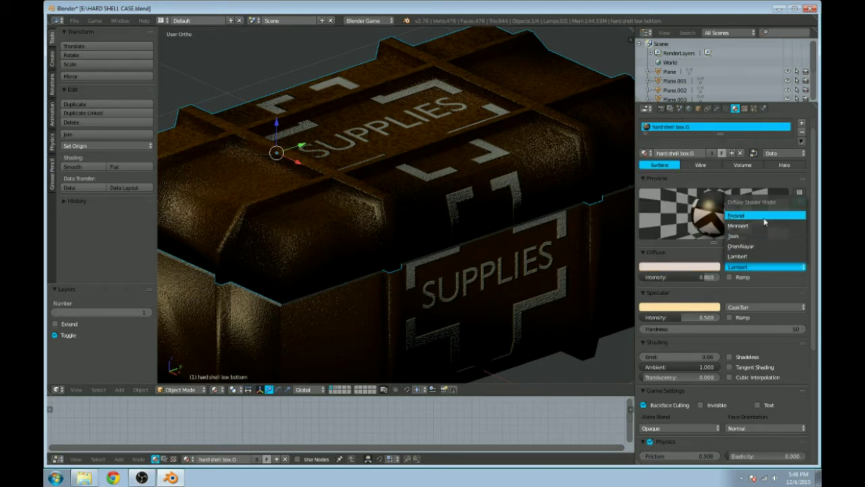
pyautogui.click(765, 222)
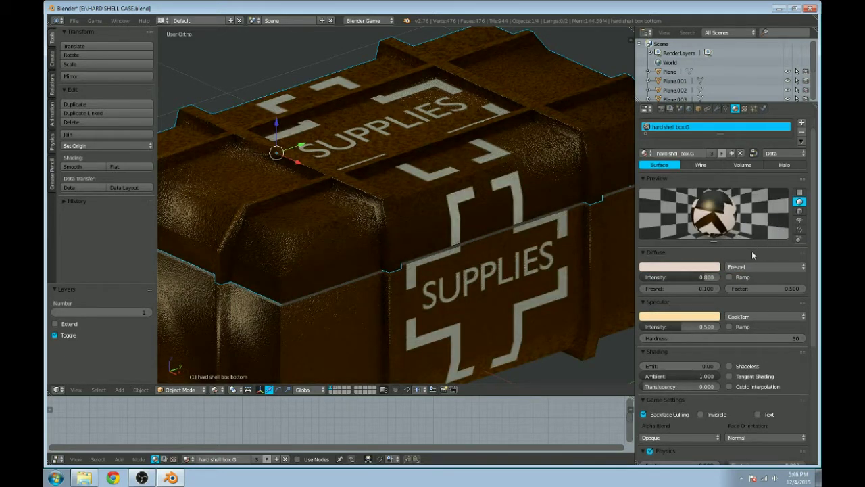
pyautogui.moveTo(705, 277); pyautogui.dragTo(679, 290)
pyautogui.moveTo(749, 289)
pyautogui.mouseDown()
pyautogui.moveTo(784, 289)
pyautogui.moveTo(743, 288)
pyautogui.mouseUp()
pyautogui.scroll(-3, 559, 191)
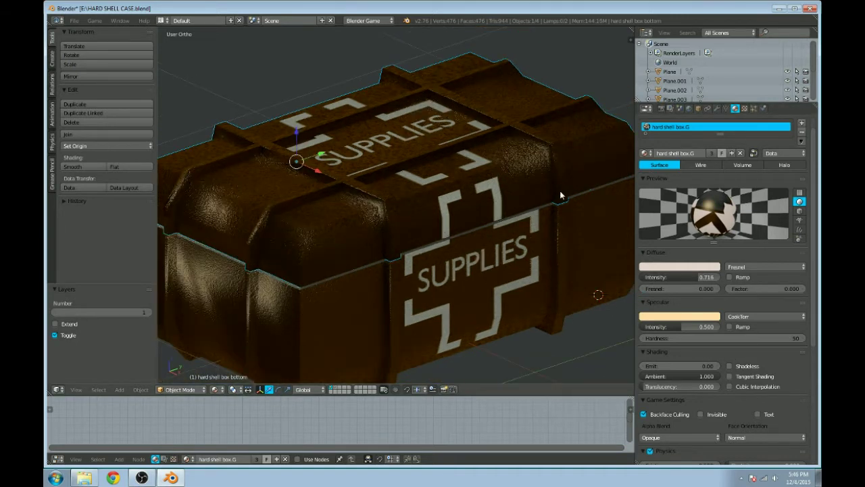
# Step: Try the WardIso specular shader with intensity 0.398 and slope 0.282
pyautogui.click(750, 317)
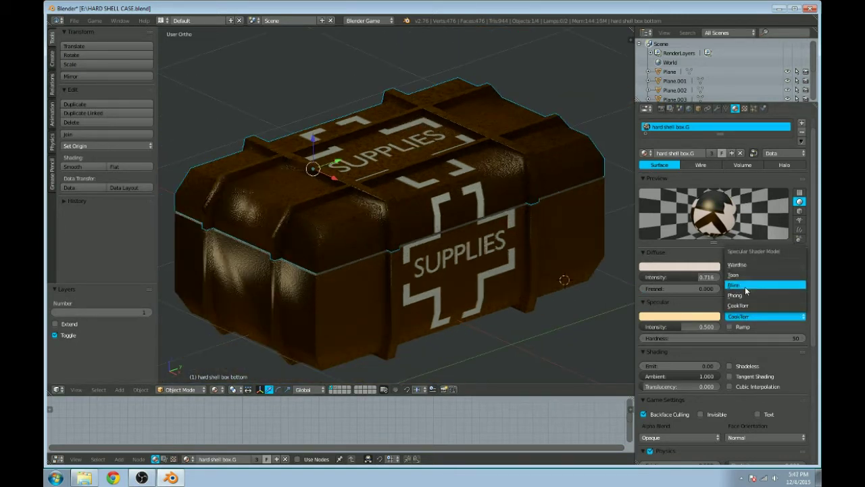
pyautogui.click(746, 265)
pyautogui.moveTo(566, 282); pyautogui.dragTo(563, 273, button='middle')
pyautogui.moveTo(508, 209); pyautogui.dragTo(566, 264, button='middle')
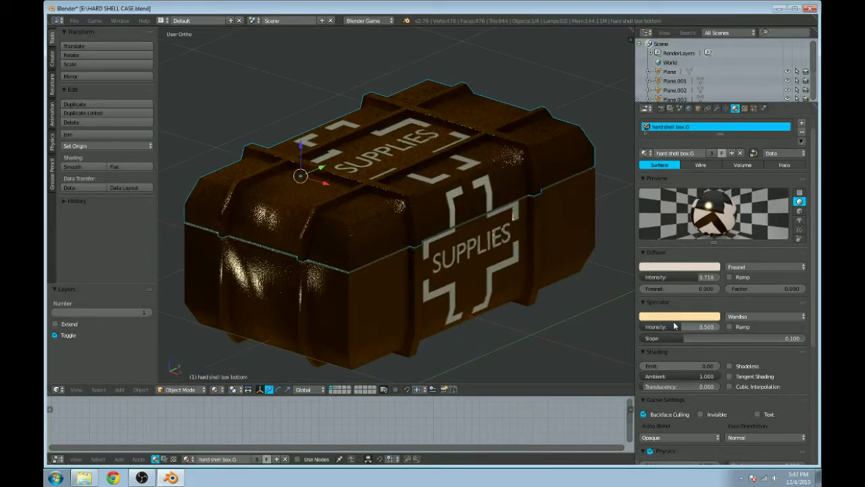
pyautogui.moveTo(666, 326); pyautogui.dragTo(756, 337)
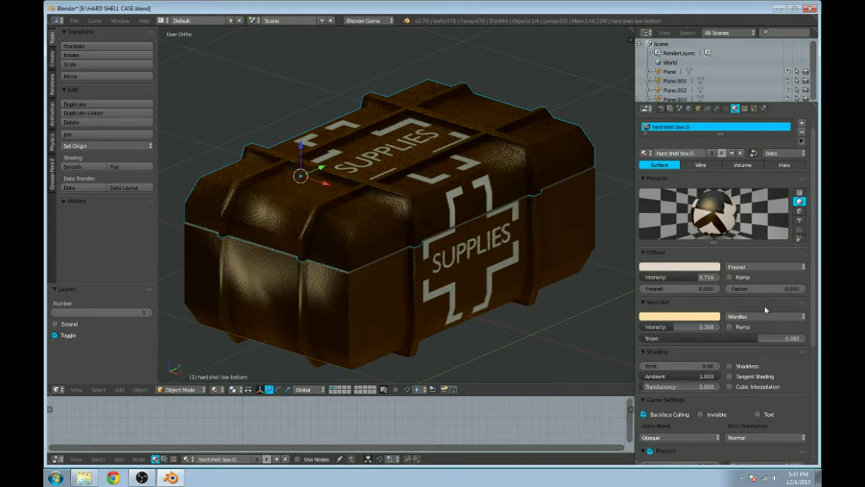
# Step: Try the Phong and Blinn specular shaders, giving Blinn an intensity of 0.581, hardness 136 and IOR 10
pyautogui.click(766, 317)
pyautogui.click(760, 295)
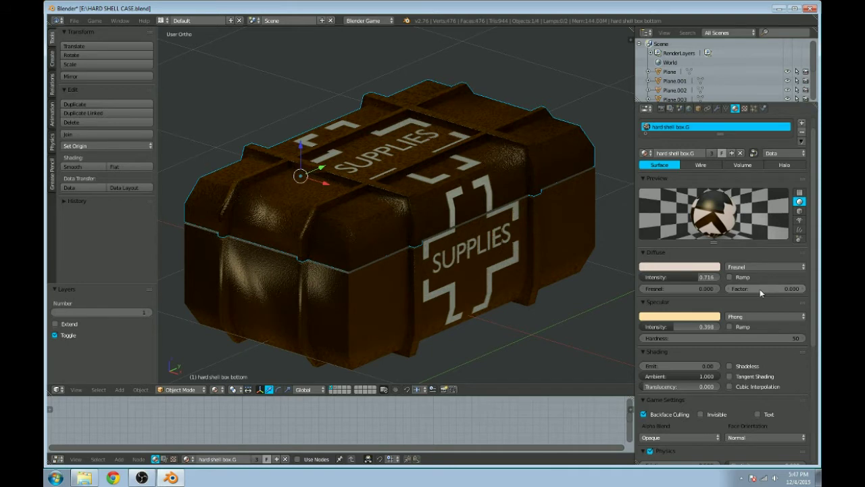
pyautogui.click(764, 315)
pyautogui.click(759, 298)
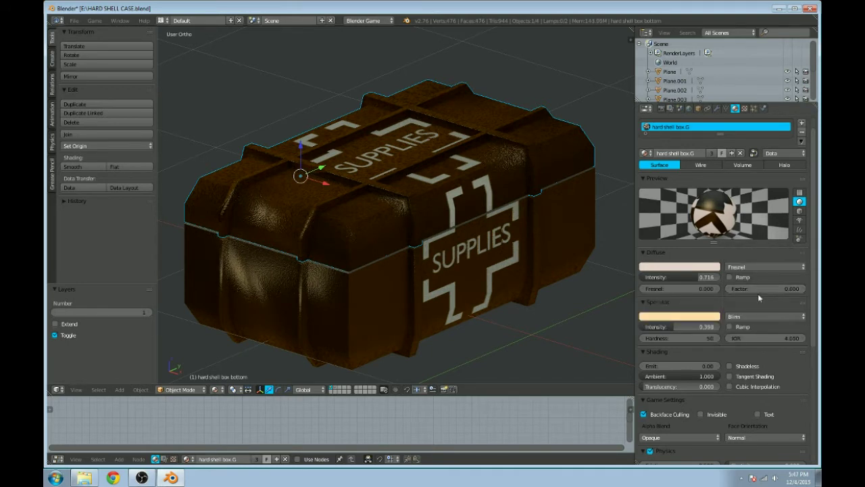
pyautogui.moveTo(703, 327)
pyautogui.mouseDown()
pyautogui.moveTo(729, 326)
pyautogui.moveTo(719, 326)
pyautogui.mouseUp()
pyautogui.moveTo(703, 338); pyautogui.dragTo(720, 328)
pyautogui.scroll(-2, 446, 215)
pyautogui.moveTo(398, 234); pyautogui.dragTo(388, 250, button='middle')
pyautogui.moveTo(690, 327)
pyautogui.mouseDown()
pyautogui.moveTo(656, 327)
pyautogui.moveTo(676, 327)
pyautogui.mouseUp()
# Step: Set the specular shader to Phong with intensity 0.108 and hardness 4
pyautogui.click(743, 316)
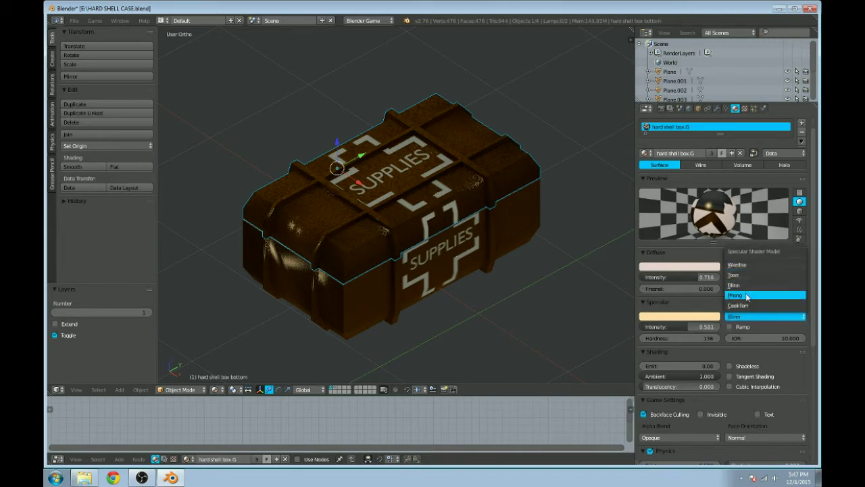
pyautogui.click(738, 295)
pyautogui.moveTo(681, 338); pyautogui.dragTo(731, 338)
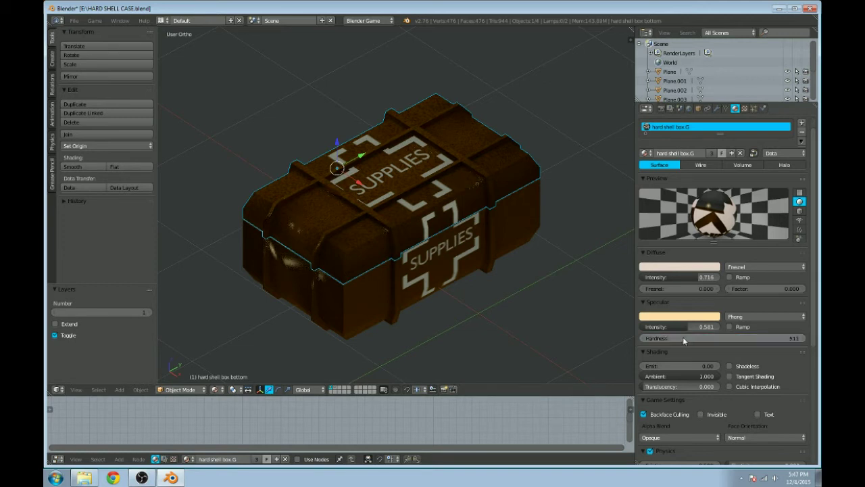
pyautogui.moveTo(681, 326)
pyautogui.mouseDown()
pyautogui.moveTo(635, 326)
pyautogui.moveTo(671, 340)
pyautogui.moveTo(632, 340)
pyautogui.mouseUp()
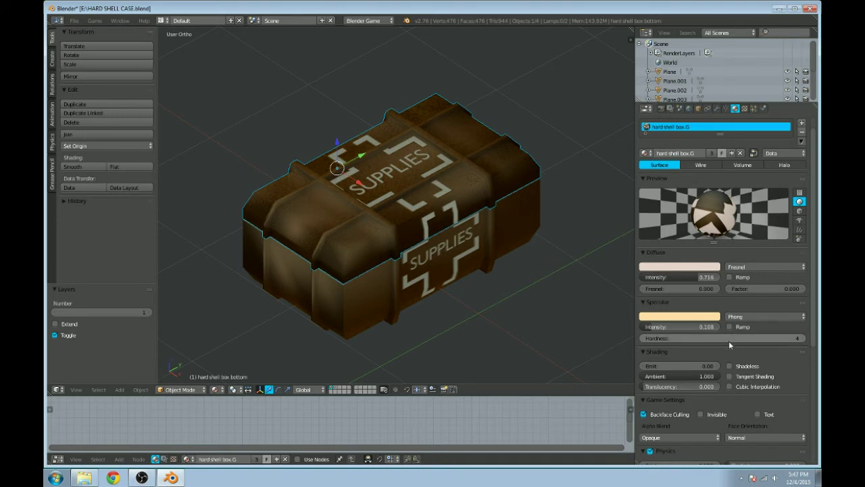
# Step: Set the specular hardness to 3 and change the specular colour to orange
pyautogui.moveTo(698, 339); pyautogui.dragTo(693, 339)
pyautogui.click(688, 317)
pyautogui.moveTo(681, 241); pyautogui.dragTo(667, 251)
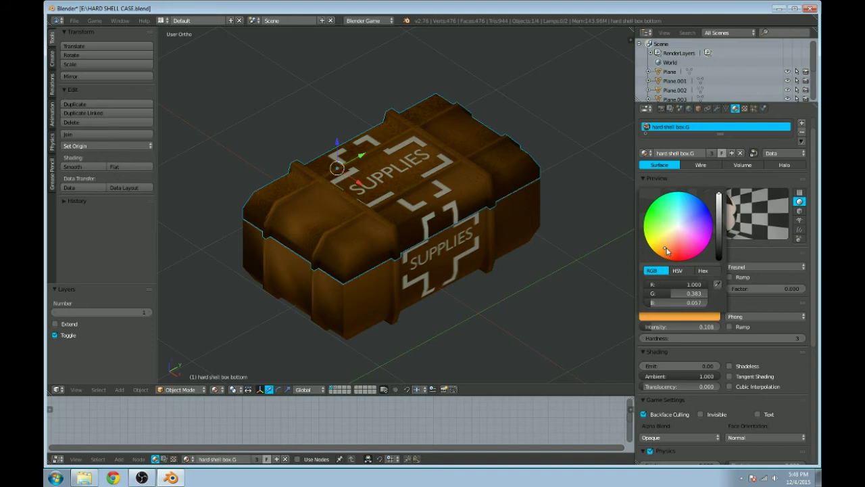
# Step: Examine the orange specular shading and surface texture on the lid and sides of the case up close
pyautogui.moveTo(510, 244); pyautogui.dragTo(511, 215, button='middle')
pyautogui.scroll(2, 504, 206)
pyautogui.scroll(6, 505, 203)
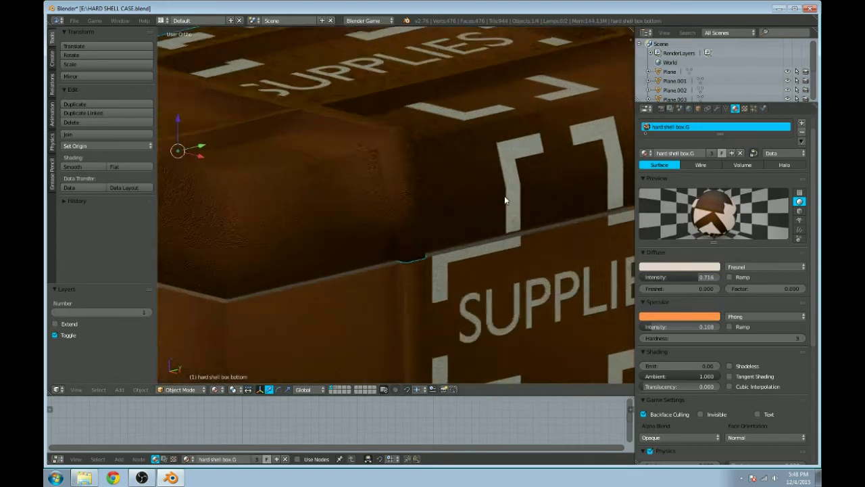
pyautogui.scroll(-8, 504, 200)
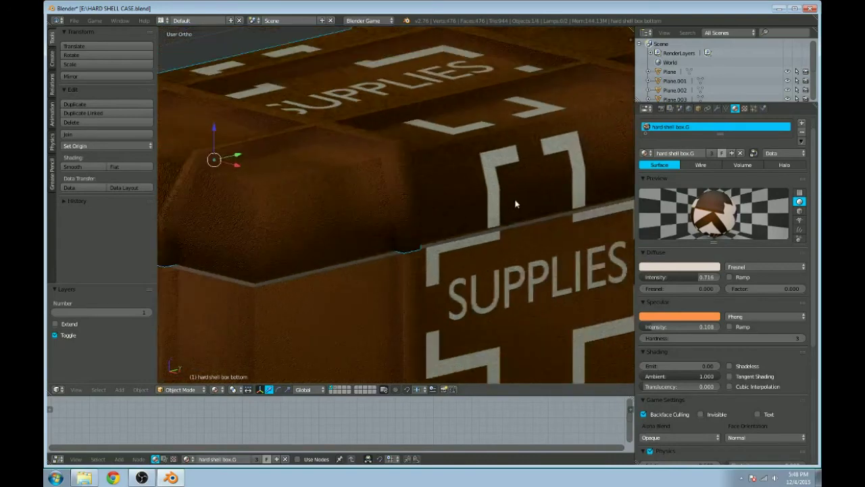
pyautogui.moveTo(502, 193)
pyautogui.mouseDown(button='middle')
pyautogui.moveTo(498, 209)
pyautogui.moveTo(457, 216)
pyautogui.moveTo(395, 192)
pyautogui.moveTo(507, 205)
pyautogui.mouseUp(button='middle')
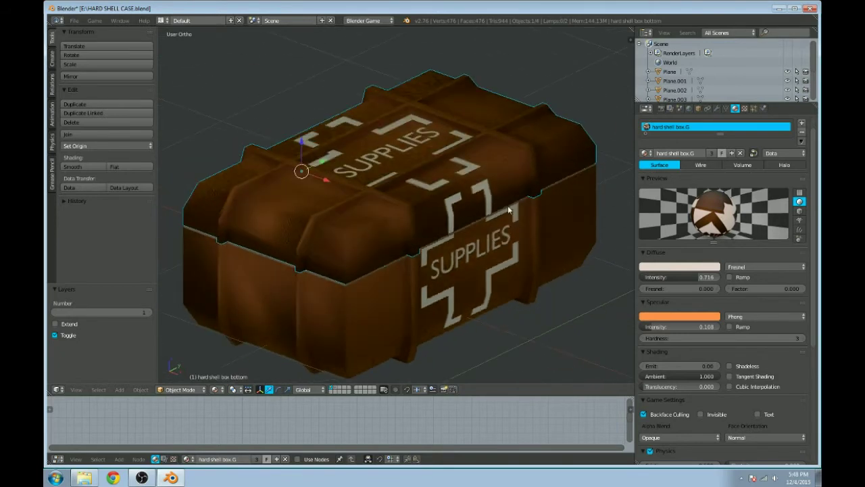
pyautogui.scroll(-2, 477, 264)
pyautogui.scroll(1, 477, 264)
# Step: Select the case's bottom and lid together, check the shading, and save over HARD SHELL CASE.blend
pyautogui.rightClick(477, 264)
pyautogui.keyDown('shift'); pyautogui.rightClick(471, 183); pyautogui.keyUp('shift')
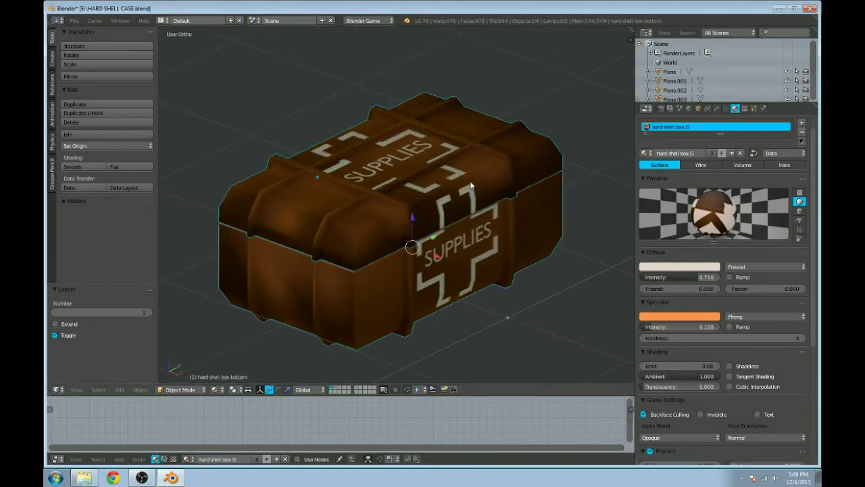
pyautogui.rightClick(477, 228)
pyautogui.keyDown('shift'); pyautogui.rightClick(482, 183); pyautogui.keyUp('shift')
pyautogui.moveTo(413, 162); pyautogui.dragTo(473, 211, button='middle')
pyautogui.scroll(2, 462, 213)
pyautogui.scroll(1, 462, 213)
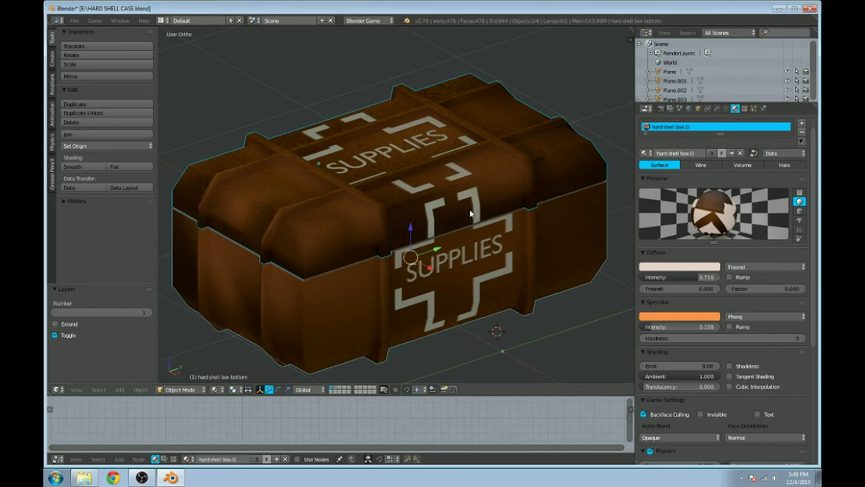
pyautogui.moveTo(399, 207); pyautogui.dragTo(382, 201, button='middle')
pyautogui.scroll(-1, 382, 201)
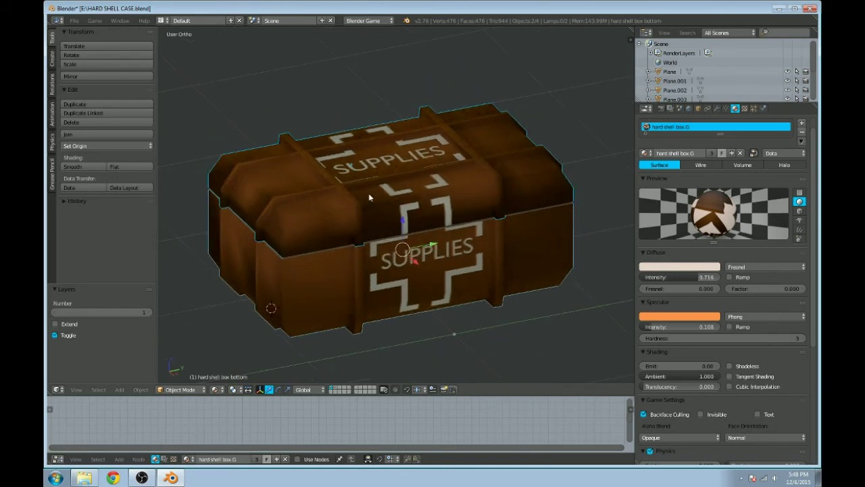
pyautogui.hotkey('ctrl', 's')
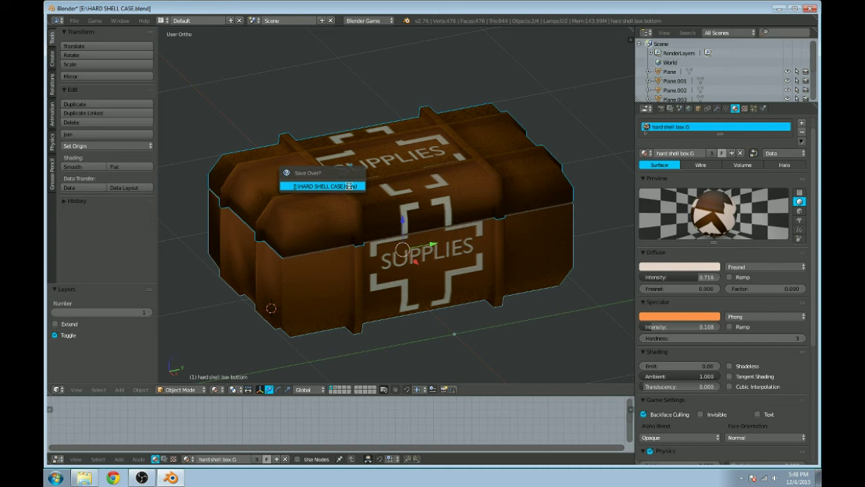
pyautogui.click(349, 187)
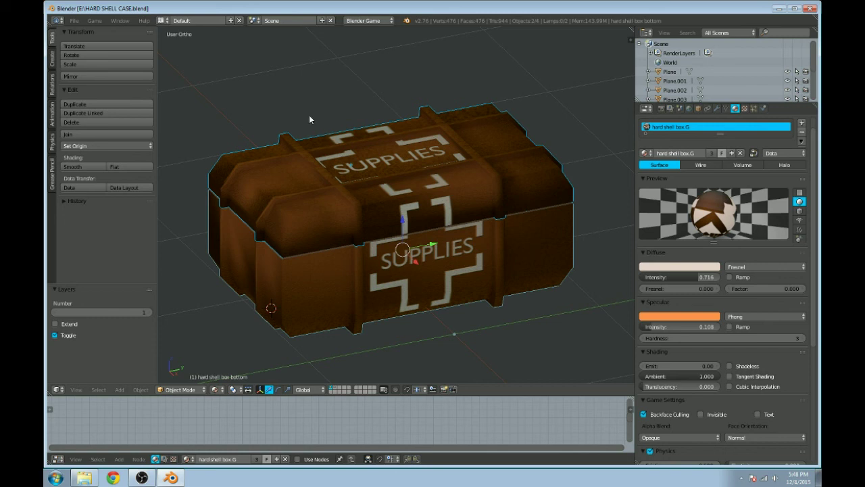
# Step: Select only the lid and rotate it about -59° around the global Y axis to open the case
pyautogui.moveTo(348, 169); pyautogui.dragTo(371, 173, button='middle')
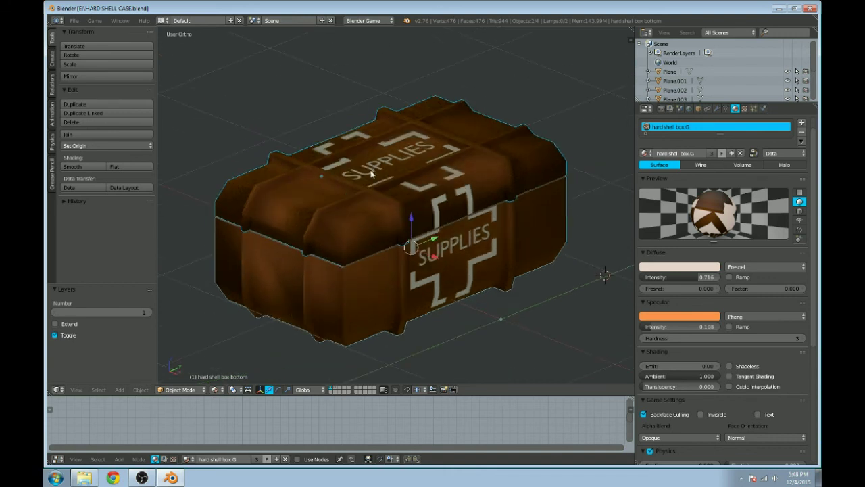
pyautogui.press('r')
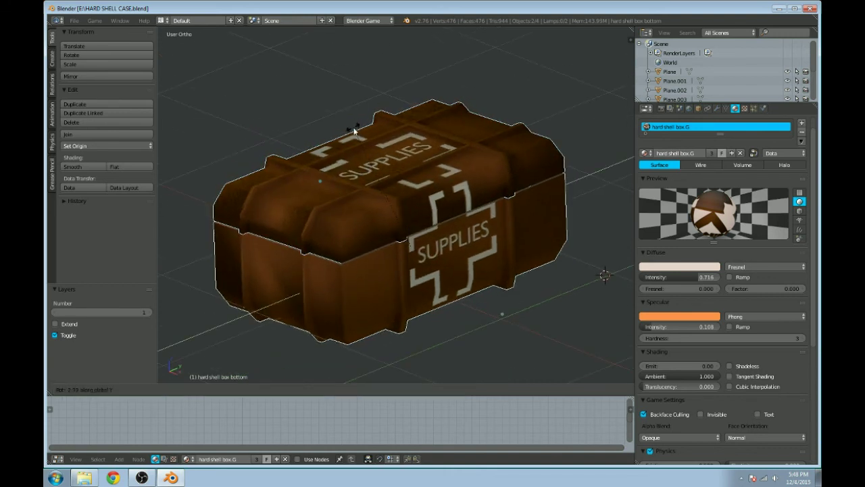
pyautogui.press('Escape')
pyautogui.rightClick(360, 183)
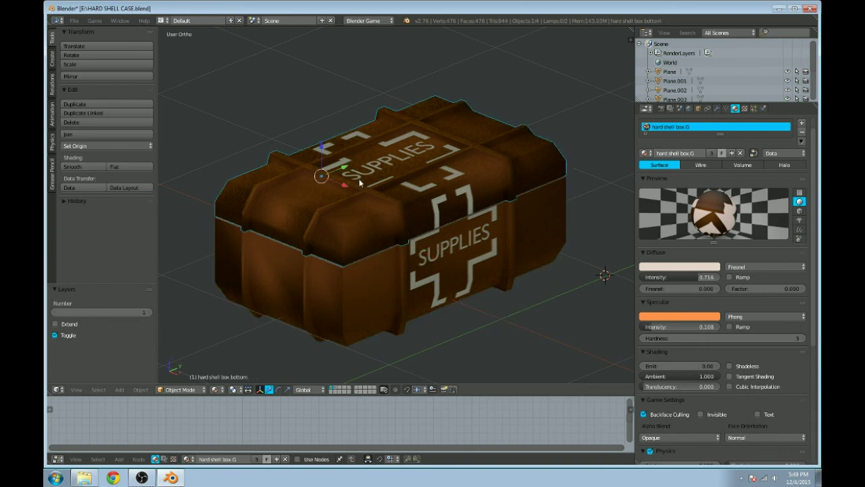
pyautogui.press('r')
pyautogui.press('y')
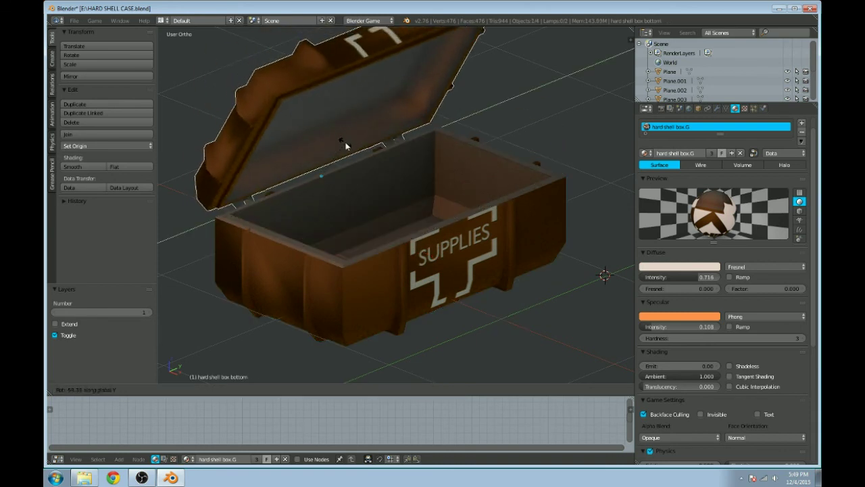
pyautogui.click(345, 145)
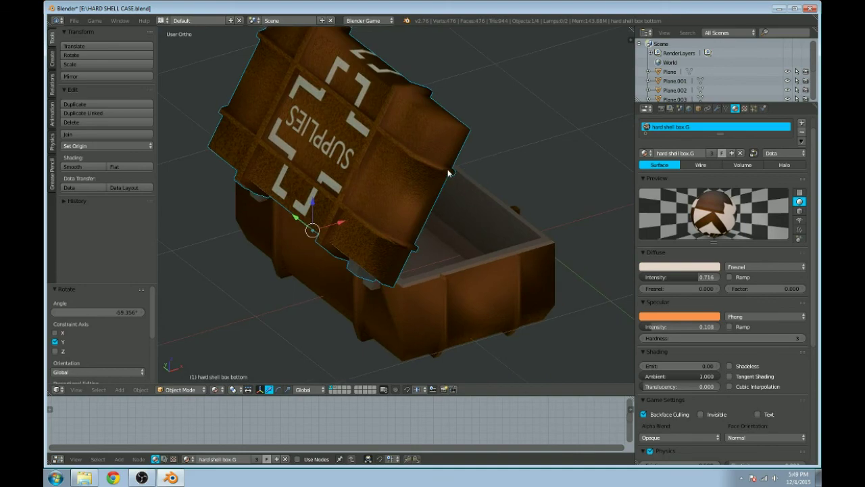